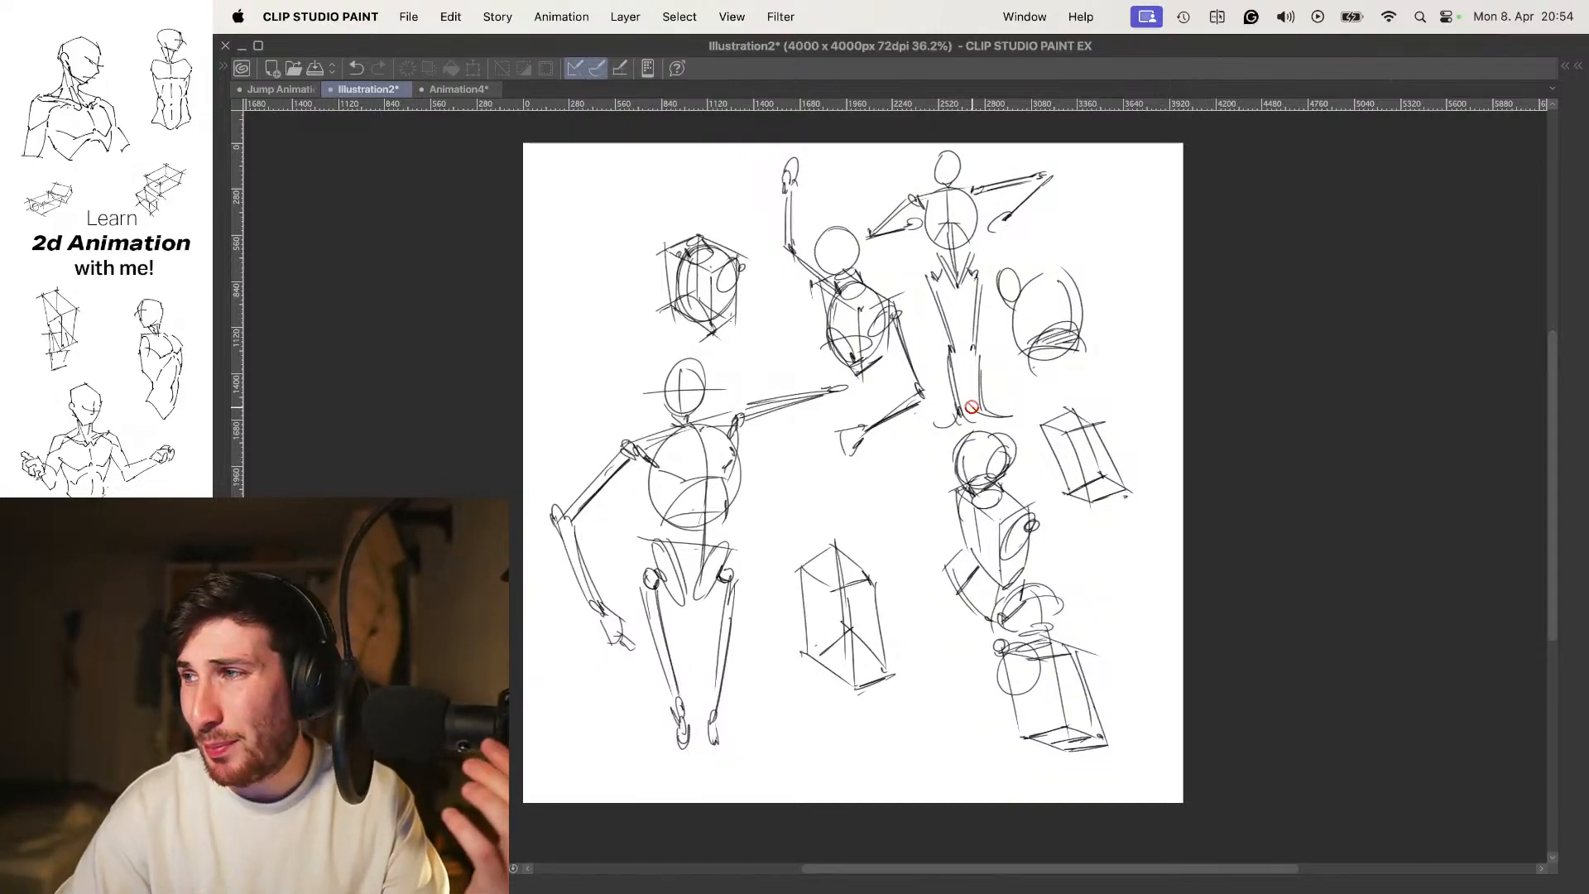
Switch to the Animation4 document and save it
click(442, 90)
key(Tab)
drag(1174, 430, 1050, 365)
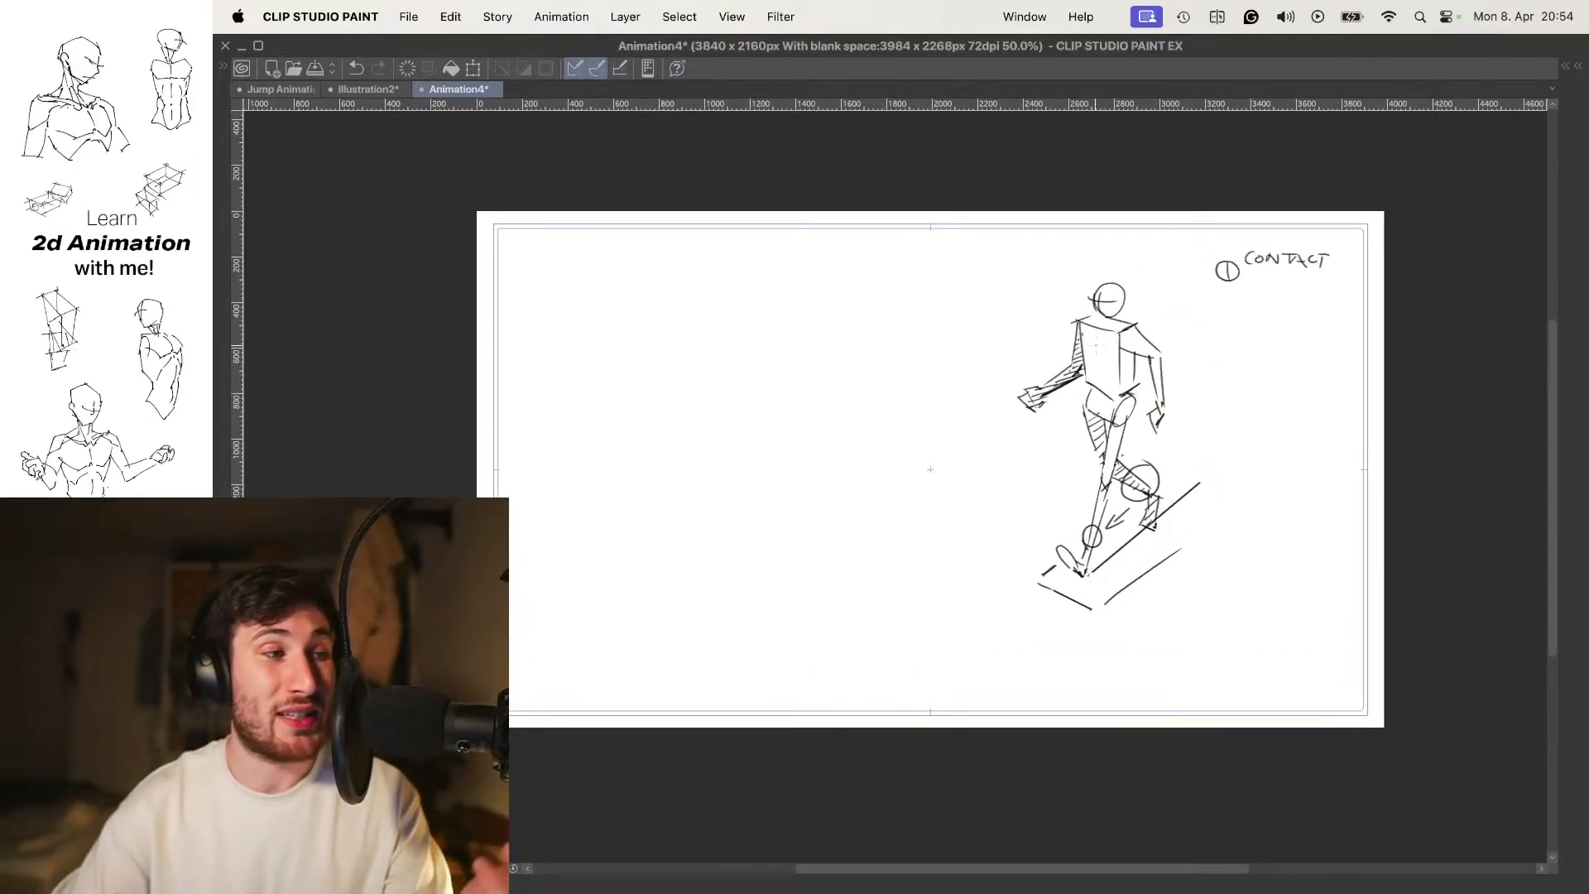
key(super+s)
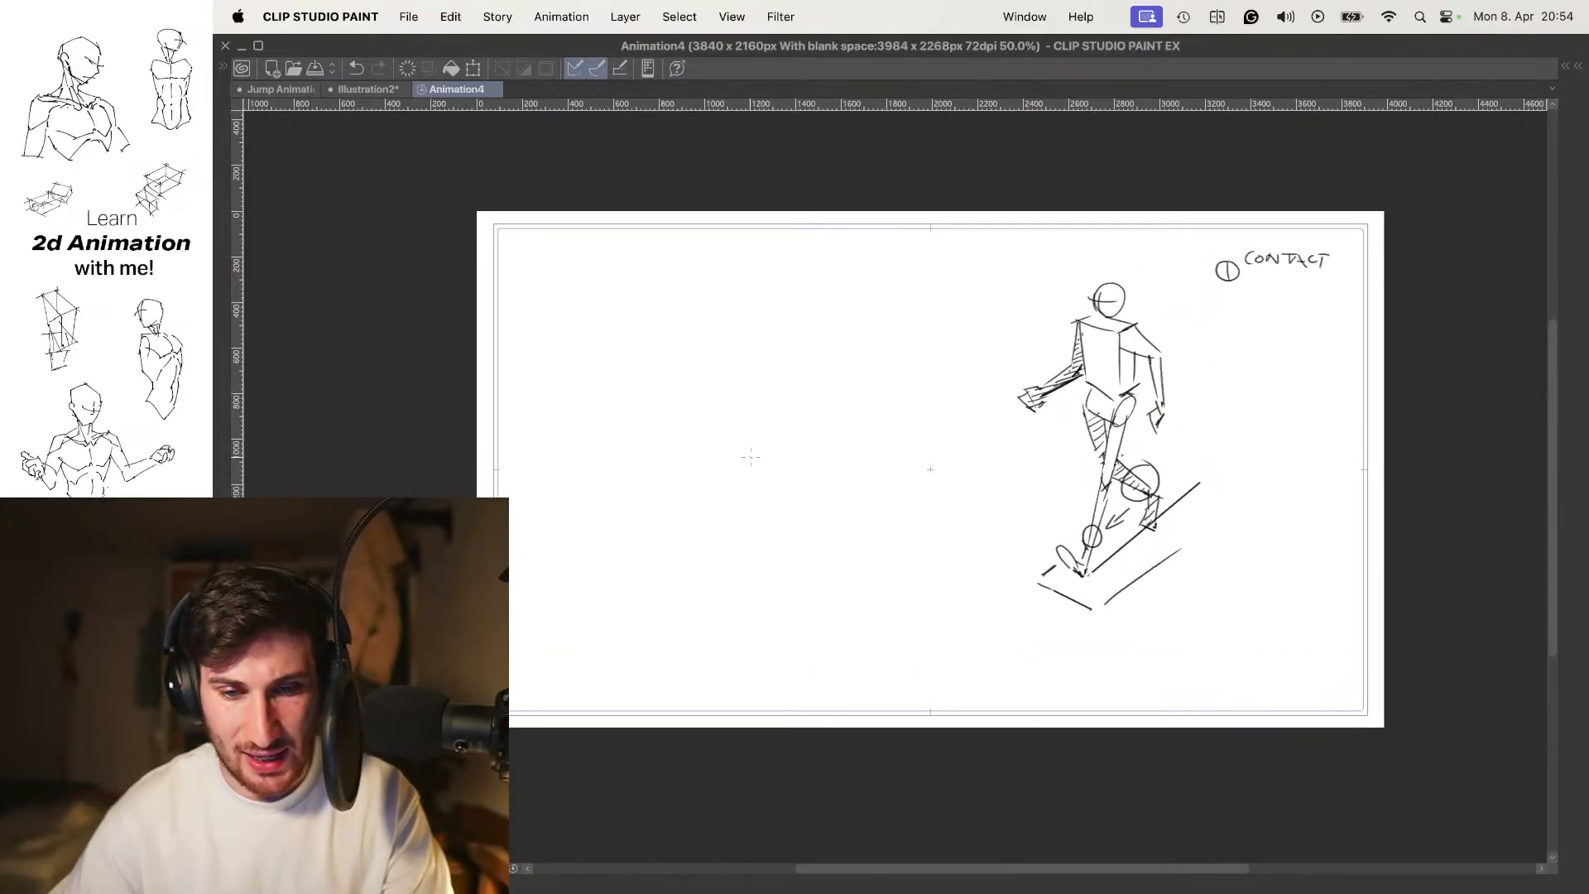
Make the drawings in Animation folder visible and flip back and forth through its walk-cycle poses
key(Tab)
click(1433, 782)
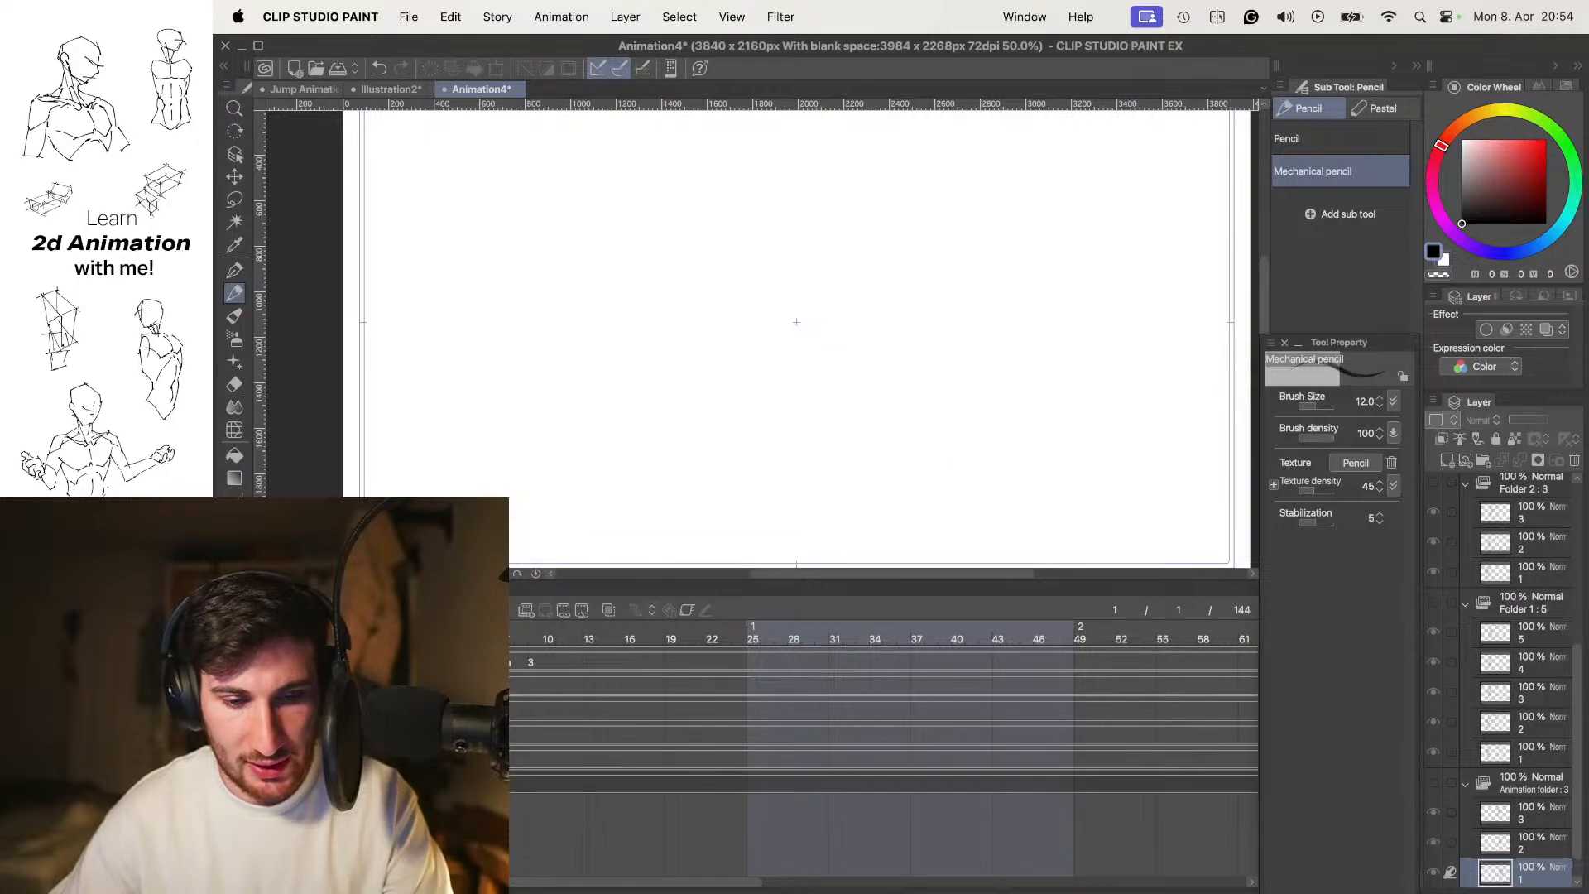
click(1432, 601)
click(1432, 602)
click(1433, 781)
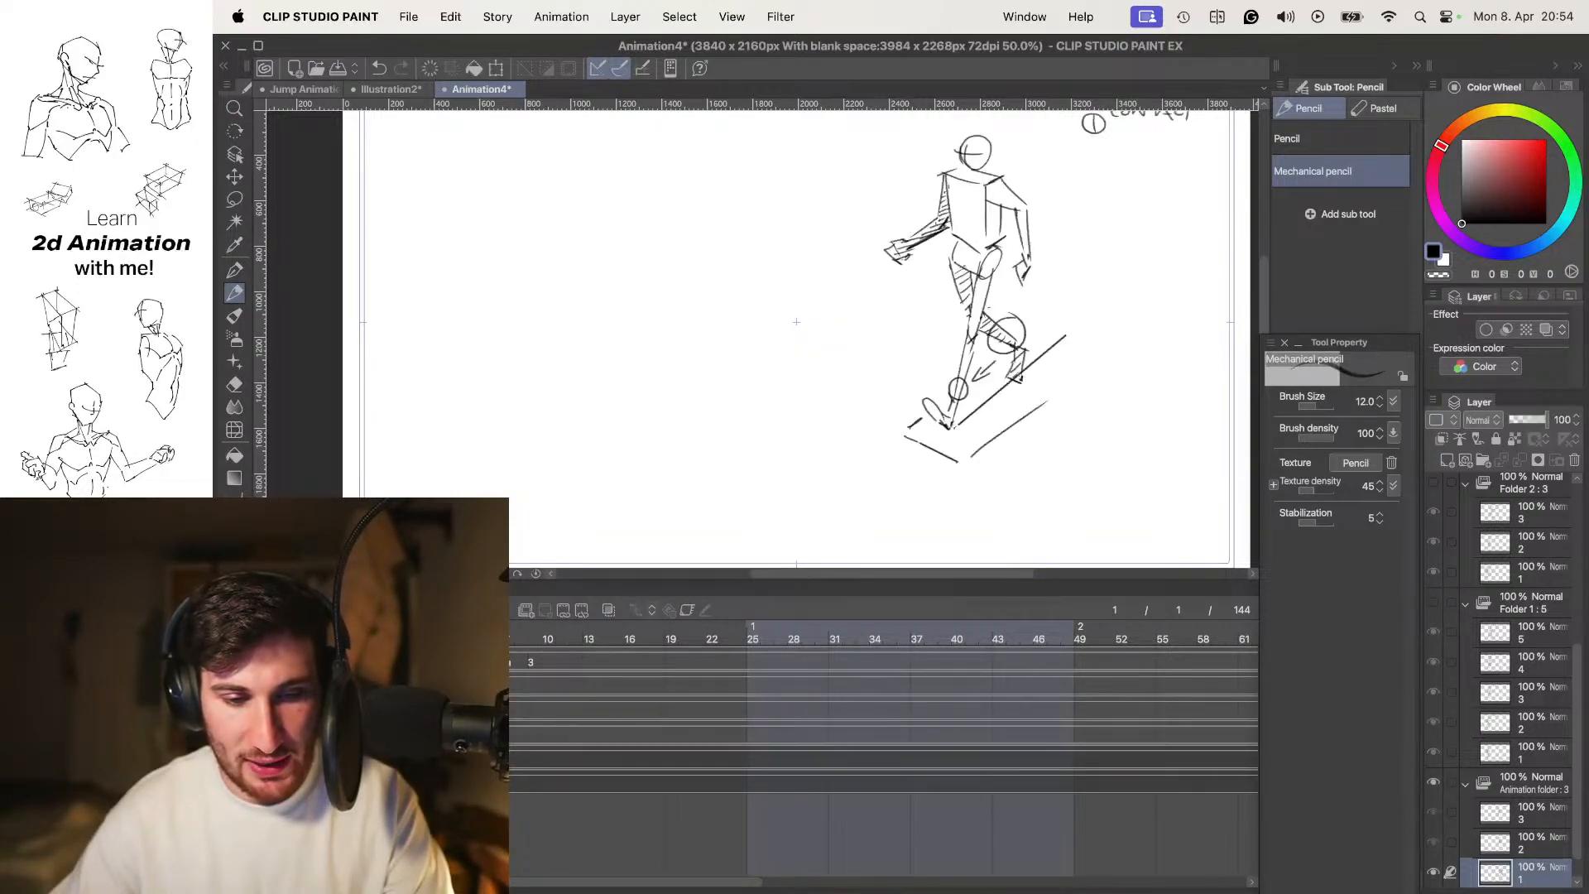
key(Tab)
key(Right)
key(Right)
key(Right)
key(Right)
key(Left)
key(Left)
key(Right)
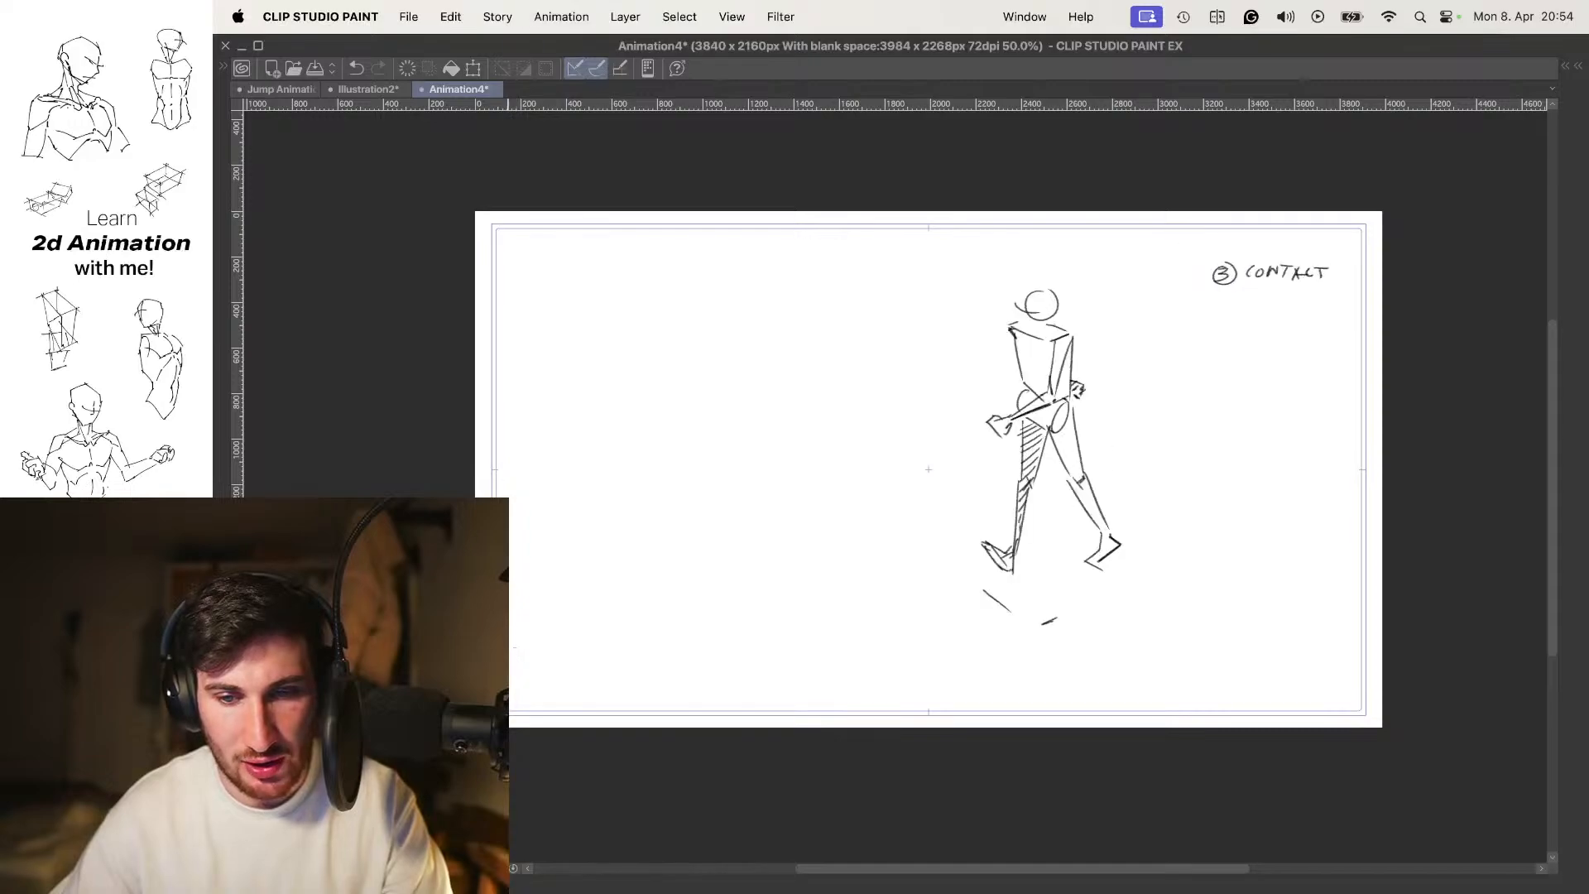
key(Right)
key(Left)
key(Right)
key(Right)
key(Left)
key(Right)
key(Right)
key(Right)
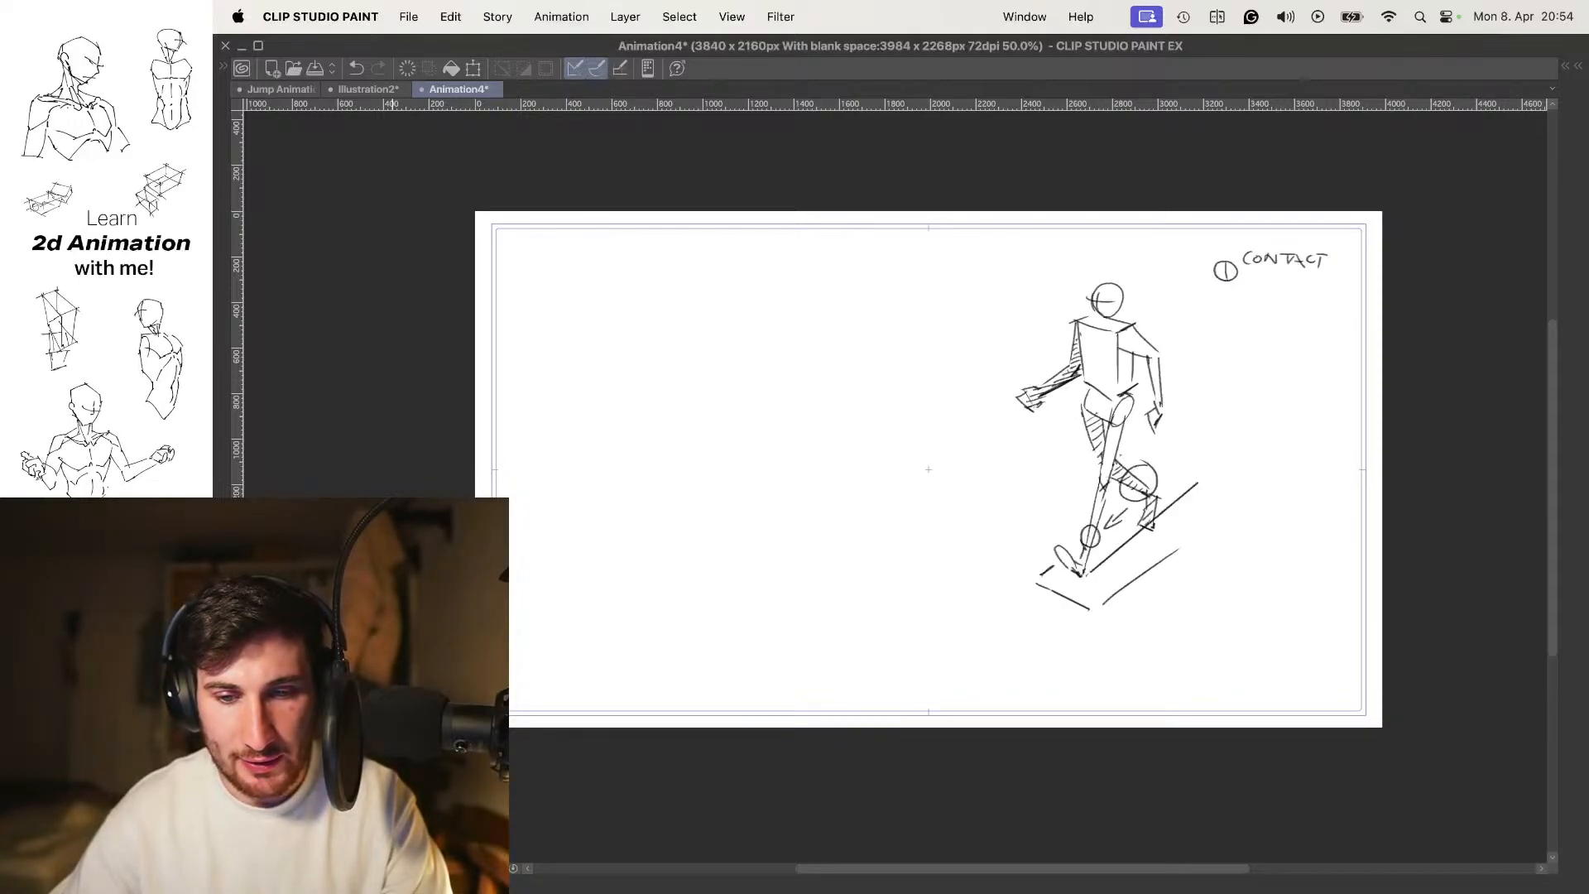
key(Right)
Show Folder 1 instead of Animation folder and flip through its side-view walk poses
key(Tab)
key(Right)
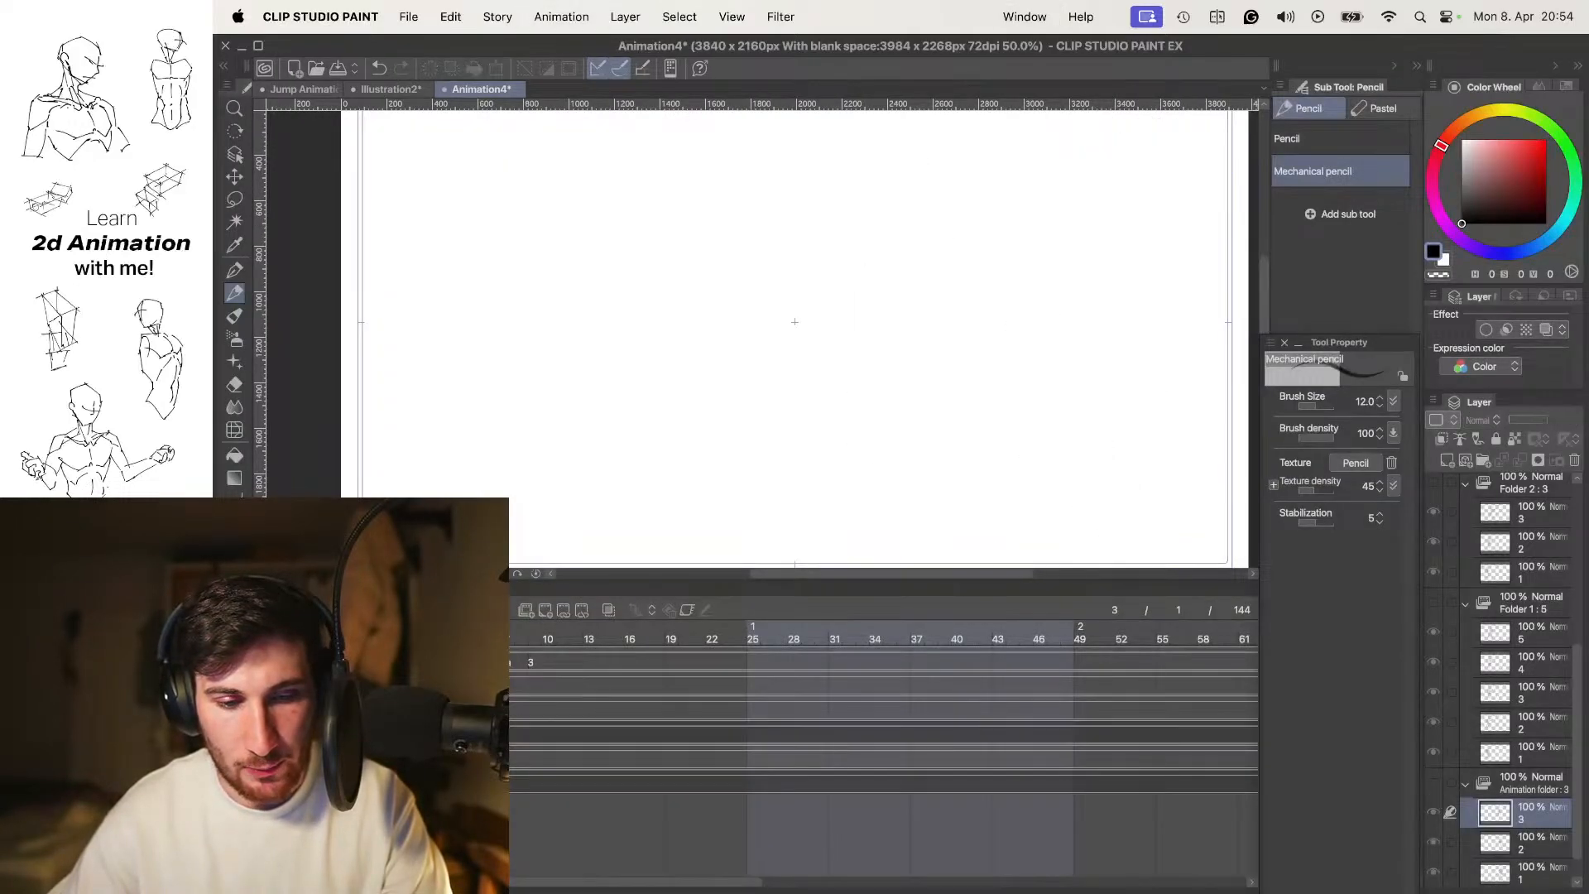
key(Tab)
key(Right)
key(Right)
key(Right)
key(Right)
key(Right)
key(Right)
key(Right)
key(Right)
key(Right)
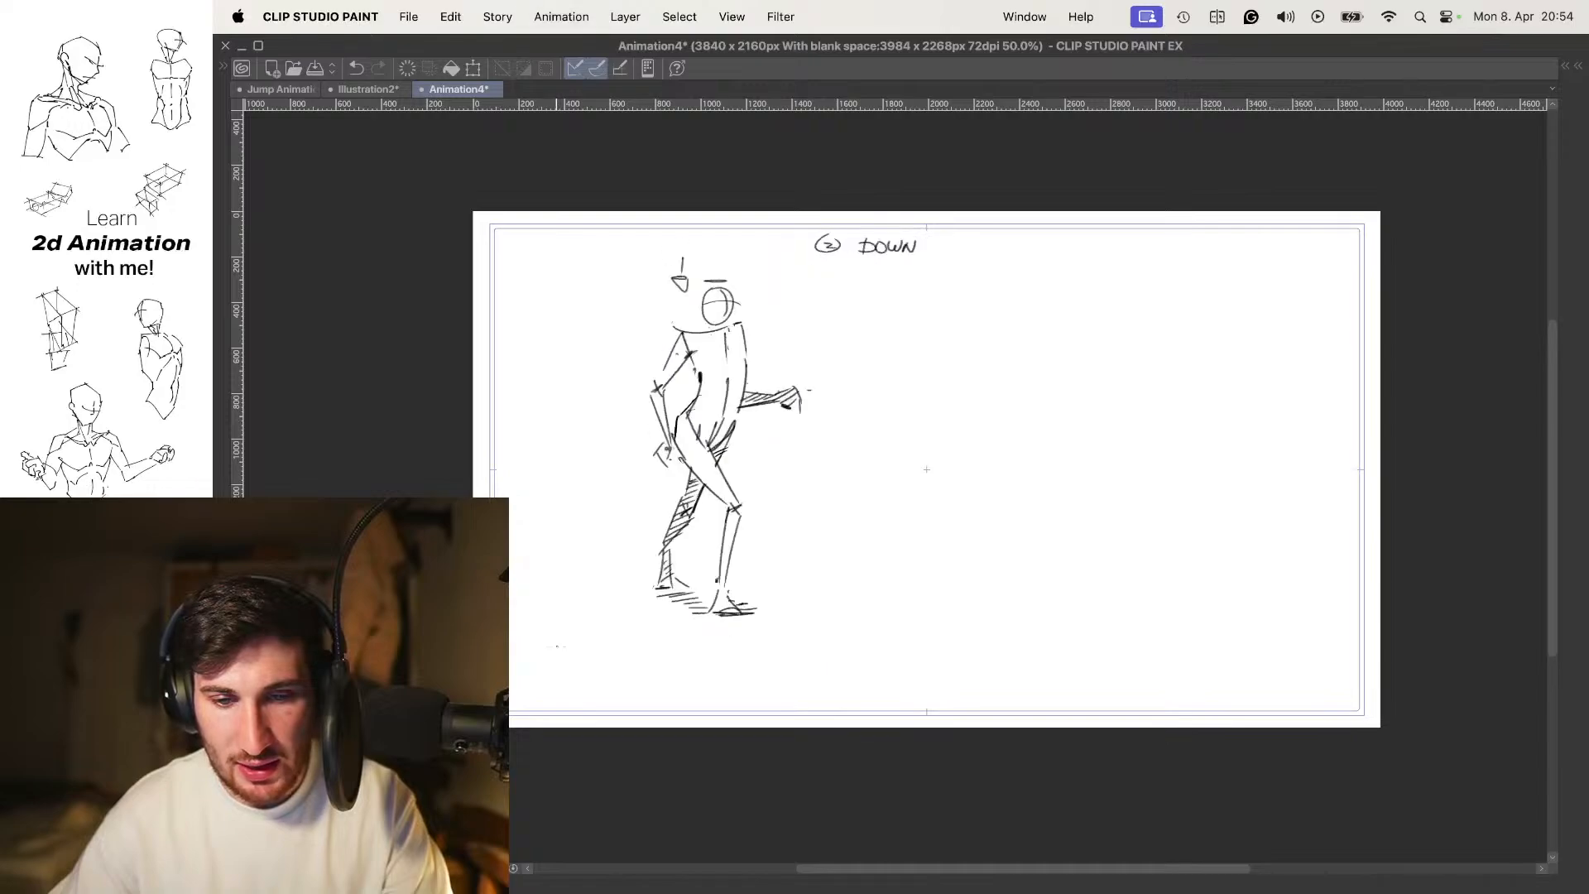
key(Right)
key(Right)
key(Right)
key(Right)
key(Right)
key(Right)
key(Right)
key(Right)
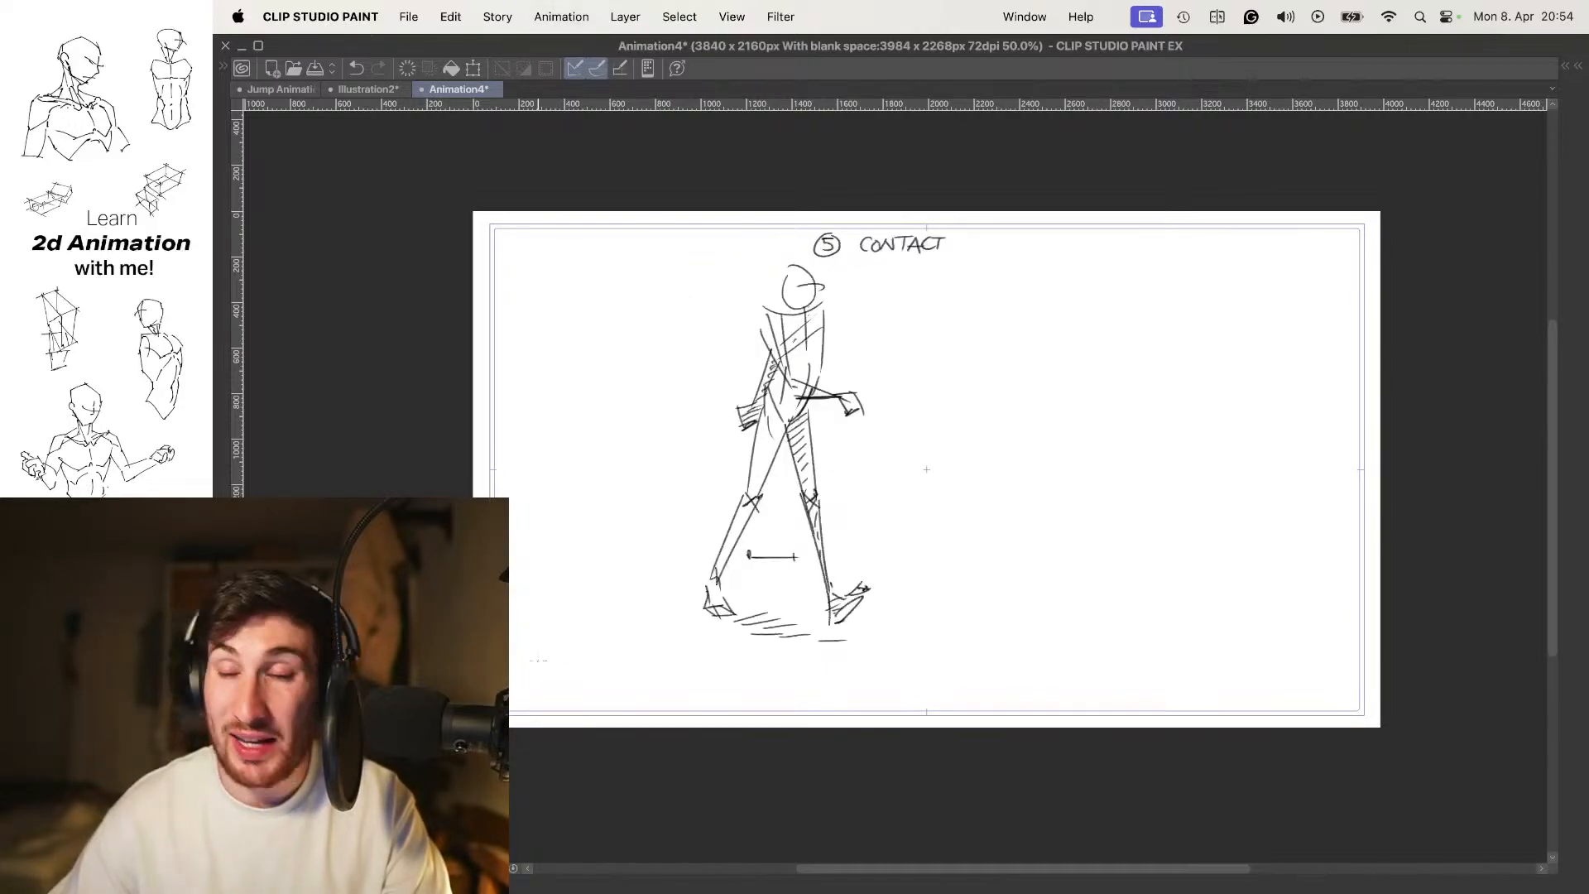
key(Right)
key(Right)
key(Right)
key(Right)
key(Right)
key(Right)
key(Right)
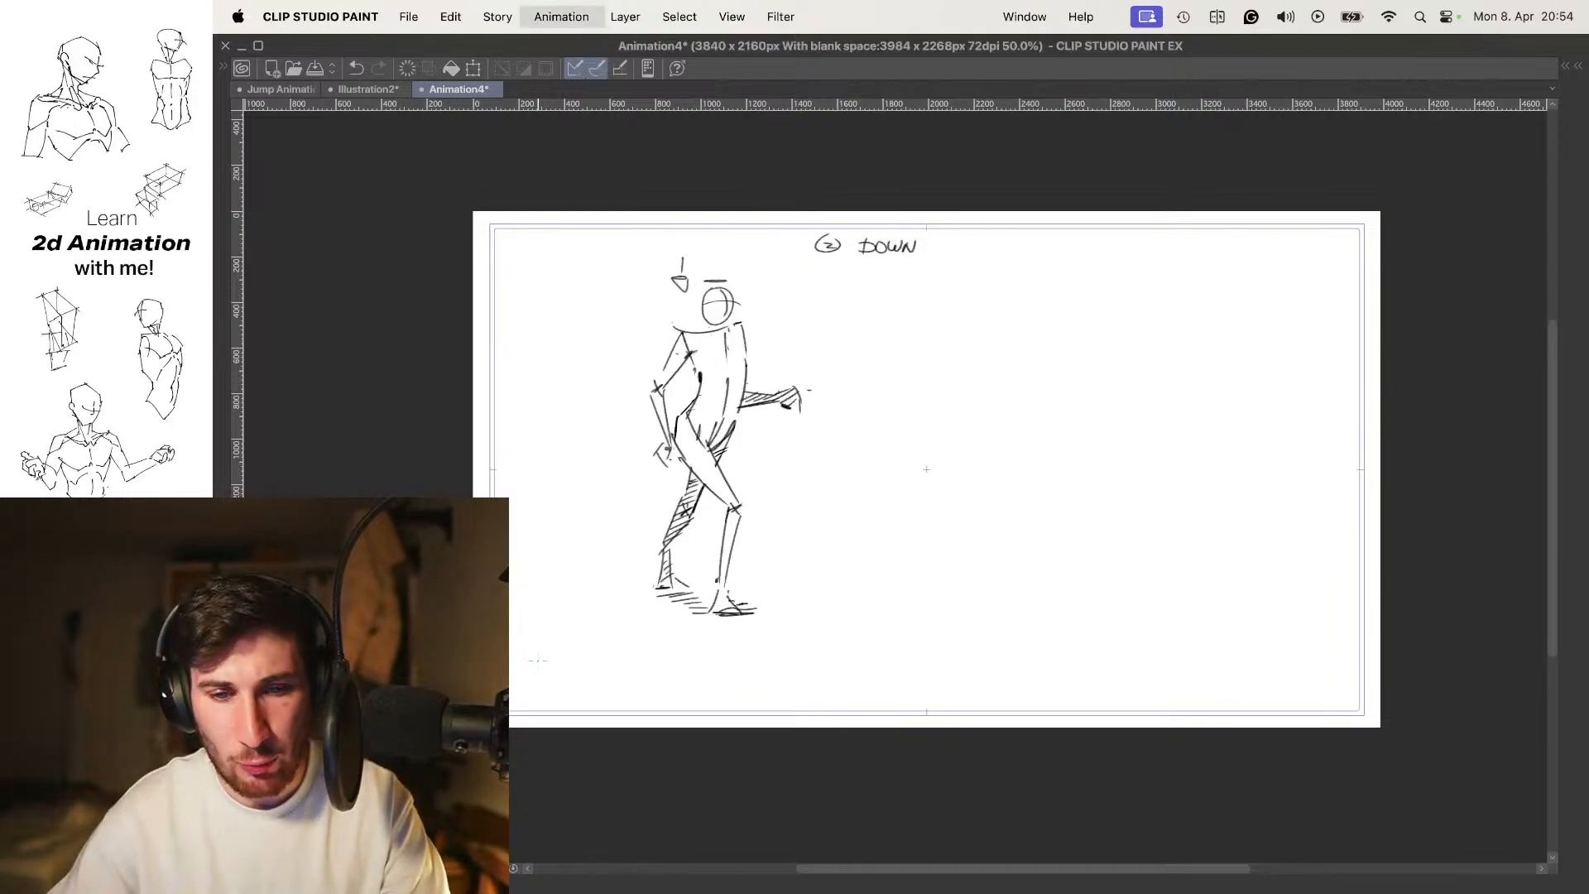
Hide Folder 1, show Folder 2 and examine its walk poses frame by frame
key(Tab)
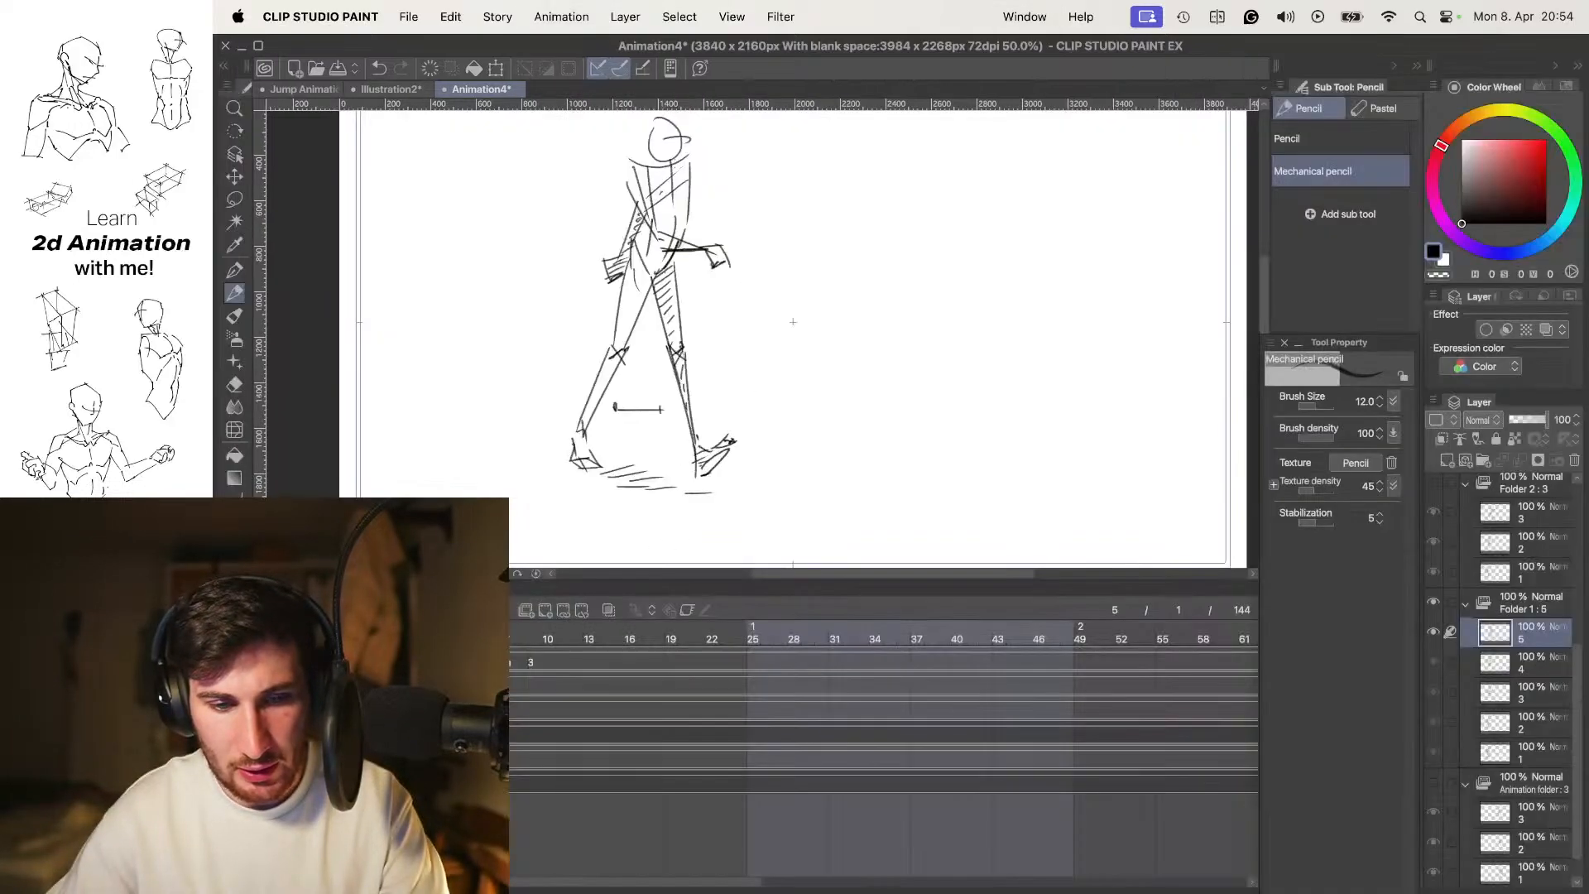
click(1434, 602)
click(1433, 482)
key(Tab)
key(Right)
key(Right)
key(Right)
key(Right)
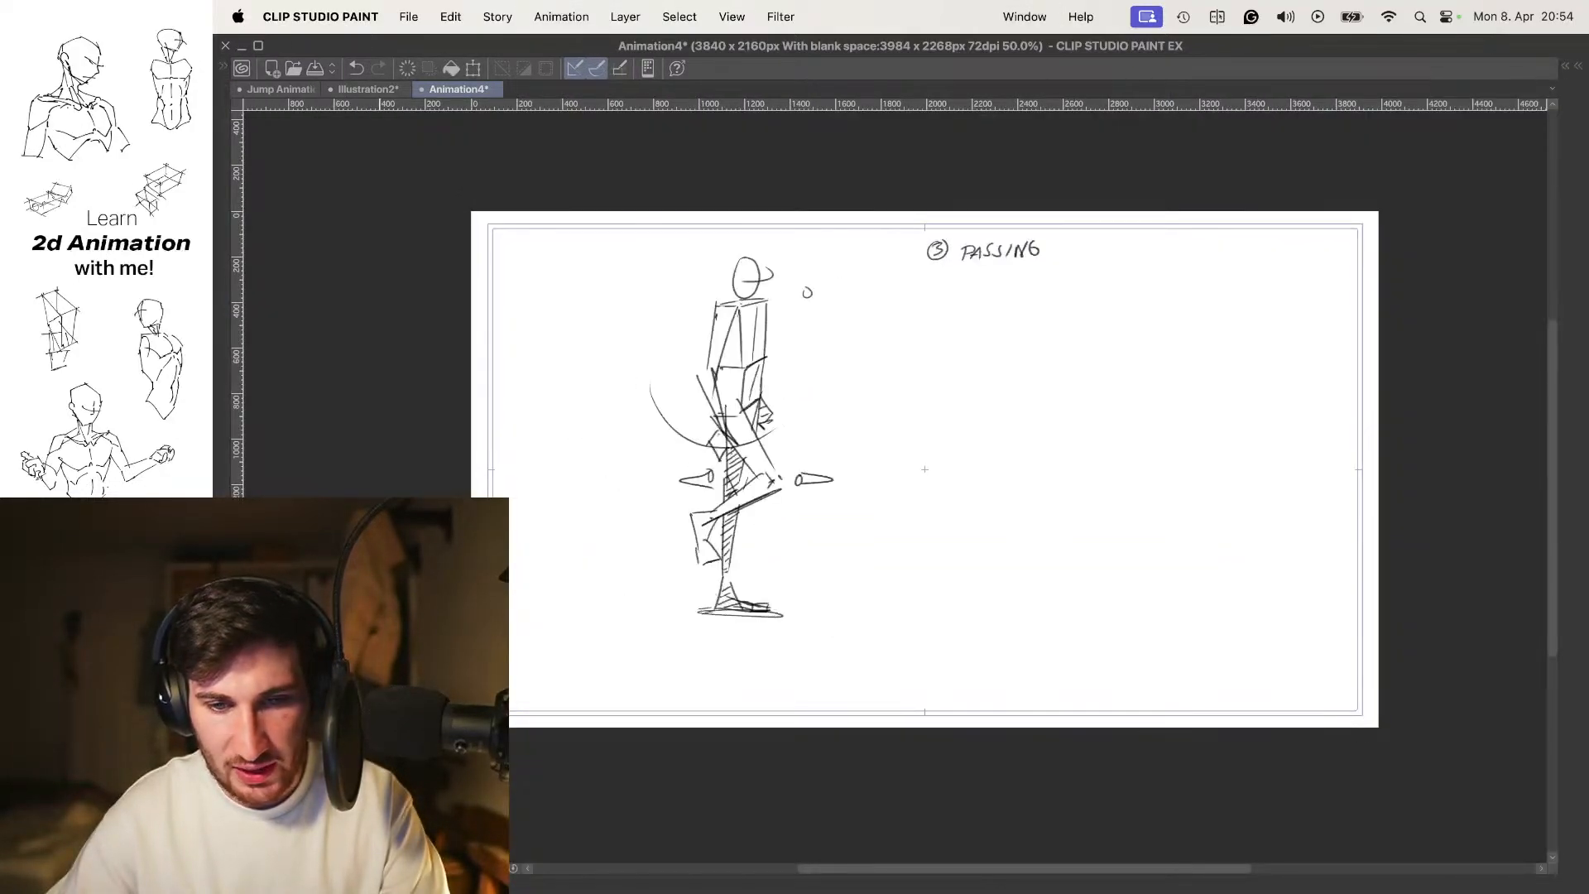
key(Right)
key(Right)
key(Right)
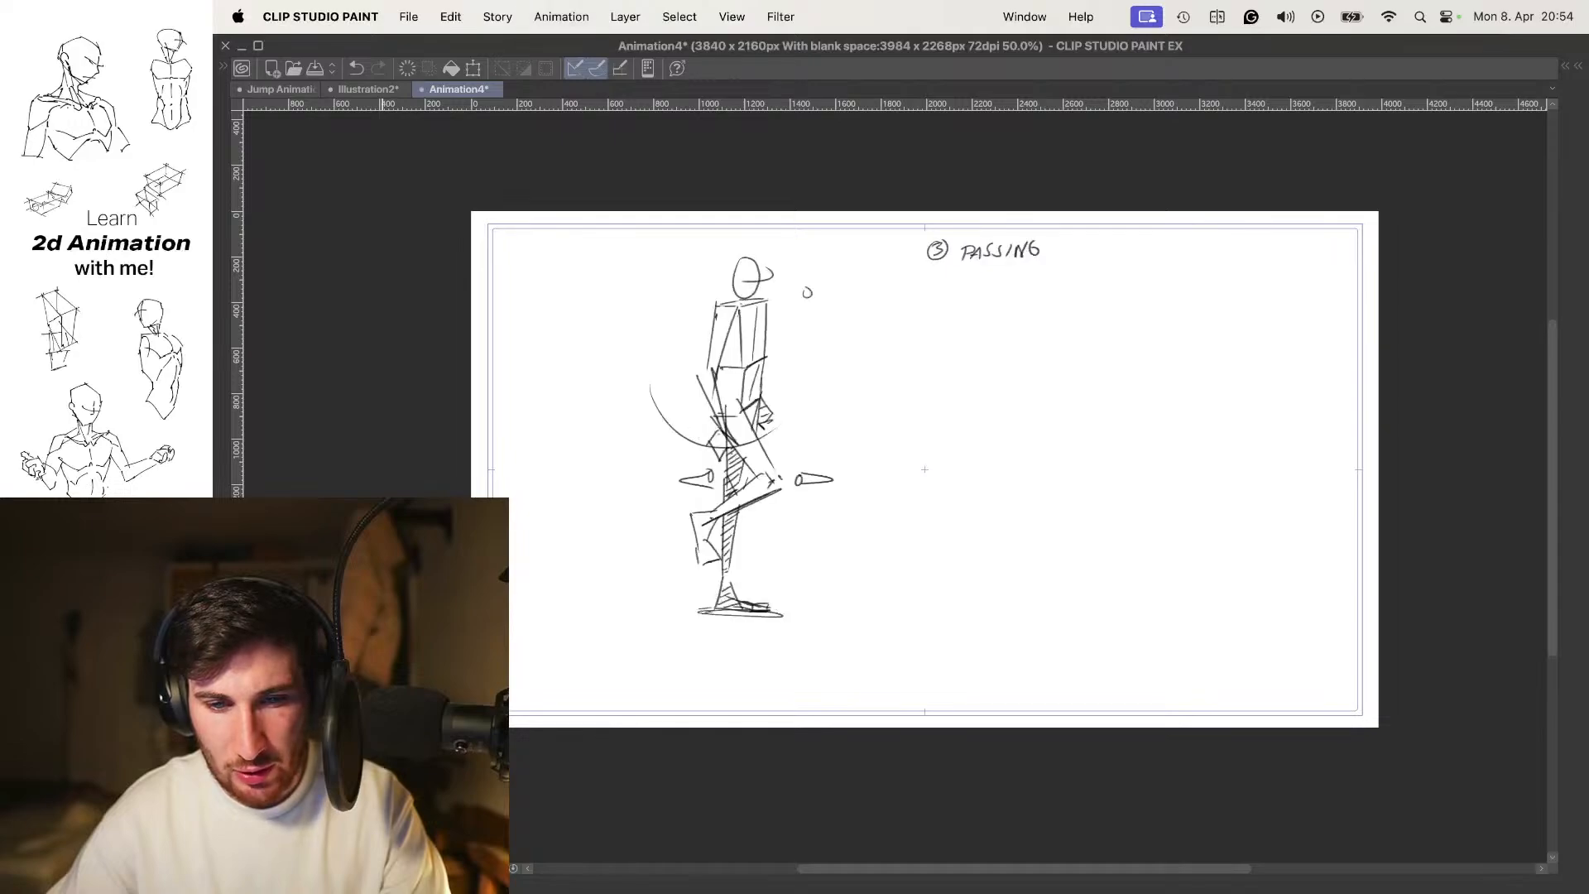
key(Right)
key(Right)
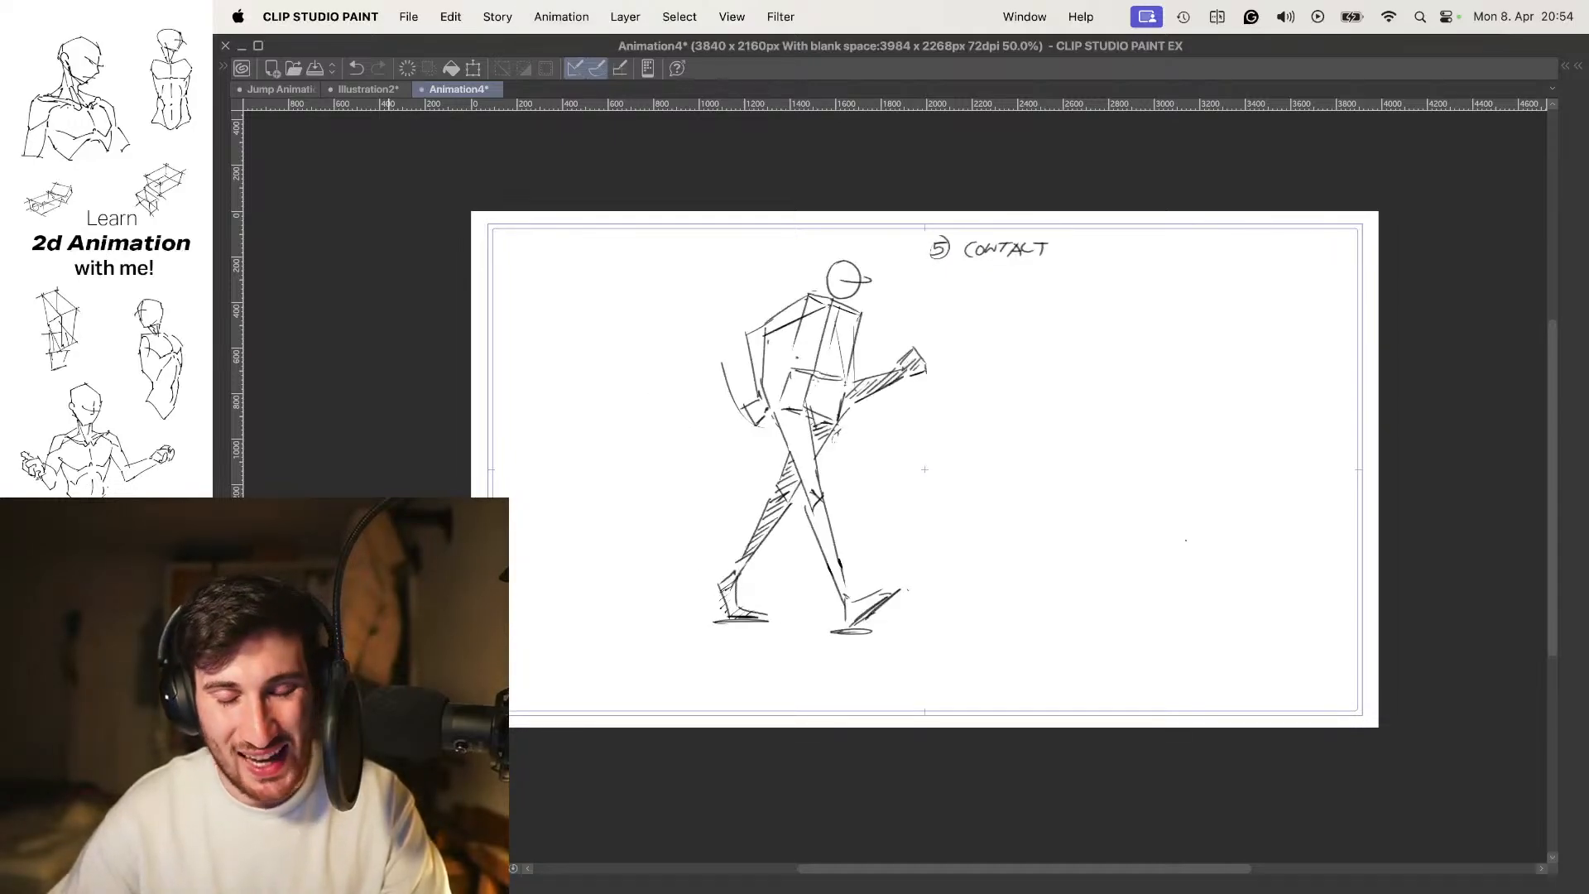
key(Right)
key(Right)
key(Right)
key(Right)
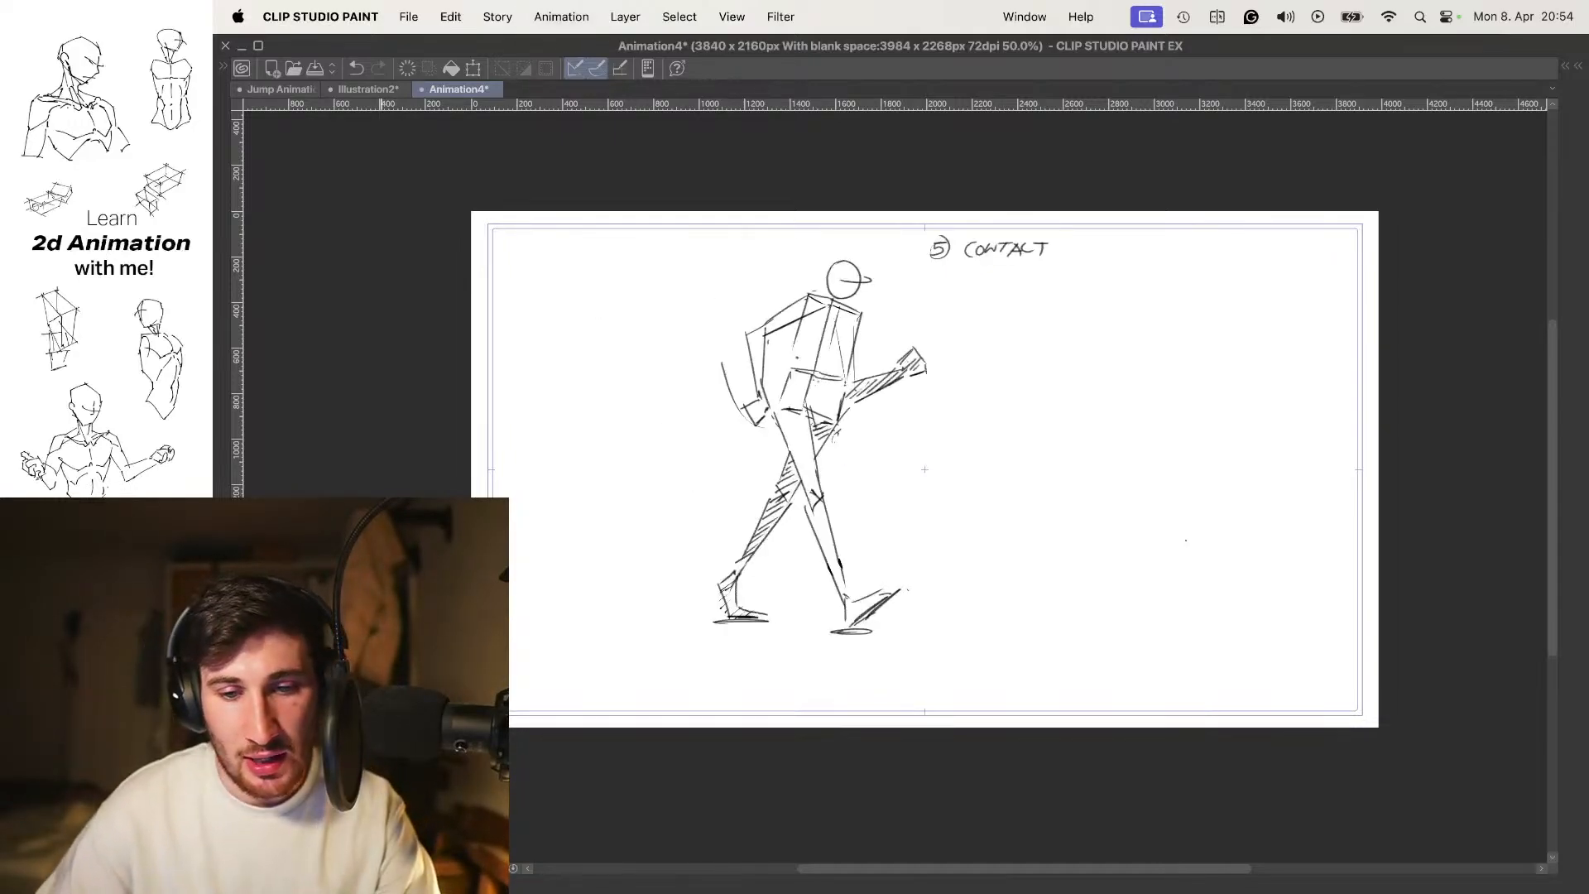
key(Right)
Show Folder 3 instead of Folder 2 and compare its walking poses by flipping between the frames
key(Tab)
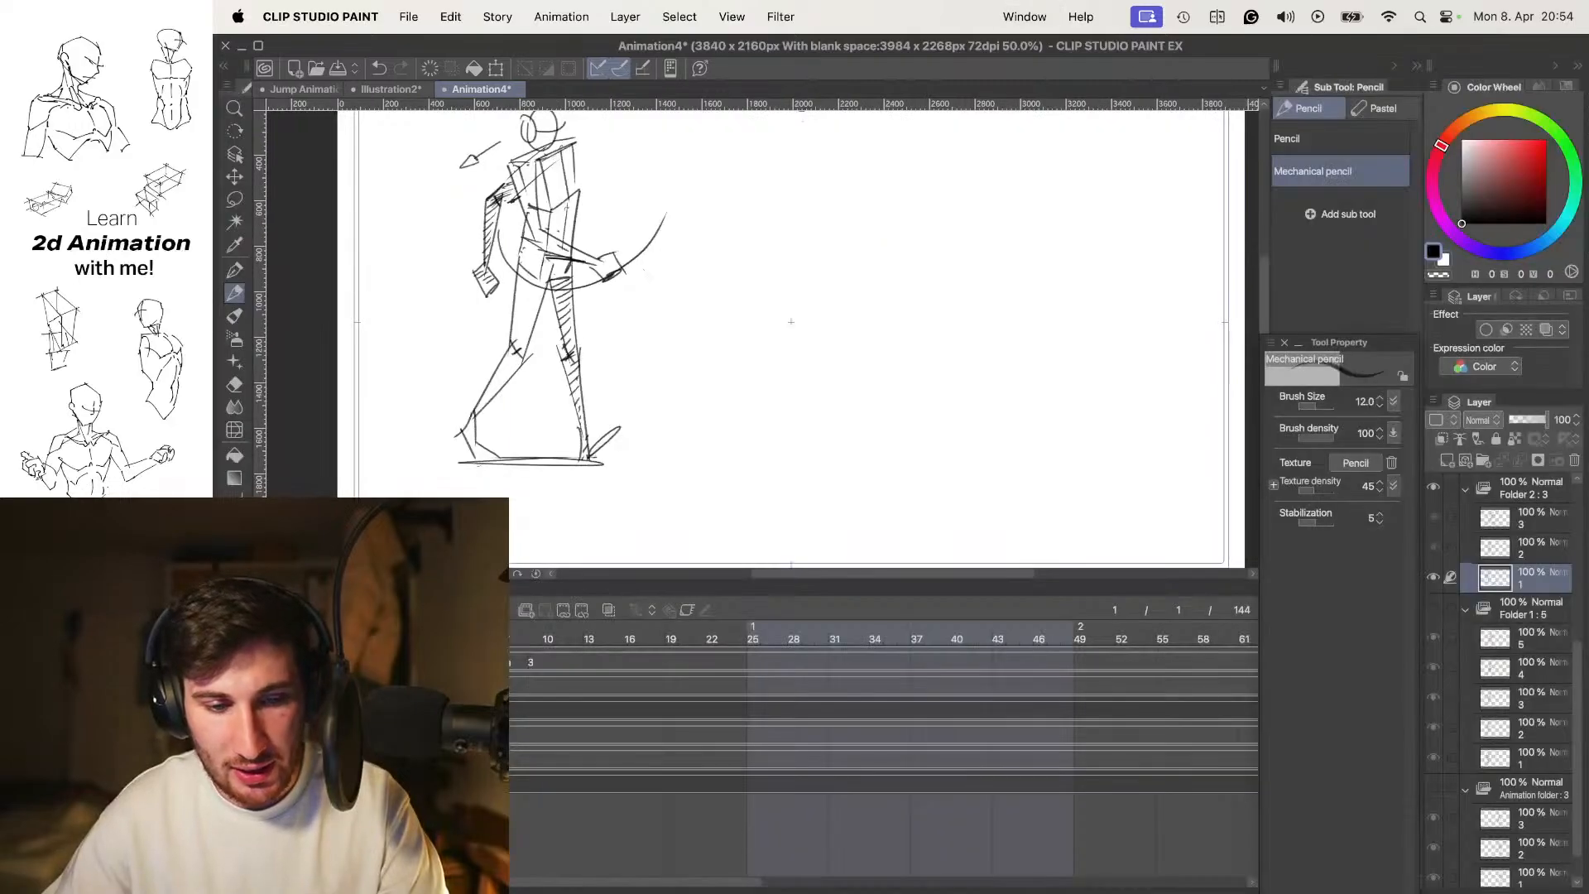
key(Right)
key(Right)
key(Tab)
key(Right)
key(Right)
key(Right)
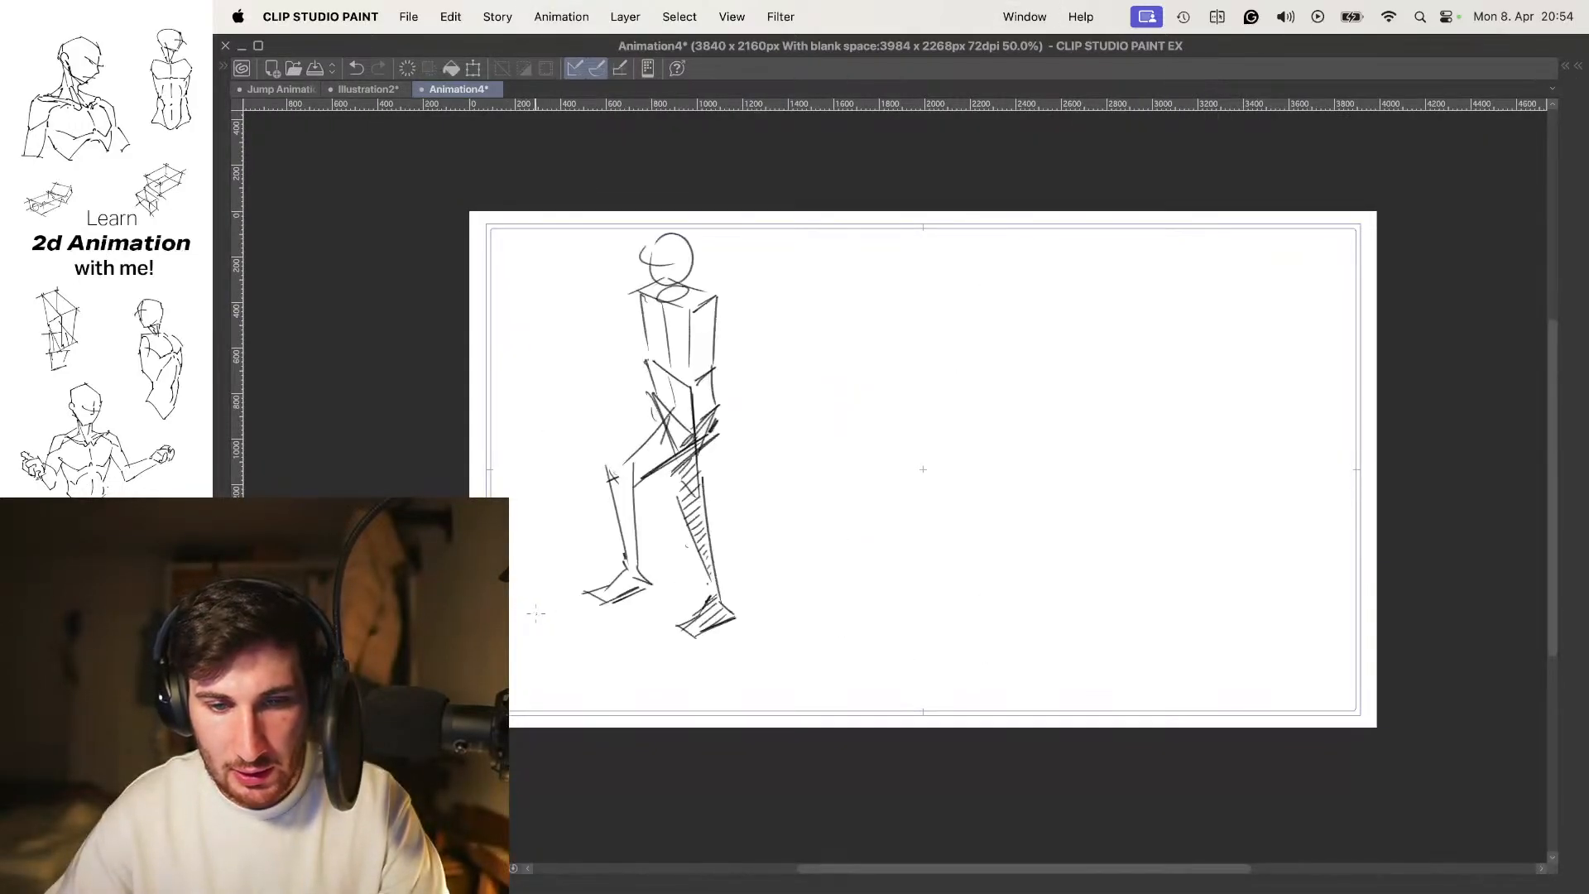
key(Right)
key(Right)
key(Right)
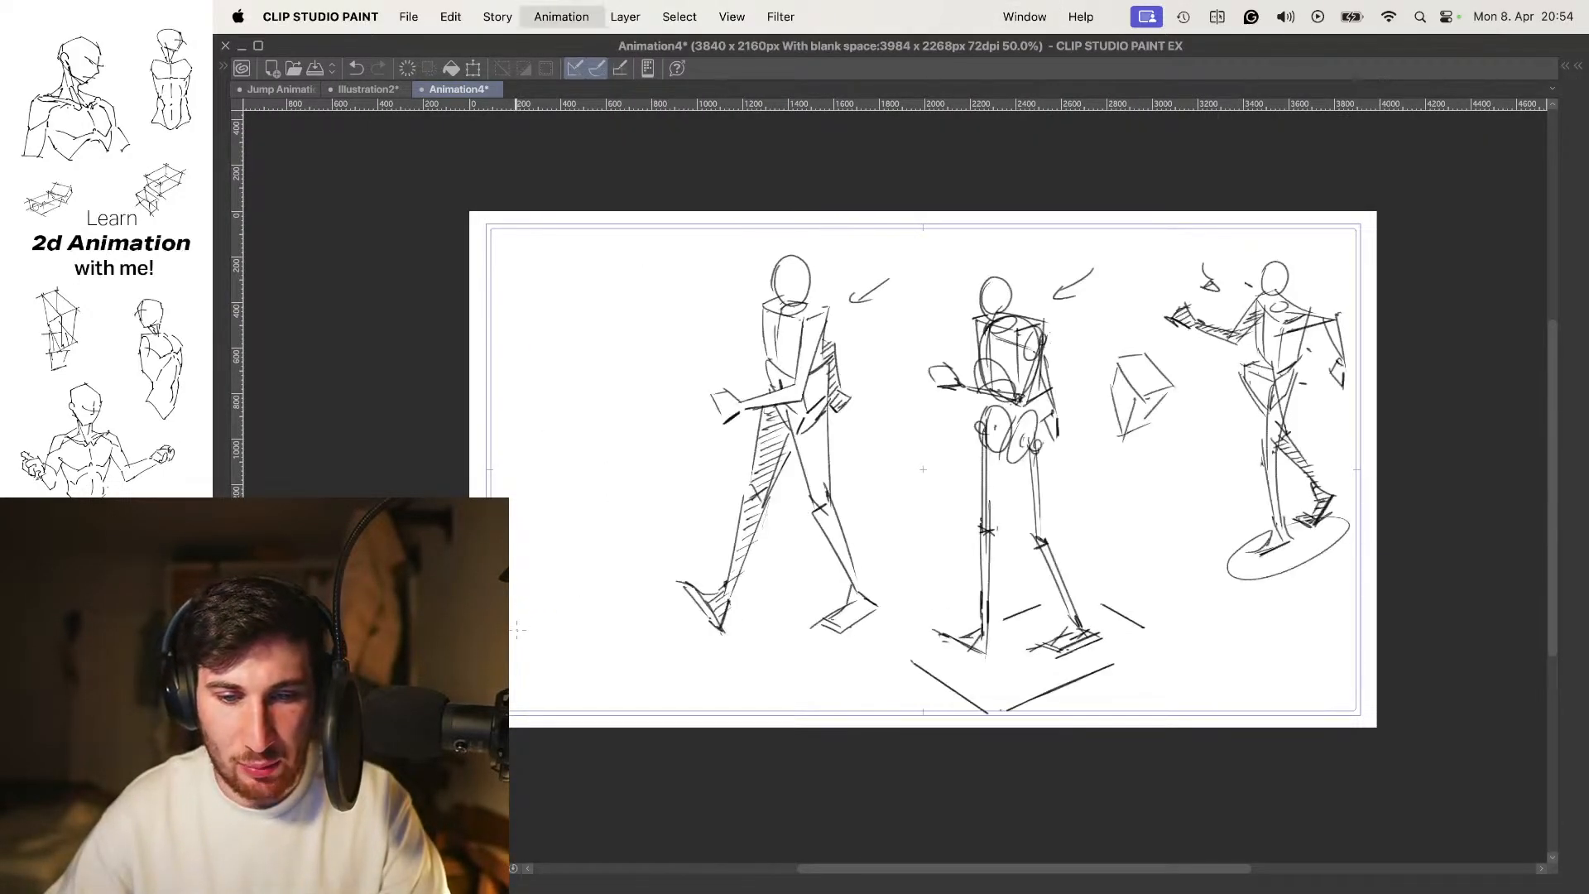
key(Right)
key(Right)
key(Right)
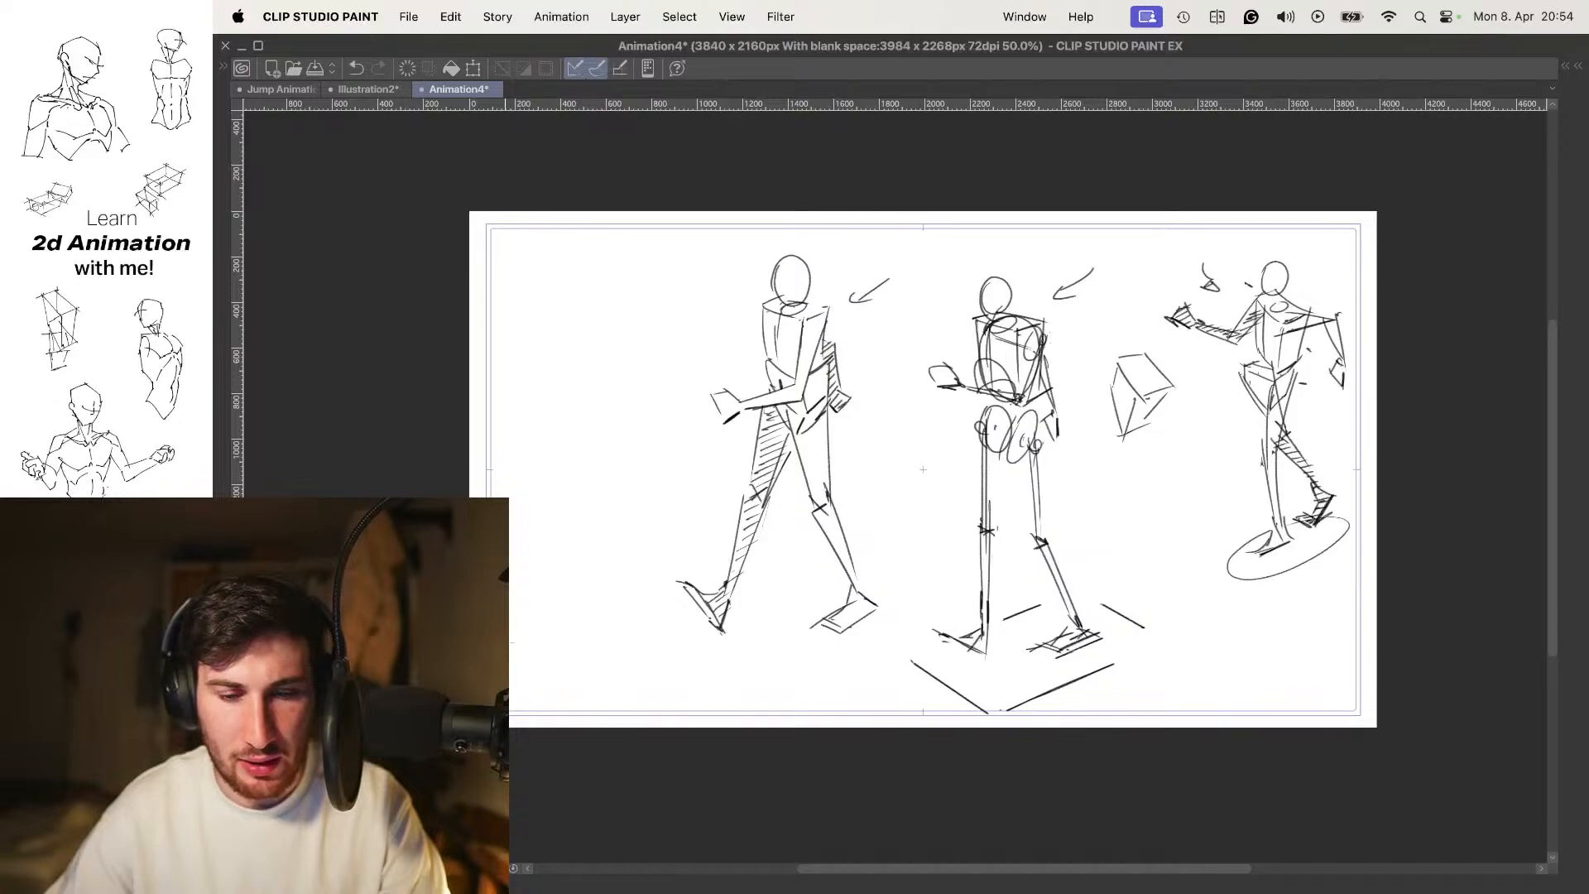
key(Right)
key(Right)
key(Left)
key(Right)
key(Left)
key(Right)
key(Left)
key(Left)
key(Right)
key(Right)
key(Left)
key(Left)
key(Right)
key(Right)
key(Left)
key(Left)
key(Right)
Show Folder 4 in place of Folder 3 and look through its walk poses
key(Tab)
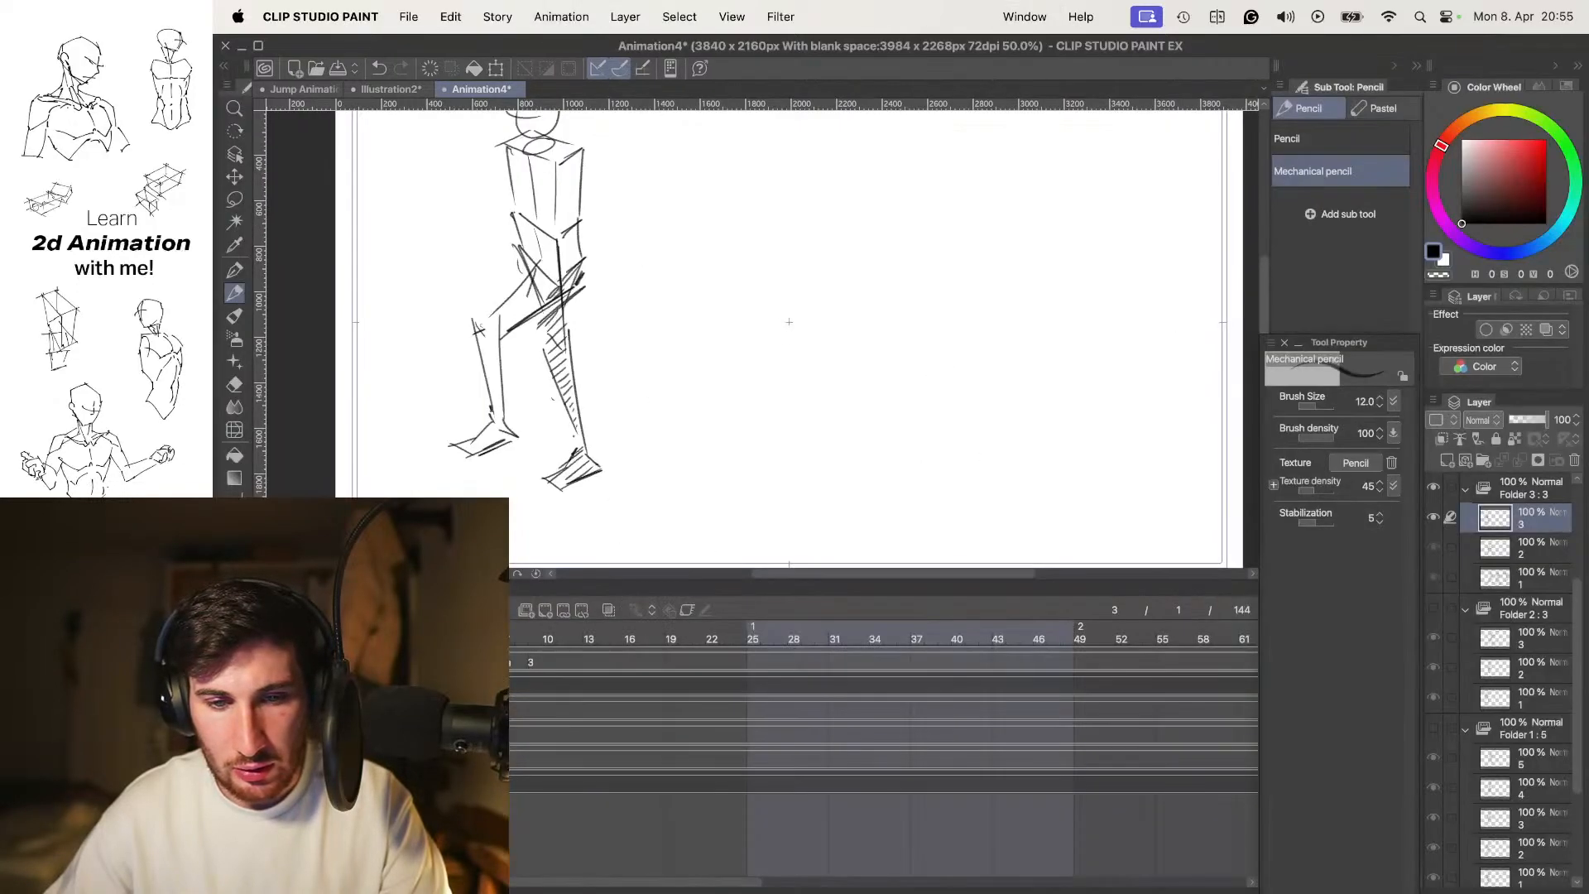
key(Right)
key(Left)
key(Left)
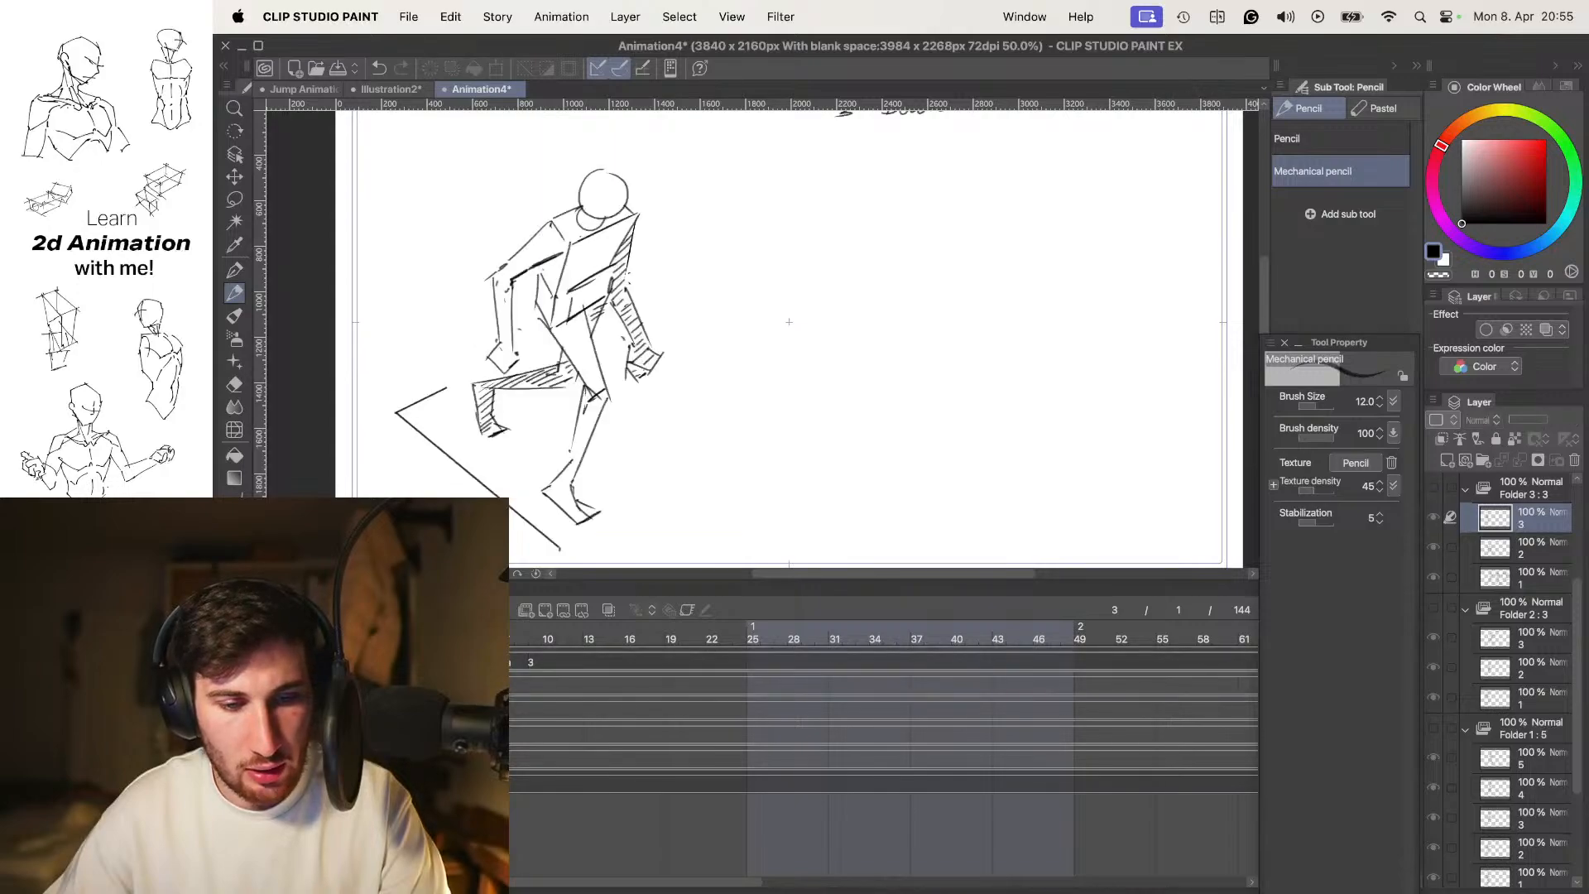
key(Tab)
key(Right)
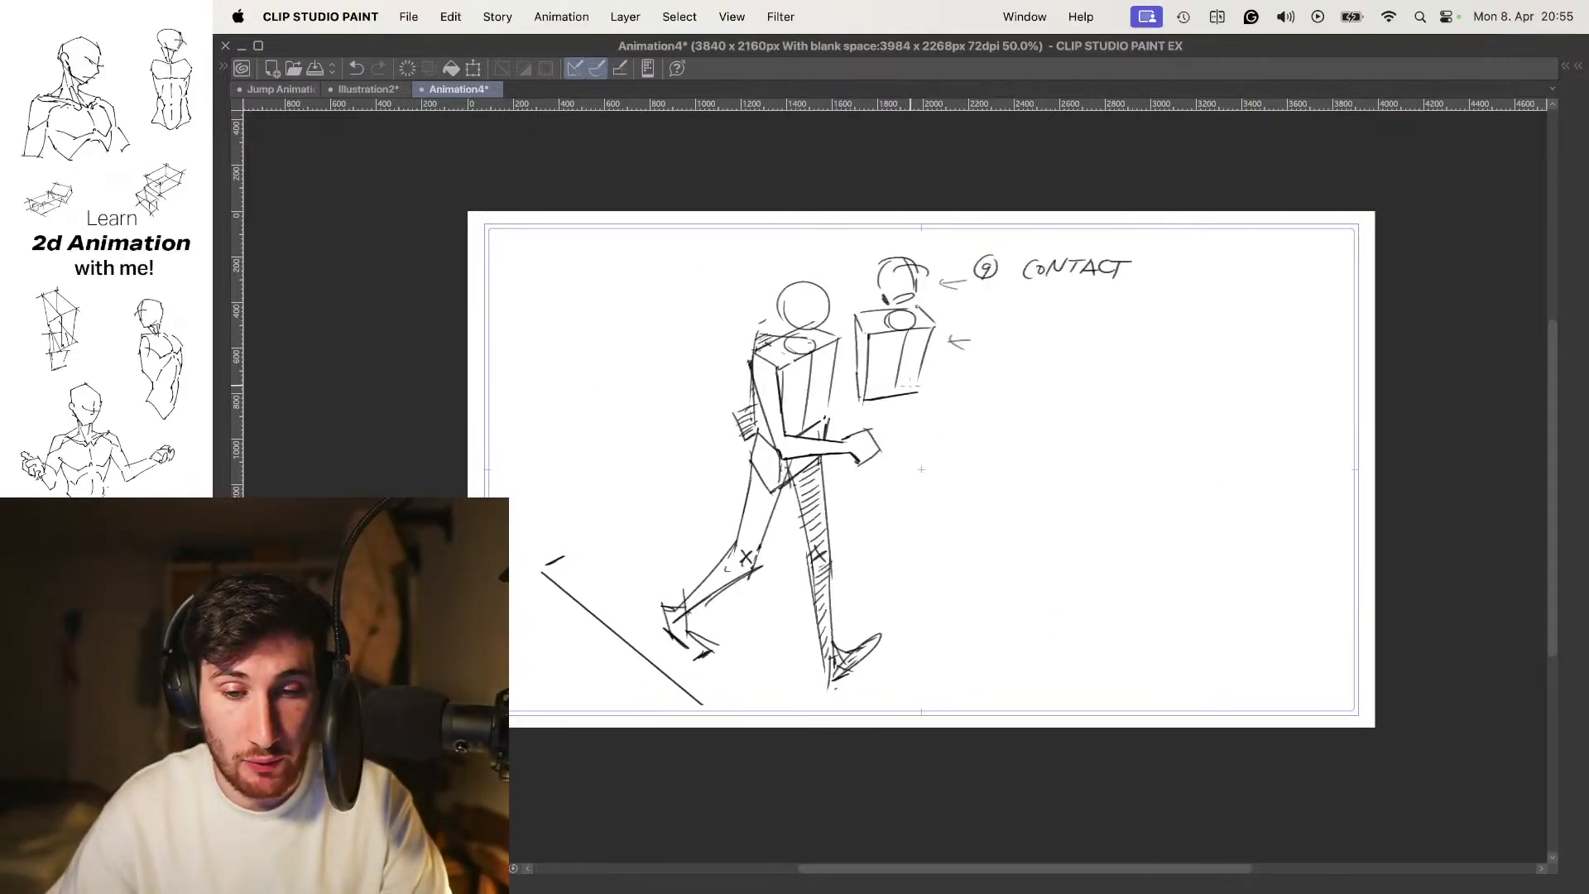
Hide Folder 4, return to frame 1 and add a new animation folder with a blank first cel
key(Tab)
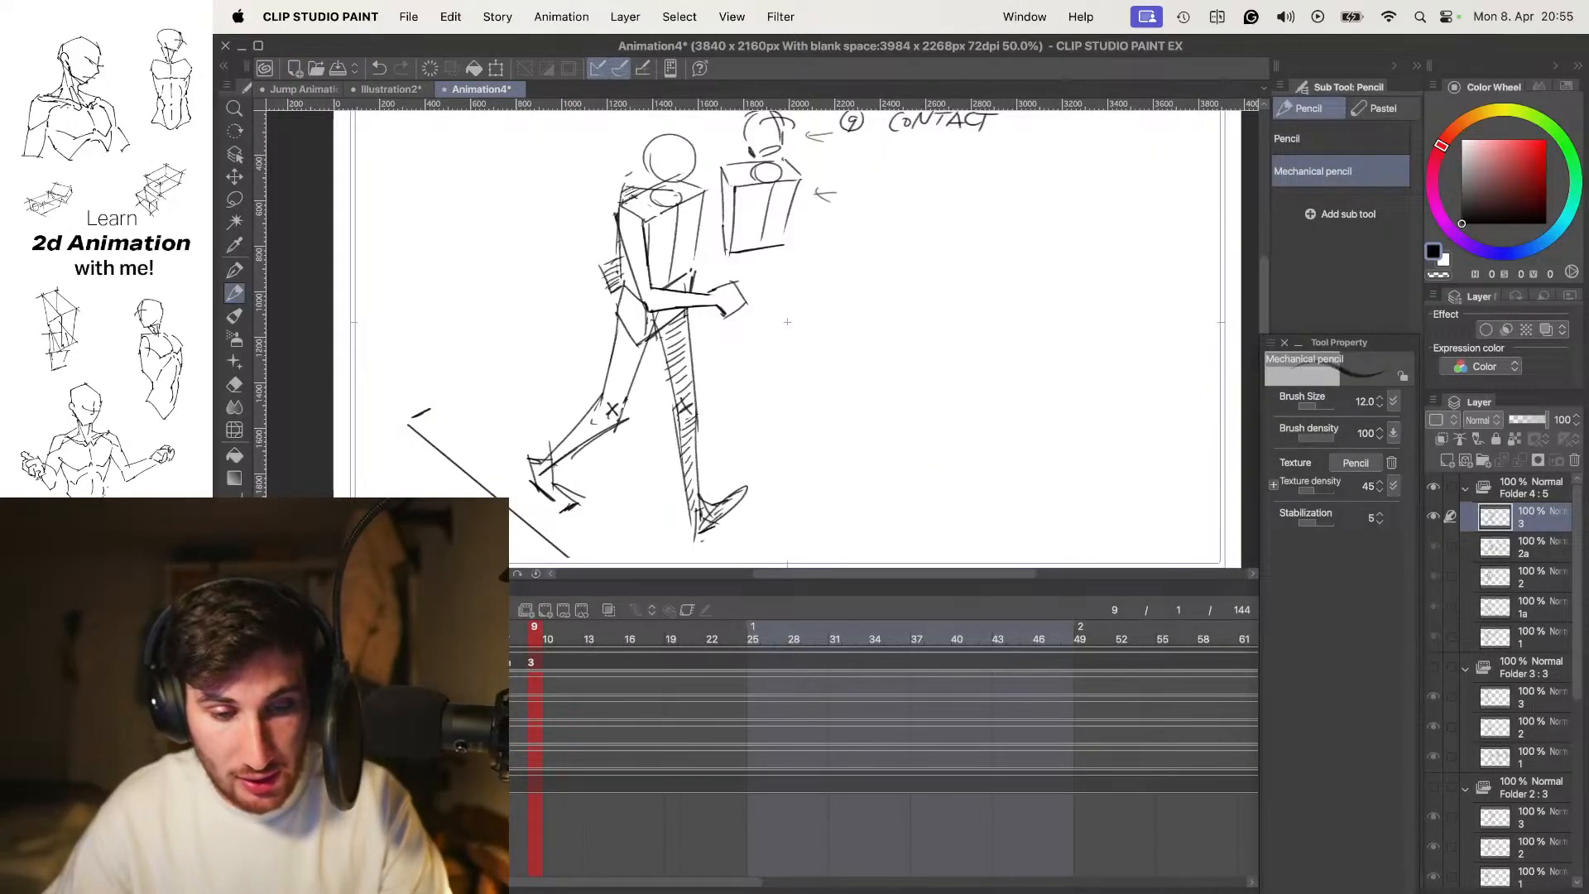
click(1433, 486)
drag(521, 629, 425, 629)
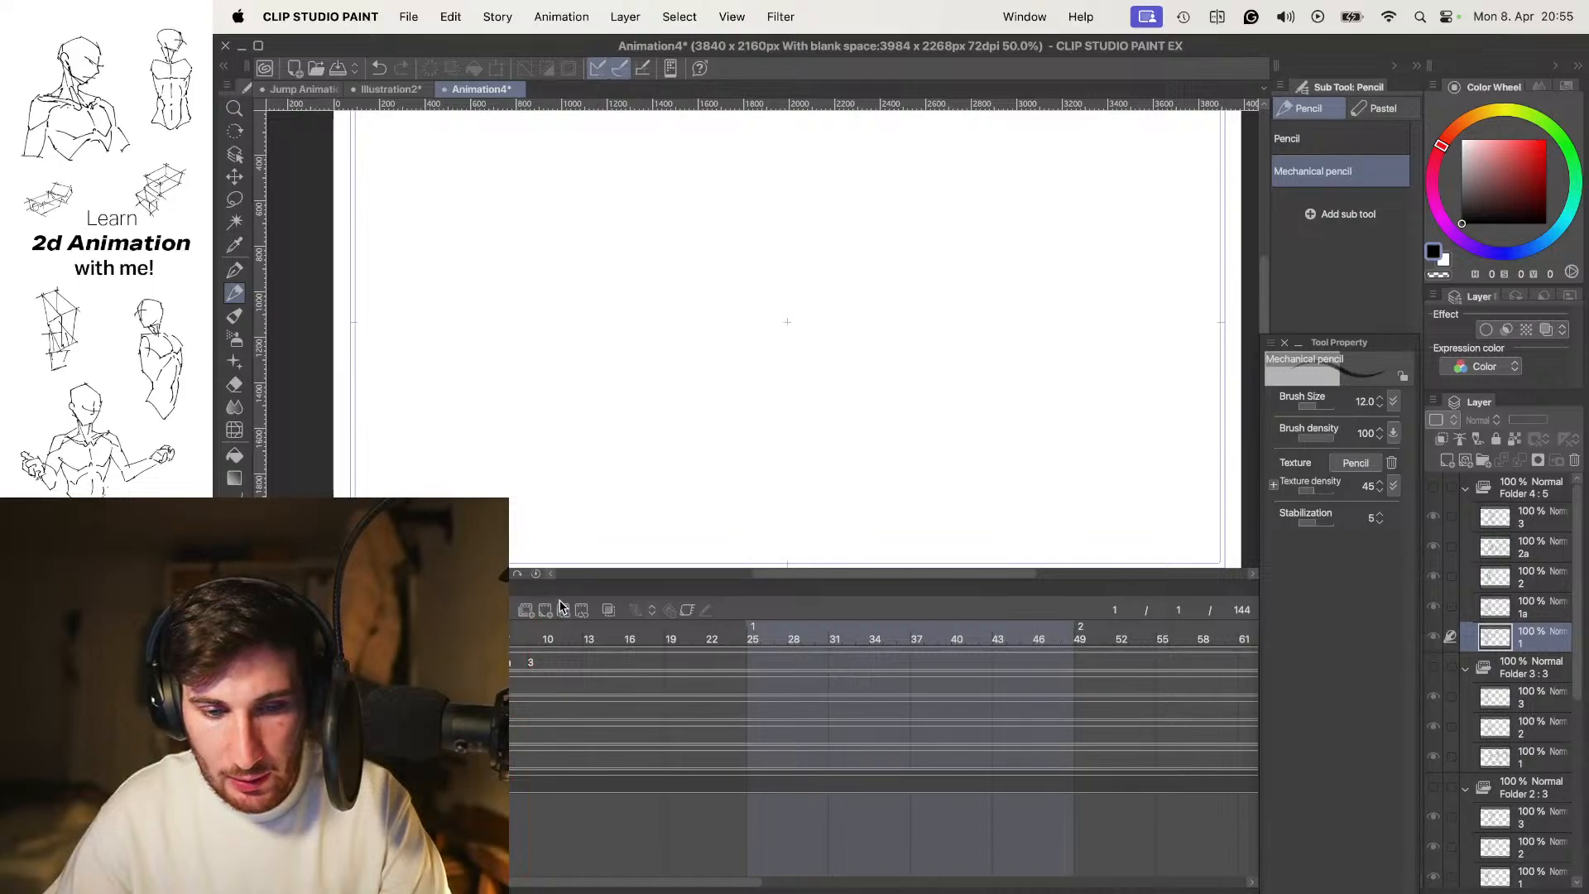
key(Tab)
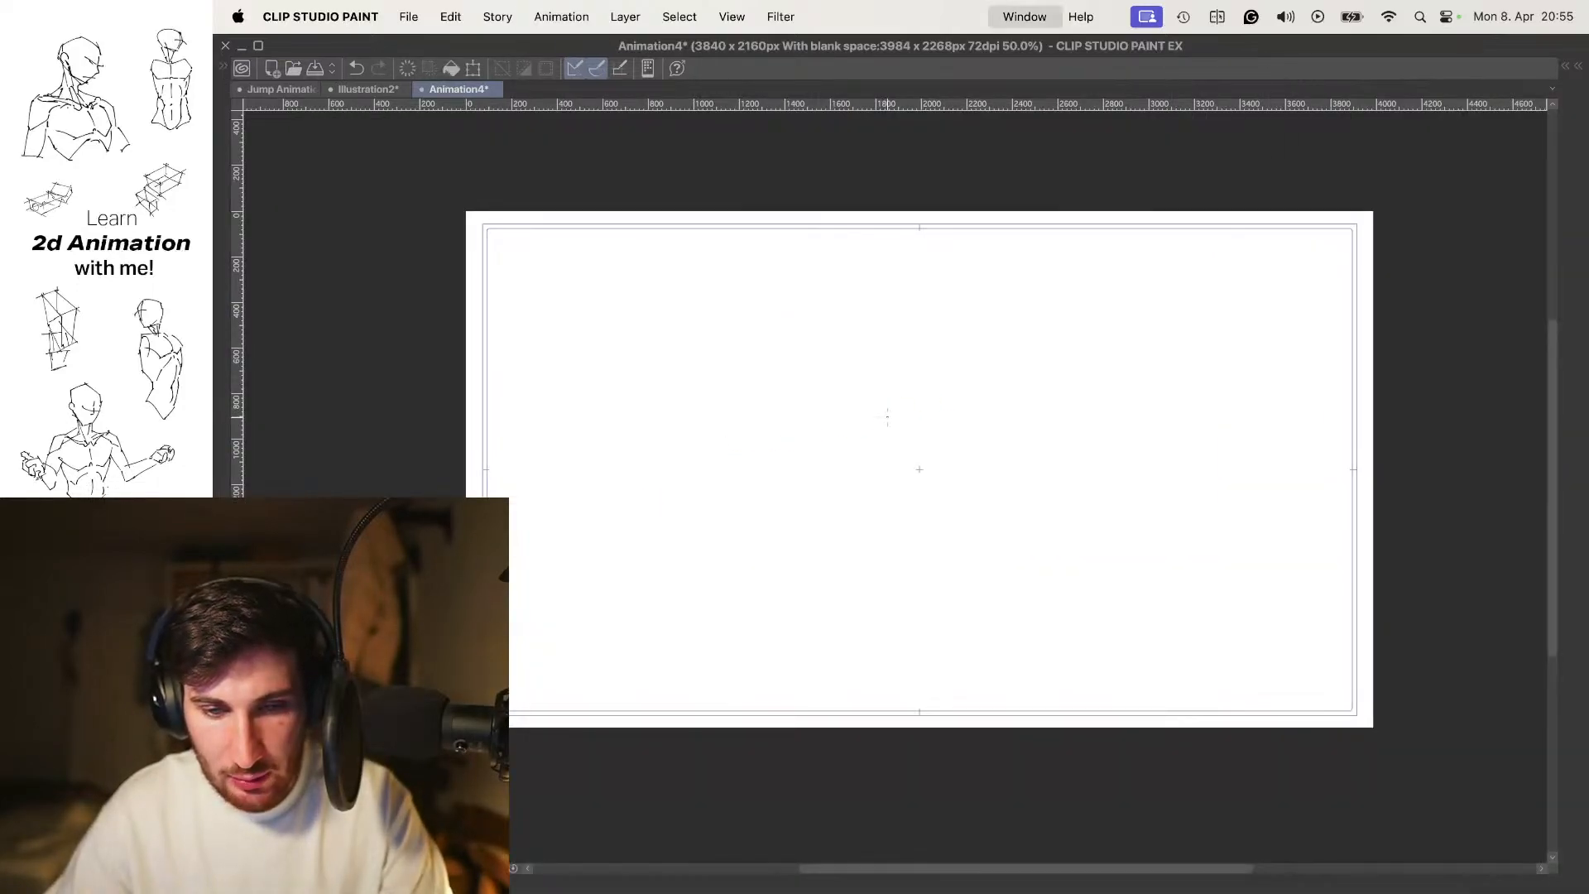
key(Tab)
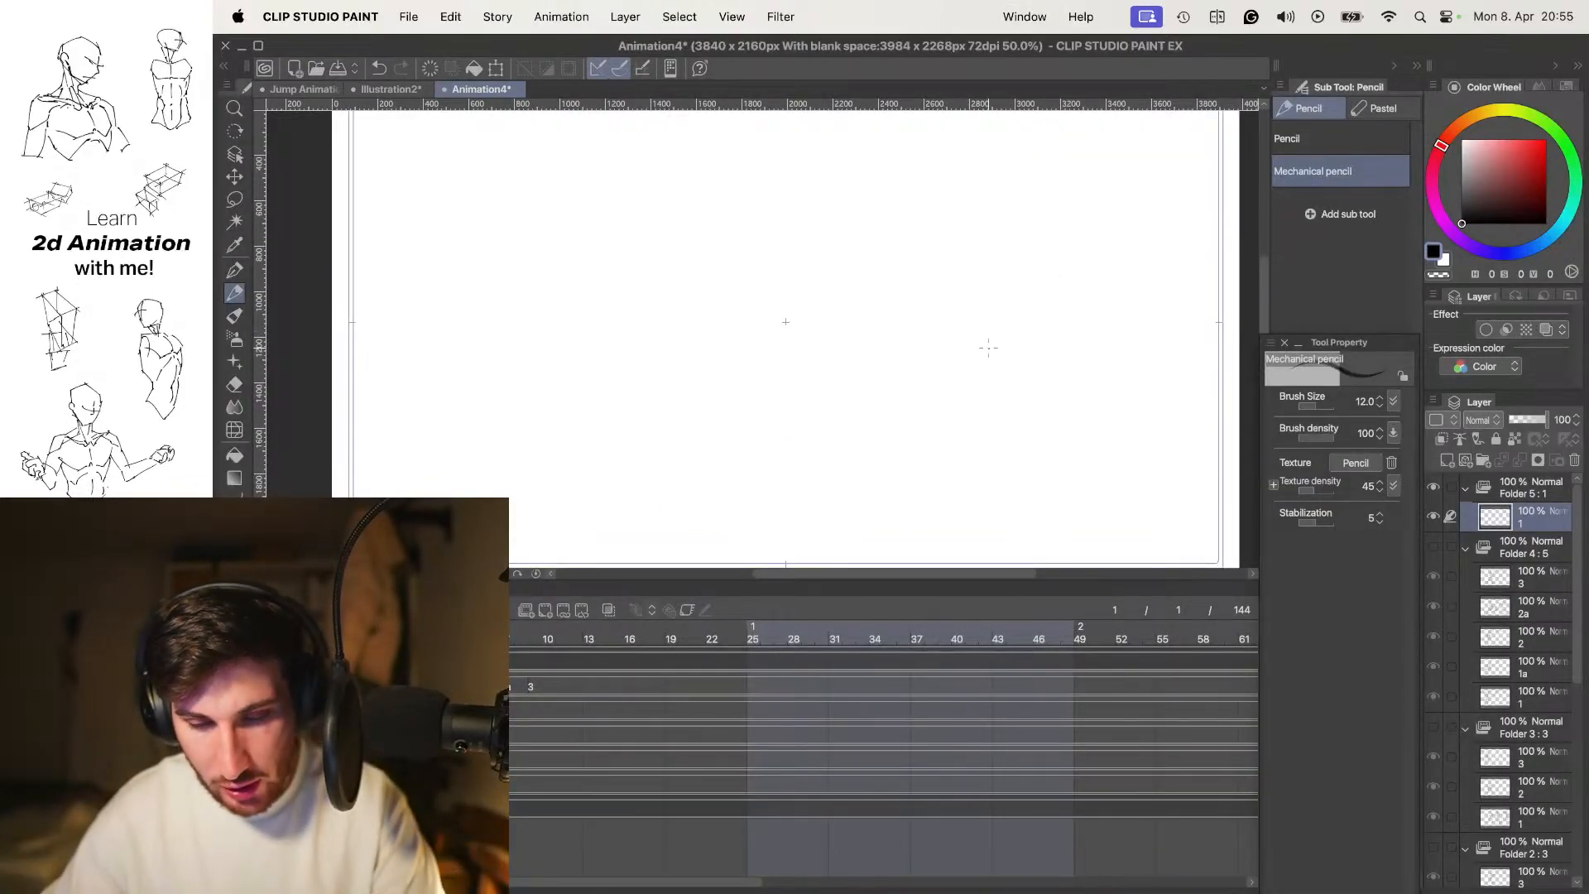
Draw a small oval head near the upper edge of the blank cel, undoing the unsatisfactory strokes
key(Tab)
mouse_move(1181, 357)
mouse_down()
mouse_move(884, 300)
mouse_move(930, 282)
mouse_up()
scroll(862, 307, up, 1)
scroll(884, 298, up, 1)
mouse_move(773, 278)
mouse_down()
mouse_move(1122, 362)
mouse_move(1123, 342)
mouse_up()
mouse_move(538, 276)
mouse_down()
mouse_move(865, 287)
mouse_move(975, 248)
mouse_up()
mouse_move(726, 241)
mouse_down()
mouse_move(792, 212)
mouse_move(728, 236)
mouse_move(784, 198)
mouse_move(805, 248)
mouse_move(791, 196)
mouse_up()
key(super+z)
key(super+z)
key(super+z)
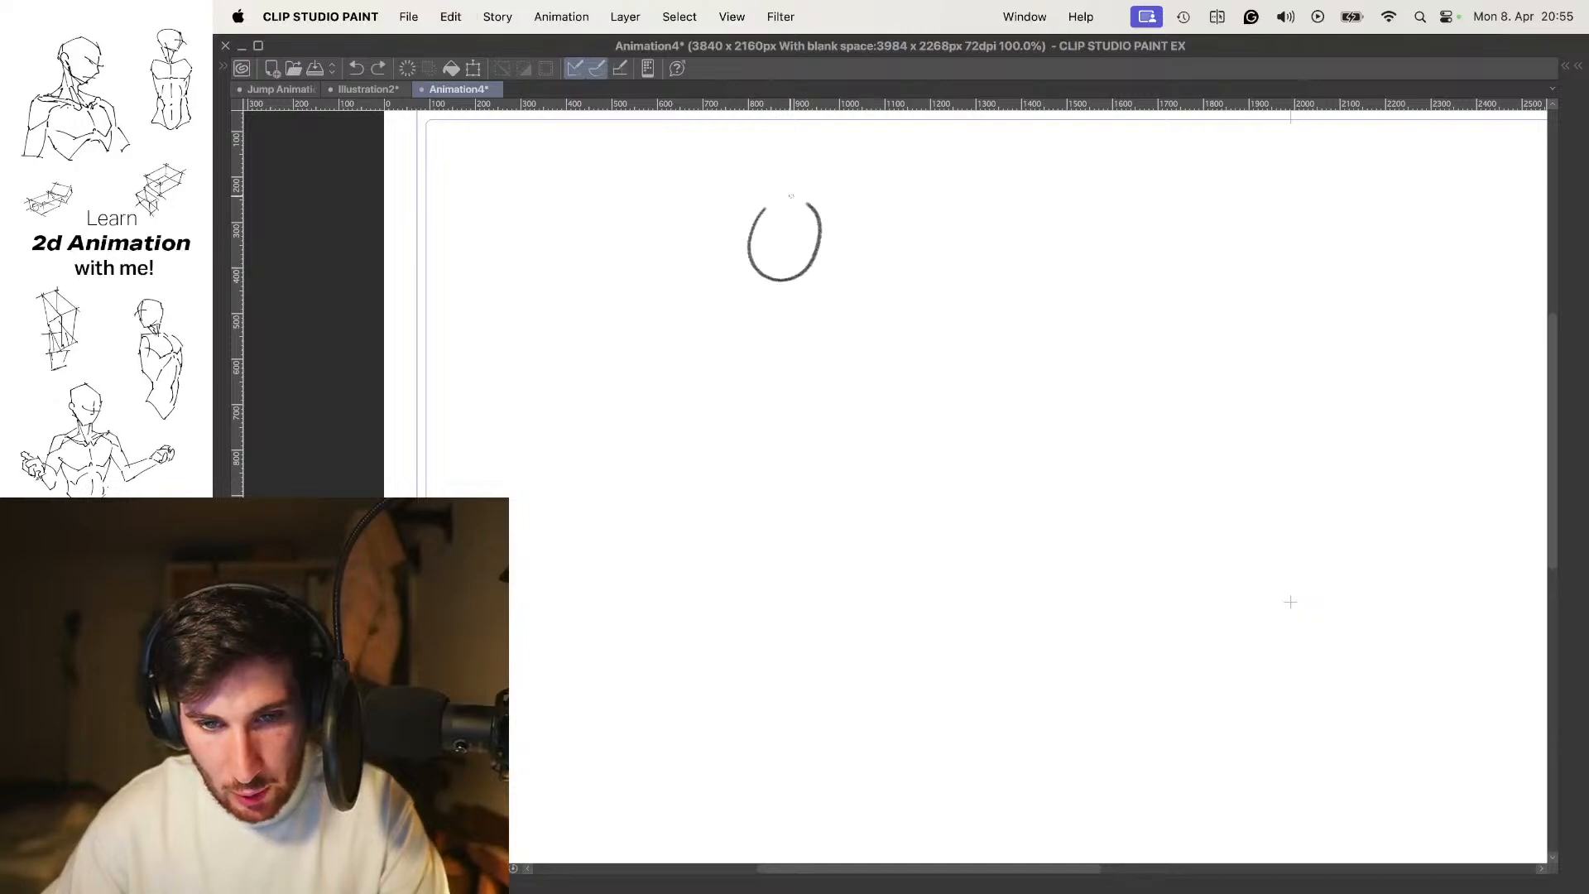
key(super+z)
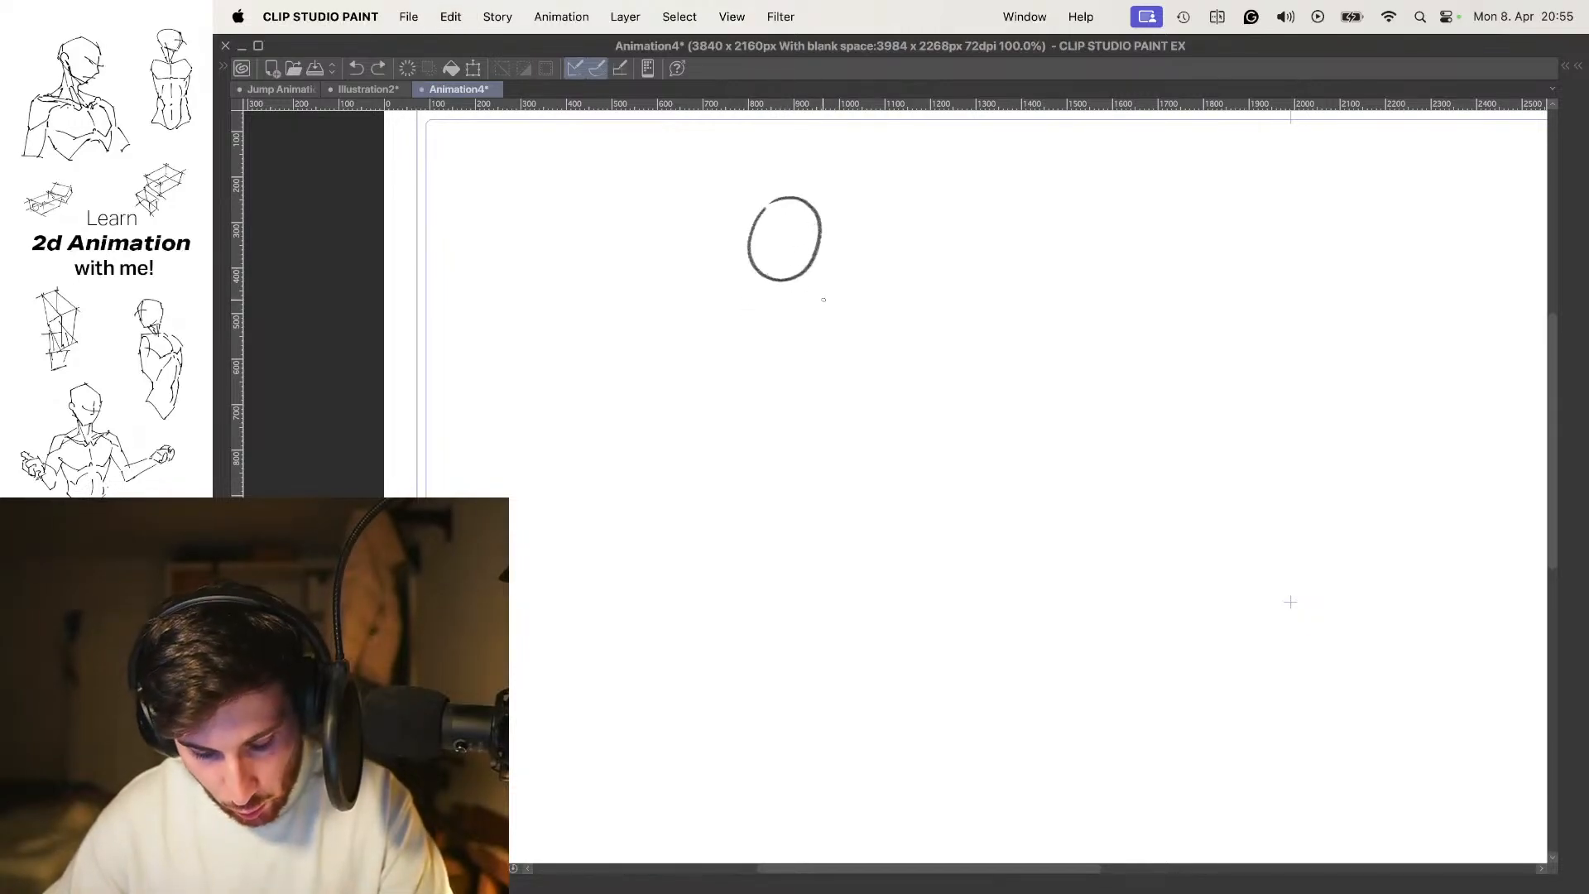
Draw a thin slanted shoulder plane under the head and a tapering torso box below it
drag(725, 301, 859, 280)
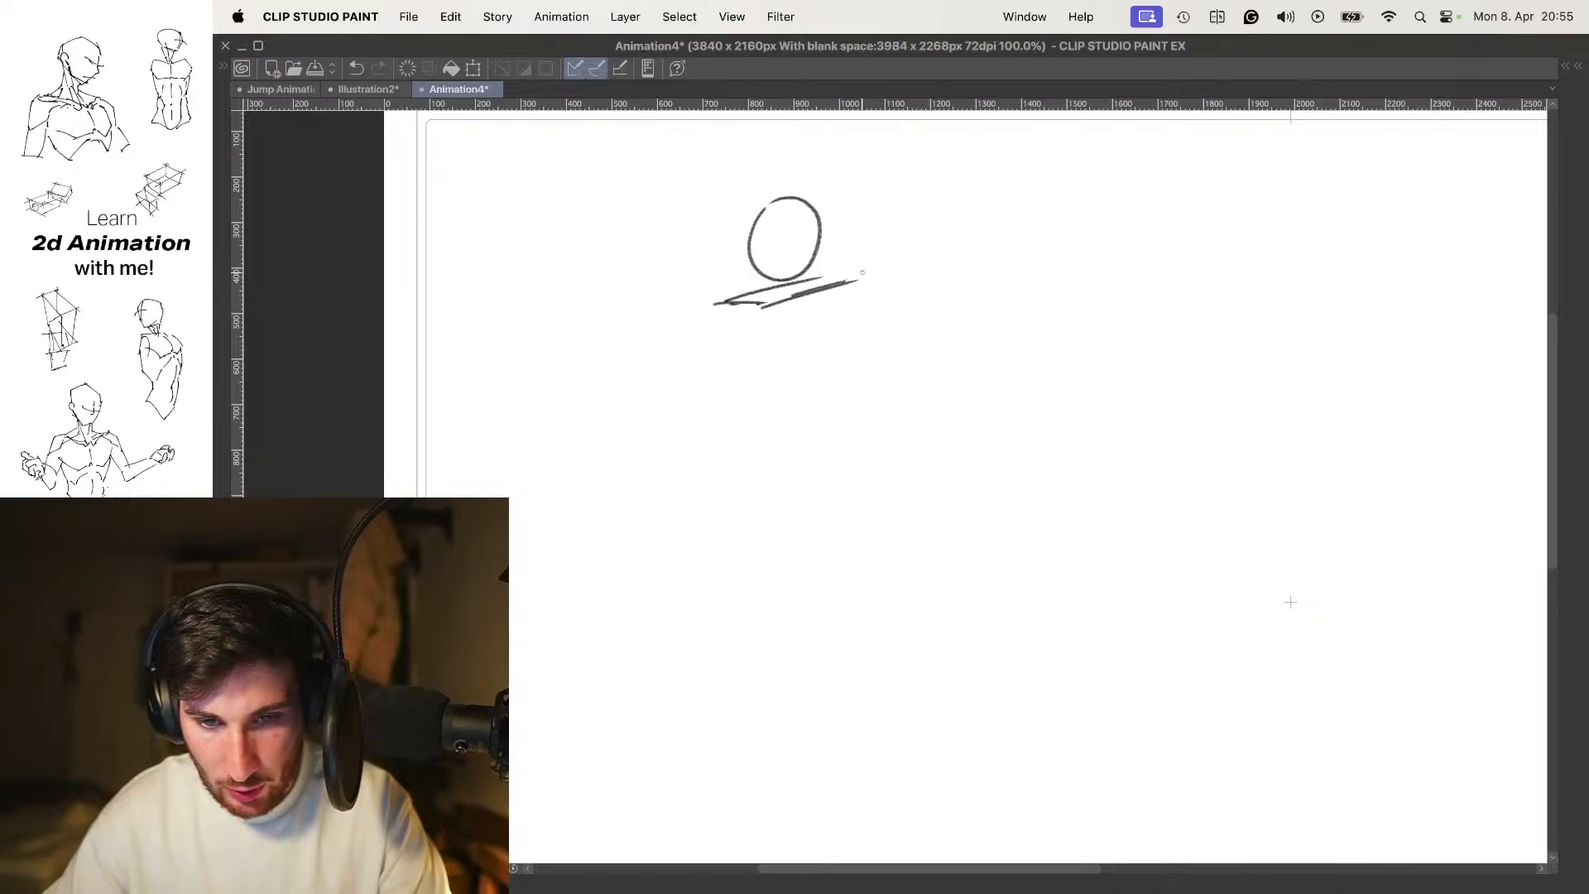
mouse_move(765, 306)
mouse_down()
mouse_move(799, 451)
mouse_move(865, 397)
mouse_move(860, 285)
mouse_move(861, 371)
mouse_up()
key(super+z)
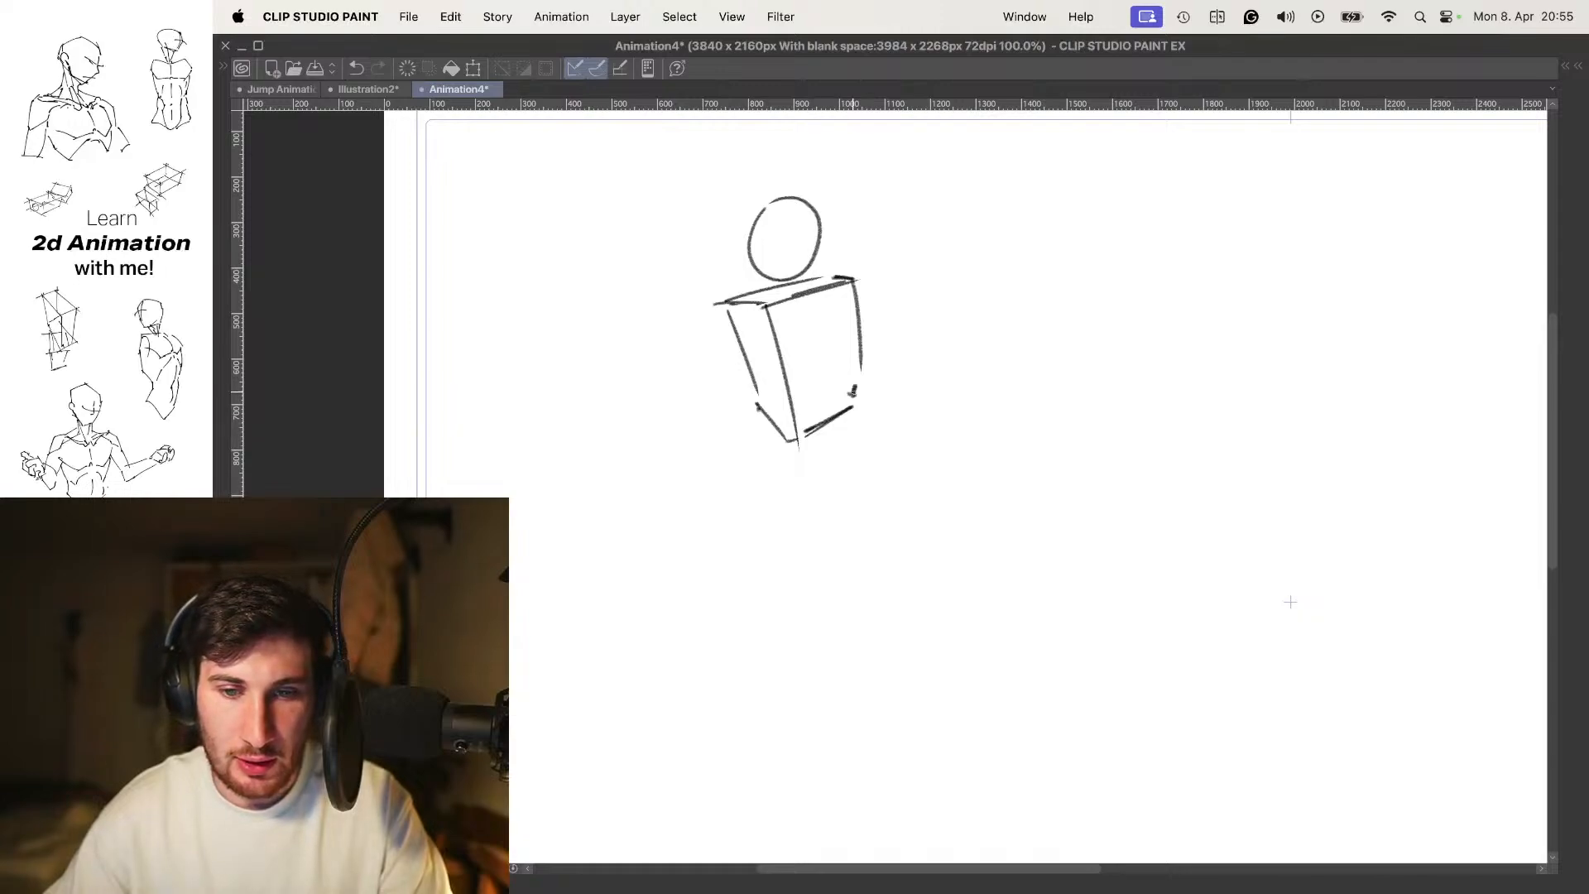
Undo the torso's lower edges, redraw the box longer with a slanted base and add a vertical line on its front face
key(super+z)
key(super+z)
key(super+z)
drag(854, 282, 863, 446)
key(super+z)
key(super+z)
key(super+z)
mouse_move(755, 383)
mouse_down()
mouse_move(759, 464)
mouse_move(816, 475)
mouse_move(867, 432)
mouse_up()
drag(865, 293, 864, 462)
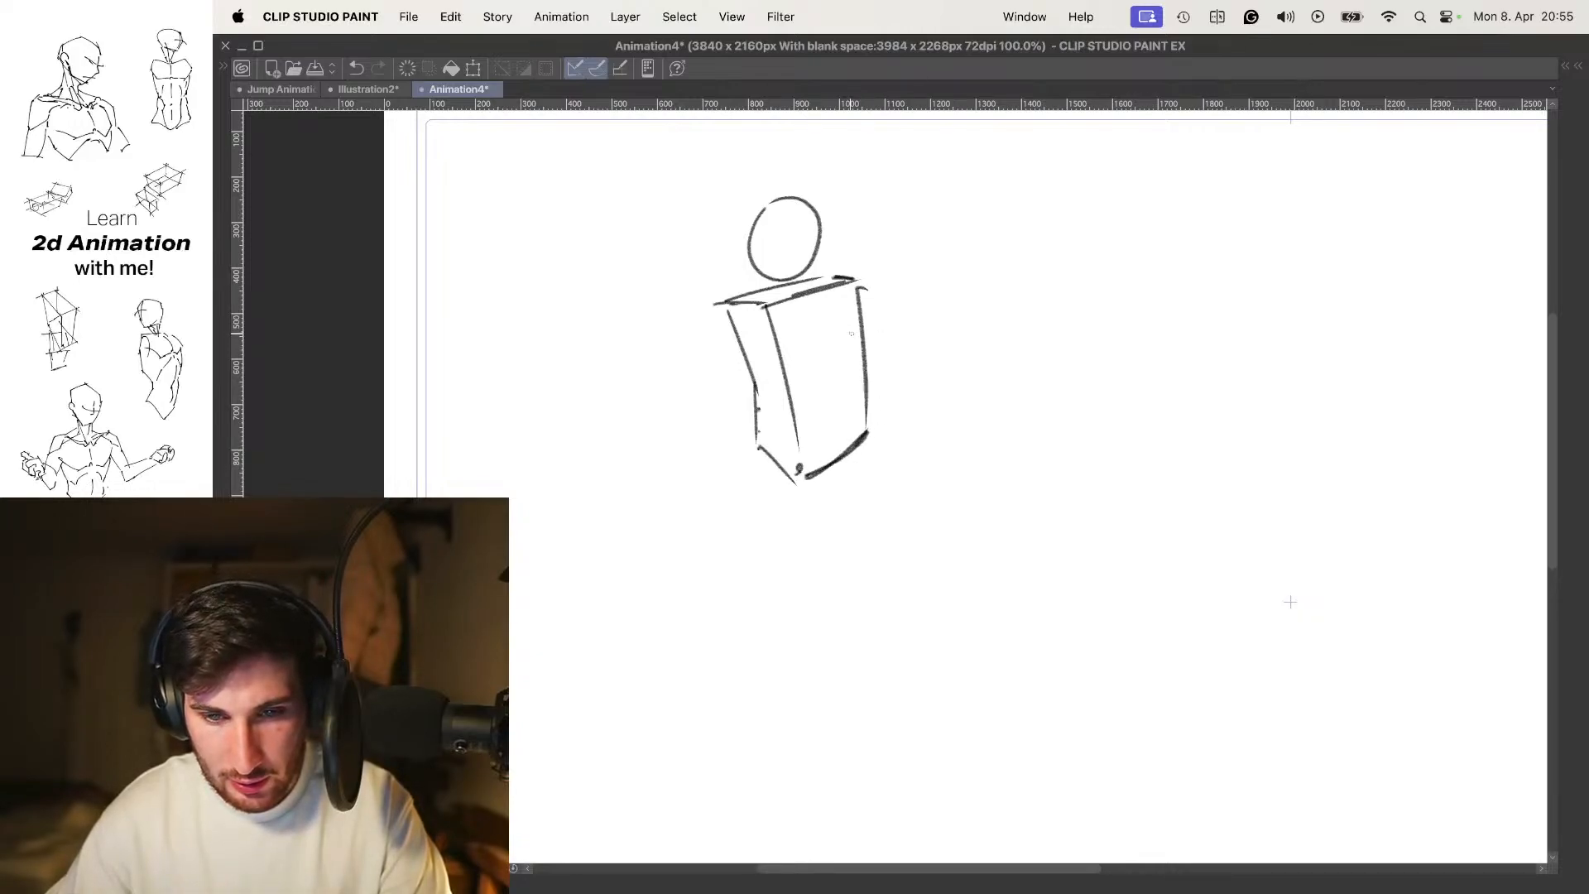
drag(838, 327, 842, 402)
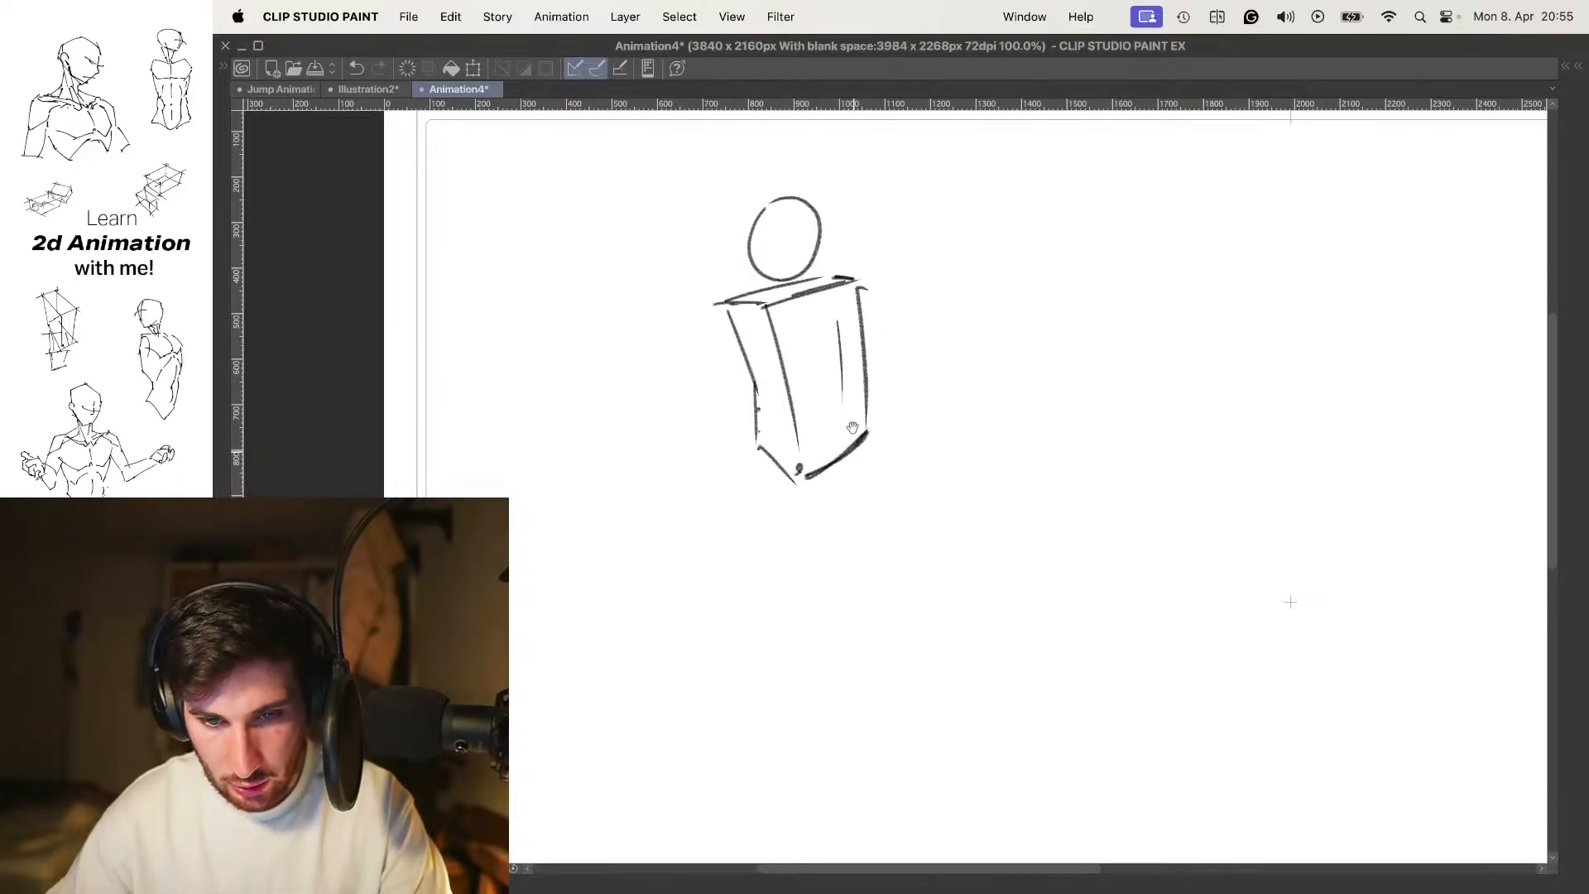
Draw a short pelvis box directly beneath the torso, undoing and redrawing its edges
scroll(853, 448, down, 3)
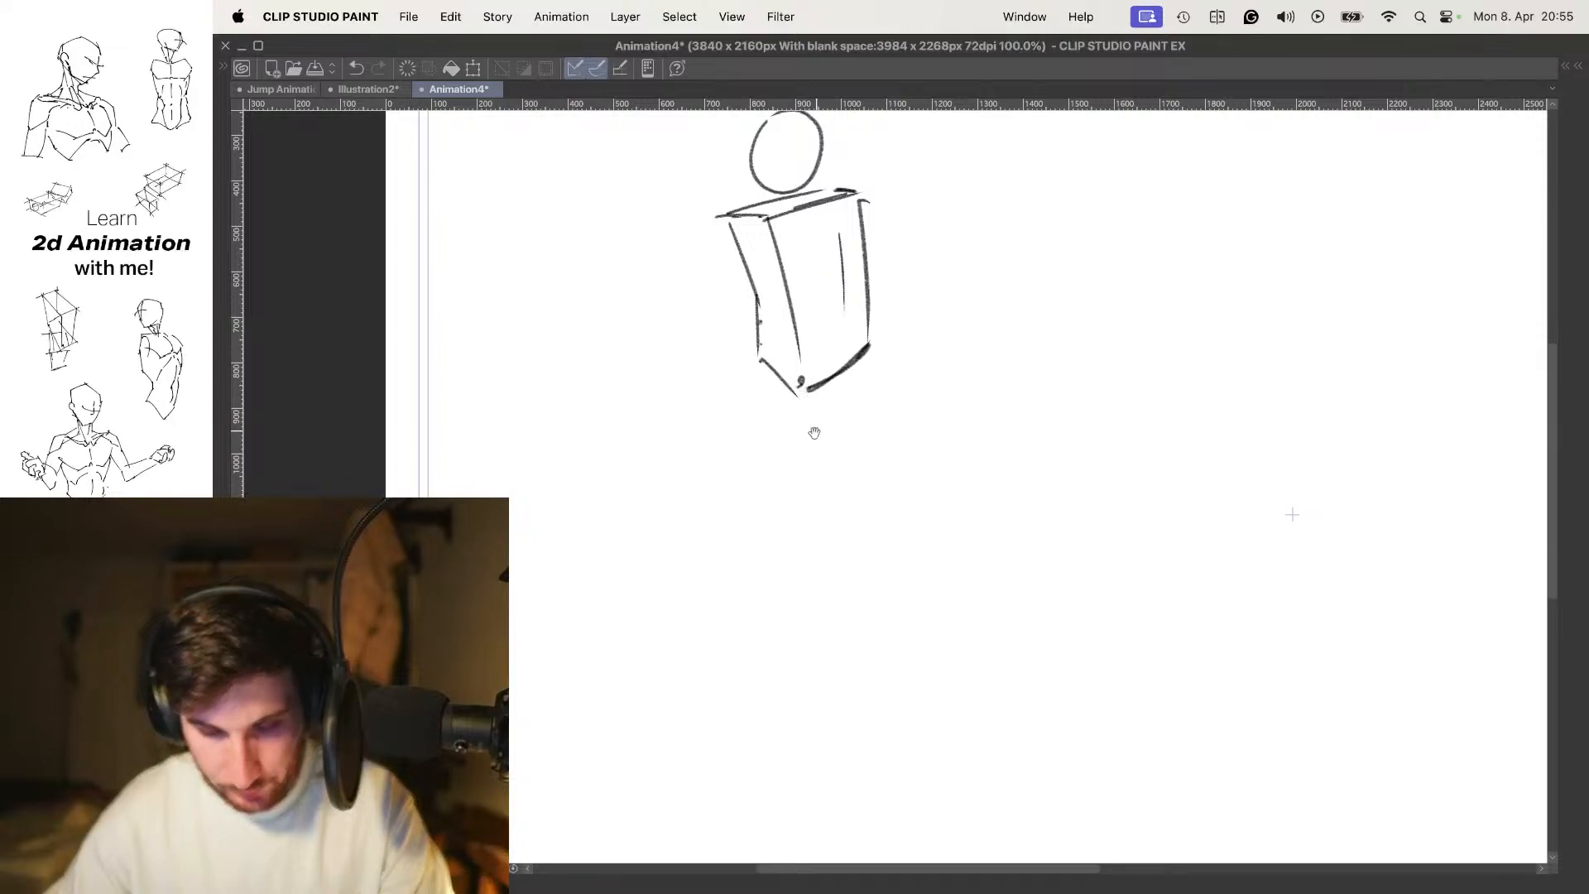
mouse_move(807, 377)
mouse_down()
mouse_move(856, 360)
mouse_move(879, 377)
mouse_move(799, 460)
mouse_up()
key(super+z)
key(super+z)
mouse_move(762, 361)
mouse_down()
mouse_move(744, 416)
mouse_move(757, 446)
mouse_move(801, 474)
mouse_up()
key(super+z)
key(super+z)
mouse_move(762, 361)
mouse_down()
mouse_move(749, 429)
mouse_move(785, 472)
mouse_move(871, 441)
mouse_up()
mouse_move(875, 352)
mouse_down()
mouse_move(871, 432)
mouse_move(875, 372)
mouse_up()
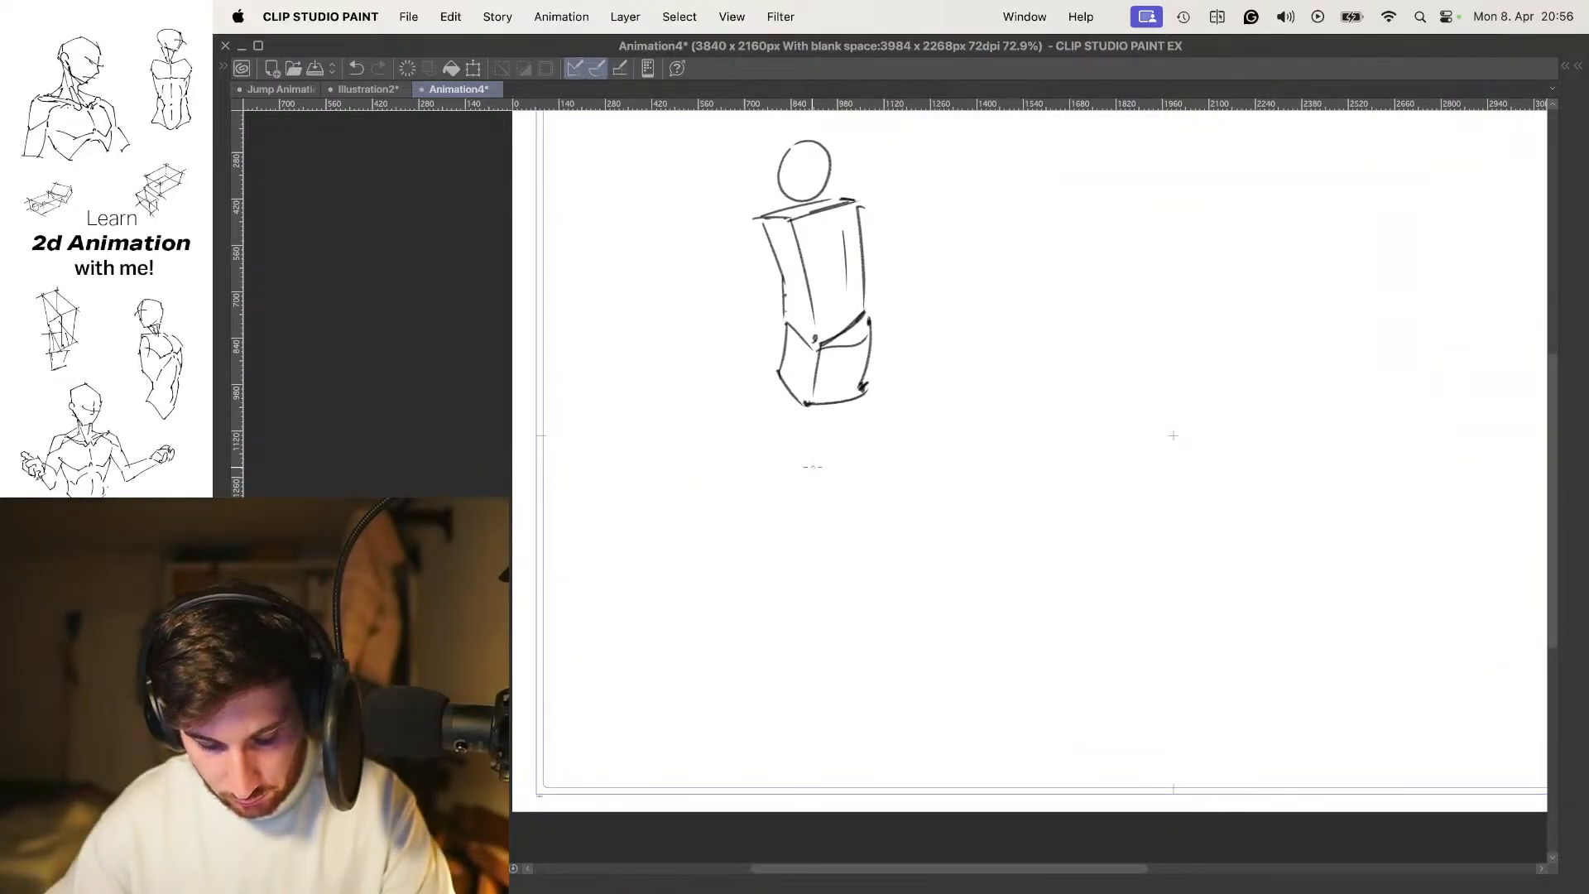
Draw the rear leg trailing back from the pelvis as a slanted thigh, a knee mark and a tapering lower leg, undoing unsatisfactory strokes
drag(798, 386, 806, 409)
drag(811, 405, 767, 533)
key(super+z)
drag(840, 382, 770, 536)
drag(805, 364, 742, 572)
key(super+z)
mouse_move(799, 393)
mouse_down()
mouse_move(744, 539)
mouse_move(770, 520)
mouse_move(700, 645)
mouse_up()
drag(749, 505, 694, 643)
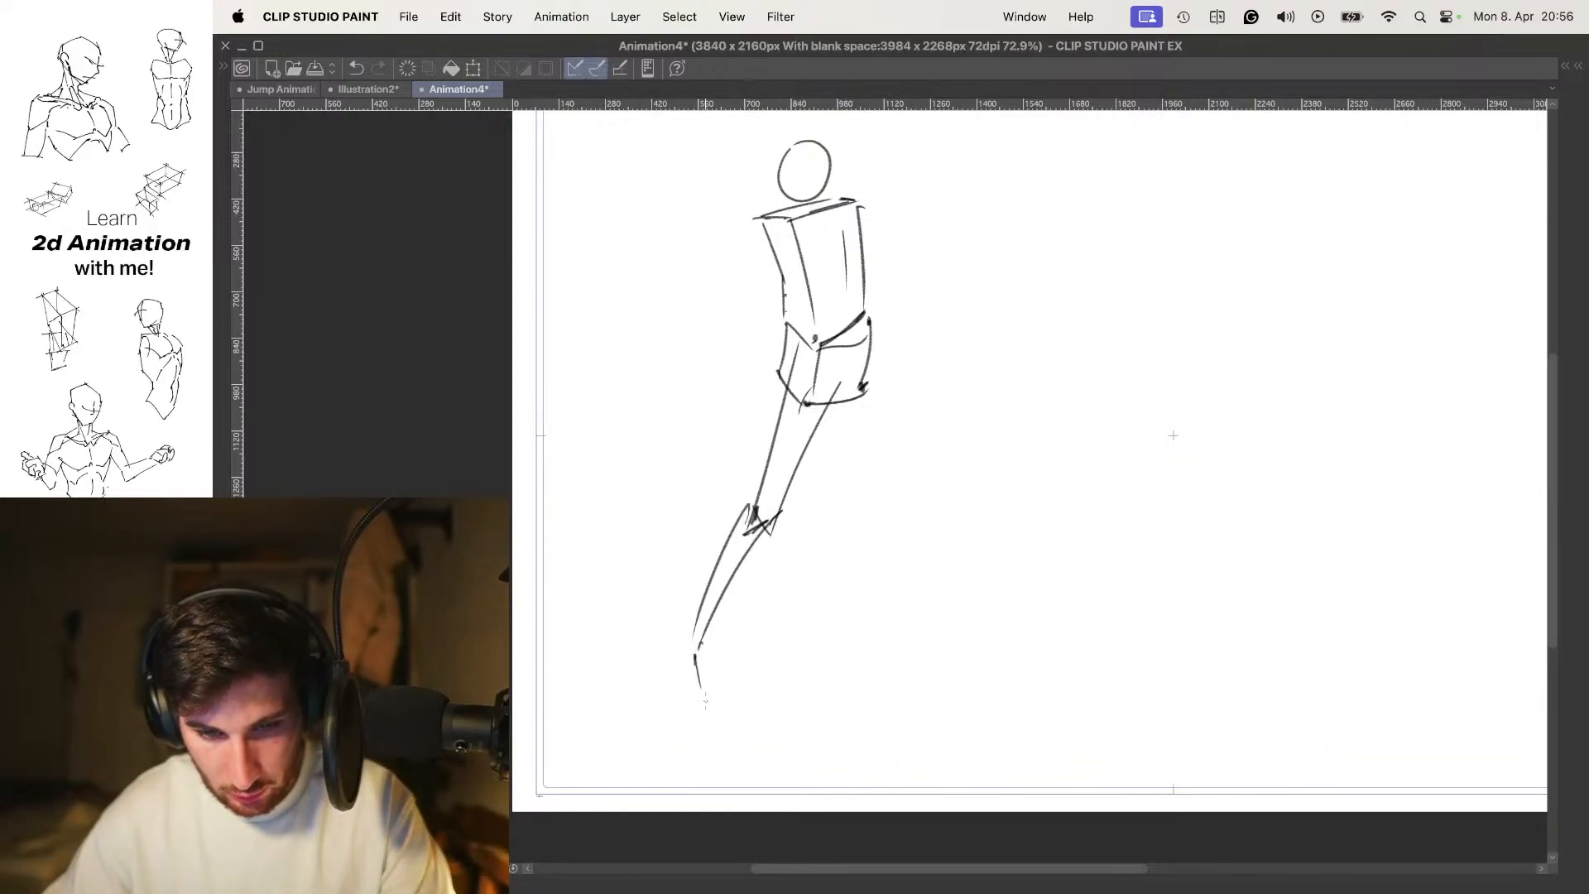
Draw the rear foot below the ankle with a short ankle line, near-vertical sides and a flat toe base, undoing unsatisfactory strokes
key(super+z)
key(super+z)
drag(698, 651, 706, 715)
drag(694, 650, 654, 660)
mouse_move(671, 658)
mouse_down()
mouse_move(696, 730)
mouse_move(744, 730)
mouse_up()
key(super+z)
key(super+z)
key(super+z)
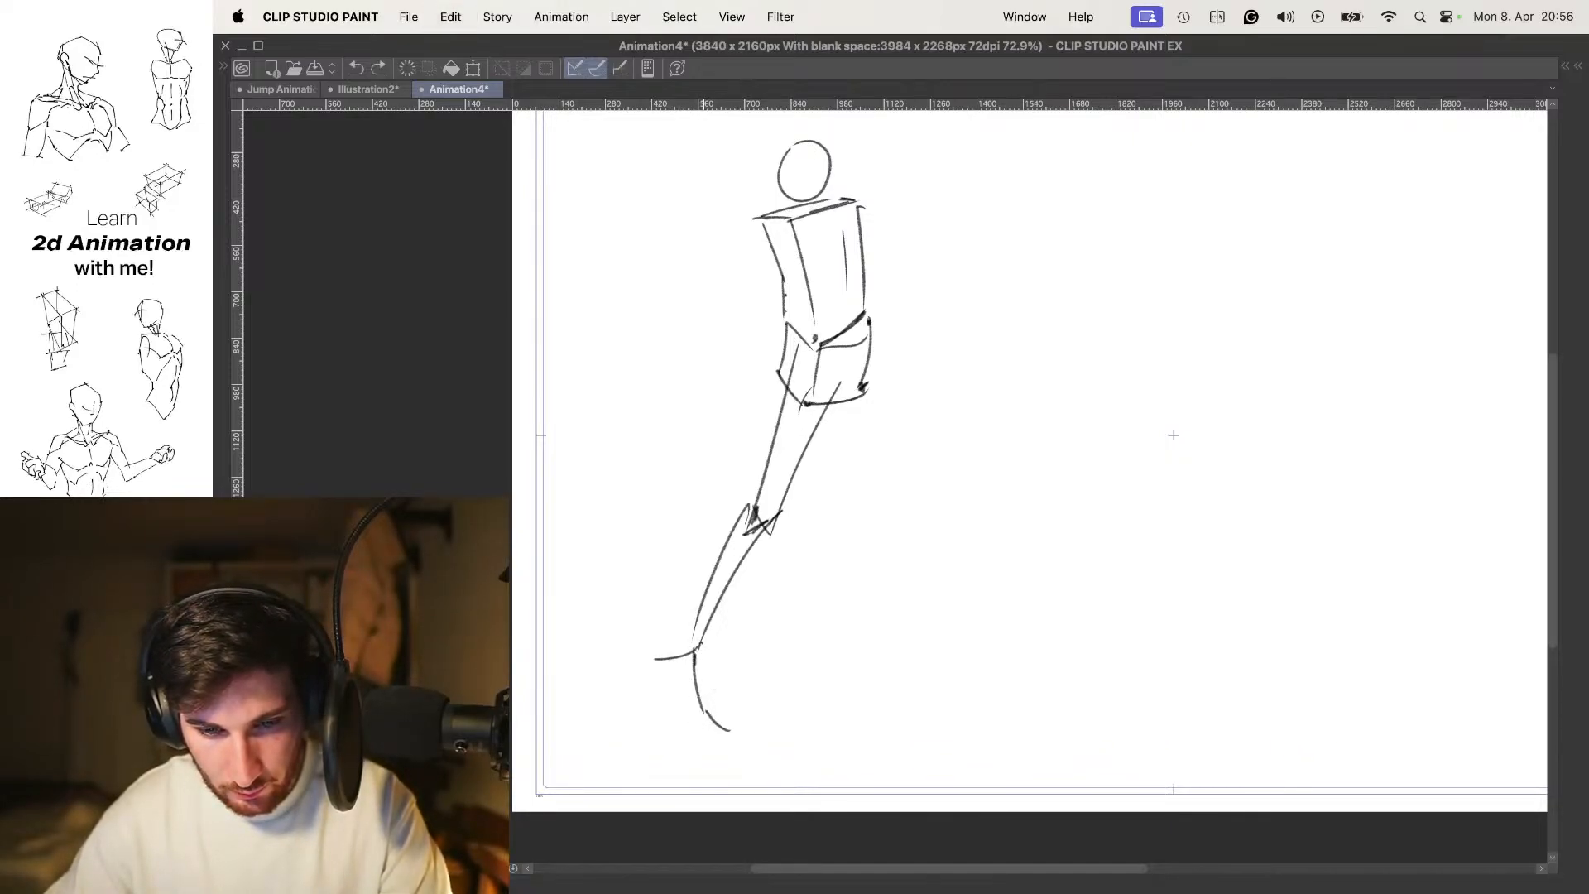
key(super+z)
drag(702, 649, 710, 715)
drag(676, 662, 687, 730)
key(super+z)
mouse_move(675, 662)
mouse_down()
mouse_move(685, 722)
mouse_move(742, 733)
mouse_up()
key(super+z)
key(super+z)
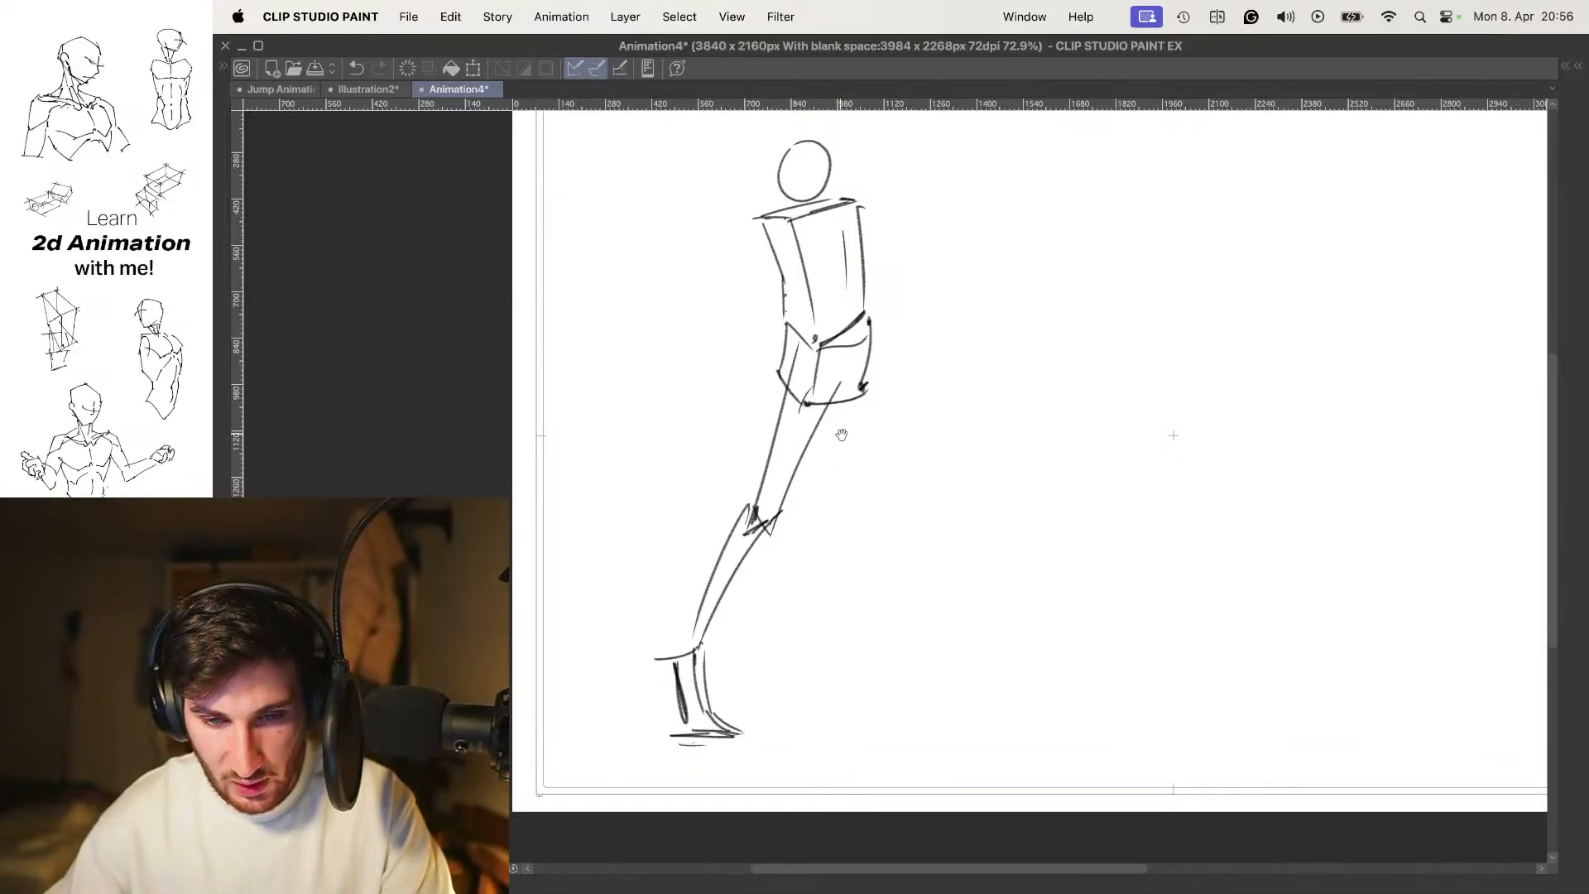
Draw the forward thigh as two lines converging from the pelvis to the knee and mark the knee joint
drag(873, 365, 898, 523)
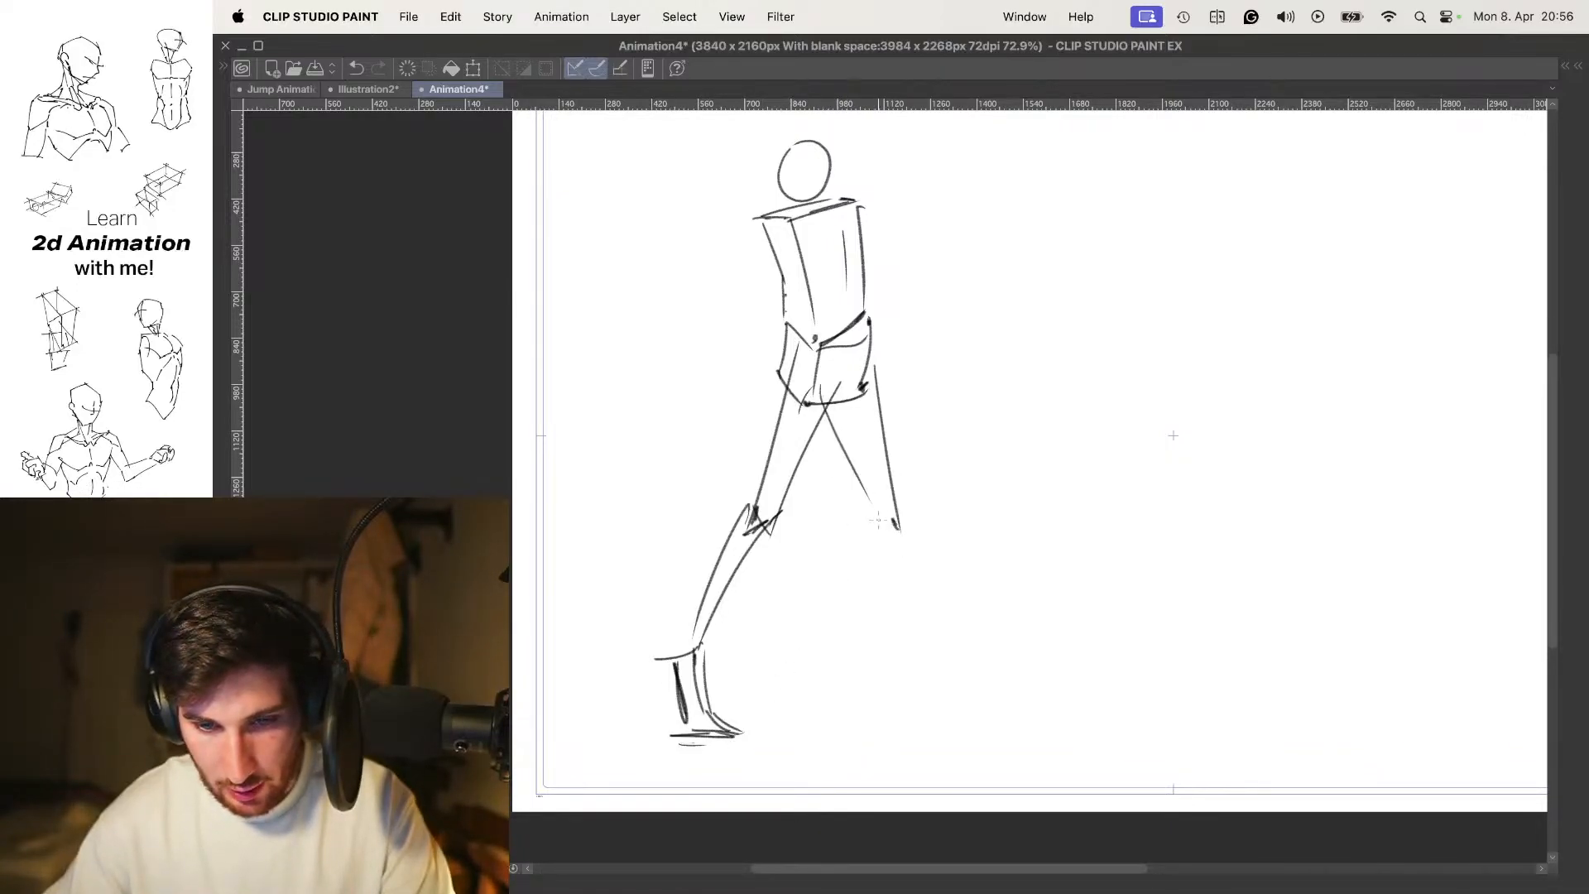
key(super+z)
key(super+z)
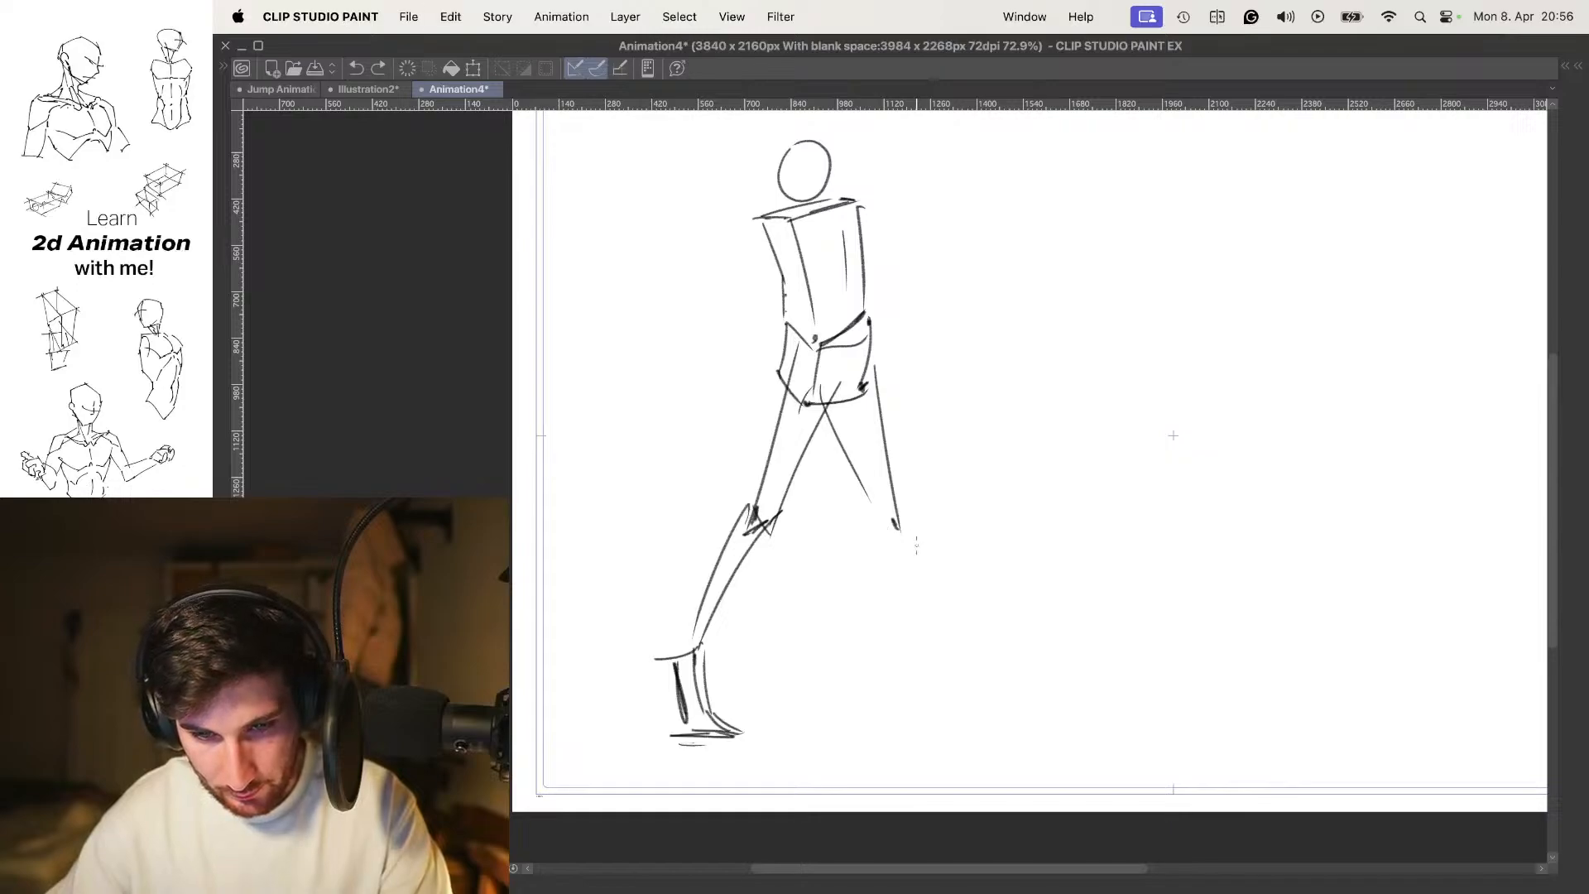
mouse_move(888, 520)
mouse_down()
mouse_move(907, 538)
mouse_move(903, 522)
mouse_up()
key(super+z)
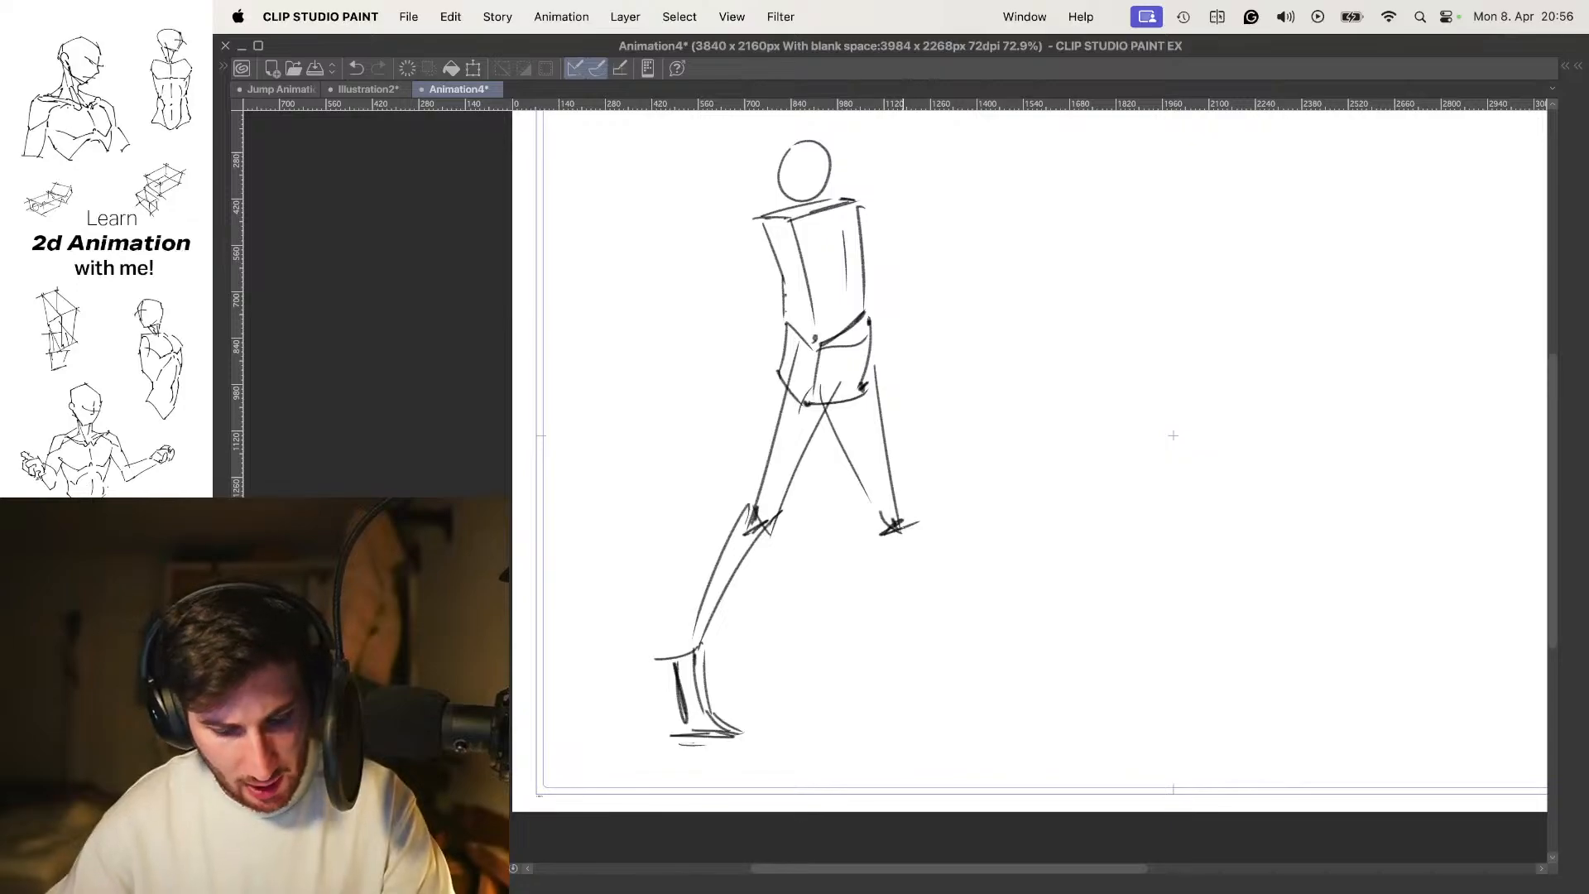
Draw the forward lower leg as two nearly vertical lines from the knee to the ankle, undoing unsatisfactory strokes
drag(864, 625, 873, 712)
drag(893, 542, 879, 705)
key(super+z)
key(super+z)
mouse_move(883, 532)
mouse_down()
mouse_move(872, 724)
mouse_move(884, 708)
mouse_up()
key(super+z)
drag(904, 526, 877, 697)
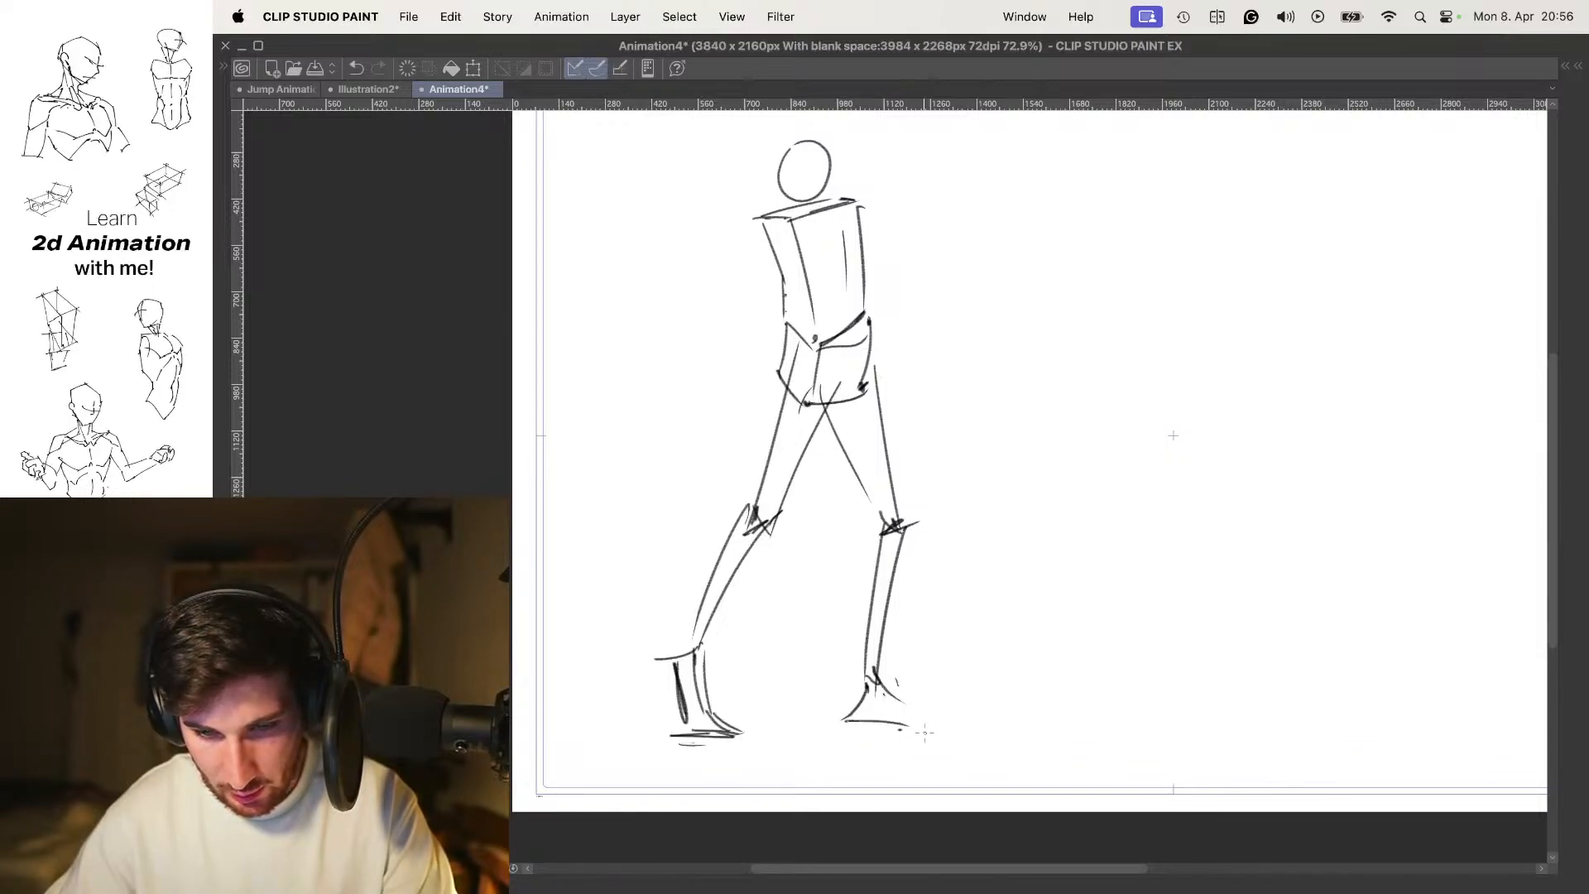
Finish the forward foot as a flat wedge with a long pointed toe and a reinforced sole line
key(super+z)
key(super+z)
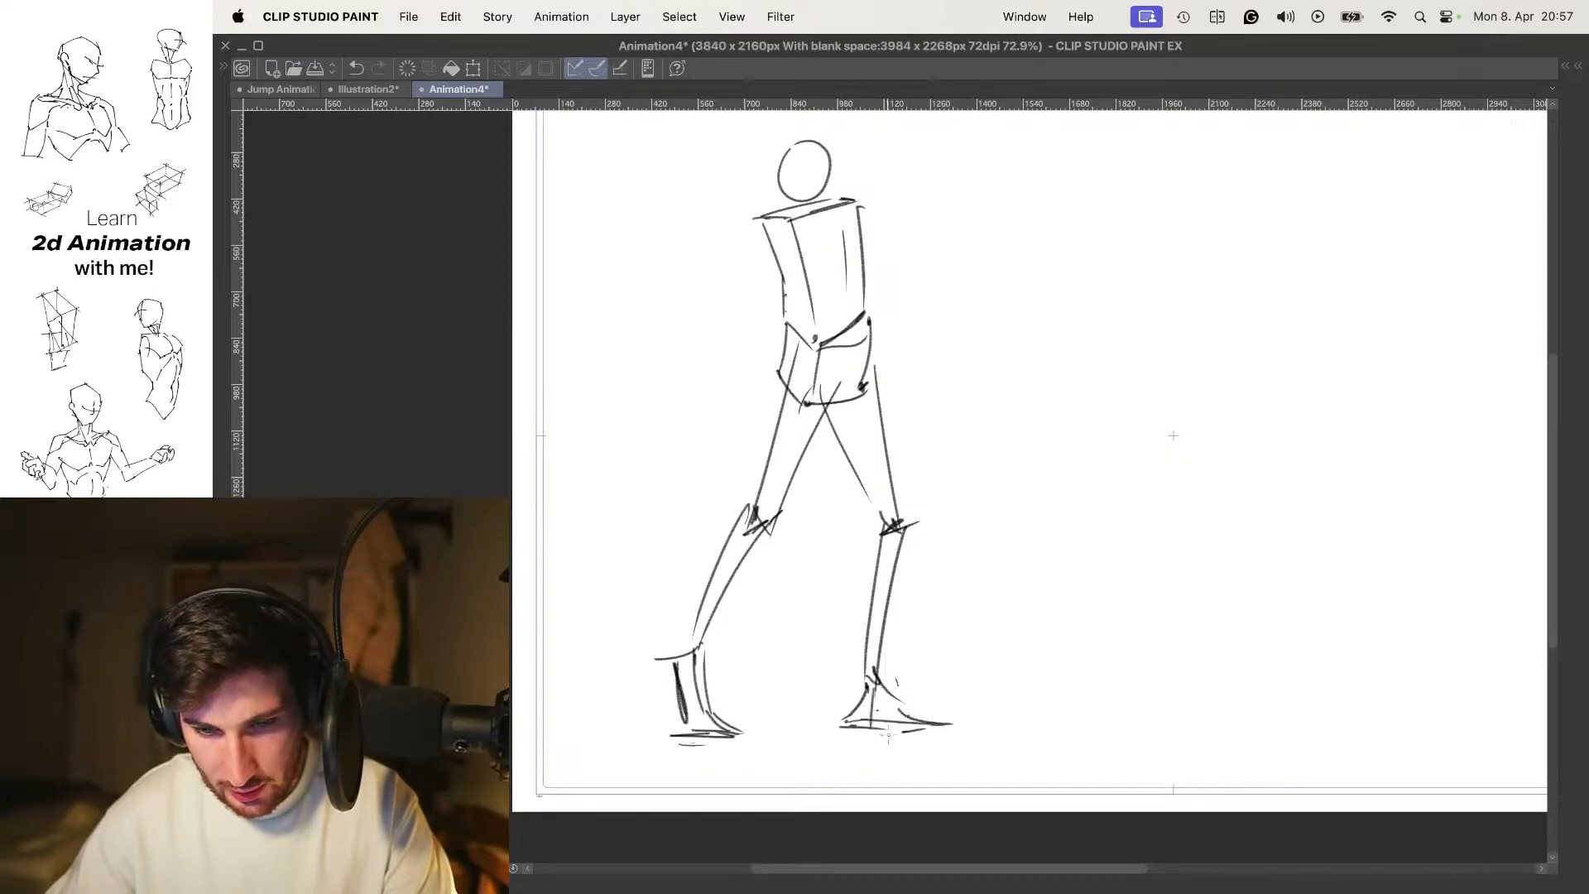
drag(912, 732, 946, 726)
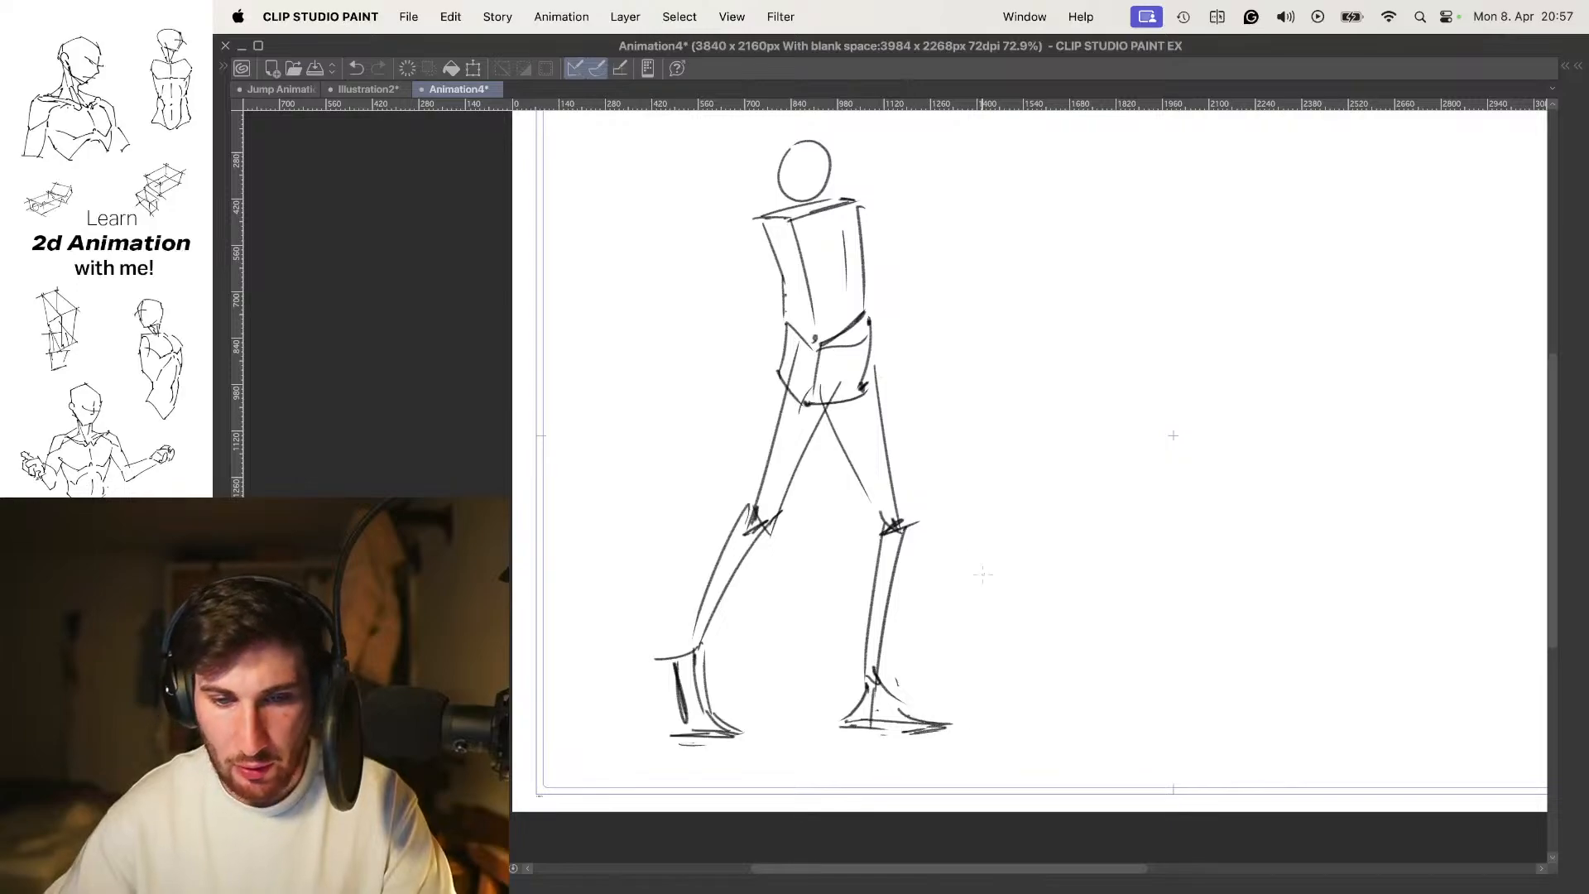
Redraw the front contour of the forward thigh so it runs from the pelvis corner to the knee
drag(901, 440, 906, 459)
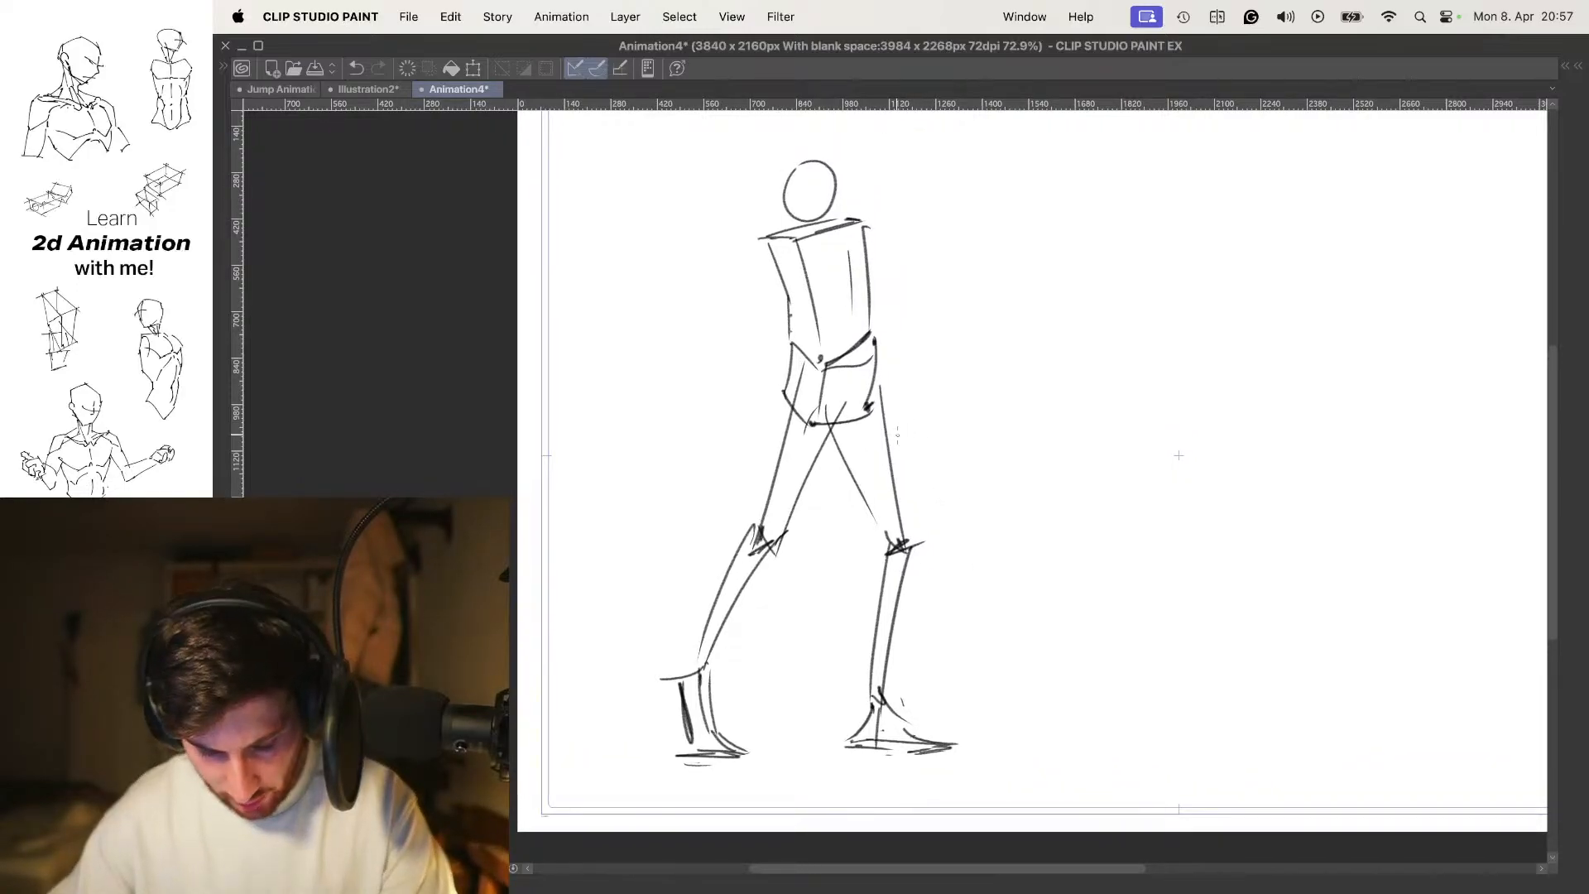
drag(876, 382, 885, 468)
key(super+z)
drag(874, 377, 899, 492)
key(super+z)
drag(876, 377, 904, 530)
key(super+z)
drag(879, 384, 900, 524)
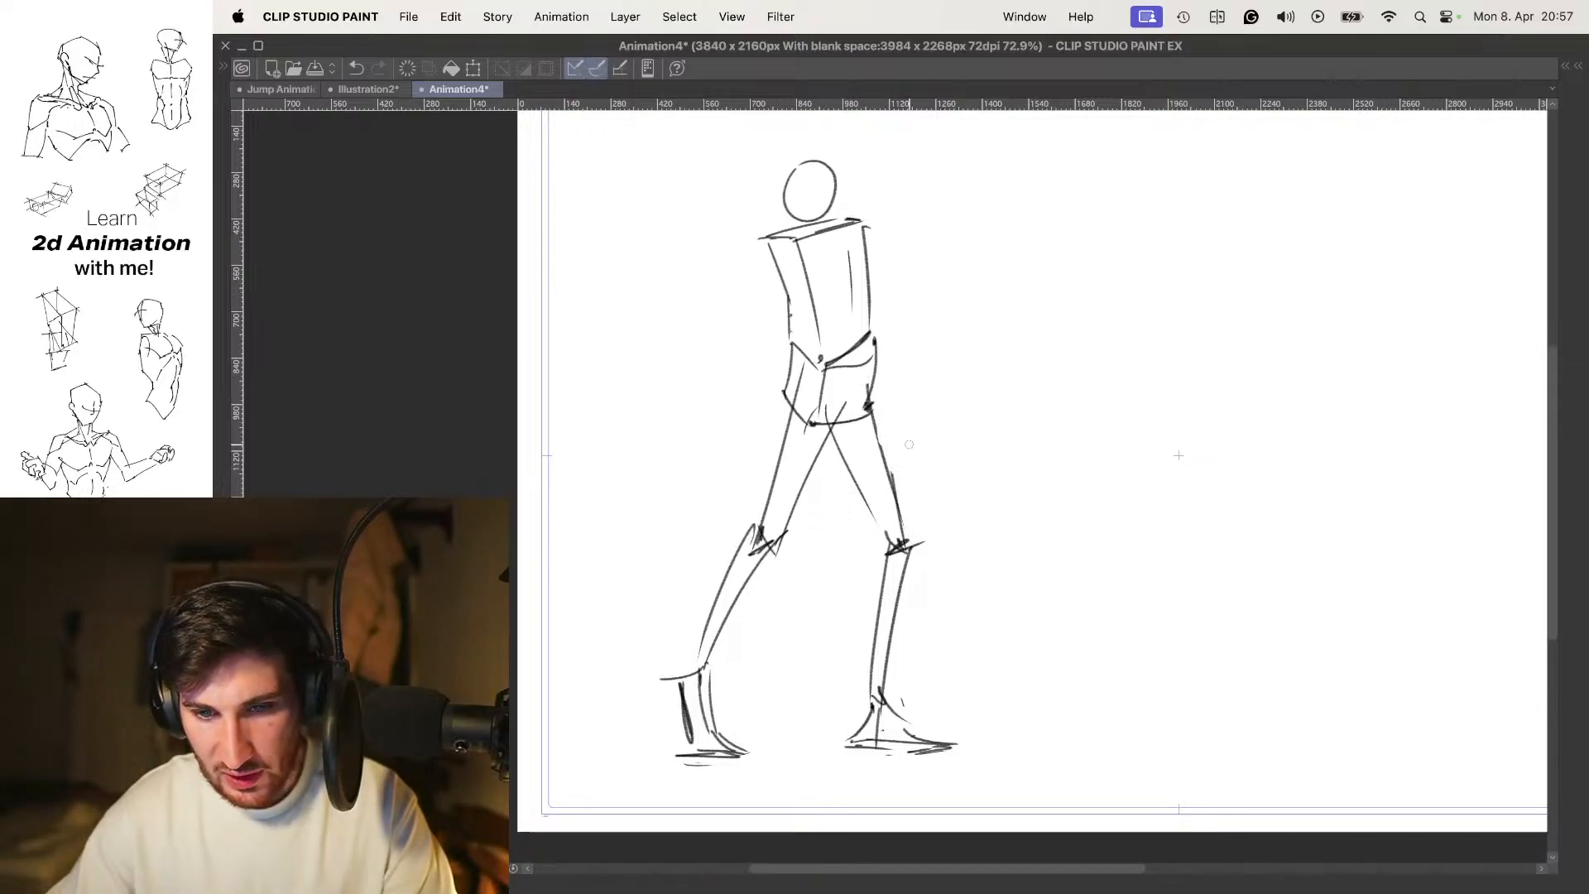
key(.)
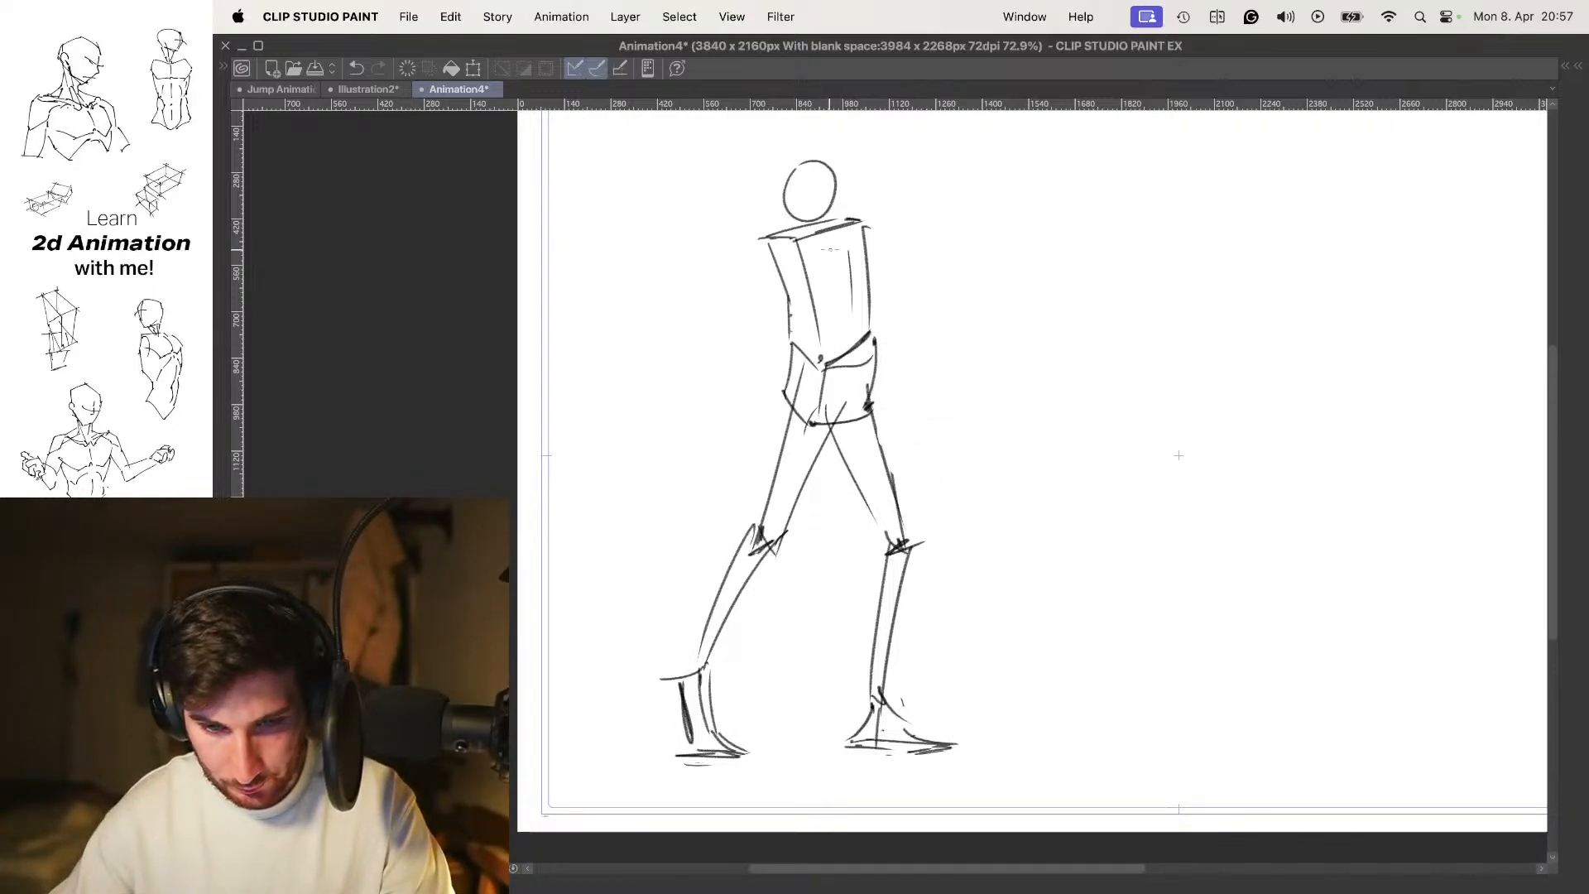
drag(870, 321, 871, 338)
drag(778, 254, 868, 335)
mouse_move(780, 305)
mouse_down()
mouse_move(869, 339)
mouse_move(976, 305)
mouse_up()
drag(869, 344, 982, 305)
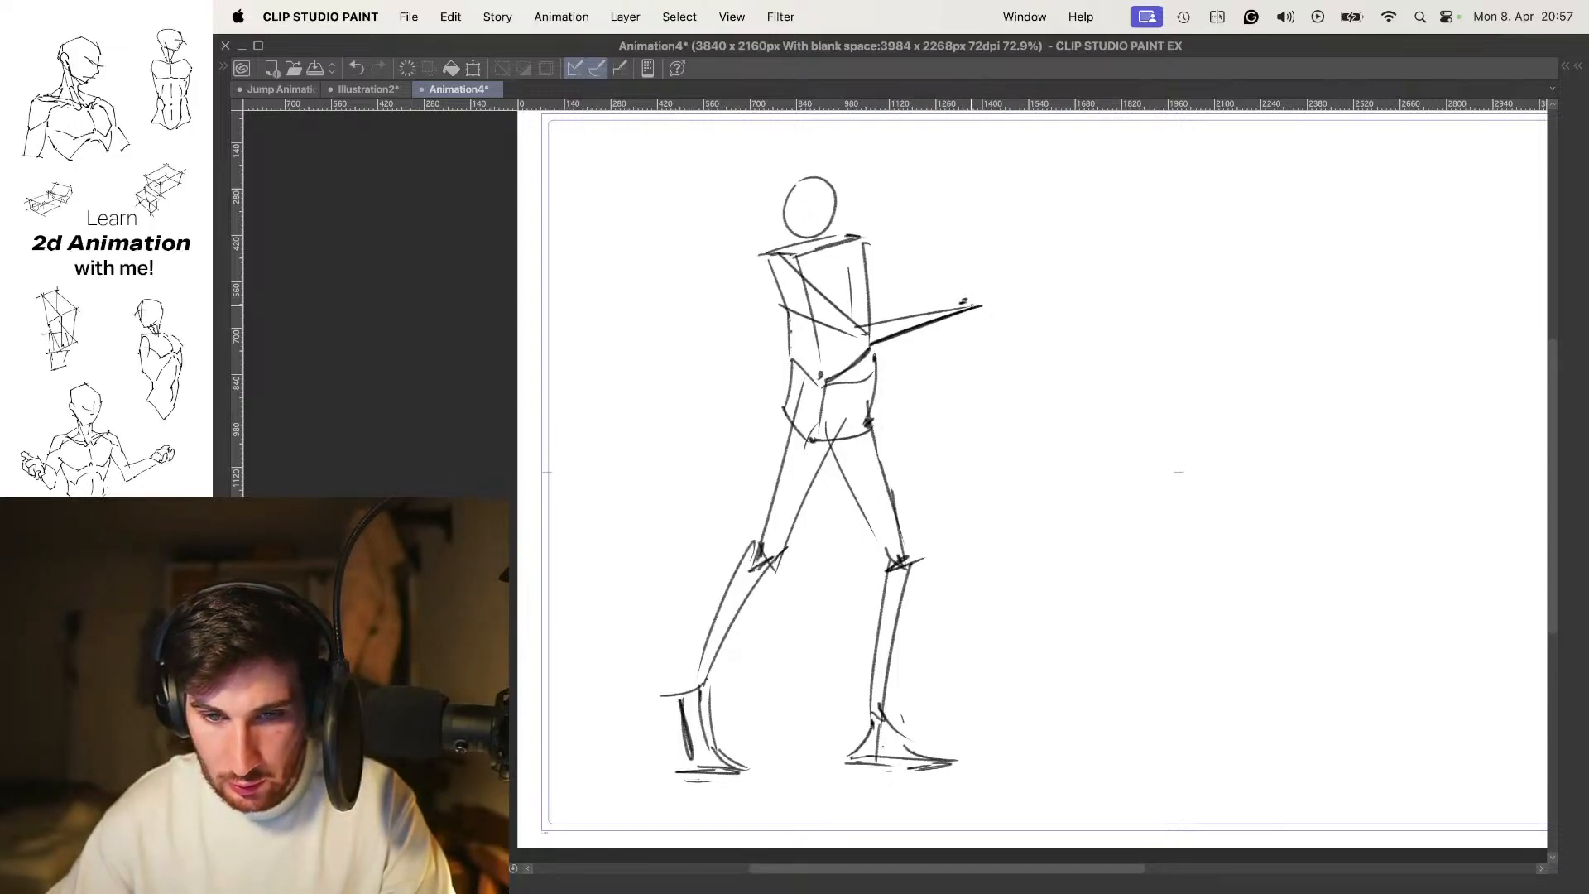
key(super+z)
key(super+z)
drag(865, 335, 960, 339)
key(super+z)
key(super+z)
key(super+z)
Draw the near arm across the torso, with a bent elbow at the waist and a slightly lowered forearm and hand reaching forward
drag(797, 258, 864, 331)
drag(770, 299, 951, 367)
key(super+z)
mouse_move(869, 340)
mouse_down()
mouse_move(952, 371)
mouse_move(998, 359)
mouse_move(967, 381)
mouse_up()
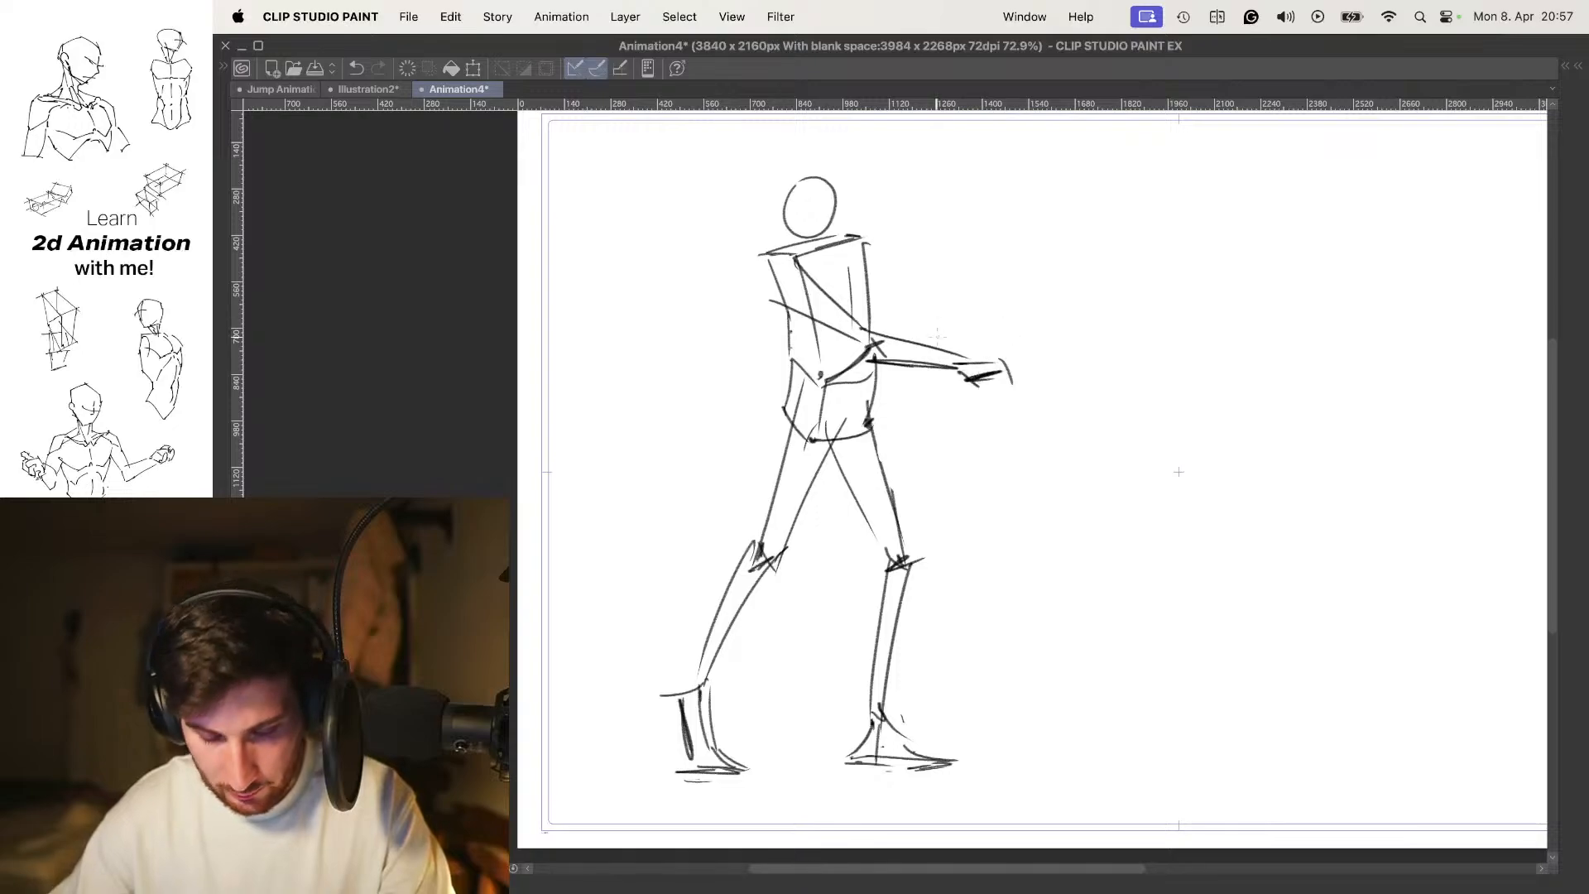
Draw the far arm swinging back behind the torso with a blocky hand and shade it with hatching
mouse_move(740, 260)
mouse_down()
mouse_move(837, 260)
mouse_move(762, 297)
mouse_move(779, 308)
mouse_move(697, 405)
mouse_up()
key(super+z)
drag(783, 310, 727, 368)
mouse_move(748, 344)
mouse_down()
mouse_move(707, 389)
mouse_move(718, 434)
mouse_move(669, 409)
mouse_up()
mouse_move(679, 402)
mouse_down()
mouse_move(699, 439)
mouse_move(686, 407)
mouse_up()
drag(743, 354, 714, 381)
mouse_move(773, 320)
mouse_down()
mouse_move(727, 363)
mouse_move(749, 326)
mouse_up()
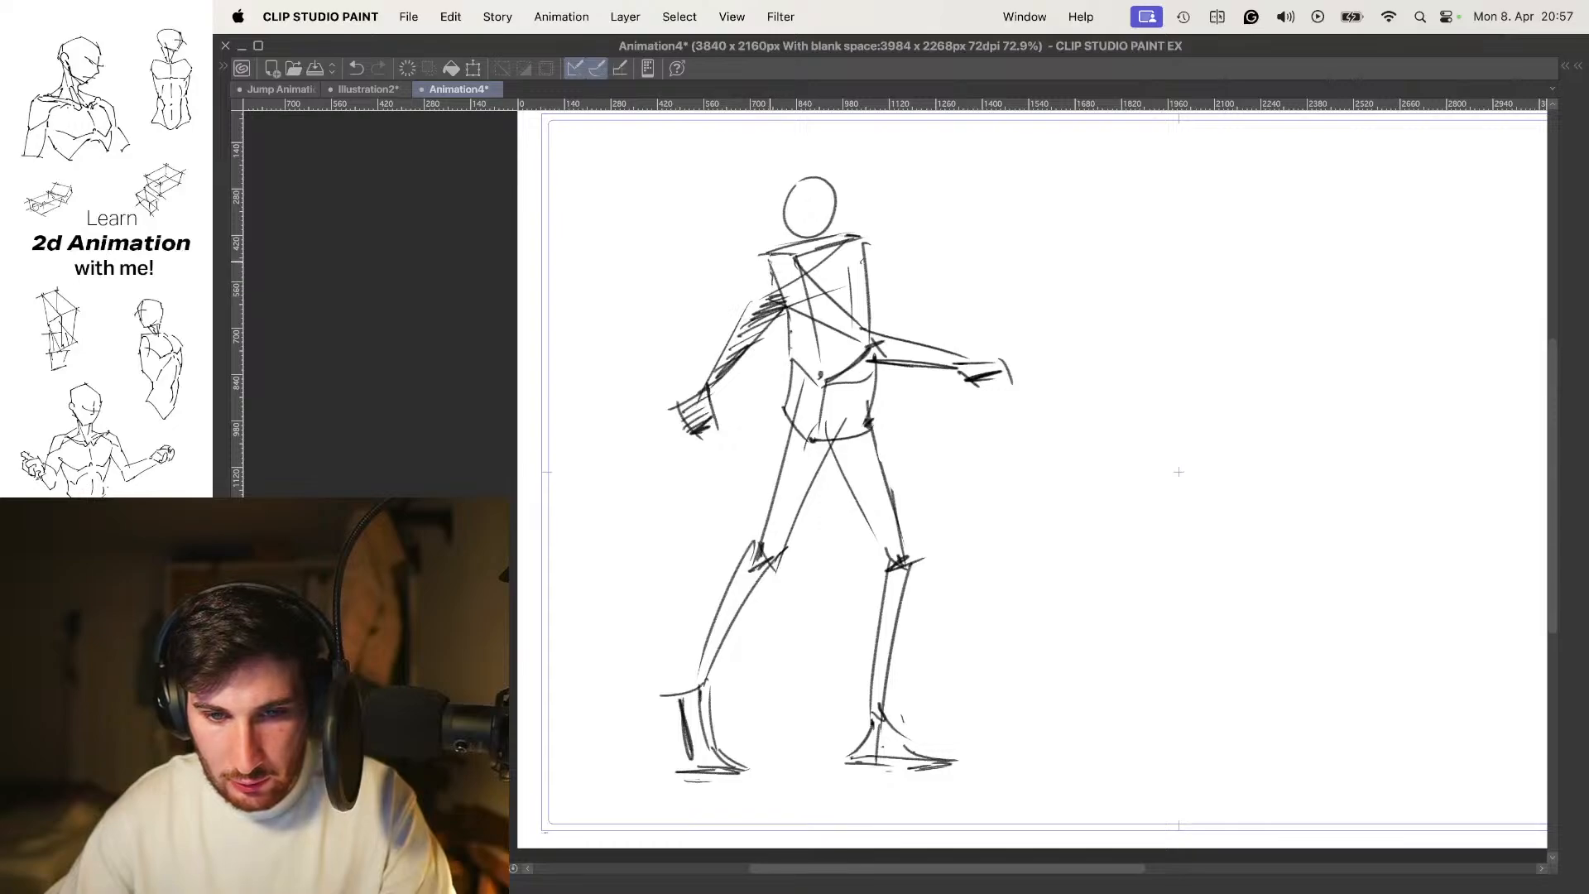
Shade the forward thigh with hatching lines from the pelvis down to the knee
mouse_move(876, 456)
mouse_down()
mouse_move(818, 362)
mouse_move(821, 377)
mouse_up()
mouse_move(781, 404)
mouse_down()
mouse_move(828, 382)
mouse_move(820, 394)
mouse_up()
drag(786, 419, 826, 409)
mouse_move(791, 438)
mouse_down()
mouse_move(824, 421)
mouse_move(831, 480)
mouse_up()
drag(844, 482, 837, 489)
Continue the hatching down the forward lower leg and over its foot
mouse_move(859, 521)
mouse_down()
mouse_move(889, 415)
mouse_move(862, 391)
mouse_up()
scroll(889, 415, up, 3)
drag(877, 389, 845, 411)
drag(871, 411, 828, 452)
drag(854, 450, 826, 488)
drag(847, 487, 827, 507)
drag(846, 510, 826, 544)
mouse_move(862, 534)
mouse_down()
mouse_move(877, 404)
mouse_move(838, 470)
mouse_move(837, 522)
mouse_up()
drag(865, 516, 821, 548)
mouse_move(871, 533)
mouse_down()
mouse_move(843, 547)
mouse_move(859, 564)
mouse_up()
scroll(944, 525, down, 3)
Erase the torso construction lines that show through the near upper arm
drag(936, 472, 909, 671)
scroll(765, 299, up, 2)
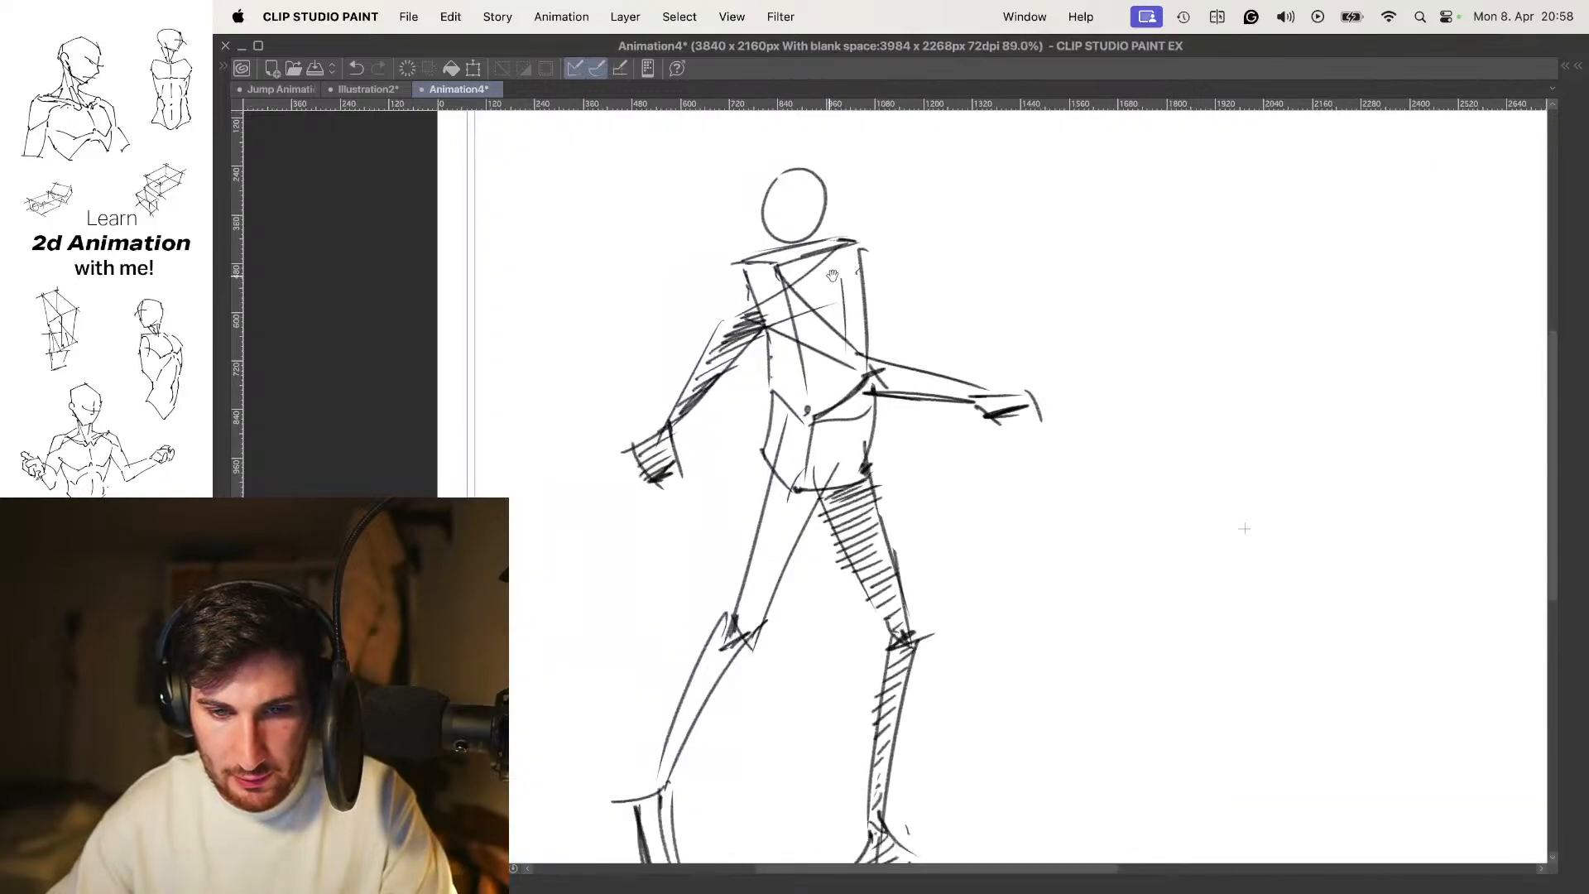
scroll(782, 300, up, 4)
mouse_move(772, 300)
mouse_down()
mouse_move(782, 281)
mouse_move(804, 326)
mouse_move(795, 357)
mouse_move(761, 357)
mouse_move(835, 348)
mouse_move(813, 338)
mouse_move(844, 346)
mouse_move(825, 386)
mouse_move(801, 312)
mouse_up()
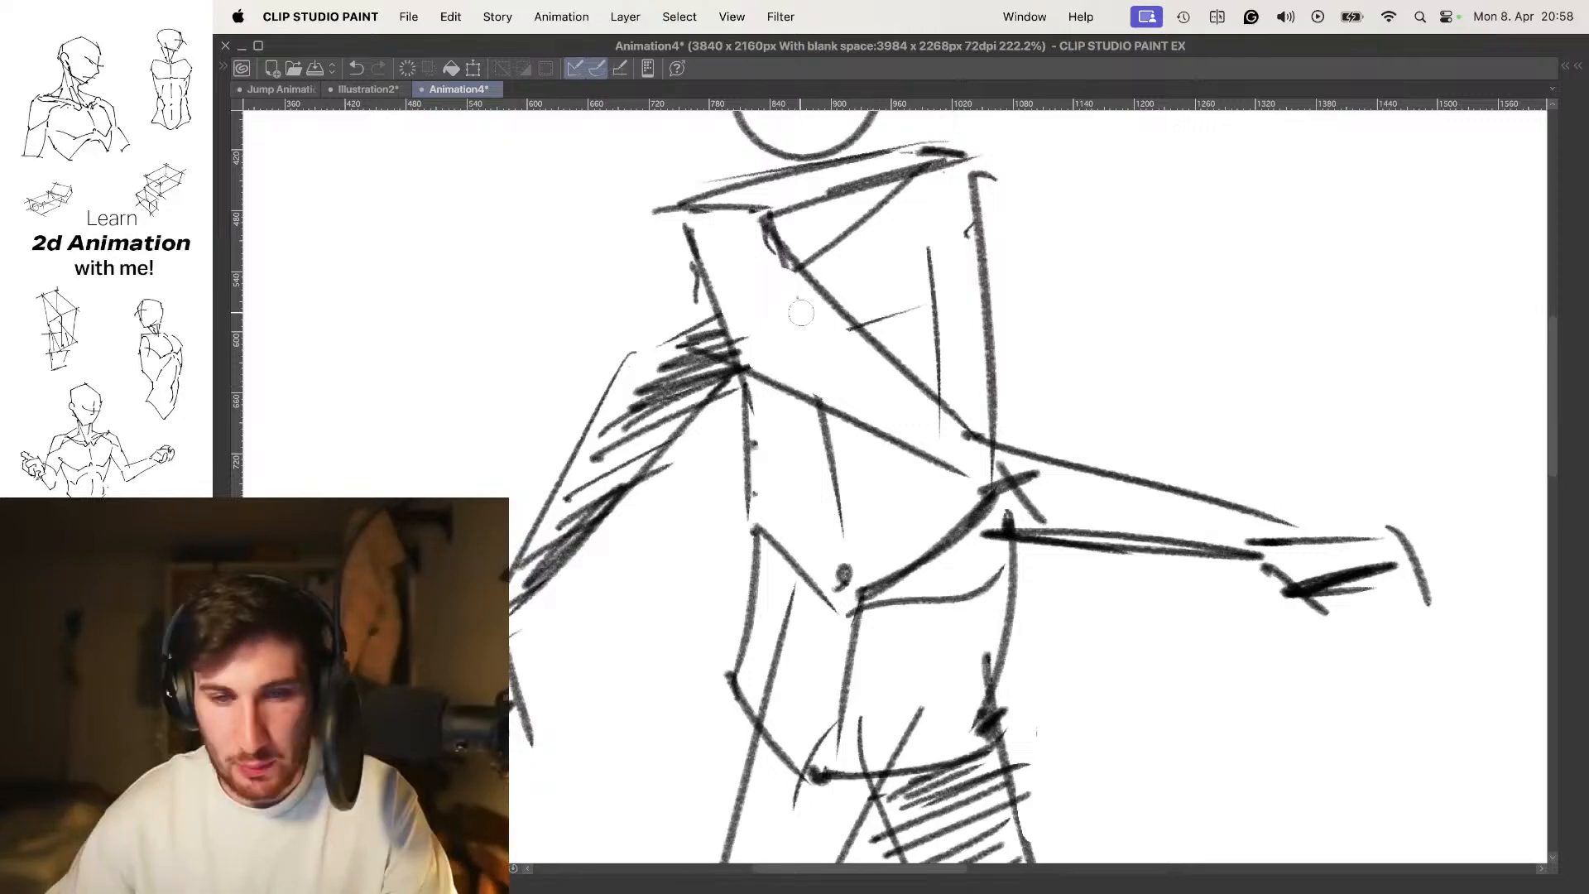
key(super+space)
drag(1043, 418, 1018, 382)
drag(900, 370, 728, 397)
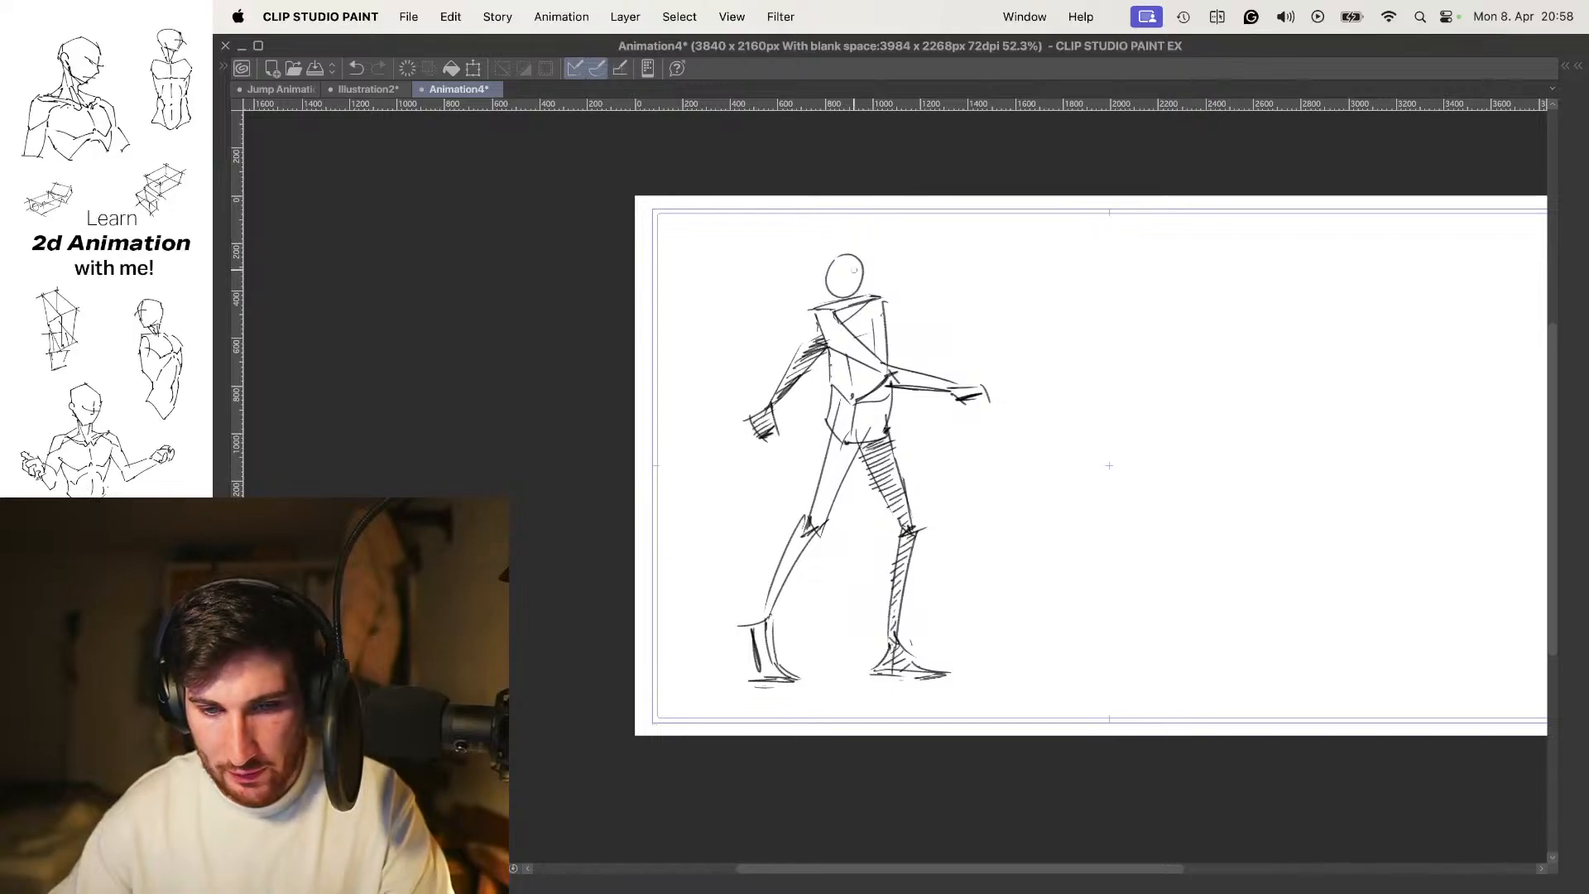
Draw a curved vertical centre line and a horizontal eye line on the head, undoing unsatisfactory strokes
key(super+z)
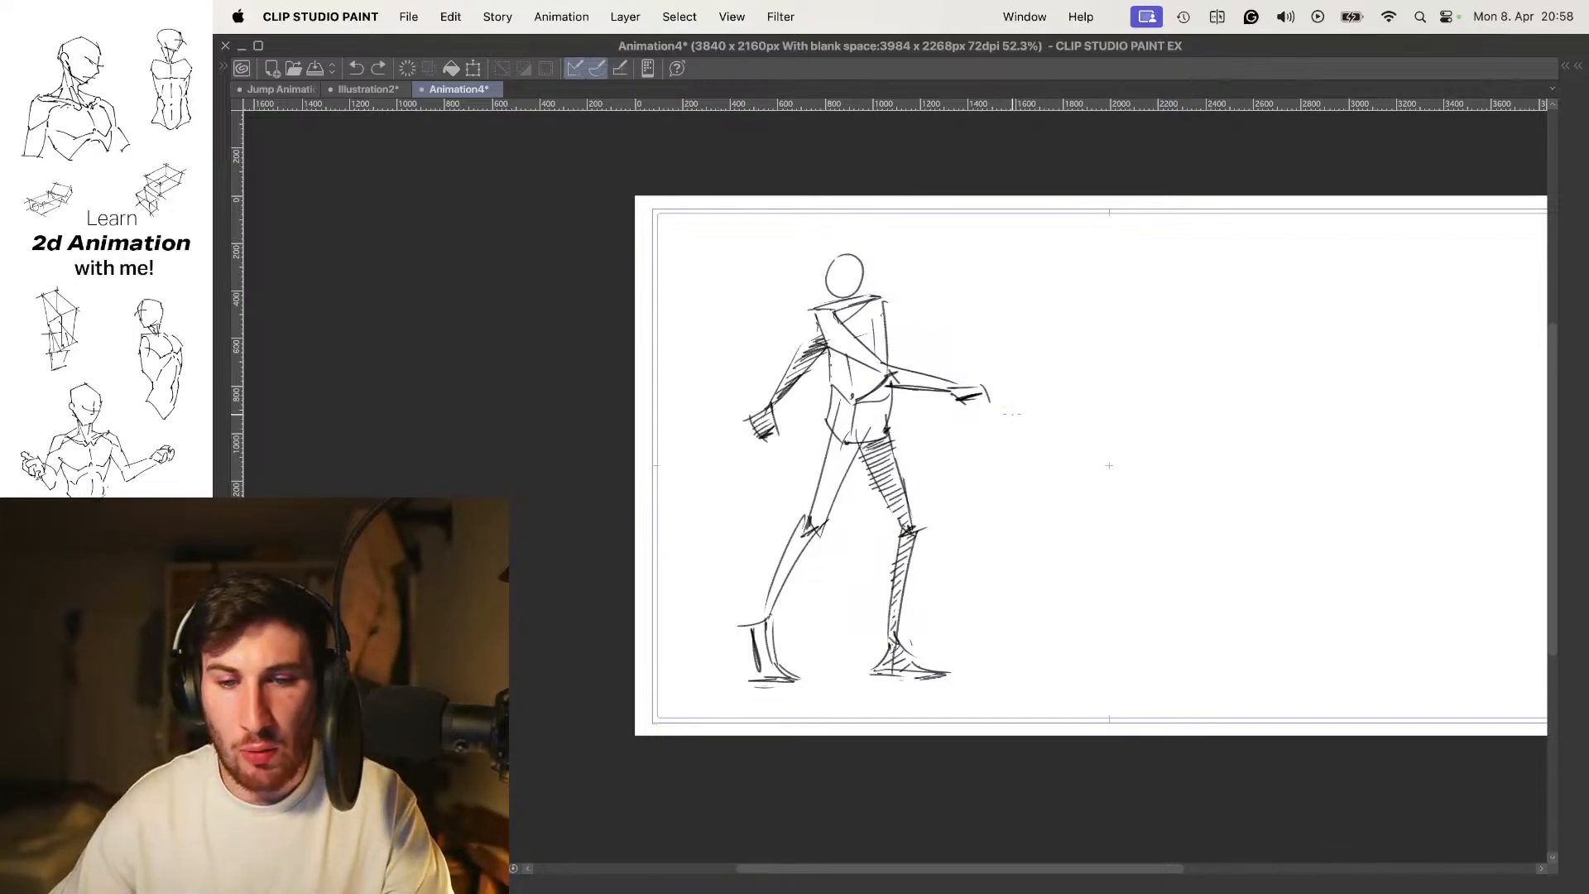
drag(914, 301, 926, 367)
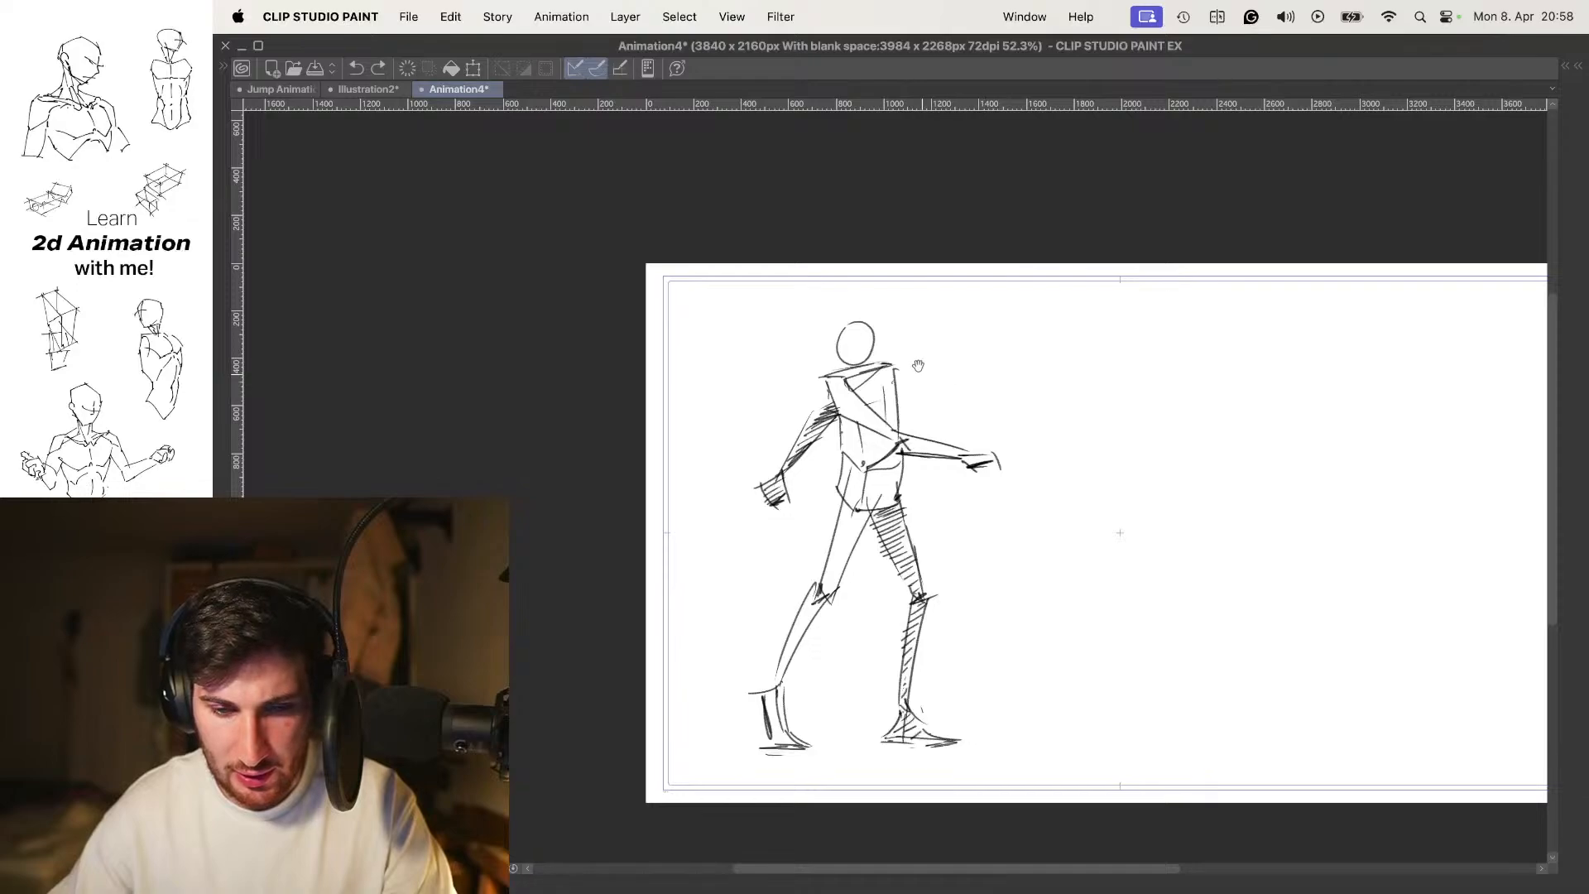
scroll(892, 350, up, 5)
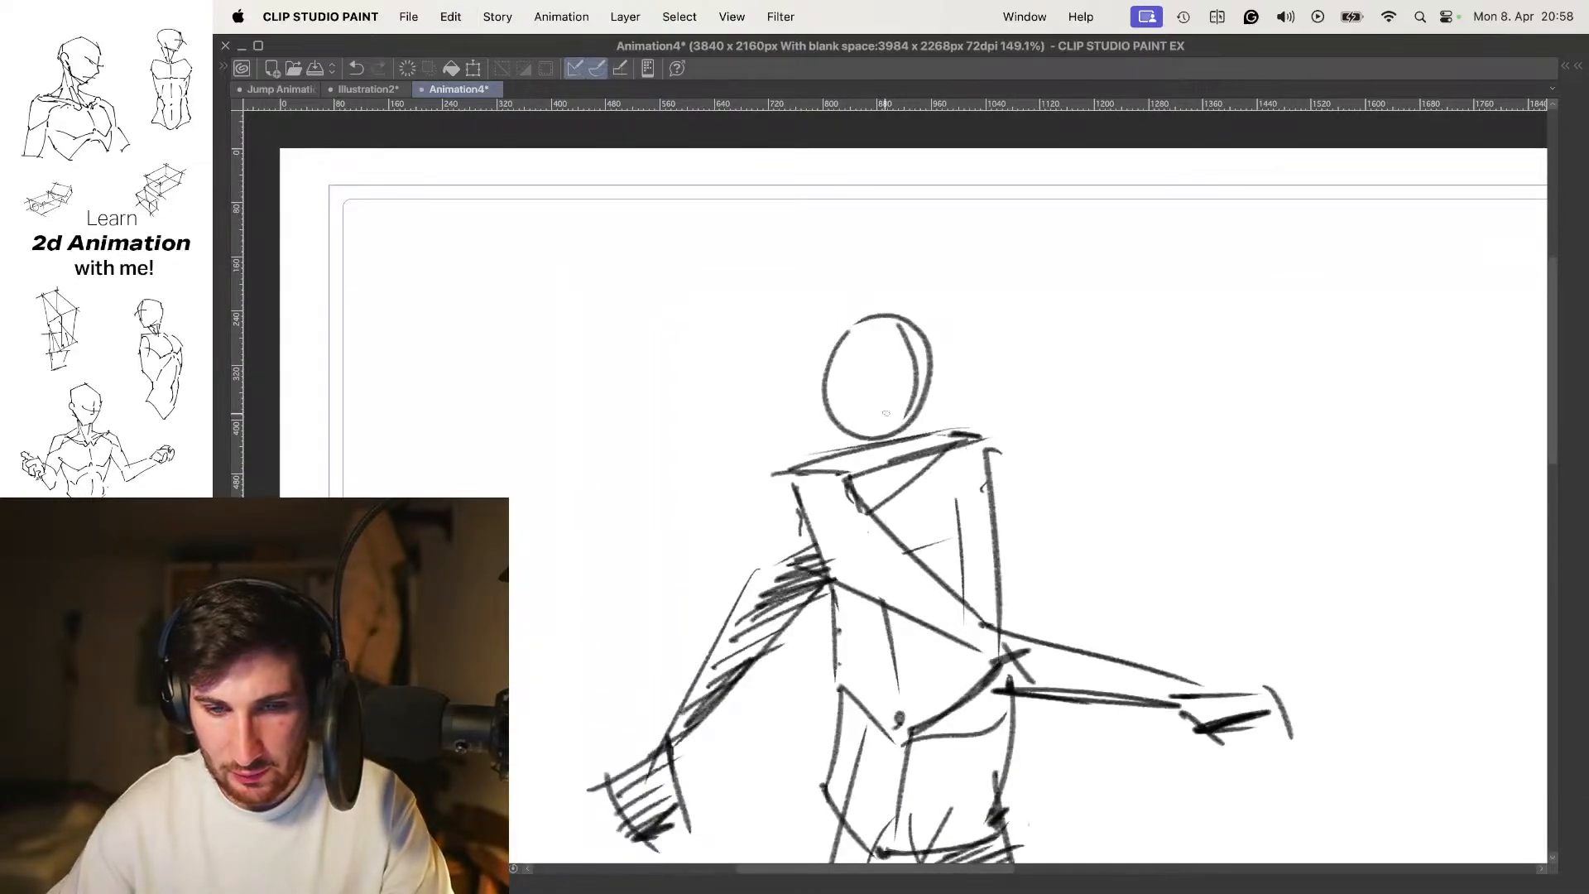
key(super+z)
mouse_move(833, 381)
mouse_down()
mouse_move(993, 387)
mouse_move(956, 366)
mouse_move(894, 421)
mouse_move(865, 396)
mouse_move(941, 377)
mouse_up()
key(super+z)
key(super+z)
key(super+z)
drag(899, 325, 884, 435)
mouse_move(872, 370)
mouse_down()
mouse_move(958, 376)
mouse_move(904, 310)
mouse_up()
scroll(903, 309, down, 3)
Advance to the next blank cel, with the finished walking pose as the onion-skin reference
key(Right)
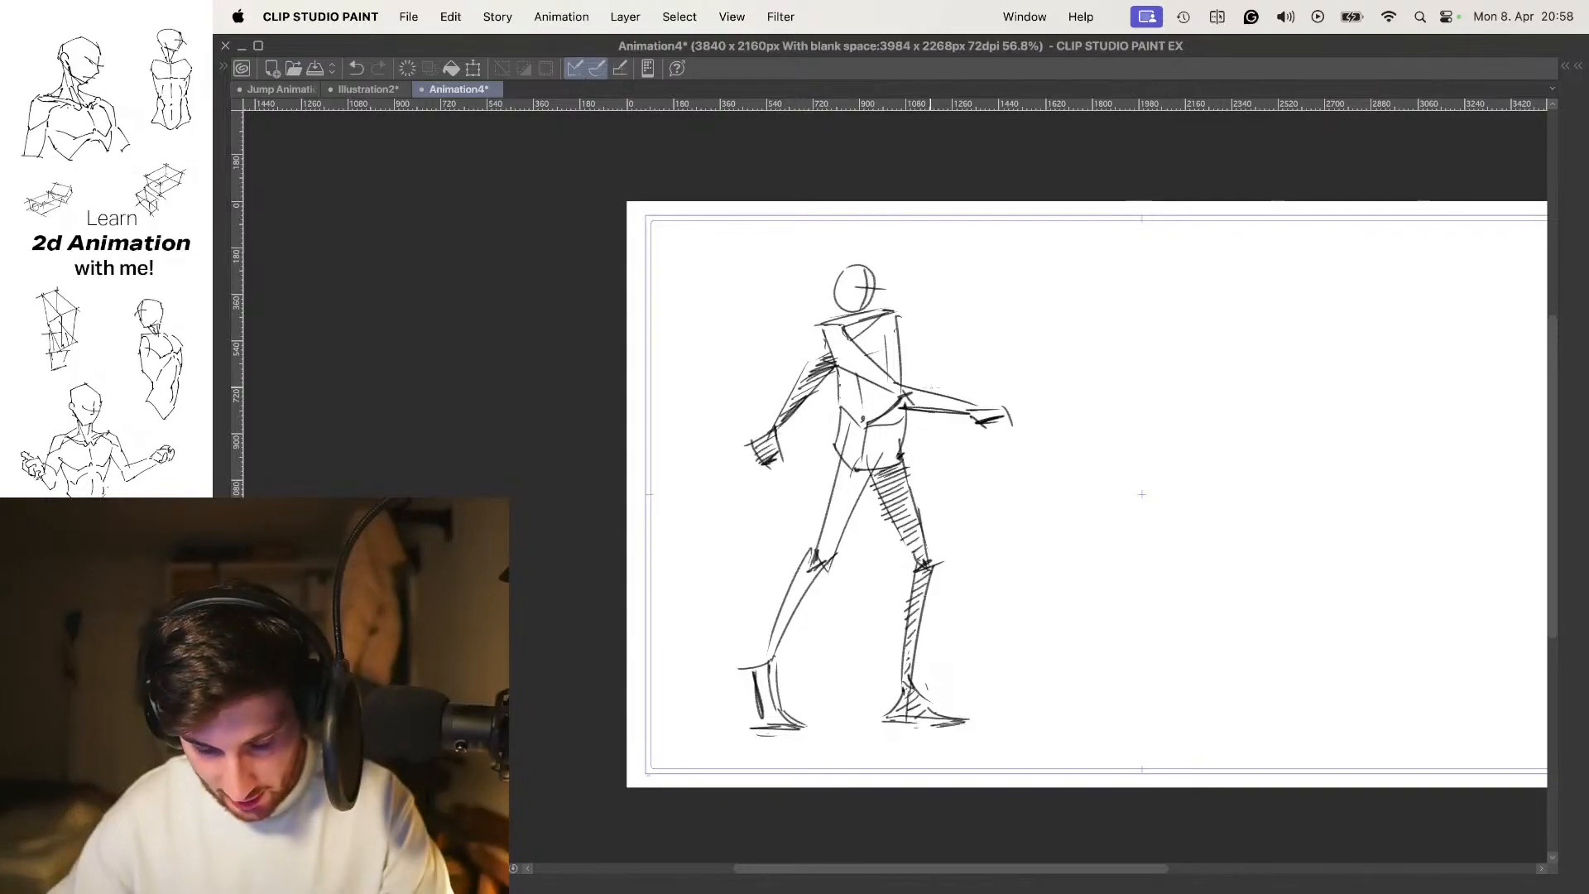
drag(982, 418, 969, 388)
scroll(872, 616, up, 6)
scroll(872, 616, down, 6)
drag(1100, 380, 868, 430)
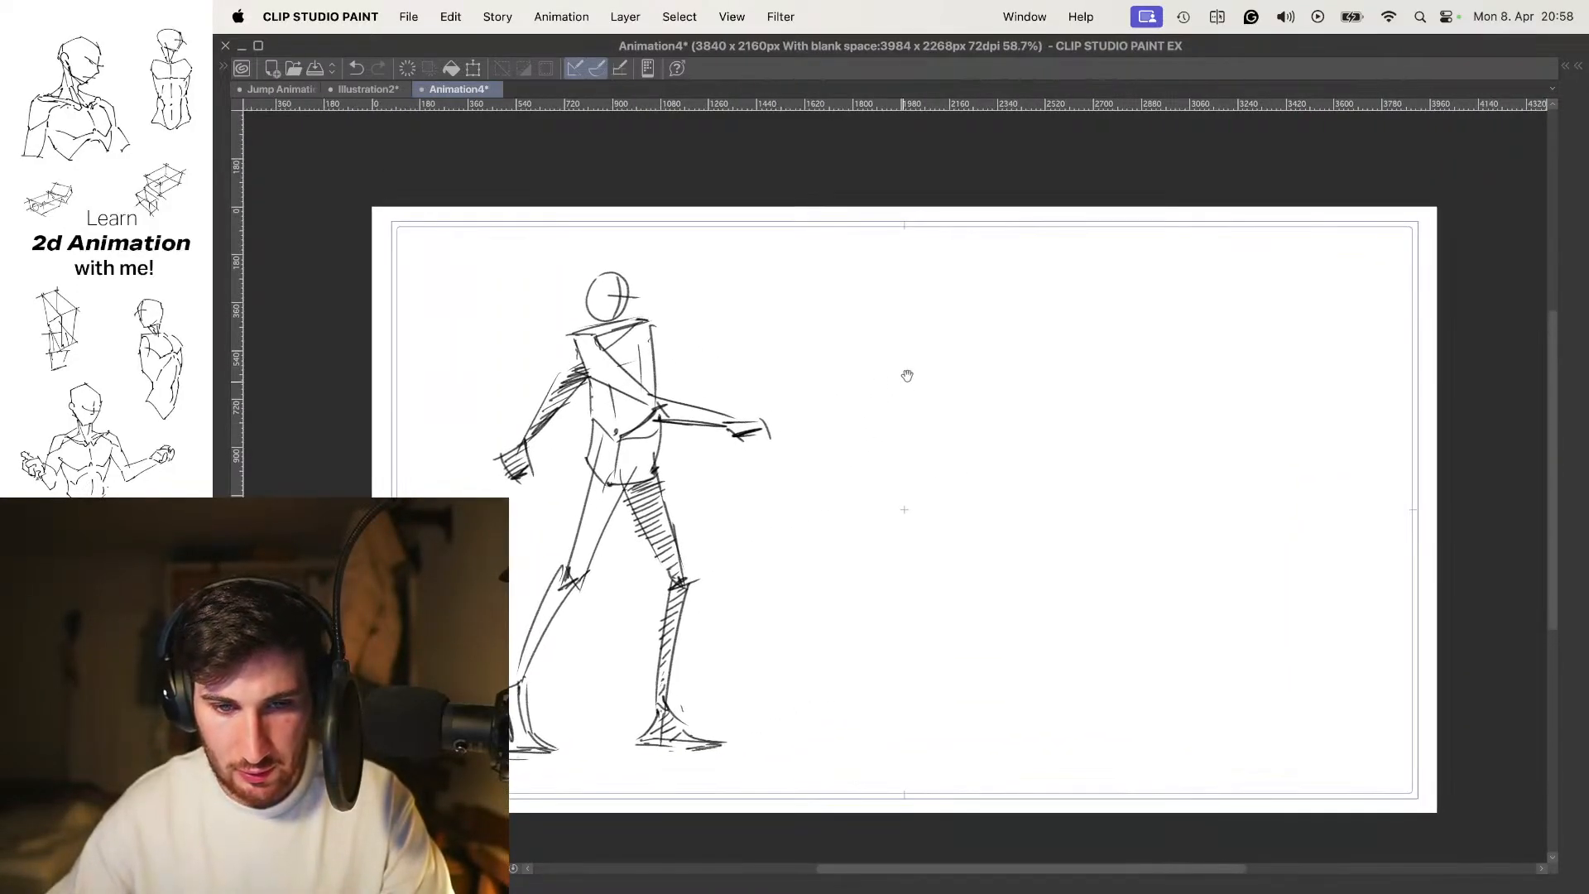
drag(835, 344, 910, 341)
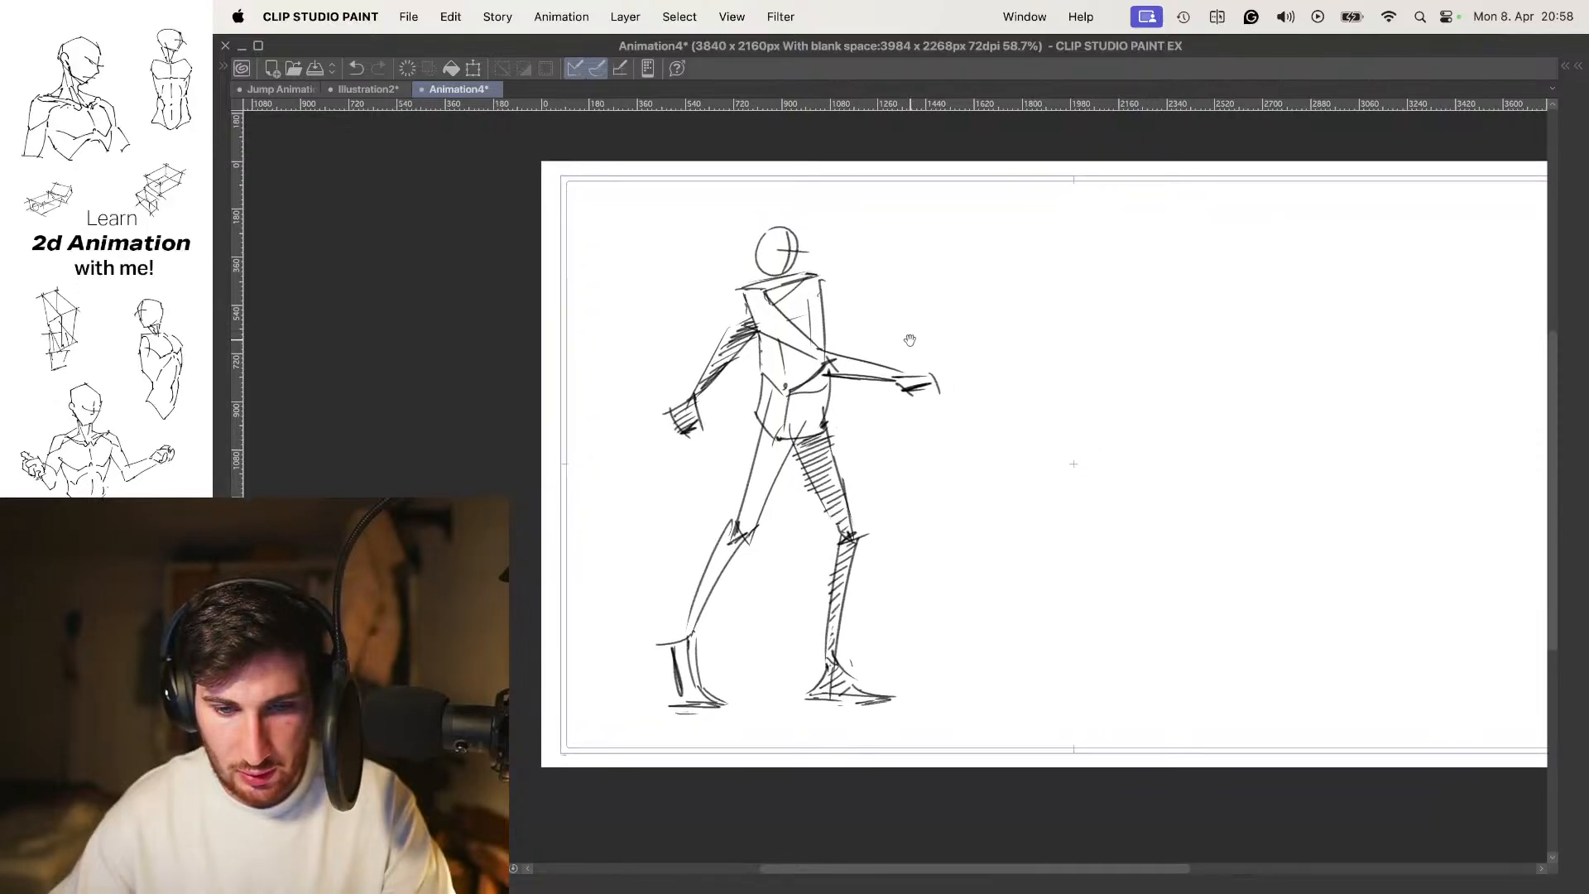
mouse_move(822, 372)
mouse_down()
mouse_move(869, 369)
mouse_move(815, 370)
mouse_move(870, 353)
mouse_up()
key(Right)
scroll(887, 336, up, 2)
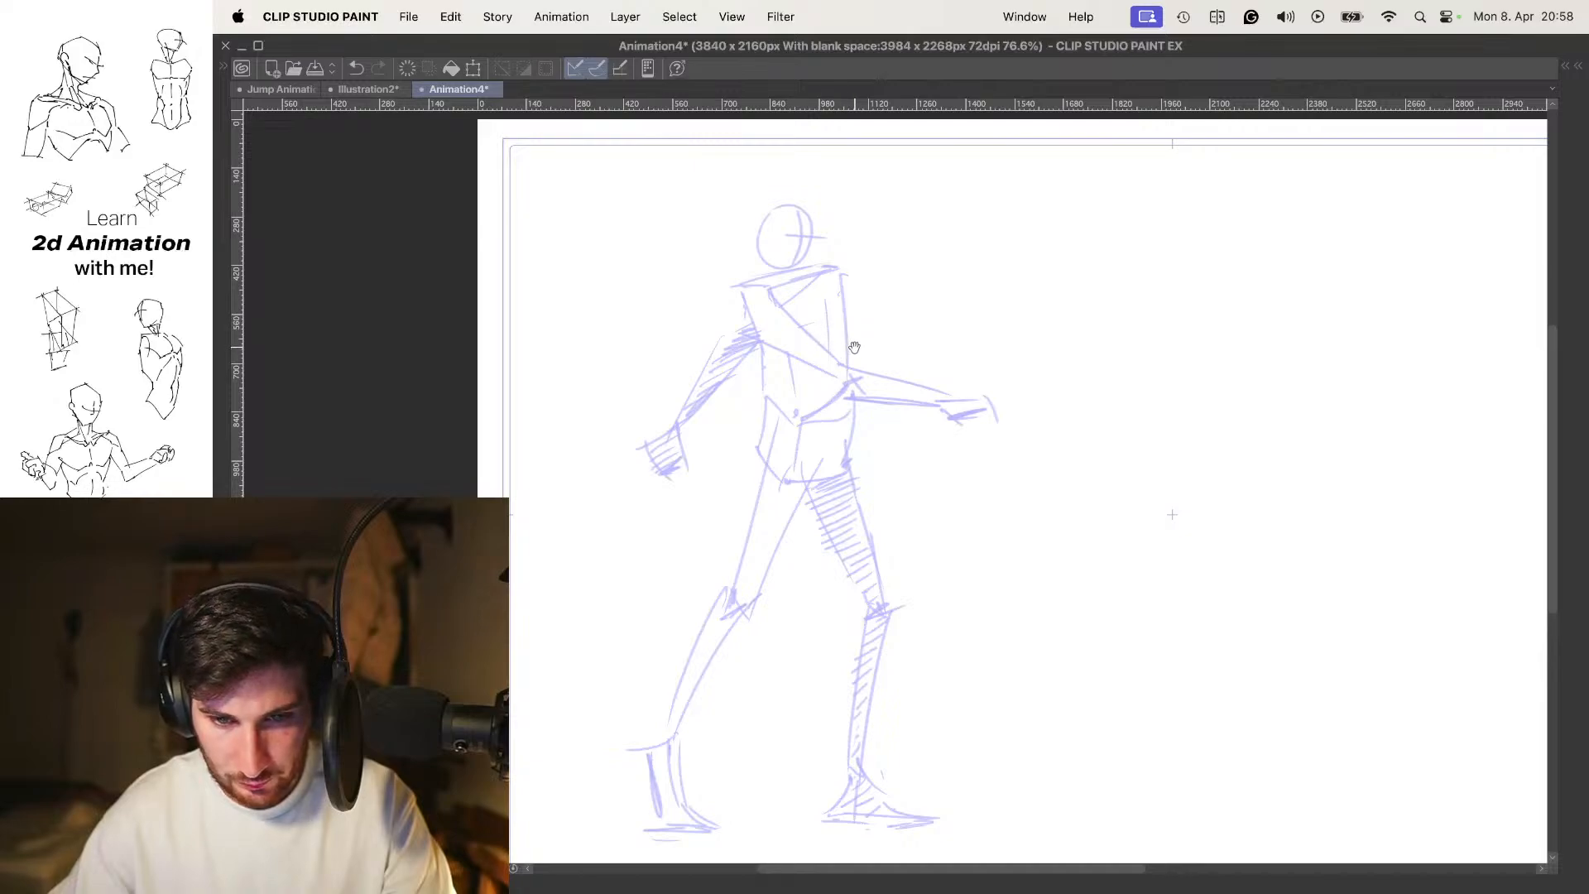
mouse_move(884, 334)
mouse_down()
mouse_move(869, 343)
mouse_move(883, 330)
mouse_up()
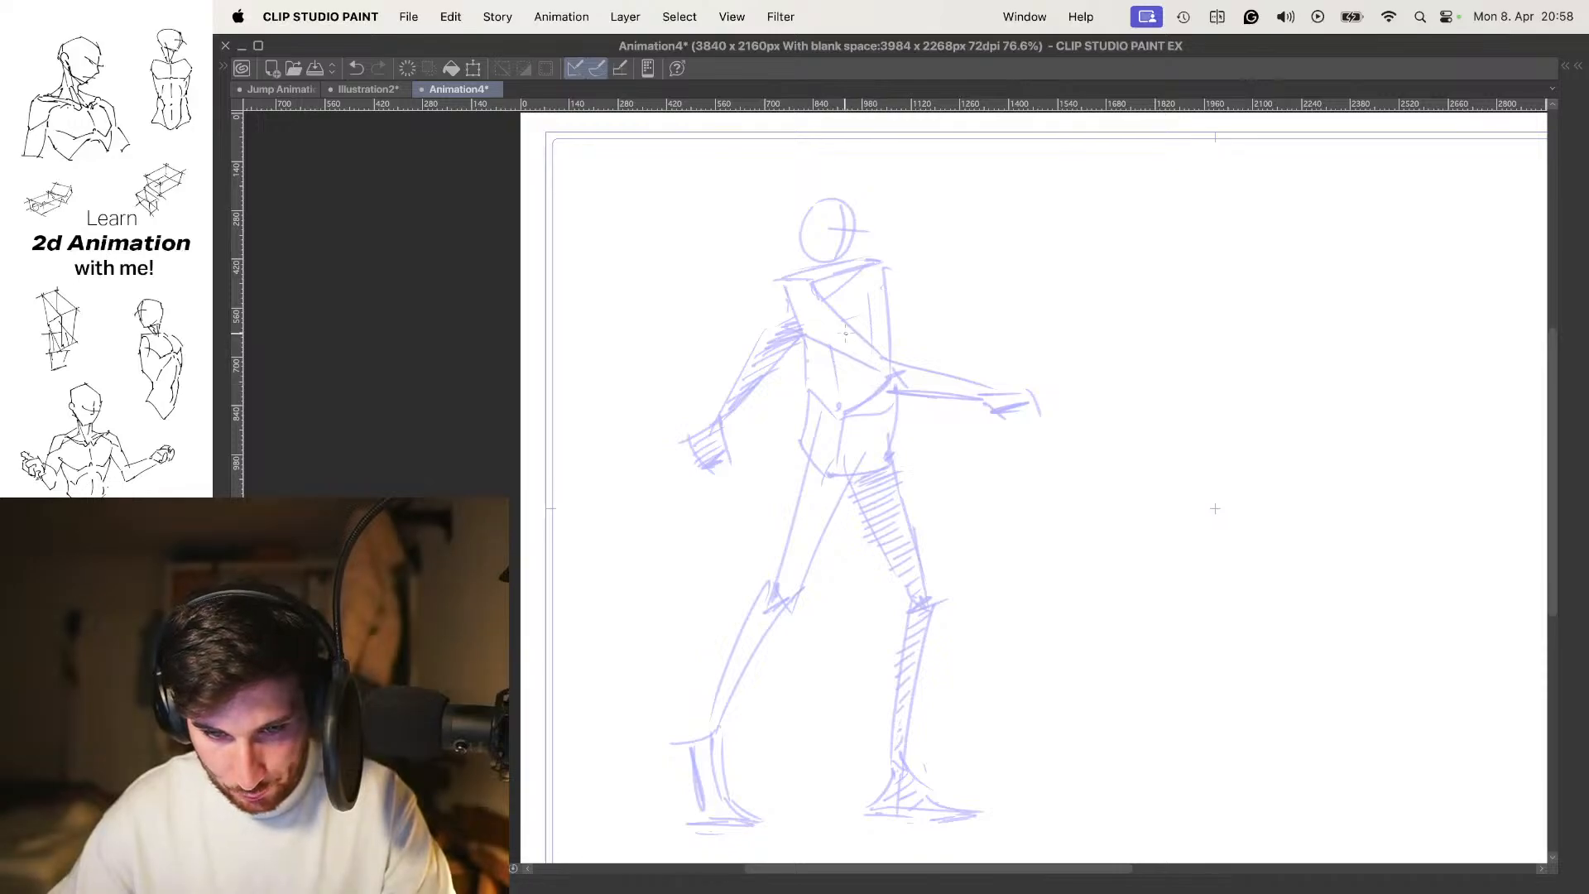
key(super+z)
drag(762, 287, 790, 266)
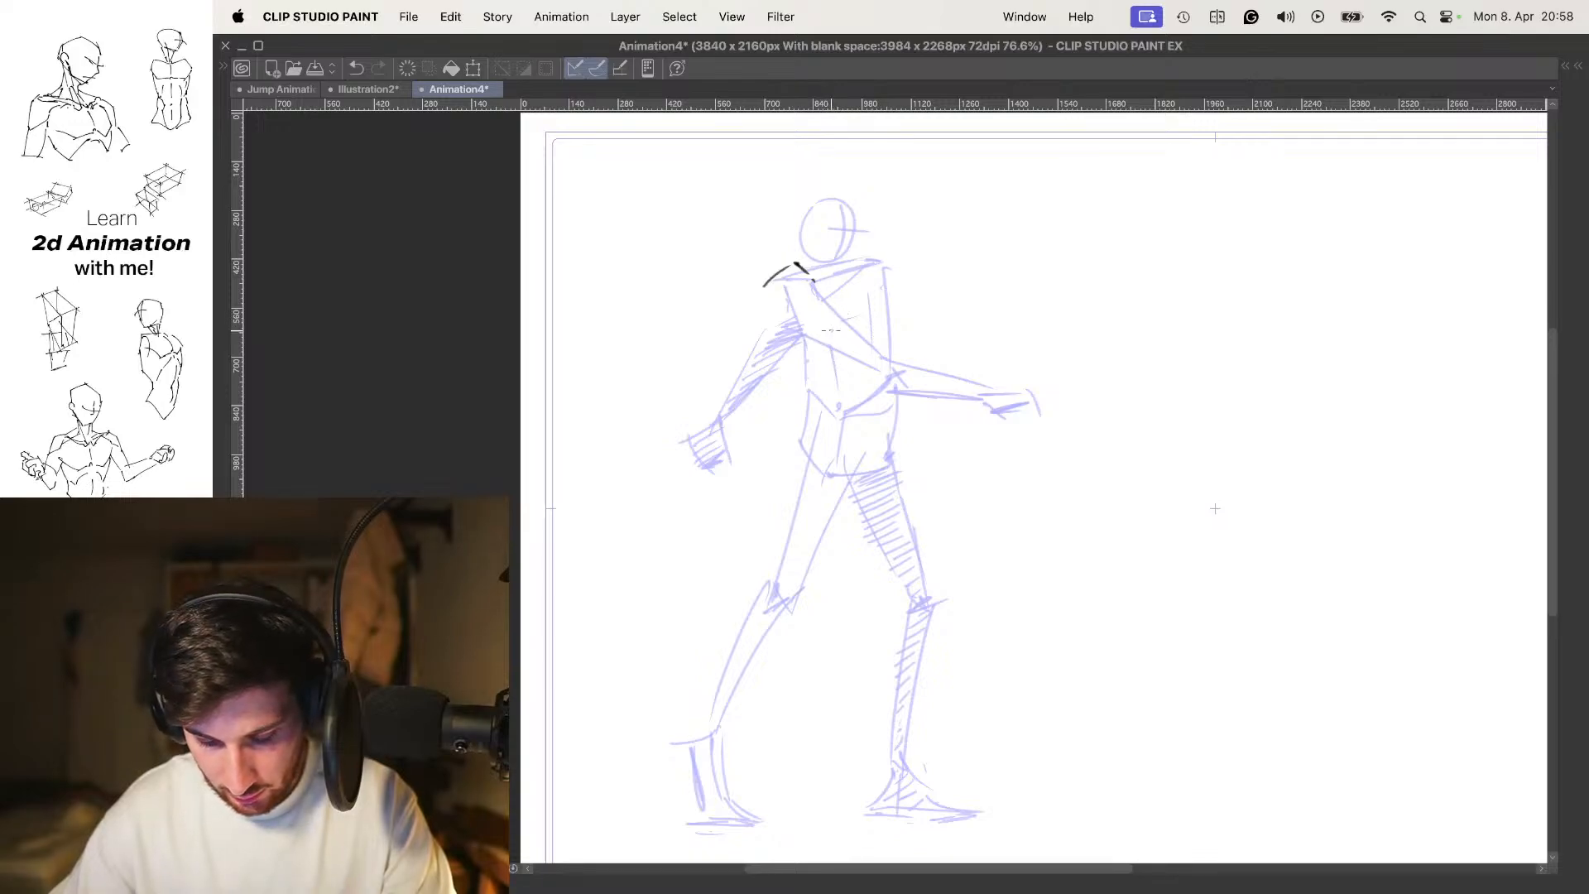
key(super+z)
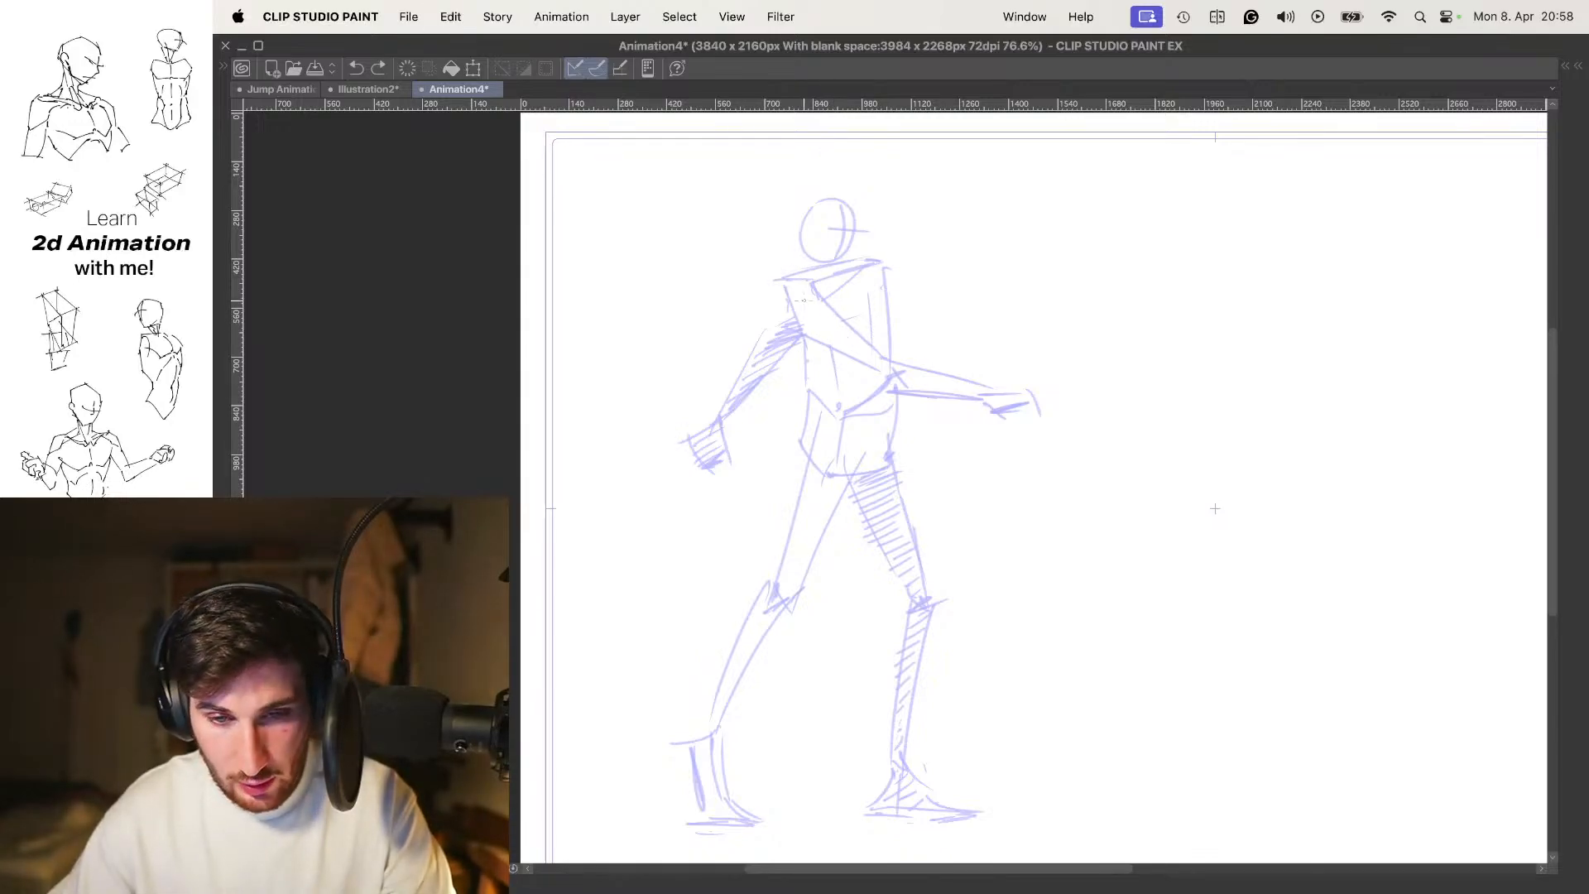
key(super+z)
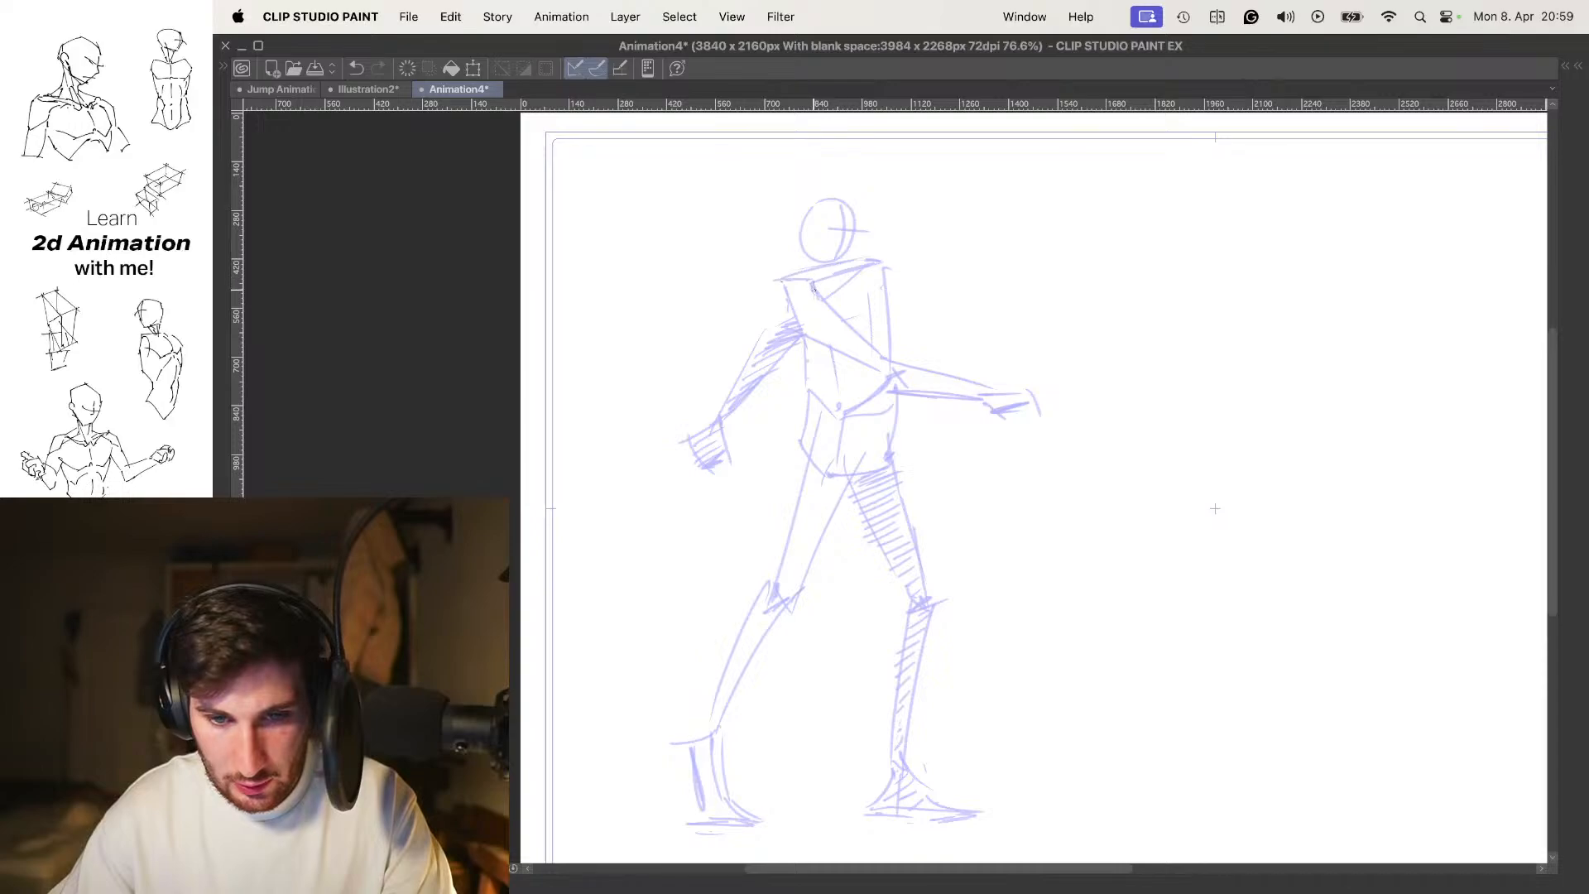
mouse_move(807, 288)
mouse_down()
mouse_move(890, 259)
mouse_move(857, 408)
mouse_up()
key(super+z)
key(super+z)
mouse_move(829, 291)
mouse_down()
mouse_move(889, 263)
mouse_move(826, 397)
mouse_move(884, 401)
mouse_up()
key(super+z)
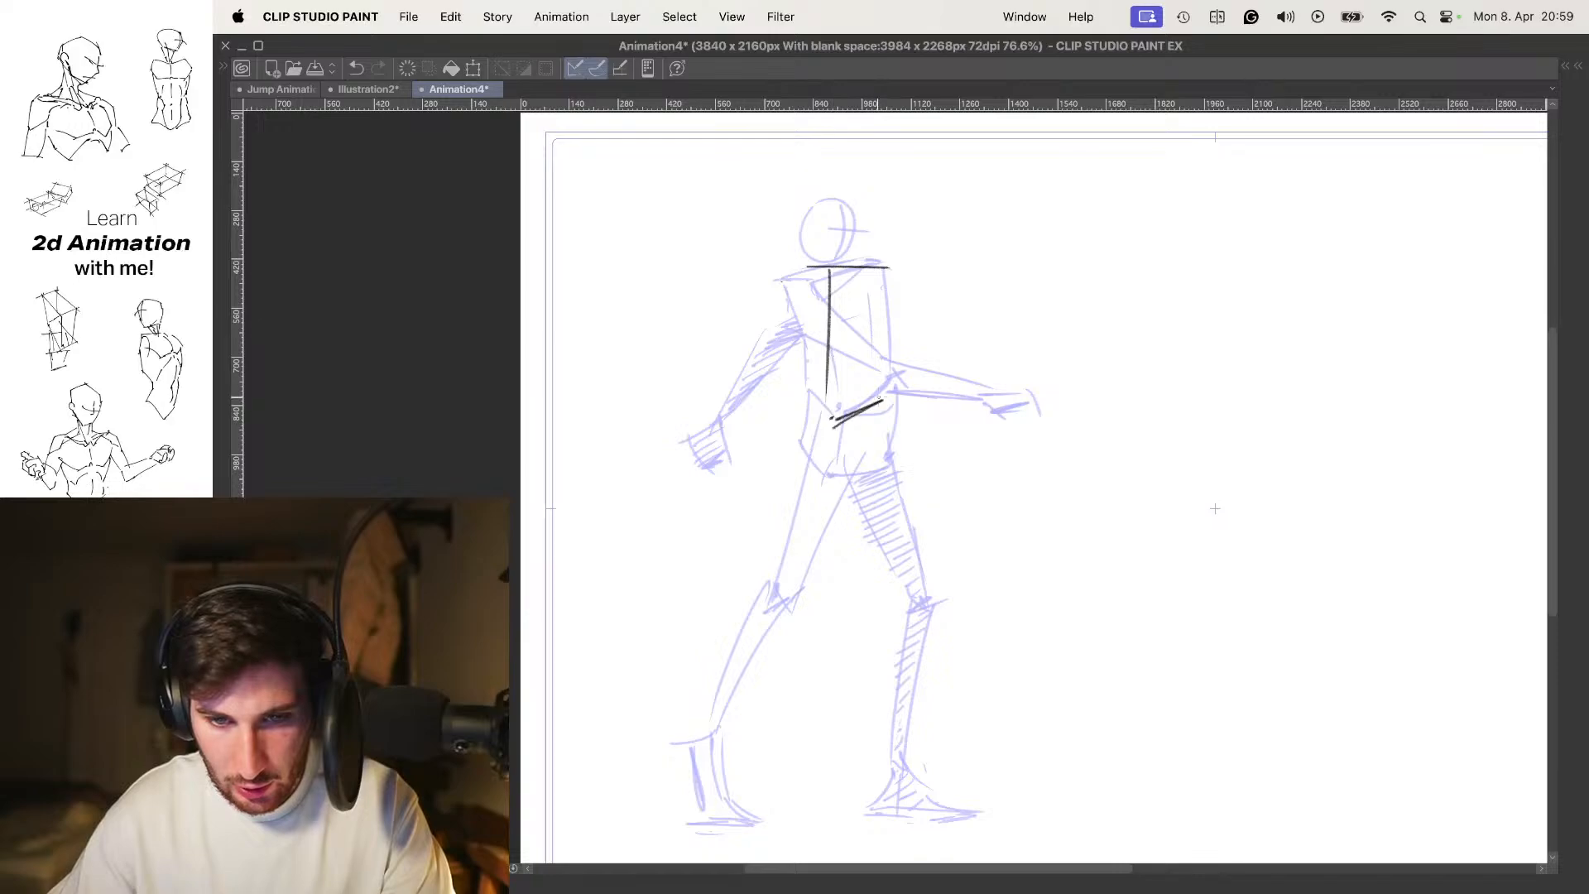
mouse_move(875, 261)
mouse_down()
mouse_move(881, 424)
mouse_move(836, 424)
mouse_up()
key(super+z)
key(super+z)
drag(877, 263, 887, 398)
key(super+z)
key(super+z)
key(super+z)
key(super+z)
Draw a vertical torso edge over the onion-skinned chest and undo the other trial strokes of the box
drag(844, 283, 838, 440)
drag(874, 256, 867, 363)
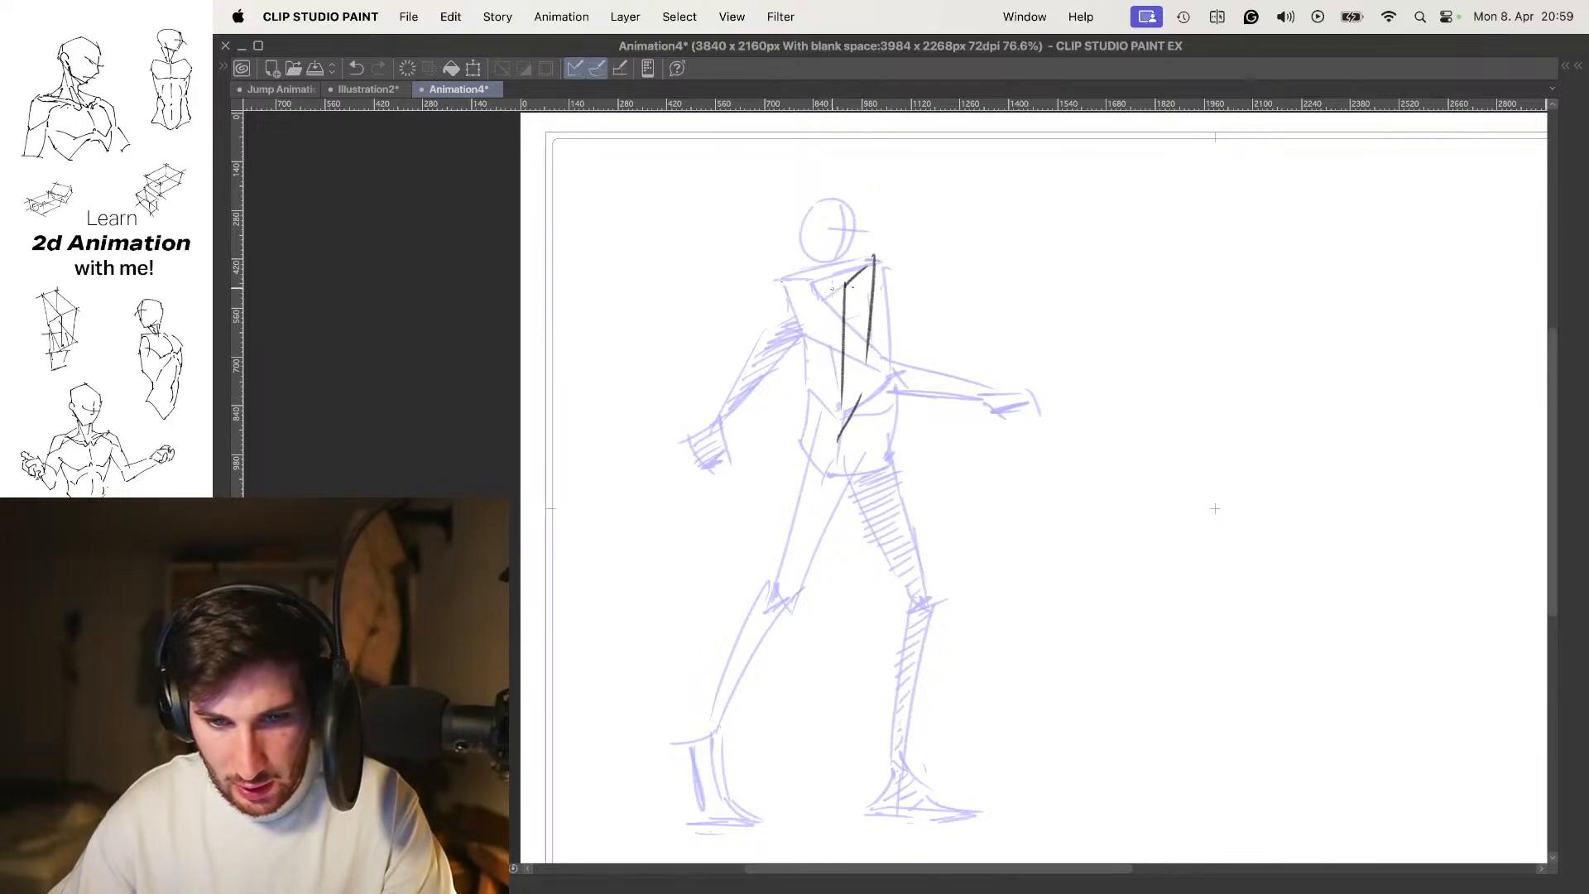
key(super+z)
mouse_move(832, 278)
mouse_down()
mouse_move(809, 429)
mouse_move(852, 423)
mouse_up()
key(super+z)
key(super+z)
mouse_move(797, 283)
mouse_down()
mouse_move(794, 435)
mouse_move(824, 435)
mouse_up()
key(super+z)
key(super+z)
key(super+z)
key(super+z)
key(super+z)
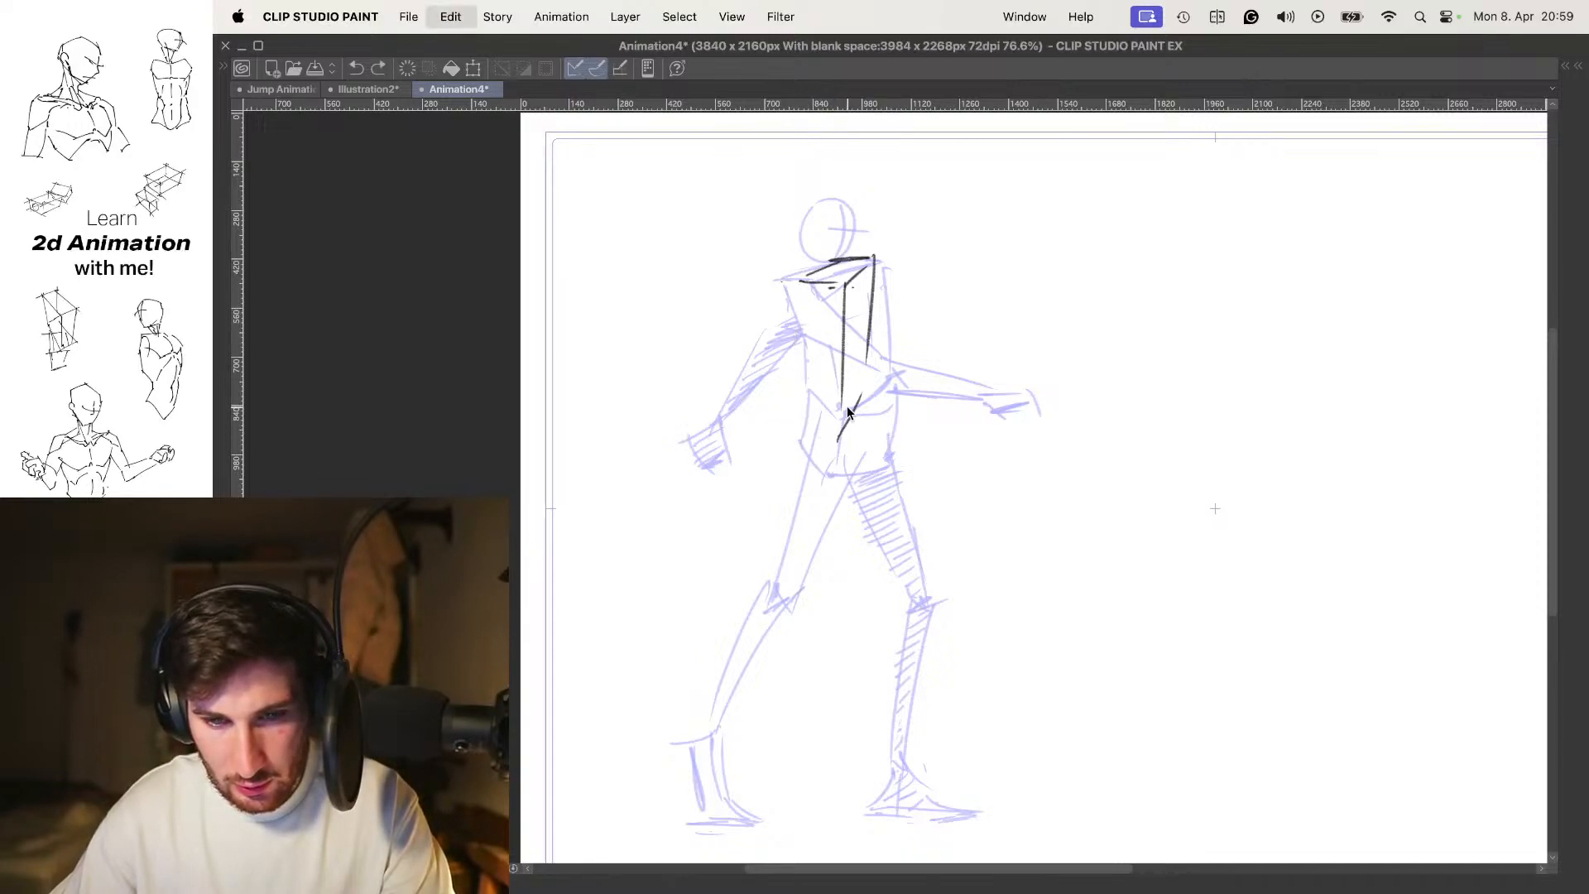
key(super+z)
key(super+z)
key(super+z)
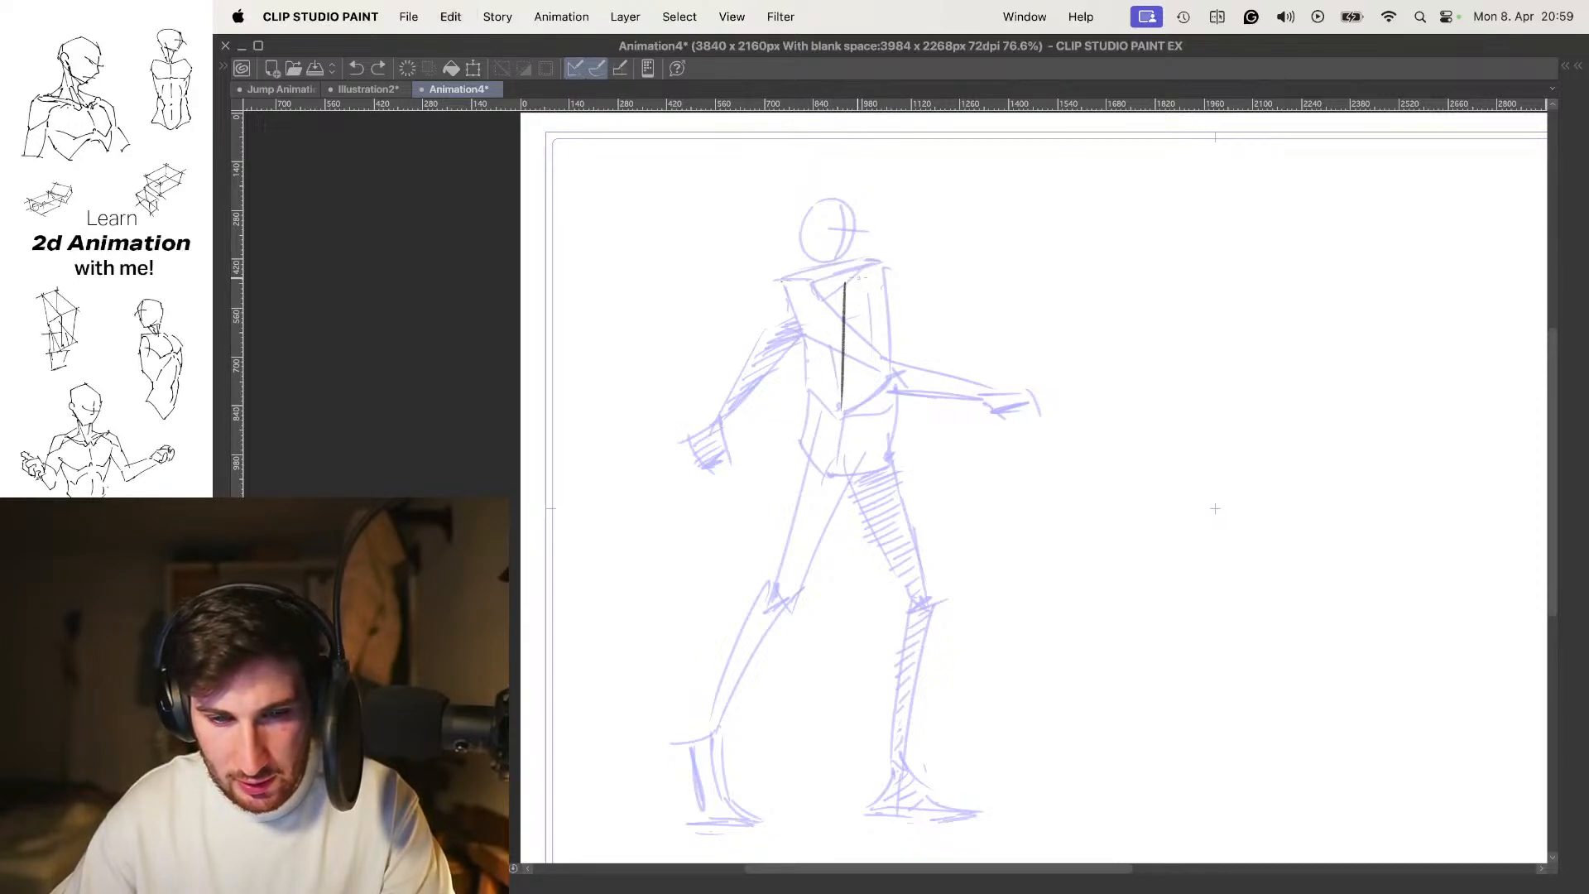
Draw the torso's front face with a slanted top edge, a tapering front edge and a slanted base, redoing the front edge
mouse_move(840, 281)
mouse_down()
mouse_move(889, 267)
mouse_move(876, 421)
mouse_up()
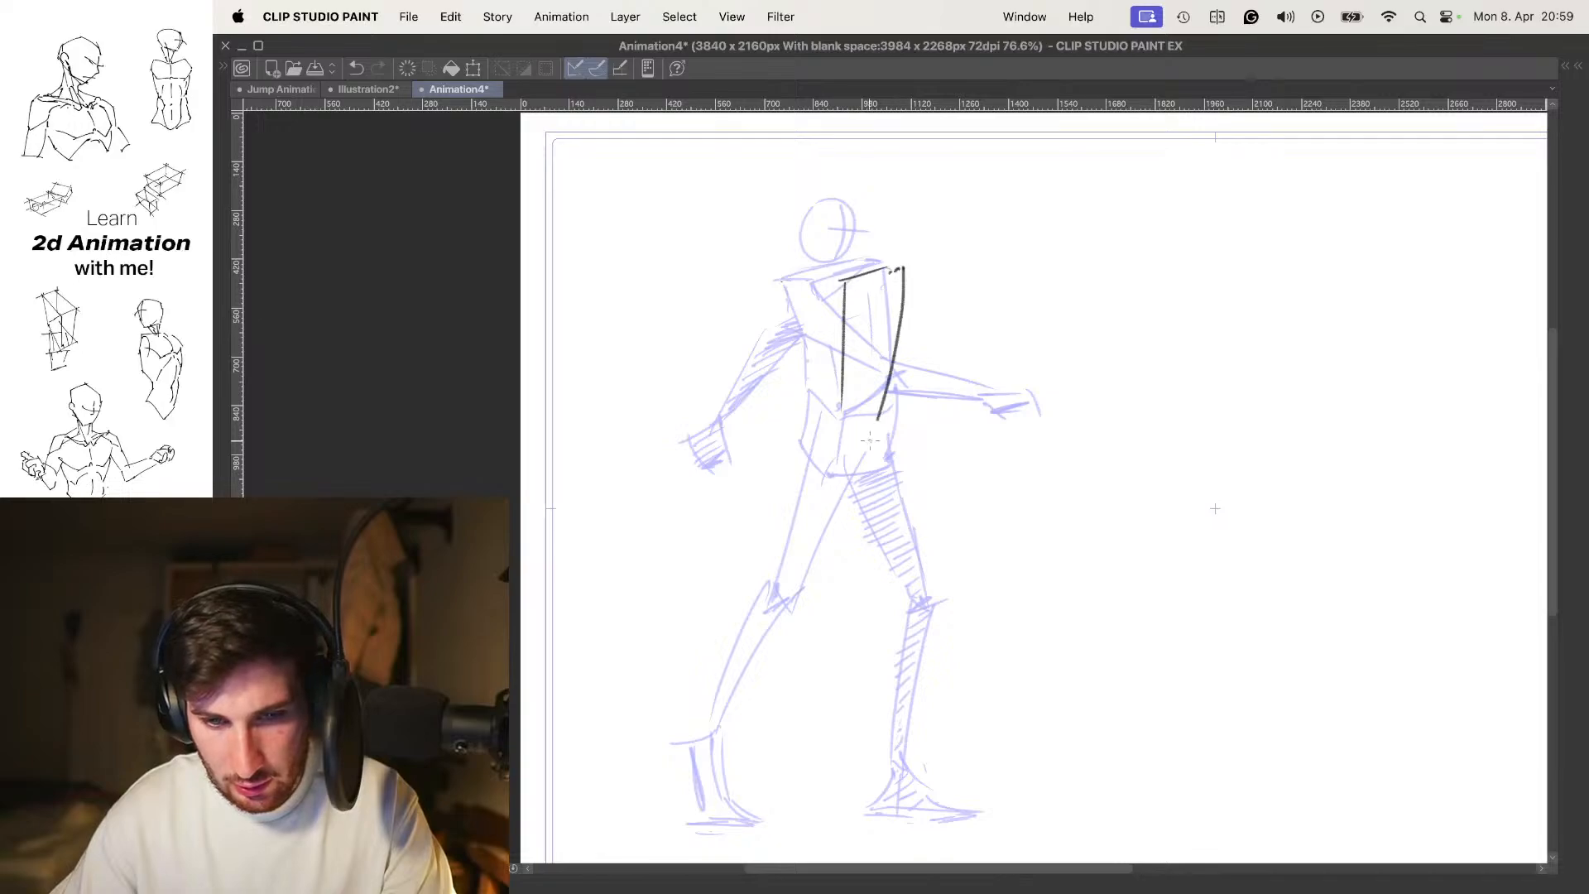
key(super+z)
drag(909, 255, 894, 399)
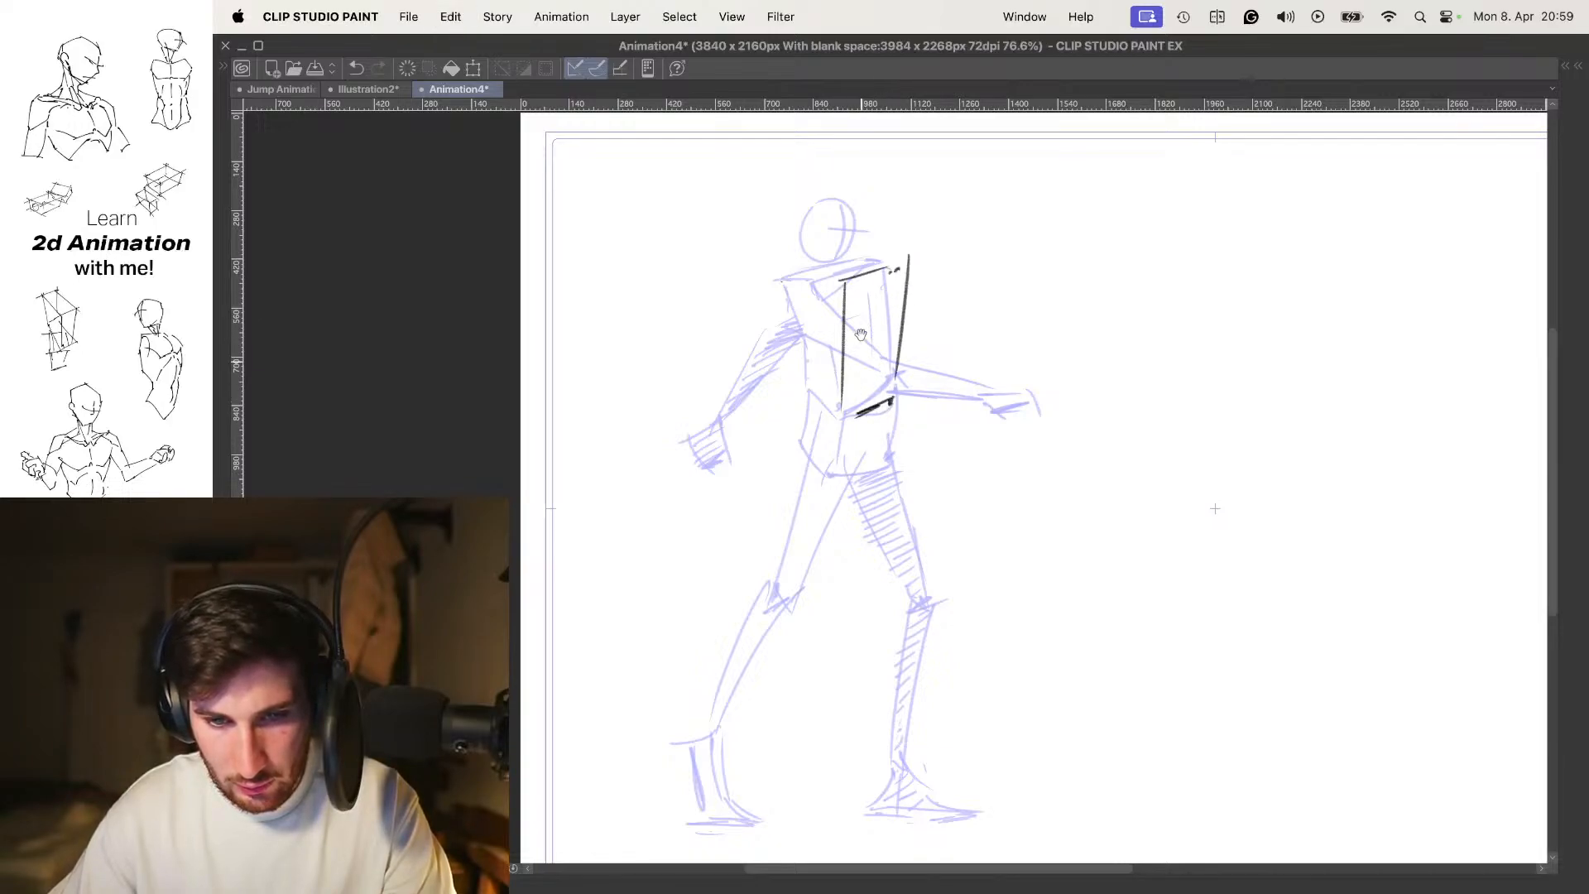
Complete the torso box over the onion-skinned chest with a slanted top plane and a tapering rear face
drag(795, 270, 899, 256)
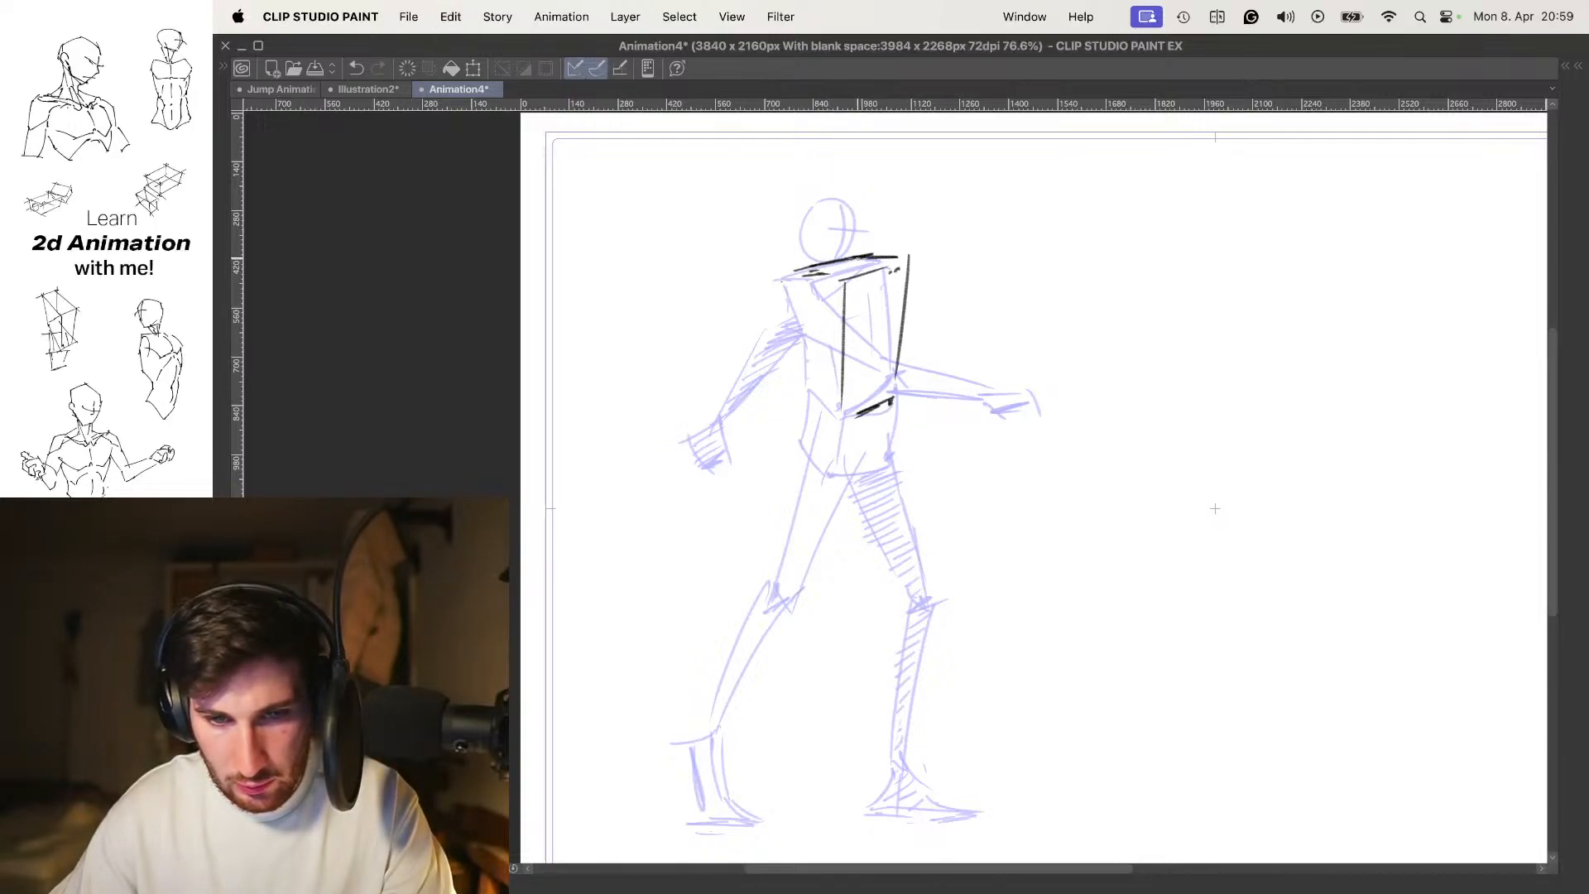
mouse_move(801, 278)
mouse_down()
mouse_move(814, 396)
mouse_move(832, 410)
mouse_up()
key(space)
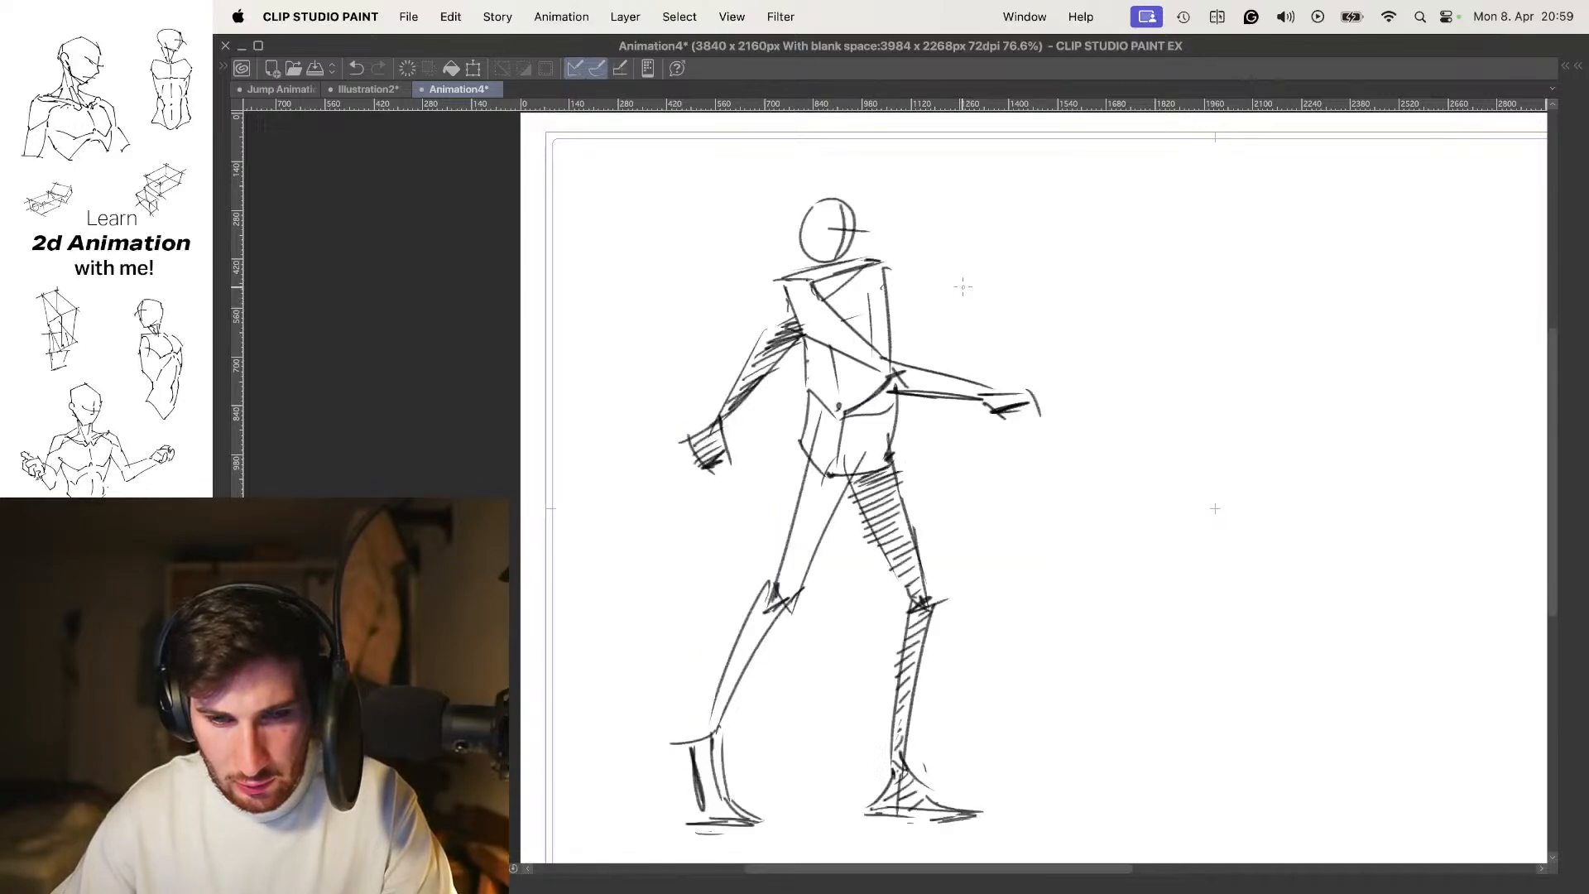
Draw a separate tall box beside the figure with a narrow front face, side face and top plane, undoing stray strokes
mouse_move(950, 286)
mouse_down()
mouse_move(1024, 263)
mouse_move(1125, 290)
mouse_move(1130, 443)
mouse_up()
key(super+z)
drag(1079, 307, 1082, 448)
mouse_move(1080, 294)
mouse_down()
mouse_move(1064, 272)
mouse_move(1063, 419)
mouse_move(1083, 457)
mouse_up()
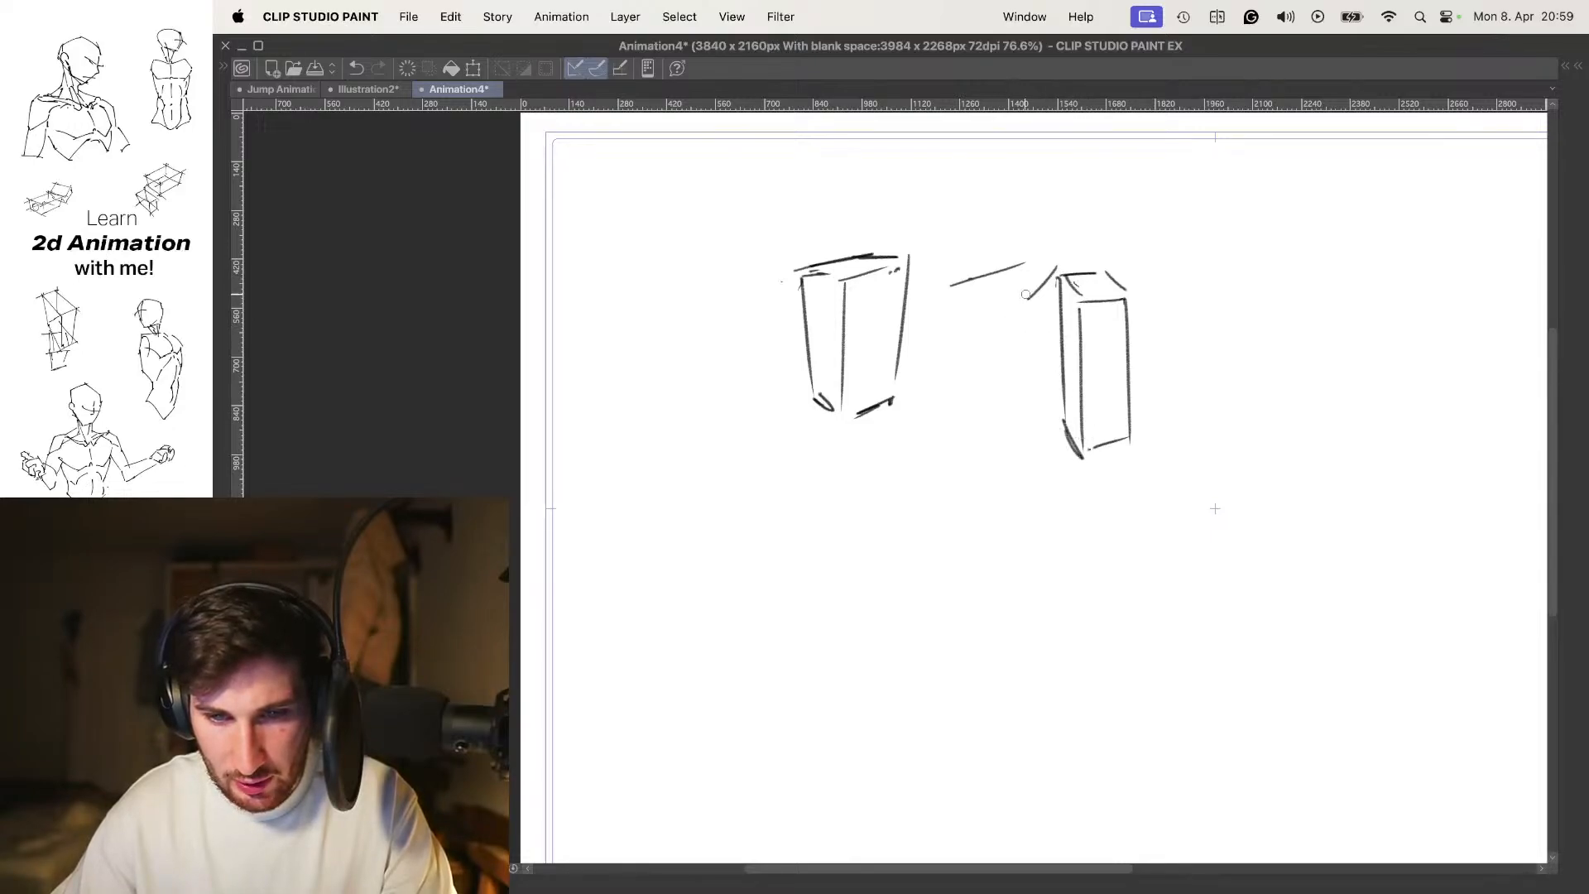
key(super+z)
key(e)
mouse_move(1016, 262)
mouse_down()
mouse_move(846, 289)
mouse_move(848, 400)
mouse_up()
key(super+z)
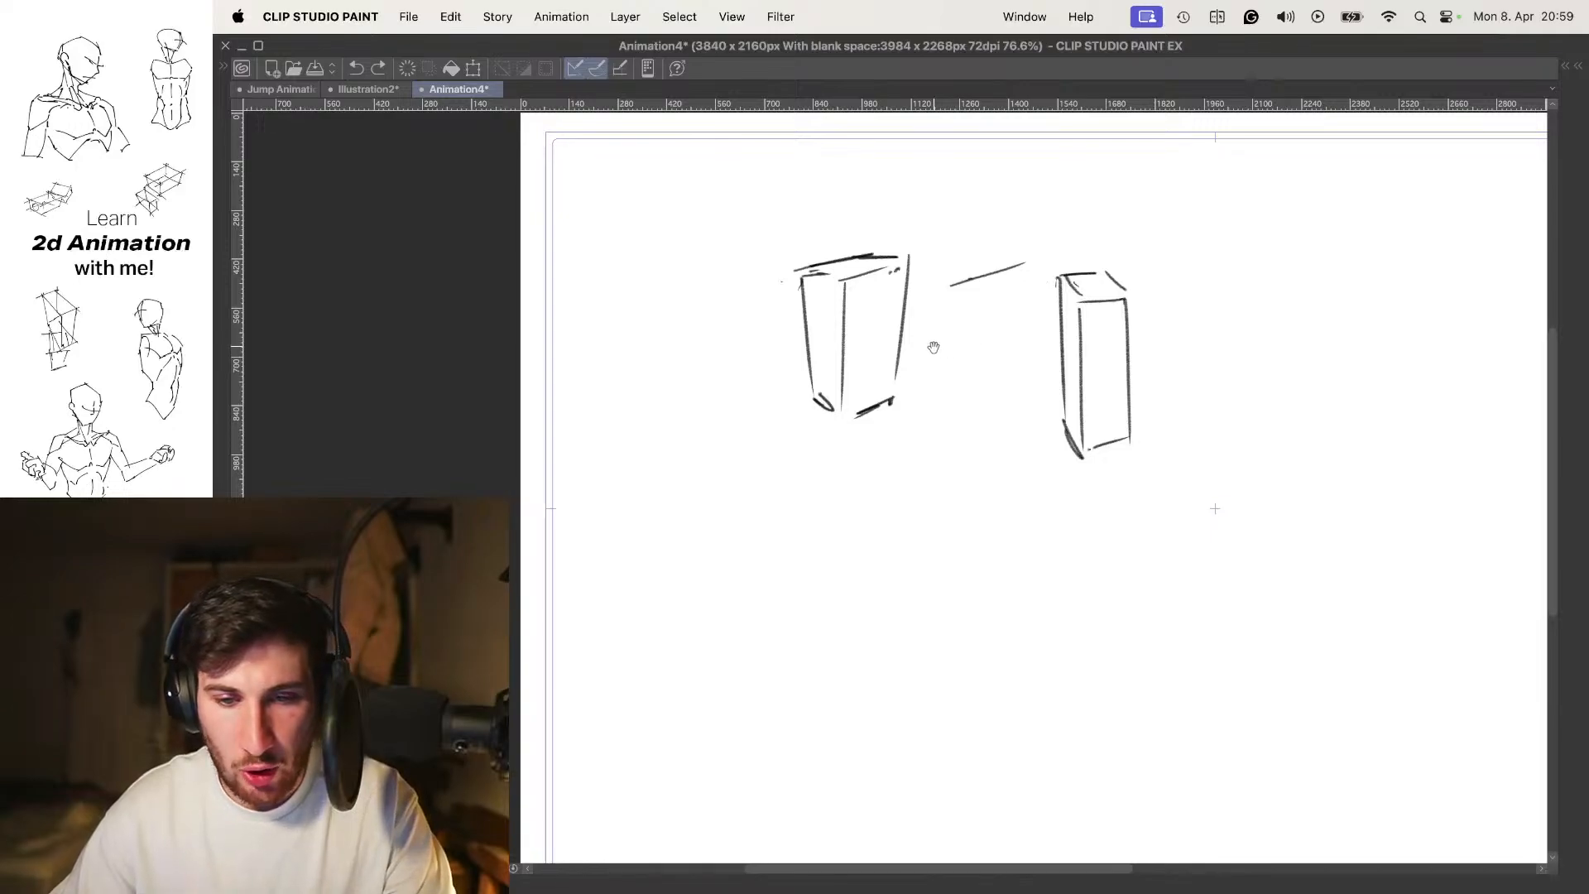
scroll(910, 405, down, 2)
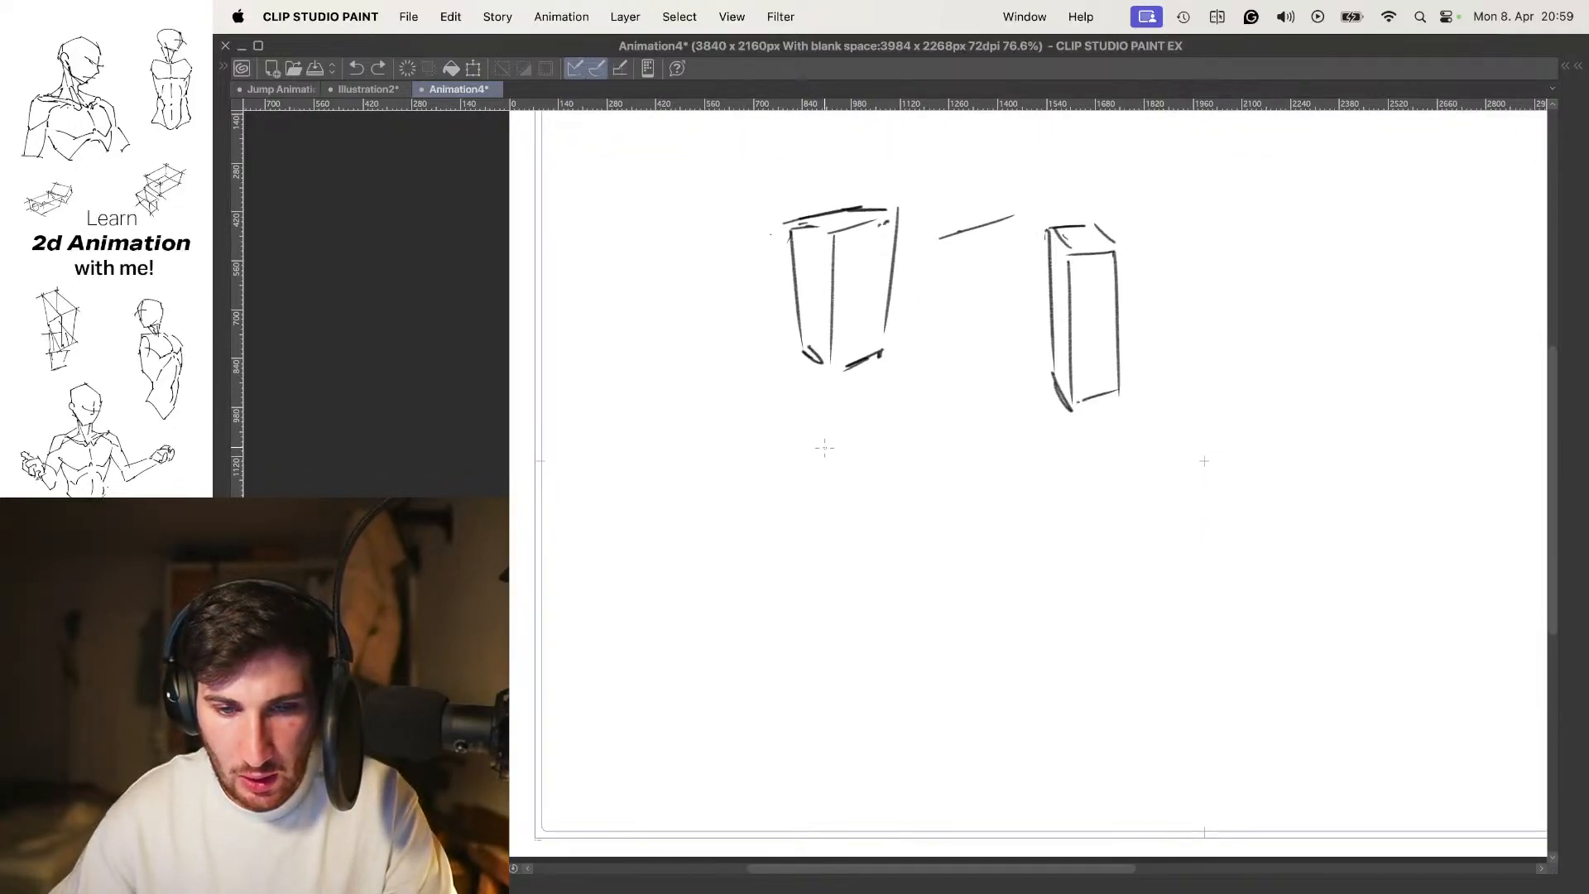
Draw a small circle with a pointed cone beside each of the two boxes to mark the direction
mouse_move(868, 269)
mouse_down()
mouse_move(924, 293)
mouse_move(915, 312)
mouse_move(945, 314)
mouse_up()
key(super+z)
key(super+z)
key(super+z)
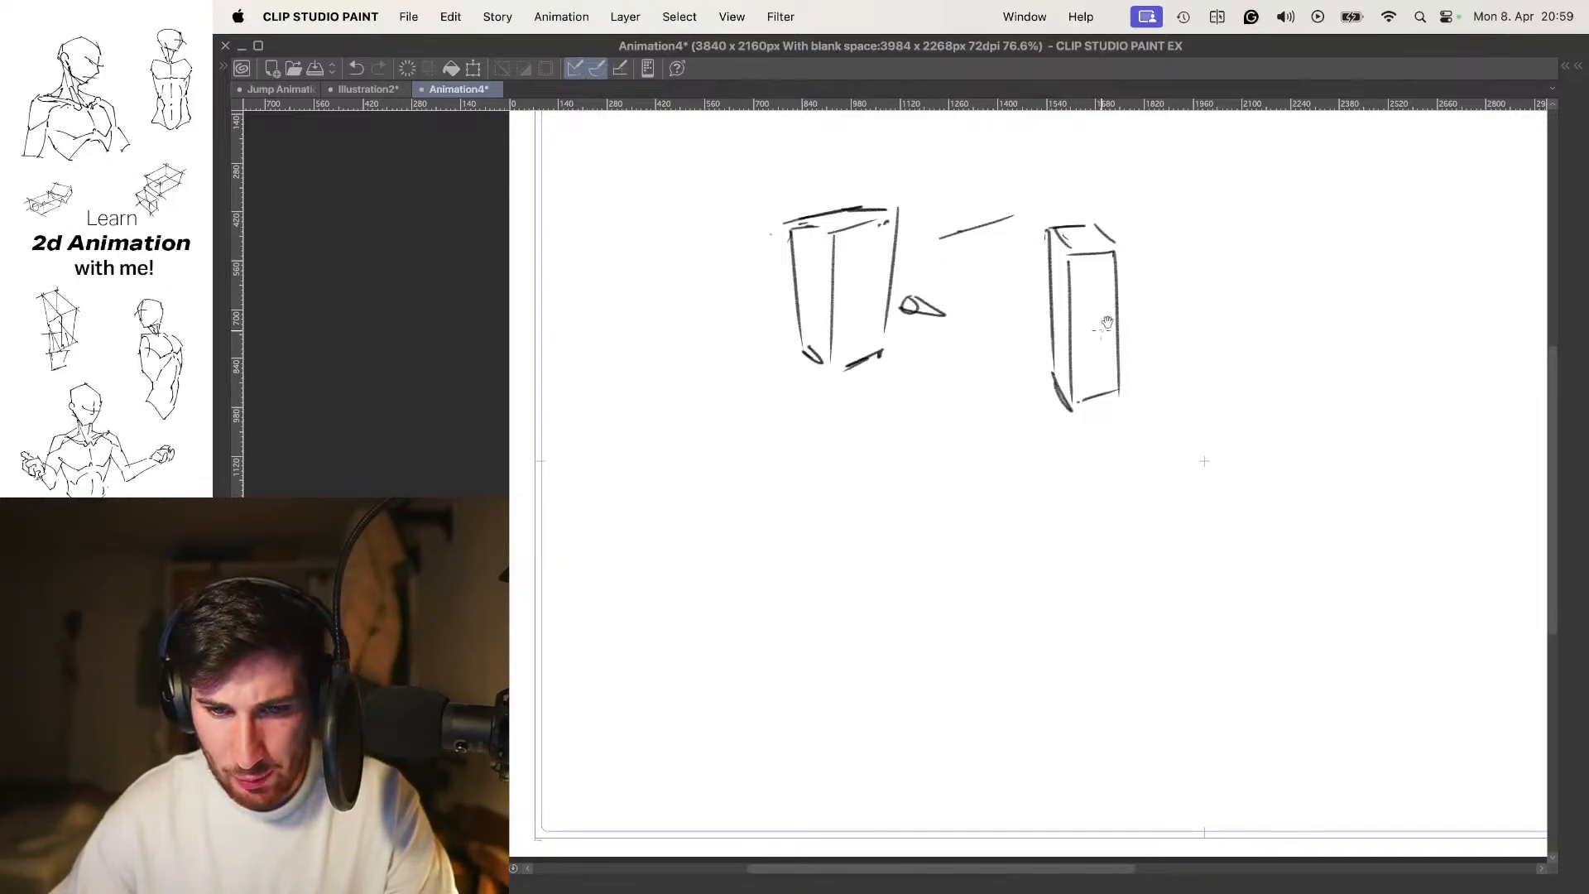
drag(1145, 308, 1146, 298)
mouse_move(1157, 292)
mouse_down()
mouse_move(1197, 288)
mouse_move(1159, 309)
mouse_move(1152, 286)
mouse_move(1167, 308)
mouse_up()
key(super+z)
key(super+z)
key(super+z)
drag(1205, 461, 1177, 512)
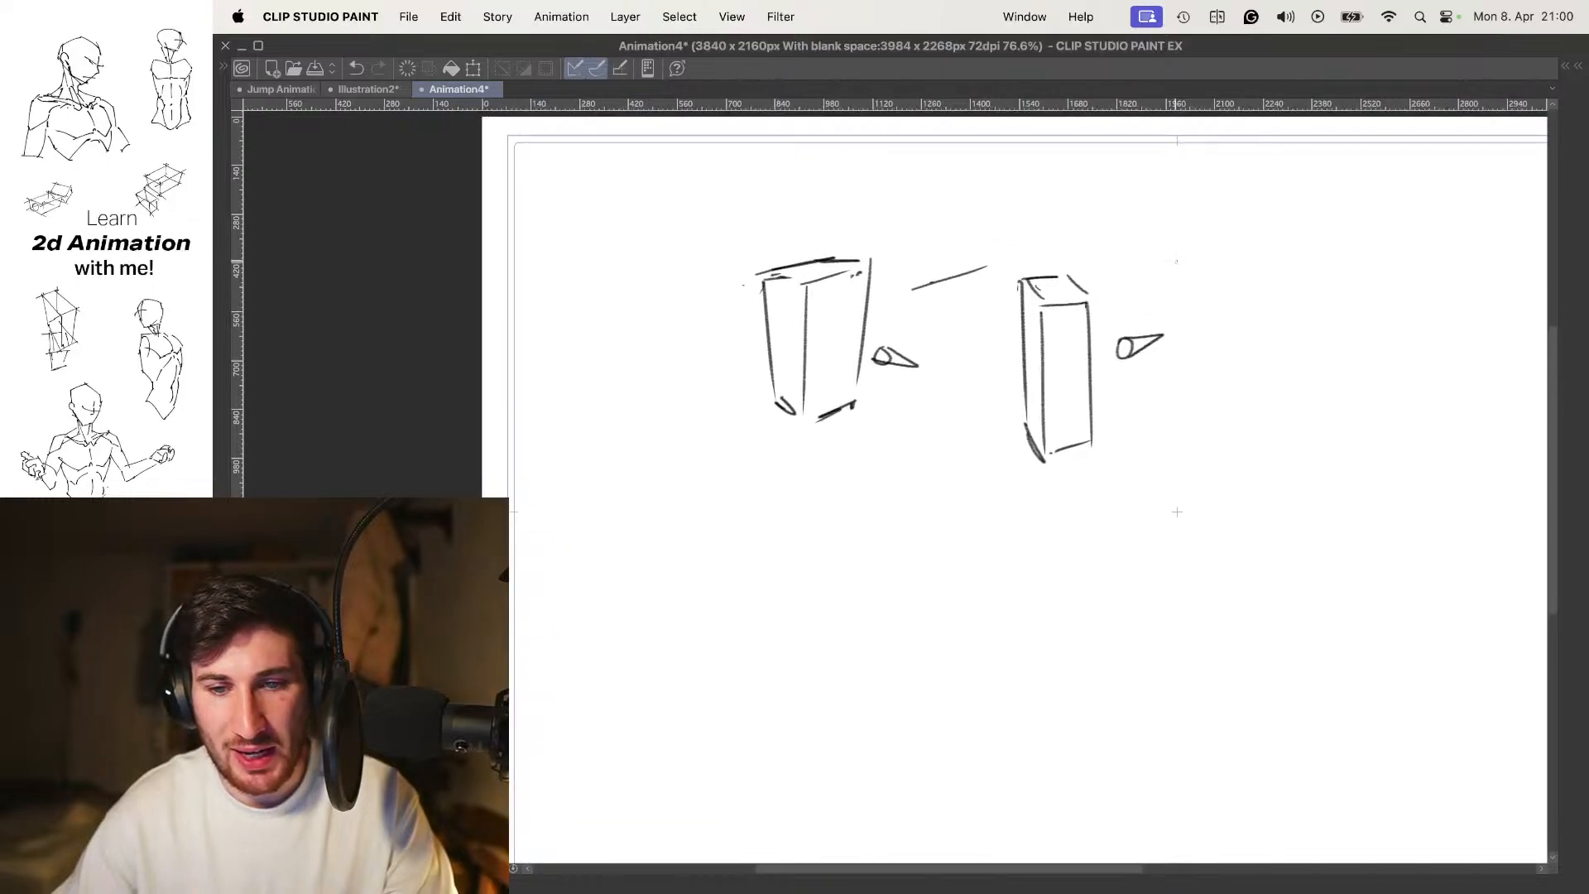
Erase the first torso box, its cone marker and the loose slanted line, and show the onion skin
key(e)
key(])
mouse_move(900, 408)
mouse_down()
mouse_move(933, 312)
mouse_move(853, 275)
mouse_up()
key(super+t)
key(Escape)
key(o)
Move the remaining box and marker over the onion-skinned chest for comparison and place them back beside the figure
key(super+t)
drag(1068, 351, 825, 340)
drag(921, 257, 917, 264)
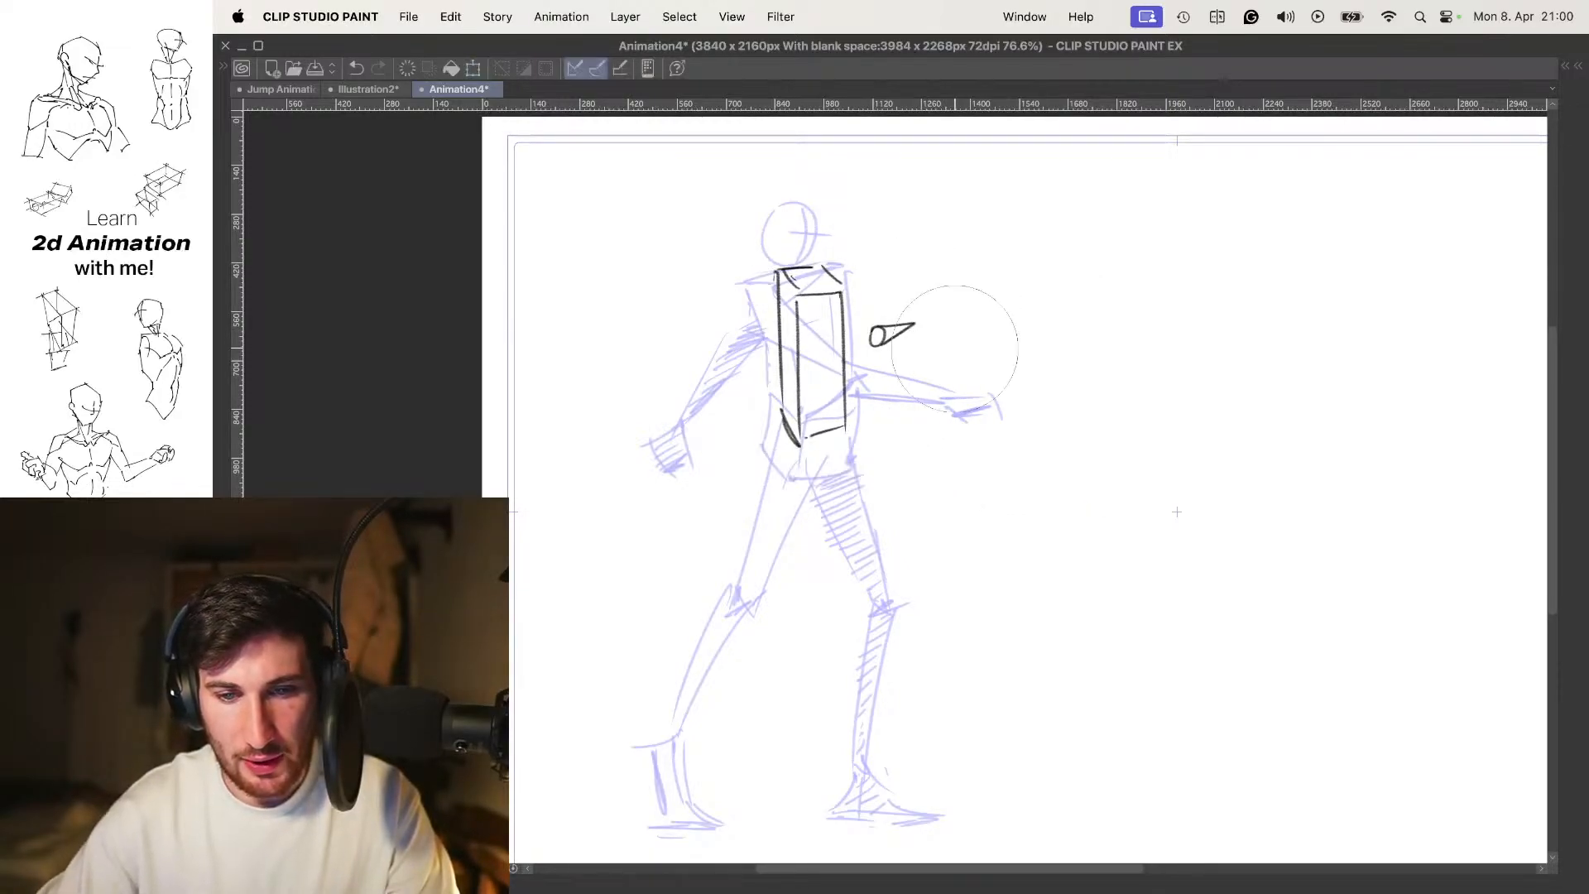
drag(812, 355, 1057, 327)
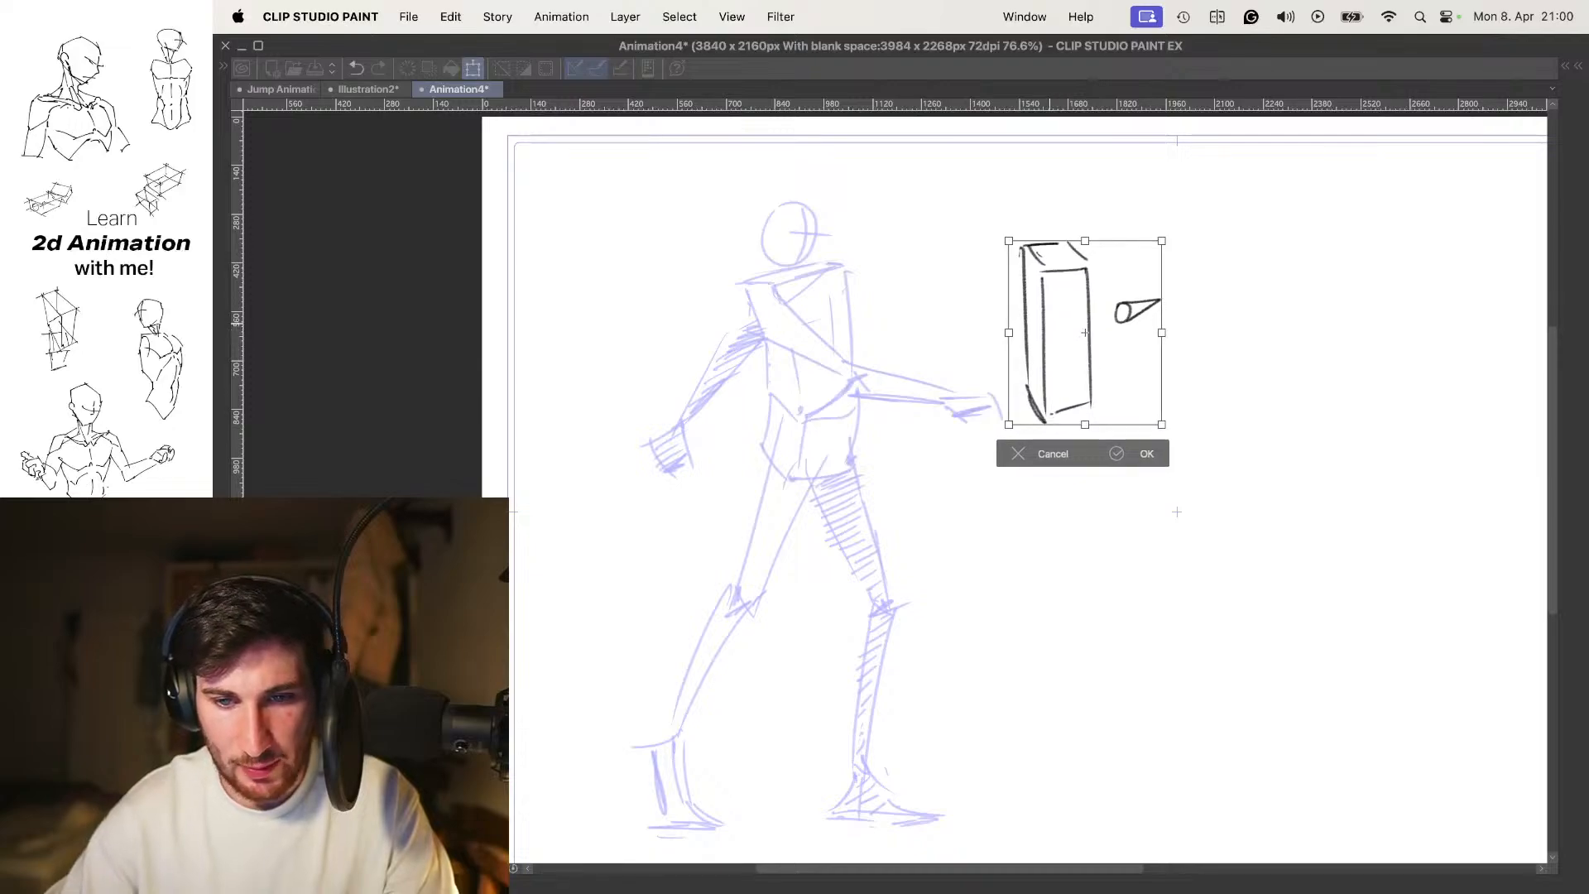
key(Return)
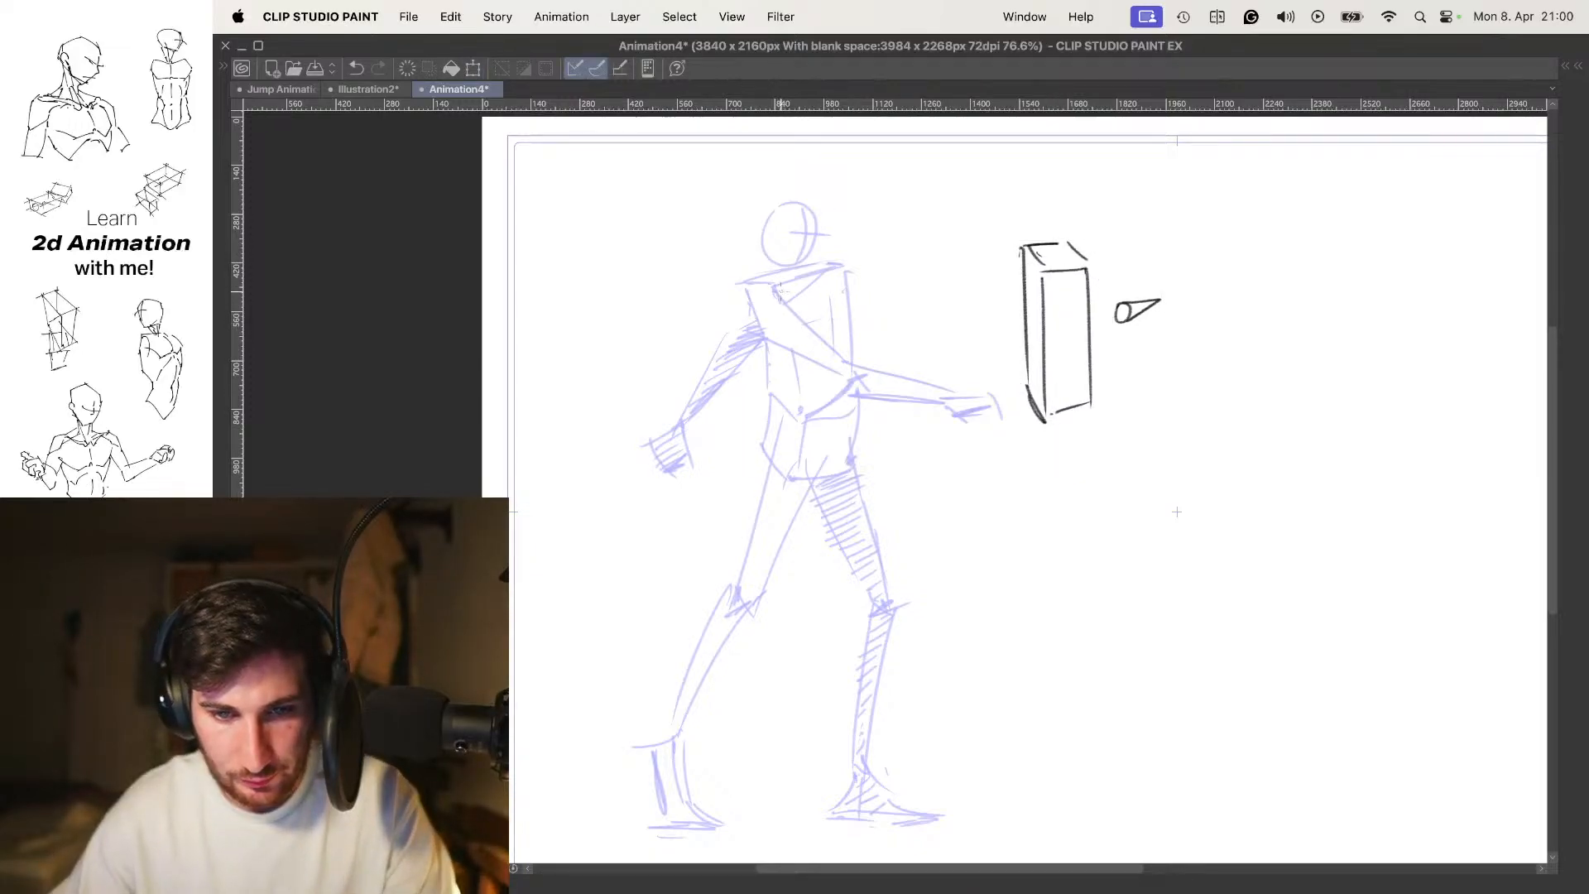
Try a torso box with a level top edge and upright sides over the onion-skinned chest
key(super+z)
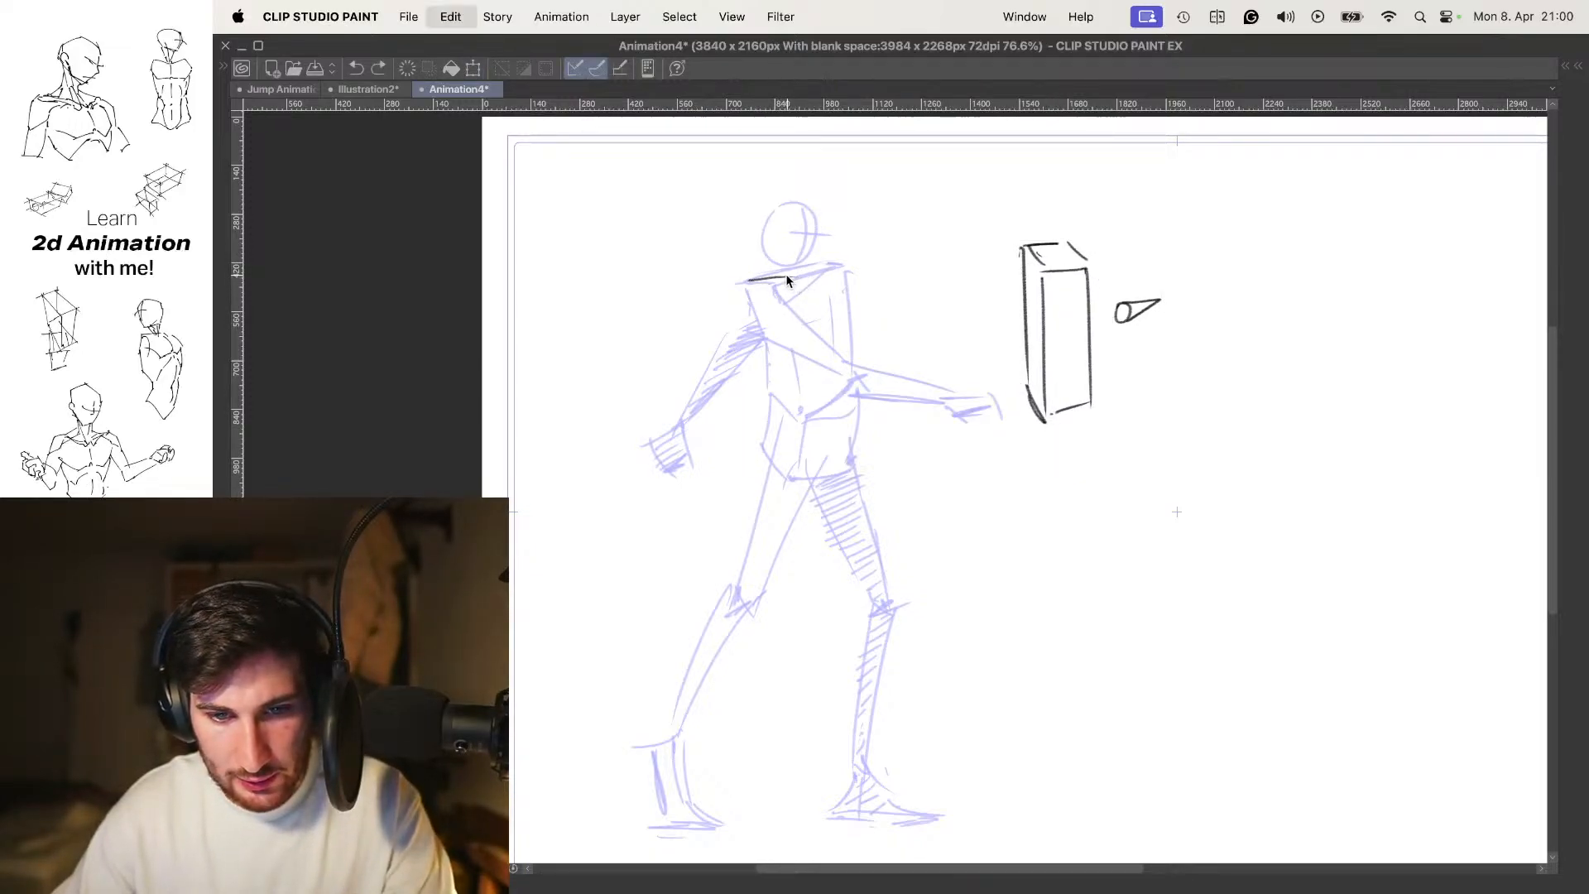
drag(755, 271, 801, 269)
drag(801, 271, 804, 405)
drag(758, 274, 758, 394)
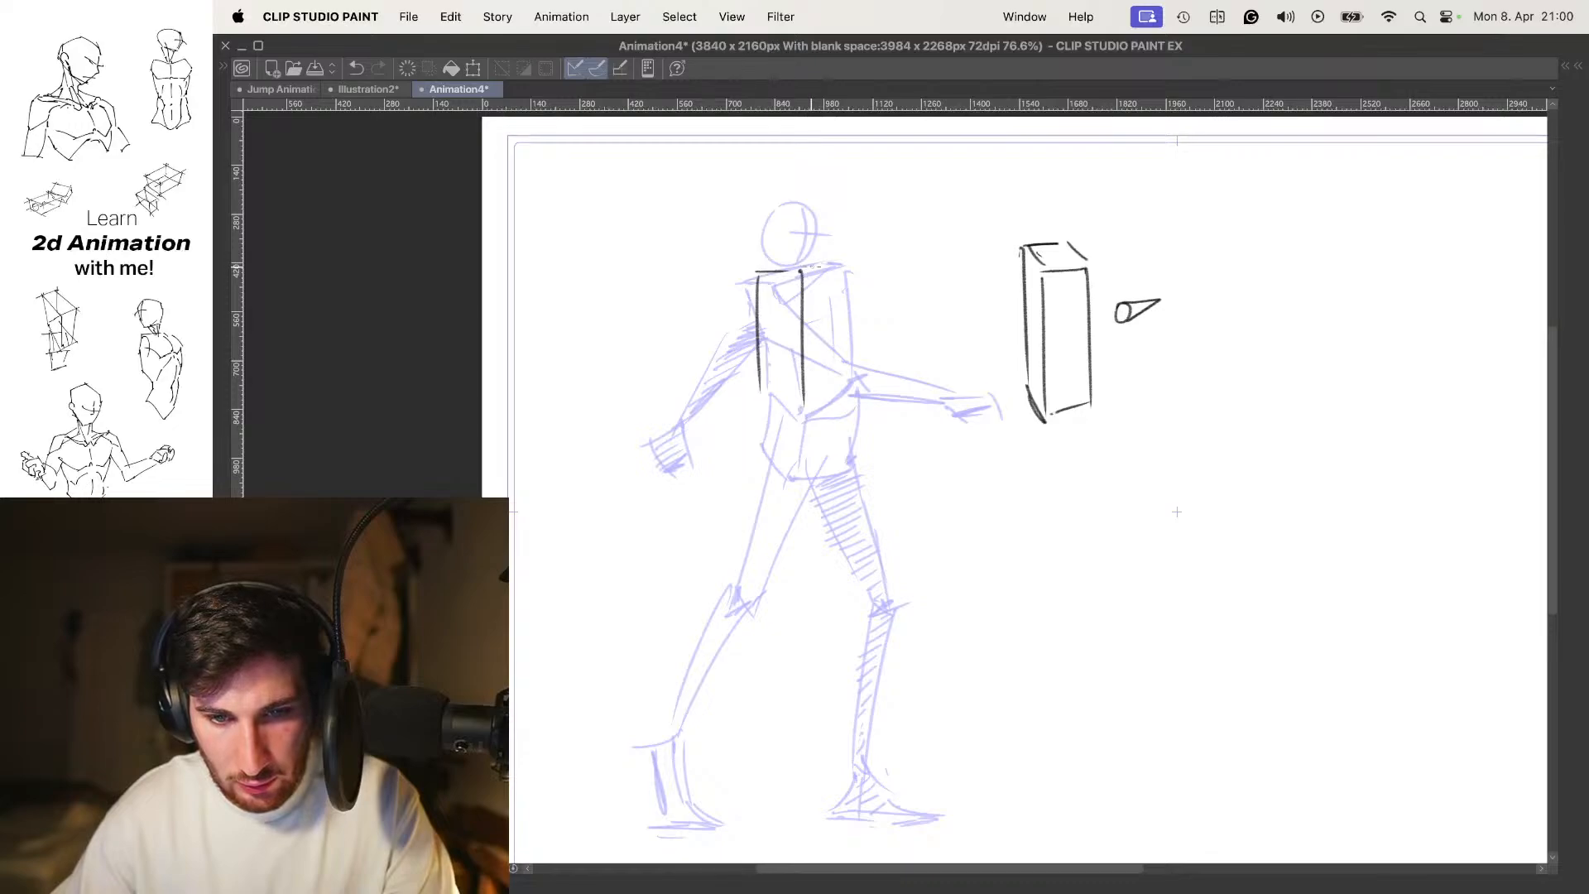
drag(853, 282, 852, 379)
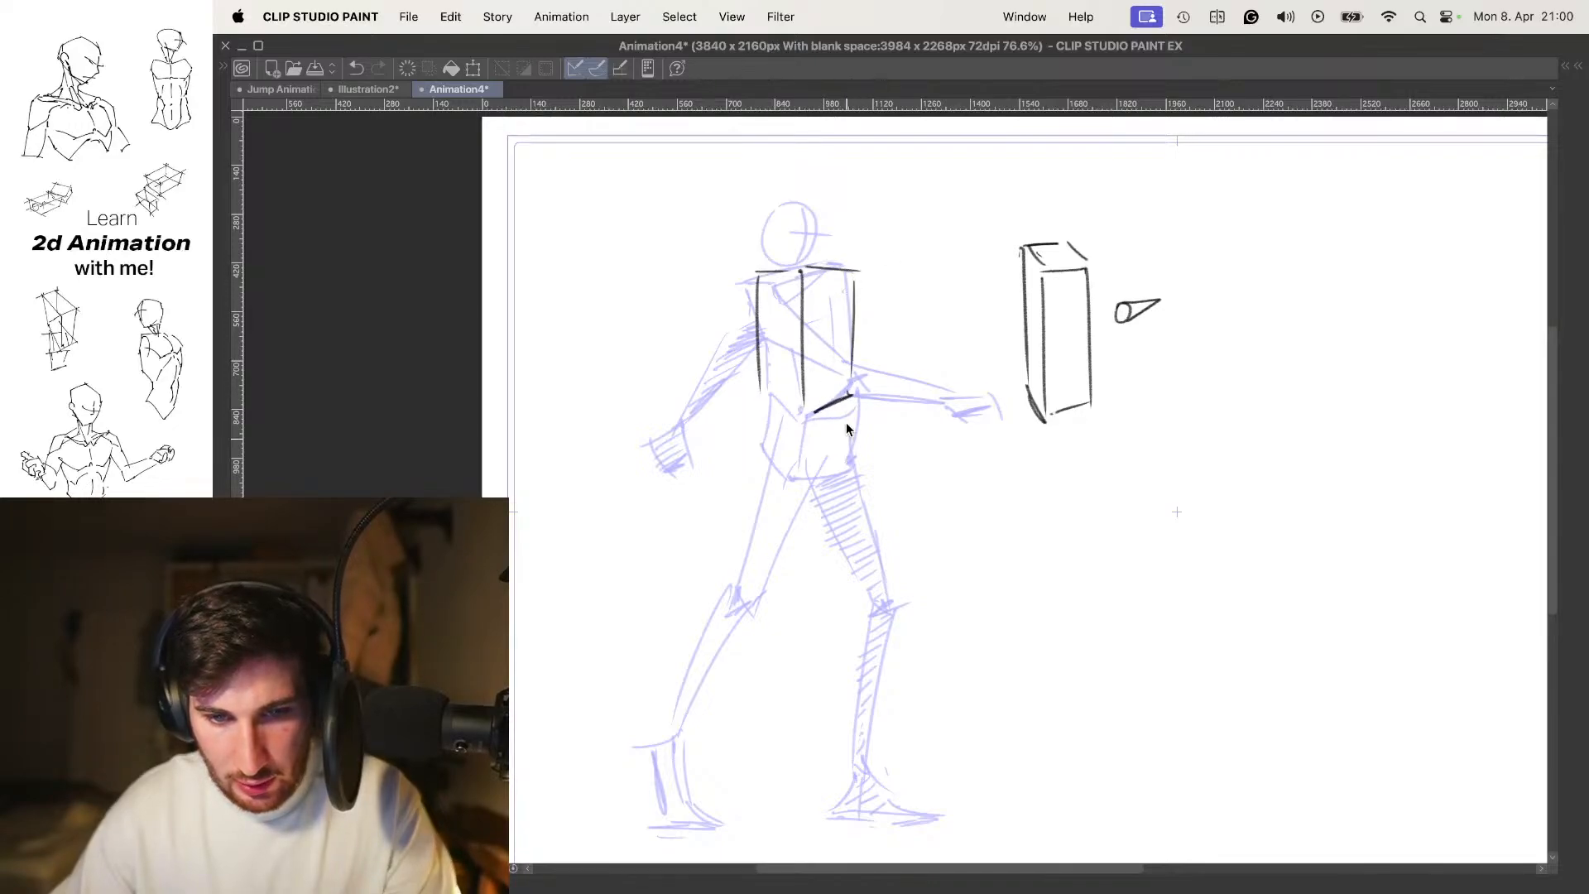
key(super+z)
key(super+z)
key(super+z)
key(super+z)
key(super+z)
key(super+z)
key(super+z)
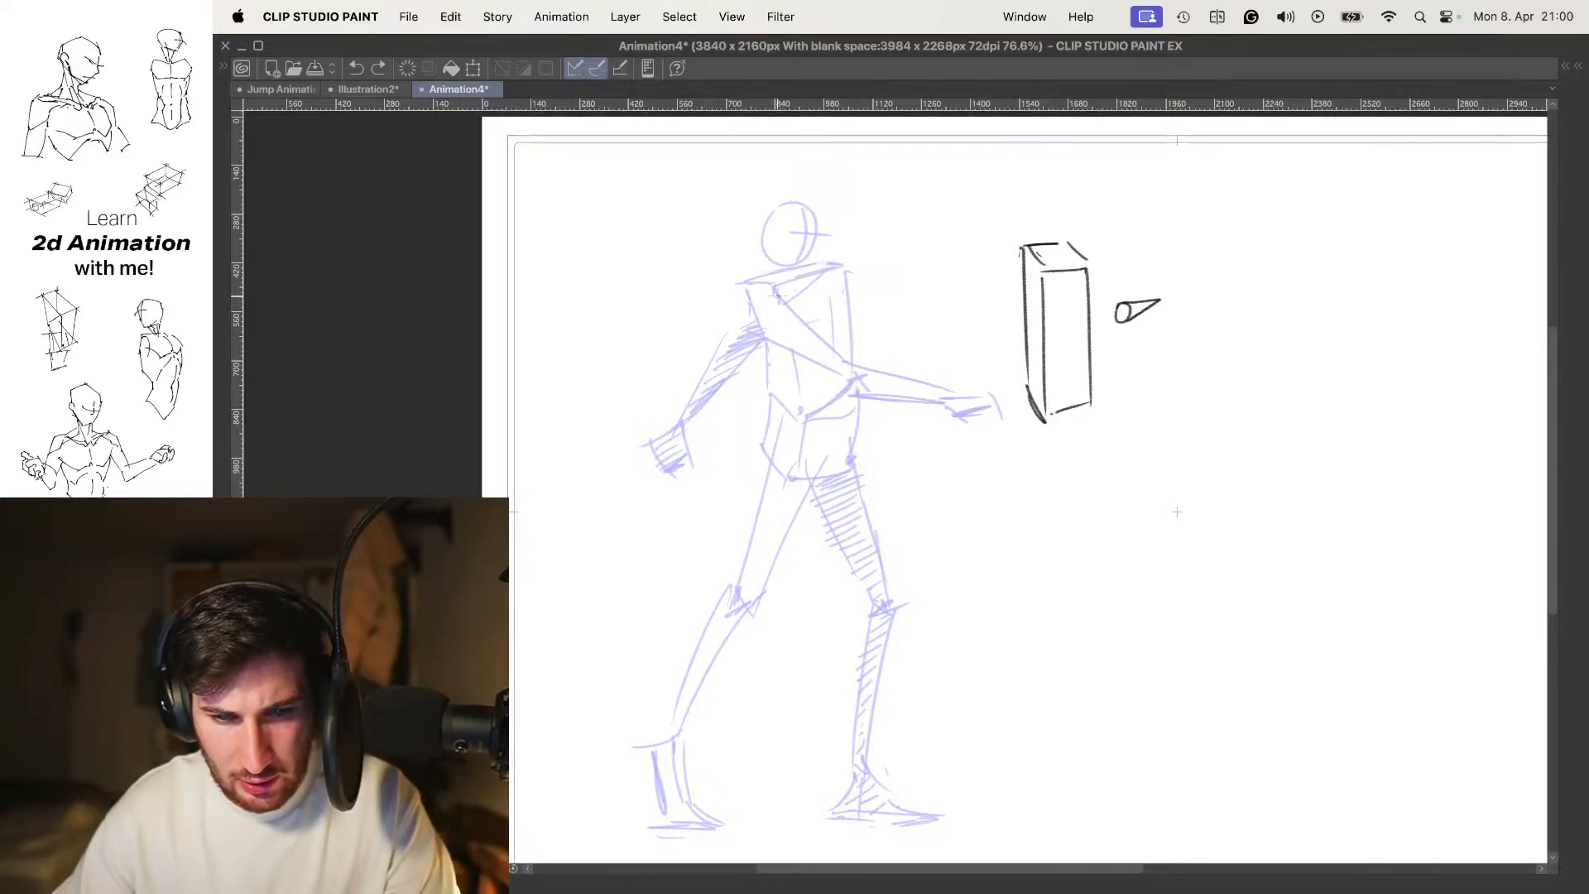
Draw flat, nearly level top edges for the new torso at the onion-skinned shoulders, undoing the slanted trial strokes
mouse_move(770, 288)
mouse_down()
mouse_move(840, 265)
mouse_move(764, 283)
mouse_up()
key(super+z)
key(super+z)
key(super+z)
key(super+z)
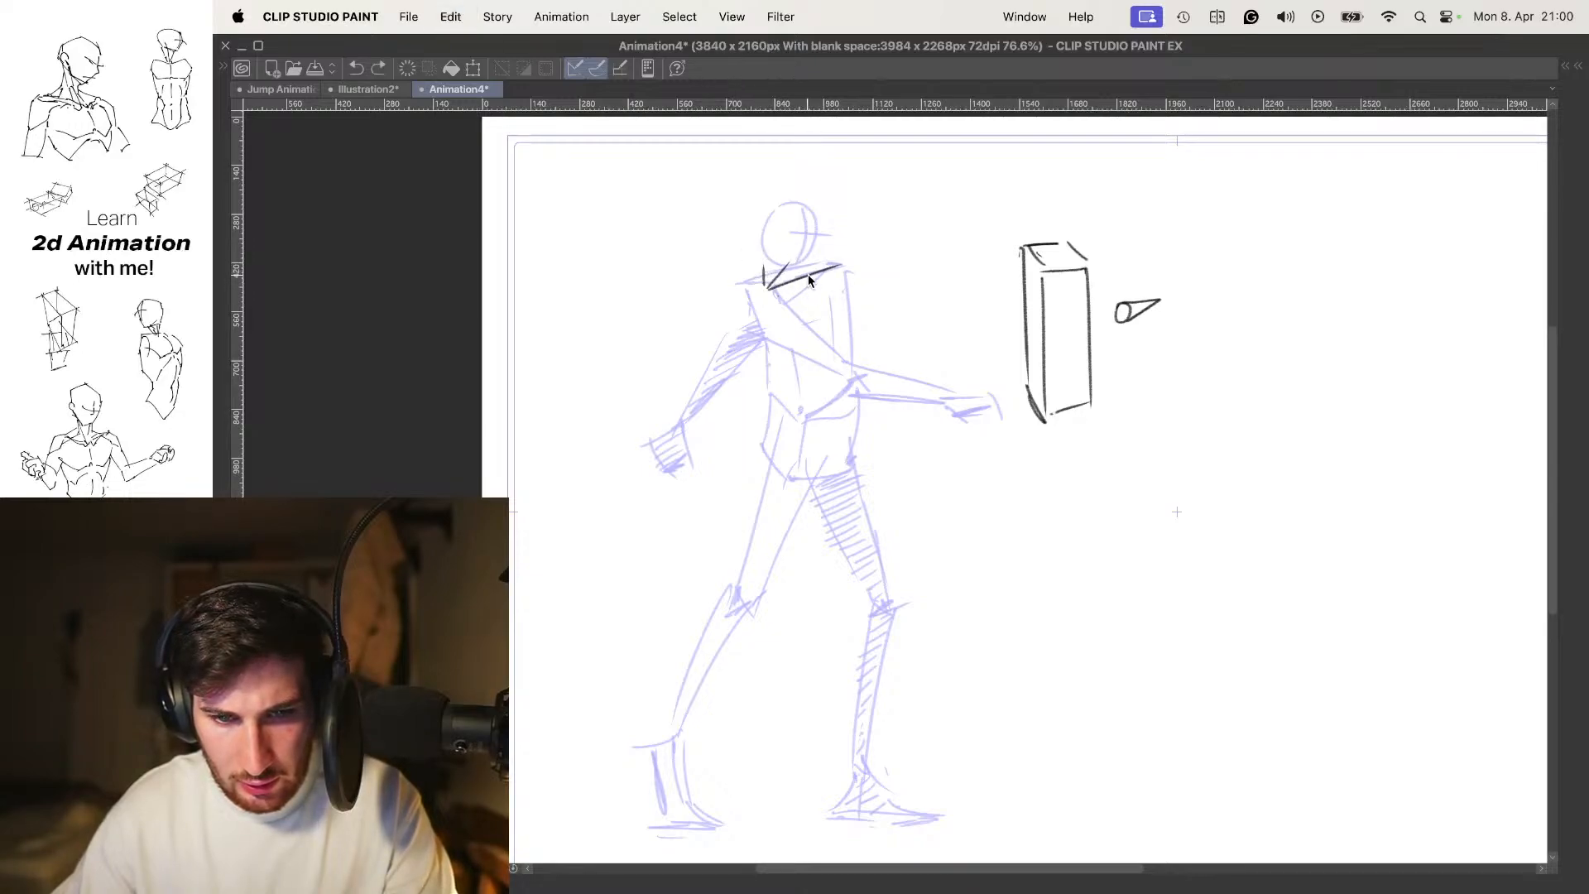
mouse_move(786, 261)
mouse_down()
mouse_move(844, 284)
mouse_move(785, 264)
mouse_move(813, 290)
mouse_move(851, 275)
mouse_up()
key(super+z)
key(super+z)
key(super+z)
key(super+z)
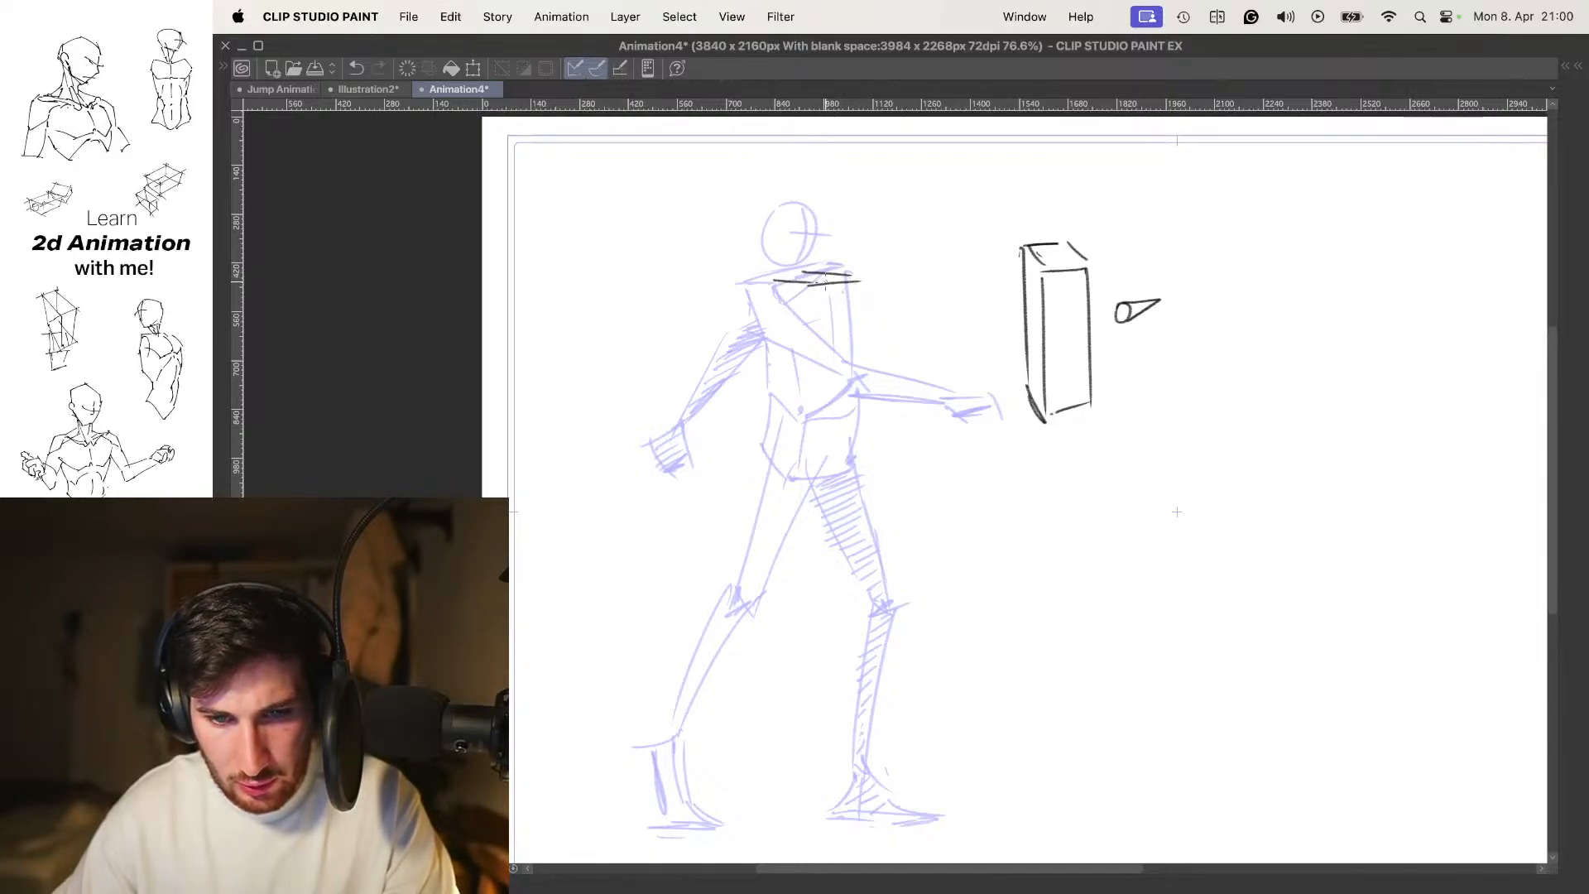
Complete the torso box with a vertical corner edge, a rear edge, an angled base and a redrawn front edge
drag(811, 282, 811, 430)
mouse_move(758, 287)
mouse_down()
mouse_move(761, 399)
mouse_move(811, 432)
mouse_move(854, 415)
mouse_up()
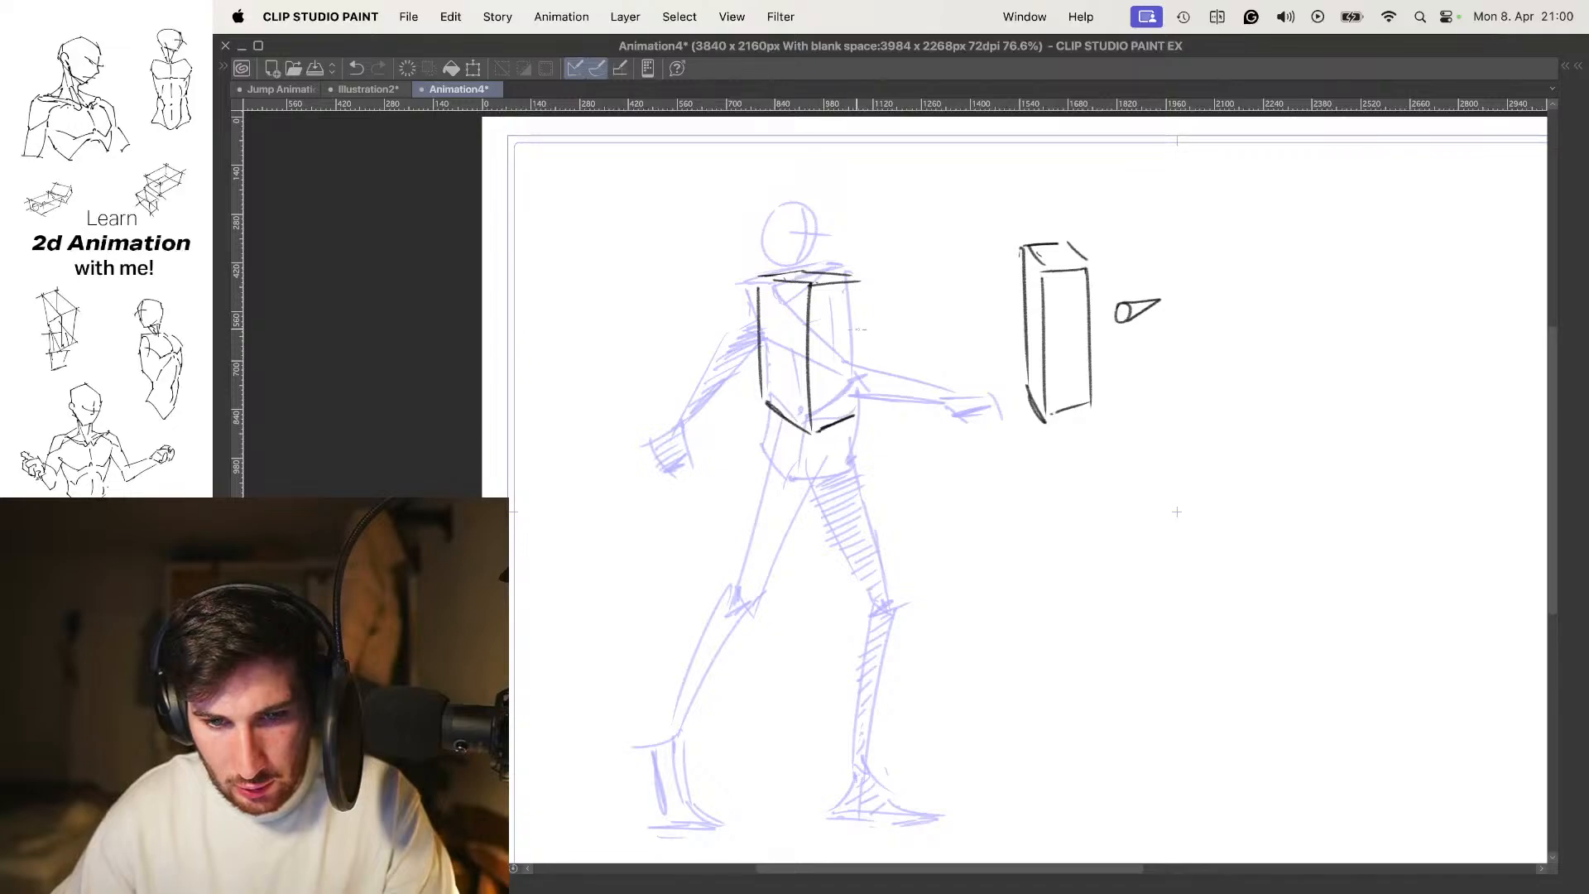
mouse_move(859, 283)
mouse_down()
mouse_move(859, 418)
mouse_move(832, 395)
mouse_up()
key(.)
key(super+z)
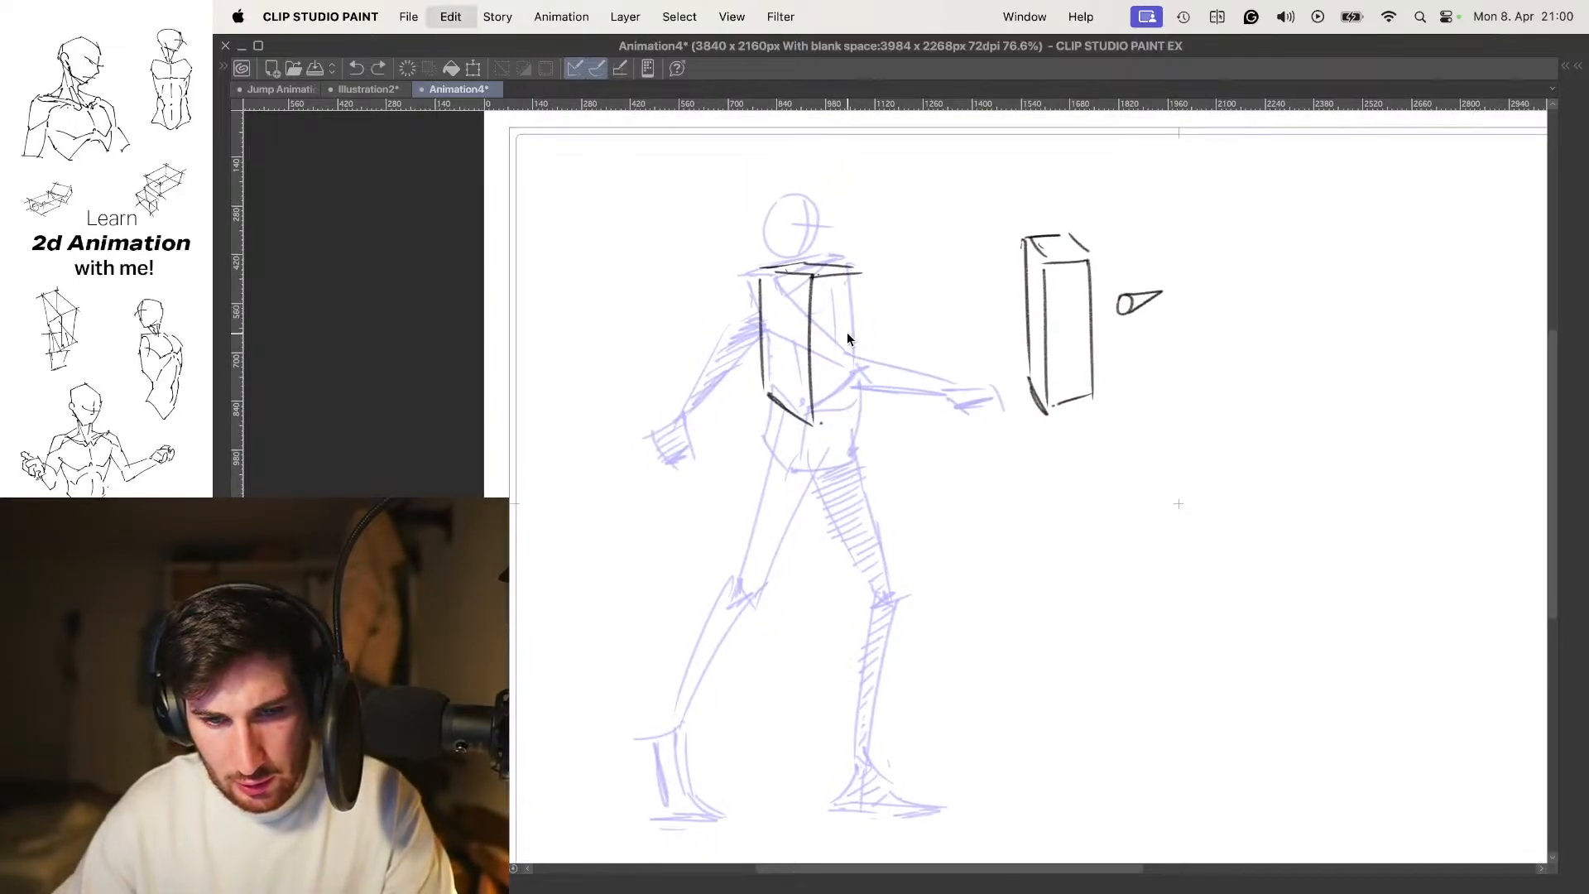
key(super+z)
drag(840, 281, 840, 420)
key(super+z)
key(super+z)
drag(848, 280, 839, 412)
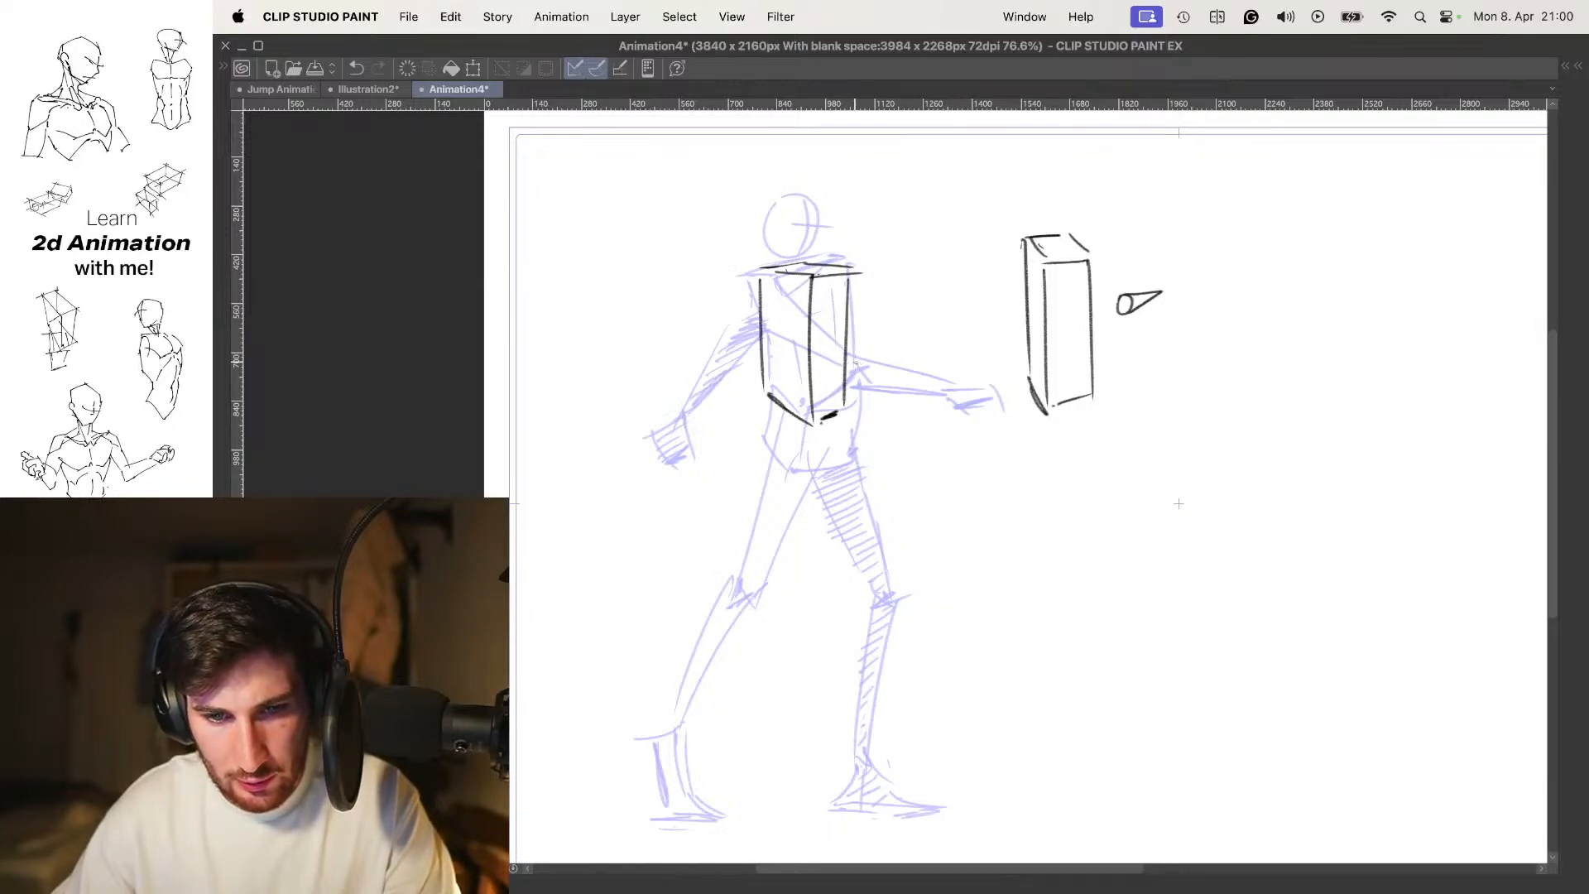
Shift the cel's drawing slightly forward and up over the onion skin and compare it with the previous pose
key(super+t)
drag(833, 331, 858, 322)
key(Return)
key(space)
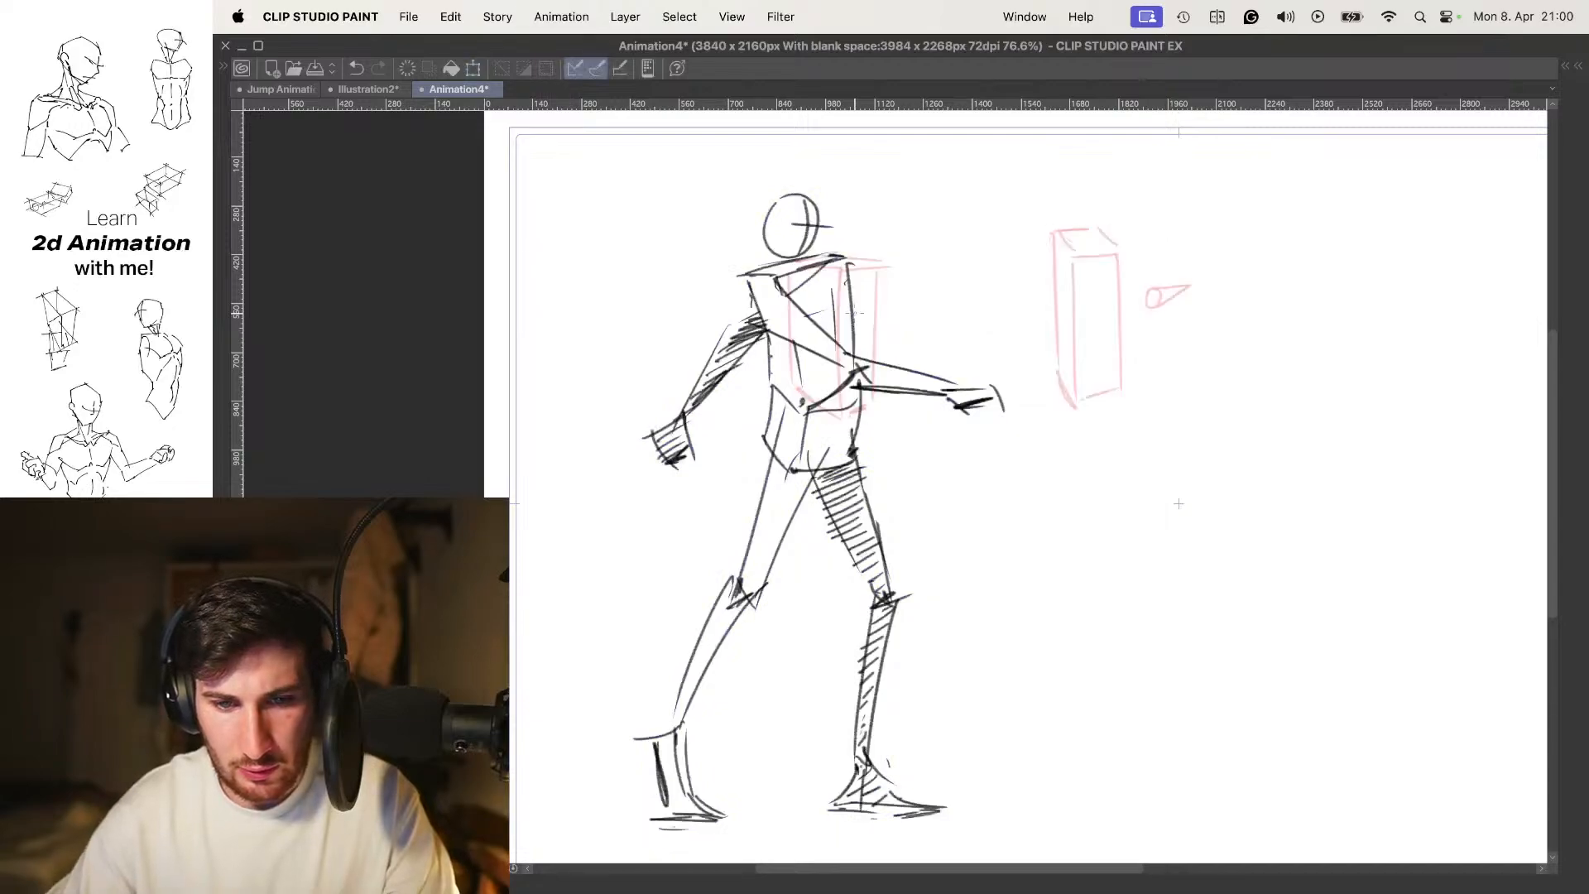
key(space)
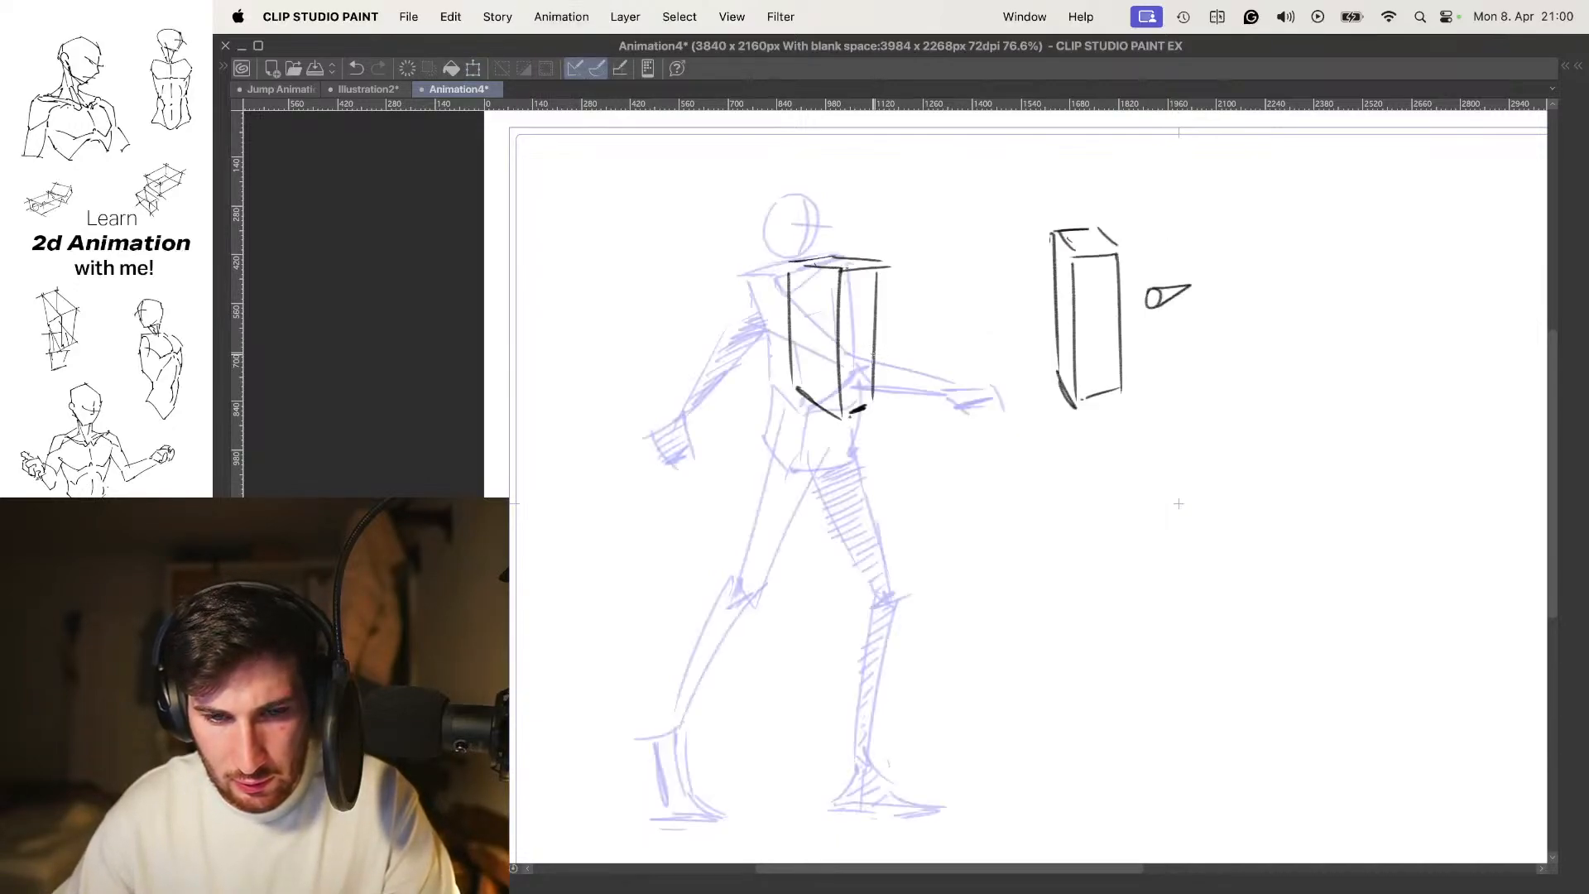
Try a round head with an ear, a nose and strokes behind the skull above the torso box
mouse_move(846, 256)
mouse_down()
mouse_move(860, 274)
mouse_move(852, 208)
mouse_move(827, 279)
mouse_move(864, 275)
mouse_move(865, 239)
mouse_move(867, 263)
mouse_up()
key(super+z)
key(super+z)
key(super+z)
key(super+z)
mouse_move(823, 212)
mouse_down()
mouse_move(827, 246)
mouse_move(901, 226)
mouse_move(895, 248)
mouse_move(794, 258)
mouse_move(838, 277)
mouse_up()
key(super+z)
key(super+z)
key(super+z)
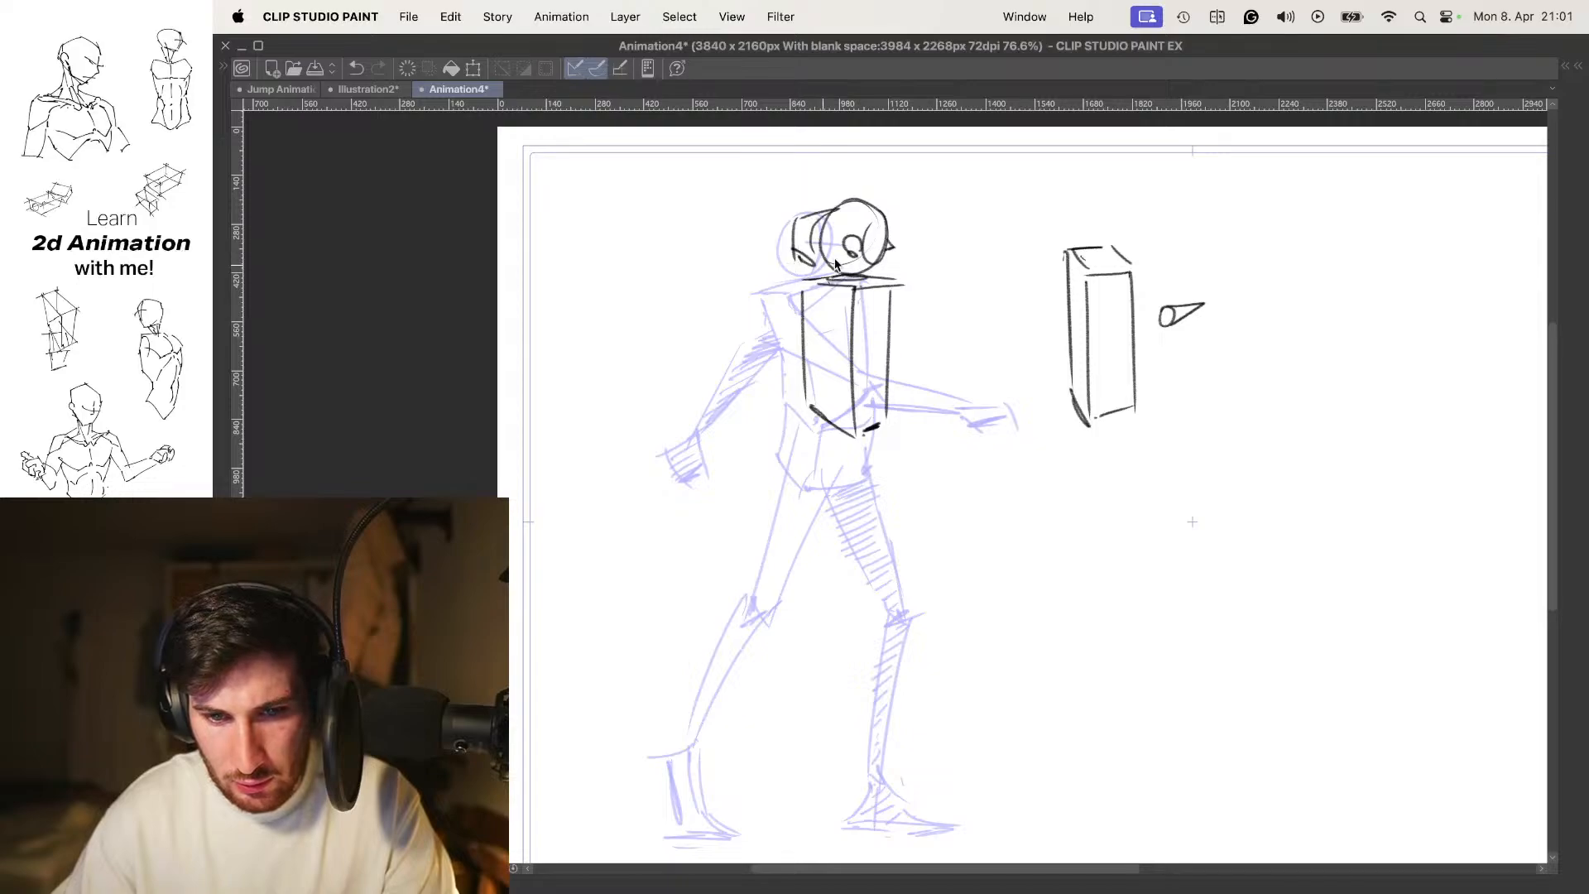
key(super+z)
mouse_move(791, 217)
mouse_down()
mouse_move(860, 200)
mouse_move(807, 248)
mouse_move(826, 254)
mouse_move(838, 204)
mouse_move(810, 246)
mouse_move(822, 261)
mouse_up()
key(super+z)
key(super+z)
Flip between the previous pose and the current cel, and undo the detailed head
key(Left)
key(Right)
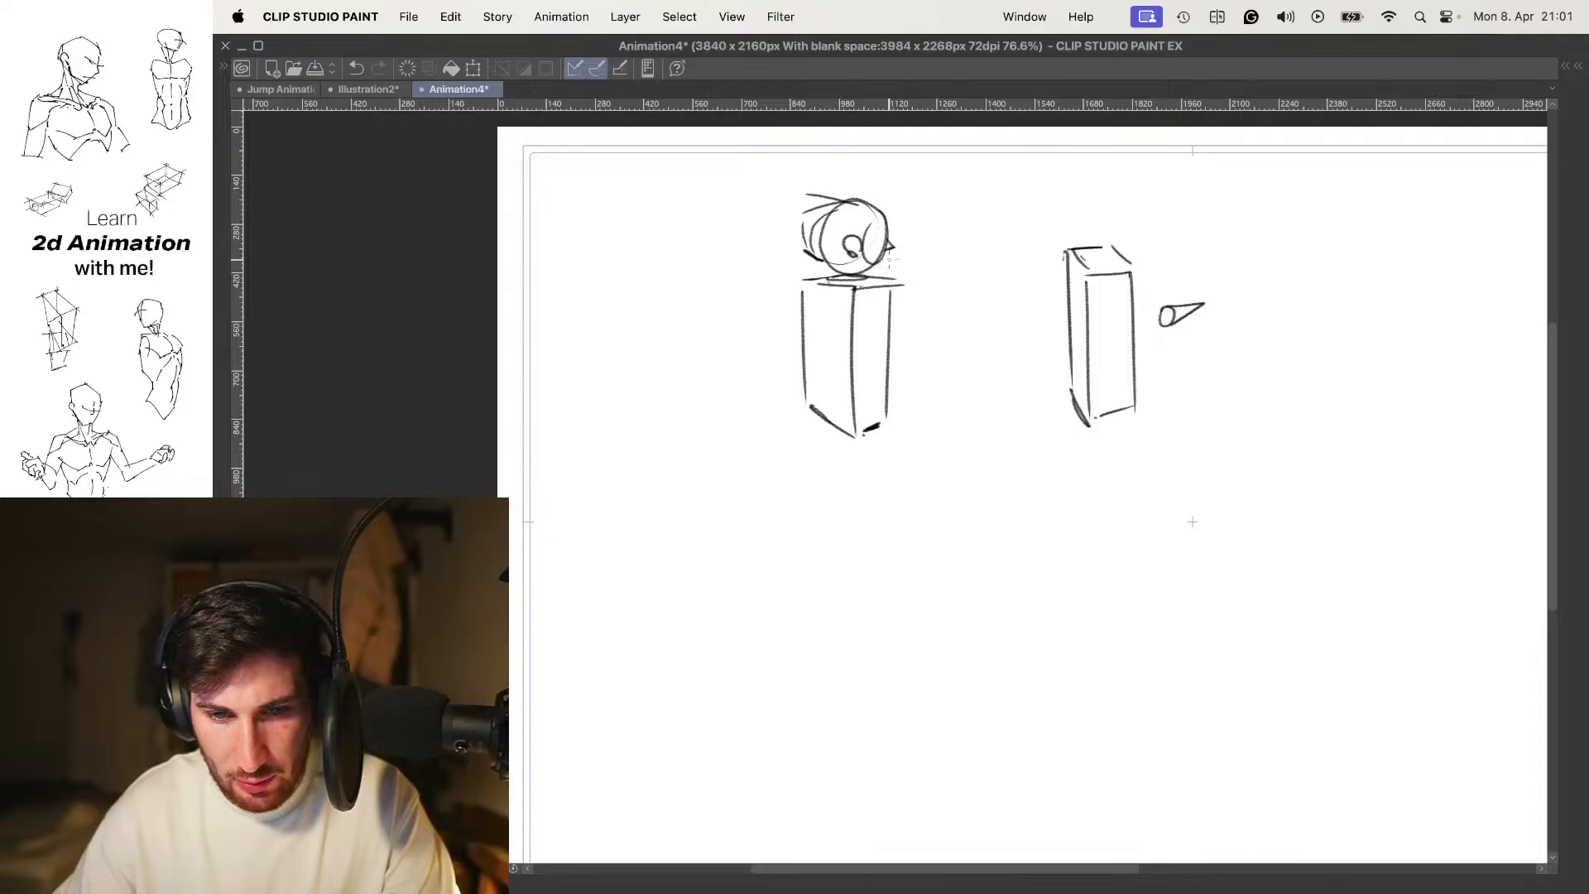
key(Left)
key(Right)
key(Left)
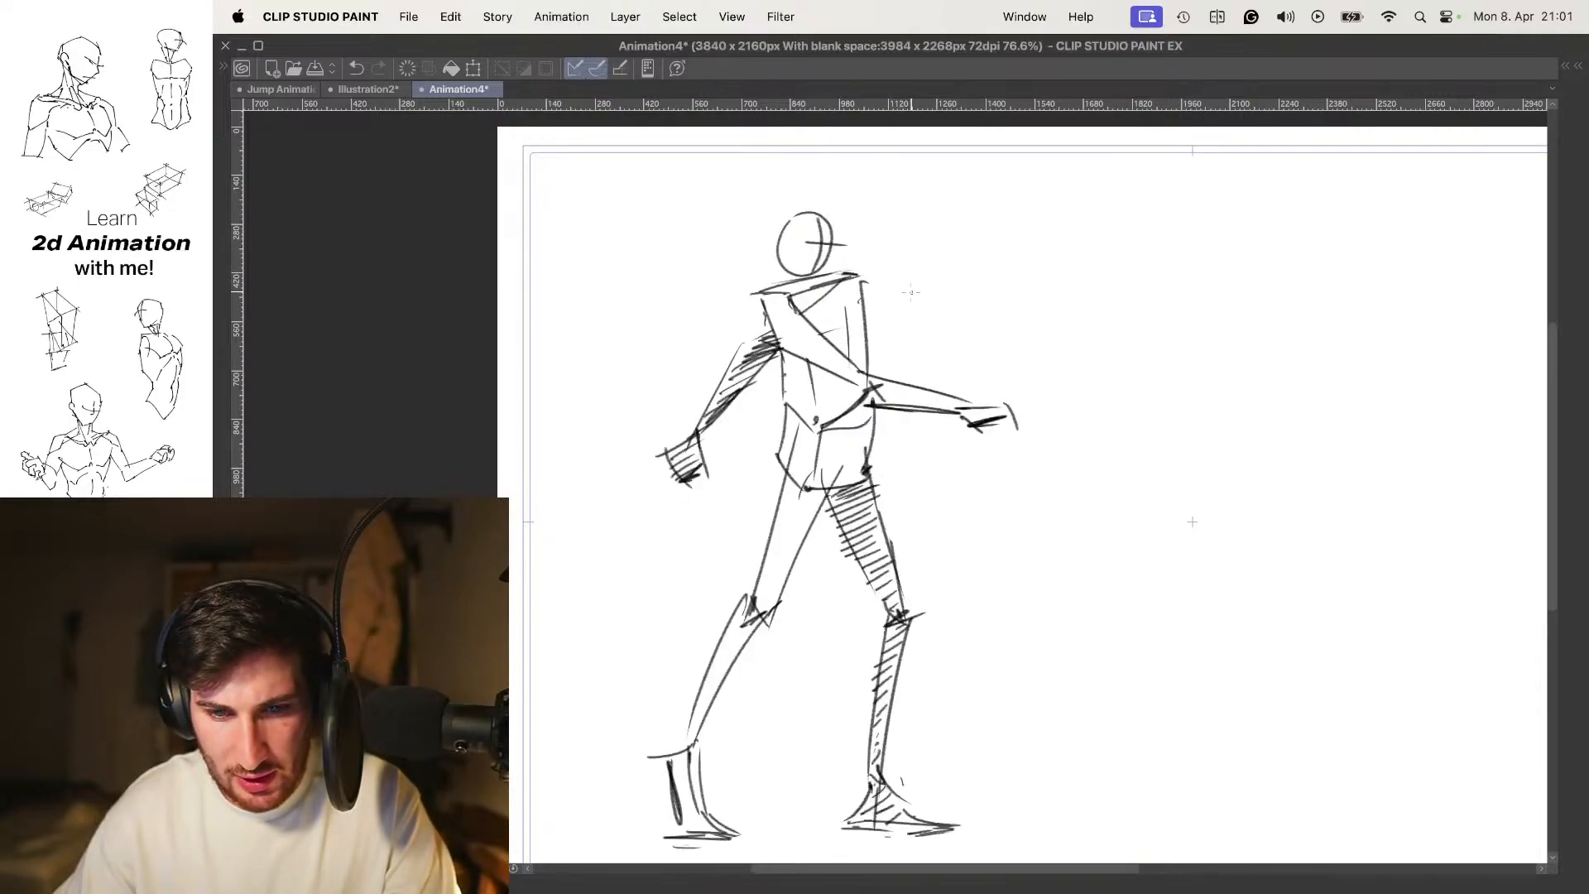
key(Right)
key(super+z)
key(super+z)
key(super+z)
key(super+z)
key(super+z)
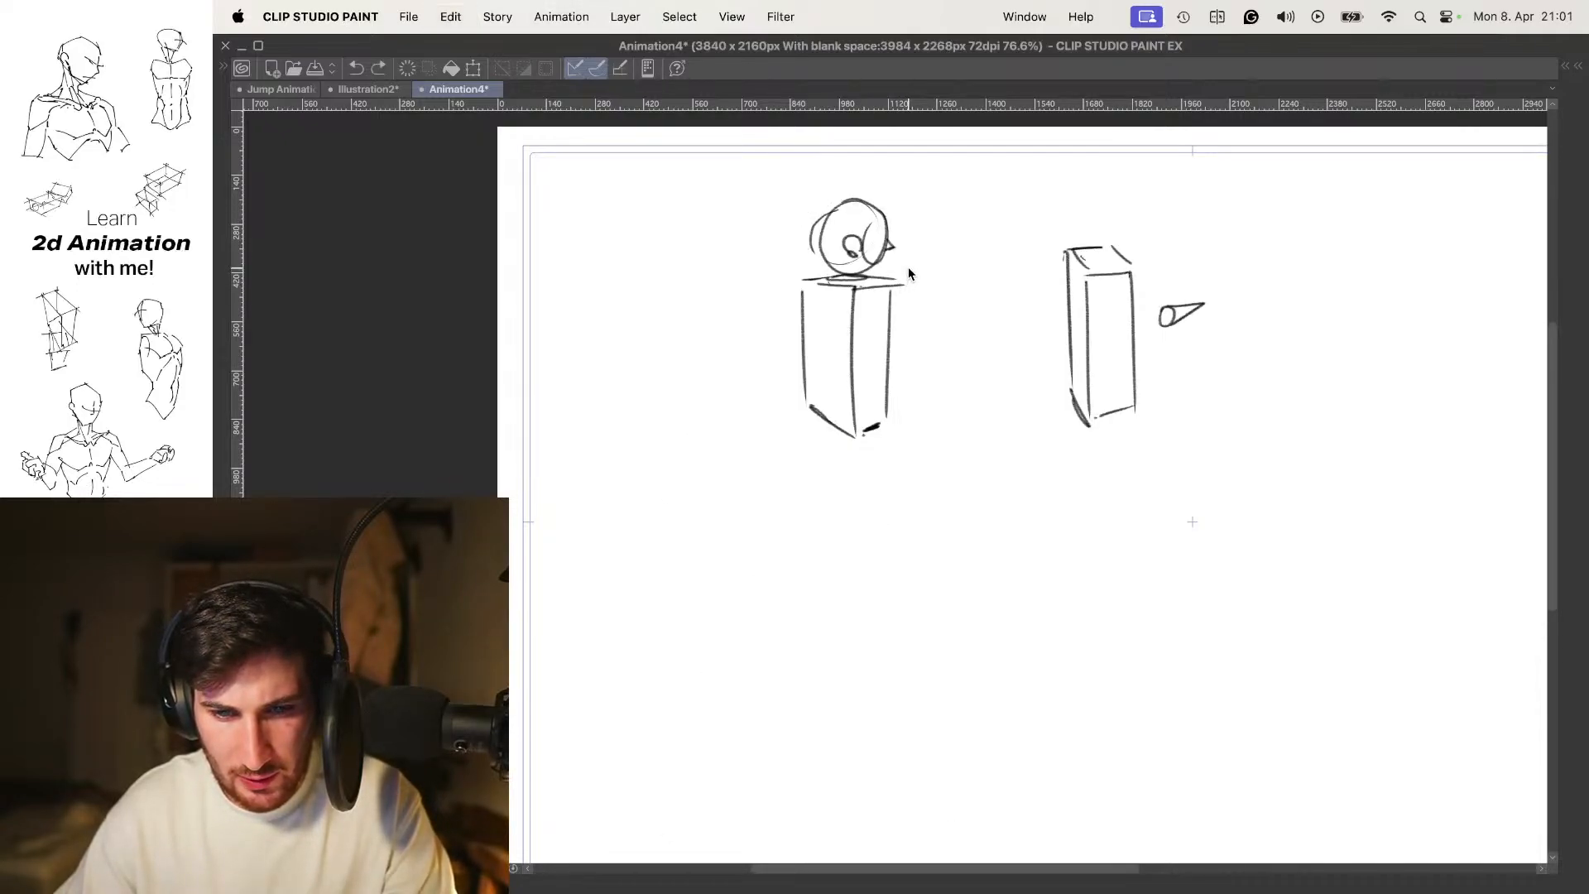
key(super+z)
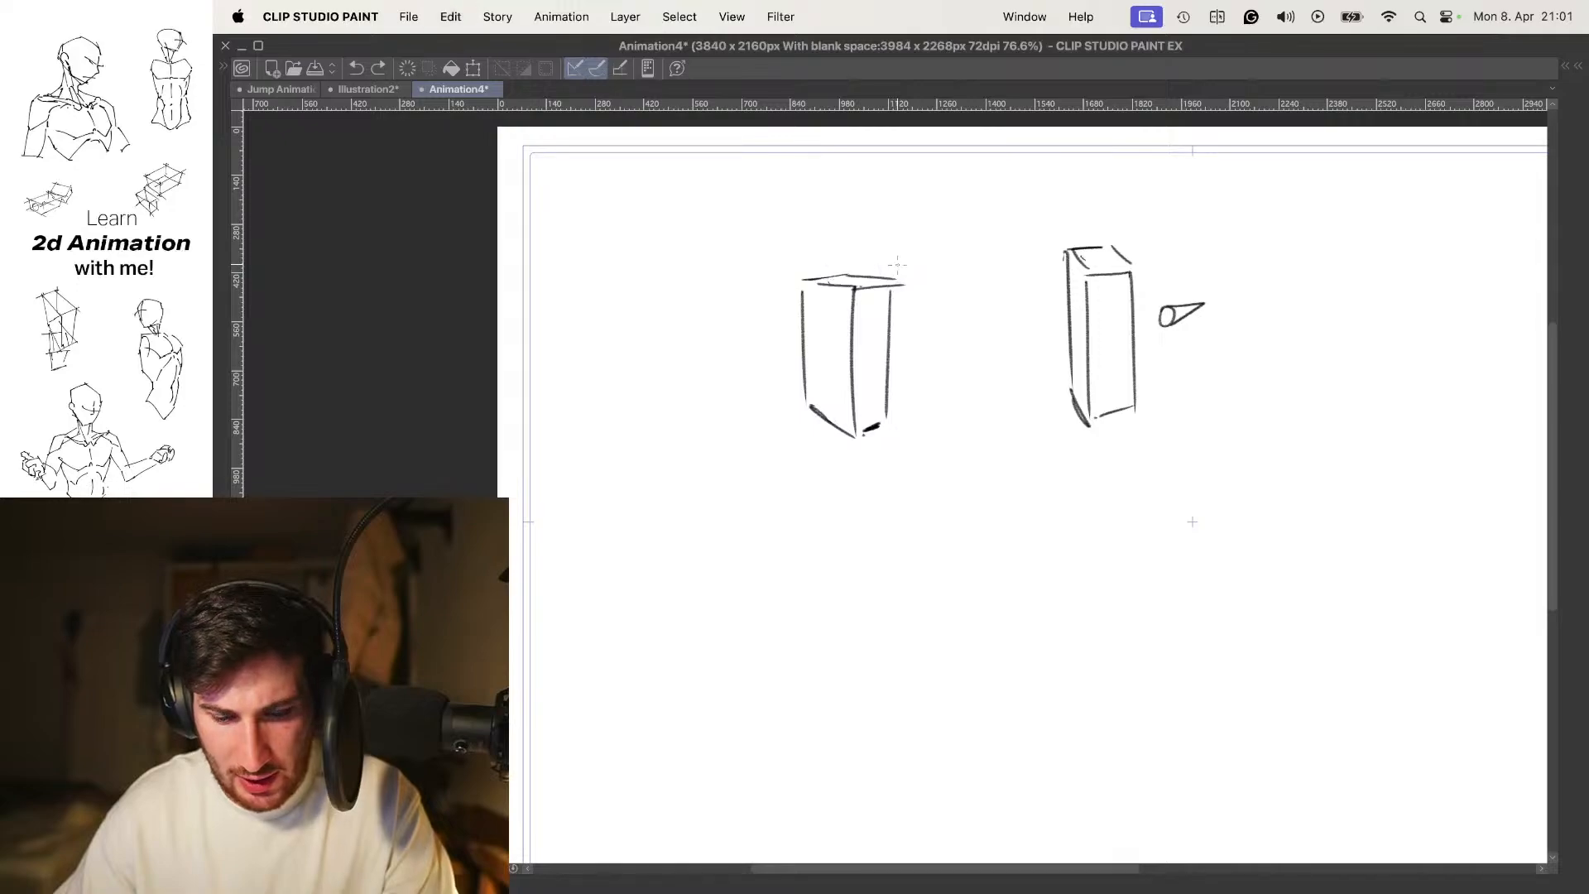
Draw a plain oval head on top of the torso box and compare it with the previous pose
mouse_move(846, 200)
mouse_down()
mouse_move(833, 242)
mouse_move(854, 198)
mouse_move(826, 224)
mouse_up()
key(super+z)
key(super+z)
key(super+z)
key(super+z)
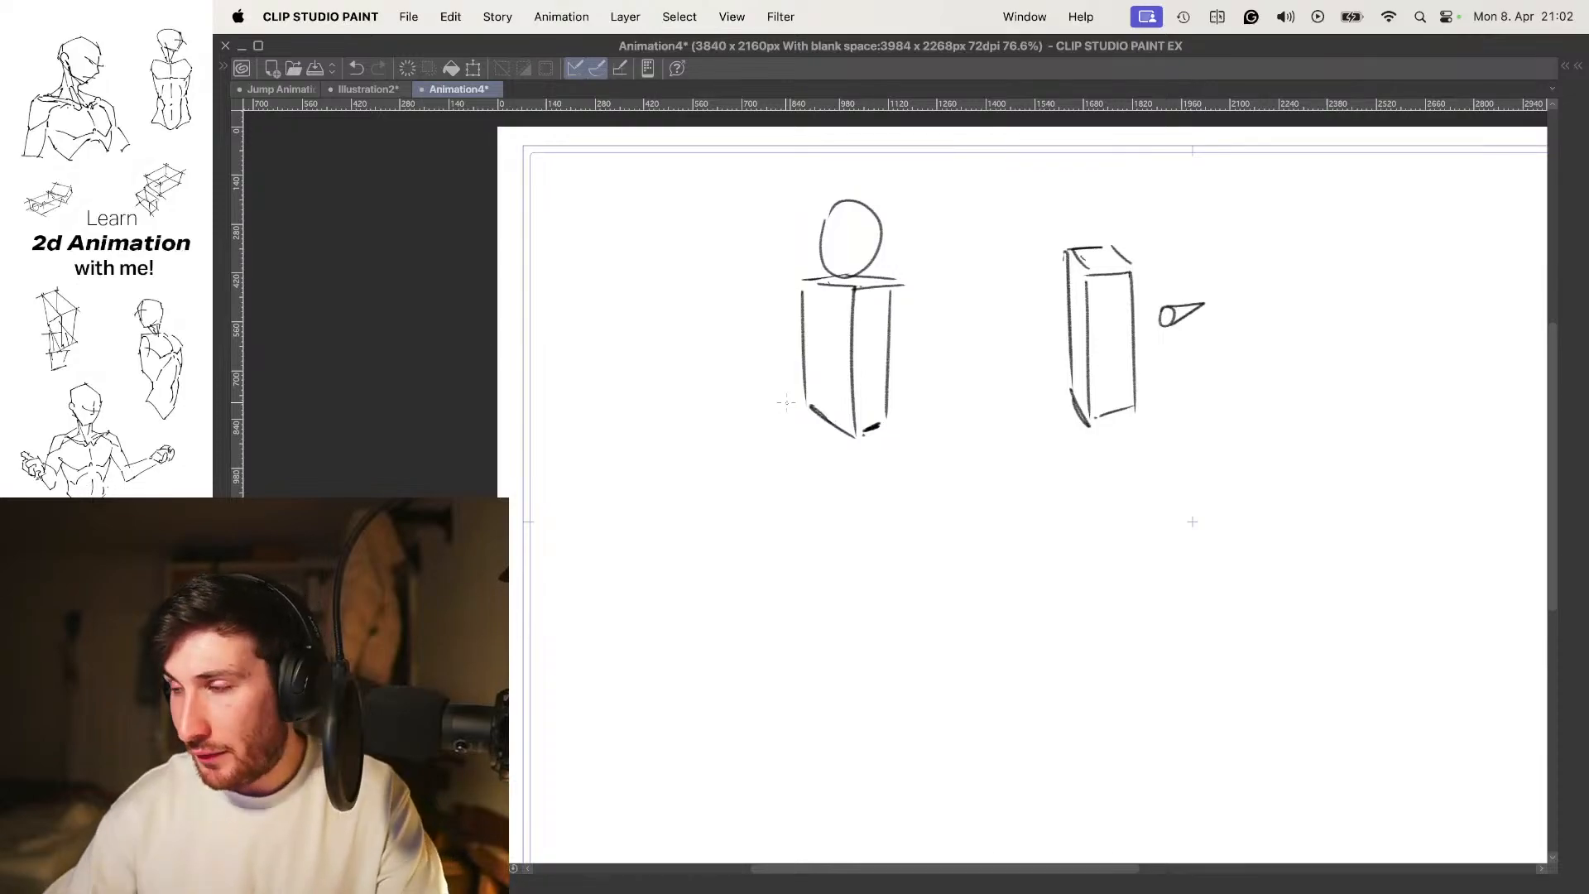
key(.)
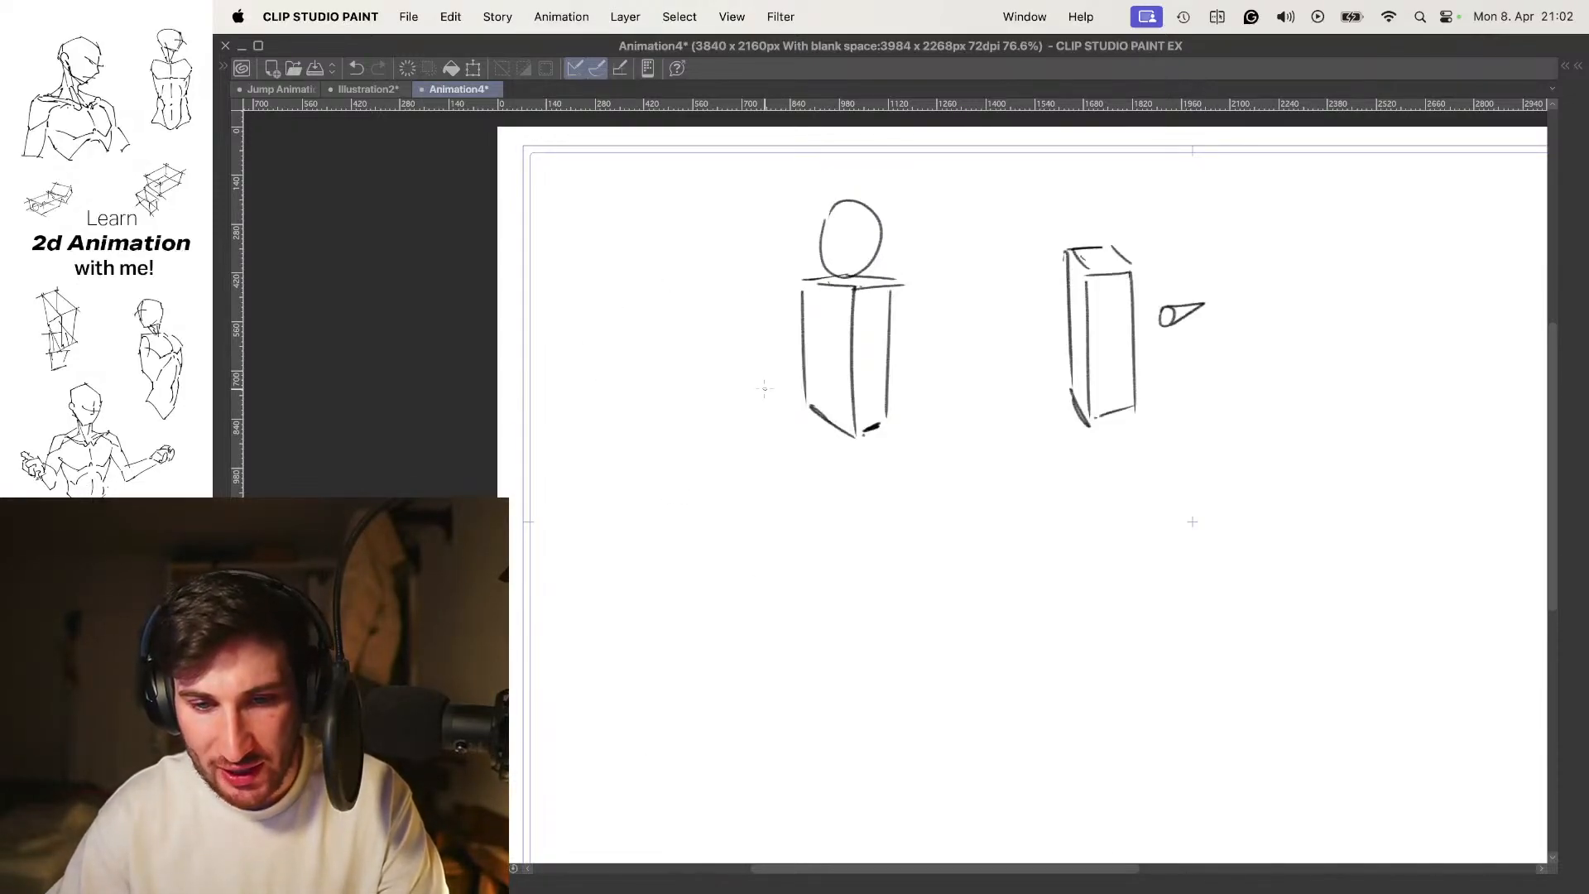
key(.)
key(o)
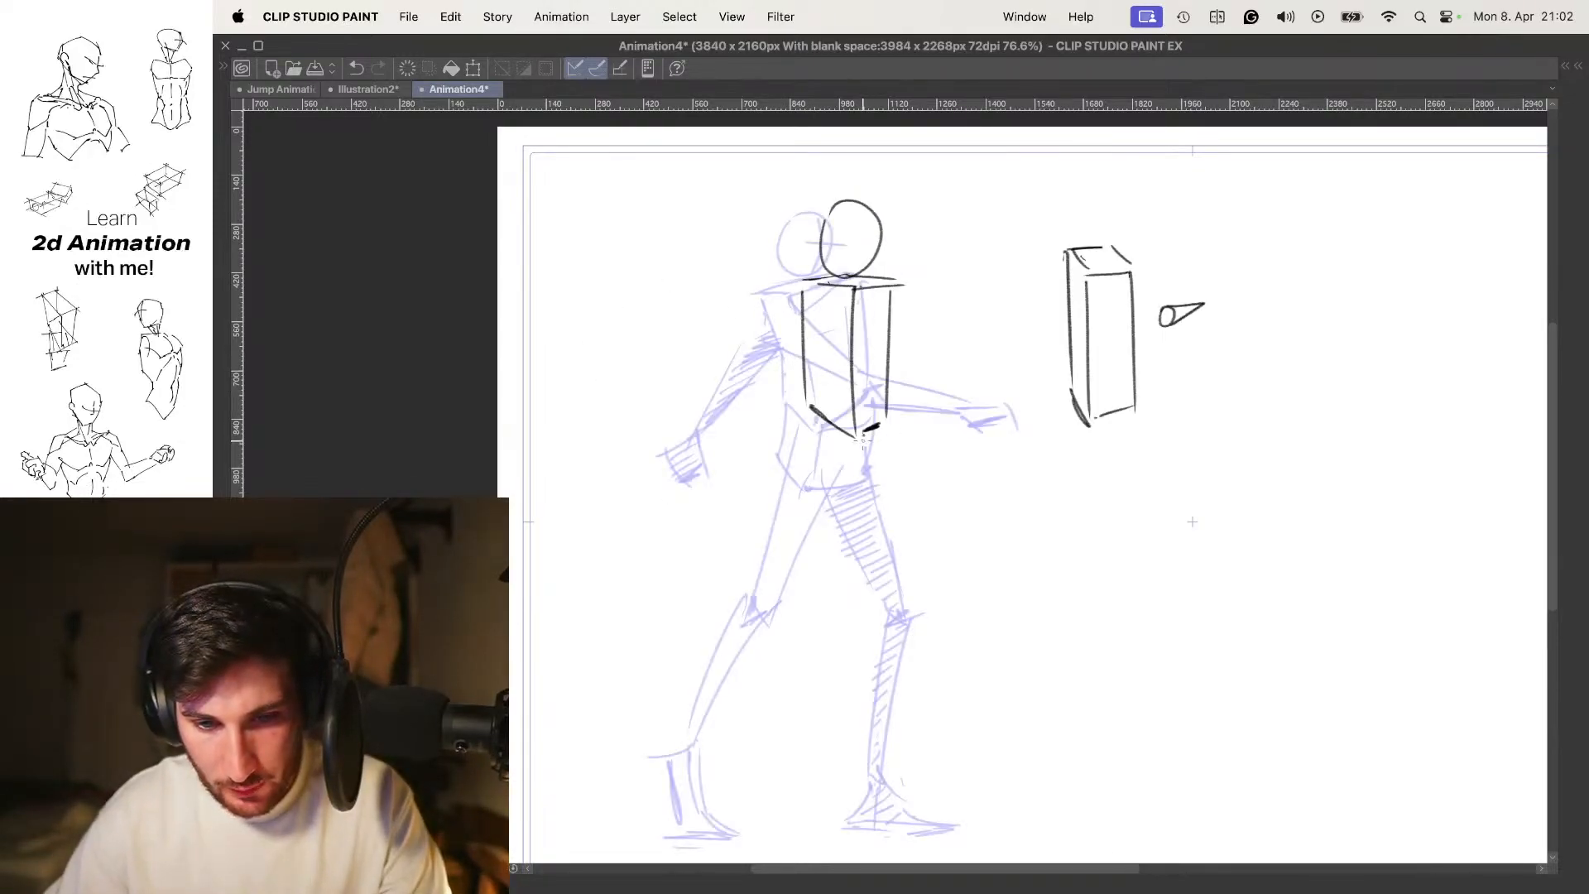
key(.)
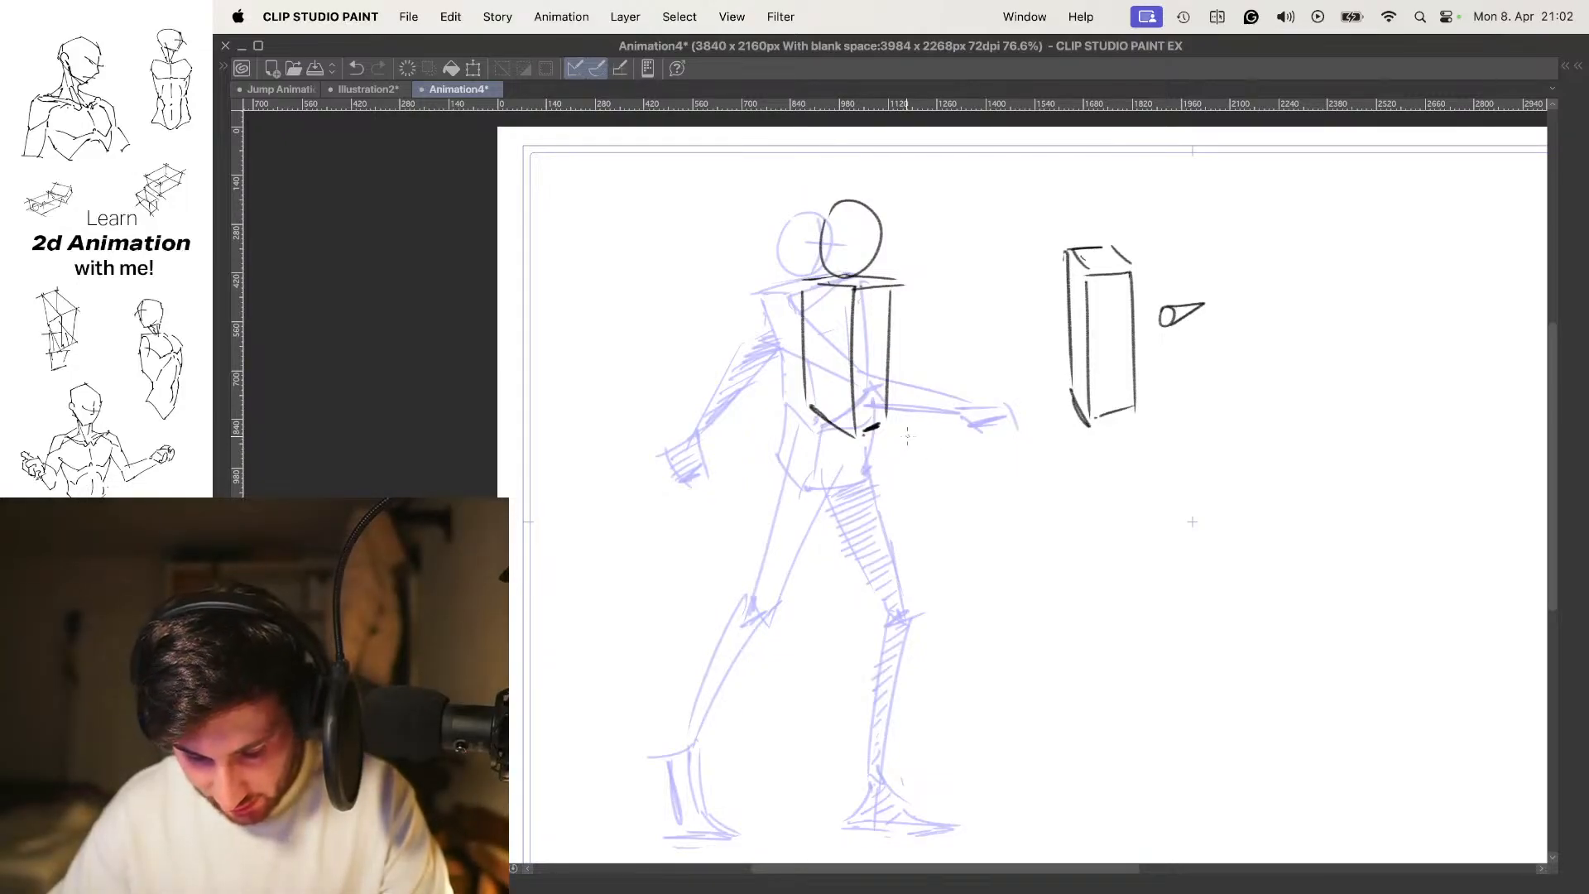
key(o)
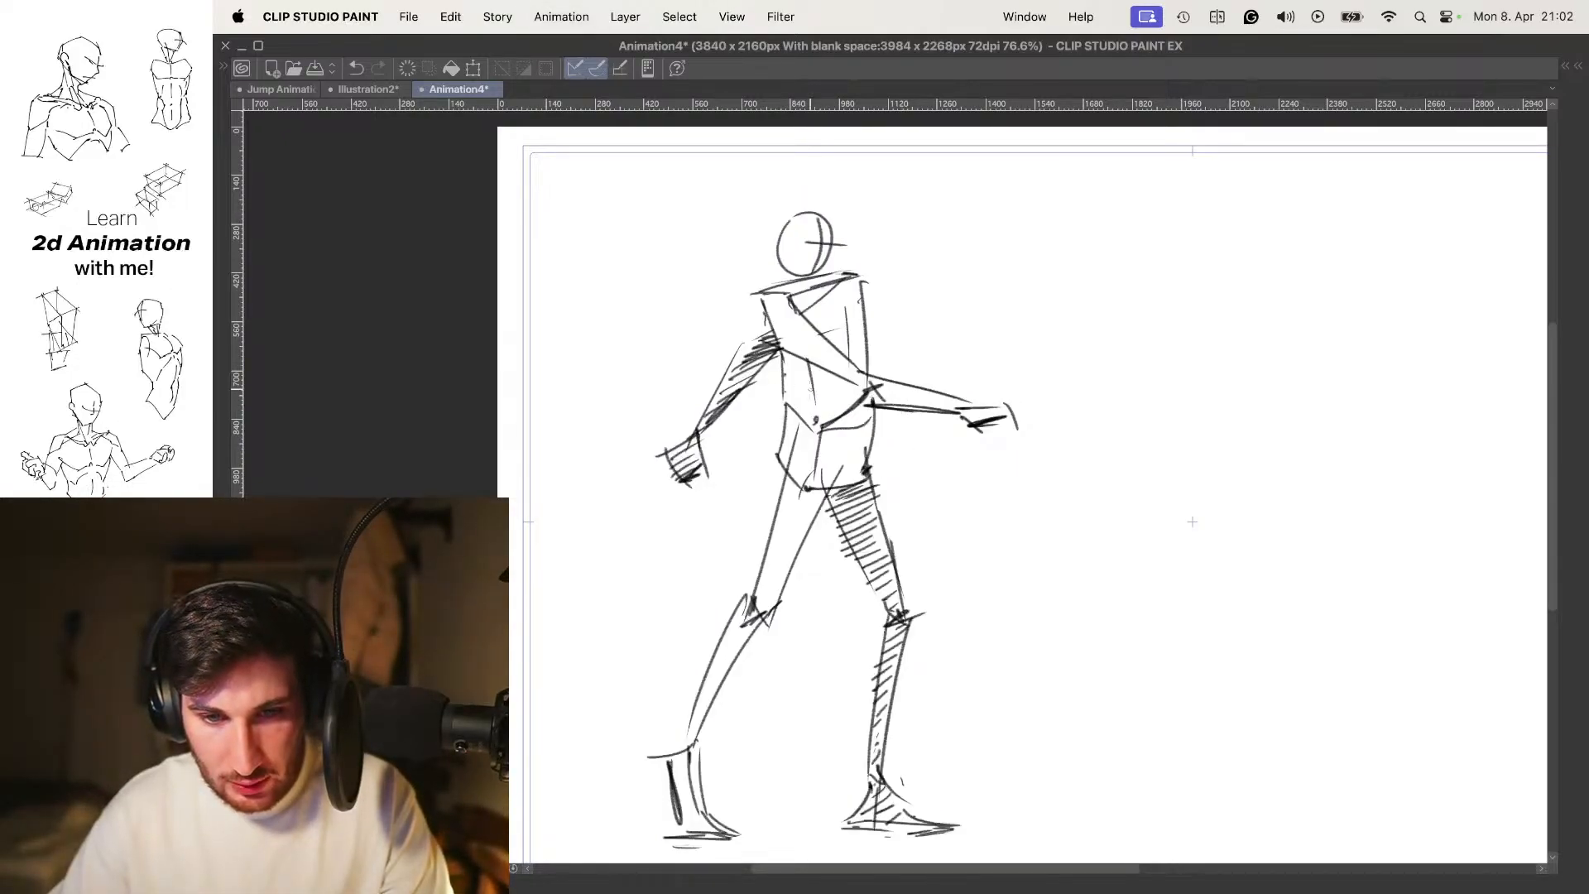
key(.)
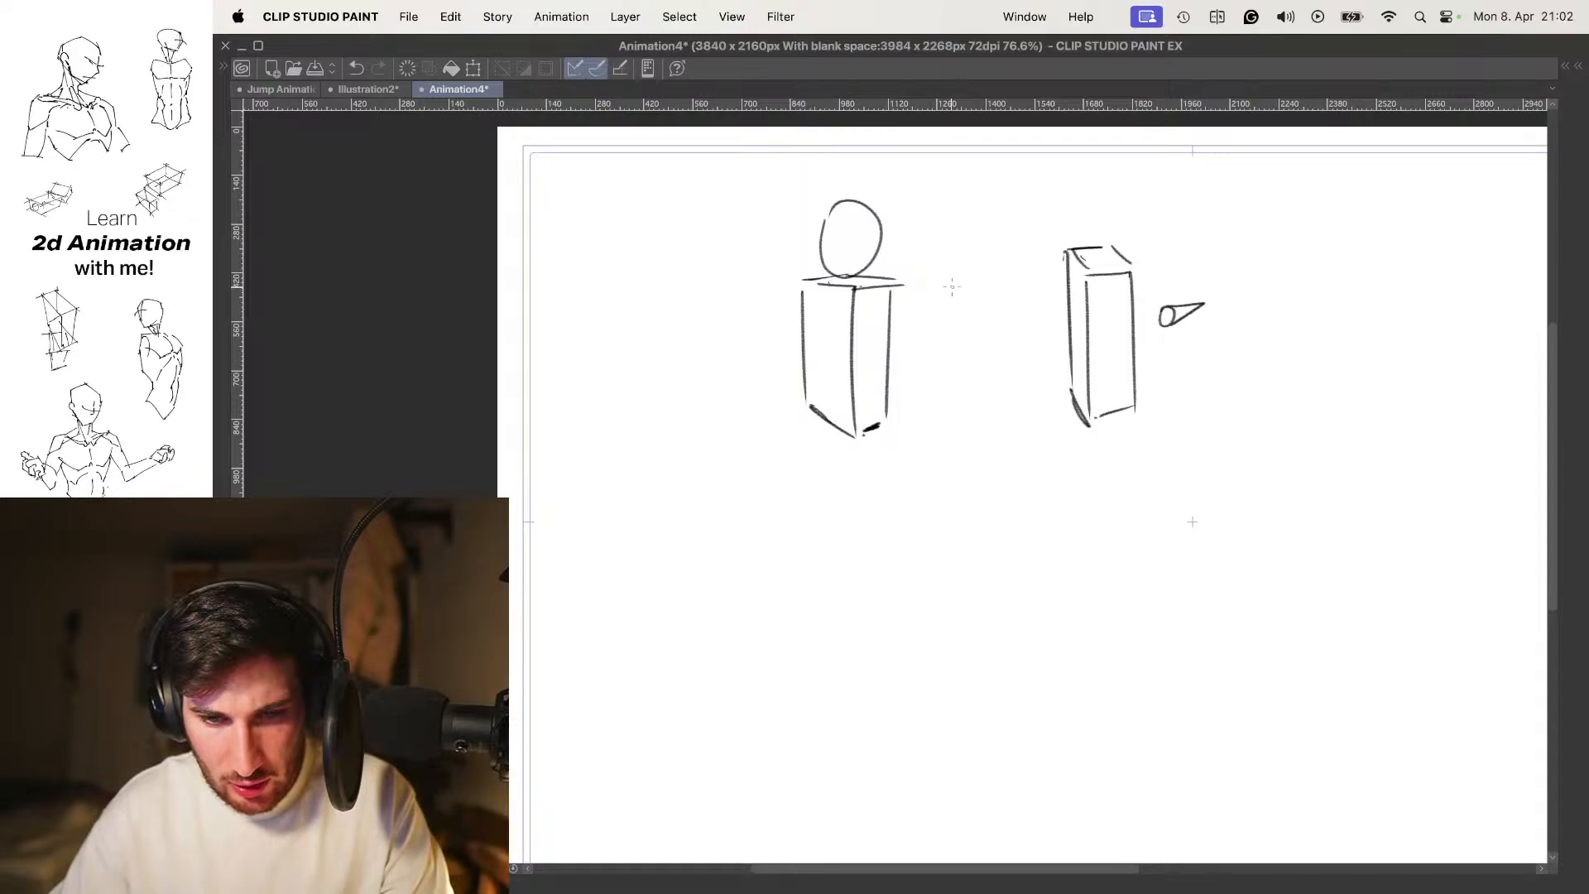
Try another torso box between the figure and the reference box, and undo its strokes
drag(977, 277, 970, 396)
key(super+z)
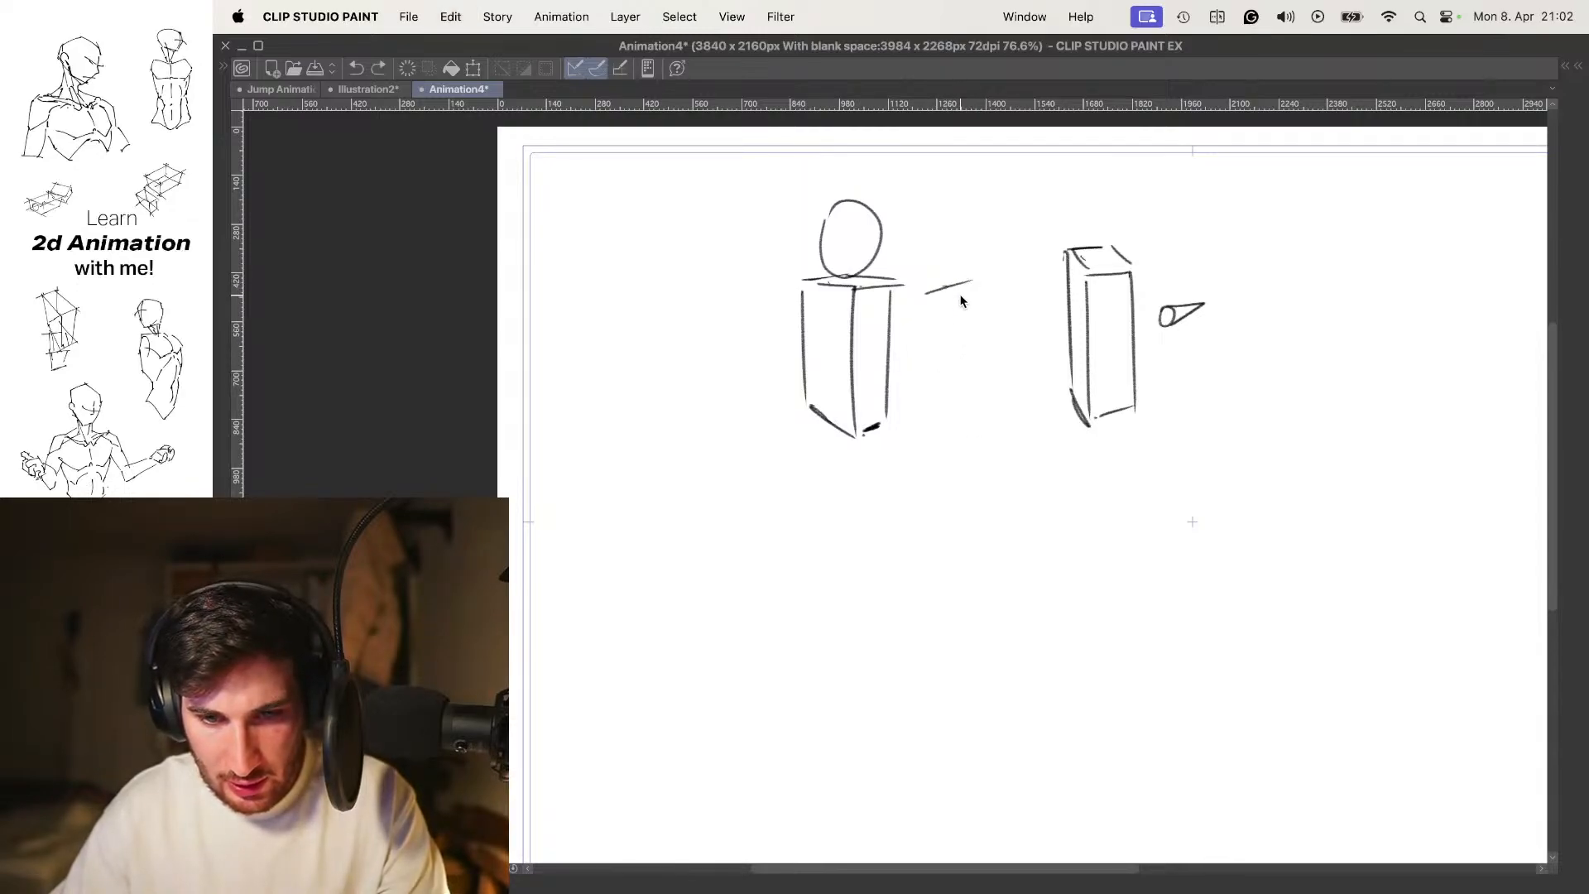
click(971, 286)
drag(960, 288, 966, 385)
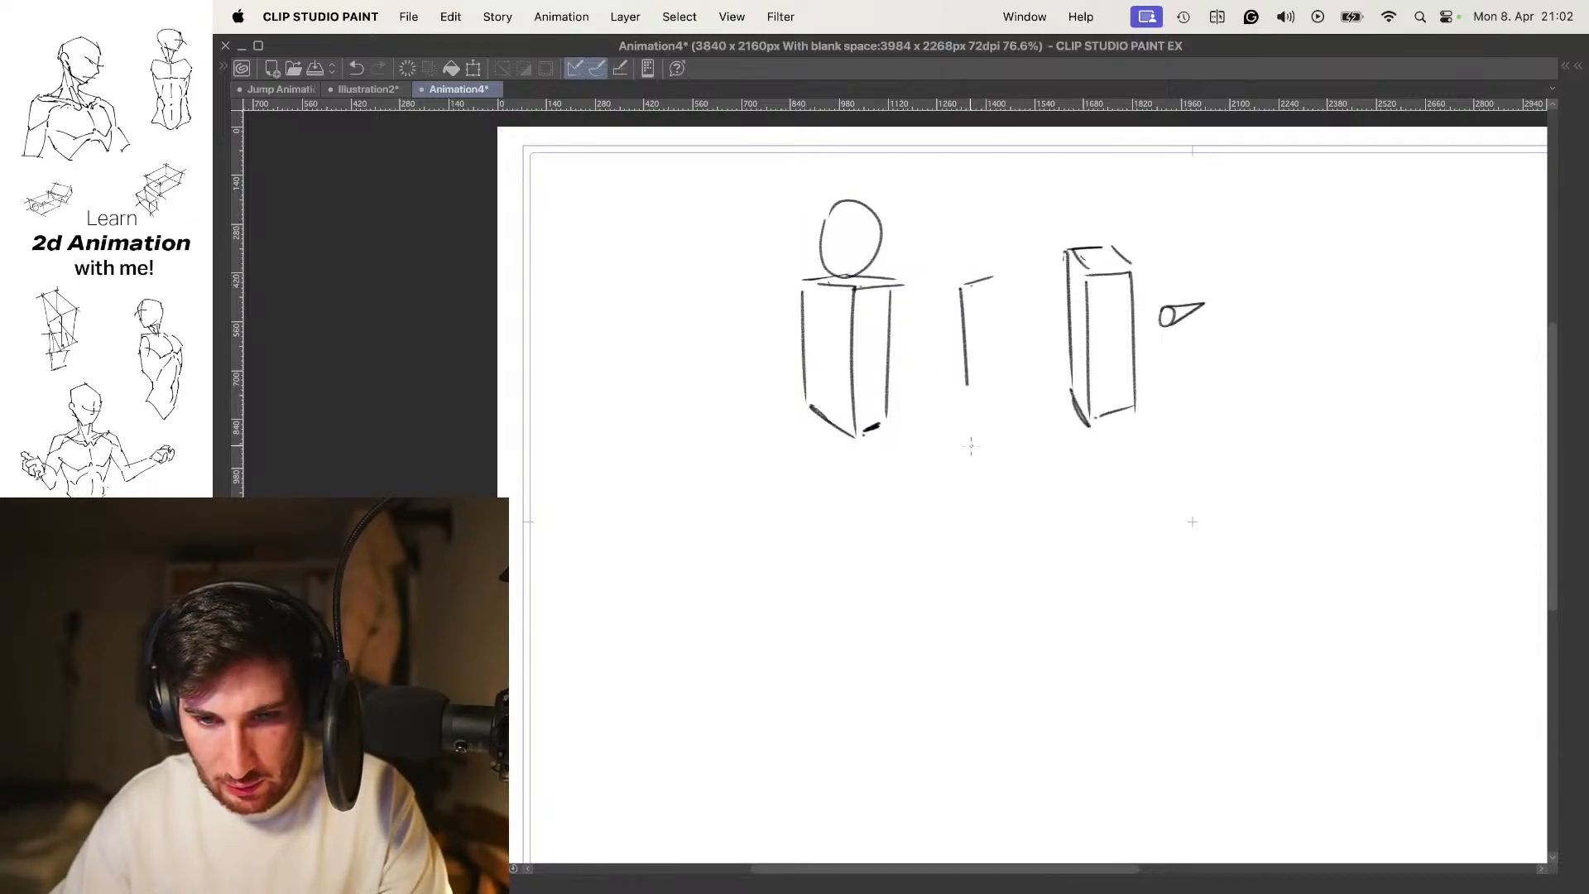
drag(998, 278, 1013, 426)
mouse_move(959, 288)
mouse_down()
mouse_move(879, 277)
mouse_move(999, 274)
mouse_up()
key(super+z)
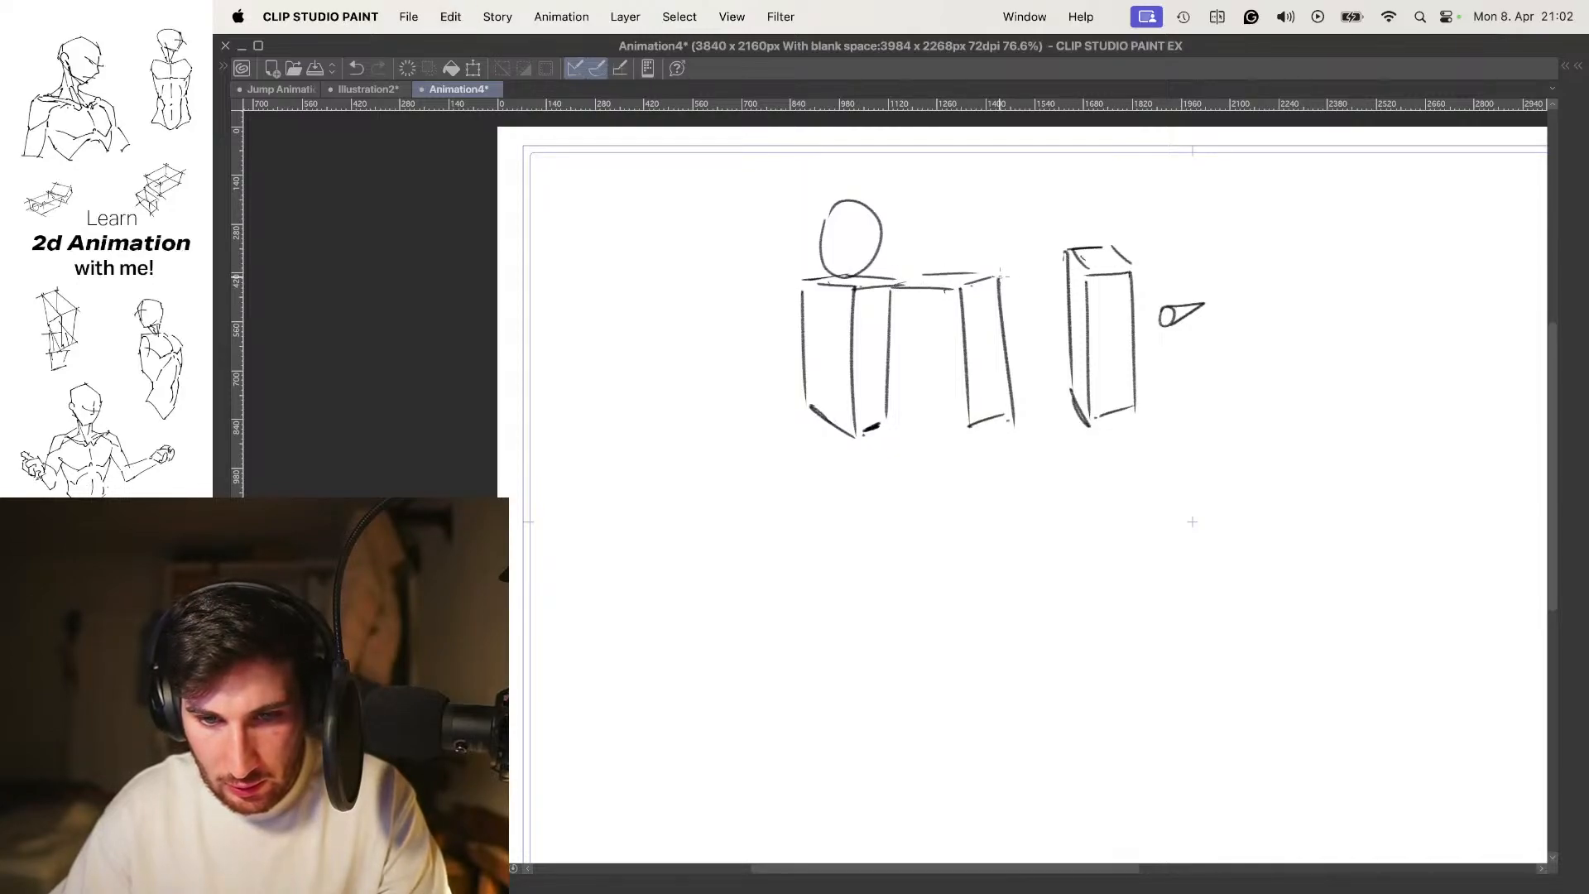
mouse_move(904, 291)
mouse_down()
mouse_move(923, 422)
mouse_move(967, 437)
mouse_up()
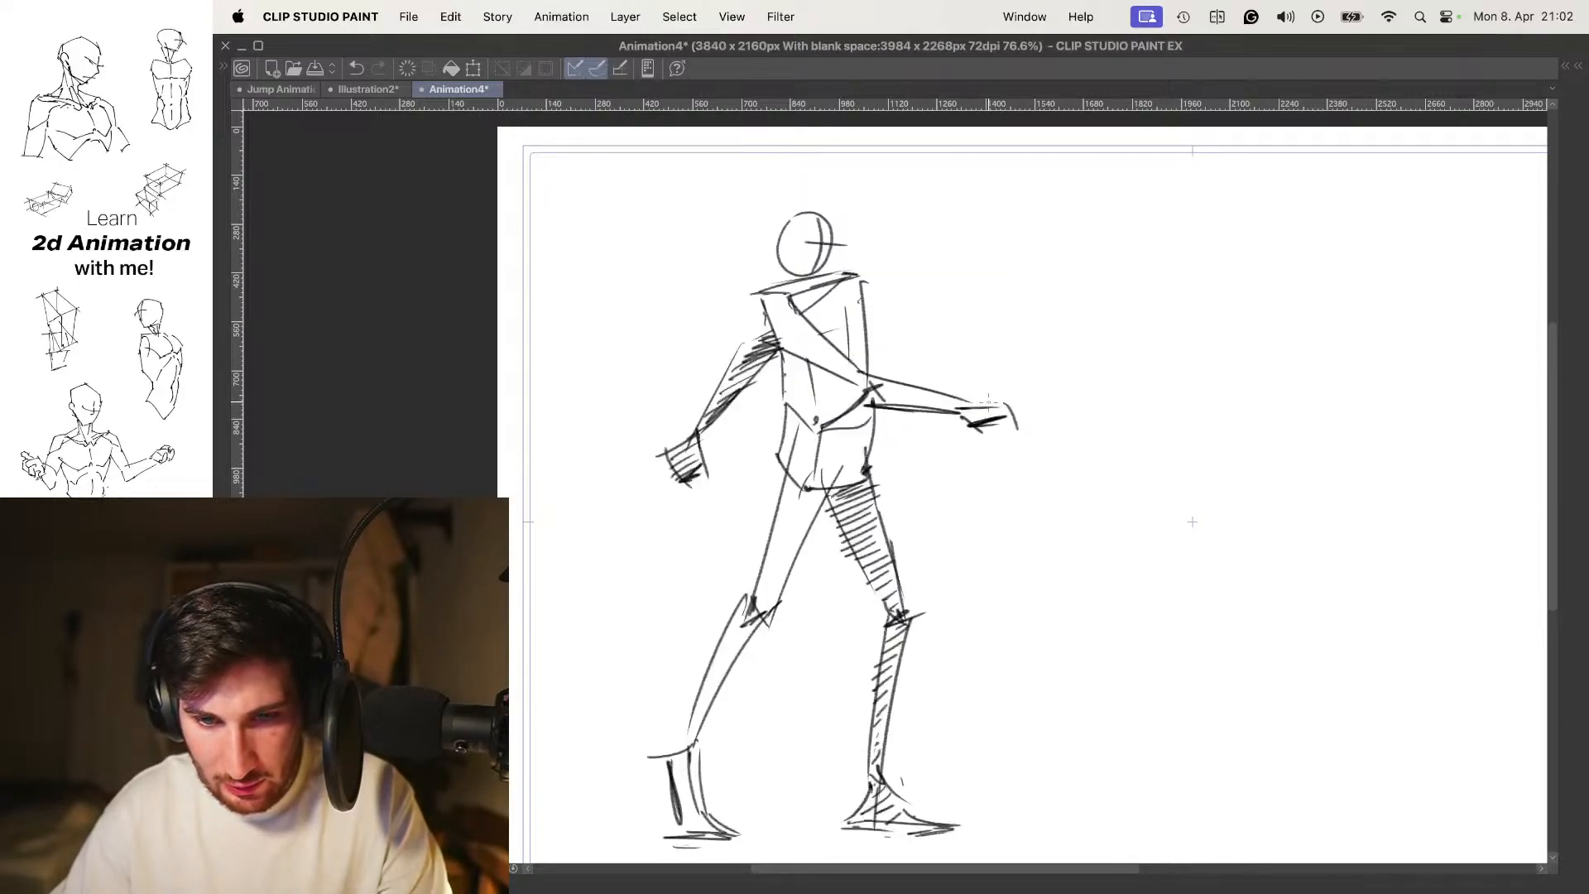
key(super+z)
key(super+z)
key(super+z)
key(super+z)
key(super+z)
key(super+z)
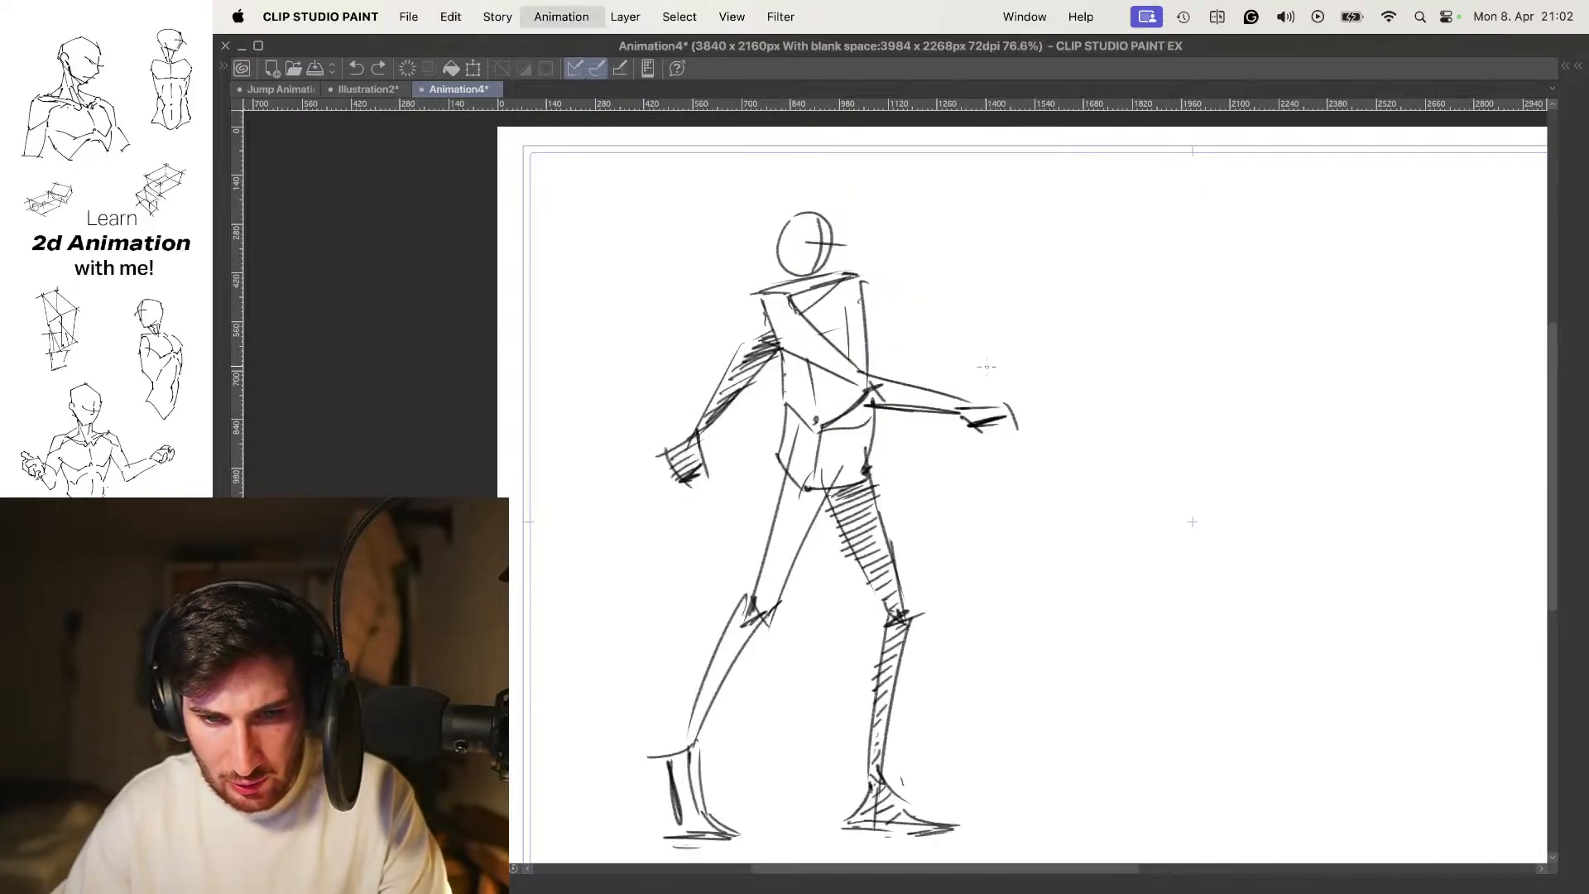
Transform the cel's drawing to shift it slightly back toward the previous pose, checking it against the onion skin
key(super+t)
drag(1214, 187, 1213, 170)
key(super+t)
key(Return)
key(o)
key(super+t)
drag(899, 363, 880, 359)
key(Return)
key(o)
Flip between the previous pose and the current cel to check the placement of the torso and head
key(Left)
key(Right)
key(Left)
key(Right)
key(Left)
key(Right)
key(Left)
key(o)
drag(852, 497, 853, 468)
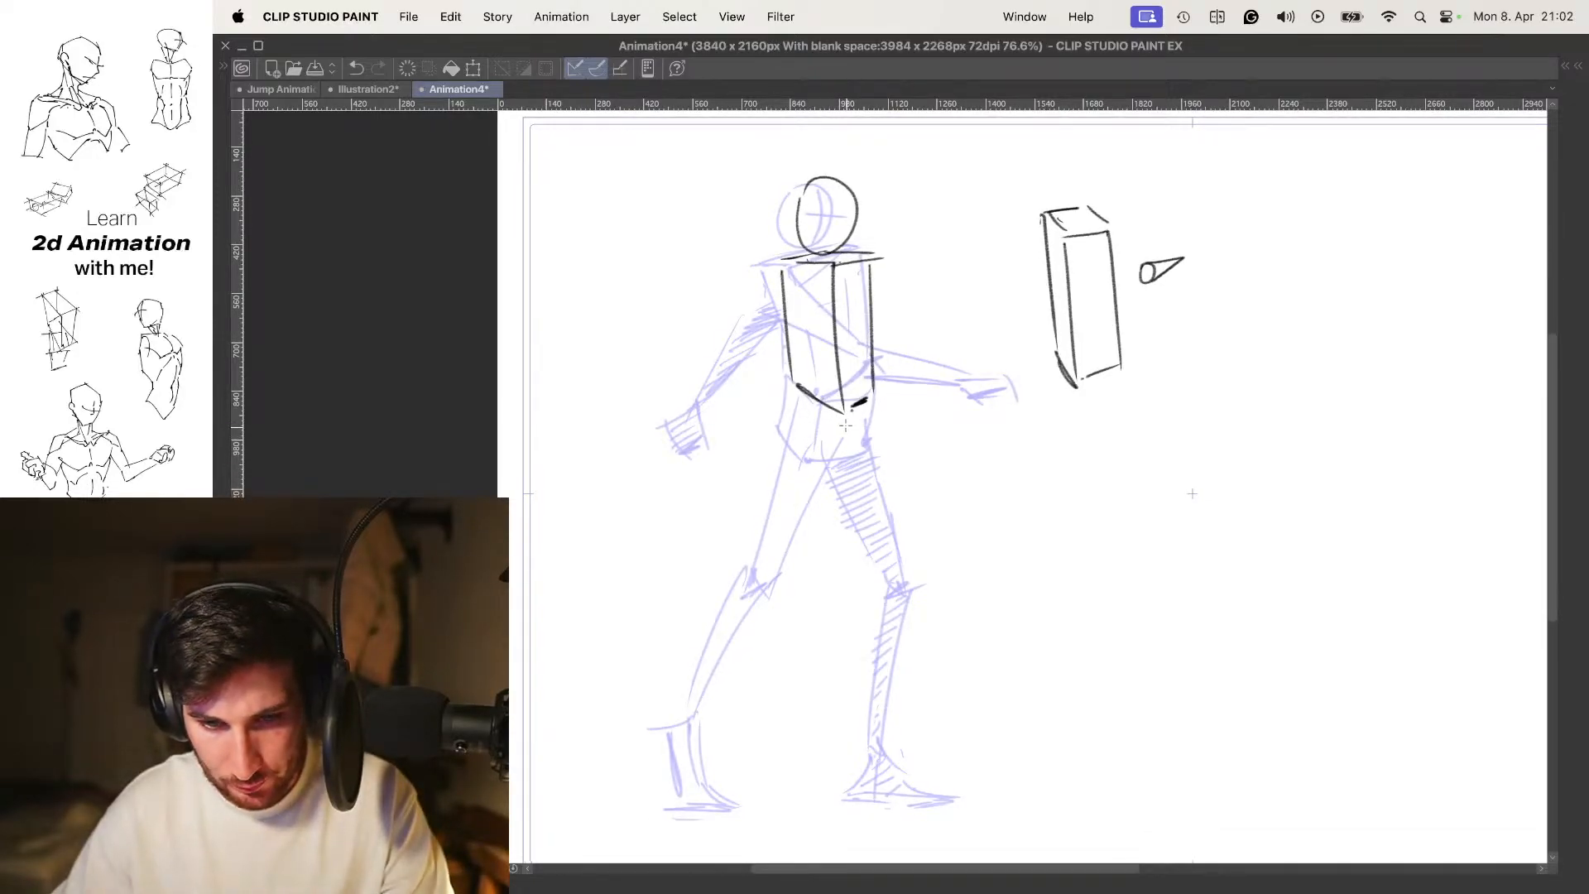
key(Left)
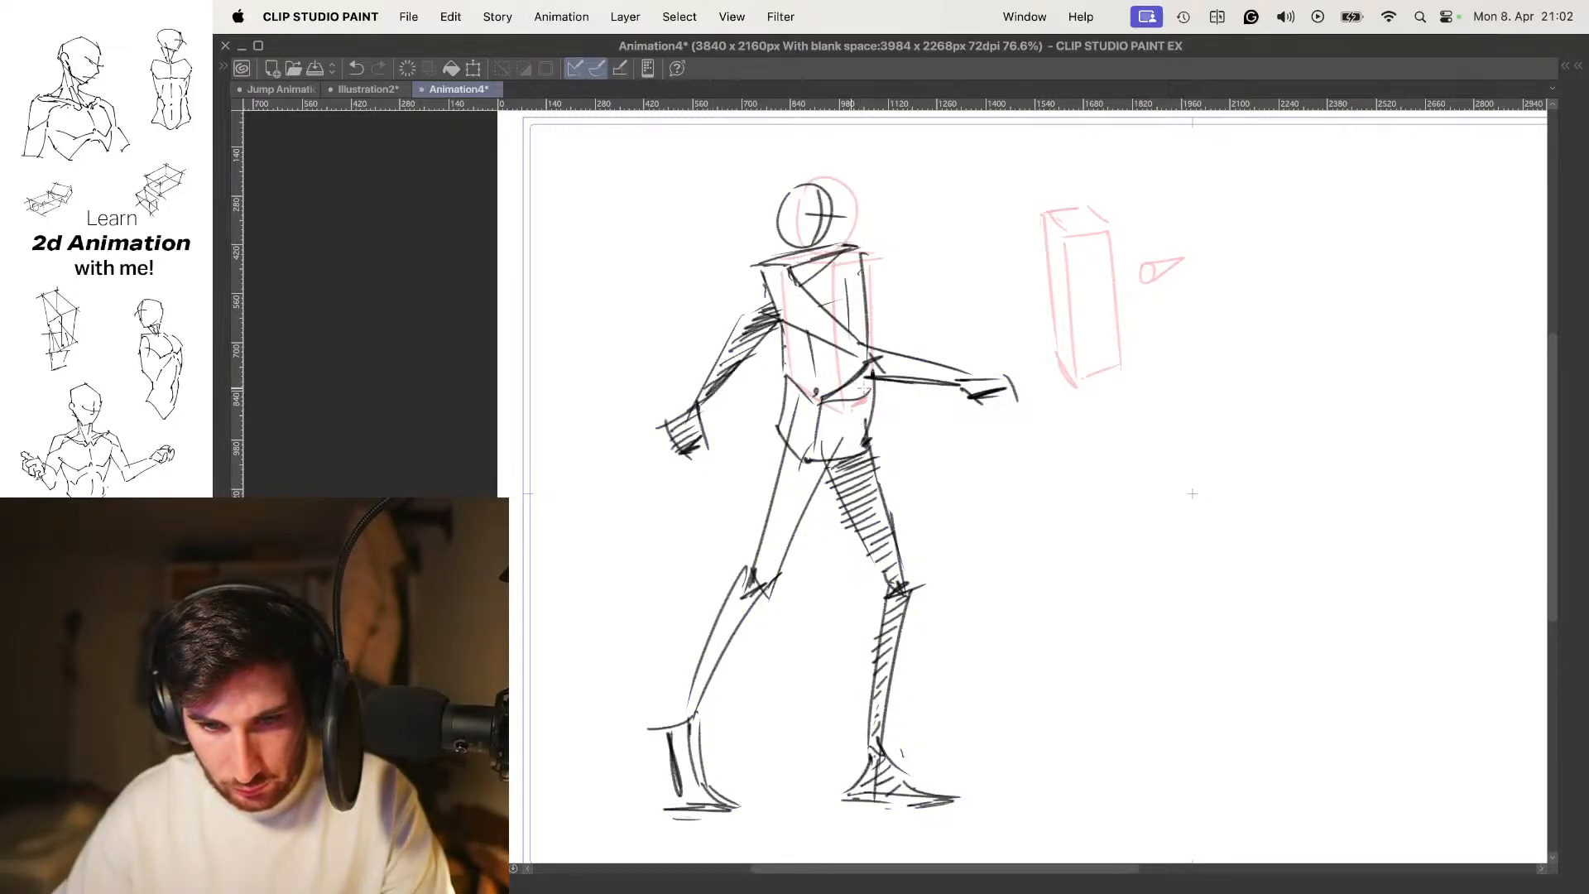
key(Right)
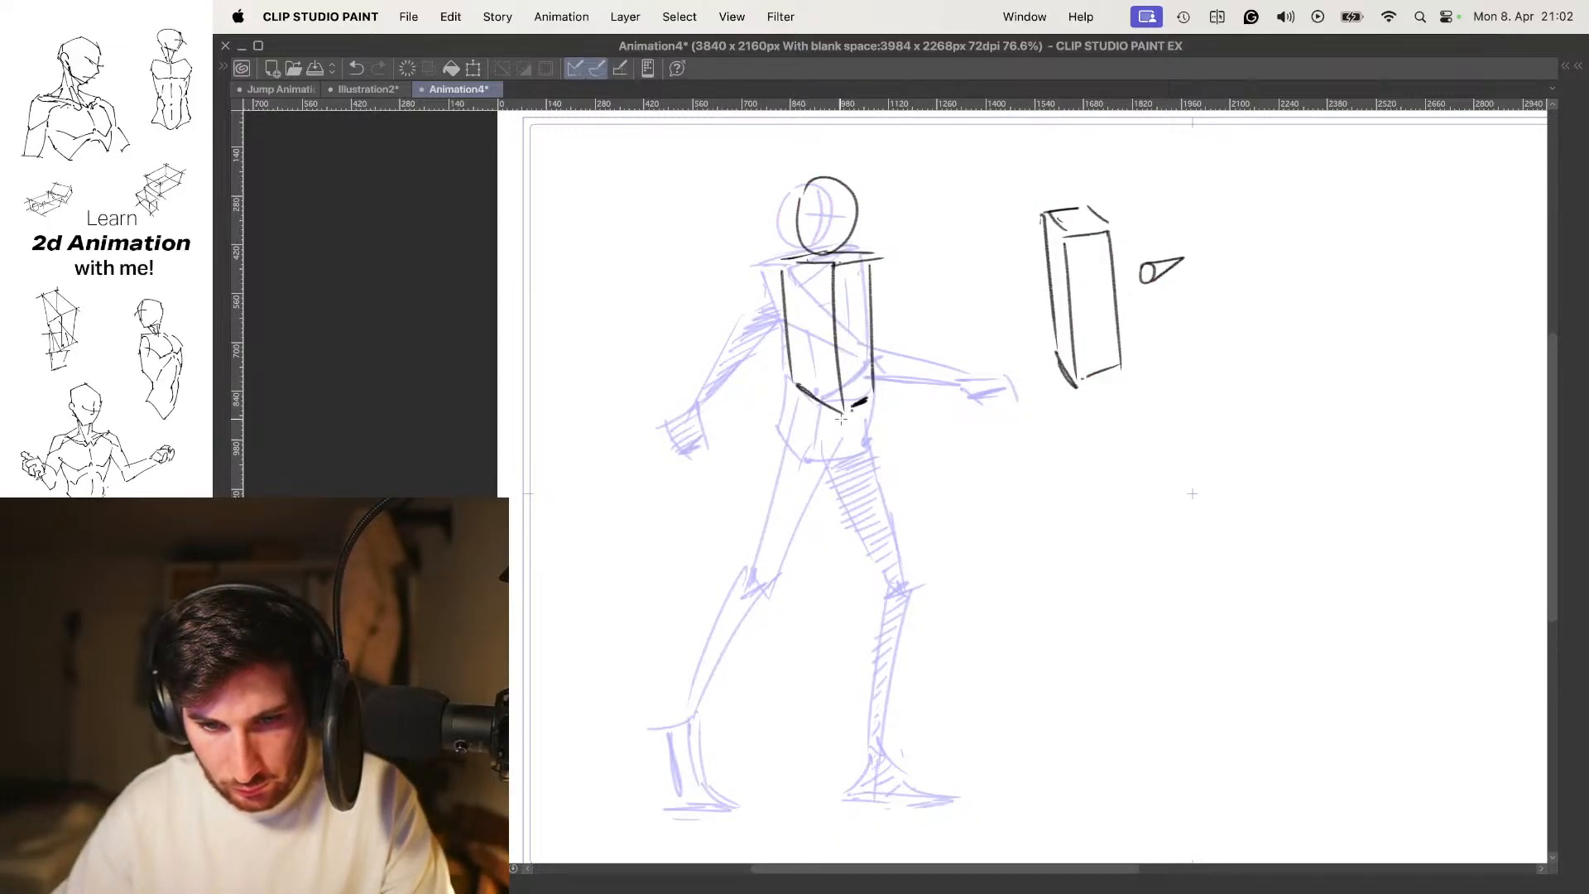
Try a pelvis box beneath the torso box over the onion skin, and undo its outline
drag(846, 419, 843, 481)
key(super+z)
drag(845, 397, 843, 460)
mouse_move(796, 385)
mouse_down()
mouse_move(802, 470)
mouse_move(838, 483)
mouse_move(882, 456)
mouse_up()
drag(879, 398, 882, 457)
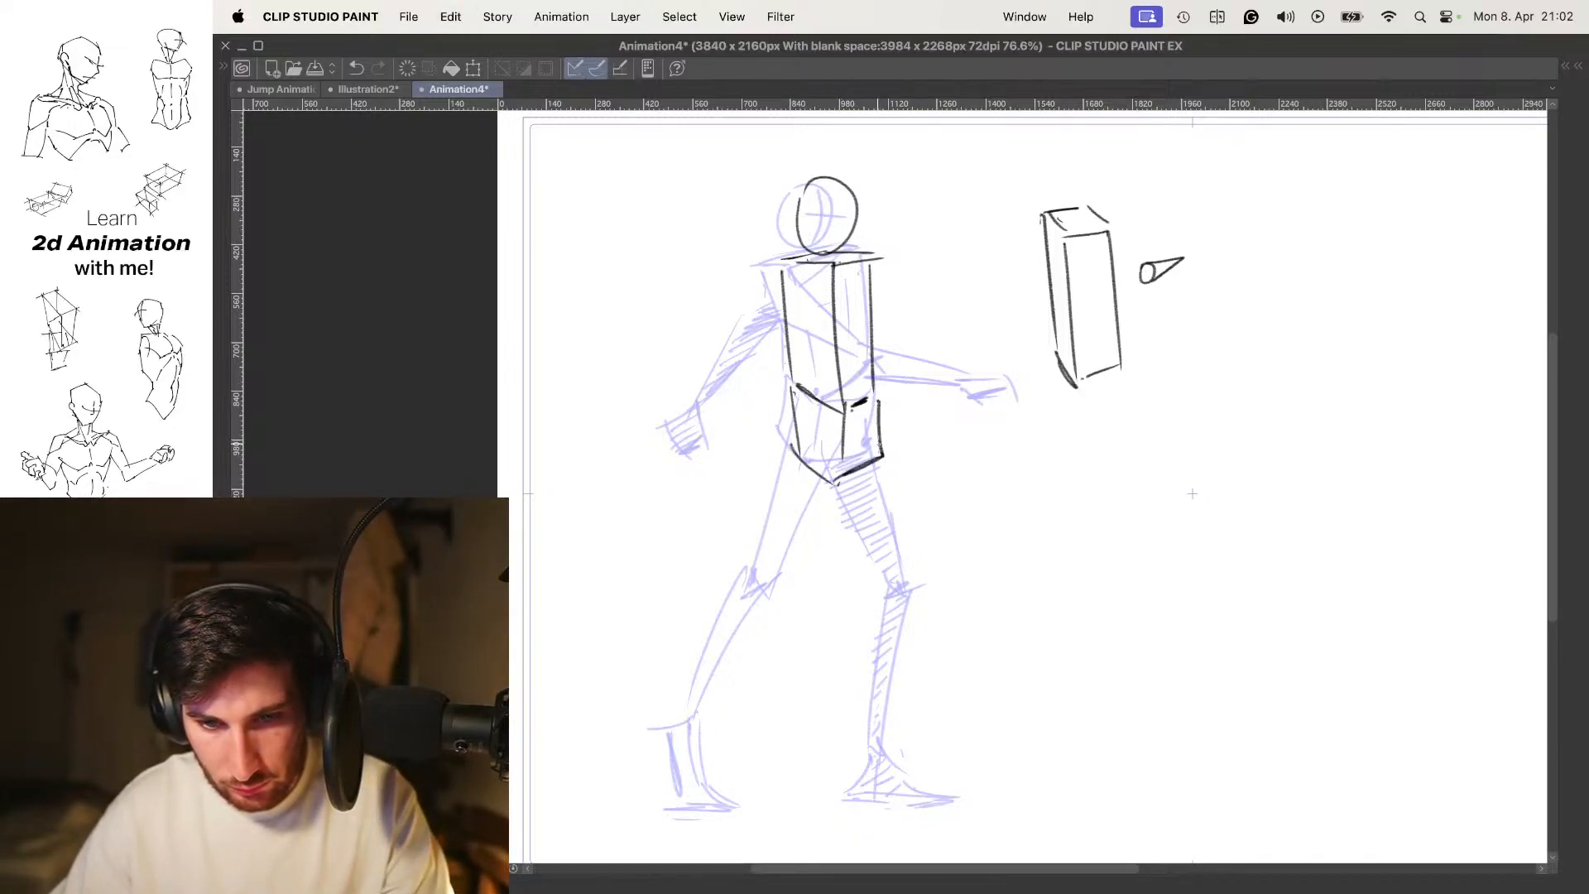
key(o)
key(super+z)
key(super+z)
key(super+z)
key(super+z)
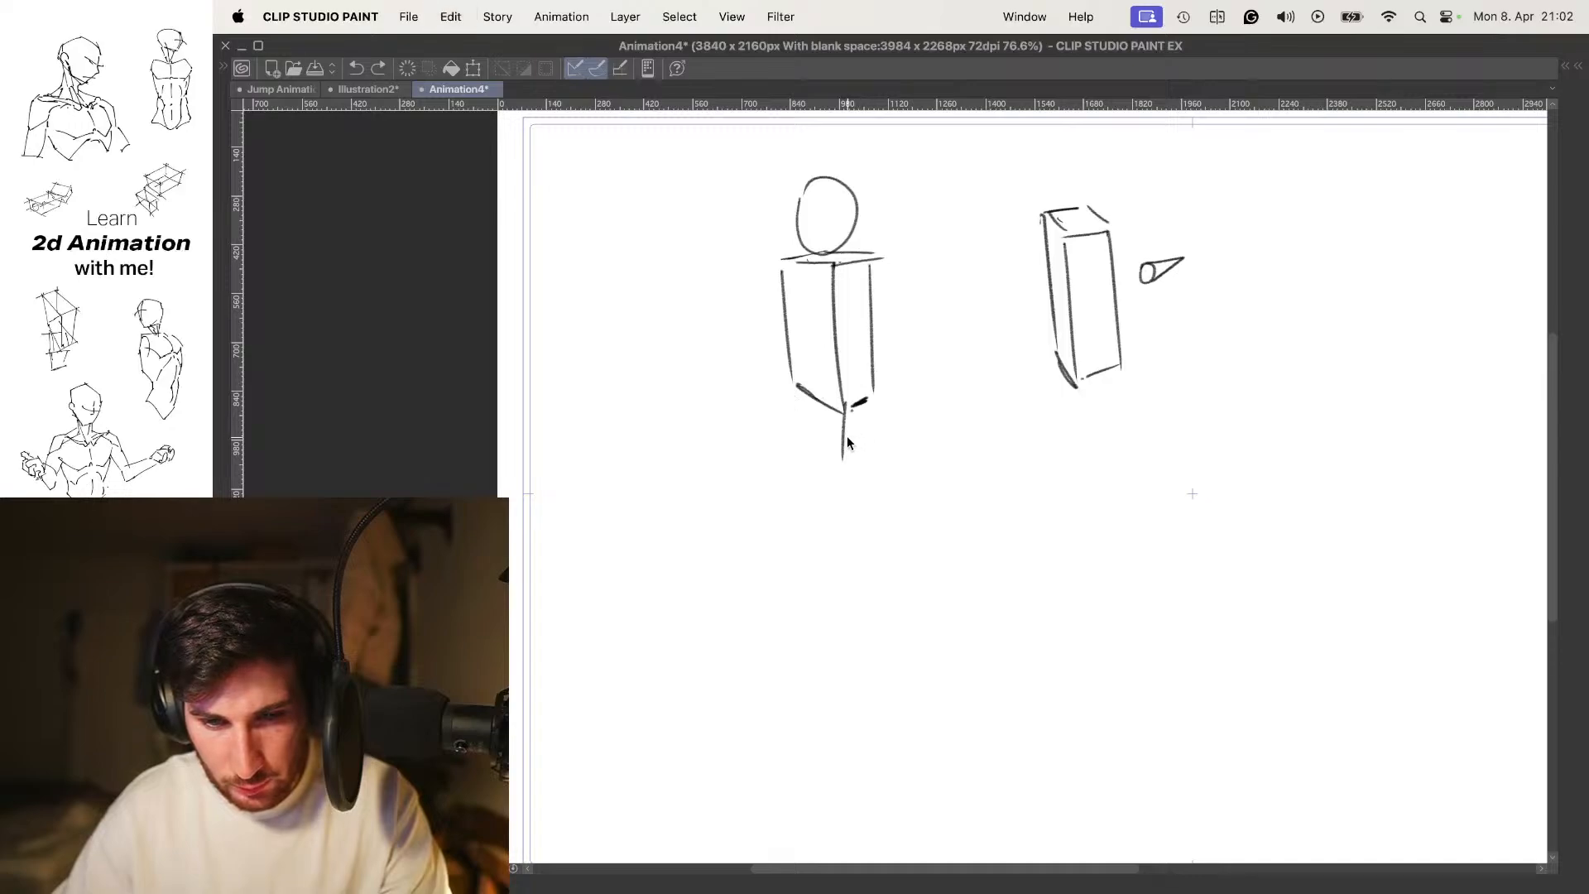
Draw a tapered pelvis box directly beneath the torso box and compare it with the previous pose
mouse_move(844, 450)
mouse_down()
mouse_move(843, 488)
mouse_move(882, 461)
mouse_up()
key(o)
key(Left)
key(Right)
key(super+z)
key(Left)
key(Right)
key(o)
key(Left)
key(Right)
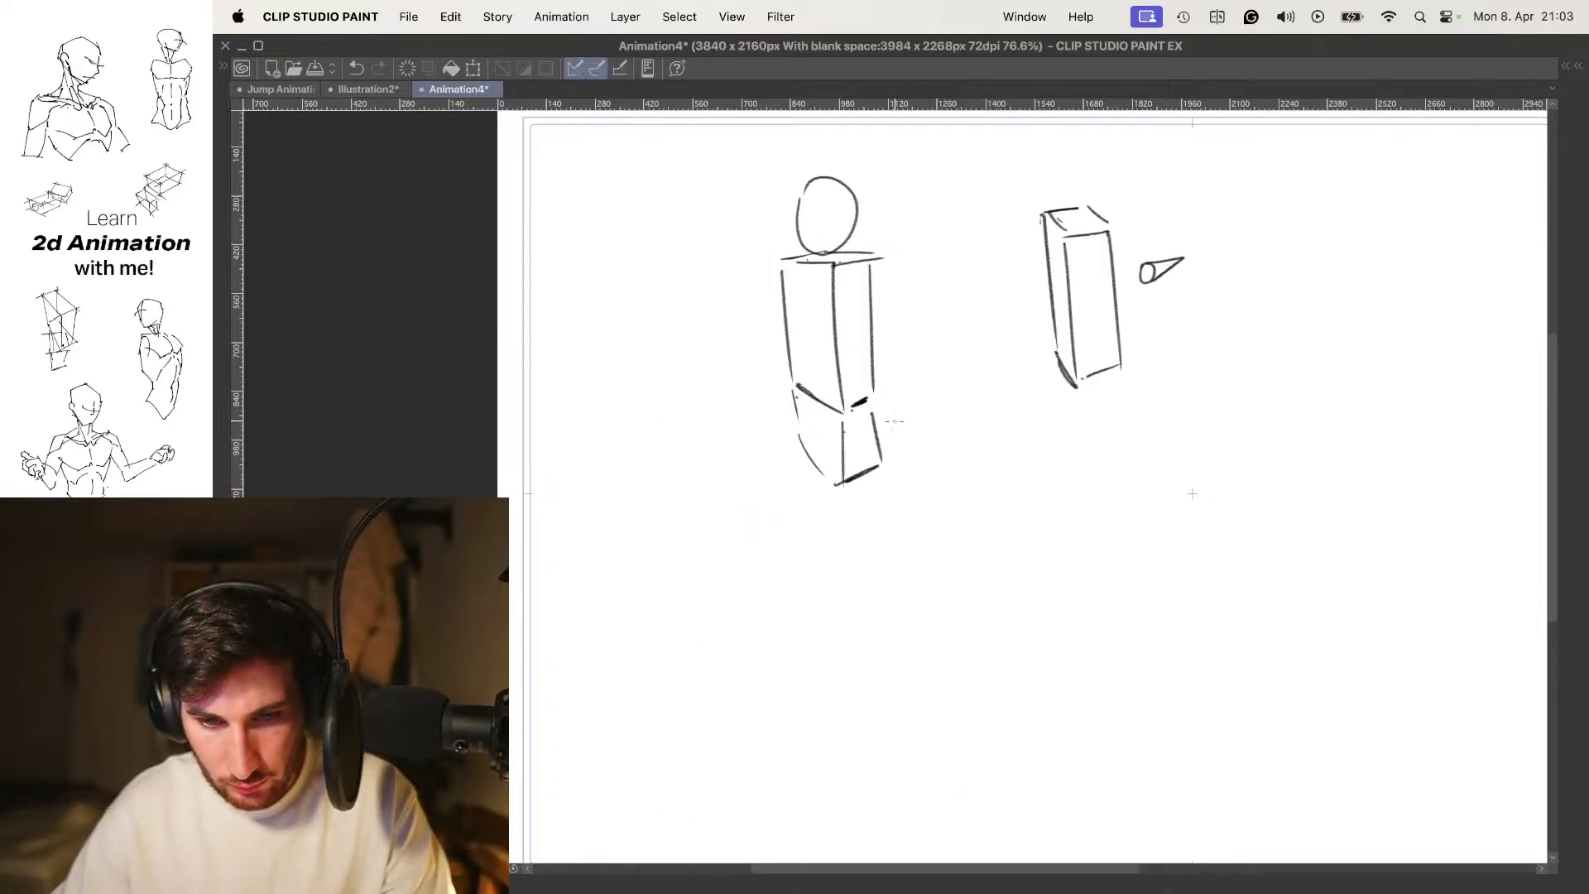
key(o)
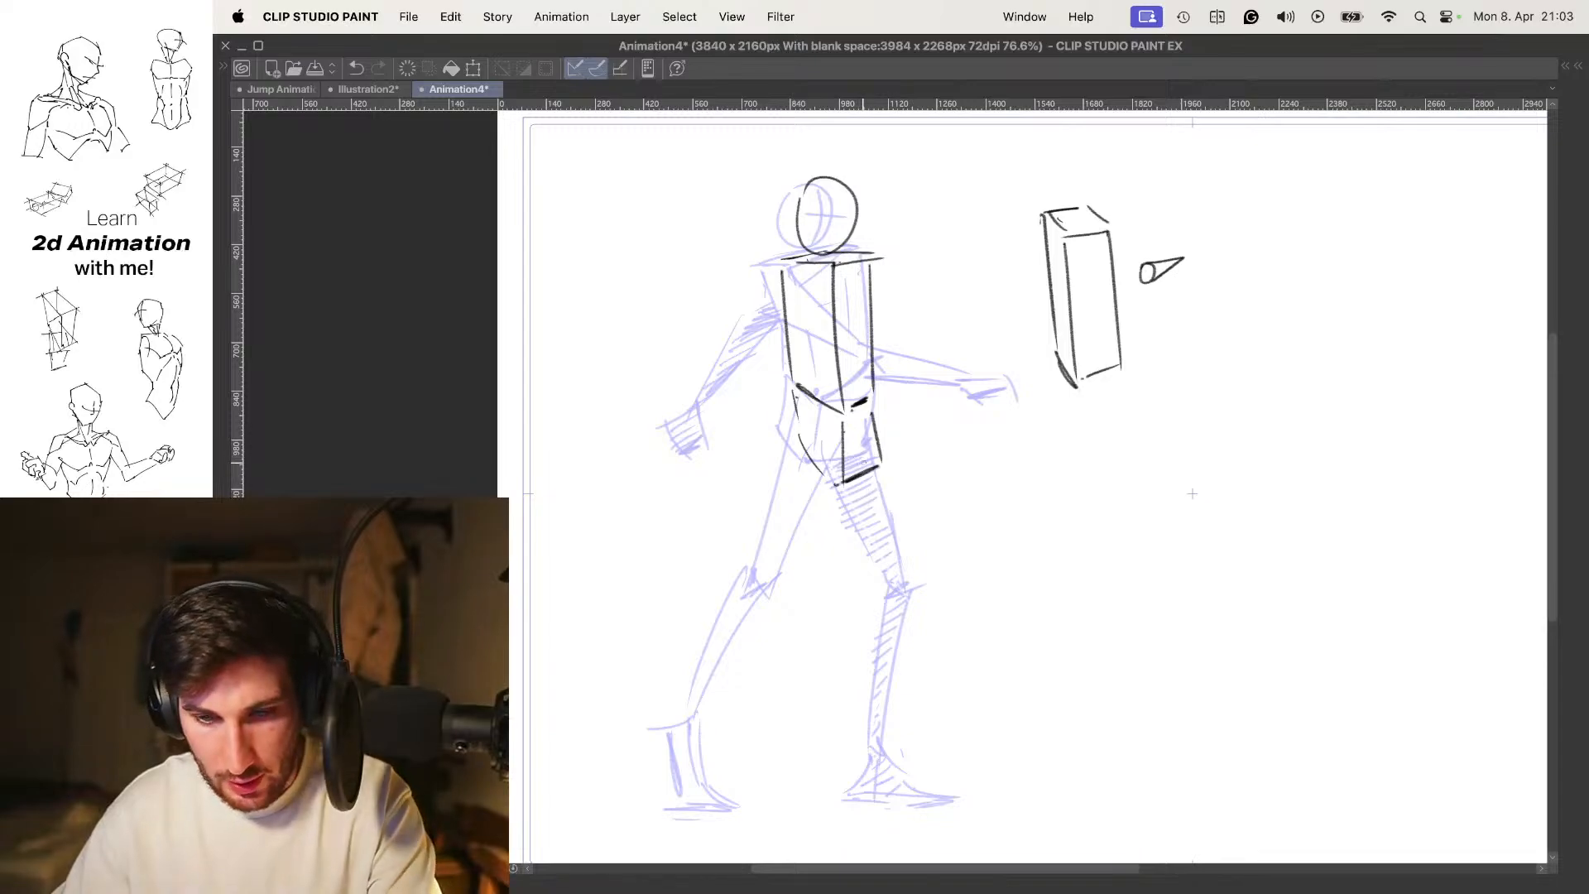
Try the front thigh's lines from the pelvis box with the onion skin hidden, and undo them
key(super+z)
key(o)
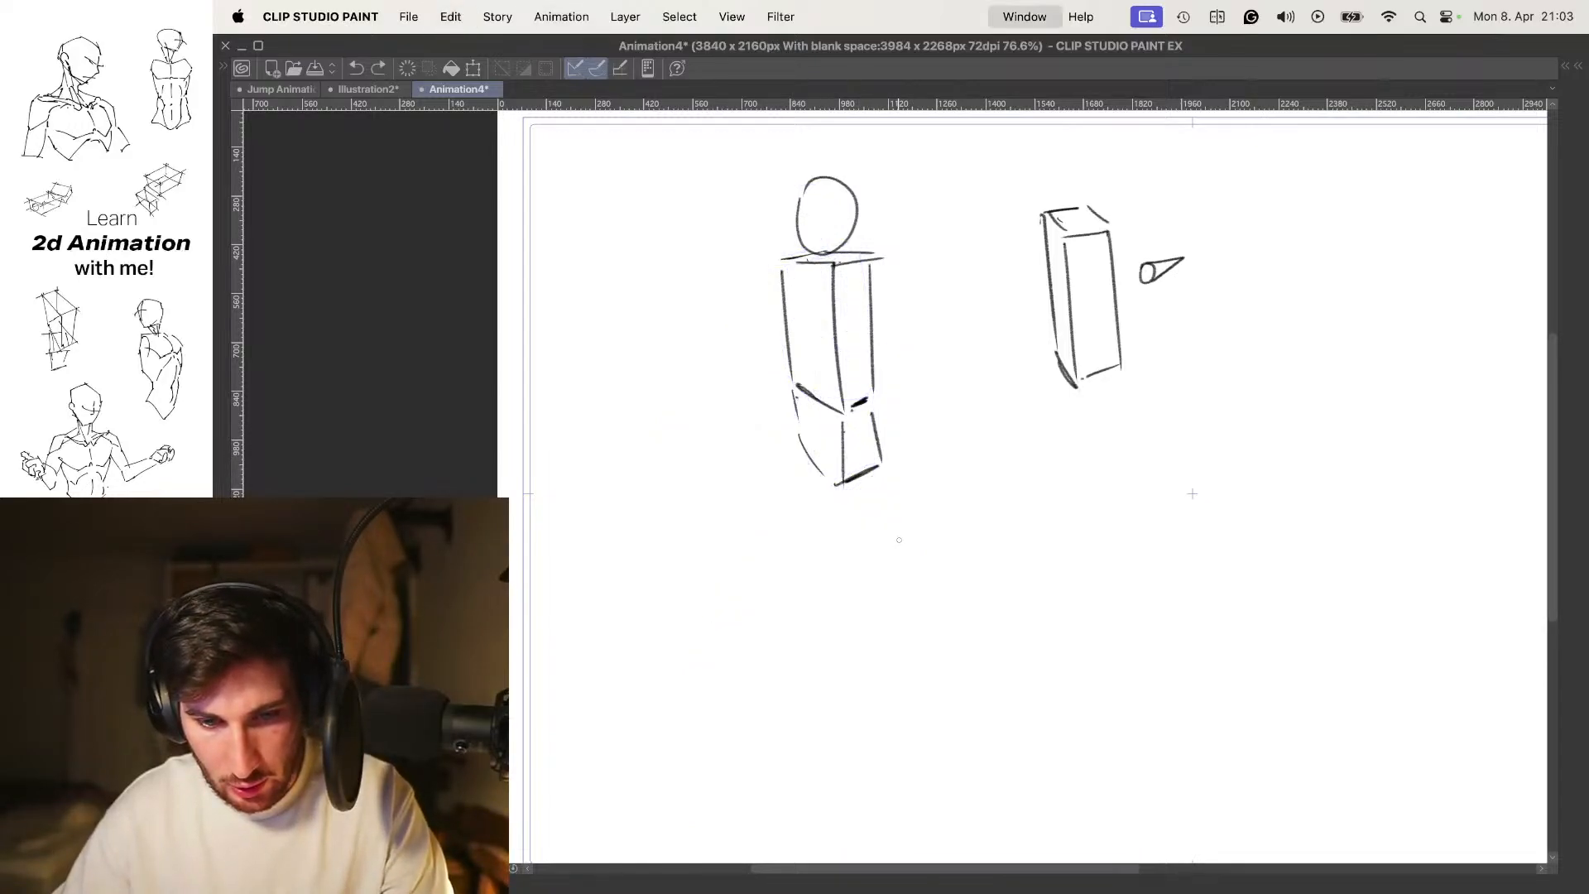
key(Tab)
key(Tab)
key(Tab)
drag(852, 470, 897, 578)
key(Tab)
key(super+z)
drag(834, 480, 886, 603)
key(super+z)
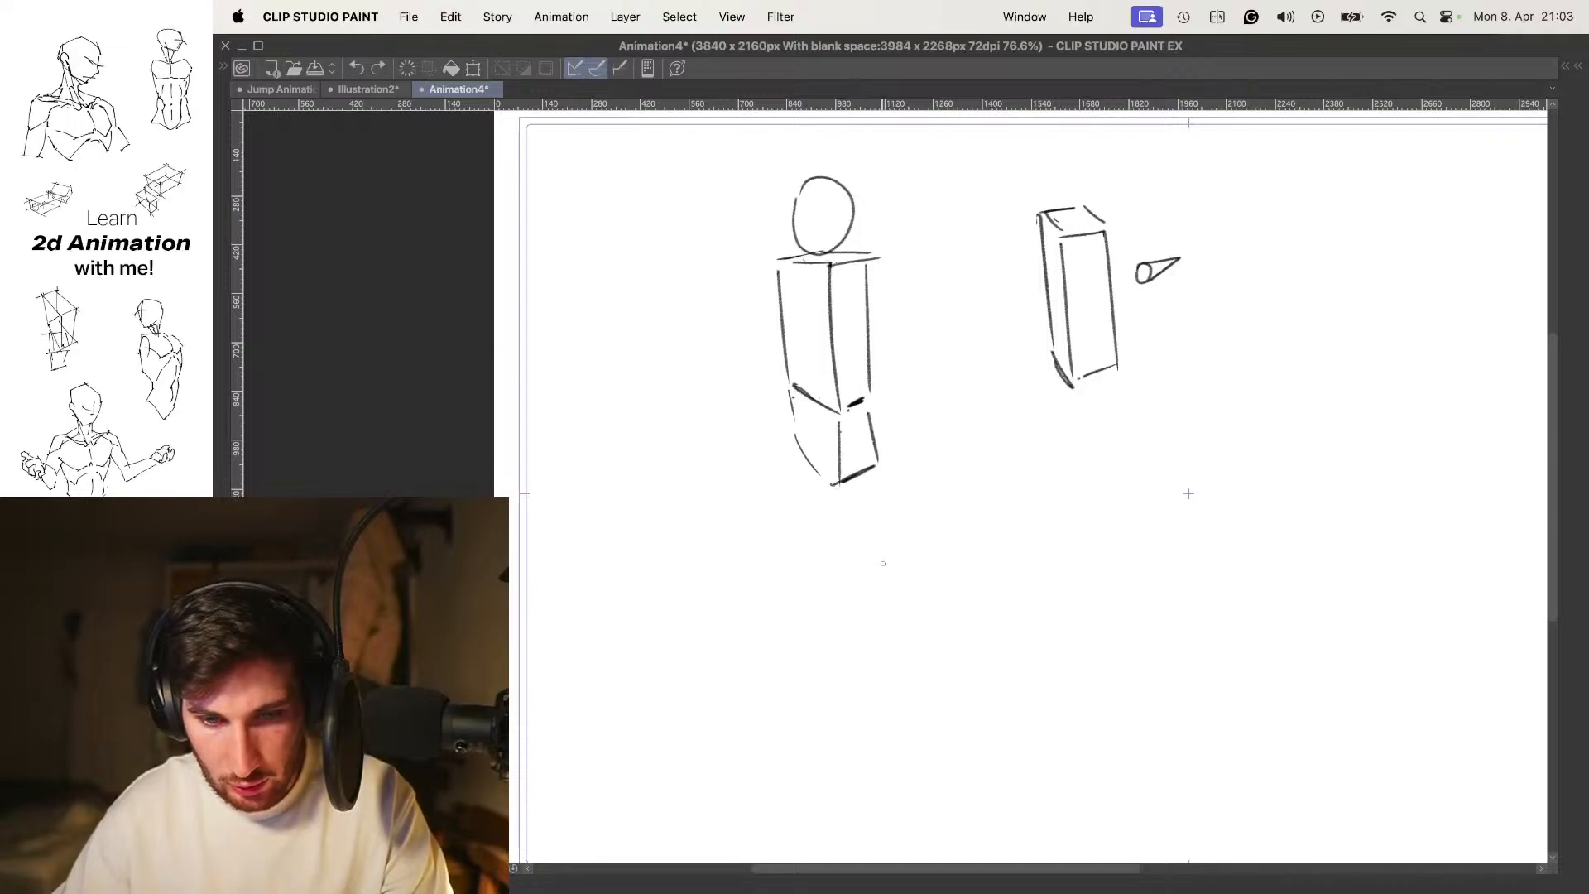
Draw the front thigh over the onion skin, tapering forward from the pelvis box to the knee
key(o)
drag(811, 462, 902, 604)
drag(867, 432, 942, 611)
key(super+z)
drag(874, 439, 926, 588)
key(o)
key(.)
drag(983, 519, 978, 464)
key(o)
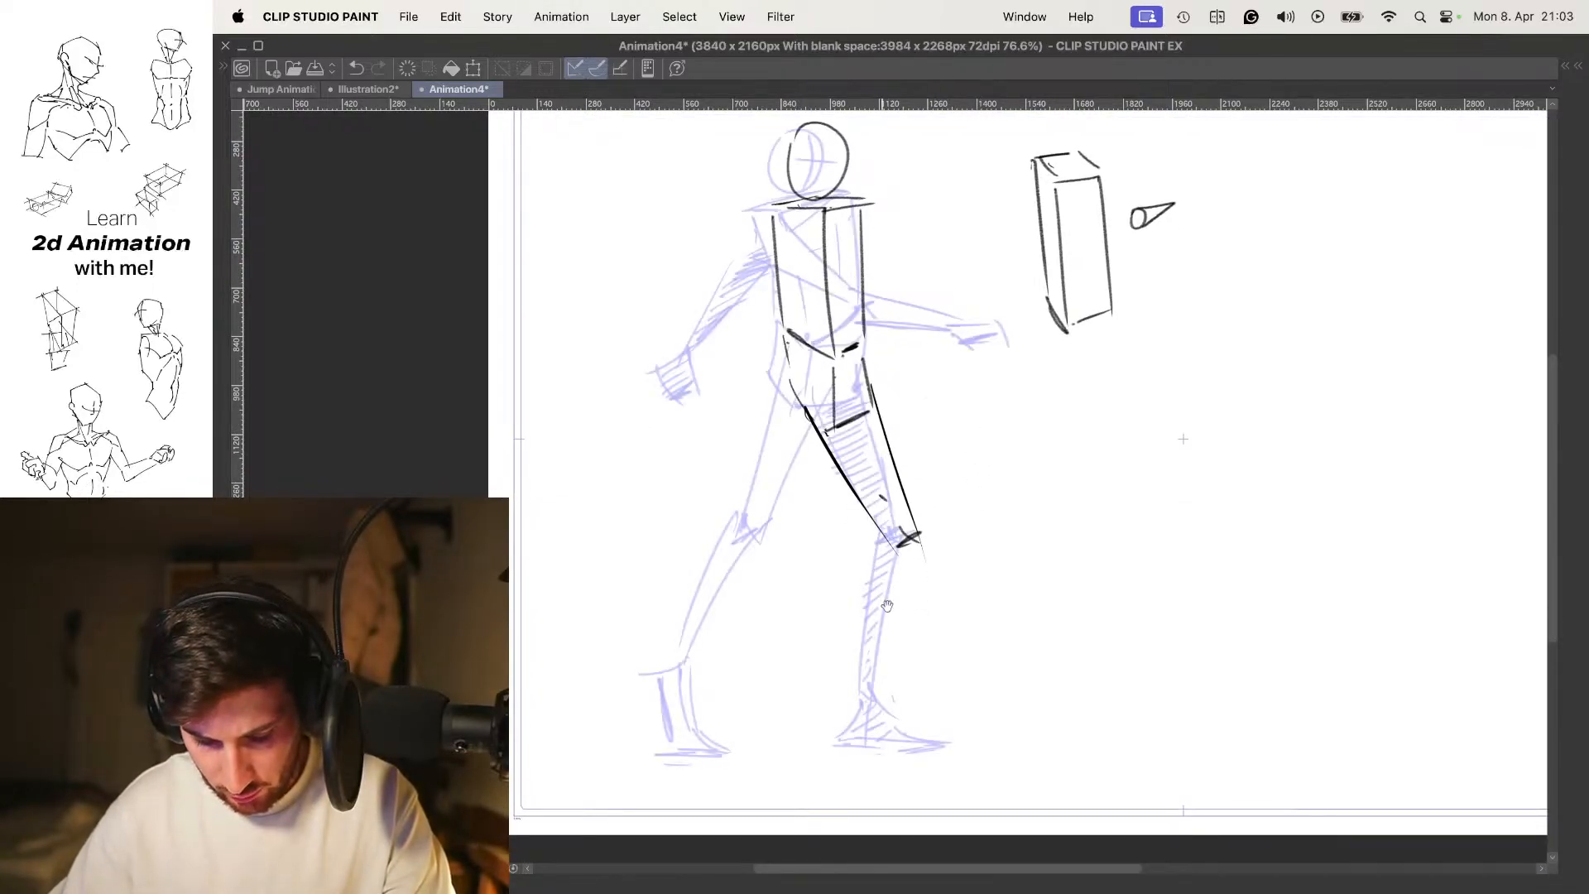
Draw the front shin slanting back from the knee with a flat foot, and compare it with the previous pose
mouse_move(894, 548)
mouse_down()
mouse_move(830, 717)
mouse_move(846, 695)
mouse_up()
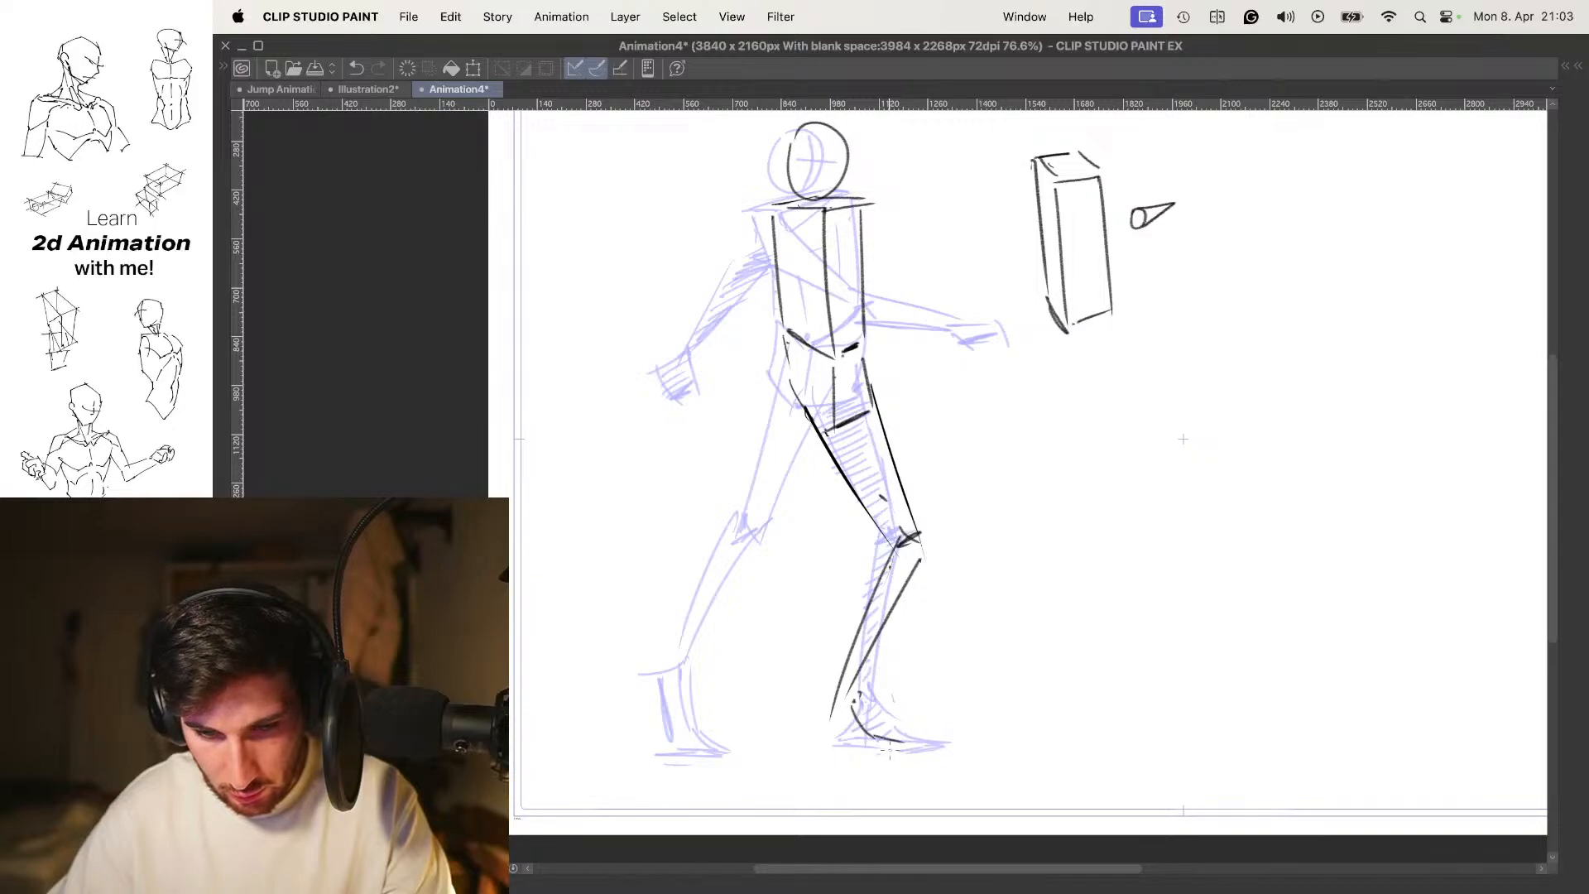
drag(825, 722, 834, 742)
key(o)
key(.)
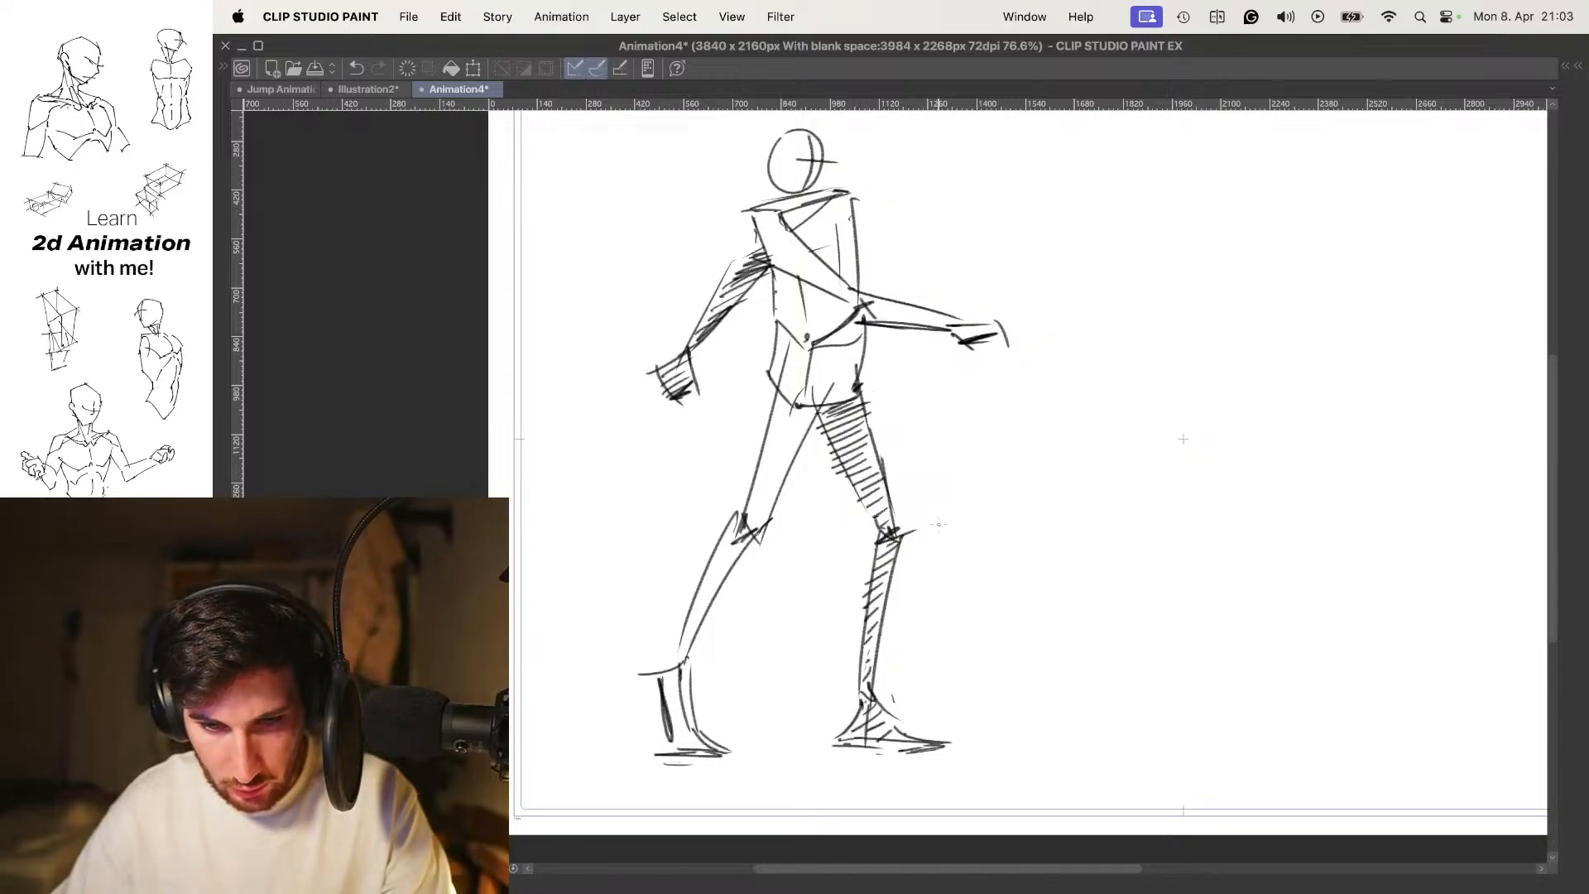
key(.)
key(o)
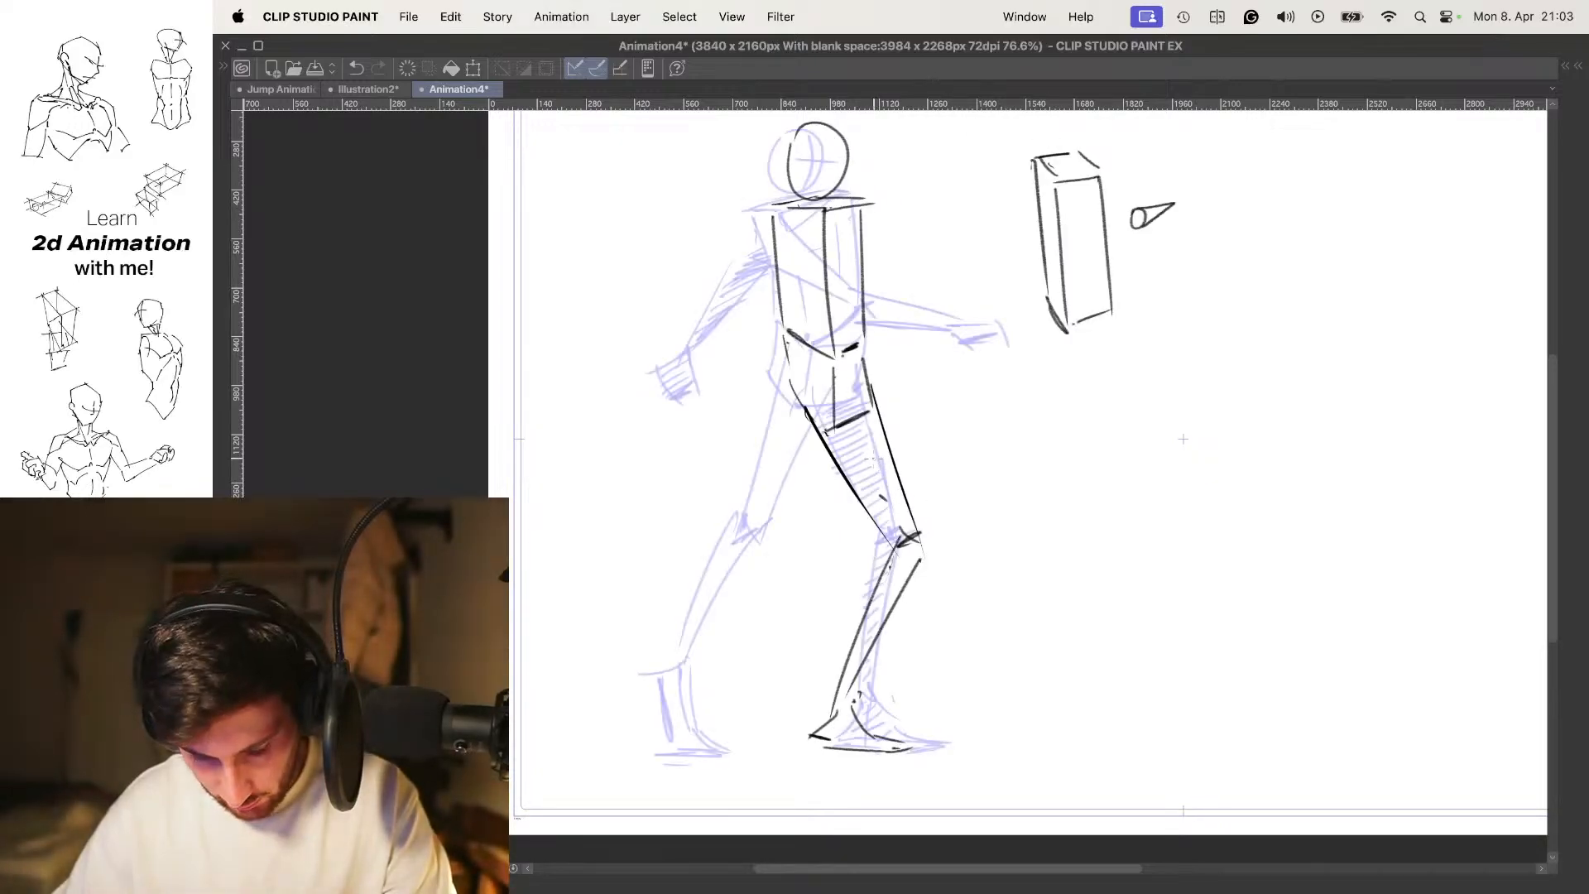
Draw the back leg trailing behind the pelvis, with thigh, knee, shin and a foot on the ground
mouse_move(821, 385)
mouse_down()
mouse_move(807, 438)
mouse_move(839, 396)
mouse_move(778, 590)
mouse_up()
drag(787, 359, 768, 508)
mouse_move(782, 409)
mouse_down()
mouse_move(765, 489)
mouse_move(777, 540)
mouse_move(708, 675)
mouse_up()
mouse_move(757, 523)
mouse_down()
mouse_move(693, 677)
mouse_move(709, 705)
mouse_up()
drag(709, 724, 752, 739)
mouse_move(699, 679)
mouse_down()
mouse_move(669, 708)
mouse_move(755, 745)
mouse_up()
key(super+z)
key(super+z)
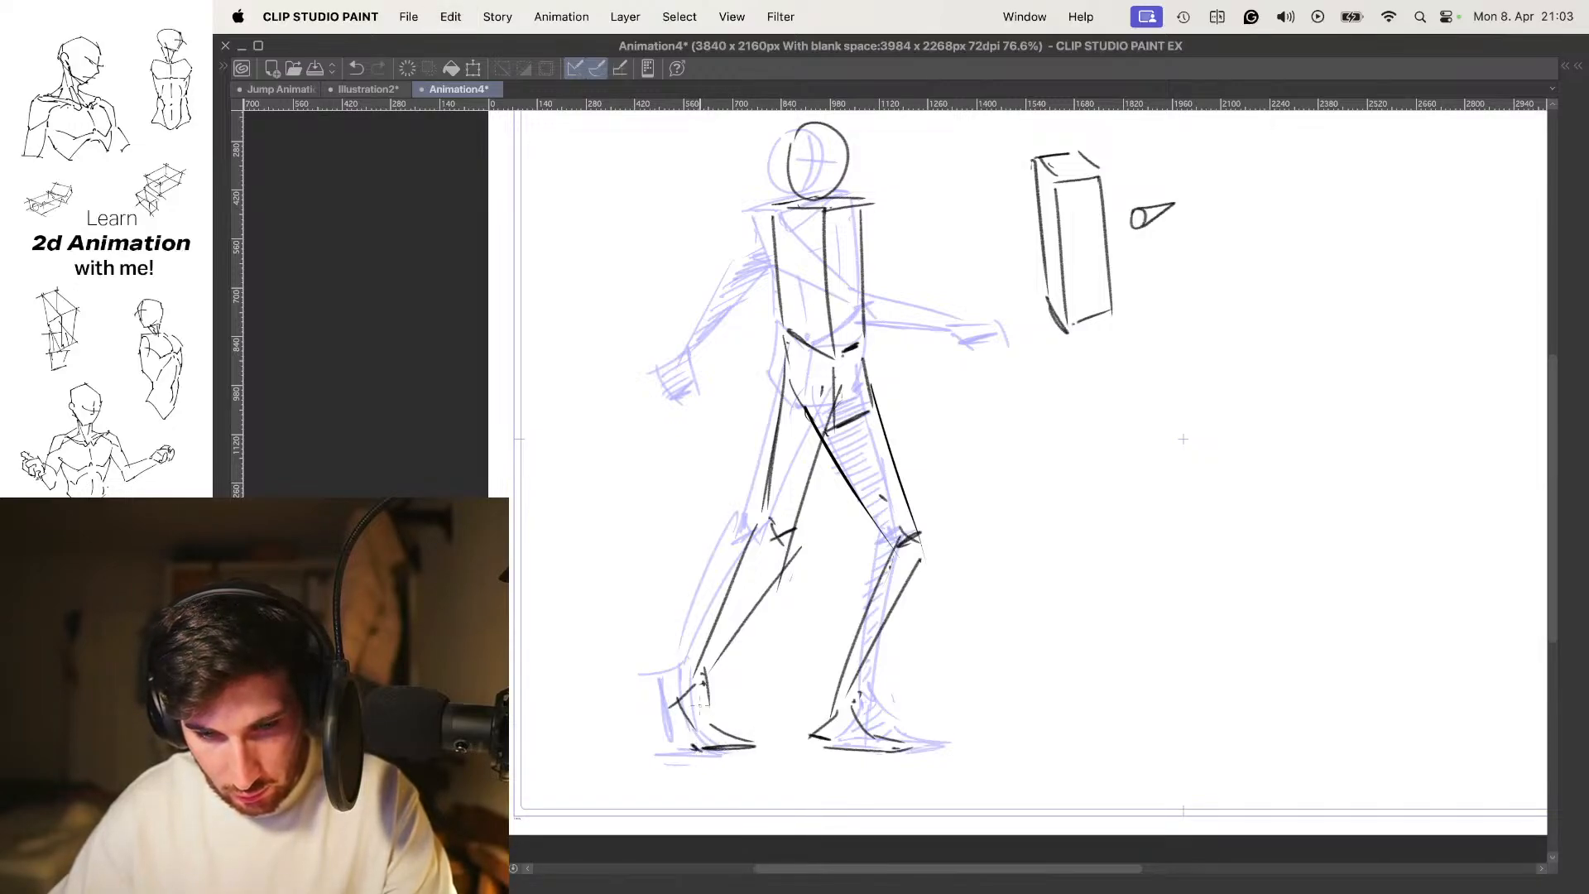
Play back the walk cycle to check the movement between the two poses
scroll(746, 662, down, 3)
key(space)
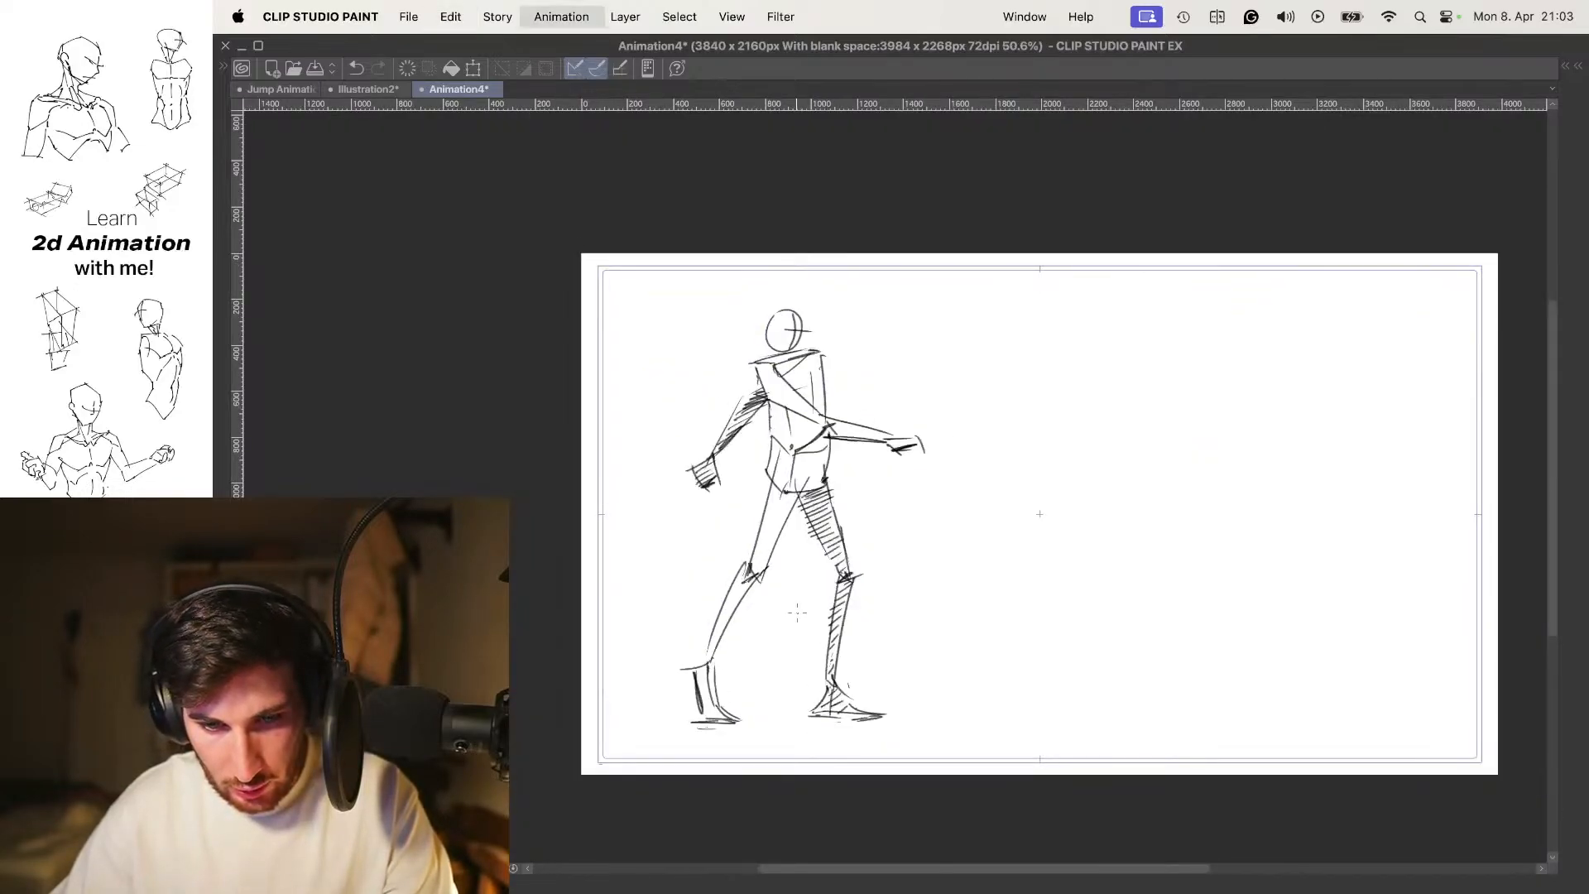
scroll(812, 528, up, 2)
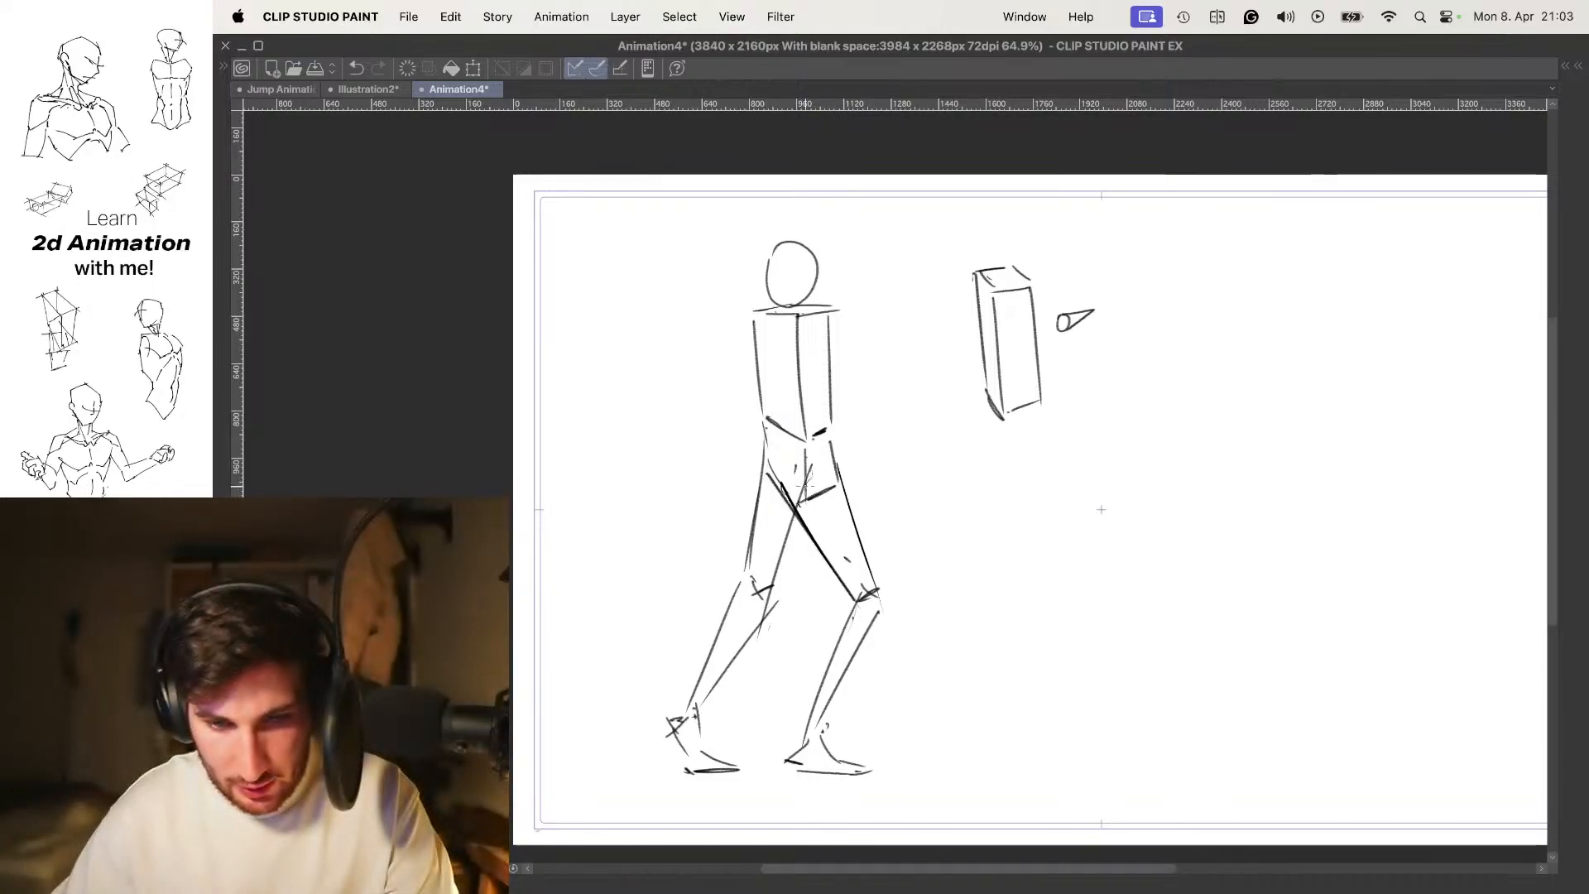
Hatch the back leg with diagonal strokes from the ankle up to the hip
scroll(855, 606, up, 1)
scroll(772, 569, up, 2)
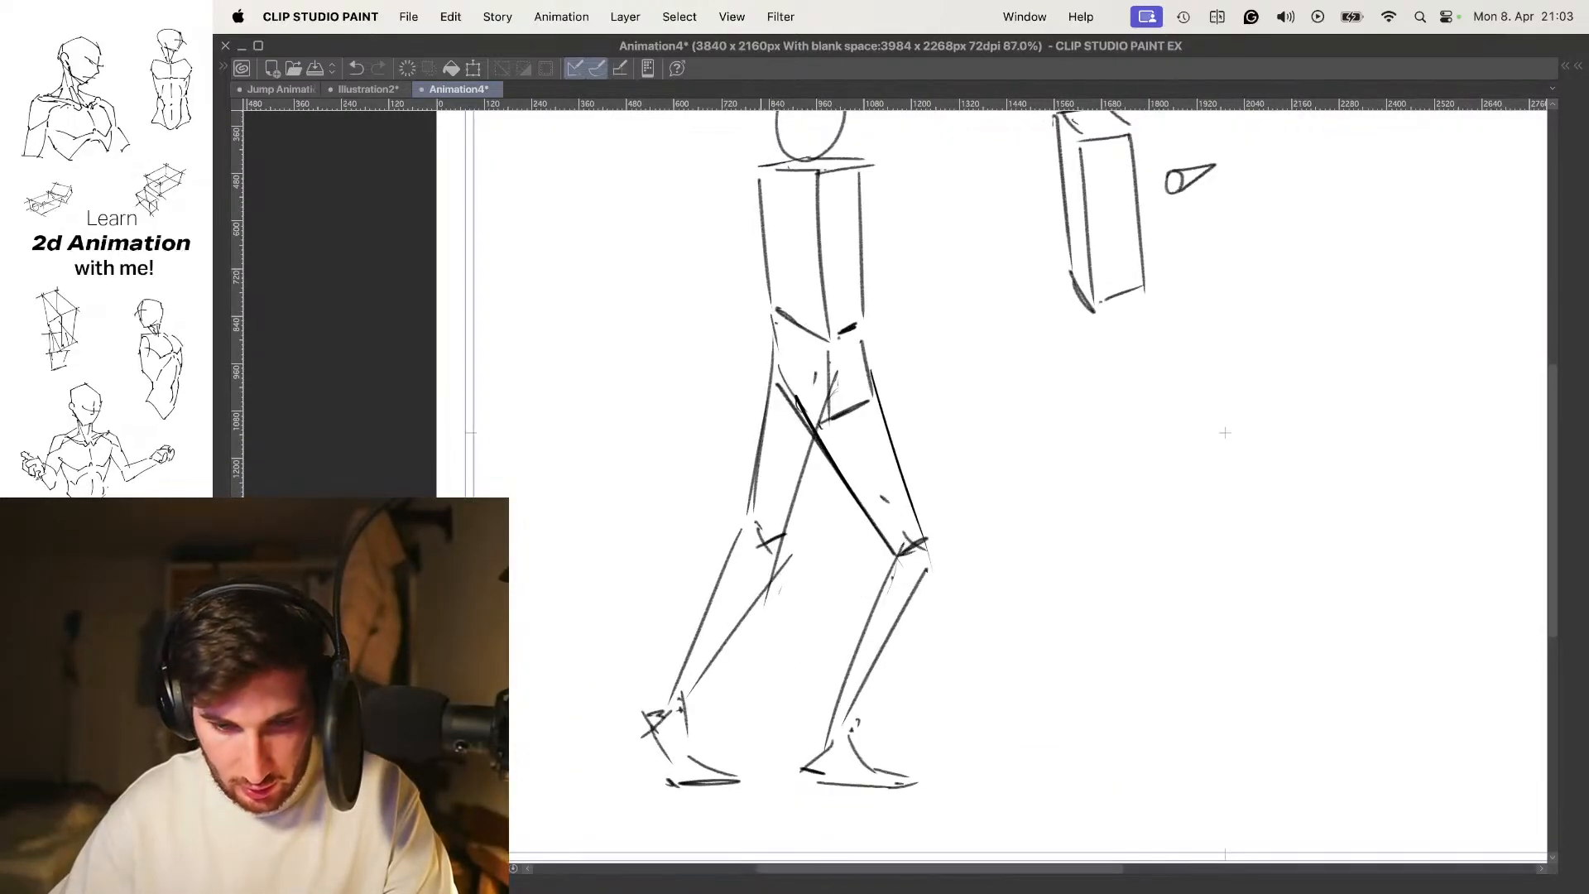
drag(672, 702, 692, 688)
drag(682, 680, 743, 636)
mouse_move(700, 634)
mouse_down()
mouse_move(759, 613)
mouse_move(726, 610)
mouse_move(763, 589)
mouse_up()
mouse_move(715, 586)
mouse_down()
mouse_move(786, 558)
mouse_move(781, 543)
mouse_up()
drag(746, 525, 810, 491)
drag(761, 498, 793, 484)
mouse_move(759, 483)
mouse_down()
mouse_move(820, 461)
mouse_move(815, 449)
mouse_up()
drag(761, 455, 816, 436)
drag(749, 443, 793, 411)
Flip between the previous pose and the current cel to compare the hatched leg and stride
scroll(801, 454, down, 5)
key(Left)
key(Right)
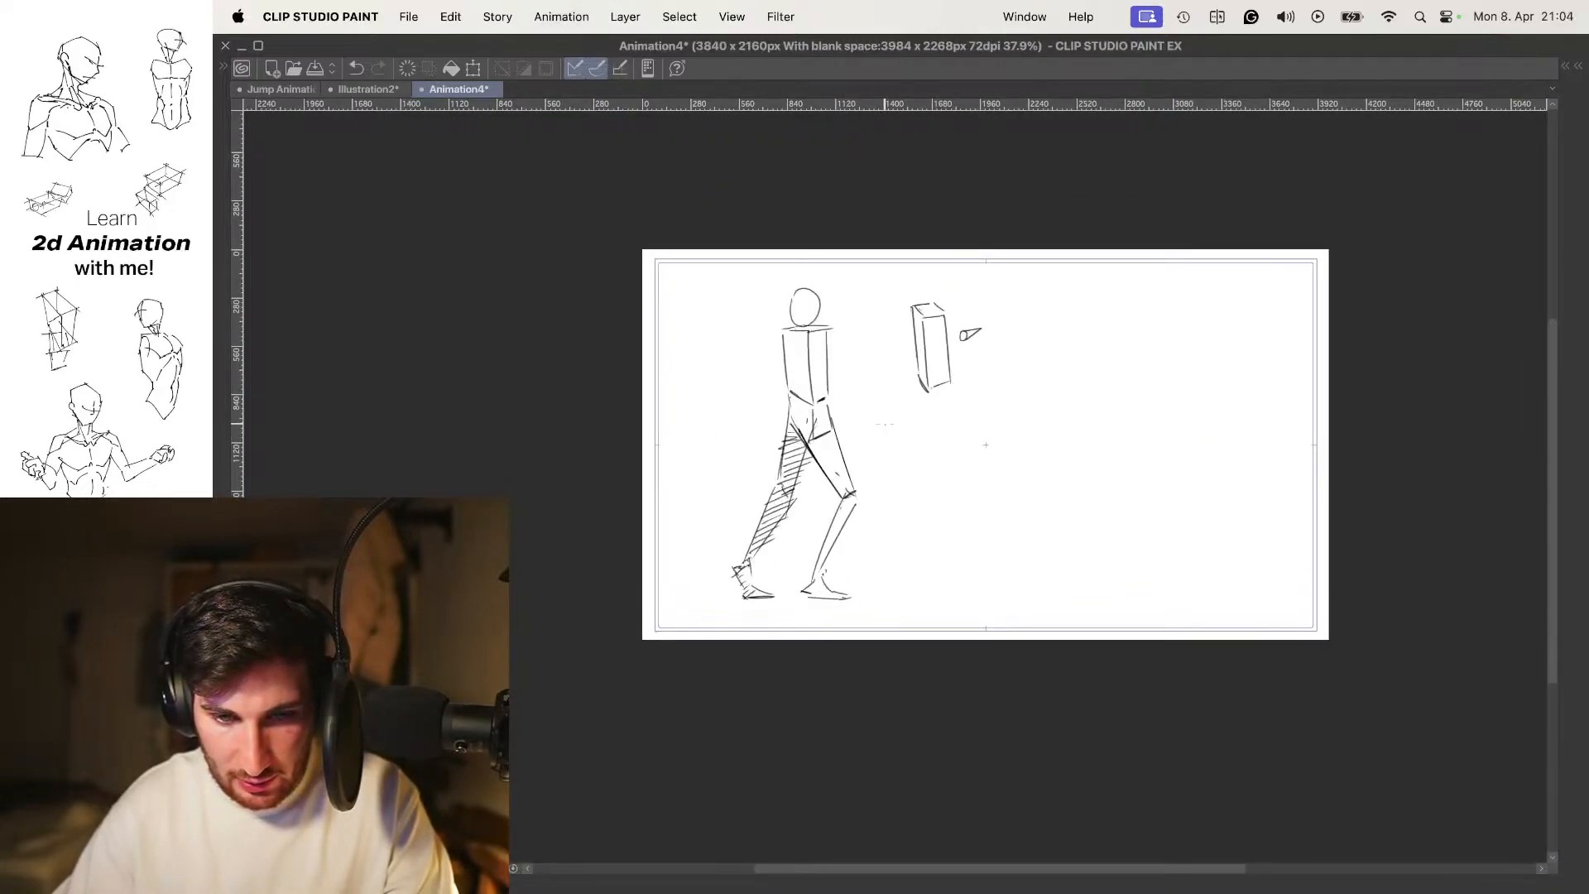
scroll(810, 425, up, 2)
key(Left)
key(Right)
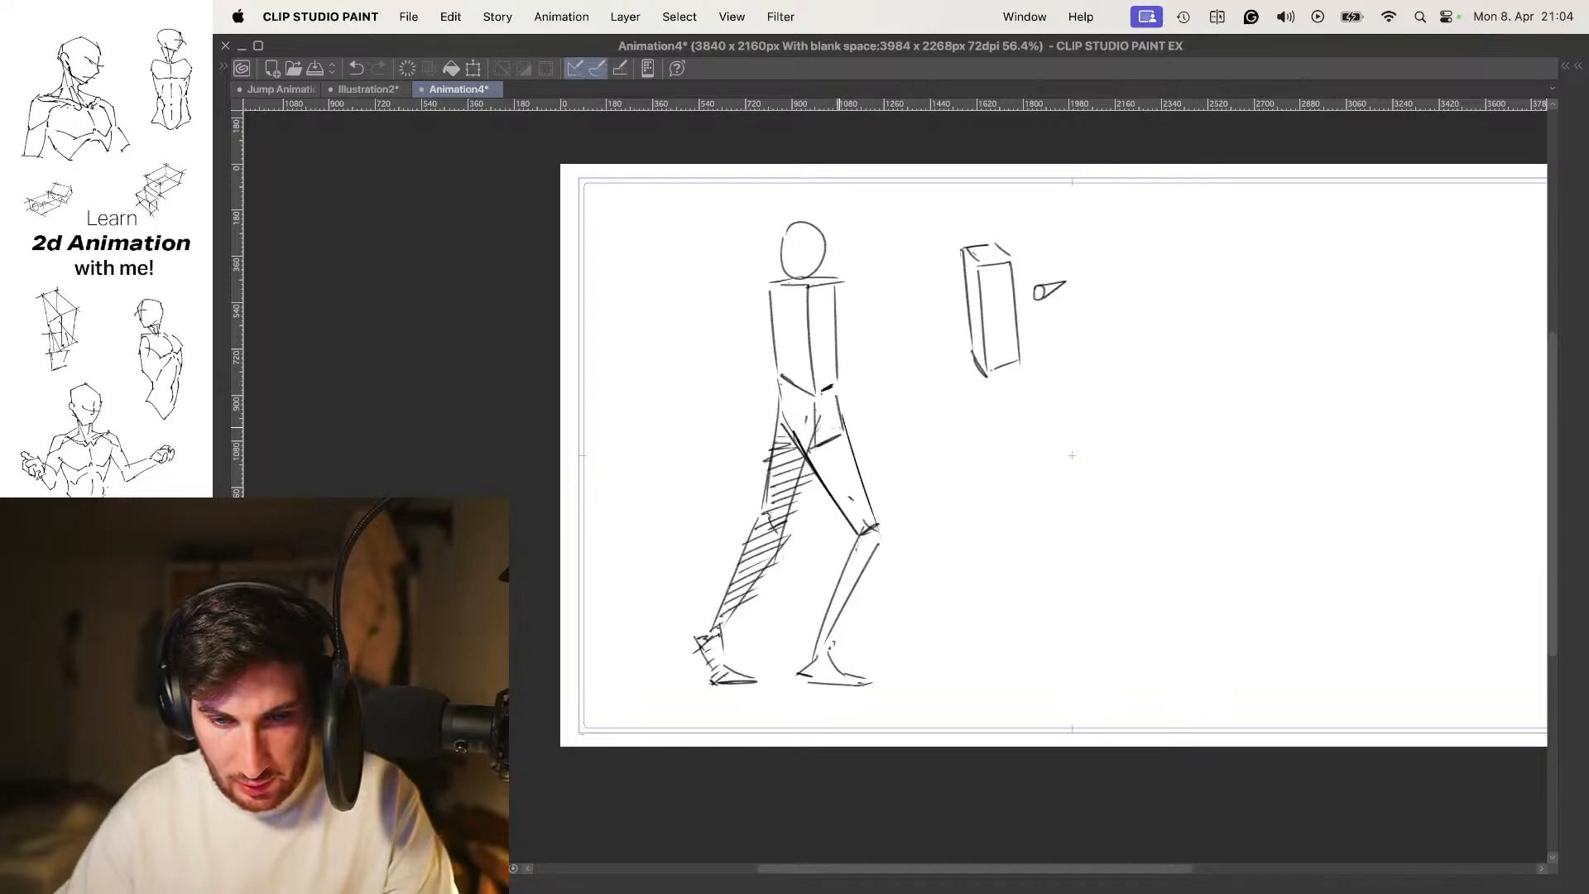
Redraw the front thigh at a wider angle so the knee sits further forward
drag(844, 492, 872, 494)
scroll(872, 494, up, 1)
drag(898, 556, 900, 522)
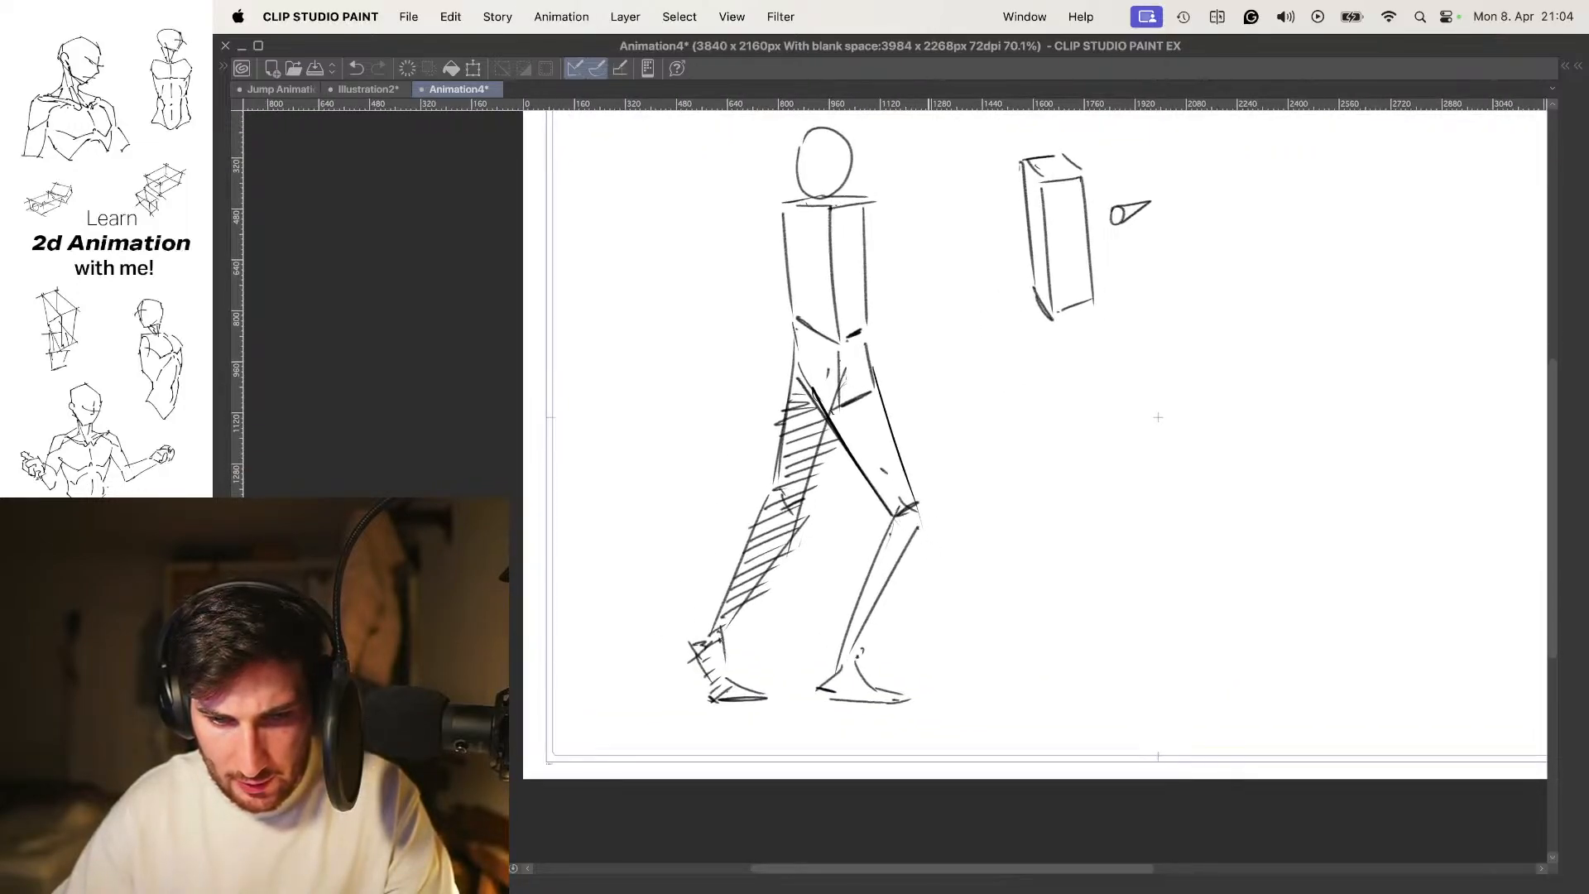
drag(859, 364, 948, 475)
key(super+z)
drag(813, 404, 909, 482)
drag(869, 360, 945, 473)
key(super+z)
drag(861, 341, 942, 514)
key(super+z)
Erase the old front knee, shin and foot lines, and compare the cel with the previous pose
mouse_move(877, 695)
mouse_down()
mouse_move(850, 649)
mouse_move(874, 519)
mouse_move(855, 513)
mouse_move(915, 567)
mouse_move(956, 490)
mouse_up()
key(p)
mouse_move(835, 420)
mouse_down()
mouse_move(928, 504)
mouse_move(877, 633)
mouse_up()
key(Left)
key(Right)
Draw the front shin down from the forward knee and check it against the previous pose
mouse_move(948, 496)
mouse_down()
mouse_move(889, 625)
mouse_move(910, 679)
mouse_up()
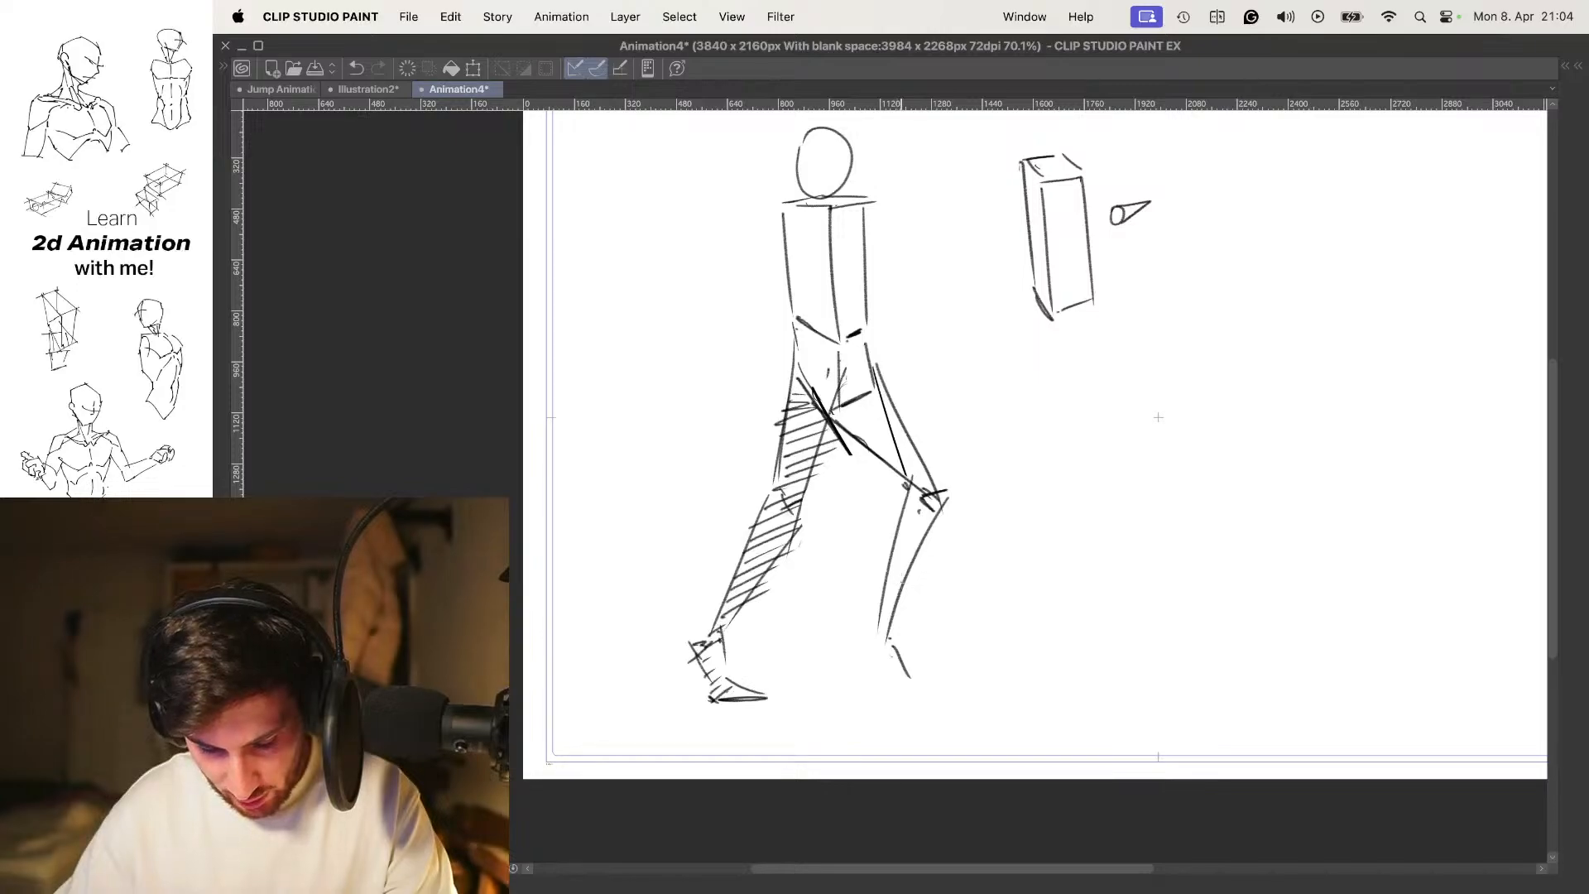
key(super+z)
key(Left)
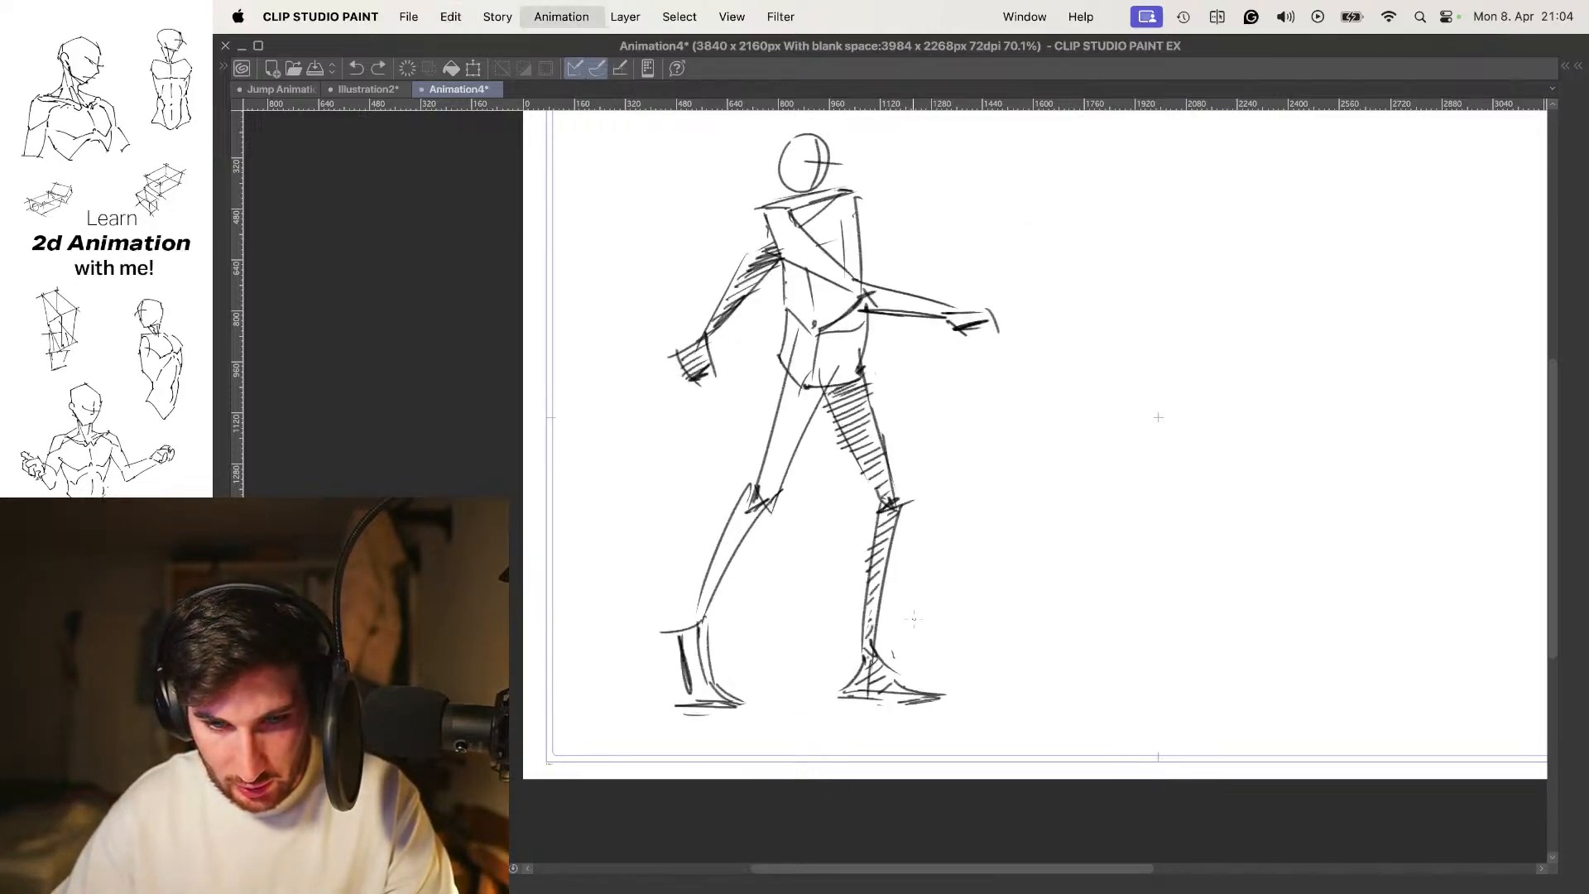
key(Right)
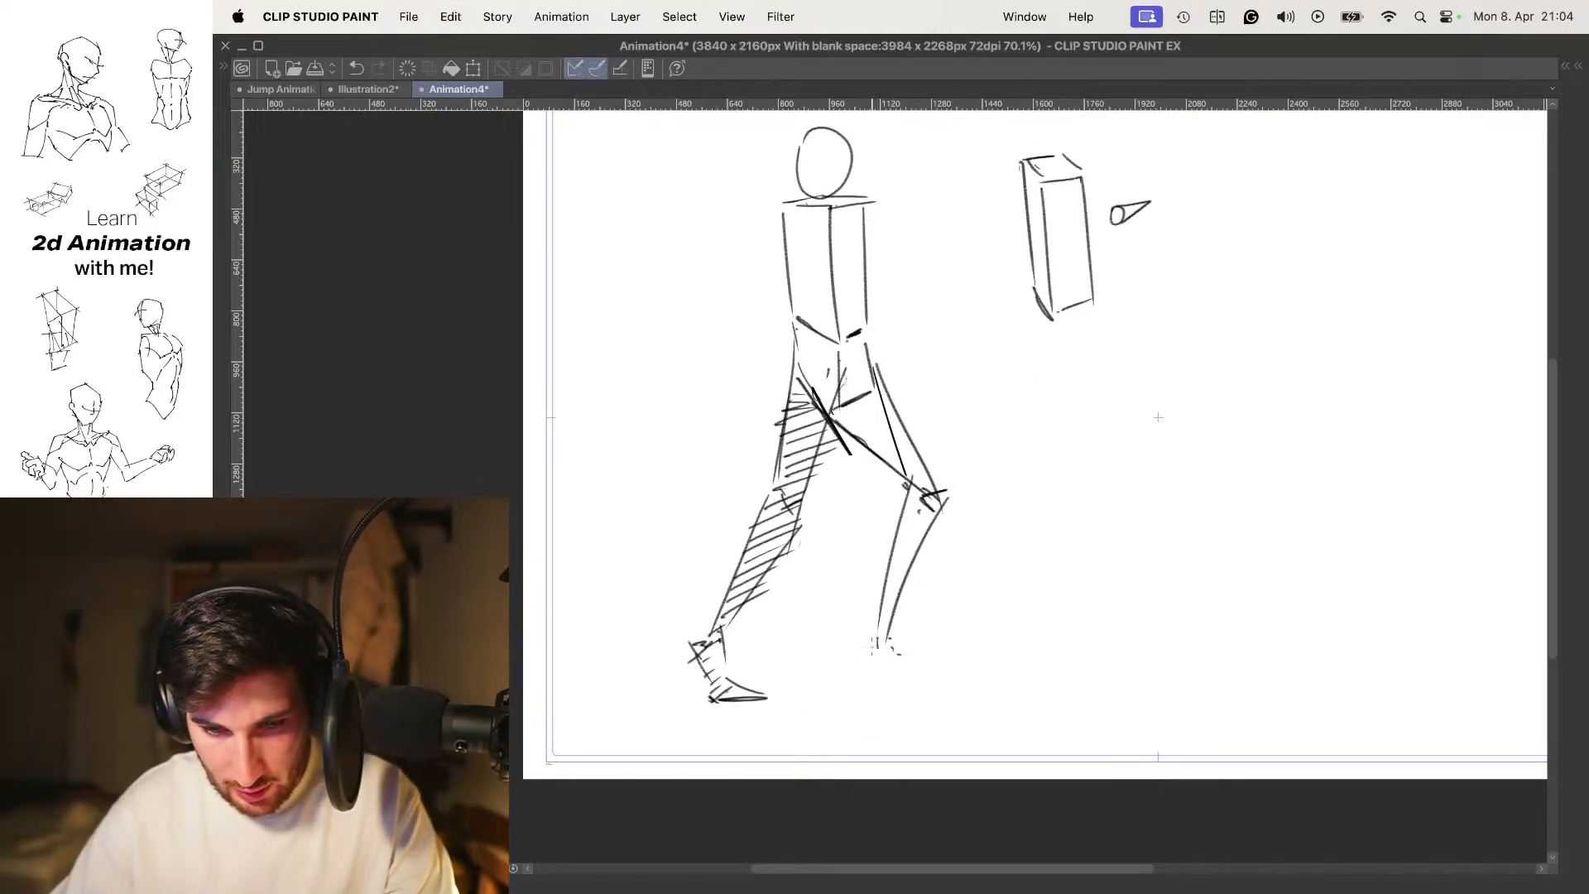
Draw the front foot flat on the ground below the shin, with a heel wedge and a dark sole line
key(super+z)
drag(879, 639, 855, 683)
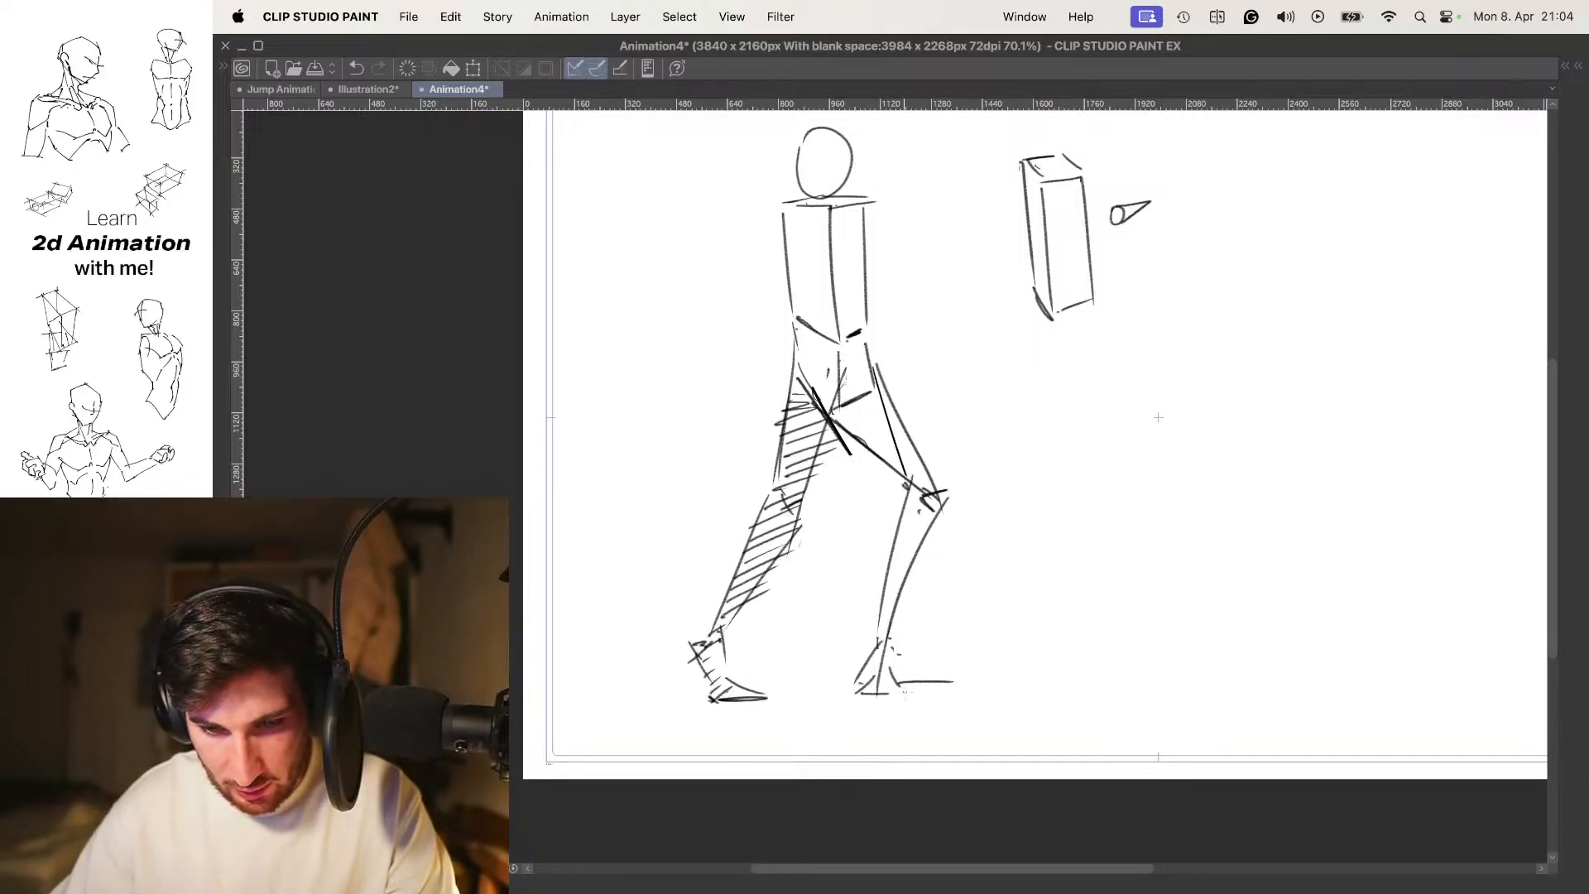
key(super+z)
key(super+z)
key(super+z)
drag(849, 697, 945, 696)
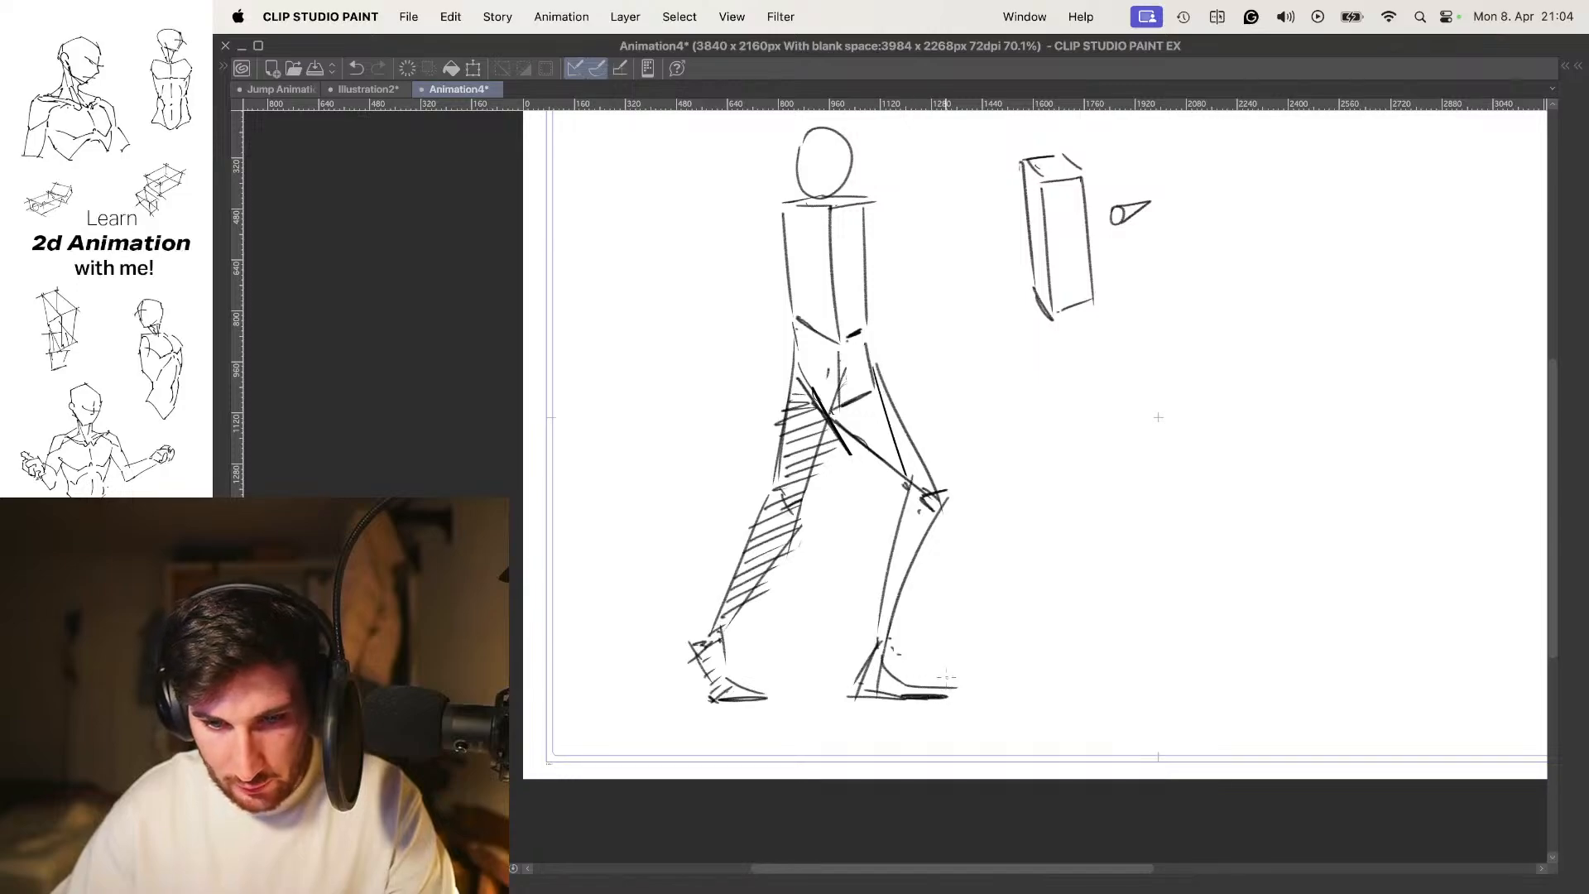
Erase the hatched back leg below the pelvis box
key(.)
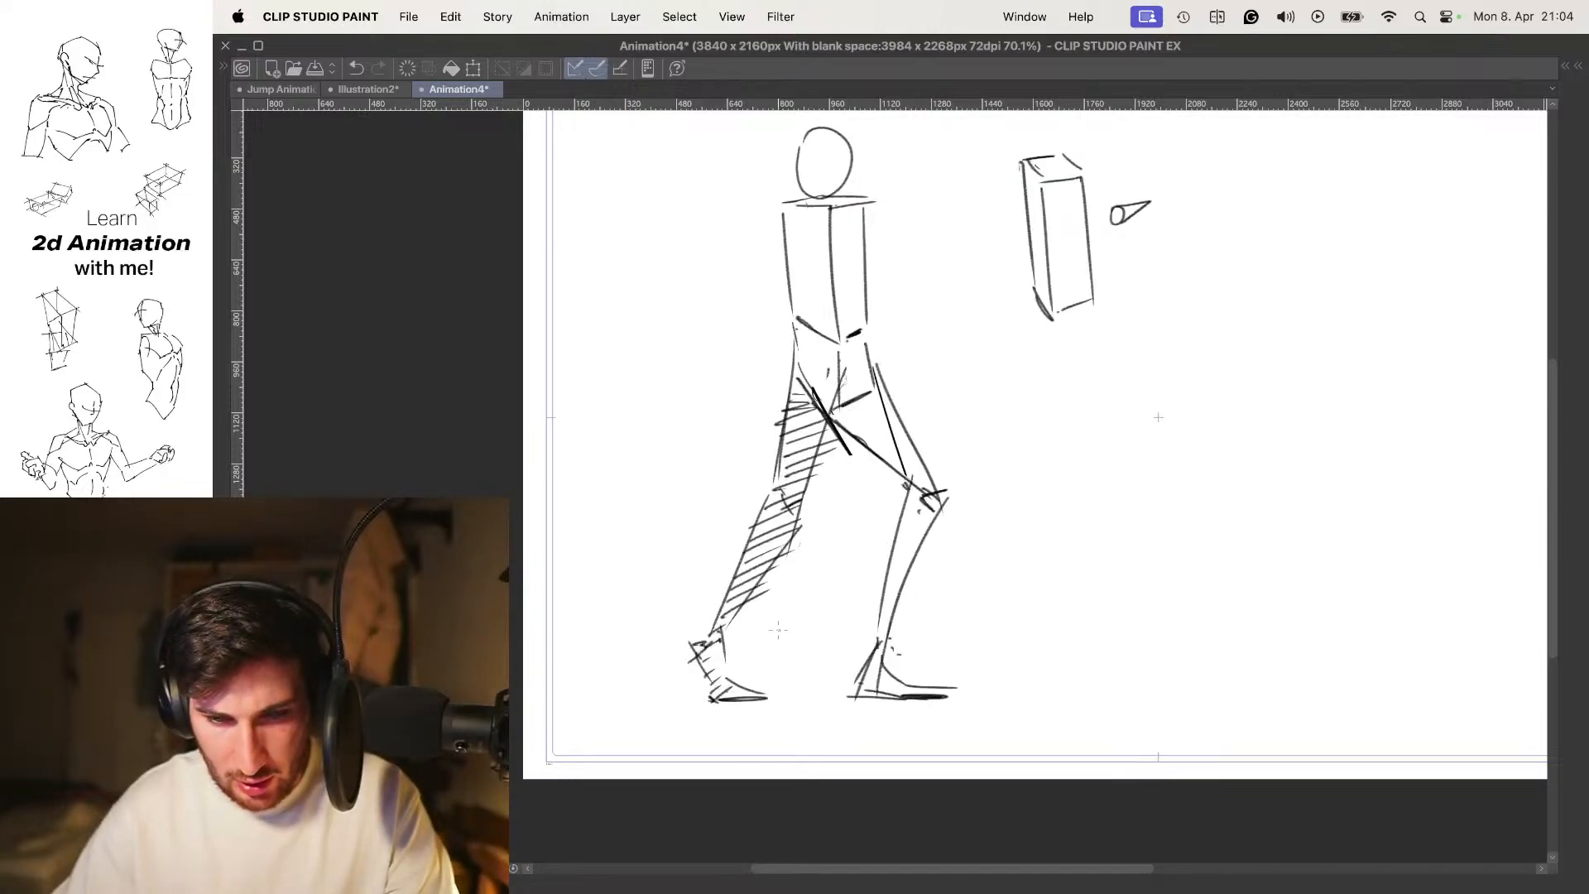
mouse_move(729, 687)
mouse_down()
mouse_move(693, 611)
mouse_move(783, 485)
mouse_move(764, 453)
mouse_up()
key(.)
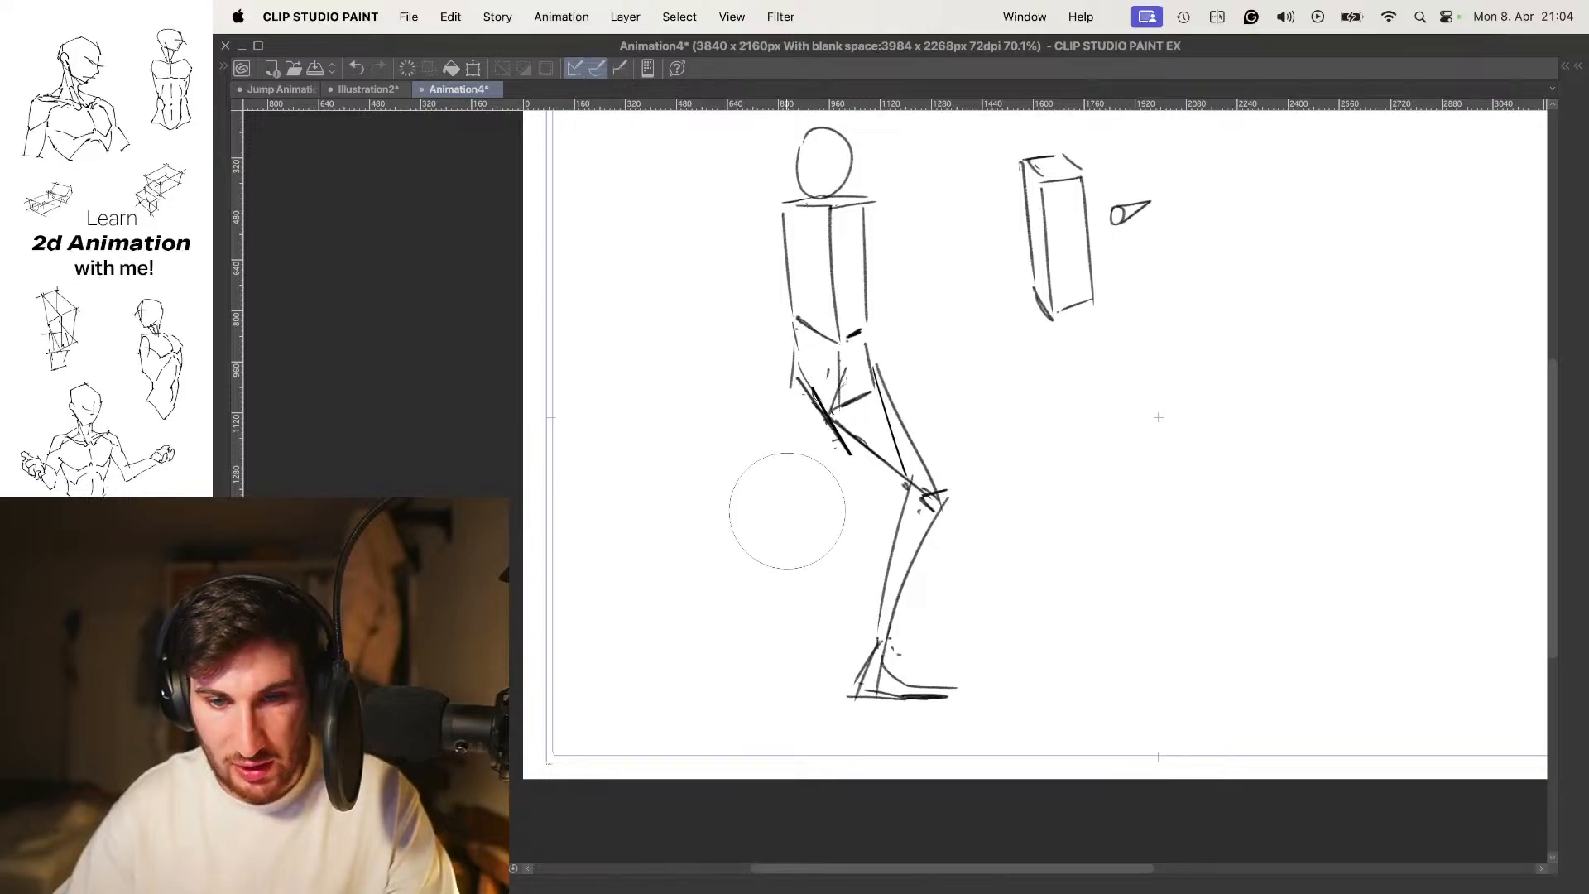
key(.)
Try a nearly vertical back thigh below the pelvis, and undo both lines
drag(796, 364, 787, 513)
drag(840, 386, 811, 520)
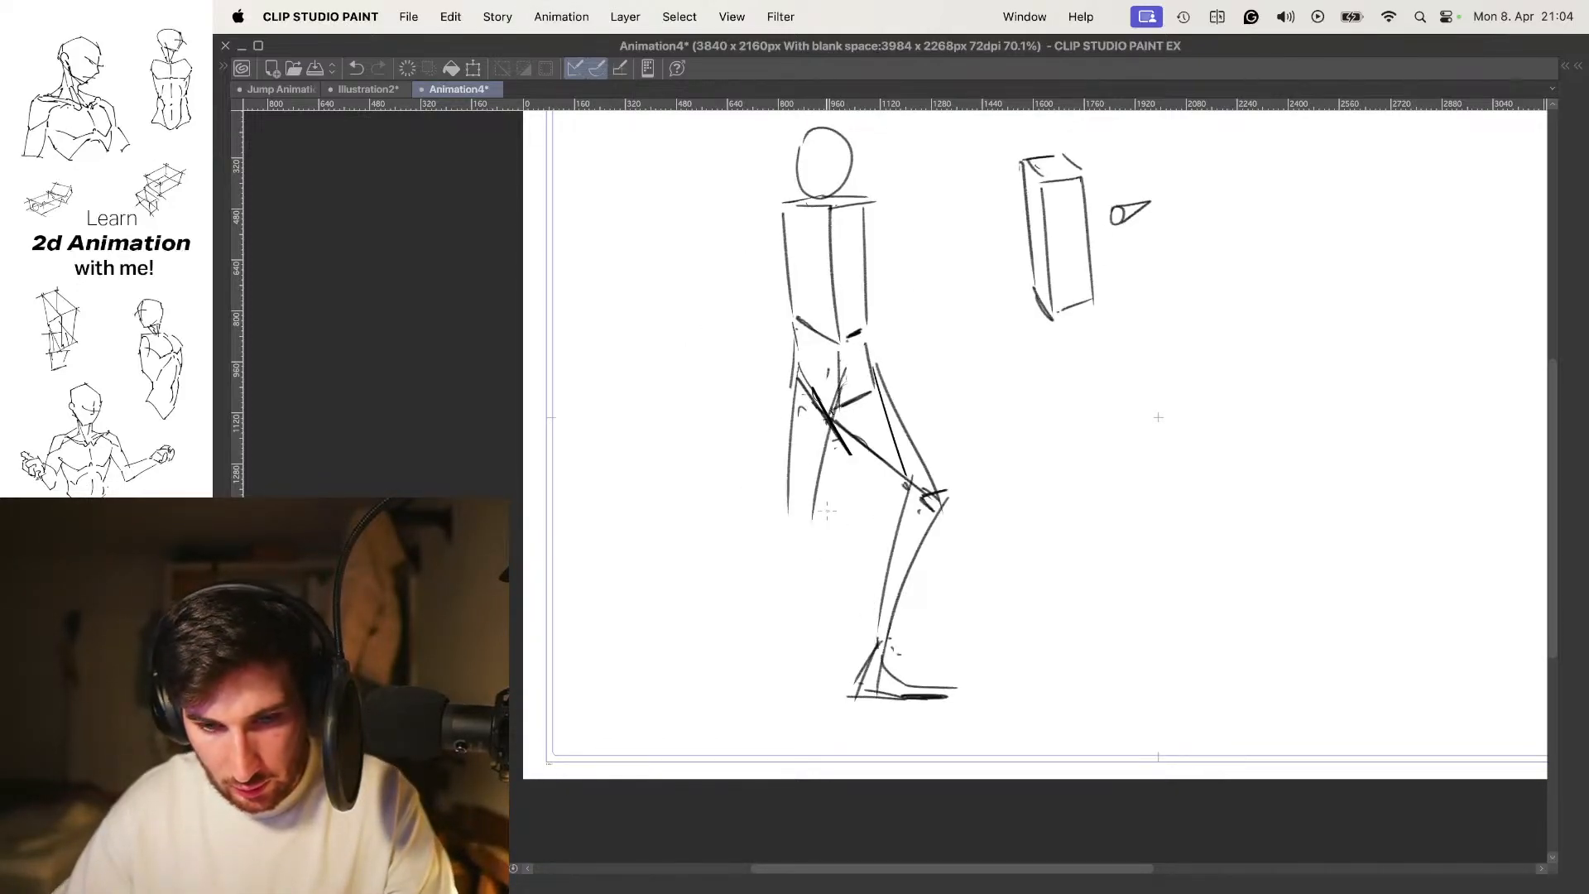
key(super+z)
key(super+z)
Redraw the back thigh slanting backward from the pelvis to the knee
drag(860, 375, 803, 513)
mouse_move(795, 364)
mouse_down()
mouse_move(775, 510)
mouse_move(791, 533)
mouse_move(771, 532)
mouse_move(790, 525)
mouse_up()
key(super+z)
key(super+z)
Draw the back shin trailing from the knee, and rework the back foot with its heel raised
mouse_move(771, 534)
mouse_down()
mouse_move(793, 524)
mouse_move(709, 629)
mouse_move(724, 677)
mouse_move(773, 691)
mouse_up()
mouse_move(717, 625)
mouse_down()
mouse_move(716, 685)
mouse_move(700, 668)
mouse_move(720, 702)
mouse_move(769, 690)
mouse_up()
key(super+z)
key(super+z)
key(super+z)
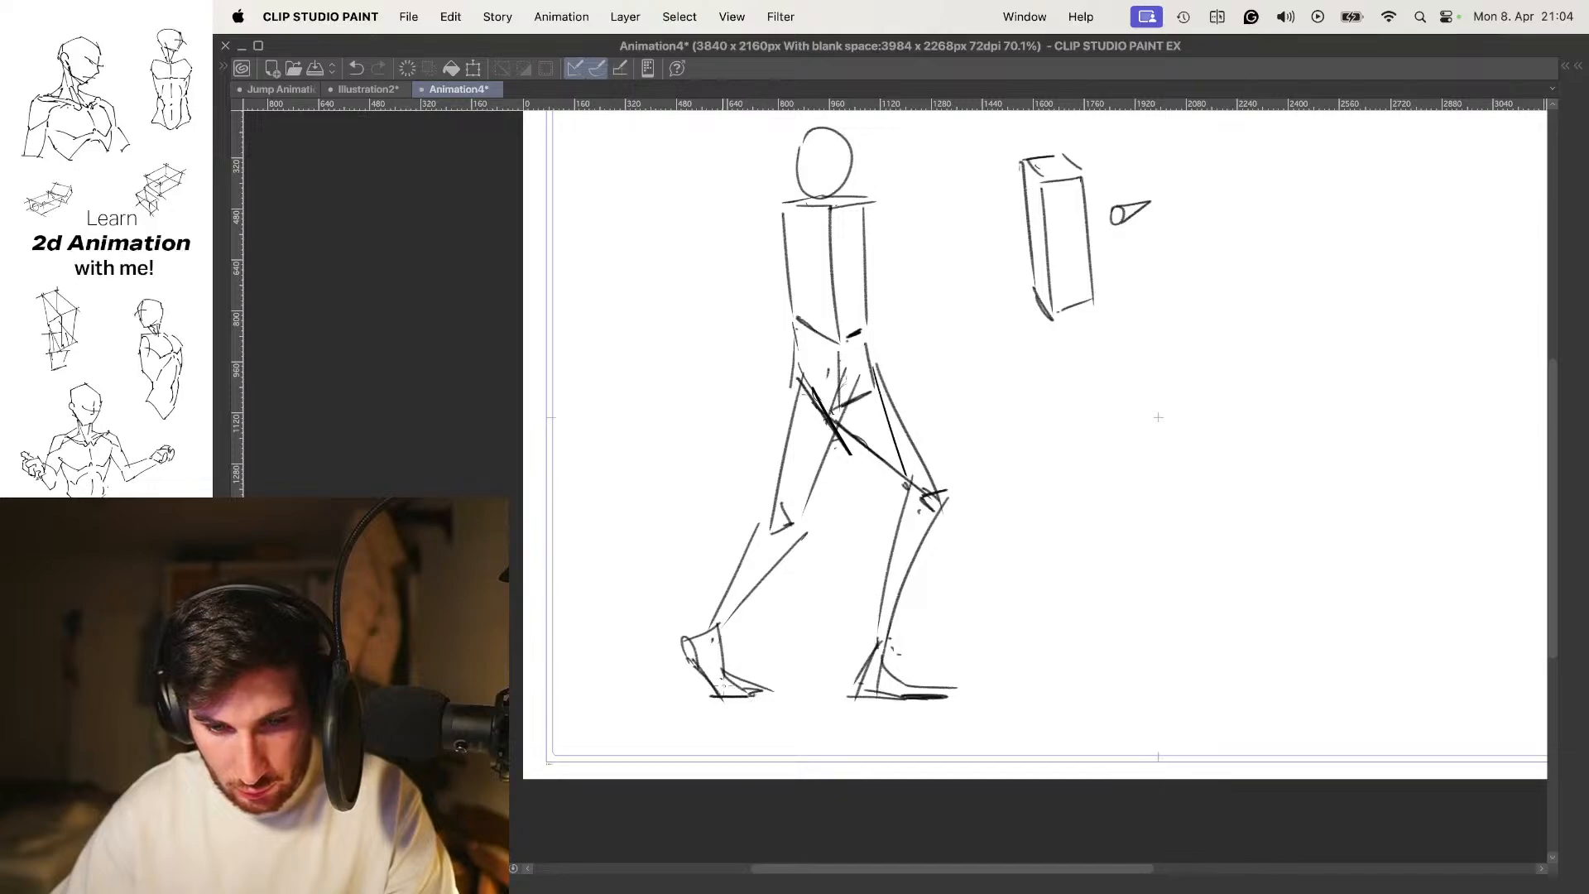
key(super+z)
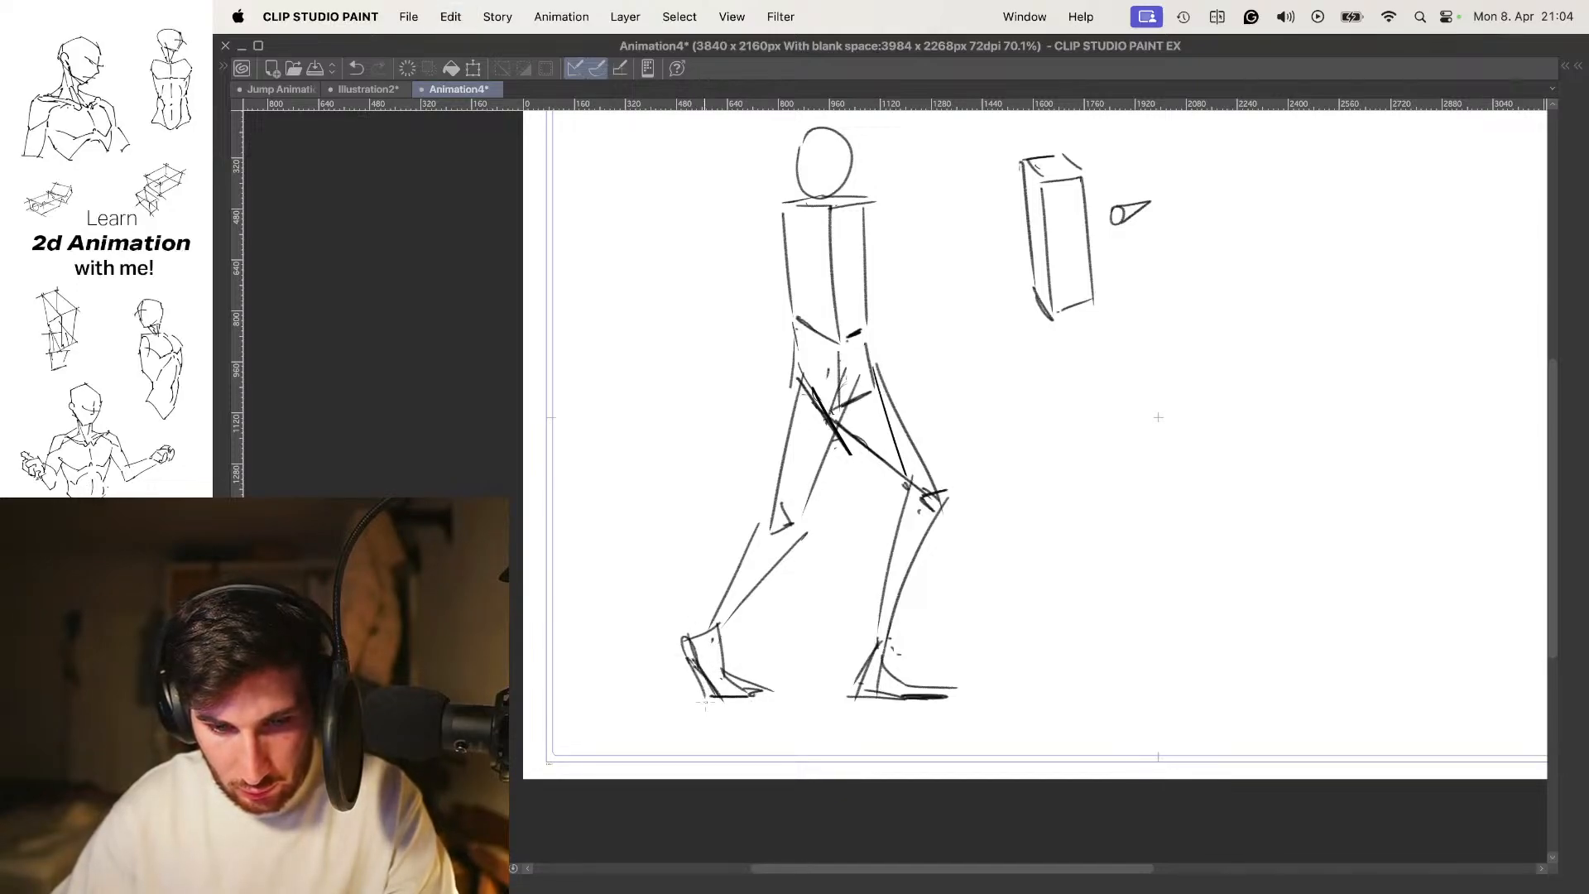
Compare the second pose with the first by flipping between the frames, with onion skin on and off
key(o)
key(Left)
key(Right)
key(o)
key(Left)
key(Right)
key(Left)
key(Right)
Trim the overlong toe lines of the back foot with a smaller eraser, and return to the pencil
key(e)
key(bracketleft)
key(bracketleft)
key(bracketleft)
key(bracketleft)
key(bracketleft)
key(bracketleft)
mouse_move(772, 691)
mouse_down()
mouse_move(749, 680)
mouse_move(762, 673)
mouse_up()
key(super+z)
key(p)
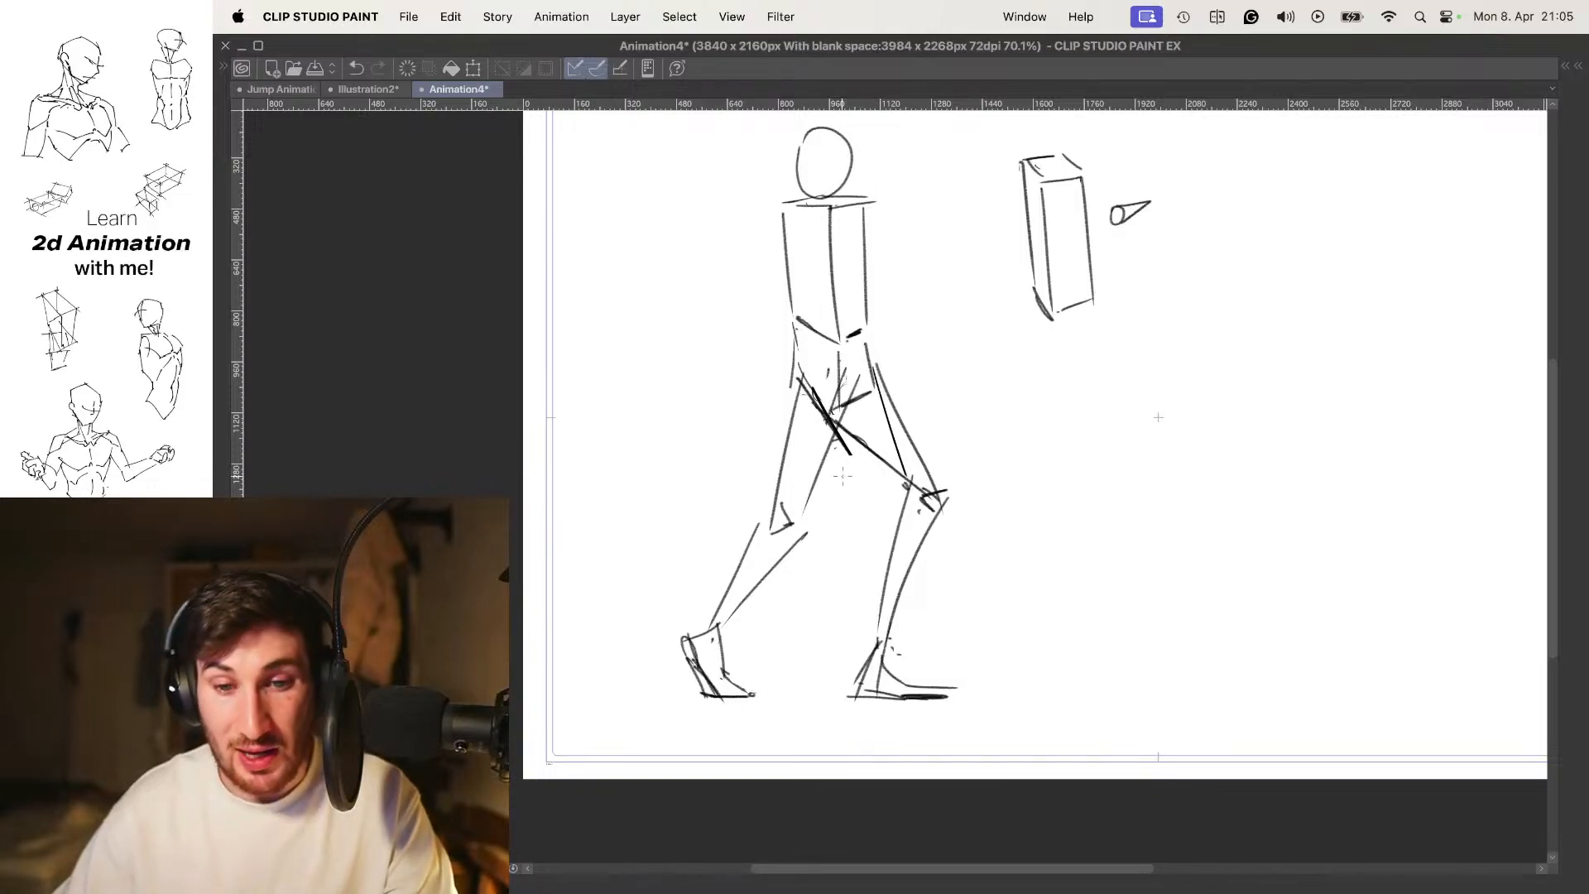
Check the trimmed back foot against the neighbouring pose by flipping frames and toggling onion skin
key(Left)
key(Right)
drag(877, 309, 875, 336)
key(o)
key(o)
key(Left)
key(Right)
drag(1156, 444, 1143, 422)
Hatch the back leg from the ankle up through the shin and thigh to the pelvis
drag(683, 675, 699, 662)
drag(687, 665, 720, 619)
drag(706, 617, 774, 564)
mouse_move(741, 557)
mouse_down()
mouse_move(783, 536)
mouse_move(791, 509)
mouse_up()
mouse_move(763, 493)
mouse_down()
mouse_move(800, 473)
mouse_move(794, 450)
mouse_up()
drag(788, 451, 804, 444)
drag(780, 441, 828, 419)
Compare the hatched legs with the first pose by flipping between frames and overlaying them with onion skin
key(Left)
key(Right)
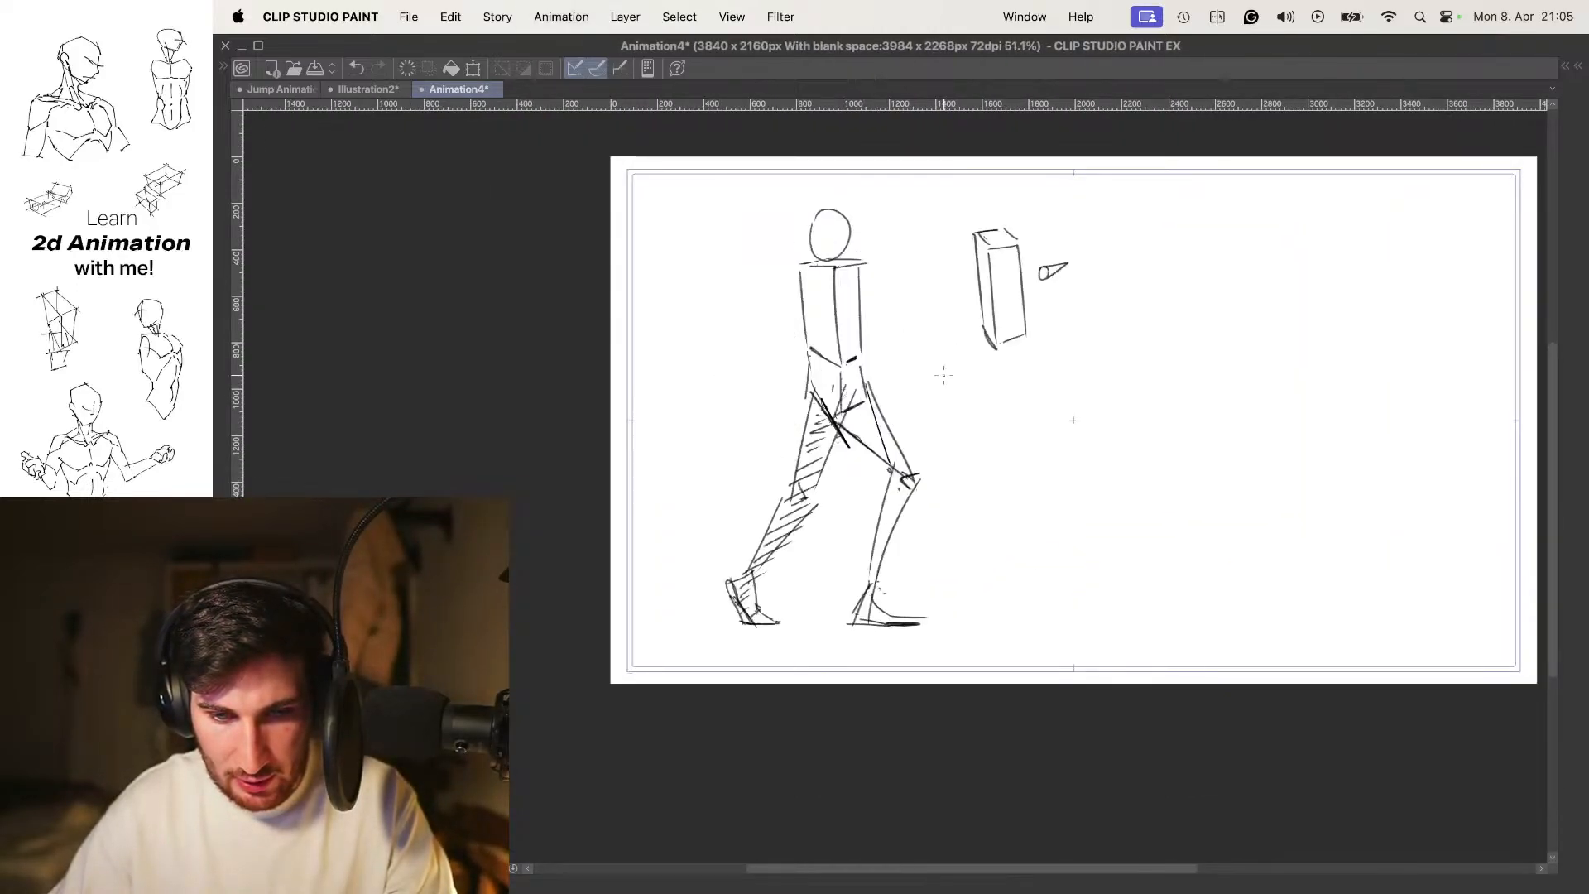
key(Left)
key(Right)
key(Left)
key(Right)
drag(929, 330, 924, 348)
key(o)
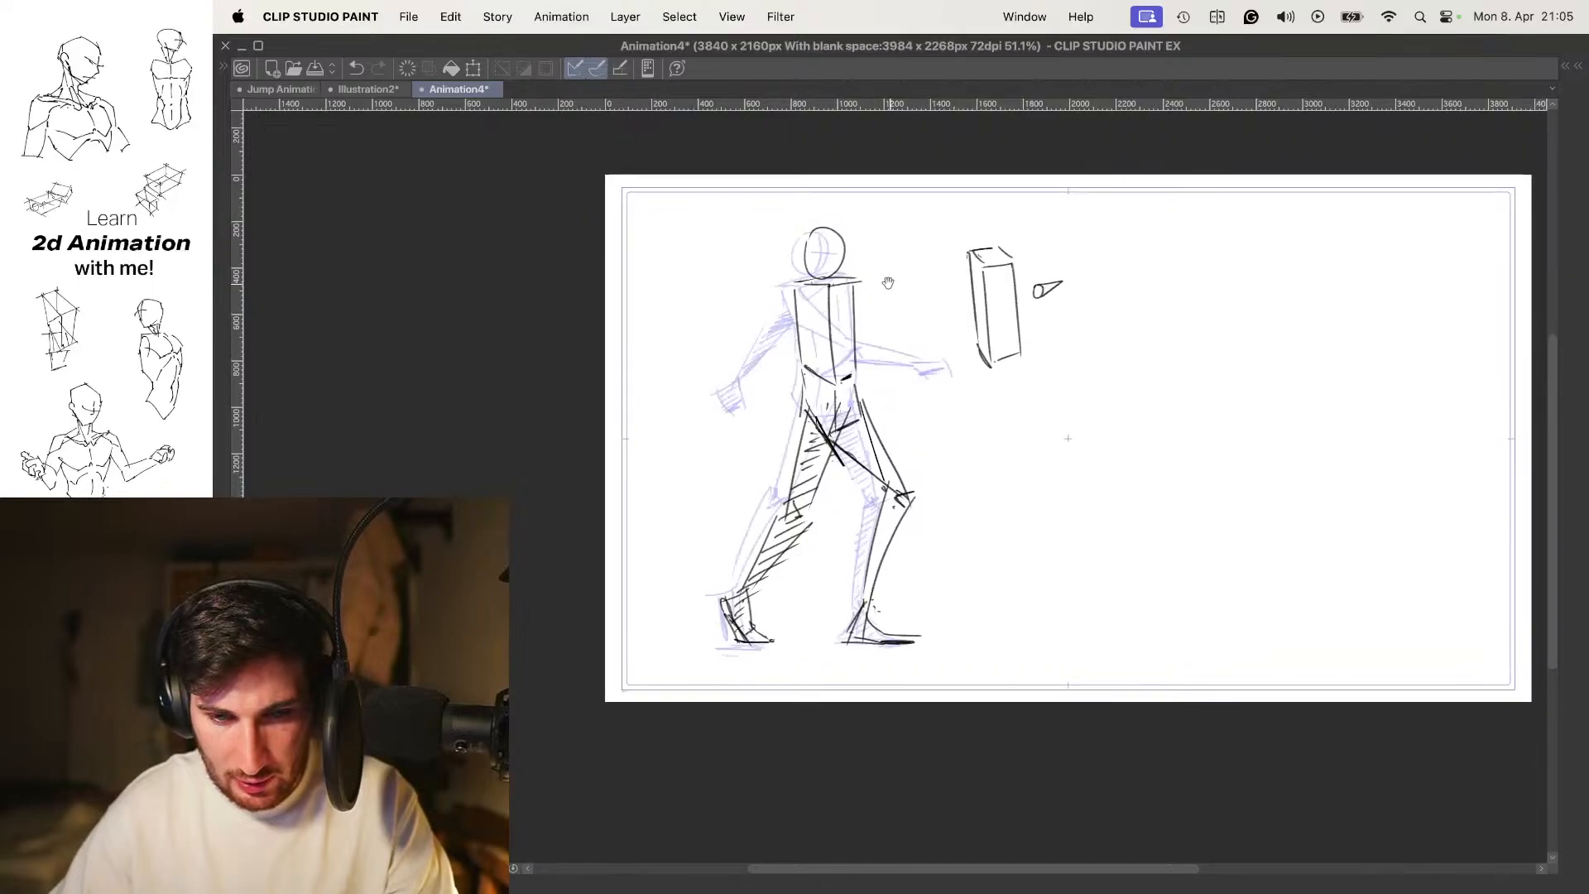
drag(882, 286, 906, 300)
key(Left)
key(Right)
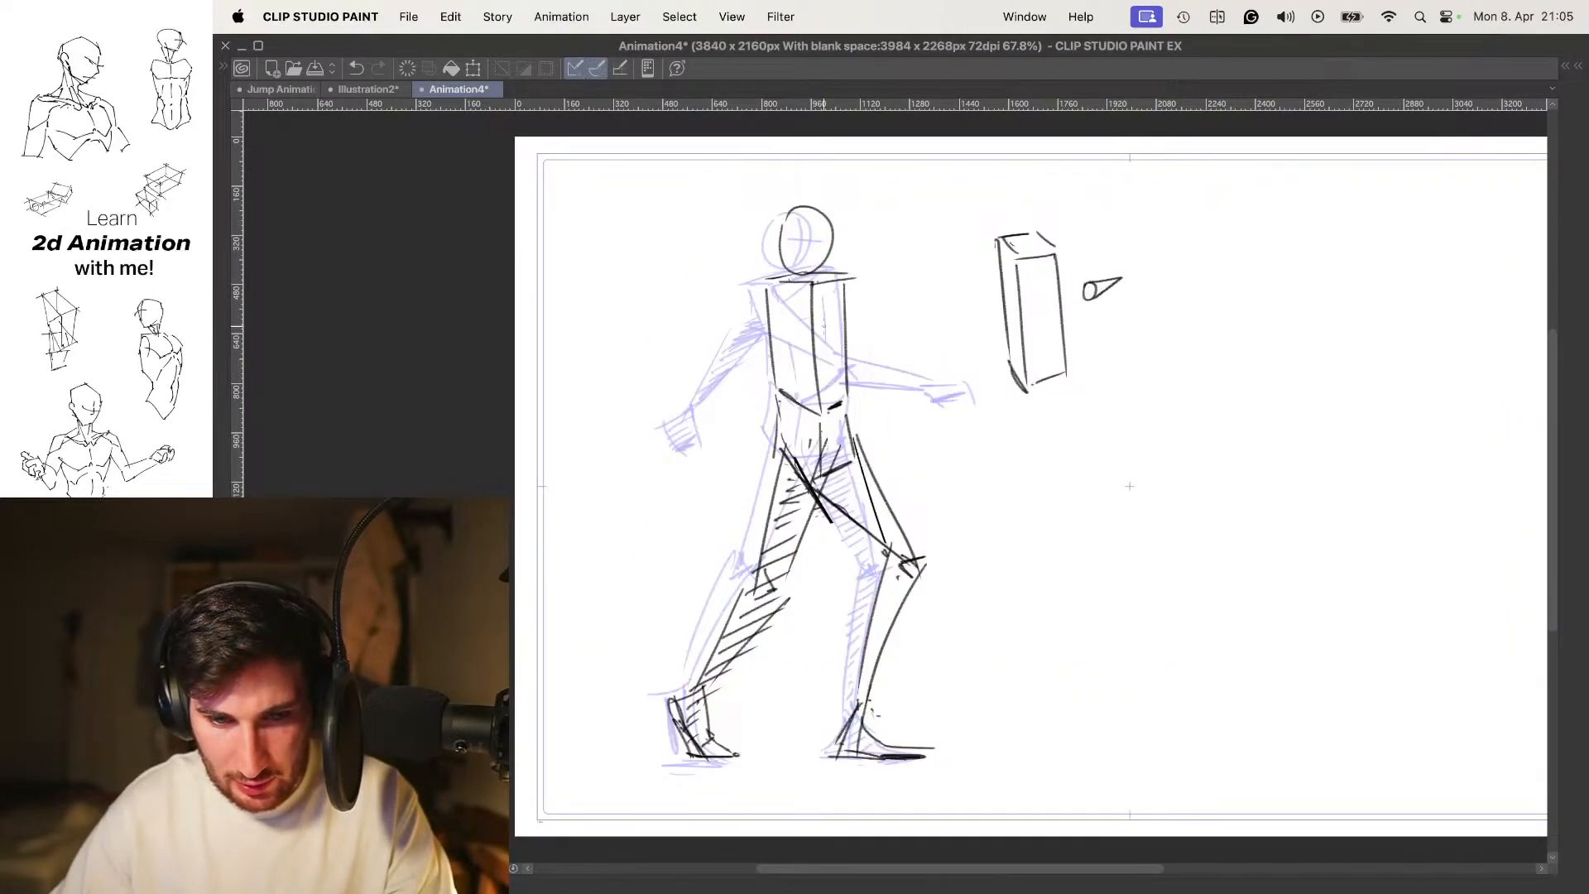
Draw the near arm swinging backward with its hand, and a hatched far forearm and hand raised in front of the torso
key(o)
mouse_move(815, 281)
mouse_down()
mouse_move(755, 347)
mouse_move(831, 327)
mouse_move(735, 455)
mouse_up()
drag(772, 336, 724, 502)
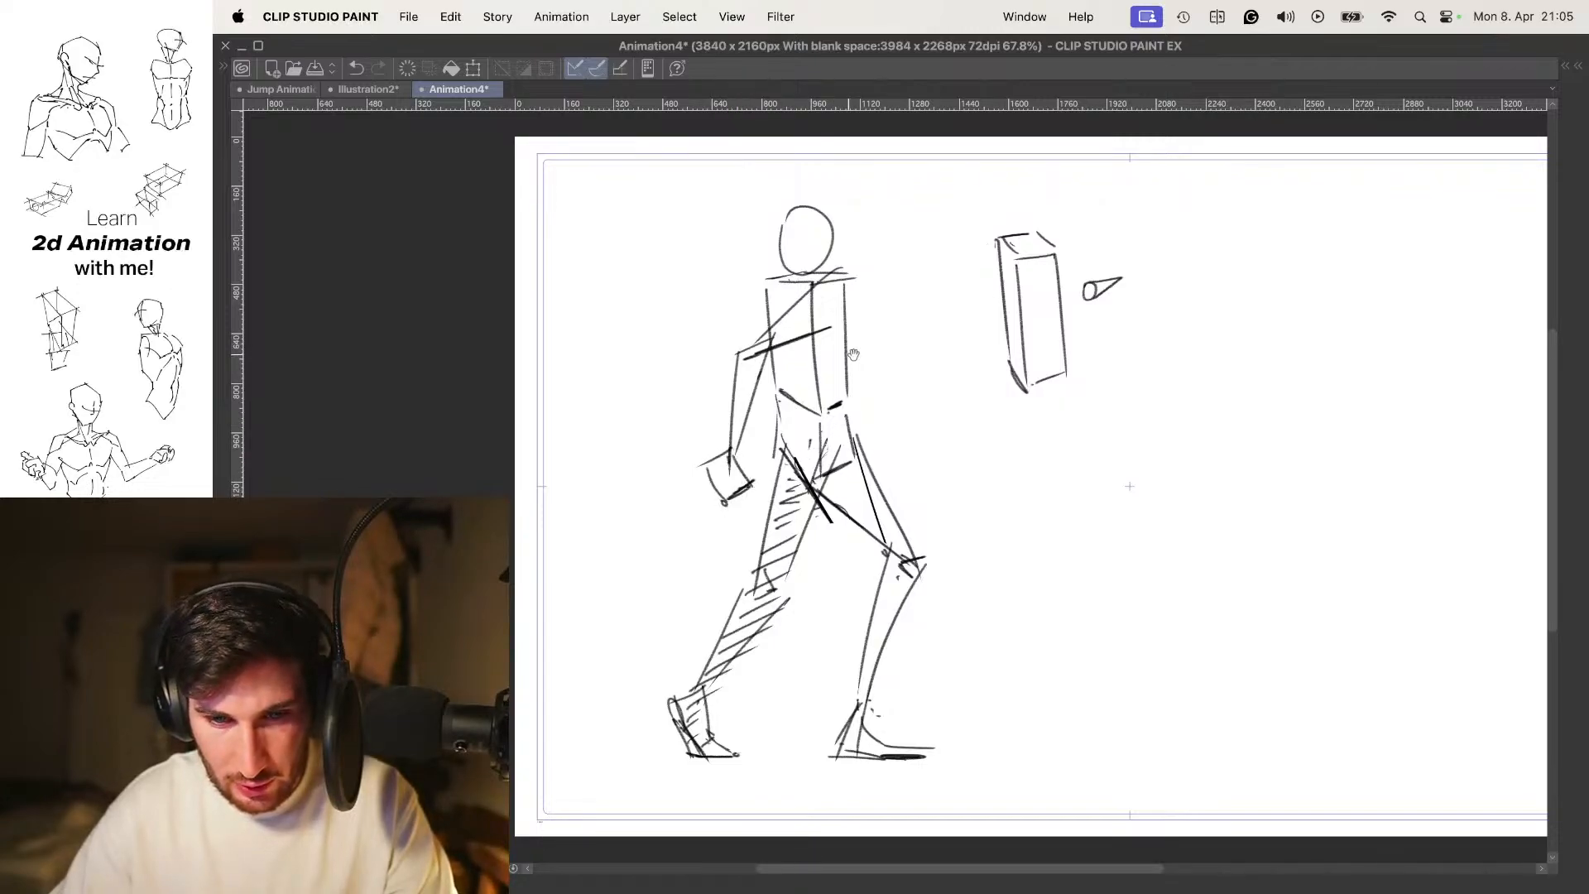
mouse_move(796, 350)
mouse_down()
mouse_move(827, 369)
mouse_move(910, 306)
mouse_move(846, 379)
mouse_up()
mouse_move(869, 353)
mouse_down()
mouse_move(906, 277)
mouse_move(926, 303)
mouse_move(865, 350)
mouse_move(916, 295)
mouse_up()
key(o)
key(Right)
key(Left)
key(o)
key(Right)
key(Left)
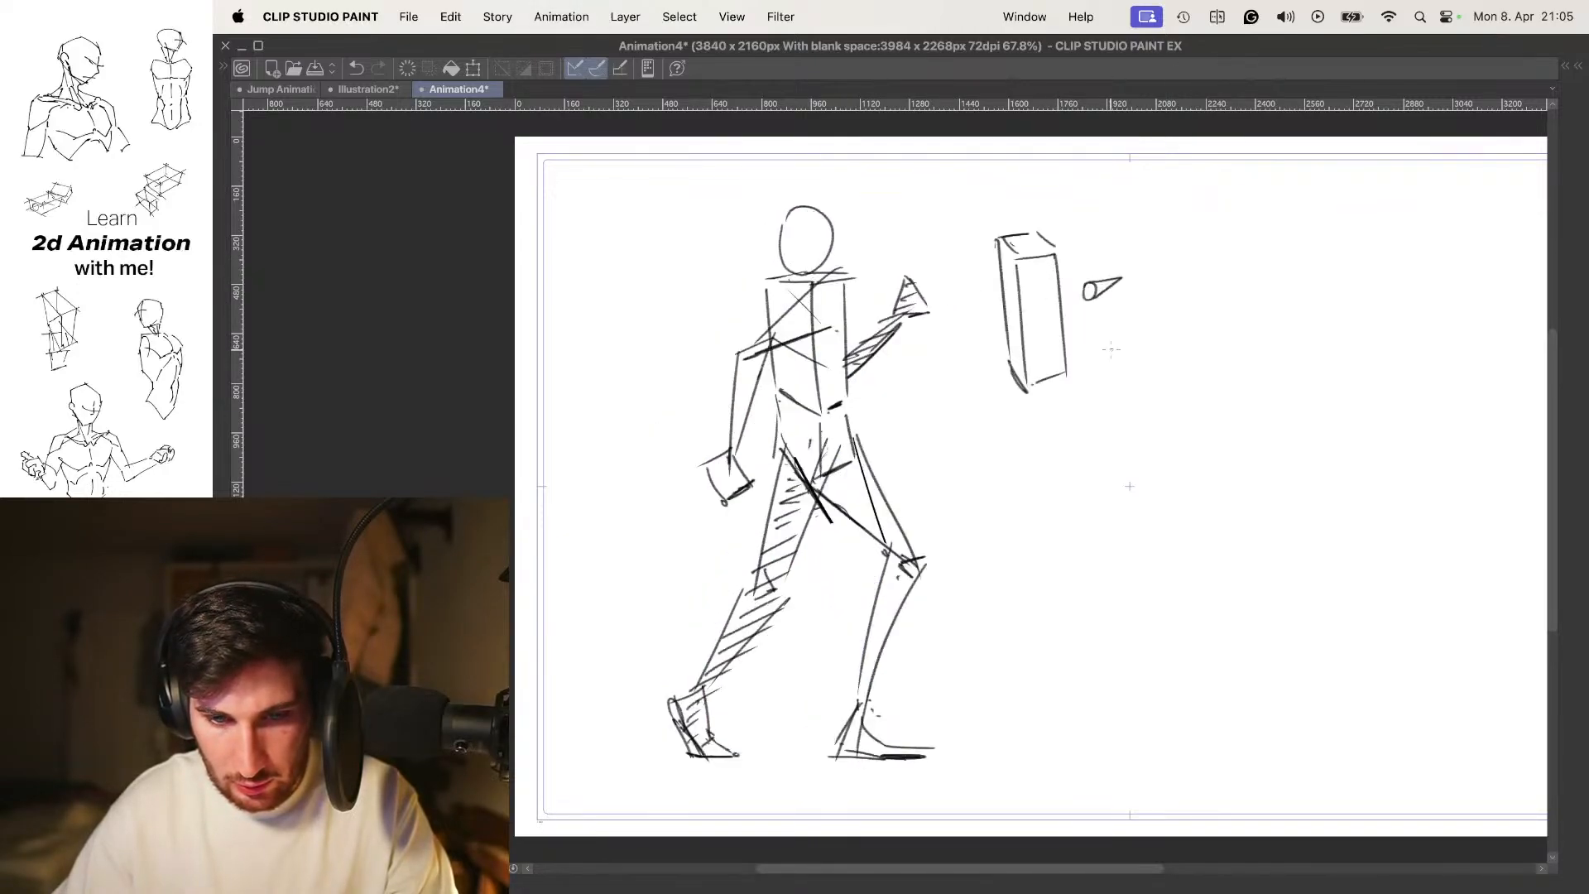
Erase the separate box and small cone sketch beside the figure
drag(1123, 300, 1044, 323)
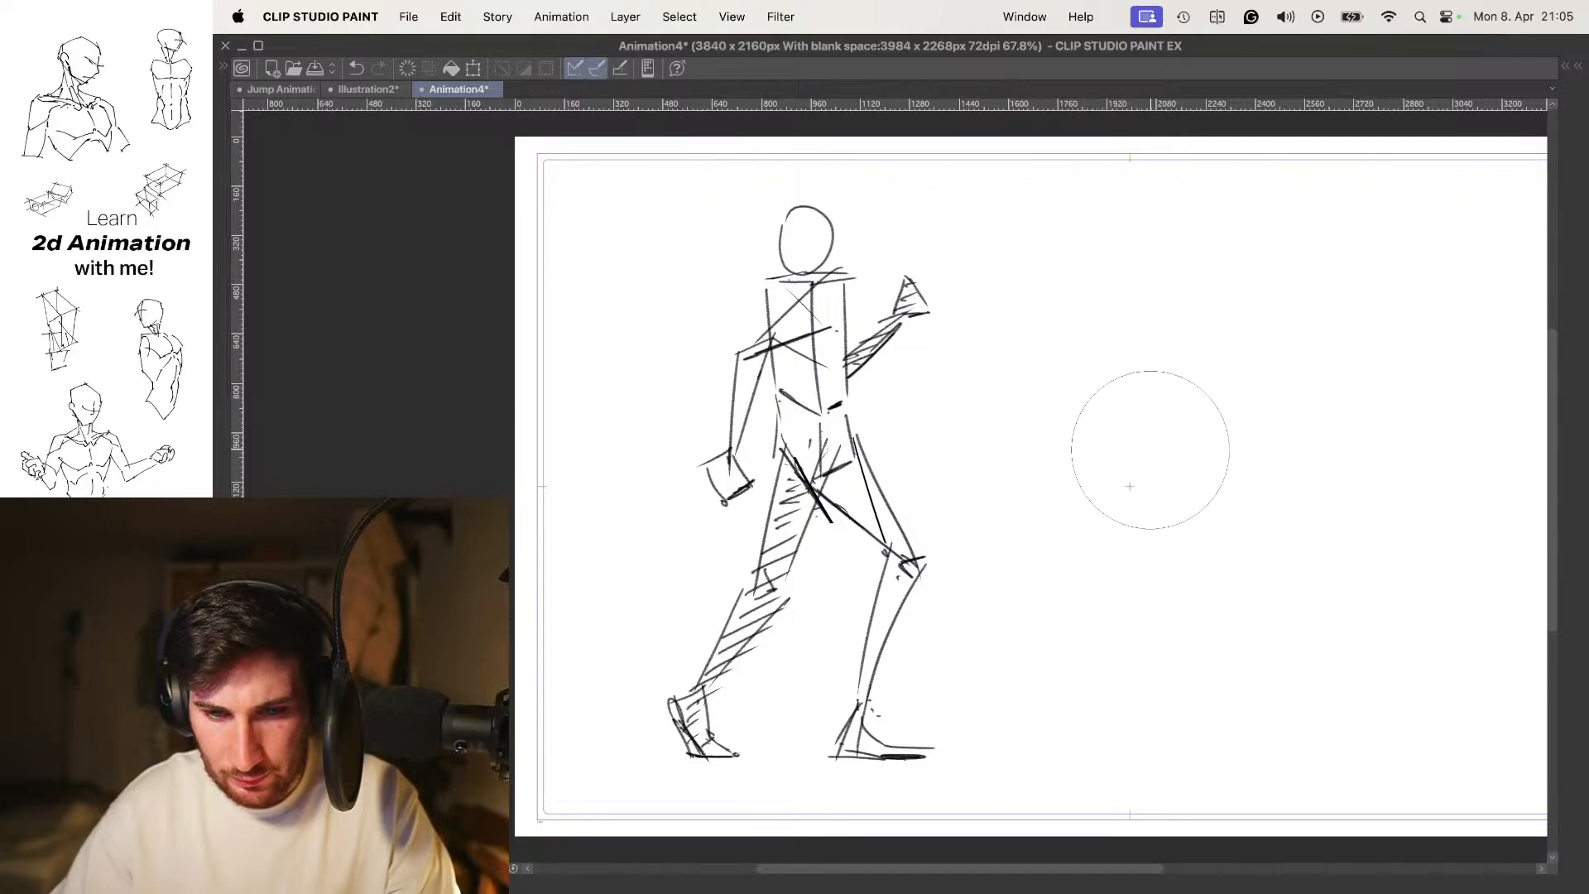
drag(869, 415, 876, 418)
drag(918, 324, 862, 326)
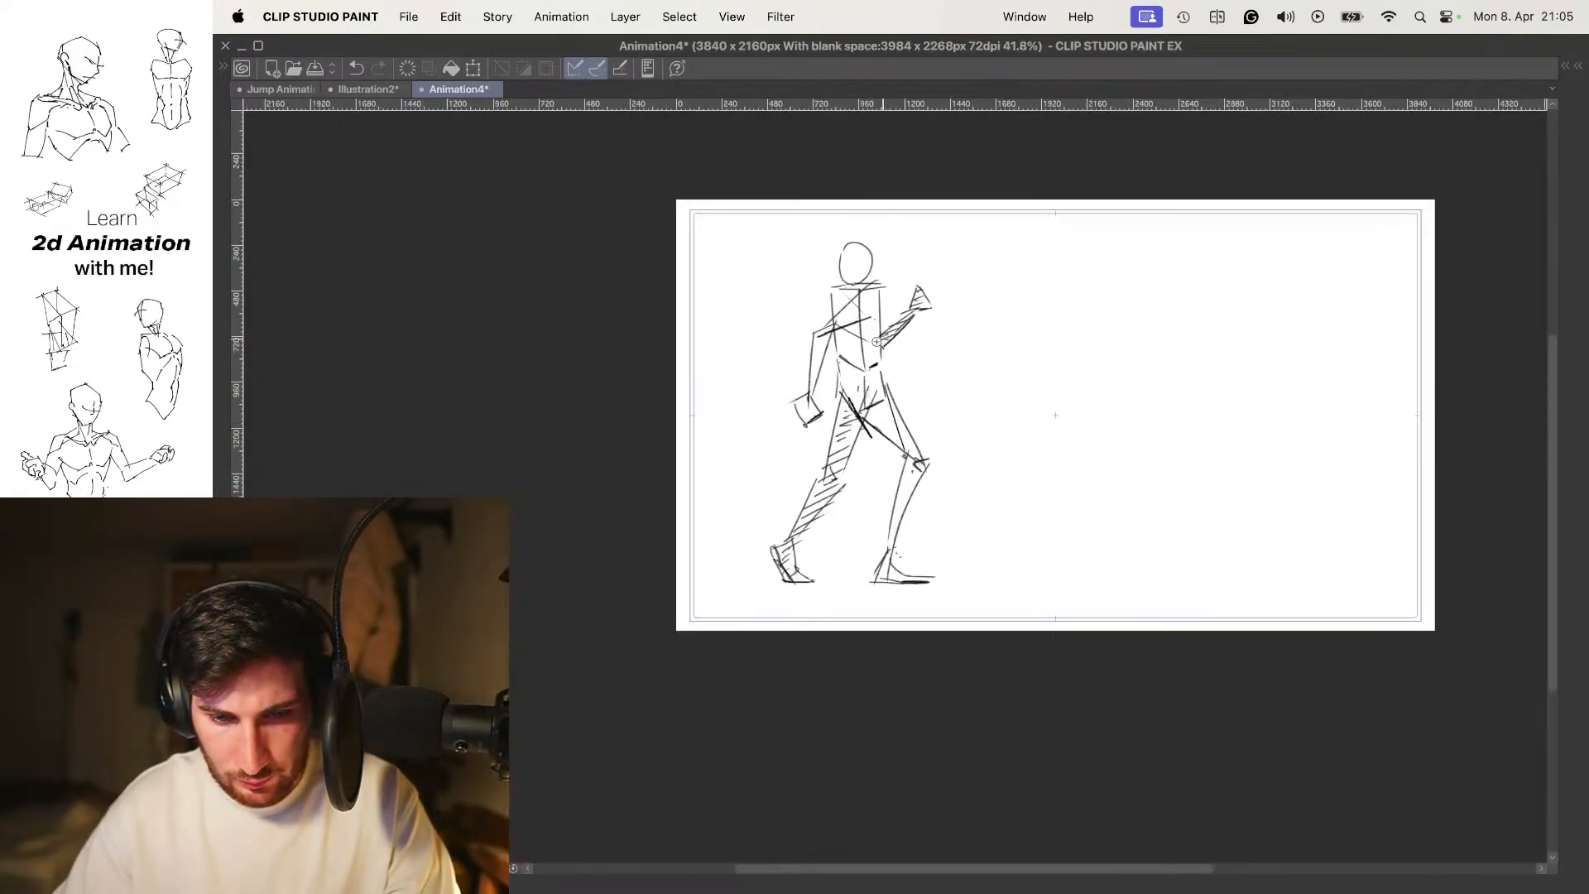
Flip repeatedly between the two walk poses to examine the arm and leg movement
key(Right)
key(Left)
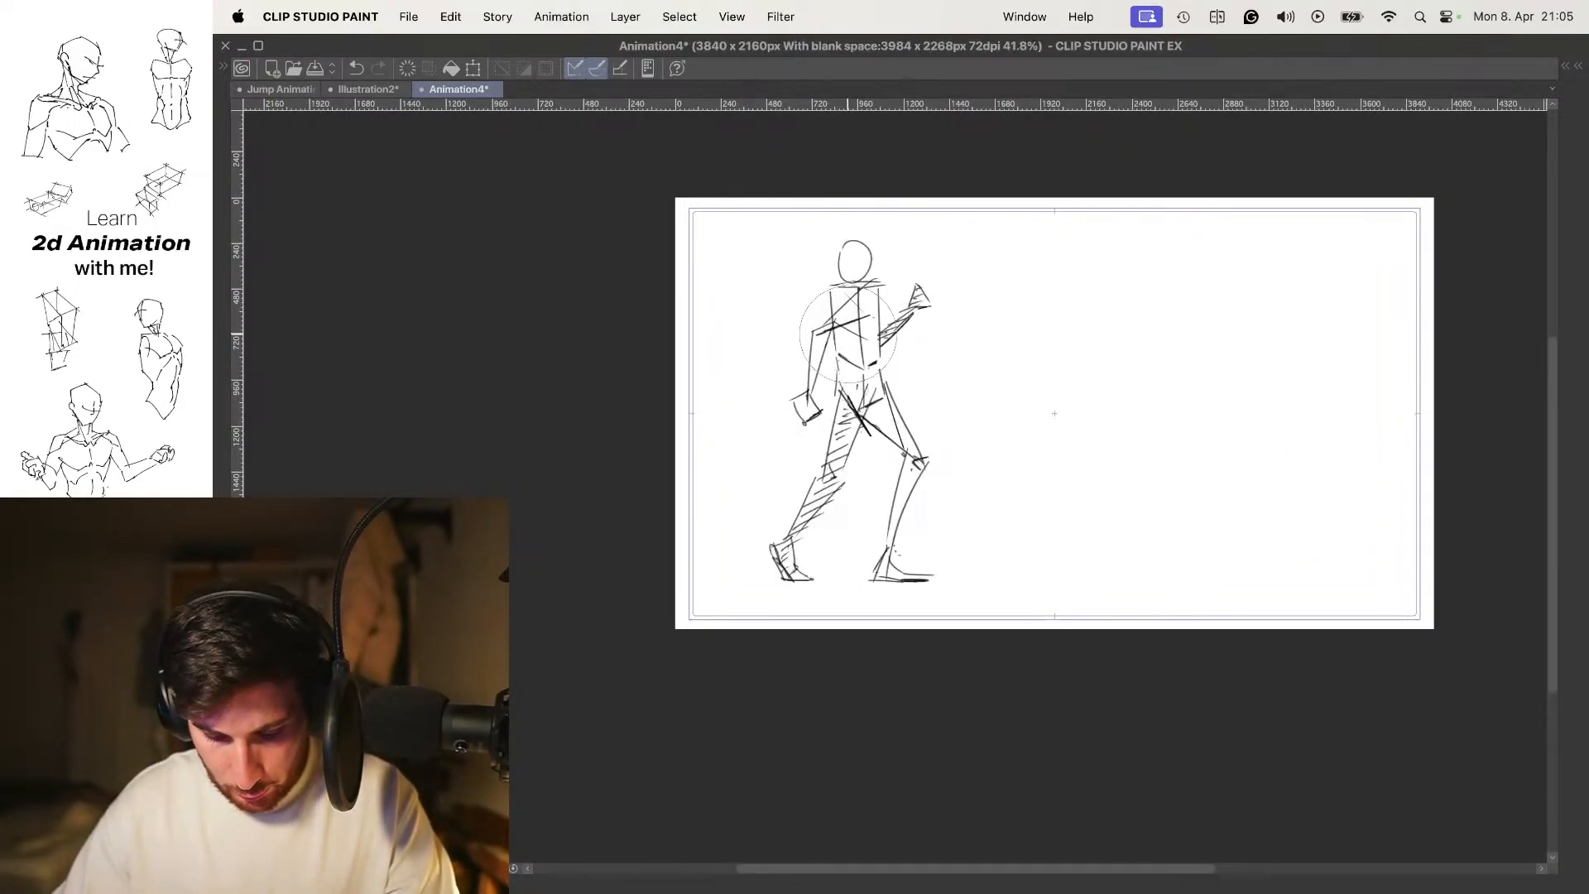
key(Right)
key(Left)
key(Right)
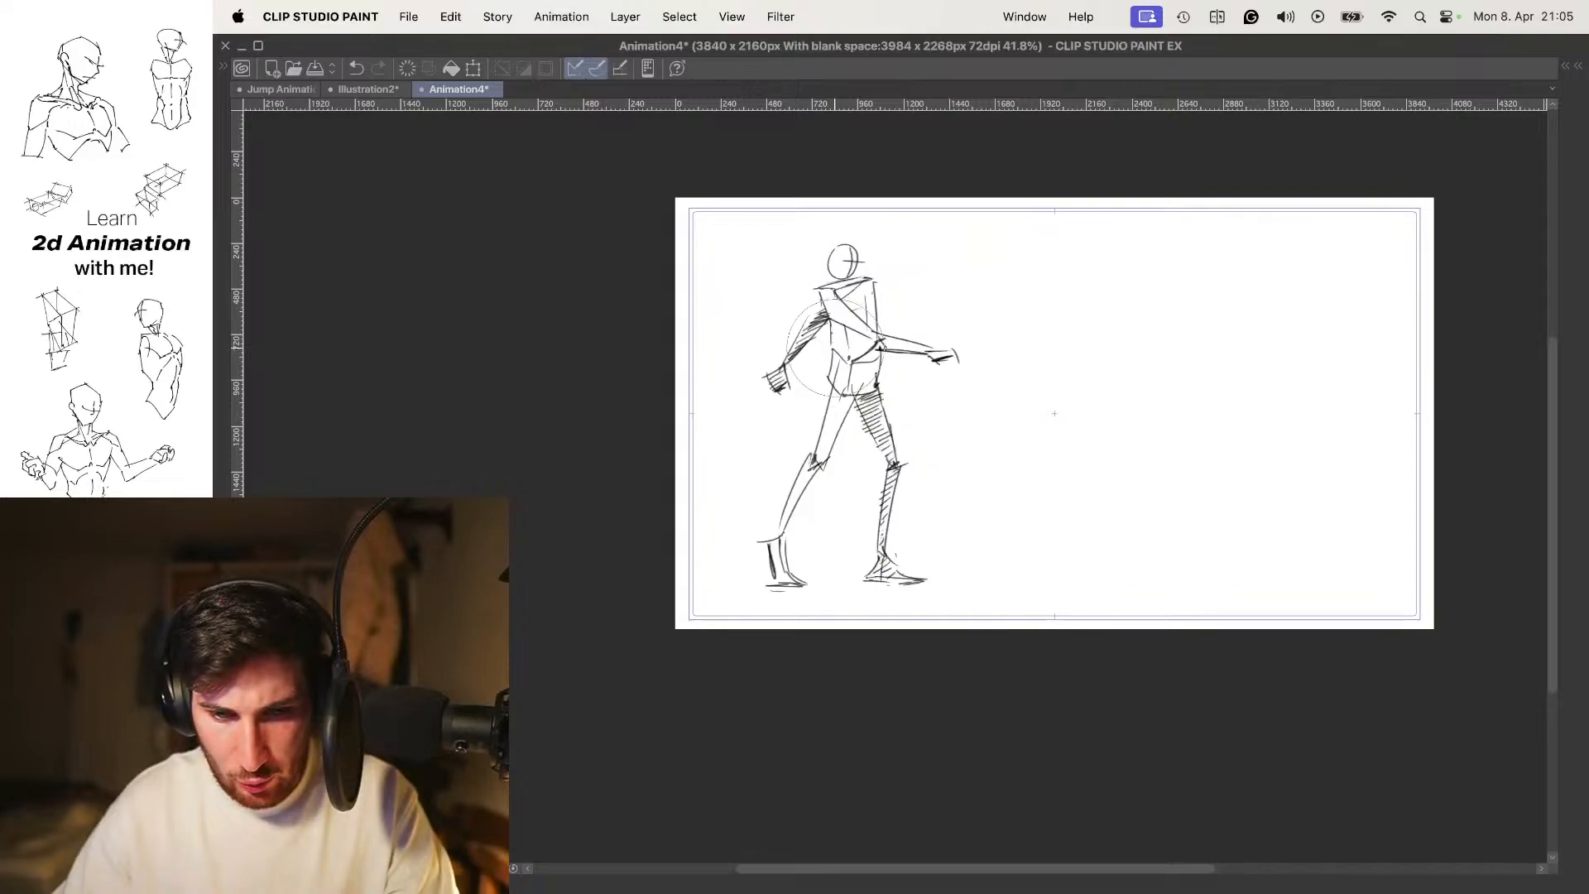
key(Left)
key(Right)
key(Left)
key(Right)
key(Left)
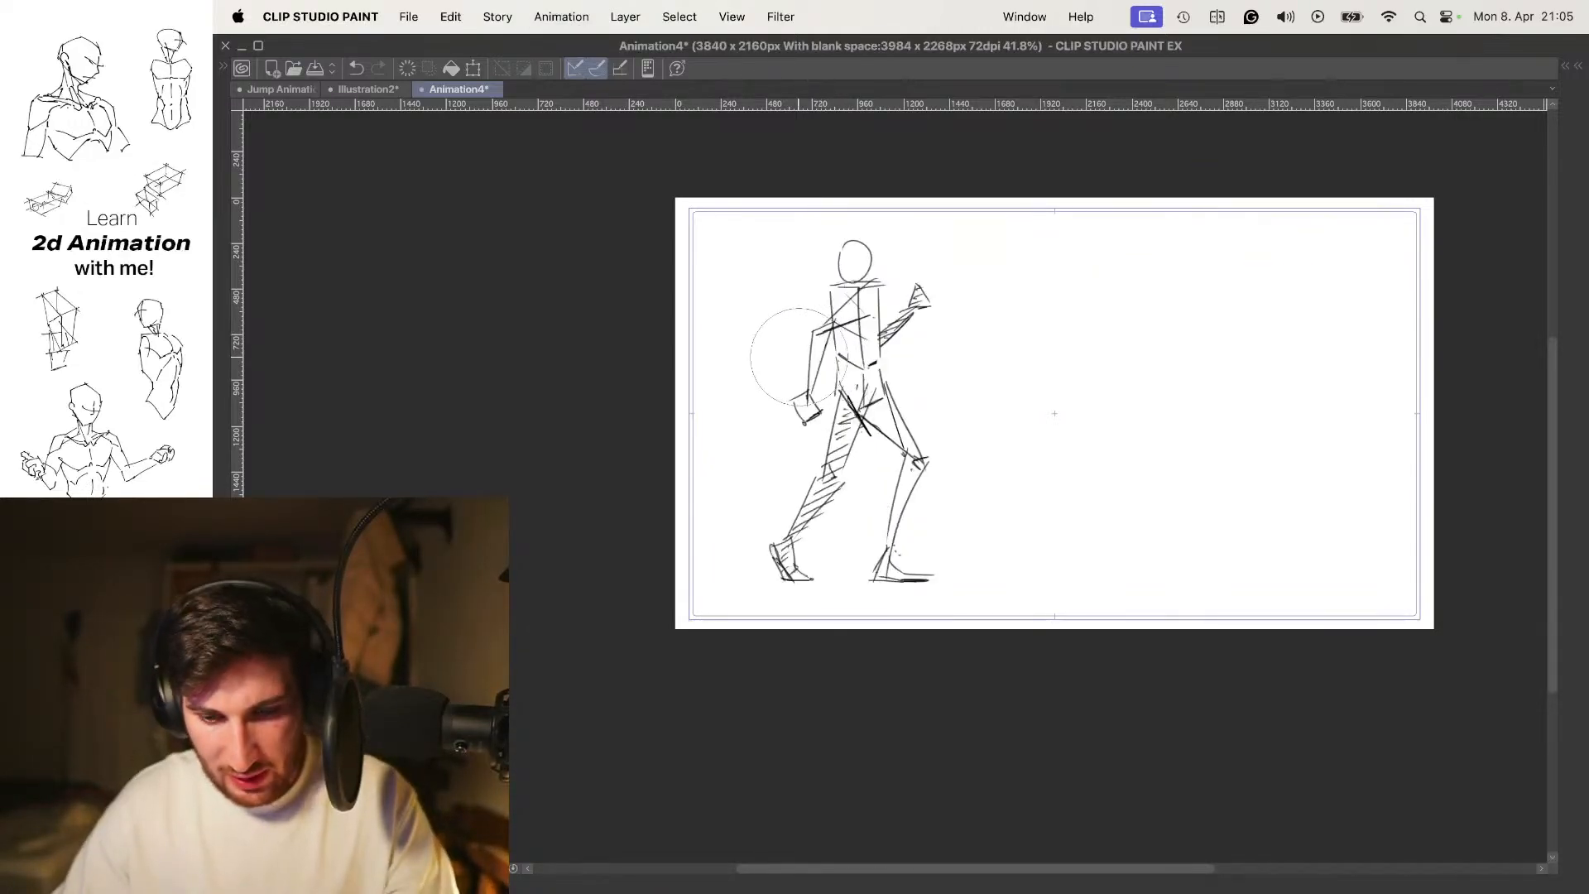
Undo the stray stroke beside the figure, and add a blank animation cel
drag(969, 330, 1074, 473)
key(super+z)
drag(887, 352, 956, 354)
drag(956, 354, 898, 389)
key(Tab)
click(529, 610)
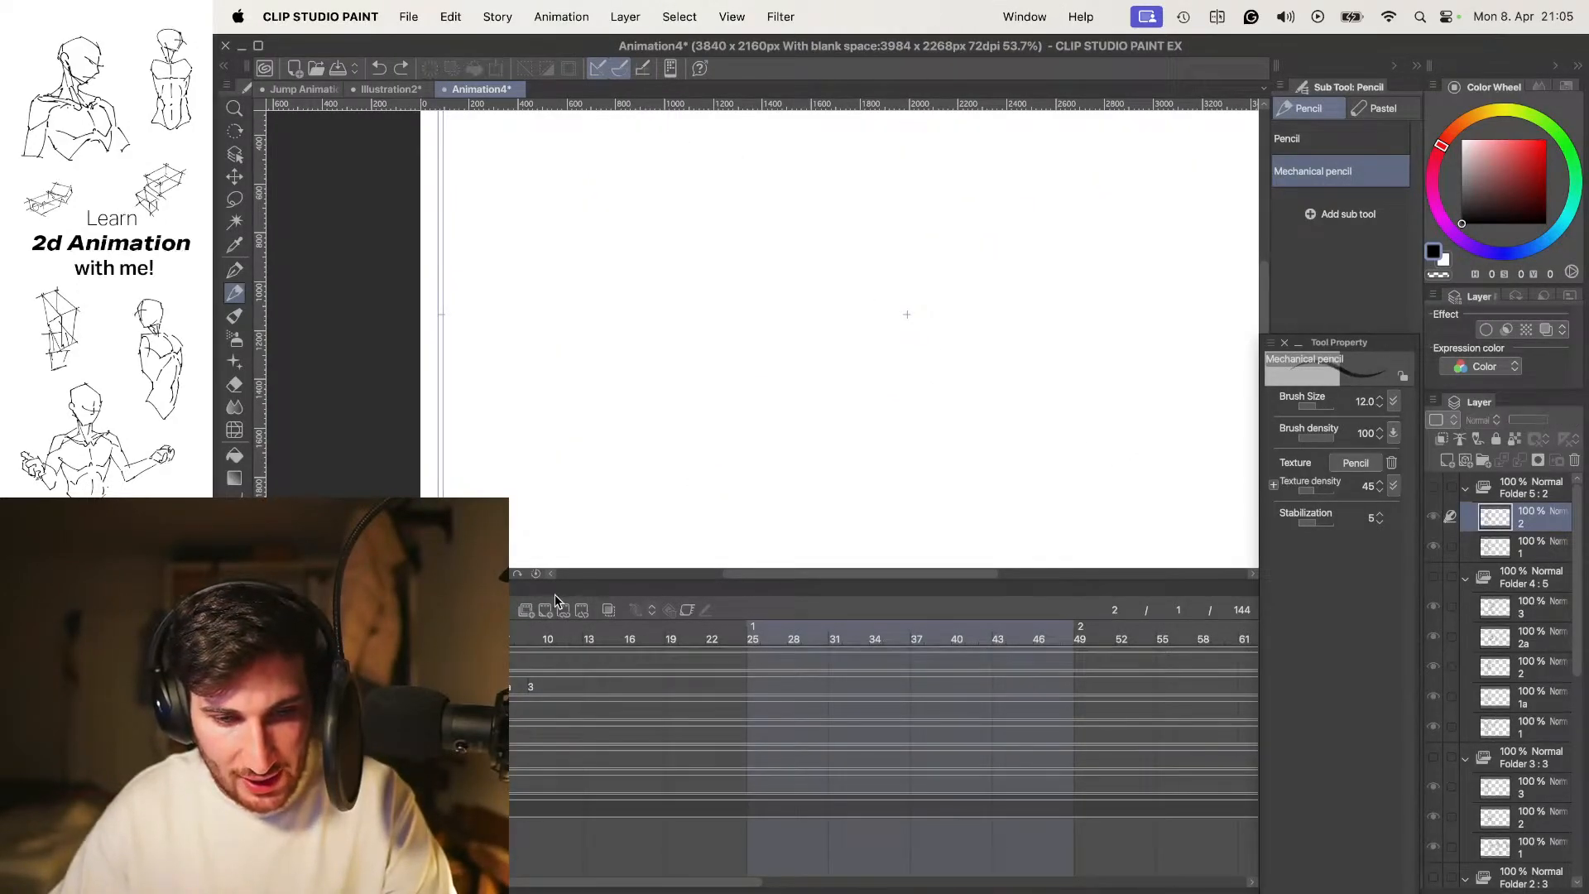
key(Tab)
Draw a torso box in three-quarter view, with a slanted top face and sides tapering downward
drag(908, 362, 863, 396)
scroll(691, 357, up, 3)
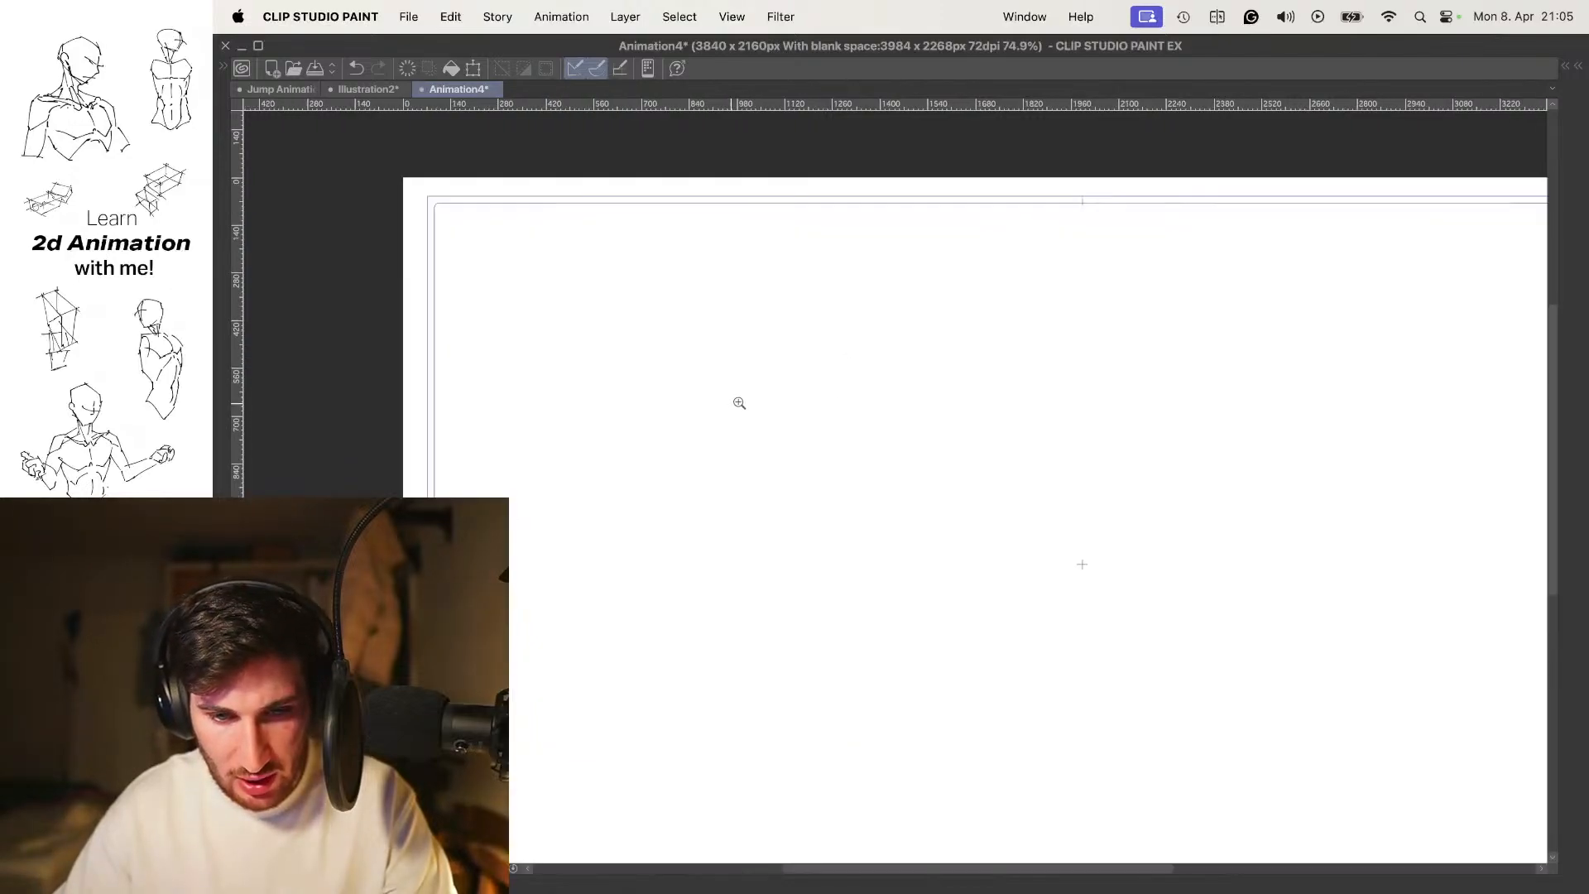
mouse_move(619, 312)
mouse_down()
mouse_move(663, 336)
mouse_move(759, 303)
mouse_up()
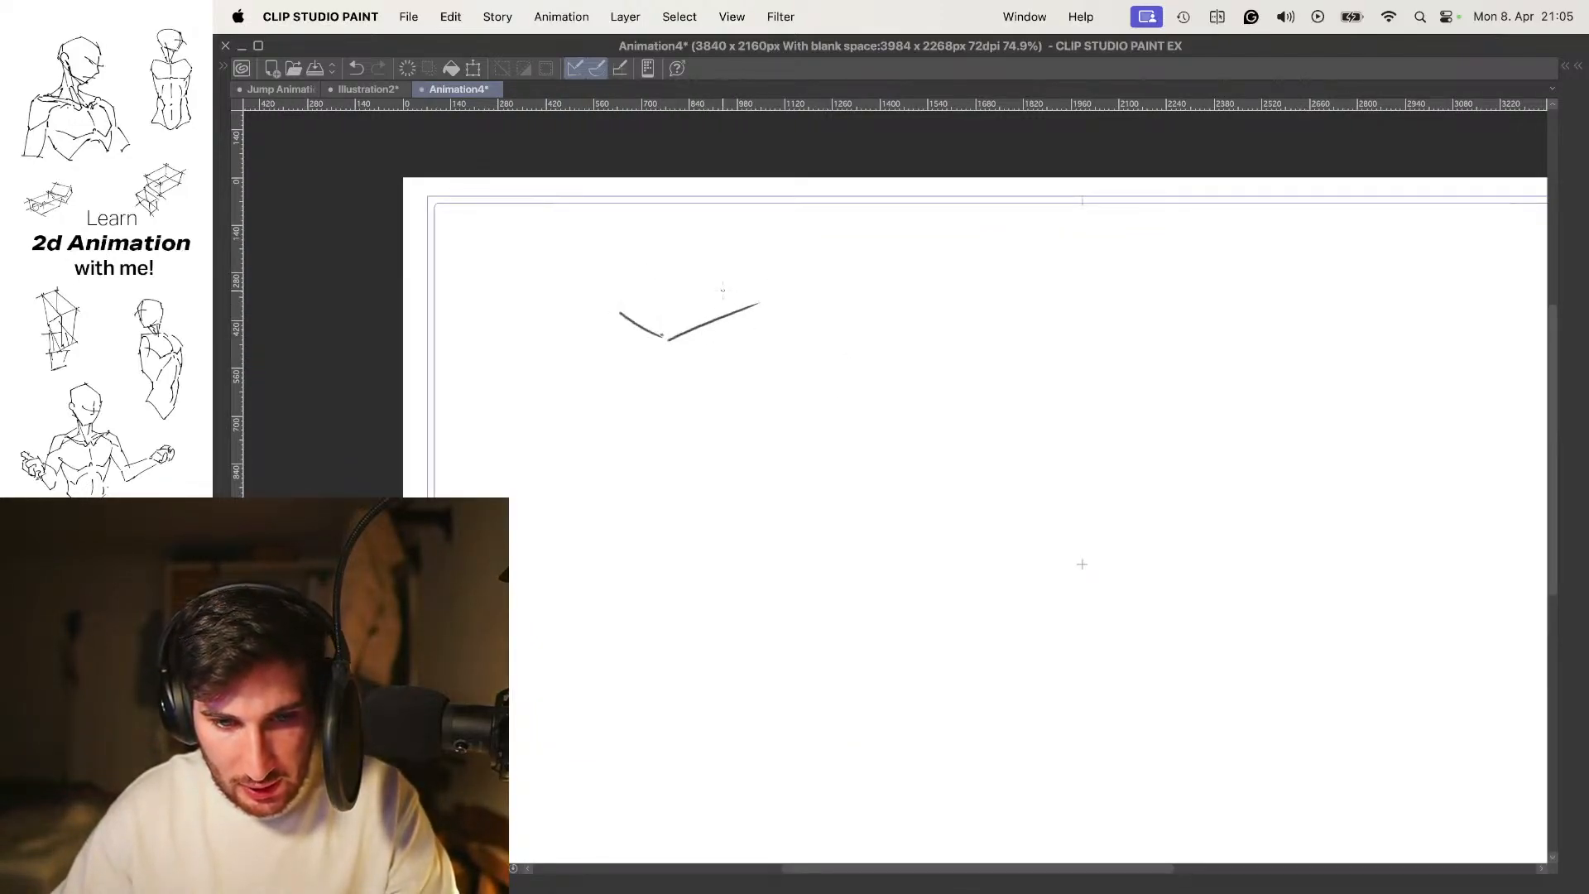
mouse_move(629, 310)
mouse_down()
mouse_move(711, 278)
mouse_move(764, 302)
mouse_up()
mouse_move(740, 345)
mouse_down()
mouse_move(769, 311)
mouse_move(699, 439)
mouse_up()
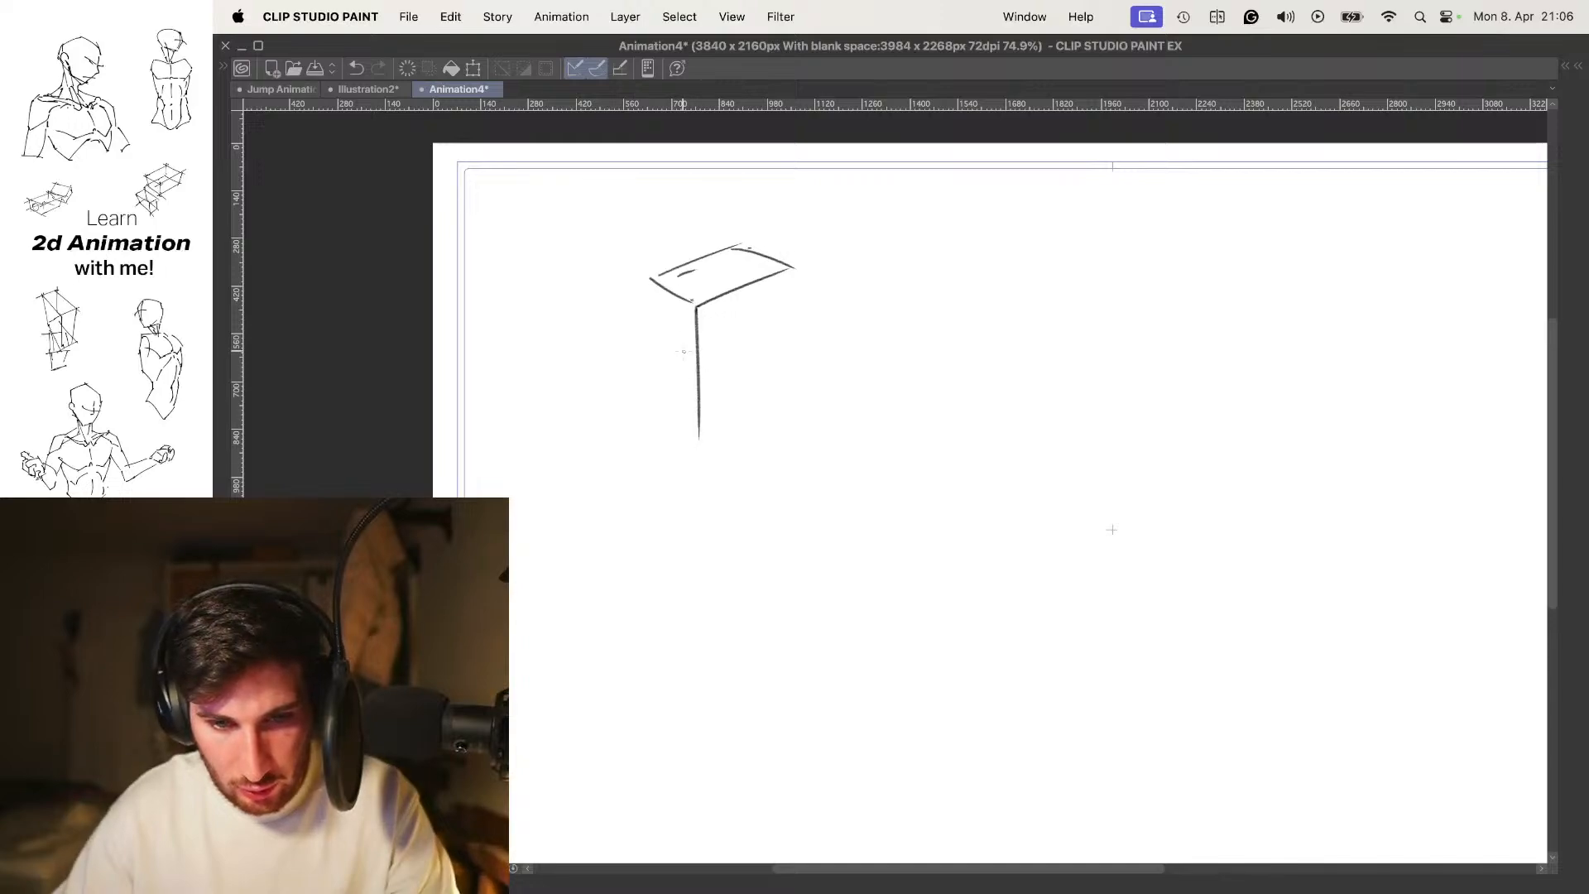
mouse_move(648, 285)
mouse_down()
mouse_move(669, 397)
mouse_move(701, 434)
mouse_up()
drag(770, 388, 728, 418)
drag(703, 427, 768, 389)
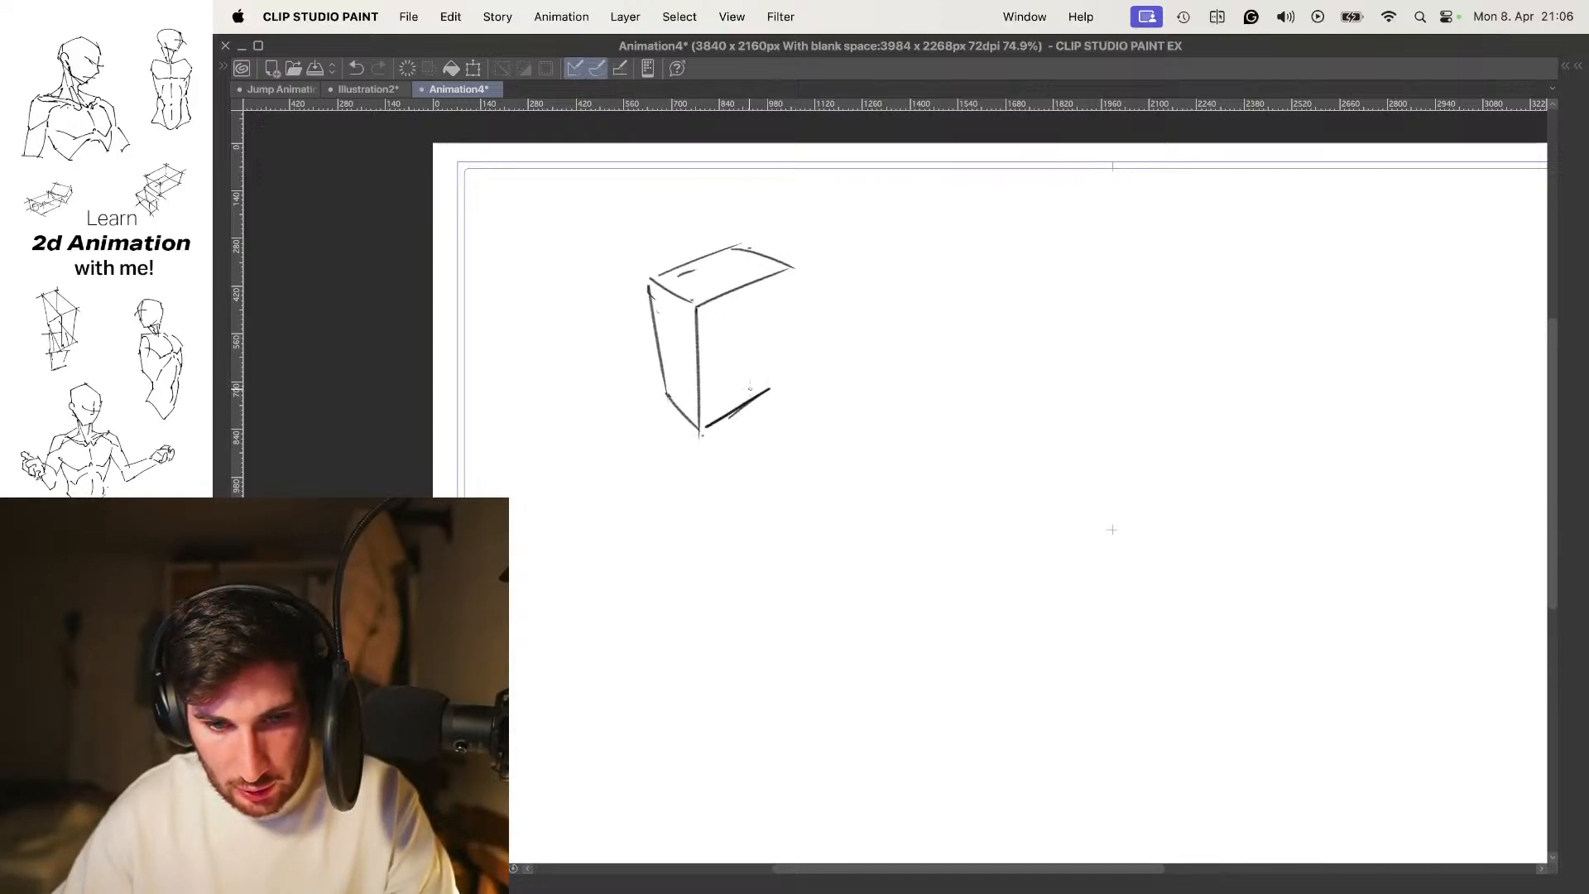
mouse_move(785, 300)
mouse_down()
mouse_move(770, 393)
mouse_move(844, 315)
mouse_up()
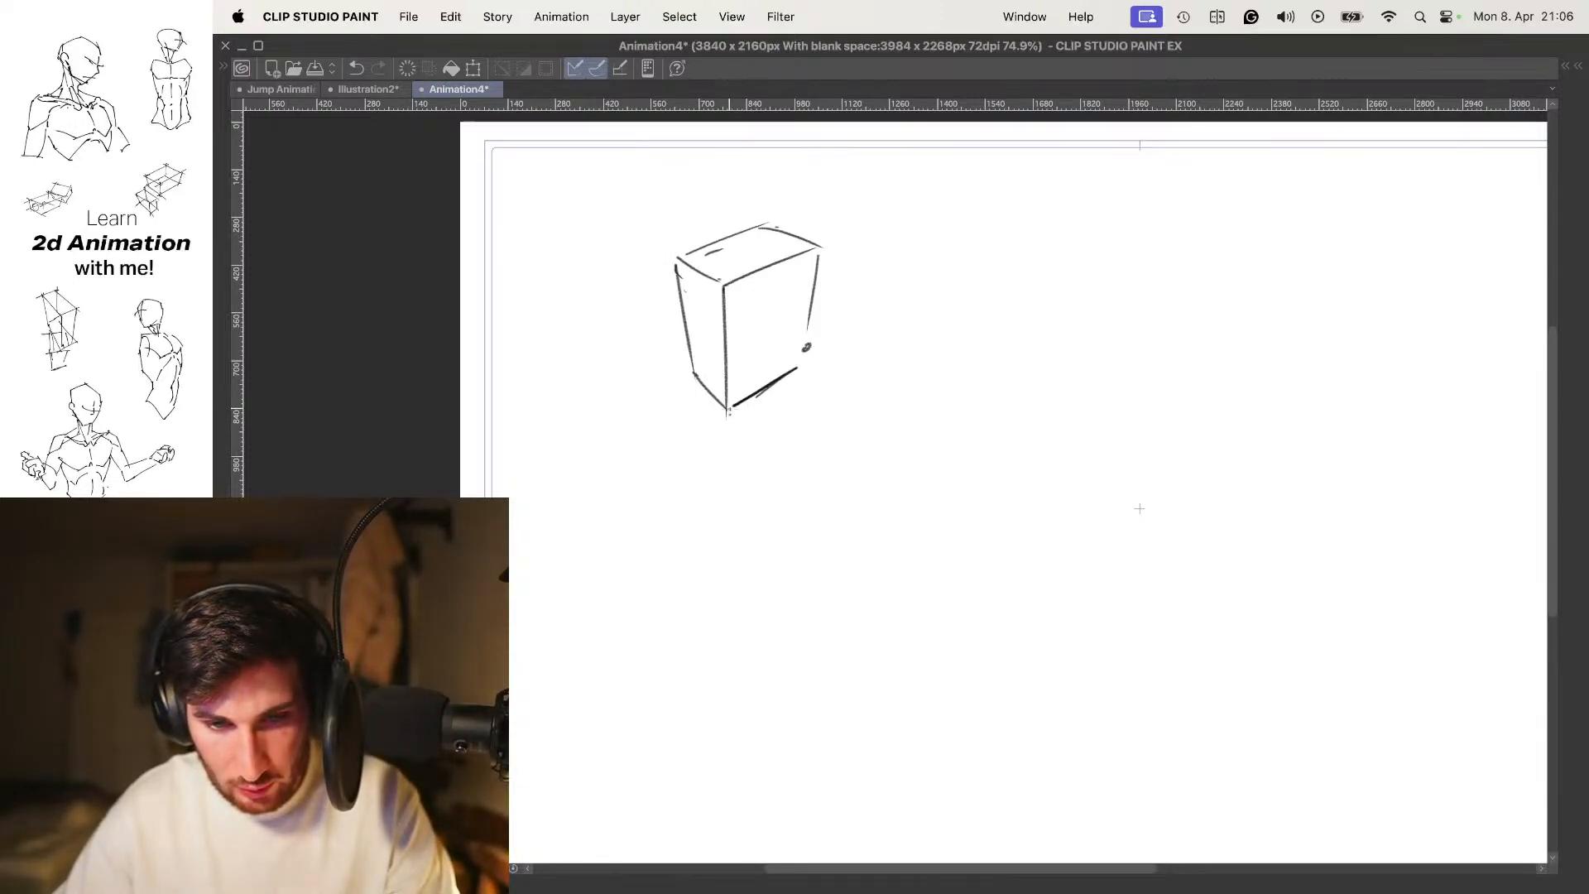
Draw a pelvis box beneath the torso box, and redraw the centre line down the front of both forms
mouse_move(693, 376)
mouse_down()
mouse_move(703, 470)
mouse_move(791, 433)
mouse_move(850, 360)
mouse_move(784, 389)
mouse_up()
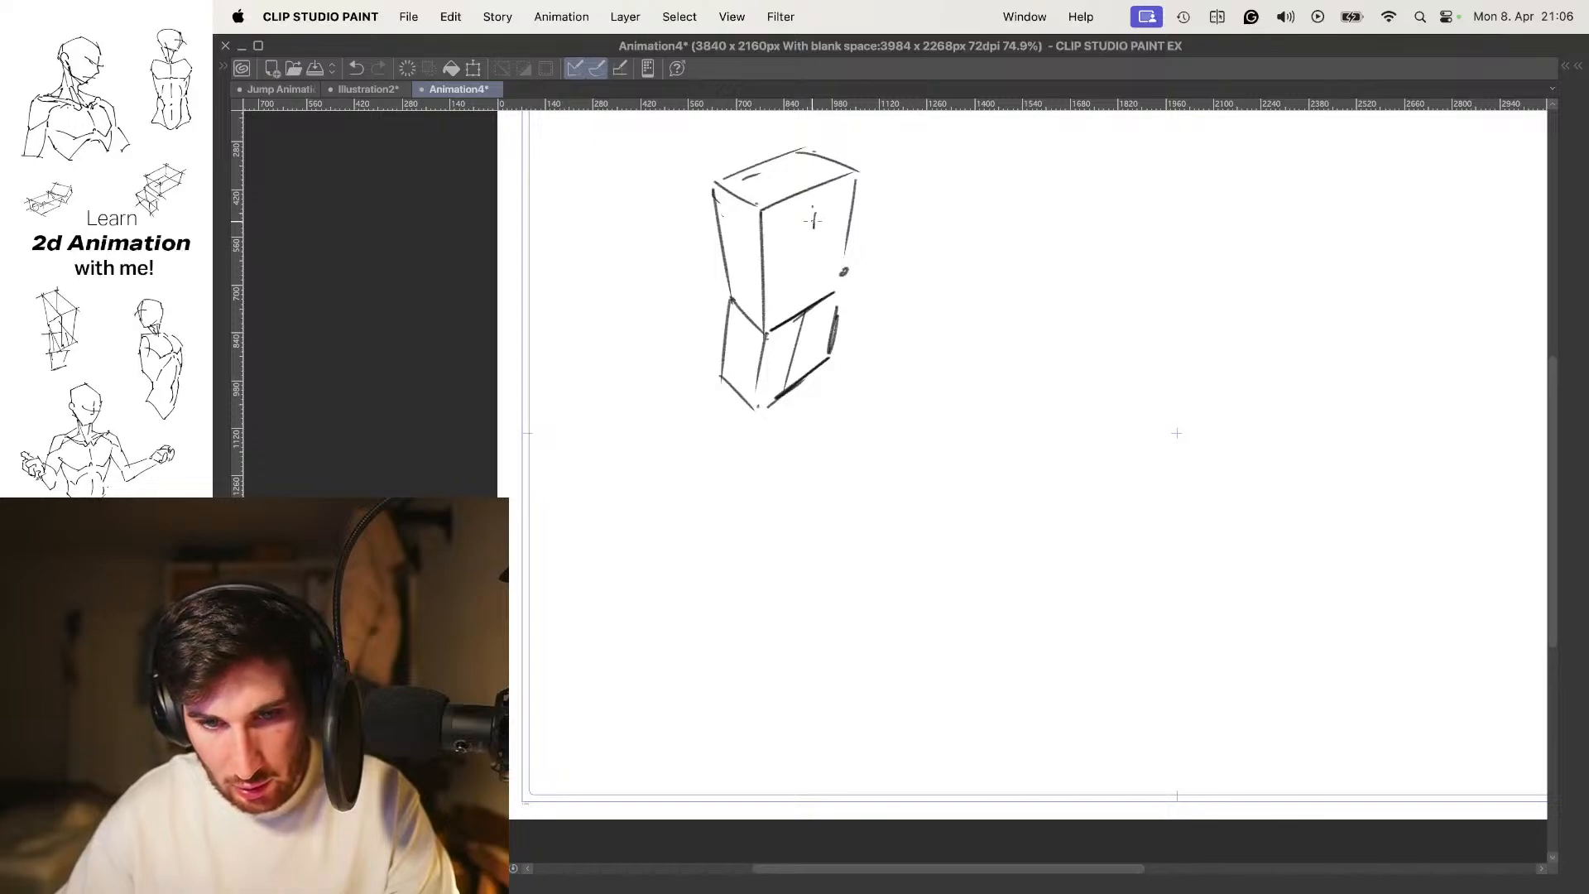
key(super+z)
key(super+z)
drag(820, 194, 808, 294)
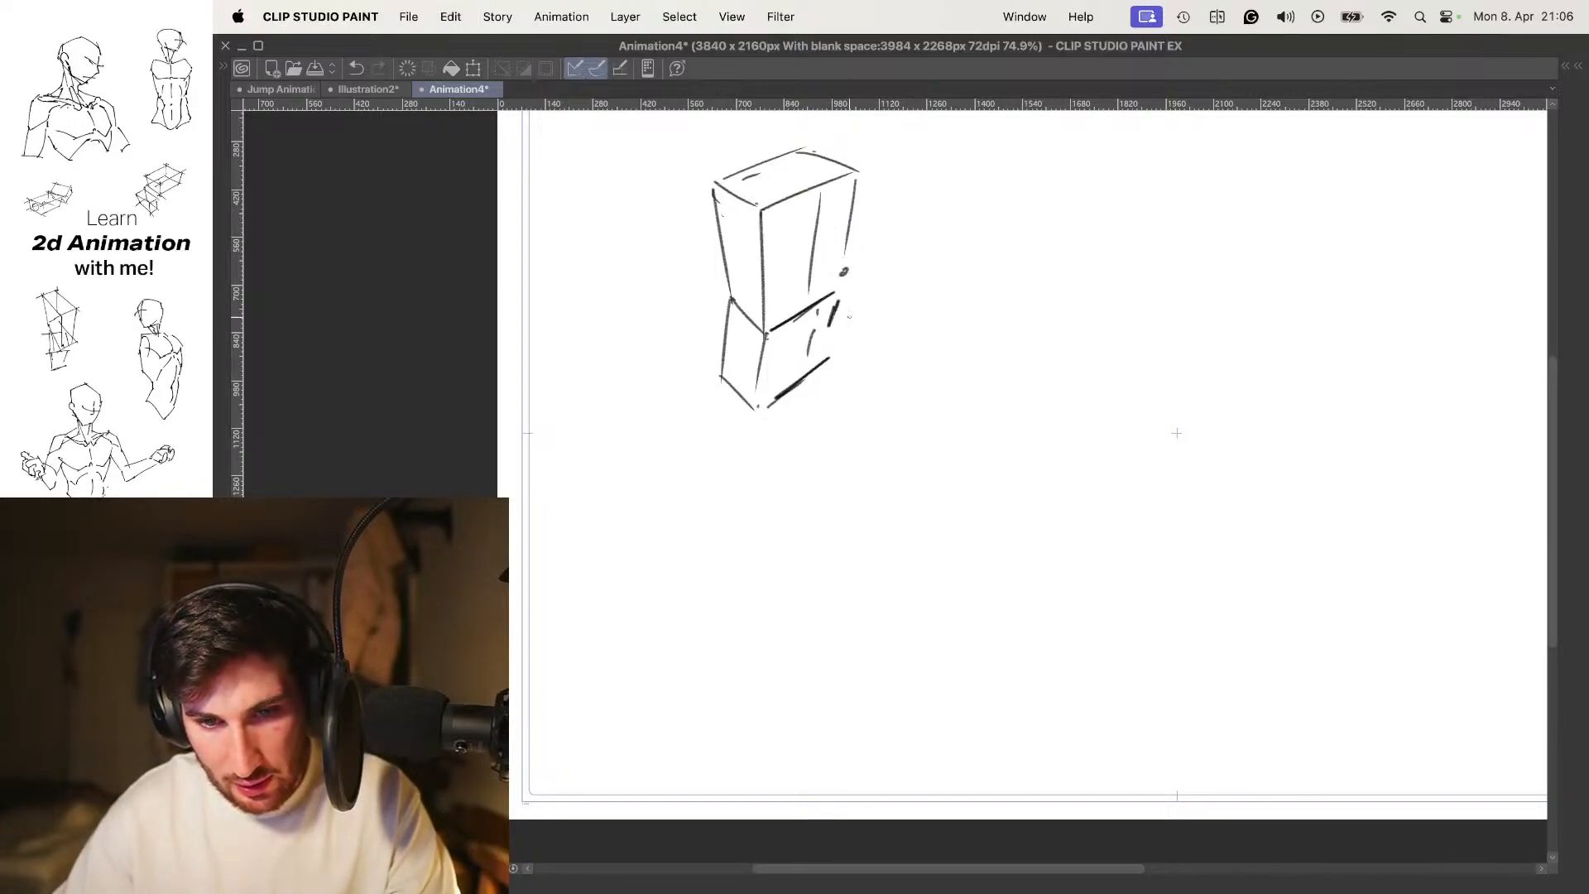
drag(760, 404, 716, 505)
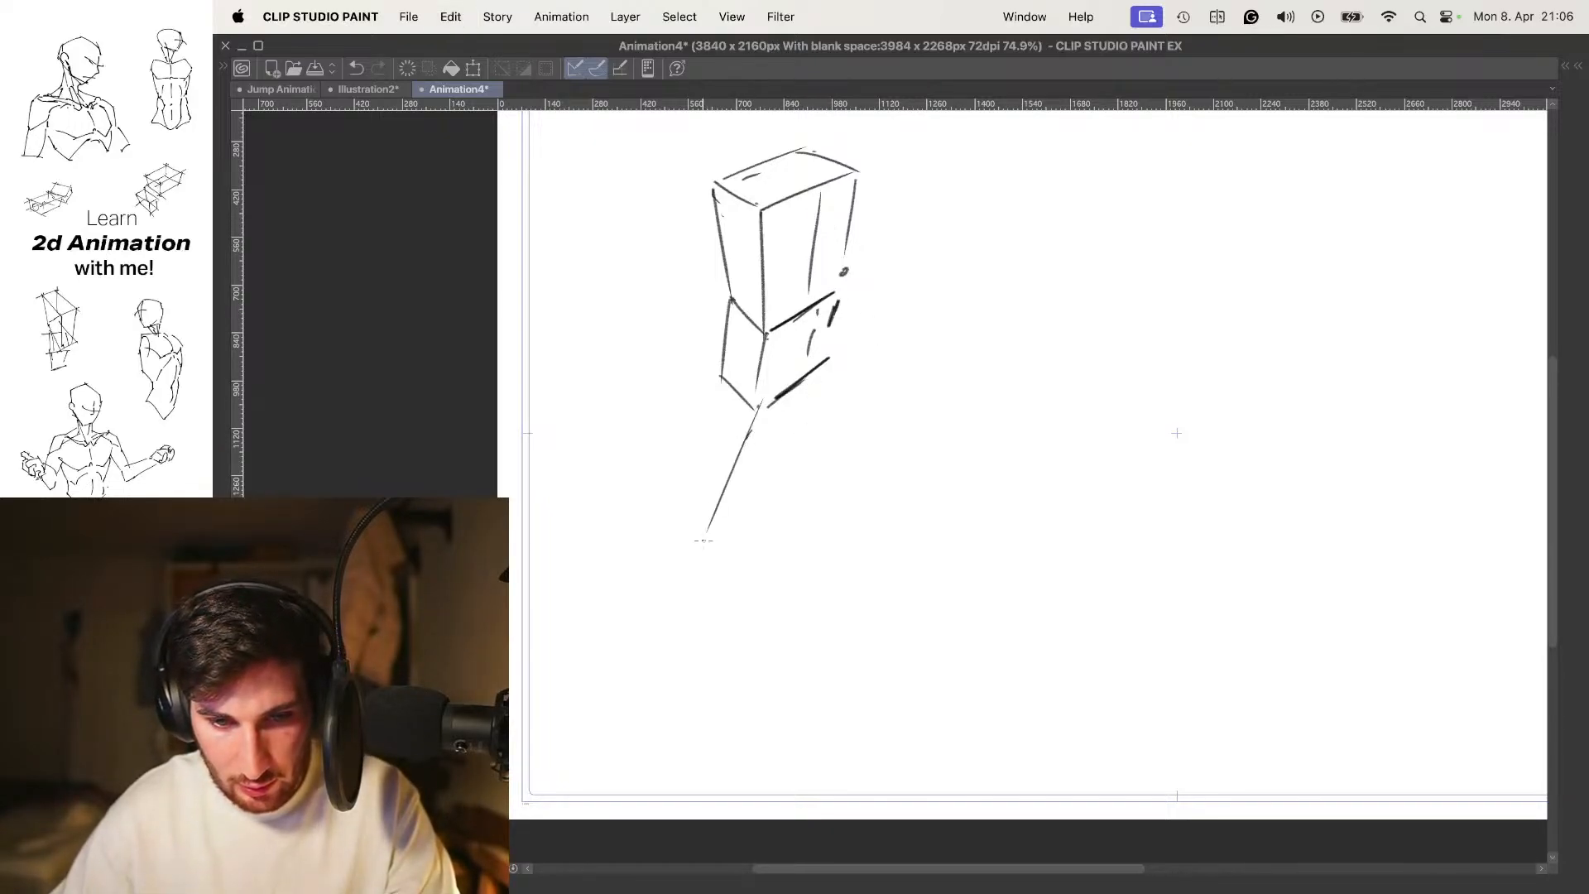
key(super+z)
key(super+z)
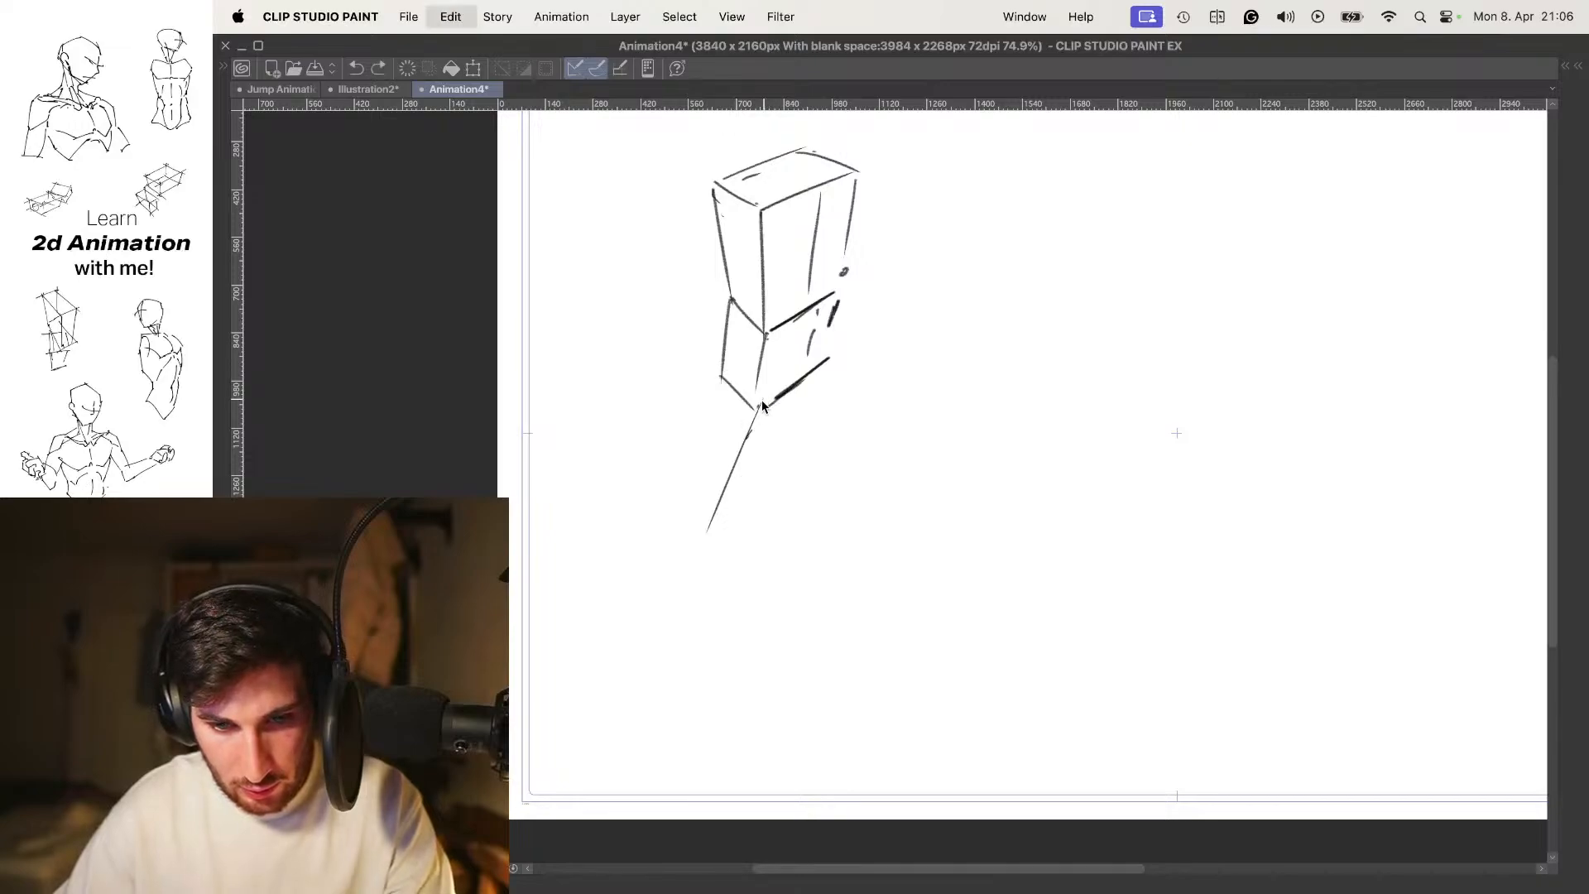
Draw the back thigh running steeply down from the pelvis box, narrowing to a marked knee
drag(759, 405, 742, 522)
drag(795, 357, 746, 516)
drag(722, 374, 717, 530)
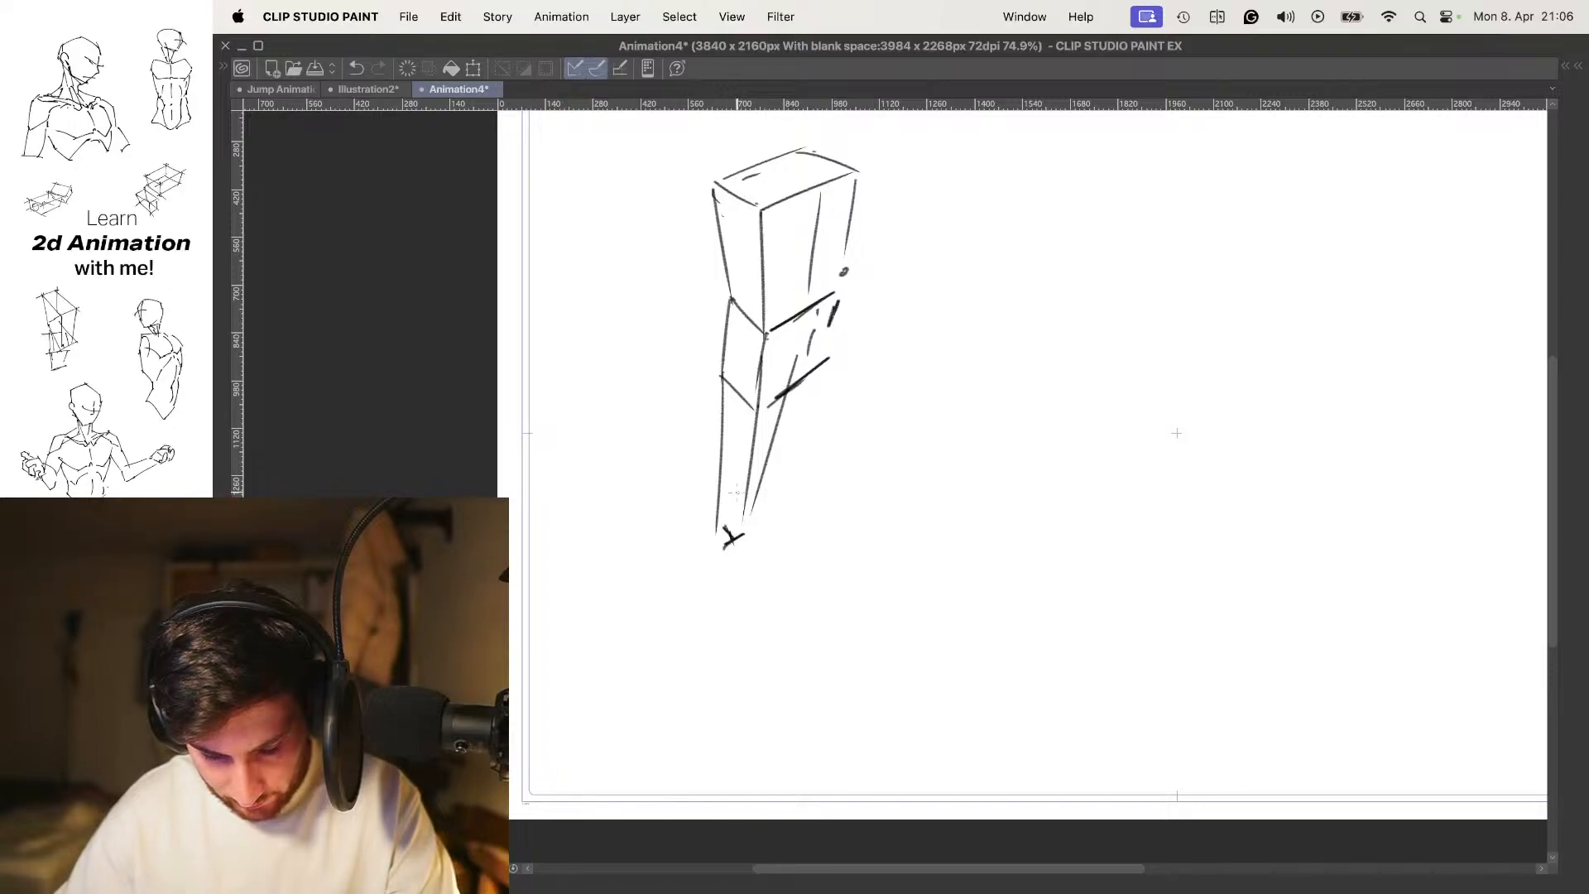
Draw the back shin trailing from the knee to the ankle, and add its angled foot
drag(742, 553, 730, 576)
drag(765, 505, 688, 631)
mouse_move(710, 506)
mouse_down()
mouse_move(670, 665)
mouse_move(710, 703)
mouse_up()
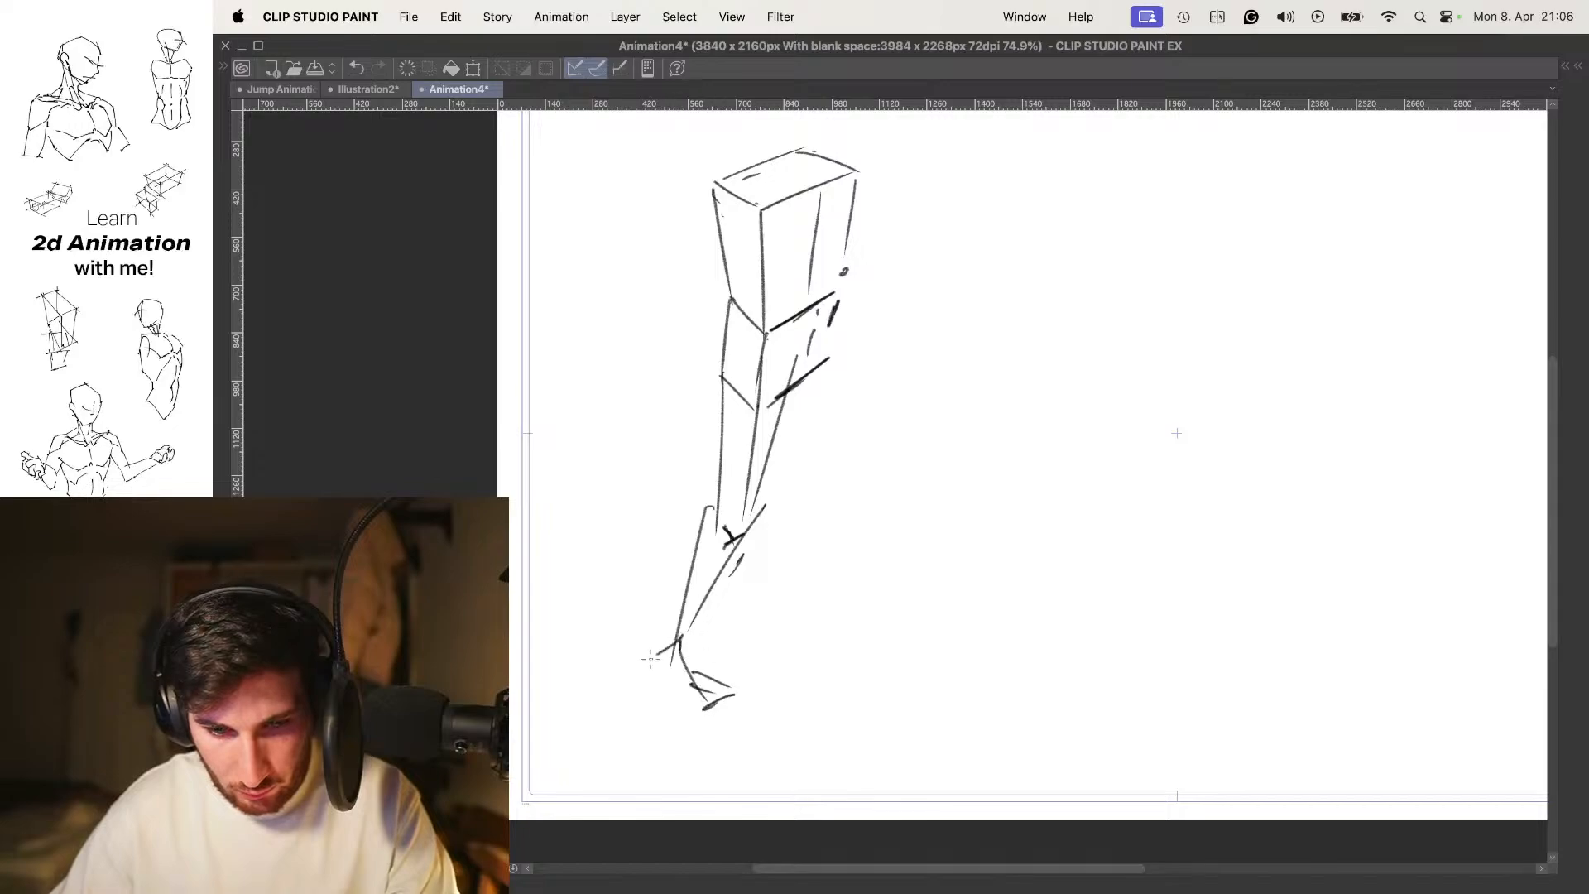
drag(650, 666, 701, 702)
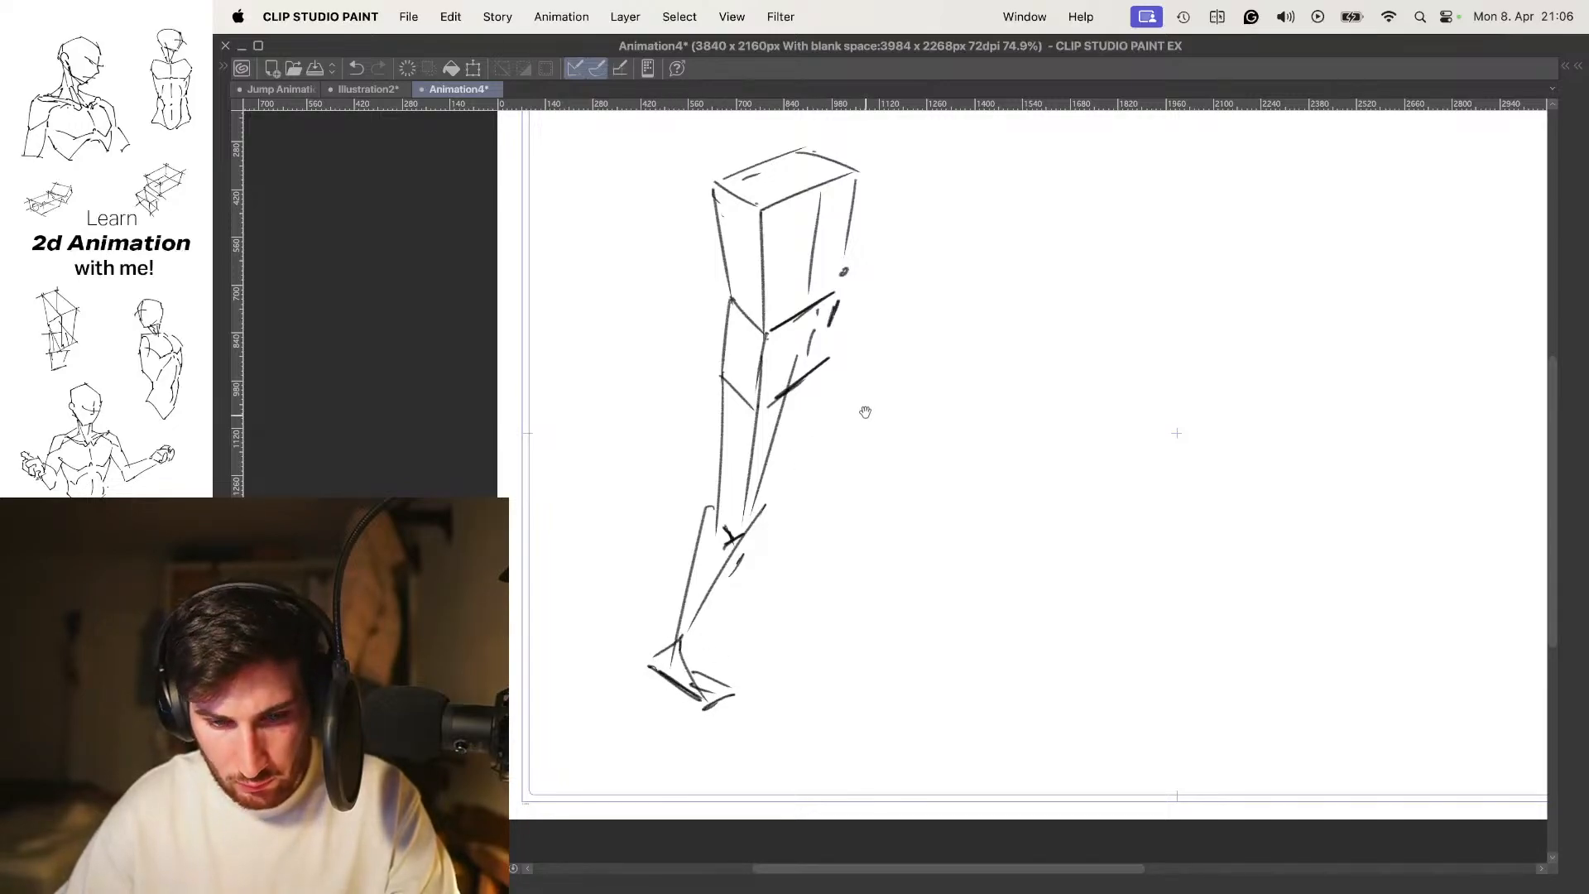
drag(865, 413, 864, 444)
drag(768, 405, 843, 536)
drag(844, 374, 869, 524)
key(super+z)
key(super+z)
Draw the front thigh slanting forward to a marked knee, and its shin angling back to the ankle
drag(778, 429, 825, 534)
drag(829, 377, 853, 538)
key(super+z)
drag(829, 542, 856, 528)
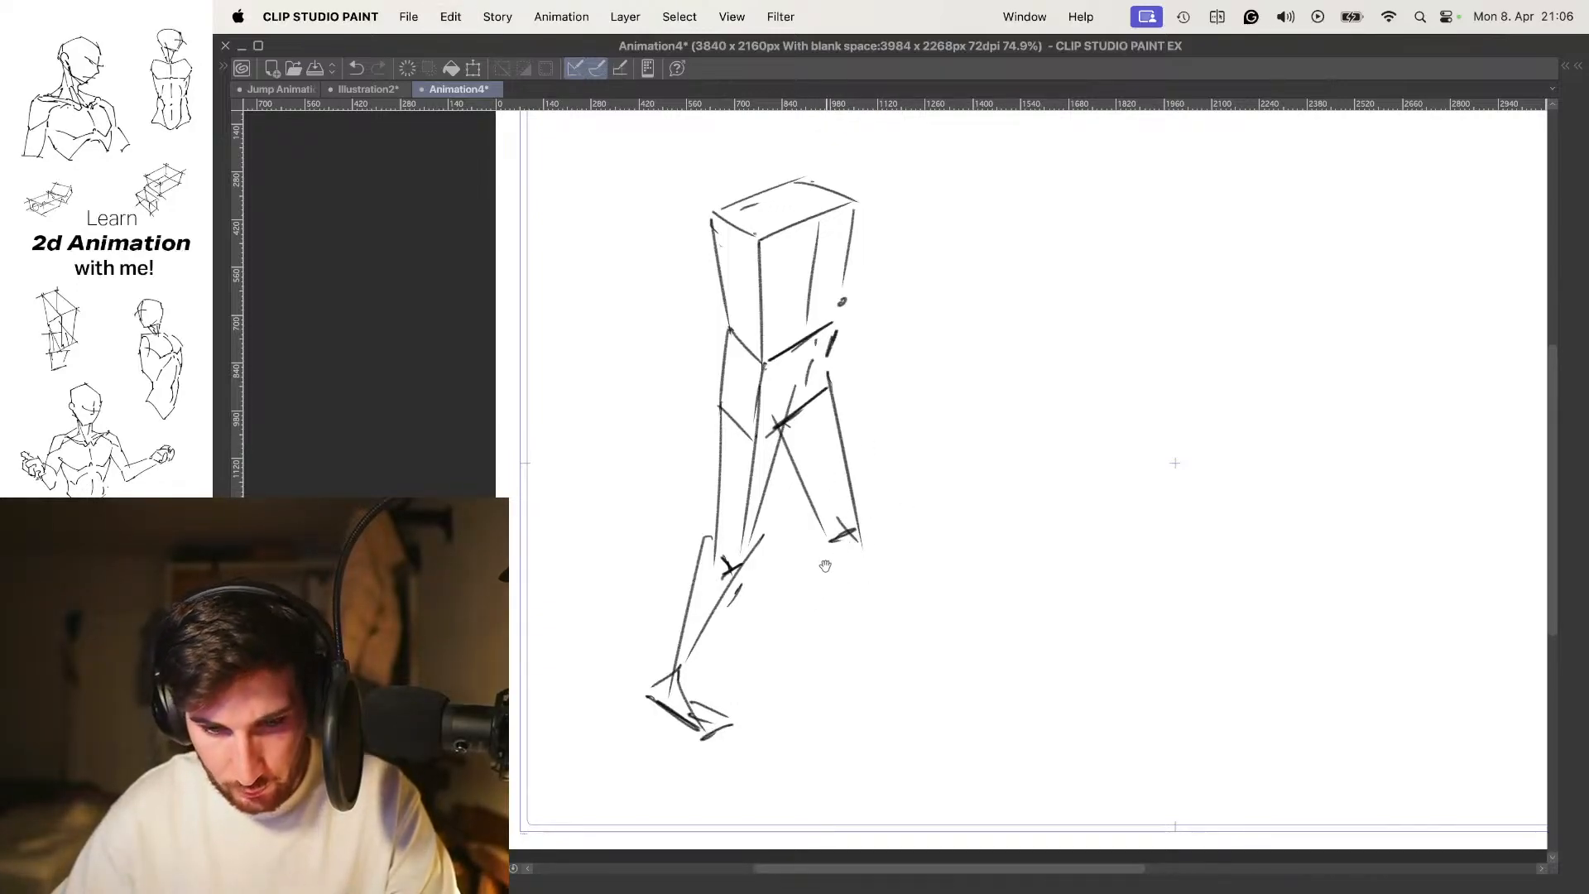
drag(824, 505, 793, 658)
drag(861, 532, 794, 656)
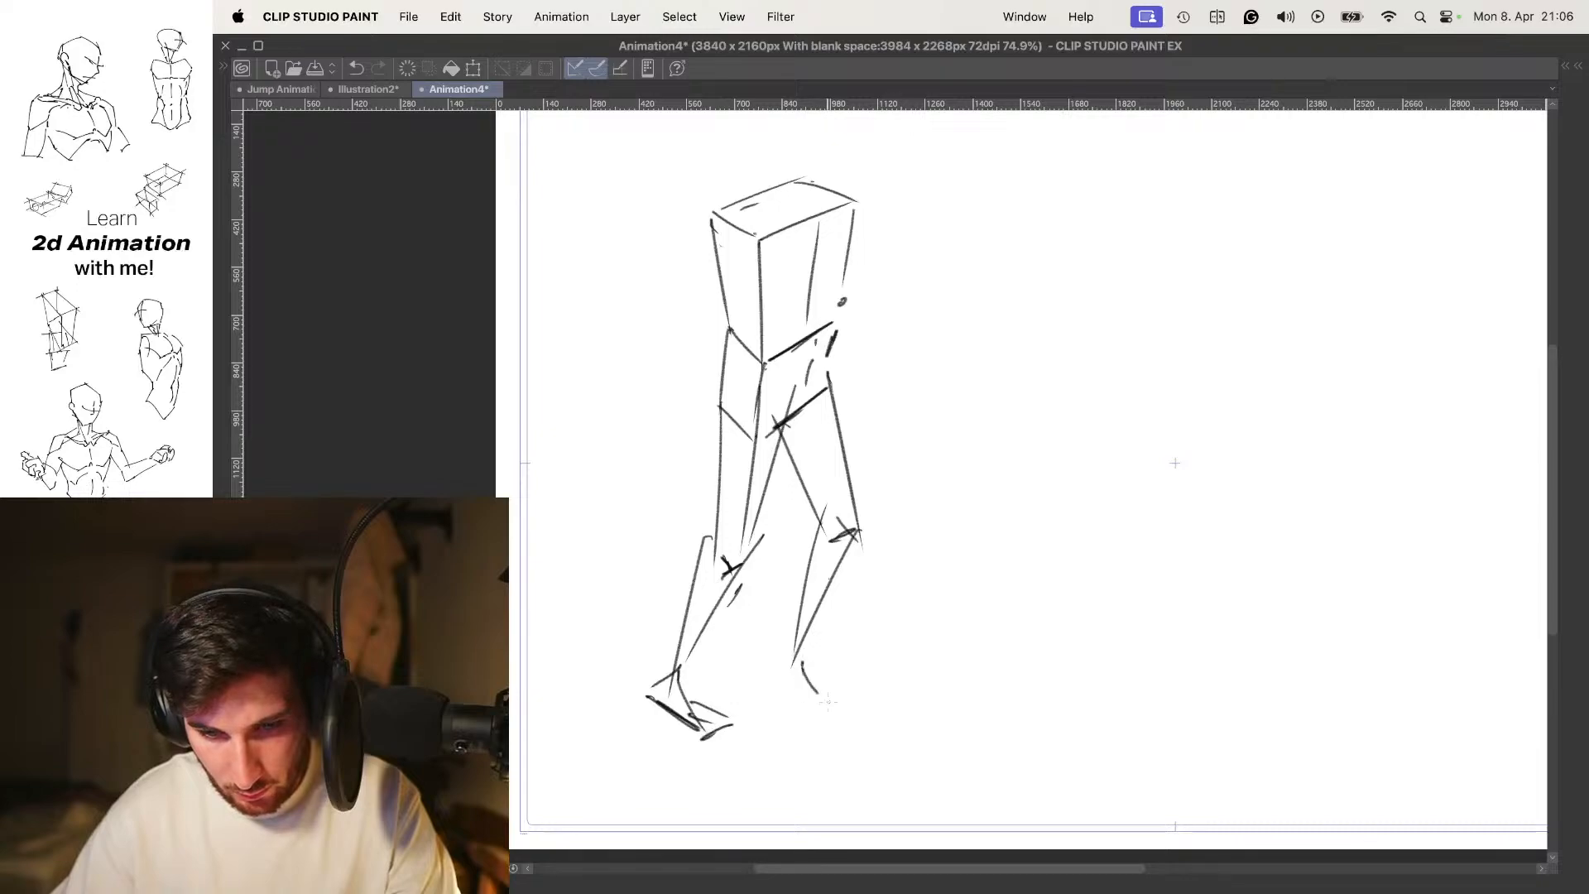
key(super+z)
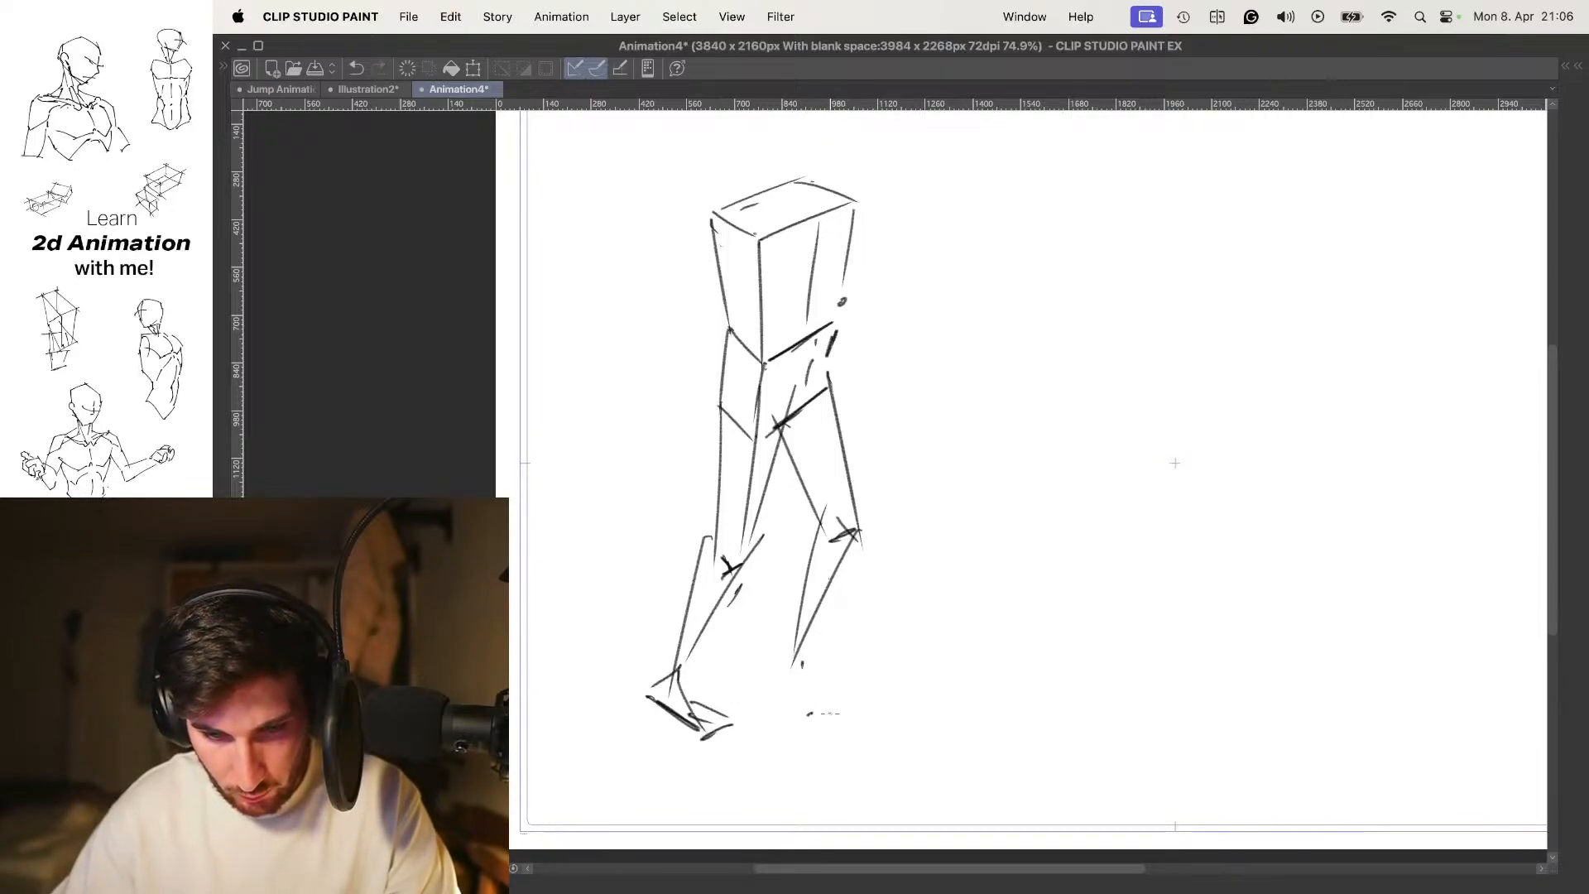
drag(763, 687, 811, 712)
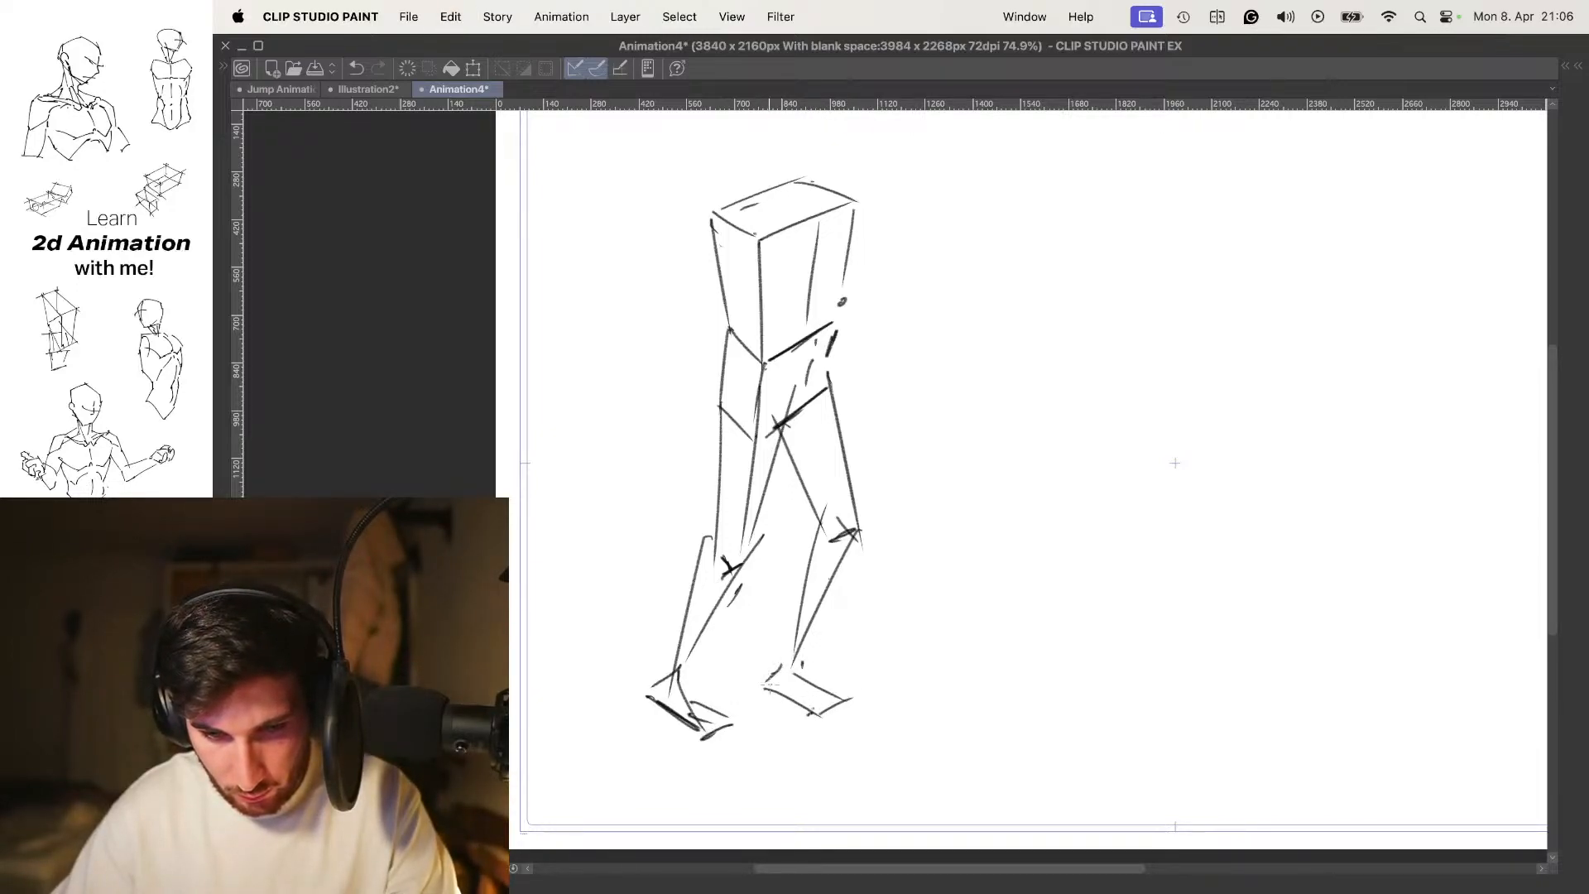
key(super+z)
key(super+z)
key(super+z)
key(super+z)
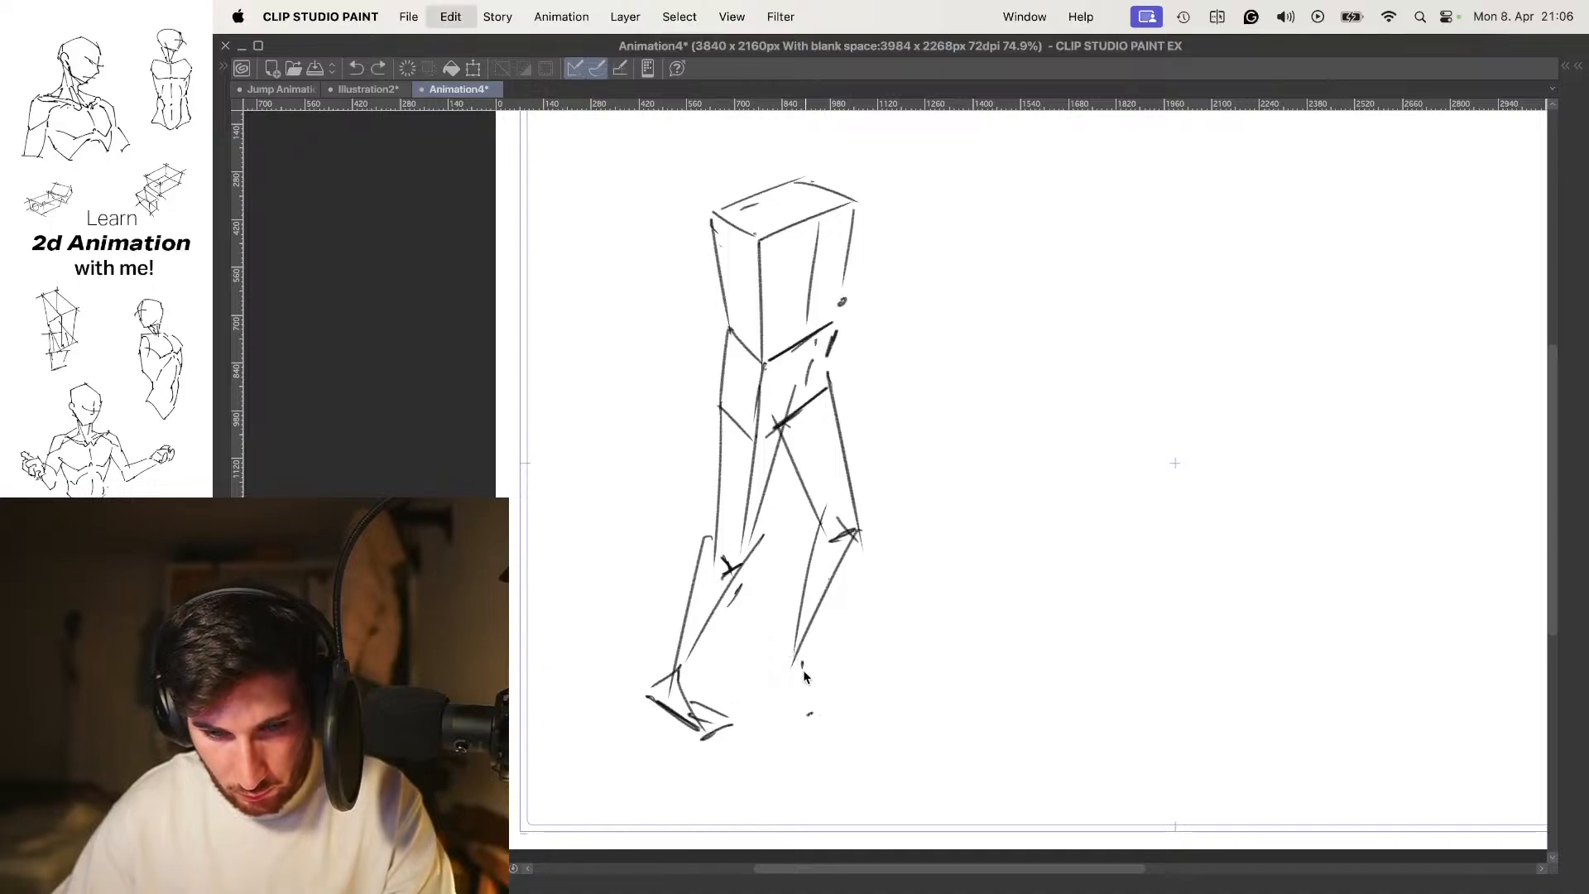
Draw the front foot with its instep, heel and toe, and add two floor-plane edges beneath the feet
drag(800, 657, 809, 689)
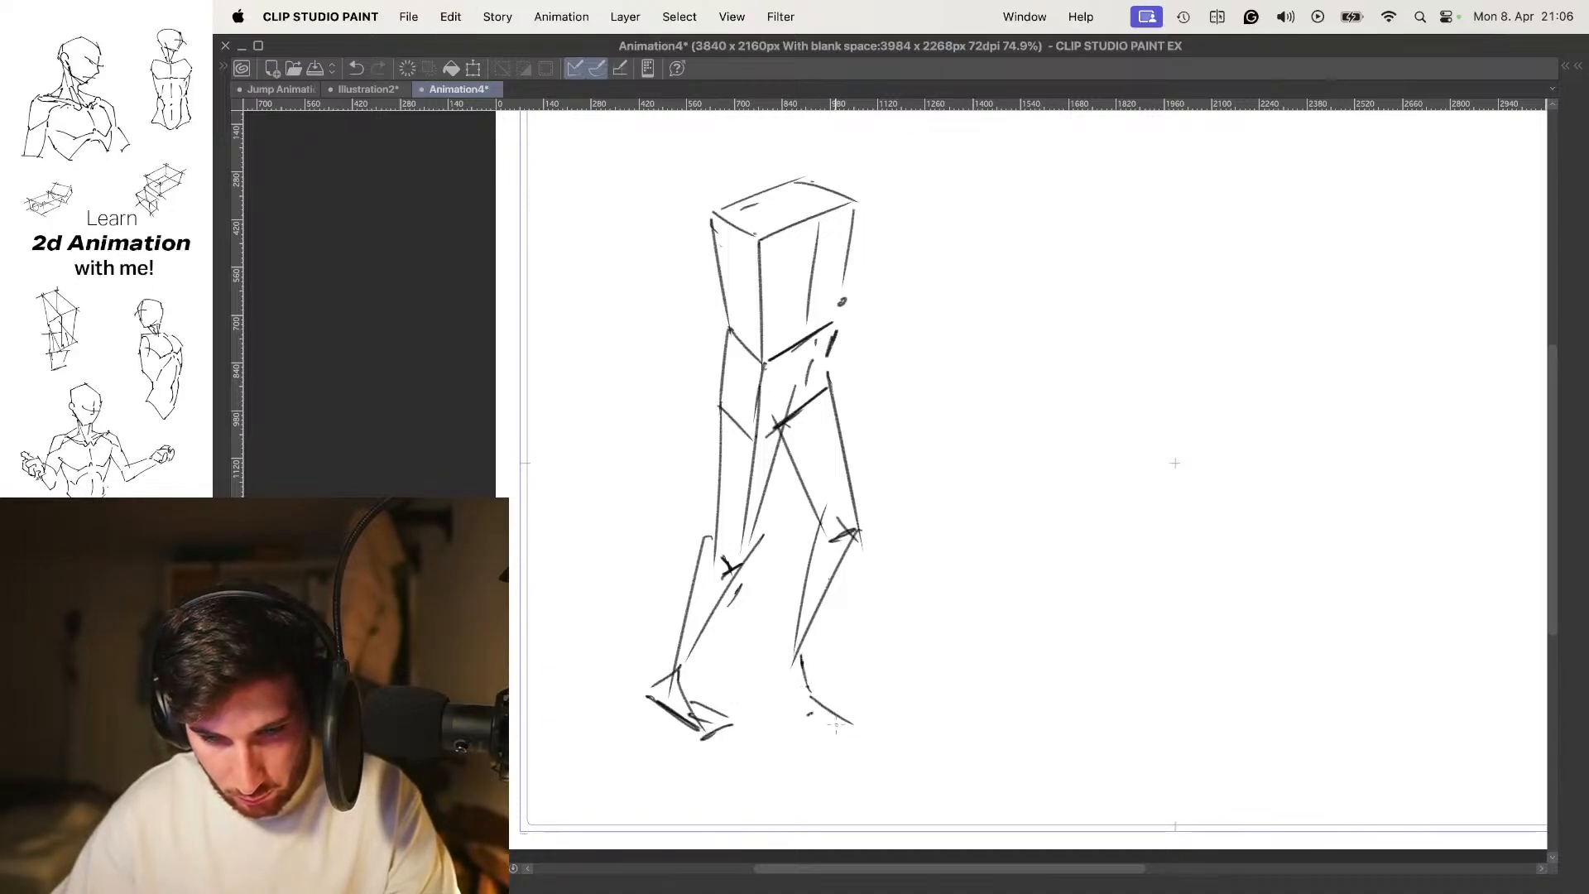
drag(759, 691, 775, 703)
mouse_move(881, 719)
mouse_down()
mouse_move(881, 702)
mouse_move(769, 784)
mouse_up()
drag(623, 700, 727, 774)
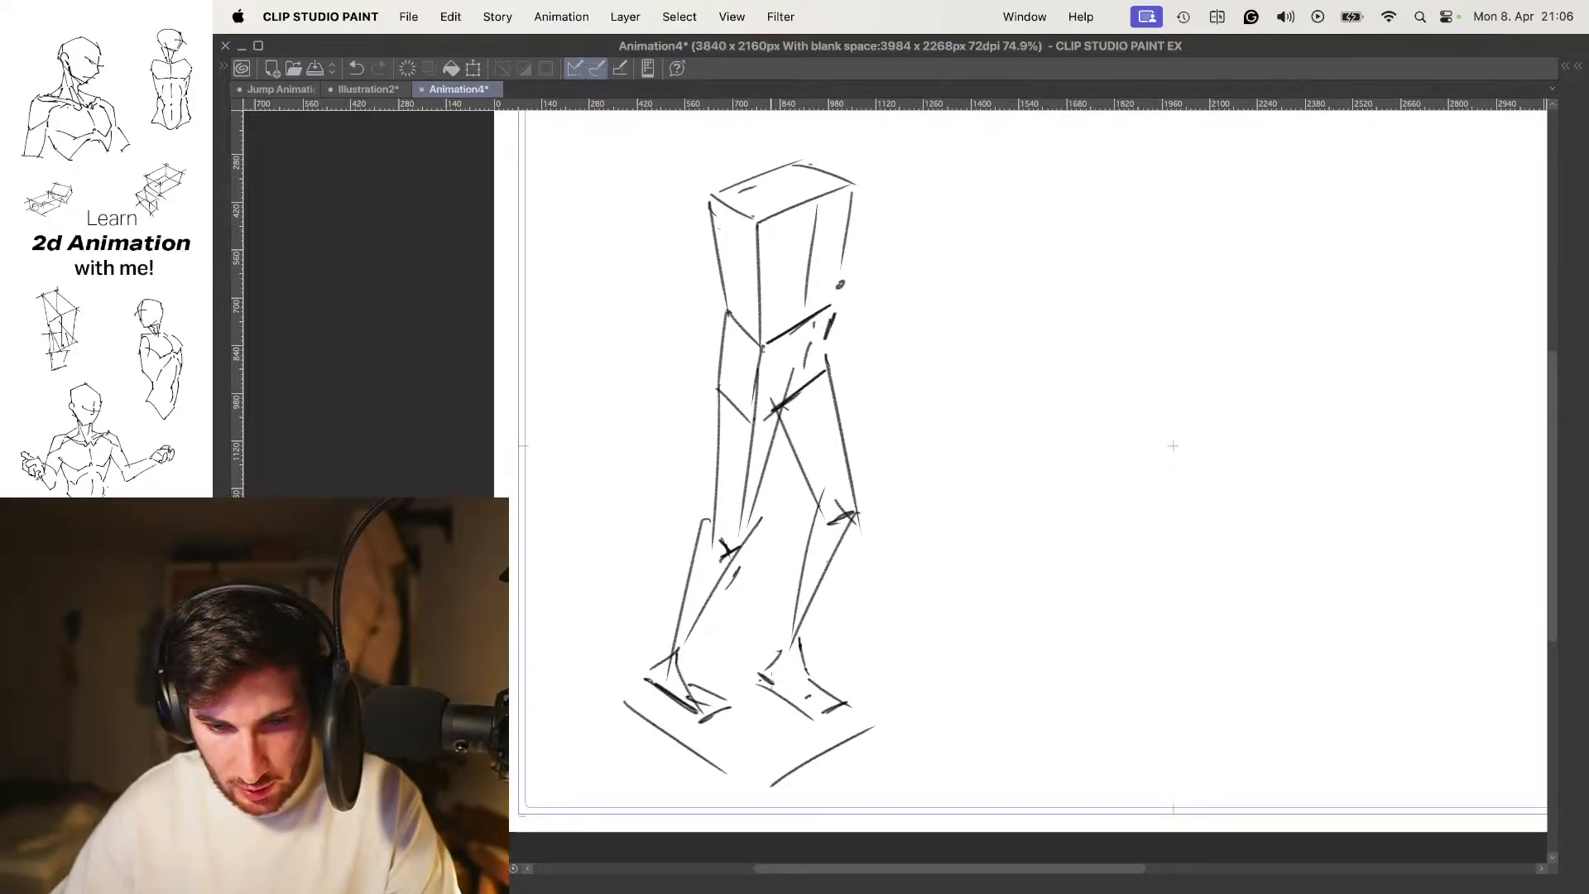
Redraw the short dash between the back shin and the front leg
drag(773, 567, 771, 610)
key(super+z)
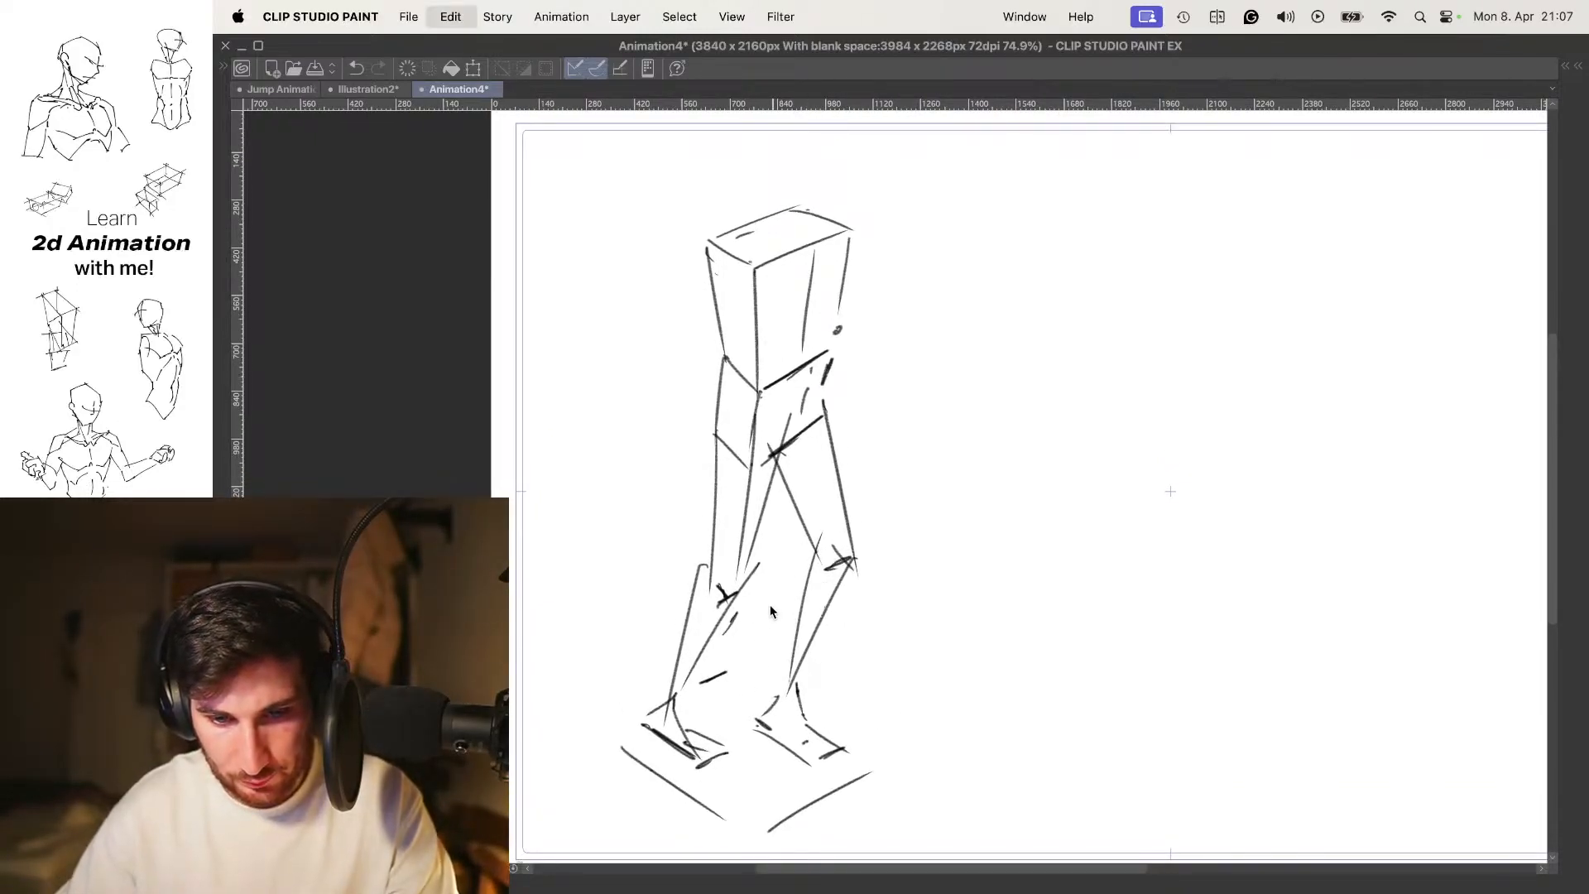
drag(721, 667, 735, 659)
drag(837, 451, 840, 496)
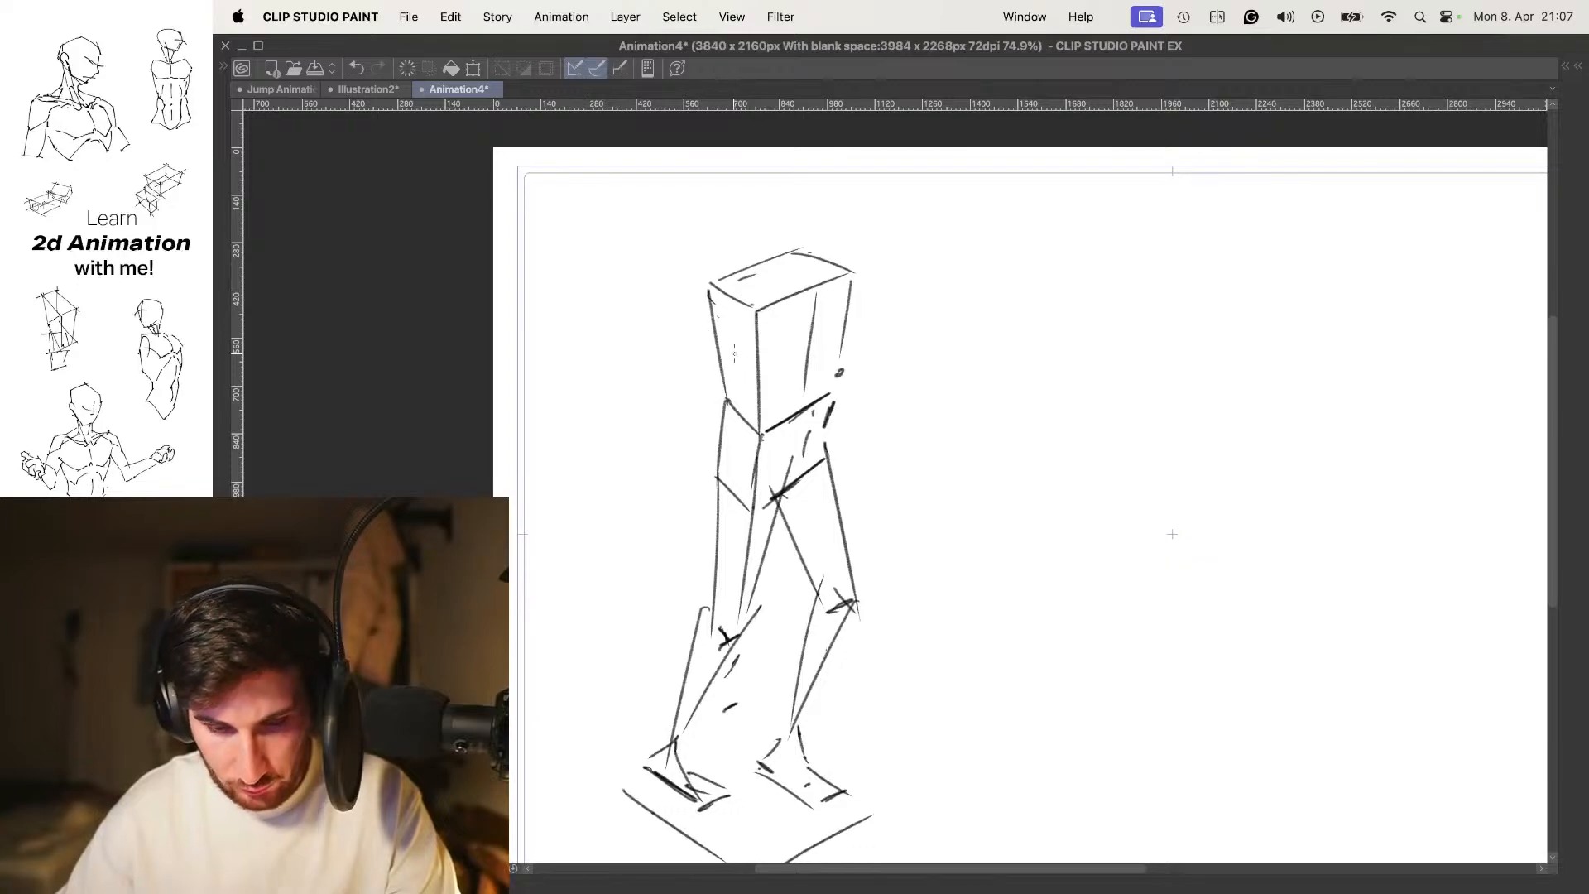
drag(759, 301, 802, 397)
drag(713, 364, 775, 425)
key(super+z)
key(super+z)
Draw the arm from the torso box's front corner down to a bent elbow, with the forearm reaching forward
drag(705, 346, 776, 422)
mouse_move(755, 316)
mouse_down()
mouse_move(803, 408)
mouse_move(869, 443)
mouse_up()
mouse_move(767, 392)
mouse_down()
mouse_move(806, 454)
mouse_move(908, 454)
mouse_up()
drag(801, 466, 904, 452)
Draw a blocky hand at the end of the forward-reaching forearm, undoing the unwanted trial strokes
mouse_move(904, 435)
mouse_down()
mouse_move(875, 436)
mouse_move(951, 461)
mouse_up()
mouse_move(906, 461)
mouse_down()
mouse_move(939, 457)
mouse_move(911, 417)
mouse_move(914, 480)
mouse_move(945, 455)
mouse_up()
key(super+z)
key(super+z)
key(super+z)
key(super+z)
key(super+z)
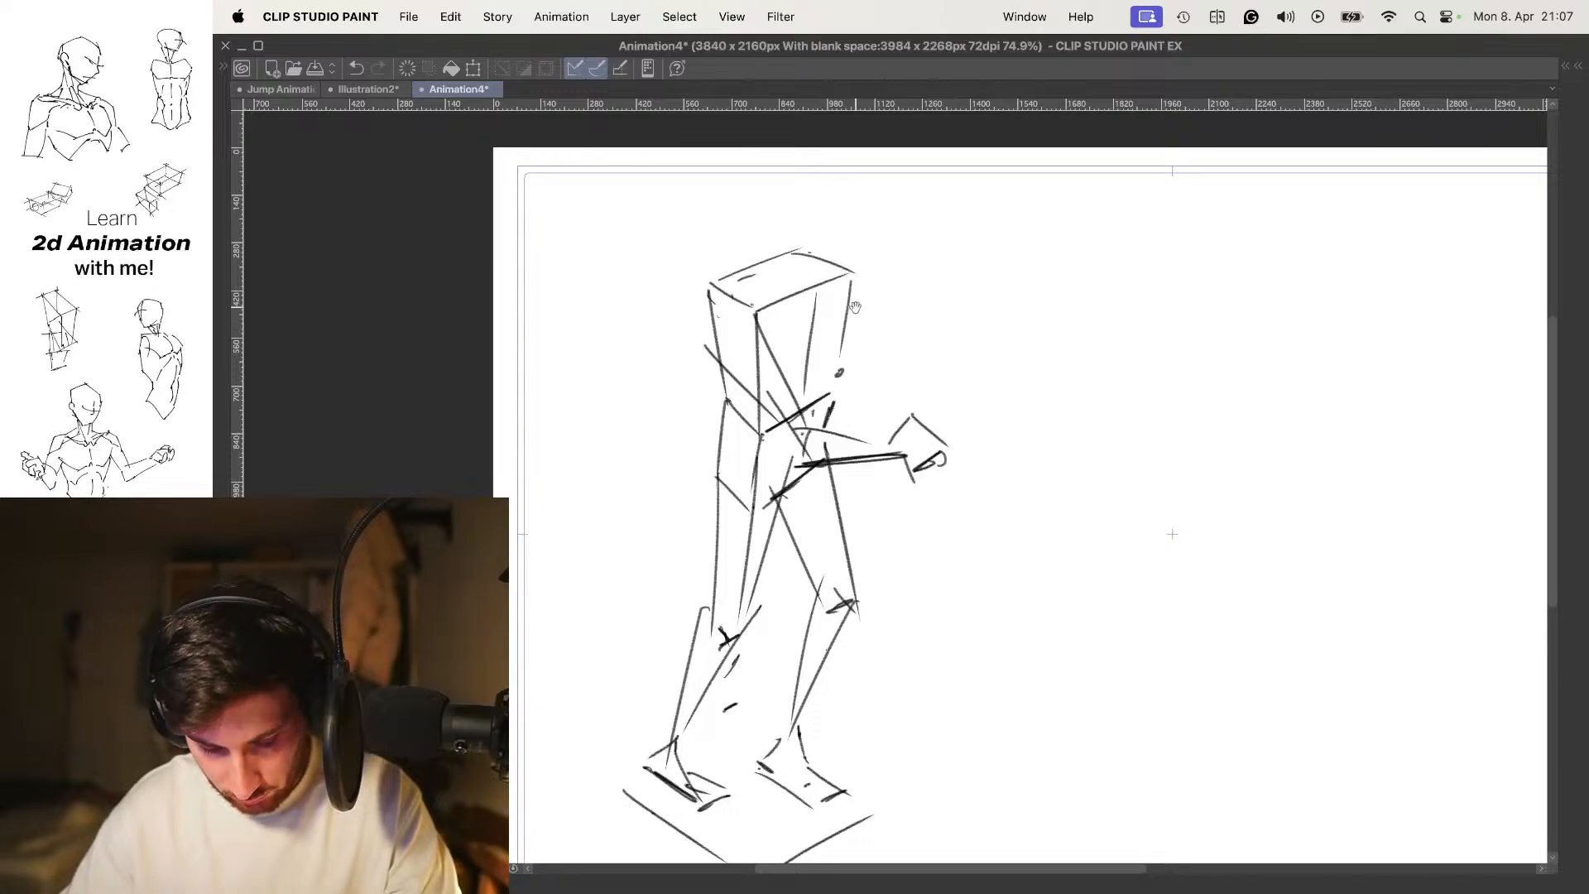
Draw a neck oval on top of the torso box and a round head above it
drag(855, 307, 868, 327)
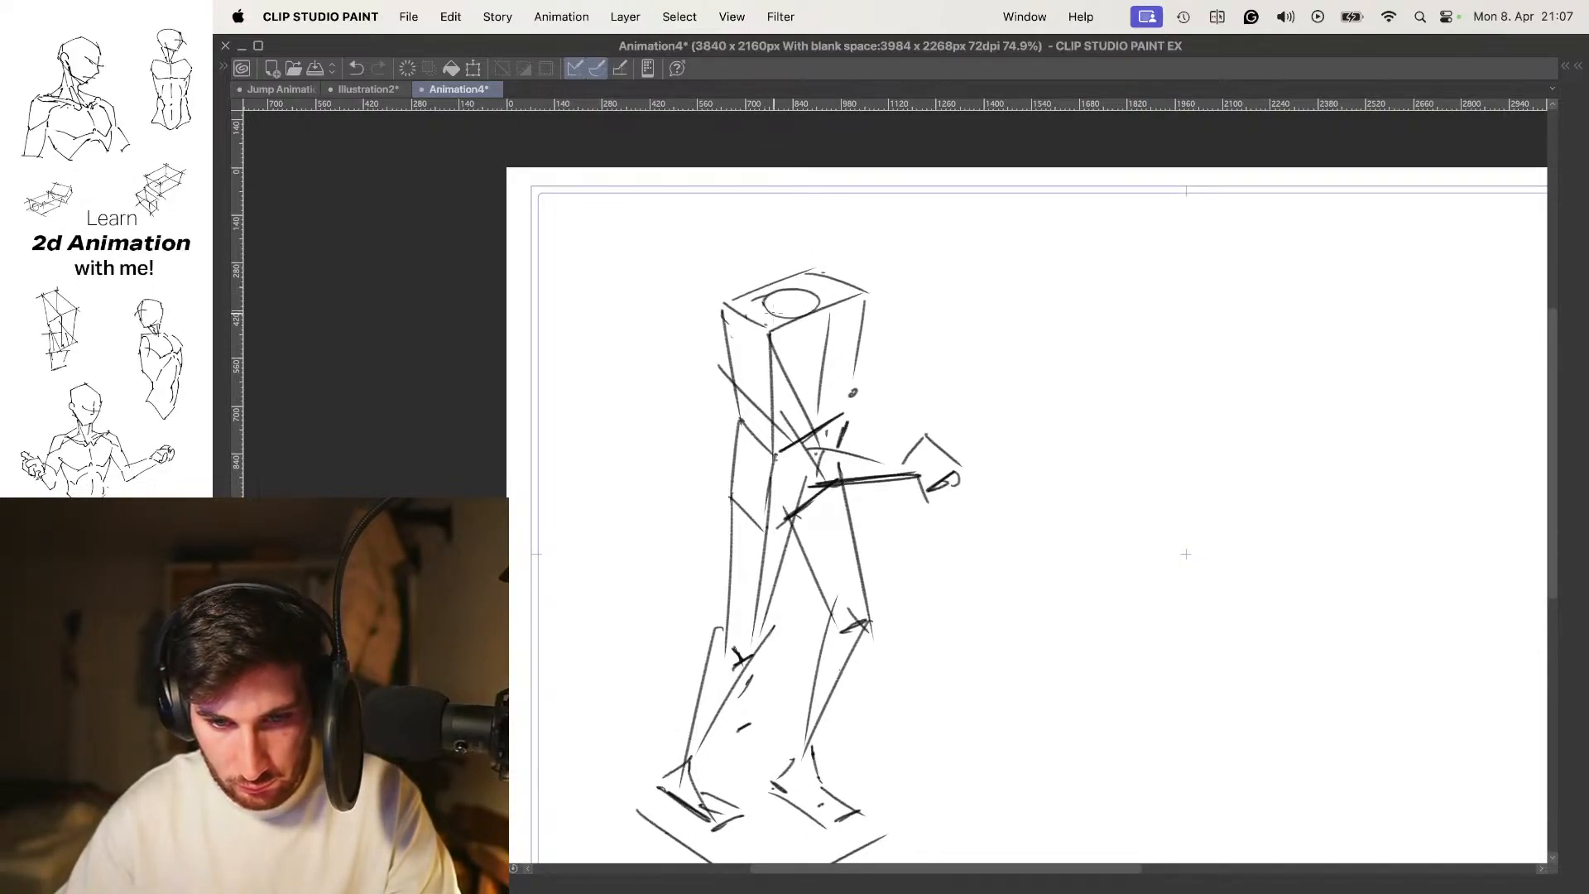
mouse_move(853, 223)
mouse_down()
mouse_move(862, 266)
mouse_move(801, 287)
mouse_move(796, 236)
mouse_move(783, 278)
mouse_up()
key(super+z)
scroll(870, 287, down, 3)
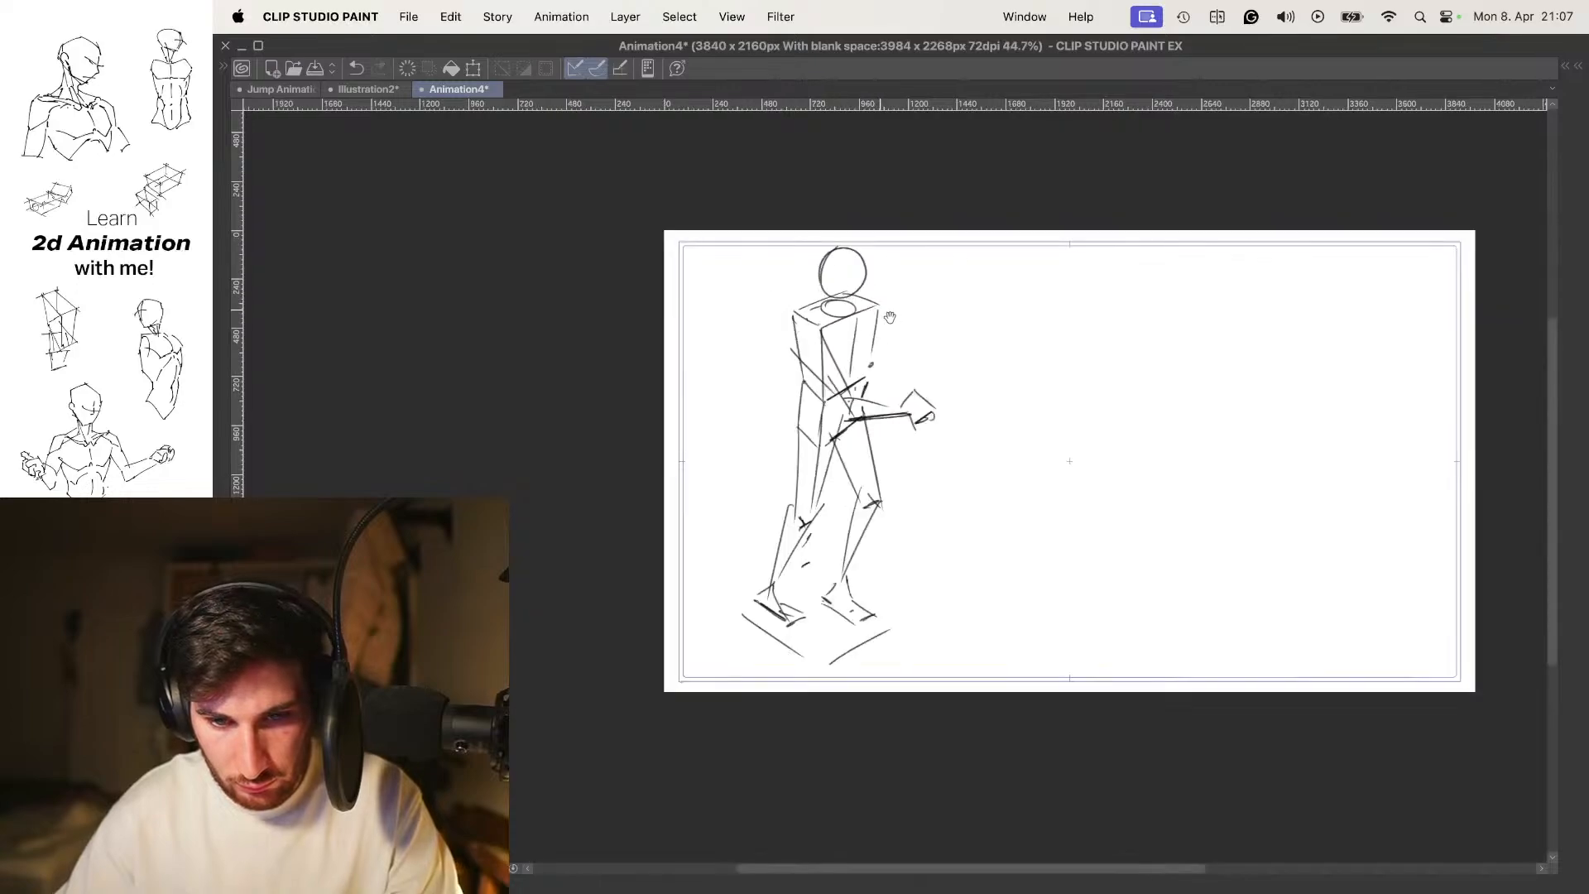
scroll(886, 315, up, 3)
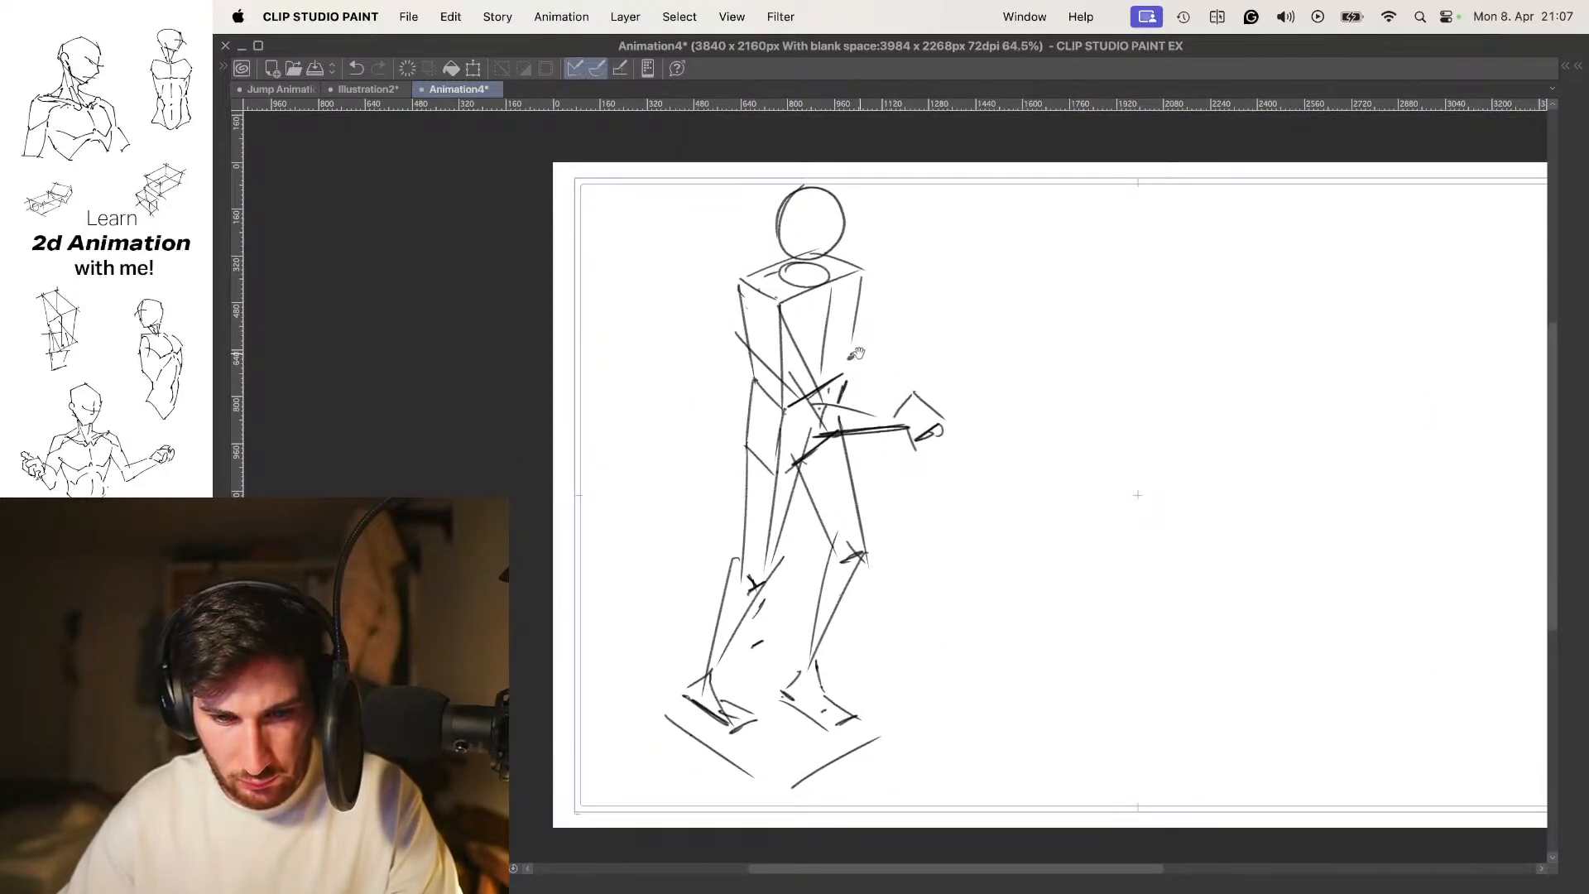
Scale the whole figure down slightly with a transform
key(super+t)
drag(951, 171, 916, 242)
key(Return)
Draw the shoulder line and the other arm bending down behind the torso, ending in a blocky hand
mouse_move(801, 336)
mouse_down()
mouse_move(851, 329)
mouse_move(795, 323)
mouse_up()
drag(898, 308, 865, 311)
drag(736, 341, 820, 351)
mouse_move(793, 282)
mouse_down()
mouse_move(699, 389)
mouse_move(662, 486)
mouse_up()
drag(702, 351, 669, 366)
mouse_move(656, 362)
mouse_down()
mouse_move(668, 457)
mouse_move(667, 501)
mouse_up()
drag(669, 498, 674, 466)
drag(749, 426, 654, 397)
mouse_move(754, 374)
mouse_down()
mouse_move(862, 365)
mouse_move(808, 317)
mouse_up()
Add a new animation cel with the previous pose shown through onion skin
key(Tab)
click(544, 610)
click(608, 610)
key(Tab)
scroll(845, 351, up, 5)
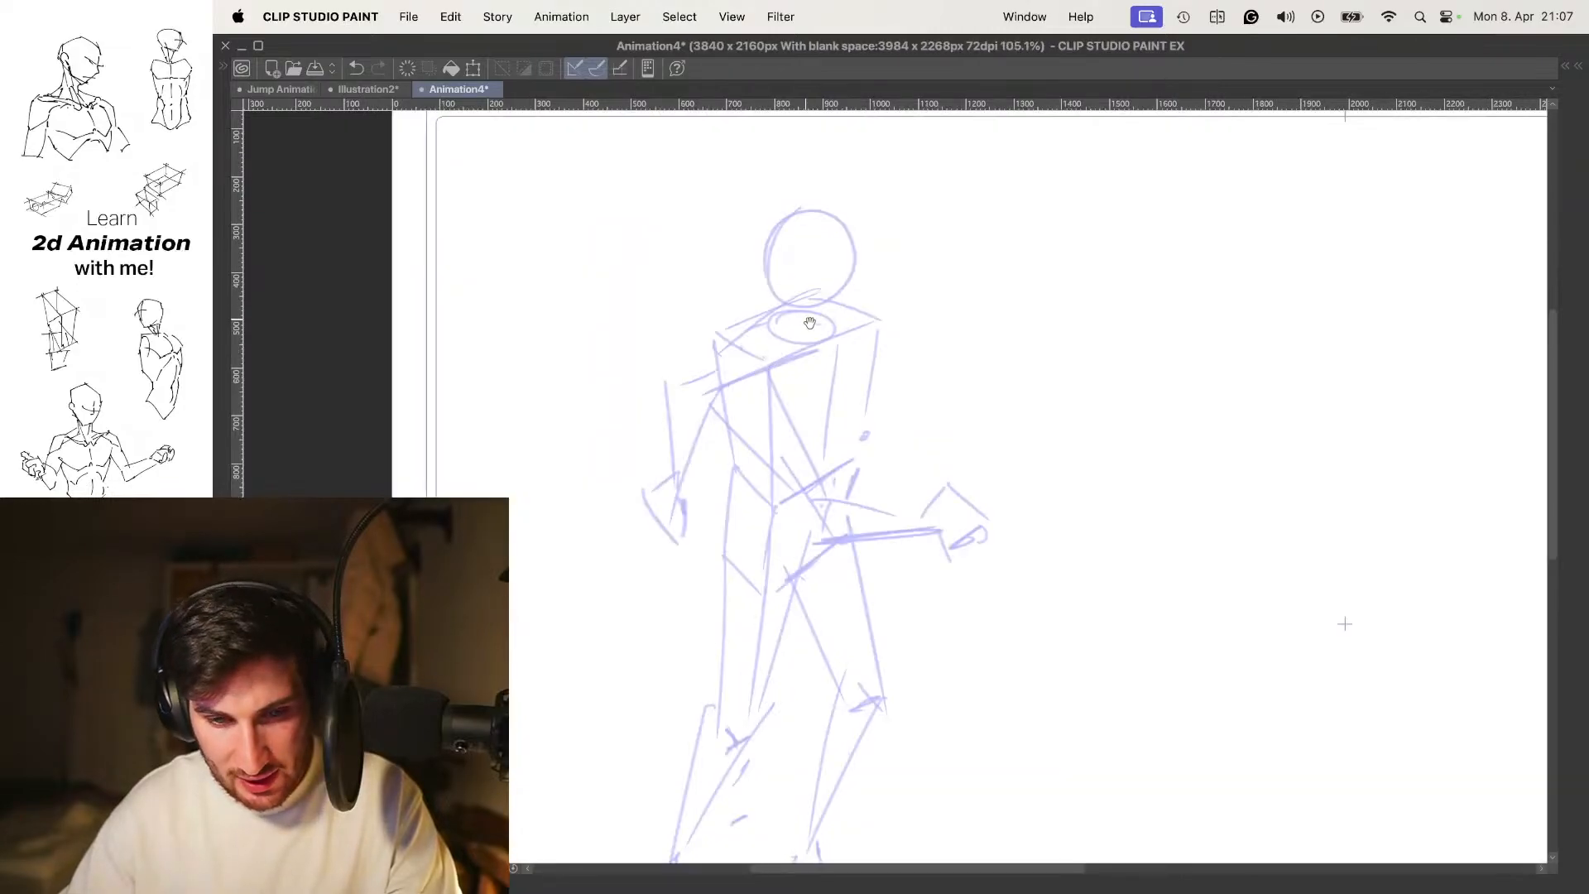
drag(869, 313, 851, 329)
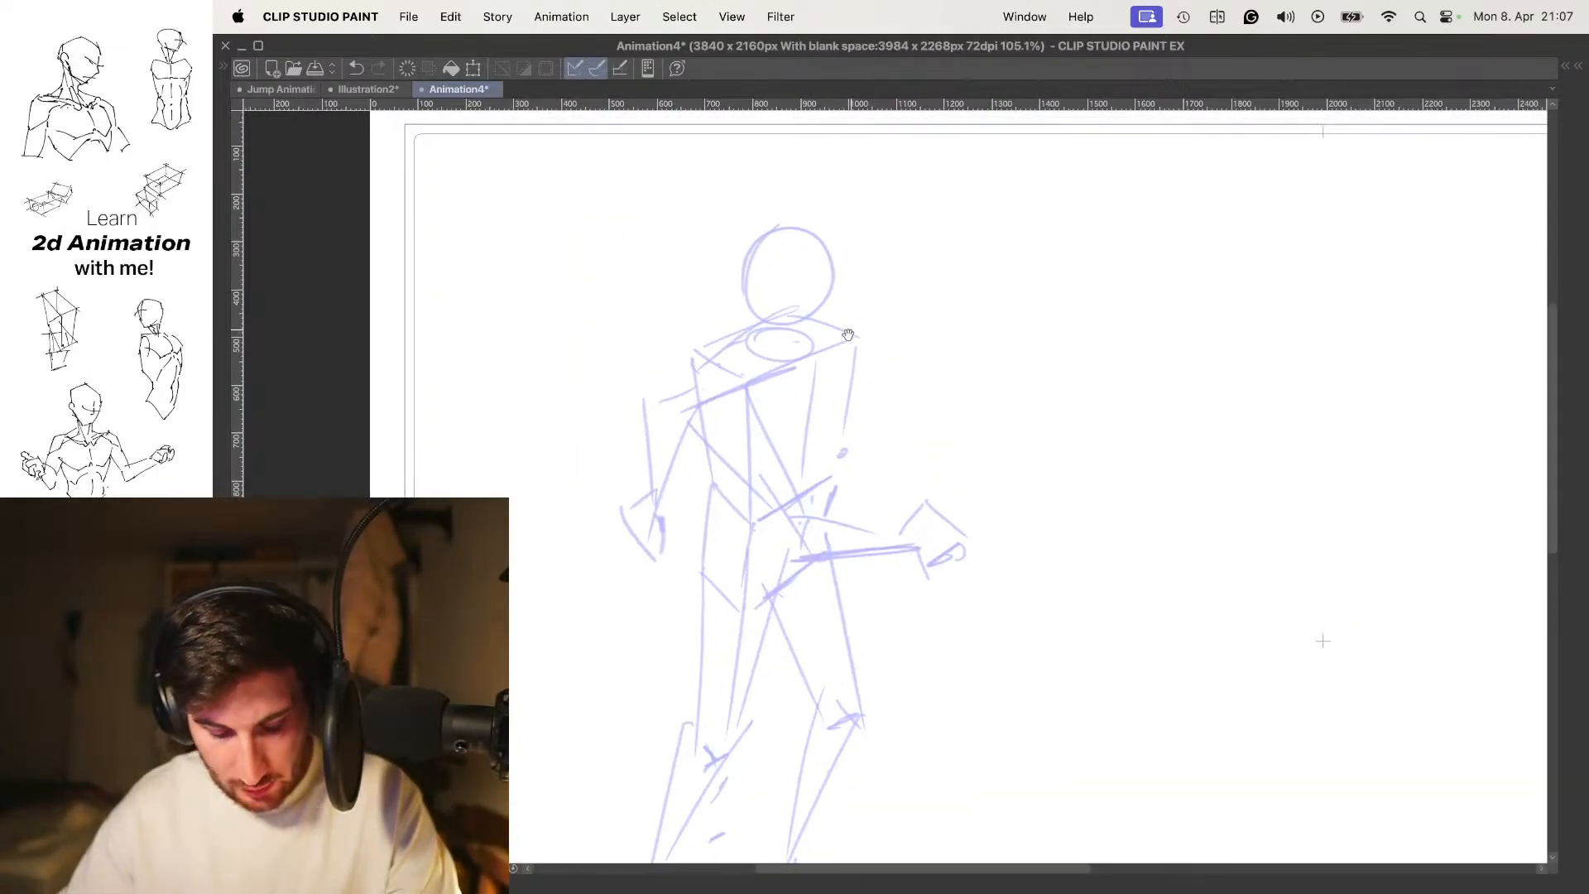
drag(754, 393, 856, 317)
key(super+z)
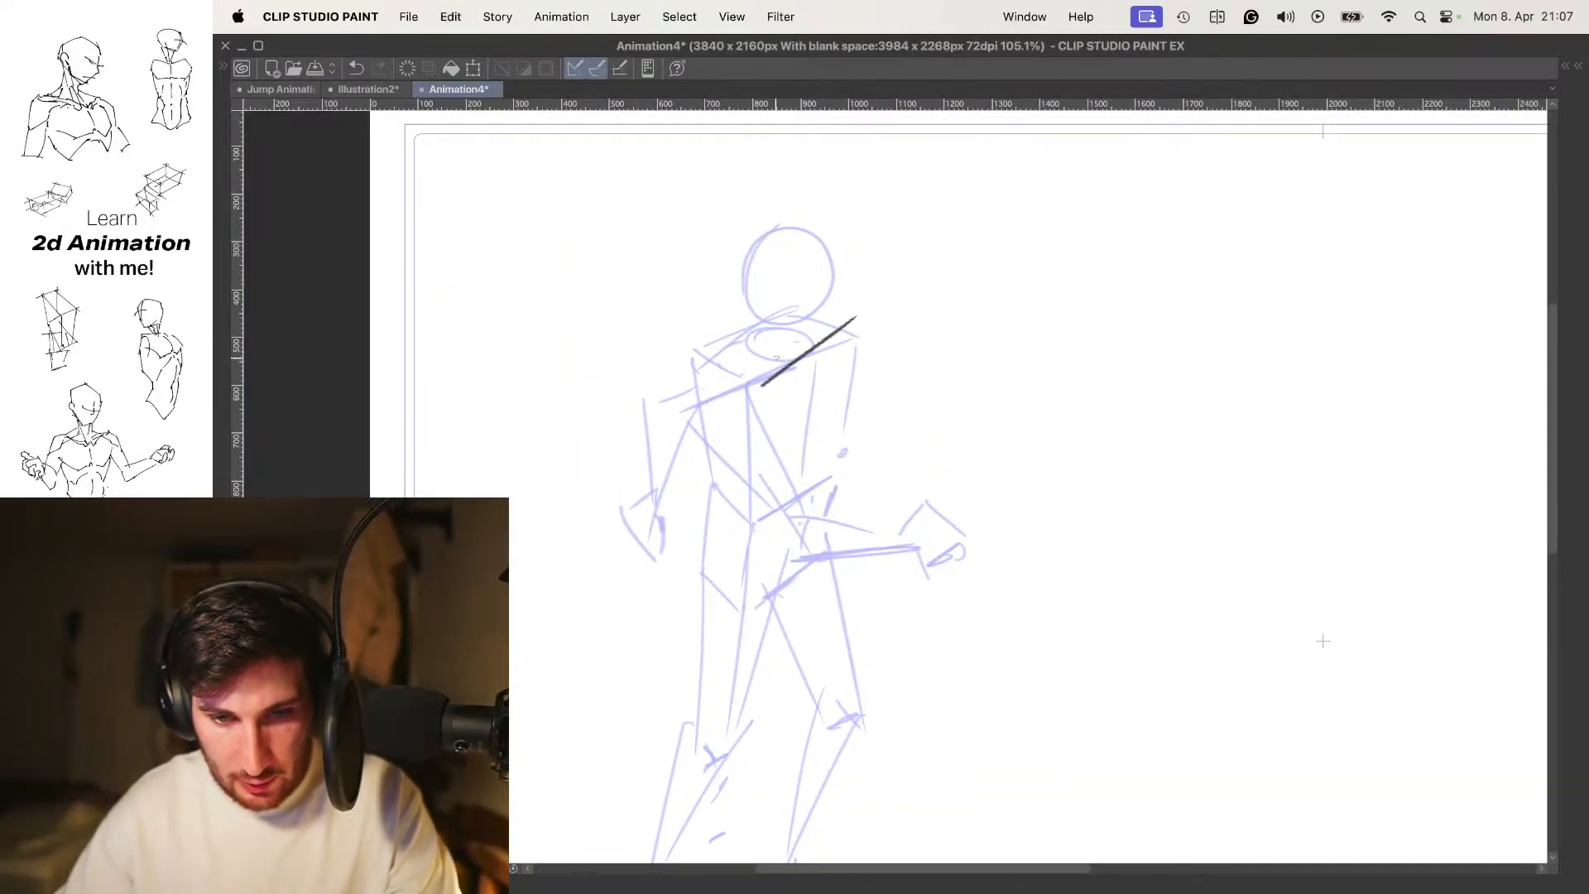
key(super+z)
mouse_move(700, 352)
mouse_down()
mouse_move(743, 378)
mouse_move(820, 277)
mouse_up()
drag(796, 289, 846, 306)
key(super+z)
key(super+z)
key(super+z)
key(super+z)
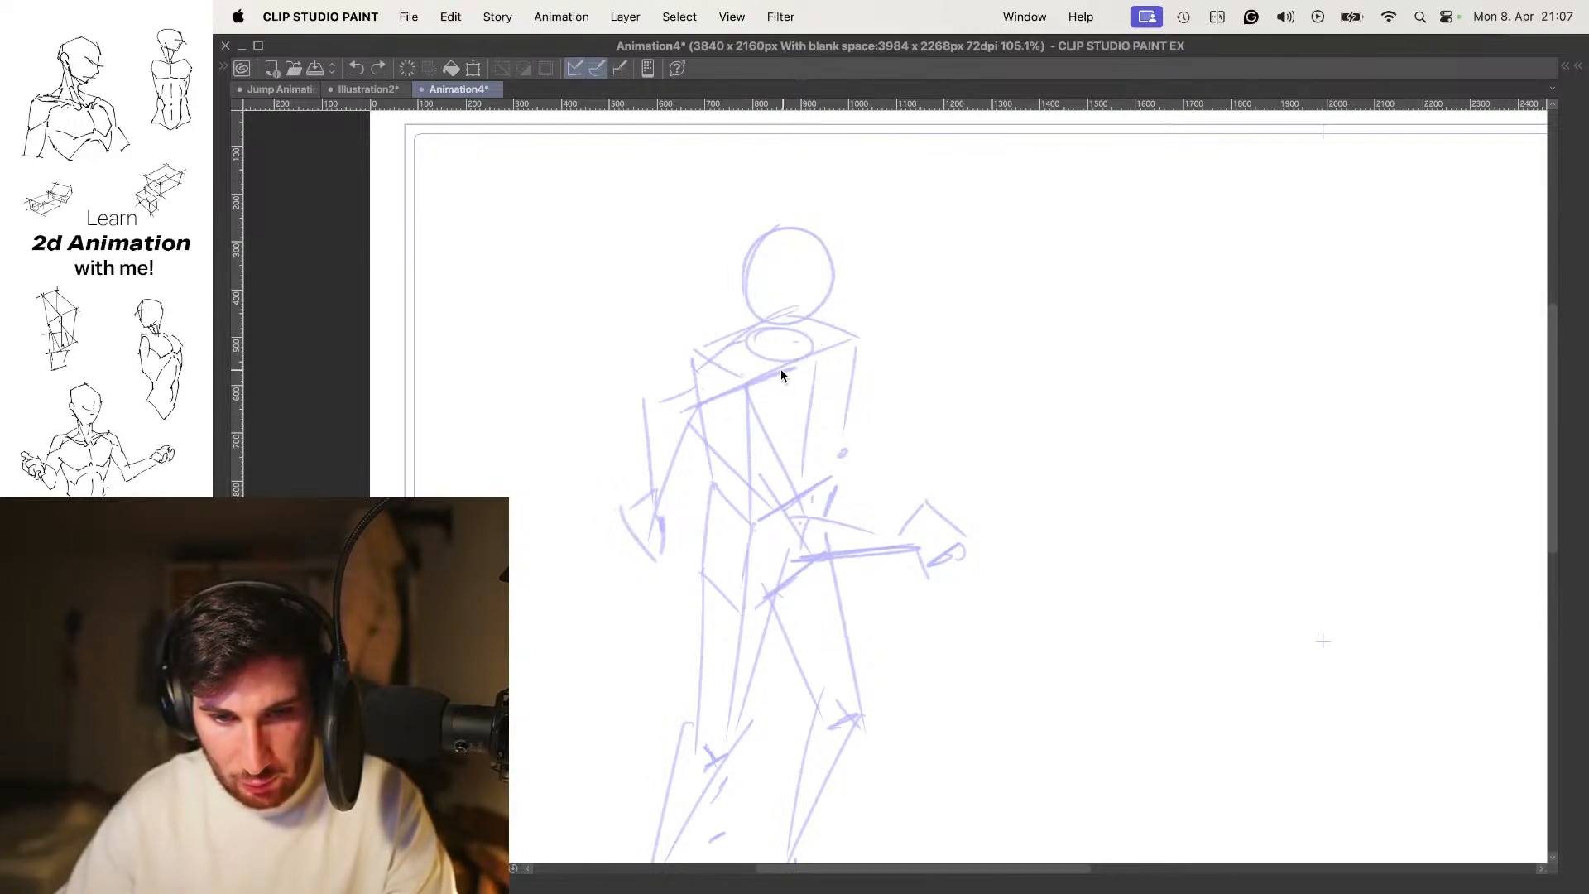
drag(751, 380, 856, 313)
mouse_move(706, 344)
mouse_down()
mouse_move(764, 374)
mouse_move(743, 378)
mouse_move(809, 286)
mouse_up()
key(super+z)
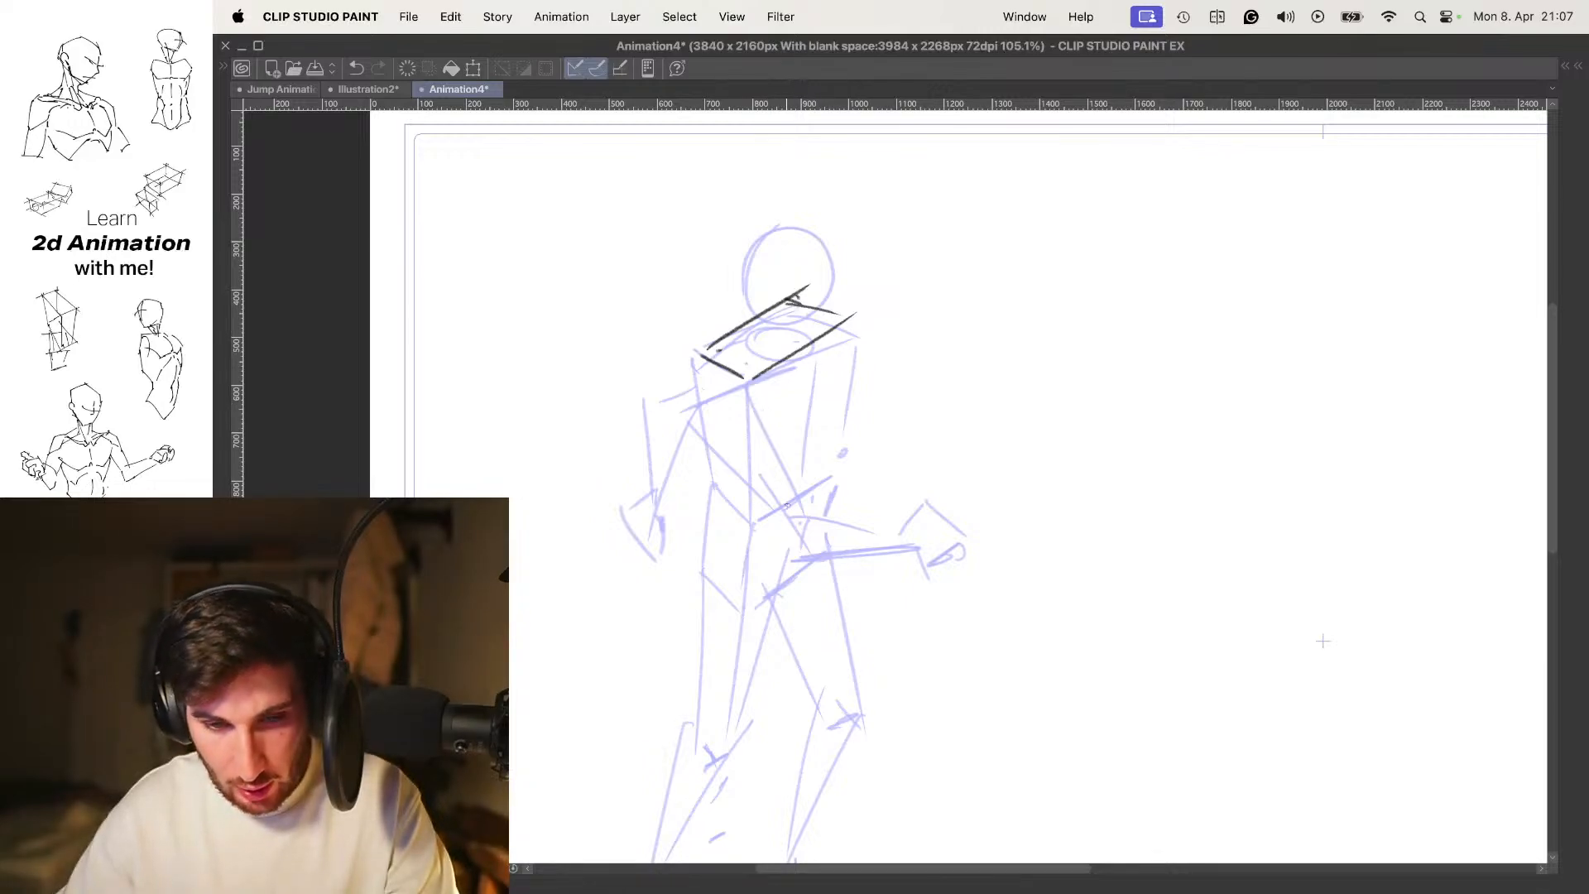
drag(747, 384, 761, 534)
mouse_move(695, 370)
mouse_down()
mouse_move(727, 483)
mouse_move(841, 466)
mouse_up()
key(super+z)
key(super+z)
key(super+z)
key(super+z)
key(super+z)
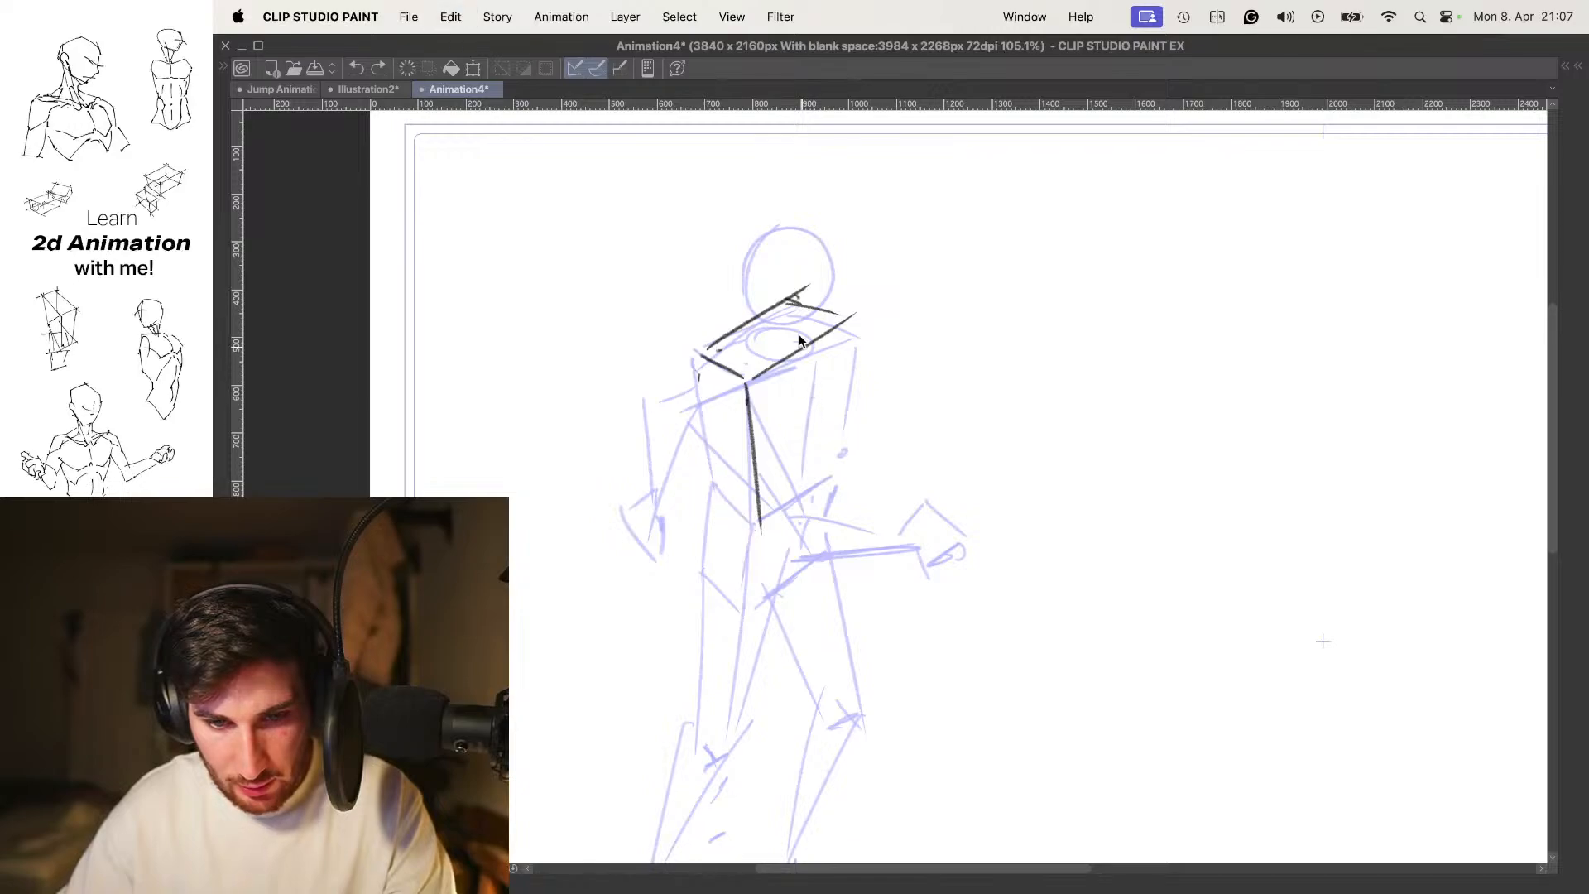
key(super+z)
key(super+z)
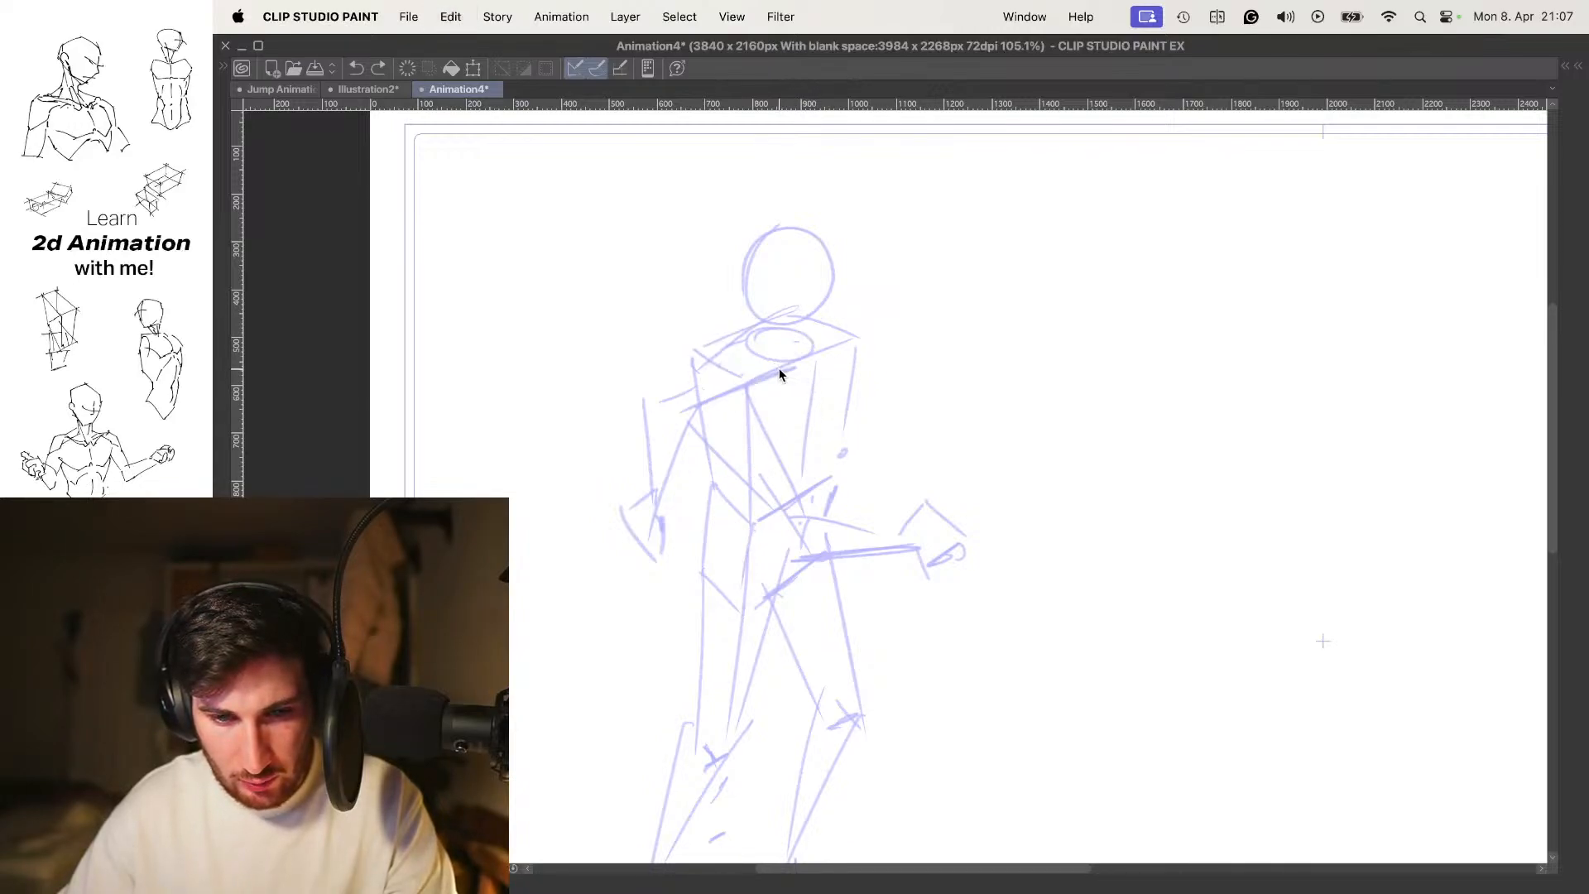
mouse_move(818, 332)
mouse_down()
mouse_move(742, 382)
mouse_move(709, 365)
mouse_move(793, 302)
mouse_move(835, 313)
mouse_up()
key(super+z)
key(super+z)
key(super+z)
Draw the torso box over the onion-skinned pose, with a slanted top plane, side edges and bottom edges
mouse_move(691, 349)
mouse_down()
mouse_move(803, 301)
mouse_move(837, 317)
mouse_up()
drag(746, 381, 752, 501)
mouse_move(696, 358)
mouse_down()
mouse_move(712, 461)
mouse_move(752, 529)
mouse_move(829, 472)
mouse_up()
key(super+z)
key(super+z)
drag(827, 334, 818, 463)
key(super+z)
drag(838, 323, 830, 473)
Draw a neck oval on the torso's top plane and an egg-shaped head above it
mouse_move(782, 342)
mouse_down()
mouse_move(790, 321)
mouse_move(771, 352)
mouse_move(778, 318)
mouse_move(801, 336)
mouse_move(757, 281)
mouse_move(761, 319)
mouse_move(789, 266)
mouse_move(807, 269)
mouse_up()
key(super+z)
key(super+z)
key(super+z)
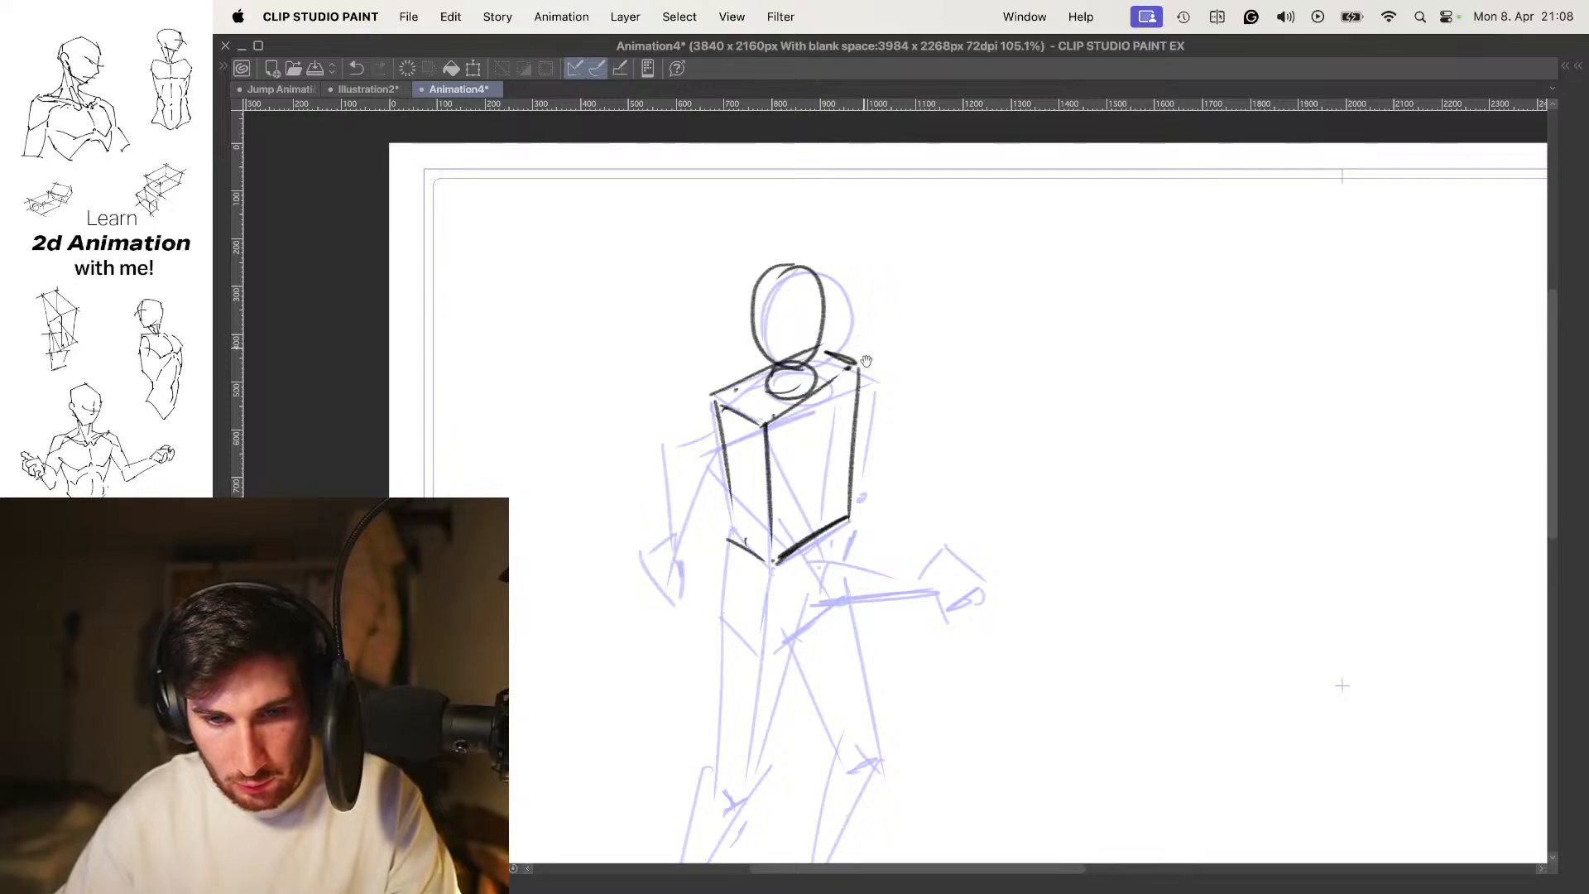
drag(852, 355, 844, 294)
Draw a vertical centre curve on the head, undoing the trial cross lines and other unwanted strokes
drag(811, 225, 810, 292)
drag(804, 280, 791, 351)
mouse_move(767, 329)
mouse_down()
mouse_move(846, 302)
mouse_move(794, 358)
mouse_move(830, 305)
mouse_move(745, 298)
mouse_move(840, 297)
mouse_move(802, 317)
mouse_move(821, 317)
mouse_up()
key(super+z)
key(super+z)
key(super+z)
key(super+z)
key(o)
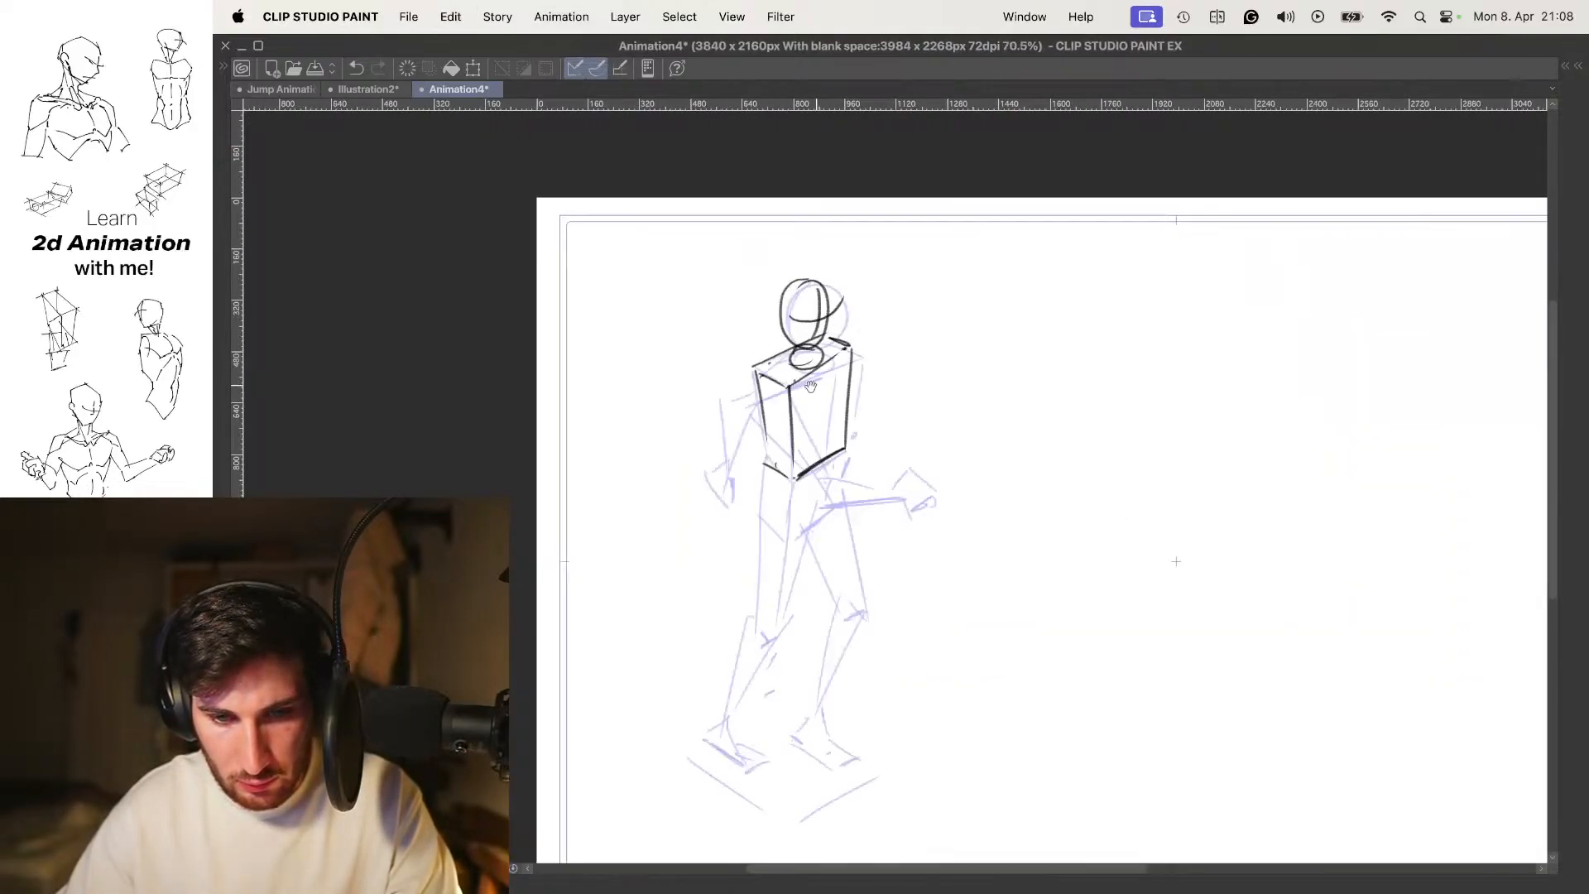
super+click(816, 386)
drag(741, 399, 728, 370)
key(super+z)
key(super+z)
key(super+z)
key(o)
mouse_move(827, 354)
mouse_down()
mouse_move(798, 354)
mouse_move(851, 361)
mouse_move(852, 311)
mouse_up()
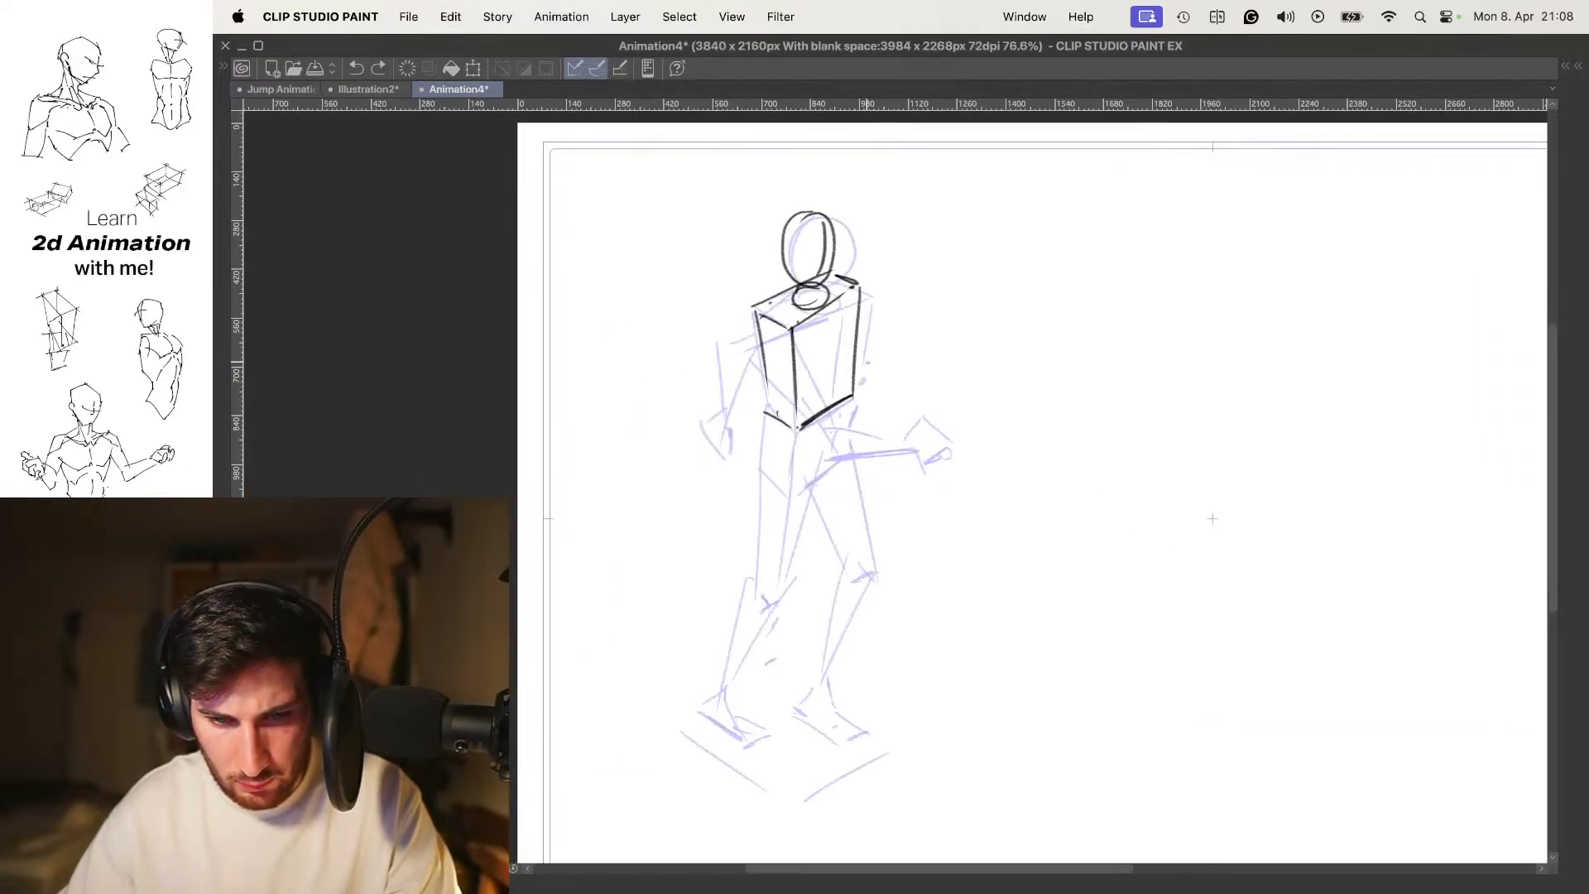
Draw the top edges of a pelvis box just beneath the torso box
scroll(836, 427, up, 3)
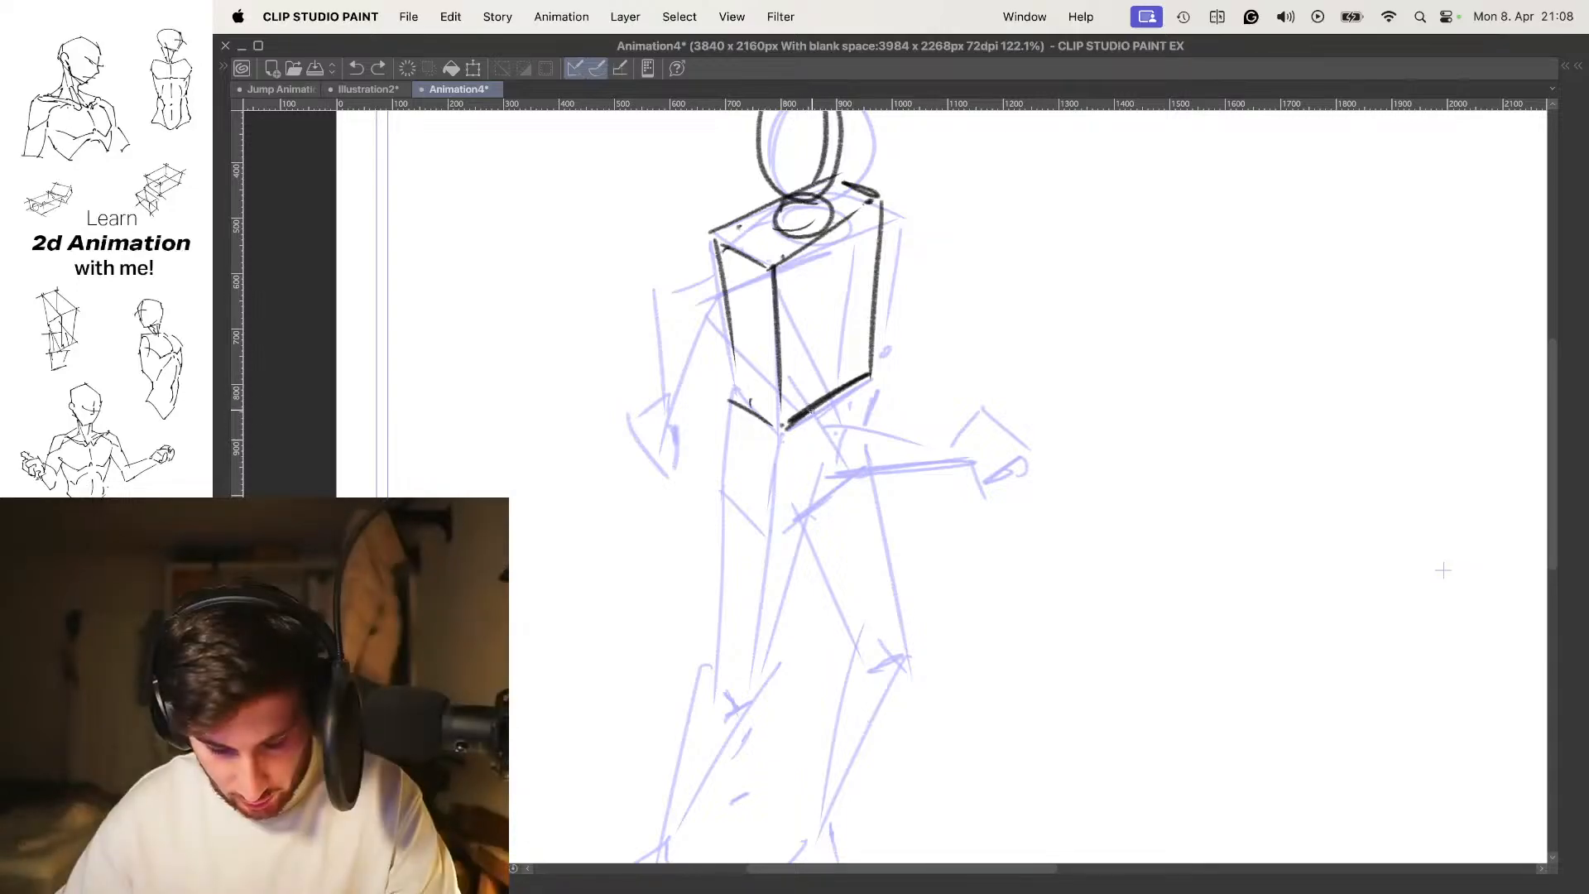
drag(790, 442, 774, 542)
key(super+z)
drag(782, 437, 867, 408)
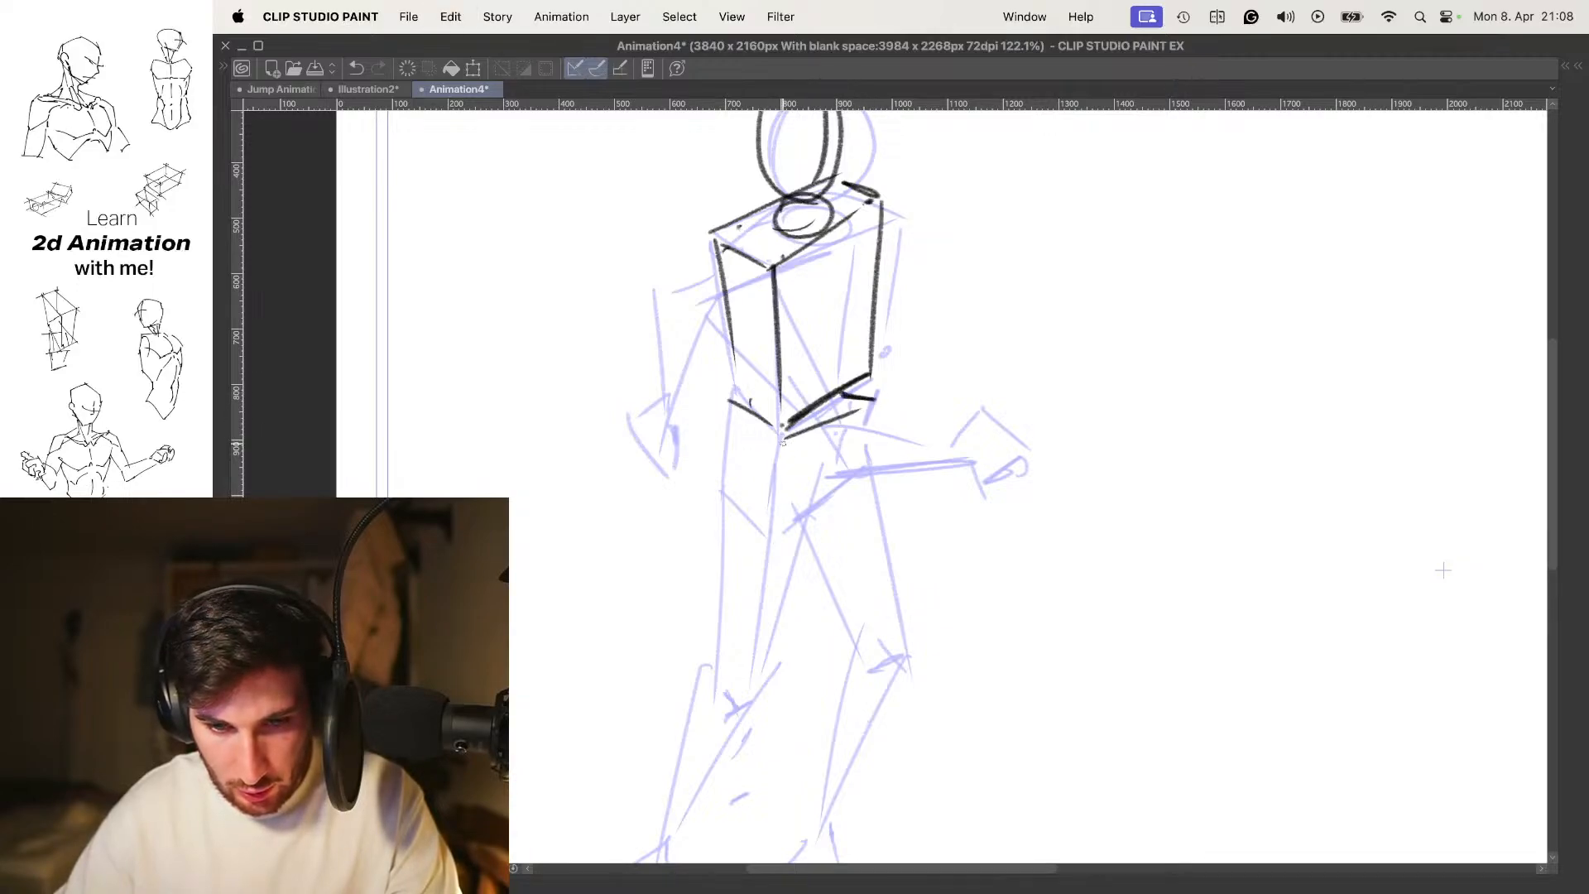
drag(736, 422, 797, 443)
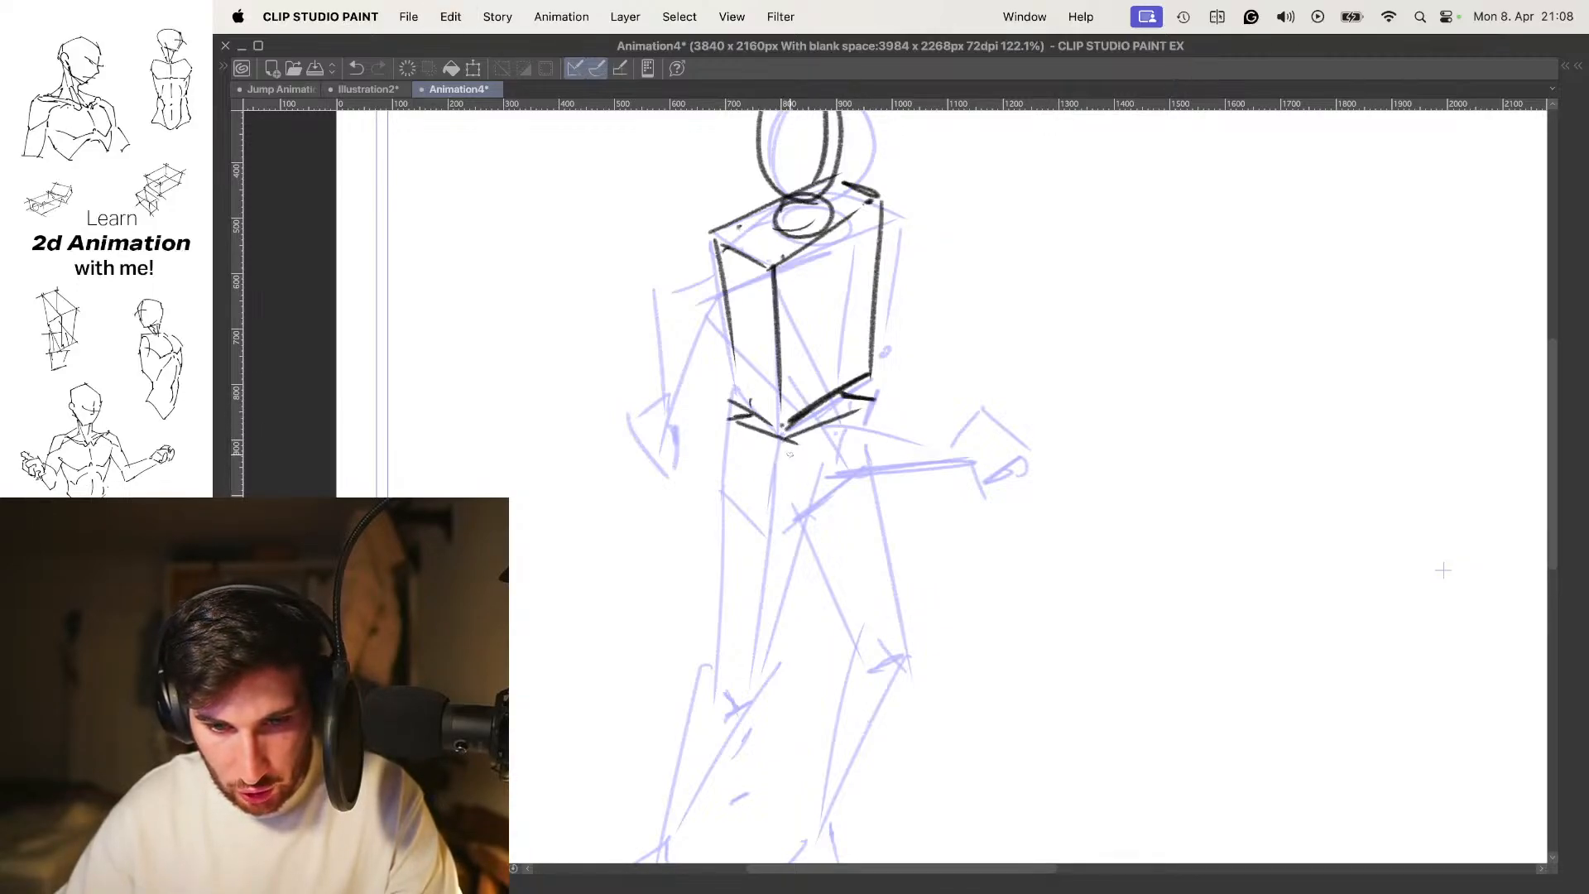
key(super+z)
Complete the pelvis box with its vertical corner edges and bottom edges
drag(781, 434, 773, 521)
mouse_move(733, 423)
mouse_down()
mouse_move(724, 494)
mouse_move(766, 536)
mouse_move(865, 480)
mouse_up()
drag(791, 521, 865, 480)
drag(861, 427, 852, 484)
mouse_move(880, 428)
mouse_down()
mouse_move(847, 430)
mouse_move(985, 312)
mouse_up()
key(o)
drag(883, 330, 848, 380)
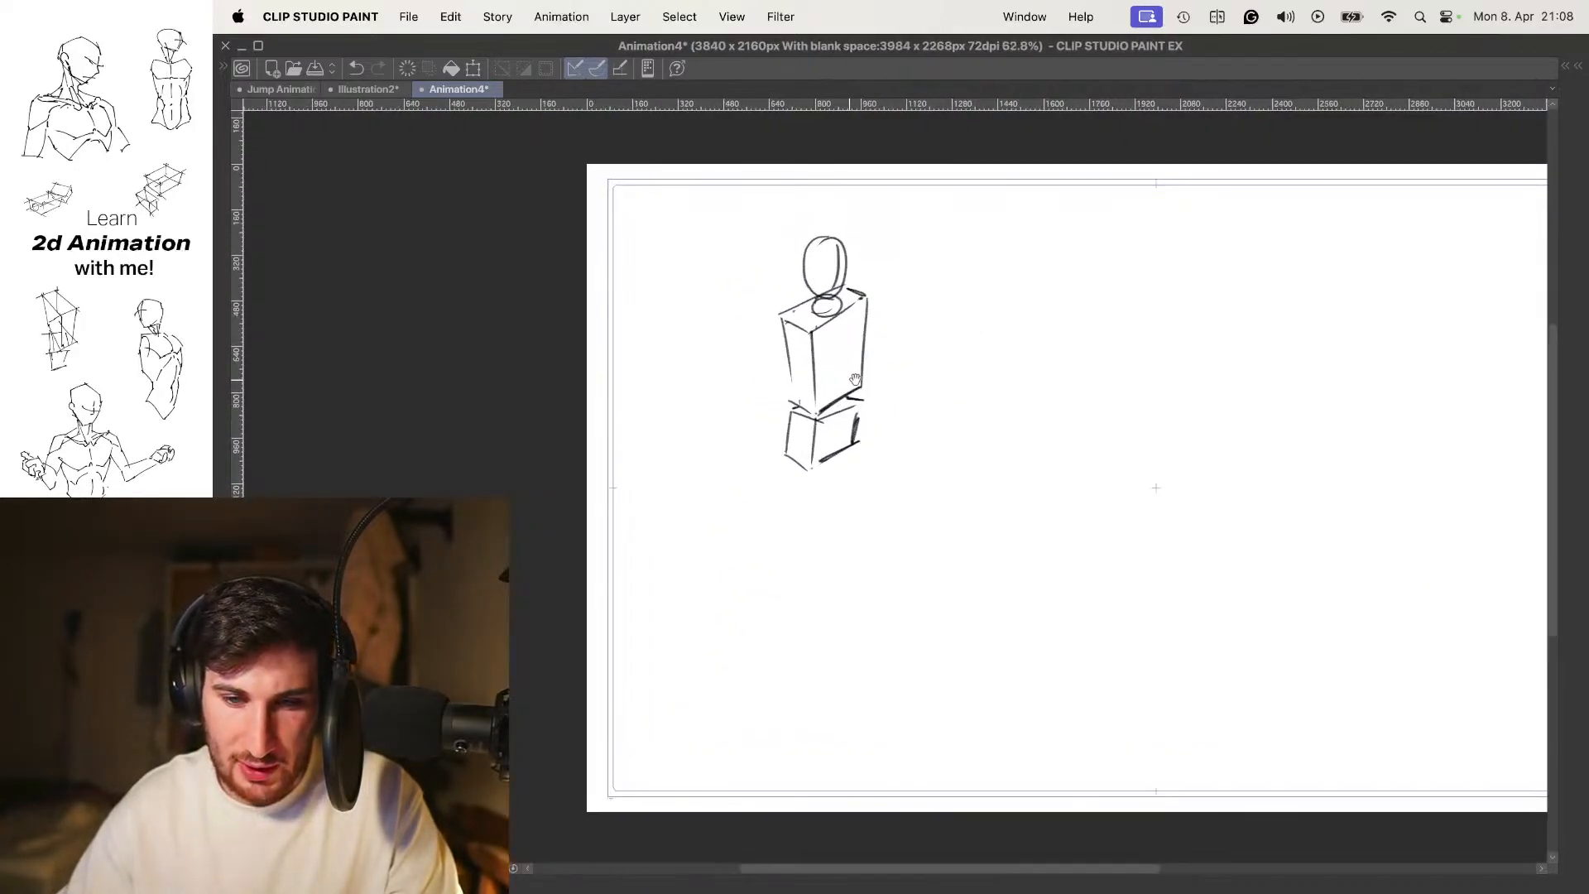
Draw centre lines down the front faces of the torso and pelvis boxes
drag(856, 457, 873, 444)
mouse_move(857, 263)
mouse_down()
mouse_move(871, 347)
mouse_move(842, 527)
mouse_move(869, 433)
mouse_up()
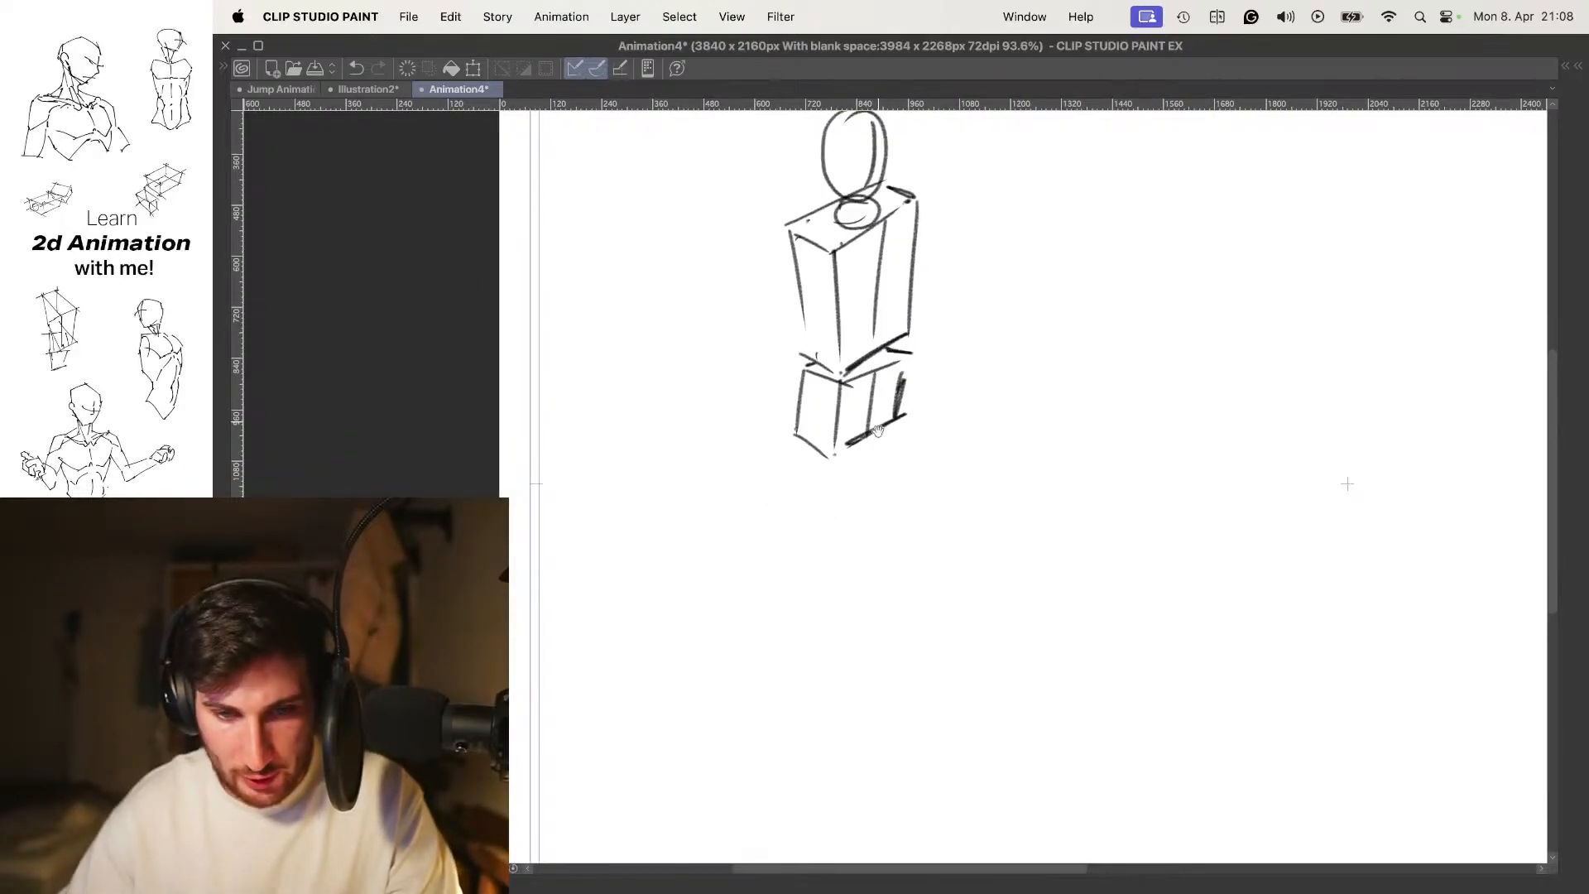
key(o)
key(o)
drag(854, 487, 856, 451)
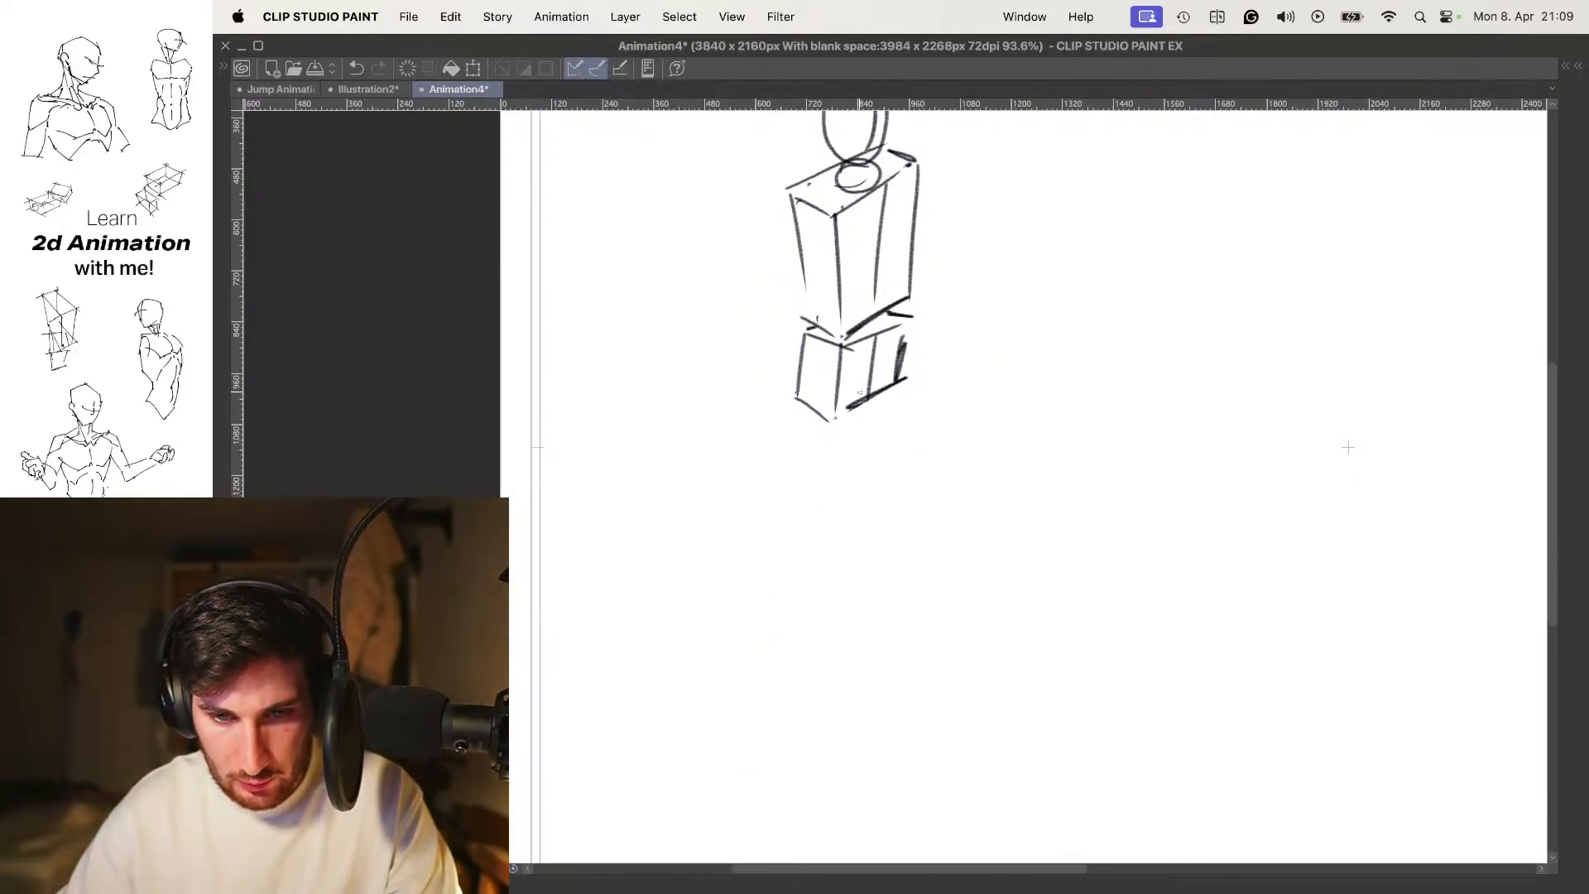
drag(856, 366, 803, 528)
mouse_move(793, 363)
mouse_down()
mouse_move(768, 567)
mouse_move(803, 527)
mouse_up()
mouse_move(878, 462)
mouse_down()
mouse_move(786, 489)
mouse_move(830, 521)
mouse_move(867, 504)
mouse_up()
key(o)
key(o)
key(o)
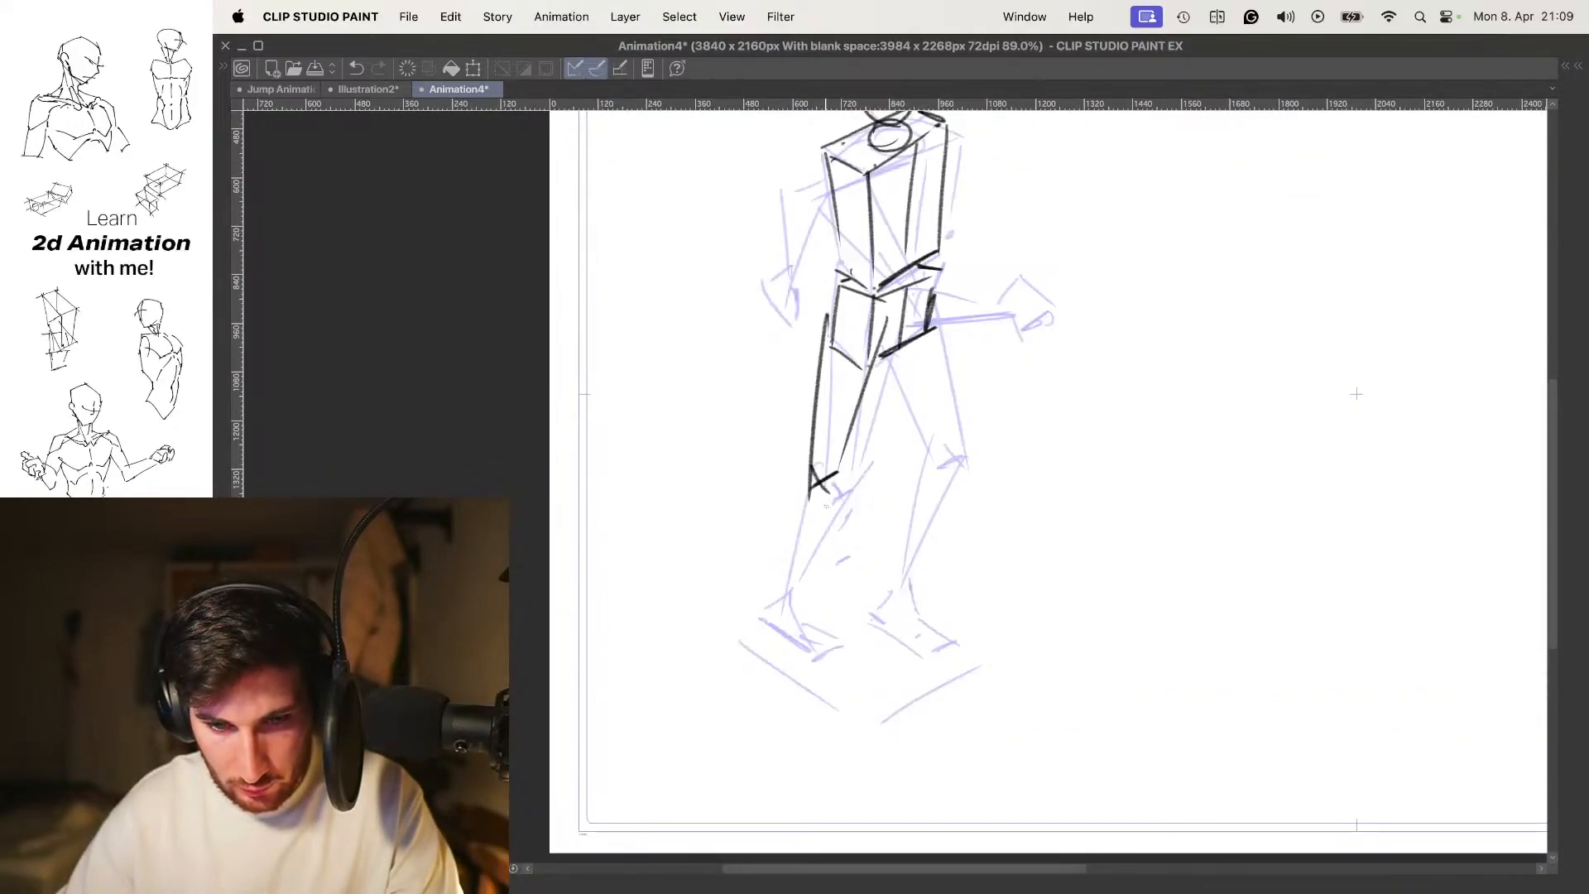
drag(809, 465, 733, 600)
drag(832, 497, 726, 617)
key(o)
mouse_move(879, 413)
super+mouse_down()
mouse_move(851, 413)
mouse_move(797, 552)
super+mouse_up()
key(super+z)
key(super+z)
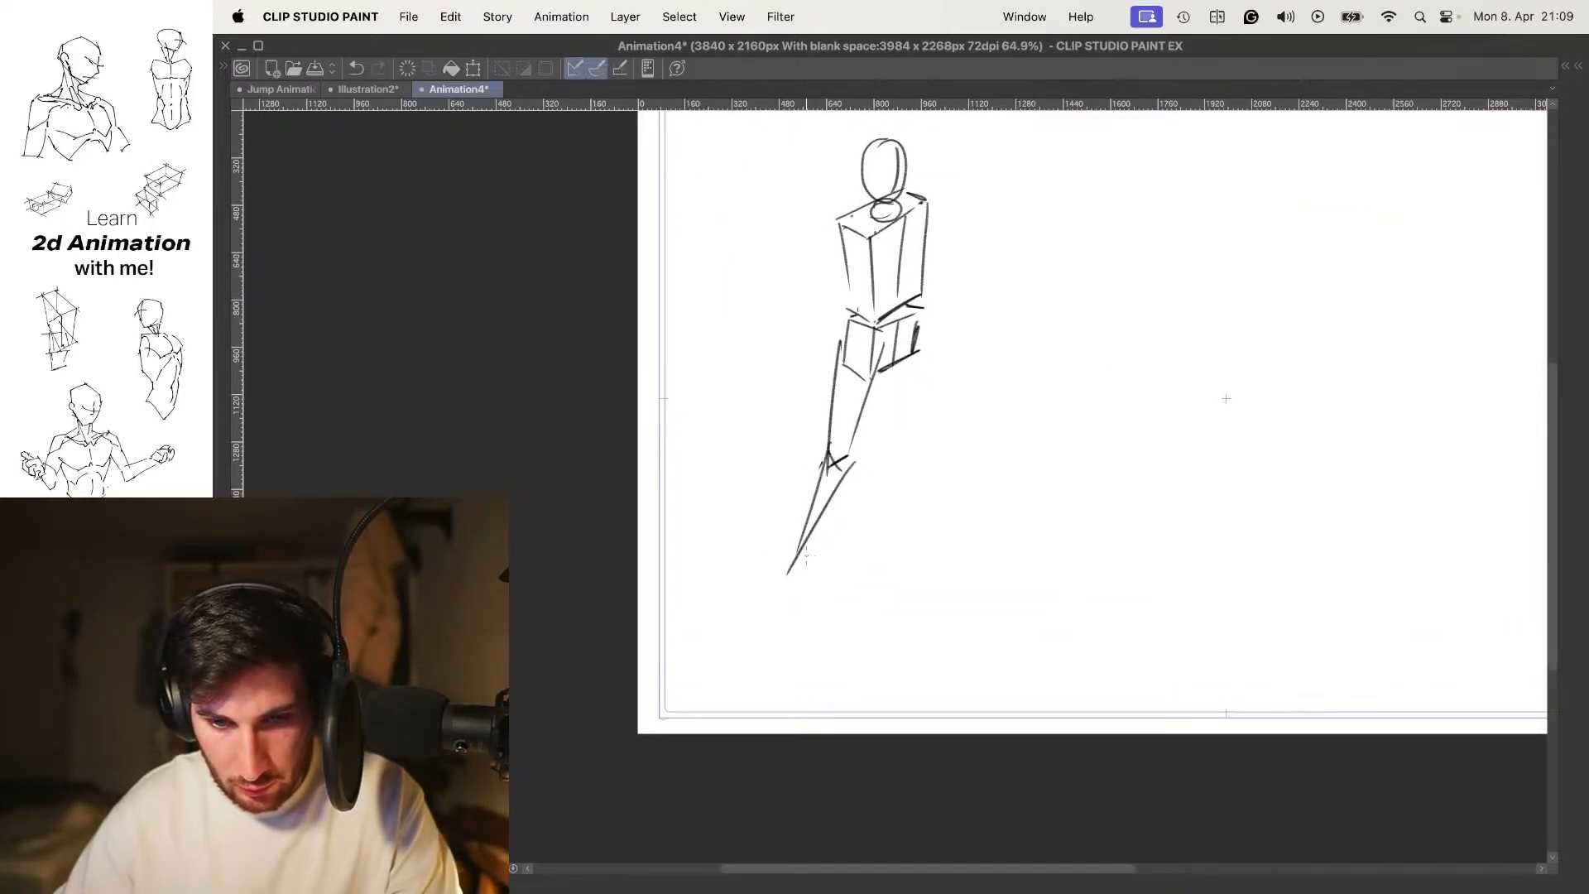
scroll(852, 487, up, 2)
key(super+z)
super+click(850, 491)
drag(831, 495, 809, 512)
Save the animation file
key(super+s)
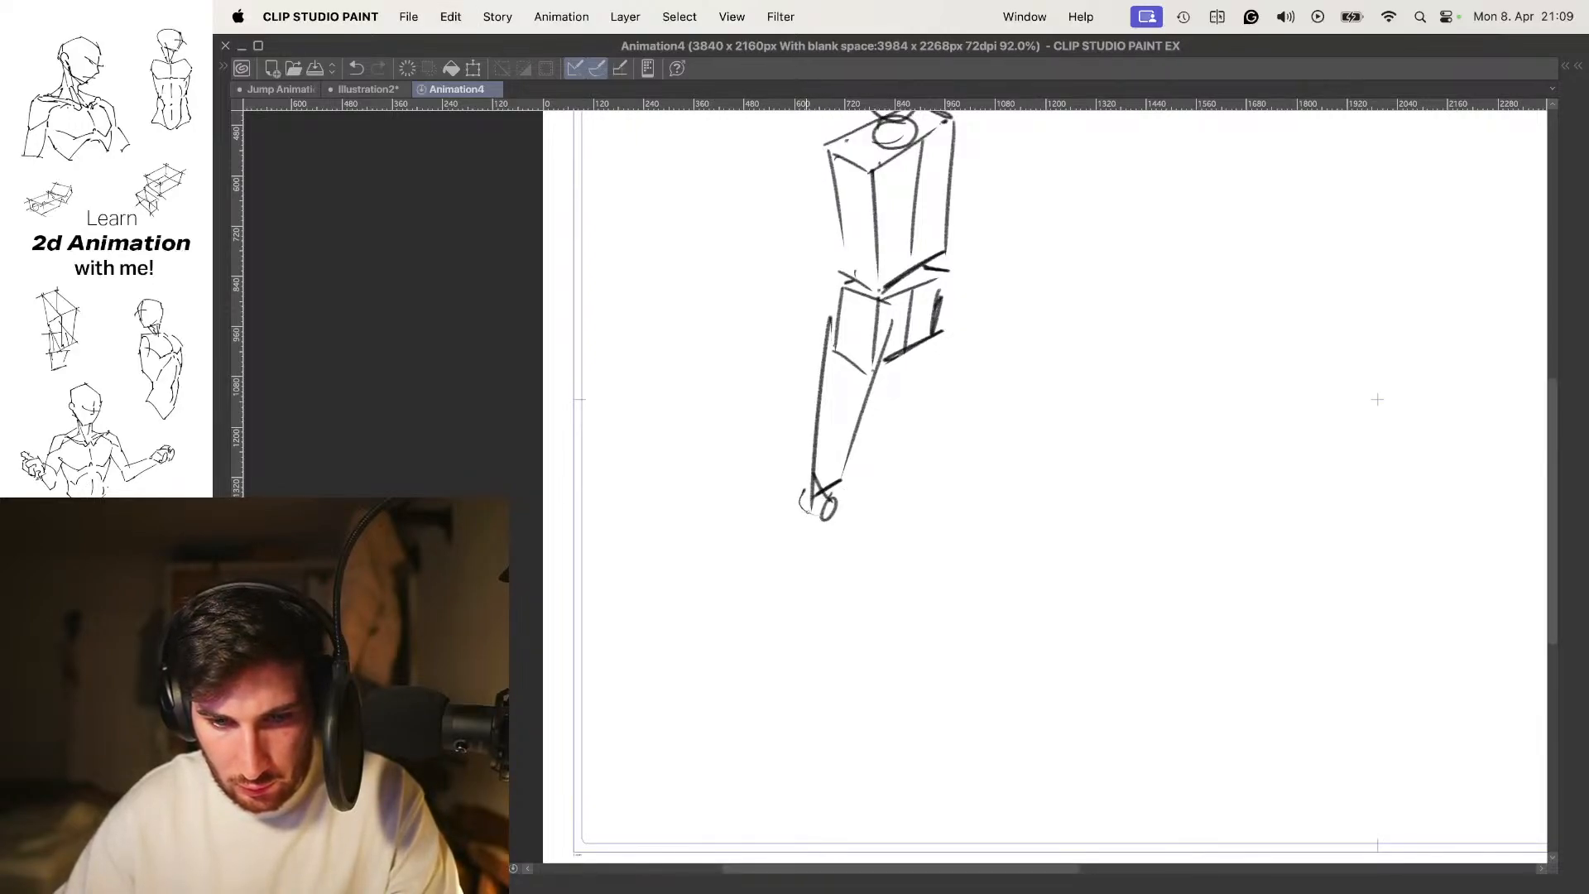
scroll(820, 493, down, 2)
scroll(877, 494, up, 4)
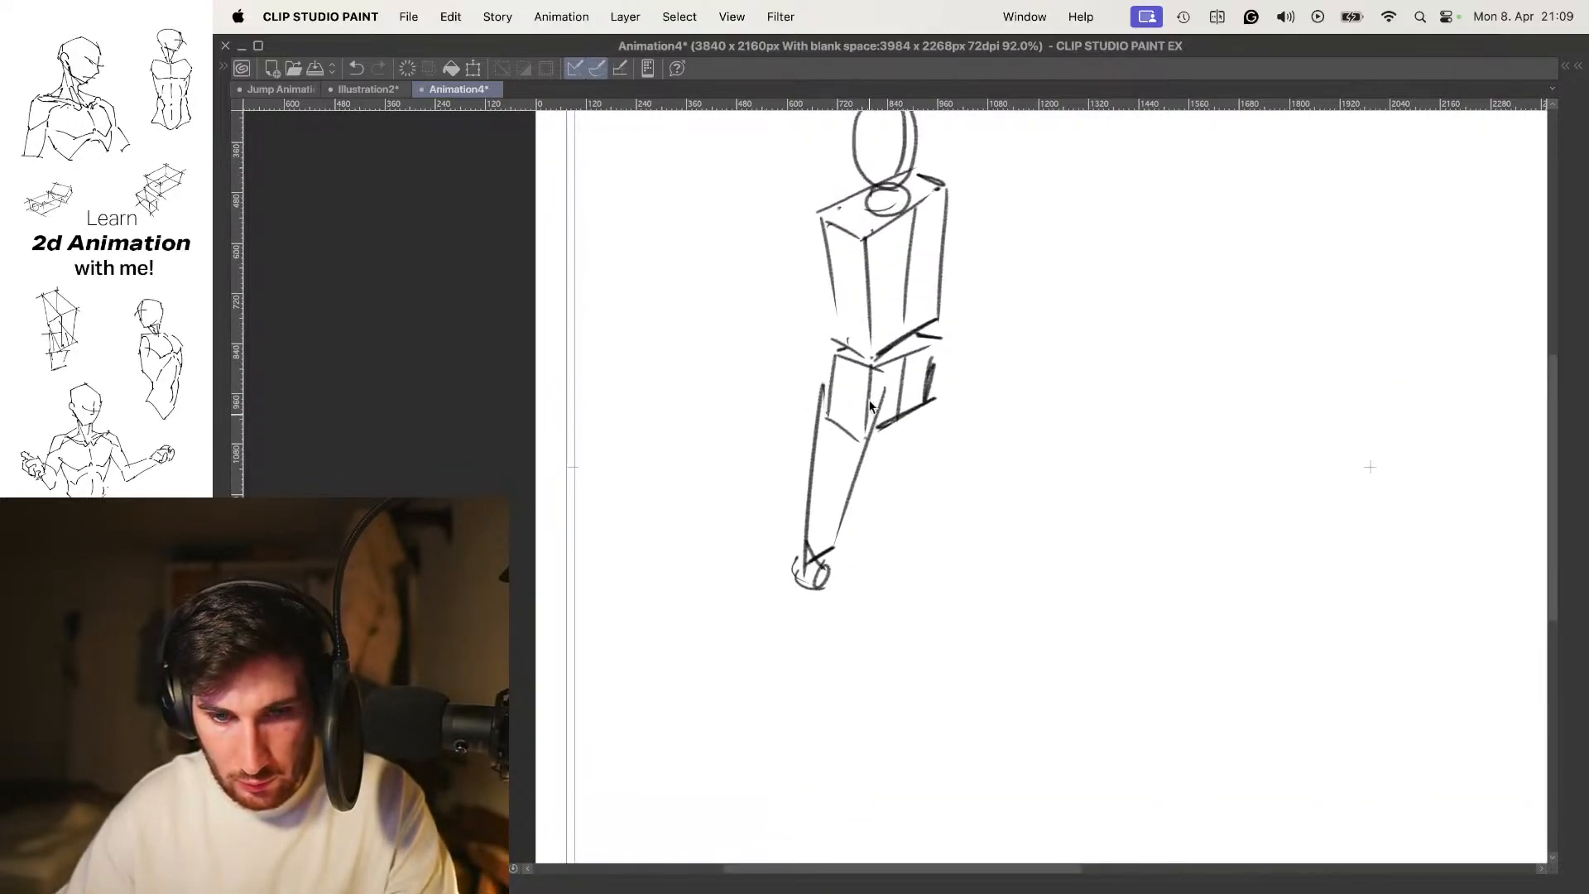
Undo the slanted thigh and knee, and redraw the thigh as two nearly vertical tapering lines from the pelvis box
key(super+z)
key(super+z)
key(super+z)
key(super+z)
key(super+z)
drag(832, 362, 824, 576)
drag(883, 417, 852, 534)
key(super+z)
key(super+z)
drag(819, 372, 826, 575)
drag(886, 383, 850, 590)
key(super+z)
key(super+z)
Draw the shin as two lines tapering from the knee to the ankle, and mark the knee
mouse_move(835, 580)
mouse_down()
mouse_move(858, 566)
mouse_move(822, 686)
mouse_up()
scroll(858, 551, down, 3)
key(o)
scroll(887, 546, up, 2)
key(super+z)
drag(829, 530, 805, 687)
drag(858, 553, 811, 698)
drag(843, 630, 841, 525)
key(o)
Draw the raised heel, sole and toe of the foot below the ankle, undoing the unwanted strokes
mouse_move(883, 448)
mouse_down()
mouse_move(877, 514)
mouse_move(884, 425)
mouse_up()
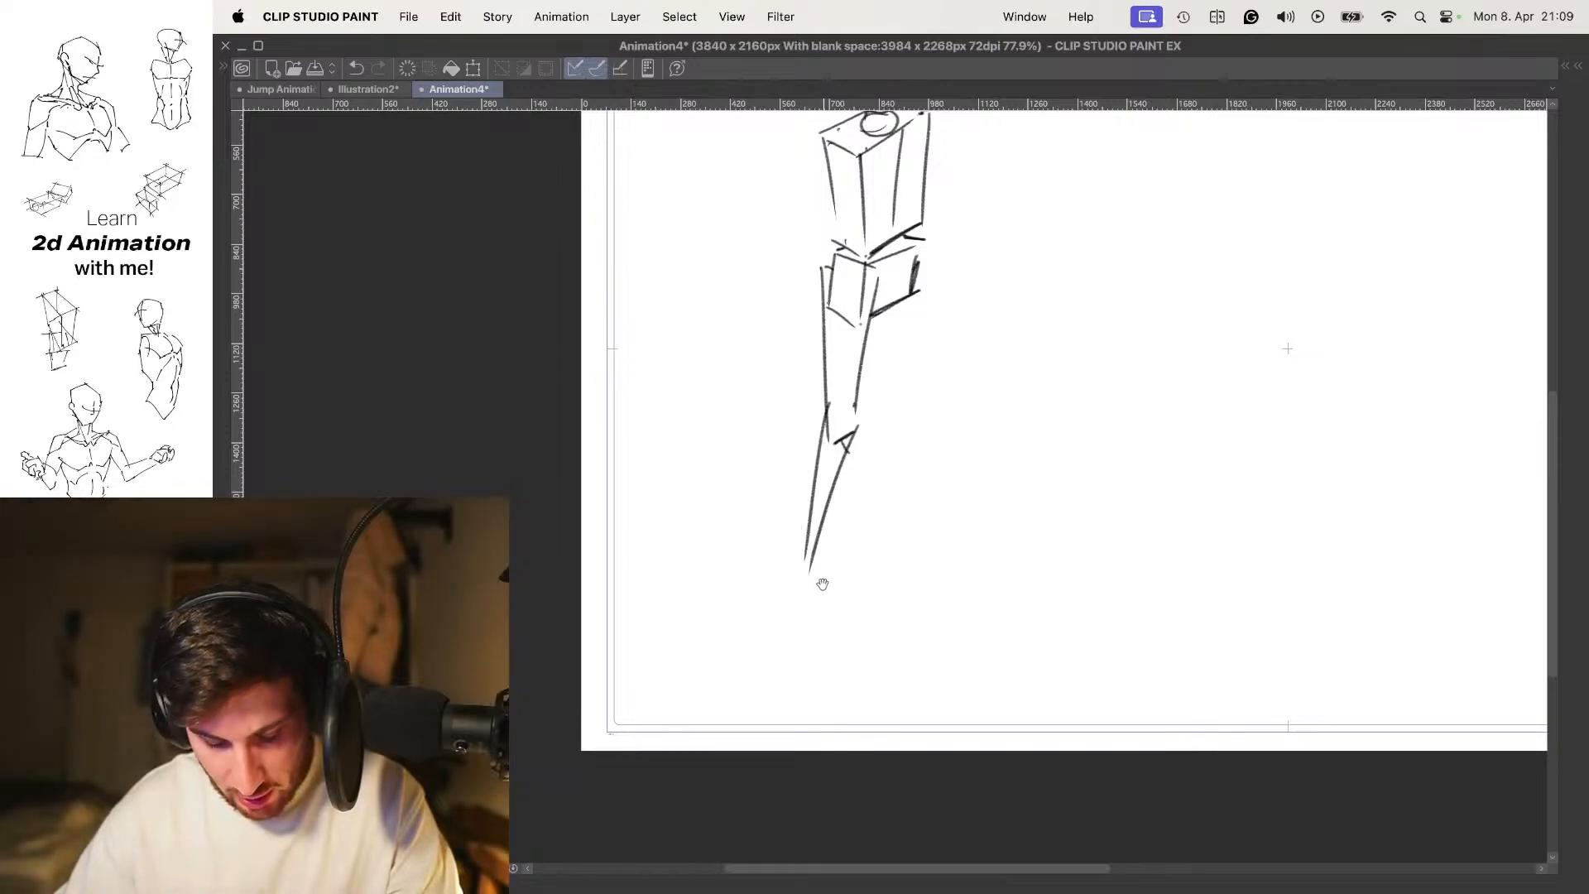
key(super+z)
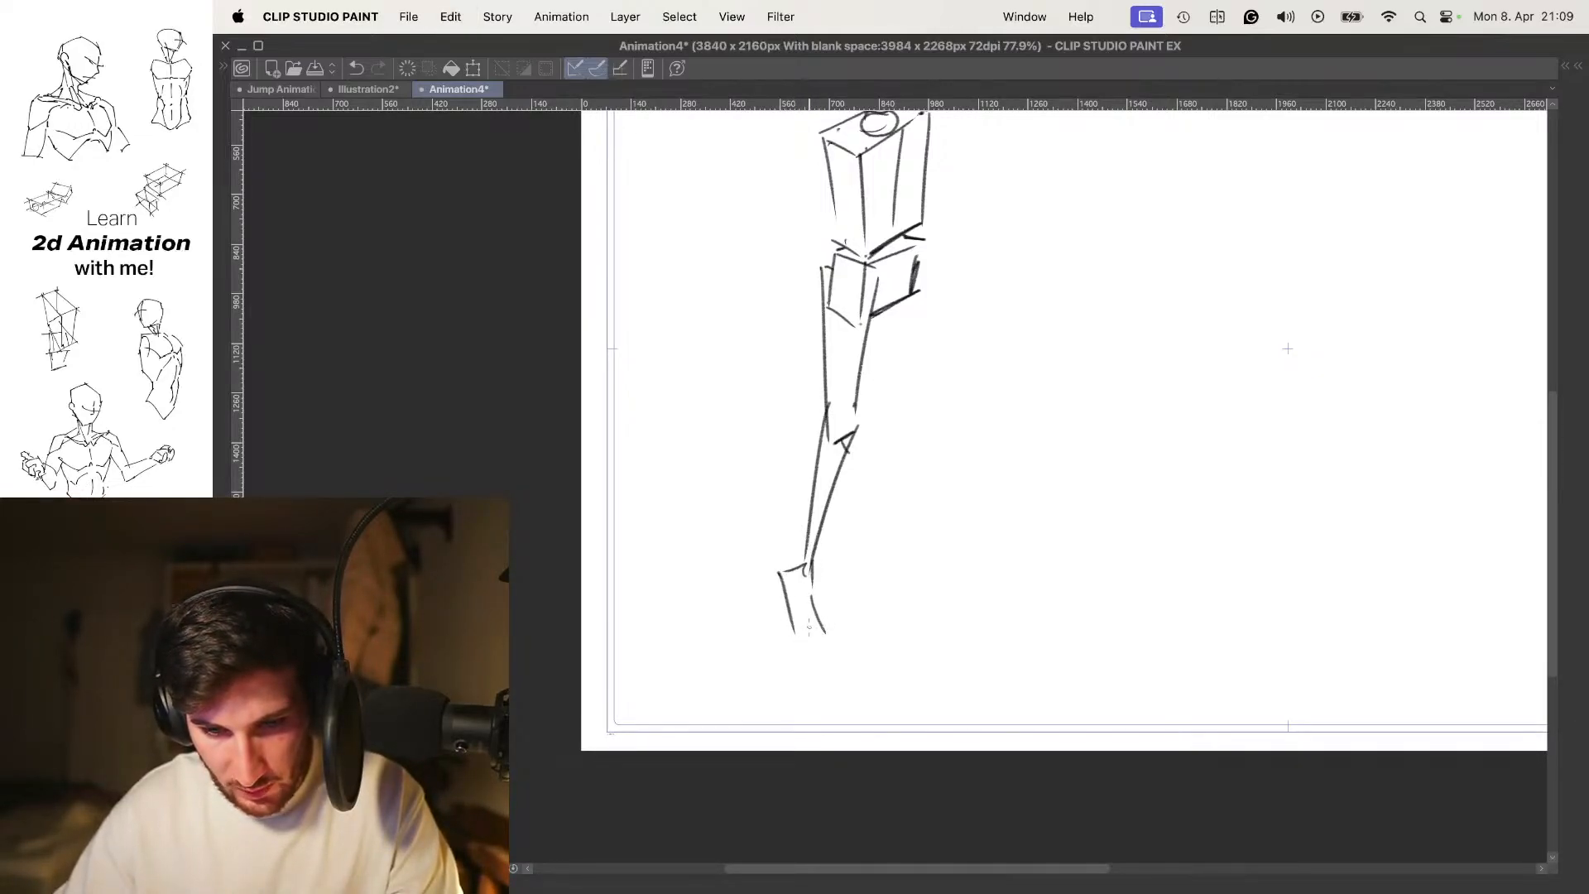
key(super+z)
drag(784, 567, 801, 642)
key(super+z)
scroll(894, 522, down, 3)
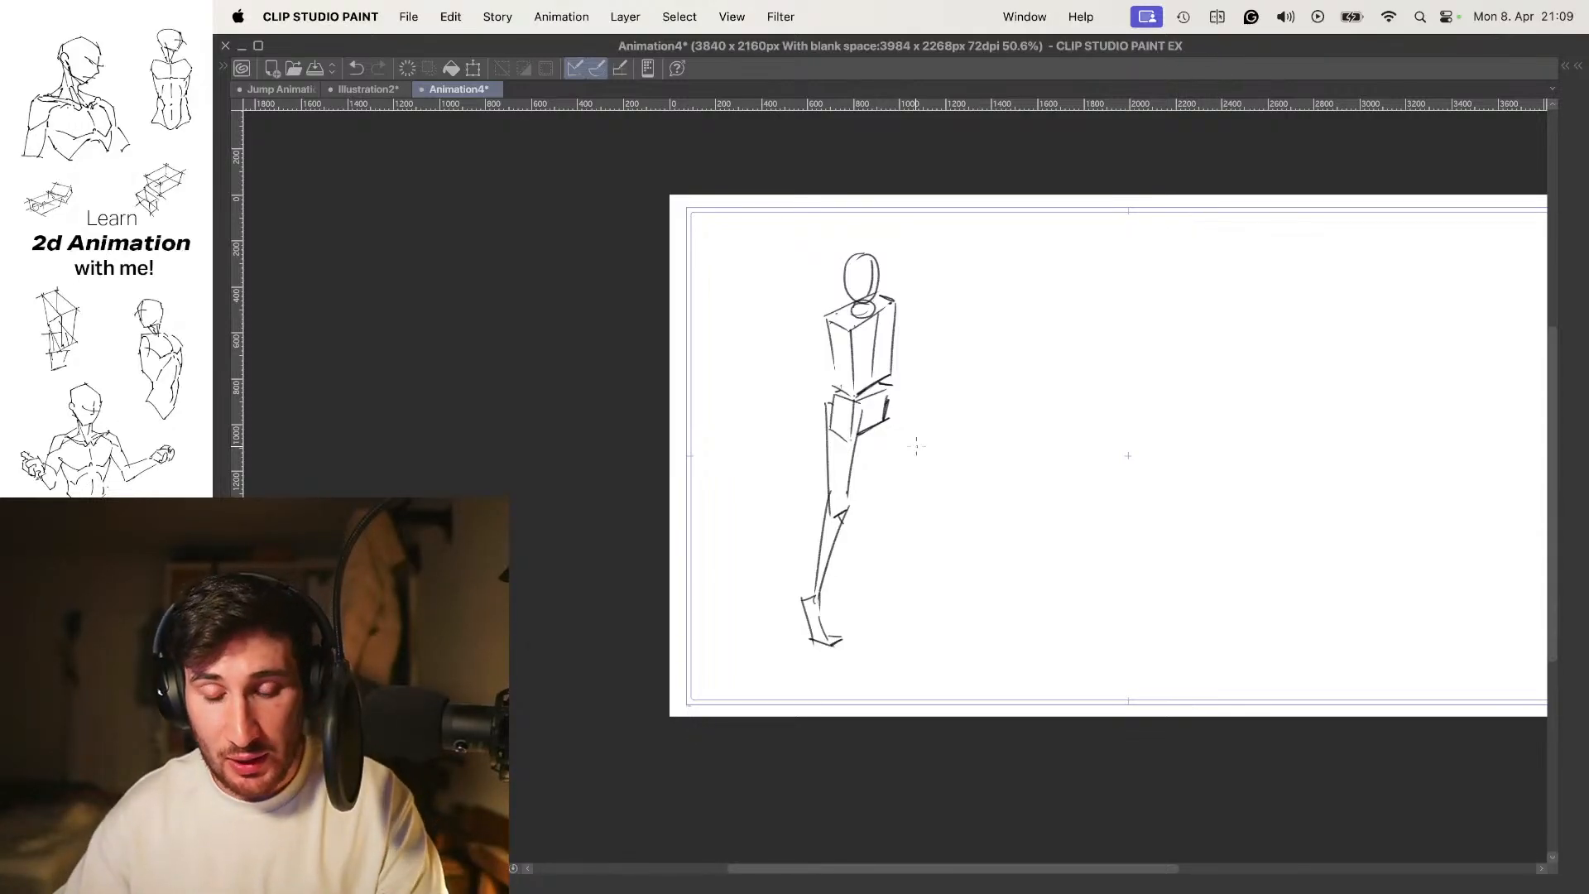
Compare the new pose with the previous cel's drawing, examining the head, torso and pelvis
drag(866, 379, 881, 383)
key(o)
key(Left)
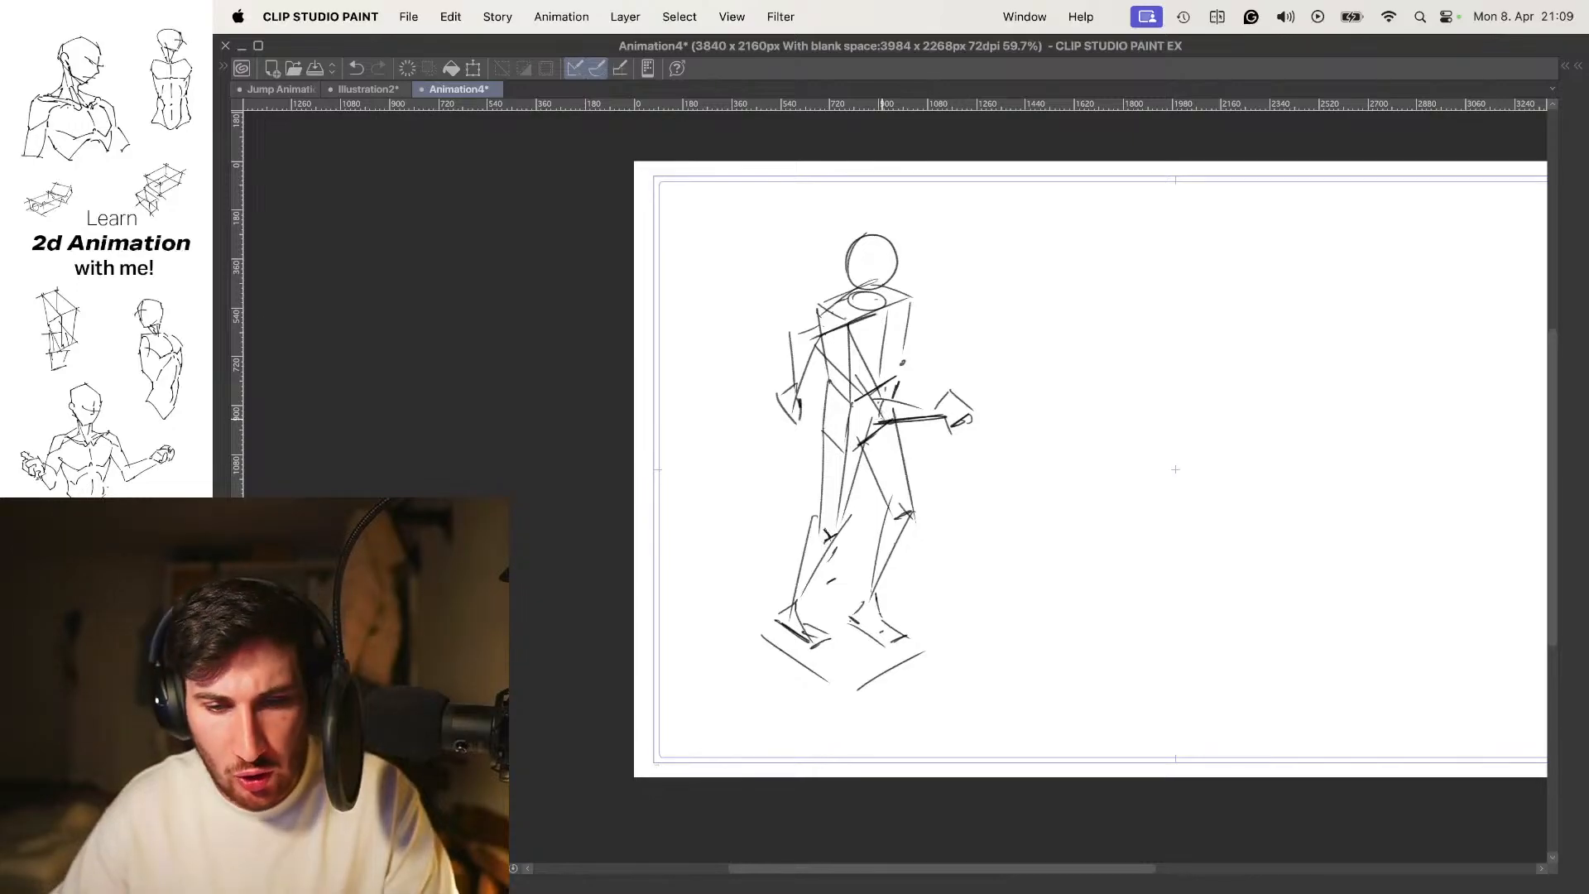
scroll(1043, 250, up, 3)
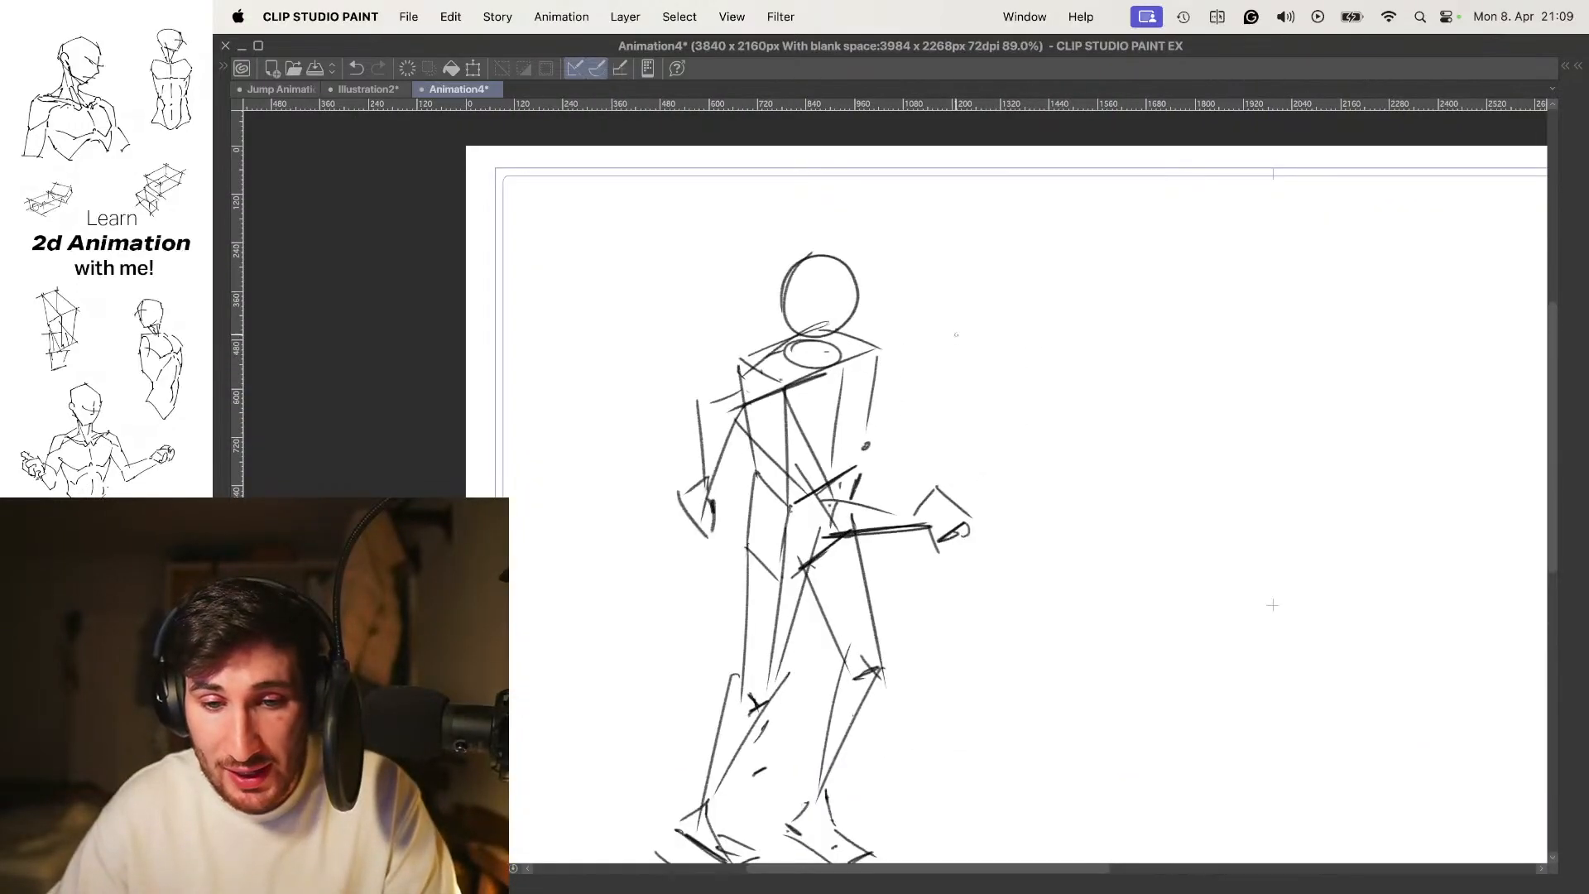
key(Right)
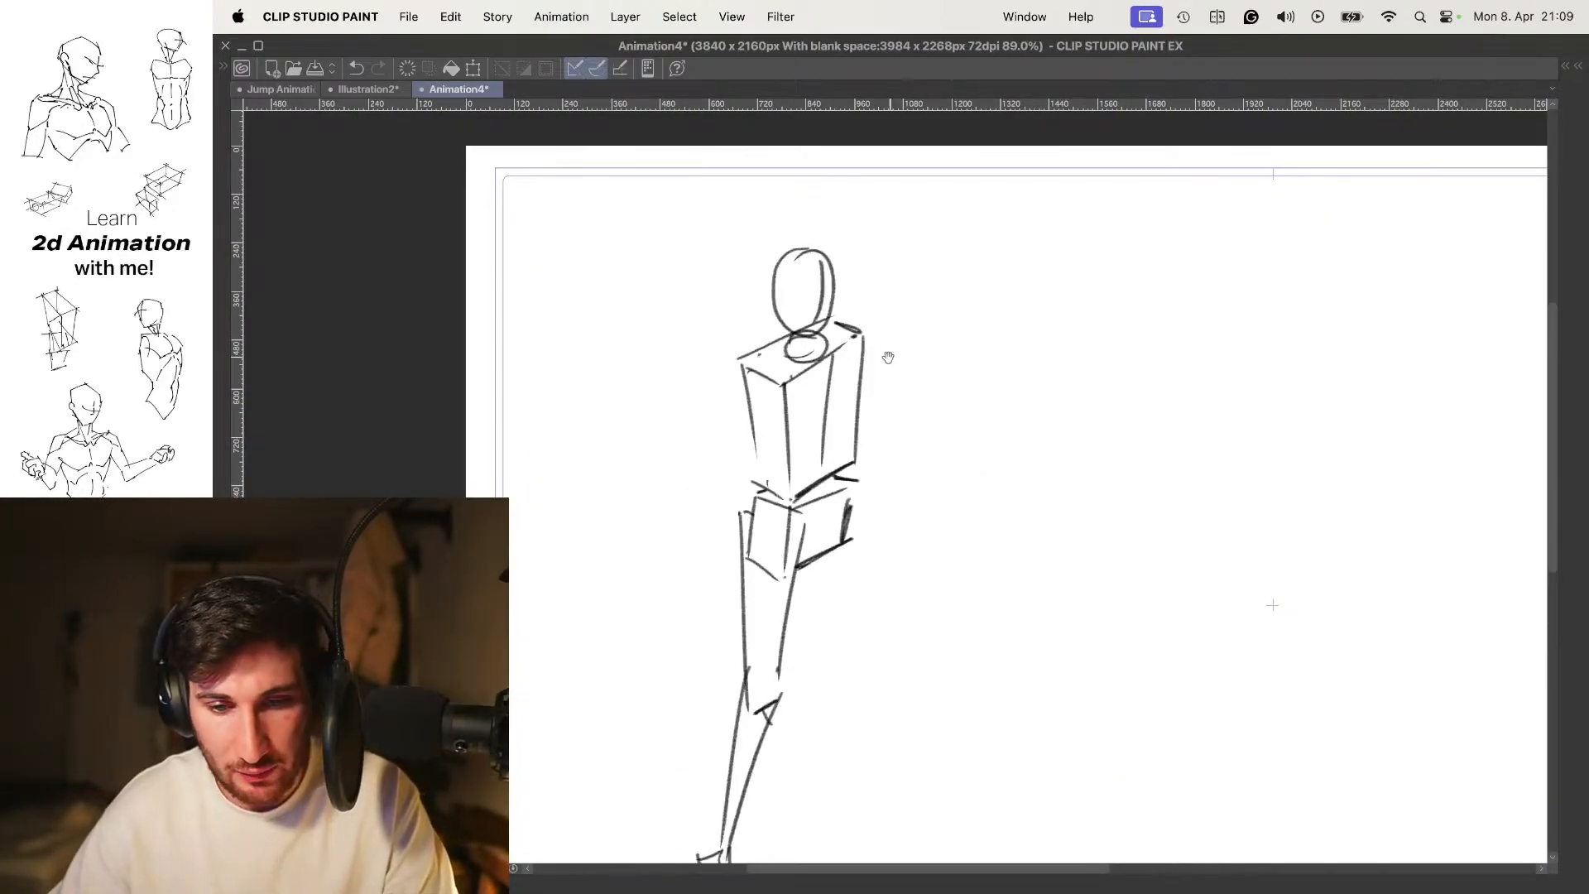
scroll(894, 356, down, 3)
scroll(861, 403, up, 4)
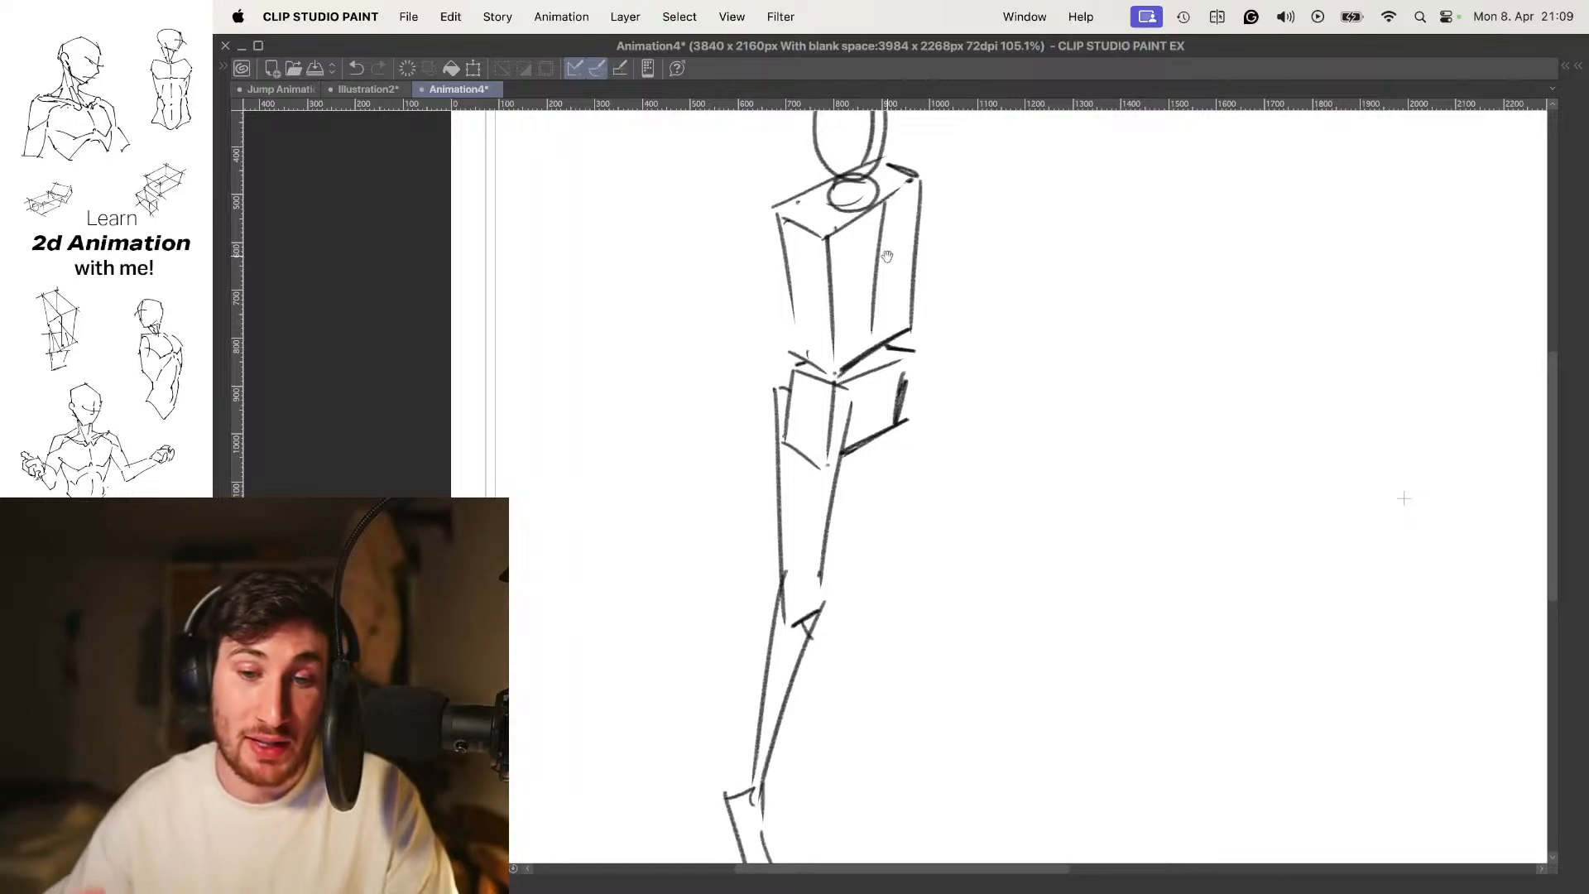
drag(887, 256, 879, 358)
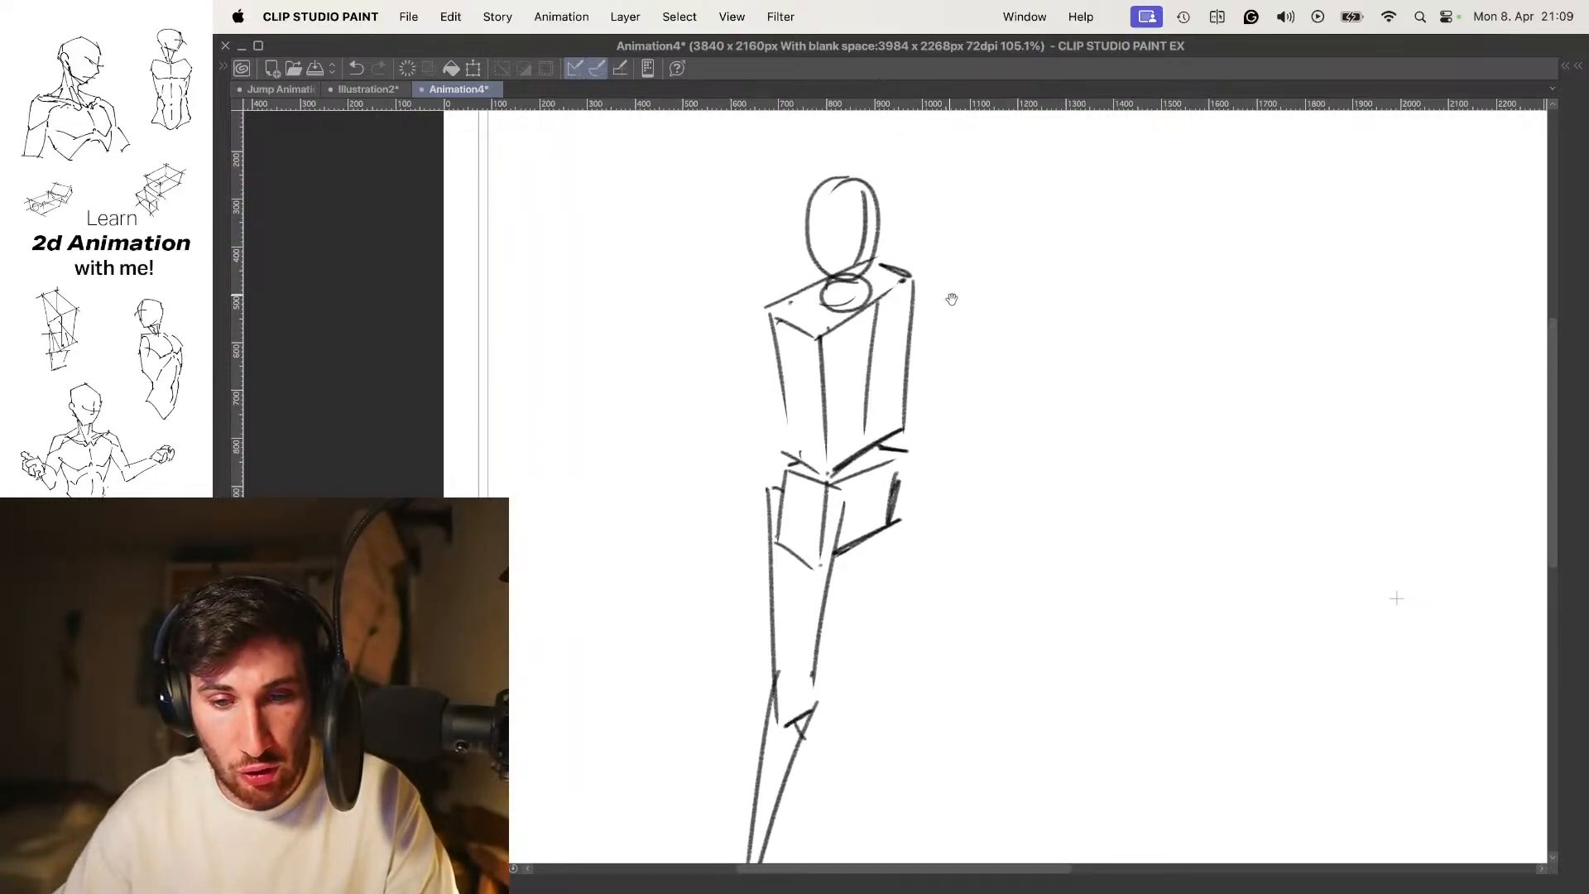
drag(979, 277, 970, 298)
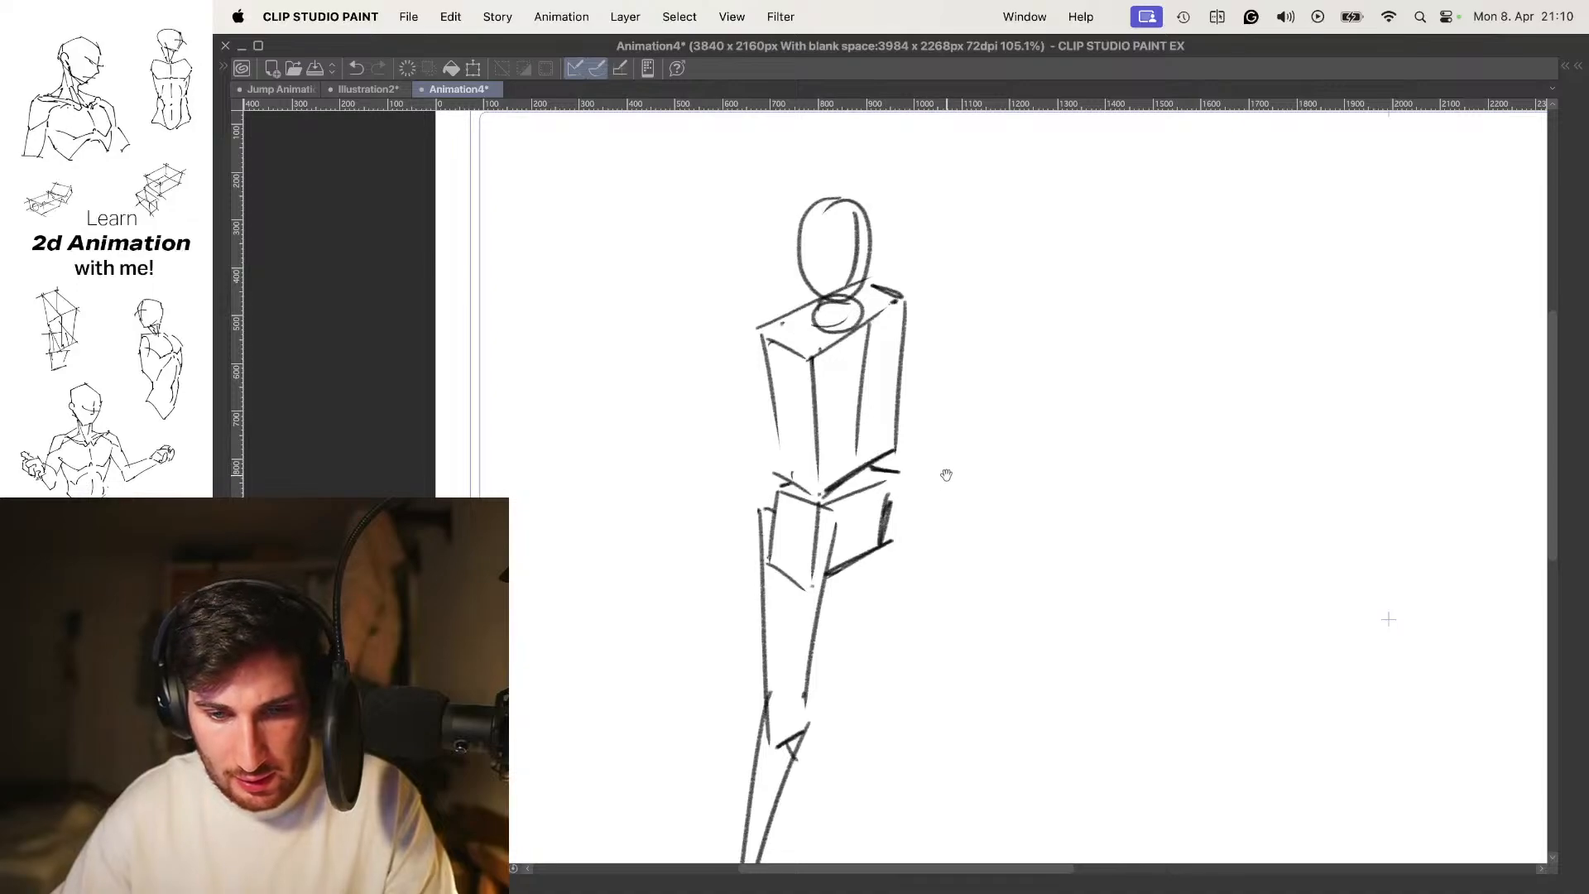
drag(962, 456, 960, 473)
drag(793, 288, 742, 315)
key(super+z)
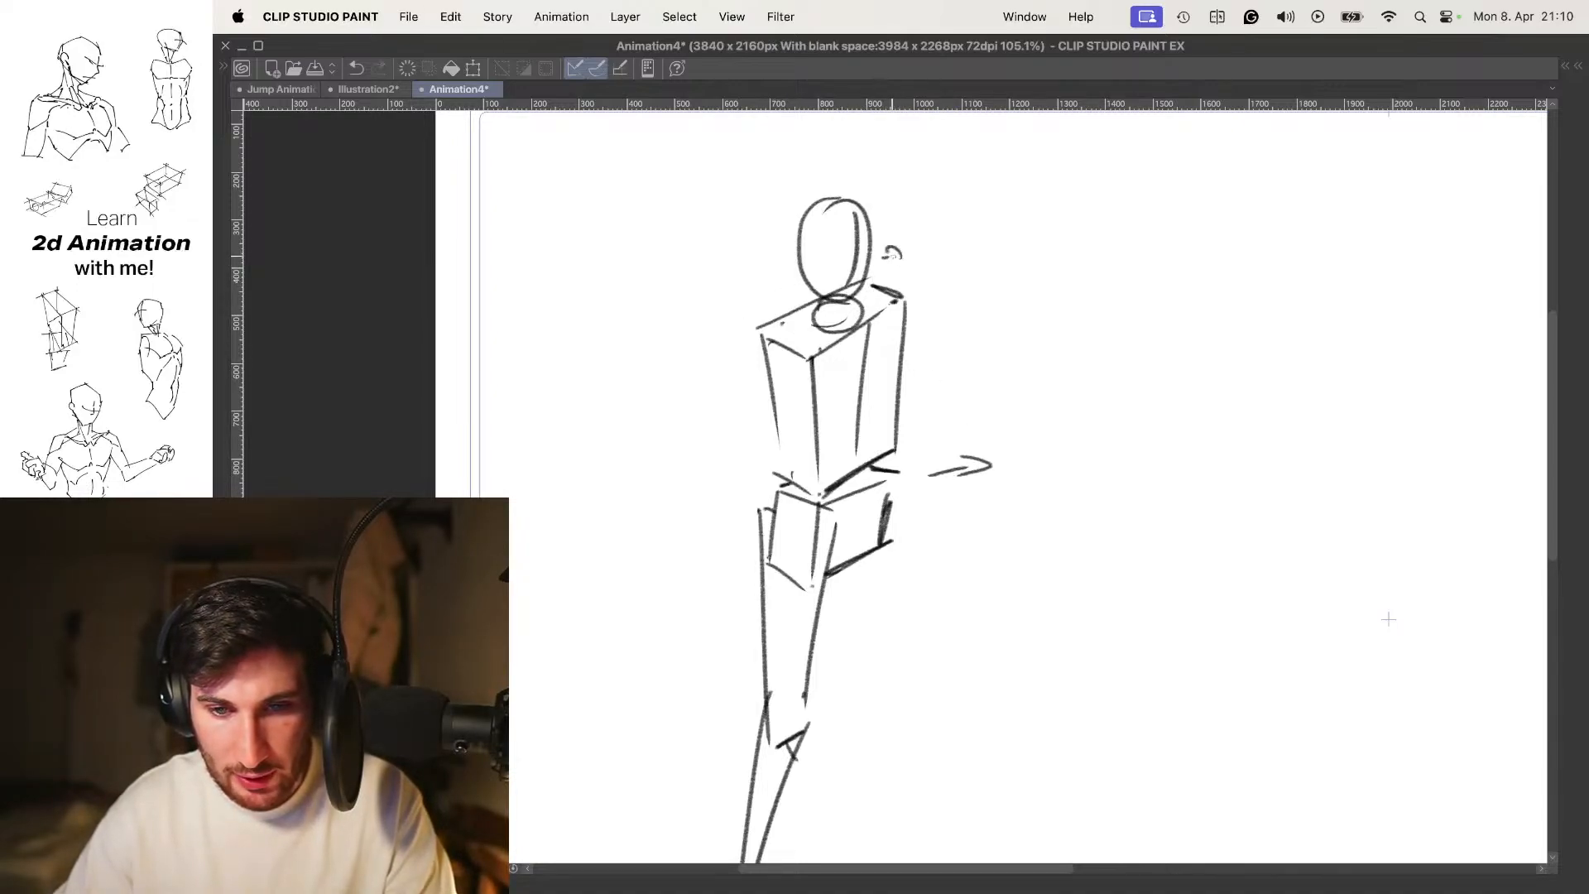
key(super+z)
key(super+z)
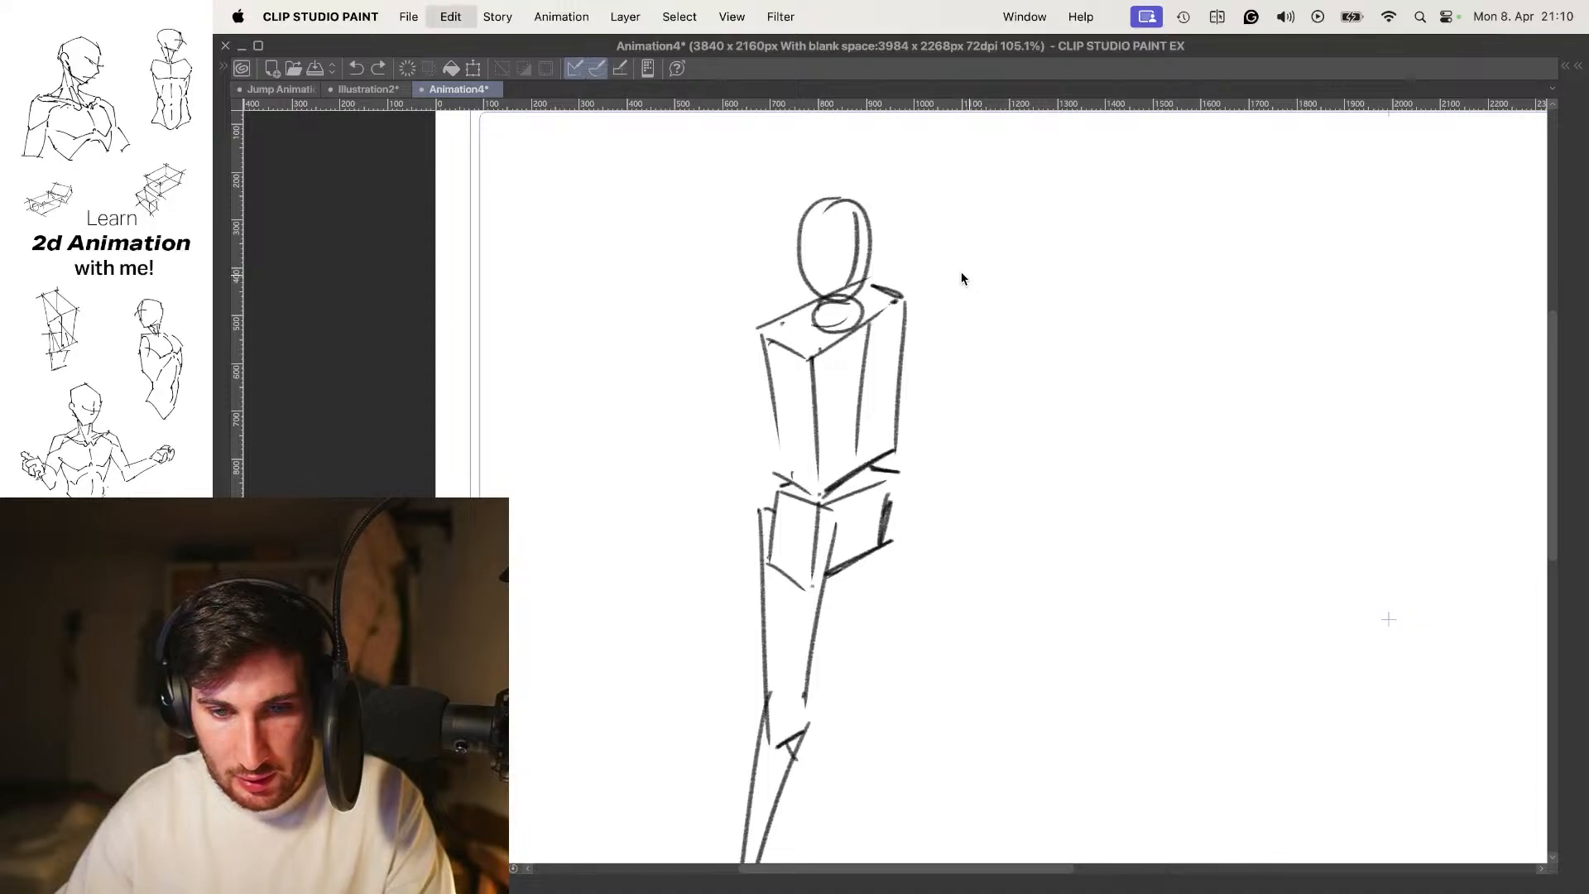
drag(998, 232, 961, 265)
key(super+z)
drag(937, 477, 993, 467)
key(super+z)
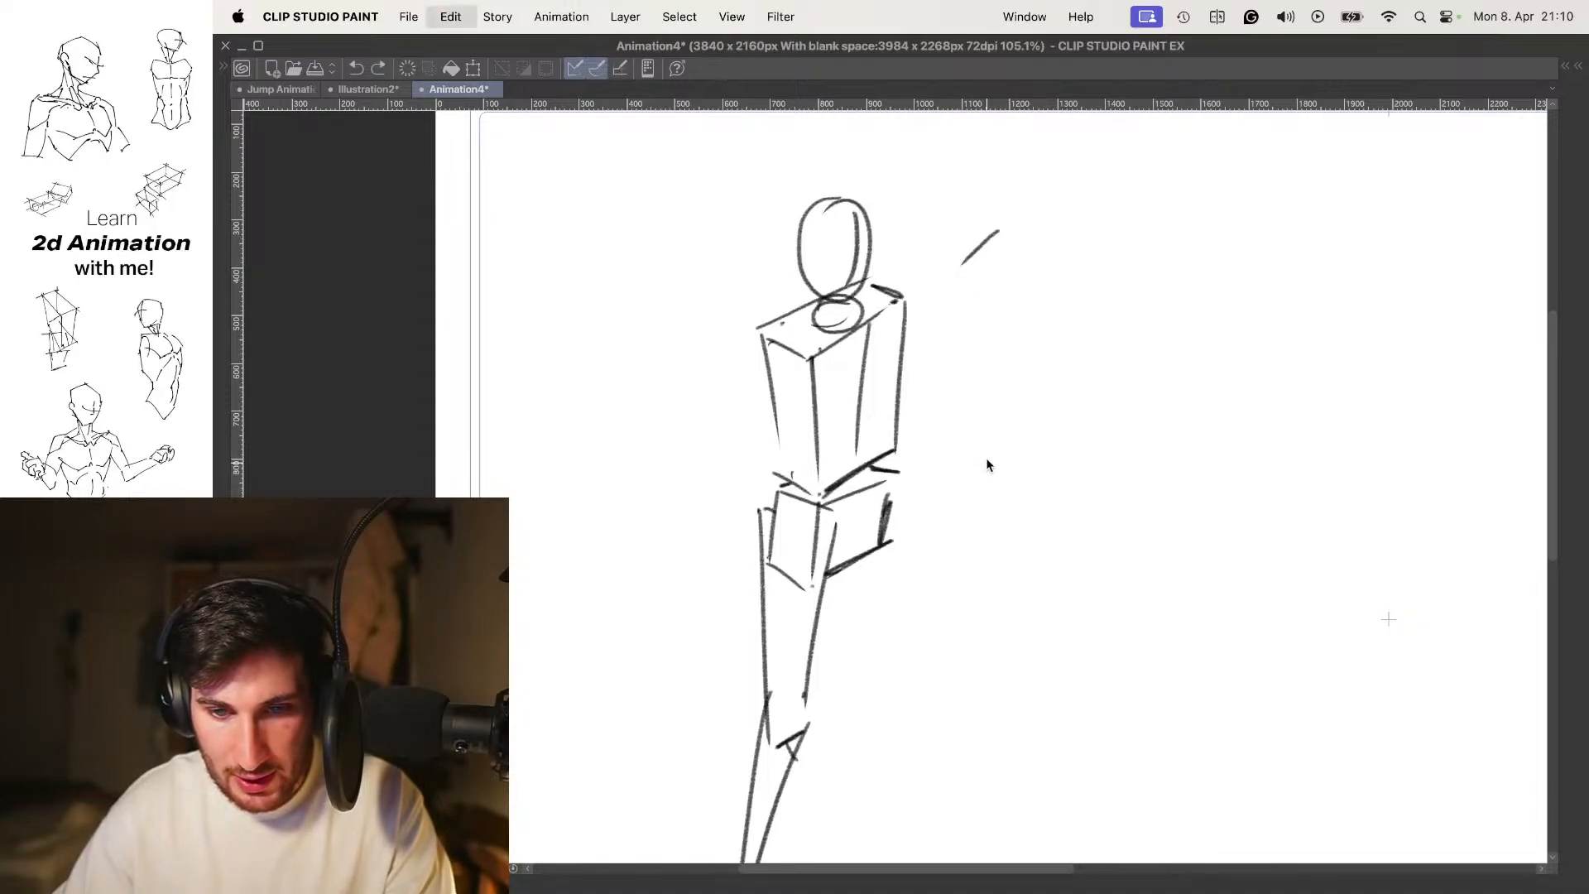
key(super+z)
mouse_move(984, 375)
mouse_down()
mouse_move(931, 392)
mouse_move(959, 418)
mouse_up()
drag(959, 418, 945, 364)
mouse_move(917, 417)
mouse_down()
mouse_move(941, 411)
mouse_move(906, 447)
mouse_up()
key(super+shift+z)
key(super+shift+z)
key(super+shift+z)
key(super+z)
key(super+z)
Add the toe edge and the slanted ground strokes to the rear foot, checking against the onion skin
drag(903, 585, 855, 524)
key(o)
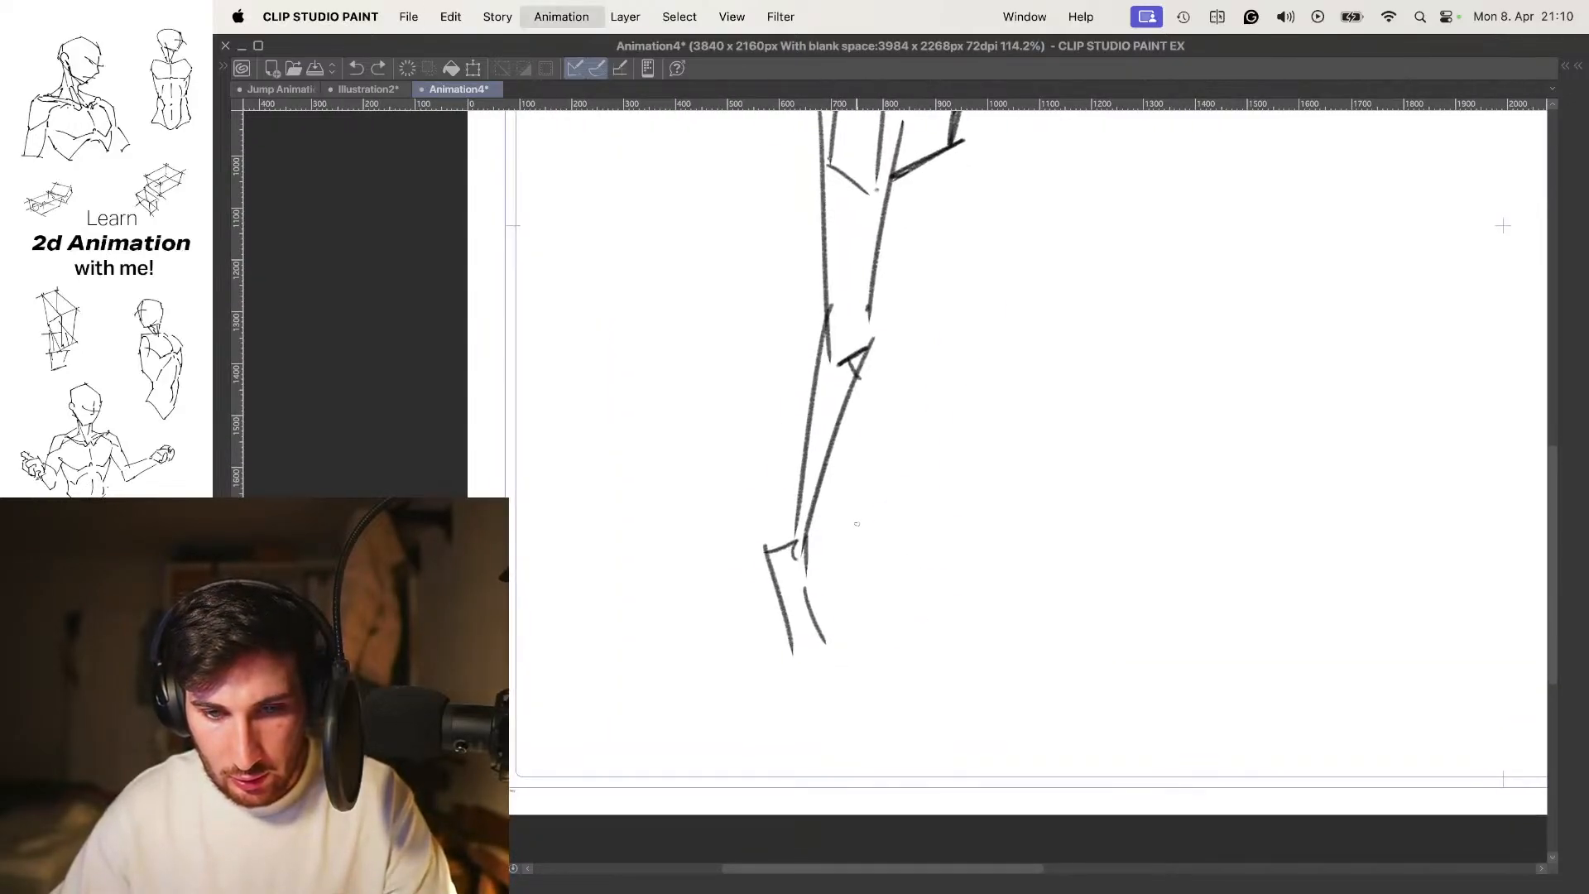
key(super+z)
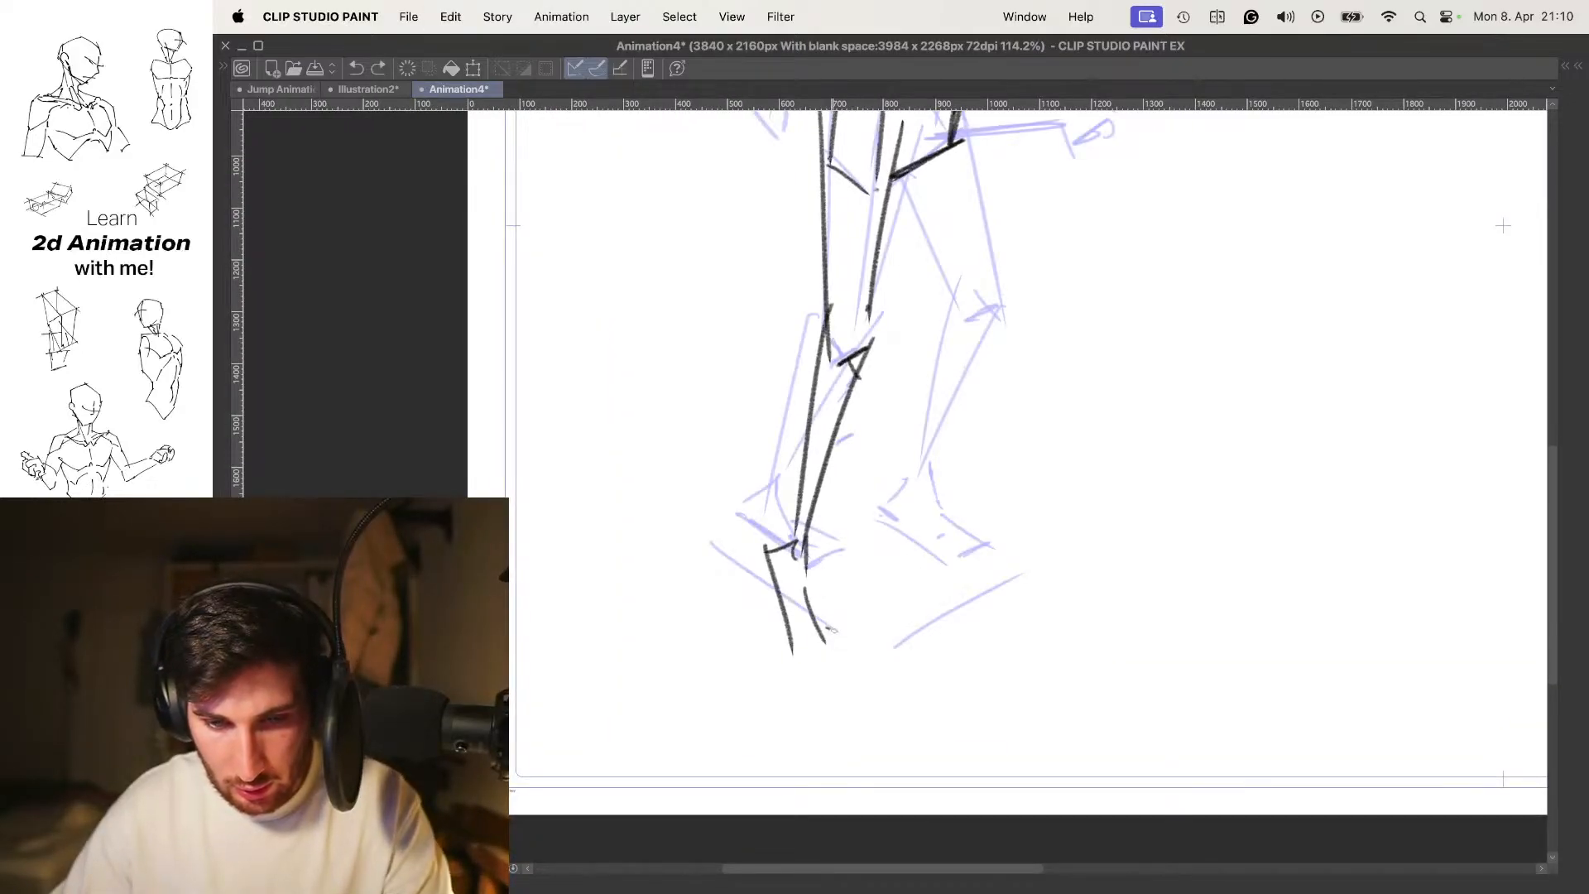
drag(812, 656, 852, 642)
key(super+z)
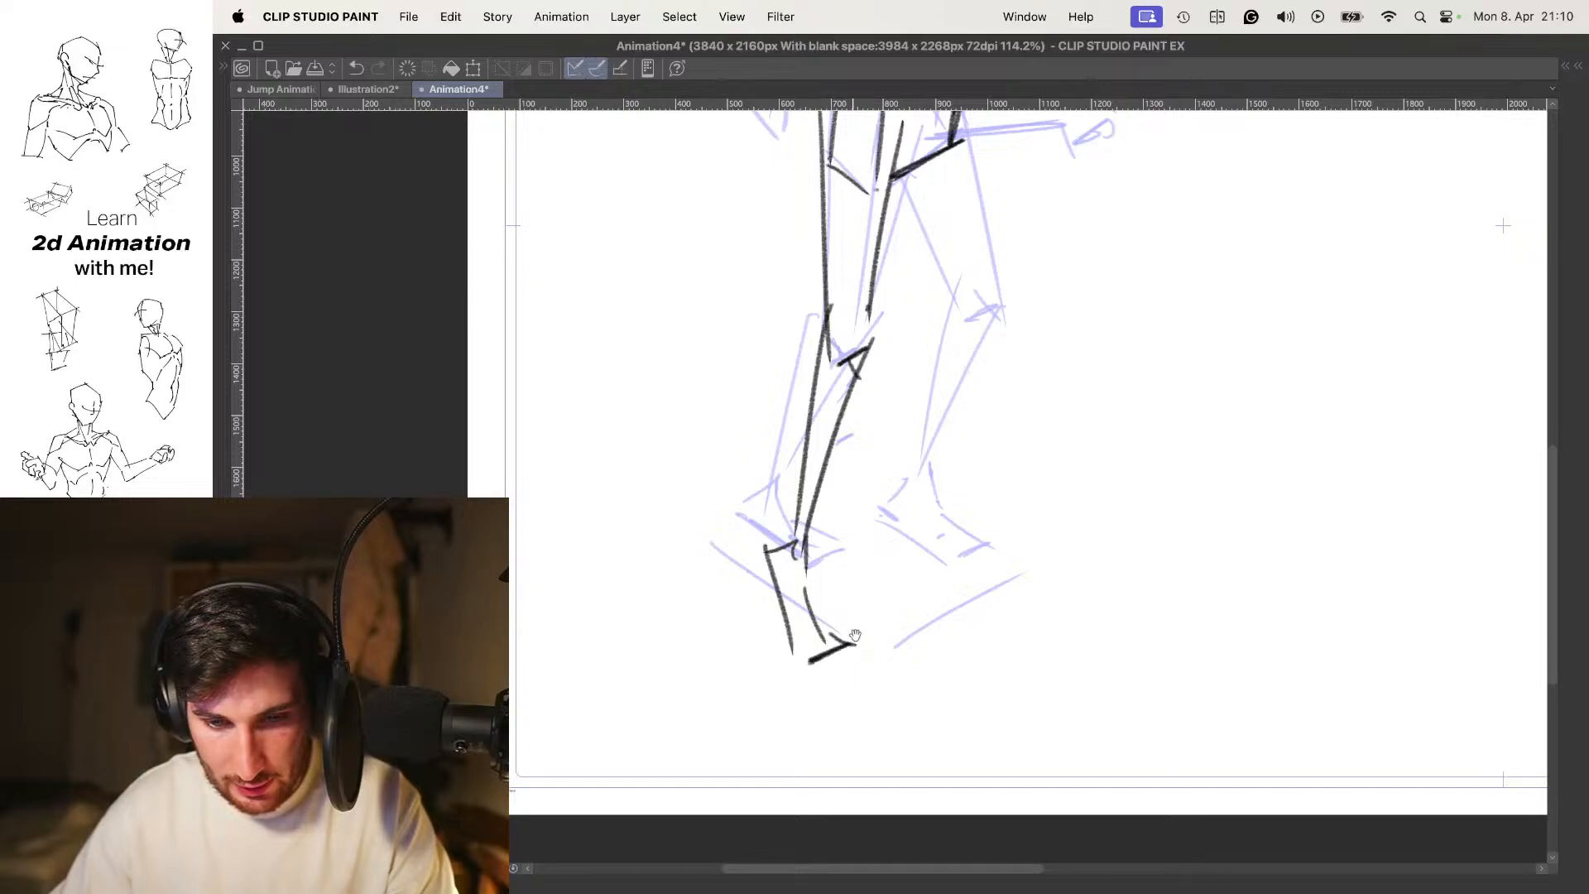
drag(883, 586, 864, 604)
key(o)
drag(941, 440, 876, 557)
drag(917, 508, 908, 533)
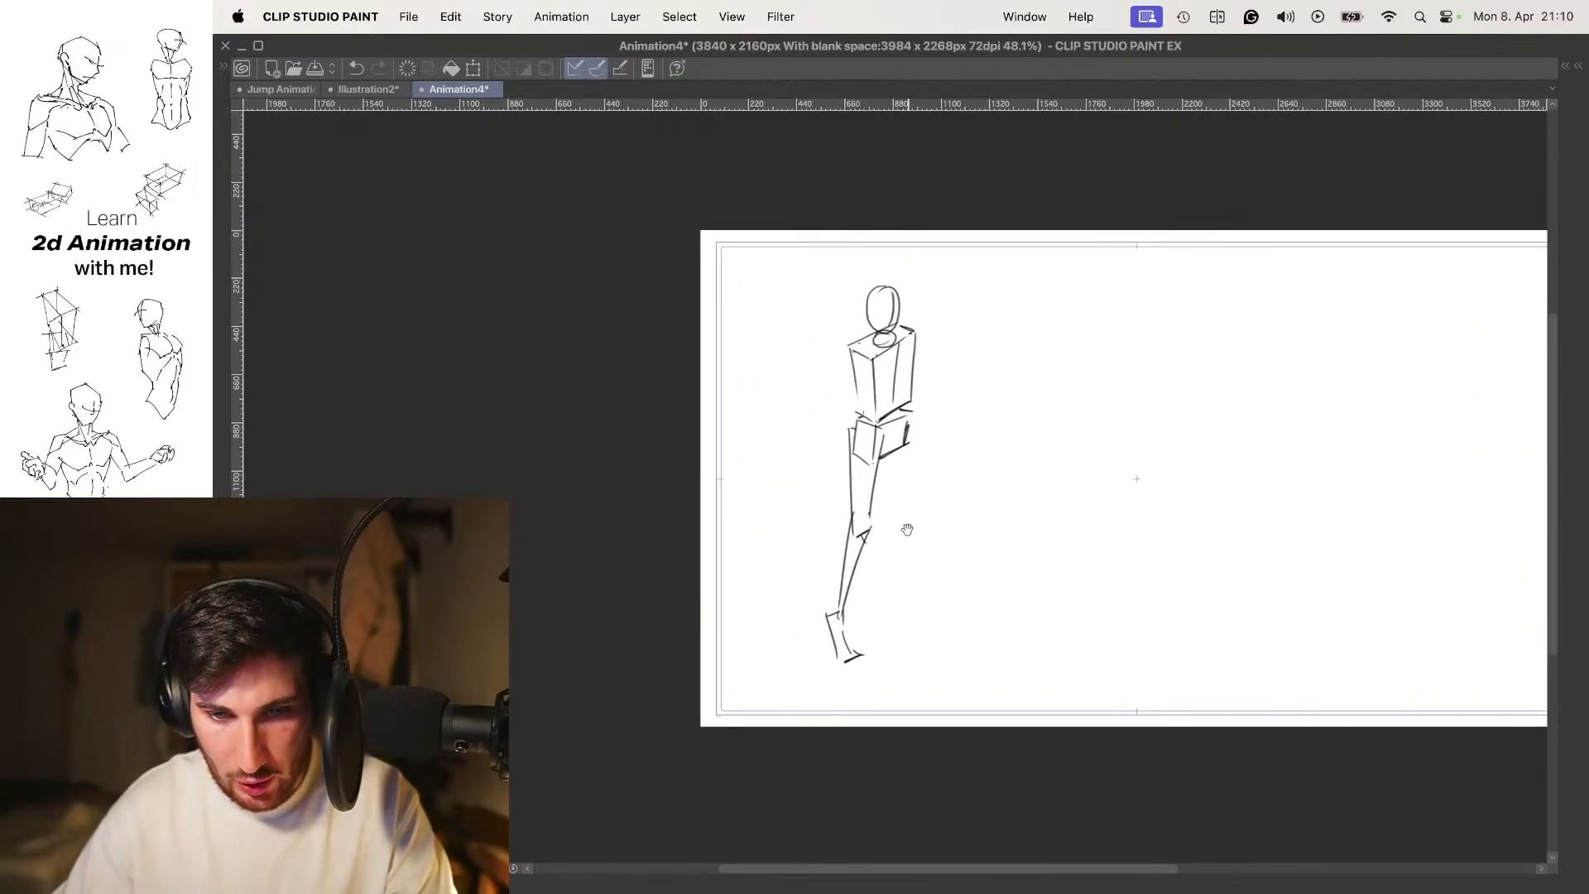
drag(837, 655, 878, 636)
drag(779, 636, 831, 667)
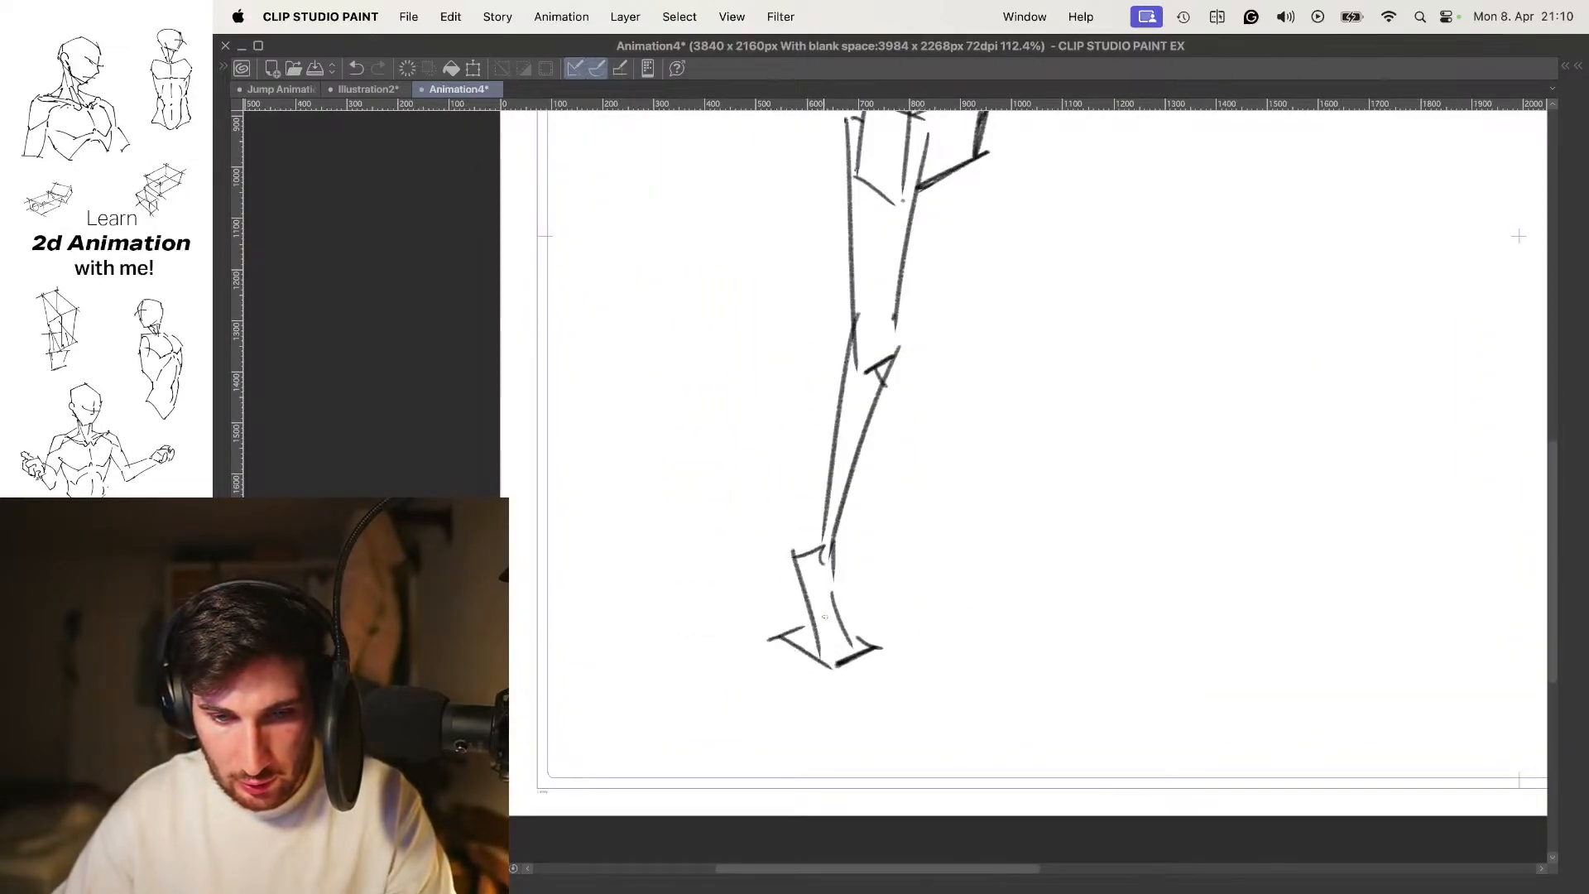
Draw the front thigh over the onion skin as two tapering lines from the pelvis box, and mark its knee
drag(877, 564, 926, 463)
key(Left)
key(Right)
key(Left)
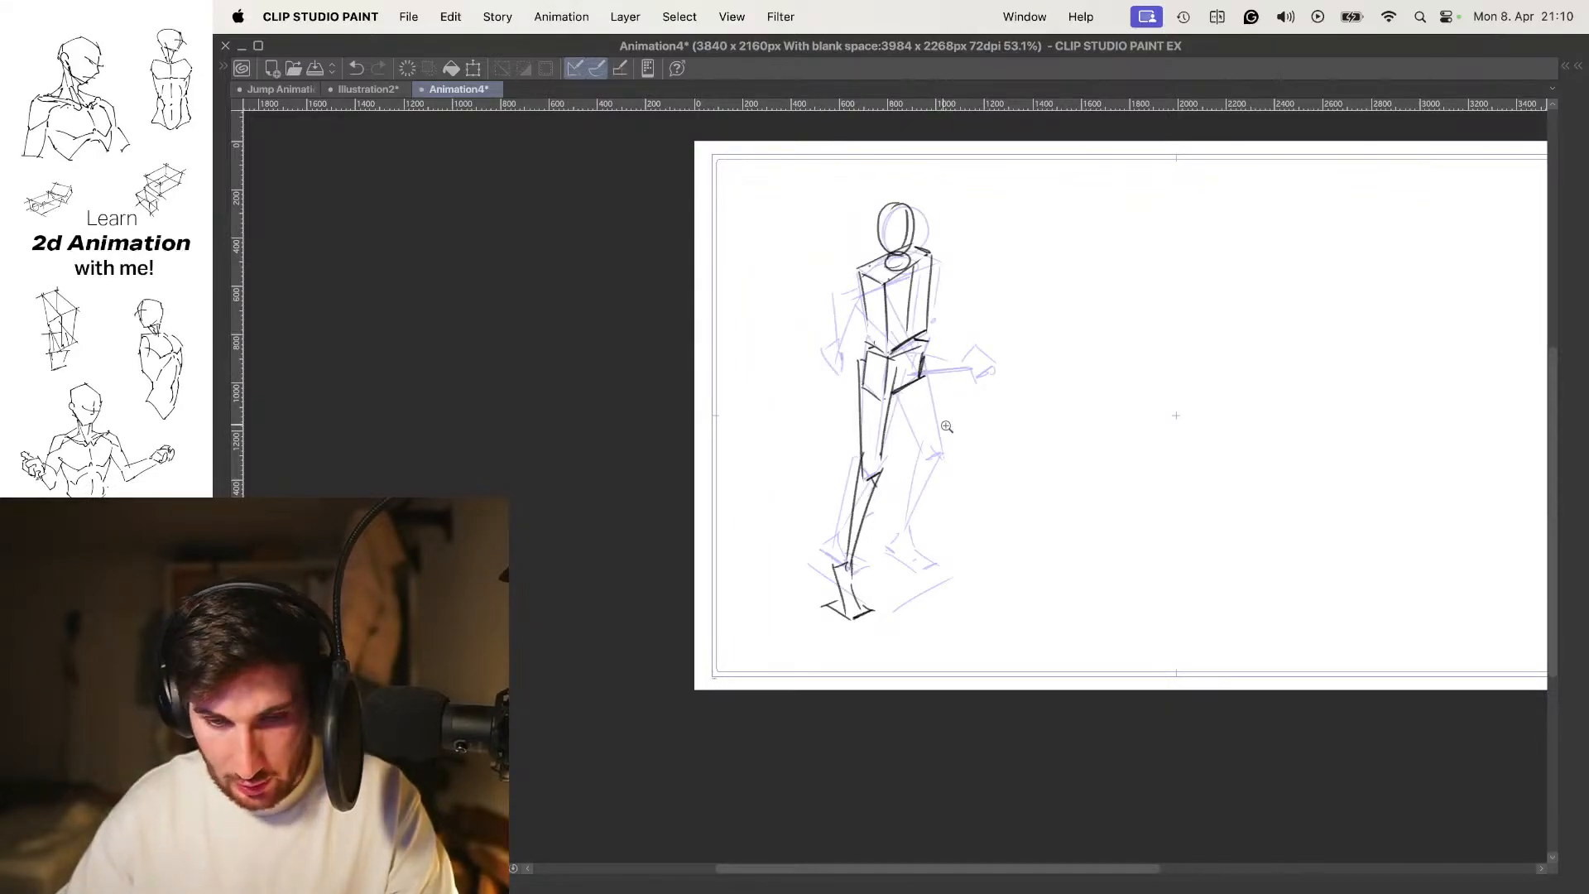
drag(929, 406, 993, 407)
drag(863, 376, 924, 480)
drag(919, 335, 957, 490)
key(super+z)
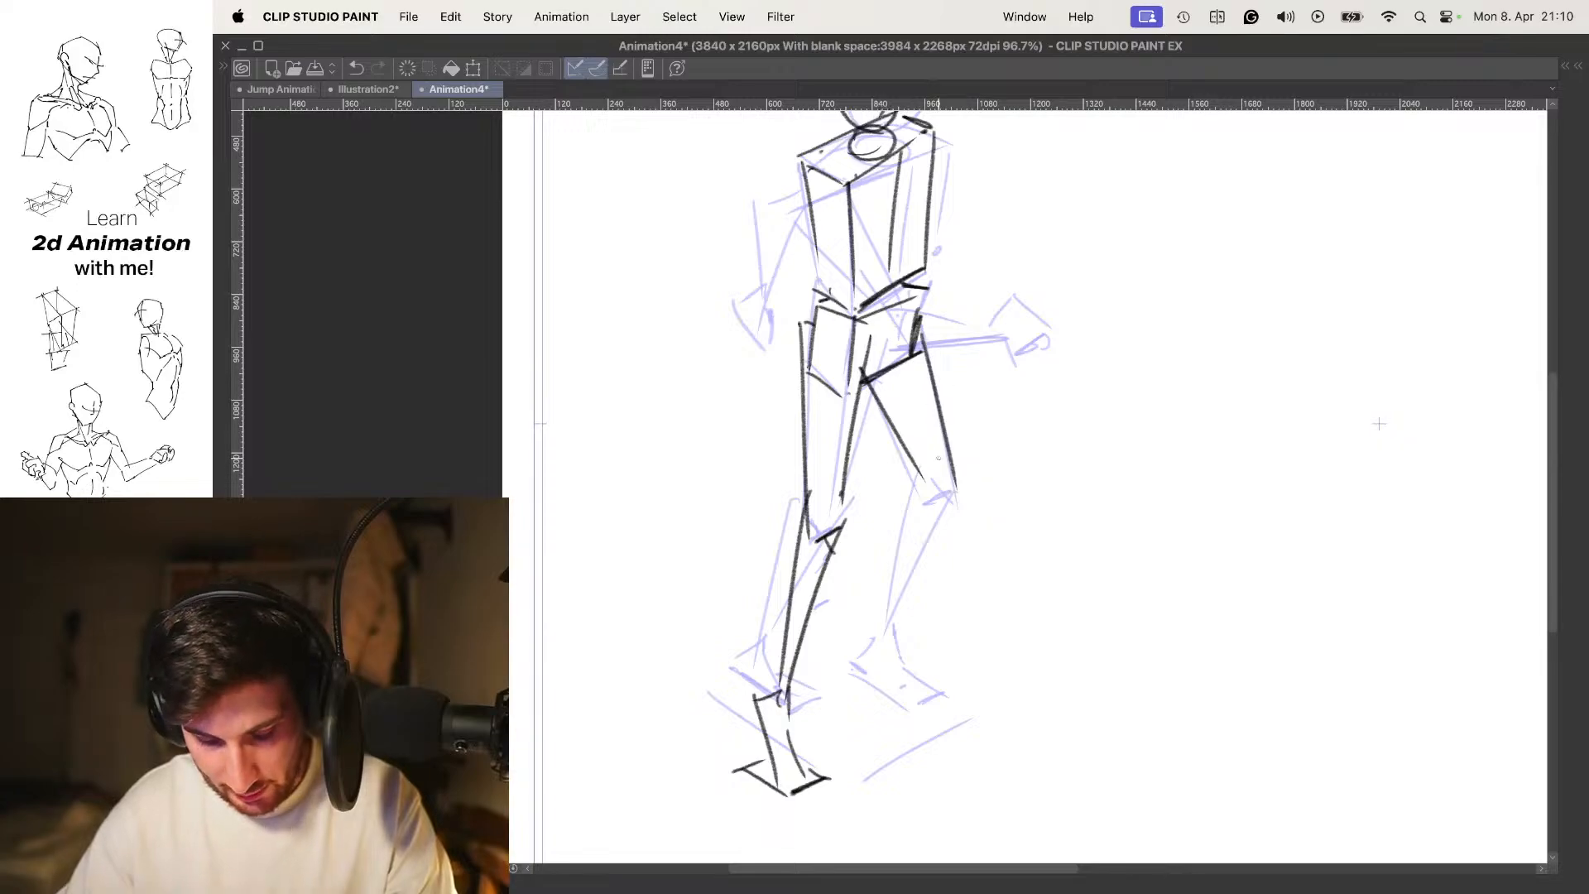
key(super+z)
drag(860, 382, 920, 505)
drag(923, 335, 957, 495)
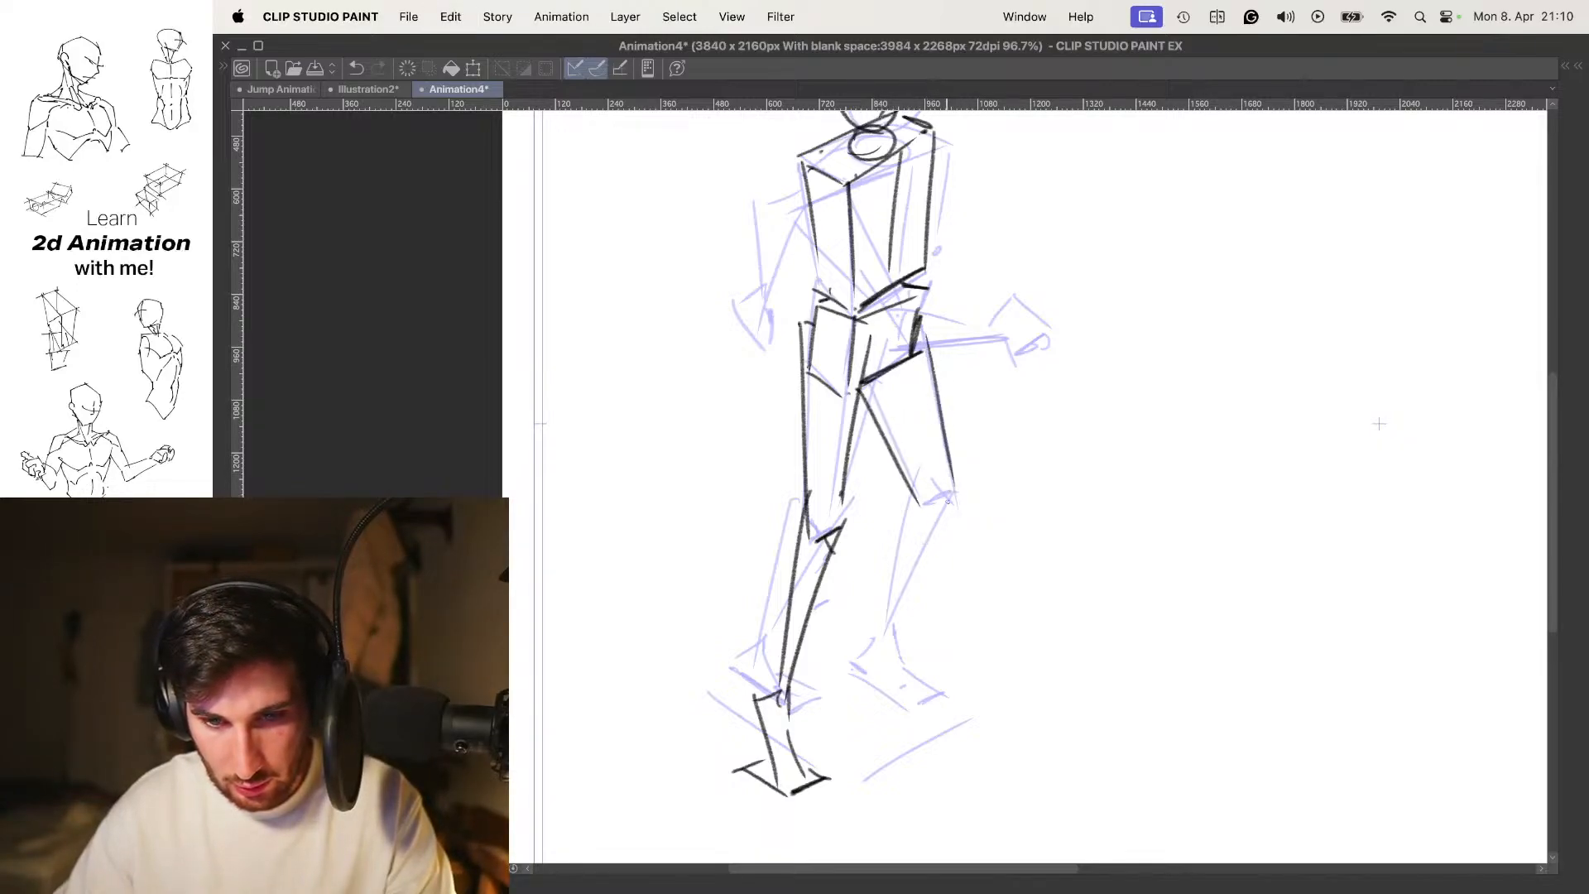
mouse_move(984, 436)
mouse_down()
mouse_move(936, 464)
mouse_move(982, 428)
mouse_move(961, 436)
mouse_up()
drag(988, 492, 951, 430)
Try the front shin as a vertical line and a slanted line below the knee, and undo them
scroll(936, 454, up, 3)
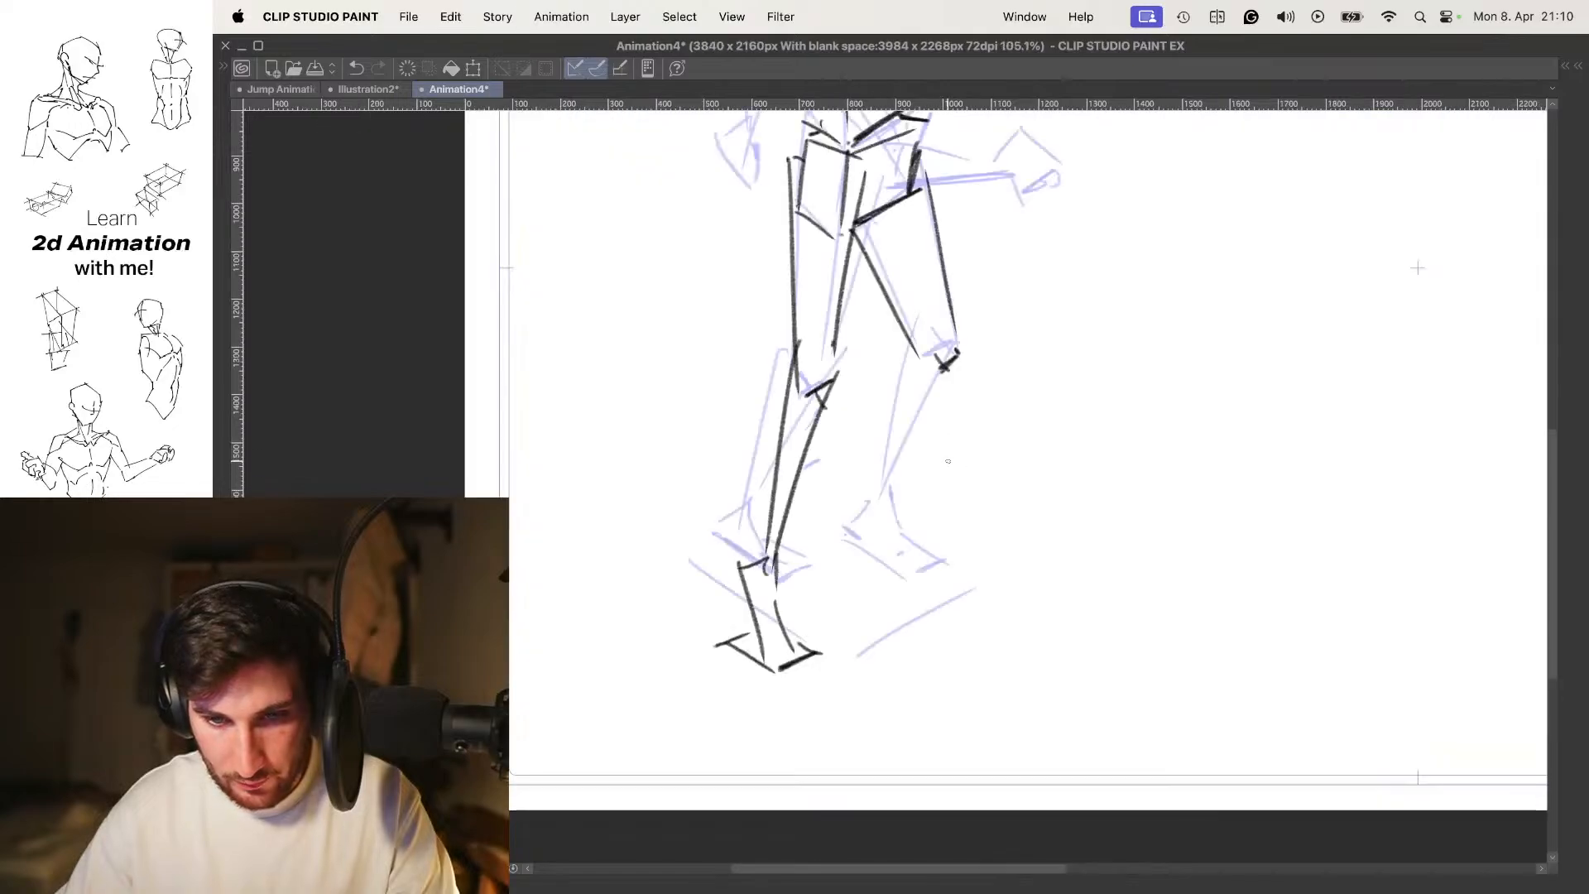
drag(919, 349, 889, 488)
key(cmd+z)
drag(908, 329, 910, 578)
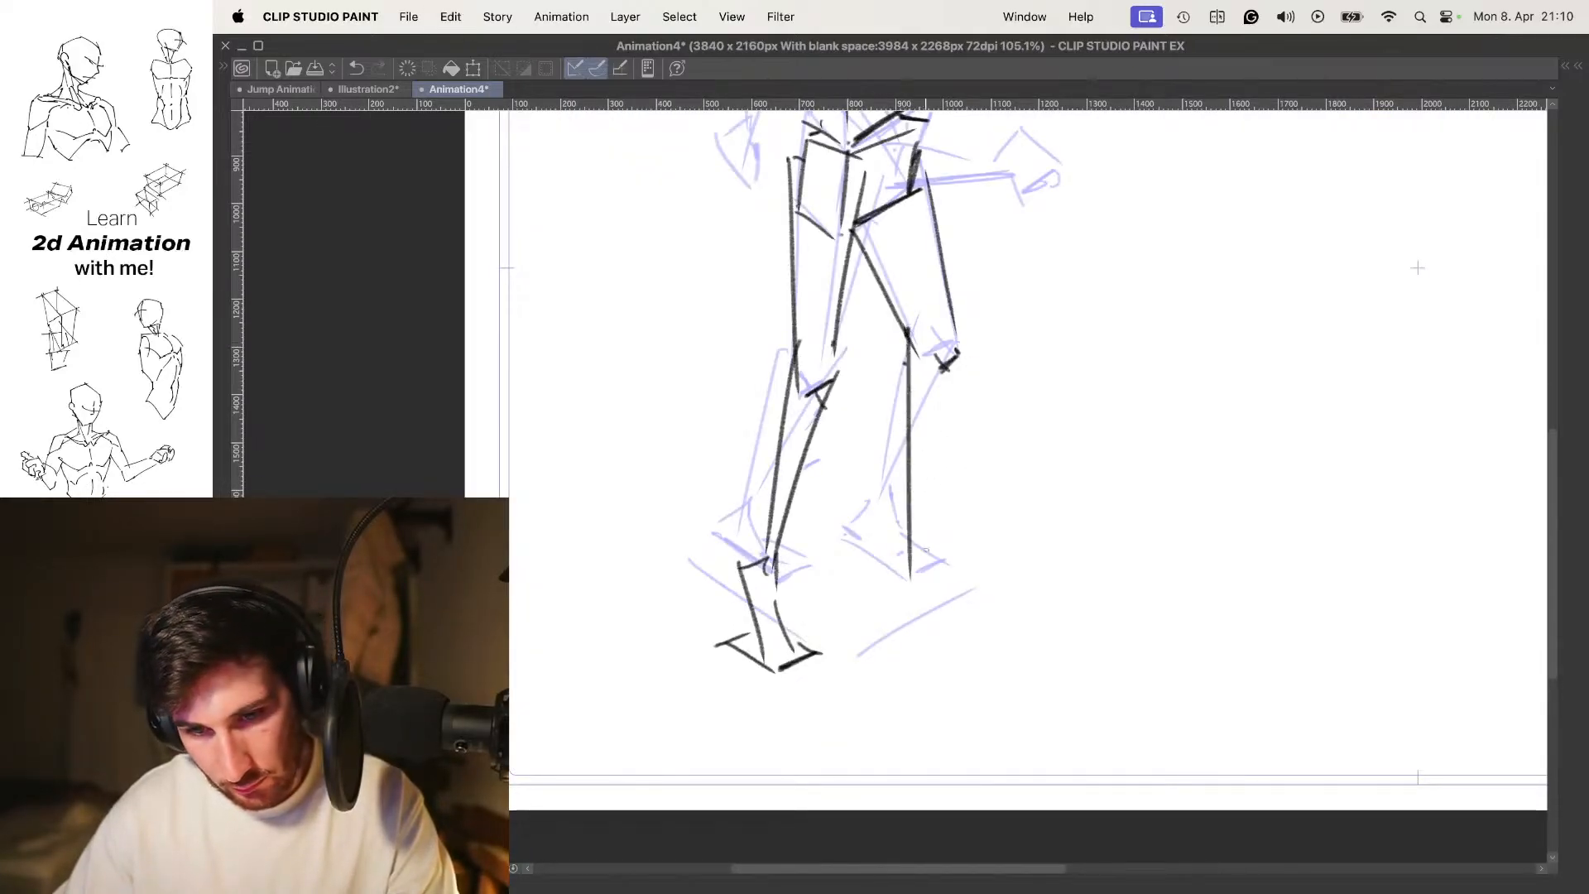
drag(964, 348, 920, 568)
scroll(993, 414, down, 4)
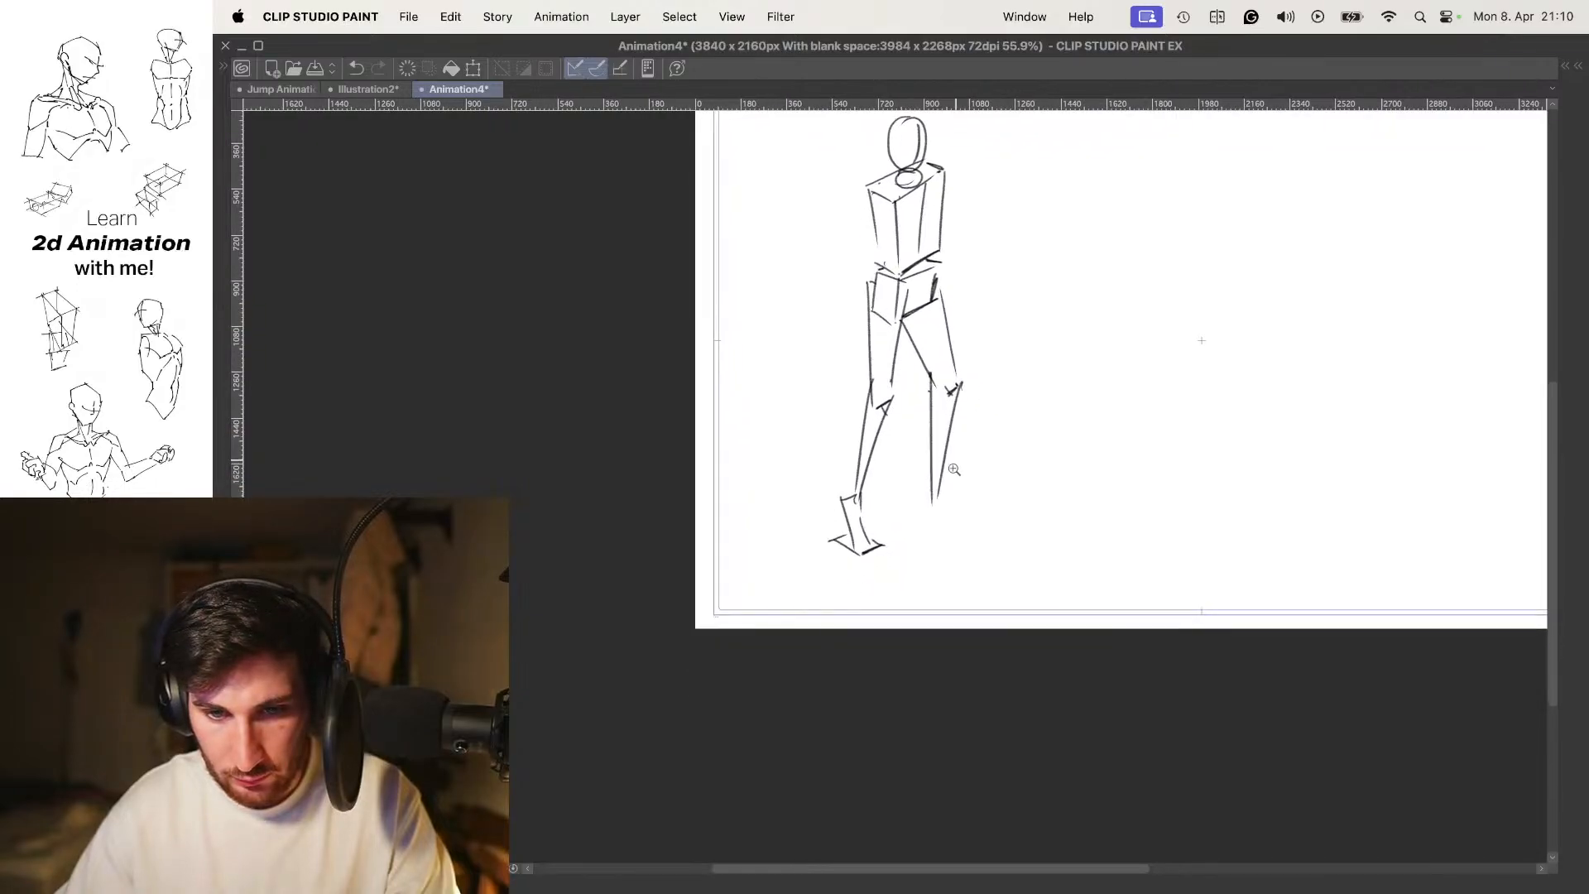
scroll(991, 387, up, 3)
drag(990, 388, 963, 444)
key(super+z)
key(super+z)
key(super+z)
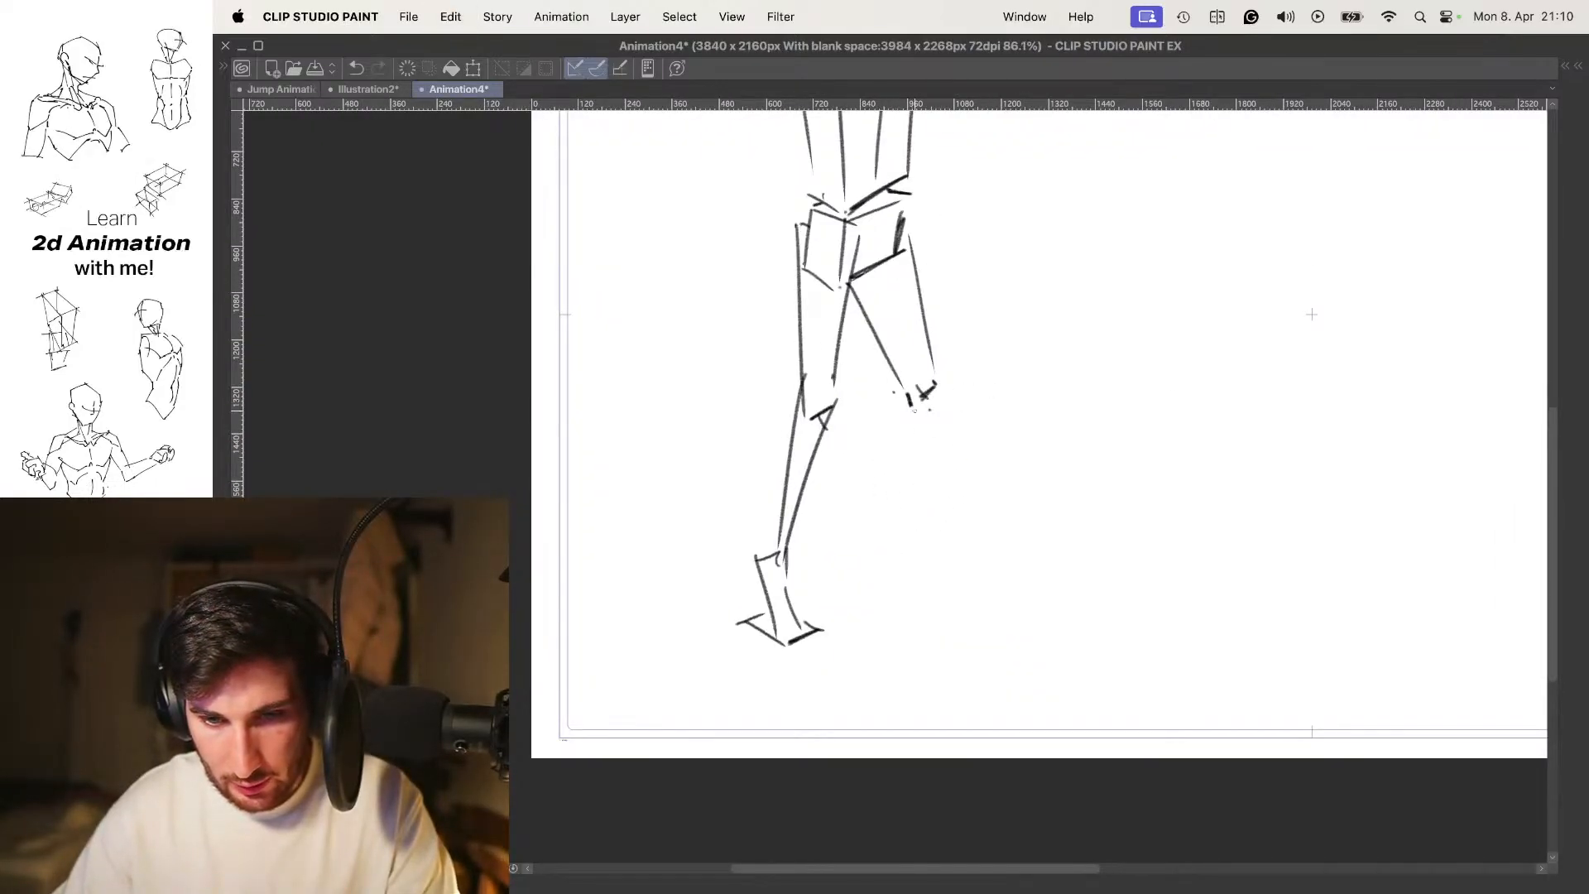
key(super+z)
Extend the front thigh's outer line to the knee and redraw the front shin as two nearly vertical tapering lines
drag(928, 332, 940, 422)
key(super+z)
mouse_move(924, 325)
mouse_down()
mouse_move(975, 557)
mouse_move(978, 440)
mouse_move(861, 536)
mouse_move(851, 577)
mouse_up()
key(super+z)
drag(919, 406, 880, 569)
drag(965, 420, 919, 492)
key(super+z)
mouse_move(915, 406)
mouse_down()
mouse_move(921, 586)
mouse_move(935, 586)
mouse_up()
scroll(976, 478, down, 3)
scroll(978, 480, up, 1)
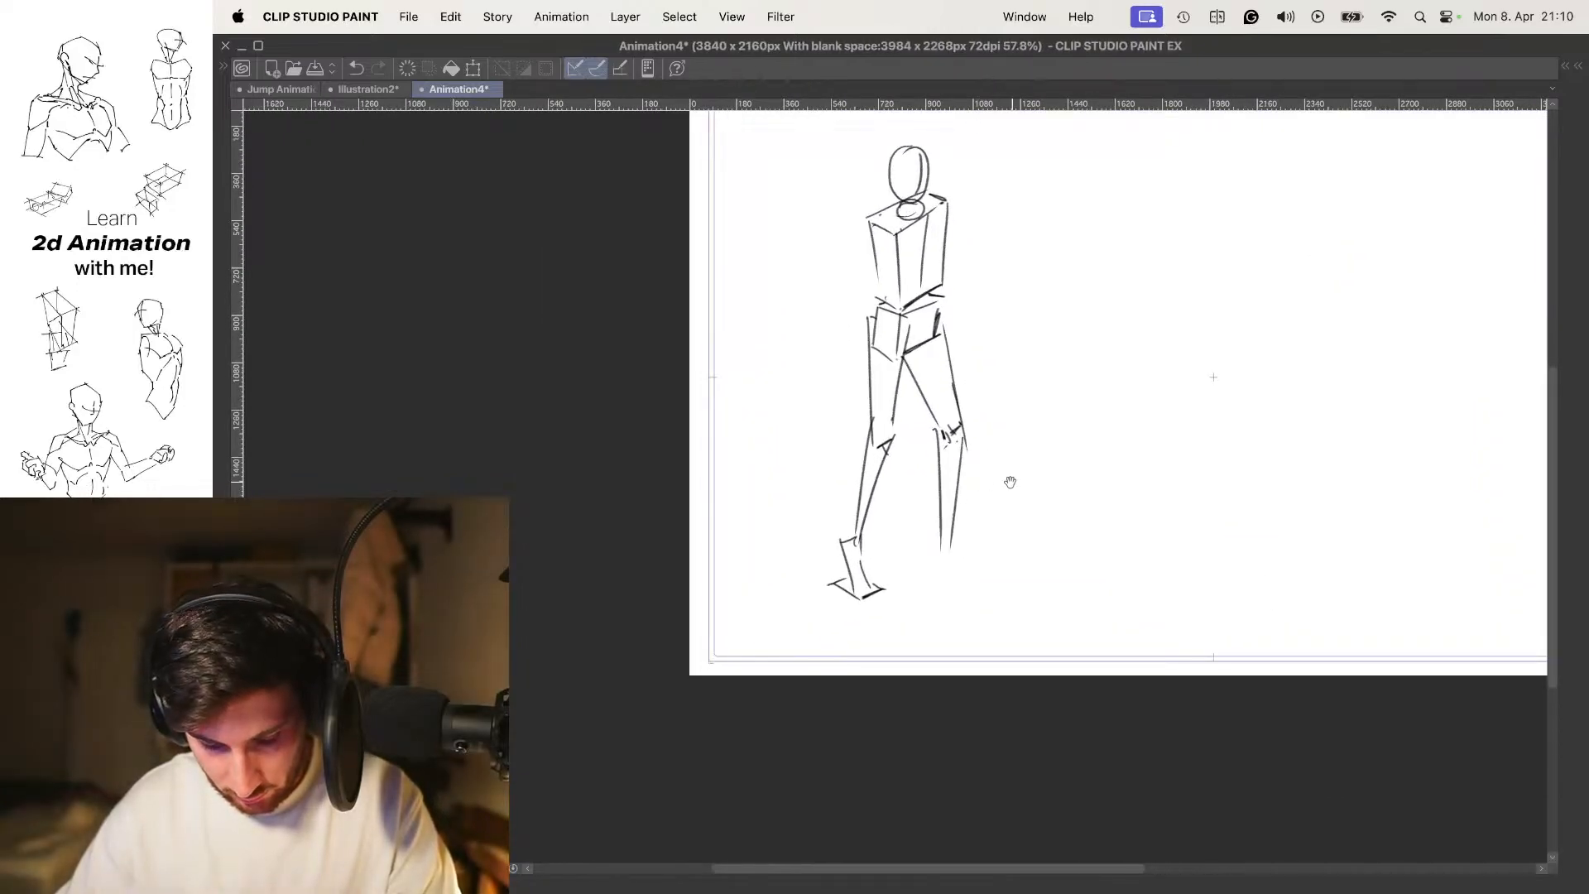
scroll(848, 525, up, 3)
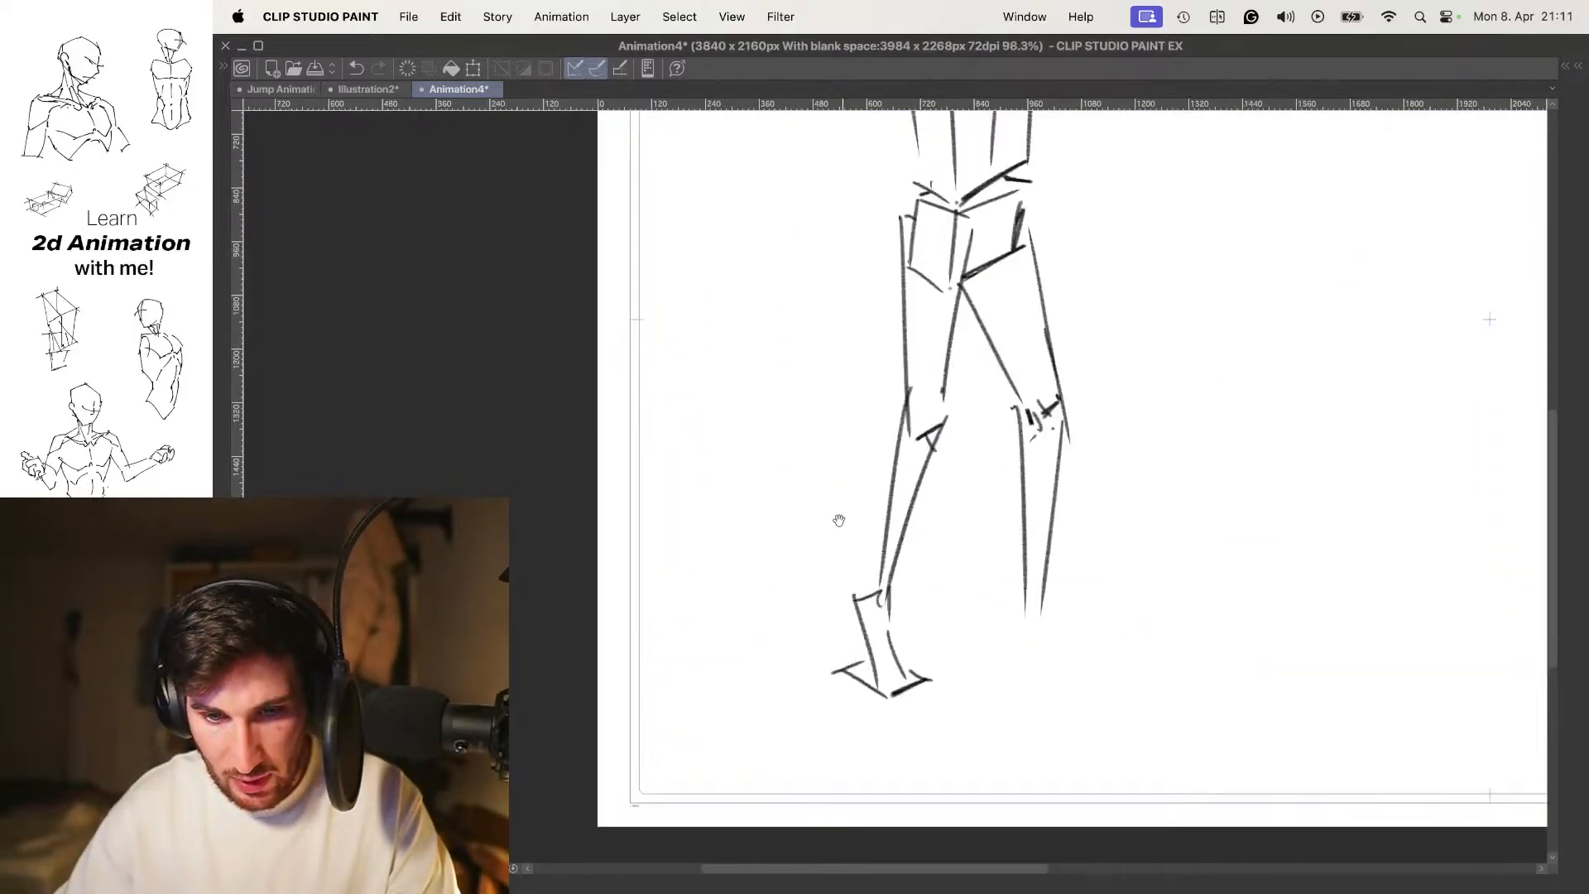
Undo the front shin's outer line and replace the rear shin and foot with a shin slanting backward from the knee
key(super+z)
key(super+z)
key(super+z)
mouse_move(849, 484)
mouse_down()
mouse_move(876, 501)
mouse_move(855, 480)
mouse_up()
mouse_move(836, 485)
mouse_down()
mouse_move(867, 506)
mouse_move(892, 483)
mouse_up()
scroll(893, 482, down, 3)
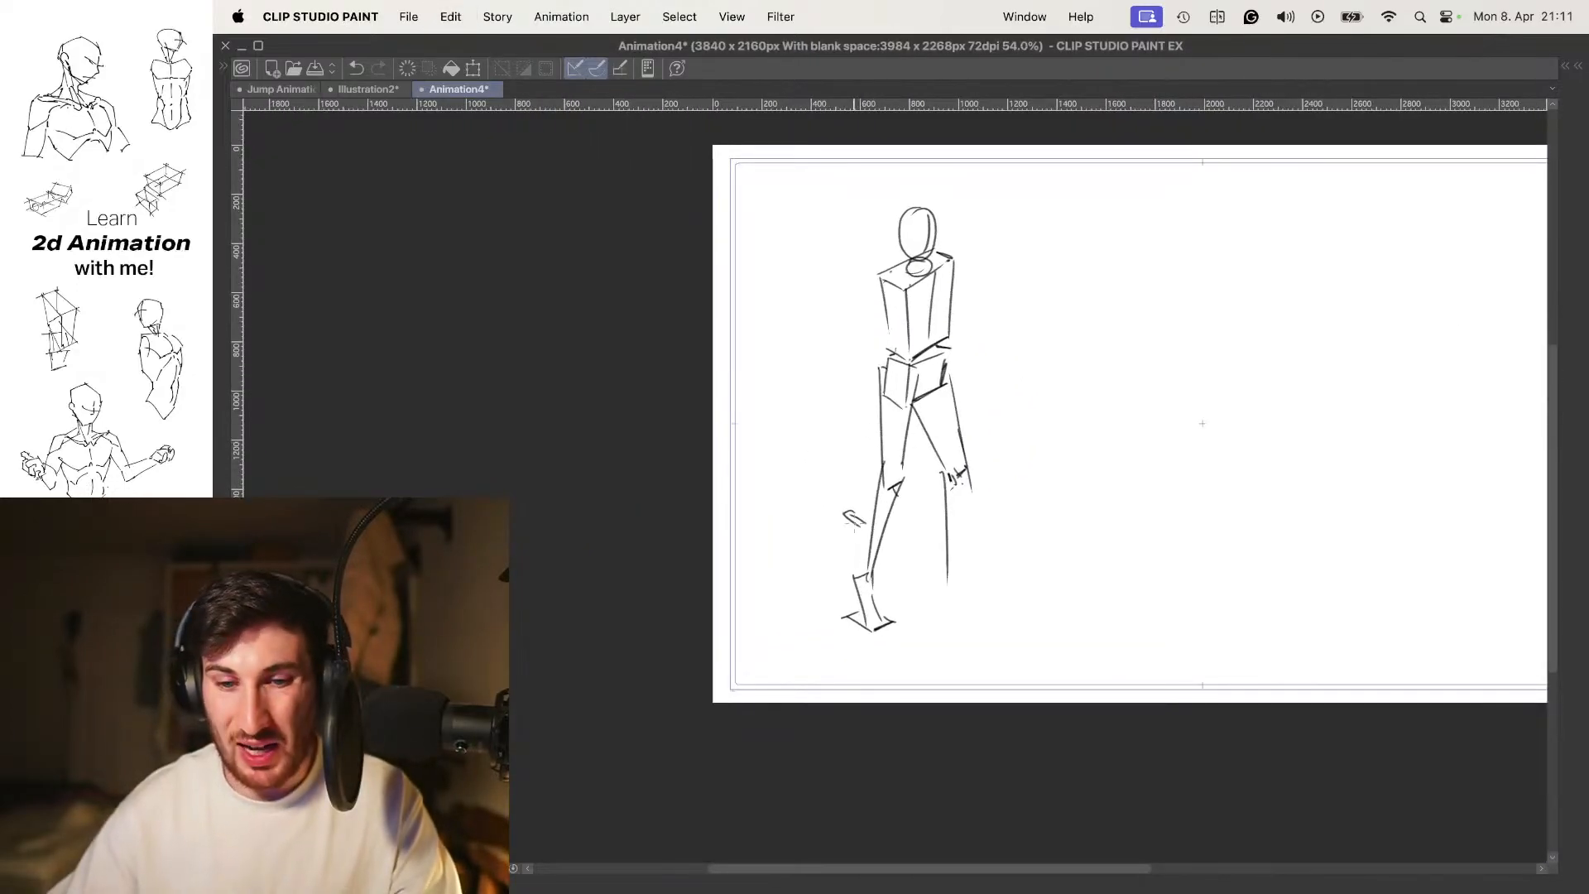
scroll(910, 513, up, 3)
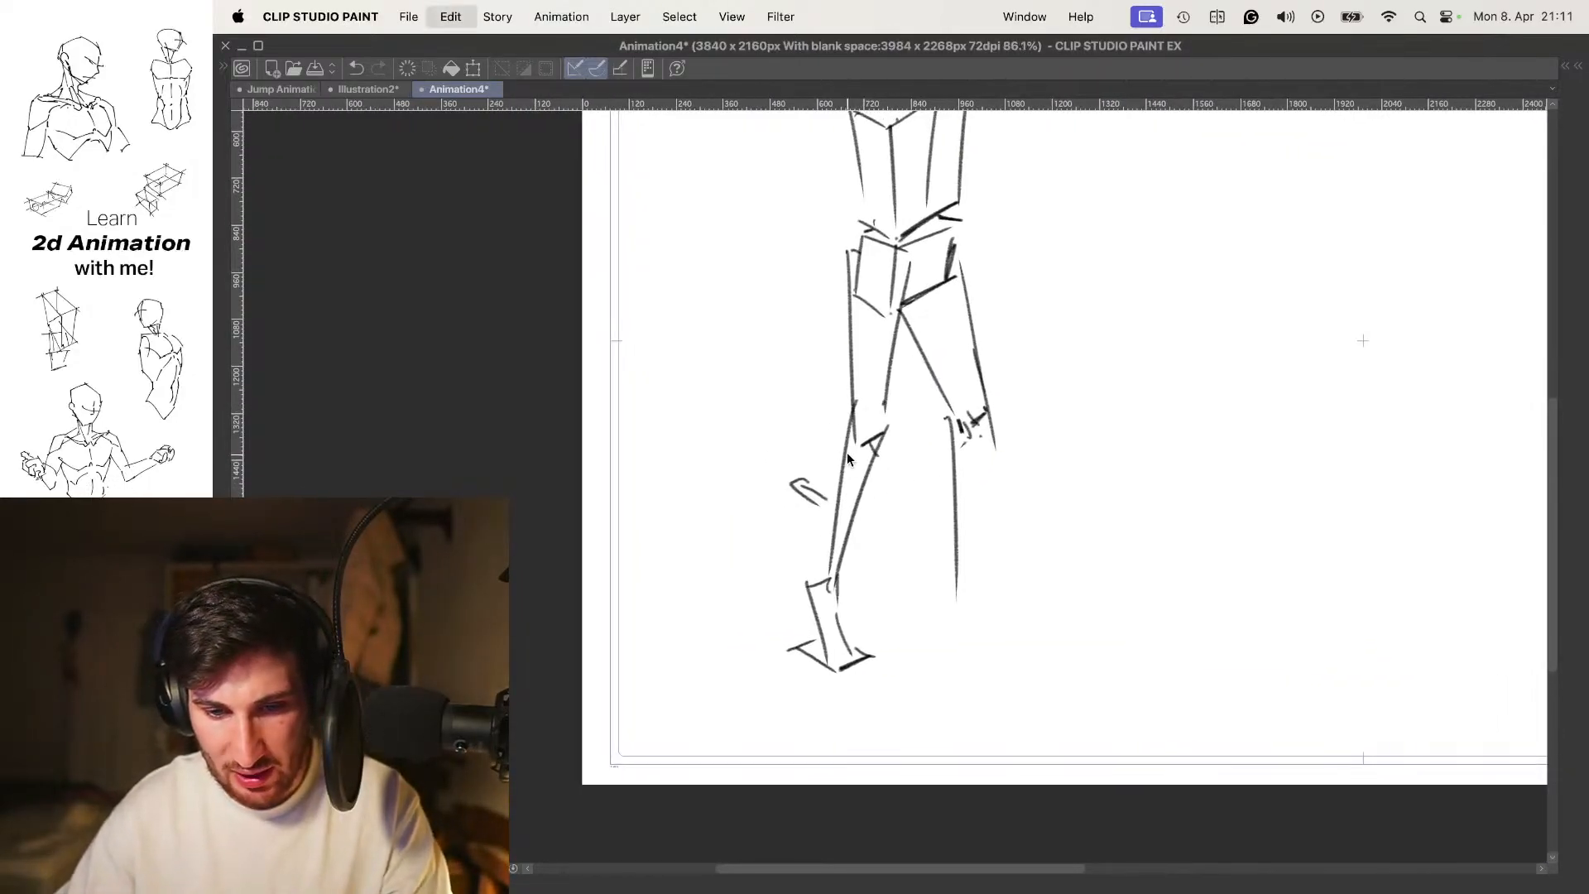
mouse_move(862, 674)
mouse_down()
mouse_move(837, 631)
mouse_move(859, 575)
mouse_move(825, 441)
mouse_move(785, 552)
mouse_up()
drag(890, 429, 774, 589)
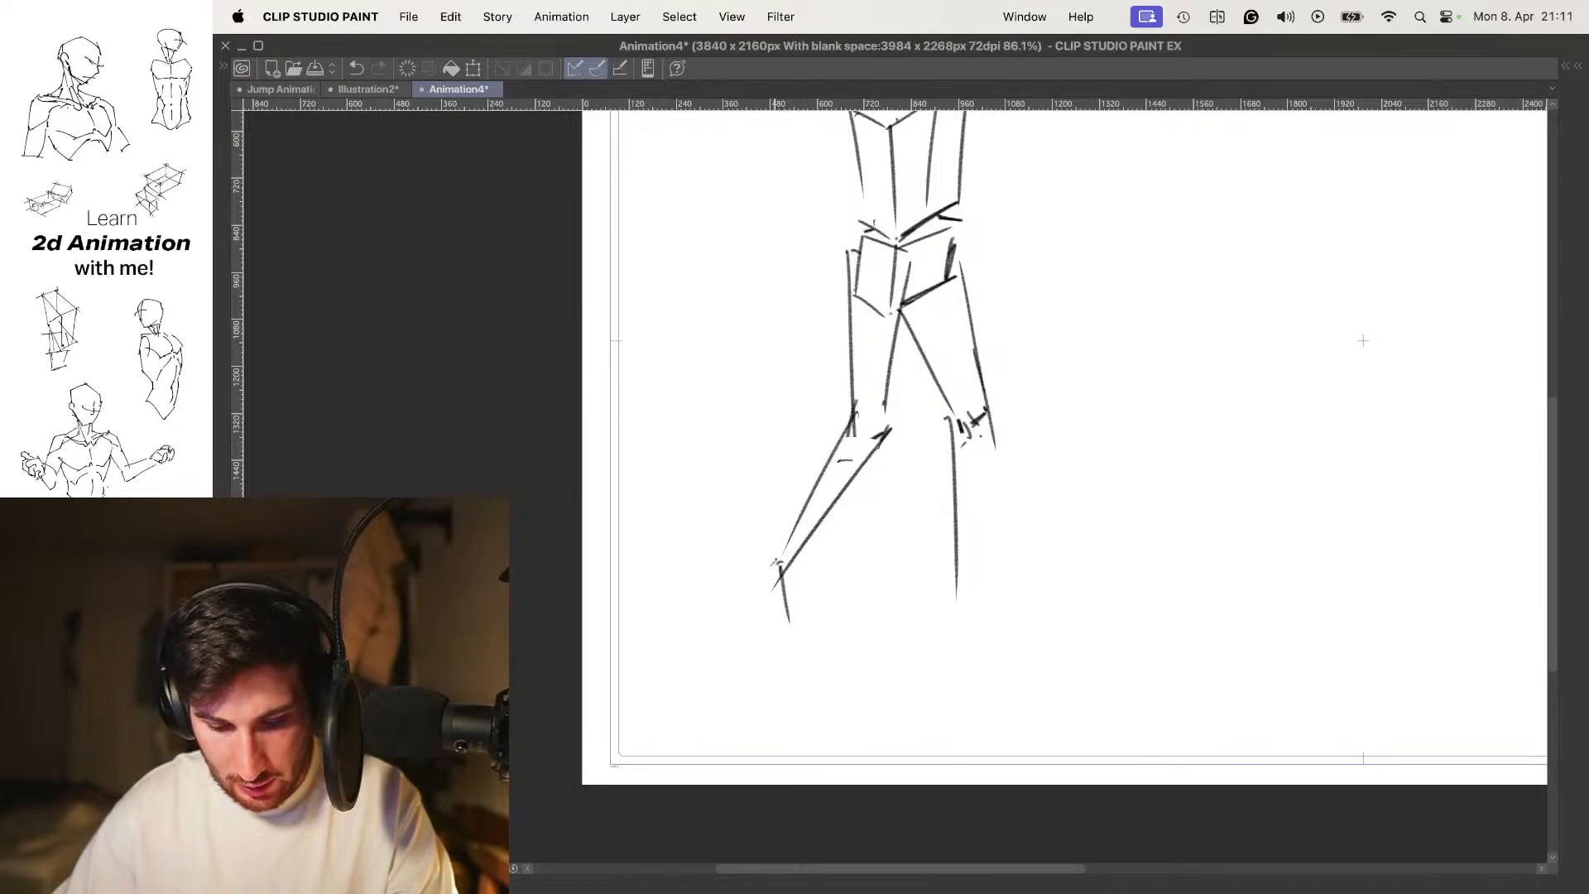
Draw the rear foot's raised heel, sole and toe below the slanted shin, undoing the unwanted strokes
key(super+z)
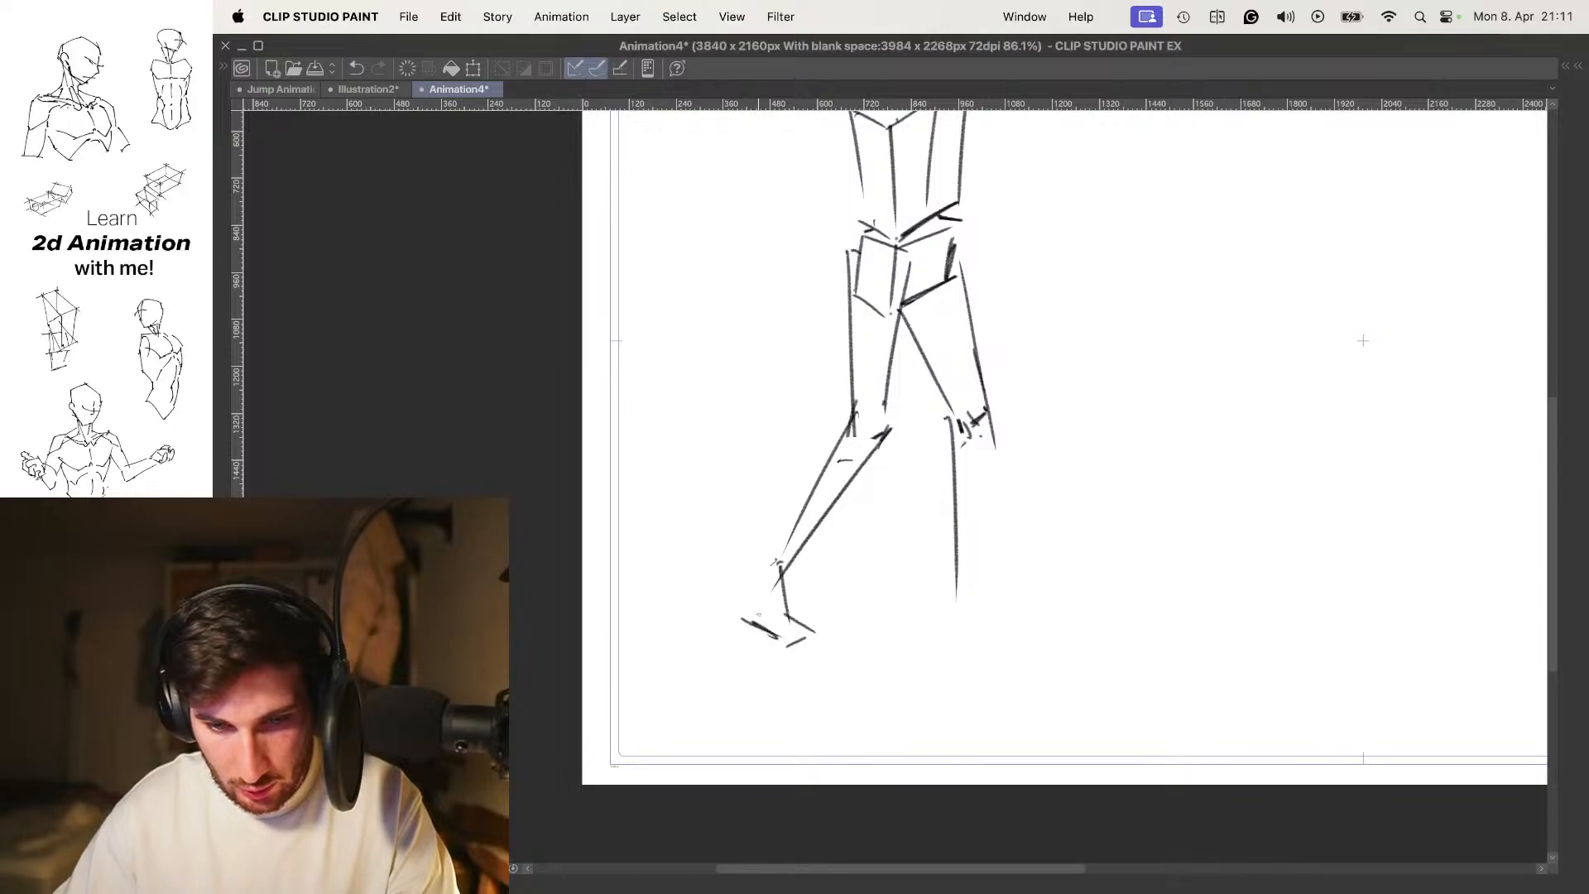
key(super+z)
drag(759, 571, 784, 648)
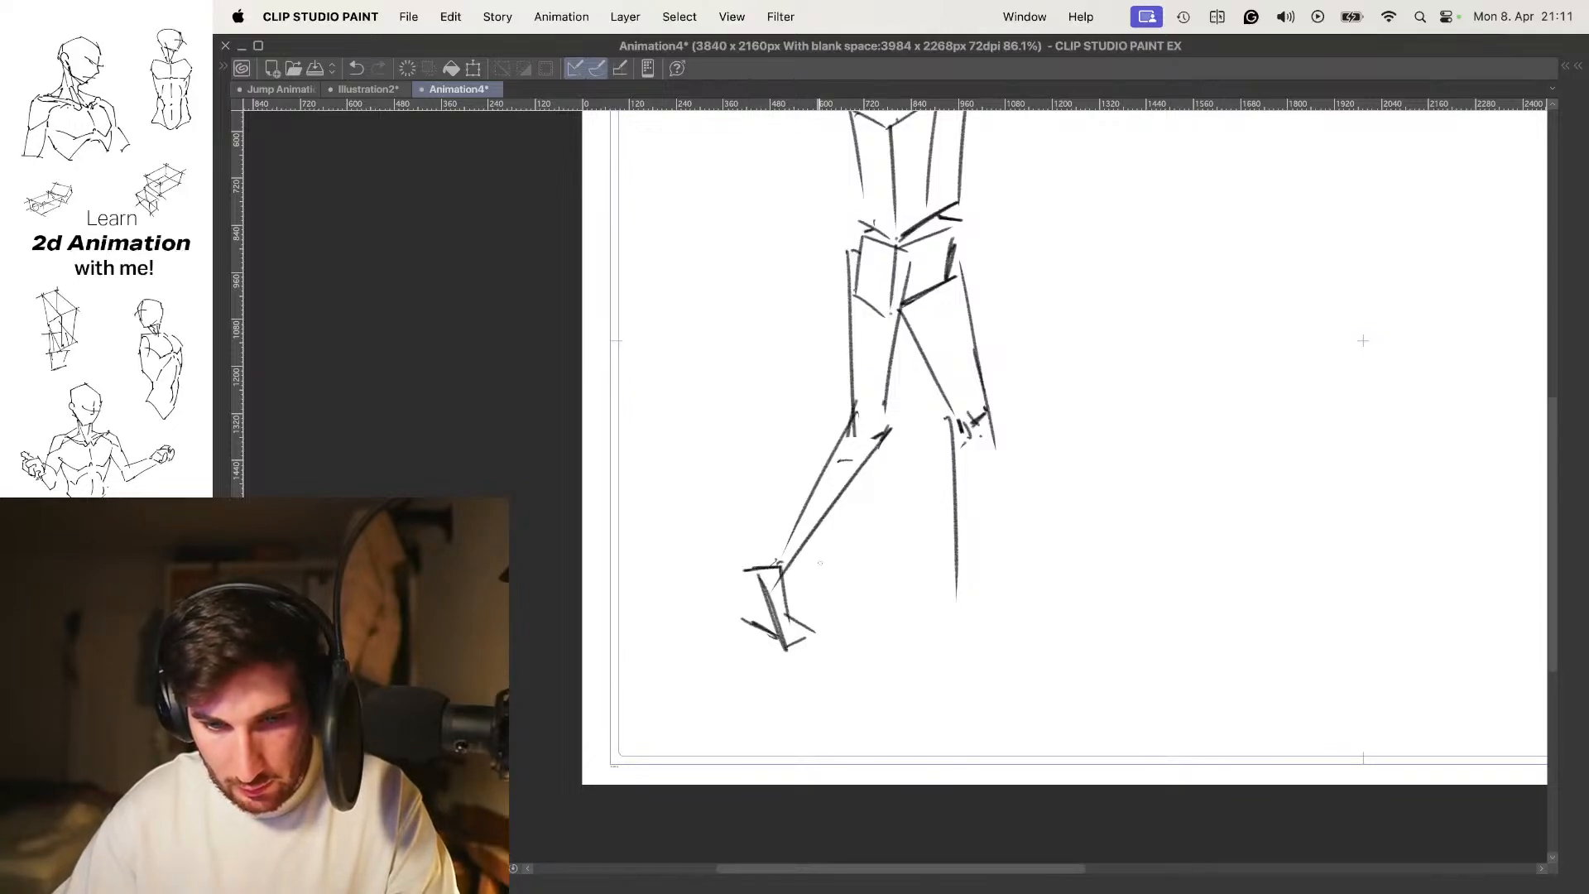
key(super+z)
key(super+z)
drag(758, 569, 782, 657)
Check the pose against the onion skin and erase the remaining front shin line below the knee
mouse_move(865, 571)
mouse_down()
mouse_move(825, 571)
mouse_move(864, 606)
mouse_move(815, 613)
mouse_up()
key(o)
key(o)
mouse_move(926, 500)
mouse_down()
mouse_move(883, 568)
mouse_move(955, 495)
mouse_move(942, 495)
mouse_move(960, 496)
mouse_up()
key(e)
mouse_move(929, 621)
mouse_down()
mouse_move(910, 586)
mouse_move(926, 574)
mouse_up()
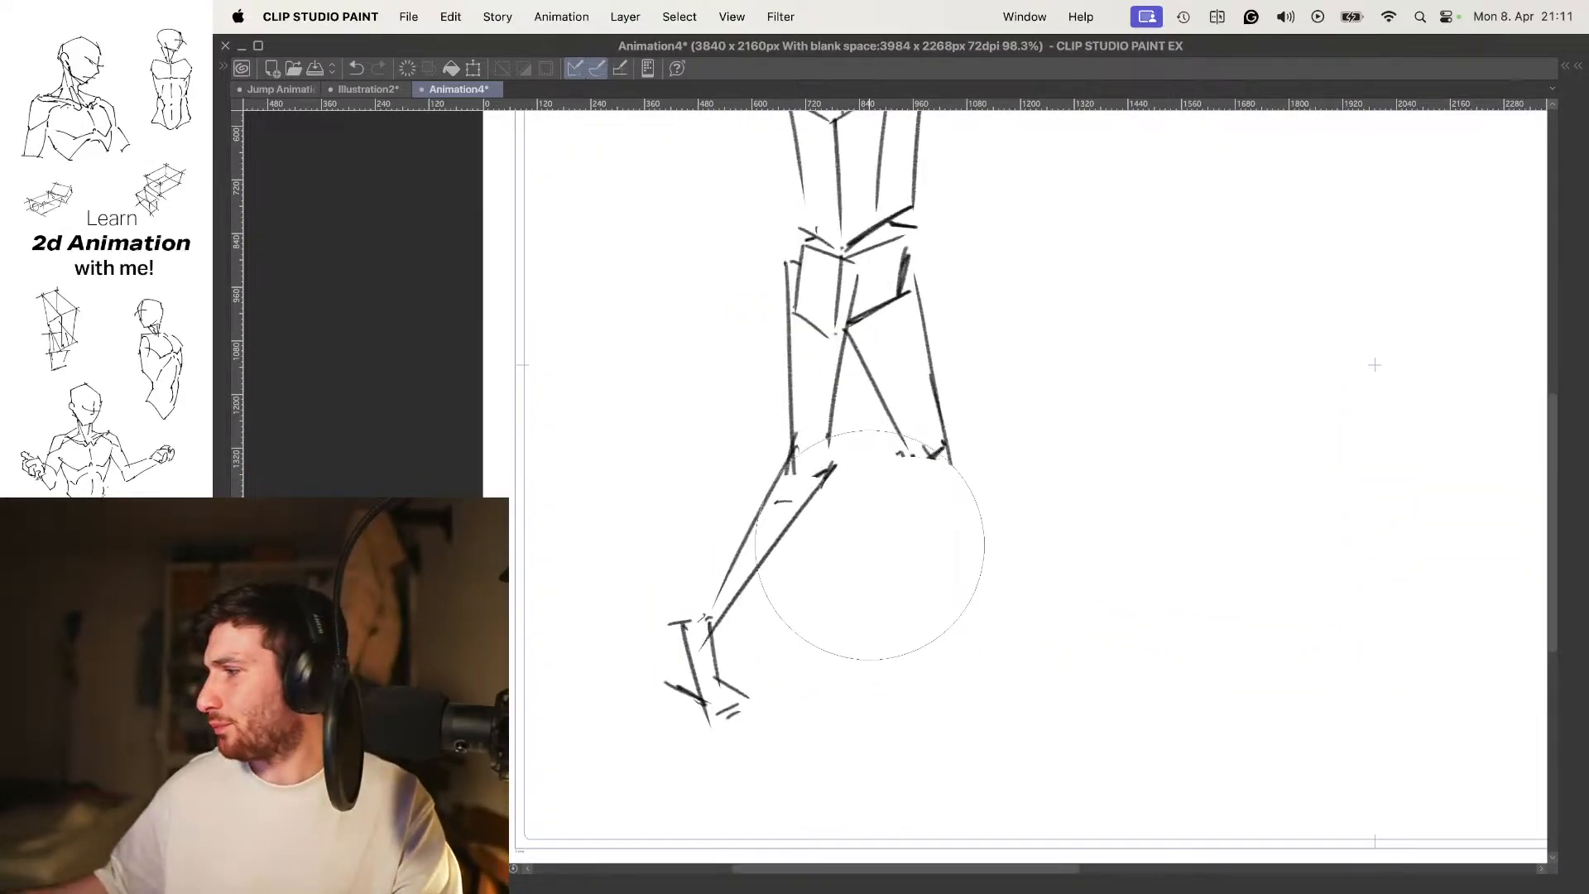
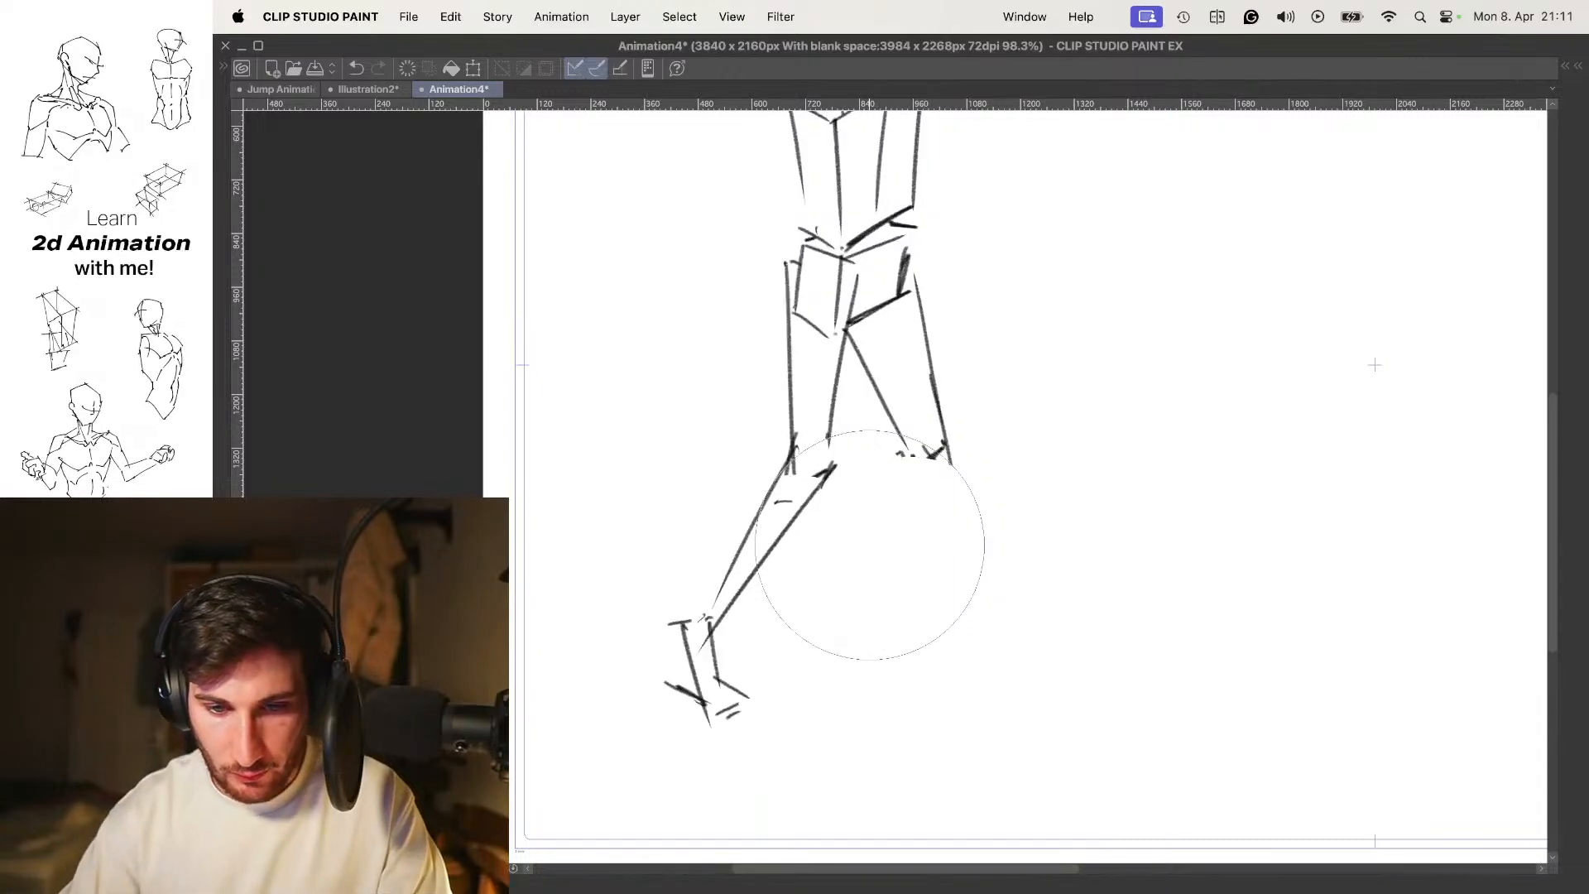
Redraw the front shin as two tapering lines angled slightly forward from the knee to the ankle, undoing the rejected strokes
drag(958, 427, 1008, 627)
key(super+z)
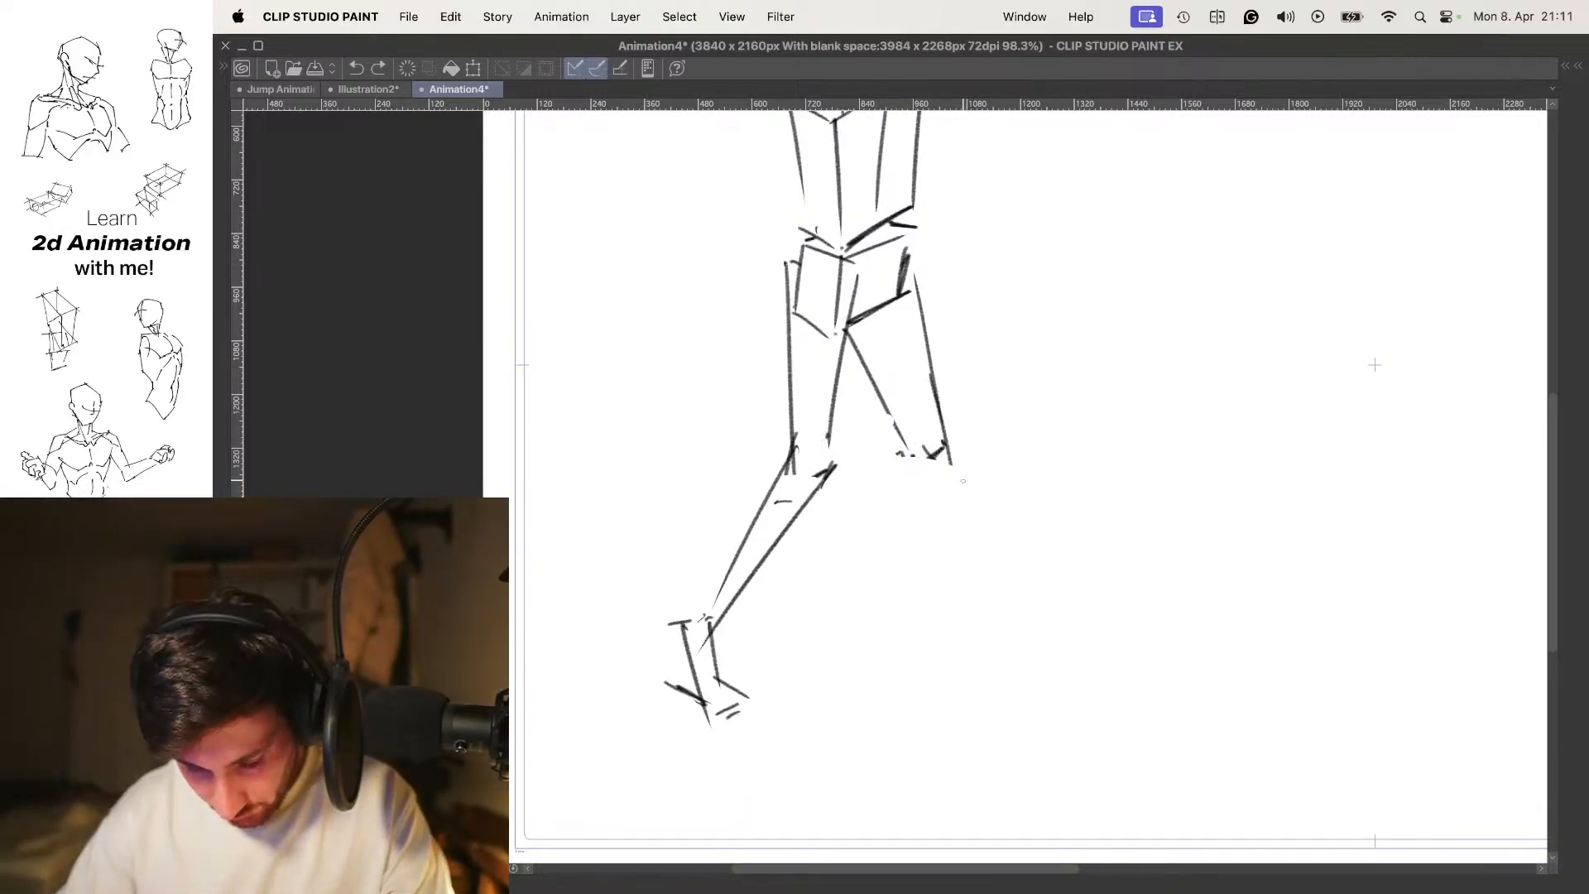
drag(964, 503, 928, 577)
drag(950, 458, 963, 629)
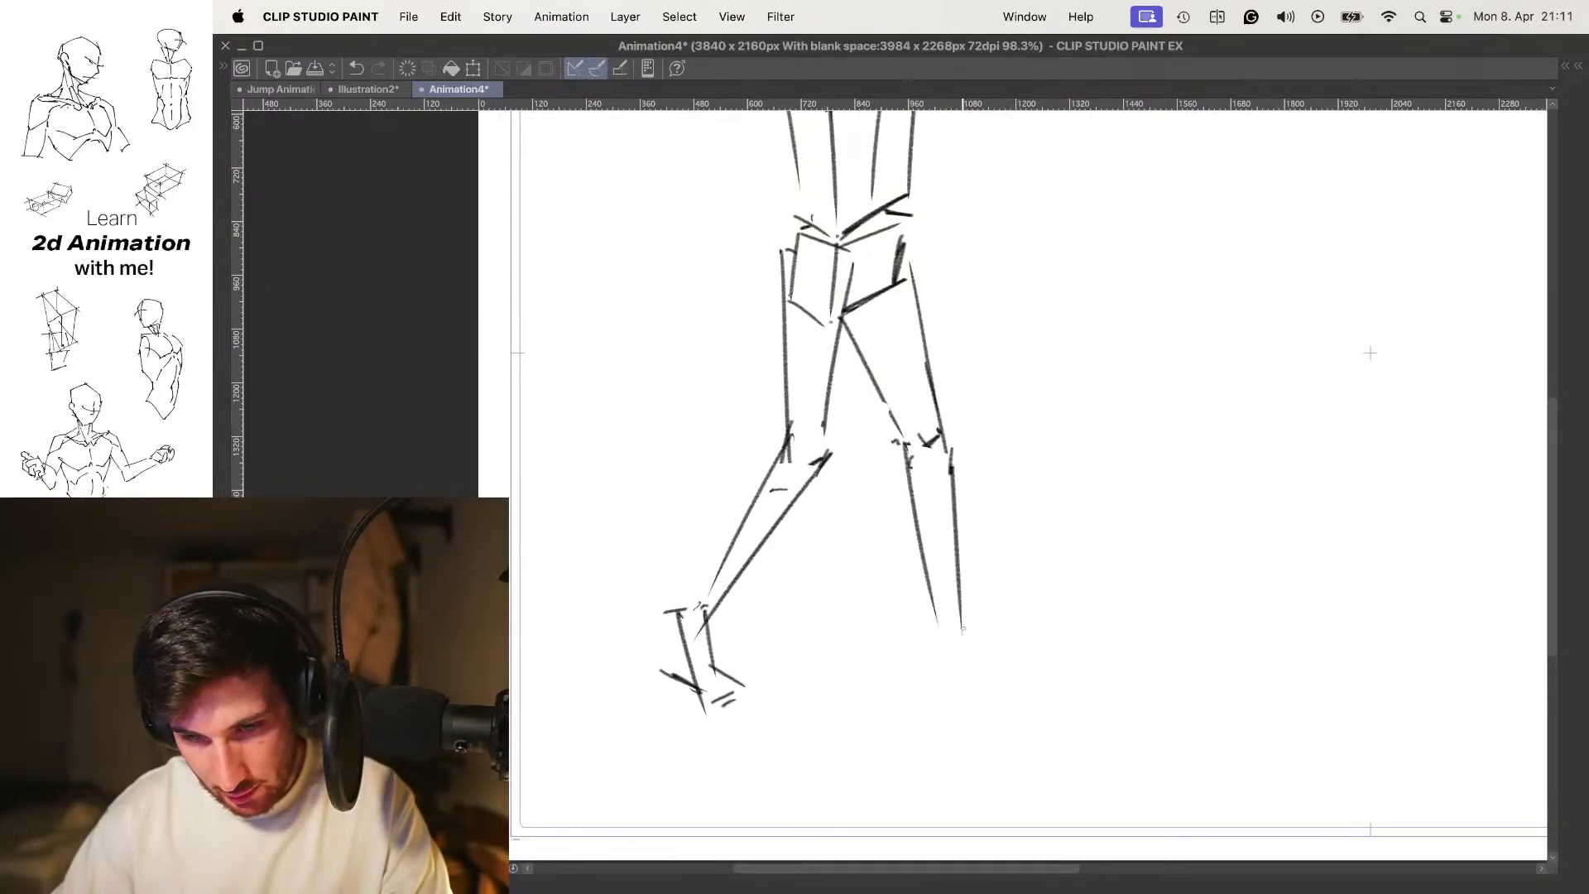
key(super+z)
drag(951, 446, 957, 630)
mouse_move(974, 527)
mouse_down()
mouse_move(927, 545)
mouse_move(999, 588)
mouse_up()
key(super+z)
drag(934, 414, 946, 661)
mouse_move(976, 559)
mouse_down()
mouse_move(898, 550)
mouse_move(960, 562)
mouse_up()
key(super+z)
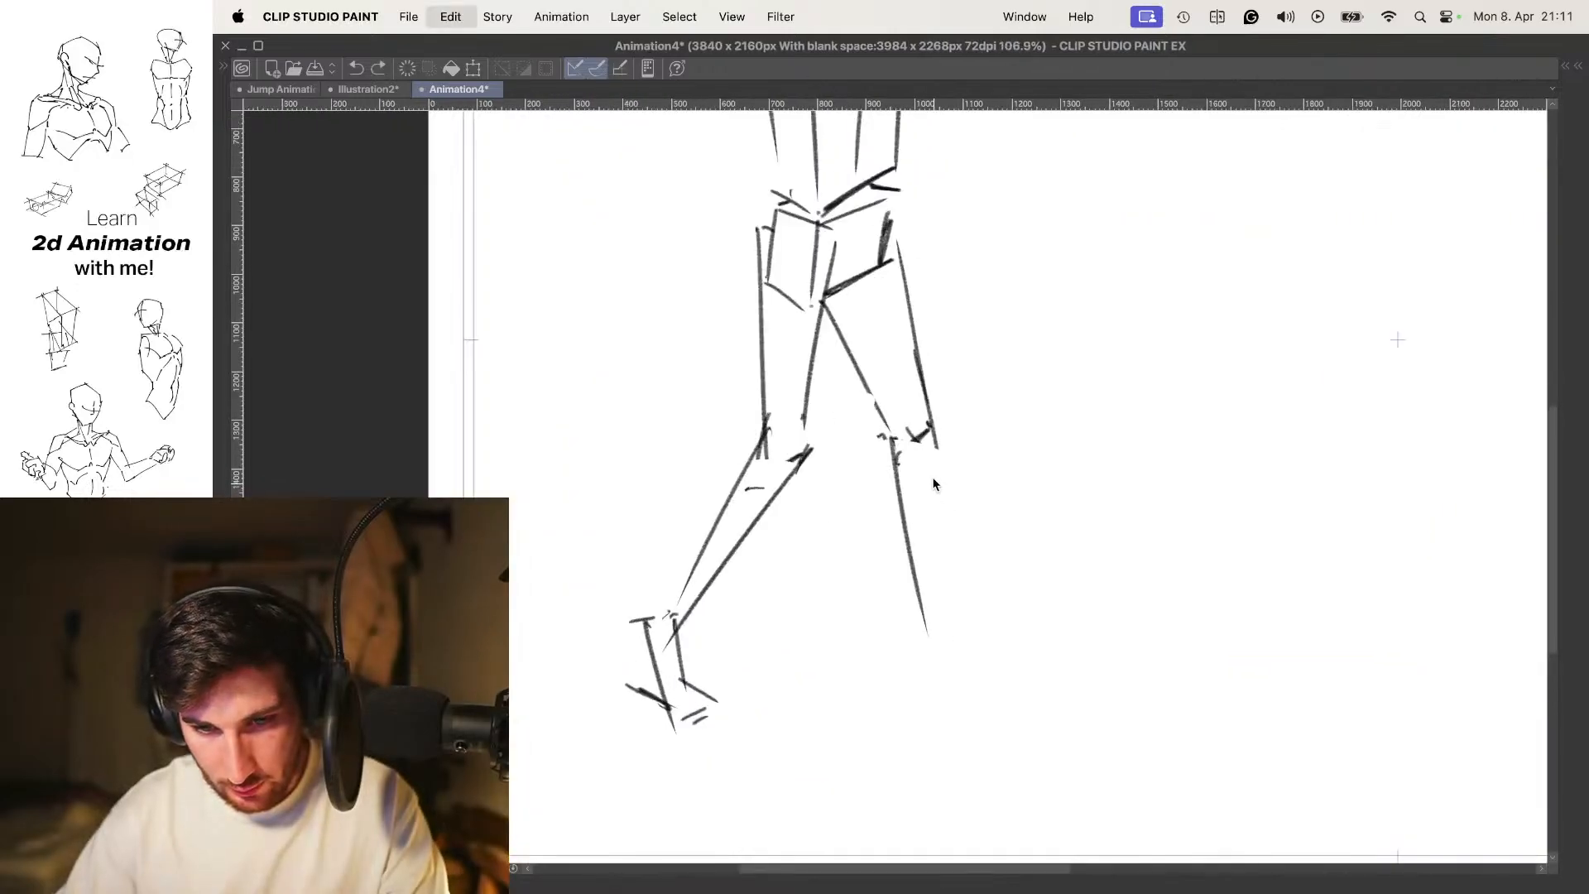
drag(935, 438, 946, 647)
Draw the front foot's heel stroke at the ankle, and undo the trial instep and toe strokes
mouse_move(951, 581)
mouse_down()
mouse_move(975, 506)
mouse_move(978, 572)
mouse_up()
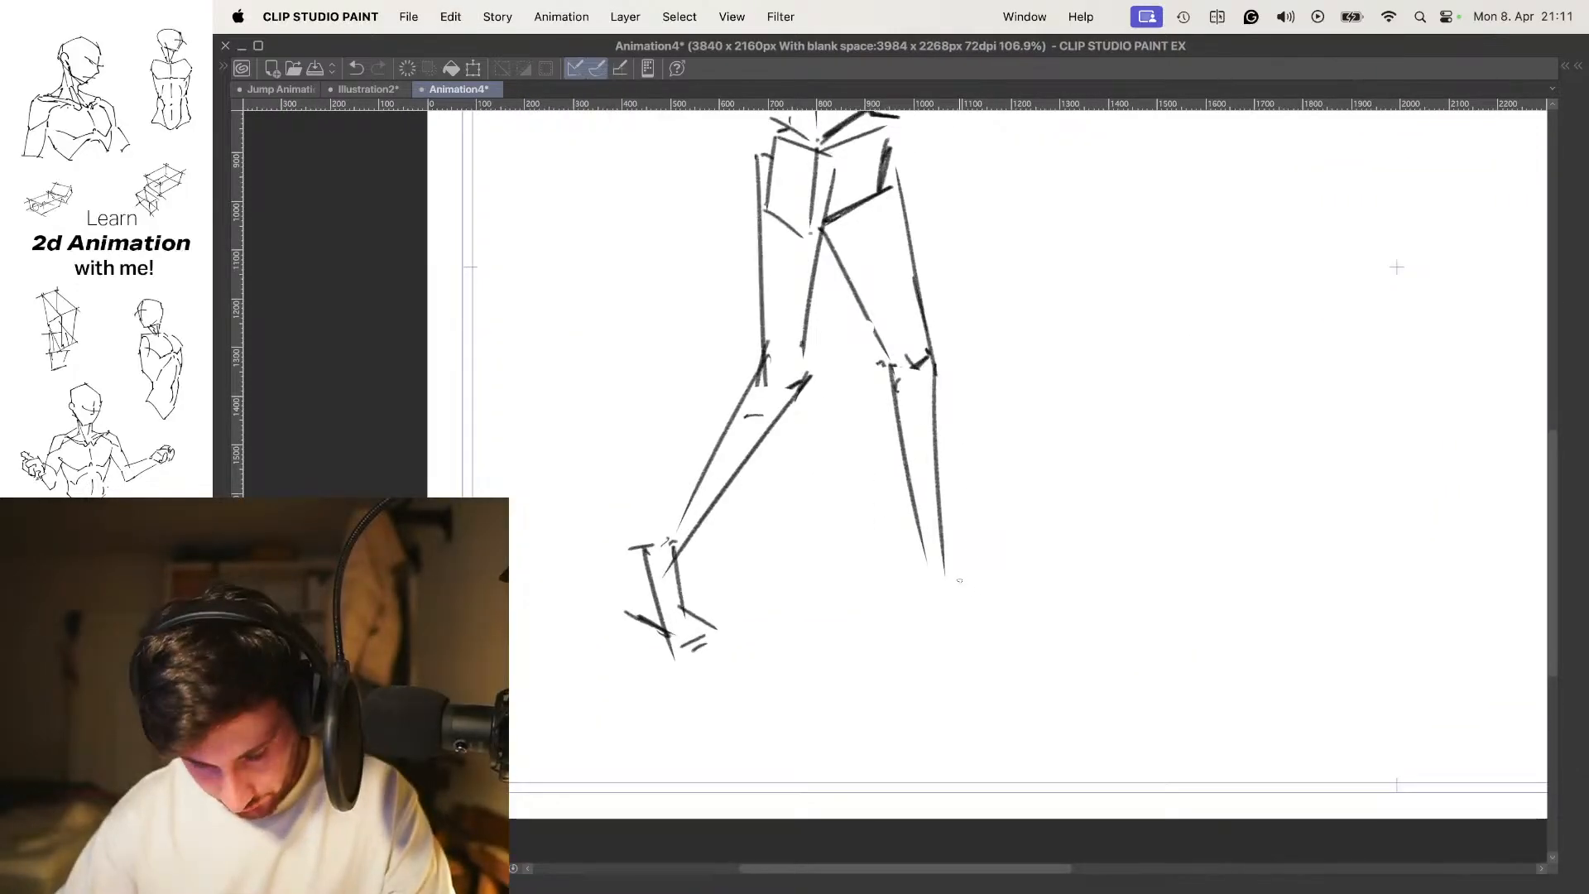
drag(923, 563, 908, 583)
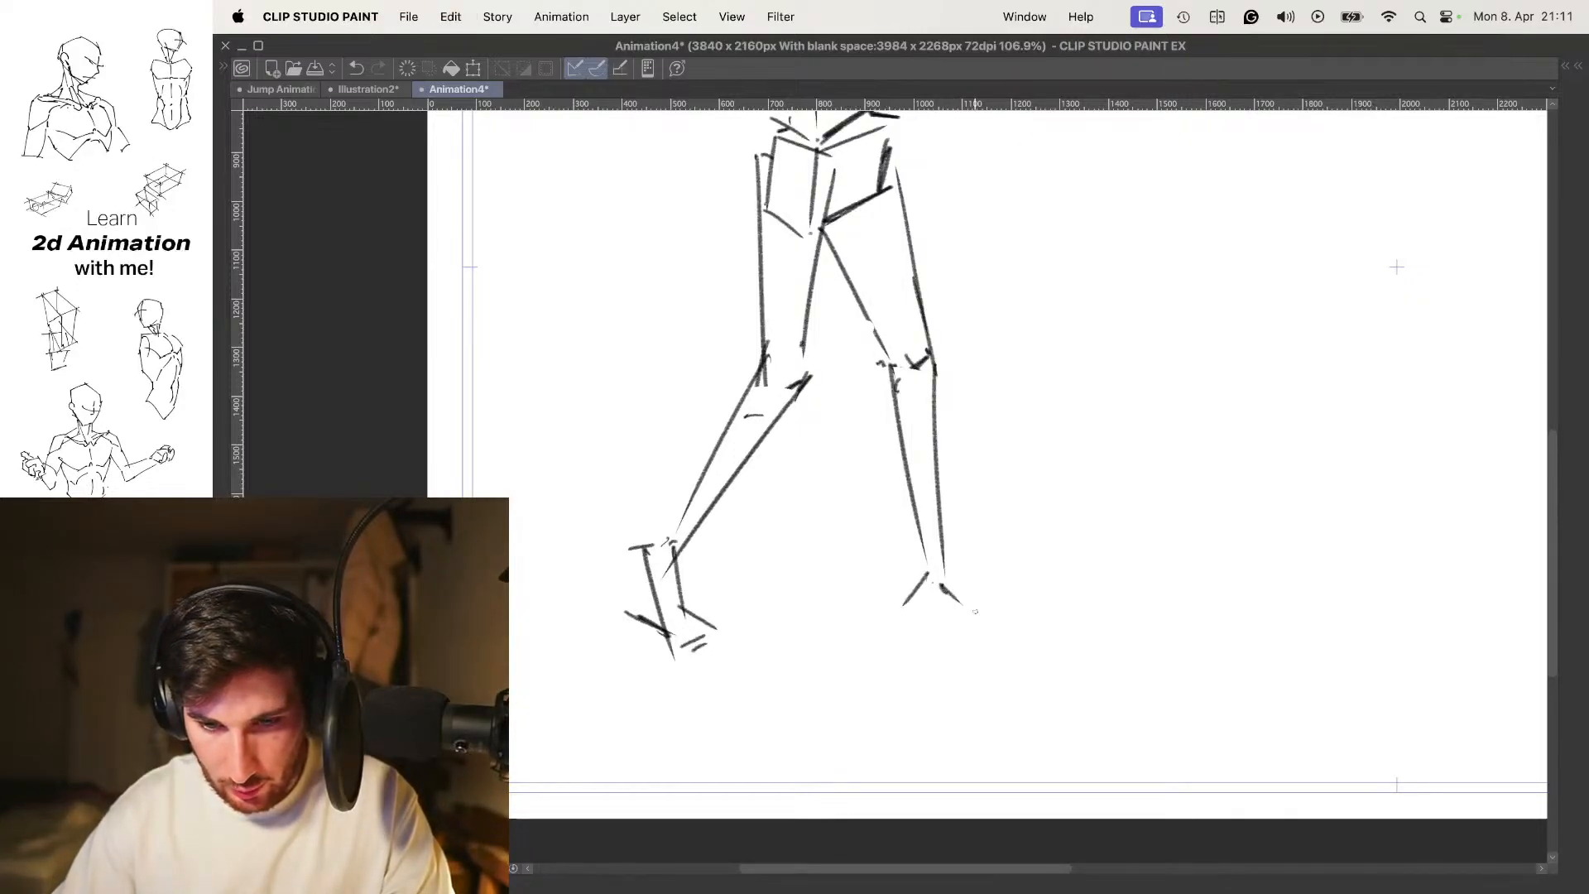
drag(910, 612, 977, 630)
key(super+z)
key(super+z)
key(super+z)
key(super+z)
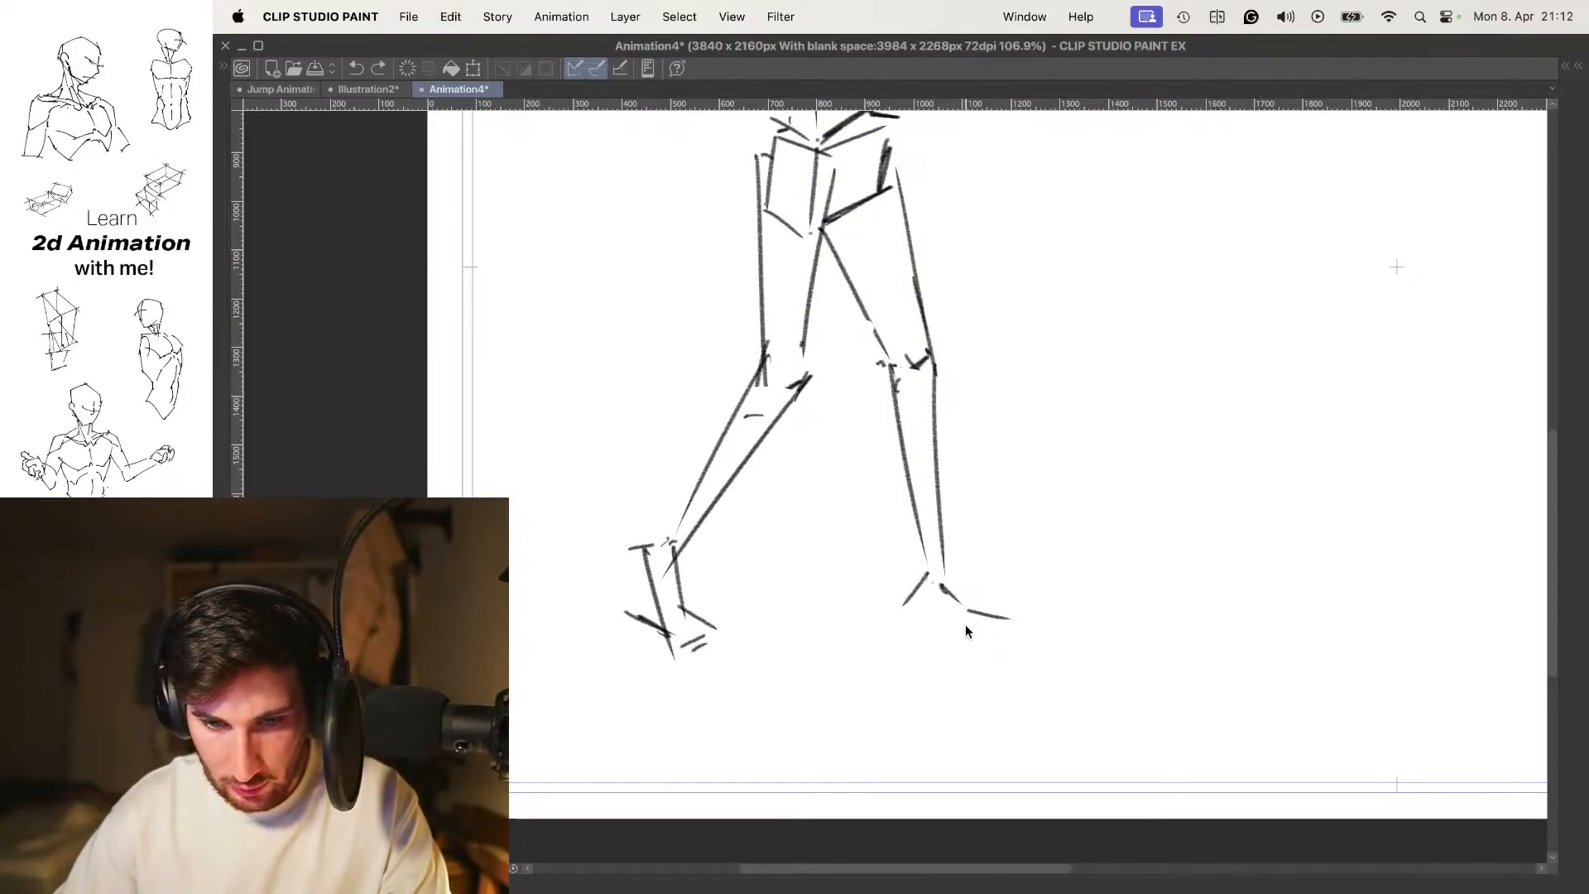
Draw two slanted perspective ground lines below the feet, one under each foot, undoing the misplaced strokes
drag(966, 477, 939, 512)
scroll(940, 513, up, 4)
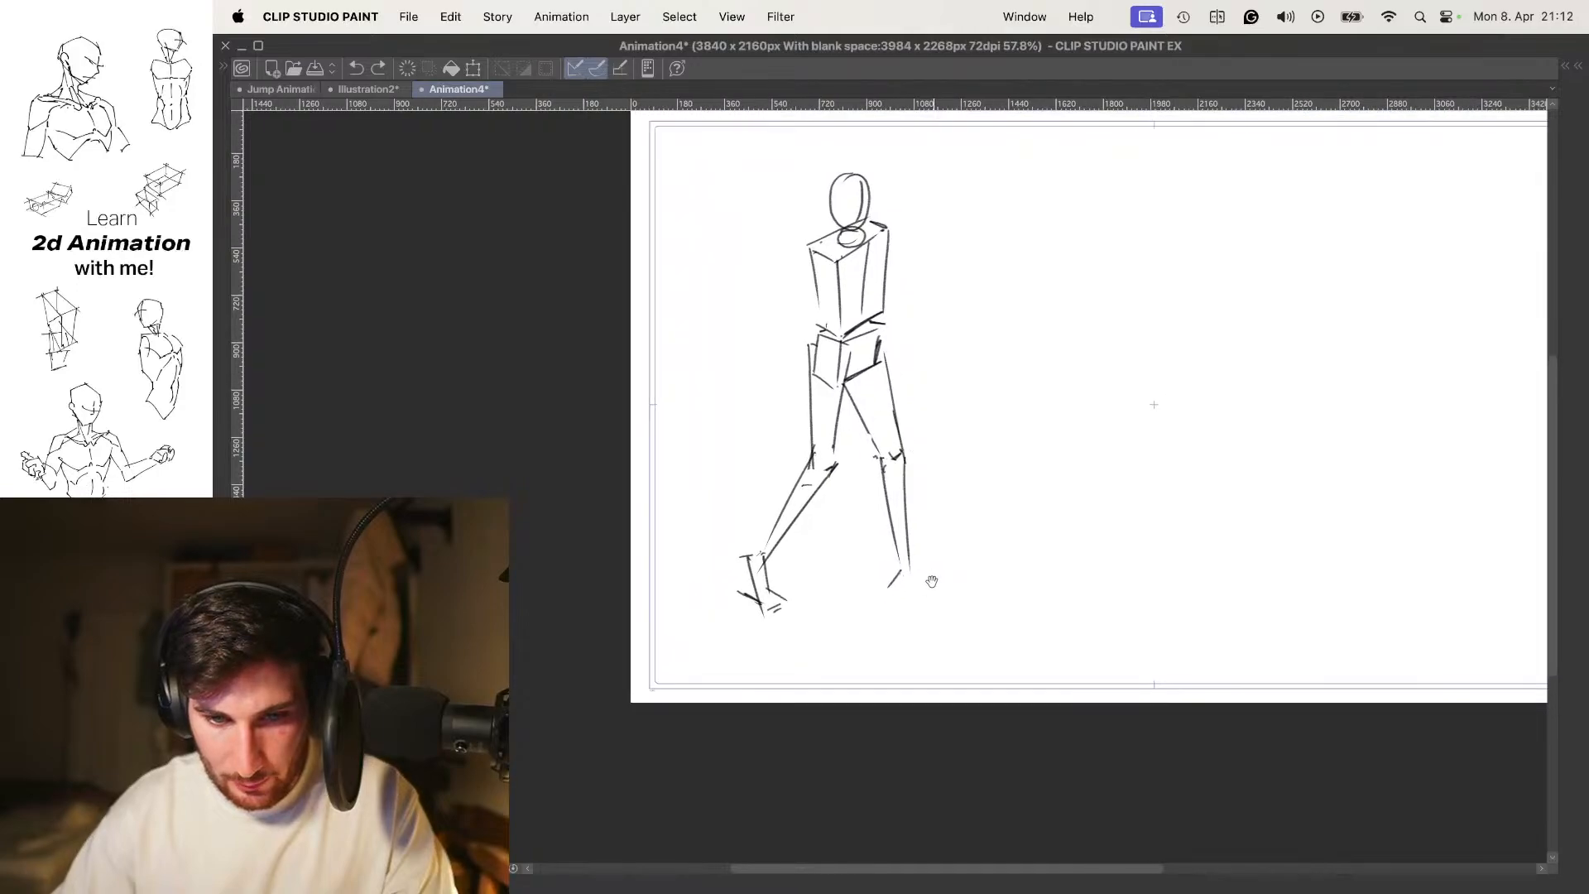
mouse_move(715, 609)
mouse_down()
mouse_move(780, 658)
mouse_move(968, 610)
mouse_up()
key(super+z)
key(super+z)
mouse_move(723, 620)
mouse_down()
mouse_move(821, 684)
mouse_move(976, 626)
mouse_up()
key(super+z)
drag(907, 670, 1006, 615)
scroll(1002, 549, down, 3)
scroll(1002, 550, up, 2)
Transform the whole pose drawing, tilting it slightly, scaling it down and repositioning it on the canvas
key(super+t)
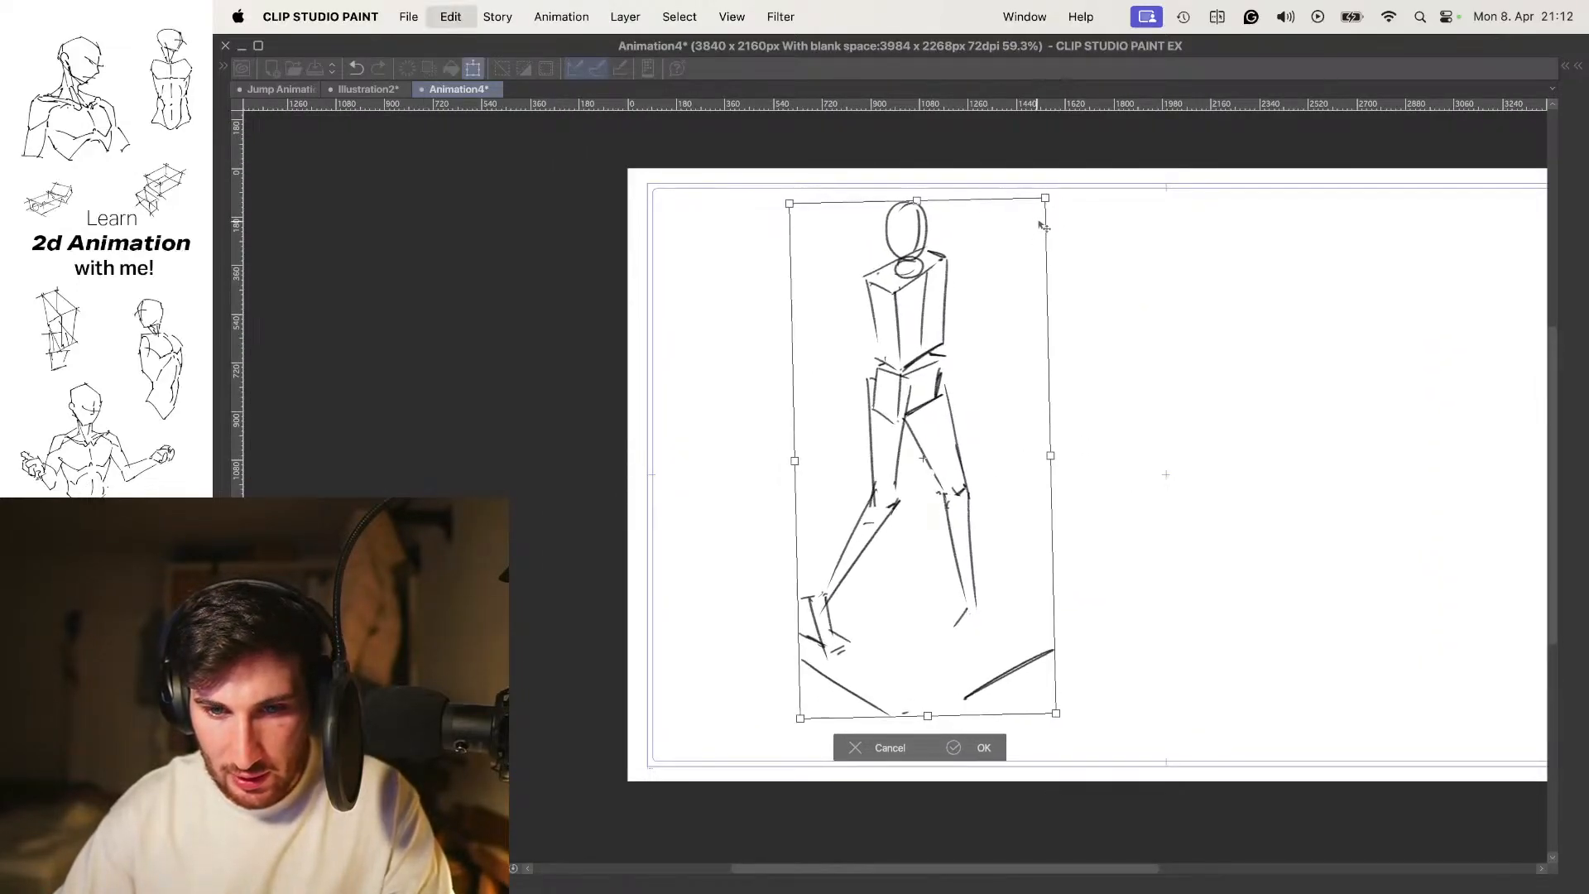
drag(1051, 204, 1018, 255)
mouse_move(955, 334)
mouse_down()
mouse_move(883, 345)
mouse_move(881, 313)
mouse_up()
key(Return)
Erase the front foot's heel stroke and redraw the foot with a heel, sole, instep and toe
scroll(952, 564, up, 3)
key(e)
mouse_move(940, 589)
mouse_down()
mouse_move(860, 584)
mouse_move(914, 596)
mouse_up()
key(p)
mouse_move(972, 539)
mouse_down()
mouse_move(975, 600)
mouse_move(975, 580)
mouse_up()
key(super+z)
key(super+z)
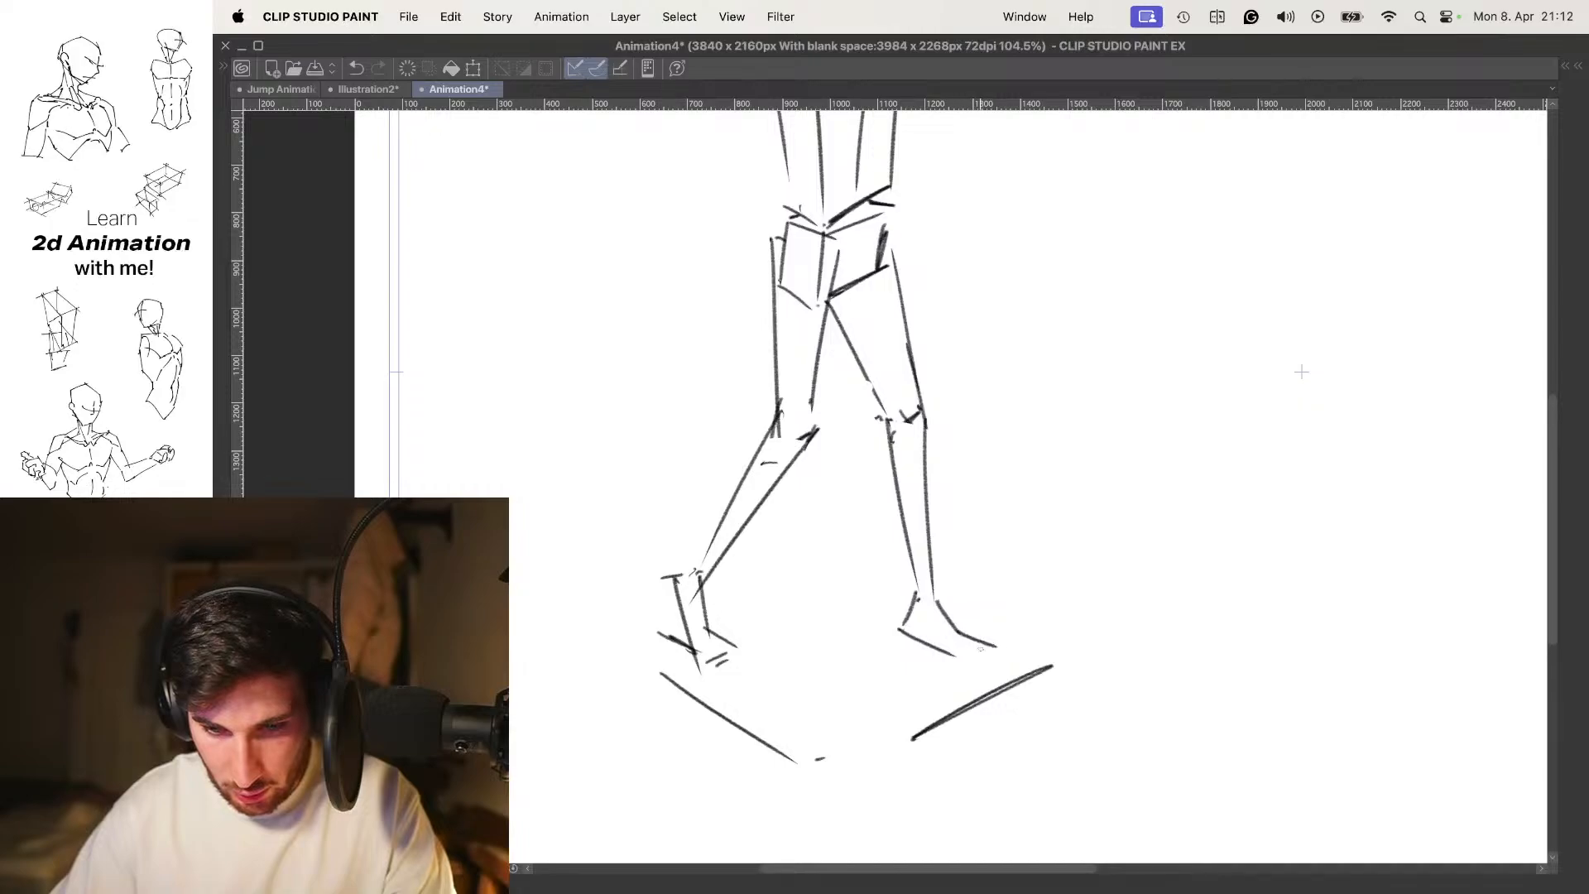
scroll(1004, 560, down, 3)
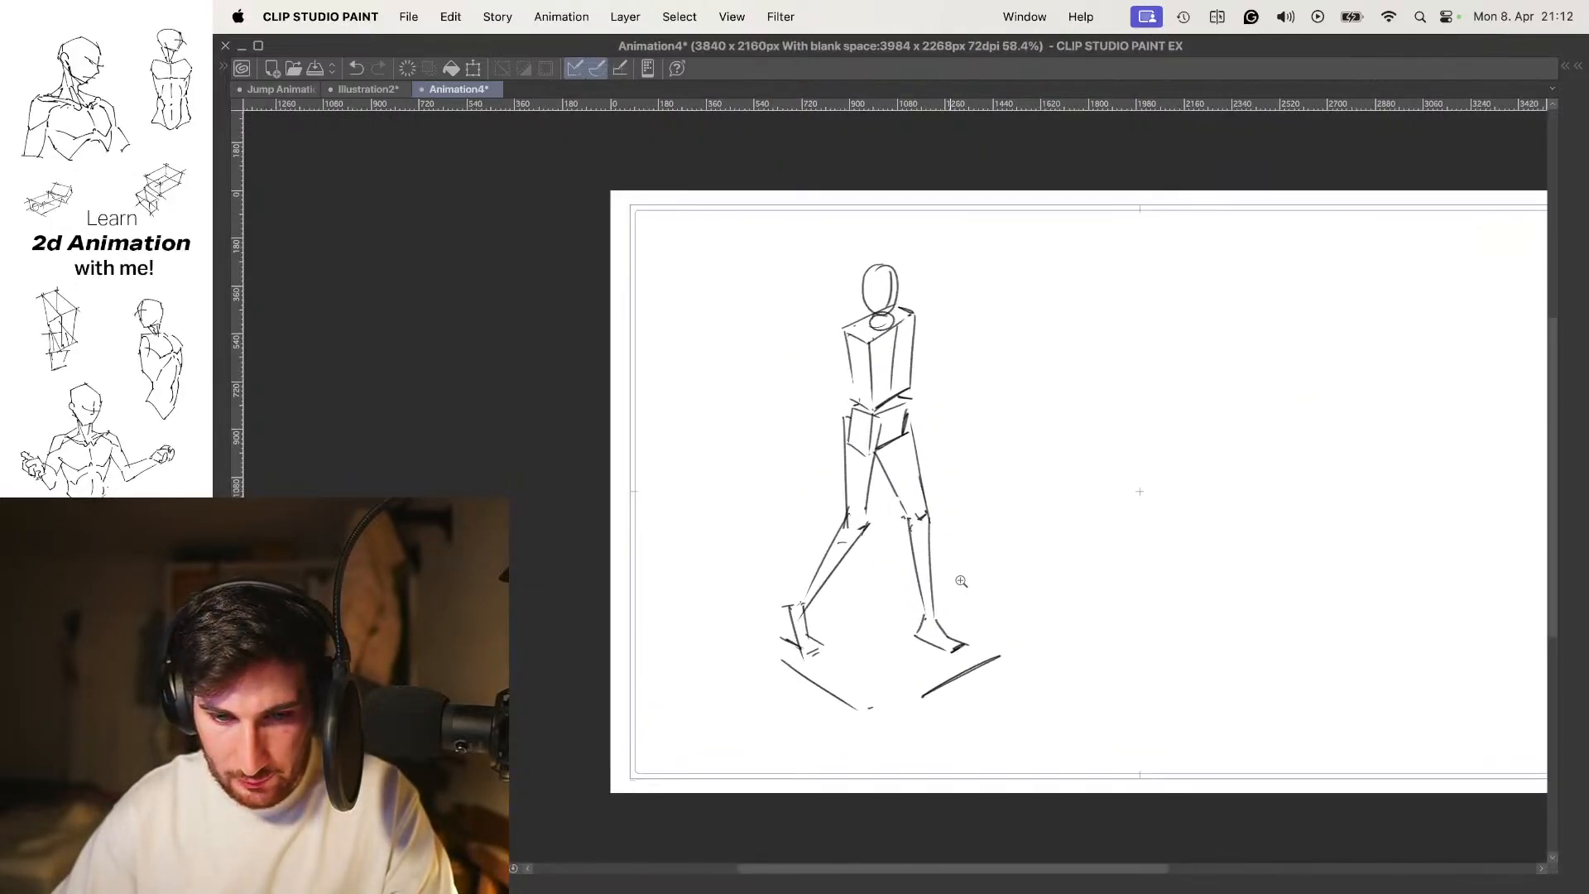
key(space)
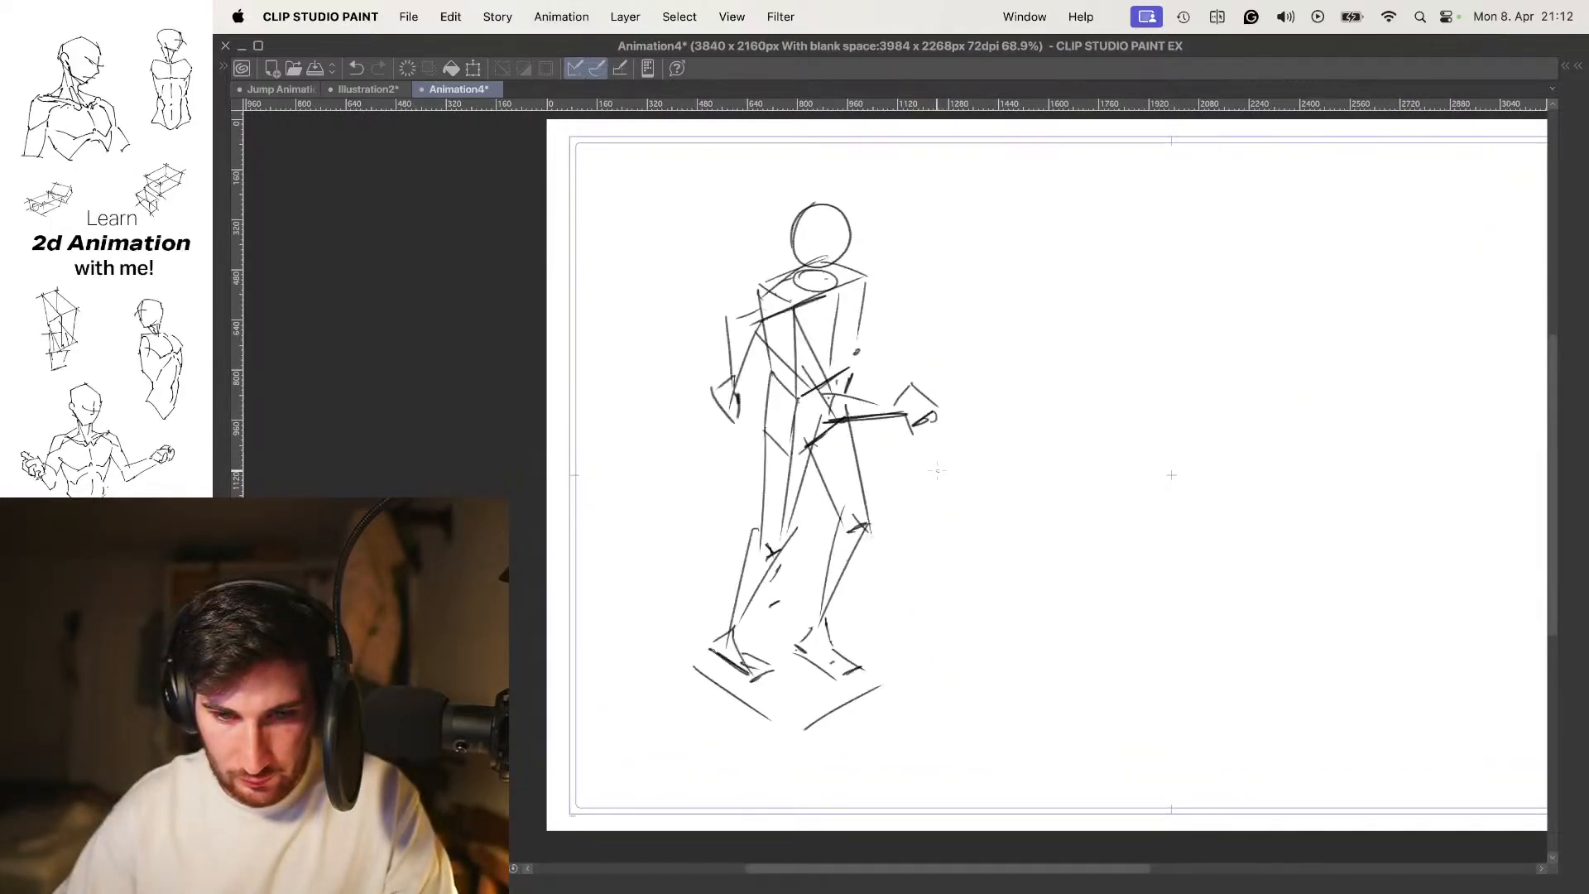
Flip between the previous and current walk poses to check the motion
key(space)
key(space)
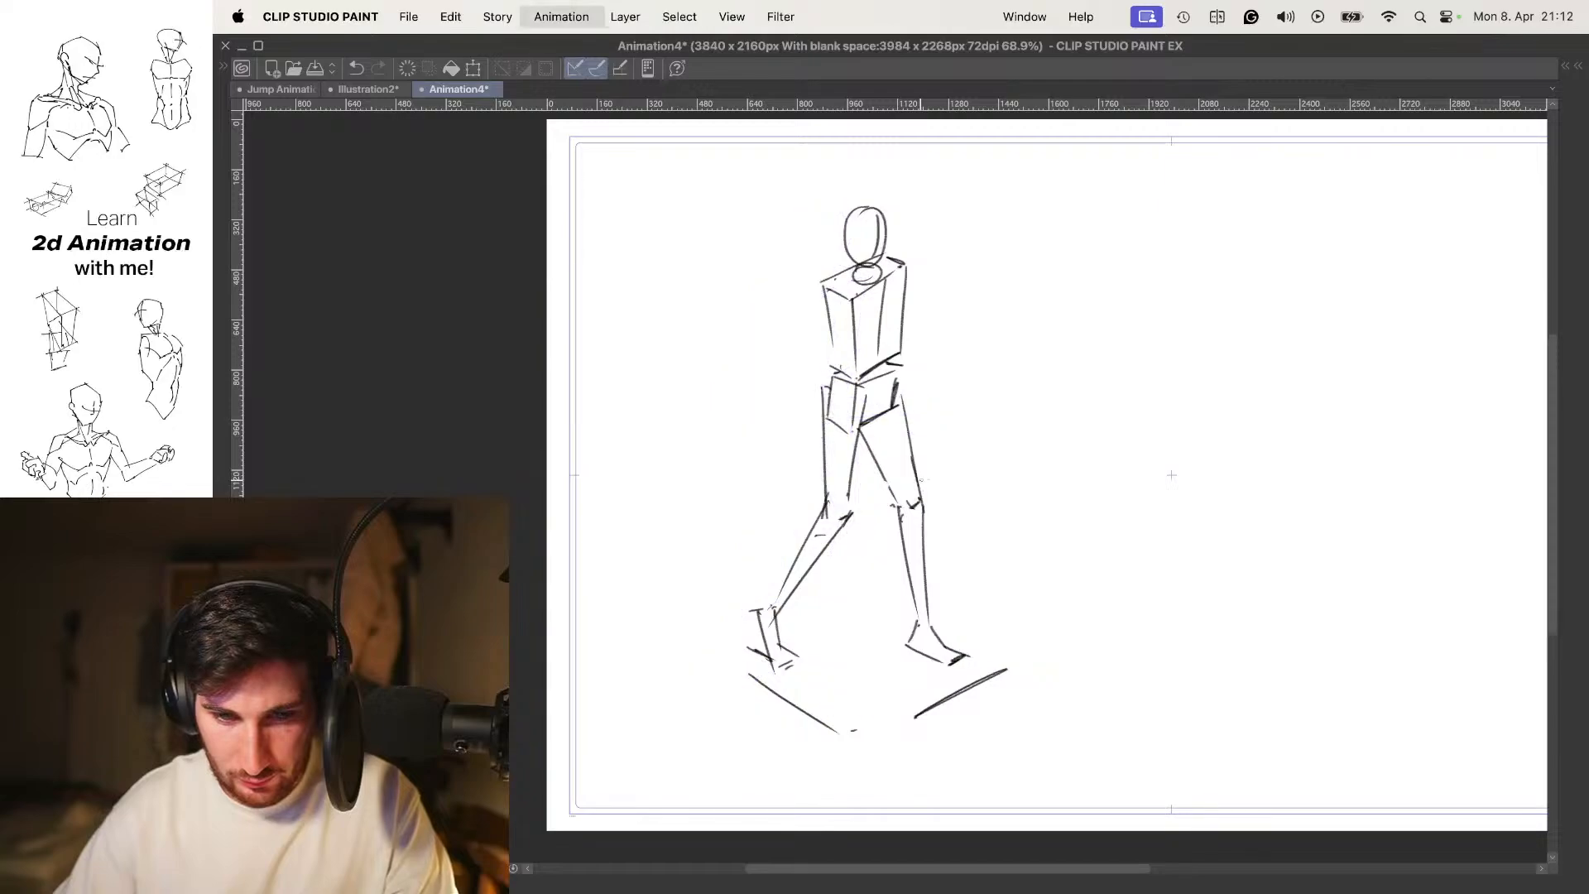
key(space)
key(space)
key(space)
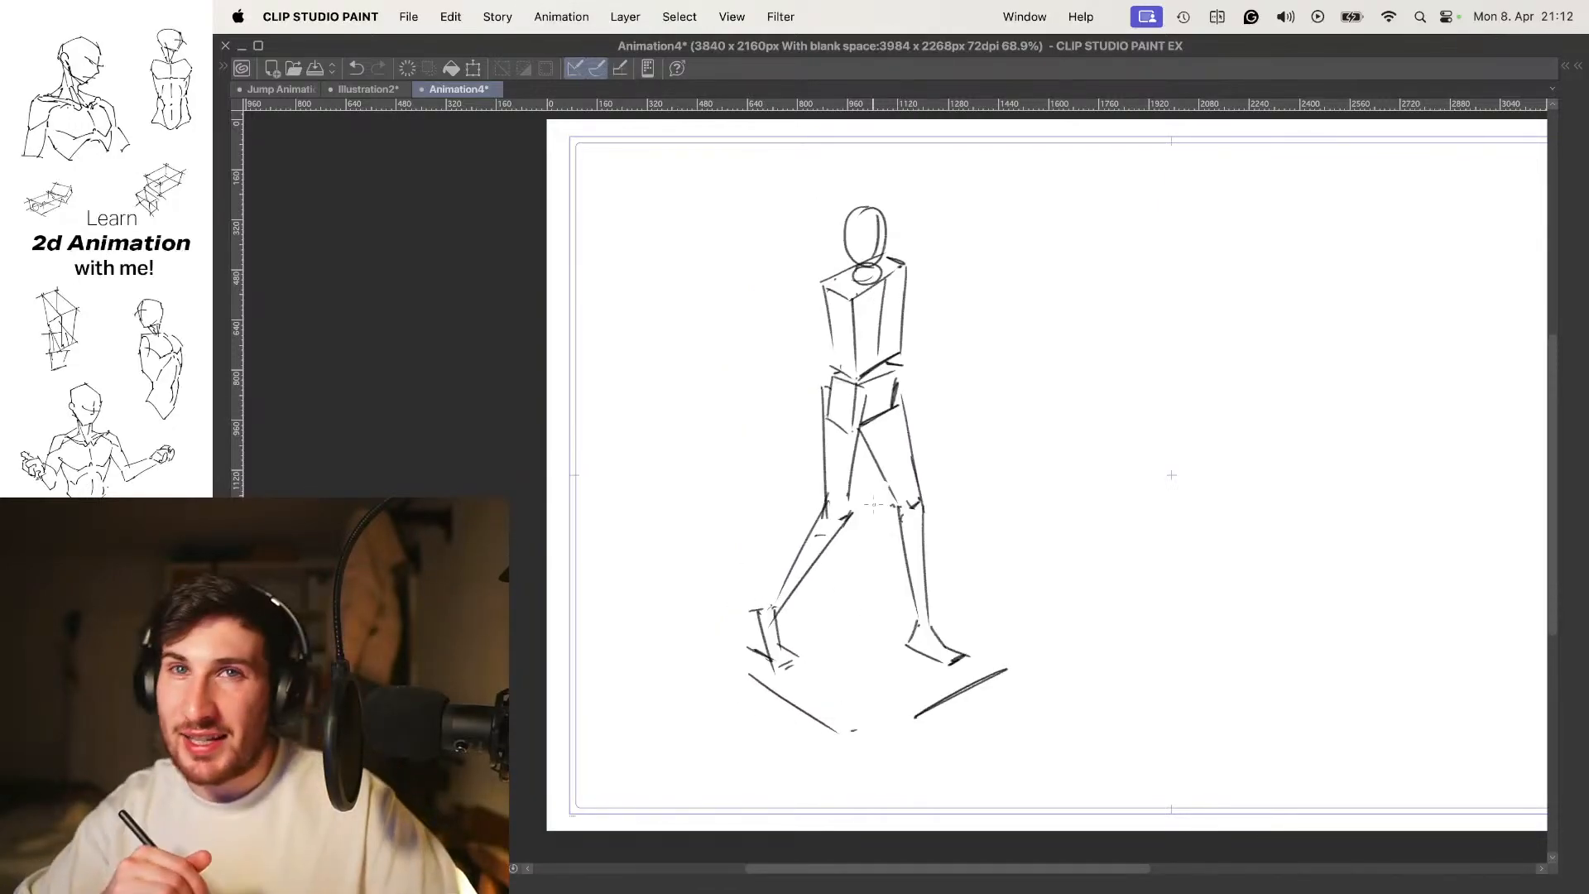
key(space)
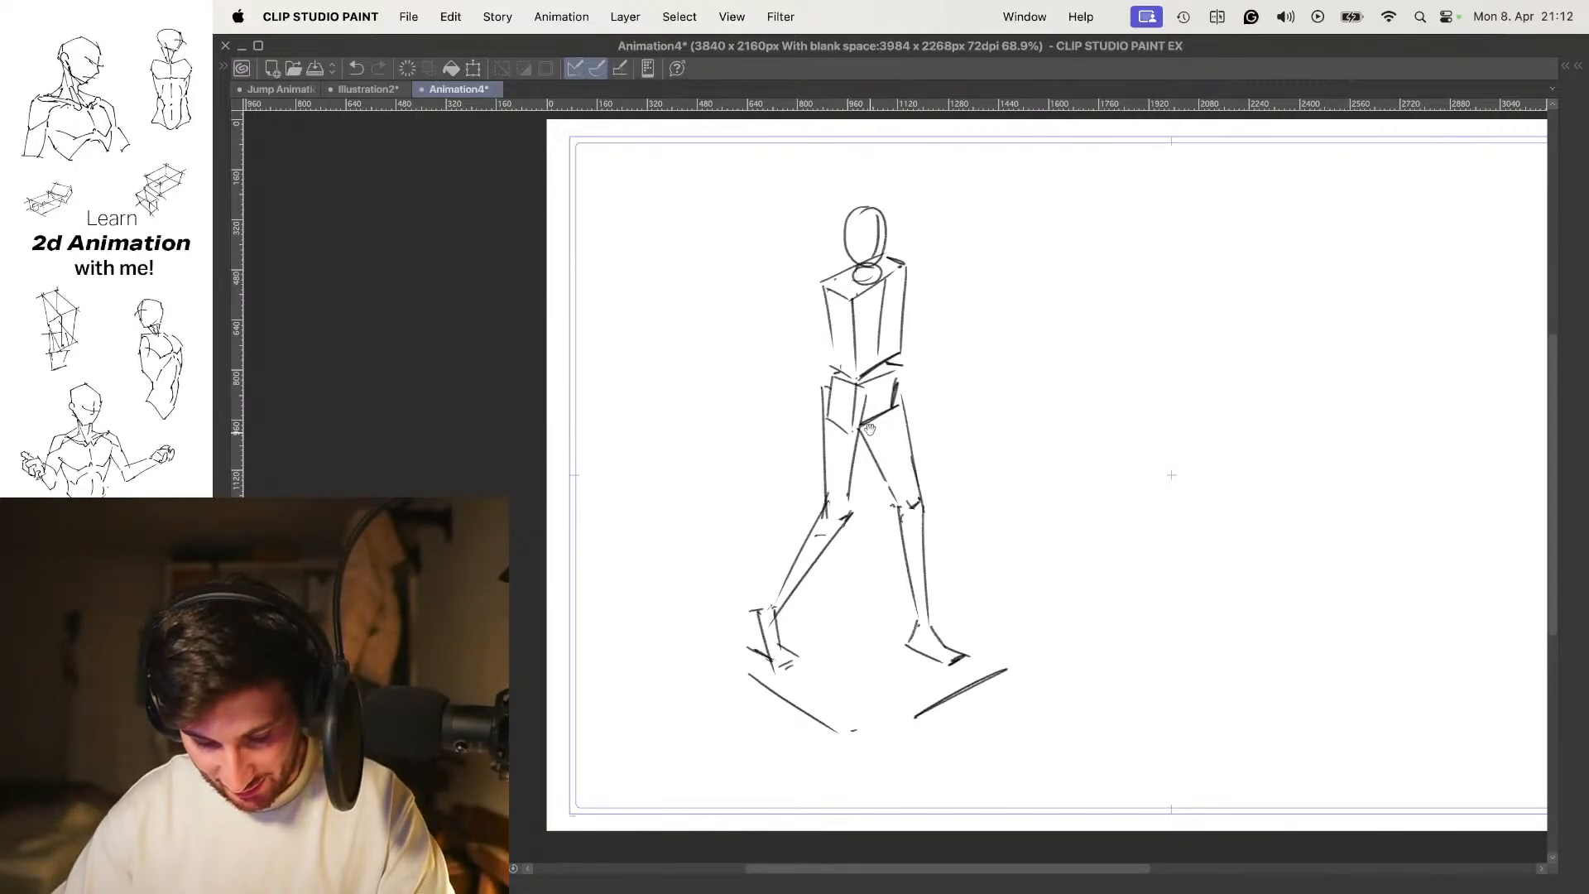
Draw the near arm with the upper arm crossing the torso and the forearm reaching straight forward to a block hand
scroll(883, 375, up, 5)
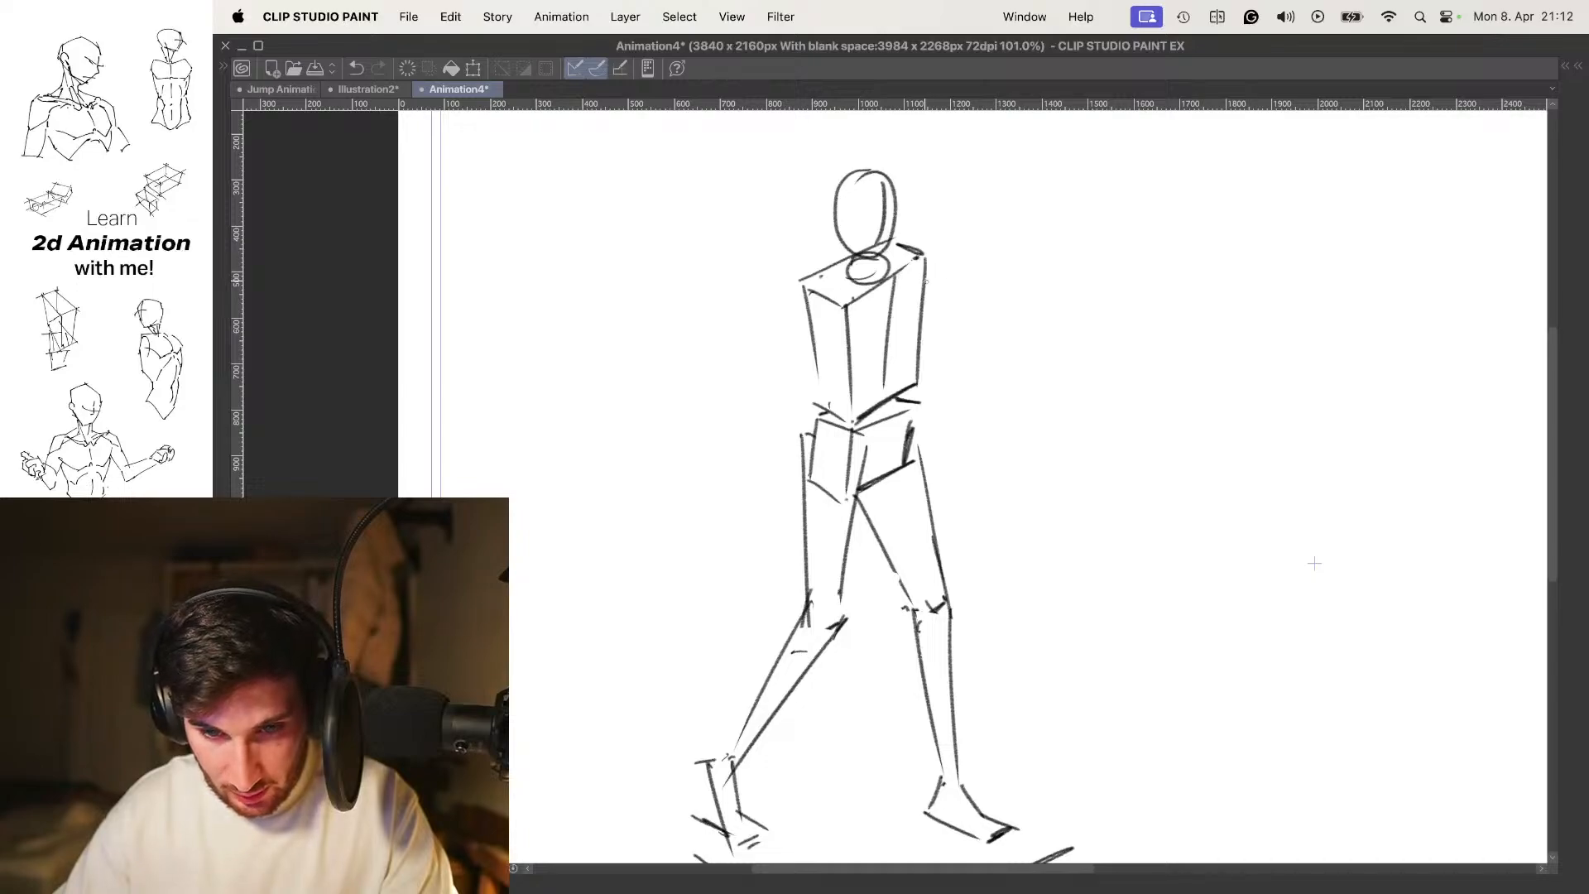
scroll(871, 329, down, 5)
scroll(874, 336, up, 4)
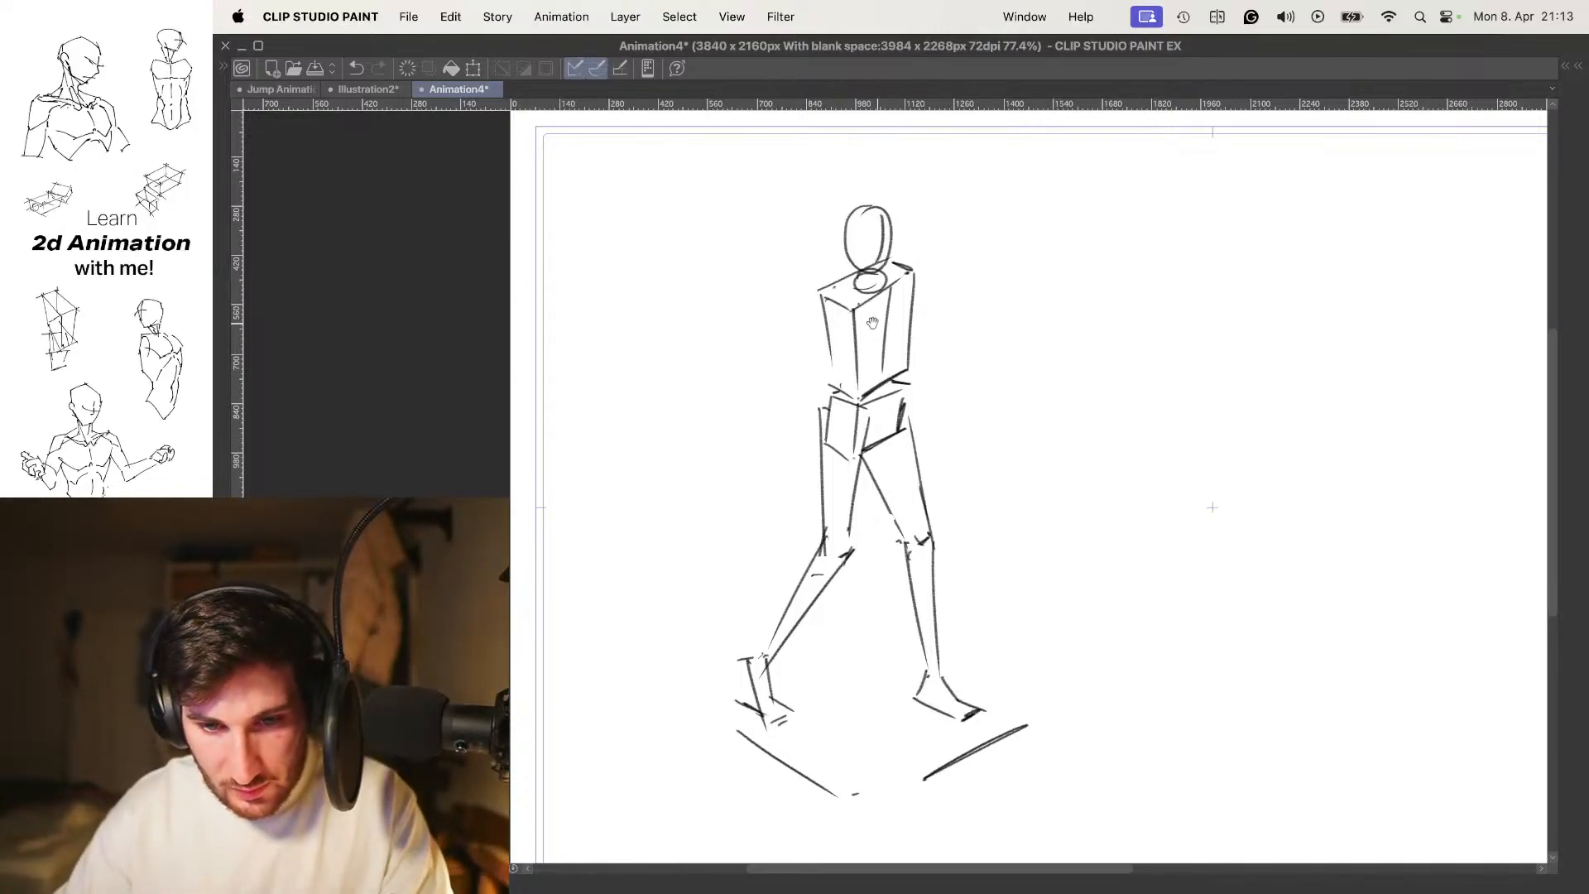
scroll(830, 293, right, 1)
mouse_move(825, 294)
mouse_down()
mouse_move(906, 365)
mouse_move(990, 358)
mouse_up()
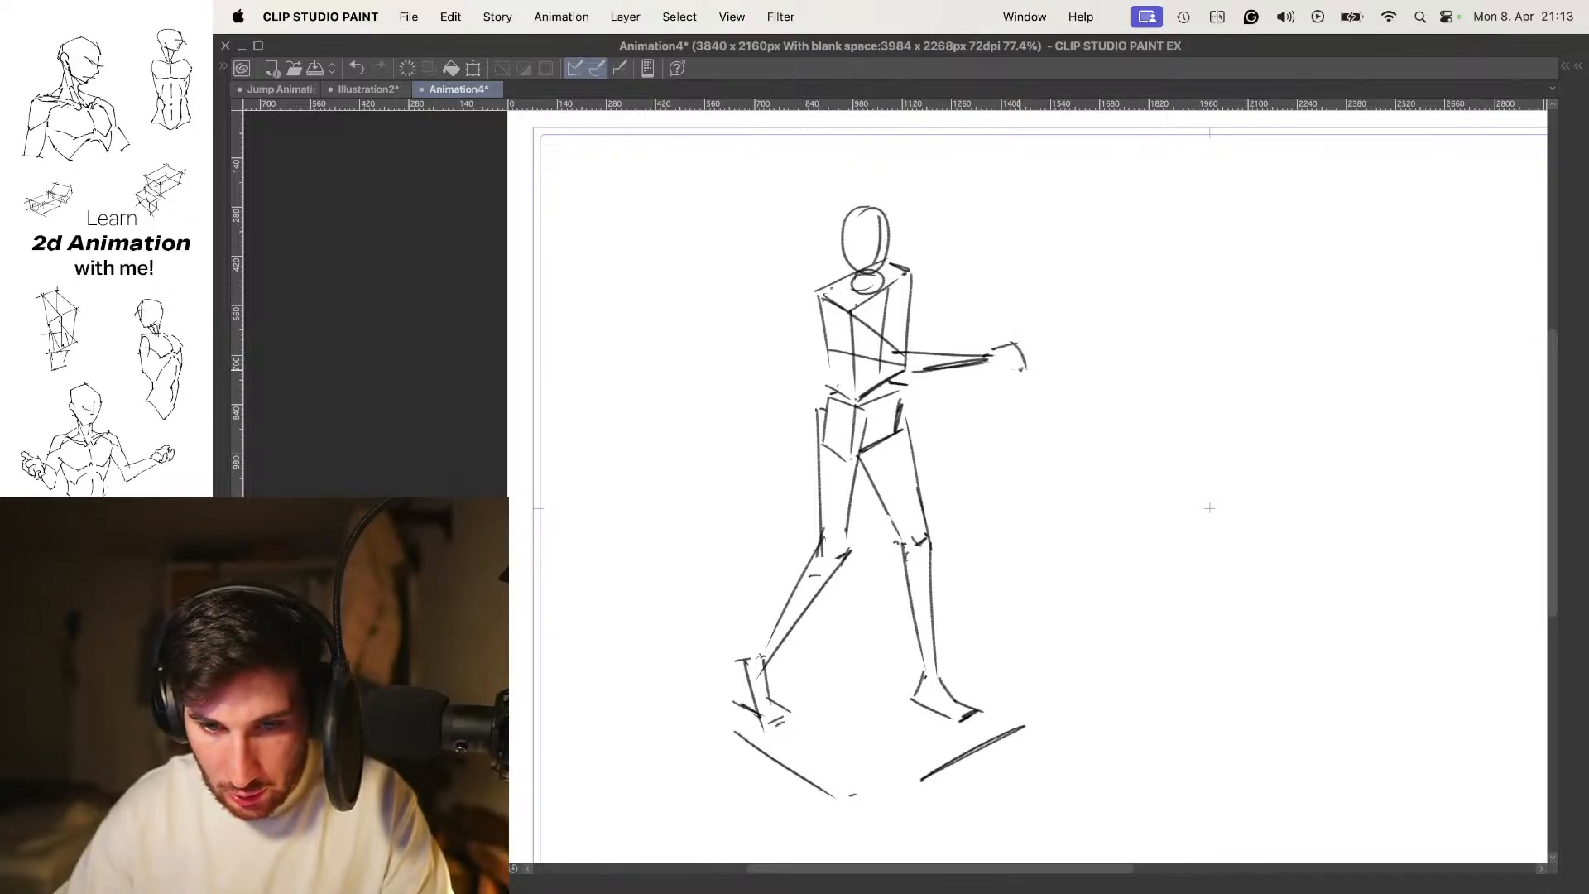
scroll(799, 235, up, 5)
drag(938, 280, 827, 285)
key(super+z)
mouse_move(920, 270)
mouse_down()
mouse_move(816, 315)
mouse_move(751, 438)
mouse_up()
mouse_move(830, 364)
mouse_down()
mouse_move(763, 443)
mouse_move(767, 478)
mouse_up()
drag(758, 437, 725, 450)
drag(726, 450, 746, 485)
drag(745, 490, 771, 473)
key(super+z)
key(super+z)
key(super+z)
key(super+z)
key(super+z)
key(super+z)
key(super+z)
key(super+z)
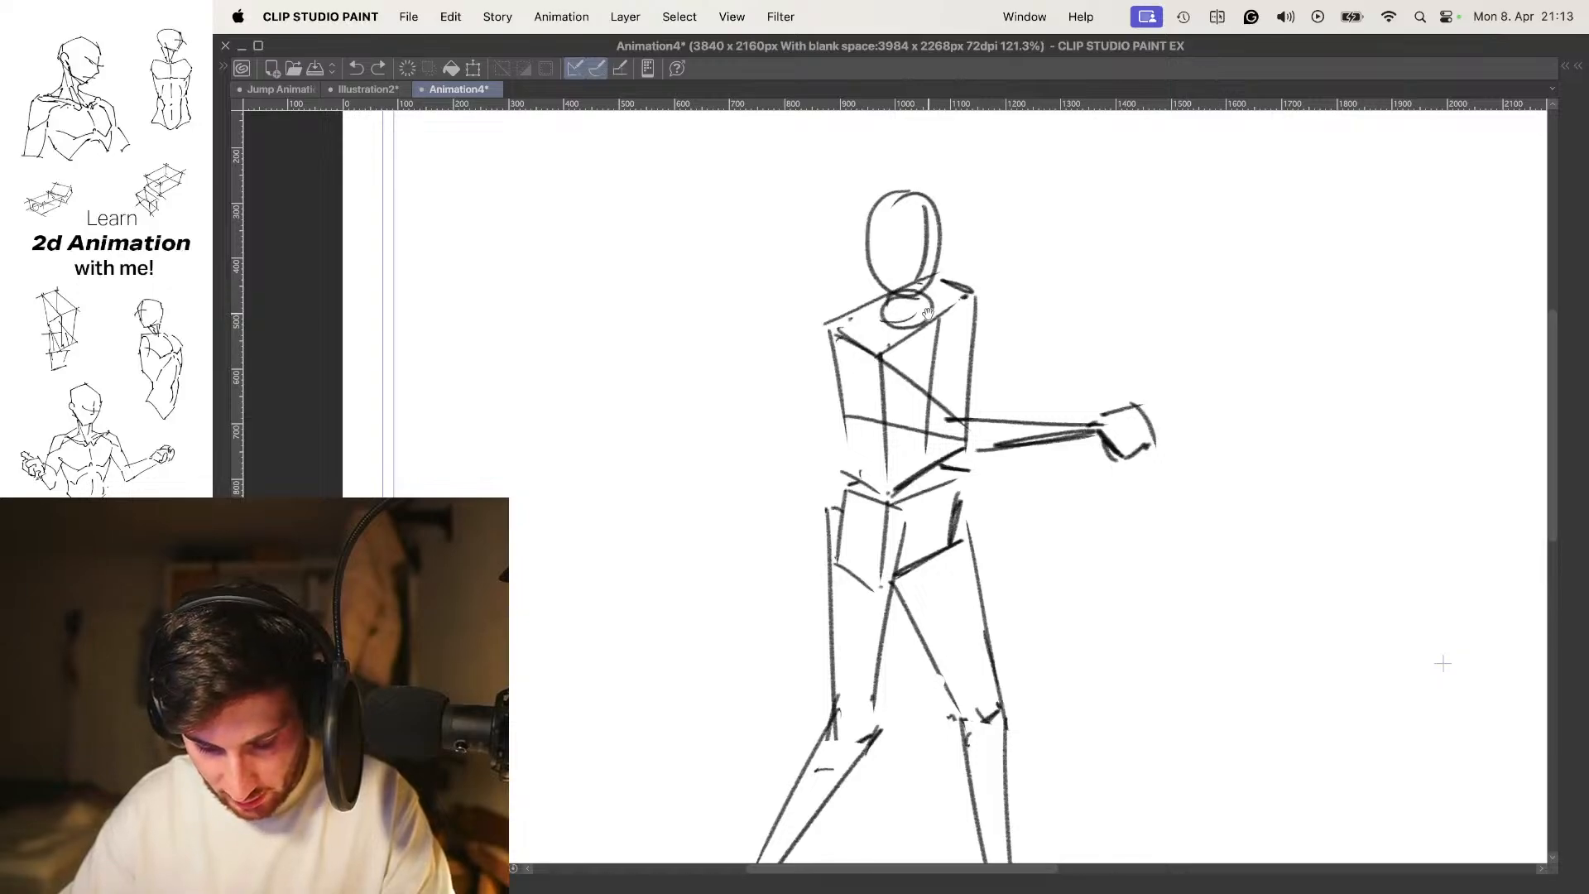
Draw the far arm slanting back behind the torso with a small hand behind the hip, undoing the misplaced strokes
click(913, 298)
drag(915, 298, 855, 378)
mouse_move(949, 324)
mouse_down()
mouse_move(885, 383)
mouse_move(811, 520)
mouse_up()
drag(862, 450, 807, 542)
key(super+z)
key(super+z)
mouse_move(842, 396)
mouse_down()
mouse_move(843, 535)
mouse_move(802, 551)
mouse_move(820, 591)
mouse_move(882, 477)
mouse_up()
key(super+z)
scroll(841, 551, down, 3)
Compare the pose with the previous cel using onion skin and by flipping between the two frames
key(o)
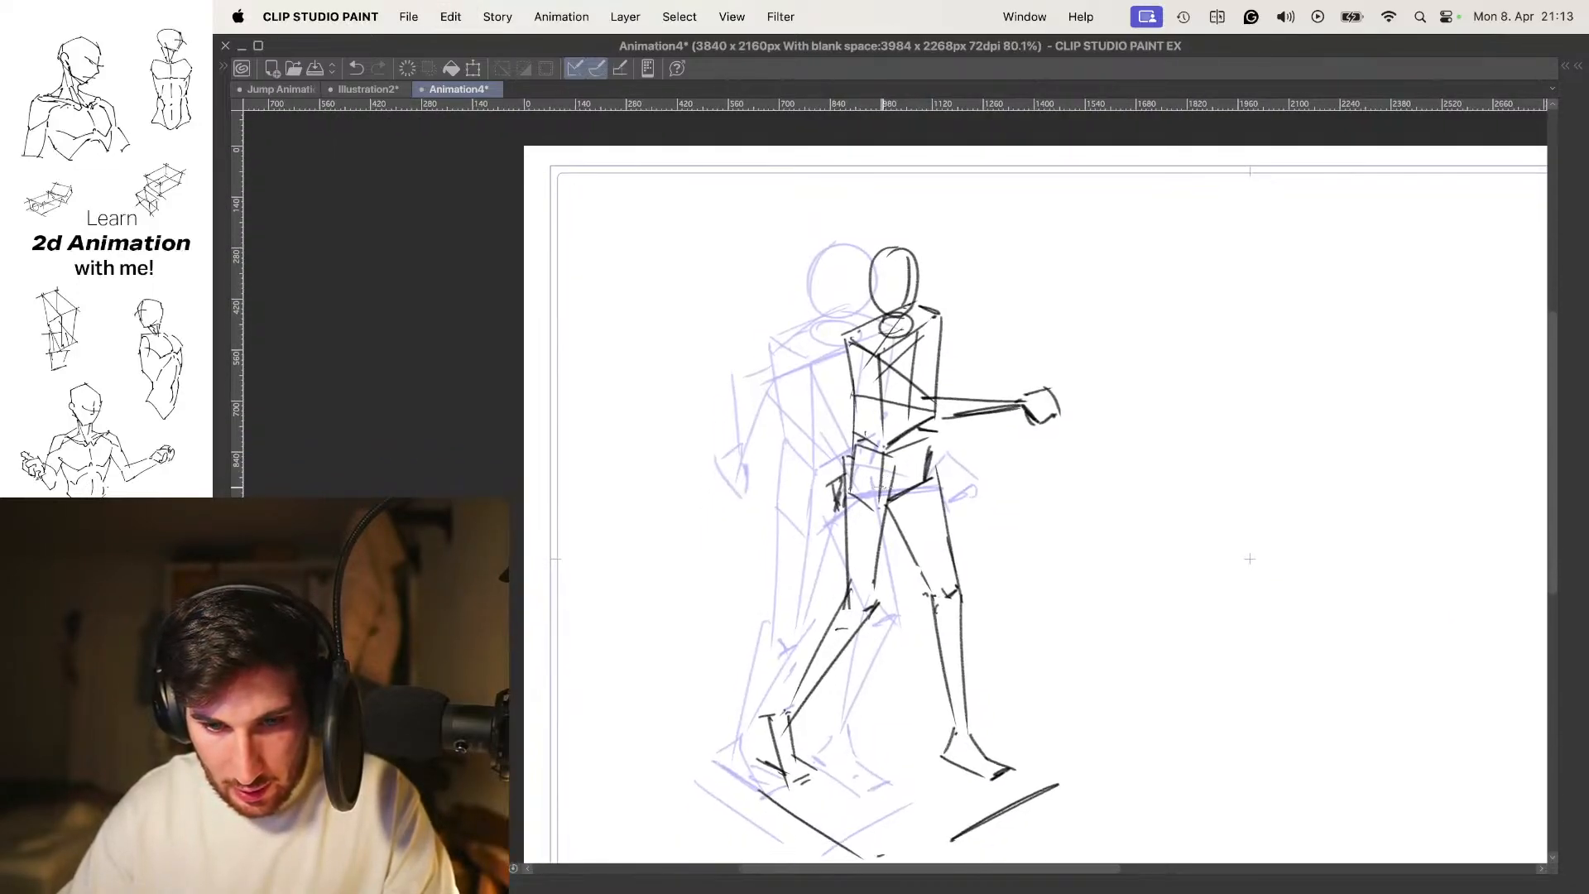
key(o)
drag(954, 430, 917, 438)
scroll(899, 388, up, 3)
scroll(885, 372, down, 6)
scroll(886, 372, up, 2)
key(Left)
key(Right)
Shade the front leg's thigh with rows of short hatch lines from the hip down to the knee
scroll(968, 506, up, 3)
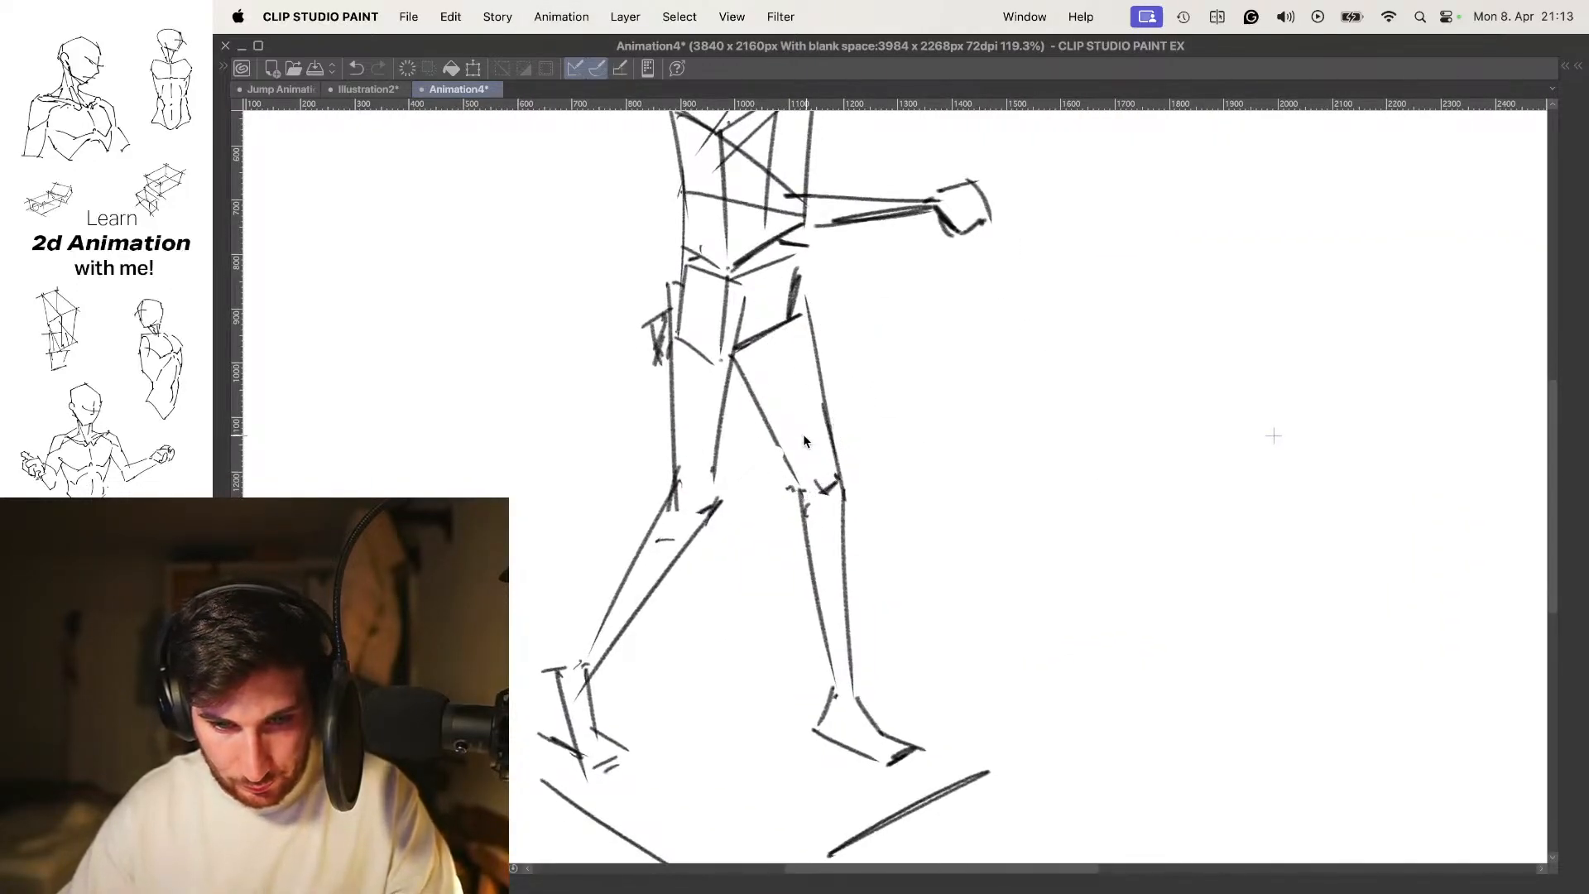
mouse_move(767, 424)
mouse_down()
mouse_move(749, 358)
mouse_move(787, 454)
mouse_move(814, 418)
mouse_up()
drag(749, 348, 795, 484)
mouse_move(837, 347)
mouse_down()
mouse_move(767, 378)
mouse_move(1271, 426)
mouse_up()
drag(774, 321, 798, 310)
drag(746, 338, 801, 332)
drag(751, 360, 807, 356)
drag(758, 385, 810, 369)
drag(761, 397, 813, 383)
drag(773, 446, 818, 419)
drag(783, 465, 818, 440)
drag(790, 482, 823, 469)
Continue the short hatch lines down the front leg's shin and over its foot
mouse_move(830, 510)
mouse_down()
mouse_move(849, 365)
mouse_move(854, 402)
mouse_up()
drag(831, 422, 854, 412)
drag(832, 433, 855, 422)
drag(834, 444, 852, 433)
drag(872, 496, 872, 452)
drag(849, 440, 870, 438)
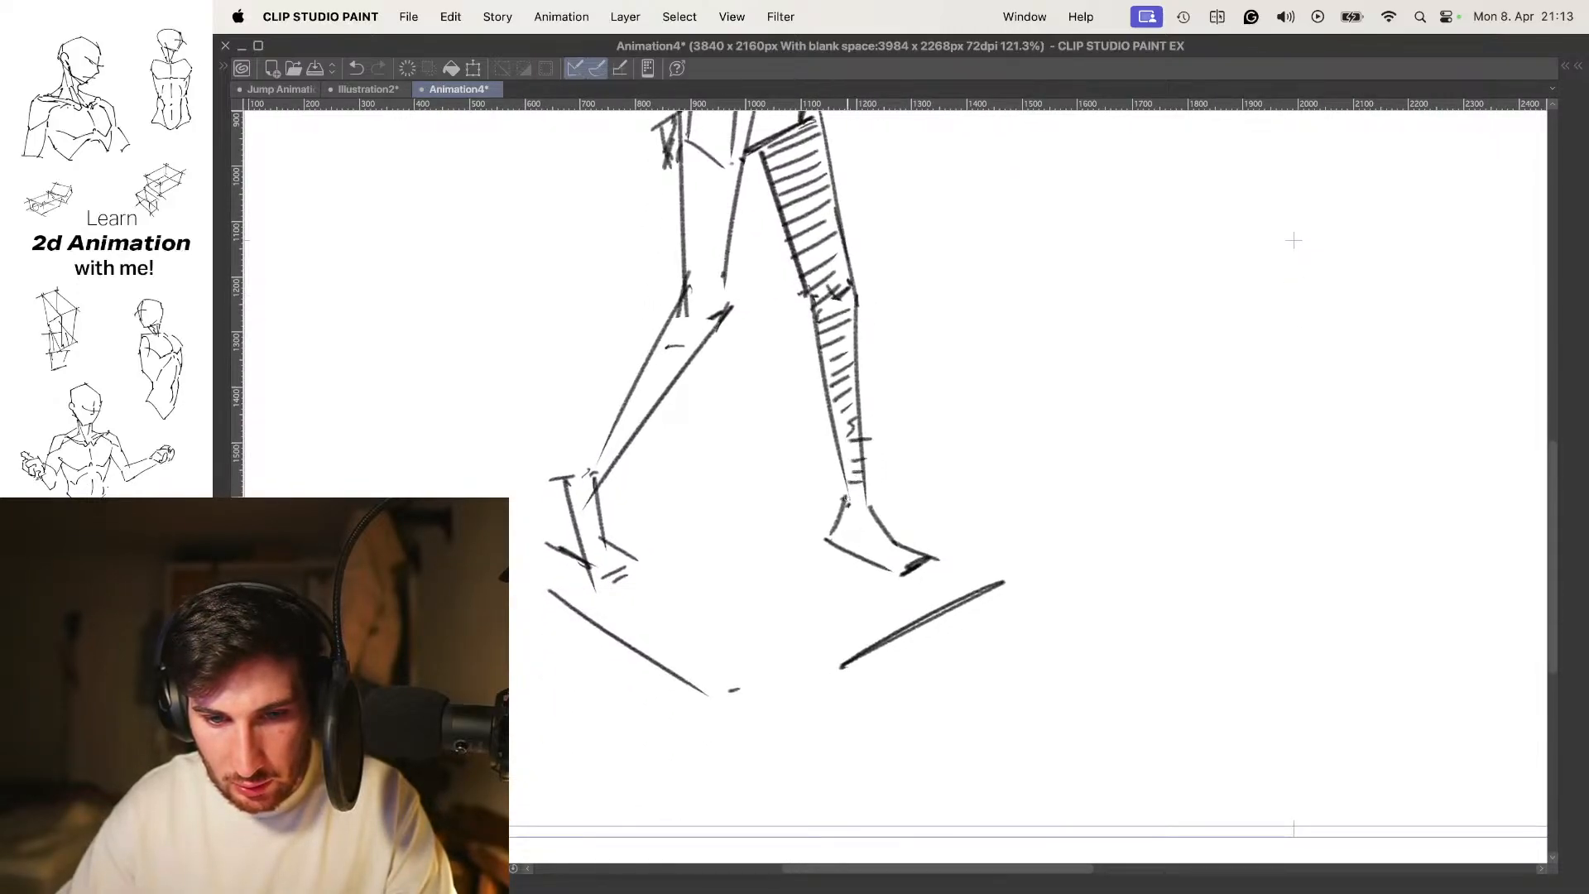
scroll(937, 501, down, 3)
drag(898, 374, 900, 481)
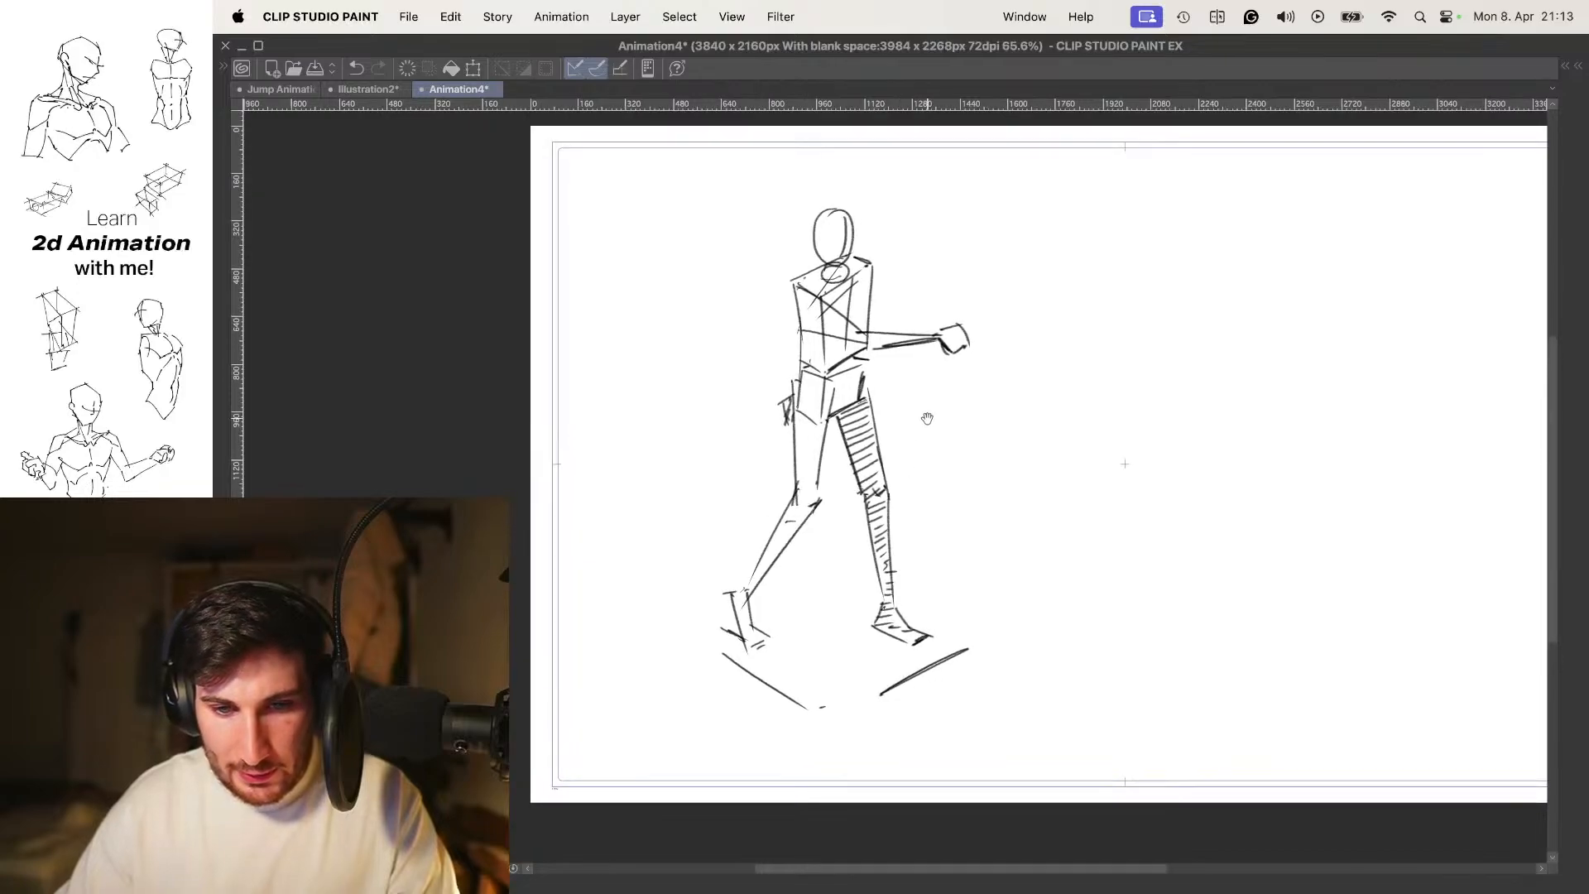
On the next cel, draw a three-quarter torso box slightly ahead of the onion-skinned pose
key(Right)
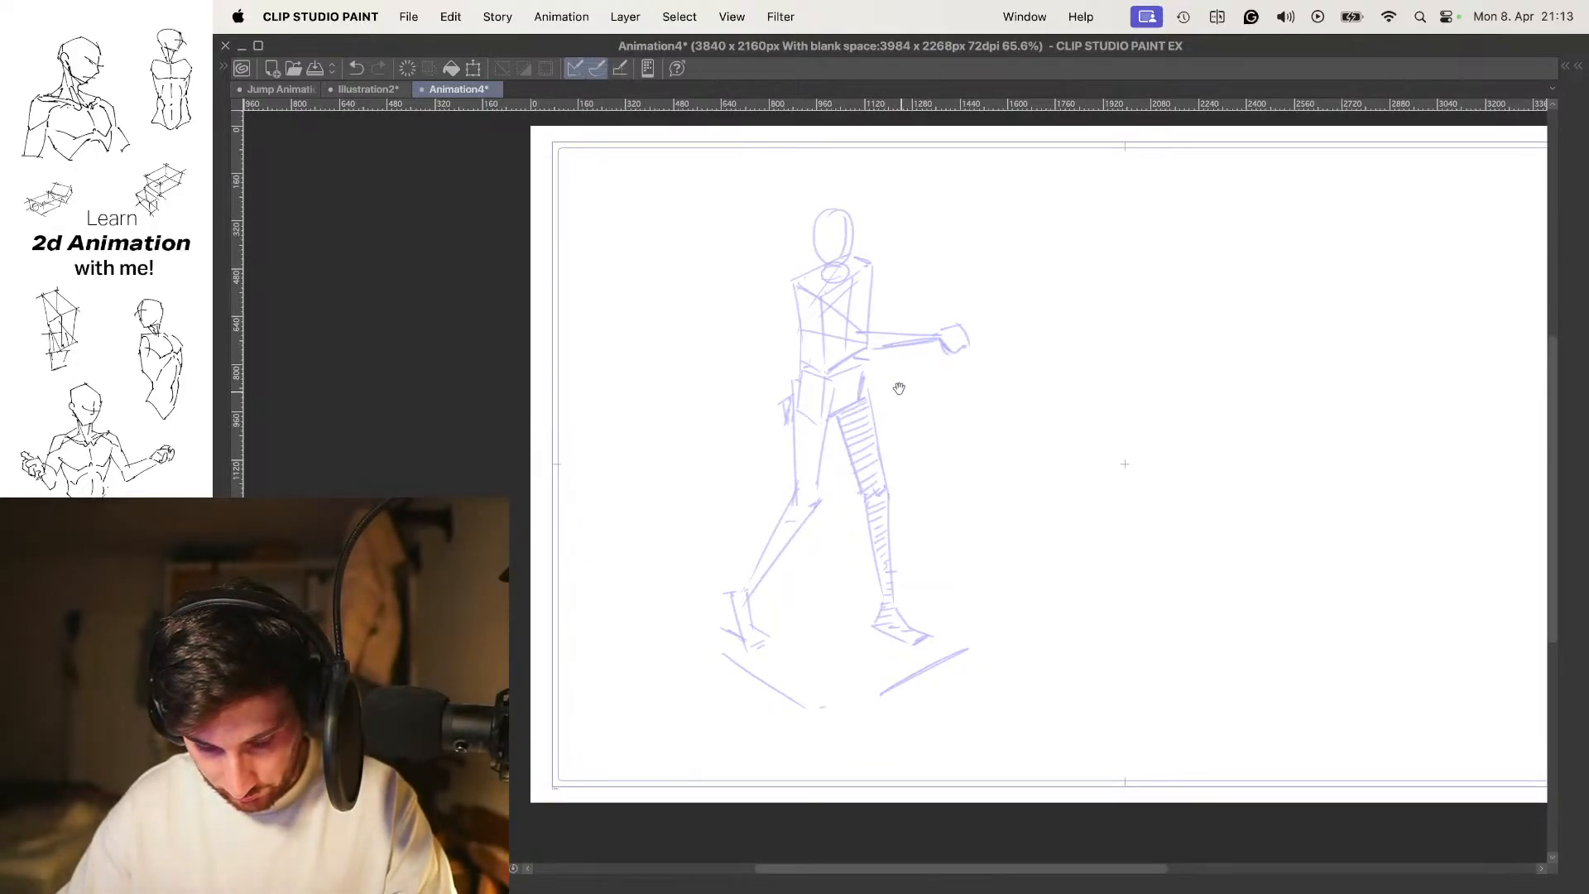
scroll(902, 397, up, 3)
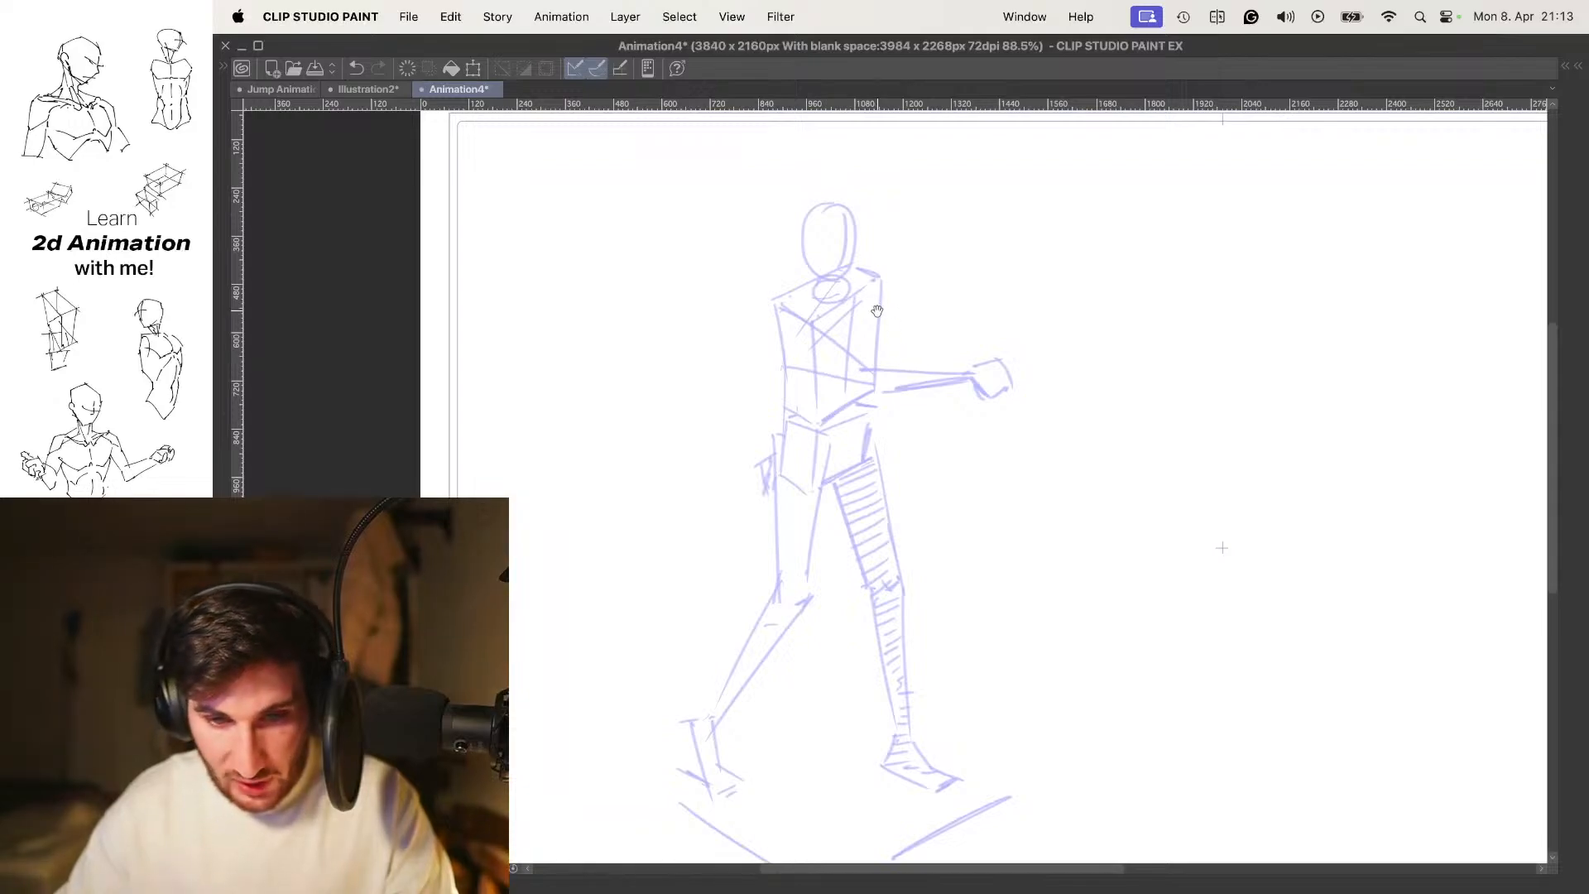
drag(816, 330, 844, 353)
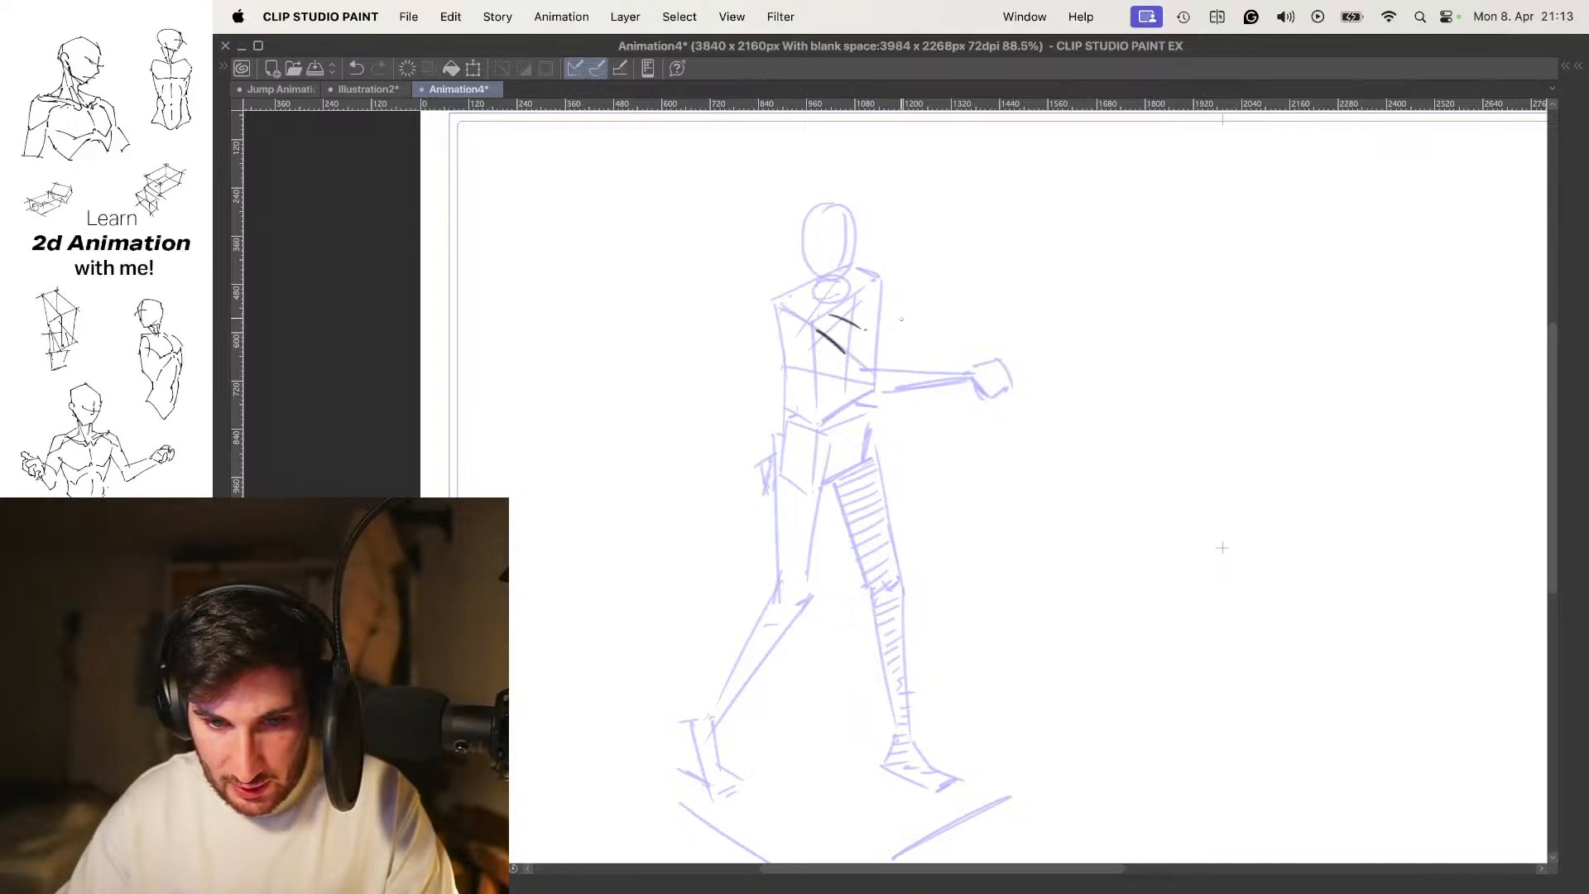
drag(832, 305, 912, 279)
drag(872, 331, 864, 439)
mouse_move(836, 313)
mouse_down()
mouse_move(842, 424)
mouse_move(947, 413)
mouse_up()
mouse_move(946, 297)
mouse_down()
mouse_move(963, 368)
mouse_move(947, 405)
mouse_up()
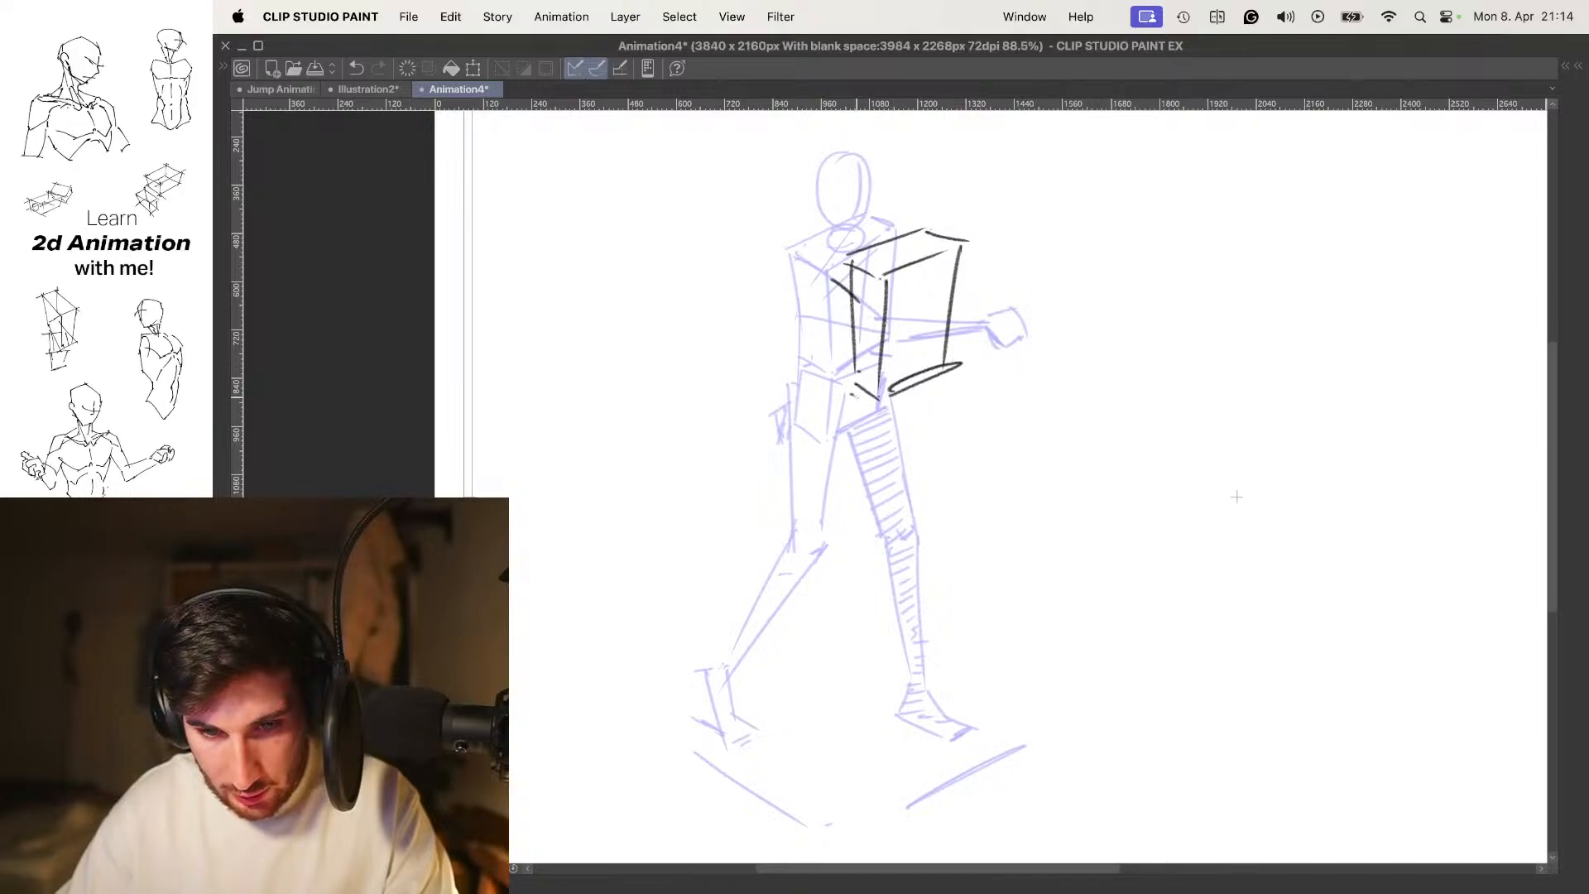
Undo the latest strokes and draw the pelvis box directly below the torso
key(super+z)
key(super+z)
drag(880, 418, 878, 465)
mouse_move(852, 400)
mouse_down()
mouse_move(858, 445)
mouse_move(945, 429)
mouse_up()
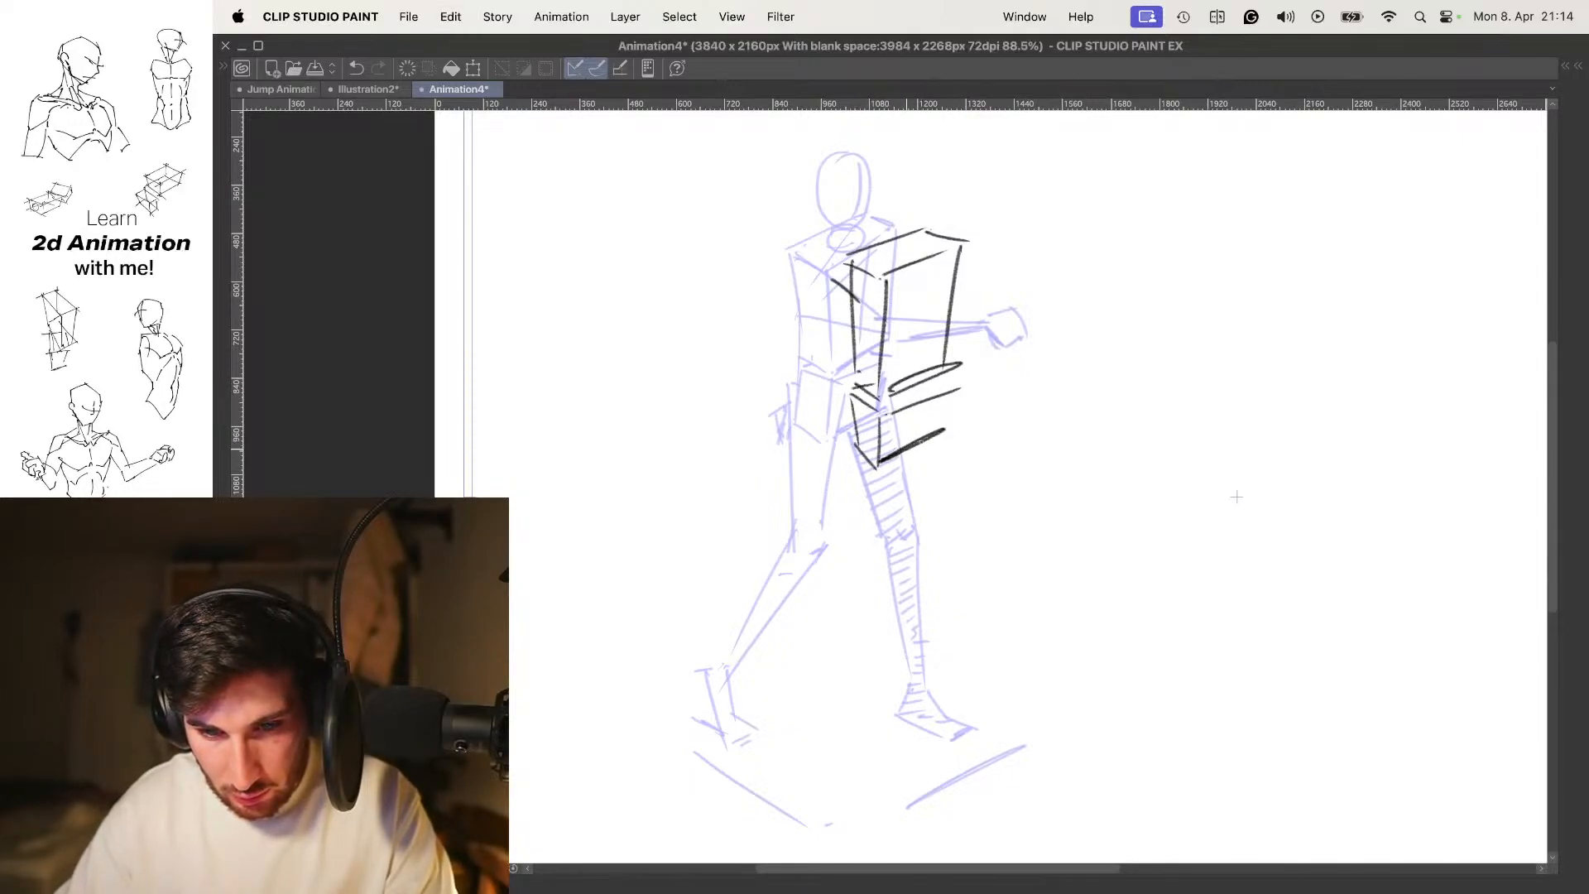
Draw the head oval with face guidelines and a neck ellipse above the torso, undoing the trial strokes
key(space)
mouse_move(982, 312)
mouse_down()
mouse_move(967, 365)
mouse_move(955, 338)
mouse_move(926, 348)
mouse_move(899, 414)
mouse_up()
mouse_move(879, 323)
mouse_down()
mouse_move(910, 361)
mouse_move(901, 386)
mouse_move(887, 289)
mouse_move(912, 356)
mouse_move(901, 282)
mouse_move(907, 364)
mouse_up()
key(super+z)
key(super+z)
key(super+z)
key(super+z)
key(super+z)
key(super+z)
key(super+z)
mouse_move(901, 281)
mouse_down()
mouse_move(882, 352)
mouse_move(884, 297)
mouse_move(914, 356)
mouse_move(940, 277)
mouse_move(961, 273)
mouse_up()
key(super+z)
Compare the new upper body with the previous cel, flipping between them and toggling the onion skin
key(o)
key(comma)
key(period)
key(o)
scroll(957, 309, down, 3)
key(comma)
key(period)
key(comma)
key(period)
key(o)
scroll(980, 306, up, 3)
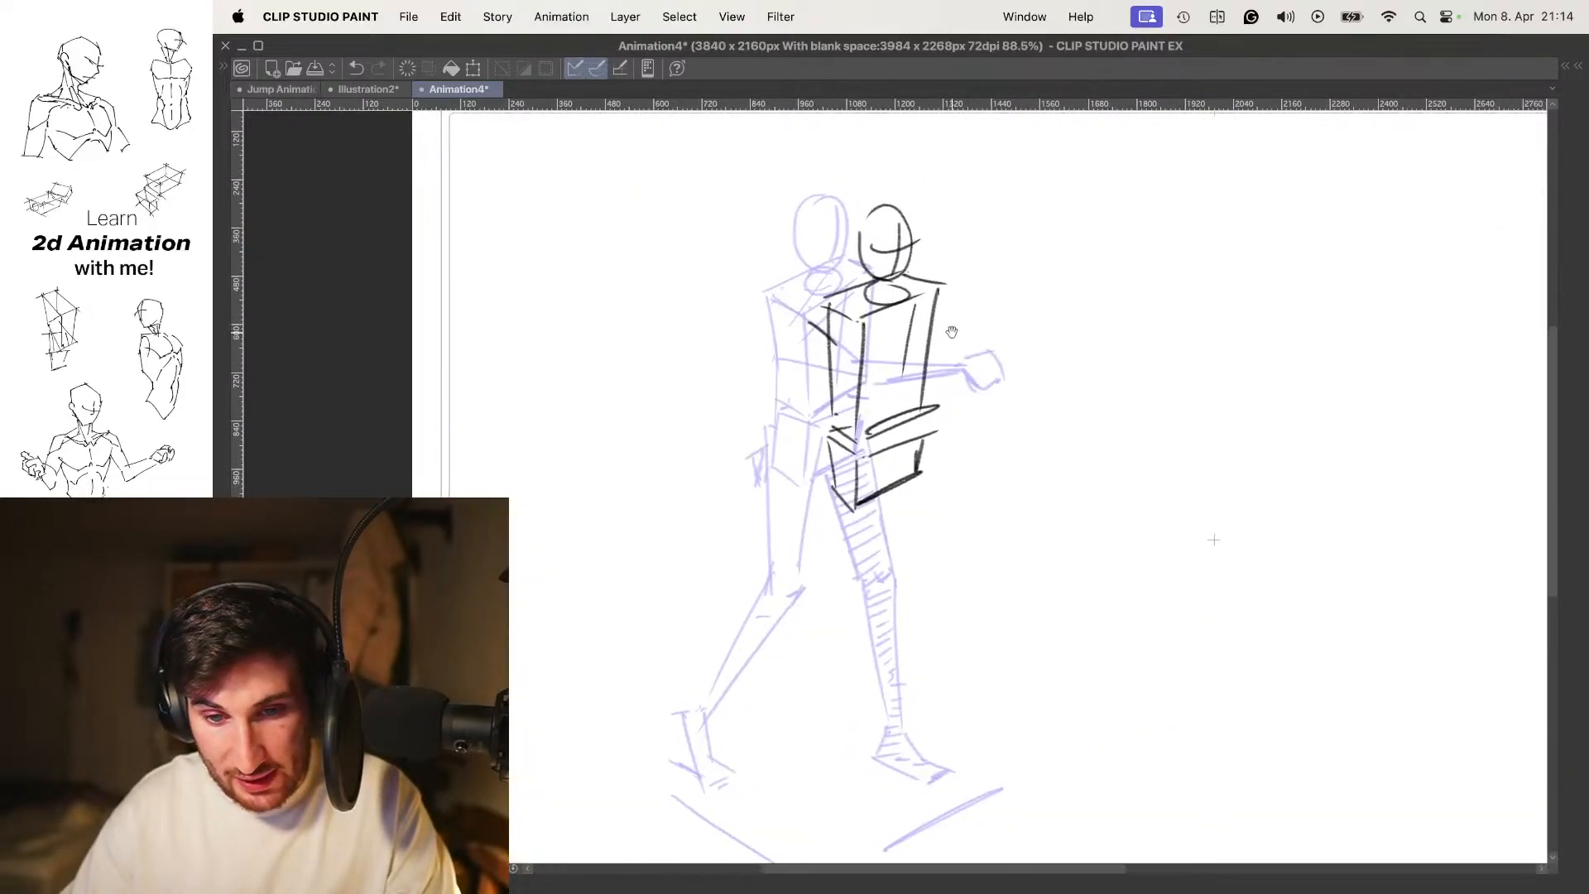
drag(829, 307, 781, 403)
drag(839, 337, 790, 420)
key(super+z)
drag(859, 319, 802, 427)
key(super+z)
key(super+z)
Draw the near arm bent at the elbow with a block hand below the pelvis, and the far forearm and hand ahead of the torso
drag(829, 307, 780, 419)
mouse_move(864, 325)
mouse_down()
mouse_move(811, 395)
mouse_move(853, 511)
mouse_up()
mouse_move(762, 437)
mouse_down()
mouse_move(853, 508)
mouse_move(841, 532)
mouse_up()
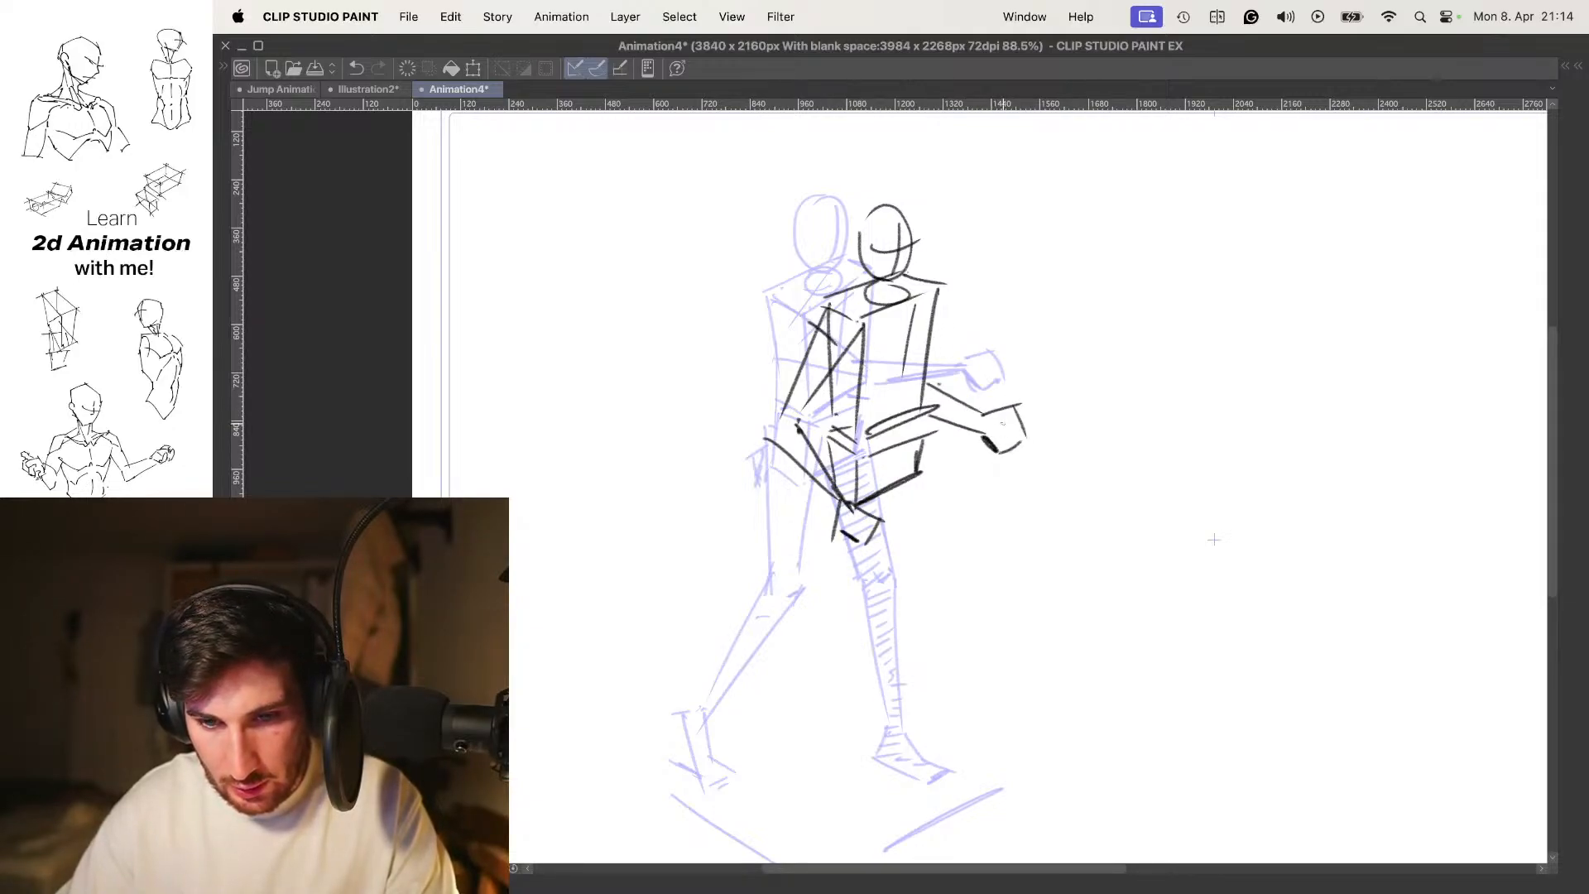
Undo the far hand strokes, redraw the far arm angled down with a new hand, and start hatching it
key(super+z)
key(super+z)
key(super+z)
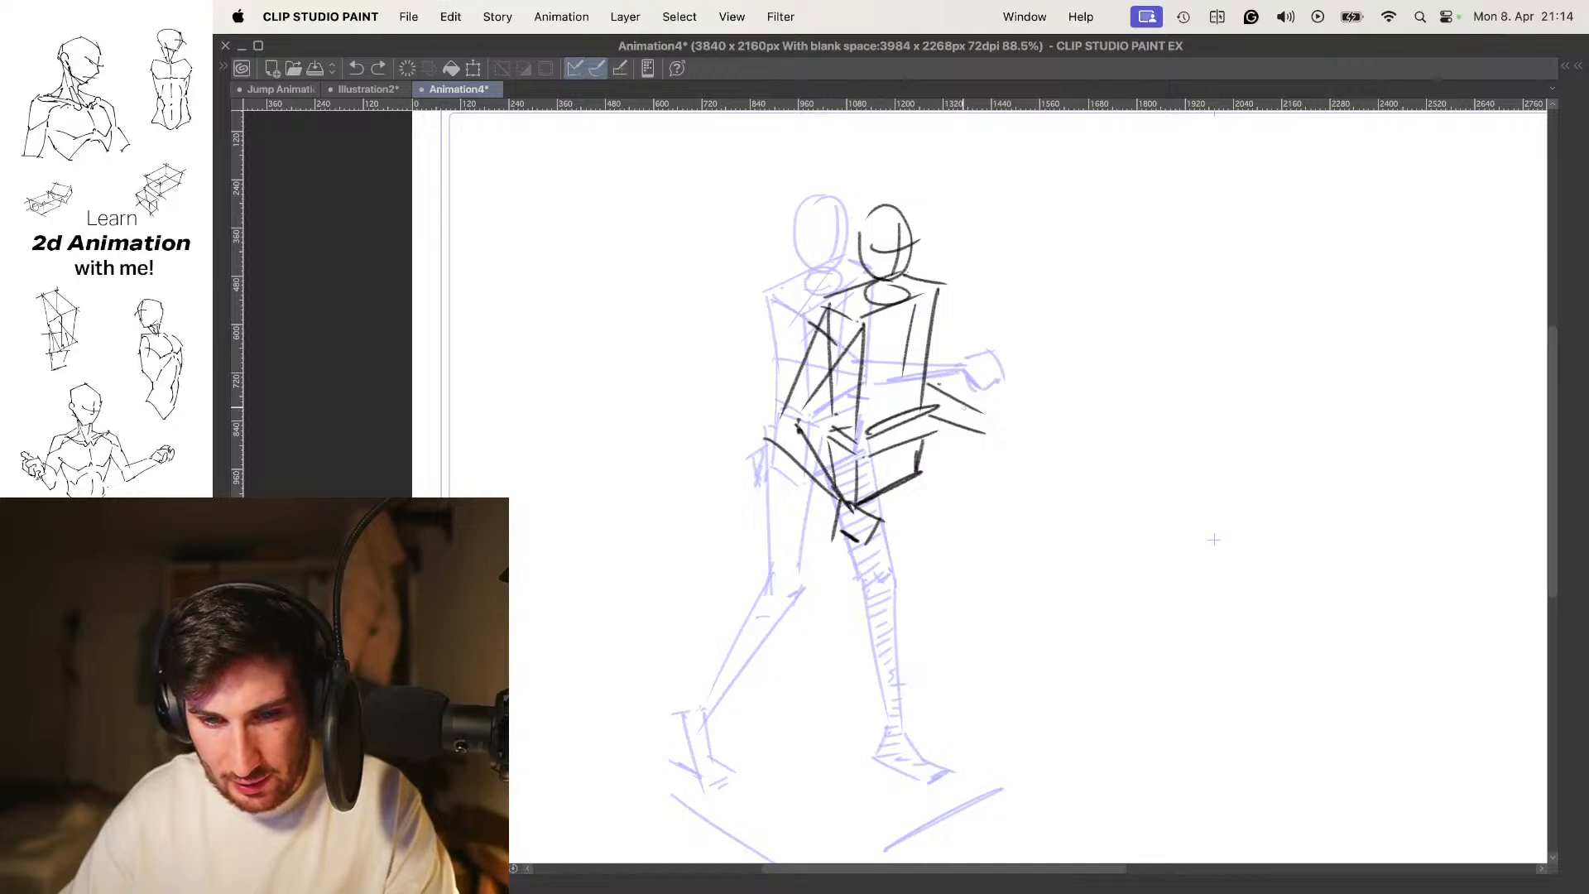
drag(928, 370, 980, 426)
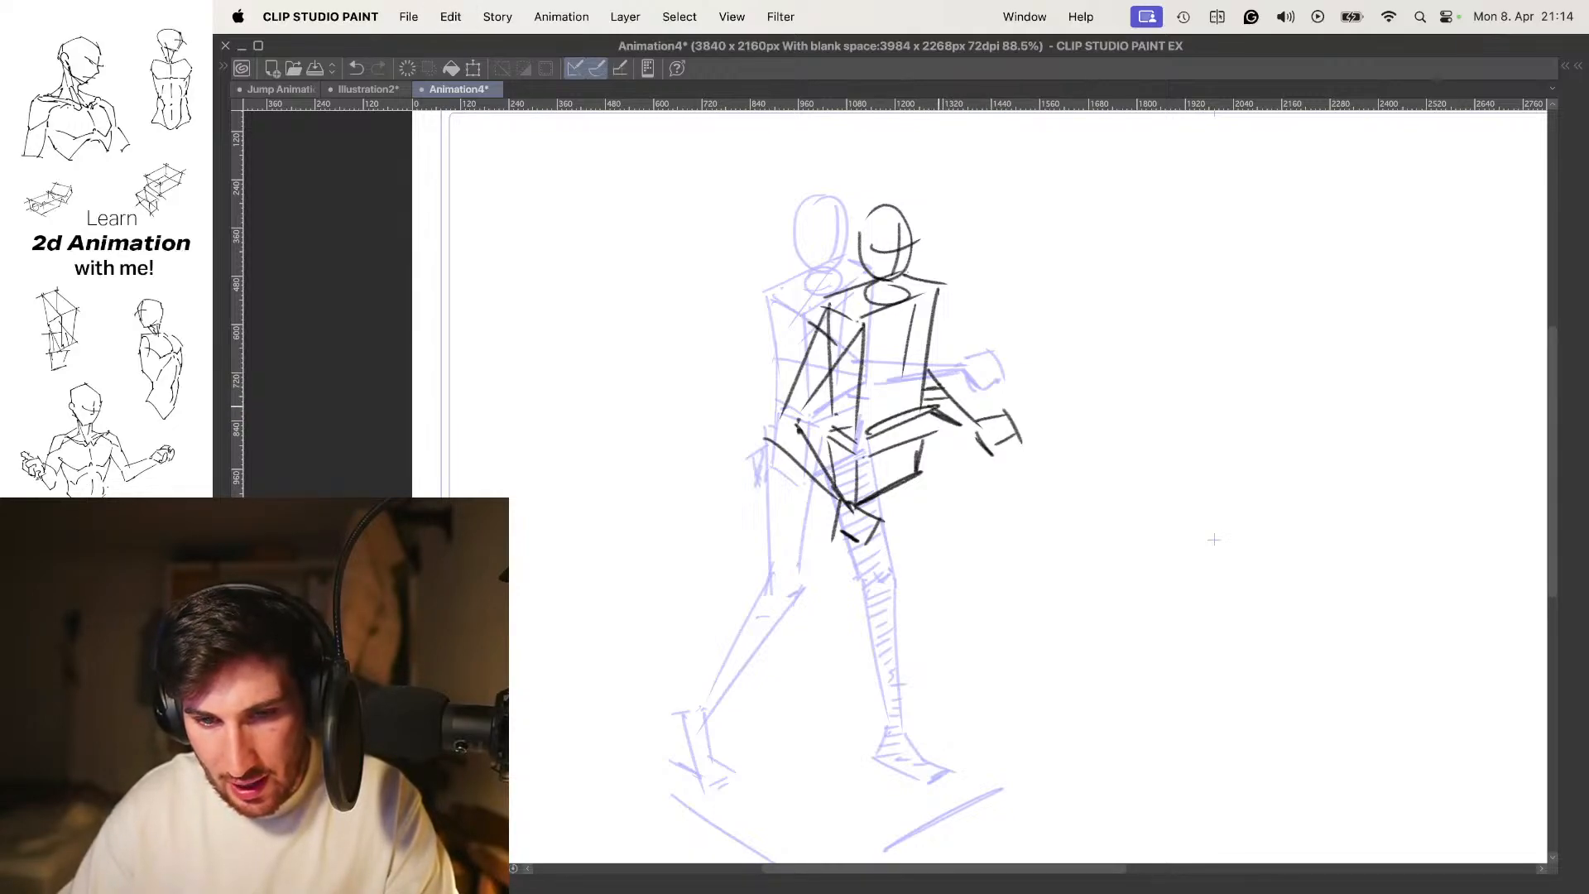
Examine the upper body without onion skin and flip between this pose and the previous cel
key(o)
scroll(975, 399, down, 3)
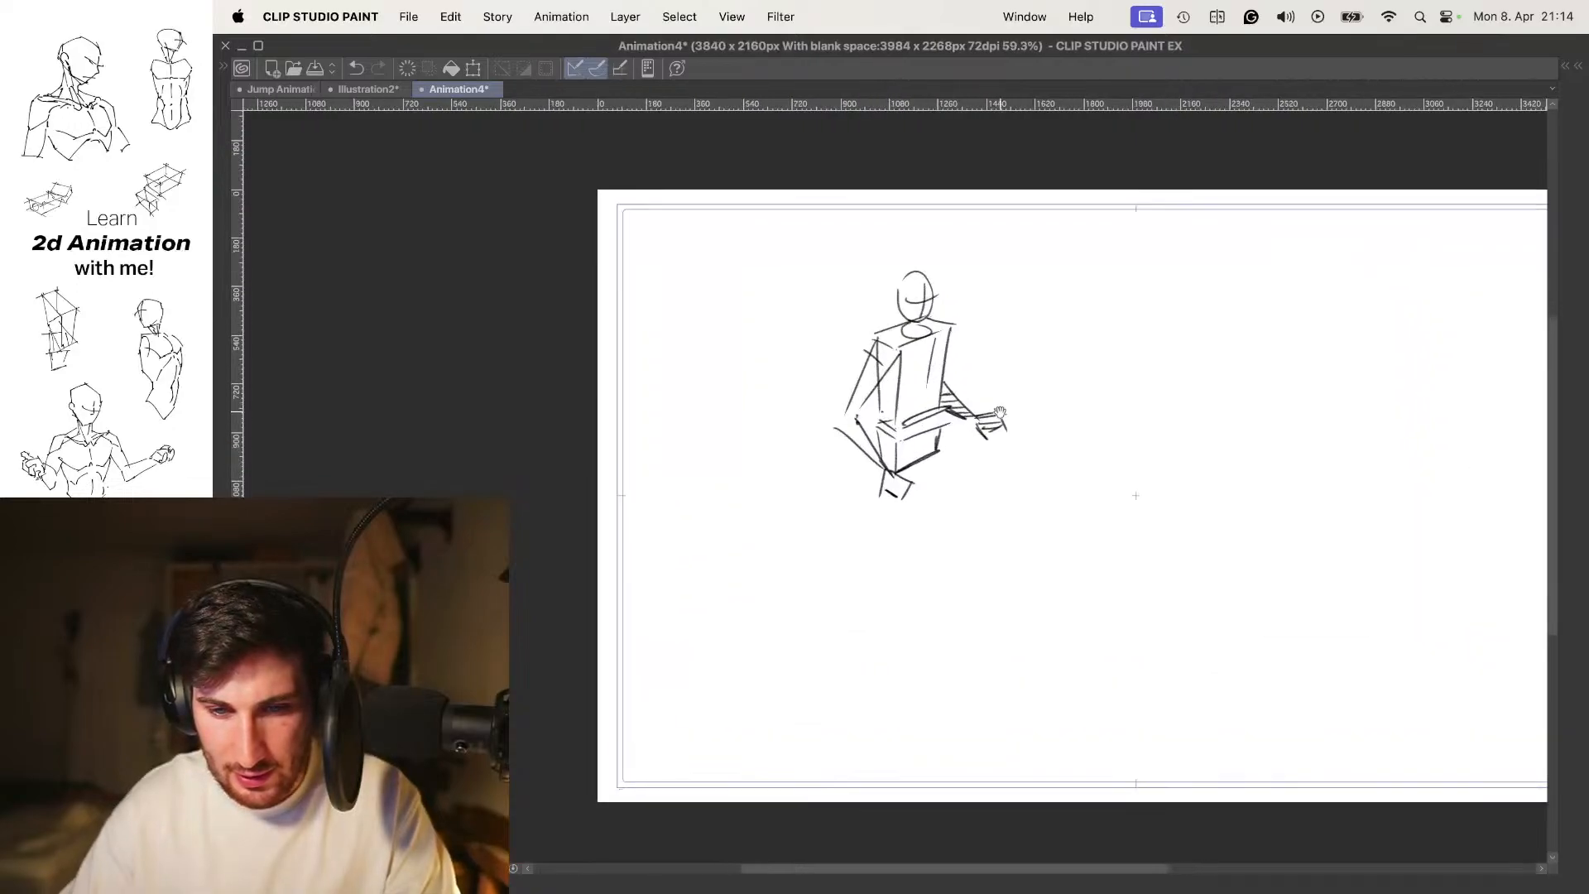
scroll(908, 355, up, 5)
scroll(960, 356, down, 3)
scroll(962, 398, up, 4)
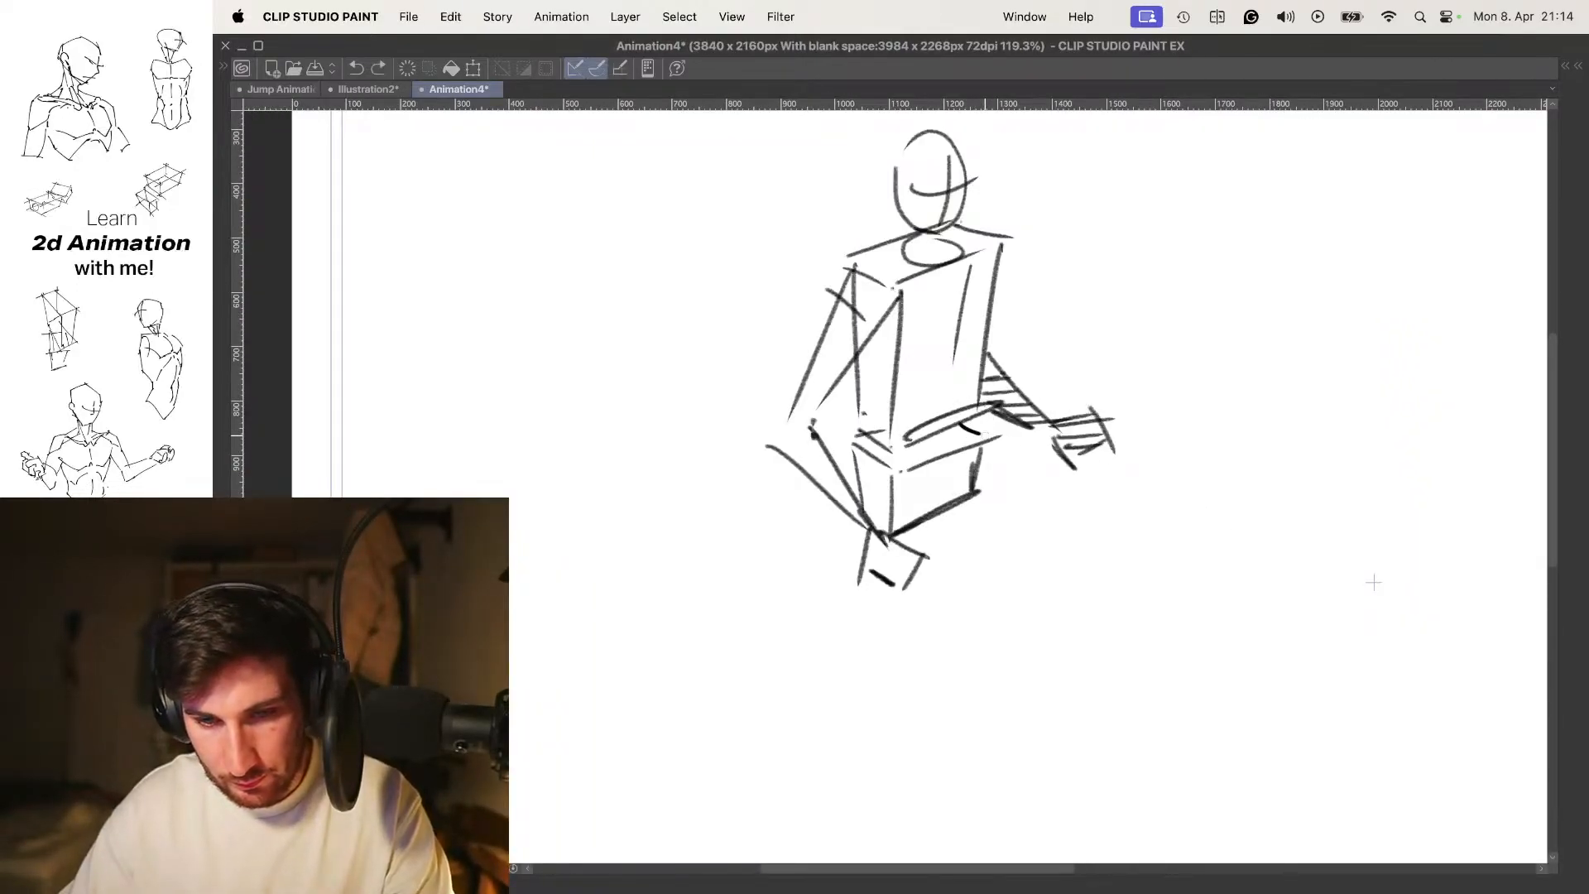
scroll(950, 323, down, 3)
scroll(949, 322, up, 1)
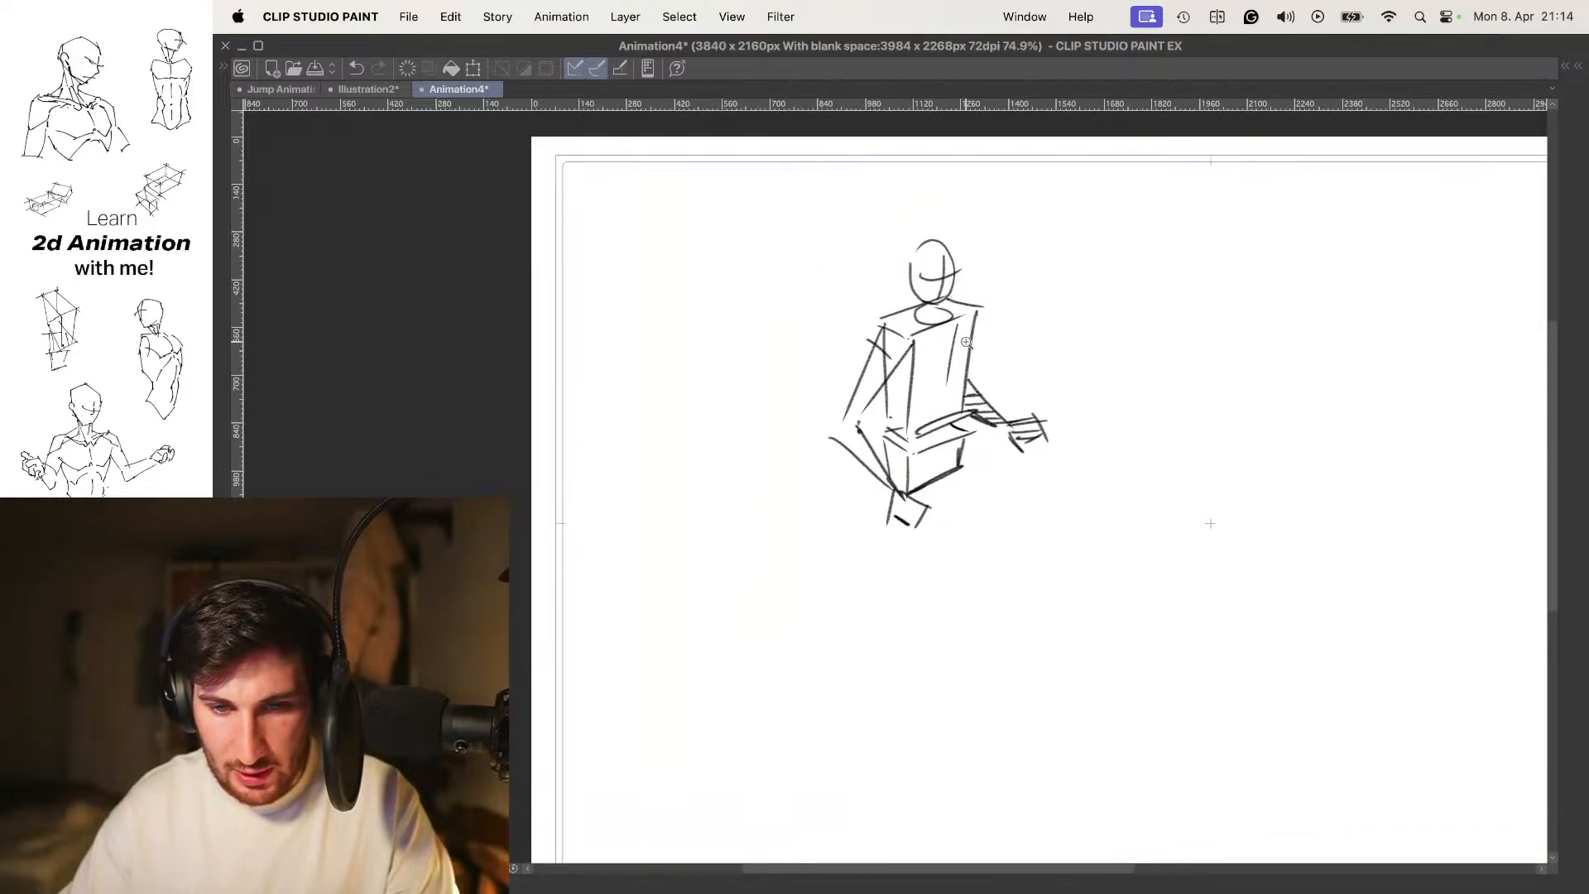
scroll(949, 323, down, 3)
key(Left)
key(Right)
key(Left)
key(Right)
Draw the lifted leg's thigh from the pelvis down and slightly forward to the knee, undoing the misplaced strokes
scroll(955, 433, up, 2)
mouse_move(953, 431)
mouse_down()
mouse_move(928, 362)
mouse_move(883, 528)
mouse_up()
scroll(900, 413, up, 2)
scroll(885, 399, up, 2)
drag(901, 343, 910, 538)
key(super+z)
key(super+z)
drag(842, 355, 929, 509)
drag(922, 334, 942, 496)
scroll(937, 478, down, 2)
key(space)
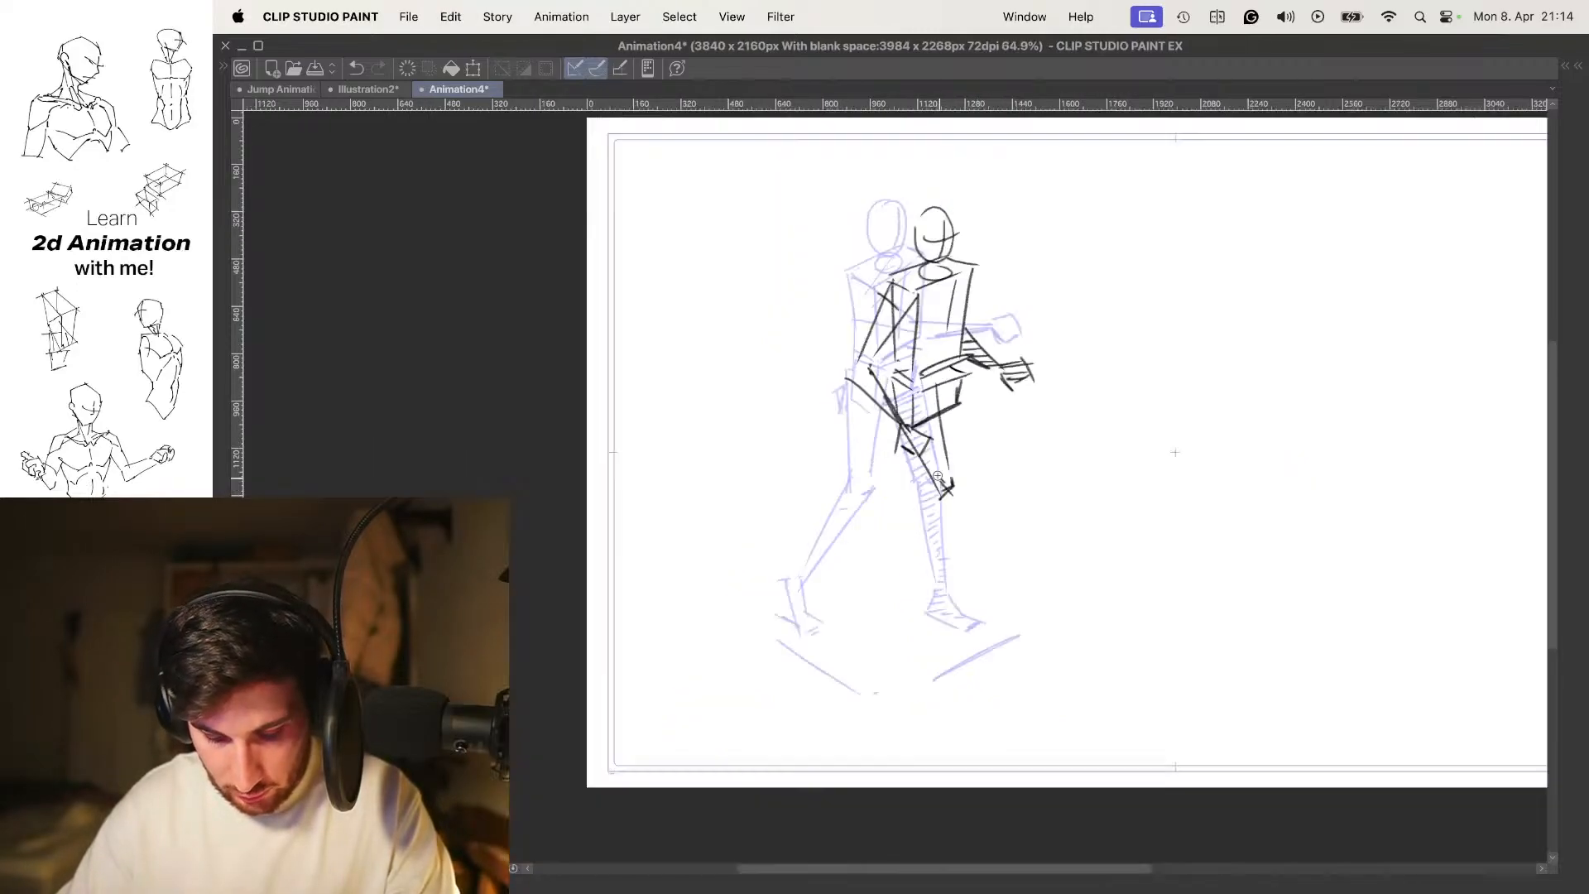
Undo the trial knee strokes, redraw the thigh's rear edge and mark the bent knee, checking against the previous cel
scroll(946, 517, up, 2)
mouse_move(969, 517)
mouse_down()
mouse_move(971, 434)
mouse_move(955, 434)
mouse_up()
key(super+z)
key(super+z)
key(super+z)
key(super+z)
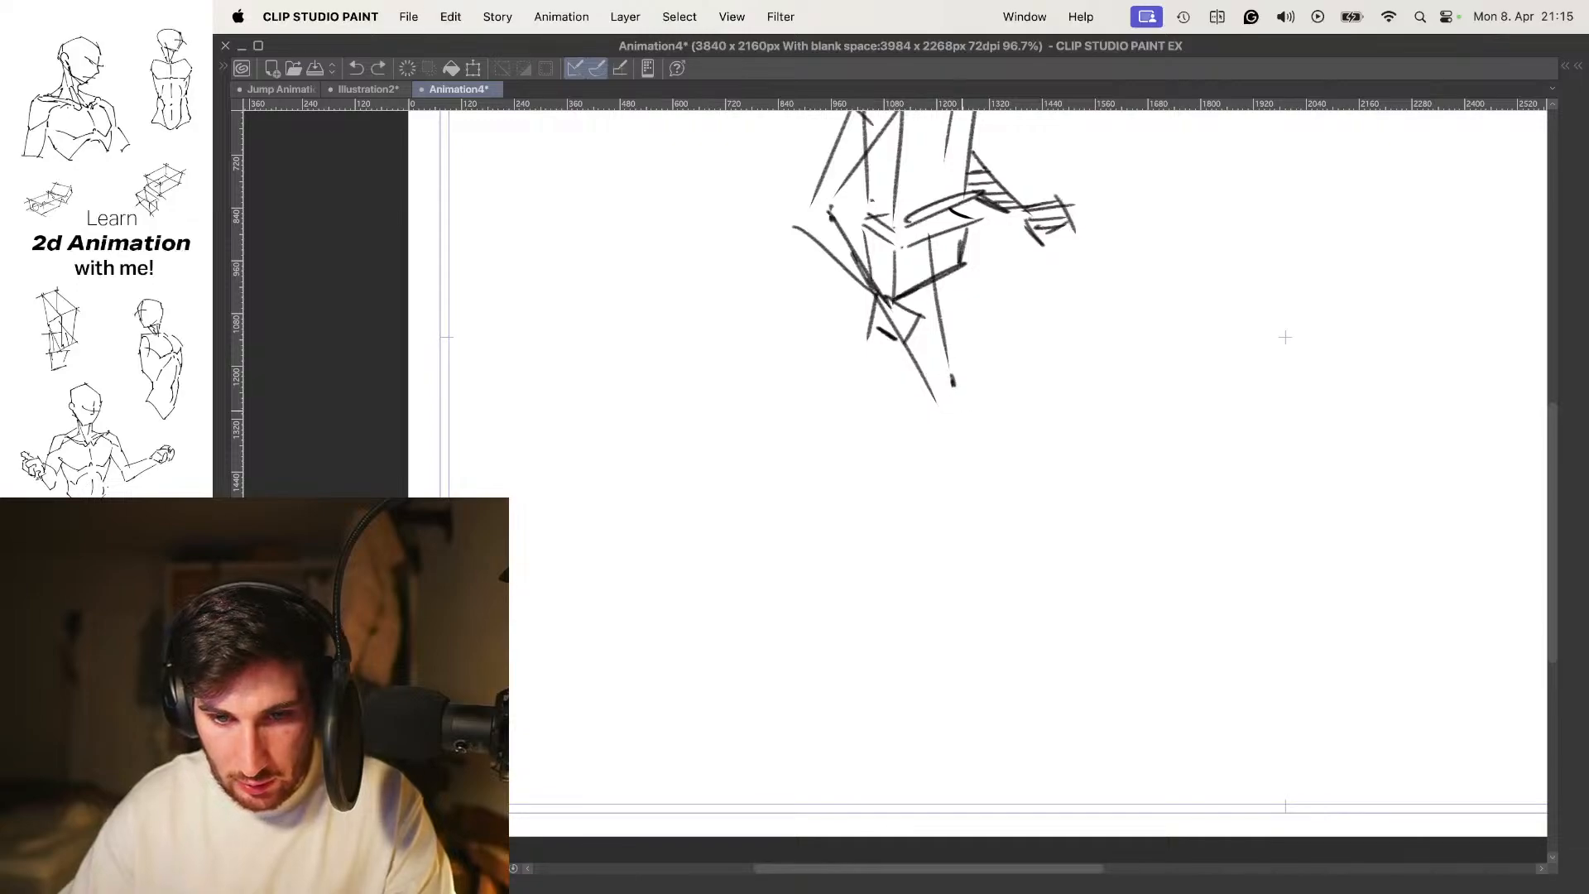
drag(899, 338, 932, 432)
key(Left)
key(Right)
key(o)
key(o)
key(space)
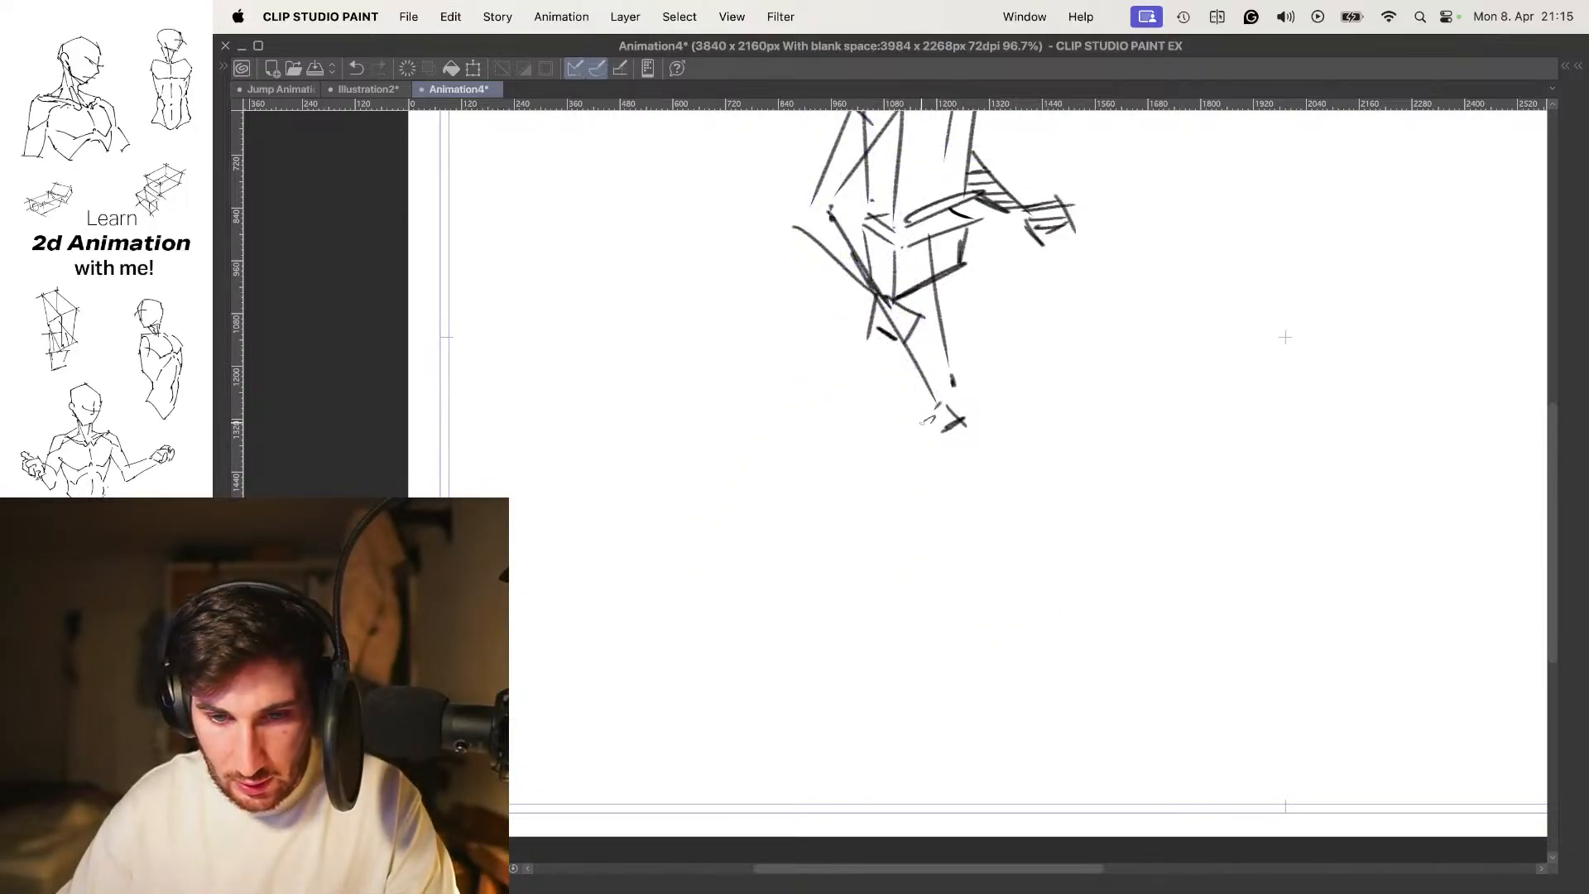
mouse_move(950, 380)
mouse_down()
mouse_move(817, 441)
mouse_move(960, 433)
mouse_move(921, 500)
mouse_up()
drag(875, 508, 873, 522)
key(super+z)
key(super+z)
key(super+z)
Draw the lifted leg's shin extending almost horizontally back from the knee, with the heel and sides of the foot hanging down
drag(938, 466, 810, 501)
drag(834, 505, 933, 519)
drag(836, 505, 944, 509)
scroll(973, 467, down, 2)
key(Left)
key(Right)
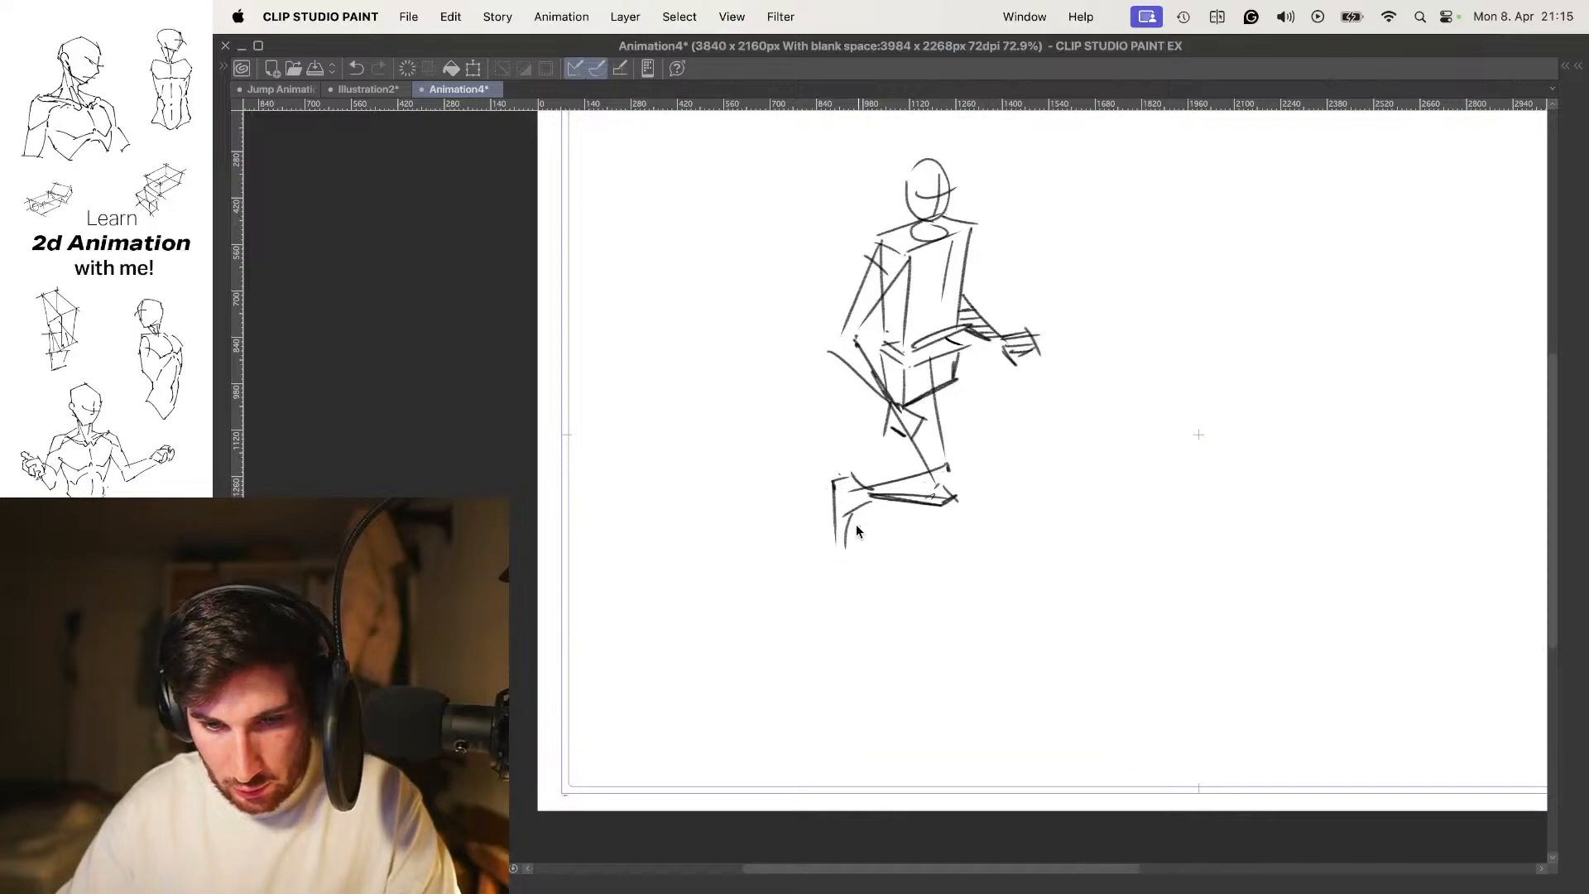
Undo the trial toe strokes and close the raised foot with a short, dark toe line
key(super+z)
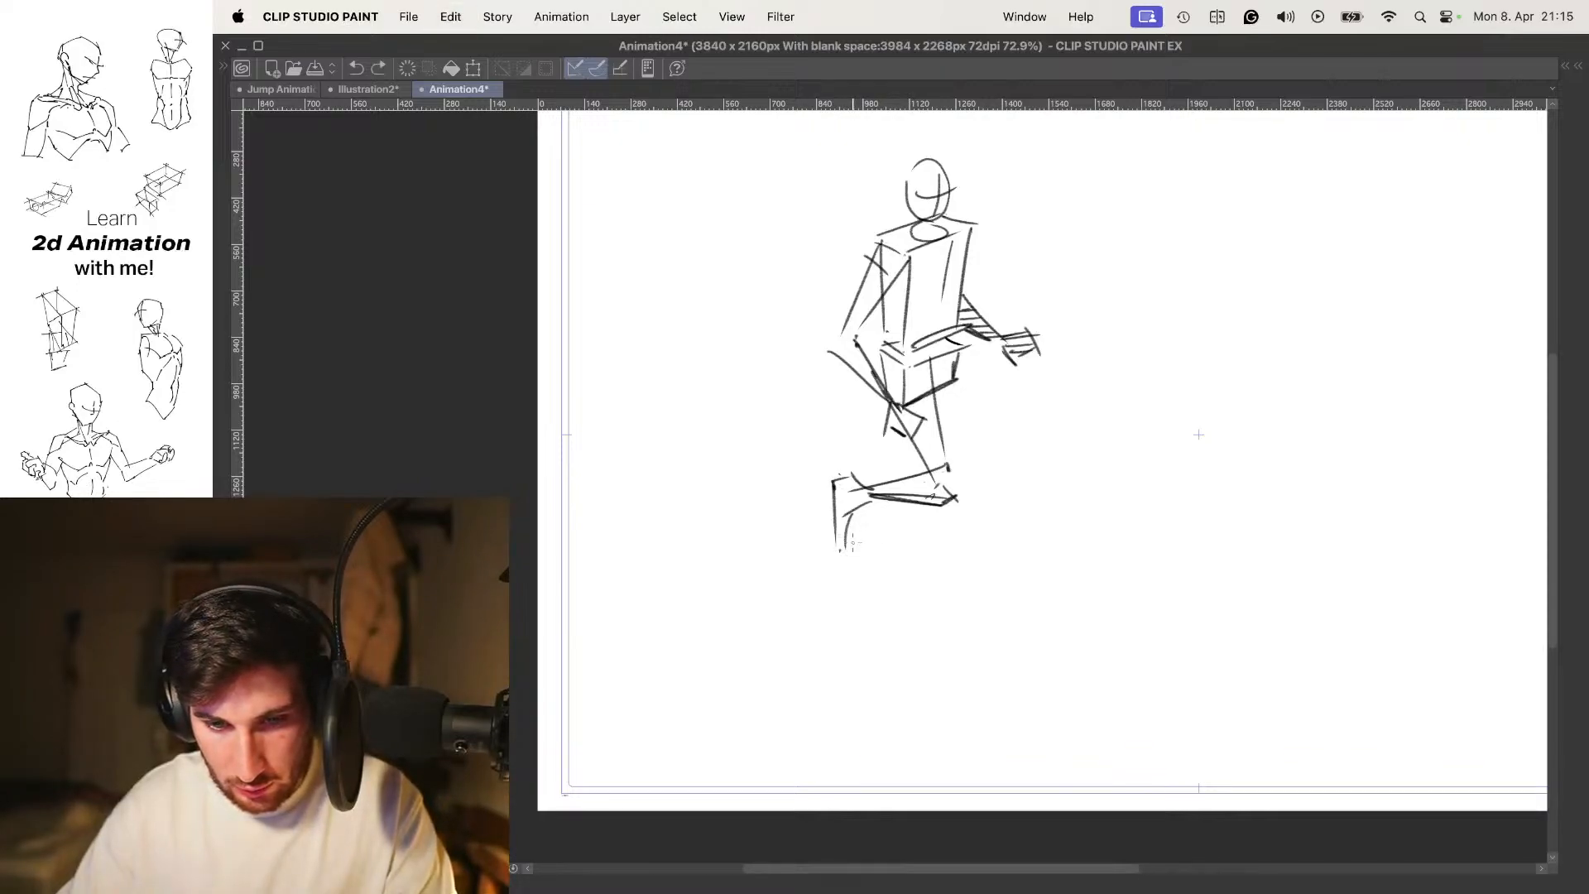
key(super+z)
key(super+z)
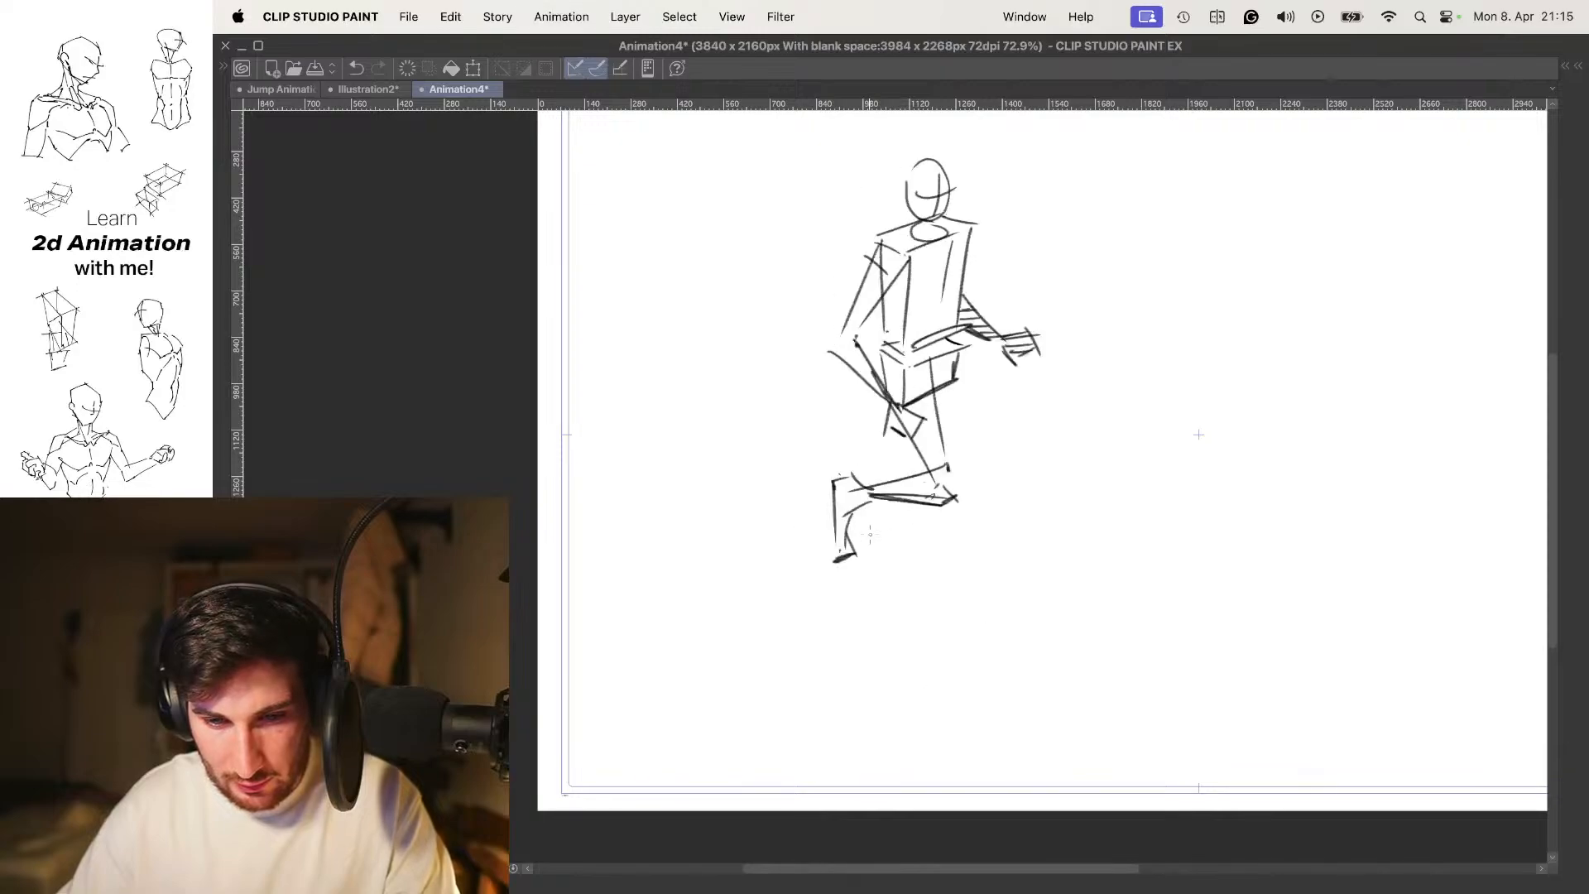
Undo the raised foot's strokes and redraw the foot further back, hanging straight down from the lifted shin, checking against the previous cel
key(super+z)
key(super+z)
key(super+z)
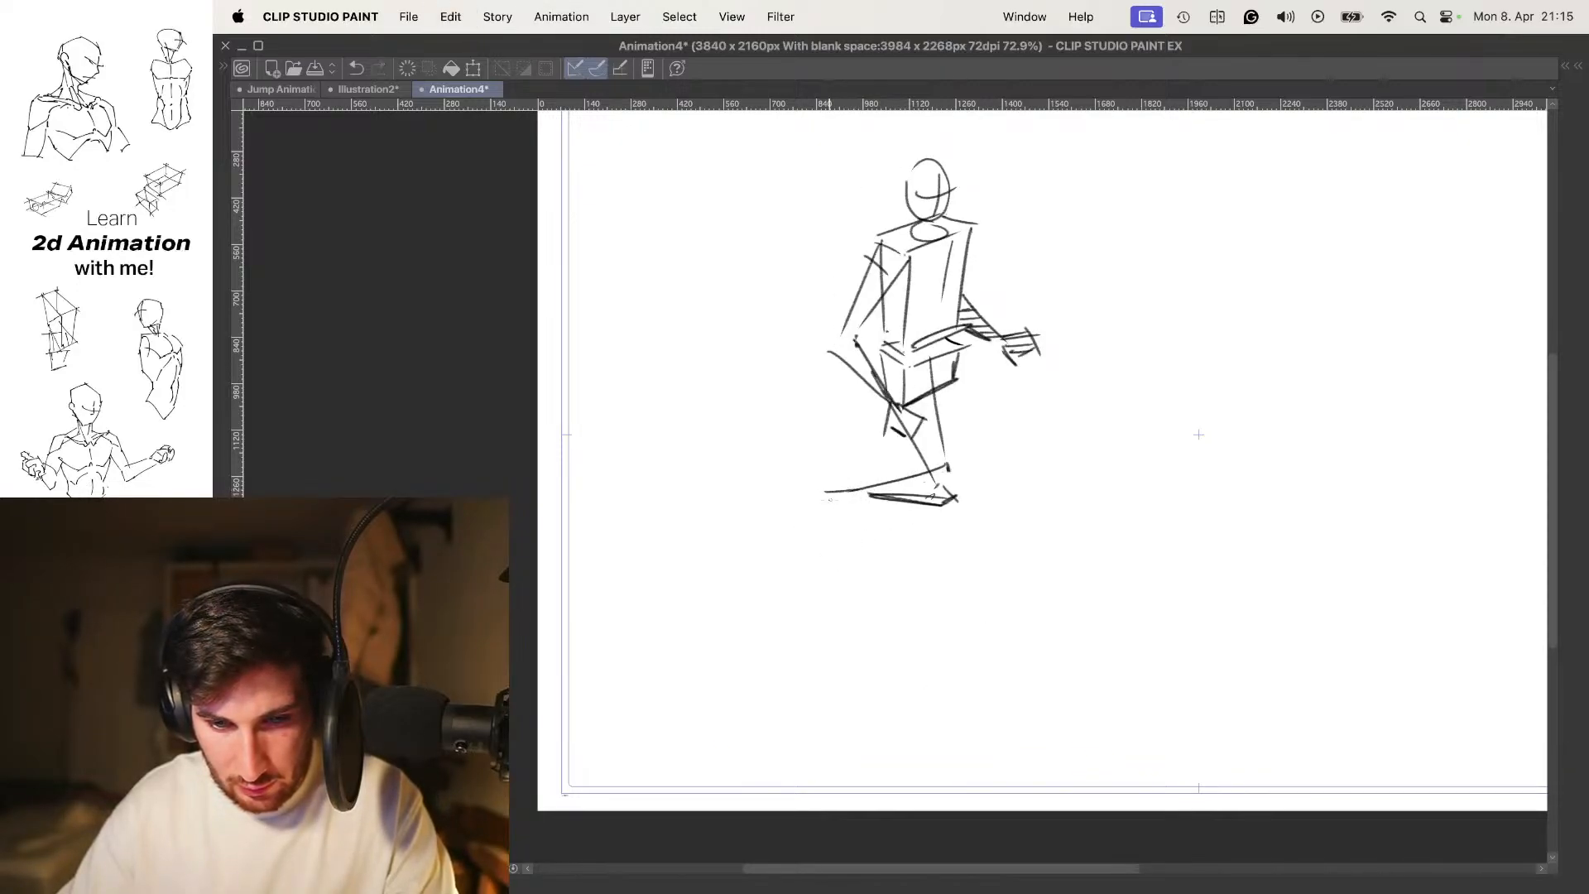
drag(815, 490, 819, 551)
key(Left)
key(Right)
key(Left)
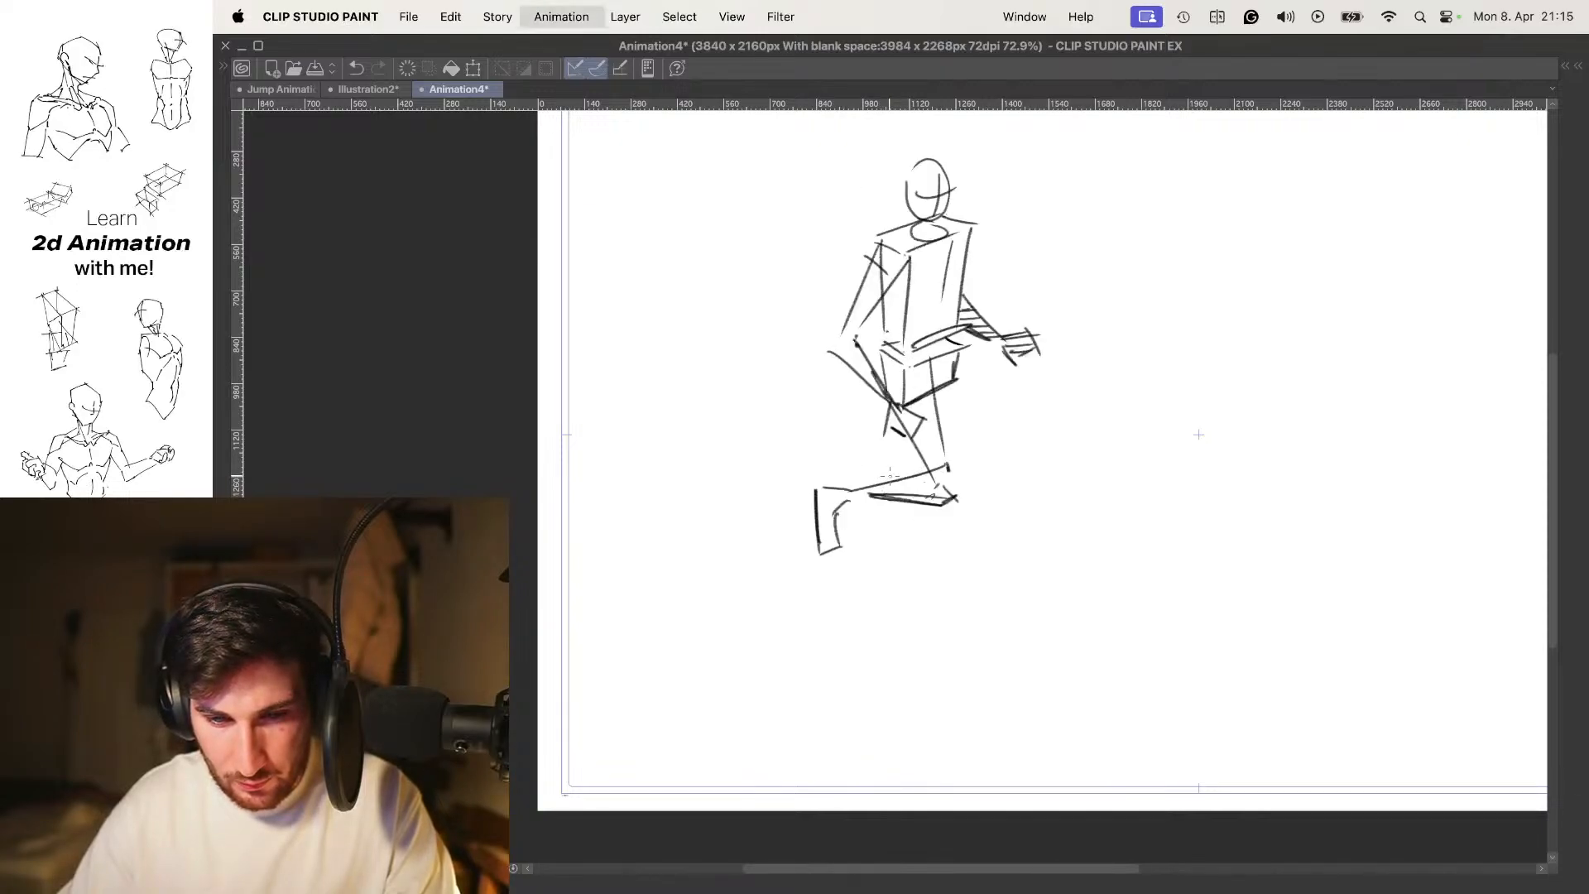
key(Right)
Darken the front edge of the lifted leg's thigh down to the knee and compare the pose with the previous cel
drag(937, 403, 959, 496)
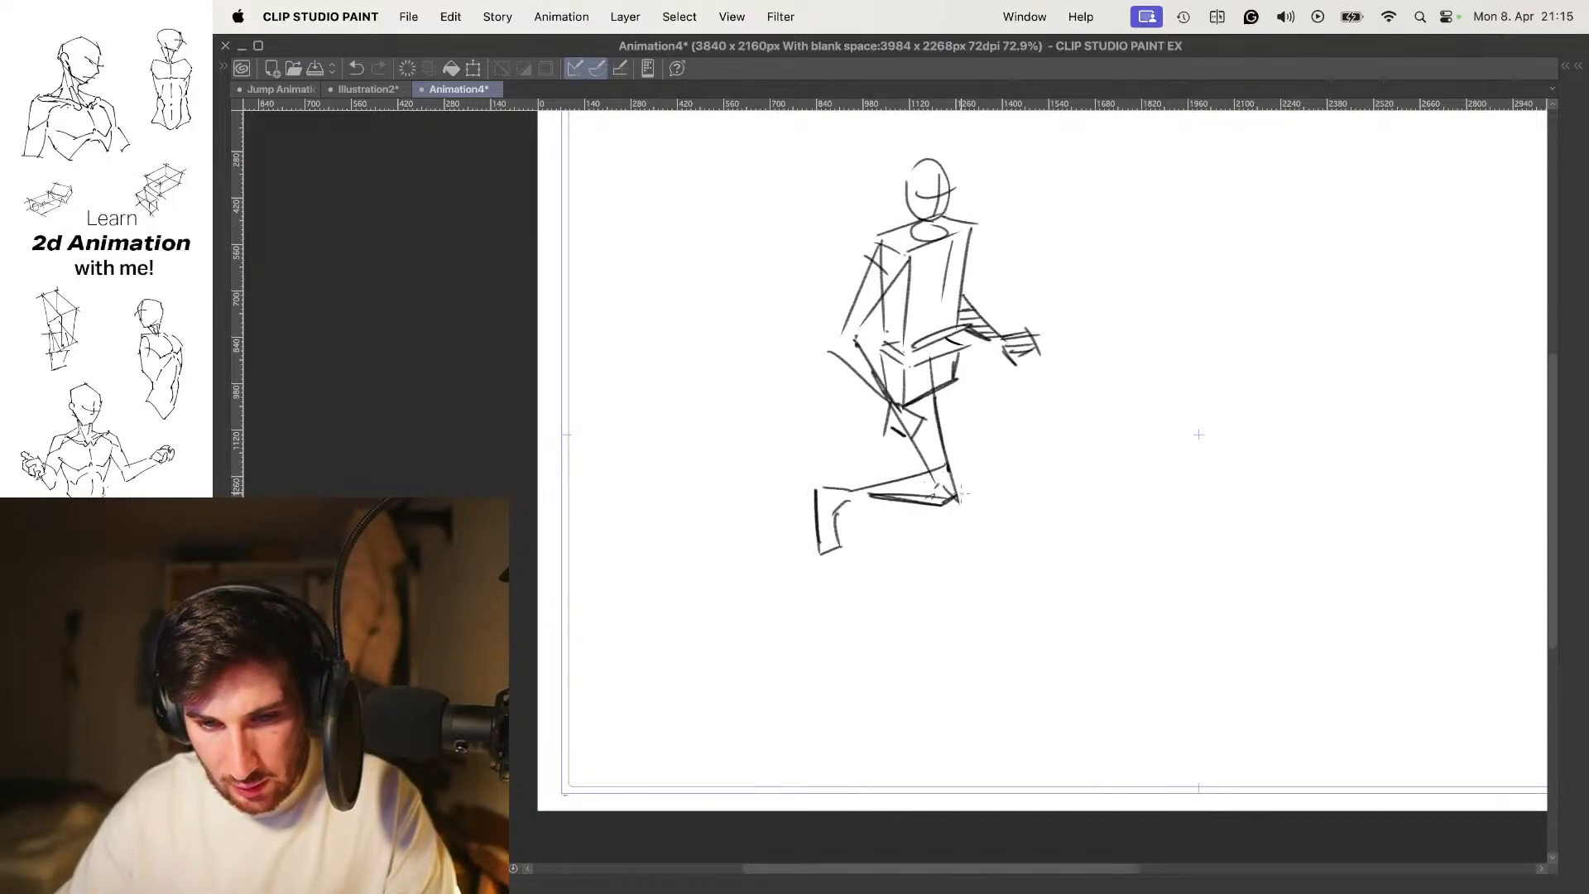
key(Left)
key(Right)
key(Left)
key(Right)
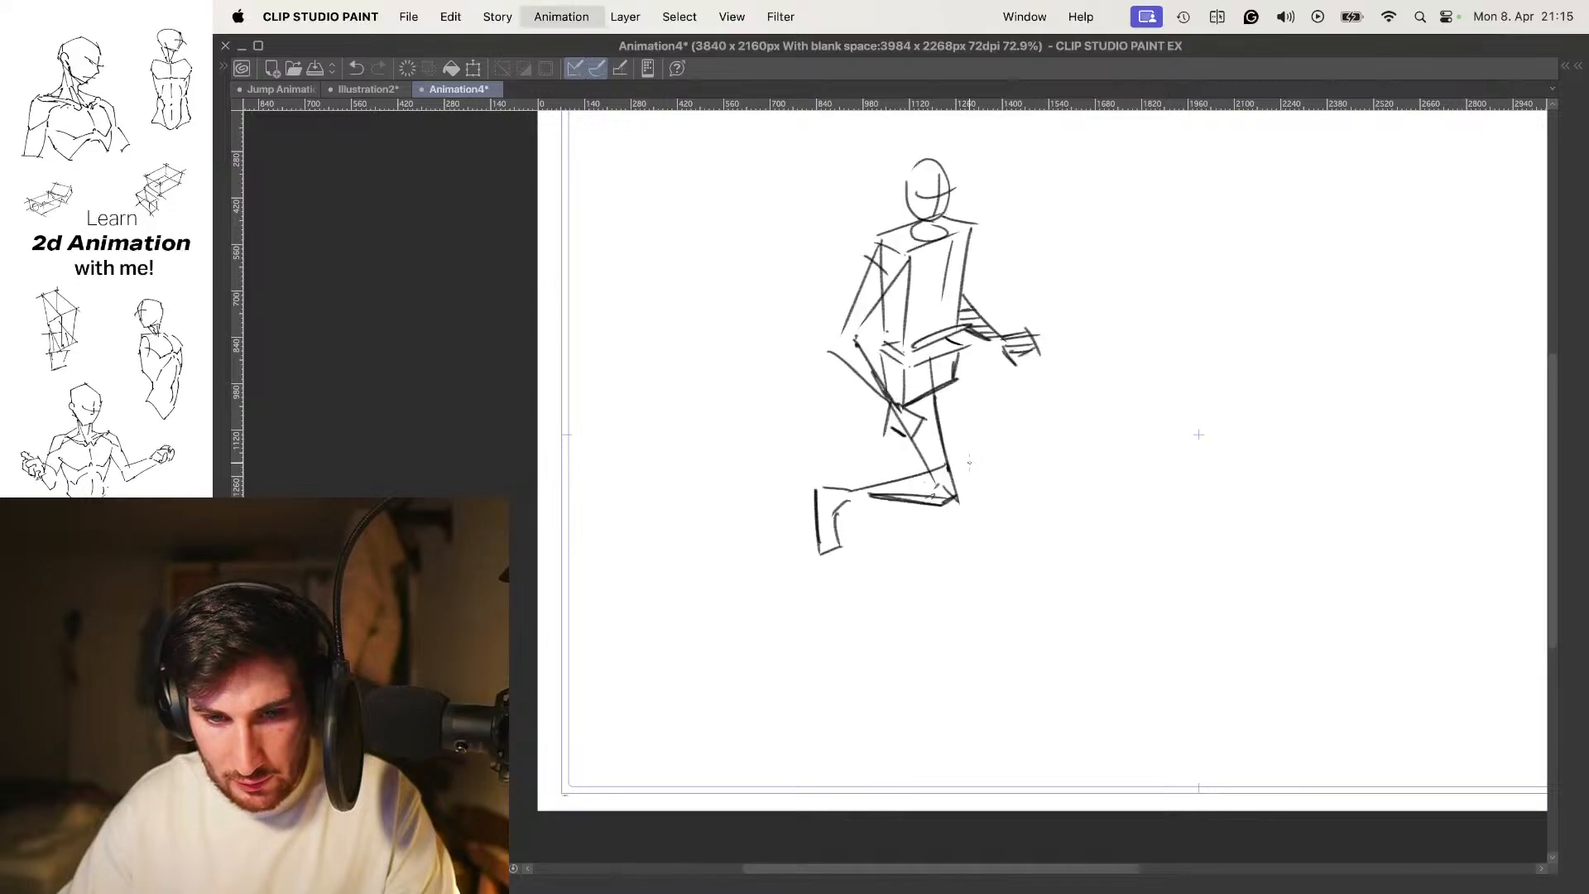
key(Left)
key(Right)
Select the raised foot with a freehand selection, adjust it with a transform, and compare the pose with the previous cel
key(super+plus)
mouse_move(767, 470)
mouse_down()
mouse_move(836, 608)
mouse_move(861, 517)
mouse_up()
key(super+t)
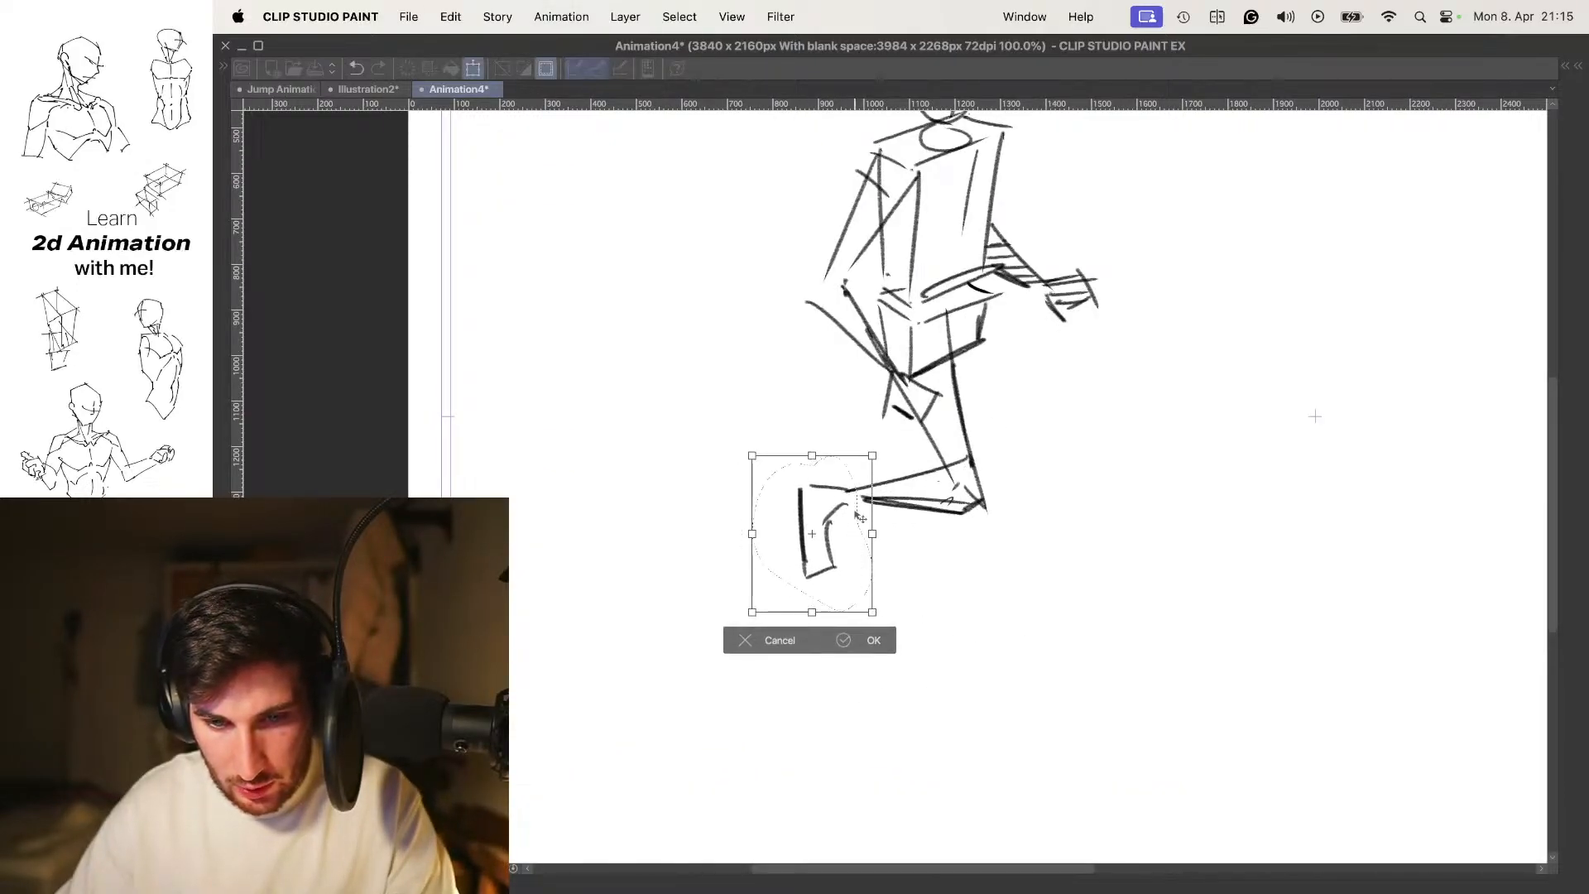
key(Return)
key(o)
scroll(921, 414, down, 4)
key(o)
key(Left)
key(Right)
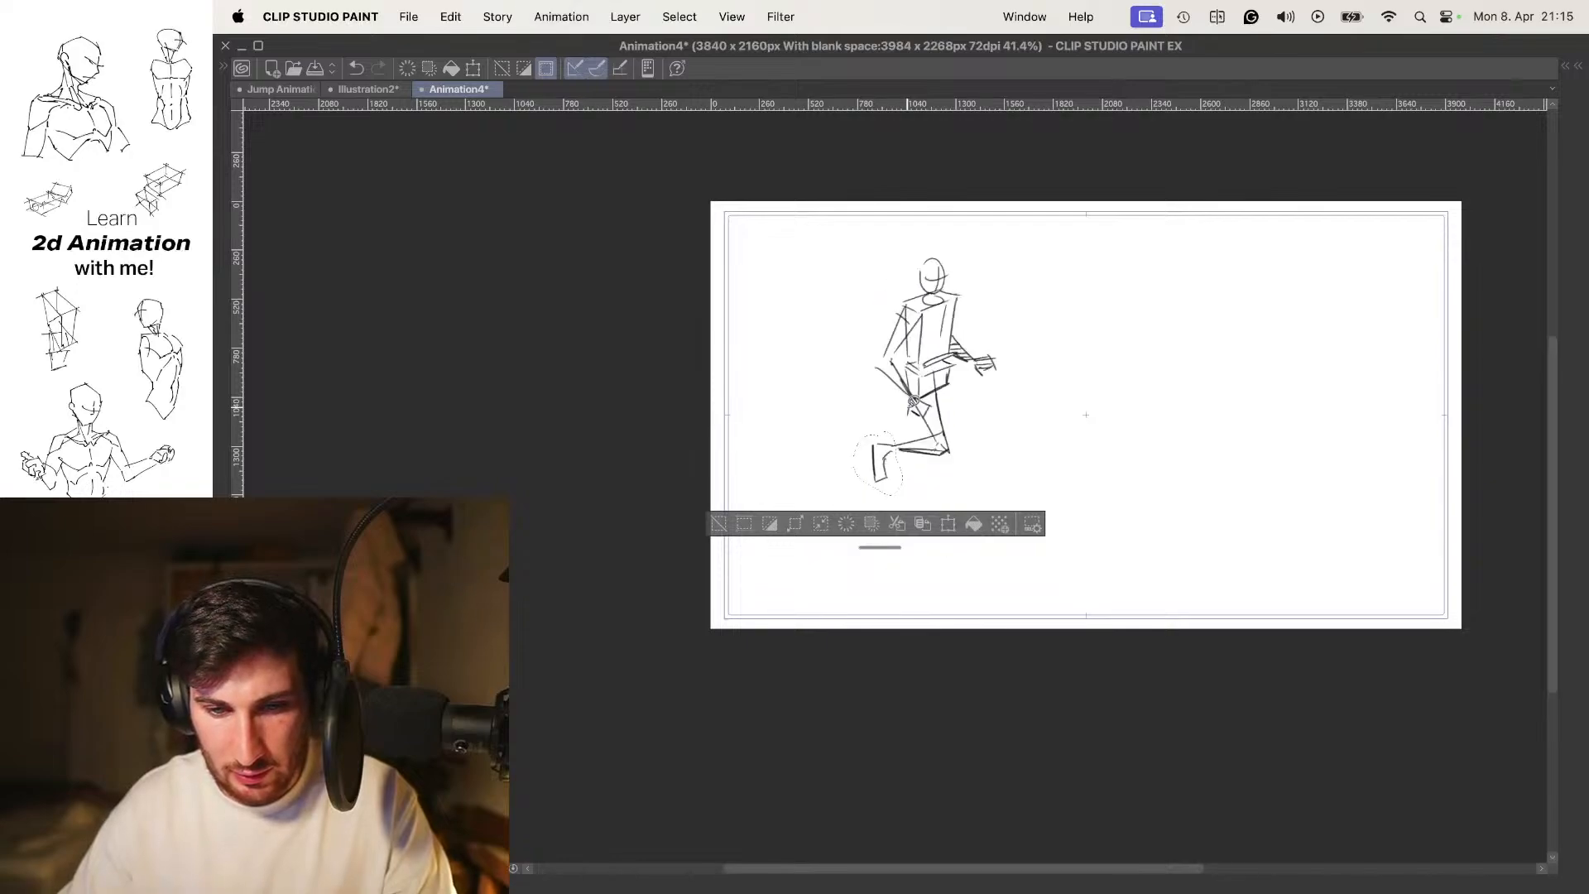
key(super+d)
key(Left)
key(Right)
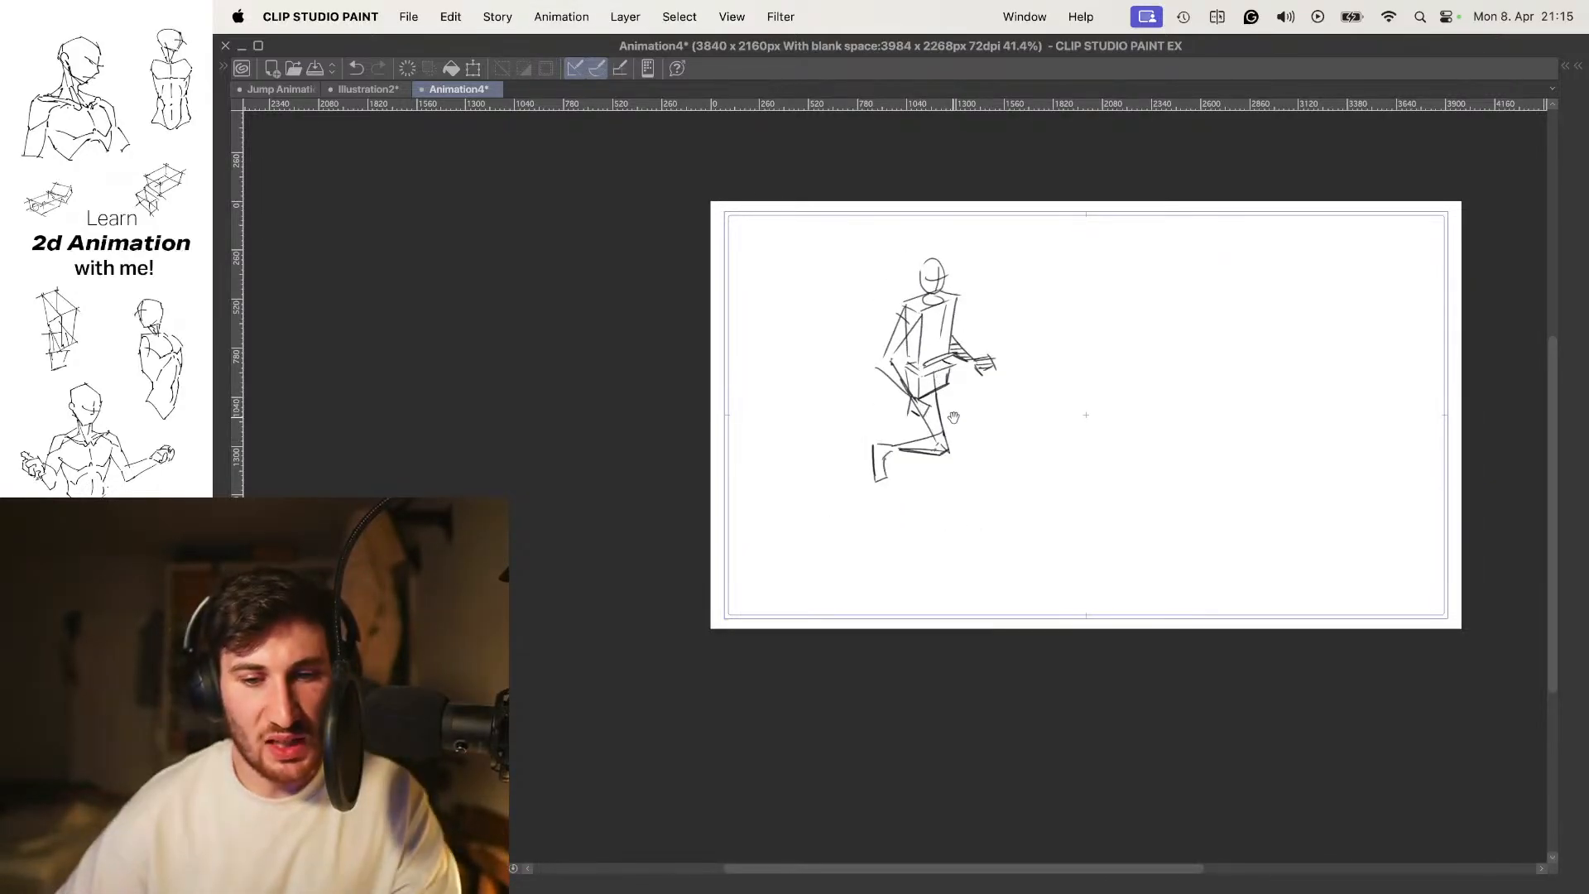
drag(944, 430, 983, 397)
mouse_move(958, 340)
mouse_down()
mouse_move(944, 439)
mouse_move(892, 402)
mouse_move(1018, 546)
mouse_up()
key(super+z)
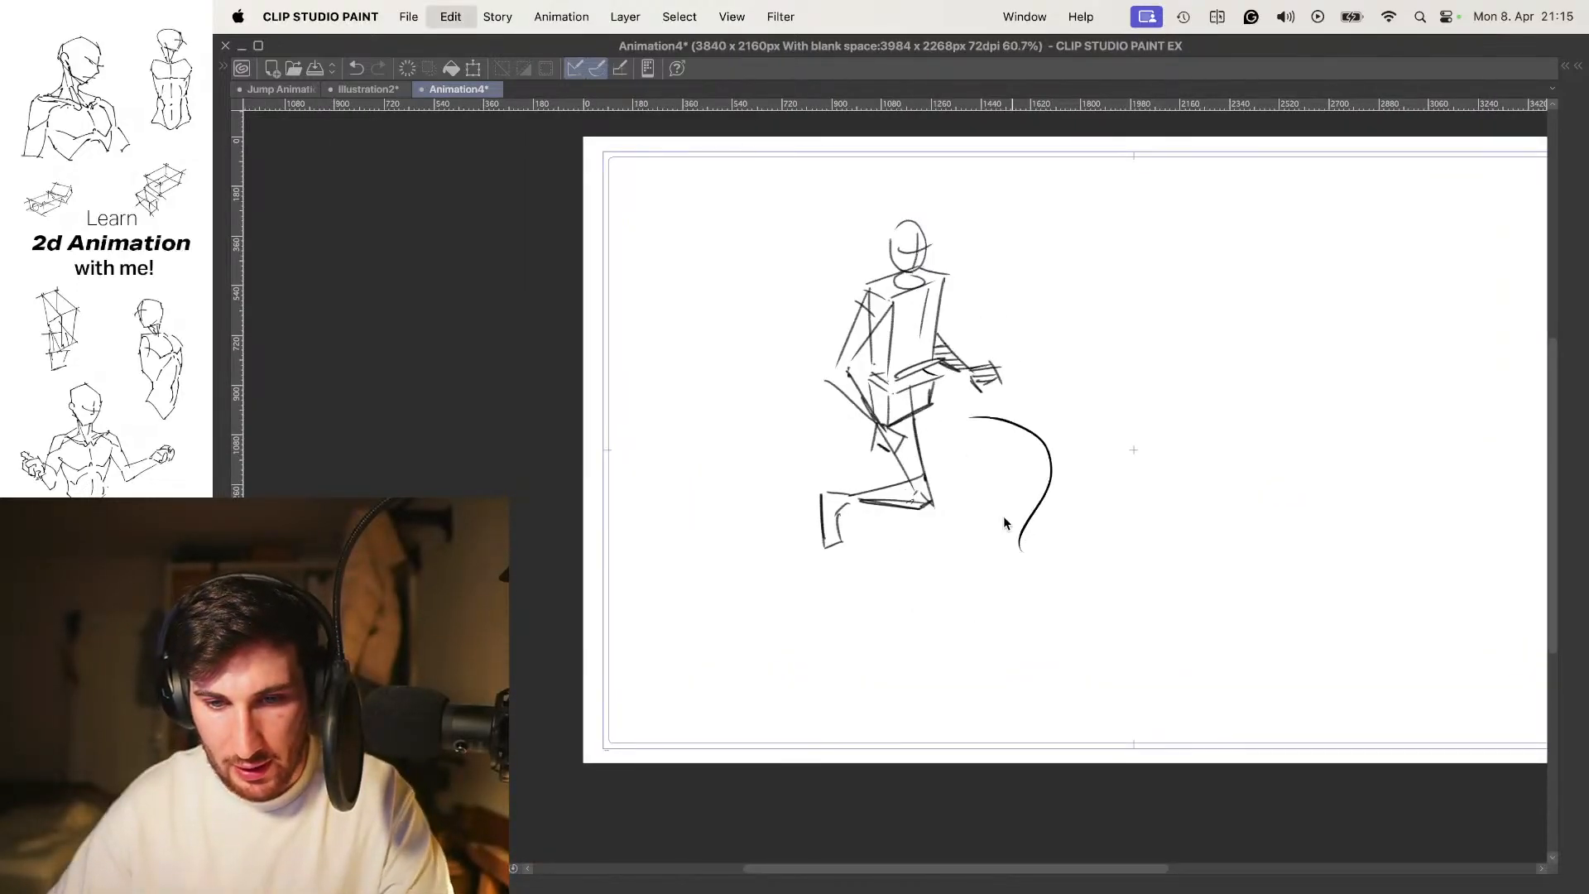
Show the onion skin and try out the supporting leg's thigh from the pelvis downward, undoing the misplaced strokes
key(o)
drag(955, 468, 973, 396)
scroll(964, 465, up, 1)
scroll(974, 396, up, 1)
scroll(934, 346, down, 2)
scroll(939, 415, up, 1)
drag(907, 344, 927, 470)
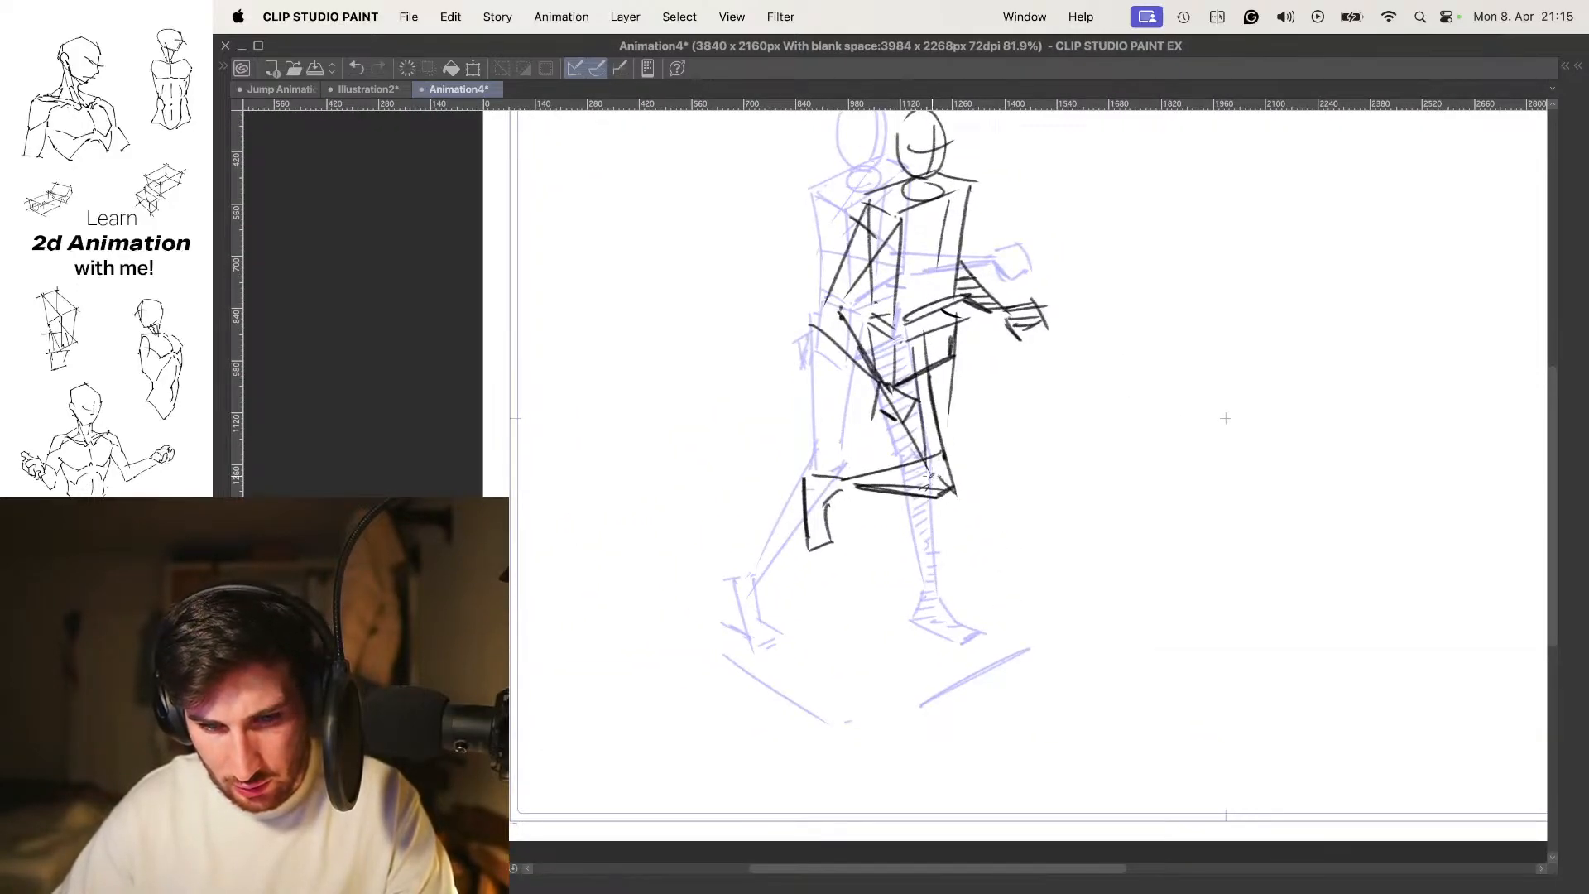
key(super+z)
mouse_move(904, 340)
mouse_down()
mouse_move(927, 471)
mouse_move(976, 422)
mouse_up()
drag(986, 362, 980, 417)
key(super+z)
key(super+z)
key(super+z)
drag(965, 343, 936, 492)
key(super+z)
Draw the edges of the supporting leg's thigh from the pelvis to knee height behind the lifted leg, undoing the unwanted strokes
mouse_move(917, 341)
mouse_down()
mouse_move(930, 446)
mouse_move(973, 374)
mouse_move(936, 538)
mouse_up()
drag(971, 380, 942, 525)
key(super+z)
key(super+z)
drag(936, 364, 934, 500)
drag(973, 348, 953, 476)
drag(1004, 369, 991, 454)
key(super+z)
key(super+z)
Move the whole figure slightly up relative to the onion-skinned pose
key(super+t)
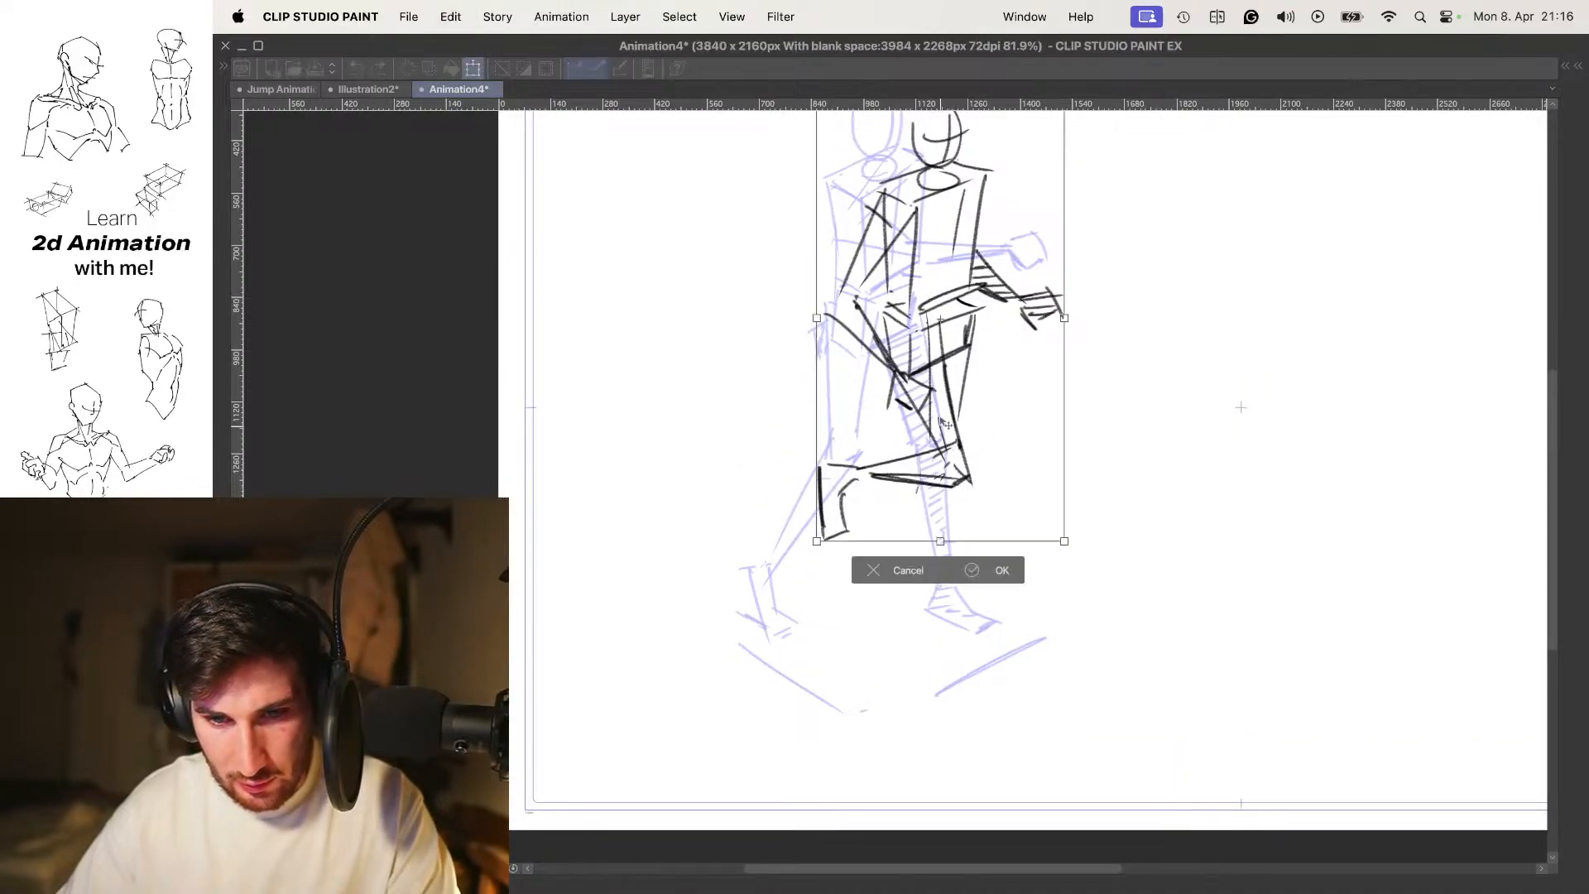
drag(954, 354, 958, 332)
key(Return)
Draw the supporting leg's straight shin and flat foot over the onion-skinned front foot, undoing misplaced strokes
mouse_move(970, 447)
mouse_down()
mouse_move(934, 424)
mouse_move(891, 586)
mouse_up()
drag(922, 414, 908, 539)
key(super+z)
key(super+z)
drag(879, 406, 900, 571)
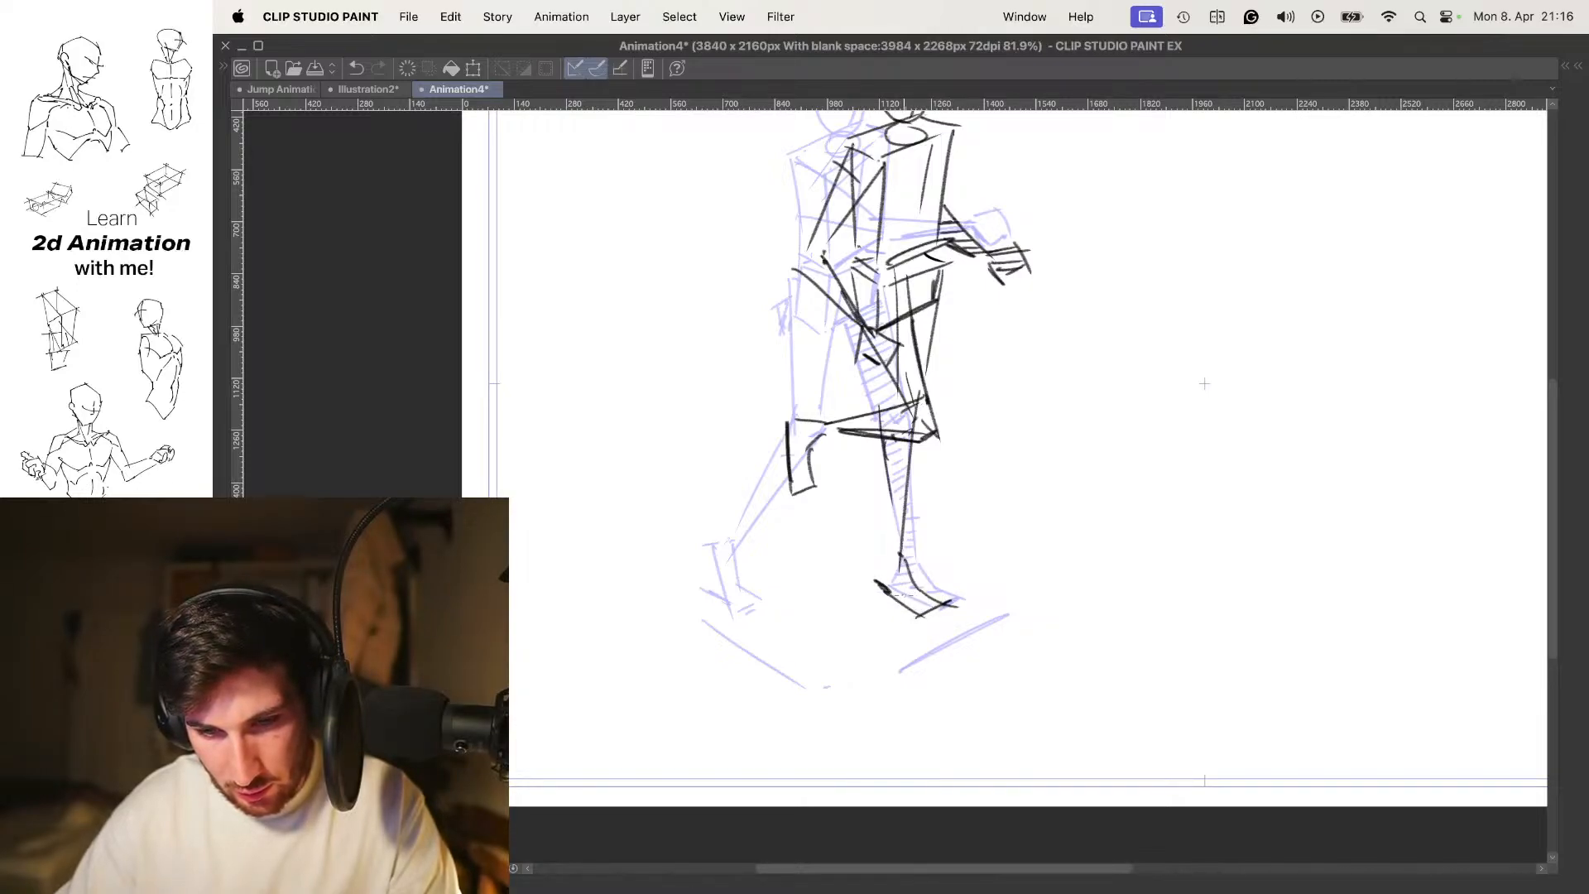
key(super+z)
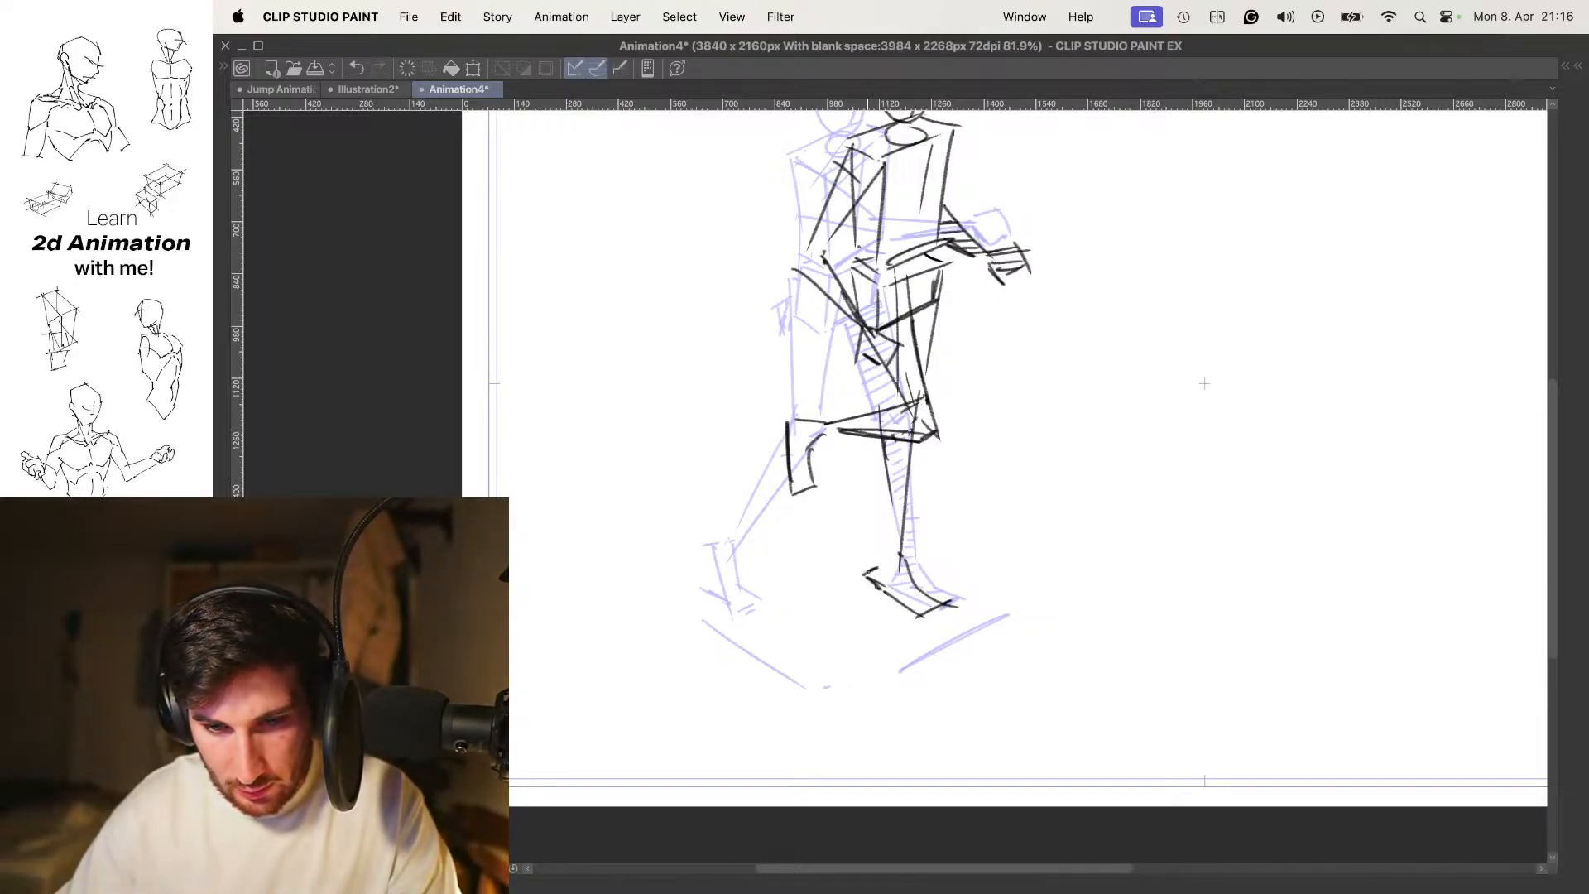
drag(887, 424, 878, 554)
key(super+z)
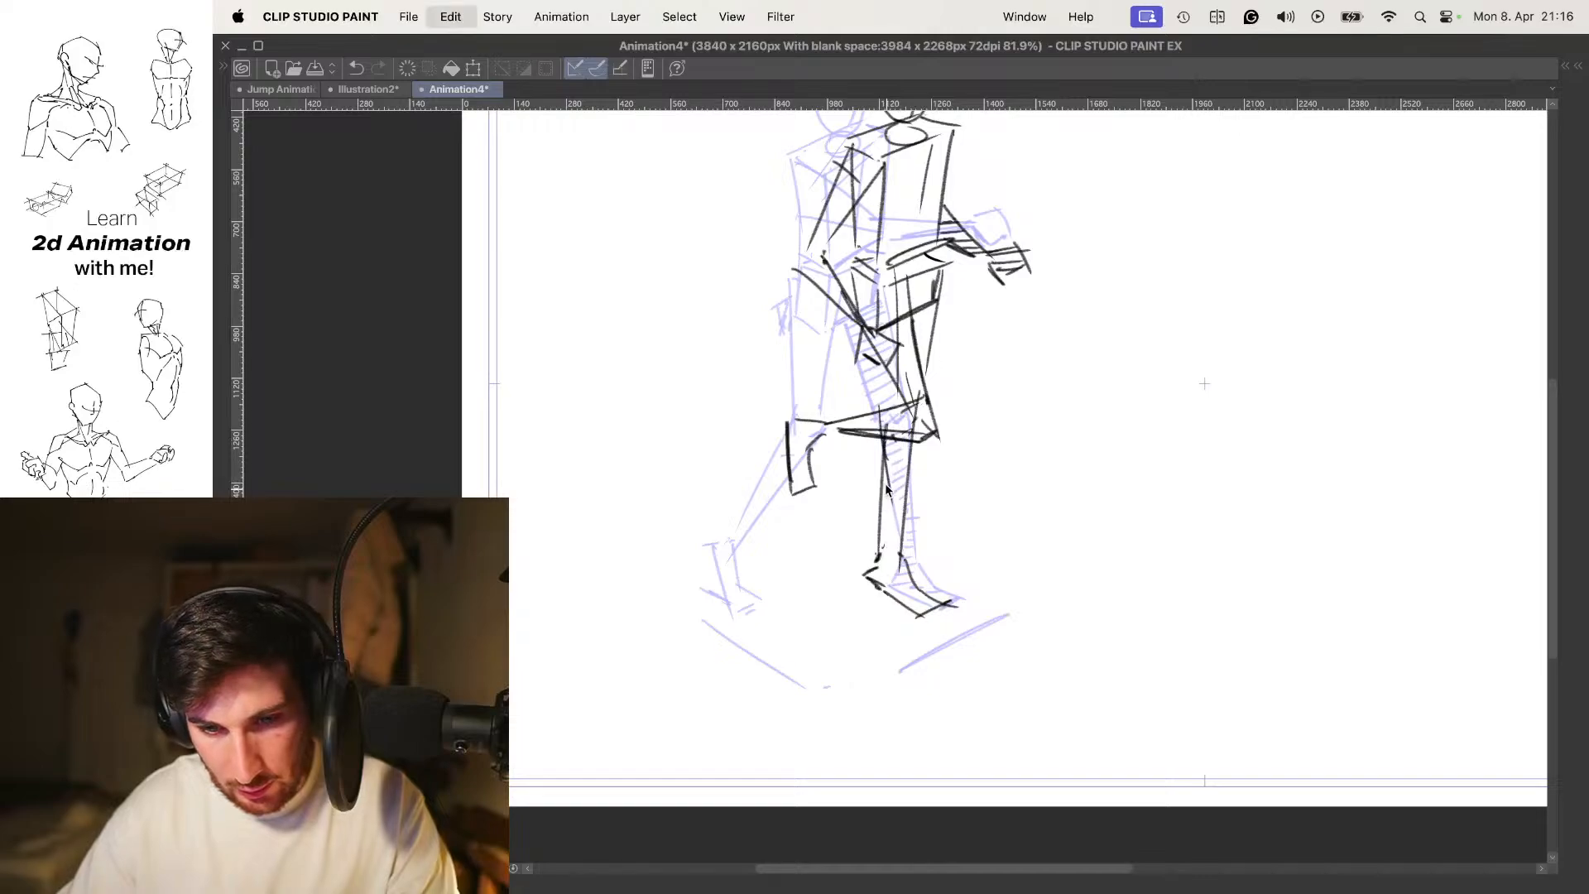
Hide the onion skin, erase the top of the supporting shin's rear edge and shift the lower leg and foot slightly down
key(o)
scroll(958, 454, up, 3)
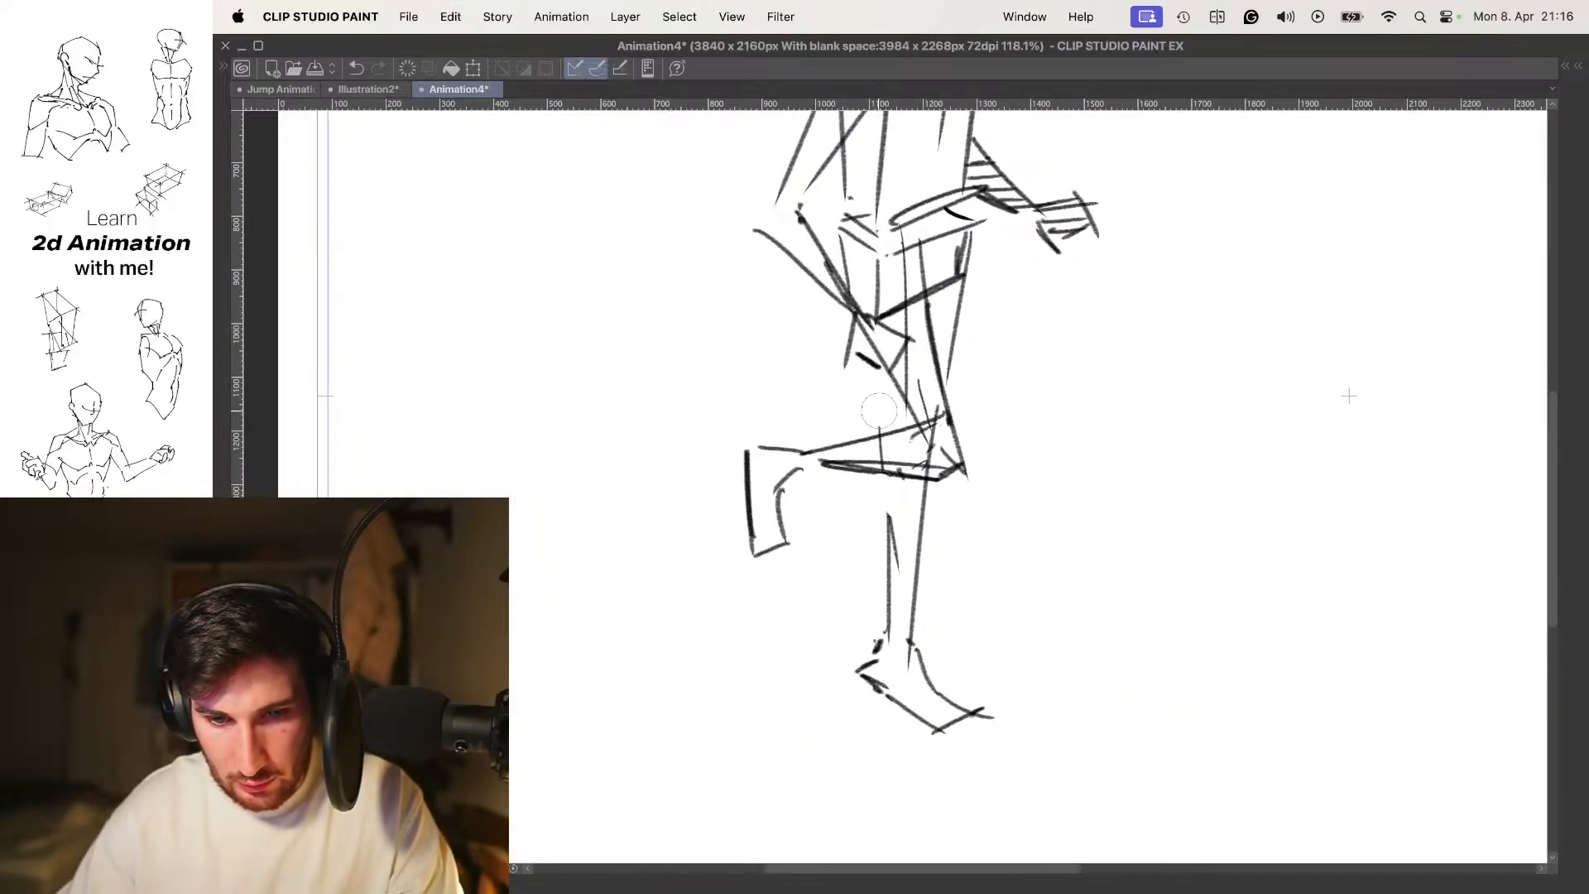
scroll(965, 463, down, 5)
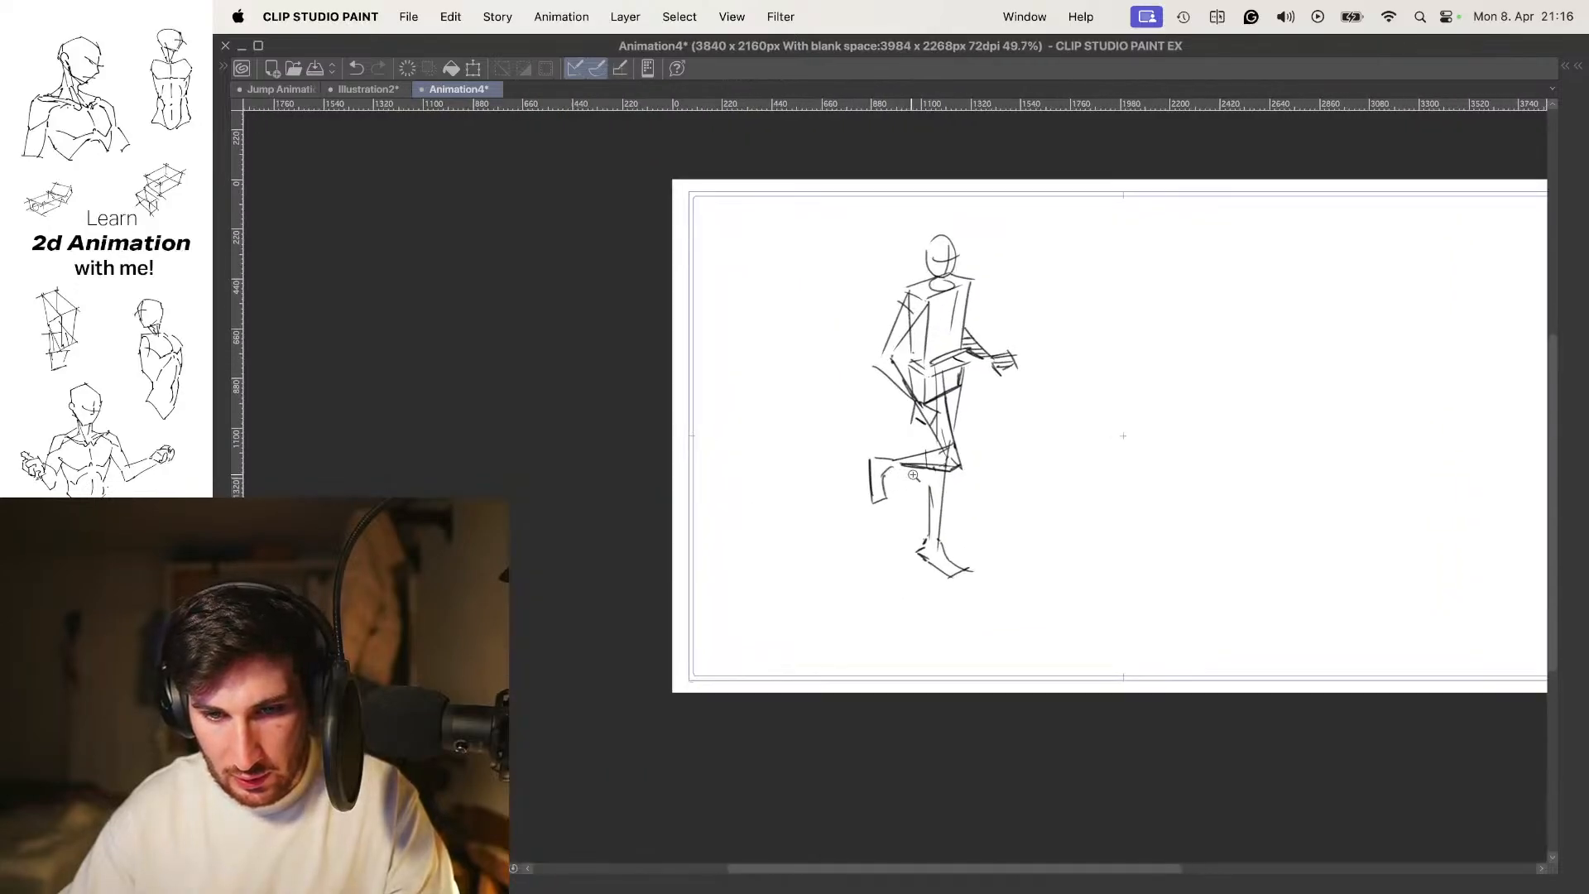
scroll(964, 469, up, 4)
mouse_move(905, 507)
mouse_down()
mouse_move(865, 612)
mouse_move(960, 538)
mouse_move(898, 487)
mouse_up()
key(super+t)
drag(925, 578, 926, 579)
key(Return)
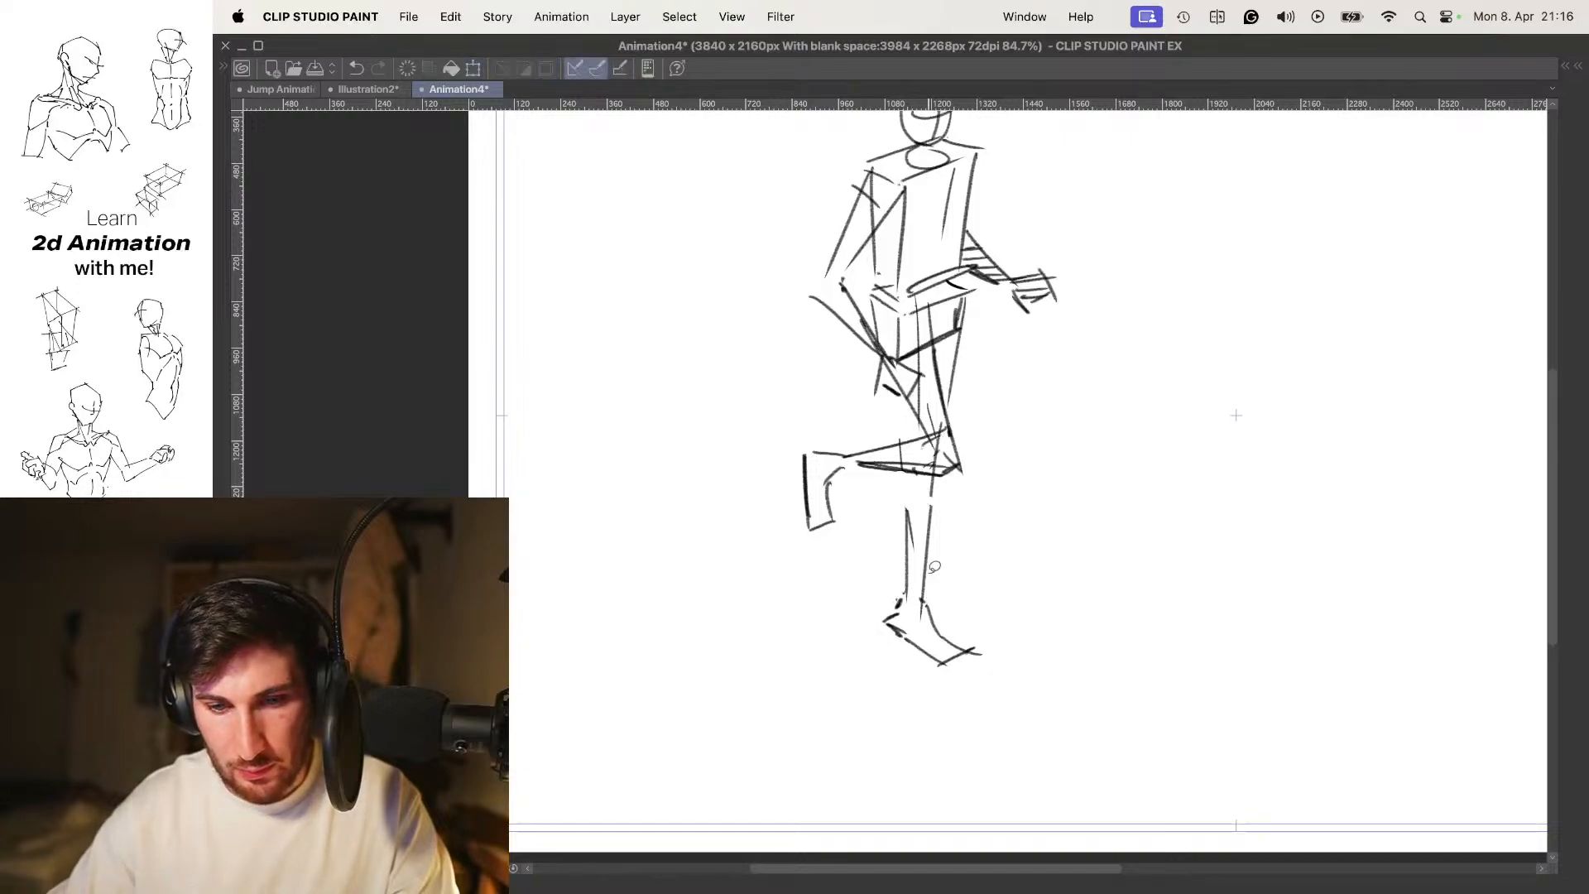
Bridge the gap in the supporting shin's rear edge with a short dark stroke and compare the pose with the previous cel
drag(912, 474, 908, 496)
key(super+d)
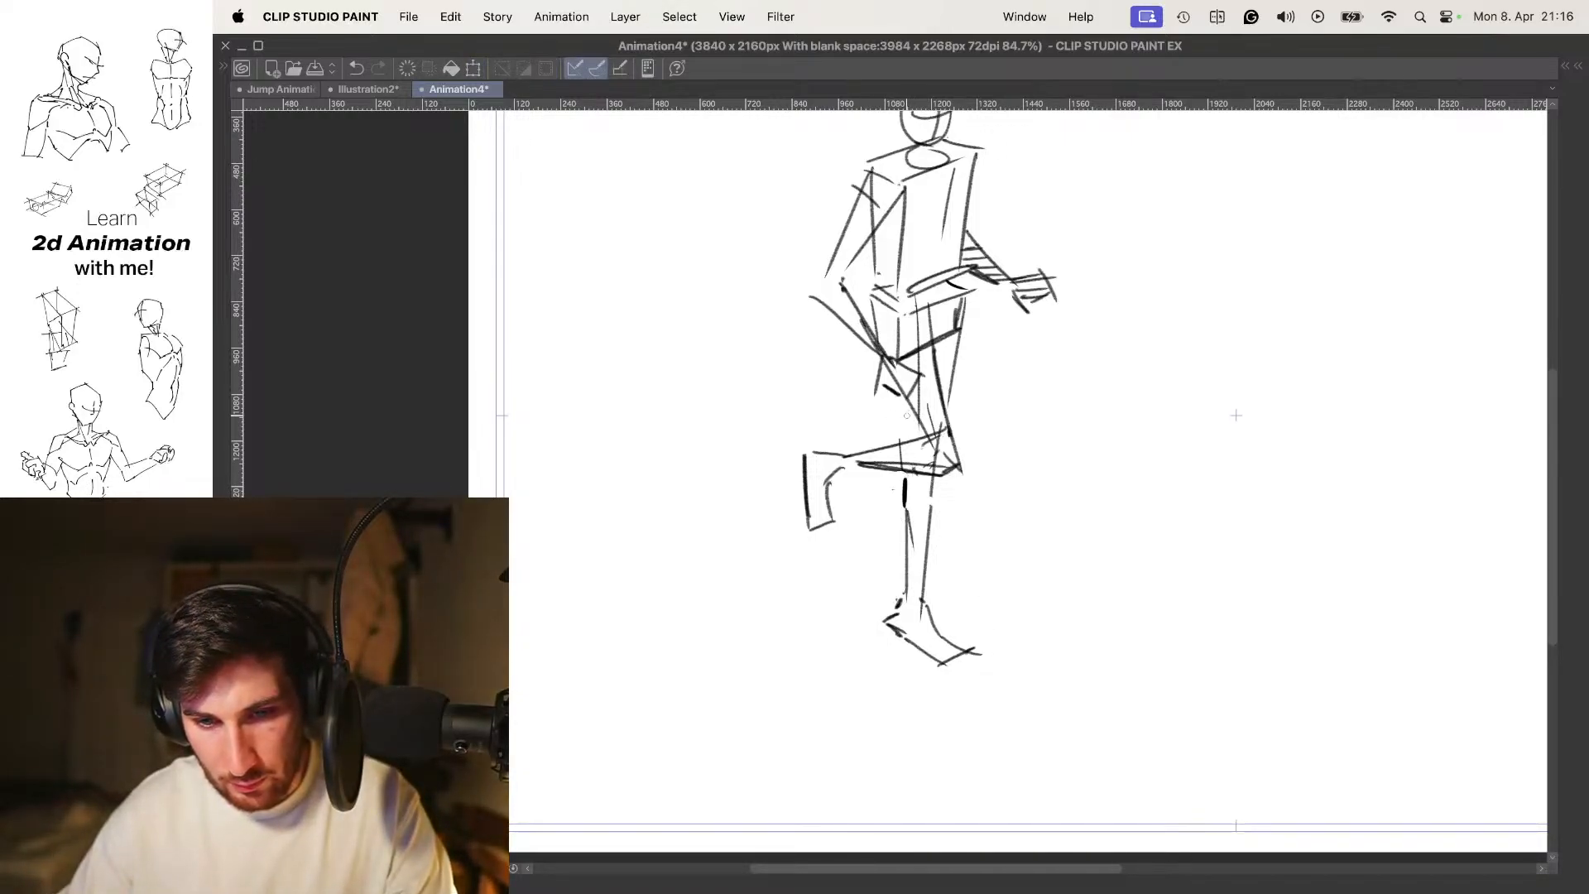
scroll(938, 404, up, 1)
scroll(927, 396, down, 3)
key(Left)
key(Right)
key(Left)
key(Right)
Show the onion skin and move the whole figure slightly forward from the previous pose
key(super+t)
key(Return)
key(o)
key(super+t)
drag(918, 478, 934, 477)
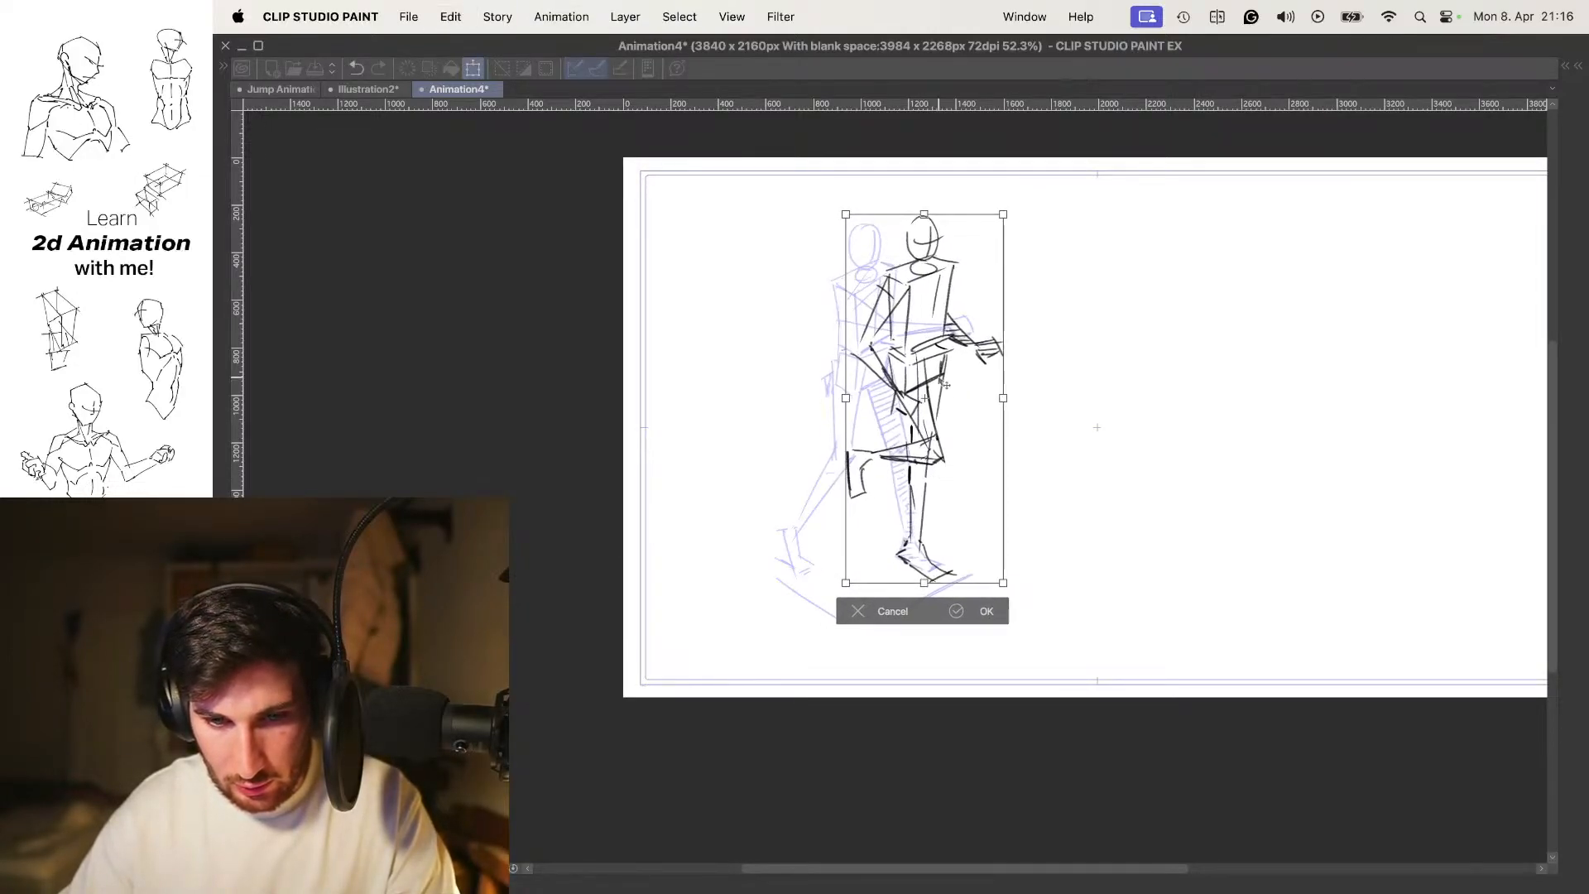
key(Return)
Compare the figure's placement with the previous cel, with and without the onion skin
key(Left)
key(Right)
key(Left)
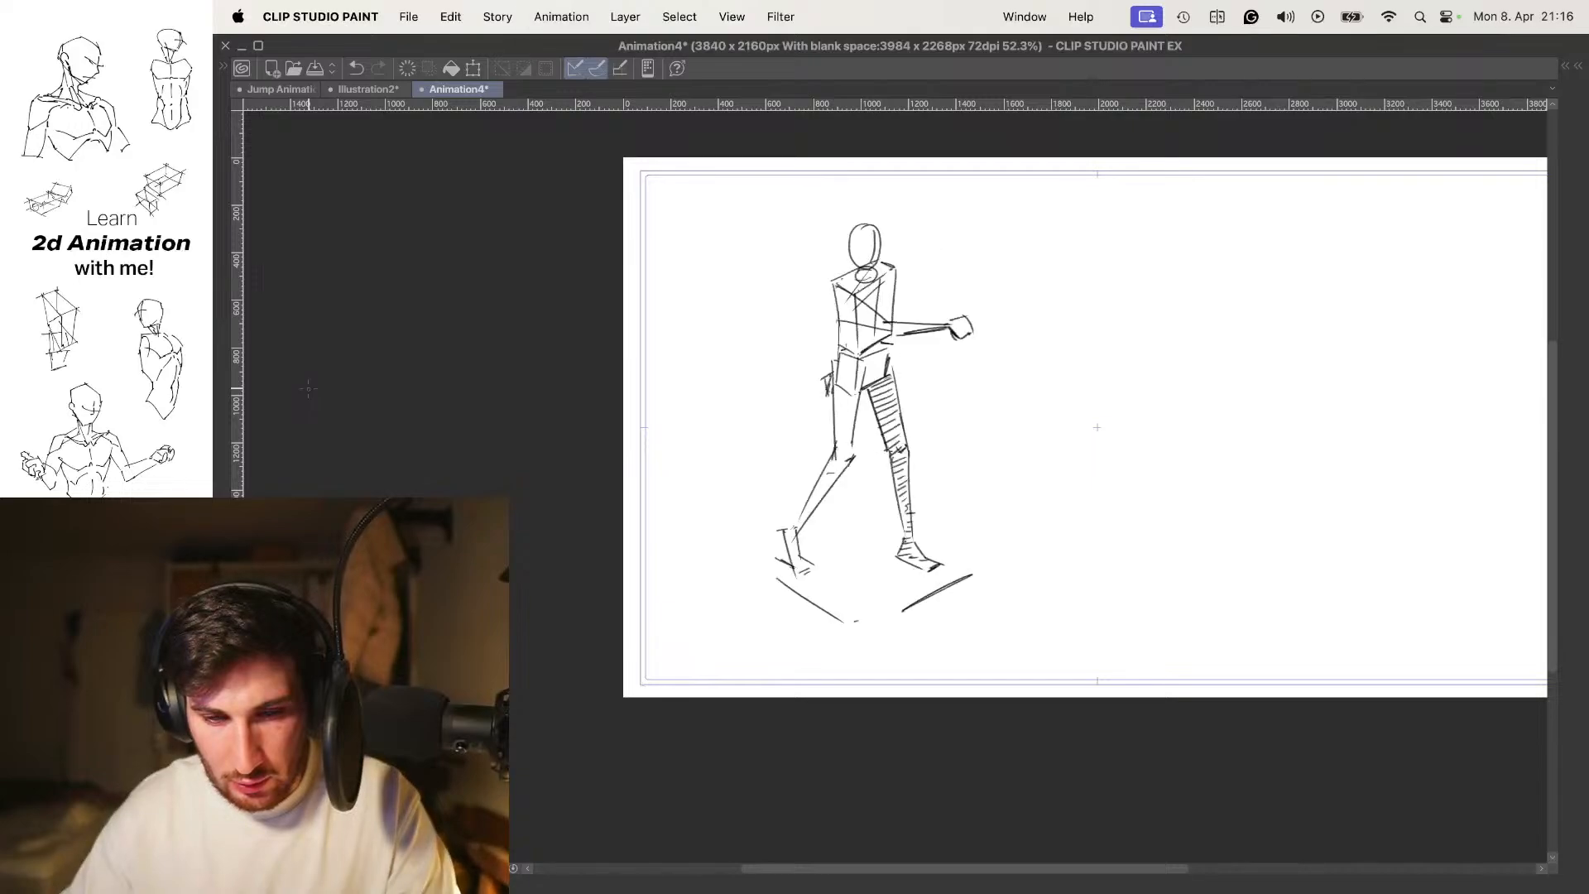
key(o)
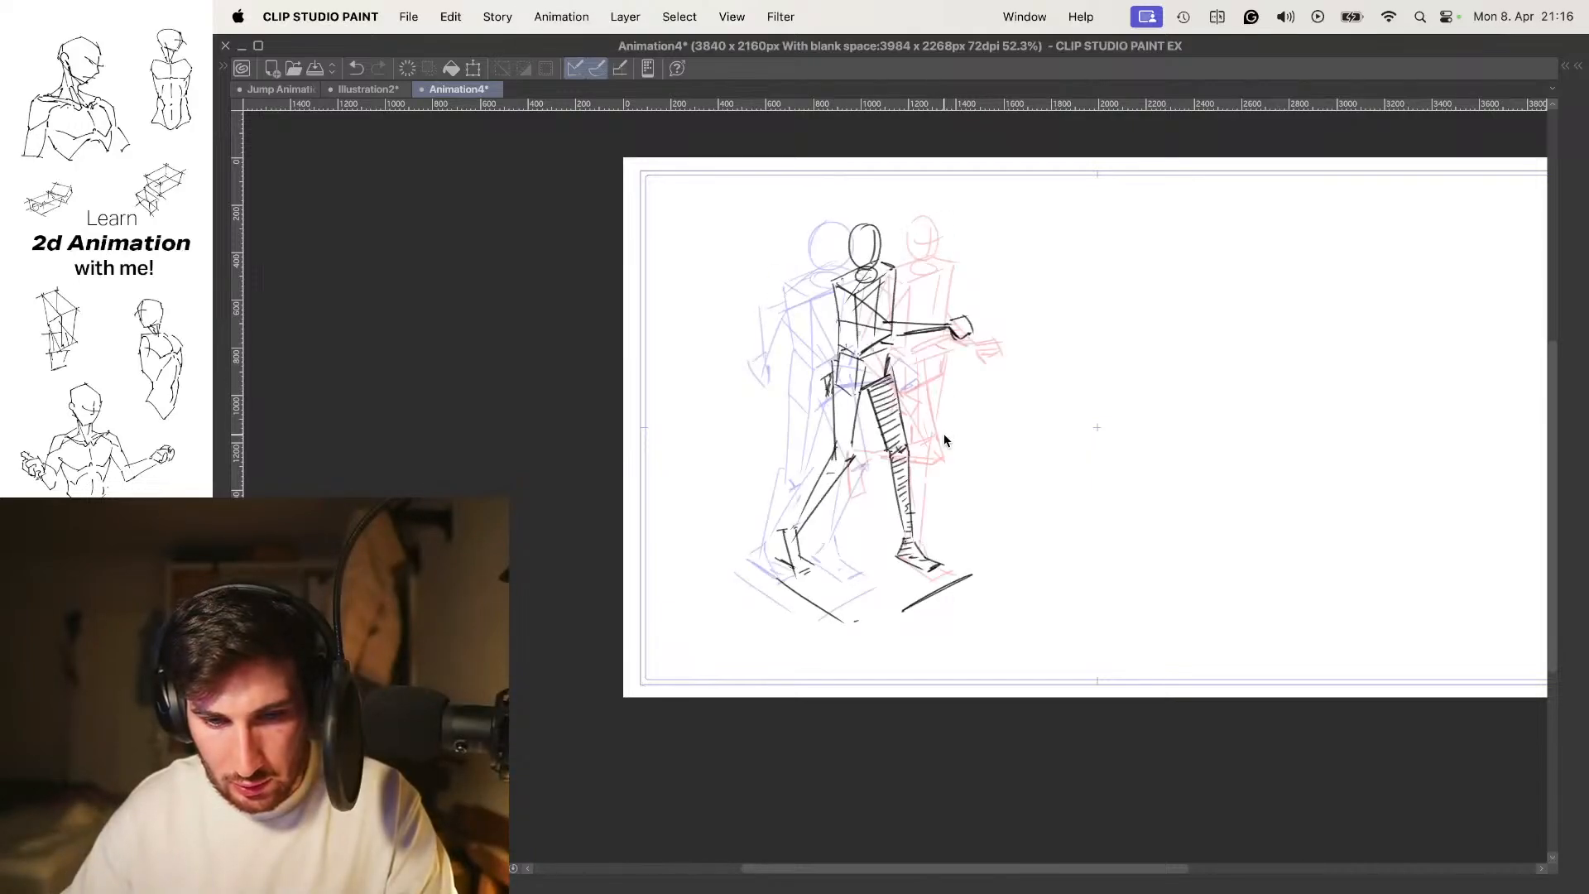
key(o)
key(super+t)
key(Return)
key(o)
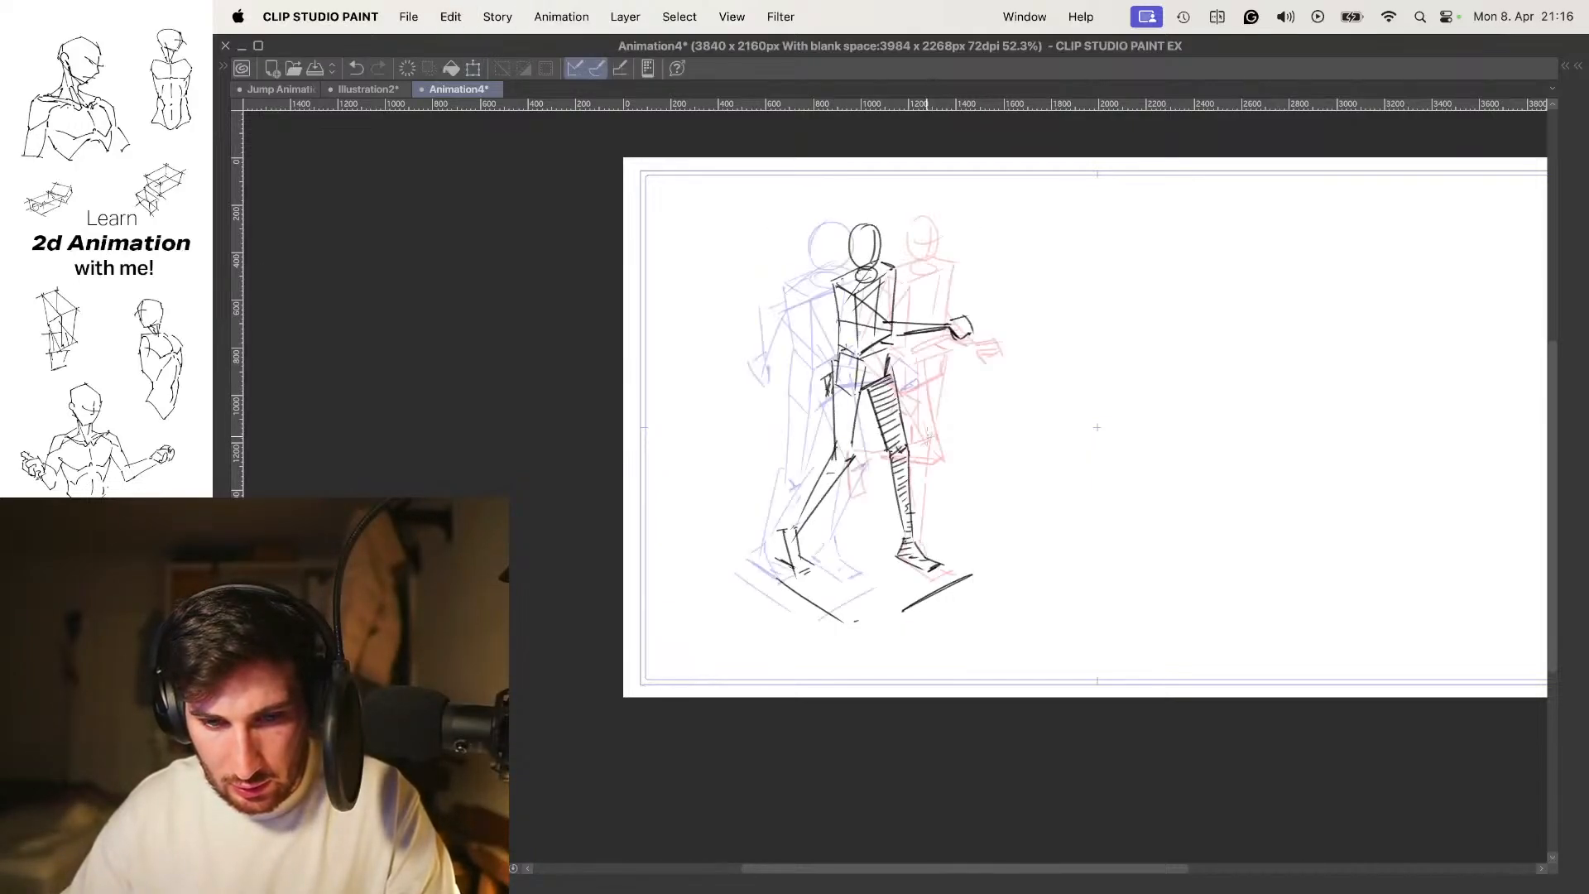
key(super+t)
key(Return)
key(Right)
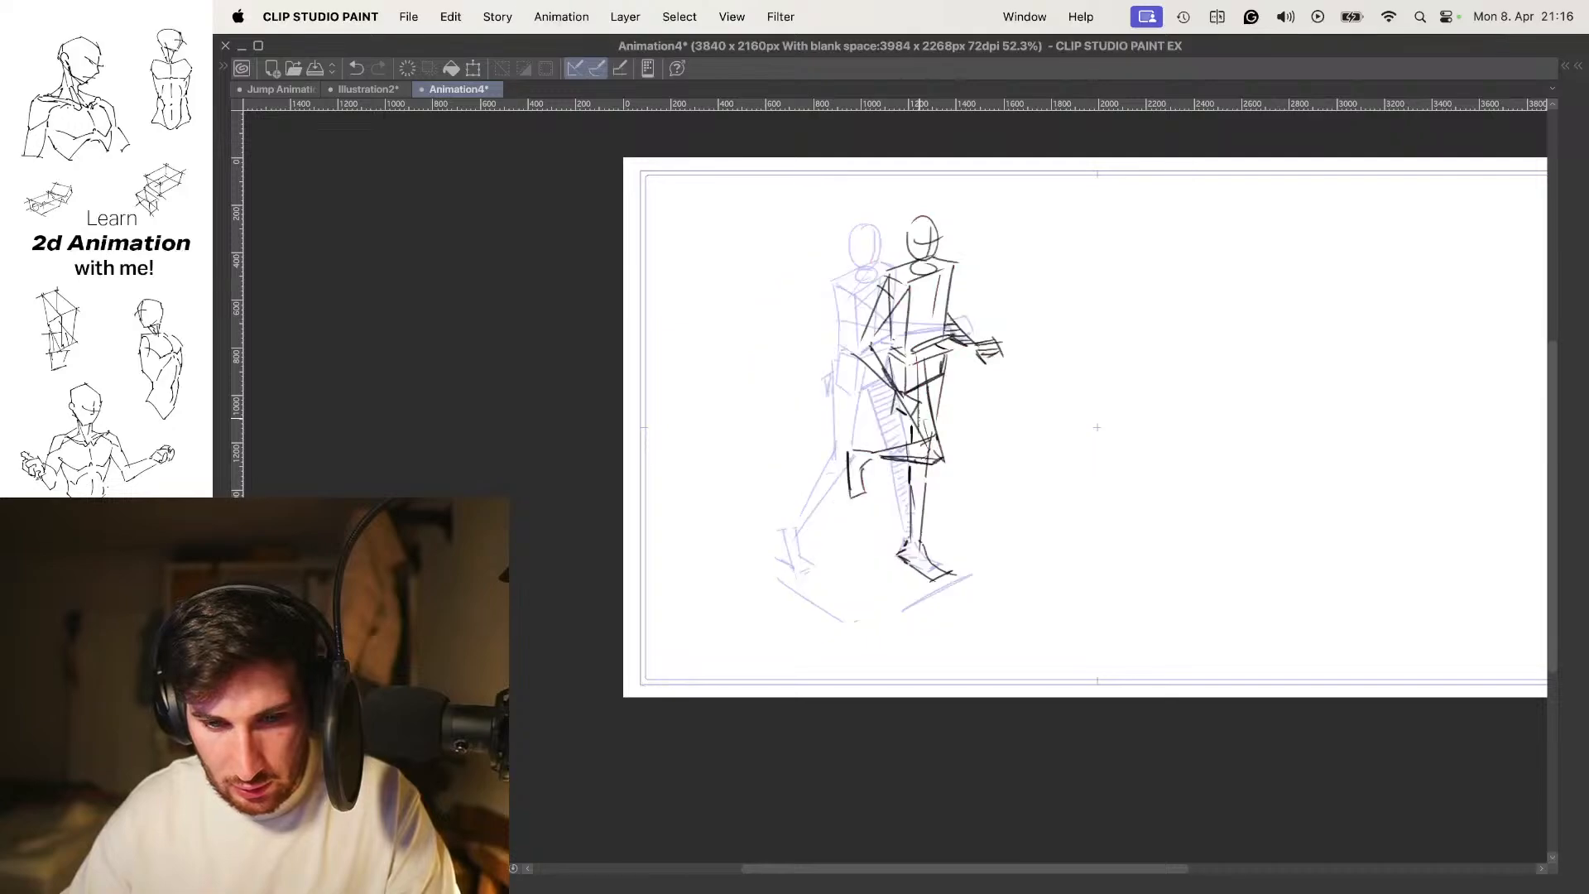
Shift the whole figure slightly back and down toward the onion-skinned pose
key(super+t)
mouse_move(903, 431)
mouse_down()
mouse_move(882, 450)
mouse_move(875, 439)
mouse_up()
key(Return)
Hide the onion skin and flip repeatedly between this cel and the previous one to check the movement
key(o)
key(Left)
key(Right)
key(Left)
key(Right)
key(Left)
key(Right)
key(Left)
key(Right)
key(Left)
key(Right)
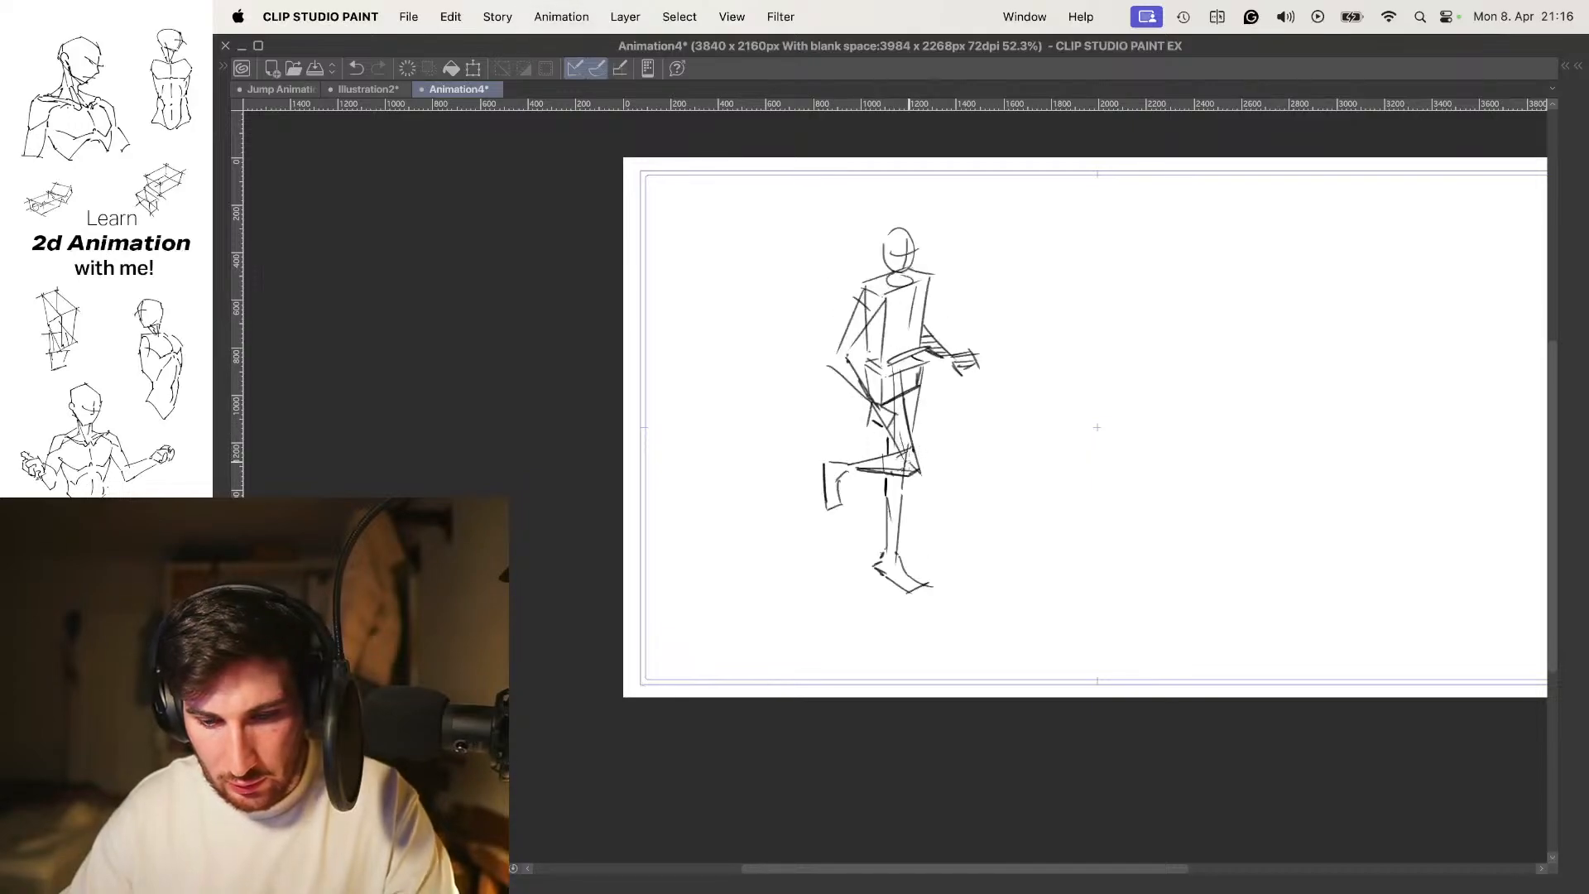
Shade the supporting leg with diagonal hatching from below the knee down to the foot and check it against the previous cel
drag(883, 524, 937, 520)
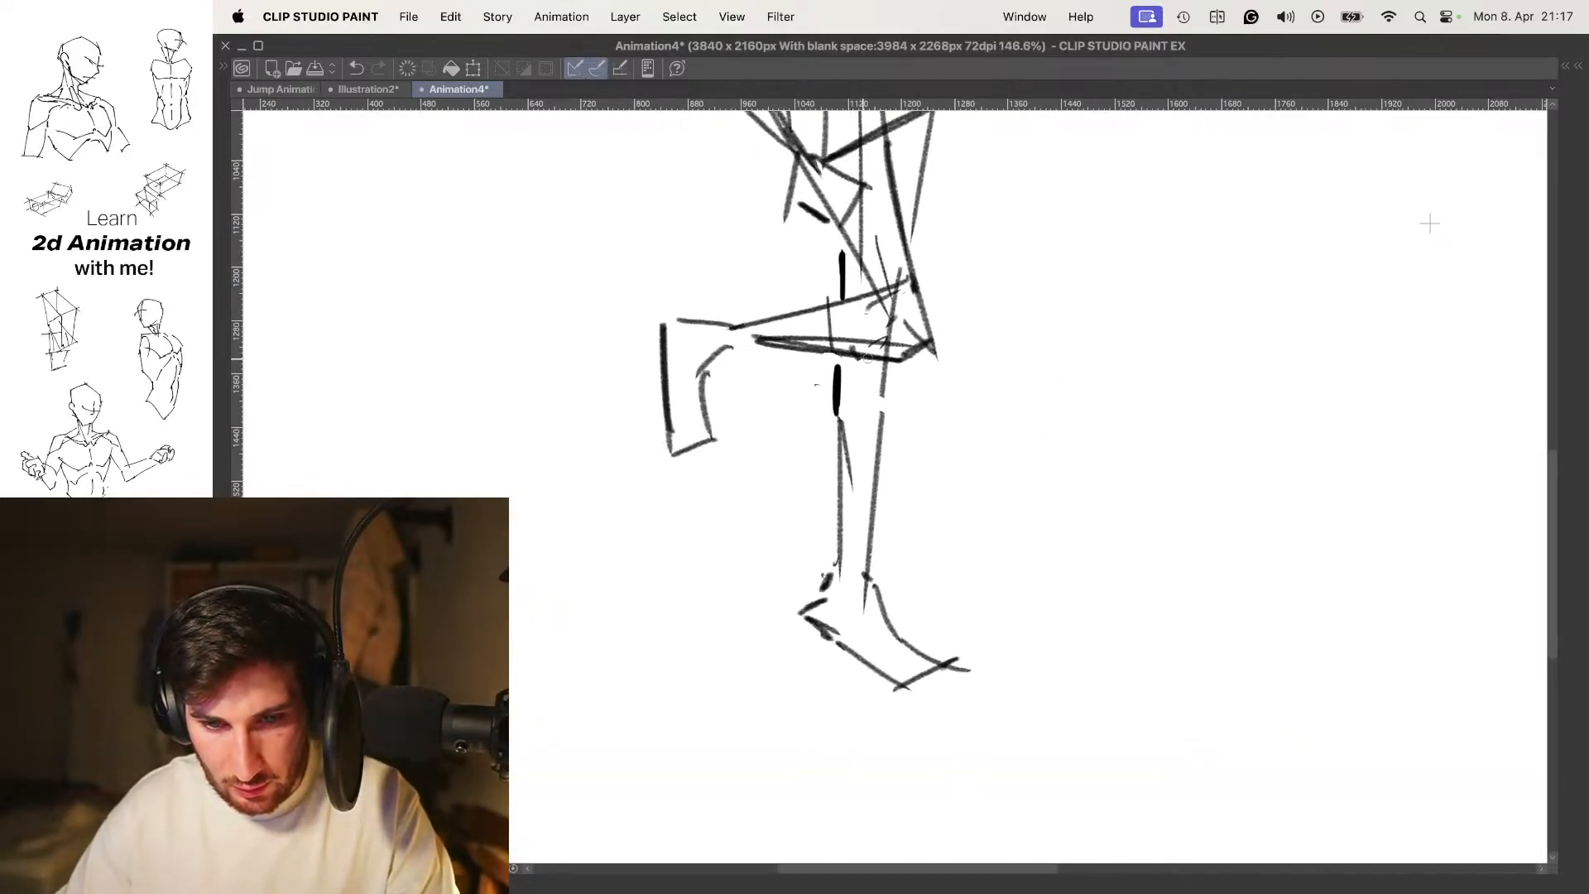
drag(883, 376, 846, 386)
mouse_move(879, 388)
mouse_down()
mouse_move(846, 400)
mouse_move(850, 418)
mouse_up()
mouse_move(881, 420)
mouse_down()
mouse_move(846, 440)
mouse_move(796, 373)
mouse_move(774, 397)
mouse_up()
mouse_move(807, 398)
mouse_down()
mouse_move(768, 422)
mouse_move(762, 454)
mouse_up()
drag(793, 455, 741, 525)
drag(794, 505, 780, 535)
drag(837, 545, 777, 564)
drag(853, 575, 801, 593)
drag(791, 212, 799, 439)
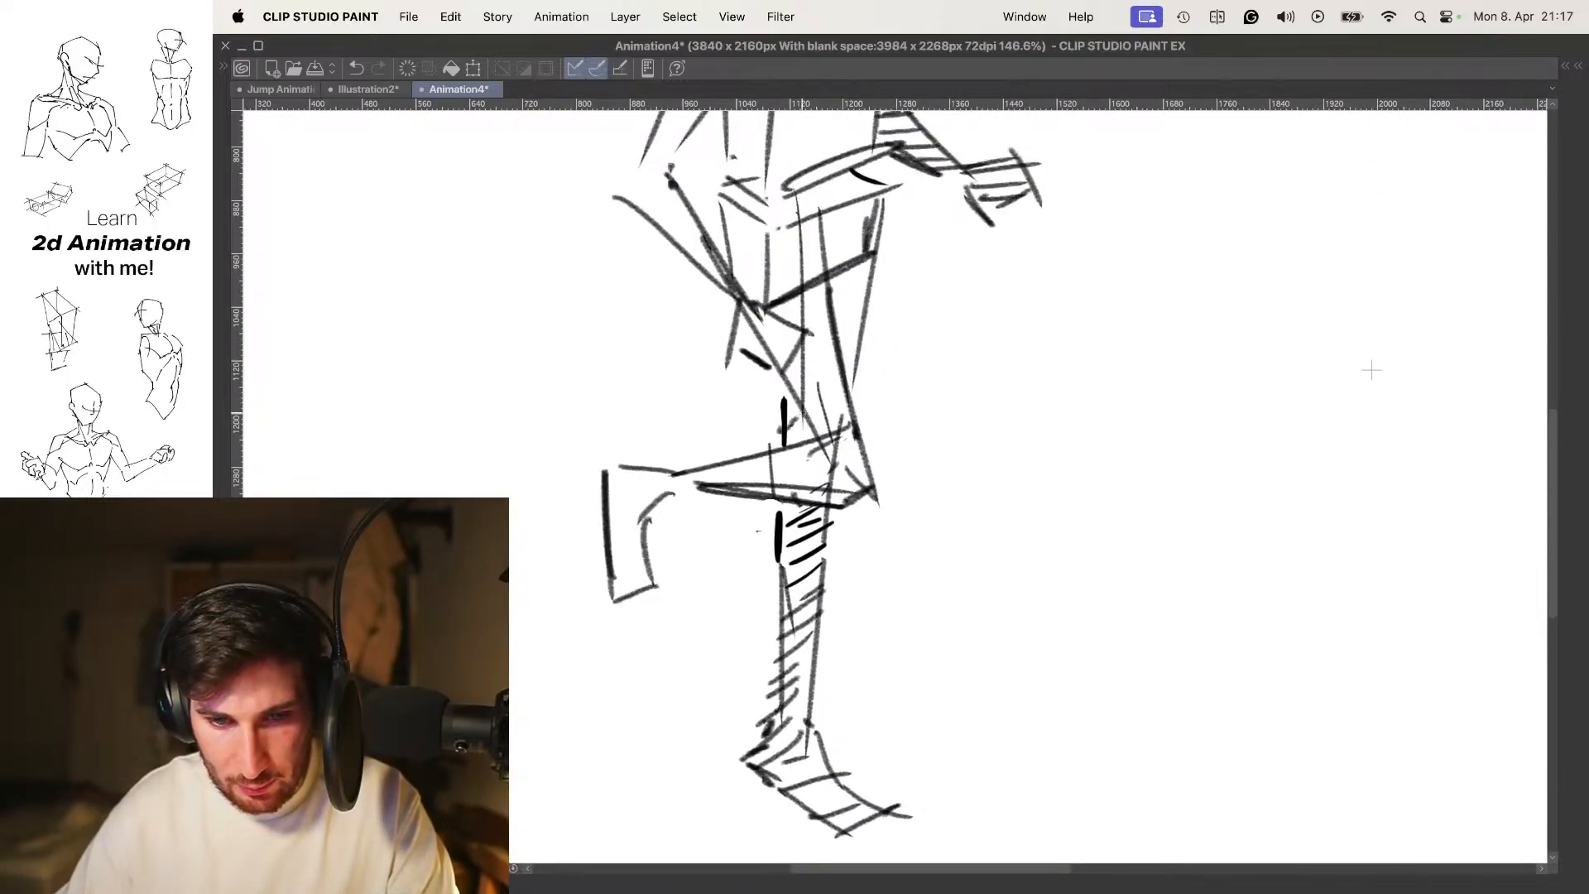
scroll(919, 234, down, 5)
drag(931, 192, 912, 405)
key(Left)
key(Right)
Show the onion skin, shift the figure slightly back toward the previous pose and compare the two cels
key(o)
drag(919, 551, 883, 439)
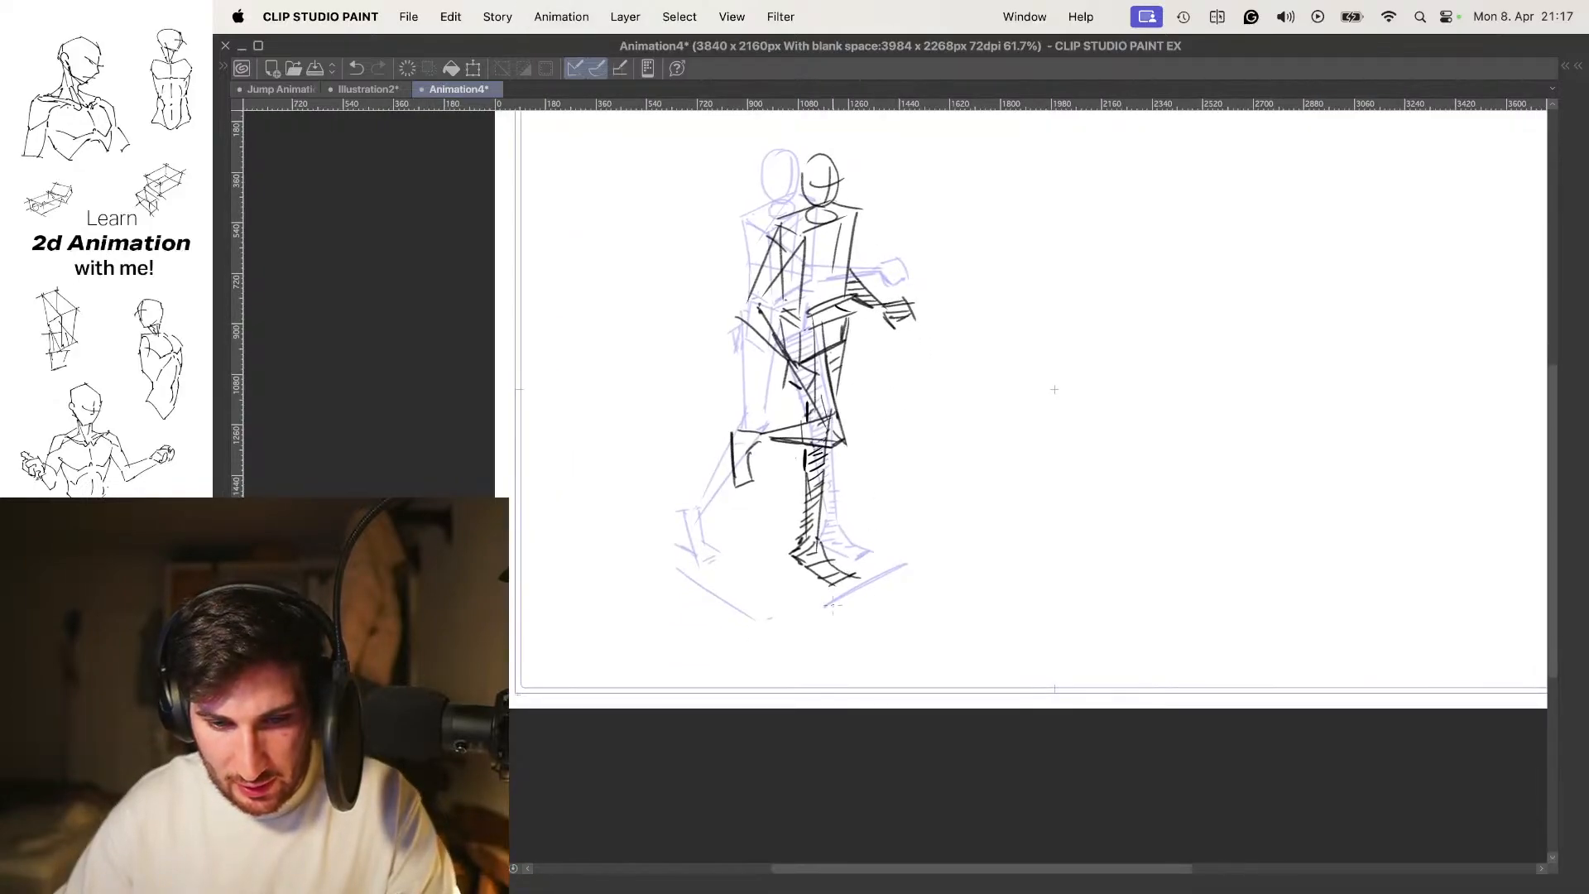
key(super+t)
mouse_move(850, 515)
mouse_down()
mouse_move(877, 511)
mouse_move(825, 515)
mouse_up()
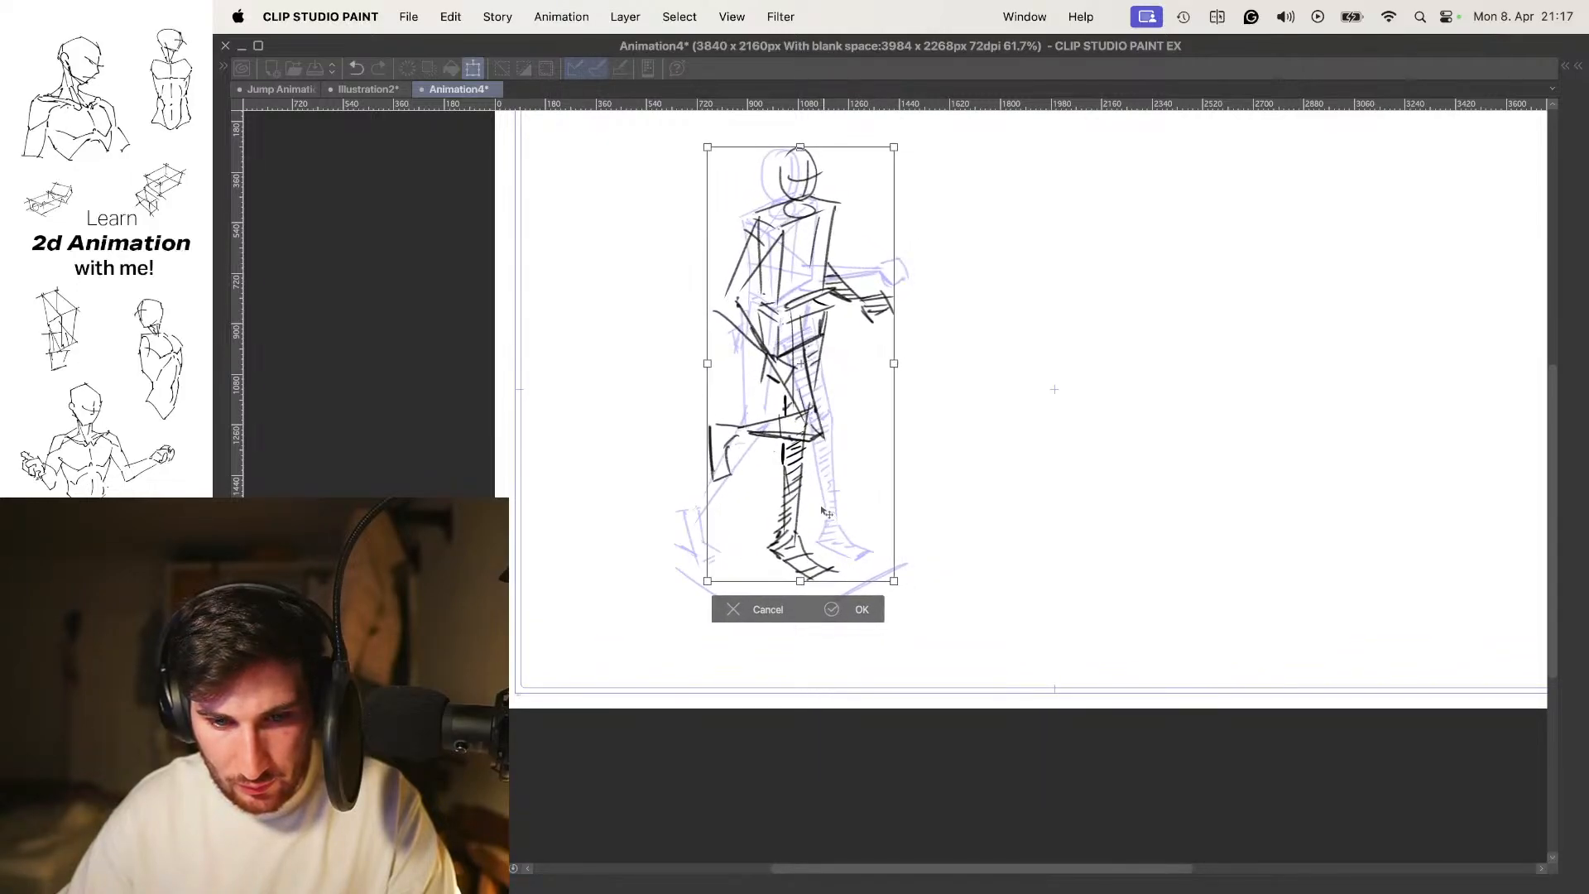
key(Return)
key(space)
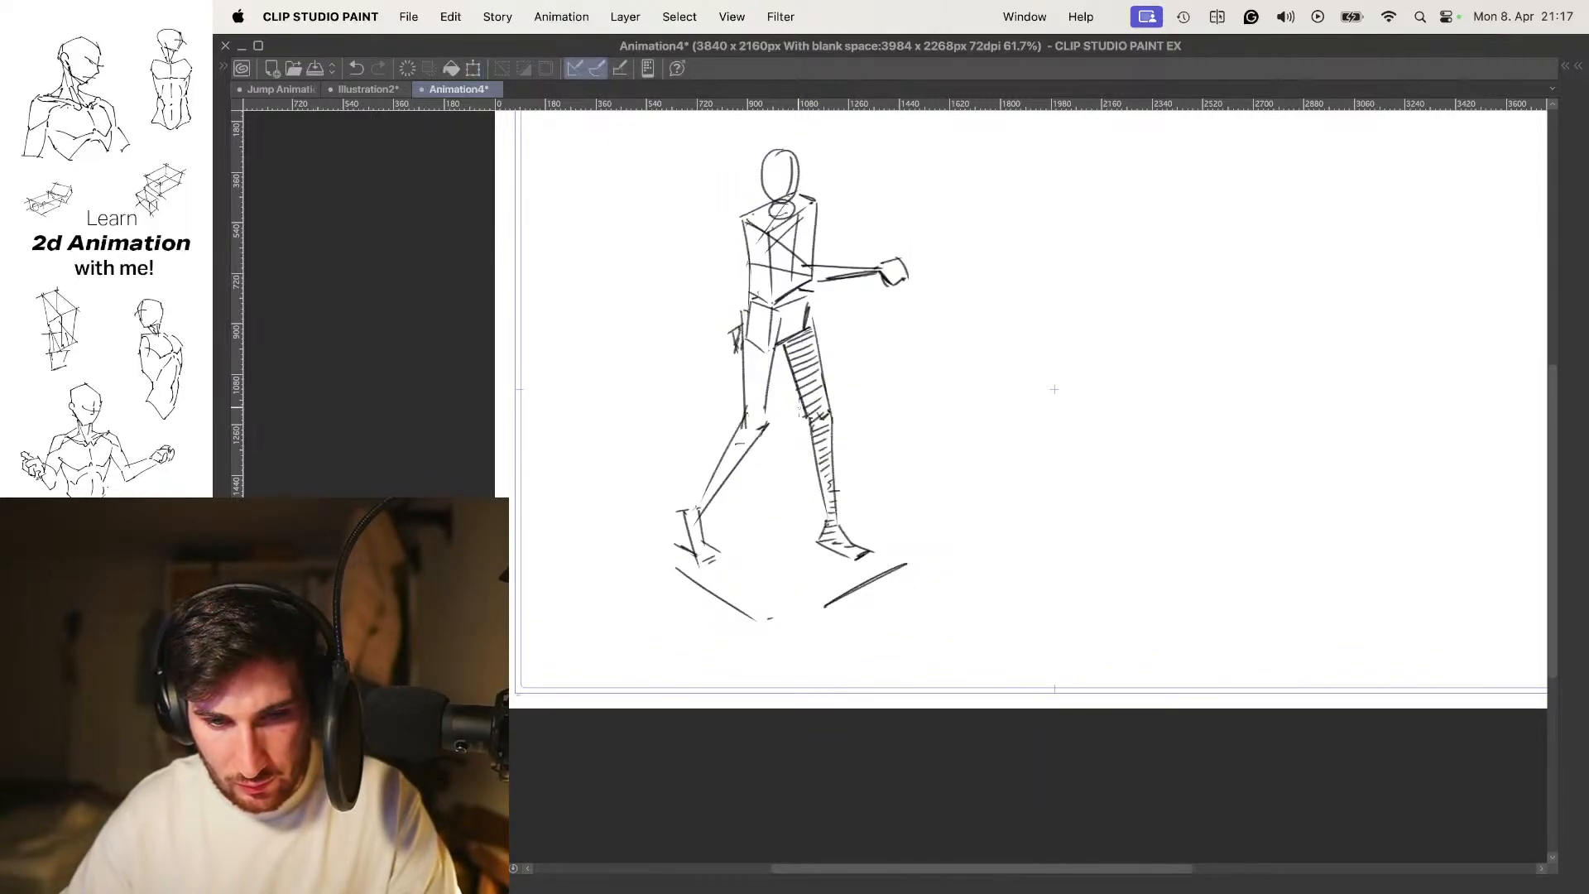
key(space)
key(space)
Move the figure slightly forward and up from the onion-skinned pose and compare the two cels
key(super+t)
drag(858, 525, 876, 506)
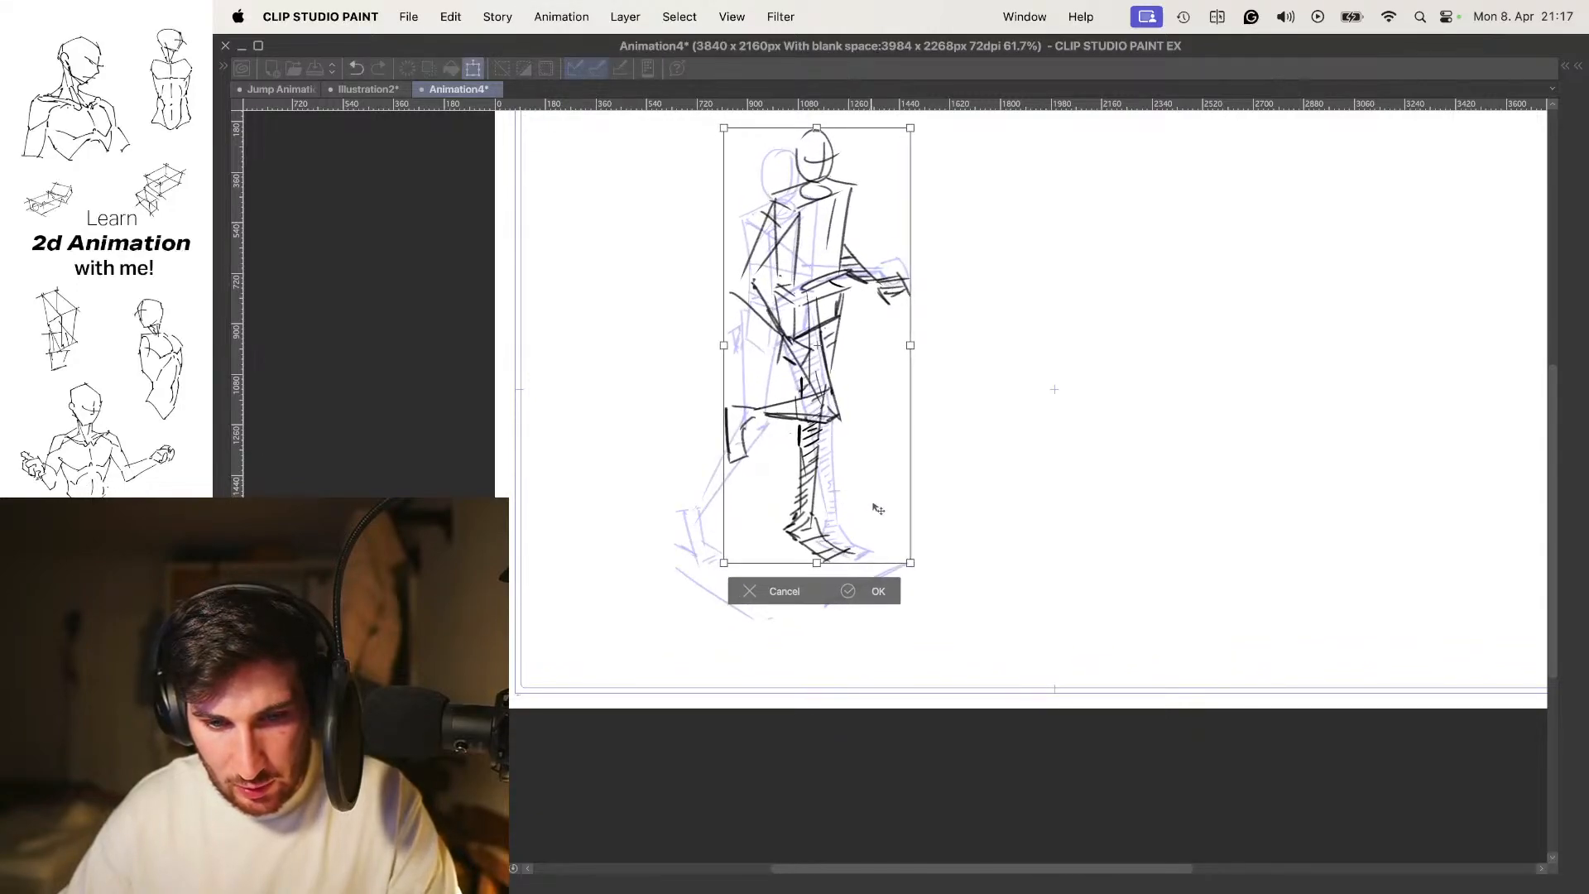
key(Return)
key(space)
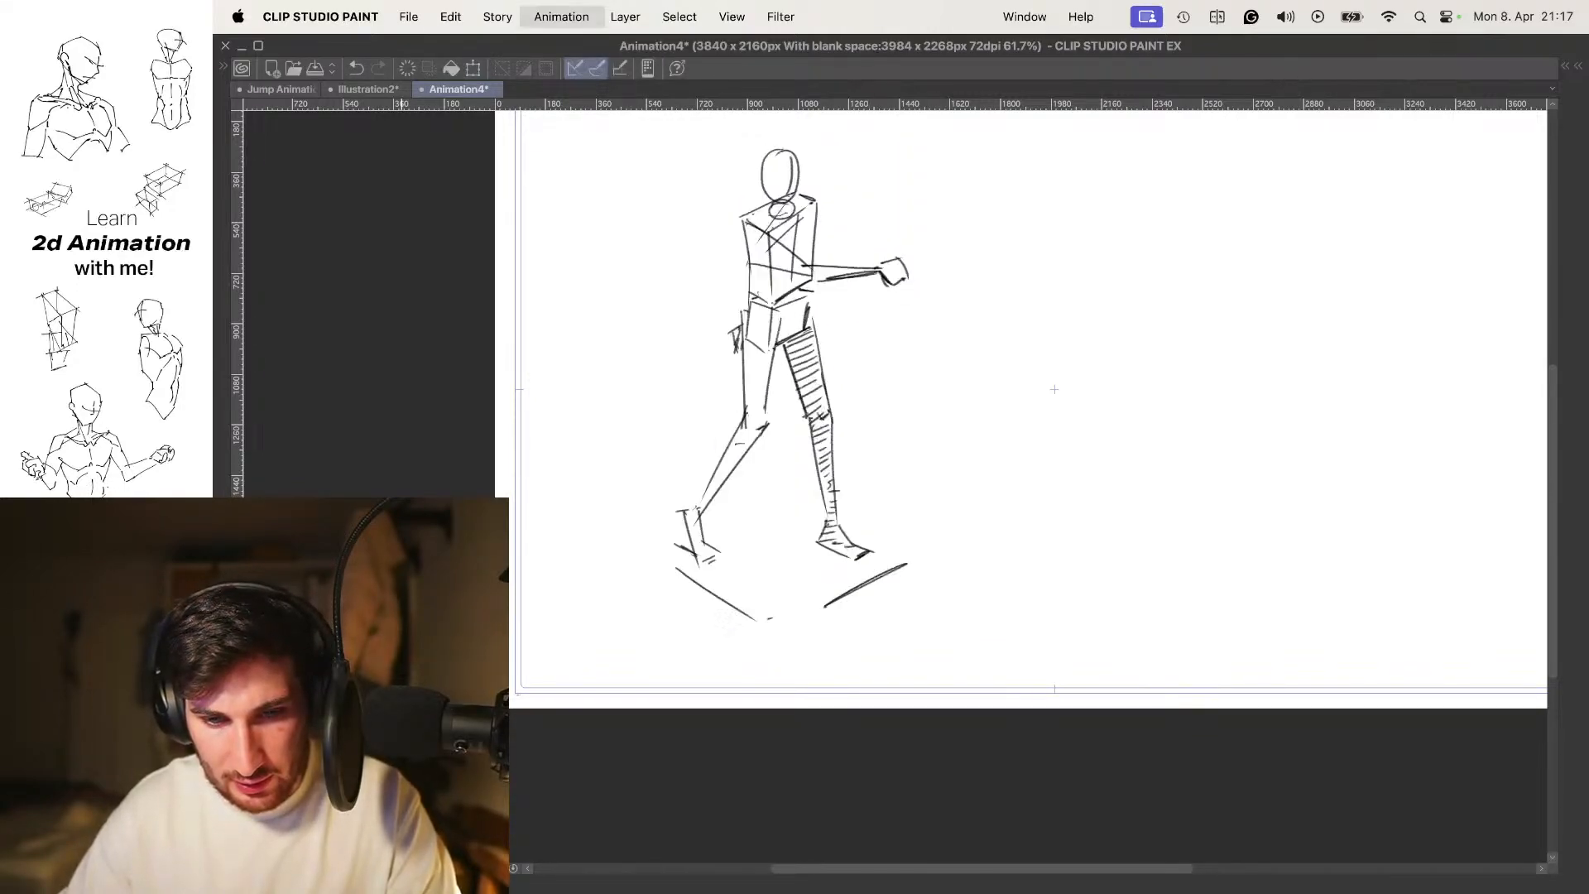
key(space)
Nudge the figure a little further forward and down so its supporting foot meets the onion-skinned front foot
key(super+t)
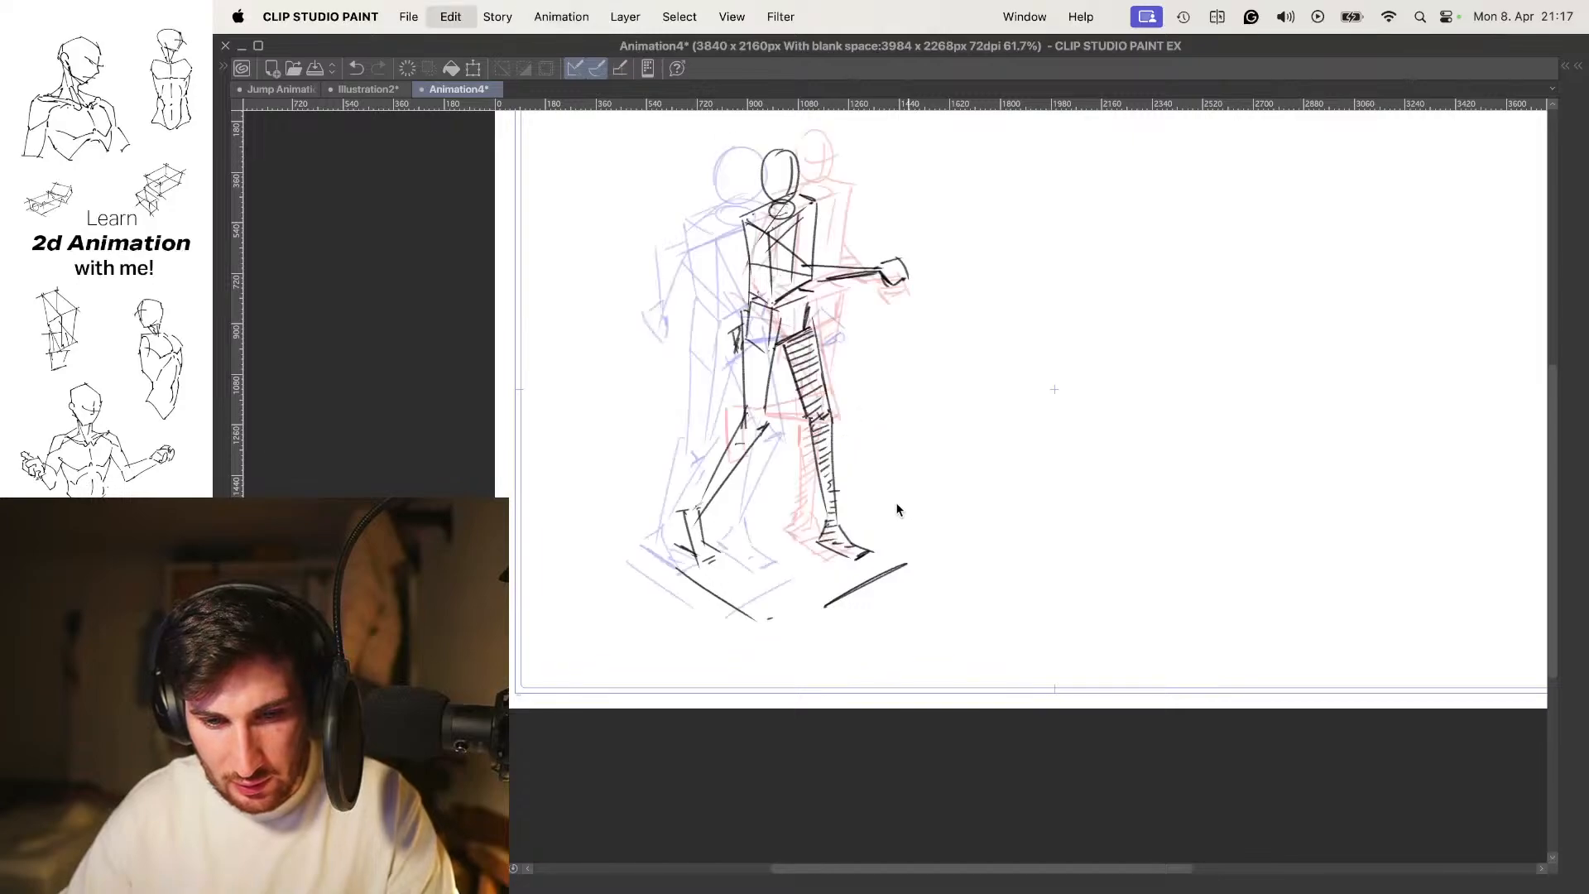
drag(855, 504, 860, 523)
key(Return)
key(Right)
key(super+t)
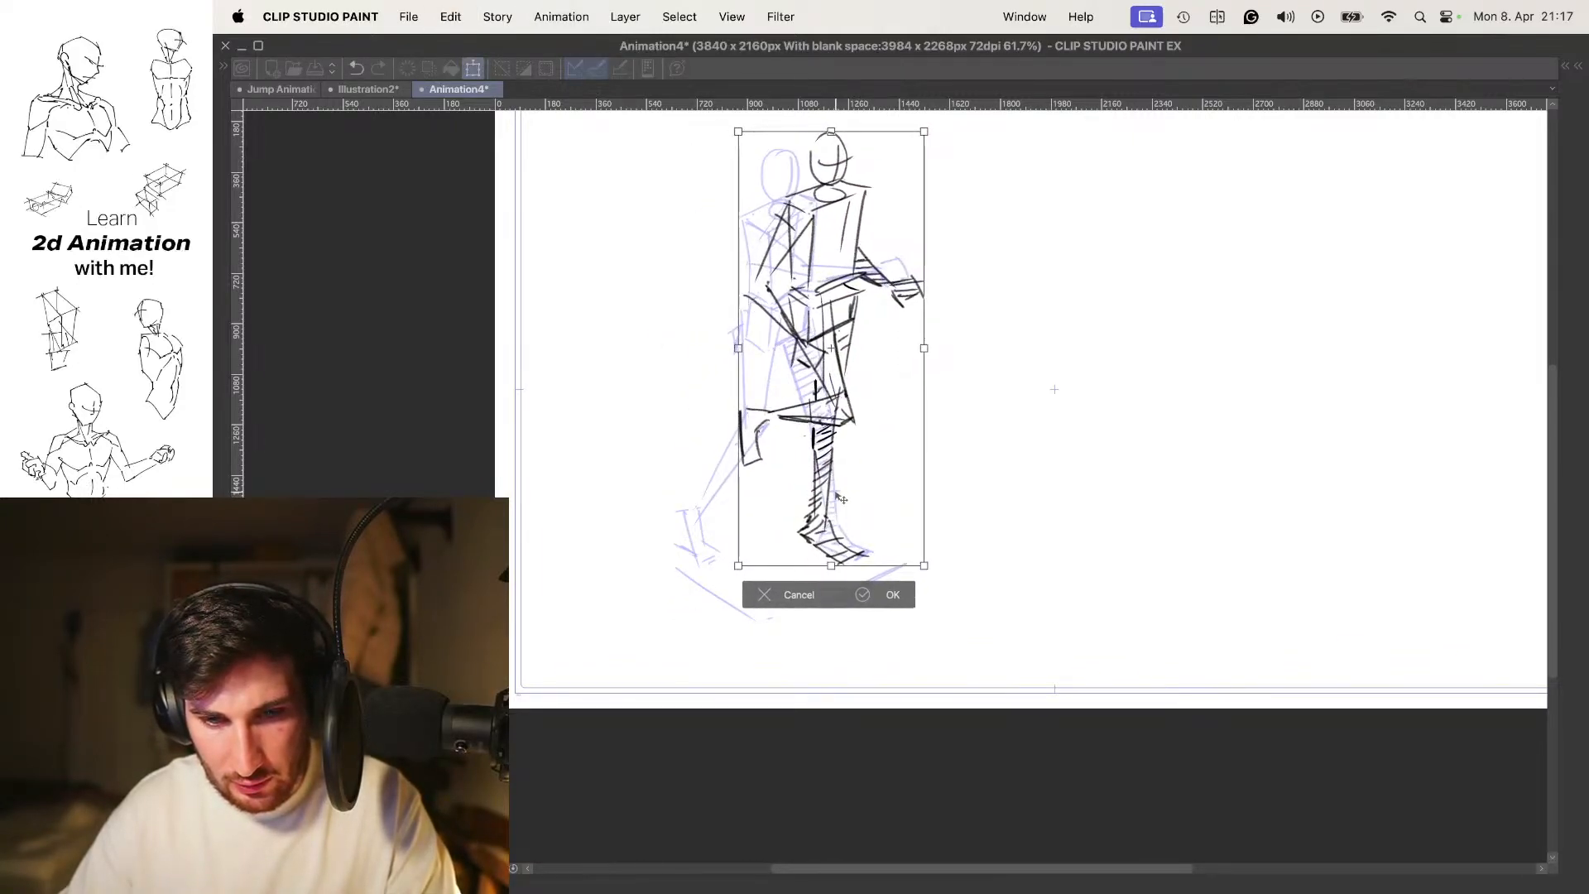
key(Return)
key(space)
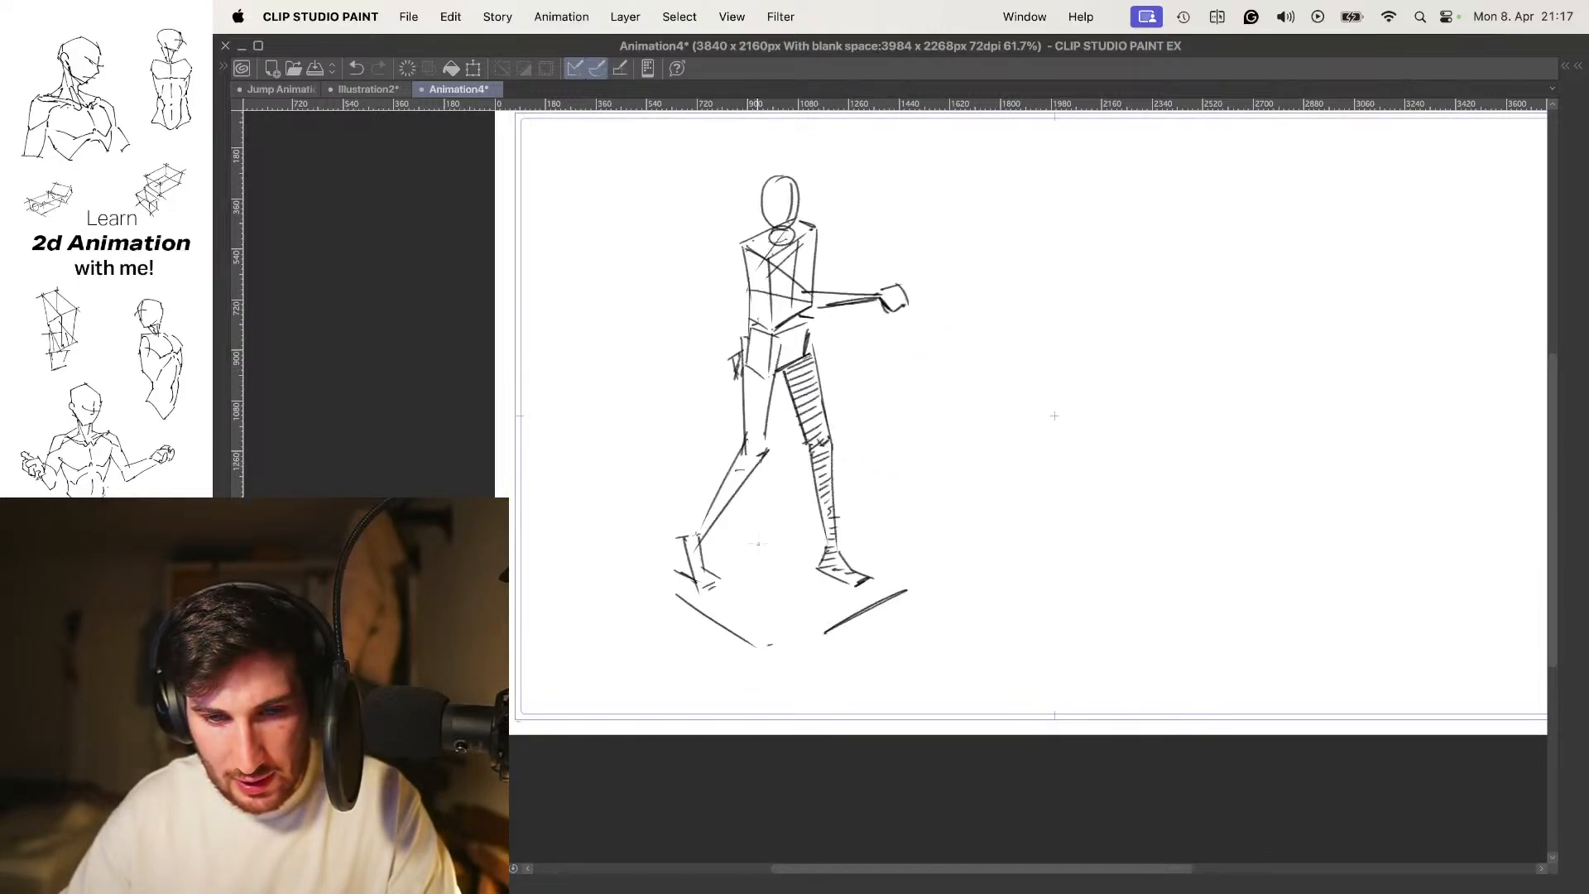
scroll(760, 504, left, 1)
scroll(795, 475, up, 3)
mouse_move(807, 449)
mouse_down()
mouse_move(705, 586)
mouse_move(756, 568)
mouse_up()
key(super+z)
drag(769, 426, 744, 566)
key(super+z)
key(super+z)
drag(810, 430, 737, 576)
key(super+z)
key(super+z)
key(super+z)
Rework the rear lower leg and foot of the contact pose closer under the body and compare it with the adjacent cel
mouse_move(813, 431)
mouse_down()
mouse_move(751, 566)
mouse_move(773, 610)
mouse_move(809, 622)
mouse_up()
mouse_move(735, 555)
mouse_down()
mouse_move(745, 601)
mouse_move(802, 617)
mouse_move(699, 589)
mouse_move(742, 489)
mouse_move(820, 466)
mouse_up()
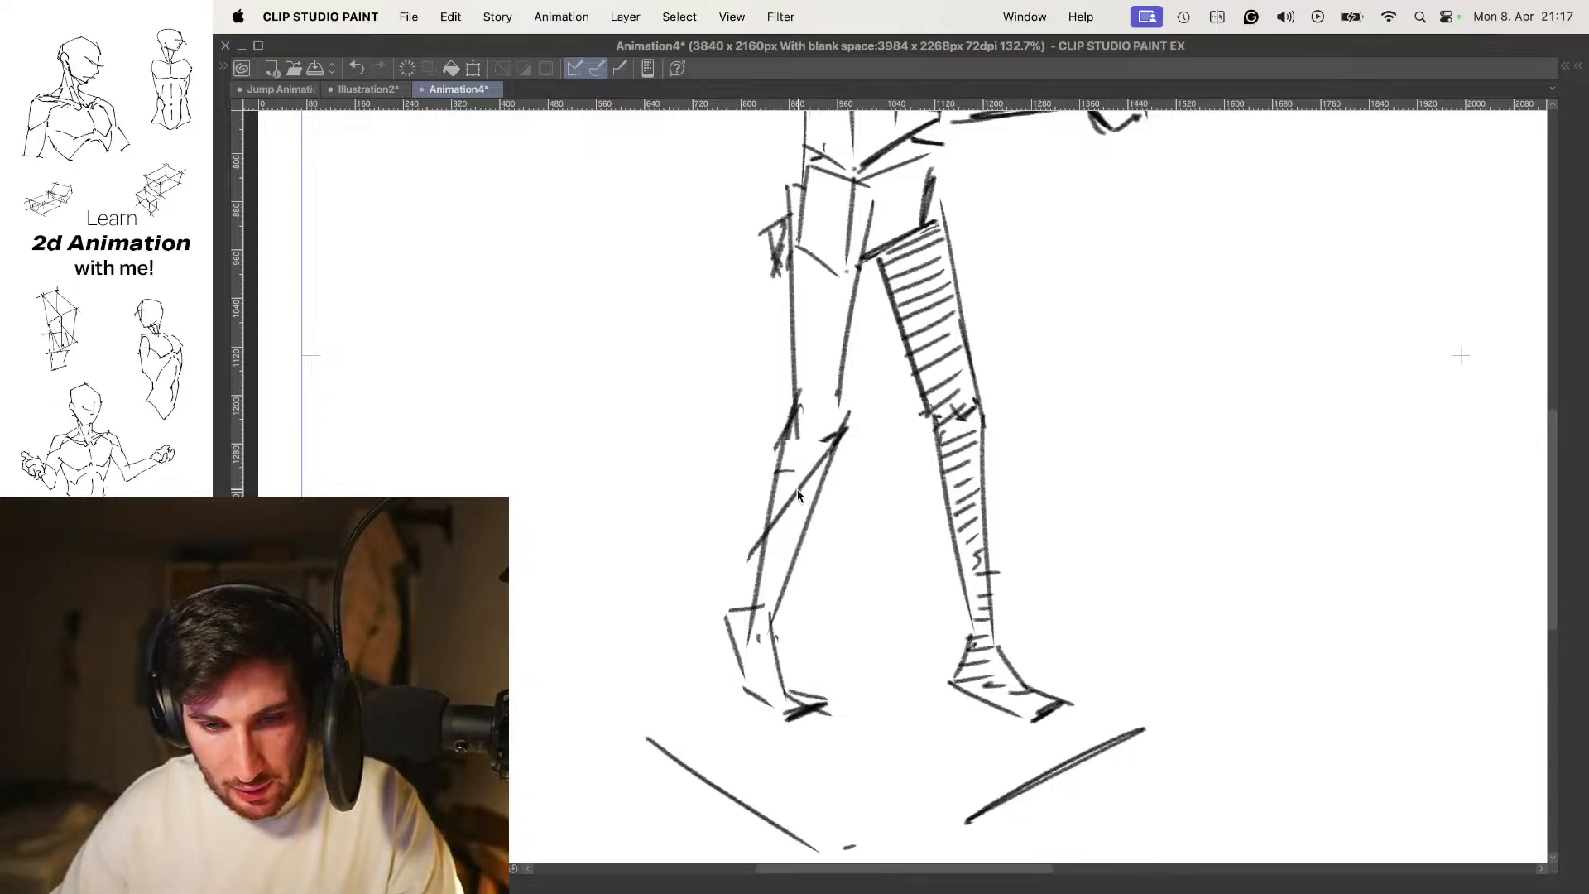
drag(764, 536, 749, 557)
mouse_move(789, 507)
mouse_down()
mouse_move(779, 525)
mouse_move(816, 449)
mouse_up()
key(Left)
key(Right)
key(Right)
key(Left)
key(Right)
key(Left)
key(Right)
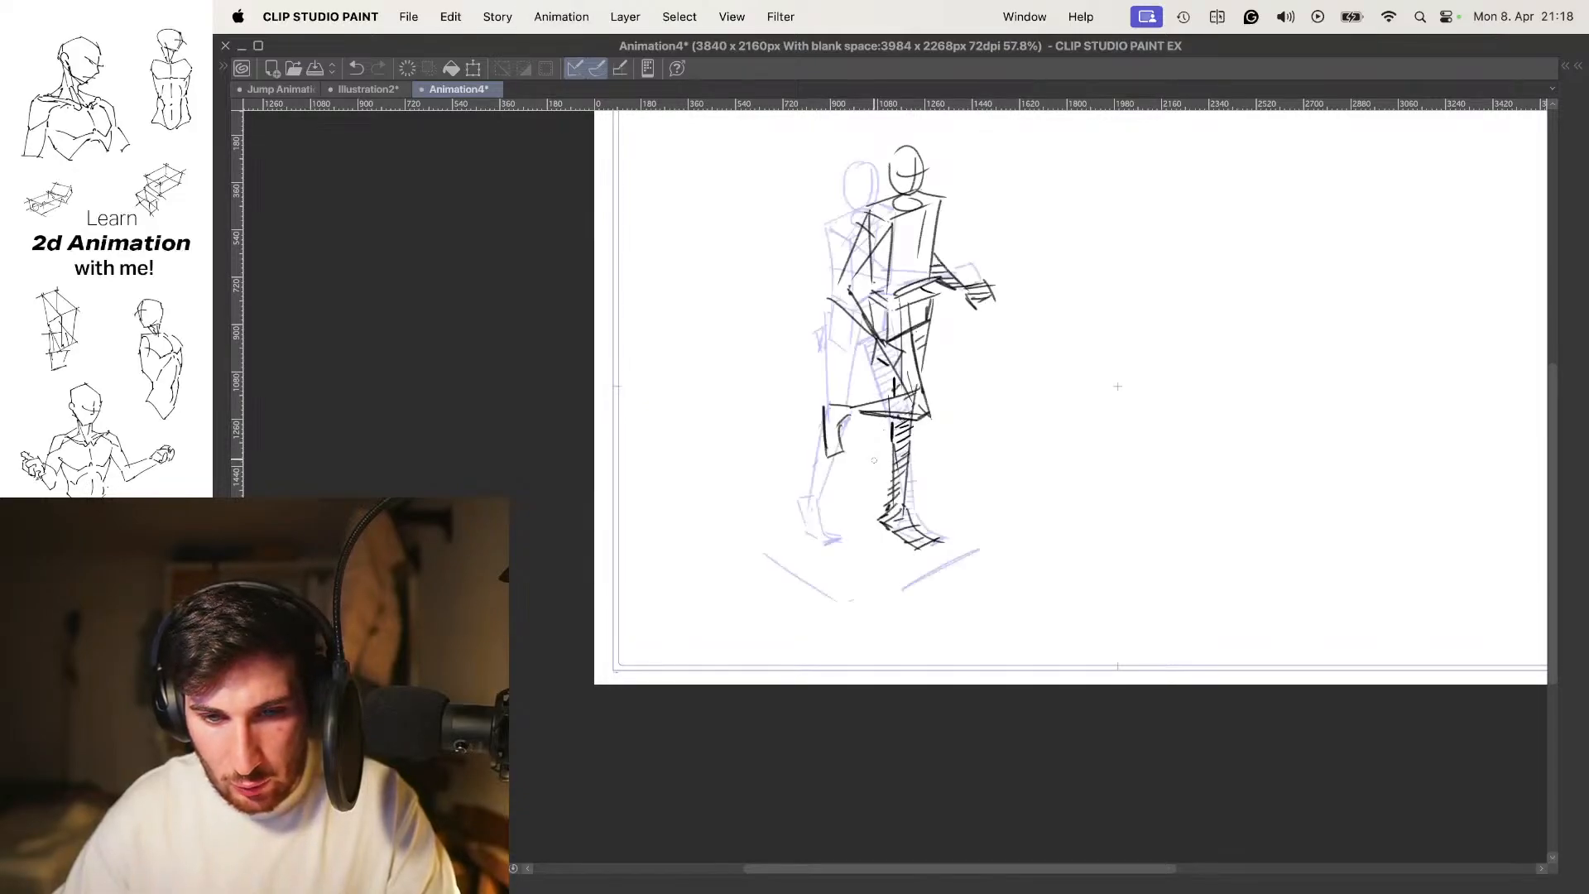
Draw the two angled ground lines below the passing pose using the onion-skinned ones as a guide, and compare both cels
drag(900, 598, 999, 550)
key(super+z)
mouse_move(768, 552)
mouse_down()
mouse_move(839, 603)
mouse_move(980, 548)
mouse_up()
drag(996, 483, 961, 532)
key(Left)
key(Right)
key(Left)
key(Right)
key(Left)
key(Right)
Nudge the passing pose slightly forward and down with a transform and play back the animation
key(super+t)
drag(875, 474, 881, 482)
key(Return)
key(space)
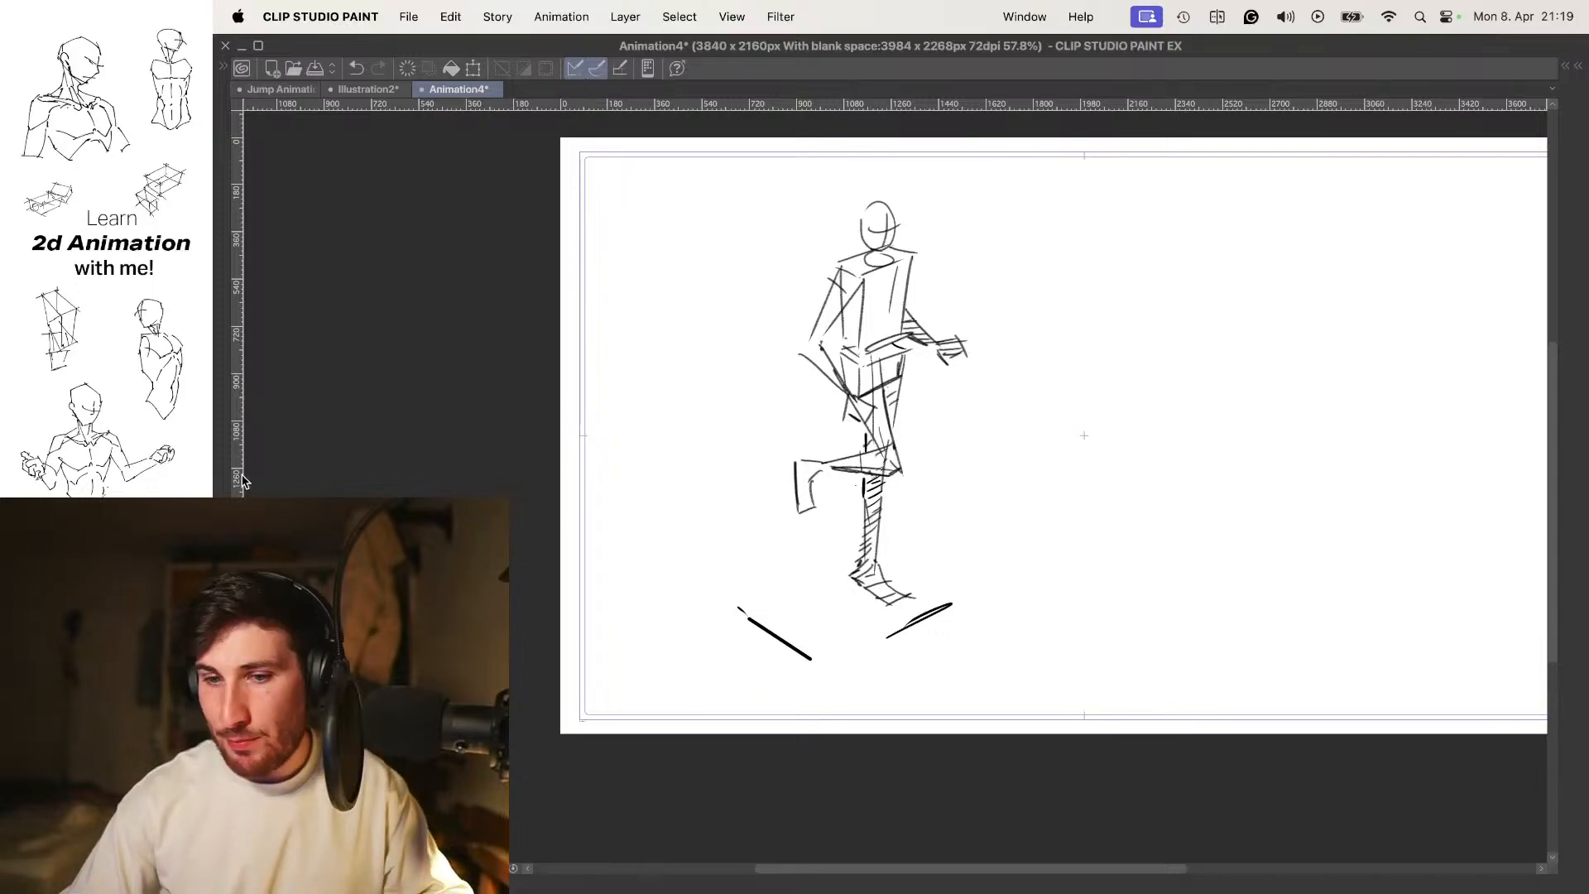
key(space)
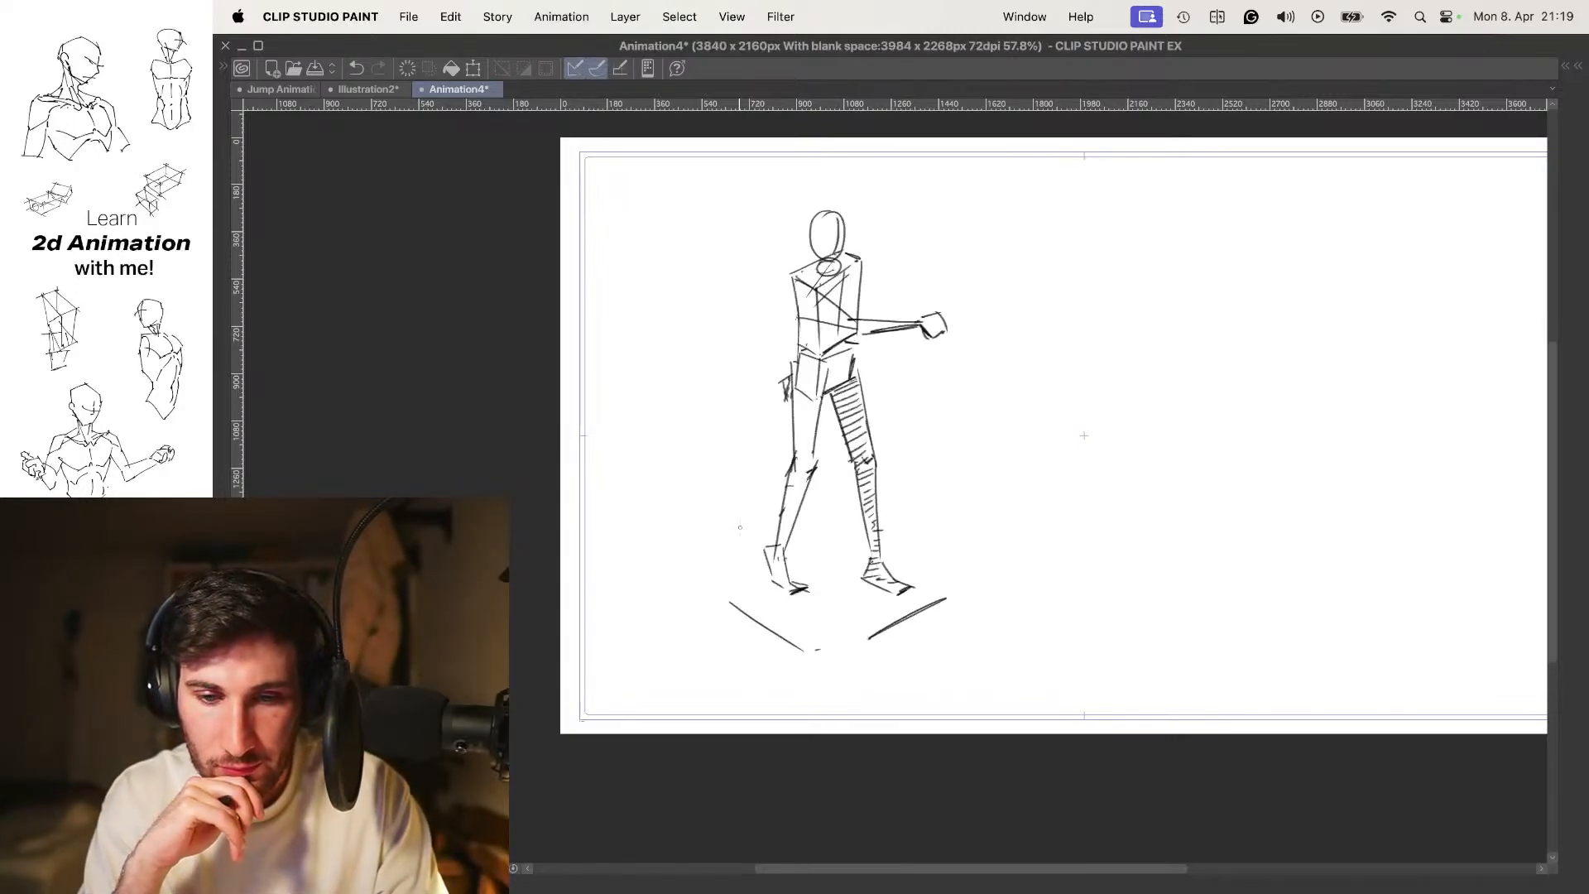
Adjust the cel timing at frame 3 in the timeline and play back the walk poses
key(Tab)
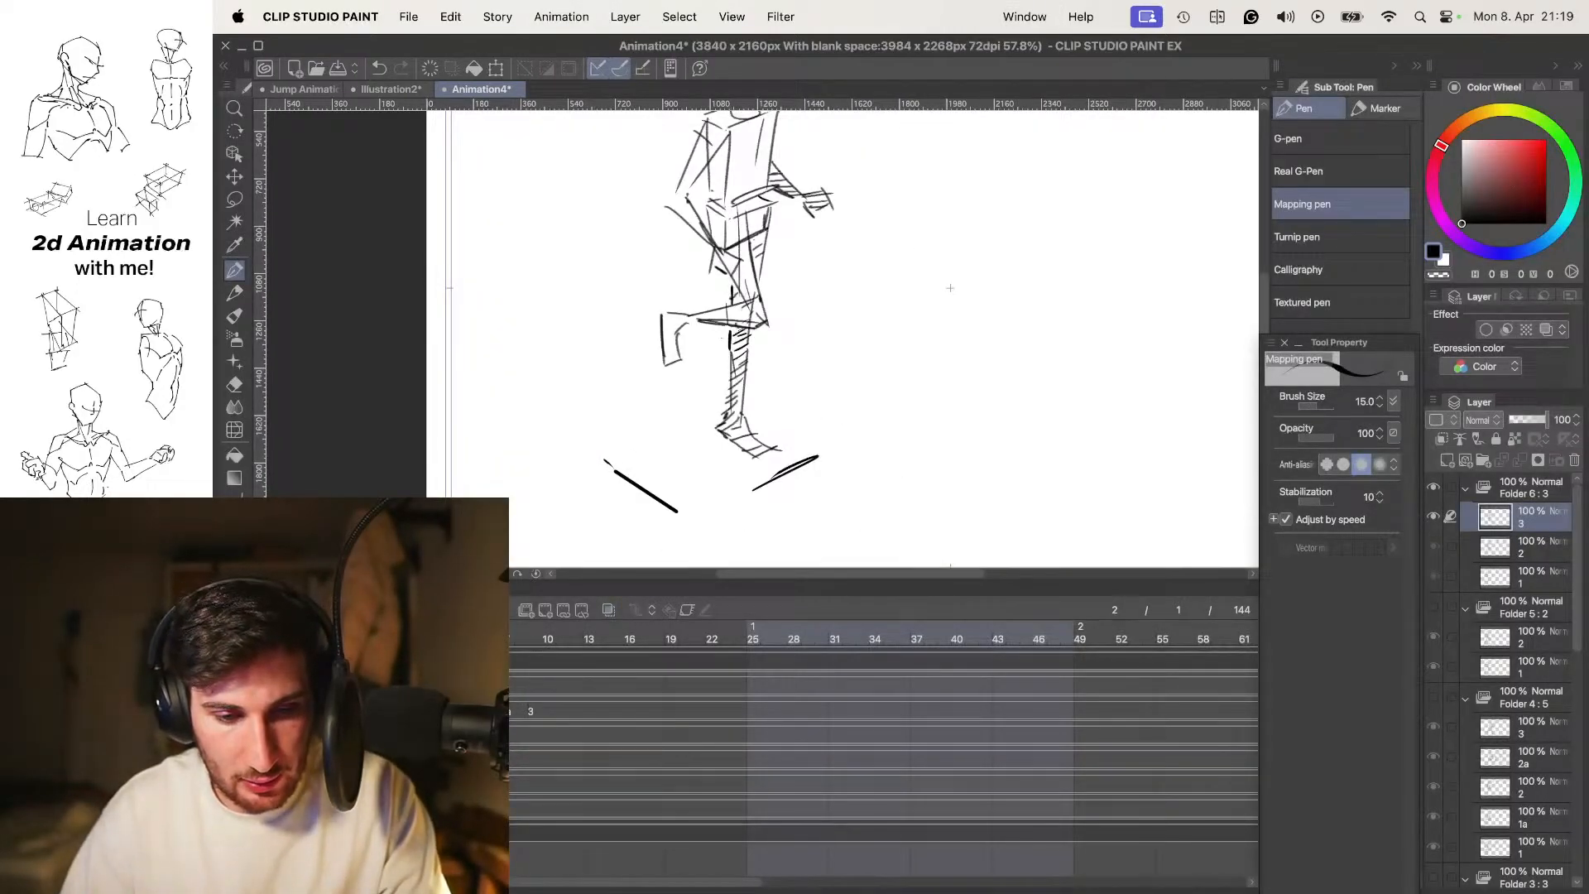
click(582, 611)
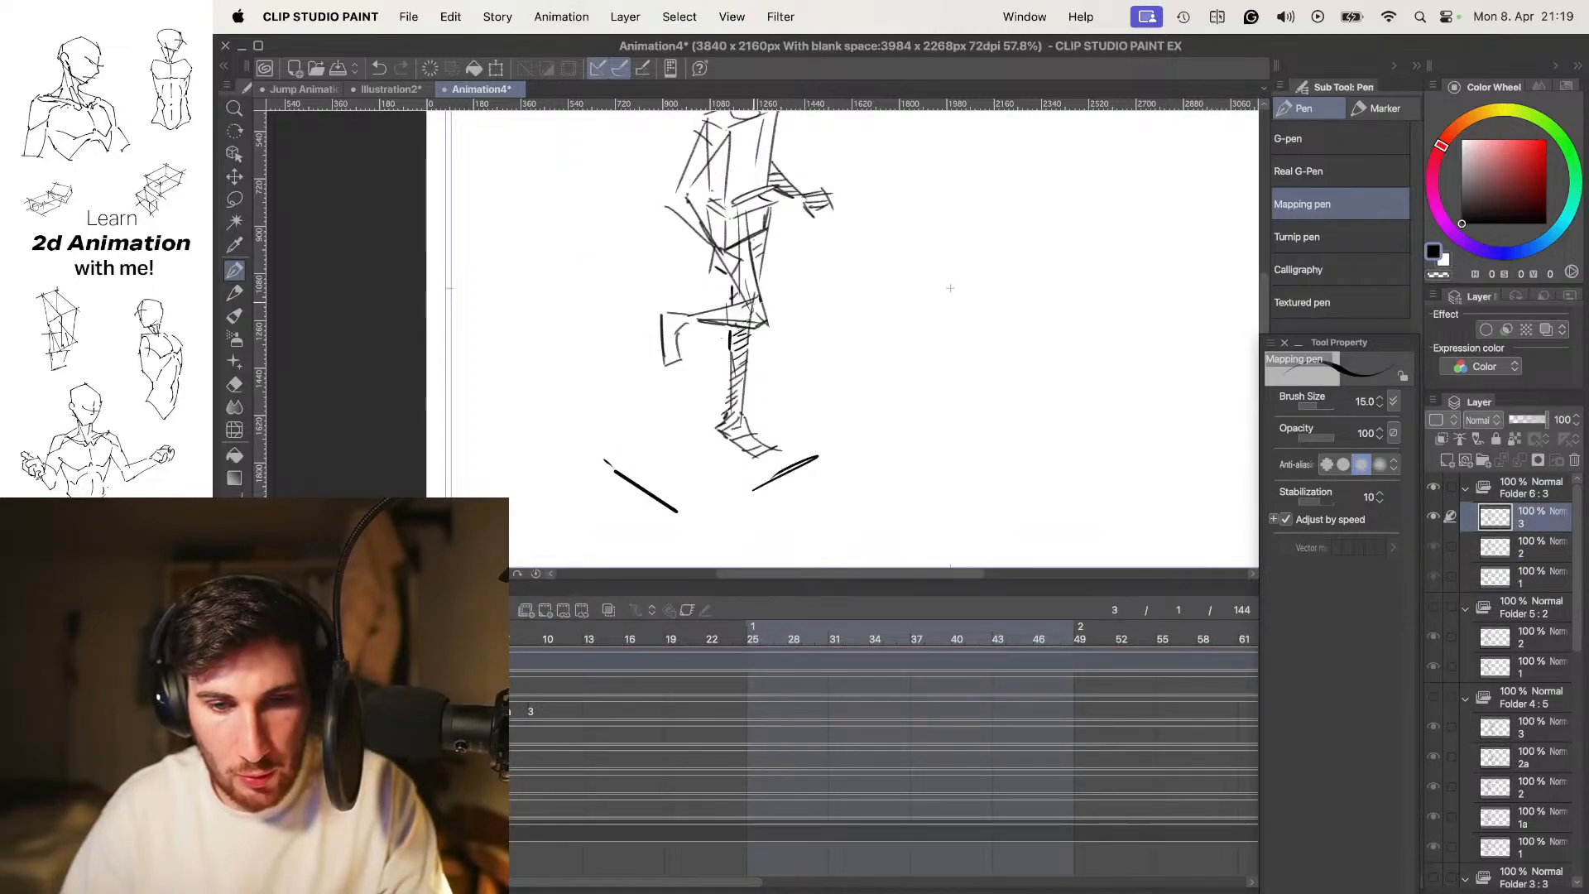
key(Tab)
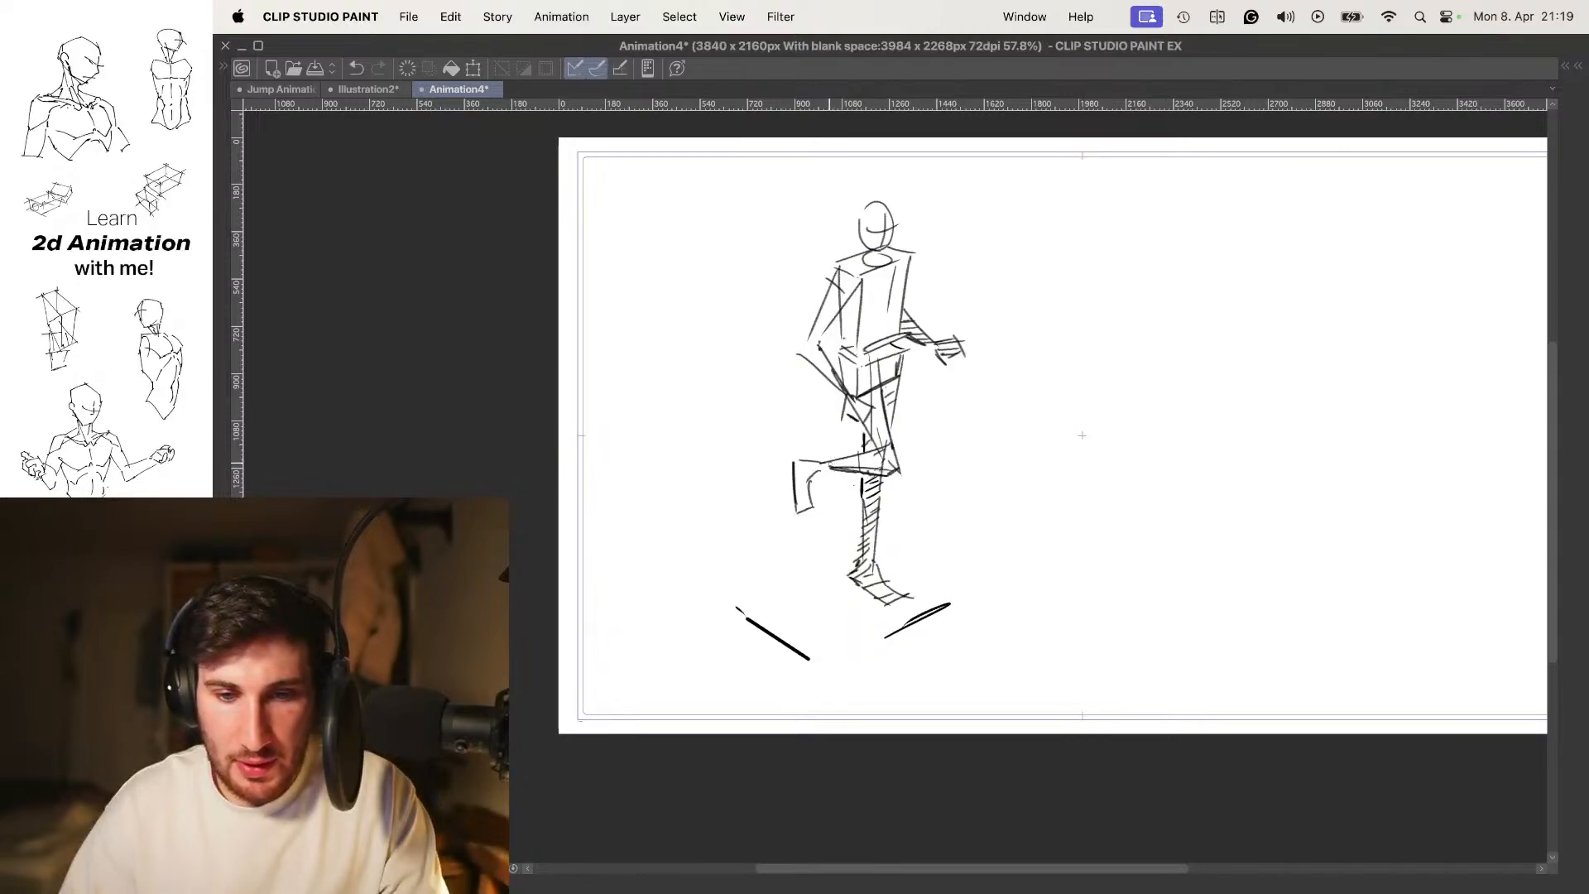
key(space)
key(space)
Flip repeatedly between the contact and passing poses to examine the body's movement and the foot placement
key(Right)
key(Left)
key(Right)
key(Left)
key(Right)
key(Left)
key(Right)
key(Left)
key(Right)
key(Left)
key(Right)
key(Left)
key(Right)
key(Left)
key(Right)
key(Left)
key(Right)
key(Left)
drag(1053, 370, 1022, 583)
key(super+z)
key(Right)
key(Left)
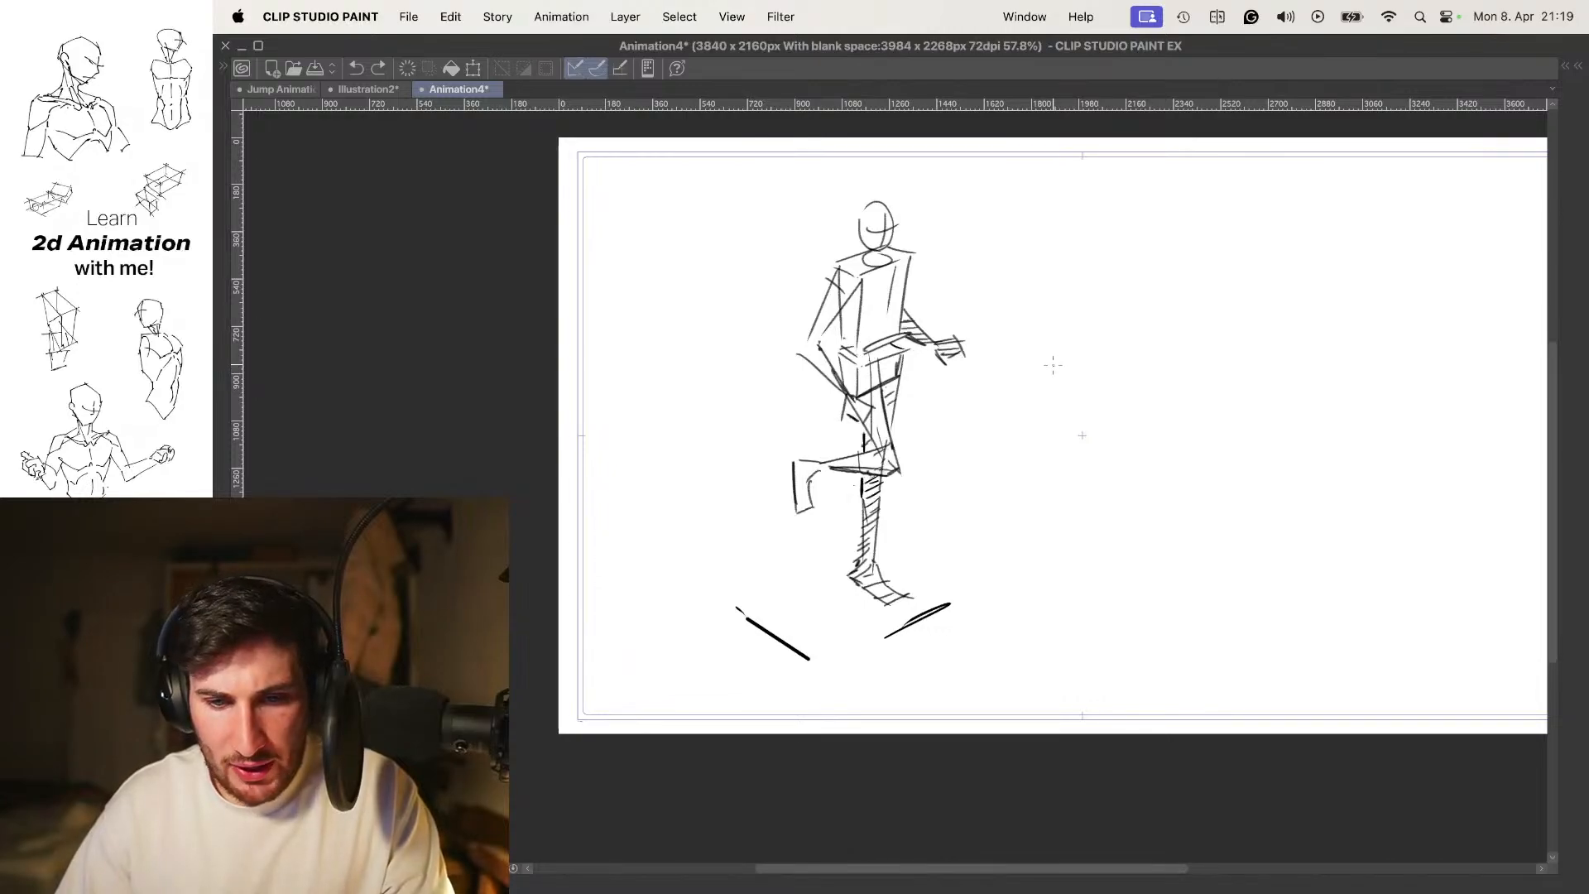
drag(1143, 363, 1087, 373)
key(Right)
key(Left)
key(Right)
key(Left)
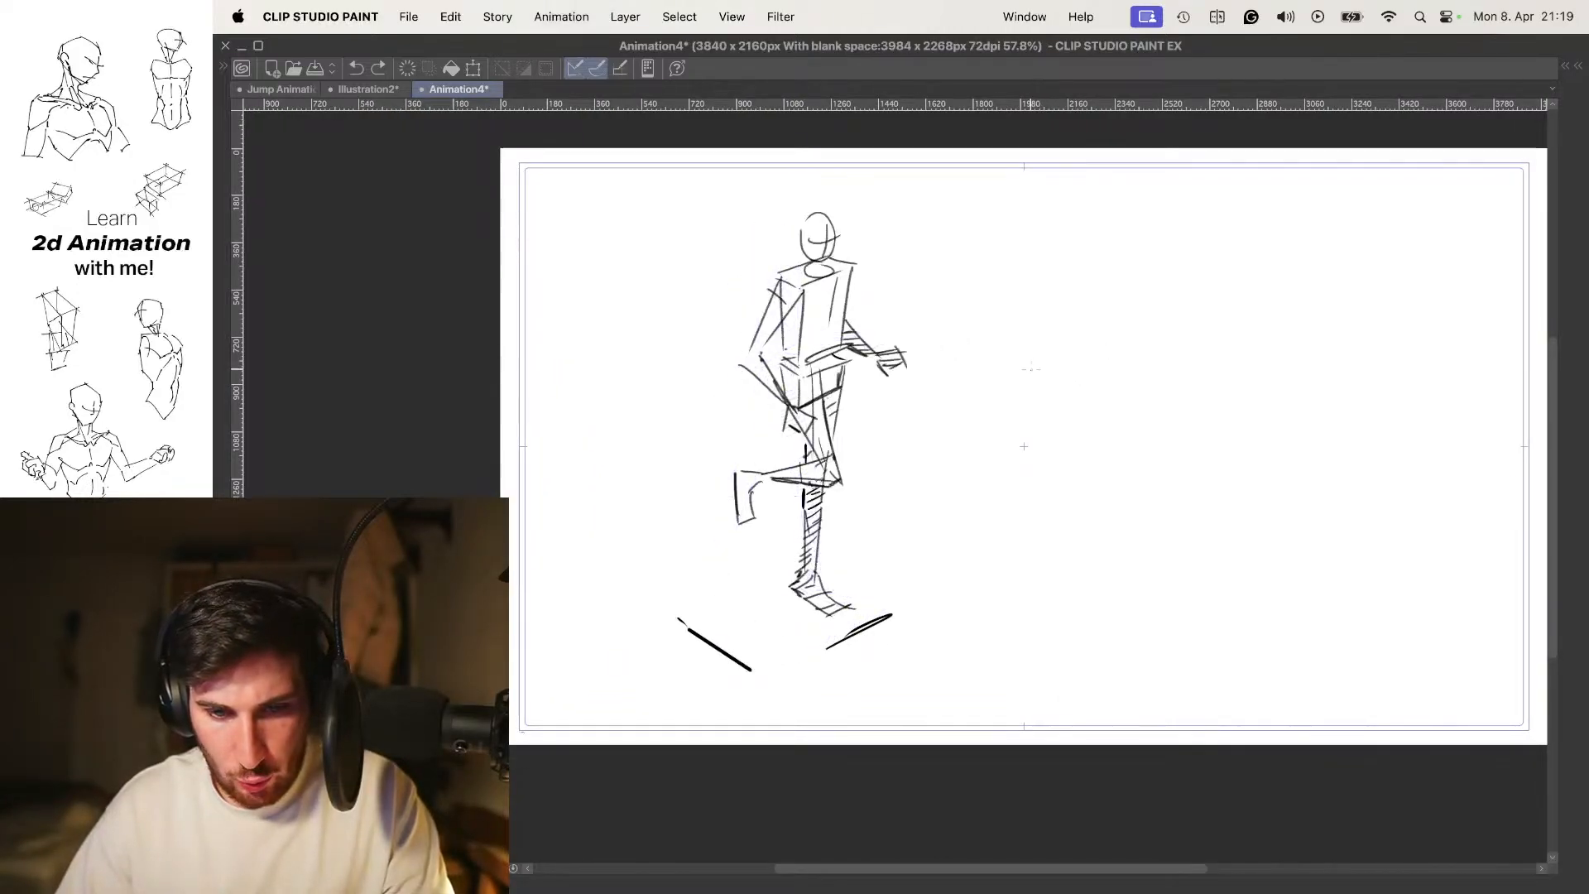
key(Left)
key(Right)
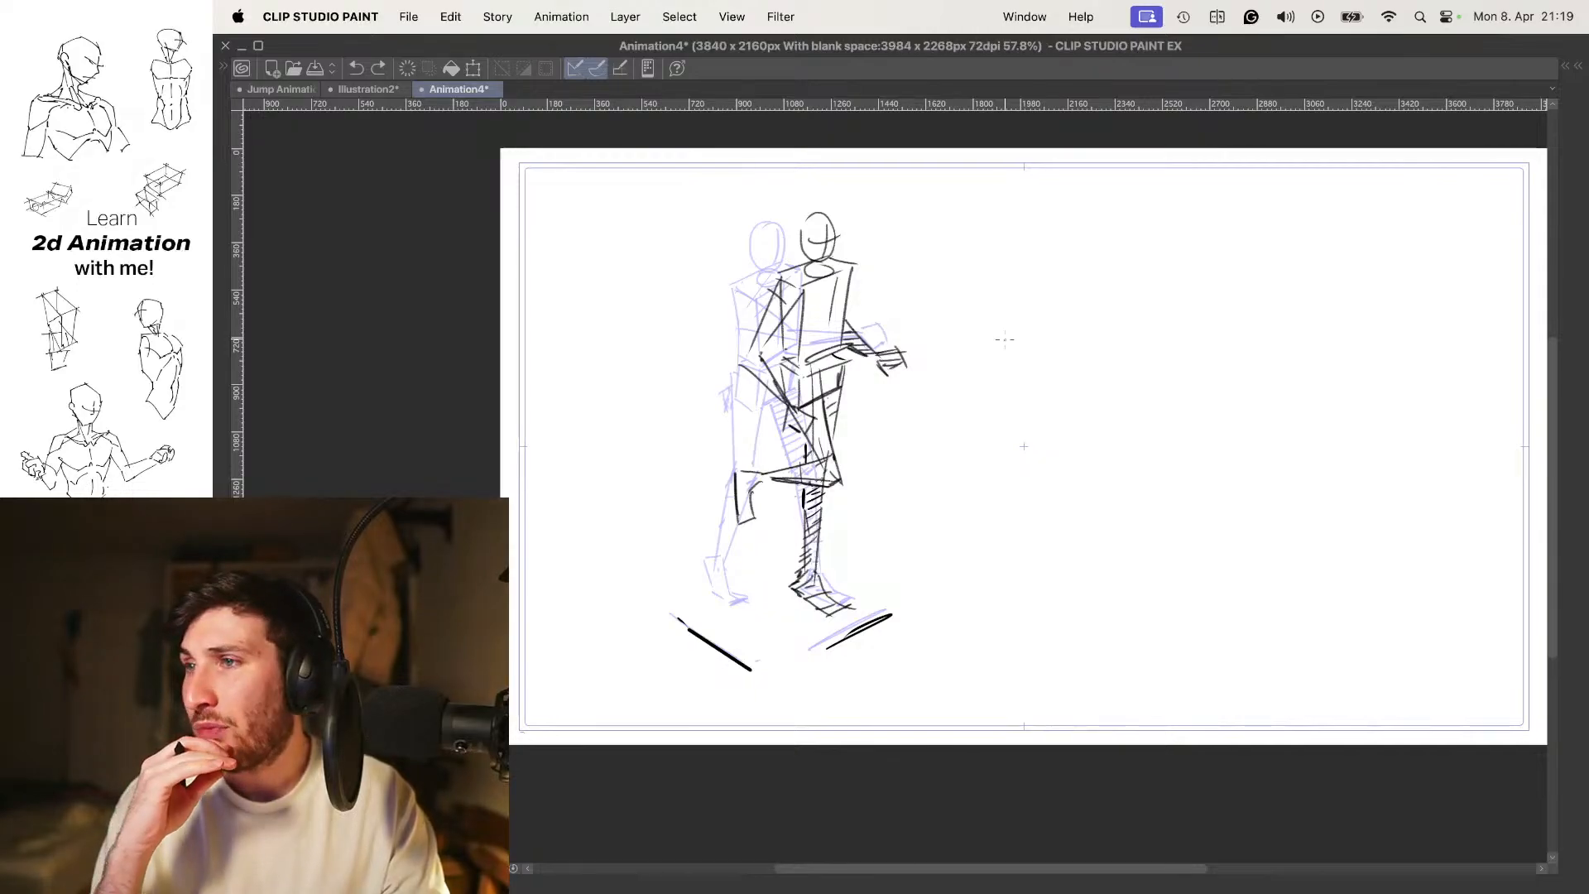
key(Left)
key(Right)
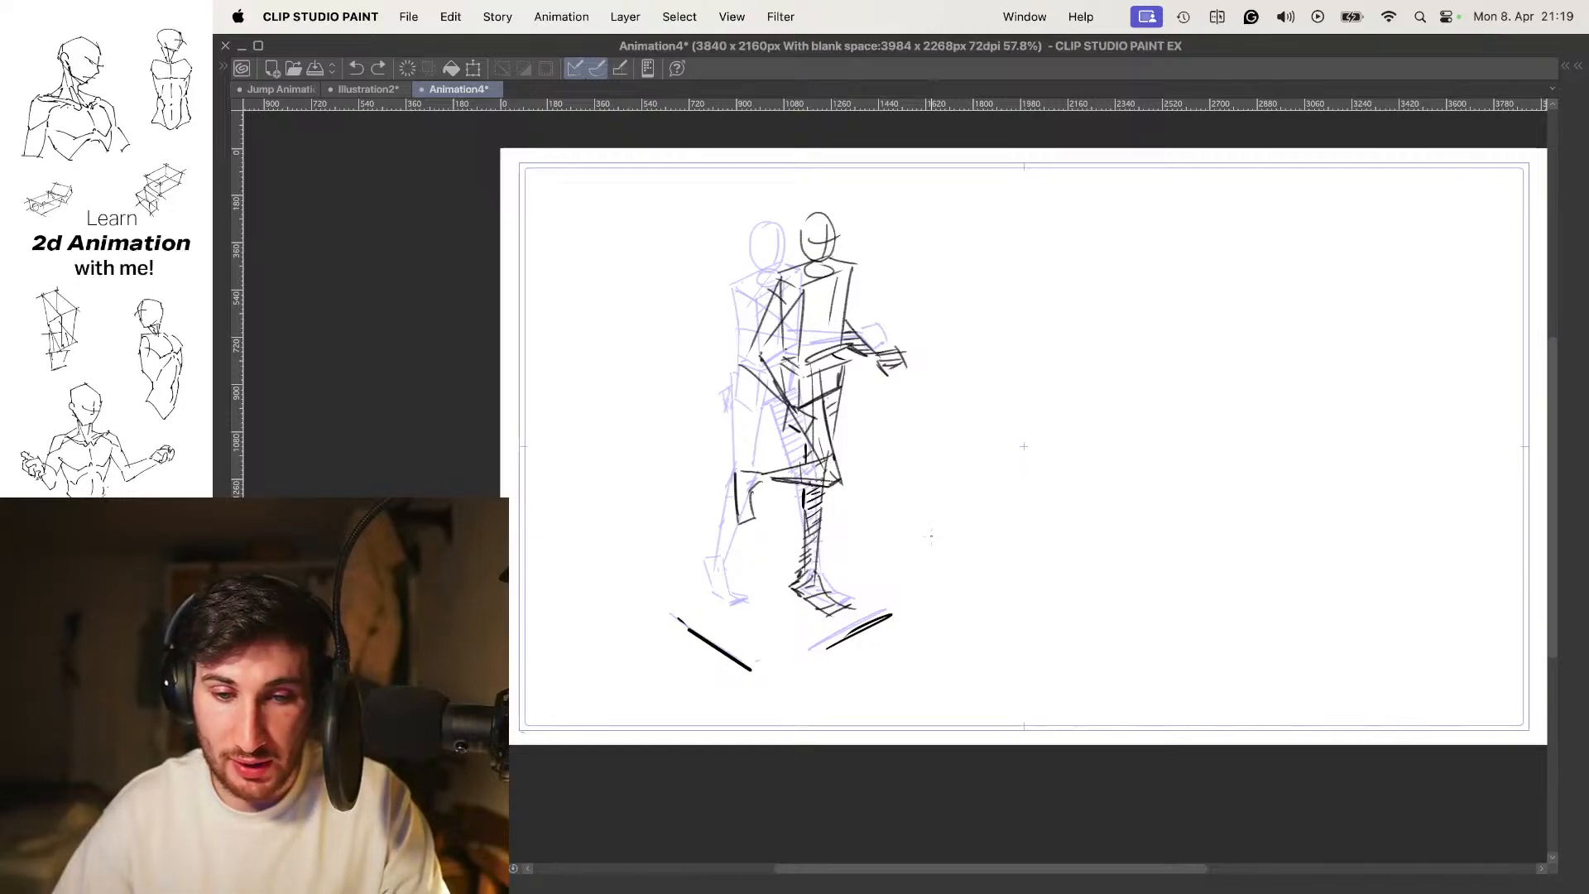
key(Left)
key(Right)
key(space)
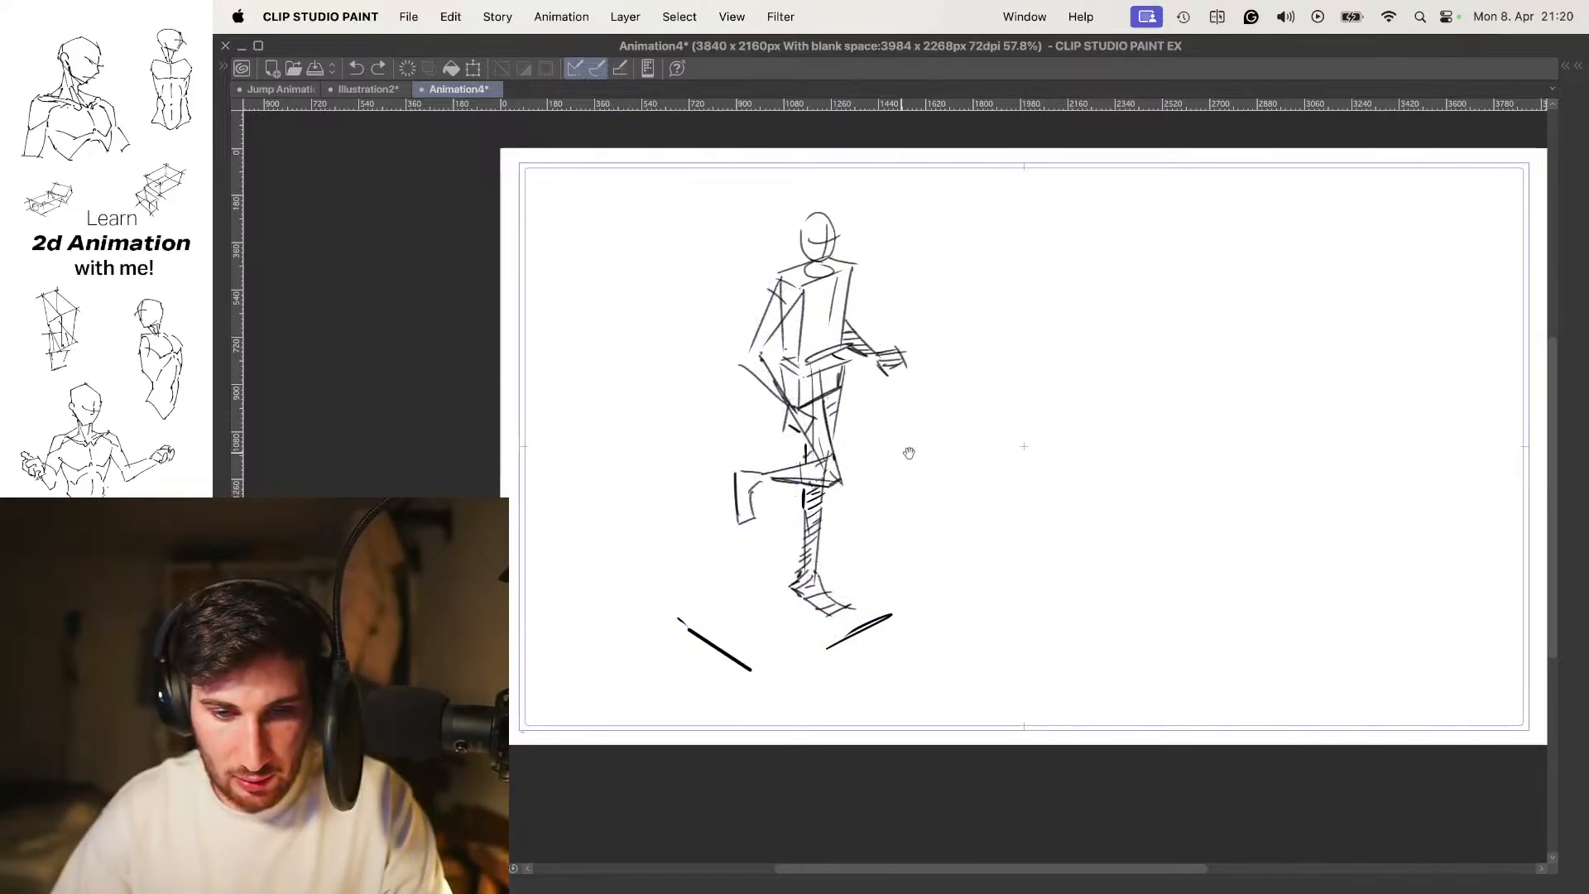
drag(907, 452, 905, 469)
key(Left)
key(Right)
key(Left)
key(Right)
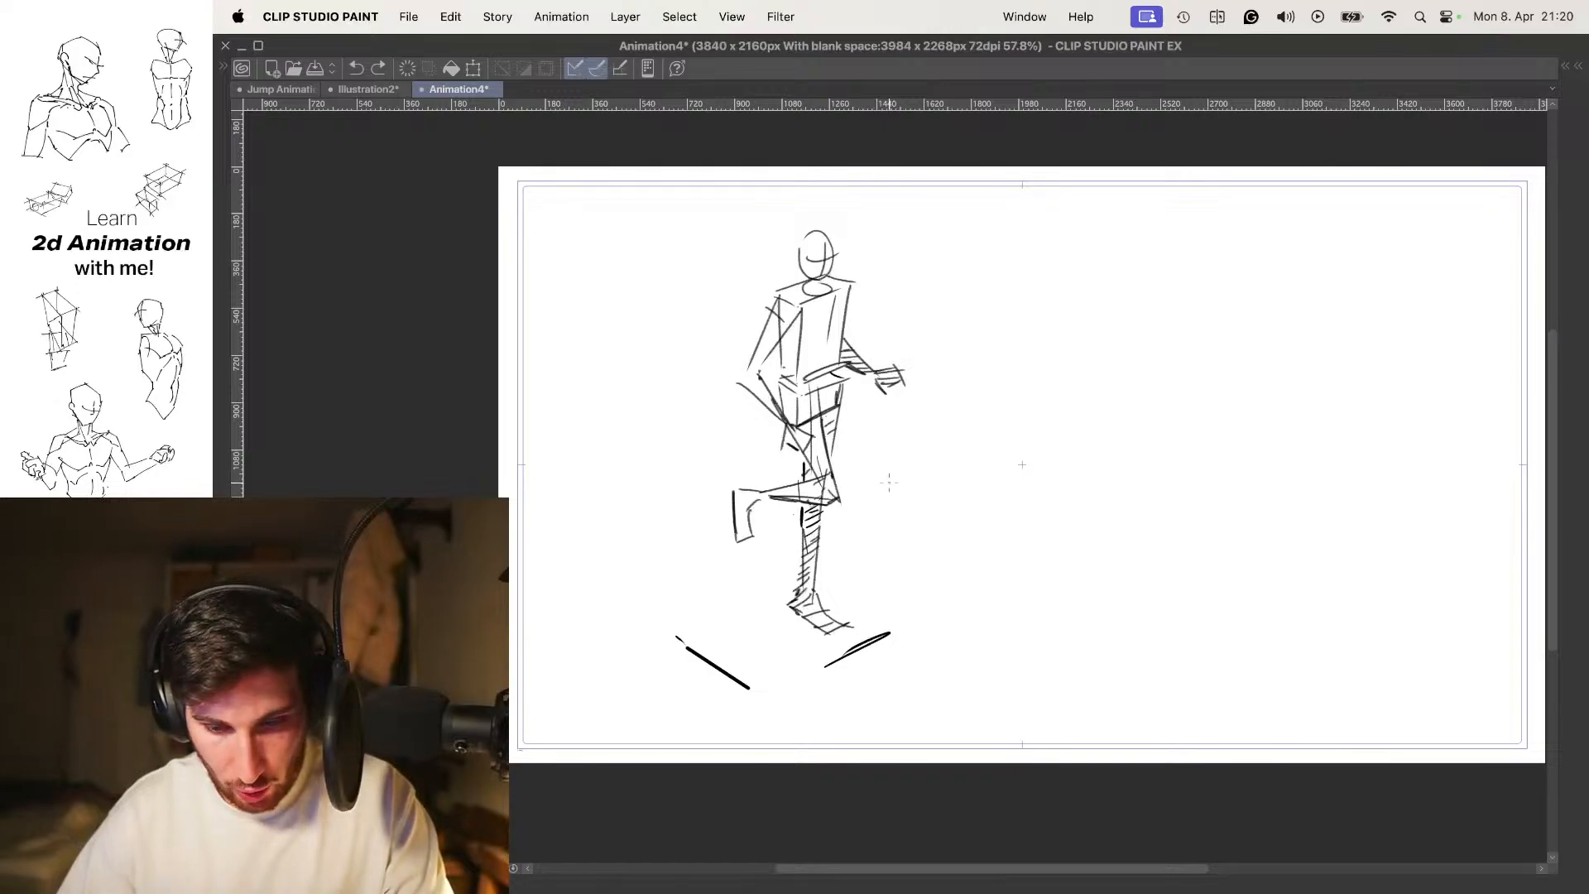
key(Left)
key(Right)
drag(896, 502, 912, 519)
key(Right)
key(Left)
key(Right)
mouse_move(900, 427)
mouse_down()
mouse_move(896, 378)
mouse_move(852, 422)
mouse_up()
scroll(849, 360, up, 2)
drag(853, 562, 846, 575)
drag(863, 558, 879, 611)
mouse_move(857, 586)
mouse_down()
mouse_move(879, 610)
mouse_move(847, 545)
mouse_up()
key(super+z)
key(super+z)
key(super+z)
drag(831, 553, 861, 583)
key(super+z)
Flip between the blank next cel and the earlier poses to judge where the next torso belongs
drag(859, 411, 866, 387)
drag(844, 322, 843, 334)
key(Left)
key(Left)
key(Right)
key(Right)
key(Right)
key(Left)
drag(851, 314, 846, 351)
scroll(835, 327, up, 1)
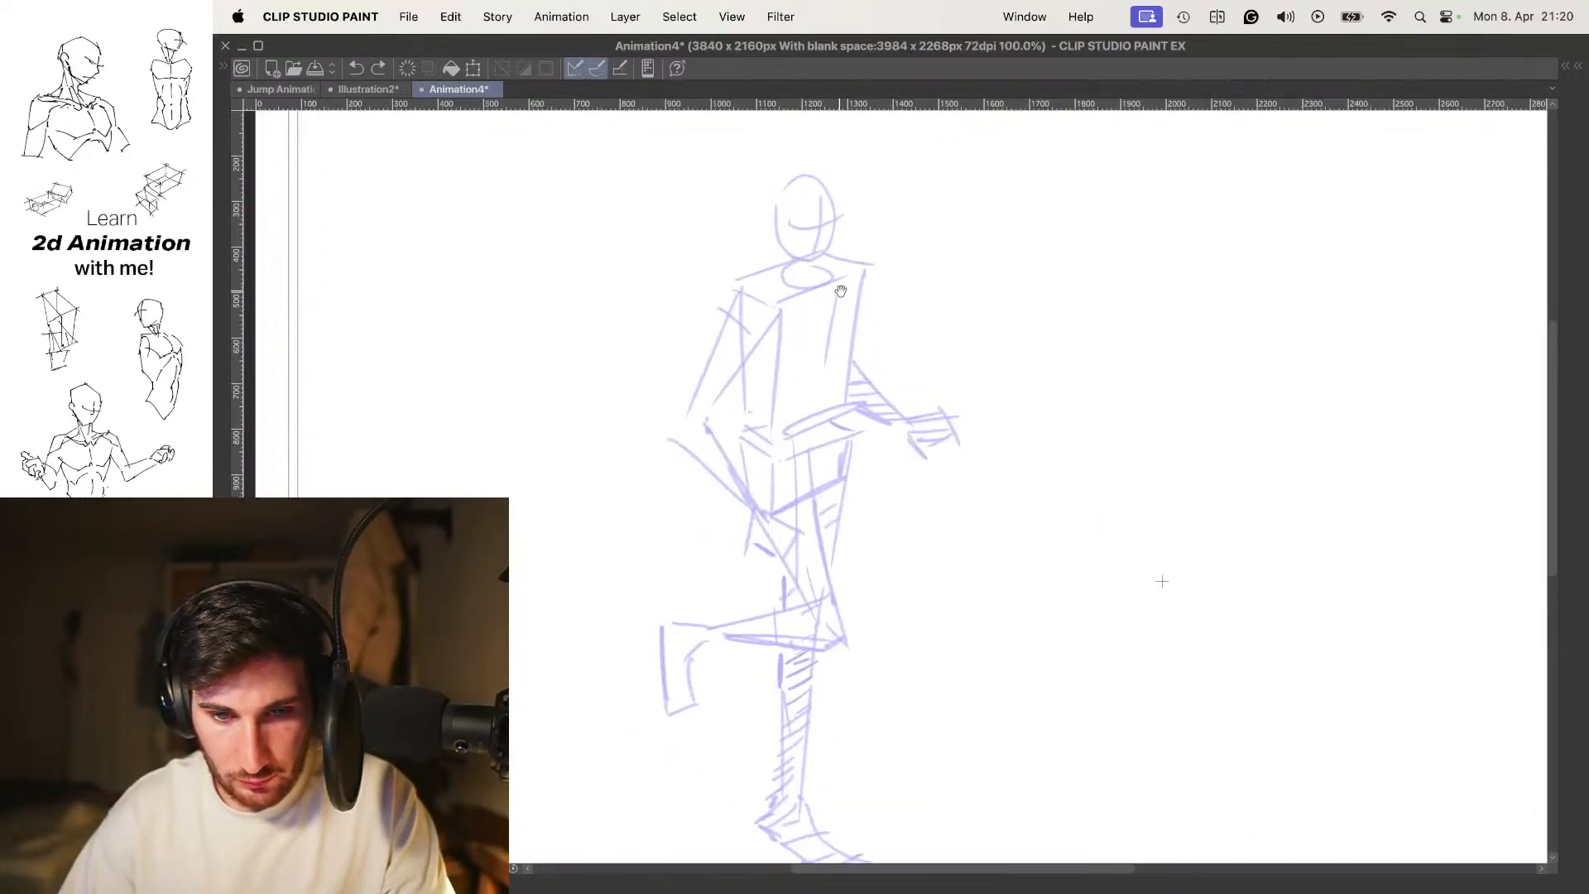
key(Left)
key(Left)
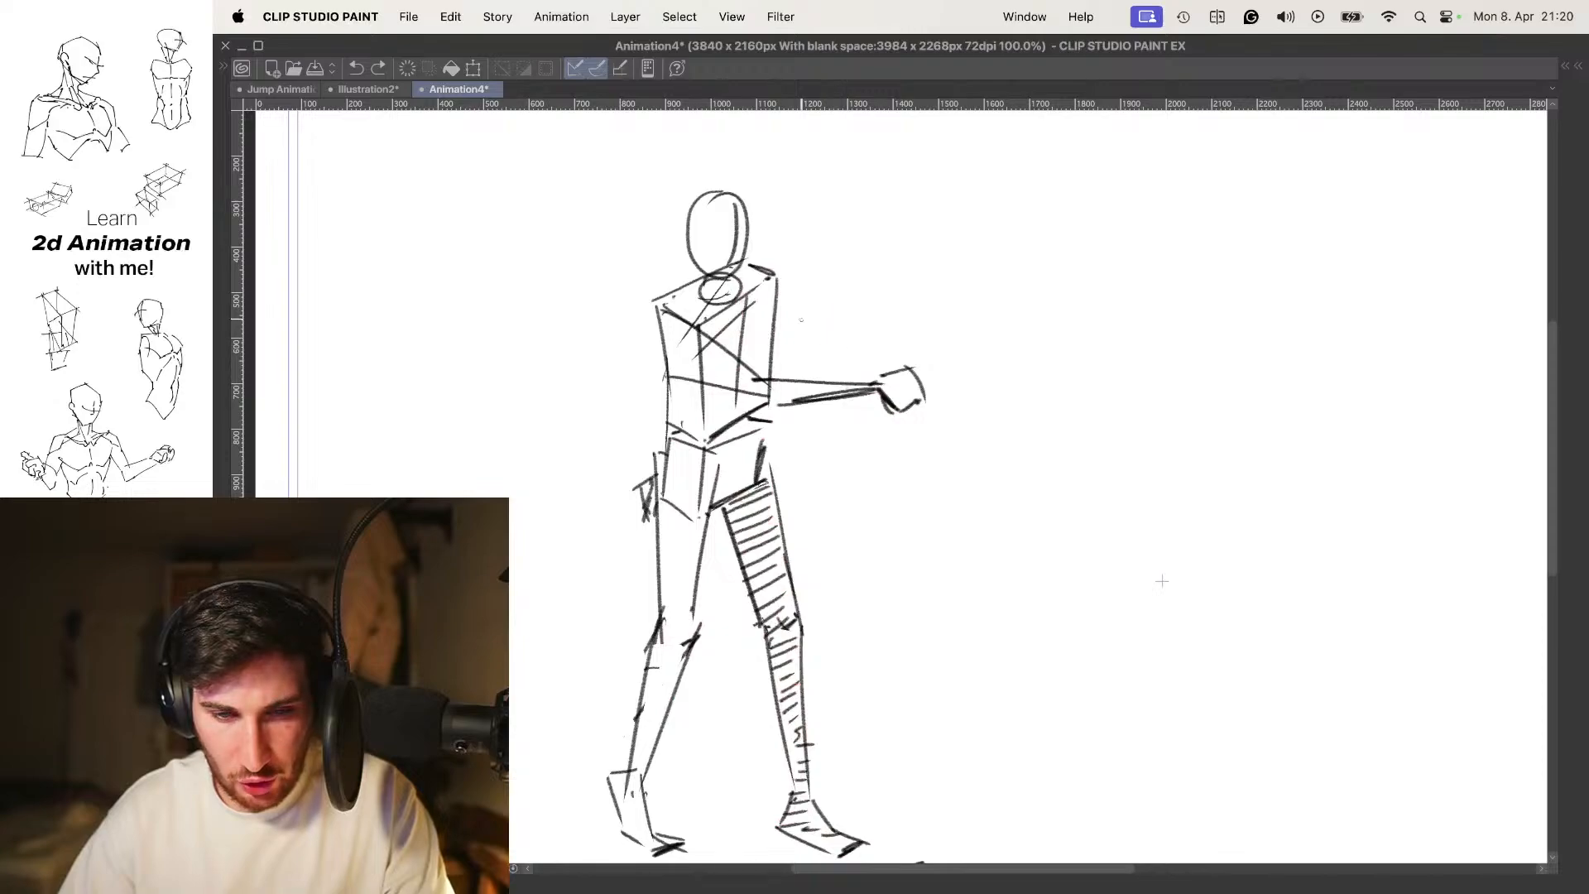
key(Right)
drag(755, 272, 784, 292)
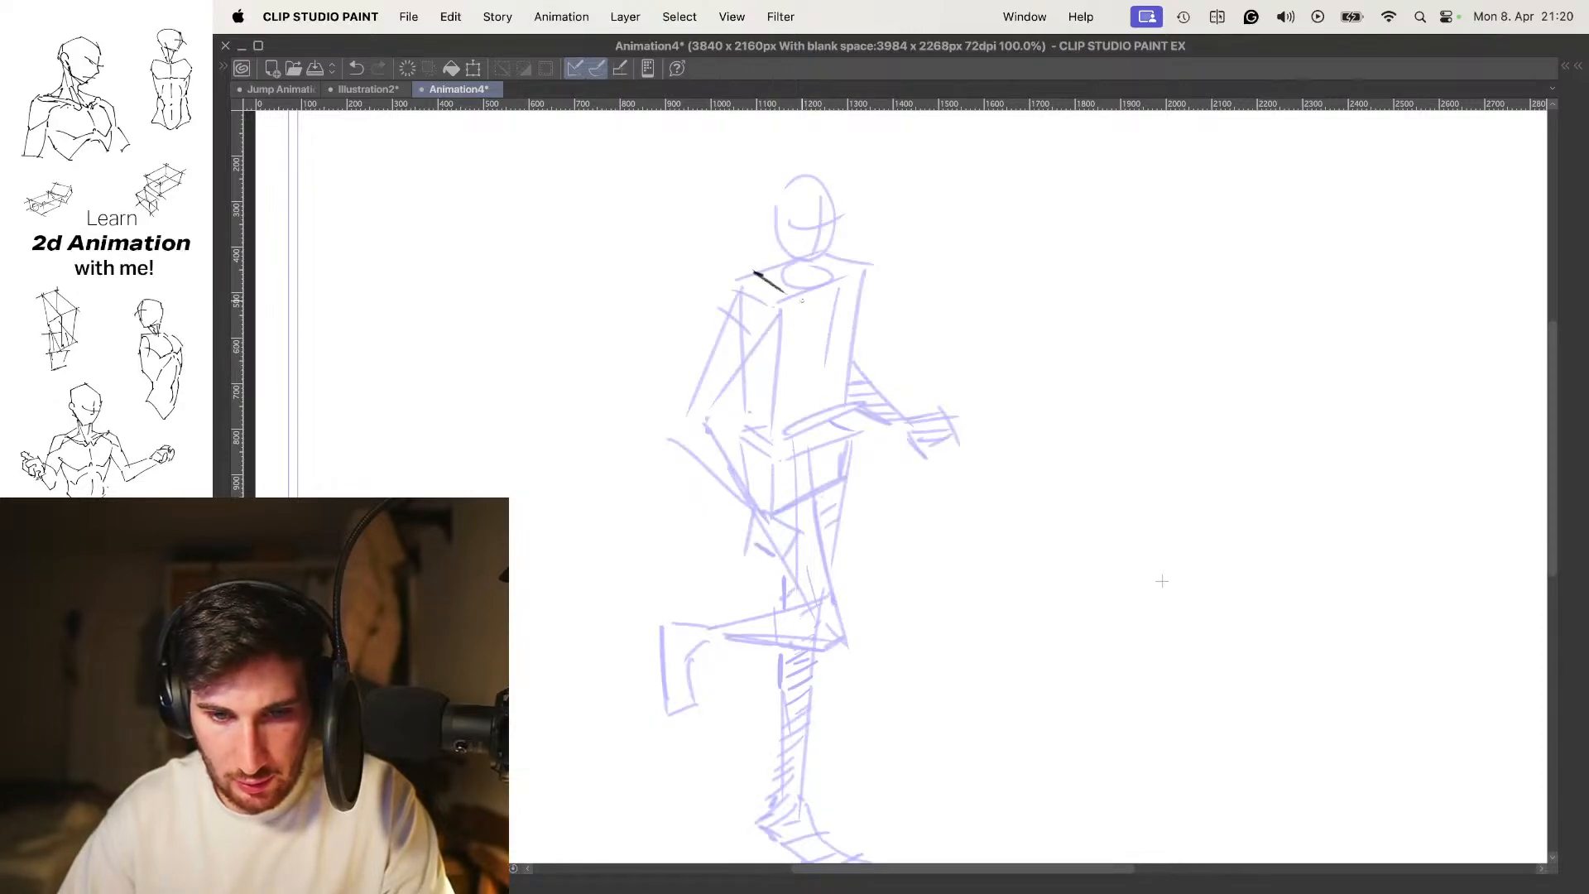
key(super+z)
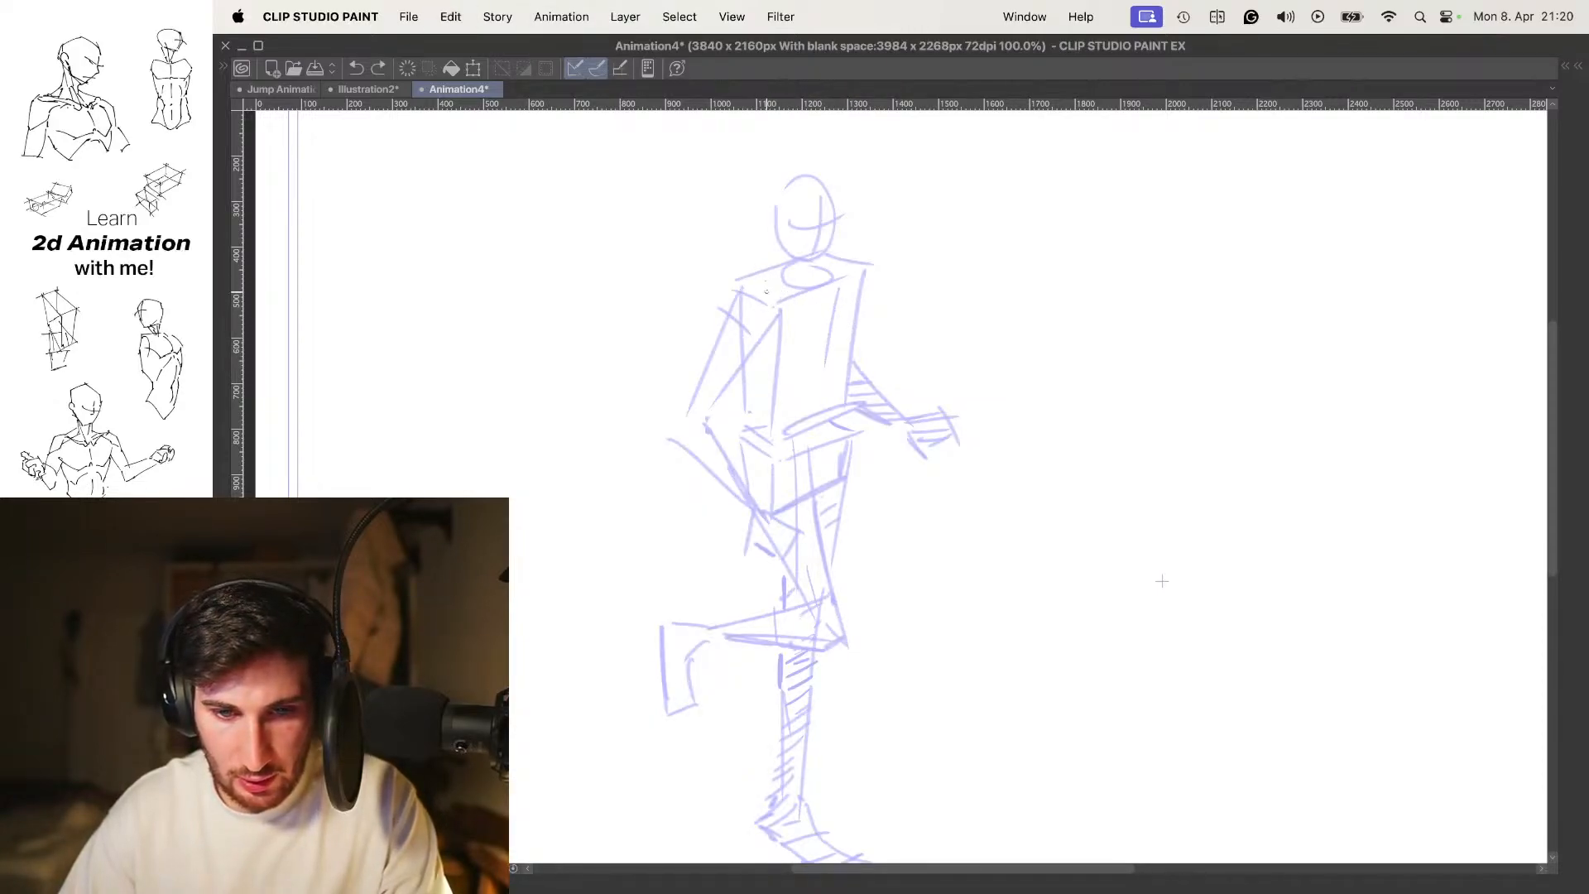
Sketch the next pose's shoulder line and slanted front torso edge over the onion skin, checking them against the earlier poses
mouse_move(750, 290)
mouse_down()
mouse_move(874, 290)
mouse_move(765, 455)
mouse_up()
key(Left)
key(Left)
key(Right)
key(Right)
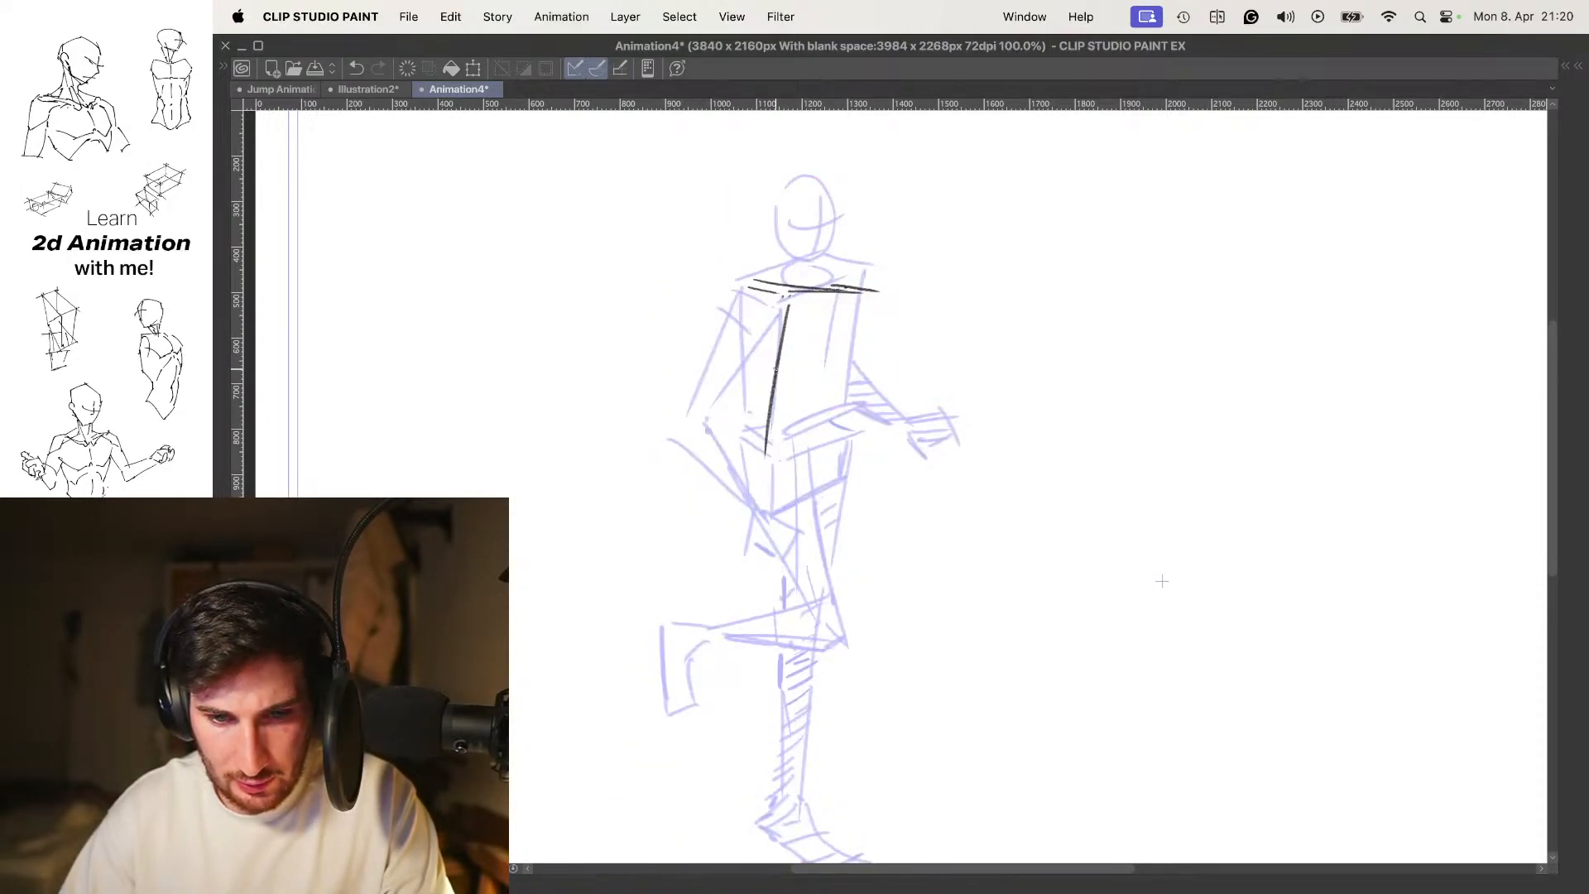
Complete the torso box with its two outer side edges and its angled bottom edge
drag(749, 286, 710, 418)
key(super+z)
mouse_move(743, 298)
mouse_down()
mouse_move(720, 435)
mouse_move(773, 453)
mouse_move(837, 442)
mouse_up()
drag(866, 300, 840, 426)
key(super+z)
drag(866, 298, 839, 426)
Shift the torso box slightly forward and up from the onion-skinned figure and add a centre line down its front
key(super+t)
drag(839, 406, 848, 383)
key(Return)
key(Left)
key(Left)
key(Right)
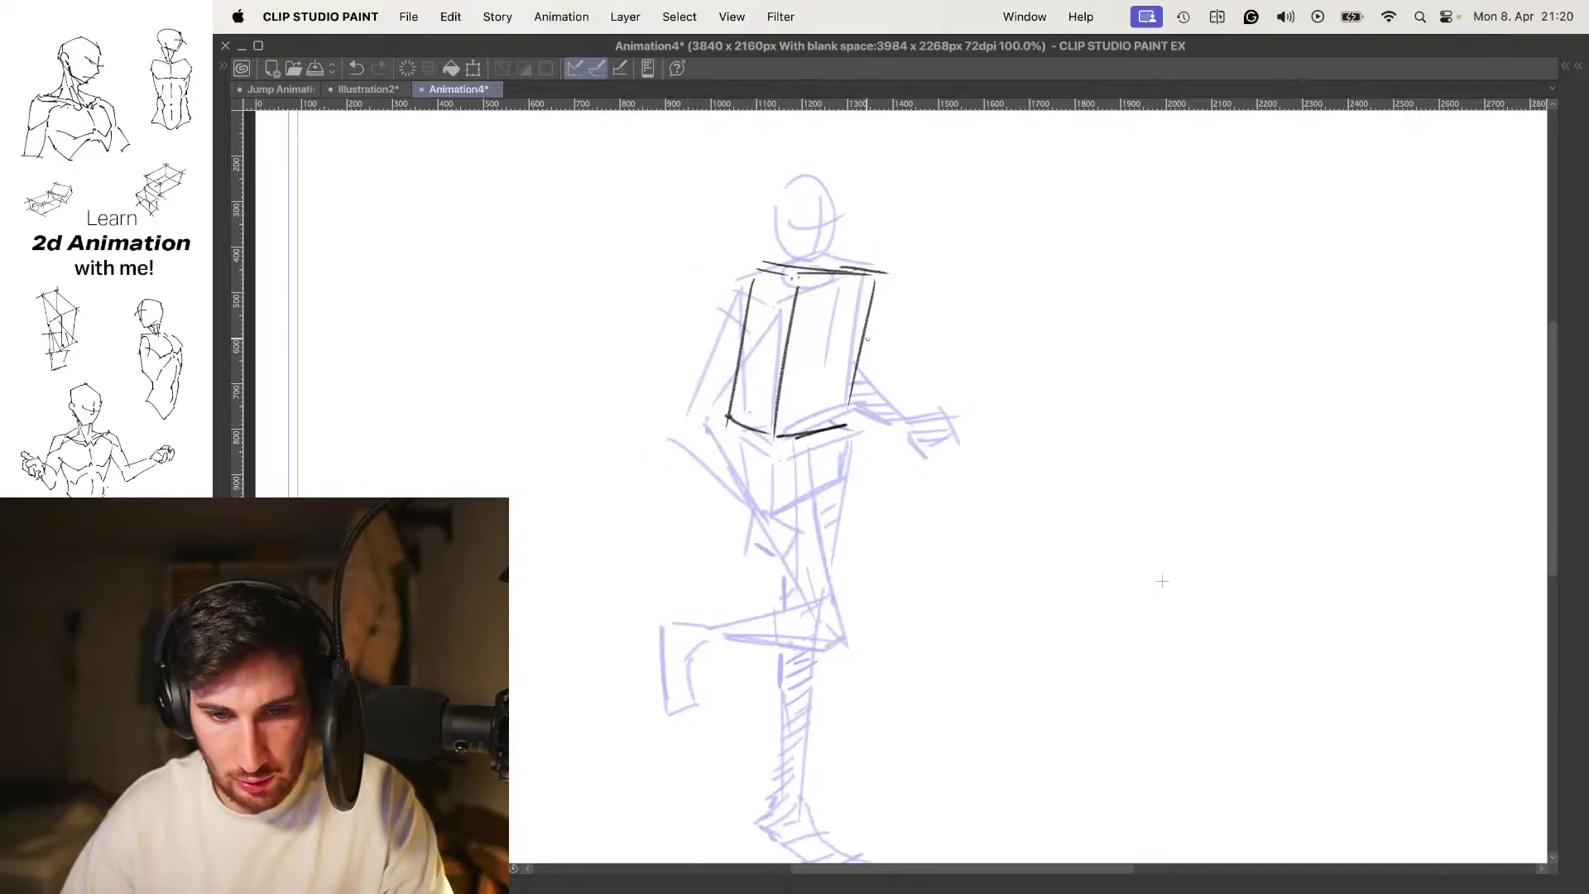
key(Right)
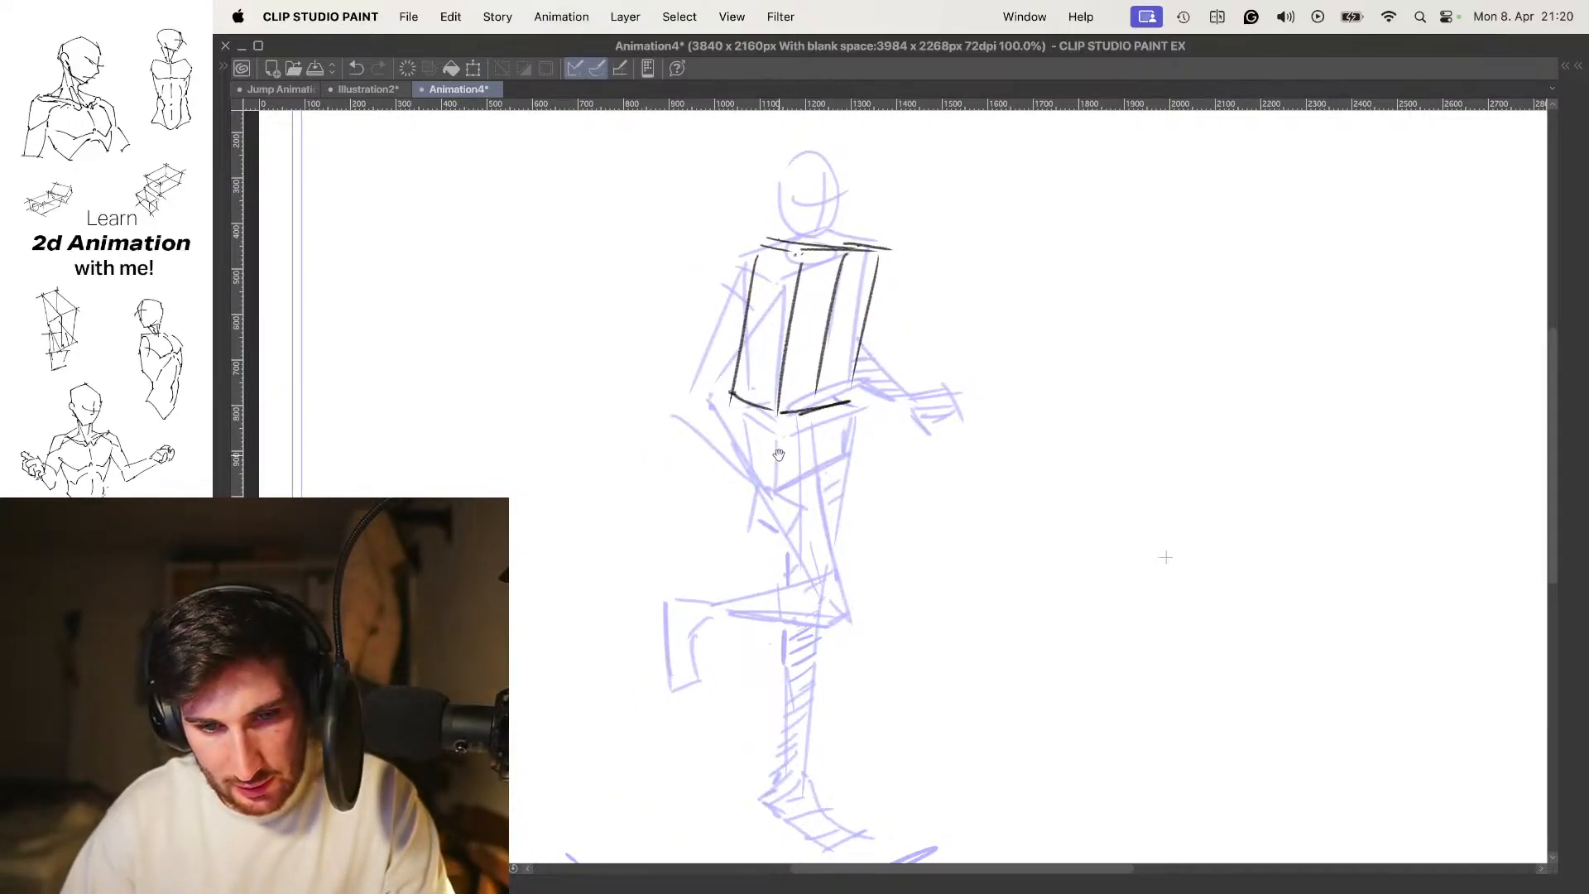
Sketch the pelvis box below the torso, with its angled top and side edges, using the earlier poses as reference
key(Left)
key(Left)
key(Right)
key(Right)
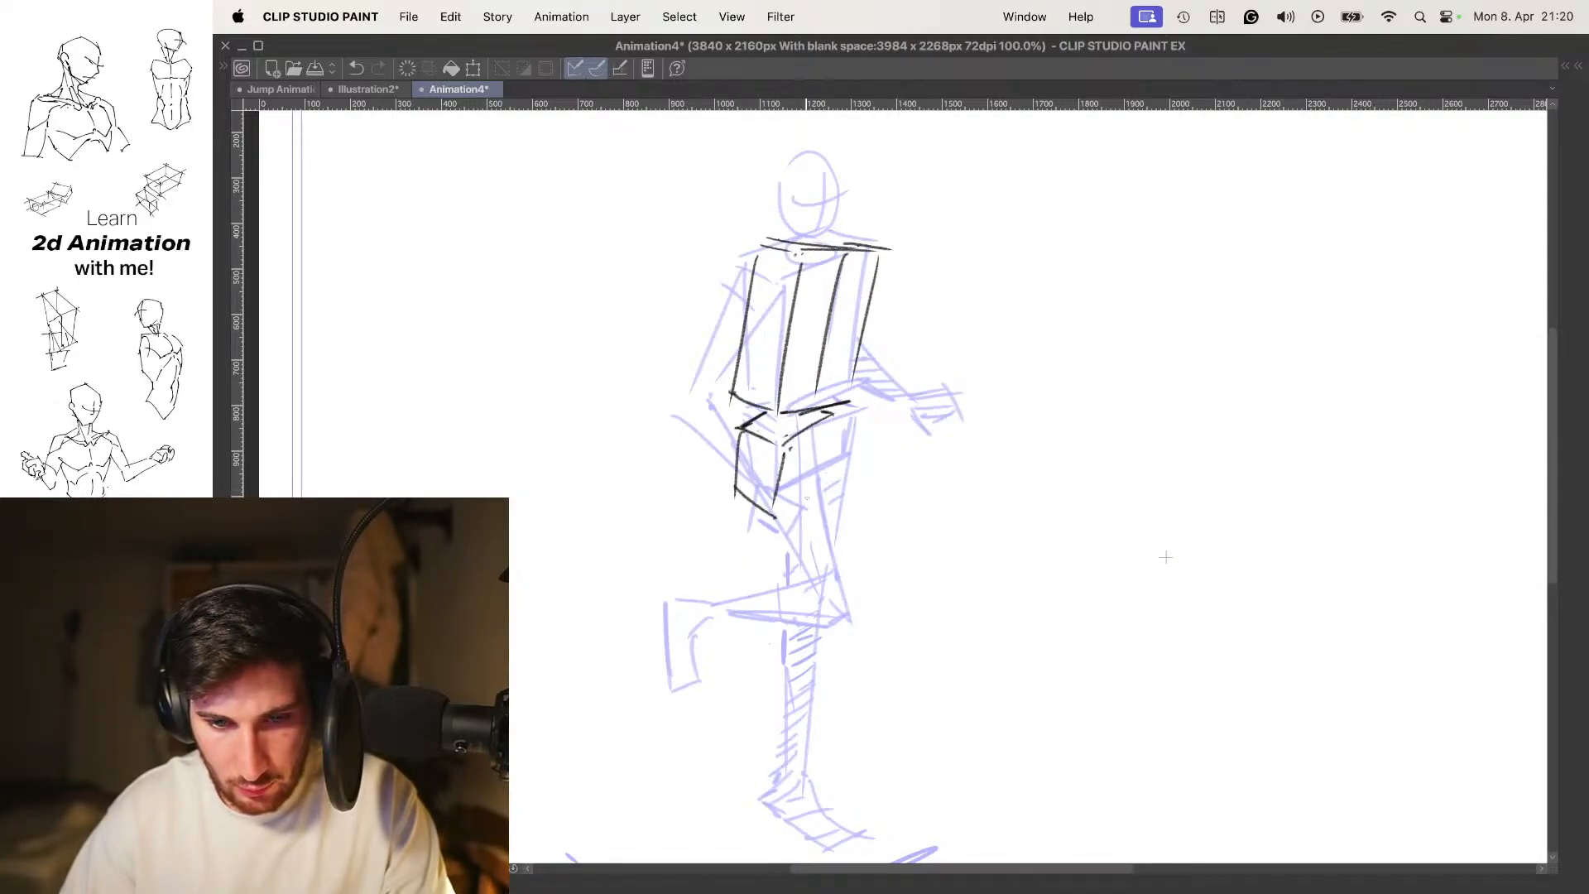
drag(842, 429, 820, 476)
Flip through the cels to check the new torso and pelvis against the contact and passing poses
scroll(864, 397, down, 3)
key(Left)
key(Left)
key(Right)
key(Left)
key(Right)
key(Left)
key(Left)
key(Right)
key(Right)
key(Left)
key(Left)
key(Right)
key(Right)
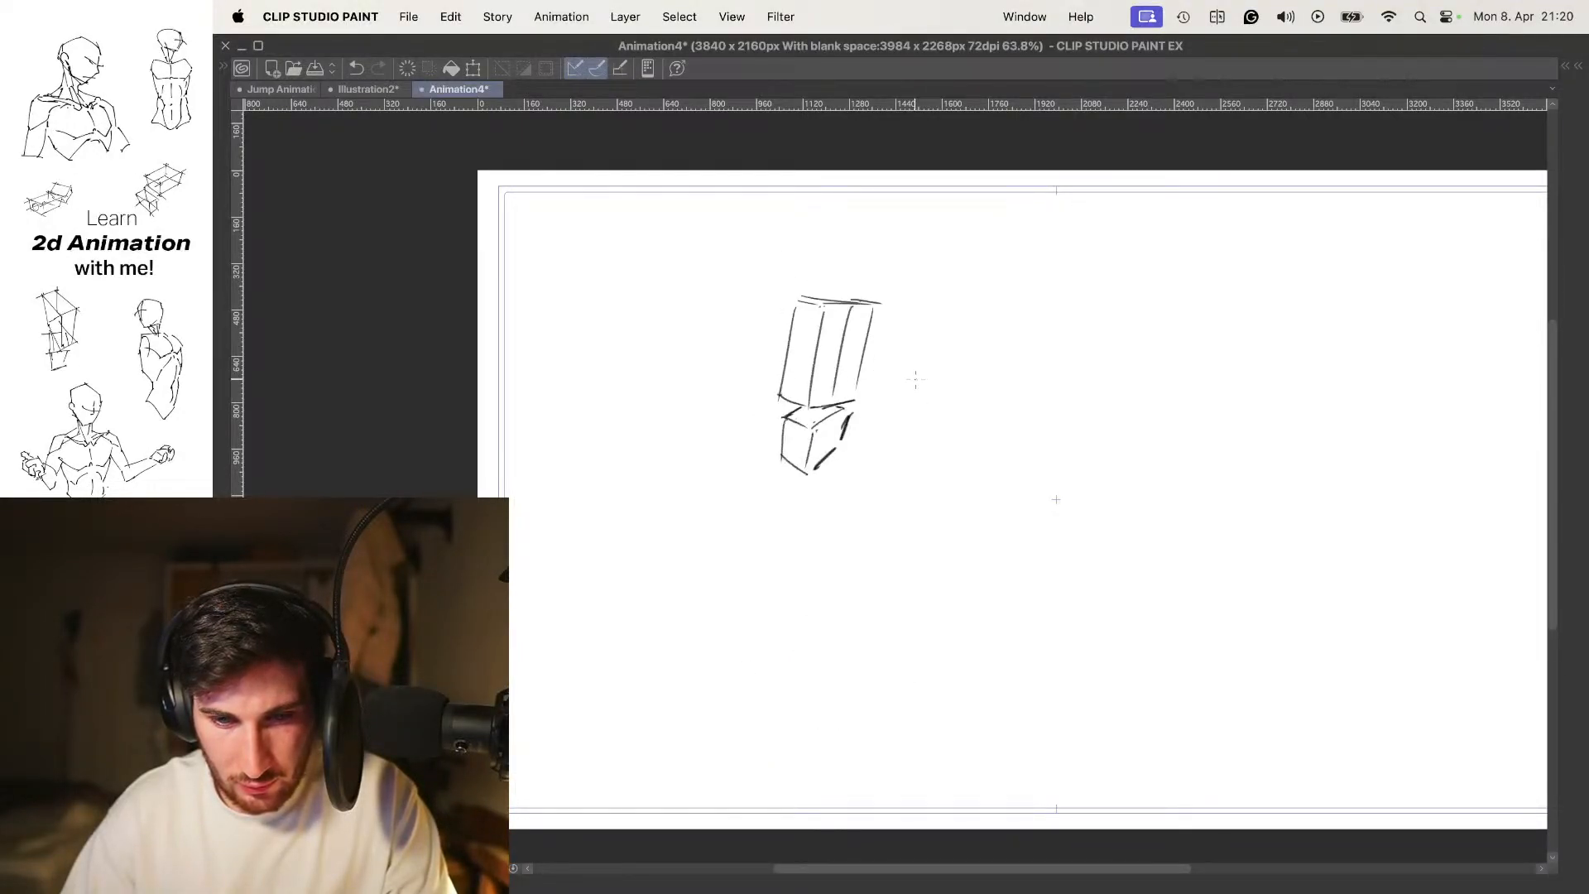
Undo the last pelvis strokes, redraw the pelvis box below the torso and compare it with the previous cel
scroll(869, 387, up, 2)
key(super+z)
key(super+z)
key(super+z)
key(super+z)
key(super+z)
drag(769, 457, 838, 428)
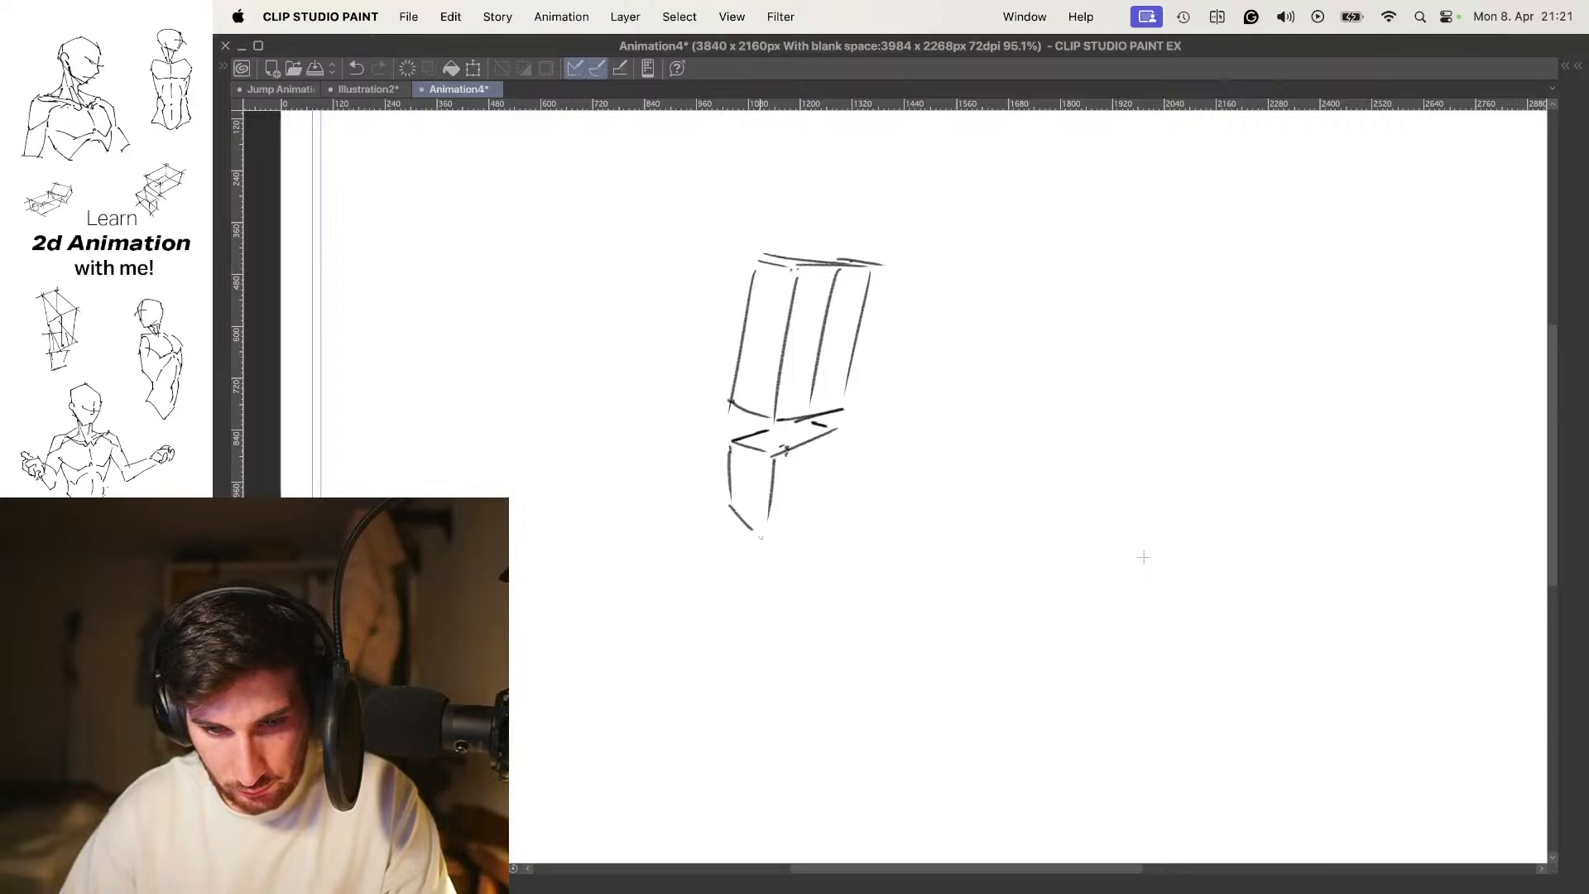
scroll(852, 426, down, 2)
key(.)
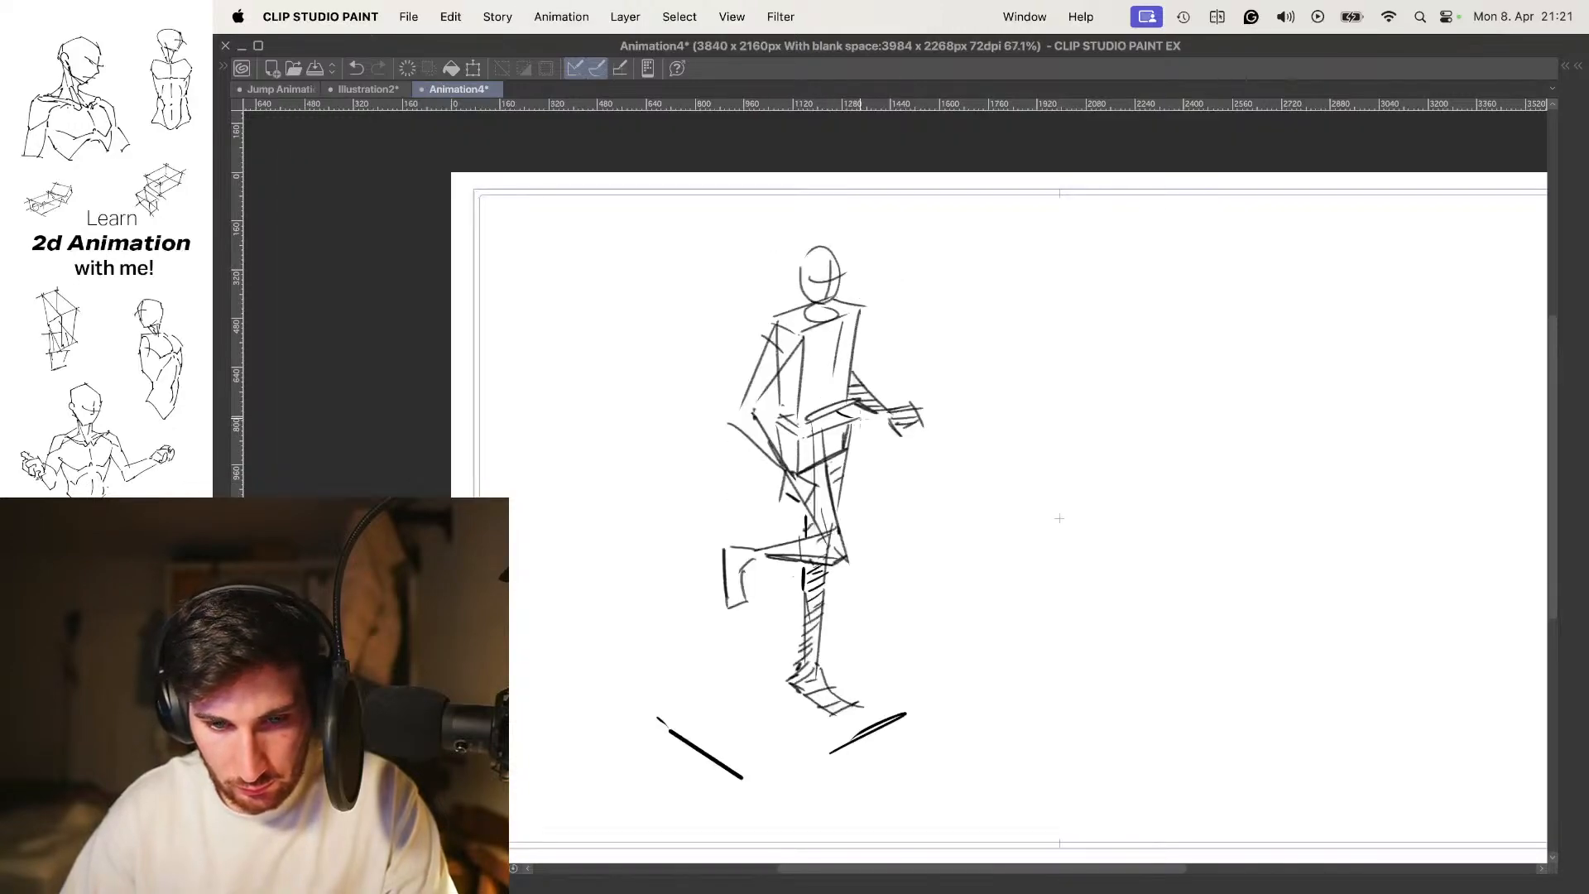
key(.)
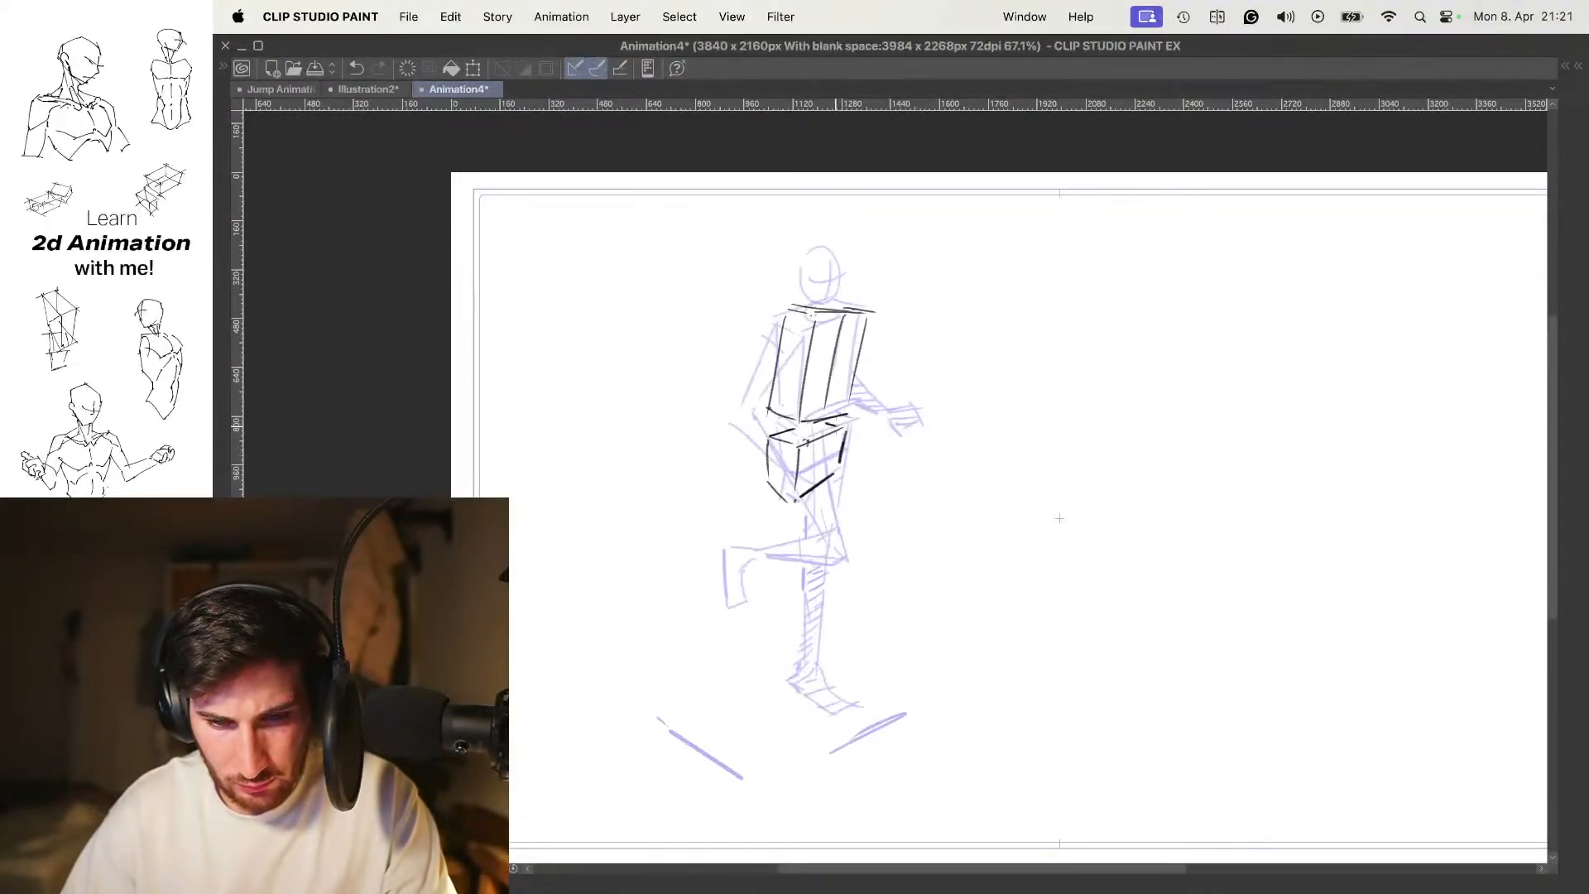
Try shifting the torso and pelvis boxes slightly forward of the onion-skinned figure
key(super+t)
mouse_move(833, 409)
mouse_down()
mouse_move(859, 412)
mouse_move(891, 379)
mouse_up()
key(Return)
key(.)
key(o)
Try several front thigh lines from the pelvis down to the knee, and undo them along with the forward shift of the boxes
drag(888, 445, 894, 423)
scroll(846, 384, up, 3)
drag(778, 398, 763, 383)
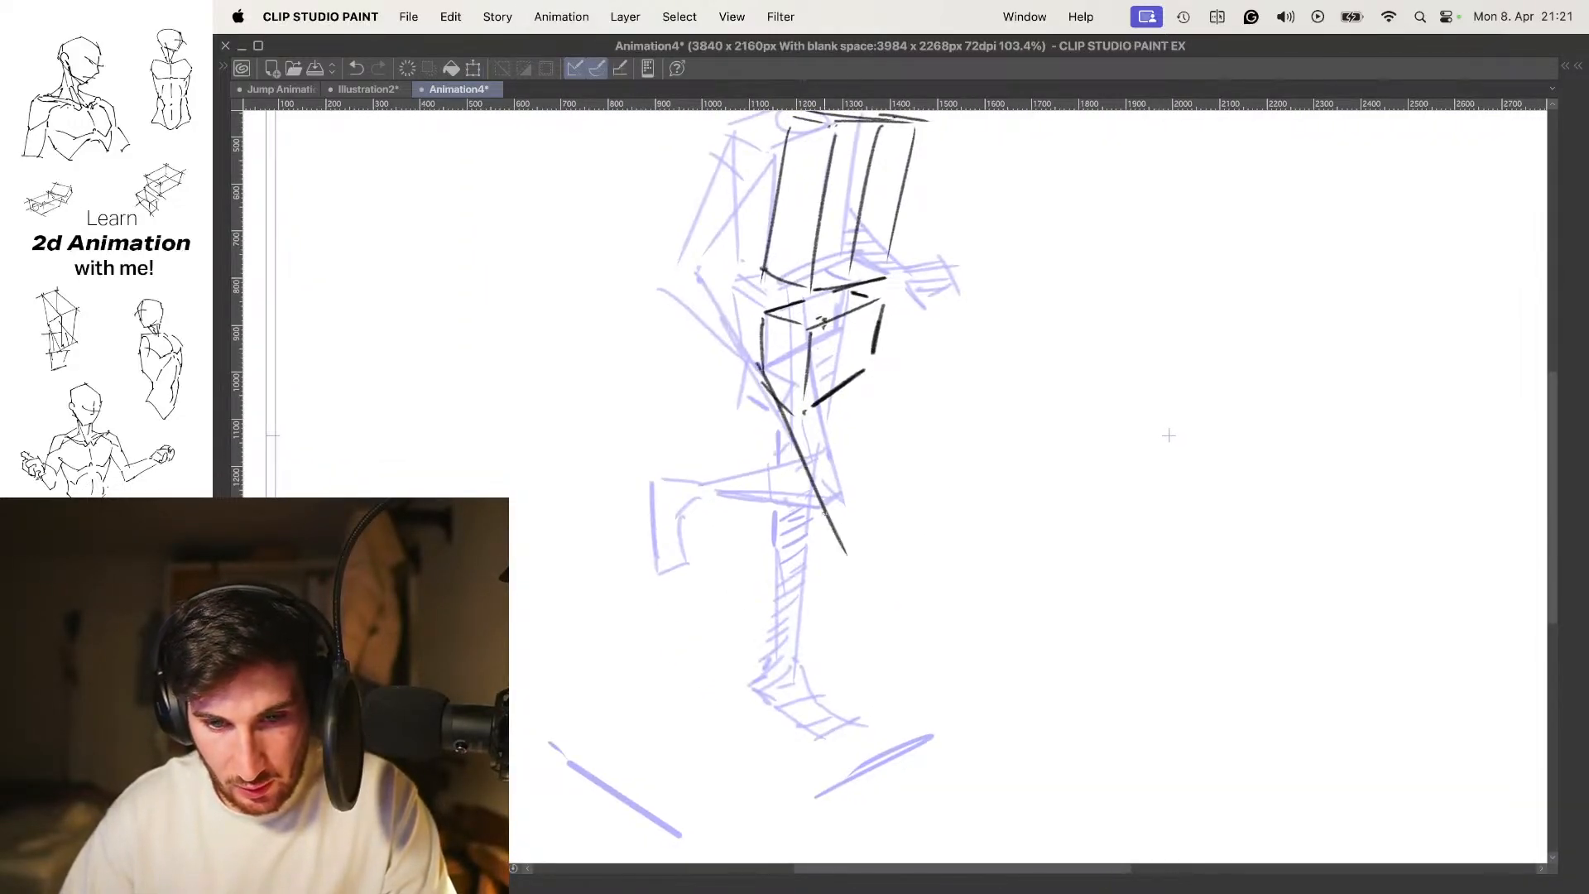
key(super+z)
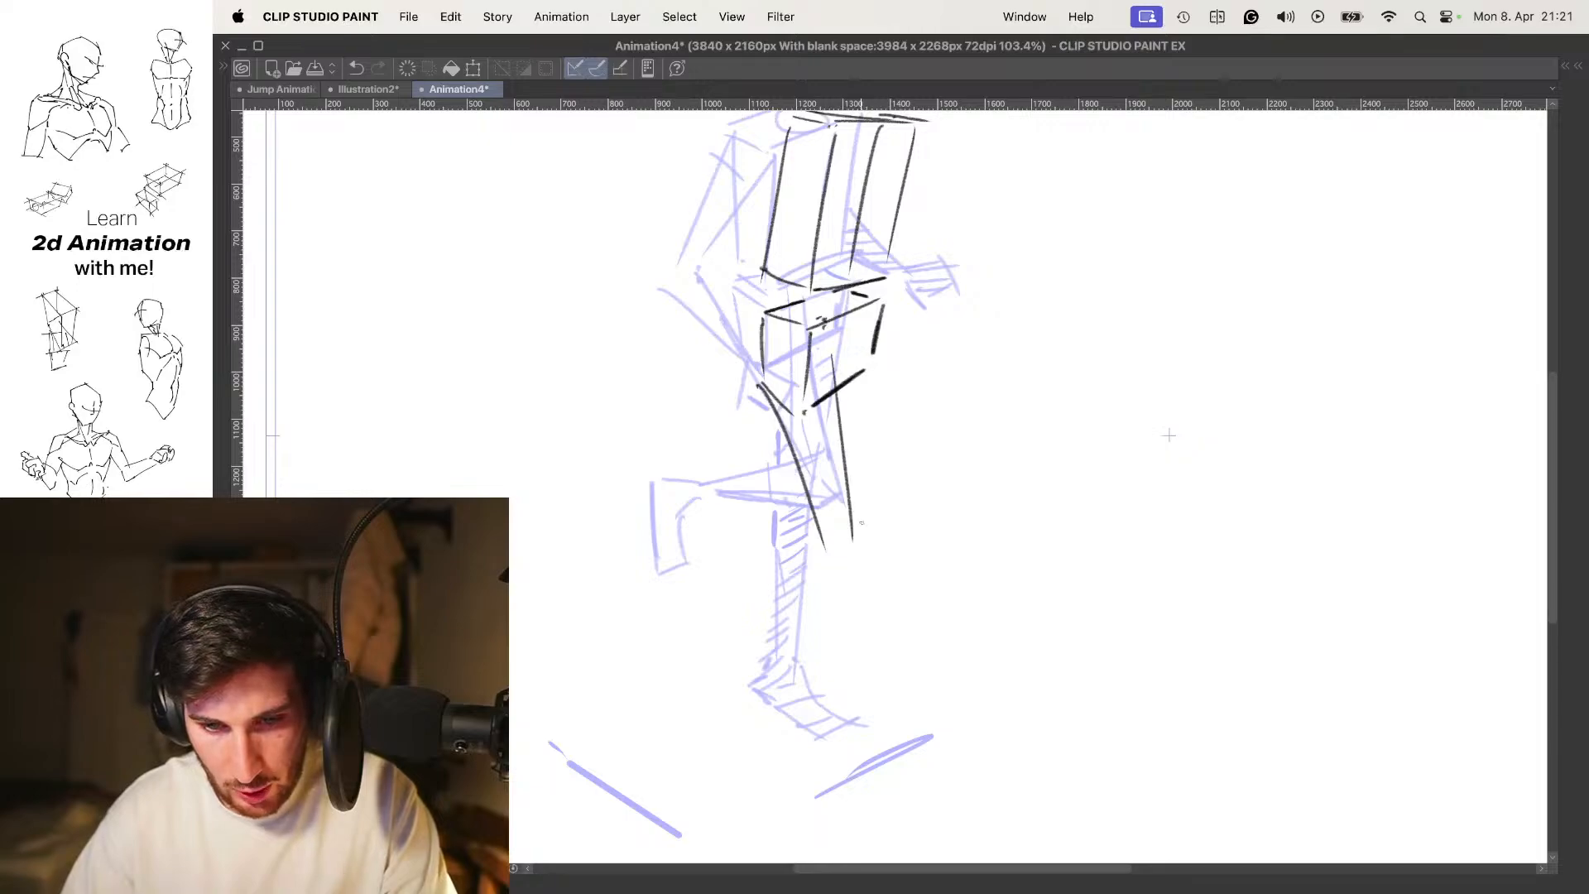
key(super+z)
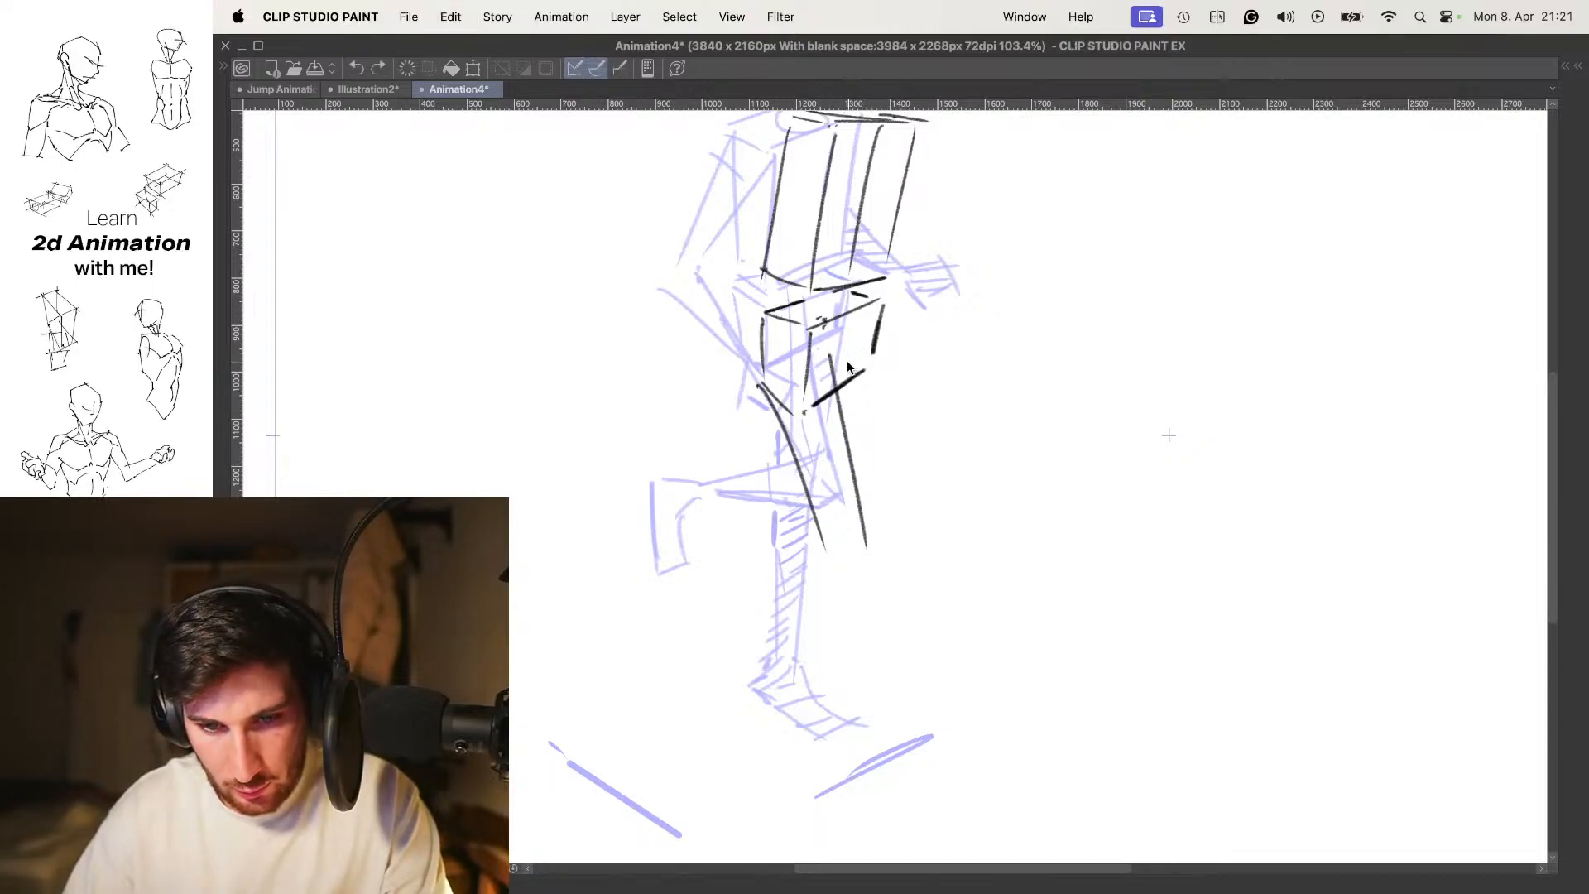
key(super+z)
drag(838, 365, 858, 523)
key(super+z)
key(super+z)
key(super+z)
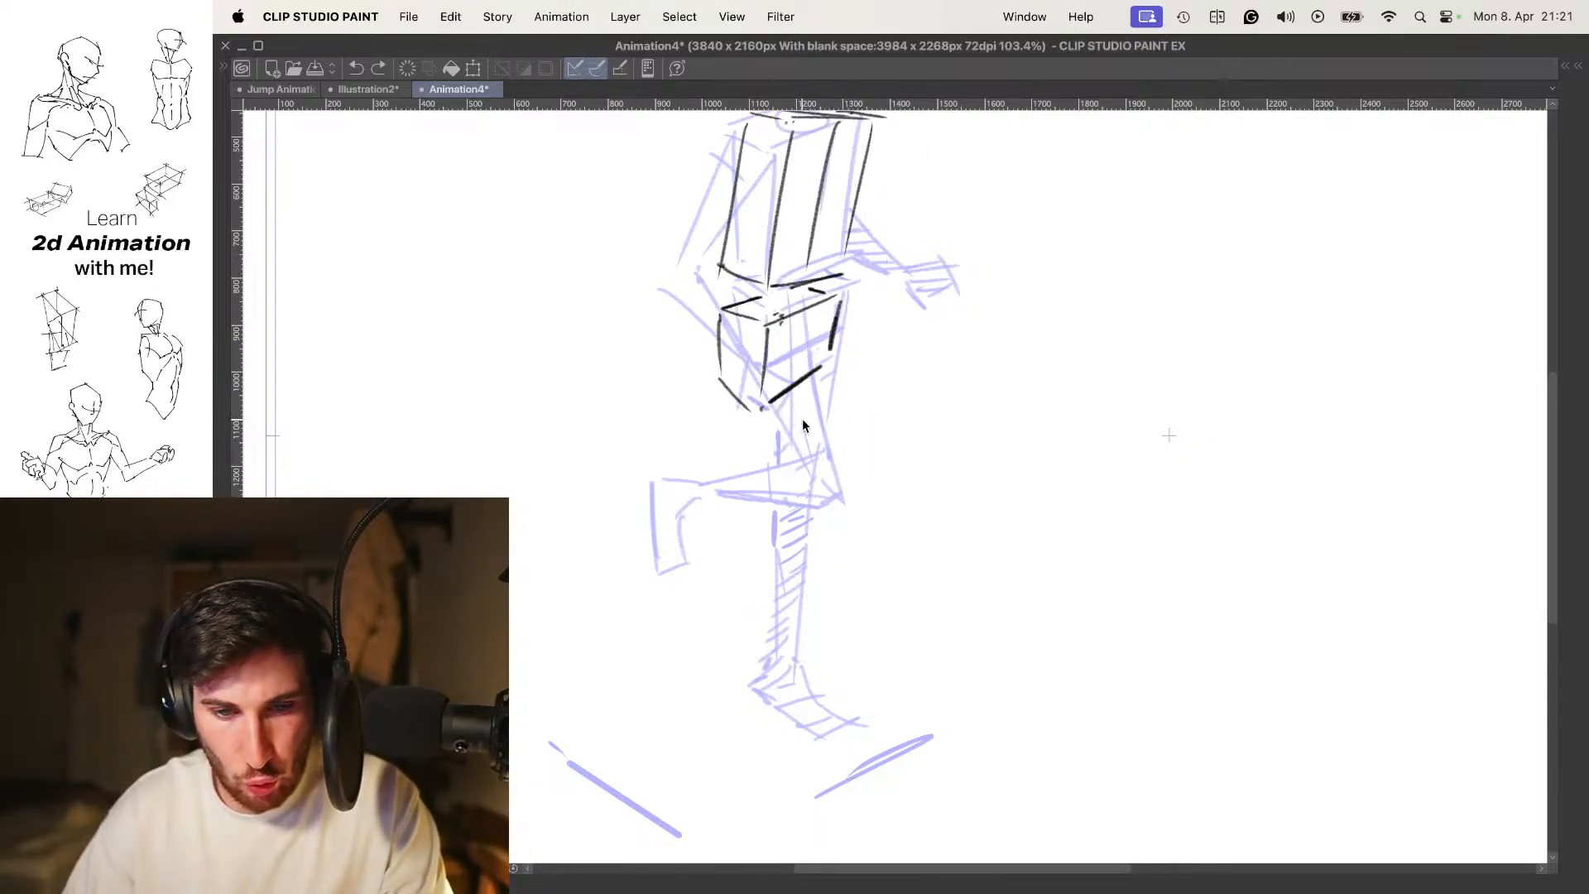
Flip between neighbouring cels to compare the torso and pelvis placement with the earlier poses
key(Left)
key(Left)
key(Right)
key(Right)
key(Left)
key(Right)
mouse_move(820, 369)
mouse_down()
mouse_move(765, 369)
mouse_move(845, 331)
mouse_move(827, 370)
mouse_up()
key(o)
key(Left)
key(Right)
Move the torso and pelvis boxes slightly forward relative to the onion-skinned pose
key(super+t)
key(Return)
drag(827, 370, 755, 365)
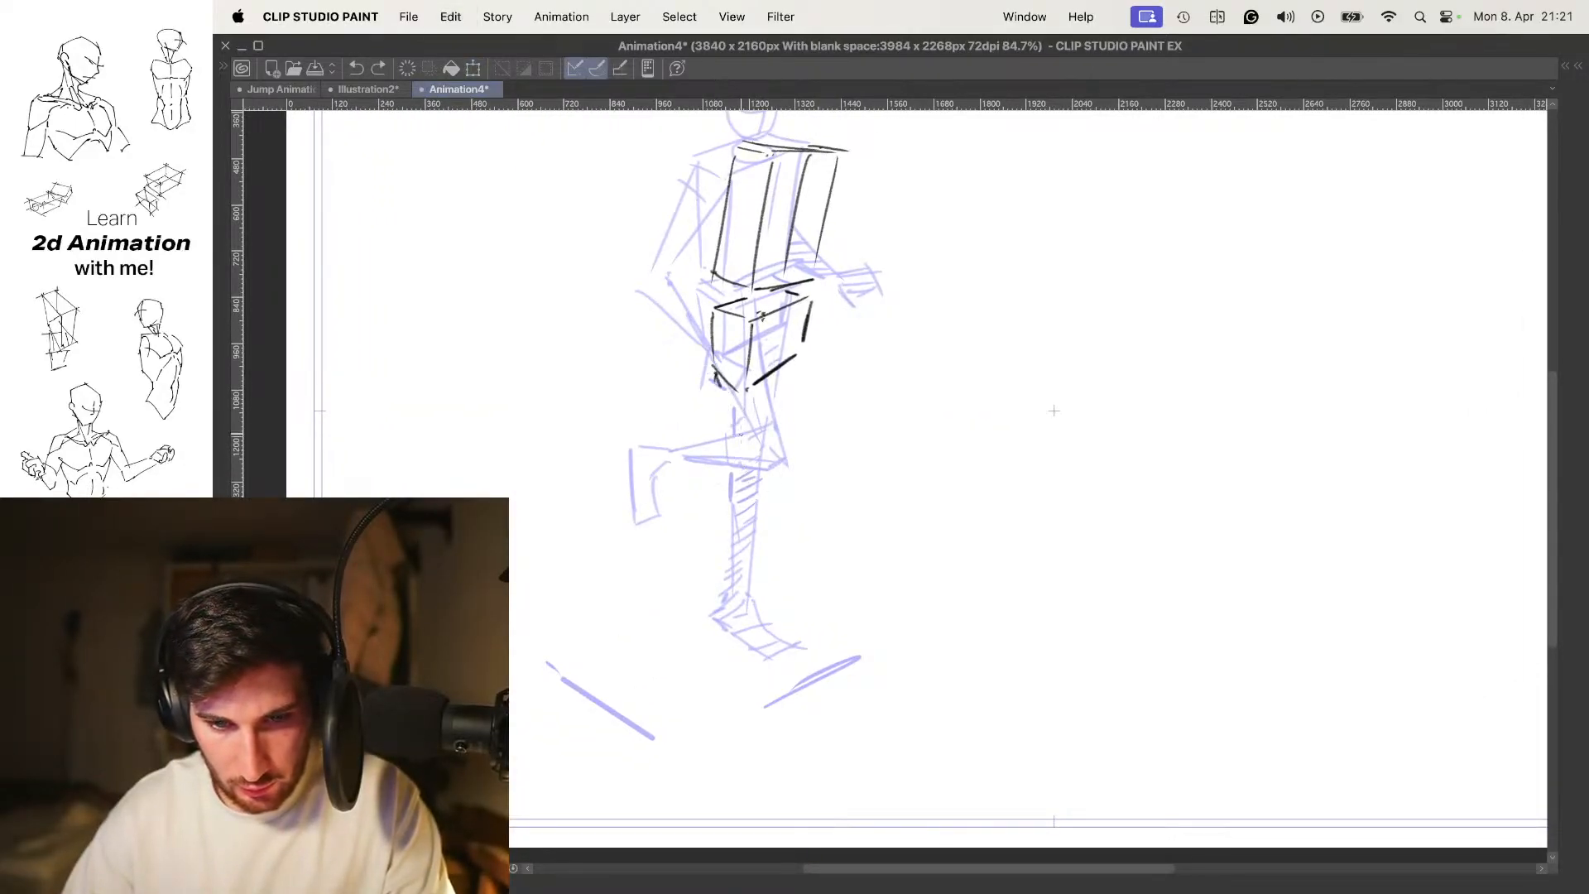
Undo the last trial strokes and sketch the front thigh from the pelvis down to the knee, marking the knee with an X
key(super+z)
key(super+z)
drag(789, 484, 776, 500)
scroll(792, 457, down, 2)
key(space)
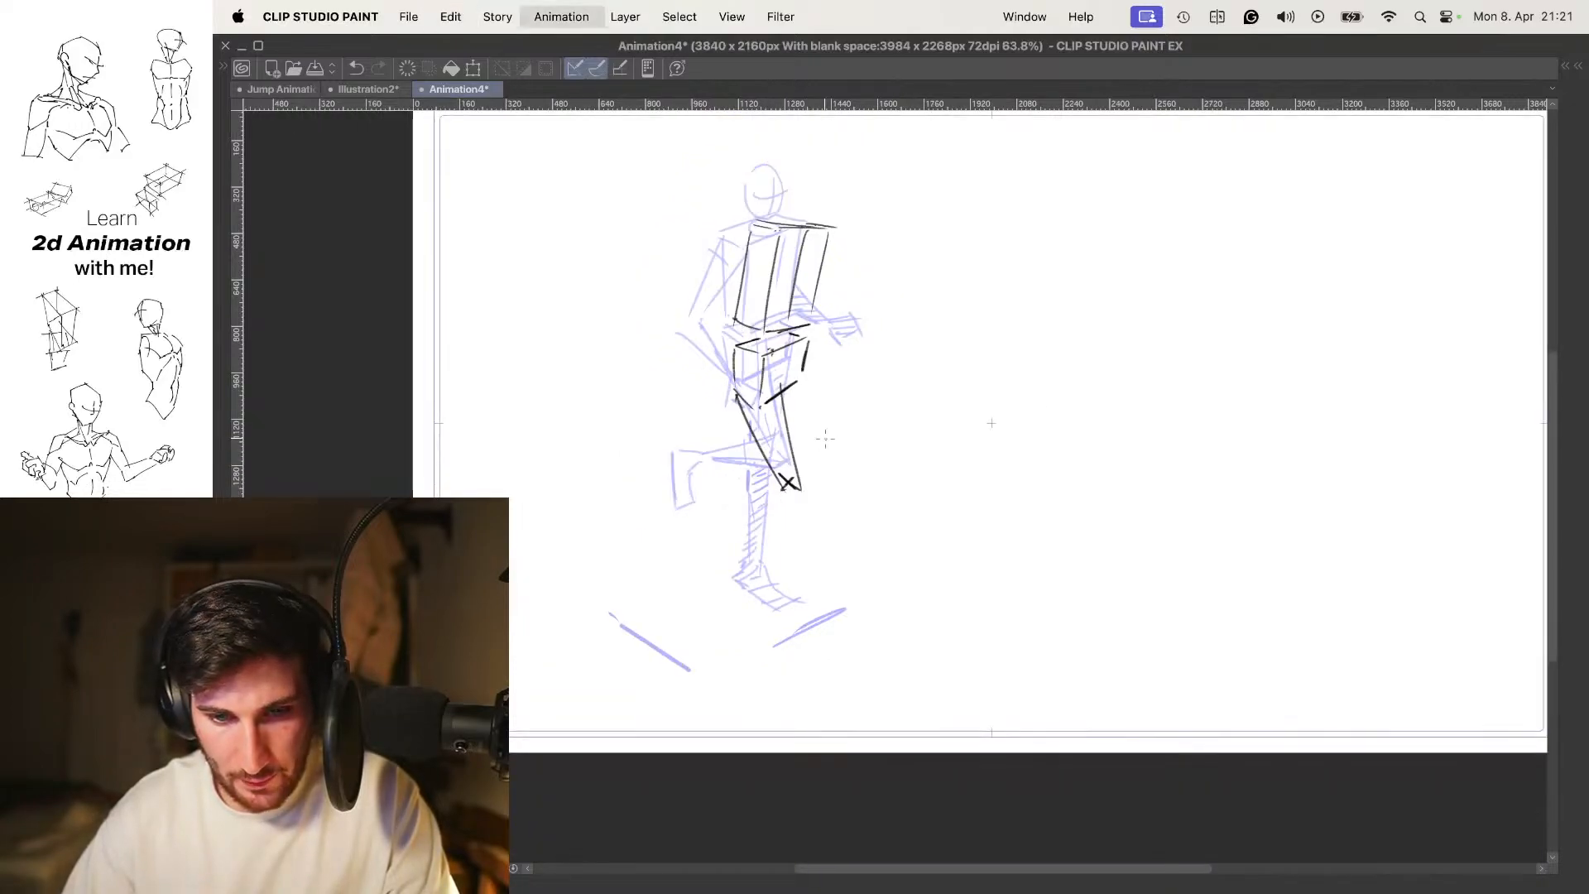
Sketch the front lower leg from the knee X down to the slanted foot guide, and start the foot there
mouse_move(873, 521)
mouse_down()
mouse_move(886, 438)
mouse_move(869, 450)
mouse_move(861, 430)
mouse_up()
scroll(807, 447, up, 2)
key(o)
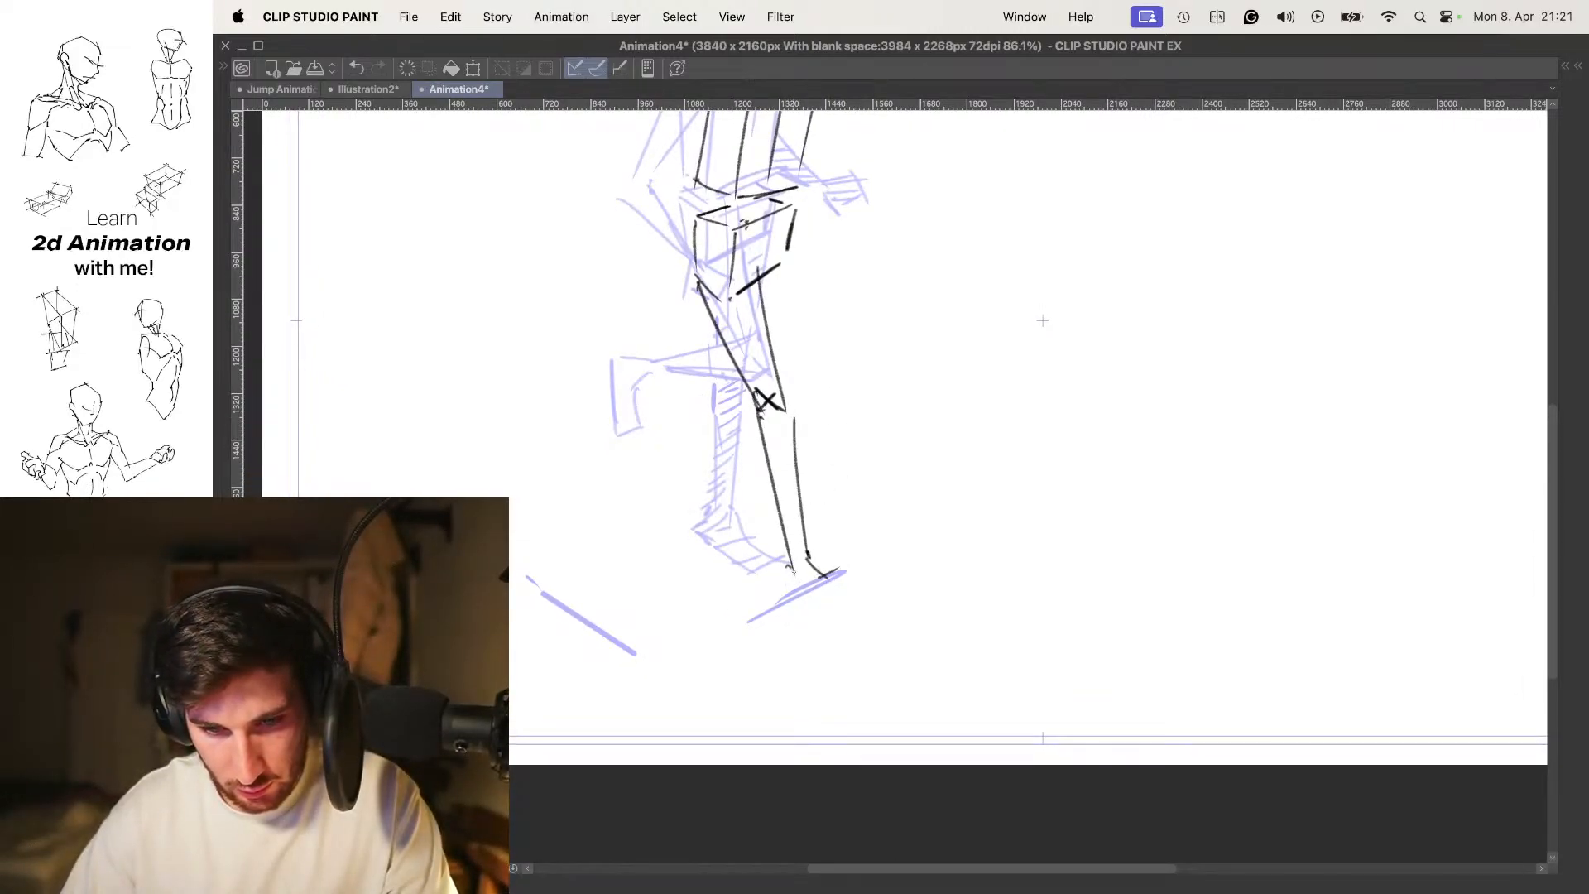
Redraw the front foot of the striding leg with its toes raised, and play the animation to check it
key(super+z)
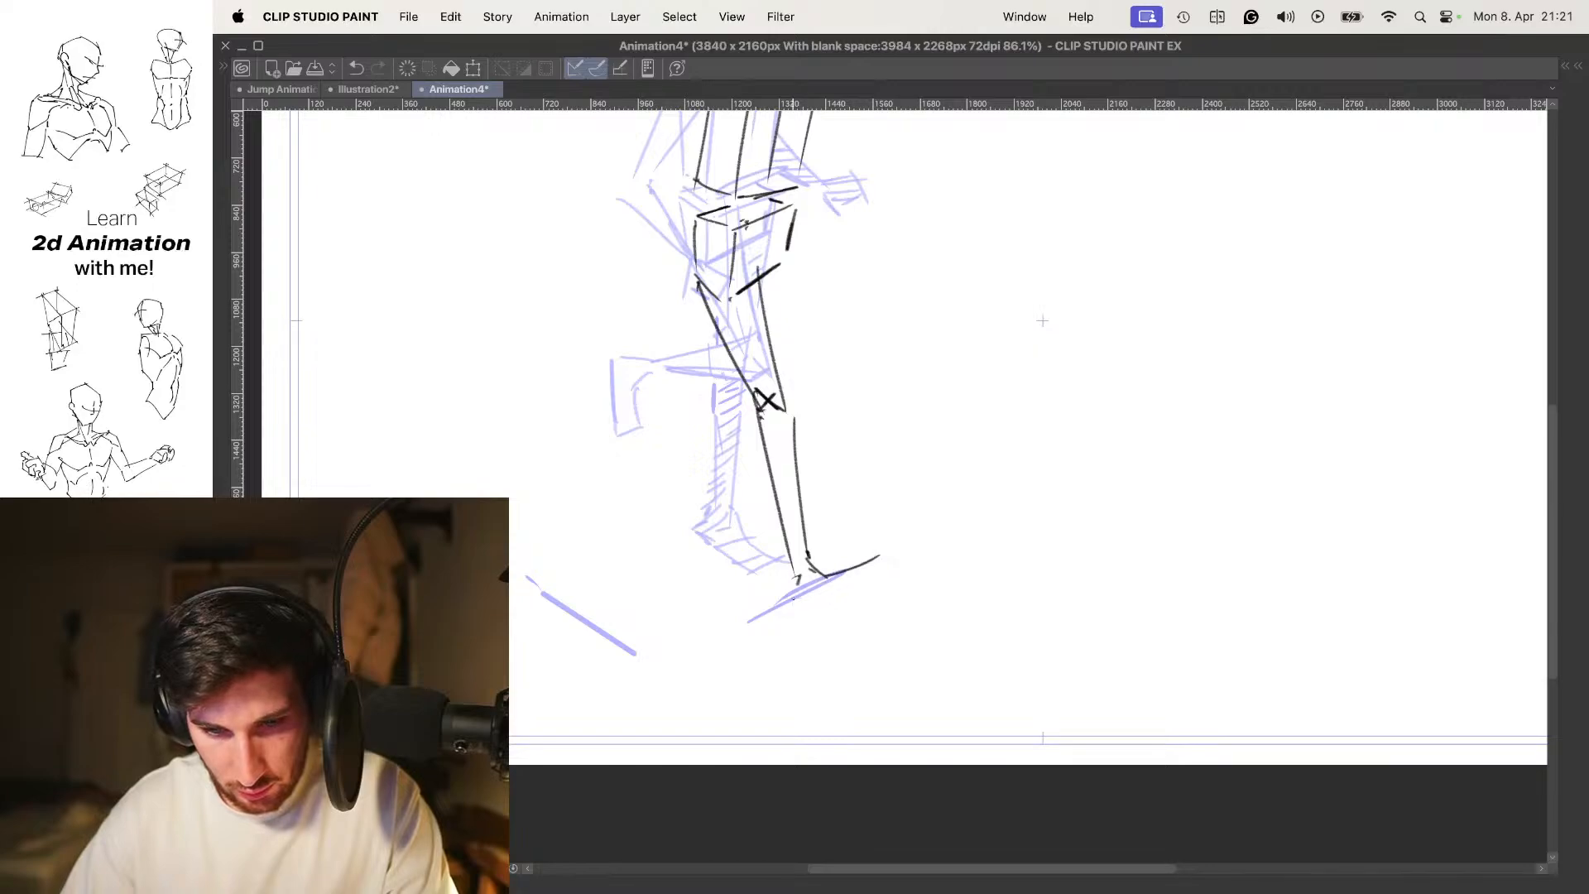
key(super+z)
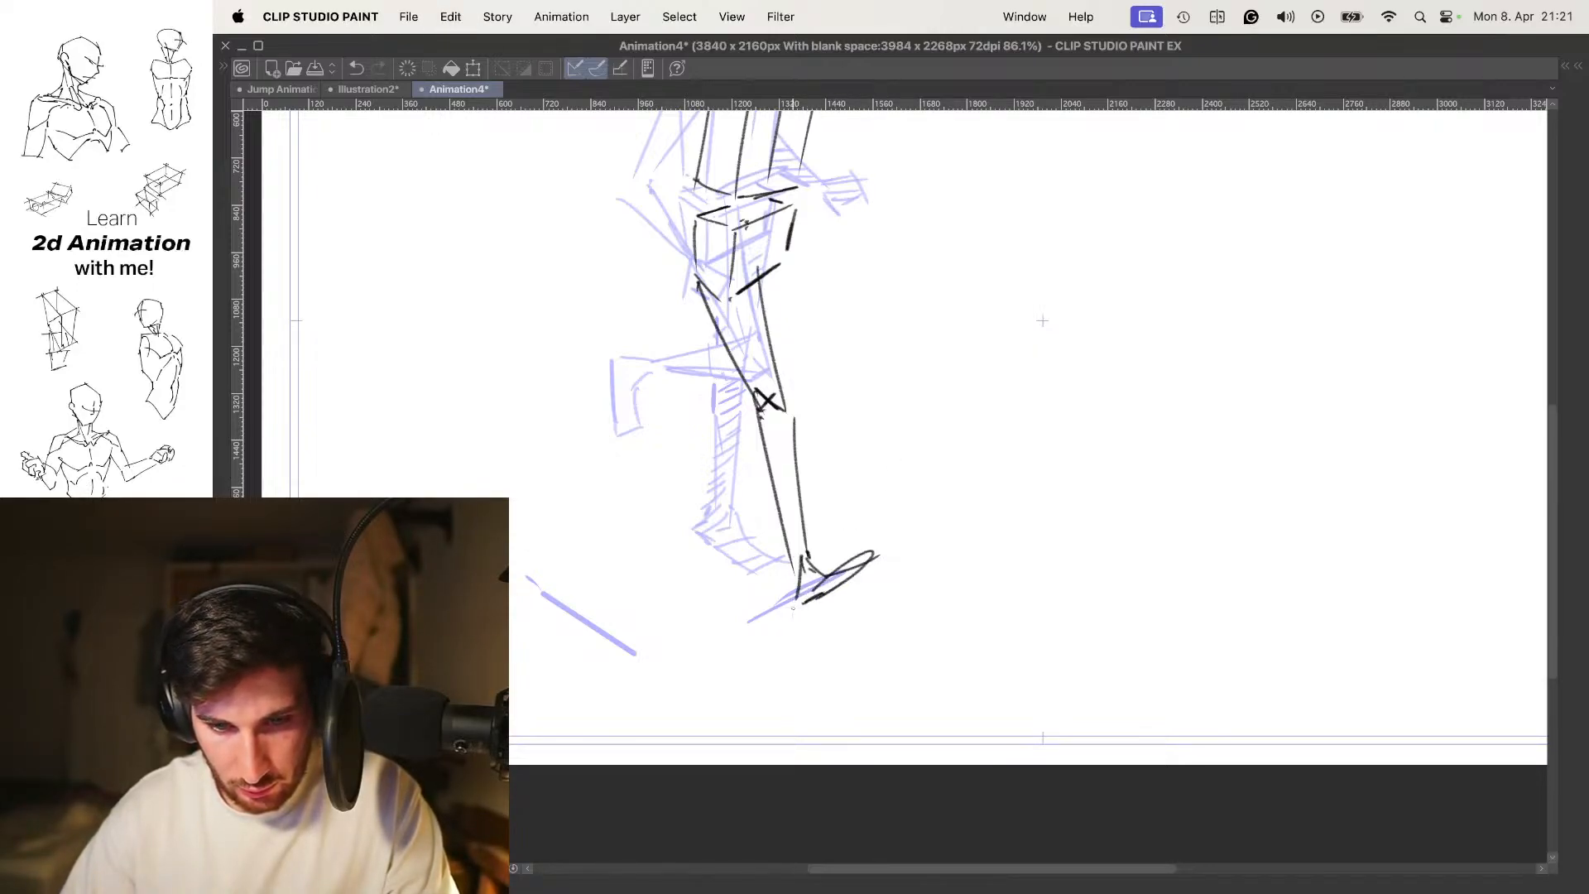
drag(798, 606, 819, 595)
scroll(861, 508, down, 3)
key(space)
key(space)
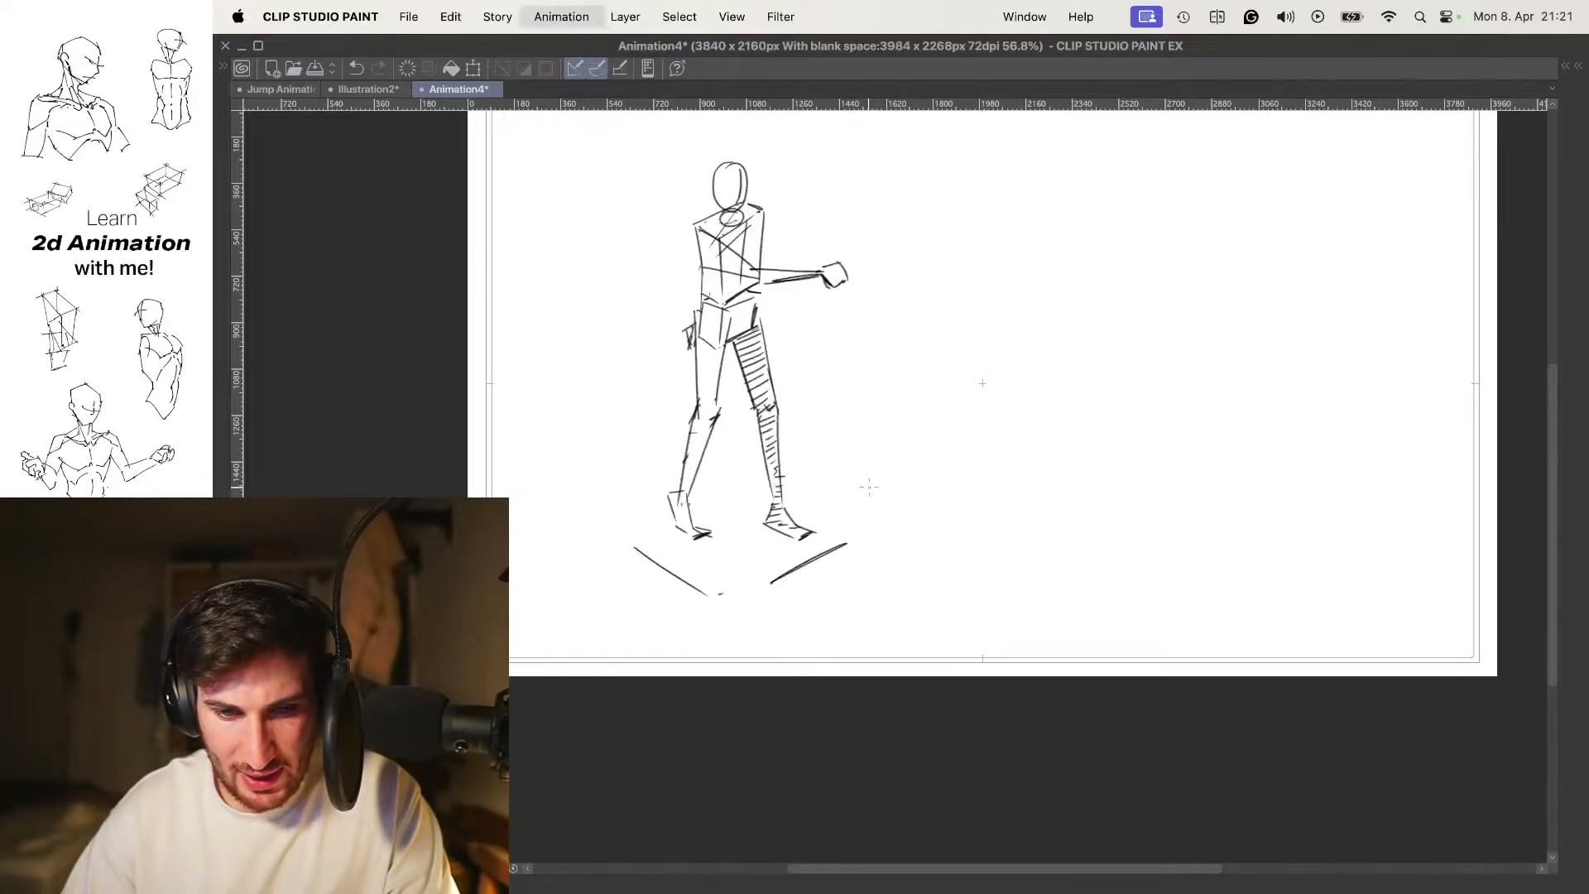
Sketch the rear leg crossing behind the front one, with a bent knee, trailing shin and lifted foot
scroll(861, 381, up, 1)
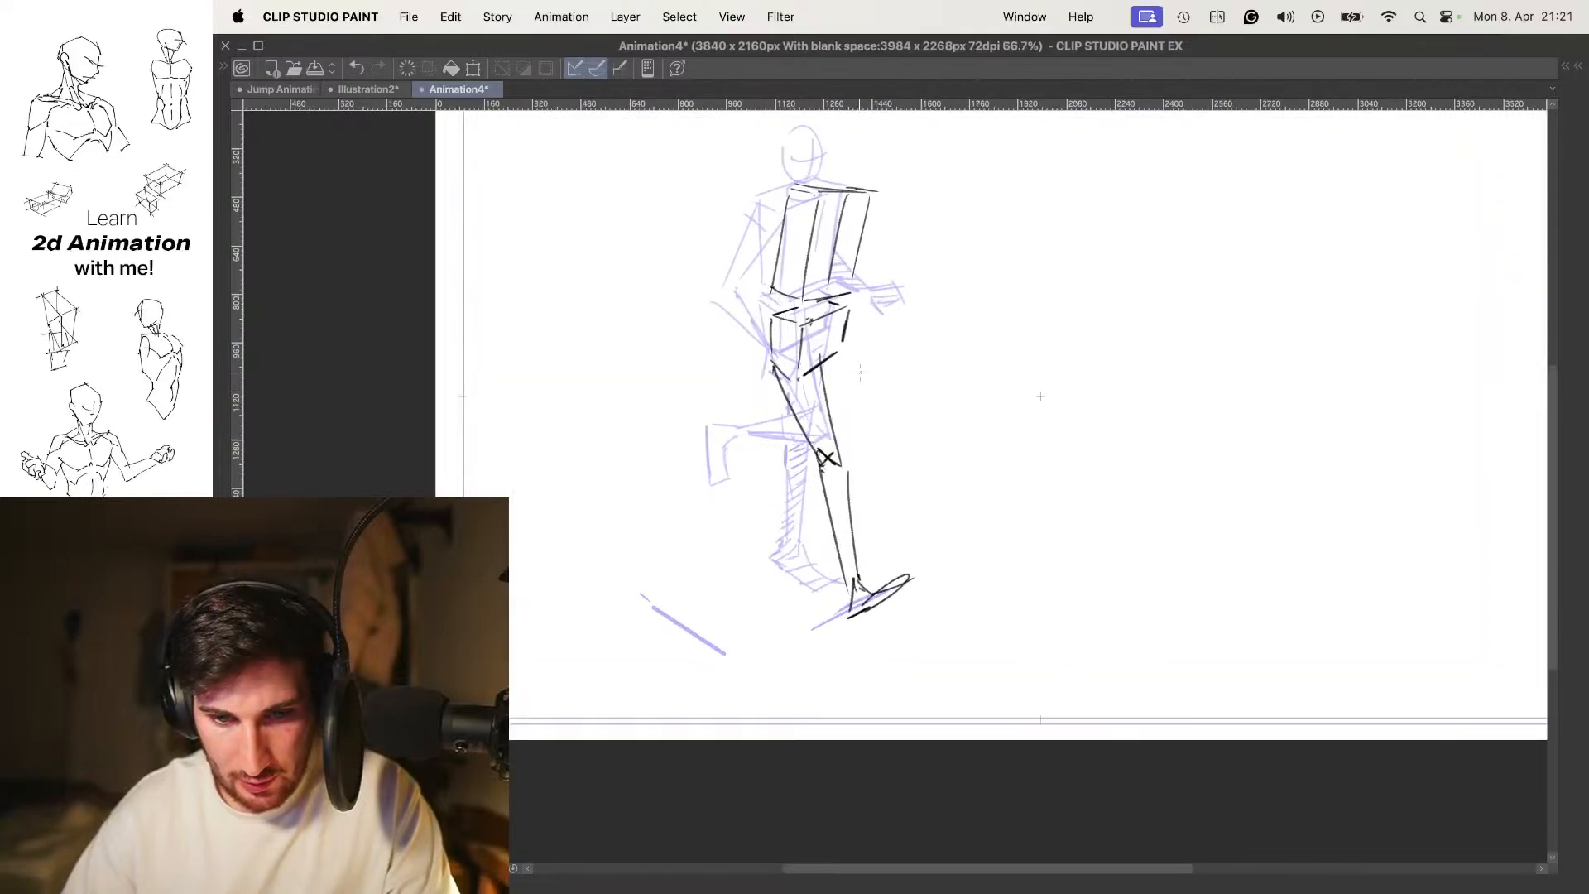
scroll(861, 376, up, 2)
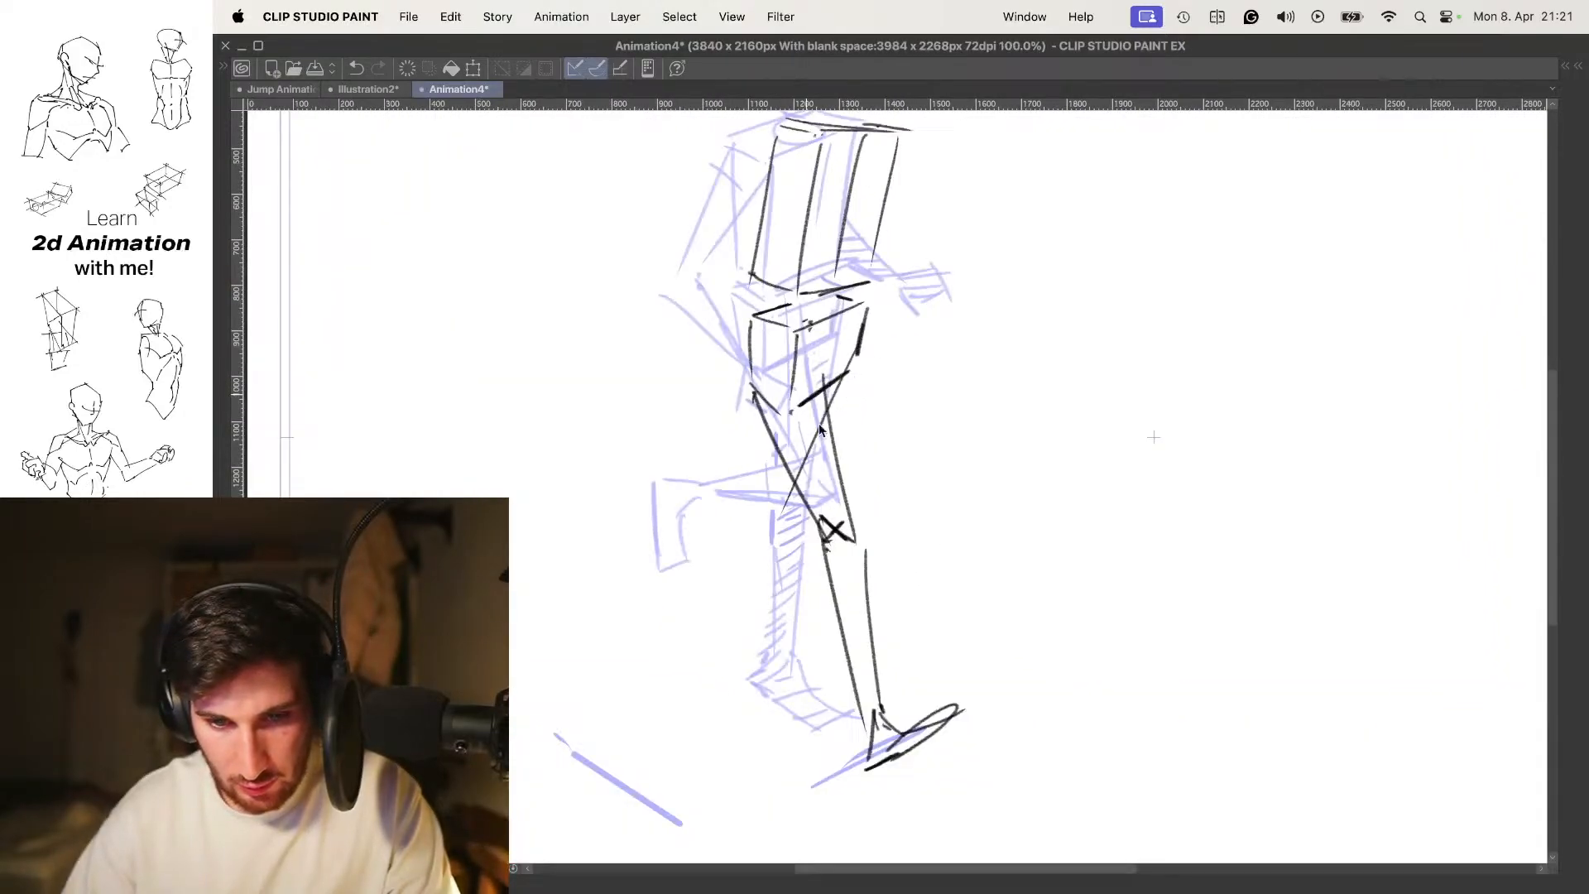
key(super+z)
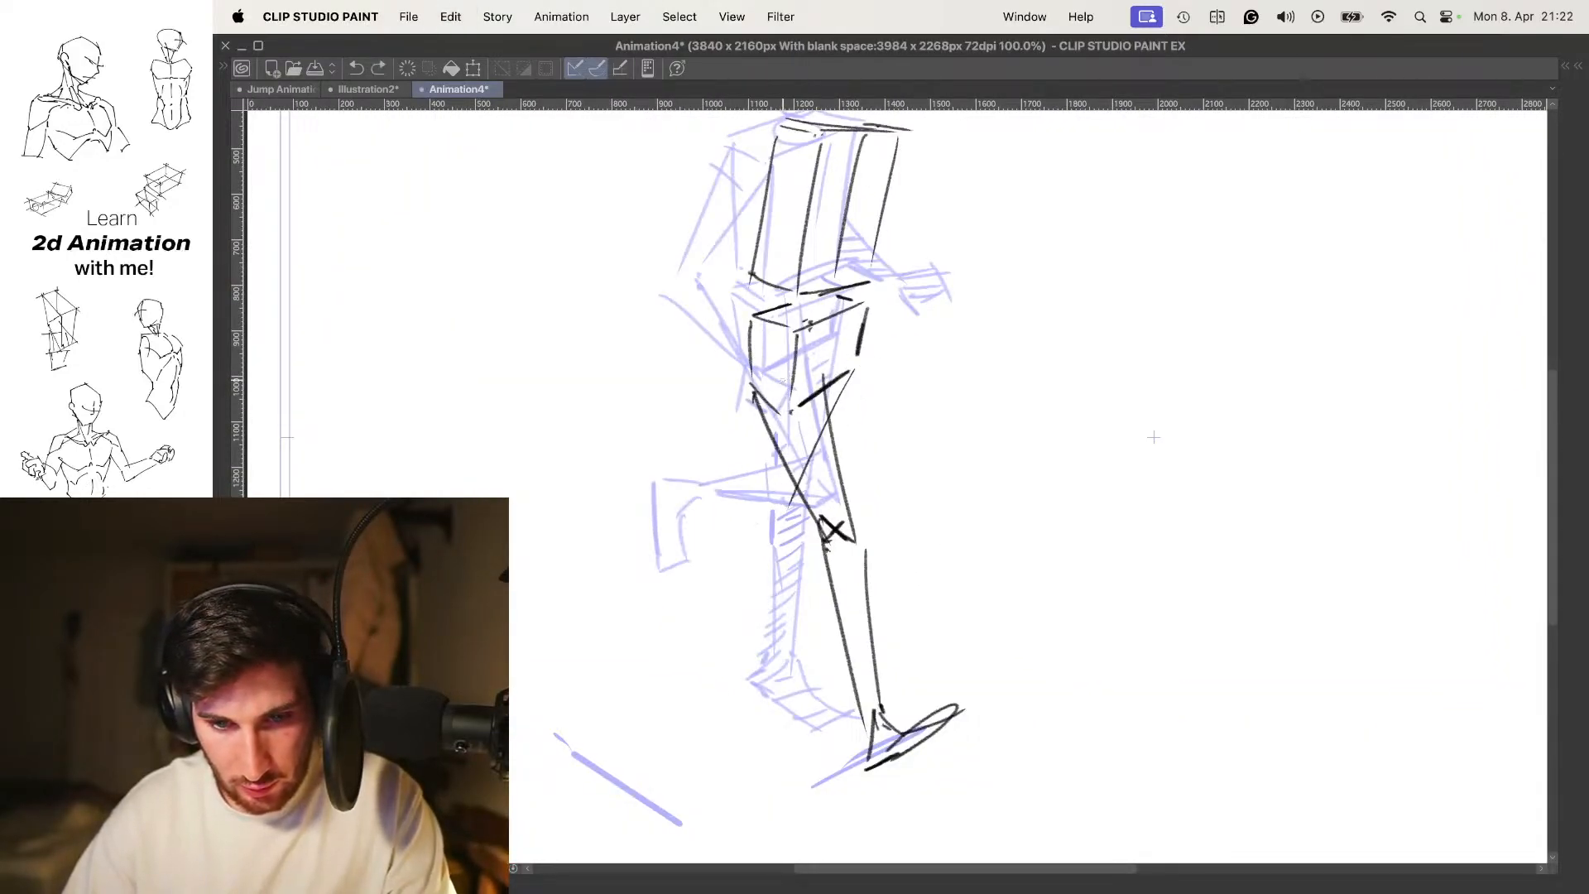
drag(807, 495, 826, 446)
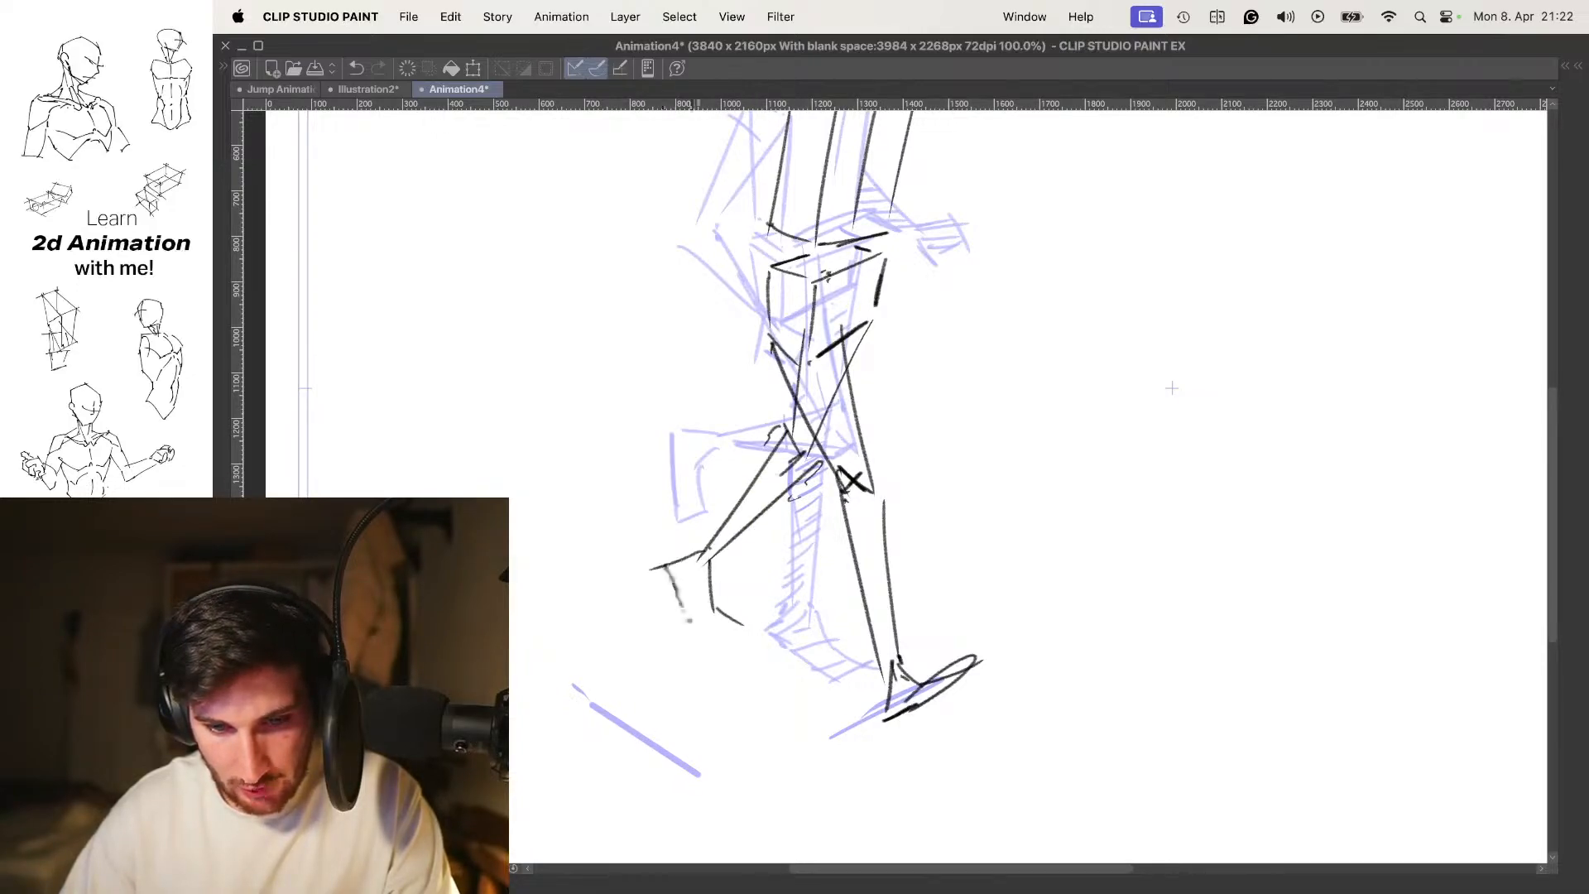
drag(726, 647, 748, 631)
scroll(771, 585, down, 3)
key(space)
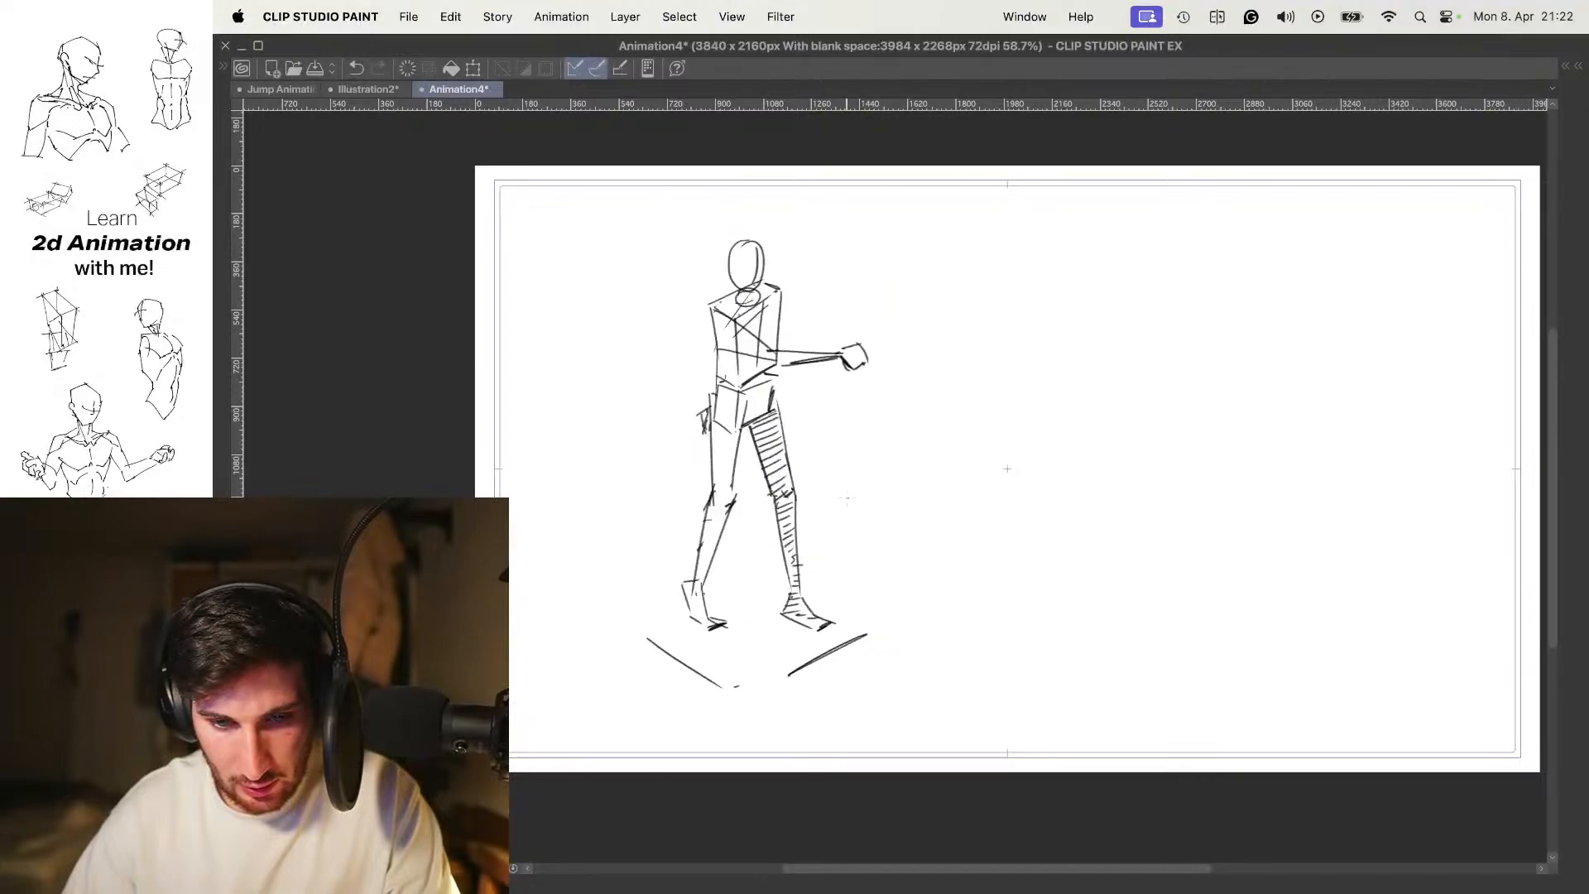
Shift the stride pose forward relative to the previous pose and play back the animation
key(space)
key(super+t)
drag(843, 538, 877, 531)
key(Return)
key(space)
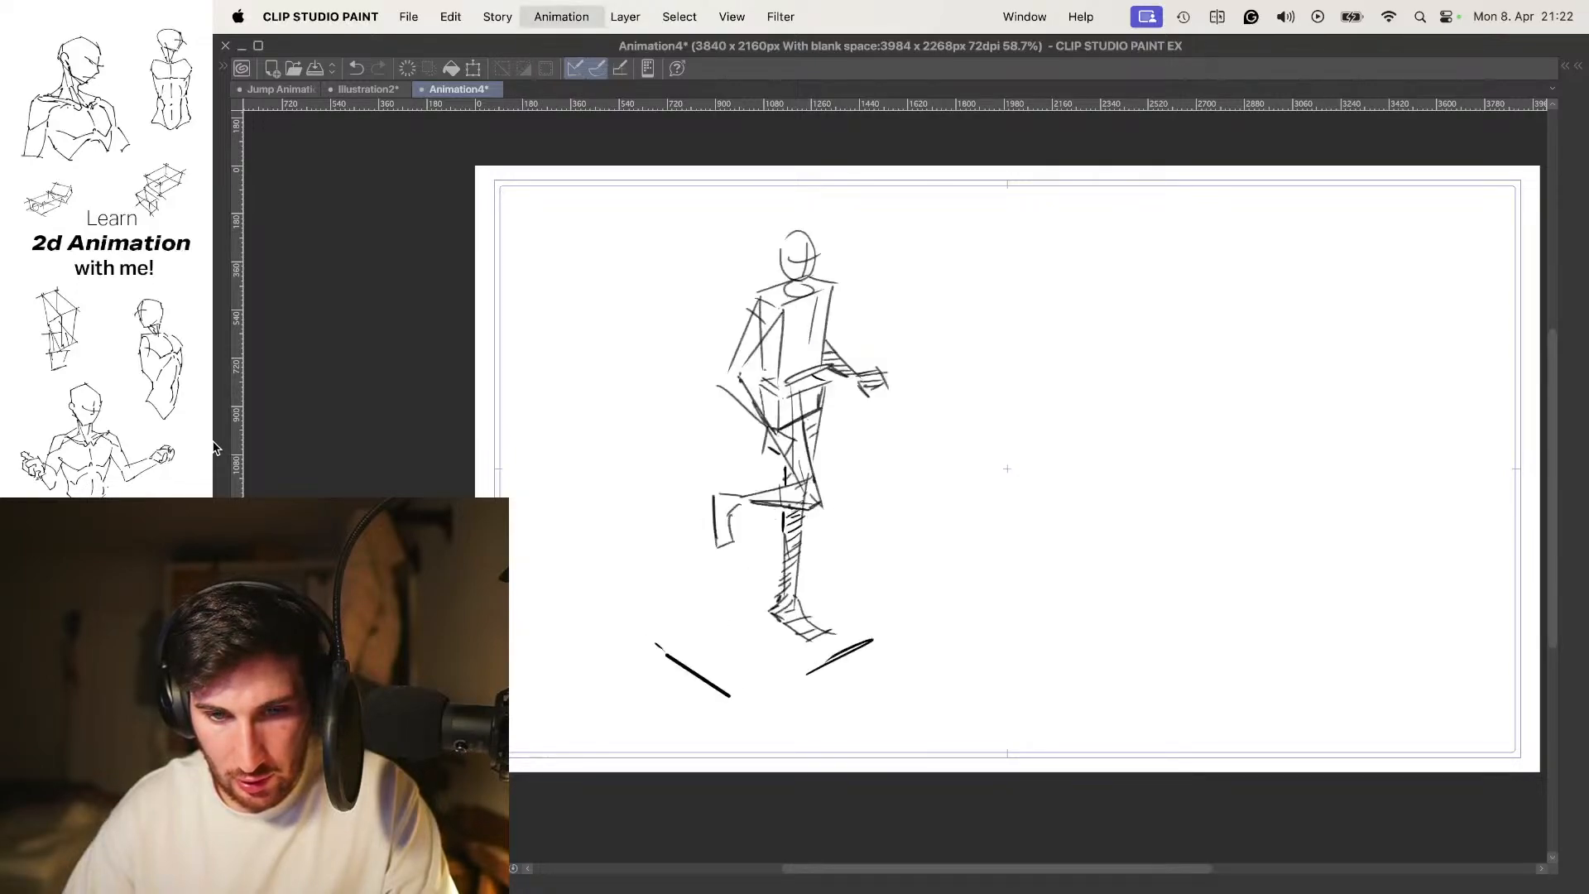
key(space)
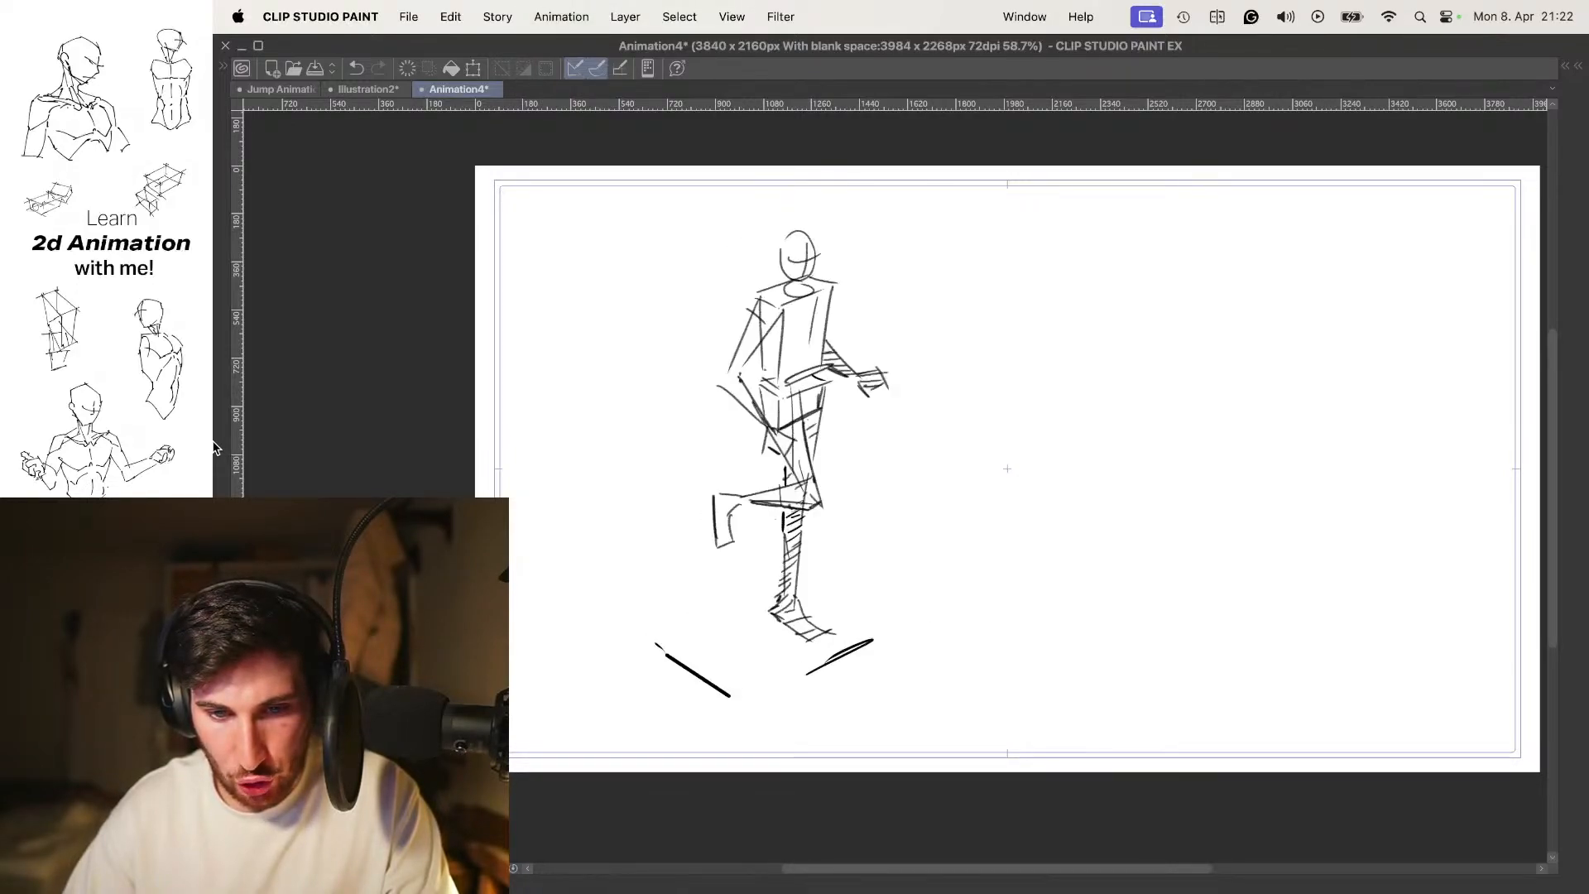
Shade the rear leg's shin with hatching, with the onion skin turned off
key(period)
key(comma)
key(period)
drag(926, 419, 931, 350)
key(o)
scroll(787, 526, up, 3)
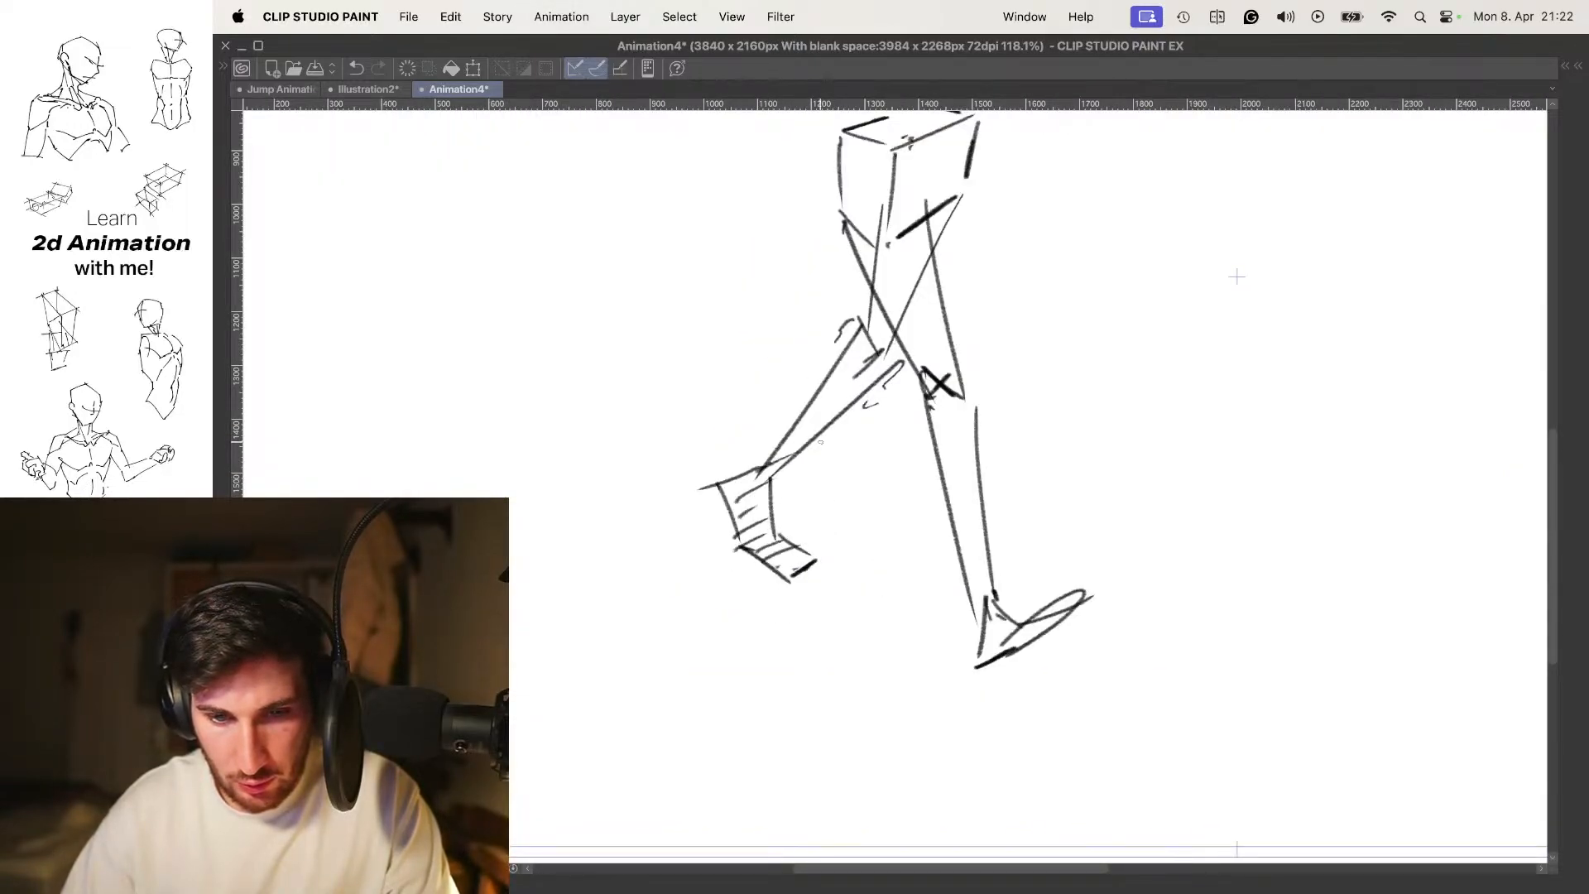
mouse_move(996, 241)
mouse_down()
mouse_move(909, 350)
mouse_move(861, 307)
mouse_move(907, 425)
mouse_move(931, 405)
mouse_up()
Compare the neighbouring frames and nudge the stride pose slightly back and down
key(comma)
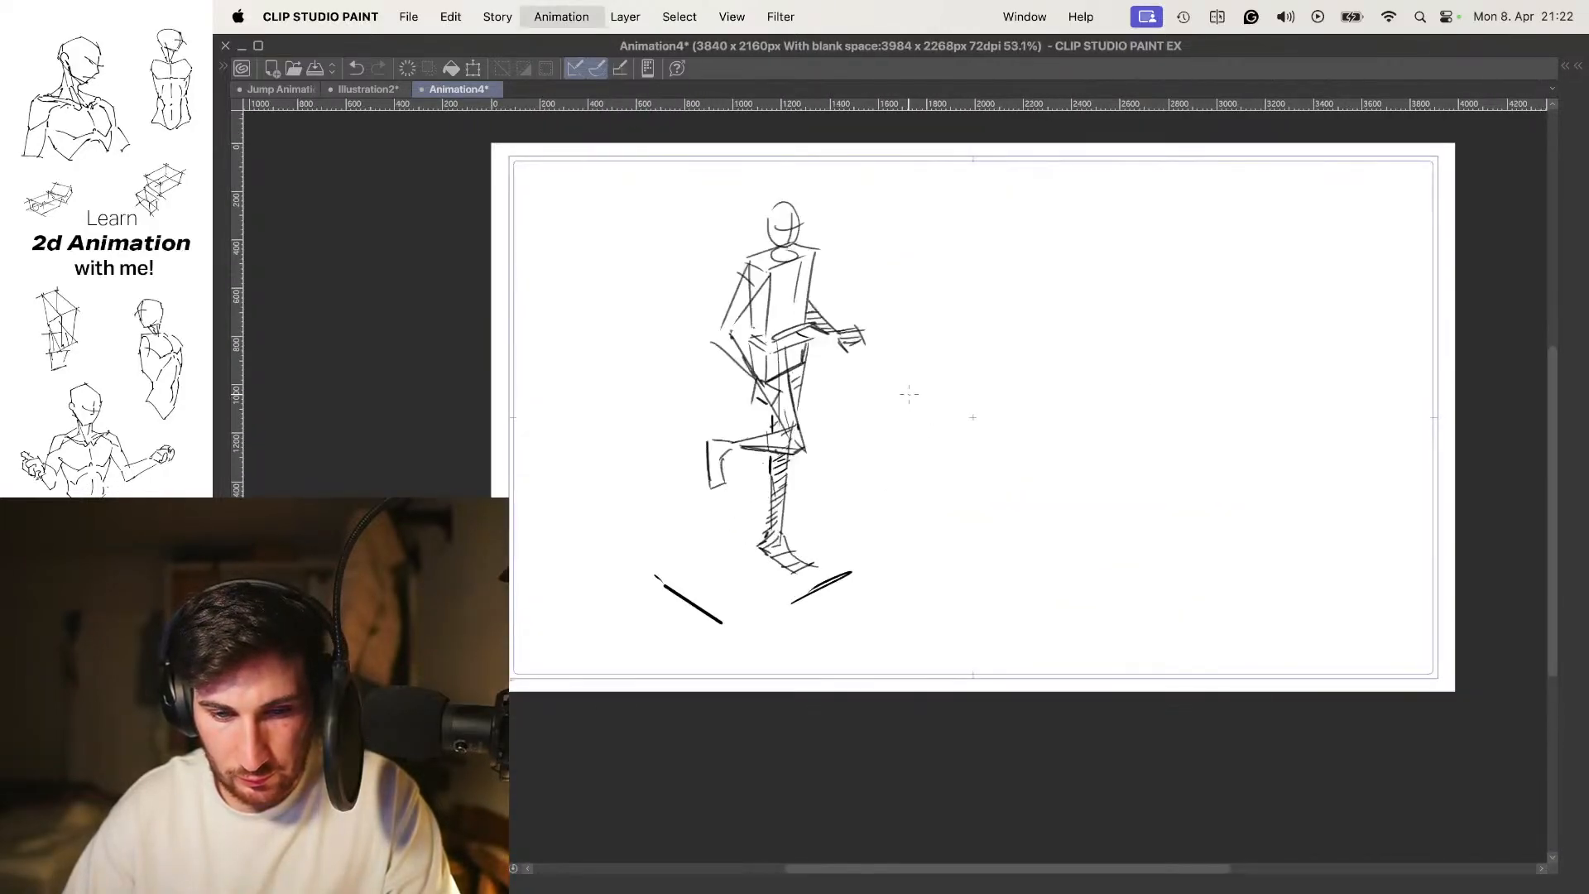
key(comma)
key(period)
key(period)
key(period)
key(comma)
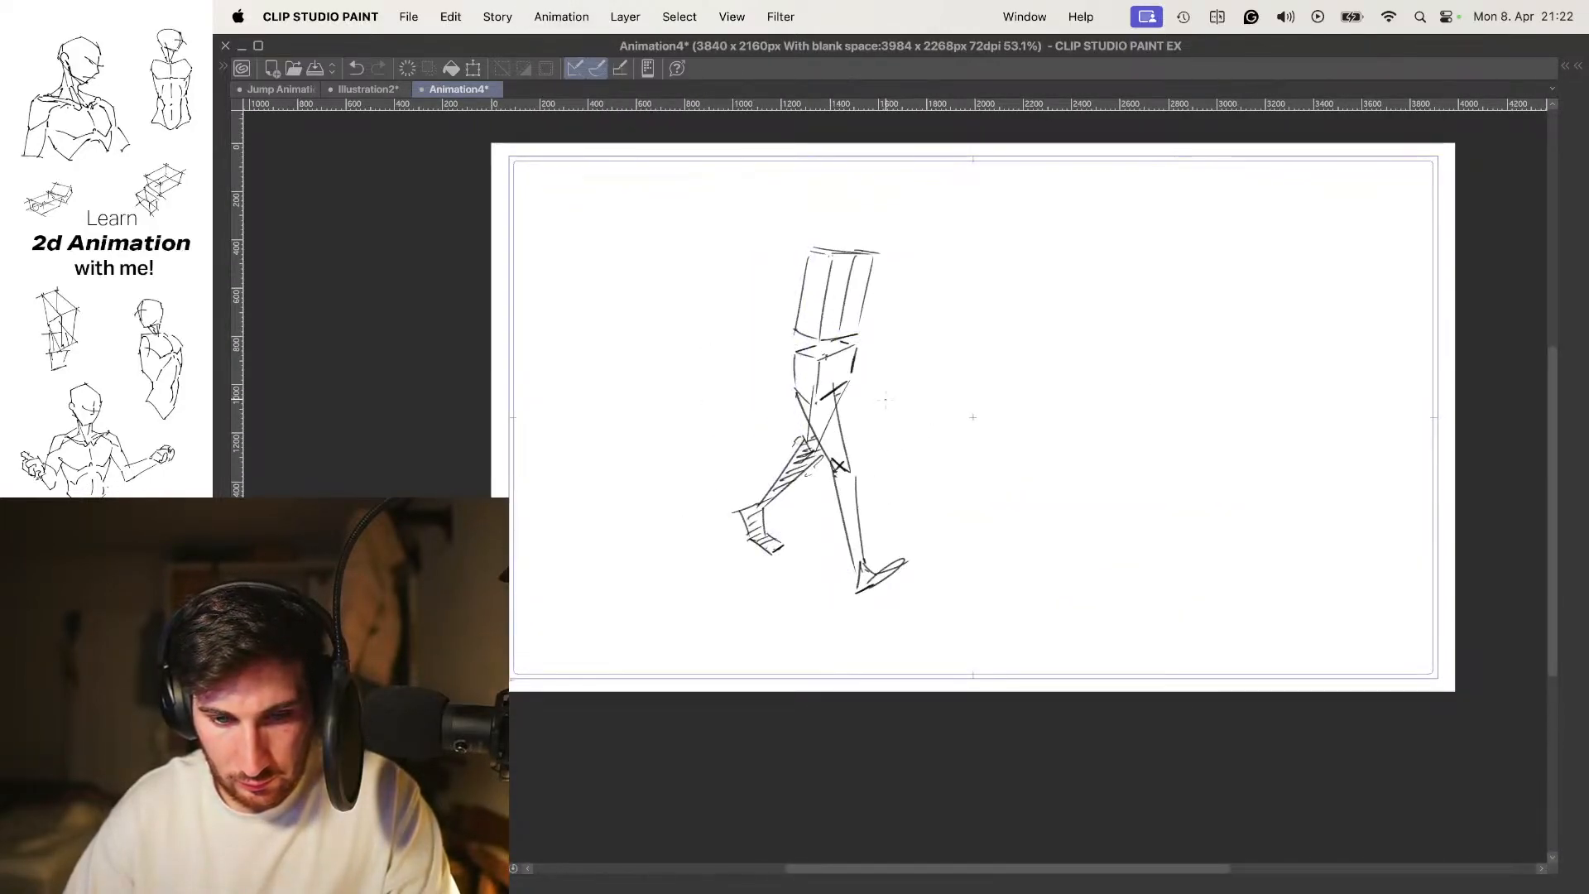
key(super+t)
drag(863, 419, 857, 423)
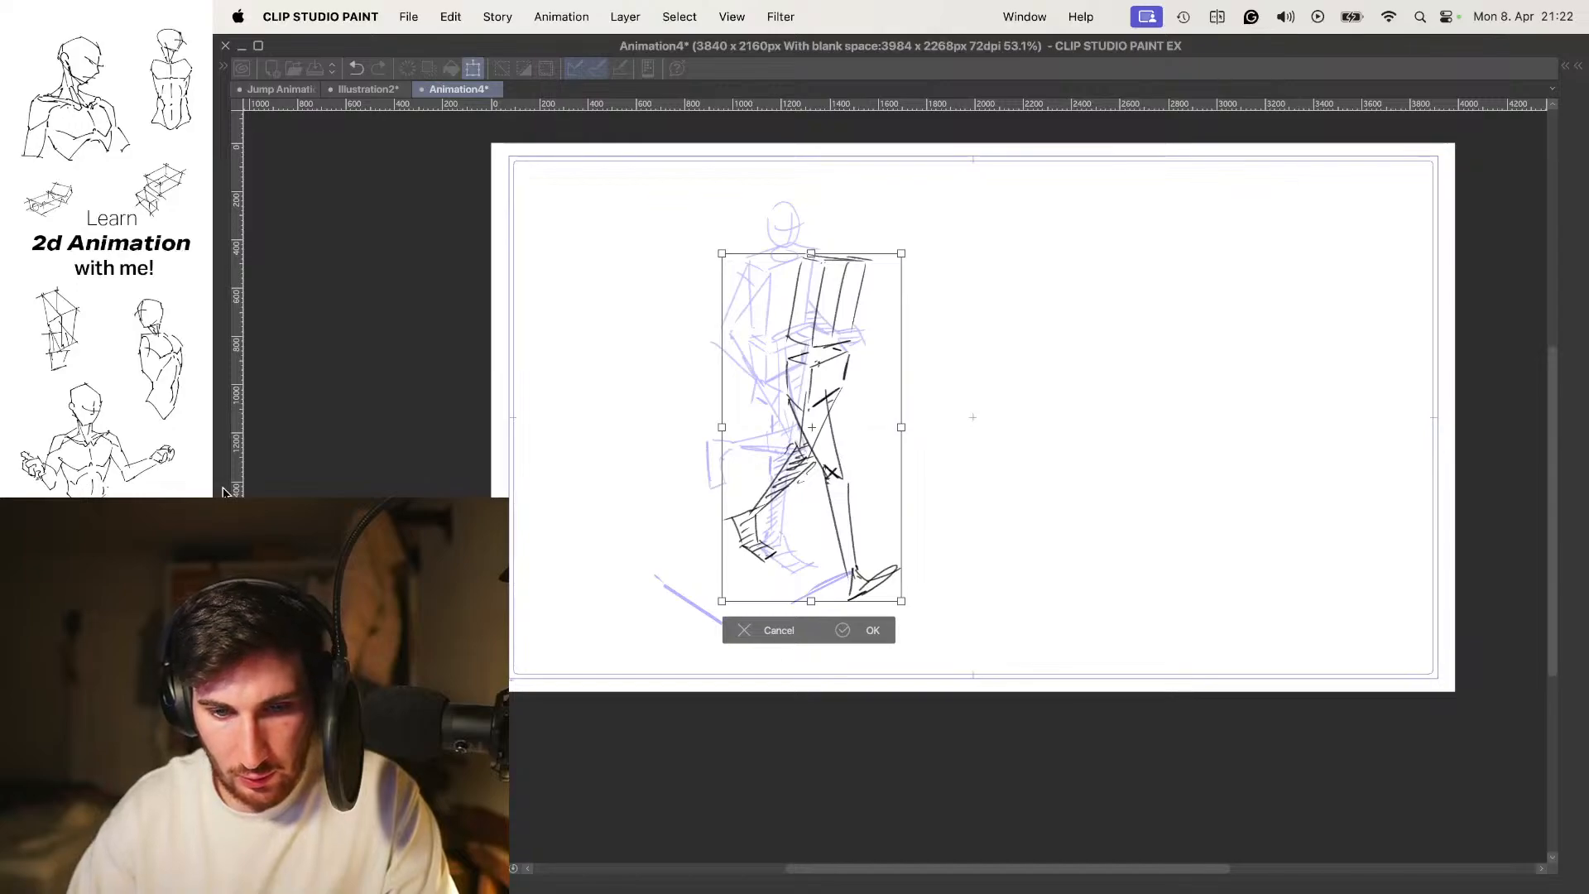
key(Return)
Flip through the neighbouring frames to check how the legs and torso carry into the stride pose
key(comma)
key(comma)
key(period)
key(period)
key(comma)
key(comma)
key(period)
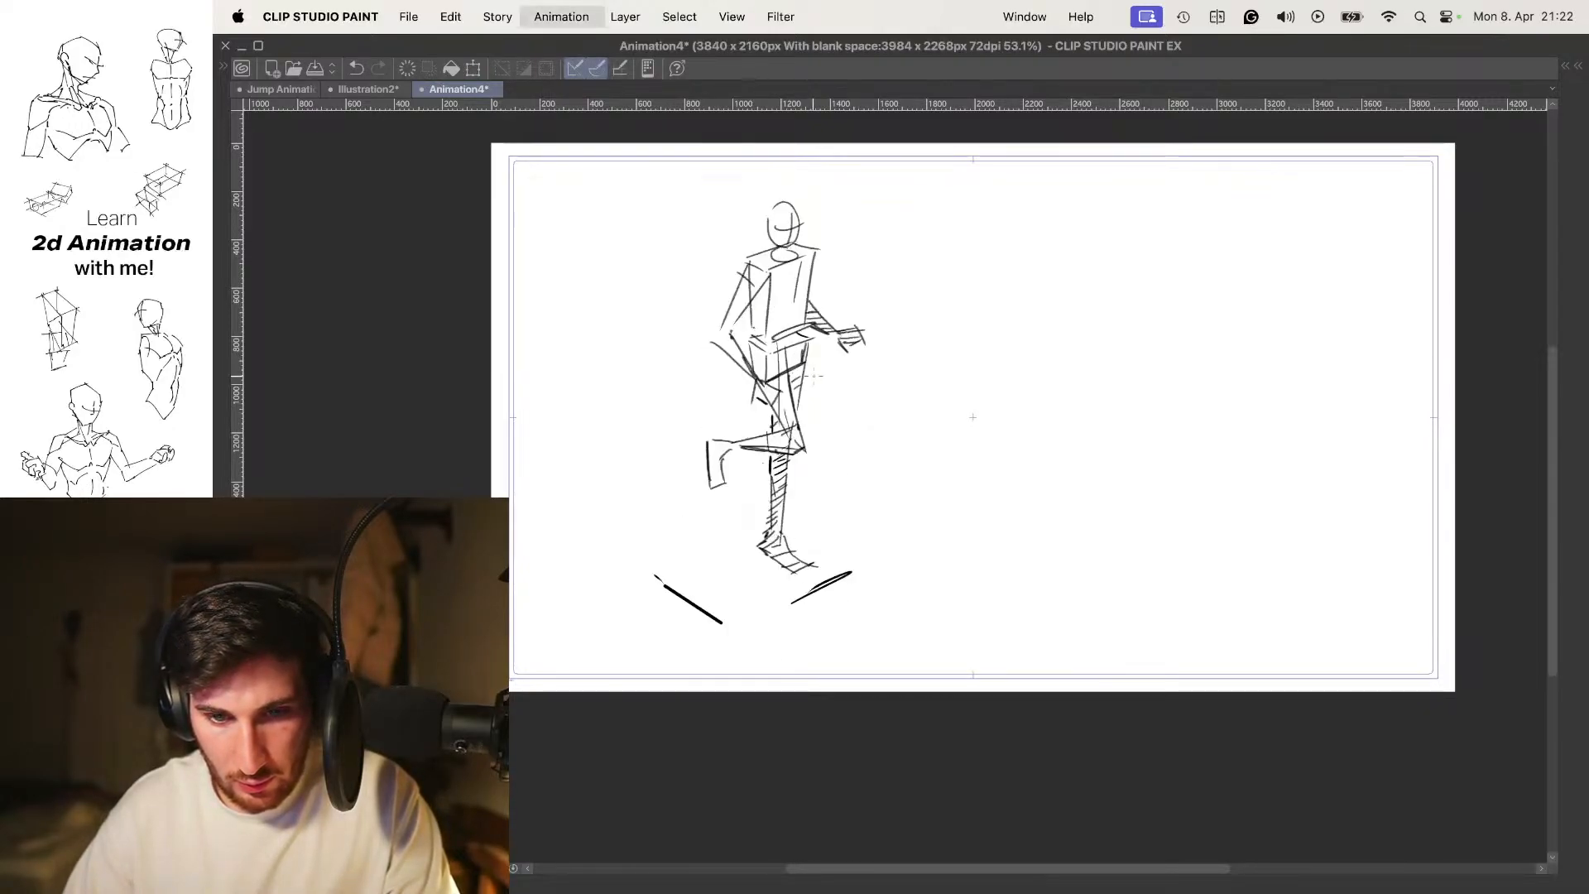
key(period)
Sketch the rear arm swinging behind the torso with a bent elbow and hand, and compare it with the neighbouring frames
drag(879, 289, 884, 341)
scroll(819, 379, up, 3)
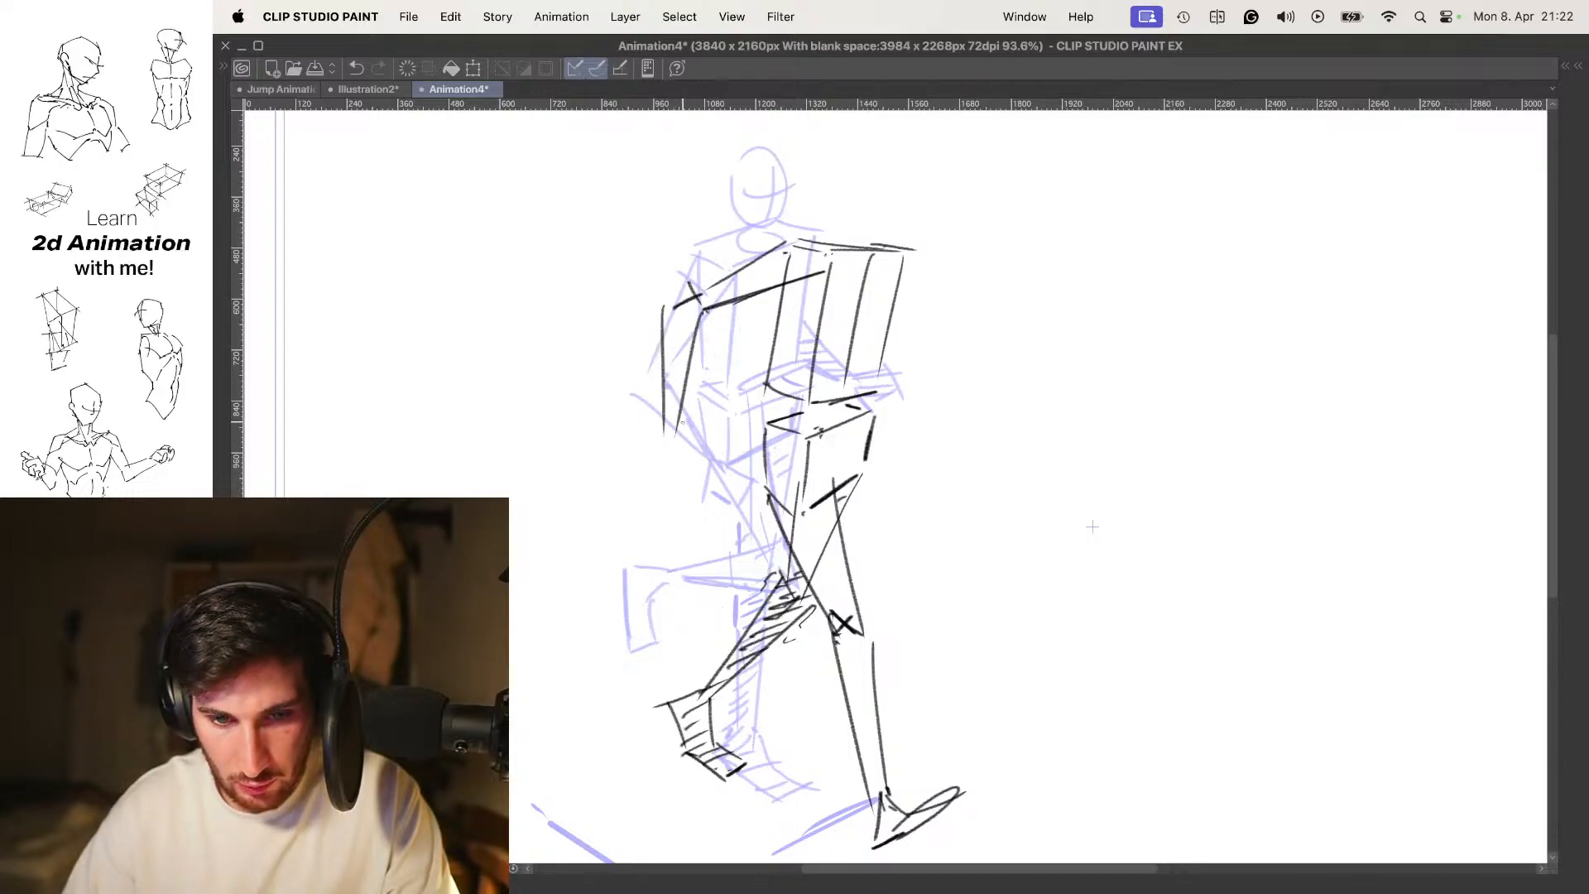
key(super+z)
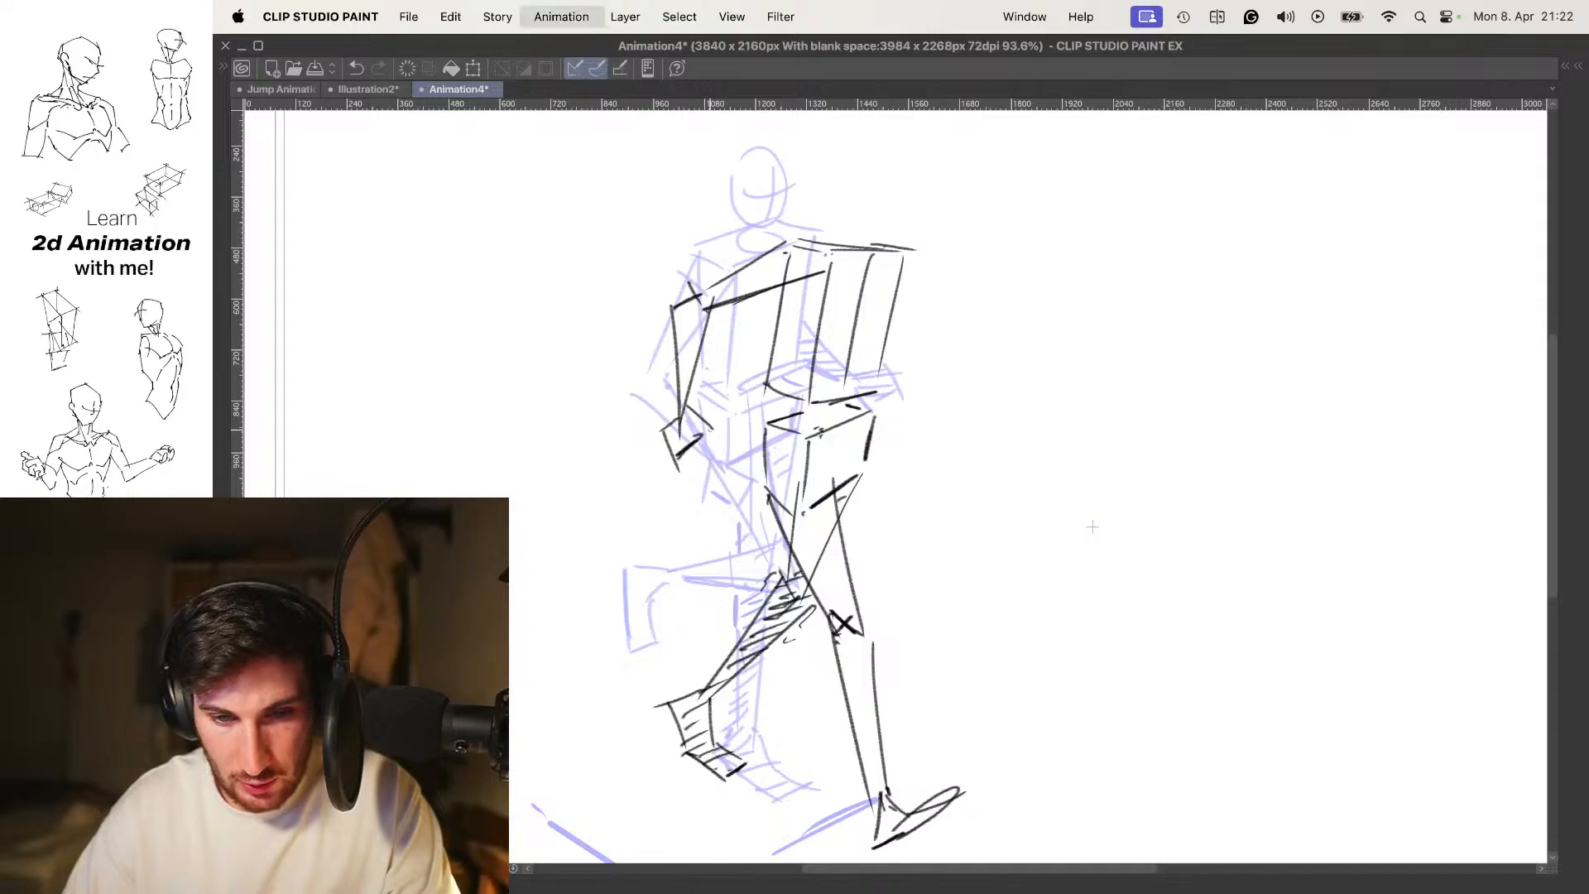
key(o)
scroll(831, 333, down, 3)
key(comma)
key(comma)
key(period)
key(period)
Sketch the front forearm reaching forward from the torso at waist height, replacing a first attempt
scroll(865, 313, up, 2)
key(o)
drag(872, 336, 844, 326)
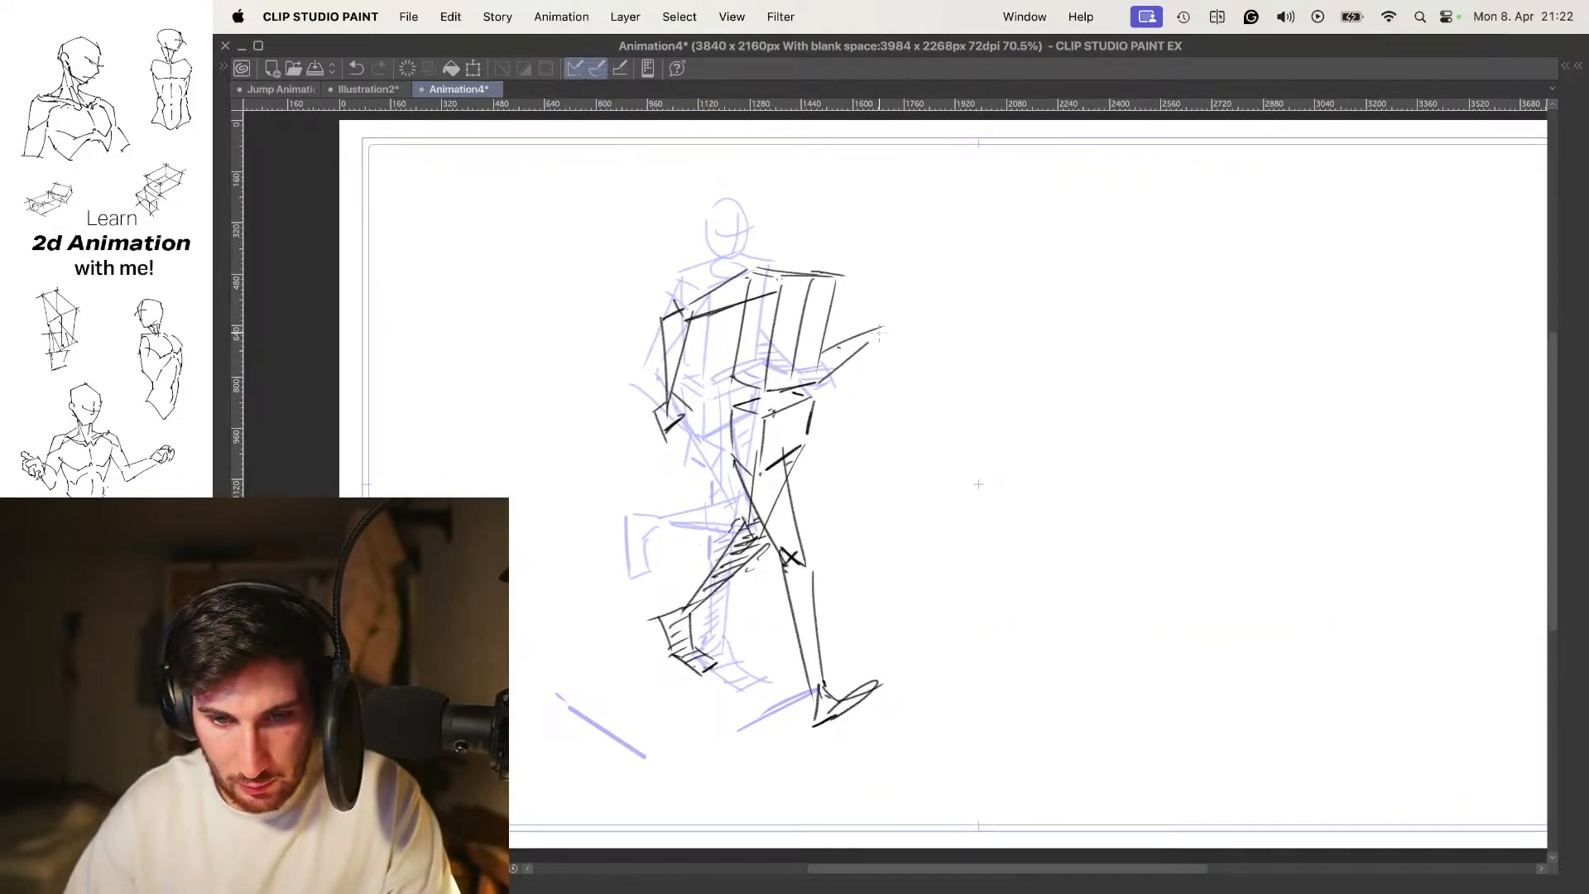
key(super+z)
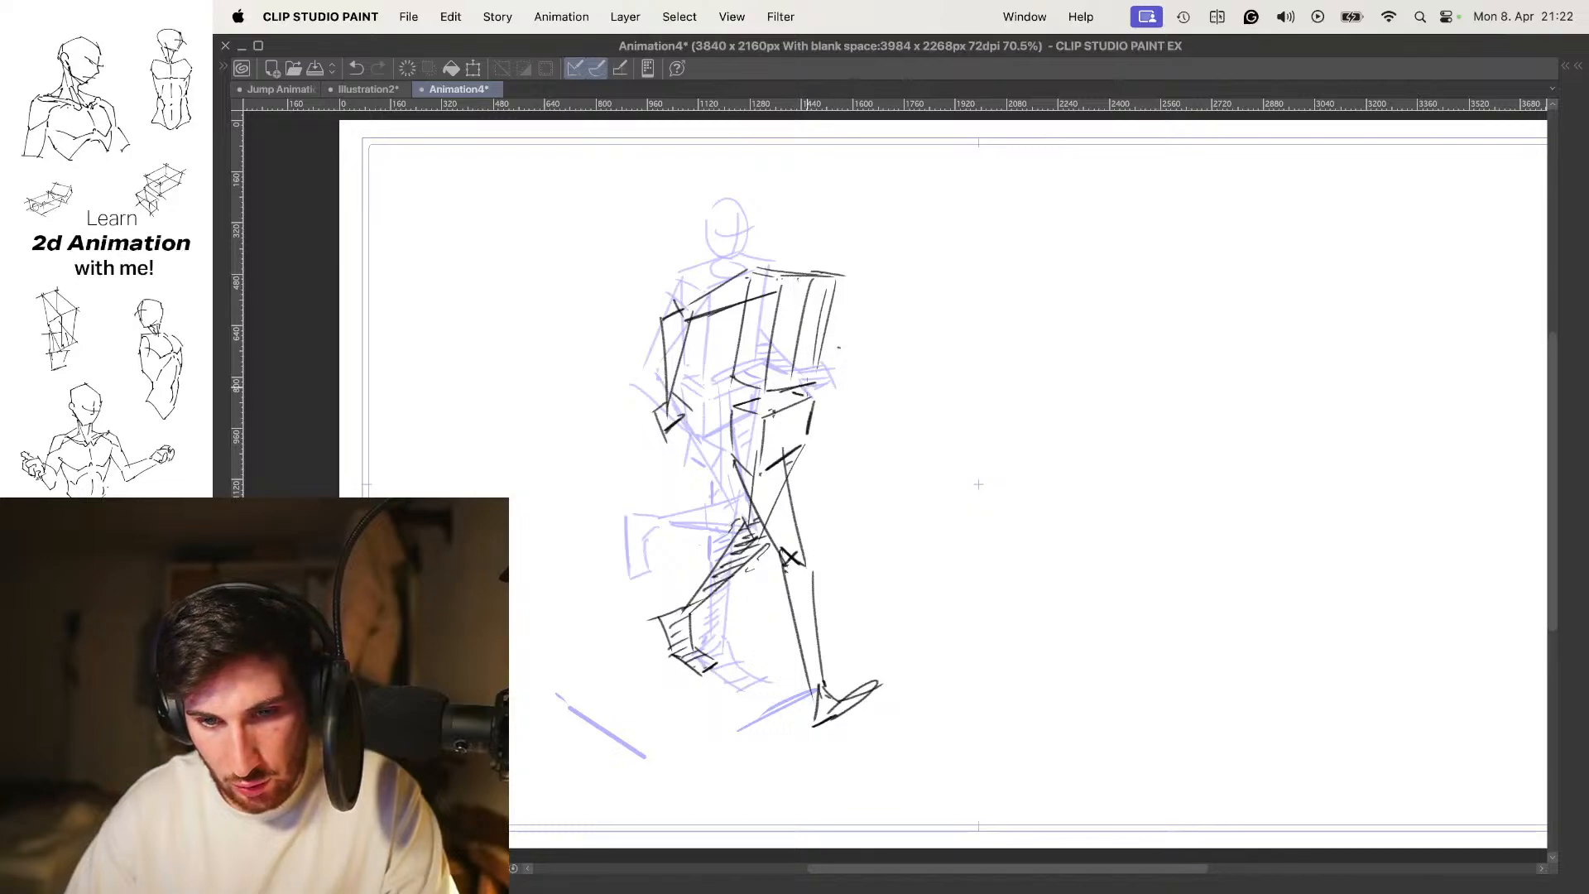
mouse_move(800, 380)
mouse_down()
mouse_move(907, 365)
mouse_move(894, 334)
mouse_move(916, 368)
mouse_move(813, 397)
mouse_up()
key(o)
Hatch the front forearm and sketch the hand at its end
key(Left)
key(Left)
key(Right)
key(Right)
drag(850, 378, 832, 391)
drag(882, 366, 869, 379)
drag(905, 356, 897, 360)
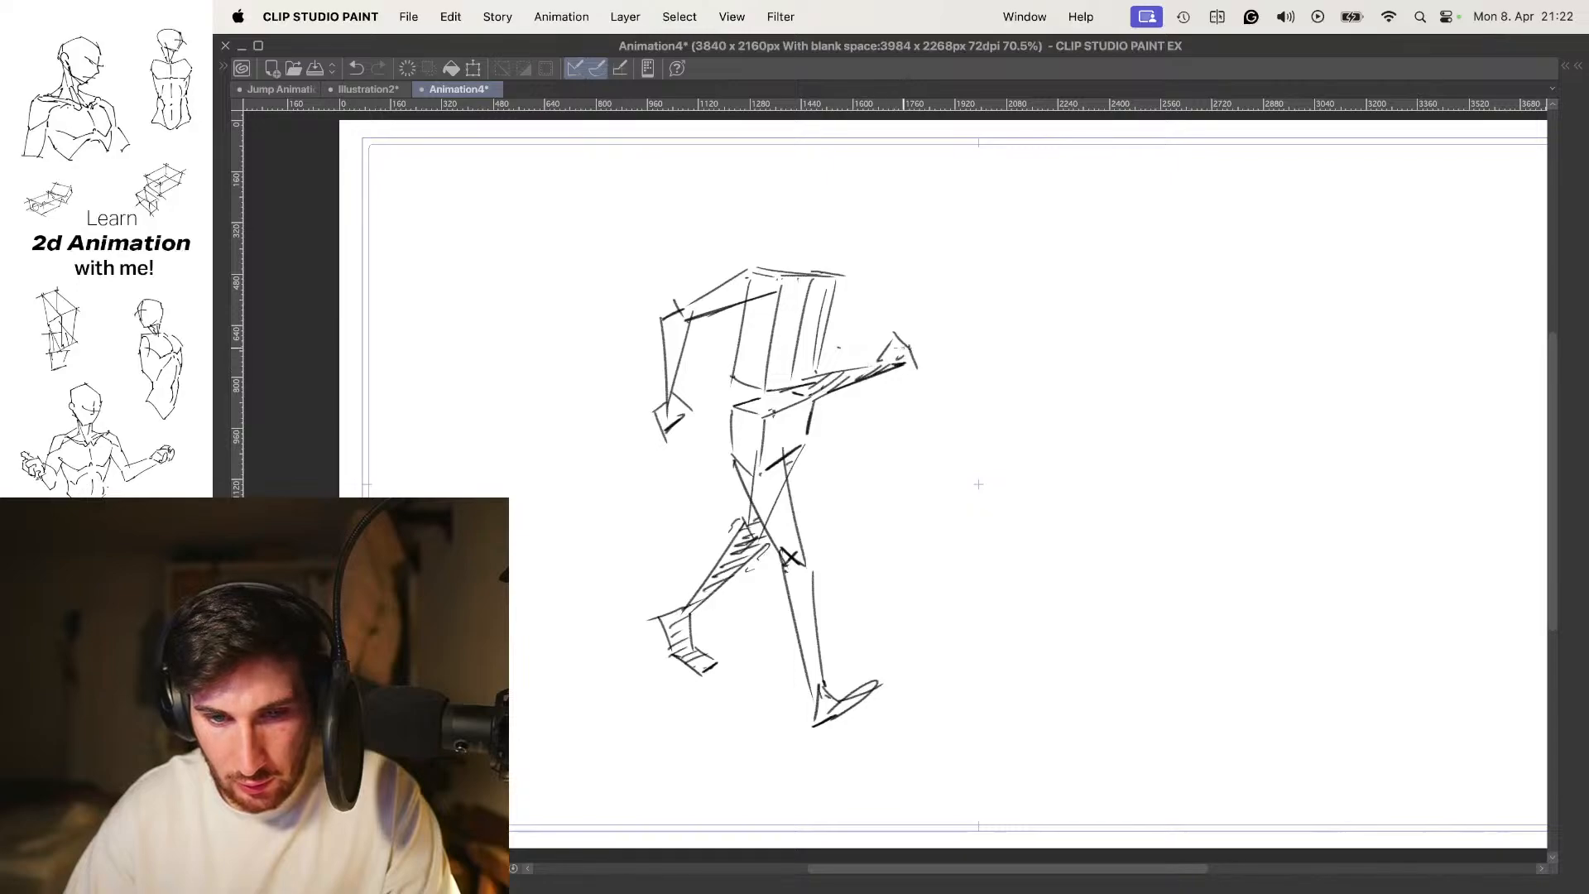
Flip back and forth between frames to examine the arm swing leading into the stride pose
scroll(836, 322, up, 3)
scroll(1026, 514, down, 3)
key(Left)
key(Right)
scroll(972, 428, down, 2)
key(Left)
key(Left)
key(Right)
key(Right)
key(Left)
key(Left)
key(Right)
key(Right)
key(Left)
key(Right)
key(Right)
Sketch a round head with a face direction line above the stride pose's shoulders, undoing the early strokes
mouse_move(863, 292)
mouse_down()
mouse_move(891, 355)
mouse_move(865, 365)
mouse_move(887, 216)
mouse_move(862, 340)
mouse_move(840, 321)
mouse_move(872, 313)
mouse_move(865, 242)
mouse_move(877, 318)
mouse_up()
scroll(891, 354, up, 5)
key(super+z)
key(super+z)
key(super+z)
key(super+z)
mouse_move(917, 254)
mouse_down()
mouse_move(935, 257)
mouse_move(951, 323)
mouse_up()
mouse_move(993, 302)
mouse_down()
mouse_move(983, 315)
mouse_move(907, 252)
mouse_move(909, 303)
mouse_up()
Step repeatedly through the frames to examine the head height and body motion between the passing and stride poses
key(Left)
key(Left)
key(Right)
key(Right)
key(Left)
key(Left)
key(Right)
key(Left)
key(Right)
key(Left)
key(Right)
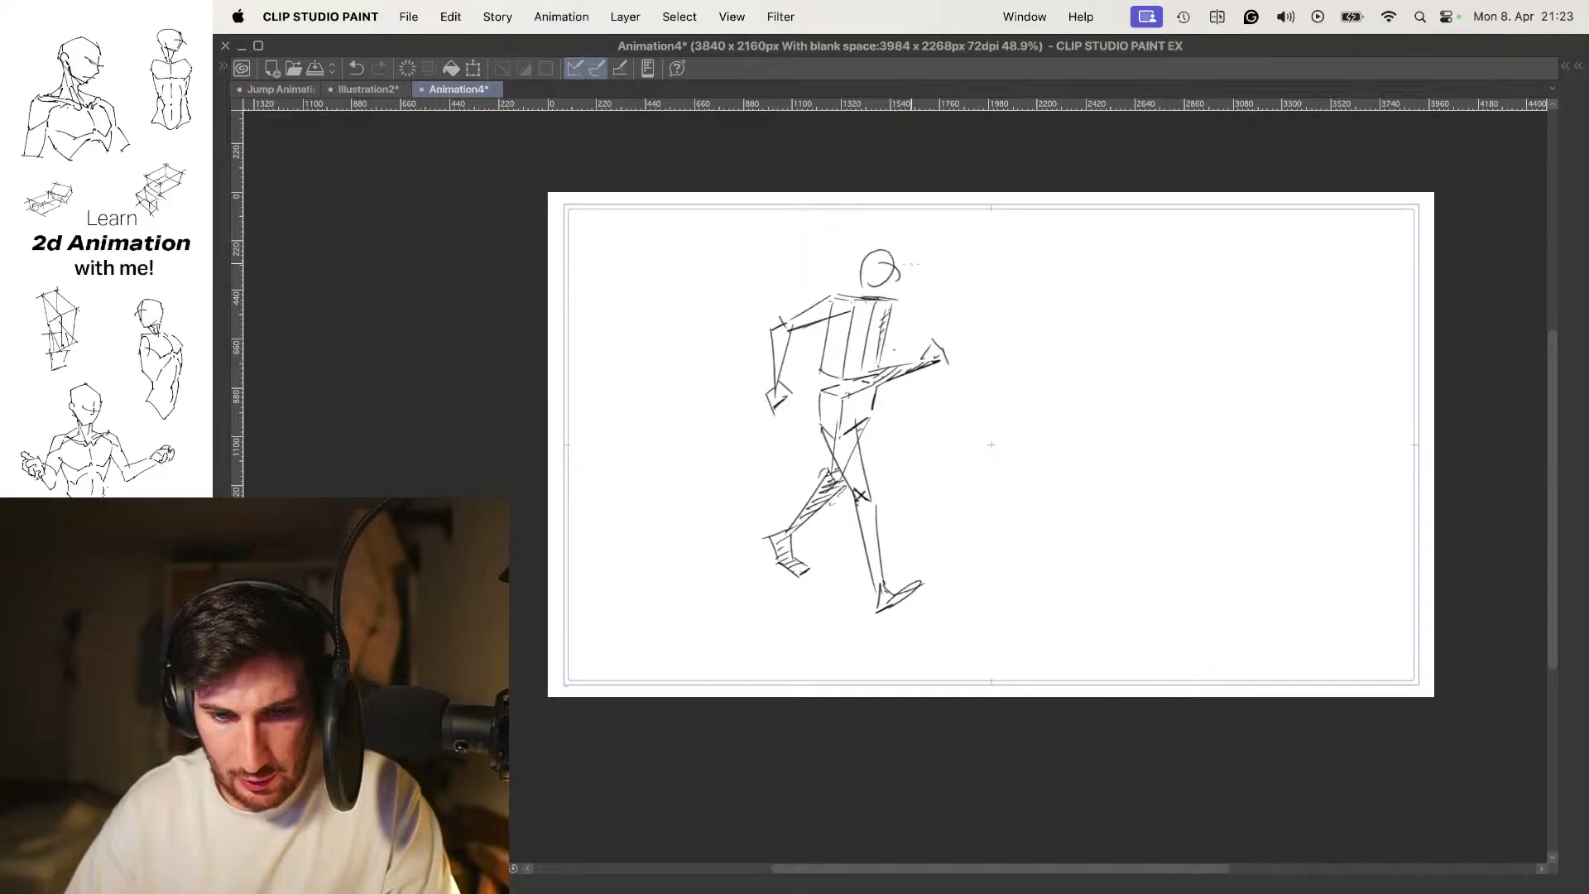
key(Right)
key(Left)
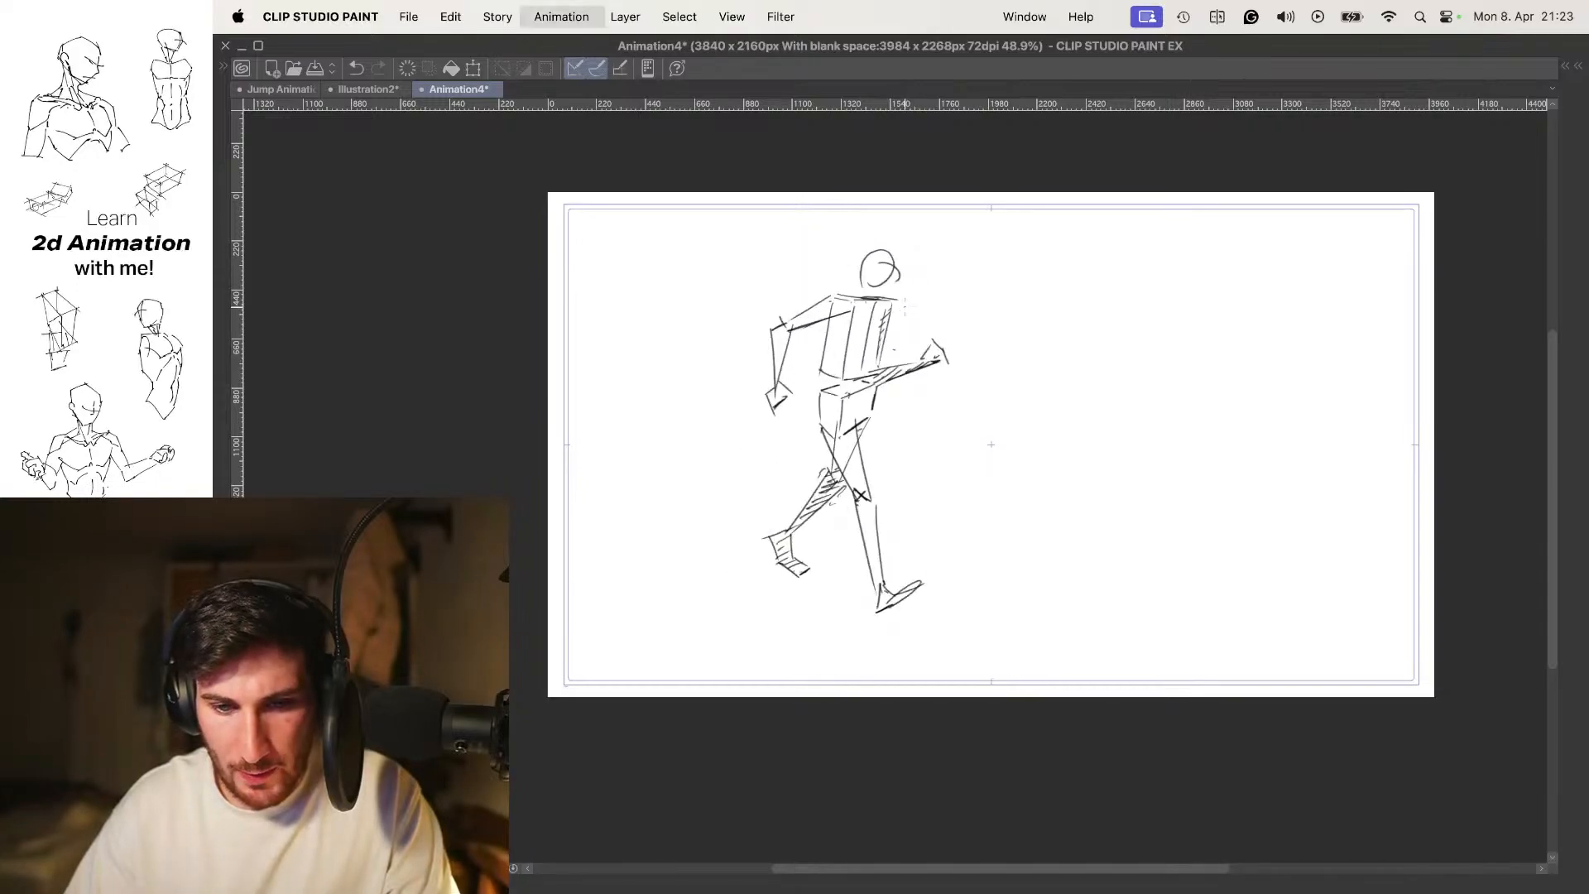
key(Right)
key(Left)
key(Right)
key(Right)
key(Left)
key(Left)
key(Right)
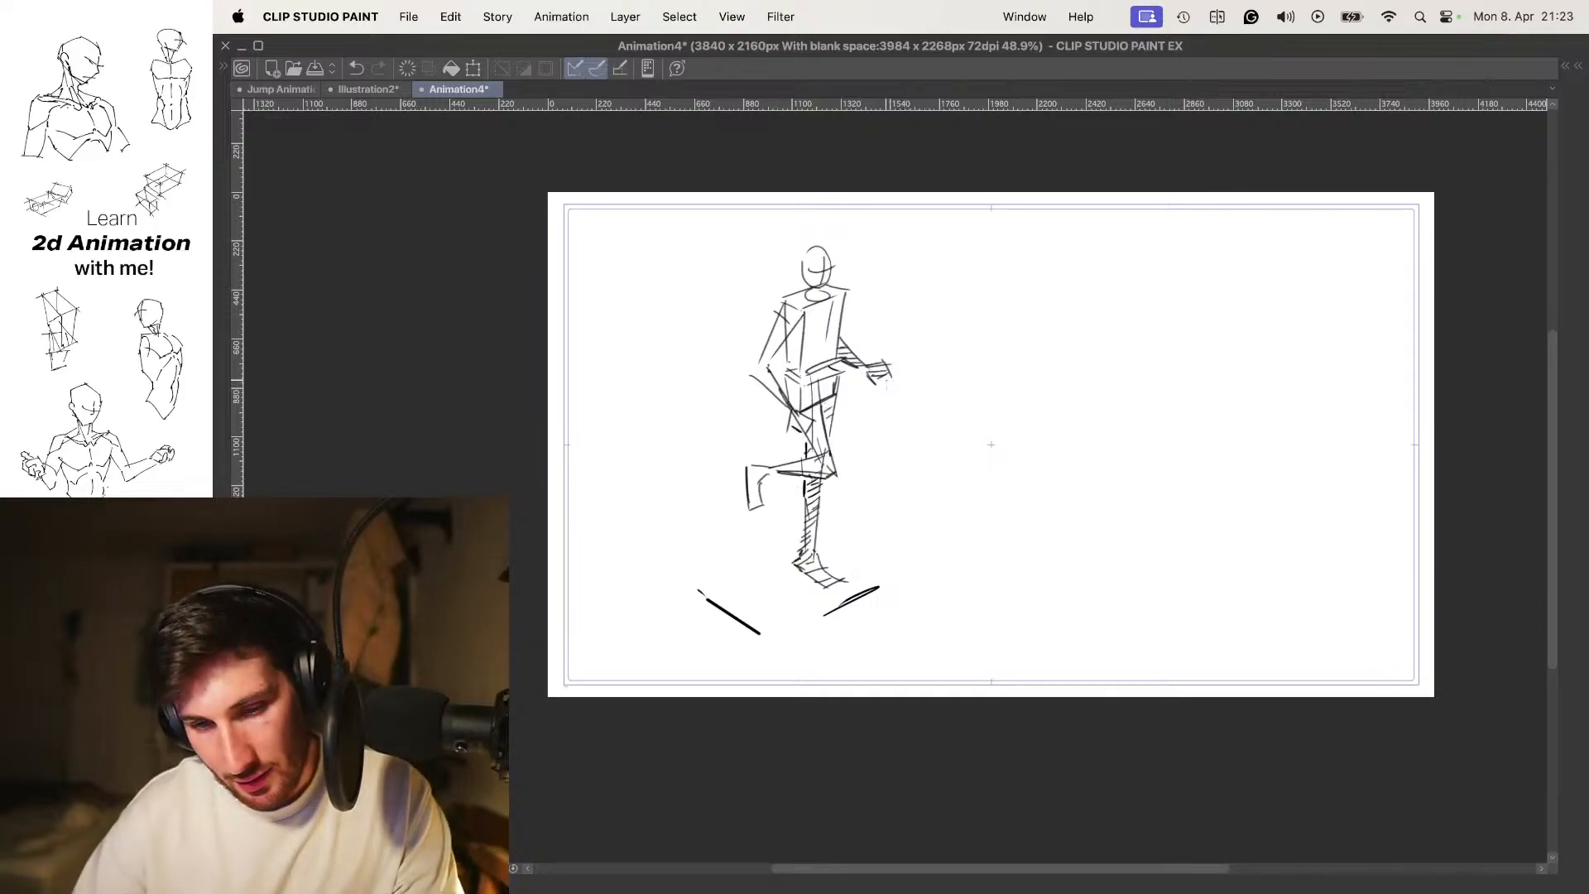
key(Left)
key(Right)
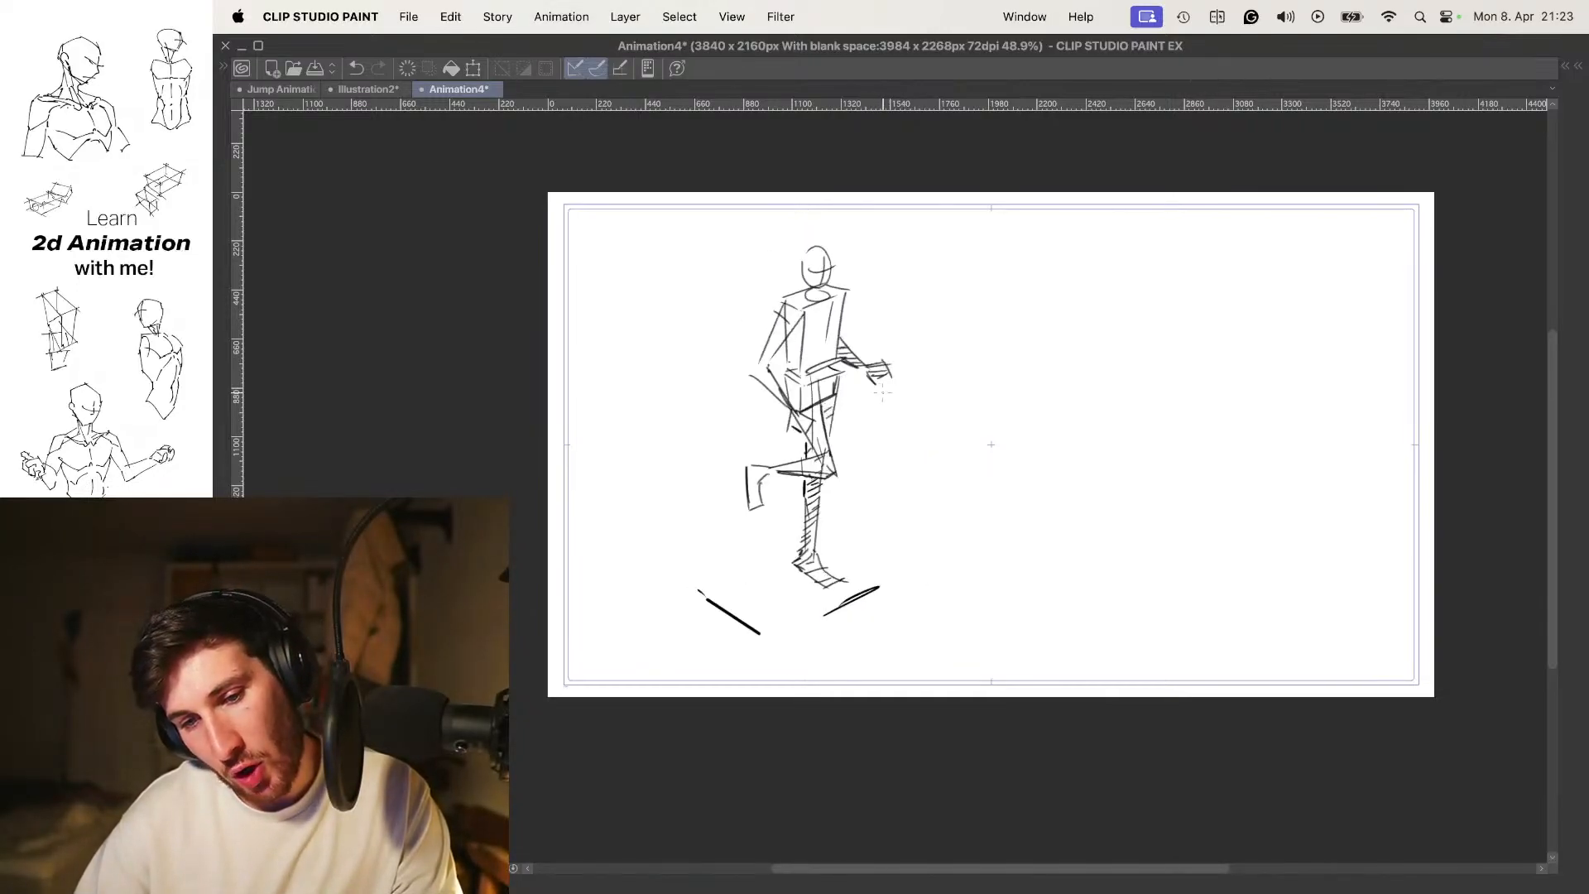
Return to the stride pose and move the whole figure slightly back and down
key(Left)
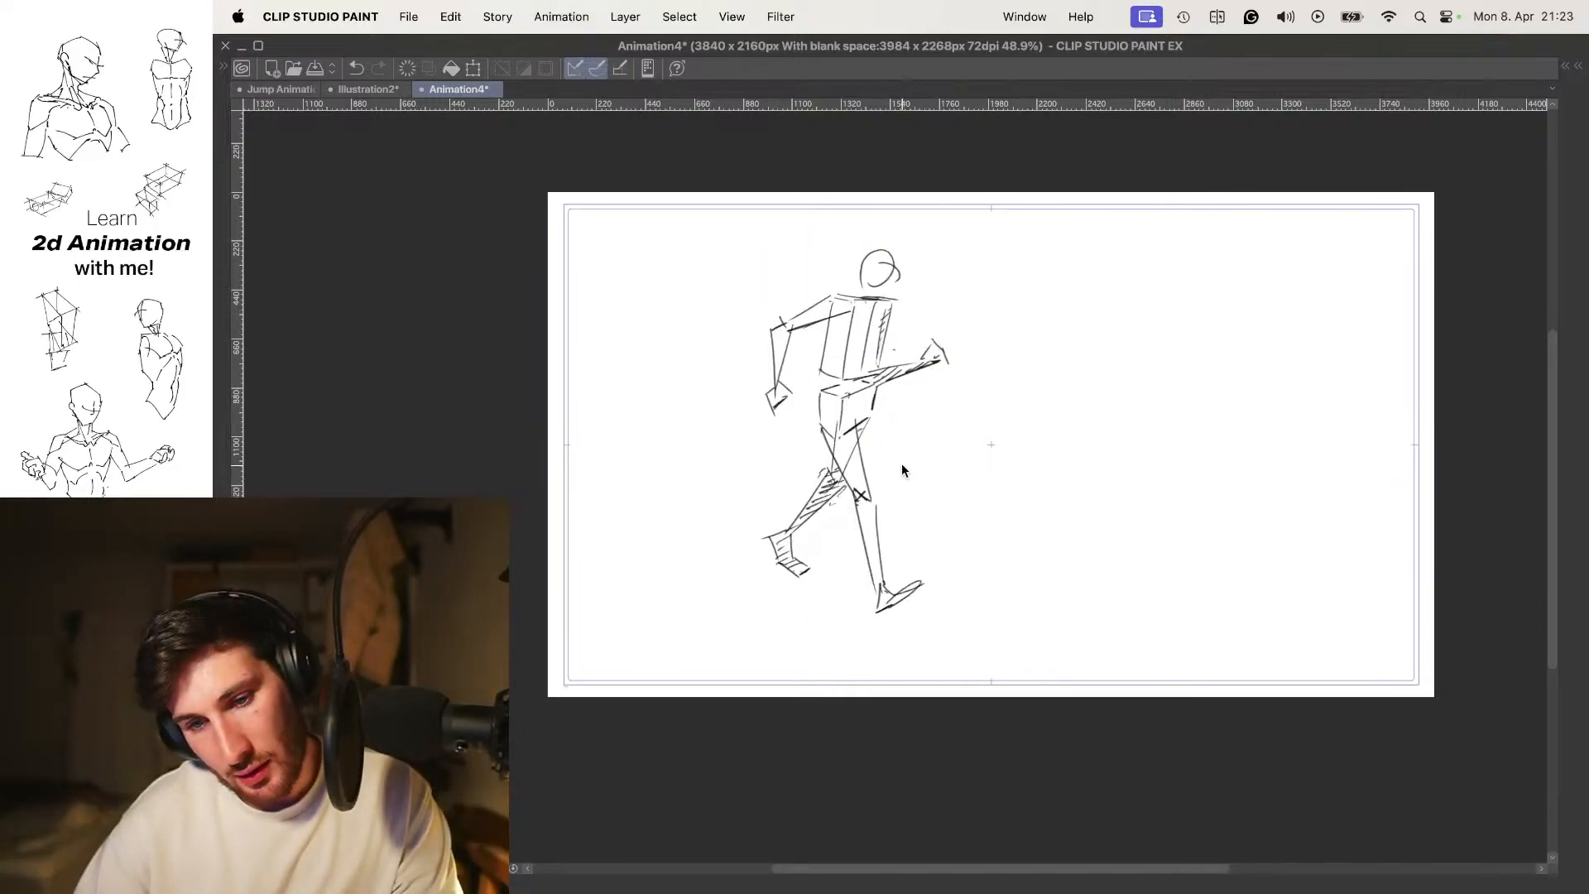
key(ctrl+t)
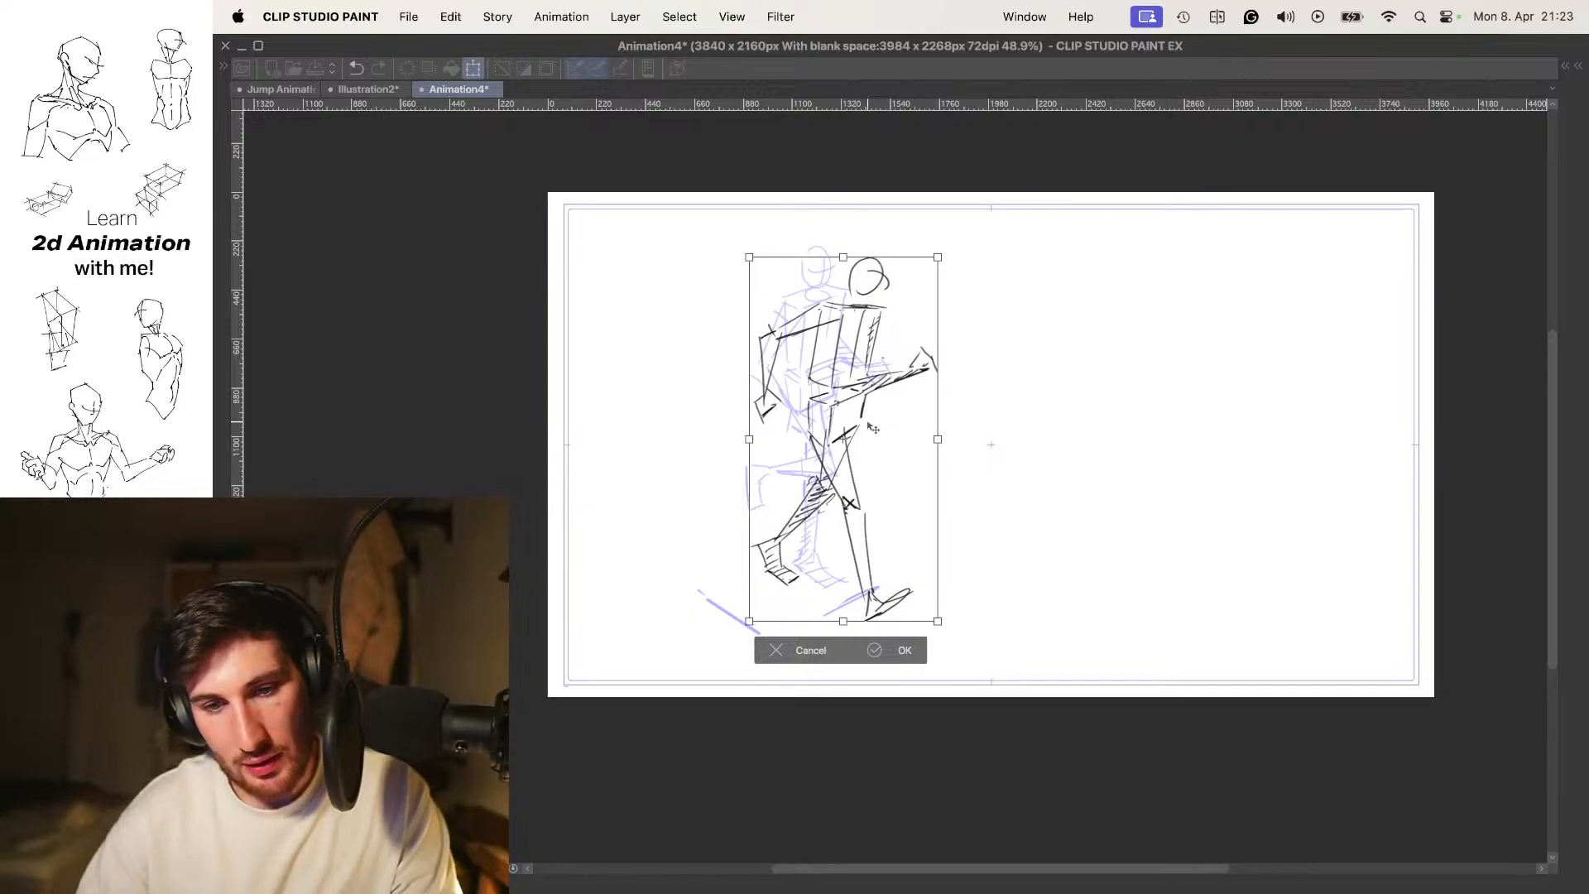
key(Return)
Flip through the frames without onion skin to examine the spacing of the repositioned stride pose
key(Left)
key(Left)
key(o)
key(Right)
key(Right)
key(Left)
key(Left)
key(Right)
key(Right)
key(Left)
key(Left)
key(Right)
key(Right)
key(Left)
key(Left)
key(Right)
key(Right)
key(Left)
key(Left)
key(Right)
key(Right)
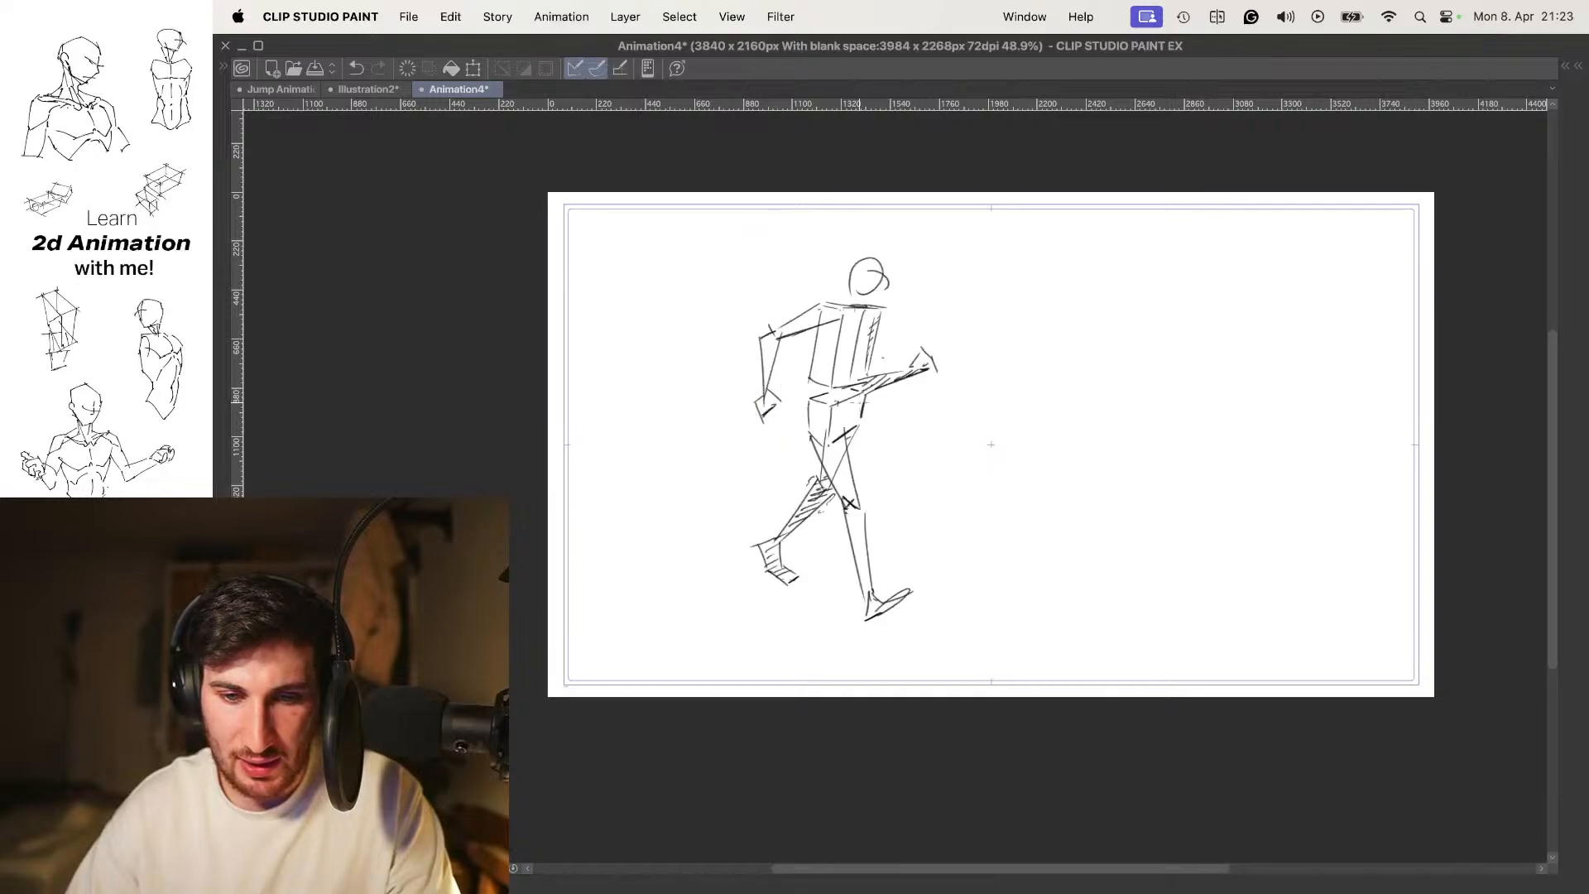
Compare the stride pose with its neighbour and nudge the whole figure slightly forward and up
key(Left)
key(Right)
key(Left)
key(Right)
key(Left)
key(Right)
key(super+t)
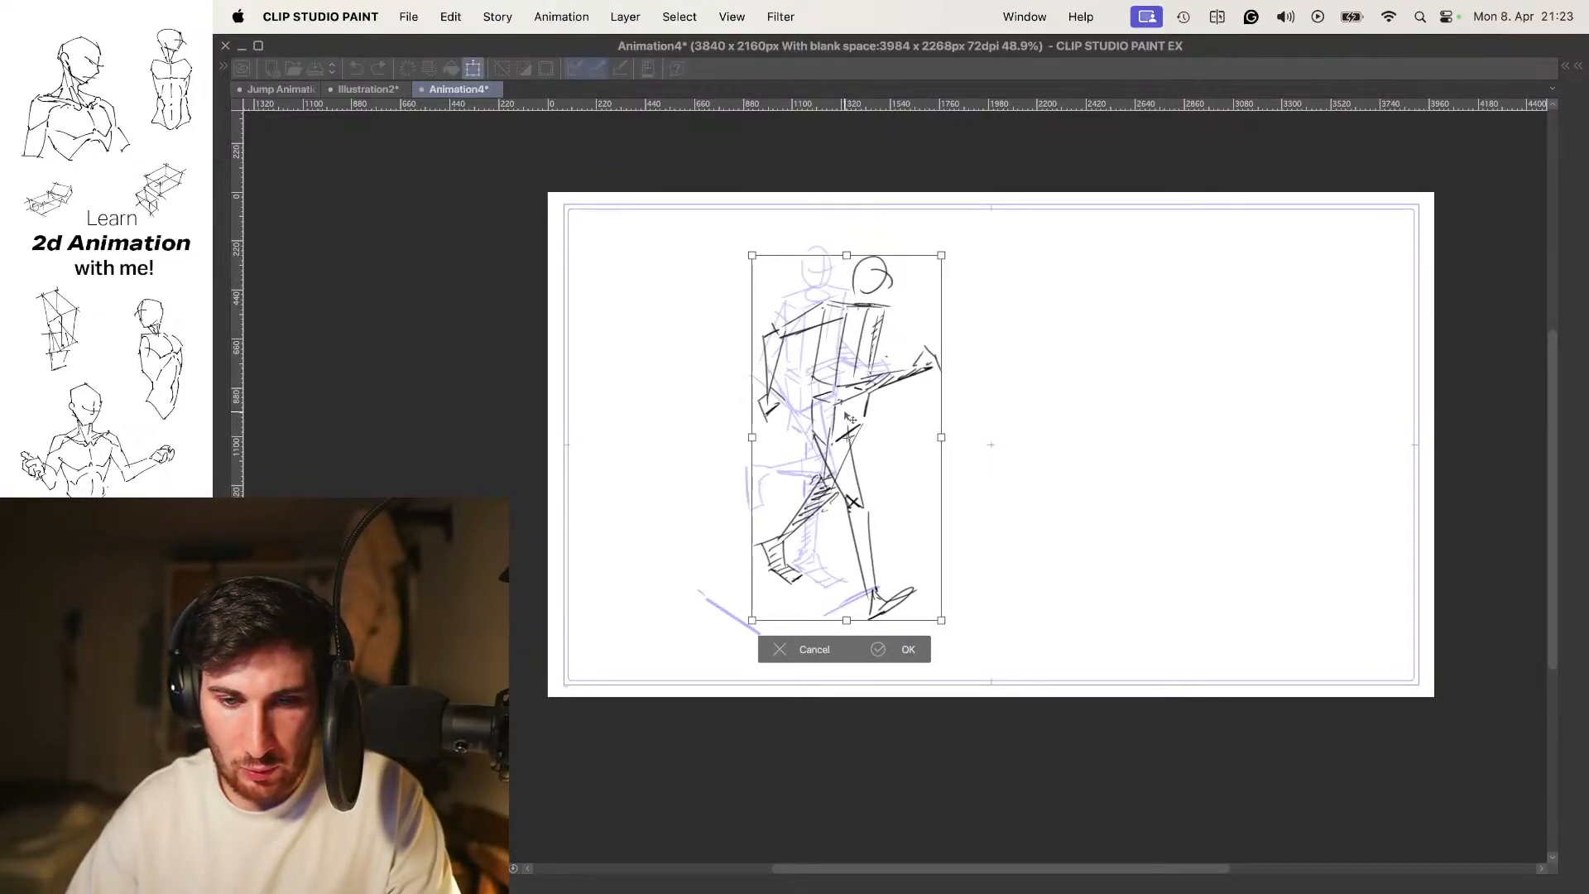
key(Return)
Flip back and forth between the stride pose and its neighbouring frames to compare the figure's spacing
key(Left)
key(Right)
key(Right)
key(Left)
key(Right)
key(Right)
key(Right)
key(Left)
key(Right)
Move the whole figure of the stride pose slightly forward and down
key(super+t)
drag(890, 448, 906, 450)
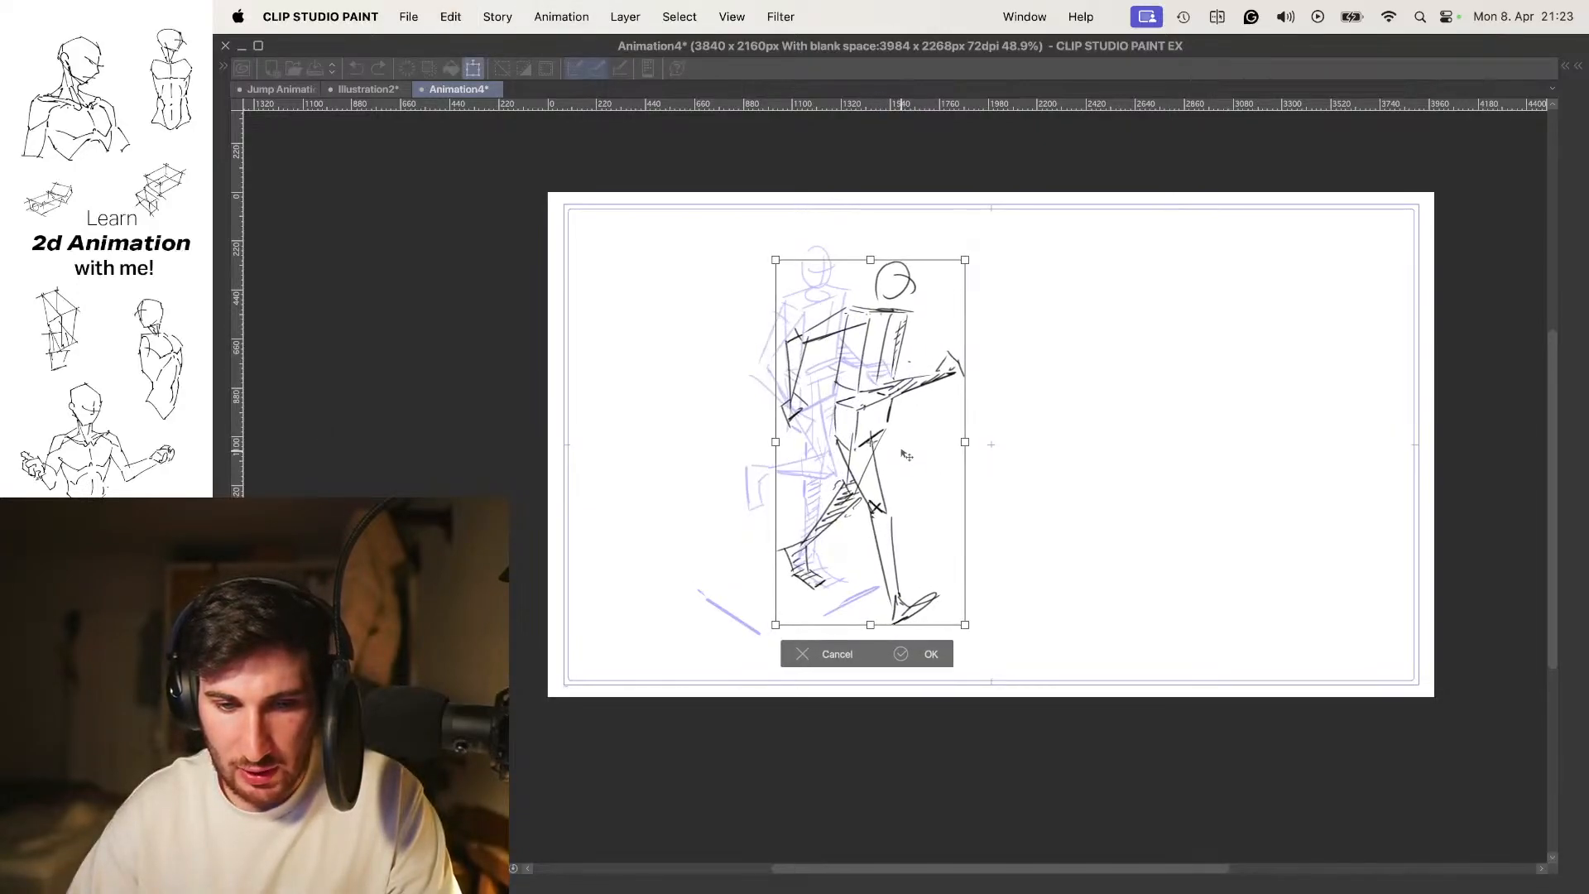
key(Return)
Step repeatedly through the frames to examine how the moved stride pose flows with the other poses
key(Right)
key(Right)
key(Right)
key(Right)
key(Left)
key(Right)
key(Left)
key(Left)
key(Right)
key(Left)
key(Left)
key(Right)
key(Right)
Play the walking animation back to review the motion at full speed
key(space)
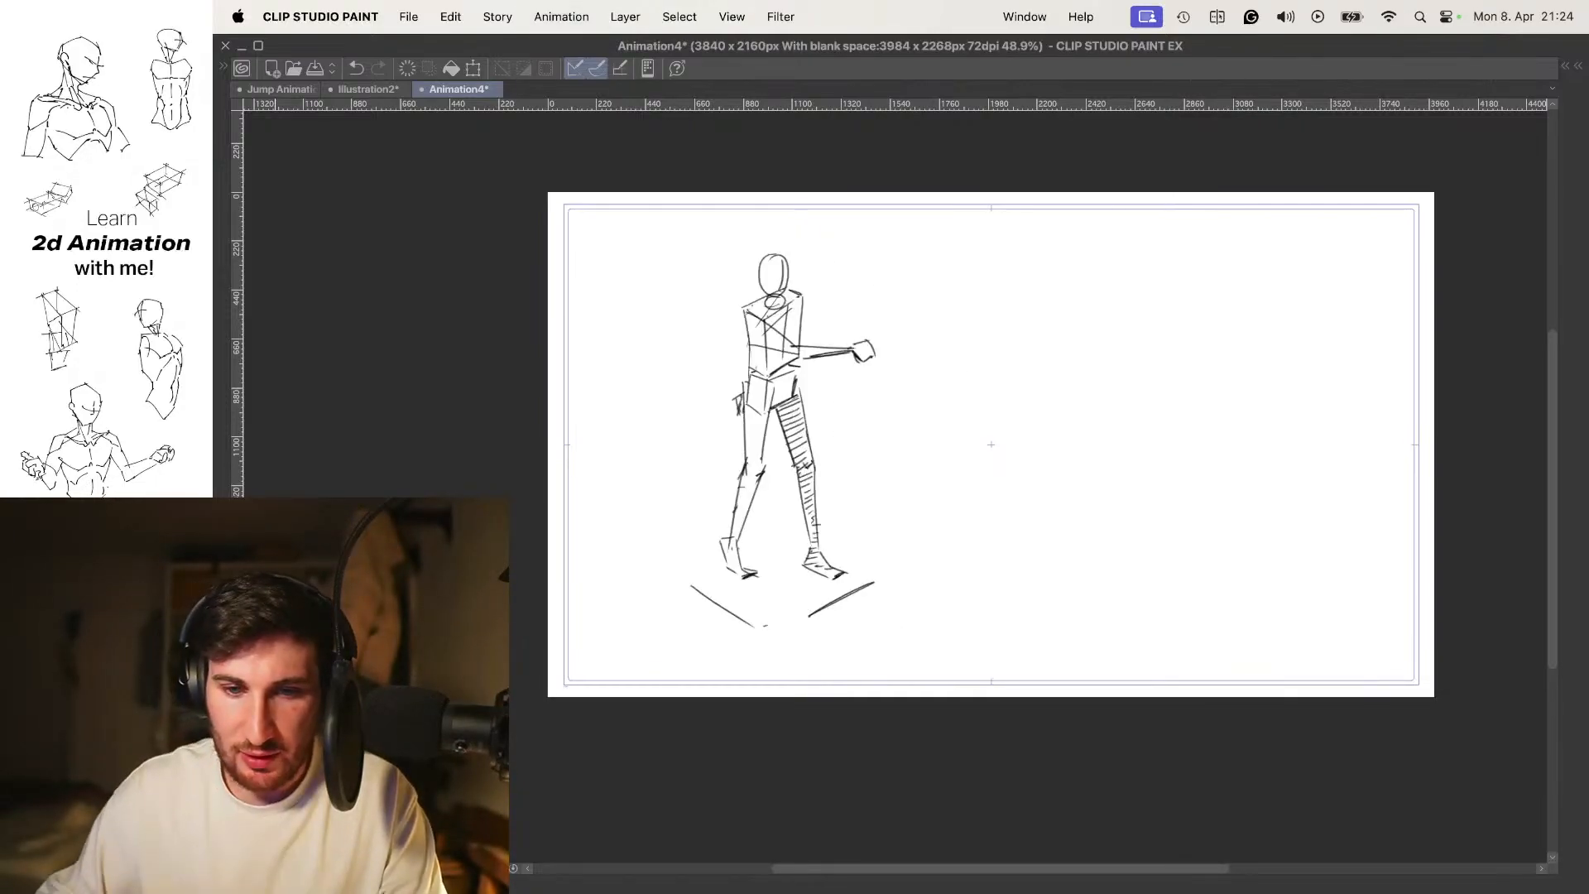
key(Tab)
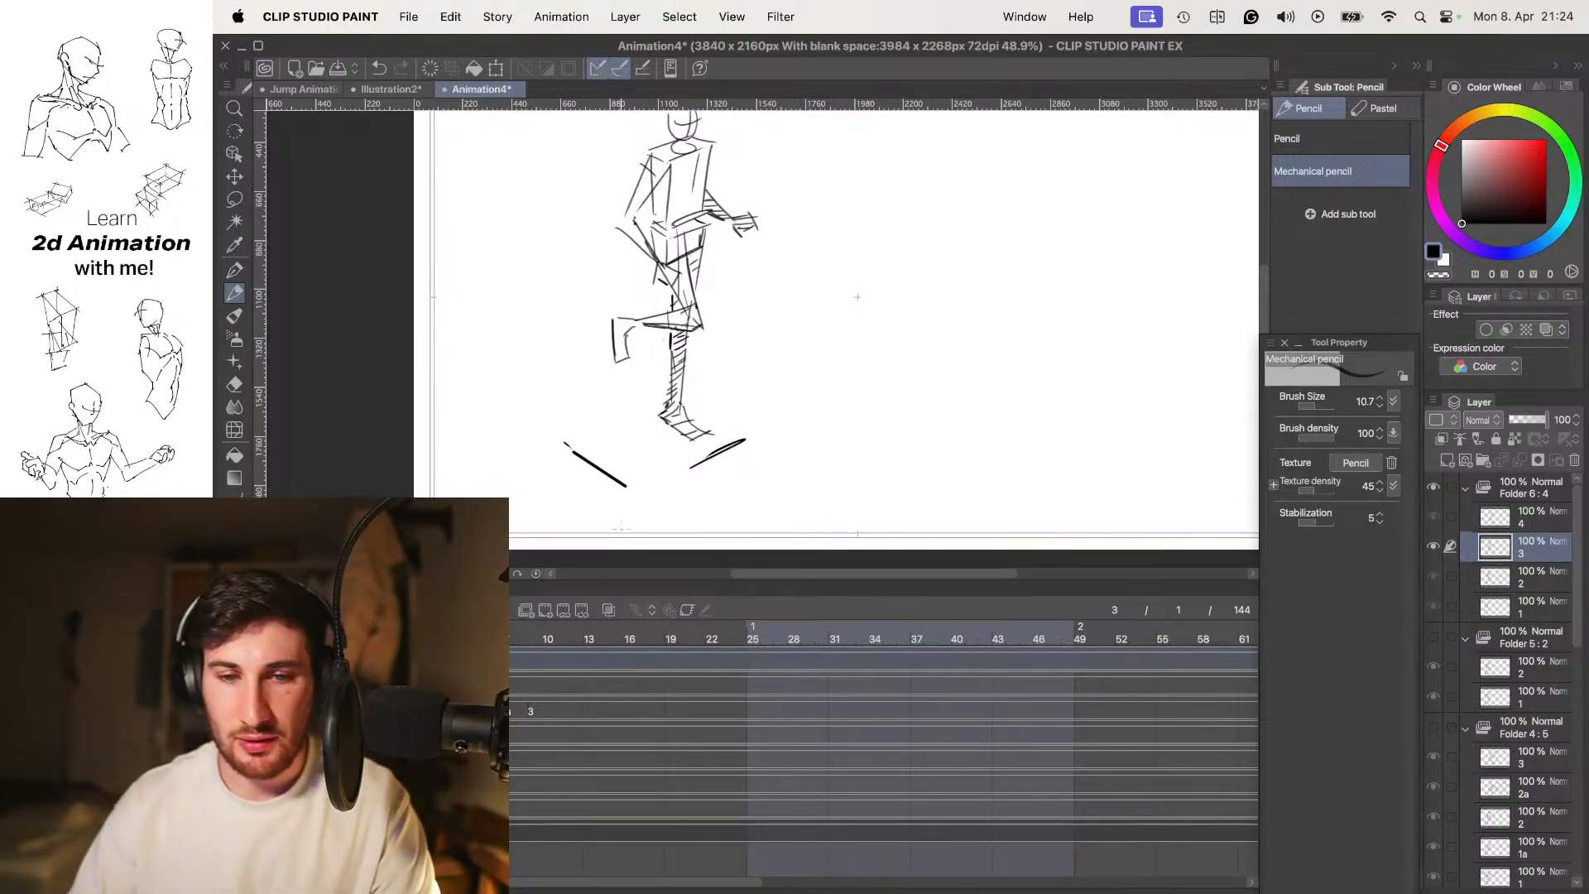
key(space)
key(Tab)
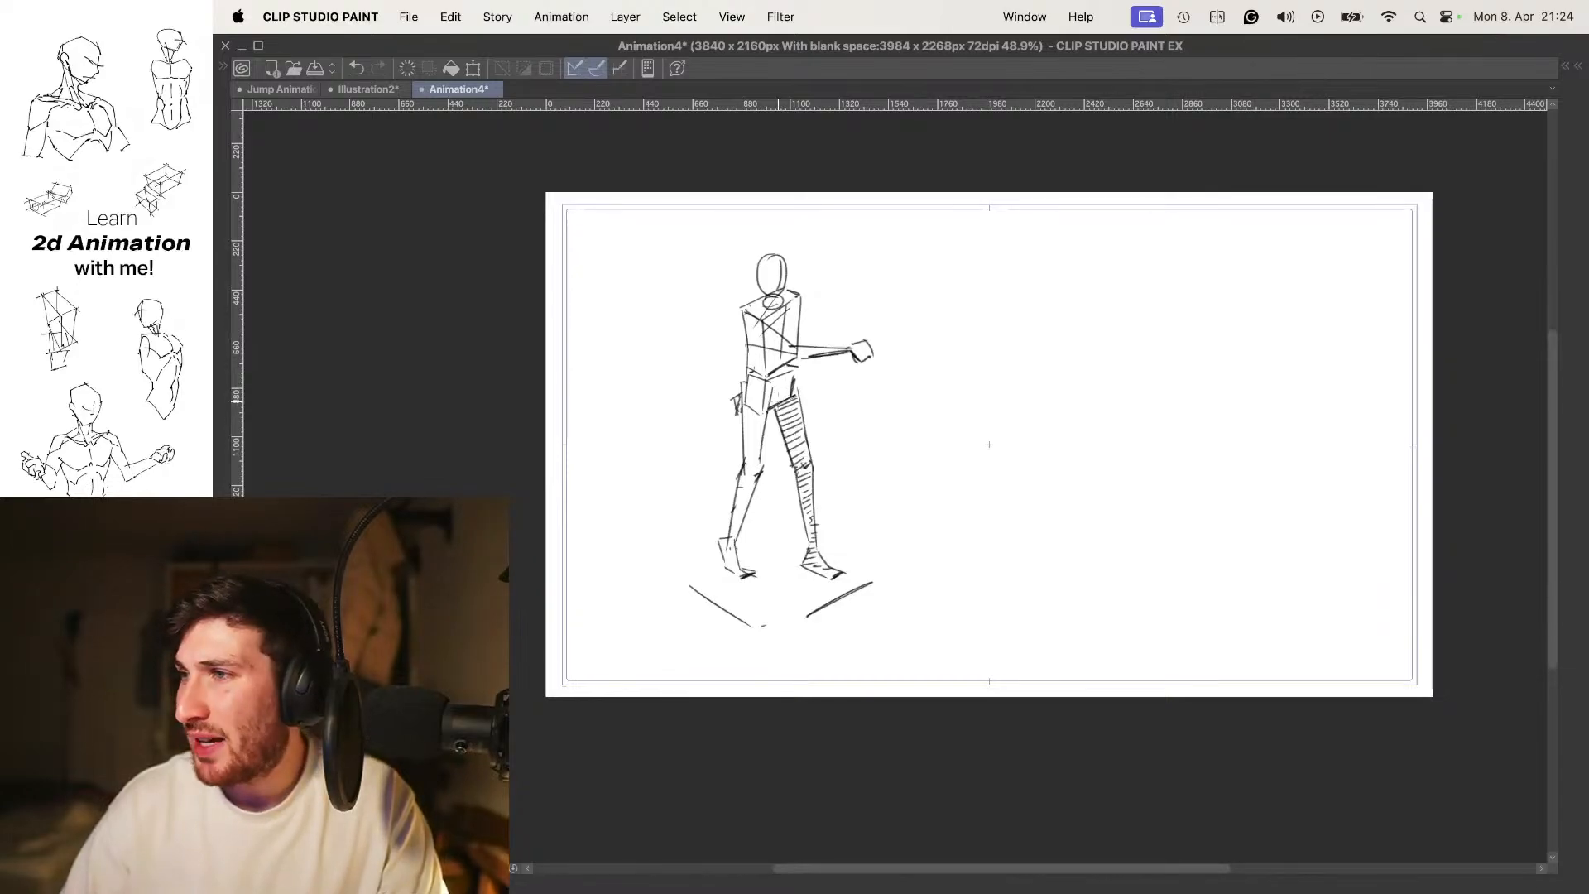
Hide Folder 6 and add a new empty animation folder above it
key(Tab)
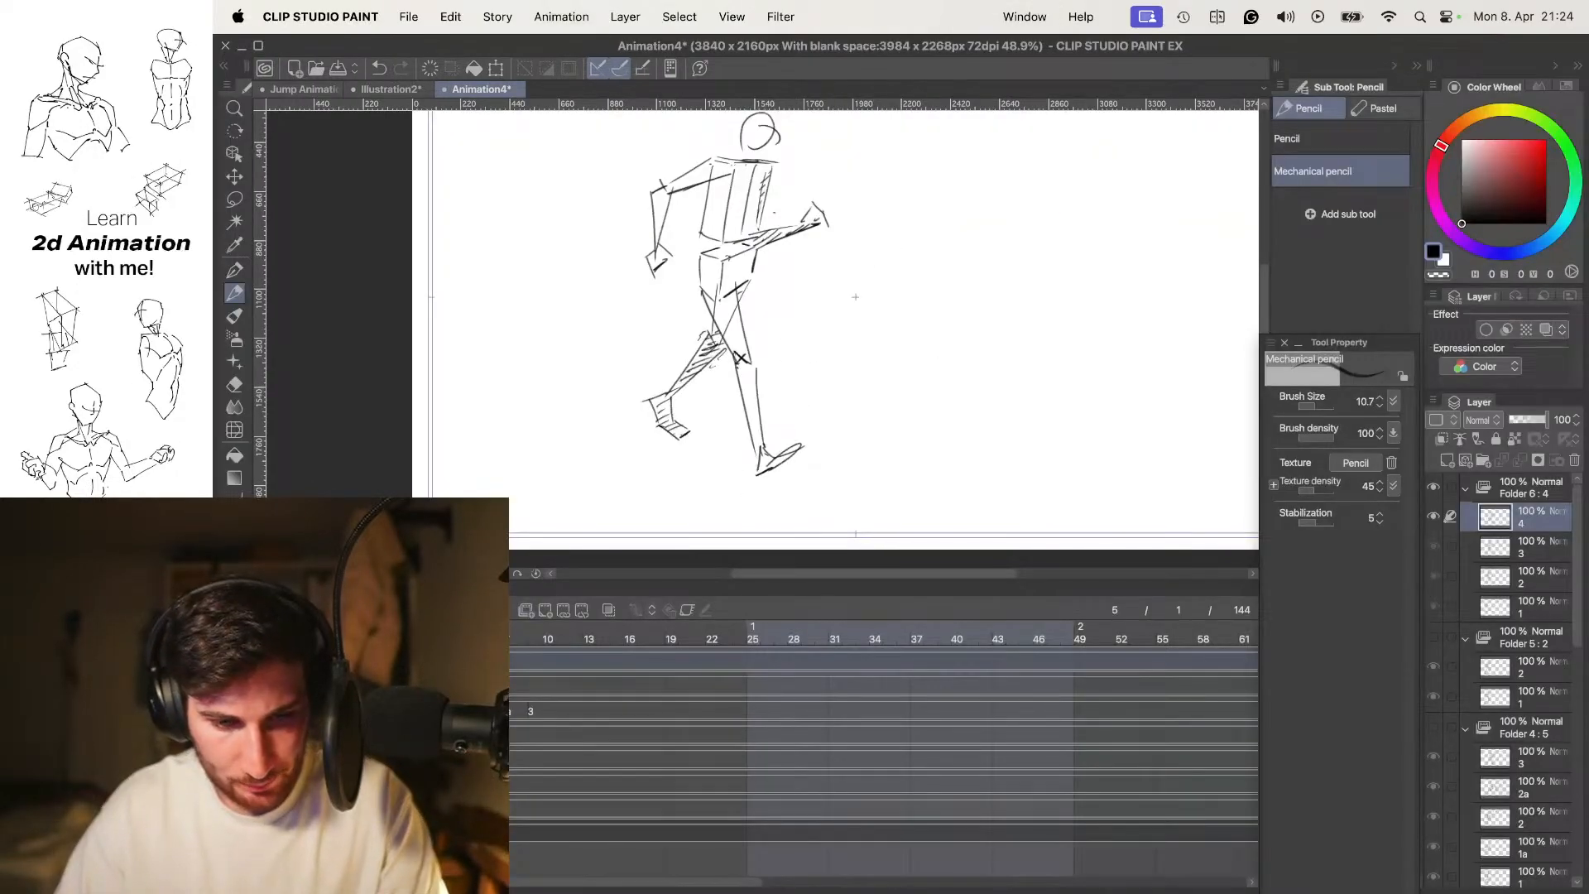
click(1433, 486)
click(525, 610)
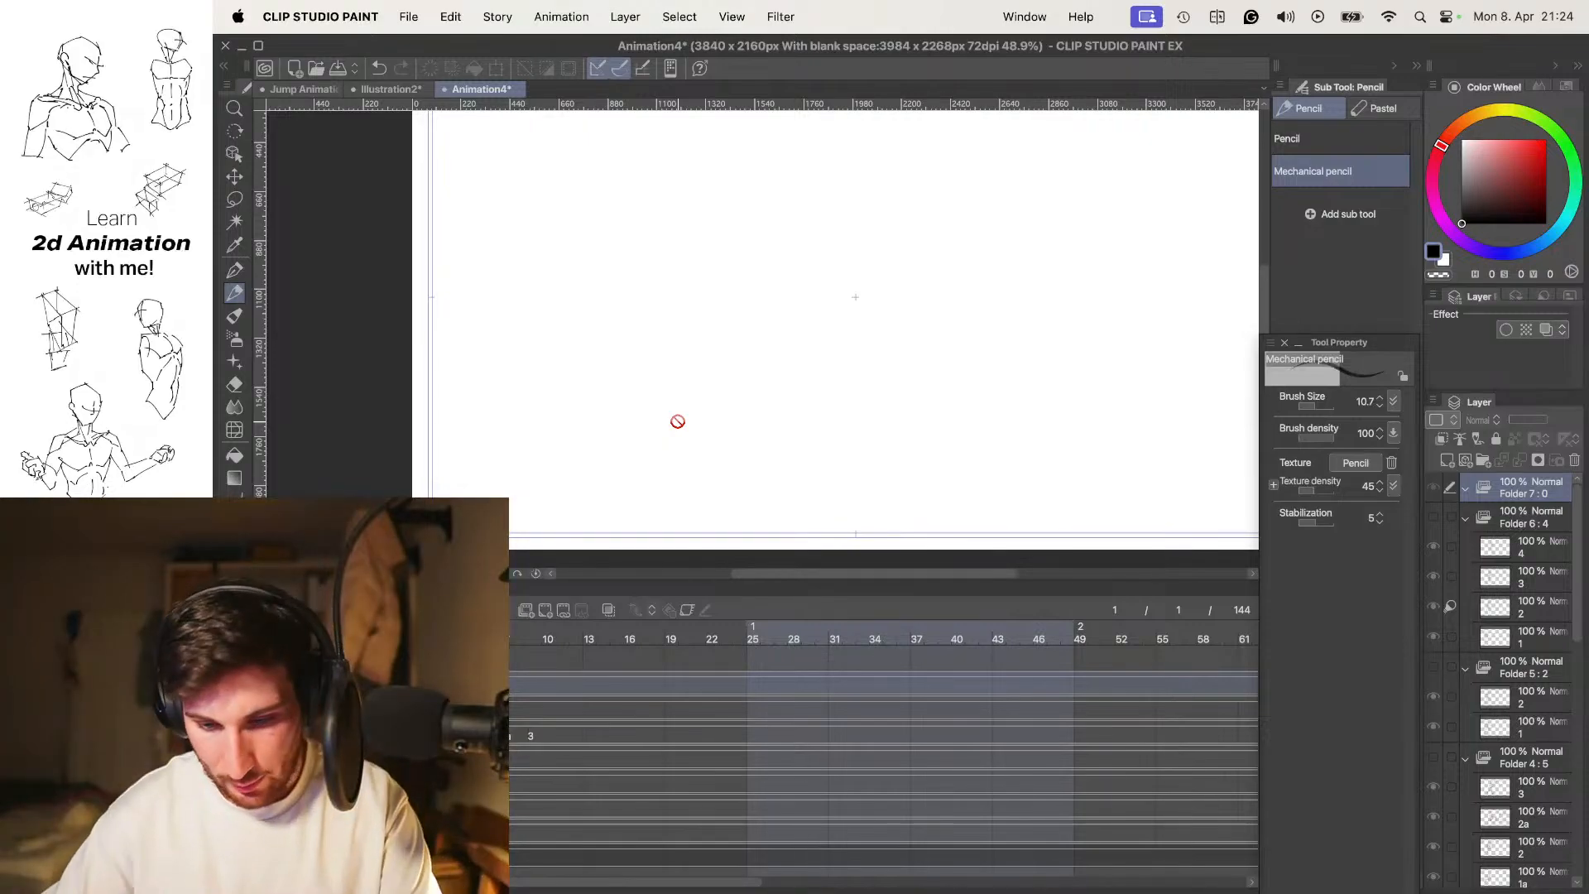
key(Tab)
key(Tab)
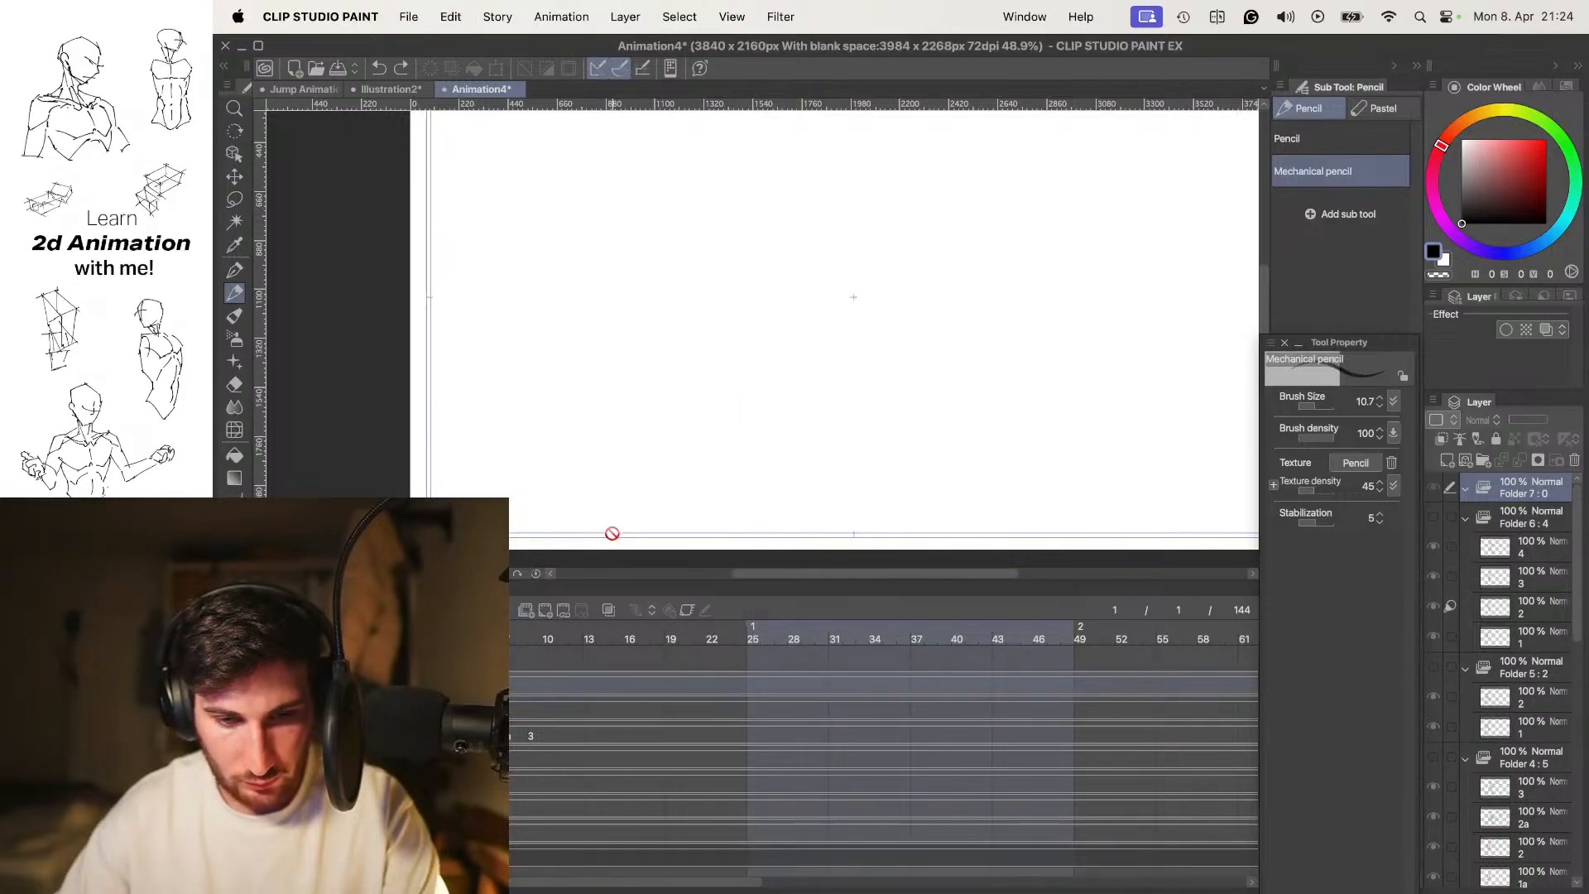
key(m)
key(Tab)
drag(712, 332, 943, 495)
key(super+d)
key(p)
mouse_move(760, 377)
mouse_down()
mouse_move(812, 357)
mouse_move(923, 598)
mouse_up()
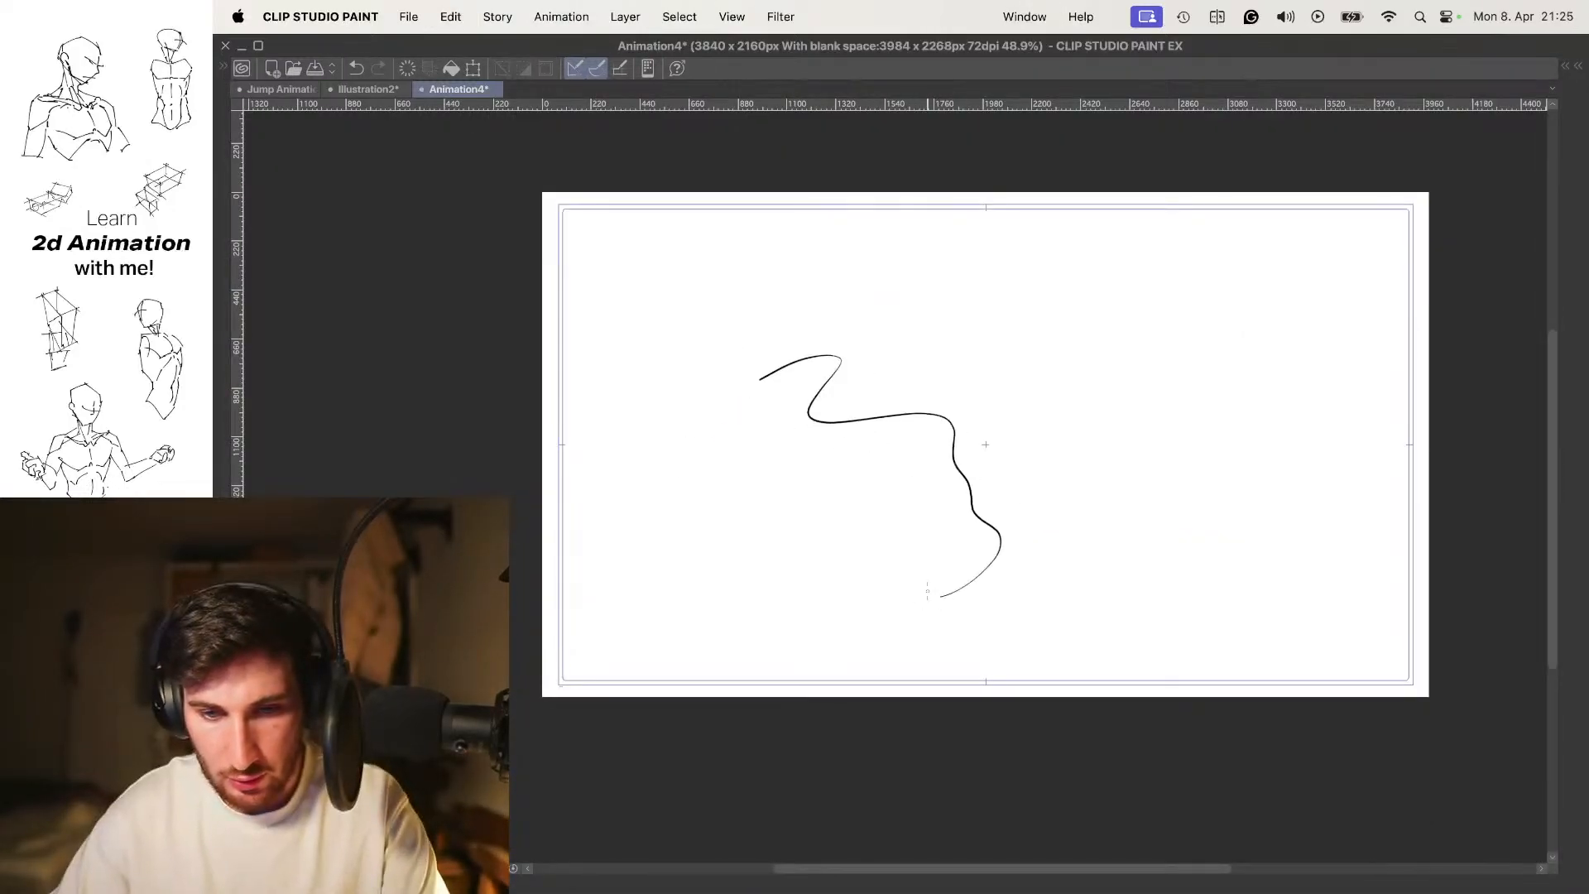
key(super+z)
key(Tab)
key(Tab)
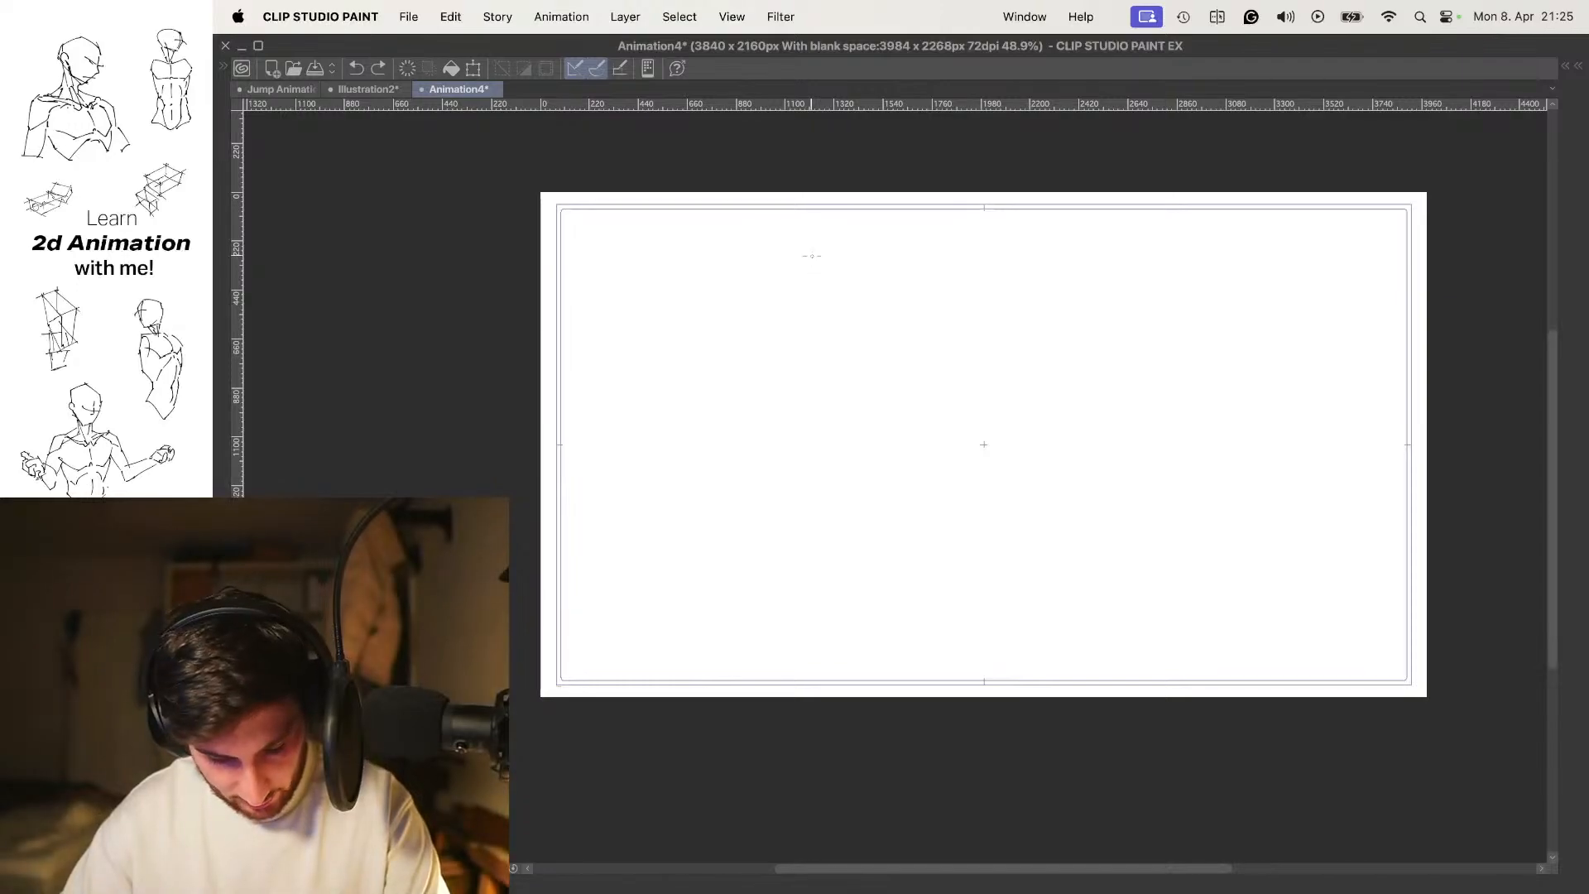
Sketch the head circle, rounded torso and round pelvis of a new simplified side-view figure on the canvas's left half
drag(740, 310, 799, 339)
key(super+0)
mouse_move(760, 243)
mouse_down()
mouse_move(759, 271)
mouse_move(798, 294)
mouse_move(791, 224)
mouse_move(816, 233)
mouse_move(779, 307)
mouse_move(768, 253)
mouse_move(784, 299)
mouse_move(820, 248)
mouse_move(786, 247)
mouse_up()
key(super+z)
key(super+z)
key(super+z)
key(super+z)
key(super+z)
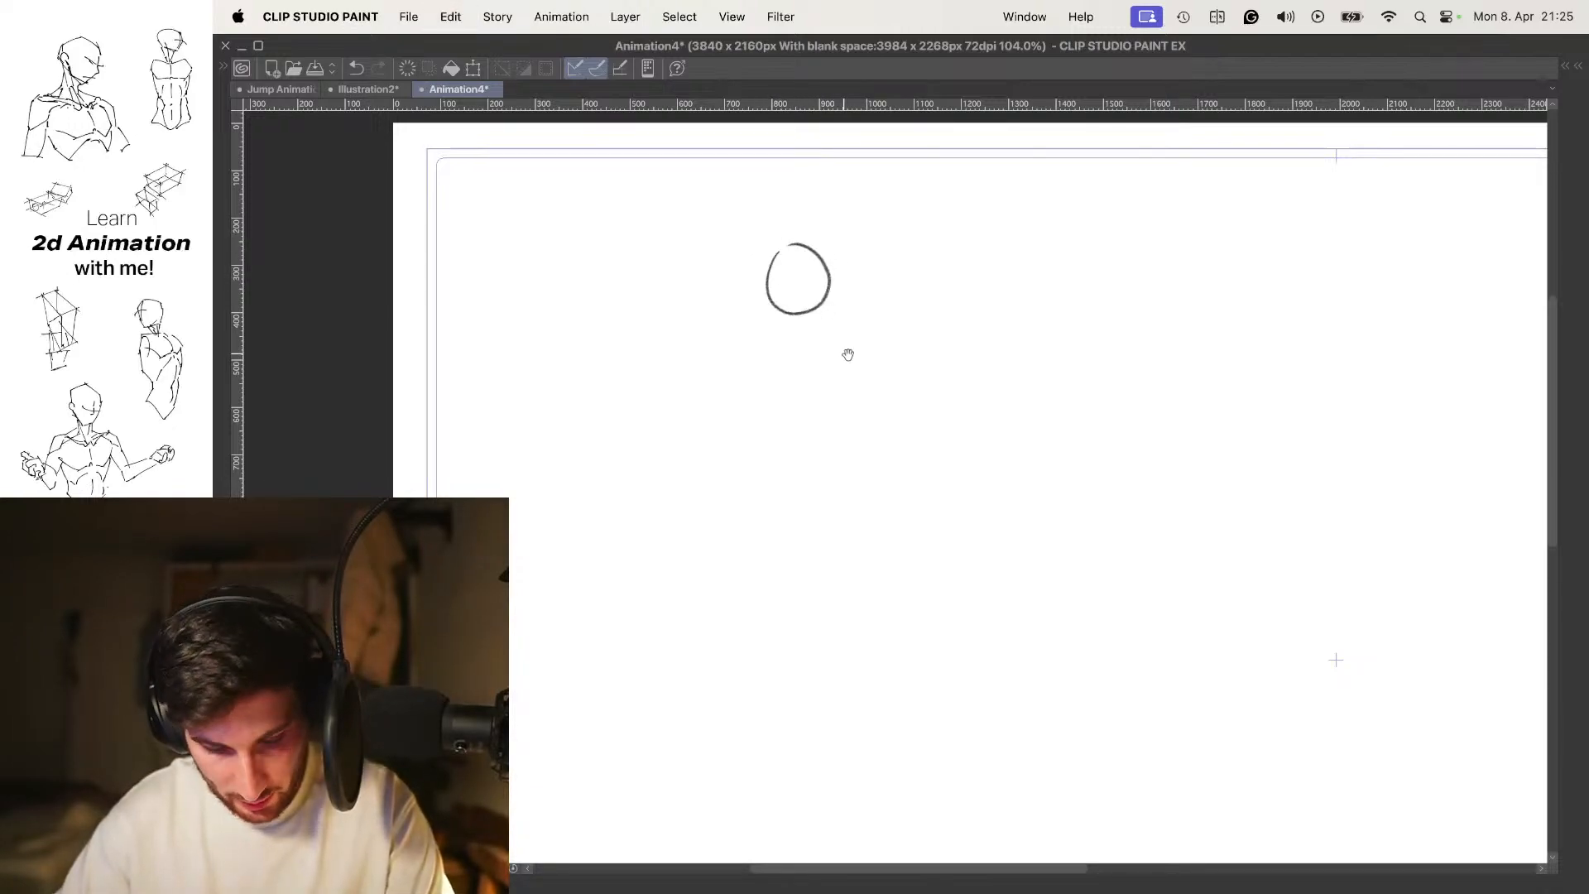
key(super+z)
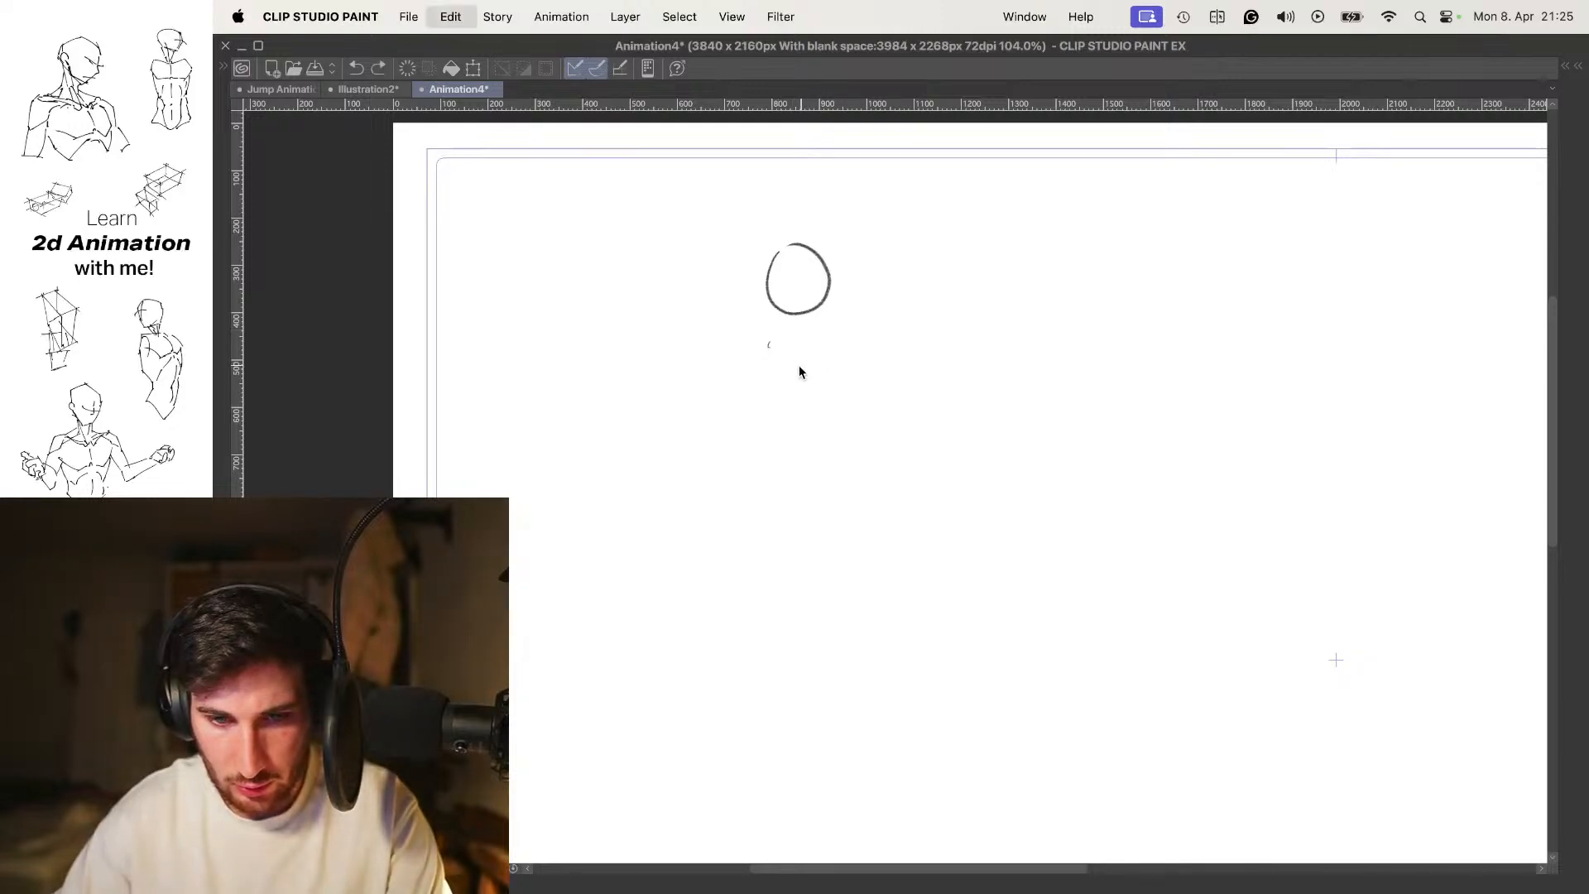
mouse_move(758, 376)
mouse_down()
mouse_move(833, 411)
mouse_move(820, 490)
mouse_move(757, 493)
mouse_move(795, 455)
mouse_move(756, 495)
mouse_move(830, 447)
mouse_move(845, 409)
mouse_move(815, 391)
mouse_up()
key(super+z)
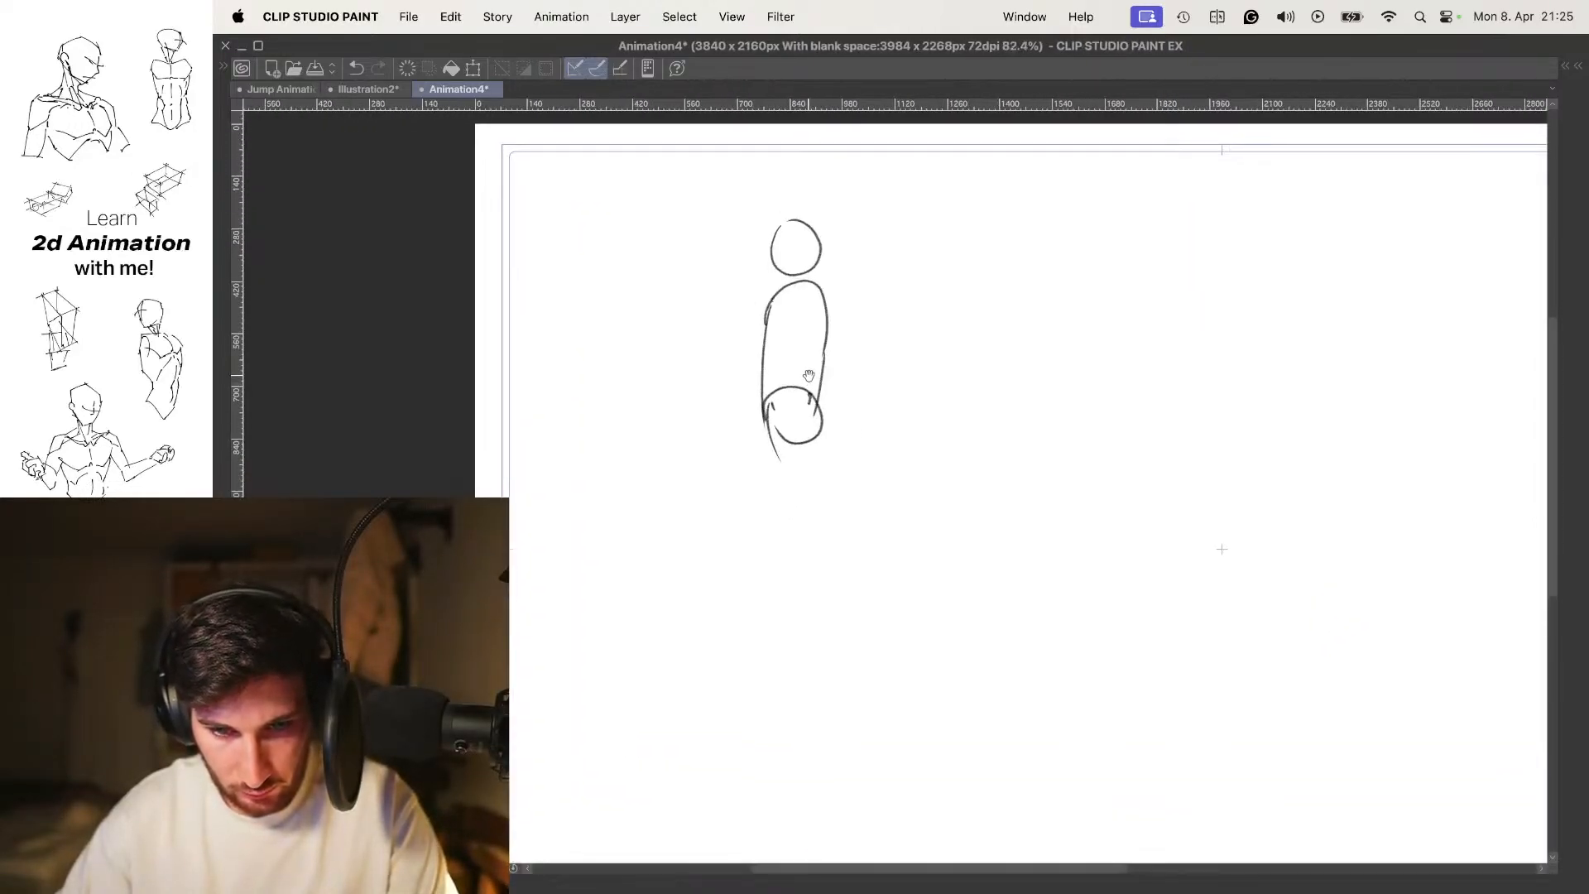
Sketch the front leg reaching forward from the pelvis, with a marked knee and the foot raised on its heel
mouse_move(808, 474)
mouse_down()
mouse_move(776, 433)
mouse_move(820, 550)
mouse_up()
mouse_move(792, 397)
mouse_down()
mouse_move(827, 536)
mouse_move(848, 620)
mouse_up()
drag(810, 522, 840, 623)
key(super+z)
key(super+z)
drag(808, 487, 838, 602)
key(super+z)
drag(810, 485, 848, 639)
mouse_move(807, 530)
mouse_down()
mouse_move(844, 633)
mouse_move(898, 636)
mouse_move(861, 625)
mouse_up()
key(super+z)
Sketch the rear leg's thigh crossing behind the front leg, with the knee marked
drag(829, 367, 773, 460)
key(super+z)
mouse_move(823, 384)
mouse_down()
mouse_move(770, 512)
mouse_move(775, 485)
mouse_move(791, 487)
mouse_move(734, 574)
mouse_up()
key(super+z)
key(super+z)
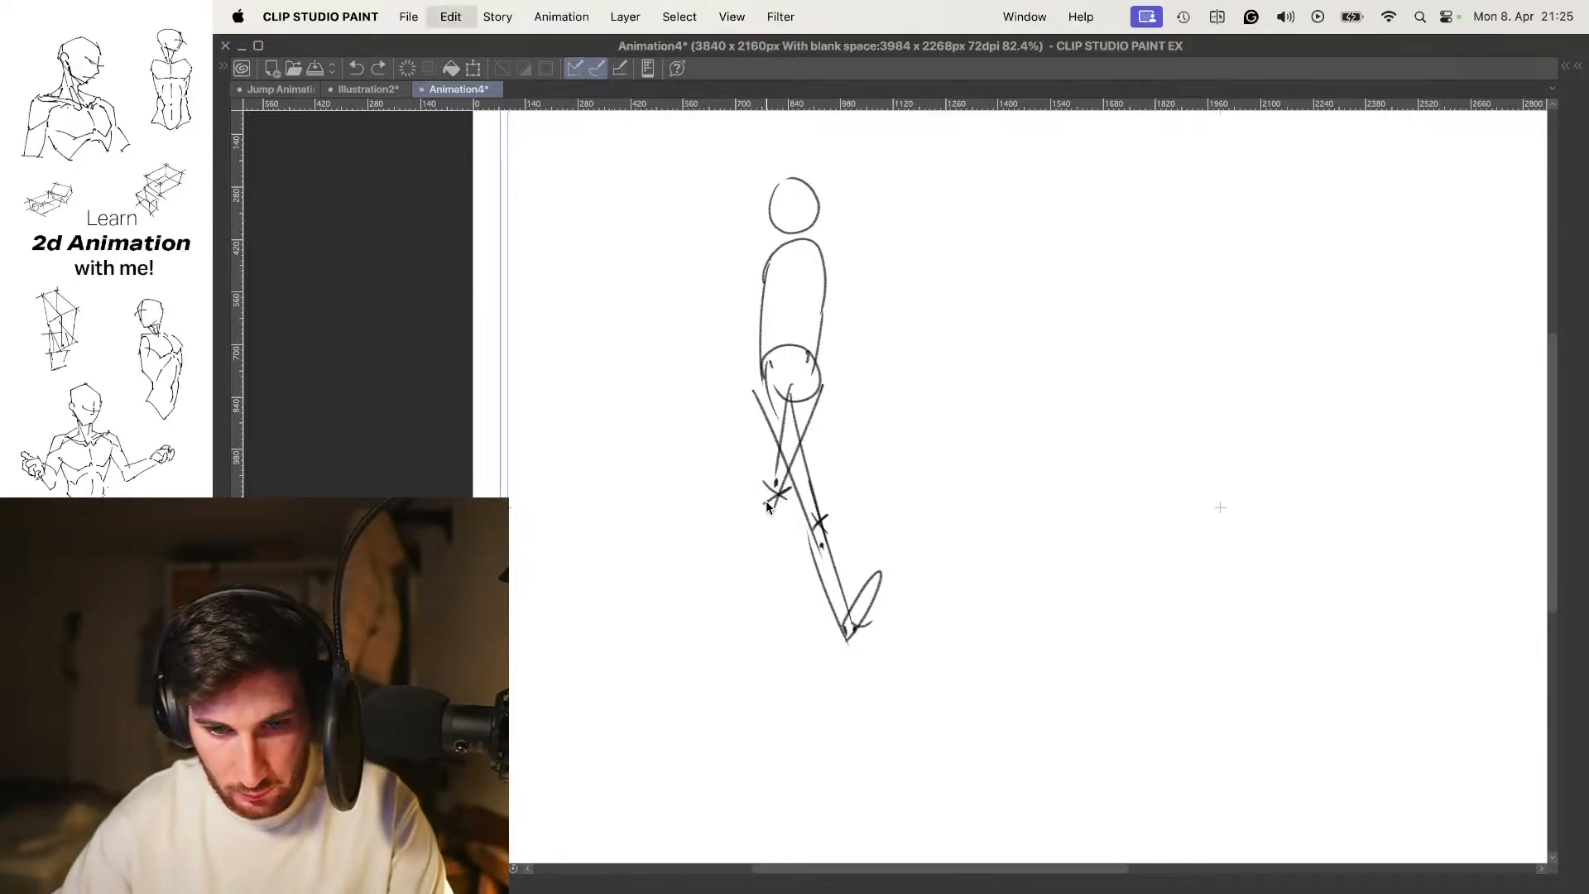
Redraw the rear knee area and sketch the lower leg slanting backward from it
drag(801, 468, 713, 583)
drag(758, 480, 717, 576)
key(super+z)
drag(772, 482, 736, 551)
key(super+z)
key(super+z)
key(super+z)
drag(793, 480, 749, 545)
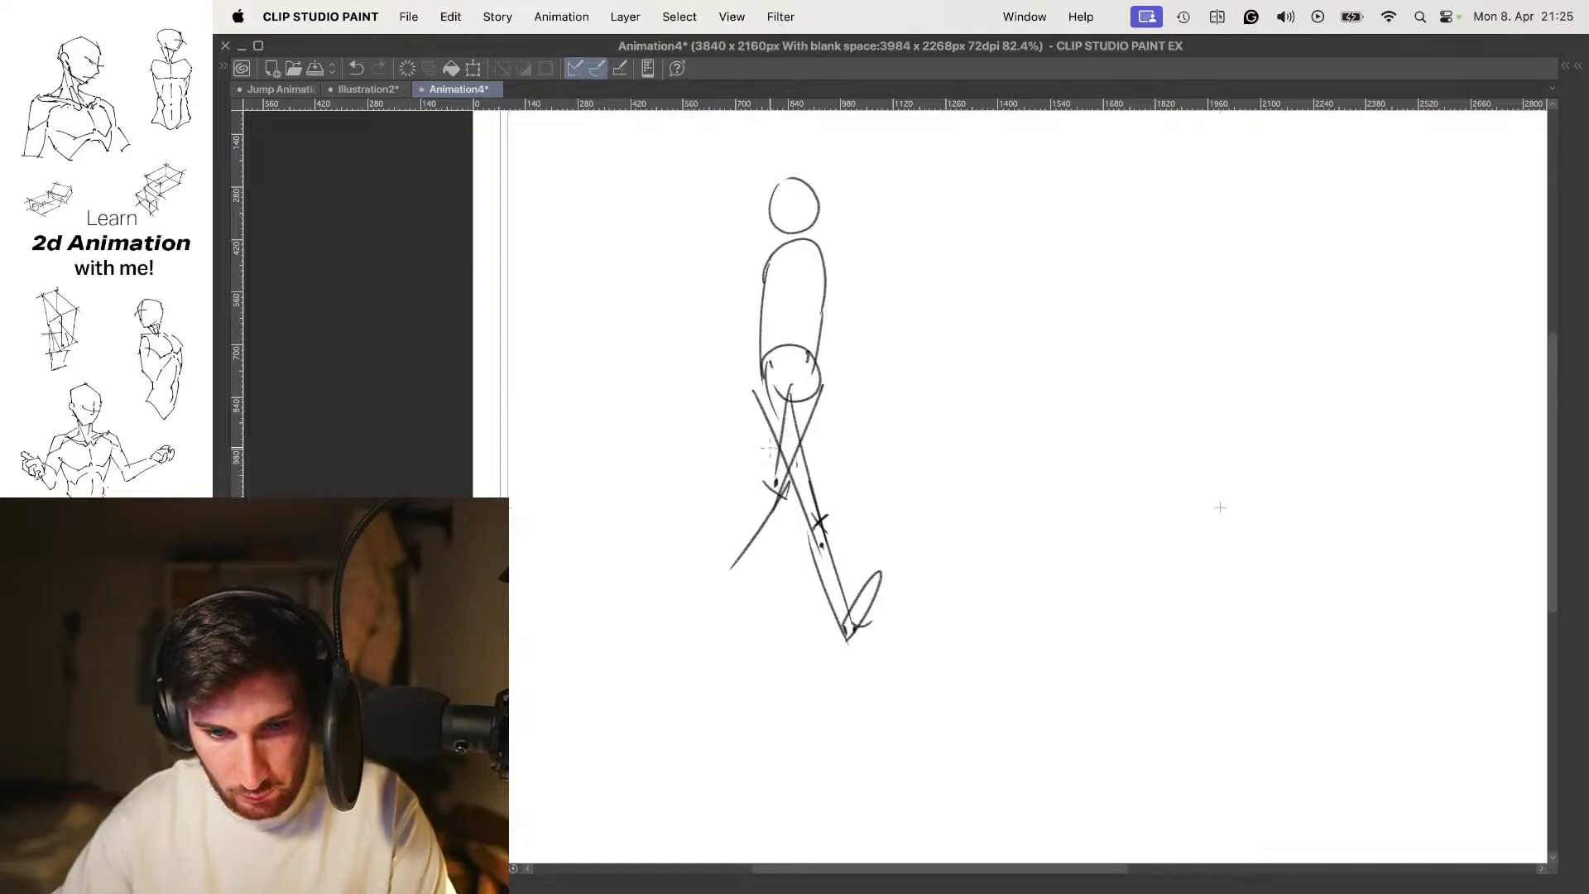
Complete the rear lower leg and sketch its foot flat on the ground
mouse_move(773, 481)
mouse_down()
mouse_move(717, 575)
mouse_move(731, 616)
mouse_move(768, 619)
mouse_move(755, 620)
mouse_up()
key(super+z)
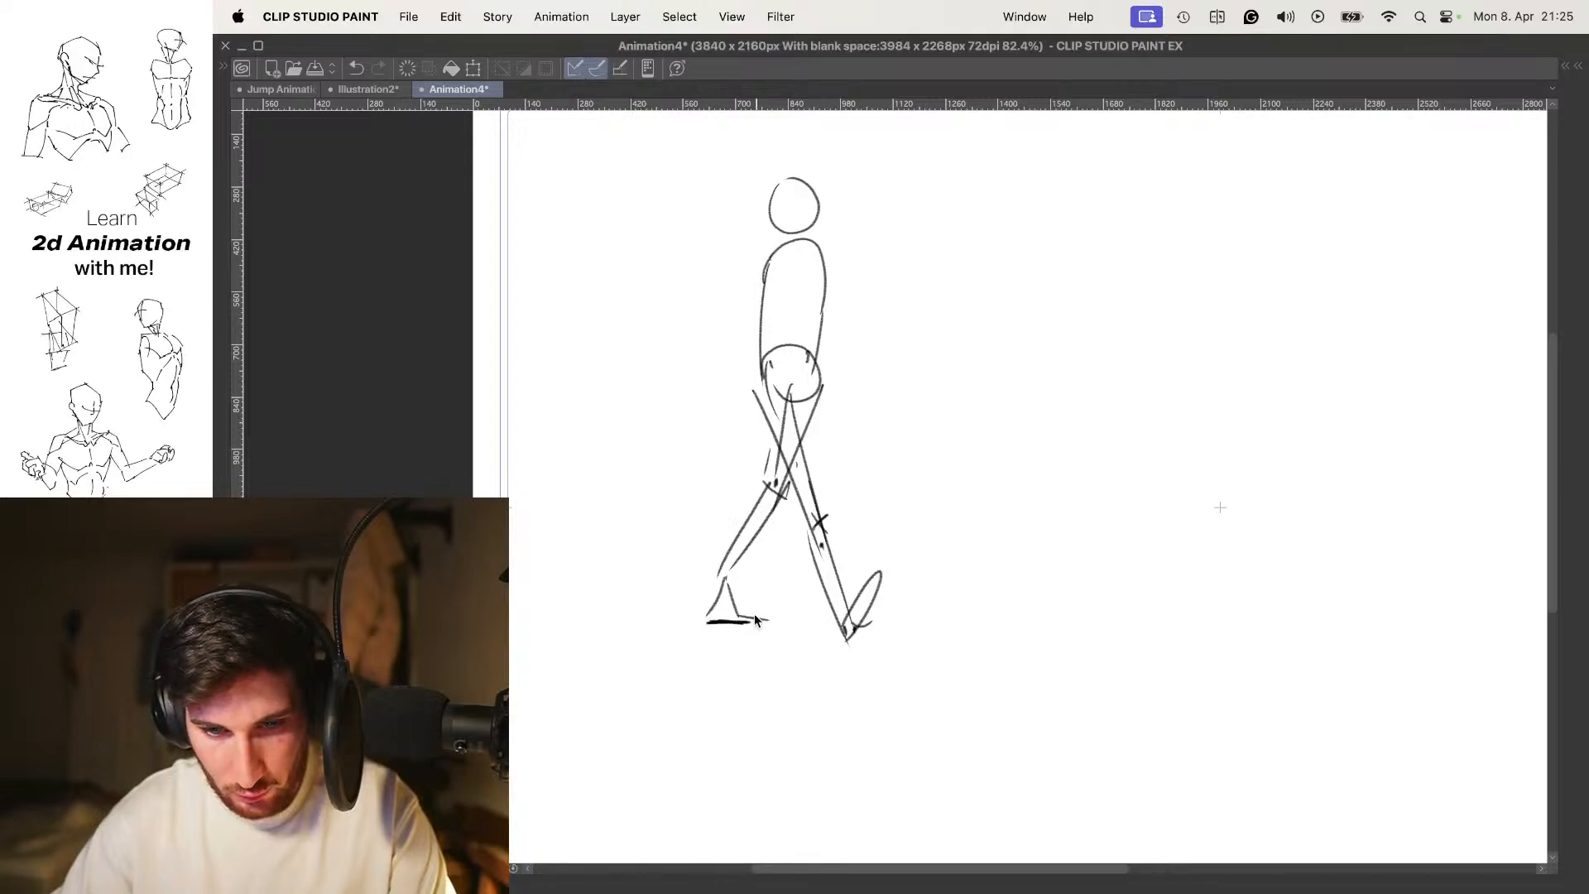
key(super+z)
key(super+z)
key(super+z)
mouse_move(723, 570)
mouse_down()
mouse_move(741, 626)
mouse_move(757, 619)
mouse_move(702, 612)
mouse_up()
key(super+z)
mouse_move(698, 615)
mouse_down()
mouse_move(752, 617)
mouse_move(742, 626)
mouse_up()
key(super+z)
Shade the rear leg with hatching to set it apart from the front leg
key(super+space)
drag(787, 524, 804, 526)
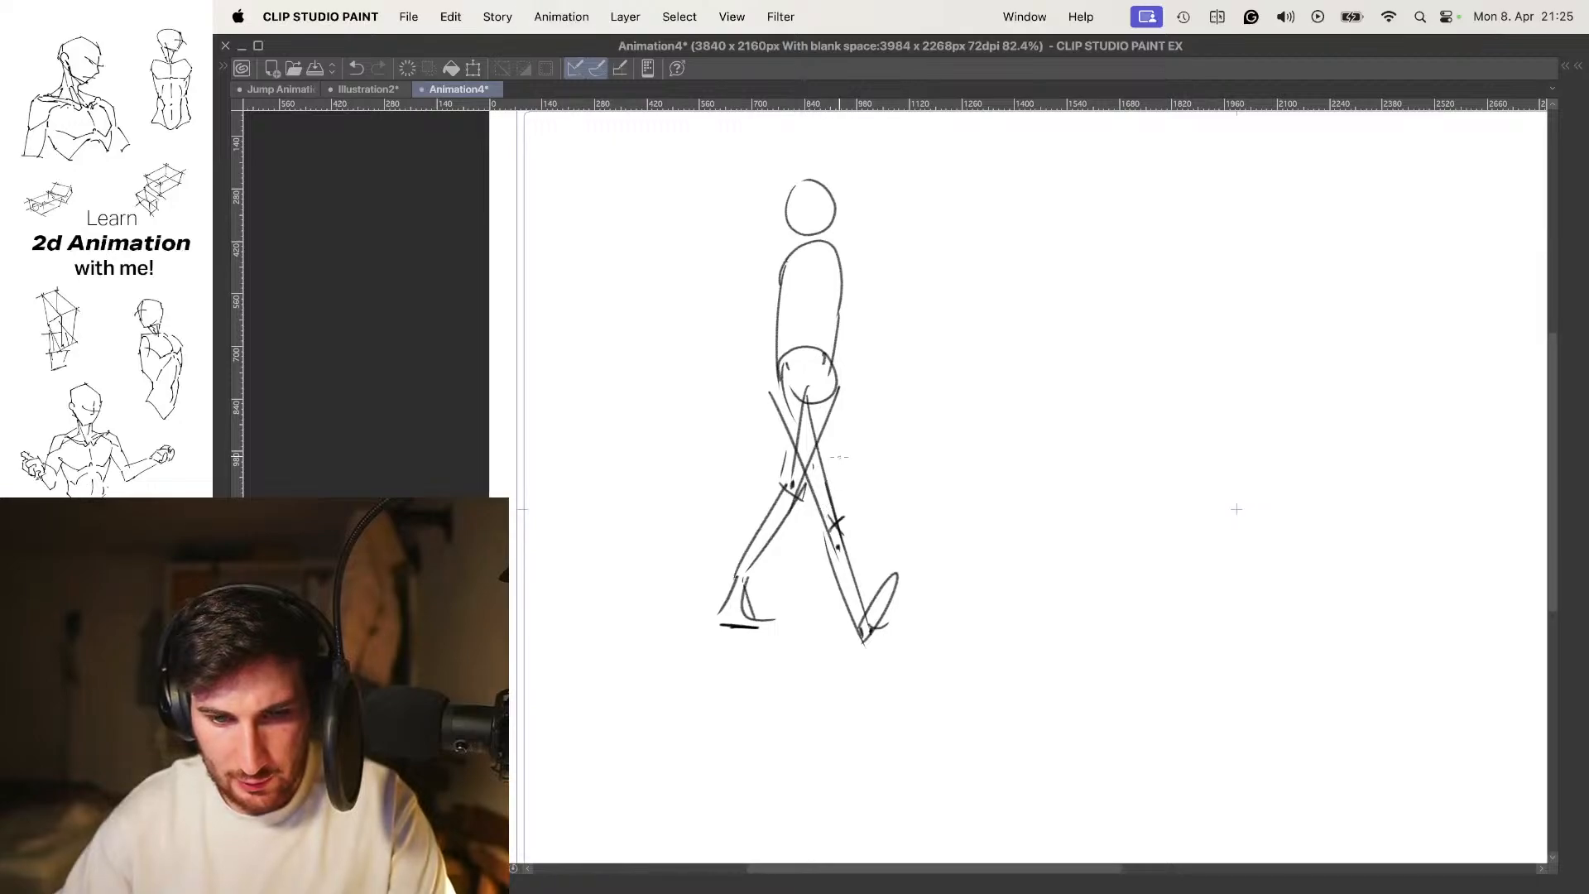
super+click(753, 606)
mouse_move(711, 628)
mouse_down()
mouse_move(735, 572)
mouse_move(813, 481)
mouse_move(796, 460)
mouse_move(846, 369)
mouse_up()
Draw a centre line down the front of the torso and a short direction mark on the pelvis
mouse_move(828, 370)
mouse_down()
mouse_move(848, 354)
mouse_move(866, 447)
mouse_move(851, 455)
mouse_up()
super+click(885, 434)
scroll(864, 390, up, 3)
key(super+z)
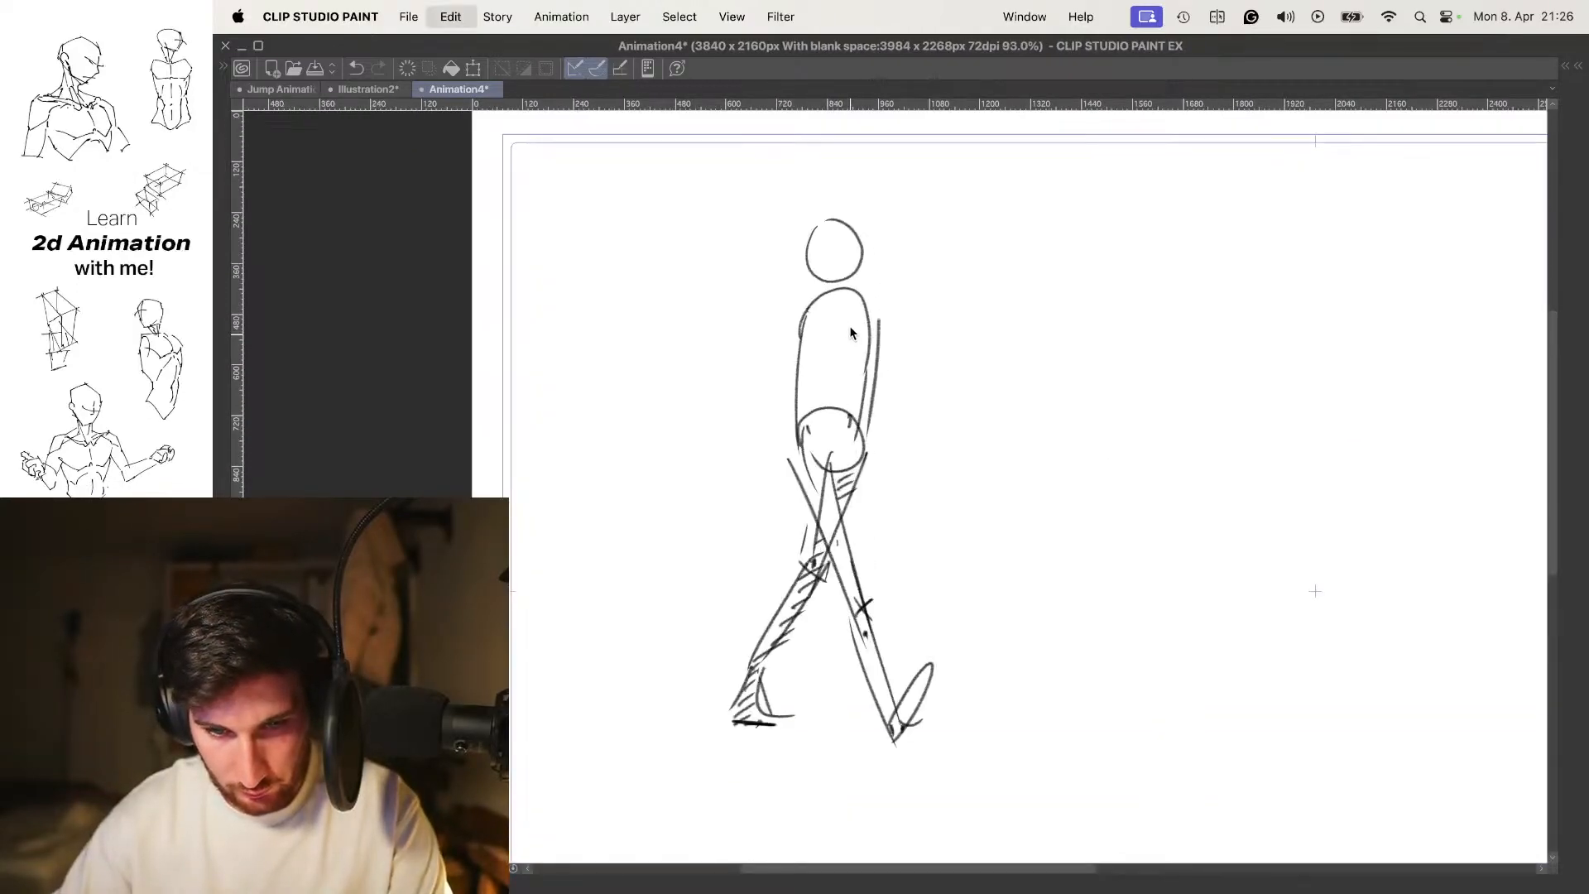
drag(845, 301, 835, 454)
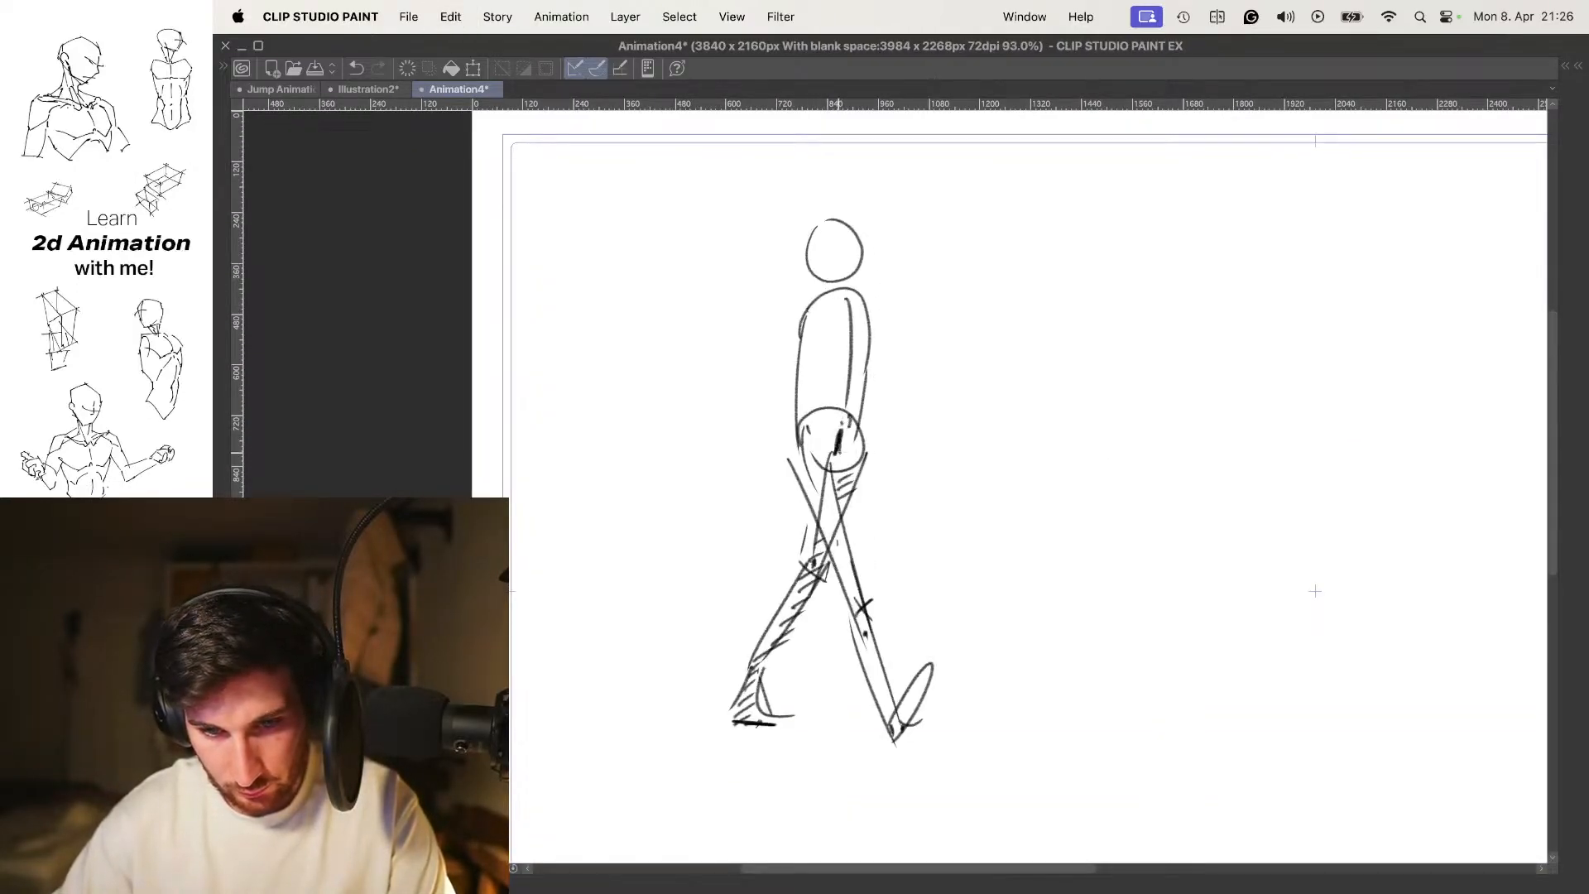
scroll(879, 398, down, 4)
scroll(877, 389, up, 3)
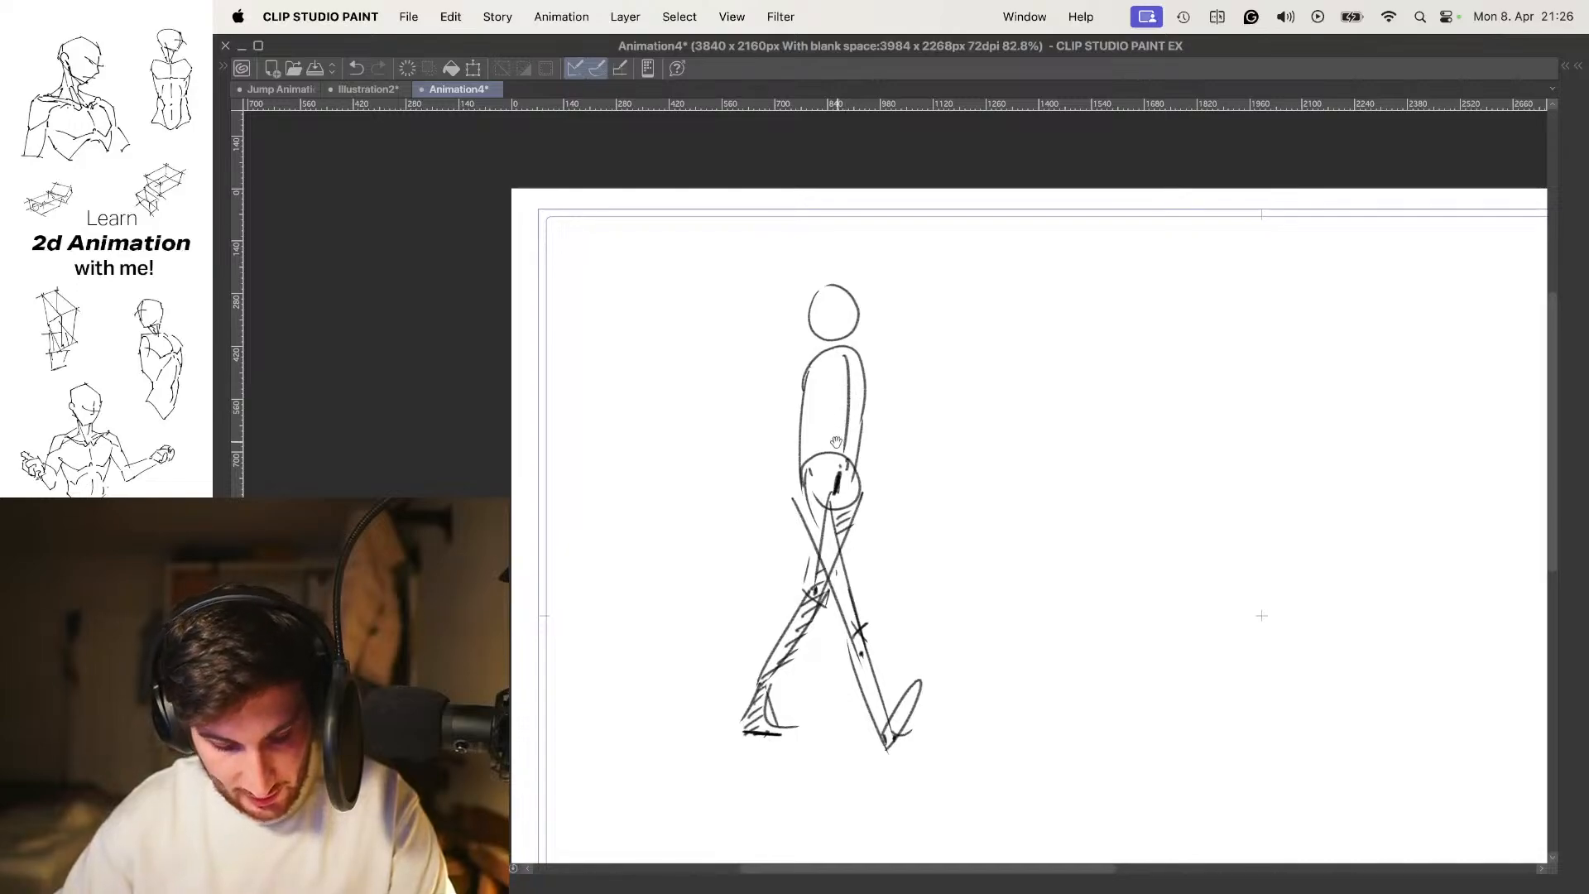
Sketch the near arm swinging back from the shoulder, with a marked elbow, forearm and hand
mouse_move(809, 359)
mouse_down()
mouse_move(770, 429)
mouse_move(790, 454)
mouse_up()
key(super+z)
key(super+z)
key(super+z)
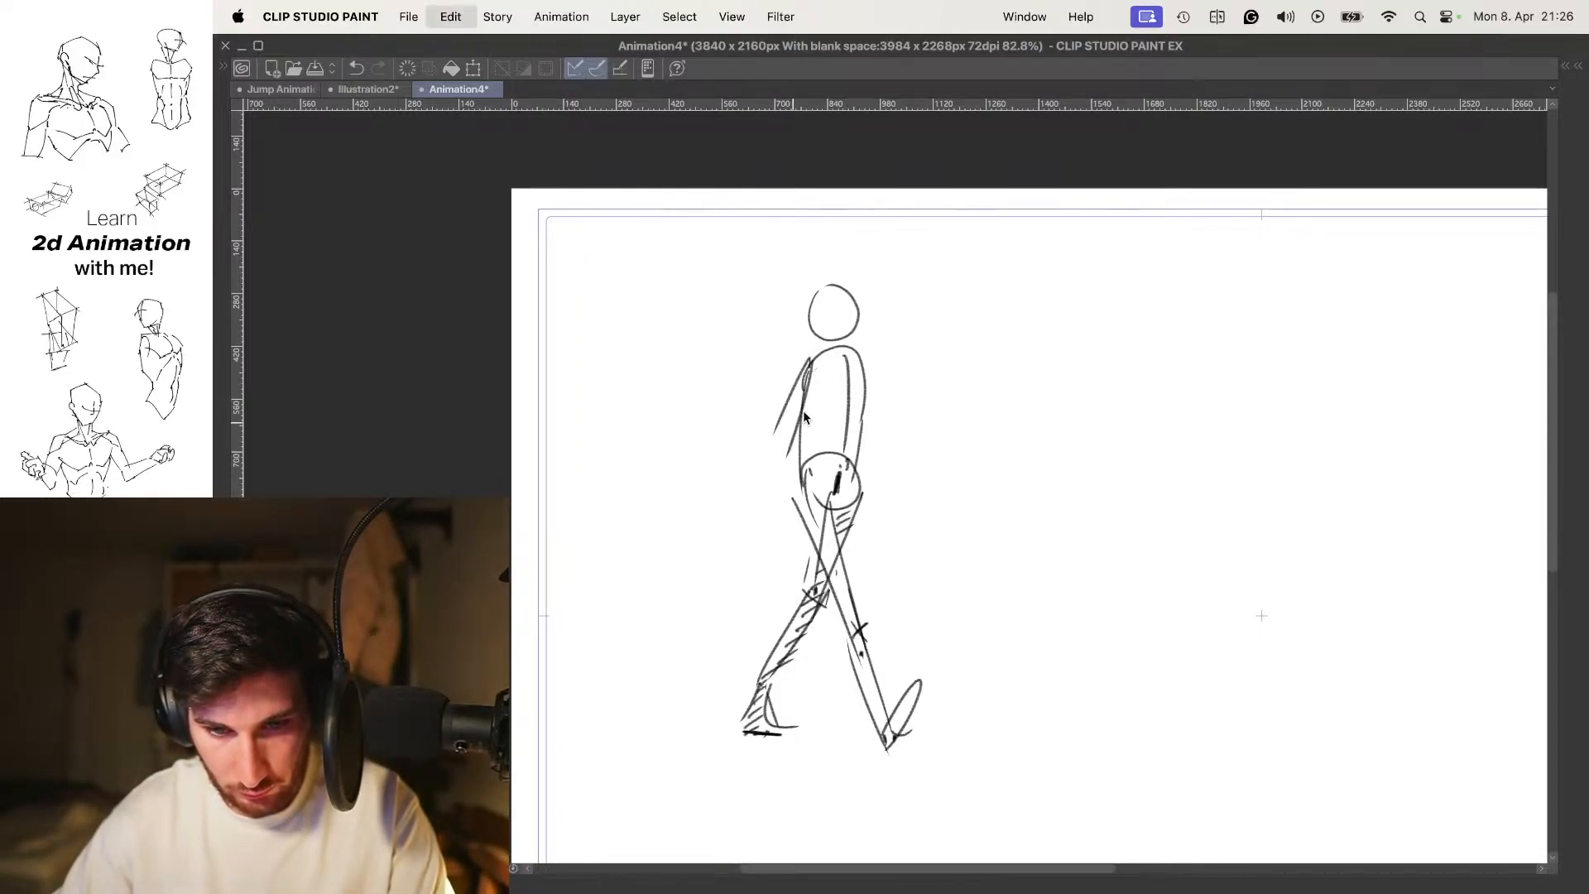
key(super+z)
mouse_move(816, 350)
mouse_down()
mouse_move(768, 446)
mouse_move(812, 394)
mouse_move(782, 442)
mouse_up()
drag(778, 437, 769, 515)
key(super+z)
drag(773, 426, 783, 441)
drag(783, 428, 779, 528)
drag(769, 445, 785, 520)
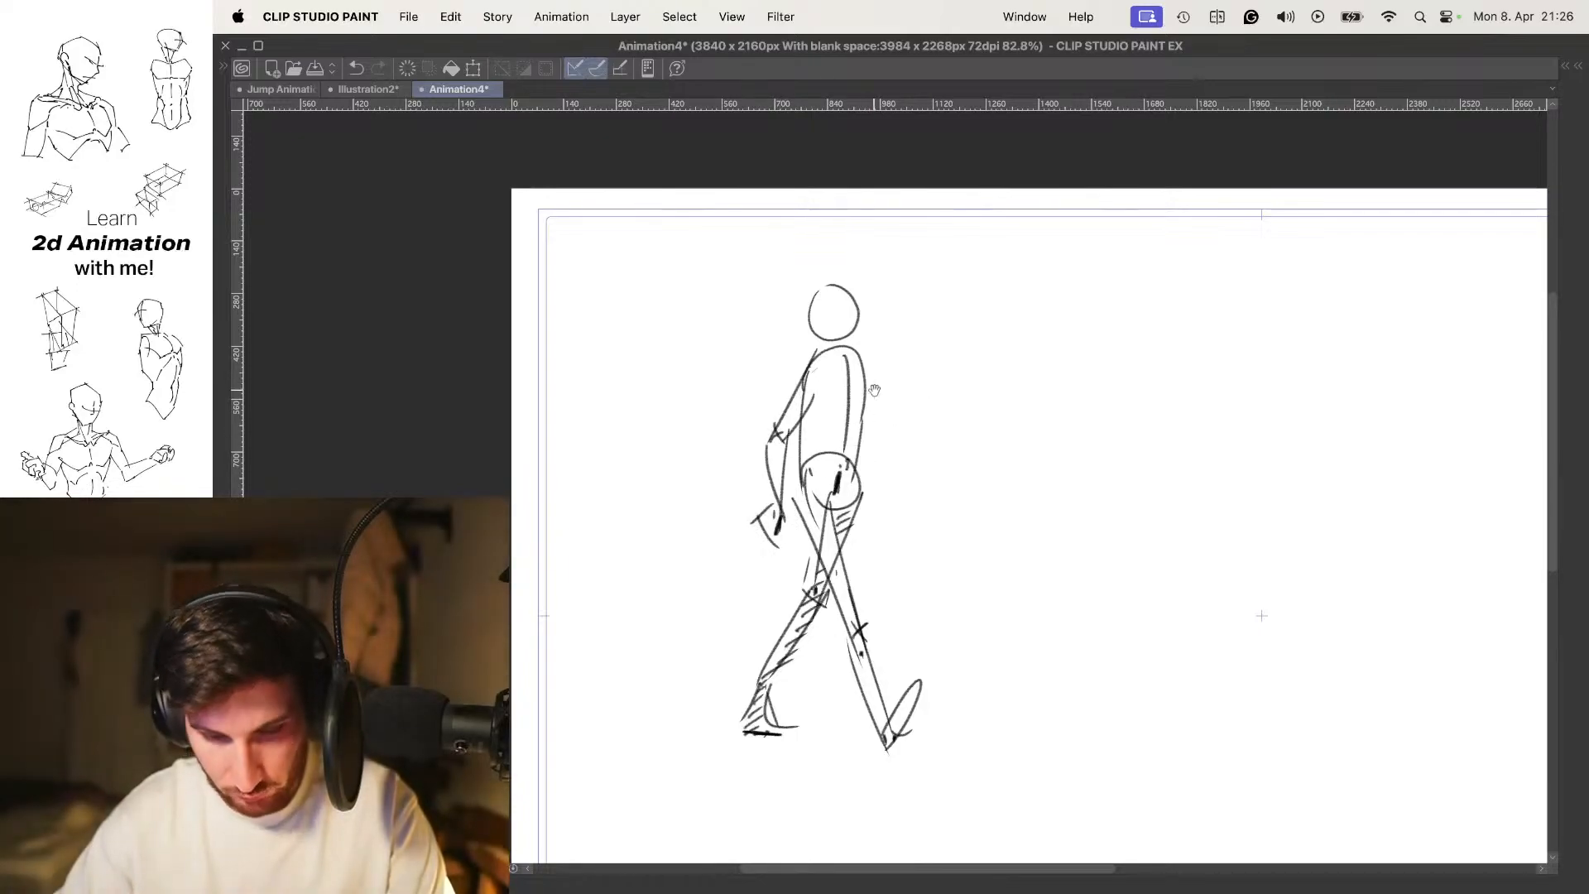
Sketch the far arm bent in front of the torso with a triangular hand, and hatch its upper arm
mouse_move(869, 361)
mouse_down()
mouse_move(869, 437)
mouse_move(858, 426)
mouse_move(877, 442)
mouse_move(888, 420)
mouse_move(867, 472)
mouse_up()
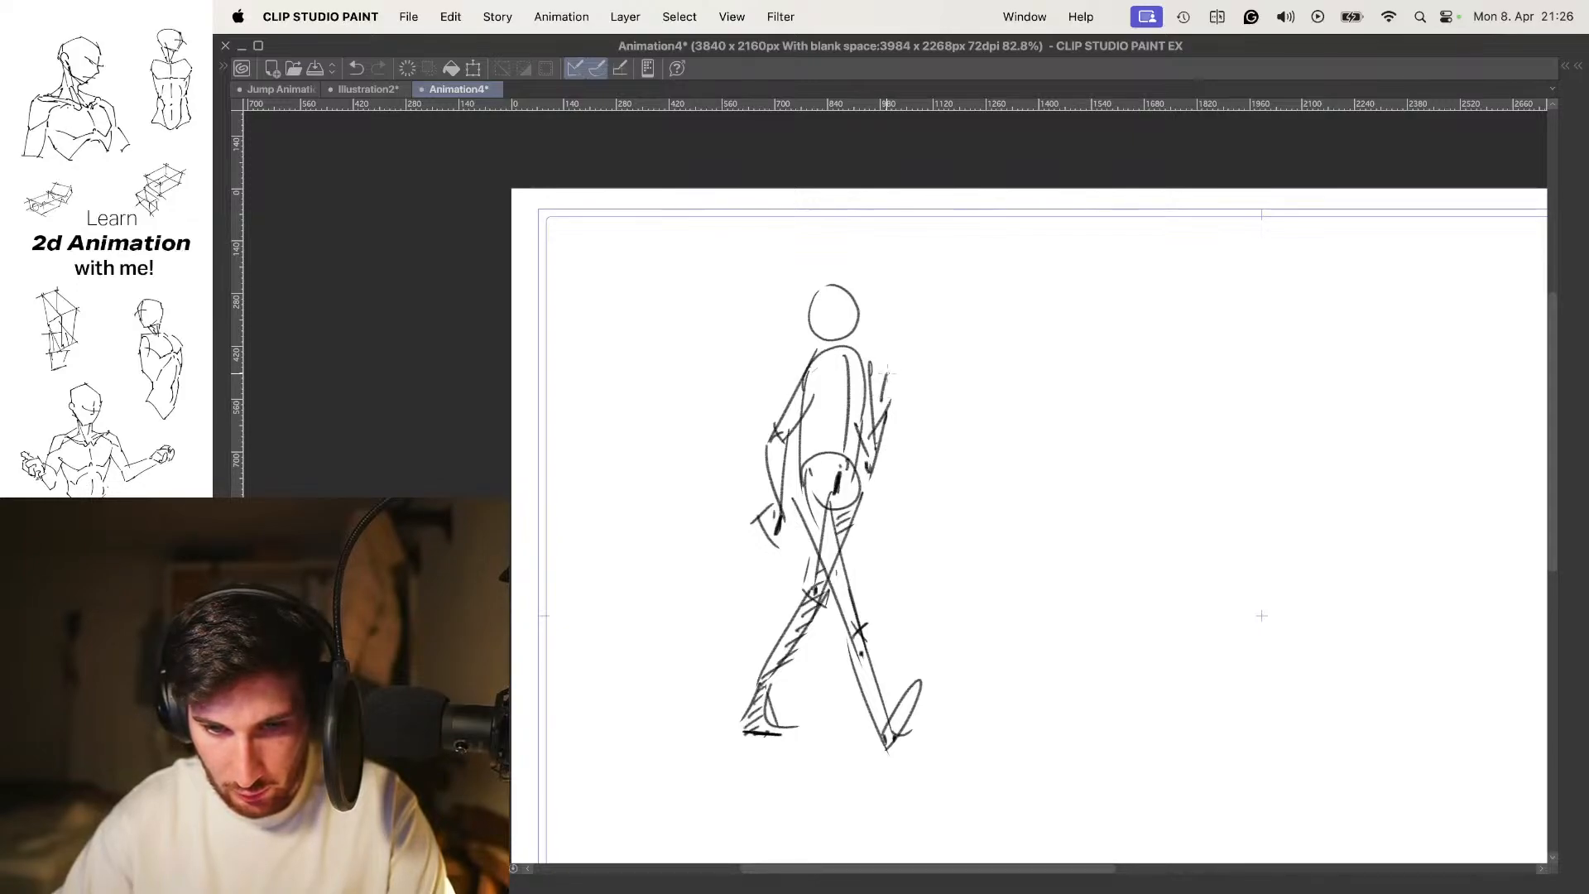
drag(897, 395, 883, 401)
drag(883, 400, 911, 388)
scroll(895, 391, down, 2)
scroll(895, 391, up, 1)
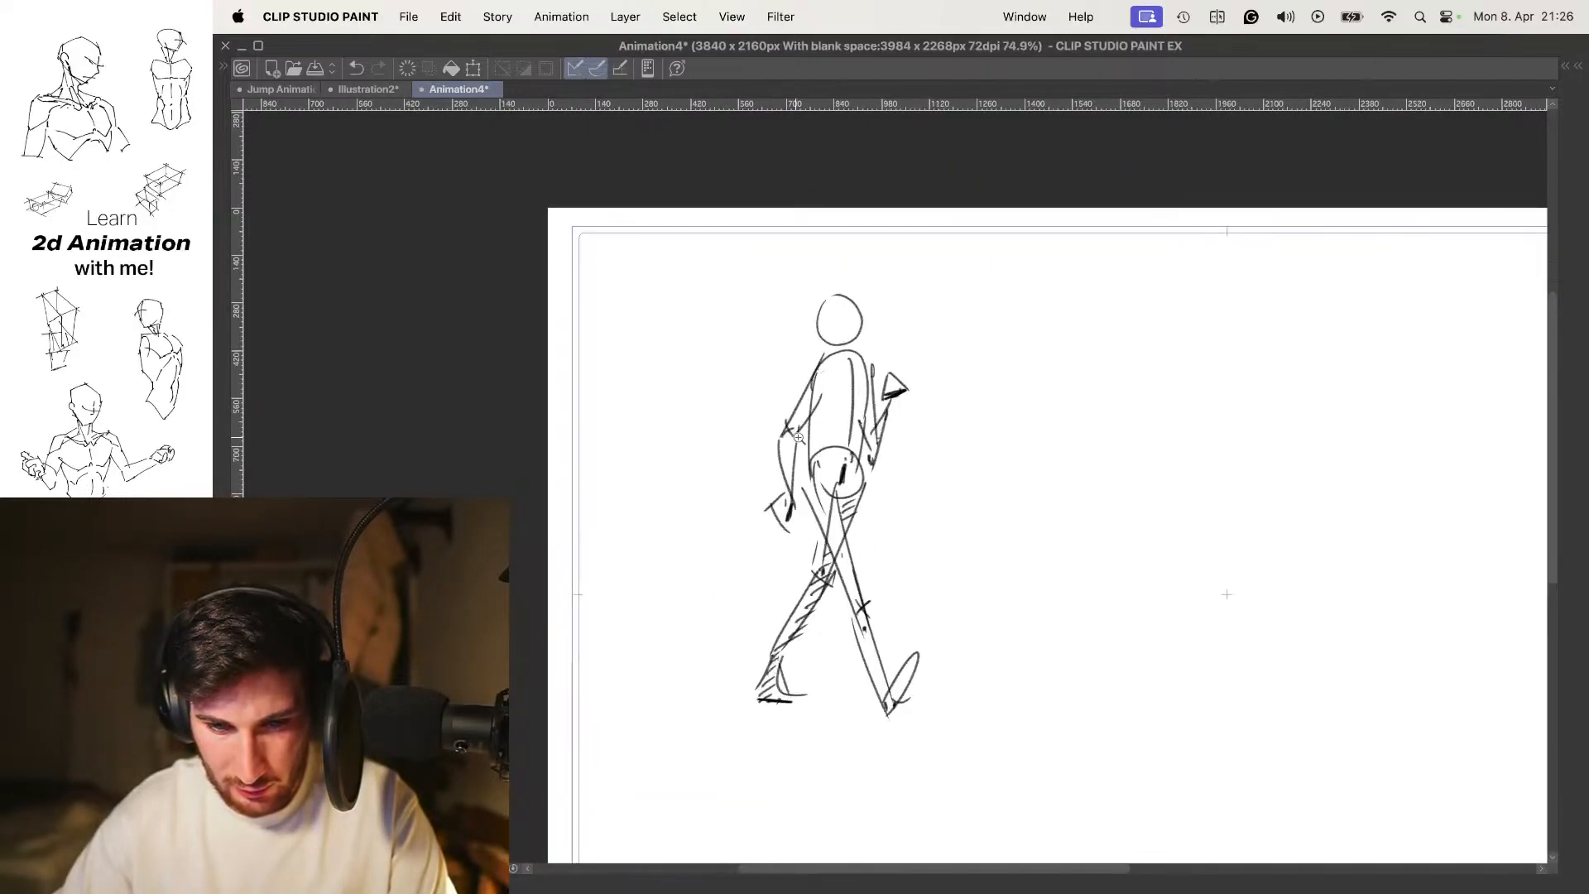
scroll(821, 442, up, 1)
key(Right)
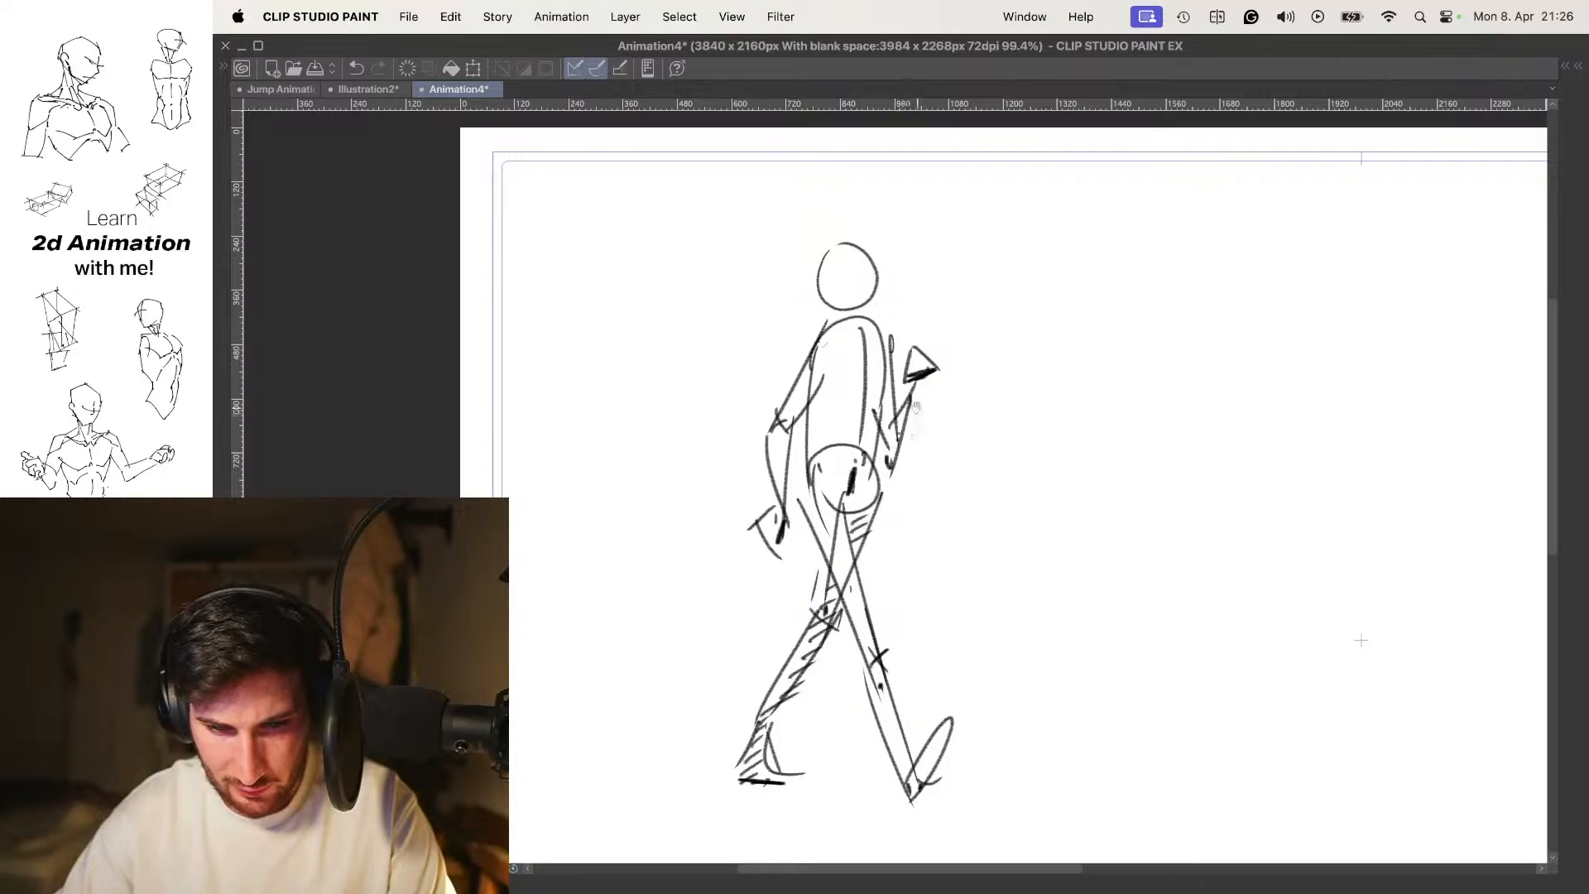
drag(890, 384, 892, 428)
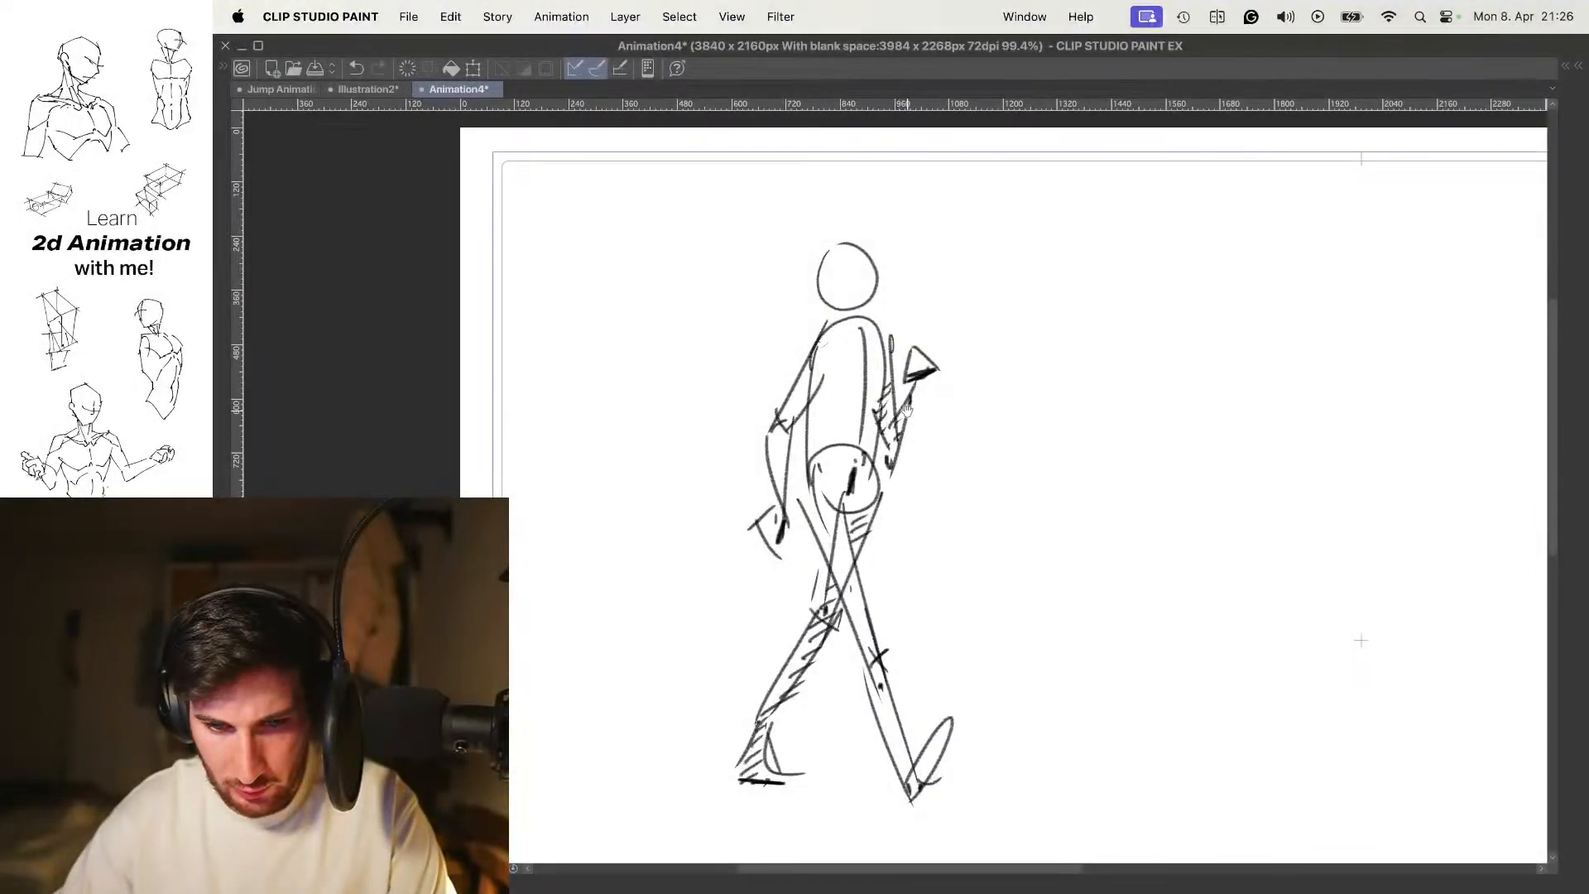
Add a curved vertical centre line on the head to show the facing direction
scroll(898, 398, down, 3)
scroll(898, 356, up, 4)
mouse_move(855, 298)
mouse_down()
mouse_move(859, 350)
mouse_move(913, 319)
mouse_up()
scroll(874, 325, down, 4)
scroll(874, 325, up, 2)
scroll(910, 325, down, 4)
scroll(911, 325, up, 3)
key(super+z)
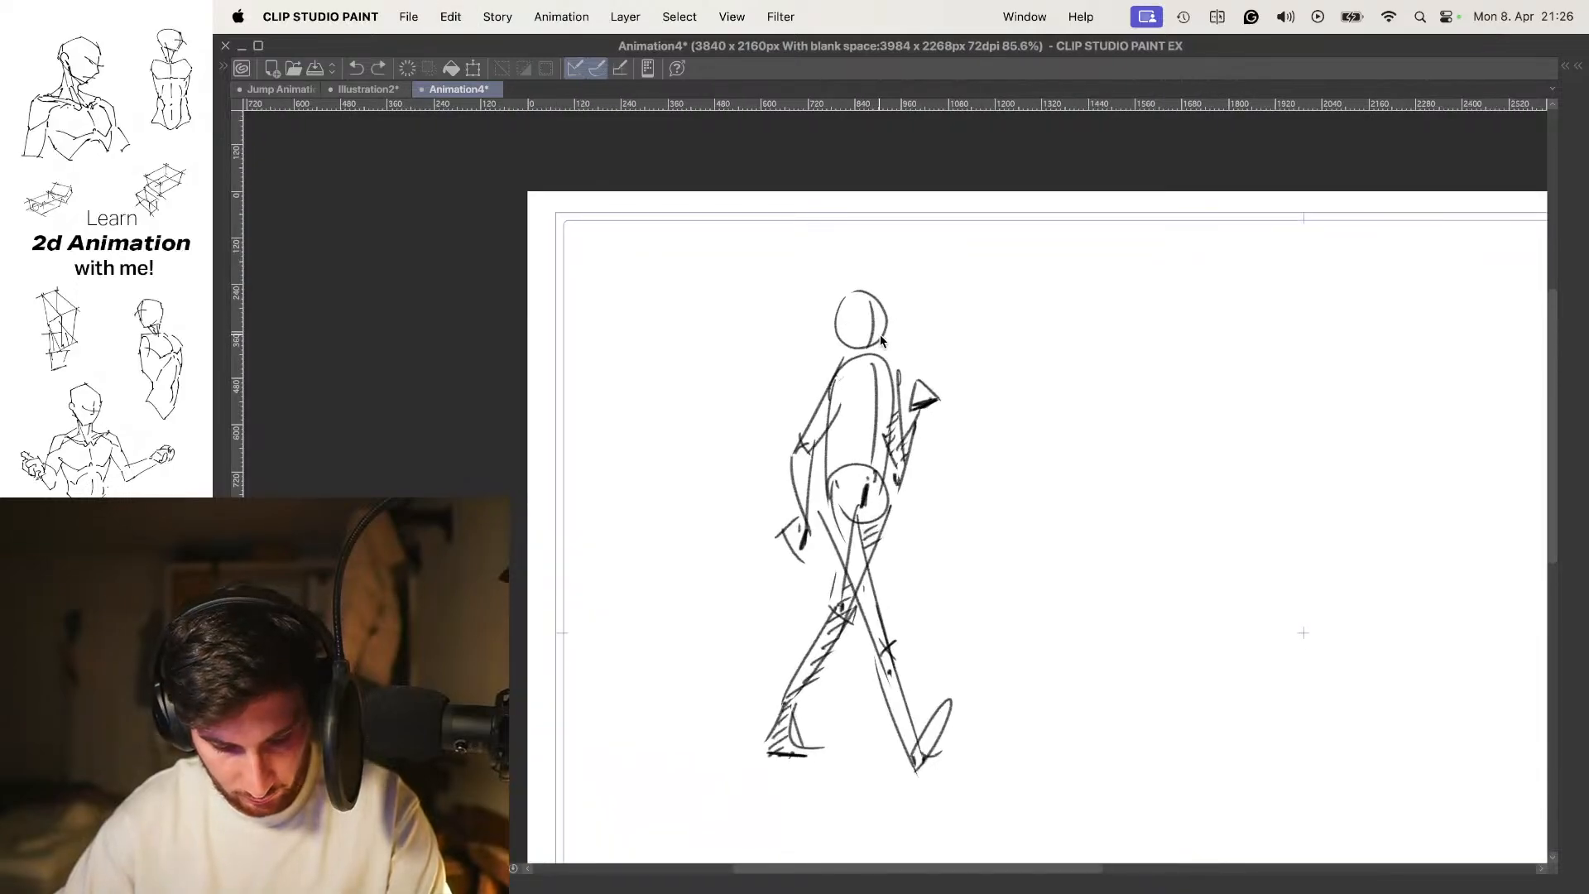
Draw a longer sole line under the rear foot
scroll(919, 357, down, 3)
scroll(918, 358, up, 2)
drag(941, 392, 936, 358)
drag(931, 563, 943, 520)
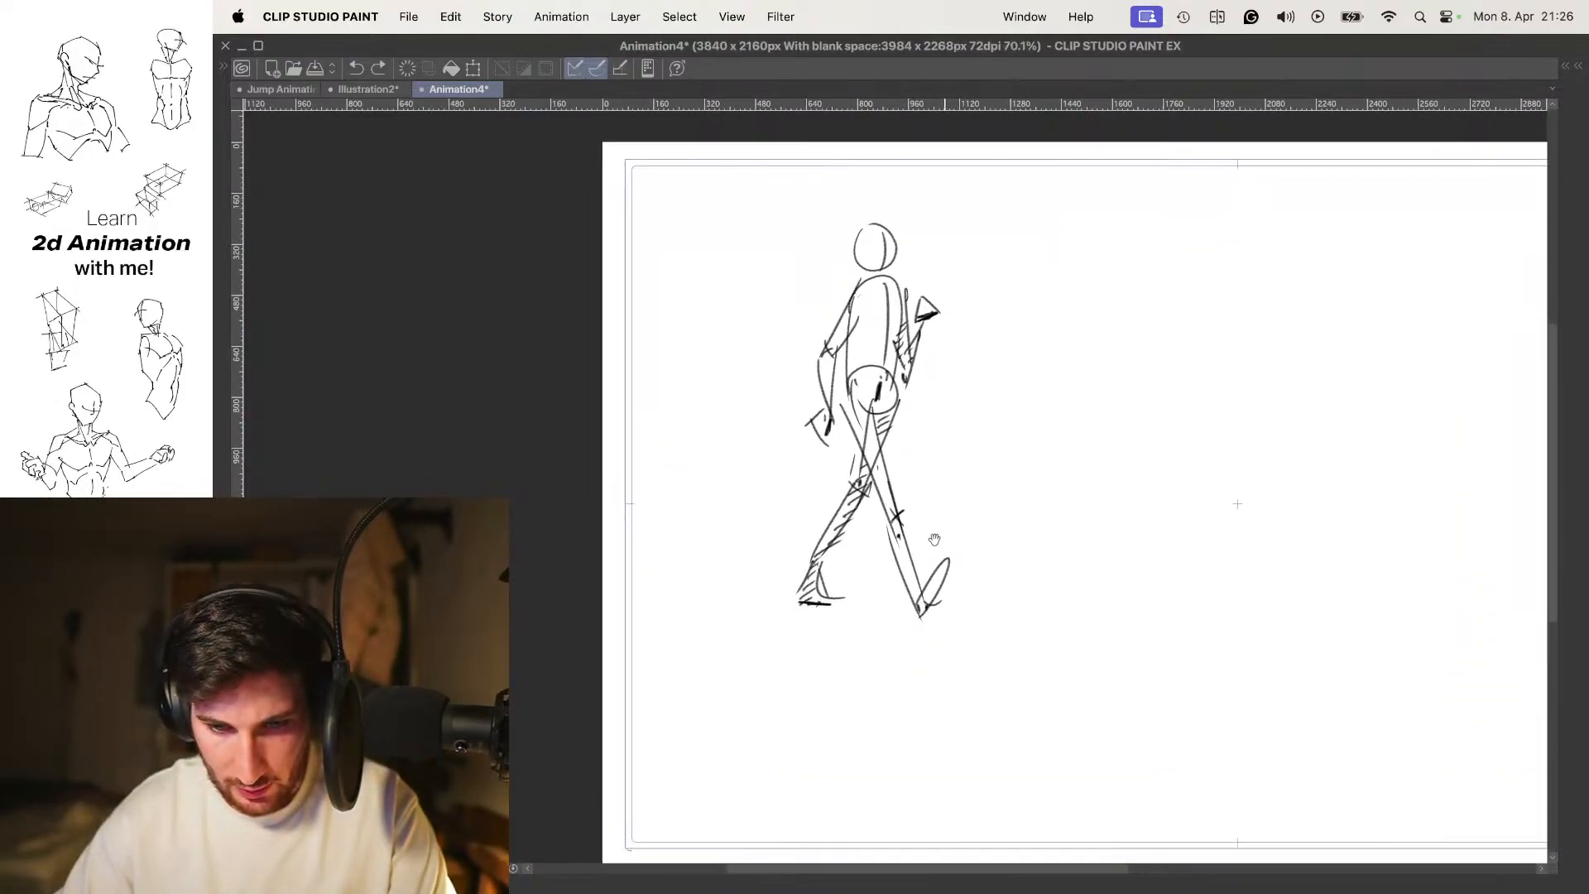
drag(799, 605, 850, 608)
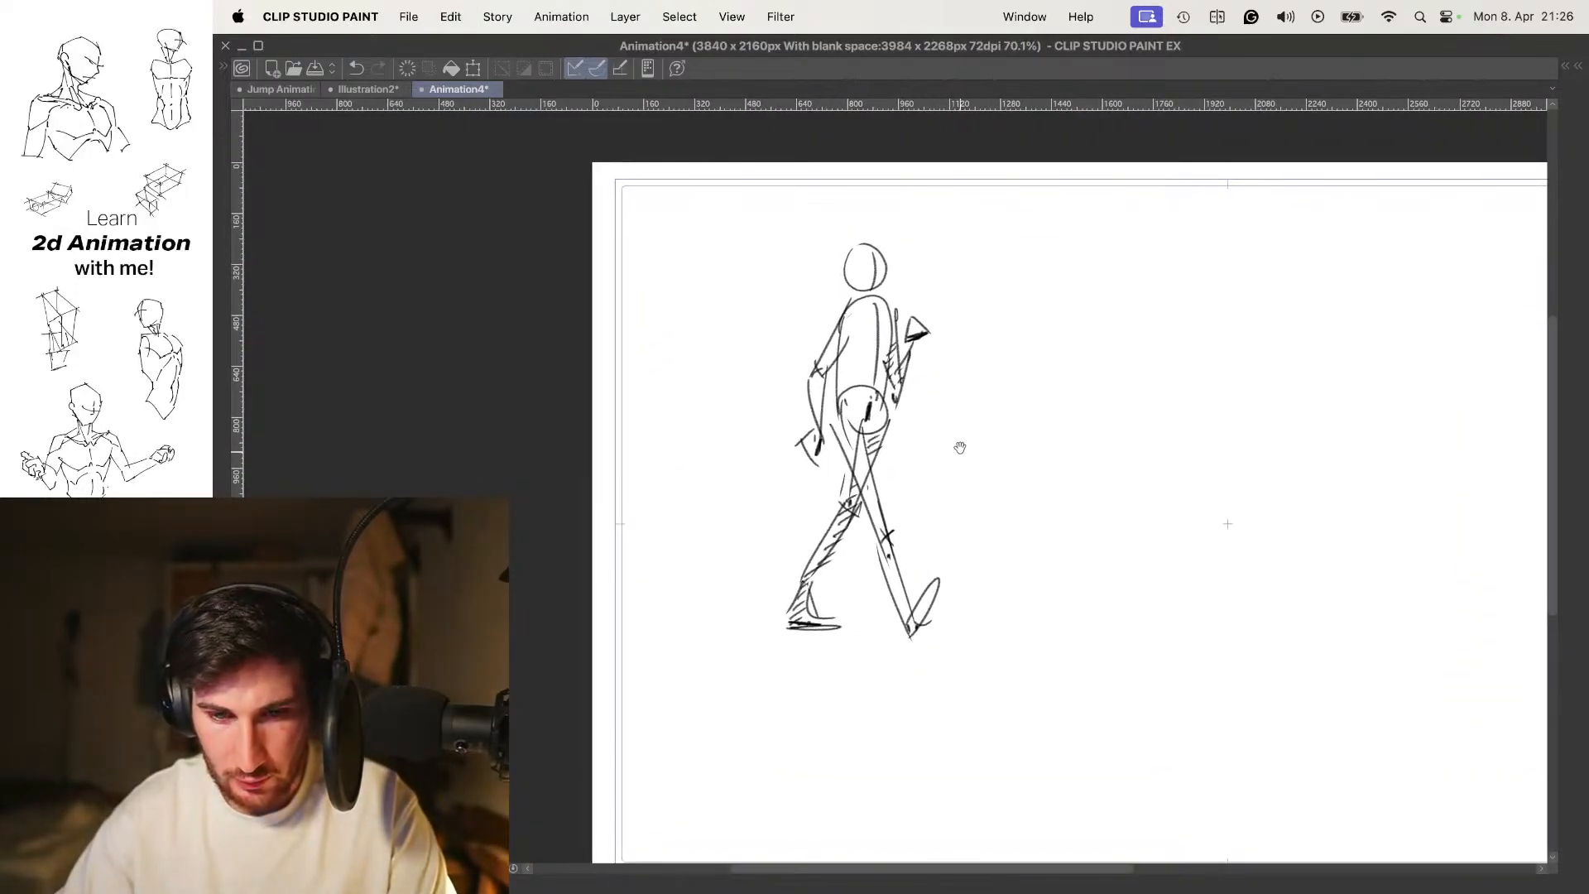
scroll(832, 495, down, 2)
scroll(832, 495, up, 1)
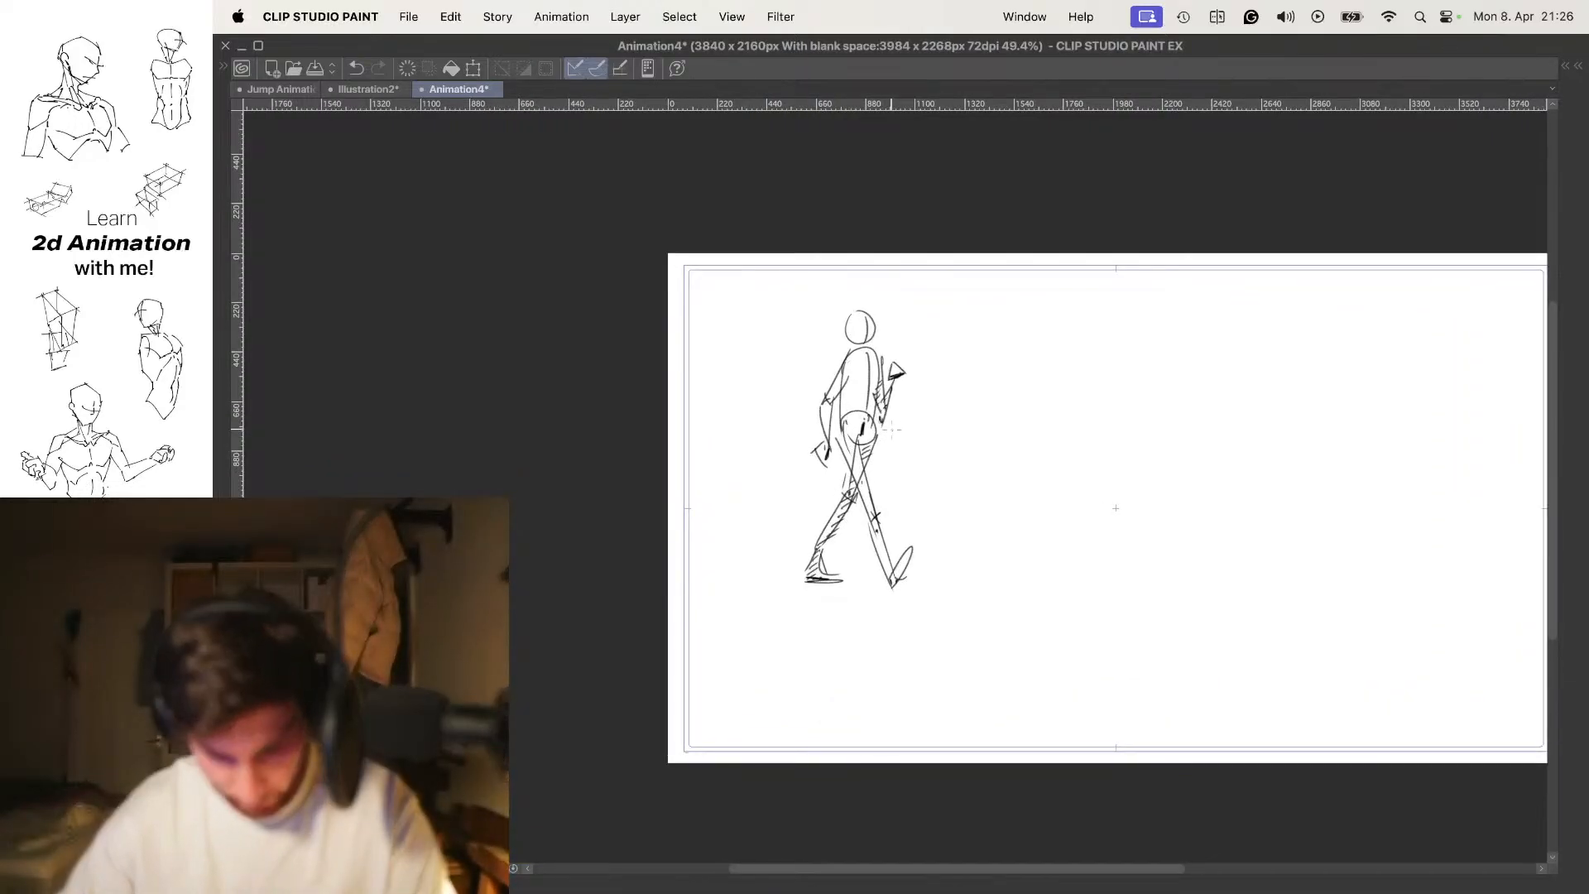
Add a new cel with onion skin and sketch the head with its centre line over the previous pose
key(.)
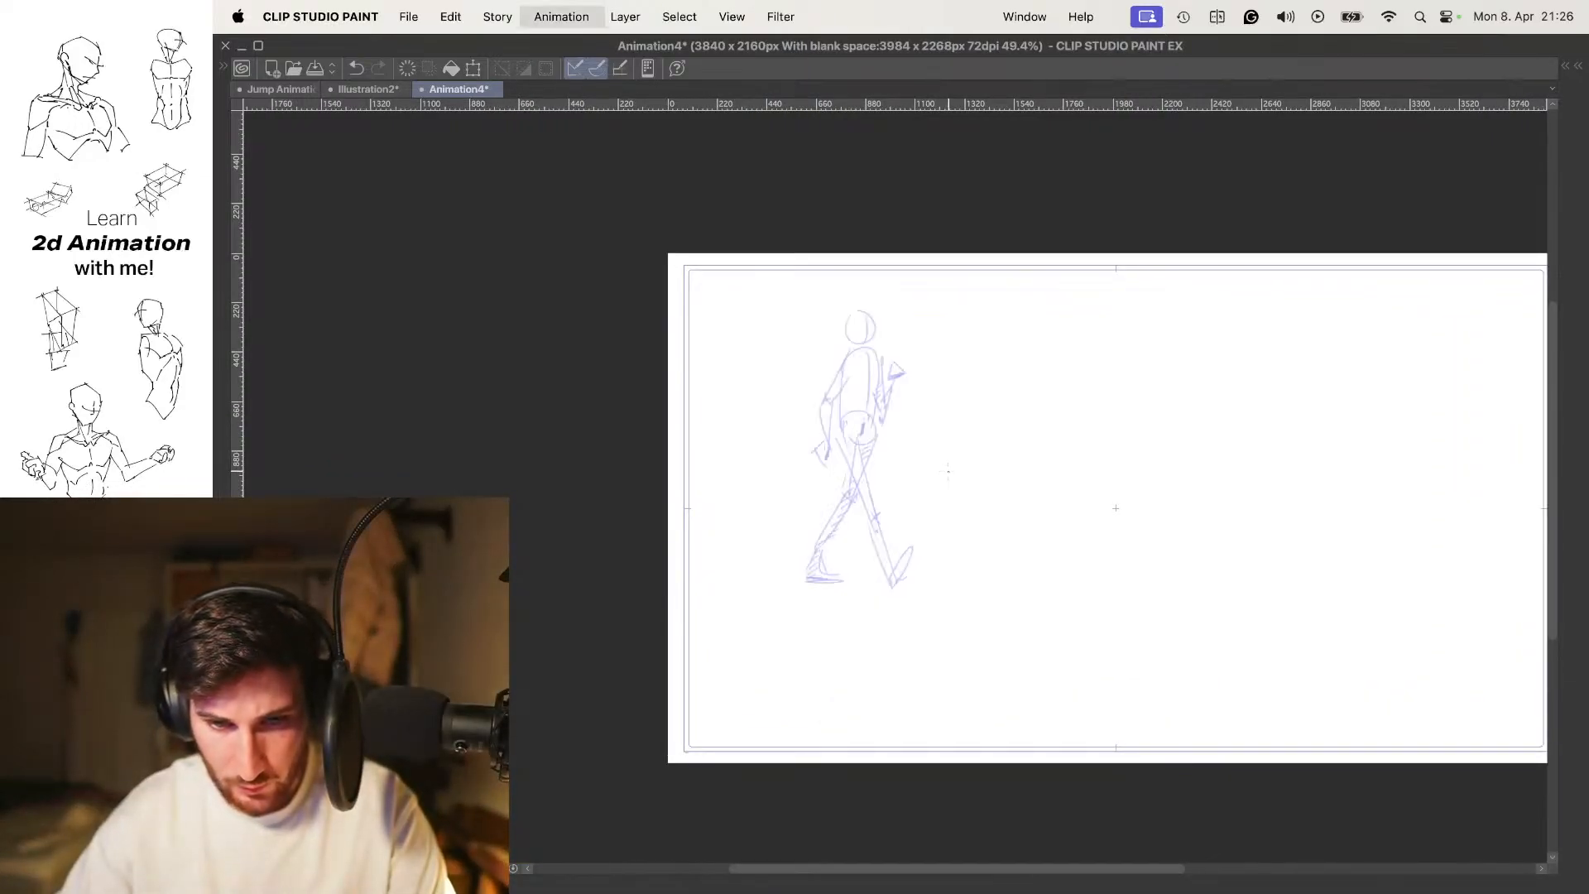
scroll(960, 414, up, 3)
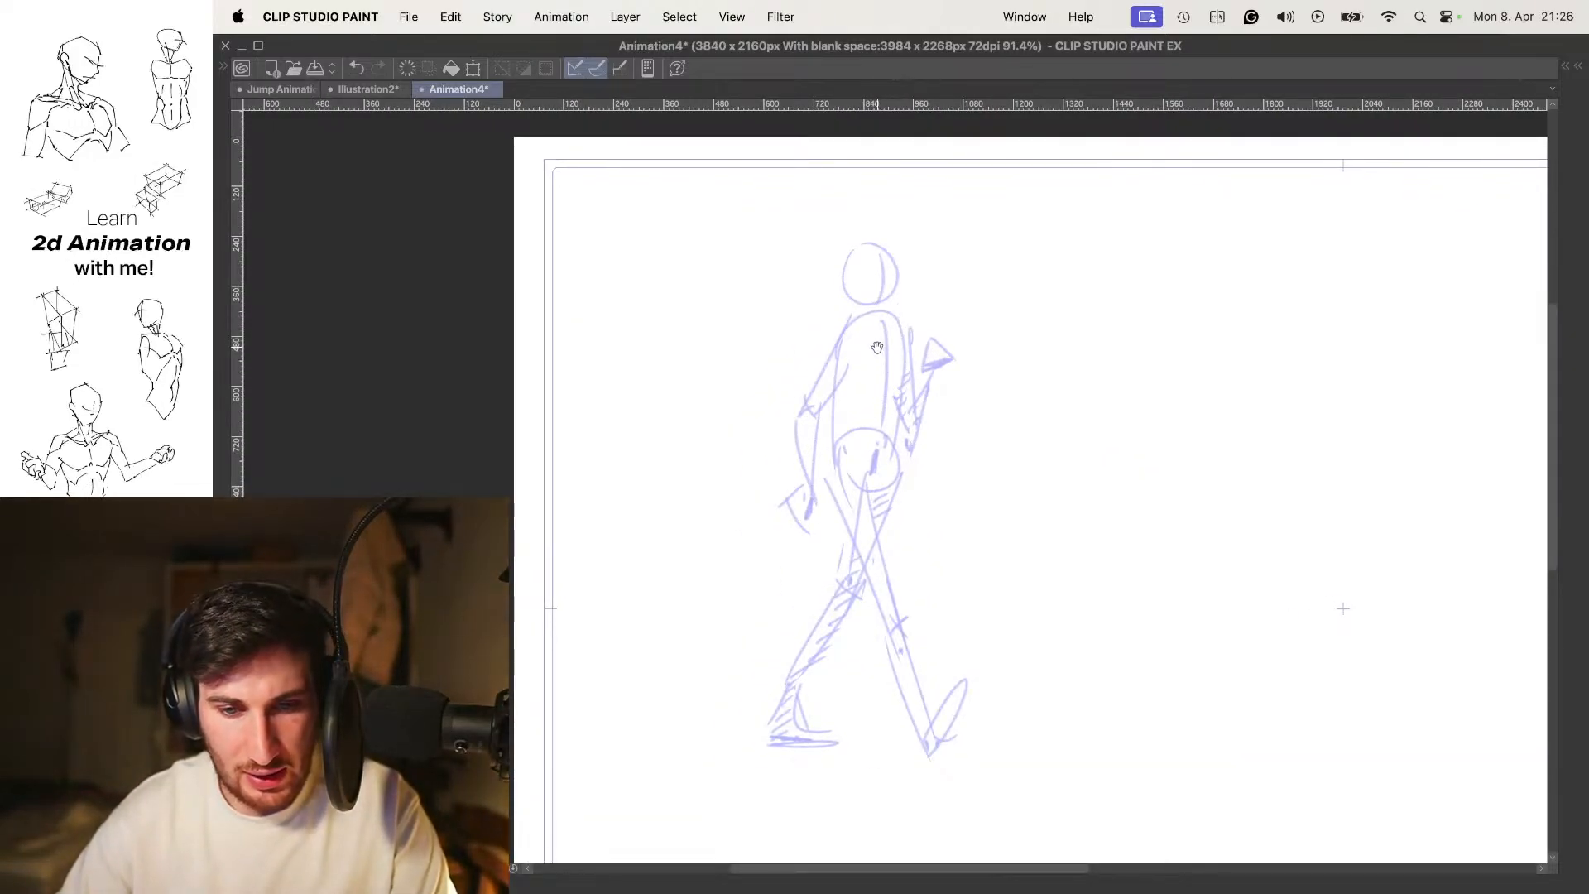
drag(867, 247, 877, 294)
key(super+z)
key(super+z)
key(super+z)
key(super+z)
key(super+z)
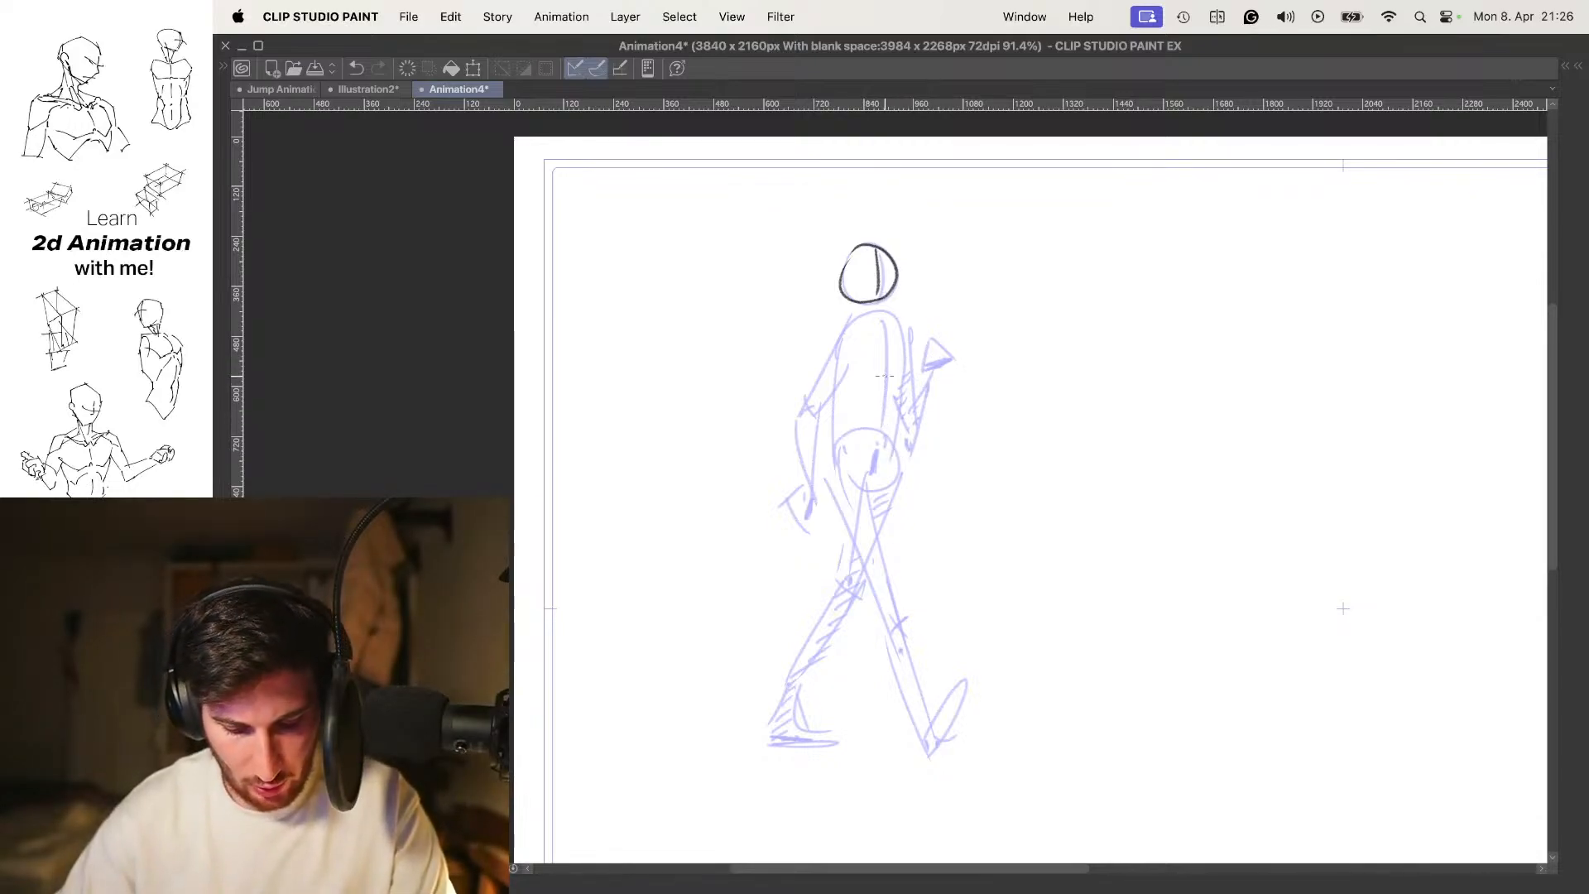
key(super+z)
Sketch the torso with its centre line, the pelvis circle and the far upper arm over the onion-skinned pose
mouse_move(842, 334)
mouse_down()
mouse_move(895, 345)
mouse_move(882, 313)
mouse_up()
drag(893, 313, 904, 416)
drag(841, 336, 836, 420)
mouse_move(881, 318)
mouse_down()
mouse_move(868, 422)
mouse_move(892, 467)
mouse_up()
mouse_move(902, 442)
mouse_down()
mouse_move(897, 499)
mouse_move(897, 477)
mouse_up()
key(super+z)
scroll(922, 425, down, 3)
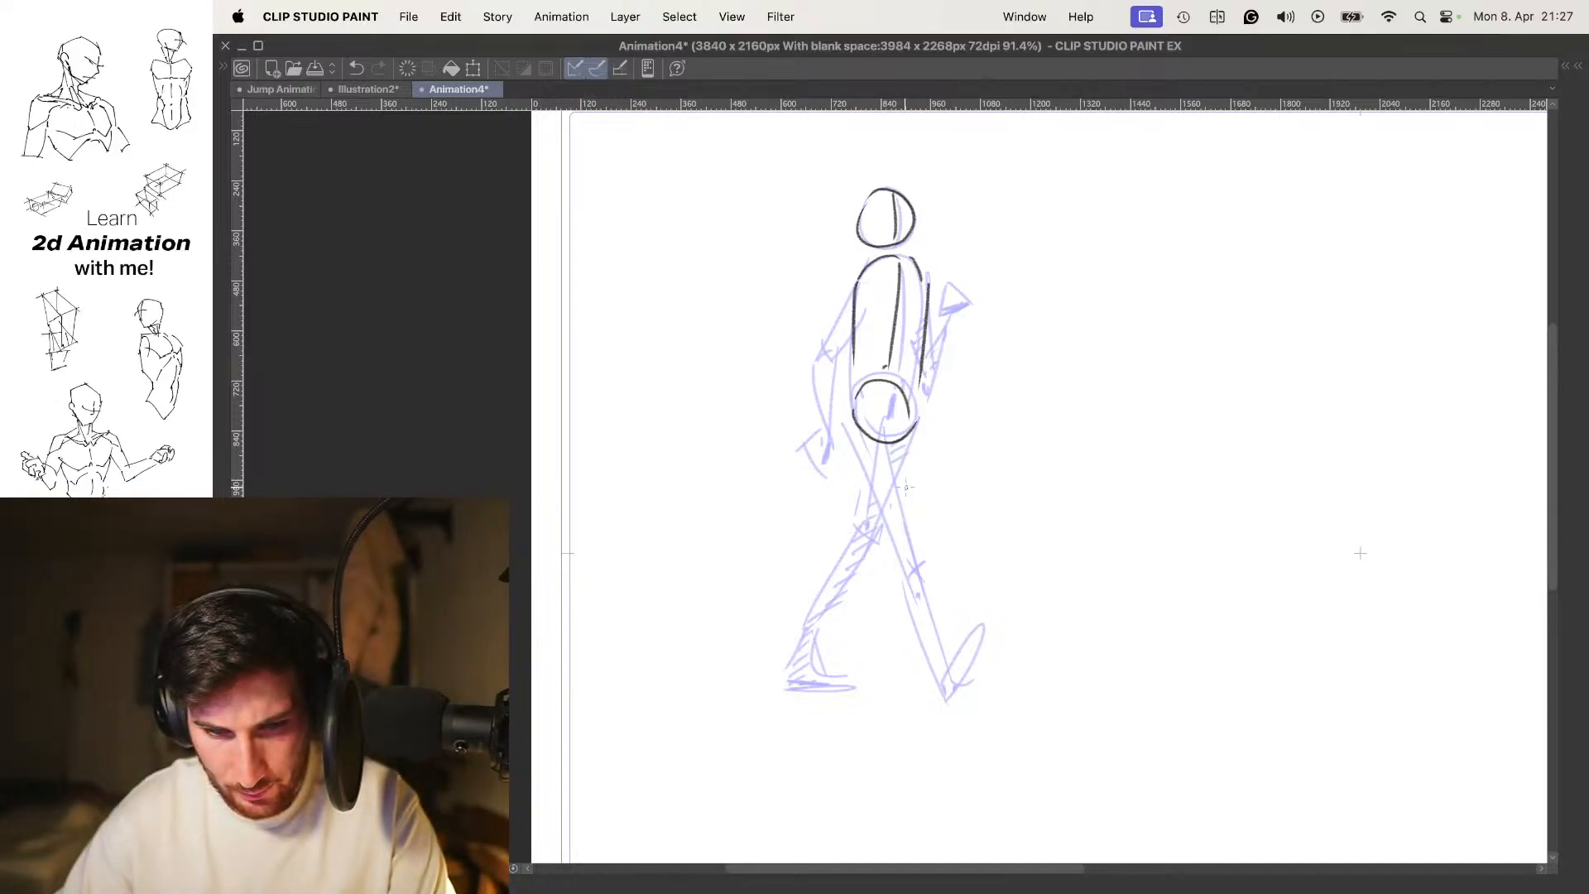
drag(910, 422, 849, 542)
key(super+z)
key(super+z)
drag(897, 412, 848, 534)
key(super+z)
key(super+z)
mouse_move(861, 414)
mouse_down()
mouse_move(857, 549)
mouse_move(809, 623)
mouse_up()
key(super+z)
key(super+z)
drag(853, 546, 790, 656)
key(super+z)
mouse_move(887, 441)
mouse_down()
mouse_move(927, 597)
mouse_move(922, 553)
mouse_up()
drag(915, 549, 934, 542)
key(super+z)
key(super+z)
key(super+z)
drag(883, 433, 934, 573)
mouse_move(915, 424)
mouse_down()
mouse_move(933, 564)
mouse_move(926, 535)
mouse_up()
key(super+z)
key(super+z)
key(super+z)
key(super+z)
key(super+z)
key(super+z)
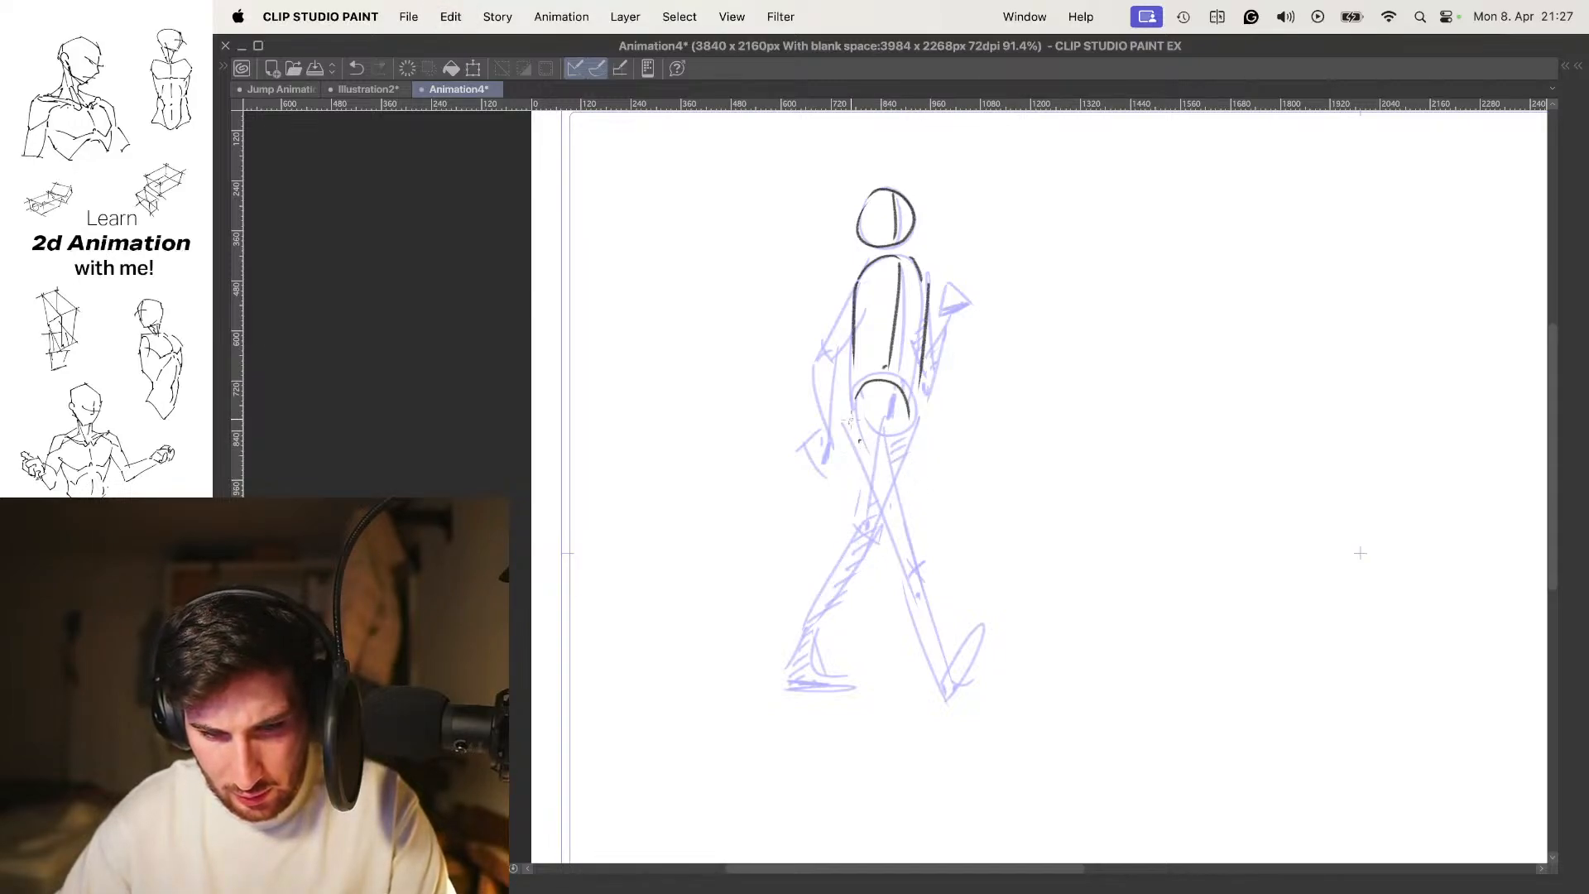
drag(846, 404, 915, 414)
key(super+z)
key(super+z)
key(super+z)
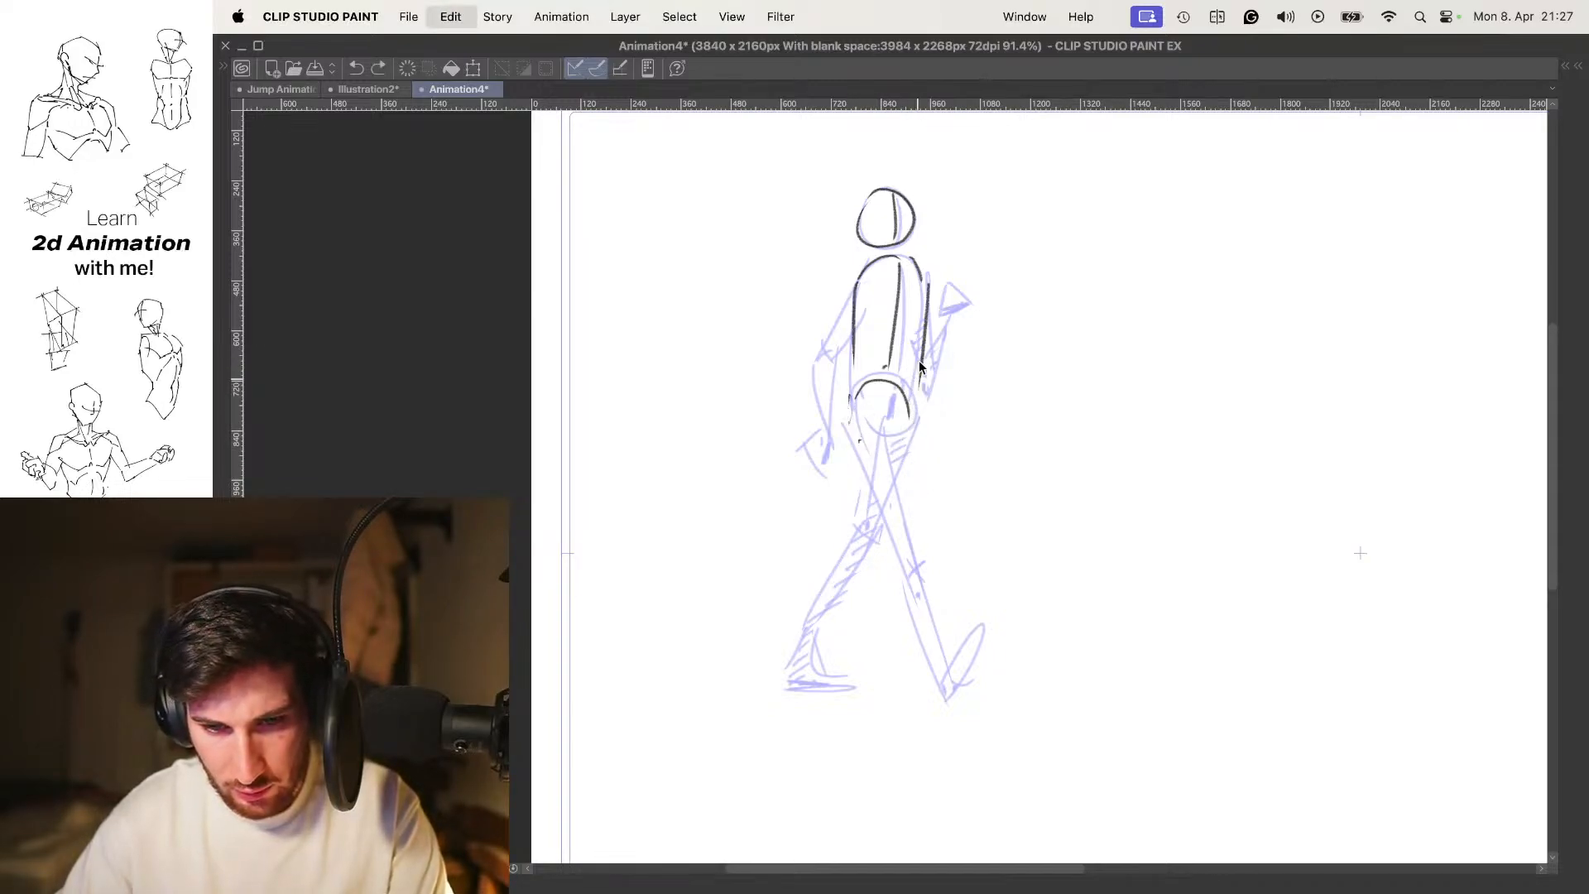
Redraw the torso's vertical centre line and sketch the pelvis as a rounded, trunks-like shape with a curved waistline
mouse_move(902, 265)
mouse_down()
mouse_move(893, 386)
mouse_move(857, 376)
mouse_move(857, 396)
mouse_move(912, 391)
mouse_move(918, 362)
mouse_move(914, 411)
mouse_move(826, 523)
mouse_up()
drag(881, 438, 827, 518)
key(super+z)
key(super+z)
mouse_move(850, 425)
mouse_down()
mouse_move(846, 528)
mouse_move(862, 492)
mouse_move(835, 543)
mouse_up()
drag(887, 439, 850, 538)
mouse_move(856, 530)
mouse_down()
mouse_move(790, 641)
mouse_move(838, 674)
mouse_move(816, 670)
mouse_up()
drag(879, 438, 925, 551)
drag(922, 412, 928, 542)
key(super+z)
key(super+z)
key(super+z)
key(super+z)
key(super+z)
key(super+z)
key(super+z)
key(super+z)
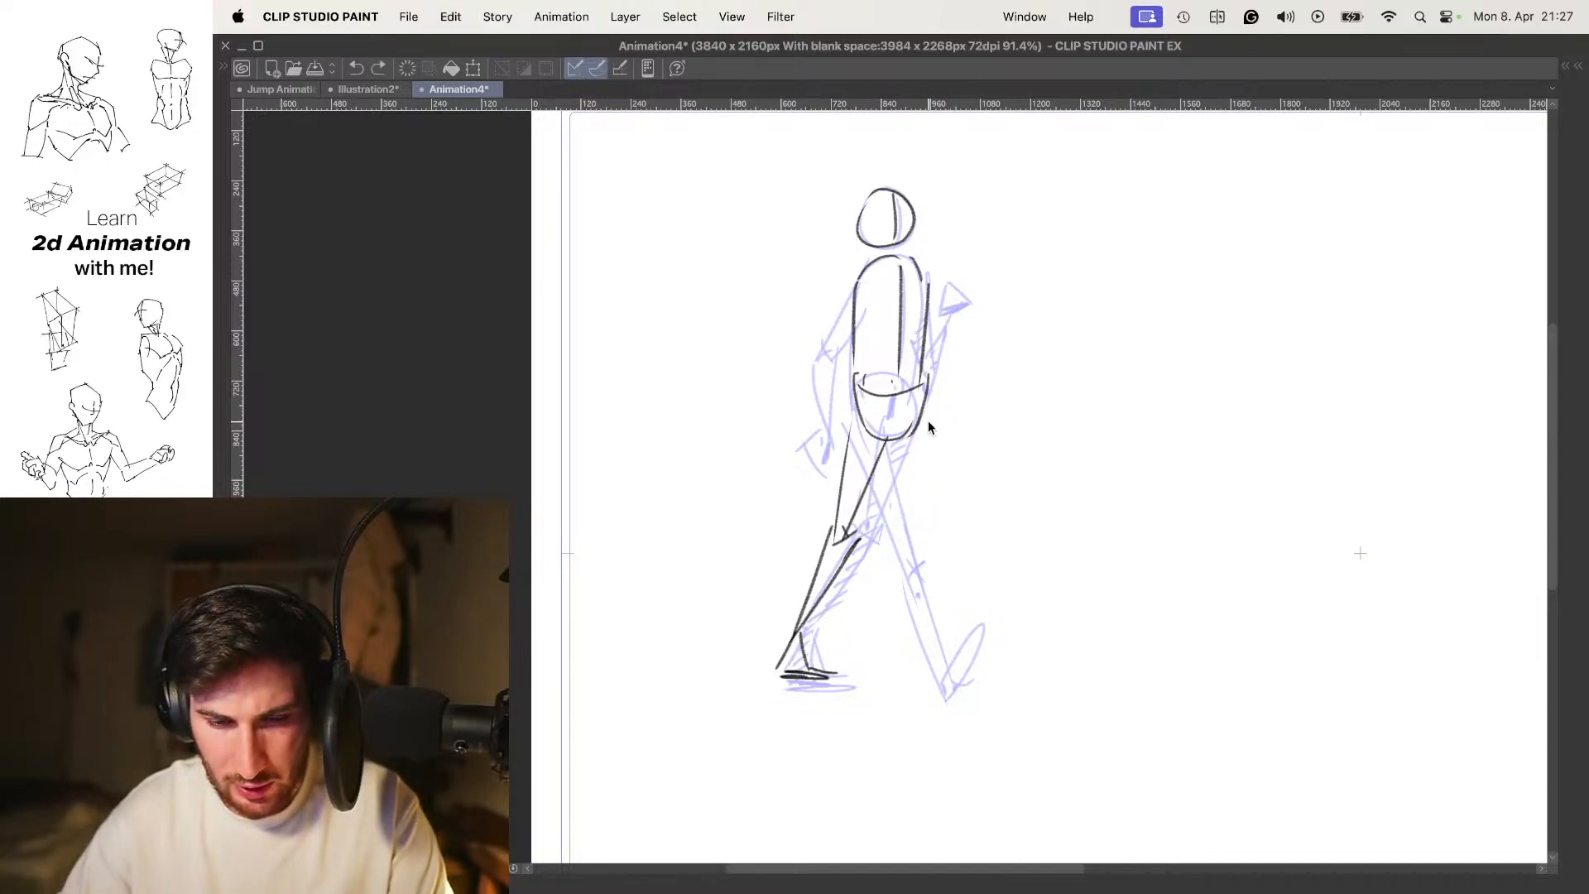
Sketch the forward leg from the pelvis with its thigh, knee mark, lower leg and a raised foot resting on the heel
key(Left)
key(Right)
key(Left)
key(Right)
drag(942, 508, 923, 490)
drag(850, 416, 893, 531)
drag(899, 402, 894, 534)
key(super+z)
drag(844, 406, 901, 531)
drag(898, 391, 910, 506)
key(super+z)
mouse_move(887, 412)
mouse_down()
mouse_move(915, 526)
mouse_move(900, 499)
mouse_move(899, 526)
mouse_move(944, 631)
mouse_up()
drag(919, 518, 970, 658)
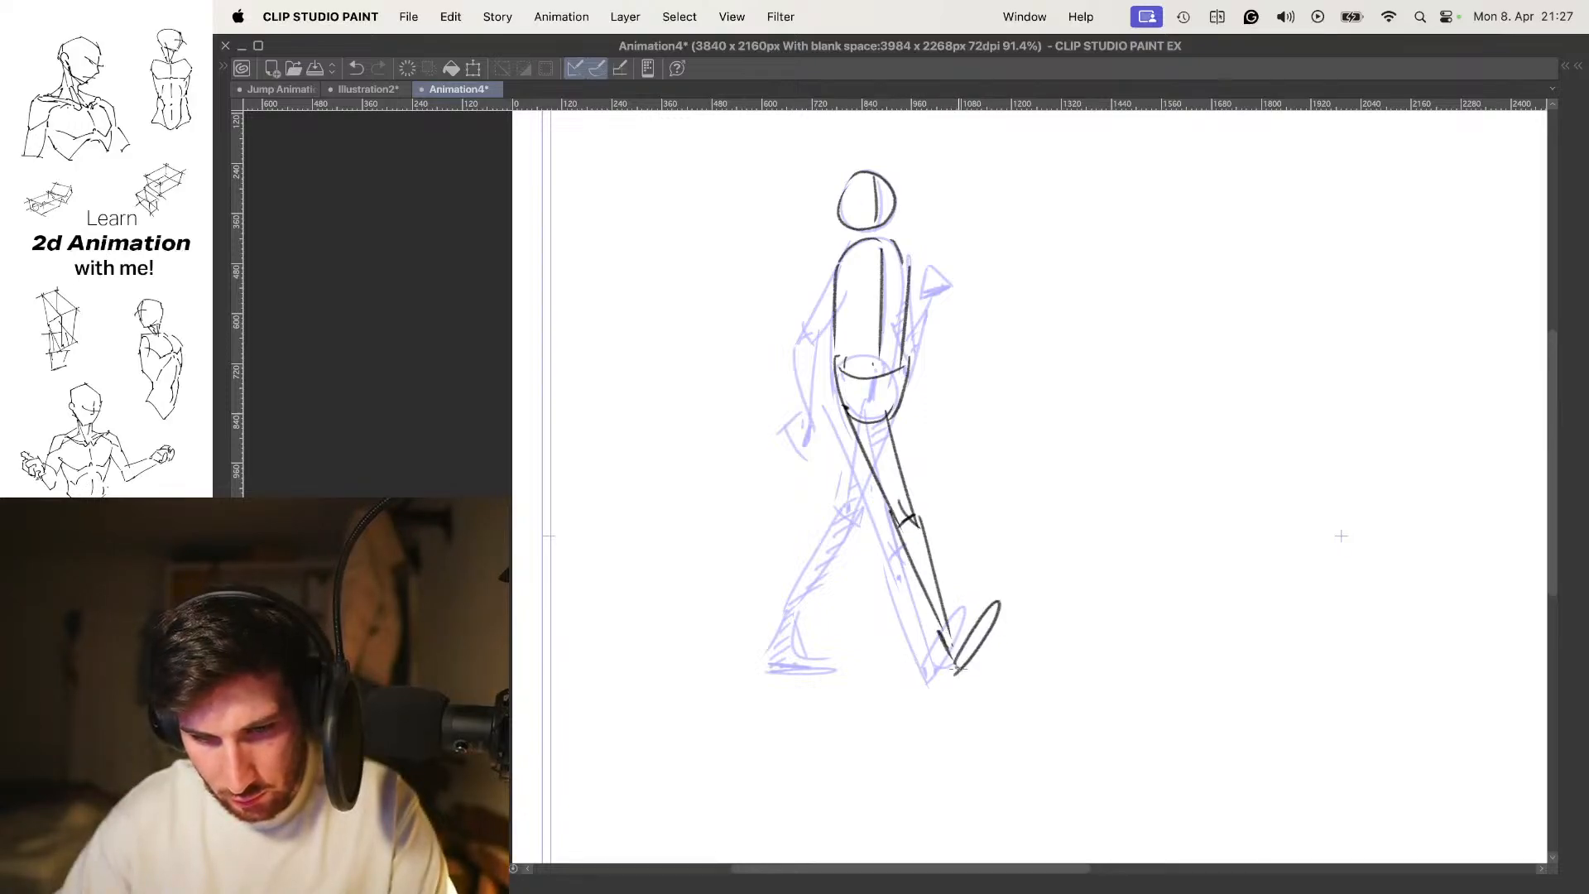
key(o)
key(o)
drag(910, 386, 850, 510)
drag(845, 405, 837, 509)
key(super+z)
key(super+z)
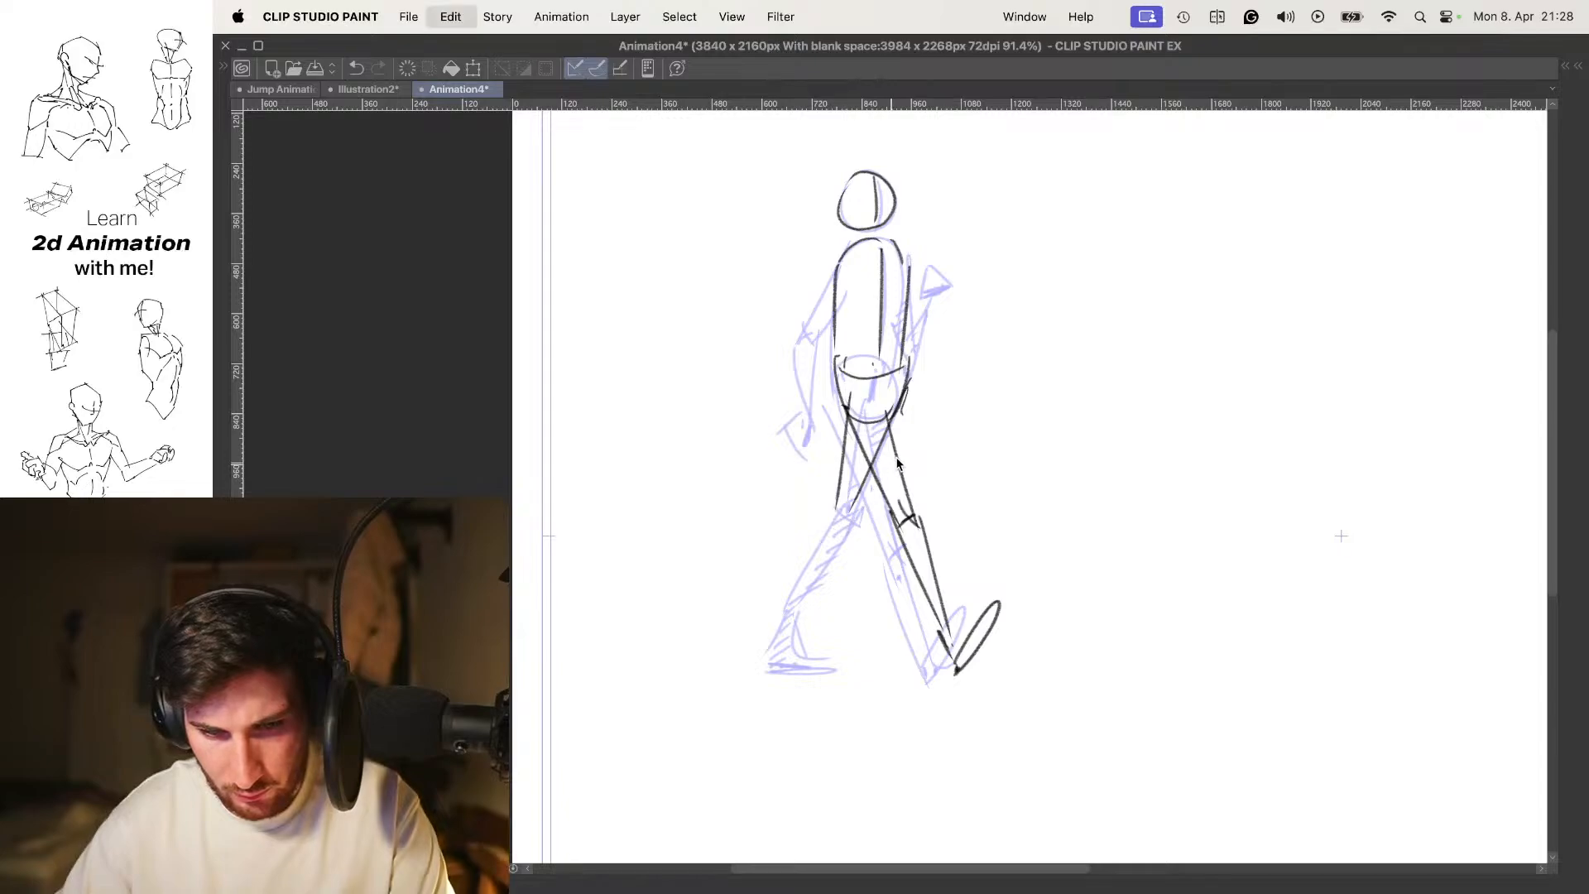
drag(905, 405, 852, 511)
drag(906, 368, 861, 539)
key(super+z)
key(super+z)
Sketch the rear leg's thigh, knee and lower leg with a curved foot line over the onion-skinned pose, and hide the onion skin
drag(907, 387, 843, 527)
drag(846, 407, 835, 515)
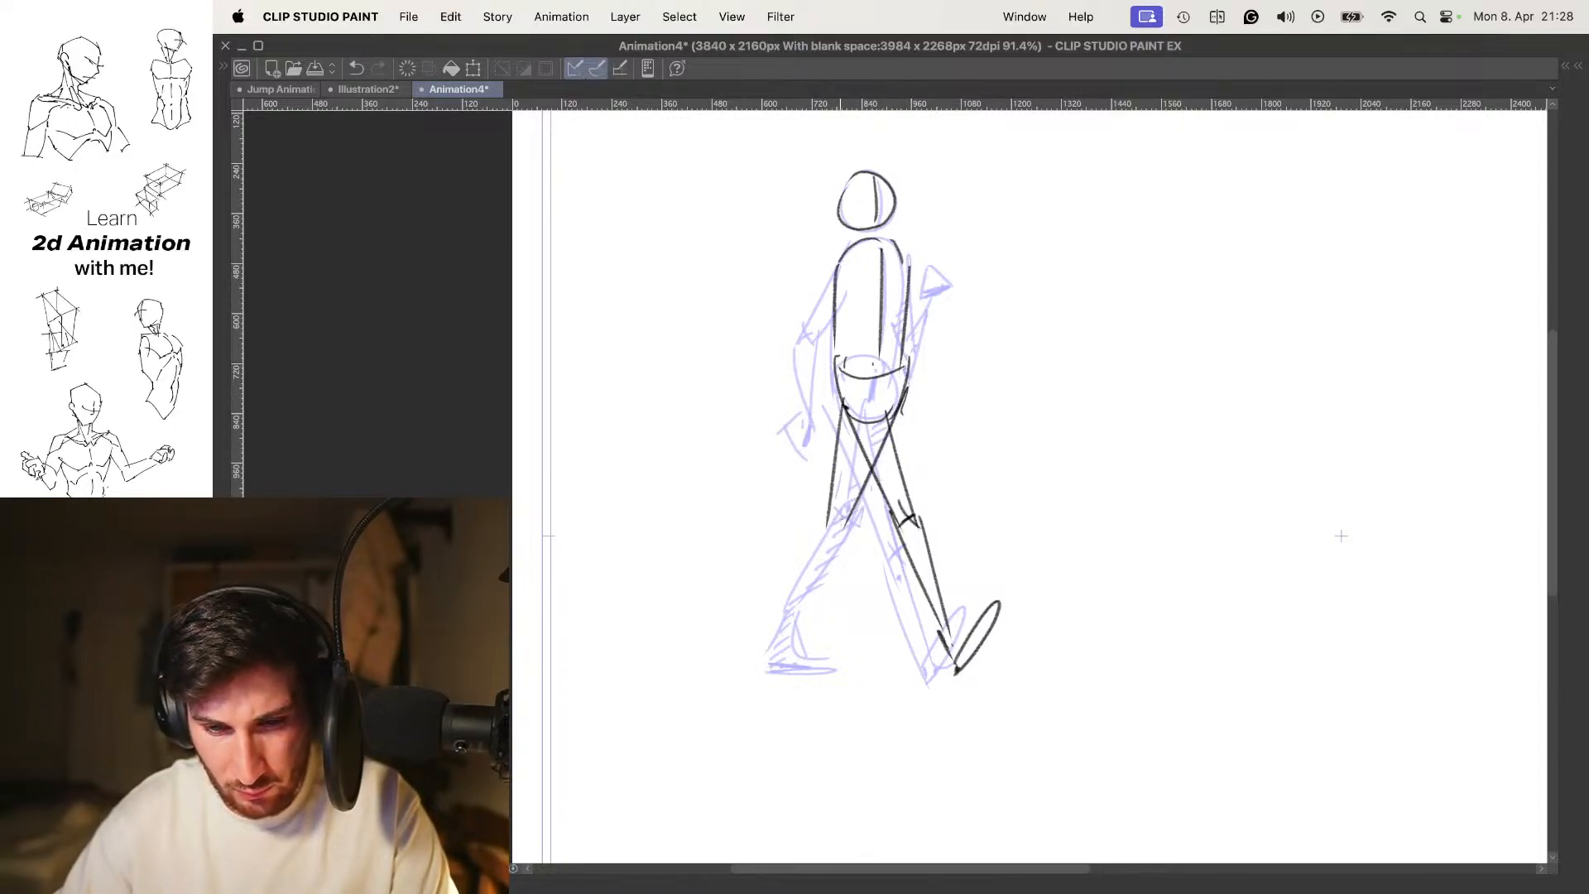
key(super+z)
drag(854, 417, 839, 532)
key(super+z)
mouse_move(845, 405)
mouse_down()
mouse_move(834, 539)
mouse_move(793, 633)
mouse_up()
drag(837, 520, 797, 612)
key(super+z)
drag(772, 670, 831, 666)
key(o)
key(super+z)
key(super+z)
Compare the new pose with the previous one by flipping between the two cels
scroll(888, 372, up, 3)
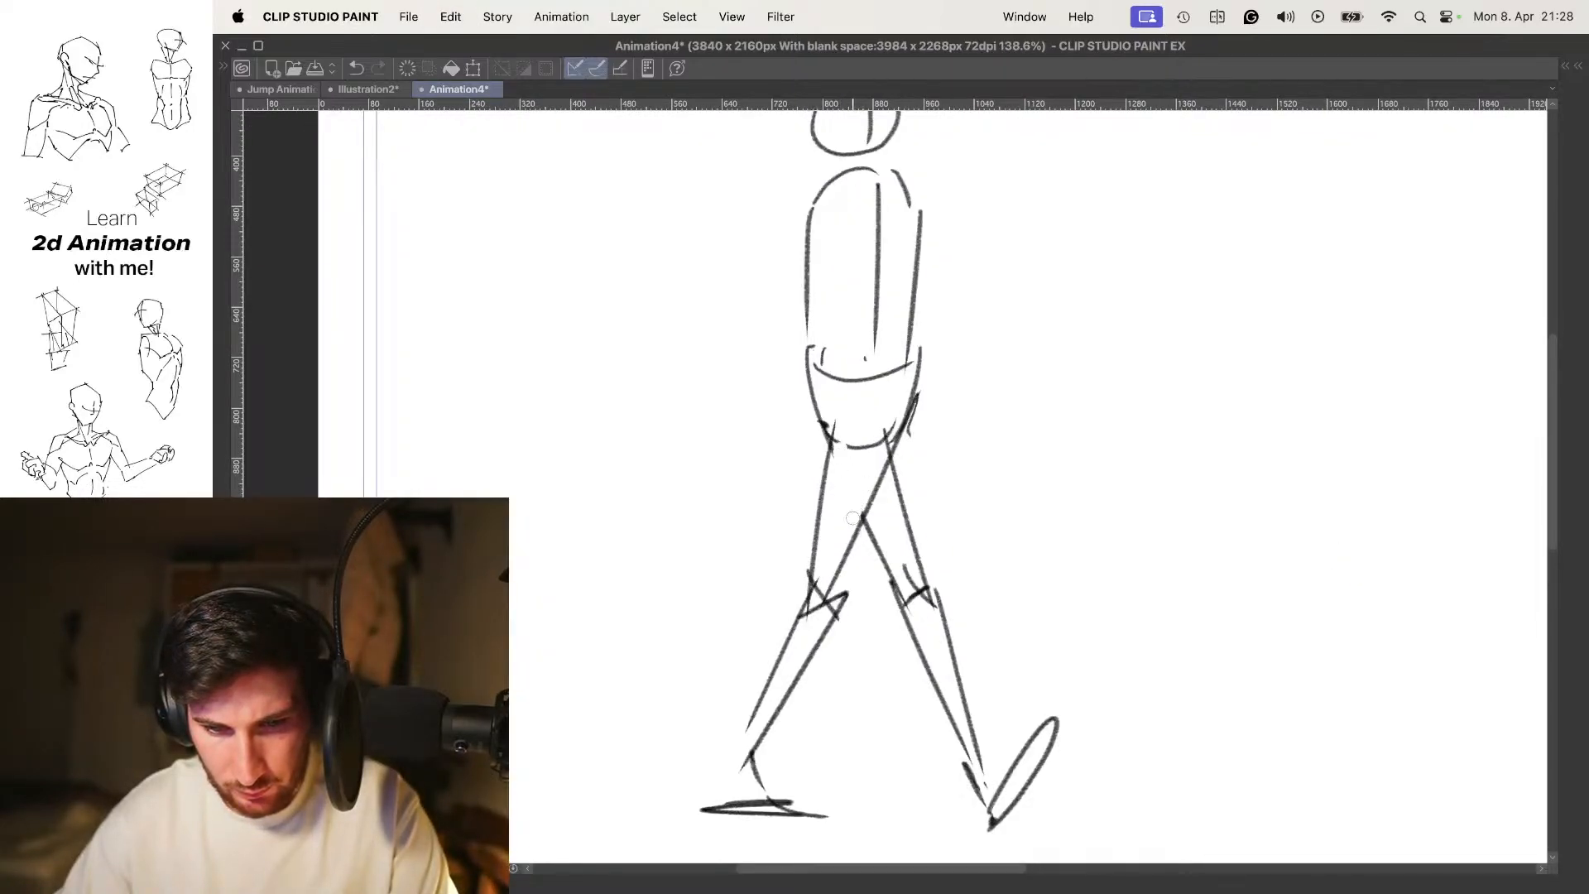
scroll(852, 517, down, 5)
drag(998, 559, 937, 495)
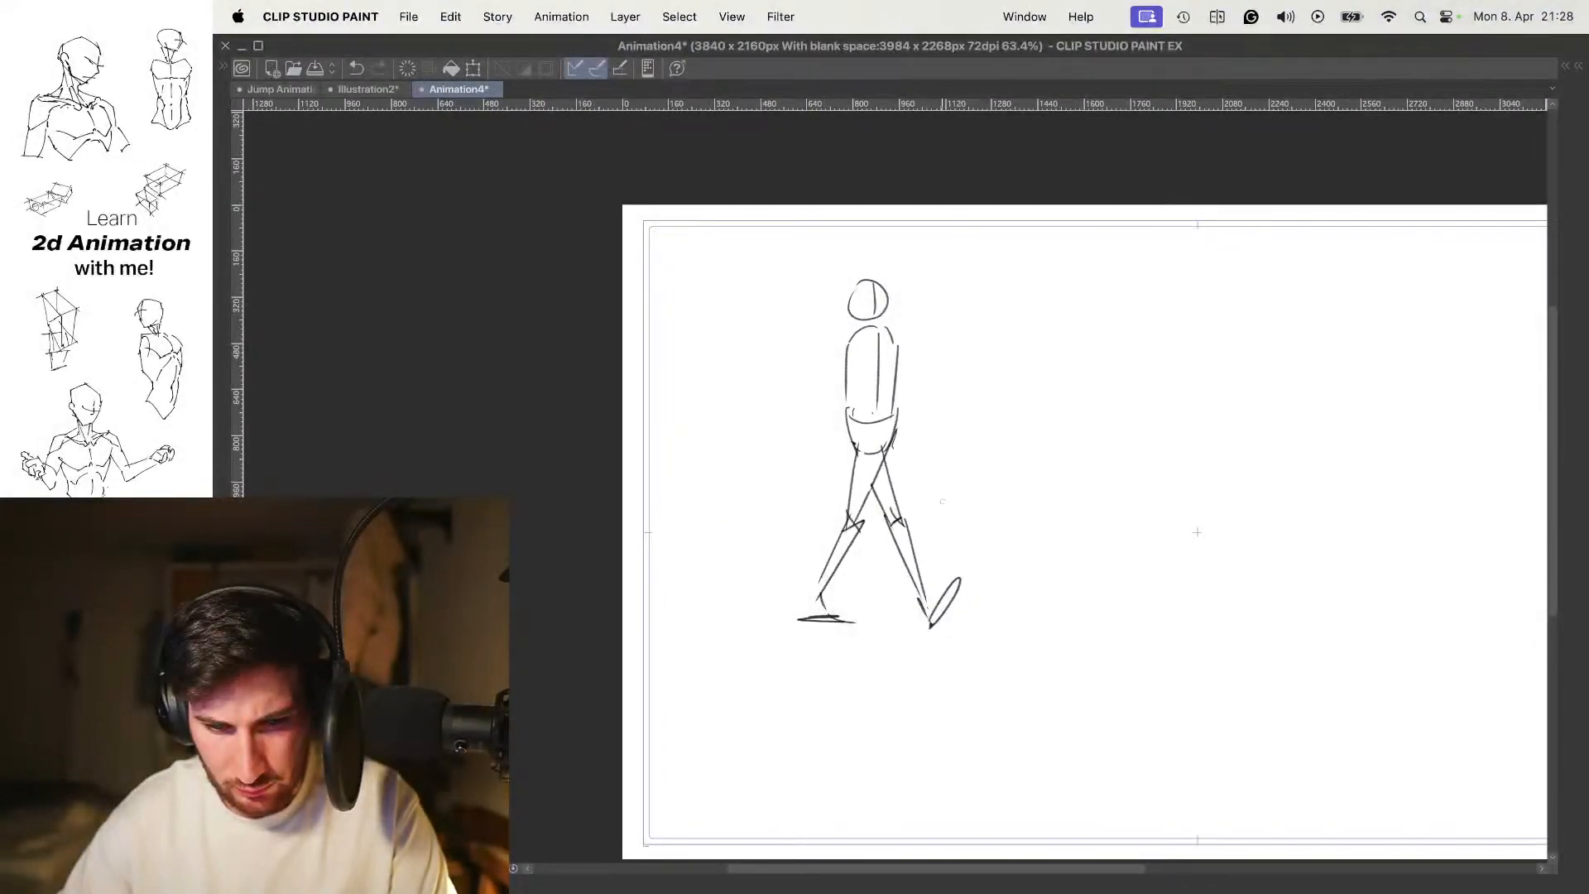
key(Left)
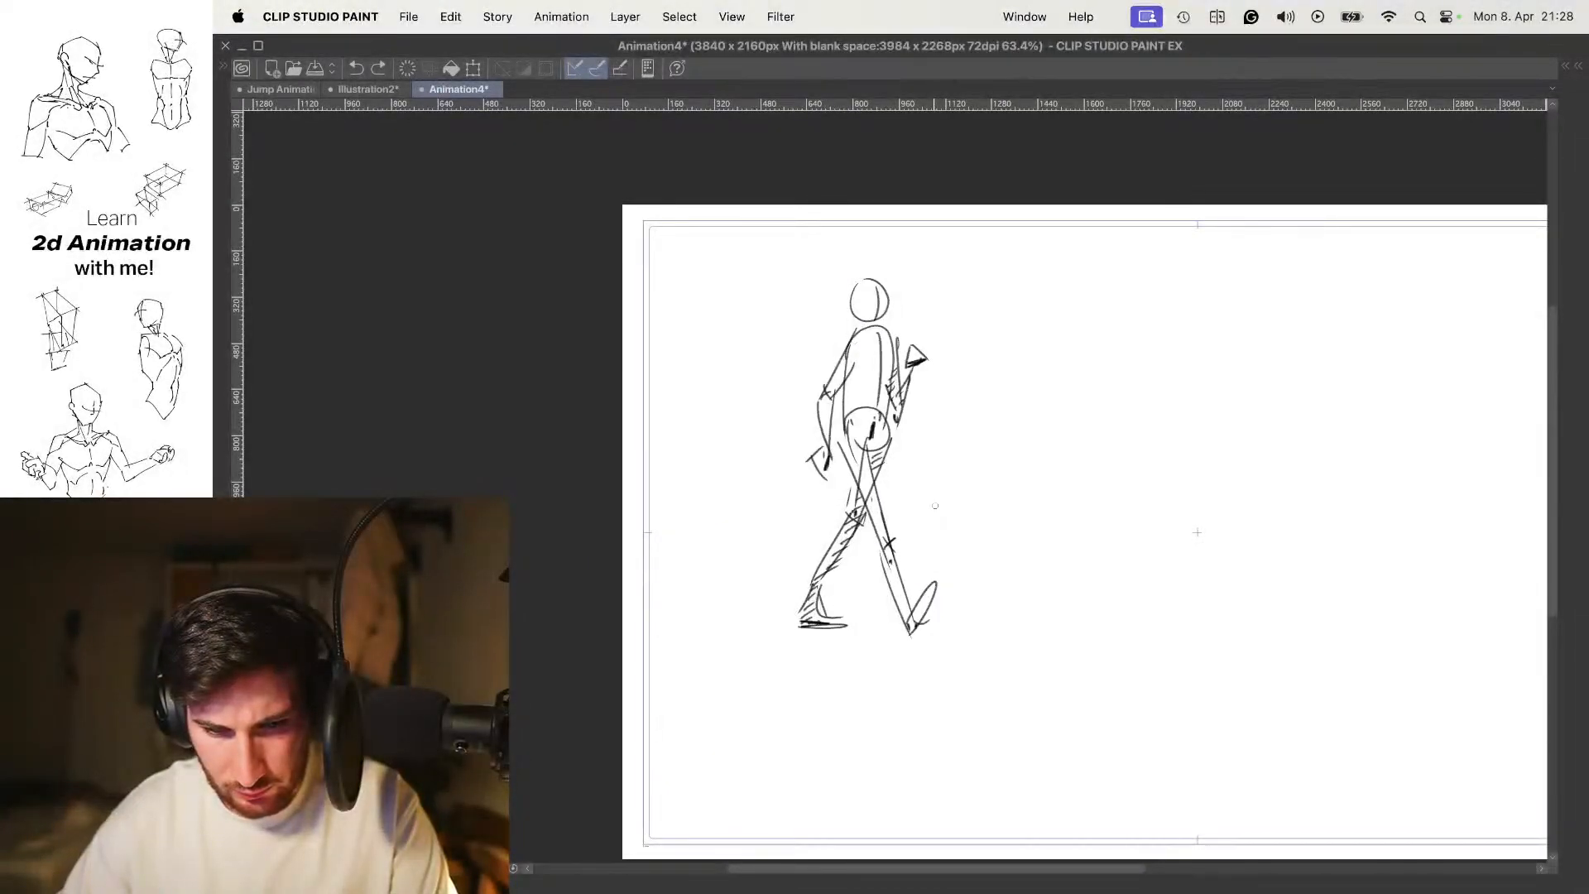
key(Right)
scroll(880, 470, up, 3)
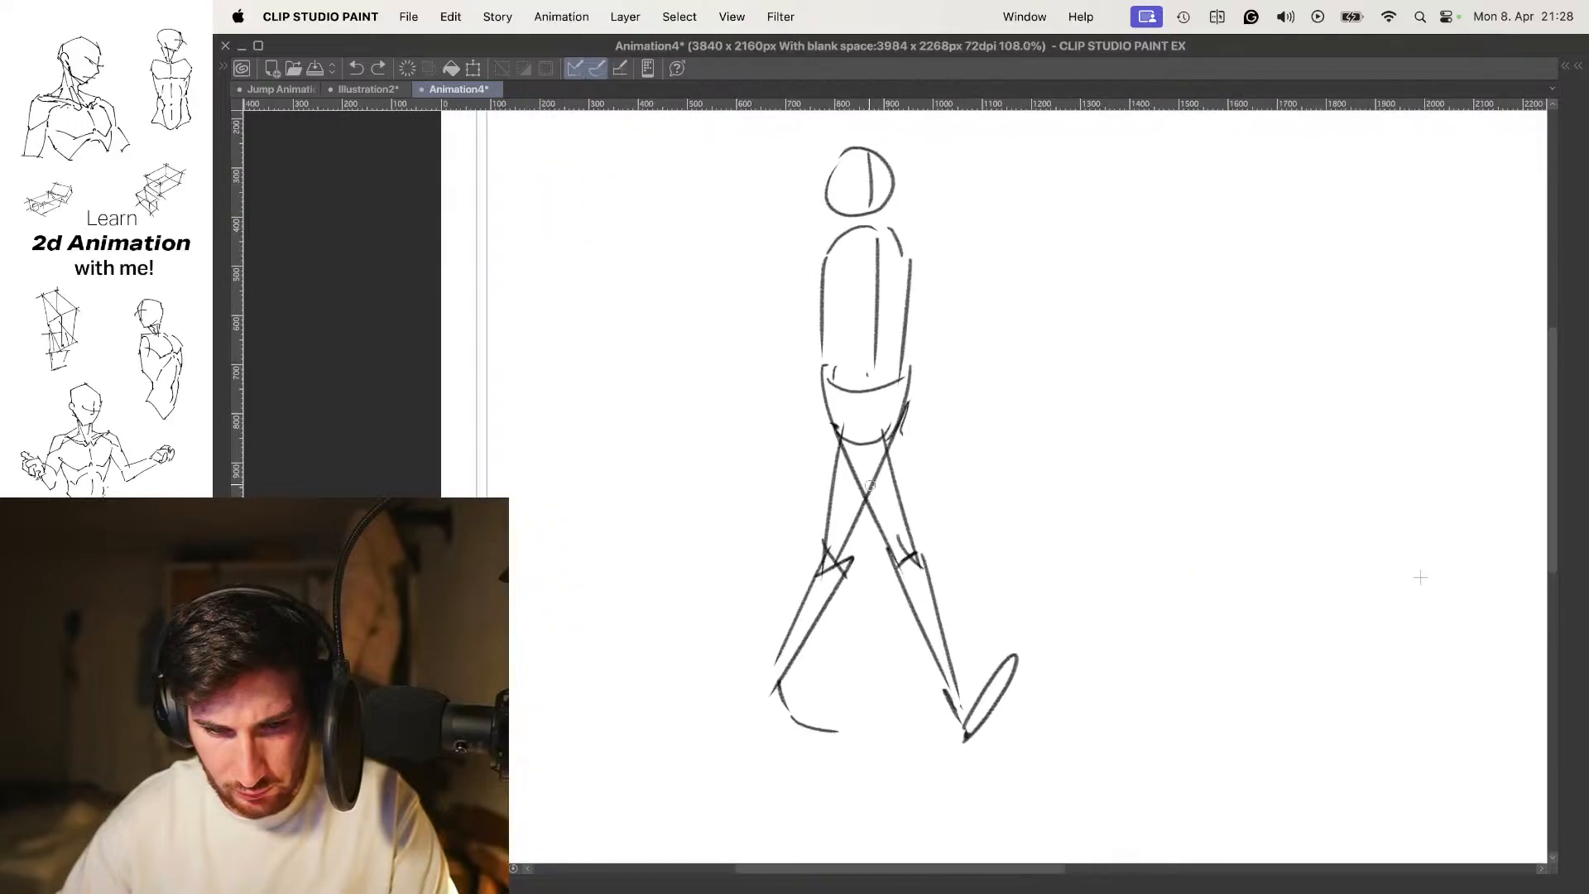
scroll(880, 461, down, 5)
scroll(909, 456, up, 4)
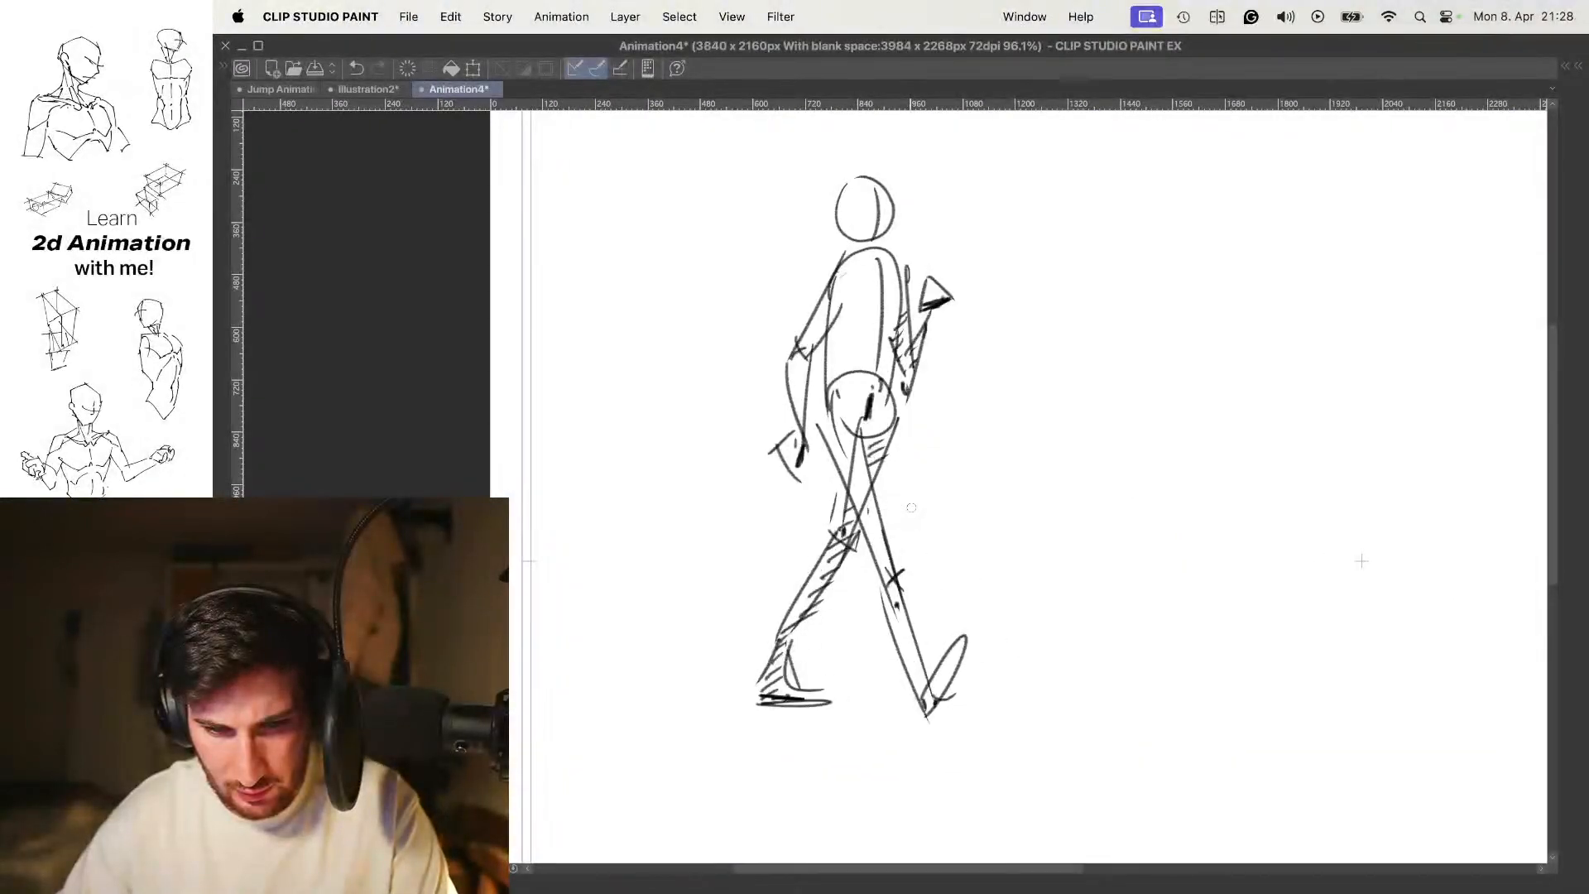
key(.)
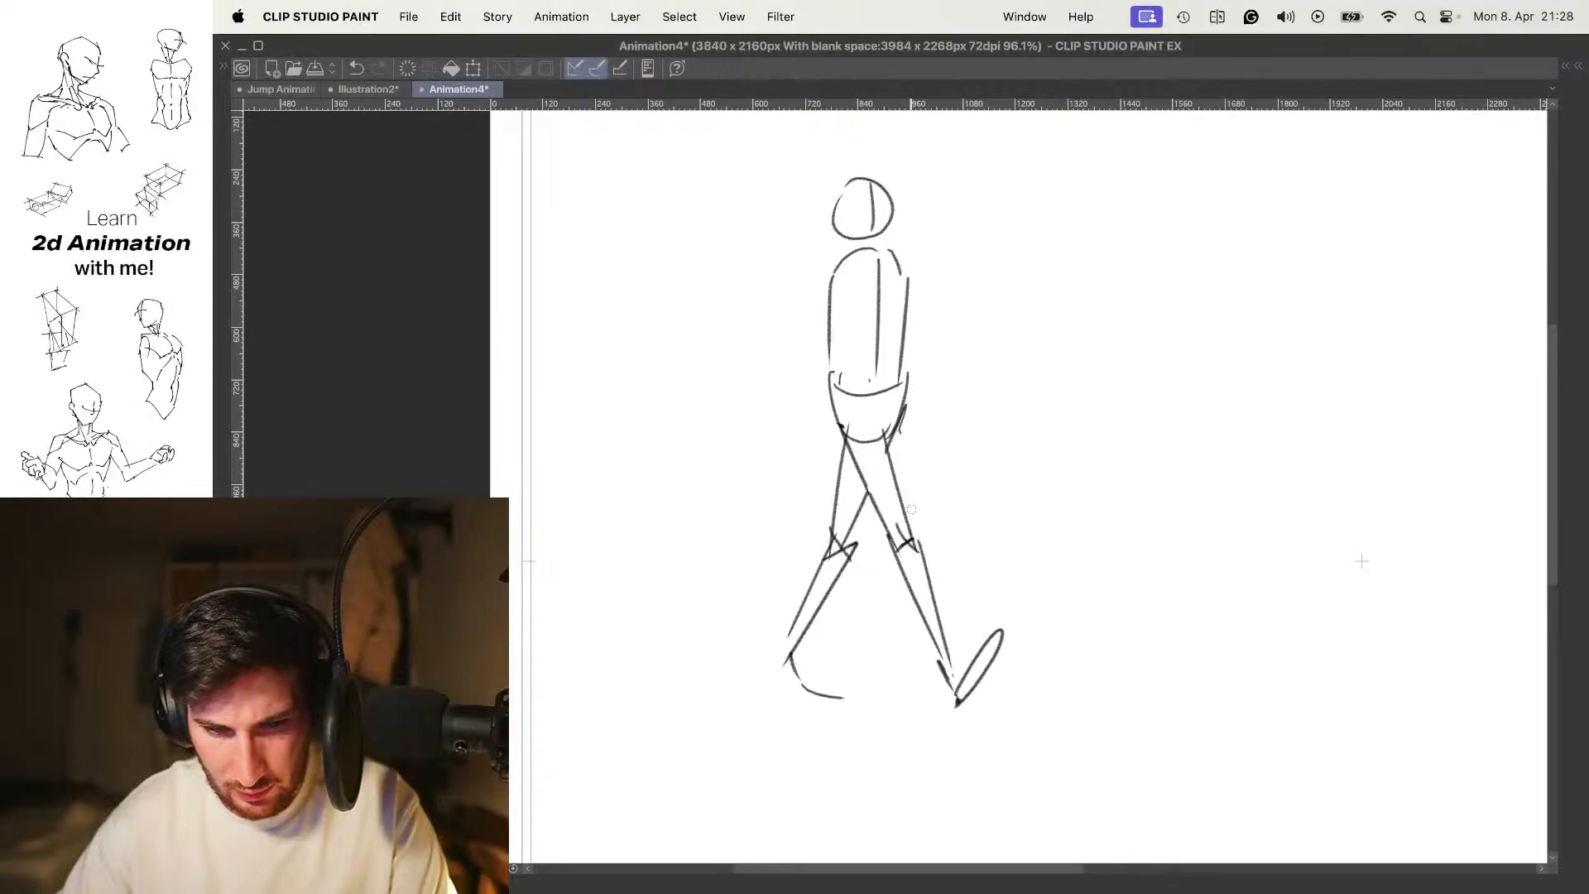
key(.)
key(.)
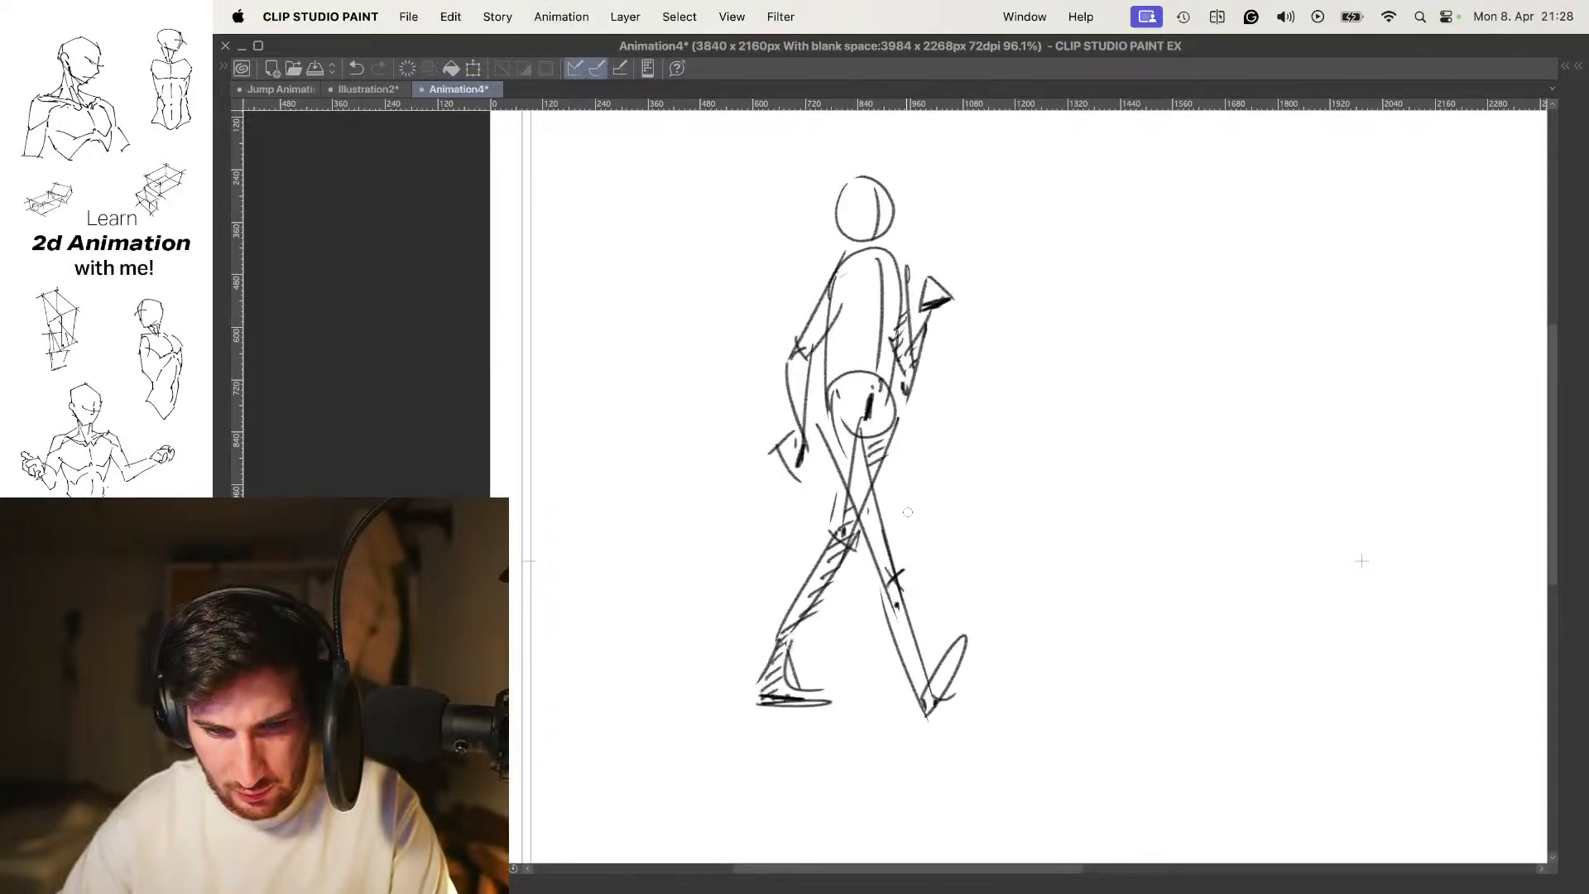
Select the rear leg below the hip and move it slightly up and backward, away from the forward leg
key(super+z)
key(m)
mouse_move(802, 527)
mouse_down()
mouse_move(816, 717)
mouse_move(872, 496)
mouse_move(819, 437)
mouse_up()
key(super+t)
drag(862, 504, 846, 492)
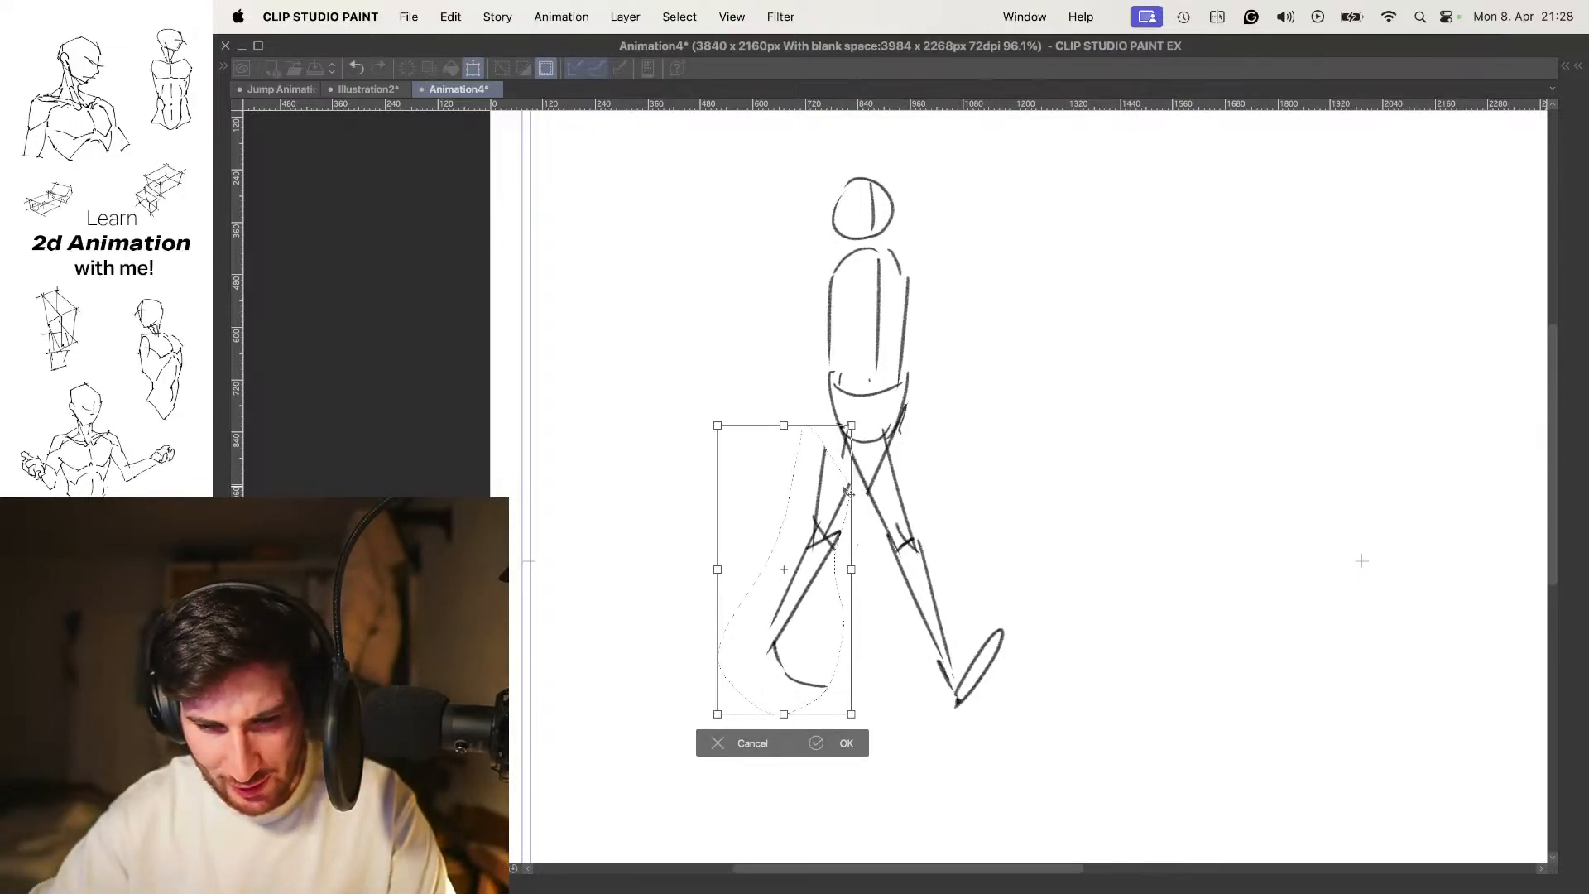
key(Return)
key(super+d)
key(super+z)
mouse_move(1001, 364)
mouse_down()
mouse_move(1040, 440)
mouse_move(999, 366)
mouse_move(1024, 368)
mouse_up()
drag(1012, 360, 1003, 389)
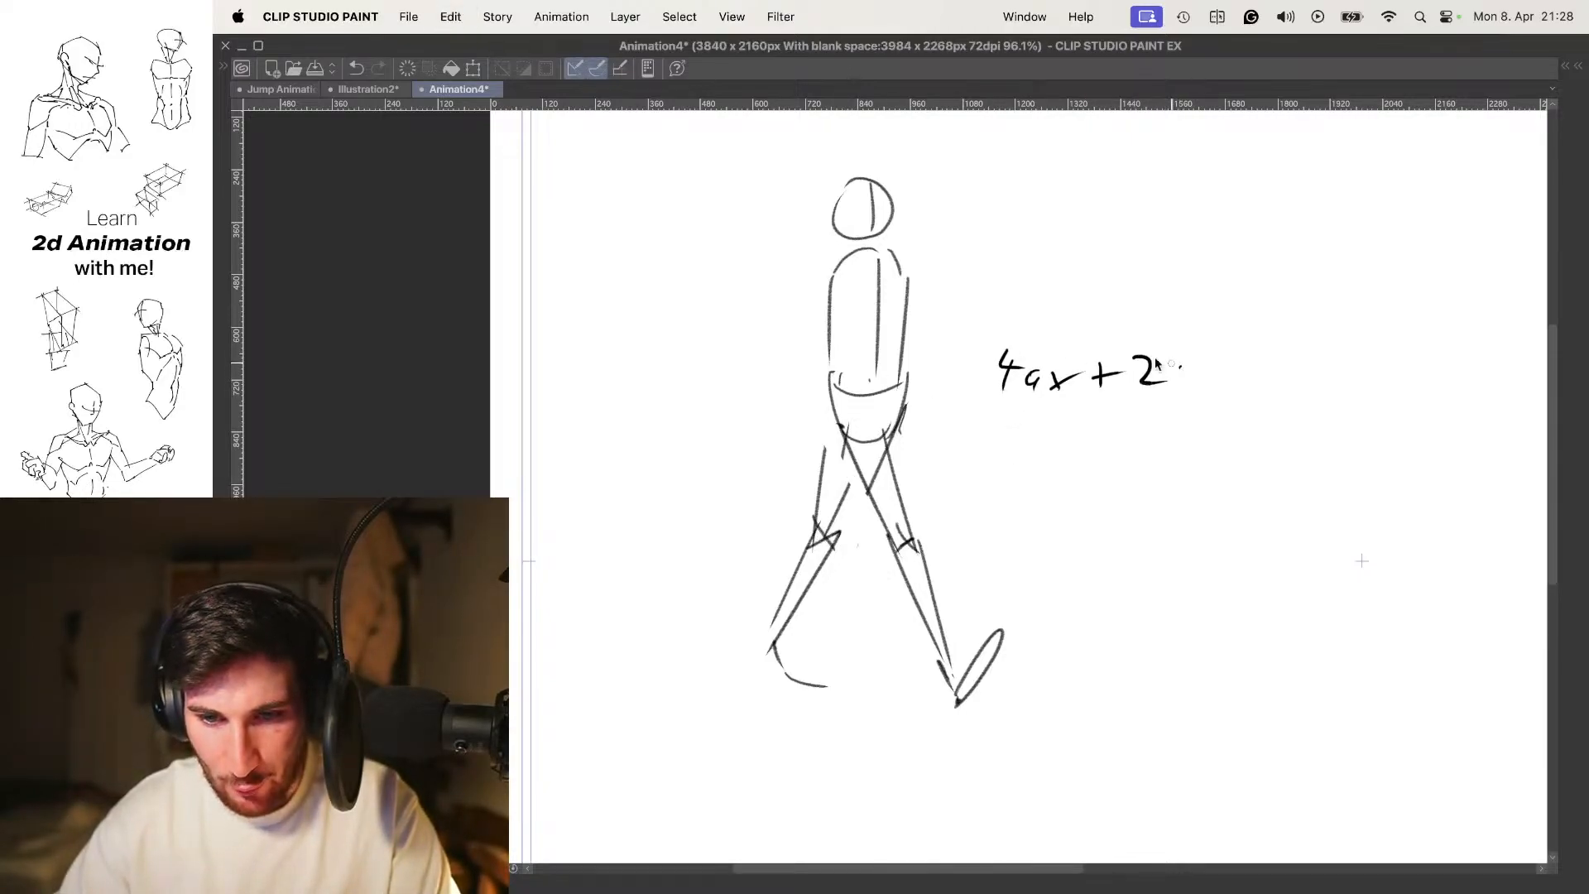
mouse_move(1189, 364)
mouse_down()
mouse_move(1105, 372)
mouse_move(1119, 392)
mouse_move(1086, 370)
mouse_move(999, 361)
mouse_move(1117, 383)
mouse_up()
mouse_move(1118, 382)
mouse_down()
mouse_move(1159, 365)
mouse_move(1070, 400)
mouse_up()
drag(1033, 348, 1054, 424)
key(super+z)
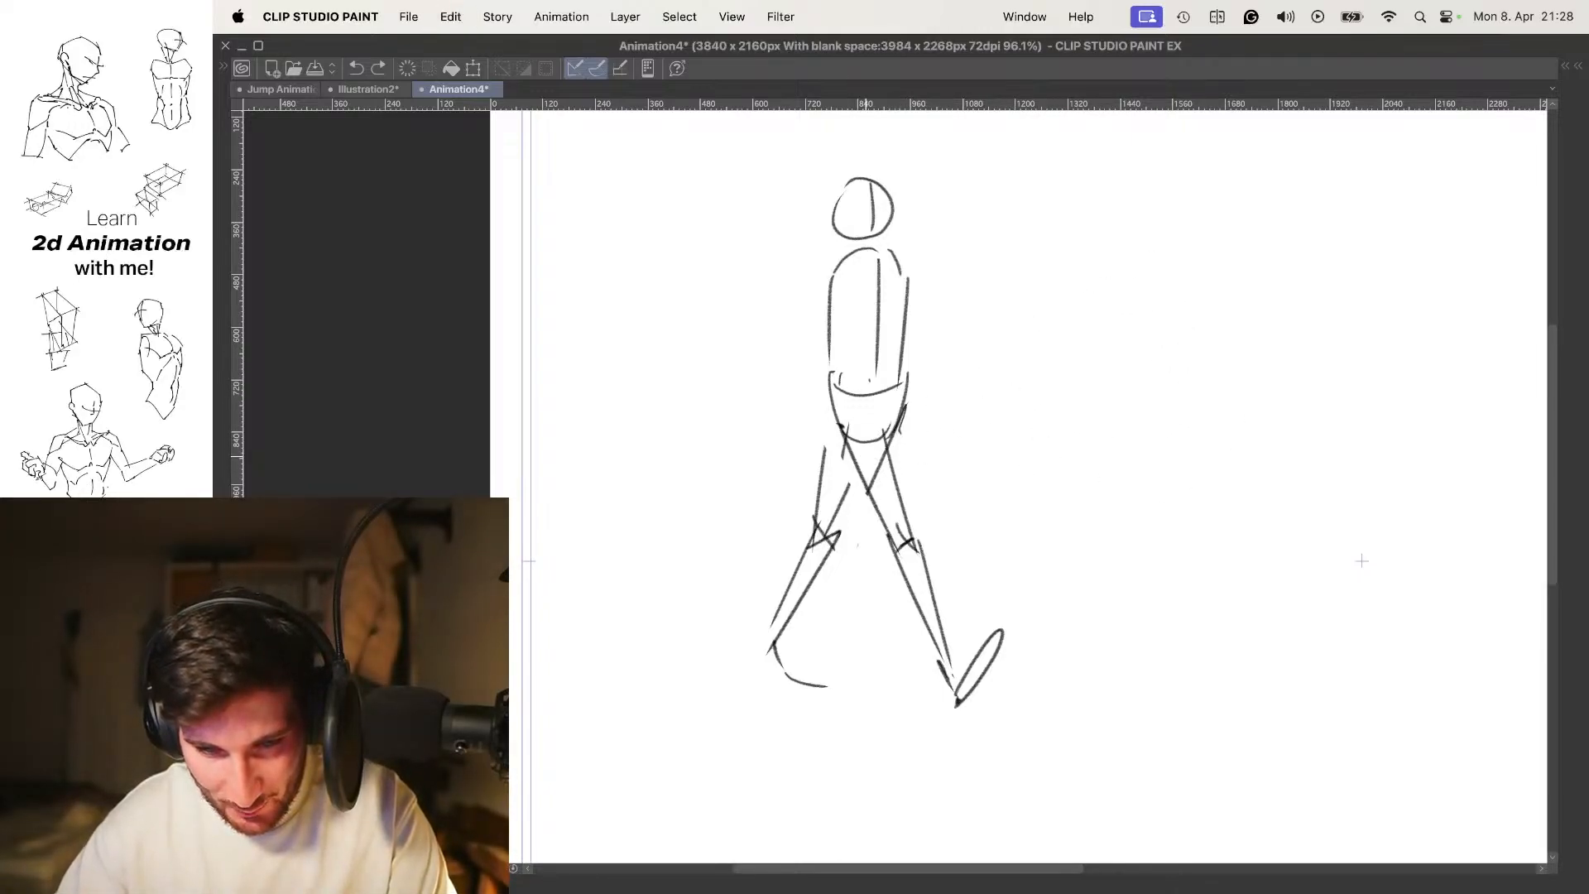
key(super+z)
key(super+shift+z)
Reconnect the moved rear leg to the pelvis with darker thigh lines and draw a slanted heel line behind its ankle
mouse_move(834, 399)
mouse_down()
mouse_move(820, 478)
mouse_move(822, 448)
mouse_move(856, 462)
mouse_move(834, 530)
mouse_up()
key(super+z)
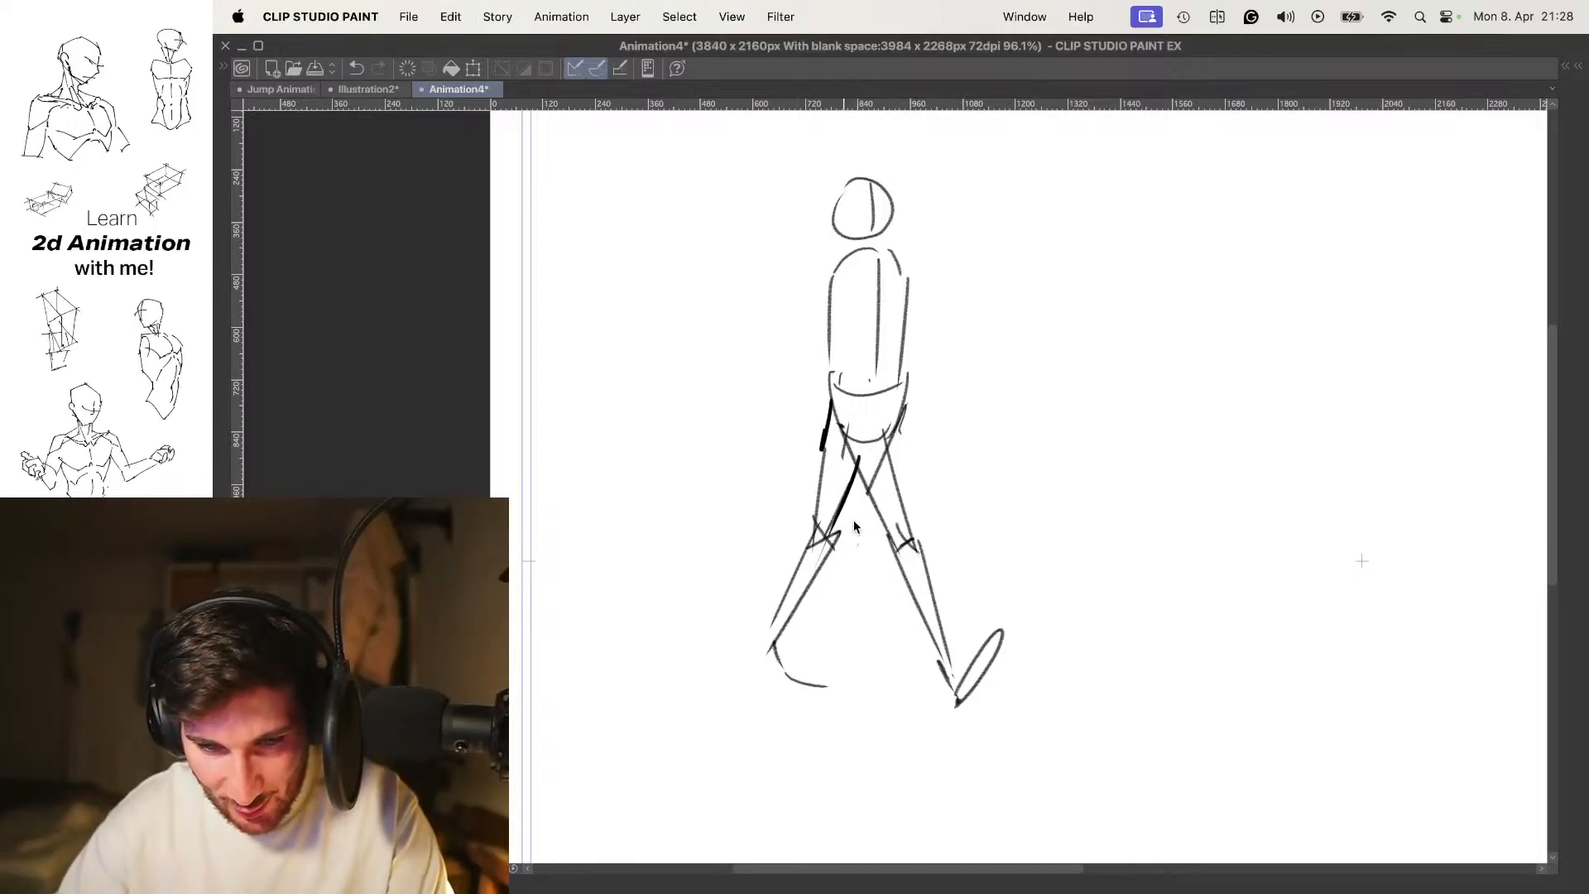
scroll(932, 457, down, 2)
drag(768, 627, 749, 672)
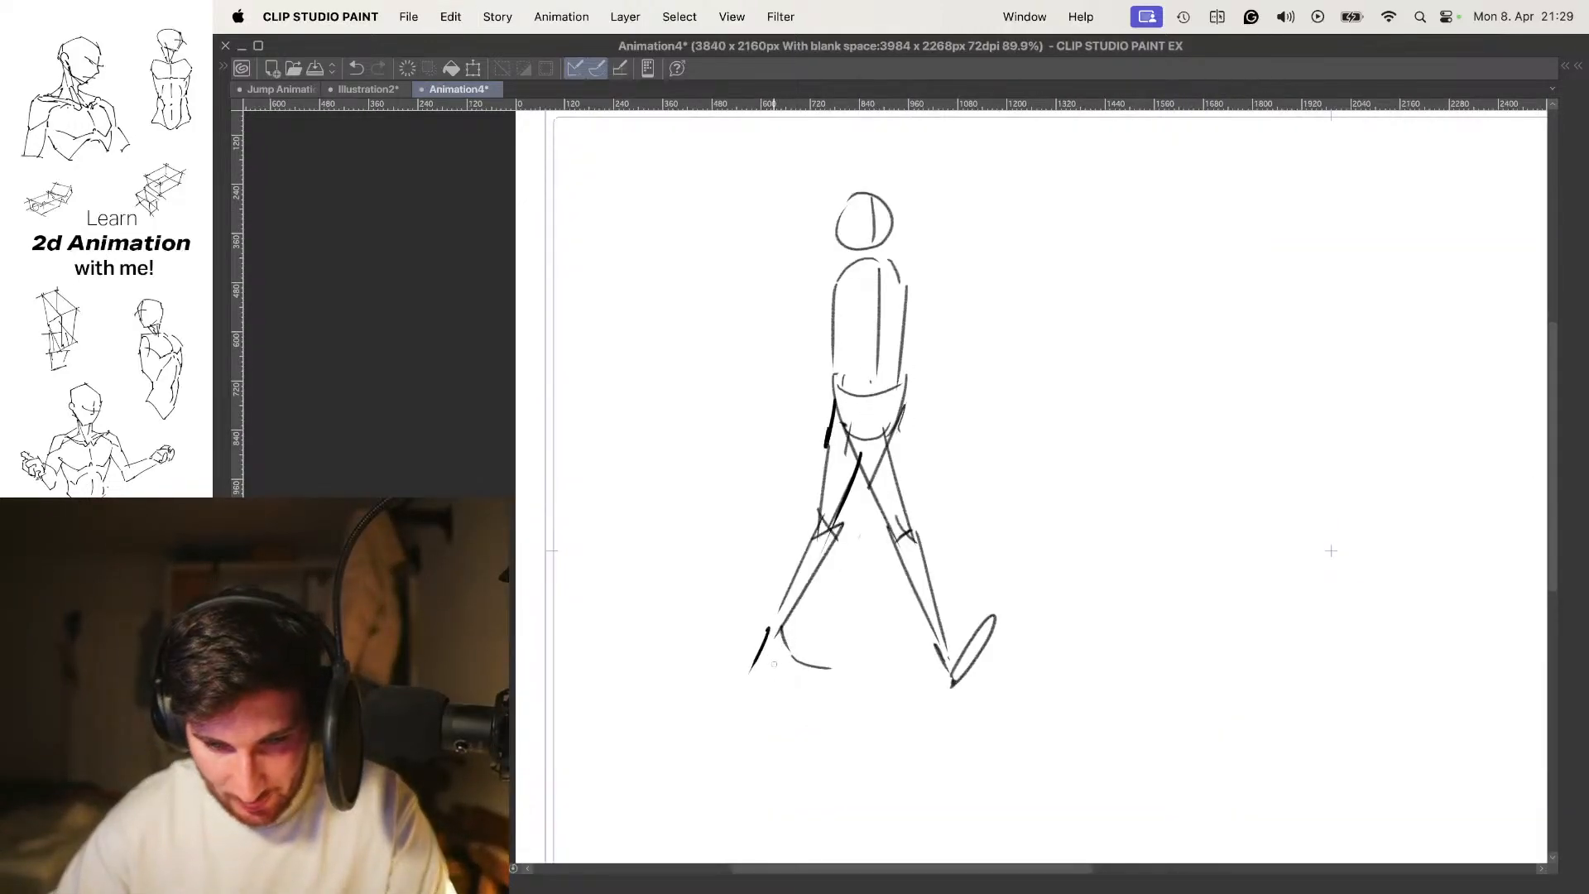
Flip between the previous and current cels to check the rear leg's movement
key(Left)
key(Left)
key(Right)
key(Right)
key(Left)
key(Right)
key(Left)
key(Right)
Refine the rear foot with a heel line and thick flat sole, and draw a thick line along the pelvis above the forward thigh
drag(908, 382, 857, 461)
key(super+z)
drag(895, 405, 859, 463)
key(Left)
key(Right)
key(super+z)
key(super+z)
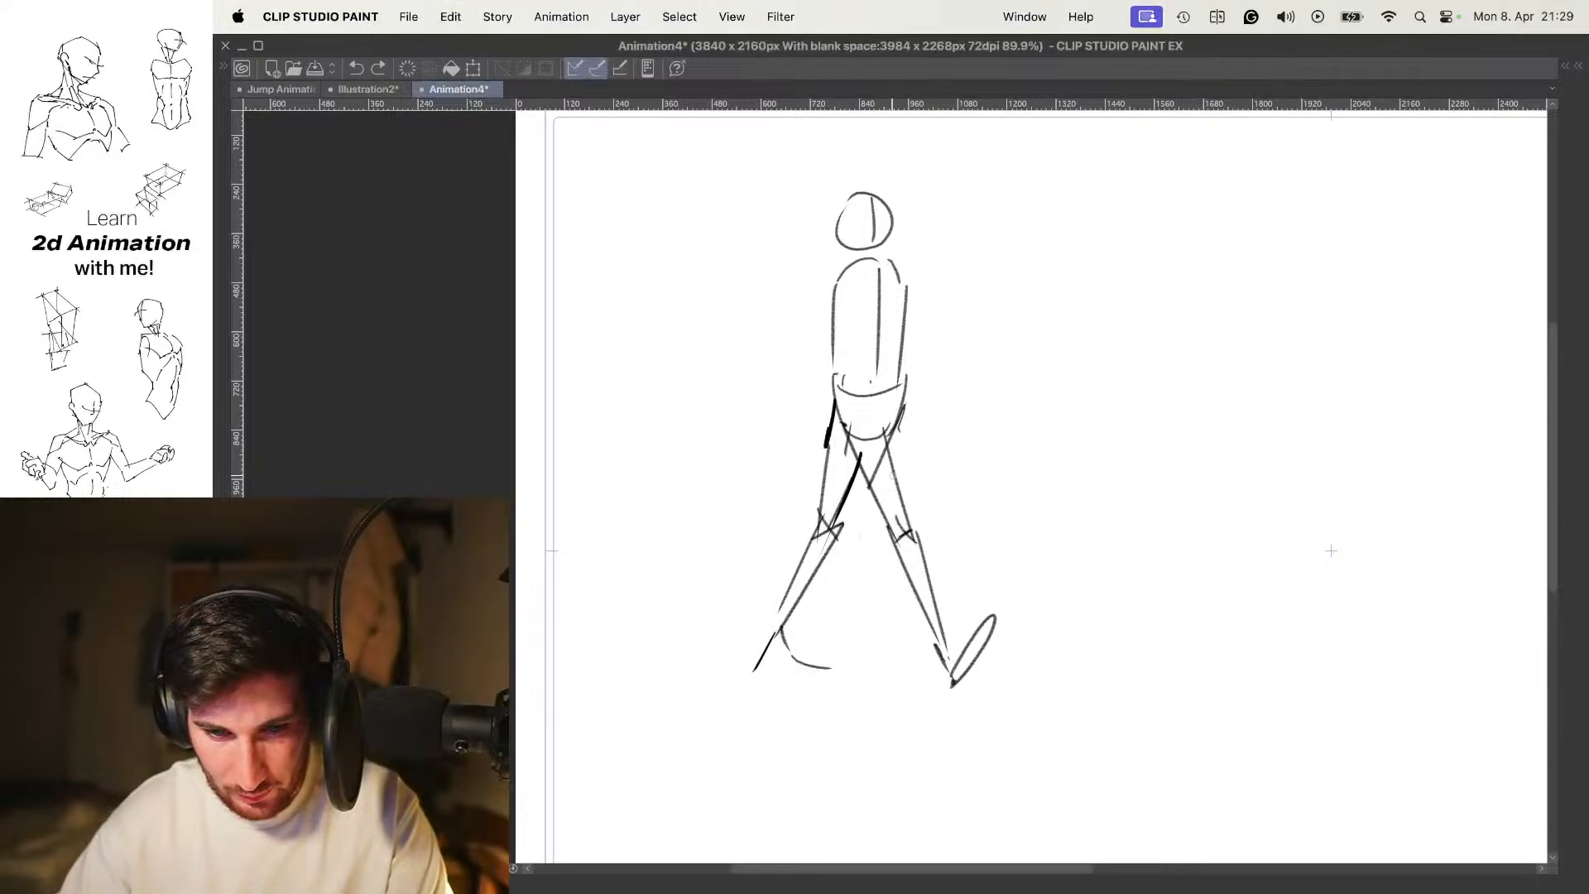
key(super+shift+z)
key(Left)
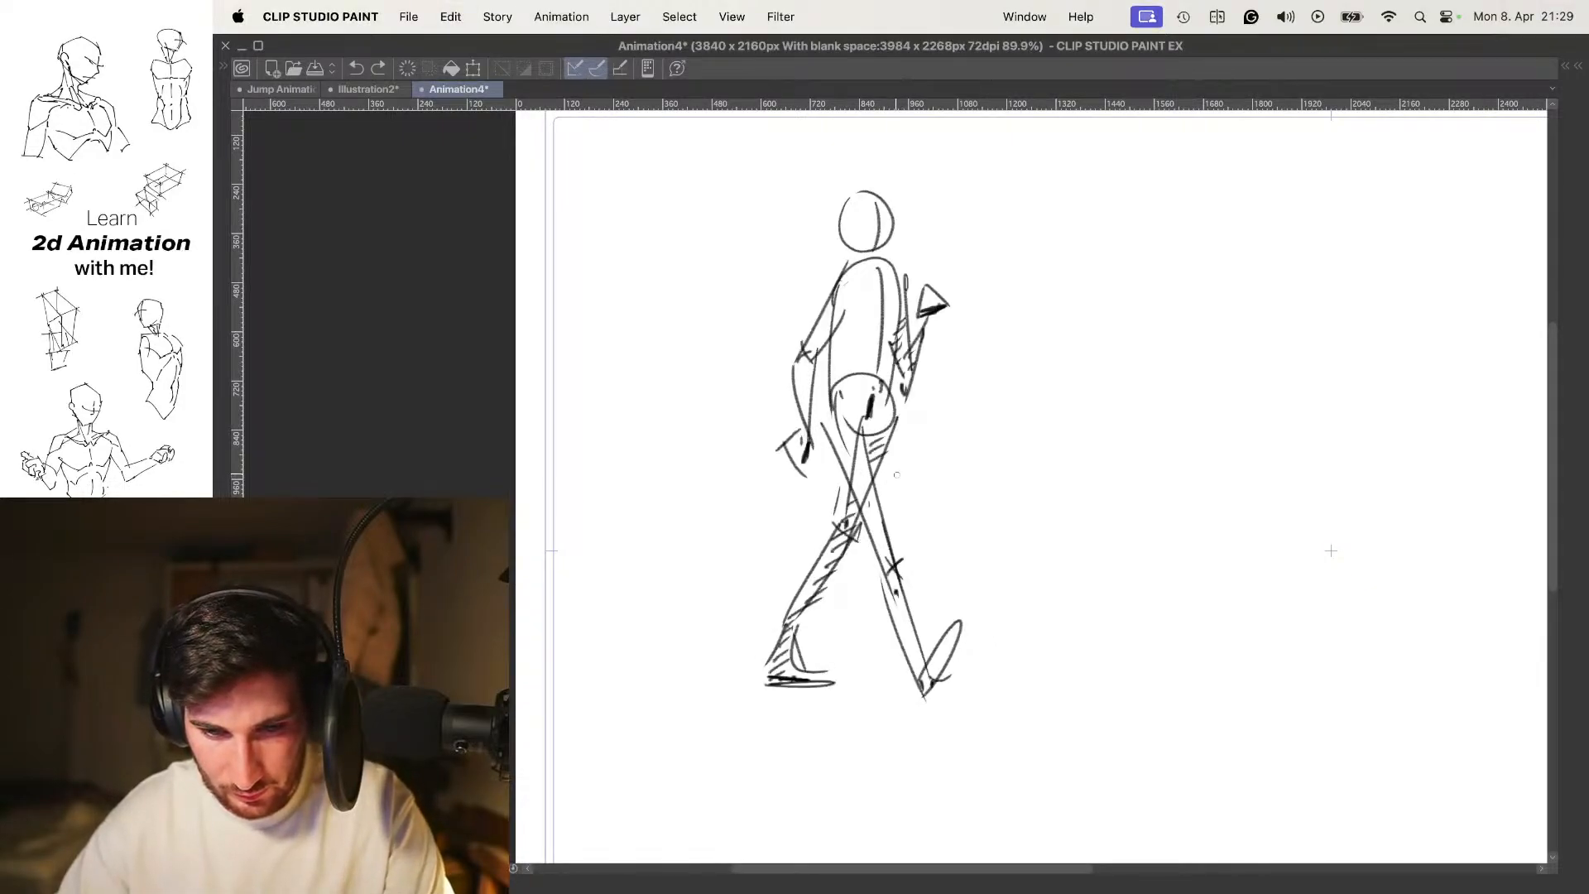
key(Right)
key(super+shift+z)
key(Left)
key(Right)
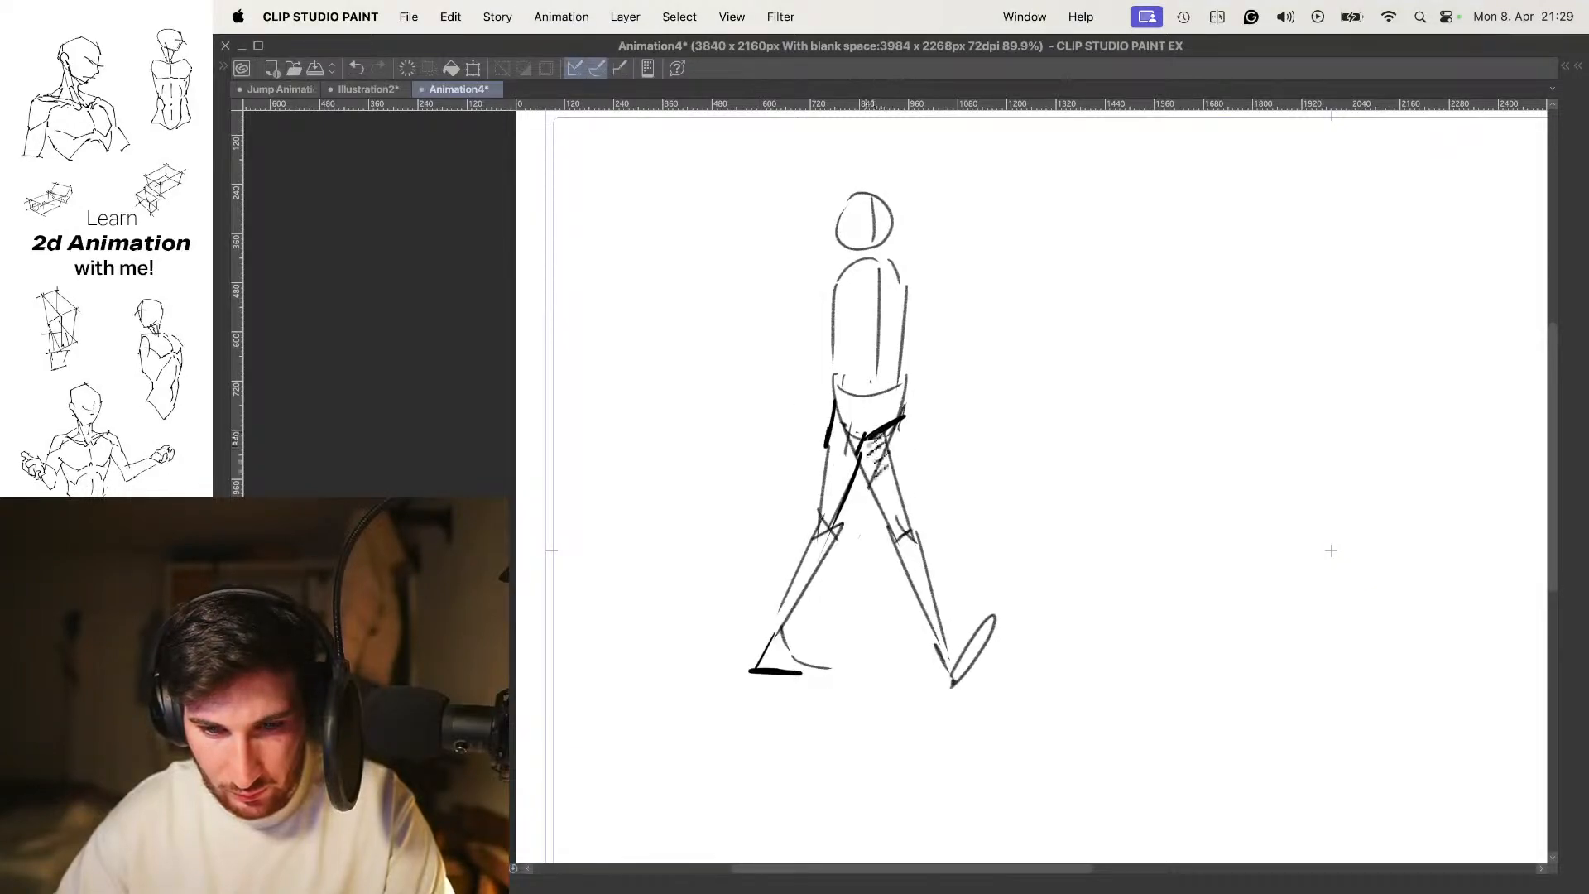
Hatch the forward leg down to the ankle, darken its front thigh line and check it against the previous cel
drag(876, 494, 885, 486)
drag(914, 488, 910, 428)
drag(888, 371, 895, 432)
drag(902, 493, 919, 528)
drag(919, 537, 925, 545)
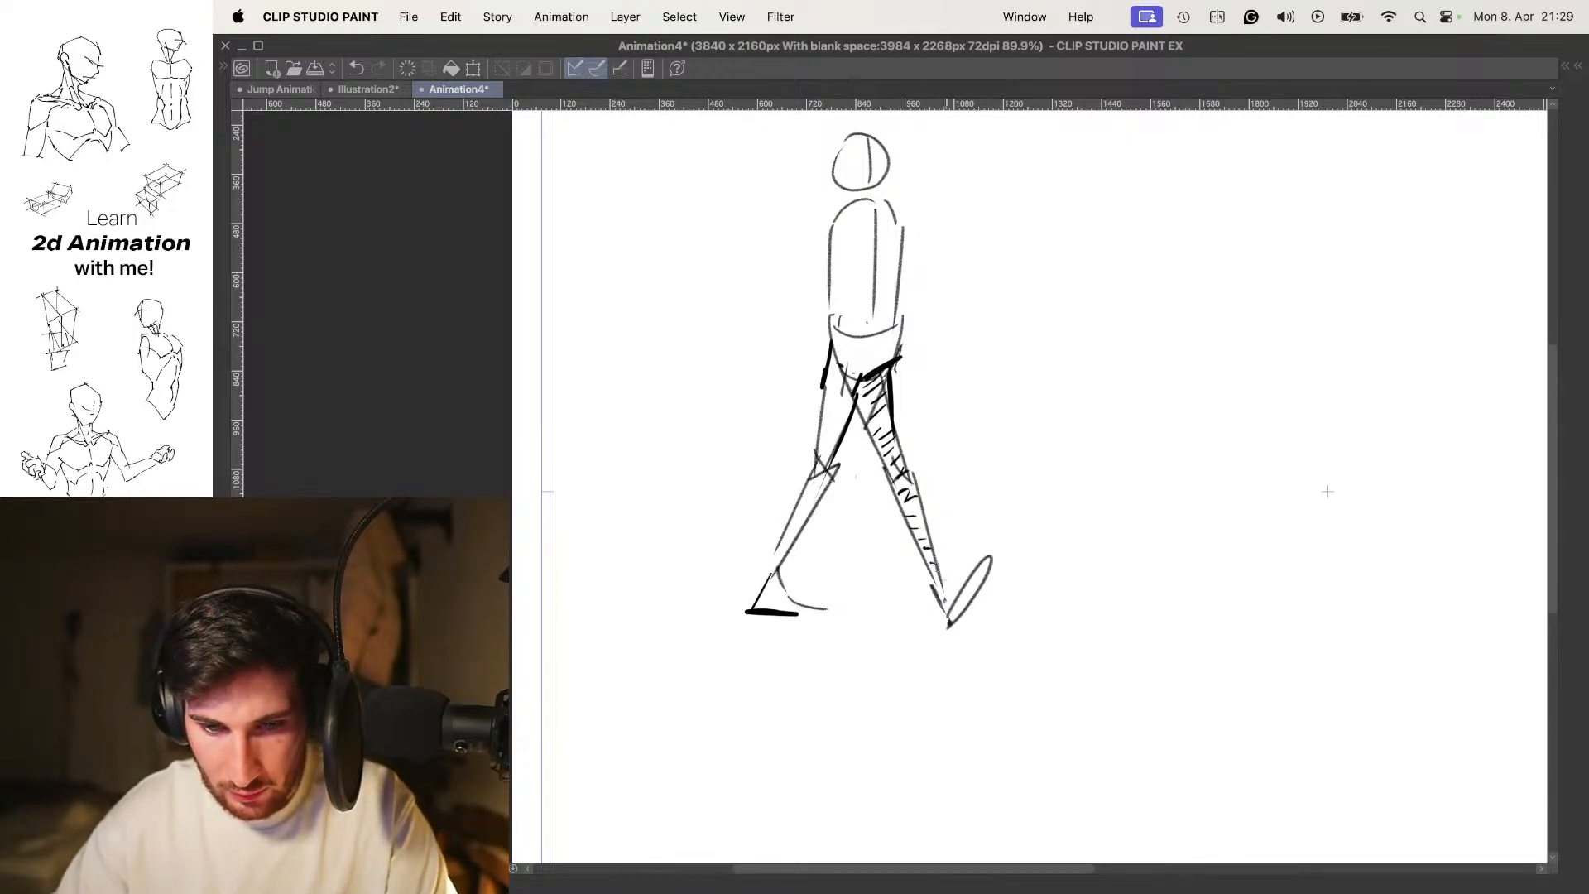
drag(944, 600, 961, 590)
scroll(984, 522, up, 2)
scroll(961, 519, down, 2)
key(Left)
key(Right)
key(Left)
key(Right)
Show the onion skin and sketch the near arm with a bent elbow, the forearm reaching forward across the torso, and a hand
key(o)
scroll(884, 377, up, 3)
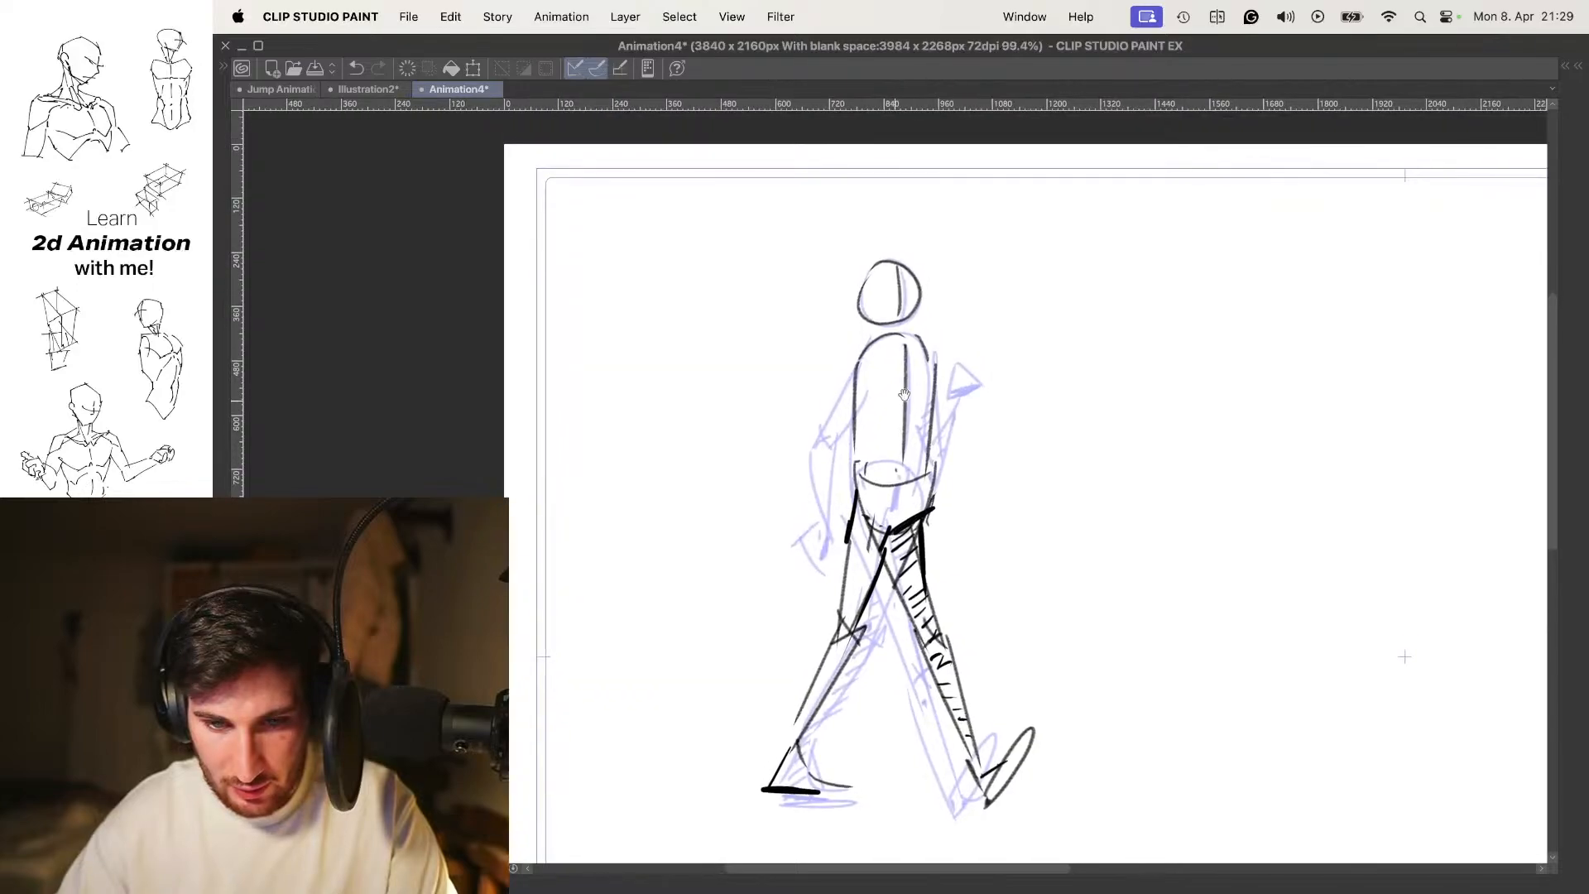
drag(916, 385, 901, 363)
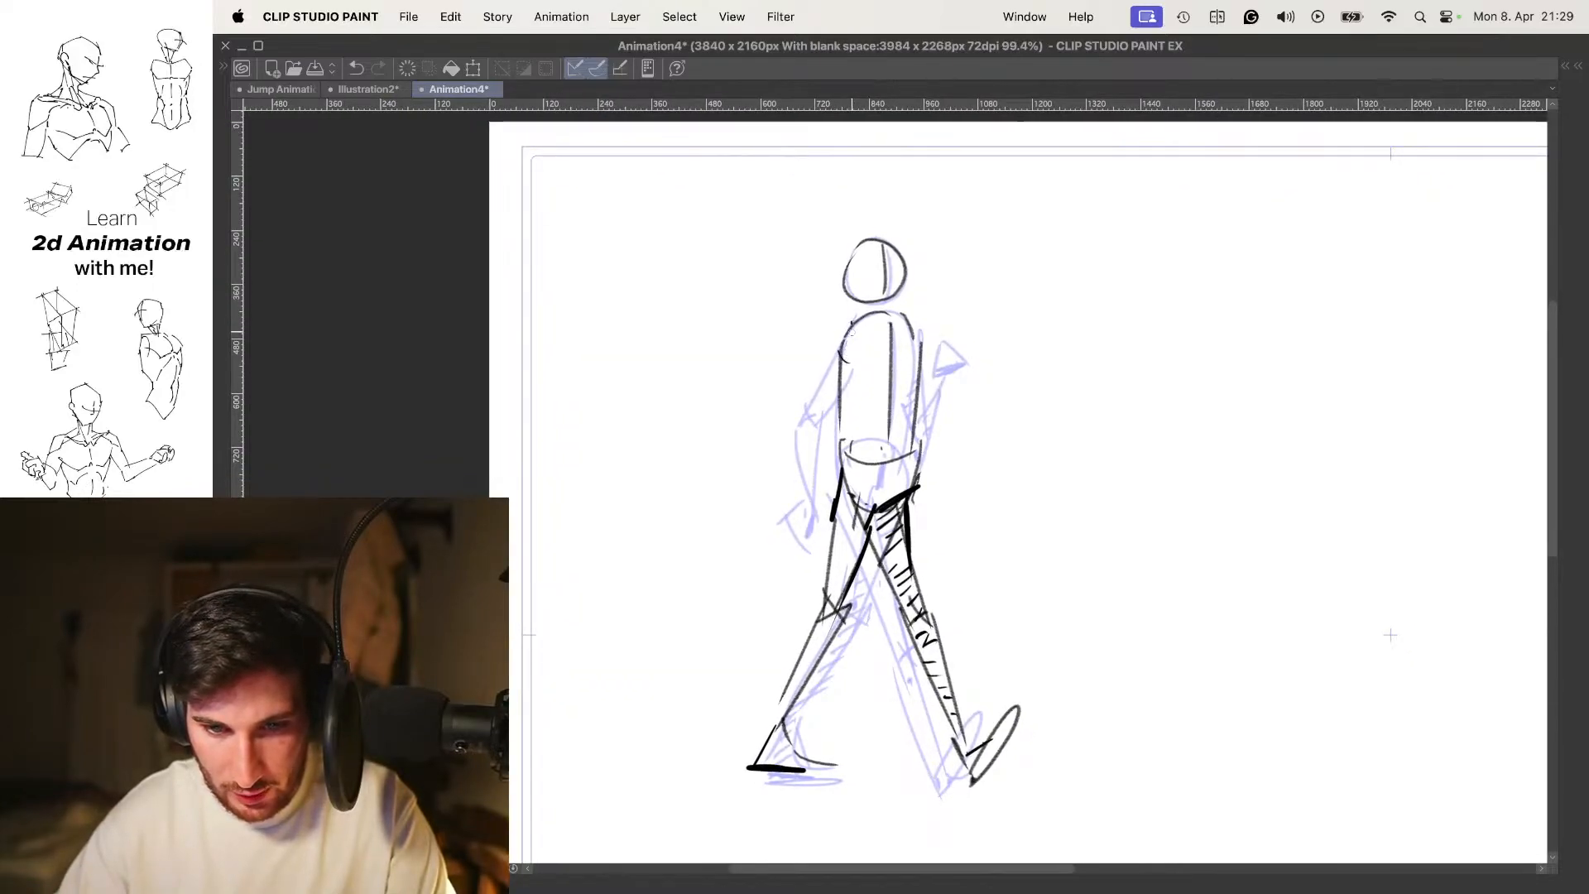
mouse_move(850, 316)
mouse_down()
mouse_move(836, 467)
mouse_move(924, 411)
mouse_up()
drag(834, 455, 939, 416)
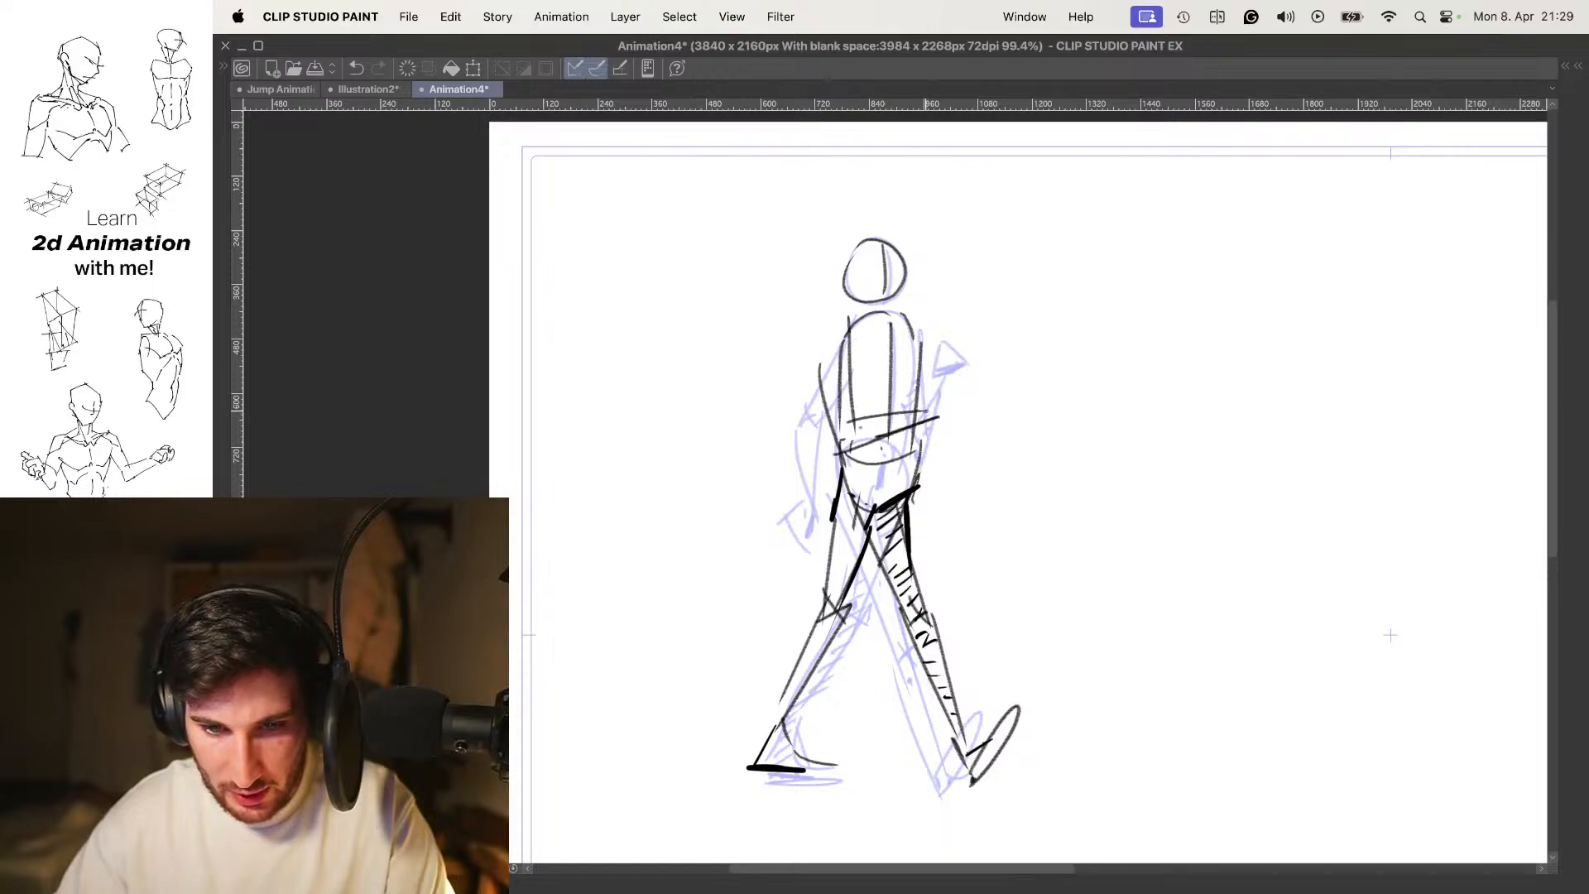
key(super+z)
key(super+z)
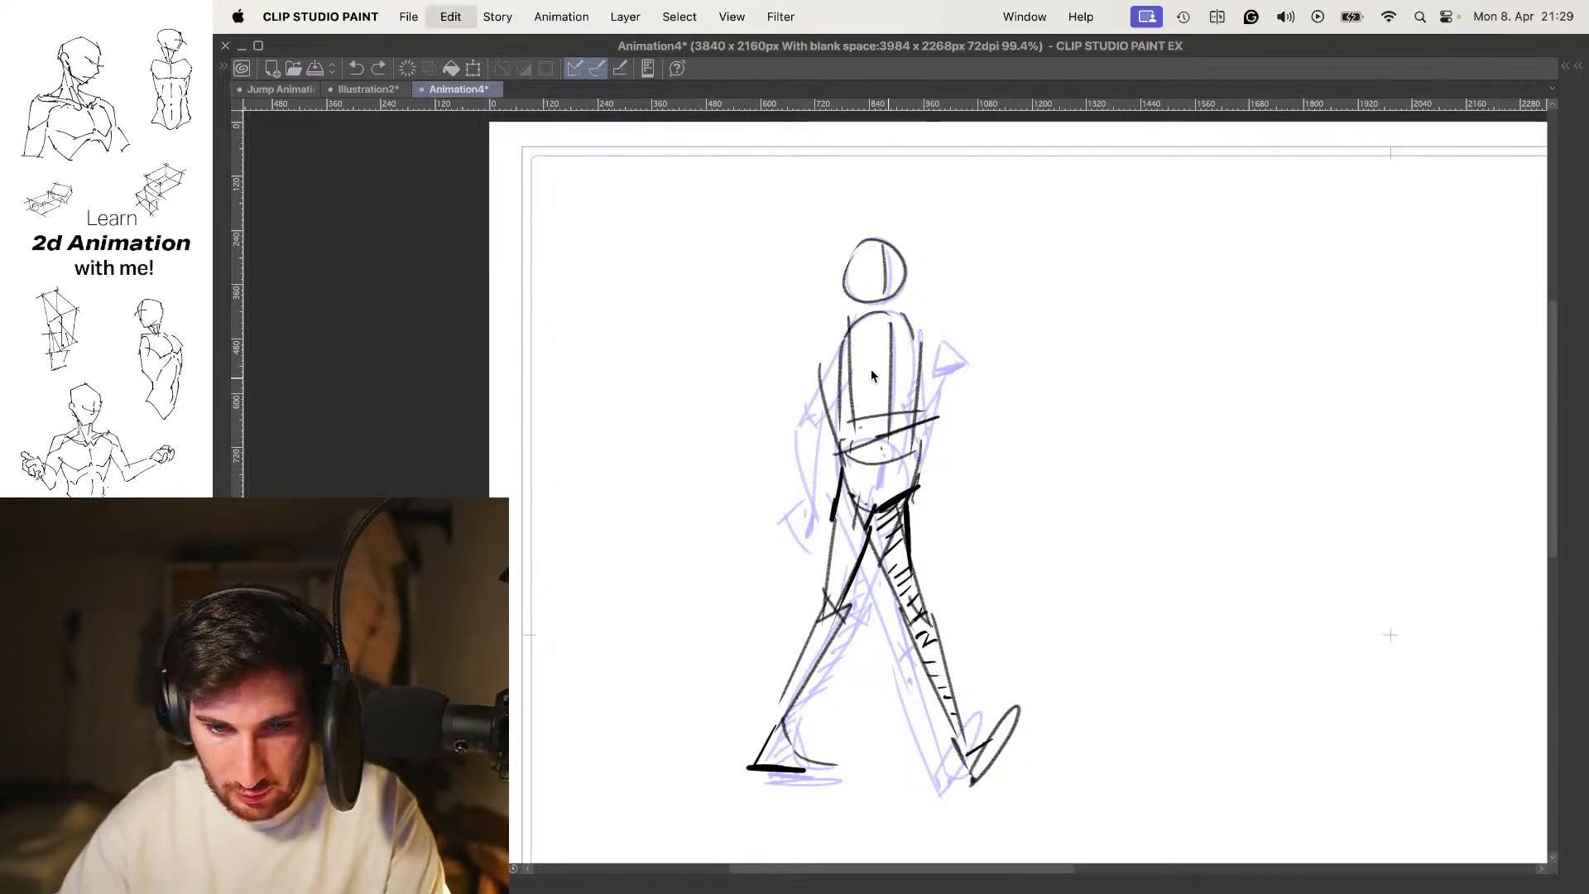
drag(846, 406, 943, 443)
mouse_move(842, 428)
mouse_down()
mouse_move(967, 437)
mouse_move(970, 452)
mouse_up()
mouse_move(939, 444)
mouse_down()
mouse_move(952, 460)
mouse_move(917, 427)
mouse_up()
Play the animation to check the motion between the walk poses
key(space)
key(space)
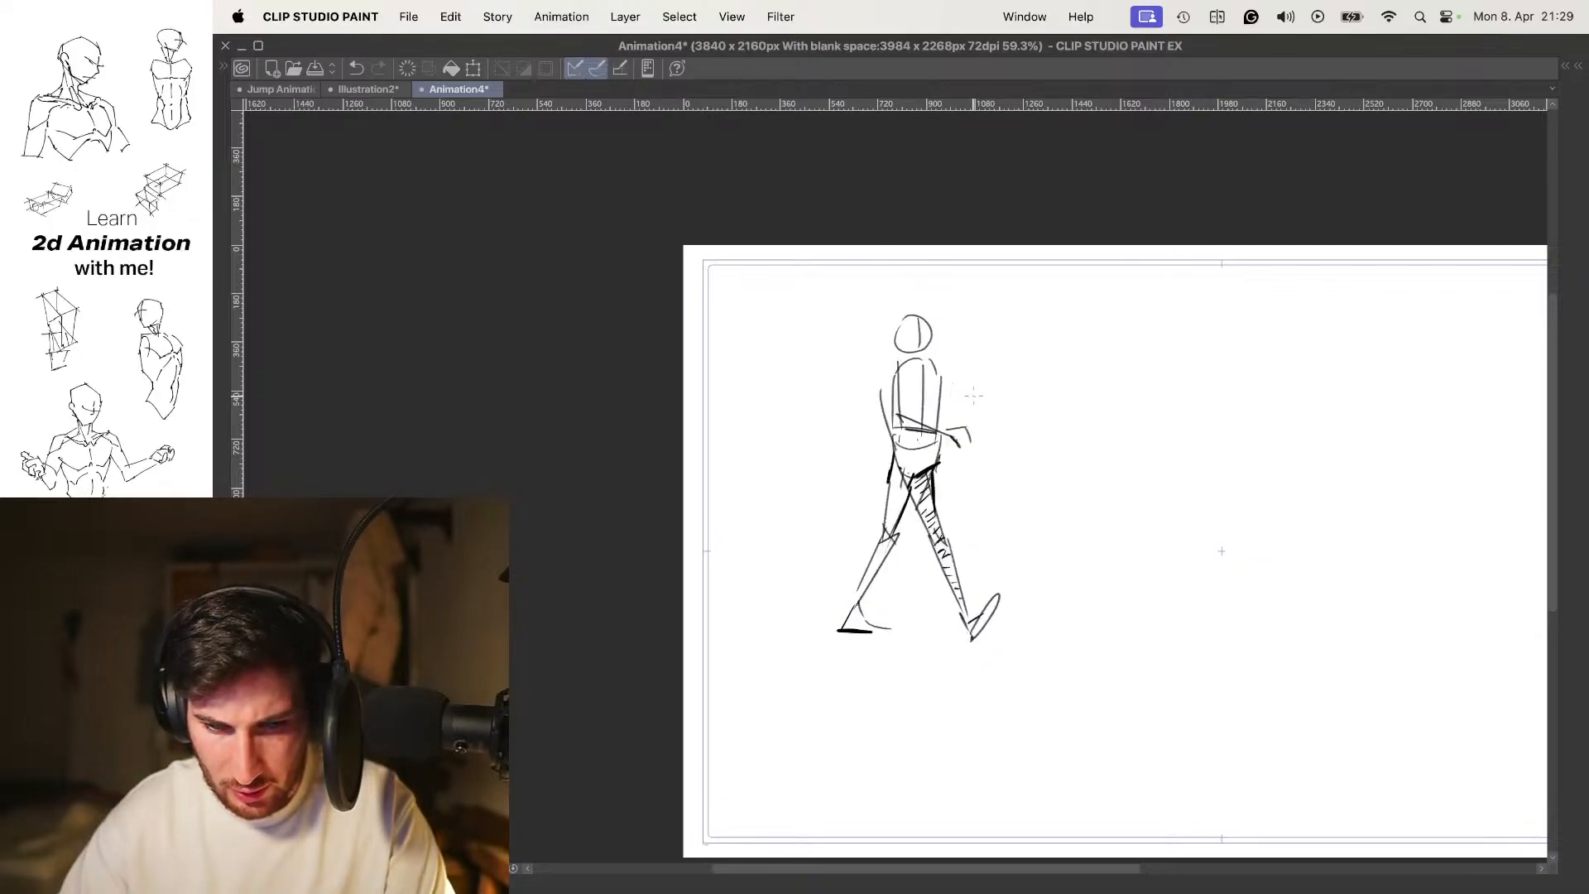
scroll(929, 472, up, 4)
scroll(939, 479, down, 5)
scroll(942, 486, up, 1)
key(space)
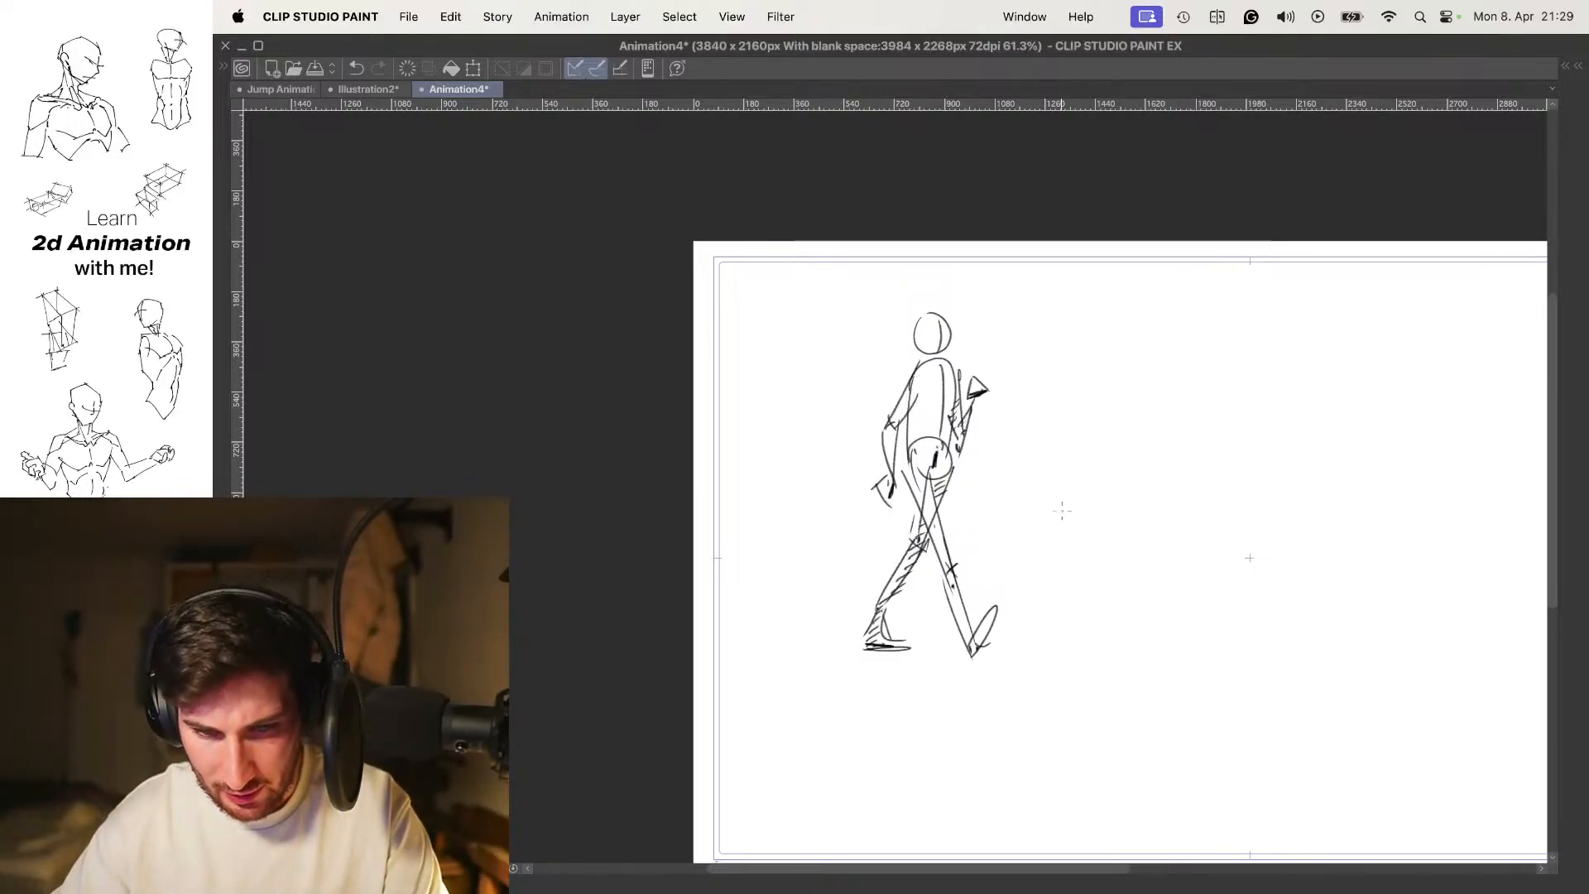
Add flat ground ellipses under the second pose's feet and compare it with the neighbouring cel
scroll(985, 418, up, 3)
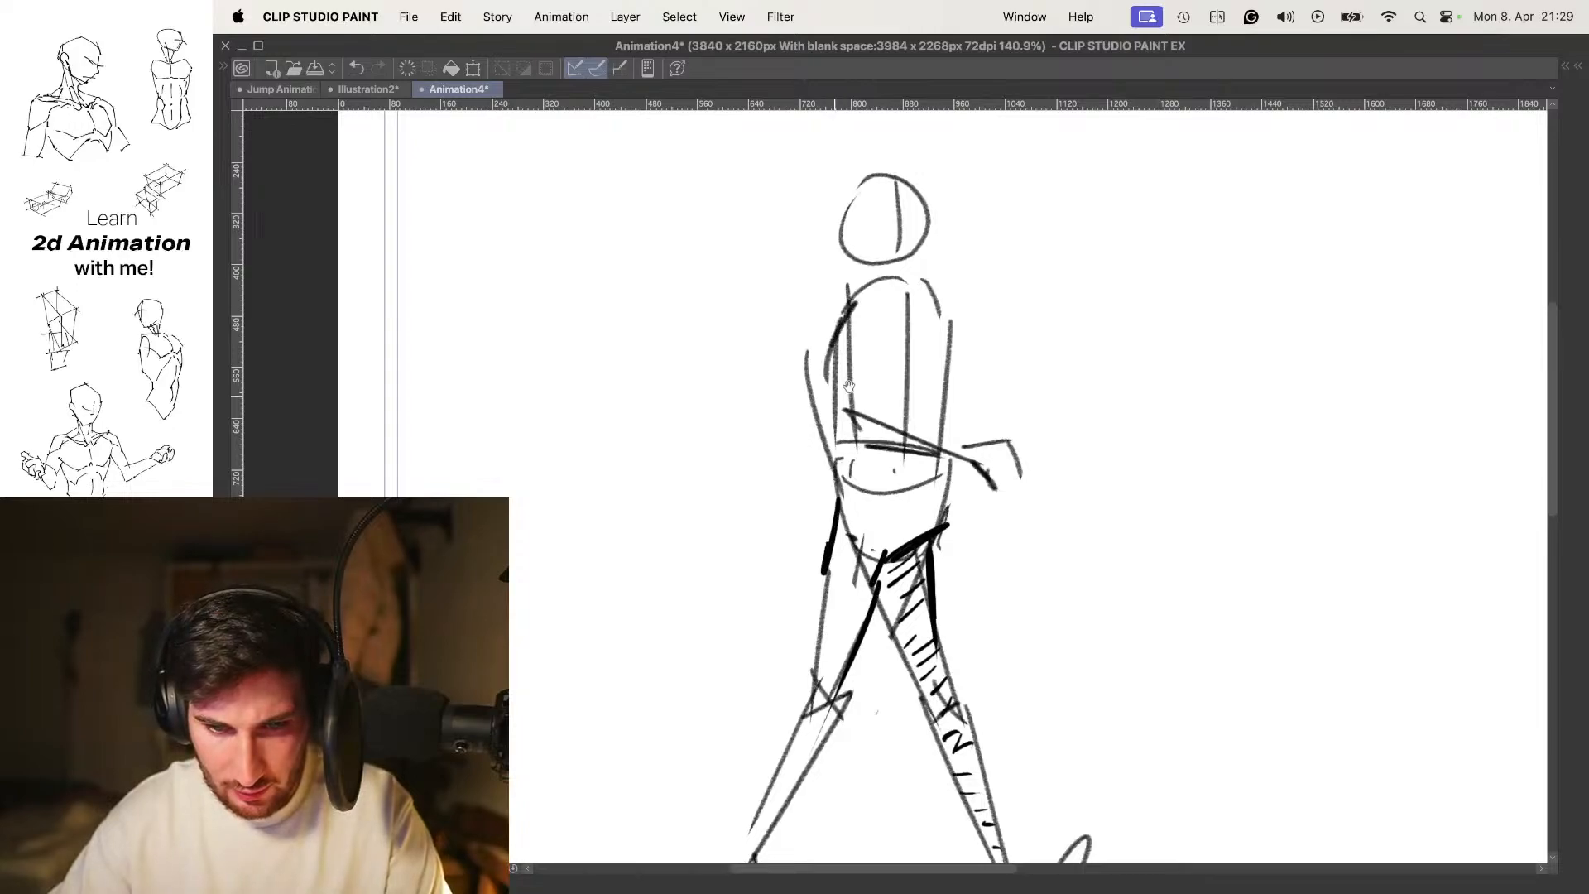
scroll(832, 326, down, 3)
drag(978, 631, 1021, 632)
key(super+z)
scroll(1007, 532, down, 2)
scroll(1008, 532, up, 3)
key(super+z)
drag(824, 617, 838, 616)
scroll(914, 497, down, 5)
key(Left)
key(Right)
scroll(961, 471, up, 4)
Go to the empty third cel and draw the head circle over the onion skin of the previous pose
key(Right)
mouse_move(905, 398)
mouse_down()
mouse_move(954, 361)
mouse_move(875, 346)
mouse_up()
scroll(875, 347, down, 5)
scroll(855, 340, up, 4)
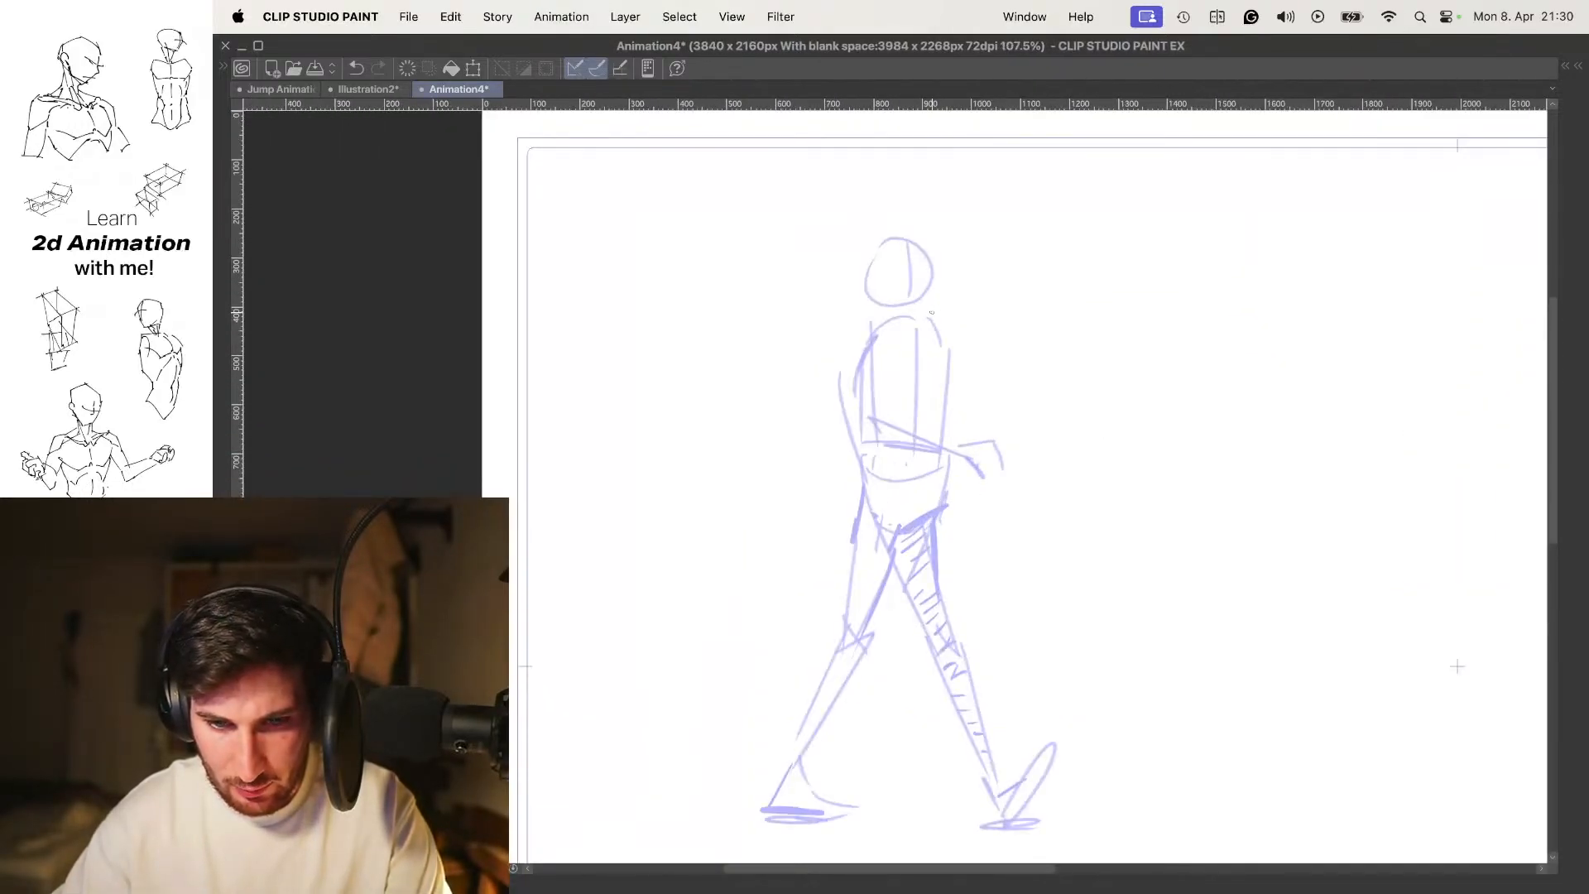
mouse_move(887, 245)
mouse_down()
mouse_move(936, 276)
mouse_move(888, 241)
mouse_move(907, 307)
mouse_move(879, 244)
mouse_up()
key(super+z)
key(super+z)
key(super+z)
drag(943, 329, 947, 280)
mouse_move(860, 321)
mouse_down()
mouse_move(928, 276)
mouse_move(872, 411)
mouse_up()
key(super+z)
key(super+z)
key(super+z)
drag(875, 289, 882, 397)
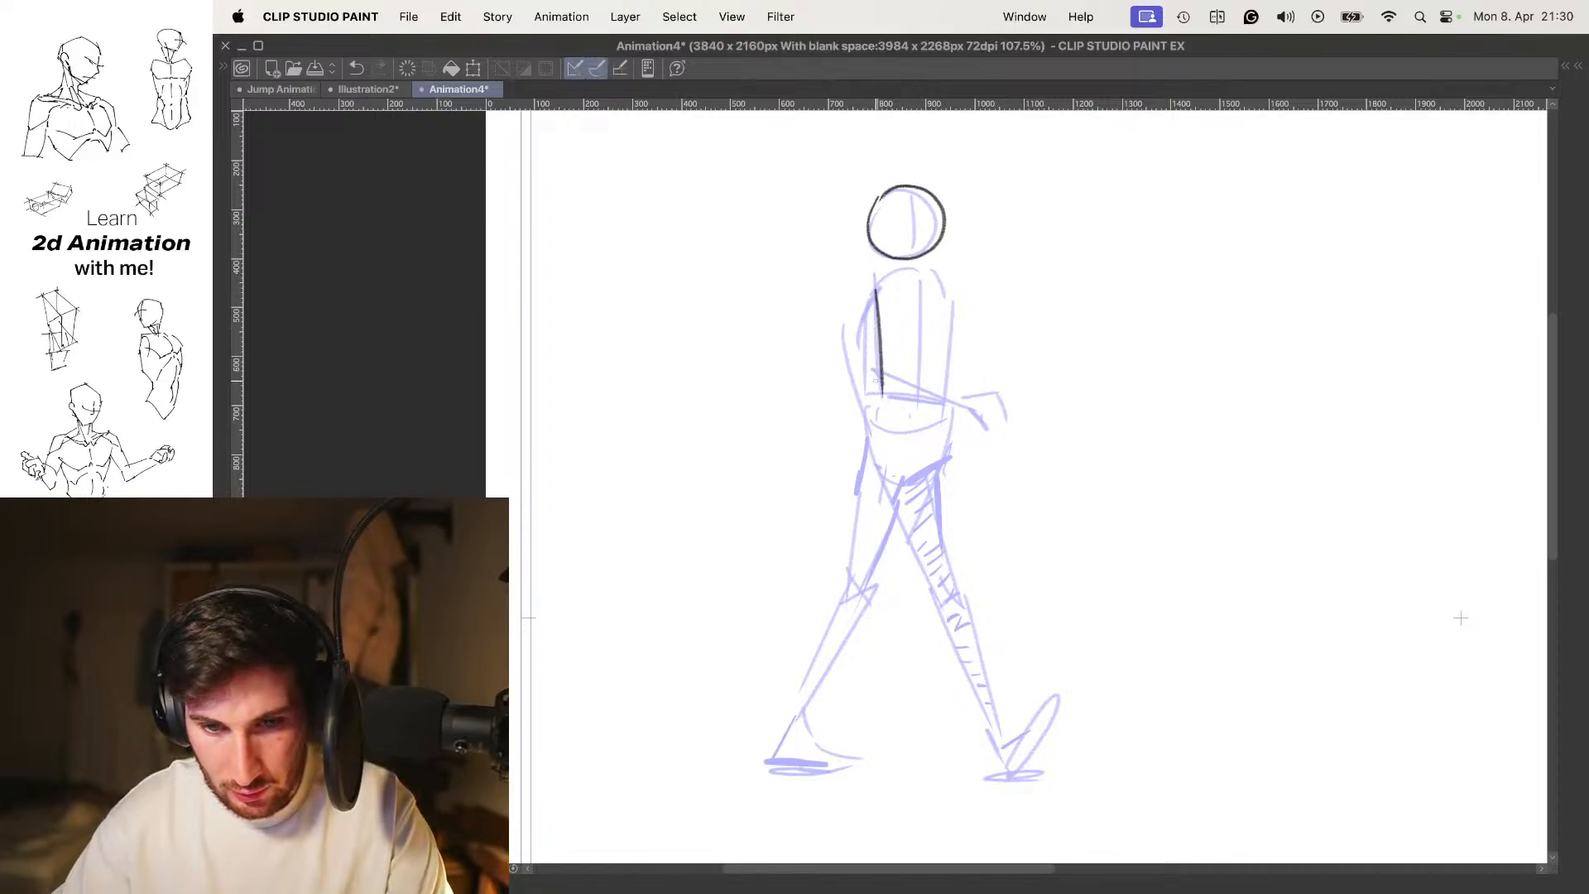
drag(833, 340, 865, 422)
key(super+z)
drag(838, 311, 866, 396)
key(super+z)
key(super+z)
Sketch the torso's side line and the near arm bent forward across the waist, ending in a blocky hand
drag(890, 273, 902, 400)
mouse_move(850, 323)
mouse_down()
mouse_move(891, 401)
mouse_move(986, 423)
mouse_up()
key(super+z)
key(super+z)
drag(899, 380, 964, 437)
drag(883, 406, 1007, 461)
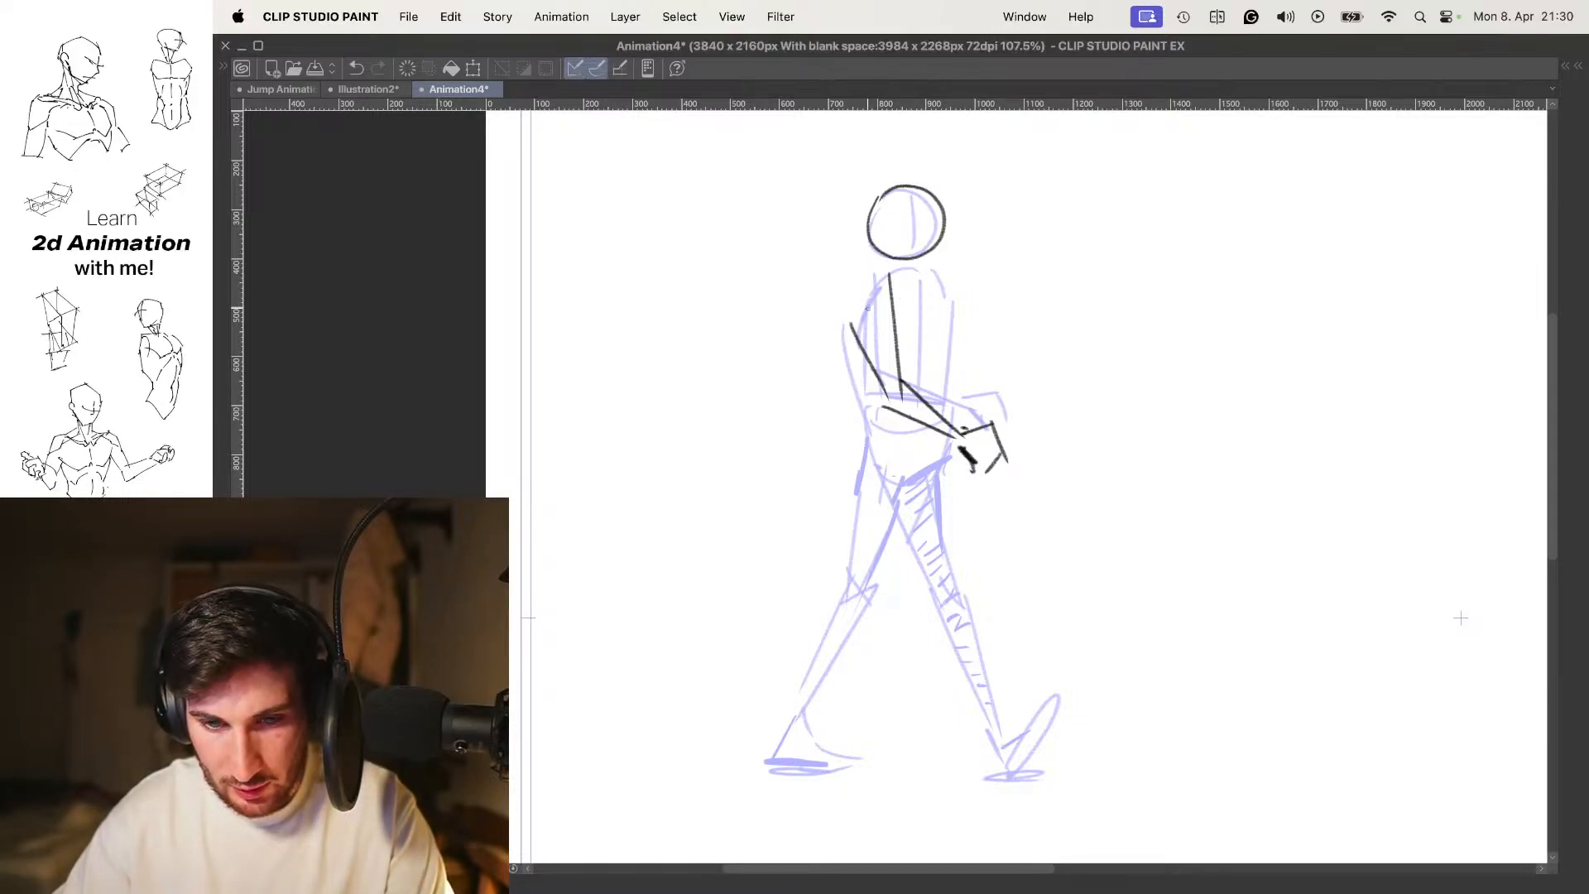
key(super+z)
Outline the shoulders, back and chest around the arm and begin the curve of the pelvis
mouse_move(861, 282)
mouse_down()
mouse_move(909, 268)
mouse_move(947, 305)
mouse_move(956, 381)
mouse_up()
mouse_move(858, 331)
mouse_down()
mouse_move(854, 410)
mouse_move(894, 443)
mouse_up()
key(super+z)
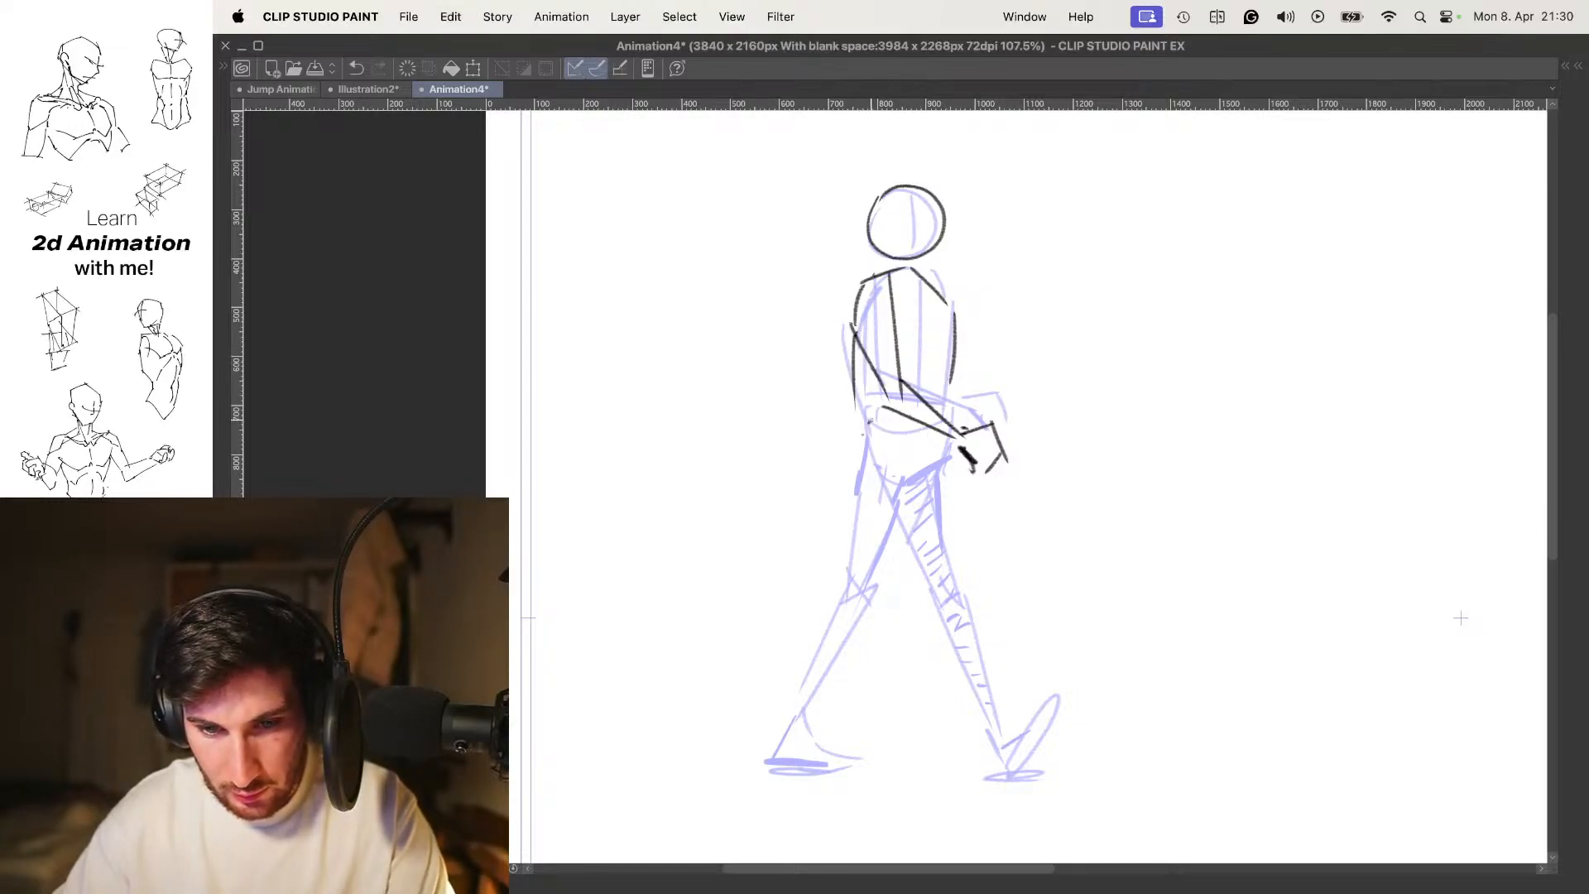
scroll(910, 463, down, 2)
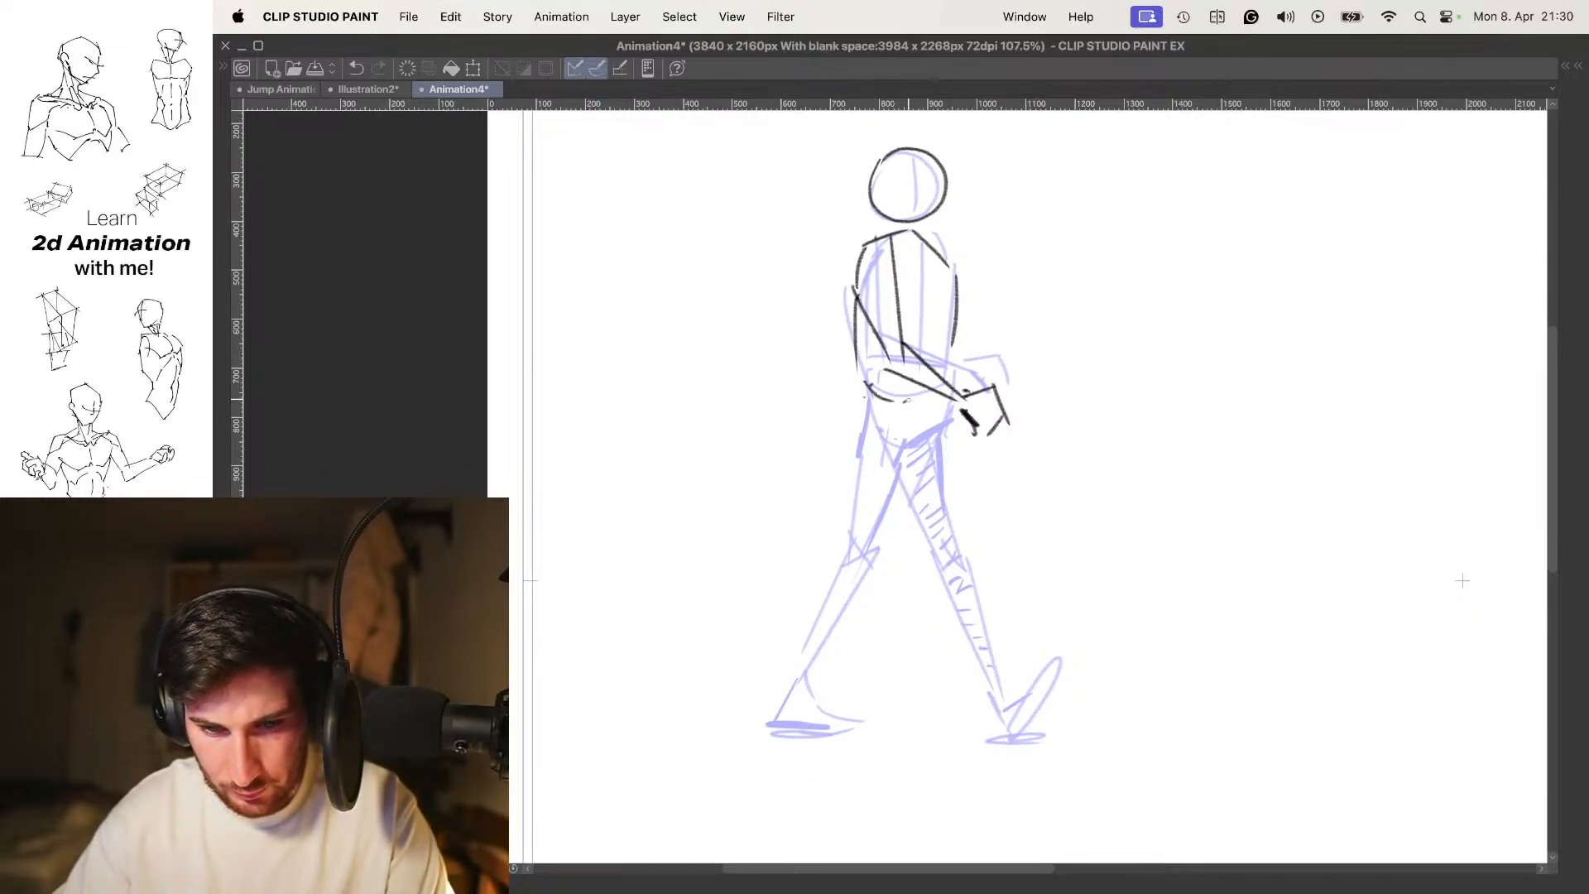
scroll(911, 463, down, 3)
key(super+z)
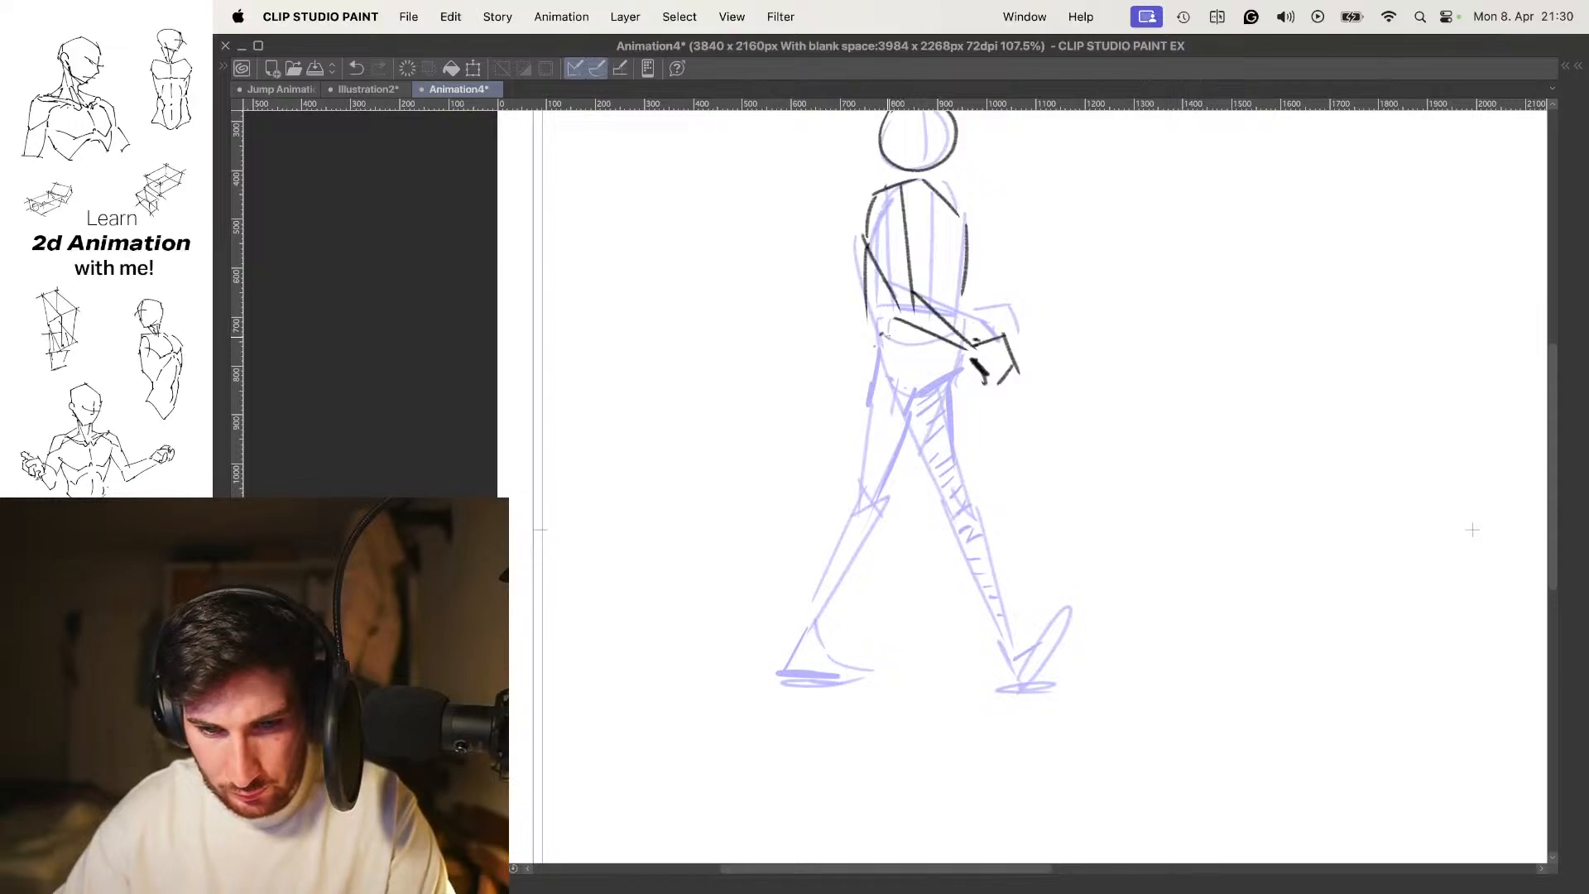
Draw the pelvis edge and both sides of the rear thigh, slanting back to a marked knee
drag(956, 352, 894, 454)
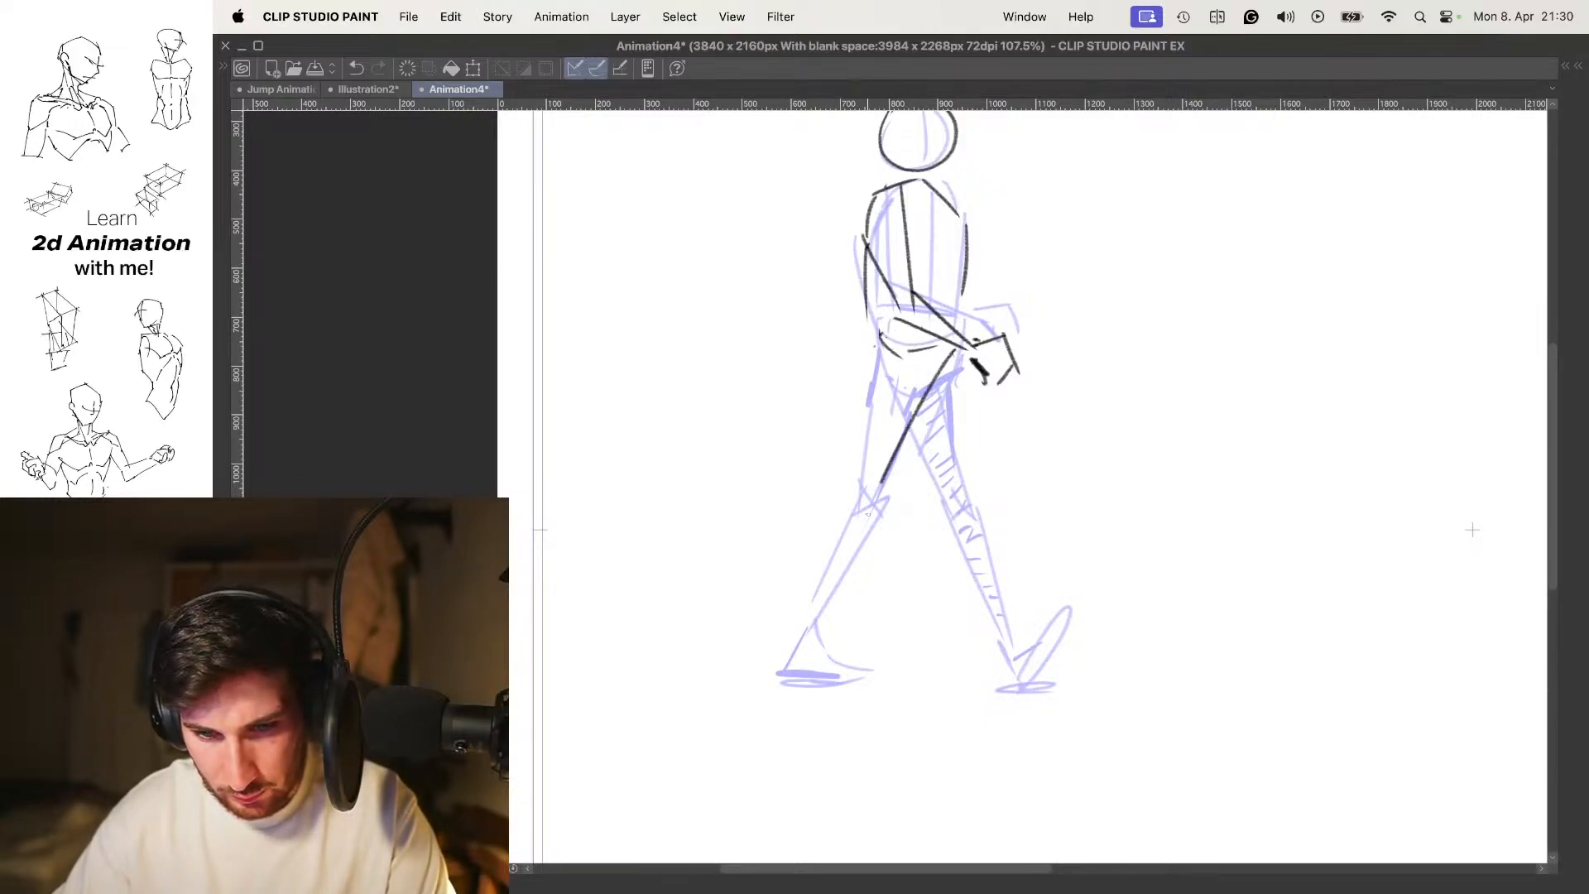
drag(880, 348, 854, 477)
key(super+z)
mouse_move(870, 322)
mouse_down()
mouse_move(892, 402)
mouse_move(960, 364)
mouse_move(862, 508)
mouse_up()
key(super+z)
drag(945, 371, 867, 511)
drag(876, 365, 862, 507)
key(super+z)
mouse_move(875, 373)
mouse_down()
mouse_move(861, 497)
mouse_move(879, 525)
mouse_move(884, 502)
mouse_up()
Draw the rear shin with a flat foot and compare the leg with the previous pose
mouse_move(909, 481)
mouse_down()
mouse_move(928, 421)
mouse_move(798, 599)
mouse_up()
key(super+z)
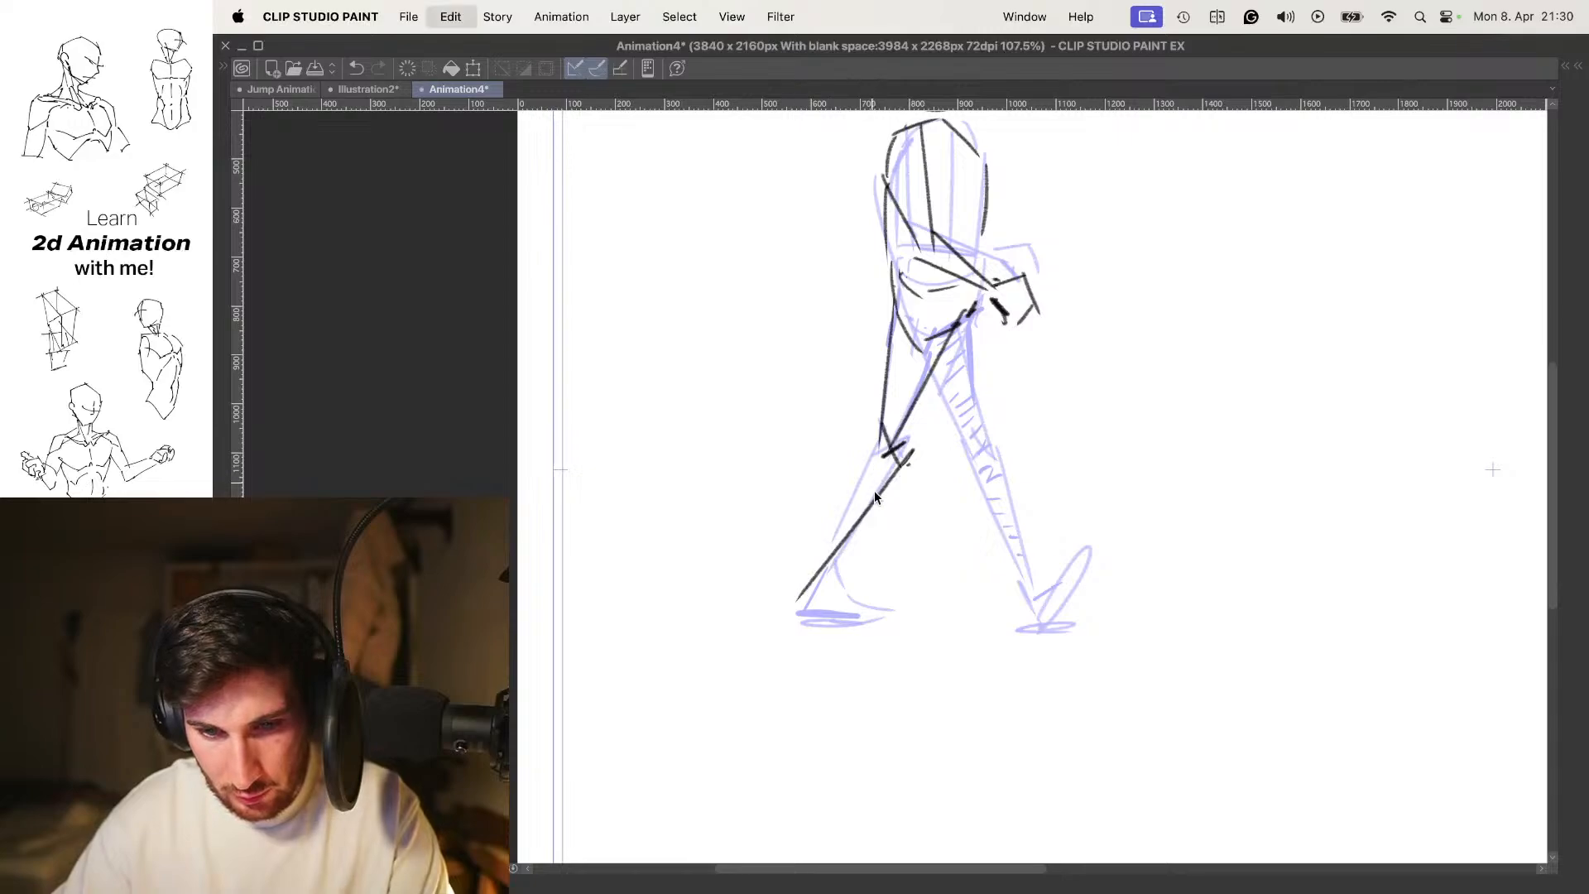
mouse_move(912, 451)
mouse_down()
mouse_move(825, 575)
mouse_move(823, 559)
mouse_move(868, 611)
mouse_up()
mouse_move(884, 526)
mouse_down()
mouse_move(792, 620)
mouse_move(867, 619)
mouse_up()
key(super+z)
scroll(877, 538, up, 2)
key(space)
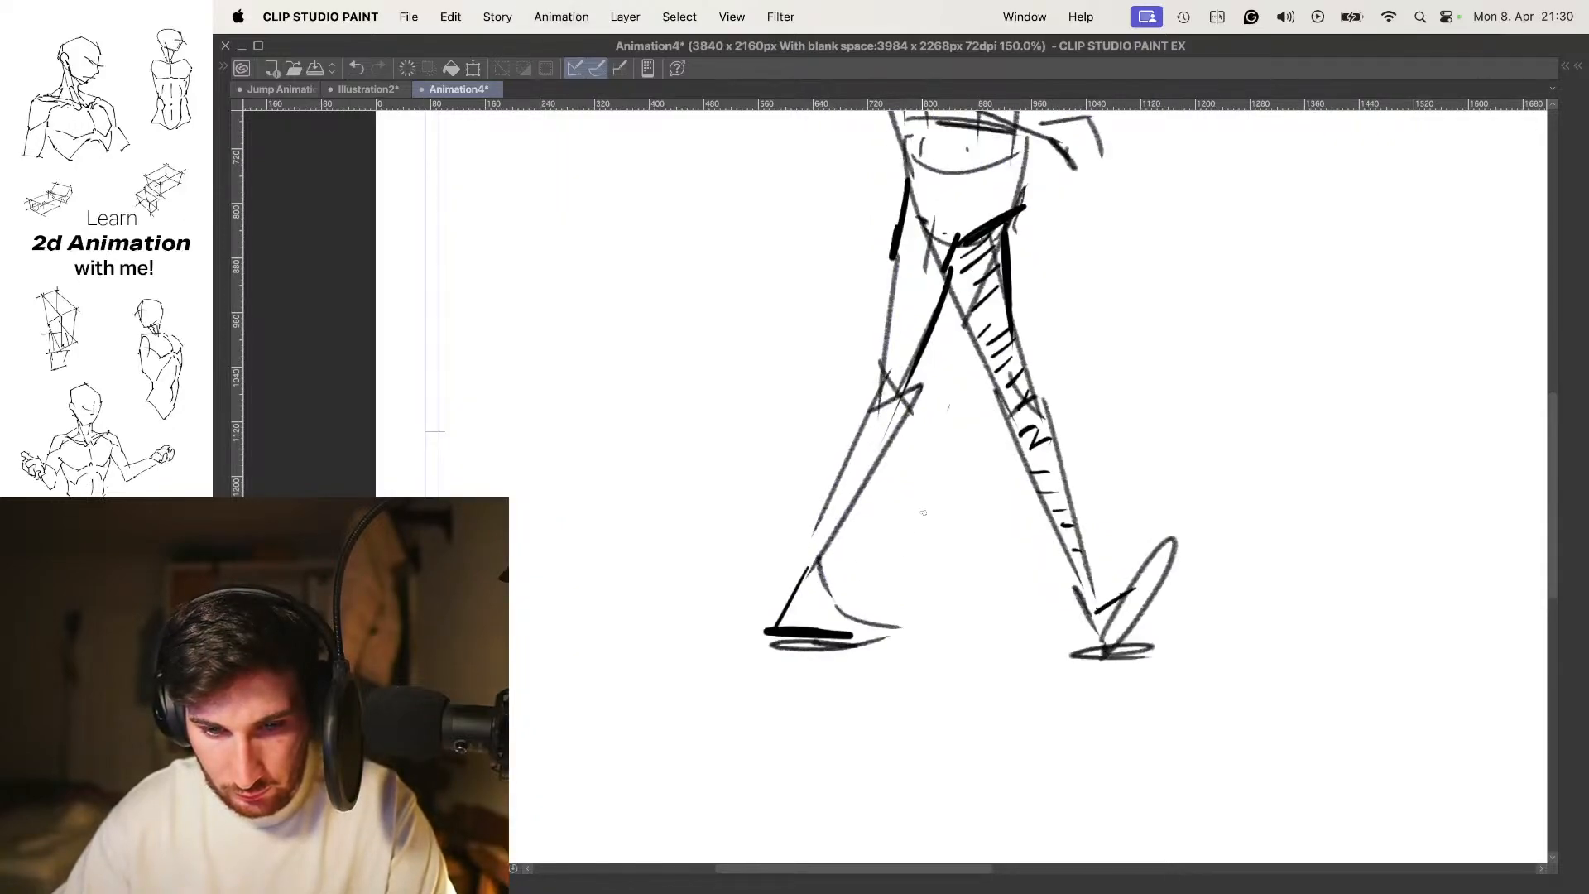
scroll(976, 439, down, 5)
key(space)
drag(1022, 428, 988, 446)
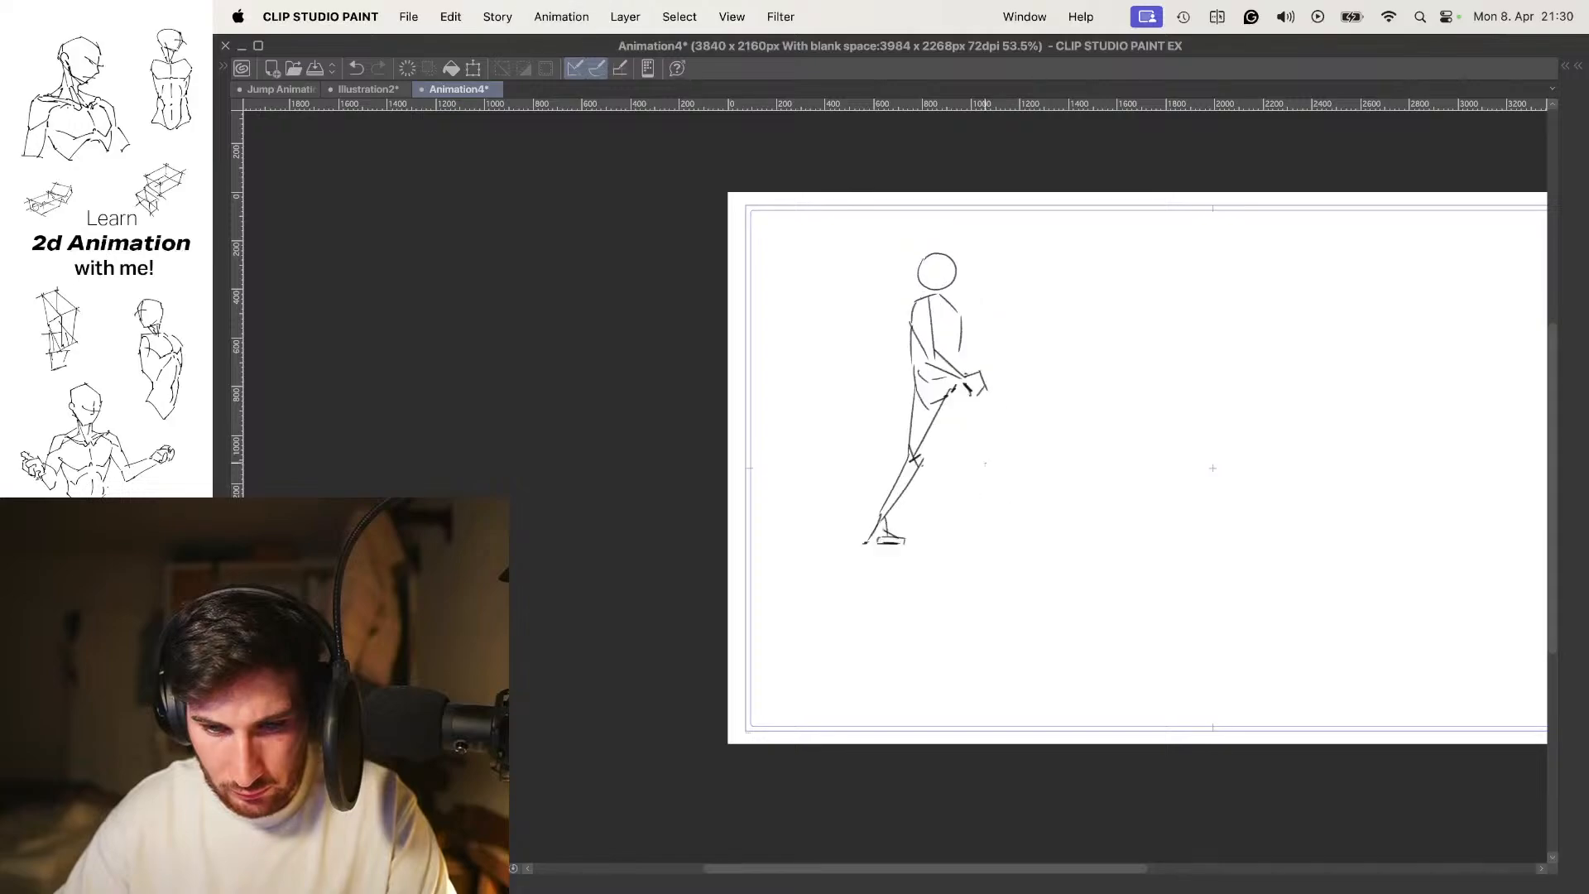
scroll(935, 476, up, 3)
drag(987, 376, 933, 419)
drag(915, 361, 930, 465)
drag(874, 404, 911, 497)
key(super+z)
key(super+z)
drag(913, 364, 946, 490)
drag(885, 416, 933, 500)
key(super+z)
key(super+z)
drag(918, 357, 932, 508)
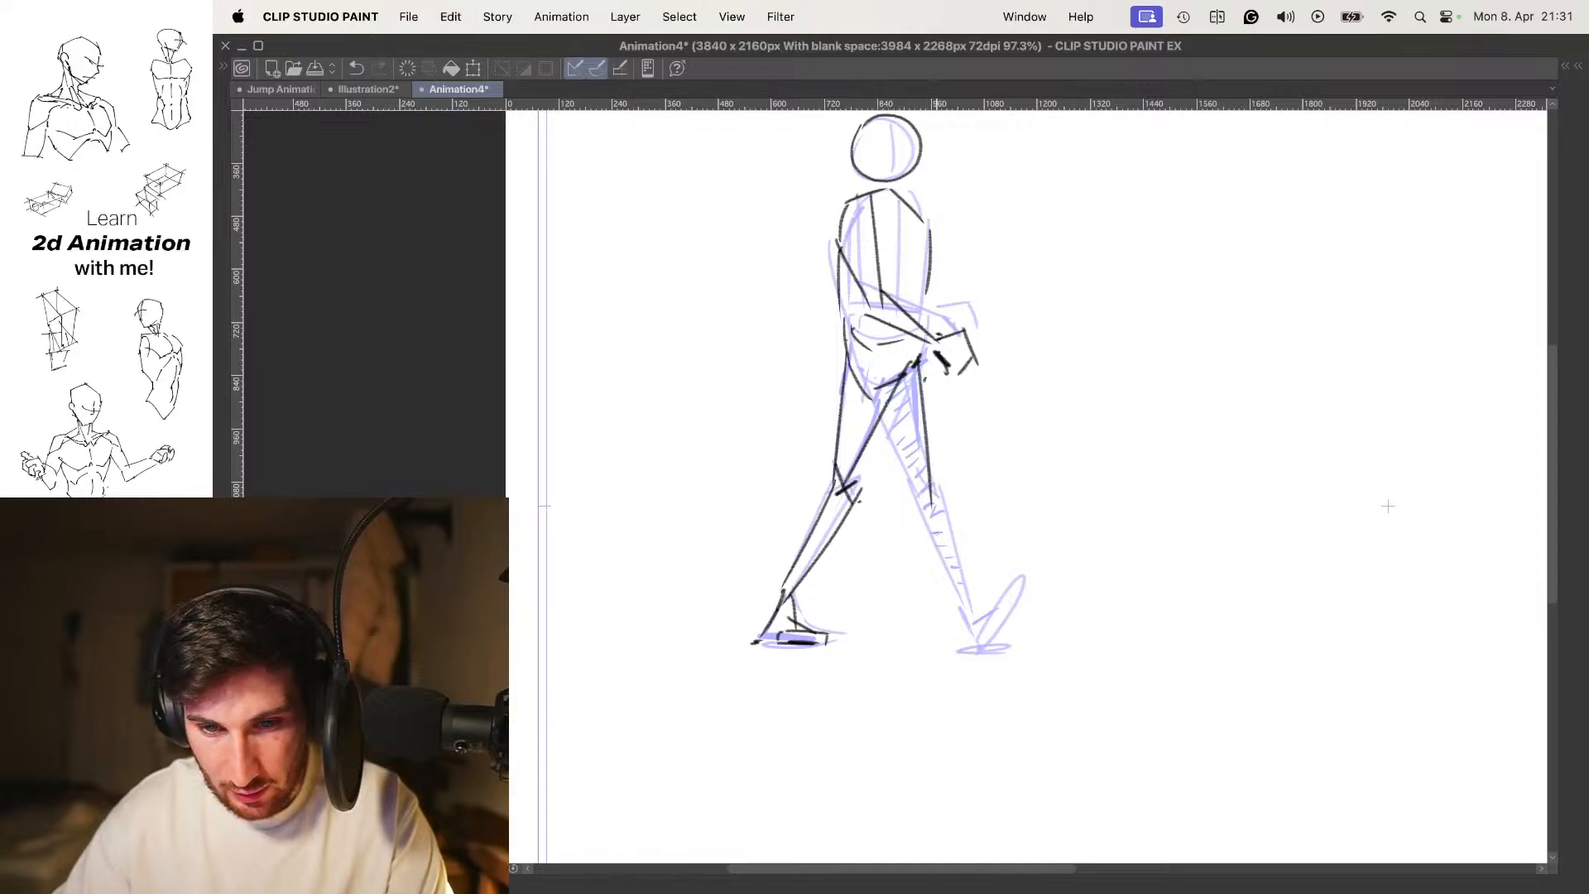
drag(881, 420, 918, 499)
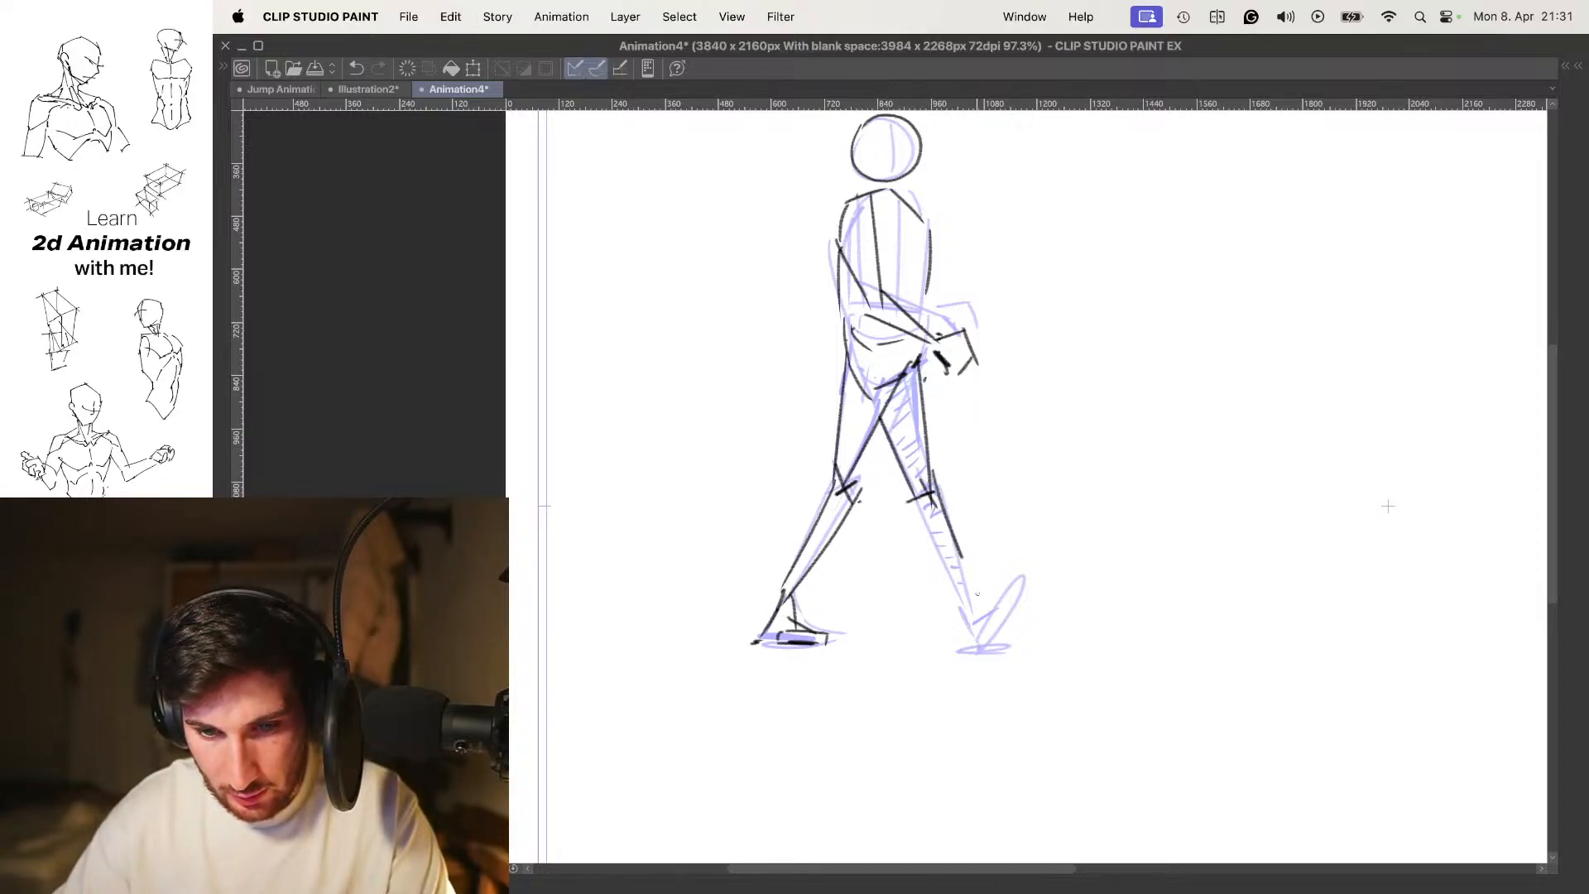
key(super+z)
key(super+z)
Draw the forward leg with thigh, knee mark and shin, ending in a heel-planted foot with raised toes
drag(914, 373, 952, 511)
mouse_move(885, 416)
mouse_down()
mouse_move(955, 505)
mouse_move(977, 614)
mouse_up()
drag(921, 502, 973, 602)
key(super+z)
mouse_move(926, 470)
mouse_down()
mouse_move(980, 629)
mouse_move(961, 654)
mouse_up()
key(super+z)
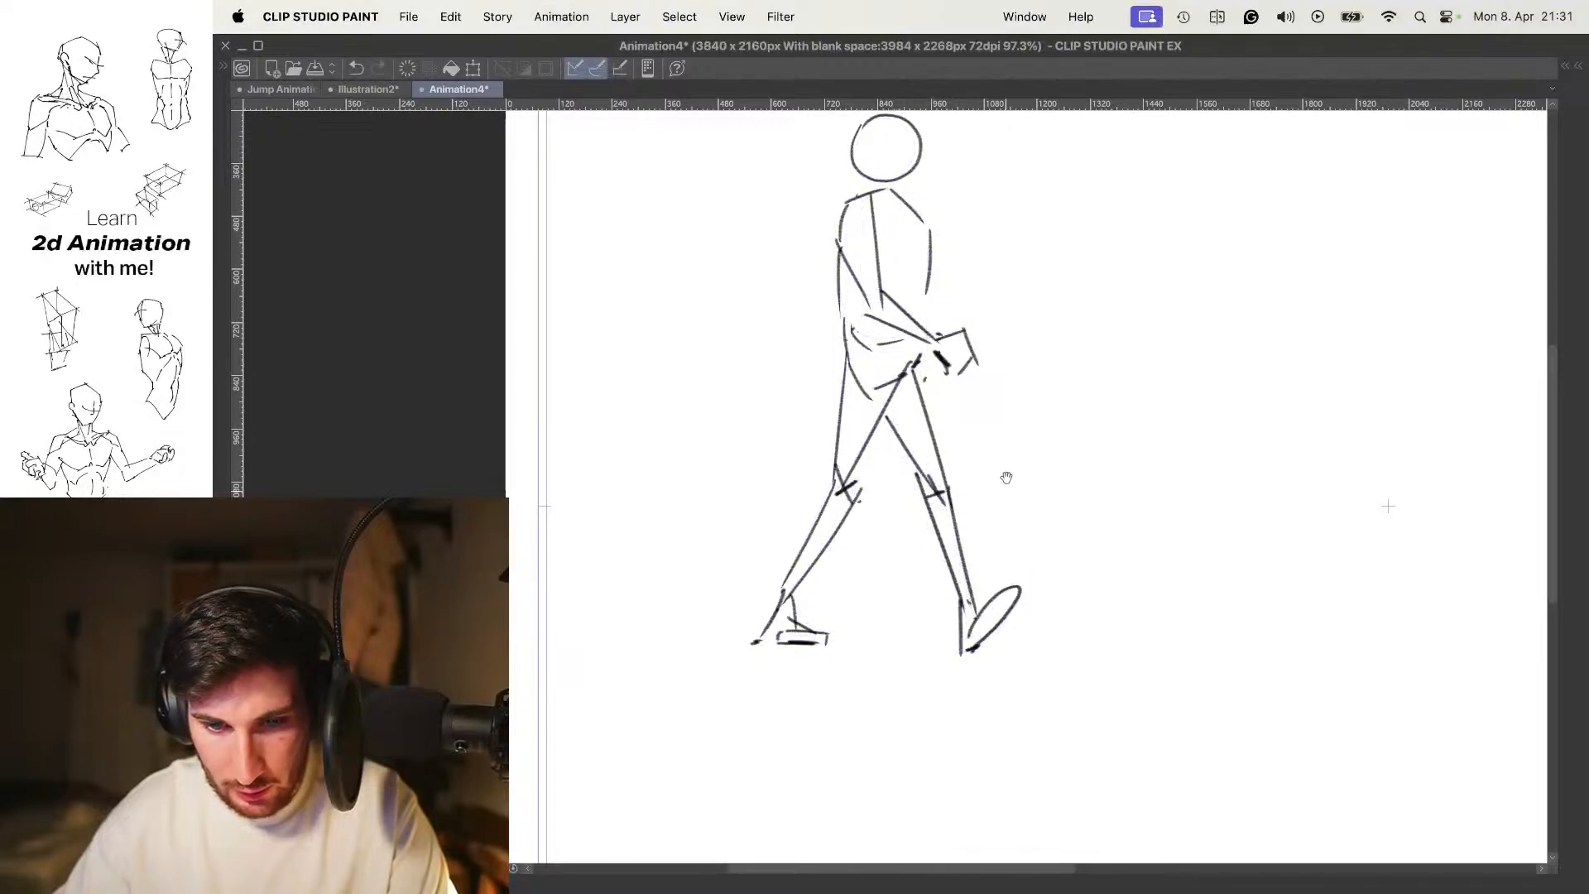
drag(991, 453, 971, 481)
Add the second torso side line and short dark hip marks, and compare the pose with the neighbouring cel
drag(978, 596, 1005, 567)
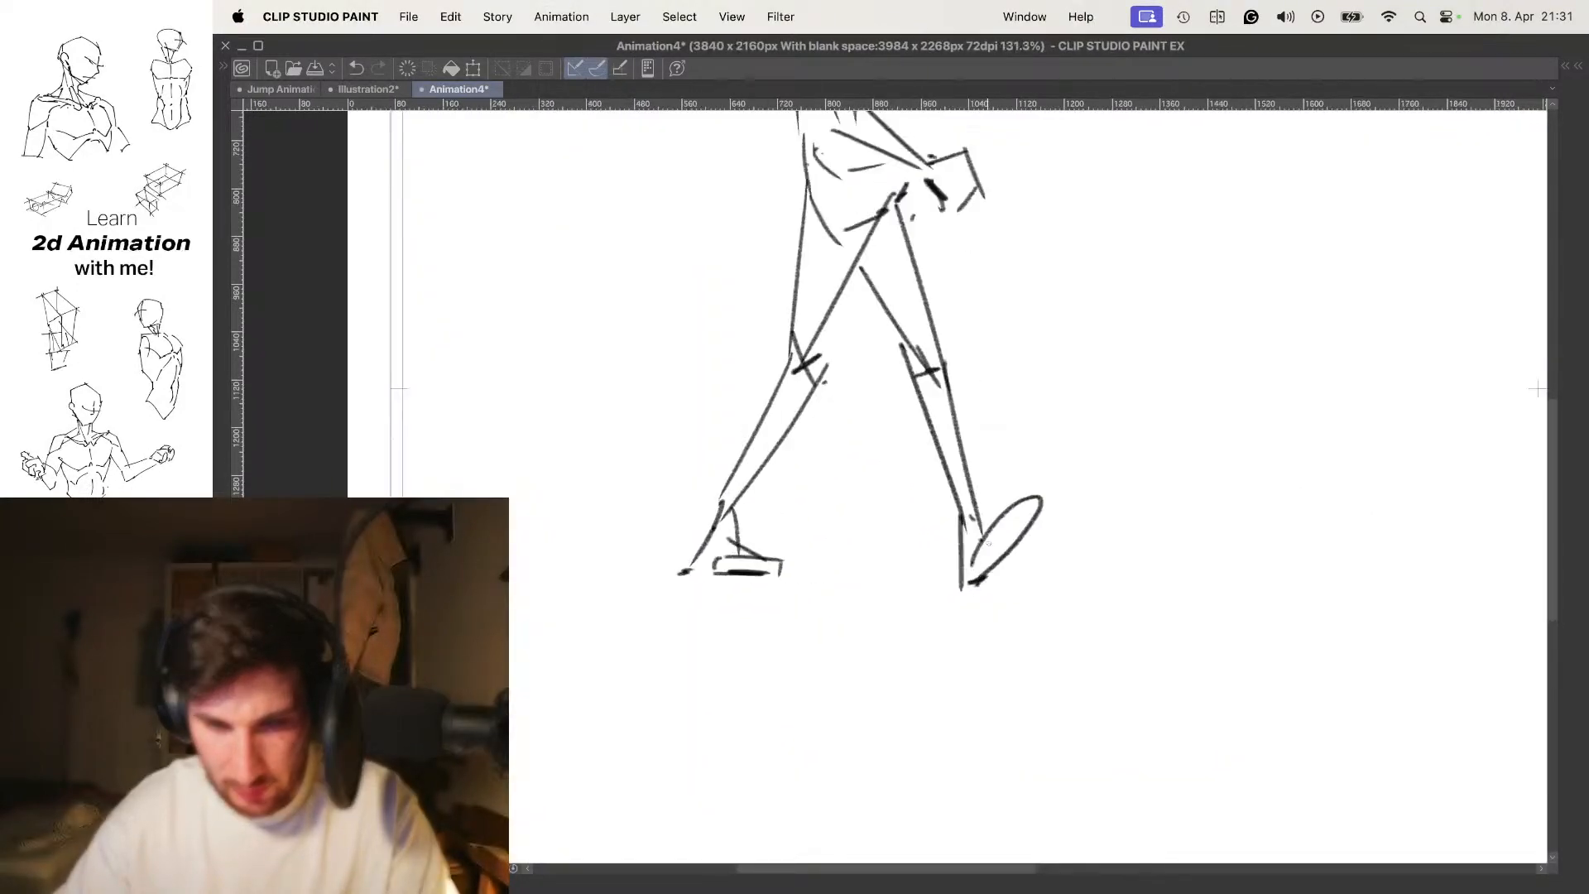
drag(990, 396, 972, 497)
drag(971, 372, 952, 612)
drag(952, 612, 983, 584)
drag(891, 337, 896, 460)
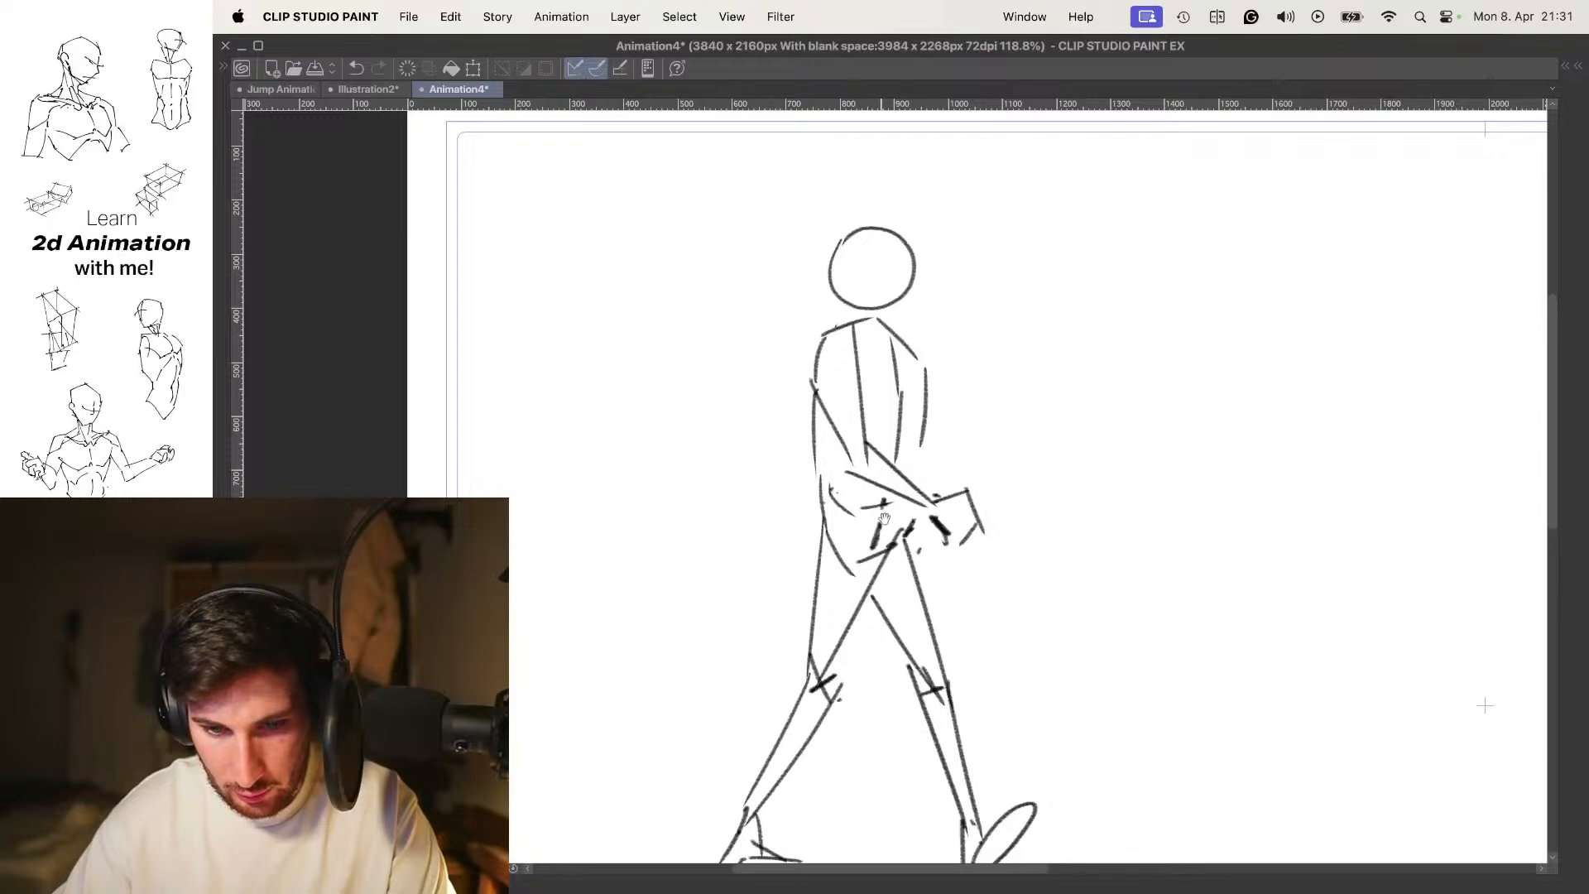
drag(921, 523, 907, 540)
drag(931, 458, 965, 392)
drag(906, 333, 926, 459)
key(o)
key(Right)
key(Left)
key(o)
Hatch the forward thigh, knee and foot, and add the hatched far arm showing behind the waist
drag(837, 490, 829, 540)
mouse_move(927, 566)
mouse_down()
mouse_move(867, 469)
mouse_move(831, 284)
mouse_move(796, 326)
mouse_up()
mouse_move(836, 313)
mouse_down()
mouse_move(799, 337)
mouse_move(812, 346)
mouse_up()
drag(853, 339, 820, 358)
mouse_move(854, 358)
mouse_down()
mouse_move(828, 377)
mouse_move(839, 396)
mouse_up()
mouse_move(901, 376)
mouse_down()
mouse_move(915, 283)
mouse_move(866, 348)
mouse_up()
mouse_move(892, 366)
mouse_down()
mouse_move(873, 388)
mouse_move(895, 415)
mouse_up()
mouse_move(957, 517)
mouse_down()
mouse_move(928, 540)
mouse_move(949, 515)
mouse_up()
drag(988, 482, 966, 494)
Flip back and forth between the walk poses to compare their positions and spacing
scroll(1004, 430, down, 3)
drag(985, 397, 964, 467)
key(Left)
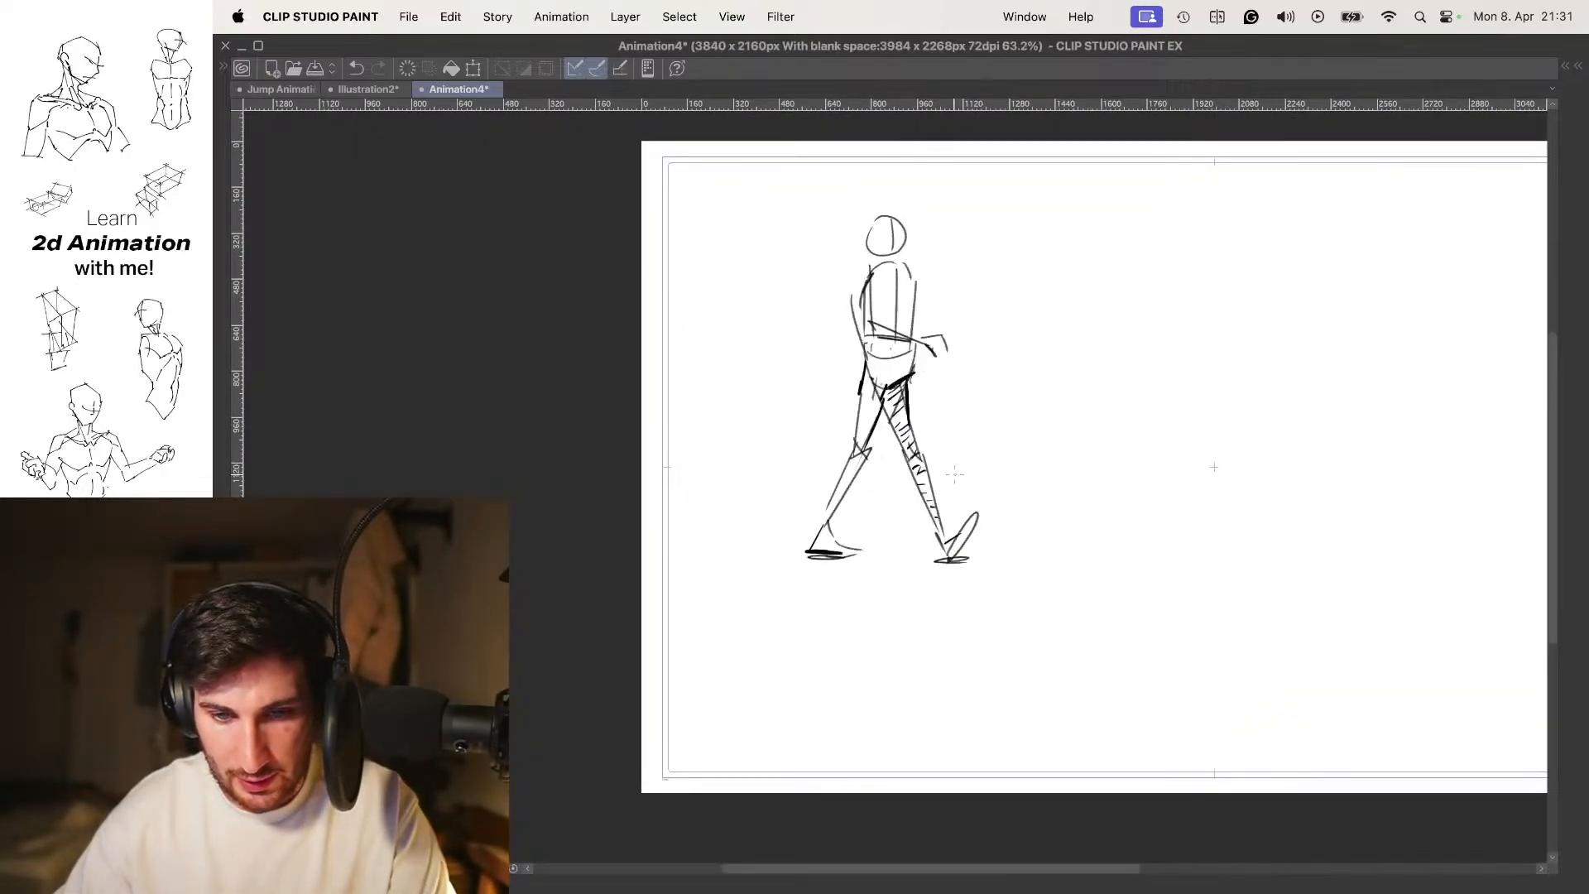
key(Tab)
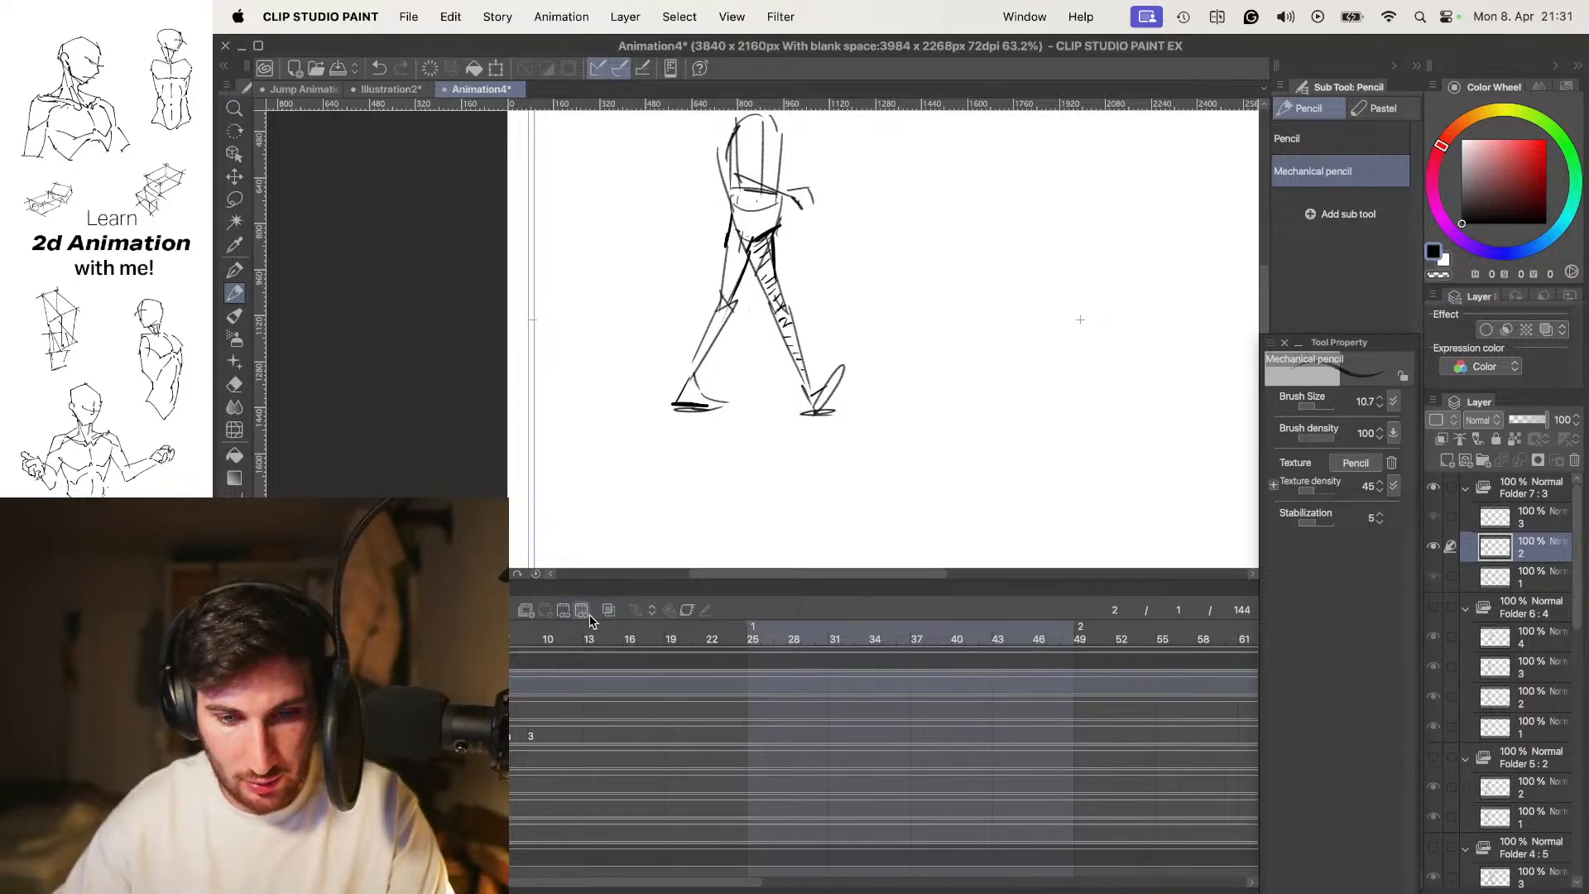
key(Left)
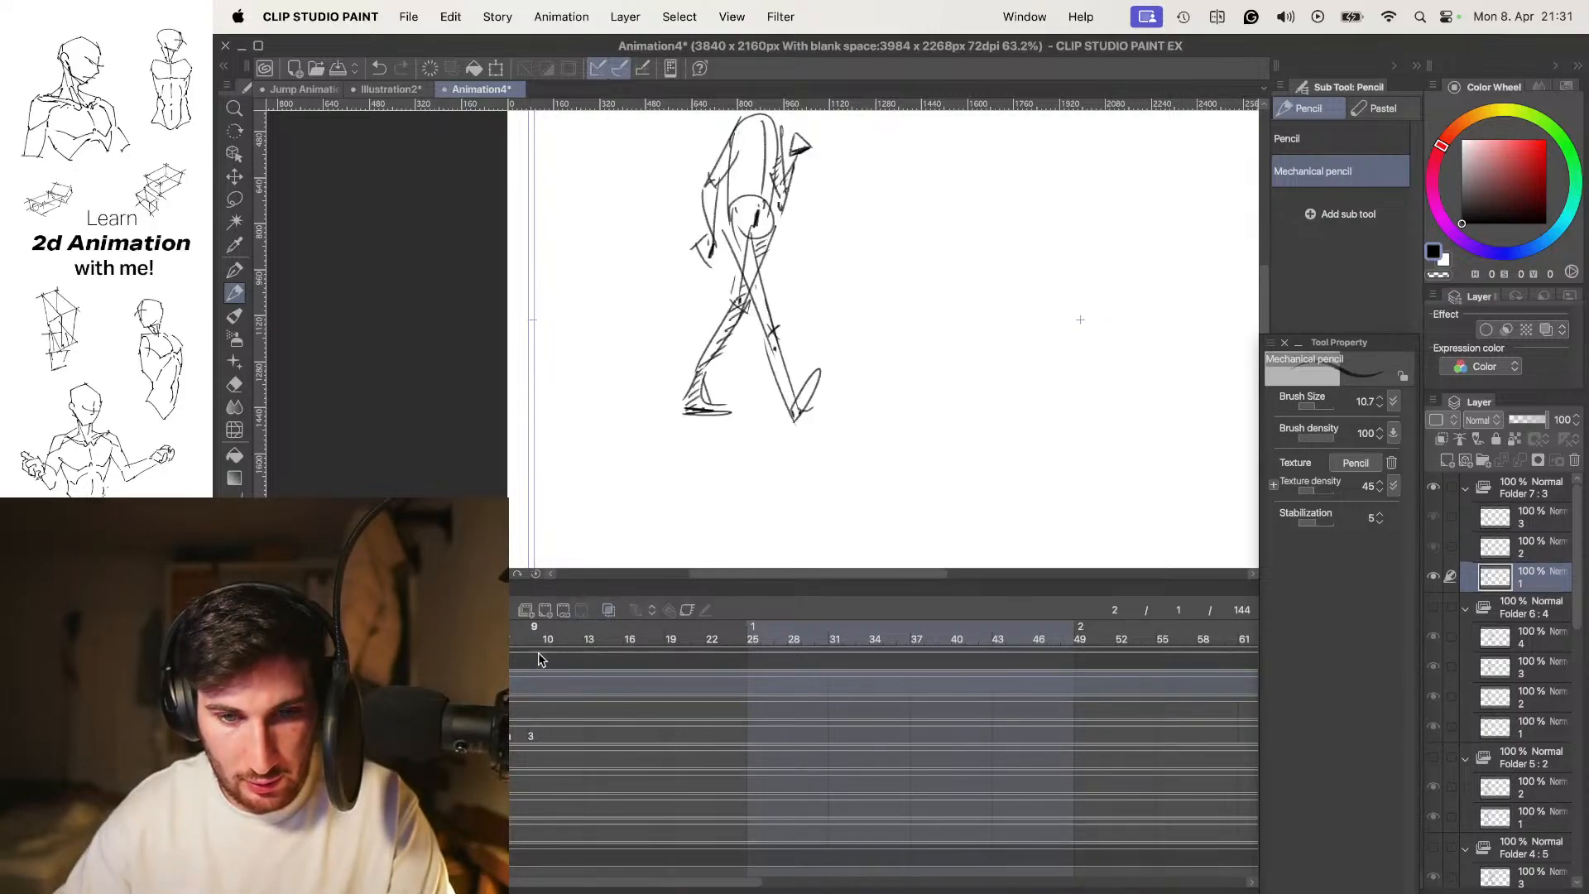
key(Left)
key(Tab)
key(Right)
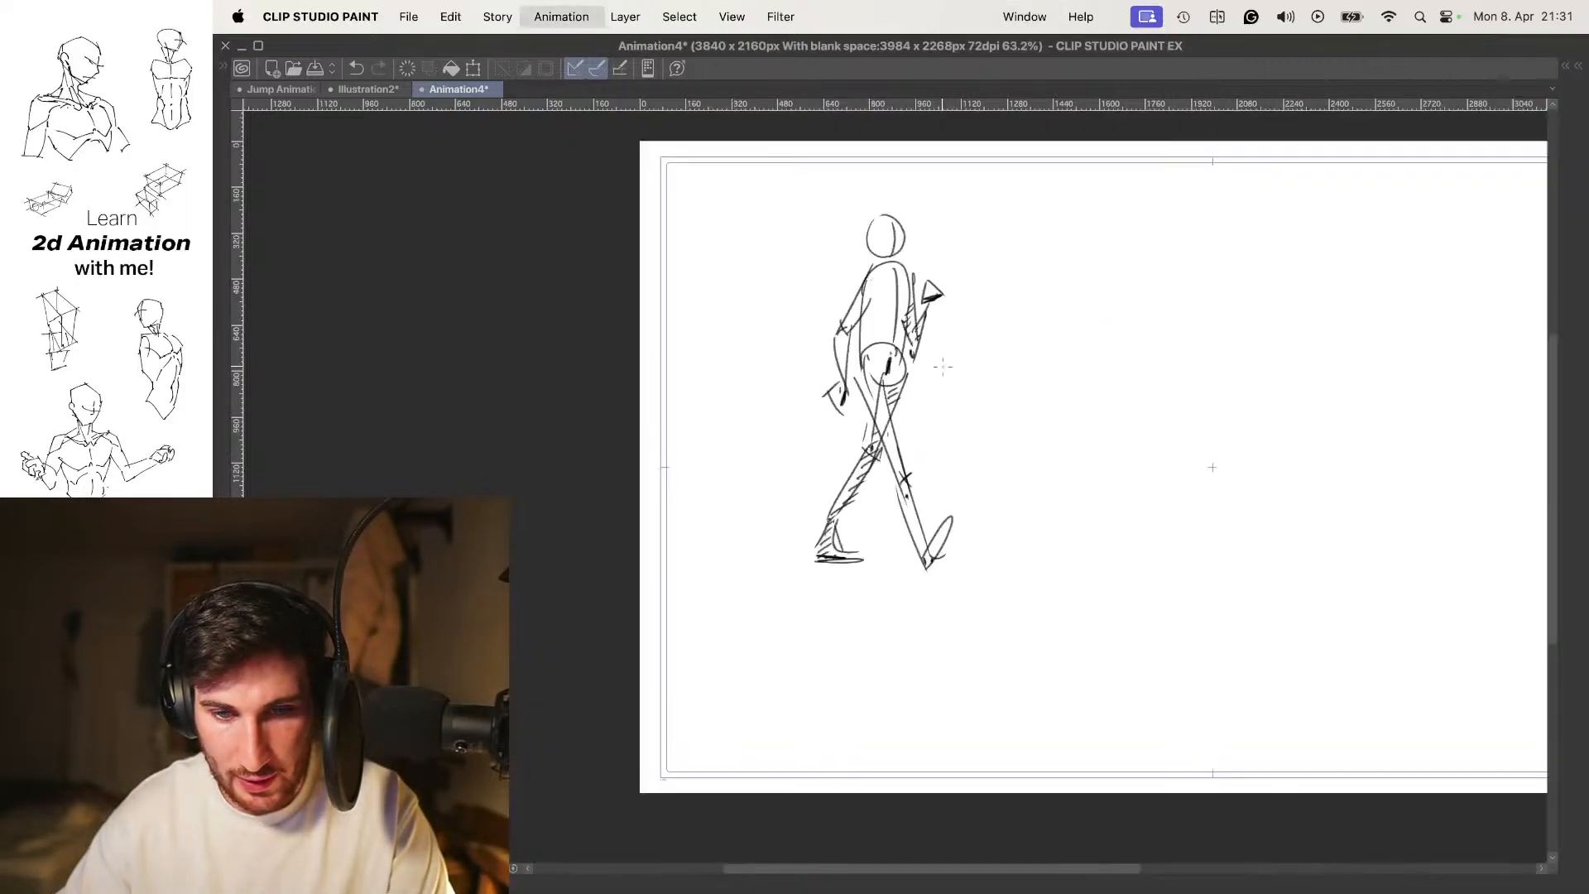
key(Left)
key(Right)
key(Left)
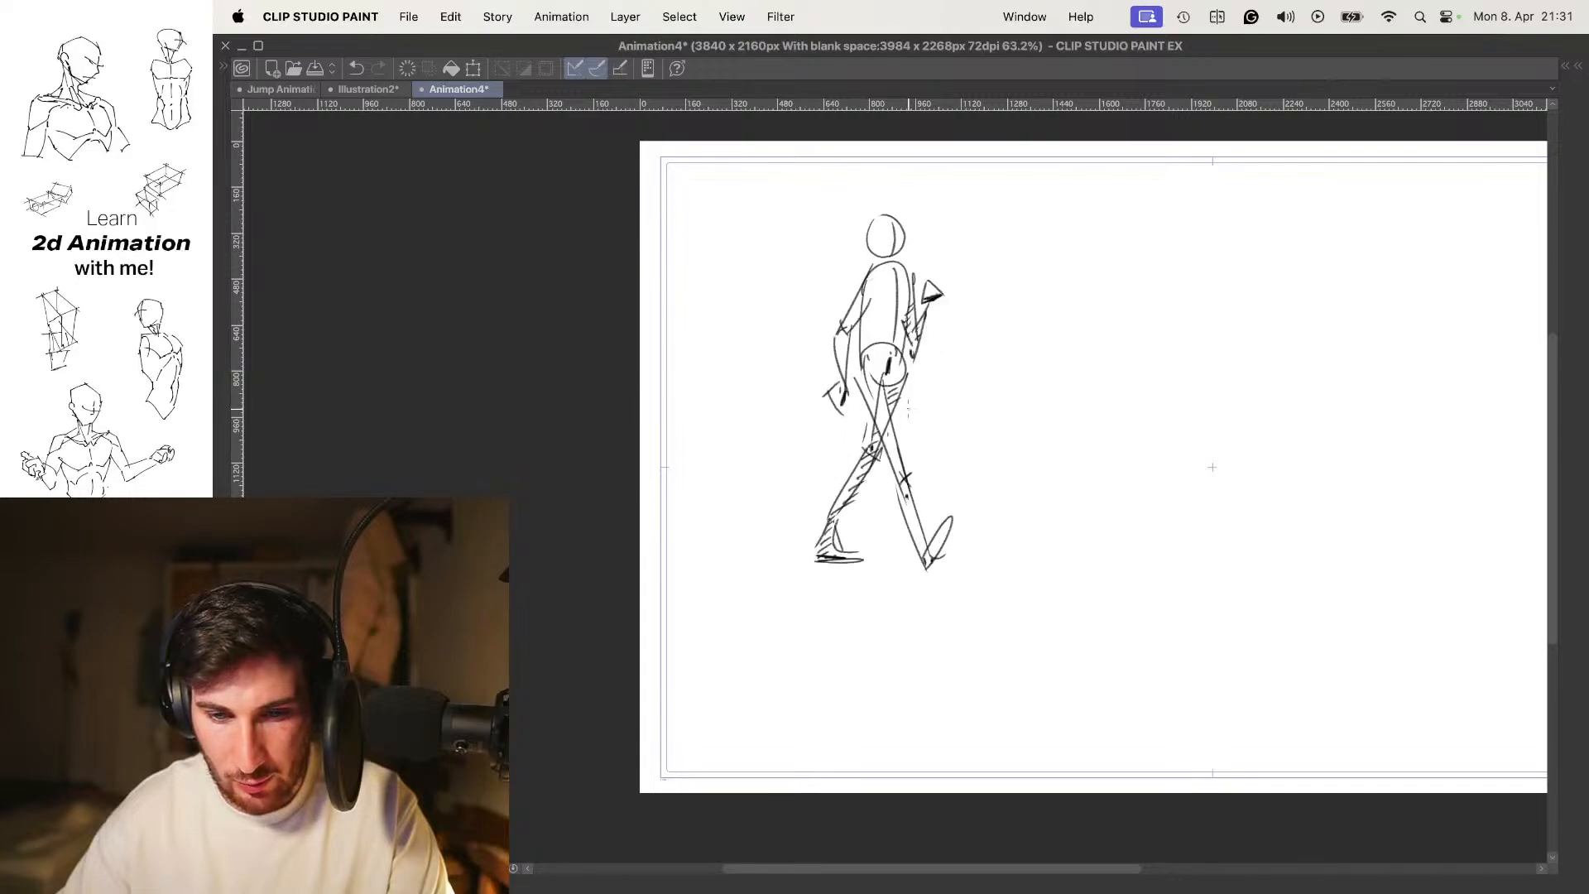
key(Right)
key(Left)
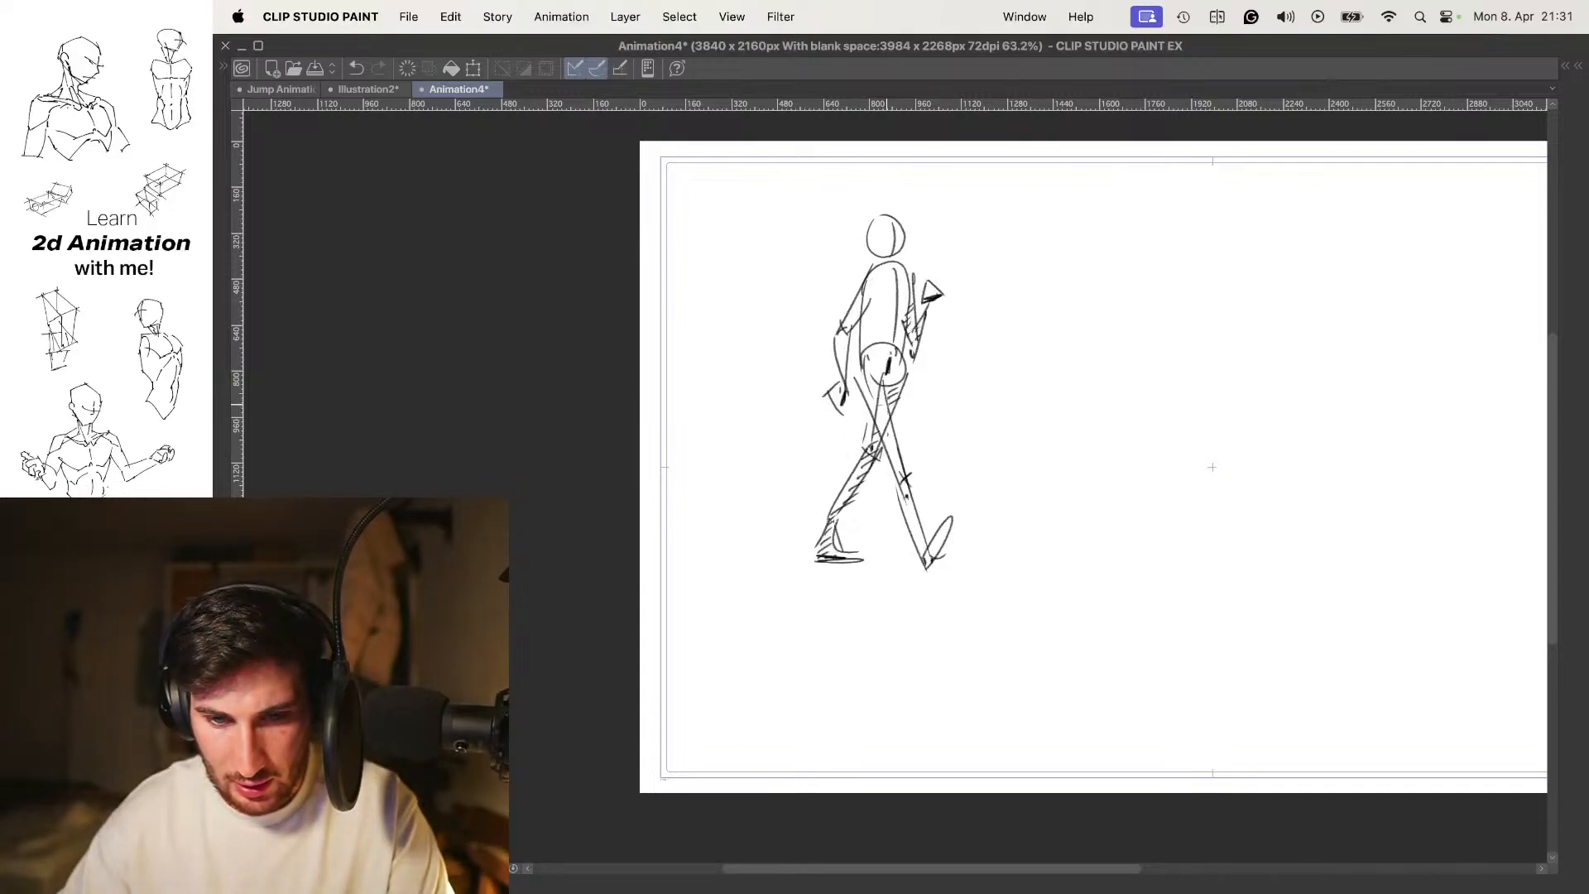
Insert a new animation cel between the first and second poses and turn on the onion skin
key(Tab)
key(n)
key(o)
key(Tab)
drag(989, 295, 993, 350)
key(Tab)
Move the third pose's cel to frame 8 on the timeline and return to the new in-between cel
drag(488, 662, 514, 663)
key(.)
key(.)
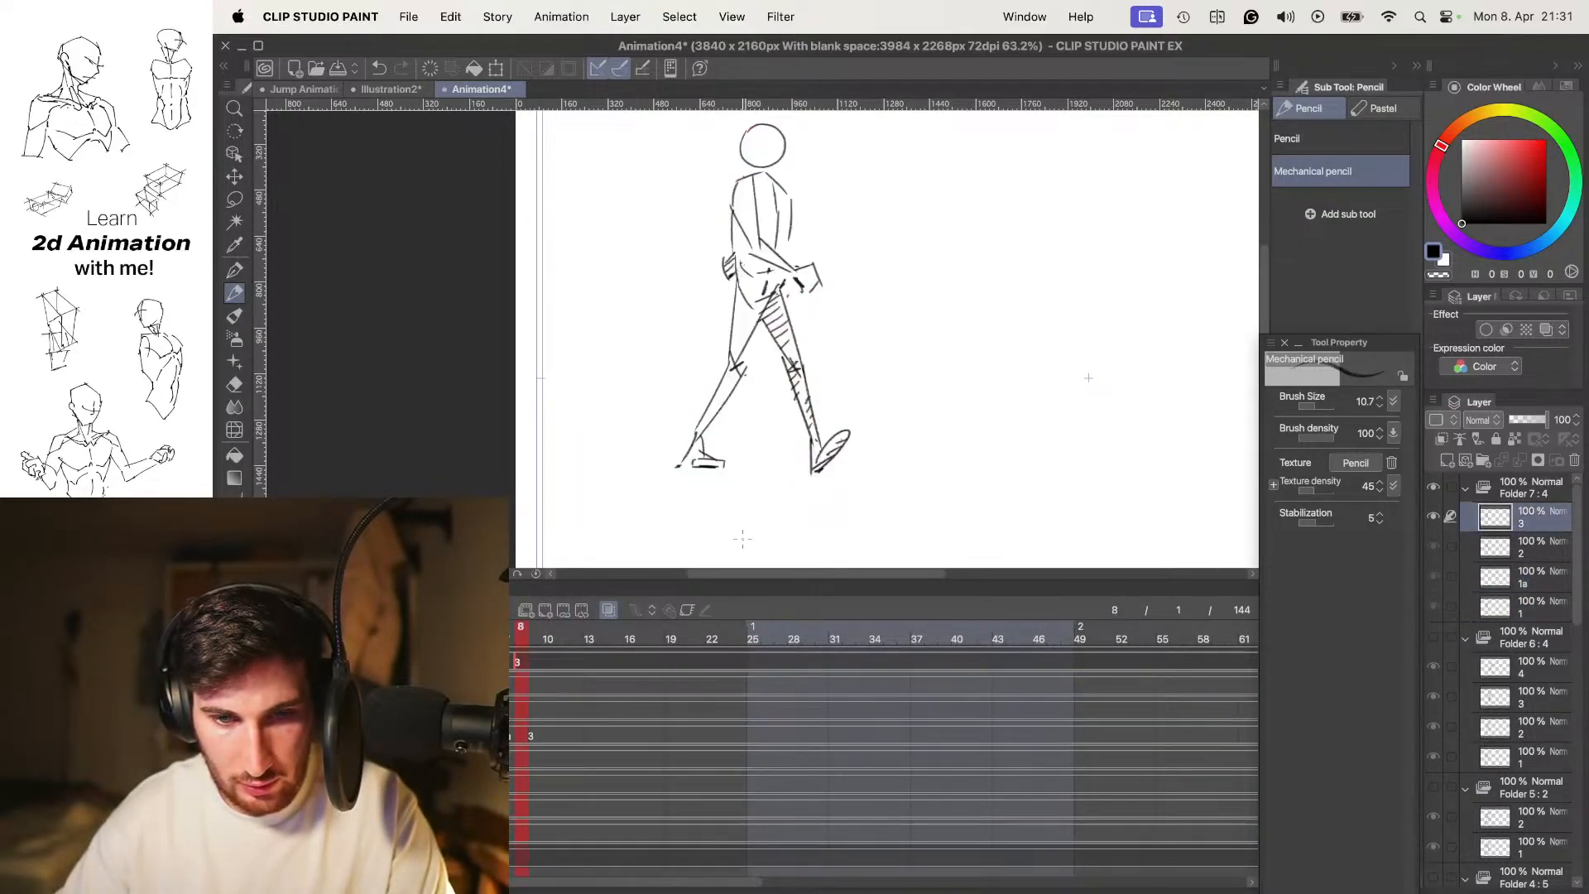
key(comma)
key(comma)
key(period)
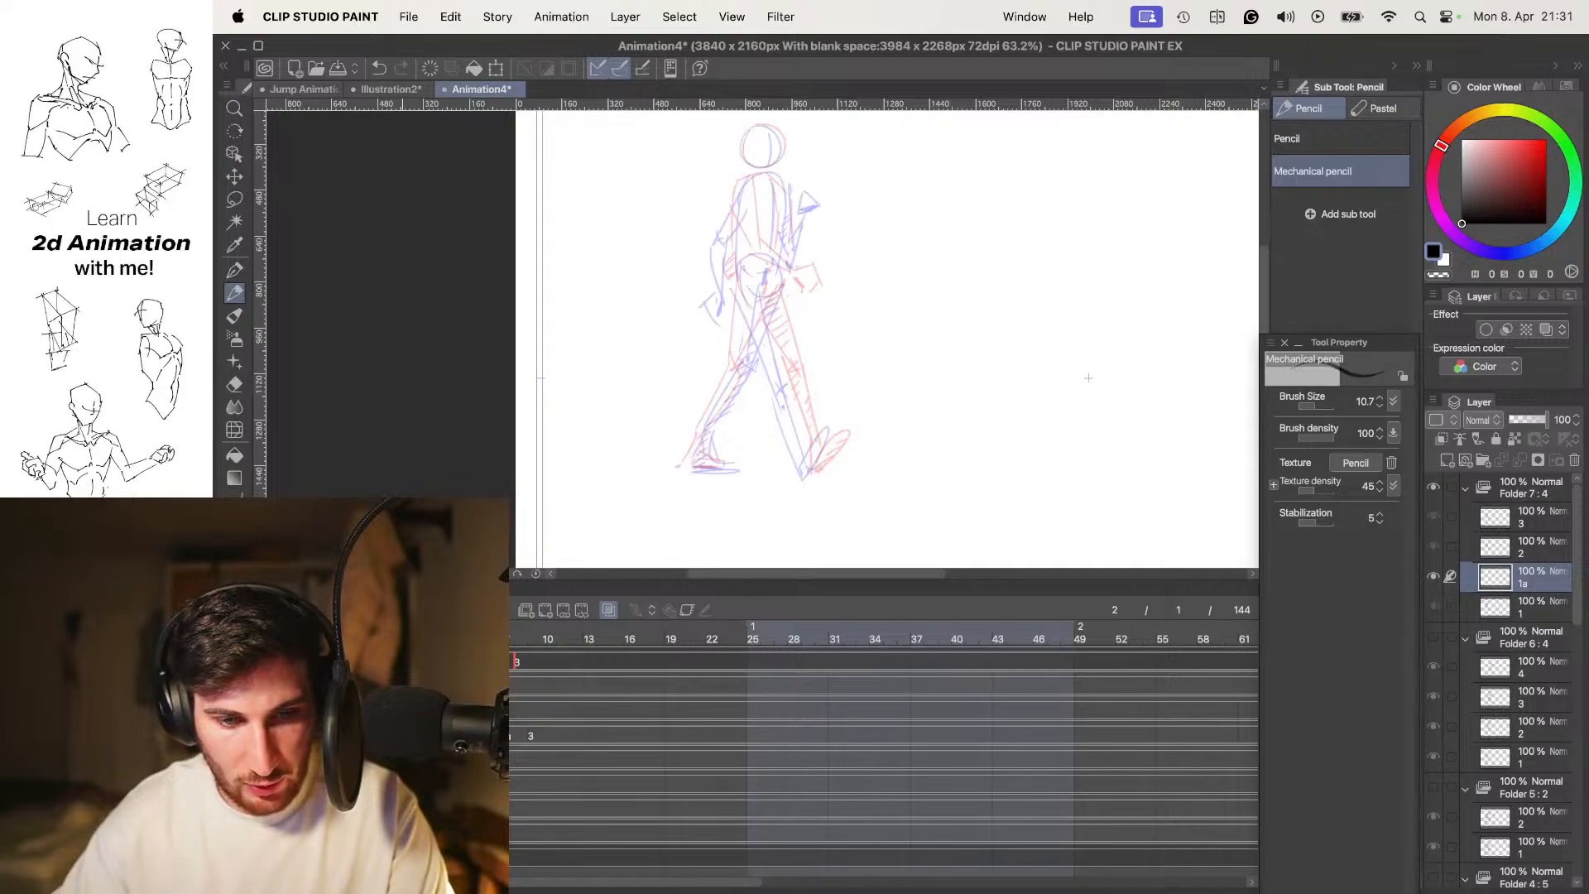
Set the onion skin to show 1 previous cel and 0 next cels
click(273, 587)
mouse_move(419, 385)
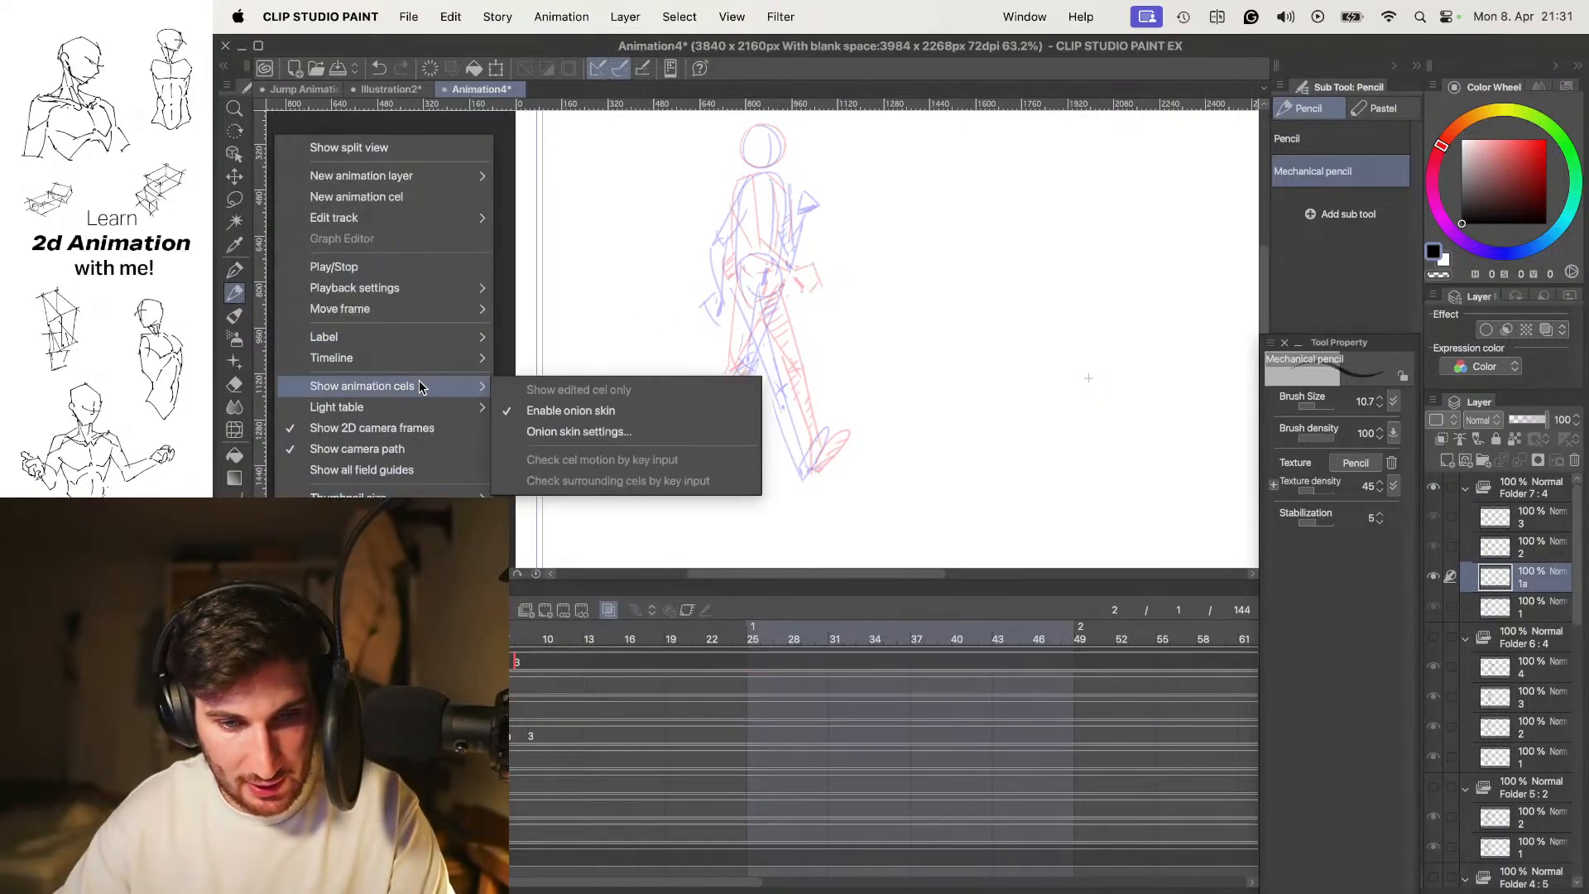
click(554, 433)
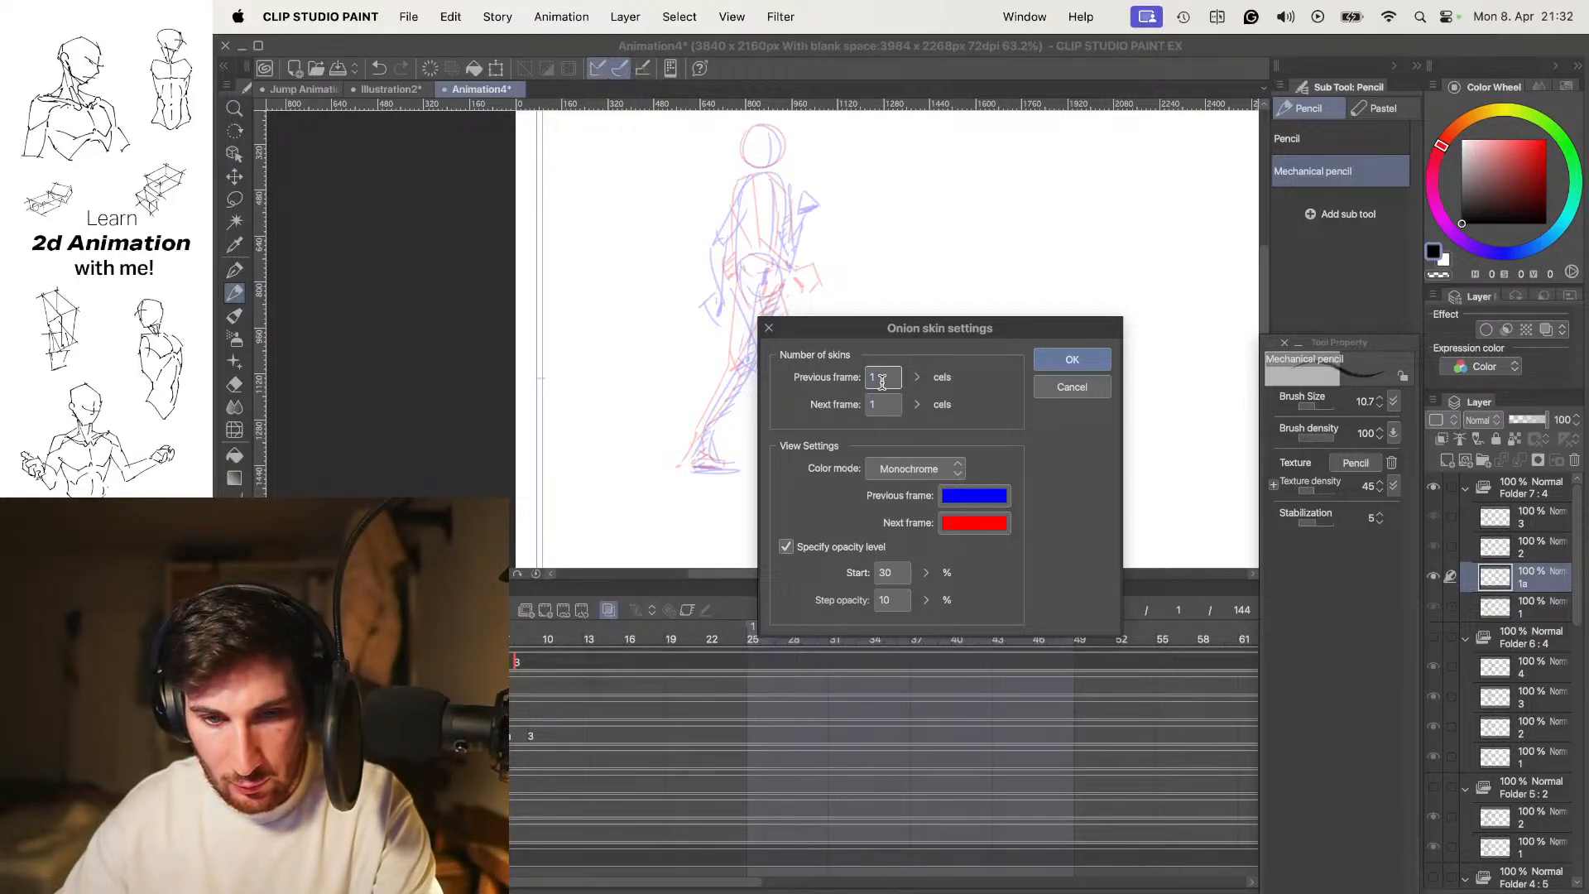
text(0)
click(879, 407)
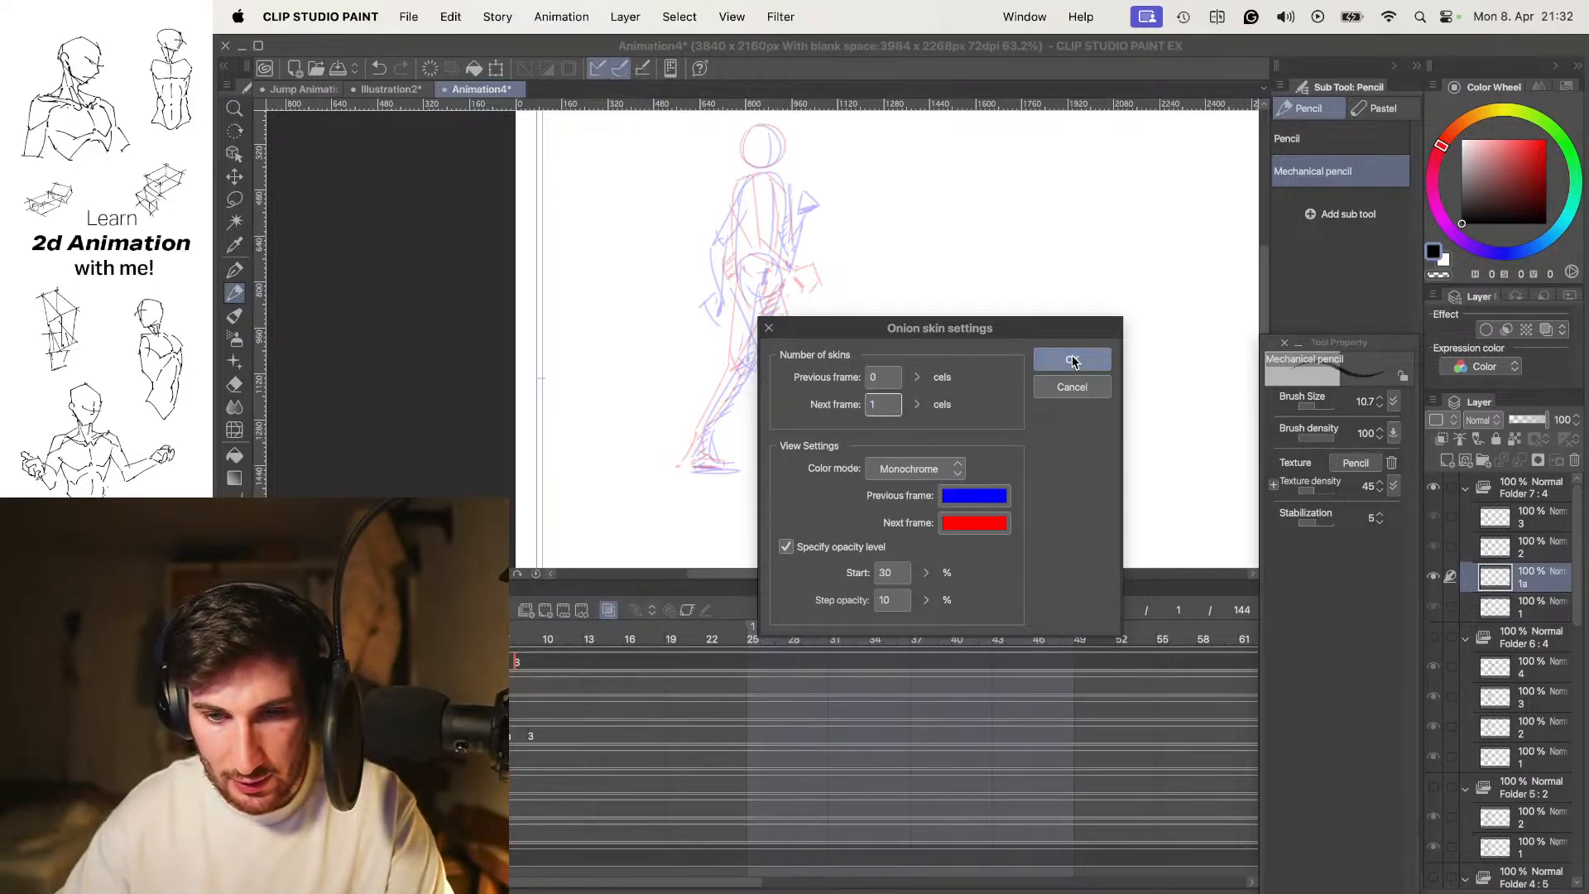
text(1)
drag(883, 376, 845, 409)
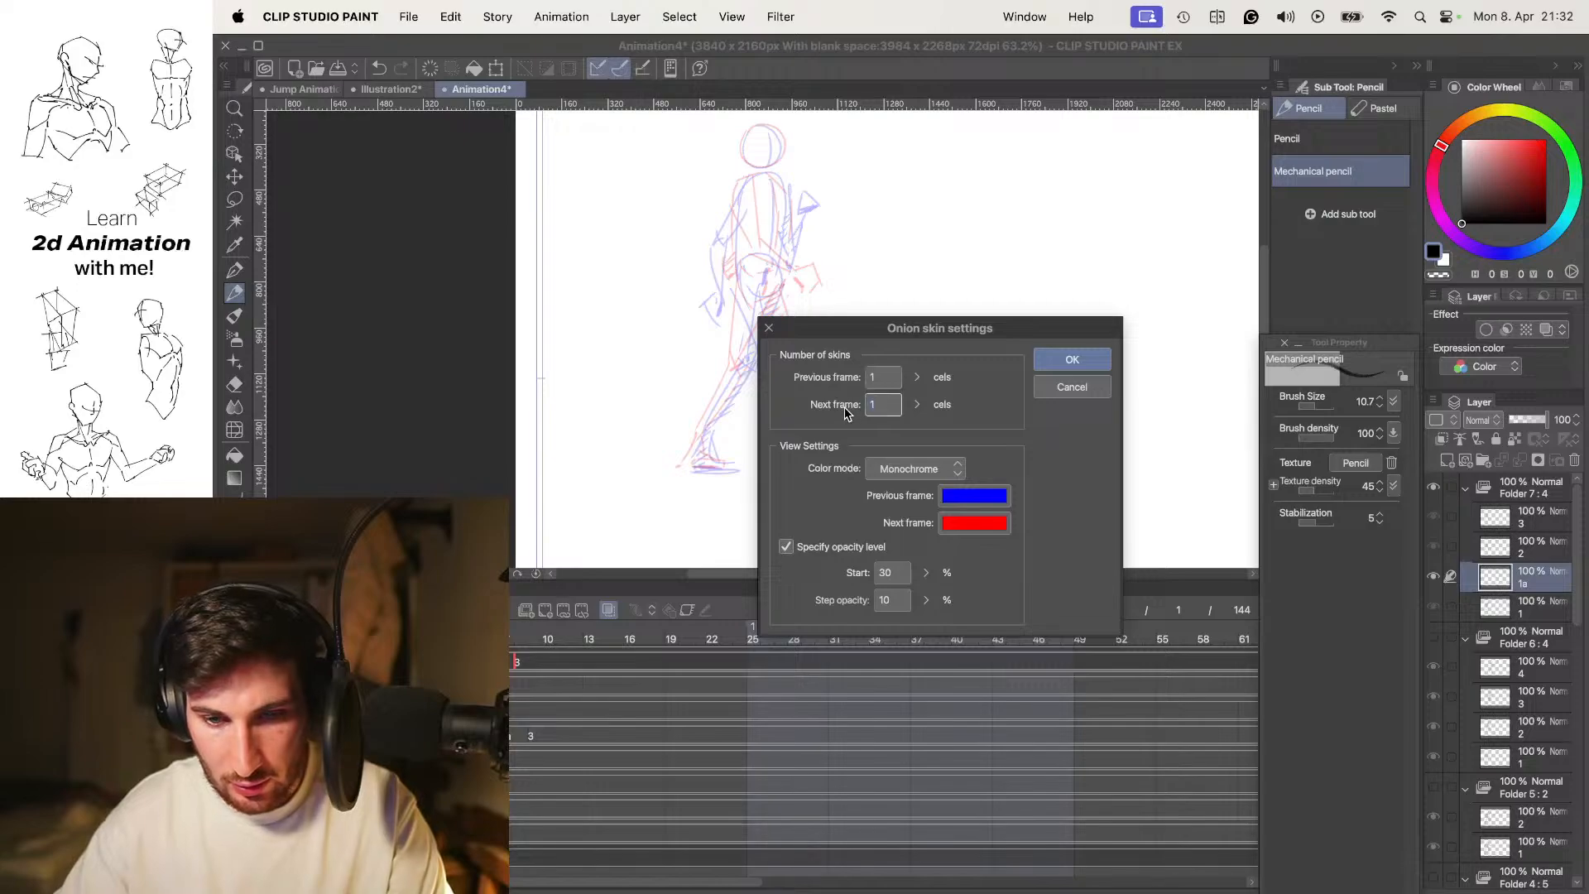
click(1072, 360)
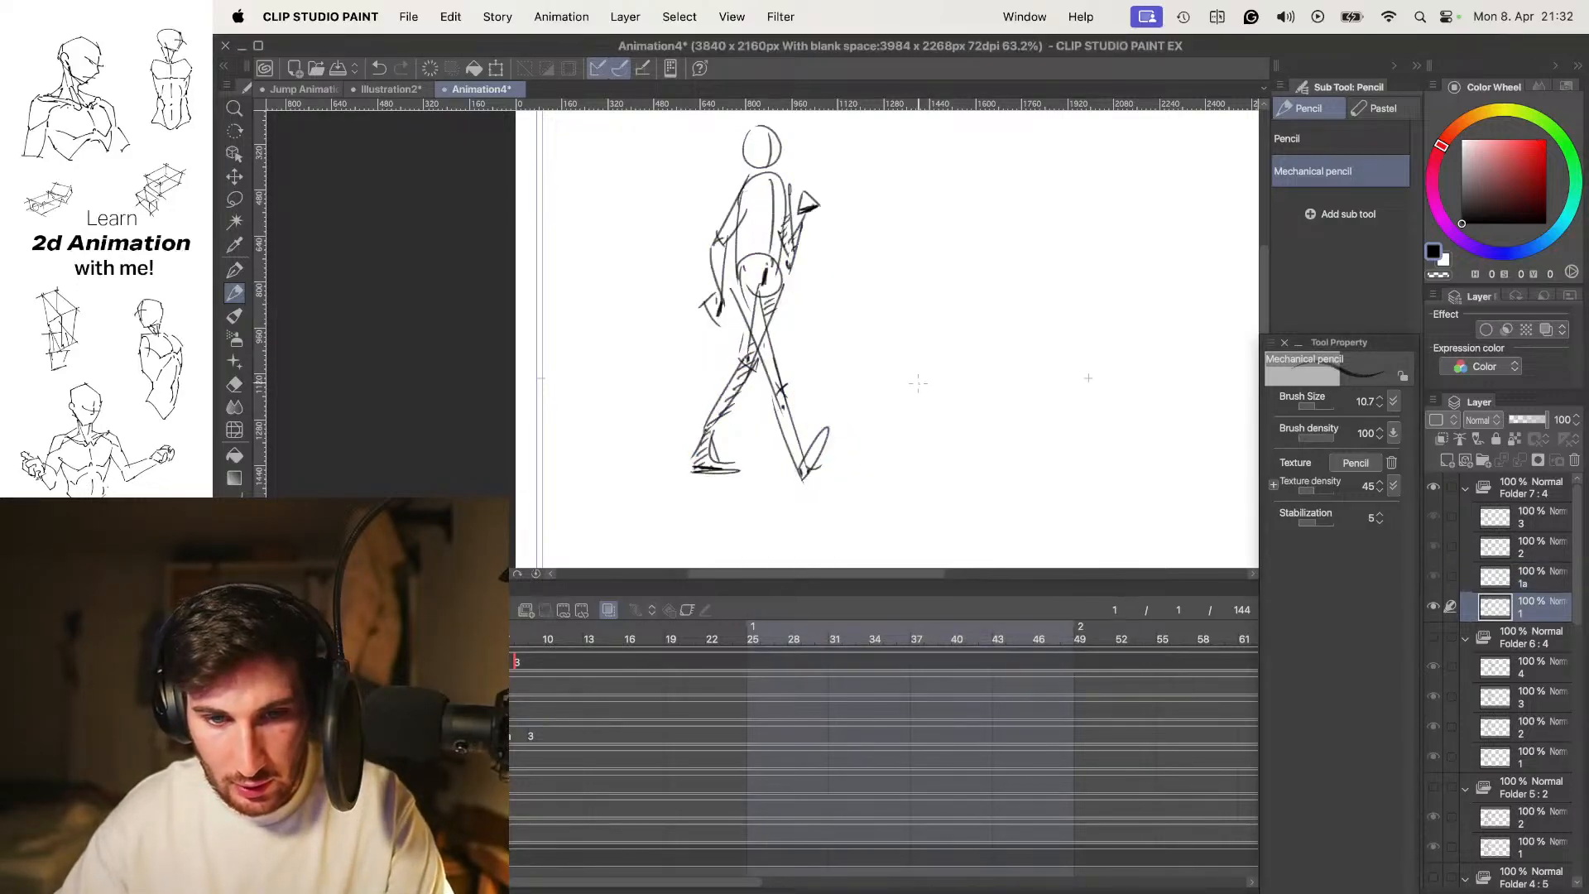
Draw the head circle of the in-between pose, slightly higher than the onion-skinned head
key(Tab)
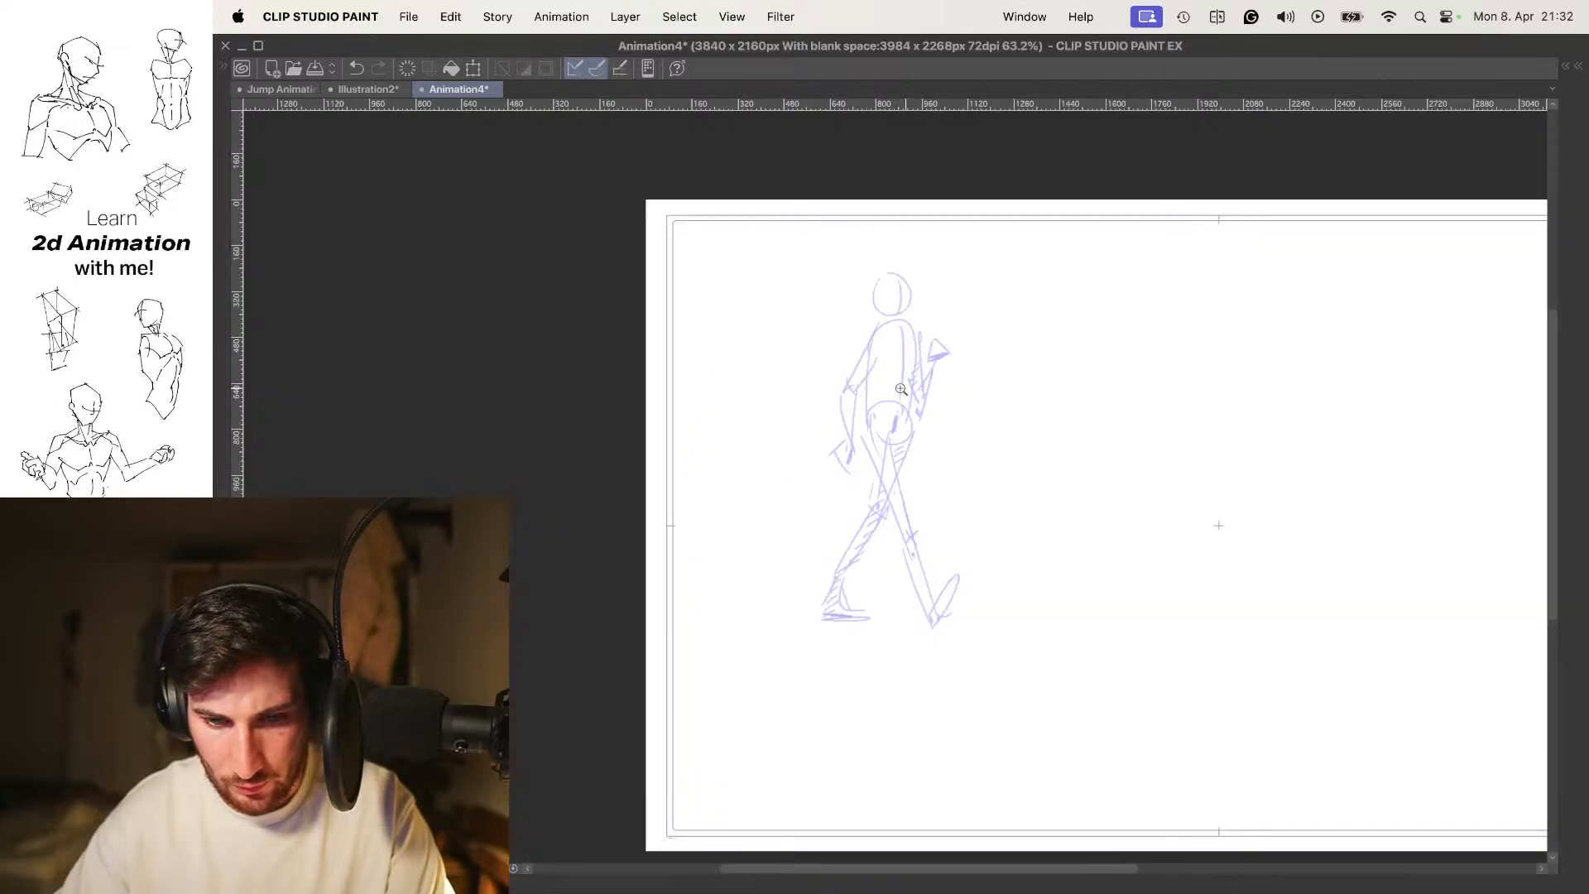
click(911, 364)
click(911, 363)
drag(911, 362, 890, 426)
mouse_move(842, 274)
mouse_down()
mouse_move(858, 335)
mouse_move(827, 300)
mouse_up()
key(super+z)
mouse_move(885, 240)
mouse_down()
mouse_move(840, 246)
mouse_move(882, 231)
mouse_up()
key(super+z)
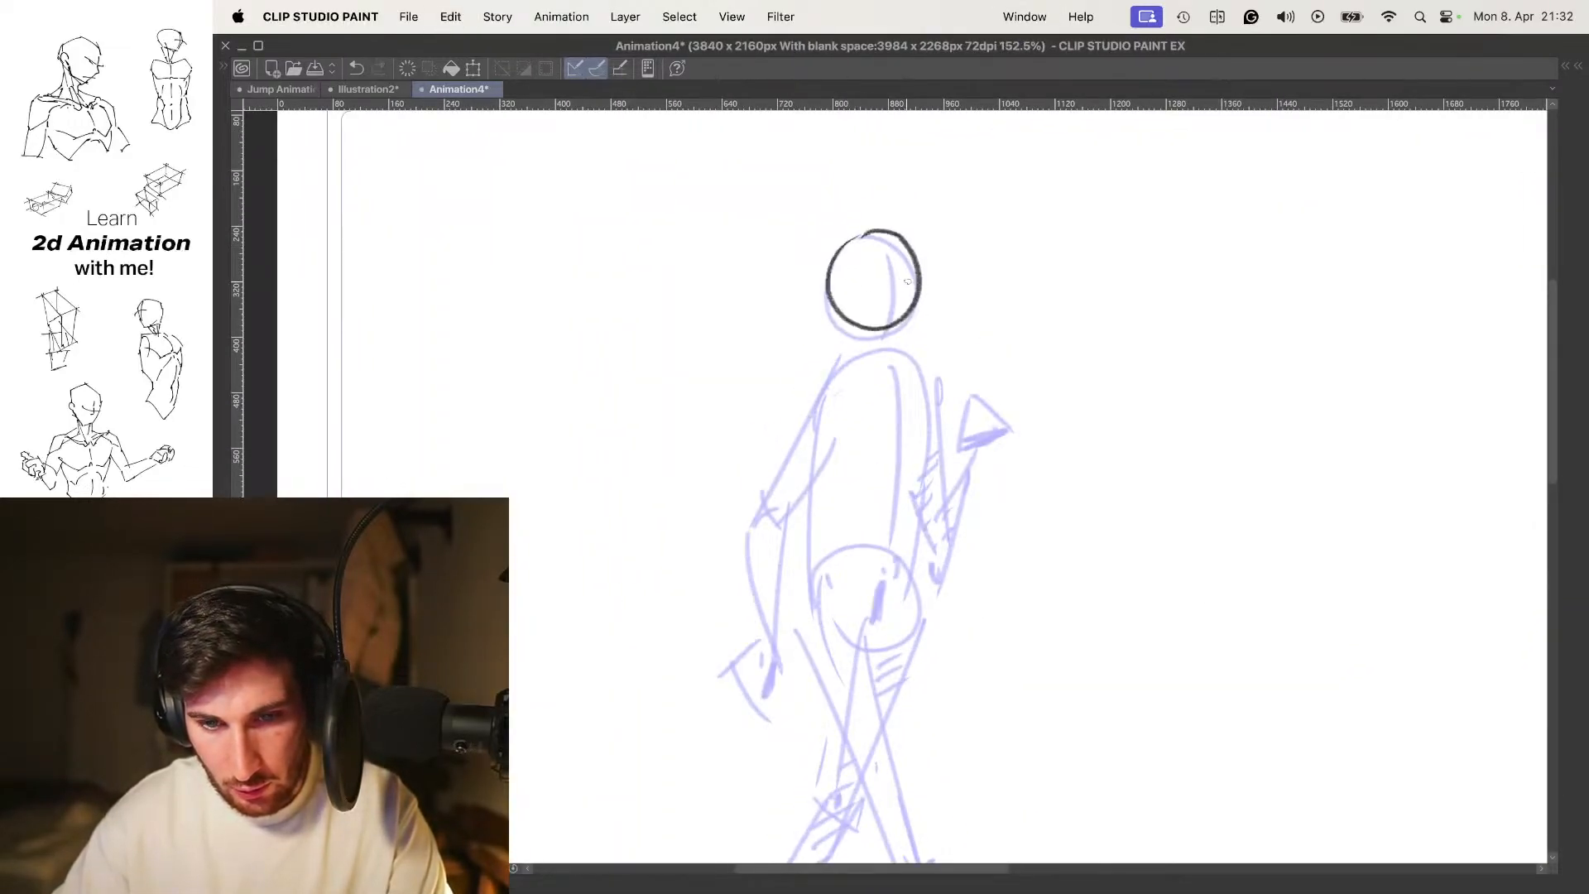
Draw the torso with a rounded shoulder, side line and waist curve, and the near upper arm swung backward
mouse_move(903, 404)
mouse_down()
mouse_move(919, 335)
mouse_move(932, 366)
mouse_up()
key(super+z)
drag(920, 292, 940, 382)
mouse_move(938, 353)
mouse_down()
mouse_move(881, 351)
mouse_move(881, 382)
mouse_up()
mouse_move(877, 308)
mouse_down()
mouse_move(803, 396)
mouse_move(855, 458)
mouse_up()
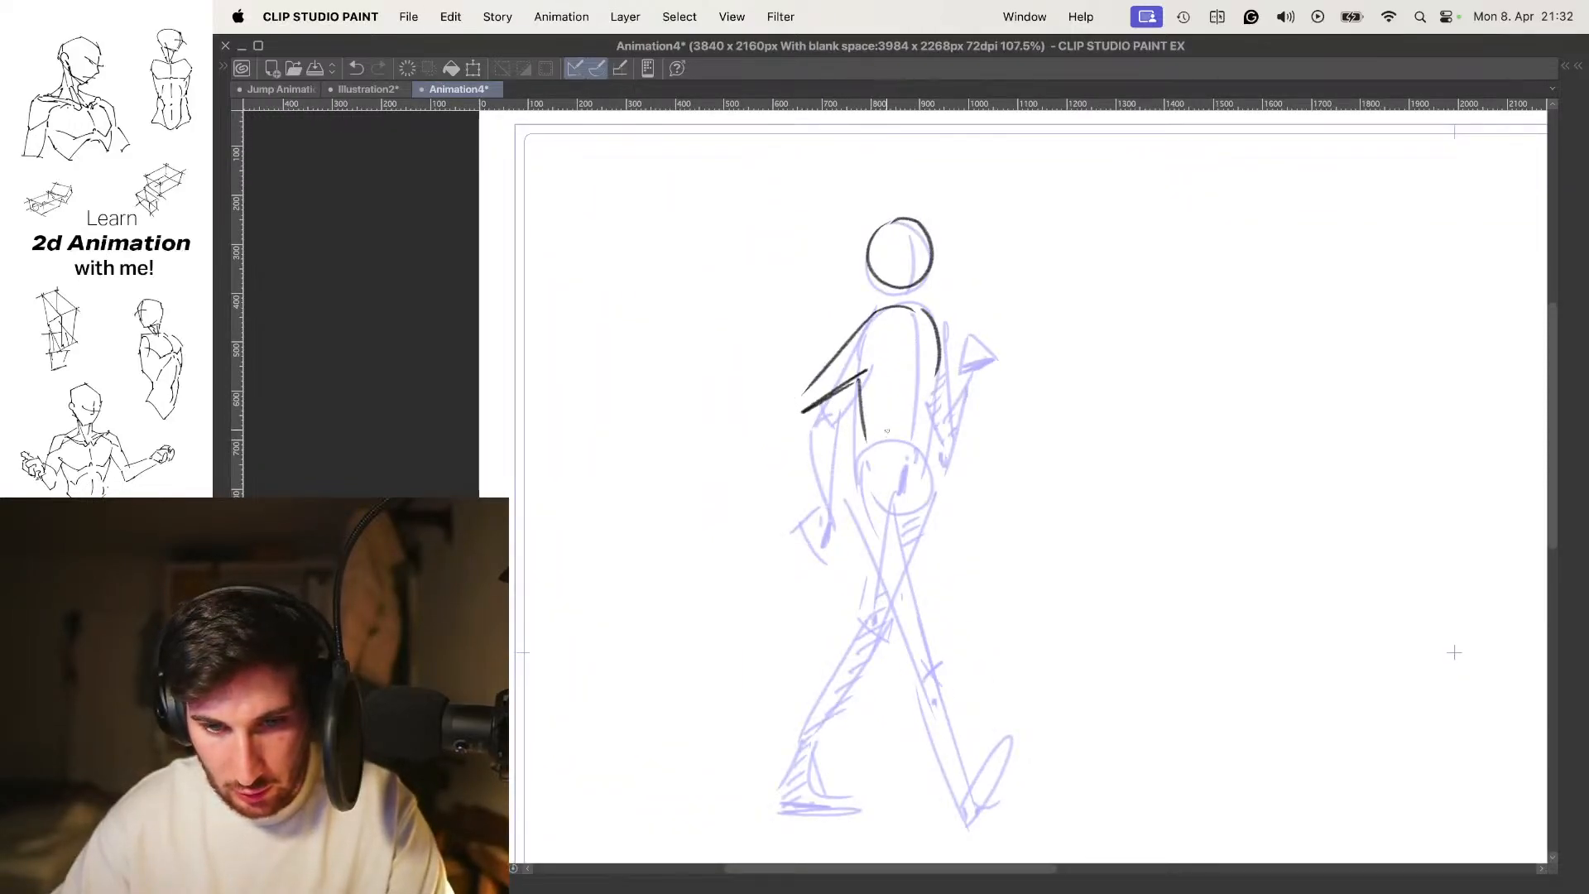
drag(918, 321, 914, 427)
mouse_move(935, 373)
mouse_down()
mouse_move(929, 468)
mouse_move(892, 400)
mouse_move(870, 399)
mouse_up()
Draw the forward leg with thigh, knee mark and shin, down to a heel-planted foot with raised toes
drag(835, 323, 943, 637)
drag(907, 486, 952, 625)
mouse_move(952, 625)
mouse_down()
mouse_move(920, 526)
mouse_move(922, 586)
mouse_move(930, 575)
mouse_up()
key(super+z)
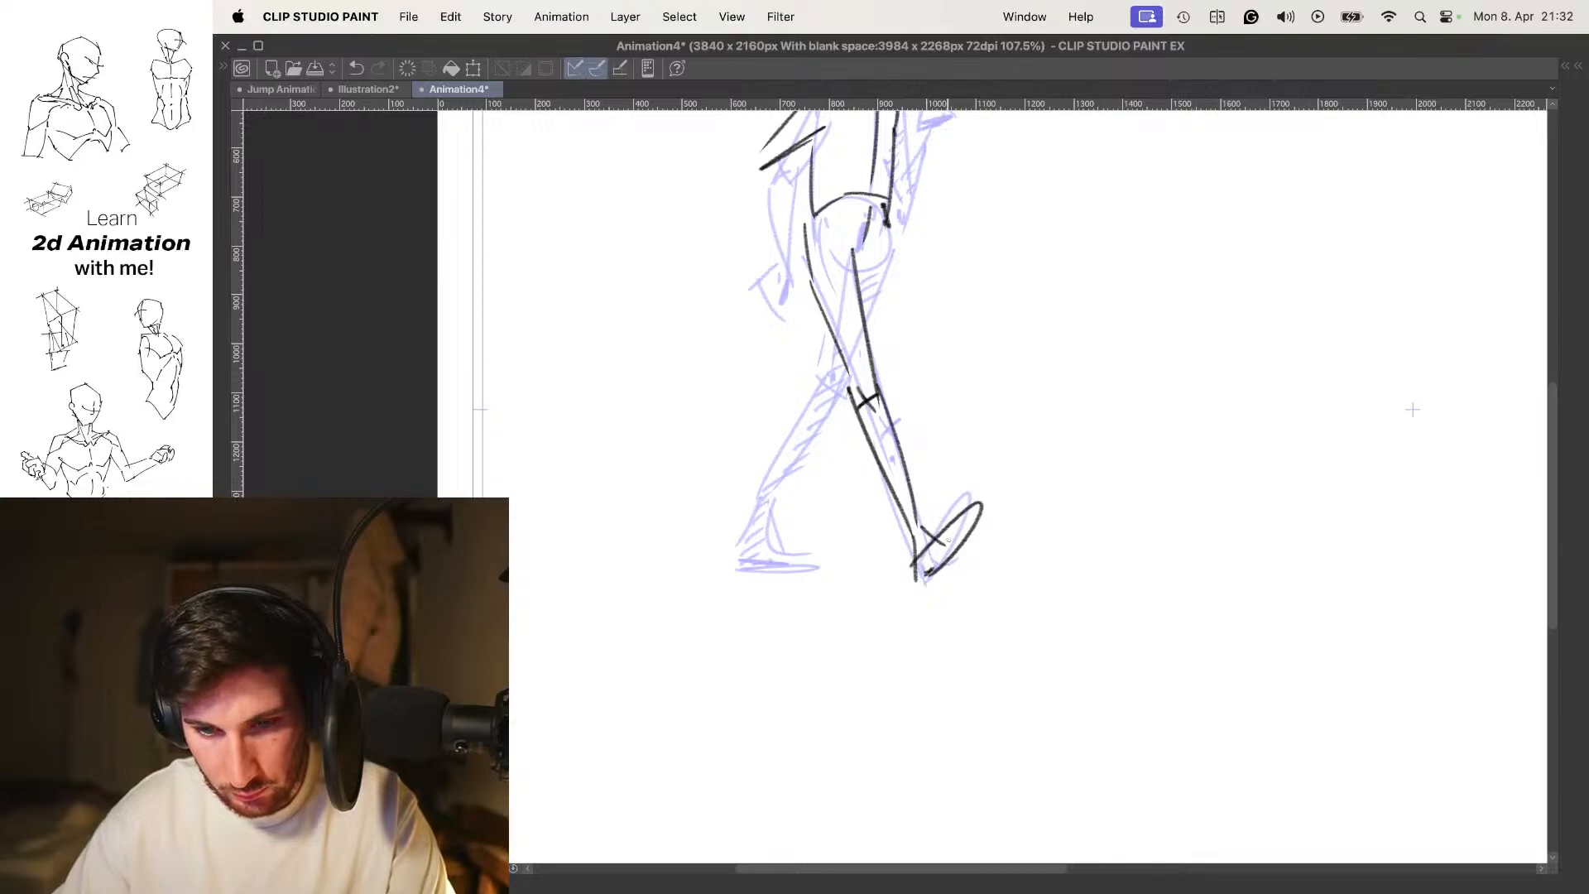
Draw the trailing leg's thigh and knee mark behind the forward leg of the in-between pose
drag(930, 394, 977, 480)
drag(991, 410, 1012, 378)
drag(968, 325, 948, 383)
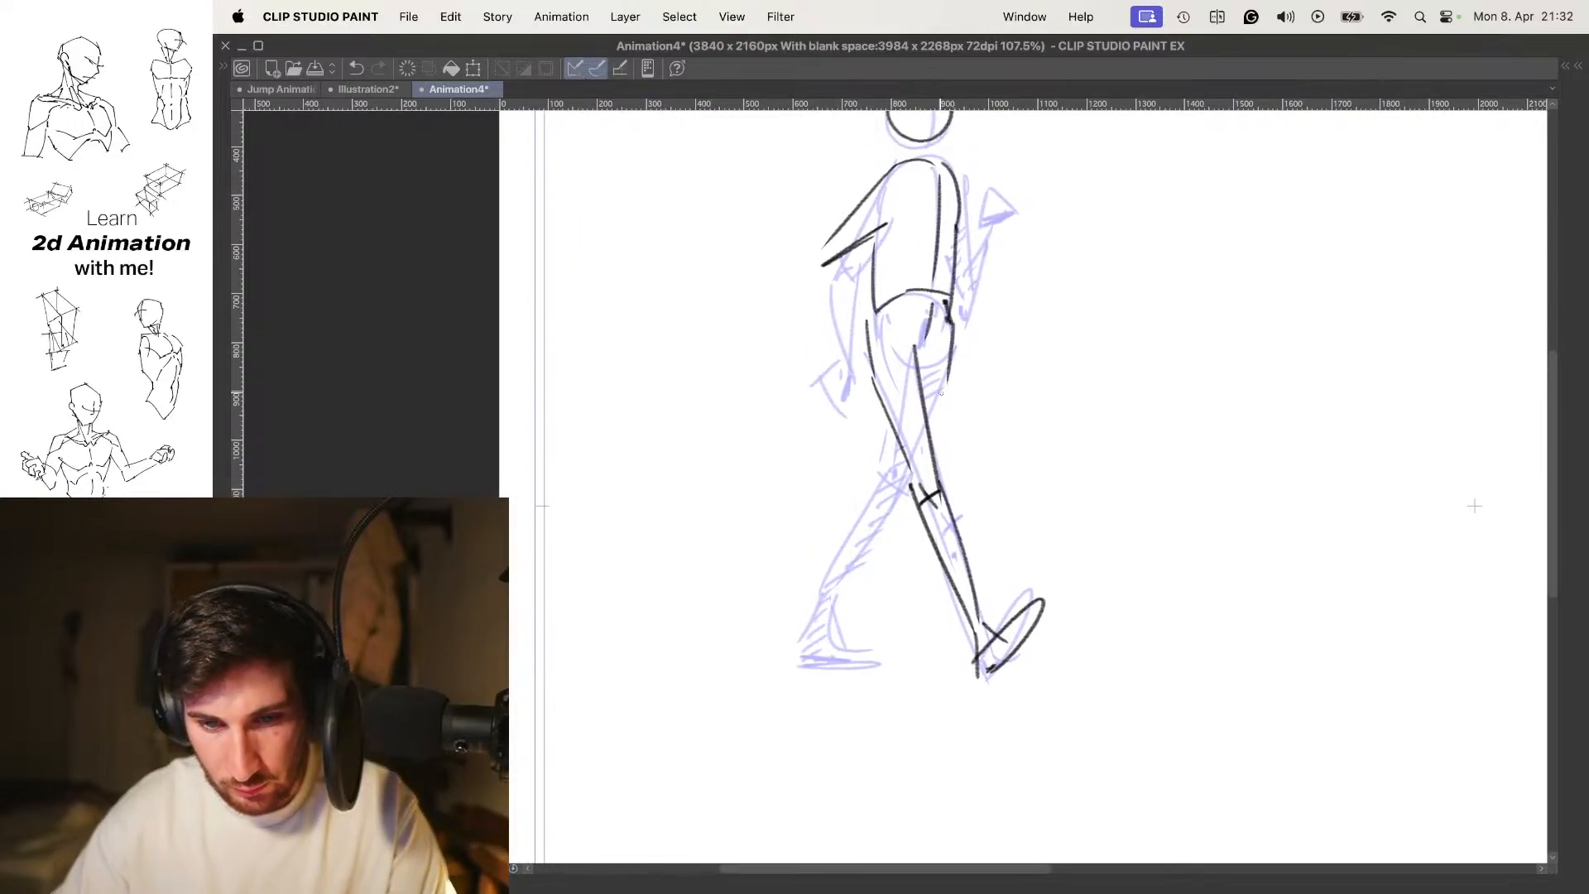
key(super+z)
drag(951, 325, 918, 374)
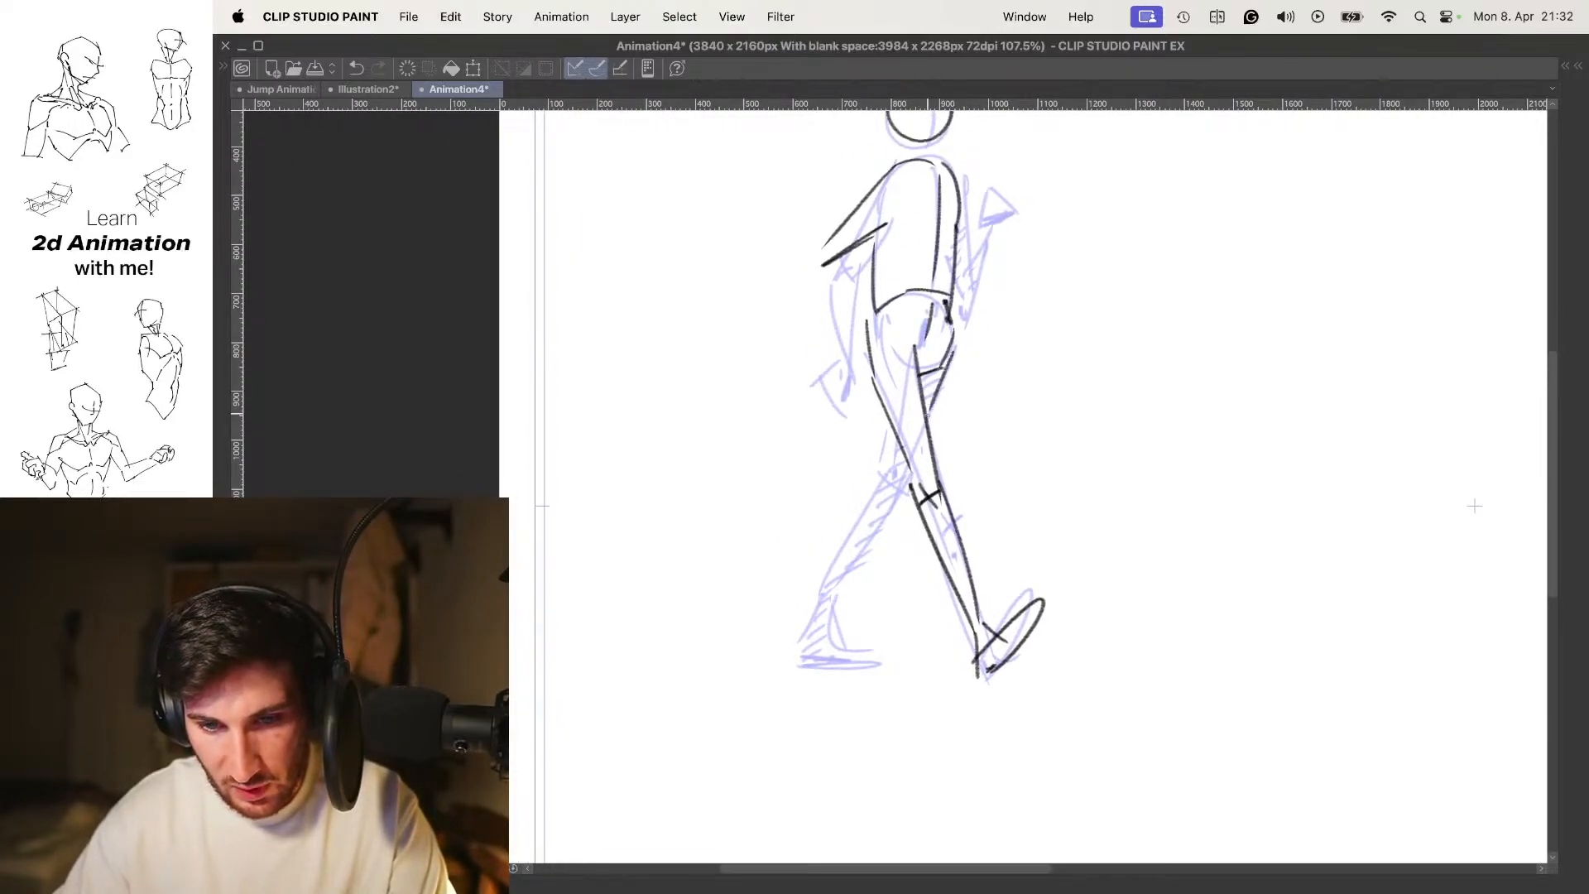
drag(916, 492, 936, 402)
Draw the trailing leg's shin sloping backward and its foot resting flat over the onion-skinned foot
drag(910, 327, 849, 502)
drag(903, 374, 833, 500)
key(super+z)
key(super+z)
drag(906, 370, 837, 489)
drag(921, 405, 839, 494)
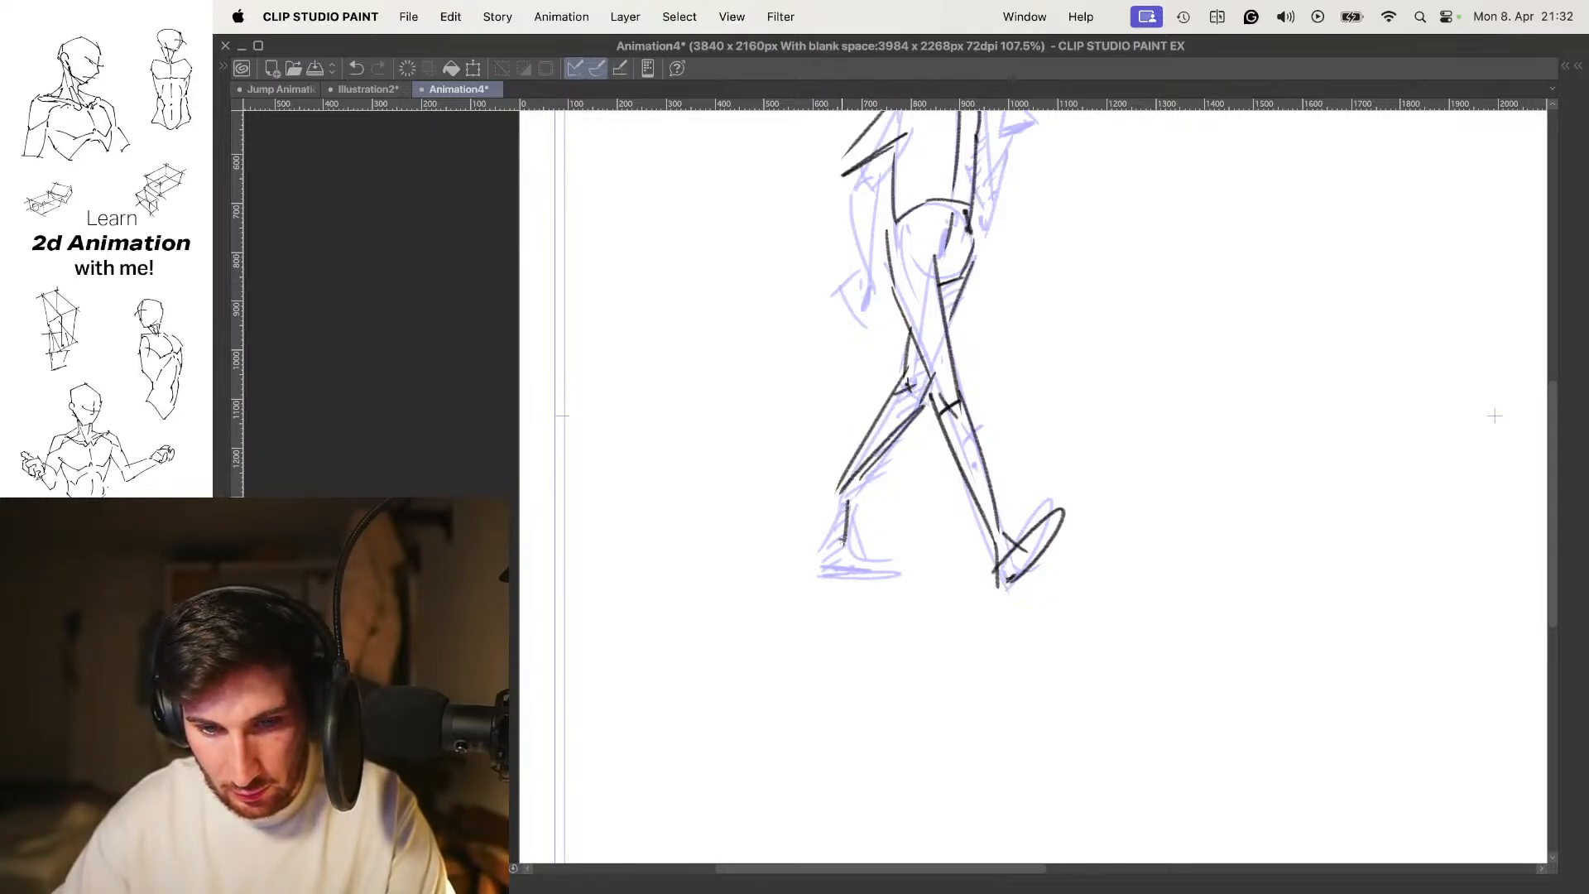
drag(838, 553, 872, 570)
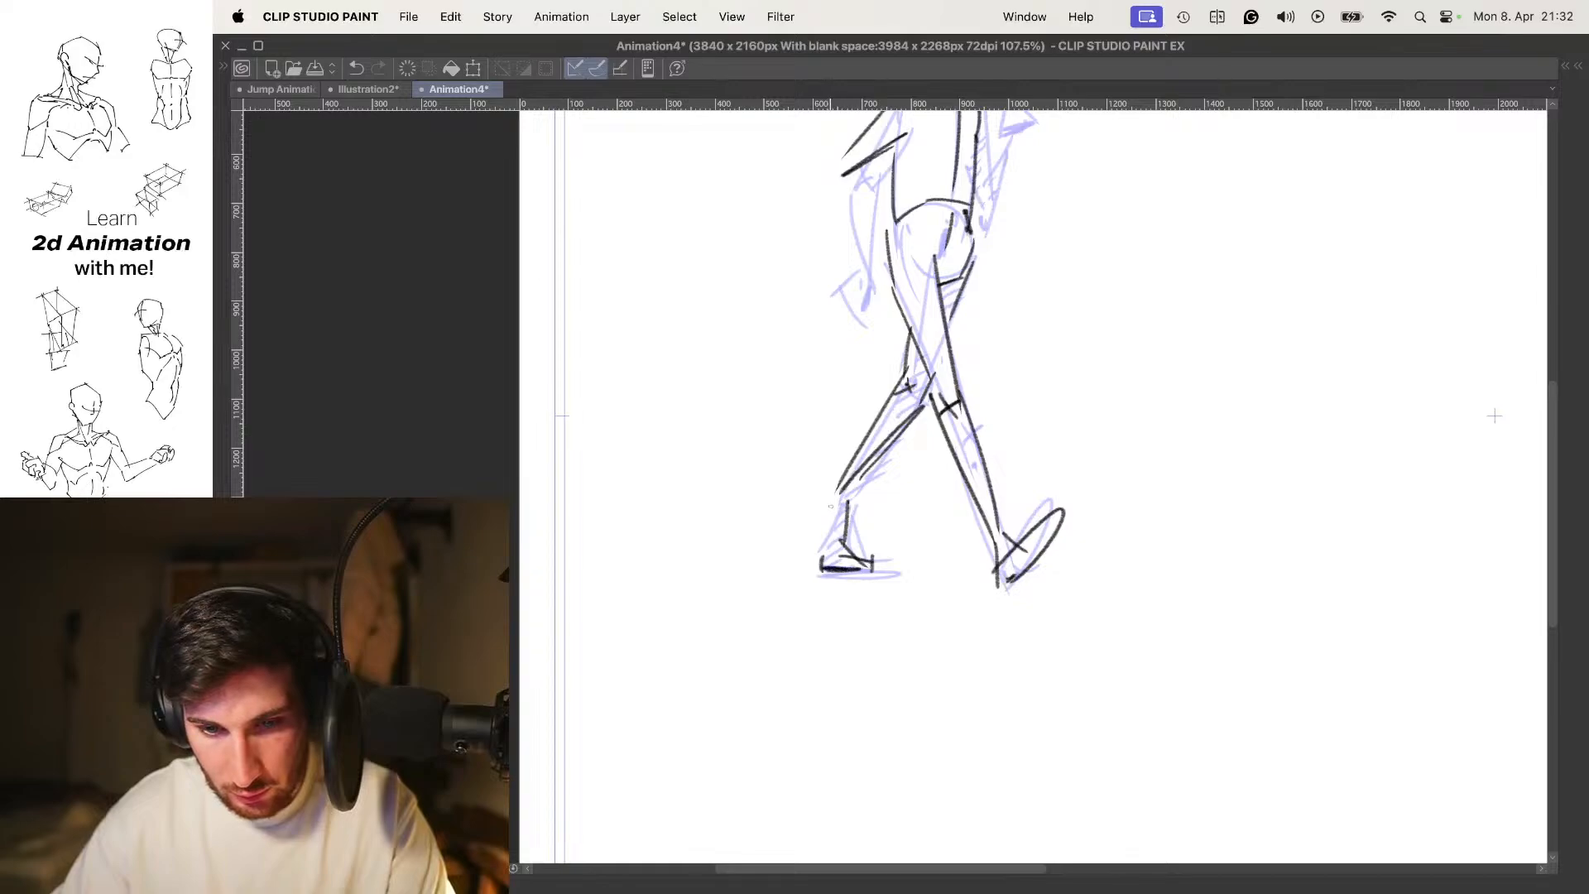
drag(824, 505, 825, 556)
Hide the onion skin and step through the cels to check how the new leg pose moves
scroll(884, 651, down, 3)
key(o)
drag(950, 313, 951, 370)
key(Left)
key(Right)
key(Right)
key(Right)
key(Right)
key(Right)
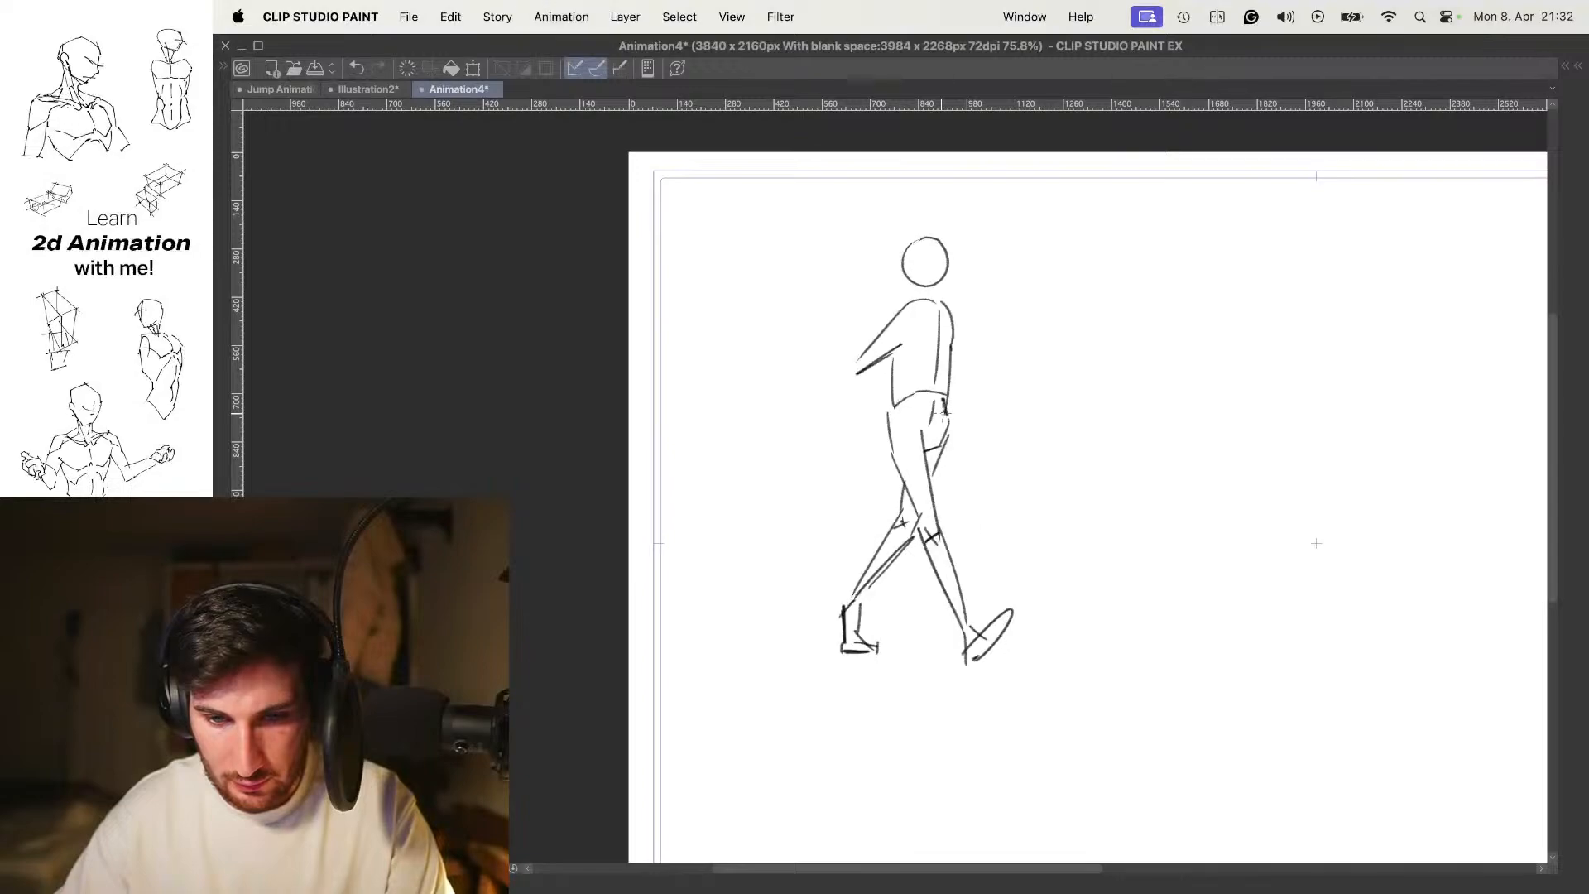
key(Right)
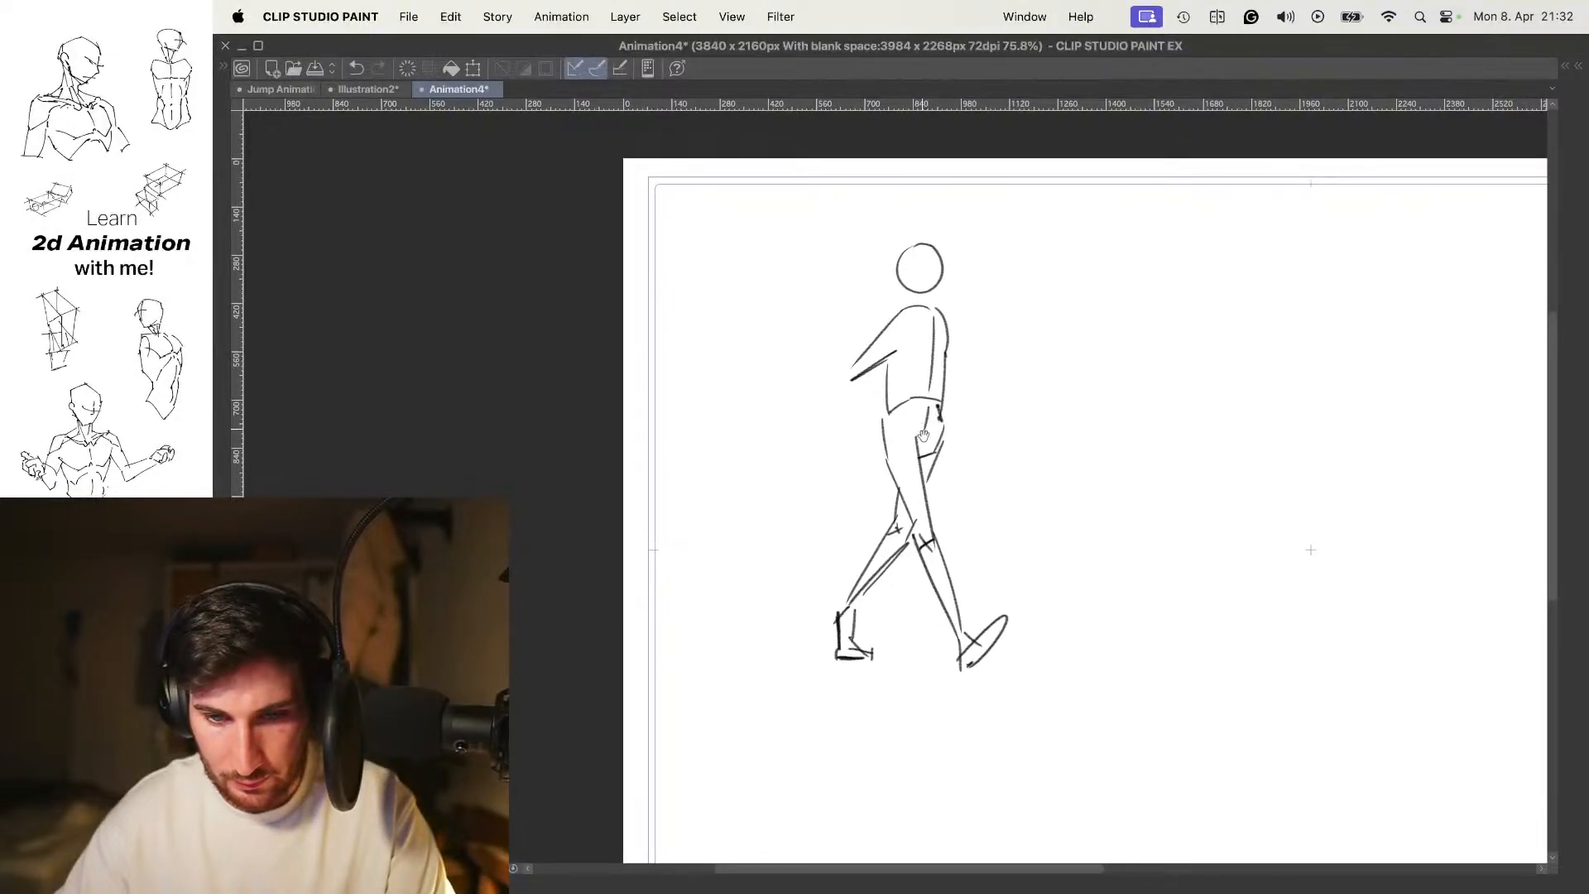
Hatch the trailing leg's foot, shin and thigh to mark it as the far leg
scroll(917, 553, up, 2)
mouse_move(822, 639)
mouse_down()
mouse_move(829, 693)
mouse_move(816, 610)
mouse_up()
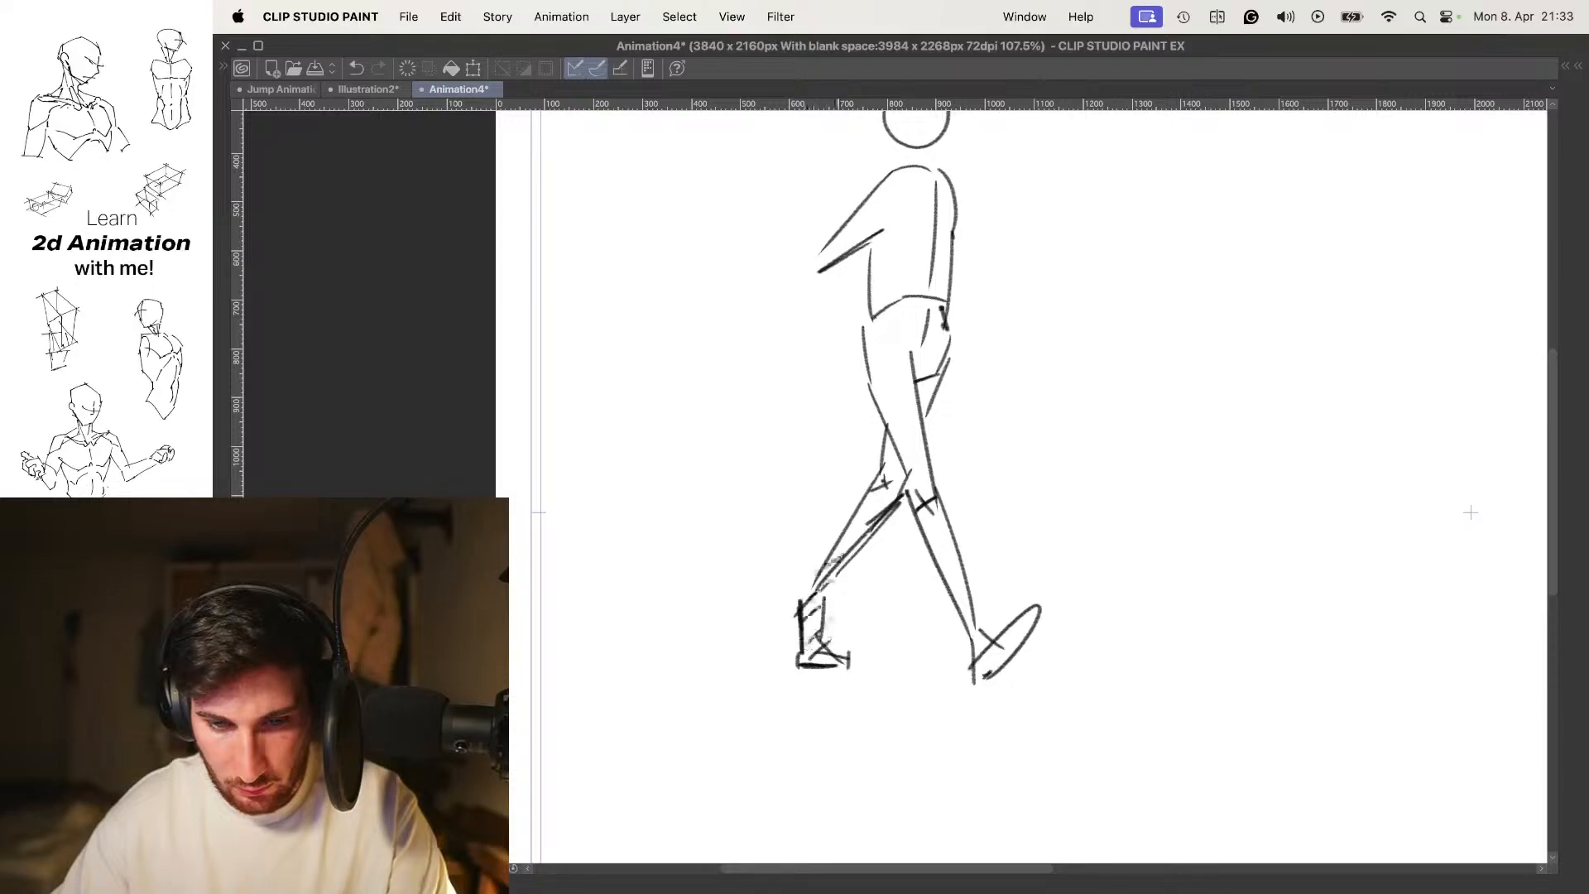
drag(884, 482, 907, 472)
drag(888, 470, 906, 460)
drag(933, 375, 927, 480)
Draw the near forearm and hand behind the body and the far arm bent upward in front, hatching the far arm and hand
key(o)
drag(824, 355, 838, 471)
mouse_move(791, 370)
mouse_down()
mouse_move(812, 389)
mouse_move(801, 462)
mouse_move(852, 472)
mouse_up()
key(o)
mouse_move(888, 414)
mouse_down()
mouse_move(745, 414)
mouse_move(982, 350)
mouse_move(882, 451)
mouse_up()
key(o)
drag(920, 388, 899, 480)
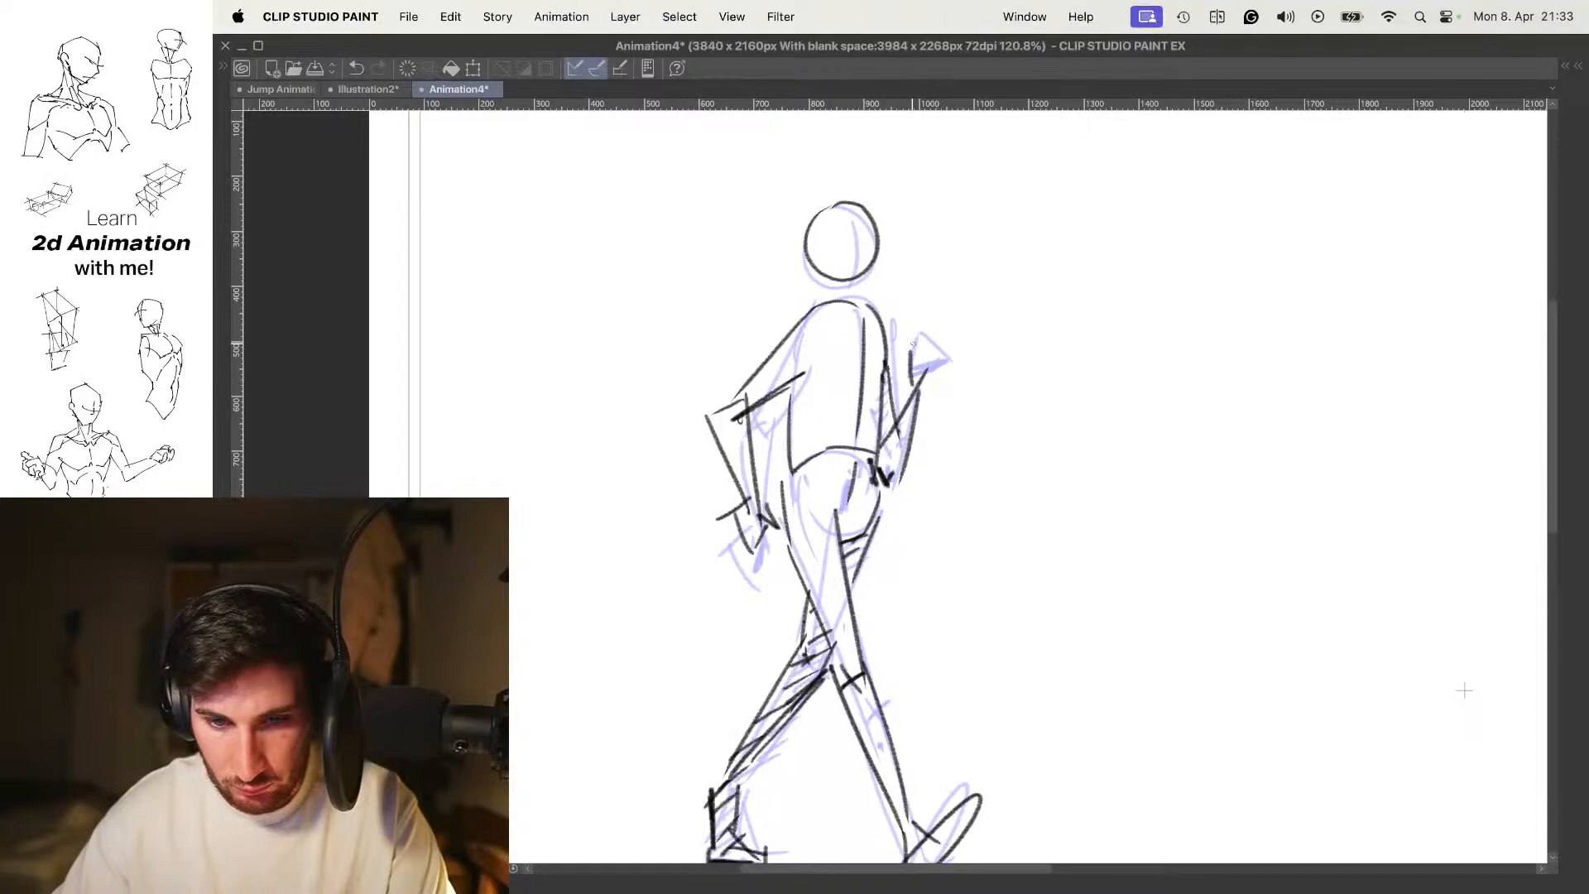
key(o)
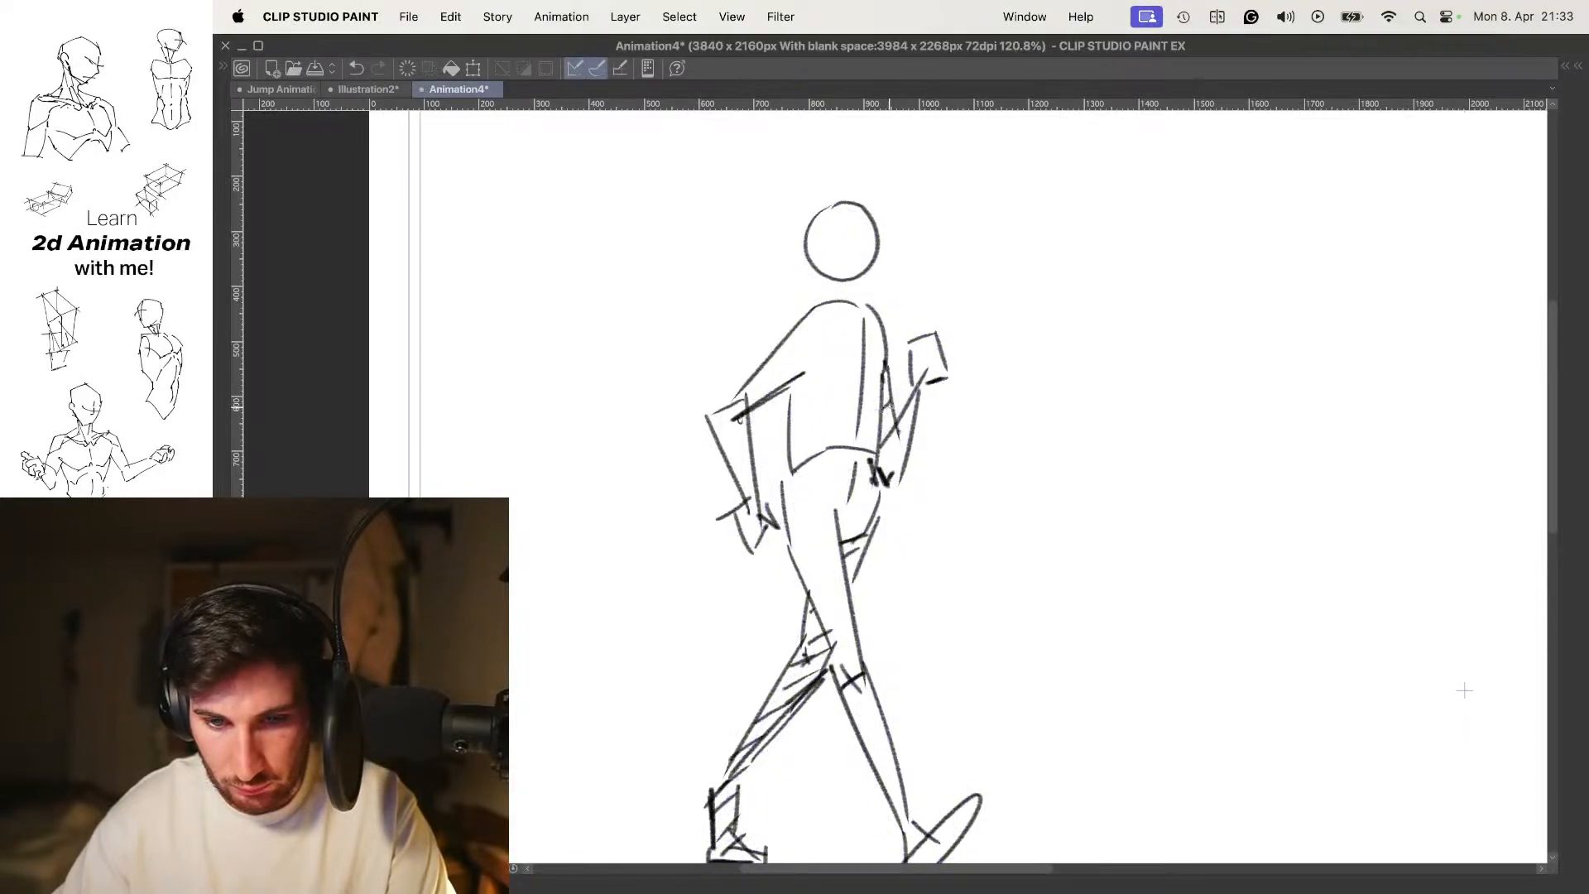
drag(898, 429, 896, 458)
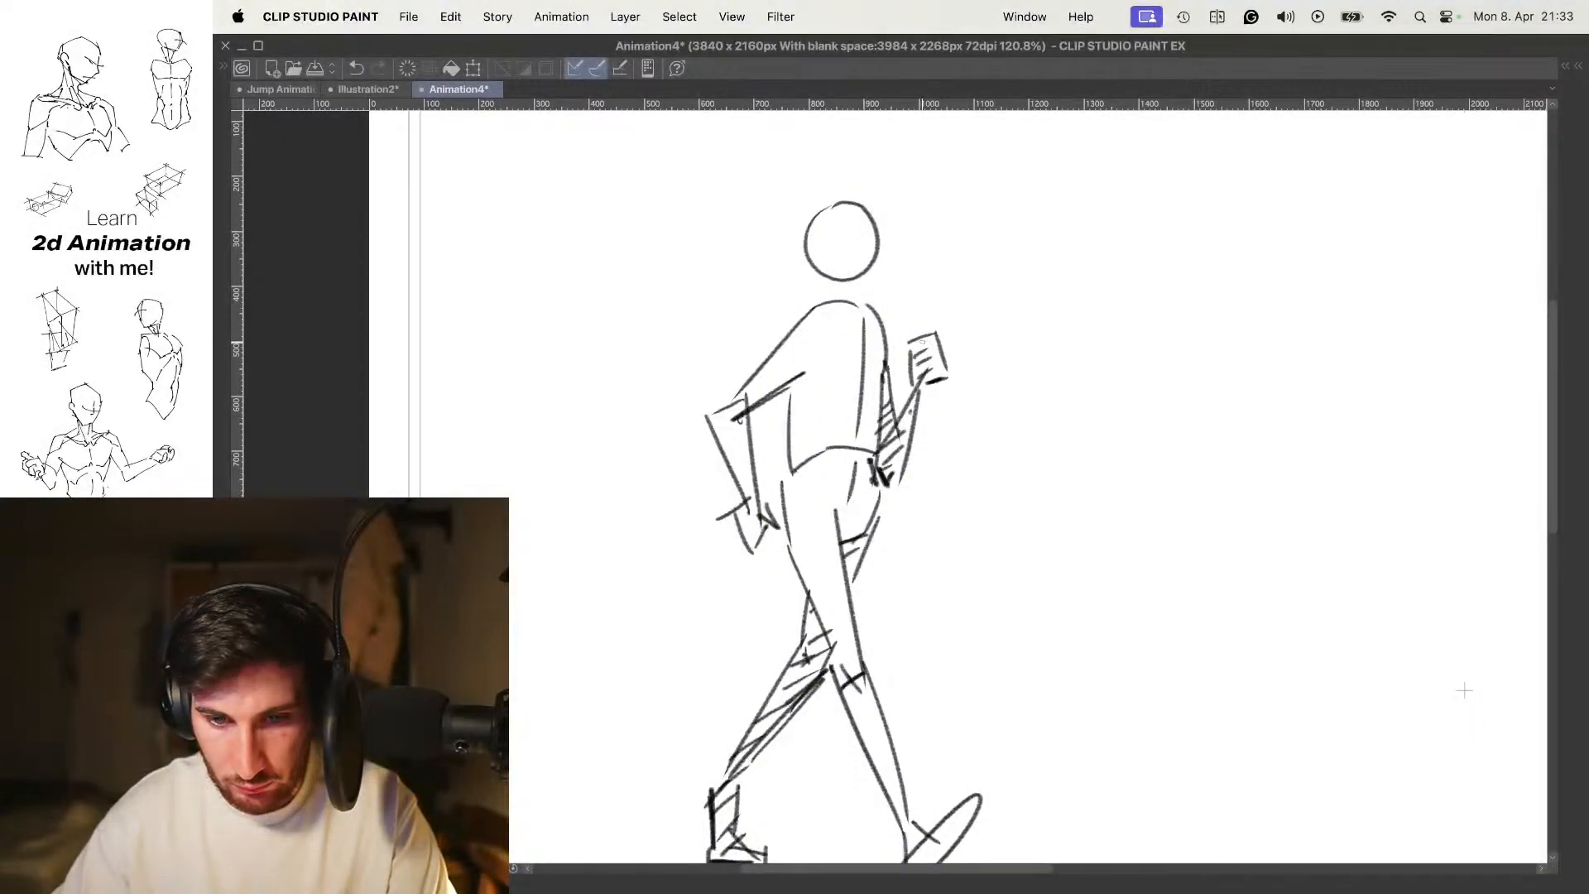
drag(922, 342, 937, 336)
Draw short ground lines beneath both feet of the in-between pose
scroll(948, 332, down, 3)
scroll(947, 333, up, 2)
scroll(947, 333, down, 4)
scroll(965, 381, up, 2)
drag(942, 509, 947, 476)
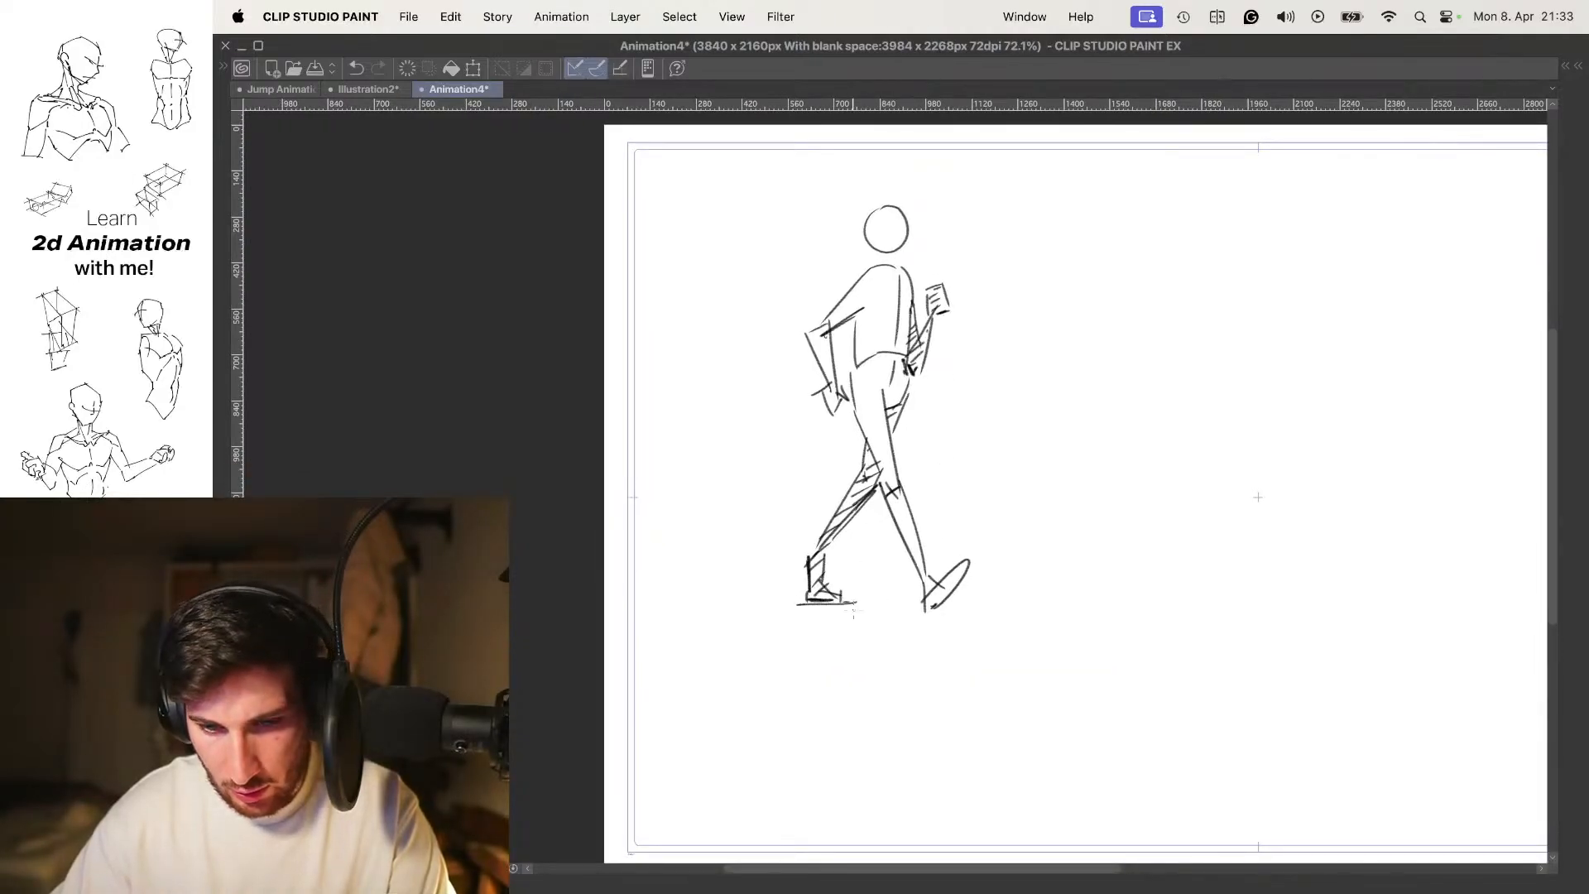
drag(915, 610, 953, 611)
Replace cel 1 with cel 1a on frame 1 of the Folder 7 track
key(.)
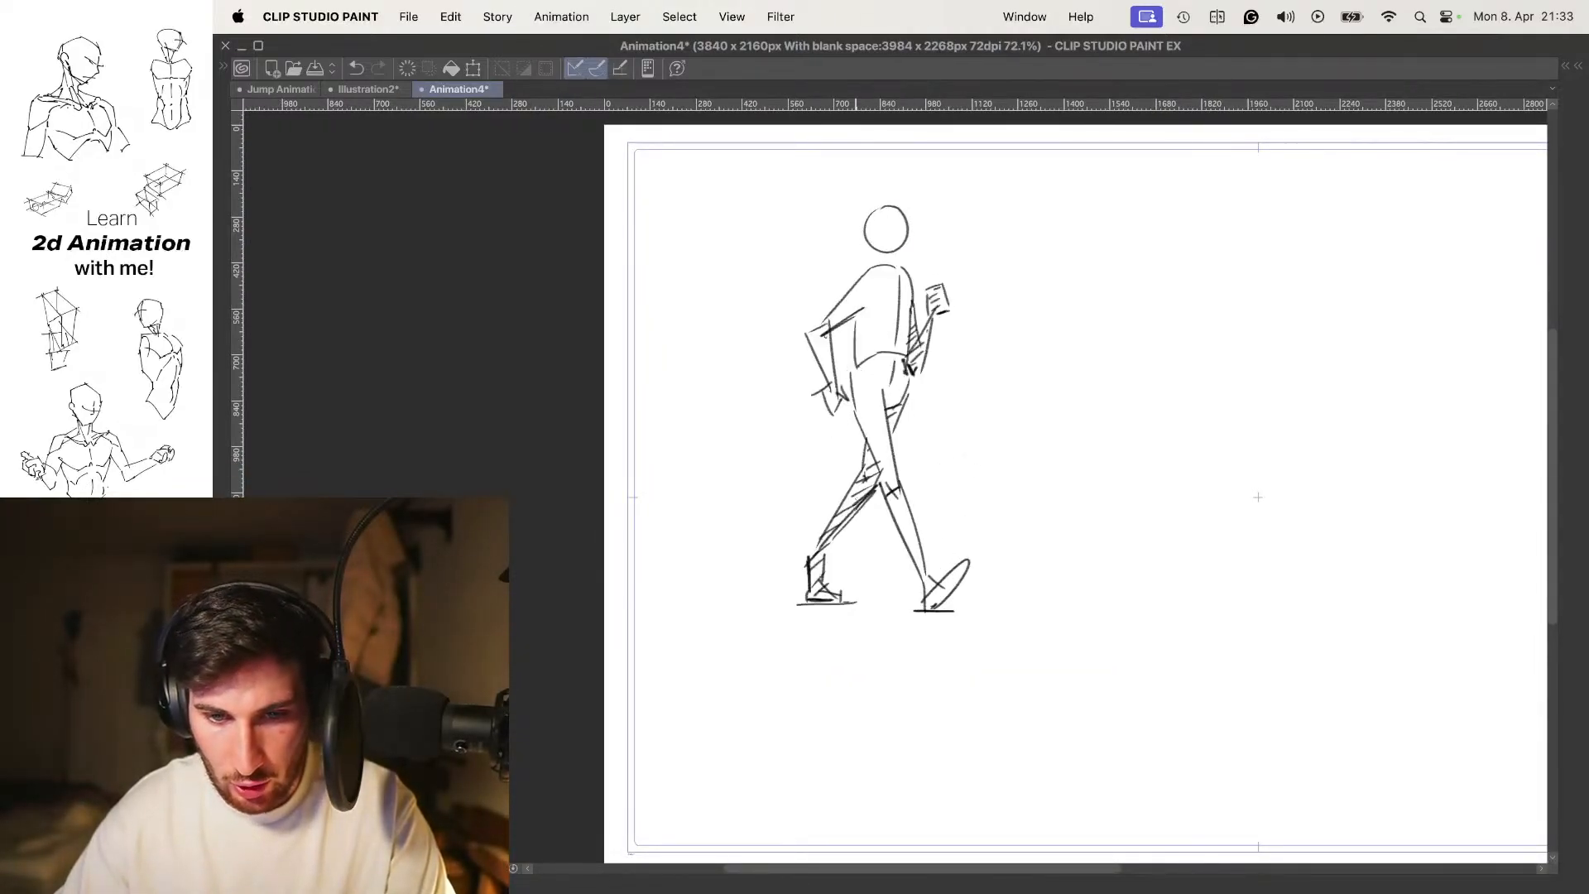
key(.)
key(Tab)
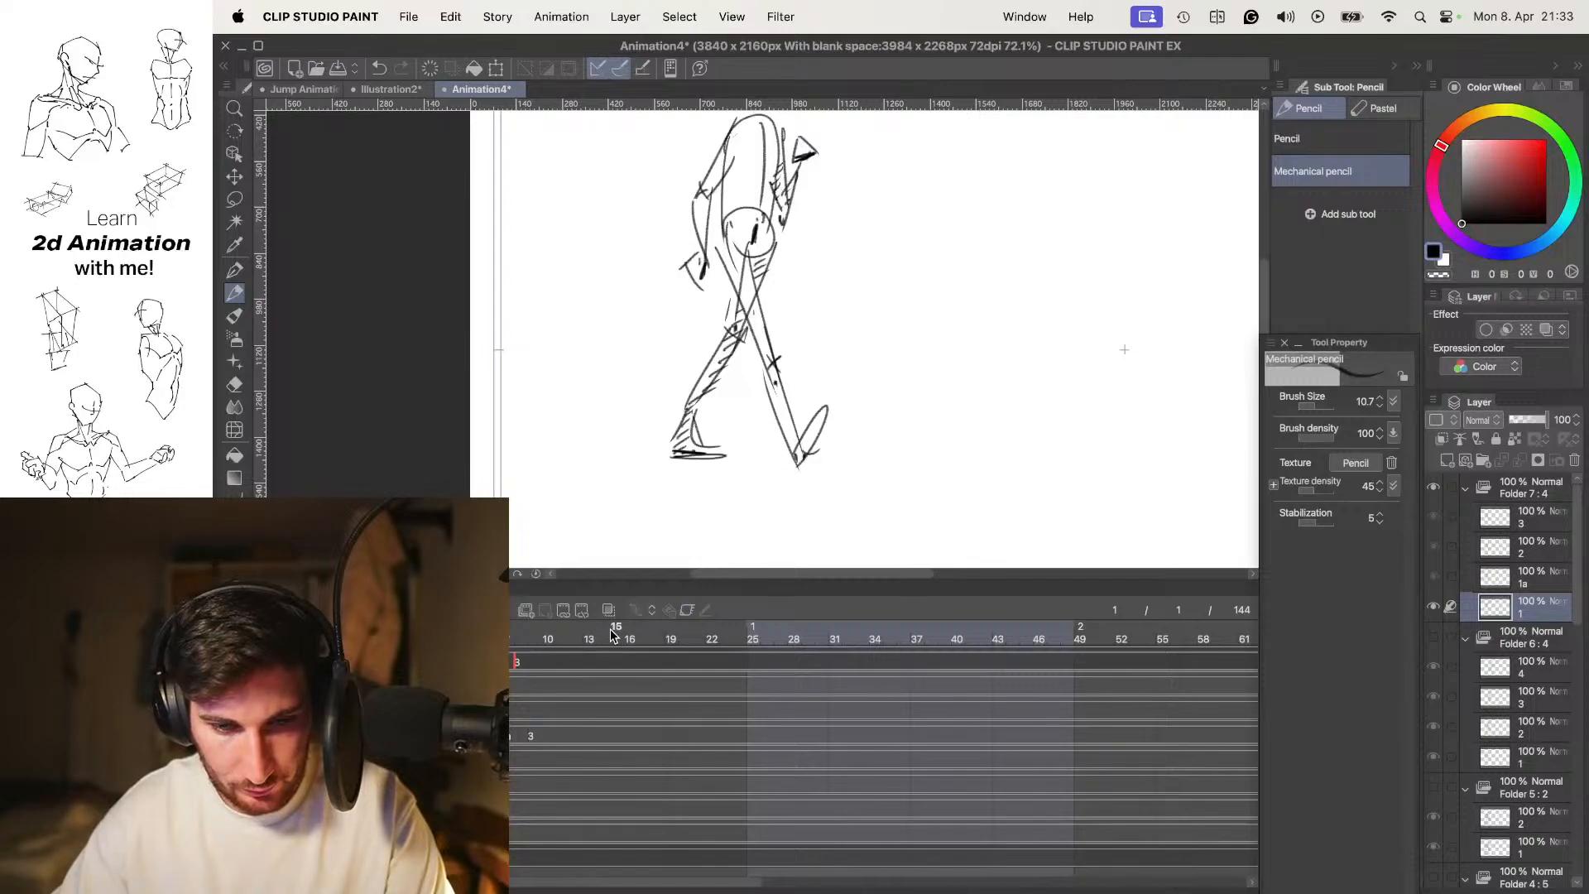
click(582, 611)
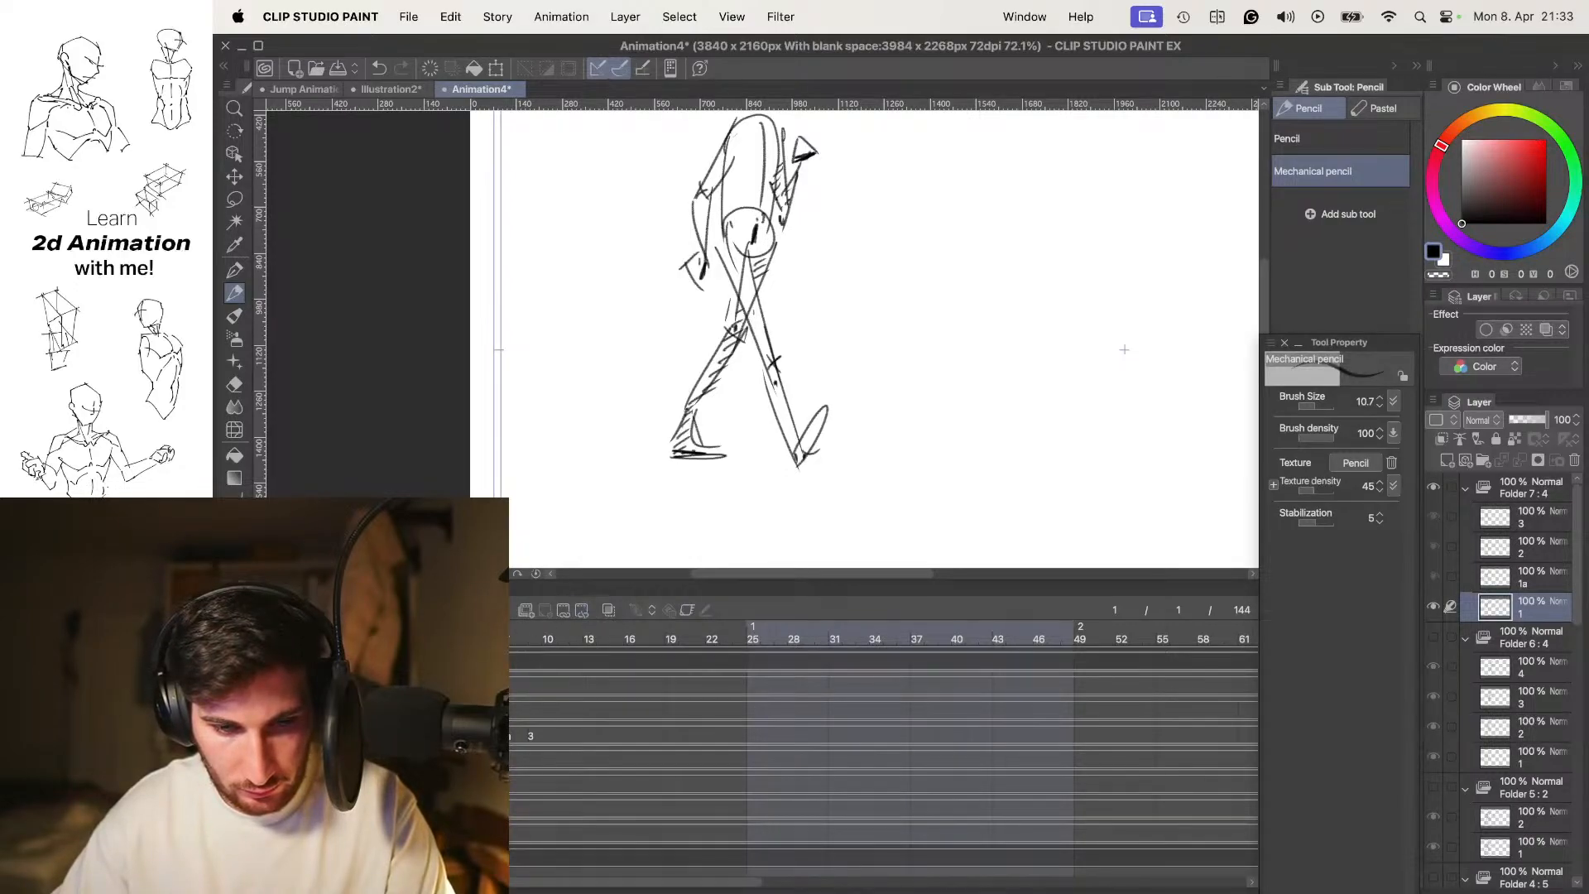
key(super+z)
click(568, 648)
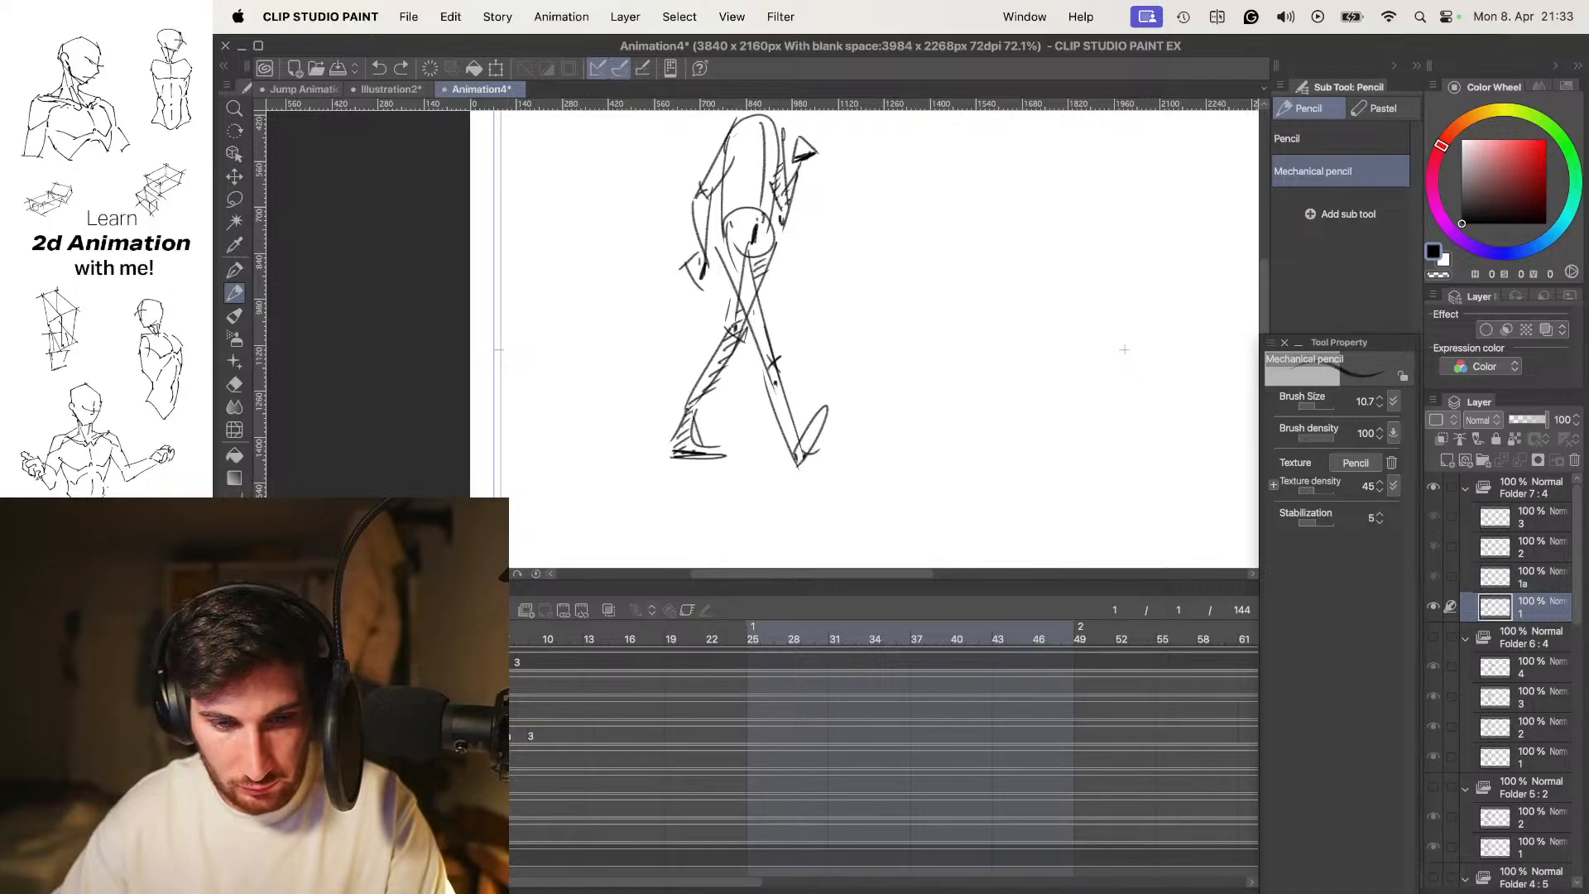
click(582, 611)
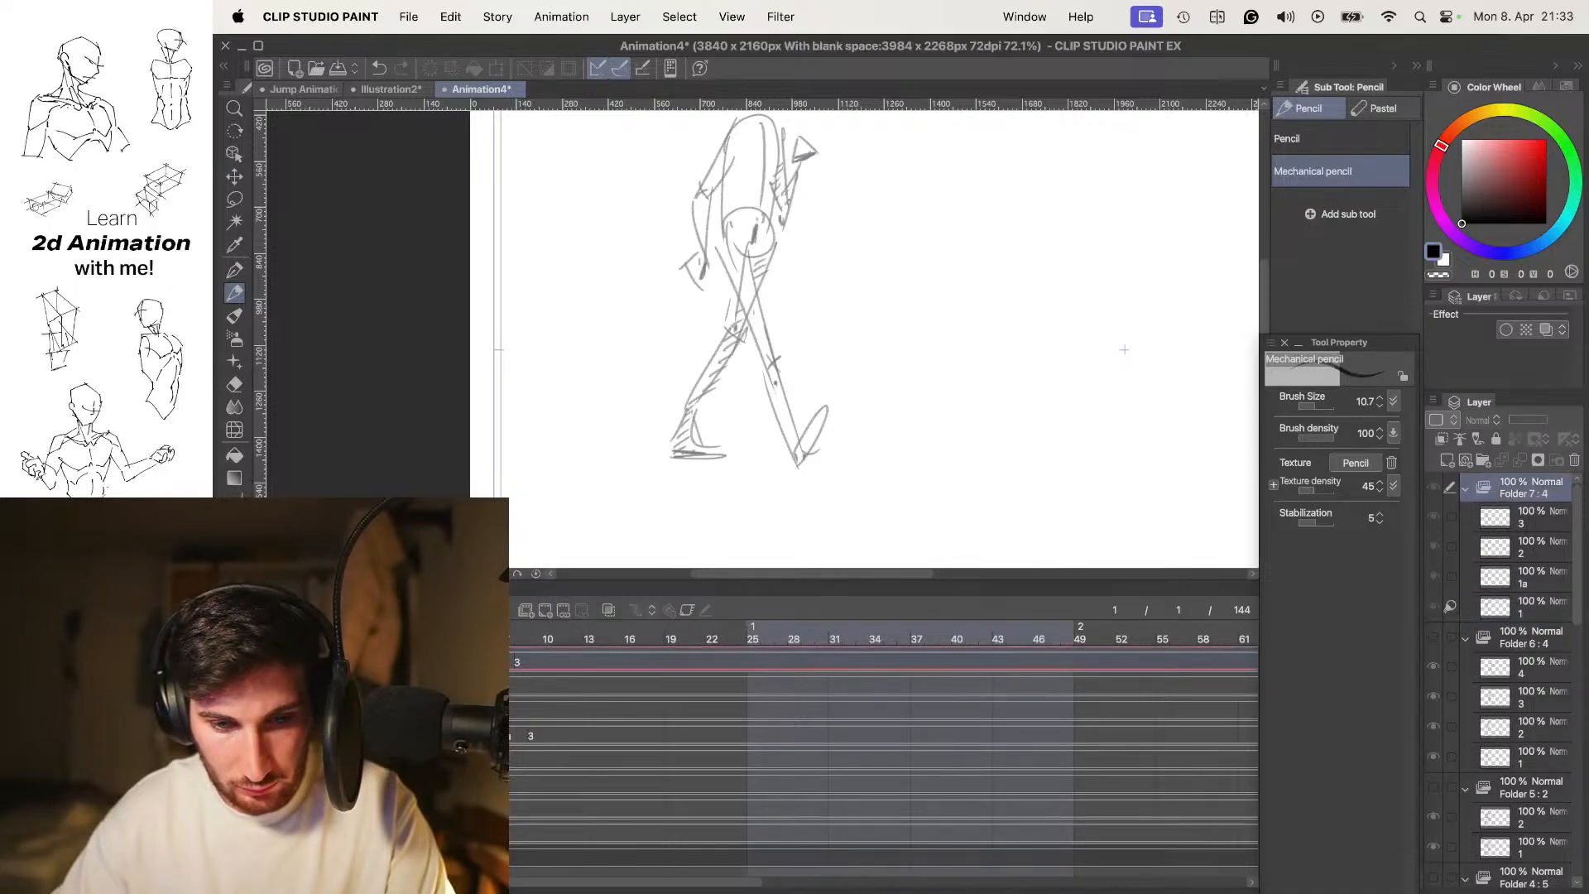
key(.)
drag(776, 364, 842, 413)
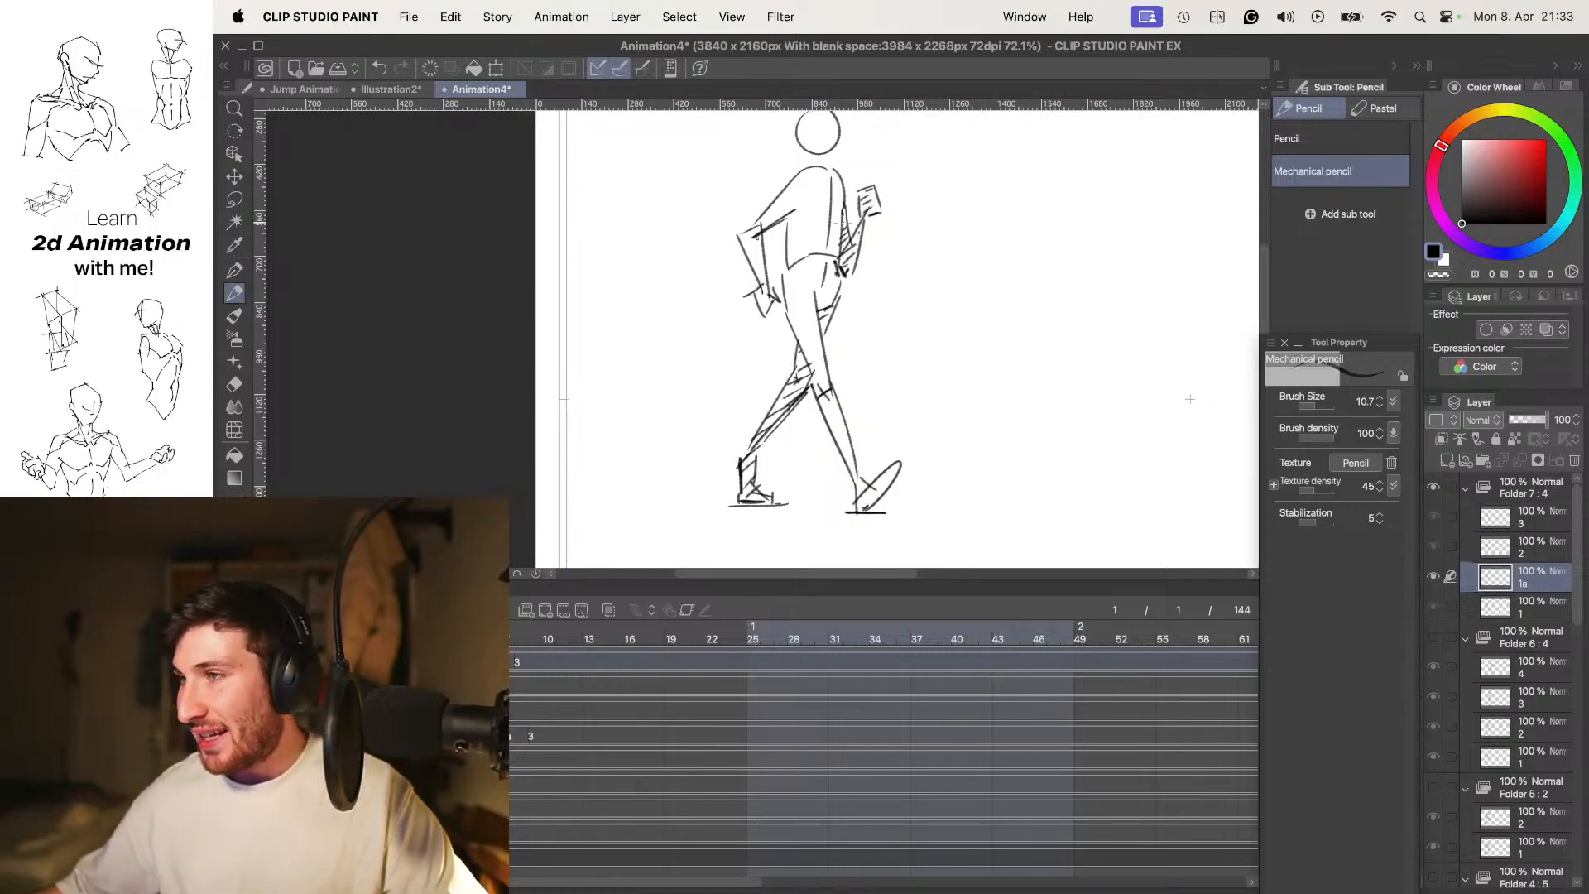
Flip between cel 1a and cel 3 to compare the two stride poses
key(Tab)
key(Right)
drag(1064, 458, 1006, 456)
key(Left)
key(Right)
key(Left)
key(Right)
key(Left)
key(Right)
key(Left)
key(Right)
Mark short ground lines beneath both feet of the figure in cel 3
scroll(959, 565, down, 2)
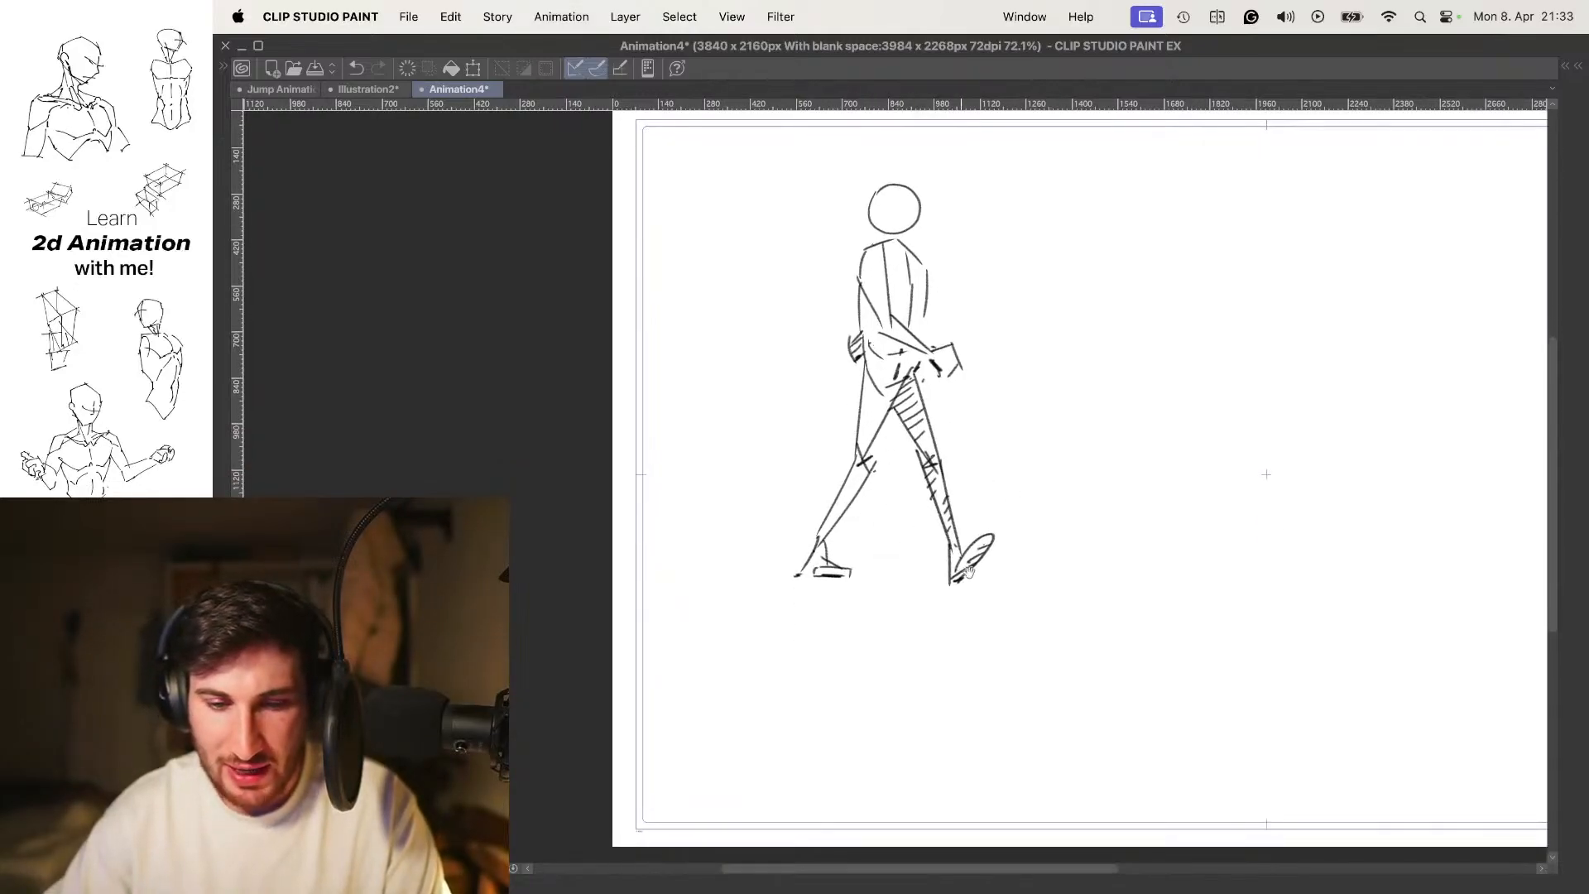
key(super+z)
drag(974, 586, 934, 588)
key(super+z)
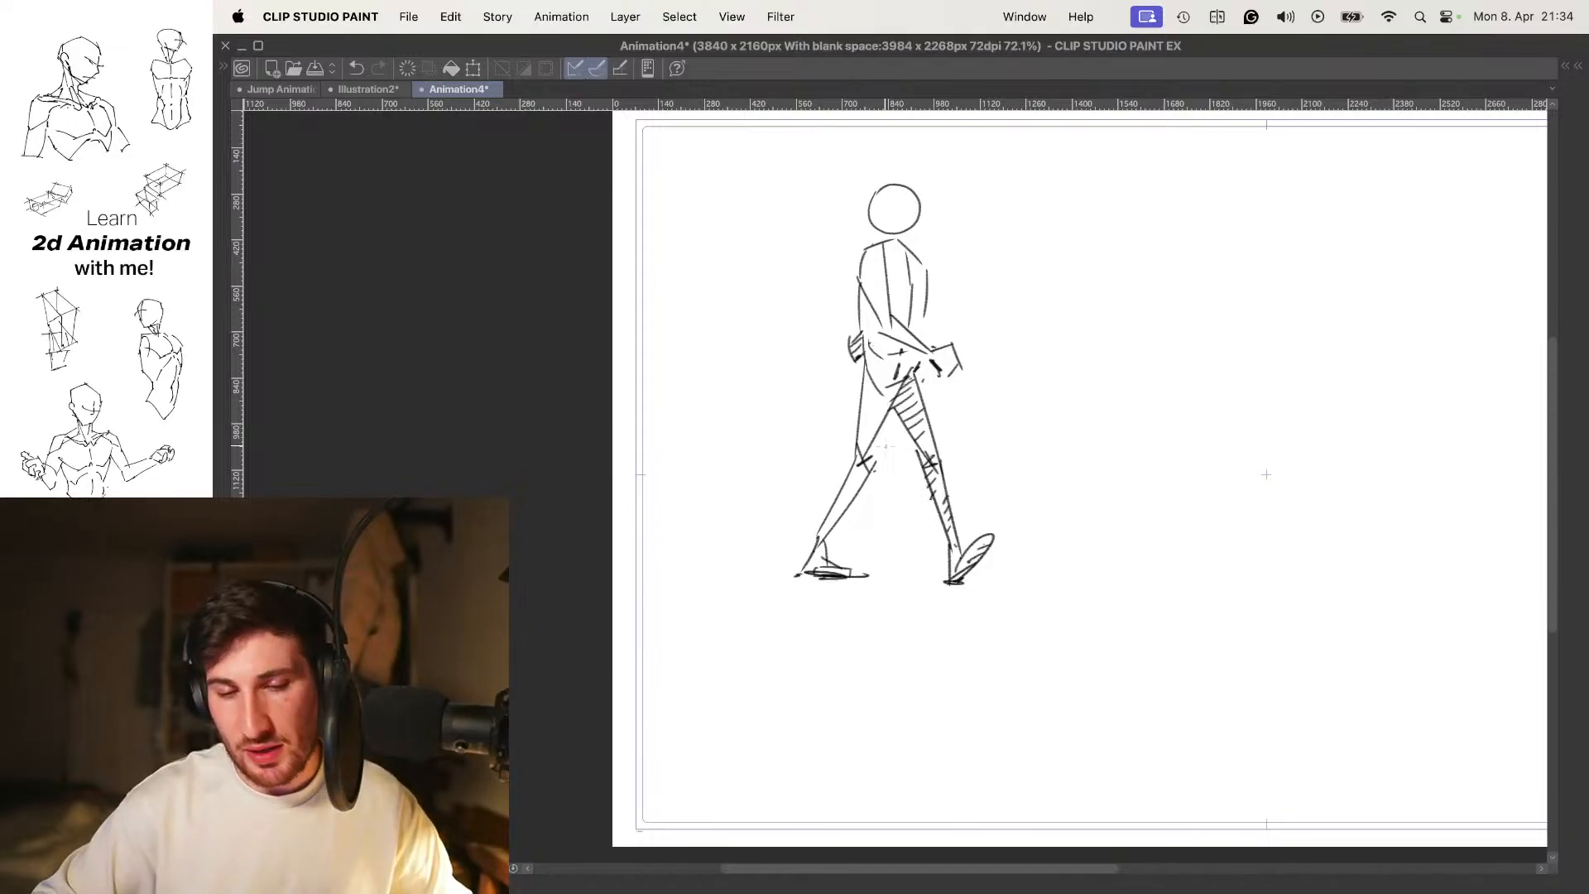
Alternate between cels 1a and 3 to compare the foot contacts against their ground lines
key(Left)
key(Right)
key(Left)
key(Right)
key(Left)
key(Right)
key(Left)
key(Right)
key(Left)
key(Right)
key(Left)
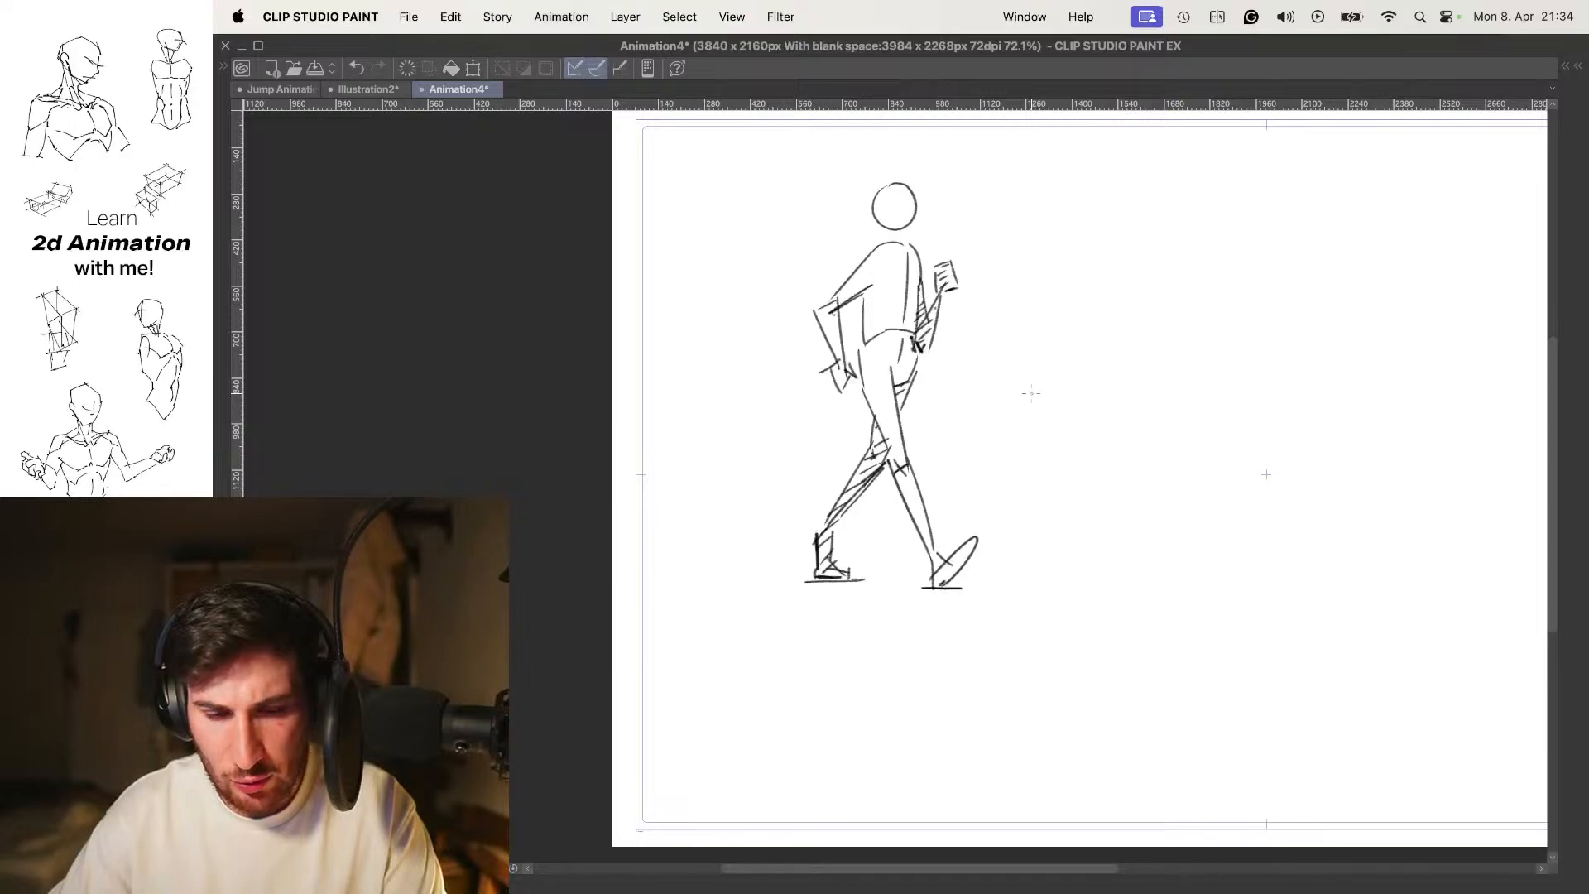
key(Right)
key(Left)
key(Right)
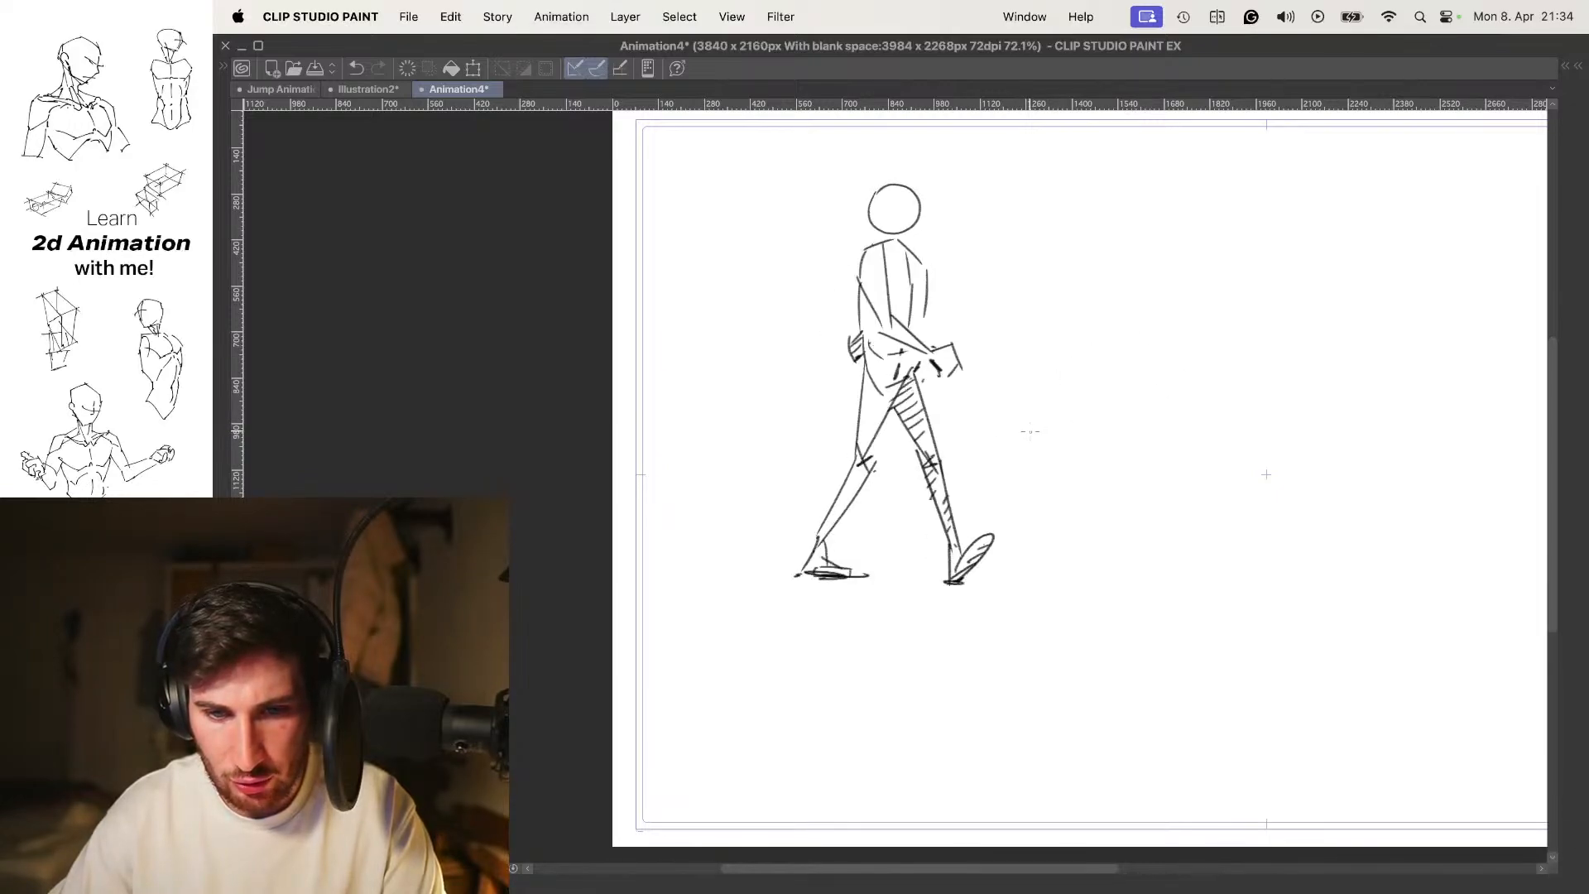
key(Left)
Draw a small arrow pointing at the head in cel 1a
scroll(991, 234, up, 1)
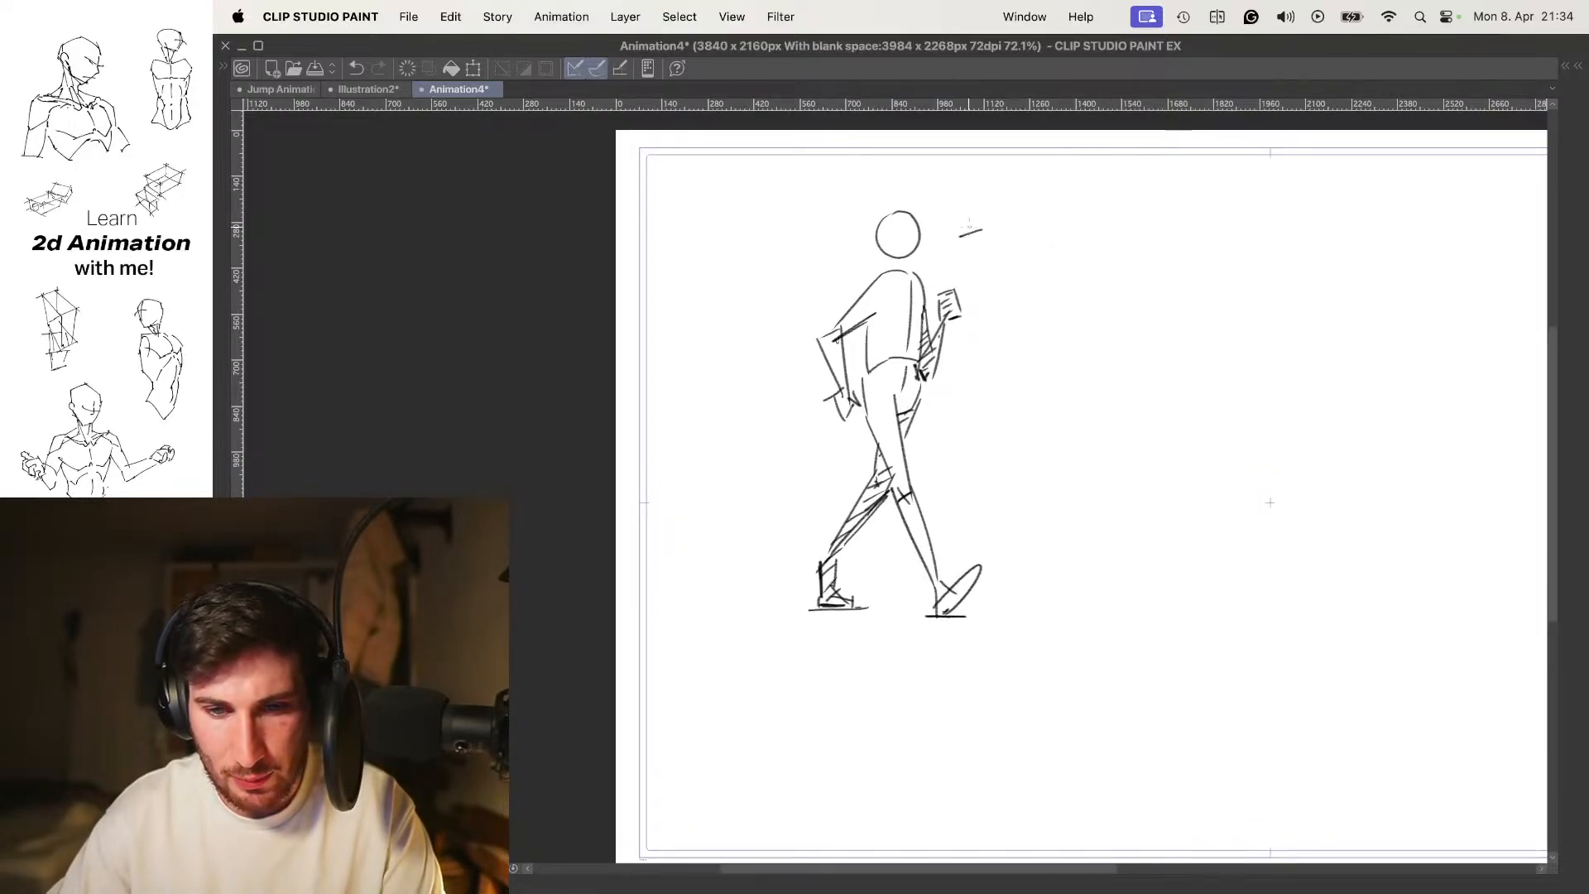
key(super+z)
drag(964, 224, 966, 232)
Alternate between cels 1a and 3 to compare the head height at the arrow
key(Right)
key(Left)
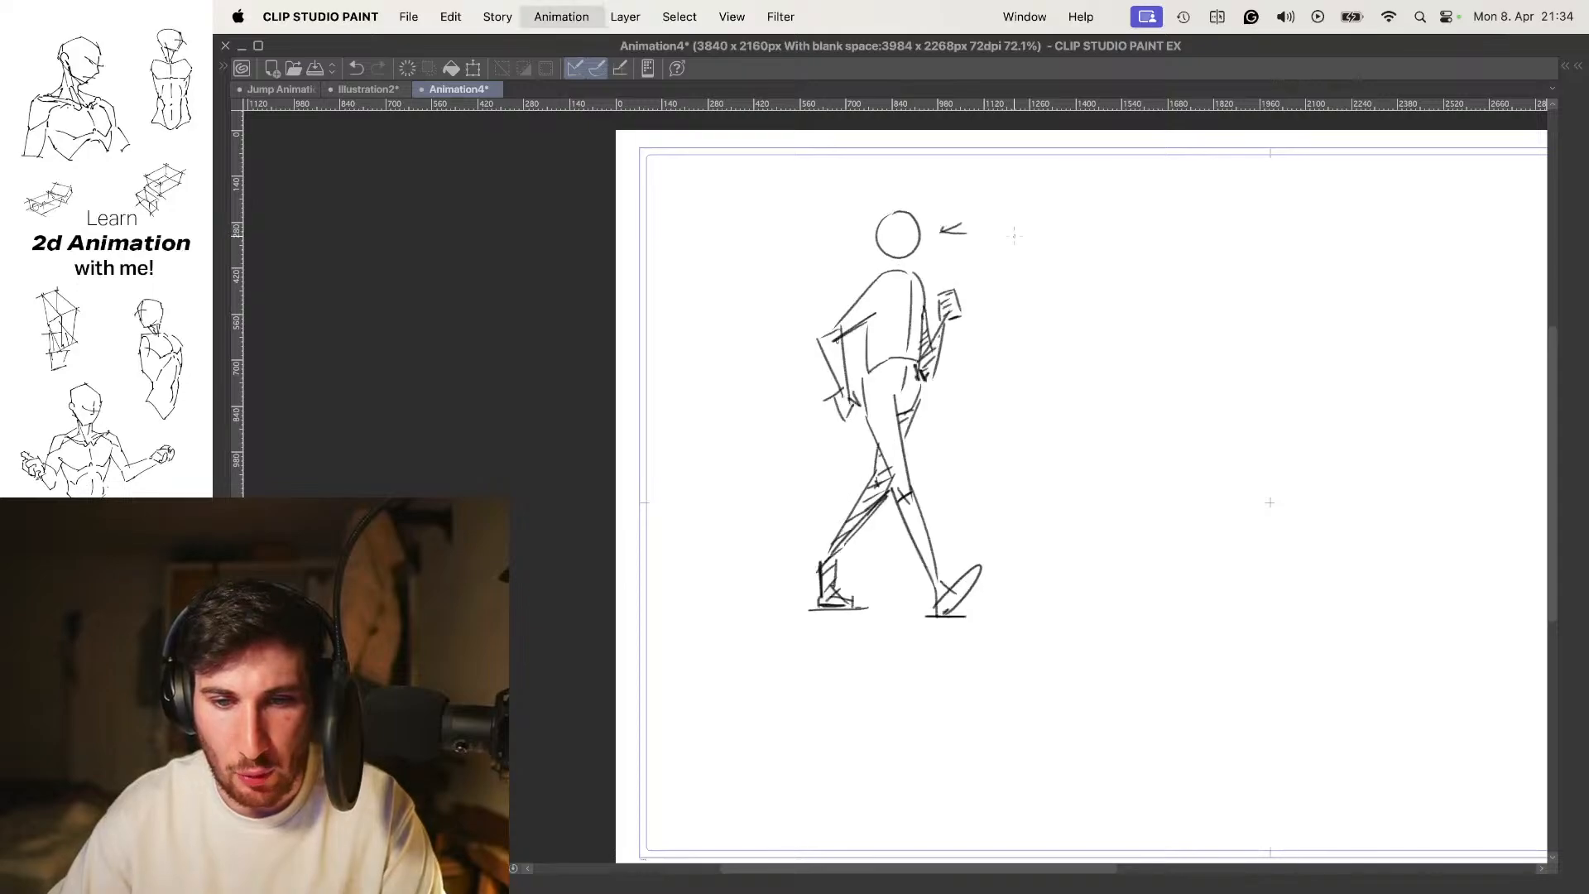
key(Right)
key(Left)
key(Right)
key(Left)
key(Right)
key(Left)
key(Right)
key(Left)
key(Right)
key(Left)
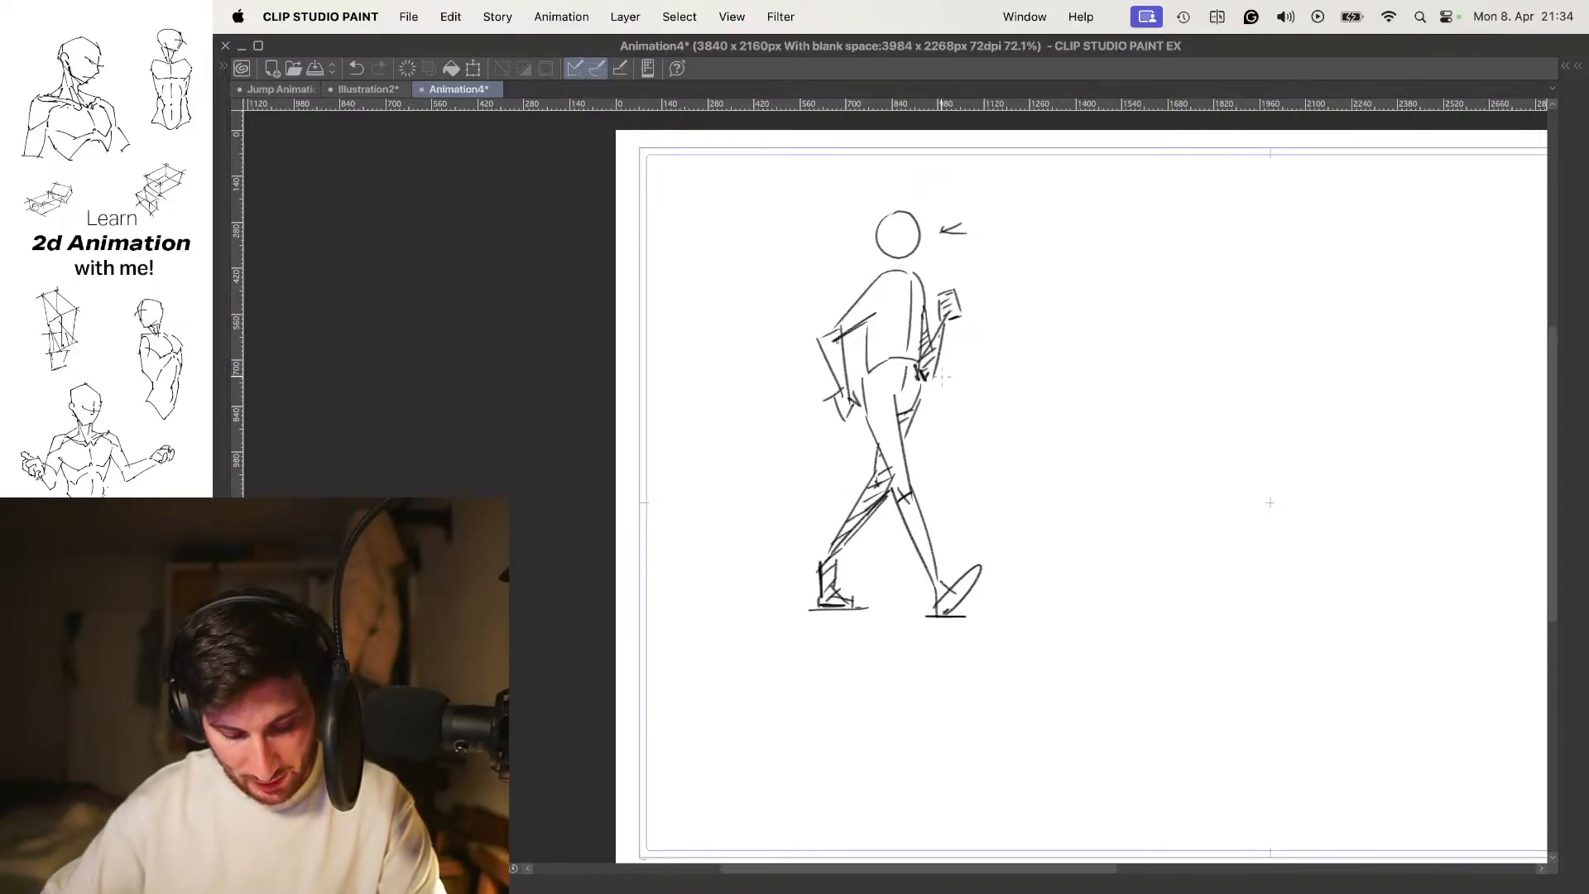
key(Right)
key(Left)
key(Right)
Add a new cel 1b after cel 1a in Folder 7 and enable the onion skin
key(Tab)
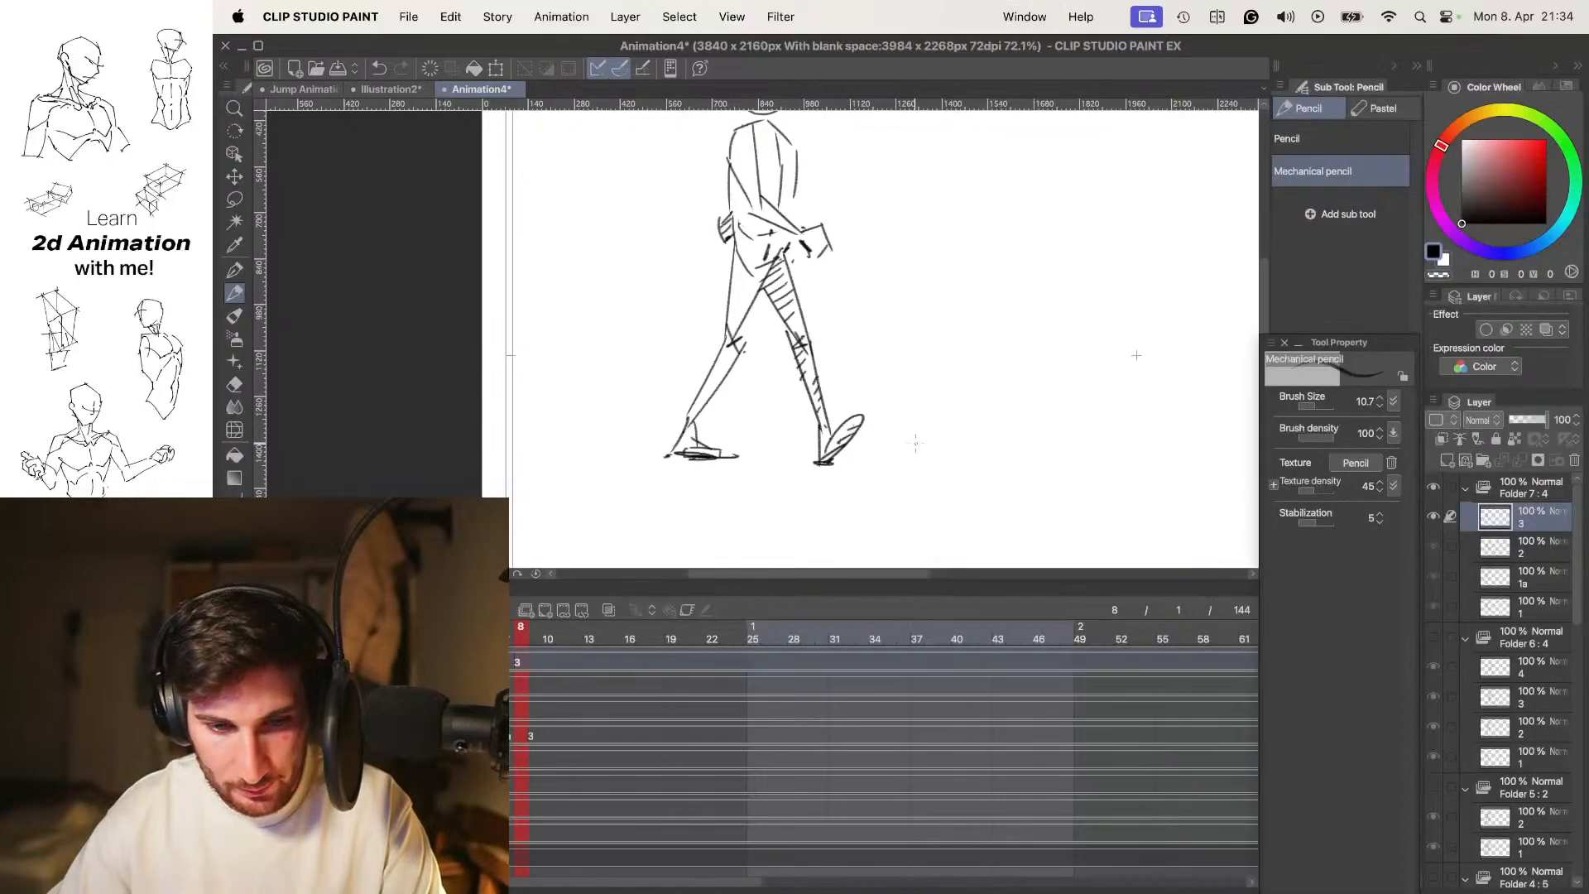
key(Left)
key(super+shift+n)
key(o)
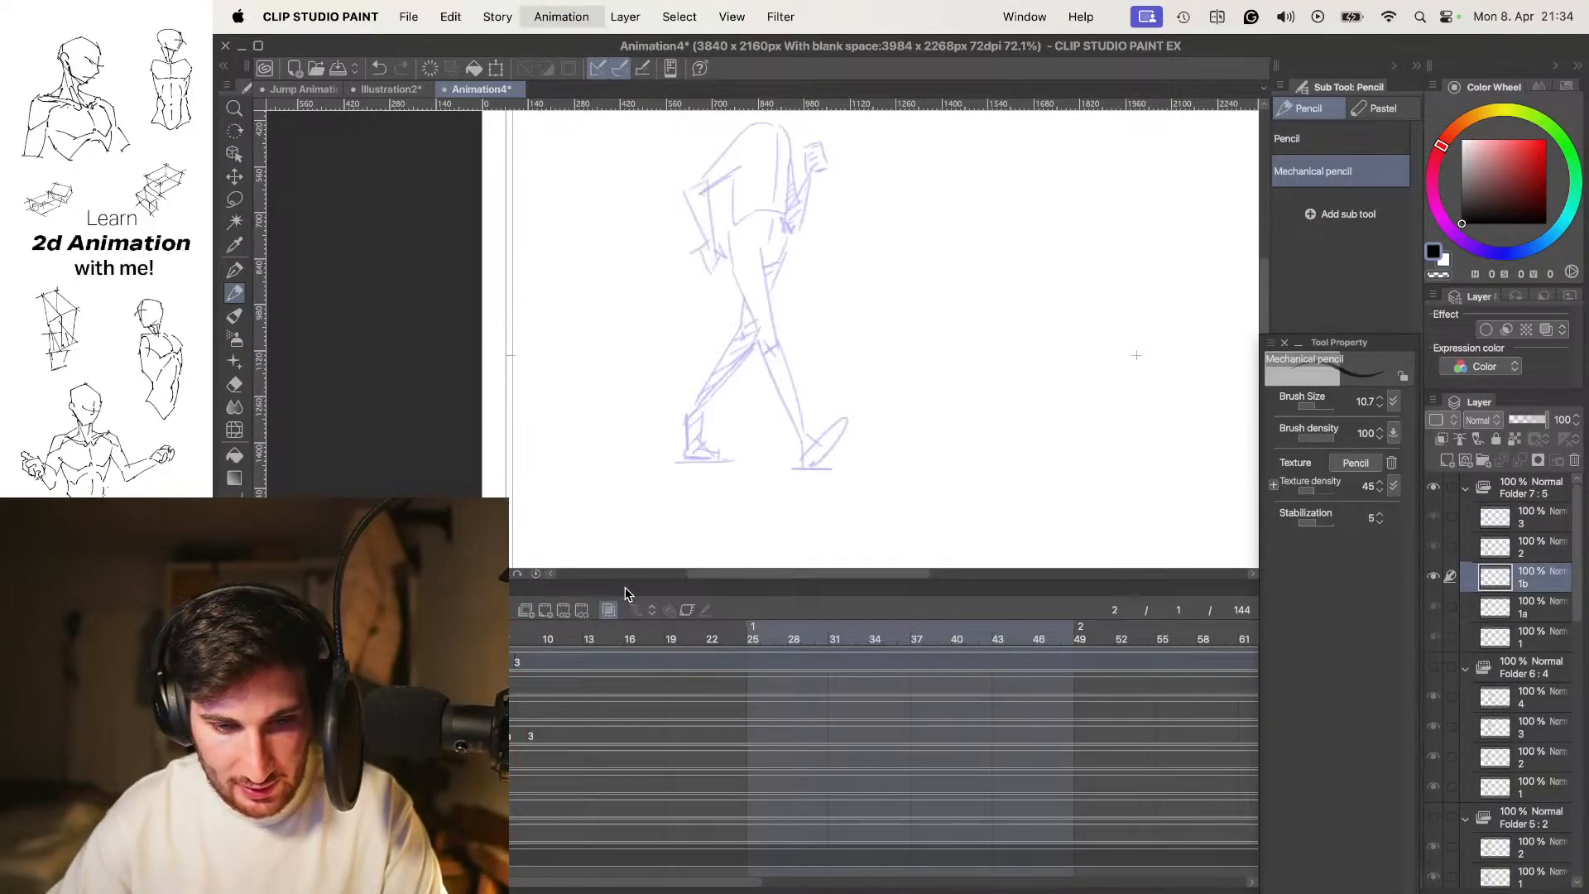
key(Tab)
Draw the head circle in cel 1b, shifted slightly forward from the onion-skinned head
mouse_move(974, 291)
mouse_down()
mouse_move(965, 317)
mouse_move(933, 324)
mouse_up()
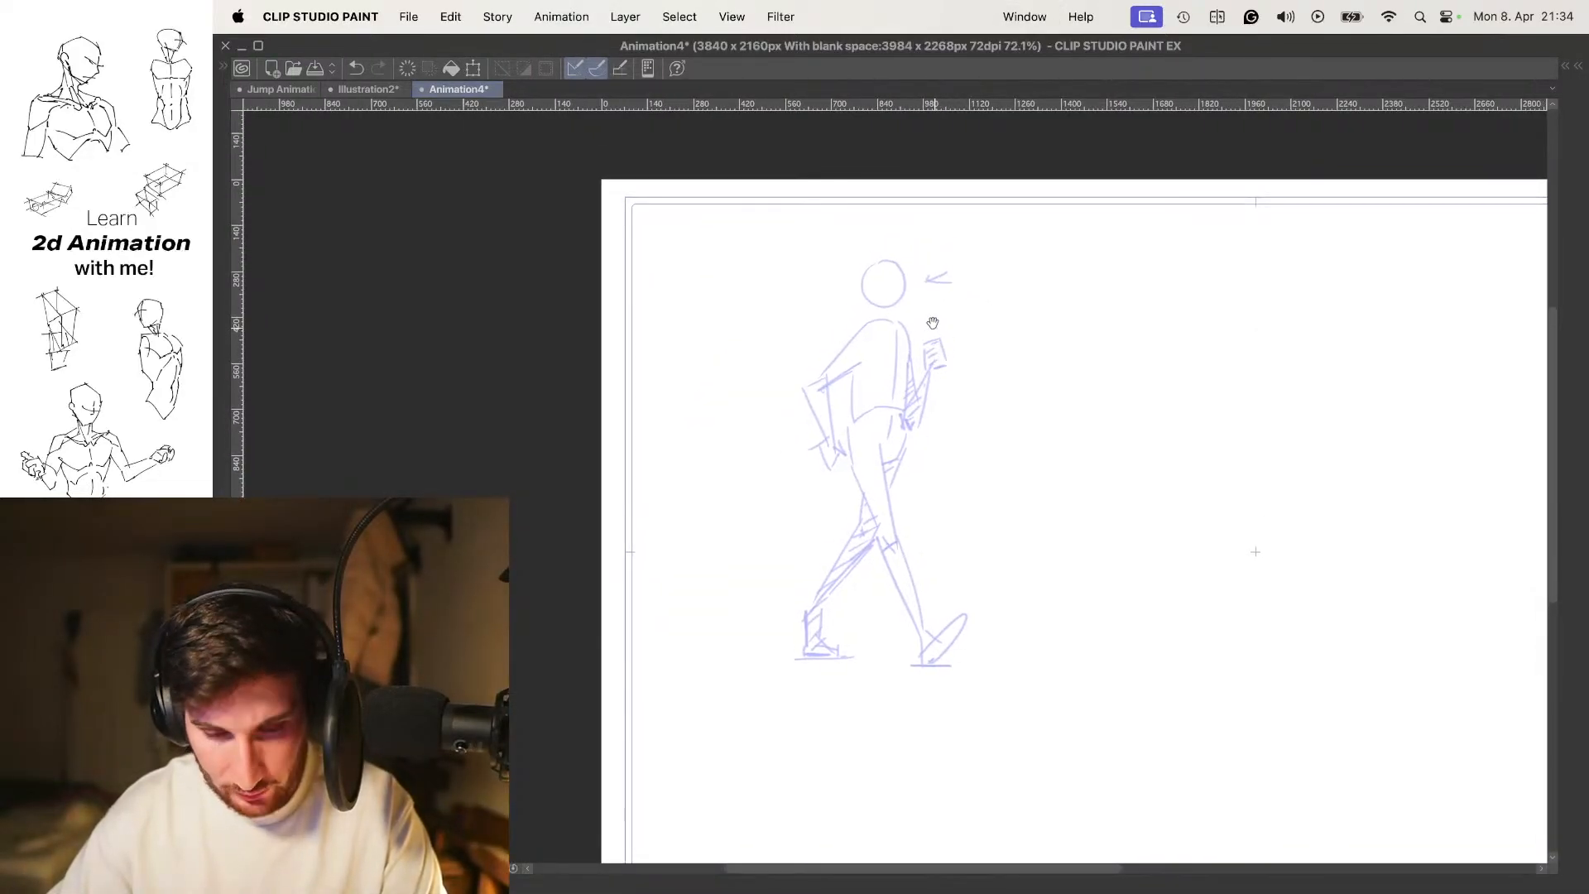
scroll(908, 390, up, 2)
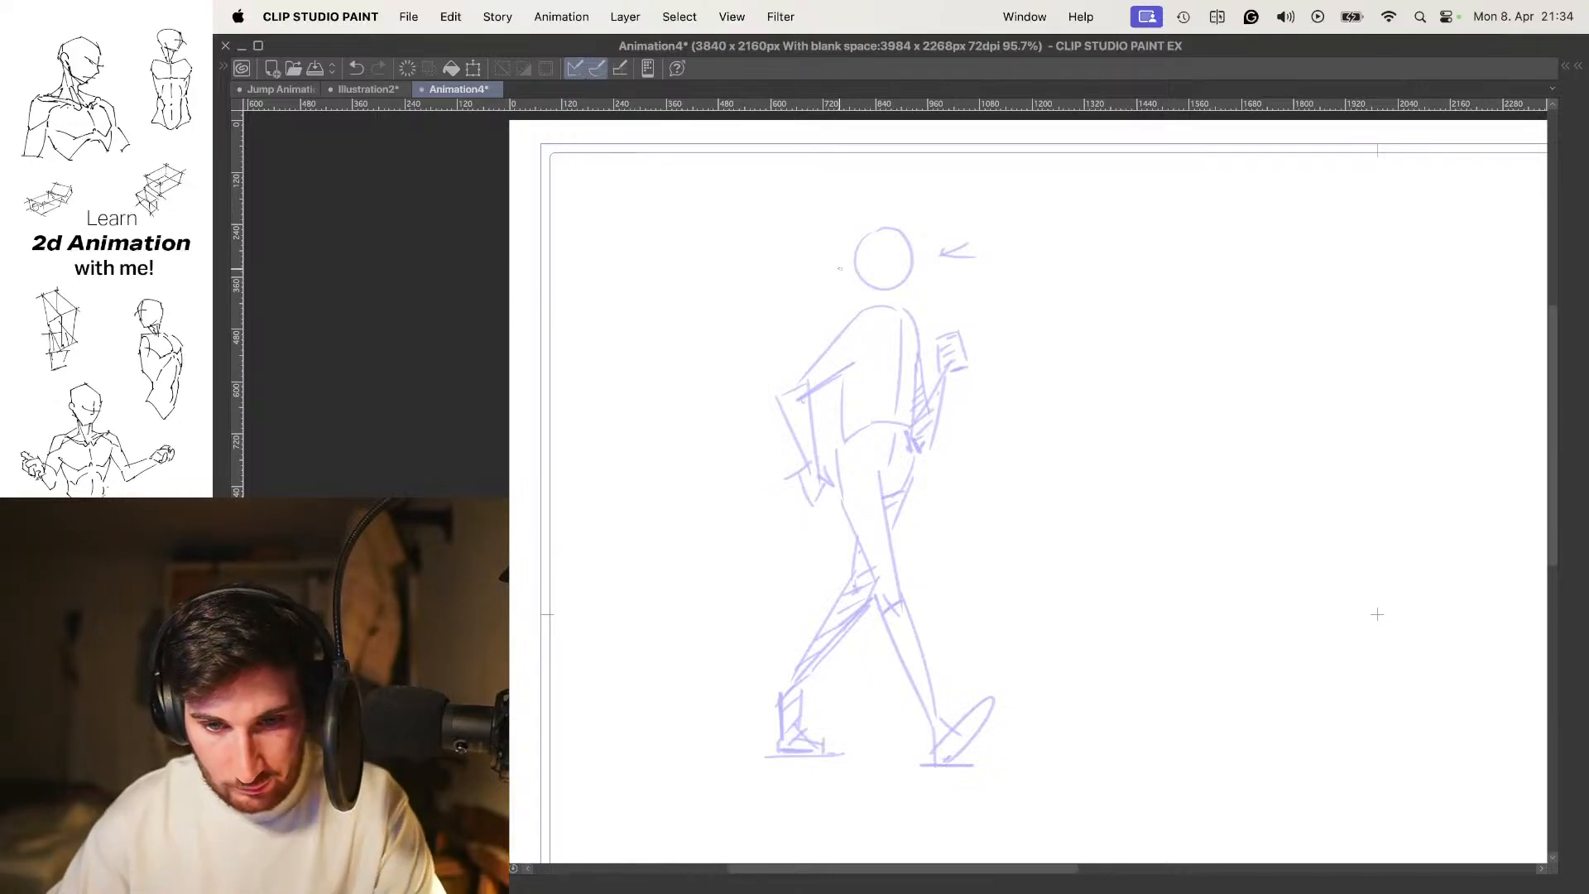
mouse_move(896, 355)
mouse_down()
mouse_move(916, 329)
mouse_move(892, 311)
mouse_up()
key(super+z)
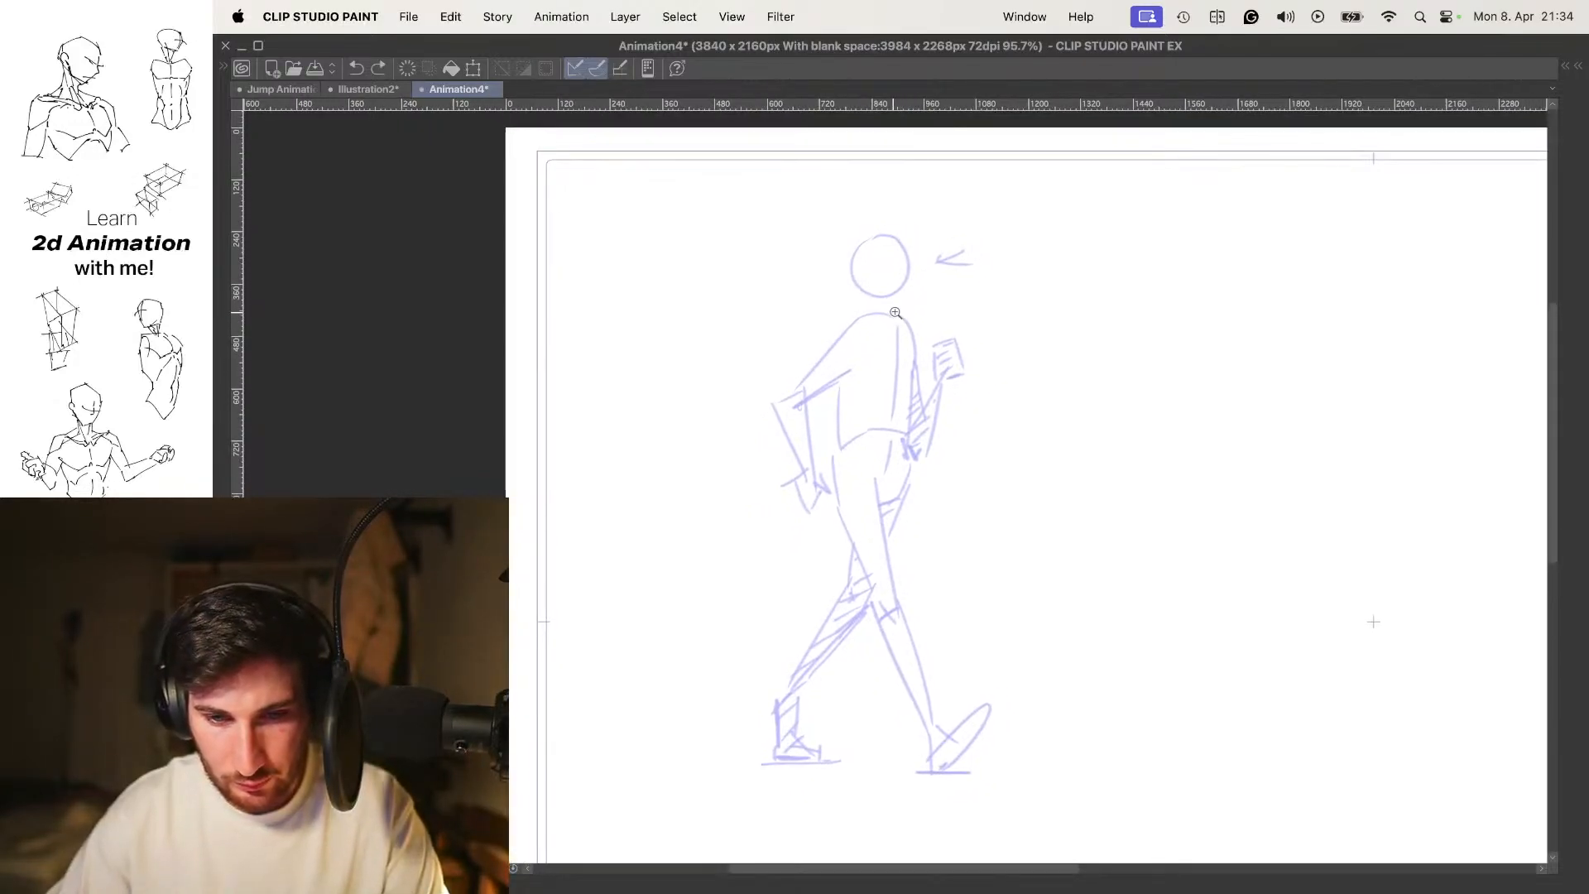
scroll(893, 306, up, 2)
key(super+z)
mouse_move(879, 216)
mouse_down()
mouse_move(914, 222)
mouse_move(897, 214)
mouse_up()
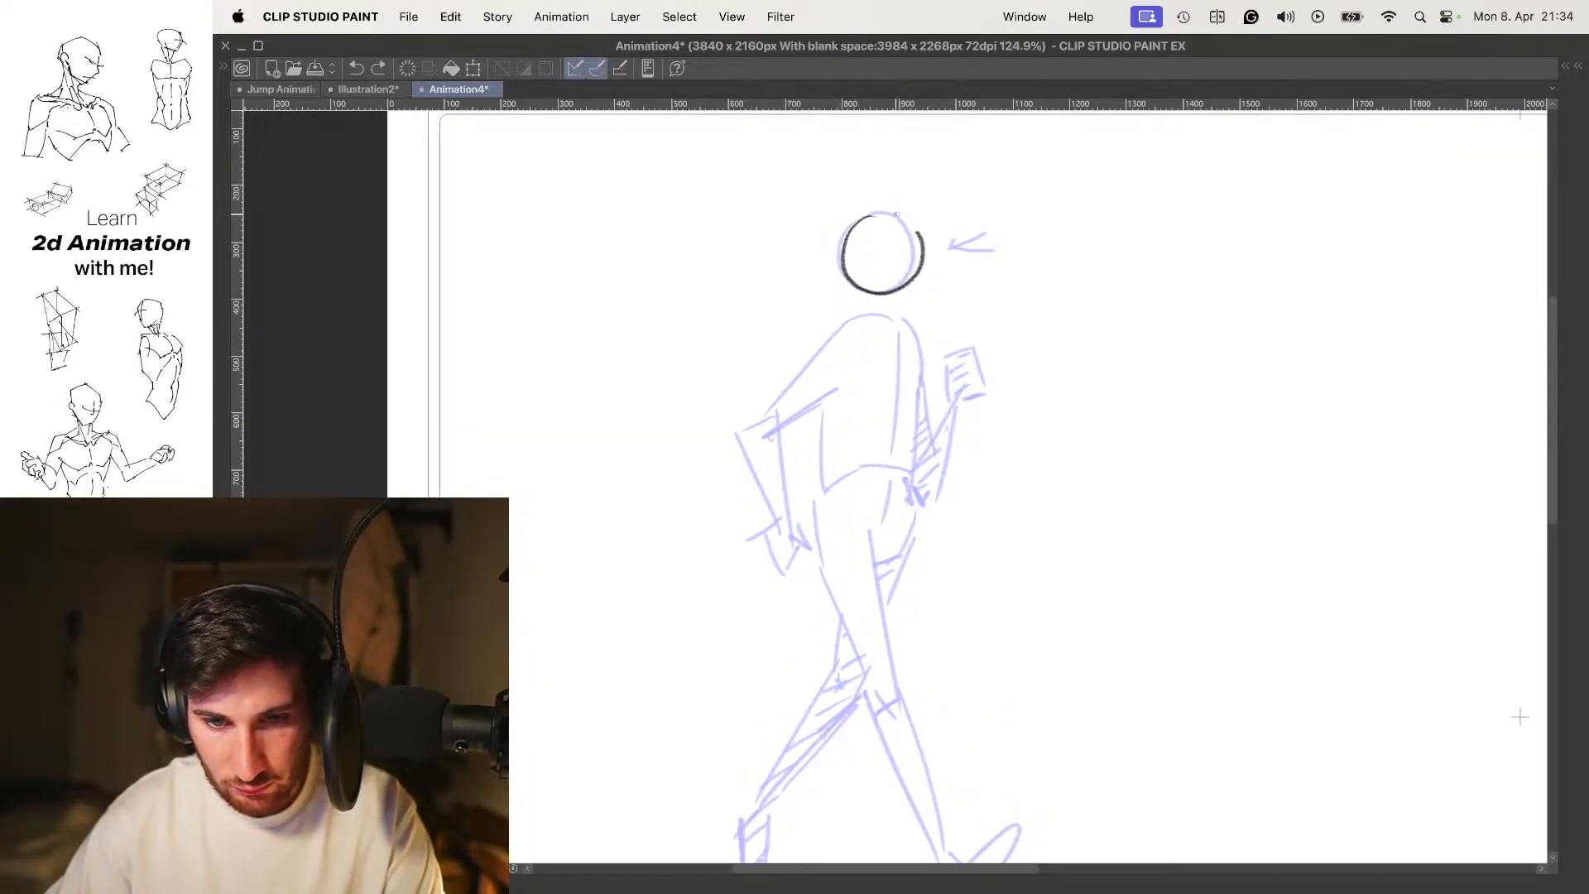
Draw the rounded shoulder, torso side line and upper chest contour of the figure in cel 1b
drag(932, 311, 929, 255)
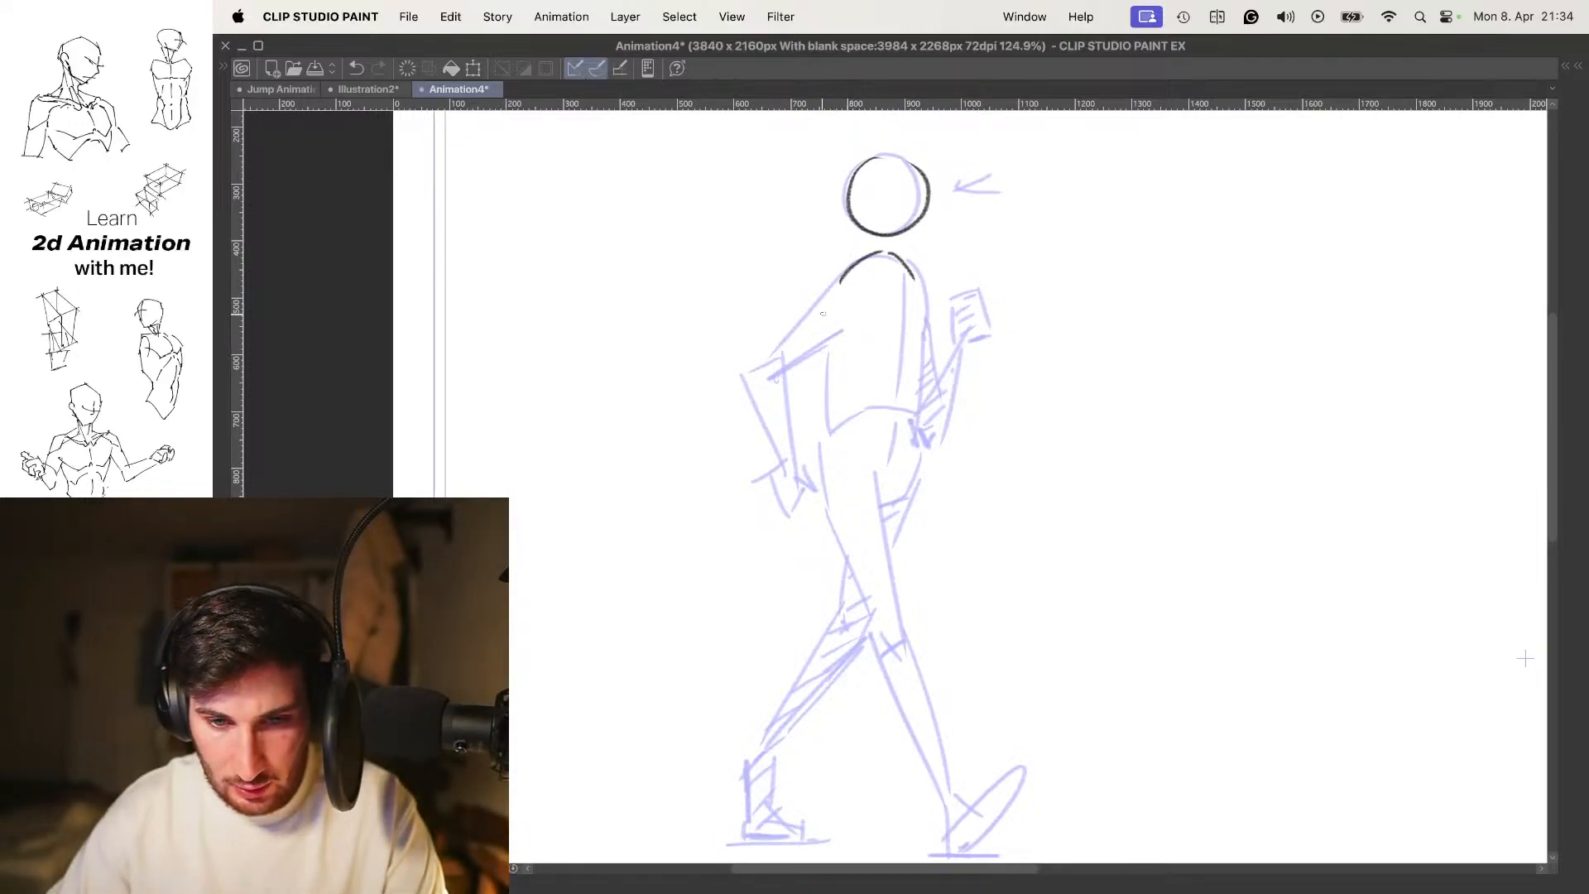
key(super+z)
drag(899, 281, 901, 361)
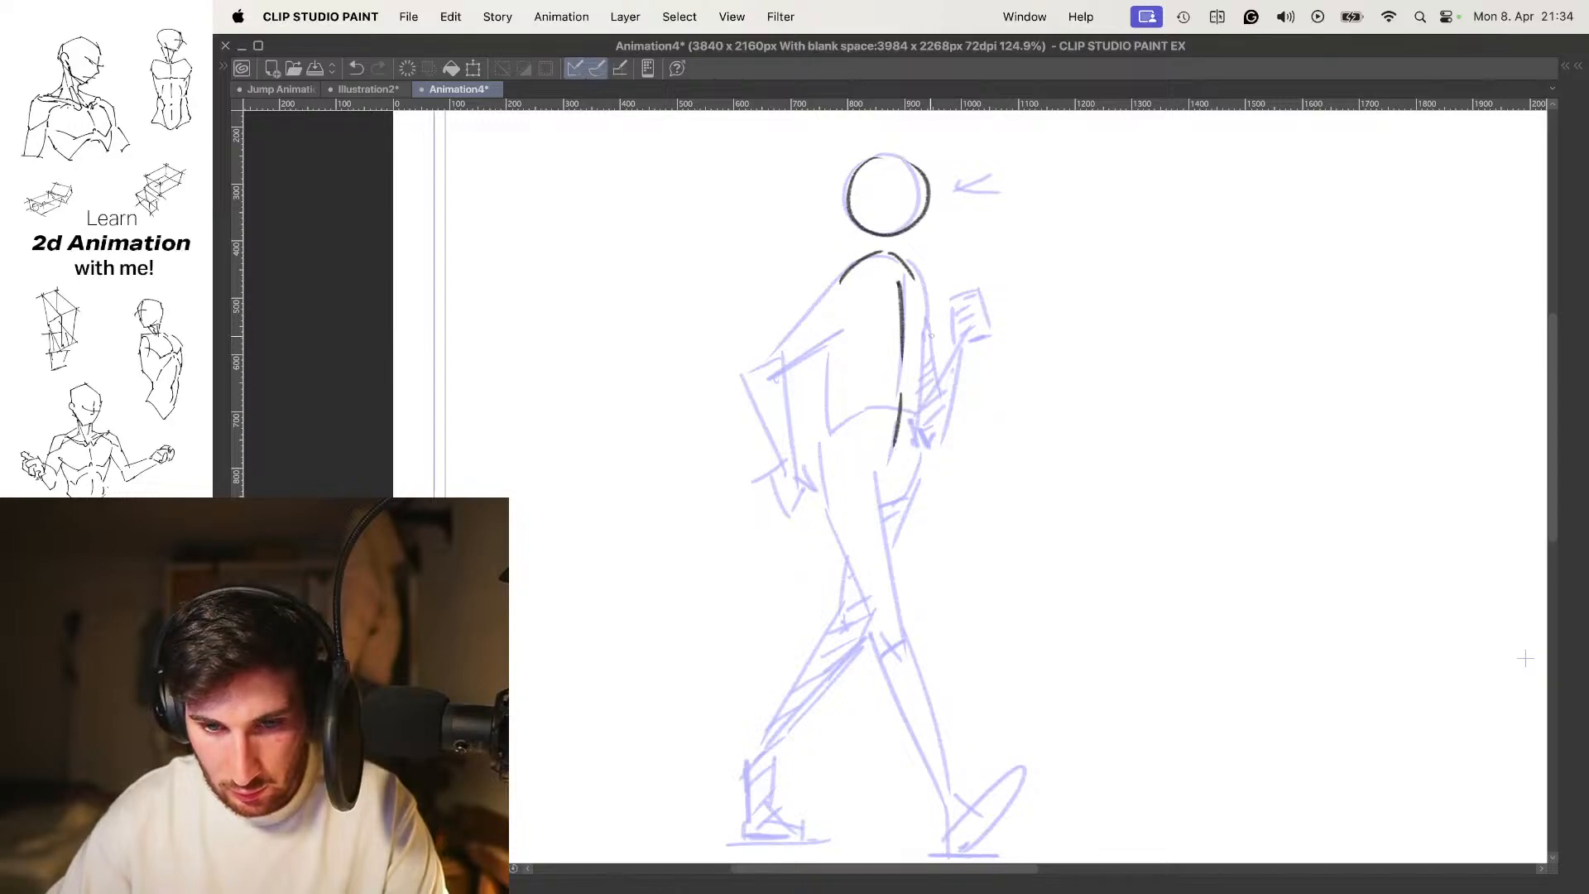
drag(921, 283, 937, 339)
drag(928, 335, 935, 428)
key(super+z)
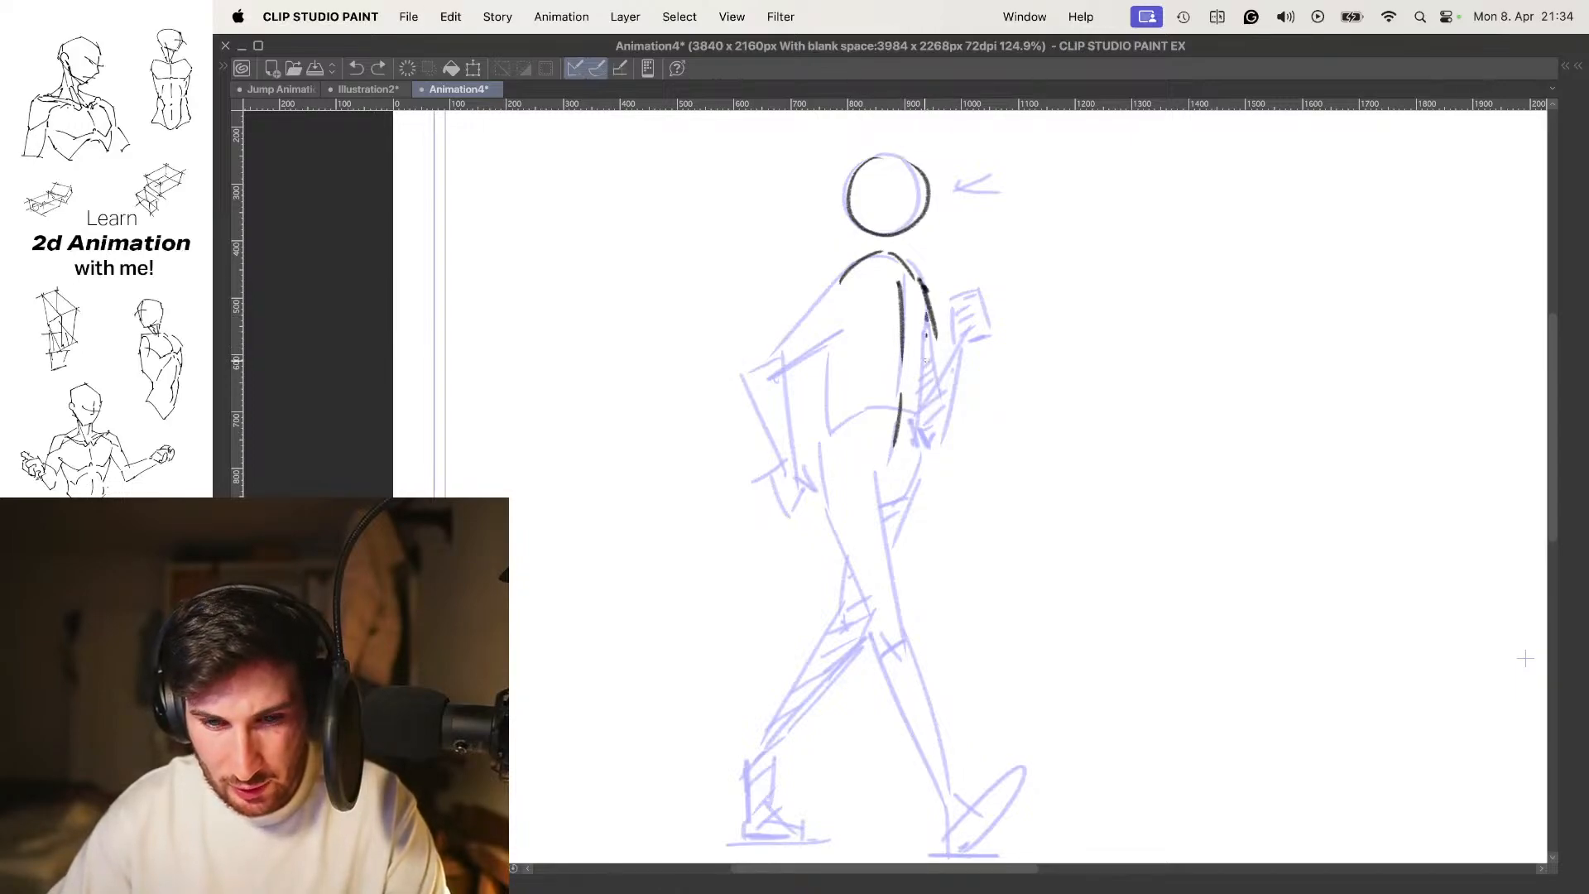
Draw the near arm bent at the elbow behind the torso, with the forearm and hand reaching down to the hip
drag(828, 292, 792, 399)
mouse_move(866, 329)
mouse_down()
mouse_move(800, 419)
mouse_move(832, 521)
mouse_move(780, 424)
mouse_move(826, 526)
mouse_up()
drag(821, 583, 858, 547)
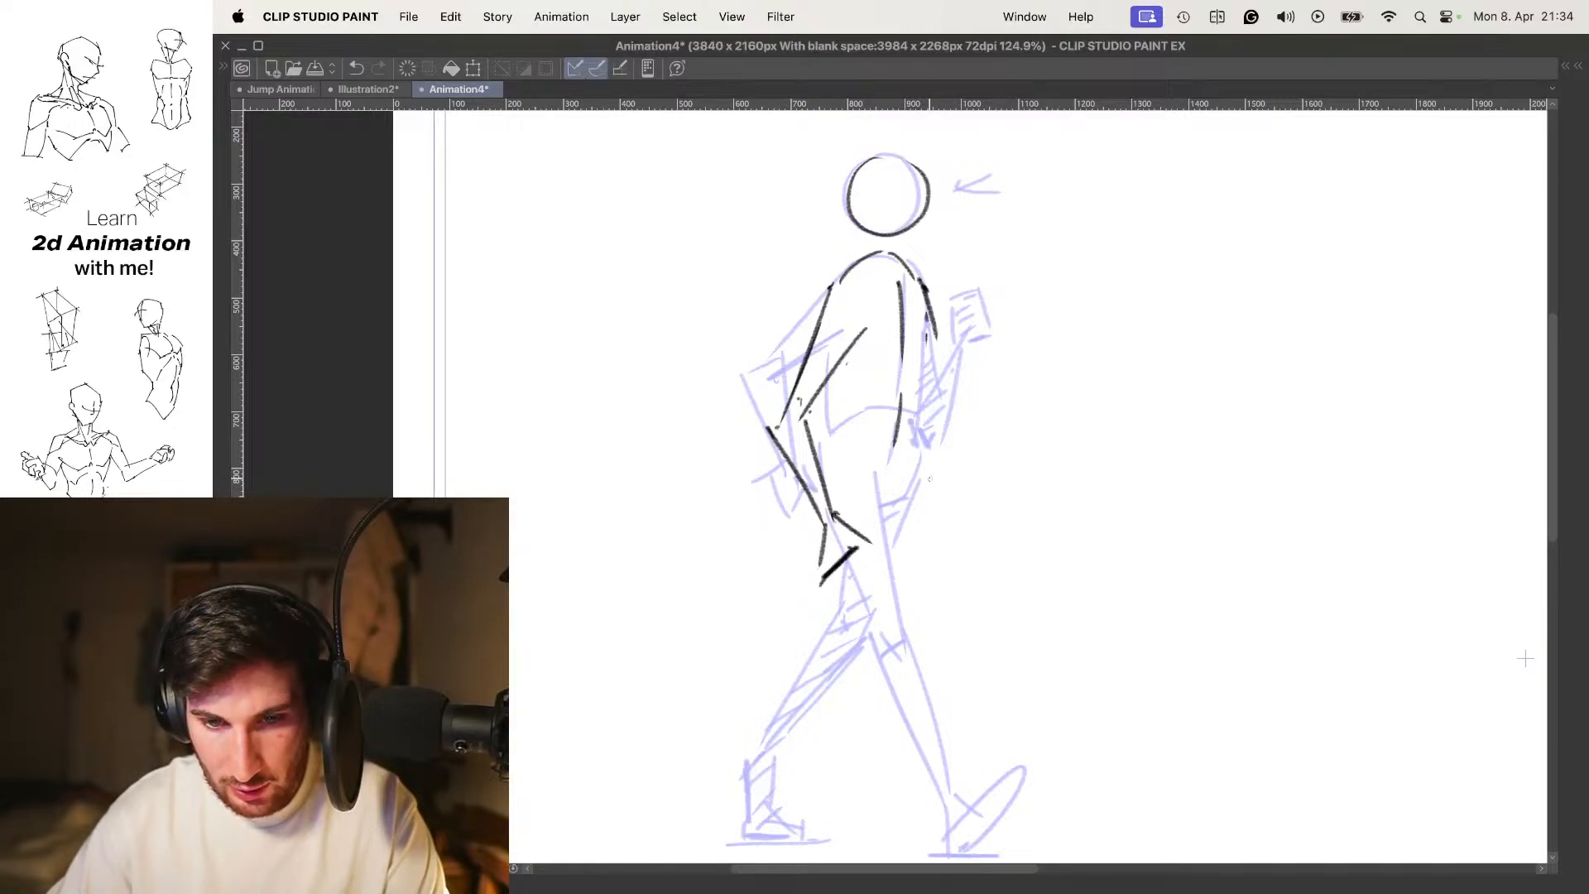
Draw the waistline, hips and thigh of the near standing leg in cel 1b
mouse_move(834, 361)
mouse_down()
mouse_move(838, 433)
mouse_move(920, 336)
mouse_move(866, 525)
mouse_up()
key(ctrl+z)
drag(906, 369, 863, 523)
drag(844, 434, 833, 517)
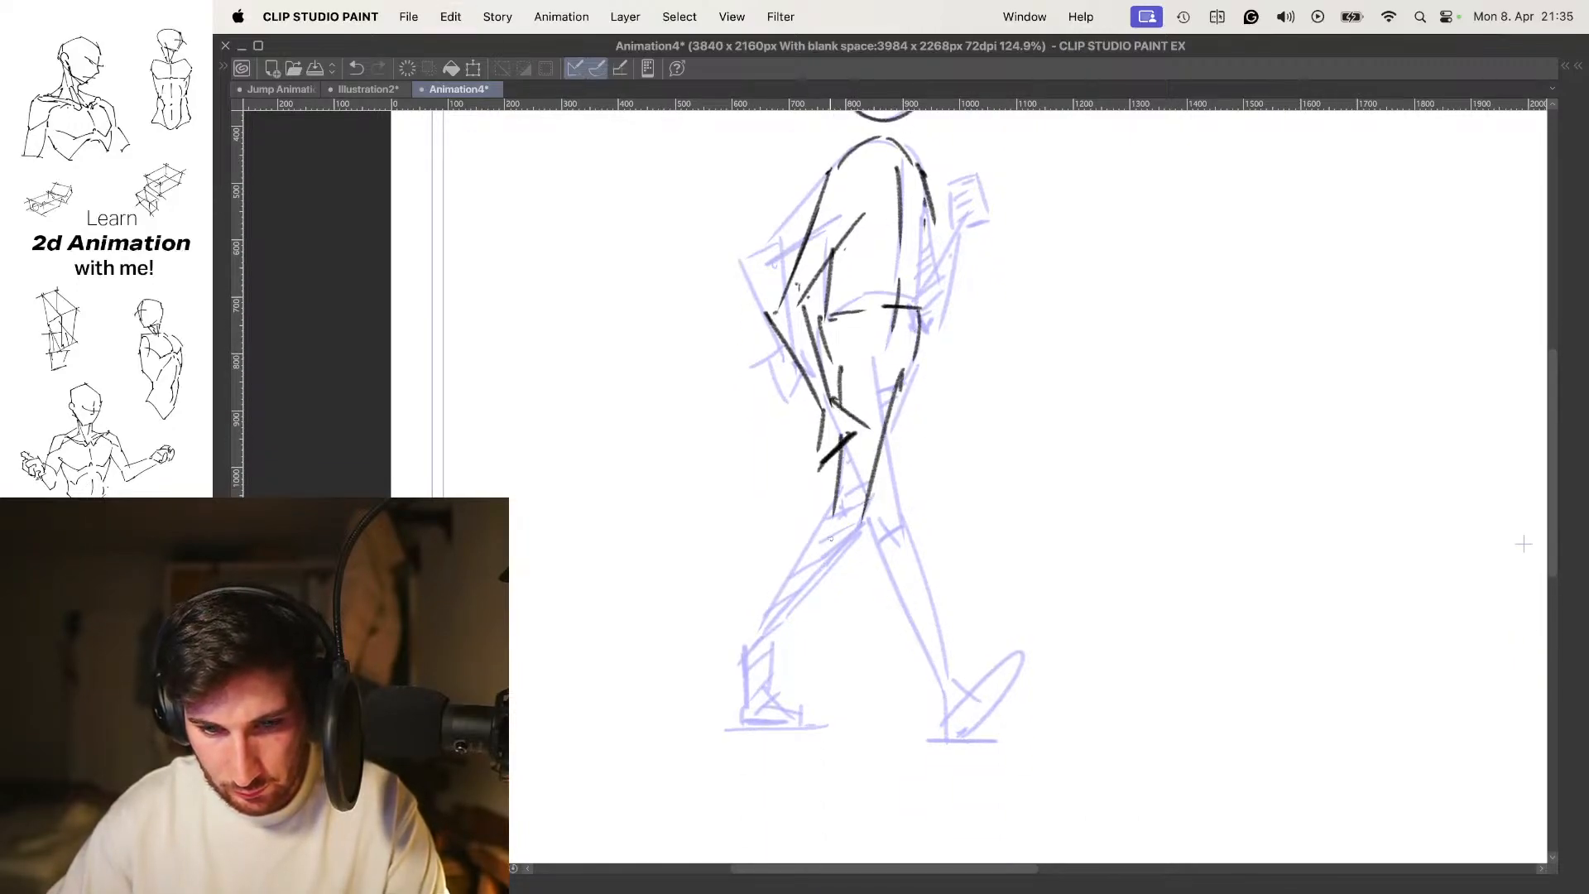
Redraw the near thigh's front and back contours and mark the knee with a small cross
key(super+z)
drag(838, 378, 849, 517)
key(super+z)
key(super+z)
drag(838, 378, 838, 417)
drag(902, 372, 859, 516)
drag(843, 517, 856, 530)
mouse_move(939, 395)
mouse_down()
mouse_move(935, 470)
mouse_move(902, 431)
mouse_up()
key(super+z)
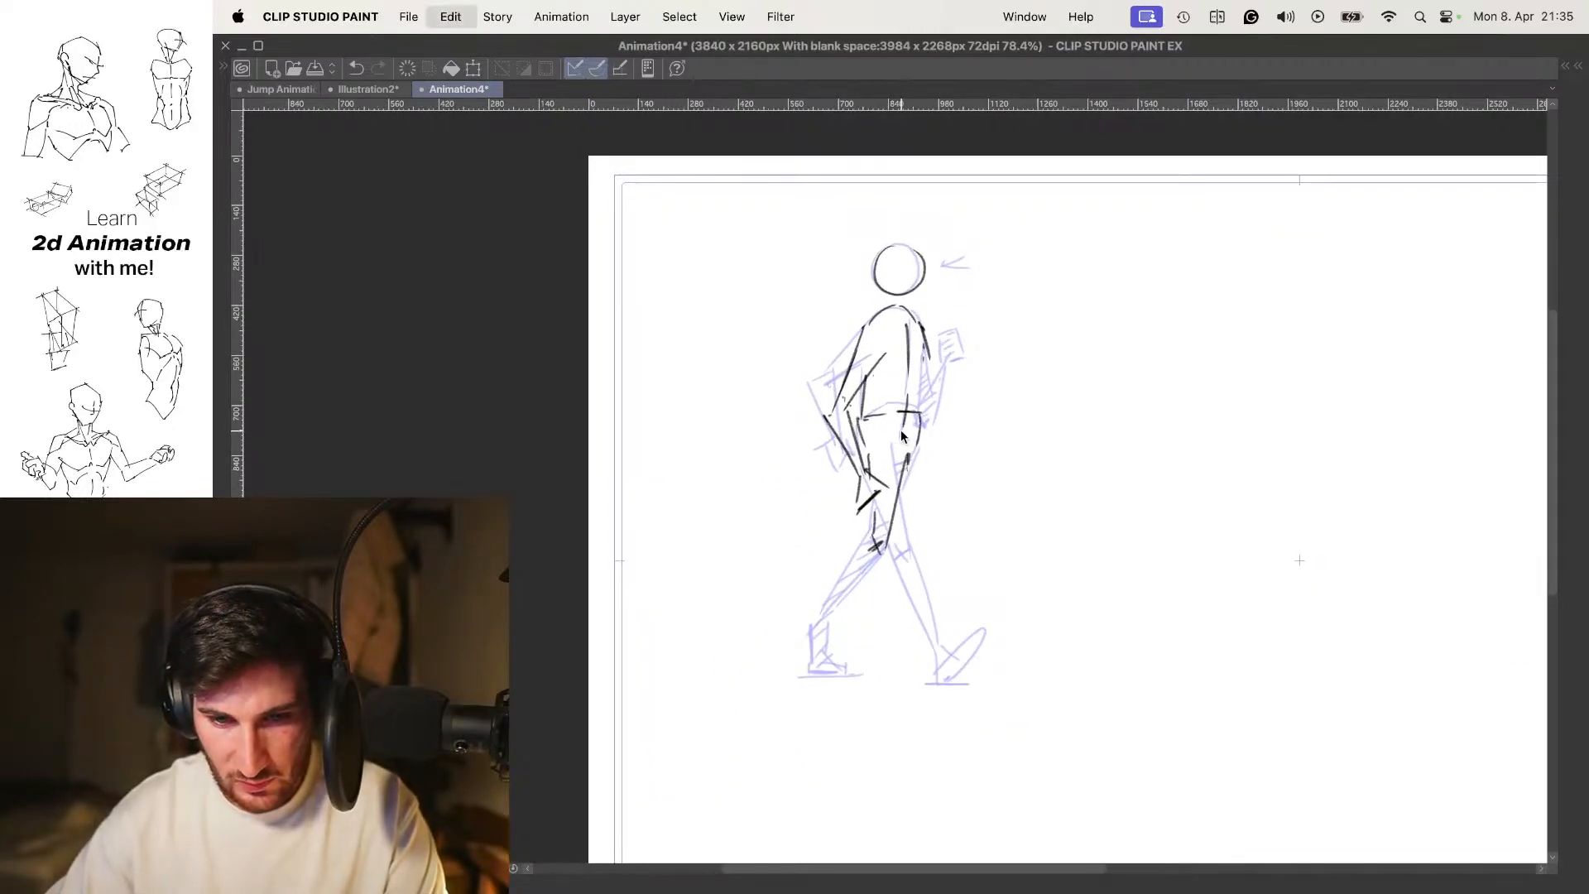
Nudge the cel 1b figure slightly upward above the onion-skinned pose
key(super+t)
key(Up)
key(Up)
key(Up)
key(Up)
key(Up)
key(Return)
mouse_move(907, 487)
mouse_down()
mouse_move(907, 415)
mouse_move(864, 423)
mouse_move(870, 397)
mouse_up()
scroll(906, 415, up, 5)
key(super+t)
key(Return)
drag(895, 467, 861, 628)
drag(867, 442, 852, 626)
key(super+z)
drag(865, 435, 841, 632)
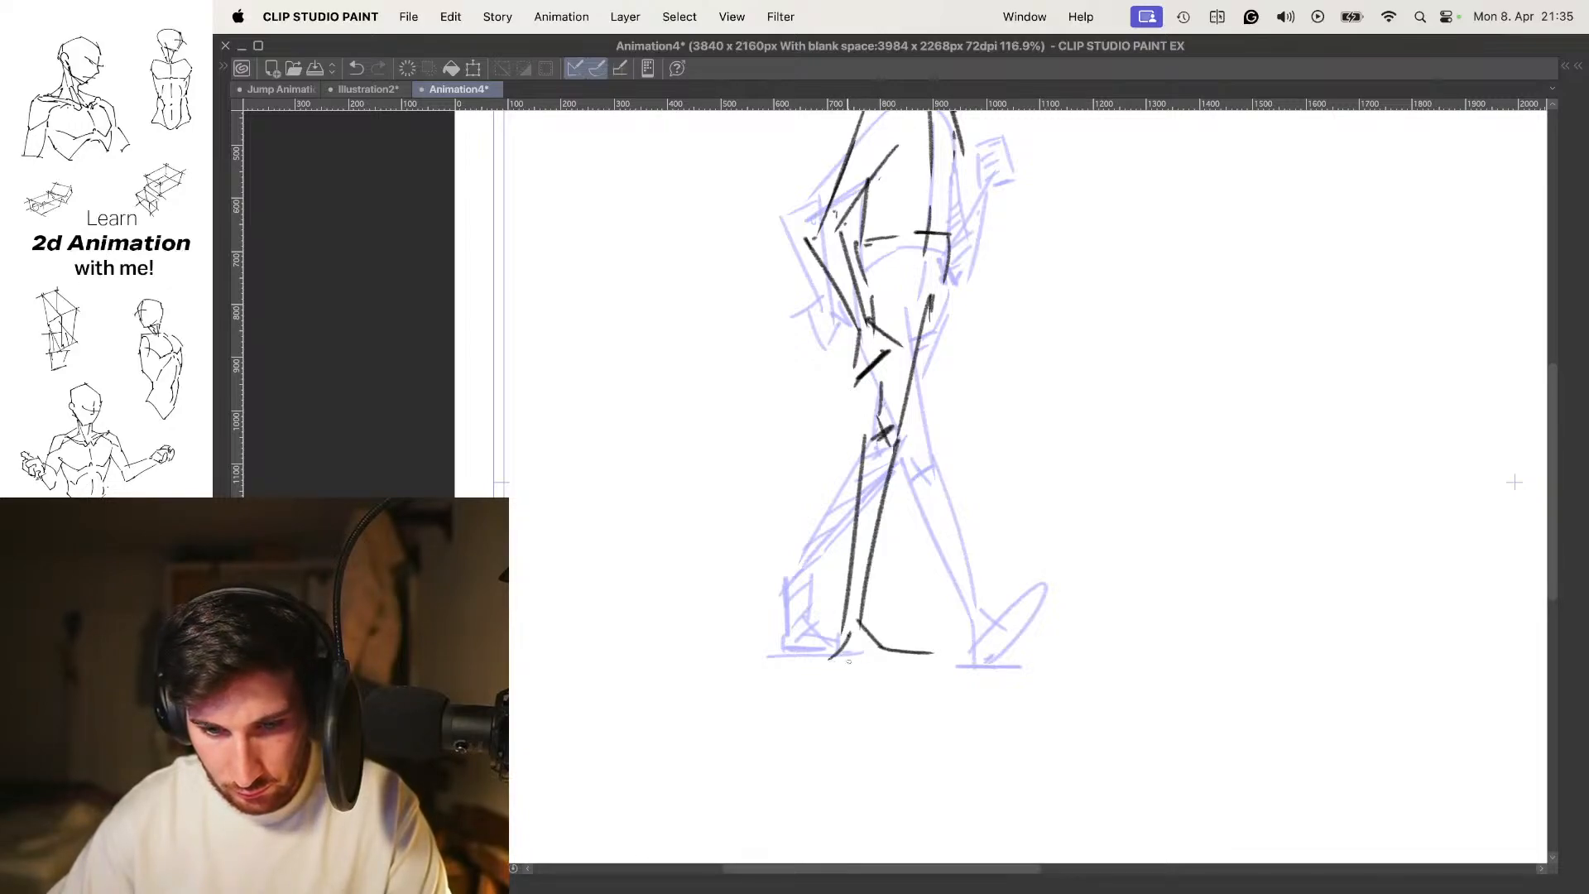
drag(835, 658, 900, 662)
key(super+z)
key(super+z)
mouse_move(935, 423)
mouse_down()
mouse_move(917, 523)
mouse_move(836, 496)
mouse_up()
drag(882, 579, 882, 521)
drag(882, 521, 952, 521)
key(super+z)
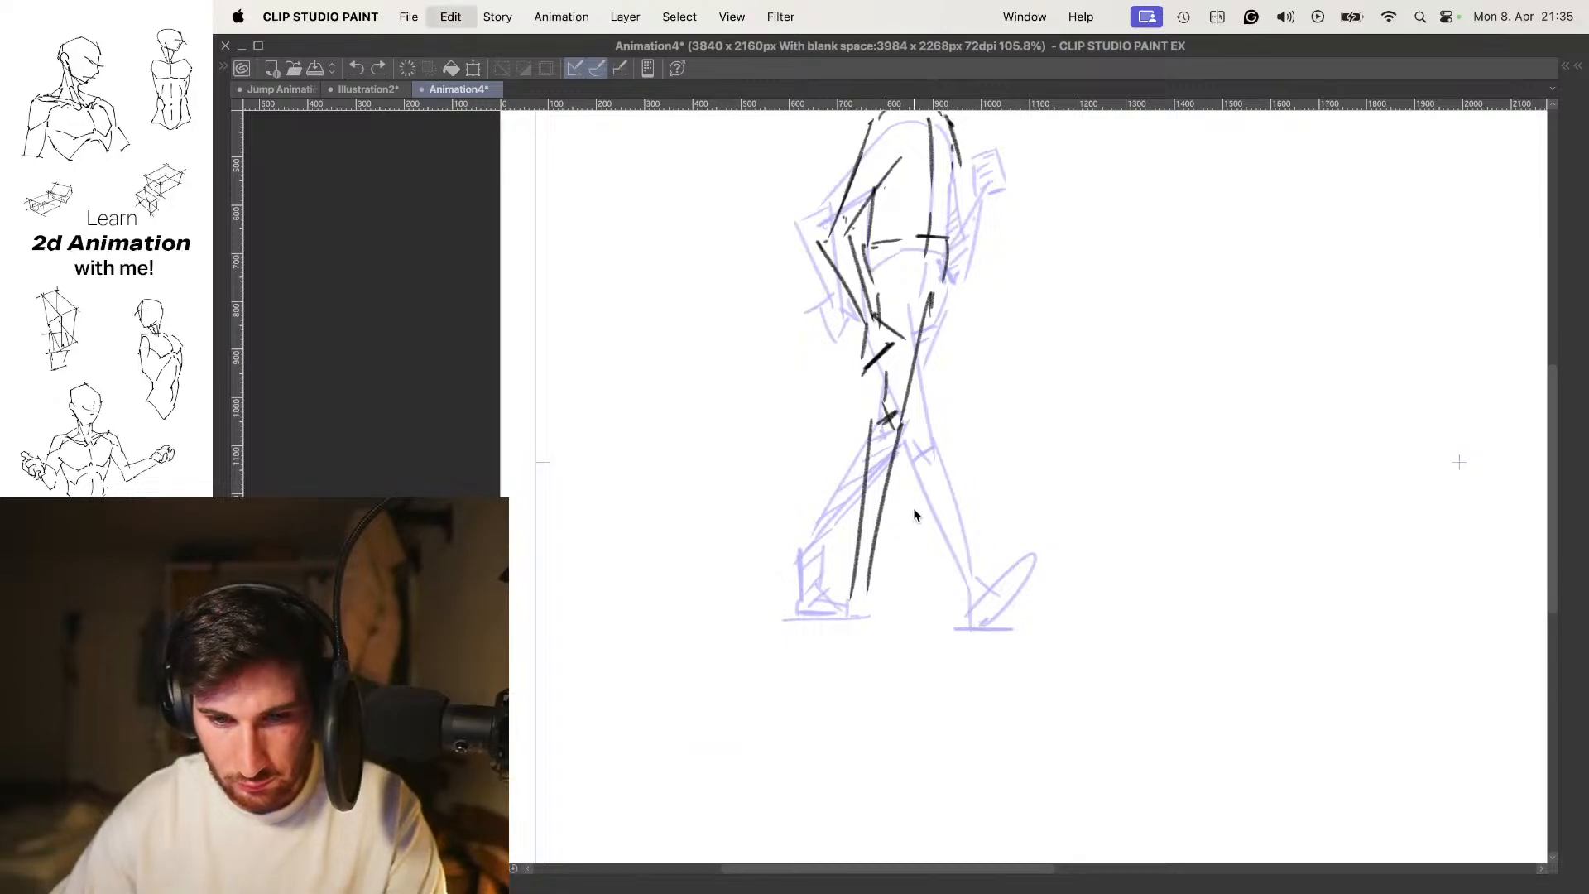
key(super+z)
Draw the near lower leg from knee to ankle, ending in a foot planted flat on the ground
drag(902, 437, 869, 589)
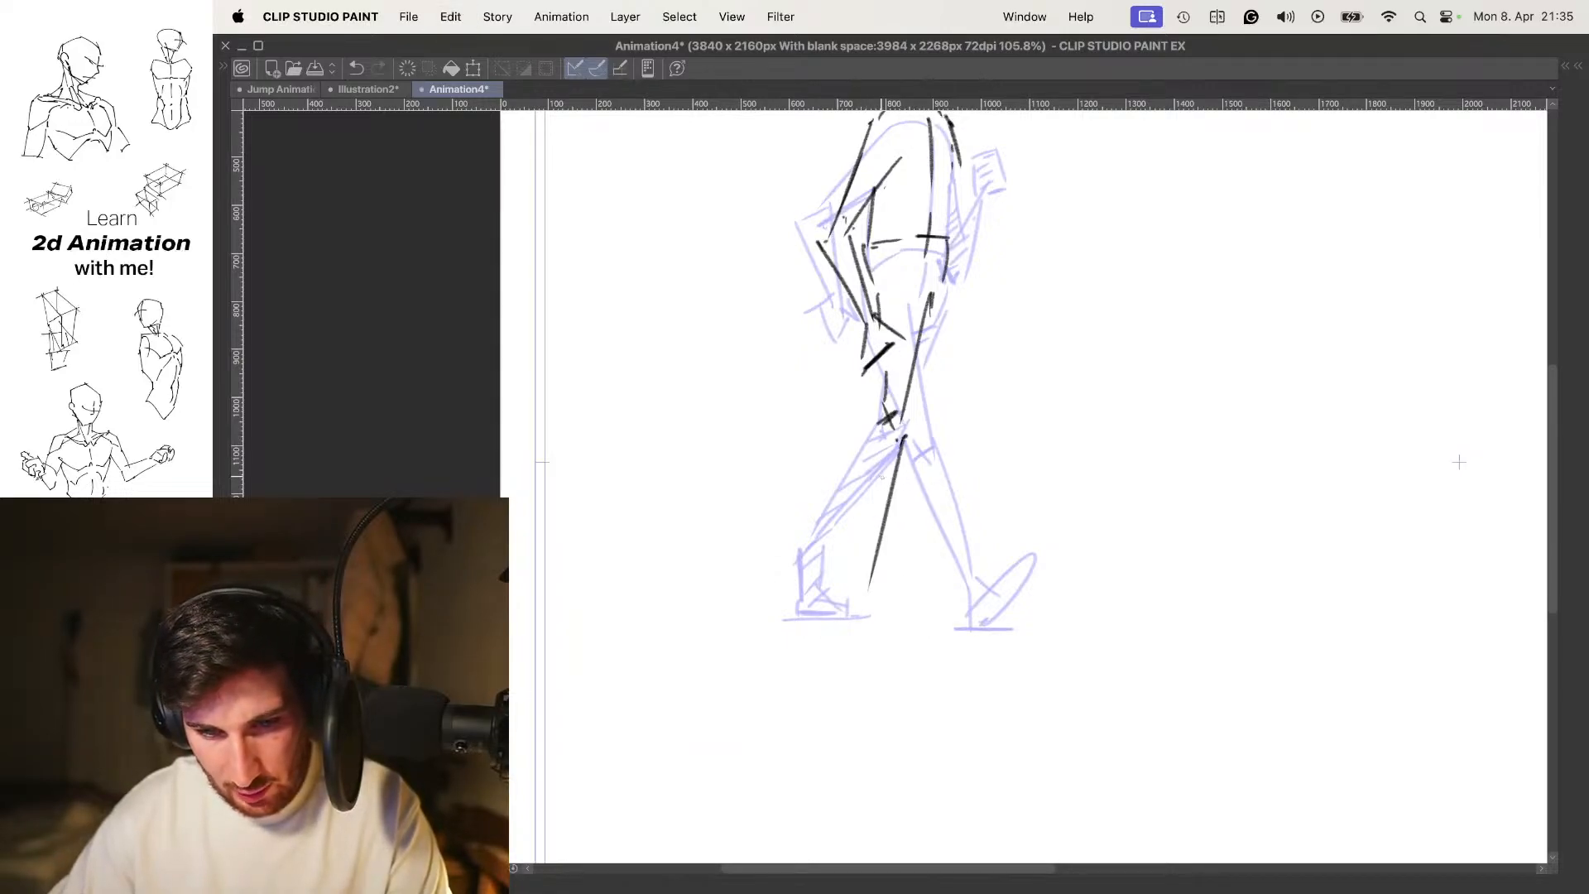
drag(874, 438, 858, 586)
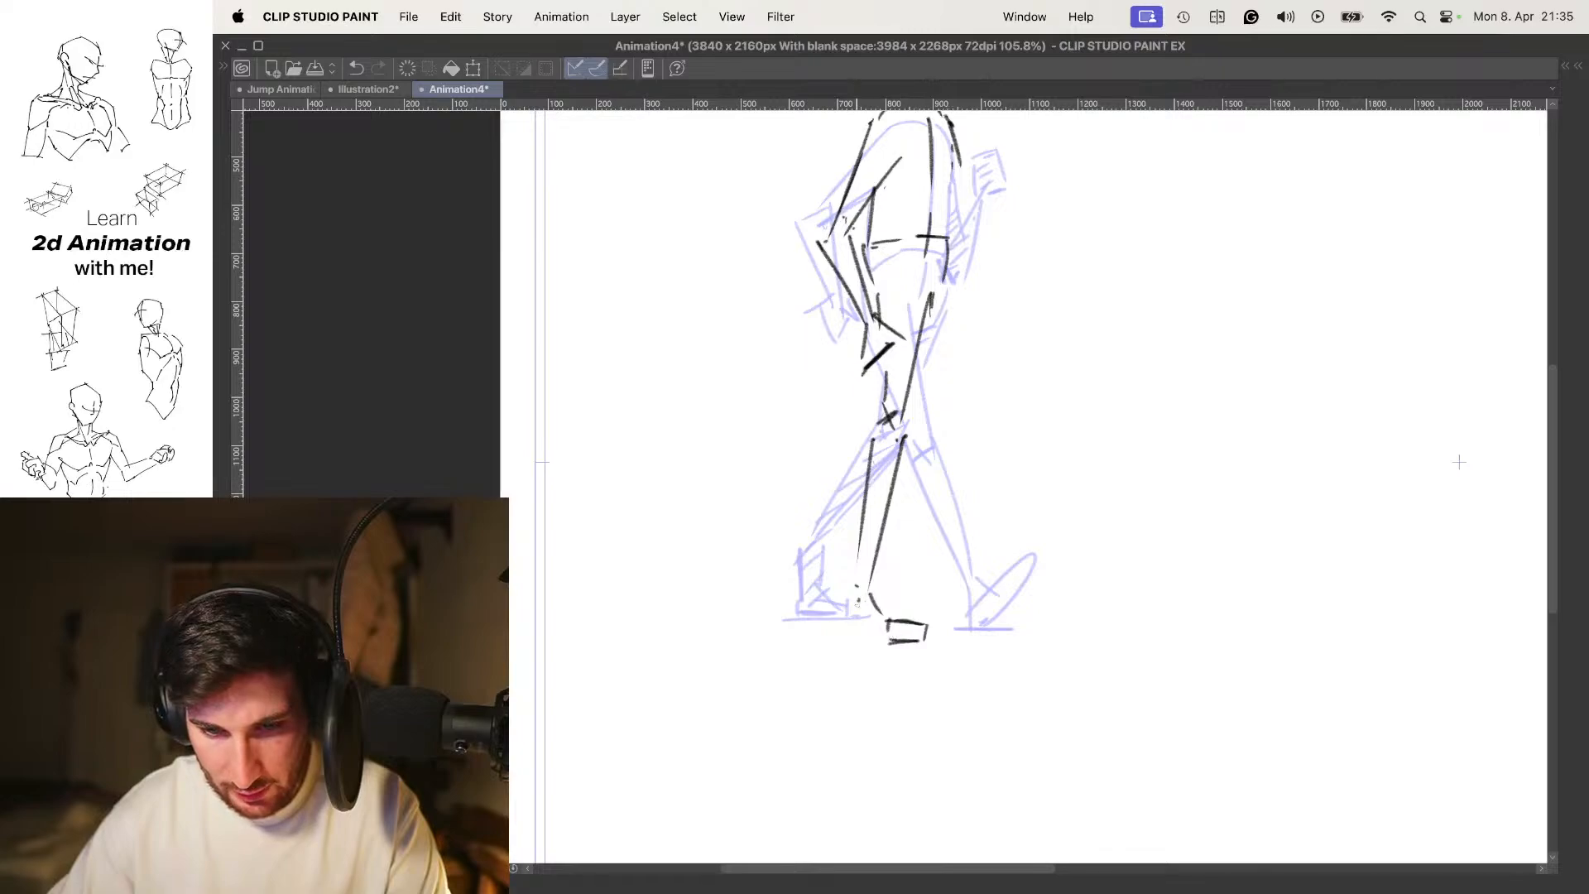
key(super+z)
key(super+z)
key(super+z)
drag(830, 632, 892, 636)
key(super+z)
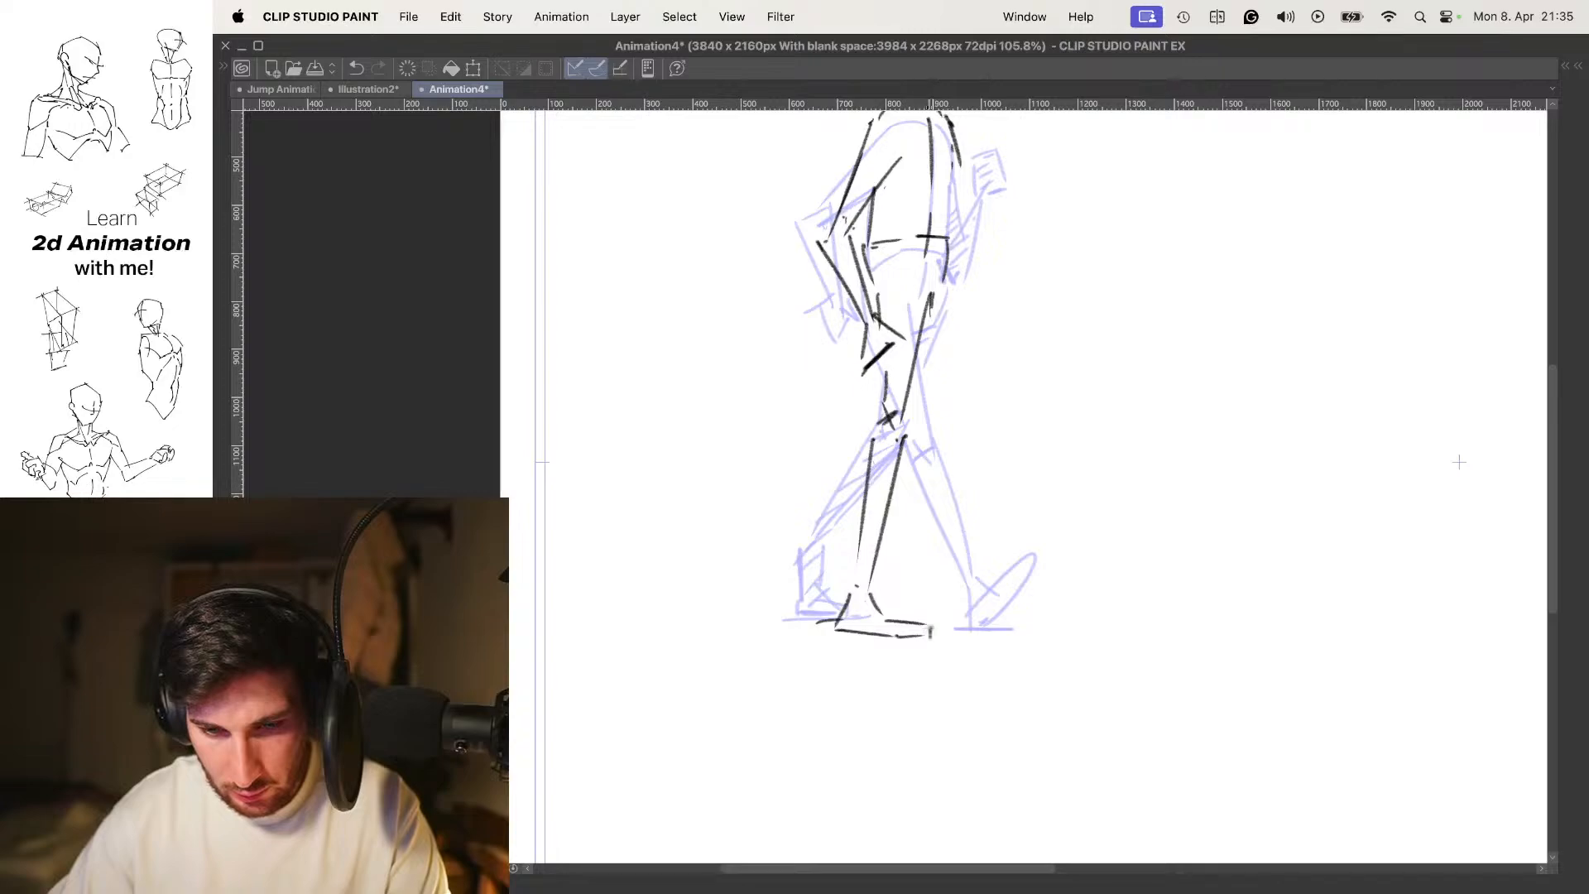
Turn off the onion skin and flip between cels 1a and 1b to compare the figure's height
scroll(910, 633, down, 3)
key(o)
key(Left)
key(Right)
key(Left)
key(Right)
key(Left)
key(Right)
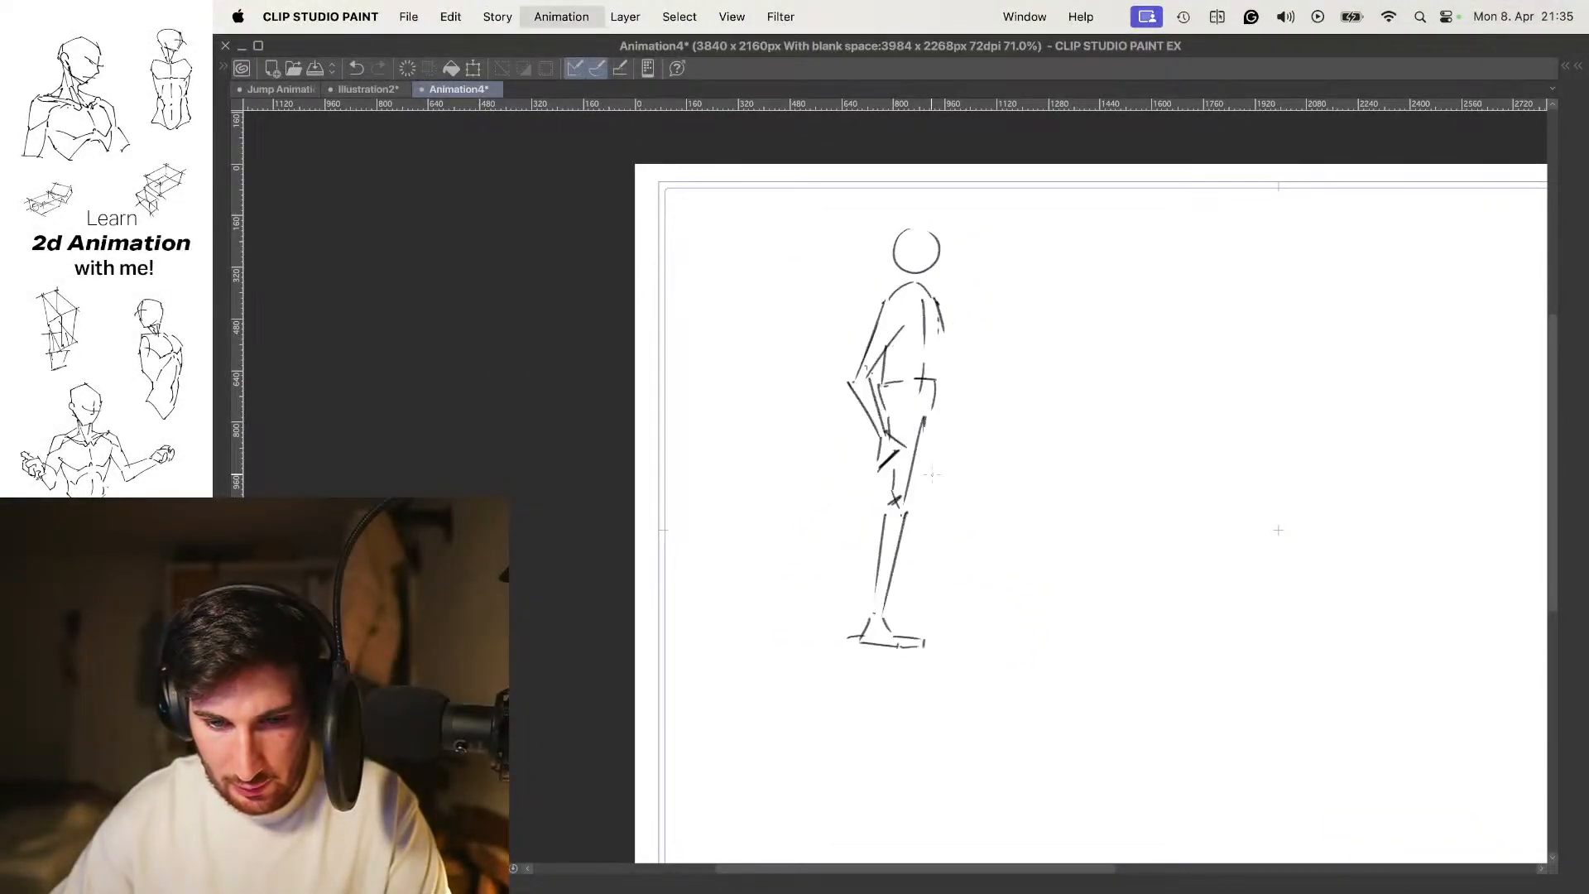
Move the cel 1b figure farther up and slightly forward, and compare it with cel 1a
key(o)
key(super+t)
key(shift+Up)
key(shift+Up)
key(shift+Right)
key(Return)
key(o)
key(Left)
key(Right)
Nudge the cel 1b figure back down a little
key(super+t)
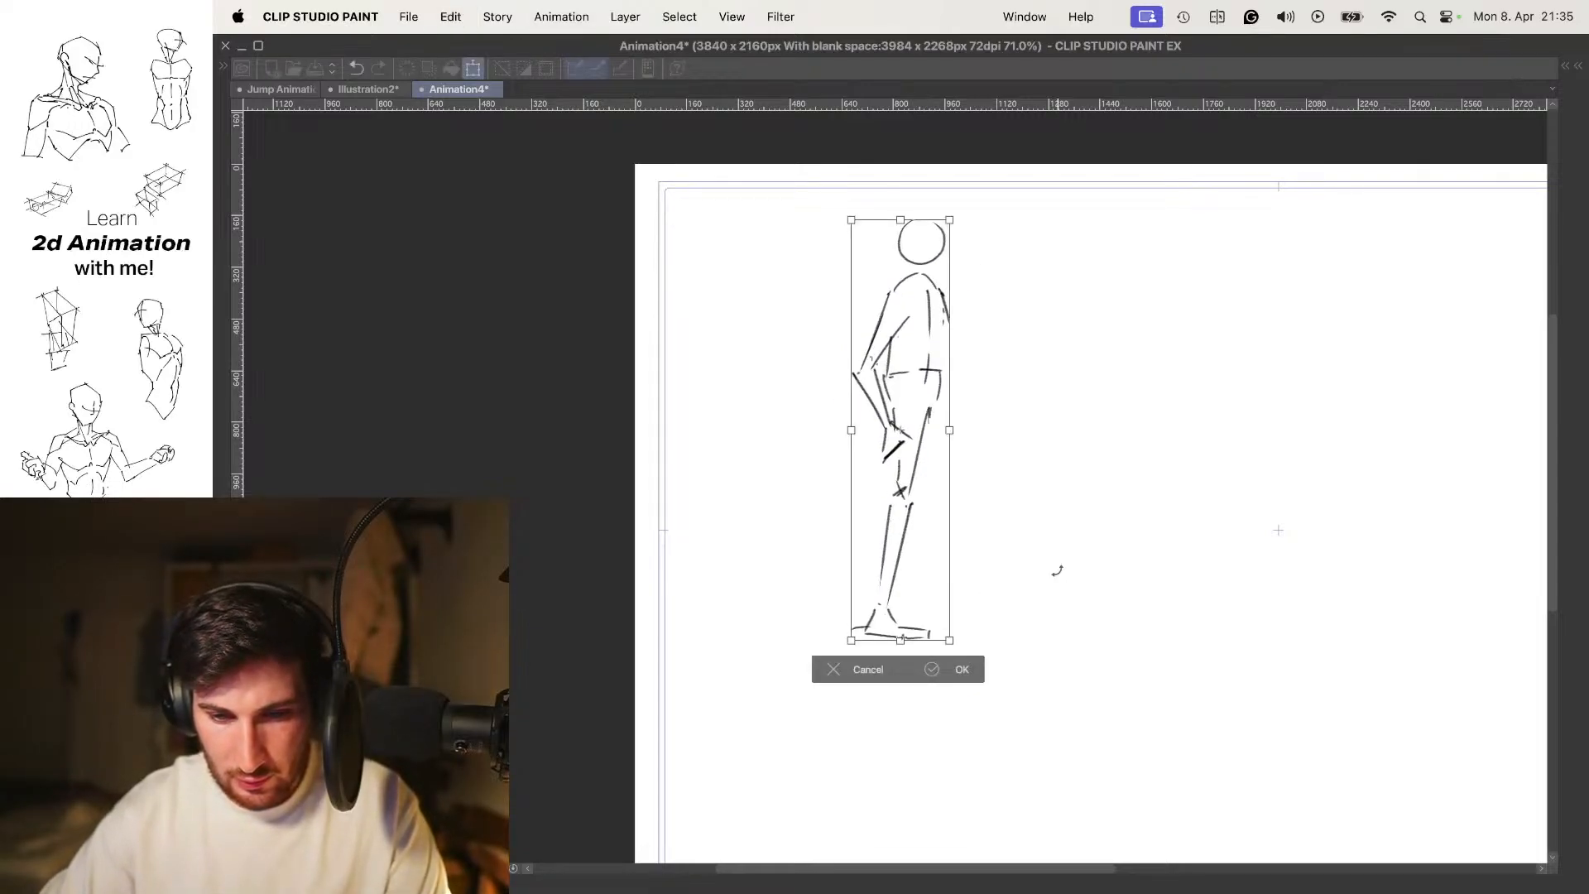
key(shift+Down)
key(Return)
Flip between cels 1a and 1b and toggle the onion skin to check the figure's rise and position
key(Left)
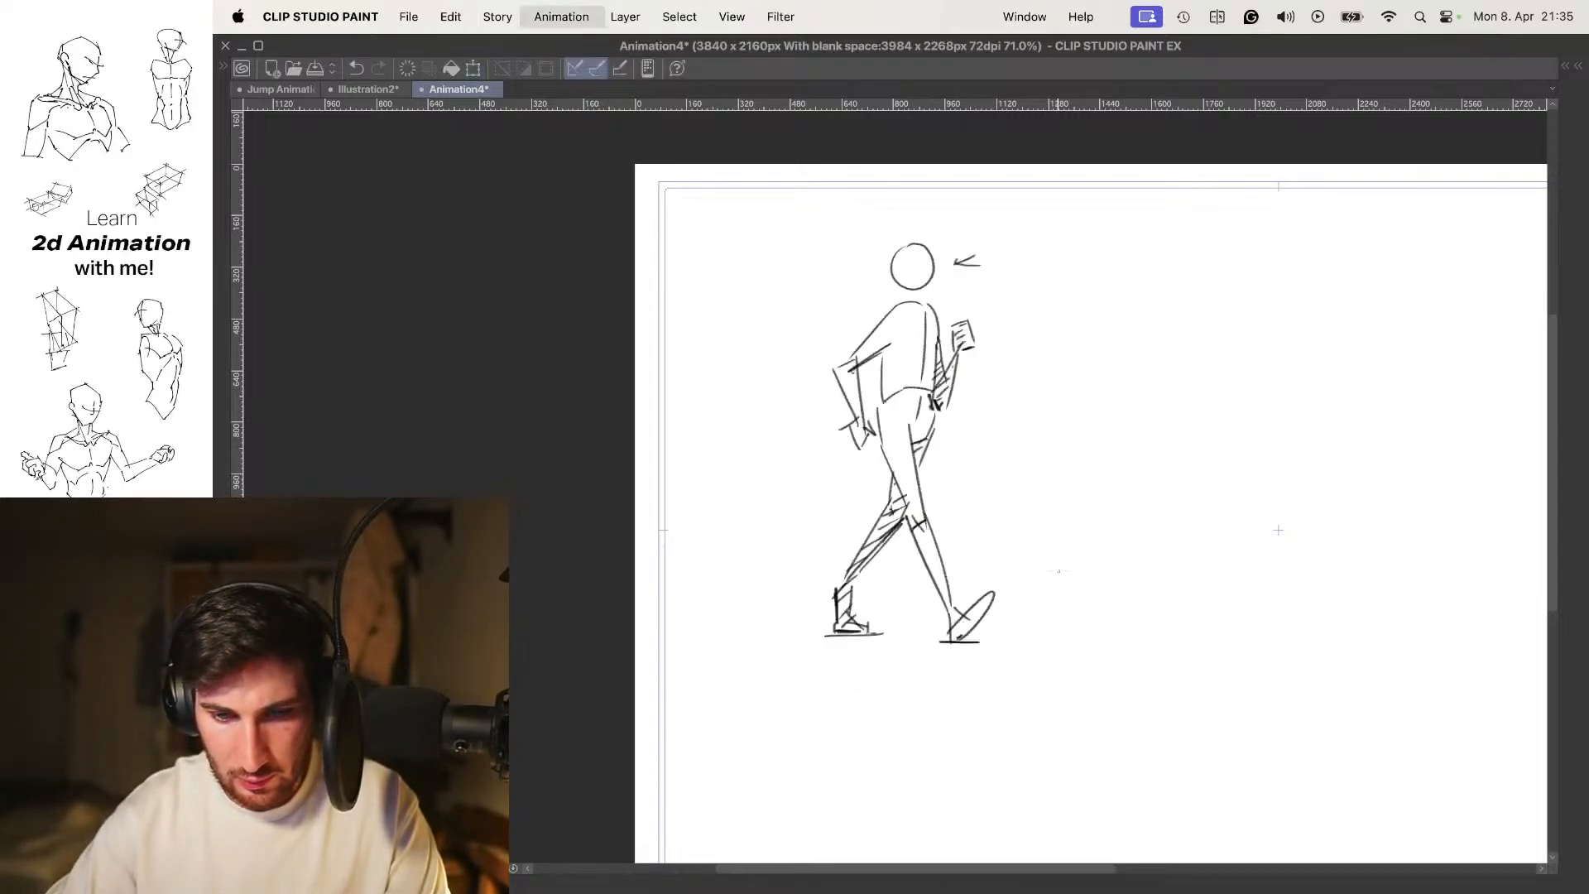
key(Right)
key(Left)
key(Right)
key(Left)
key(Right)
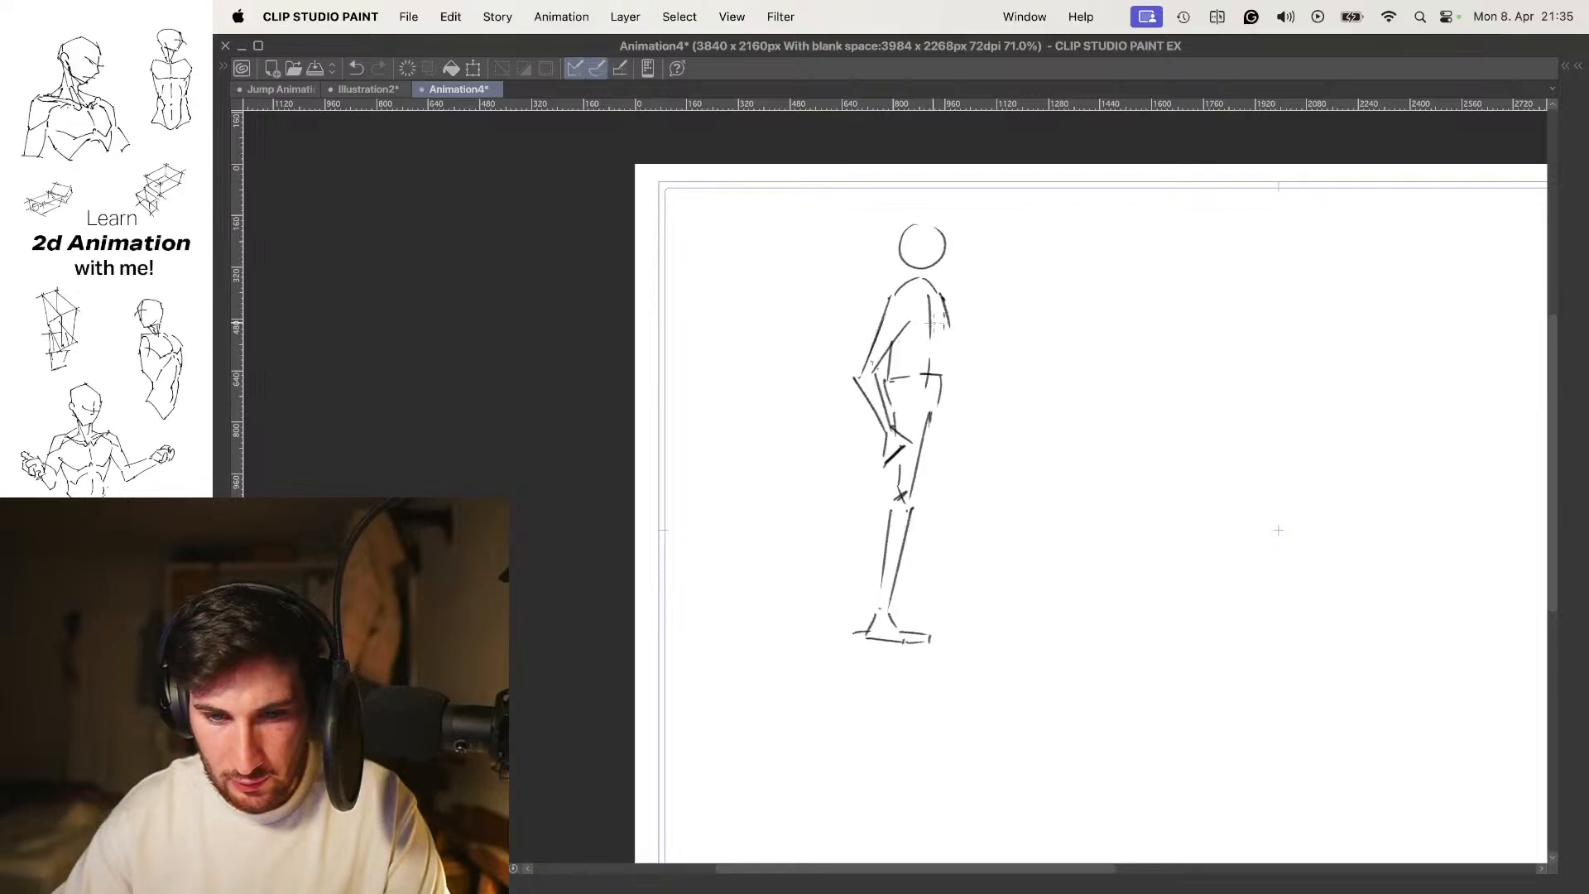
key(o)
scroll(993, 335, up, 3)
key(o)
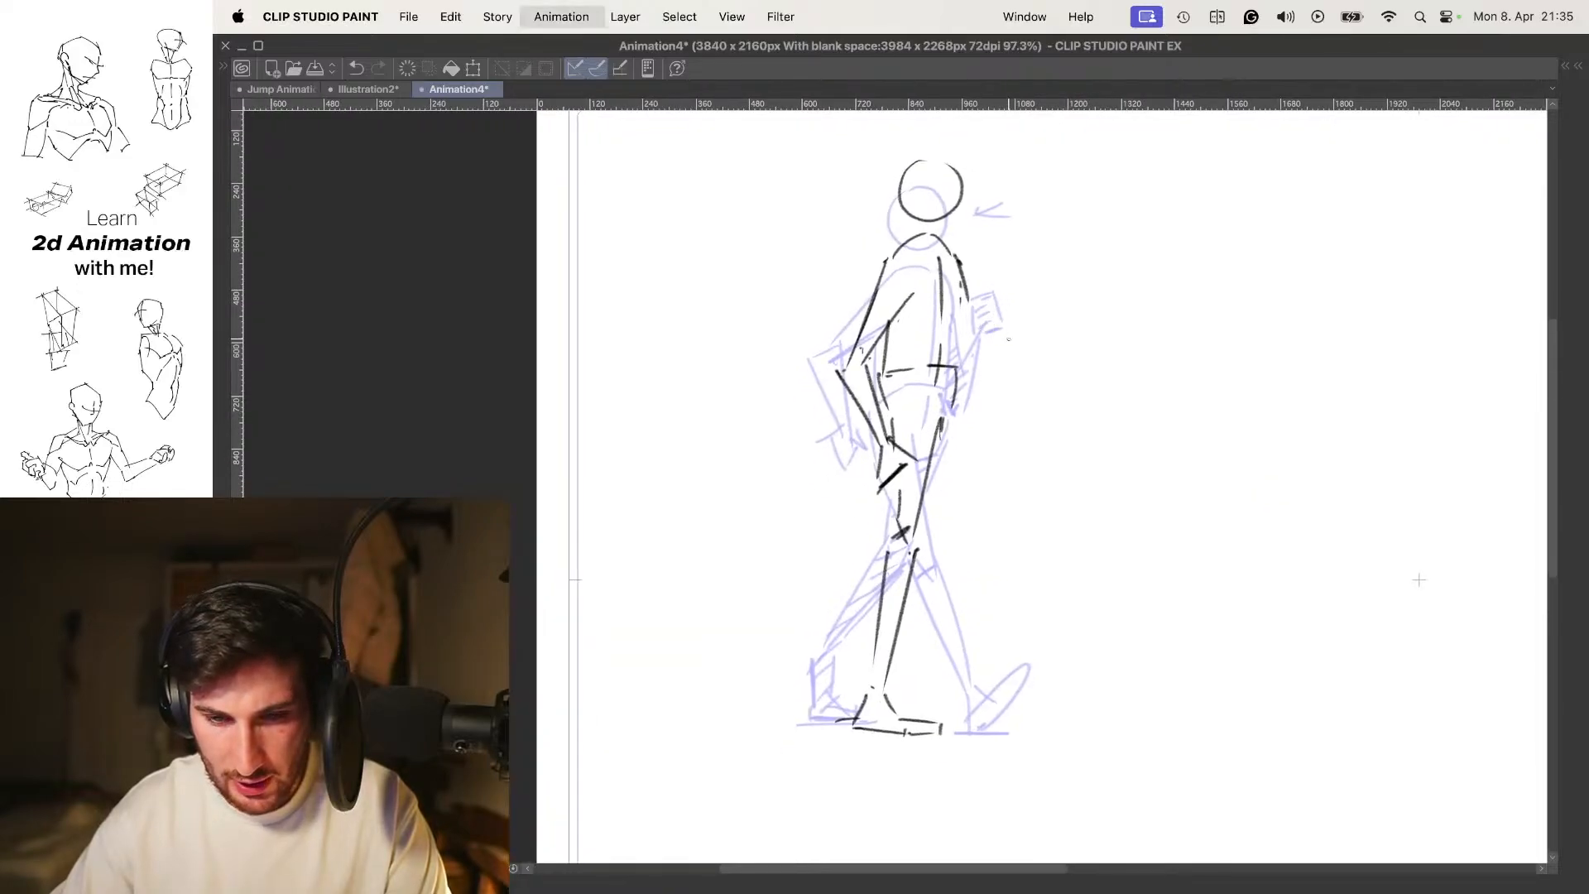
key(o)
key(Left)
key(Right)
mouse_move(951, 414)
mouse_down()
mouse_move(934, 379)
mouse_move(990, 450)
mouse_move(966, 450)
mouse_up()
key(super+z)
key(super+z)
mouse_move(945, 347)
mouse_down()
mouse_move(971, 459)
mouse_move(958, 484)
mouse_up()
key(super+z)
drag(958, 400, 971, 482)
key(super+z)
key(super+z)
Draw the raised far leg with the thigh reaching forward, a bent knee and the shin angled back down
drag(940, 354, 984, 483)
drag(912, 411, 983, 486)
mouse_move(955, 480)
mouse_down()
mouse_move(987, 469)
mouse_move(997, 444)
mouse_move(980, 418)
mouse_move(894, 525)
mouse_up()
key(super+equal)
key(comma)
key(period)
drag(968, 426, 910, 523)
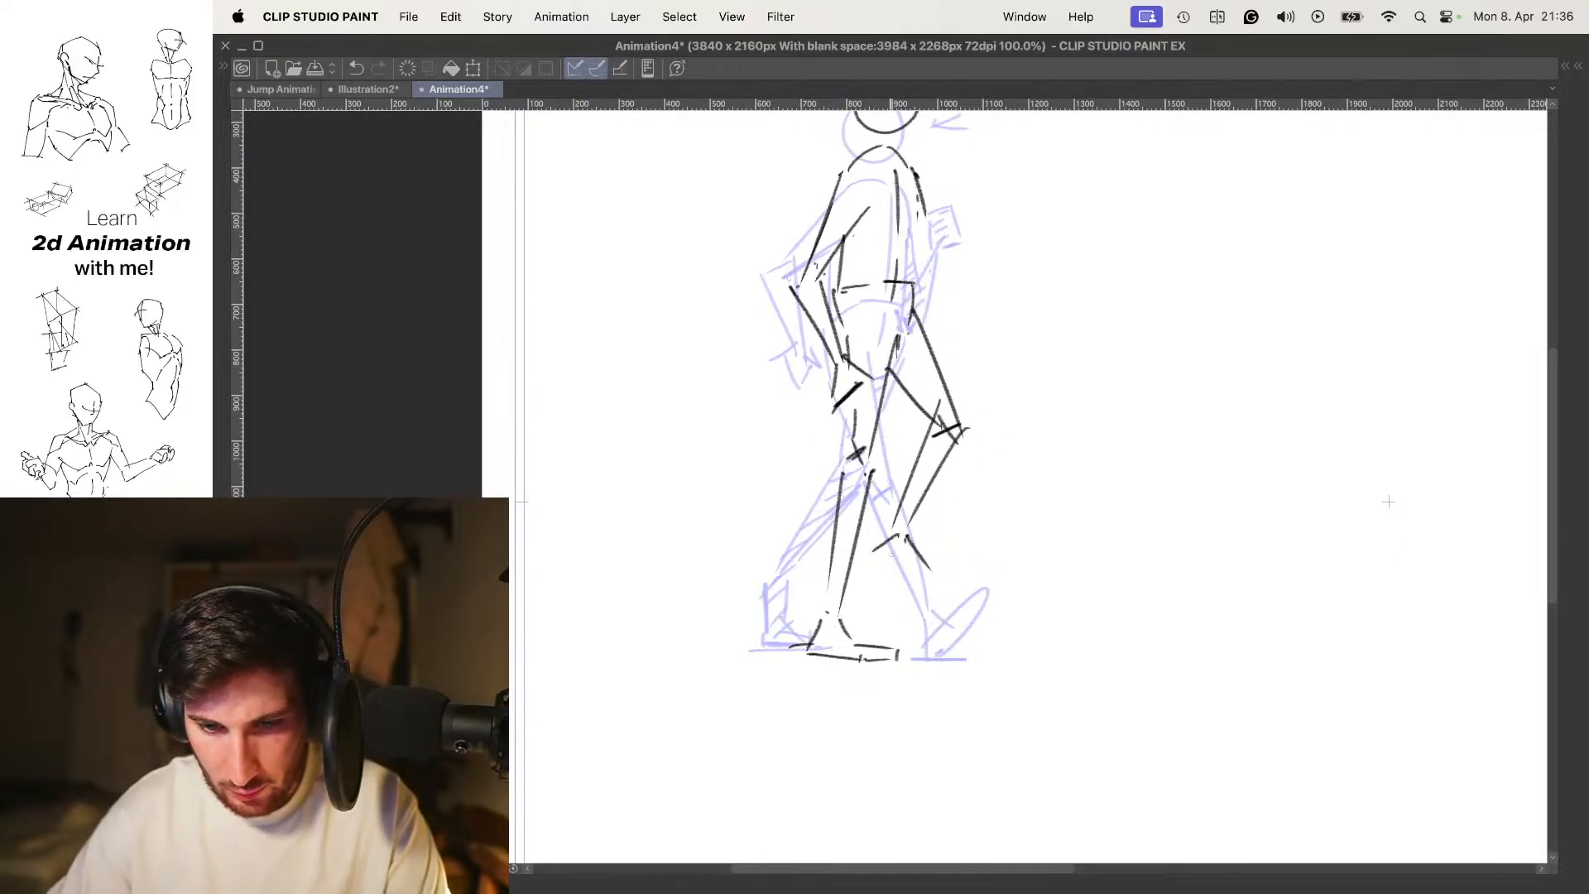
Redraw the raised far foot below the shin, with the heel lifted and the toes pointing down
key(super+z)
key(super+z)
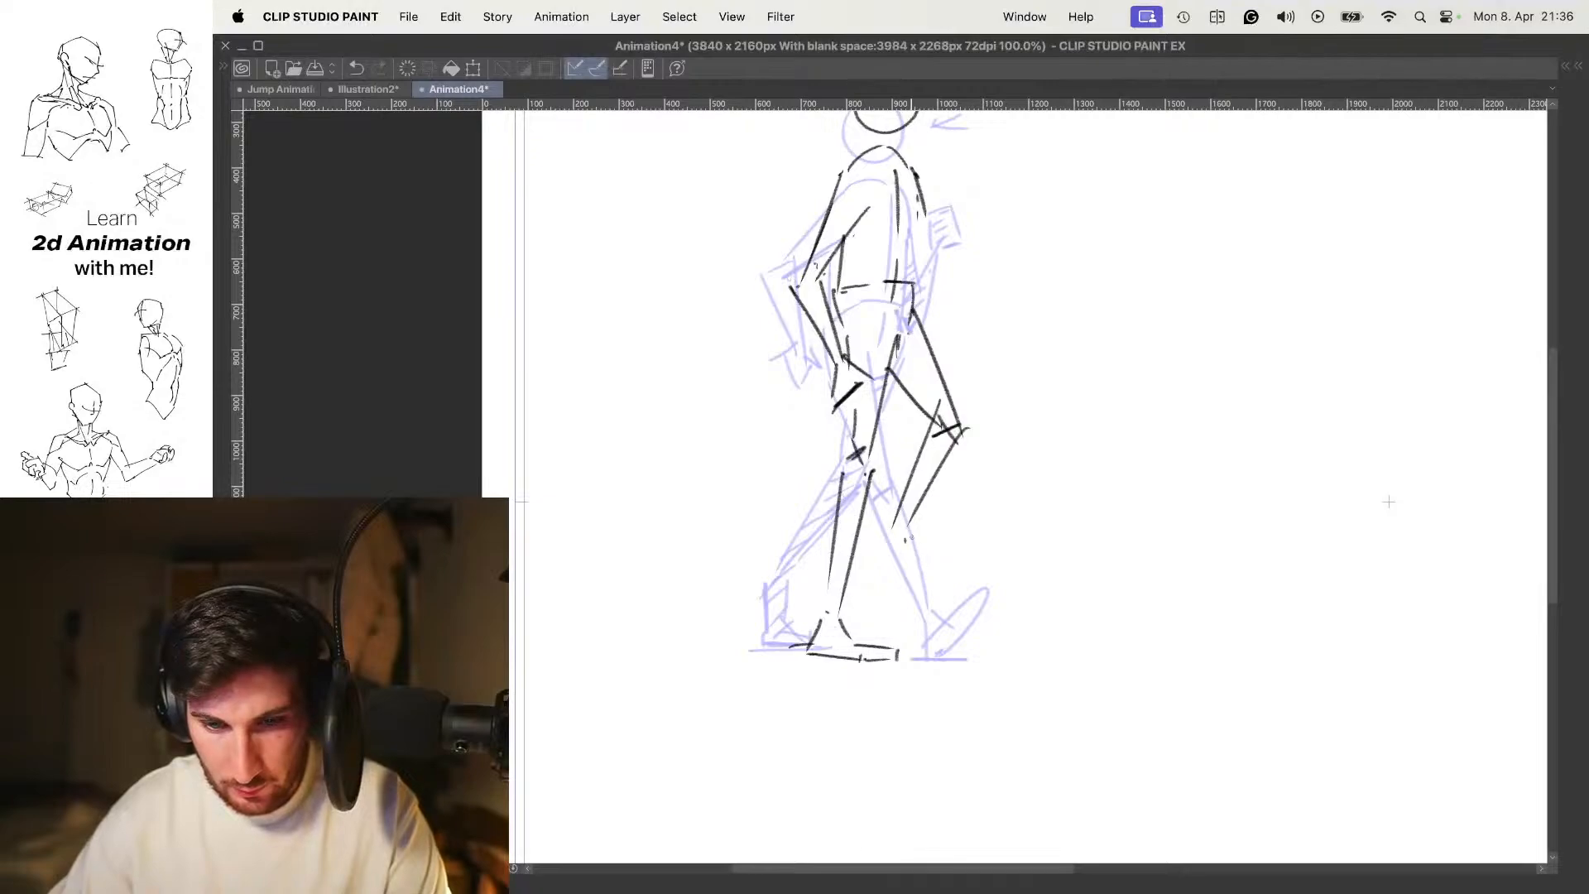
drag(874, 551, 911, 593)
key(super+z)
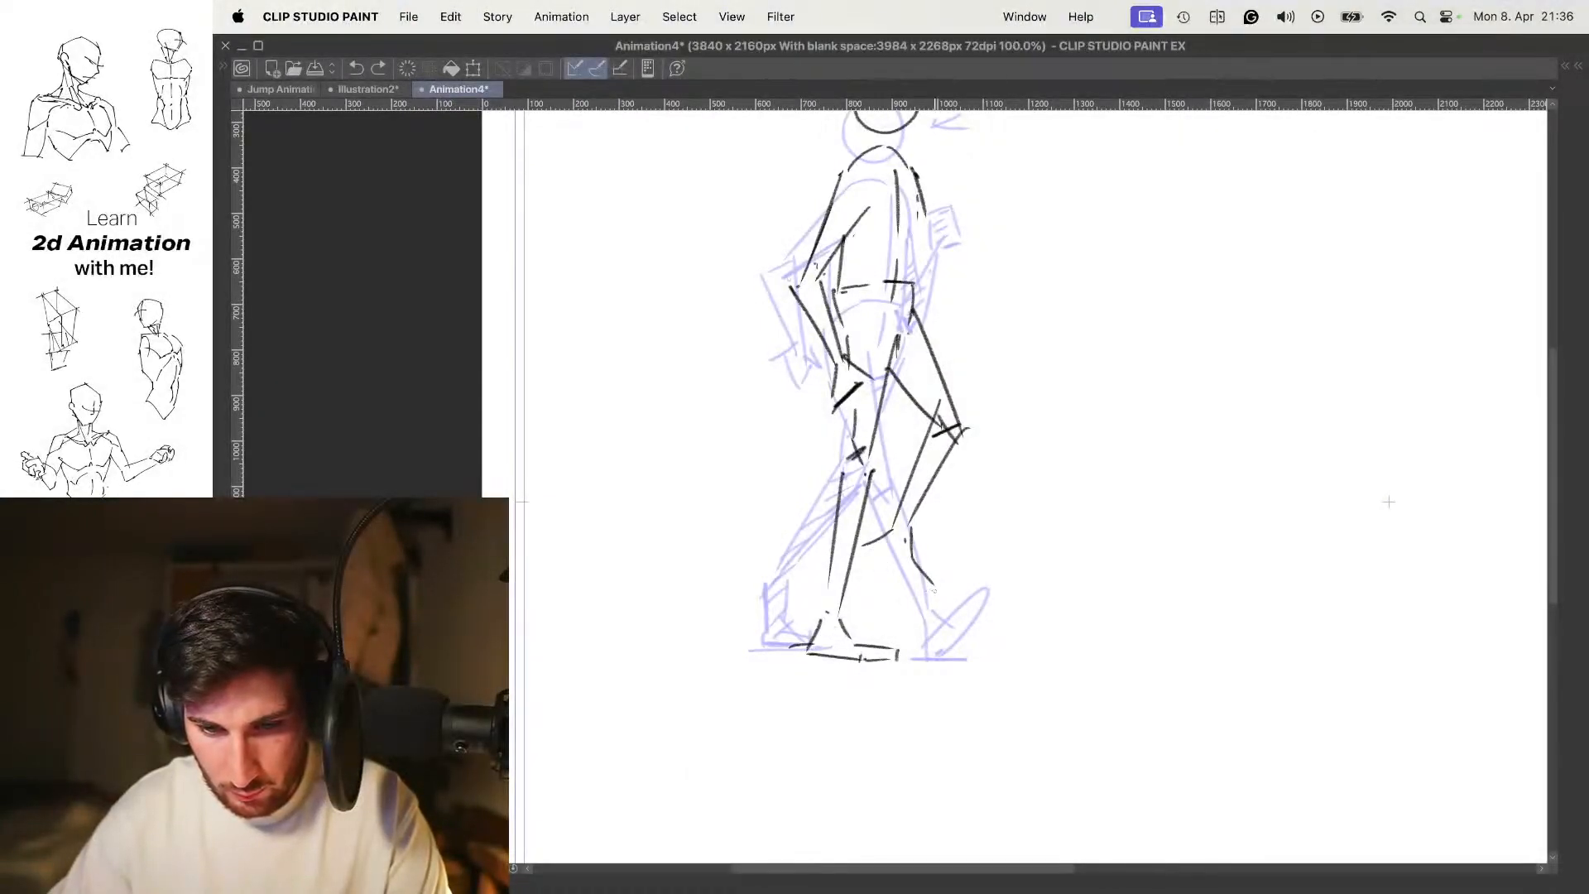
drag(907, 591, 943, 589)
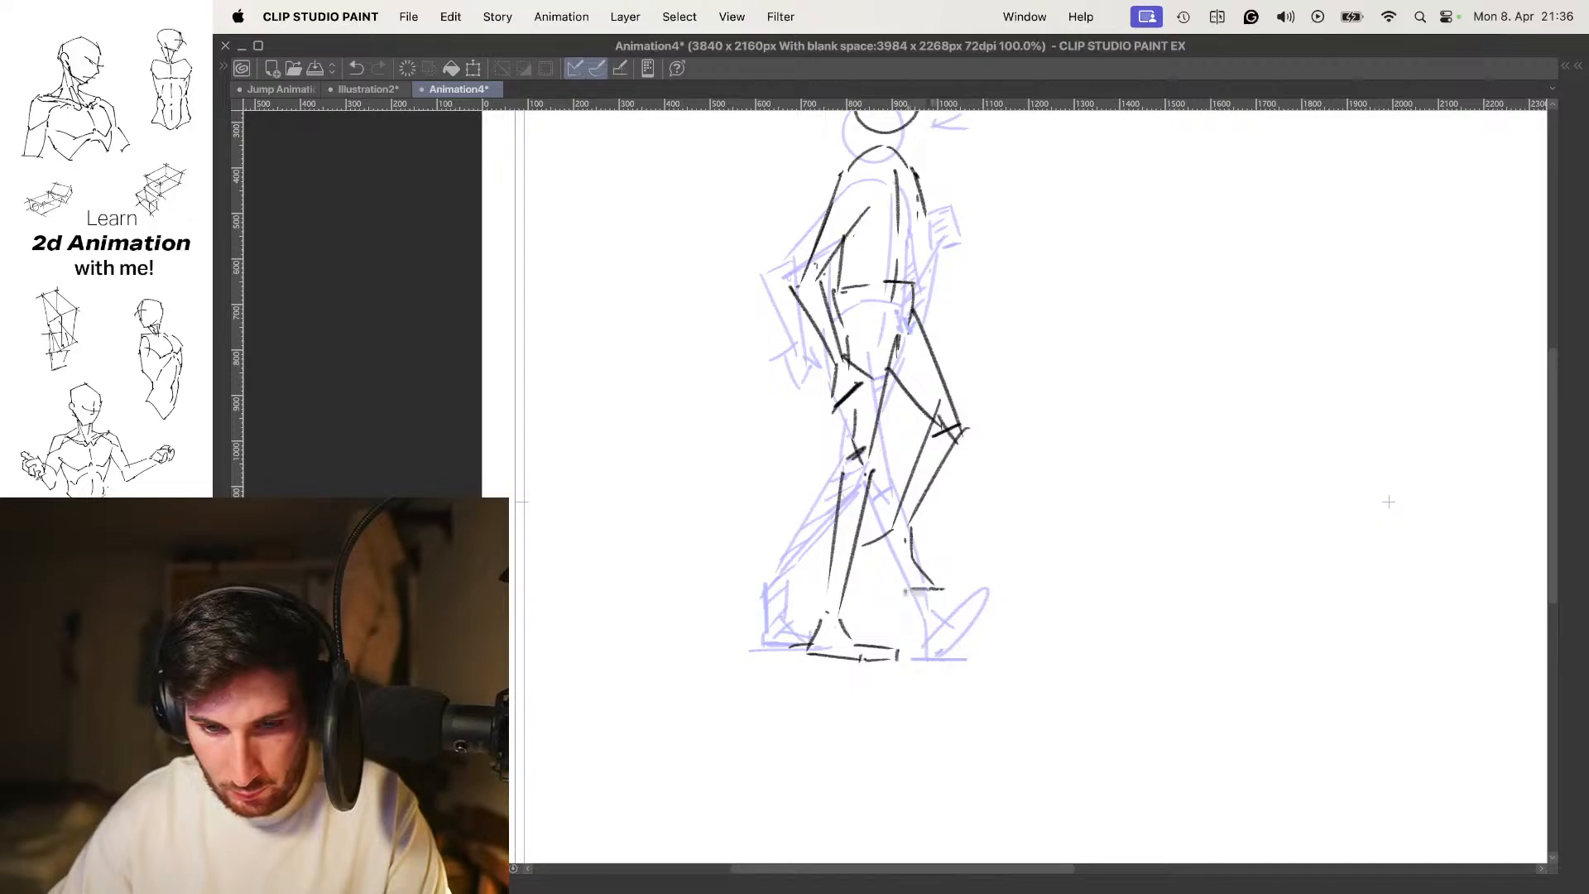
drag(863, 544, 904, 585)
Turn off the onion skin and shade the raised far thigh with hatching lines
scroll(938, 523, down, 3)
key(space)
key(space)
key(space)
key(space)
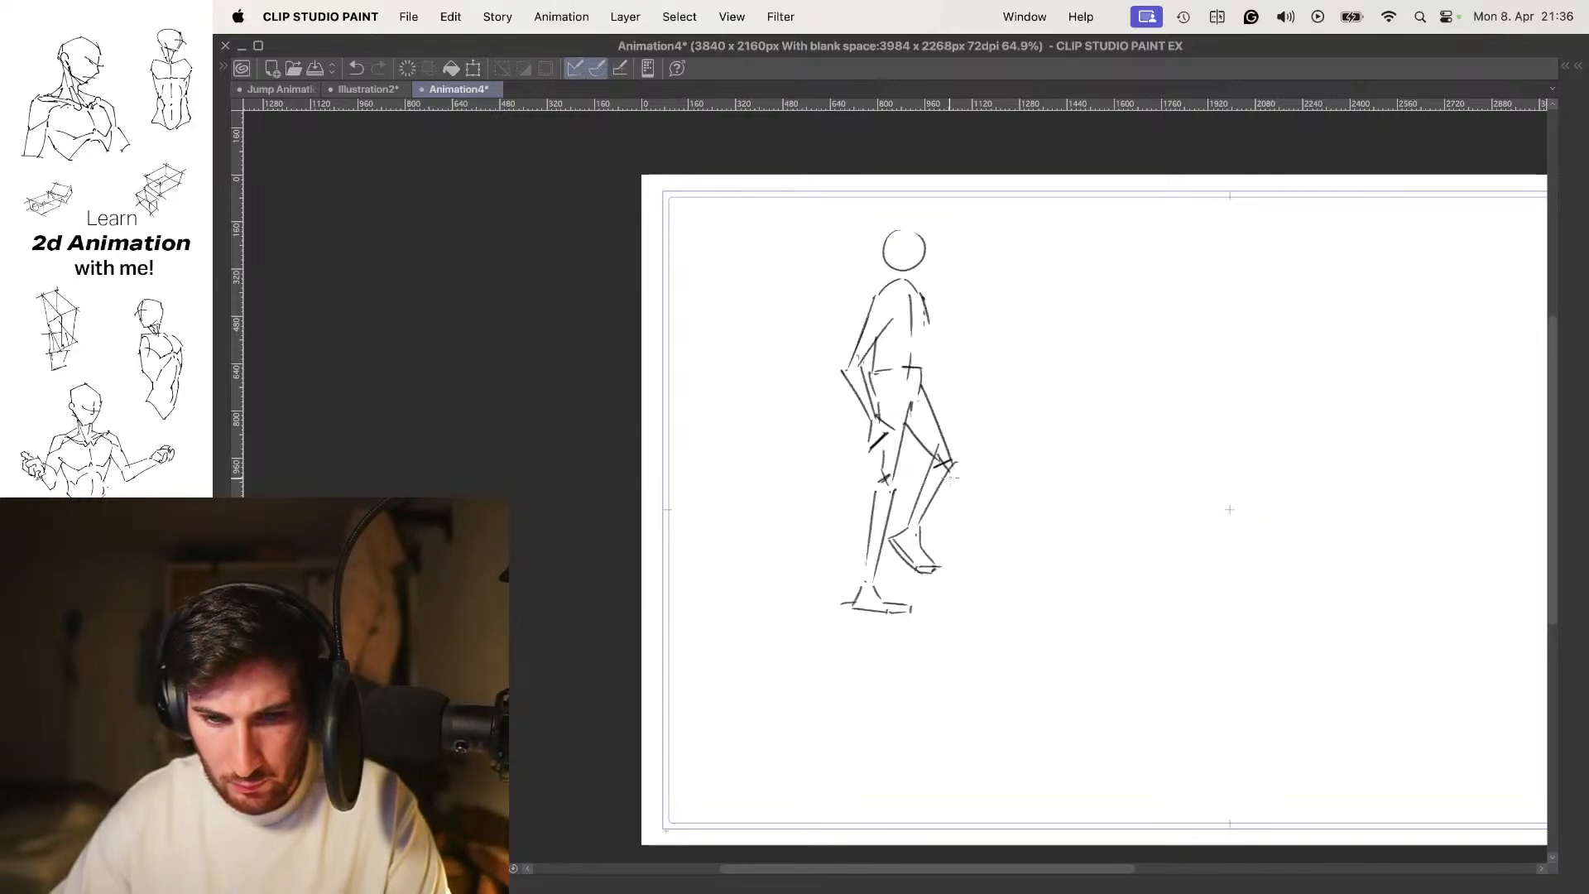
scroll(948, 482, up, 3)
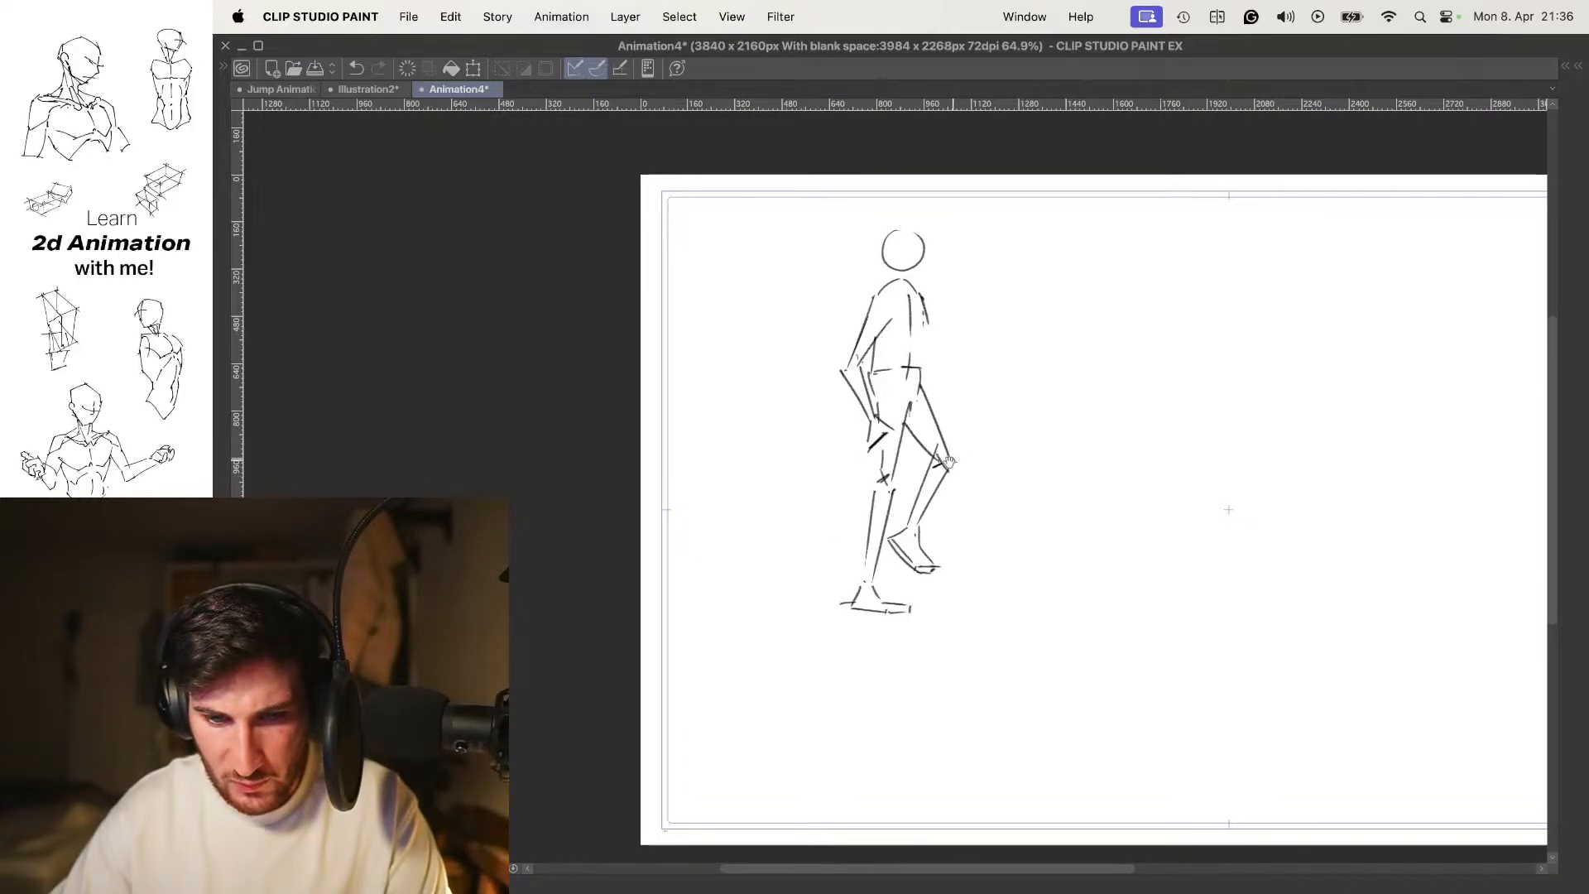
key(space)
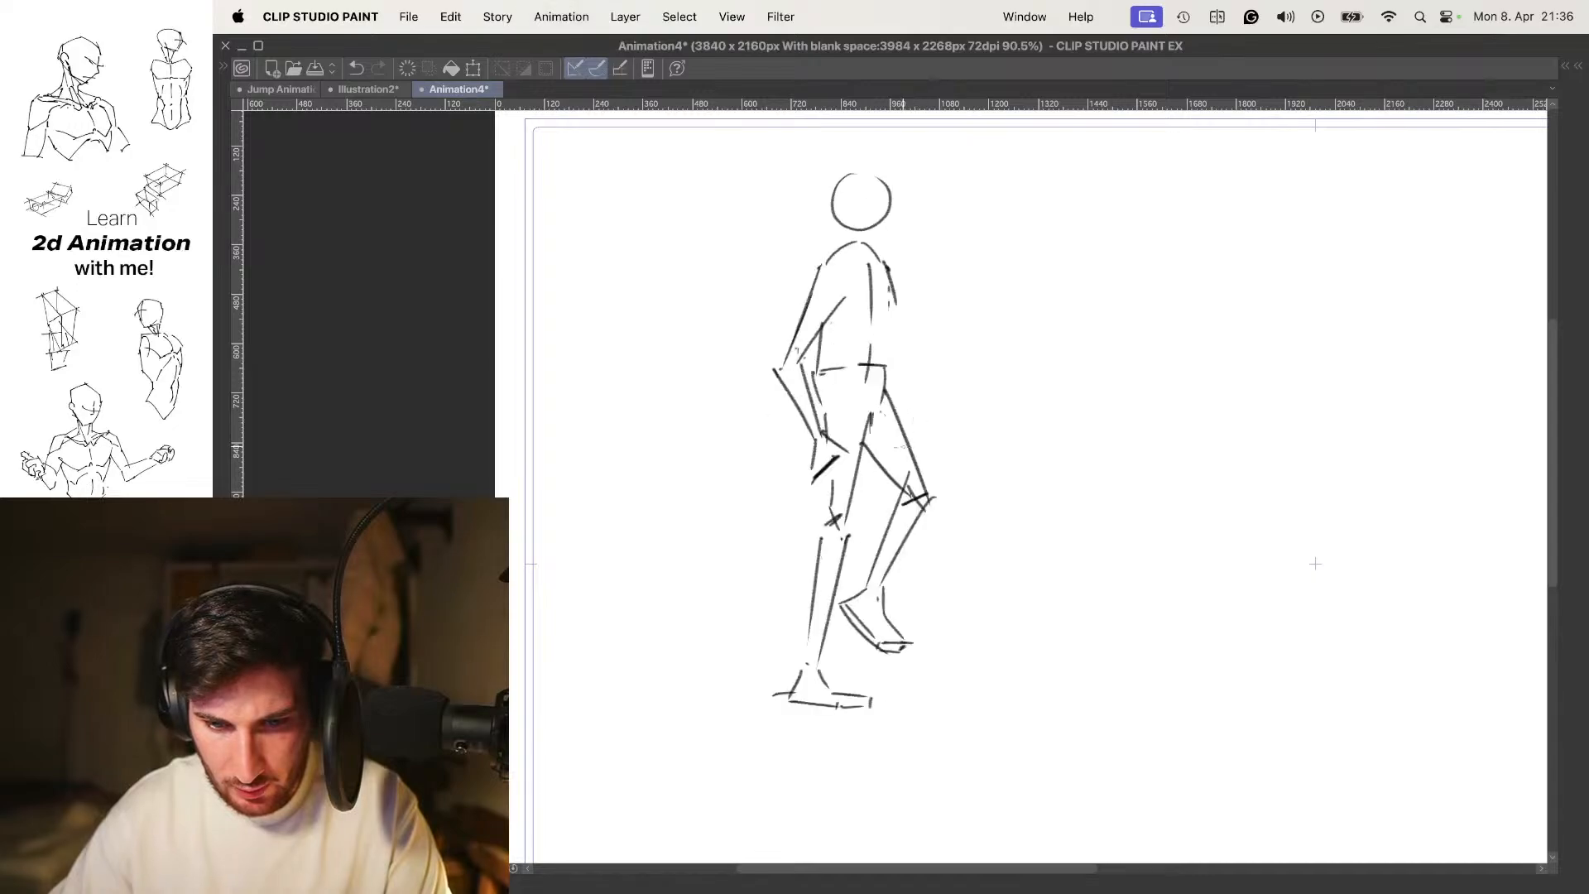
drag(872, 443, 861, 416)
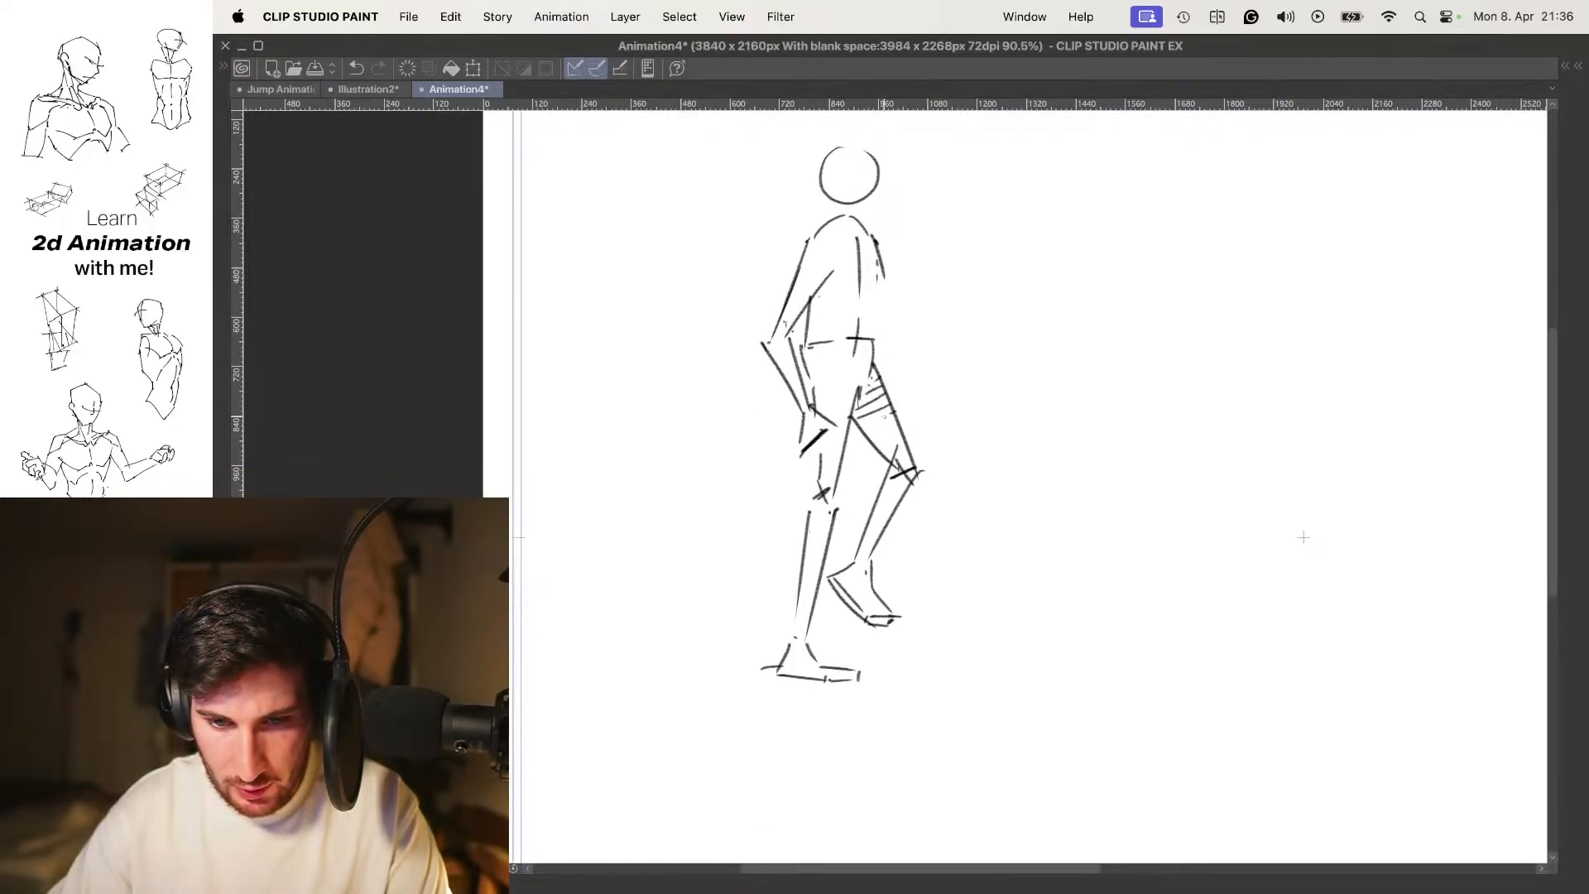
scroll(884, 464, up, 2)
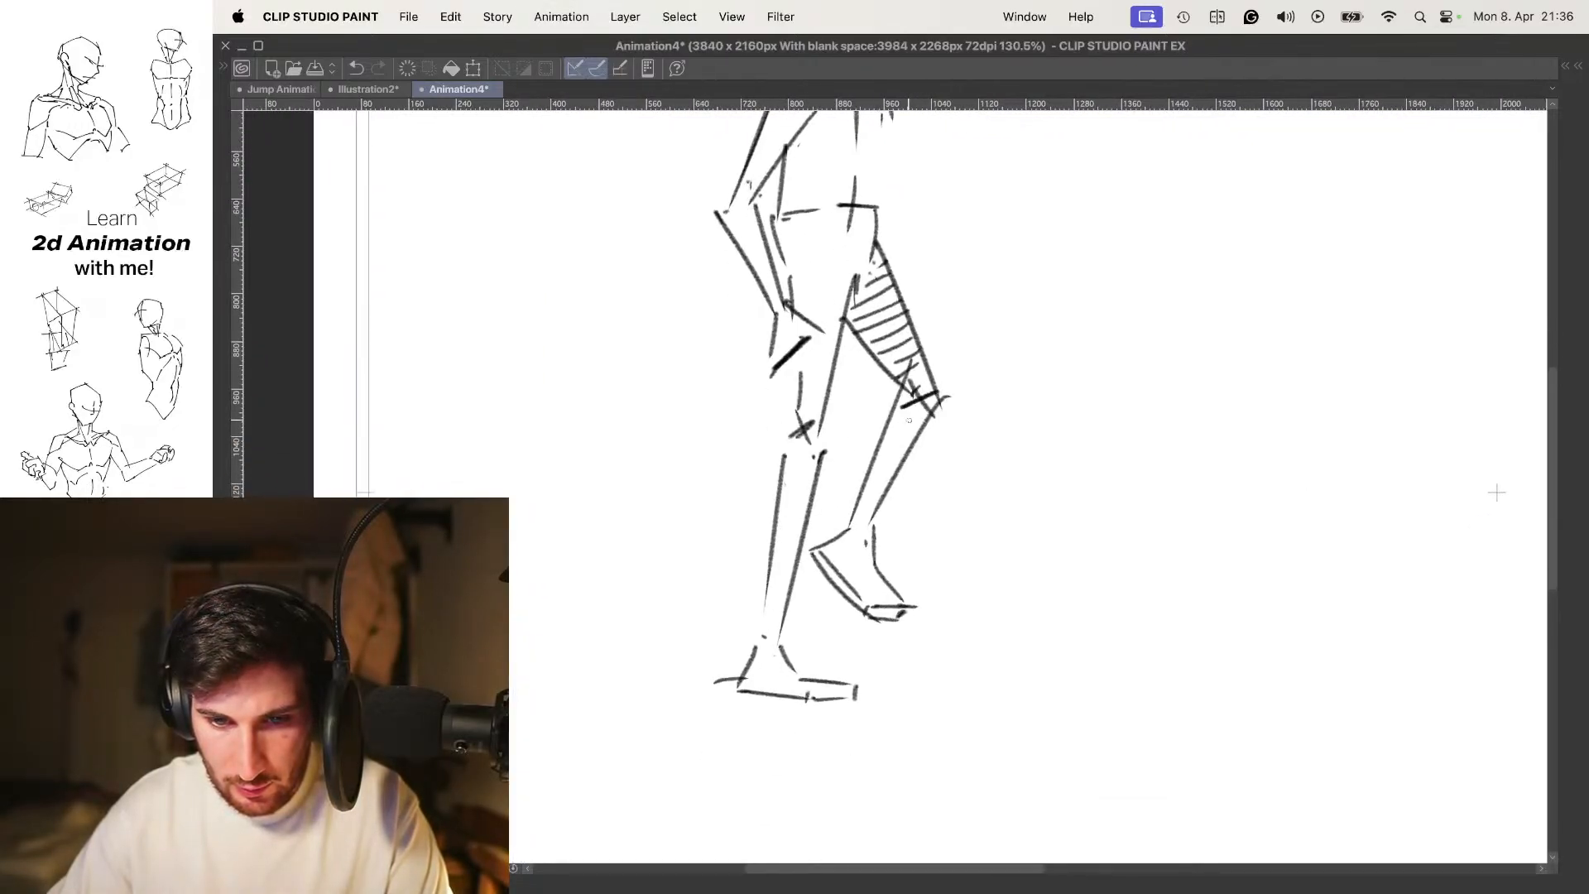
Continue the hatching down the far shin and foot, and compare the pose with cel 1a
mouse_move(934, 404)
mouse_down()
mouse_move(880, 431)
mouse_move(877, 450)
mouse_move(903, 460)
mouse_move(865, 480)
mouse_up()
drag(902, 475, 863, 492)
drag(896, 489, 859, 504)
mouse_move(890, 498)
mouse_down()
mouse_move(856, 513)
mouse_move(833, 567)
mouse_up()
mouse_move(887, 567)
mouse_down()
mouse_move(846, 575)
mouse_move(868, 588)
mouse_up()
drag(892, 595, 870, 600)
scroll(985, 499, down, 3)
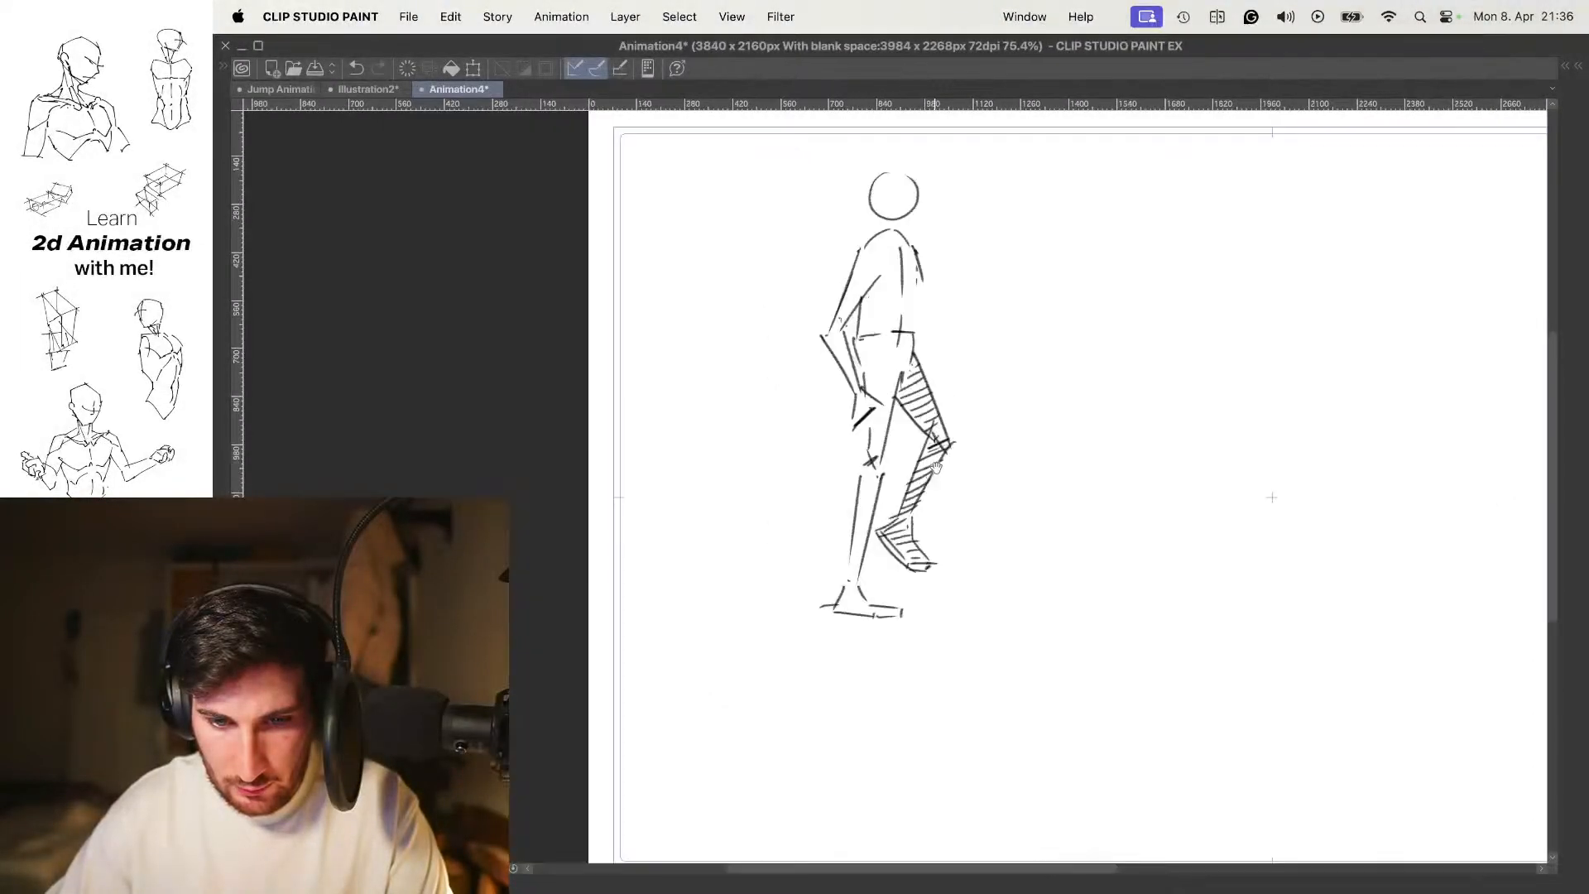
key(Left)
key(Right)
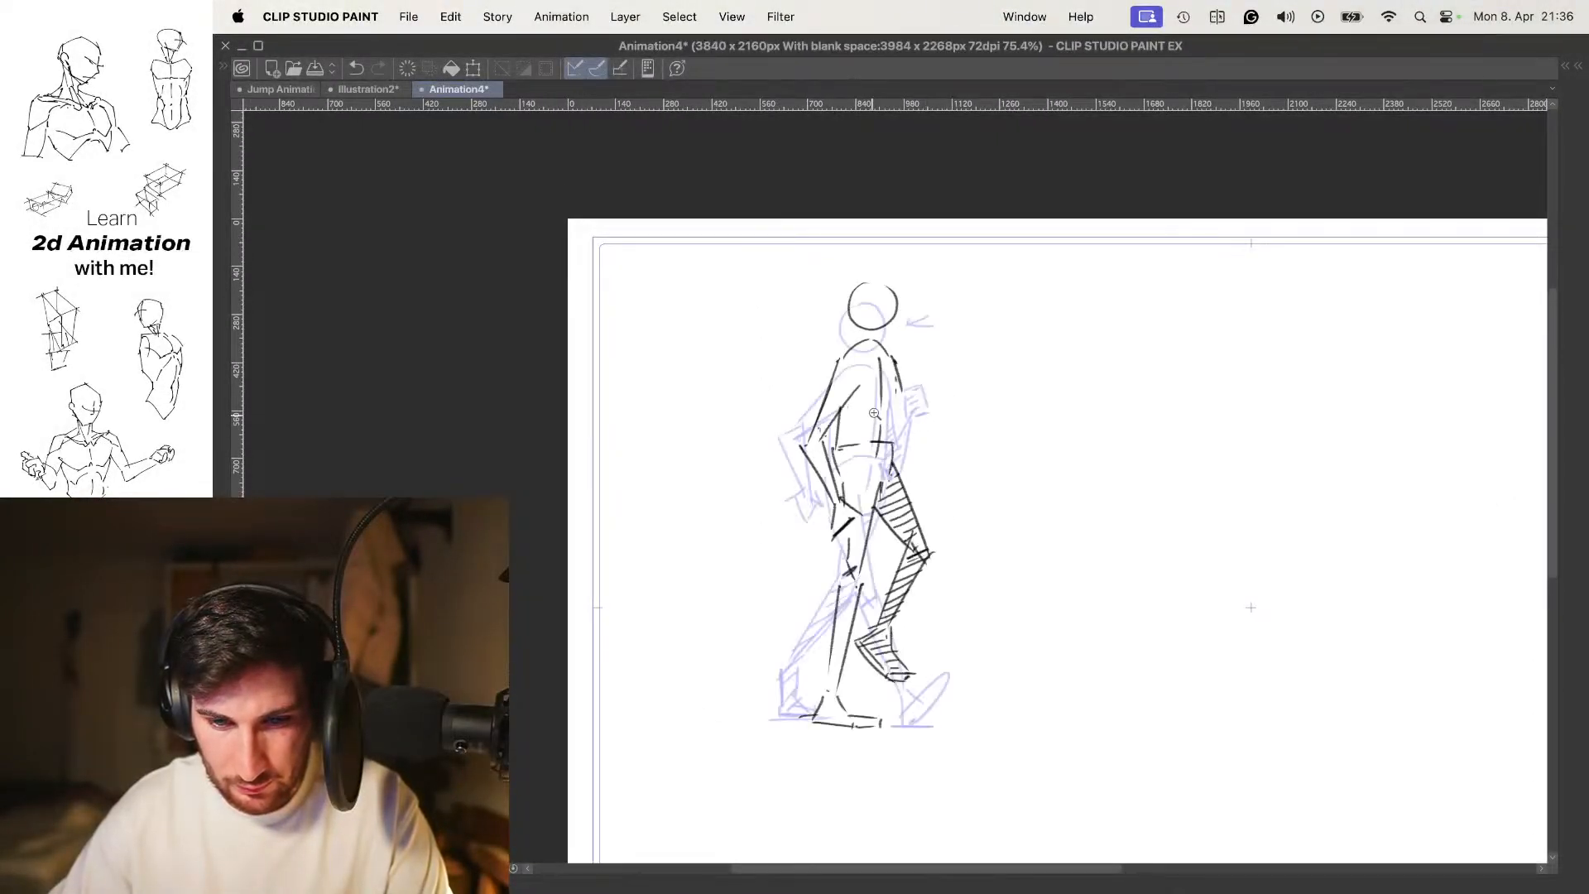
Redraw the torso's front contour from shoulder to waist and erase the stray strokes beside the chest
scroll(909, 430, up, 3)
mouse_move(908, 325)
mouse_down()
mouse_move(899, 490)
mouse_move(895, 472)
mouse_up()
key(super+z)
key(super+z)
drag(909, 338, 903, 475)
key(e)
drag(975, 373, 954, 345)
Flip repeatedly through the walk cycle's frames to review how the new pose connects with the contact poses
scroll(952, 357, down, 5)
key(Left)
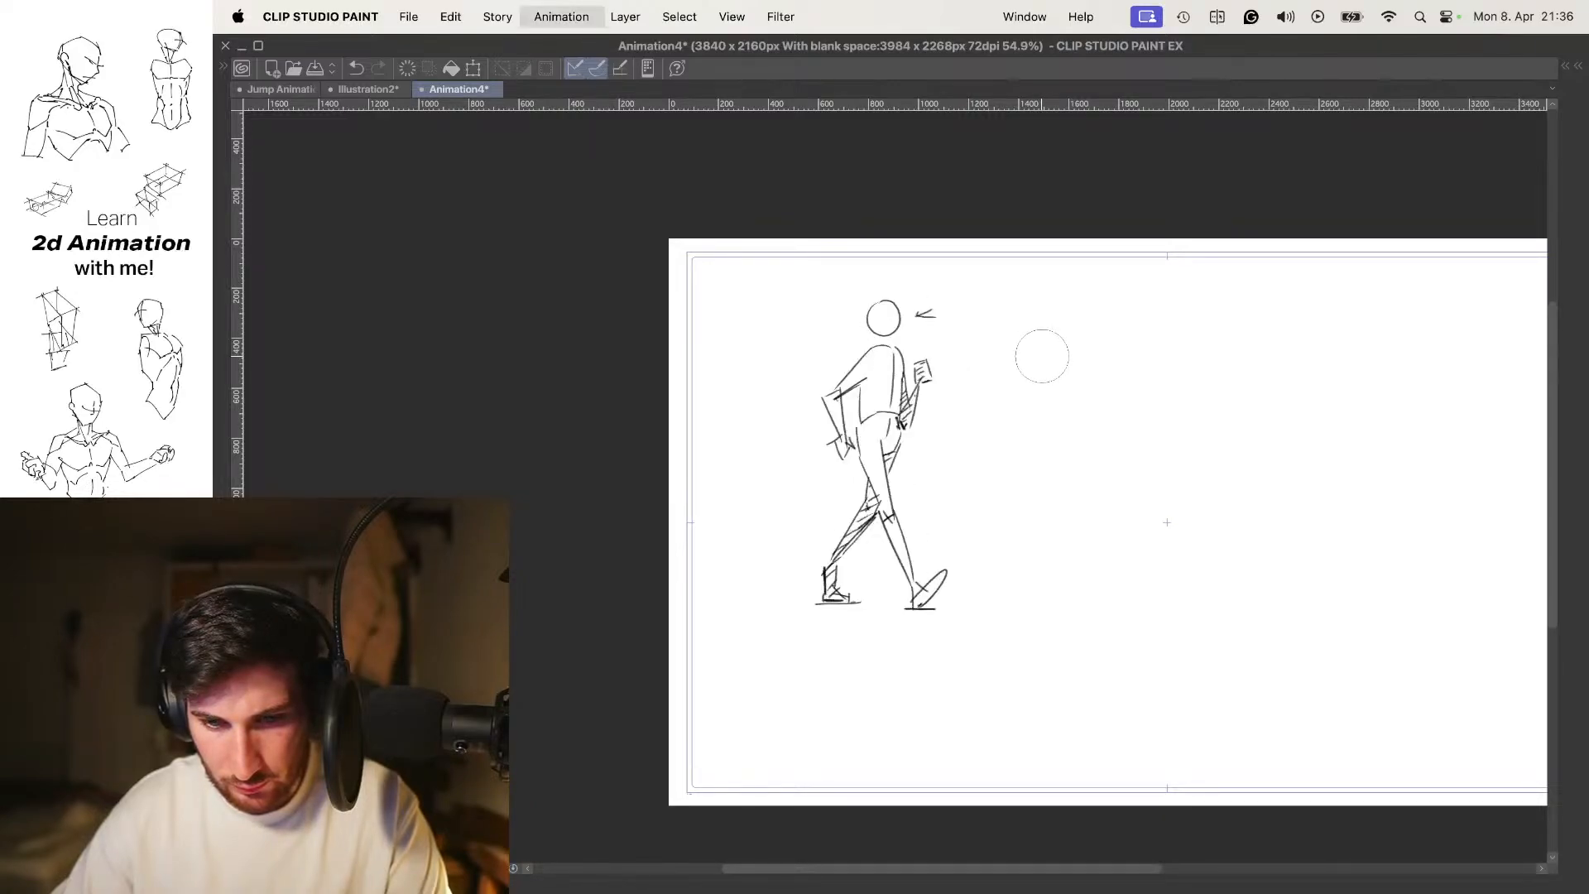
key(Right)
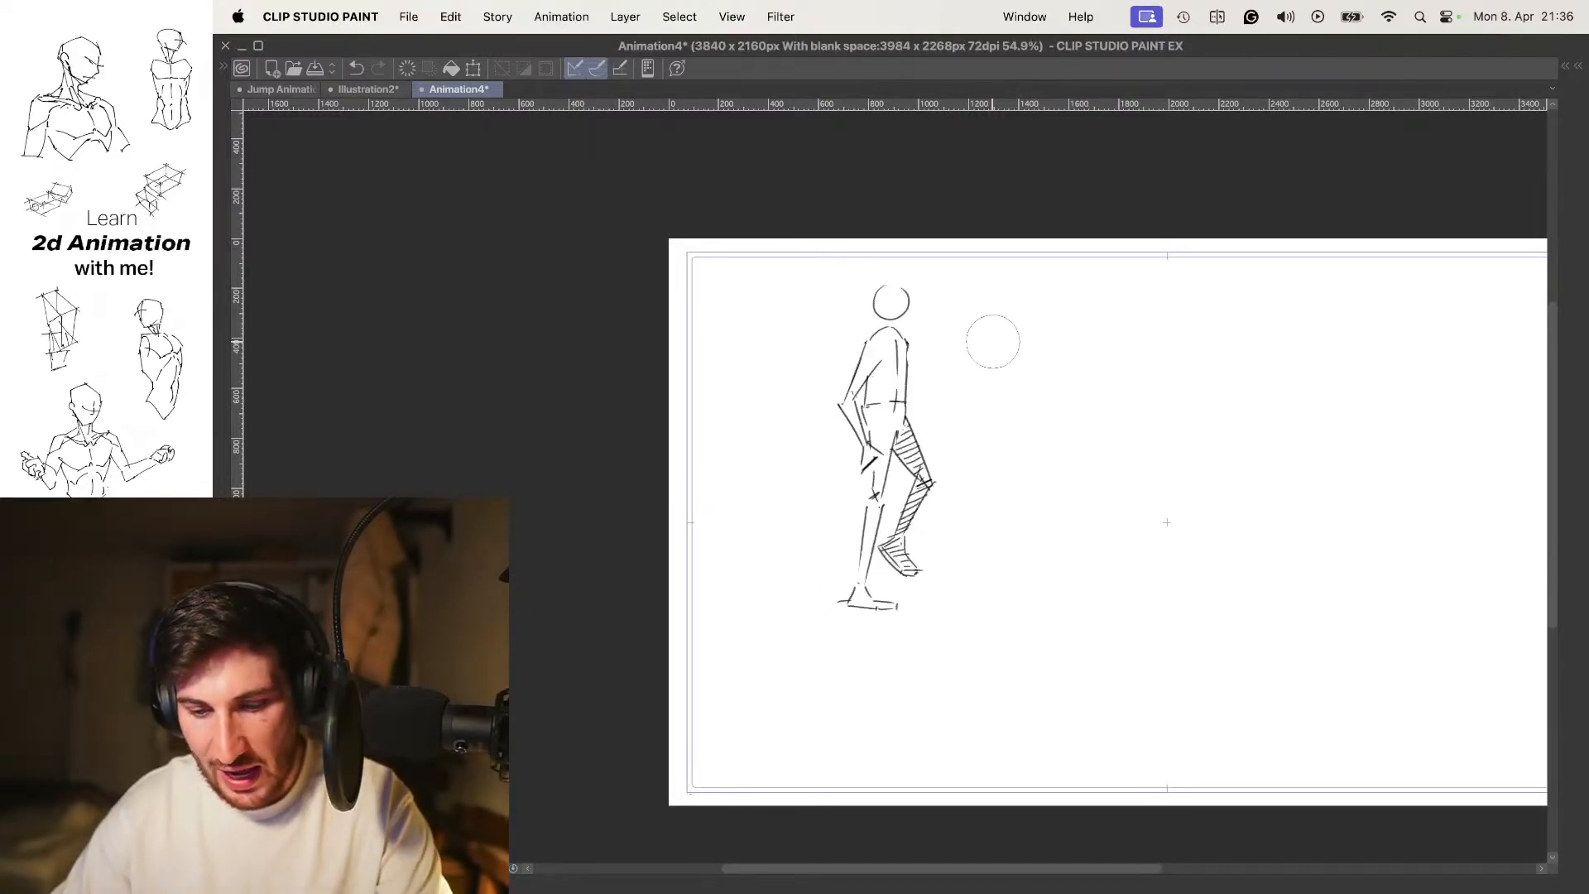
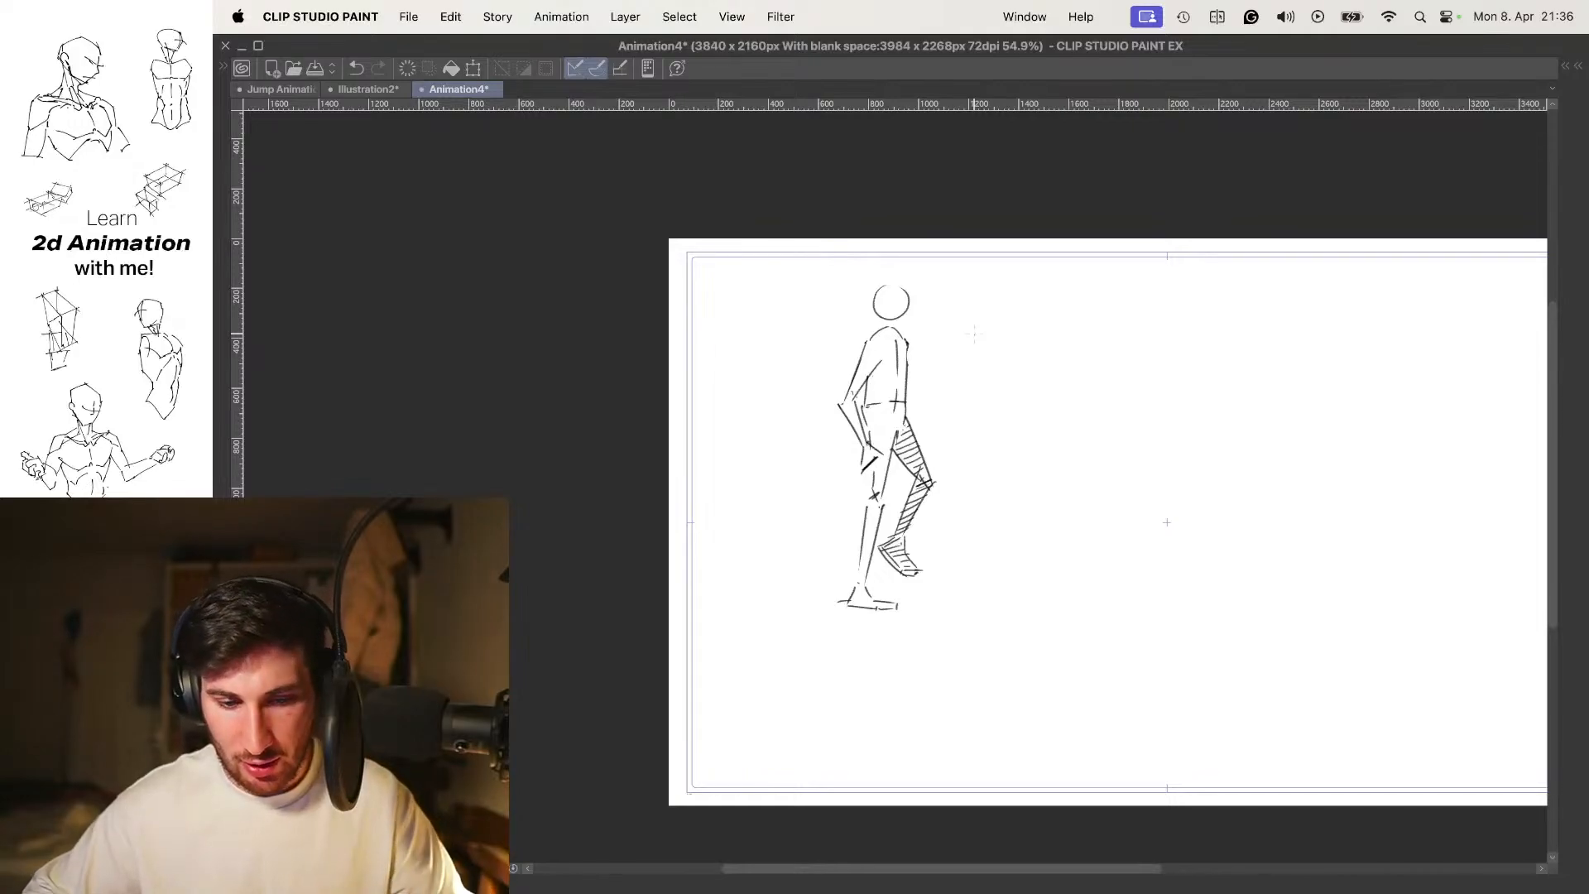
key(Right)
key(Right)
key(Right)
key(Right)
key(Right)
key(Right)
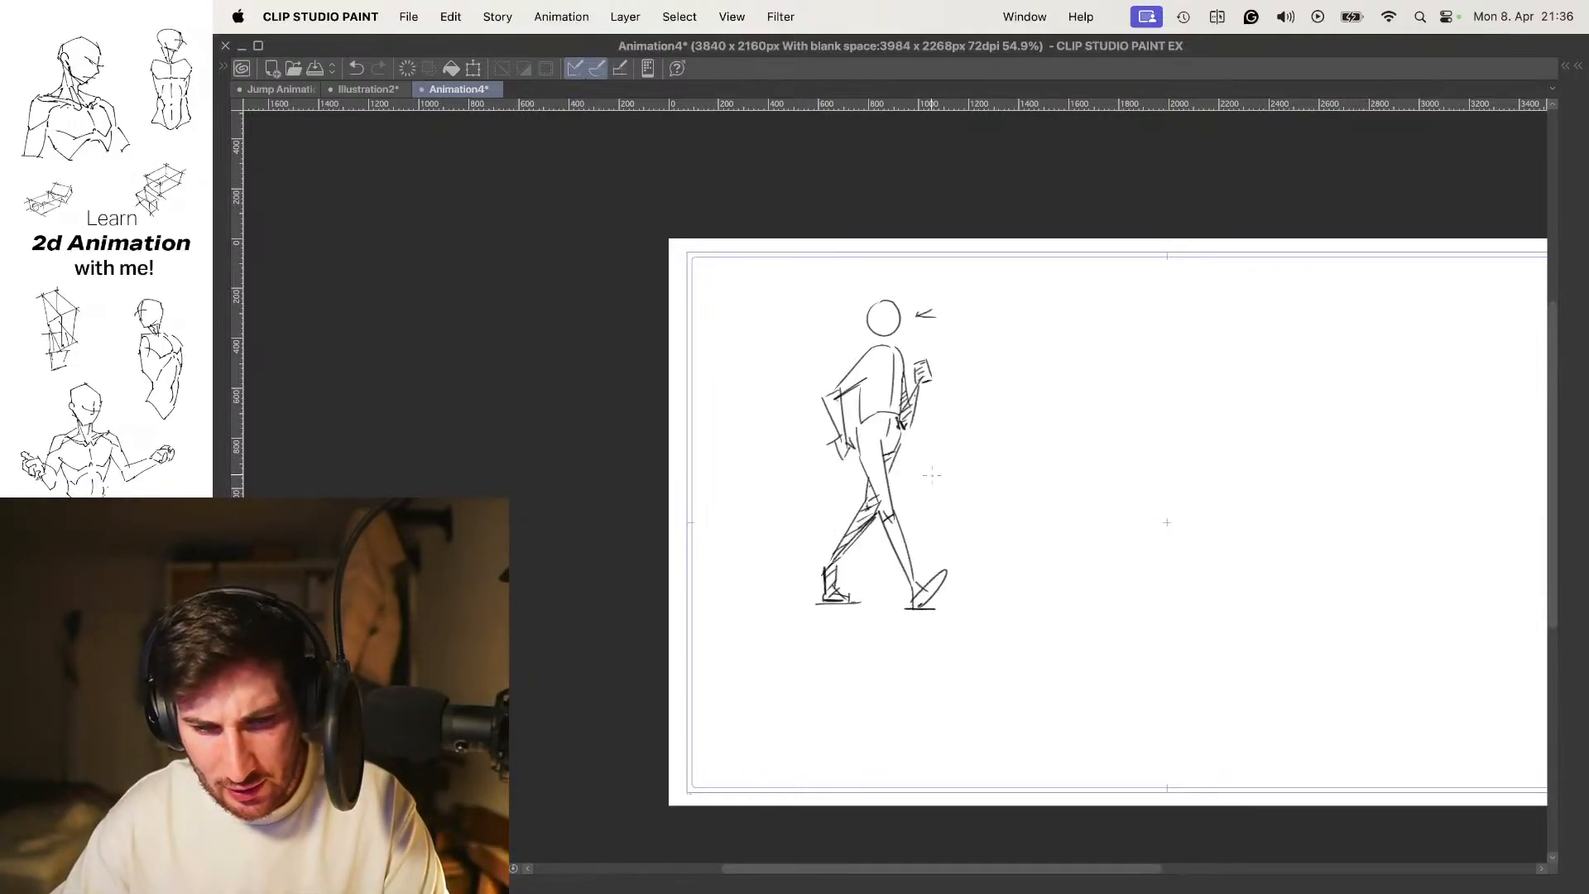
key(Right)
key(Right)
key(Right)
key(Right)
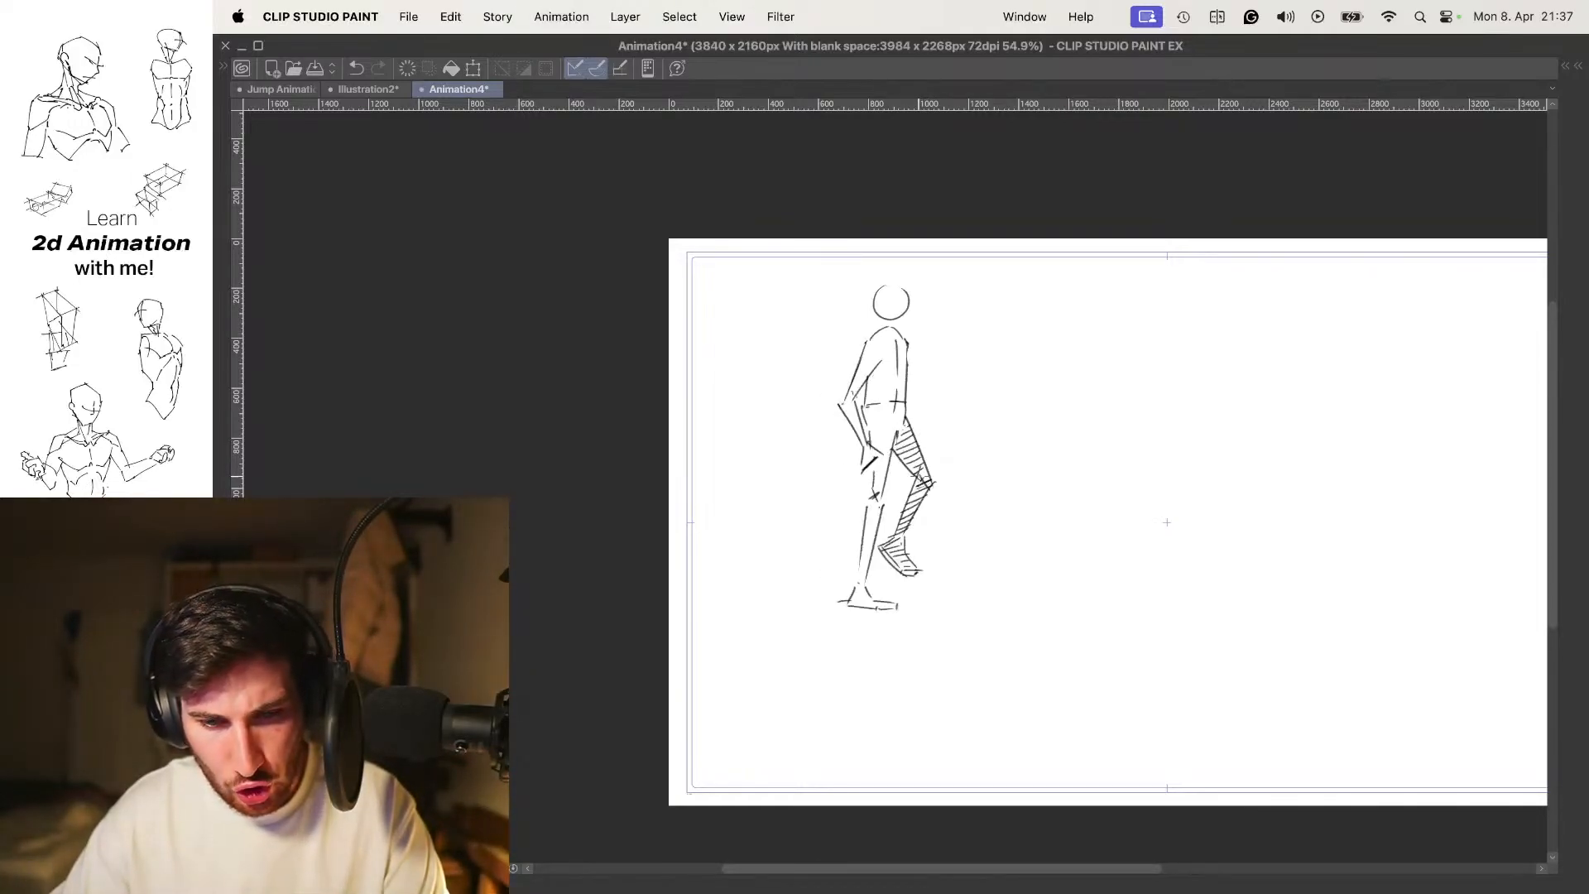
key(Right)
key(Right)
key(Right)
key(Right)
key(Right)
key(Right)
key(Right)
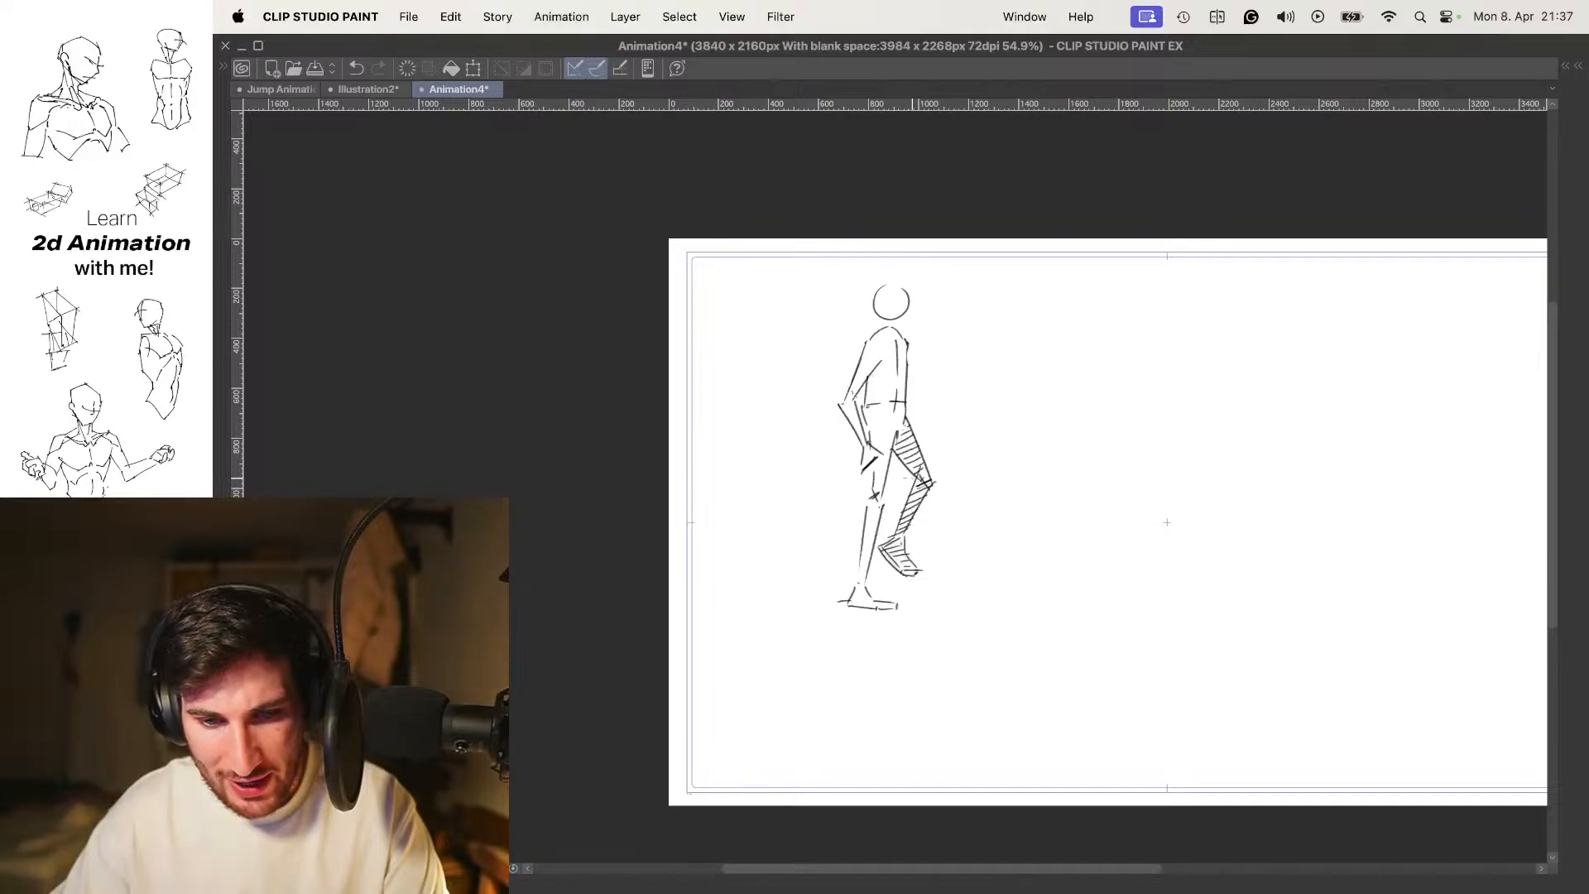
key(Right)
key(Right)
key(Right)
key(Right)
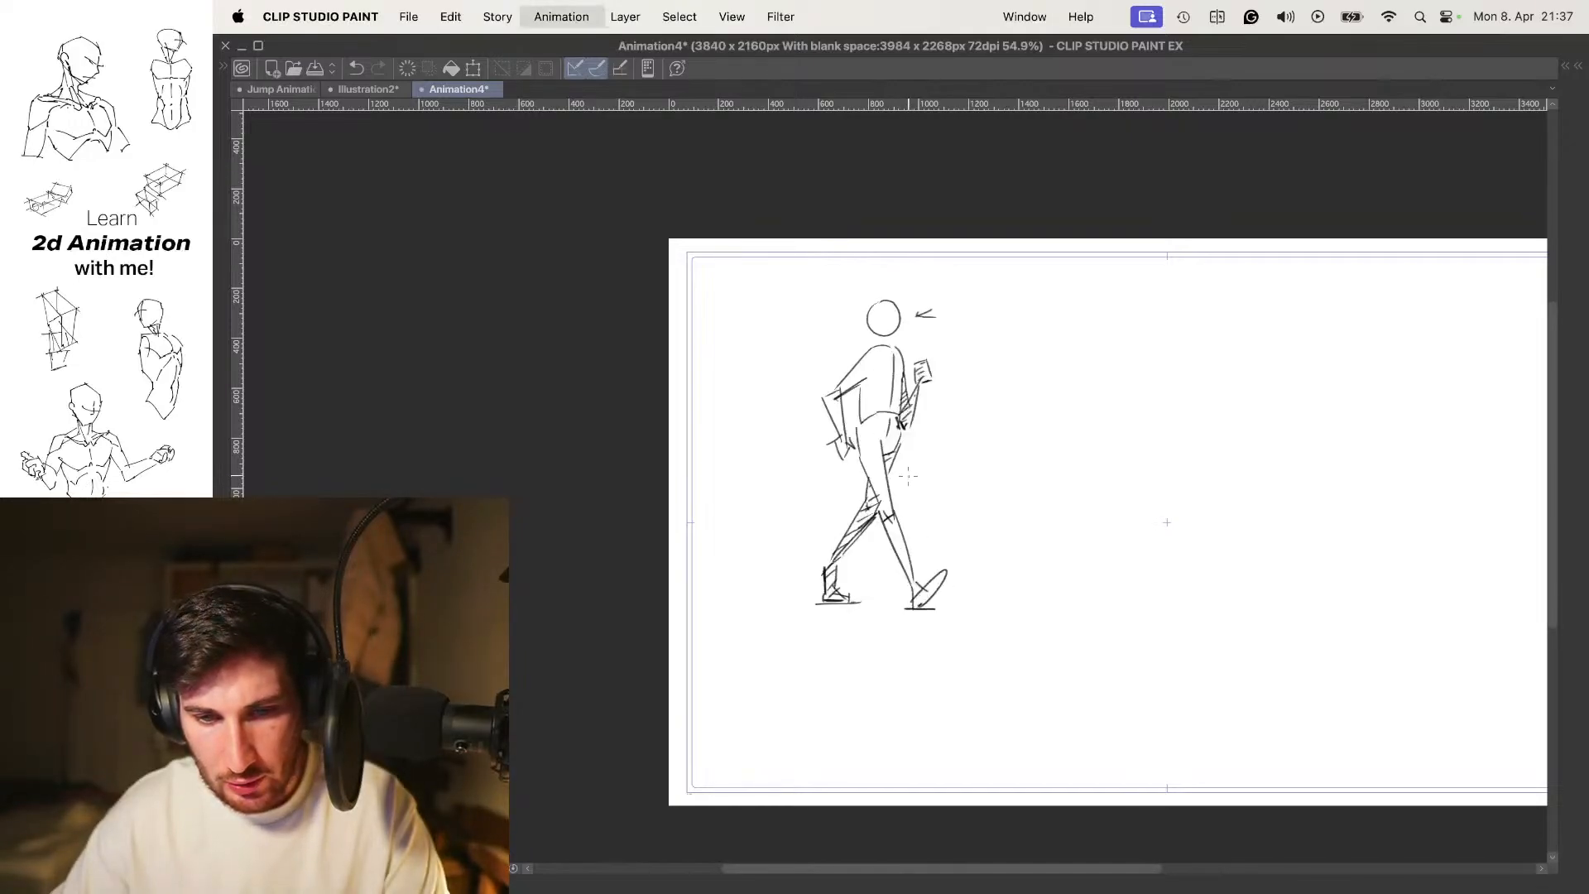
key(Right)
key(Right)
key(Right)
key(Right)
drag(1062, 411, 1085, 536)
key(super+z)
drag(916, 405, 984, 405)
mouse_move(1004, 348)
mouse_down()
mouse_move(1080, 488)
mouse_move(1075, 532)
mouse_up()
key(super+z)
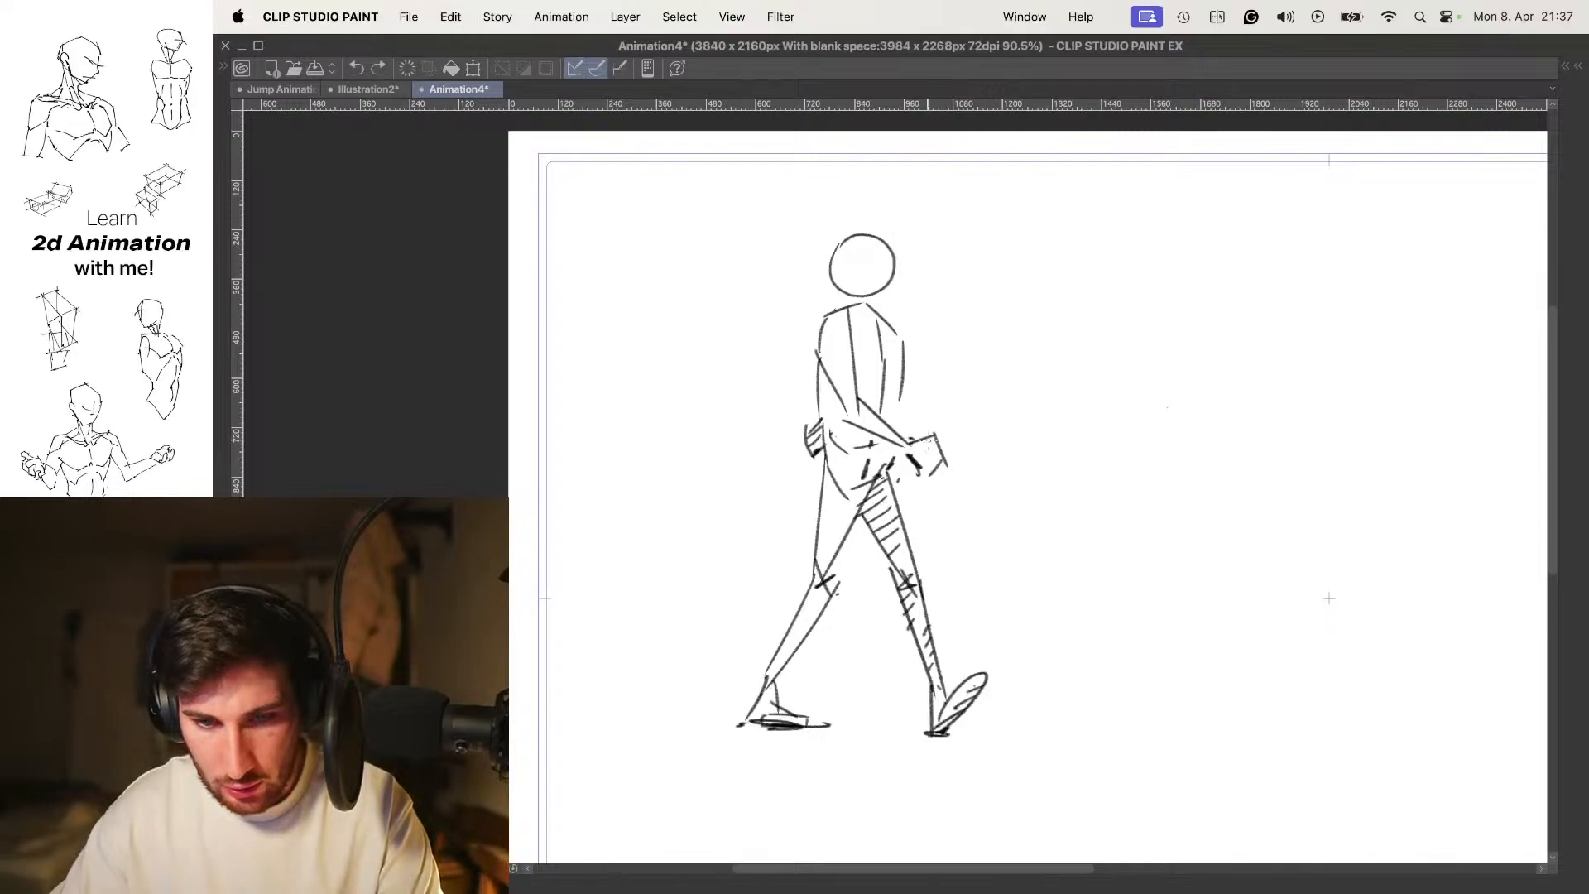
Flip back and forth through the walk cycle's frames to compare the passing pose with both contact poses
key(Right)
key(Right)
key(Right)
key(Right)
key(Right)
key(Right)
key(Right)
key(Right)
key(Right)
key(Left)
key(Left)
key(Right)
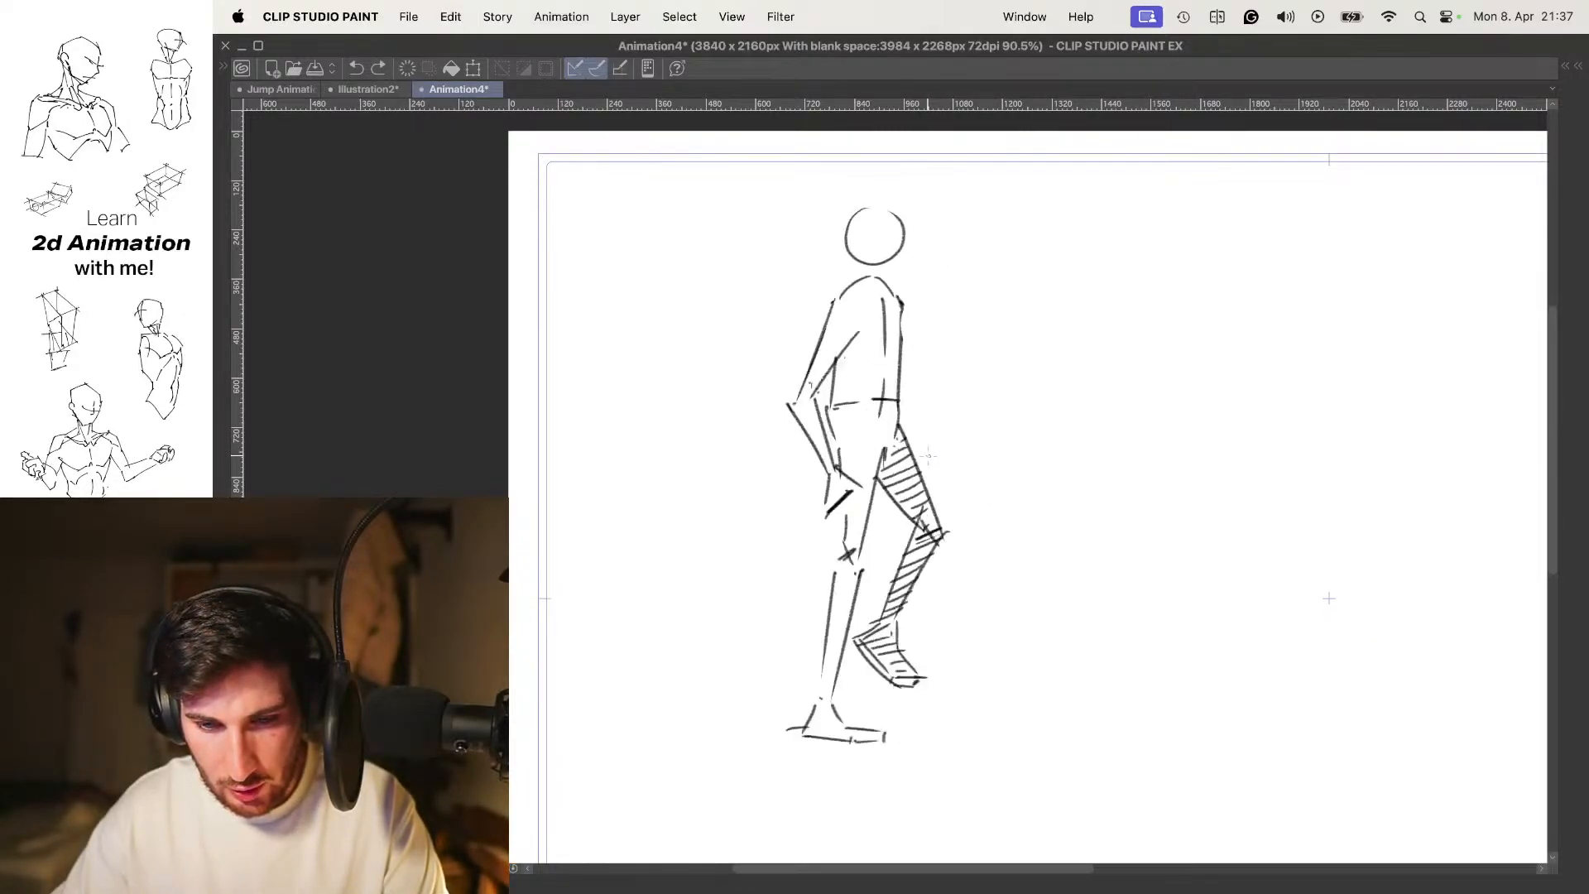
key(Left)
key(Right)
key(Right)
key(Right)
key(Left)
key(Left)
key(Right)
key(Left)
key(Left)
key(Right)
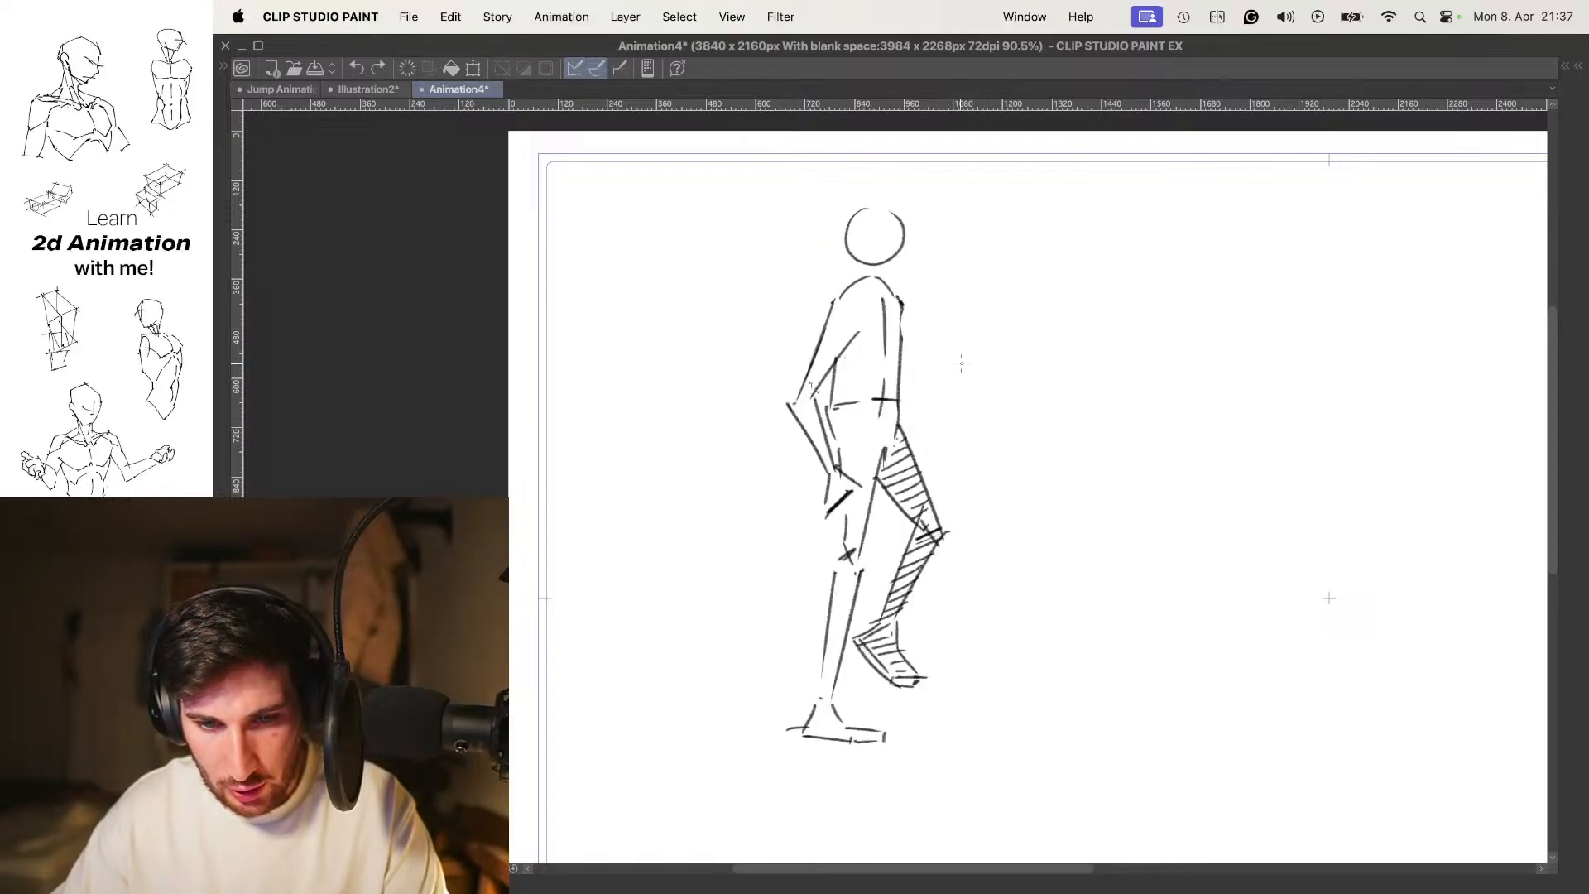
Draw the far forearm and hand reaching out in front of the hips on the passing pose and shade them with hatching
scroll(905, 423, up, 3)
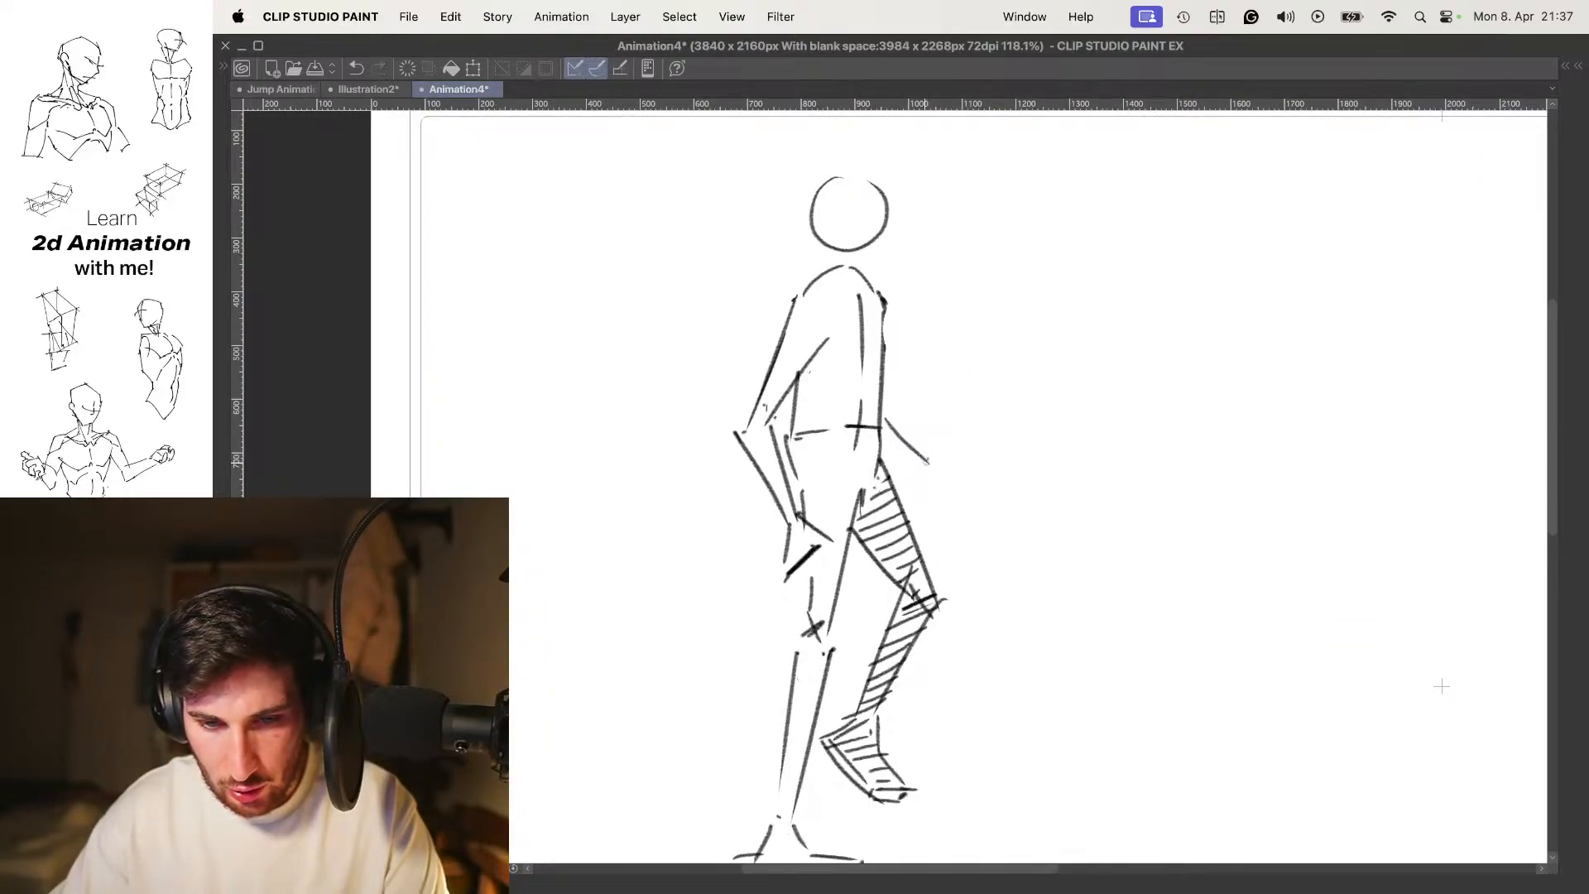
mouse_move(954, 452)
mouse_down()
mouse_move(944, 494)
mouse_move(914, 490)
mouse_move(943, 503)
mouse_up()
key(super+z)
key(super+z)
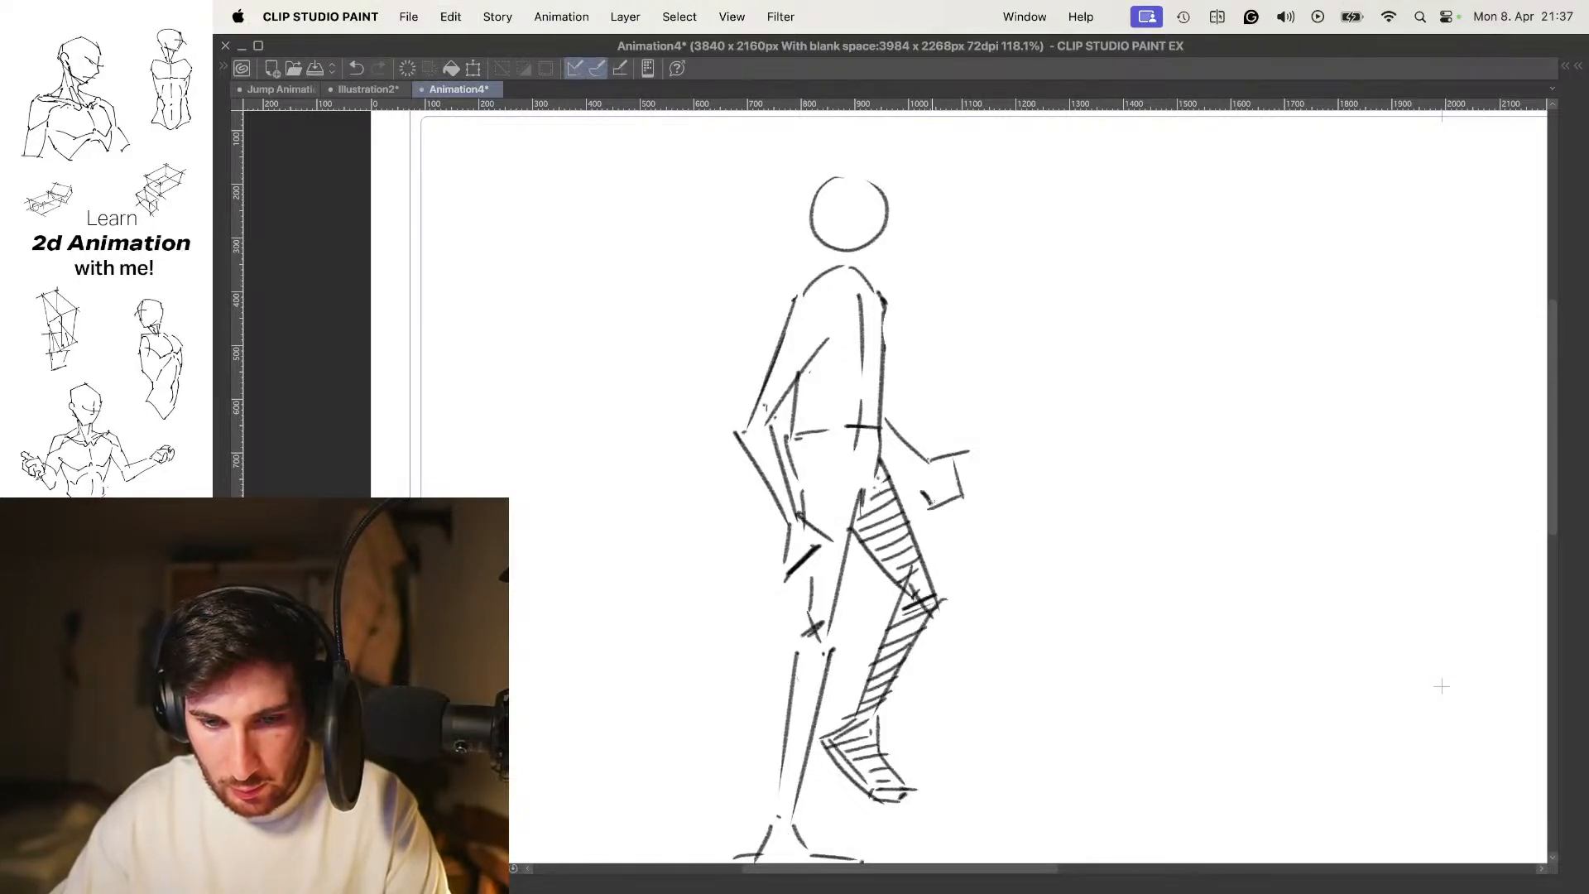
key(super+z)
drag(884, 458, 922, 483)
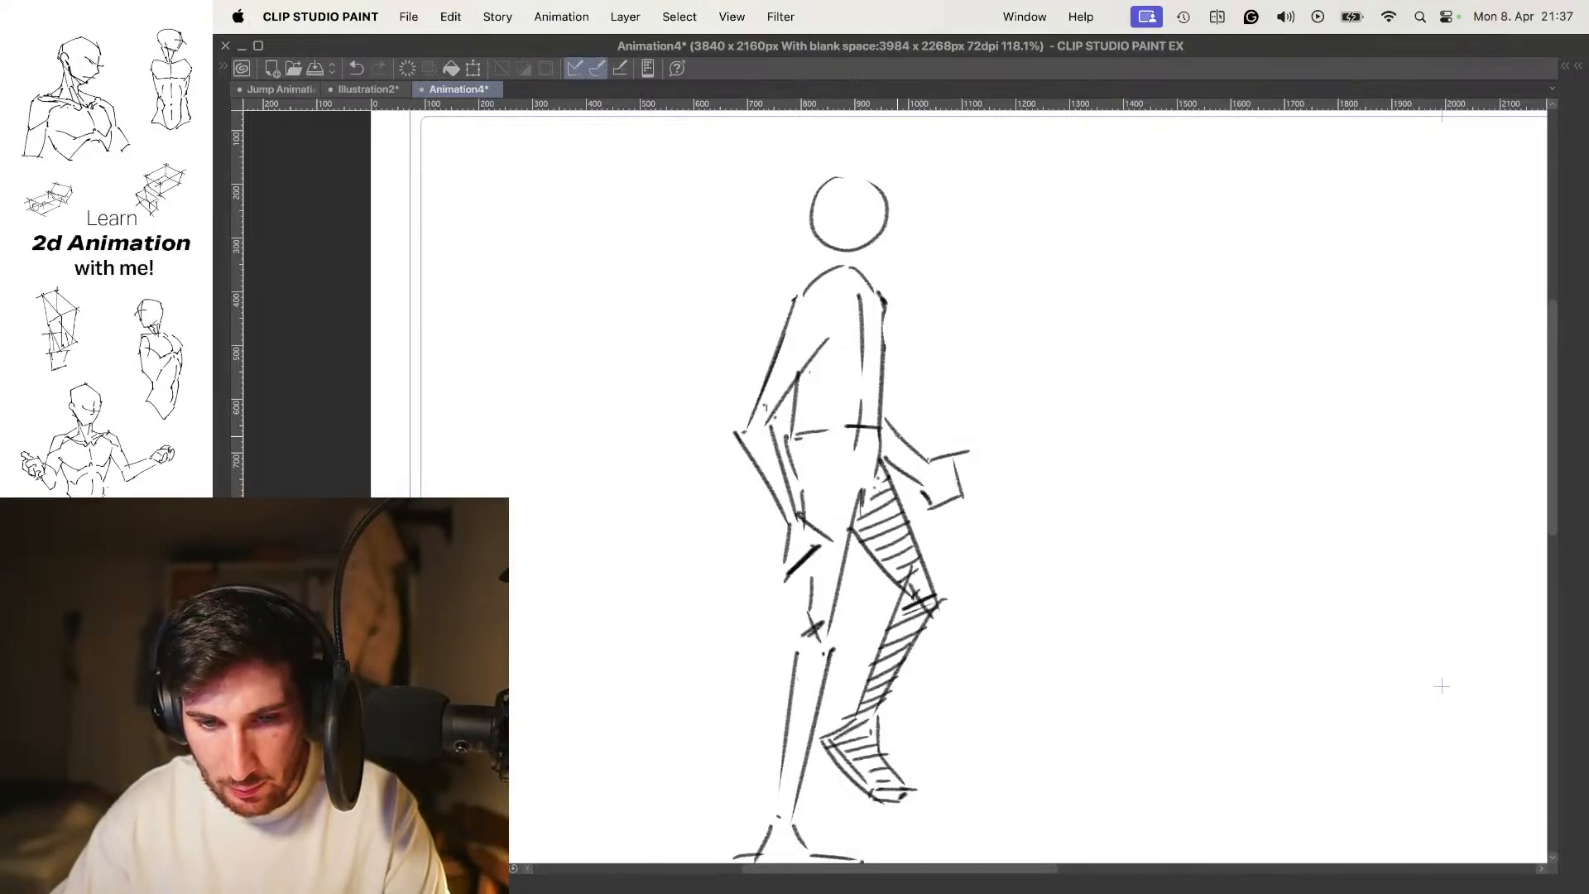
scroll(998, 464, down, 4)
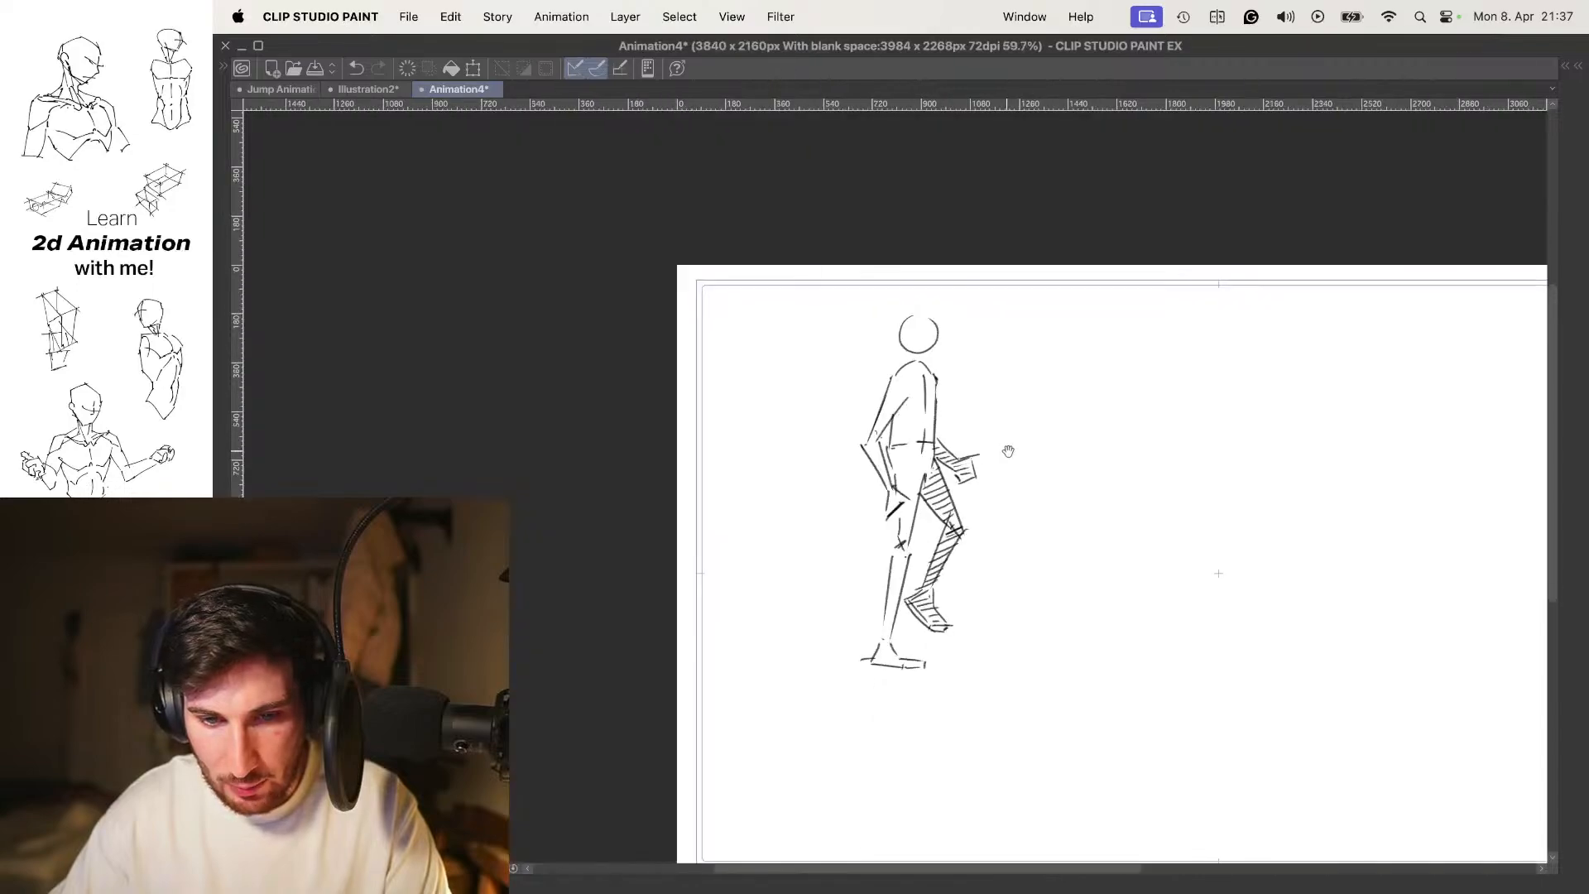
Flip through the frames again to check how the passing pose's new far arm swings between the contact poses
key(Left)
key(Right)
key(Right)
key(Right)
key(Right)
key(Left)
key(Right)
key(Left)
key(Left)
key(Right)
key(Right)
key(Left)
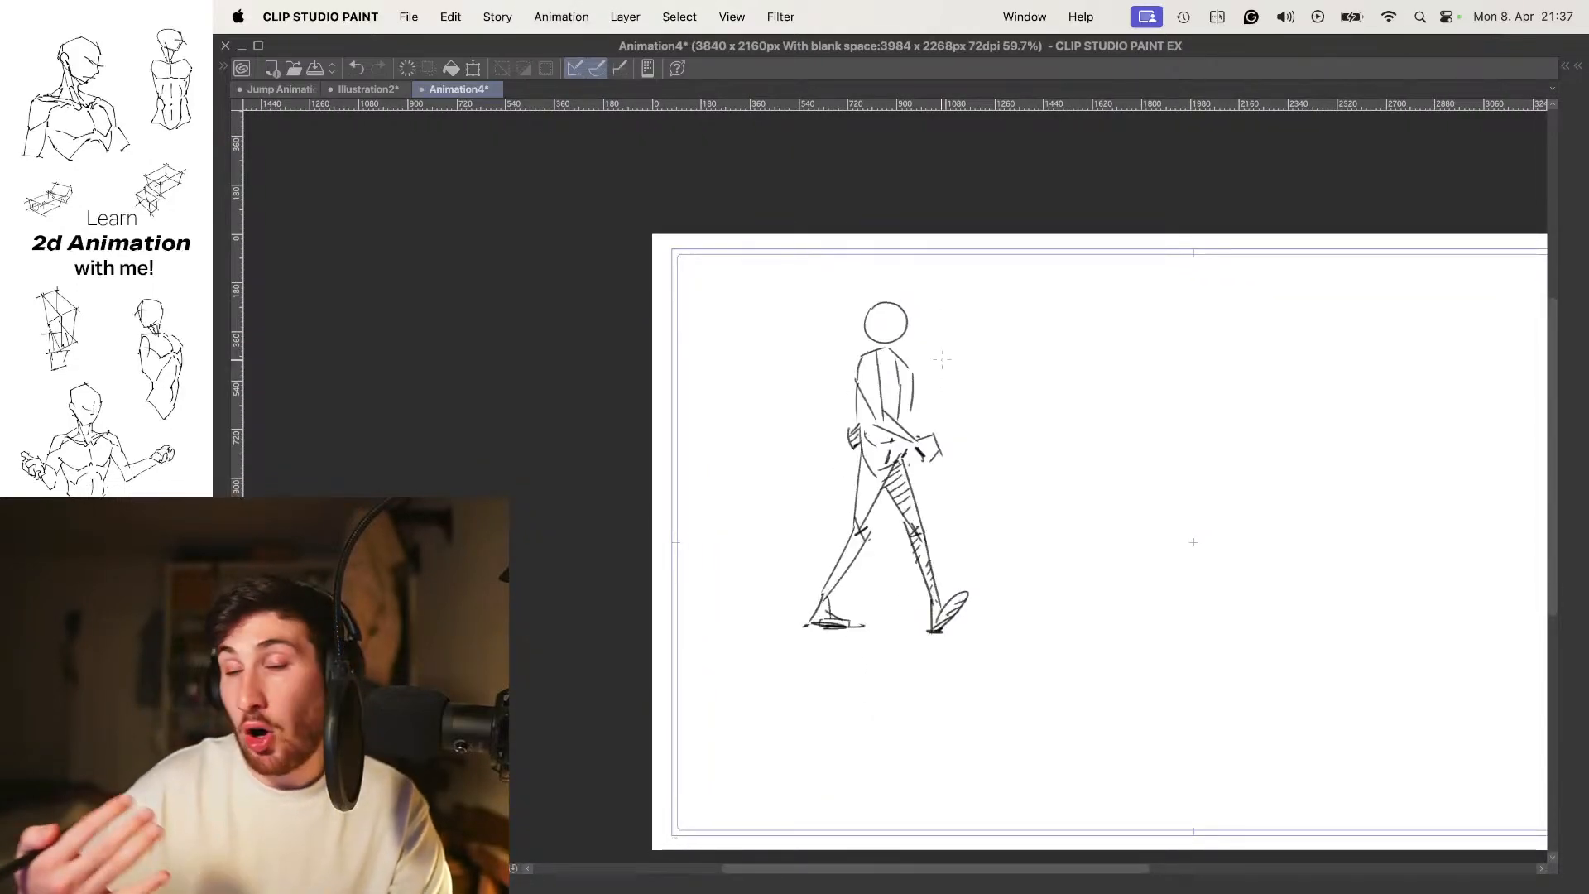
key(Right)
On the first contact pose, draw an arrow pointing at the head and write the label "CONTACT" with a circled 1
key(Tab)
key(Tab)
key(Left)
drag(951, 333, 907, 387)
scroll(967, 380, up, 3)
mouse_move(1023, 344)
mouse_down()
mouse_move(951, 345)
mouse_move(999, 307)
mouse_up()
scroll(984, 330, up, 1)
drag(1001, 312, 998, 336)
mouse_move(1039, 308)
mouse_down()
mouse_move(977, 308)
mouse_move(932, 332)
mouse_up()
scroll(966, 321, up, 2)
mouse_move(958, 320)
mouse_down()
mouse_move(1011, 334)
mouse_move(1035, 308)
mouse_move(1045, 327)
mouse_up()
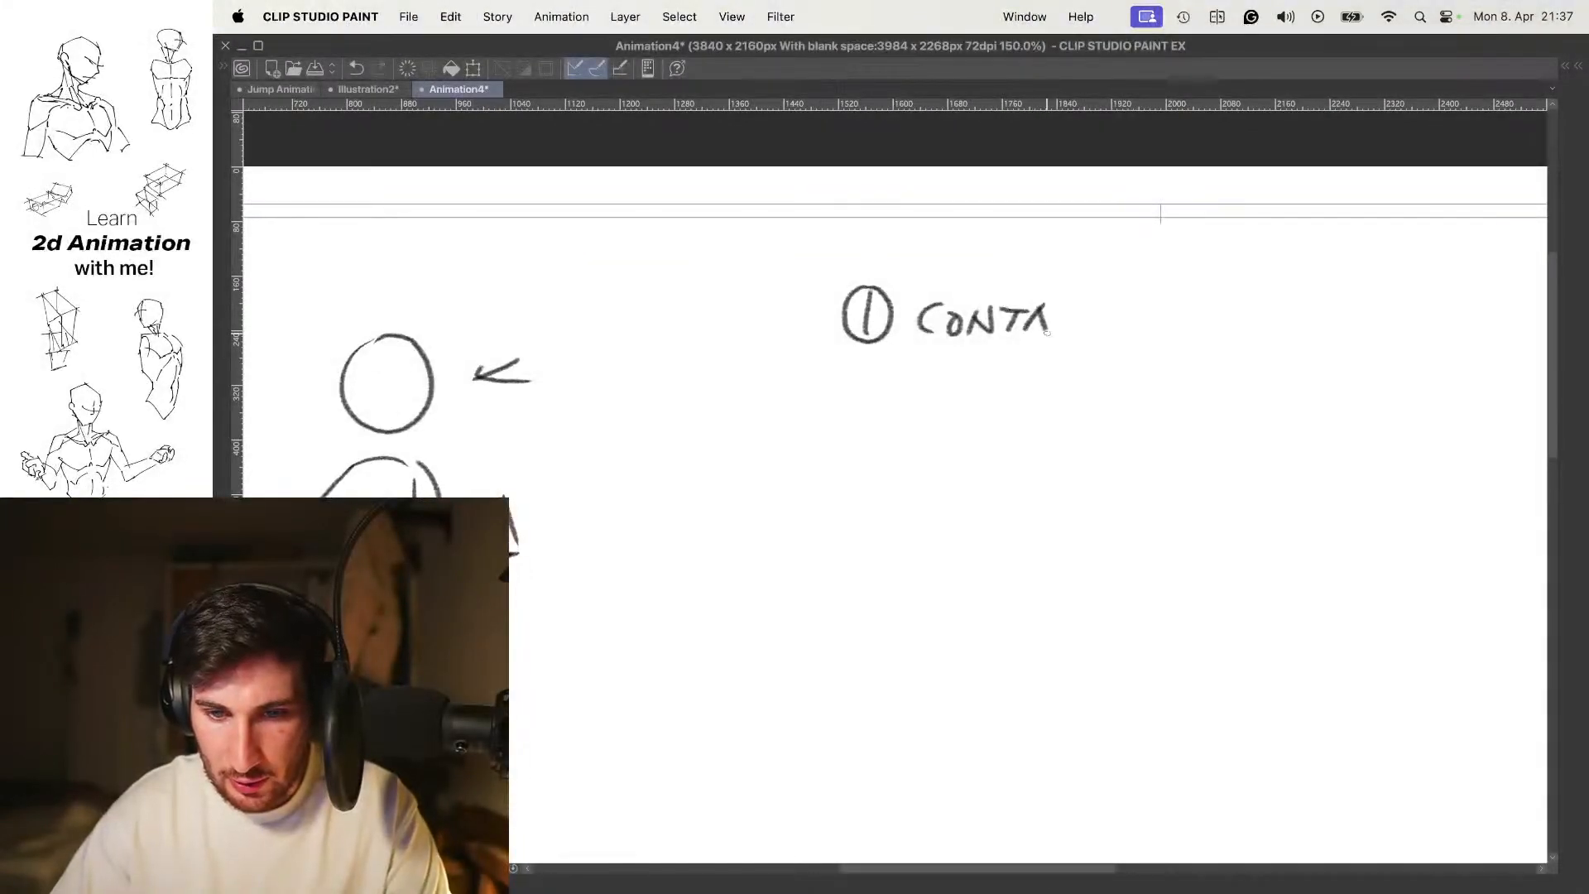
scroll(1095, 321, down, 4)
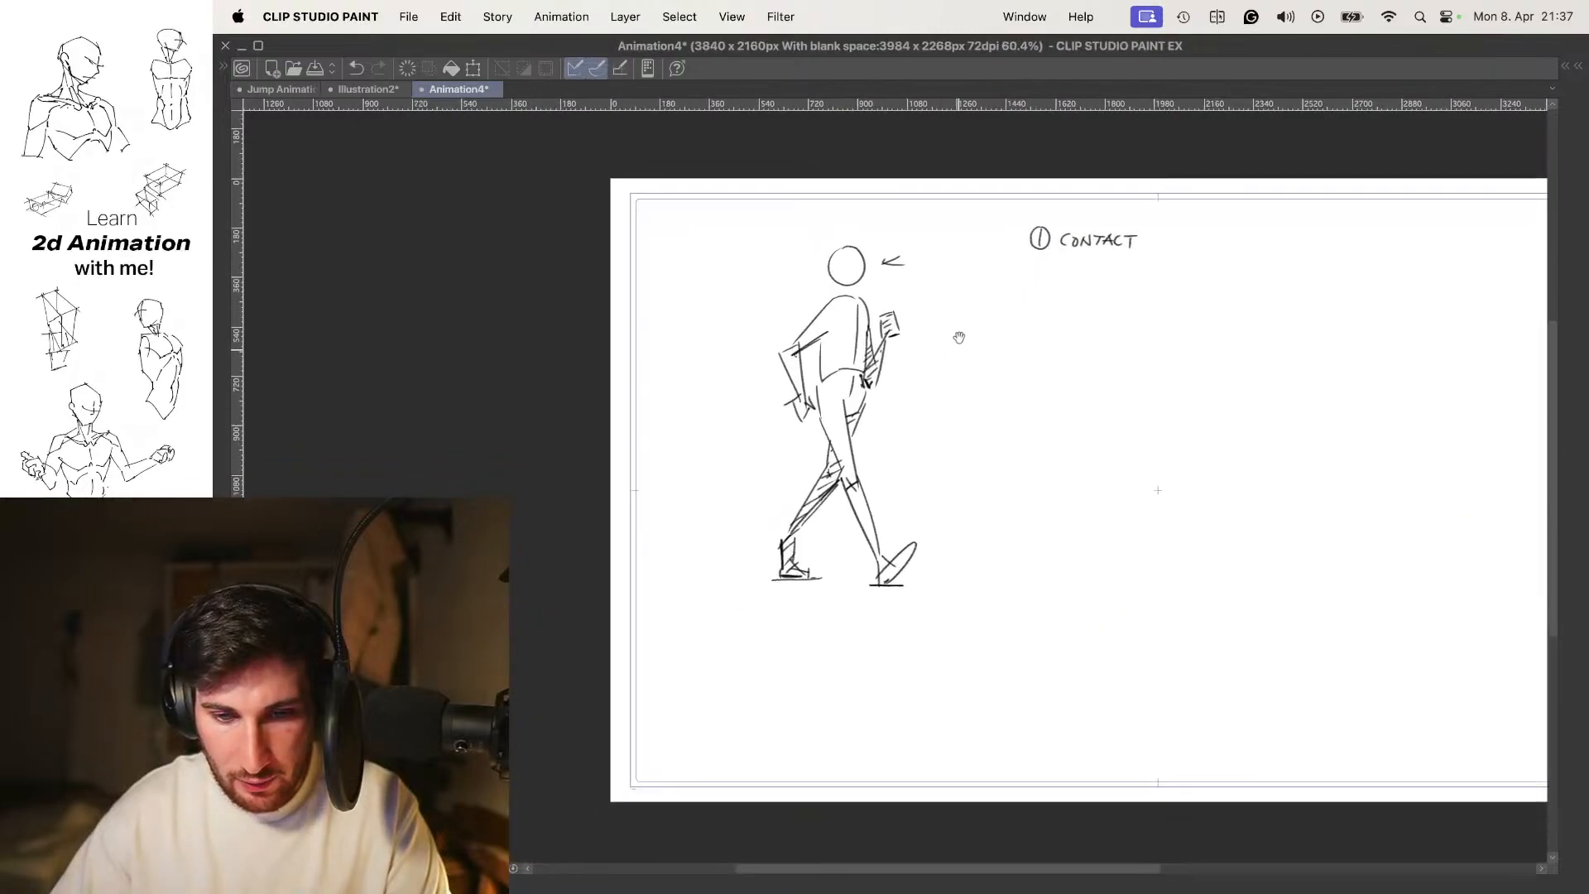
Draw small arrows pointing at the front and rear feet of the first contact pose
drag(961, 539, 941, 555)
drag(938, 548, 954, 558)
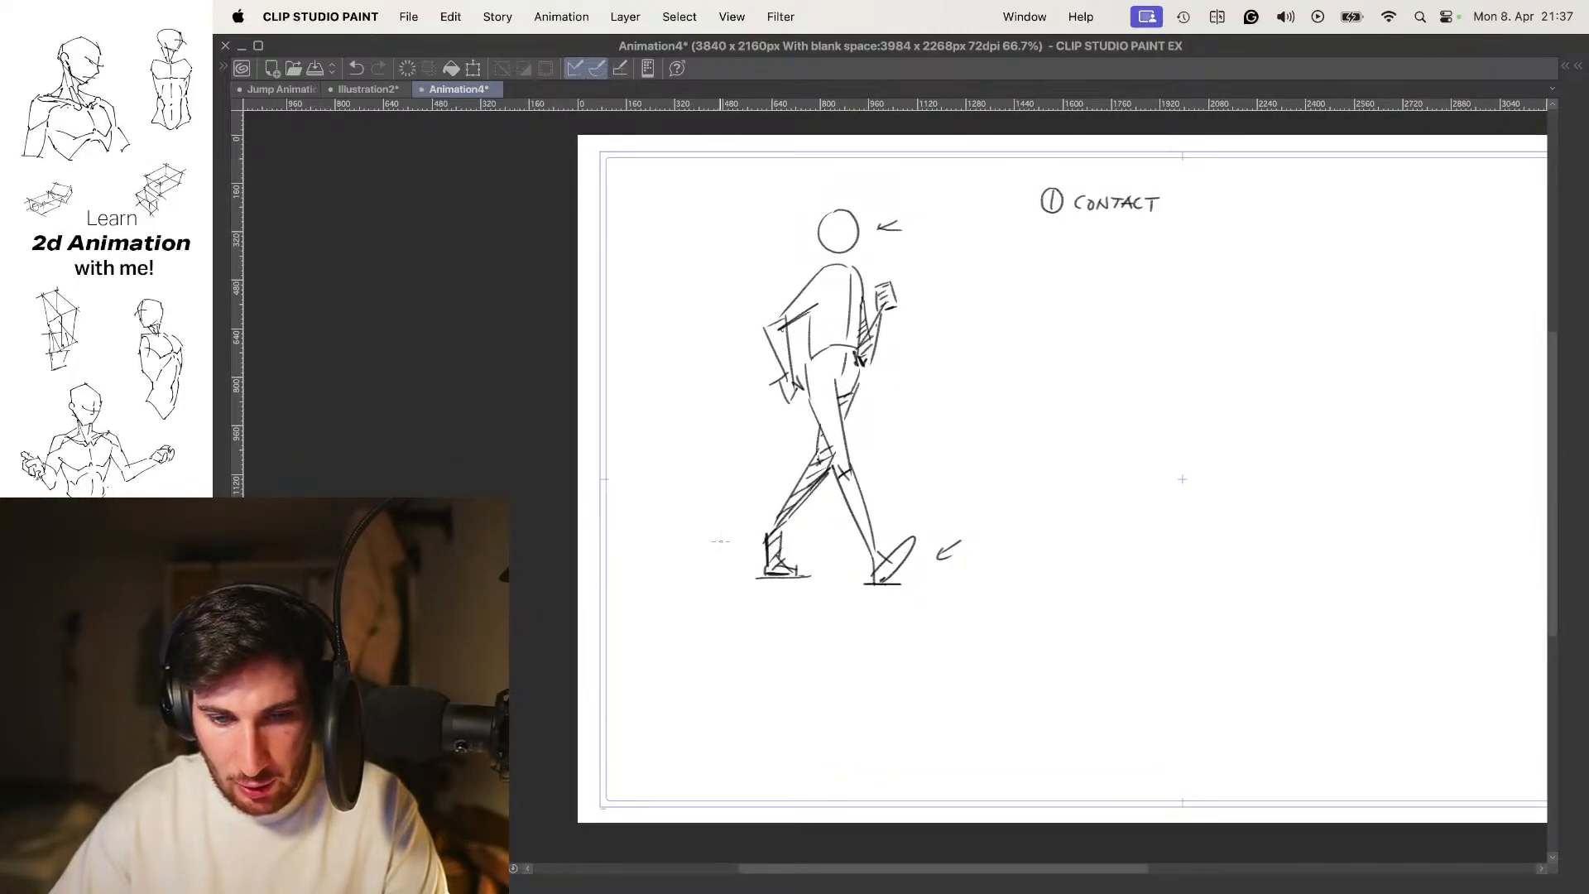
drag(811, 513, 754, 548)
With the onion skin on, label the passing pose's frame with a circled 7 and the word "PASSING"
key(Right)
drag(1088, 317, 1057, 369)
key(o)
drag(1024, 276, 973, 333)
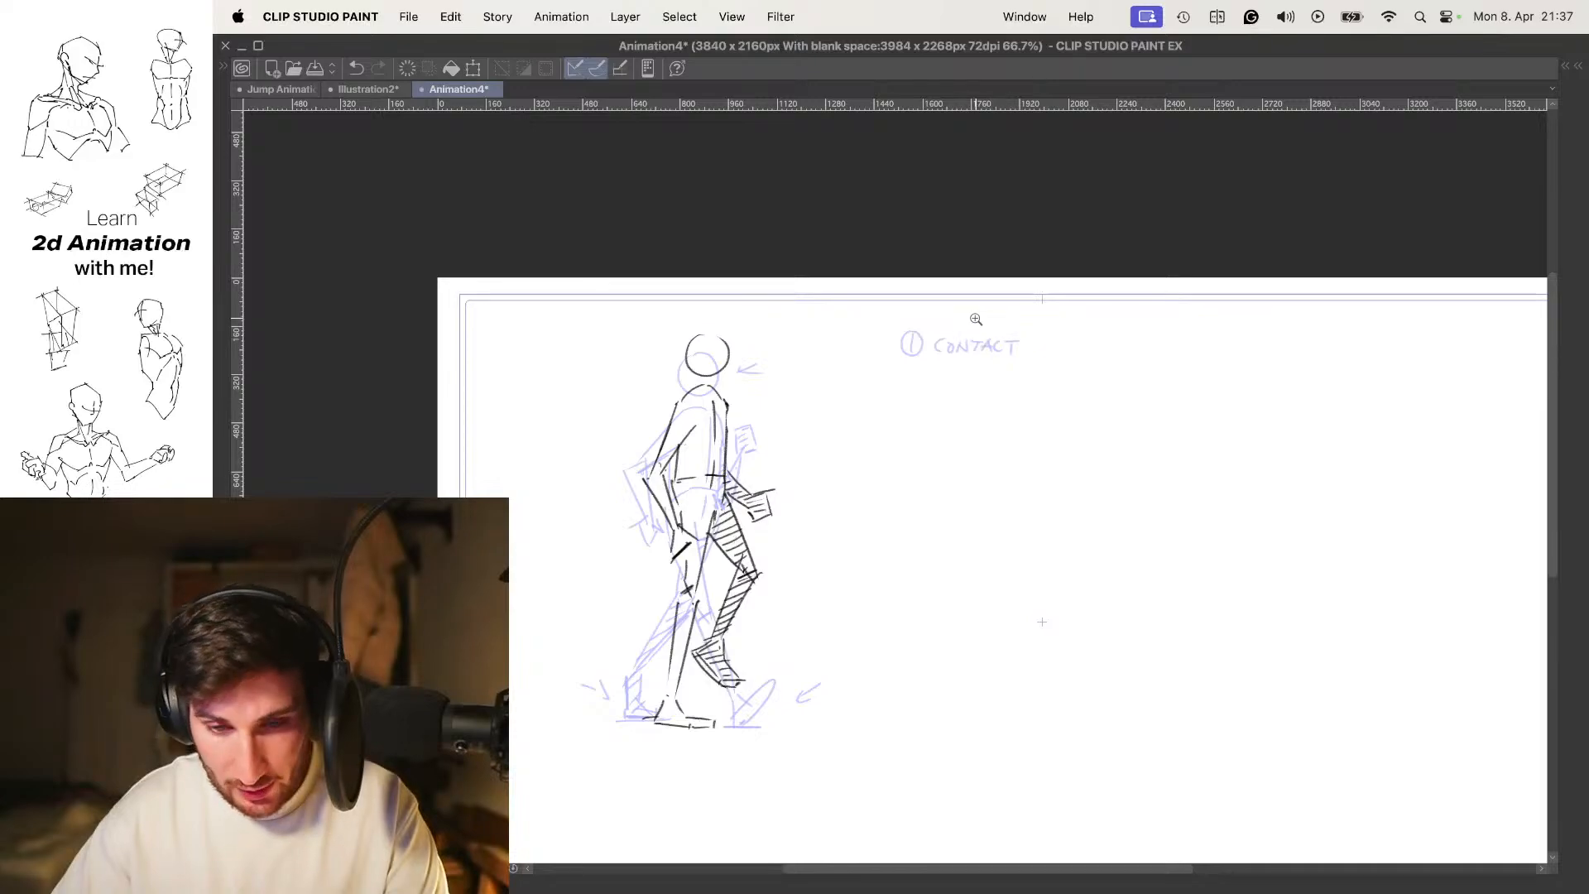
scroll(927, 344, up, 4)
mouse_move(885, 332)
mouse_down()
mouse_move(906, 338)
mouse_move(903, 324)
mouse_up()
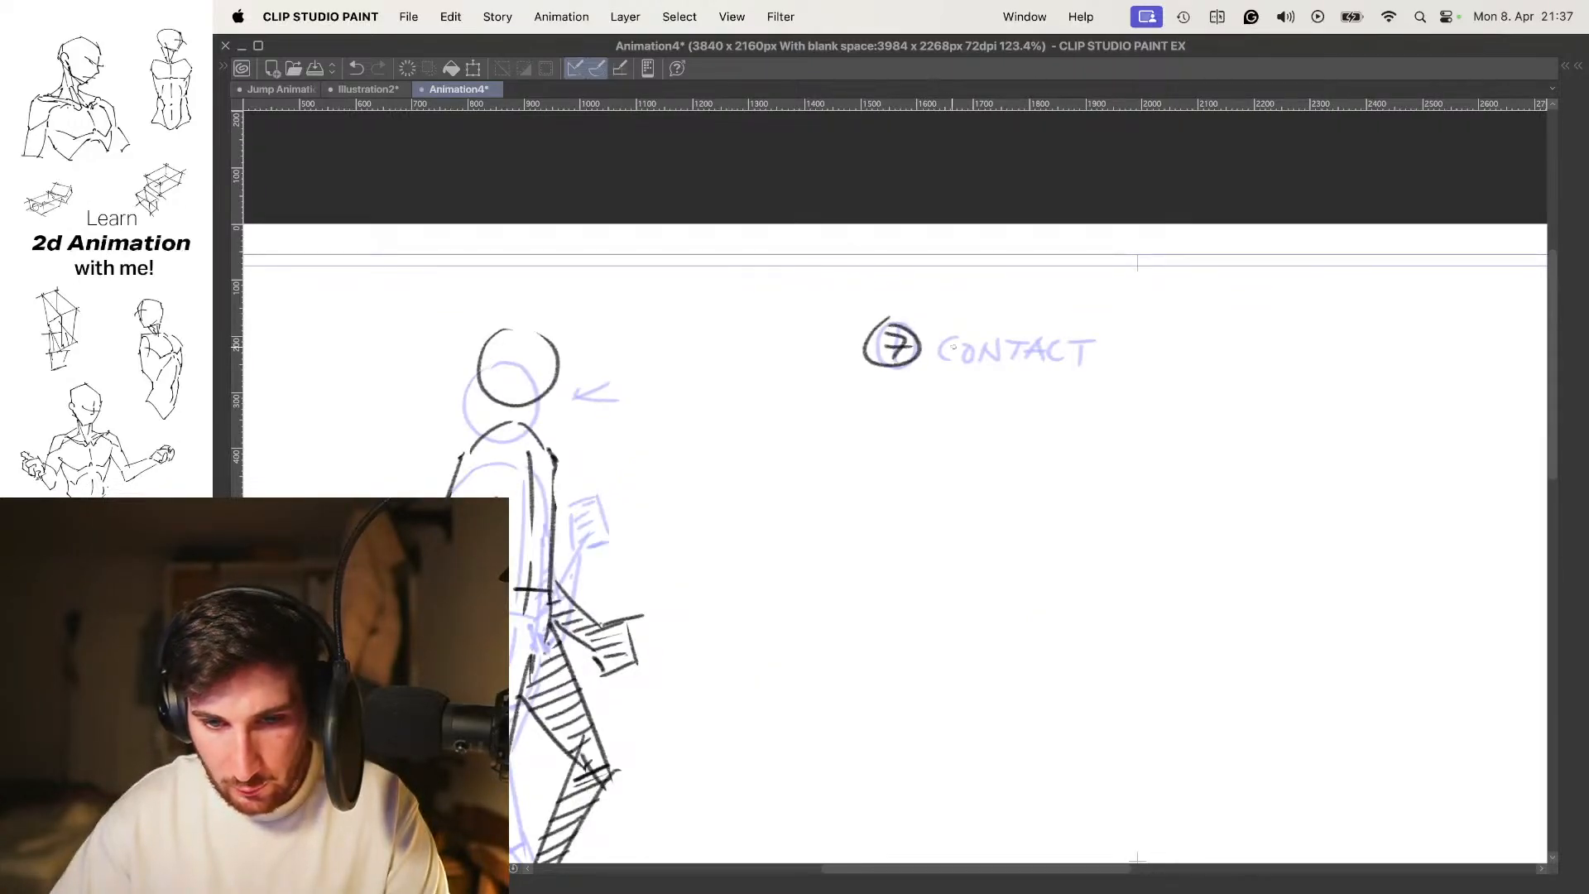
scroll(887, 347, up, 2)
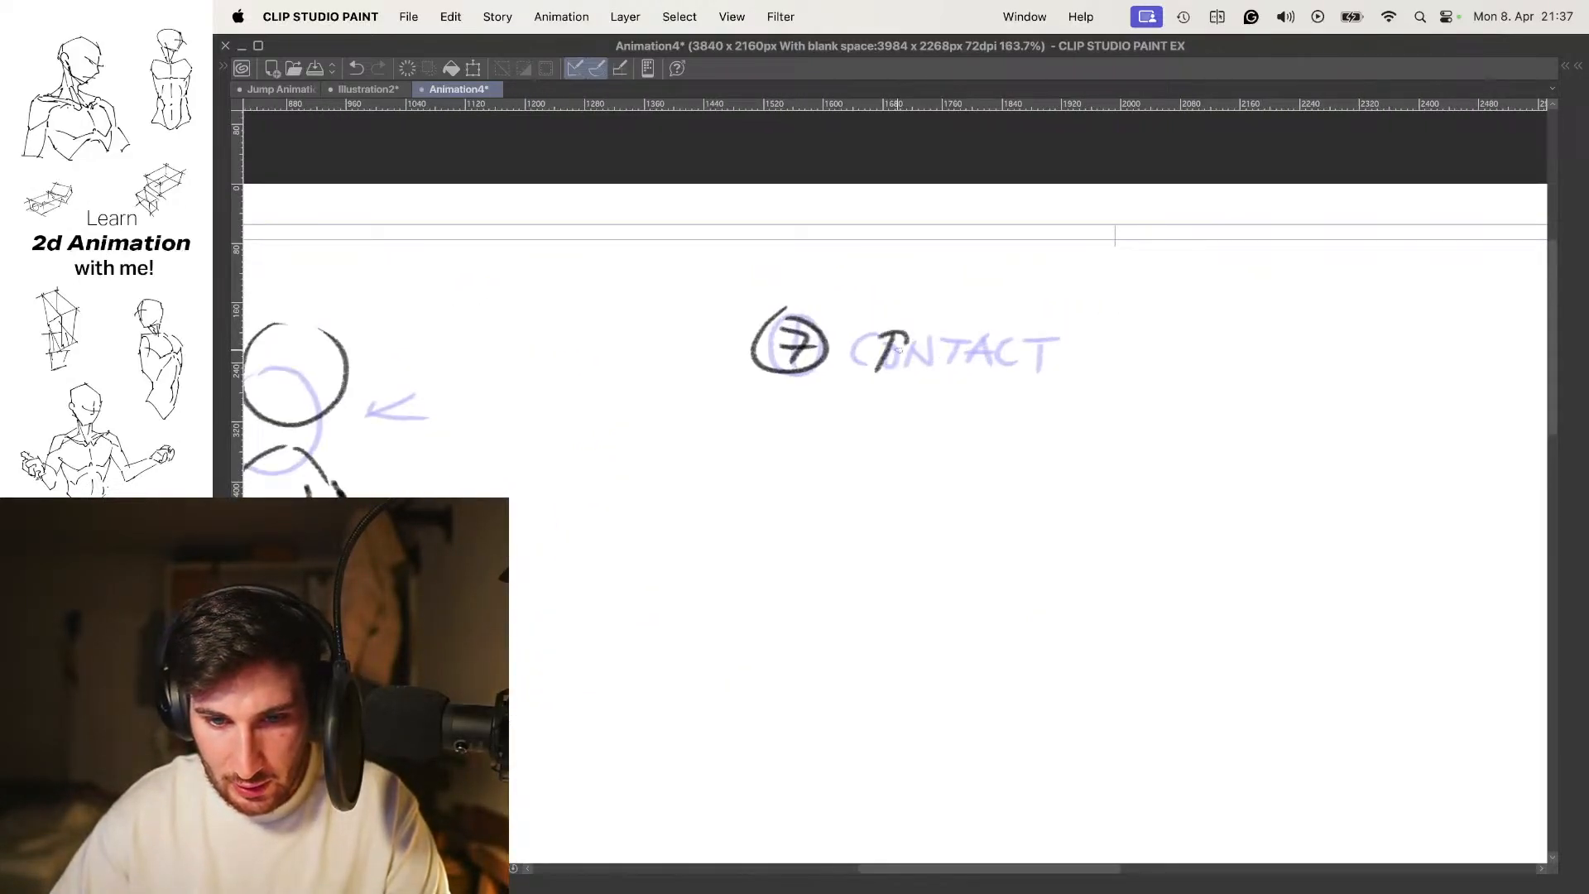
drag(907, 369, 939, 365)
mouse_move(911, 356)
mouse_down()
mouse_move(962, 337)
mouse_move(947, 356)
mouse_move(1050, 353)
mouse_up()
Draw an arrow pointing at the rear knee of the first contact pose, redoing the strokes until it fits
scroll(1014, 351, down, 4)
scroll(1028, 480, up, 3)
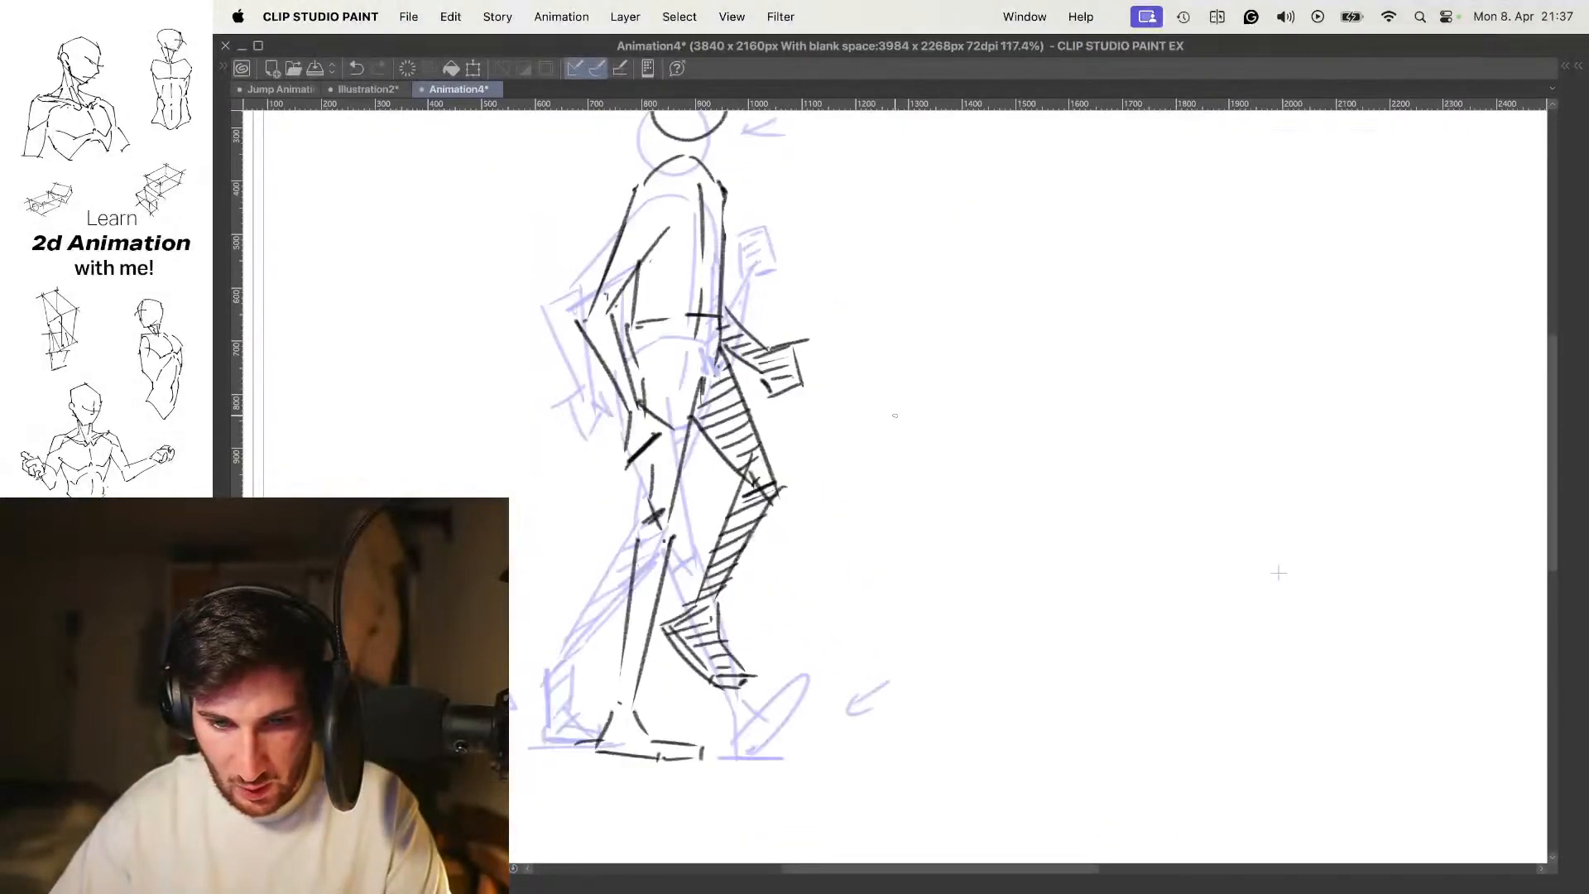
key(Left)
key(Right)
key(space)
drag(583, 543, 591, 523)
key(super+z)
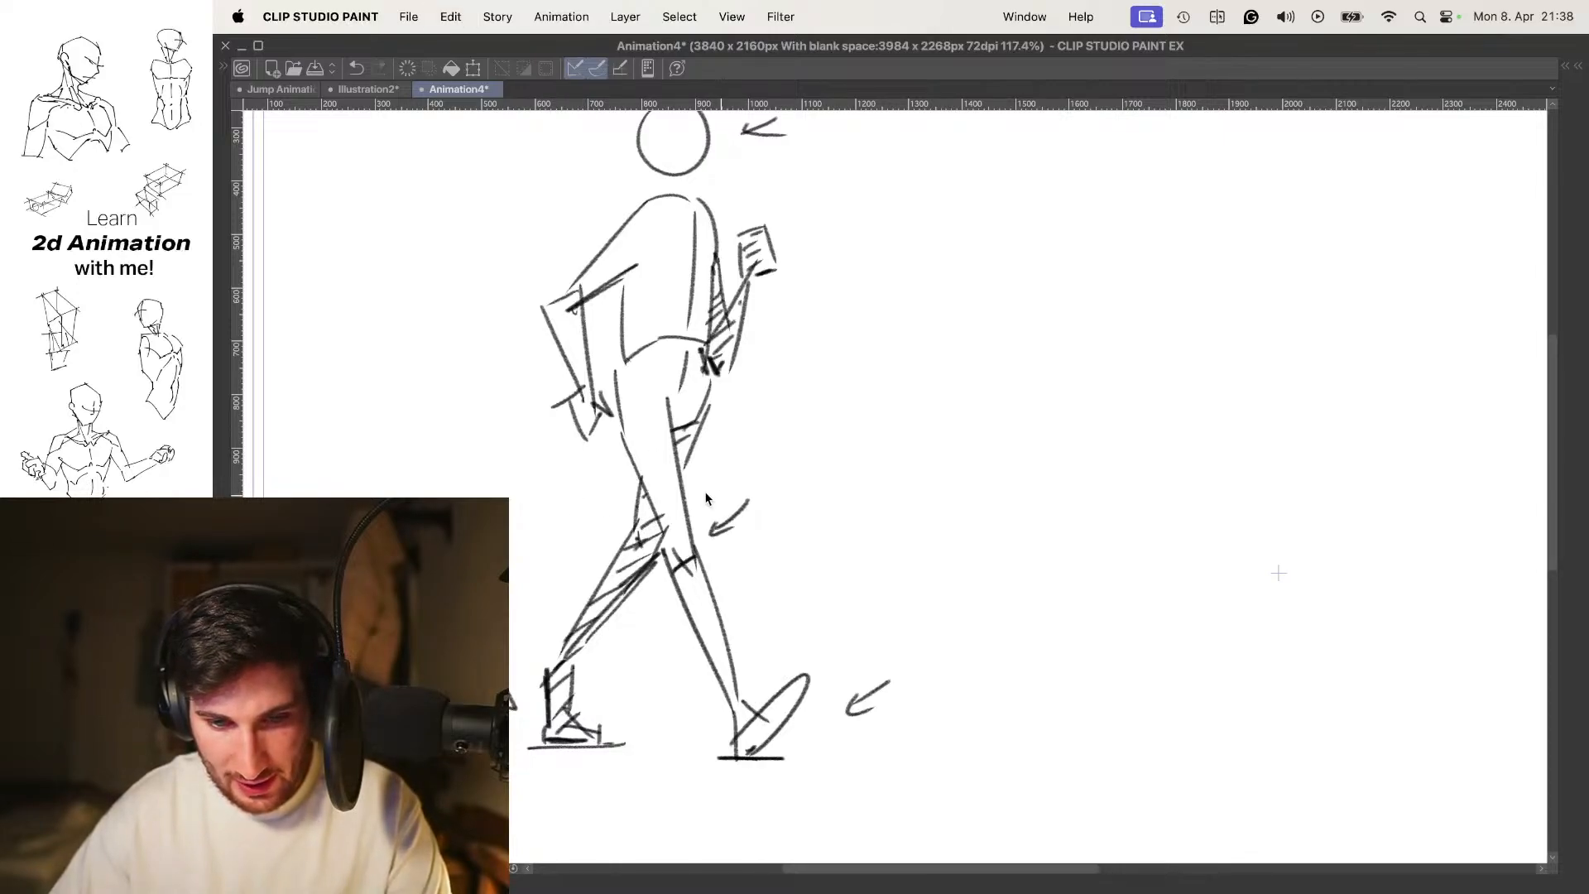
key(super+z)
key(super+z)
drag(543, 491, 596, 512)
drag(586, 501, 574, 520)
Draw an arrow pointing forward from the raised knee on the passing pose
key(Right)
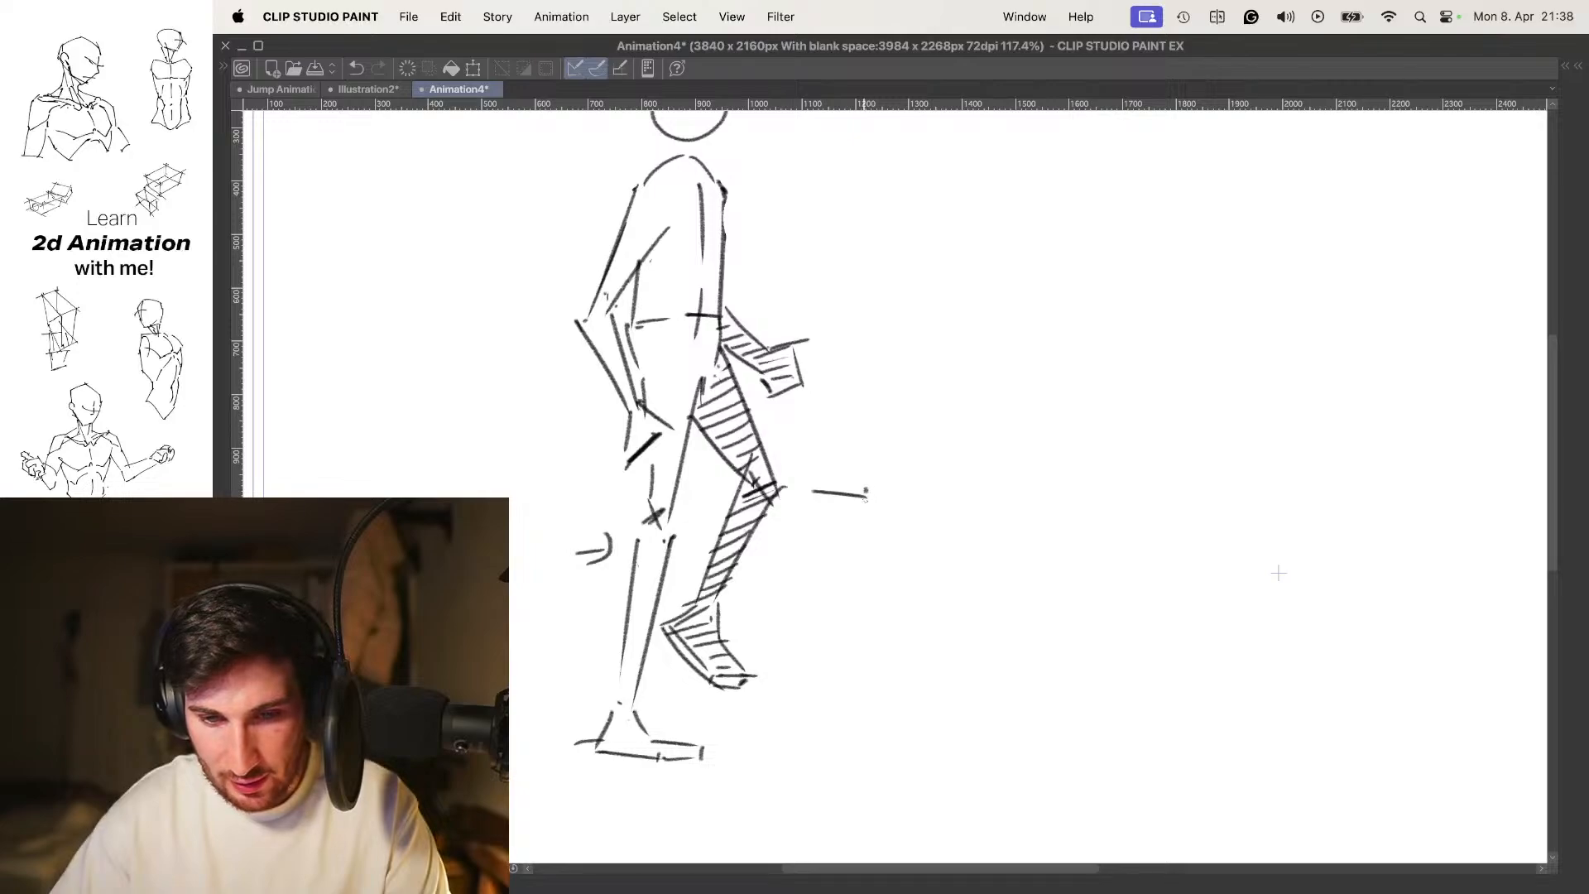
key(super+z)
drag(869, 486, 868, 508)
scroll(915, 476, down, 4)
Label the second contact pose with a circled 13 and "CONTACT", mark its front foot with a downward arrow, and turn off the onion skin
key(Right)
drag(896, 434, 915, 405)
key(o)
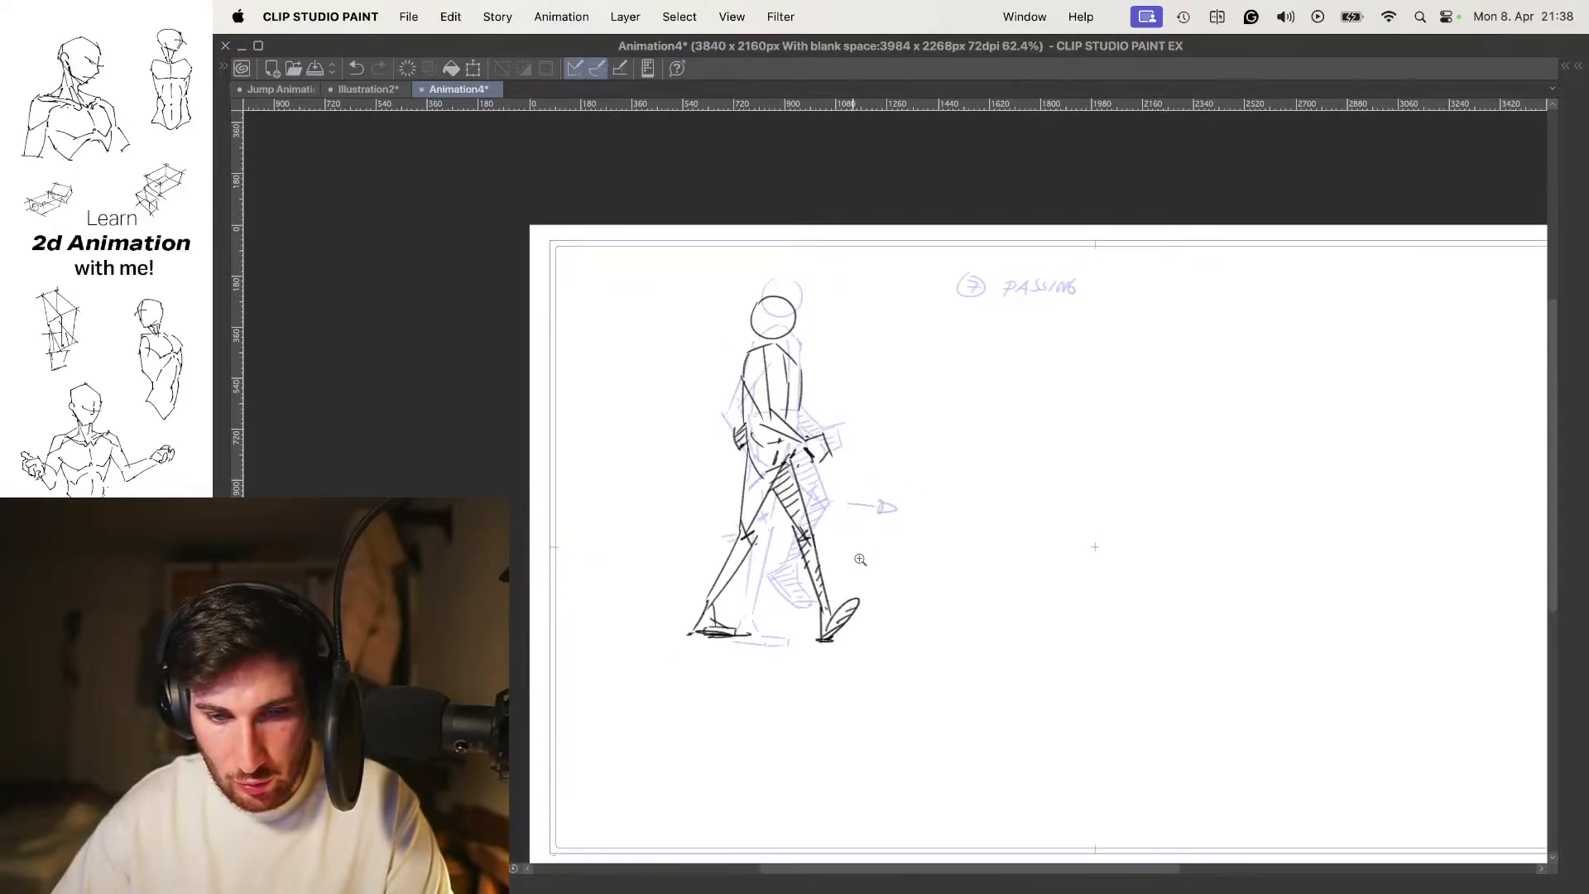
scroll(850, 560, up, 3)
scroll(892, 325, up, 4)
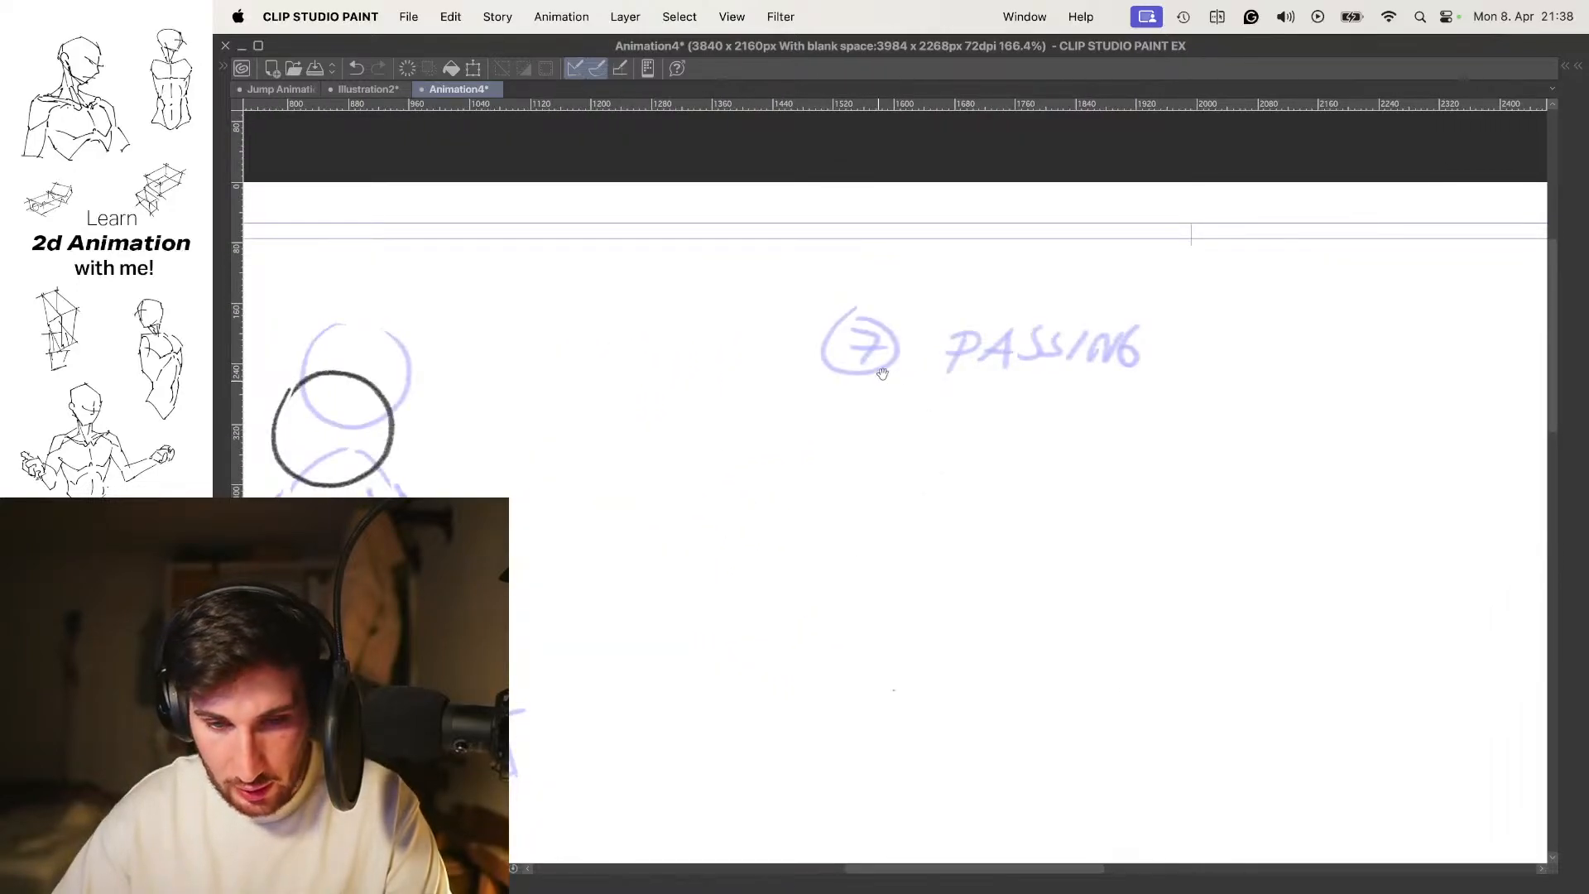
drag(846, 364, 844, 369)
mouse_move(867, 333)
mouse_down()
mouse_move(853, 373)
mouse_move(897, 319)
mouse_up()
drag(984, 322, 923, 331)
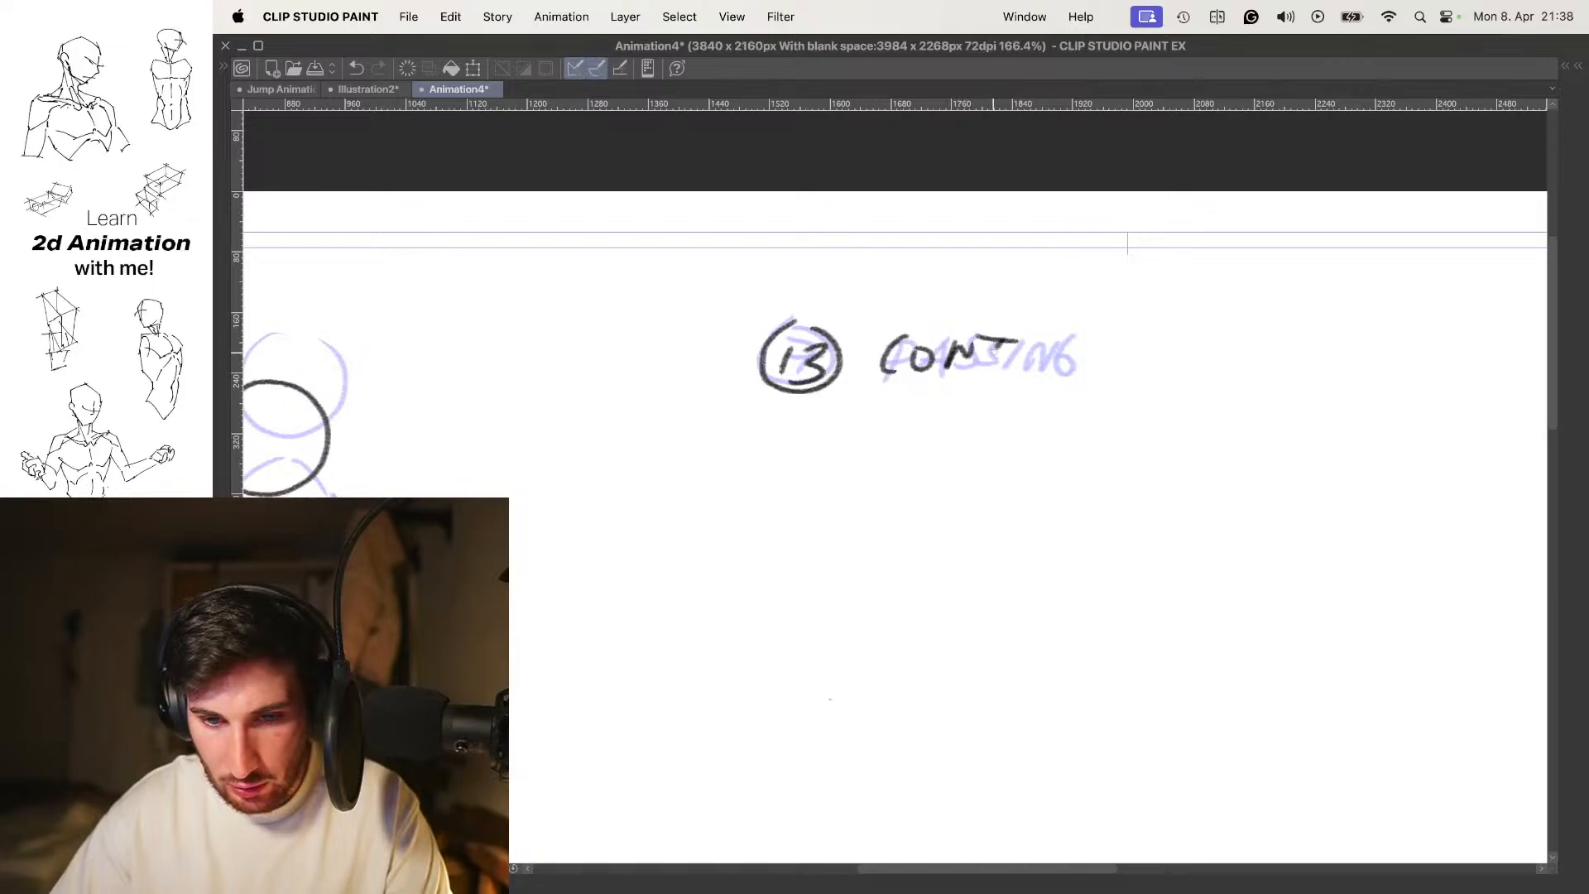
drag(1090, 353, 952, 414)
key(o)
Play back the annotated walk cycle and step back to the first contact pose
drag(910, 470, 975, 355)
key(space)
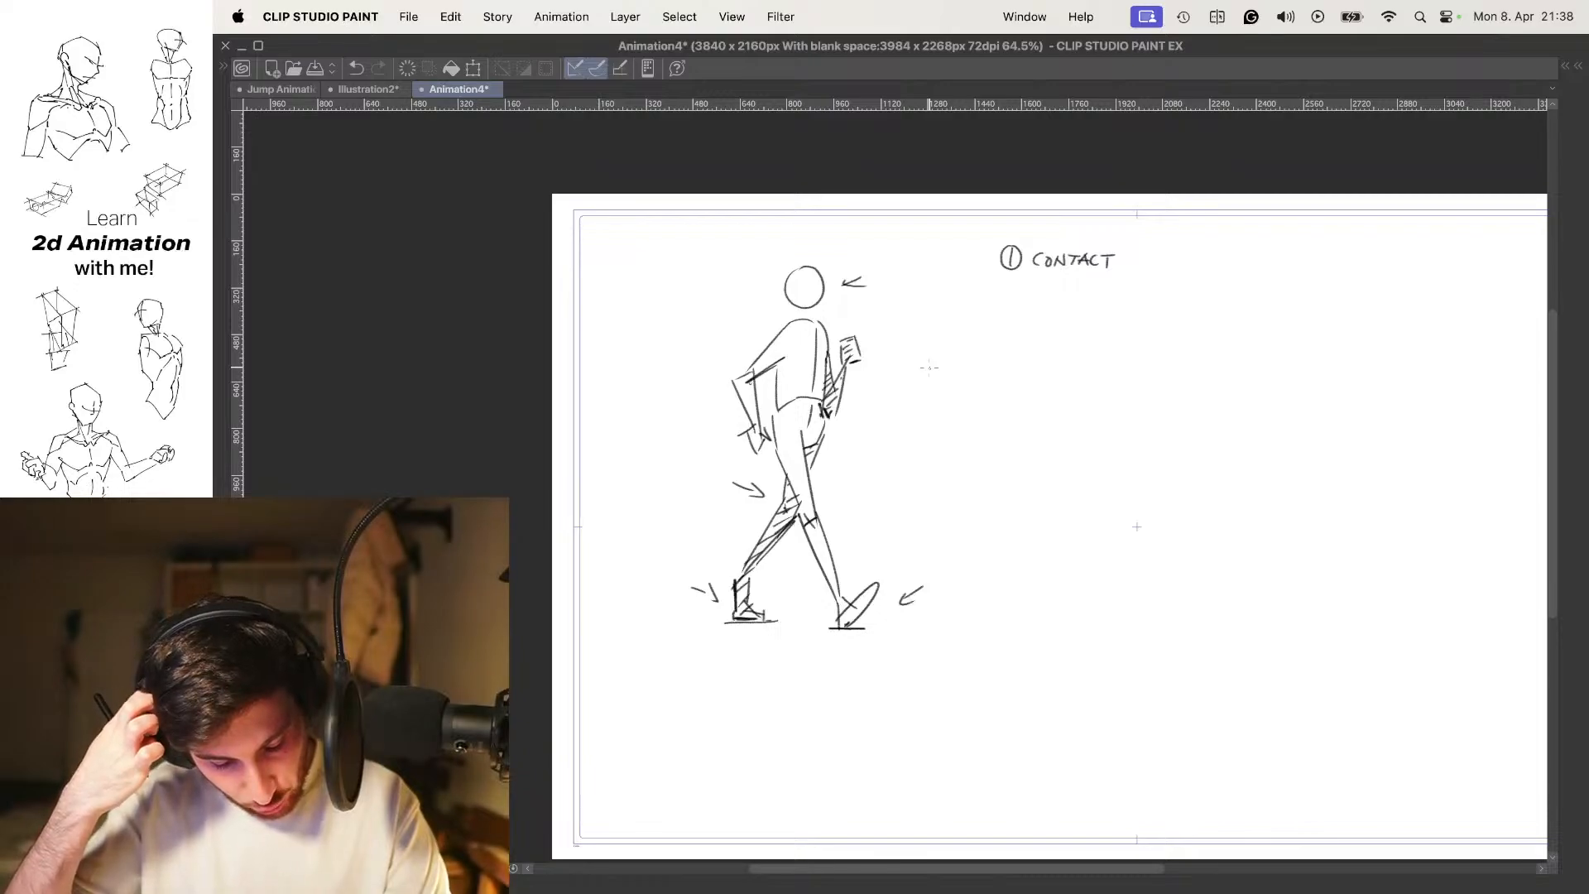
key(space)
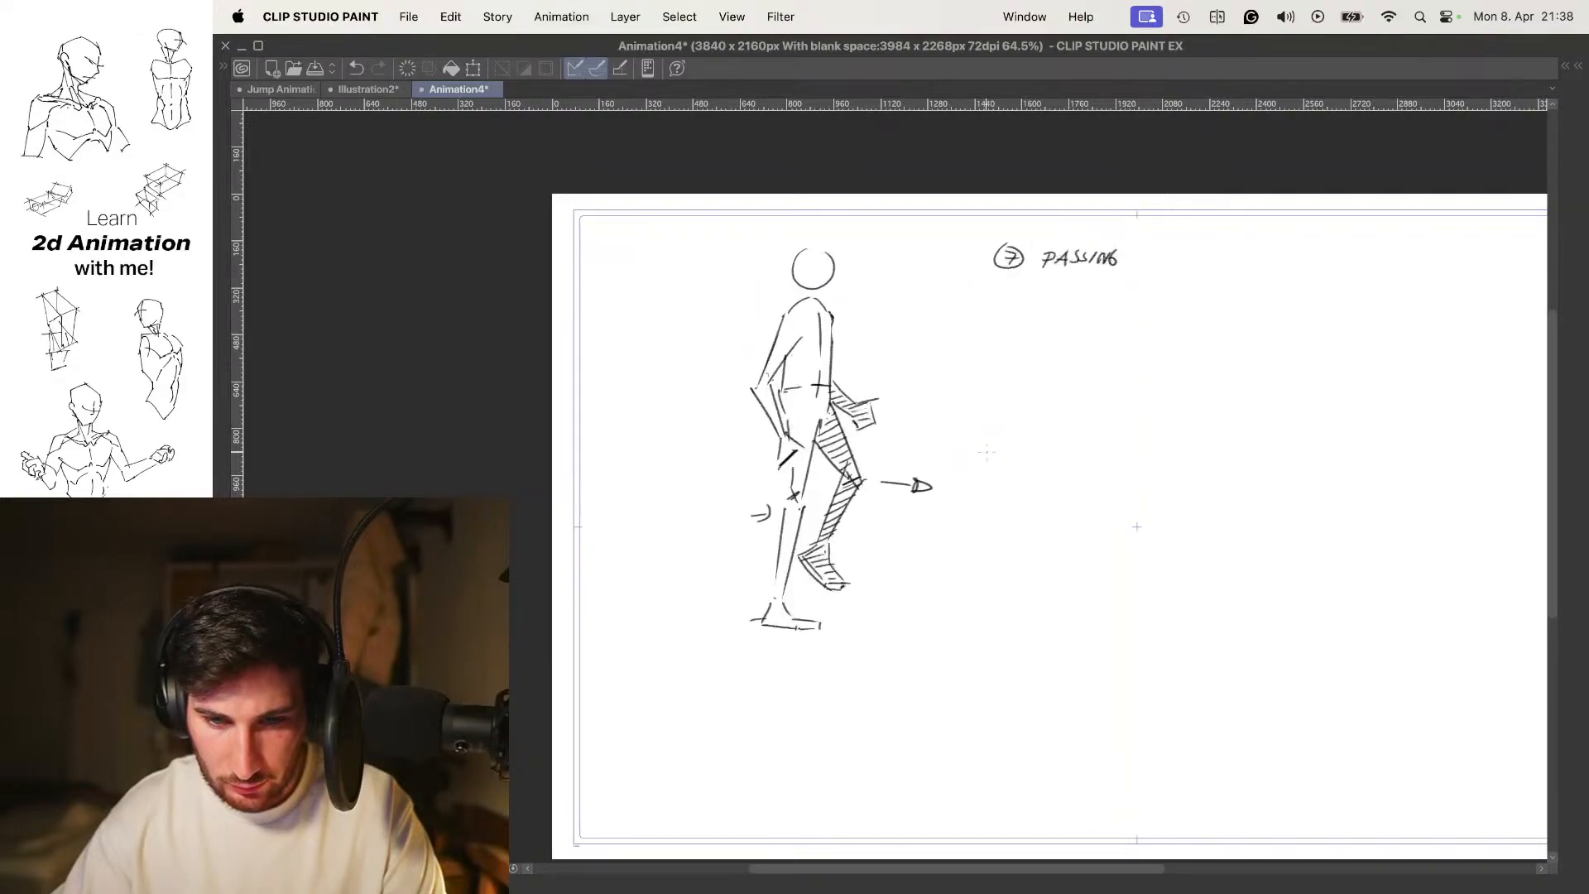
key(Left)
key(Left)
key(Left)
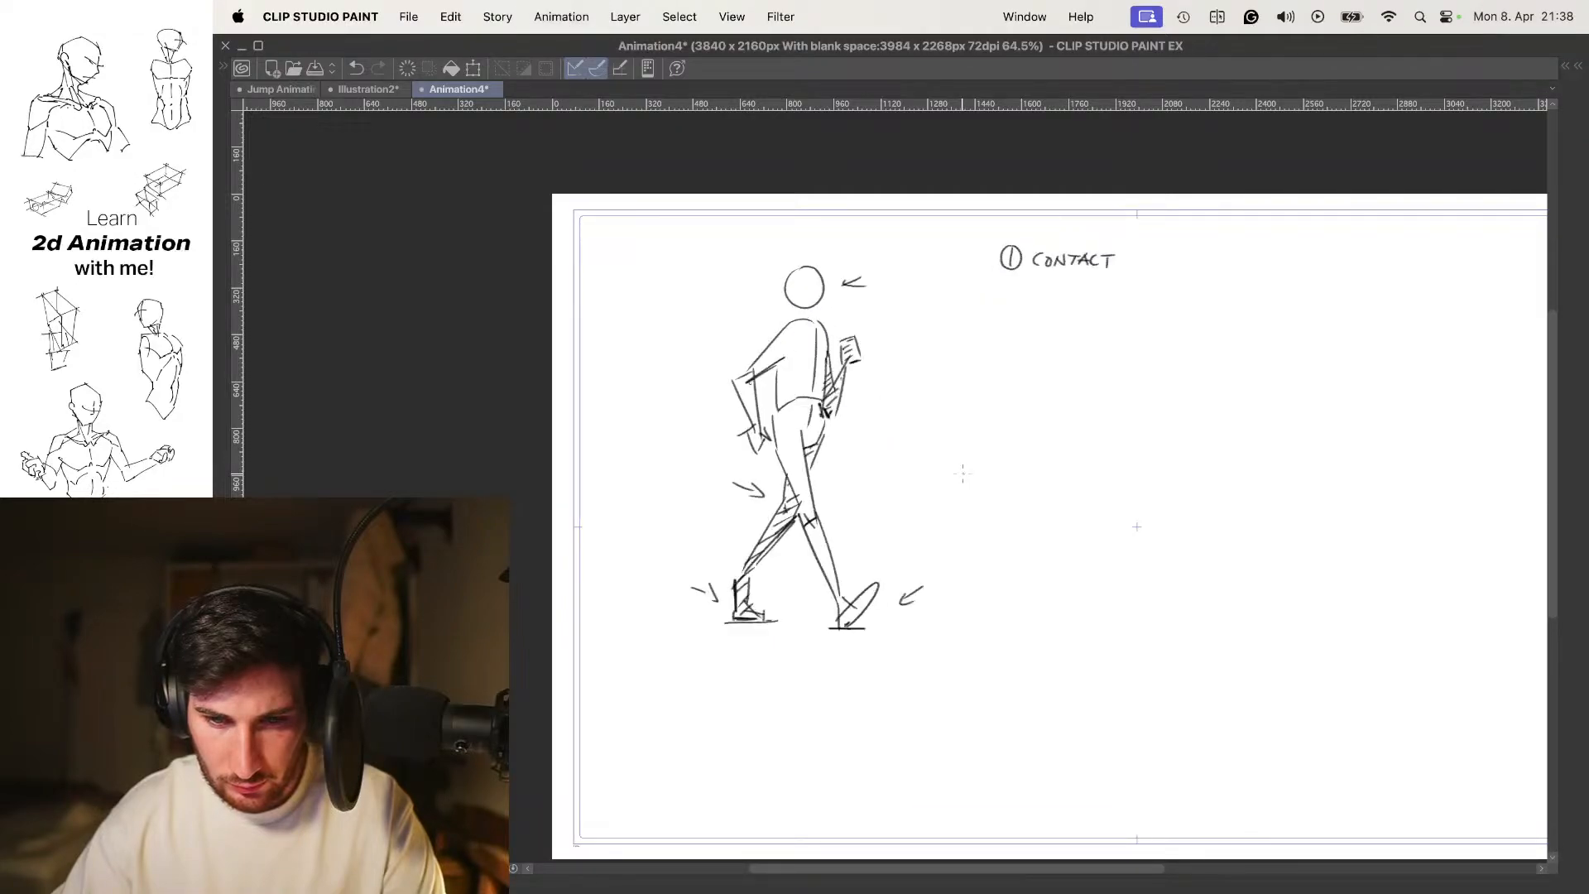
Retime the cels on the timeline, placing the passing pose 1b on frame 7 and contact pose 3 on frame 13
key(Tab)
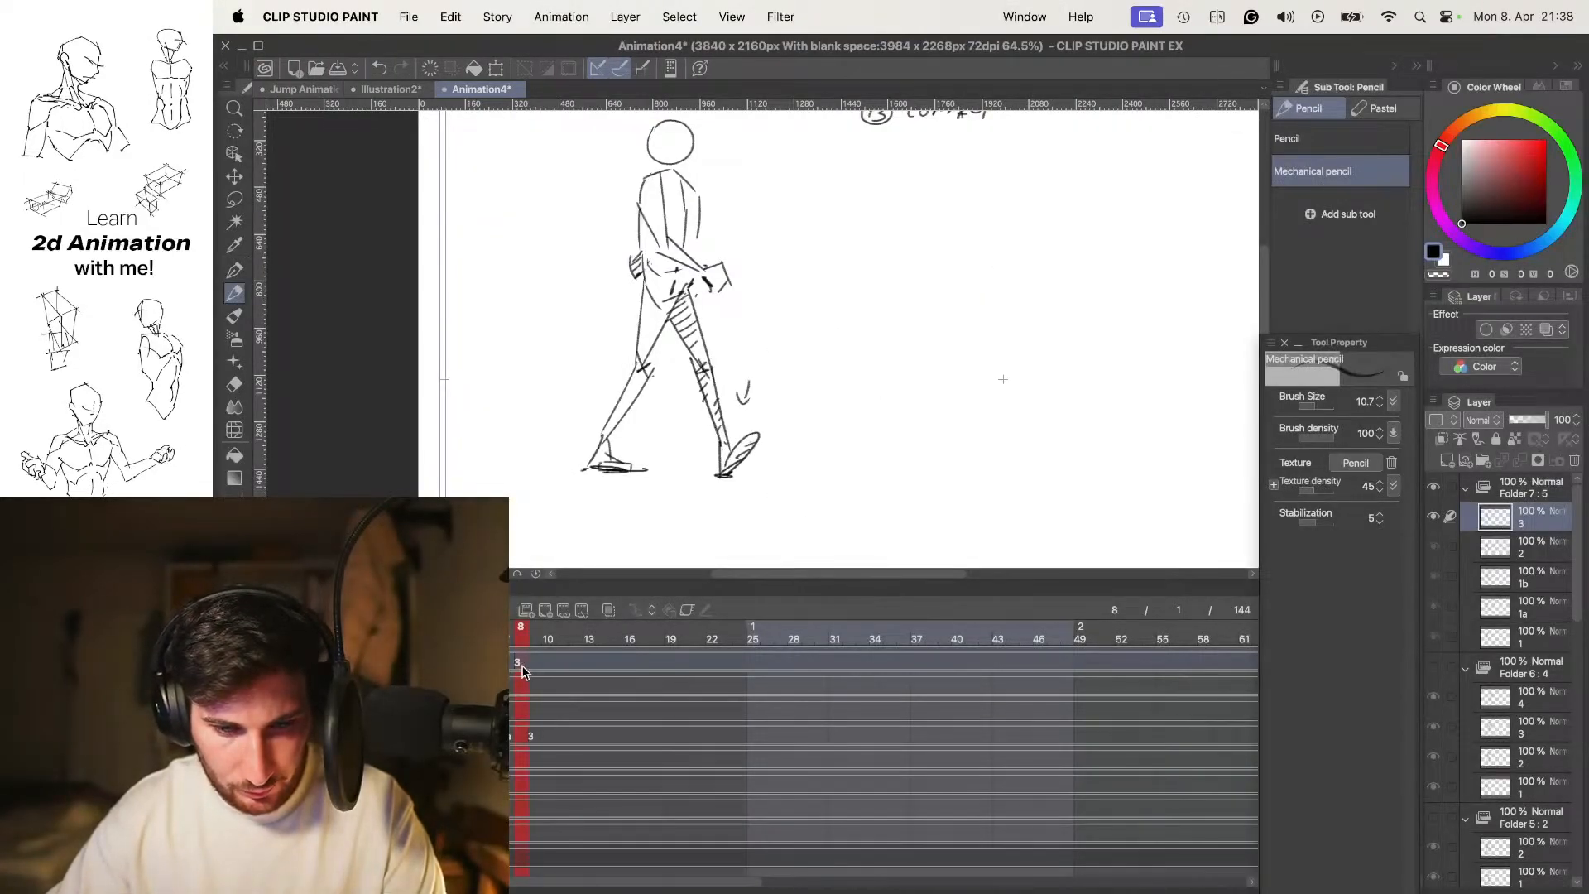
click(557, 645)
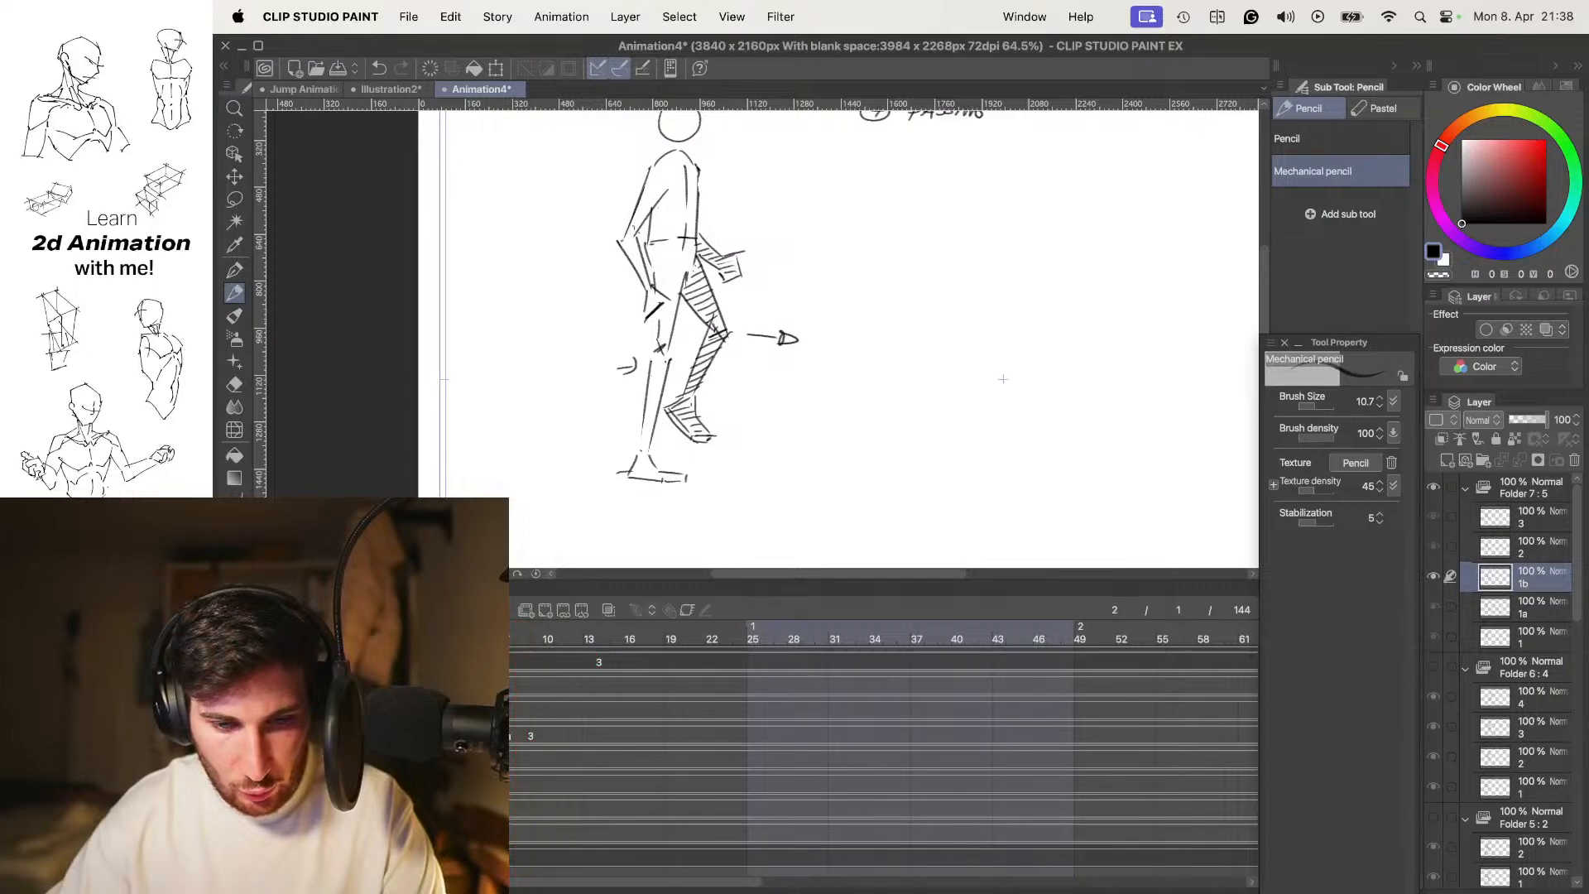
click(510, 645)
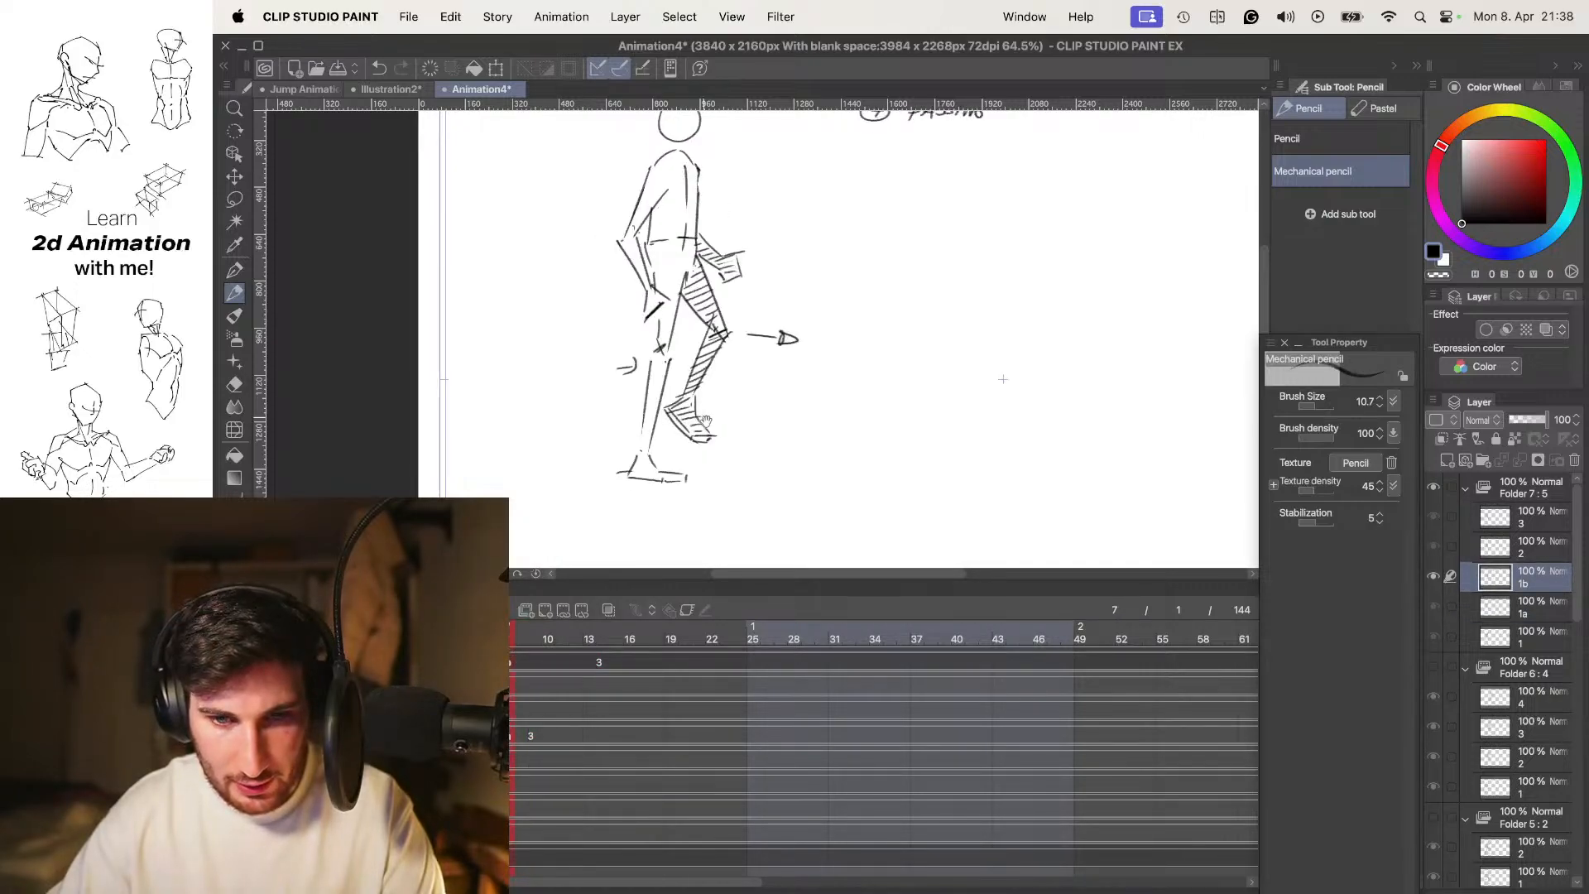
drag(700, 413, 698, 442)
drag(520, 634, 587, 662)
key(.)
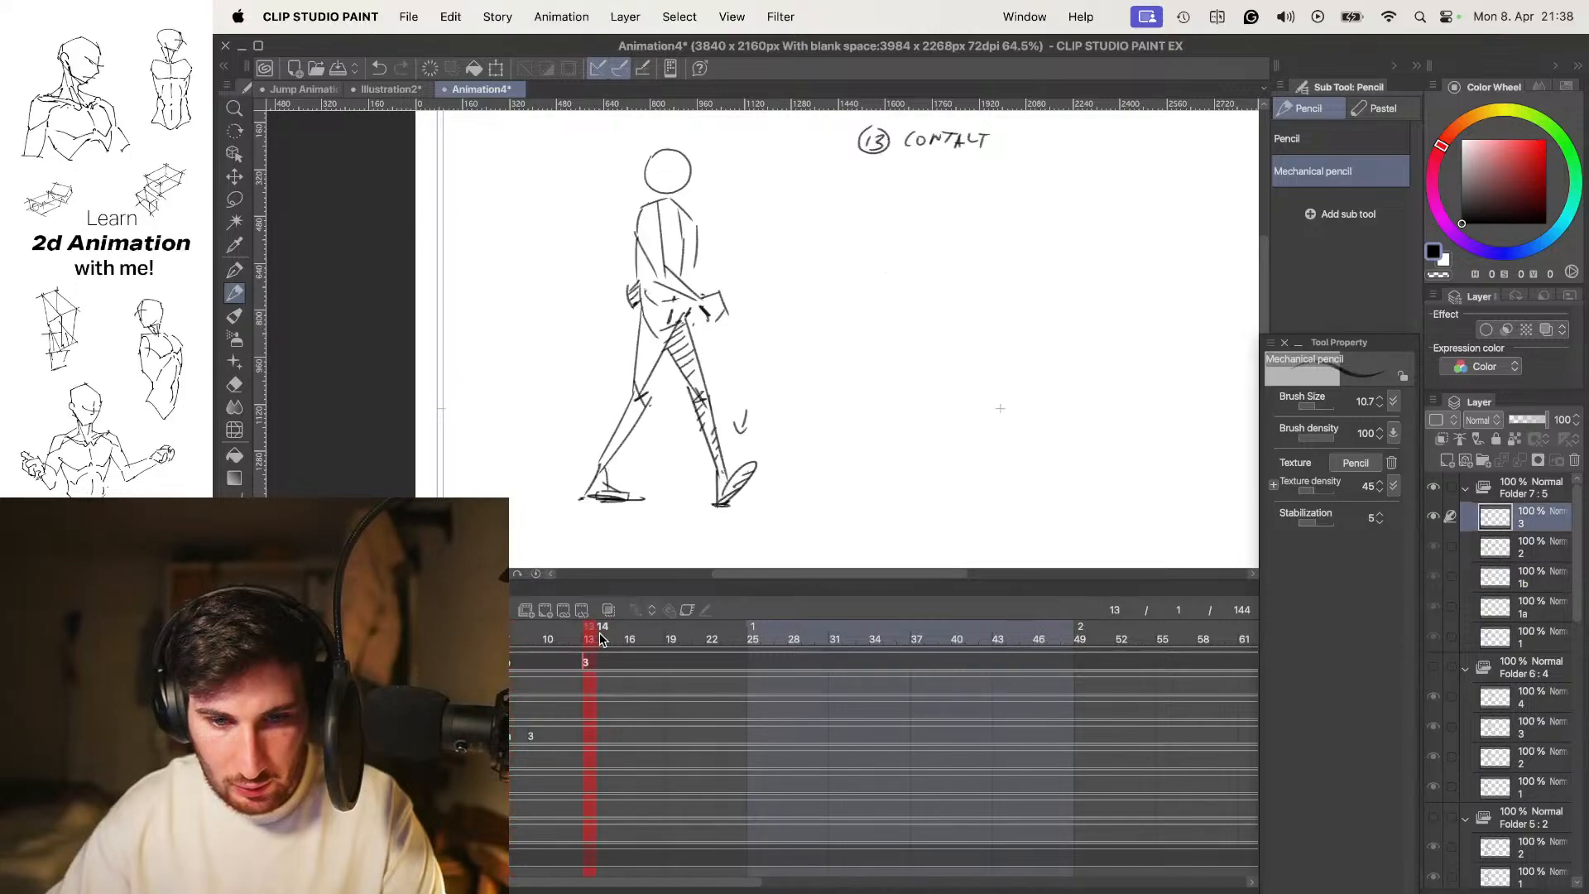
key(.)
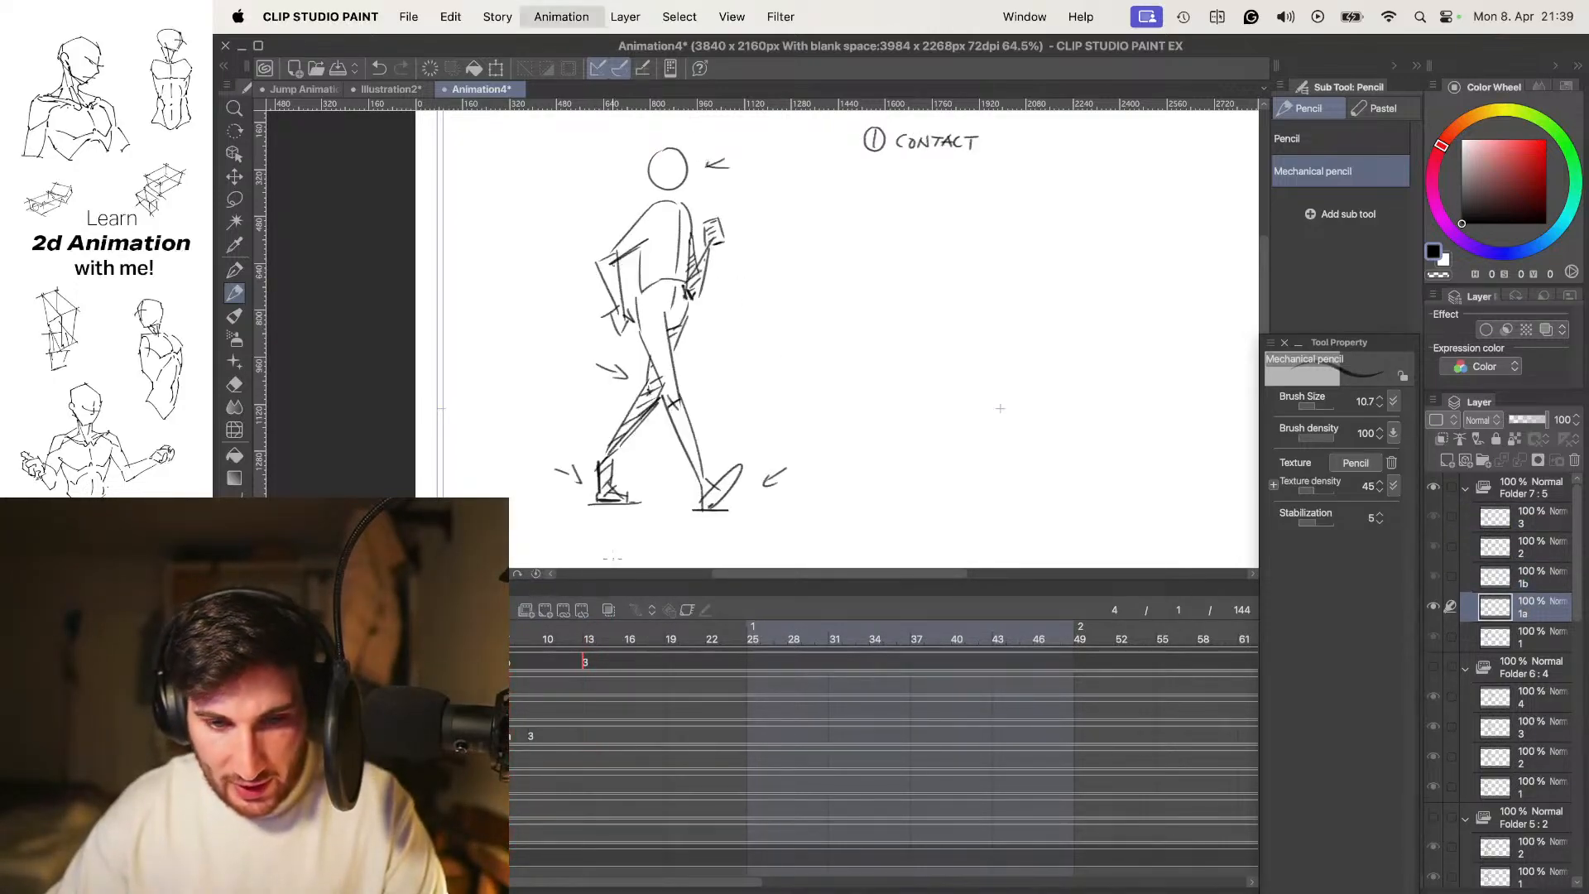
Add a new empty cel at frame 4 with the onion skin on, and hide the panels to draw over the contact pose
click(545, 610)
click(608, 610)
key(Tab)
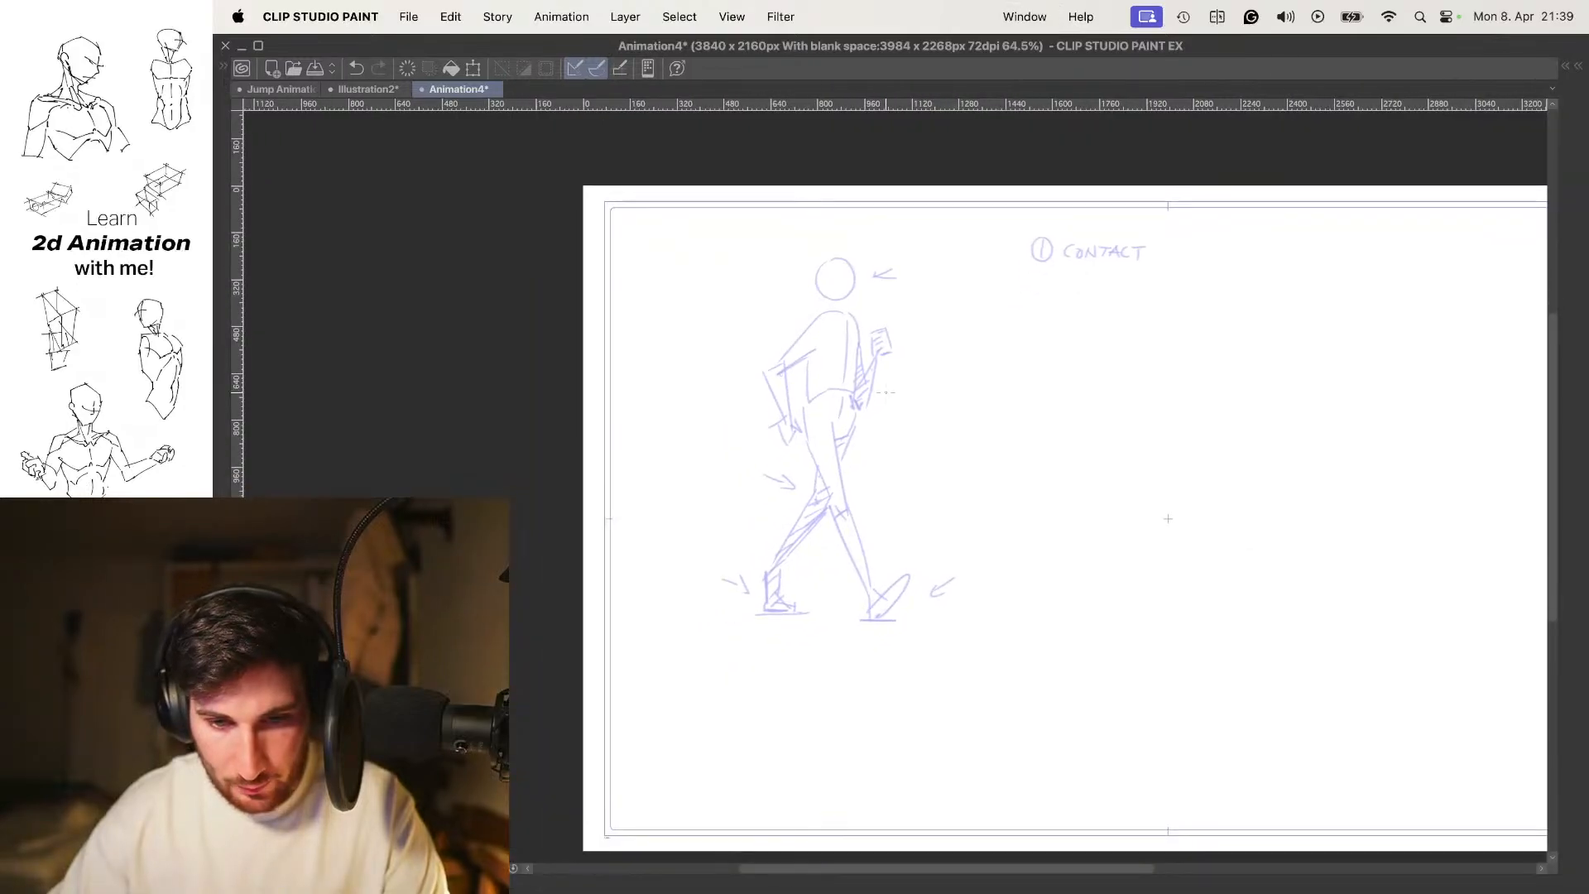
scroll(871, 405, up, 2)
drag(890, 424, 885, 433)
scroll(805, 411, up, 1)
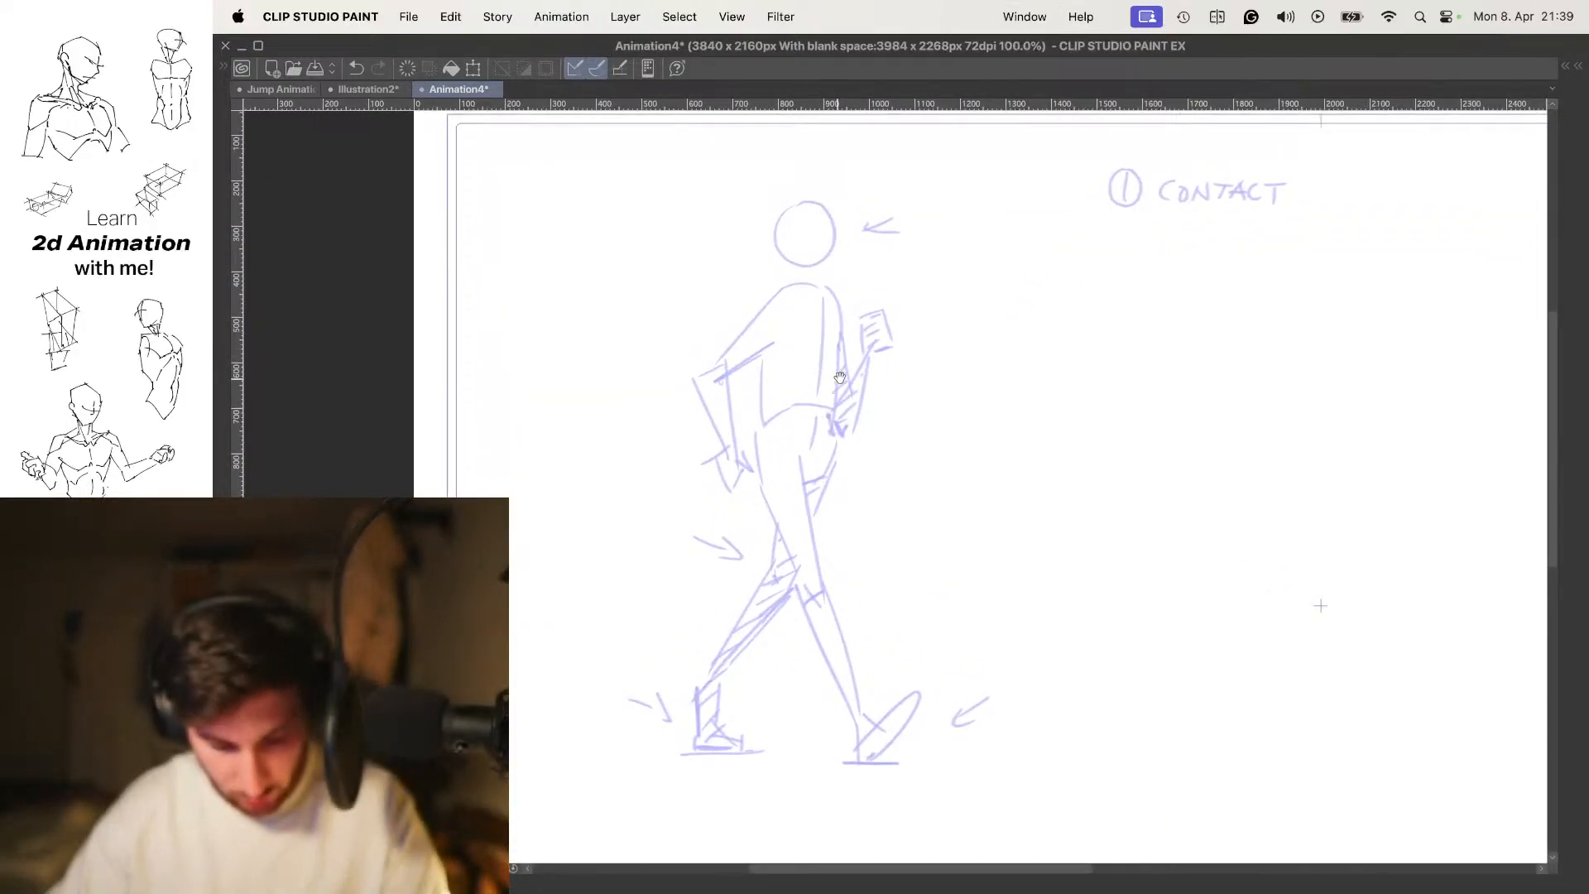
scroll(834, 383, down, 3)
scroll(795, 415, up, 3)
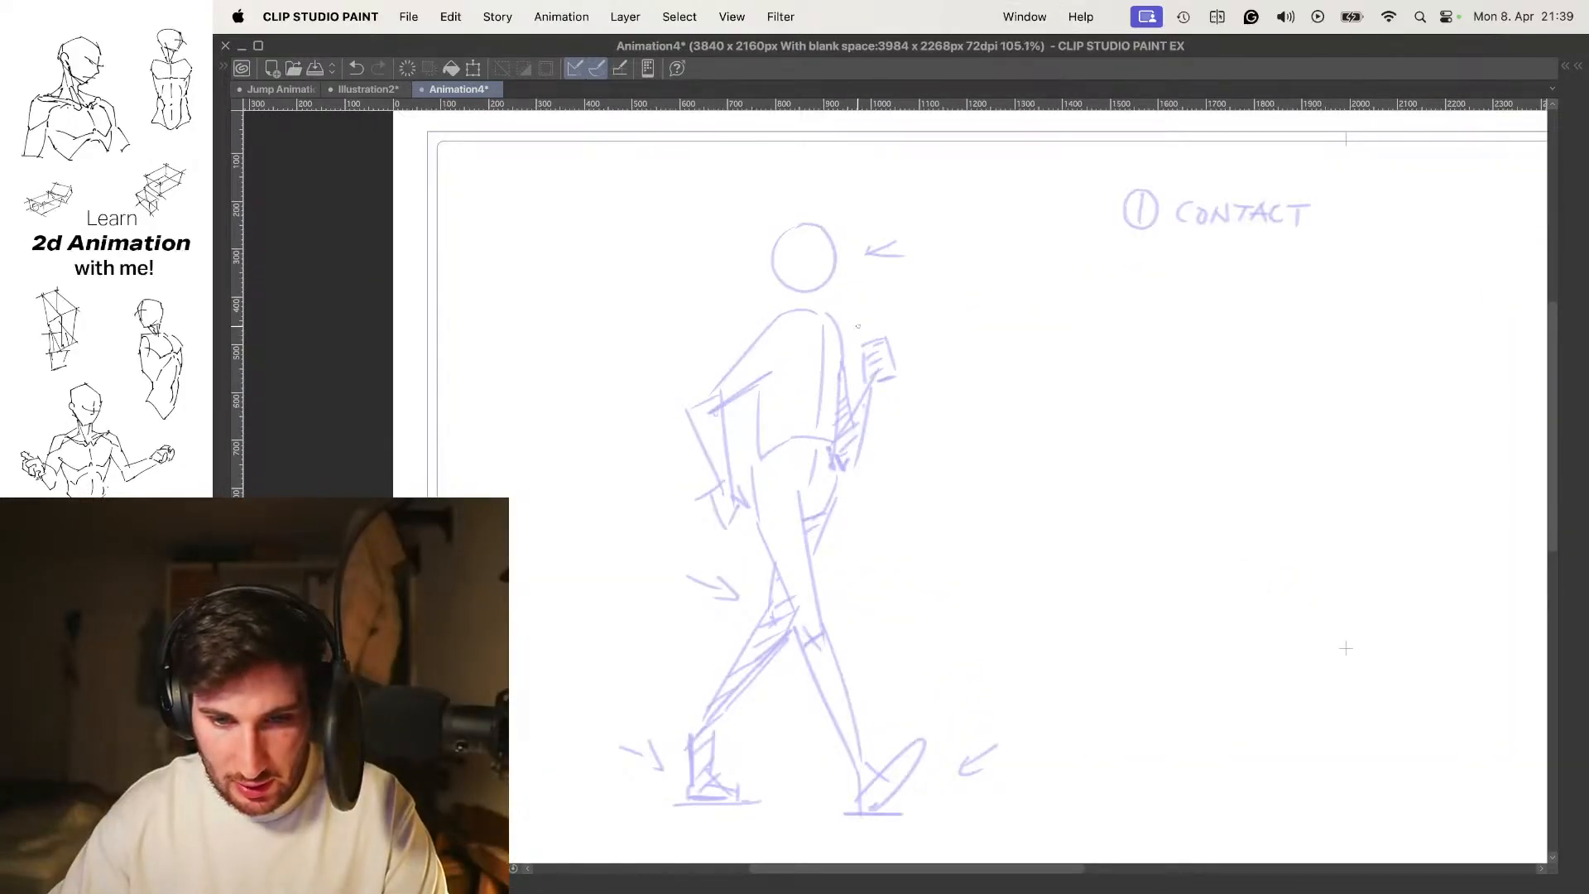
drag(793, 438, 807, 377)
mouse_move(807, 377)
mouse_down()
mouse_move(787, 415)
mouse_move(838, 309)
mouse_up()
key(super+z)
key(super+z)
Sketch the new pose's curved upper back, shoulder and round head, leaning forward and lower than the contact pose
drag(764, 360, 762, 369)
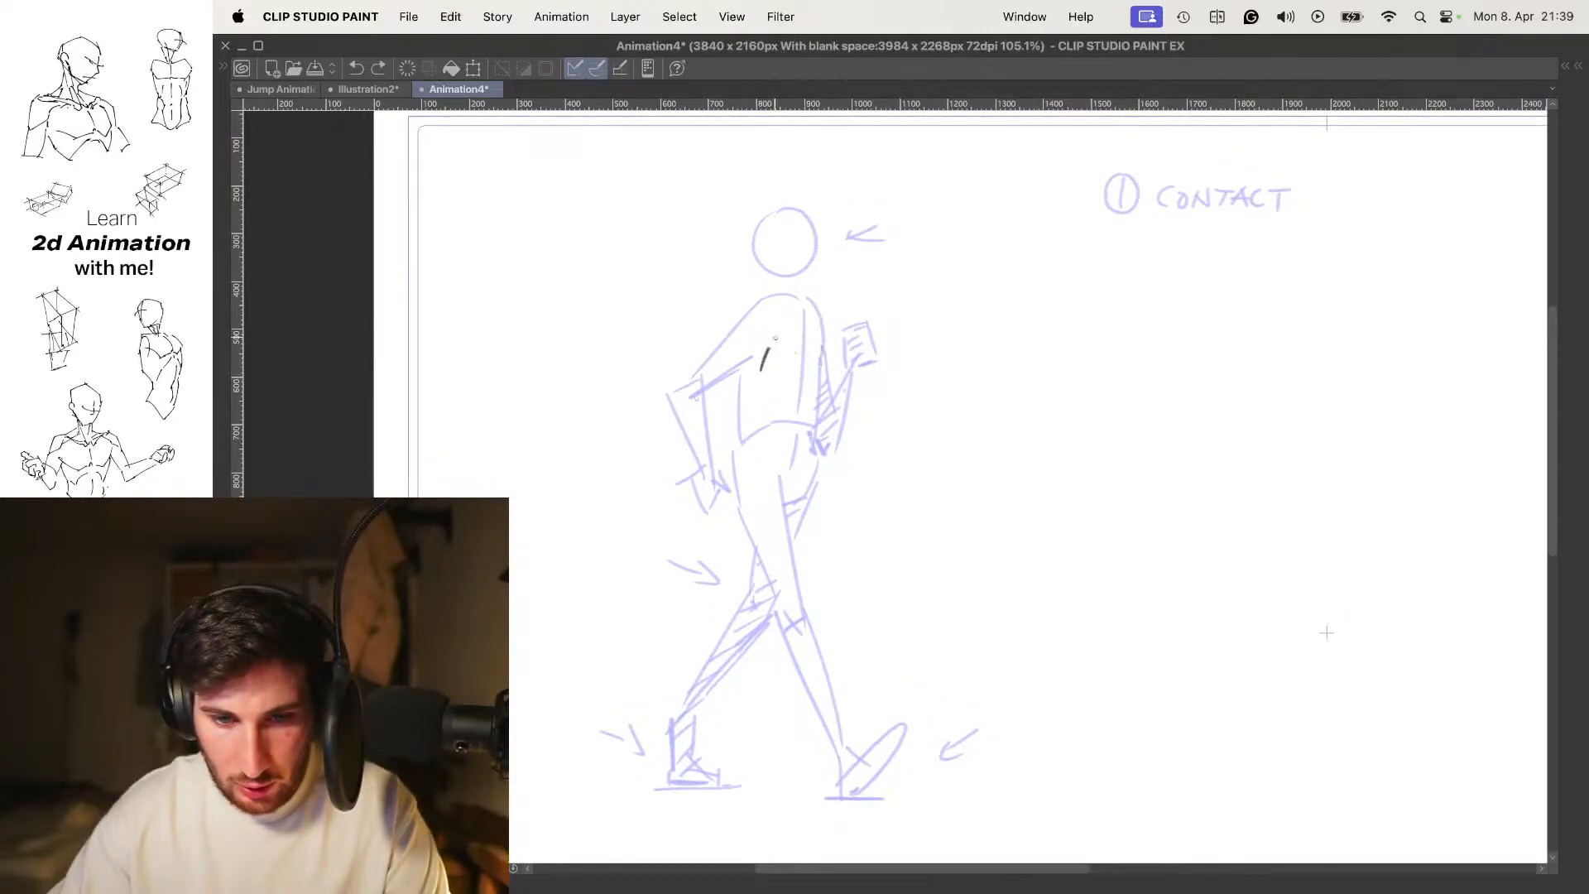
key(super+z)
drag(828, 313, 877, 347)
key(super+z)
drag(852, 281, 879, 352)
key(super+z)
drag(881, 270, 884, 272)
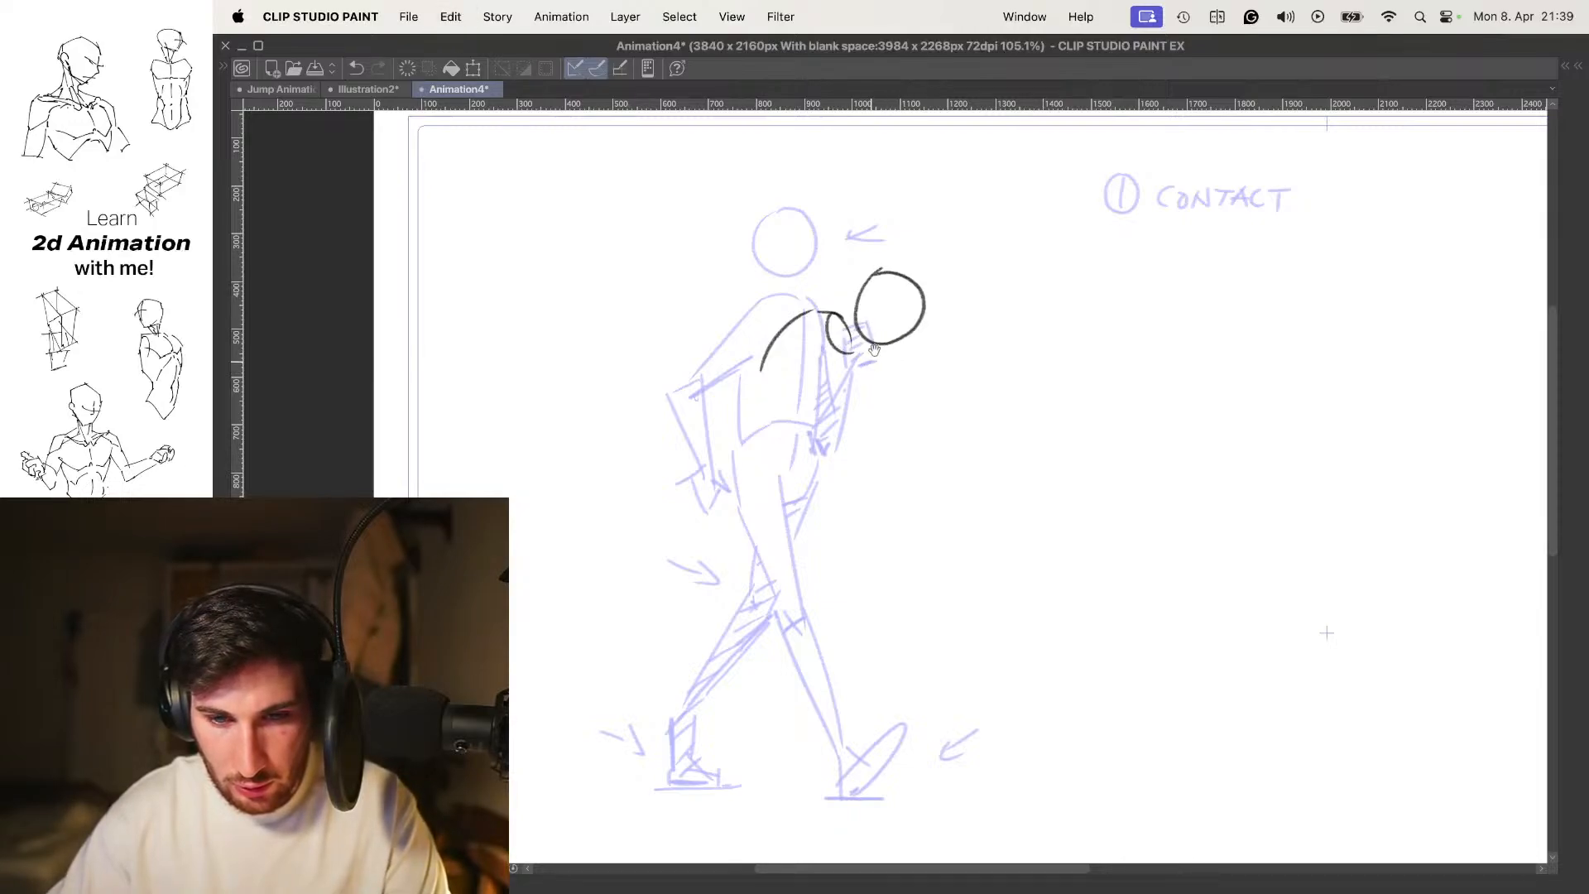
drag(869, 367, 883, 343)
key(super+z)
Extend the back contour down to the waist and draw the front contour of the bent torso and upper arm
drag(821, 288, 741, 398)
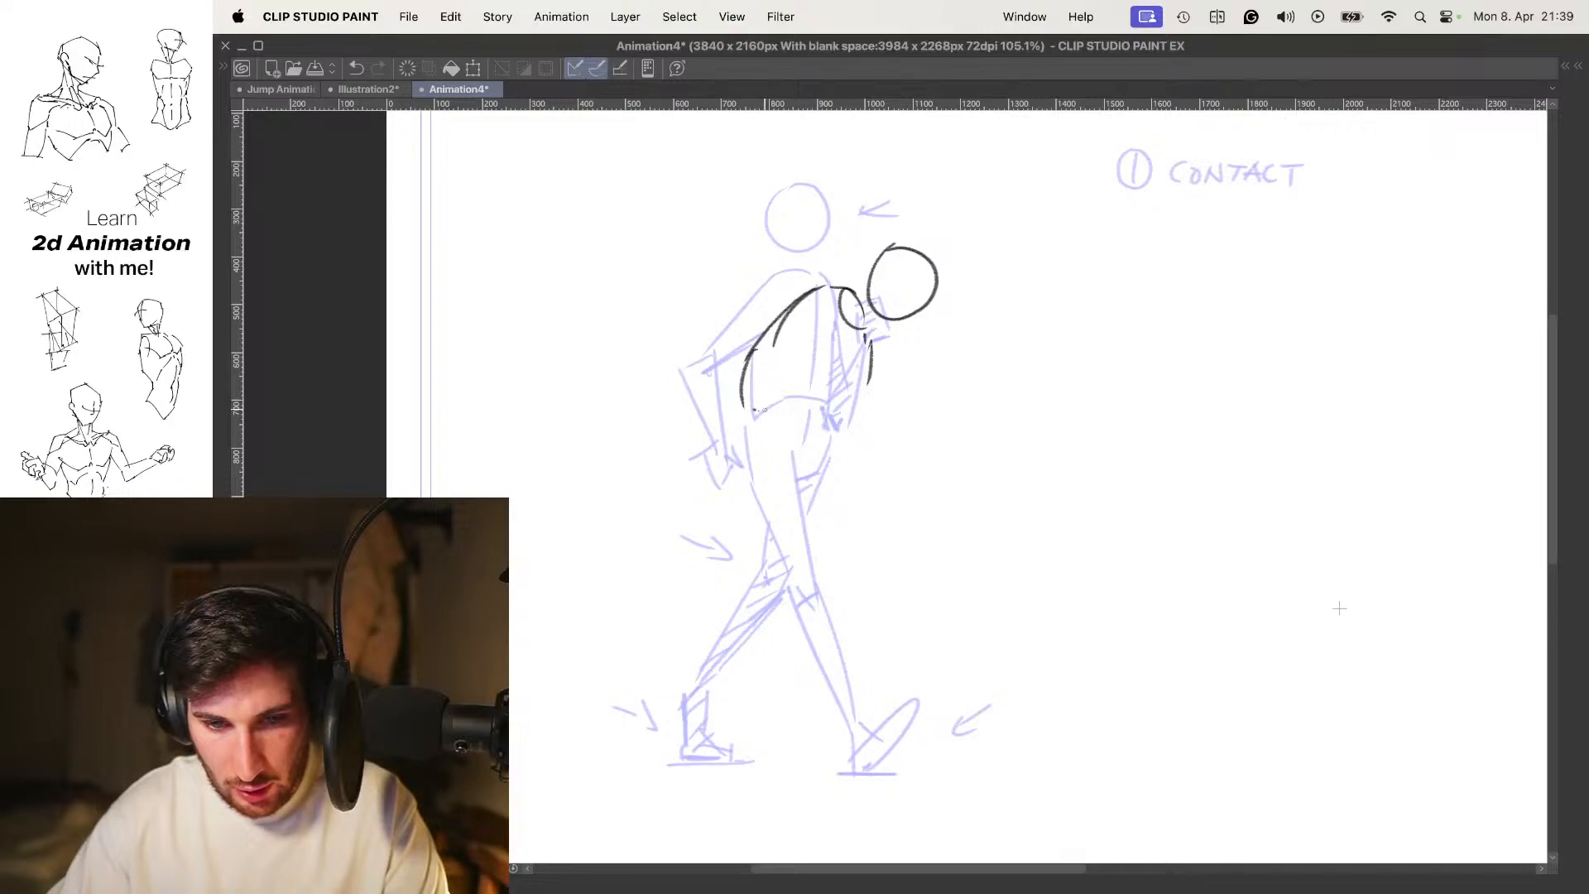
drag(813, 449, 851, 435)
drag(870, 376, 818, 437)
key(super+z)
key(super+z)
drag(875, 342, 816, 414)
drag(845, 327, 794, 399)
Draw the waistline and pelvis contours below the torso, and transform the sketch slightly forward and down
drag(818, 415, 819, 378)
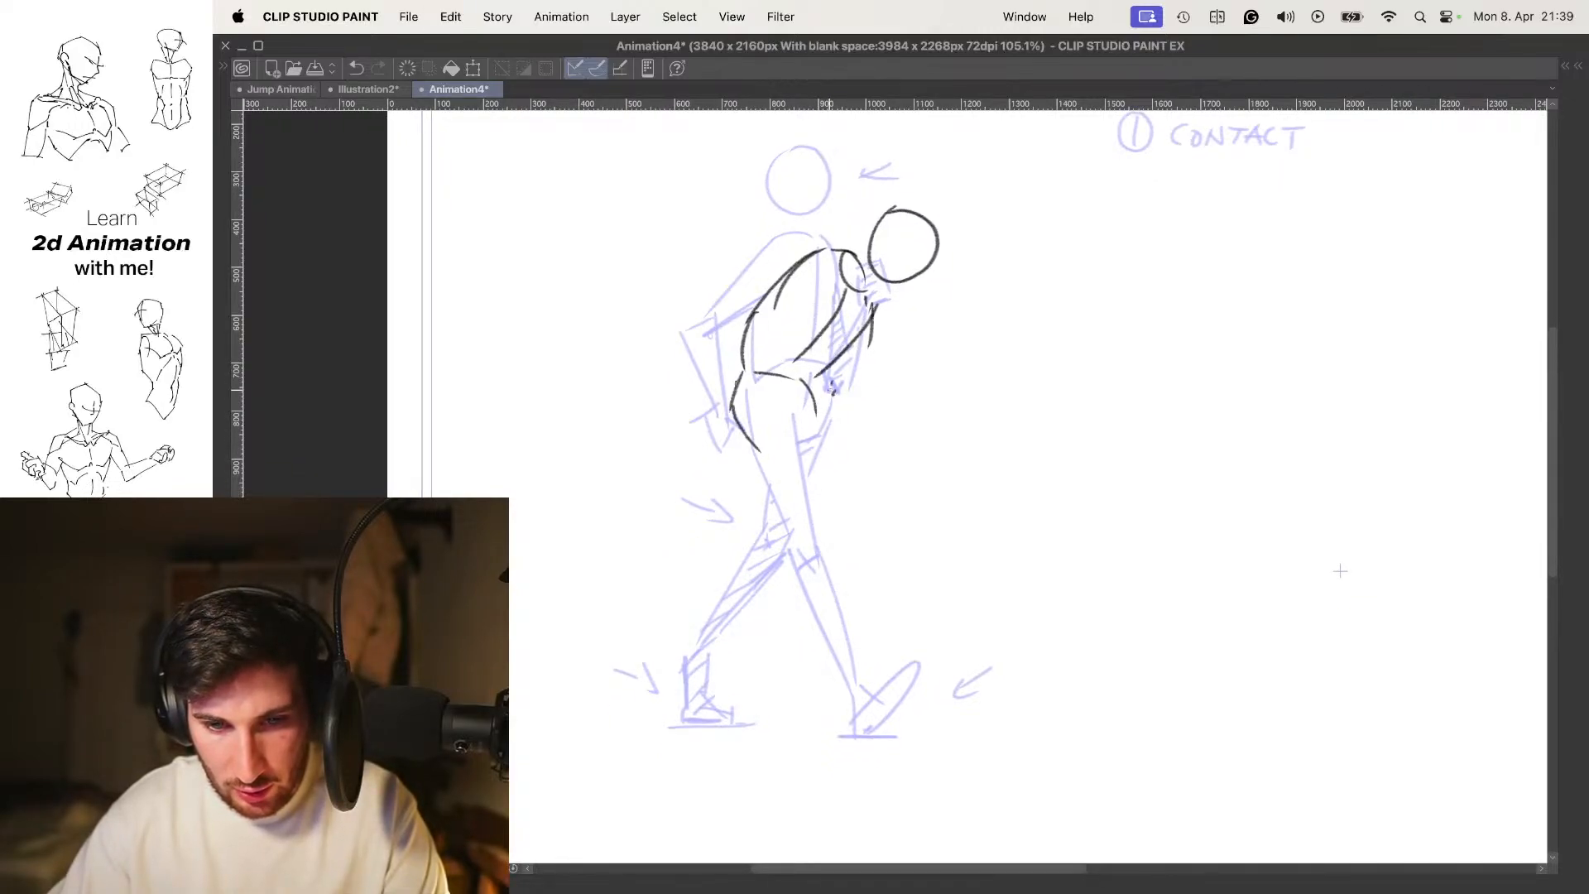
key(super+z)
key(super+z)
mouse_move(753, 340)
mouse_down()
mouse_move(728, 412)
mouse_move(816, 433)
mouse_up()
mouse_move(864, 415)
mouse_down()
mouse_move(870, 389)
mouse_move(847, 392)
mouse_move(847, 377)
mouse_up()
key(super+t)
key(Return)
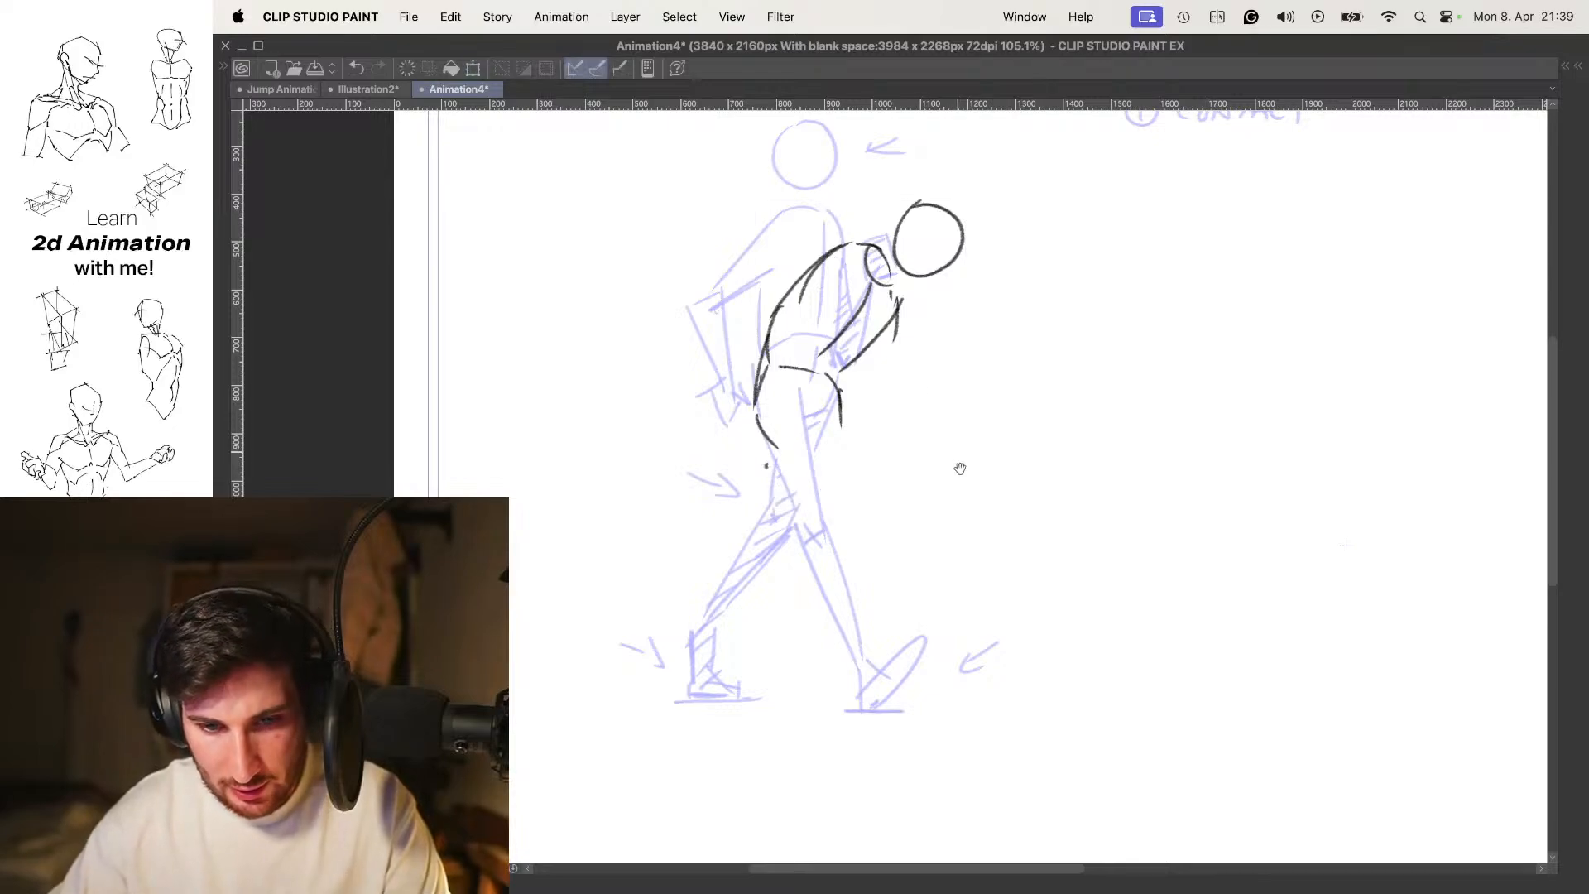
drag(755, 440, 814, 509)
drag(815, 416, 875, 520)
key(super+s)
key(super+z)
key(super+z)
drag(816, 417, 834, 536)
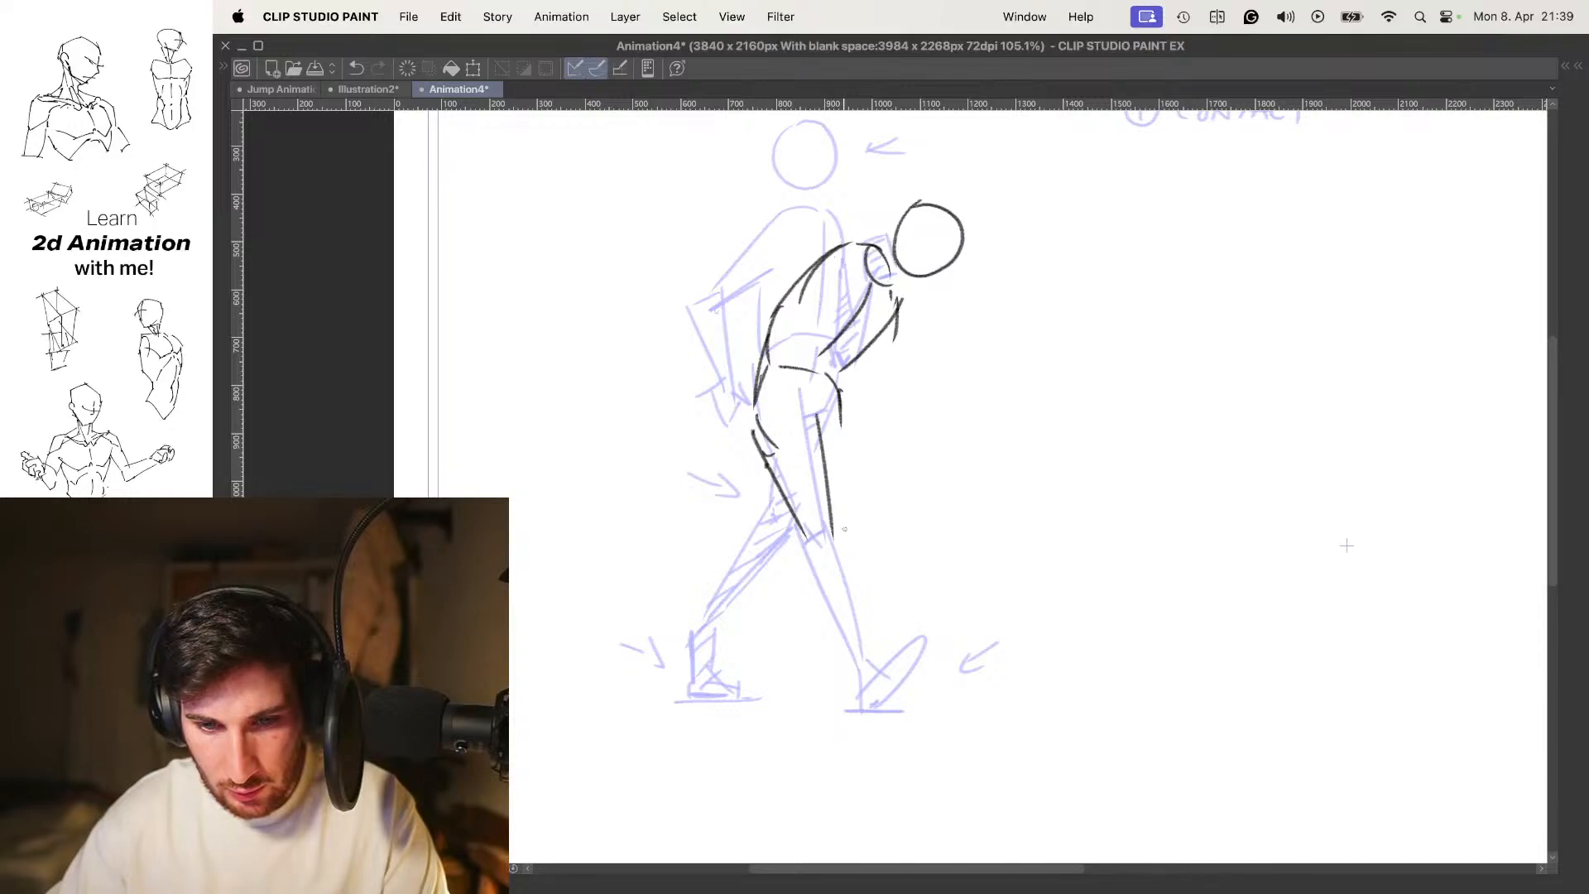
key(super+z)
key(super+z)
Transform the hunched upper-body sketch slightly forward and down, and flip between neighbouring frames to compare its position
key(super+t)
drag(825, 426, 836, 442)
key(Return)
key(Right)
key(Right)
key(Left)
key(Left)
key(Right)
key(Left)
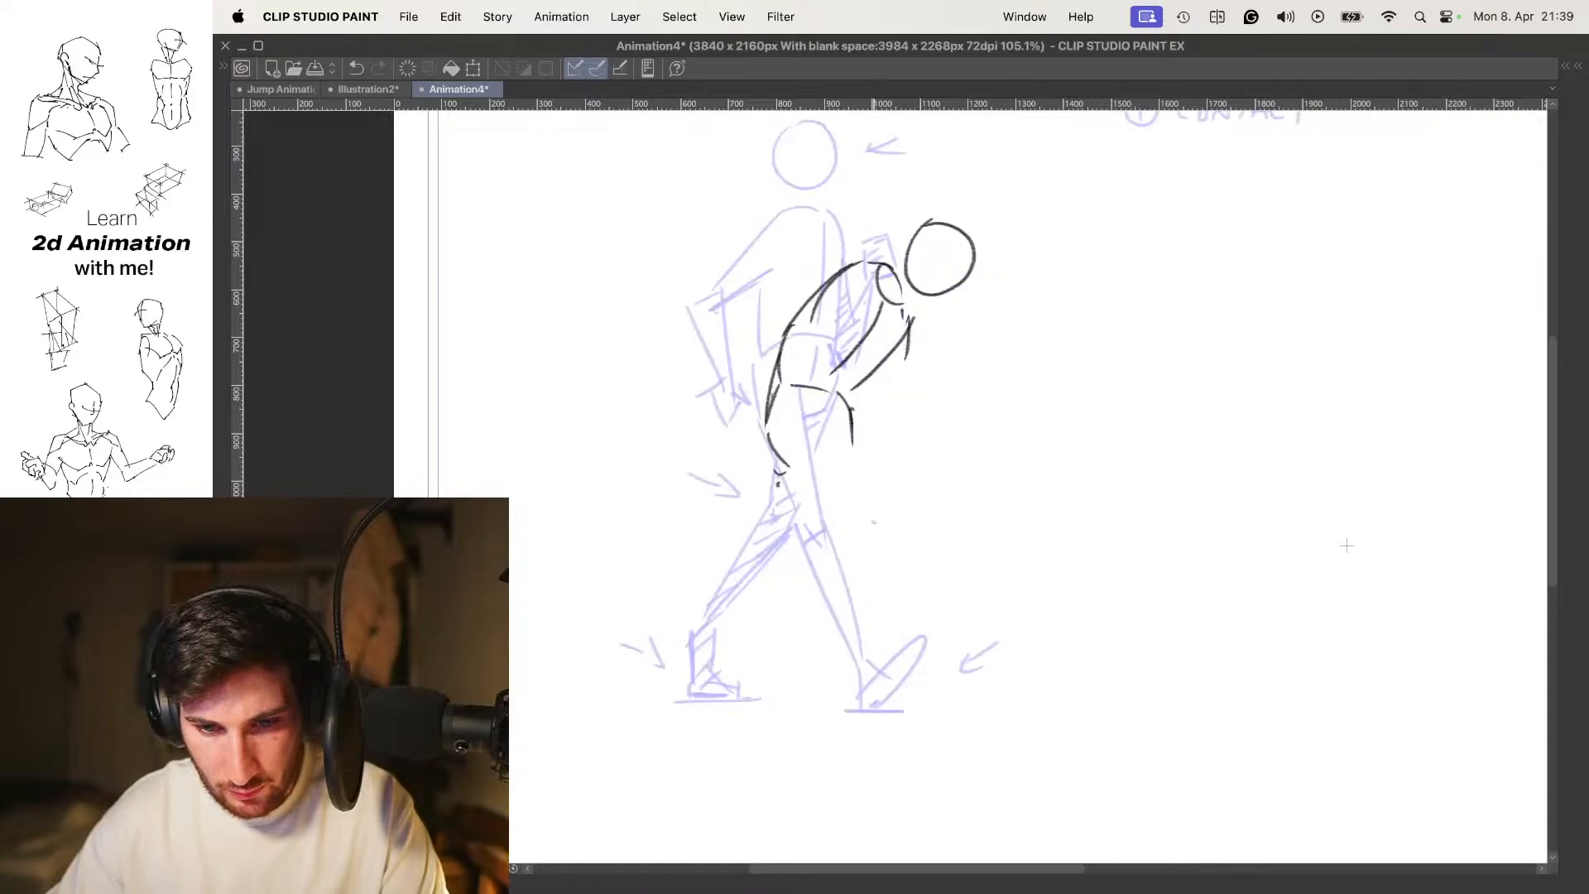
Draw the hunched figure's front thigh contours down to the bent knee and mark the kneecap with a small cross
drag(760, 441, 837, 542)
mouse_move(828, 432)
mouse_down()
mouse_move(864, 538)
mouse_move(899, 483)
mouse_up()
key(super+z)
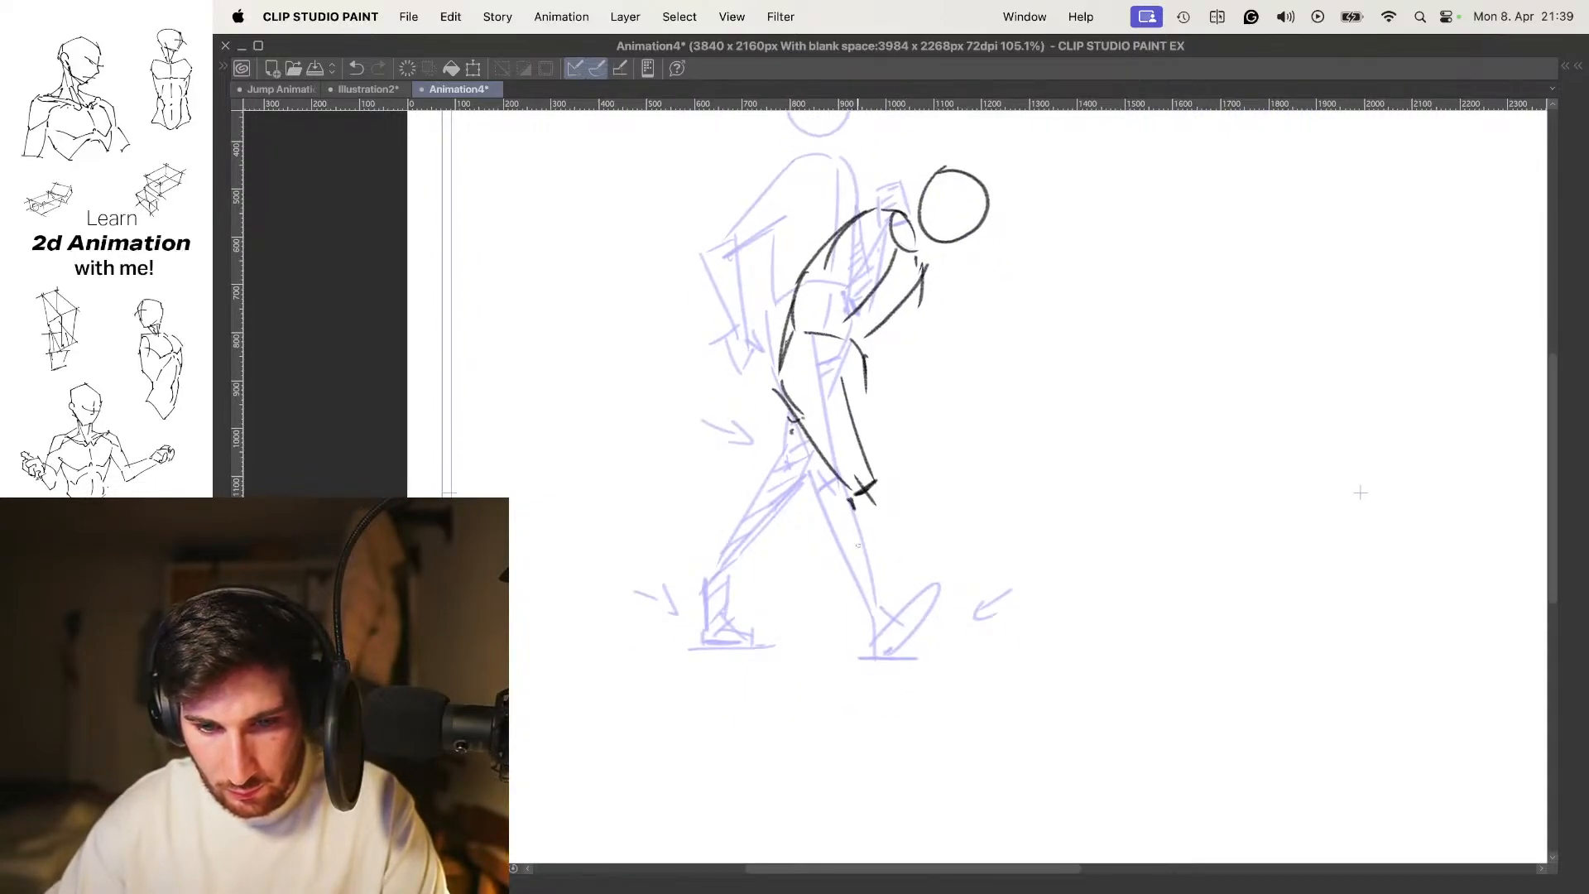
key(super+z)
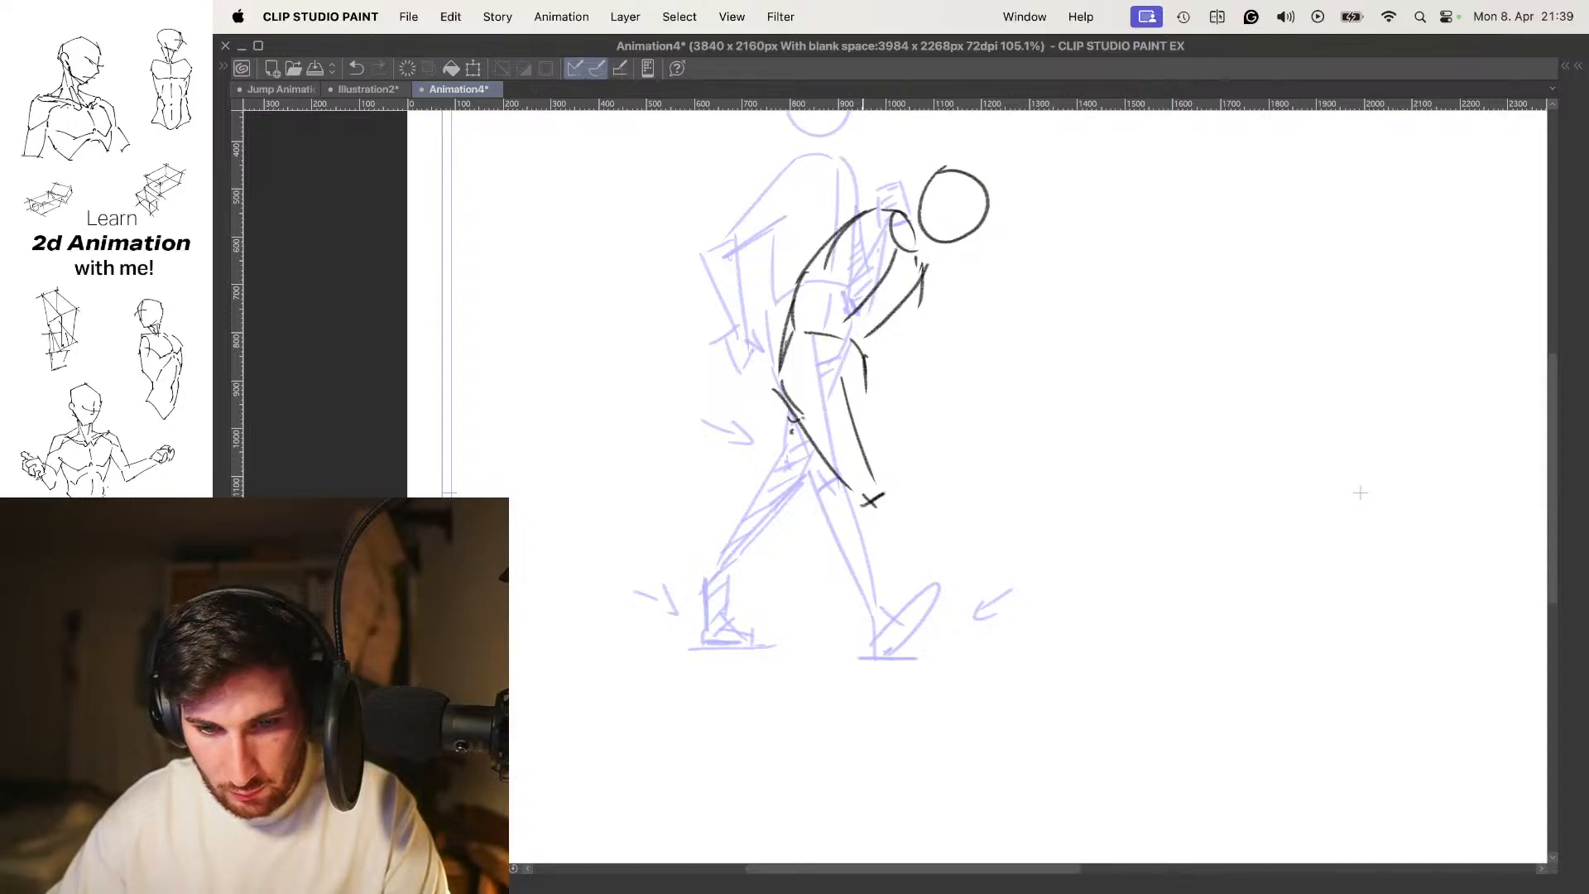
Remove the trial shin line and transform the hunched sketch slightly forward and up
mouse_move(854, 503)
mouse_down()
mouse_move(811, 605)
mouse_move(828, 598)
mouse_up()
key(super+z)
key(super+z)
key(super+t)
key(Return)
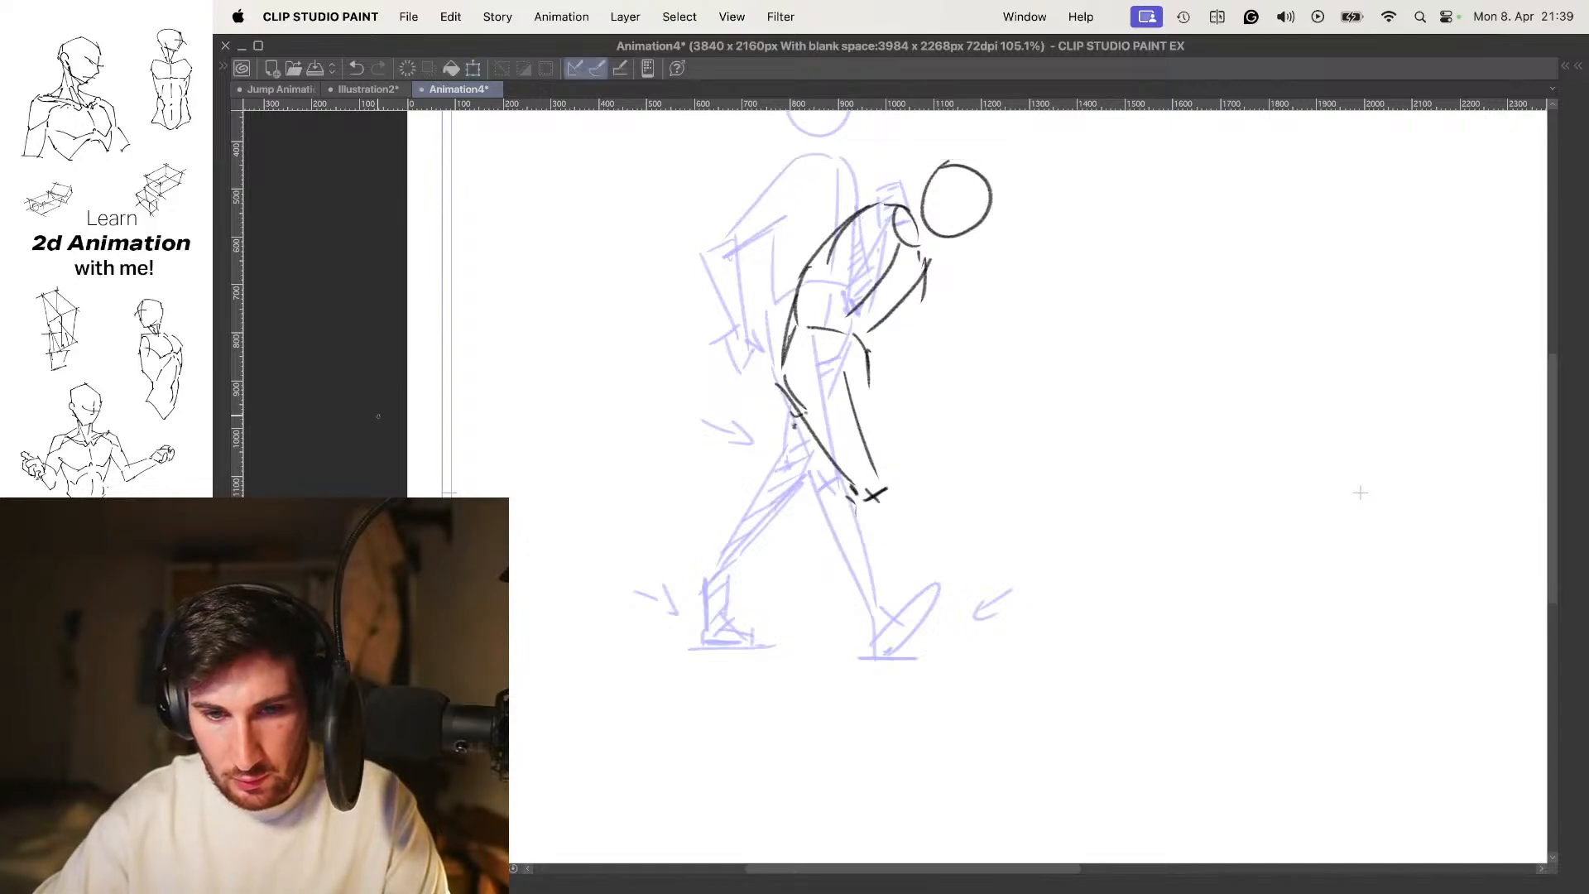
Draw the front lower leg from the knee down to the ankle and a flat foot planted on the ground line
drag(858, 471, 844, 634)
key(super+z)
key(super+z)
drag(848, 467, 839, 625)
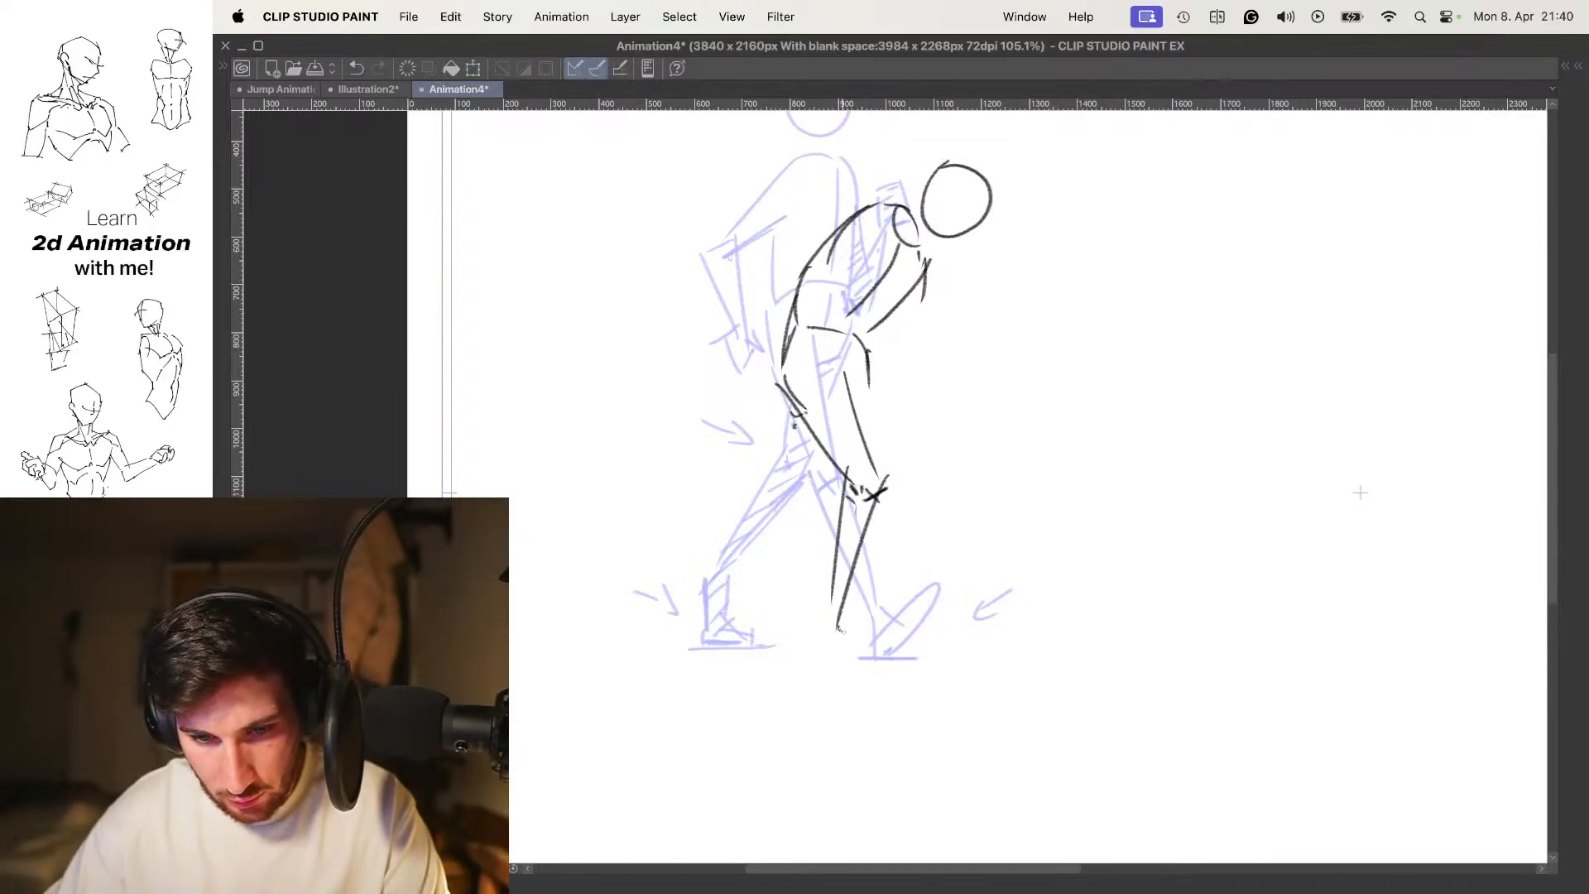
key(super+z)
drag(820, 656, 876, 662)
key(super+z)
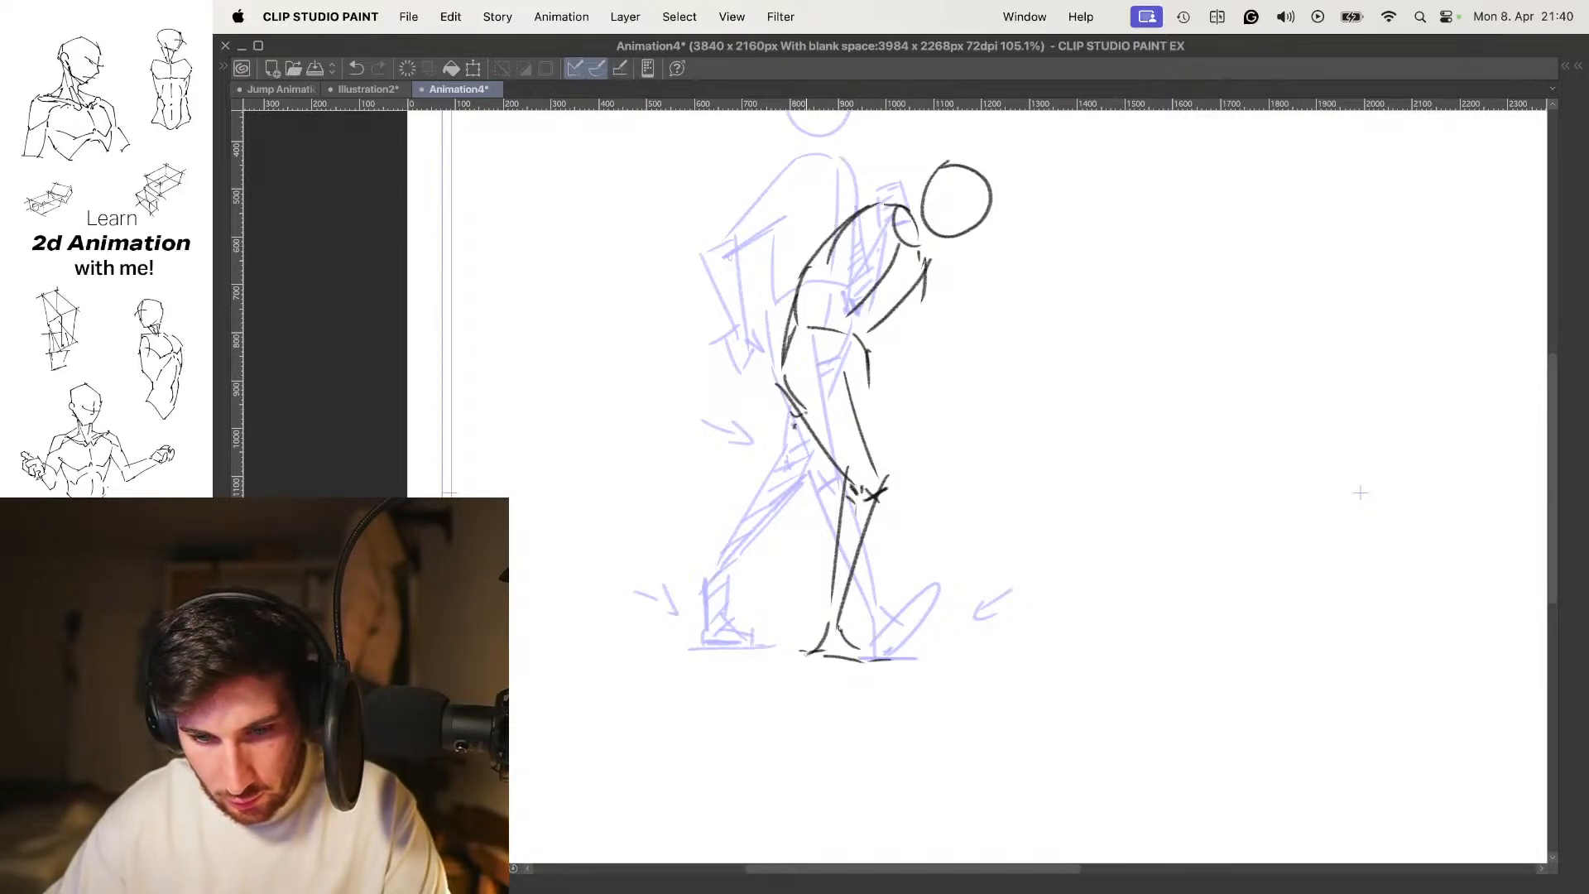
drag(840, 629, 902, 650)
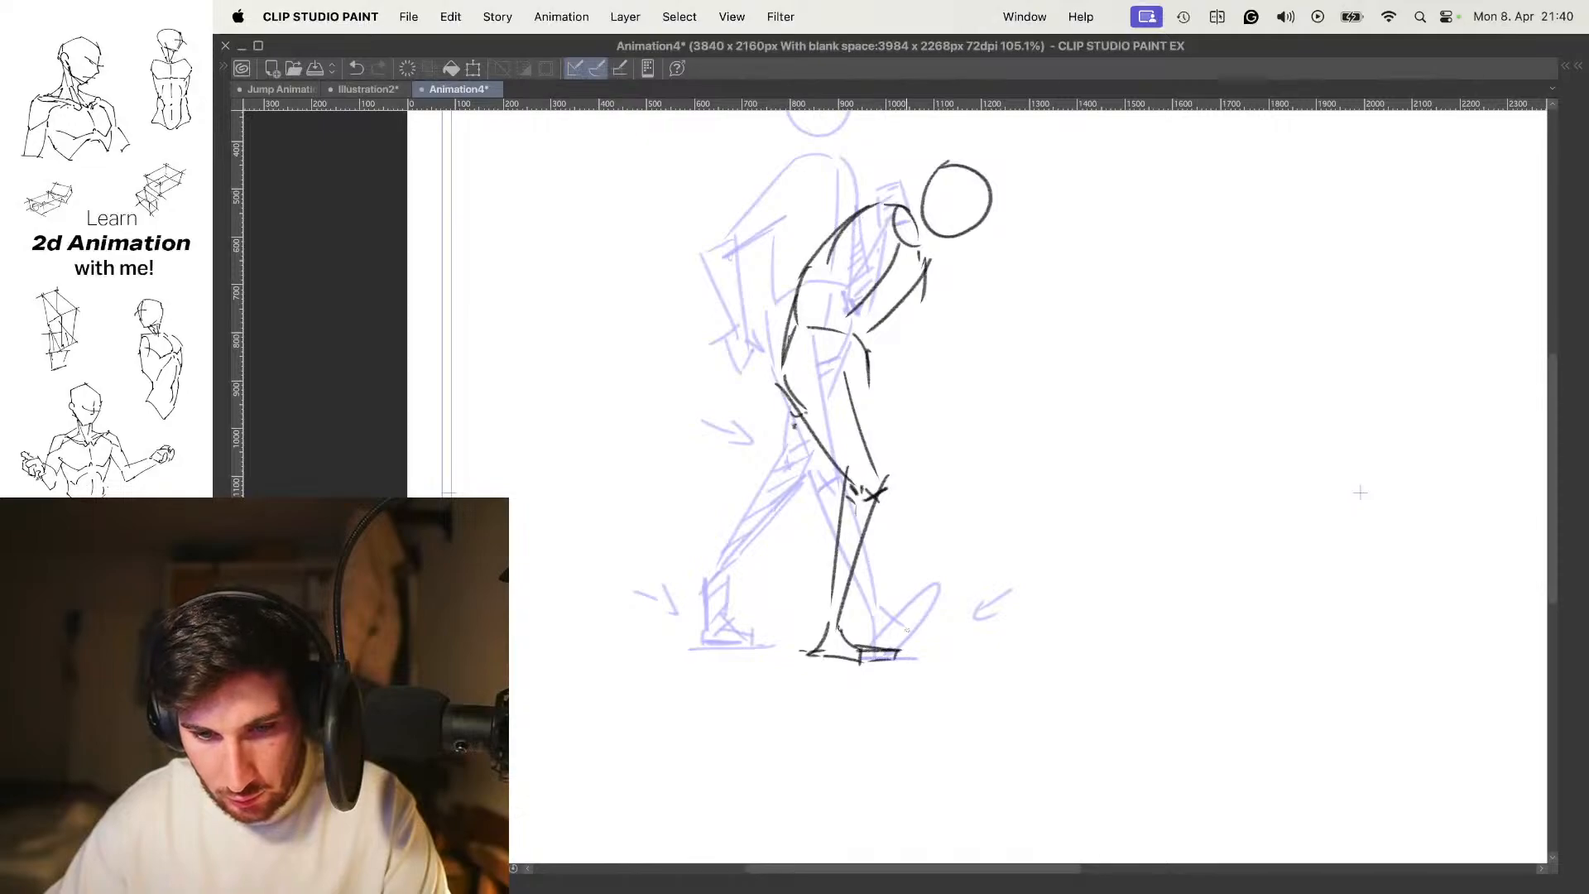
Try the rear thigh's contours crossing behind the front thigh, checking the pose with the onion skin off and on
key(o)
scroll(923, 471, down, 2)
key(.)
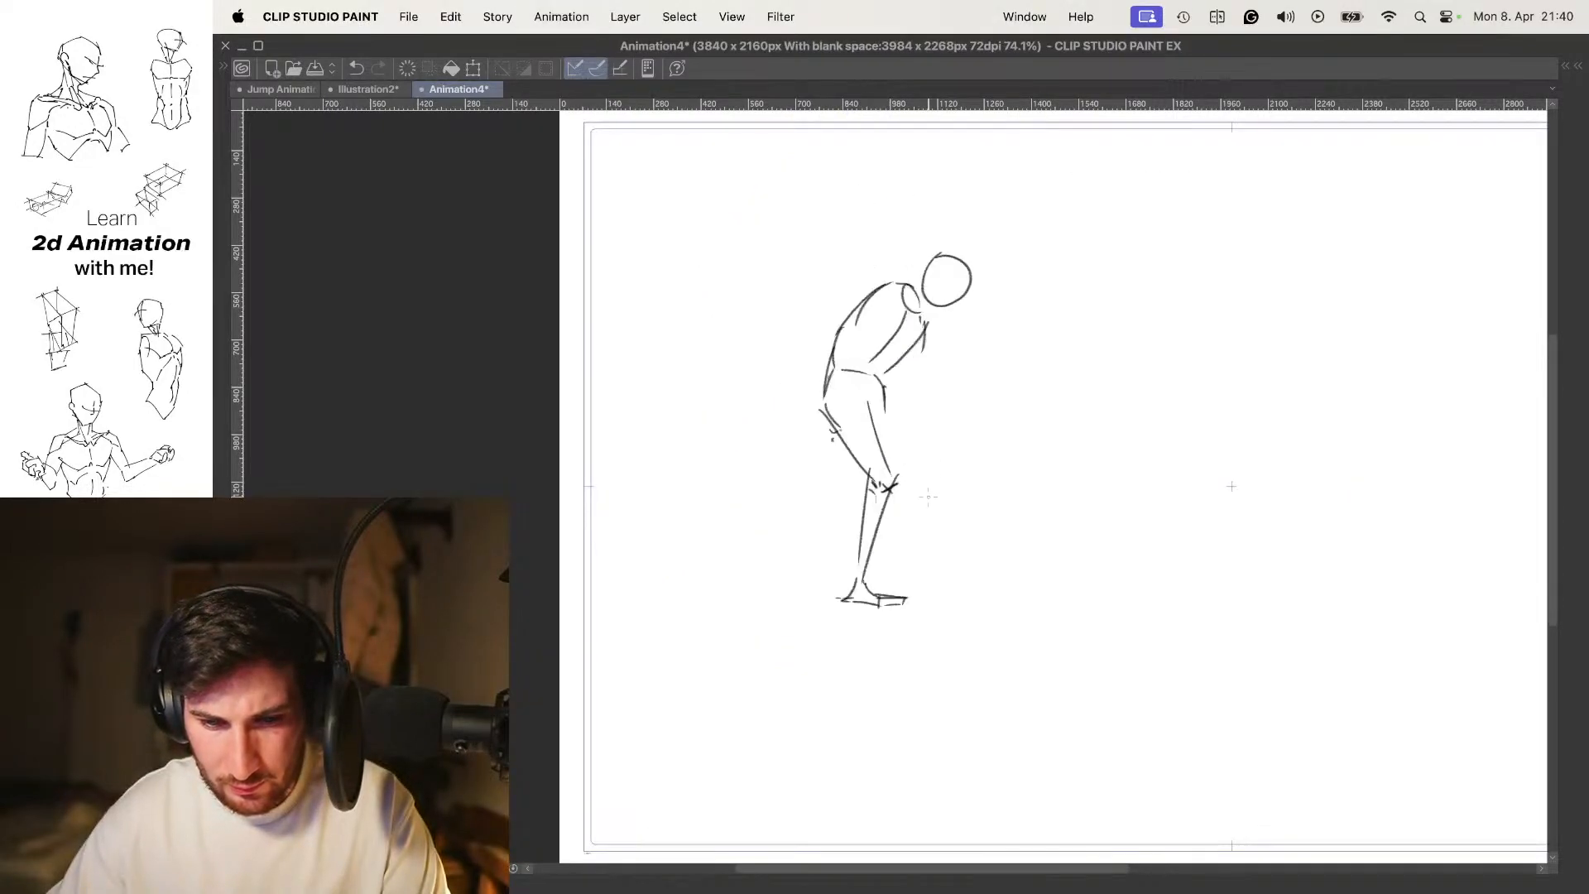
key(.)
key(o)
scroll(933, 417, up, 2)
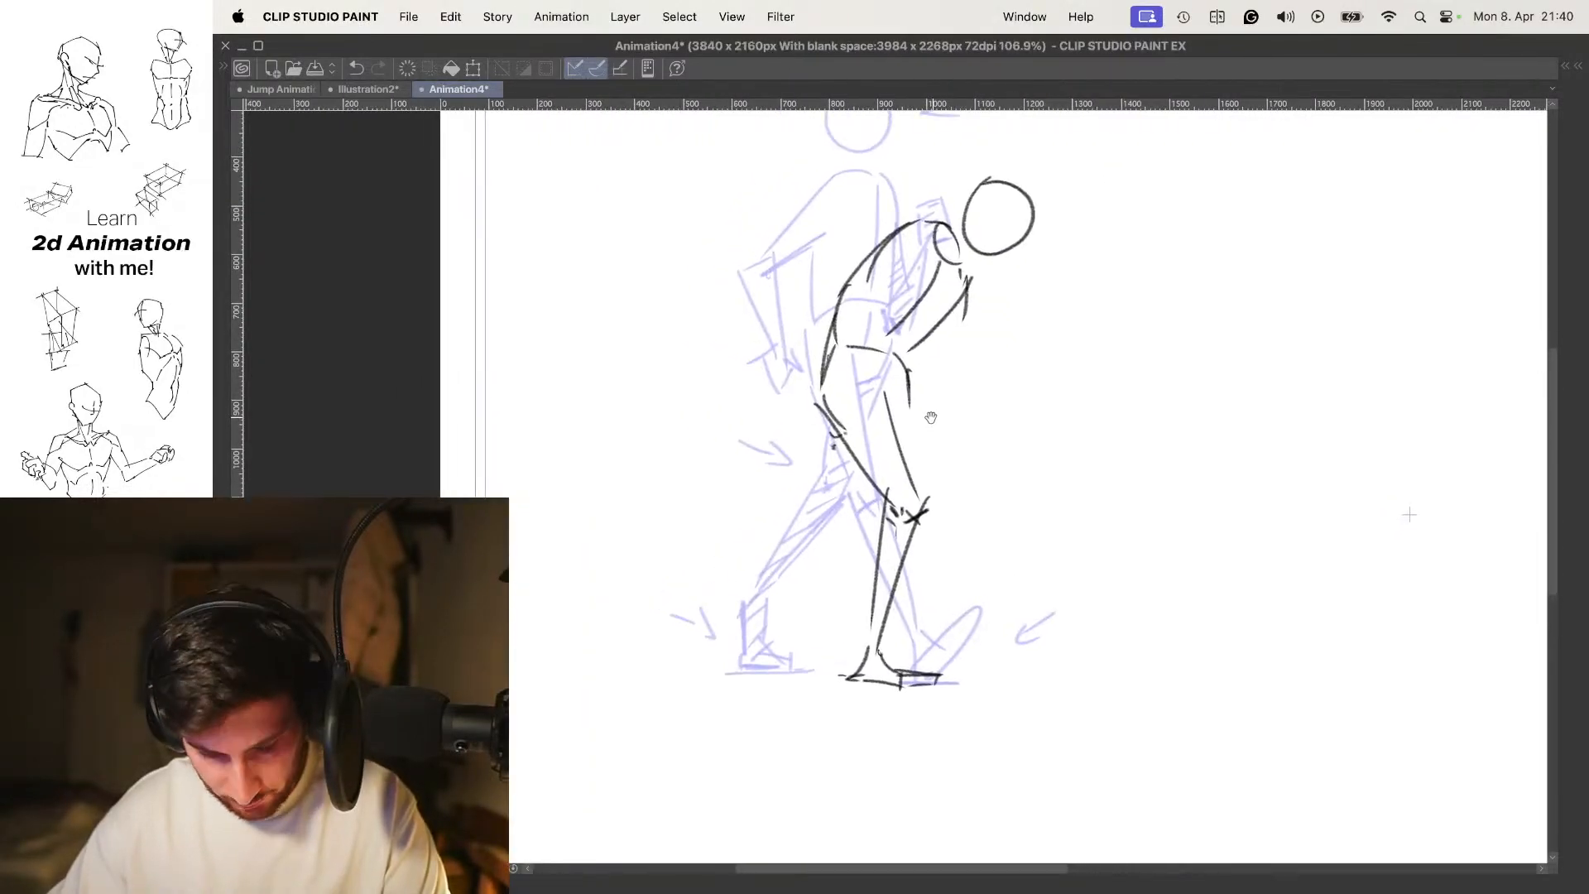
mouse_move(933, 417)
mouse_down()
mouse_move(941, 428)
mouse_move(854, 543)
mouse_up()
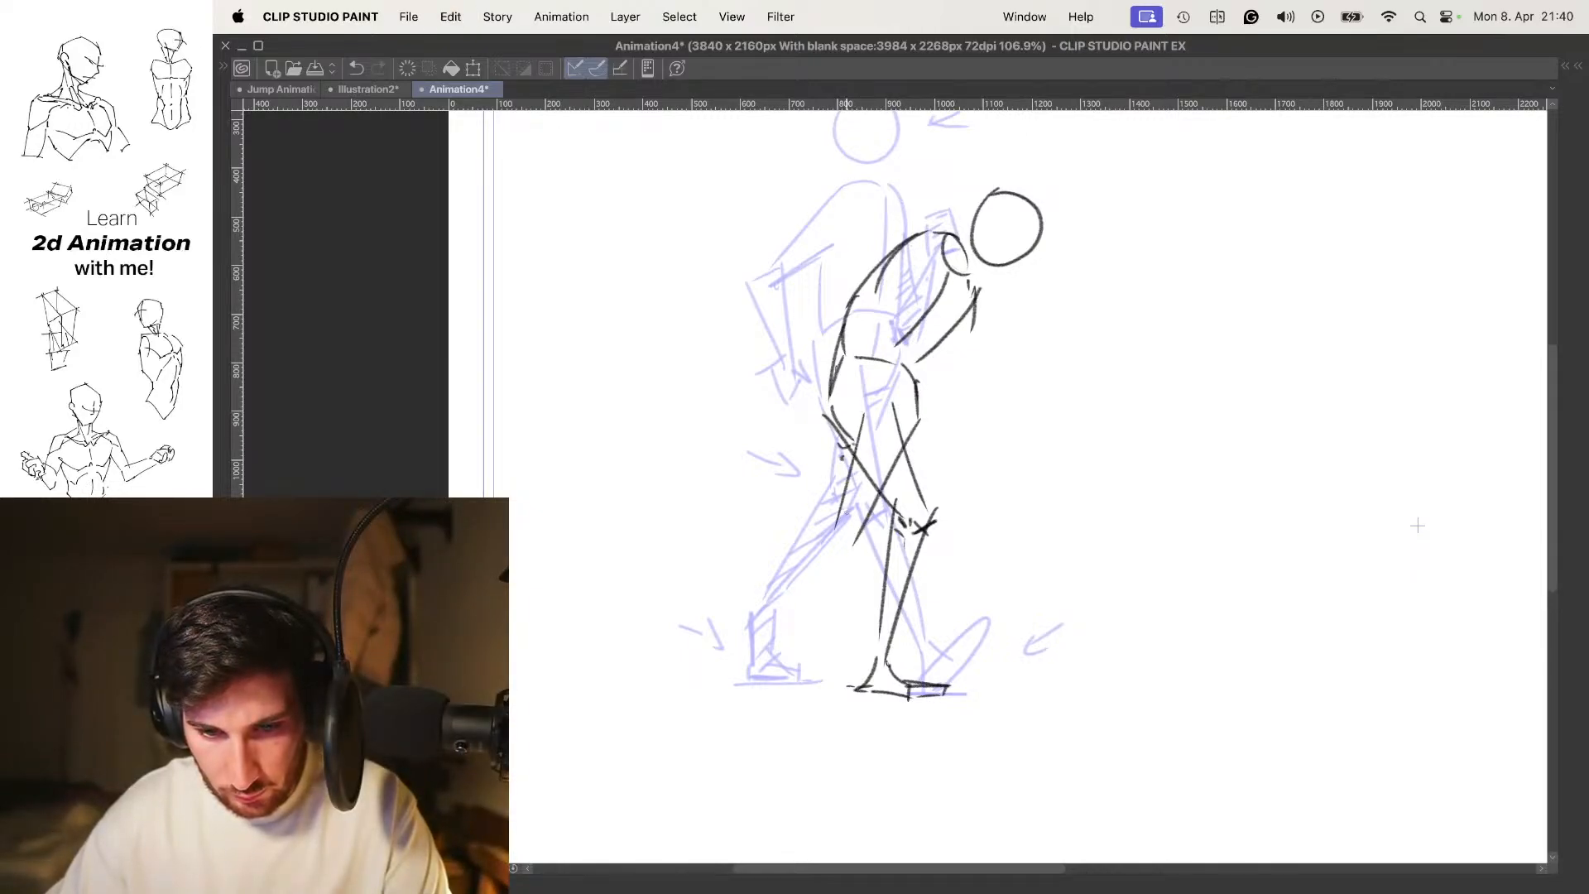
key(o)
scroll(936, 437, down, 3)
key(o)
key(o)
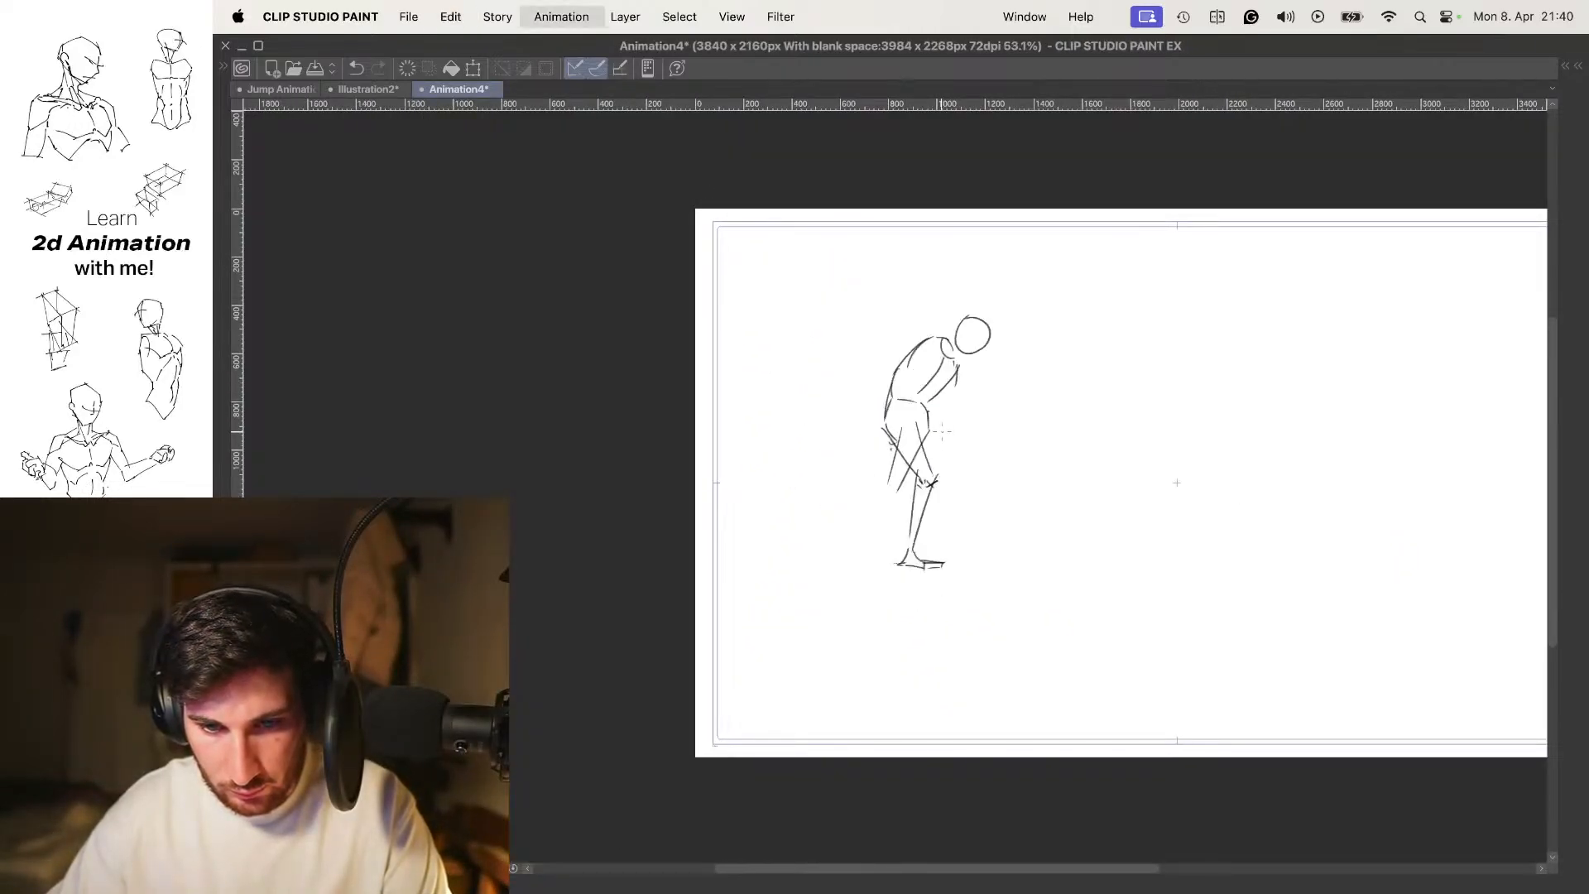
key(o)
scroll(915, 488, up, 2)
key(super+z)
key(super+z)
Redraw the hunched figure's rear thigh contours from the pelvis, angled backward down to the knee
drag(936, 408, 877, 483)
scroll(865, 482, up, 2)
key(super+z)
drag(910, 355, 877, 475)
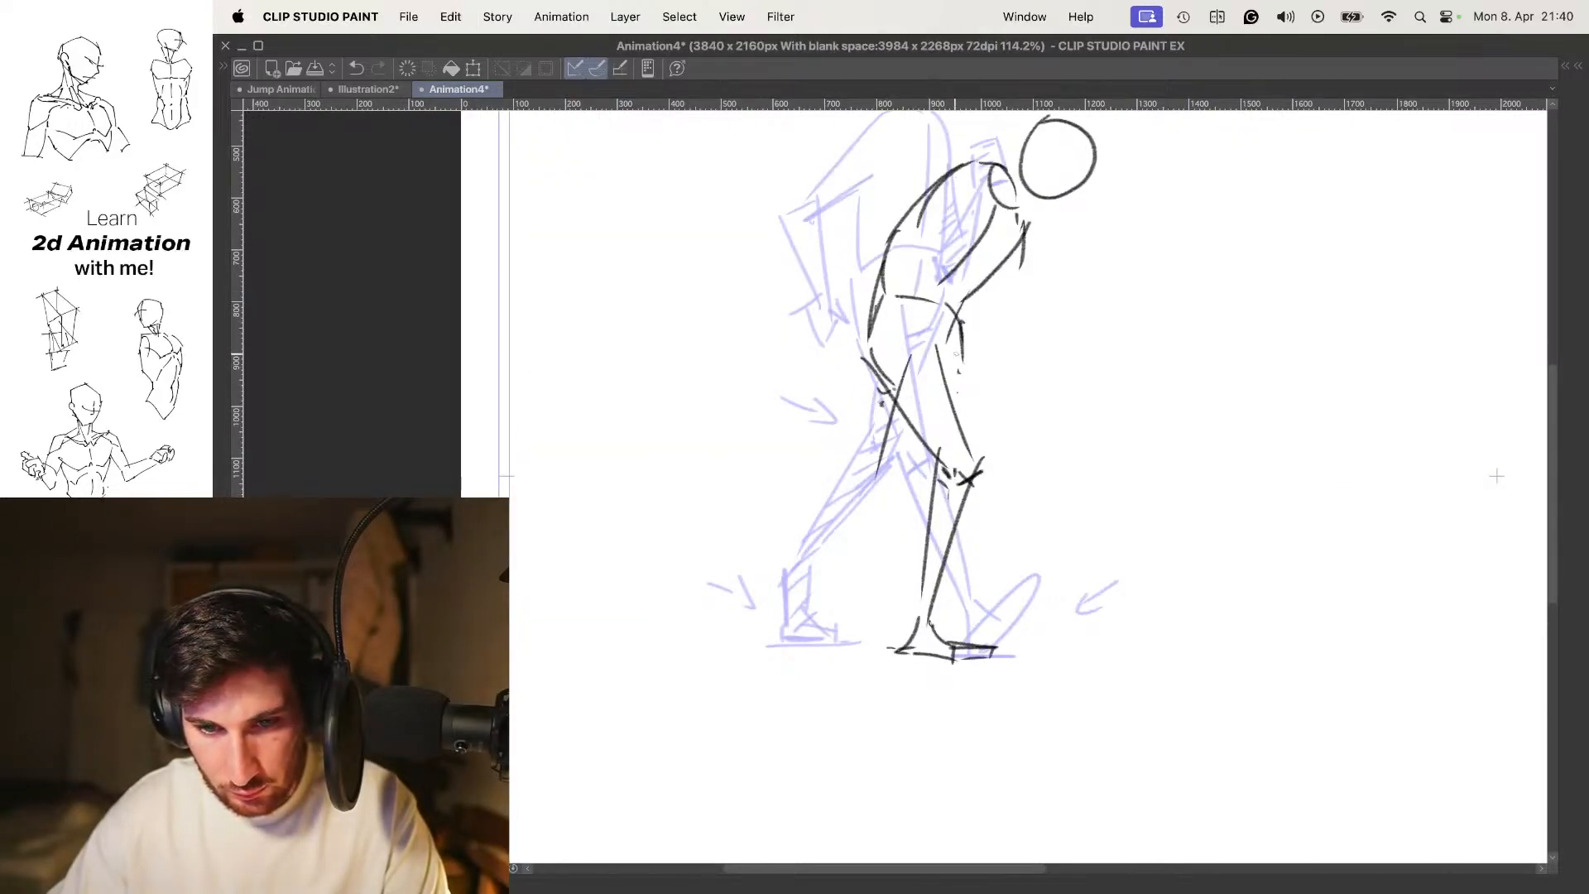
key(super+z)
mouse_move(963, 346)
mouse_down()
mouse_move(894, 489)
mouse_move(782, 540)
mouse_up()
key(super+z)
Draw the rear lower leg stretching back to a lifted heel, and add the foot with its toes on the ground
drag(871, 454, 768, 544)
drag(892, 494, 785, 553)
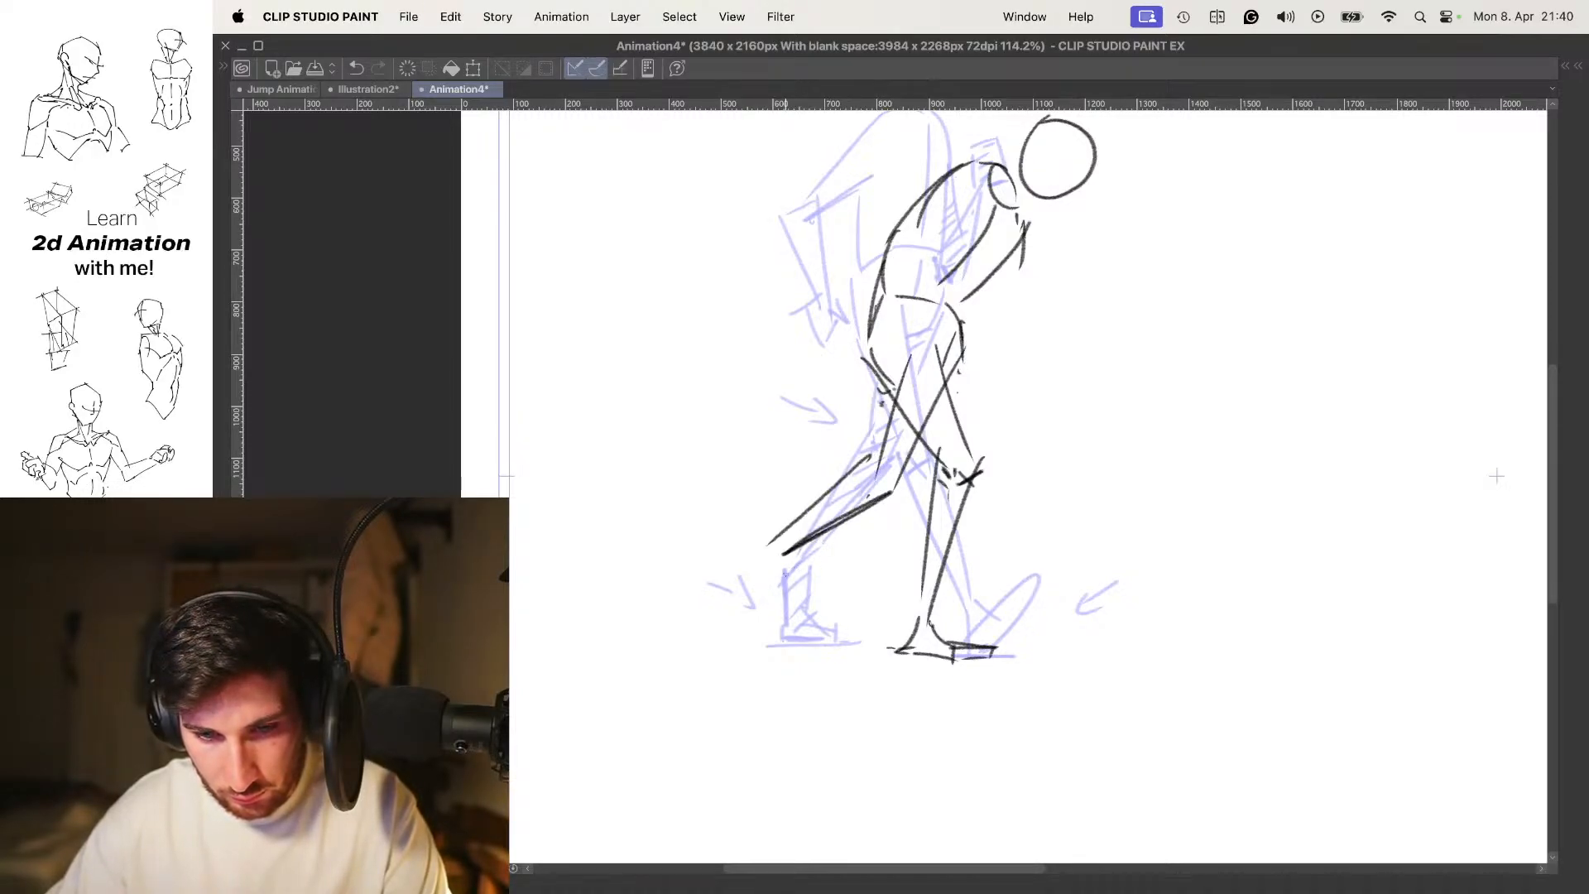
key(space)
key(space)
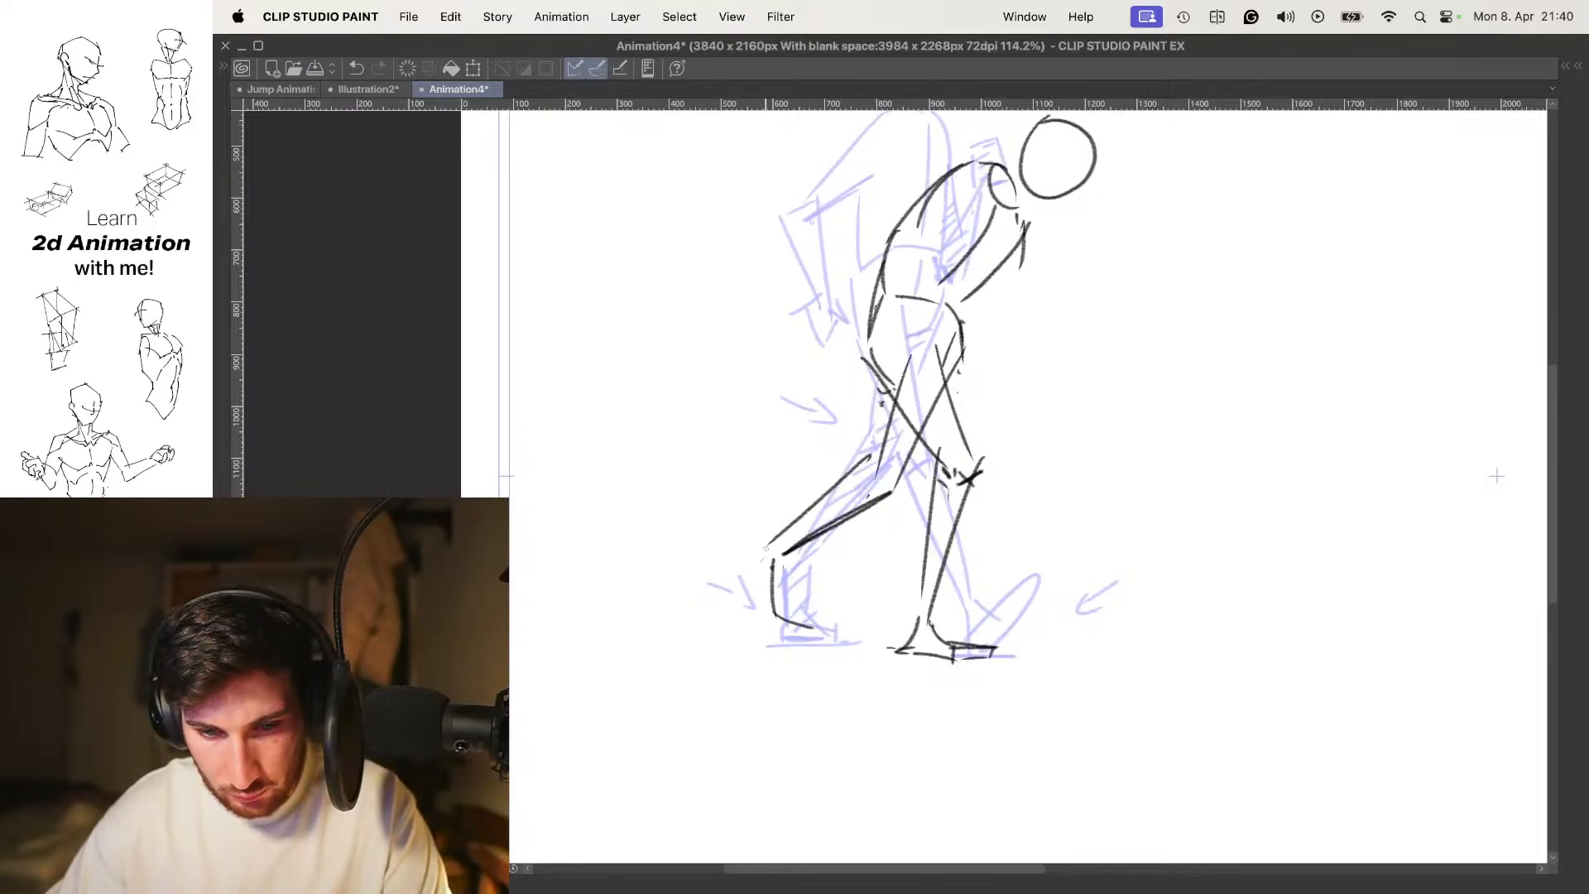
key(super+z)
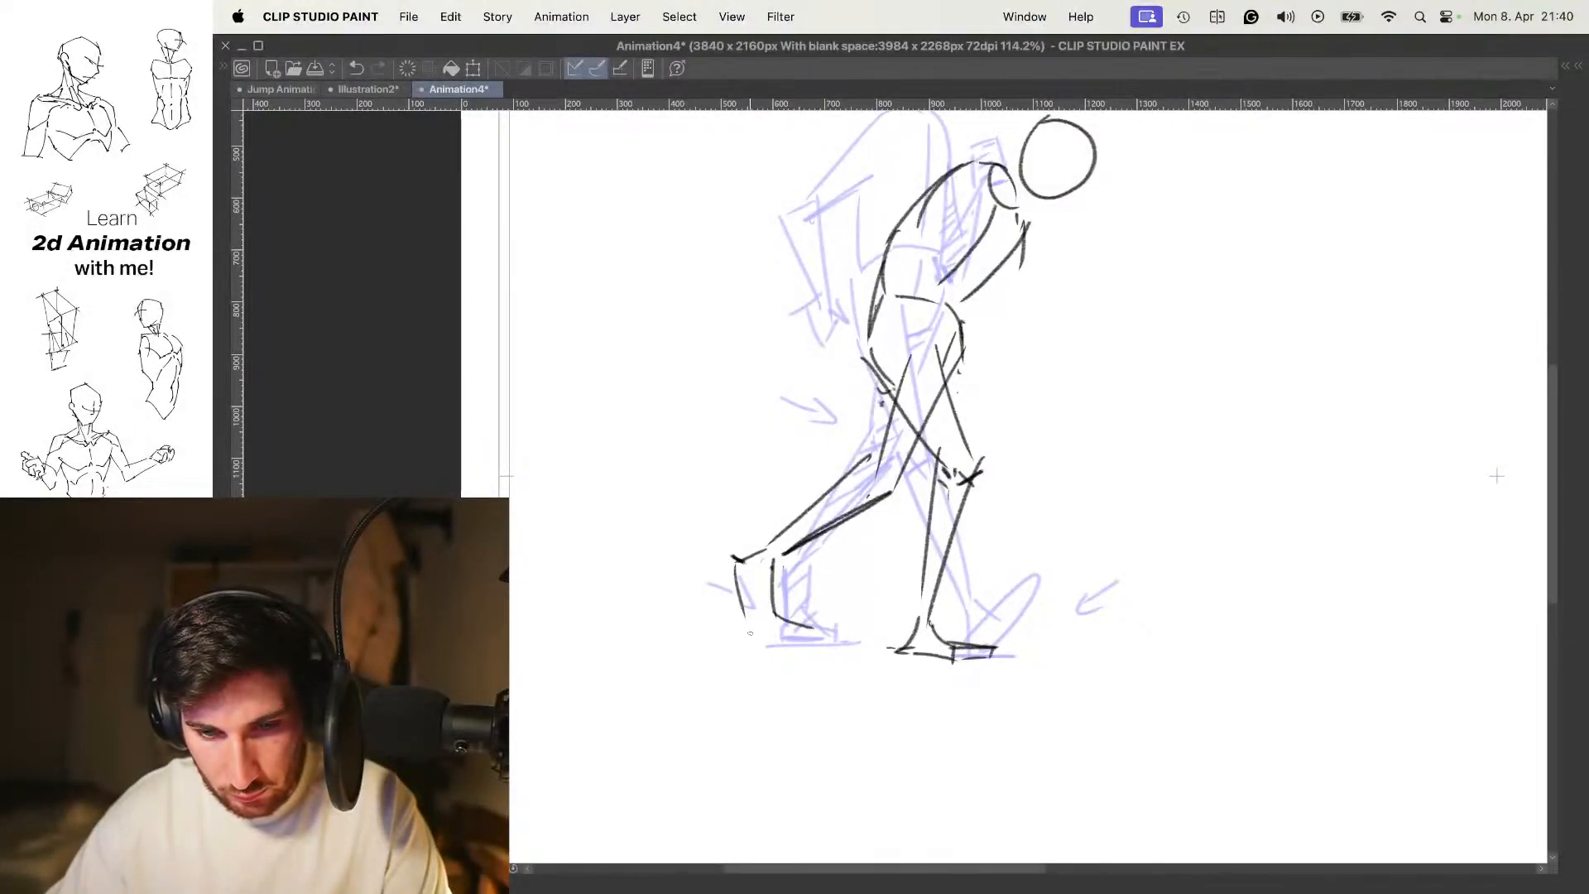
drag(740, 562, 751, 642)
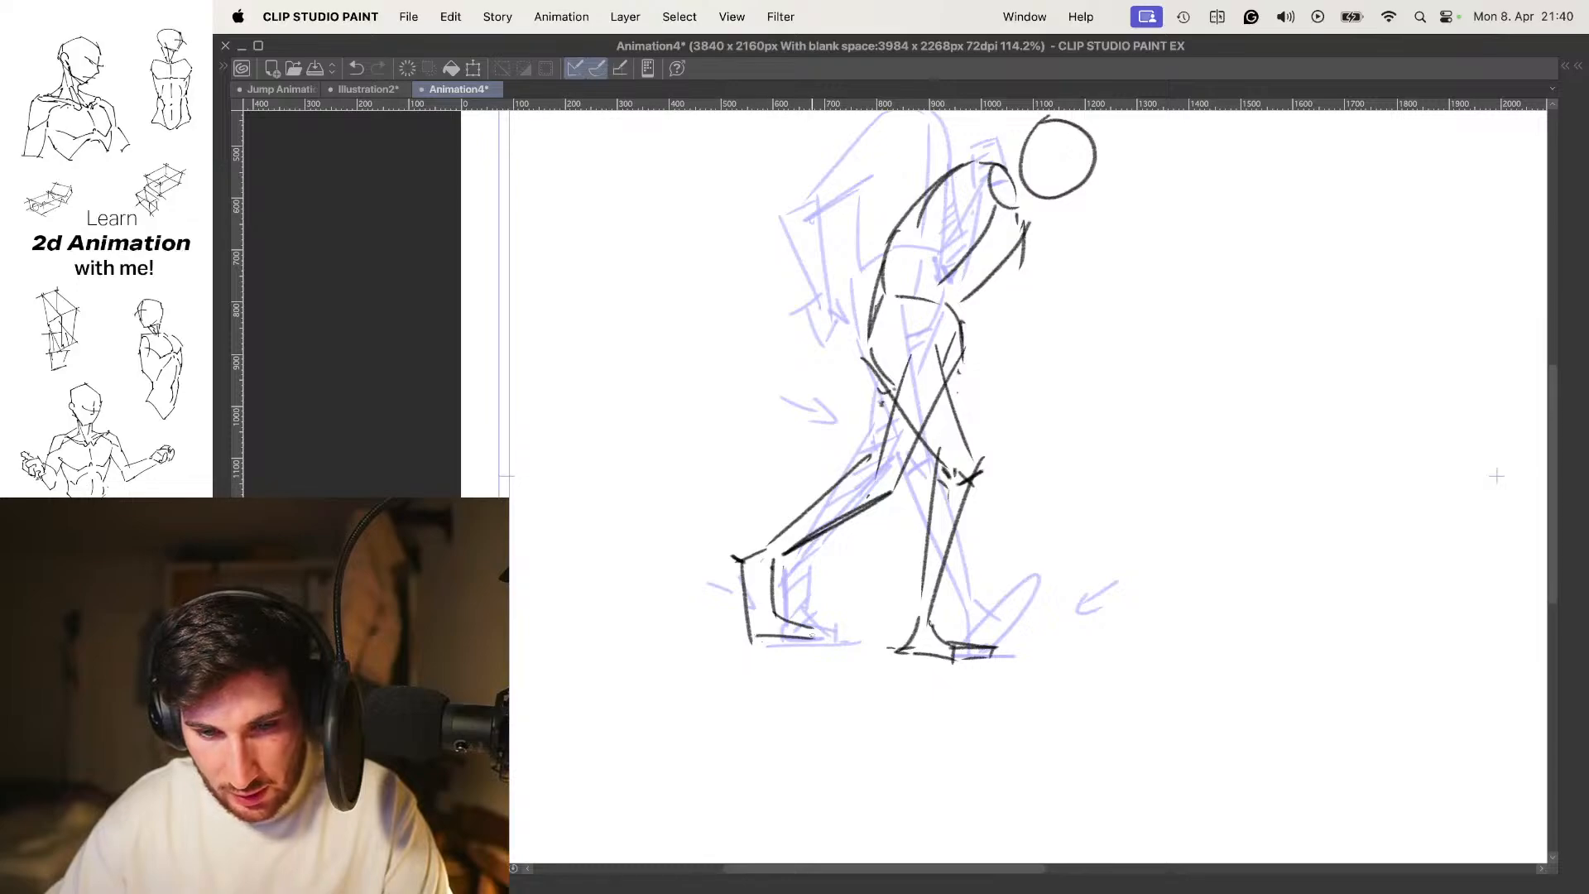
key(super+z)
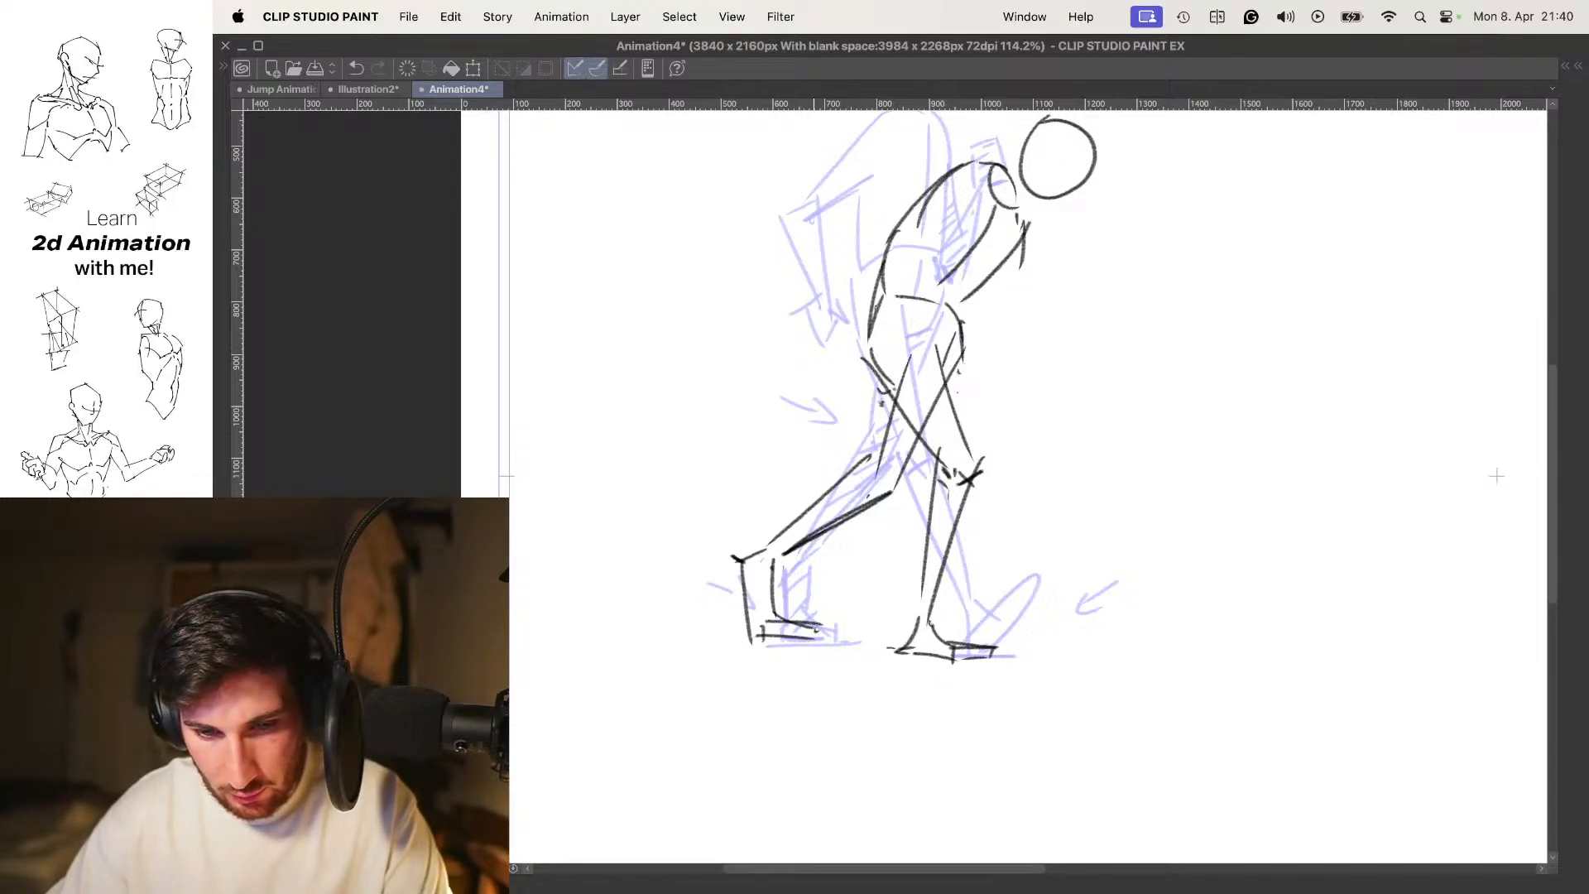
drag(821, 580, 736, 580)
Flip repeatedly between the contact pose and the hunched pose to compare the movement without the onion skin
key(Right)
key(Right)
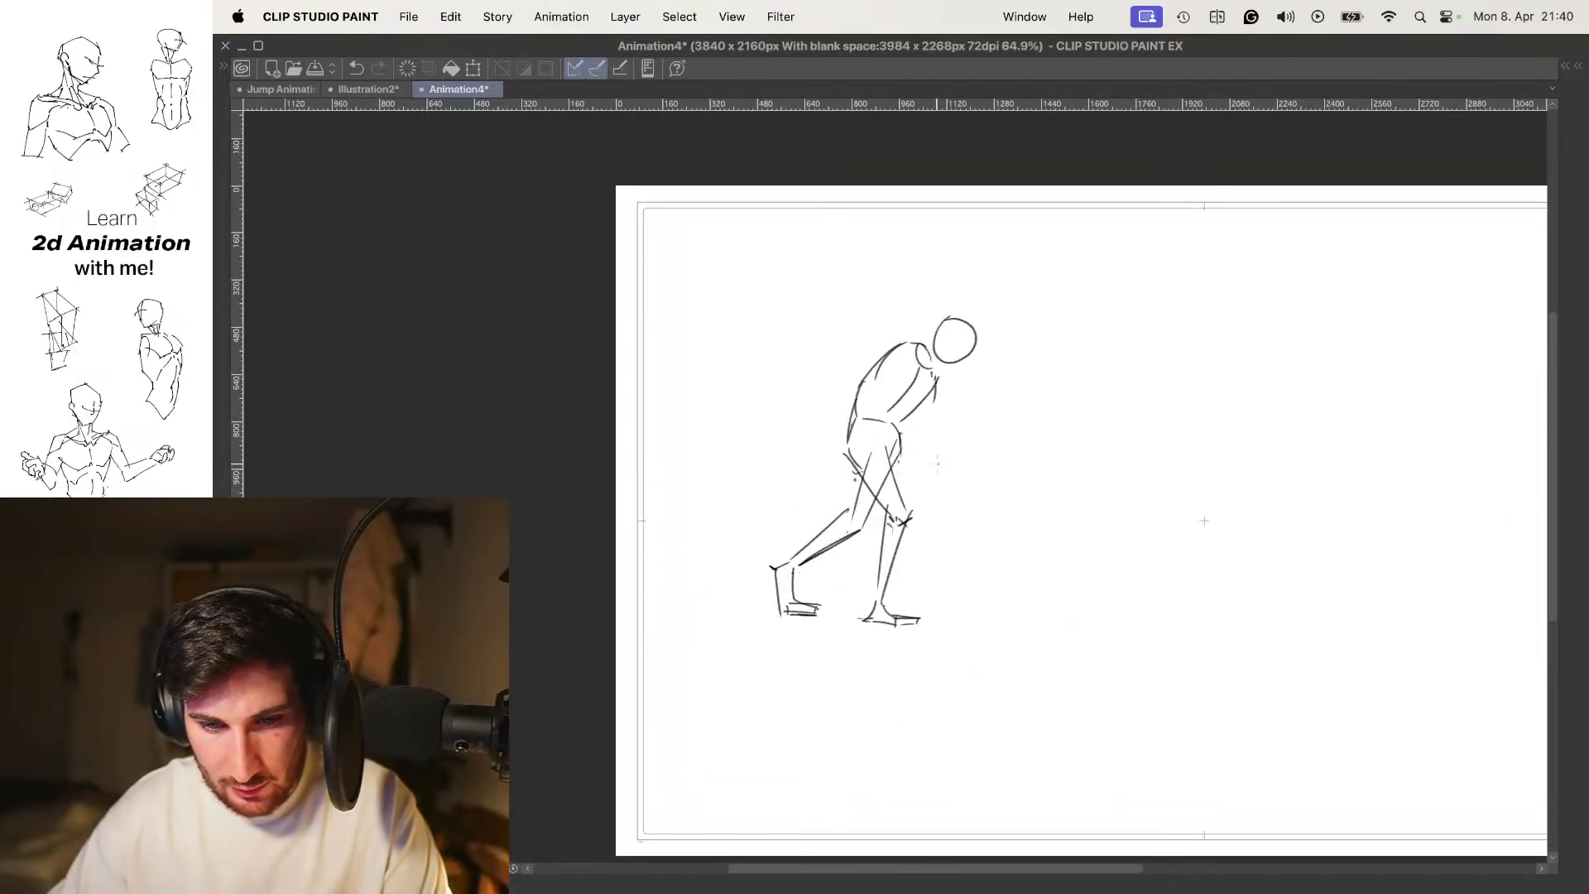
key(Right)
key(Left)
key(Left)
key(Left)
key(Right)
key(Right)
key(Left)
key(Right)
key(Right)
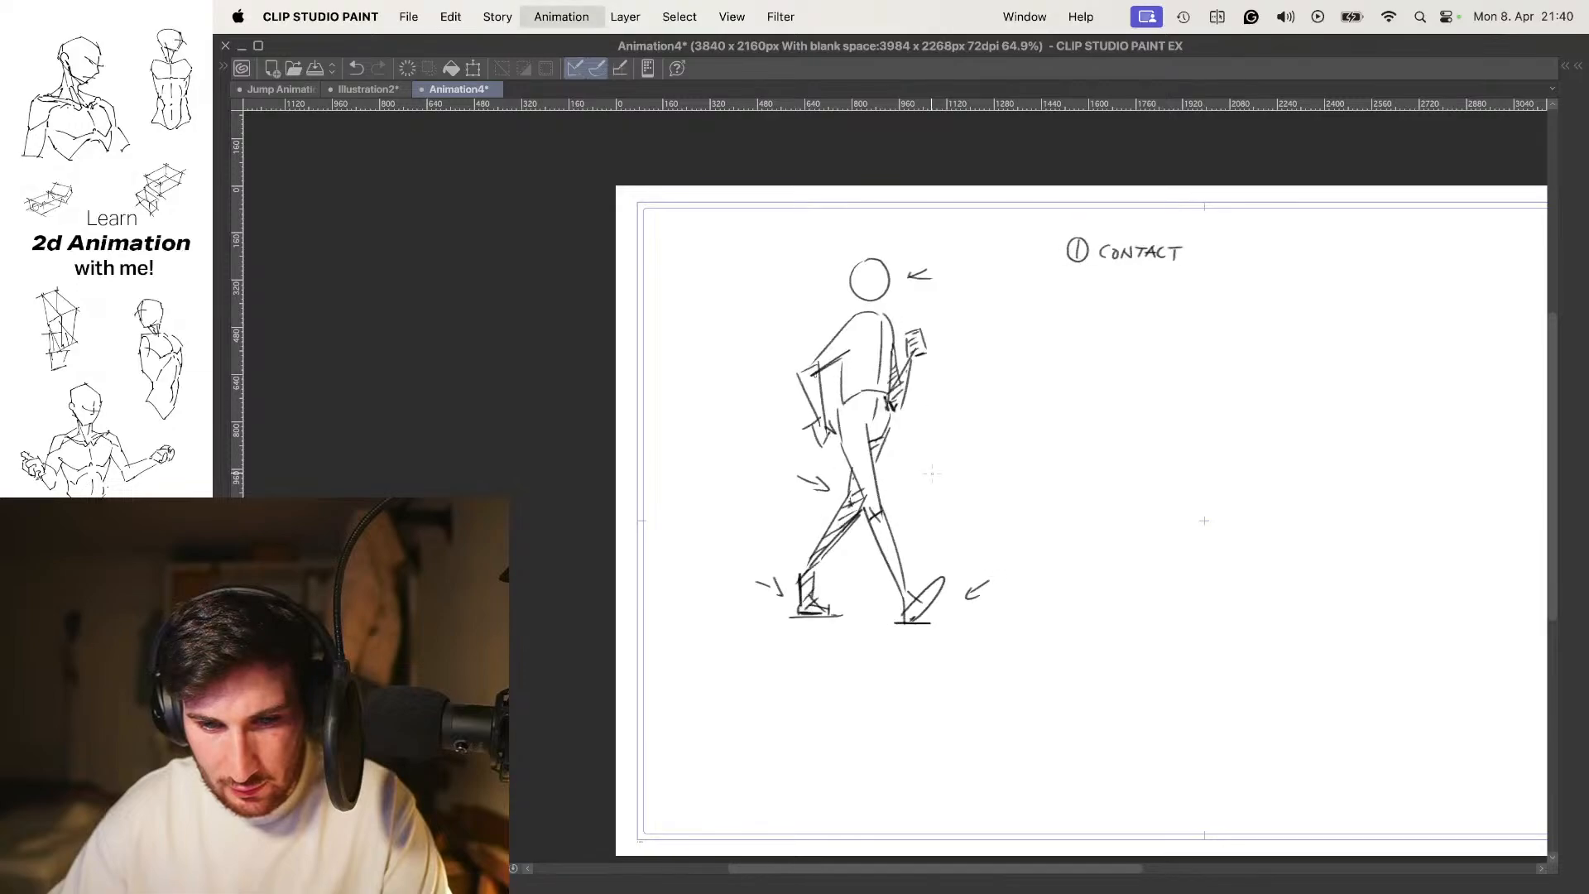
key(Right)
key(Right)
key(Right)
key(Right)
key(Right)
key(Right)
key(Right)
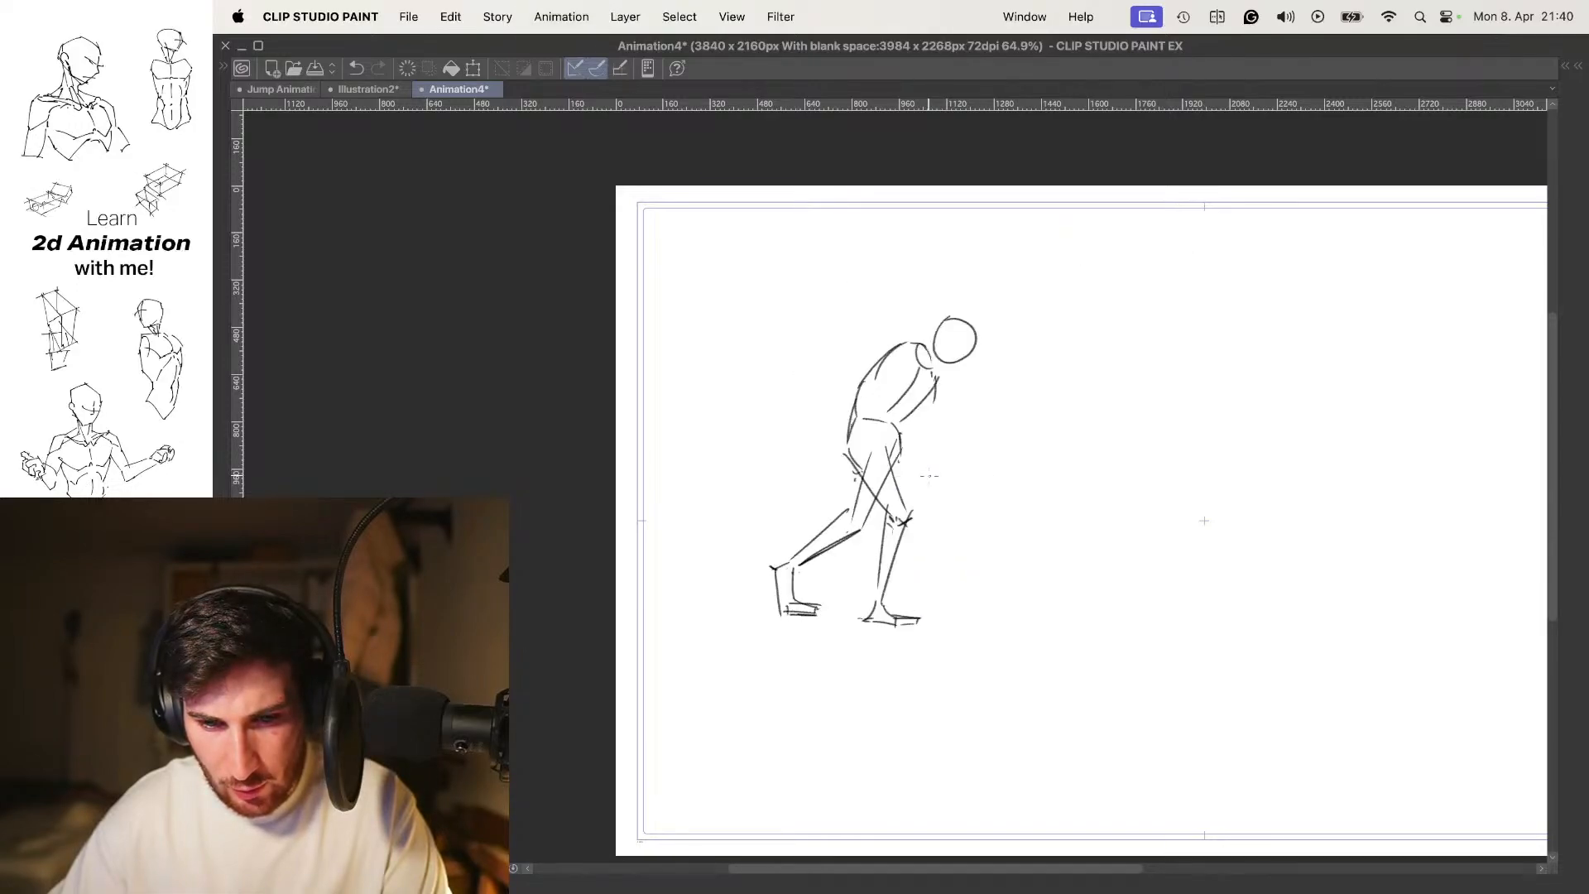
key(Right)
key(Right)
key(Right)
key(Right)
key(Right)
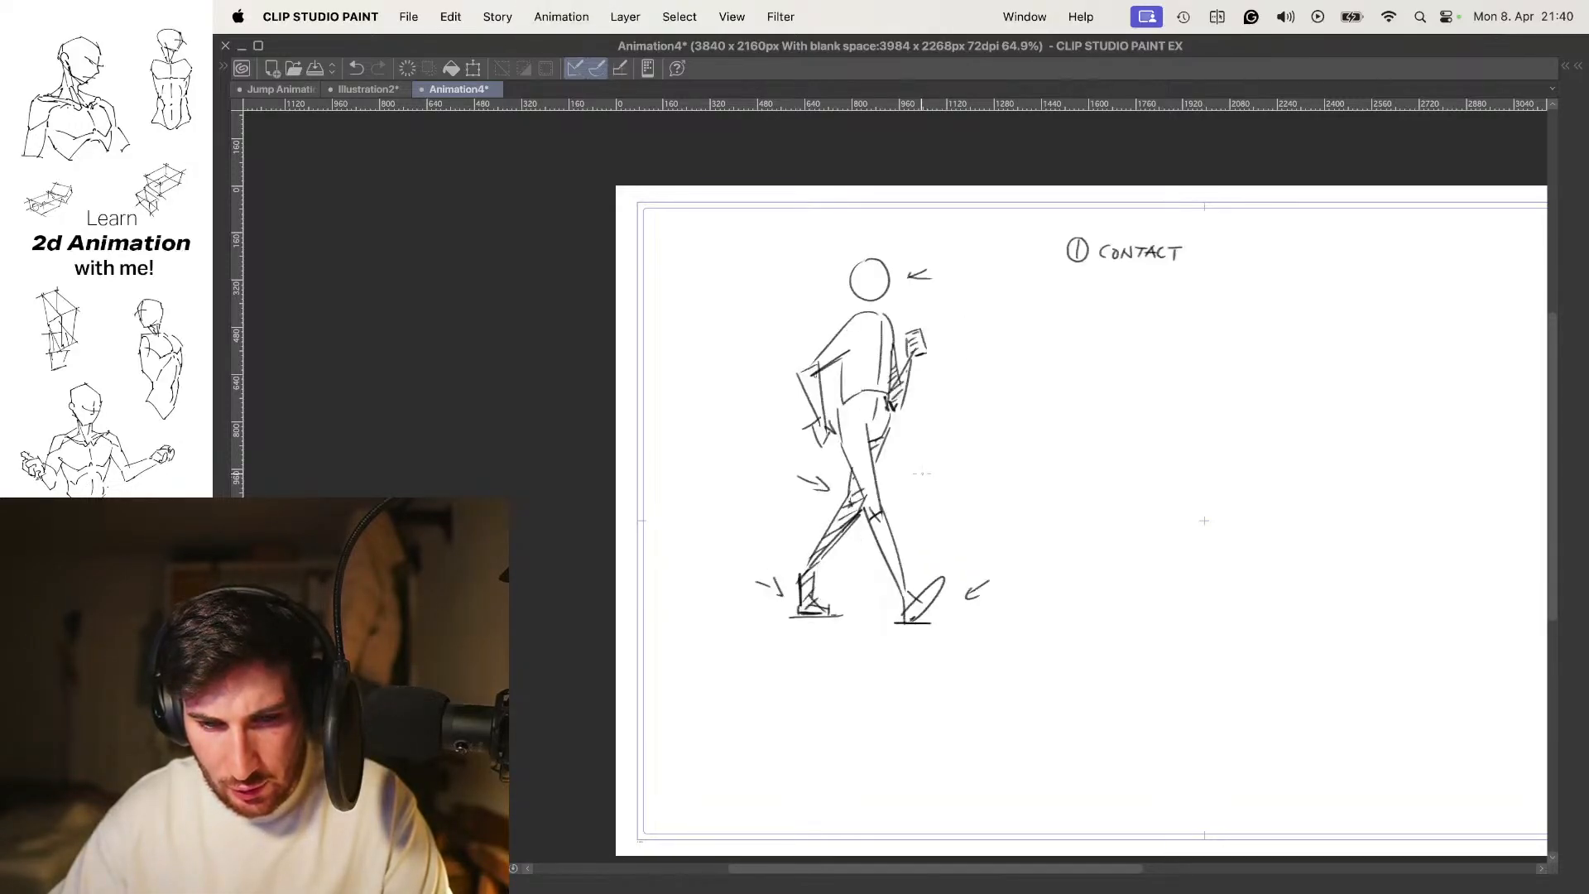
Clear the hunched pose from its frame and show the contact pose as onion skin again
mouse_move(911, 591)
mouse_down()
mouse_move(911, 421)
mouse_move(894, 362)
mouse_move(848, 513)
mouse_move(908, 605)
mouse_move(1001, 591)
mouse_up()
key(p)
drag(883, 369, 1032, 563)
key(super+z)
key(Left)
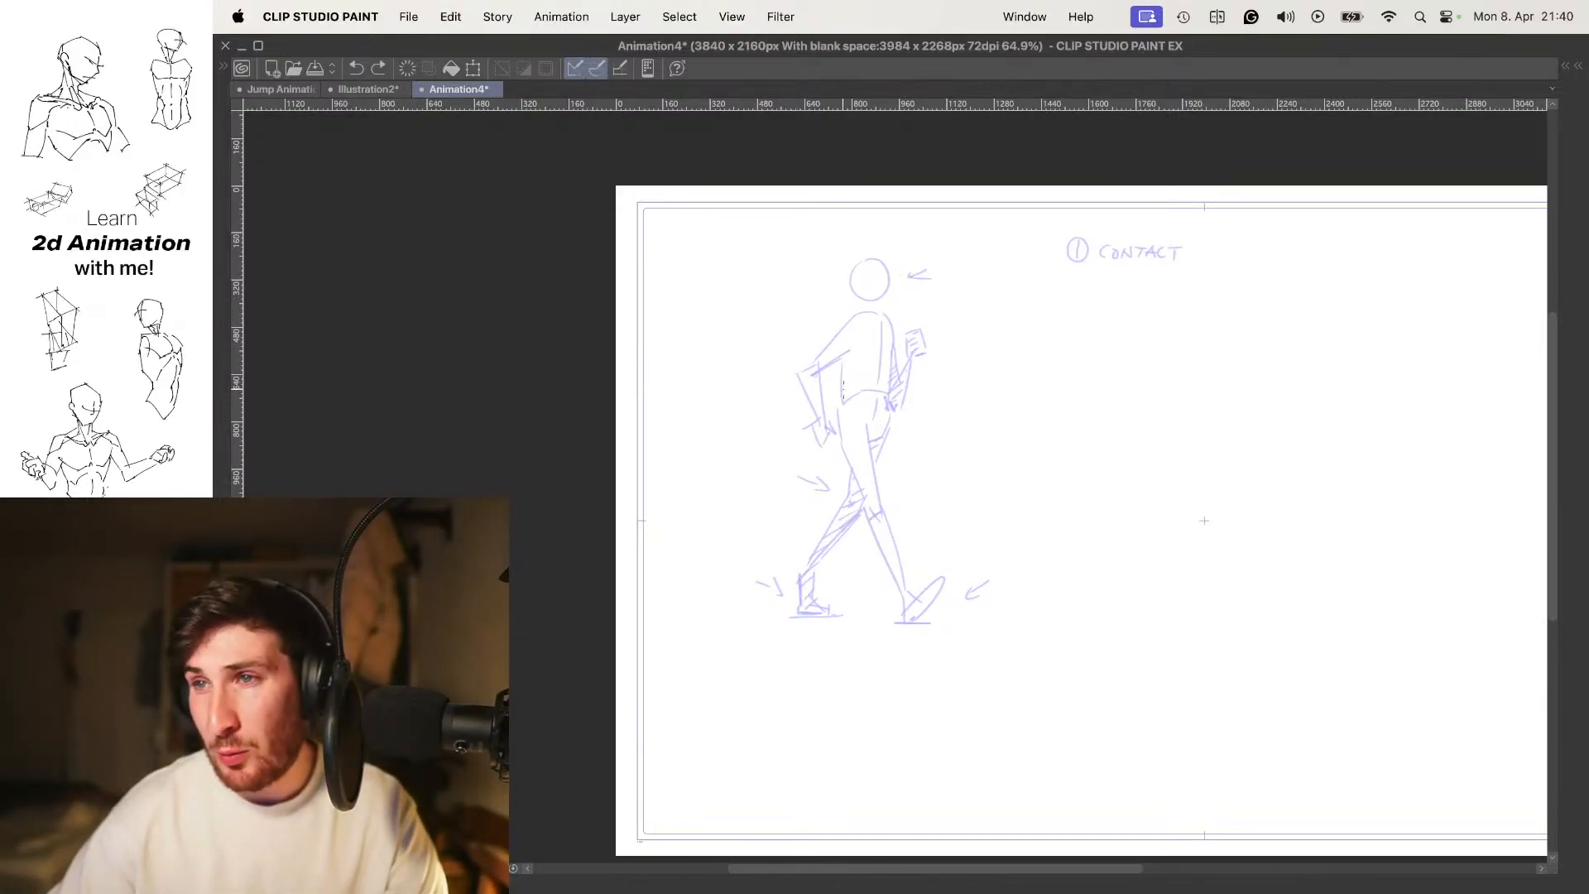
Sketch the pose again with a more upright curved upper back, a short shoulder line and an oval head slightly ahead of the contact pose
scroll(848, 367, up, 2)
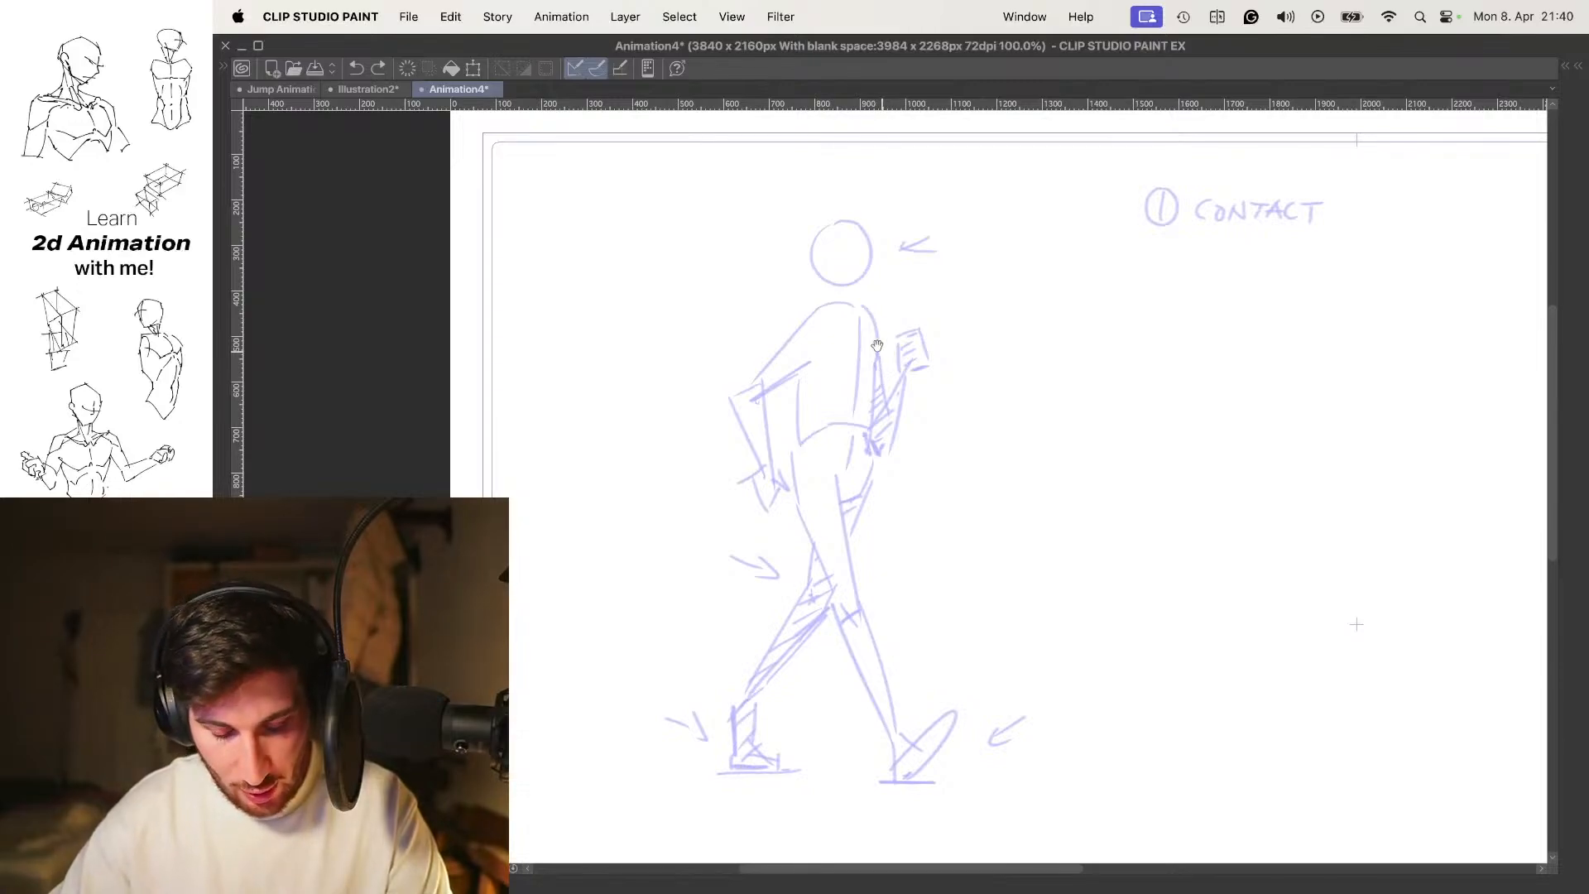
mouse_move(827, 350)
mouse_down()
mouse_move(871, 329)
mouse_move(862, 310)
mouse_move(896, 328)
mouse_move(850, 319)
mouse_up()
key(super+z)
key(super+z)
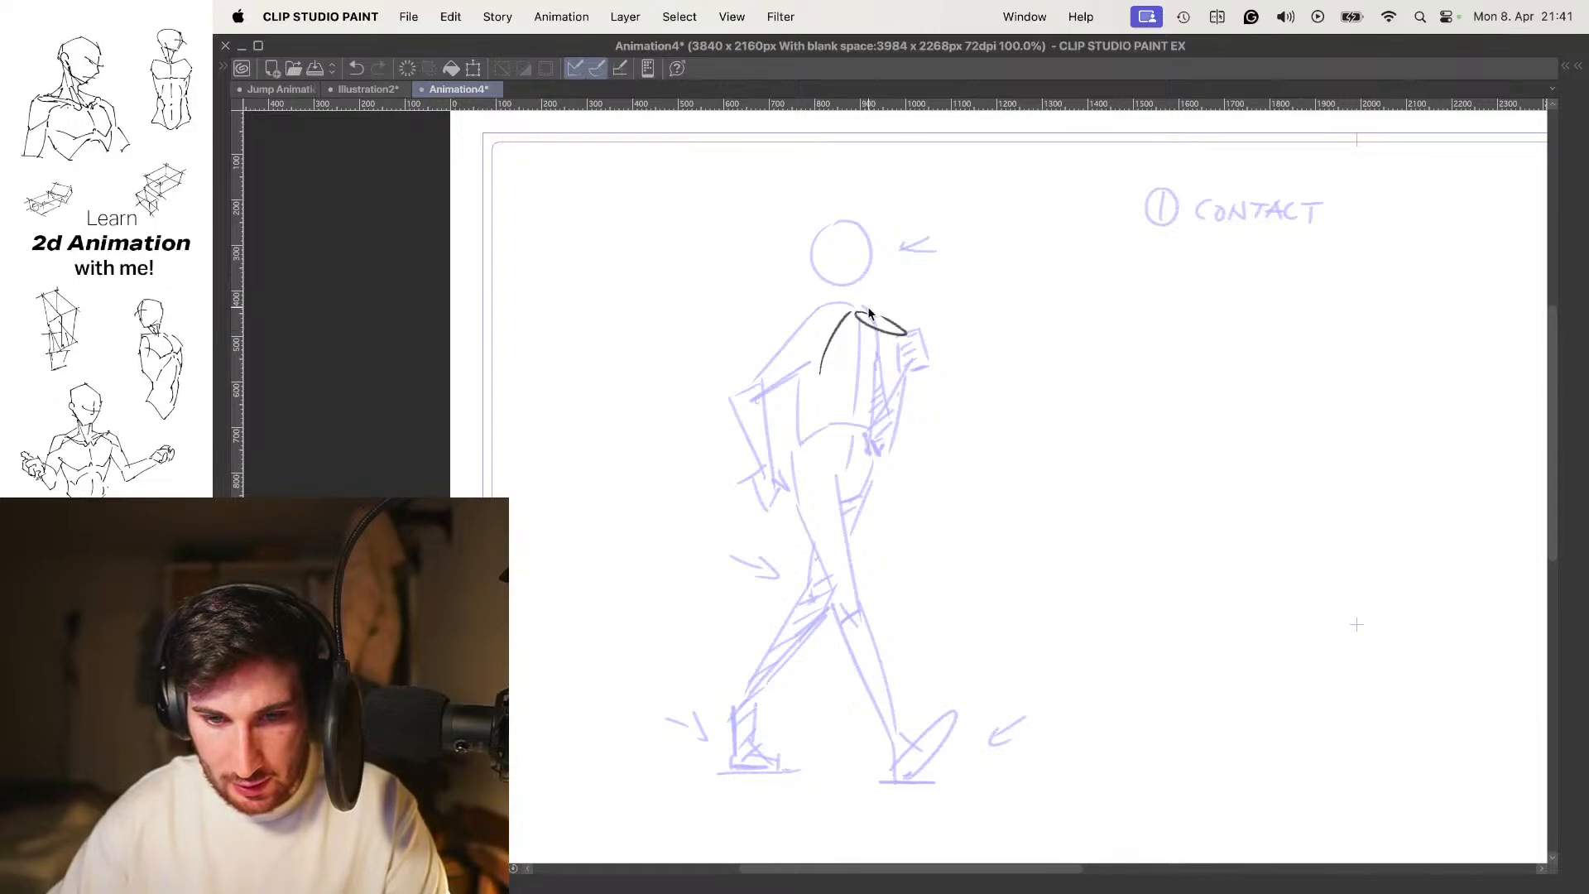
key(super+z)
mouse_move(875, 316)
mouse_down()
mouse_move(898, 332)
mouse_move(891, 297)
mouse_move(928, 308)
mouse_up()
key(super+z)
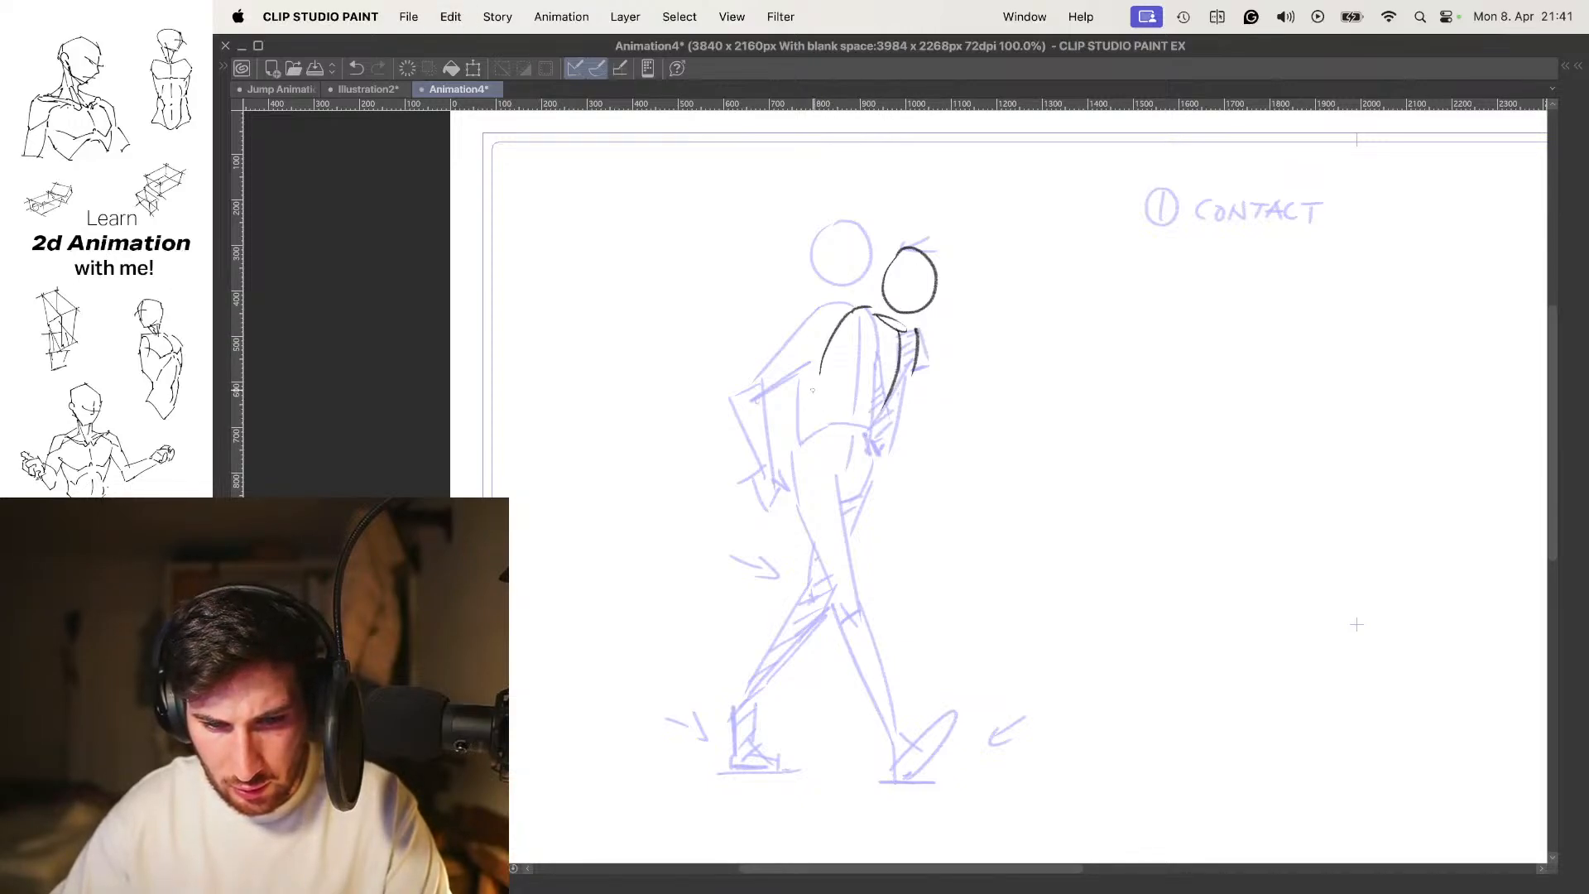
Draw the torso's back and front contours, waistline and pelvis, and transform the sketch slightly forward and down
key(super+z)
mouse_move(824, 375)
mouse_down()
mouse_move(818, 438)
mouse_move(866, 450)
mouse_move(895, 430)
mouse_move(919, 374)
mouse_move(839, 425)
mouse_move(809, 382)
mouse_move(809, 468)
mouse_up()
key(super+z)
mouse_move(887, 411)
mouse_down()
mouse_move(869, 455)
mouse_move(824, 478)
mouse_up()
key(super+z)
key(super+t)
drag(895, 382, 907, 394)
key(Return)
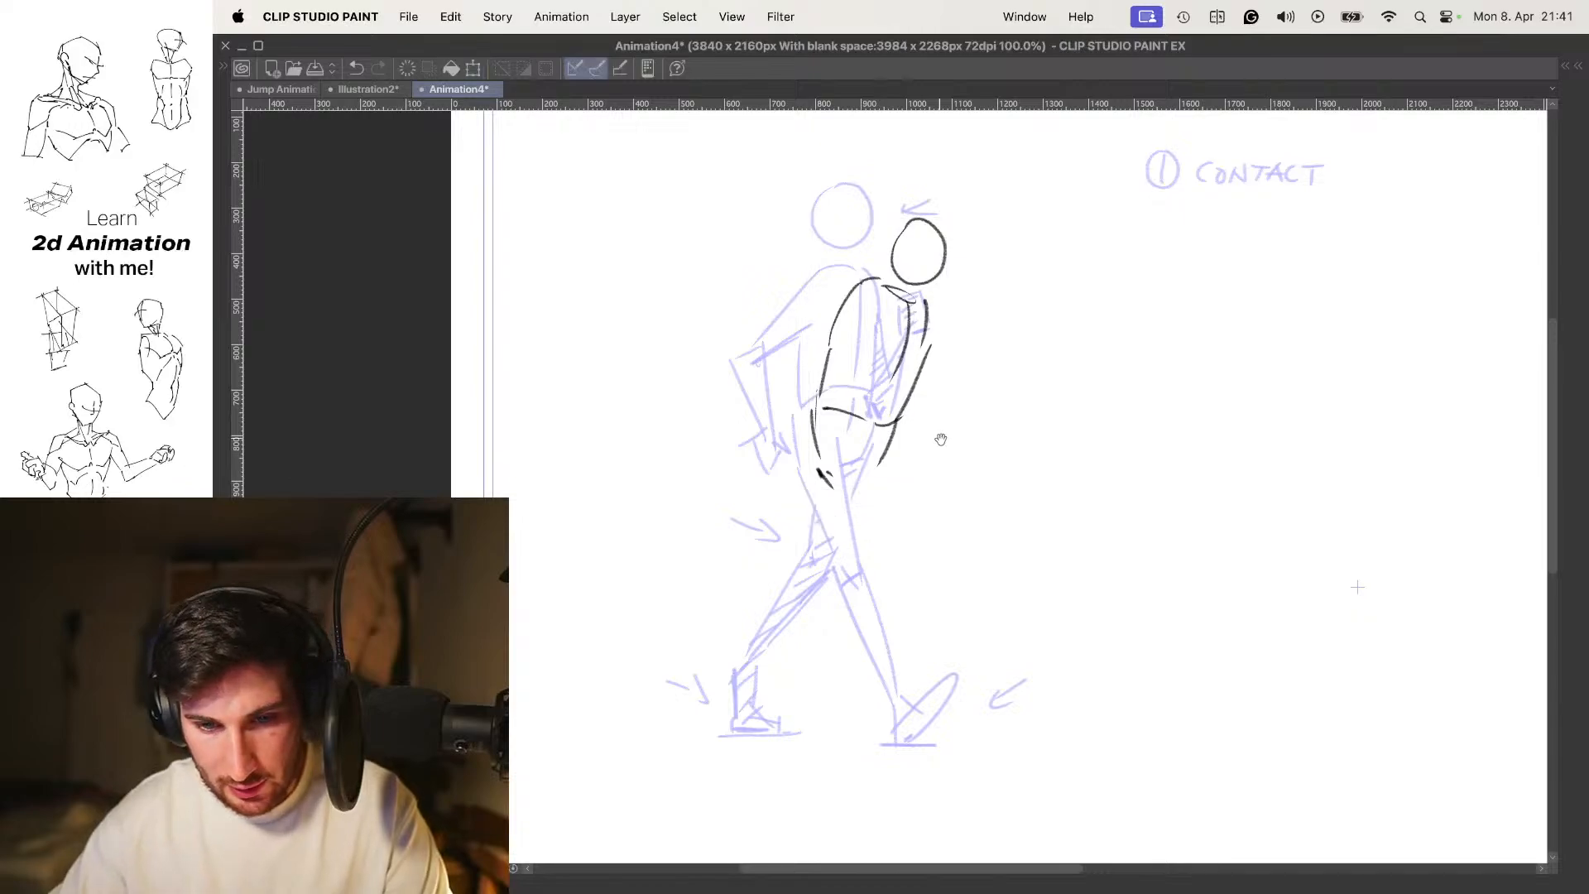
Draw the front thigh down to a cross-marked bent knee, and transform the sketch slightly back and up
drag(810, 473, 907, 583)
key(super+z)
key(super+z)
mouse_move(813, 477)
mouse_down()
mouse_move(875, 547)
mouse_move(918, 563)
mouse_move(957, 511)
mouse_up()
key(space)
key(super+t)
drag(864, 467, 843, 460)
key(Return)
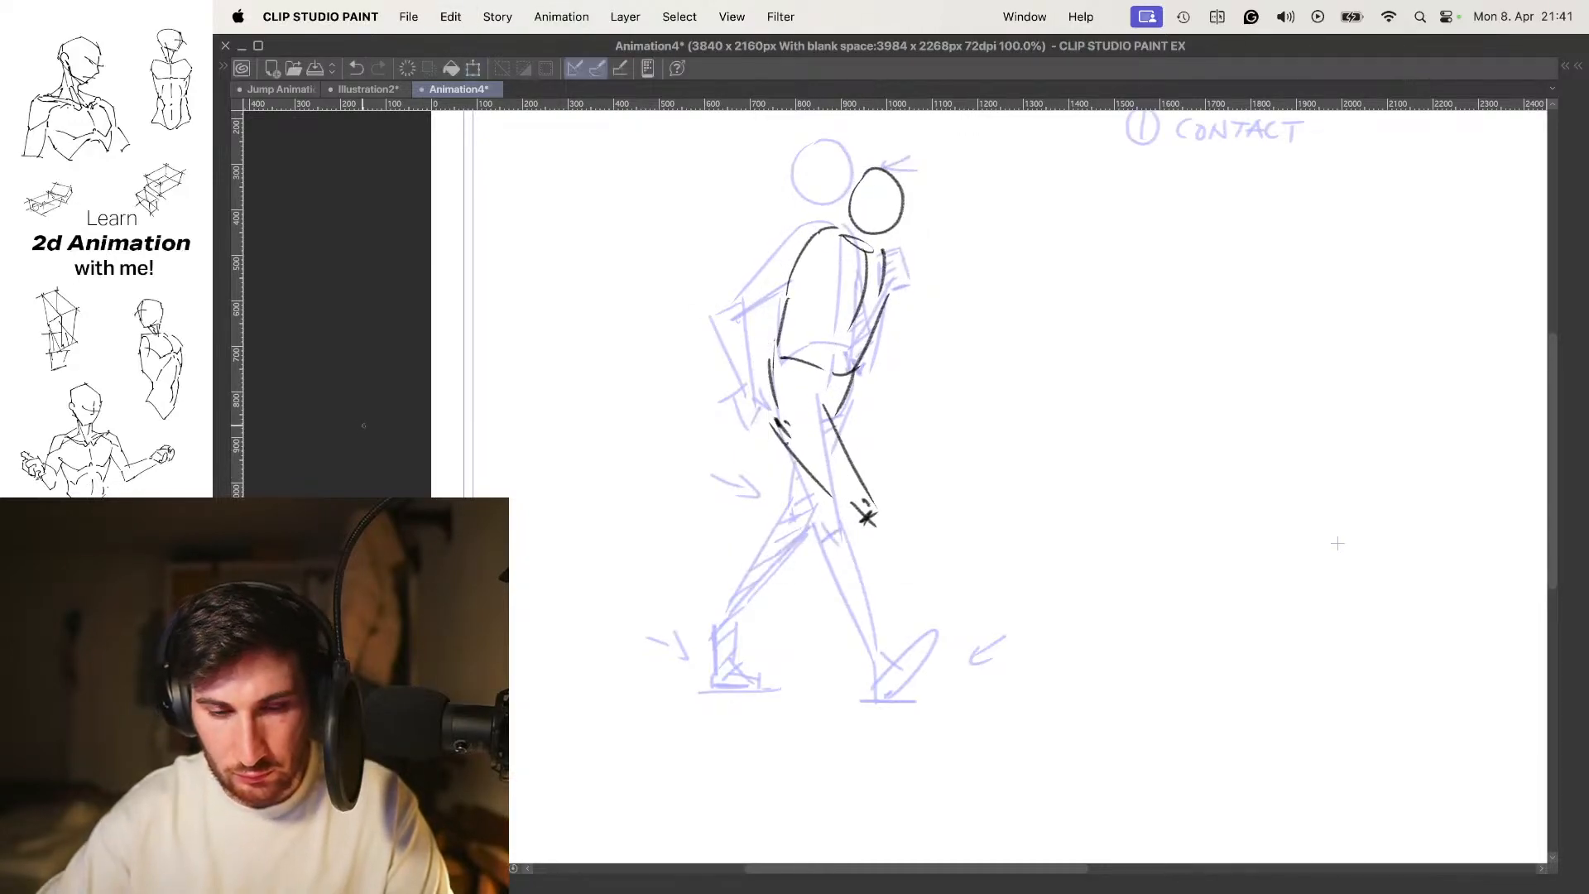
key(space)
drag(1337, 544, 1334, 531)
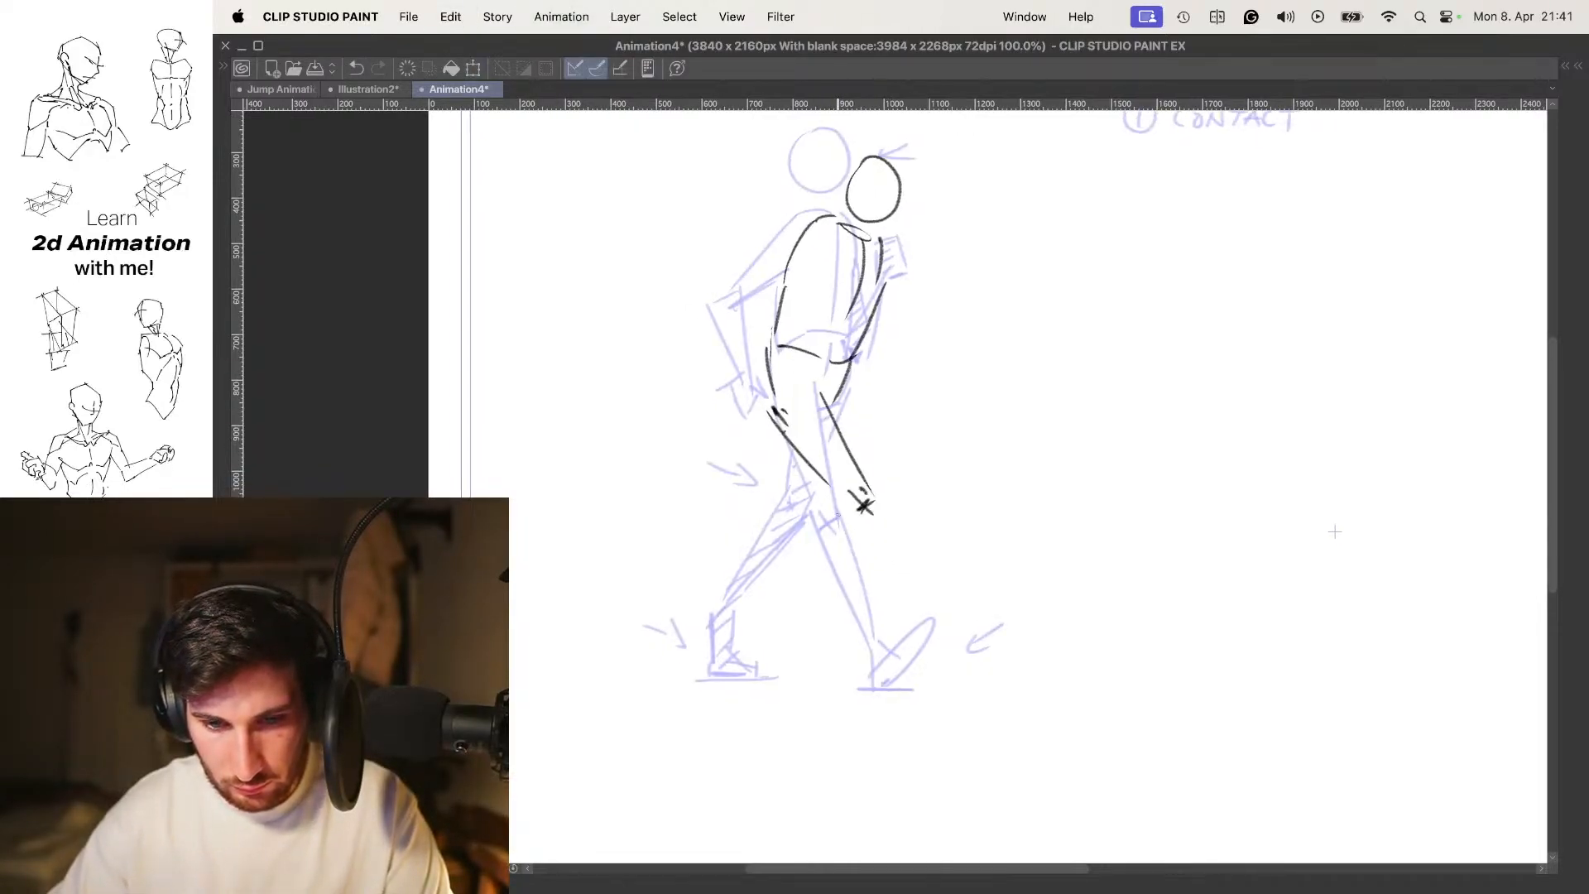
Draw the front lower leg's two contours from the bent knee almost straight down to the ankle
drag(848, 477, 834, 629)
key(super+z)
drag(842, 492, 835, 650)
drag(871, 501, 841, 644)
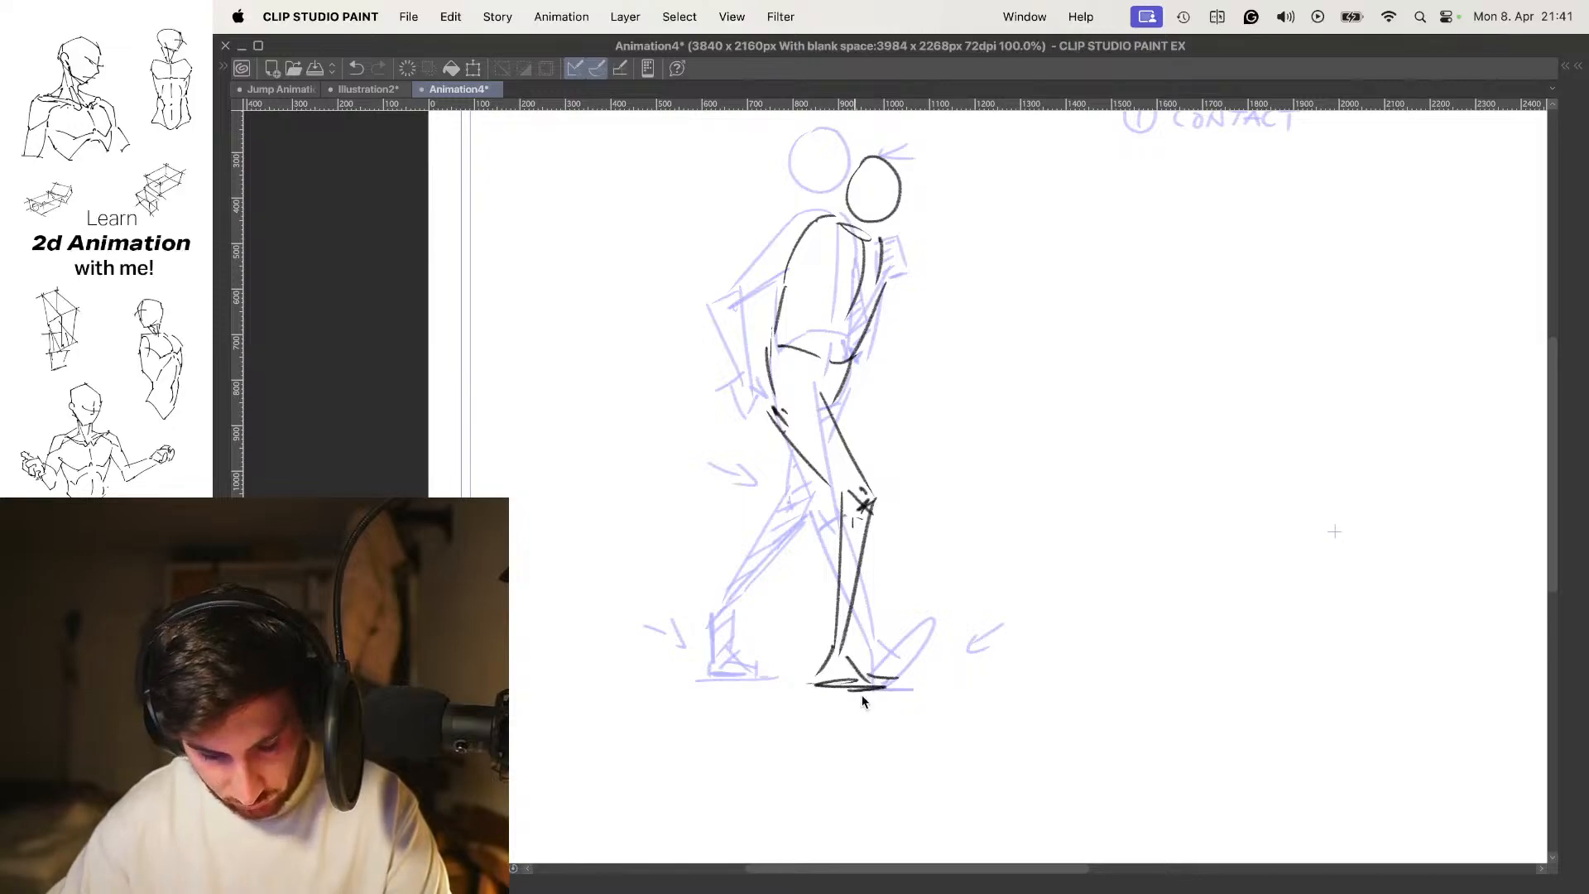
Redraw the front foot with heel, instep and toe box flat on the ground line, and hide the onion skin
key(super+z)
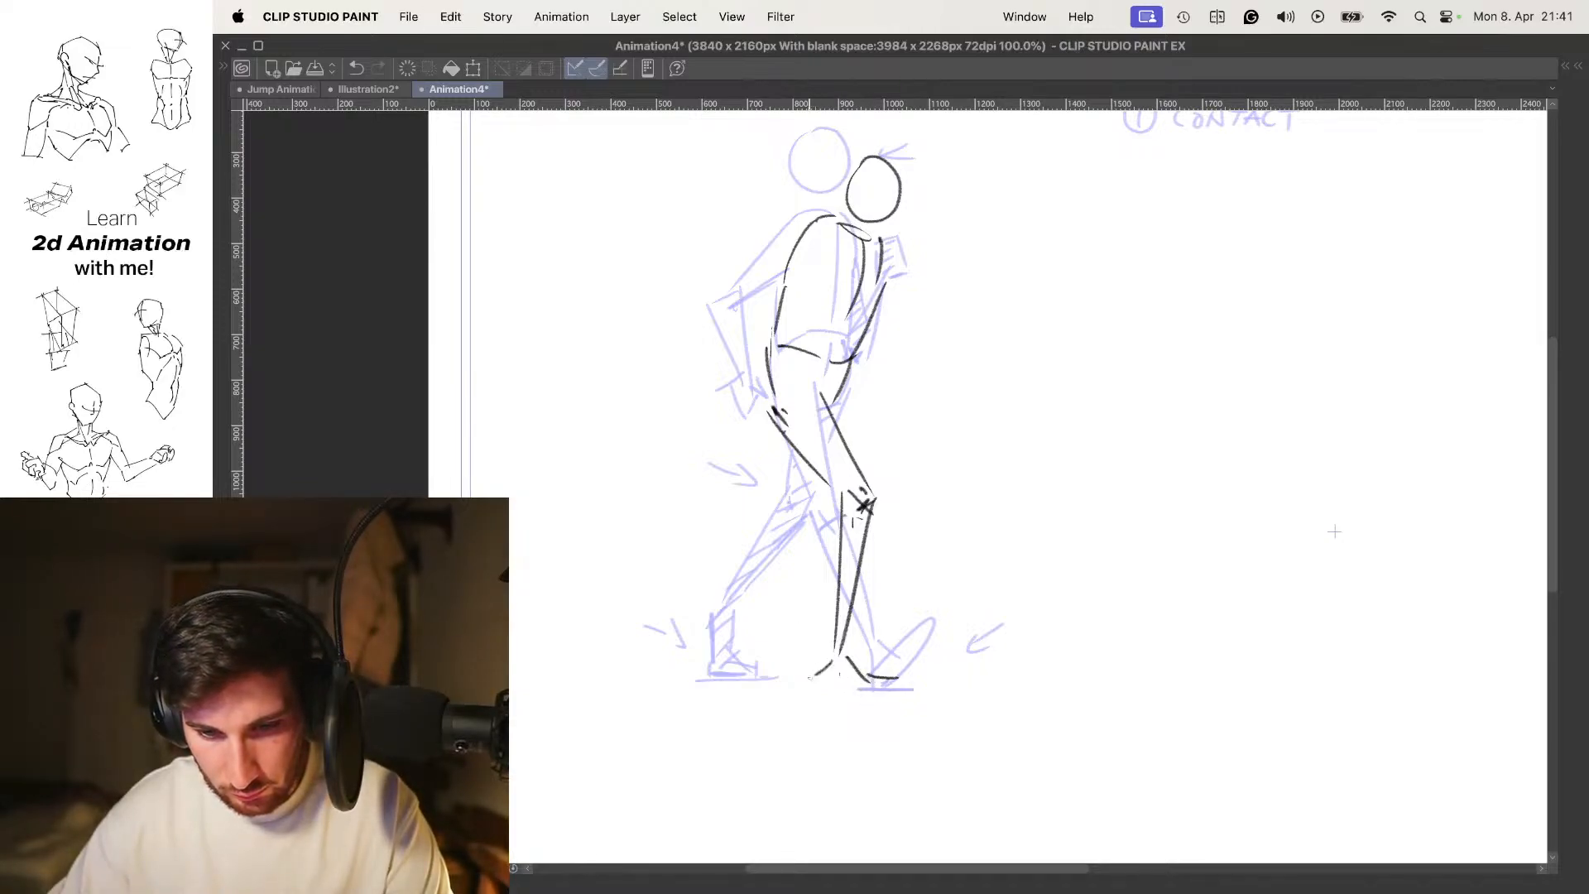
drag(809, 681, 879, 692)
key(super+z)
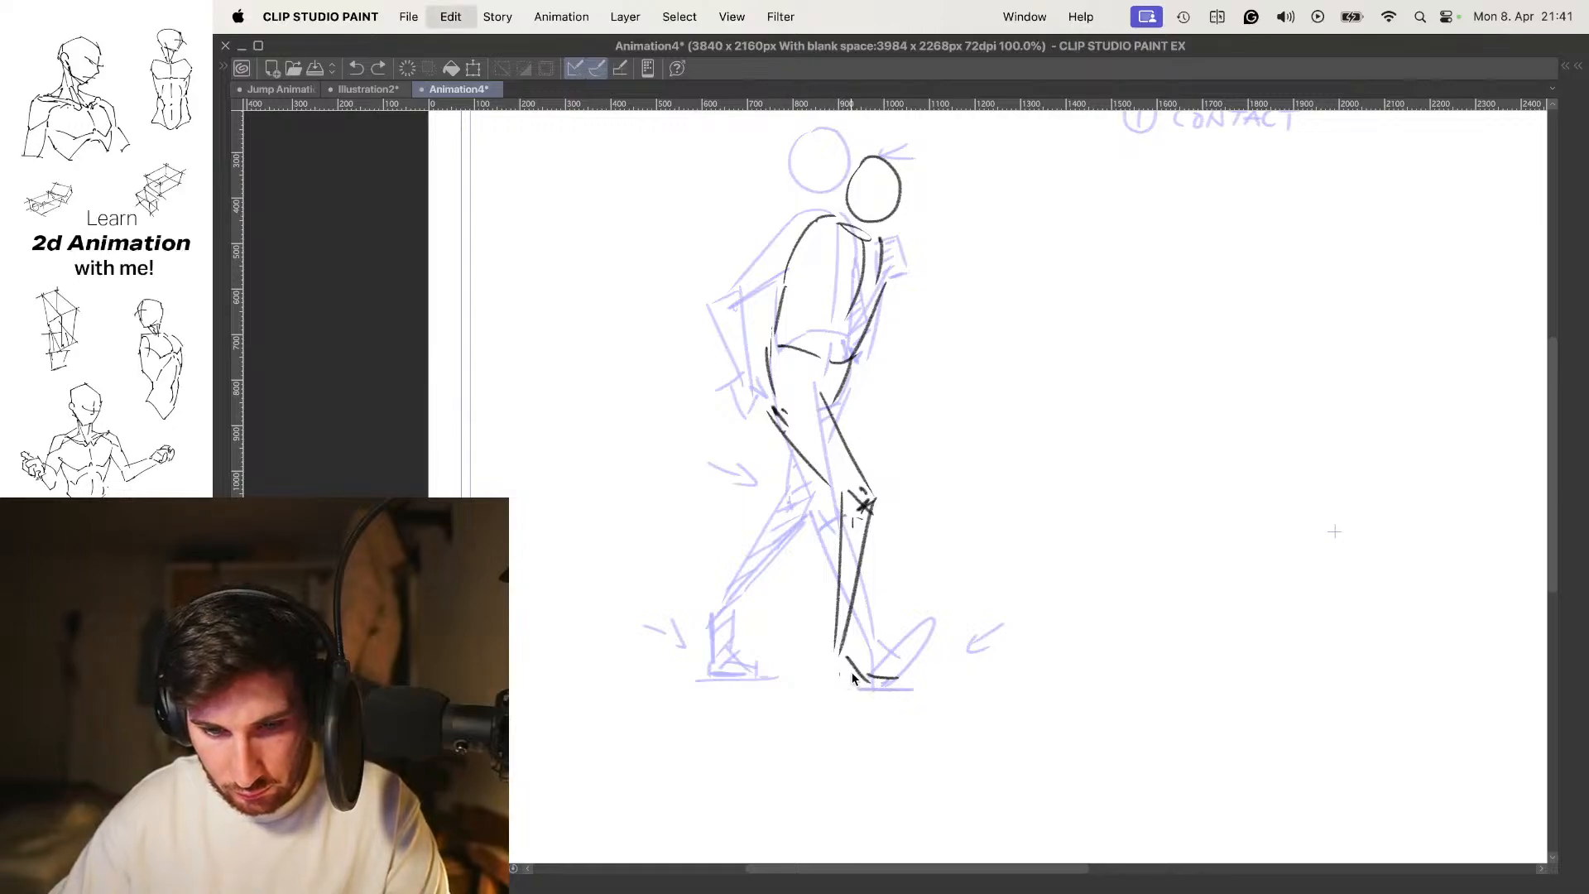
key(super+z)
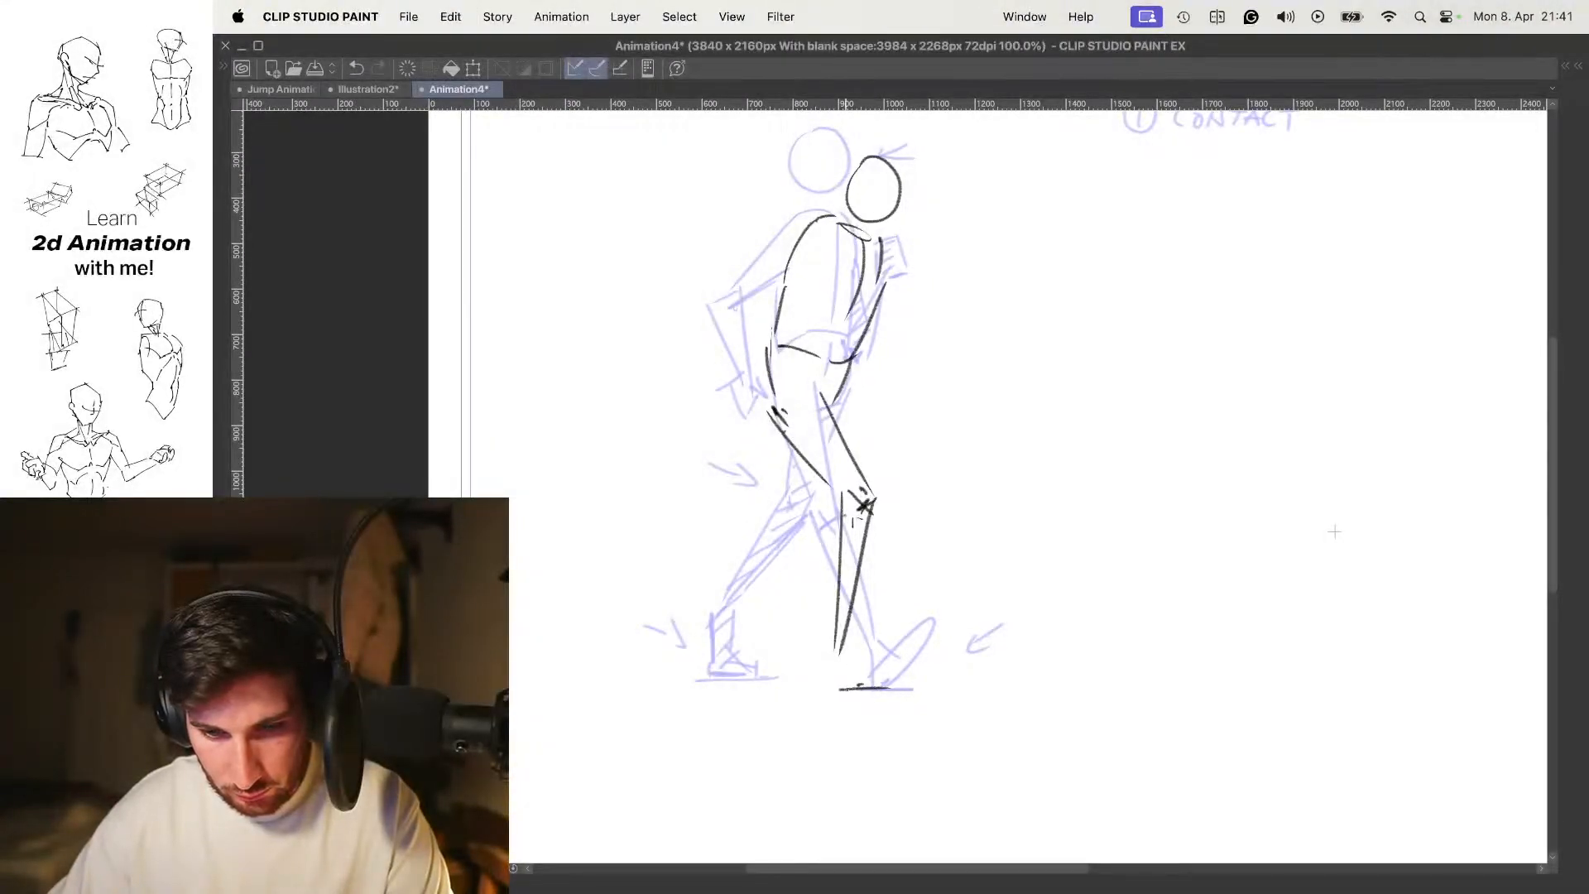
key(super+z)
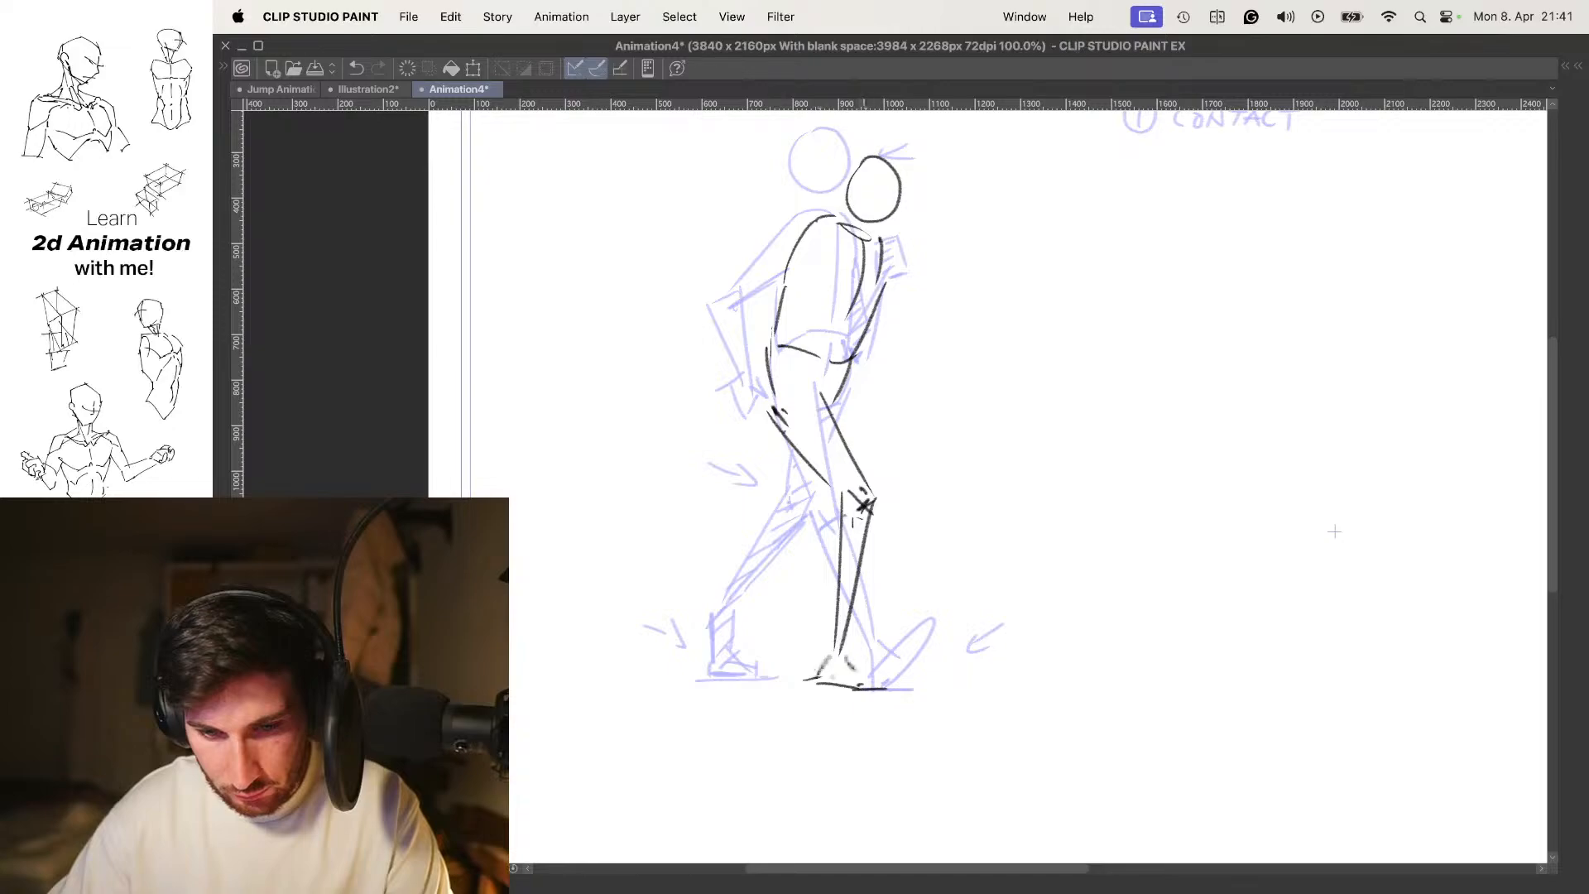
drag(879, 687, 894, 679)
drag(853, 677, 852, 688)
key(o)
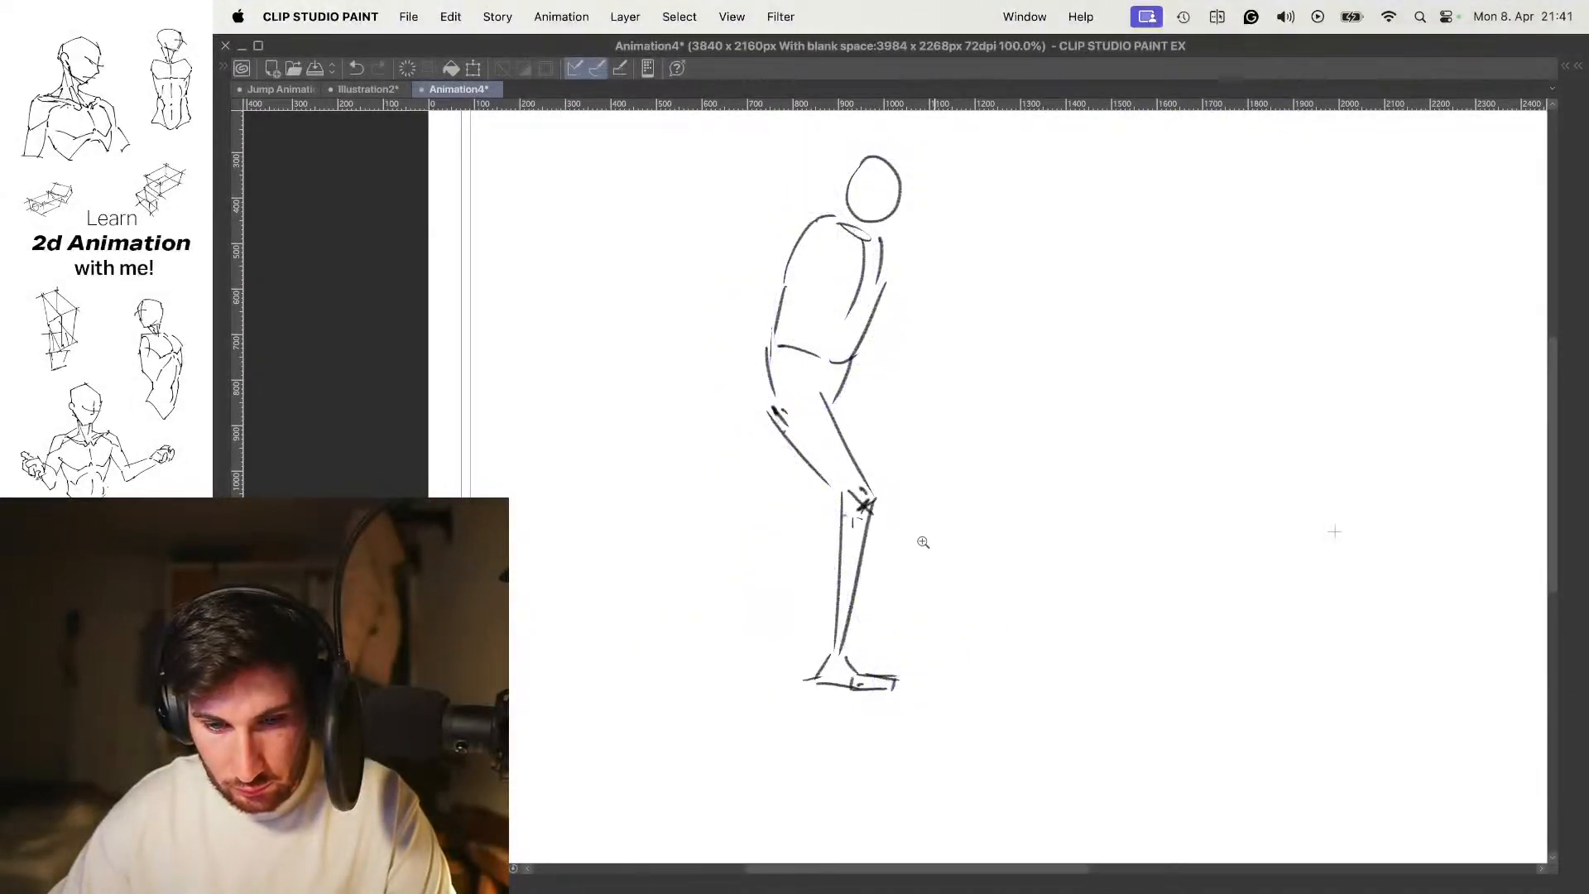
Turn on the onion skin and draw the rear thigh's two contours sloping down to a marked knee behind the front leg
drag(936, 536, 920, 554)
key(Left)
key(Right)
key(Left)
key(Right)
key(o)
drag(892, 478, 944, 457)
mouse_move(907, 551)
mouse_down()
mouse_move(907, 511)
mouse_move(838, 574)
mouse_up()
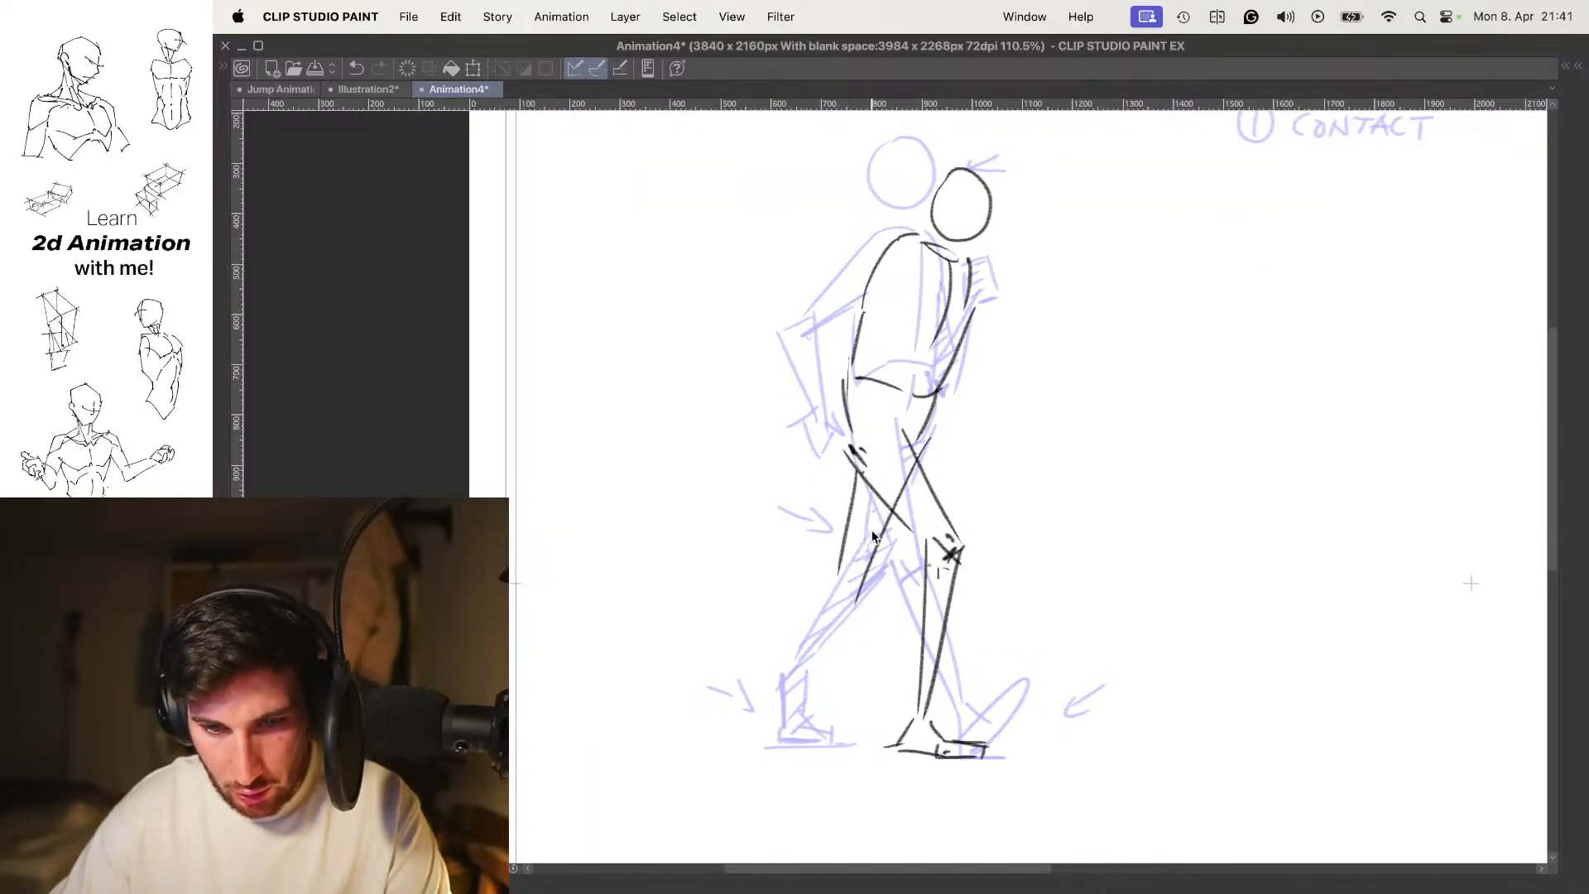
key(super+z)
key(space)
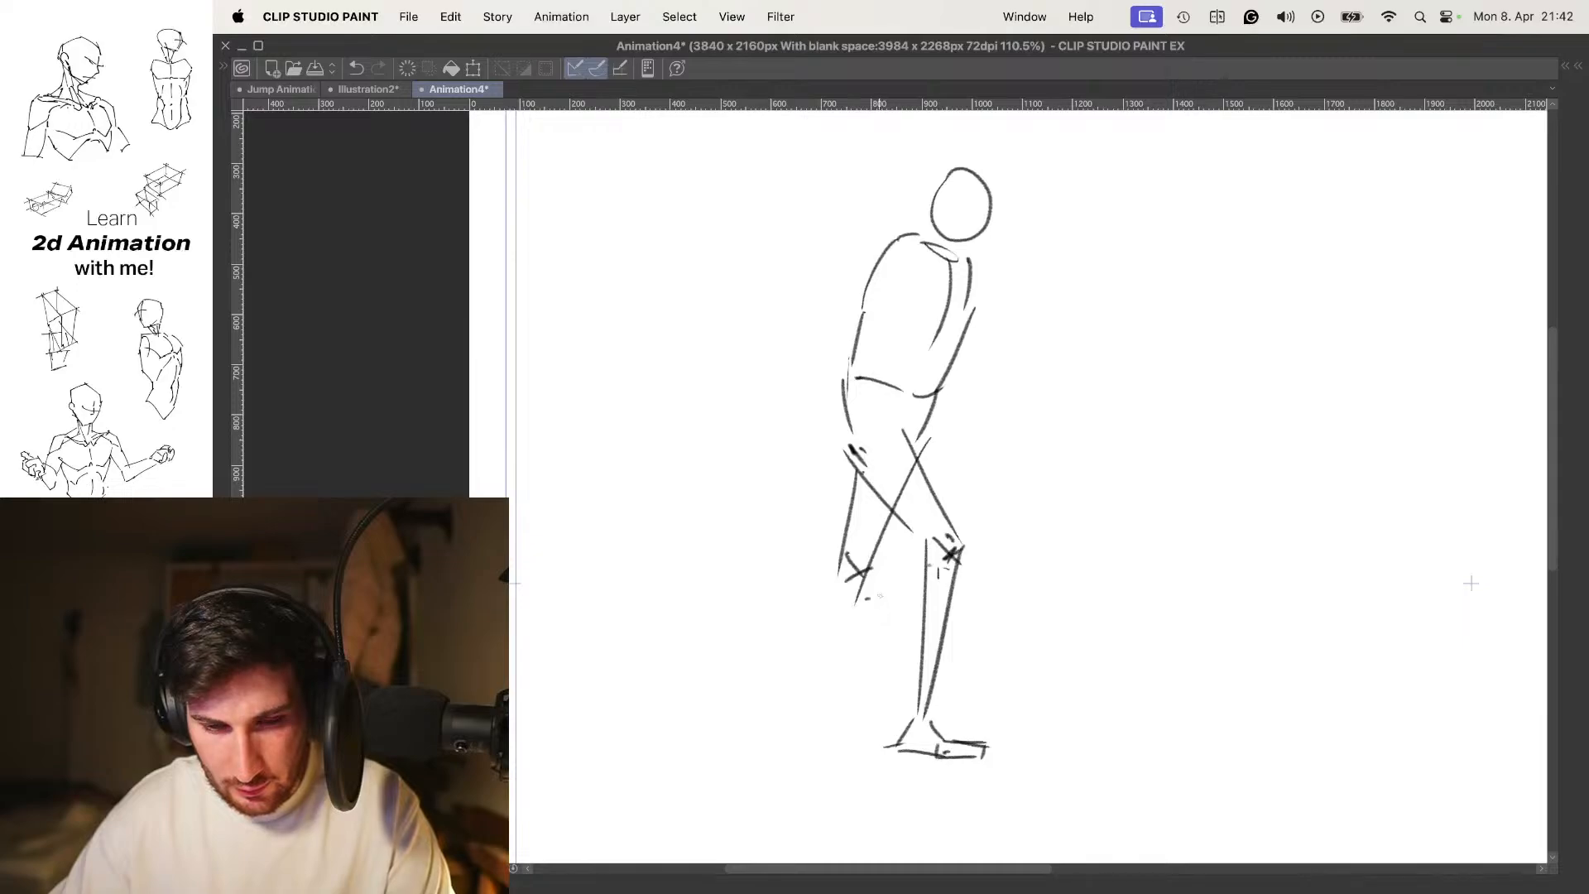
key(super+z)
key(super+z)
key(space)
Draw the rear lower leg's two contours slanting back to the ankle, and the foot with raised heel and flat toe box
drag(882, 571, 781, 662)
drag(836, 556, 767, 662)
drag(805, 639, 826, 562)
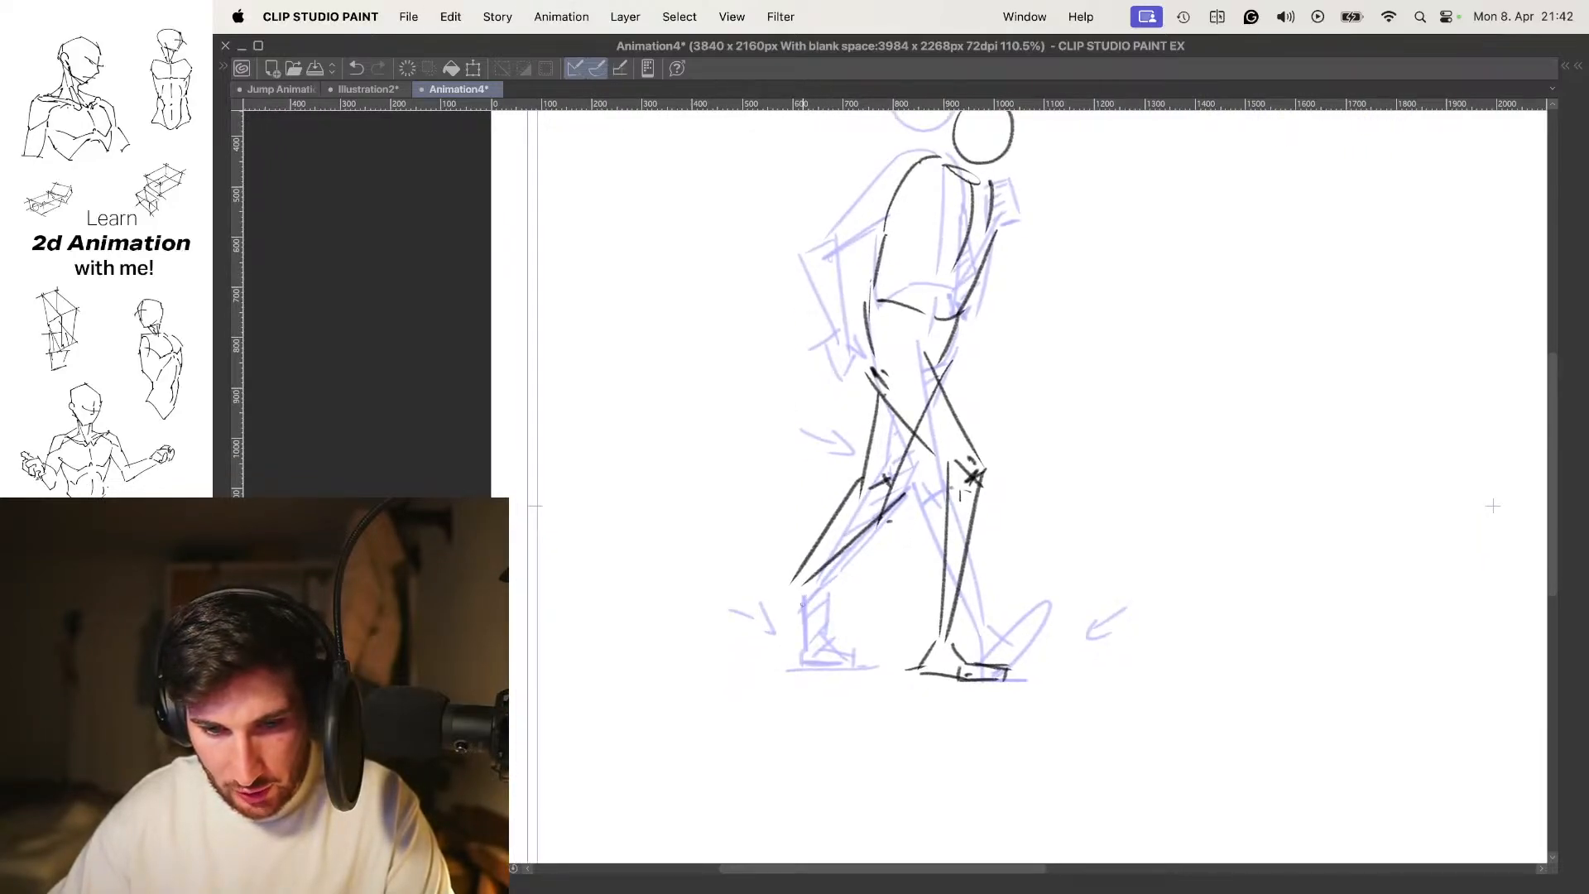
key(super+z)
drag(805, 642, 823, 653)
drag(827, 650, 827, 674)
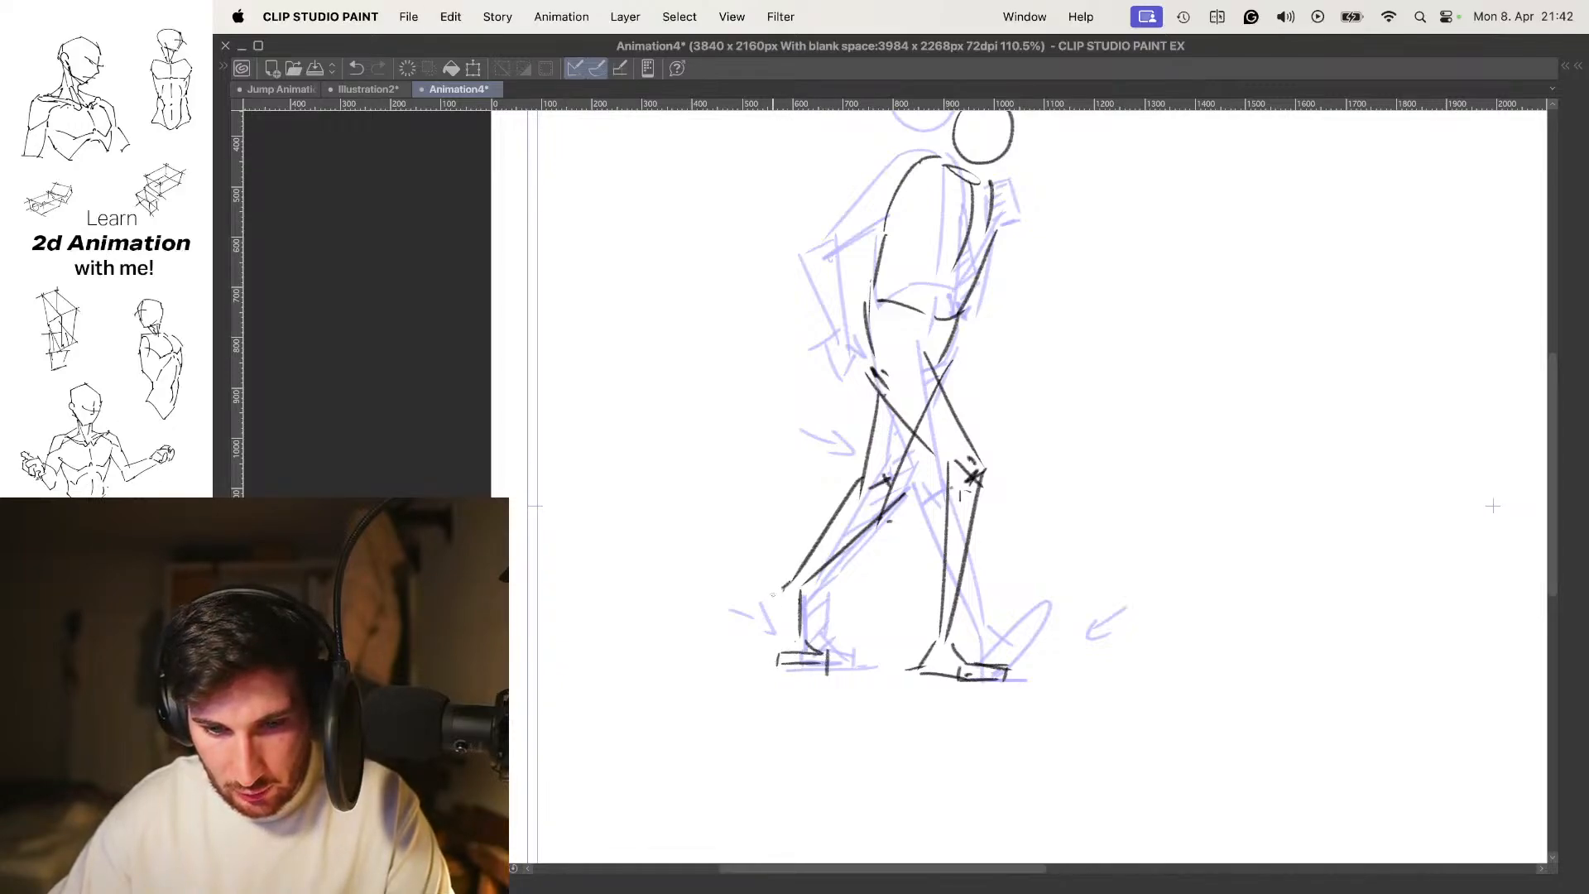
Check the pose against the onion skin and transform the whole sketch, shifting it slightly forward
scroll(875, 565, down, 3)
key(space)
key(space)
key(super+t)
drag(858, 534, 876, 533)
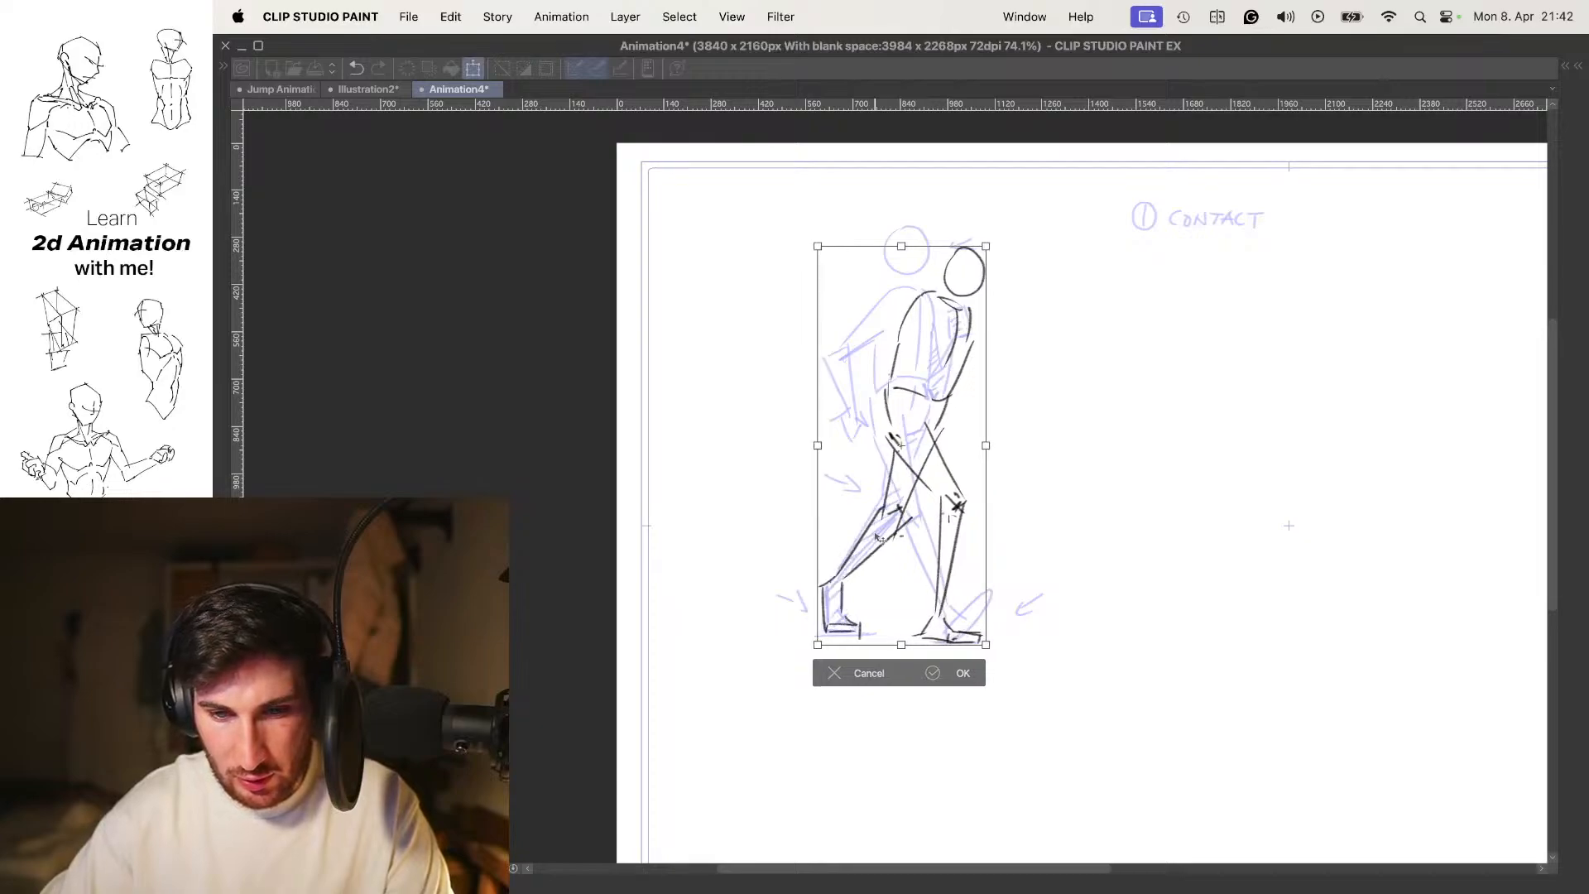
key(Return)
Flip back and forth between the lowered pose and its neighbouring frames to check the motion
key(Left)
key(Right)
key(Right)
key(Left)
key(Left)
key(Right)
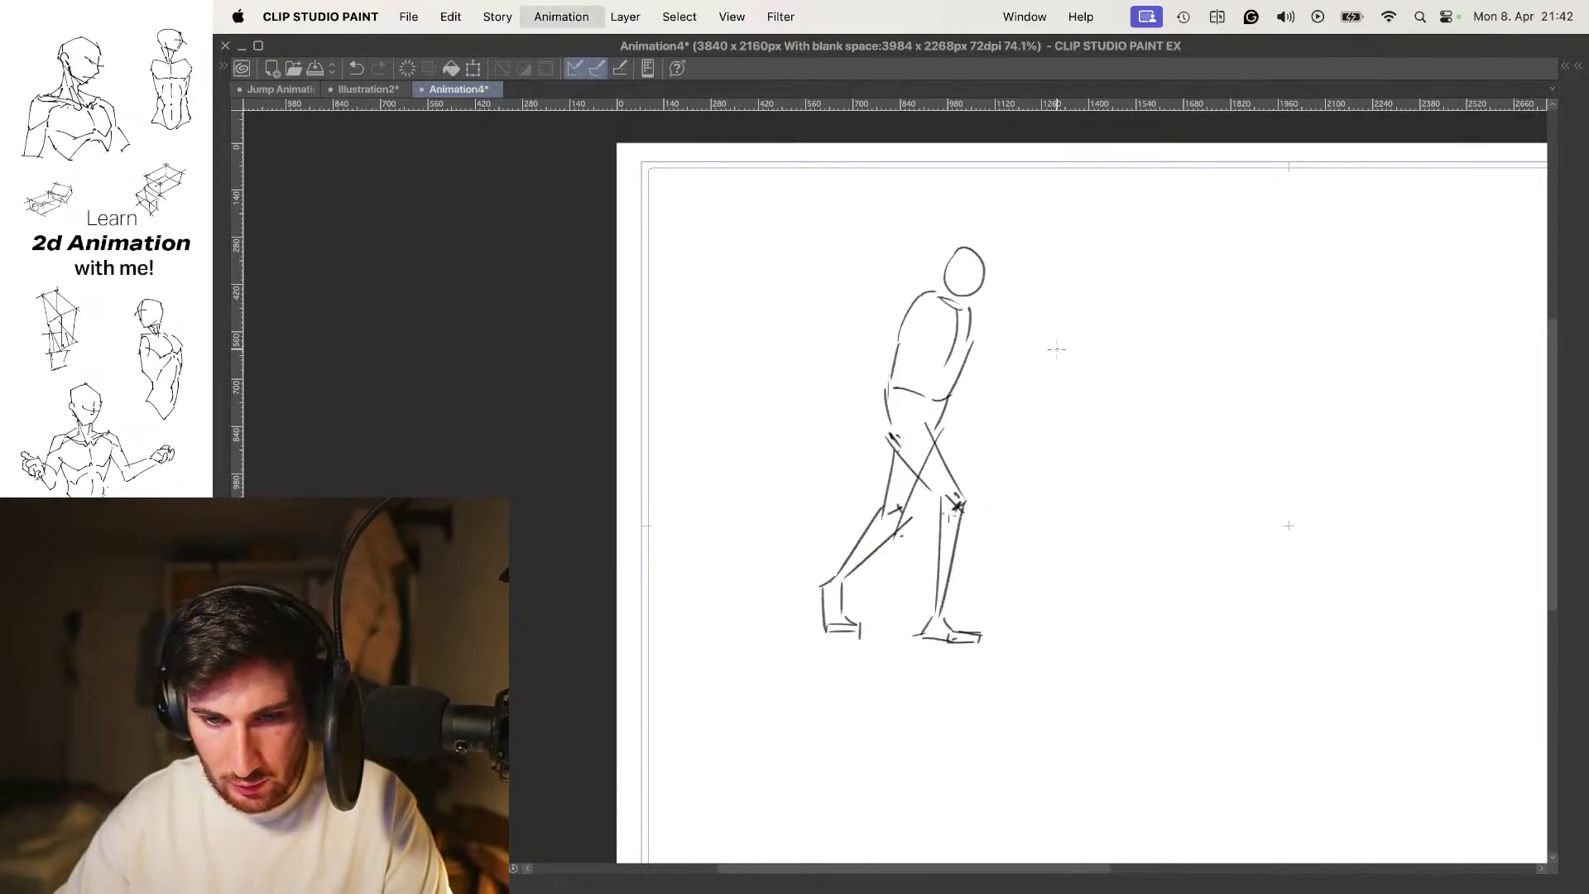
key(Right)
key(Right)
key(Left)
key(Left)
key(Right)
key(Left)
key(Right)
key(Right)
key(Left)
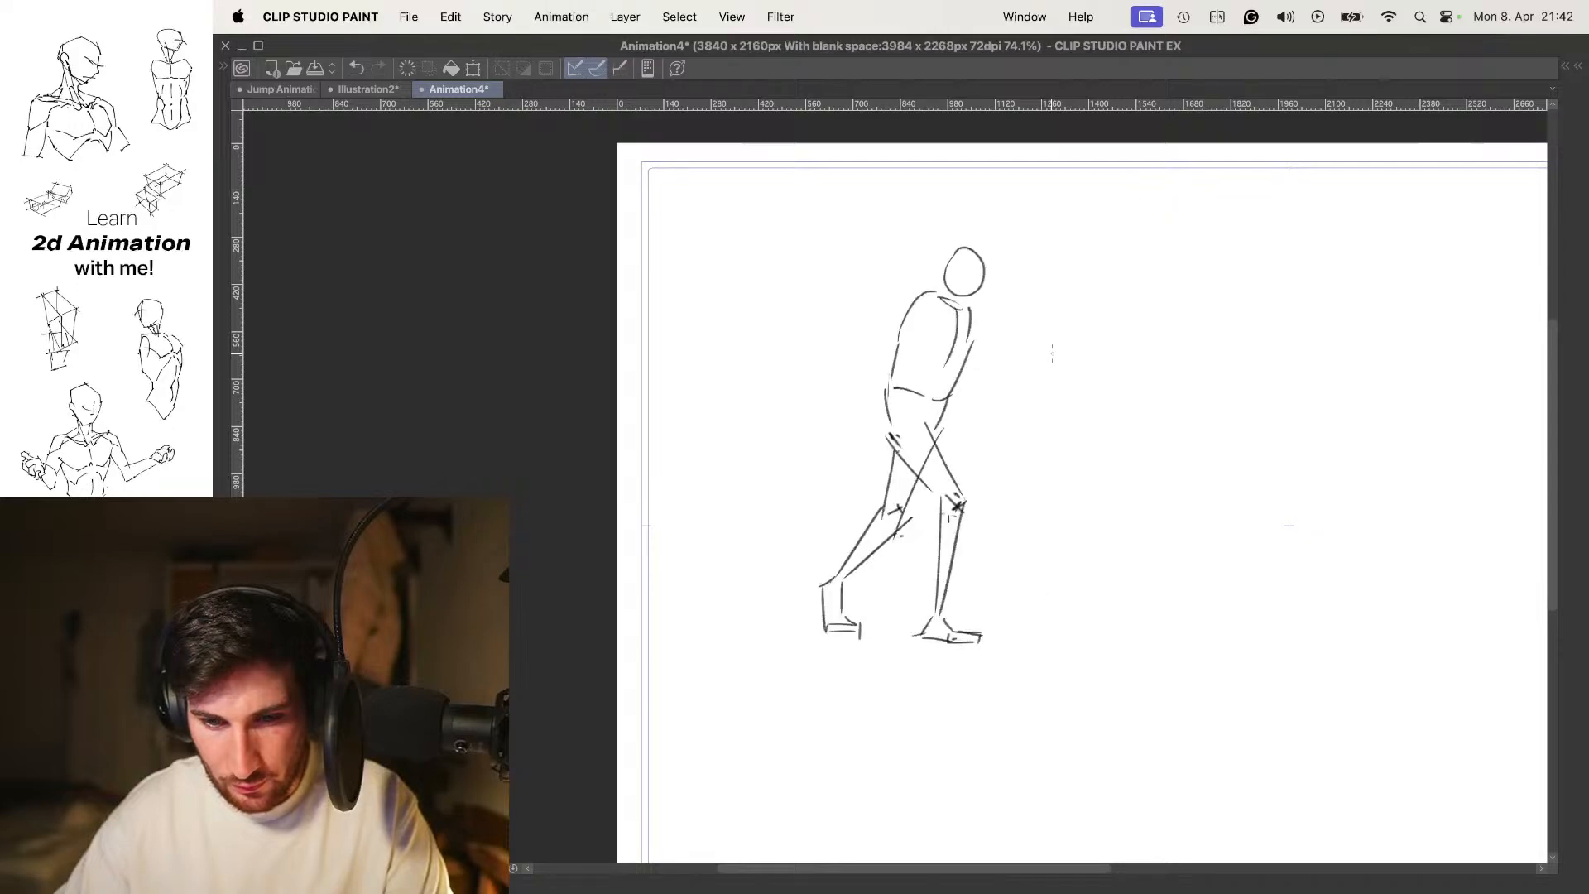
Hatch the rear thigh, lower leg and heel to set the far leg apart from the near one
scroll(914, 552, up, 5)
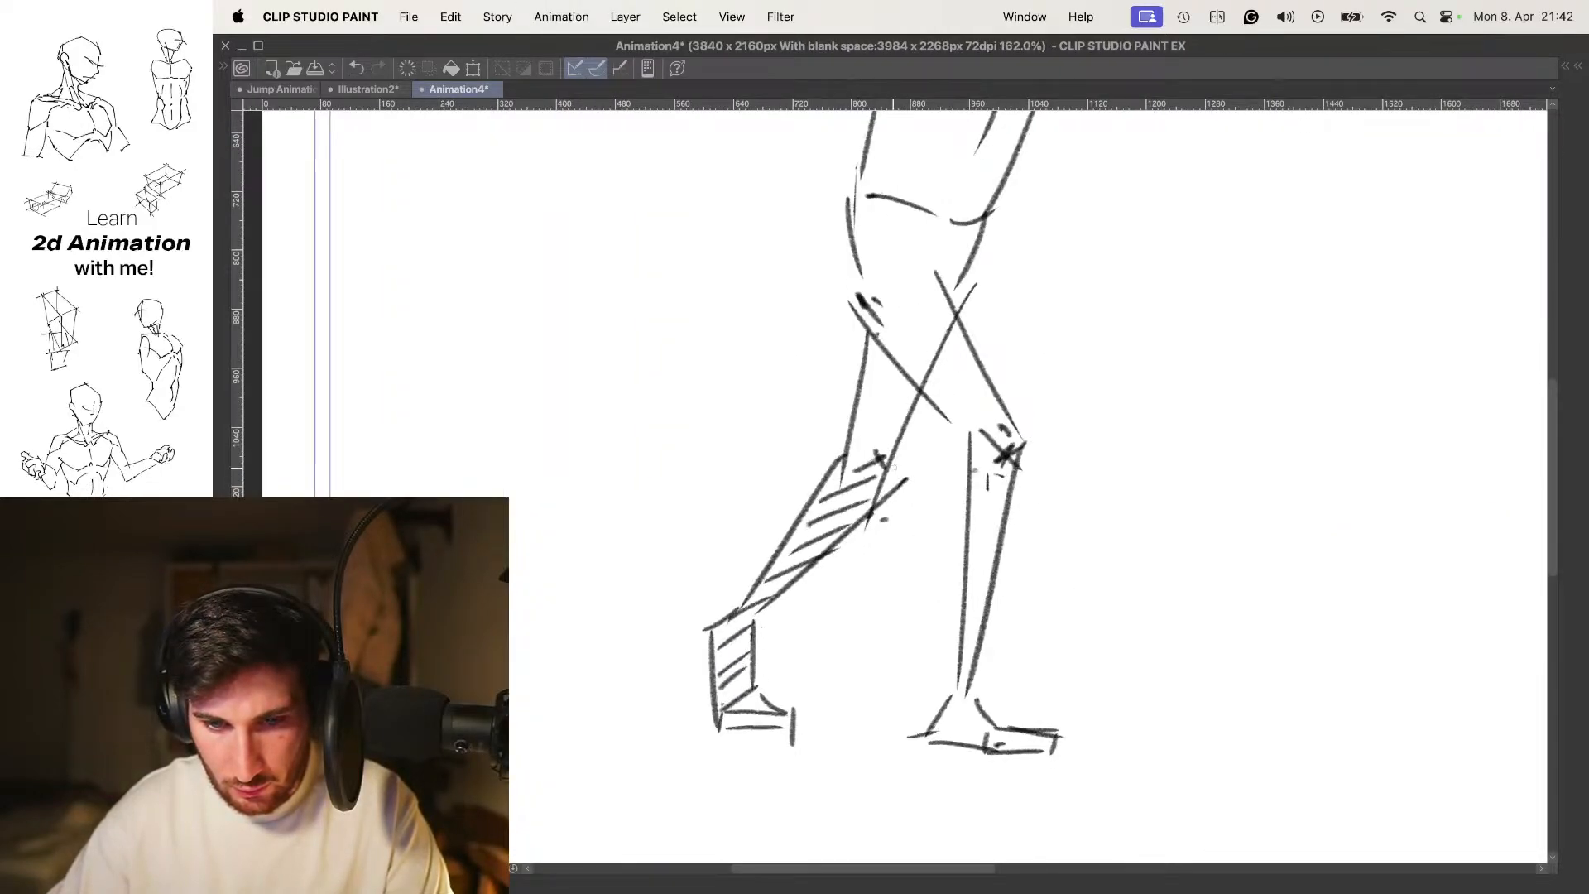
scroll(980, 360, down, 5)
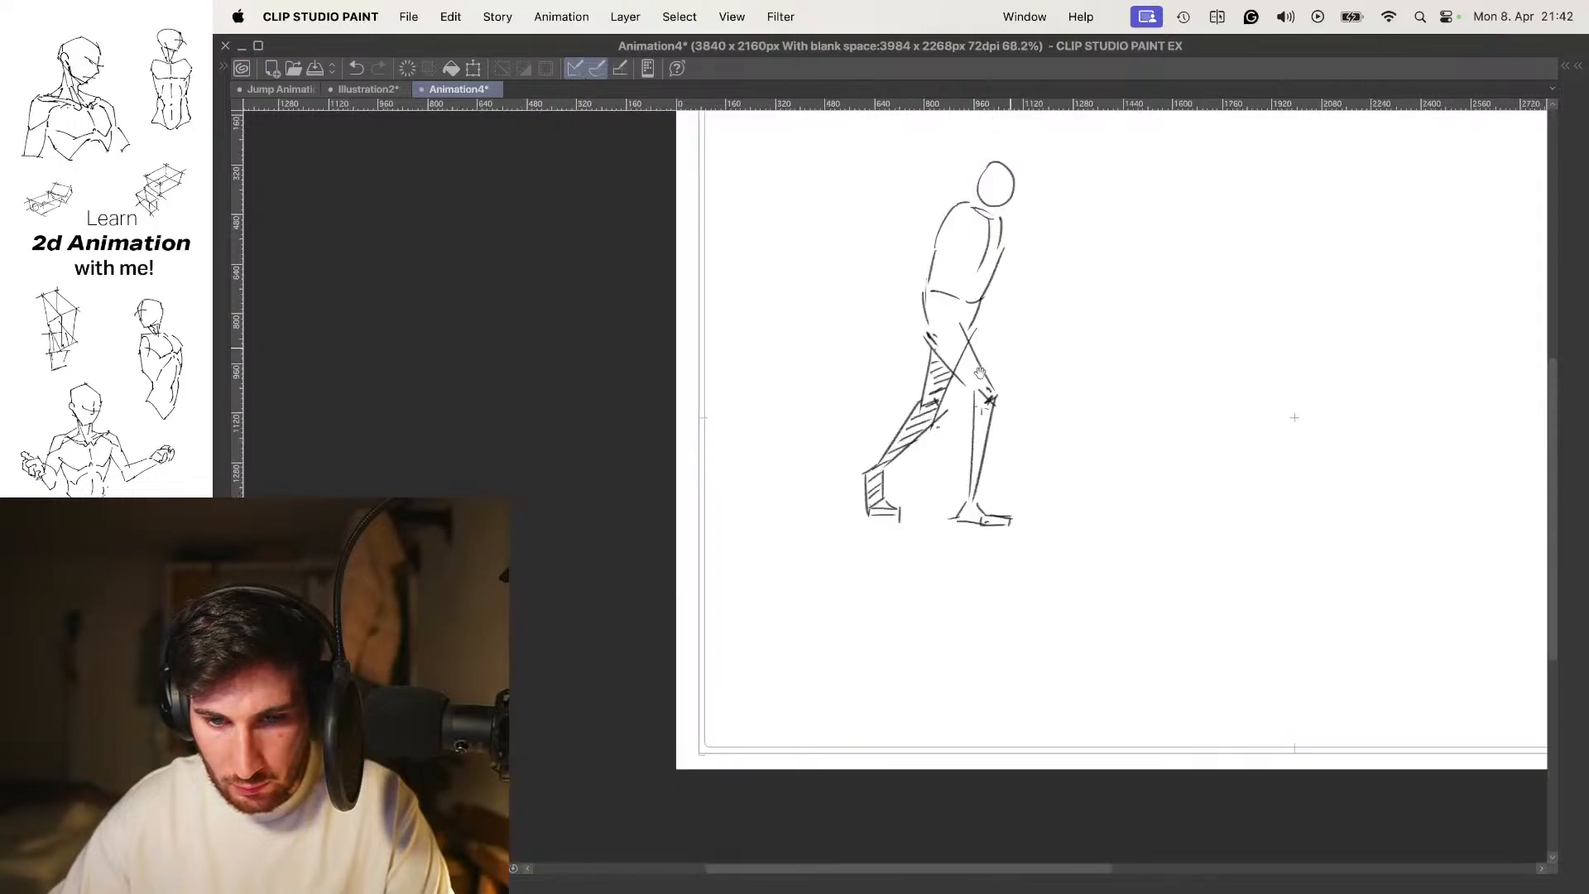
Flip through the lowered pose and the contact poses to compare body height and leg positions
key(Right)
key(Left)
key(Left)
key(Right)
key(Right)
key(Left)
key(Left)
key(Left)
key(Left)
key(Right)
key(Right)
key(Right)
key(Left)
key(Left)
key(Left)
key(Right)
key(Right)
key(Right)
key(Right)
key(Right)
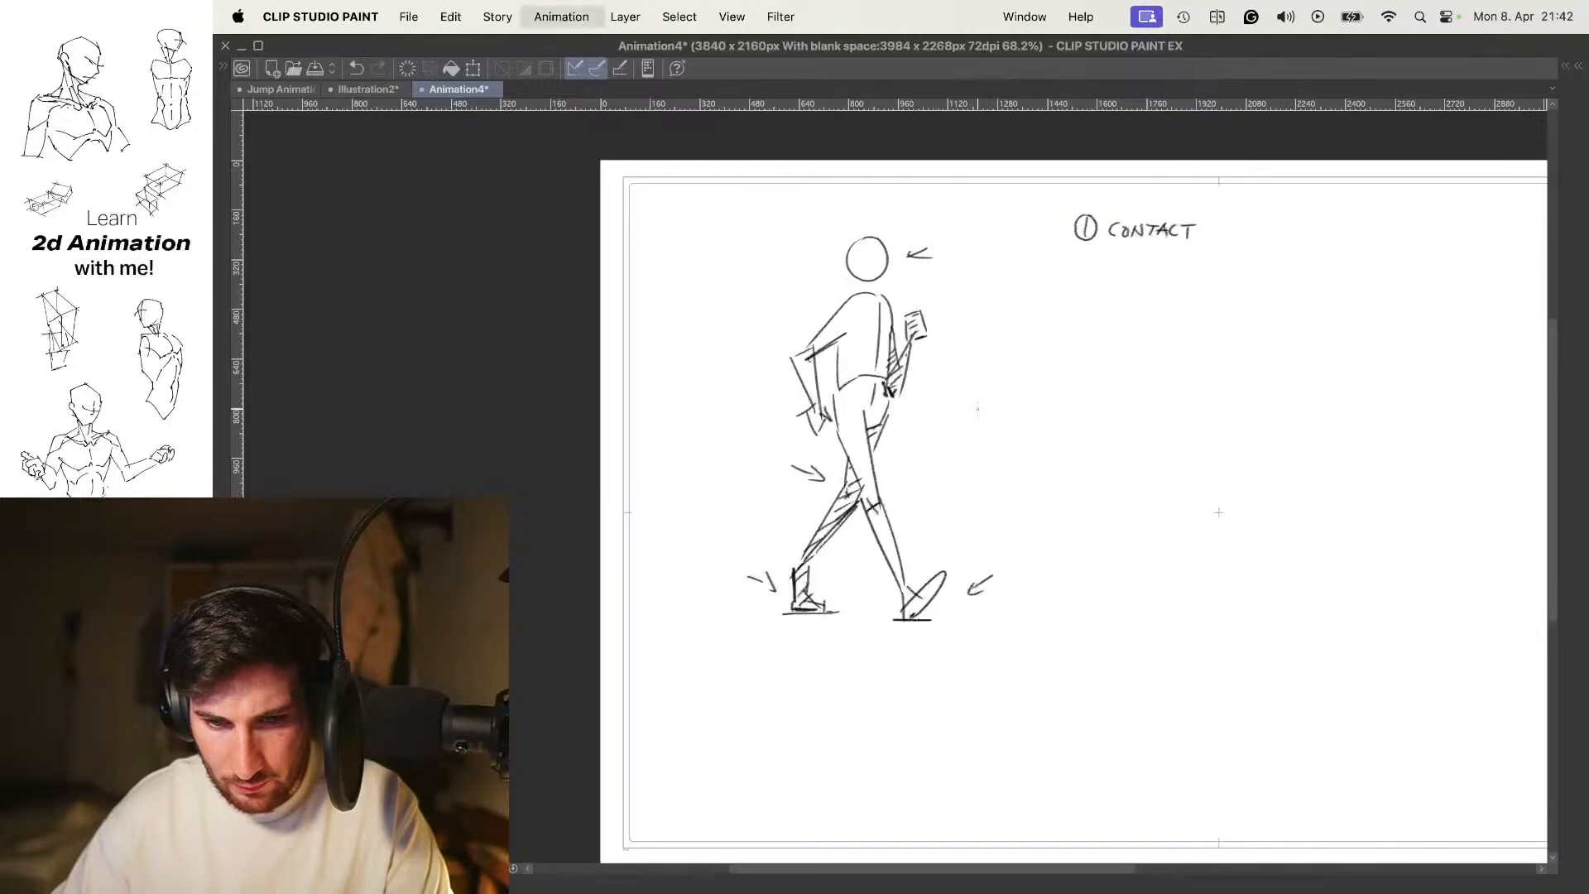
Erase the rear thigh's lines where they cross over the front thigh
scroll(936, 441, up, 5)
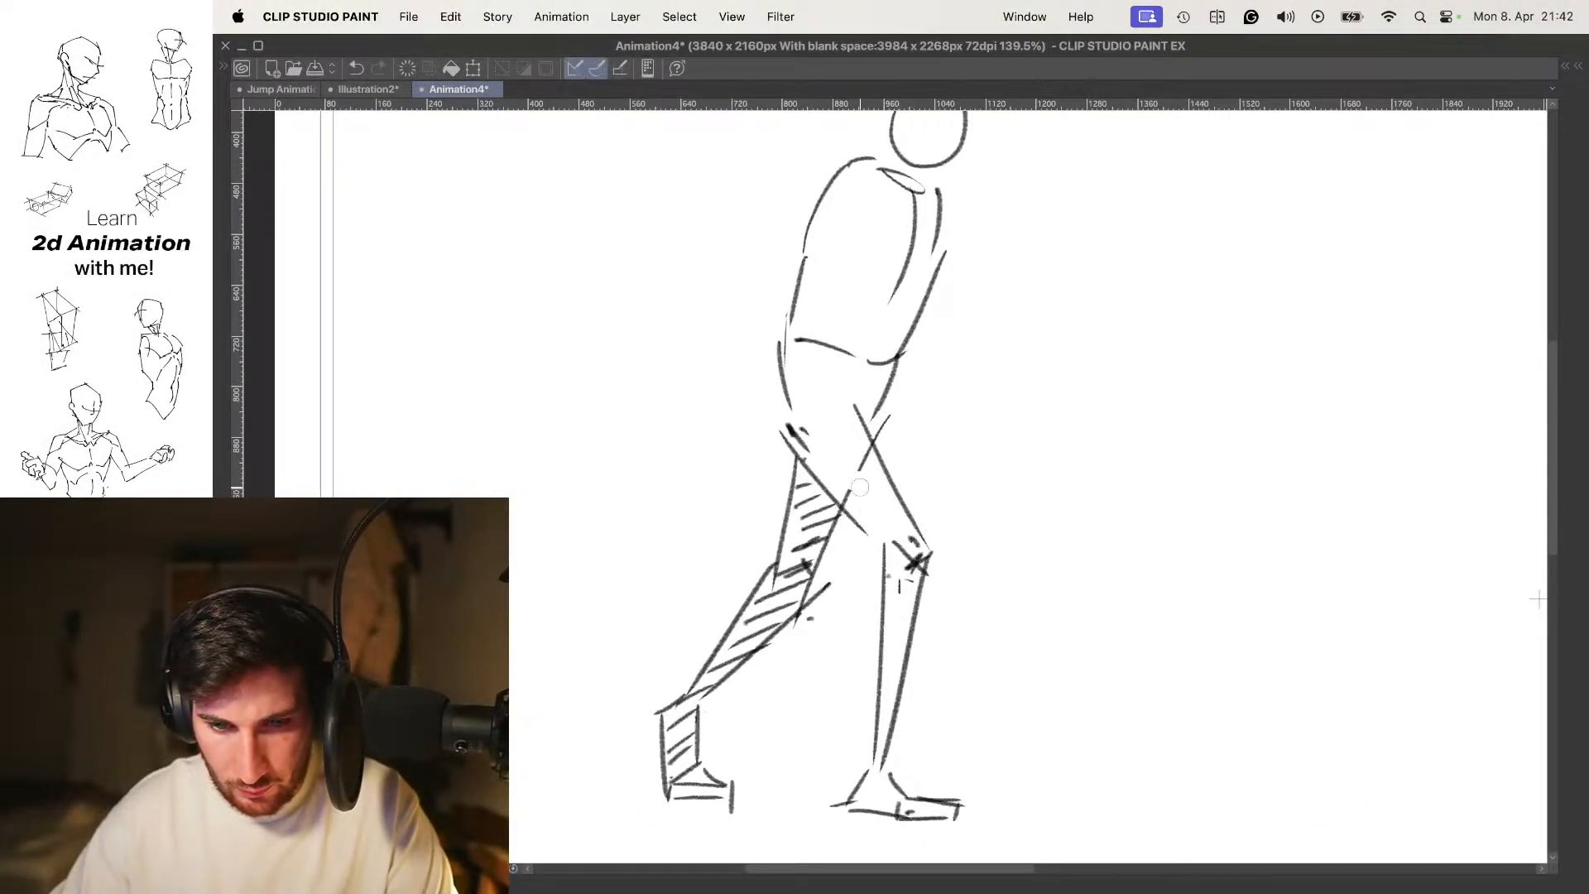
scroll(864, 457, down, 5)
key(Left)
key(Right)
scroll(919, 598, up, 3)
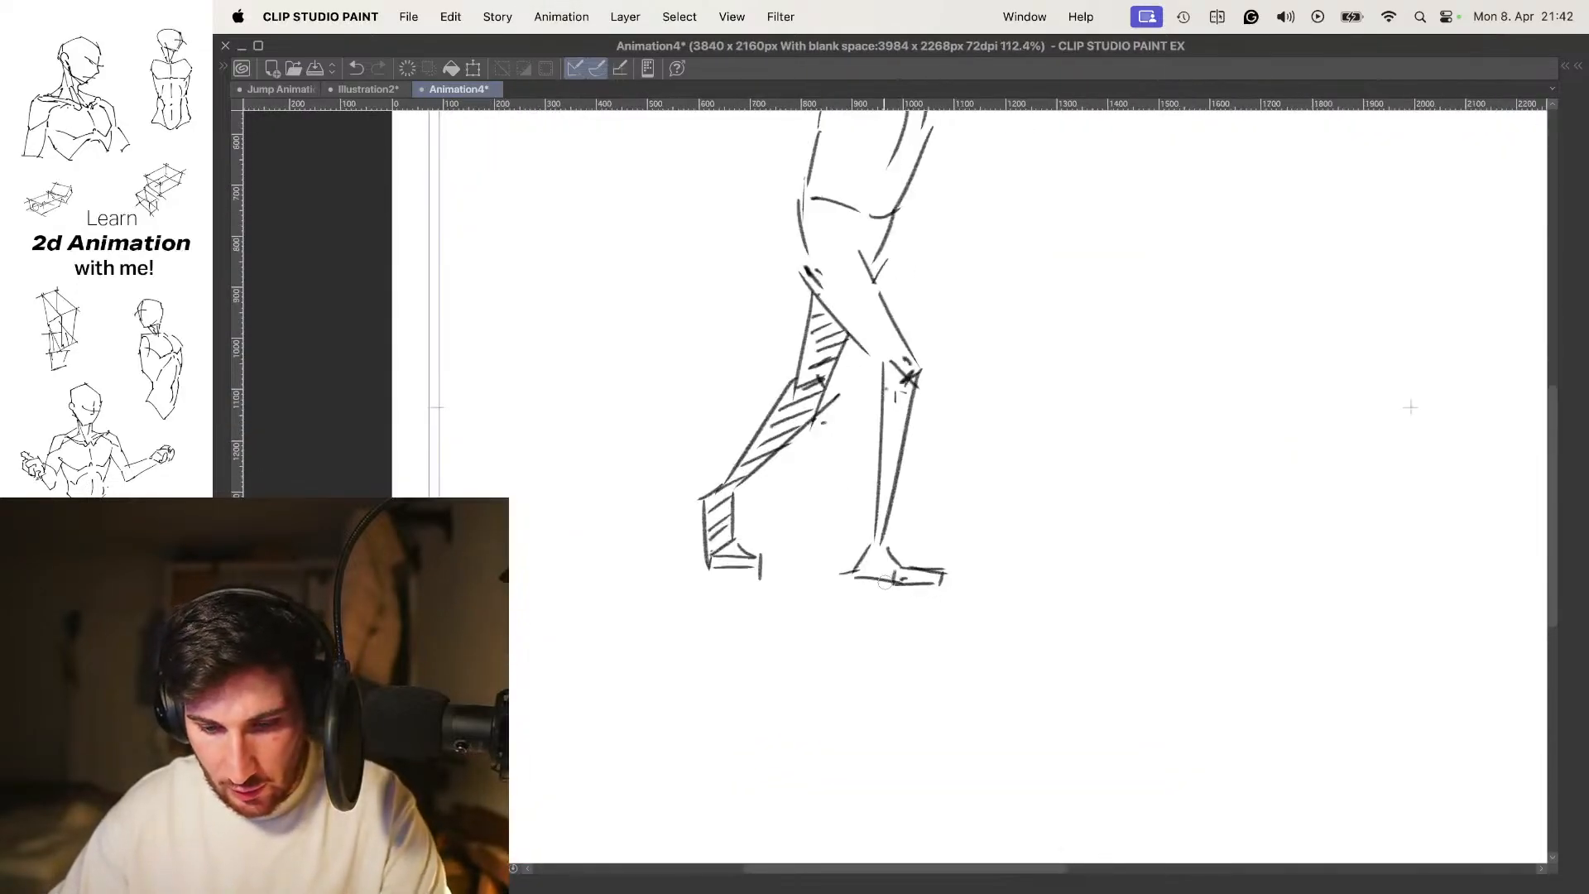
Select the front foot, scale it up slightly and shift it a little lower, and clear the selection
mouse_move(828, 553)
mouse_down()
mouse_move(926, 617)
mouse_move(836, 540)
mouse_up()
key(super+t)
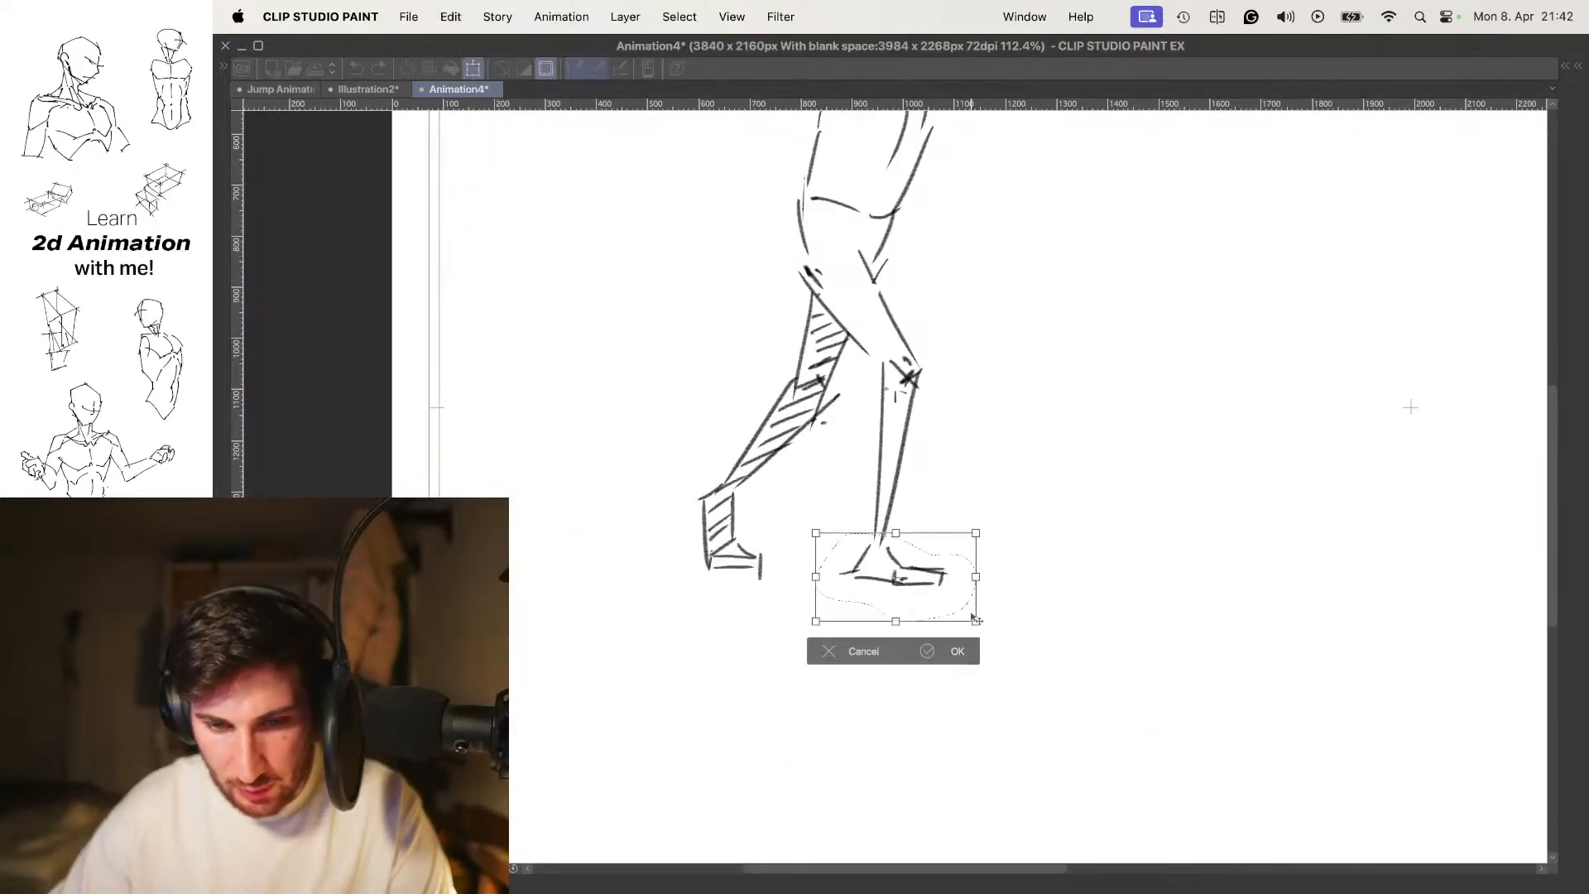
drag(990, 619, 980, 608)
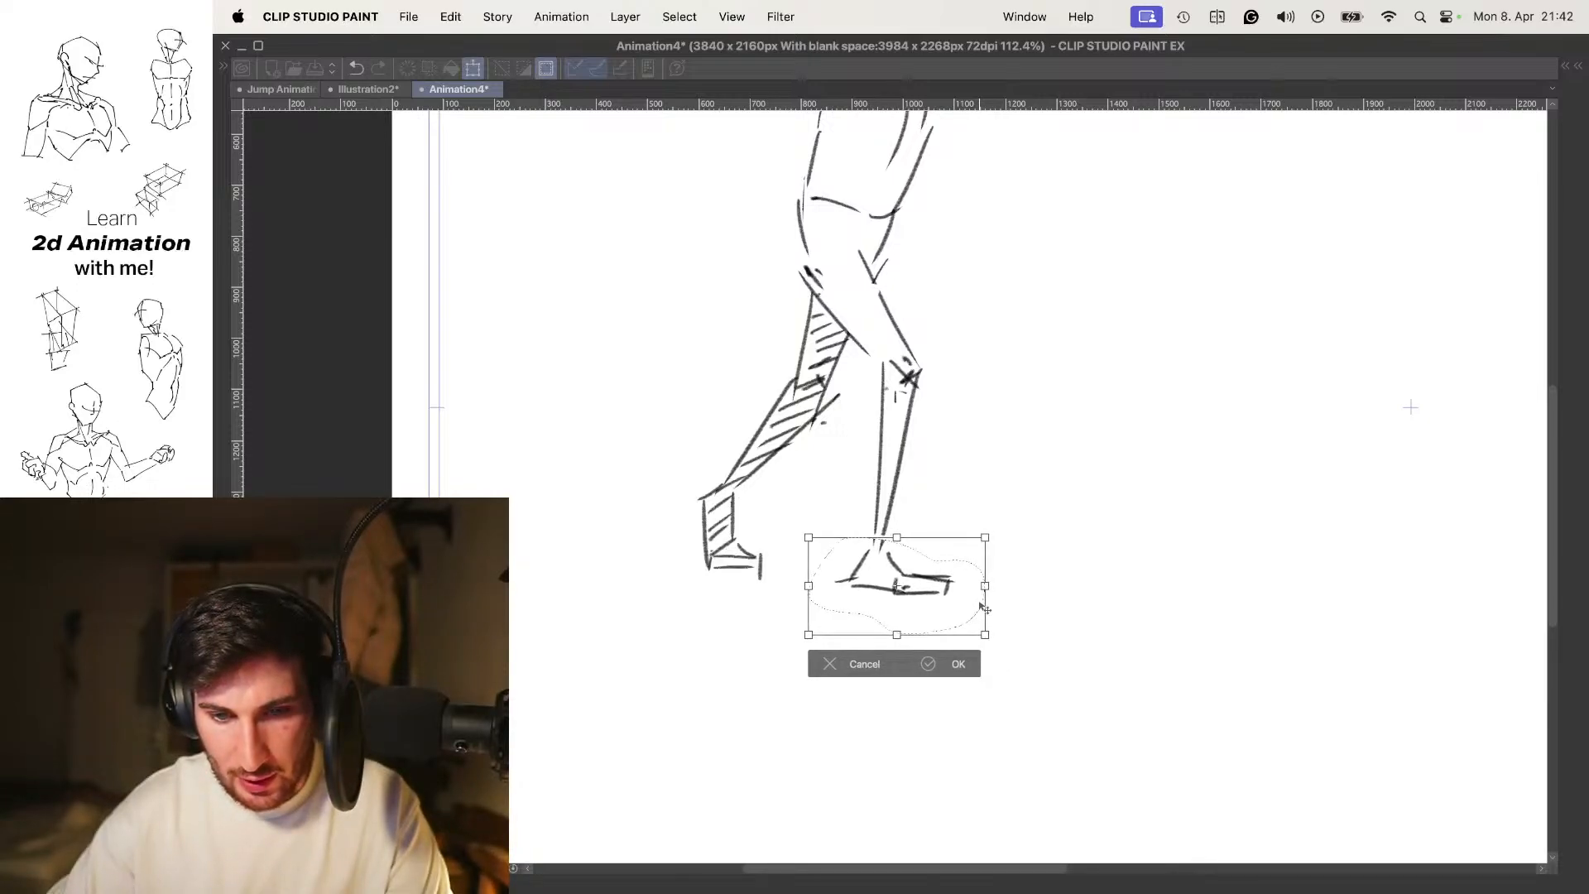
key(Return)
key(super+d)
Flip repeatedly between the lowered pose and the surrounding frames to check the front foot's size and placement
drag(945, 418, 928, 450)
key(Left)
key(Right)
key(Left)
key(Right)
key(Left)
key(Right)
key(Left)
key(Right)
key(Right)
key(Right)
key(Left)
key(Left)
key(Left)
key(Right)
key(Left)
key(Right)
key(Right)
key(Right)
key(Left)
key(Left)
key(Left)
key(Right)
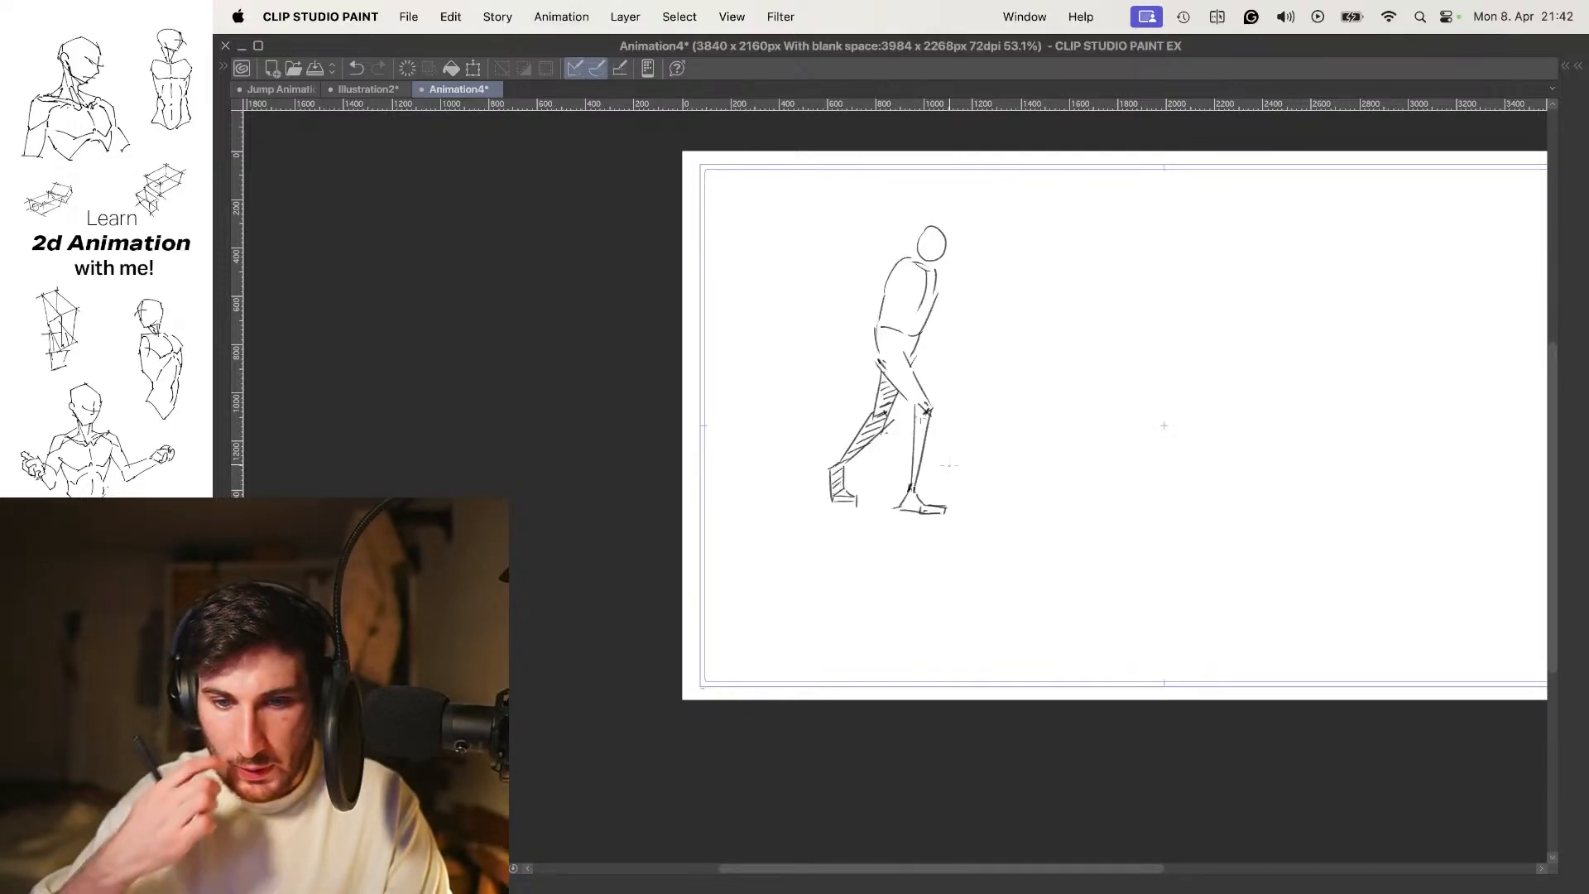
Redraw the front lower leg's back contour as a straight line from knee to ankle, slightly behind the old one
drag(940, 380, 1018, 479)
drag(938, 472, 918, 574)
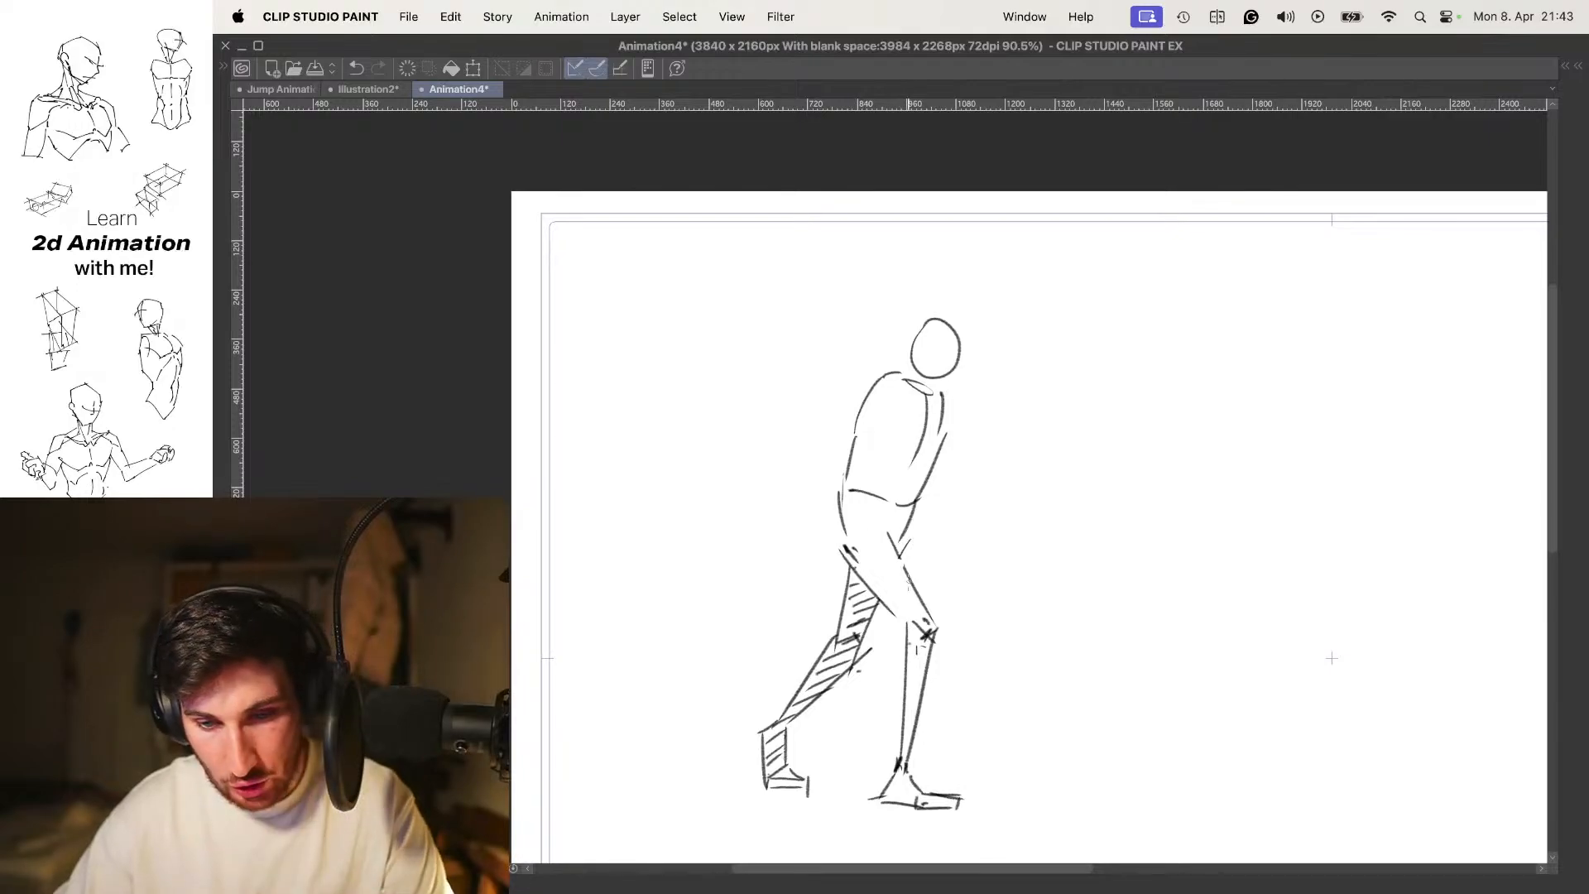
scroll(930, 557, down, 3)
key(Left)
key(Right)
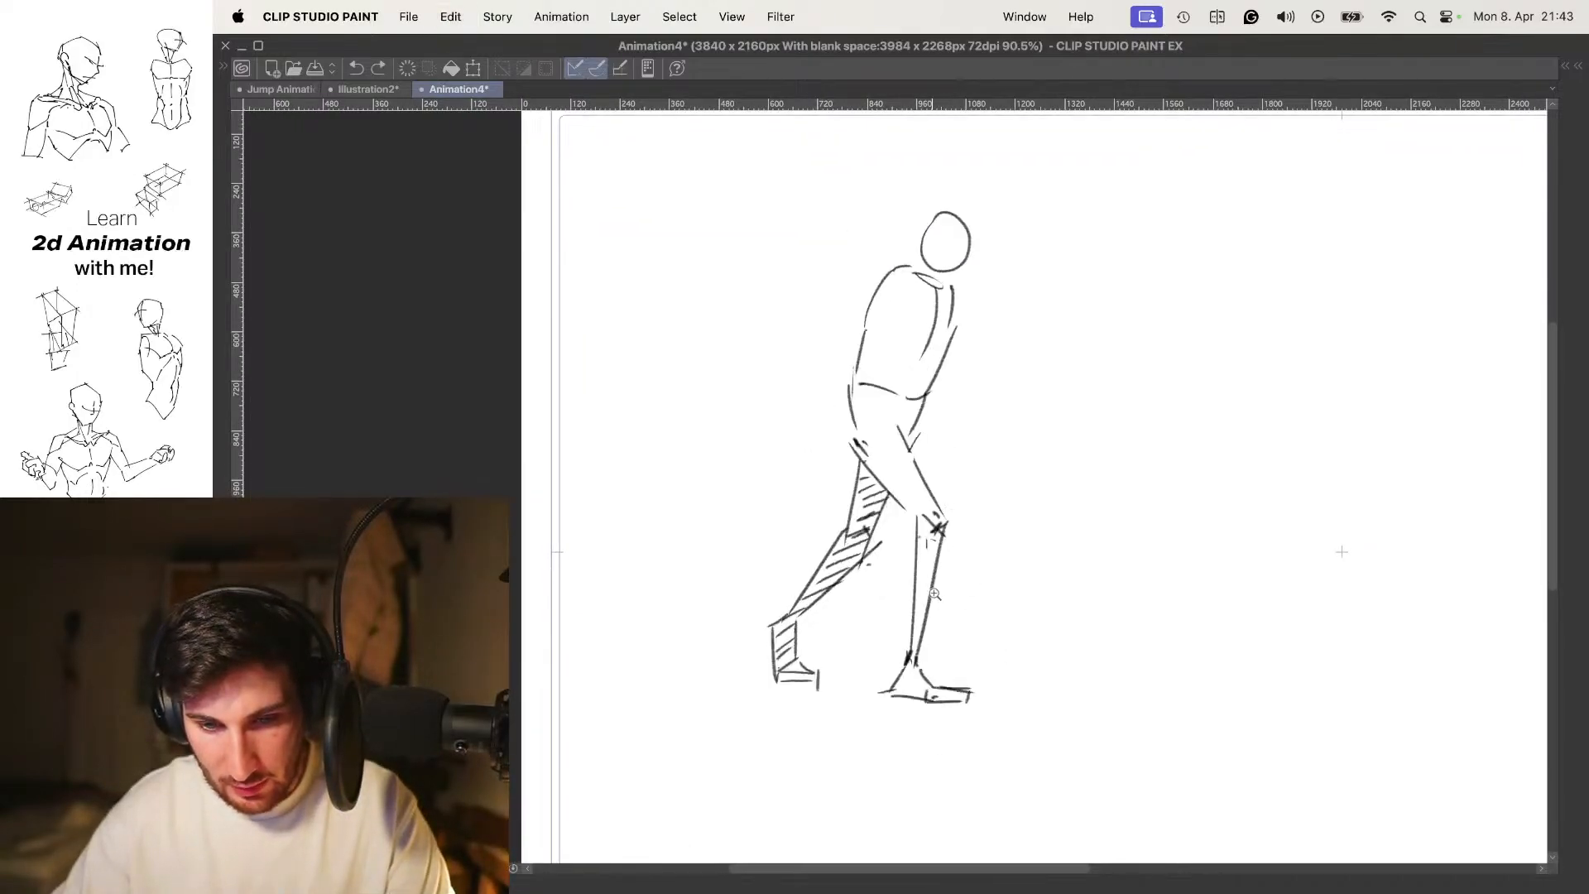
drag(933, 594, 960, 594)
click(902, 490)
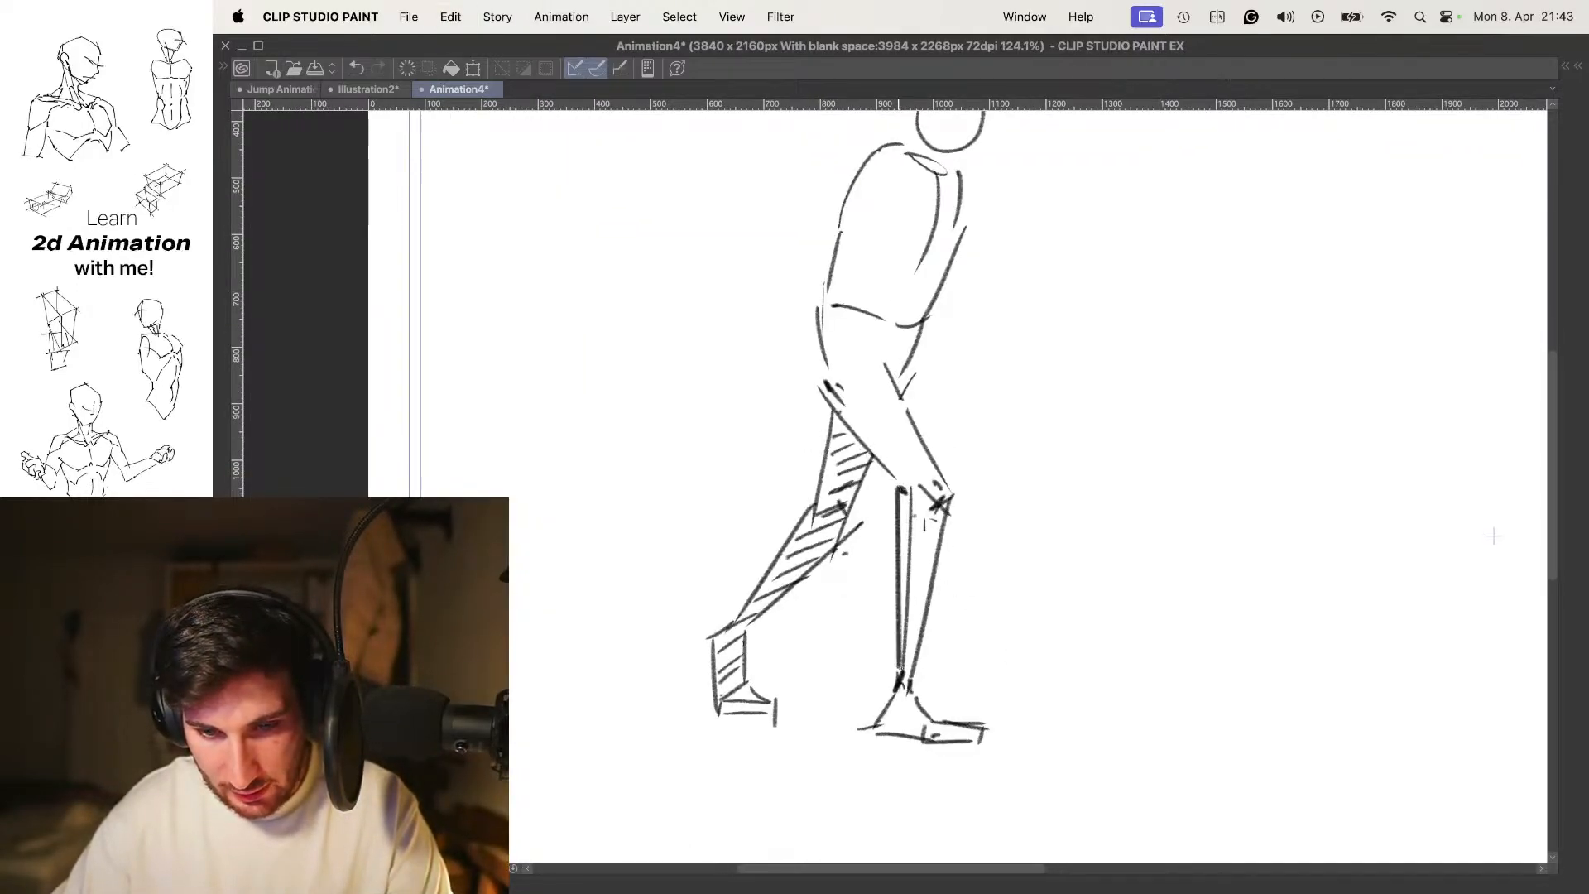
shift+click(899, 668)
key(super+z)
click(905, 491)
shift+click(898, 680)
Erase the old back contour inside the front lower leg between knee and ankle
drag(915, 537, 930, 541)
click(912, 475)
key(super+z)
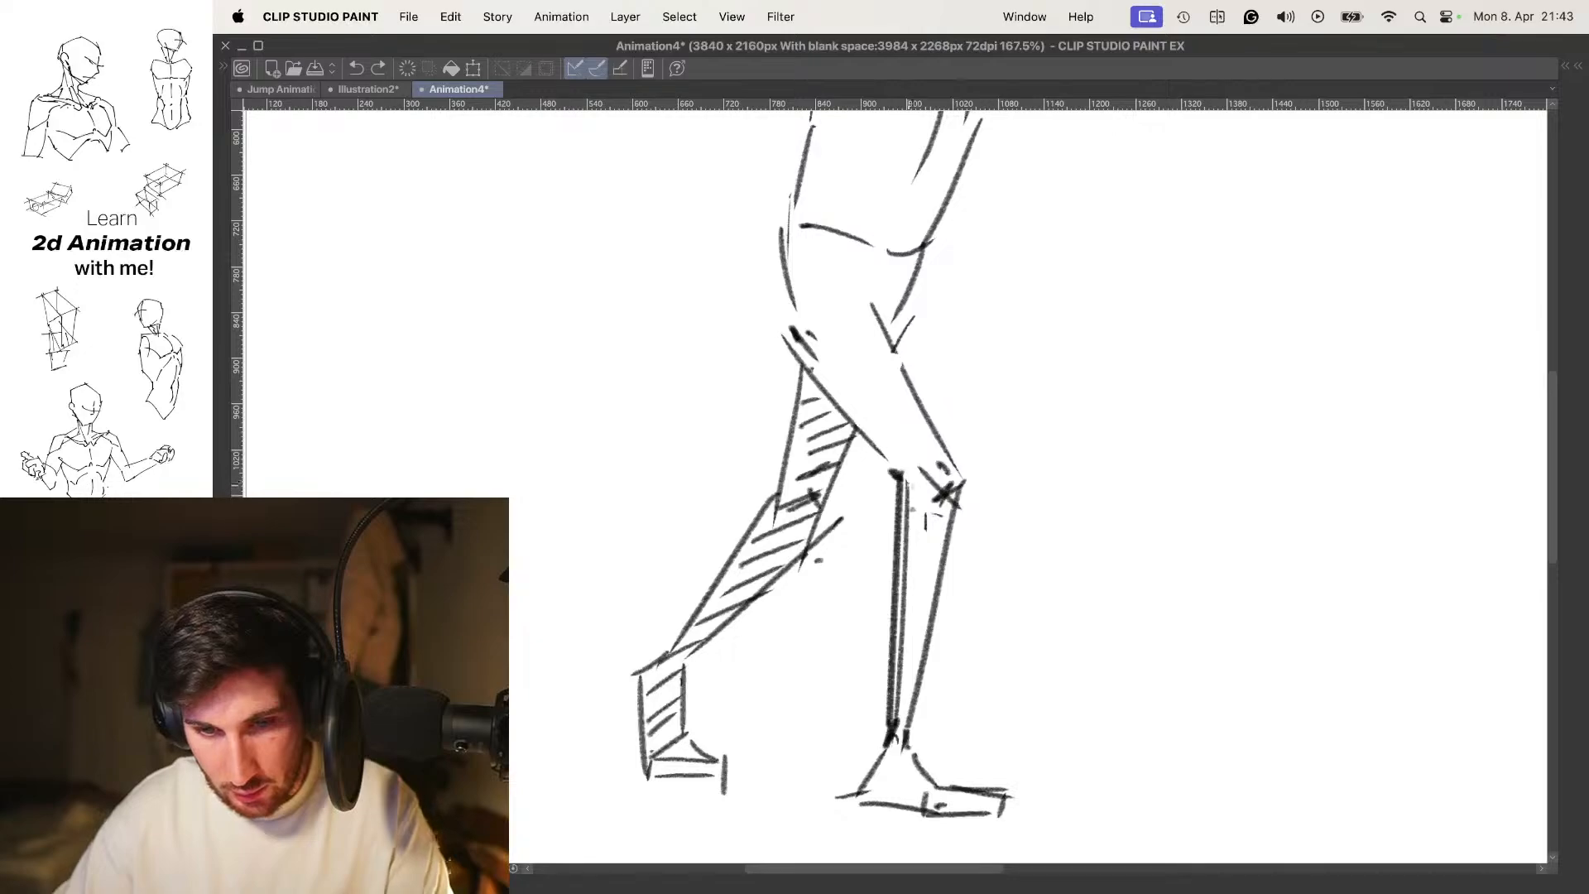
drag(905, 492, 896, 717)
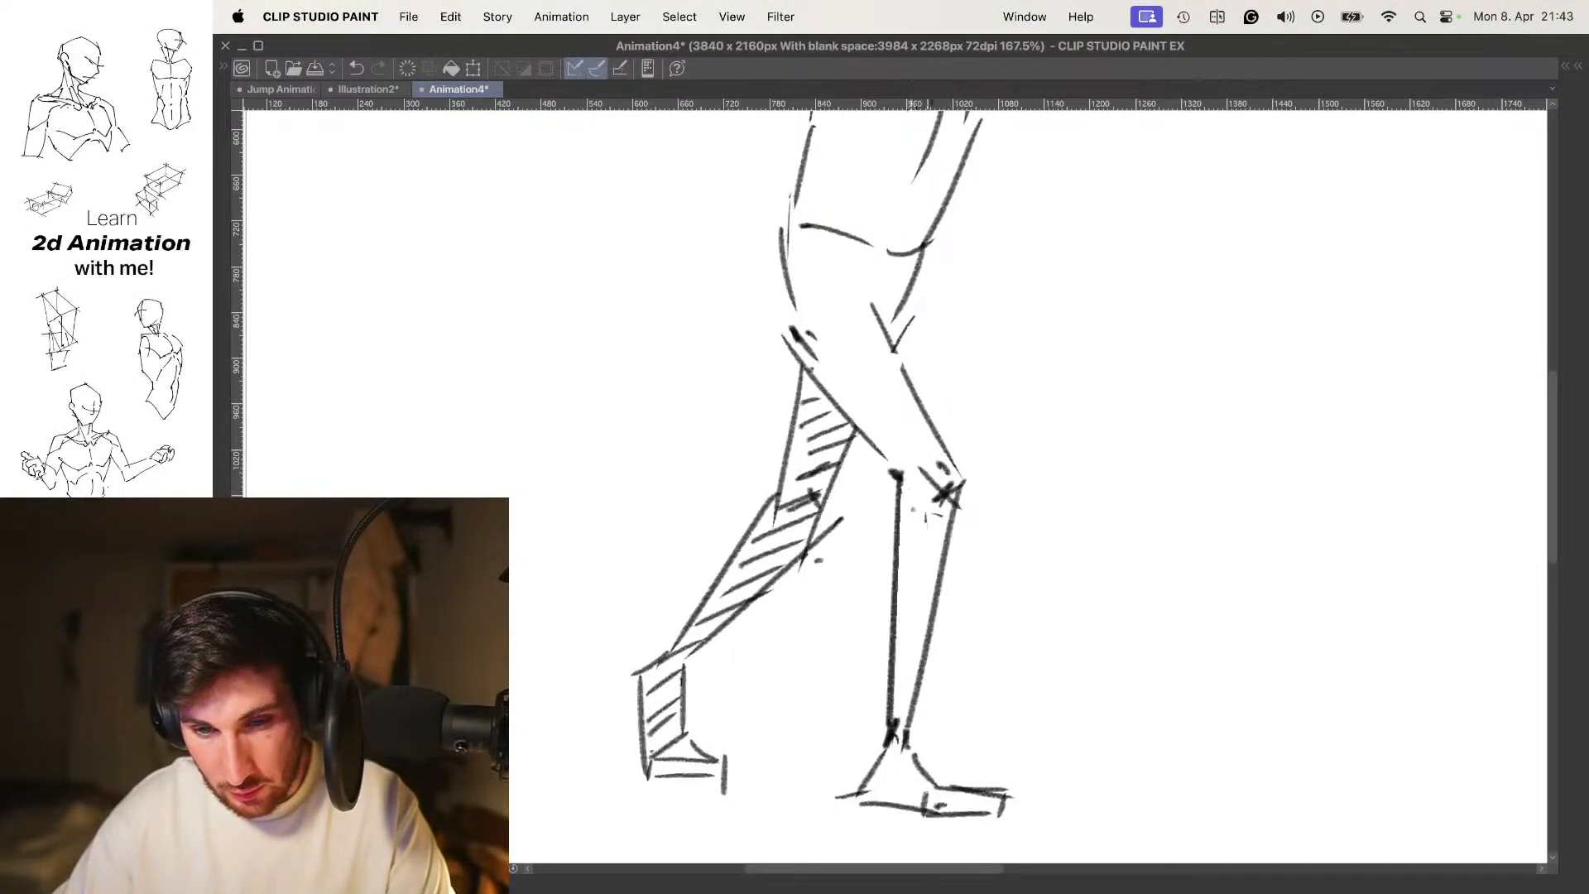
Flip through the contact, passing and lowered poses to review how the corrected legs move across the walk
scroll(964, 501, down, 5)
key(Left)
key(Right)
key(Right)
key(Right)
key(Left)
key(Left)
key(Left)
key(Left)
key(Right)
key(Right)
key(Left)
key(Left)
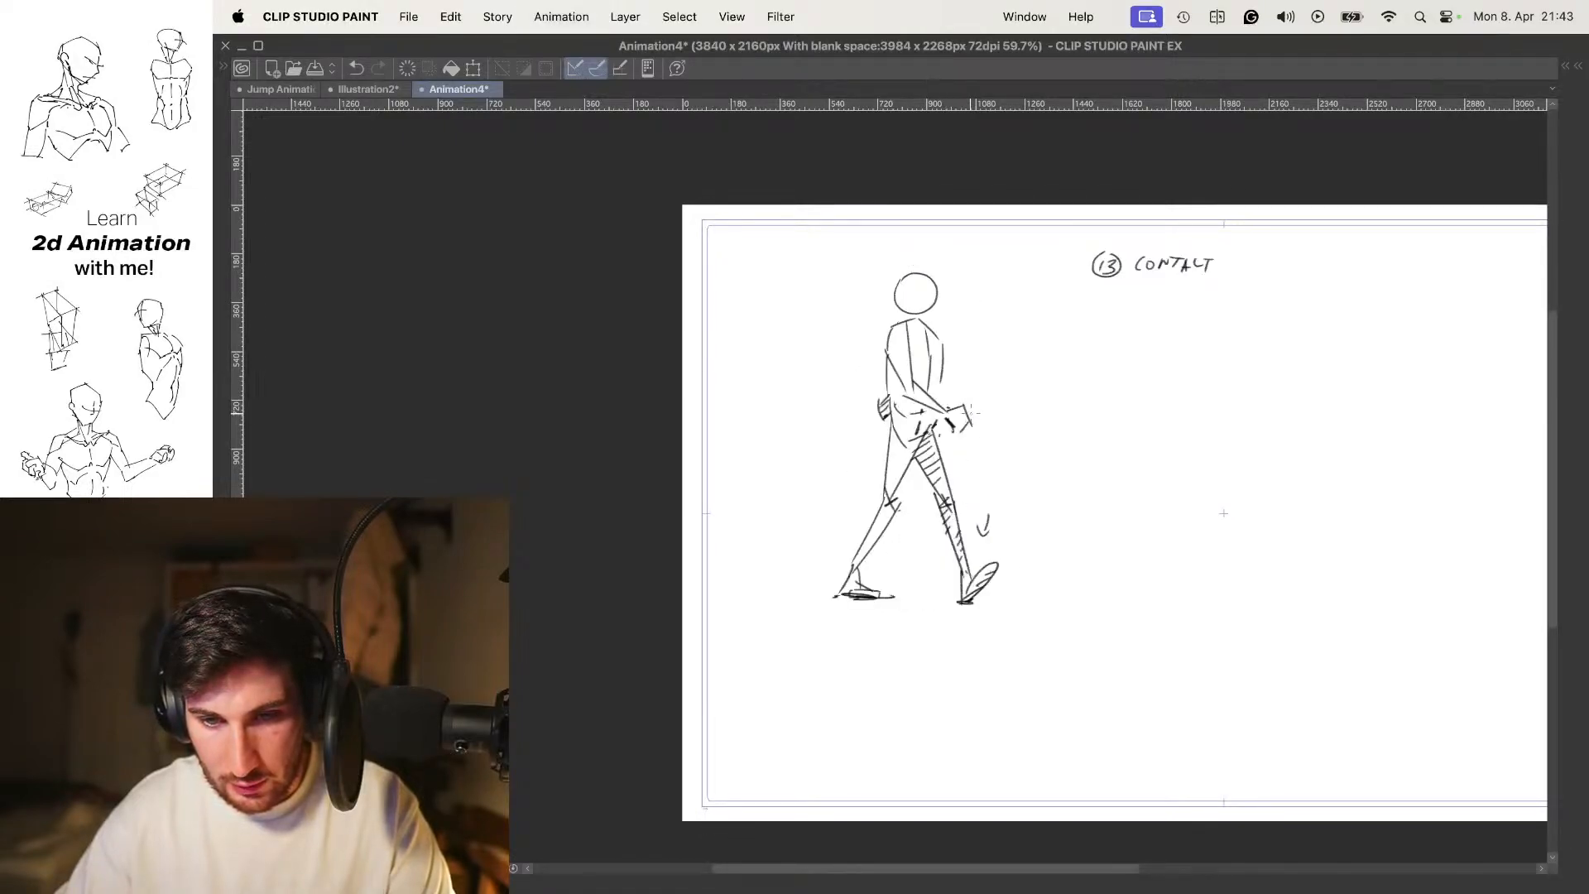
drag(1110, 355, 1165, 564)
key(super+z)
key(Left)
key(Left)
key(Right)
key(Right)
key(Left)
key(Left)
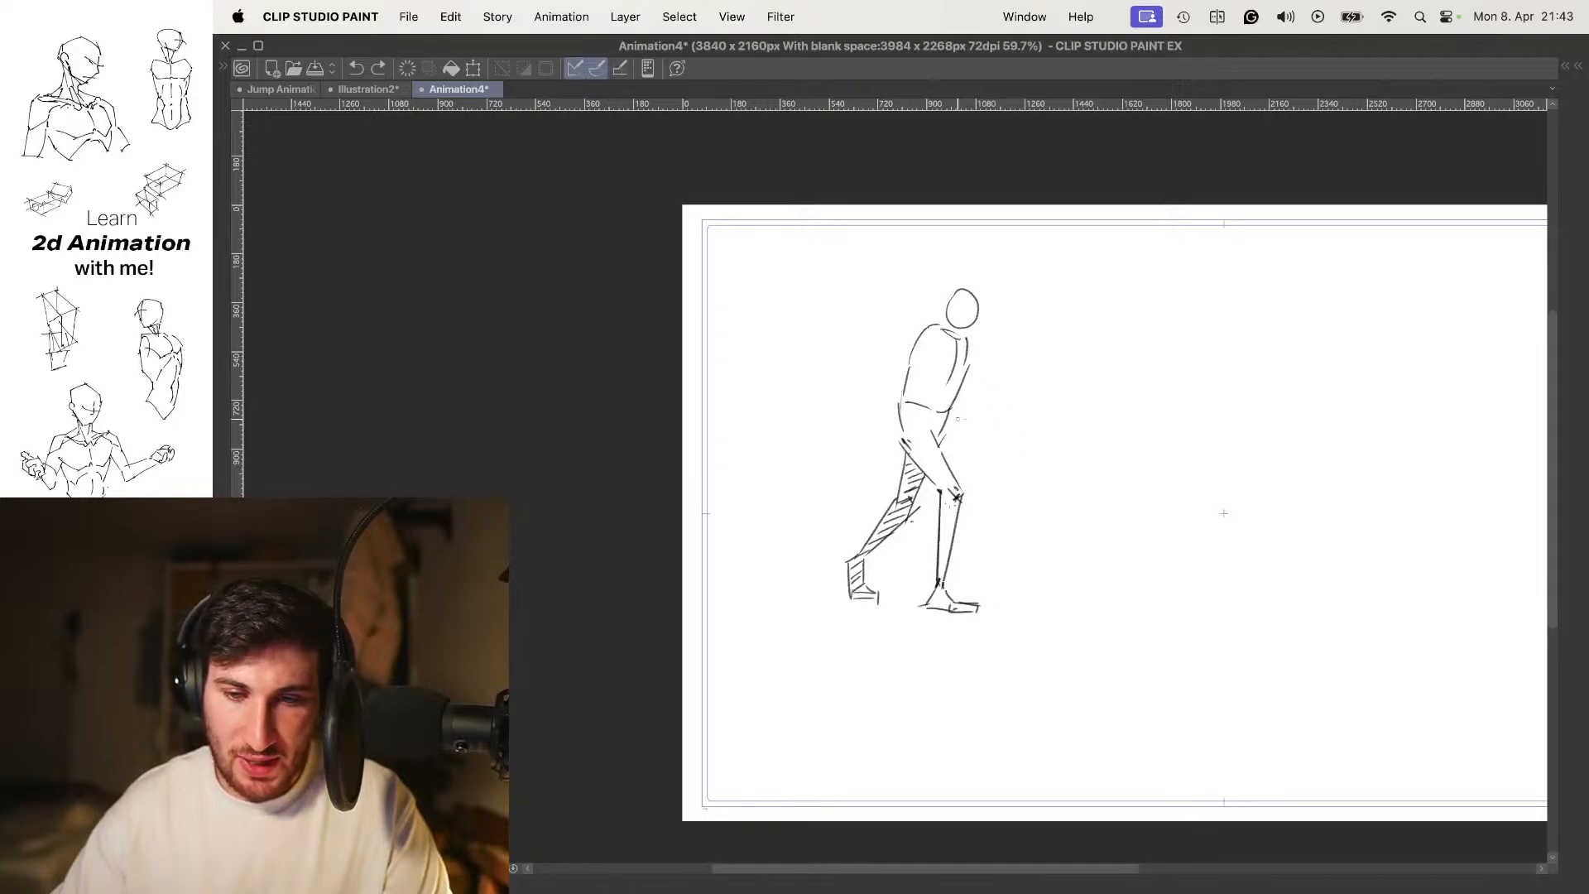
Flip repeatedly between the lowered pose and the neighbouring contact and passing frames to judge the body and leg movement
key(Left)
key(Right)
key(Left)
key(Right)
key(Right)
key(Left)
key(Left)
key(Right)
key(Right)
key(Left)
key(Left)
key(Right)
key(Right)
key(Right)
key(Left)
key(Left)
key(Left)
key(Left)
key(Left)
key(Right)
key(Left)
key(Right)
key(Left)
key(Left)
key(Left)
key(Right)
key(Right)
key(Left)
key(Left)
key(Right)
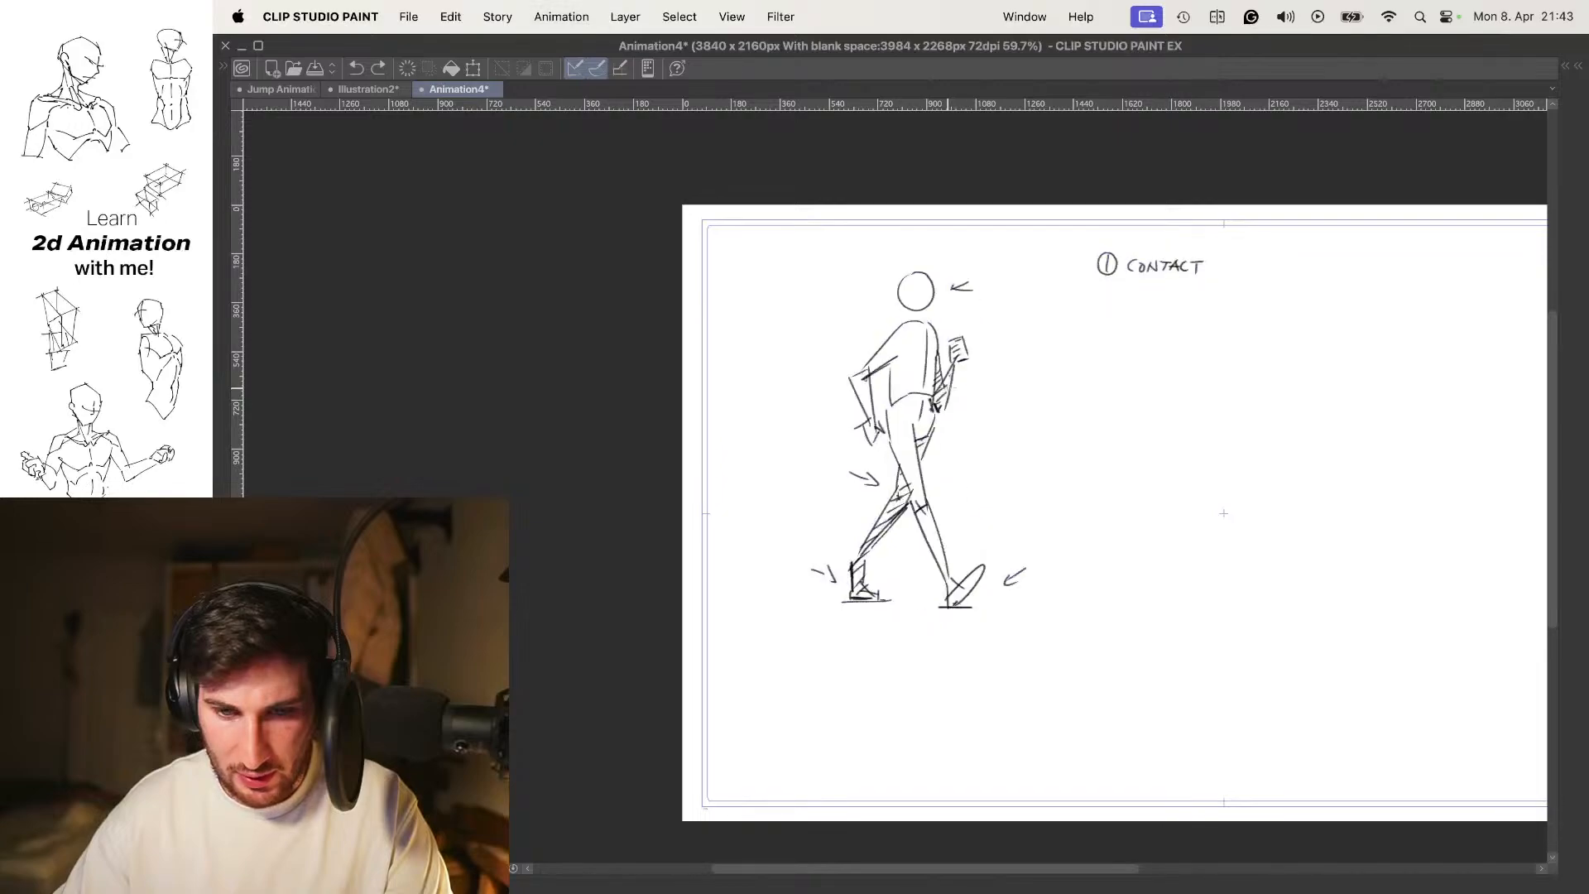
Try to sketch the near arm on the lowered pose, with the elbow low behind the torso and the forearm hanging down
scroll(944, 340, up, 5)
scroll(940, 385, down, 5)
scroll(941, 389, up, 3)
key(Left)
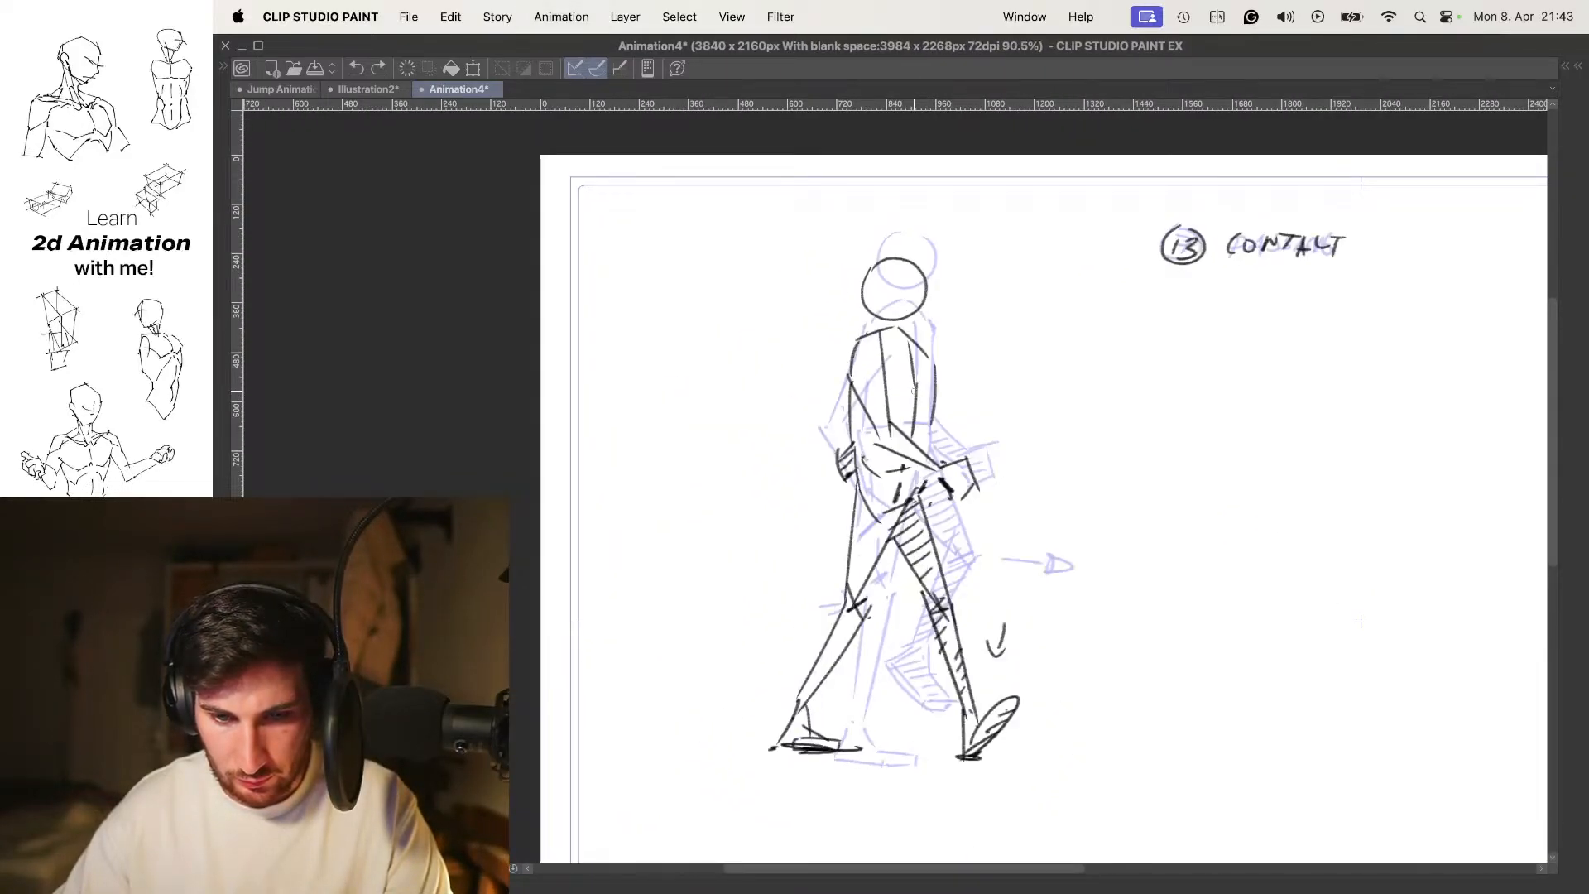
key(Right)
key(Right)
mouse_move(910, 339)
mouse_down()
mouse_move(844, 418)
mouse_move(847, 534)
mouse_up()
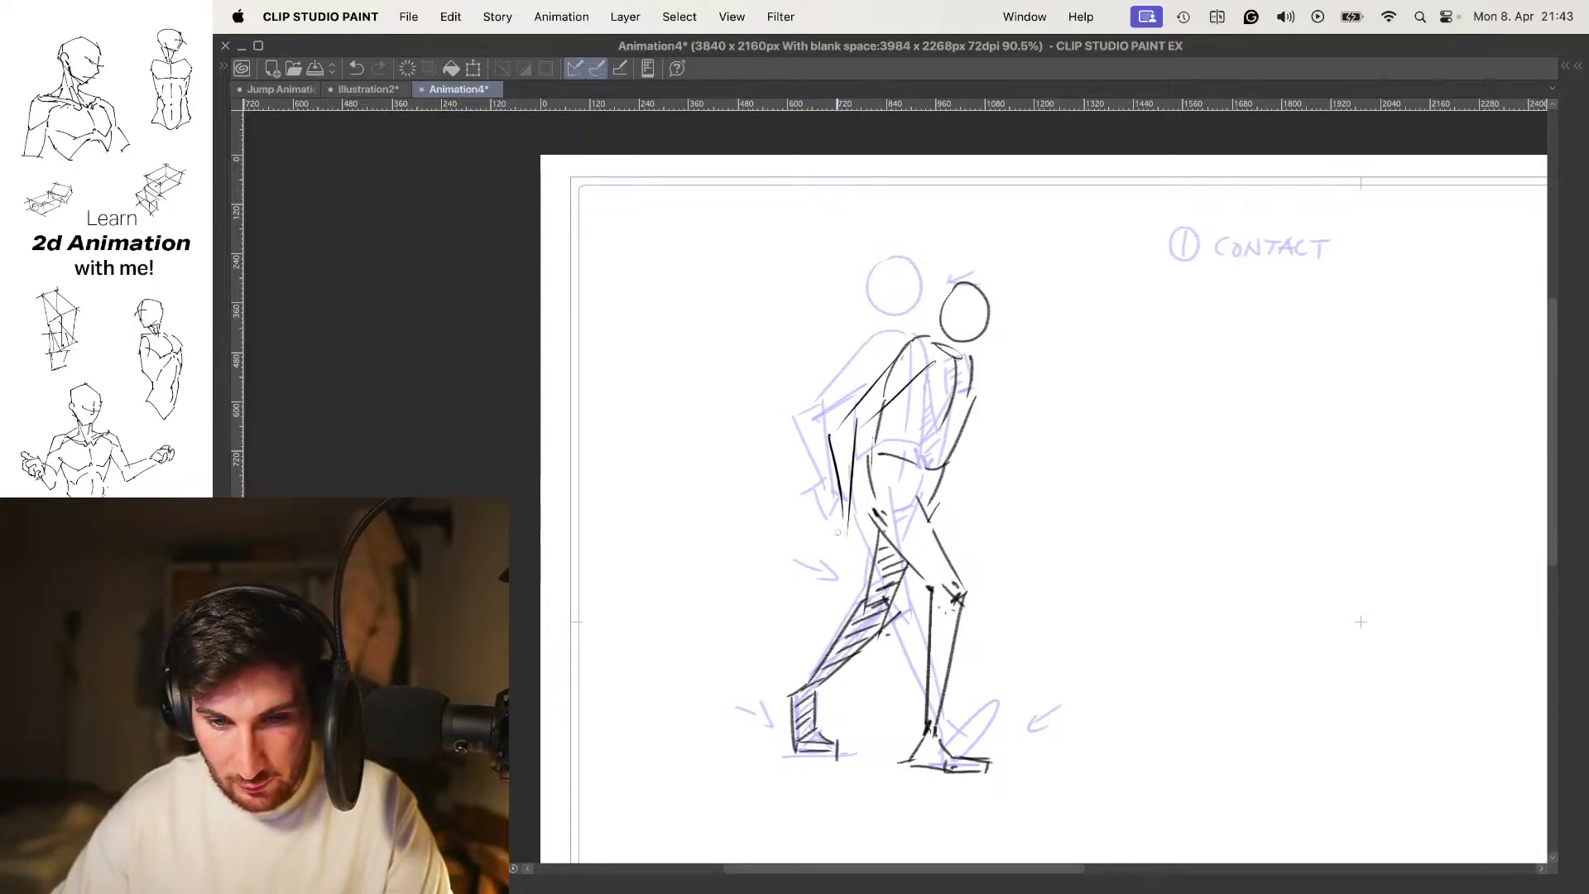
key(super+z)
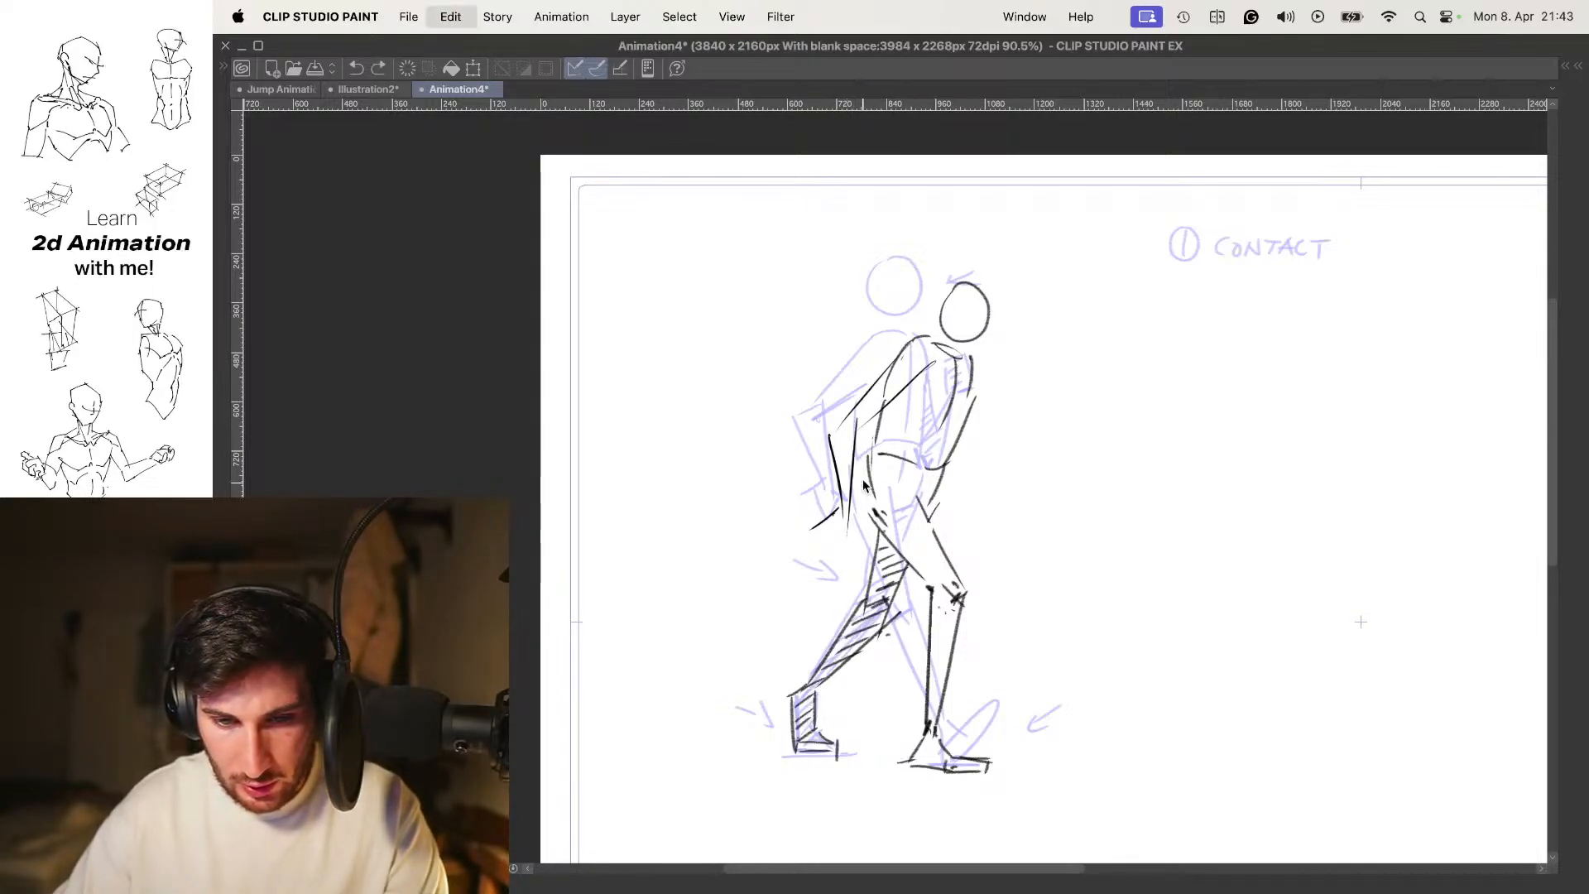
key(super+z)
Try a more vertical near forearm and hand on the lowered pose, checking against the contact pose, and undo them
key(Right)
key(Left)
drag(838, 421, 850, 548)
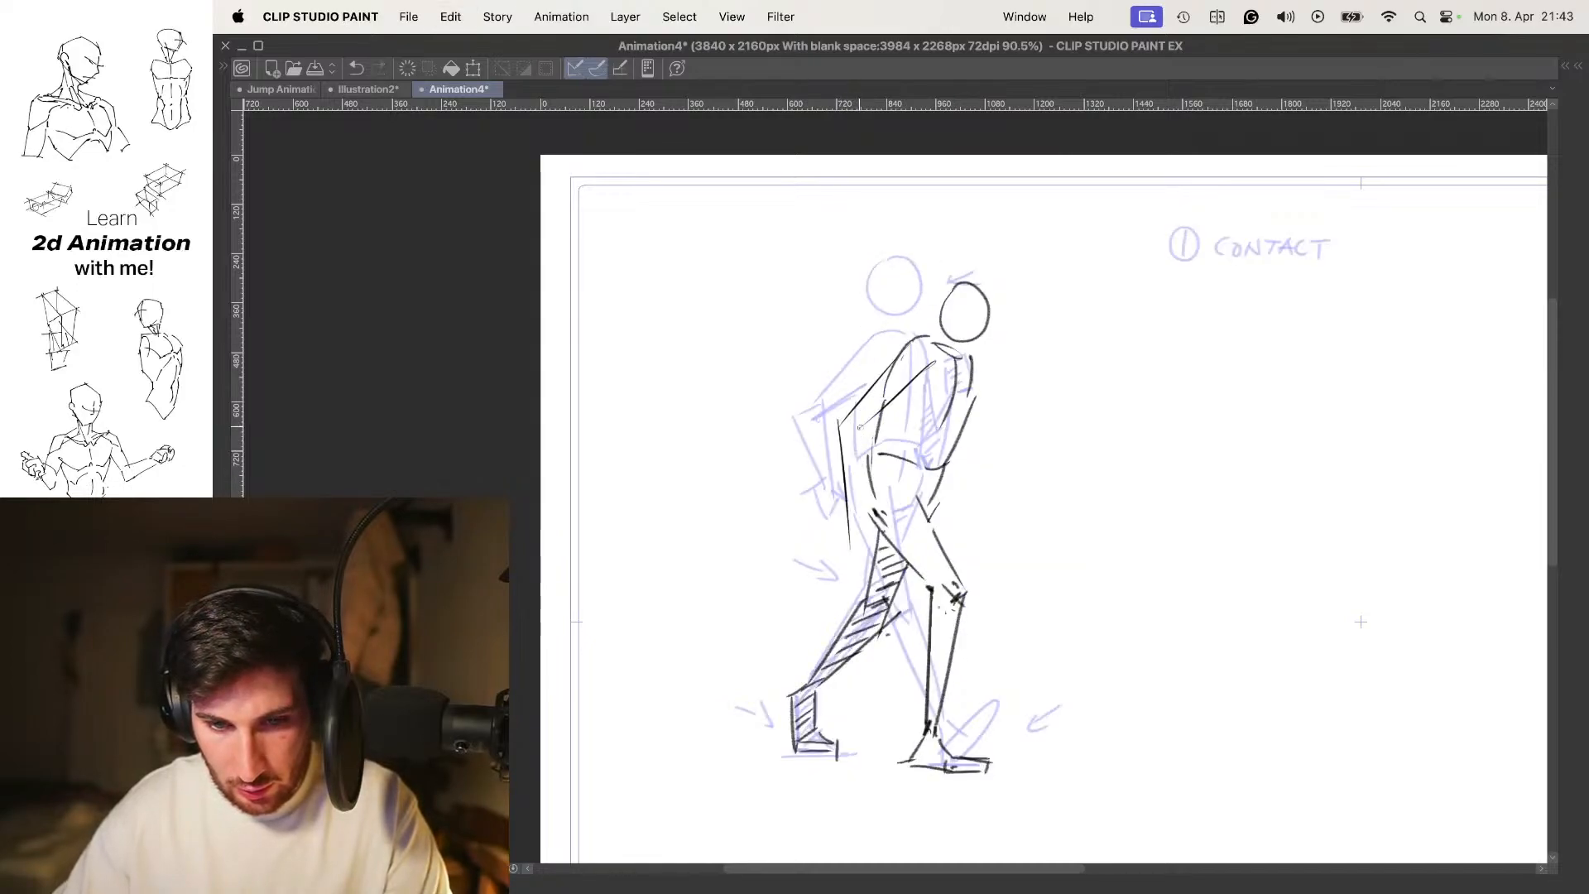
key(Left)
key(Right)
key(Right)
key(super+z)
key(super+z)
key(super+z)
key(super+z)
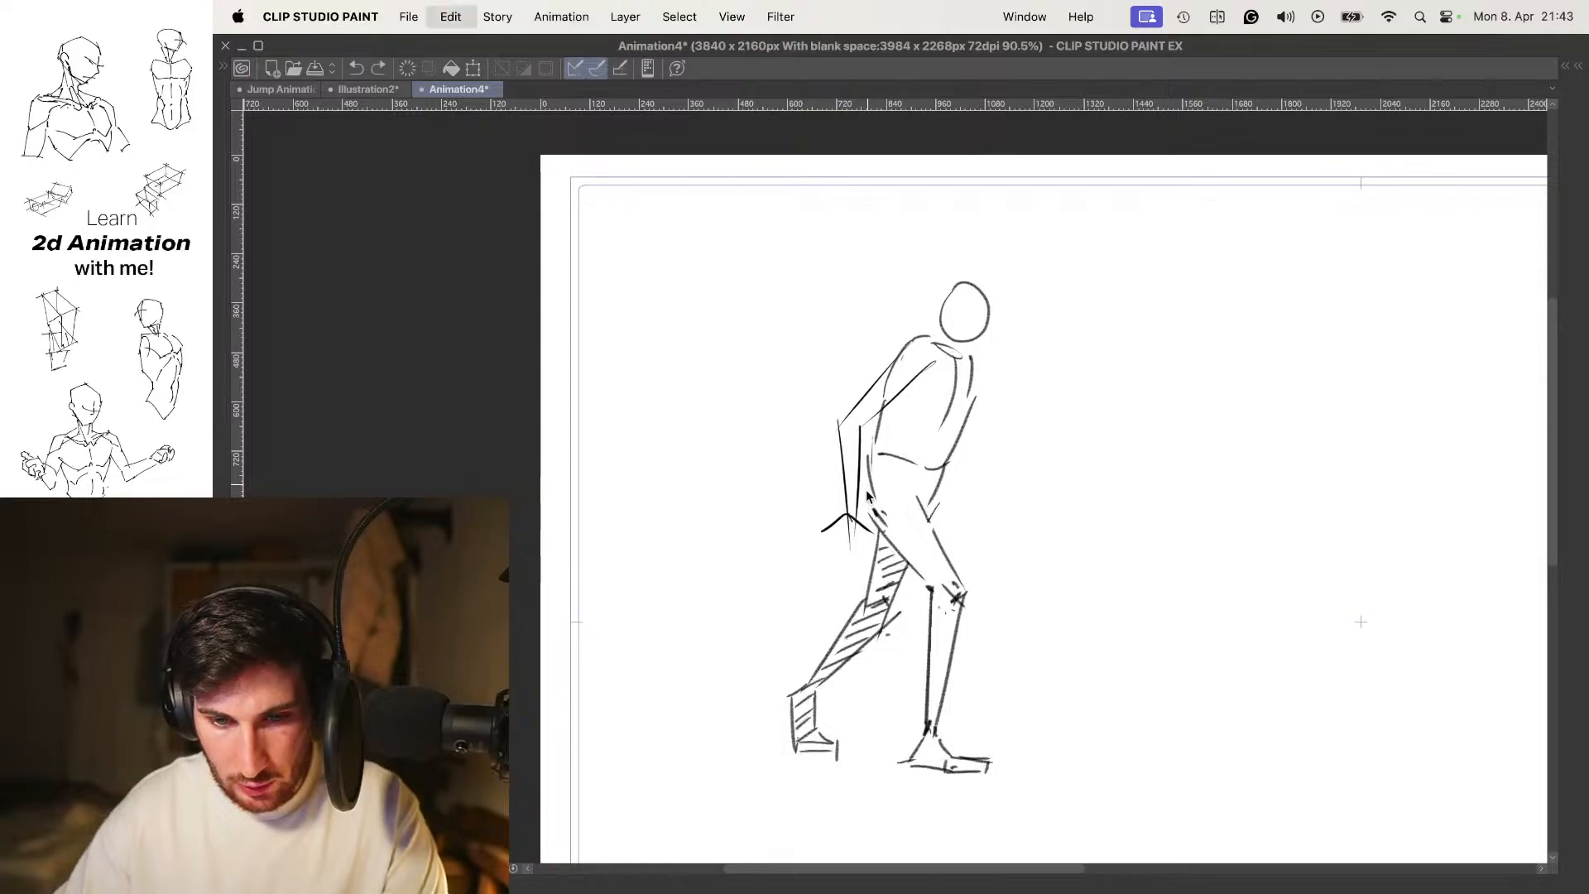
key(Left)
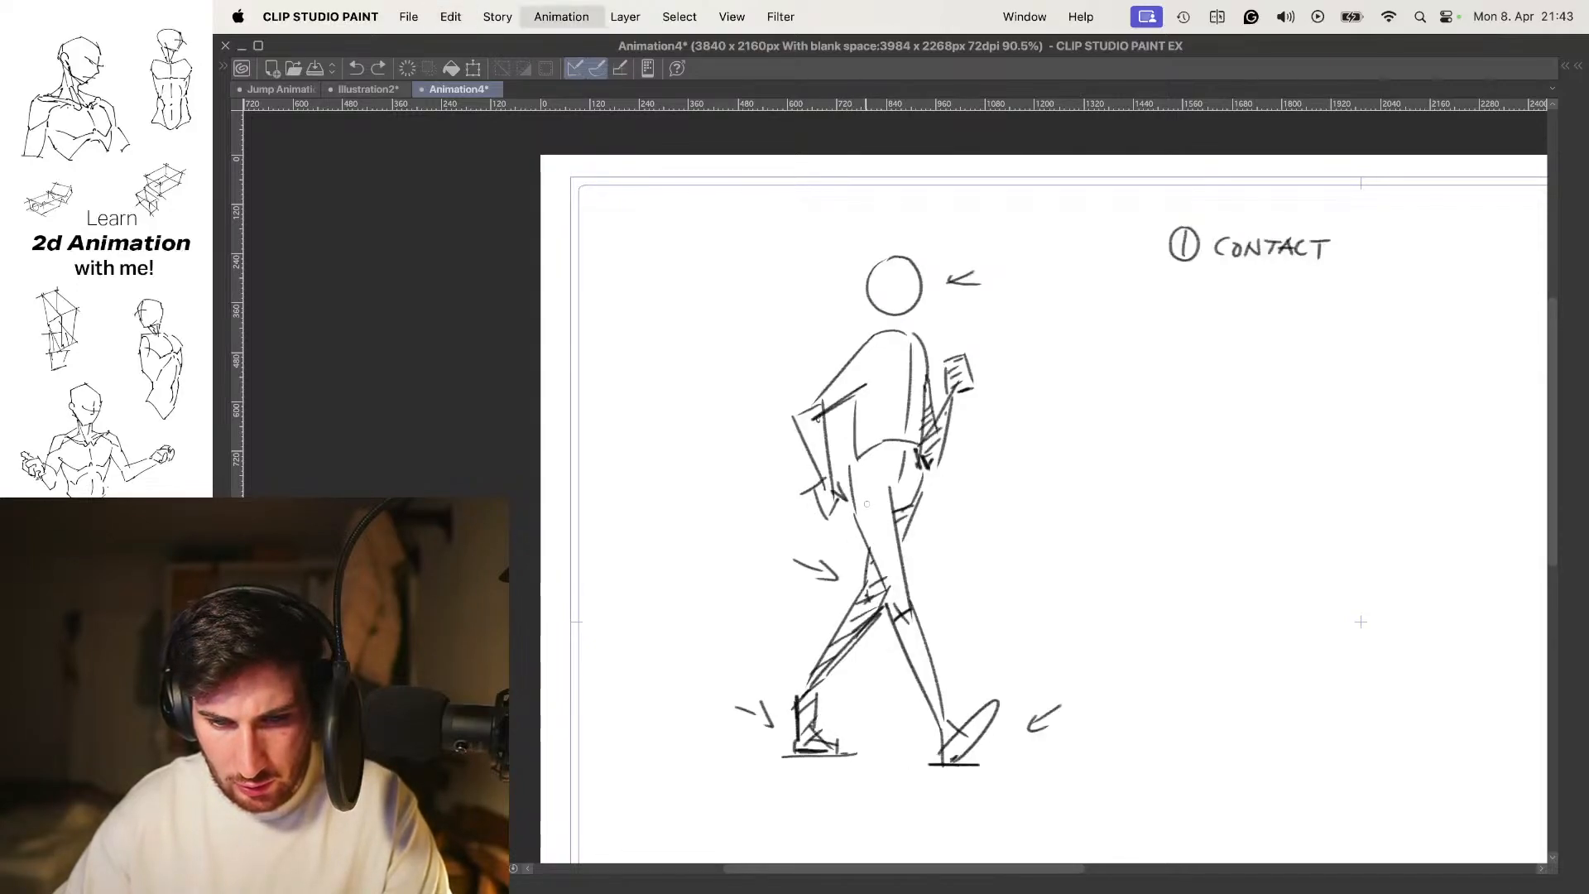
key(Right)
key(super+z)
Draw the near arm with a raised elbow behind the back and the forearm and hand hanging down
key(Left)
key(Right)
mouse_move(821, 368)
mouse_down()
mouse_move(911, 340)
mouse_move(915, 374)
mouse_up()
mouse_move(818, 374)
mouse_down()
mouse_move(812, 462)
mouse_move(785, 461)
mouse_move(842, 487)
mouse_up()
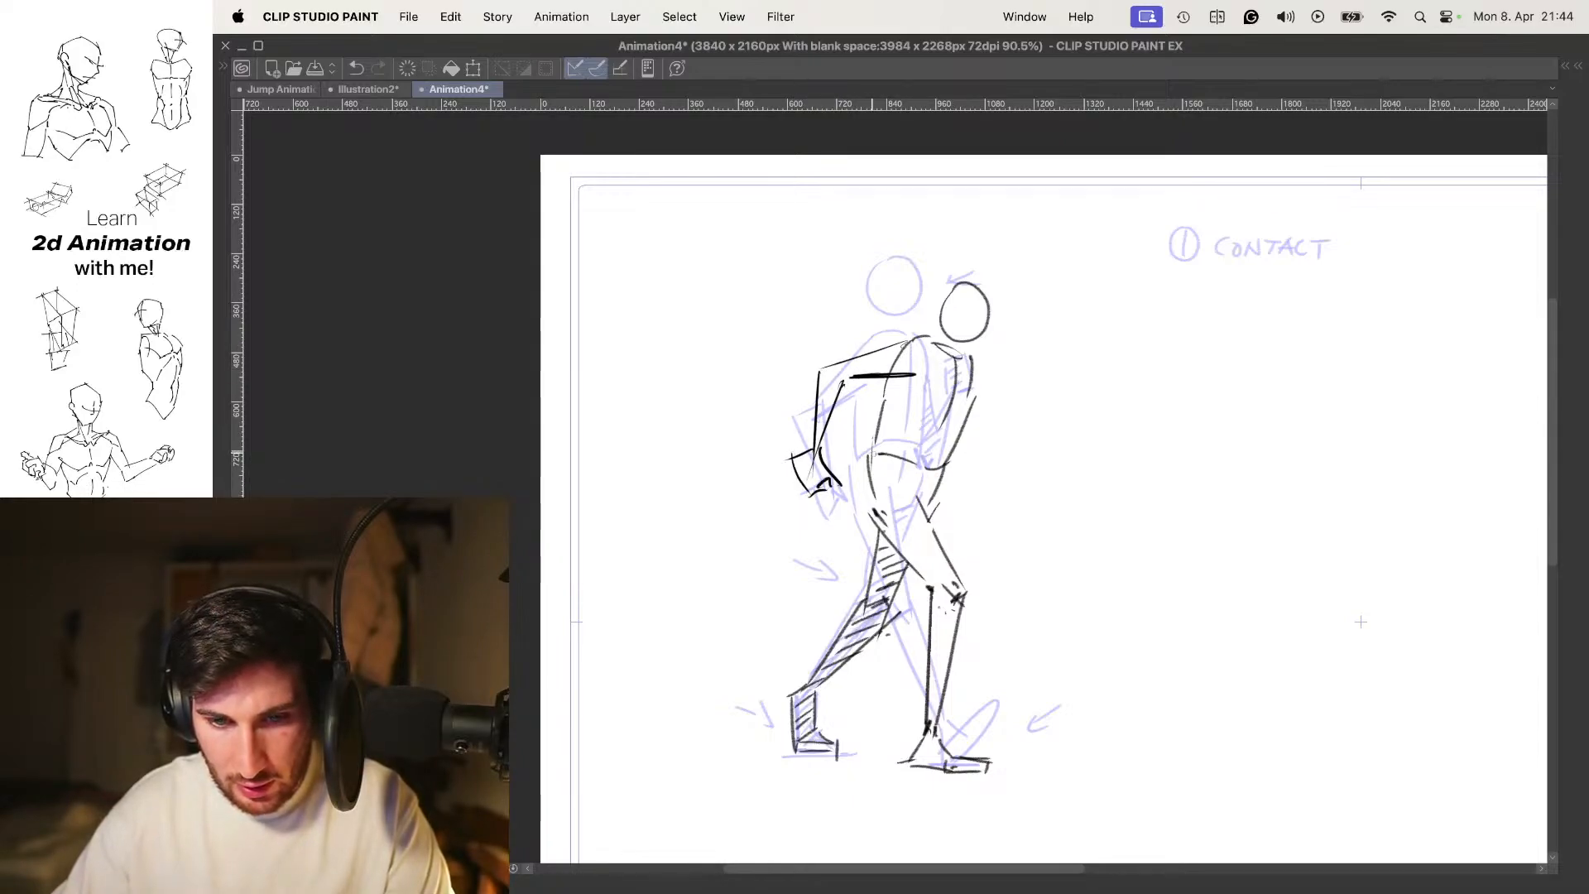
Flip through the walk frames to check how the near arm swings from the contact pose into the lowered pose
key(Left)
key(Right)
key(Right)
key(Left)
key(Left)
key(Right)
key(Right)
key(Right)
key(Right)
key(Right)
key(Right)
key(Right)
key(Right)
key(Right)
key(Right)
key(Right)
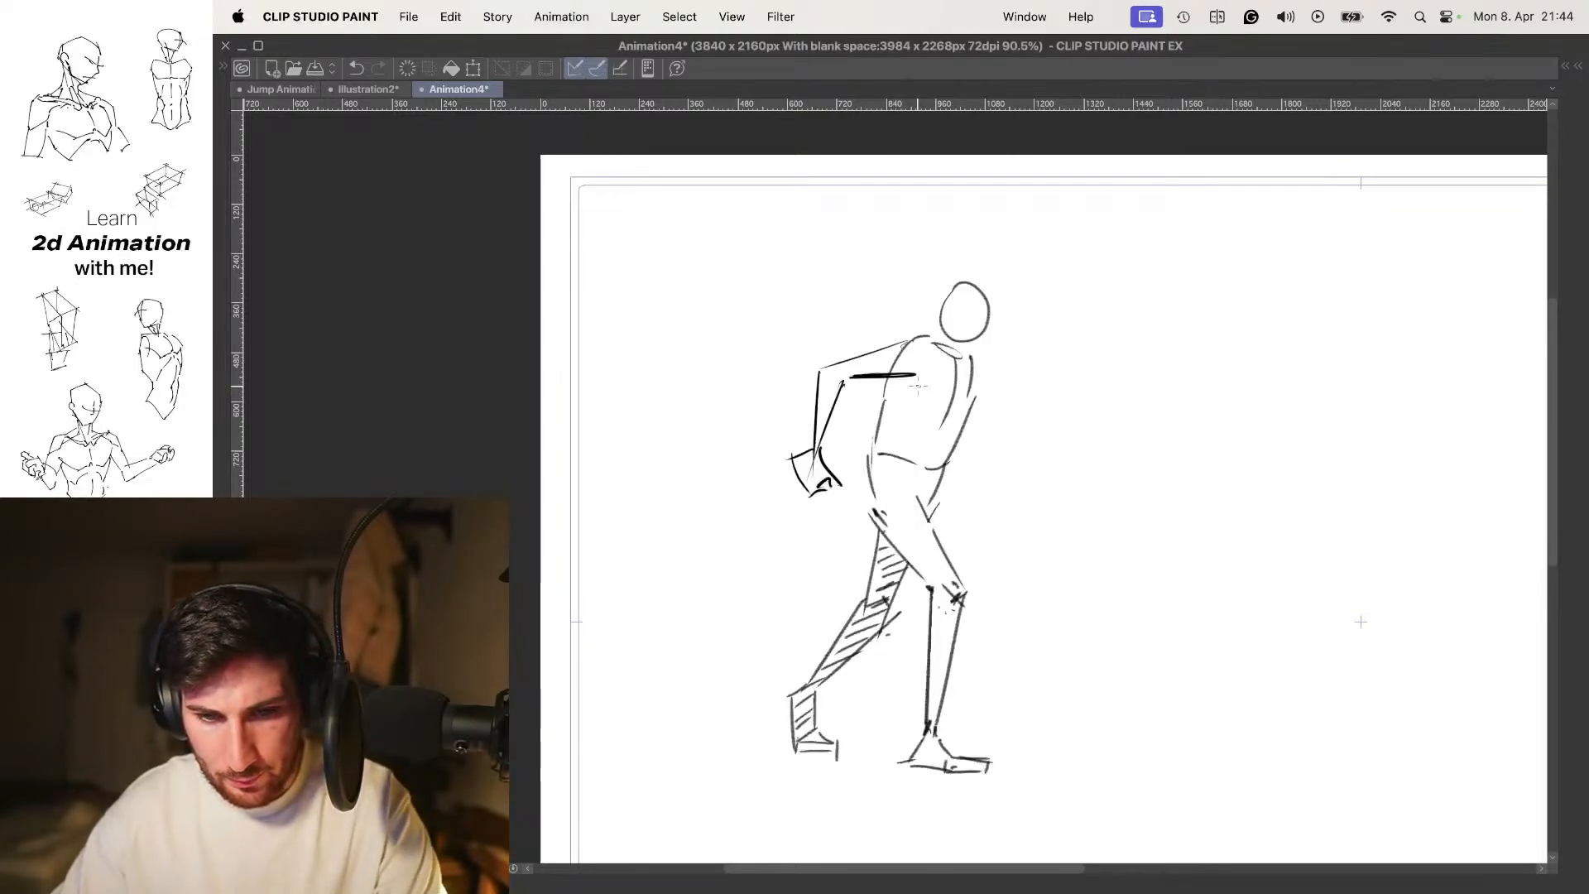
Erase the upper back contour of the torso where the near upper arm overlaps it
scroll(919, 391, up, 3)
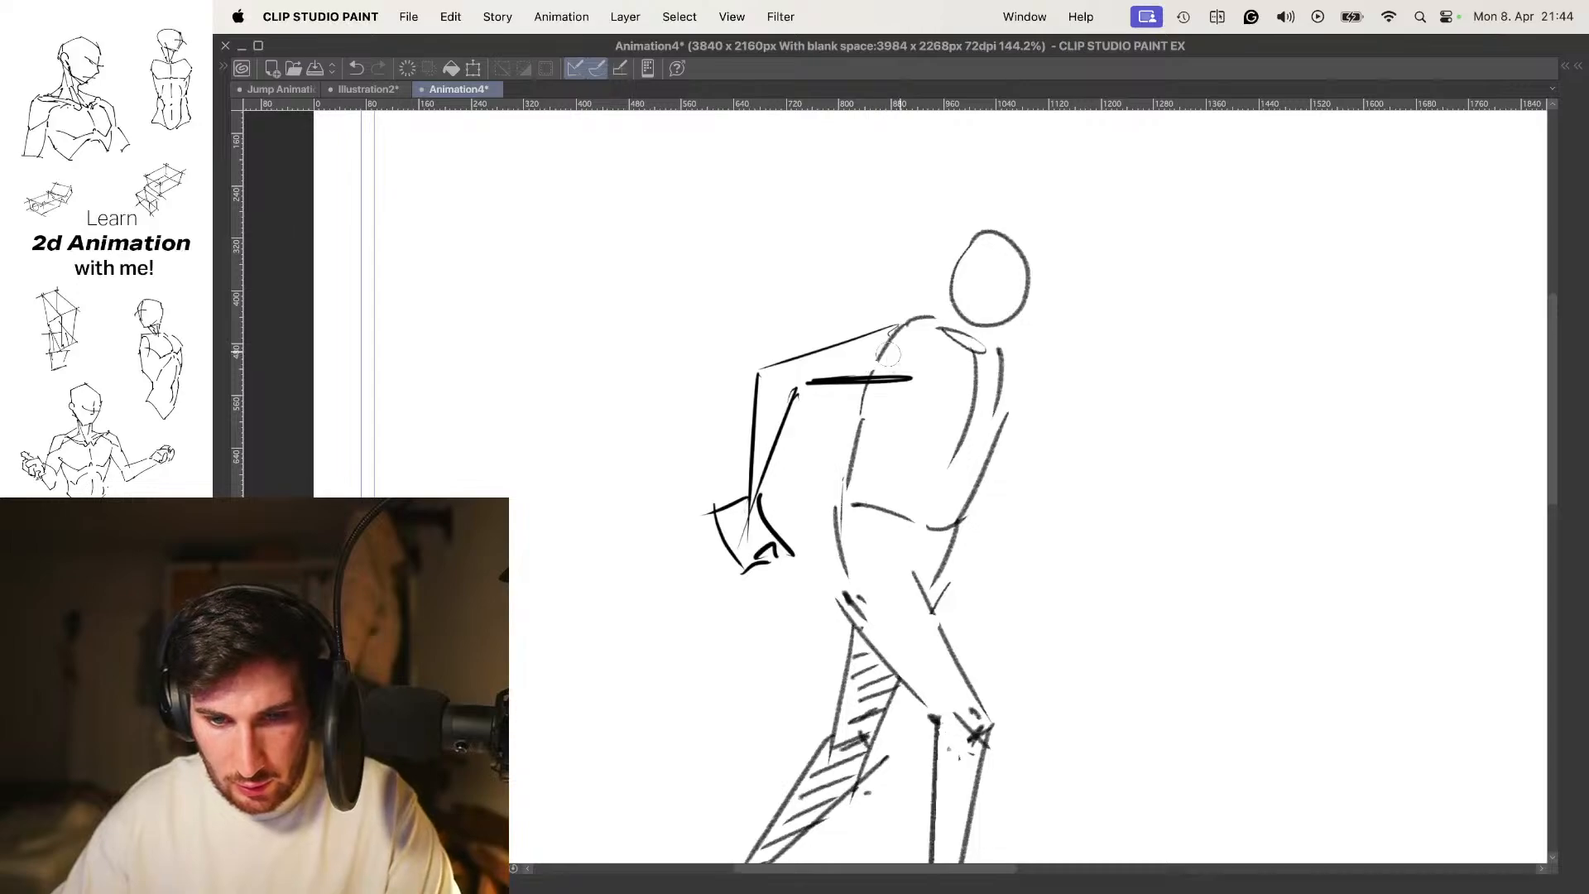
drag(895, 349, 888, 358)
scroll(892, 351, down, 2)
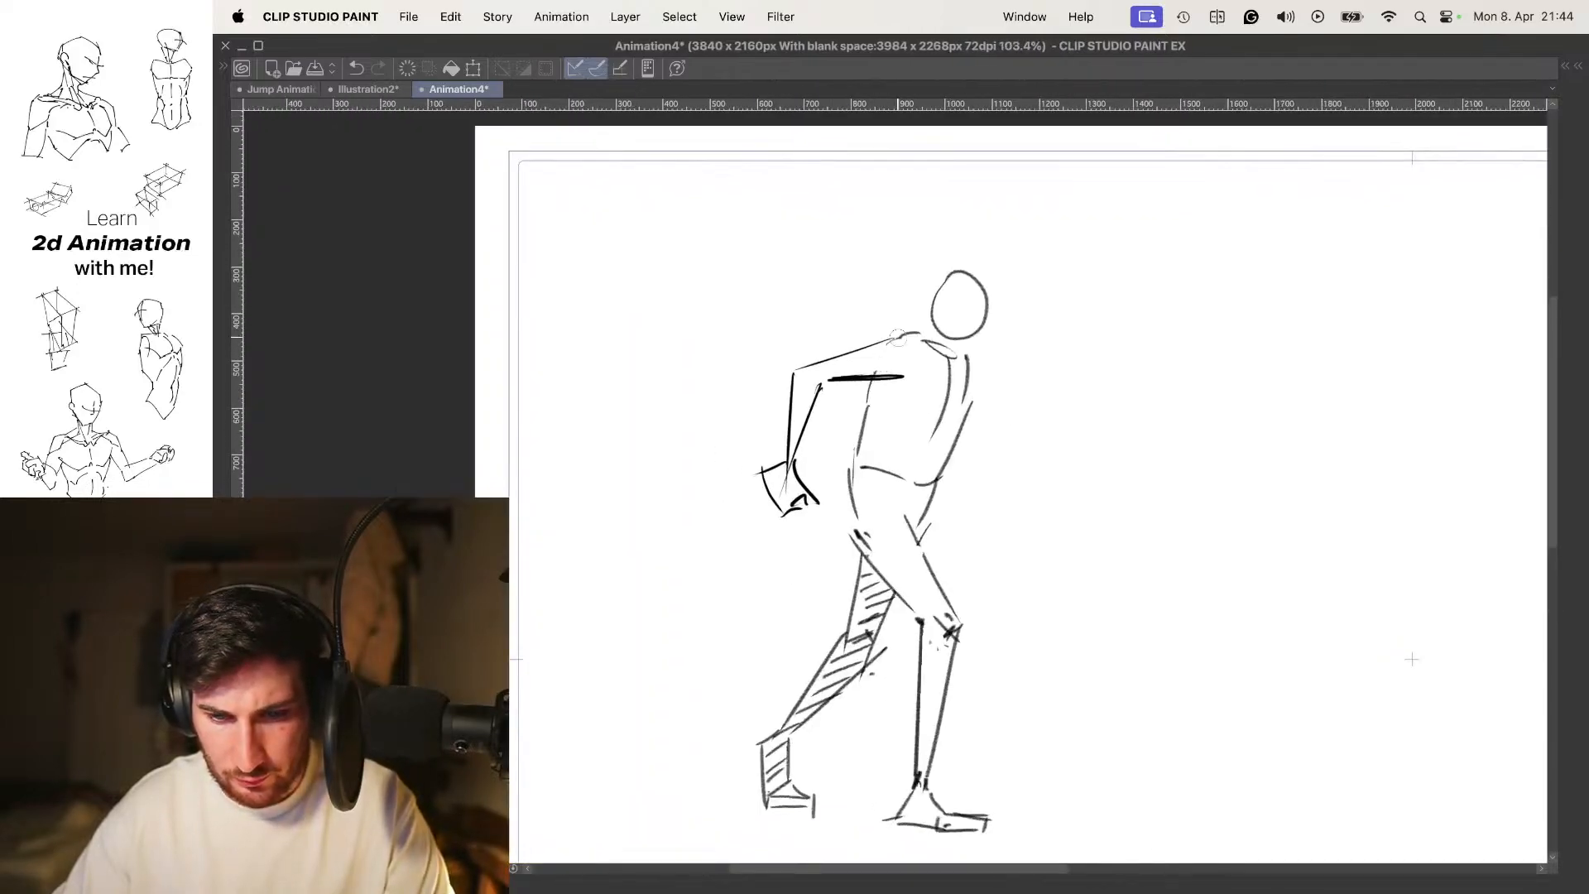
Draw the far arm's forearm and hand angled down in front of the hips, using the onion-skinned contact pose as a guide
key(Left)
key(Right)
key(o)
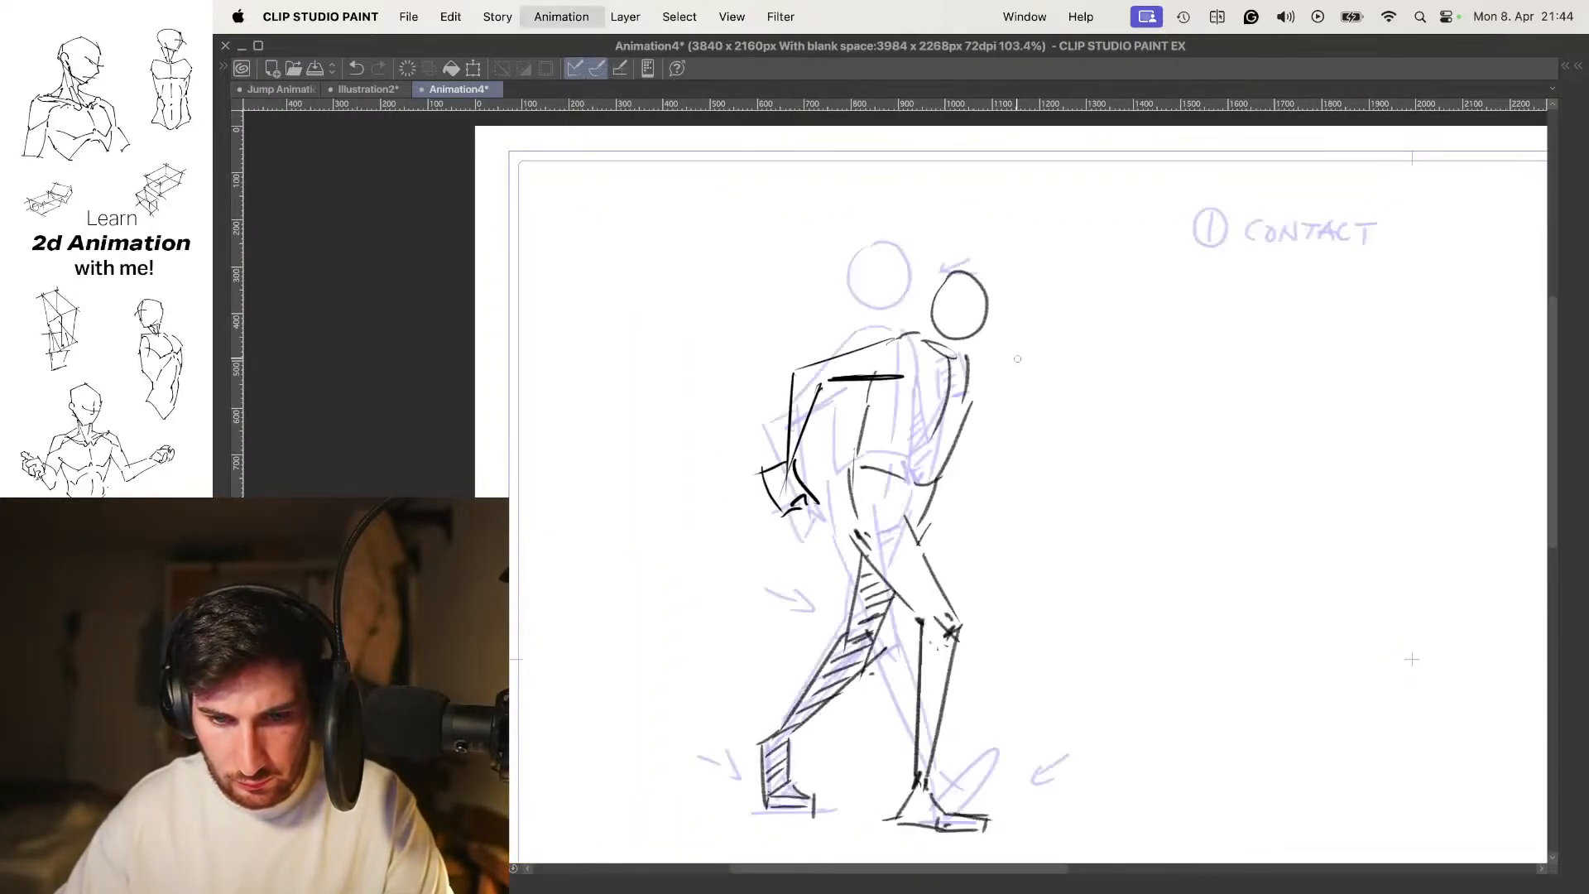
drag(1013, 401, 983, 394)
key(Right)
key(Left)
key(Left)
key(Right)
key(o)
key(Left)
key(Right)
key(Left)
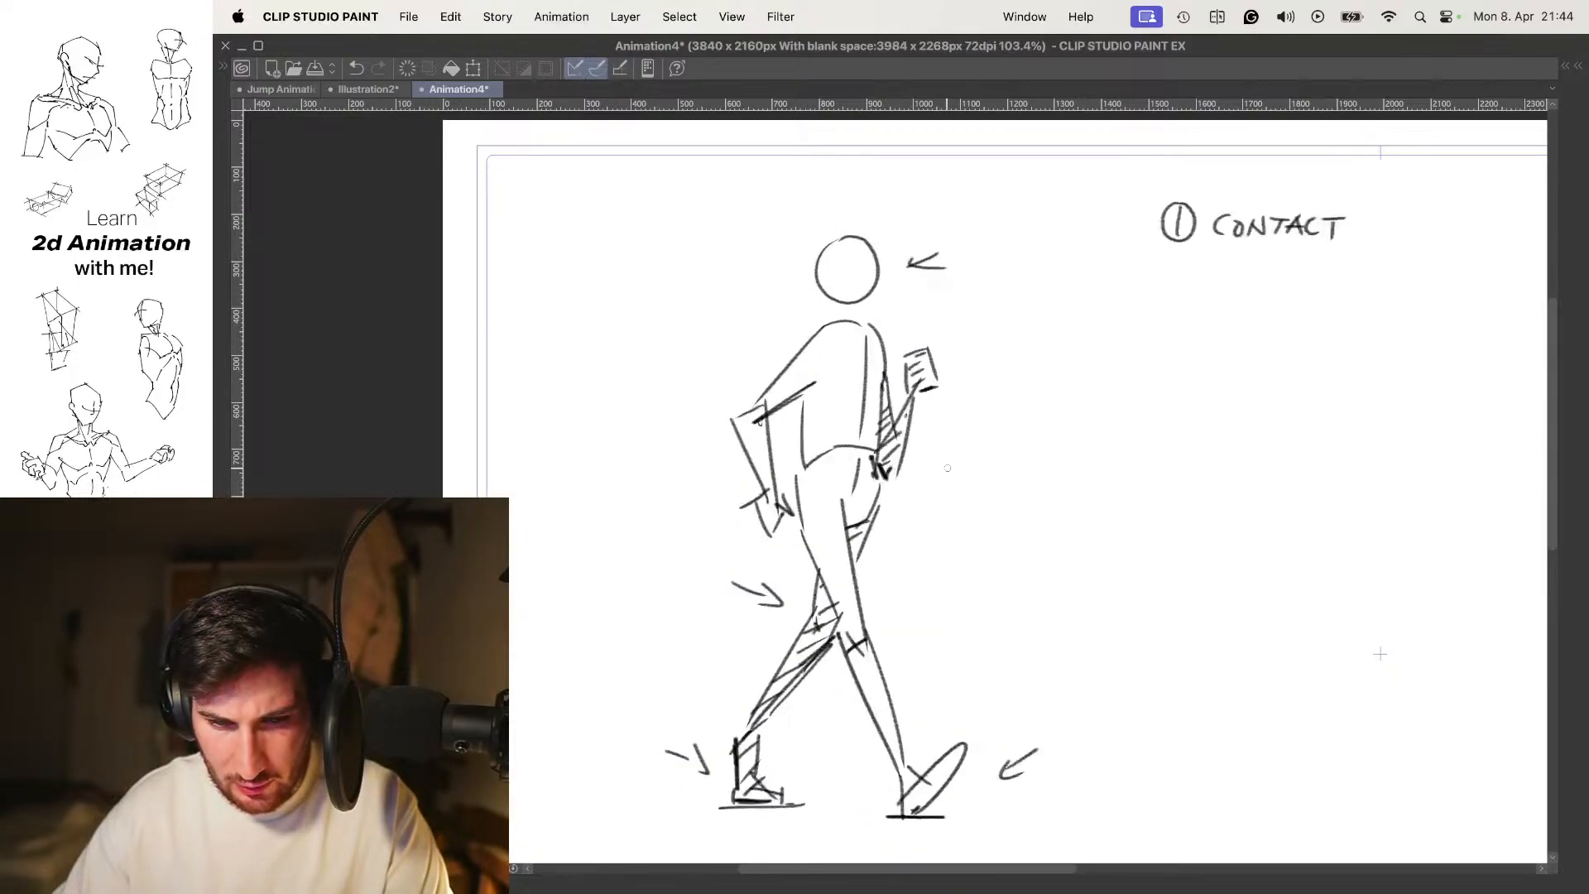
key(Right)
key(o)
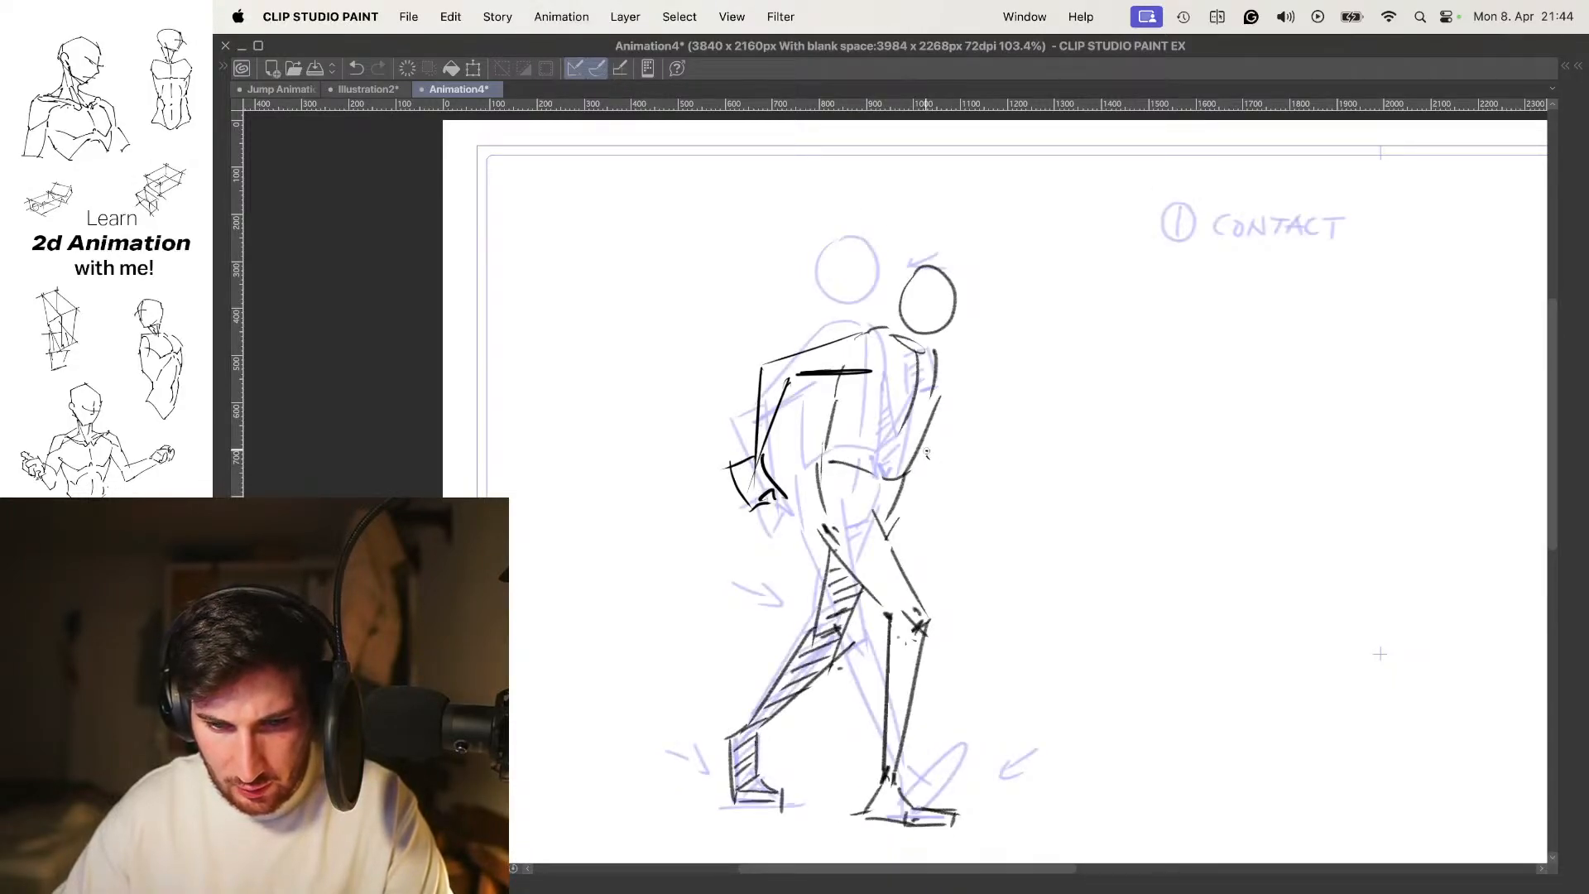
key(super+z)
key(super+z)
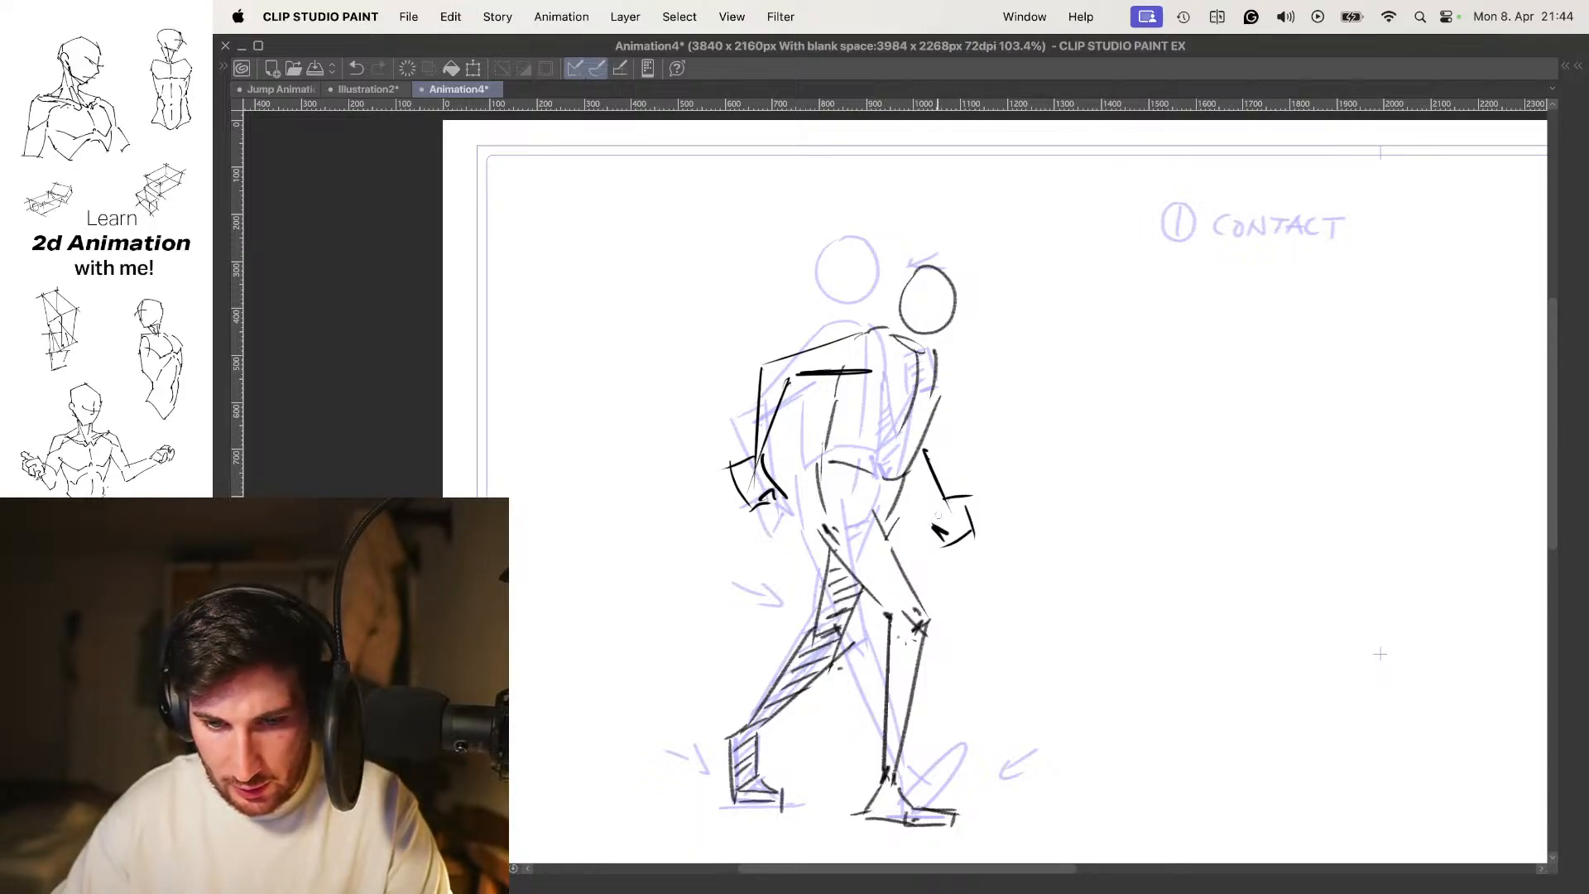
key(o)
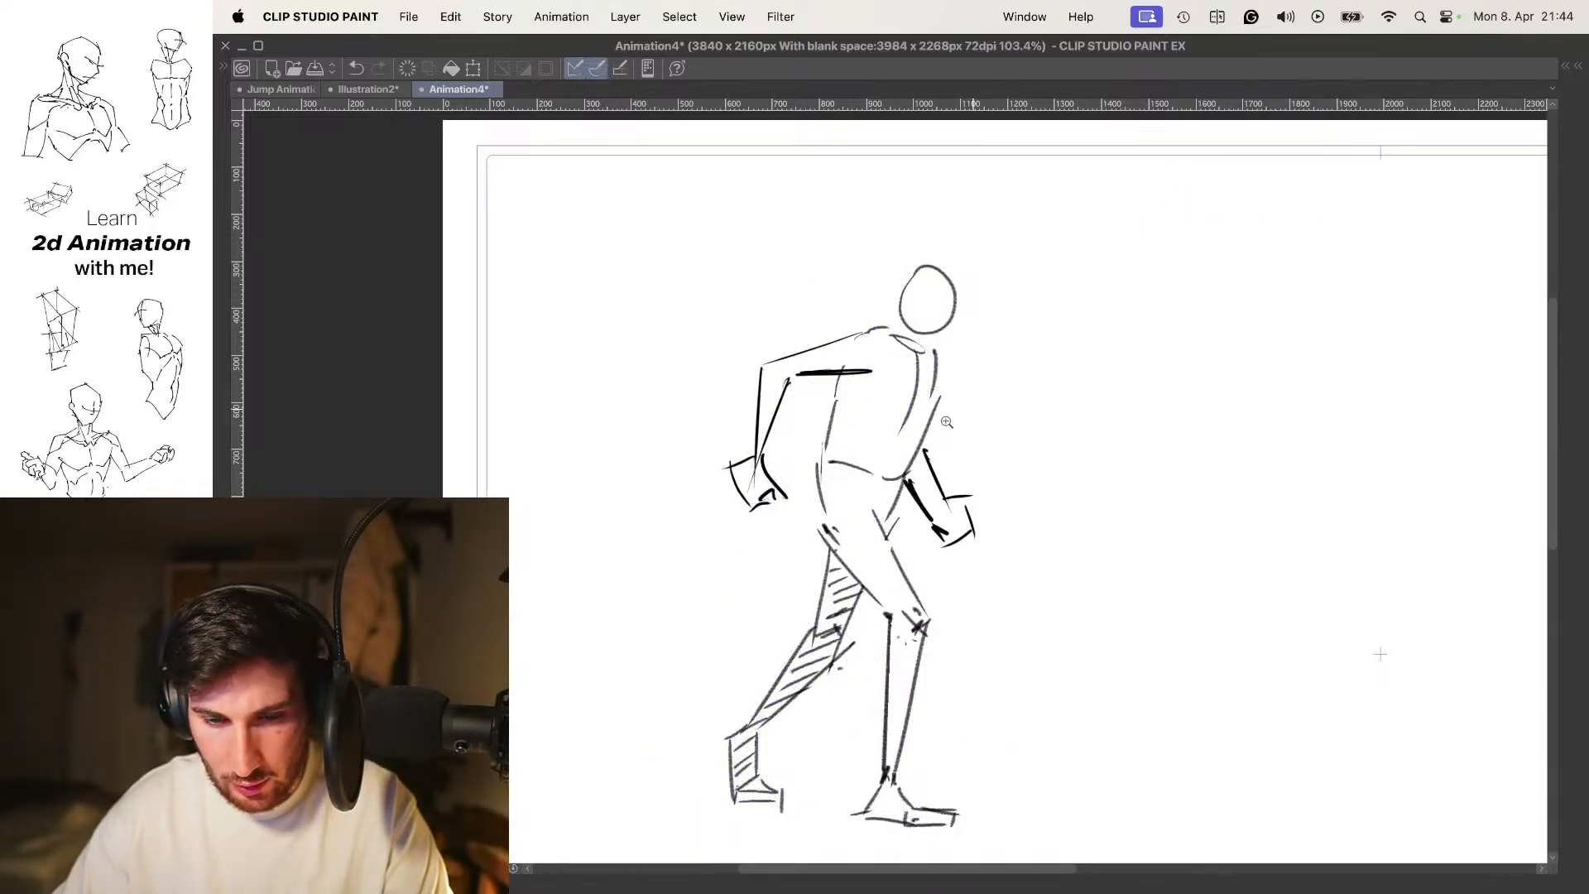
Flip through the contact, lowered and passing poses to check the swing of both arms
scroll(973, 412, down, 3)
key(Left)
key(Right)
key(Right)
key(Right)
key(Right)
key(Left)
key(Left)
key(Left)
key(Left)
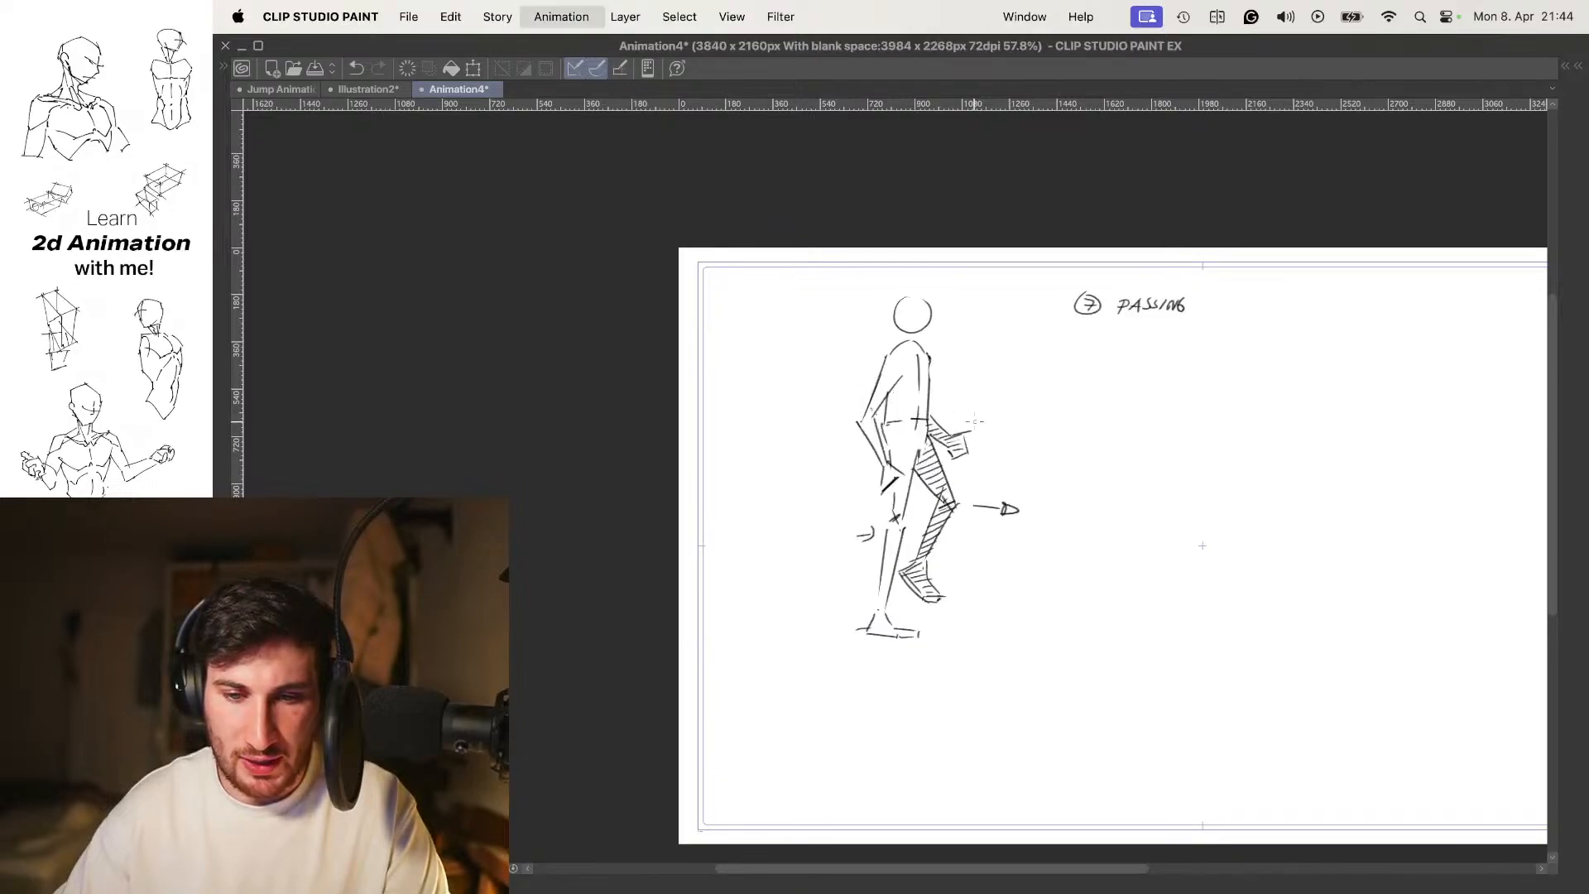
key(Right)
Shade the far forearm and hand of the lowered pose with hatching lines
scroll(968, 421, up, 5)
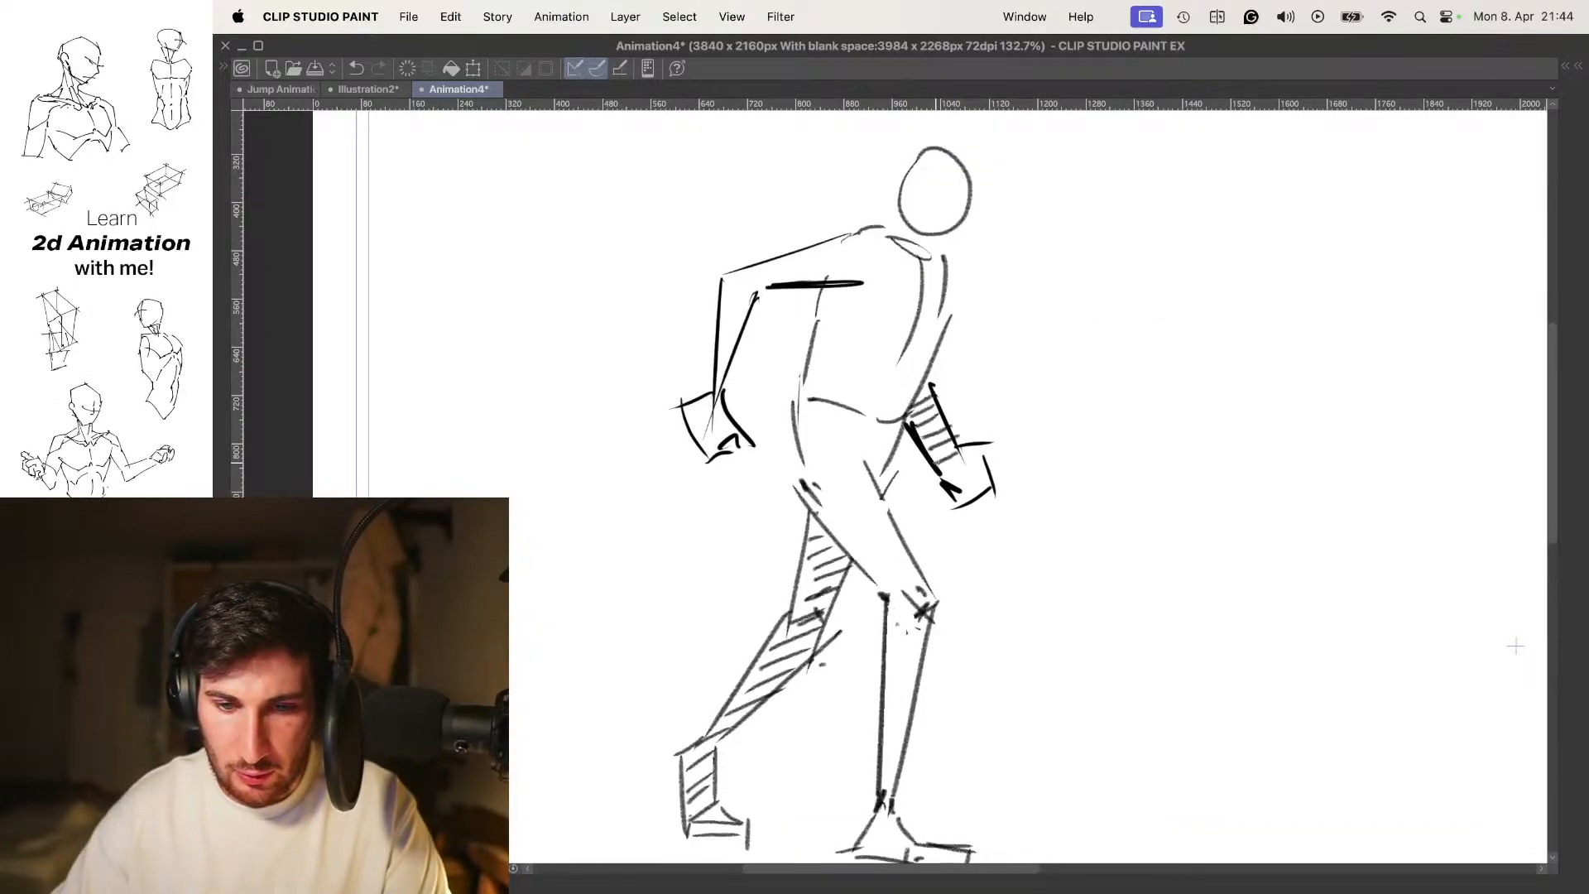
scroll(965, 375, down, 5)
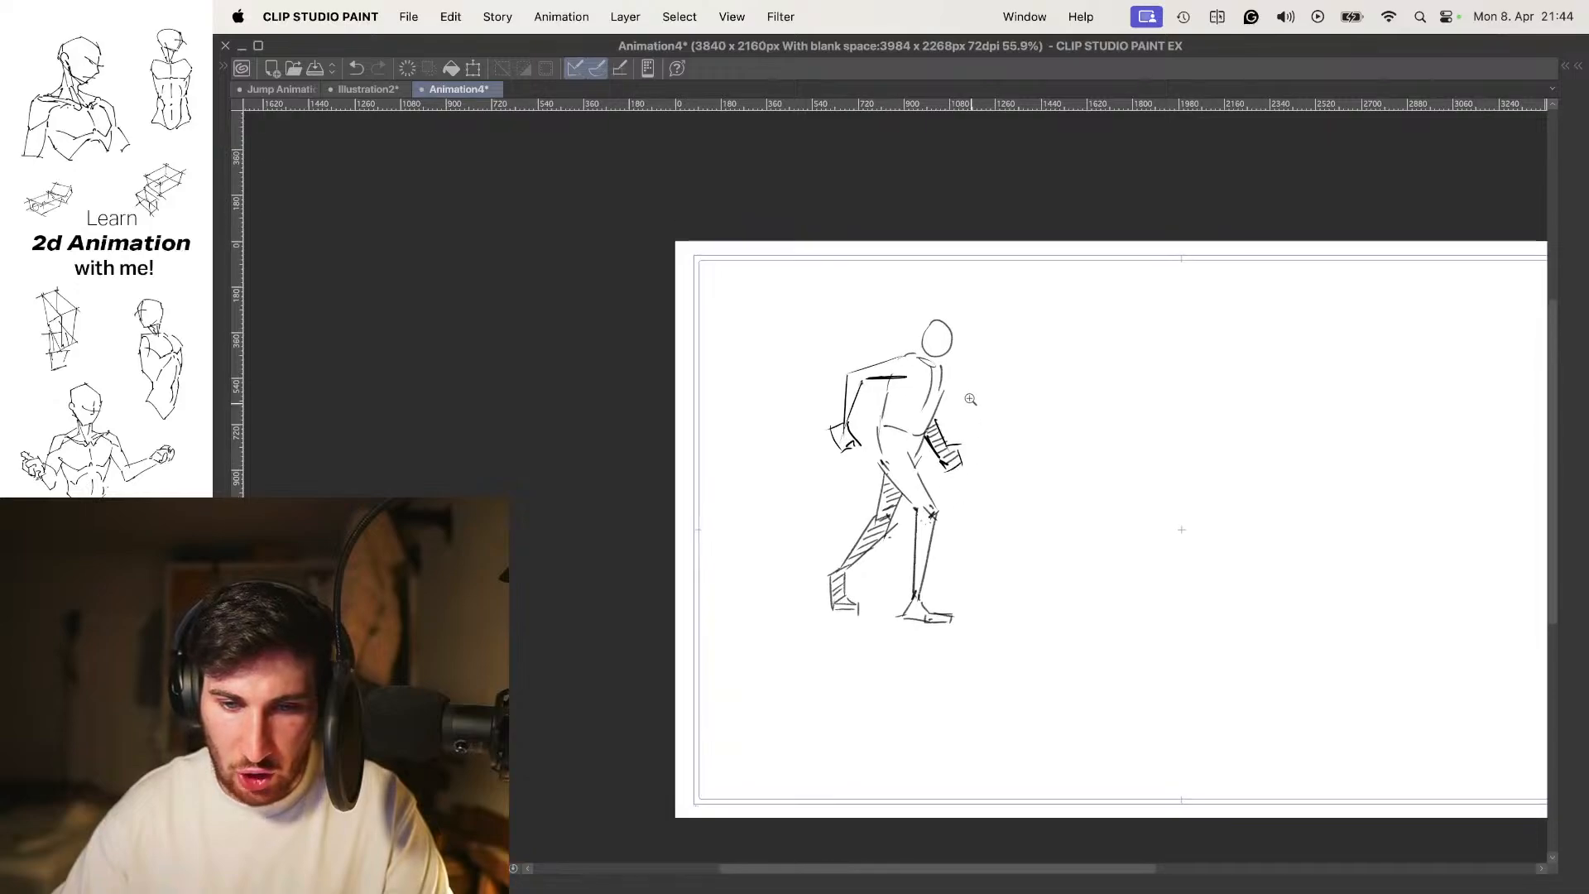
scroll(965, 374, up, 6)
scroll(930, 539, down, 5)
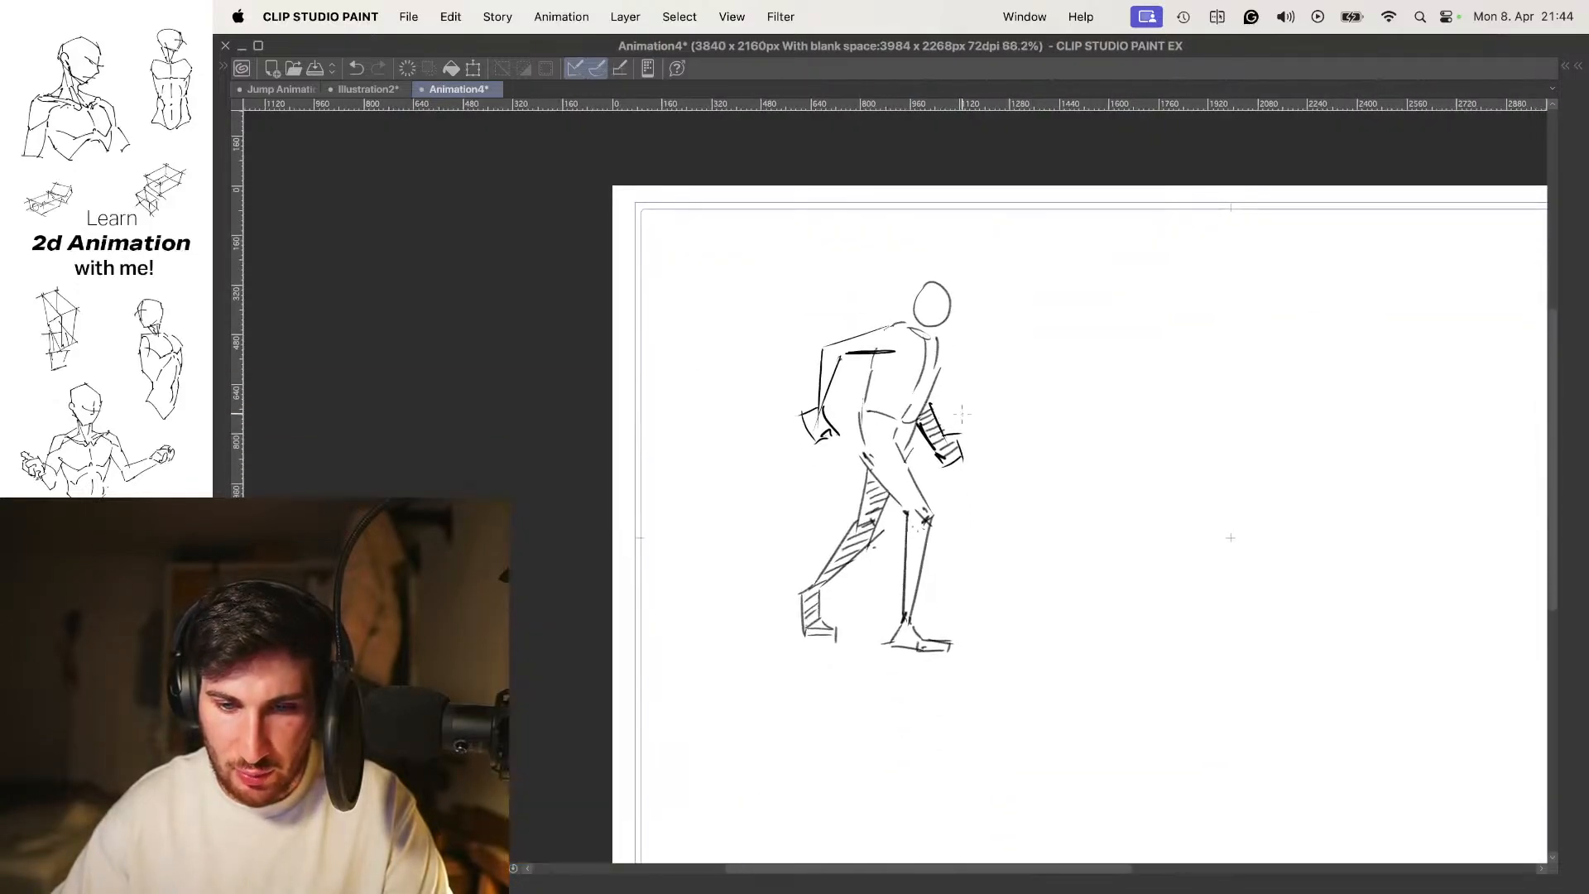
Step between the contact frame and the lowered frame to compare the finished poses
key(.)
key(.)
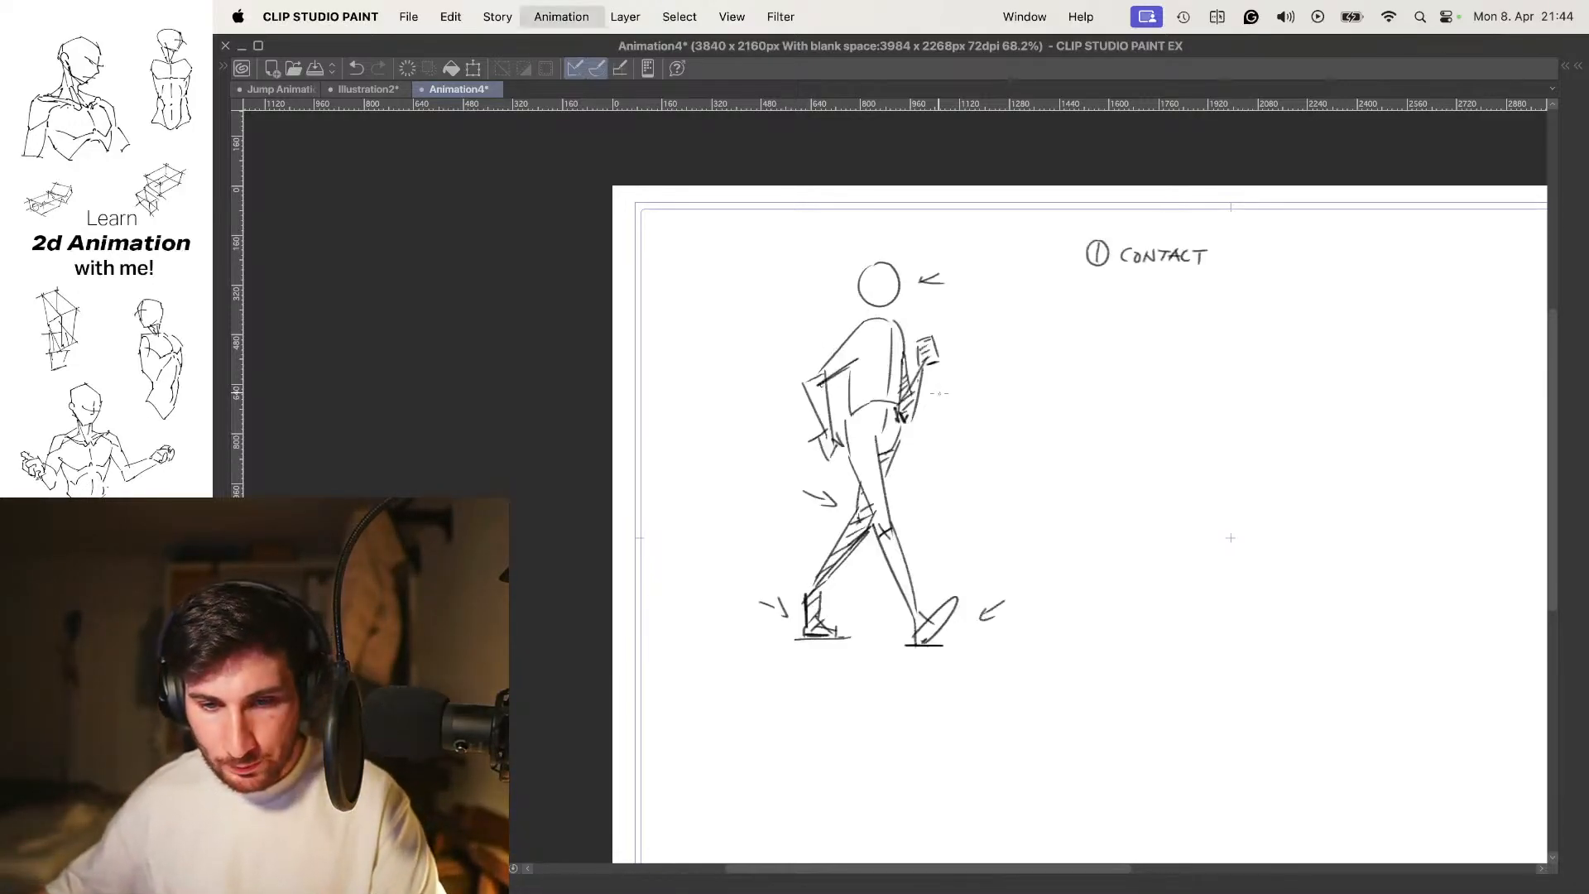
key(.)
key(.)
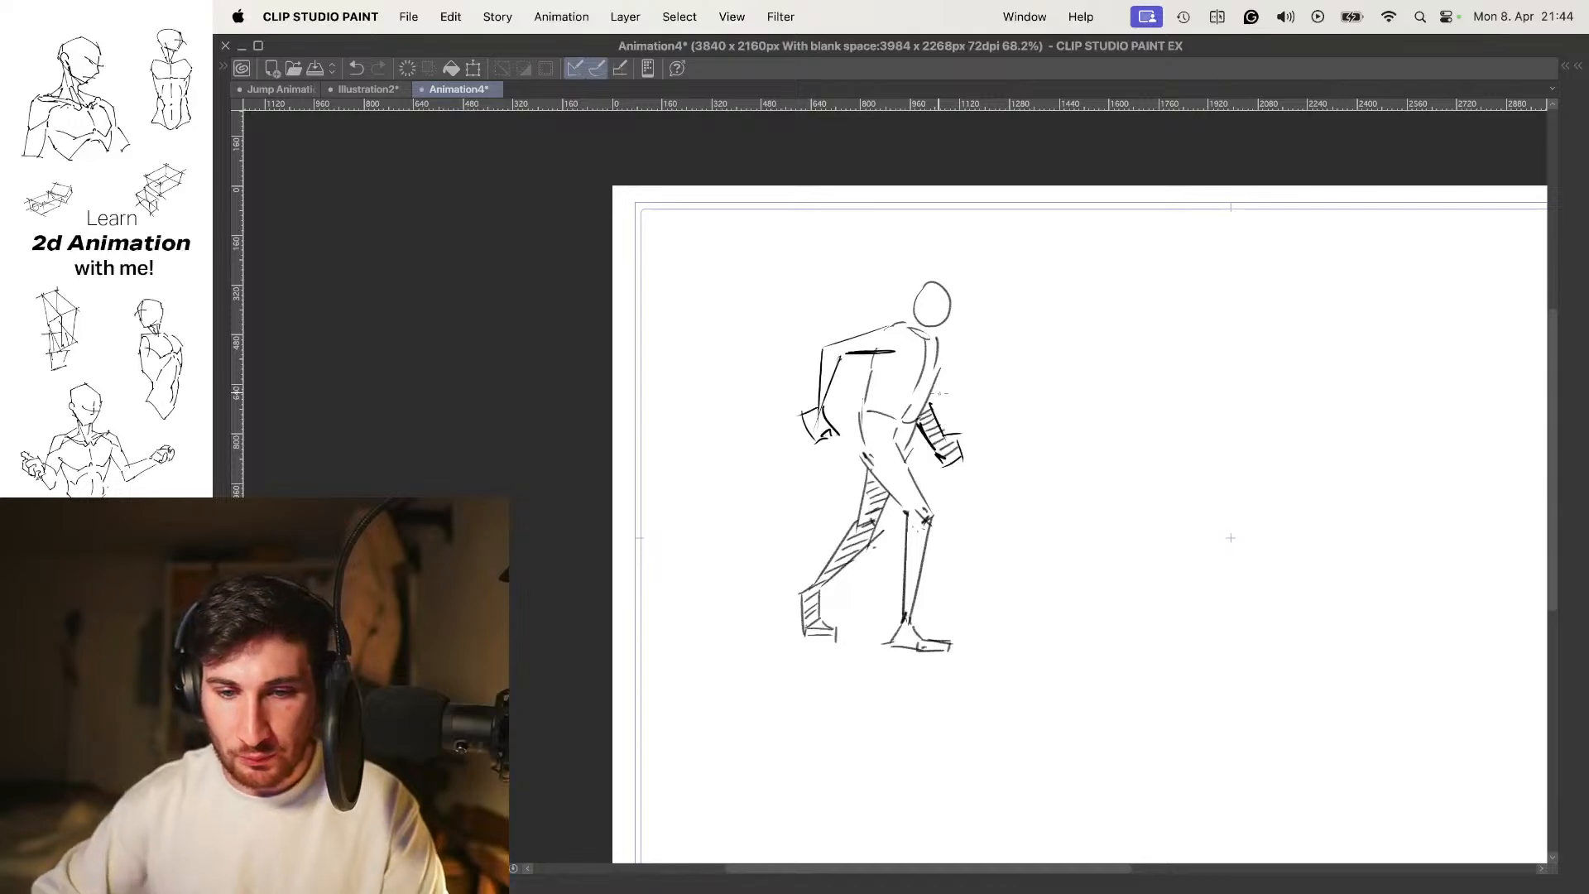
Label the lowered pose with a circled 4 and the word DOWN, aligned over the onion-skinned contact label
key(o)
drag(1013, 330, 923, 383)
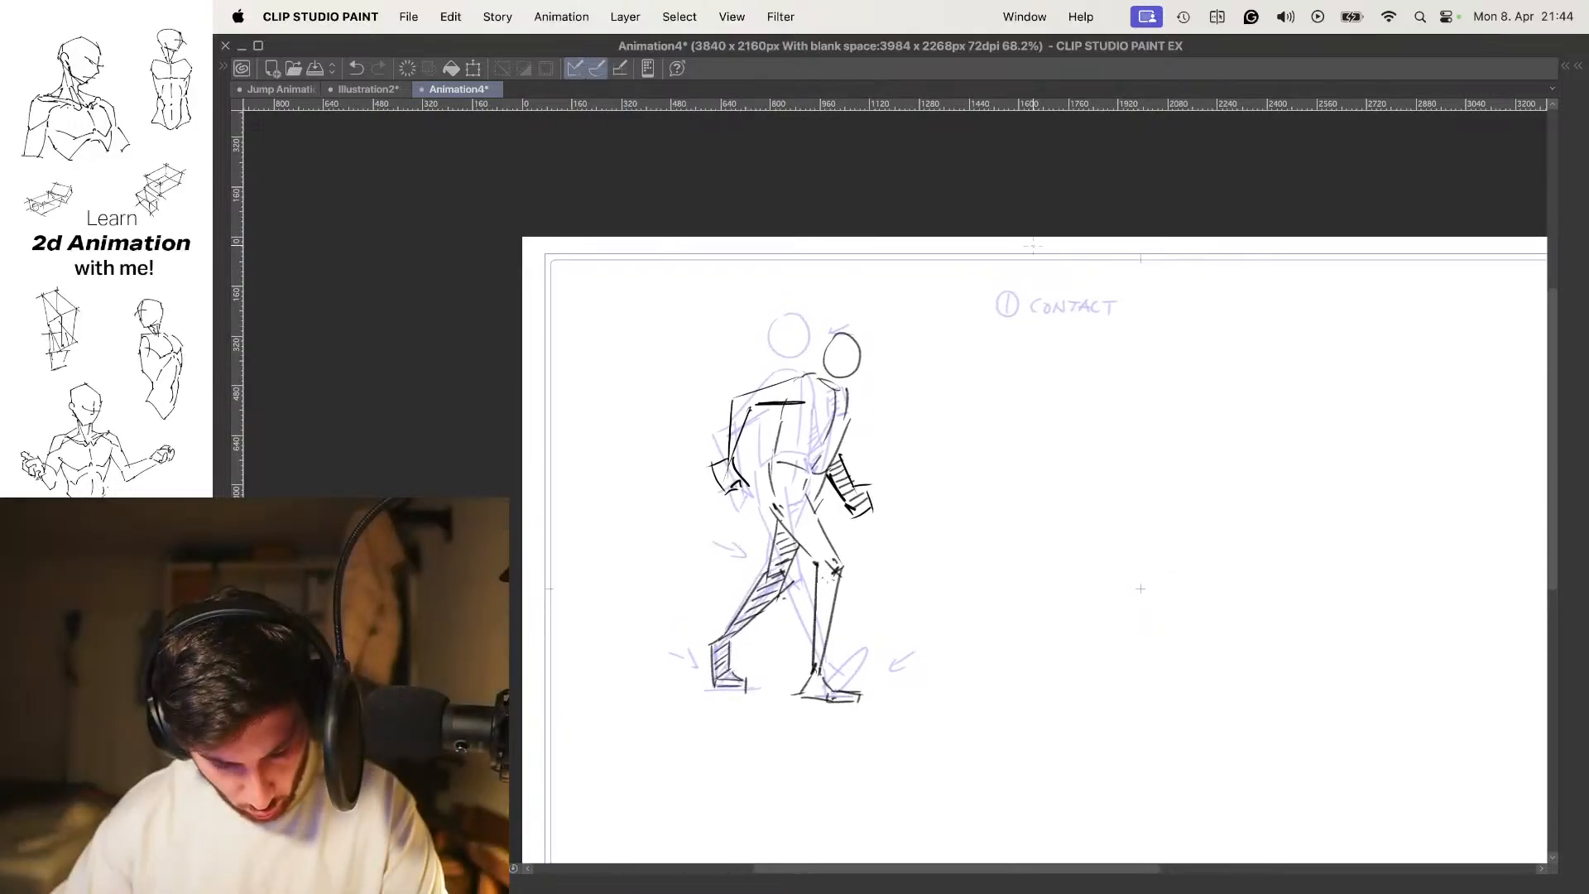
drag(1143, 314, 1103, 341)
scroll(1101, 271, up, 5)
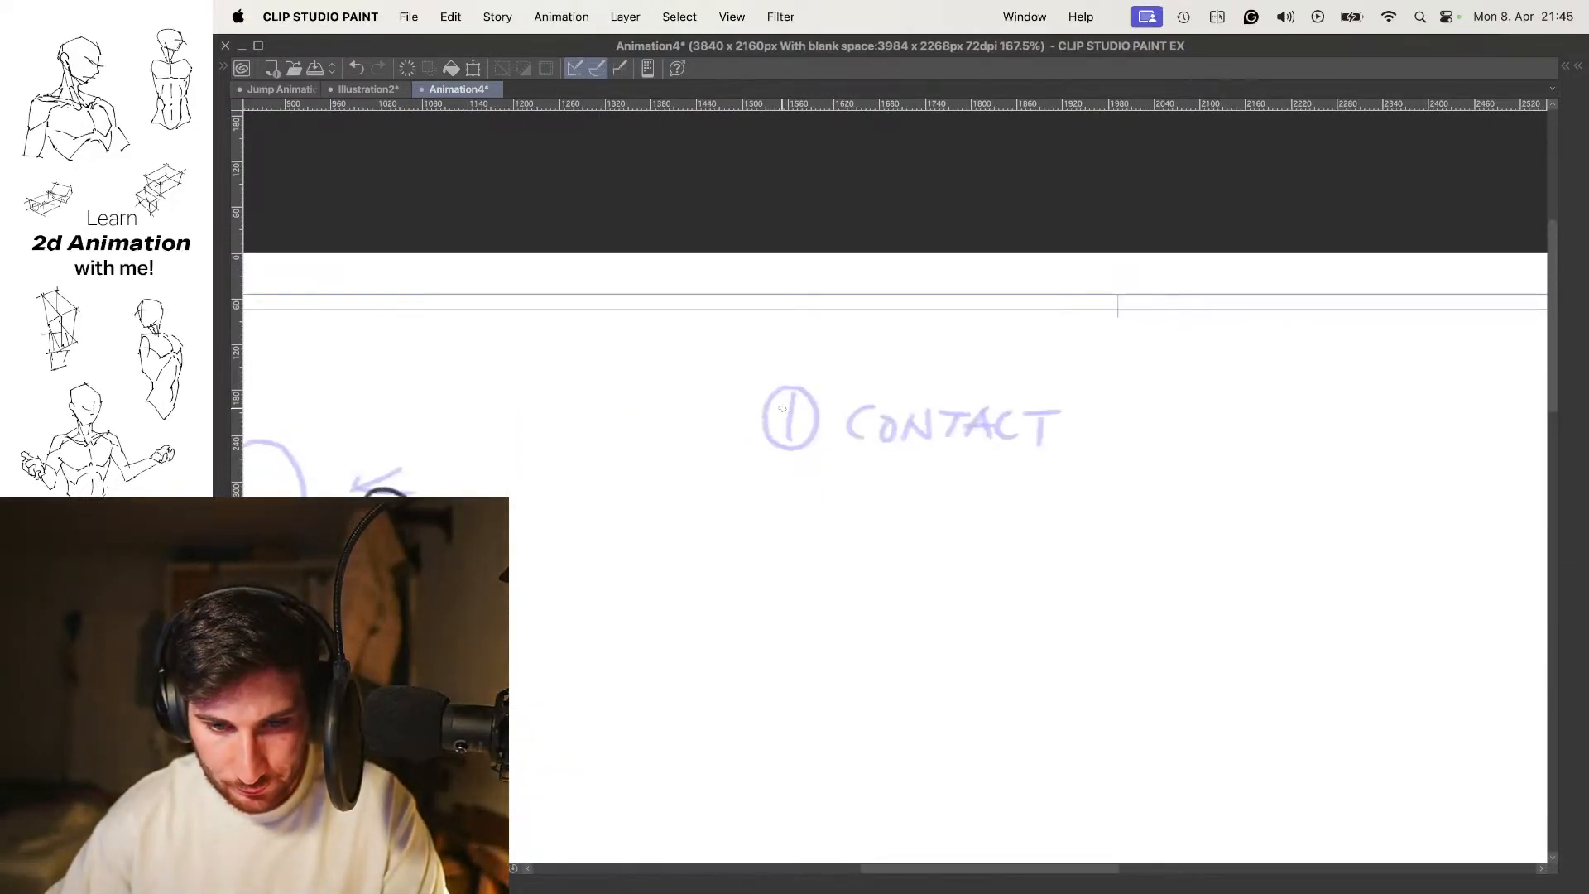
mouse_move(881, 404)
mouse_down()
mouse_move(760, 418)
mouse_move(812, 394)
mouse_move(929, 412)
mouse_move(866, 432)
mouse_up()
key(super+z)
key(super+z)
key(super+z)
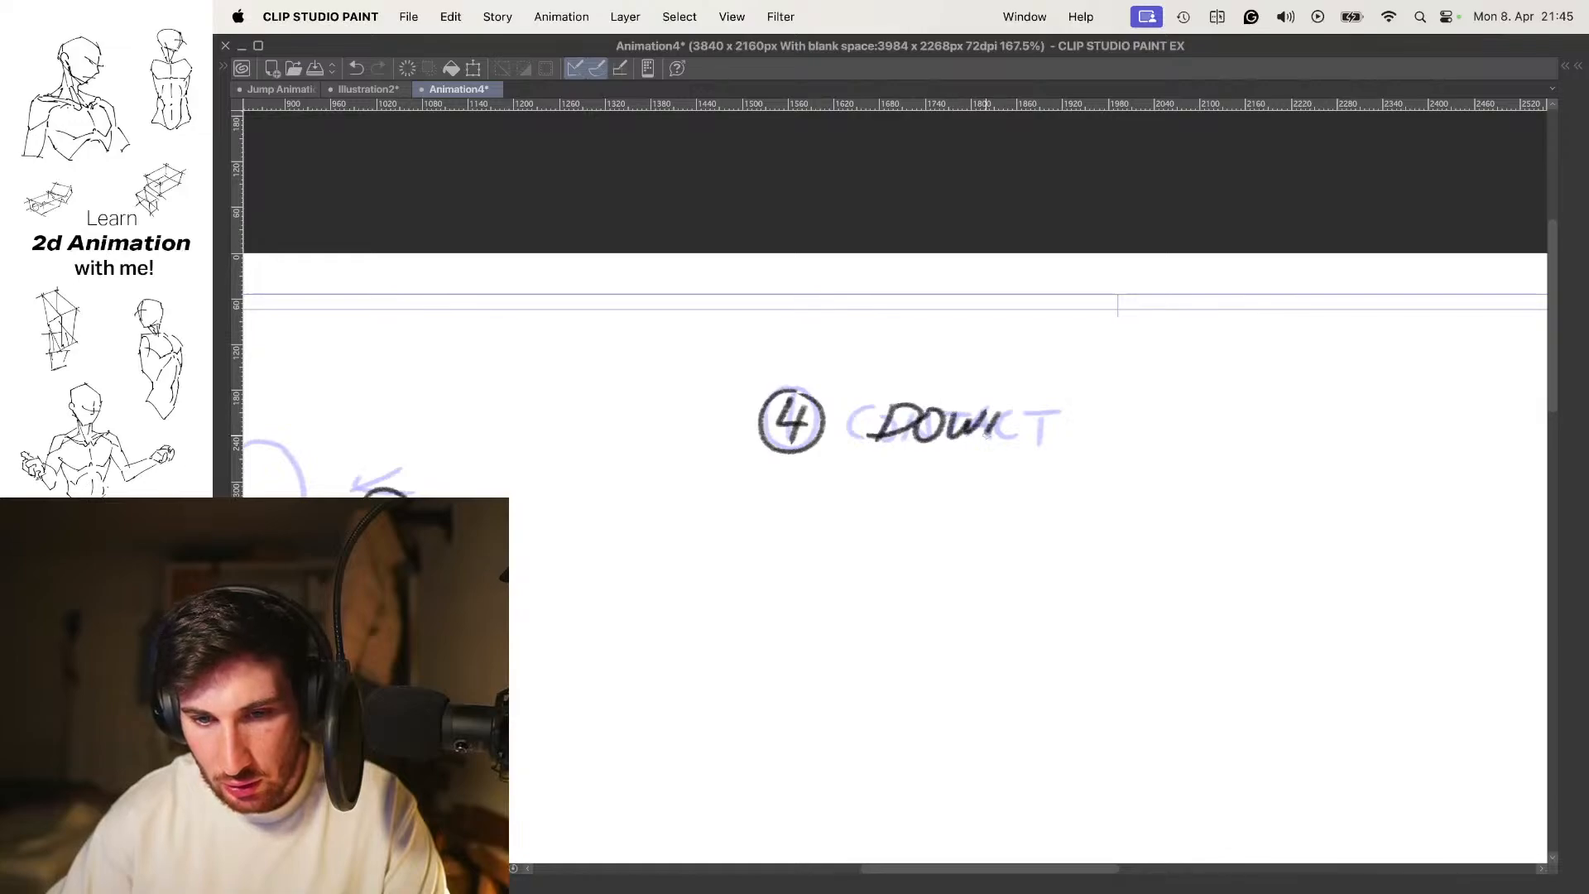
drag(995, 412, 1025, 407)
Flip between the down pose and the surrounding contact and passing frames to review the motion of the whole figure
scroll(1049, 391, down, 5)
drag(874, 501, 936, 388)
key(Left)
key(Right)
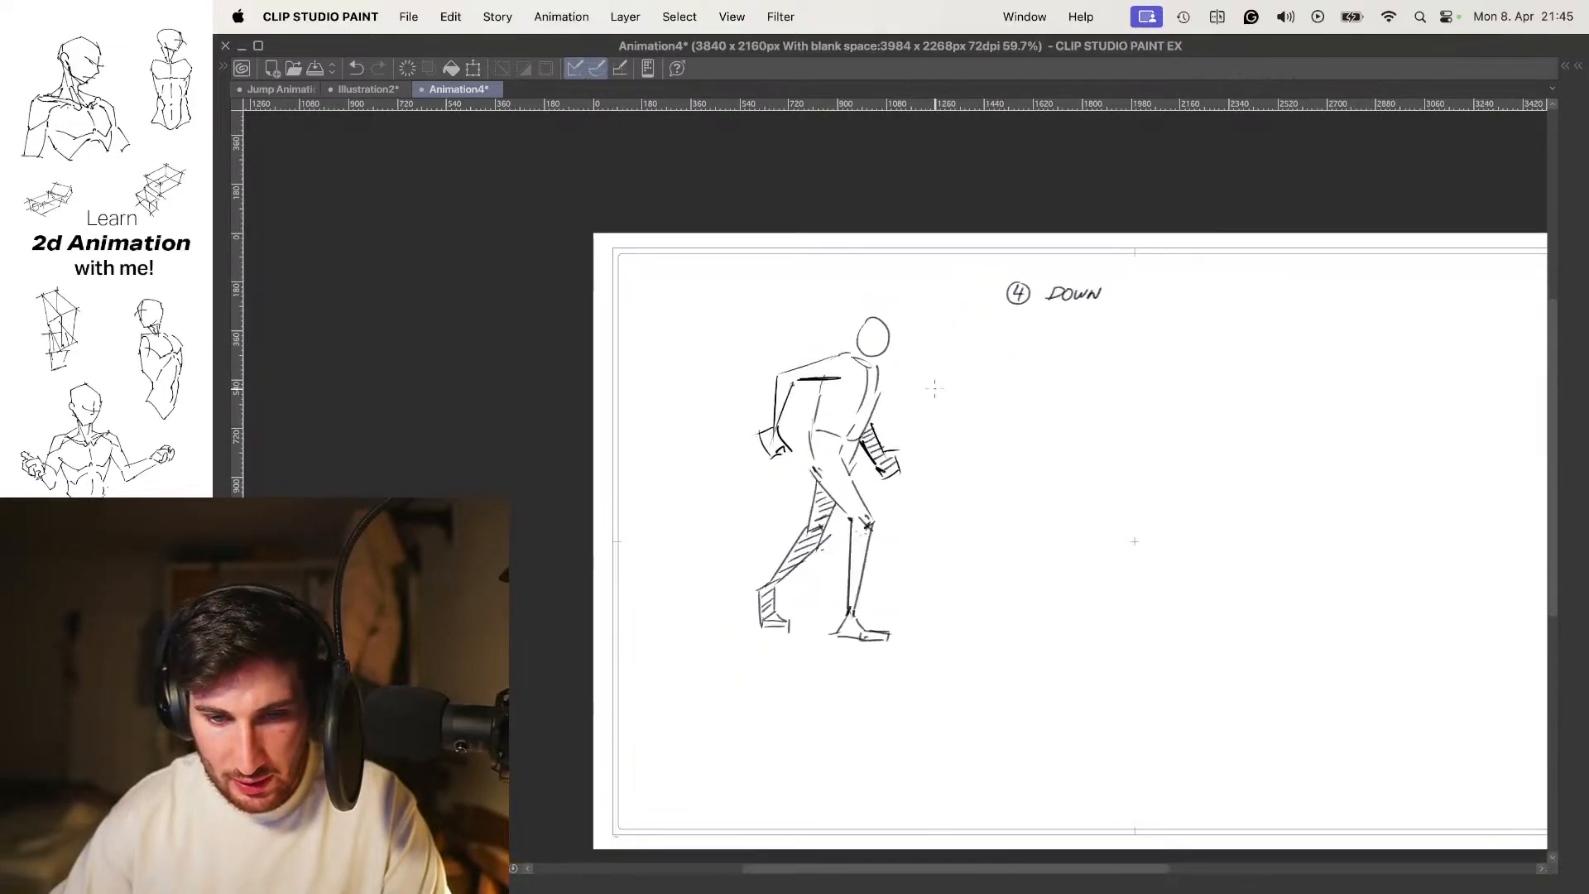
key(Left)
key(Right)
key(Left)
key(Right)
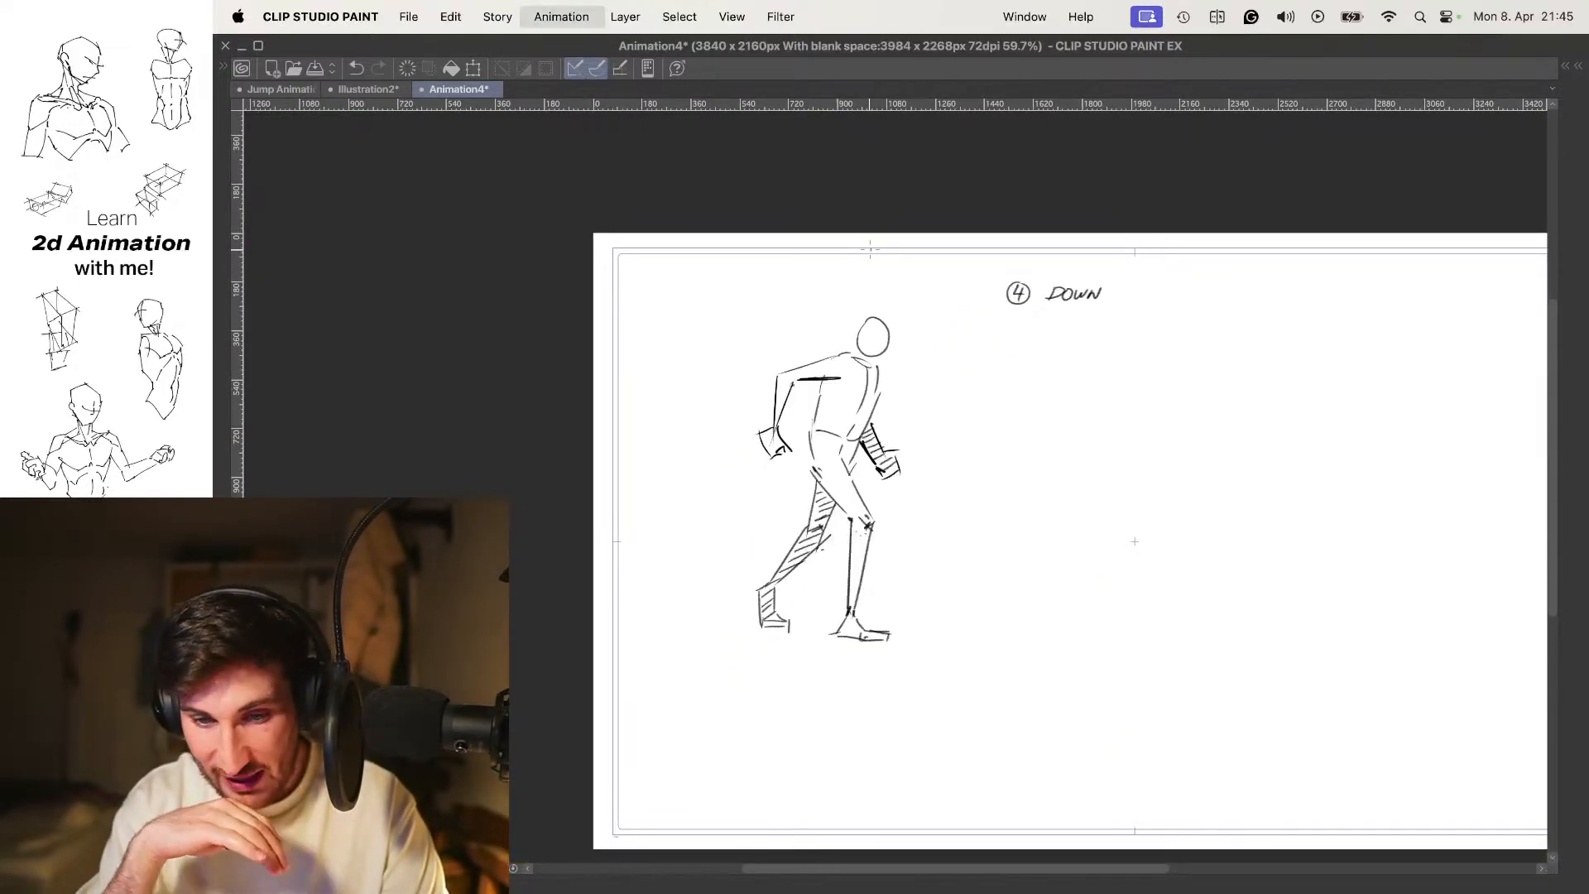
key(Left)
key(Right)
key(Left)
key(Right)
key(Left)
key(Right)
key(Right)
key(Left)
key(Right)
key(Left)
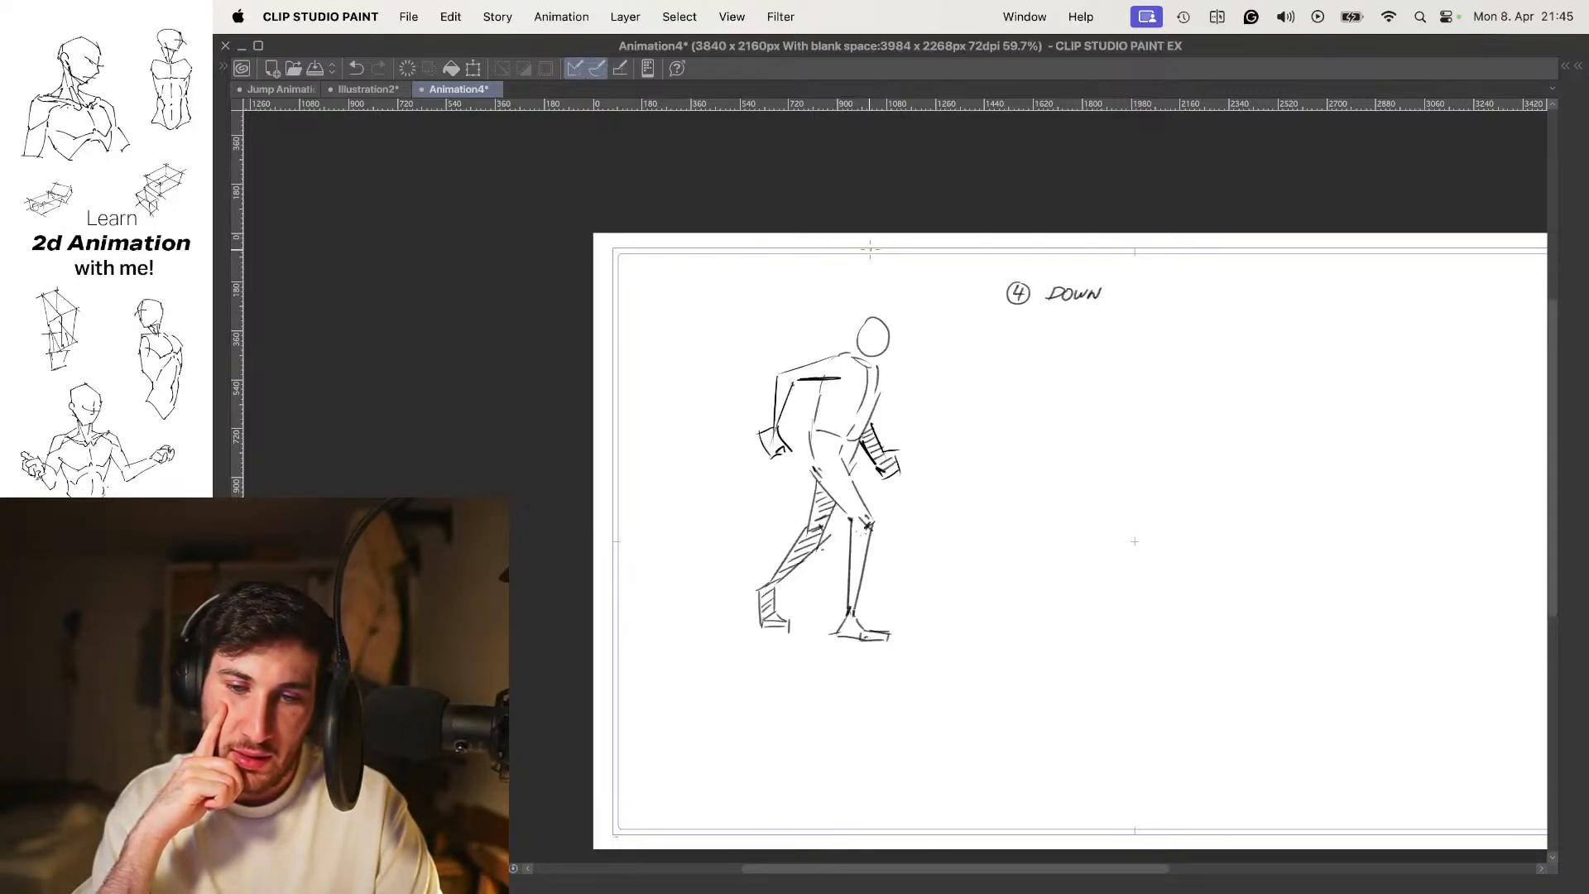
key(Right)
key(Left)
key(Left)
key(Right)
key(Left)
key(Left)
key(Right)
key(Right)
key(Left)
key(Left)
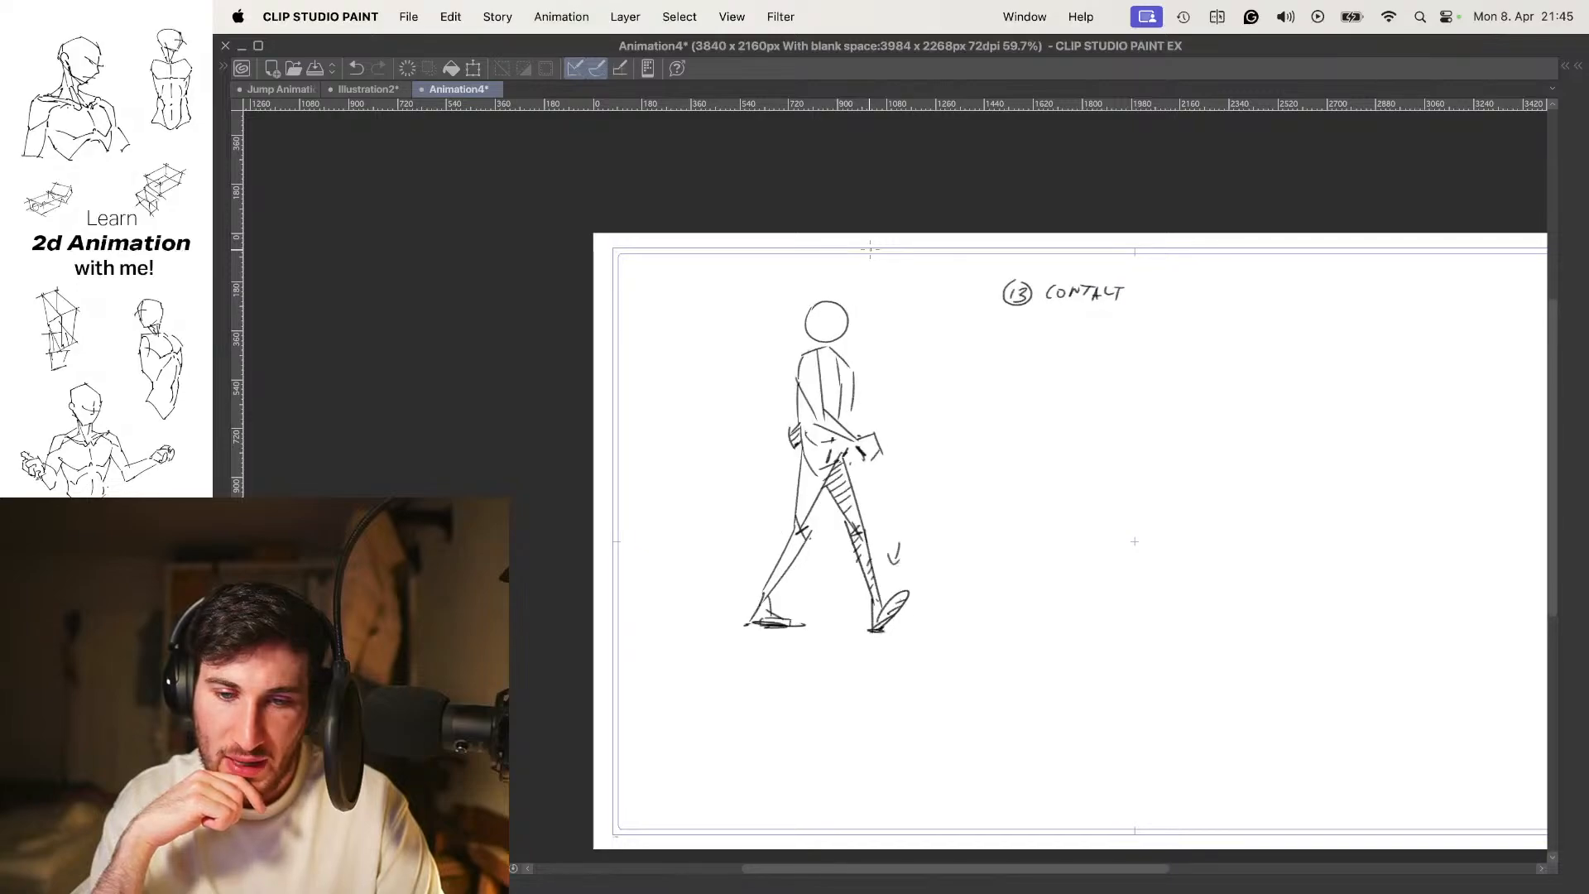
key(Left)
key(Left)
key(Right)
key(Left)
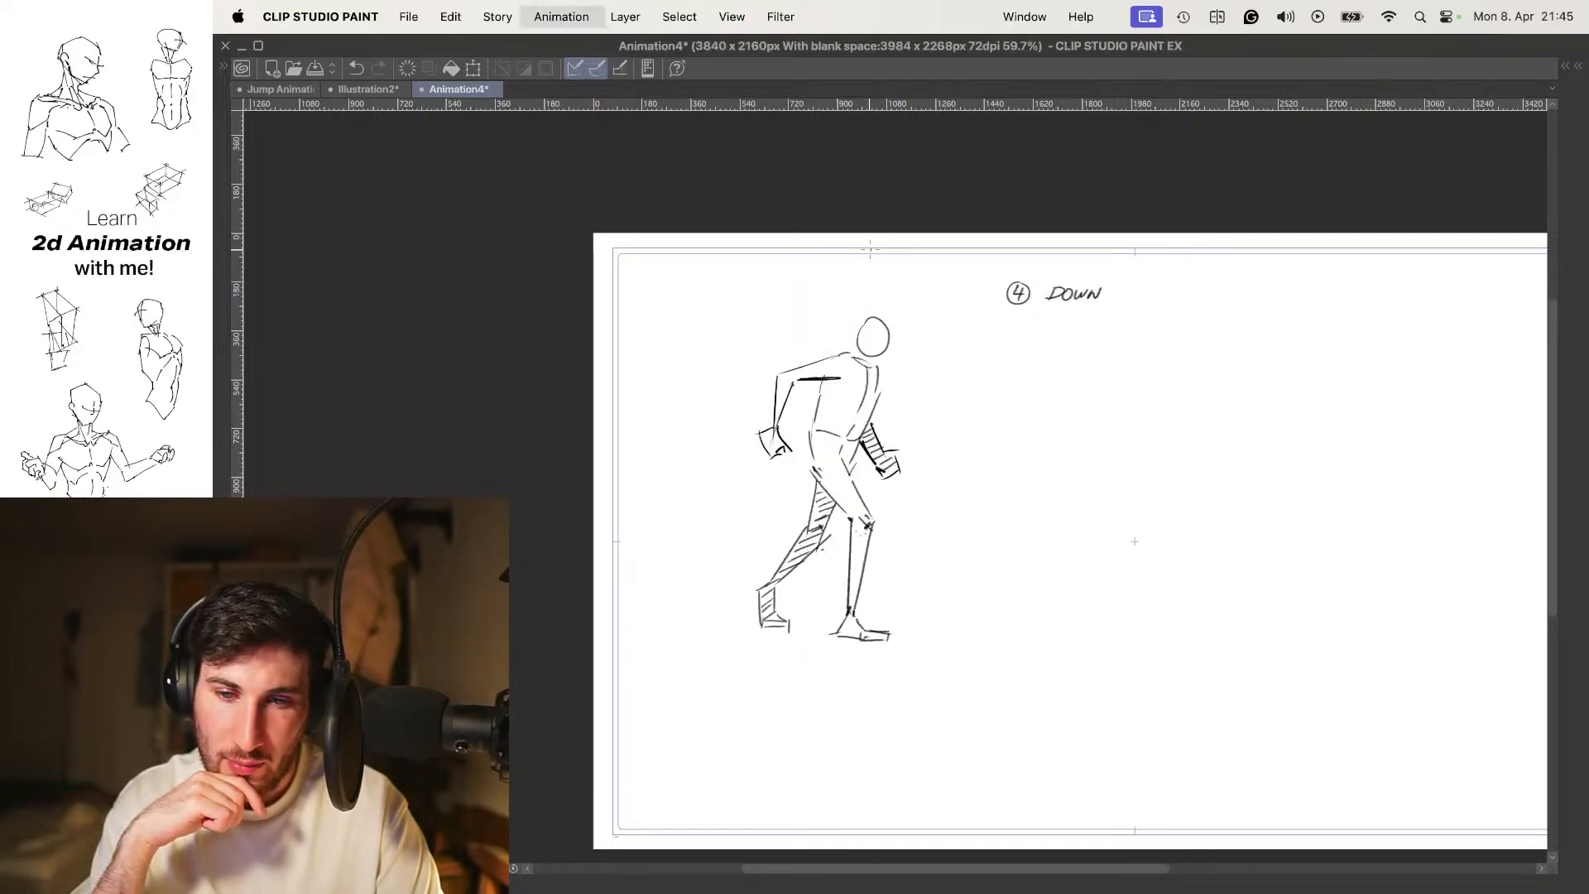
Step repeatedly through the frame 4 down, frame 7 passing and frame 13 contact drawings to check how the walk plays
key(Left)
key(Left)
key(Left)
key(Right)
key(Right)
key(Right)
key(Right)
key(Right)
key(Right)
key(Right)
key(Right)
key(Right)
key(Right)
key(Right)
key(Right)
key(Right)
key(Right)
key(Right)
key(Right)
key(Right)
key(Right)
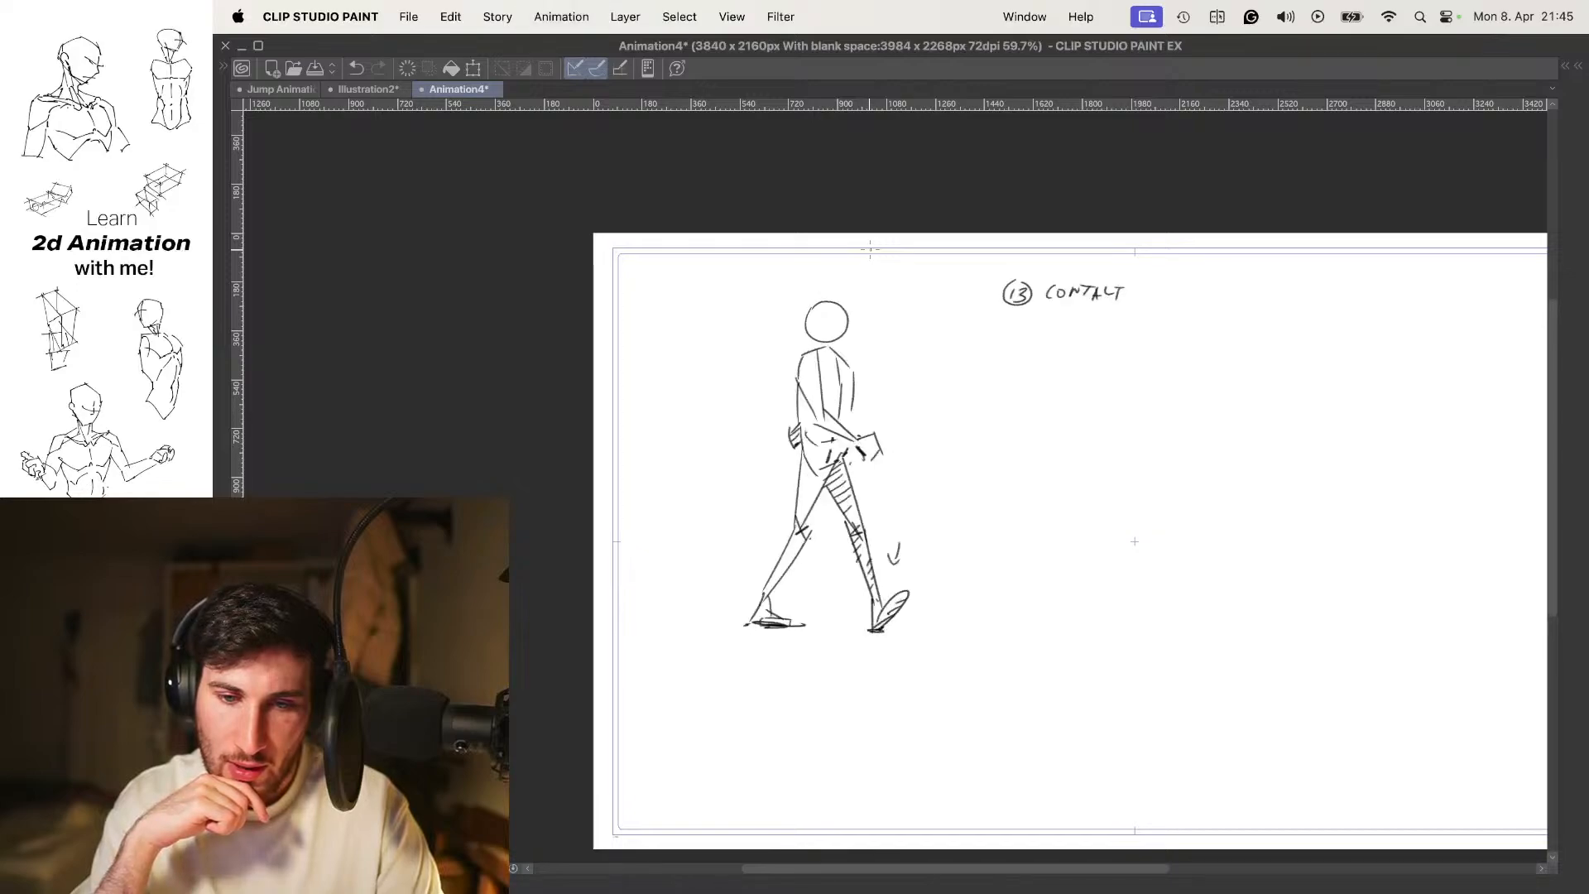
key(Left)
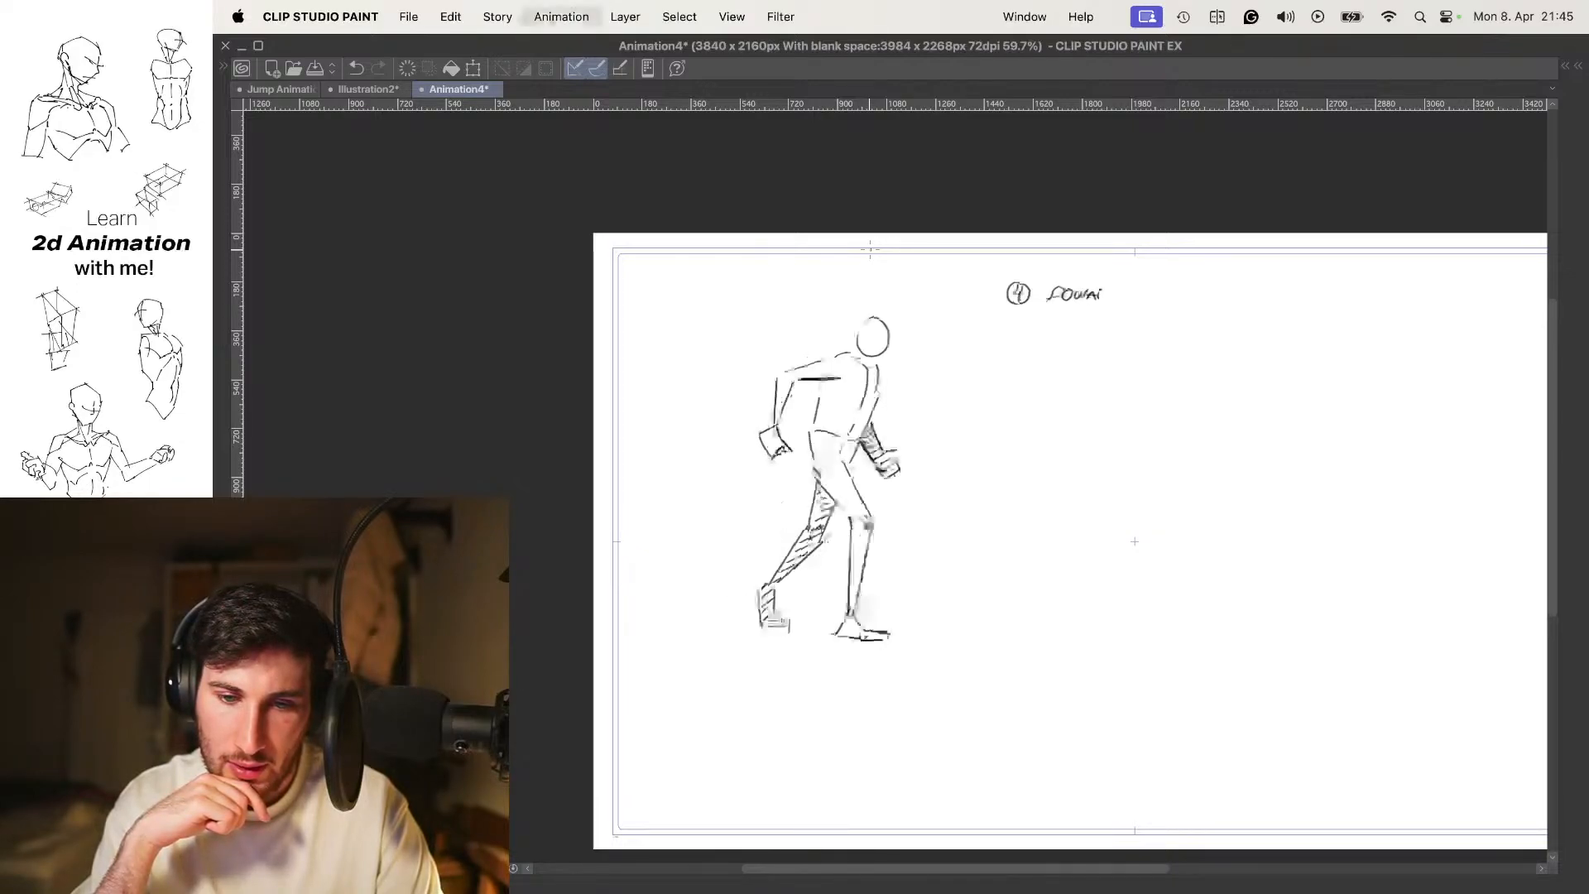
key(Right)
key(Right)
key(Left)
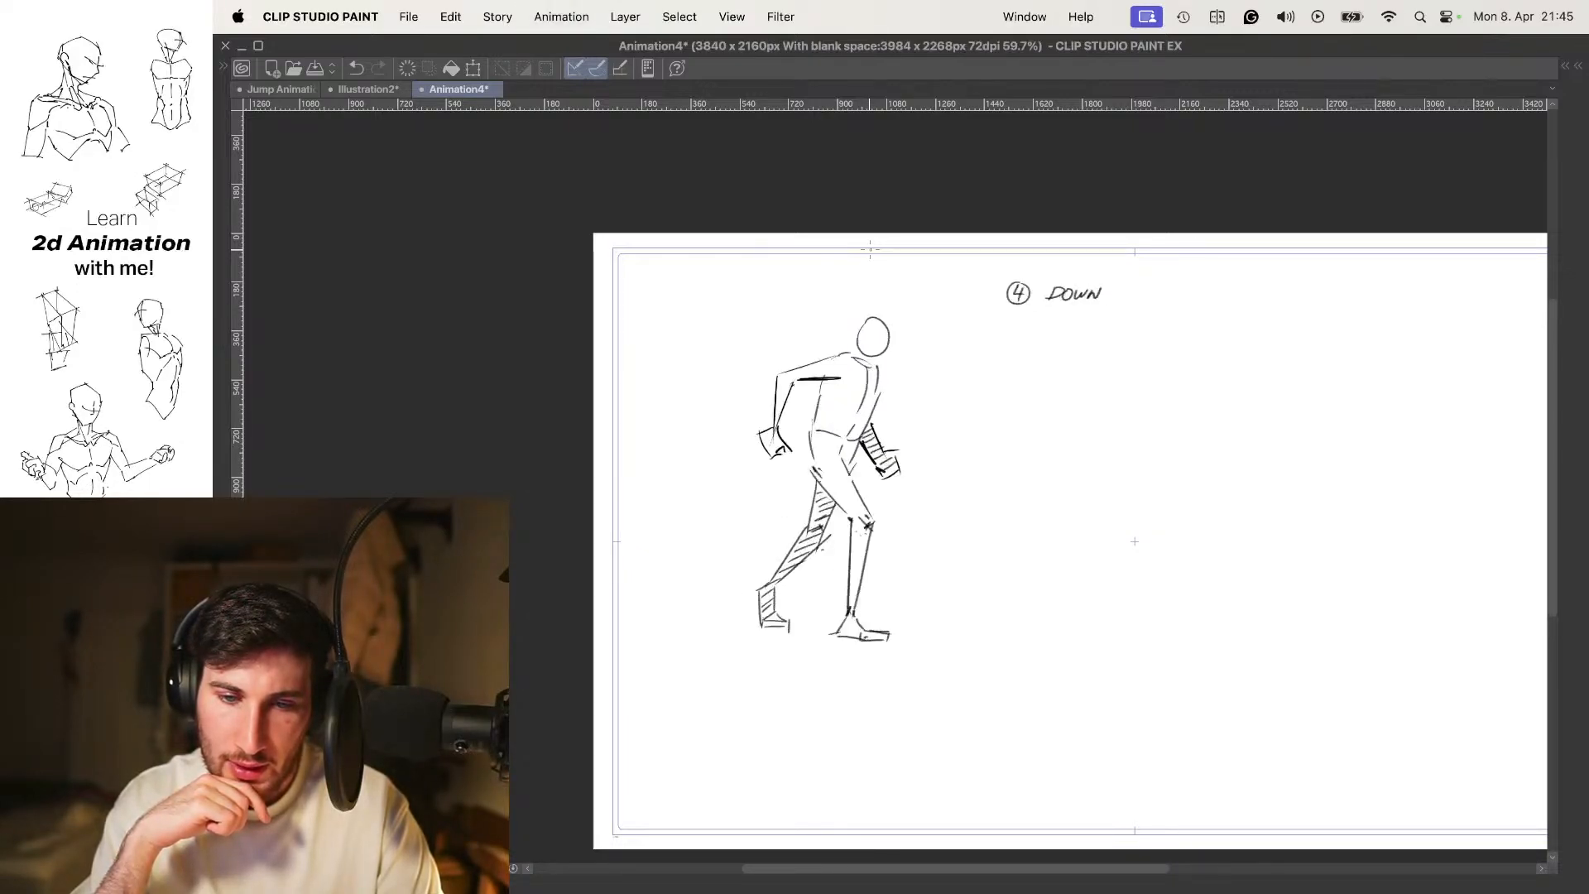
key(Right)
key(Right)
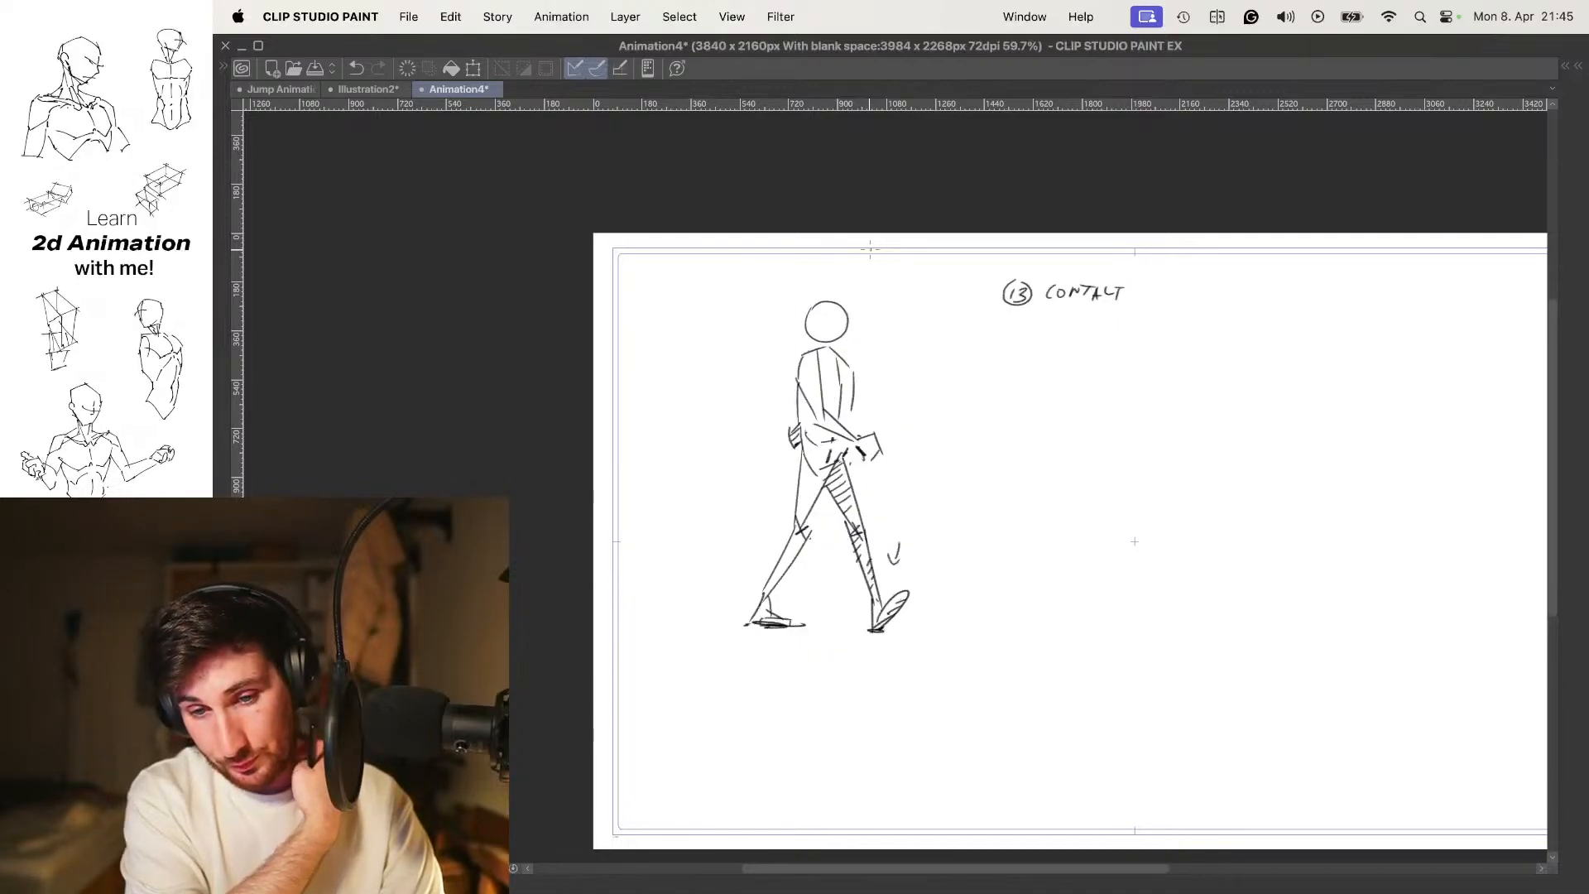
key(Left)
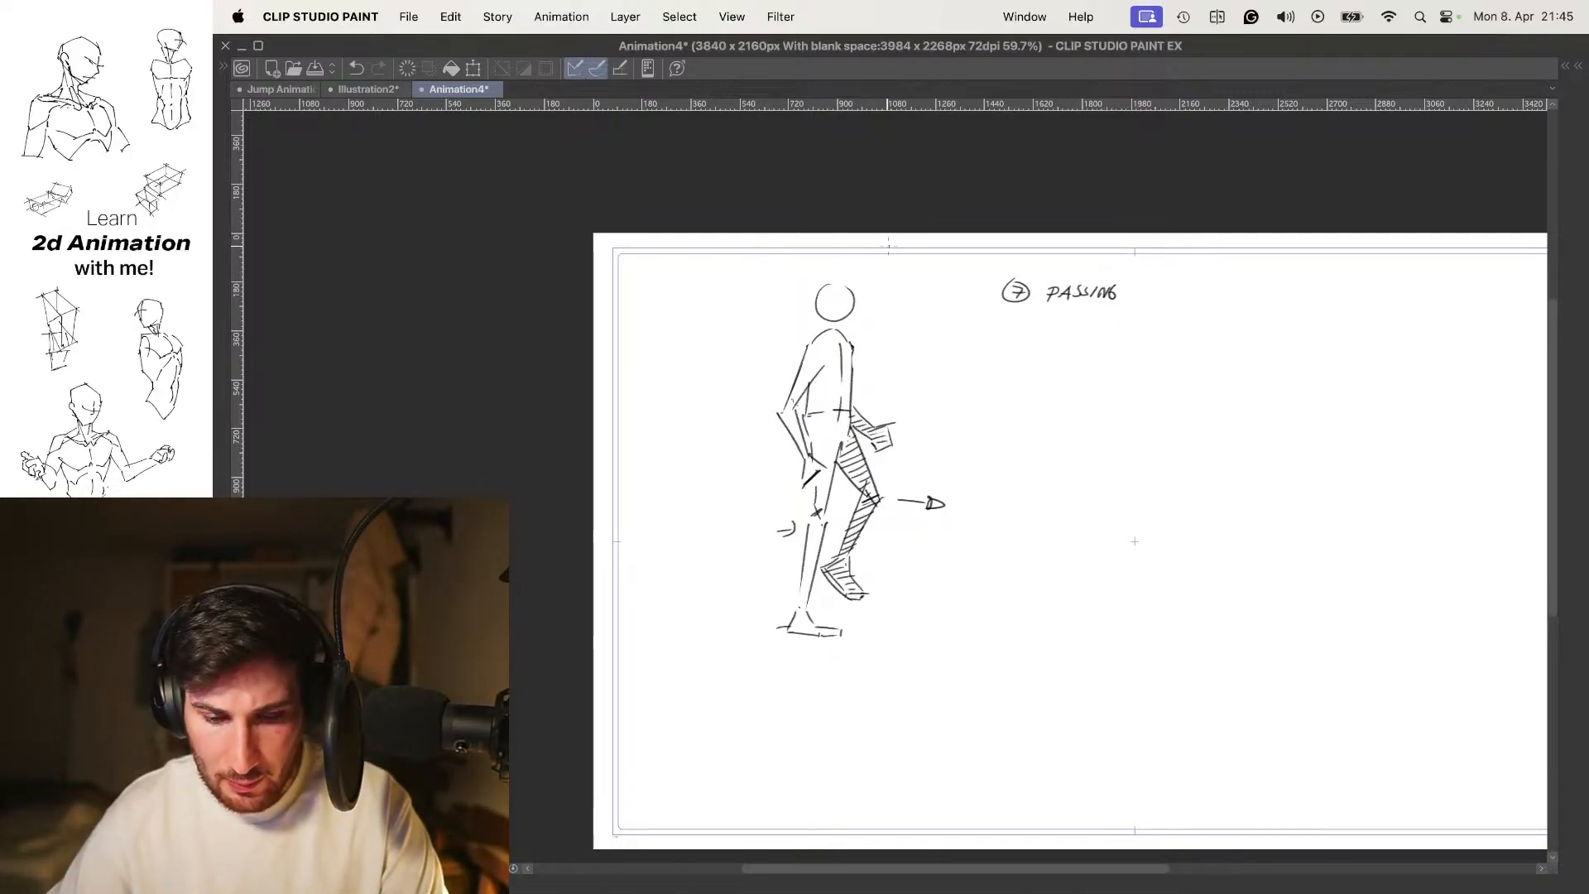
Add a new blank animation cel at frame 10, between the passing and contact poses
key(Tab)
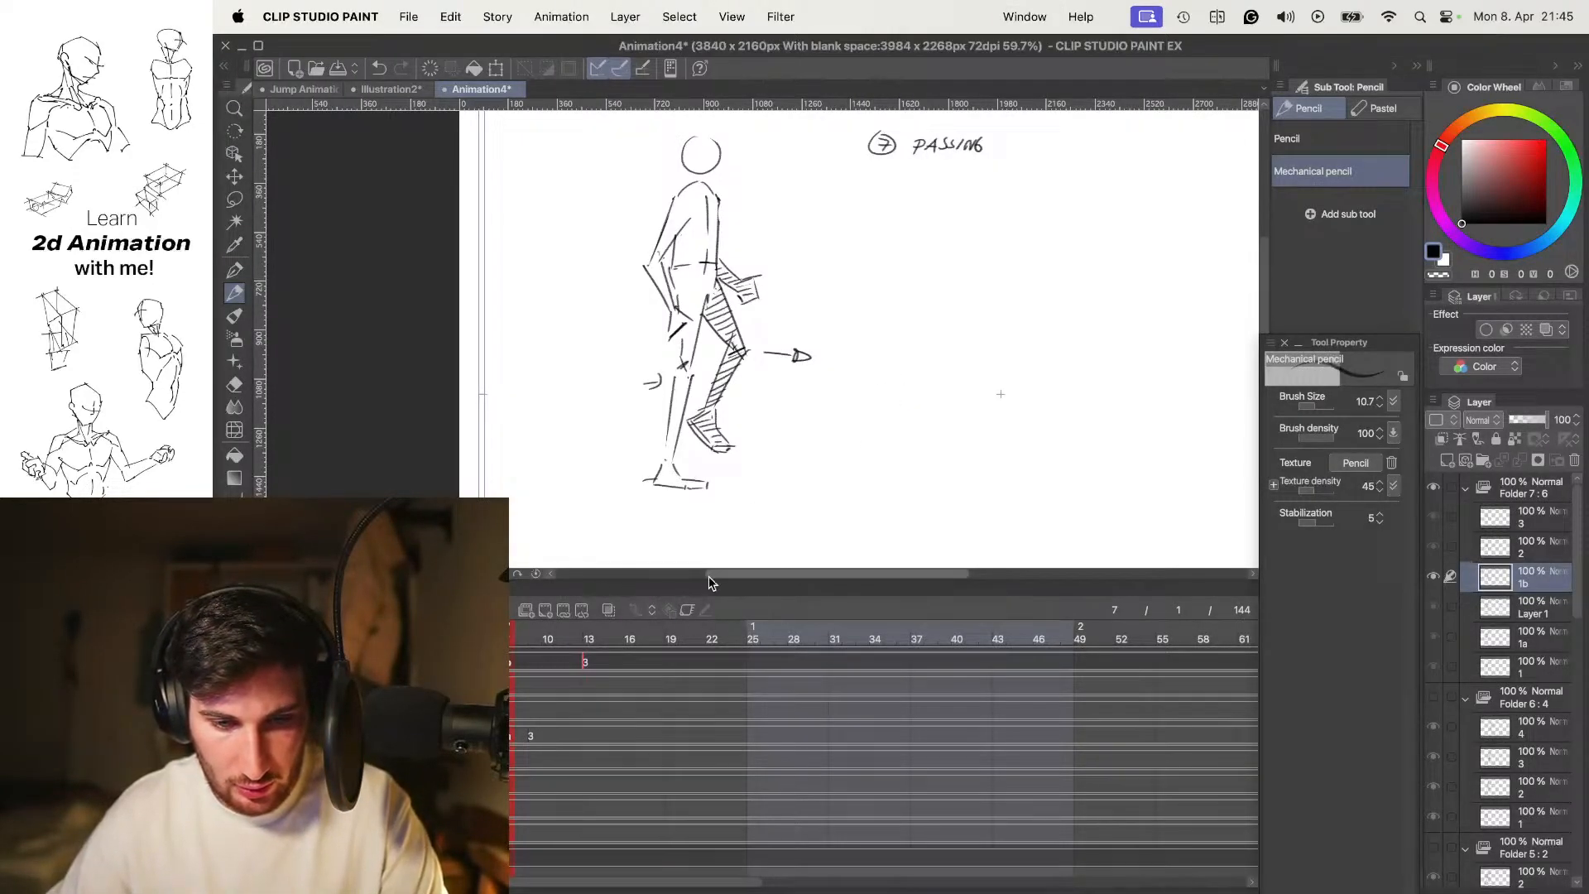
click(550, 631)
click(546, 610)
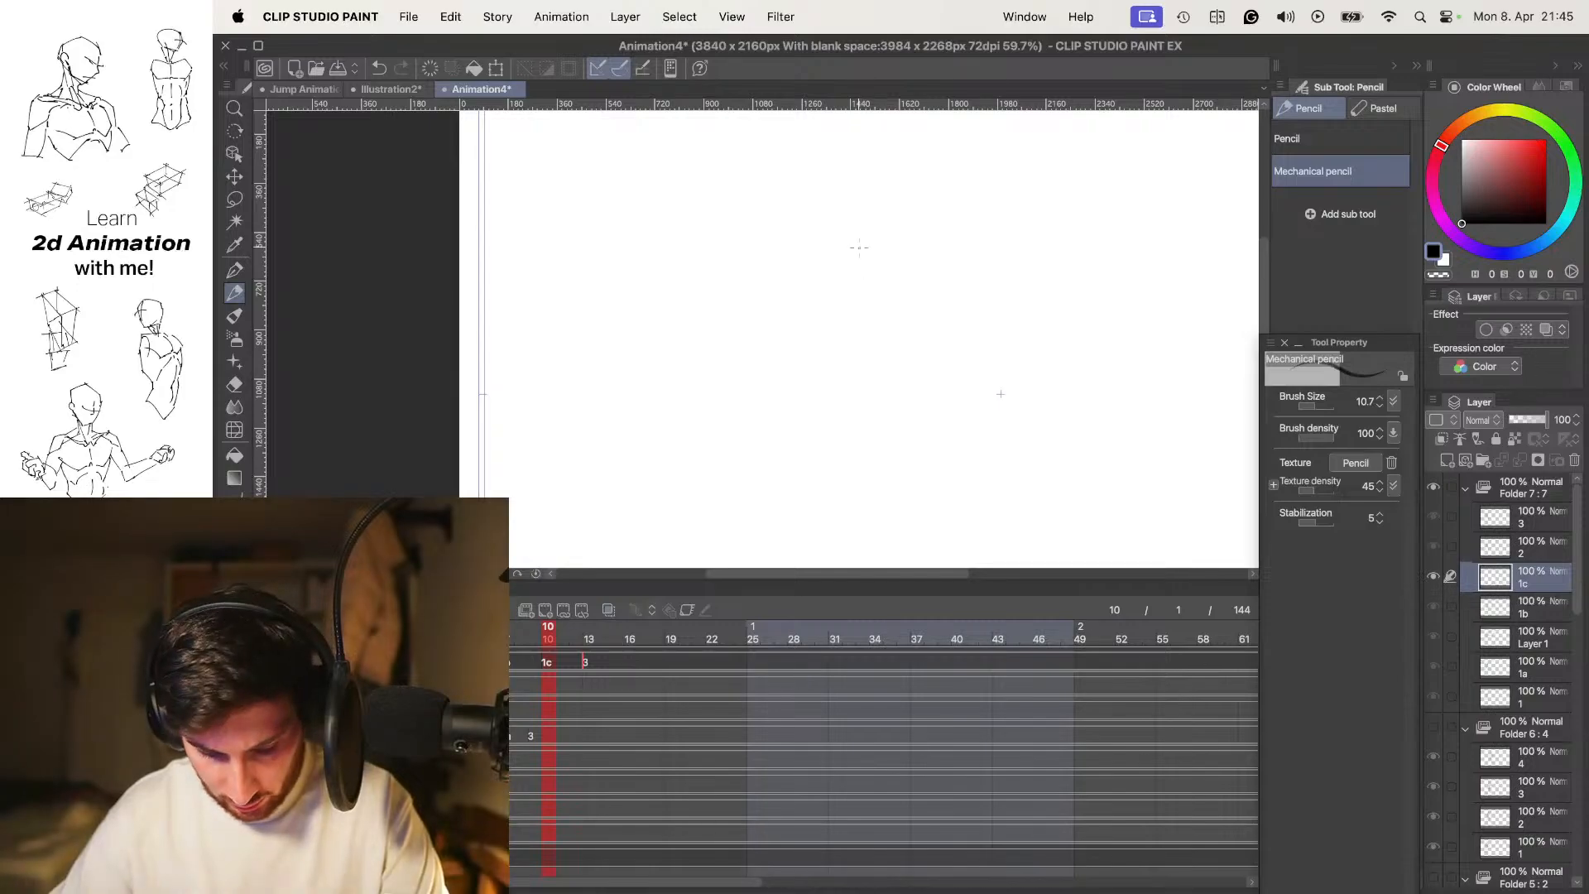
key(Tab)
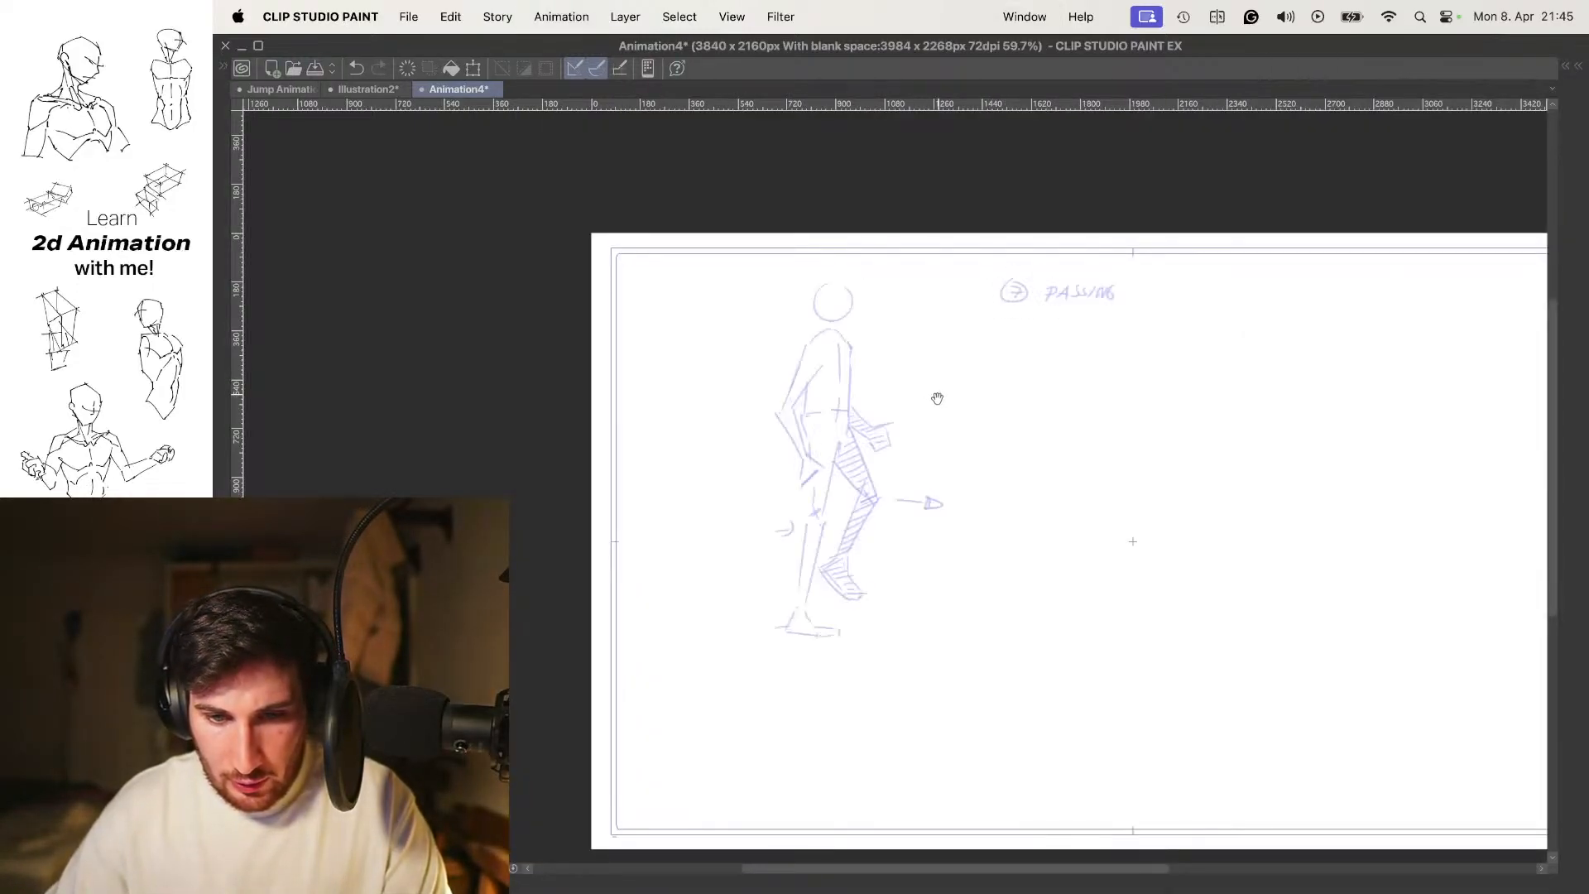
Compare the earlier down and passing drawings with their onion skins as reference for the frame 10 pose
drag(905, 332, 921, 338)
drag(844, 404, 883, 402)
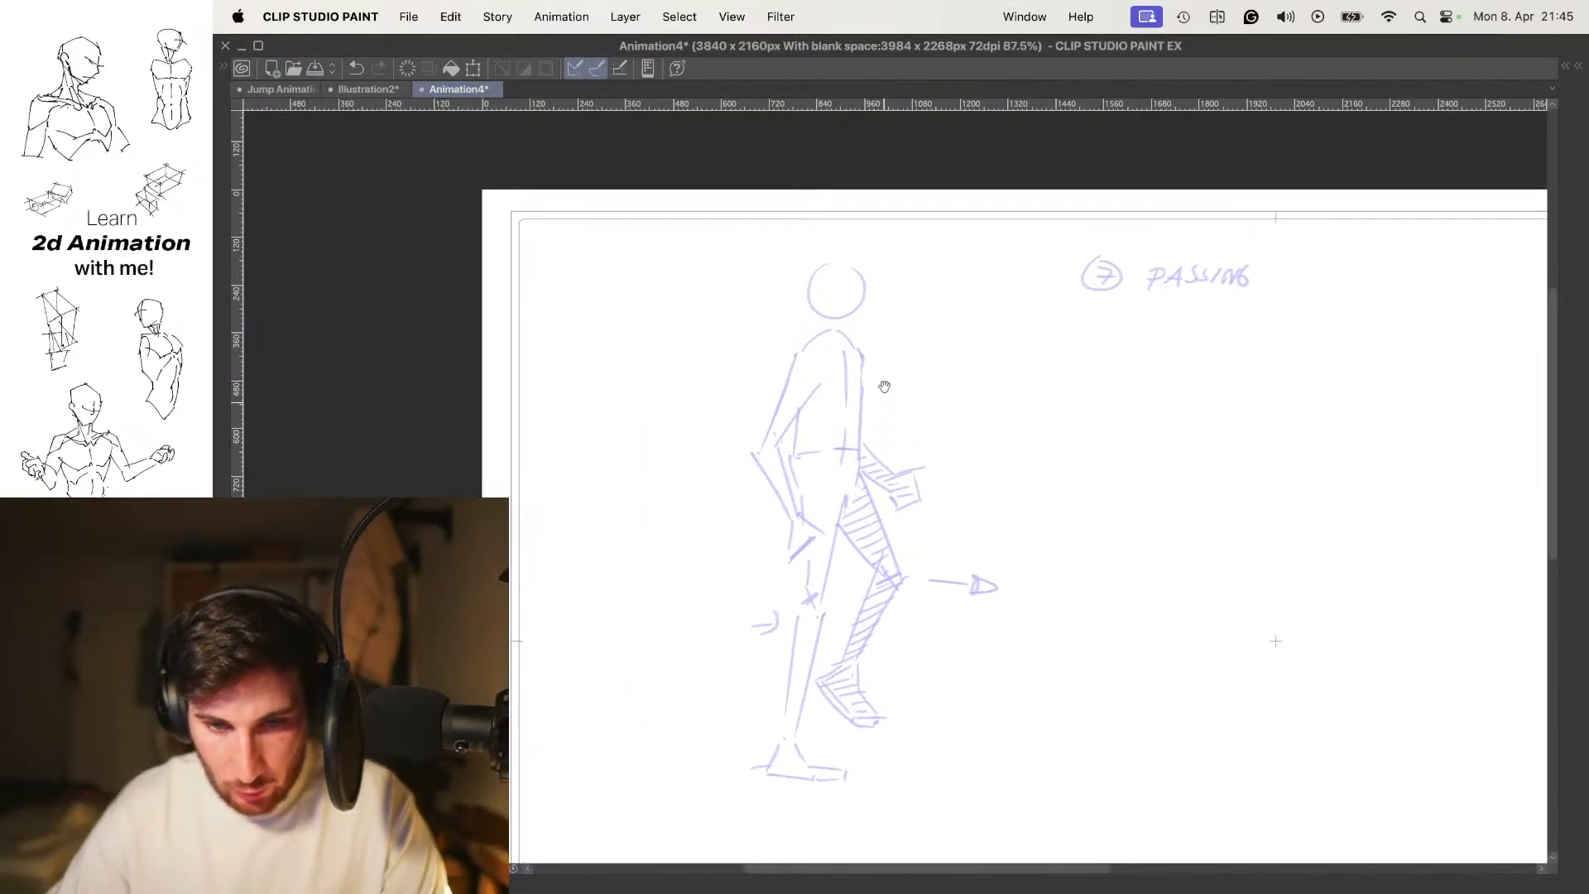
drag(869, 343, 906, 341)
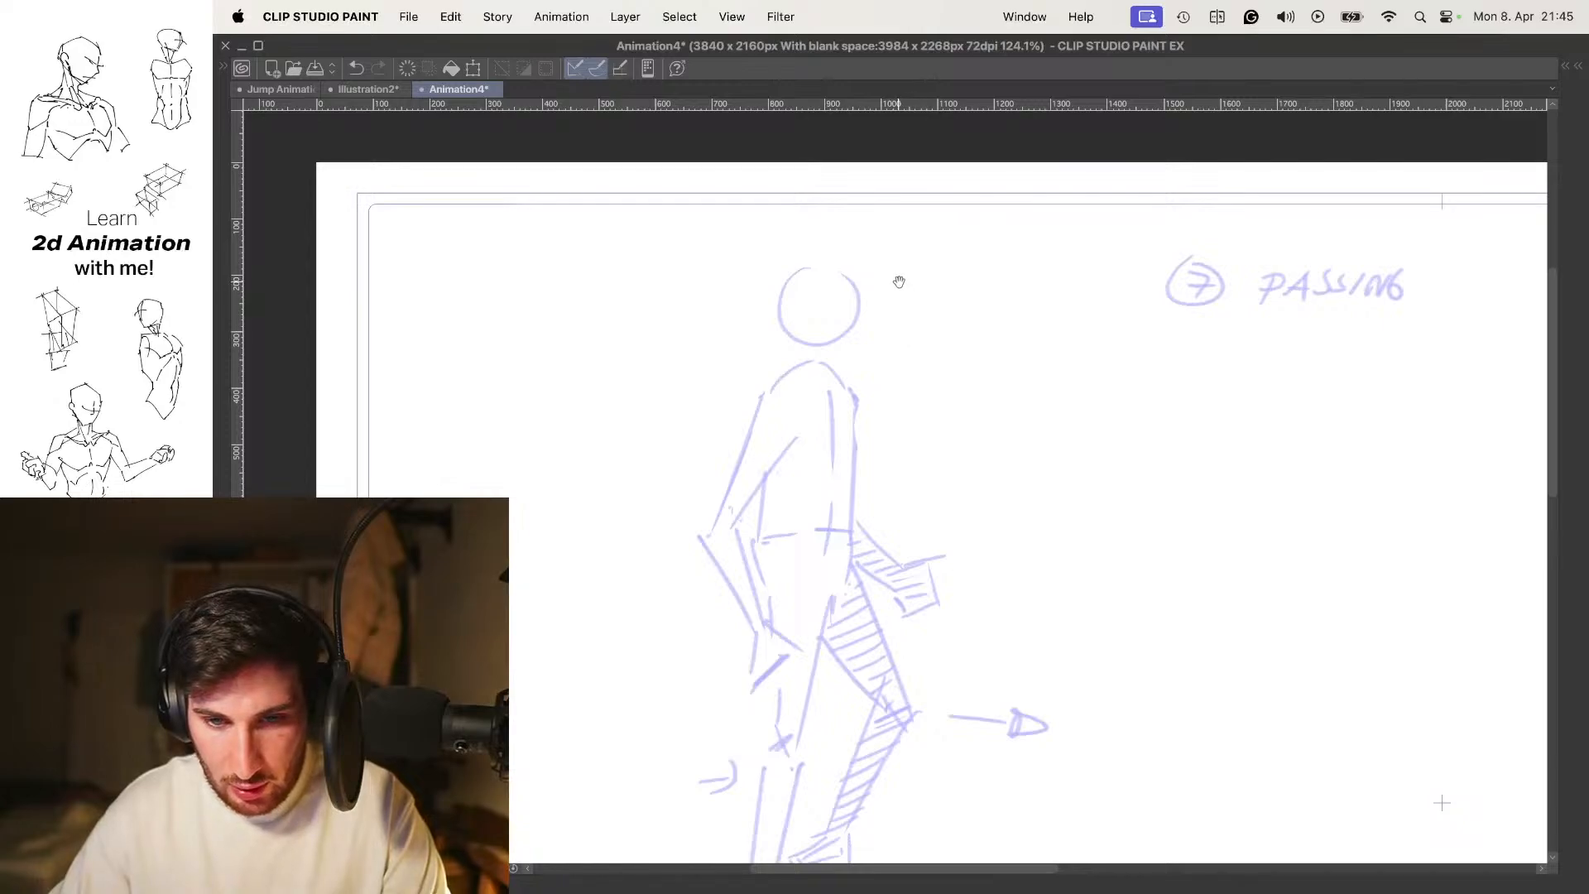
key(comma)
key(comma)
key(comma)
key(period)
key(period)
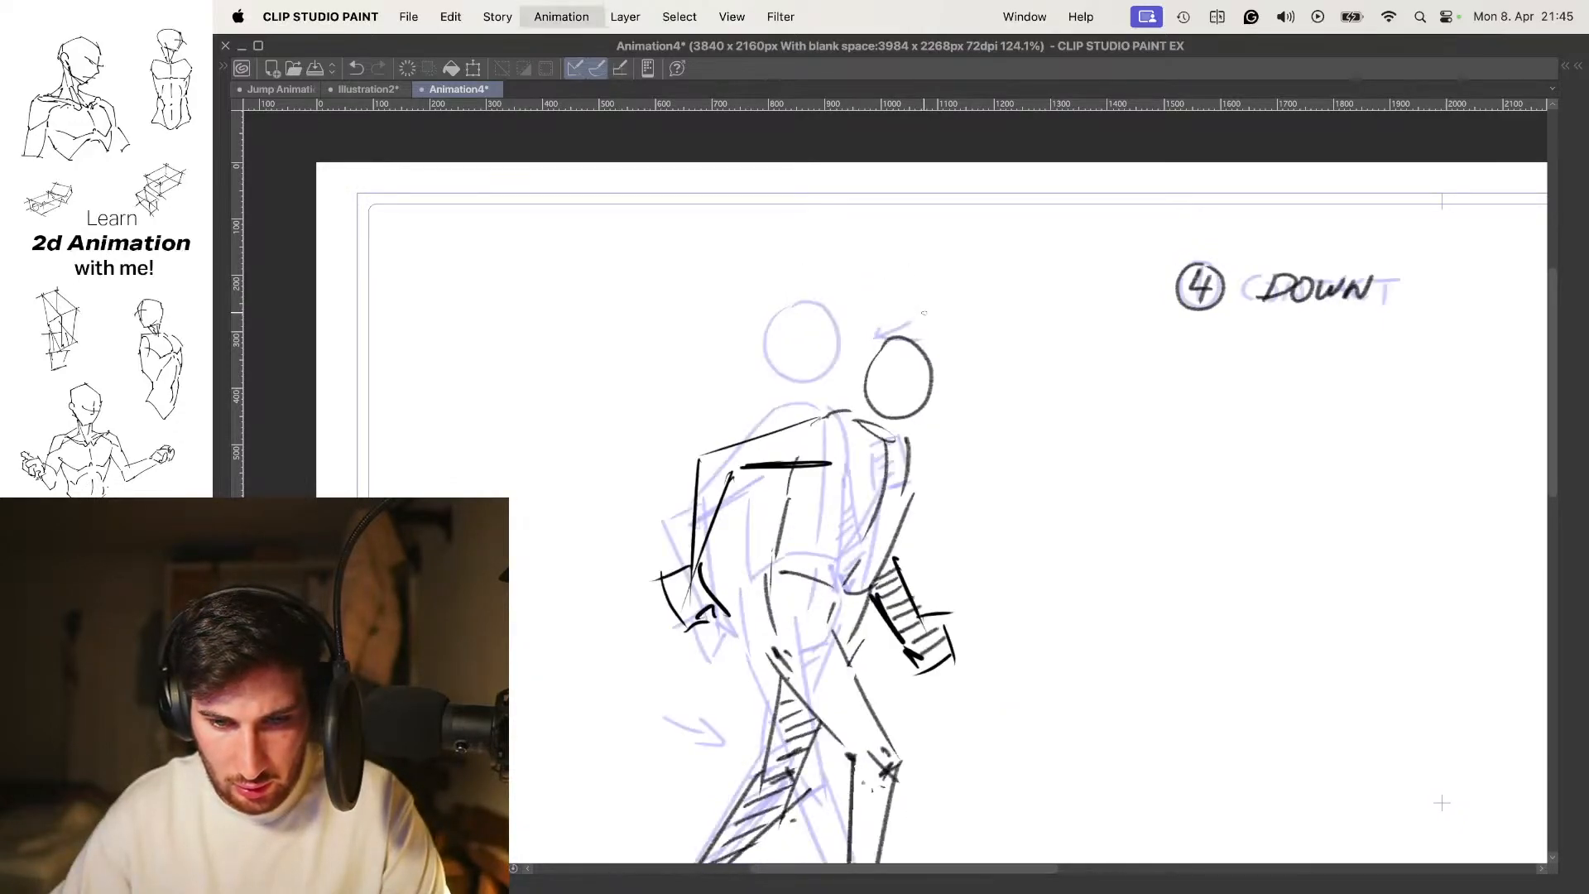
key(space)
key(period)
key(o)
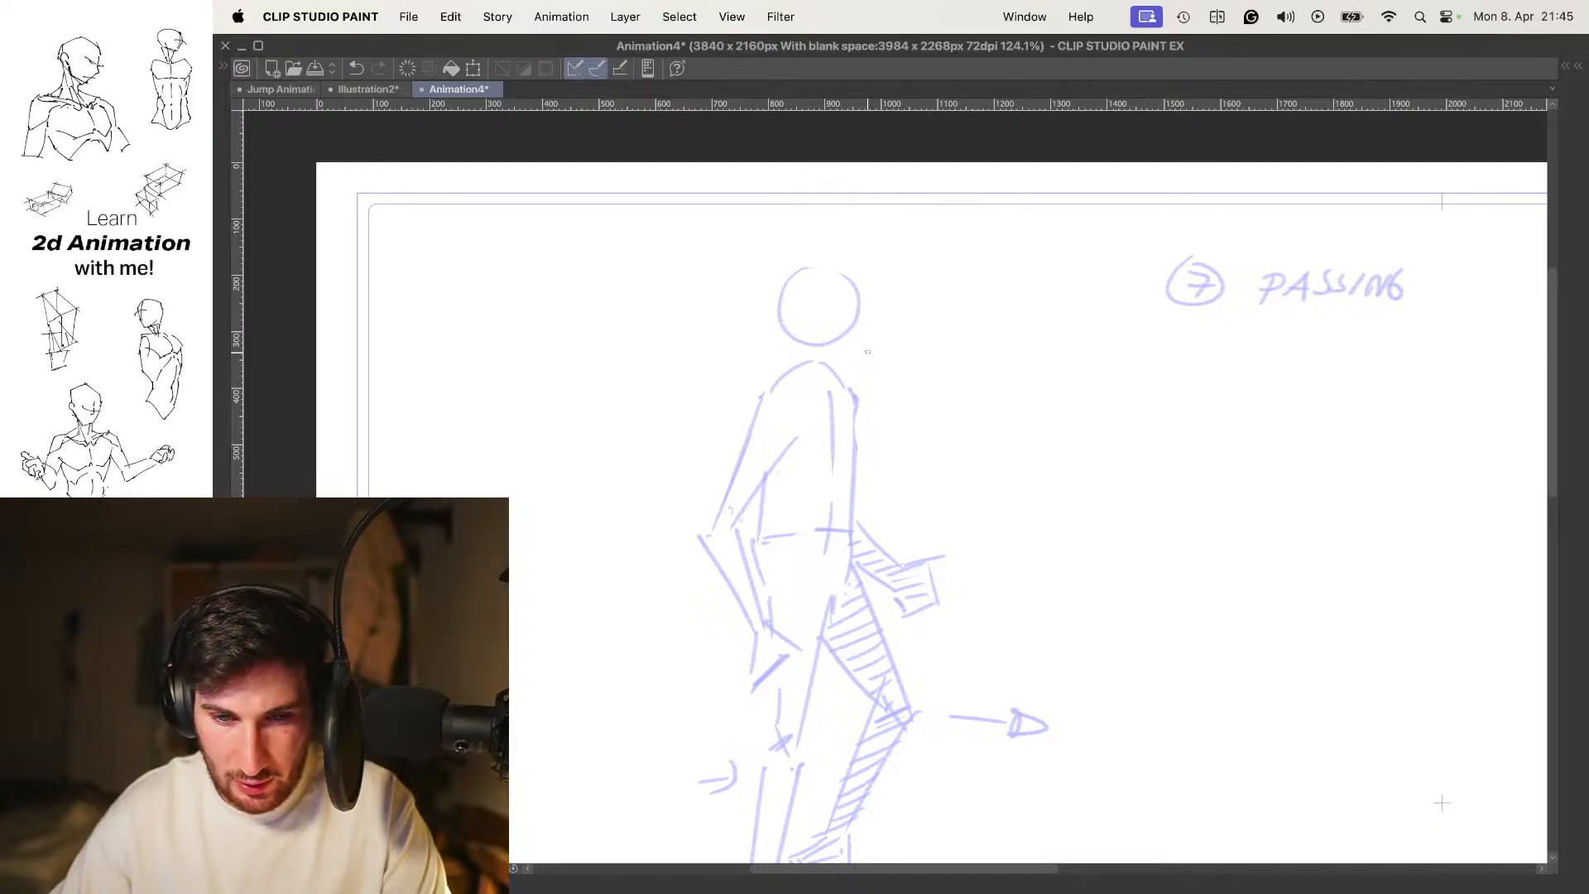
Sketch the frame 10 torso as a tall rounded shape ahead of the onion-skinned passing figure, with a line inside for the side plane
key(super+z)
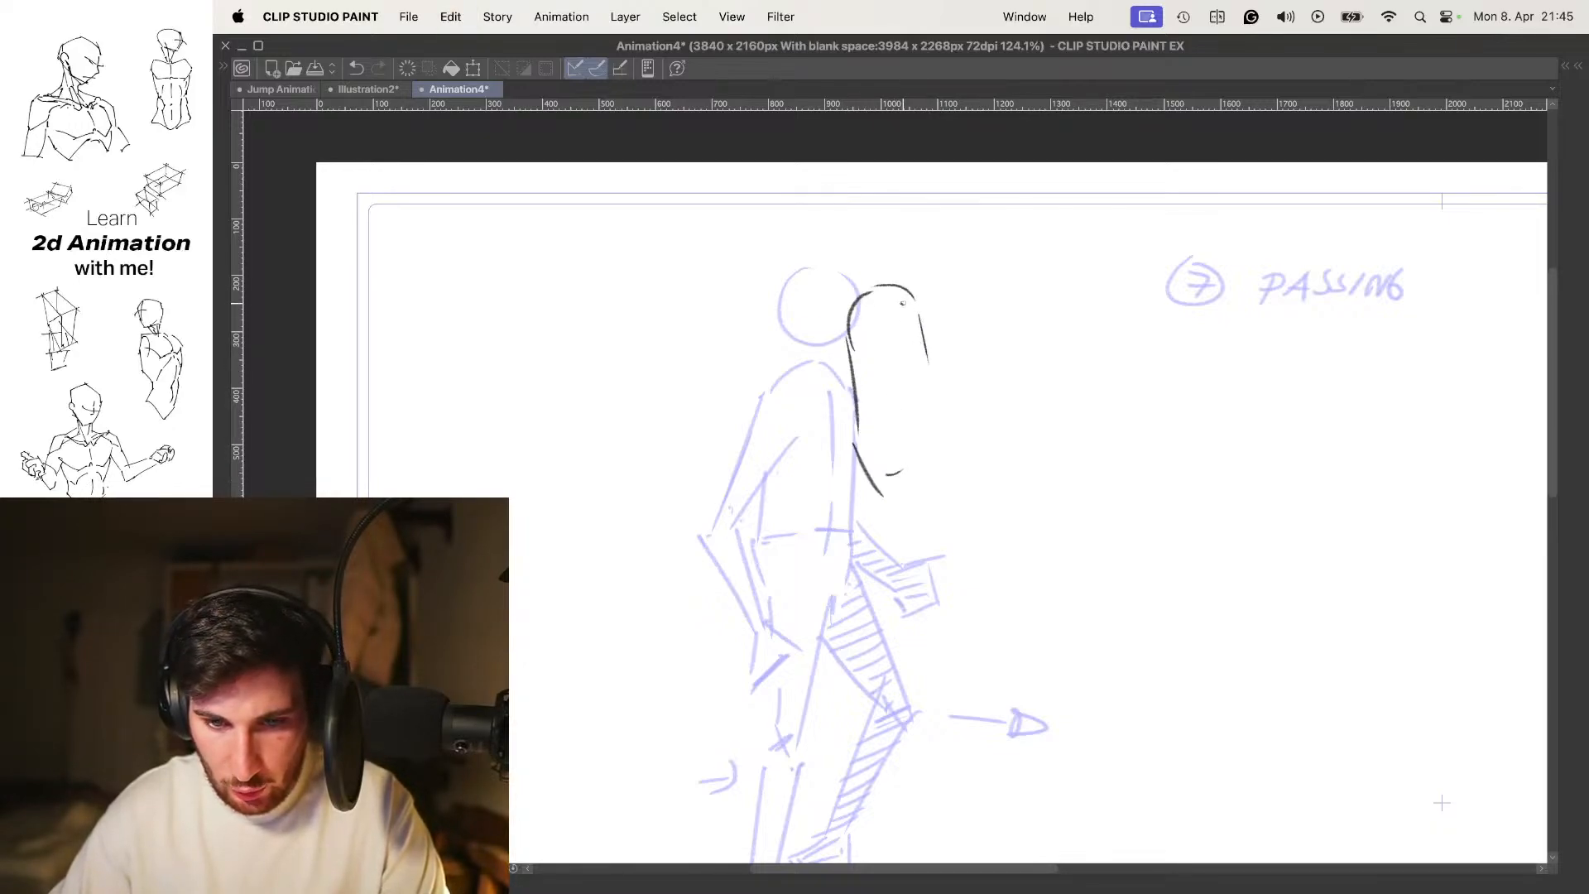
key(super+z)
key(super+z)
key(super+z)
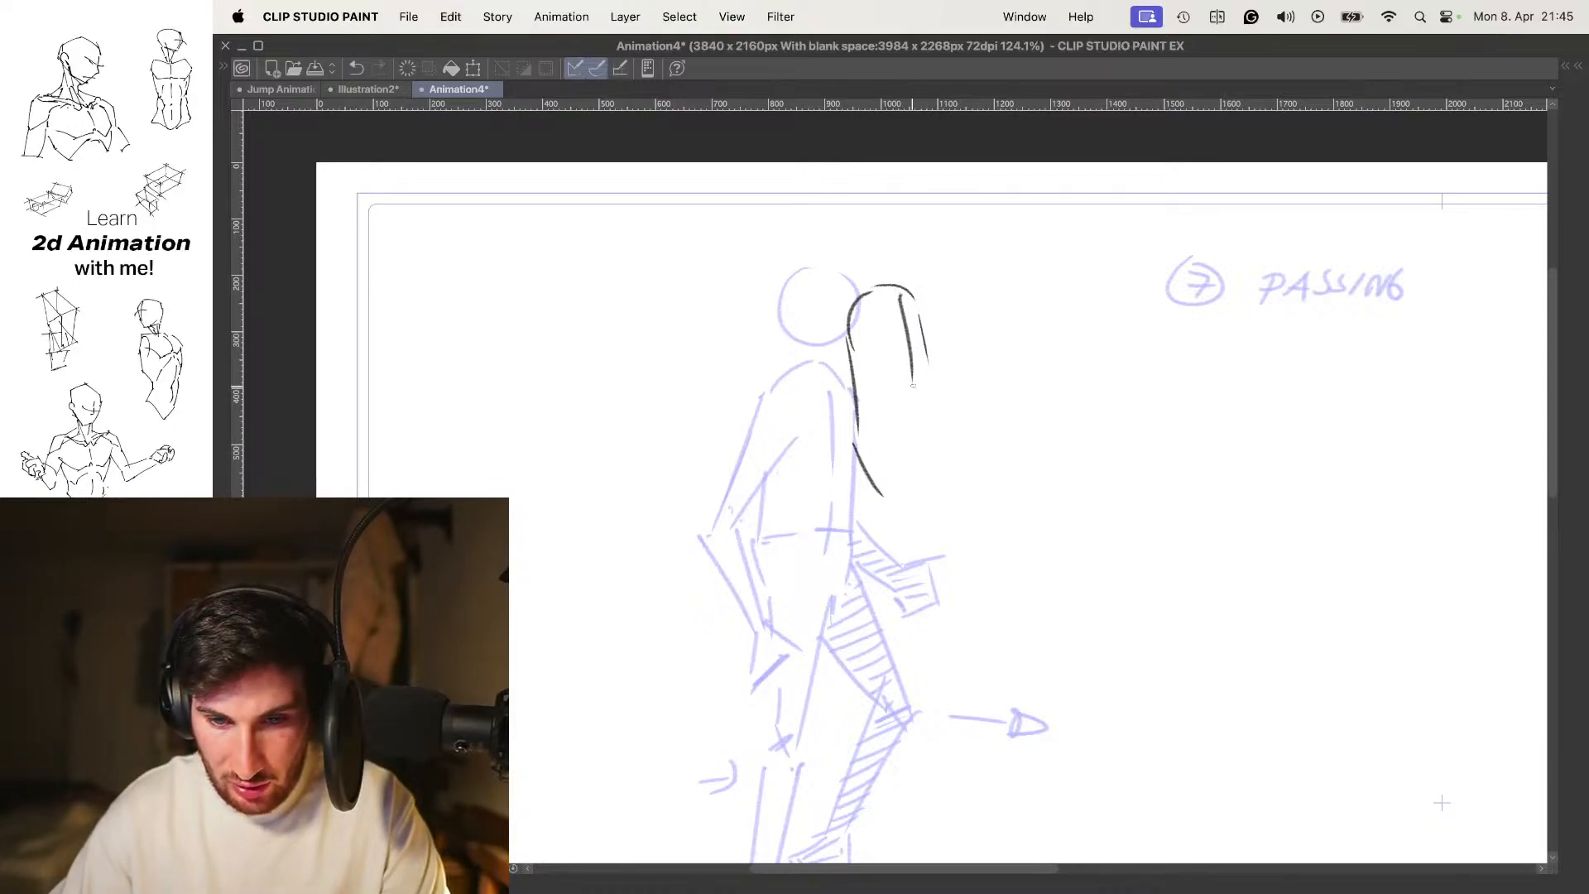
key(super+z)
mouse_move(909, 288)
mouse_down()
mouse_move(937, 335)
mouse_move(944, 445)
mouse_up()
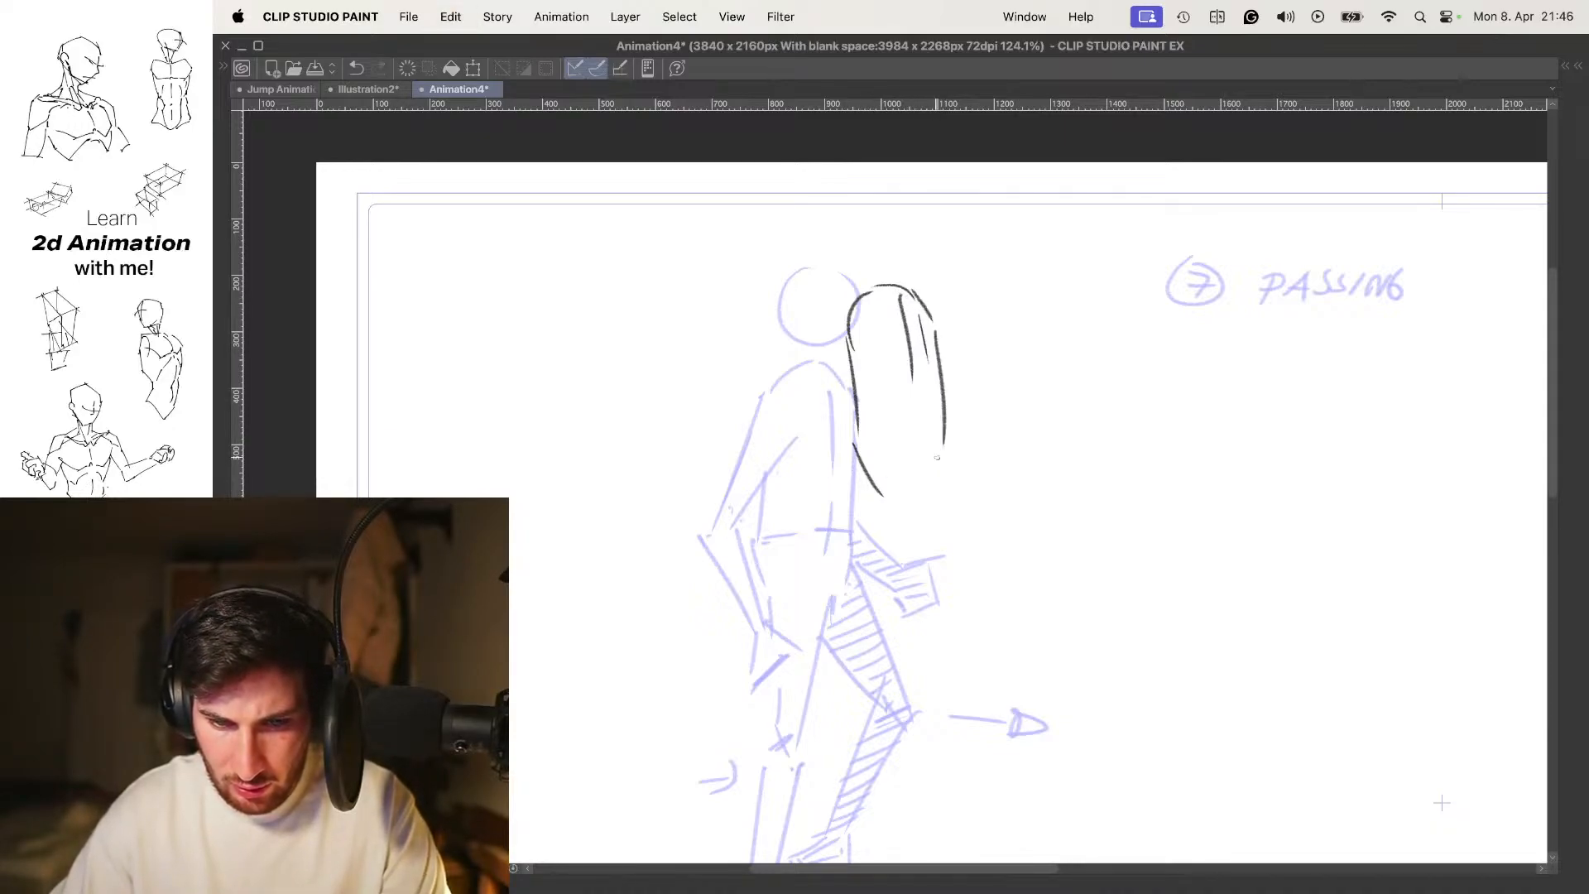
scroll(919, 431, down, 2)
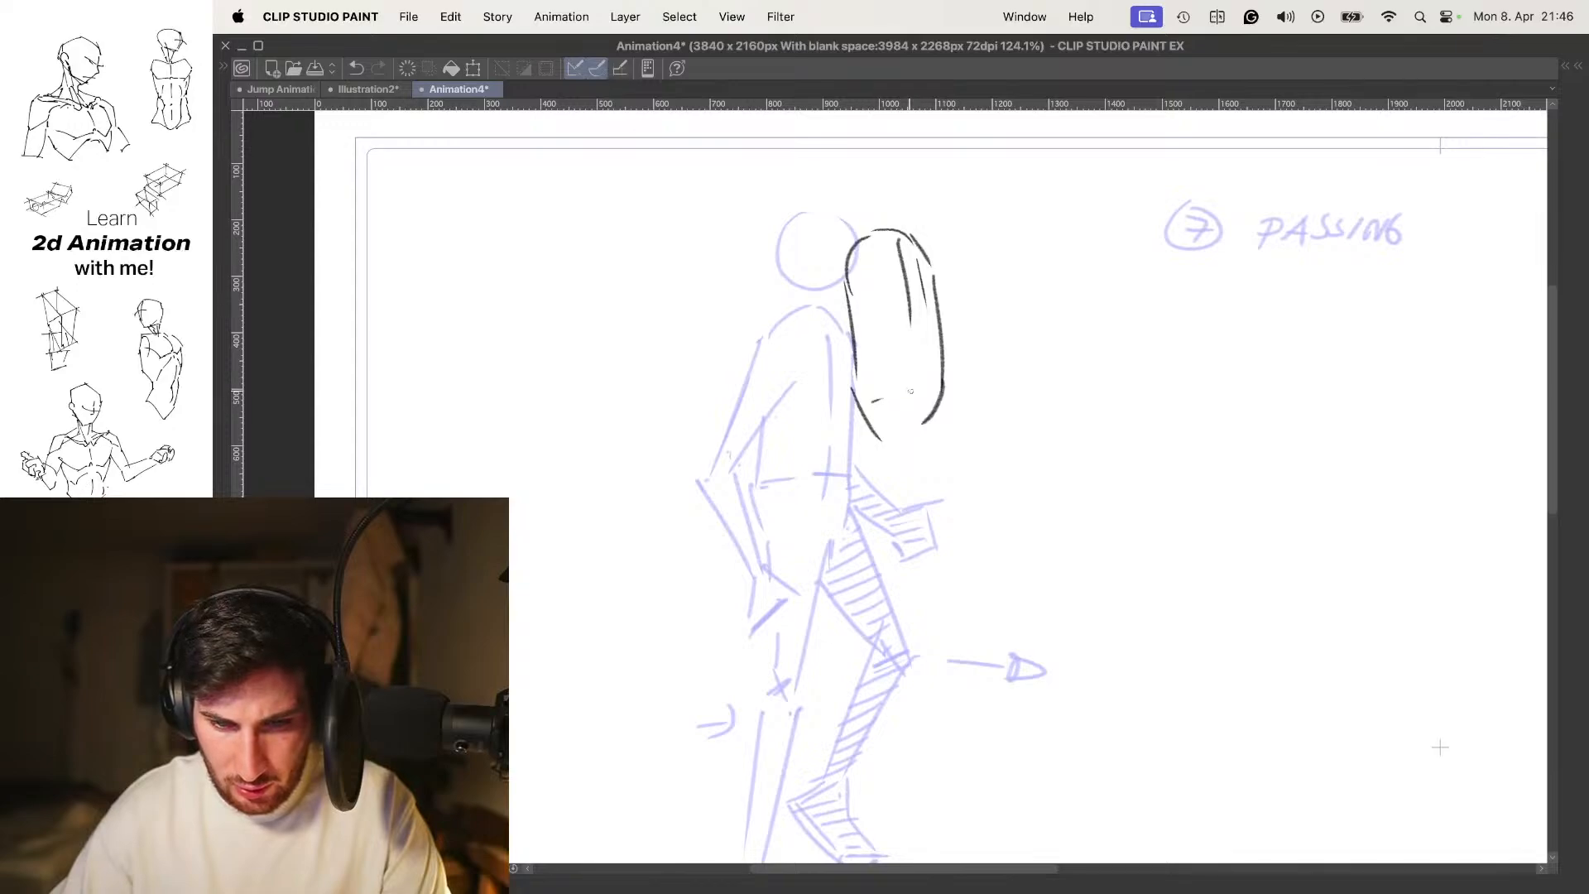
Adjust the torso's placement and sketch the pelvis and the backward-slanting near thigh beneath it
mouse_move(903, 409)
mouse_down()
mouse_move(853, 381)
mouse_move(930, 329)
mouse_up()
key(super+t)
key(Return)
drag(891, 442, 885, 413)
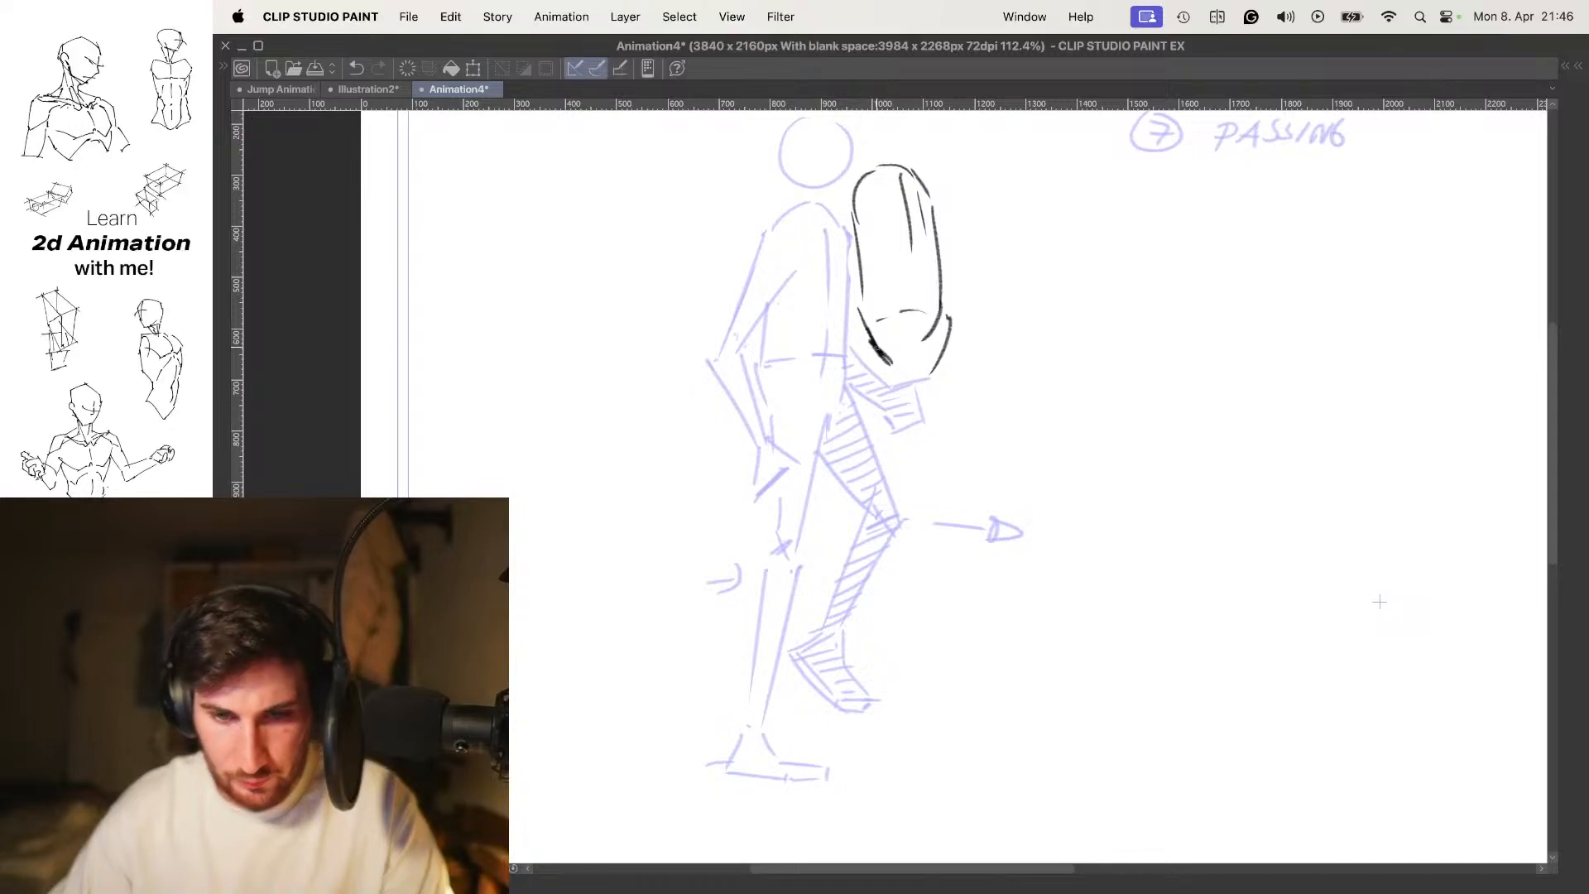
key(super+z)
mouse_move(865, 335)
mouse_down()
mouse_move(881, 378)
mouse_move(853, 498)
mouse_up()
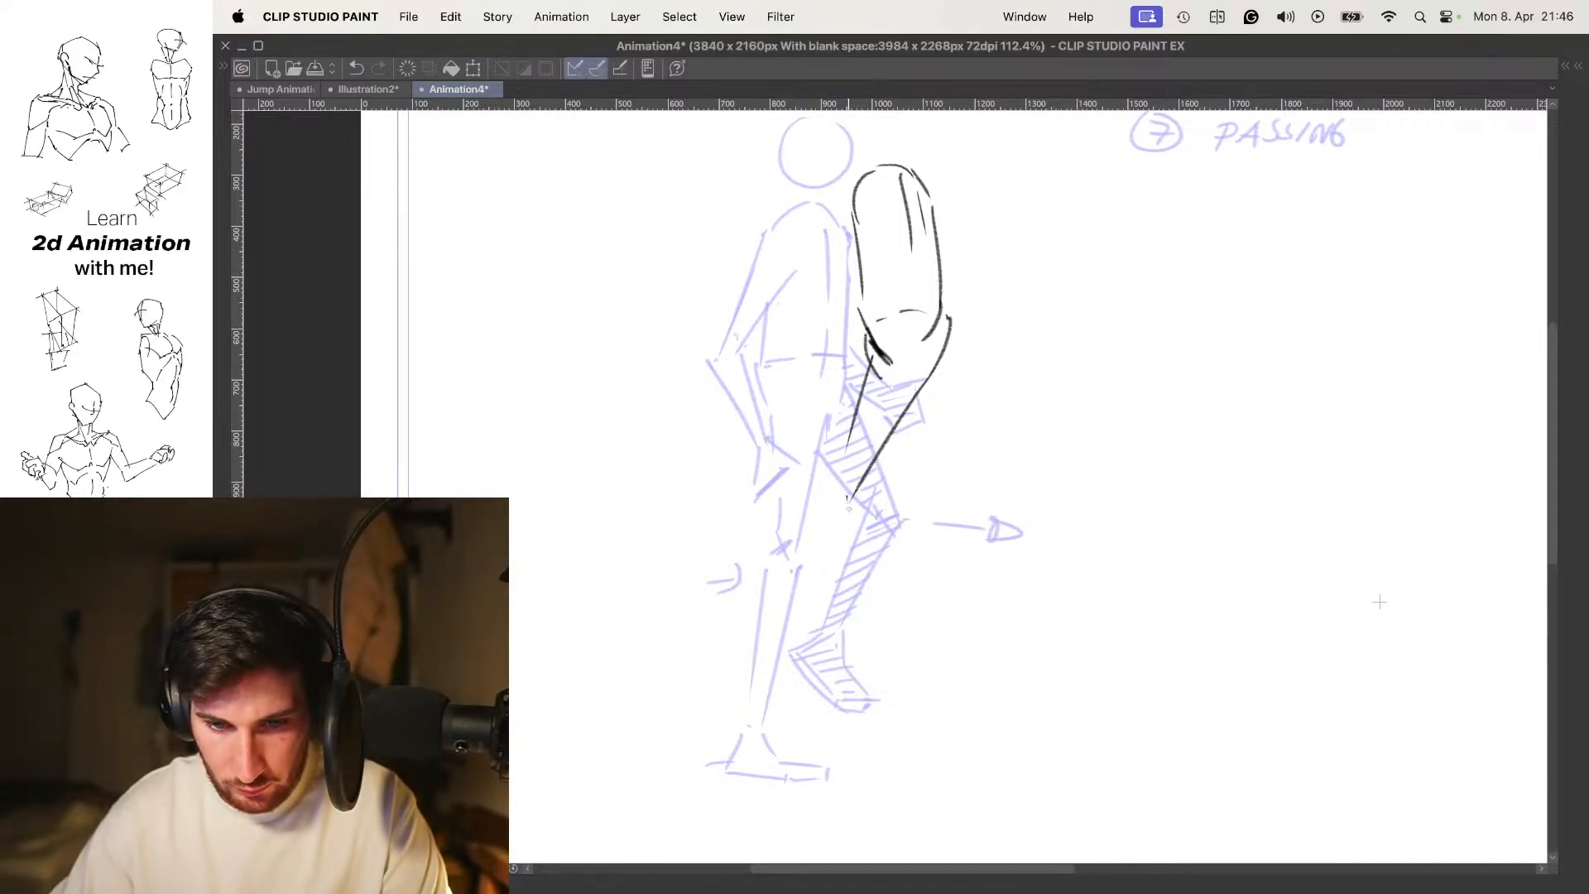
Transform the torso and thigh sketch to sit closer to the passing pose, and check it against the previous frame without onion skin
key(super+t)
drag(891, 402, 852, 447)
drag(981, 343, 955, 440)
mouse_move(882, 306)
mouse_down()
mouse_move(924, 276)
mouse_move(912, 287)
mouse_up()
drag(879, 338, 904, 313)
key(Return)
key(o)
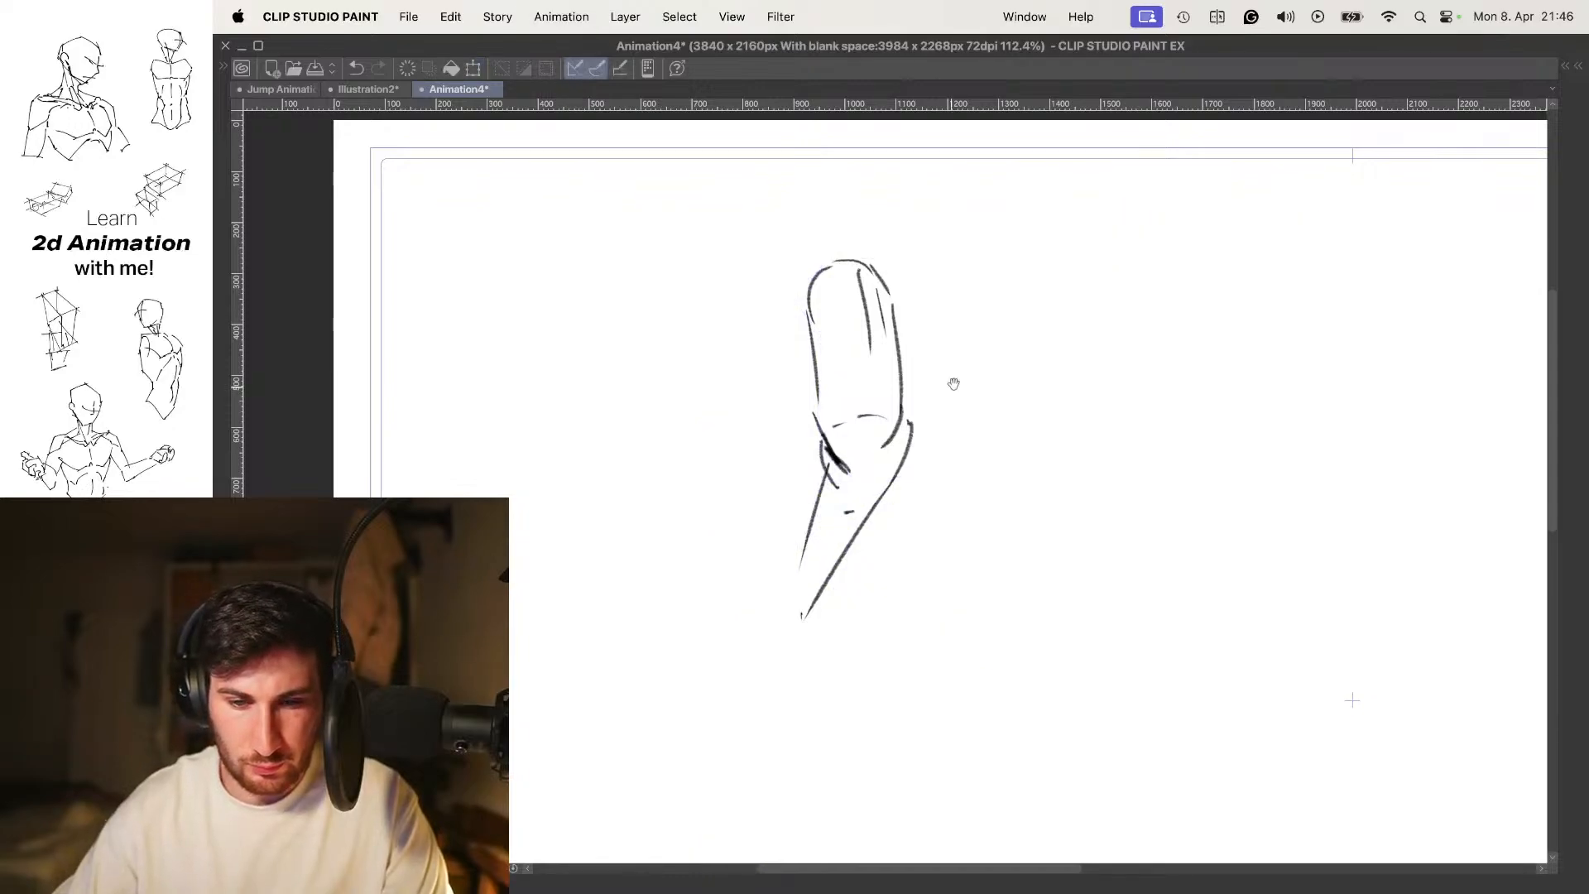
drag(1031, 327, 990, 333)
key(Left)
key(Right)
Redraw the near thigh's back contour and extend the supporting leg through the knee and shin toward the foot
drag(773, 610, 838, 453)
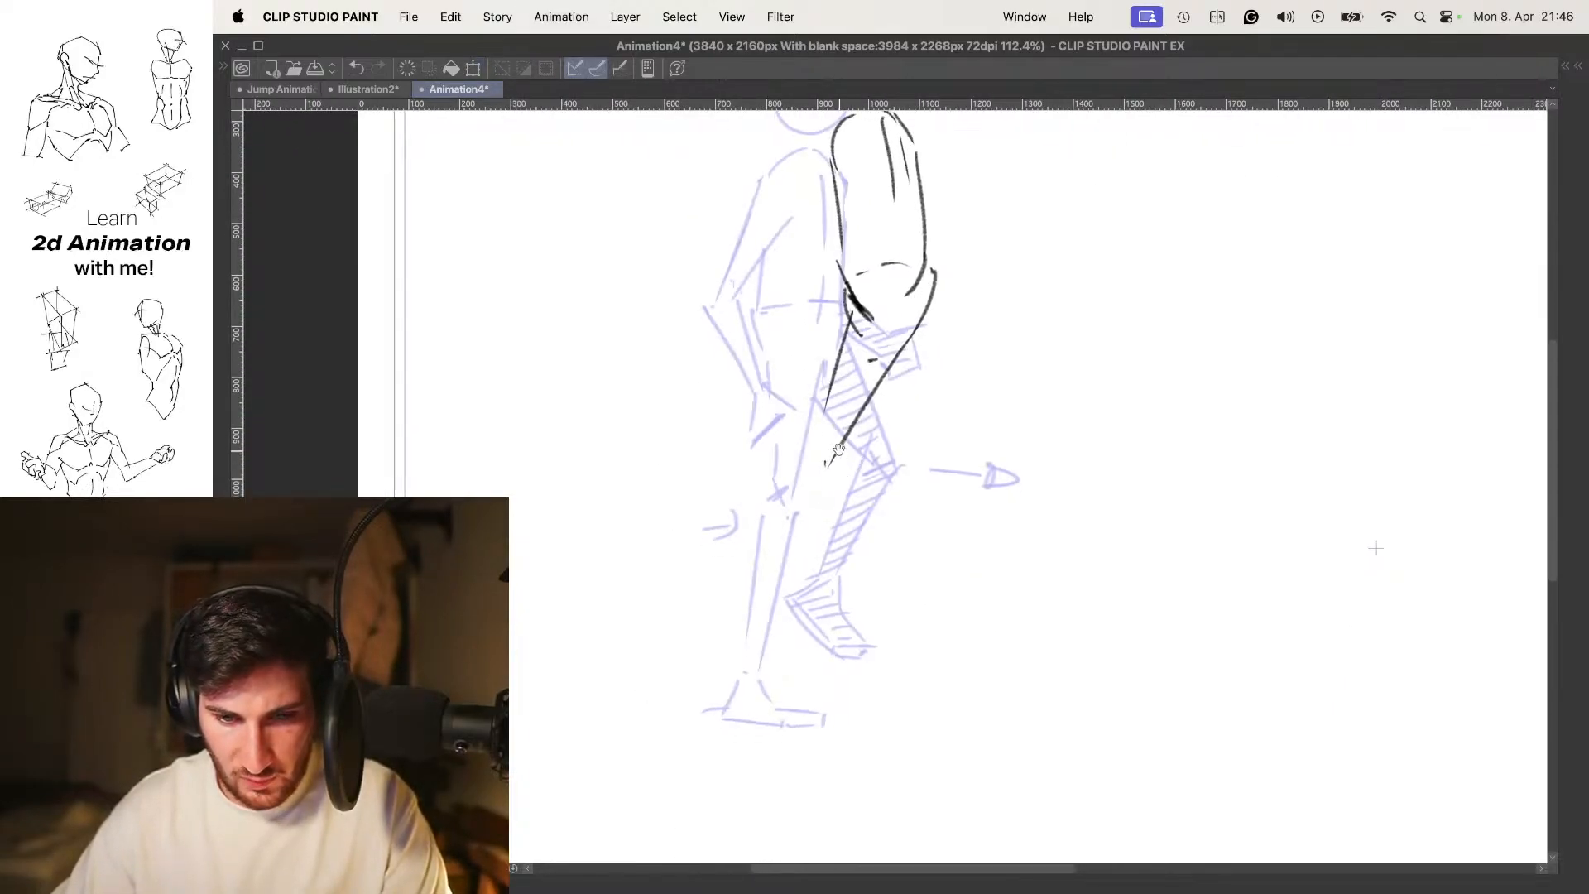
key(super+z)
key(super+z)
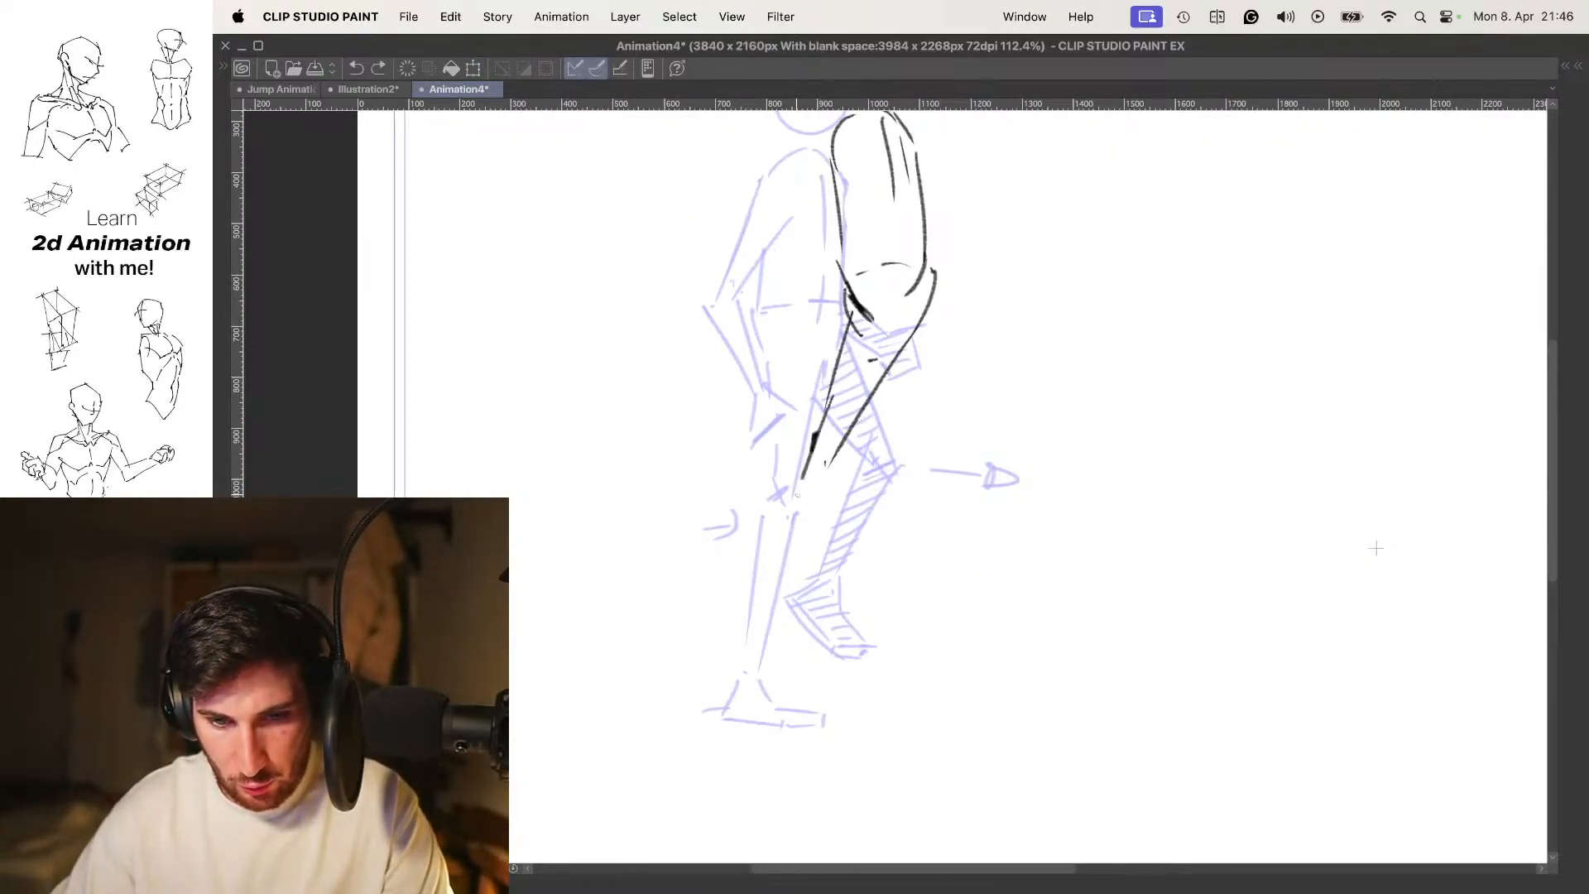
drag(831, 382, 800, 467)
key(super+z)
drag(849, 339, 800, 466)
mouse_move(801, 559)
mouse_down()
mouse_move(836, 460)
mouse_move(789, 543)
mouse_up()
drag(827, 384, 792, 481)
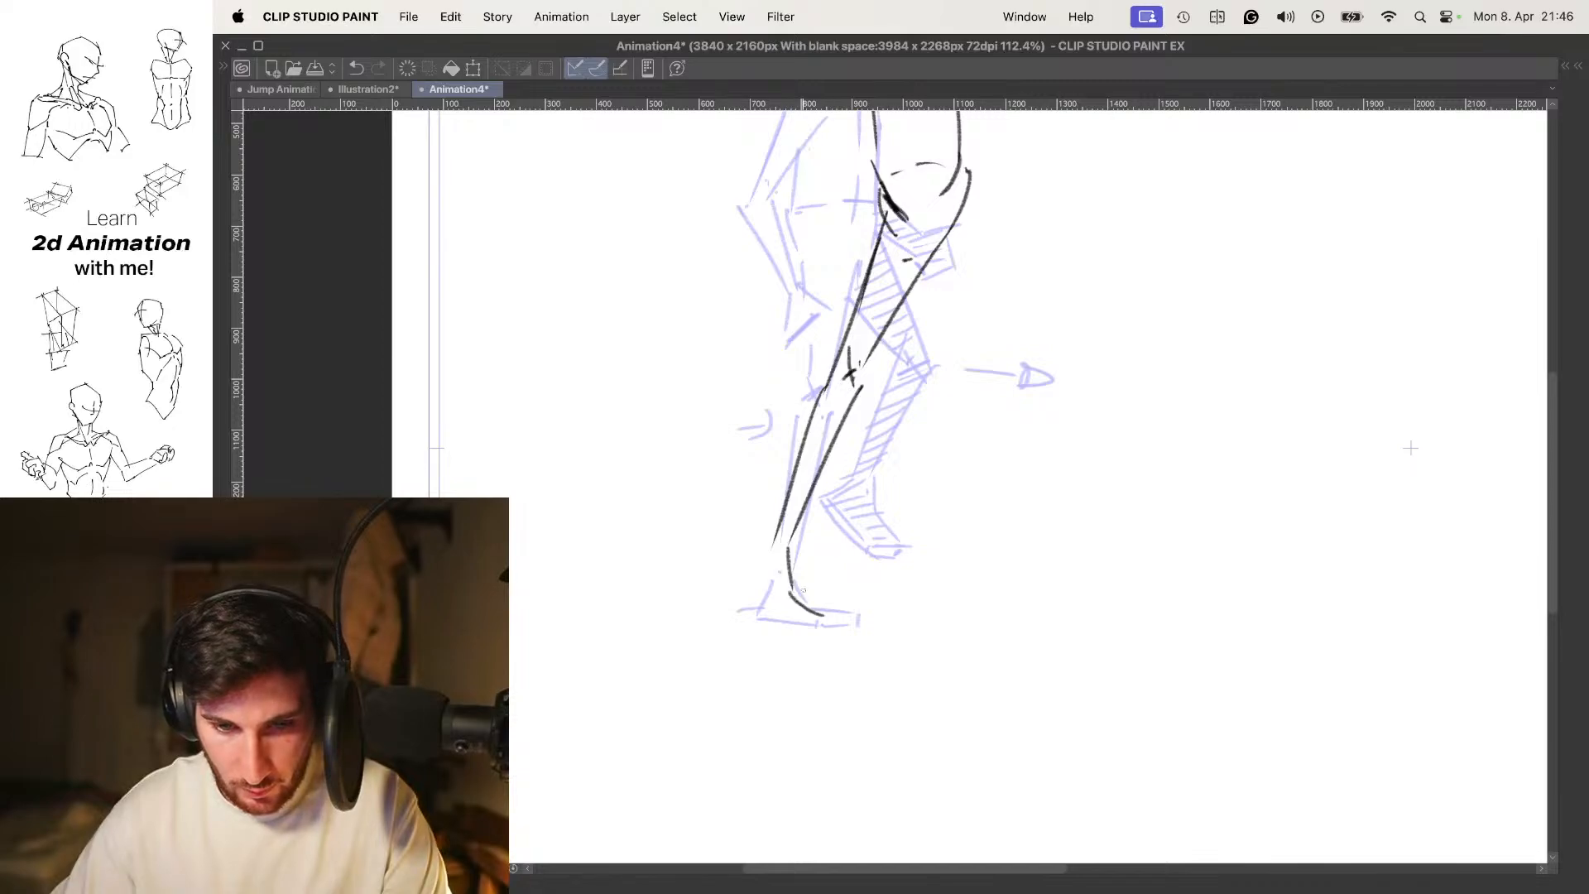
Redraw the rear leg's foot with its heel raised and toes on the ground, over the passing pose's foot
key(super+z)
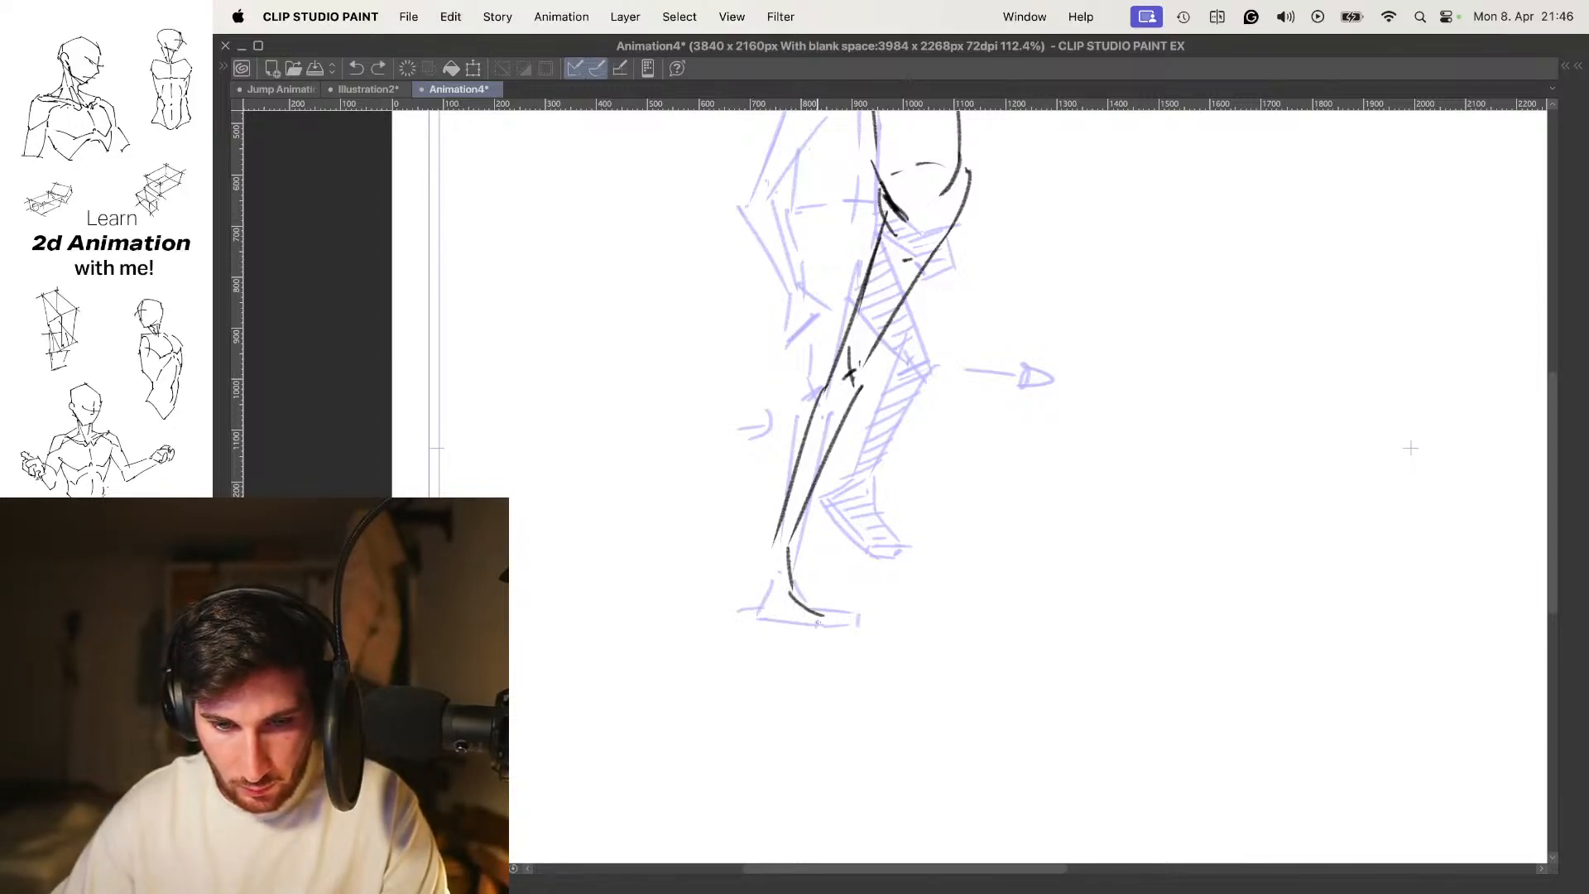
drag(790, 622, 822, 623)
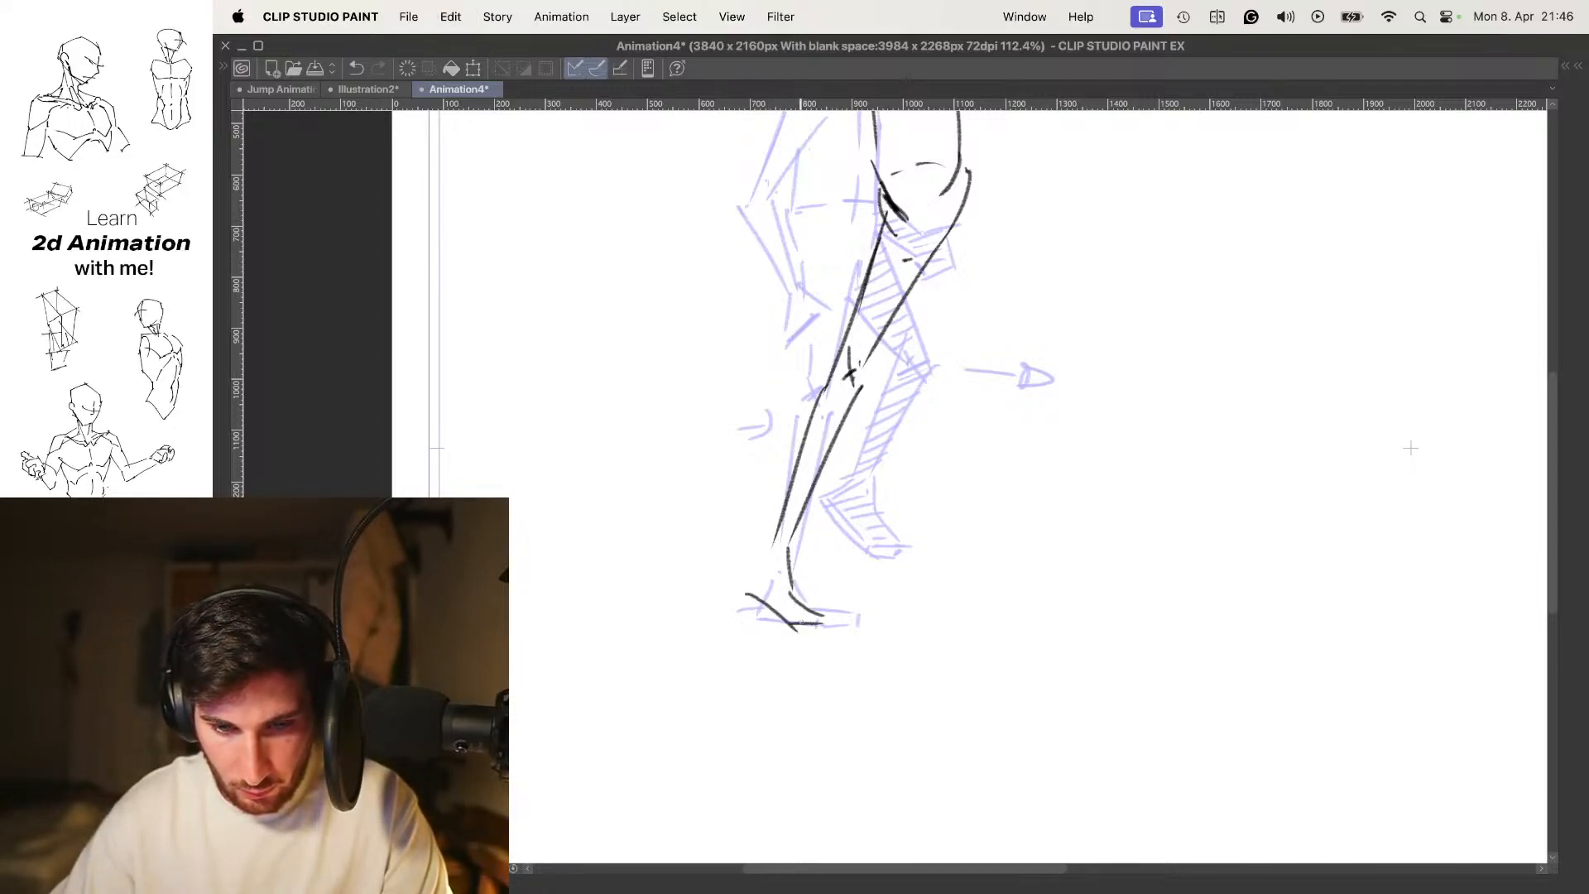
key(super+z)
mouse_move(738, 580)
mouse_down()
mouse_move(796, 629)
mouse_move(749, 558)
mouse_move(815, 603)
mouse_up()
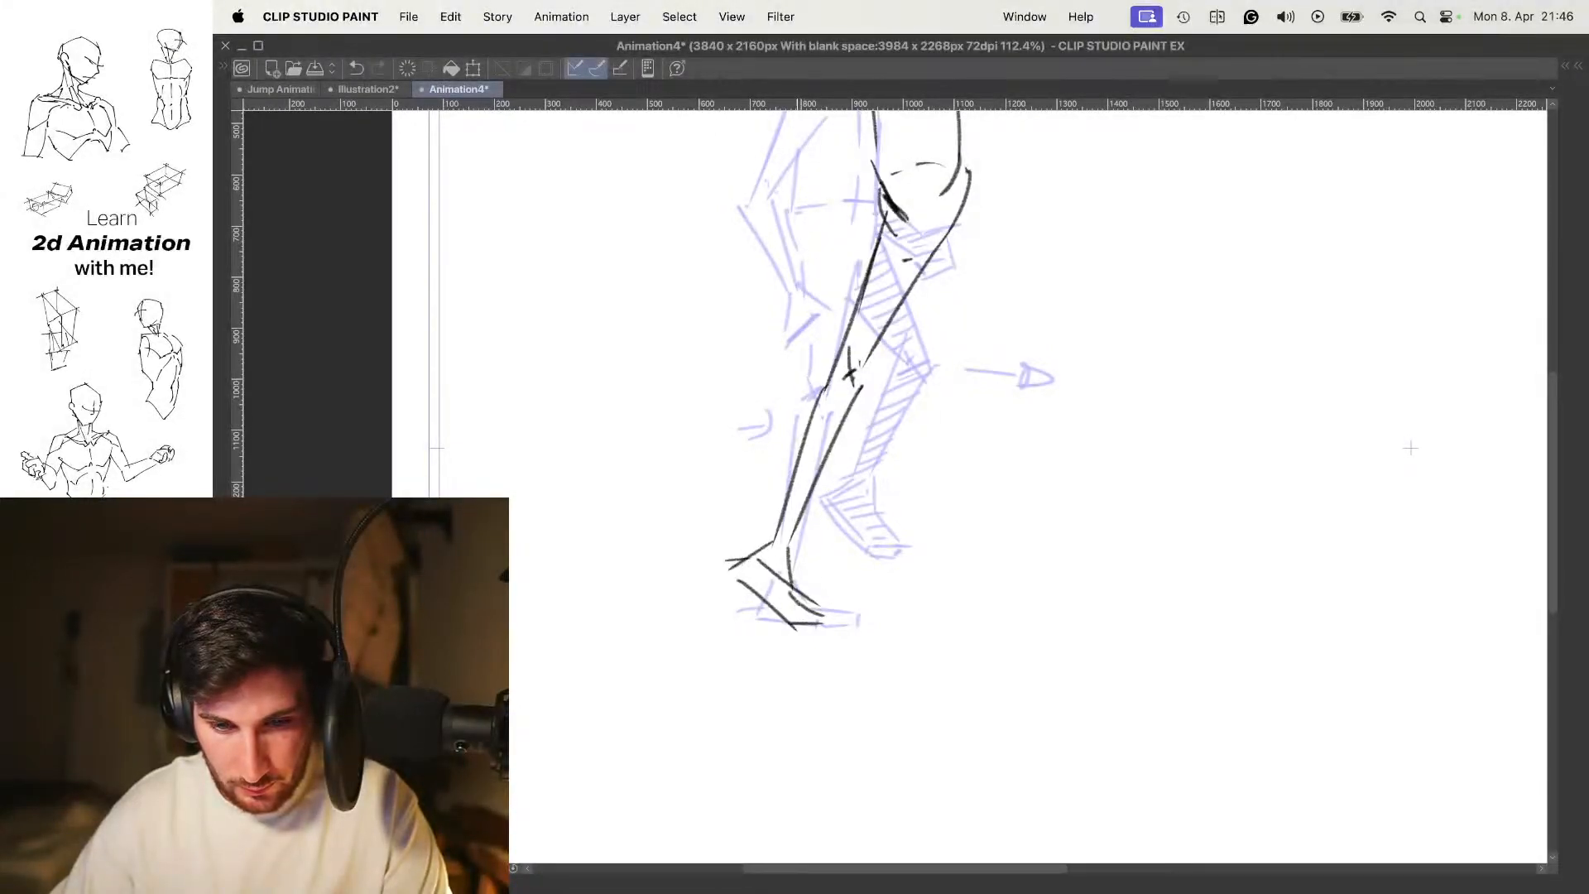
Compare the new leg pose with the neighbouring frames of the walk, with and without onion skin
scroll(869, 574, down, 3)
key(Left)
key(Right)
drag(956, 461, 909, 508)
key(Left)
key(Right)
key(Right)
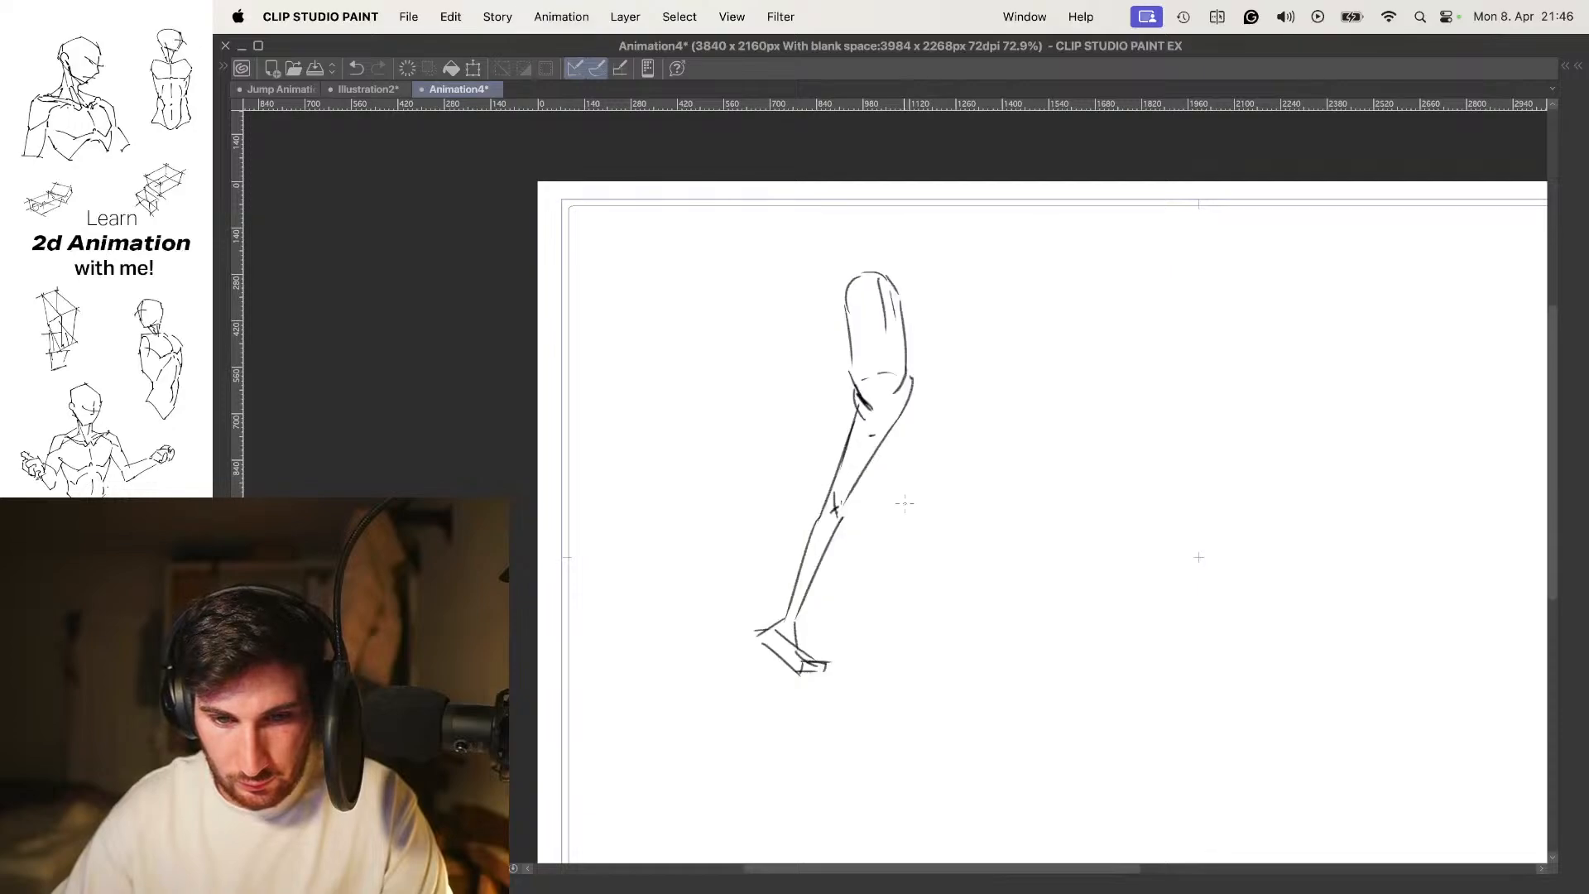
key(Left)
key(Left)
key(Left)
key(Left)
key(Right)
key(Right)
key(Right)
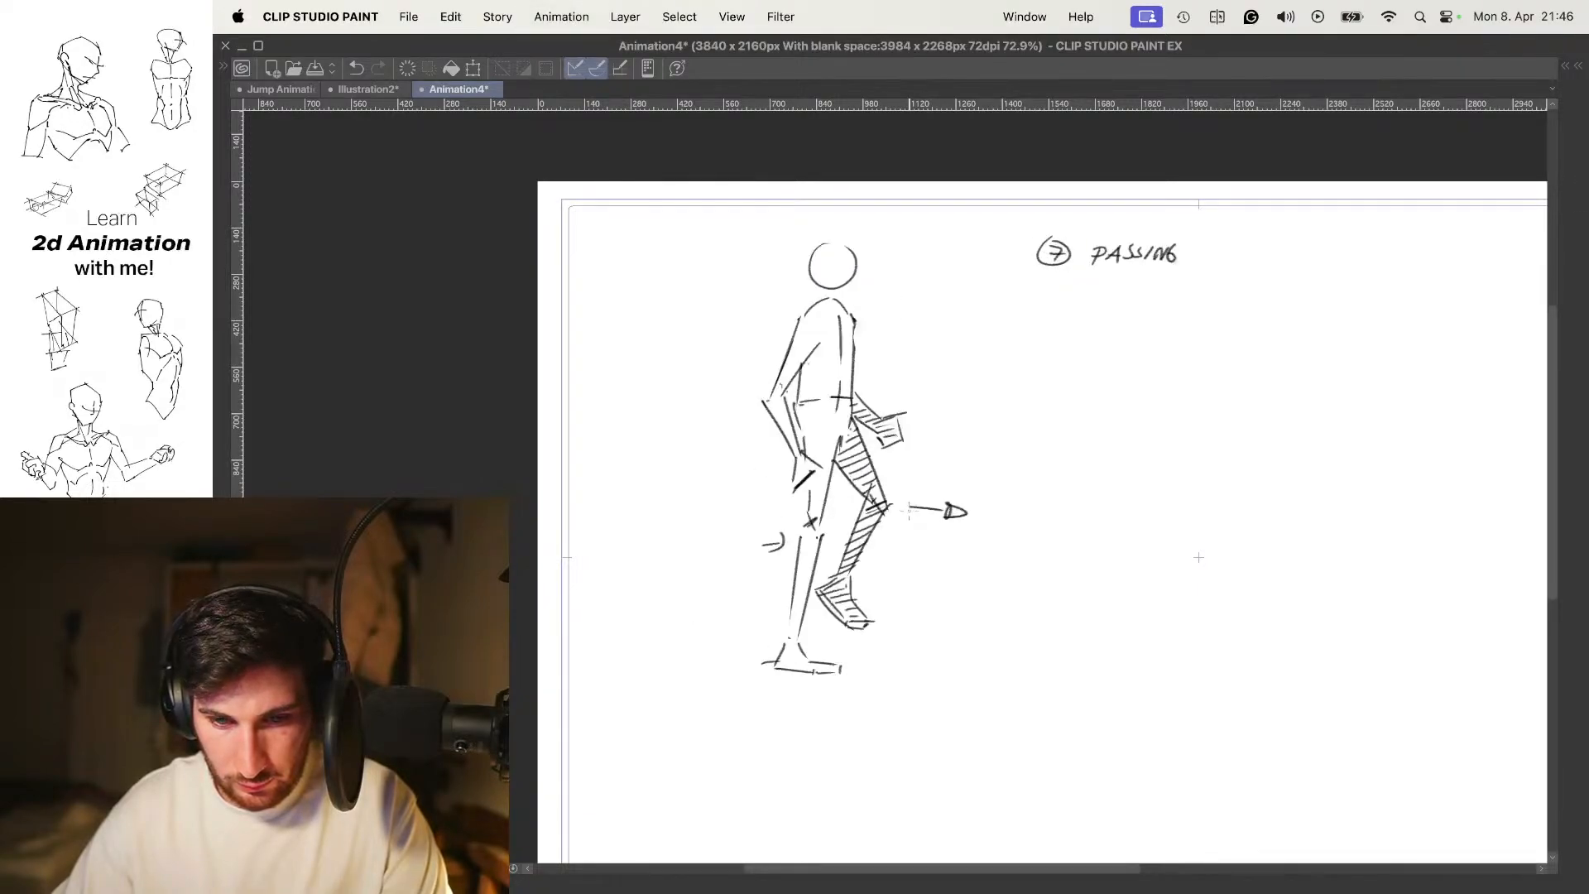
drag(911, 462, 908, 458)
scroll(922, 412, up, 2)
key(Left)
key(Right)
key(o)
key(o)
Try different angles for the front thigh extending forward from the hip
drag(892, 399, 943, 532)
drag(861, 456, 922, 537)
key(super+z)
key(super+z)
drag(891, 403, 924, 521)
drag(856, 465, 908, 551)
key(super+z)
key(super+z)
Sketch the front thigh as two lines reaching forward from the pelvis, replacing the previous attempt
drag(888, 417, 957, 486)
key(super+z)
key(super+z)
drag(865, 385, 941, 470)
Check the front thigh's placement by stepping through the passing pose and the earlier frames
key(Right)
key(Left)
key(Right)
key(Left)
key(Left)
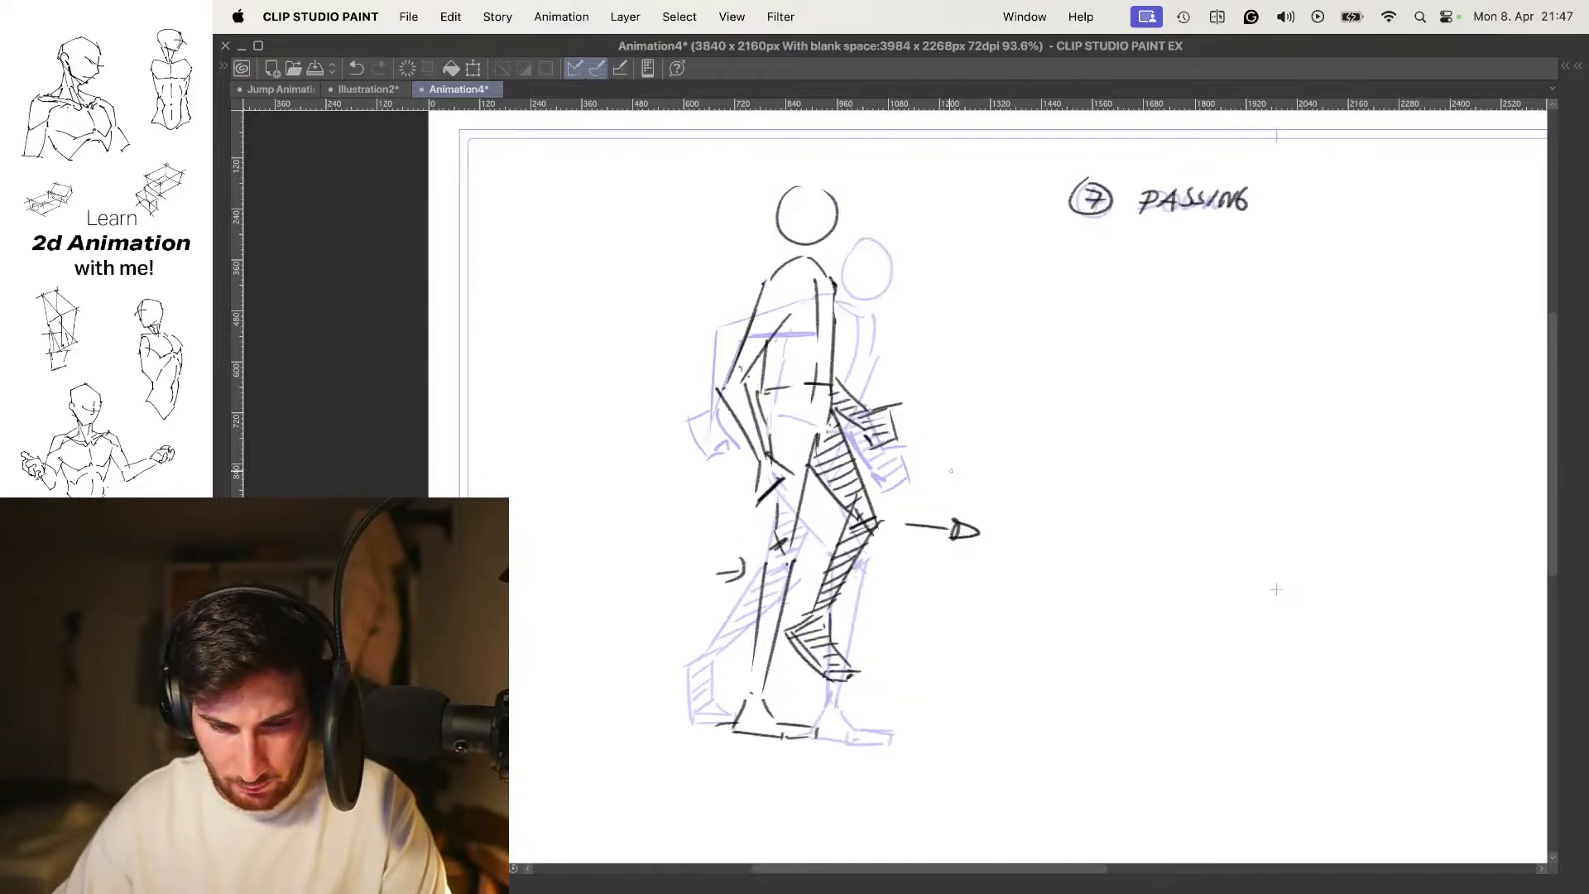
key(Left)
key(Left)
key(Right)
key(Right)
key(Right)
scroll(936, 424, down, 3)
key(space)
scroll(936, 424, up, 3)
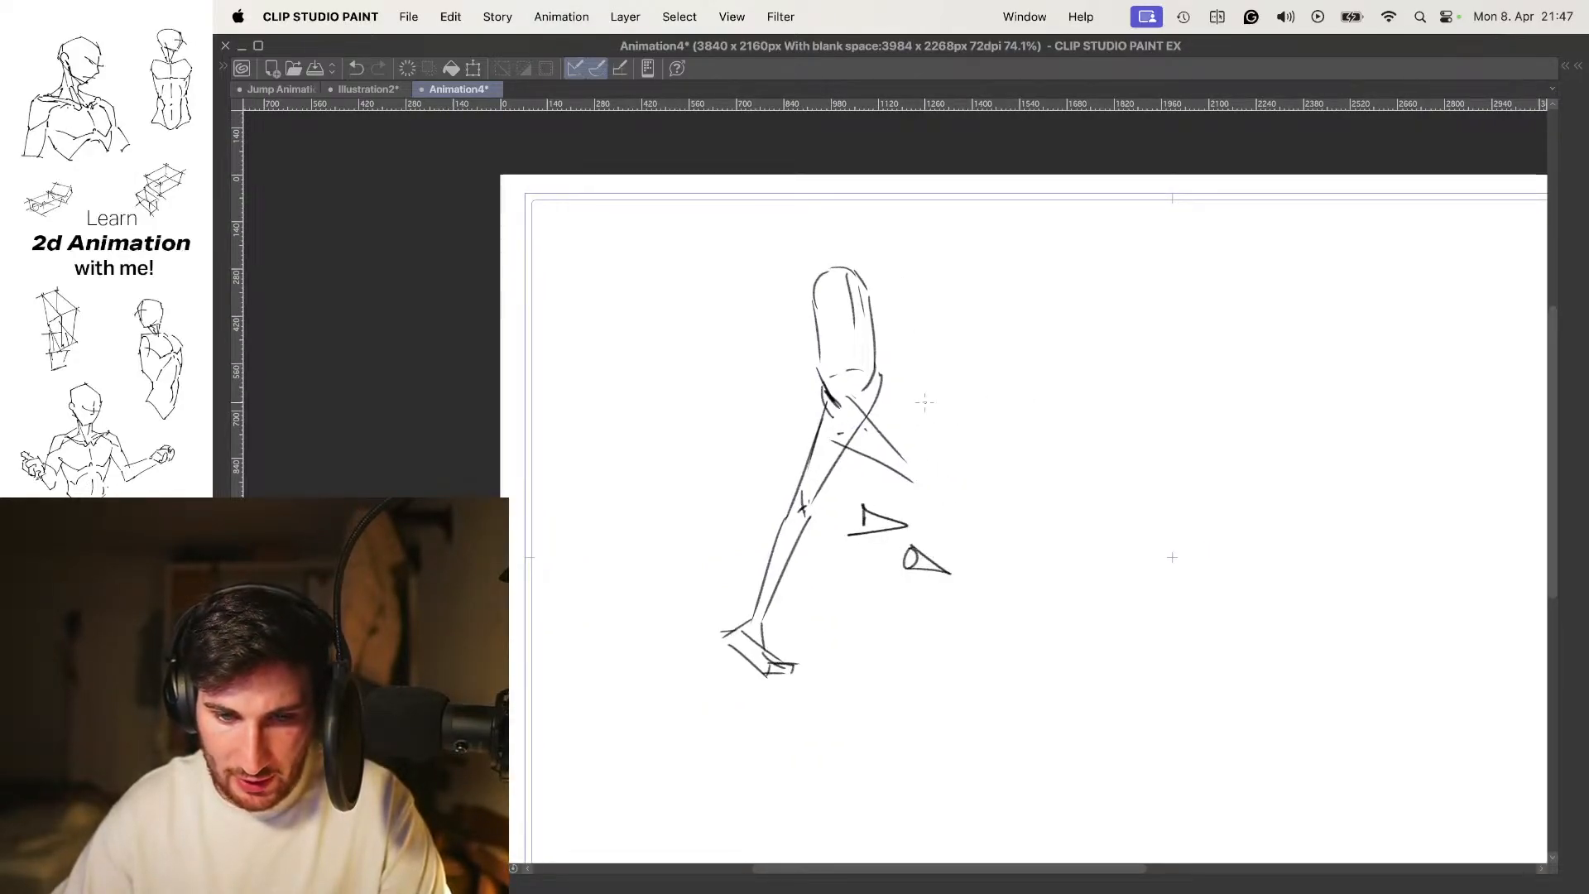
Show the onion skin and transform the pose sketch, moving it to the right of the passing figure
key(o)
drag(968, 386, 904, 401)
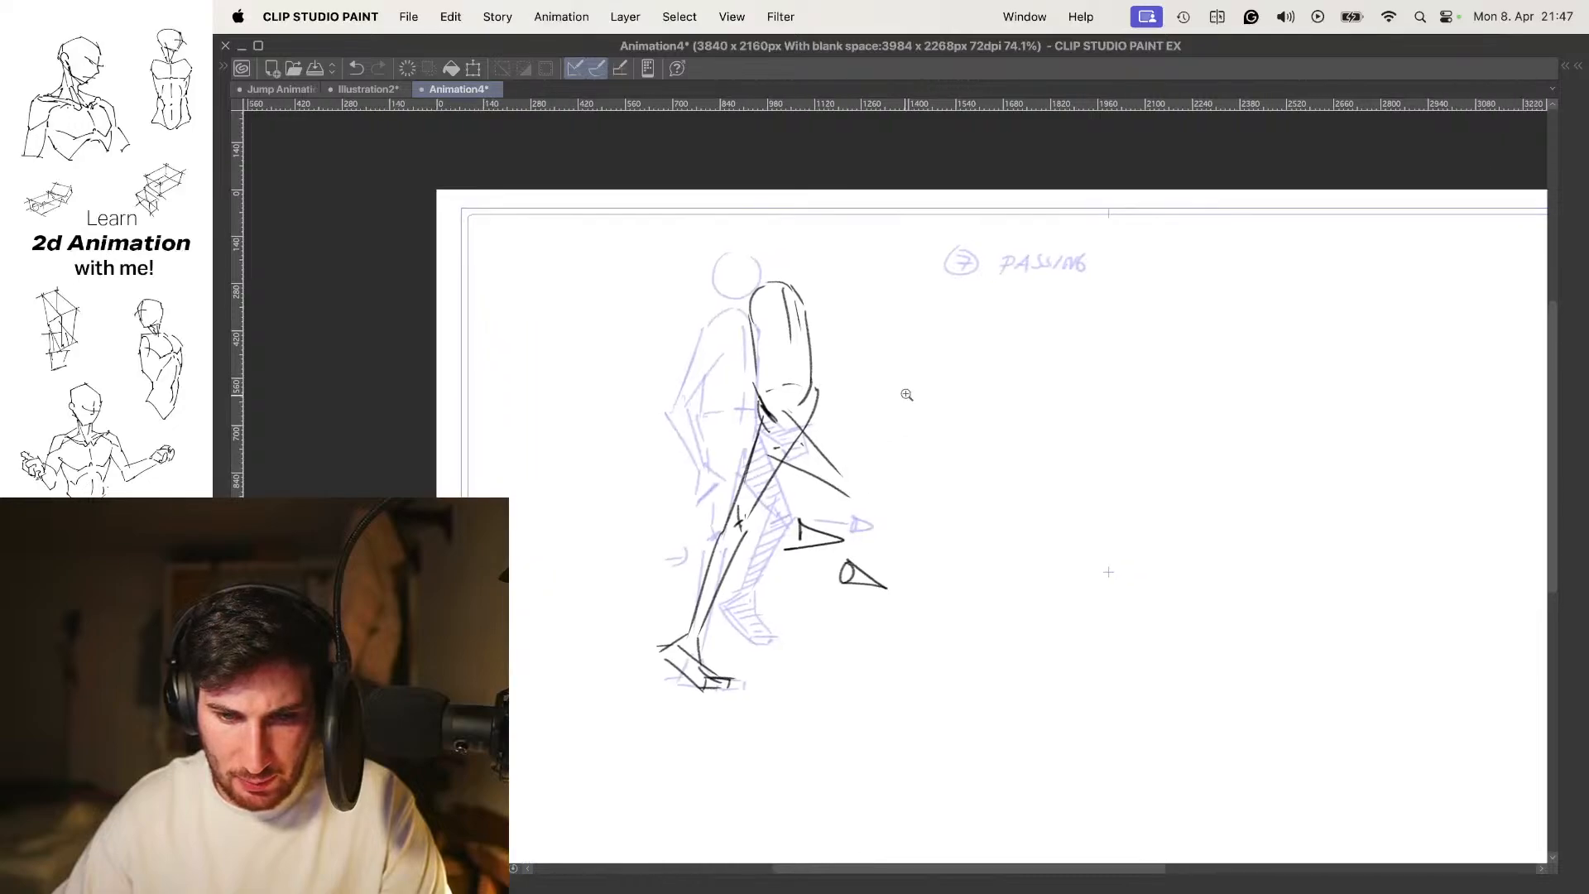
scroll(921, 391, up, 3)
mouse_move(864, 349)
mouse_down()
mouse_move(941, 340)
mouse_move(904, 348)
mouse_up()
key(super+t)
drag(893, 421, 1196, 428)
key(Return)
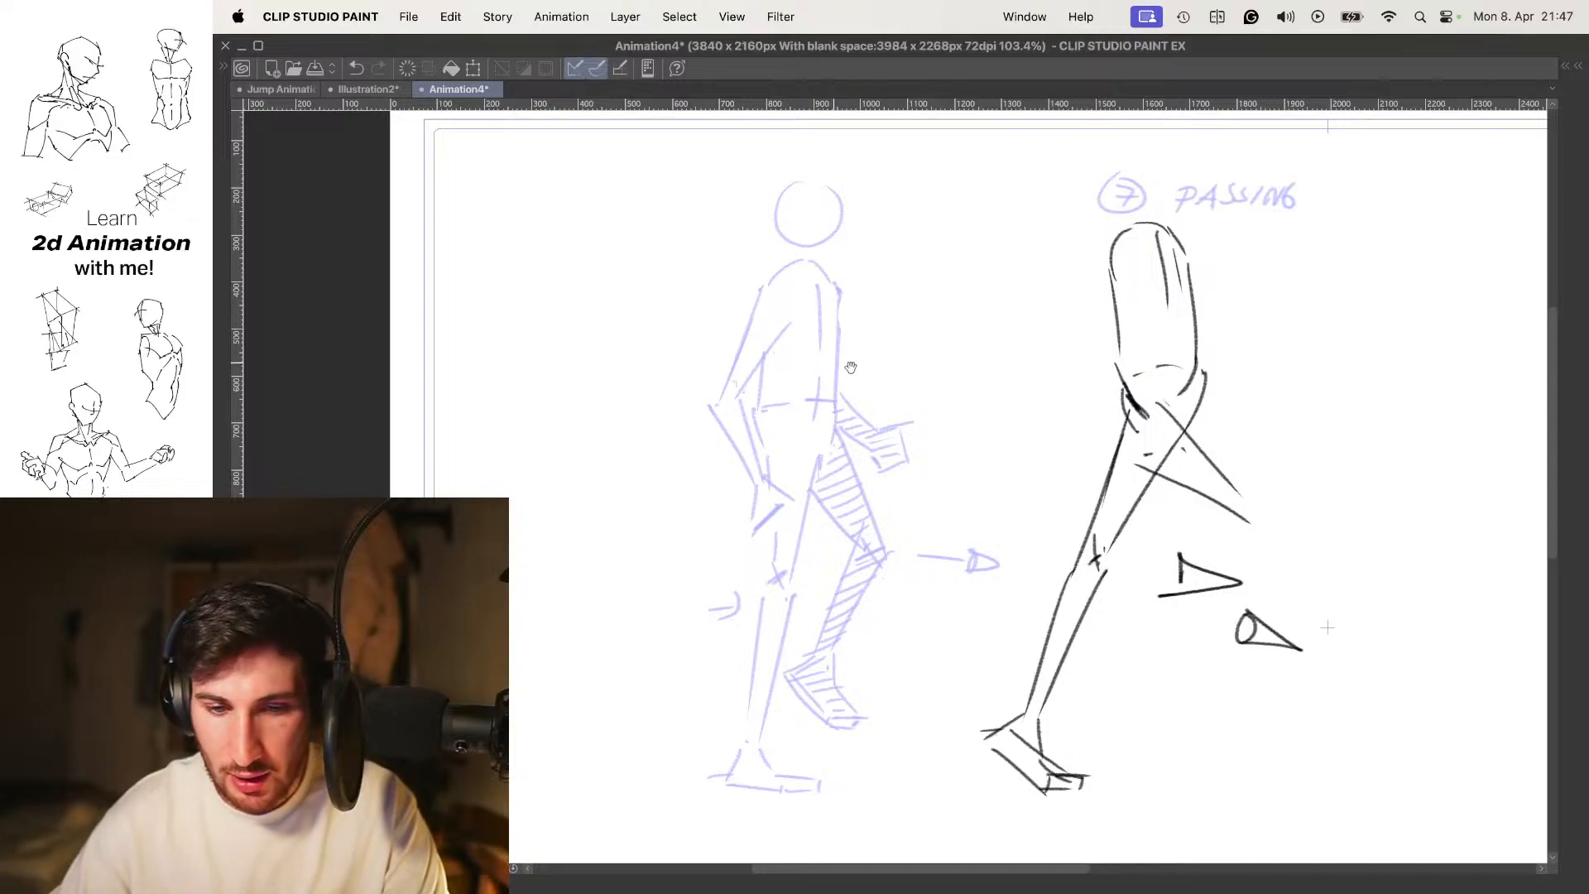
Start a second torso slightly ahead of the passing figure, sketching its rounded shoulder, centre line and front contour
drag(827, 334, 827, 351)
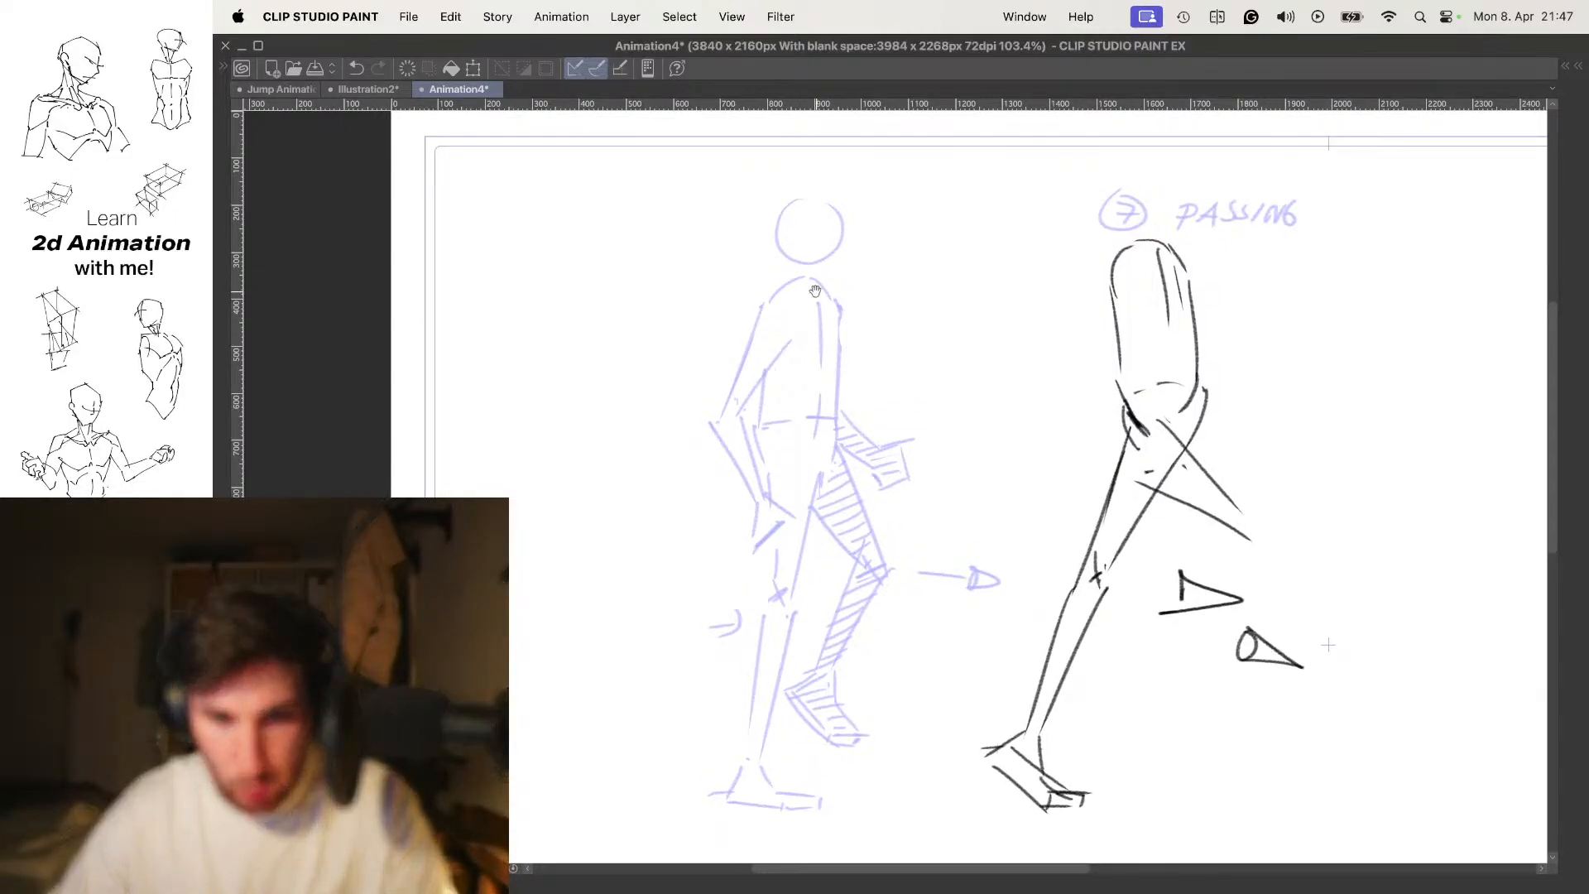
drag(869, 294, 868, 316)
drag(838, 247, 840, 354)
drag(820, 242, 786, 286)
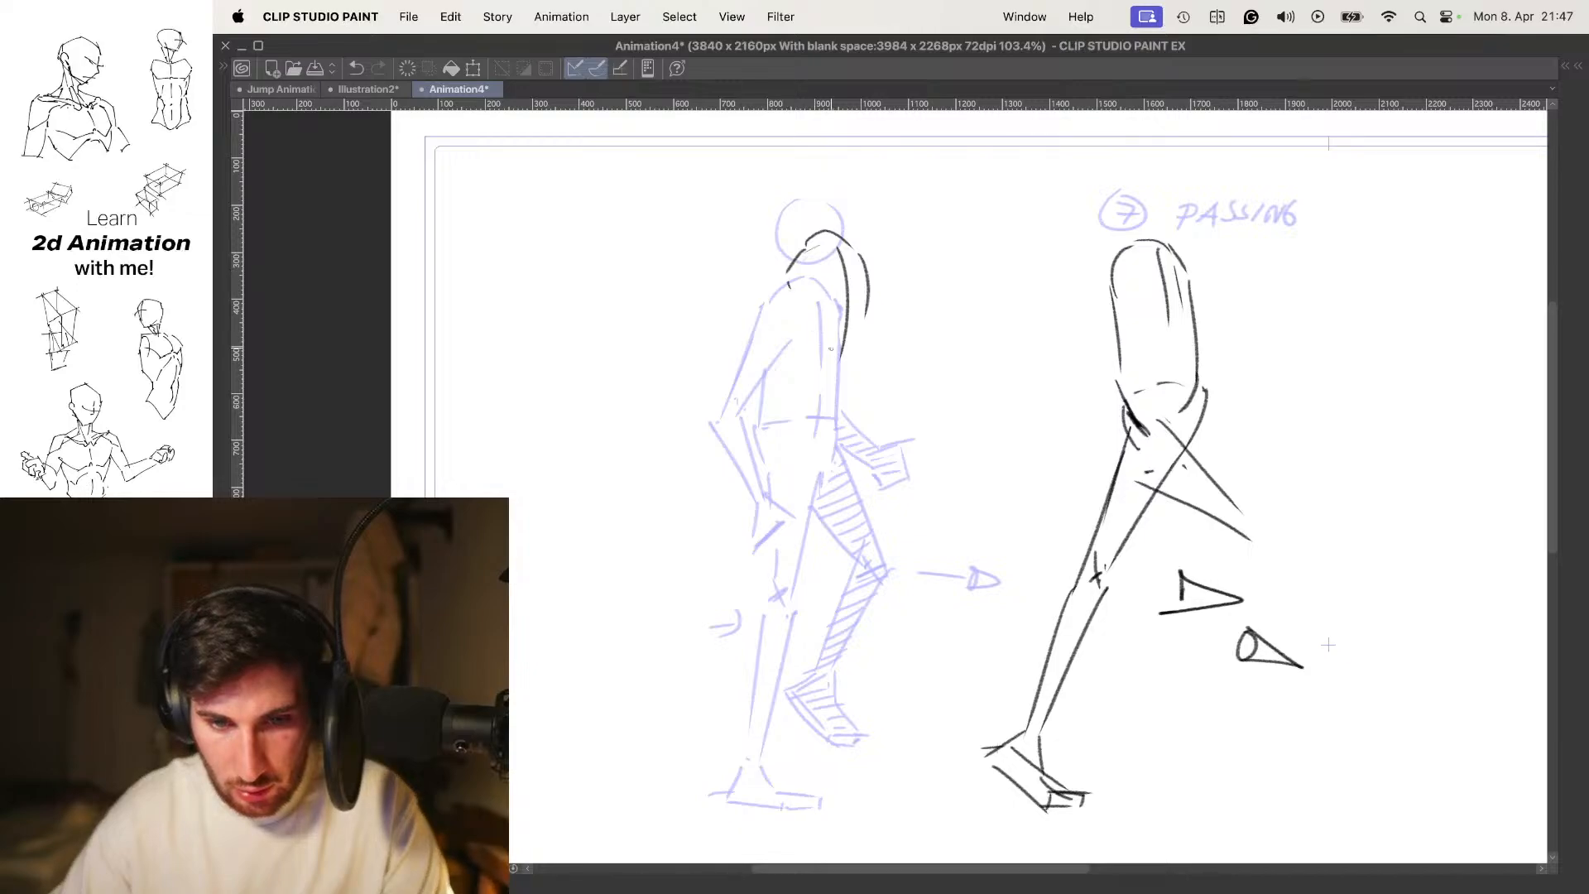
drag(868, 316, 844, 391)
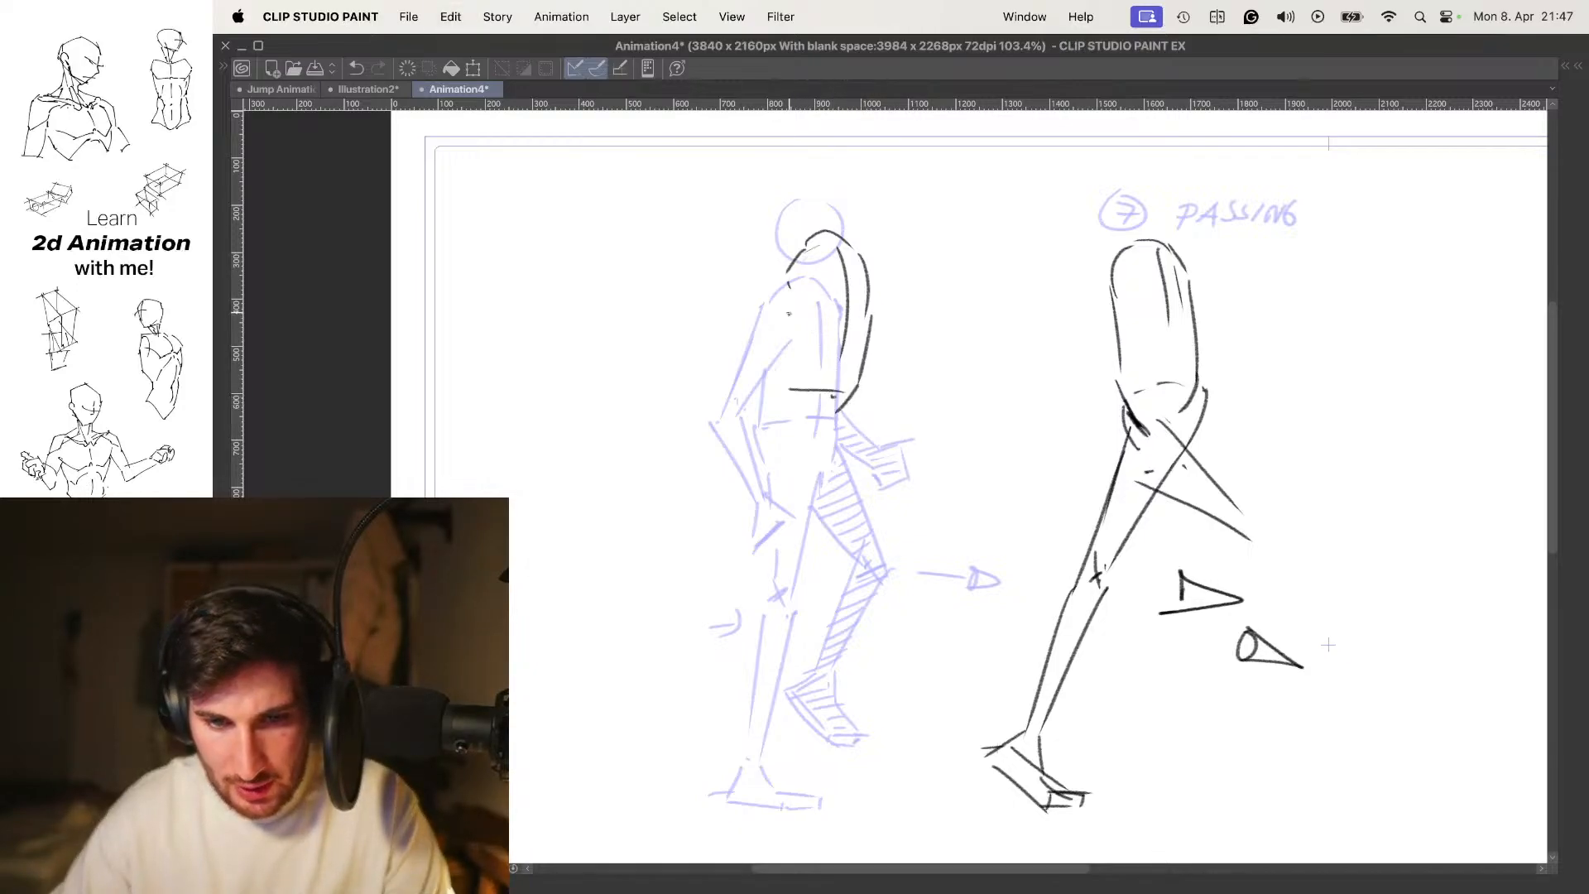
Rework the new torso's lower contours and sketch the waistline and rounded pelvis beneath it
key(super+z)
key(super+z)
mouse_move(788, 309)
mouse_down()
mouse_move(784, 388)
mouse_move(853, 404)
mouse_move(846, 445)
mouse_up()
key(super+z)
key(super+z)
drag(868, 369, 838, 432)
mouse_move(784, 350)
mouse_down()
mouse_move(784, 422)
mouse_move(827, 398)
mouse_up()
mouse_move(838, 410)
mouse_down()
mouse_move(869, 424)
mouse_move(848, 433)
mouse_up()
drag(856, 441, 830, 469)
Sketch the rear leg from the pelvis through the knee to the ankle, slanting slightly backward
mouse_move(889, 404)
mouse_down()
mouse_move(916, 350)
mouse_move(815, 530)
mouse_up()
mouse_move(815, 366)
mouse_down()
mouse_move(789, 529)
mouse_move(870, 438)
mouse_move(825, 477)
mouse_up()
drag(828, 469, 786, 587)
mouse_move(807, 432)
mouse_down()
mouse_move(768, 602)
mouse_move(811, 669)
mouse_up()
Try sketching the rear foot with a flat sole block and a raised heel contour
mouse_move(751, 659)
mouse_down()
mouse_move(753, 682)
mouse_move(805, 678)
mouse_up()
mouse_move(774, 604)
mouse_down()
mouse_move(740, 624)
mouse_move(751, 663)
mouse_up()
key(super+z)
key(super+z)
key(super+z)
key(super+z)
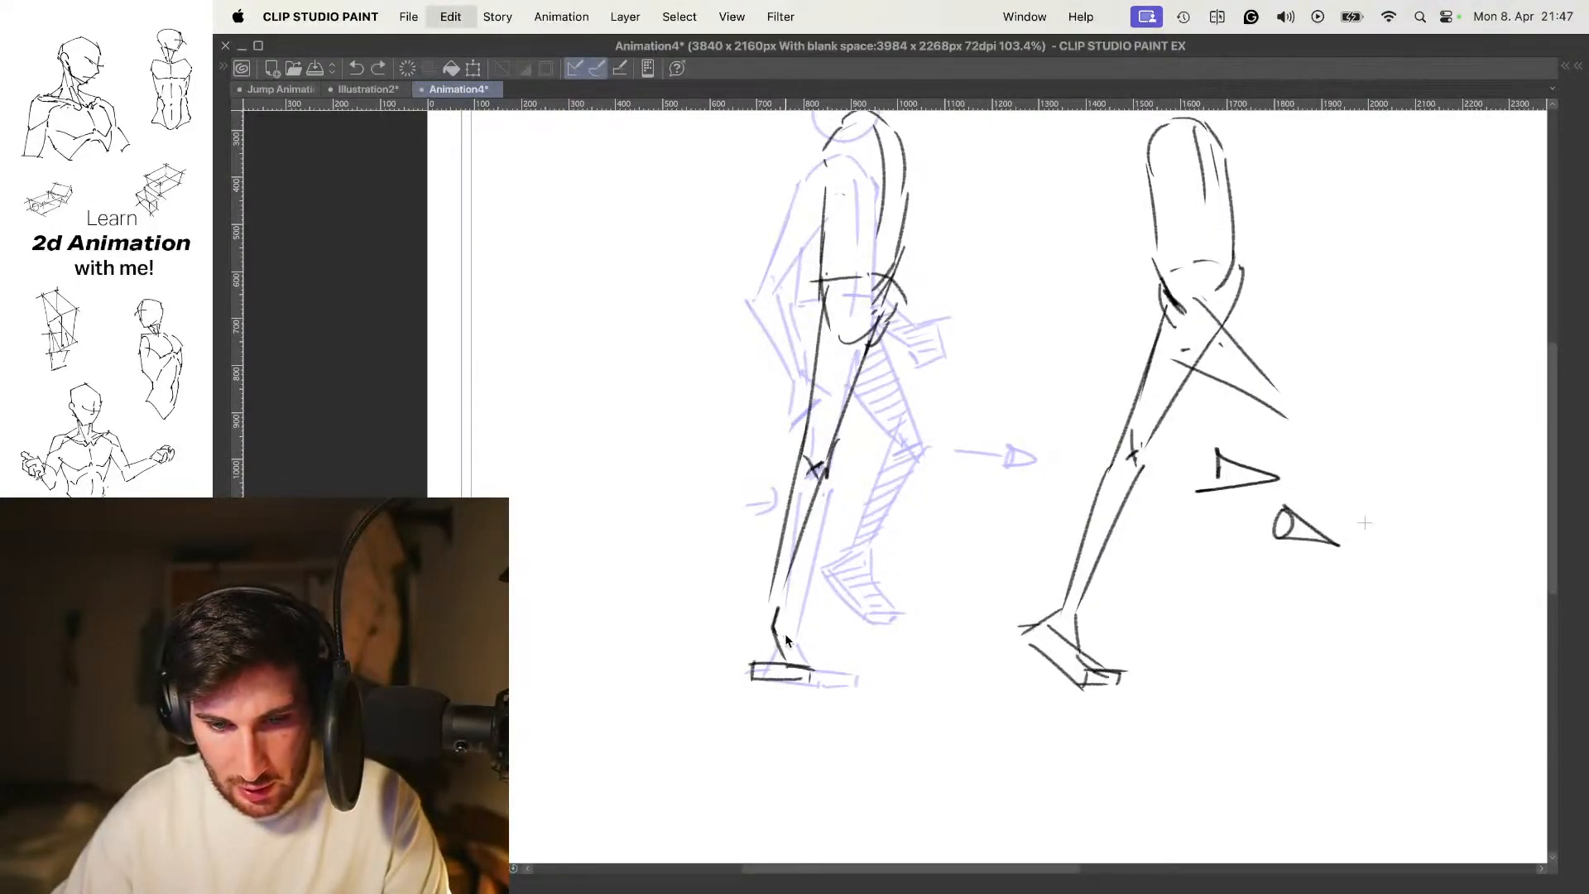
mouse_move(780, 577)
mouse_down()
mouse_move(739, 618)
mouse_move(764, 675)
mouse_up()
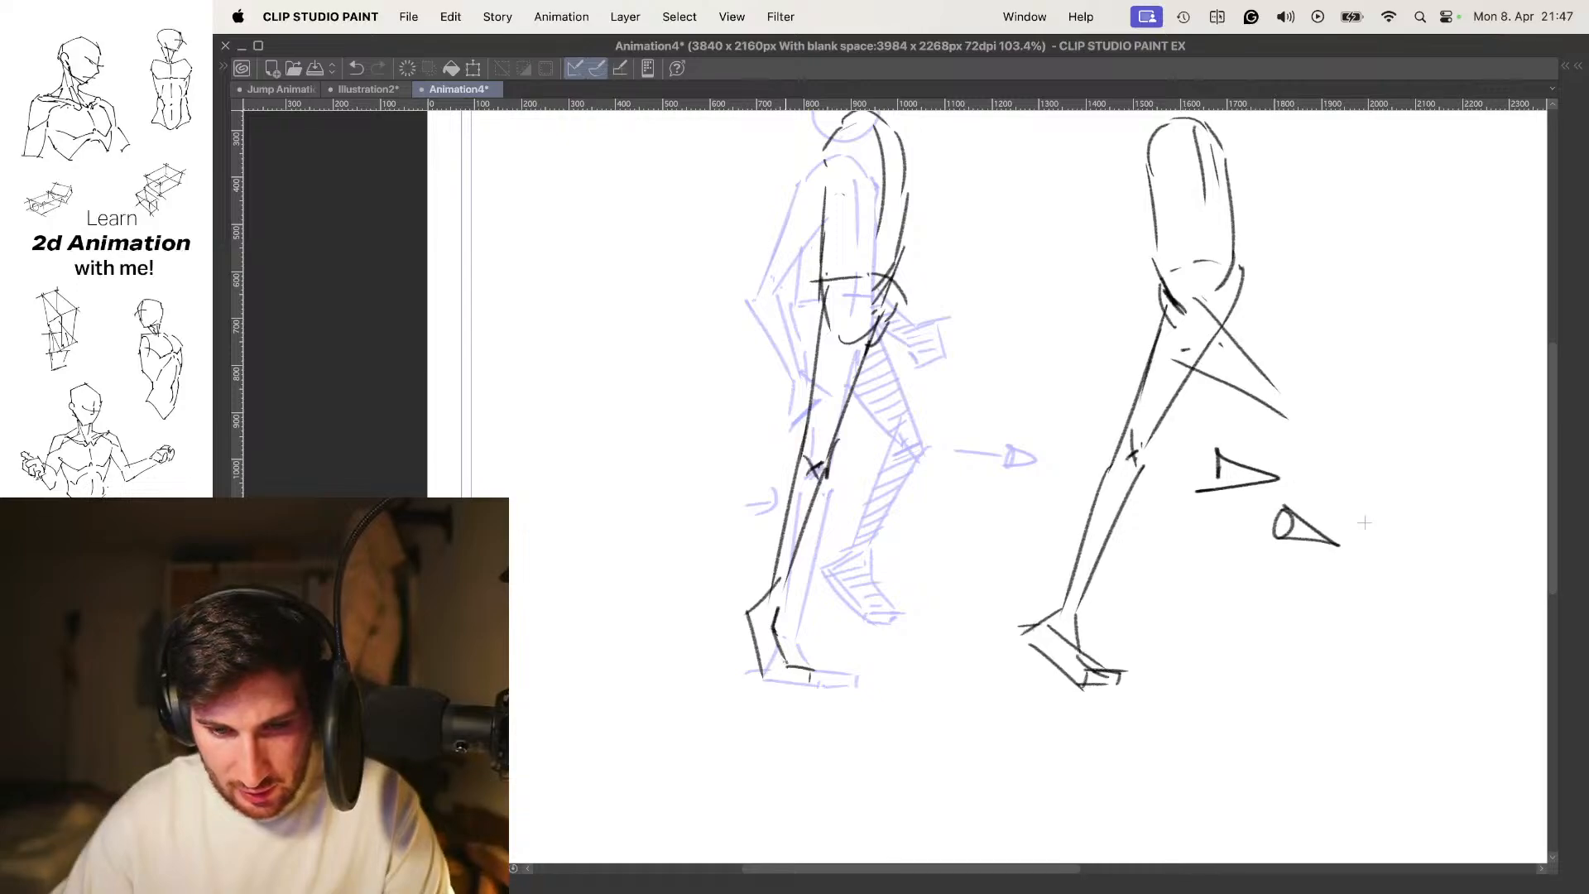
key(super+z)
key(super+z)
key(super+z)
Redraw the rear foot as an upright block with the heel lifted above the toes
drag(780, 605, 797, 692)
key(super+z)
key(super+z)
key(super+z)
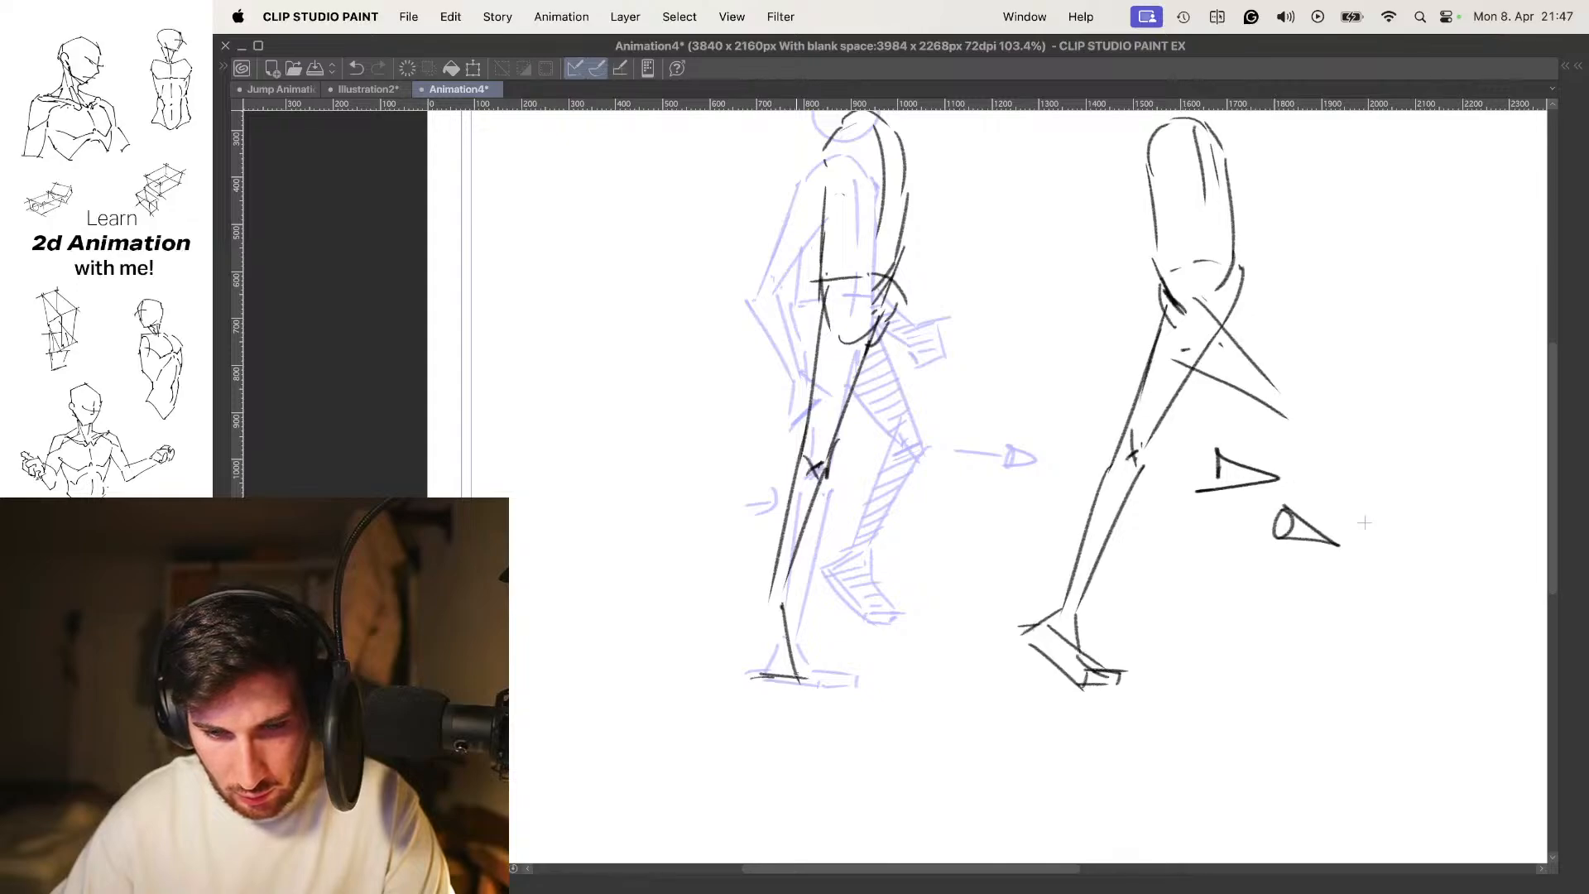
drag(749, 614, 757, 654)
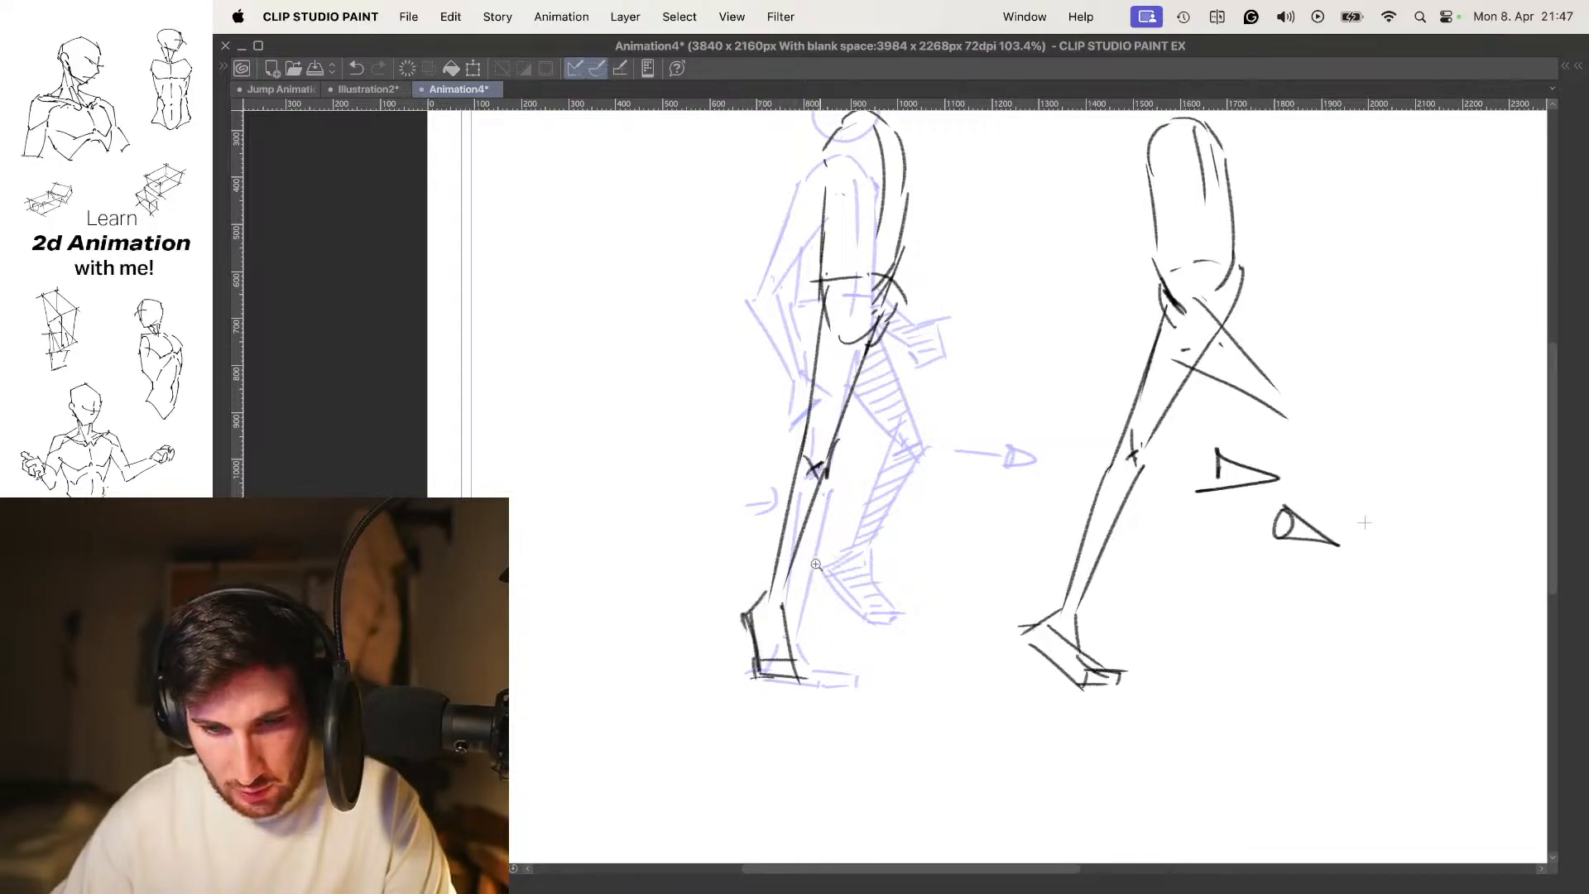
Transform the whole sketch, nudging it slightly to the right, and view it without the onion skin
scroll(830, 562, down, 3)
key(space)
key(space)
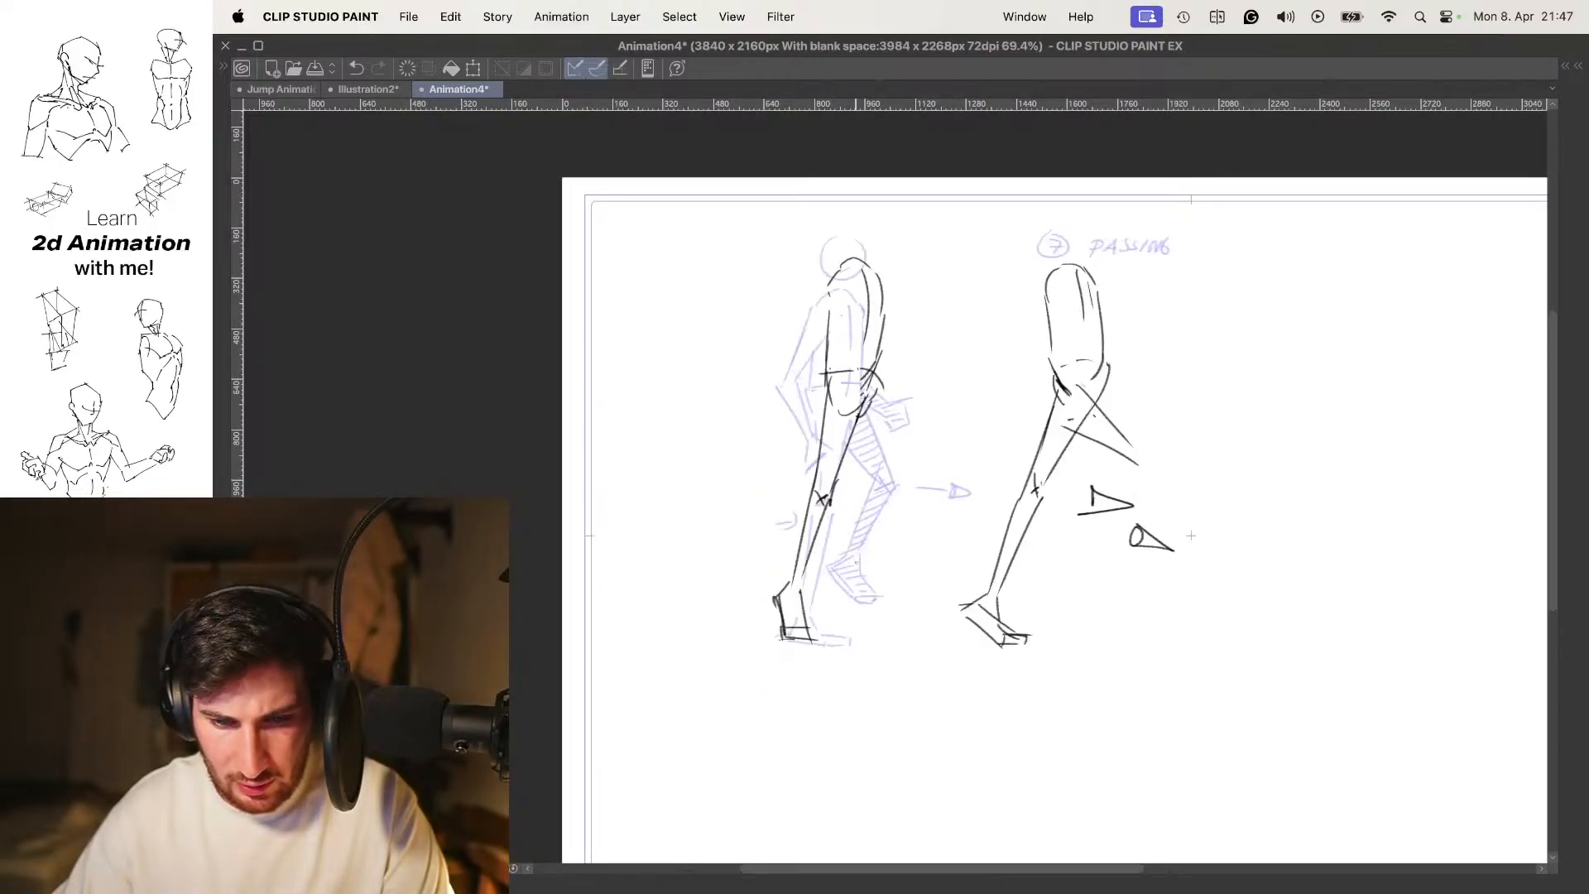
key(super+t)
drag(821, 564, 839, 563)
key(Return)
key(space)
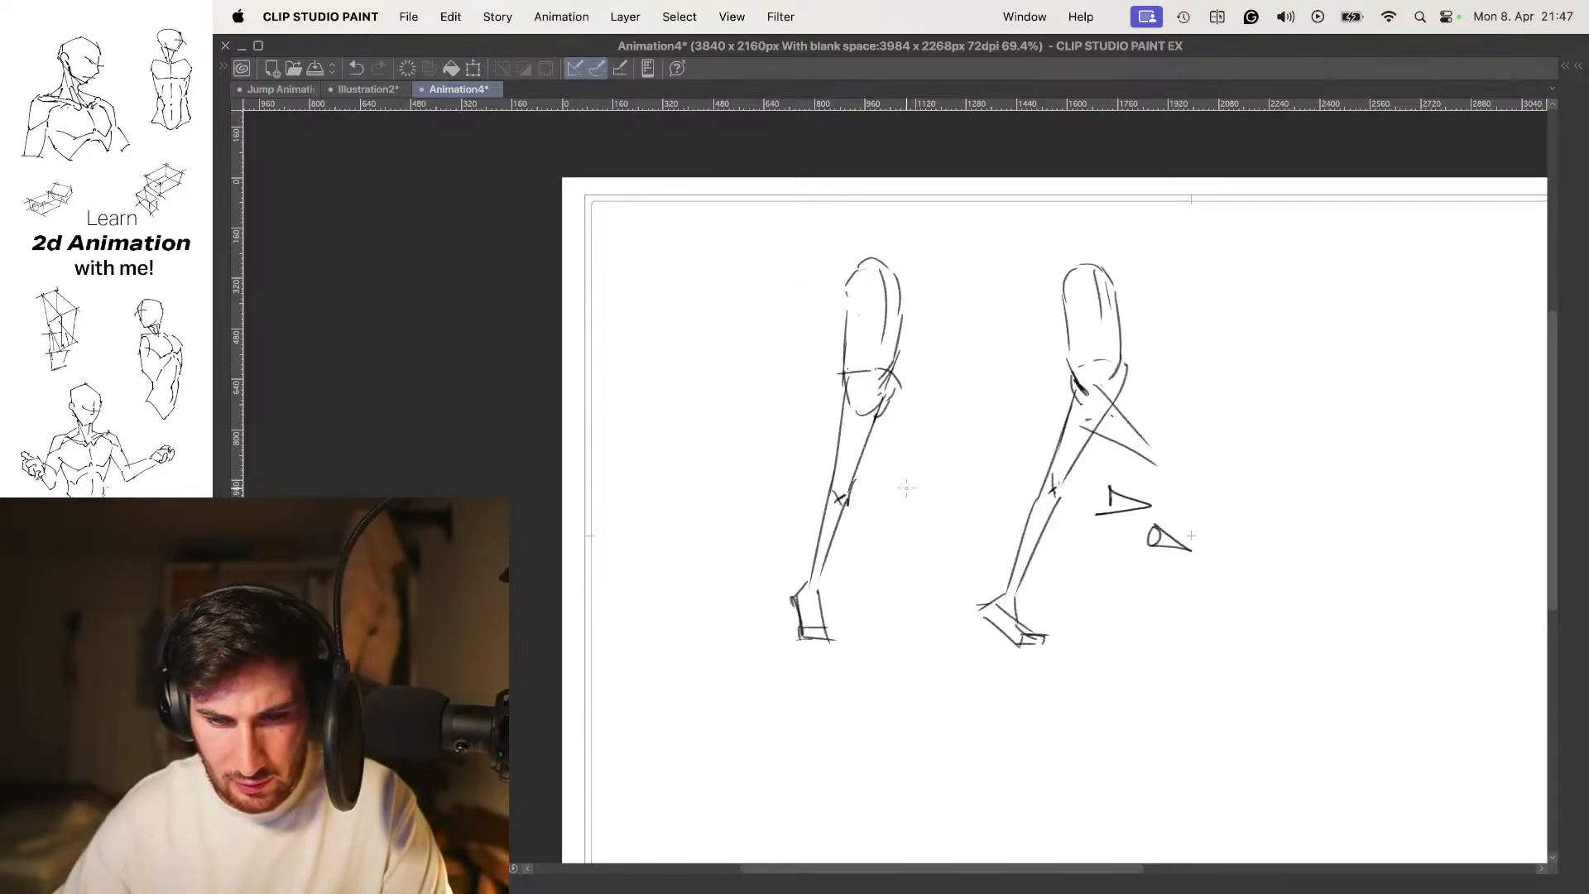
Show the onion skin again and erase the left sketch's rear foot below the ankle
key(space)
scroll(823, 580, up, 3)
key(e)
mouse_move(801, 668)
mouse_down()
mouse_move(782, 597)
mouse_move(807, 656)
mouse_move(836, 661)
mouse_move(817, 604)
mouse_move(790, 584)
mouse_up()
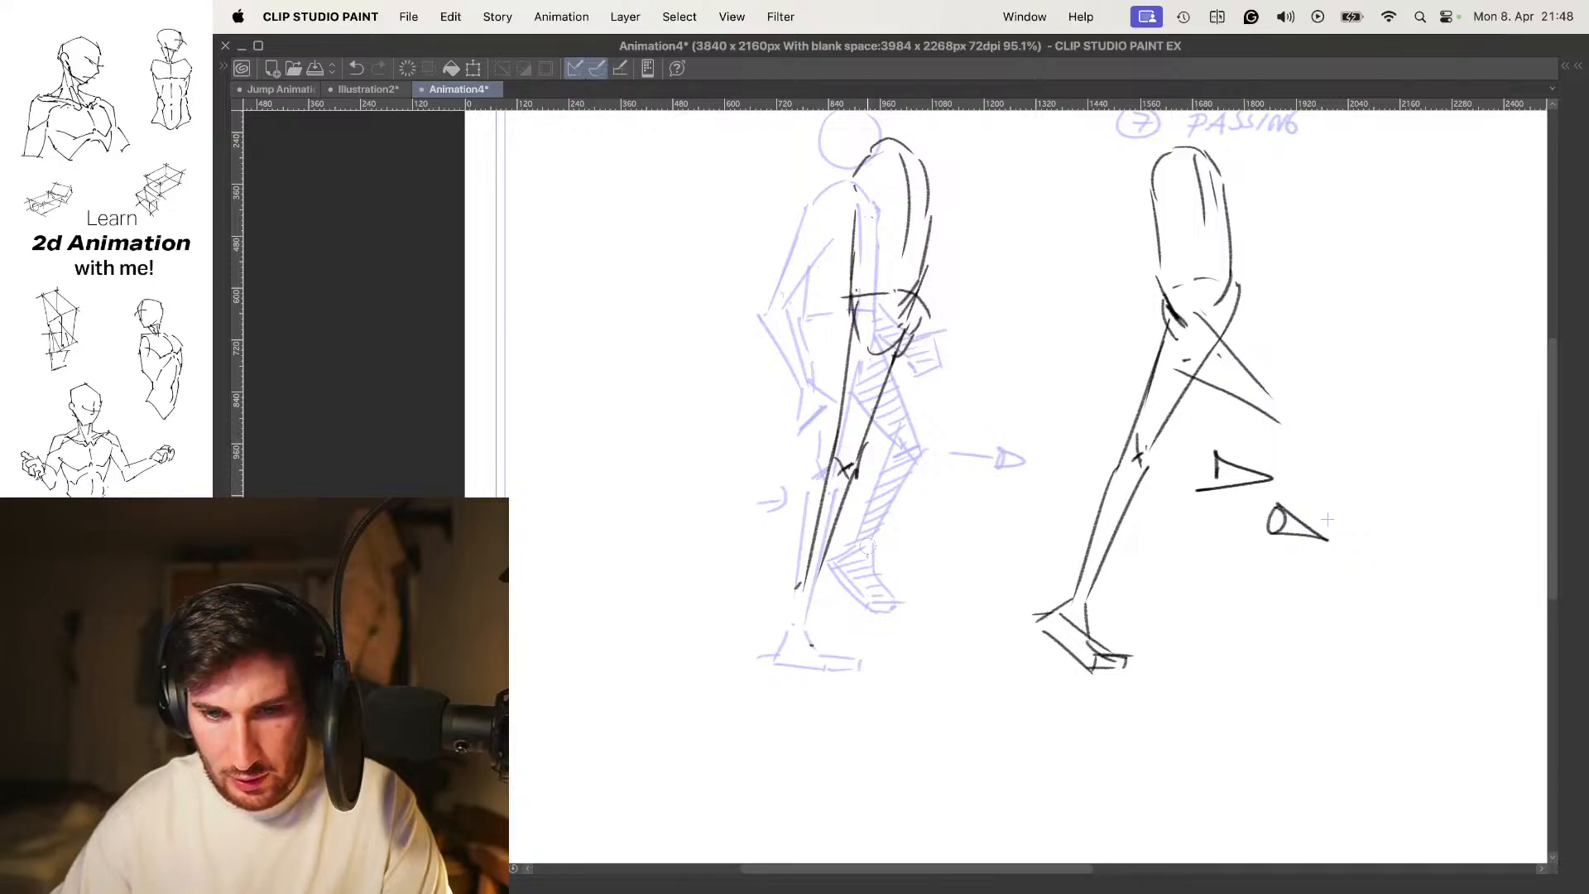
Transform the sketch again, shifting it slightly up and to the left over the passing pose
key(ctrl+t)
drag(878, 447, 867, 438)
key(Return)
key(ctrl+t)
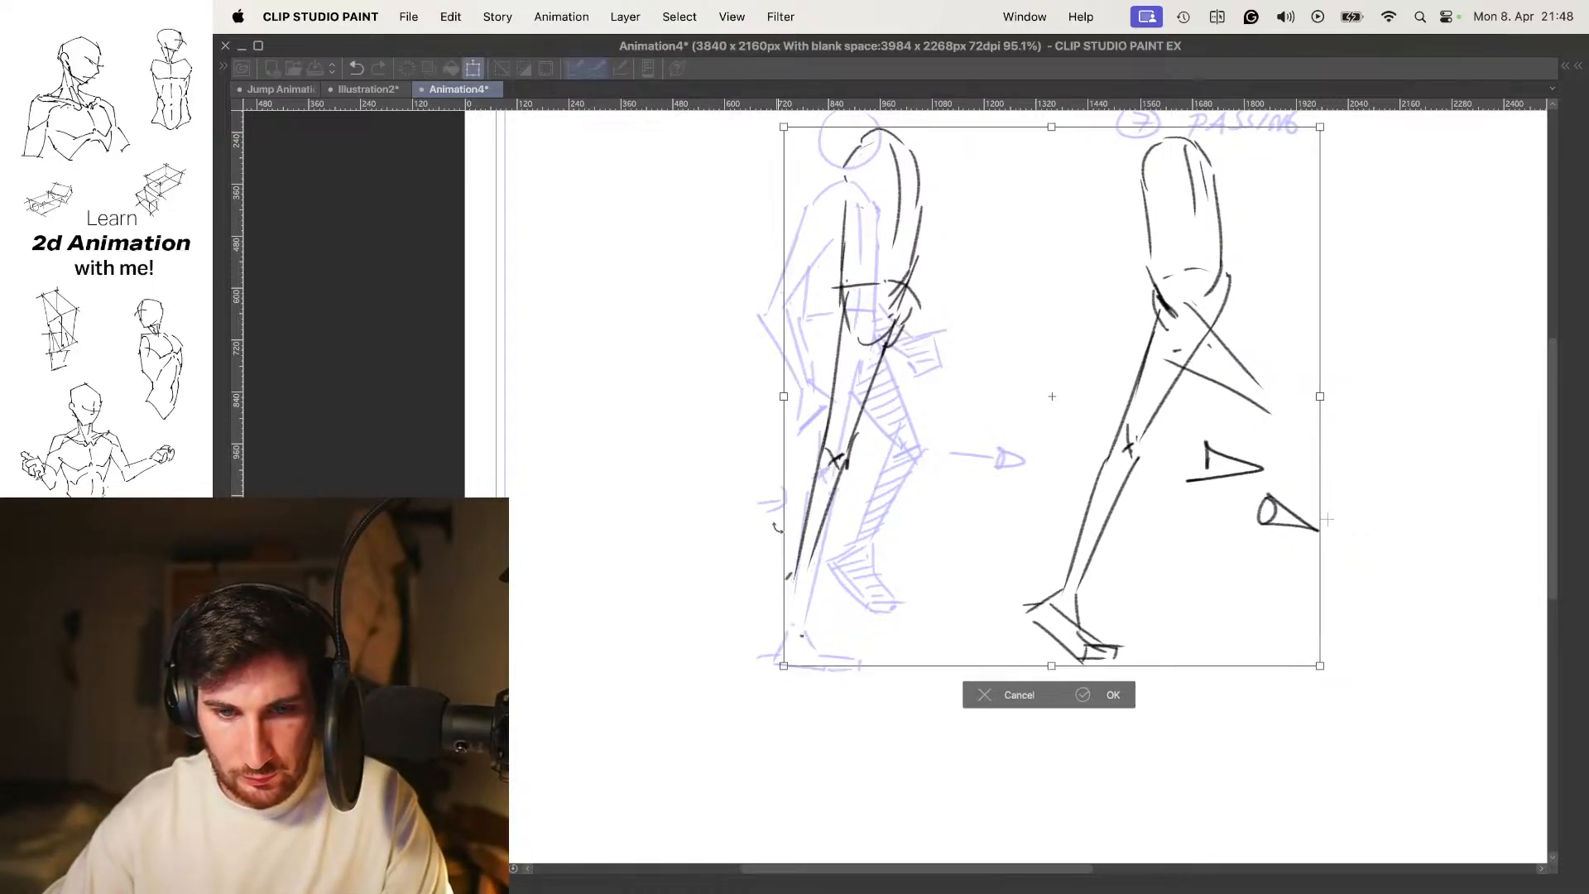
key(Return)
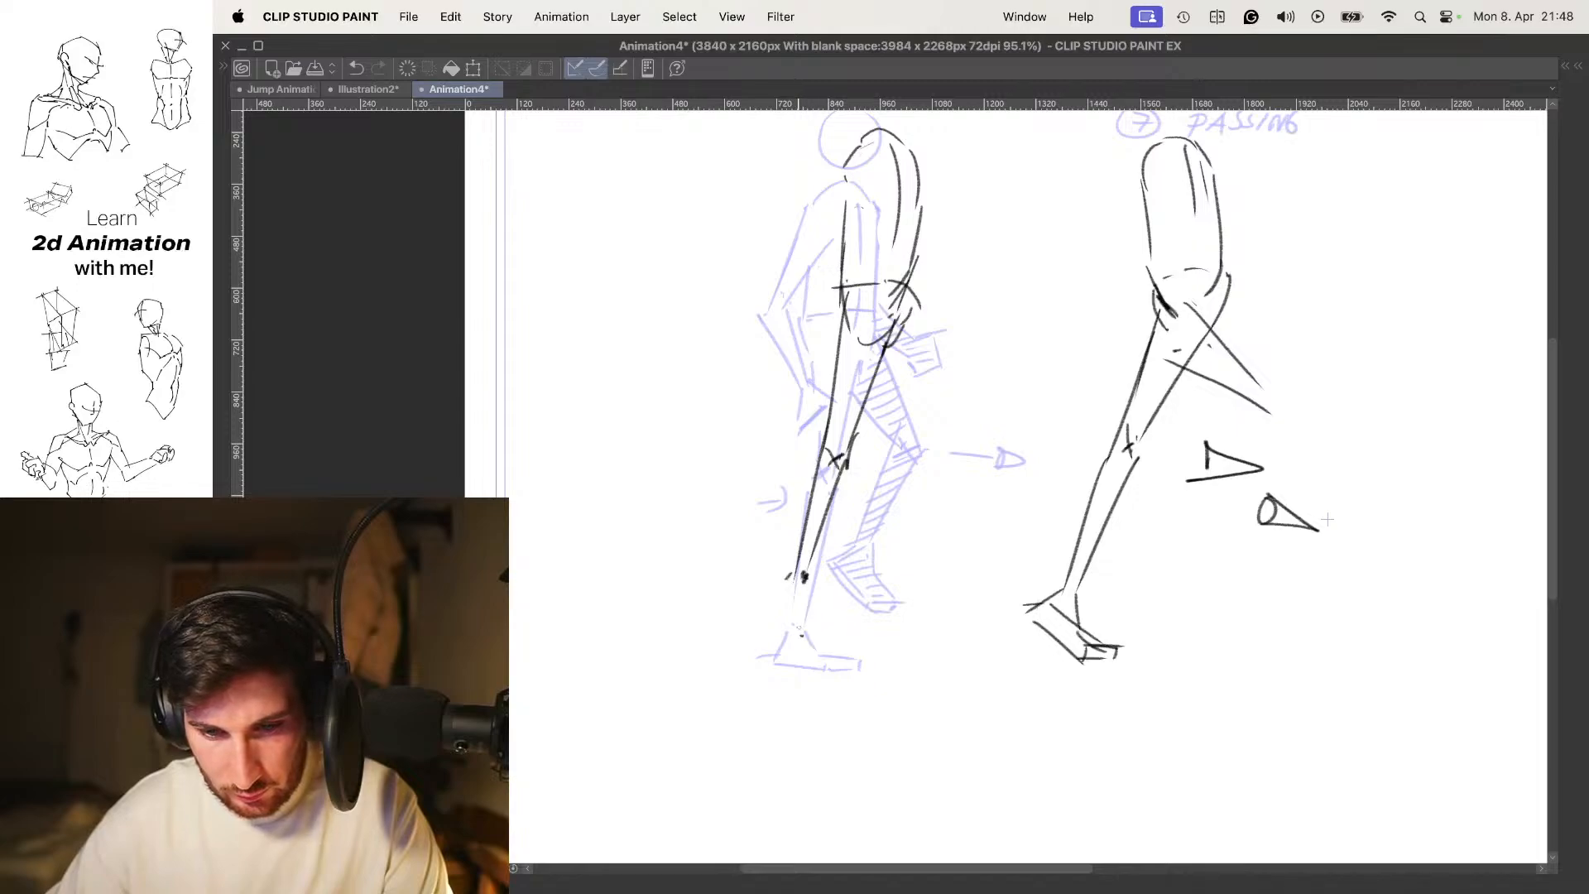
Redraw the rear foot standing upright on its toes, with heel, instep and short toe lines
drag(788, 586, 771, 591)
drag(774, 590, 784, 651)
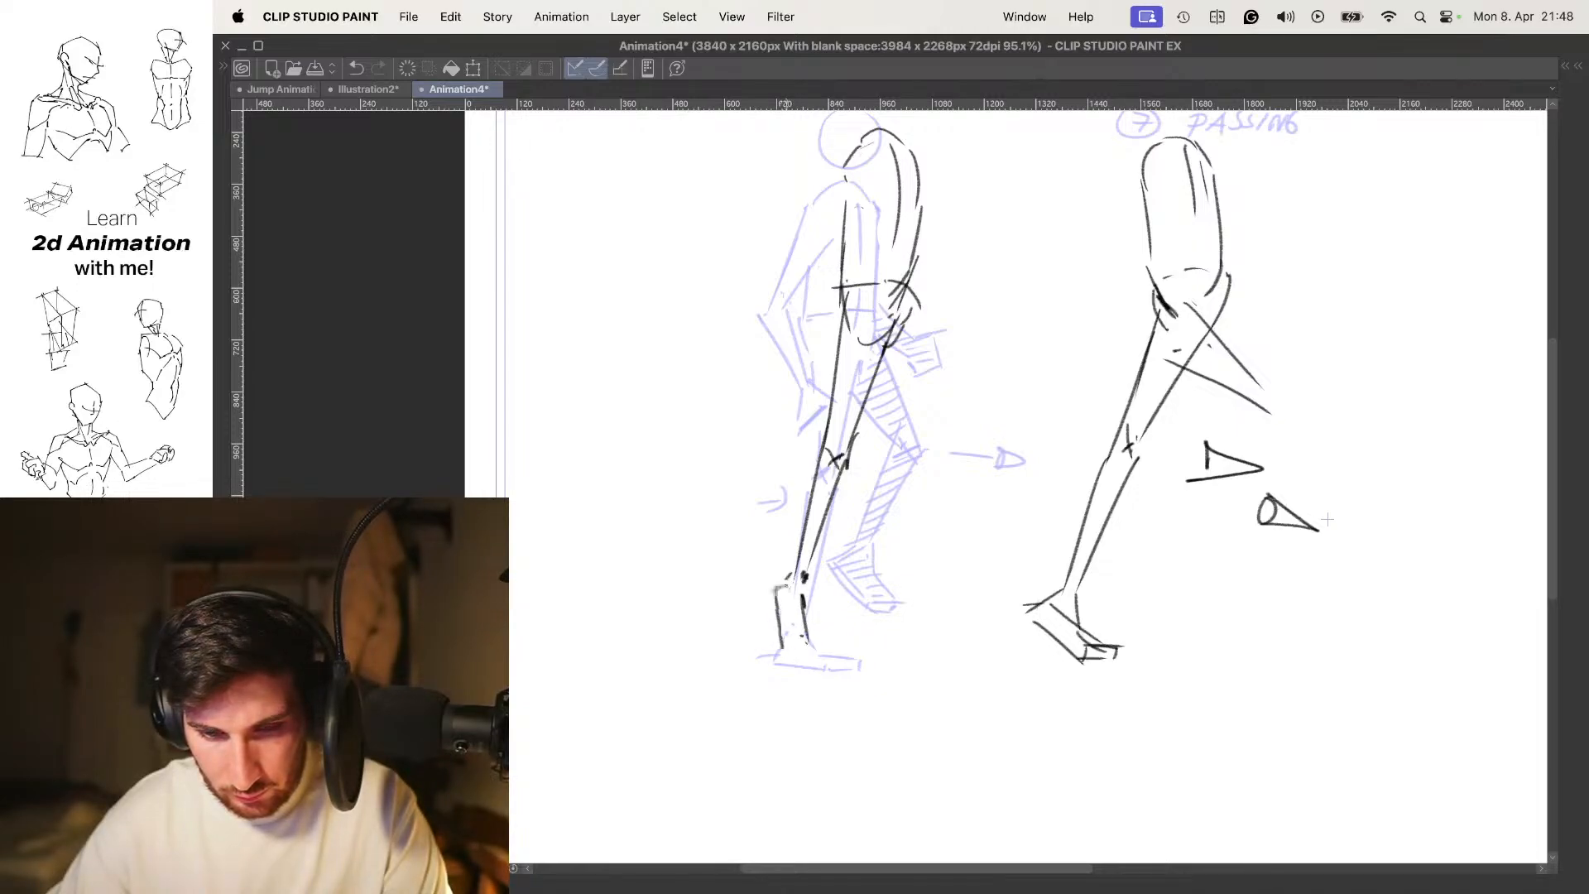
key(super+z)
key(super+z)
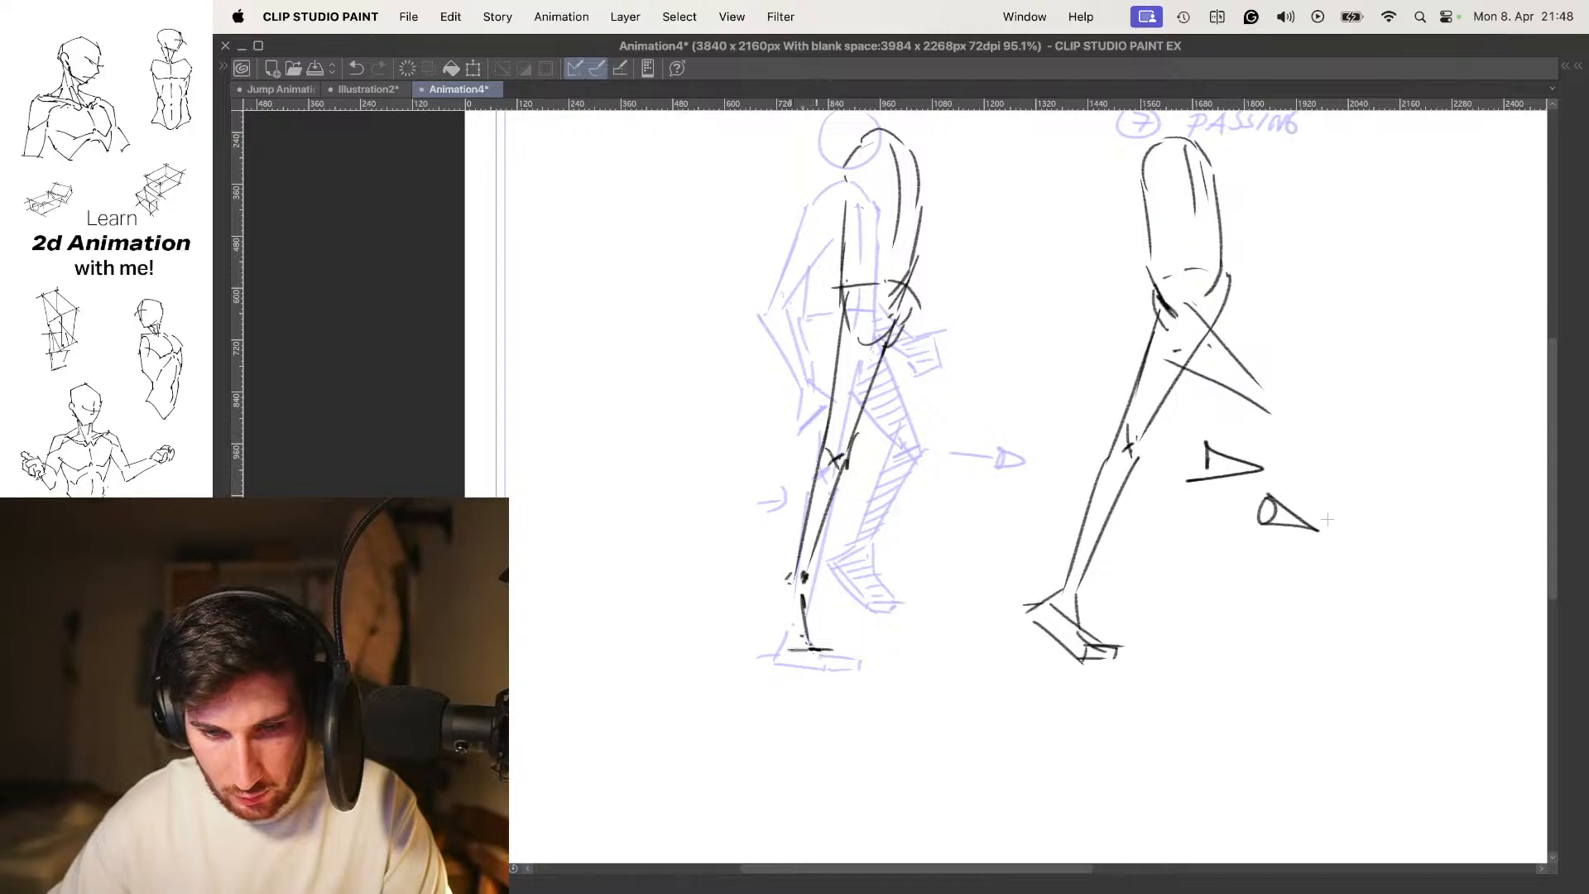
key(super+z)
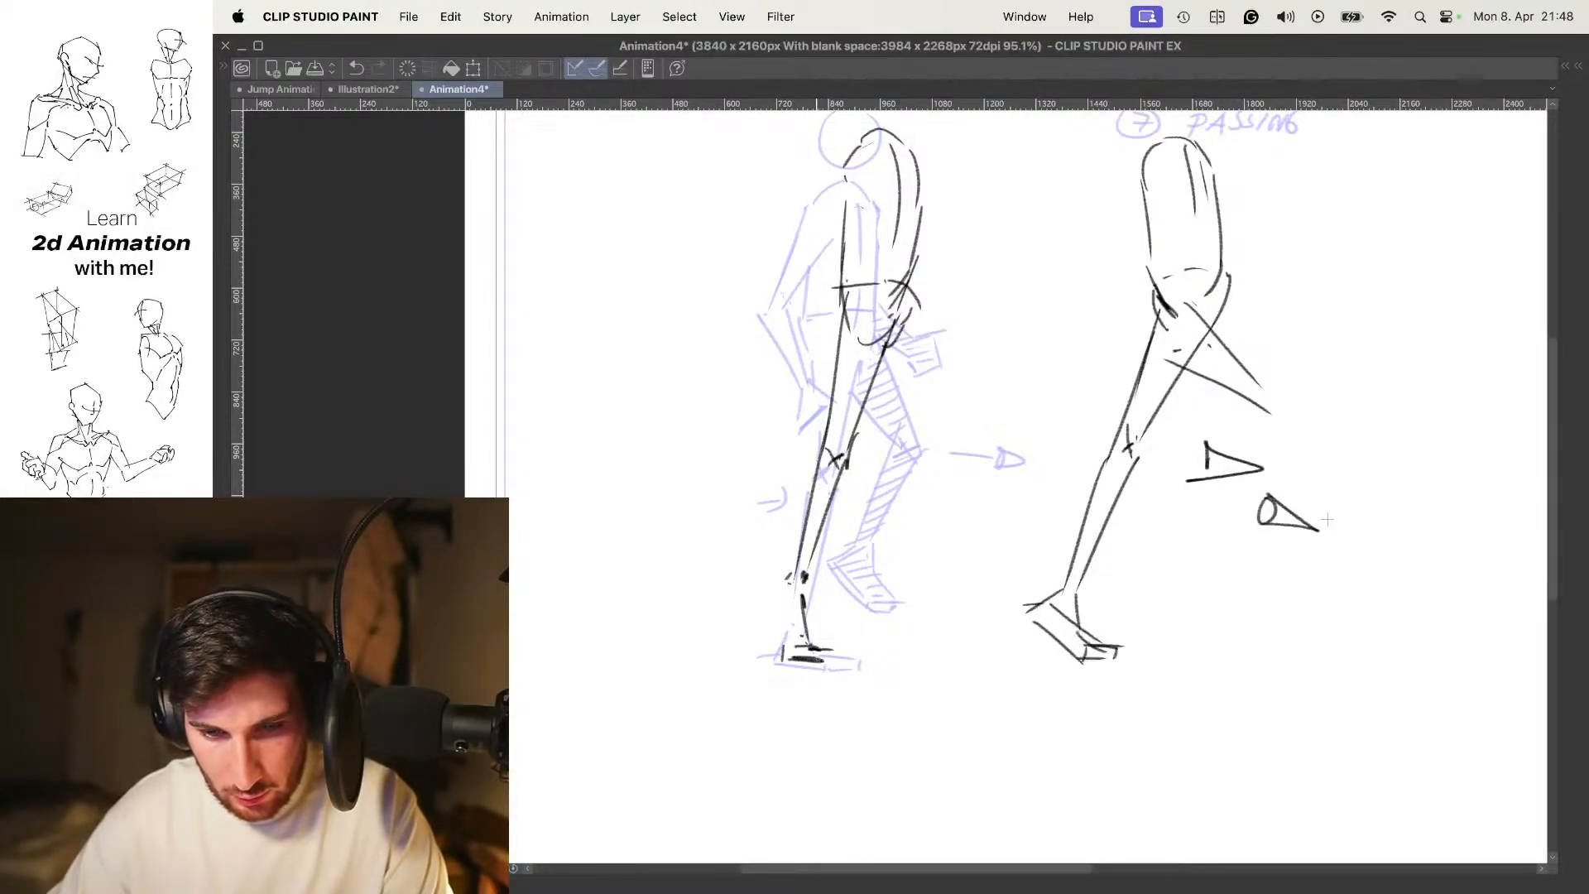
drag(781, 594, 785, 650)
Try sketching the left figure's front thigh, checking its angle against the passing frame
key(space)
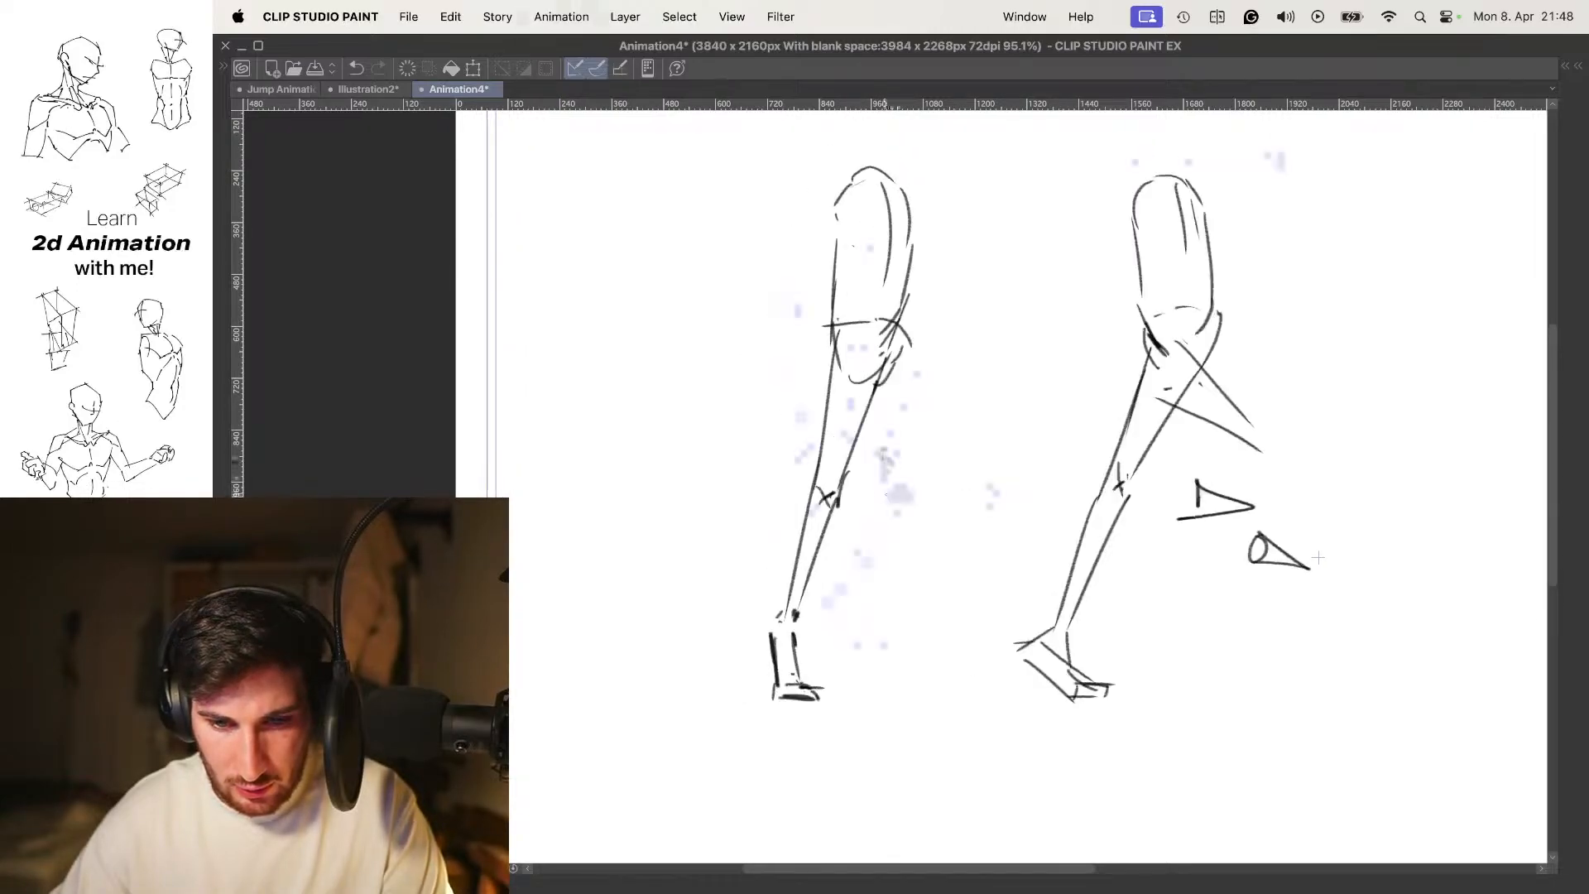
drag(896, 377, 930, 464)
key(super+z)
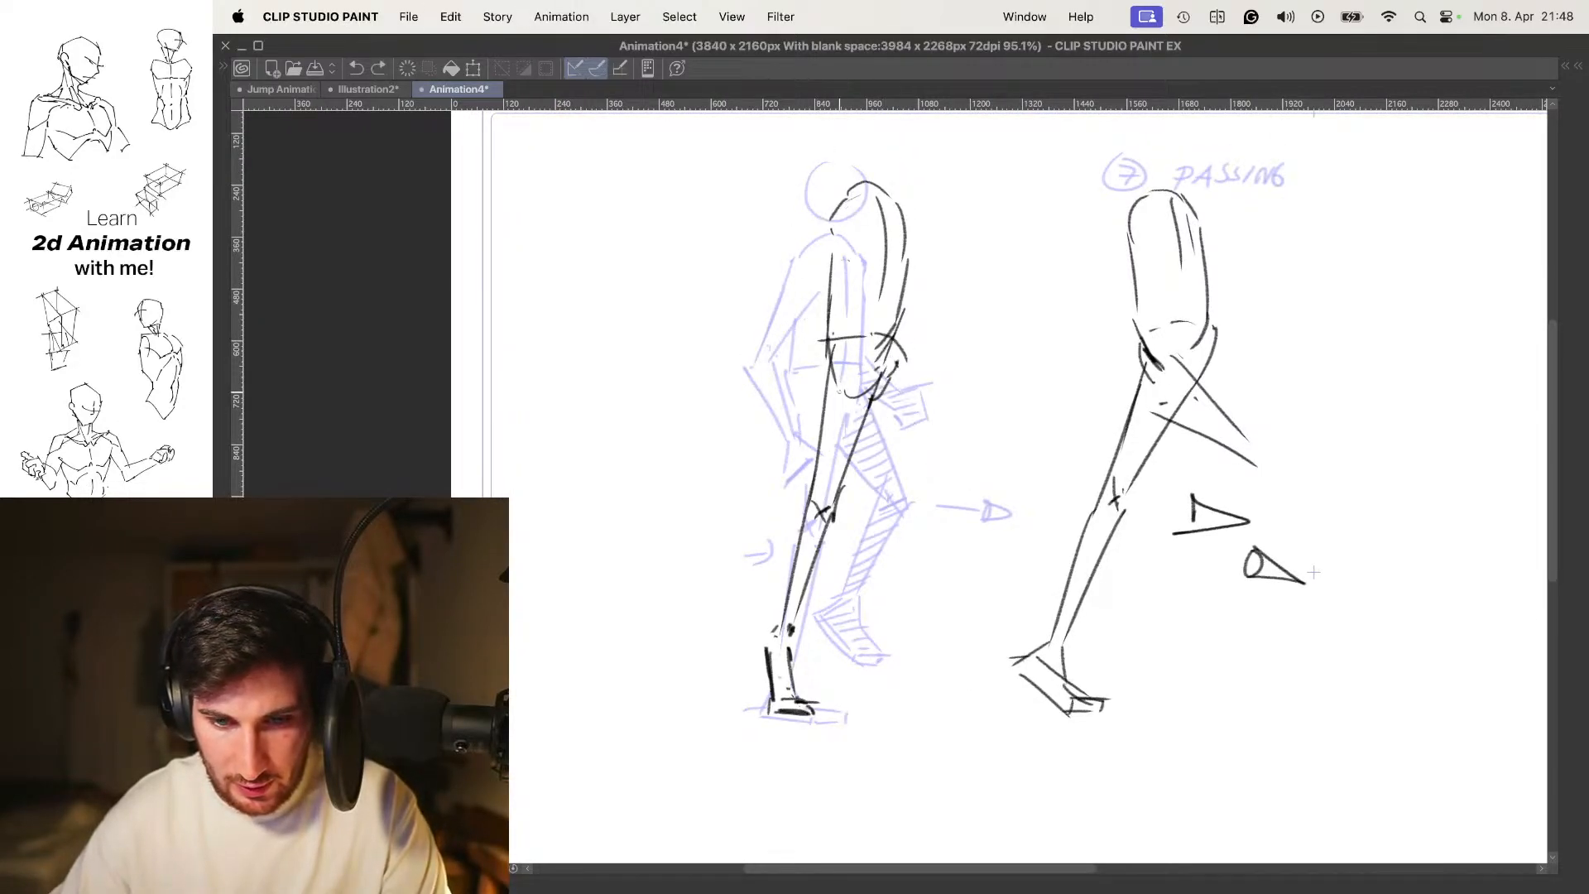
drag(865, 365, 841, 484)
key(super+z)
key(comma)
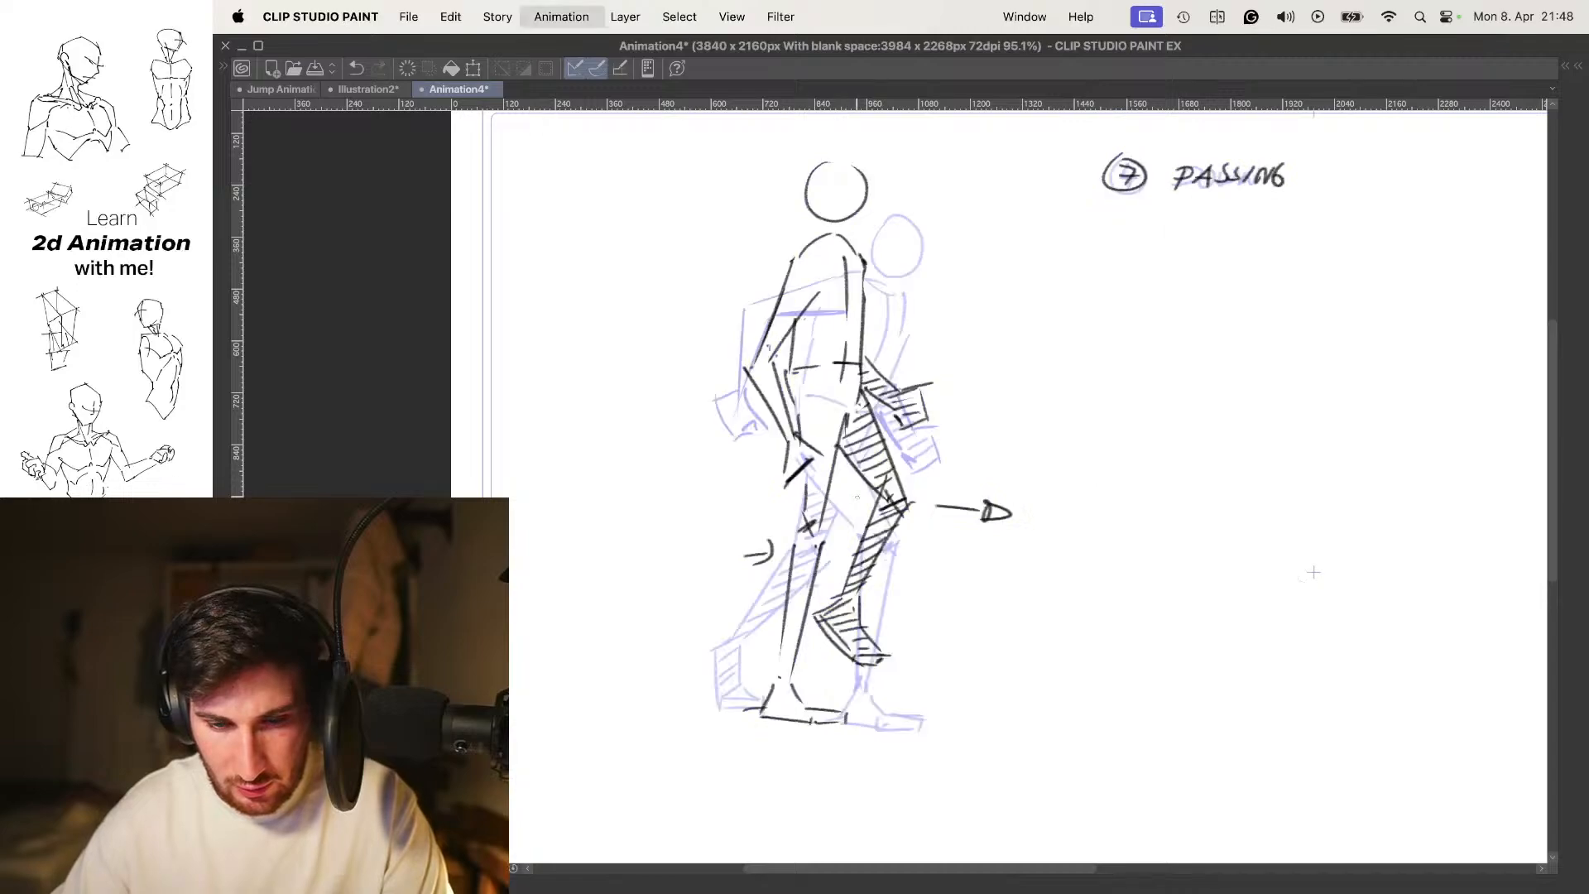
key(period)
drag(885, 369, 916, 488)
drag(837, 422, 895, 501)
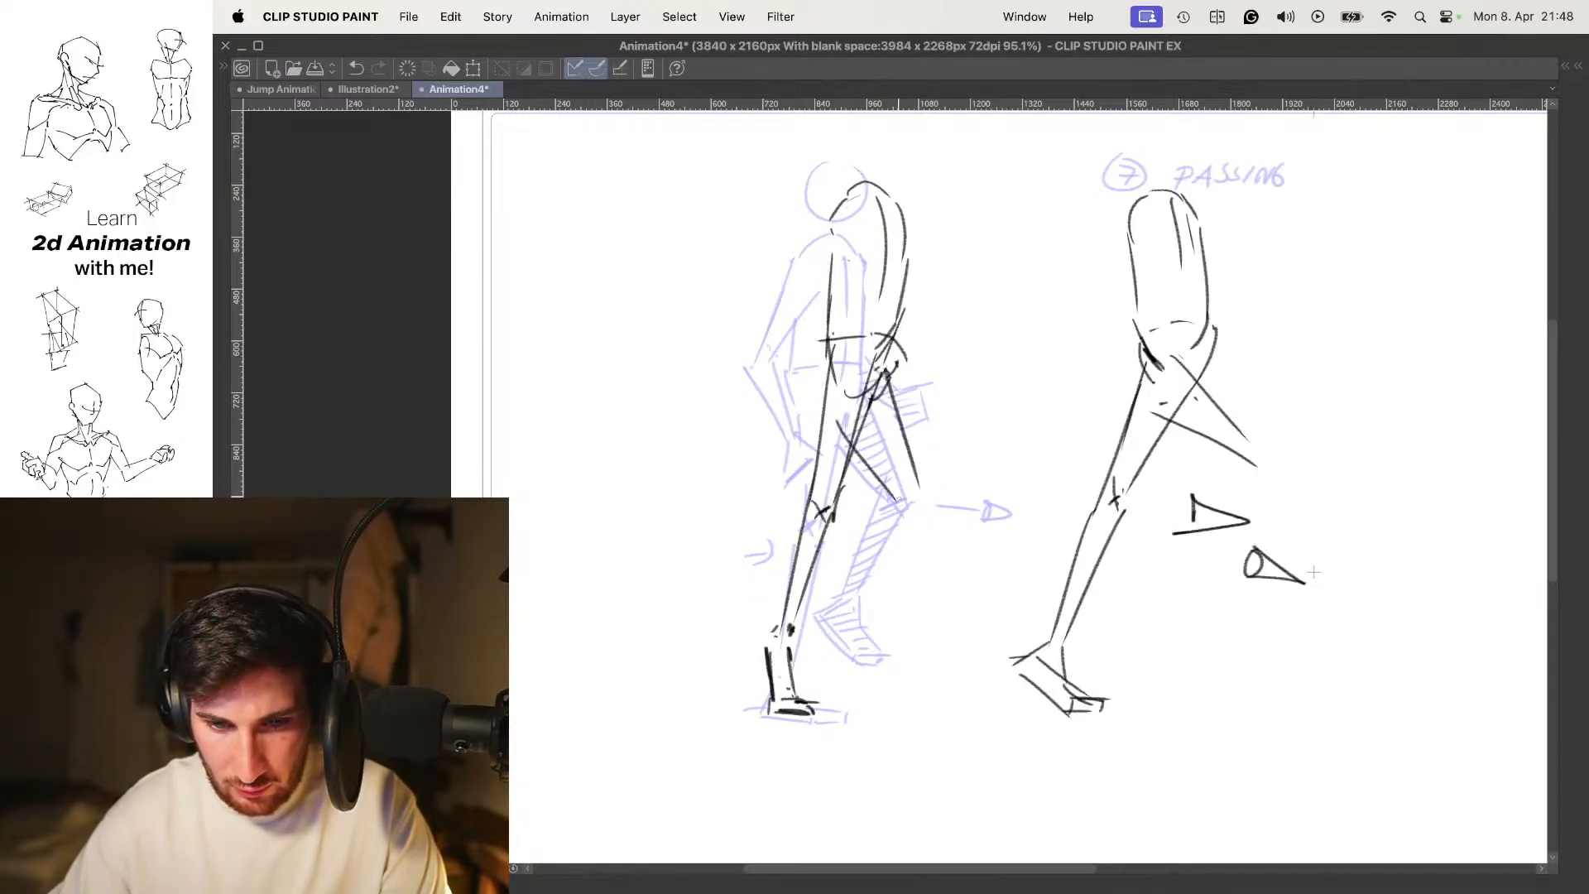
key(super+z)
key(super+z)
key(super+z)
Sketch the left figure's front thigh with two higher lines running forward and down from the pelvis
drag(885, 352, 918, 464)
drag(838, 395, 897, 482)
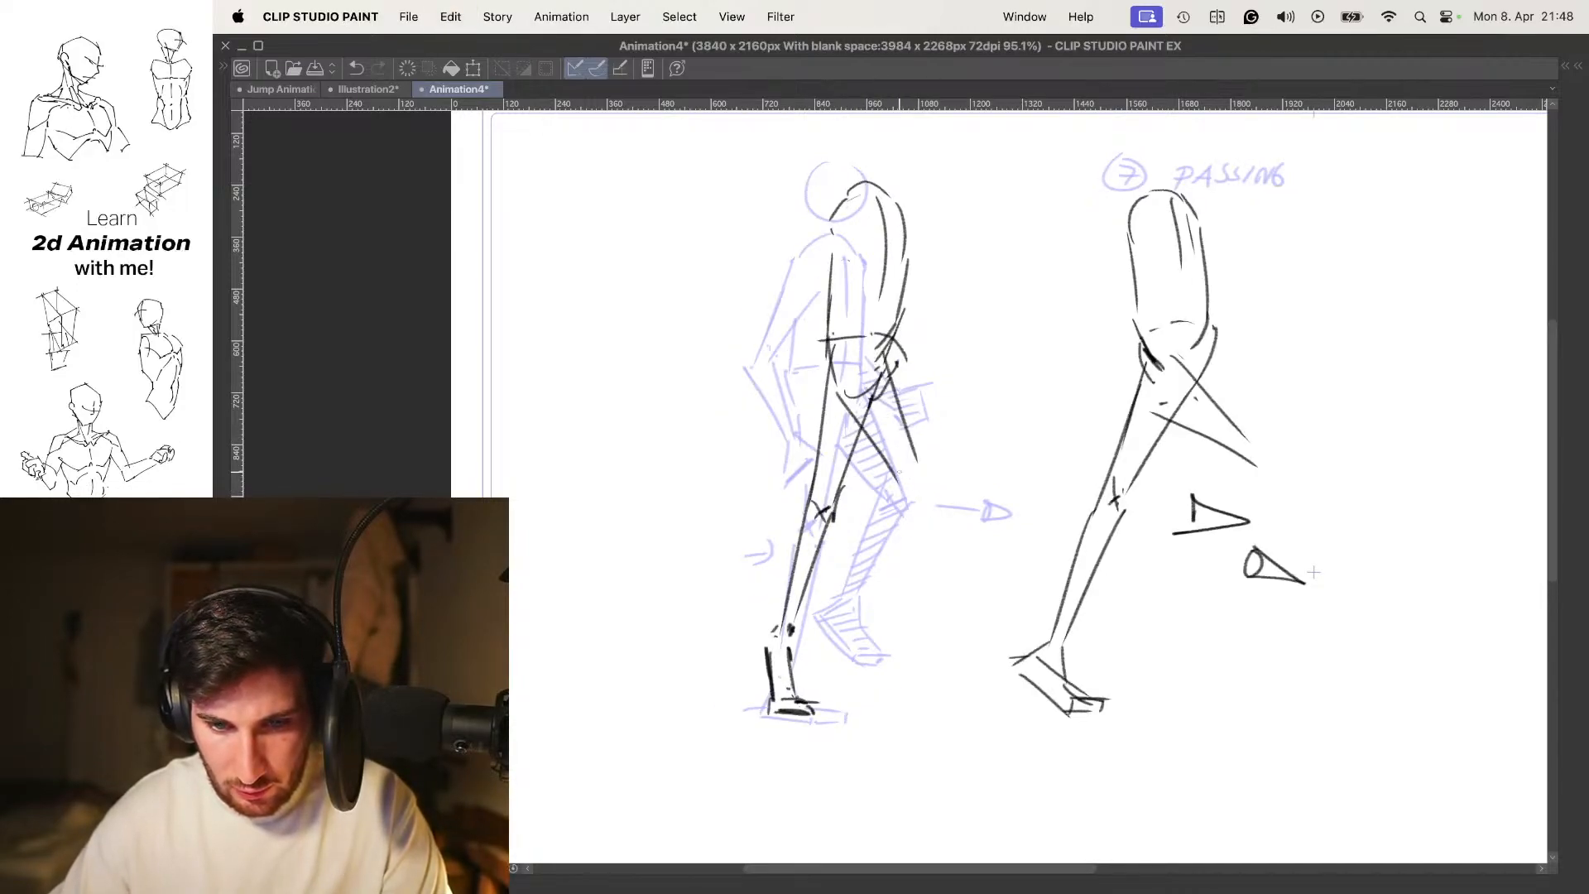
key(o)
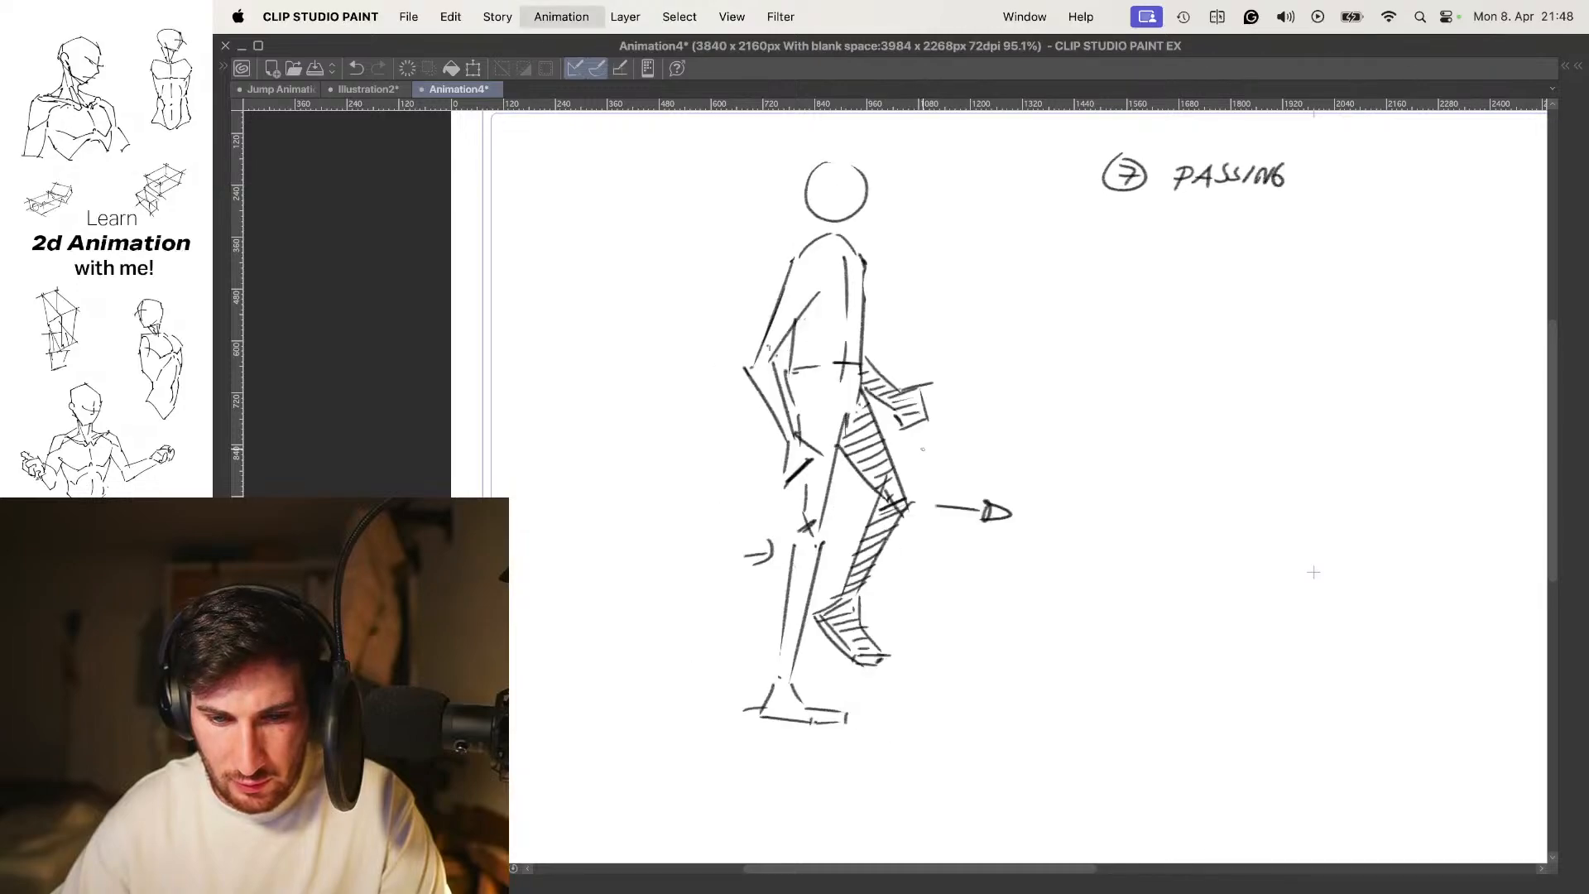
key(comma)
key(period)
Sketch the front lower leg hanging from the bent knee and add its ankle and foot
mouse_move(890, 476)
mouse_down()
mouse_move(887, 458)
mouse_move(893, 594)
mouse_up()
drag(922, 437, 903, 563)
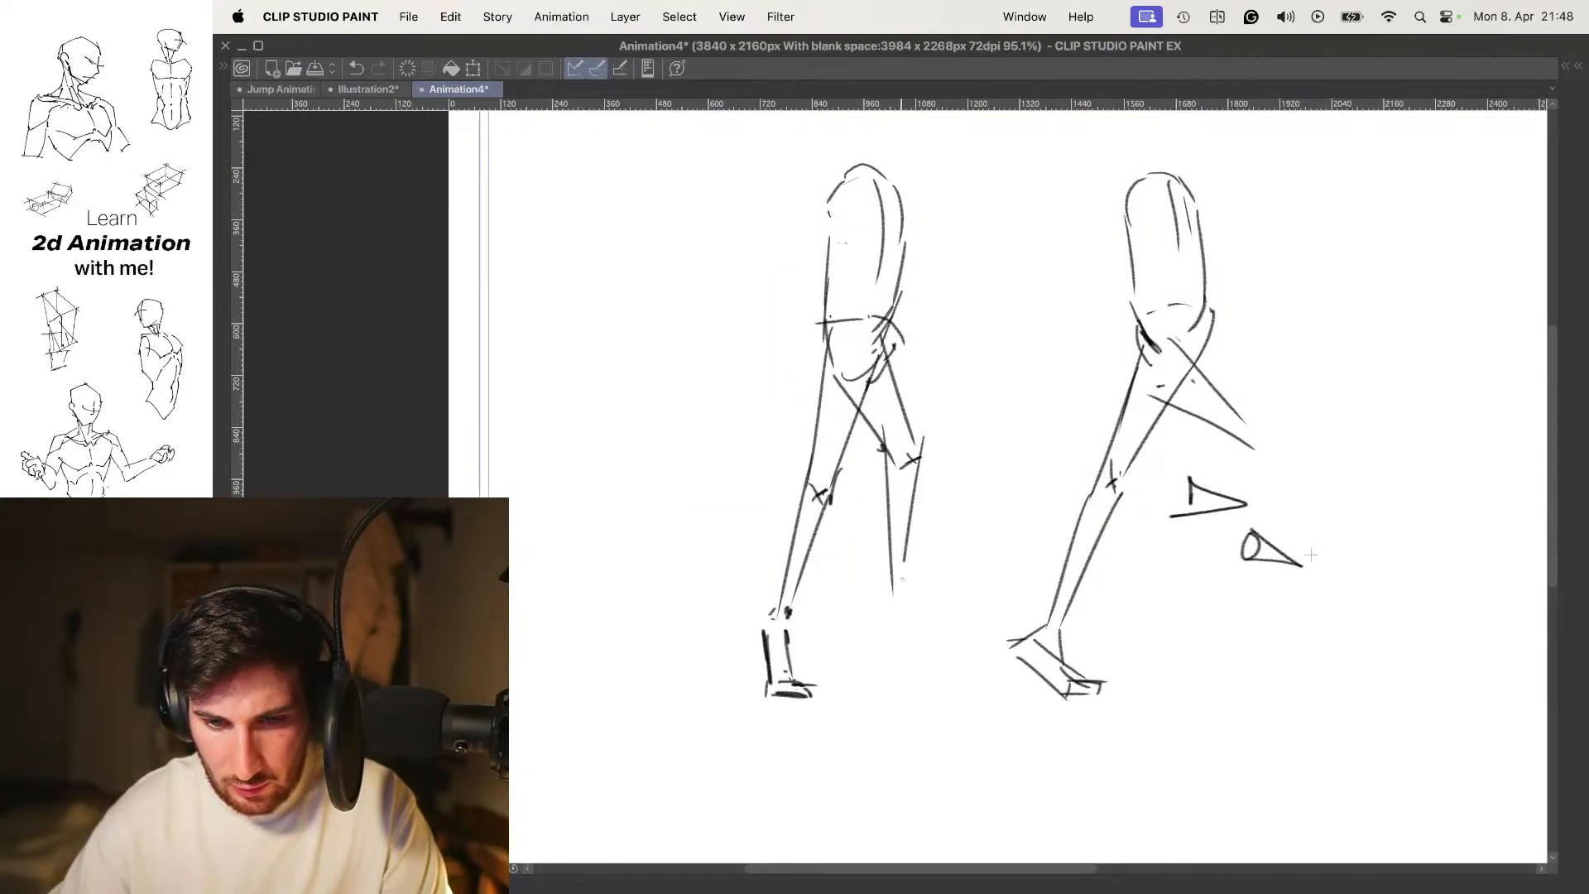
key(super+z)
key(super+z)
mouse_move(906, 570)
mouse_down()
mouse_move(941, 595)
mouse_move(894, 605)
mouse_up()
key(super+z)
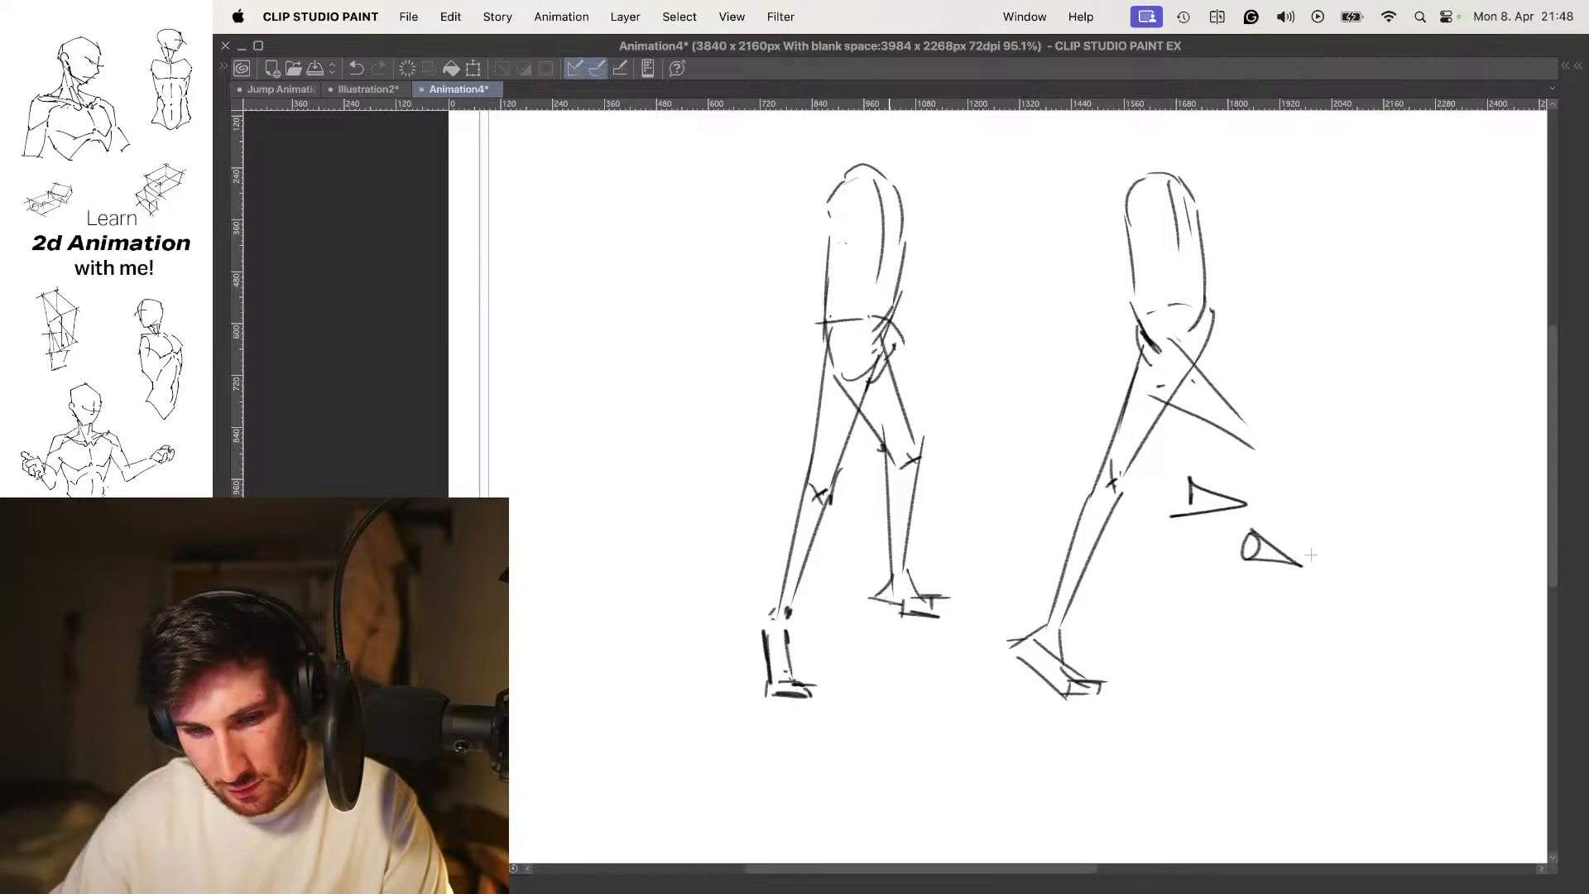
Undo the front foot and lower leg and erase most of the front thigh on the left figure
scroll(945, 553, down, 2)
key(super+z)
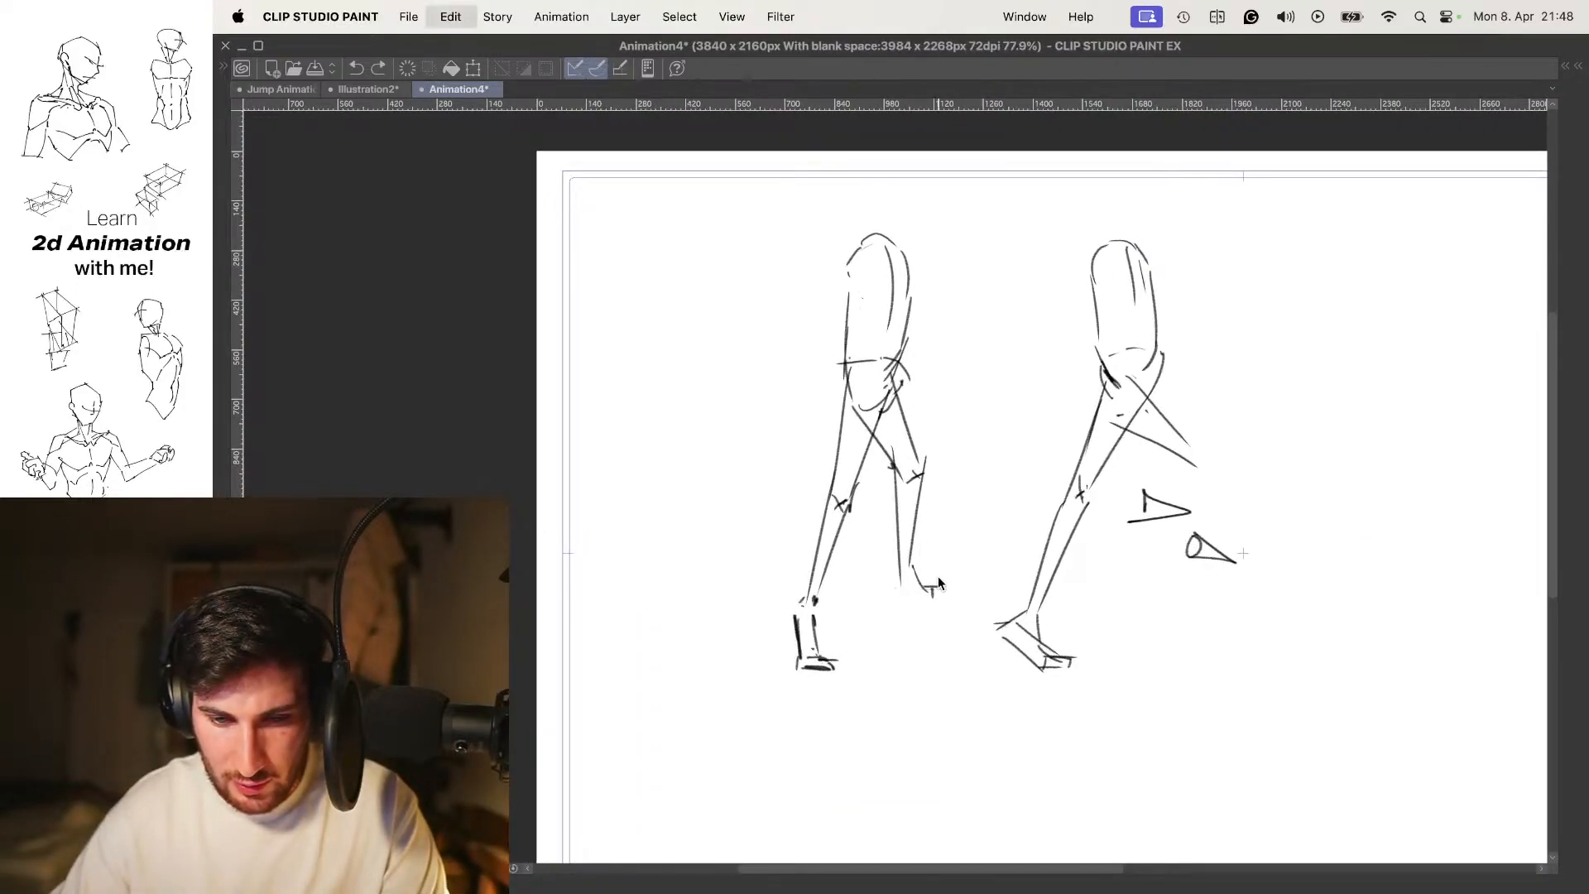
scroll(932, 581, up, 2)
key(super+z)
key(super+z)
key(super+z)
key(e)
mouse_move(914, 439)
mouse_down()
mouse_move(905, 497)
mouse_move(911, 369)
mouse_up()
key(p)
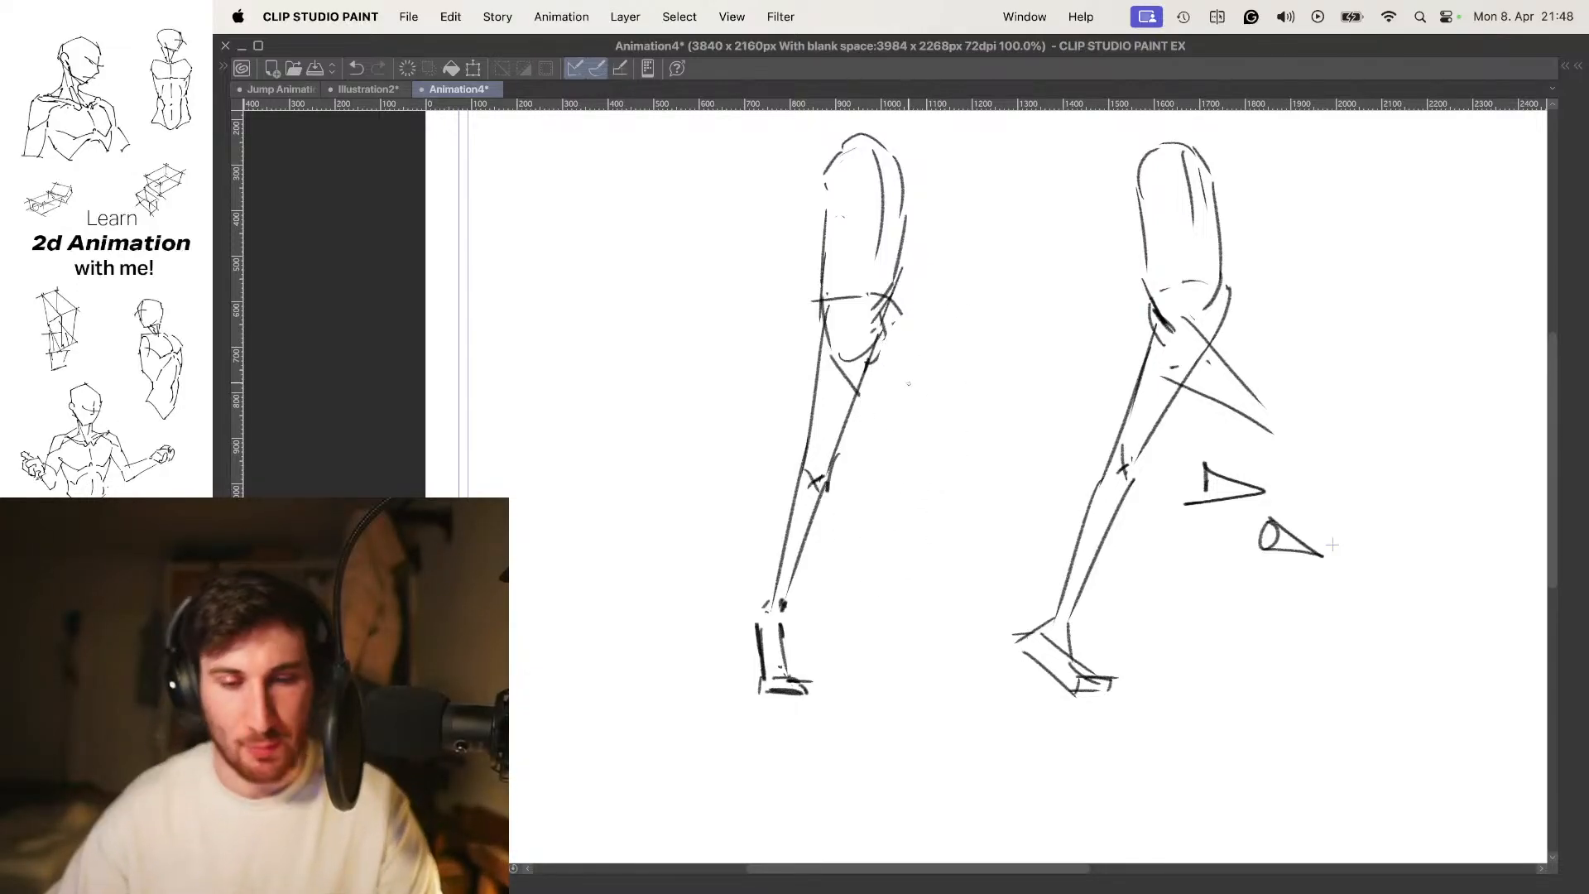
Flip back and forth through the neighbouring frames to examine how the left figure's legs move
key(Left)
key(Right)
key(Left)
key(Left)
key(Left)
key(Right)
key(Right)
key(Right)
key(Left)
key(Right)
key(Left)
key(Right)
key(Left)
key(Left)
key(Left)
key(Left)
key(Right)
key(Right)
key(Left)
key(Left)
key(Left)
key(Right)
key(Right)
key(Right)
key(Right)
key(Right)
key(Left)
key(Left)
key(Right)
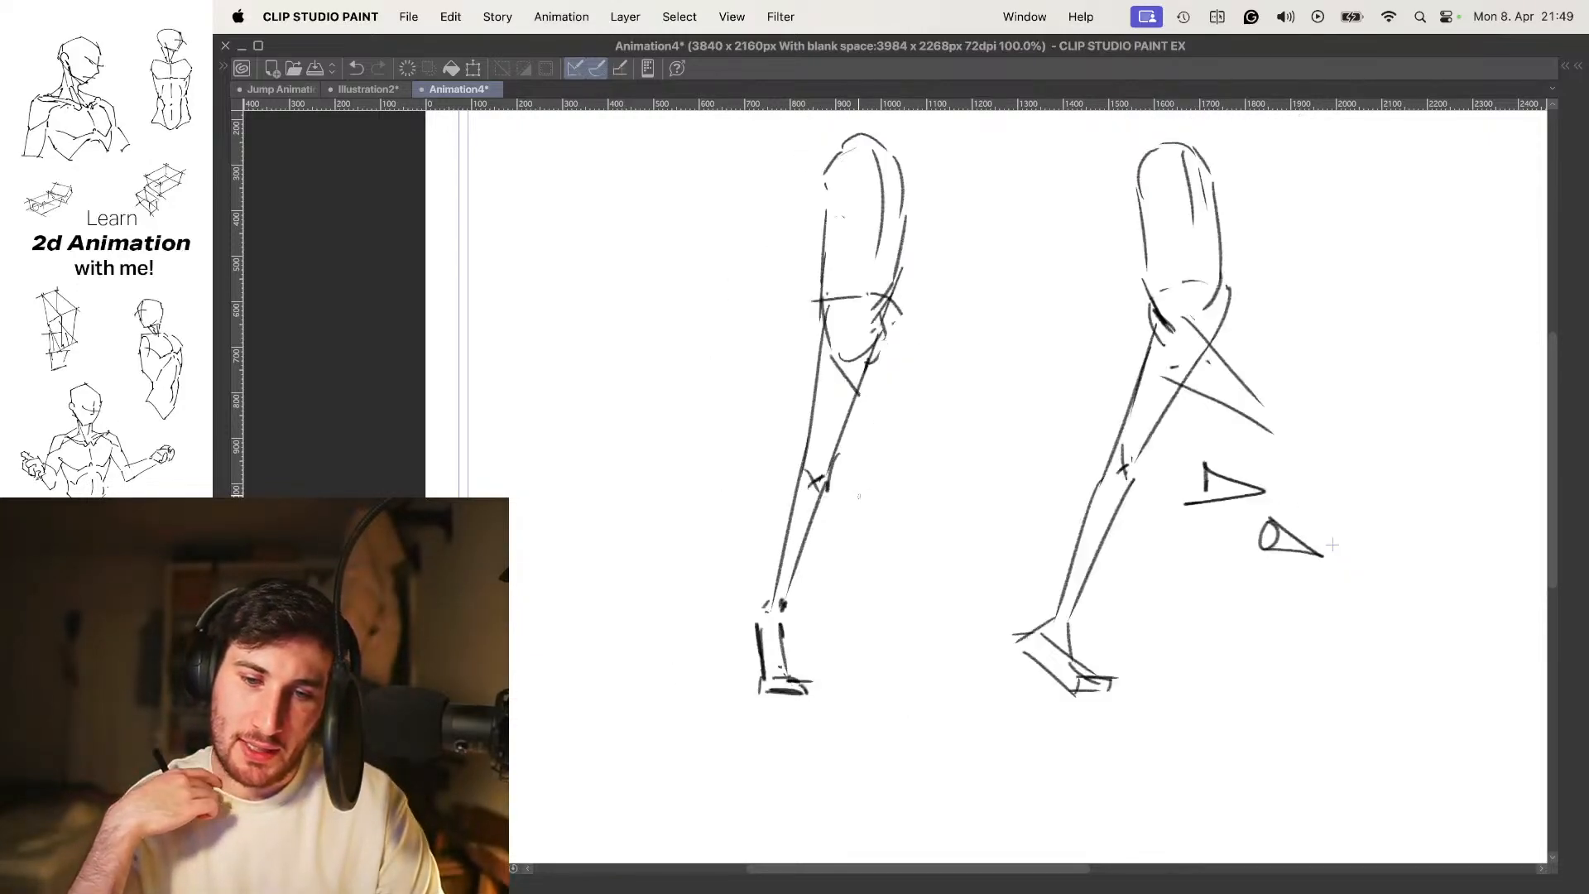
key(Left)
key(Right)
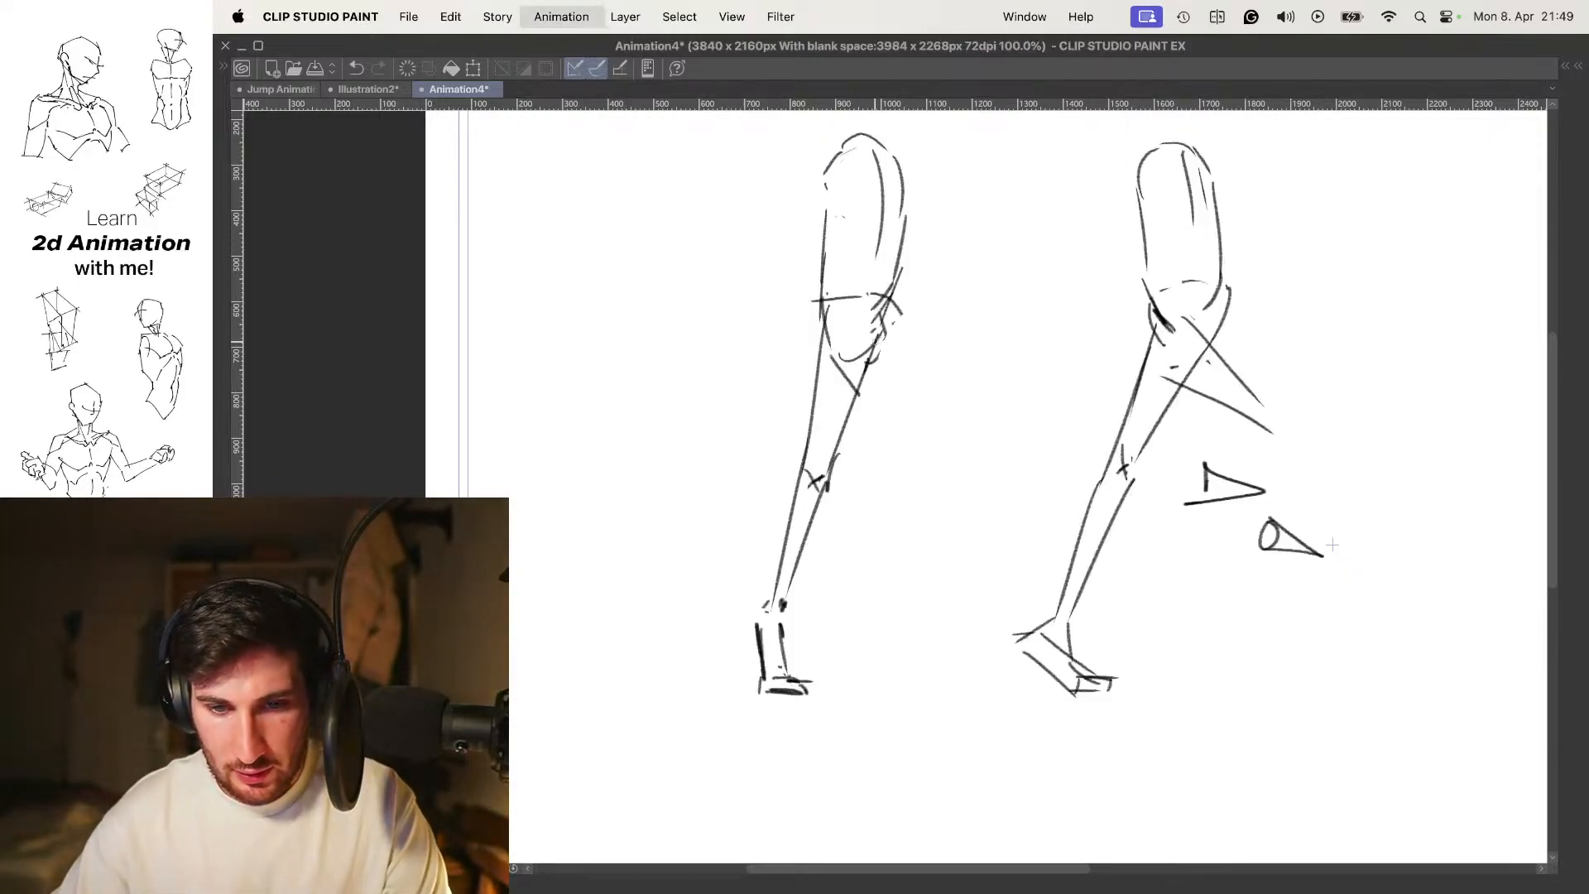
Try sketching the left figure's front thigh running forward and down, checking it against the adjacent frame
mouse_move(875, 323)
mouse_down()
mouse_move(981, 328)
mouse_move(944, 372)
mouse_move(961, 425)
mouse_up()
key(ctrl+z)
key(ctrl+z)
key(Right)
key(Left)
drag(830, 400, 942, 453)
key(super+z)
key(super+z)
Sketch the left figure's front thigh with two converging lines from the pelvis and check it against the neighbouring frames
drag(880, 312, 970, 405)
drag(852, 358, 950, 411)
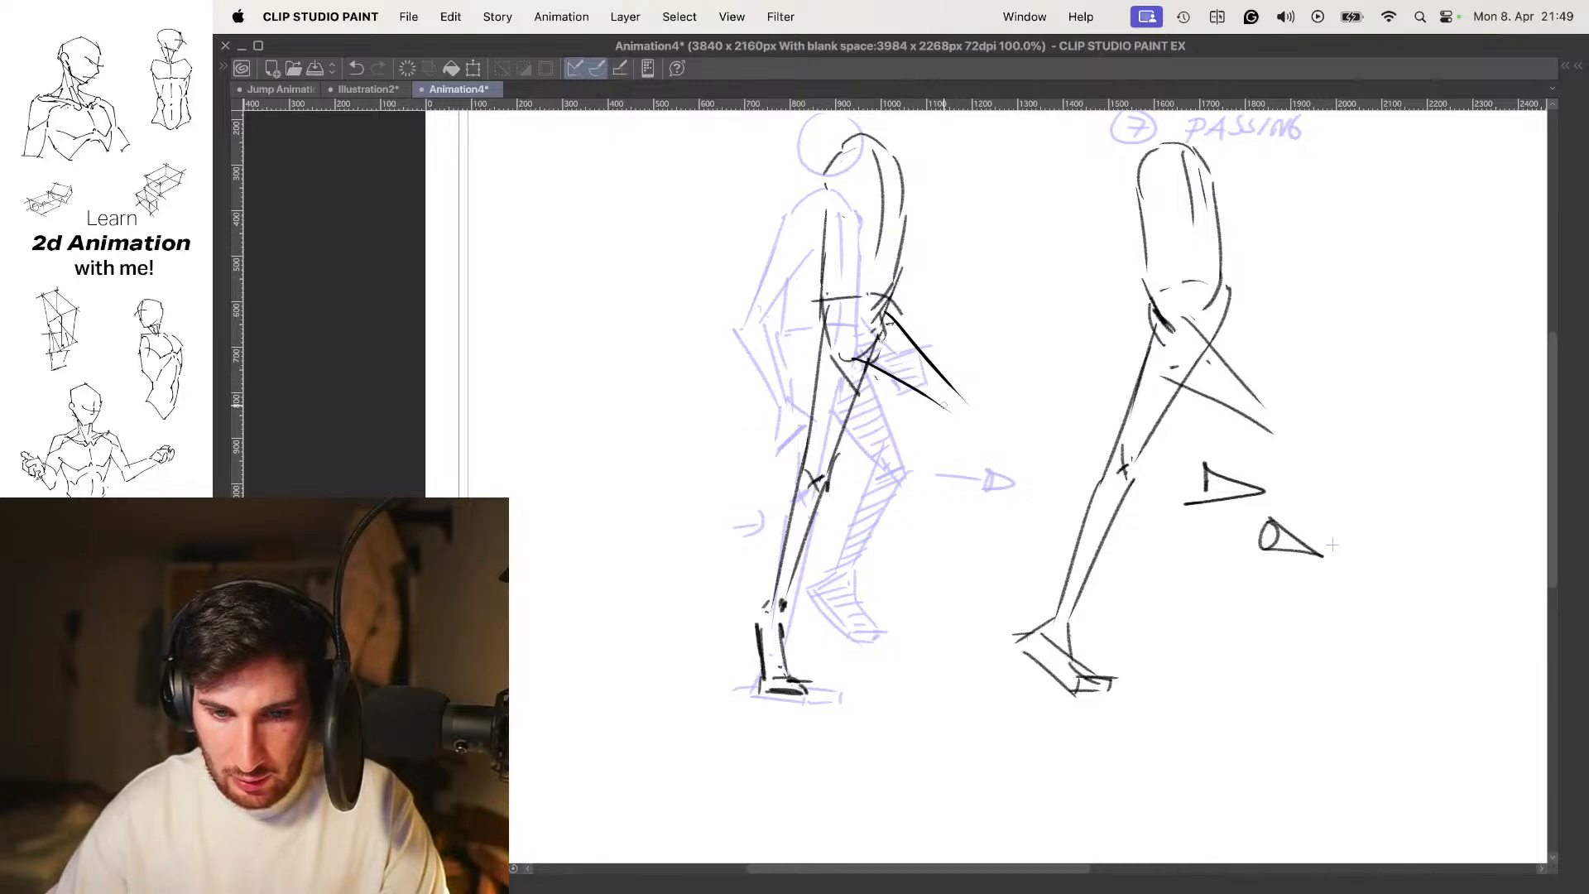
key(Right)
key(Left)
key(Right)
key(space)
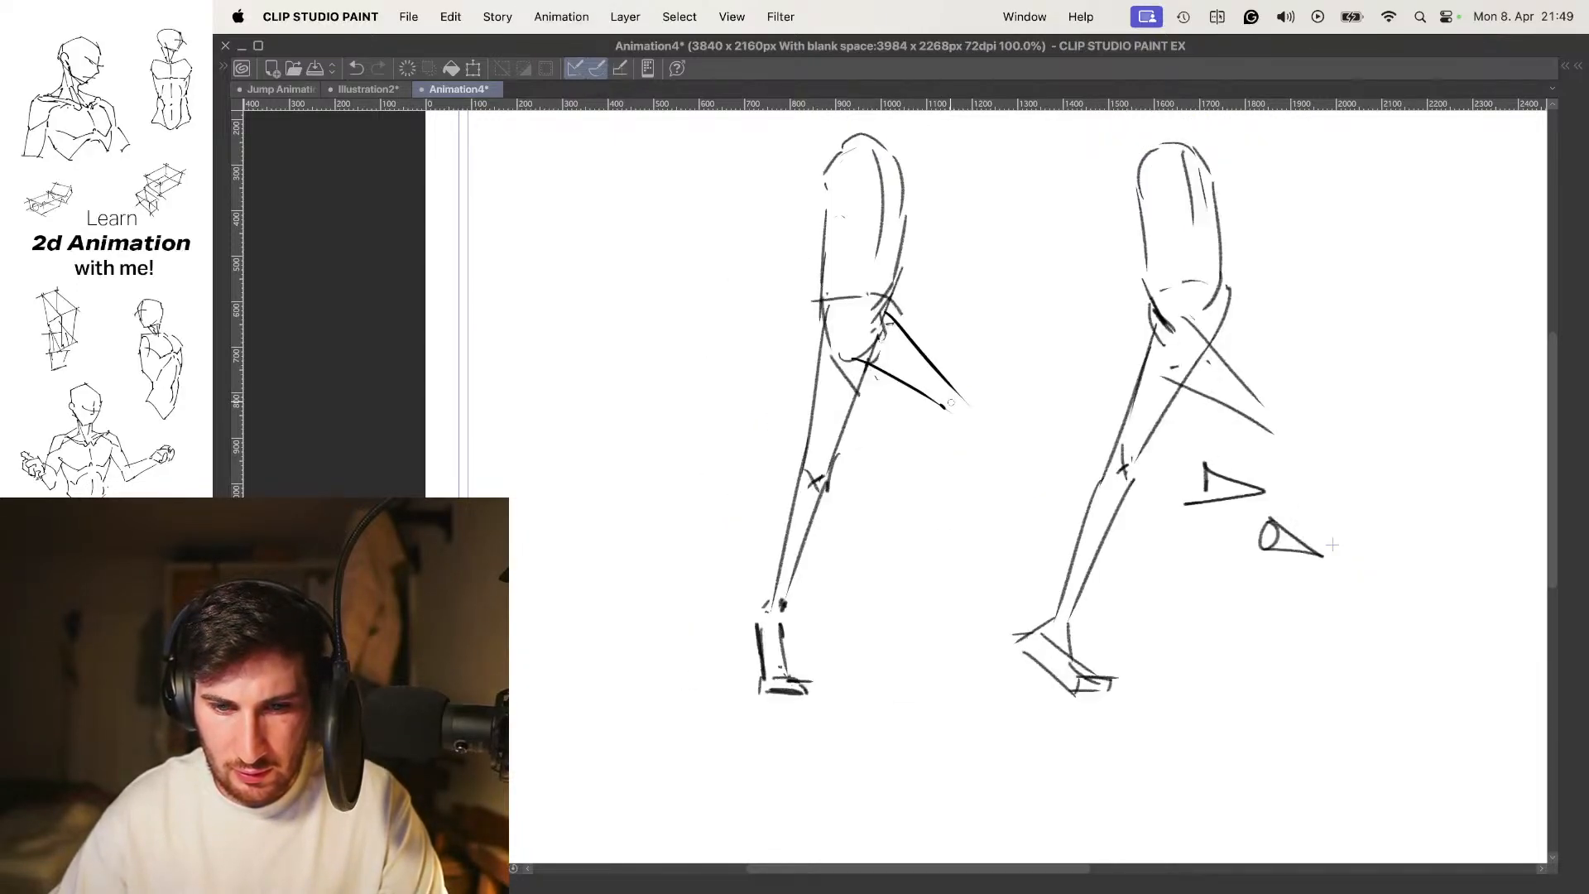
key(Right)
key(Left)
key(Right)
Scale both leg drawings down slightly toward the ground line, shift them a little backward, and compare them with the contact frame
drag(944, 405, 876, 406)
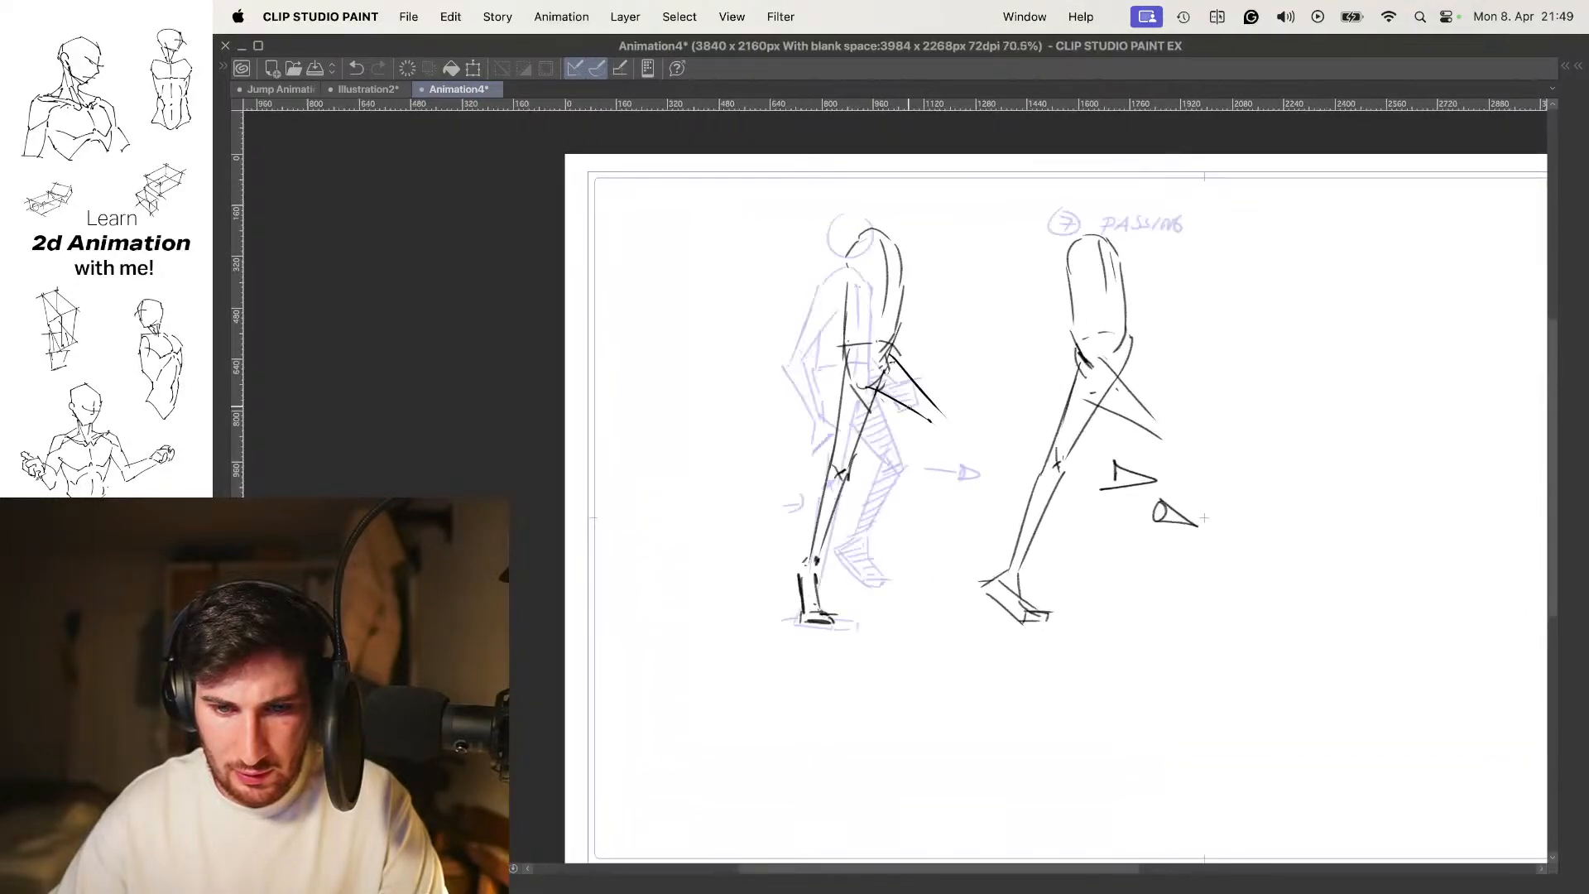
key(super+t)
drag(1200, 223, 1167, 284)
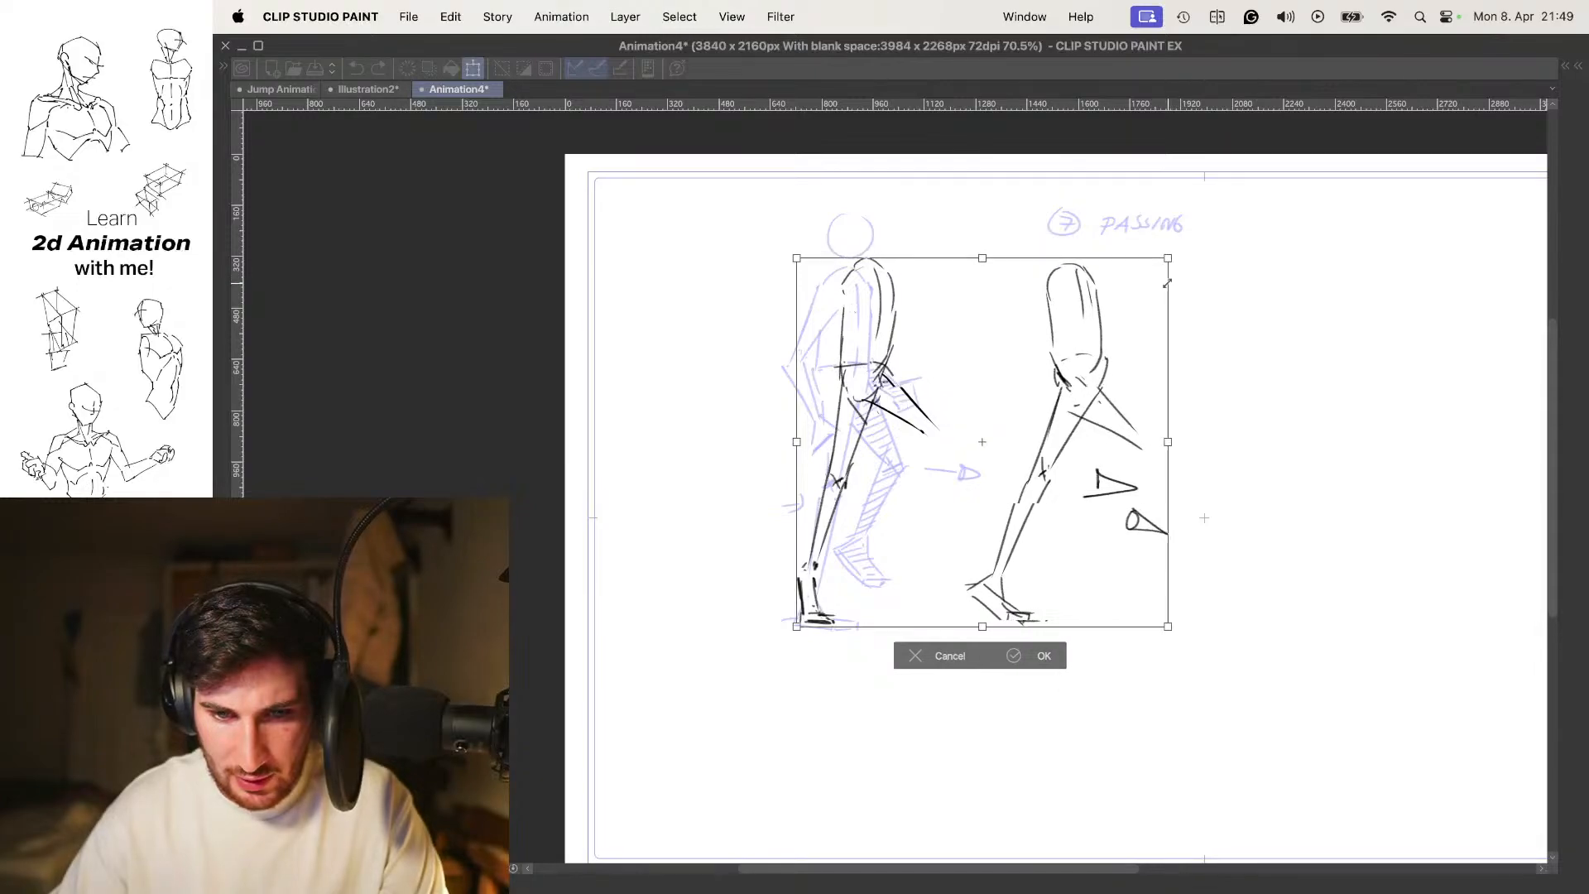
key(Return)
drag(865, 383, 894, 379)
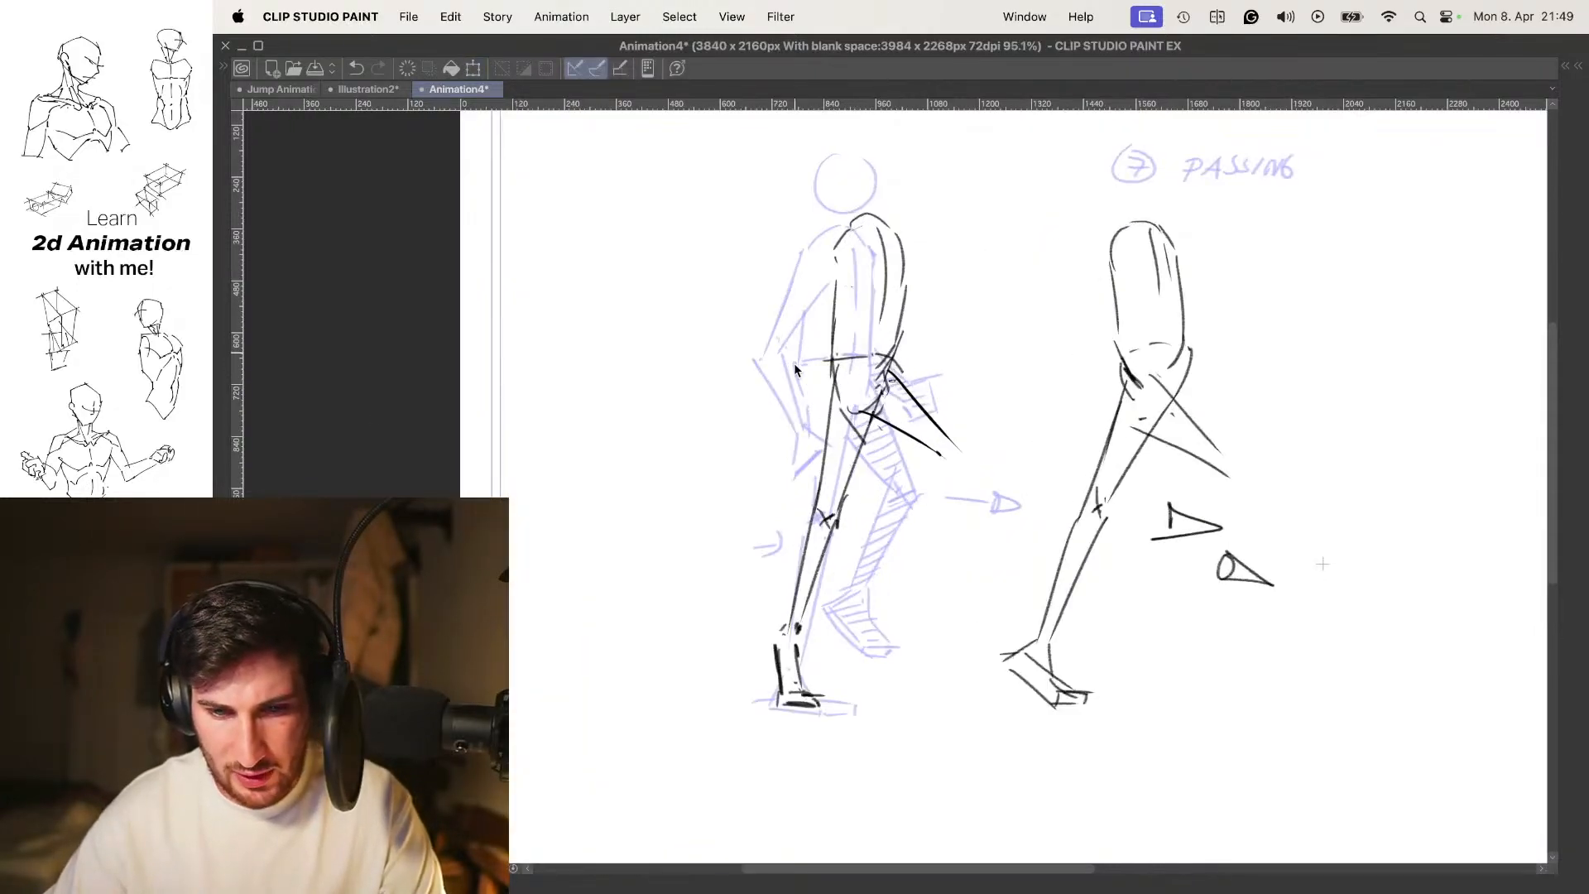
key(super+t)
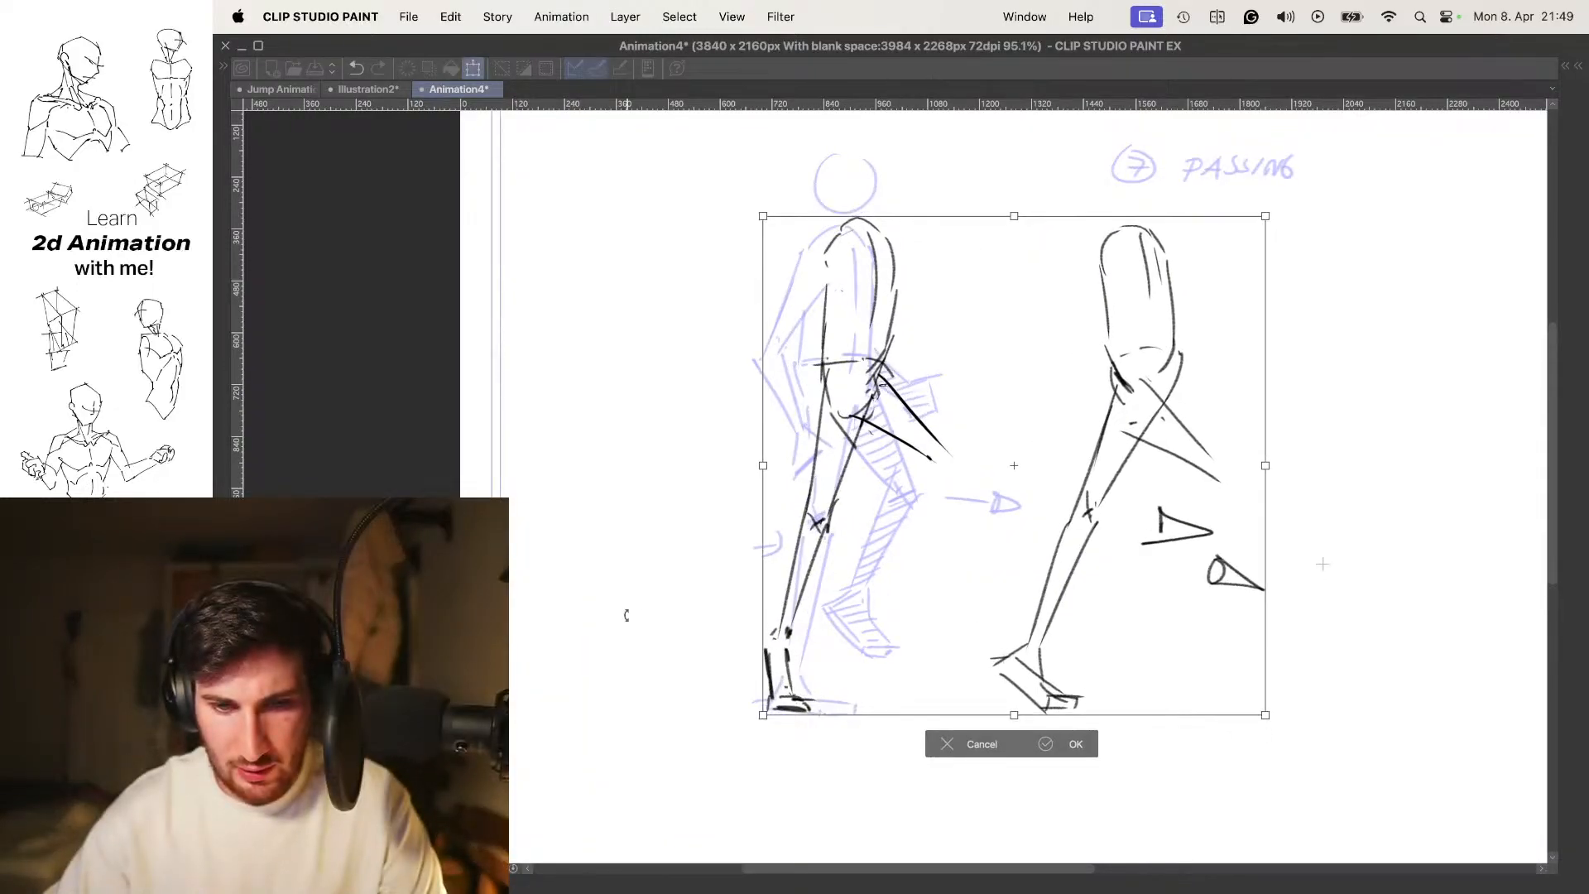
key(Return)
key(space)
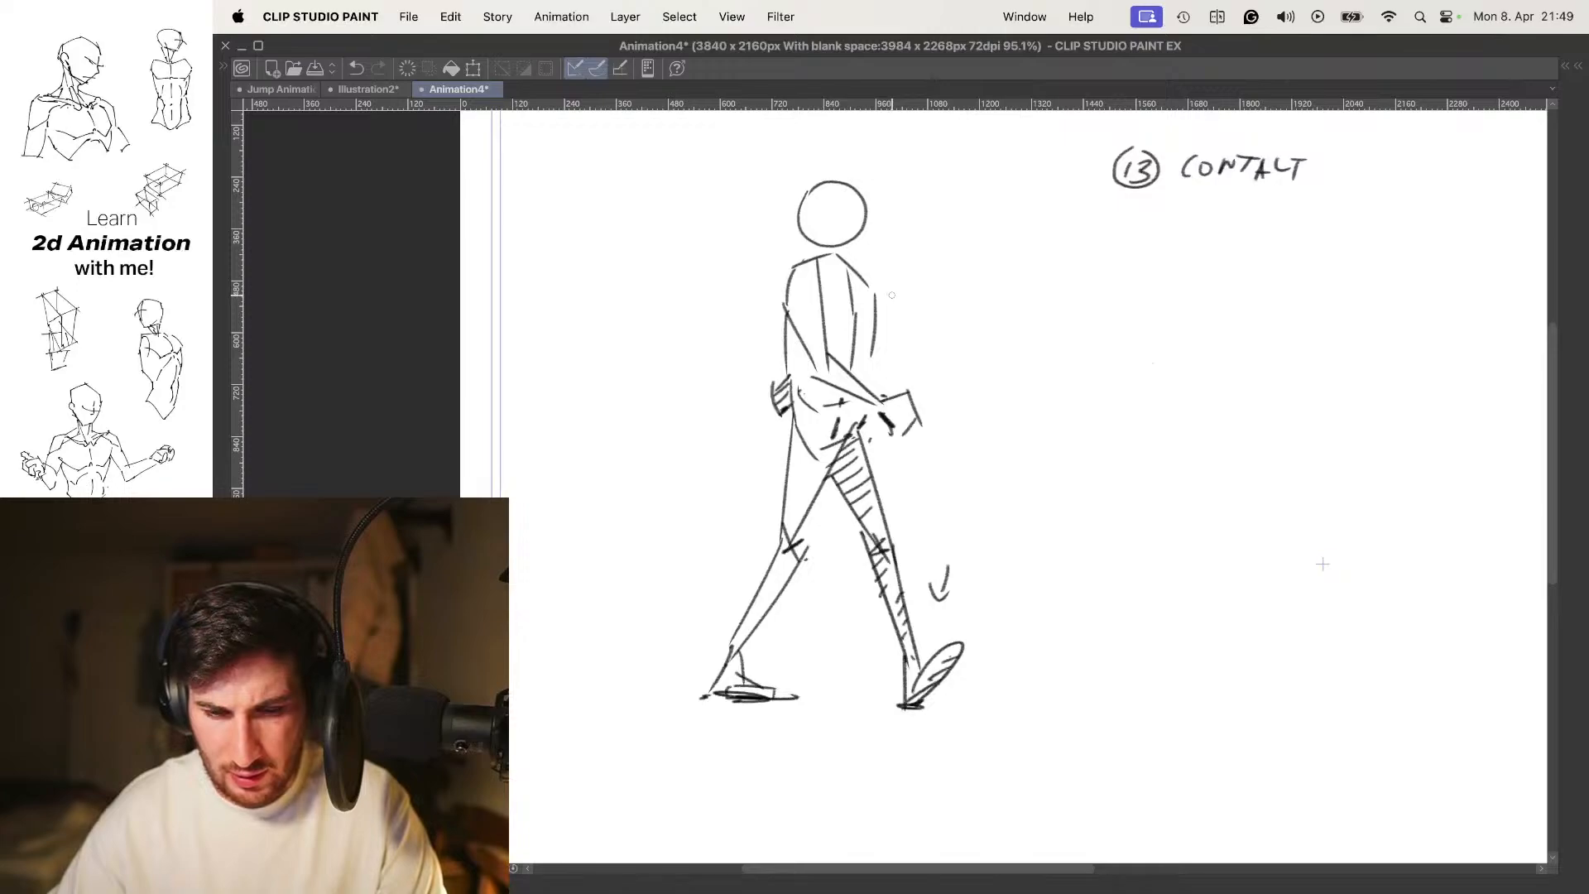
key(space)
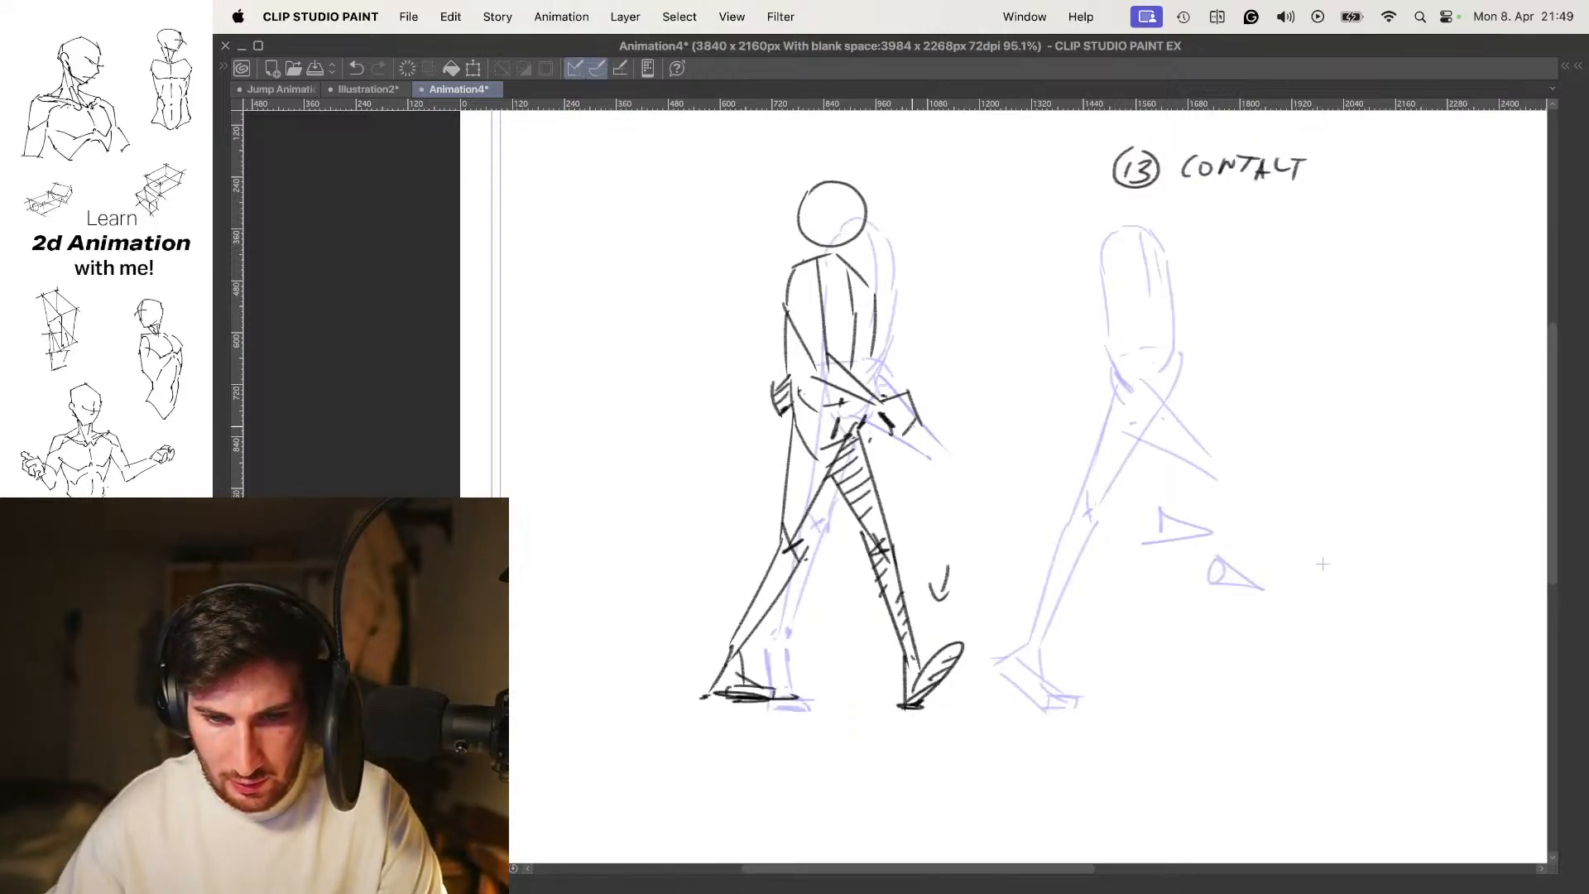
key(Right)
key(Left)
key(Left)
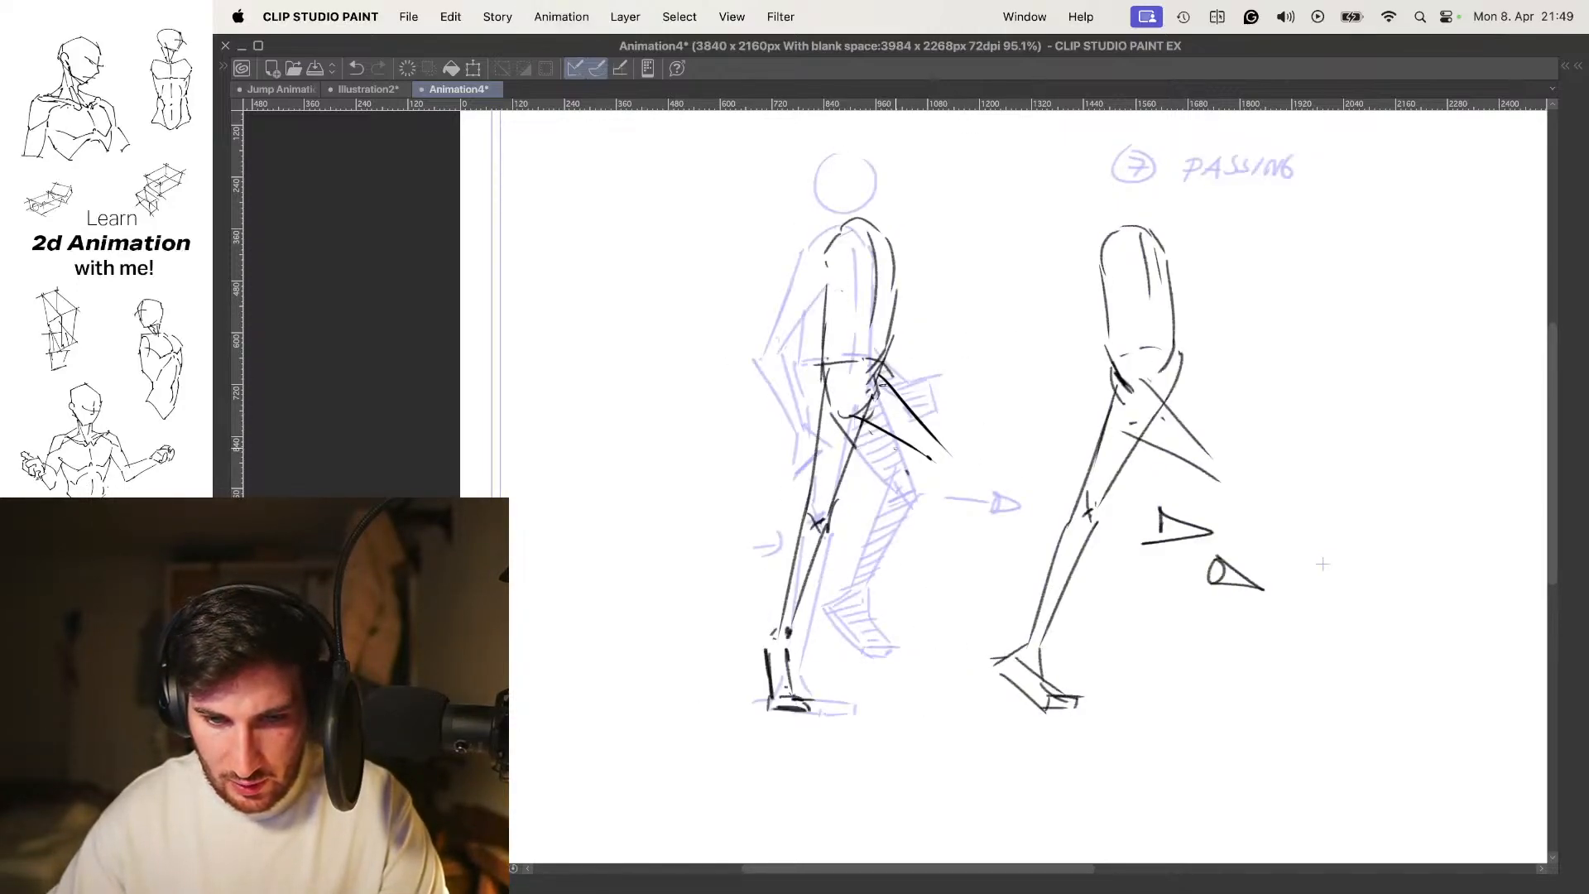
Erase the end of the left figure's front thigh and redraw its upper edge at a steeper angle
key(e)
mouse_move(935, 479)
mouse_down()
mouse_move(896, 405)
mouse_move(921, 513)
mouse_up()
drag(884, 375, 919, 462)
key(super+z)
key(super+z)
key(super+z)
Sketch the underside of the front thigh and add a lower leg with a nearly flat foot on the left figure
mouse_move(838, 422)
mouse_down()
mouse_move(916, 478)
mouse_move(936, 470)
mouse_move(902, 468)
mouse_move(920, 554)
mouse_up()
mouse_move(914, 439)
mouse_down()
mouse_move(926, 551)
mouse_move(989, 577)
mouse_up()
key(super+z)
key(super+z)
key(super+z)
key(super+z)
mouse_move(942, 570)
mouse_down()
mouse_move(983, 563)
mouse_move(910, 592)
mouse_up()
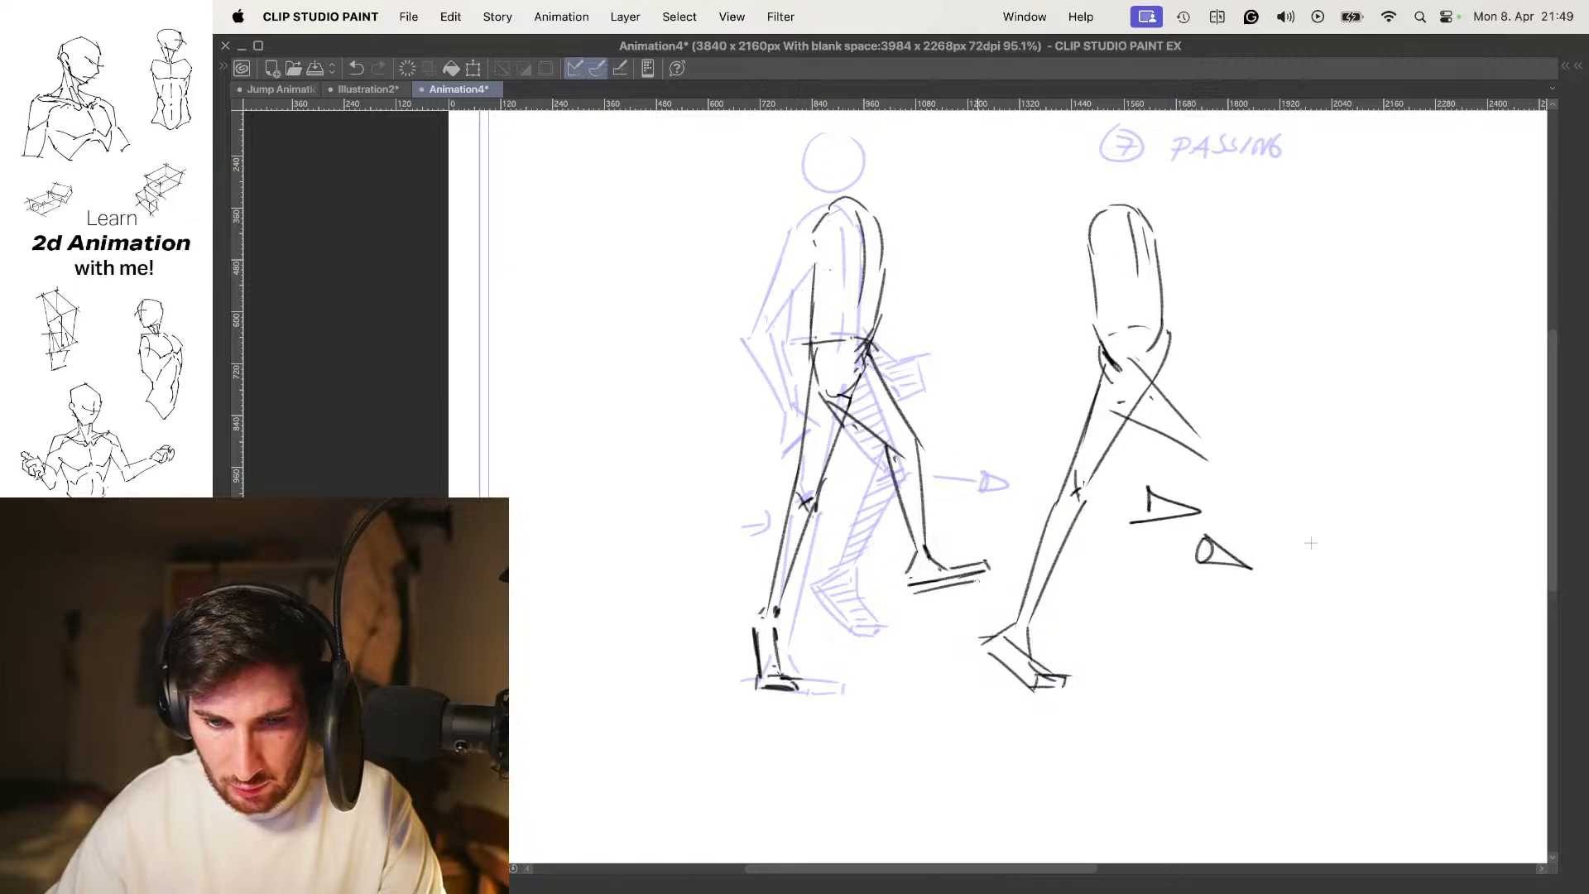
Flip between the passing and contact frames to check the left figure's raised leg
key(Left)
key(Right)
key(Right)
key(Left)
key(Left)
key(Left)
key(Right)
key(Right)
key(Right)
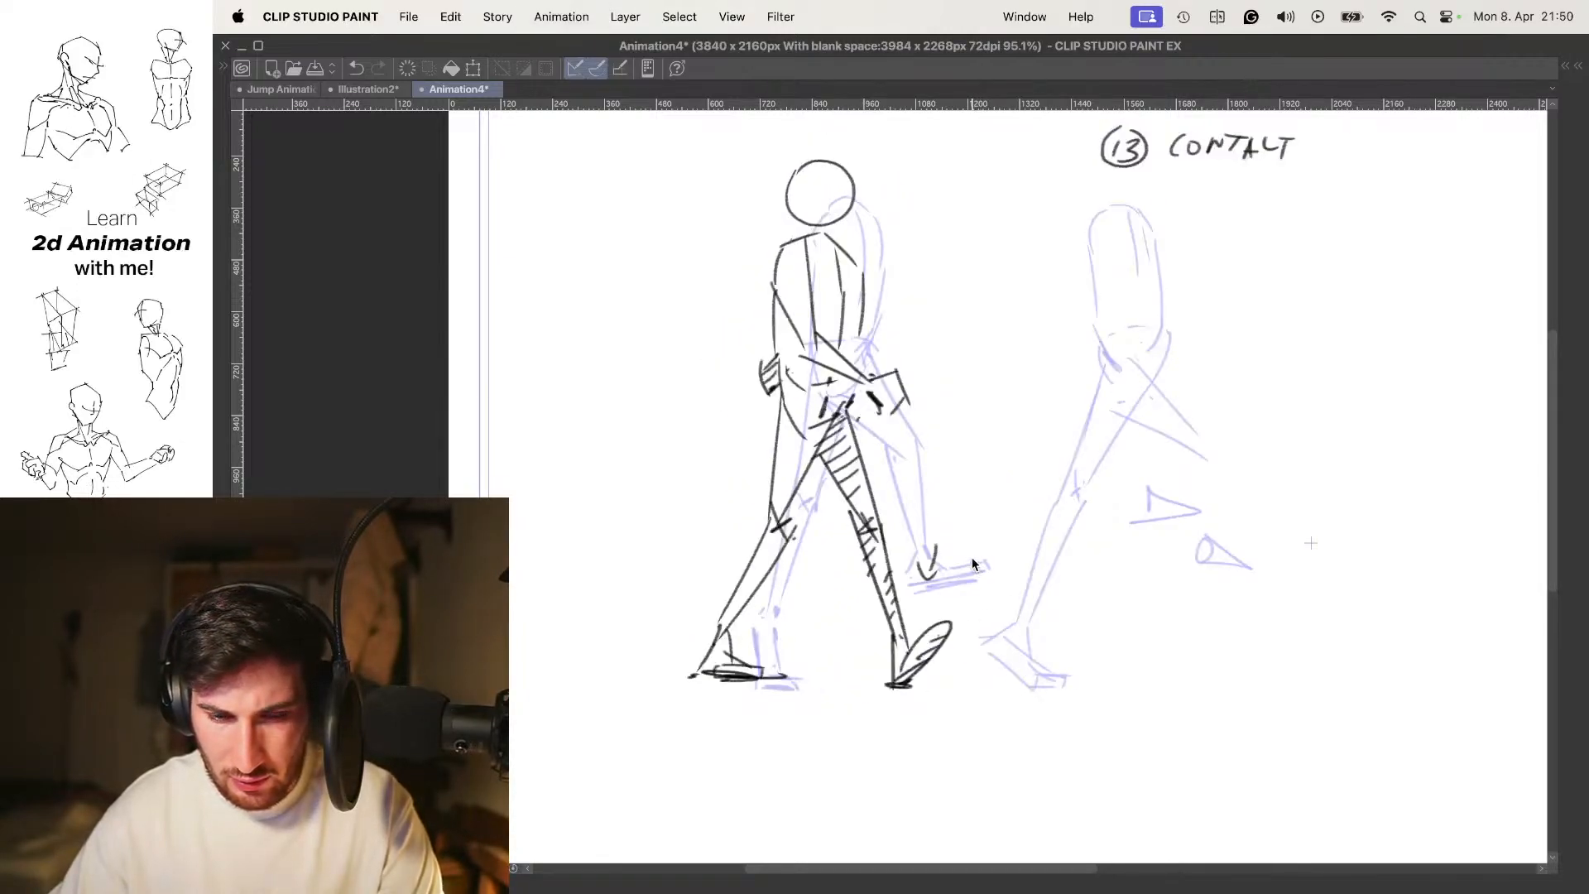
key(Left)
Undo the left figure's front foot and lower leg, keeping the thigh
key(super+z)
key(super+z)
key(super+z)
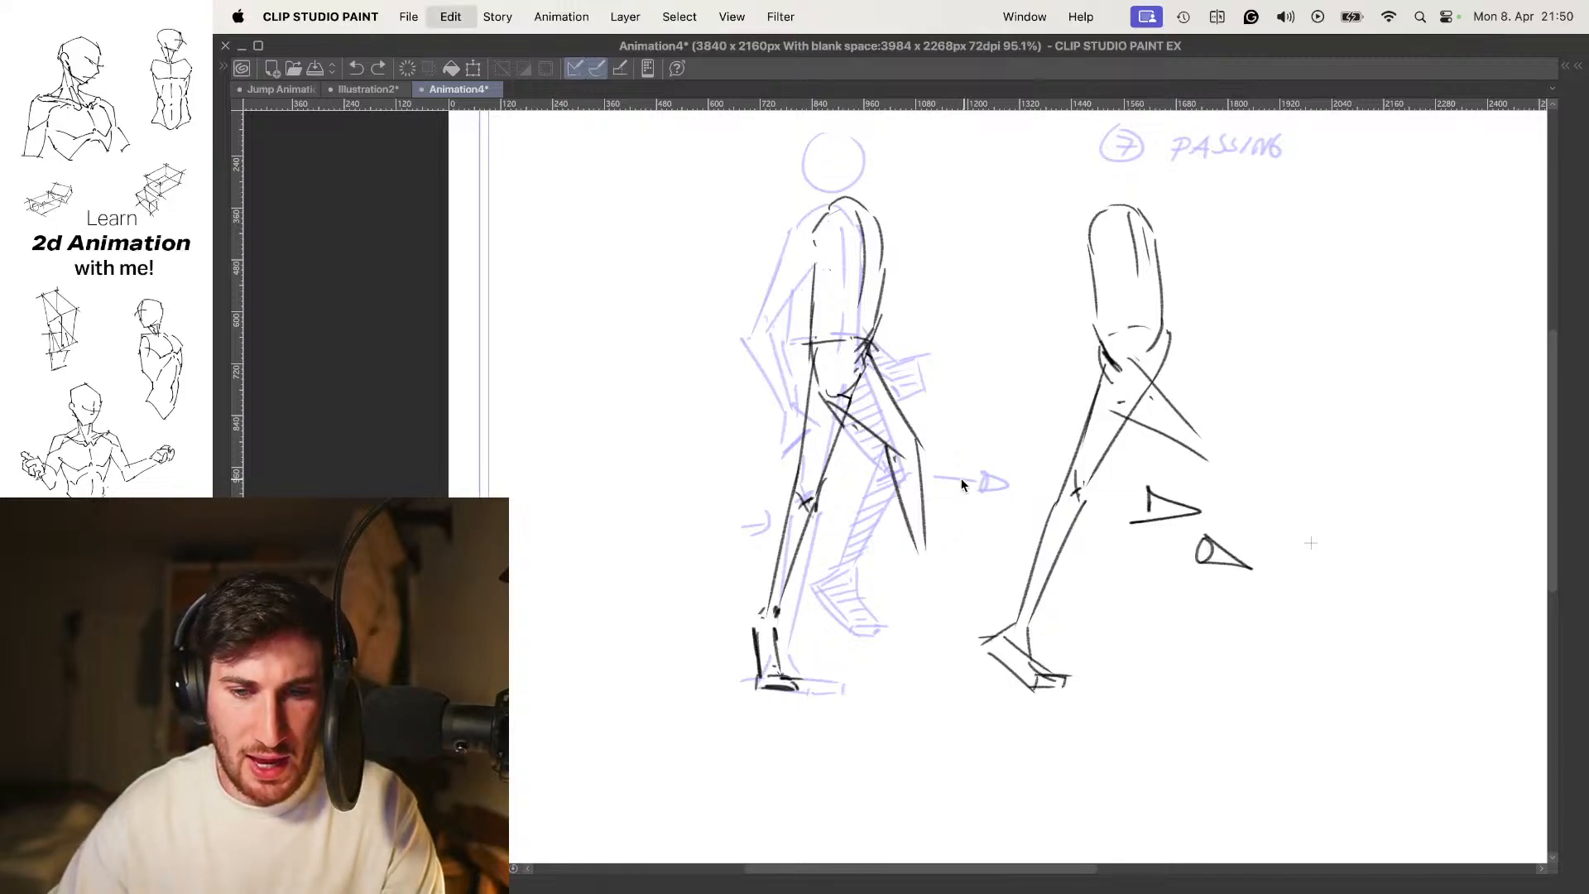
key(super+z)
key(super+z)
Try sketching the front lower leg slanting backward from the bent knee
drag(892, 463, 844, 577)
drag(927, 455, 867, 560)
drag(895, 516, 889, 530)
key(super+z)
key(super+z)
key(super+z)
Widen the left figure's back and pelvis, and draw a new rear edge for the supporting thigh
drag(1310, 543, 1353, 580)
drag(842, 288, 849, 378)
key(super+z)
drag(841, 288, 827, 543)
drag(892, 408, 833, 556)
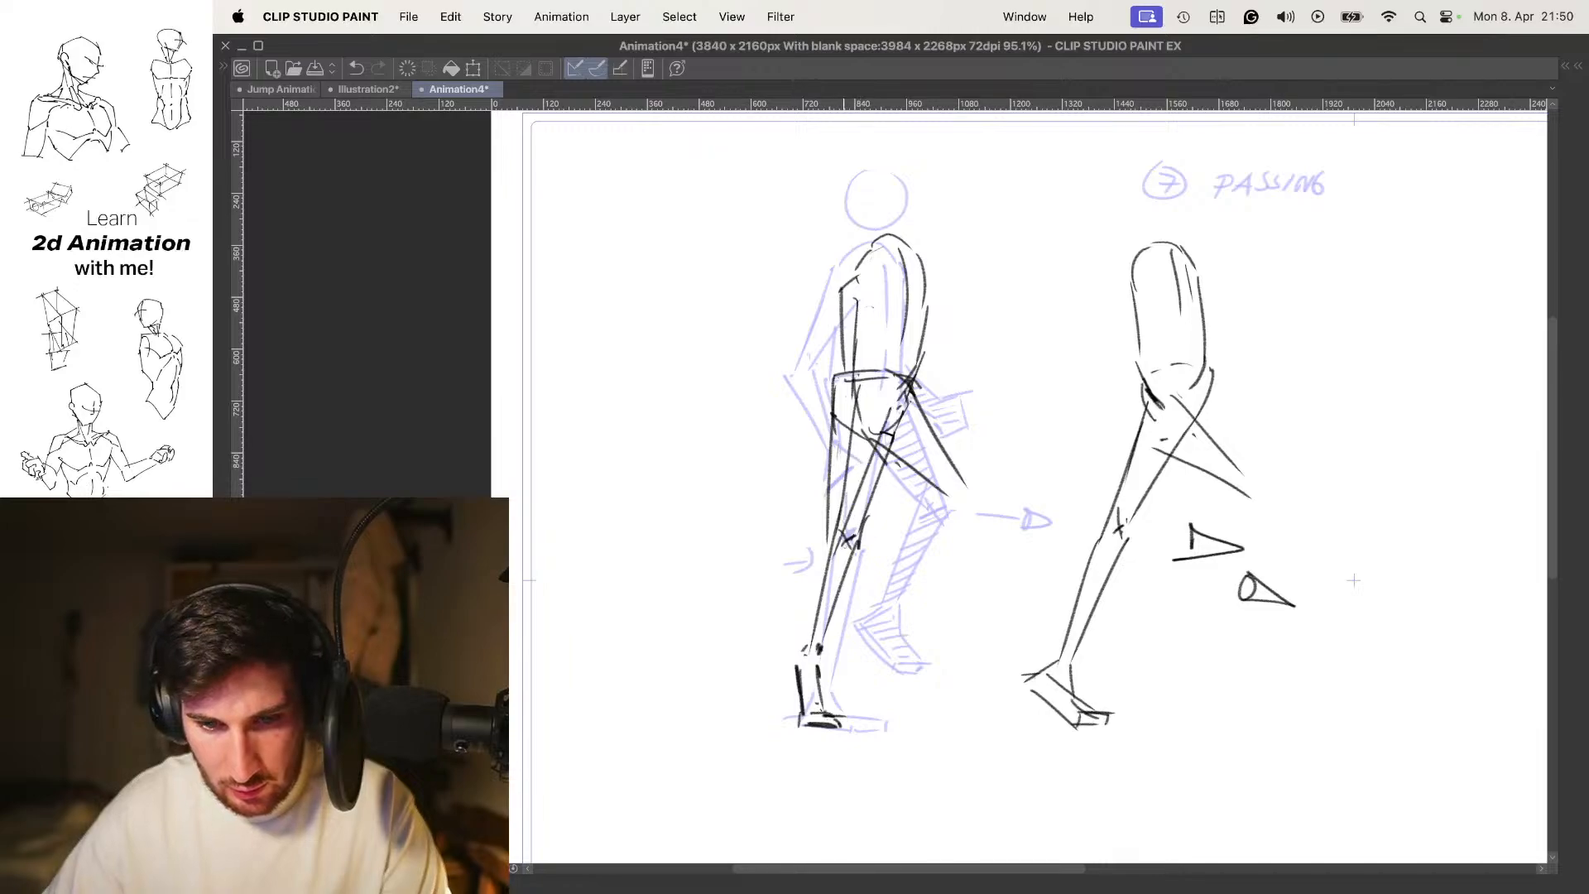
key(o)
key(Left)
key(Right)
key(Left)
key(Right)
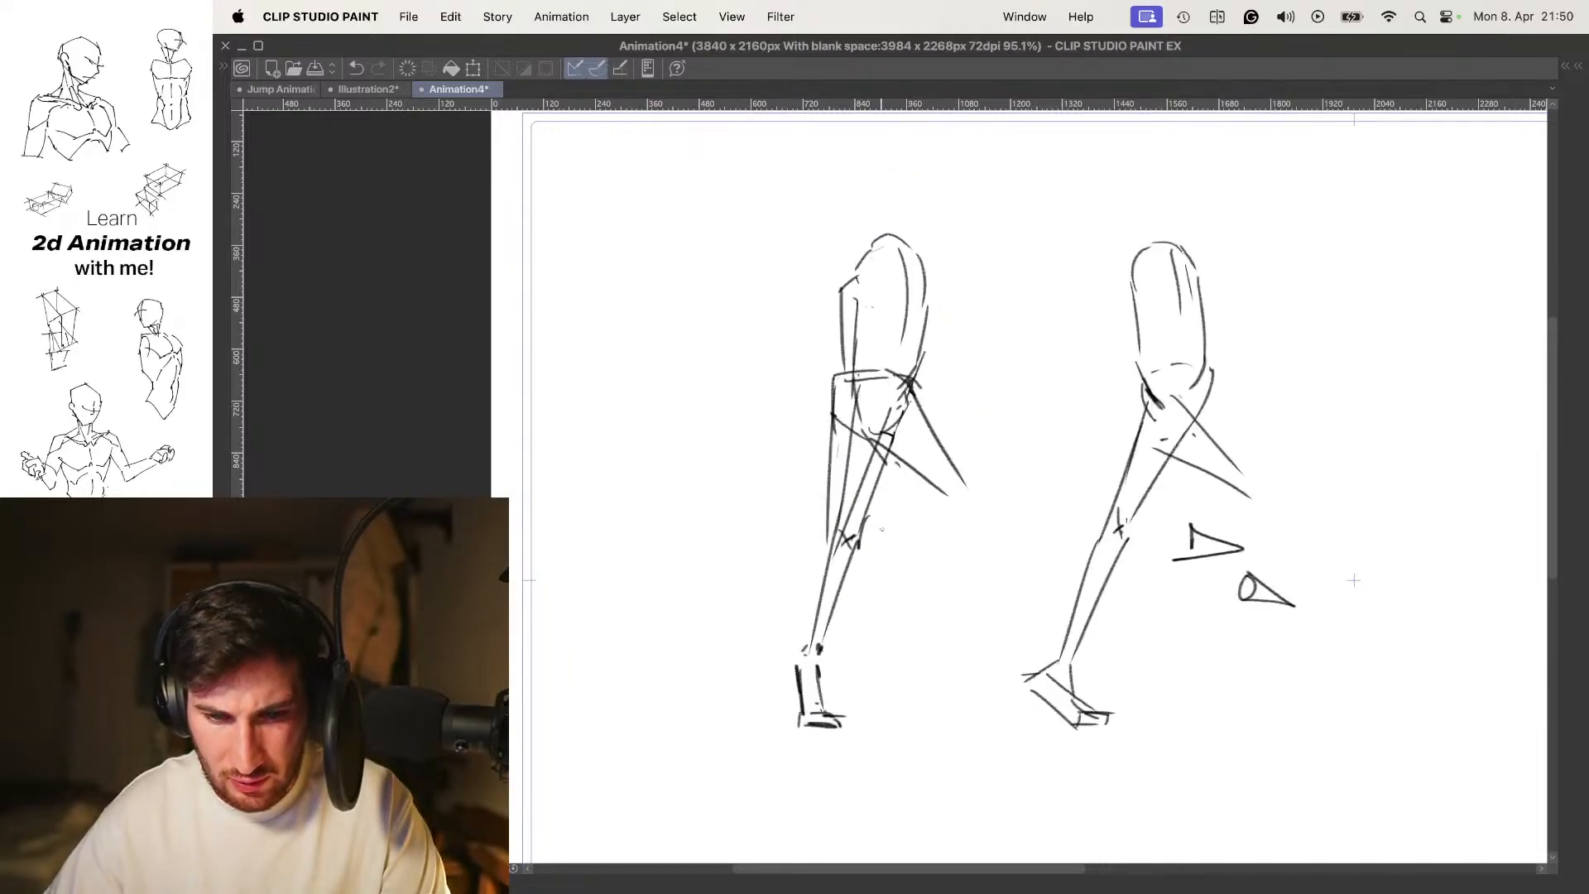
Draw the supporting leg's calf edge below the knee and erase the old lines inside its thigh and pelvis
key(super+z)
drag(827, 517, 797, 644)
key(super+z)
key(super+t)
key(Escape)
key(super+z)
drag(823, 524, 808, 627)
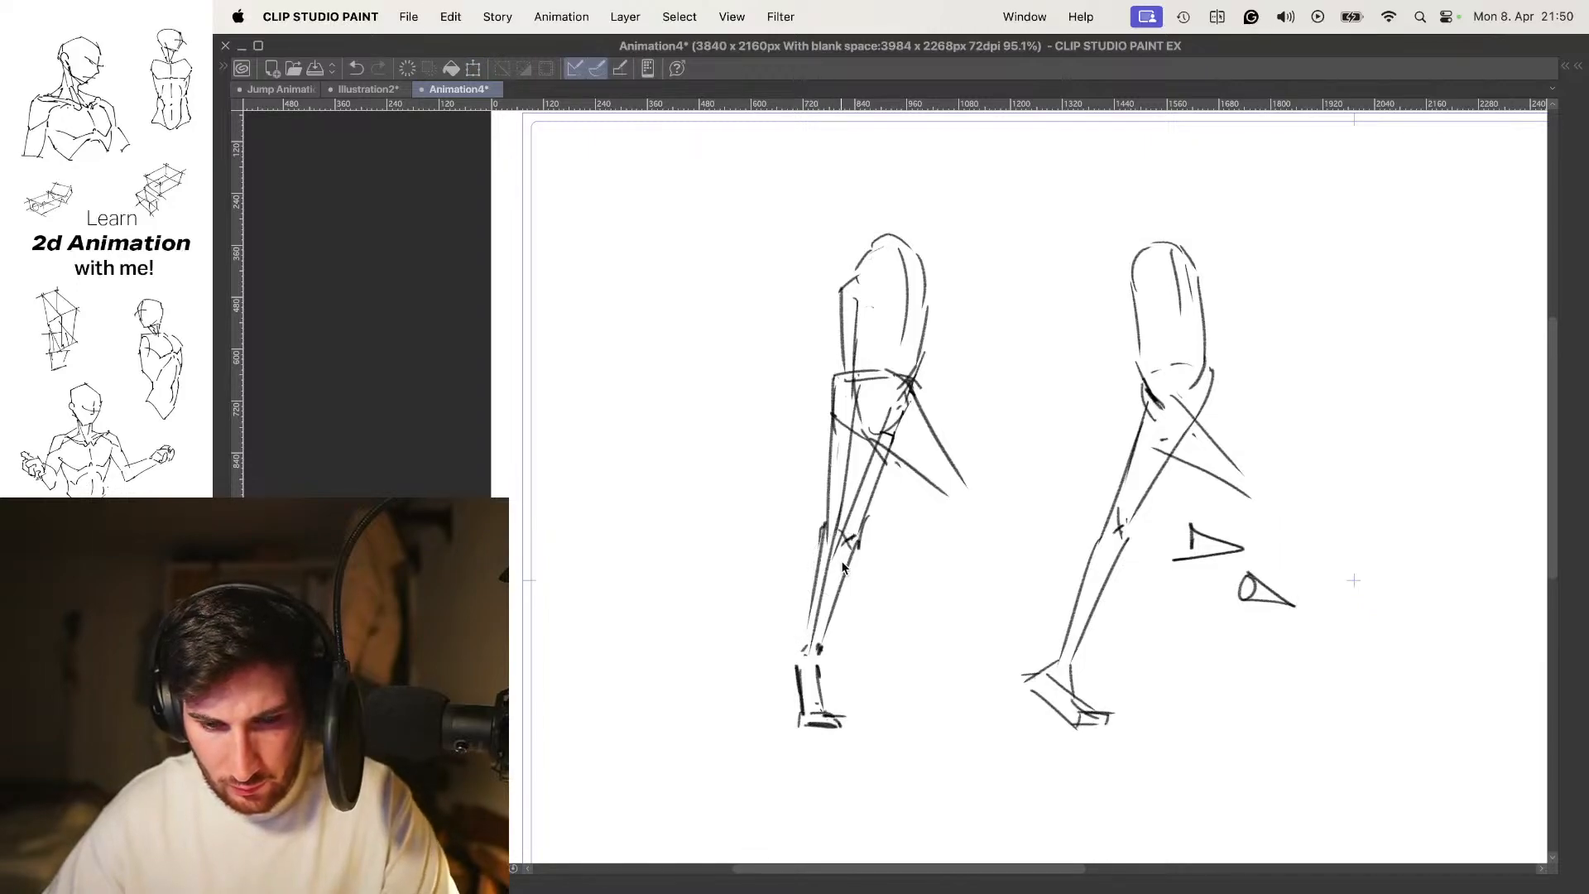
mouse_move(826, 571)
mouse_down()
mouse_move(816, 632)
mouse_move(874, 430)
mouse_move(860, 395)
mouse_move(882, 430)
mouse_move(898, 397)
mouse_move(867, 388)
mouse_up()
key(Left)
key(Right)
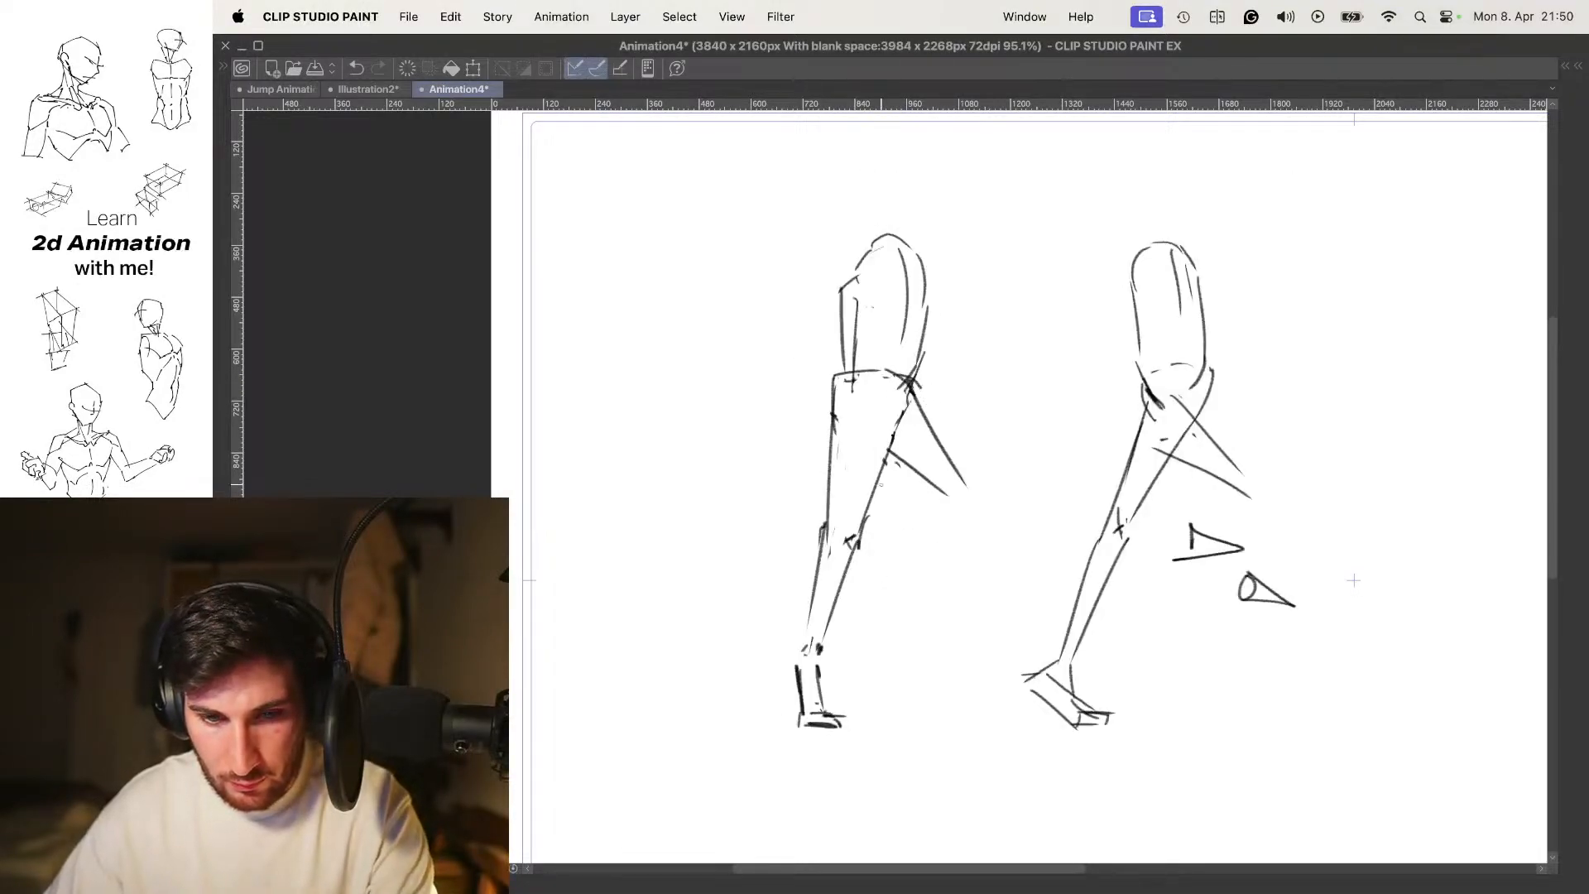
Redraw the left figure's tapered pelvis shape and the front edge of the supporting thigh
drag(857, 546, 898, 386)
key(super+z)
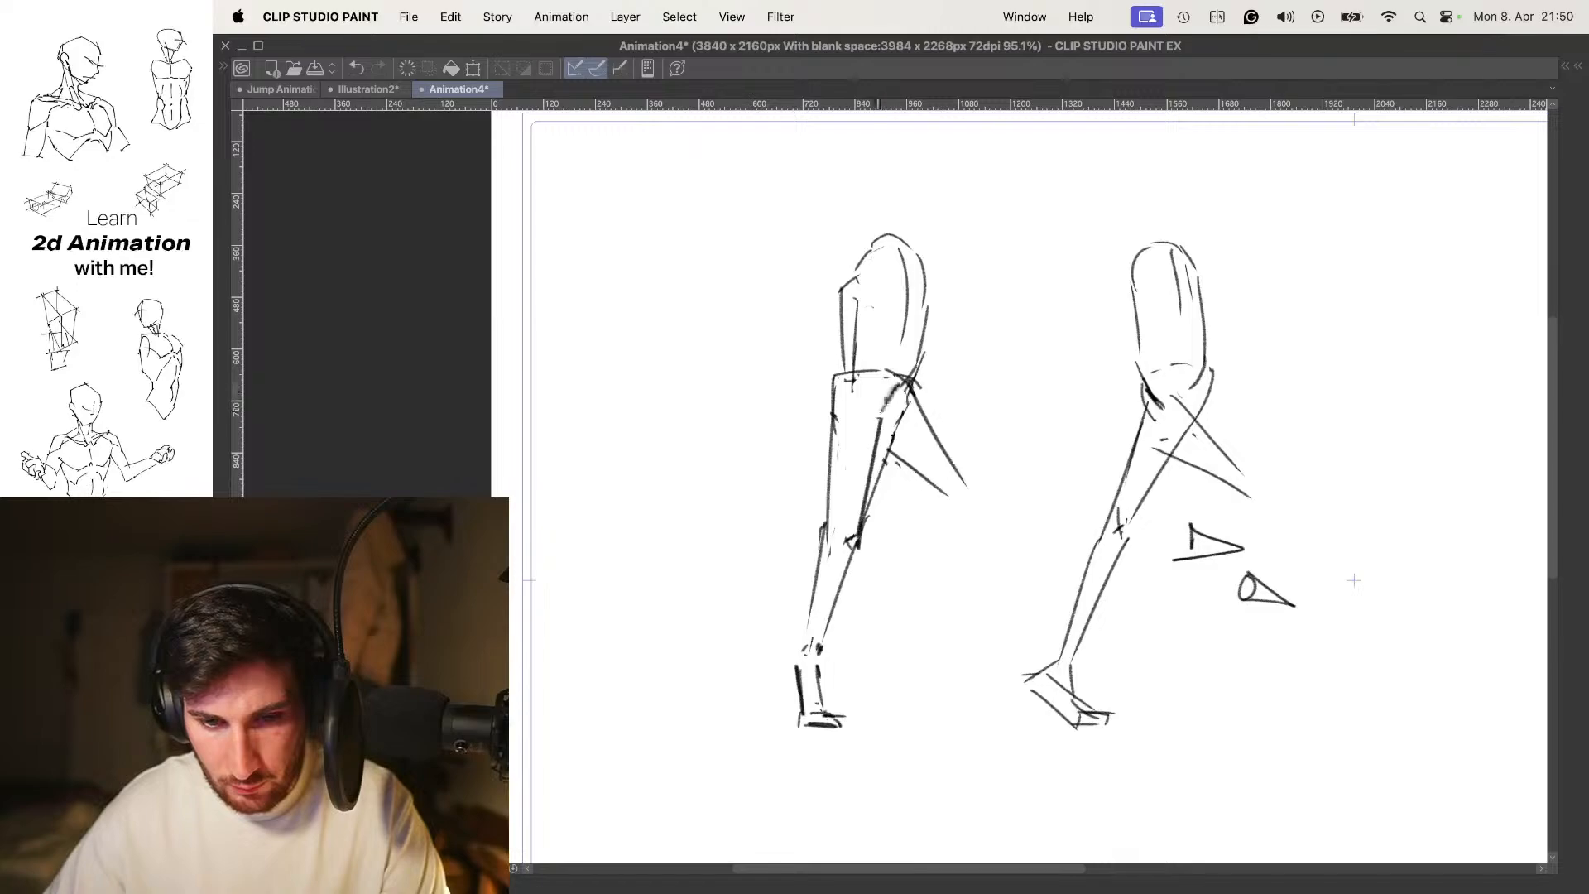
key(super+z)
key(super+z)
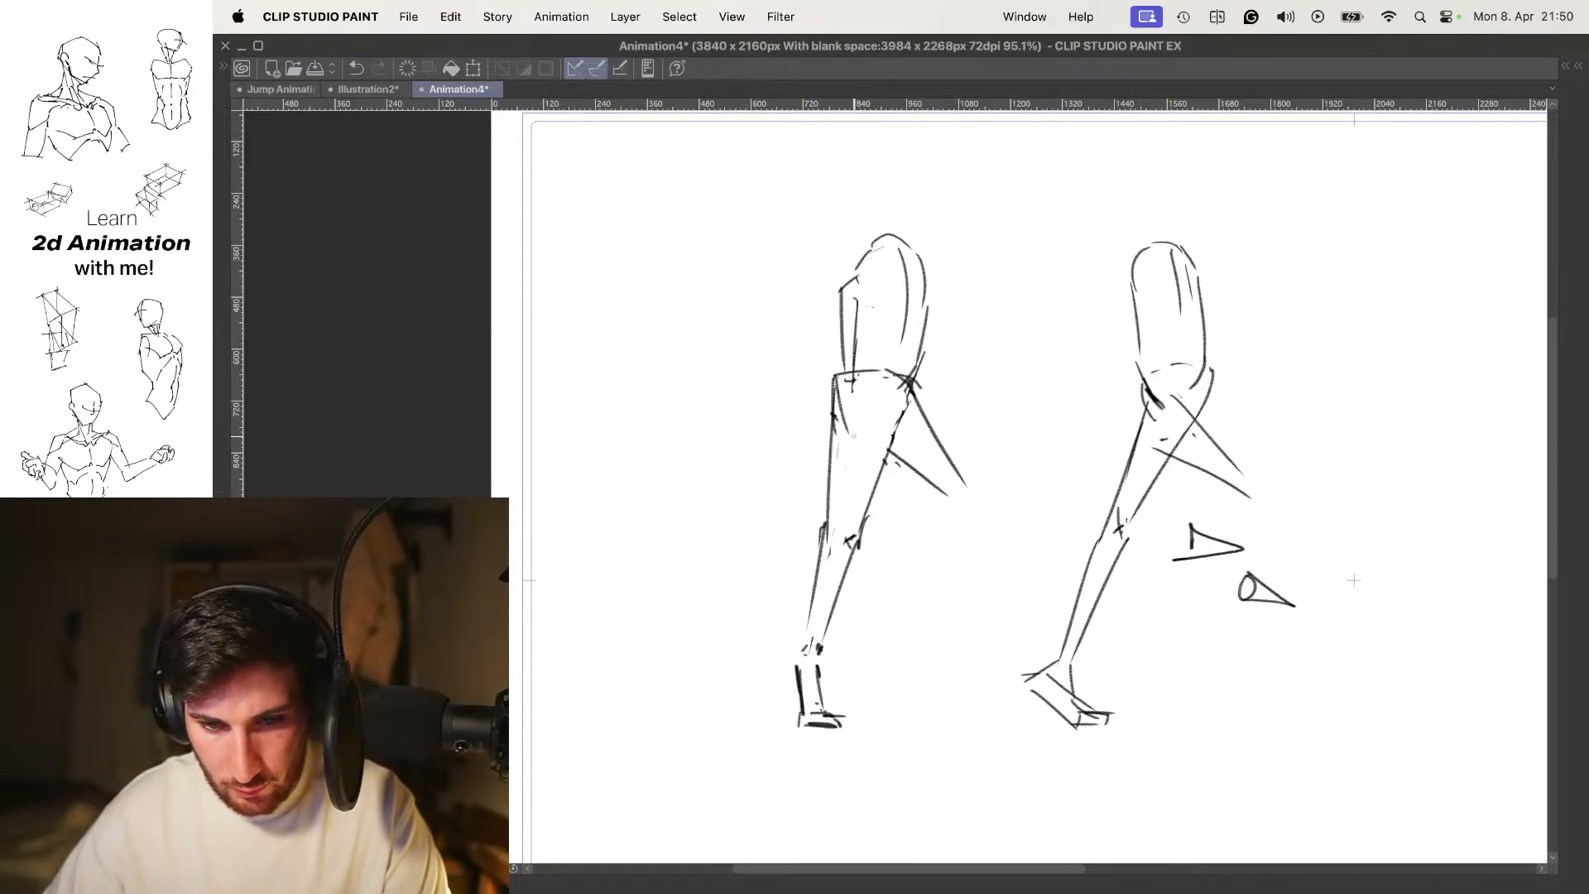
drag(877, 437, 924, 359)
mouse_move(888, 379)
mouse_down()
mouse_move(851, 433)
mouse_move(850, 553)
mouse_up()
key(super+z)
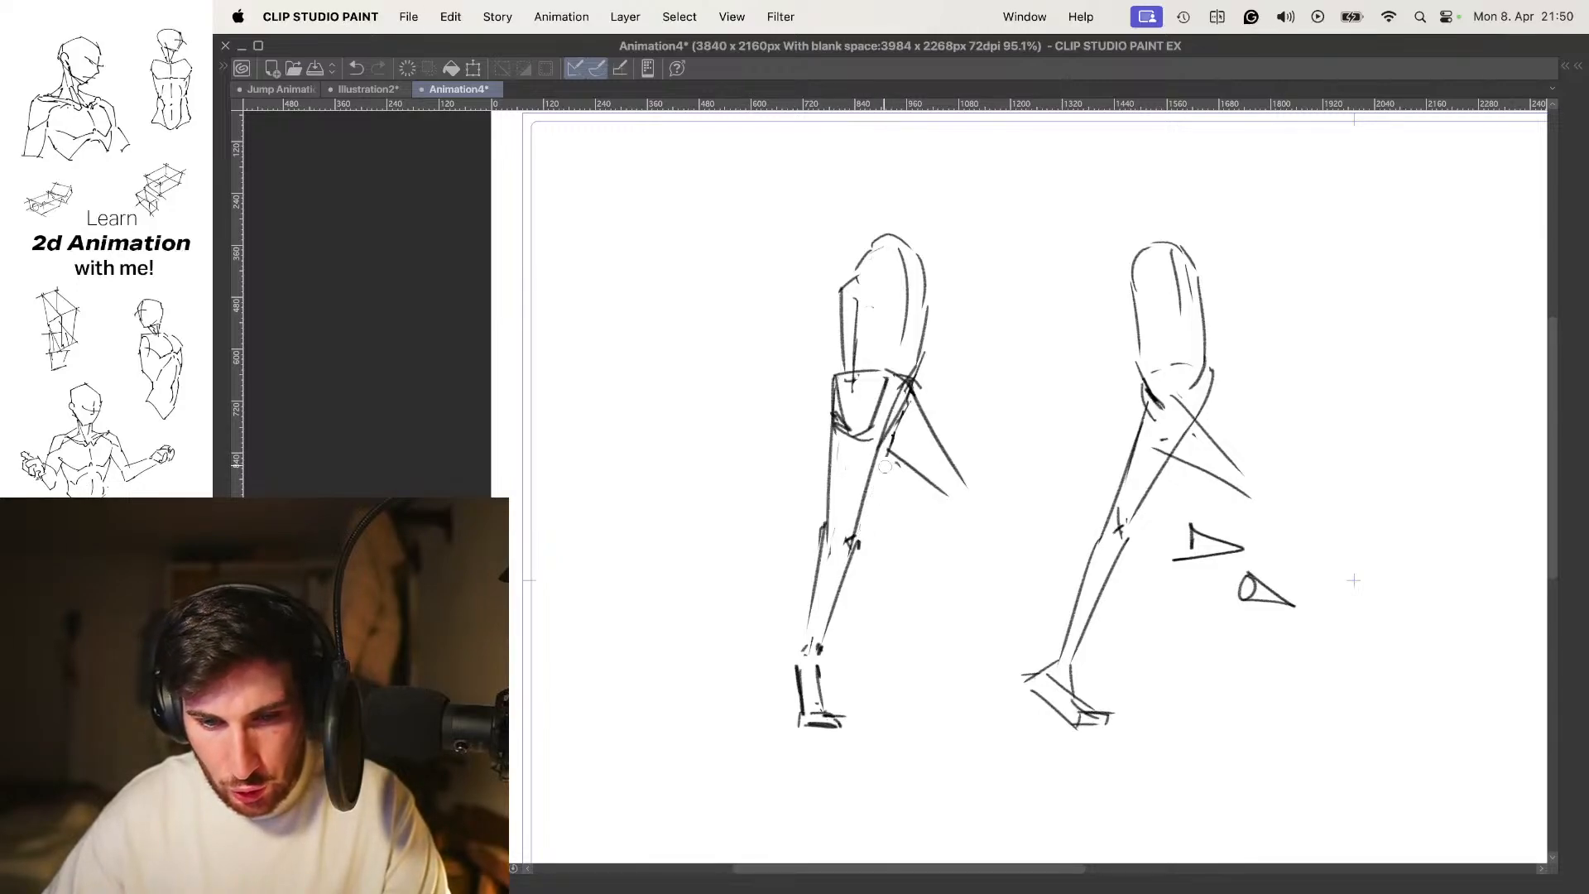
key(.)
key(.)
key(.)
key(.)
key(.)
key(.)
key(.)
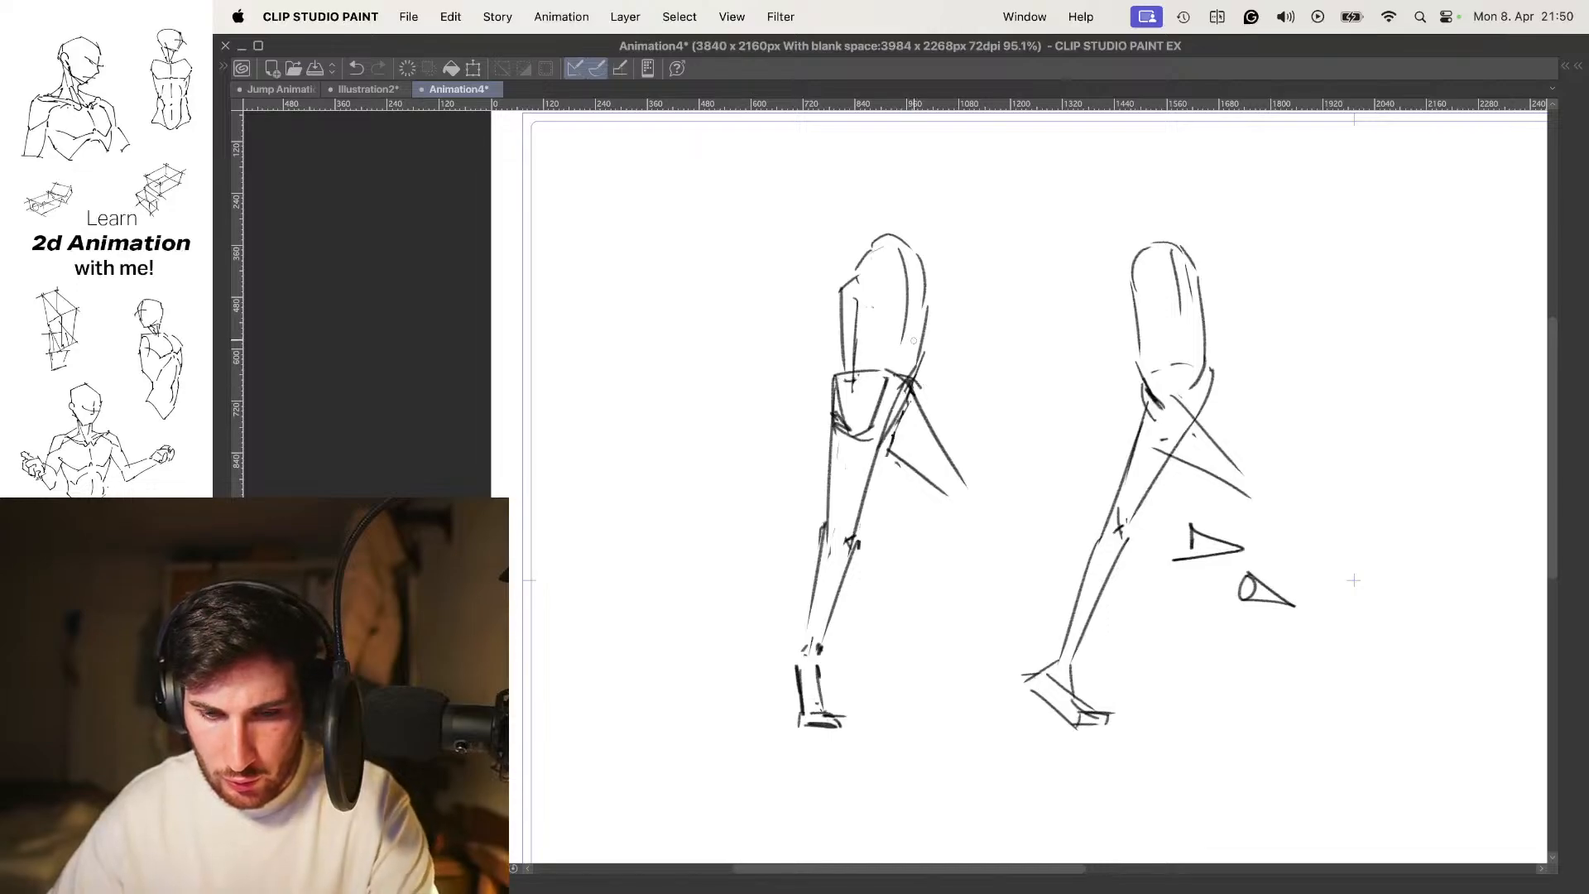
key(.)
Mark the crotch point and sketch the front lower leg dropping almost vertically from the knee, using the passing frame's onion skin
click(885, 441)
key(o)
mouse_move(1006, 497)
mouse_down()
mouse_move(1003, 453)
mouse_move(930, 461)
mouse_up()
drag(936, 564, 938, 569)
drag(962, 431, 944, 547)
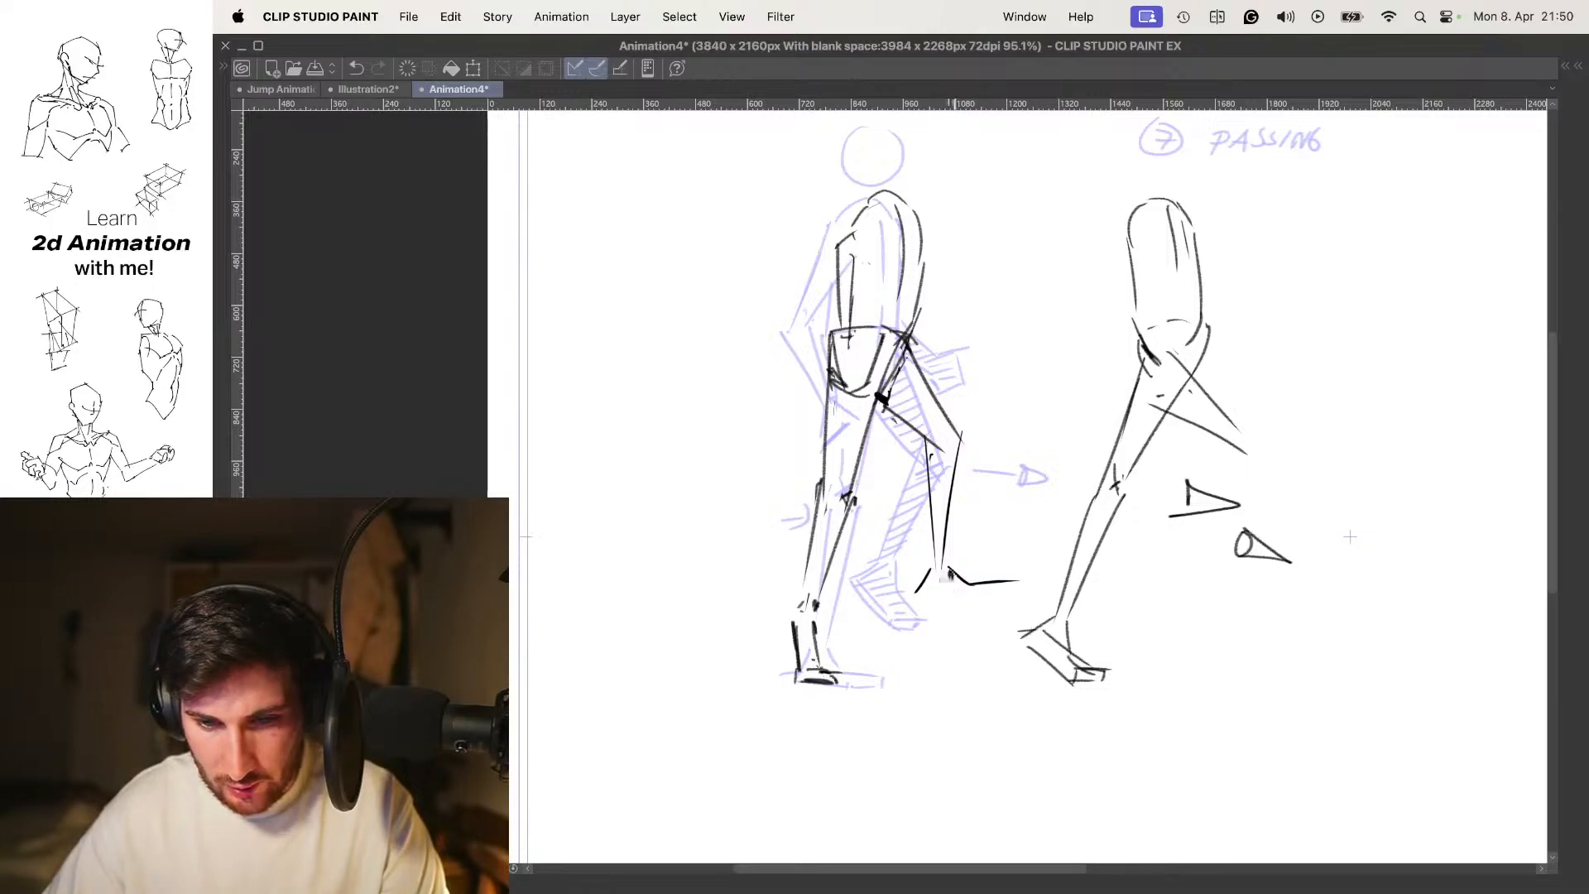
Redraw the left figure's front foot as a flat box shape with a heel and toe section
key(super+z)
key(super+z)
key(super+z)
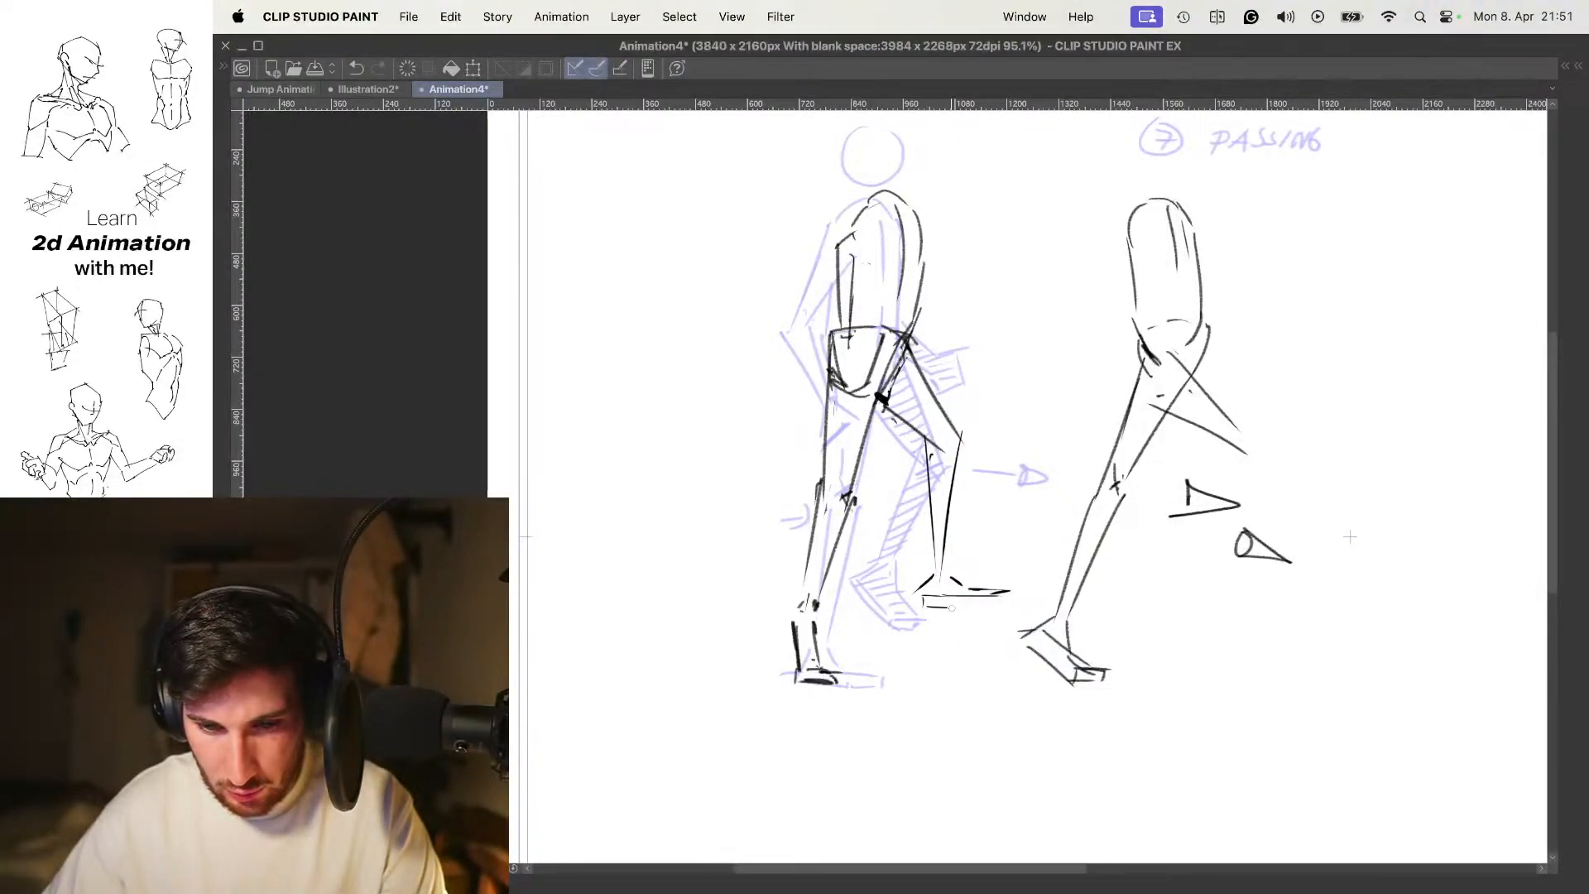
drag(1011, 593, 1008, 602)
key(space)
key(space)
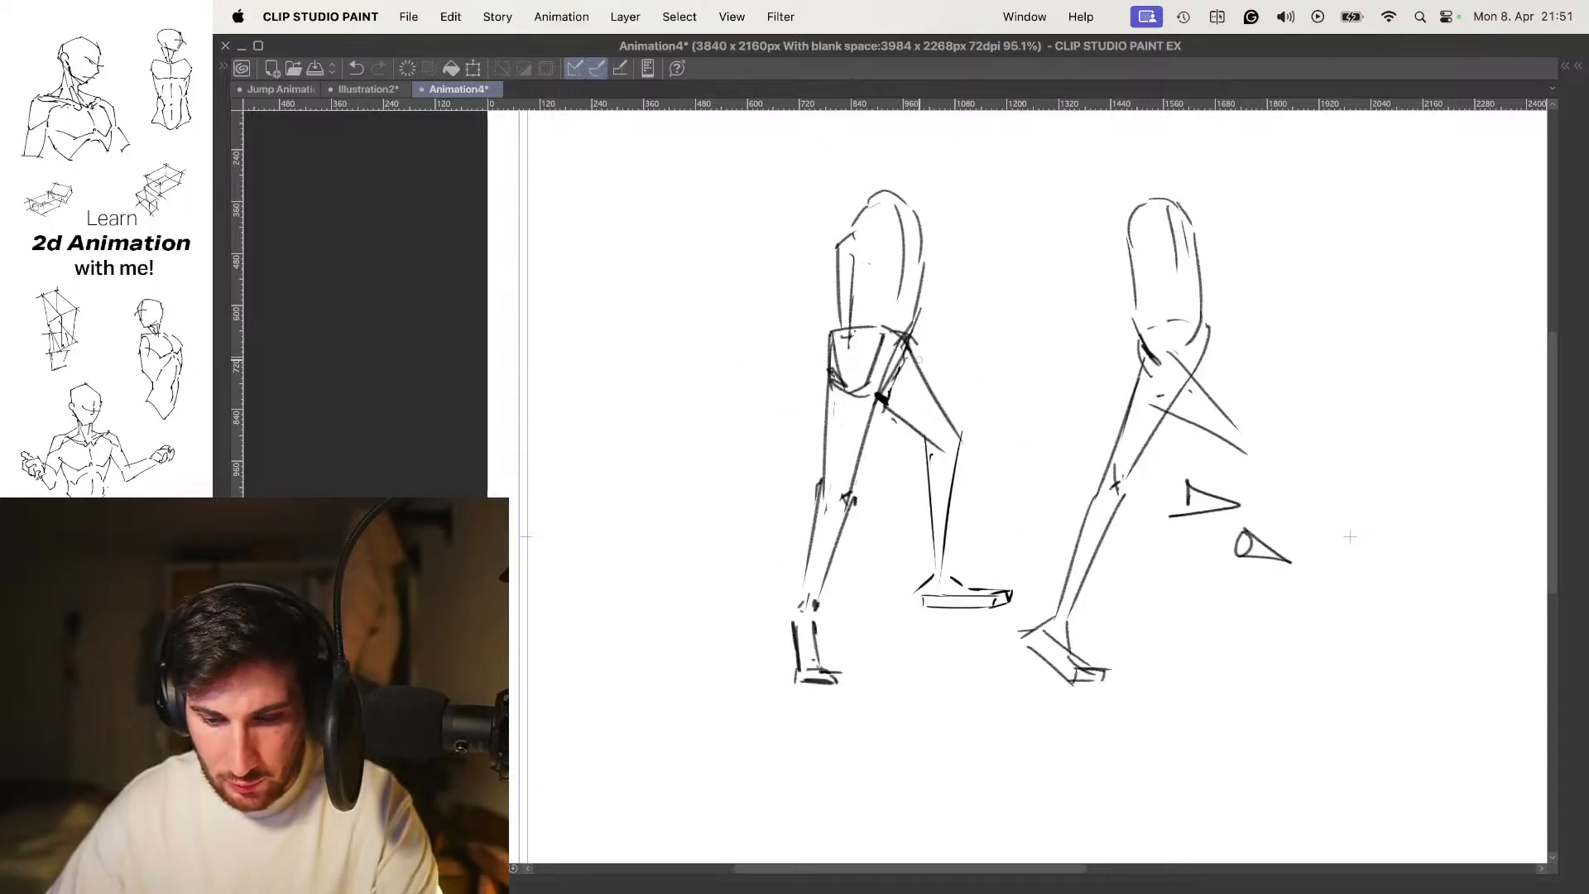
Shade the left figure's front thigh, lower leg and foot with diagonal hatching
drag(960, 473, 918, 466)
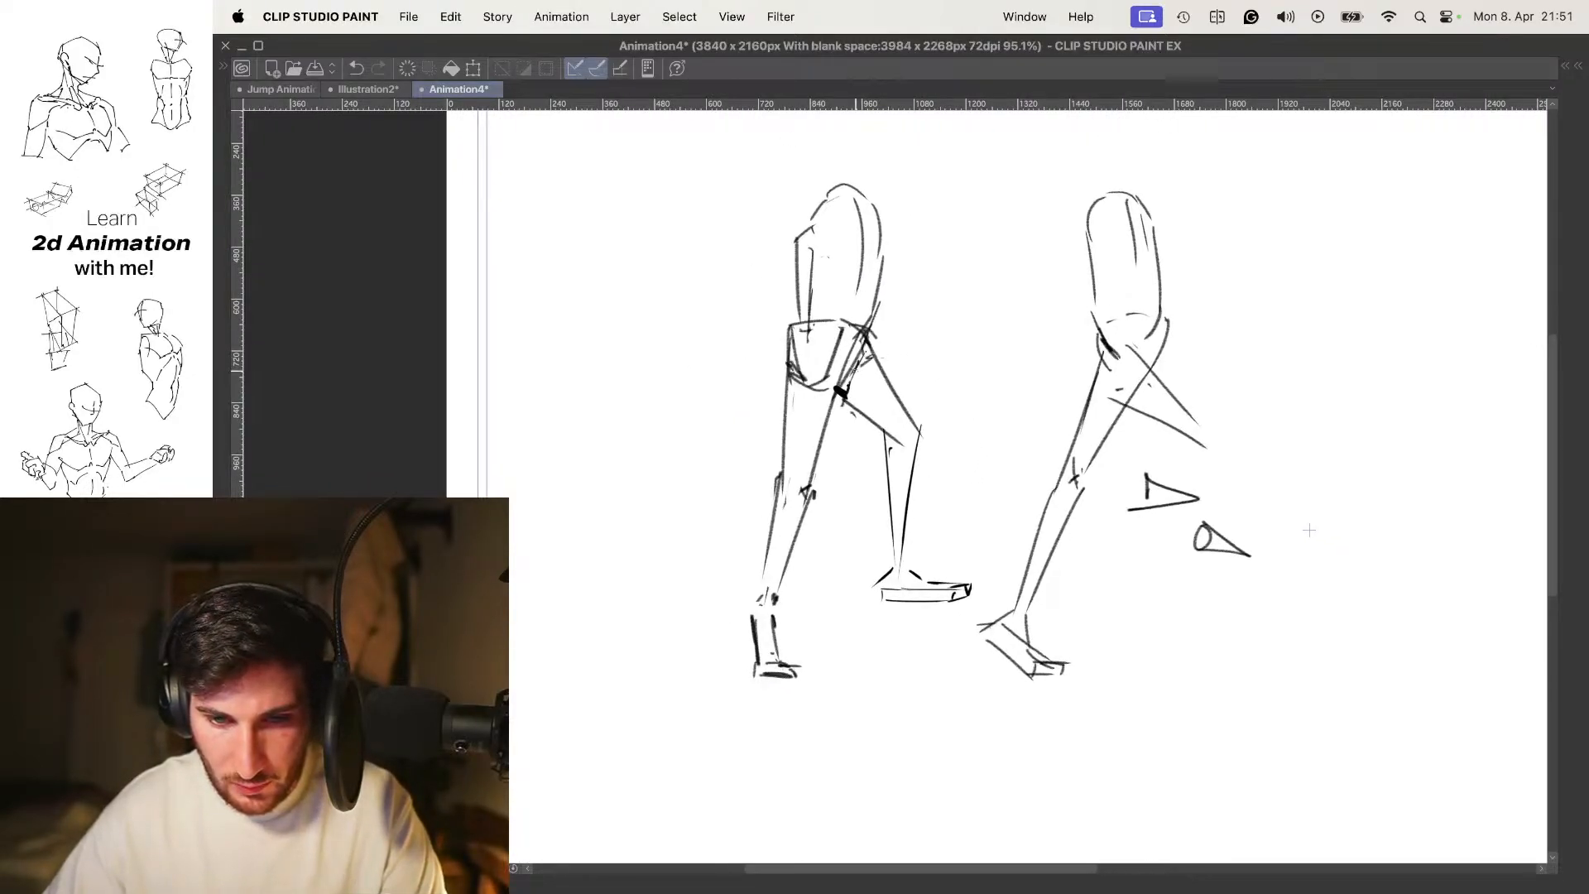
mouse_move(917, 451)
mouse_down()
mouse_move(894, 473)
mouse_move(895, 531)
mouse_up()
drag(902, 534, 895, 550)
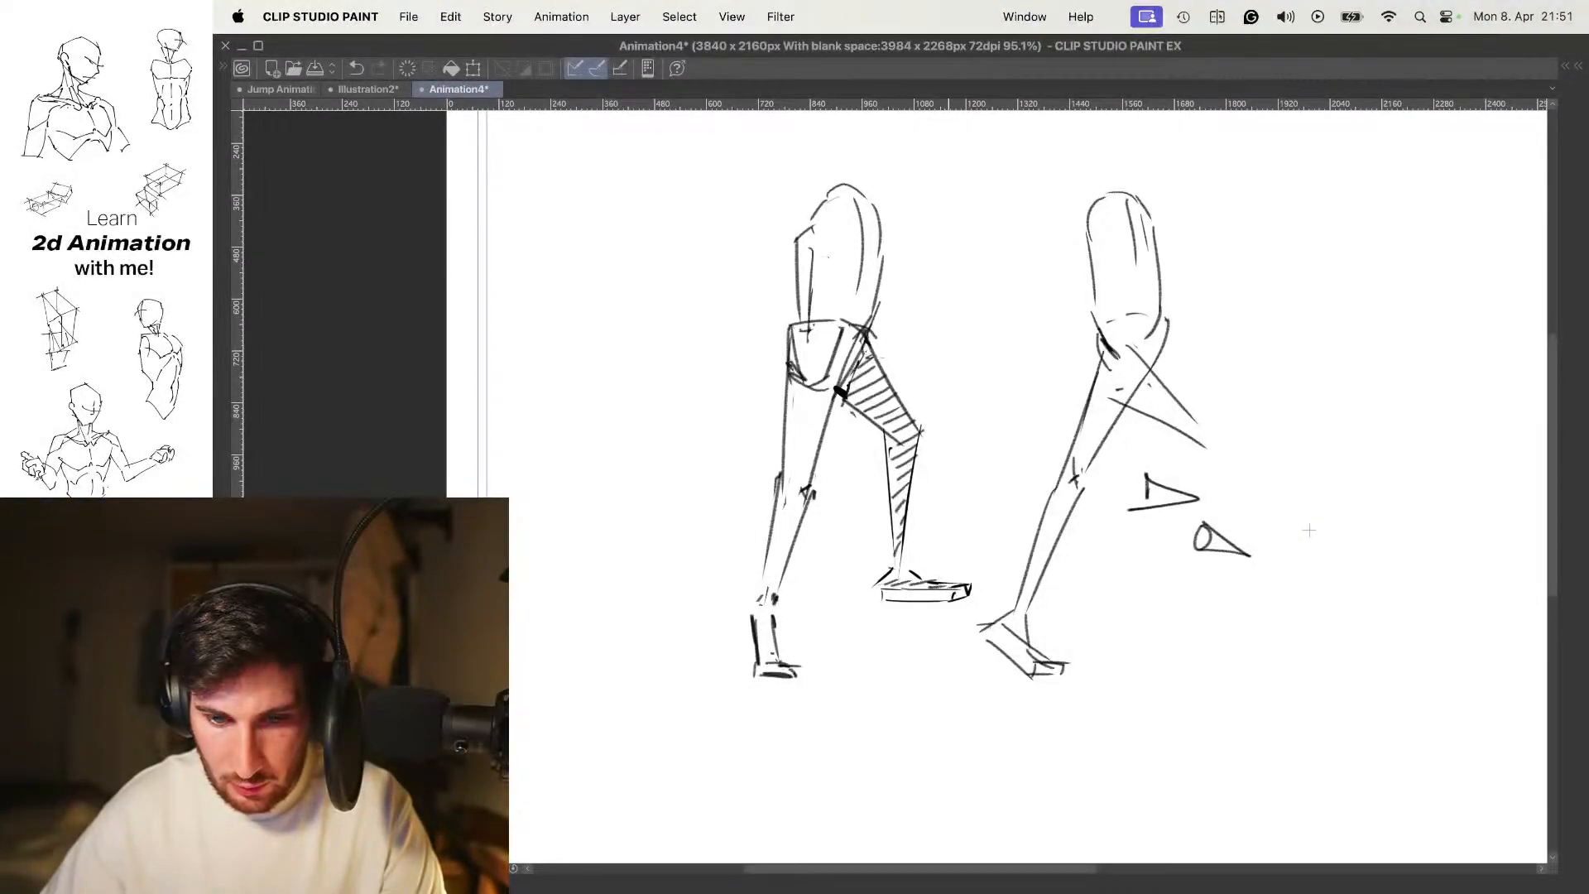
Erase the tapered pelvis lines inside the left figure's hip area
scroll(976, 513, down, 3)
scroll(997, 461, up, 2)
scroll(878, 617, up, 2)
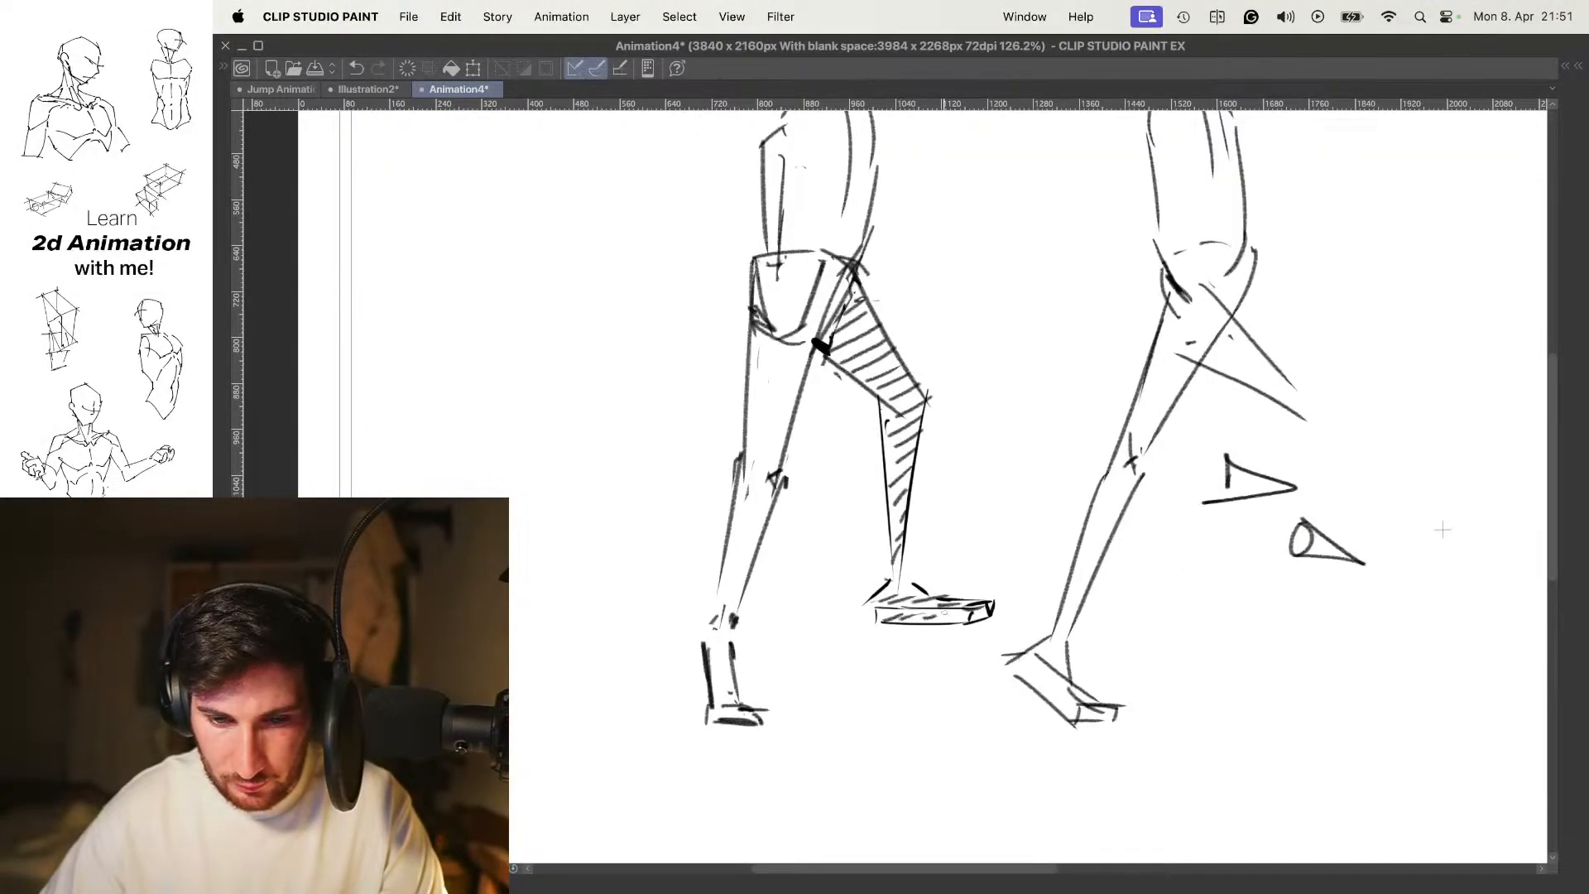
scroll(1443, 530, down, 3)
scroll(1514, 611, up, 3)
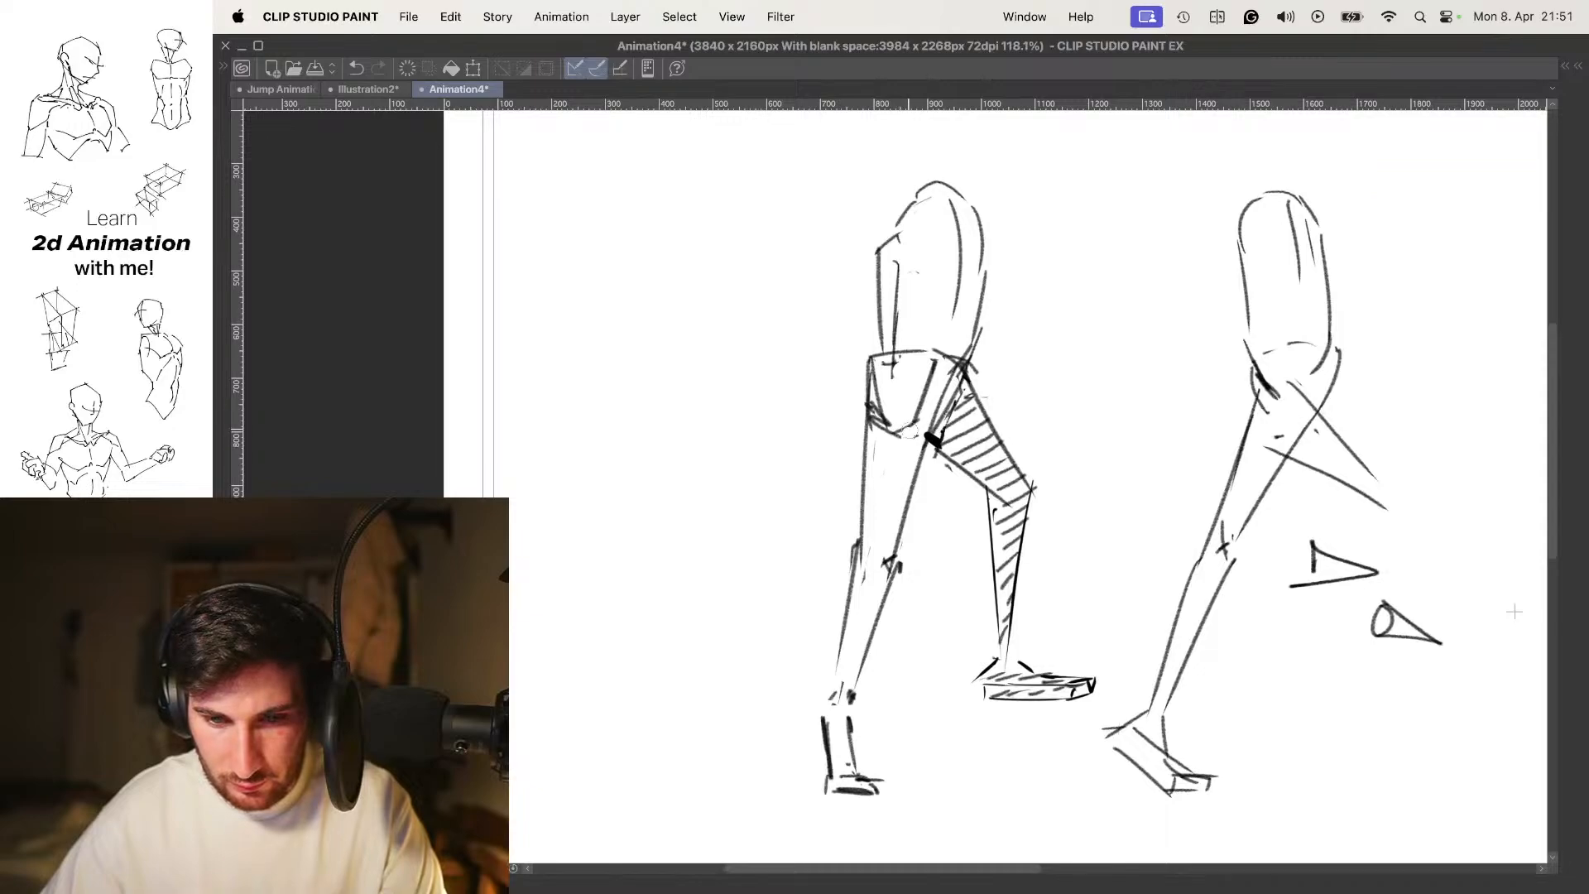
drag(889, 439, 881, 388)
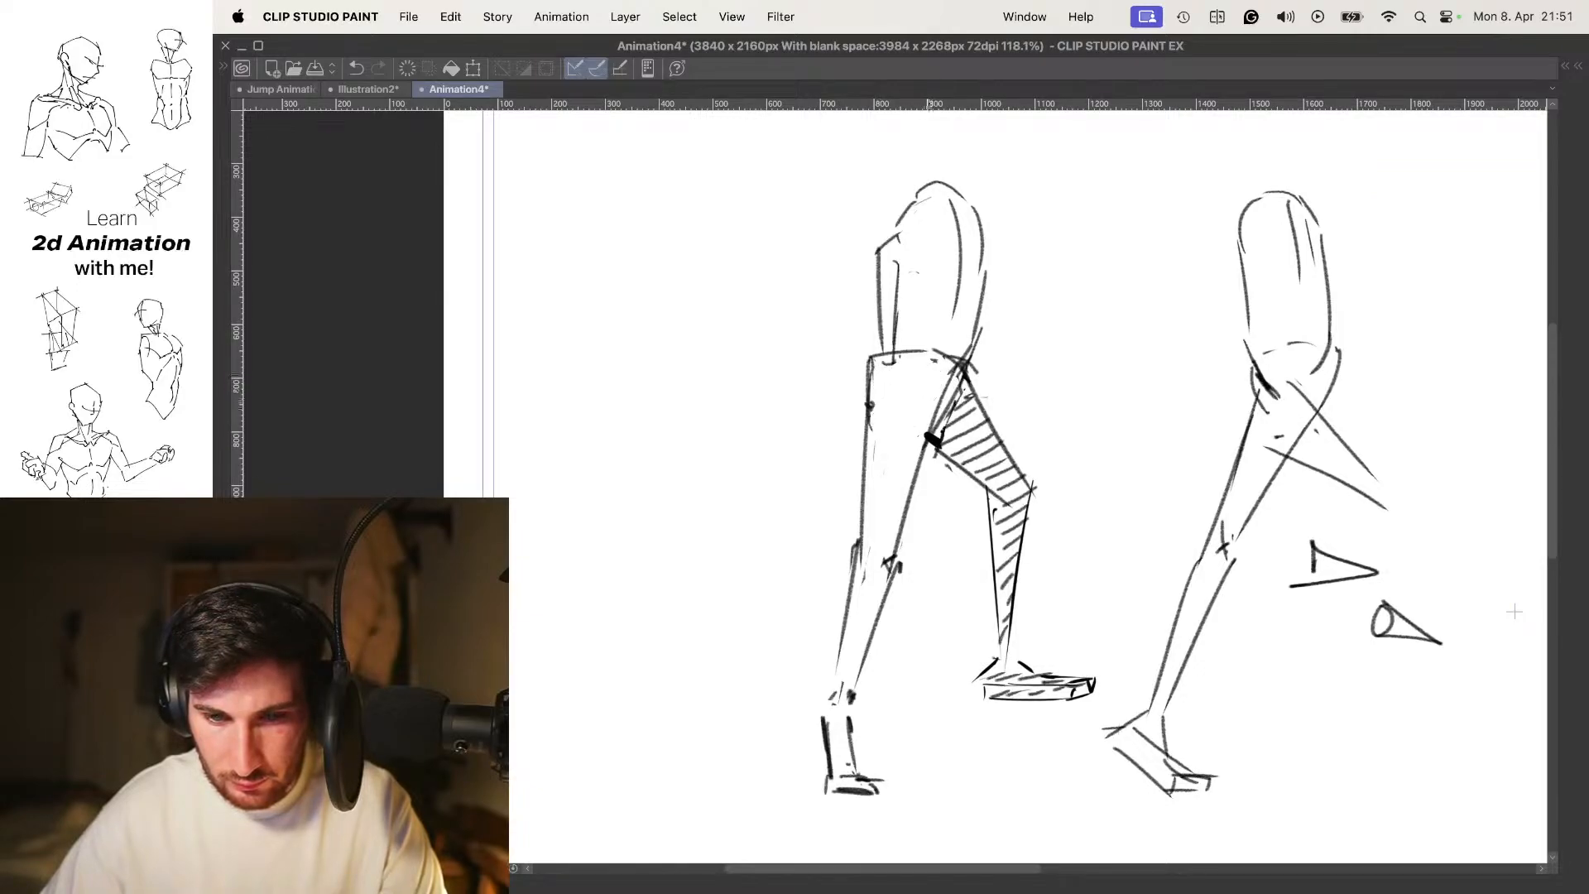
Compare the rough poses with the neighbouring frames and nudge the whole drawing slightly to the right with a transform
scroll(972, 355, down, 4)
drag(971, 355, 917, 374)
key(Left)
key(Right)
key(Left)
key(Left)
key(super+t)
key(Escape)
key(o)
key(super+t)
key(shift+Right)
key(Return)
key(o)
scroll(861, 405, up, 5)
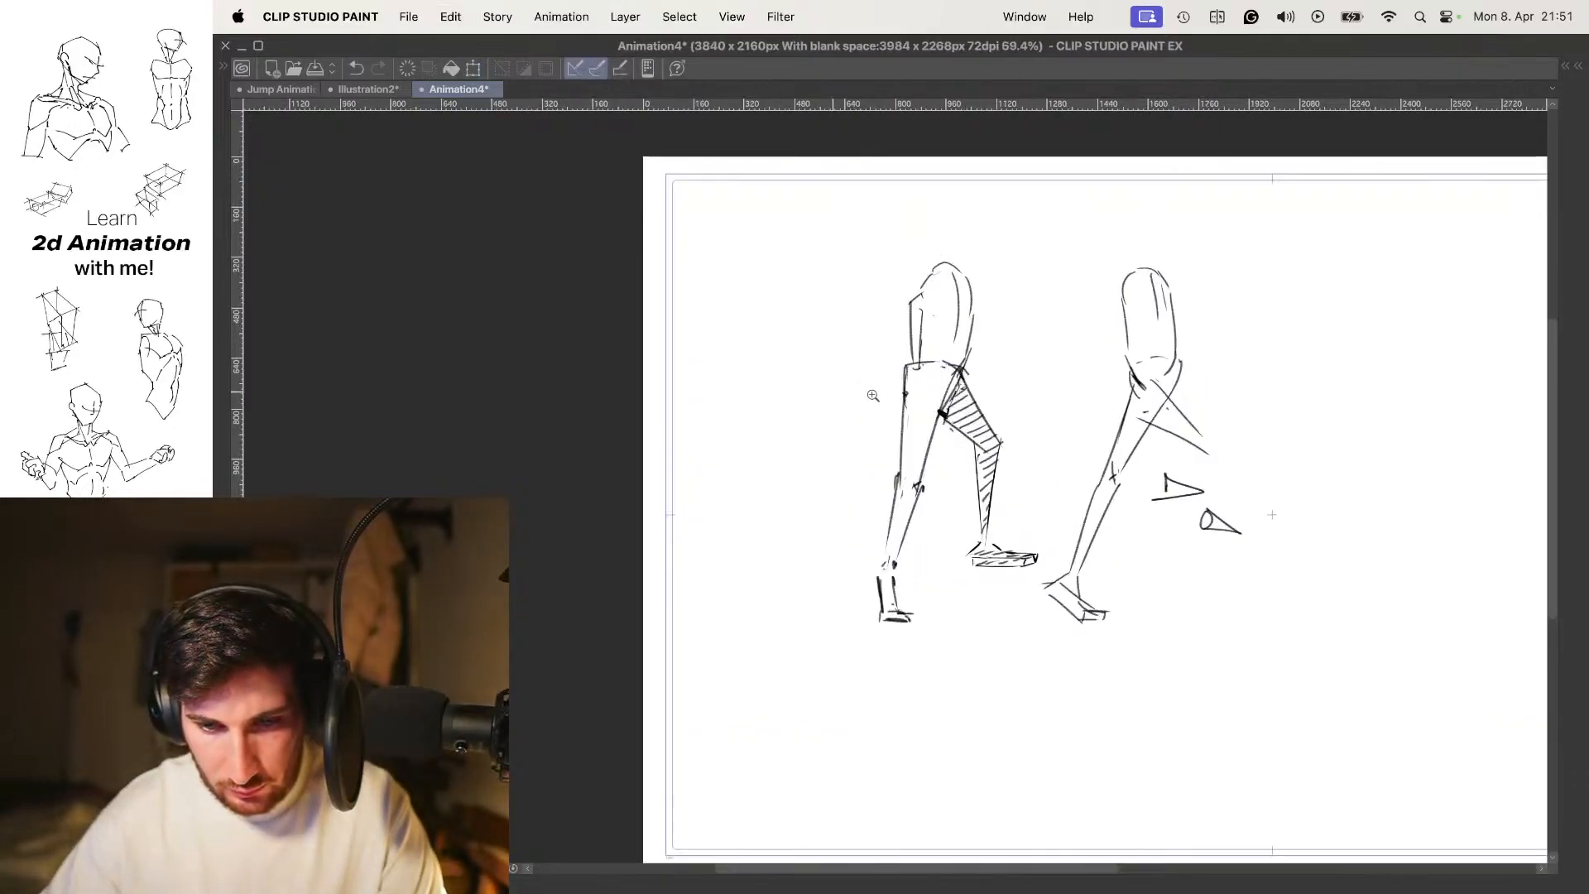
Erase both feet of the left figure, leaving the lower legs open at the ankles
scroll(819, 464, down, 2)
drag(823, 509, 811, 474)
mouse_move(846, 607)
mouse_down()
mouse_move(788, 586)
mouse_move(807, 558)
mouse_up()
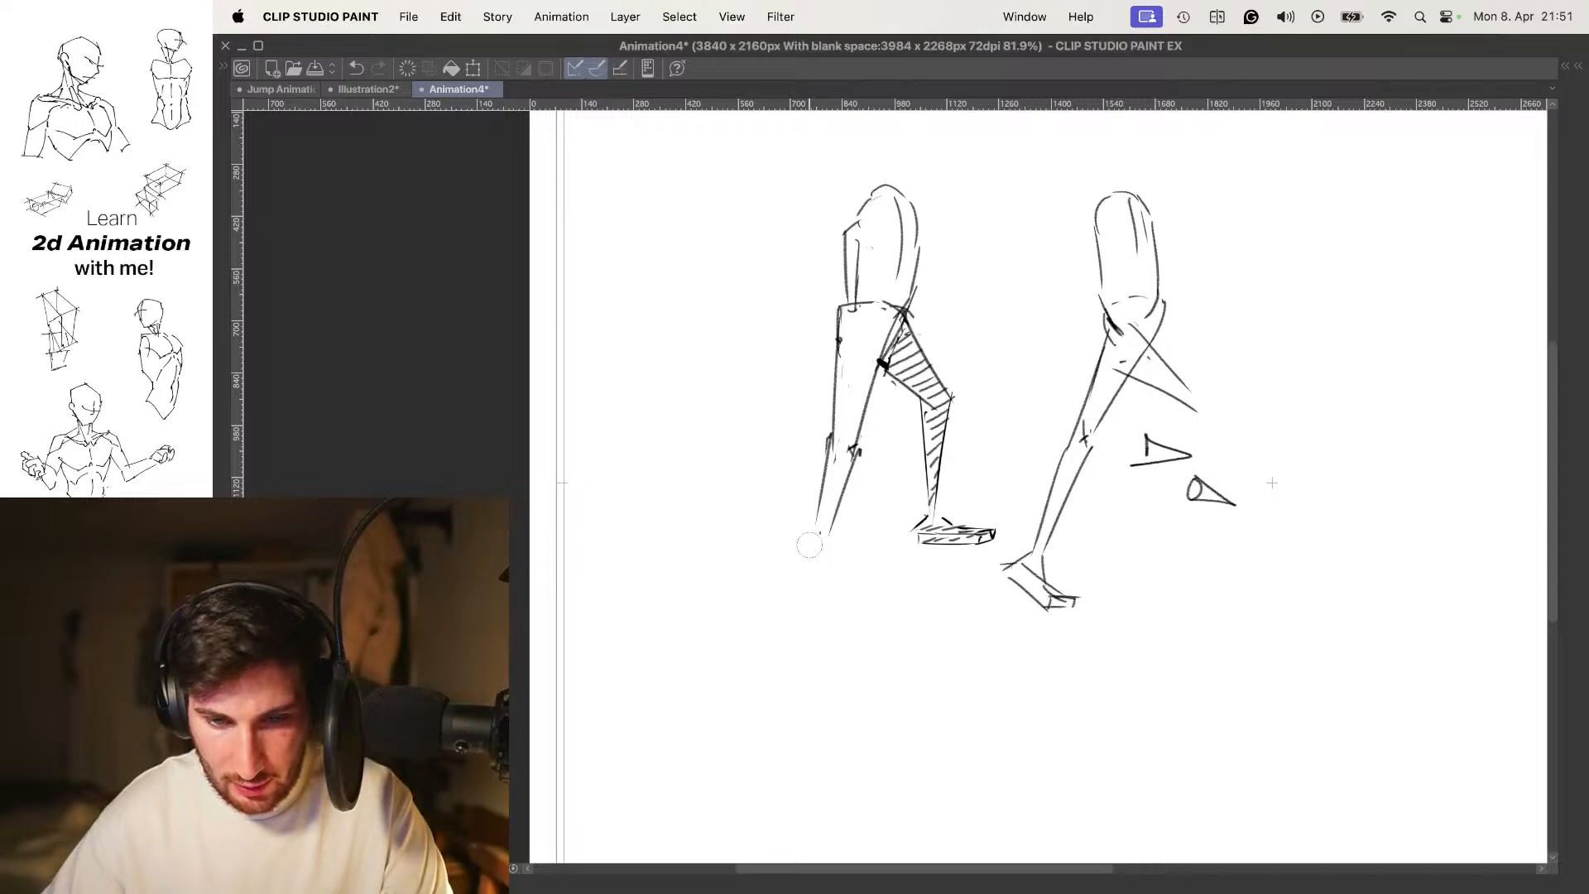
drag(982, 519, 919, 533)
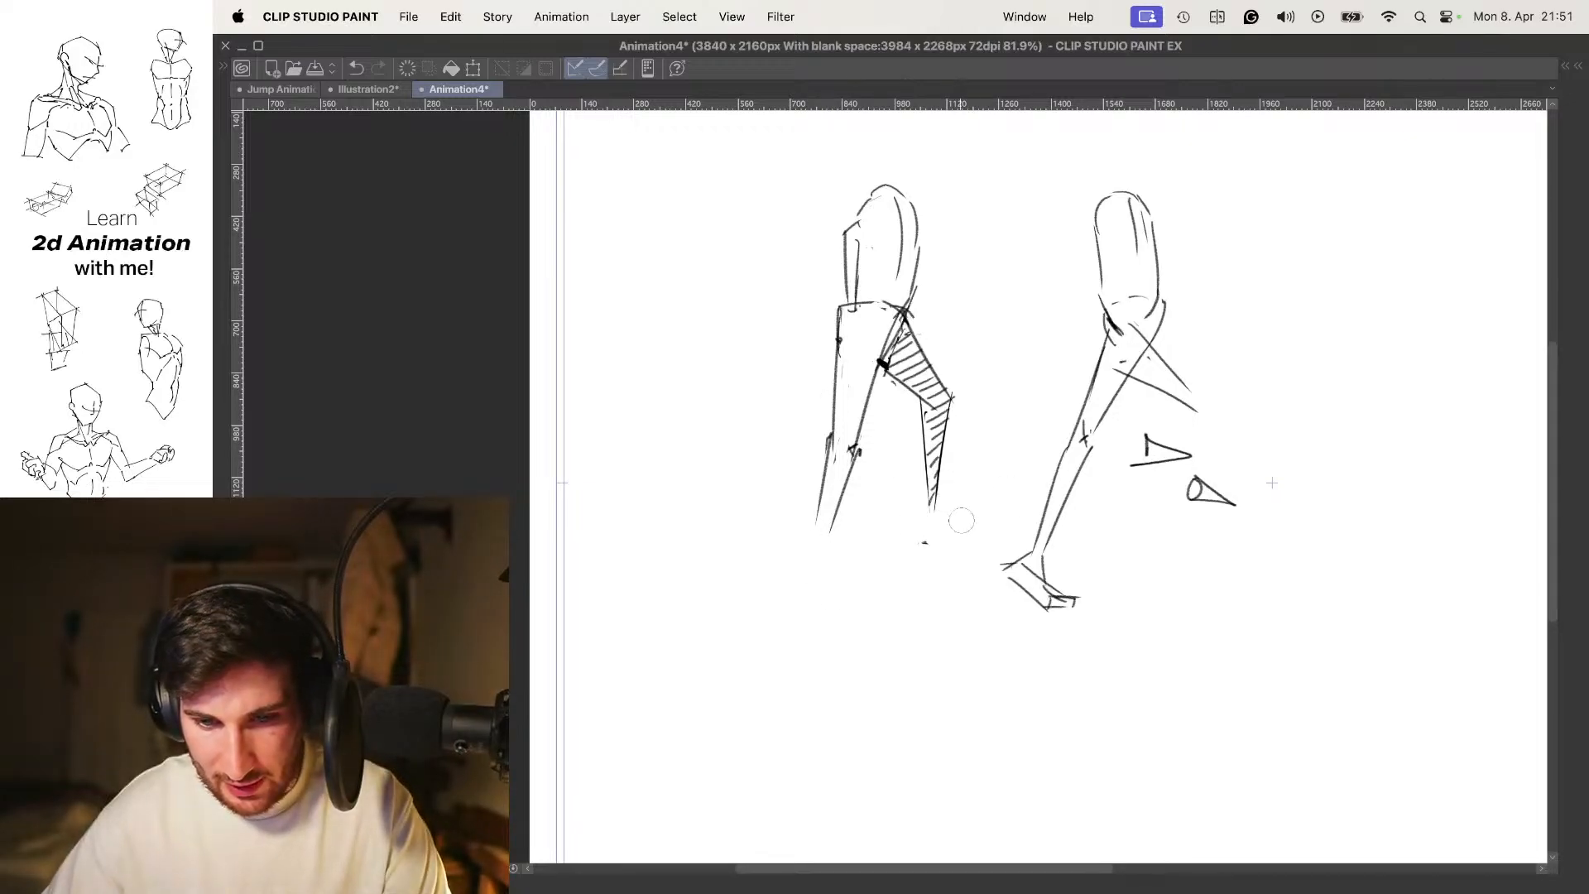
Show the passing frame's onion skin and rough in the left figure's front foot from the ankle
scroll(826, 531, up, 3)
key(Right)
key(Left)
key(o)
drag(975, 466, 945, 468)
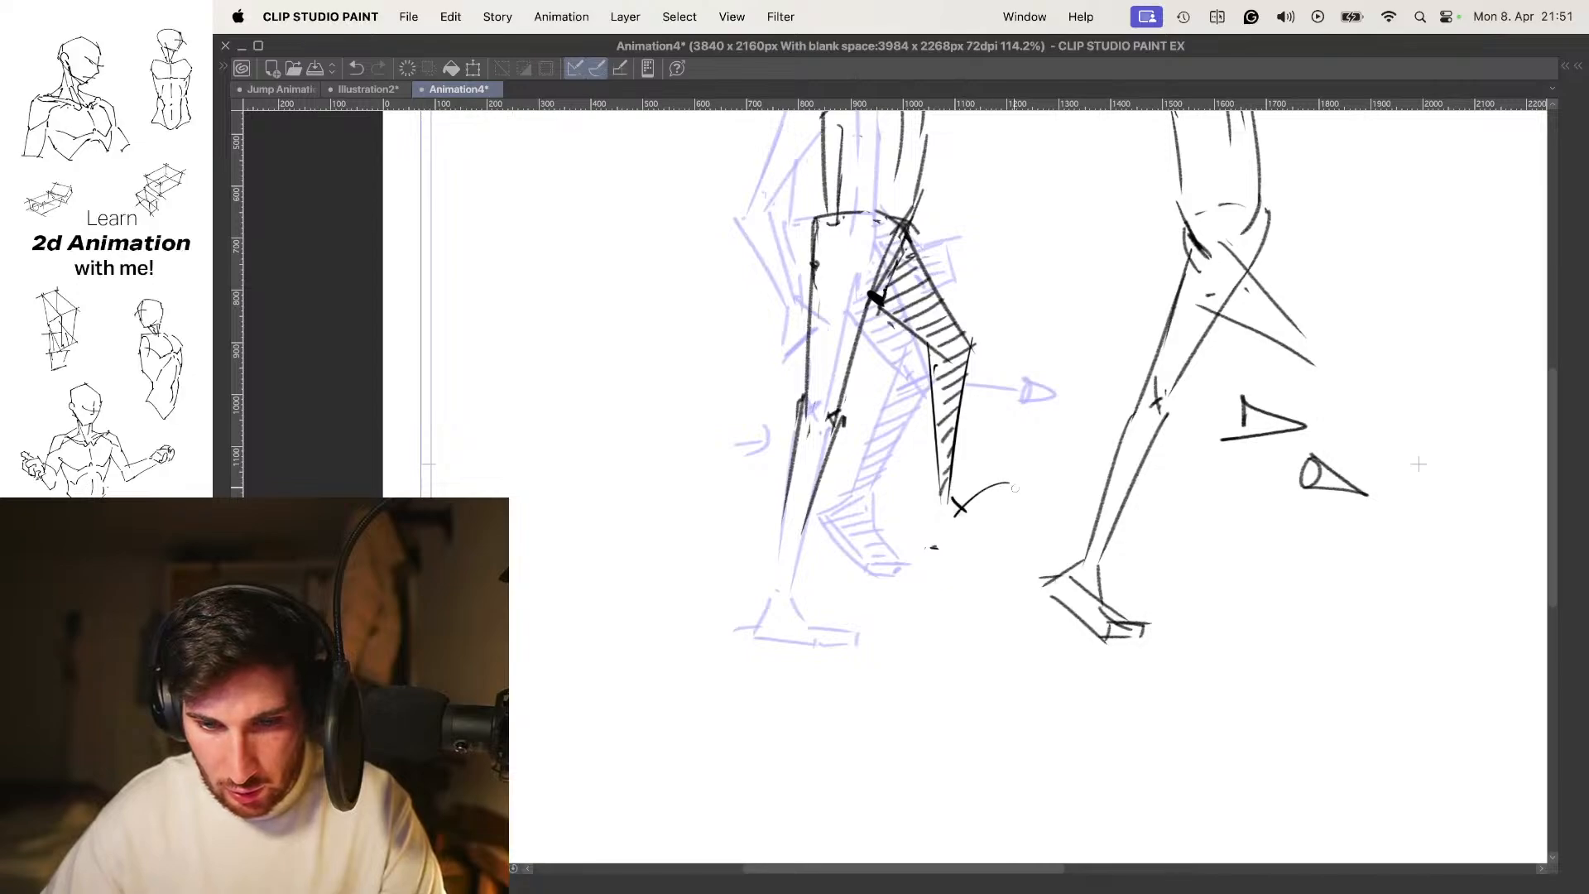
key(super+z)
key(super+shift+z)
key(super+z)
key(super+z)
Complete the left figure's front foot as a flat shape with ankle lines, a toe line and a box-like sole
mouse_move(974, 515)
mouse_down()
mouse_move(948, 512)
mouse_move(966, 495)
mouse_move(978, 529)
mouse_move(968, 514)
mouse_move(1013, 524)
mouse_up()
key(super+z)
key(super+z)
key(super+z)
key(super+z)
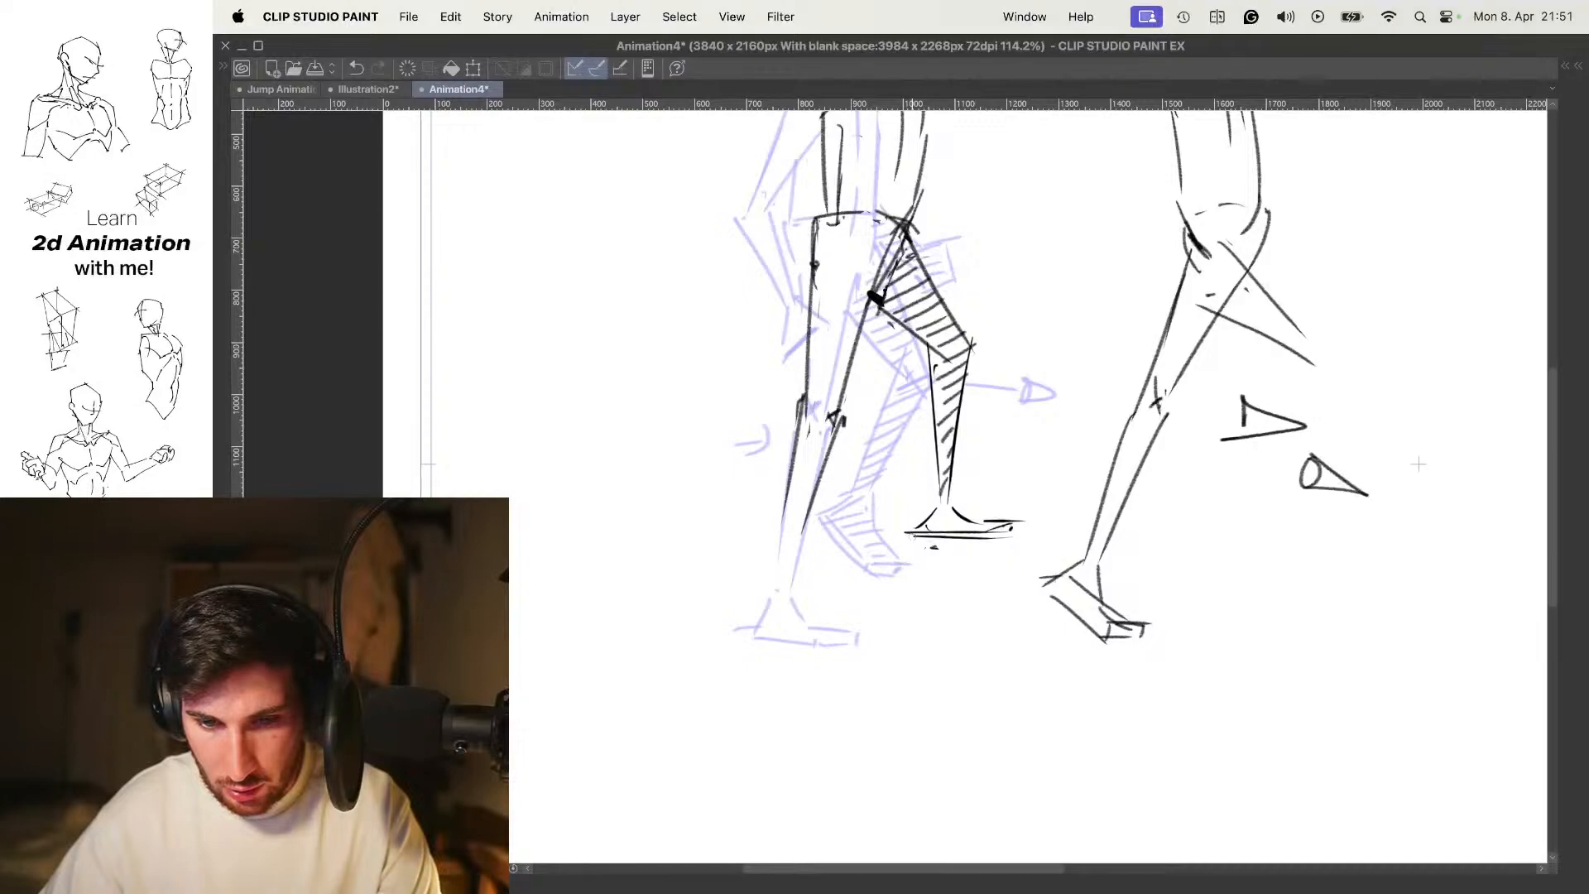
key(super+z)
drag(912, 537, 914, 548)
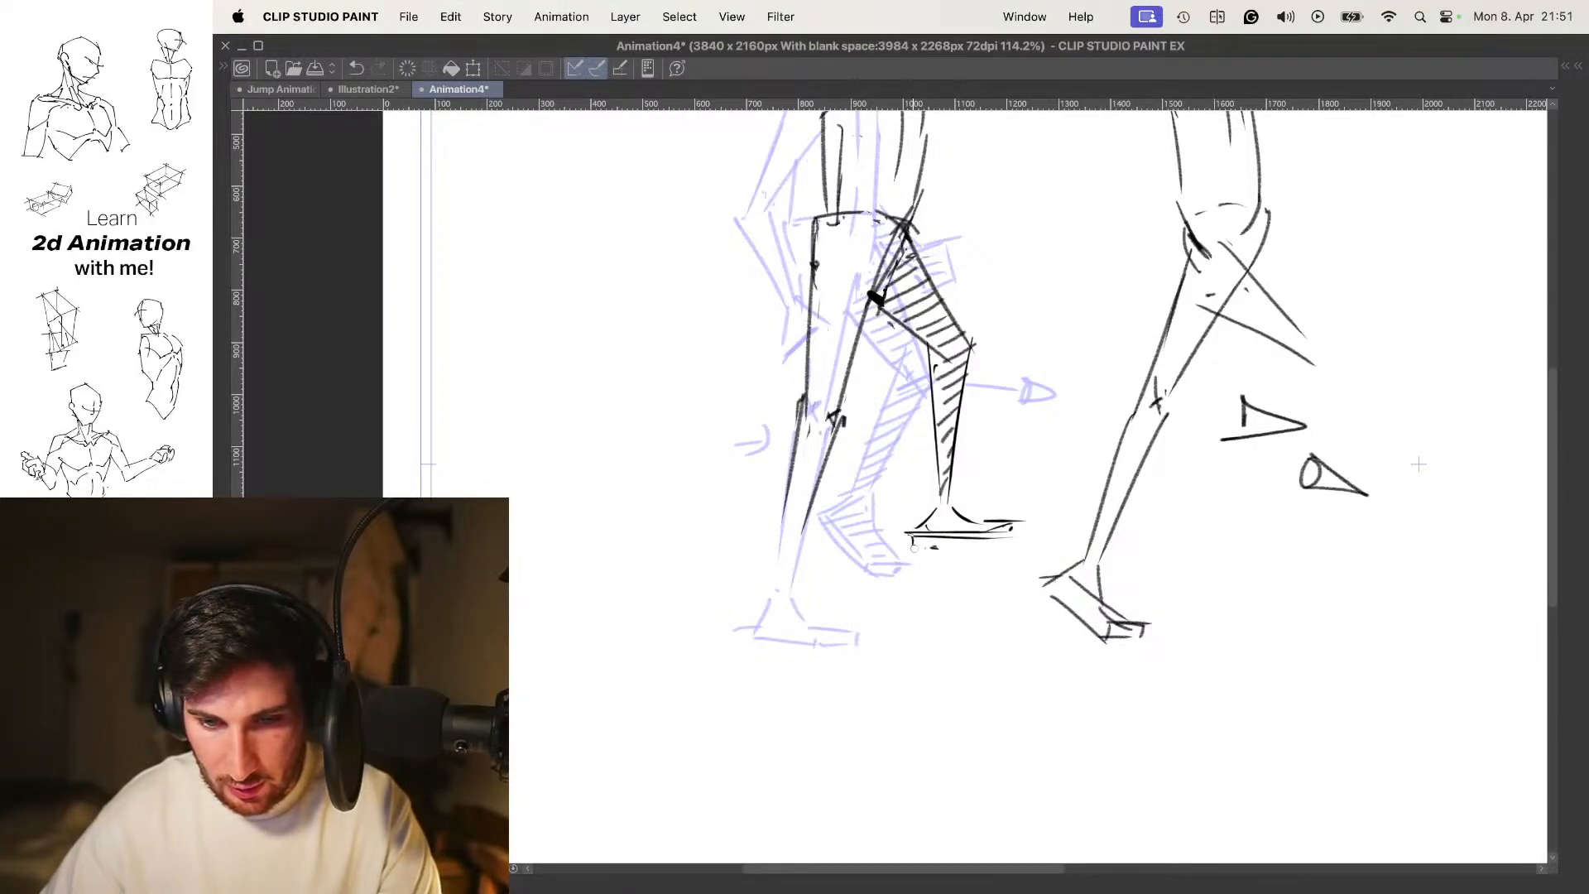
drag(1020, 499, 960, 499)
key(space)
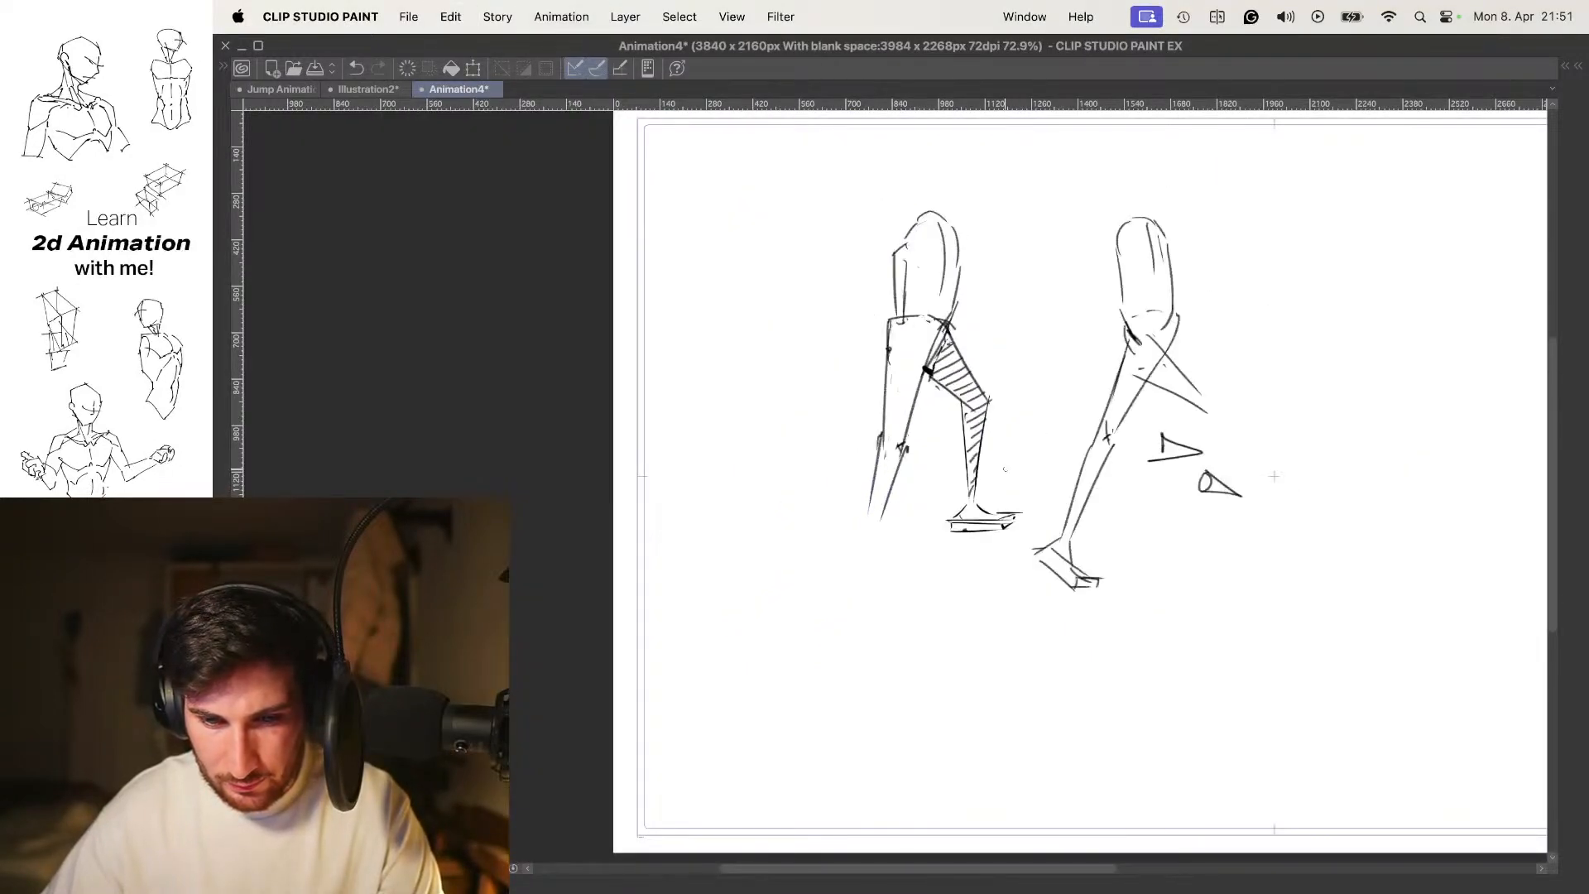
Redraw the left figure's back foot with the heel starting to lift and a small flat toe section
key(space)
super+click(888, 554)
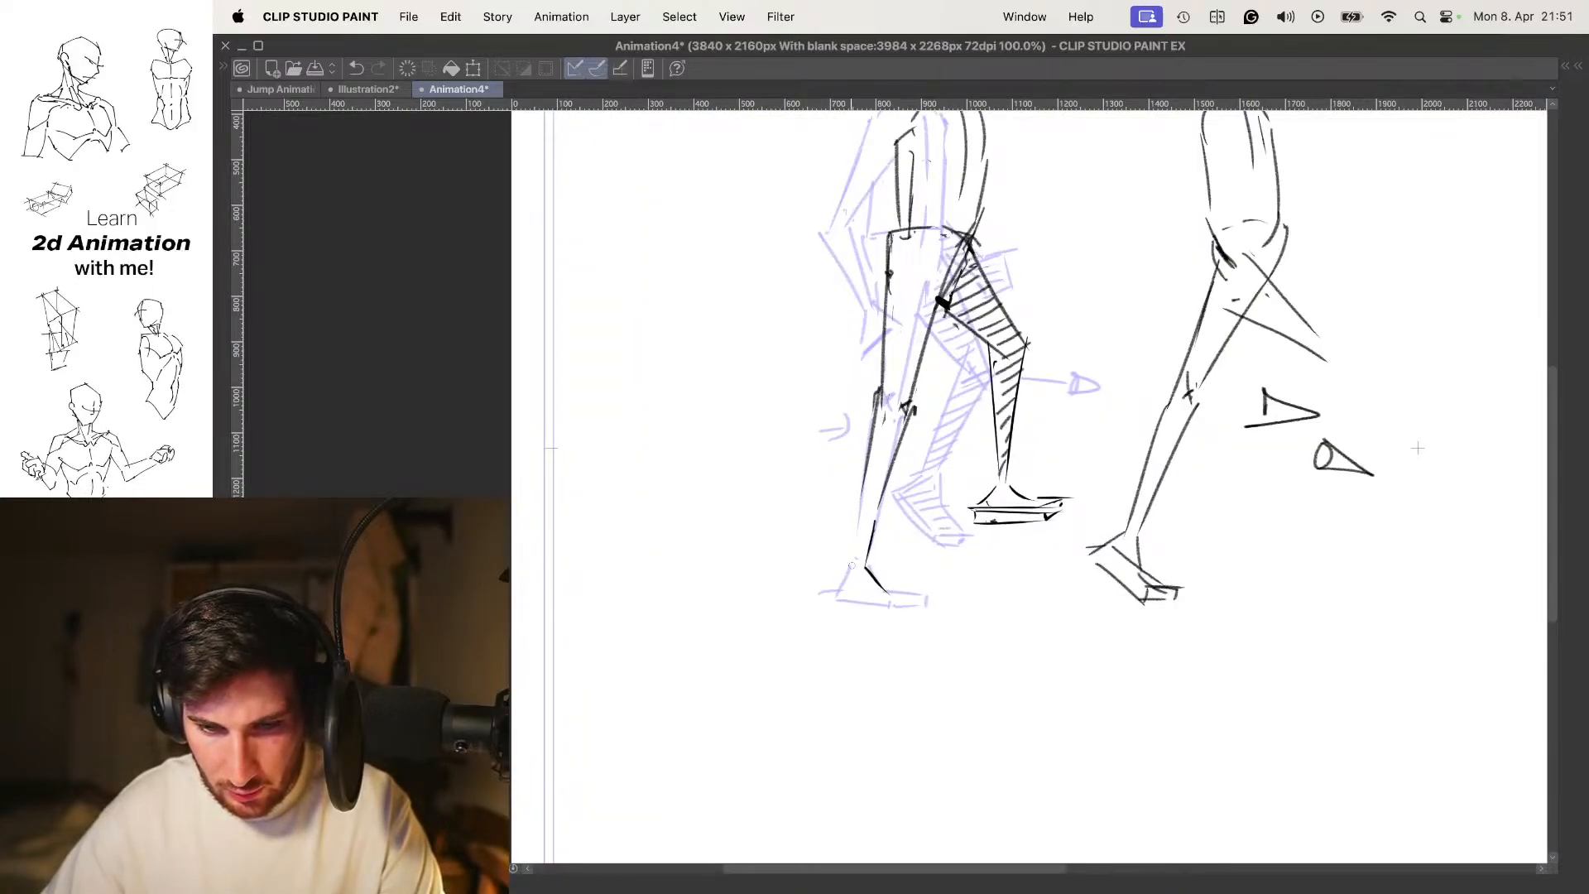
key(super+z)
mouse_move(827, 566)
mouse_down()
mouse_move(846, 598)
mouse_move(898, 603)
mouse_up()
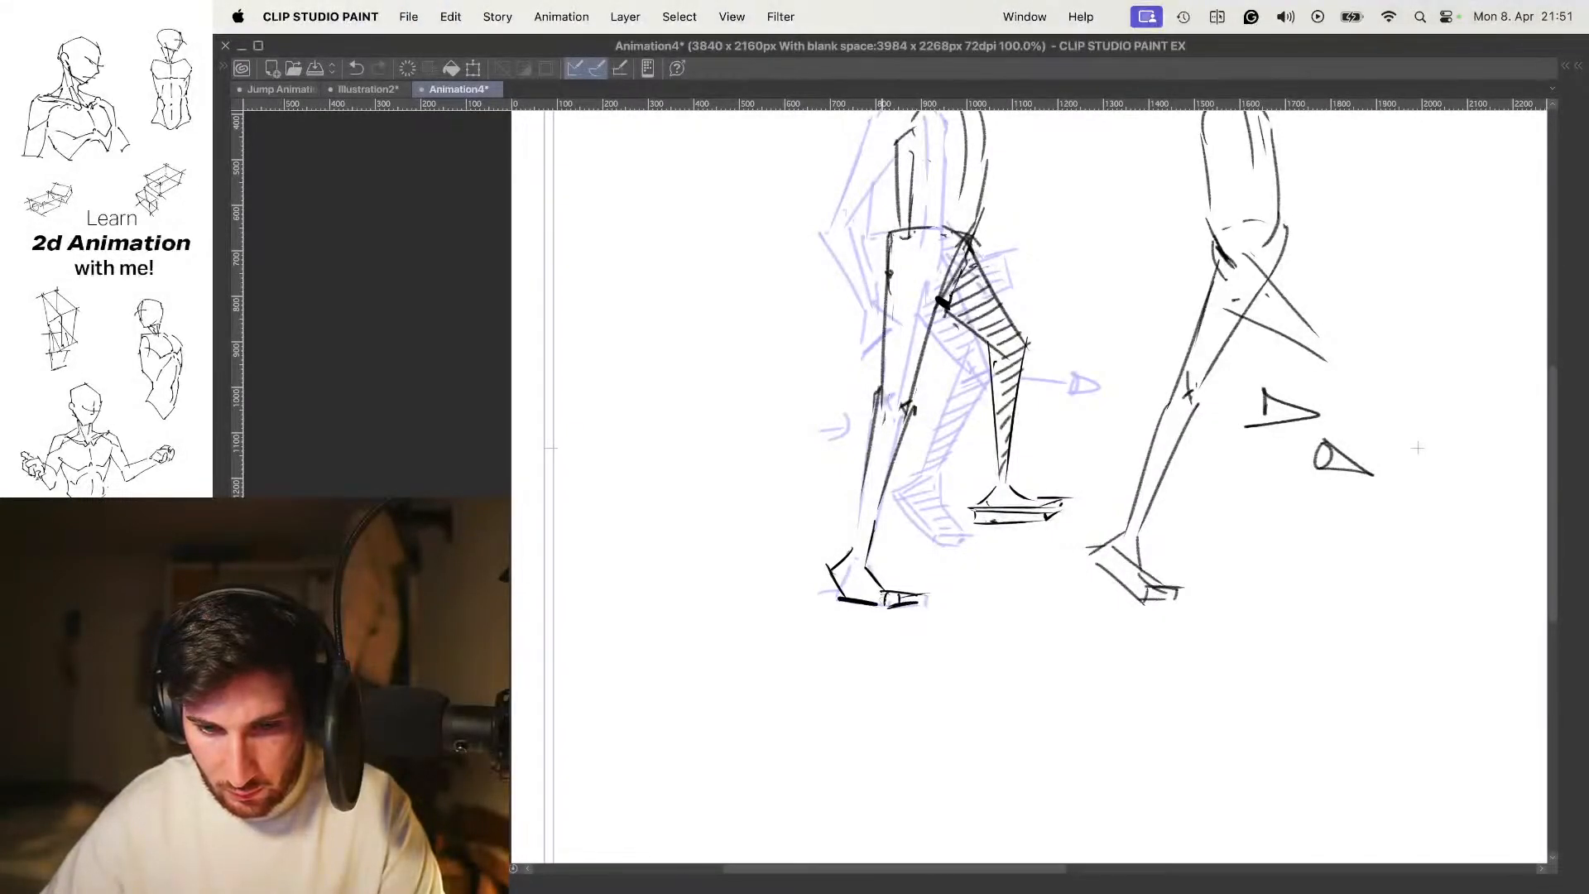
Compare the pose with the neighbouring frames and shift the rough drawing slightly left and up with a transform
scroll(933, 532, down, 1)
key(space)
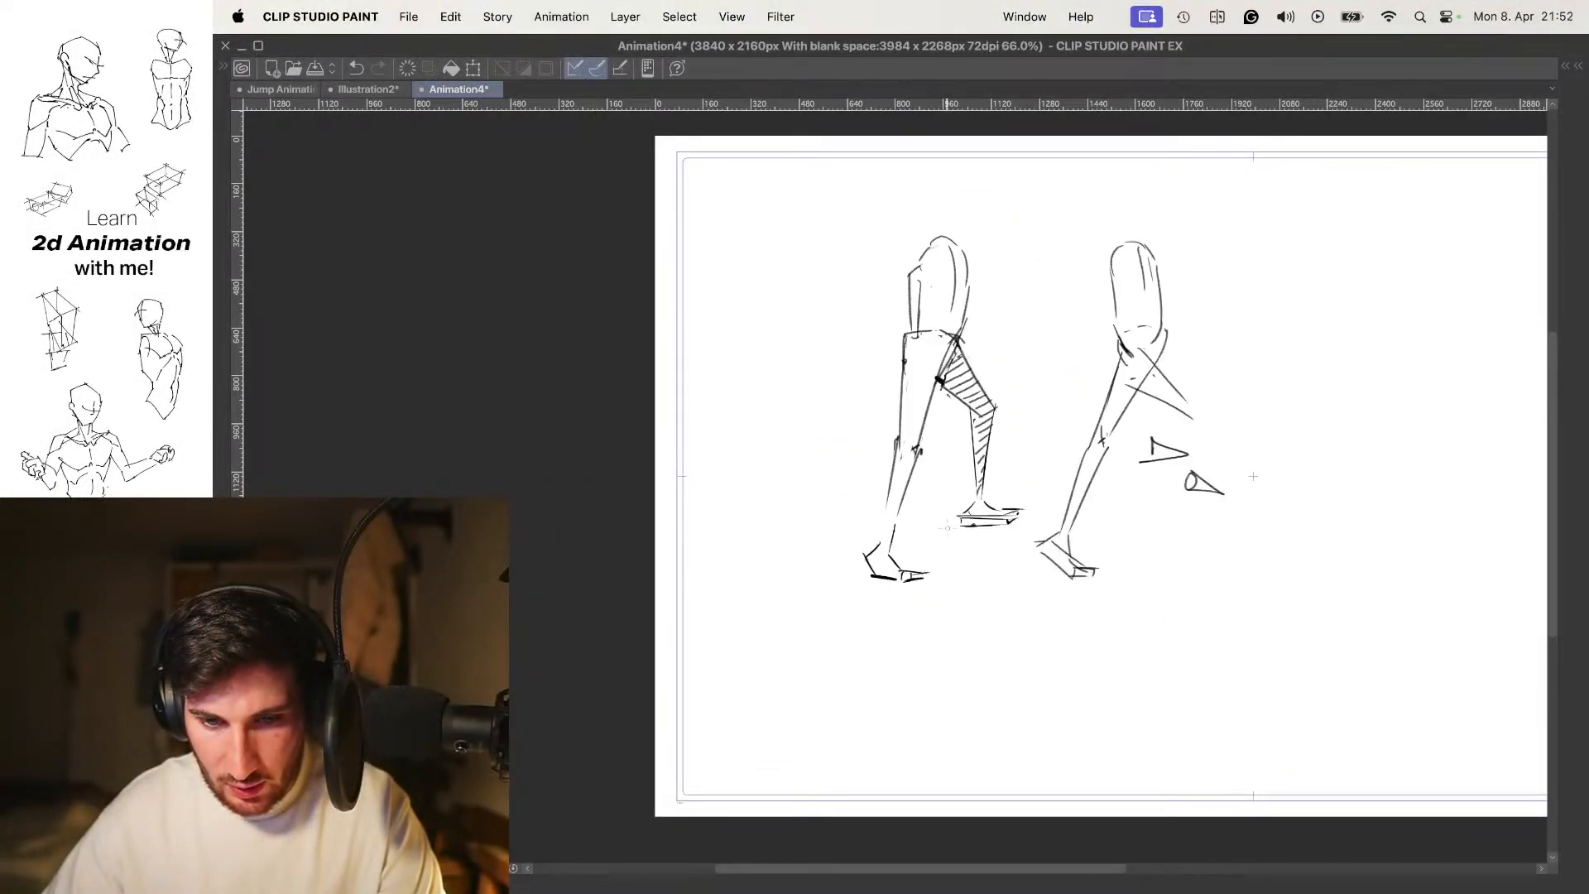
drag(943, 463, 933, 496)
key(space)
key(Right)
key(Left)
key(Right)
key(Right)
key(Left)
key(super+t)
drag(878, 381, 873, 376)
key(Return)
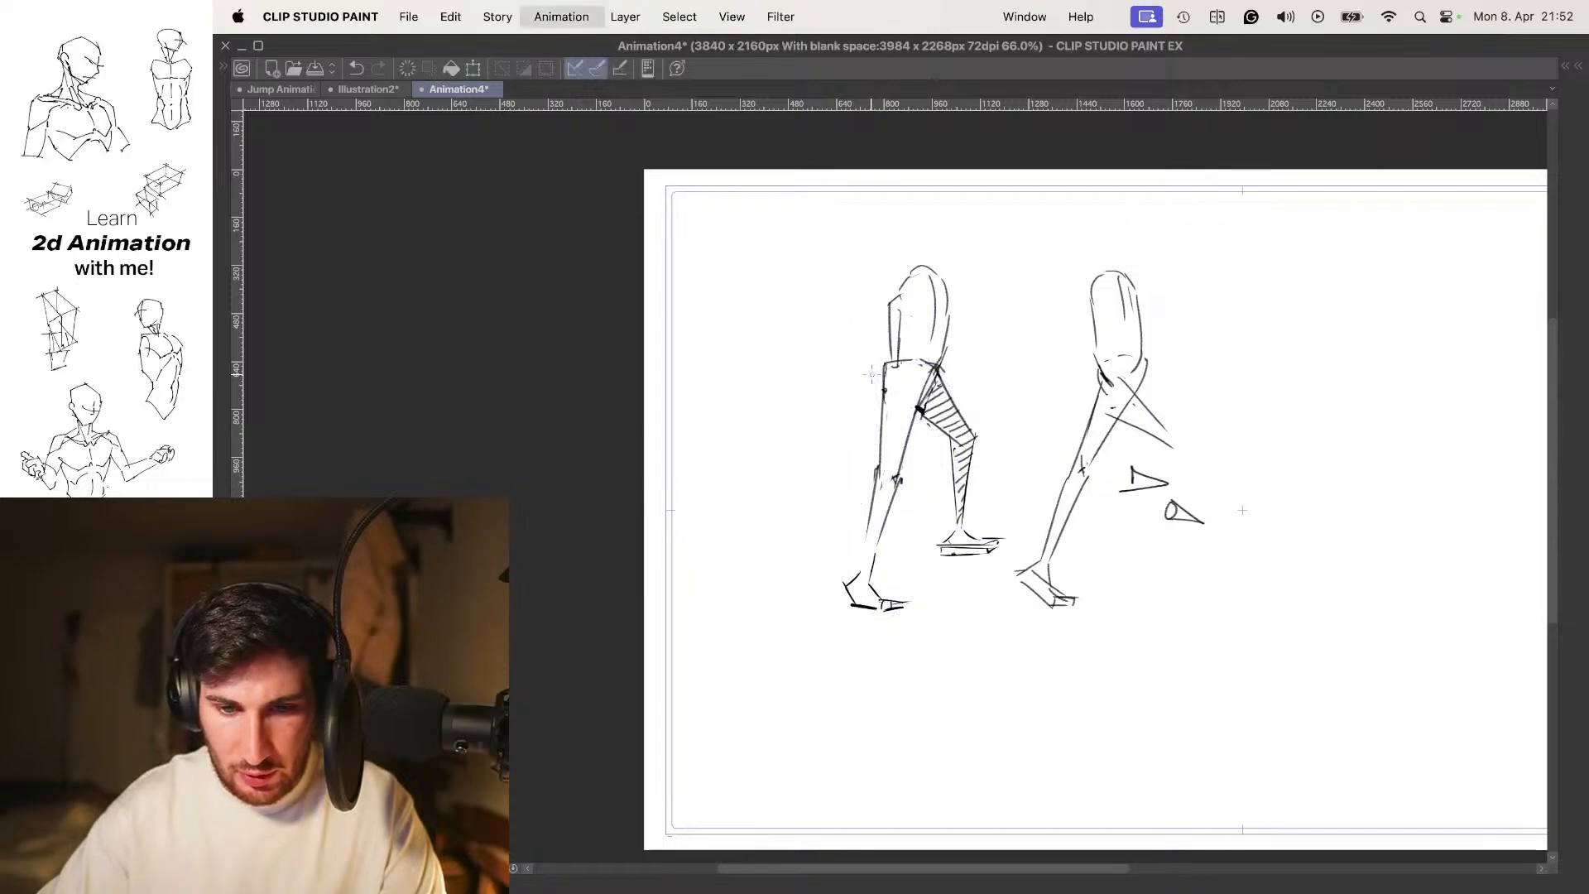
Flip repeatedly between the in-between and its neighbouring frames to examine how the pose moves
key(Left)
key(Left)
key(Left)
key(Right)
key(Right)
key(Right)
key(Right)
key(Left)
key(Left)
key(Left)
key(Left)
key(Right)
key(Right)
key(Left)
key(space)
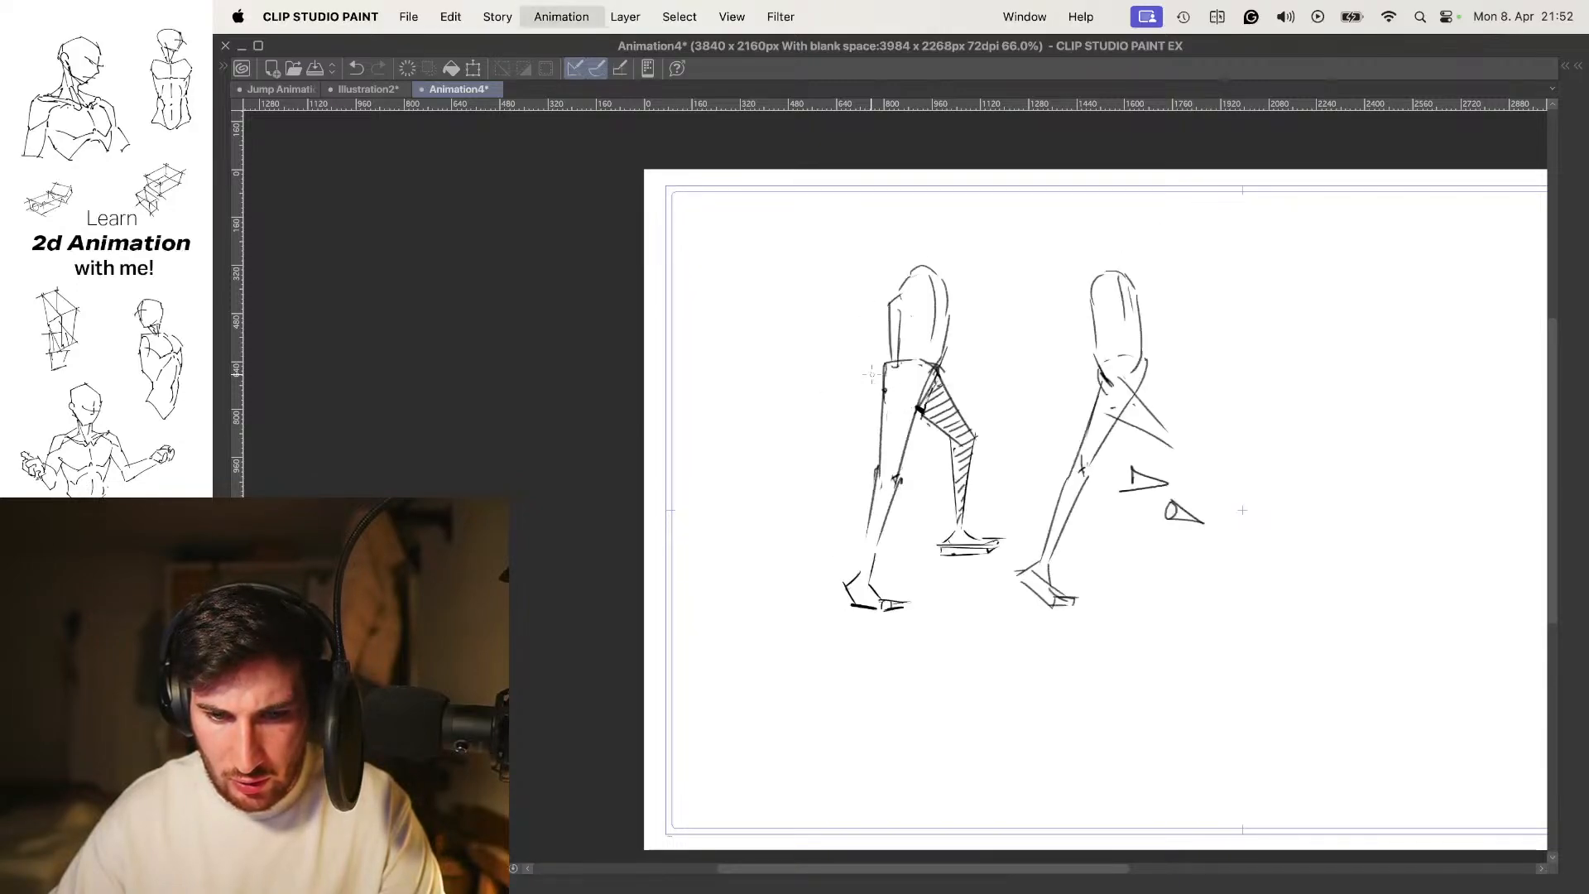
Hatch the top of the left figure's front foot and draw a boxed question mark above the torso as a head placeholder
scroll(985, 521, up, 3)
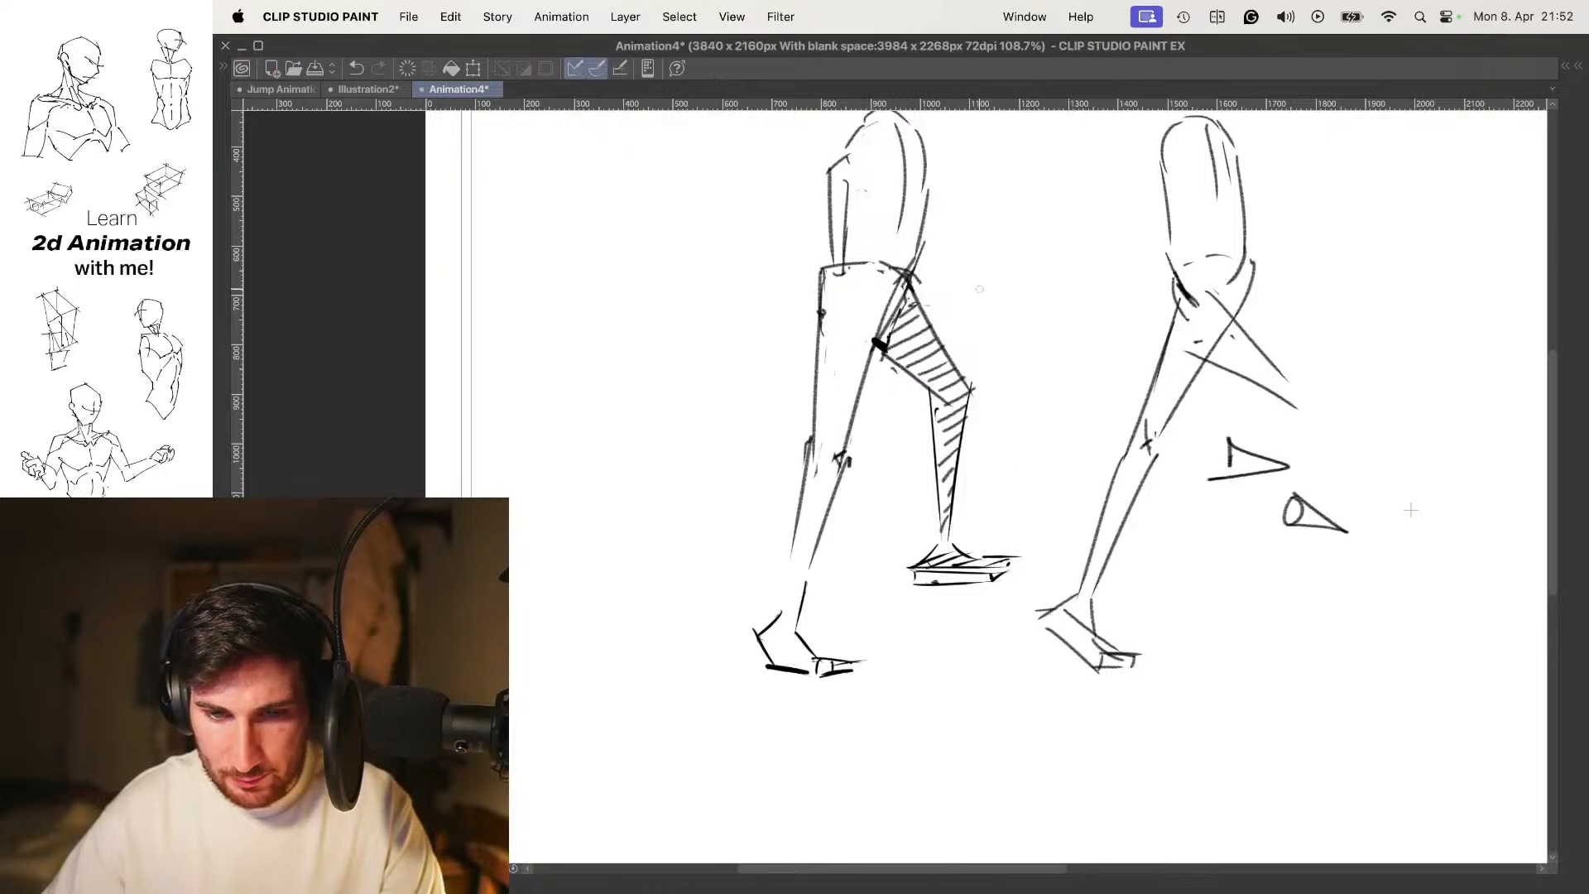
scroll(984, 406, down, 3)
scroll(1008, 361, up, 2)
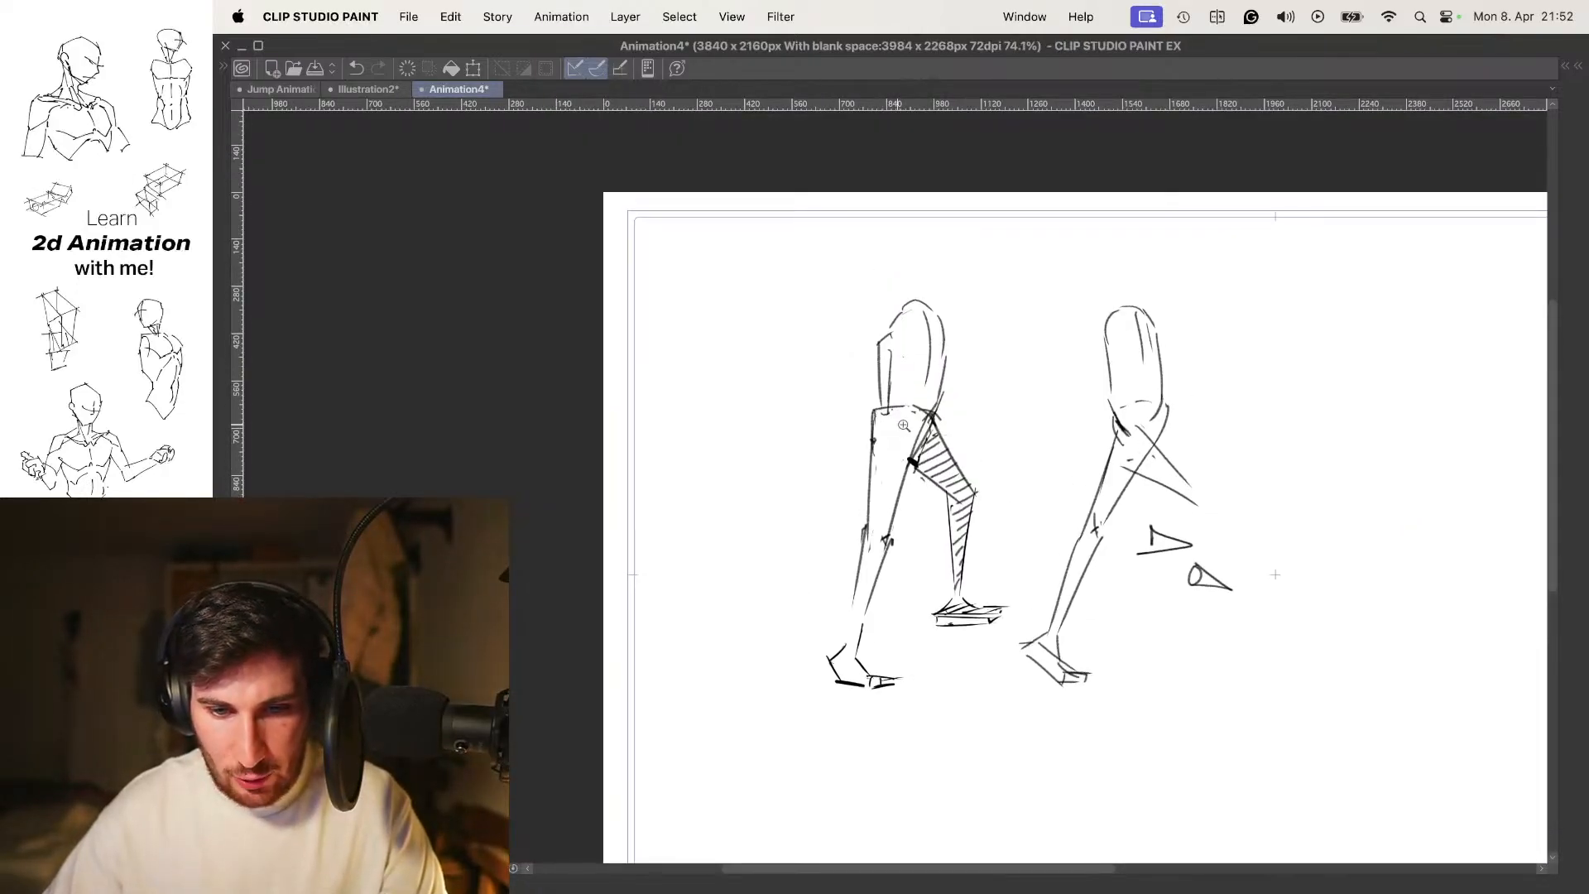
scroll(898, 424, up, 2)
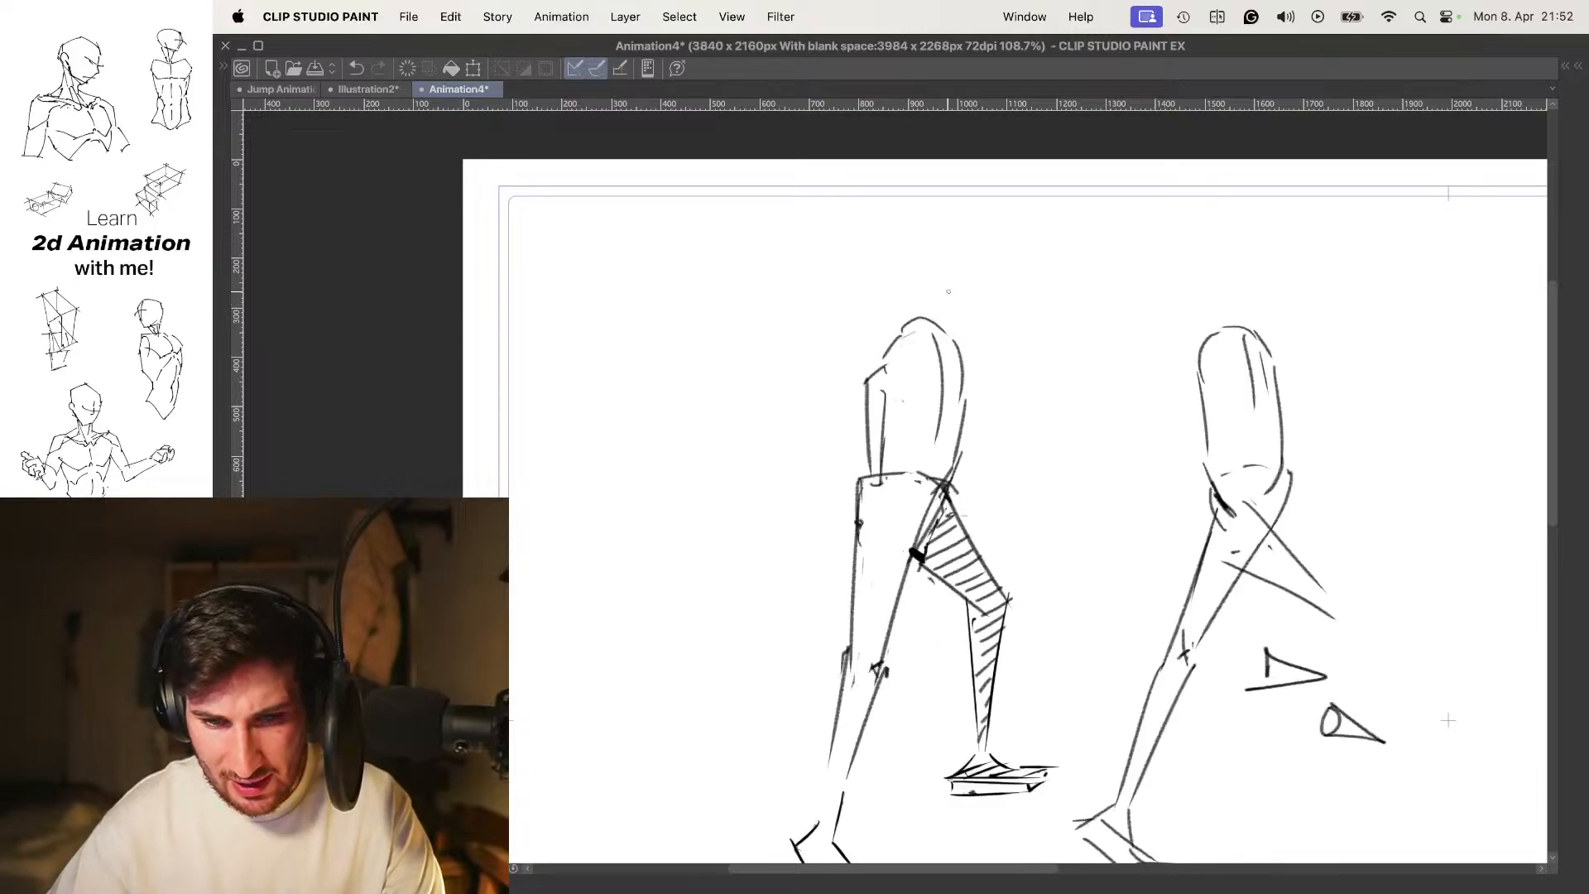
mouse_move(931, 248)
mouse_down()
mouse_move(918, 261)
mouse_move(966, 233)
mouse_up()
key(super+z)
key(super+z)
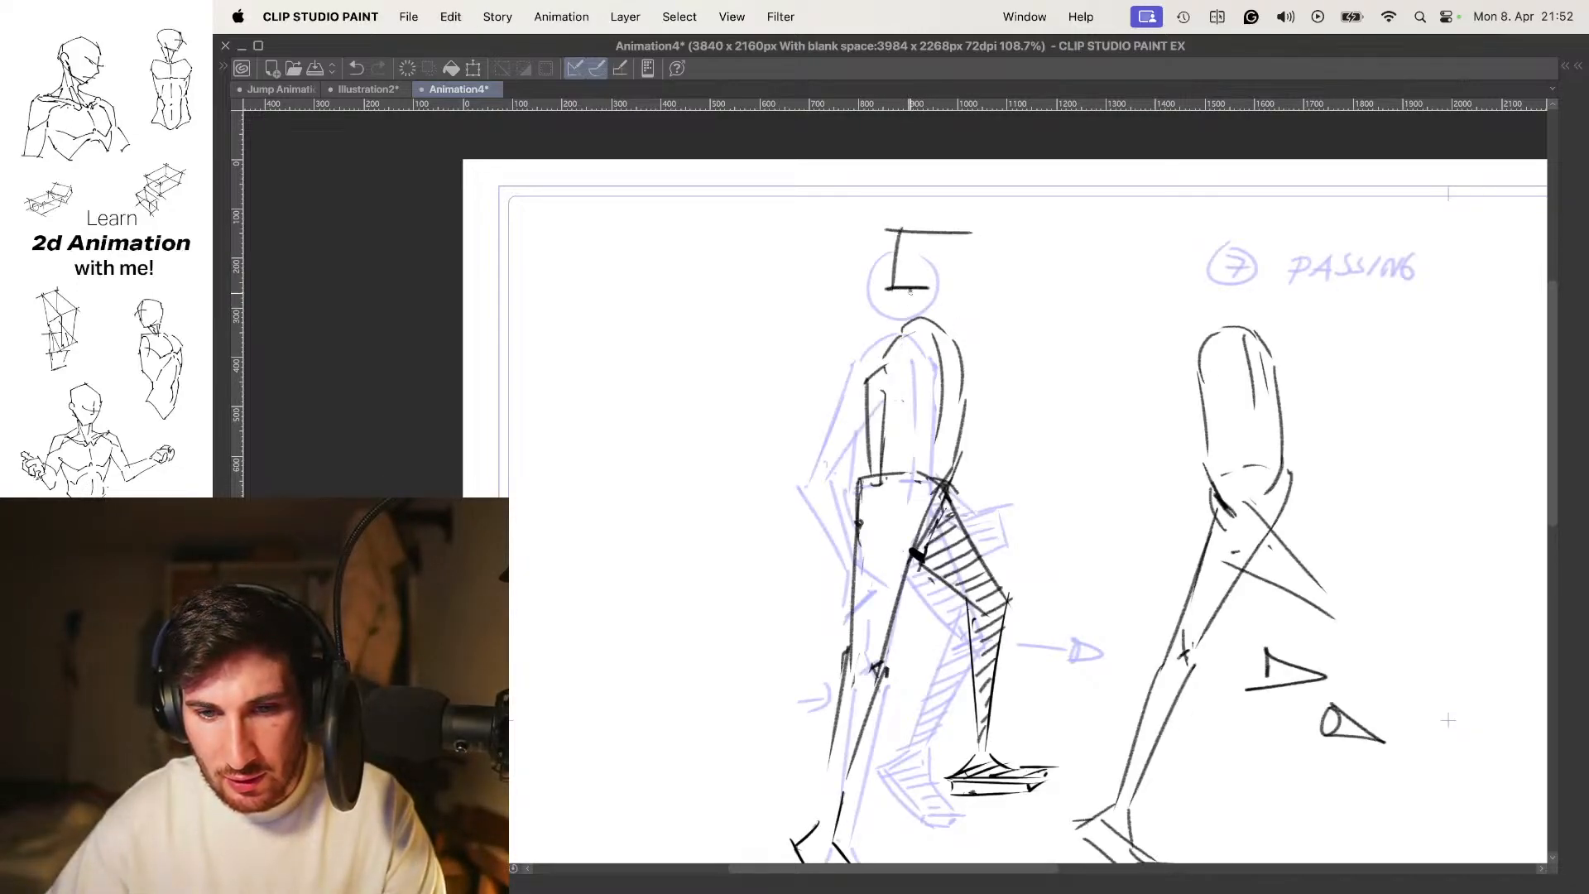
drag(930, 290, 971, 233)
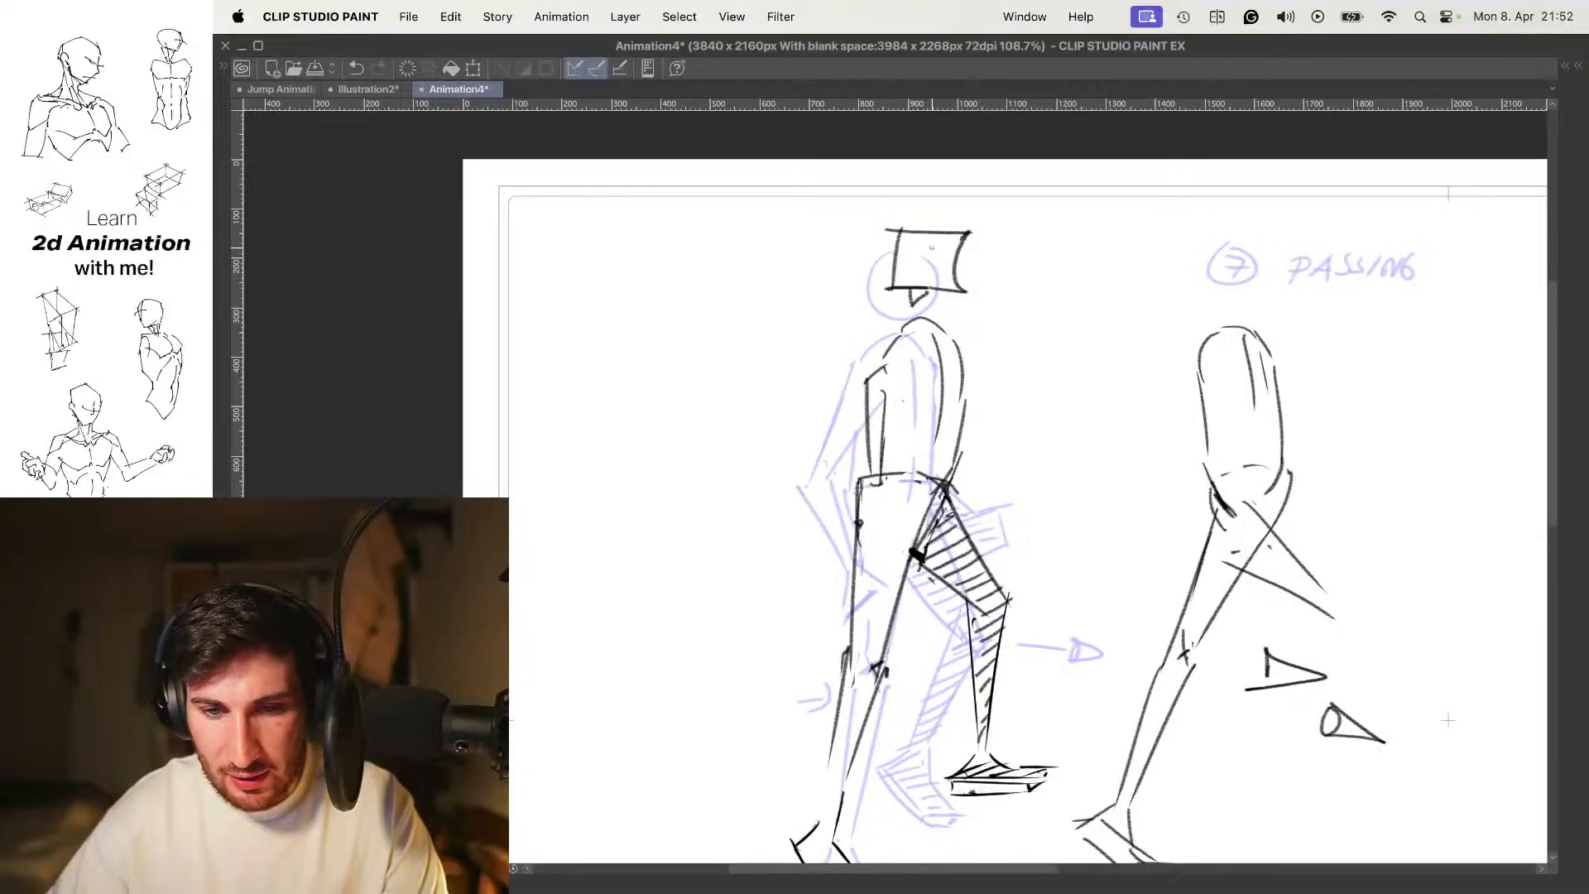
click(922, 271)
Check the pose against the contact frame and sketch the left figure's upper-arm lines along the torso
scroll(985, 259, down, 2)
drag(1057, 312, 1032, 301)
key(Return)
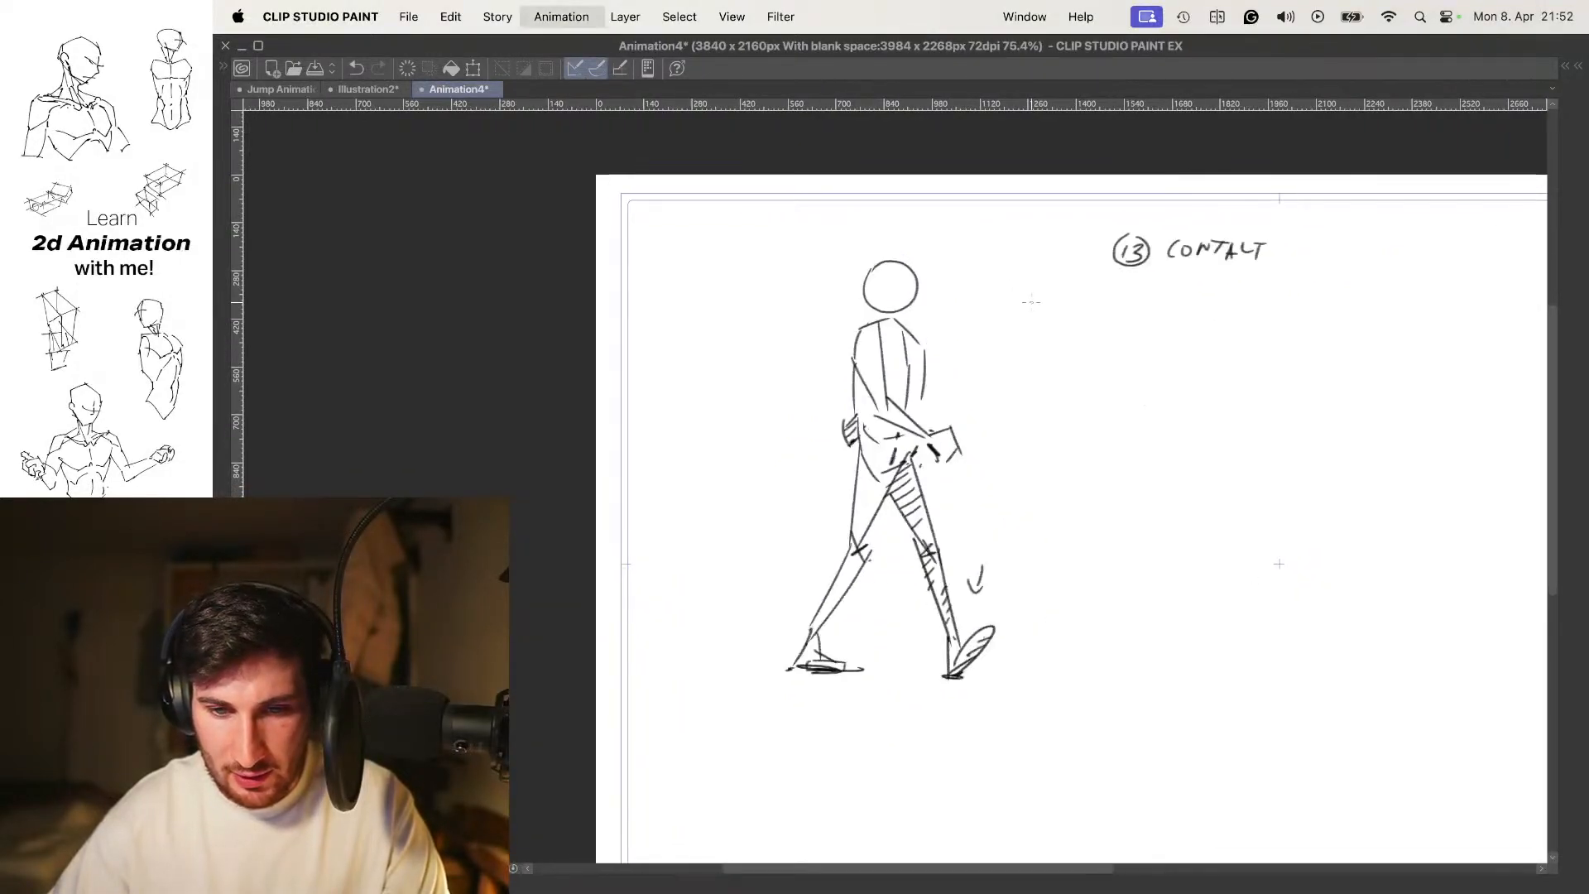
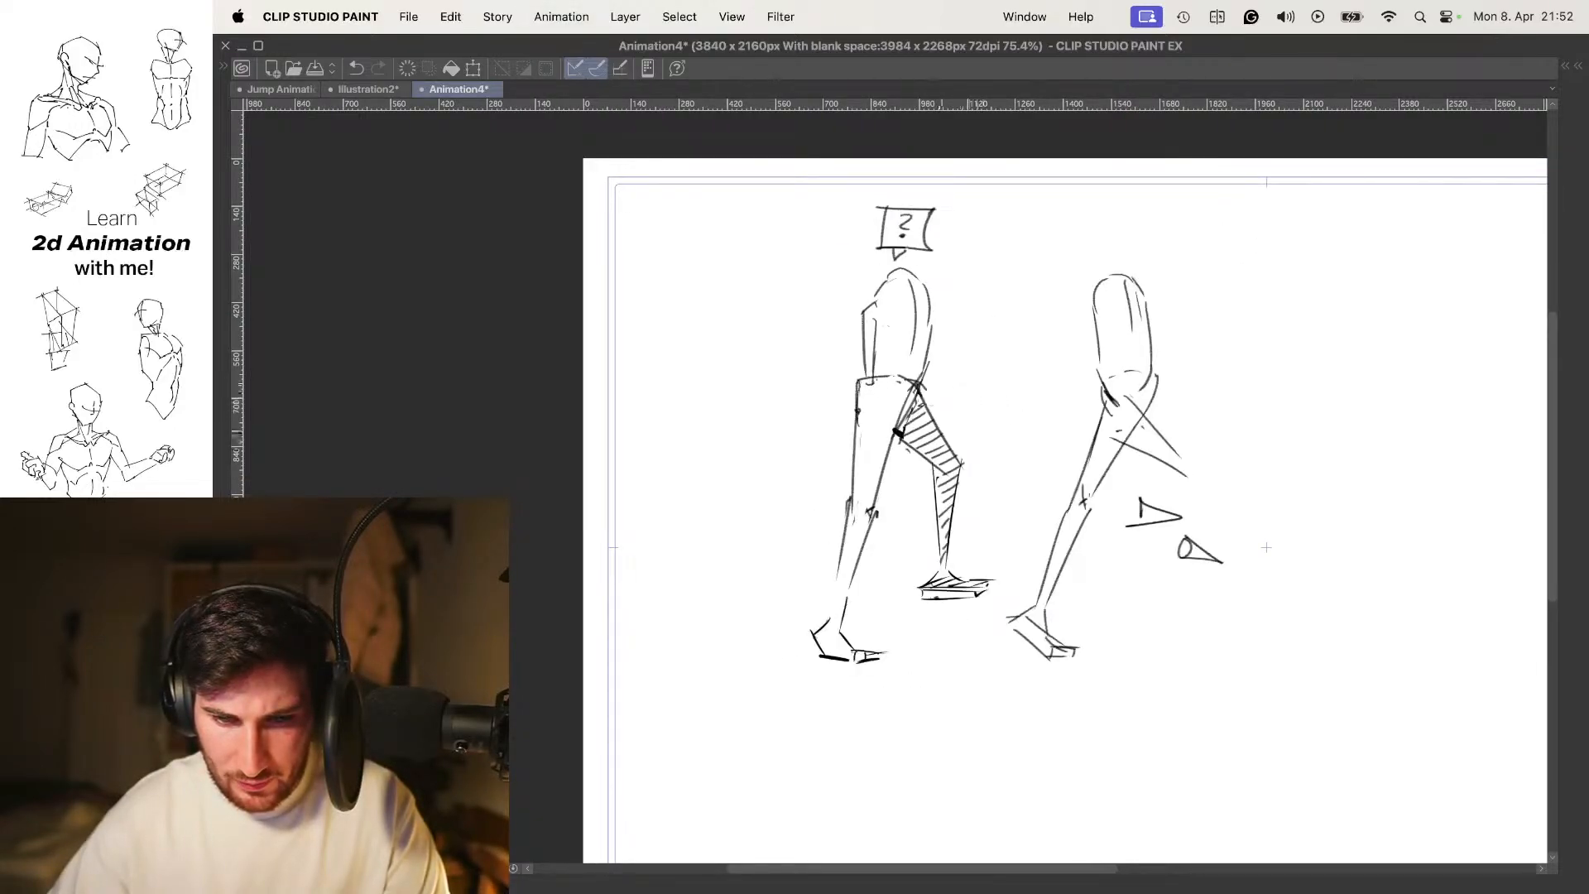
scroll(903, 345, up, 3)
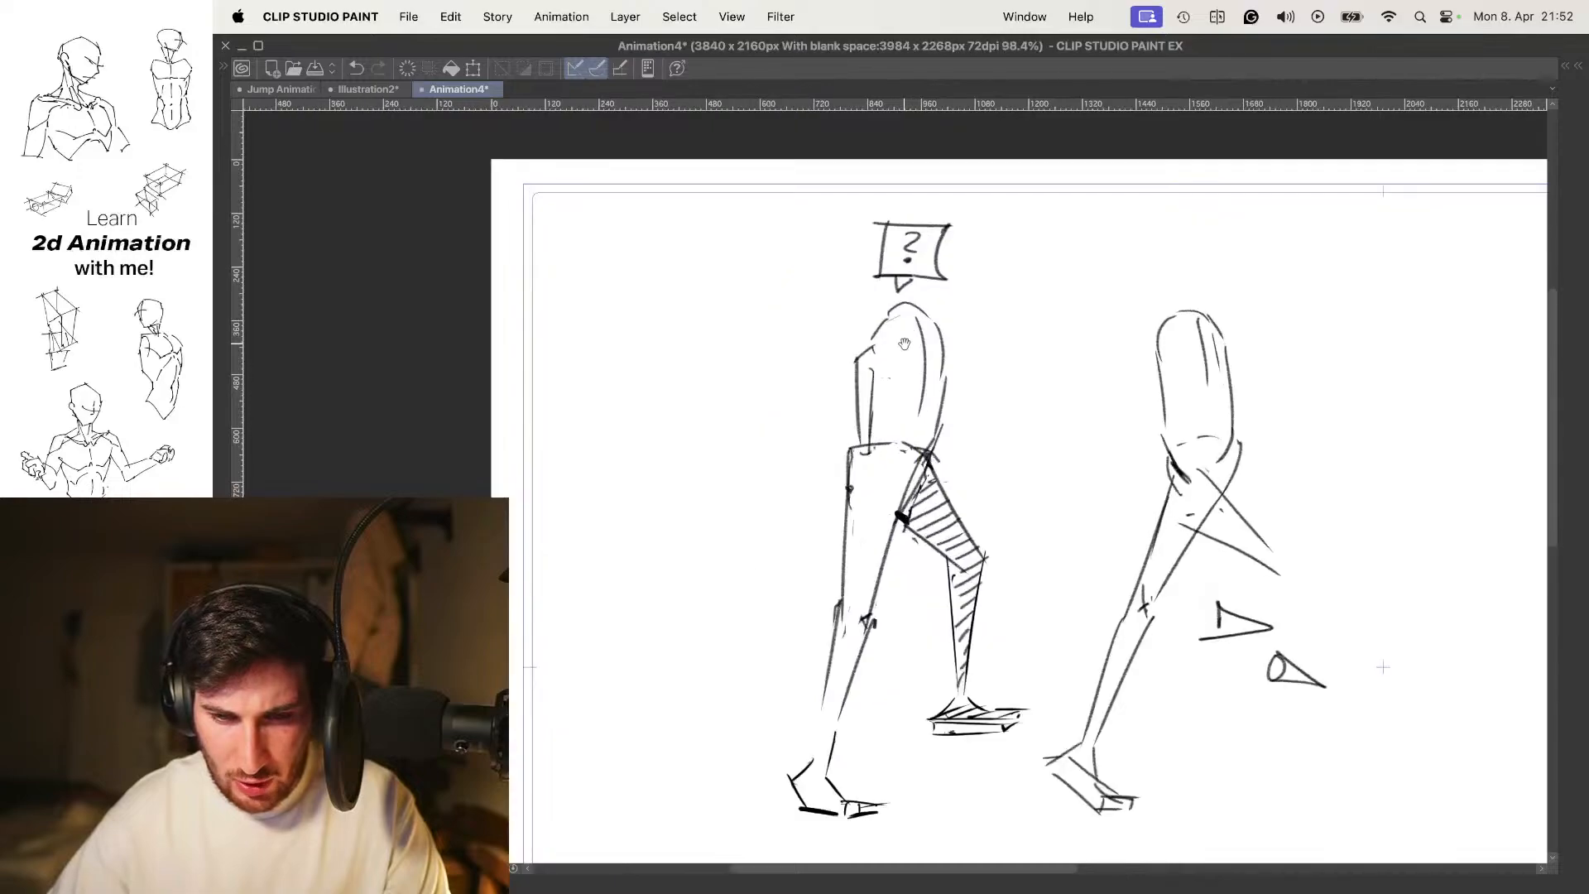
scroll(903, 344, down, 3)
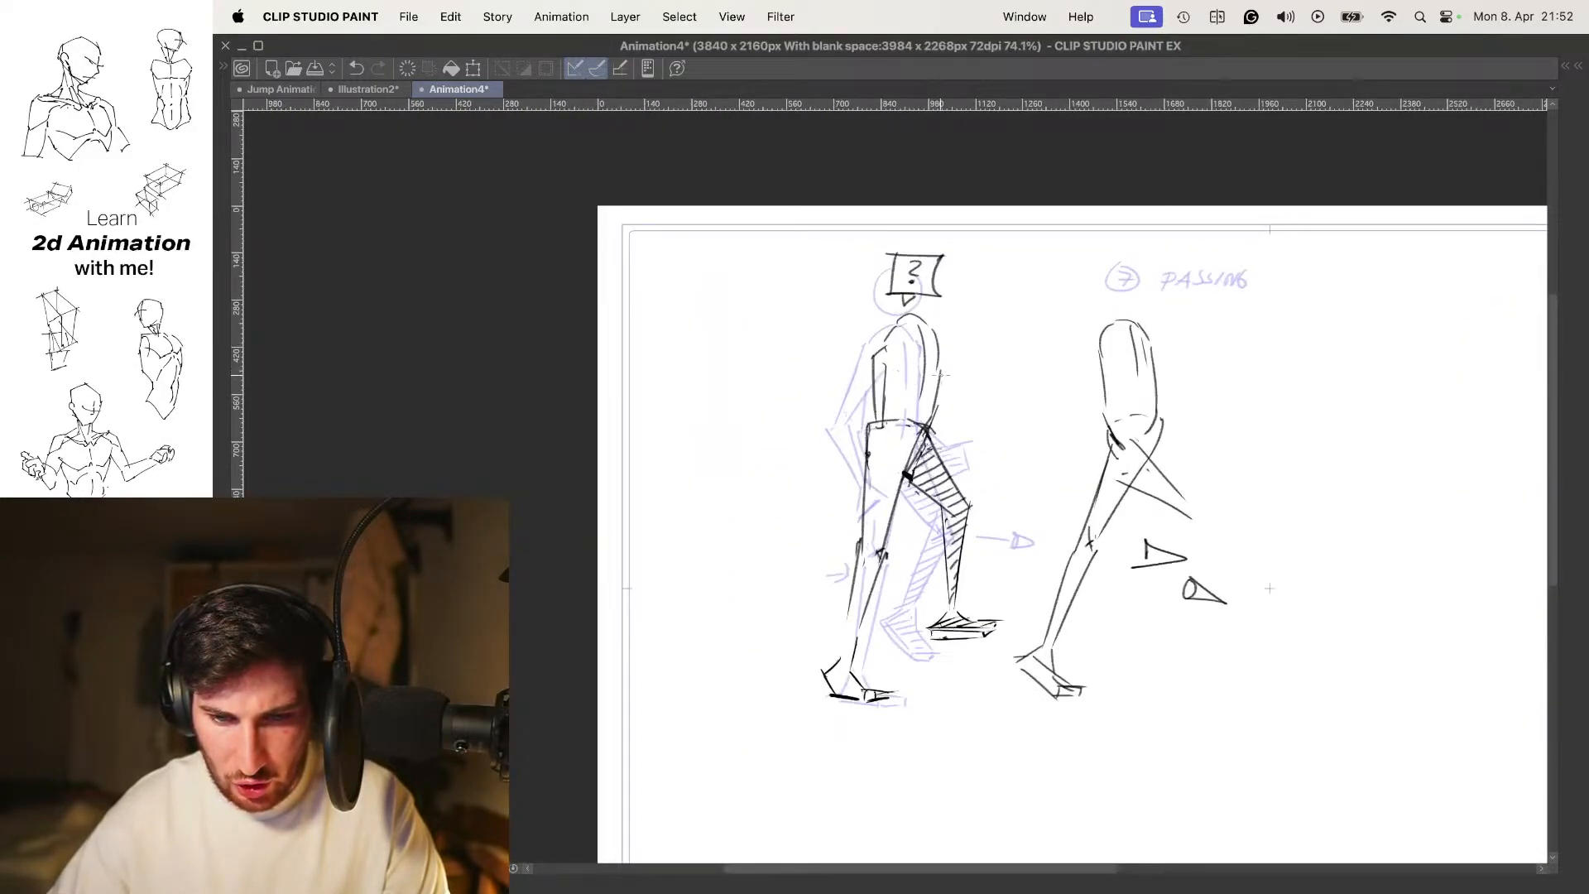
scroll(927, 377, up, 3)
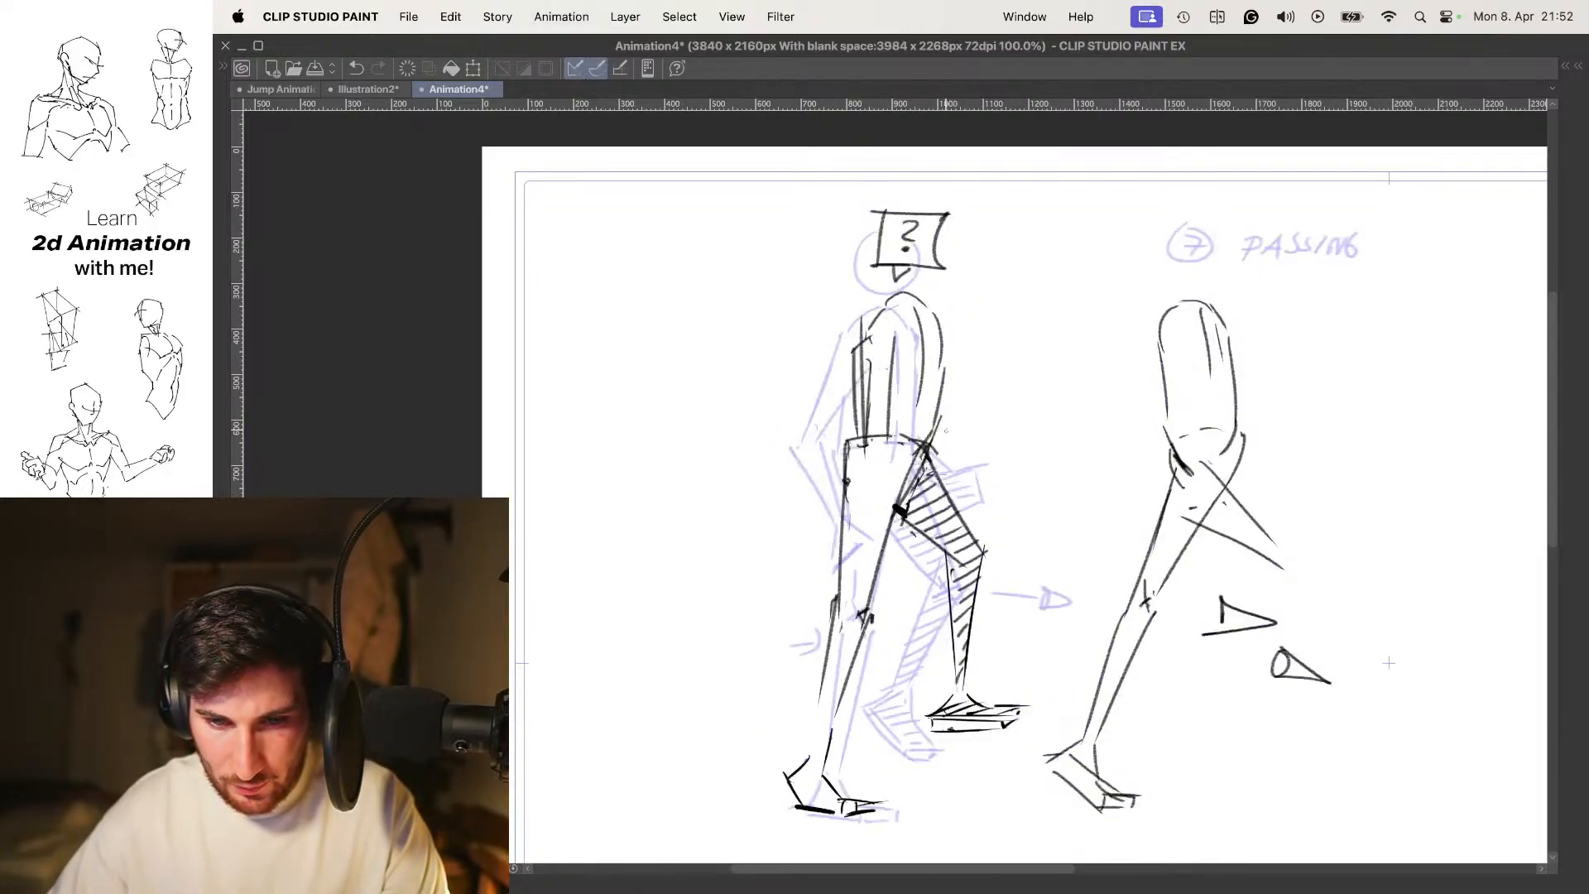
key(space)
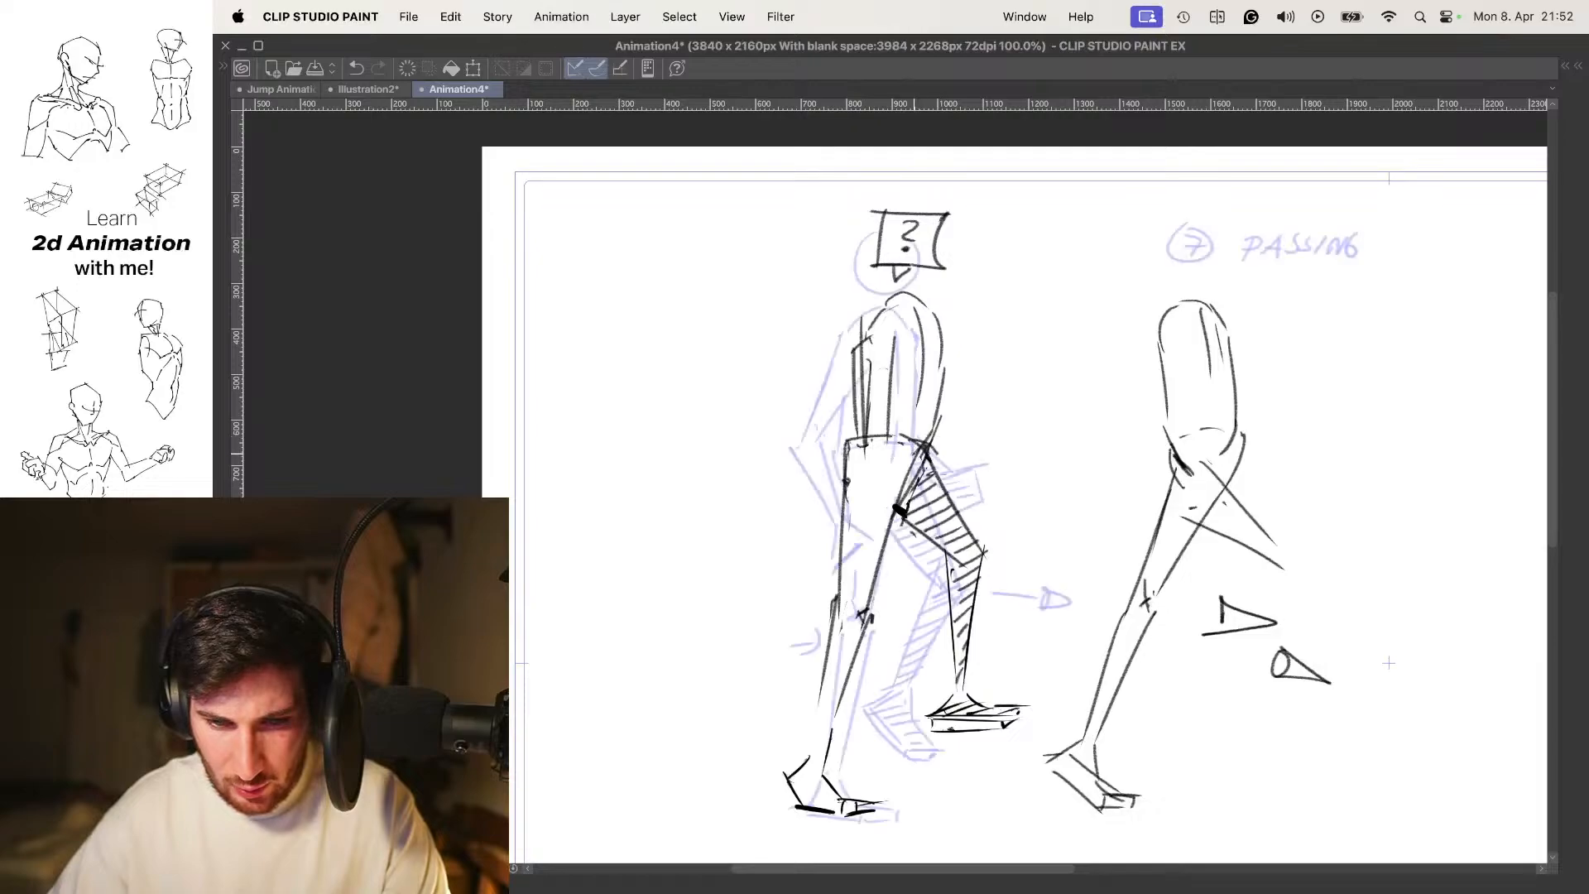
Sketch the left figure's near forearm angled forward from the waist, ending in a box-shaped hand over the thigh
drag(884, 439, 903, 508)
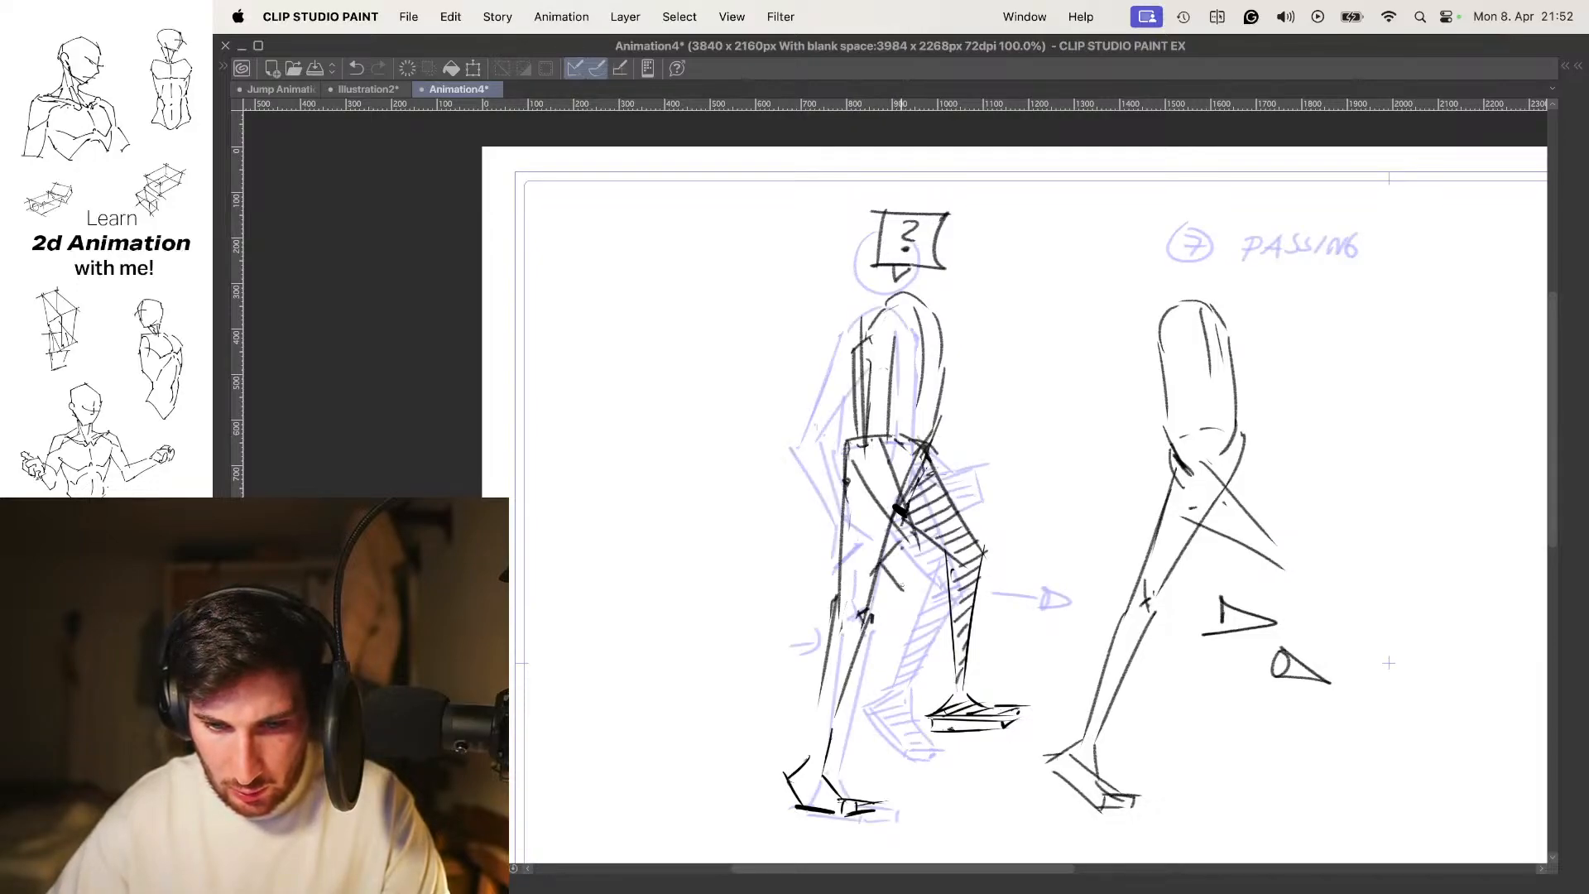
key(space)
key(space)
key(space)
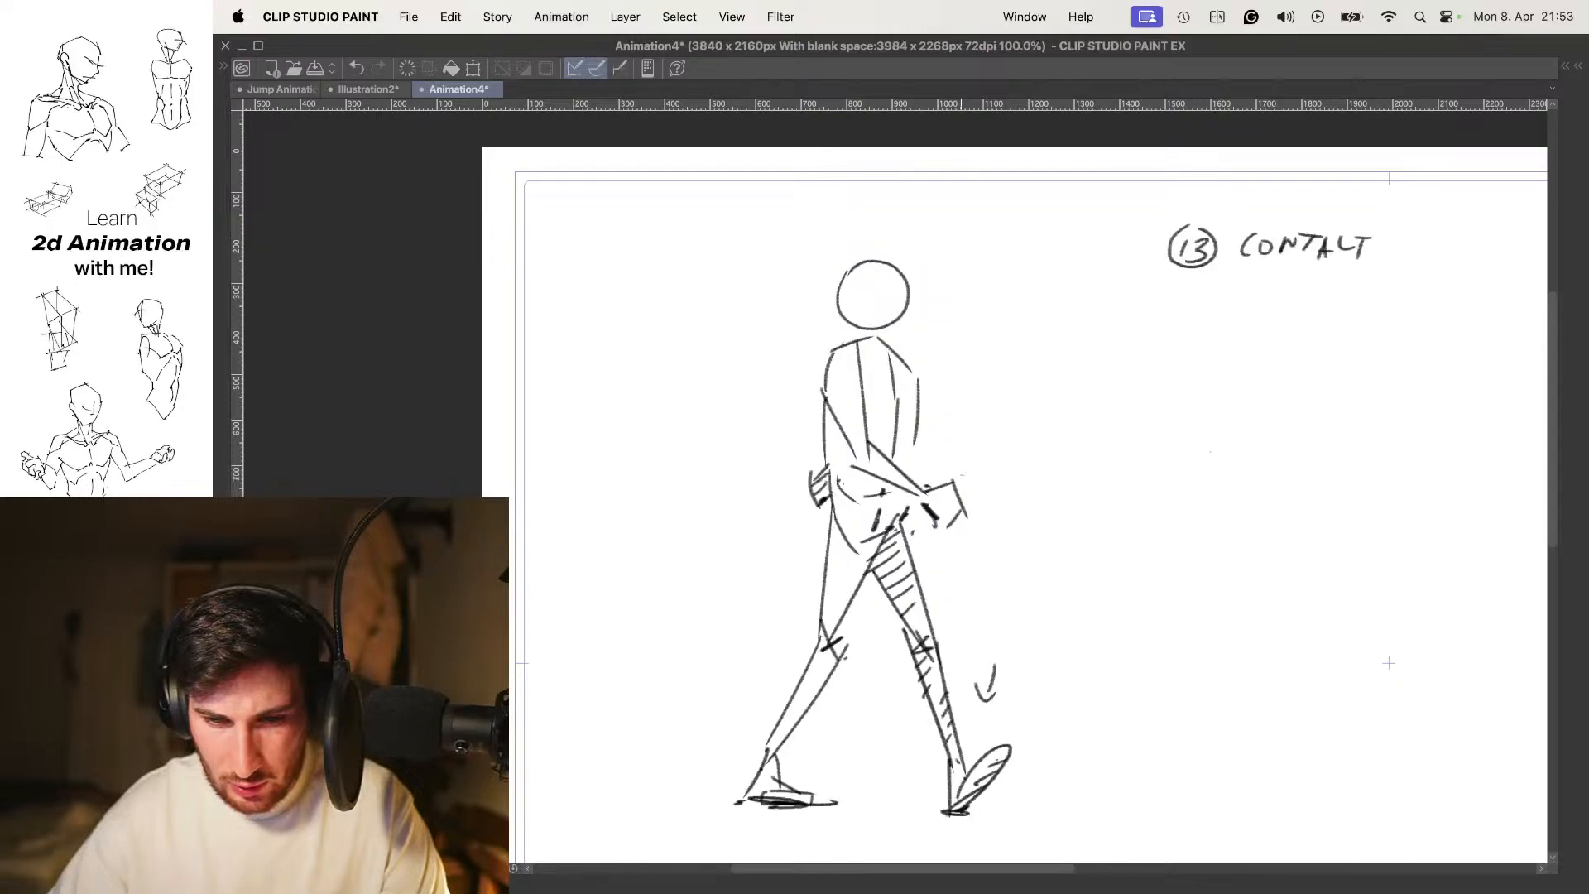
key(space)
key(space)
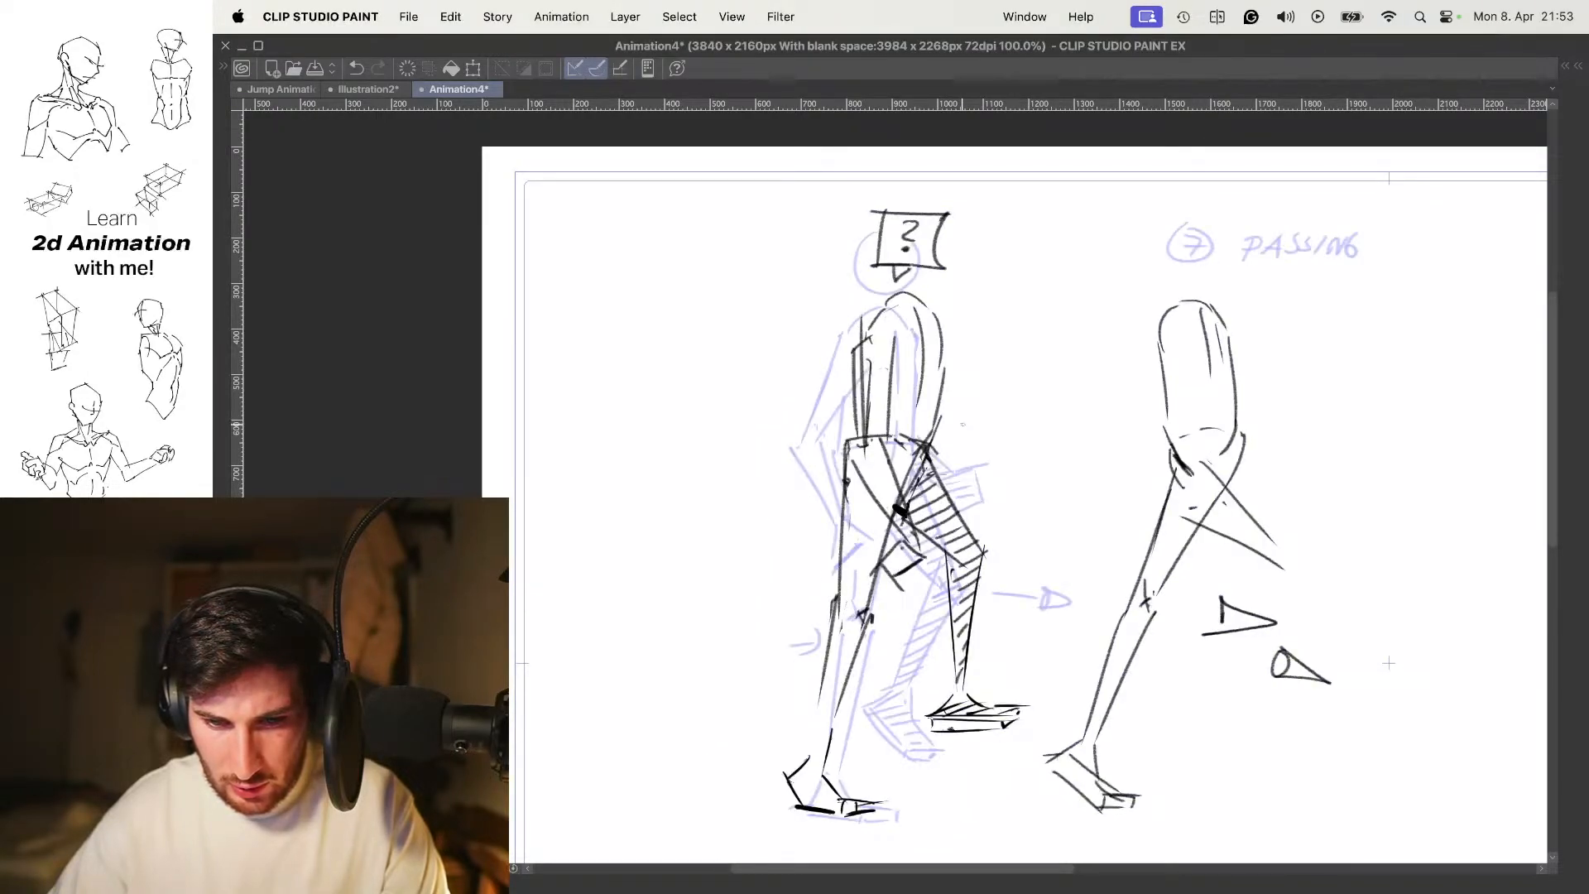
Compare the arm pose with the neighbouring frames and start a clean drawing with the rough pose as onion skin
key(Left)
key(space)
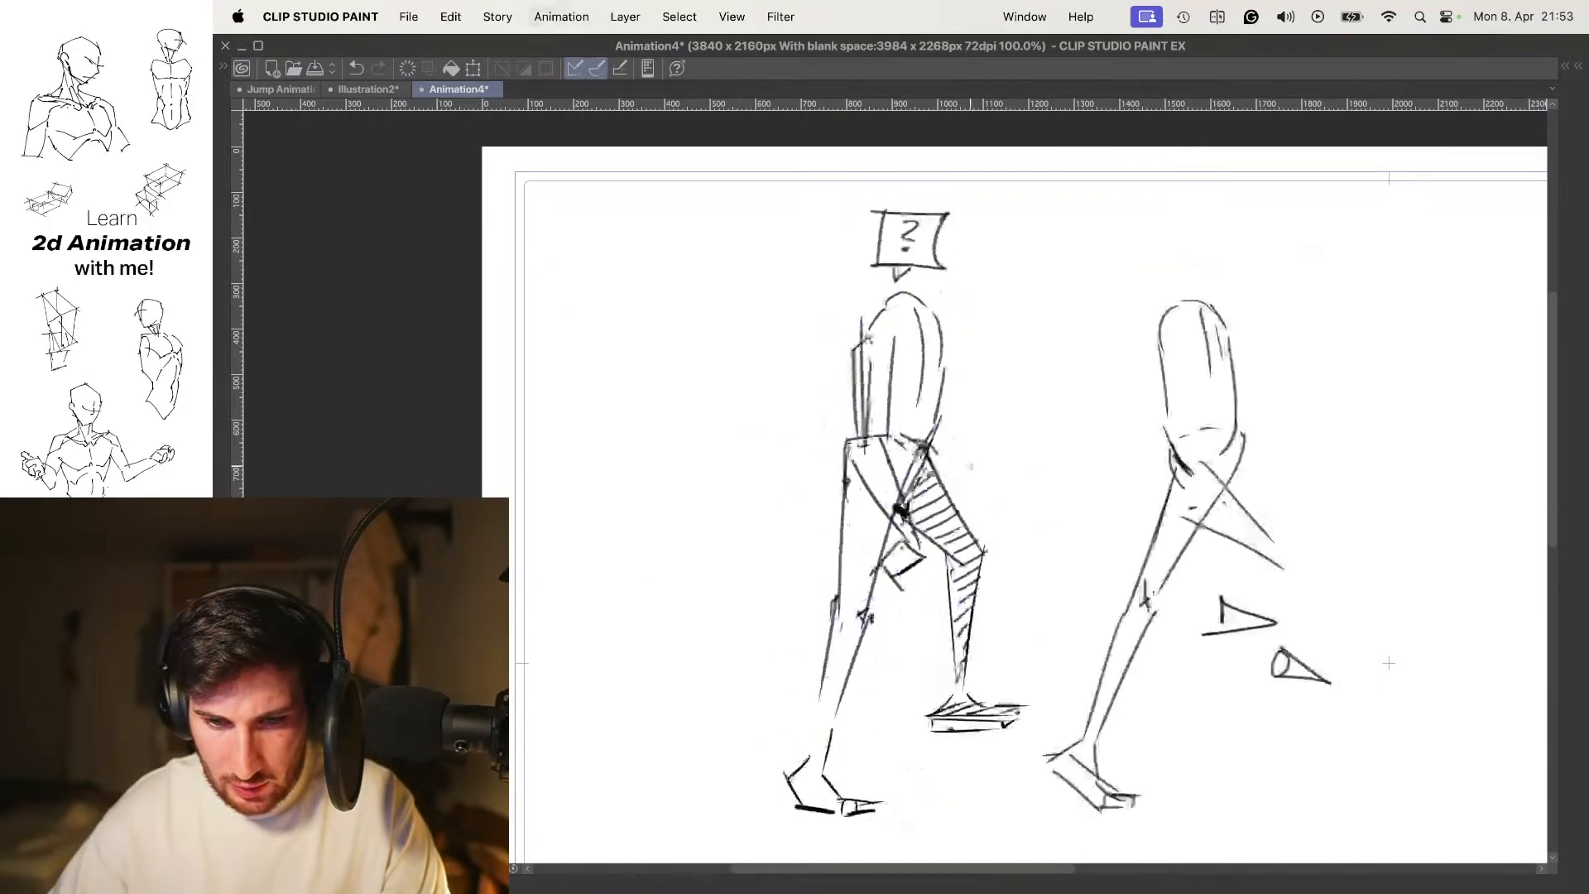
key(space)
key(Right)
key(space)
scroll(960, 412, down, 3)
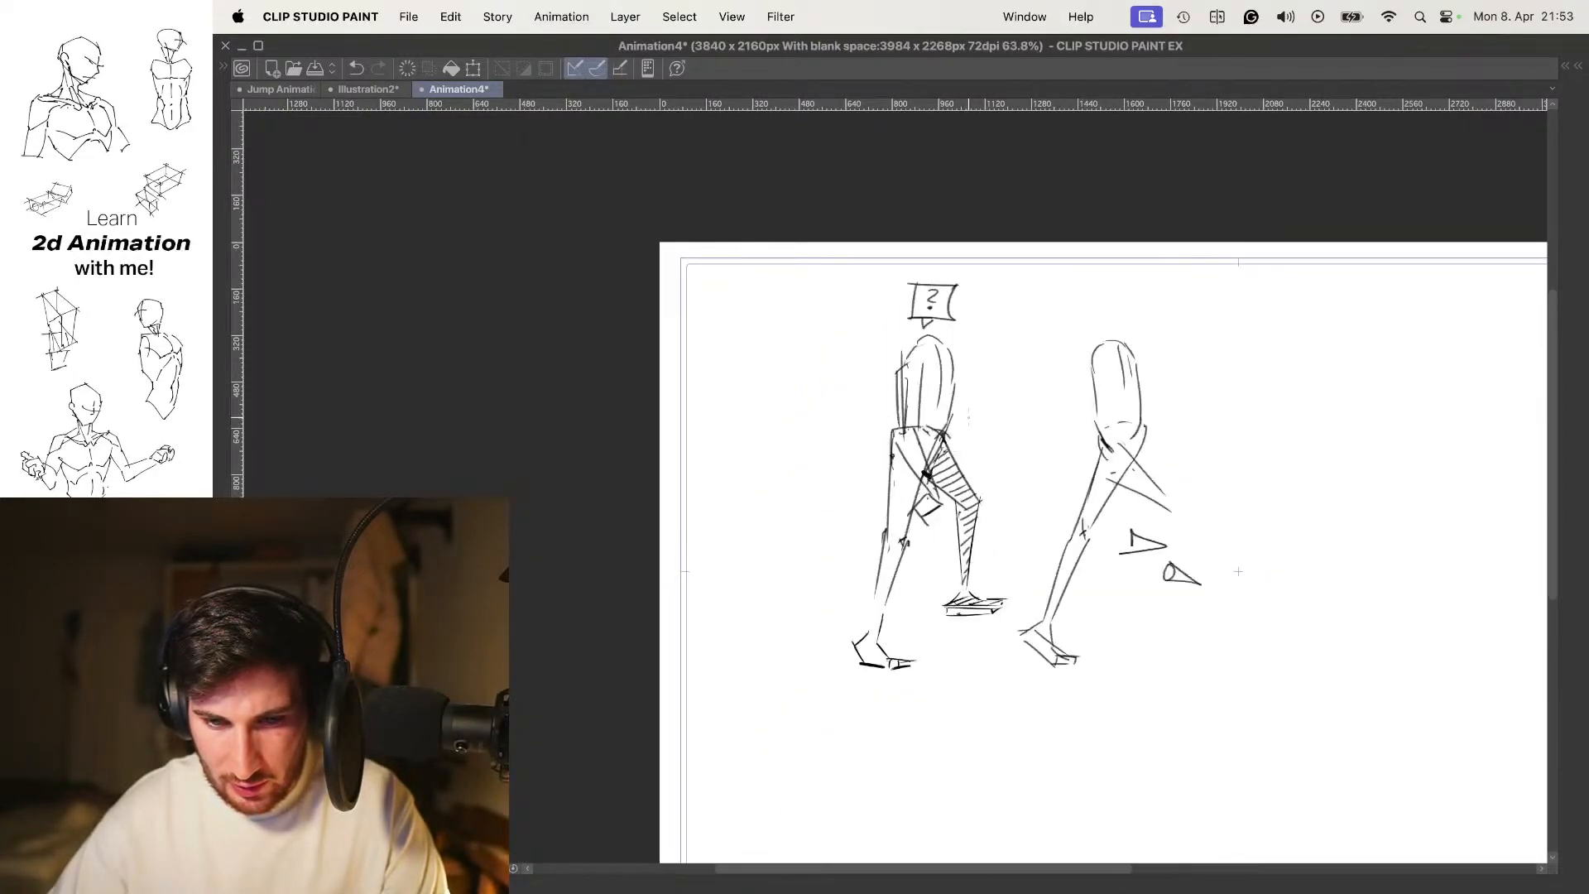
key(space)
drag(983, 415, 978, 395)
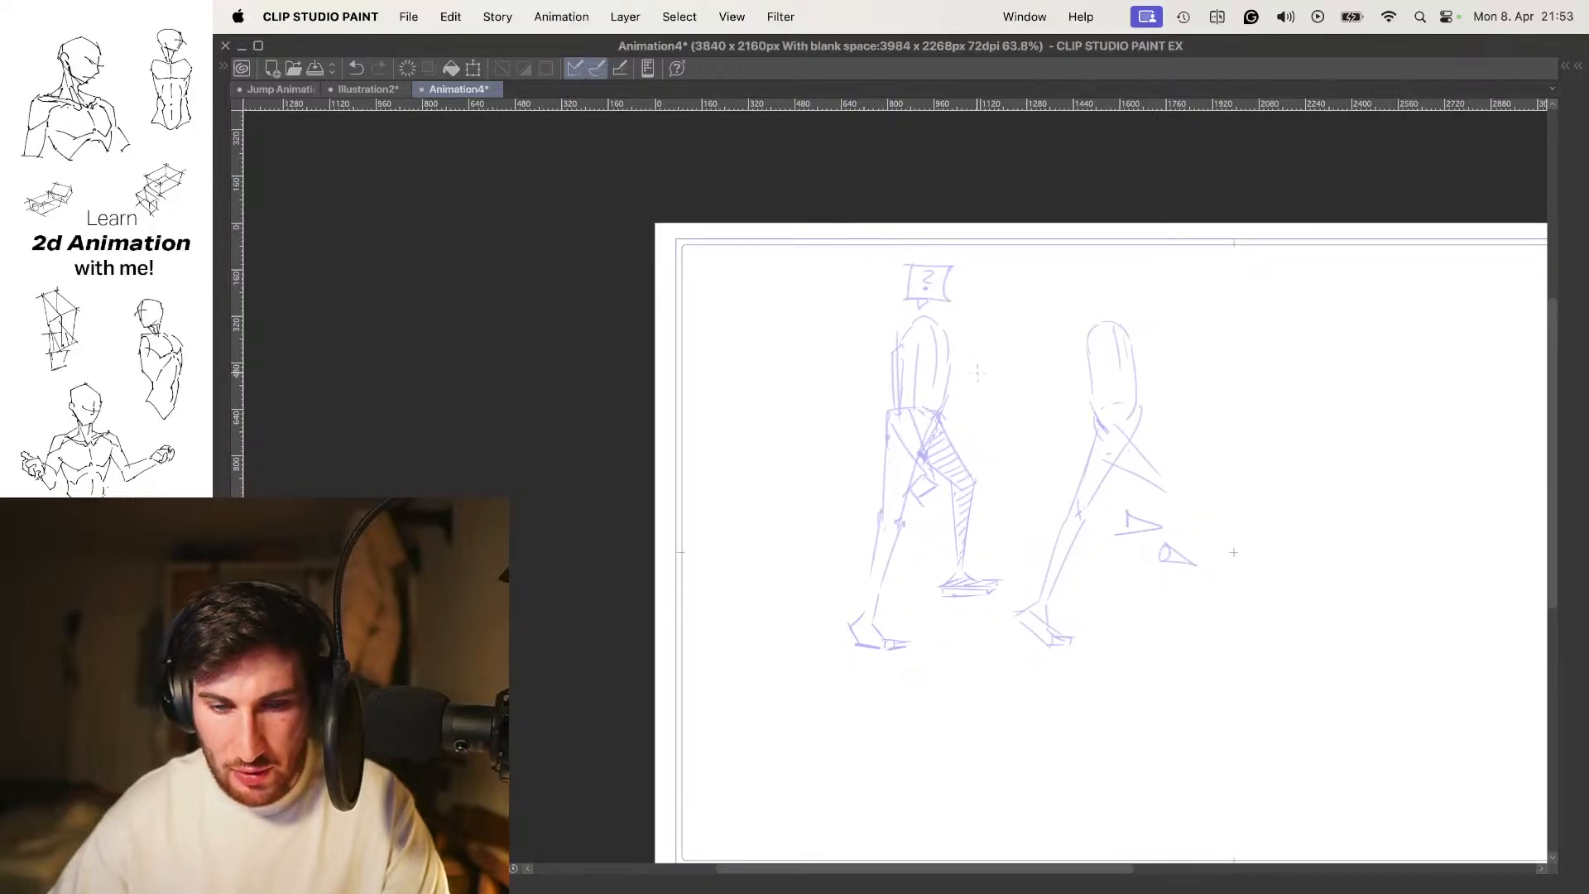
scroll(963, 364, up, 3)
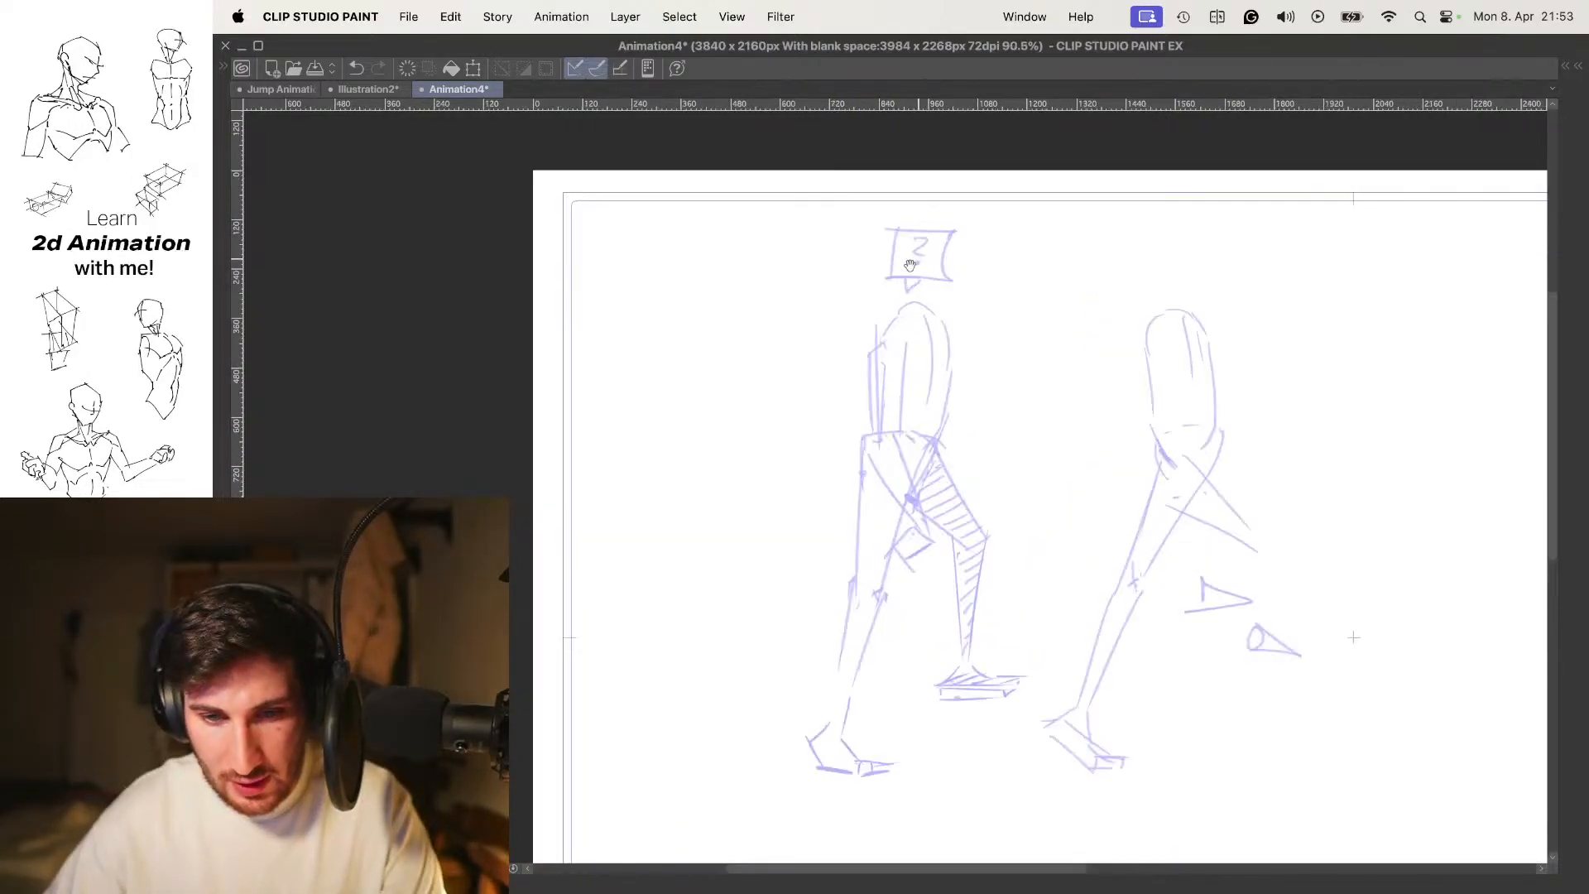
Draw the clean figure's head as an upright oval over the question-mark box
drag(932, 308, 937, 343)
drag(897, 269, 913, 310)
key(super+z)
drag(934, 236, 893, 256)
key(super+z)
key(super+z)
key(super+z)
key(super+z)
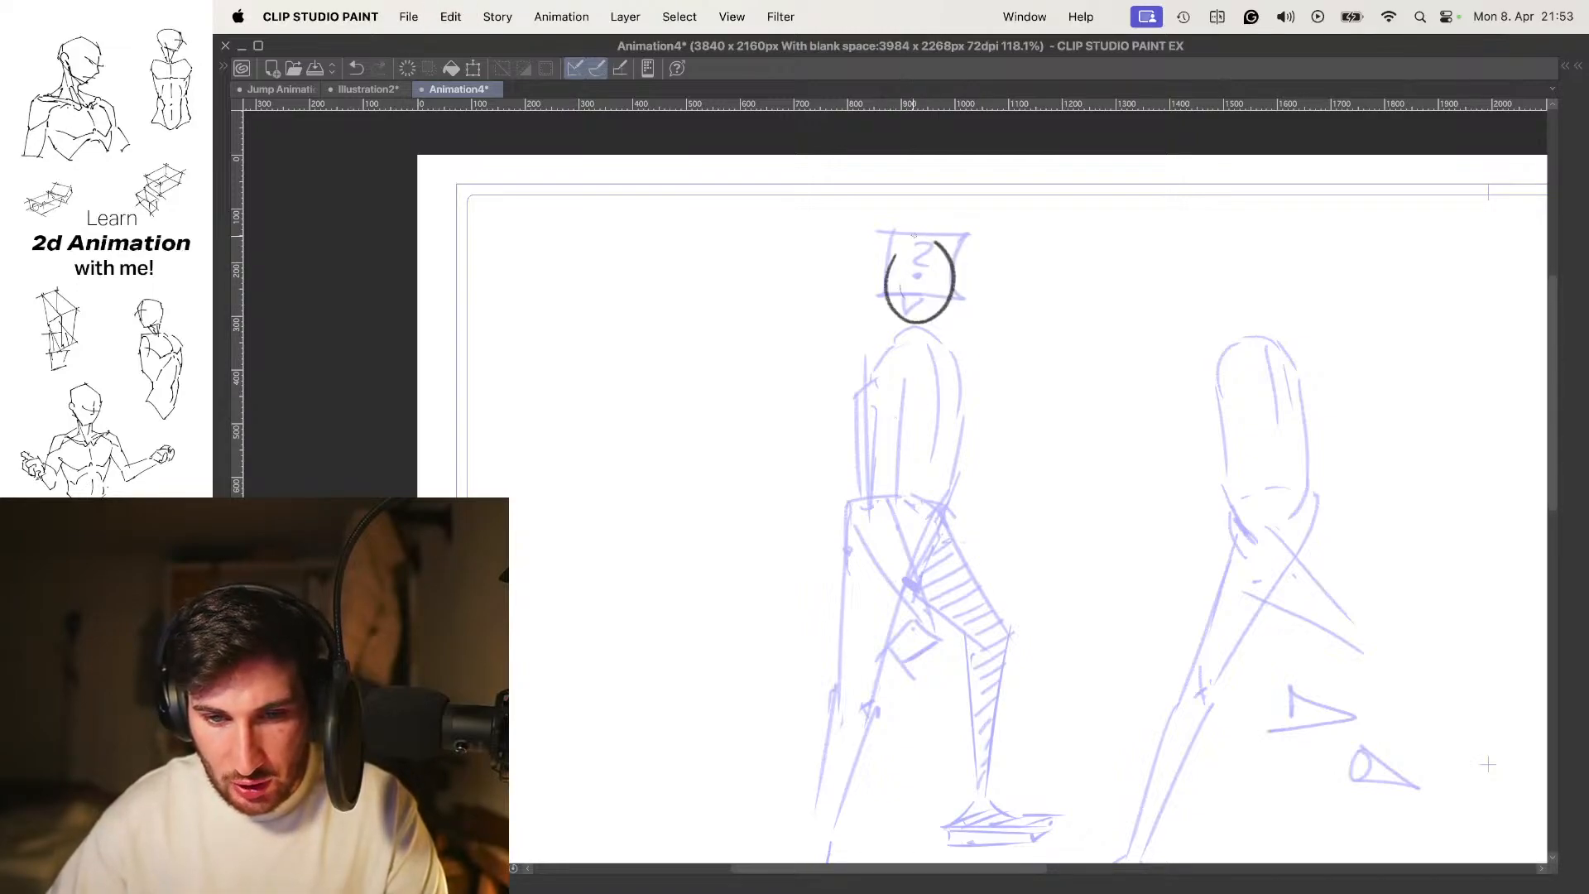
mouse_move(897, 367)
mouse_down()
mouse_move(897, 299)
mouse_move(949, 301)
mouse_up()
key(super+z)
key(super+z)
key(super+z)
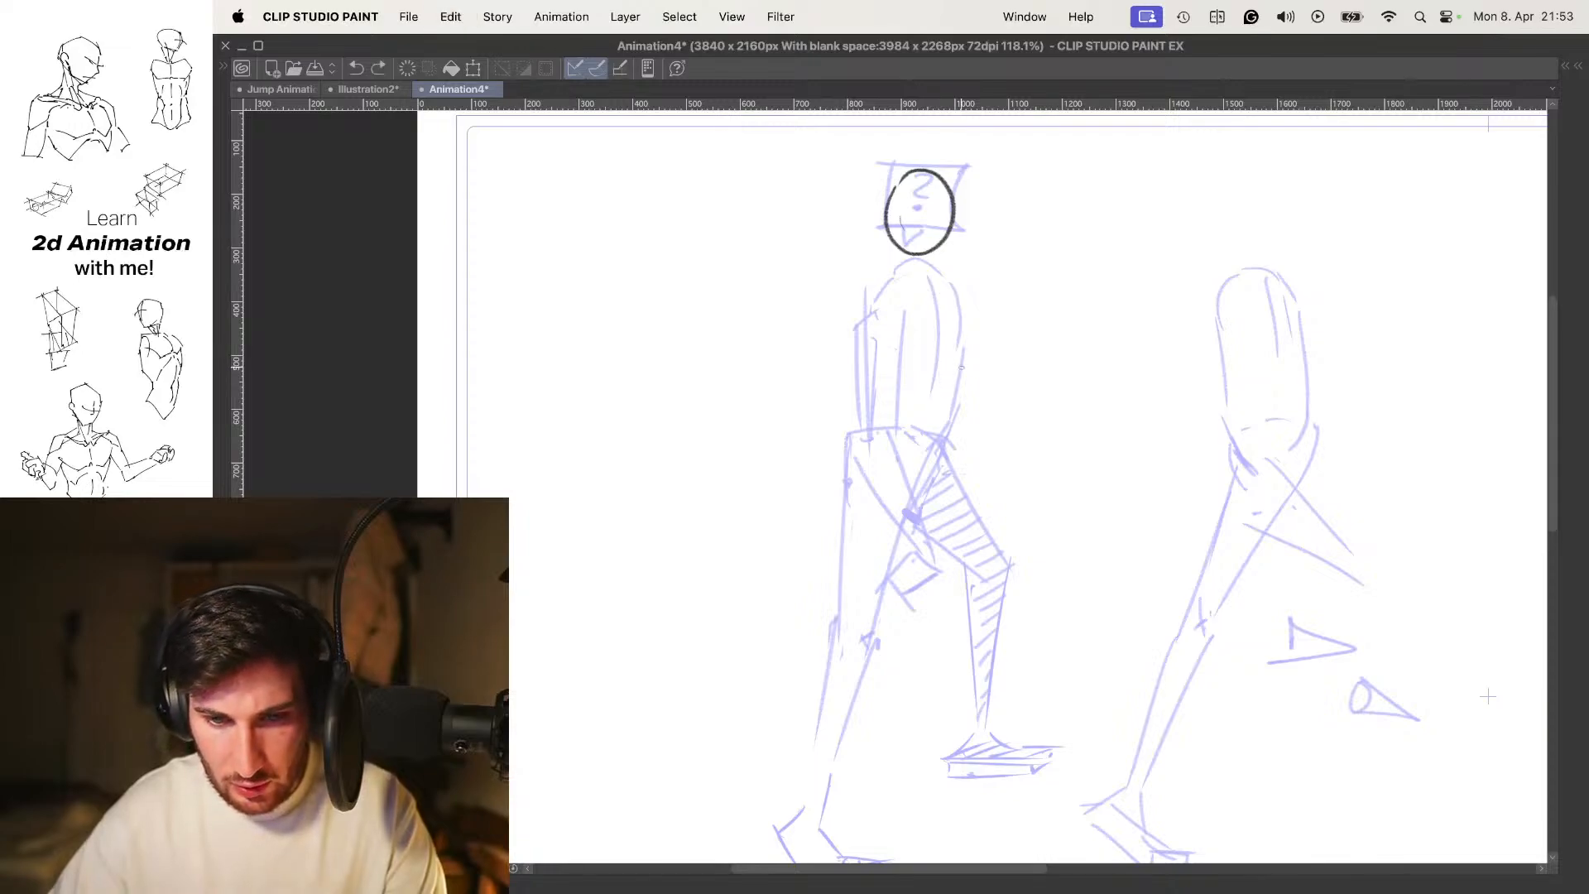
Check the head against the contact and rough frames, and draw the clean torso and upper-arm lines over the onion skin
key(.)
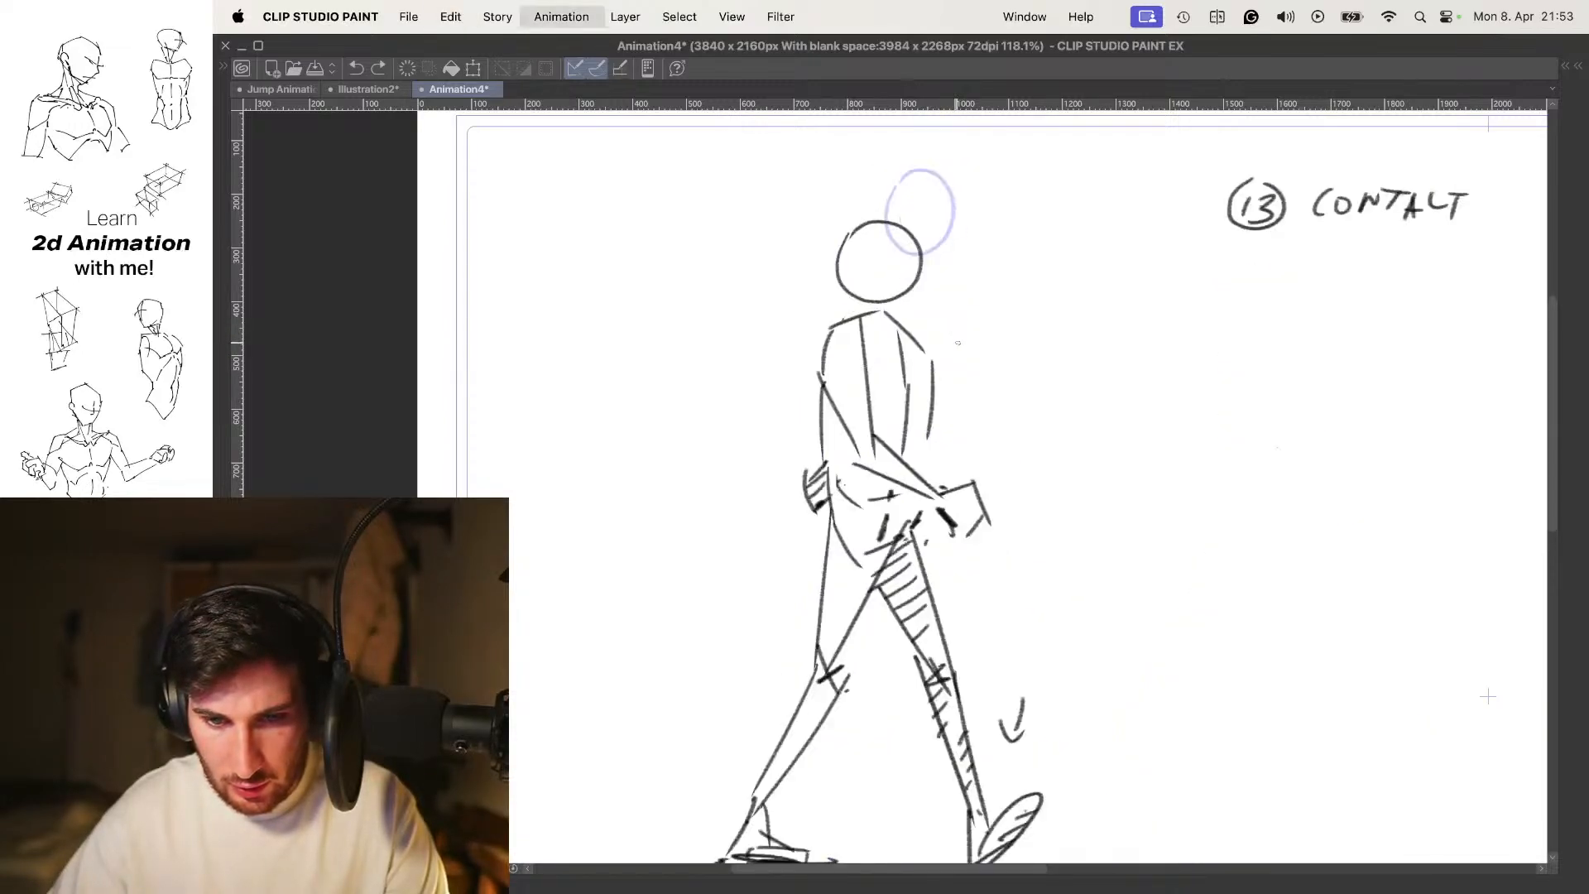
key(super+z)
key(.)
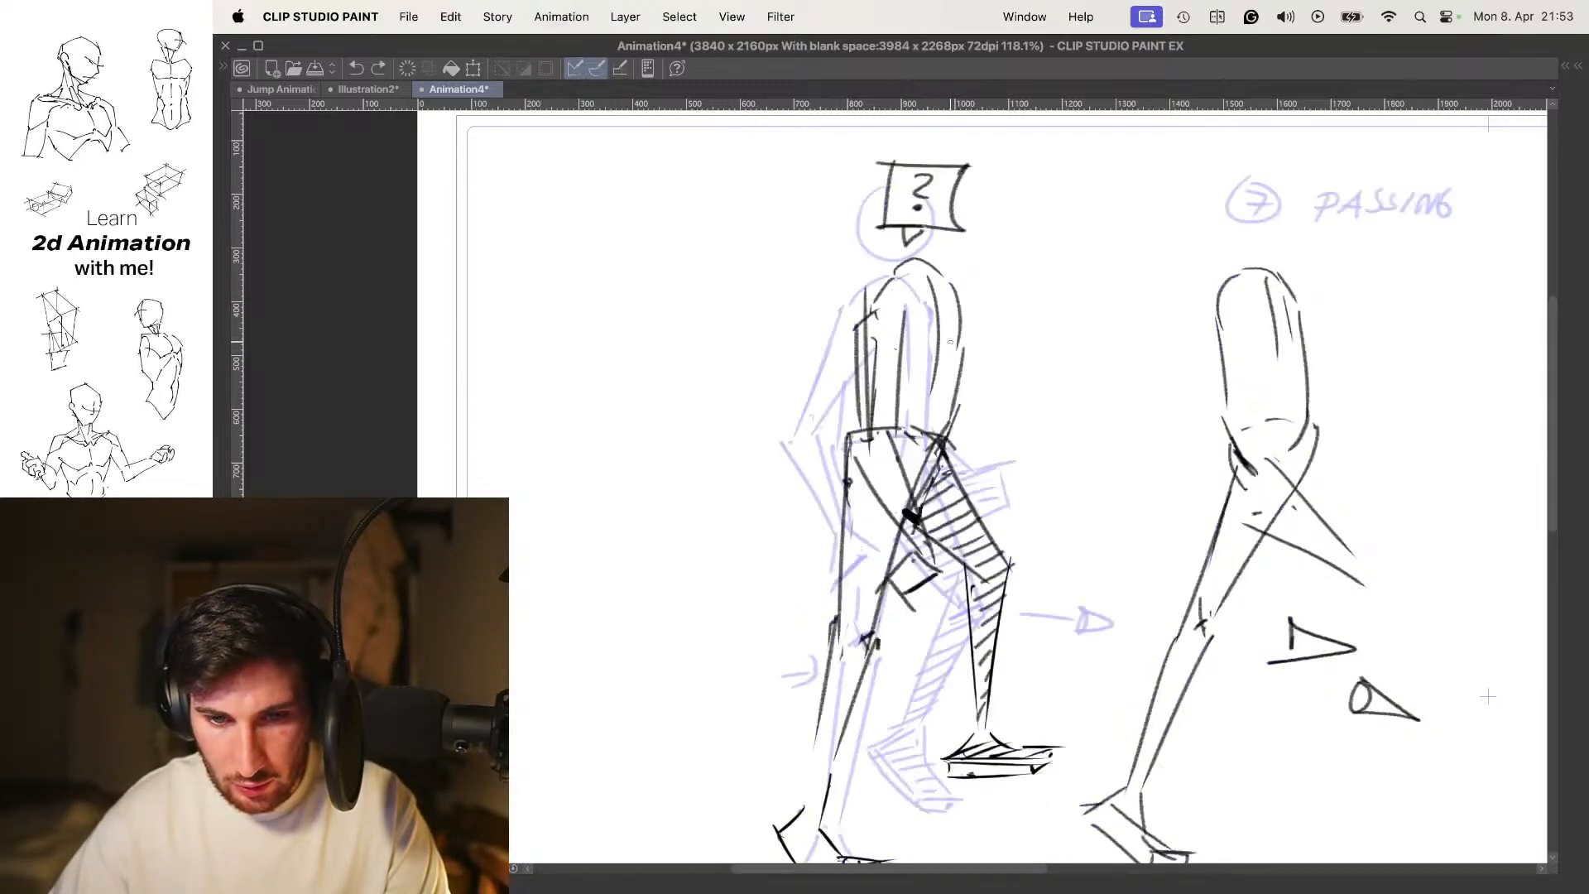
key(super+shift+z)
drag(944, 294, 948, 426)
drag(846, 285, 865, 443)
mouse_move(898, 294)
mouse_down()
mouse_move(886, 419)
mouse_move(931, 498)
mouse_up()
key(super+z)
Draw the clean figure's forearm angled forward from the waist over the onion skin of the rough arm
drag(891, 426, 940, 526)
drag(859, 456, 929, 541)
key(super+z)
mouse_move(856, 450)
mouse_down()
mouse_move(929, 538)
mouse_move(920, 571)
mouse_move(958, 574)
mouse_up()
key(super+z)
Flip between the neighbouring frames without the onion skin to examine the clean upper body's pose
key(o)
key(Left)
key(Right)
key(Right)
key(Left)
key(Right)
key(Left)
key(o)
Draw the clean figure's hand at the end of the forward forearm and outline the pelvis below the torso over the onion skin
mouse_move(887, 356)
mouse_down()
mouse_move(890, 331)
mouse_move(857, 412)
mouse_up()
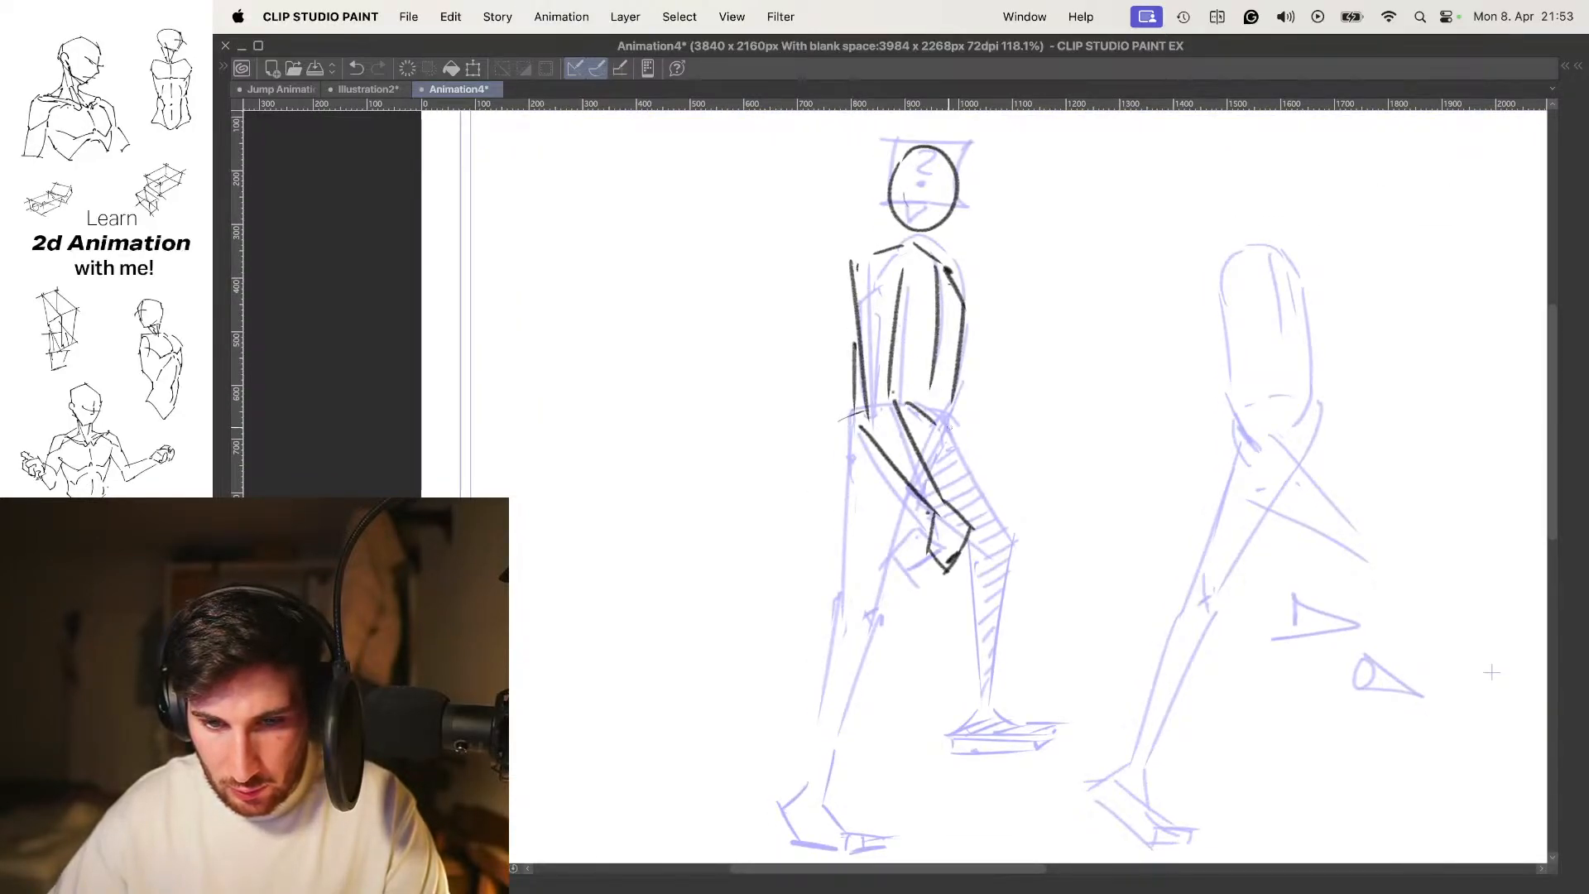
mouse_move(987, 435)
mouse_down()
mouse_move(980, 346)
mouse_move(935, 339)
mouse_up()
key(super+z)
key(super+z)
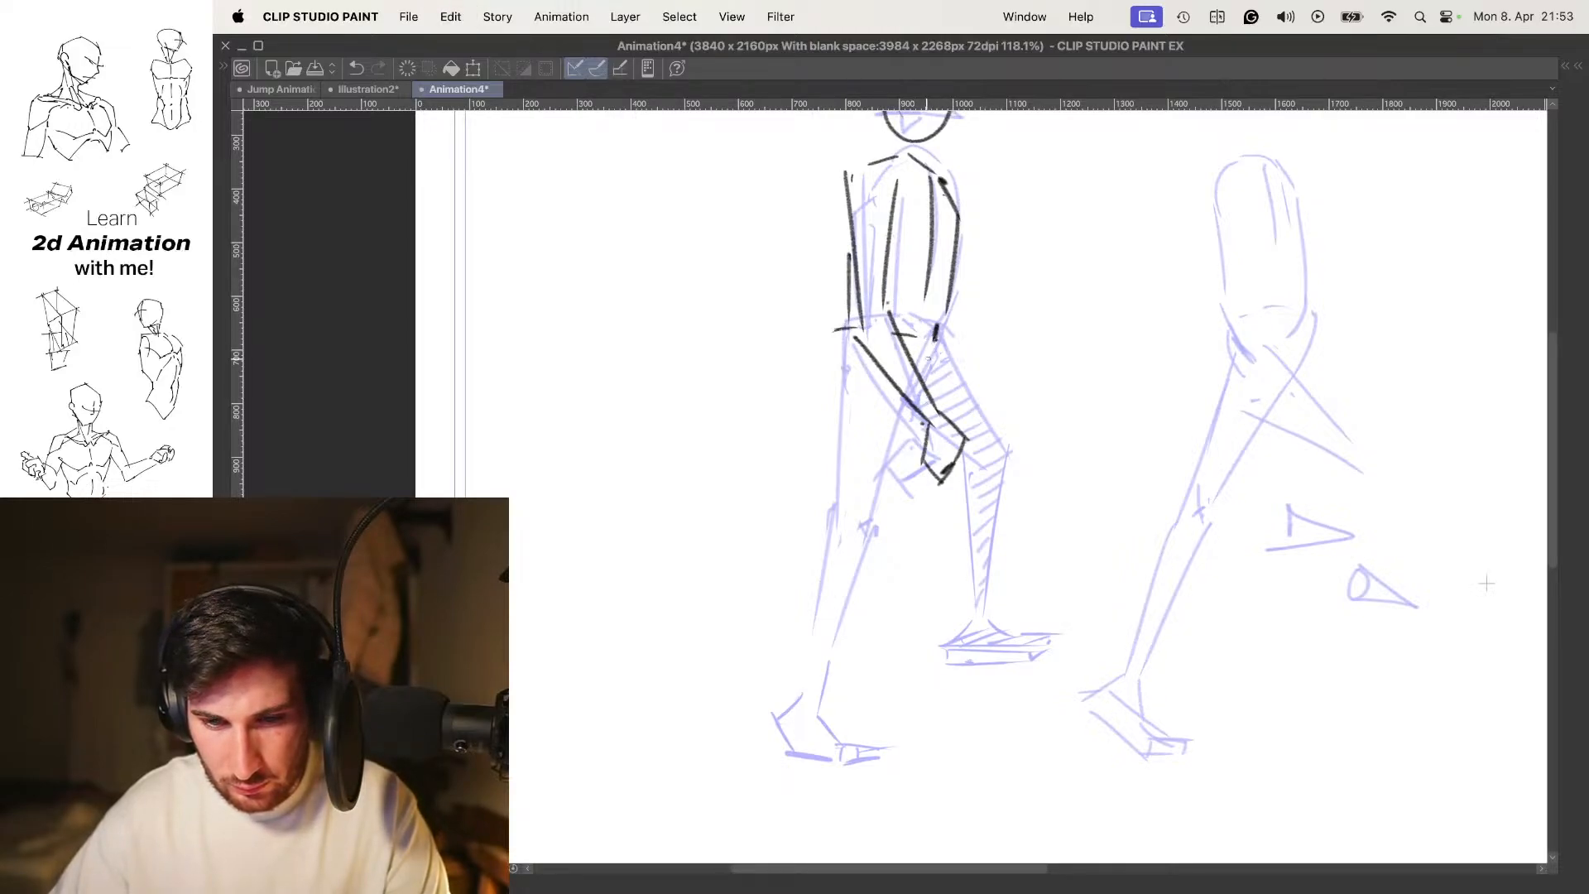
key(super+z)
key(super+z)
mouse_move(845, 388)
mouse_down()
mouse_move(877, 411)
mouse_move(906, 405)
mouse_up()
key(Left)
key(Right)
mouse_move(920, 458)
mouse_down()
mouse_move(923, 439)
mouse_move(915, 471)
mouse_up()
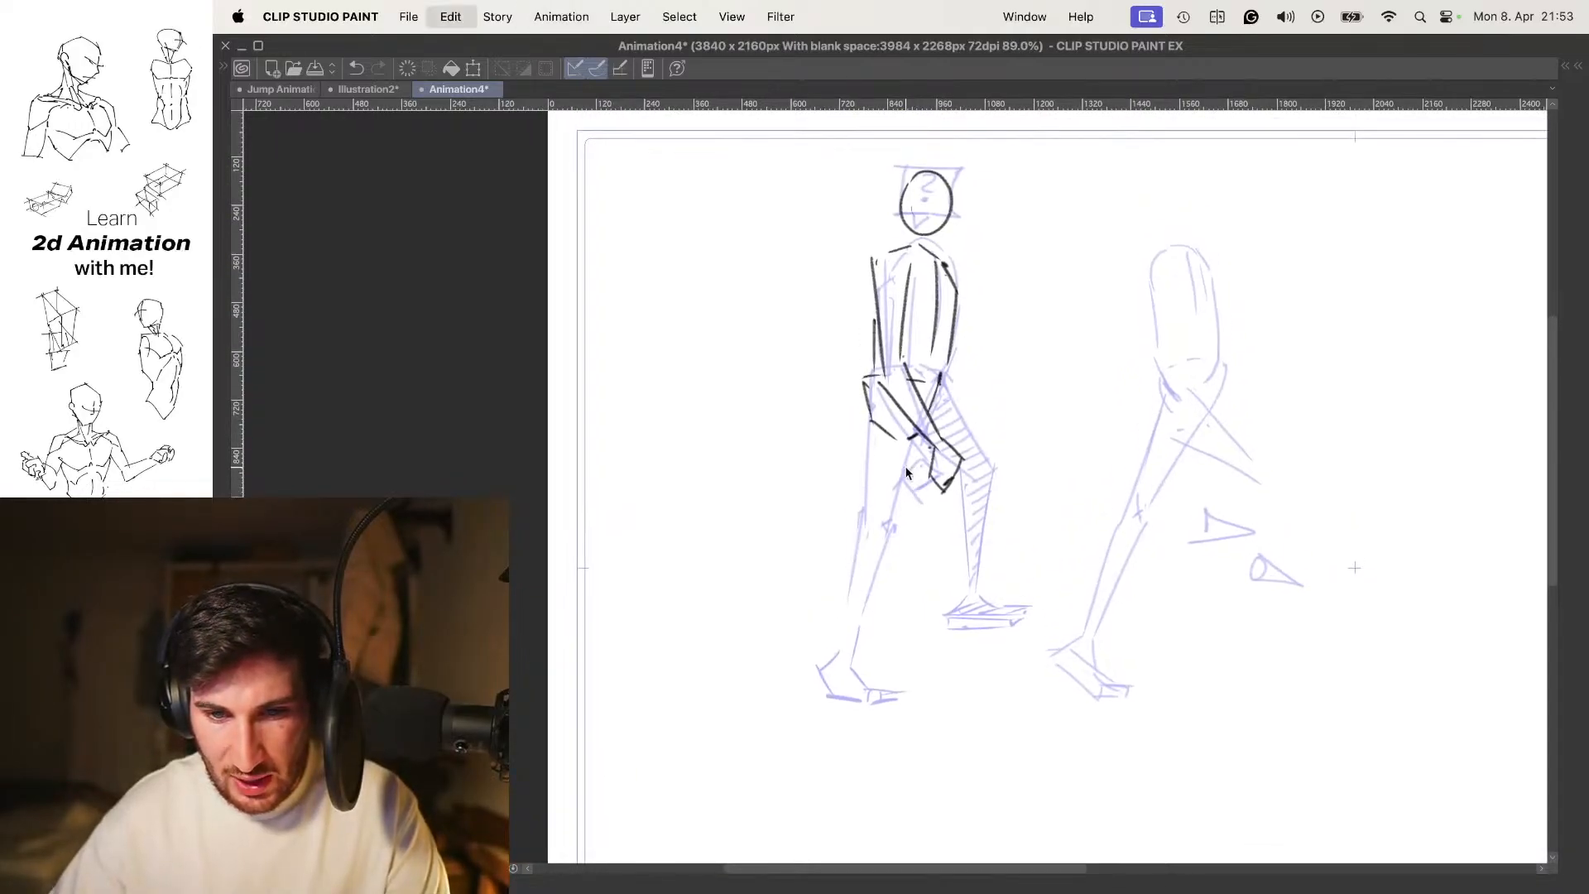
Transform the clean upper body slightly up and forward of the rough, checking the placement against the neighbouring frames
key(super+t)
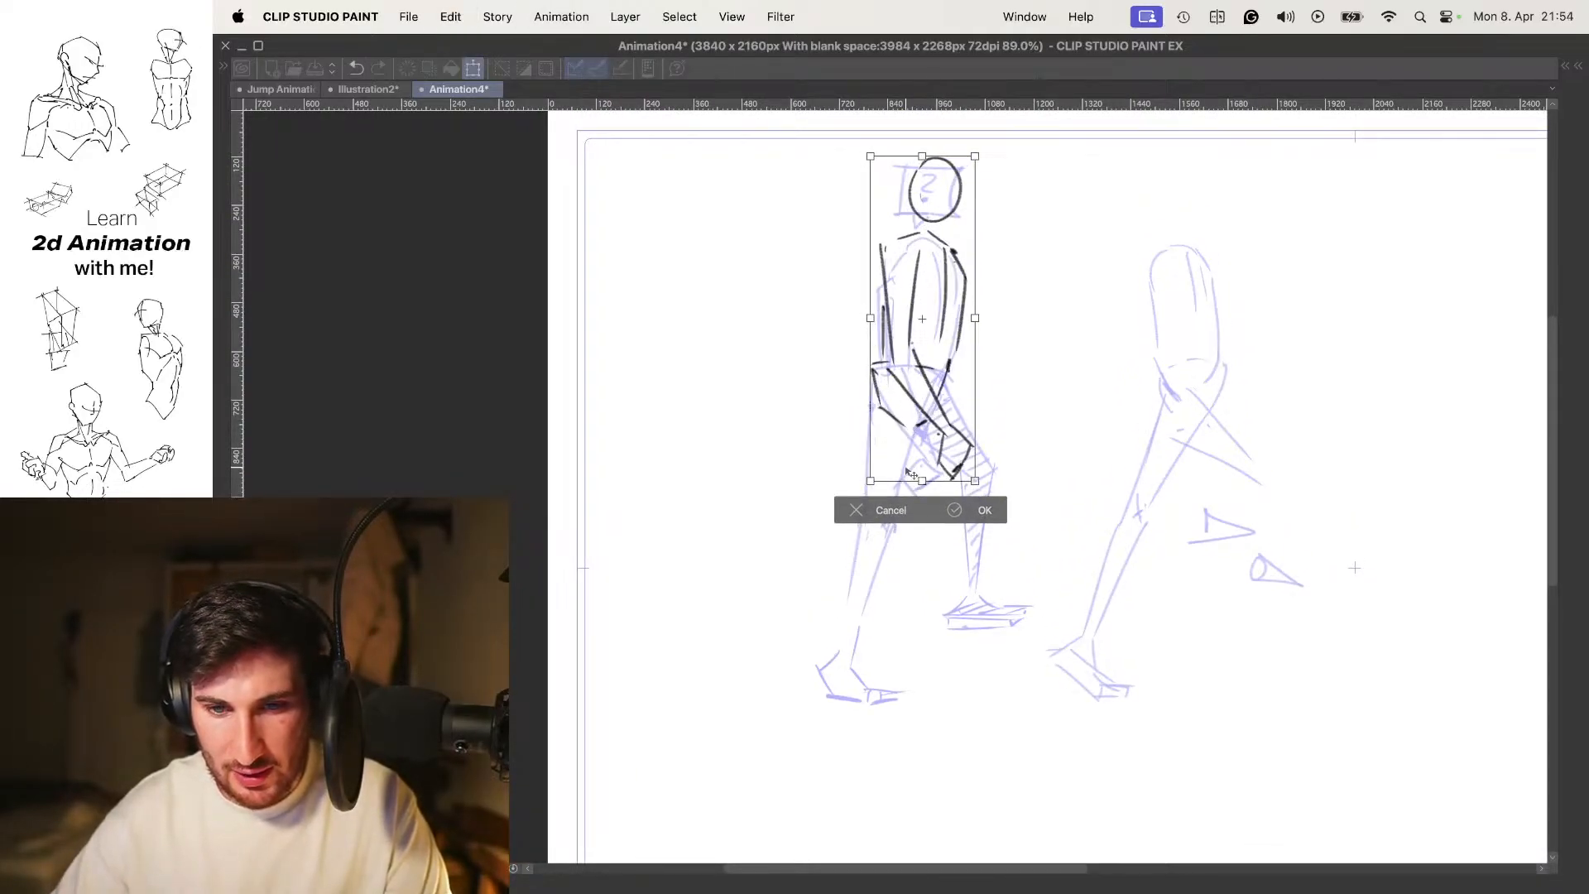
key(Return)
key(Left)
key(Right)
key(Left)
key(Left)
key(Right)
drag(1354, 568, 1354, 513)
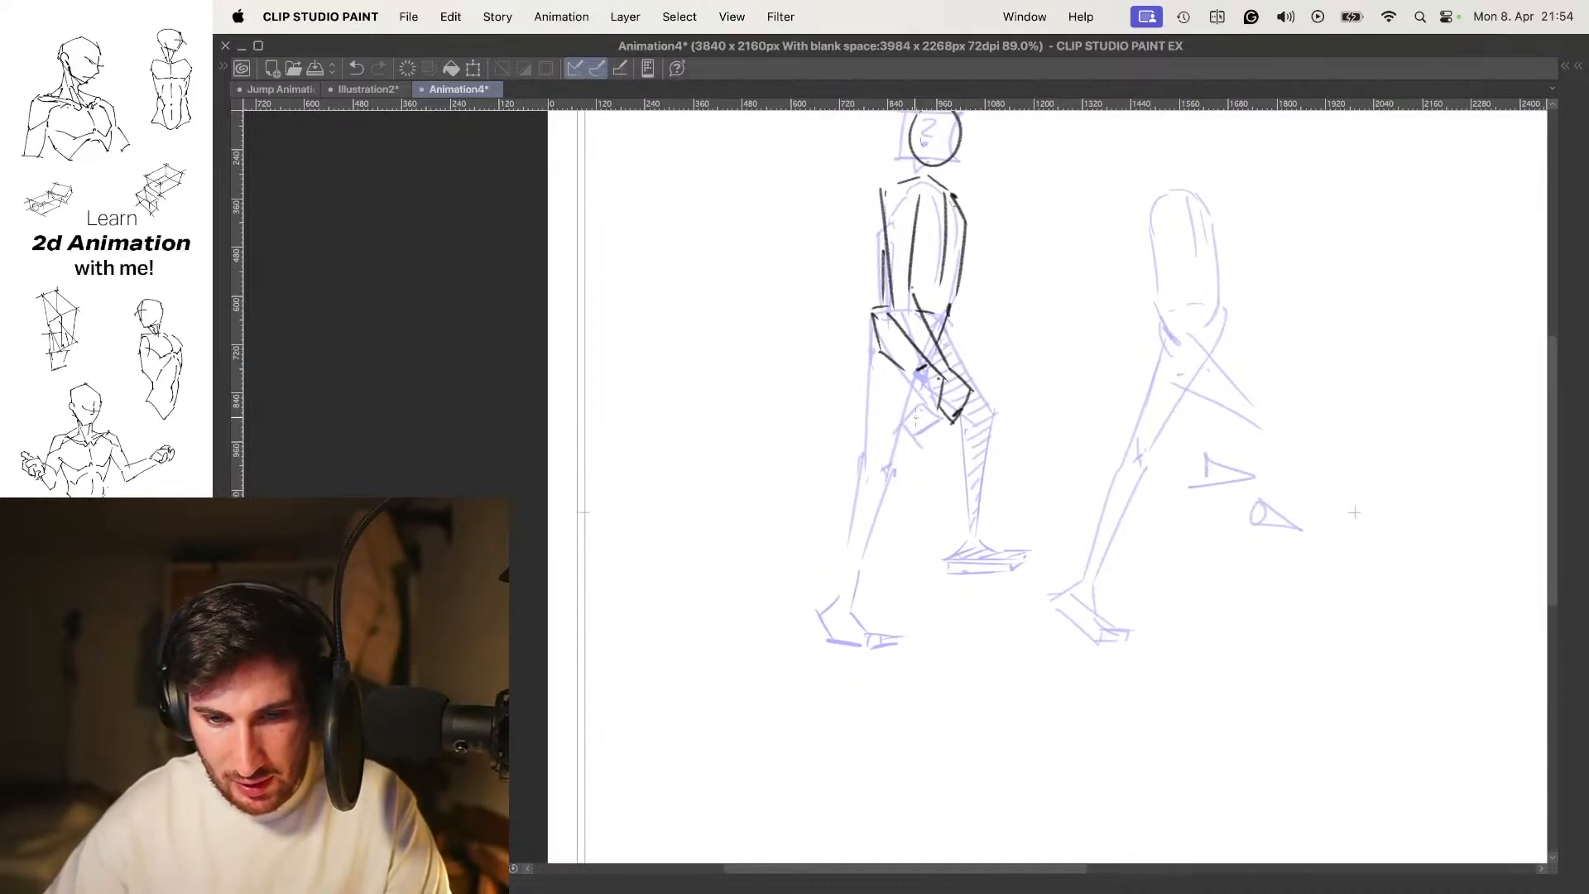
Draw the clean back leg's two thigh lines from the pelvis and mark its knee with a cross
drag(931, 361, 894, 453)
drag(885, 322, 866, 470)
key(super+z)
key(super+t)
drag(944, 420, 914, 511)
key(Return)
key(Left)
key(Right)
drag(826, 623, 900, 469)
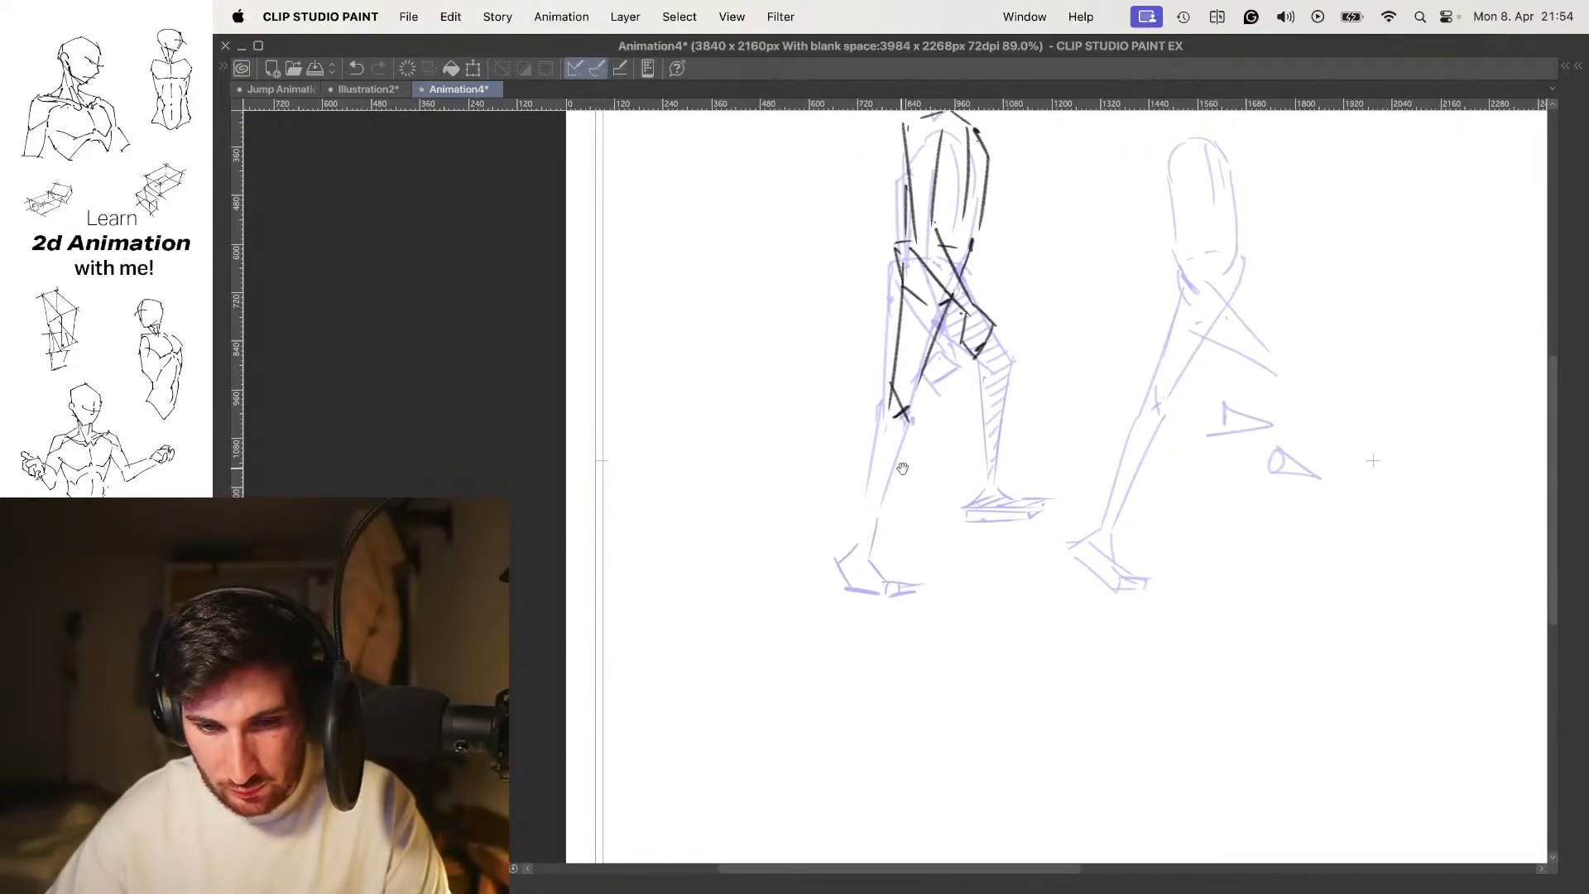
Draw the clean back leg's two shin lines from the knee mark down to the rough ankle, redoing strokes until they fit
drag(909, 412, 857, 551)
key(super+z)
key(super+z)
mouse_move(909, 418)
mouse_down()
mouse_move(868, 554)
mouse_move(859, 546)
mouse_up()
key(super+z)
key(super+z)
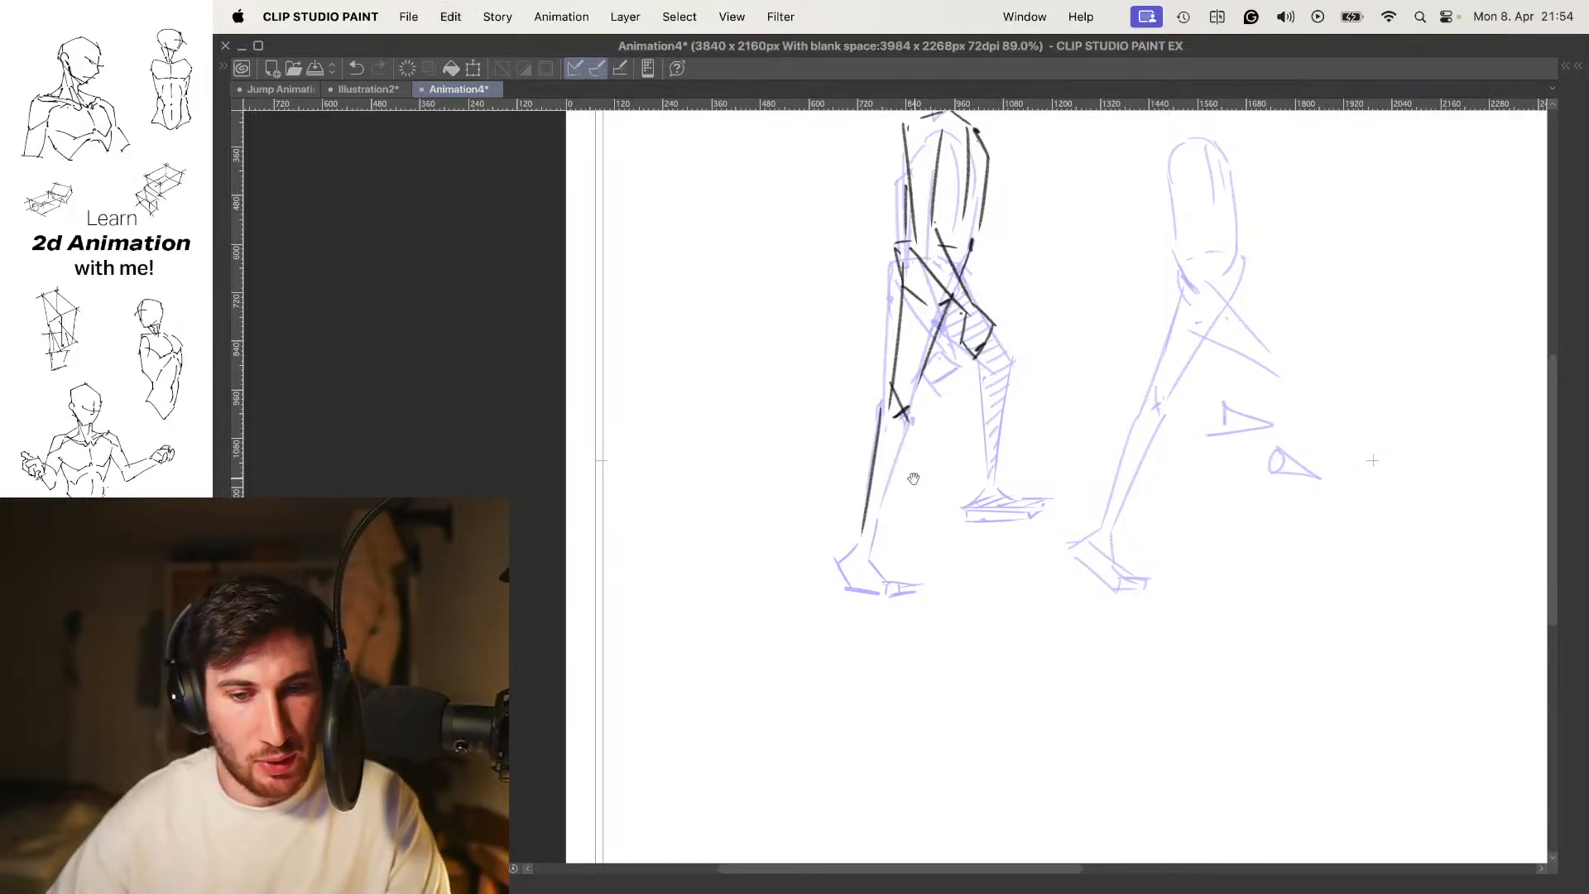
drag(908, 418, 872, 519)
key(super+t)
key(super+z)
drag(911, 421, 874, 559)
scroll(899, 501, up, 3)
key(super+z)
drag(914, 394, 865, 545)
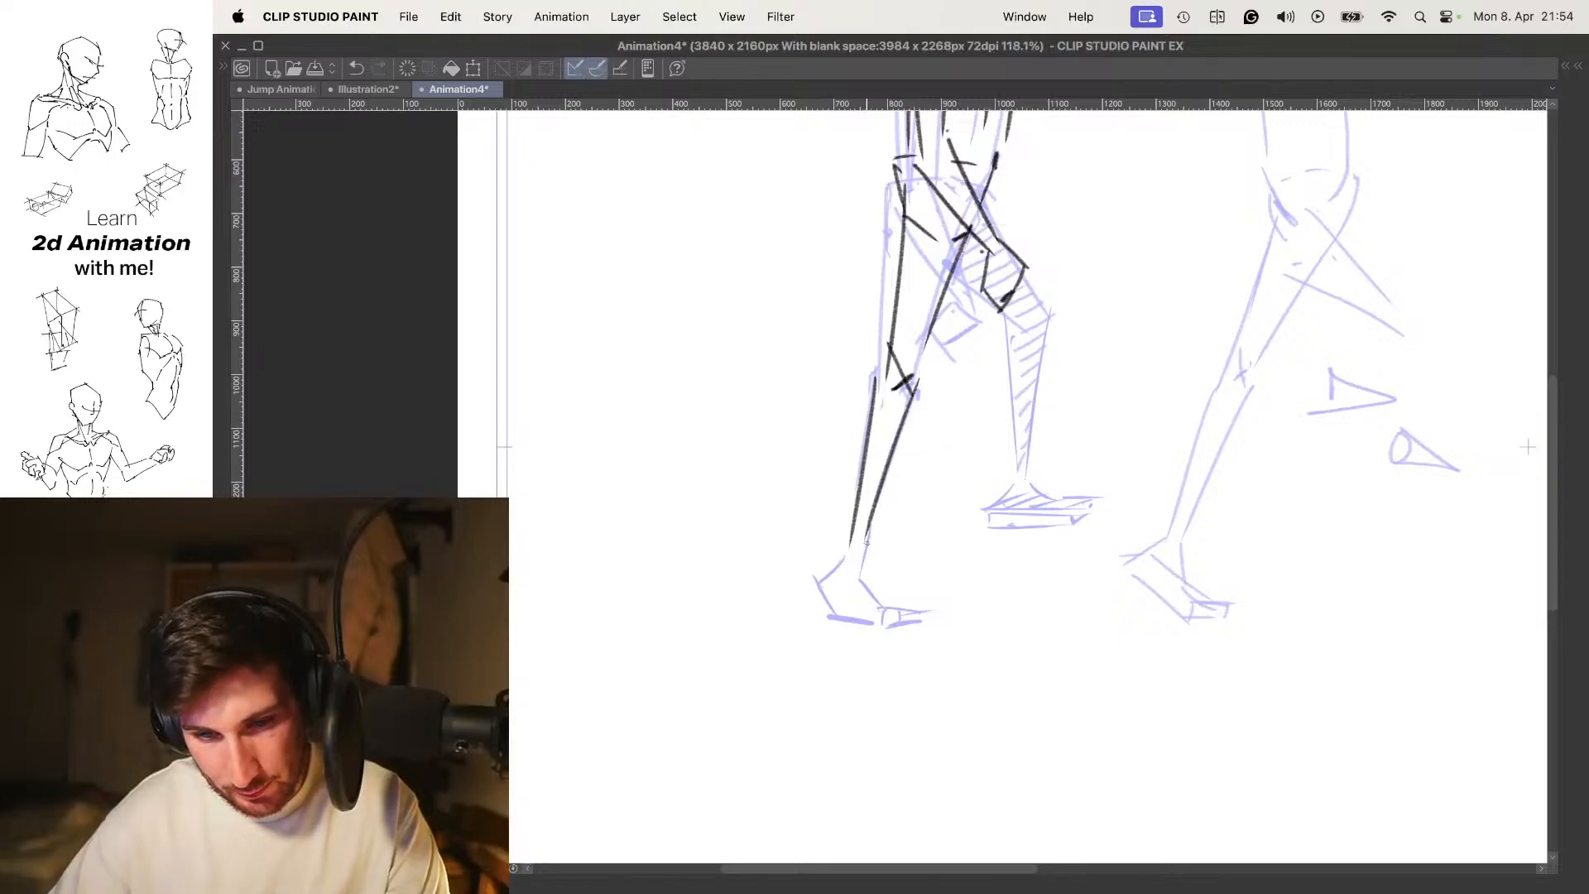
key(super+z)
Draw the clean back foot with a raised heel and flat toes, and check the figure without the onion skin
drag(884, 605, 925, 609)
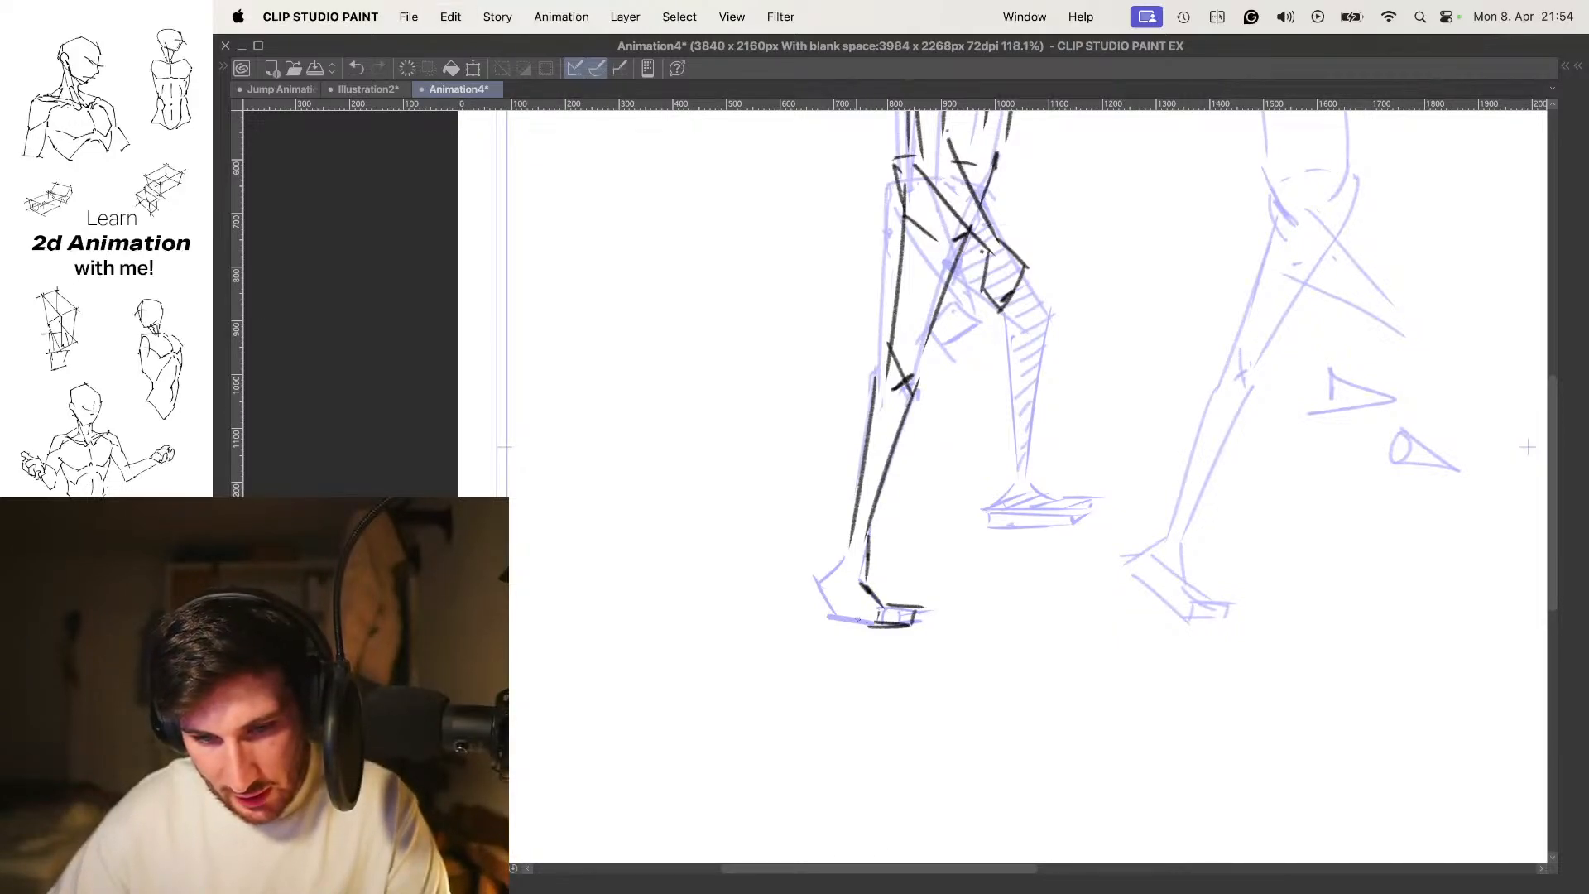
key(super+z)
drag(808, 581, 867, 621)
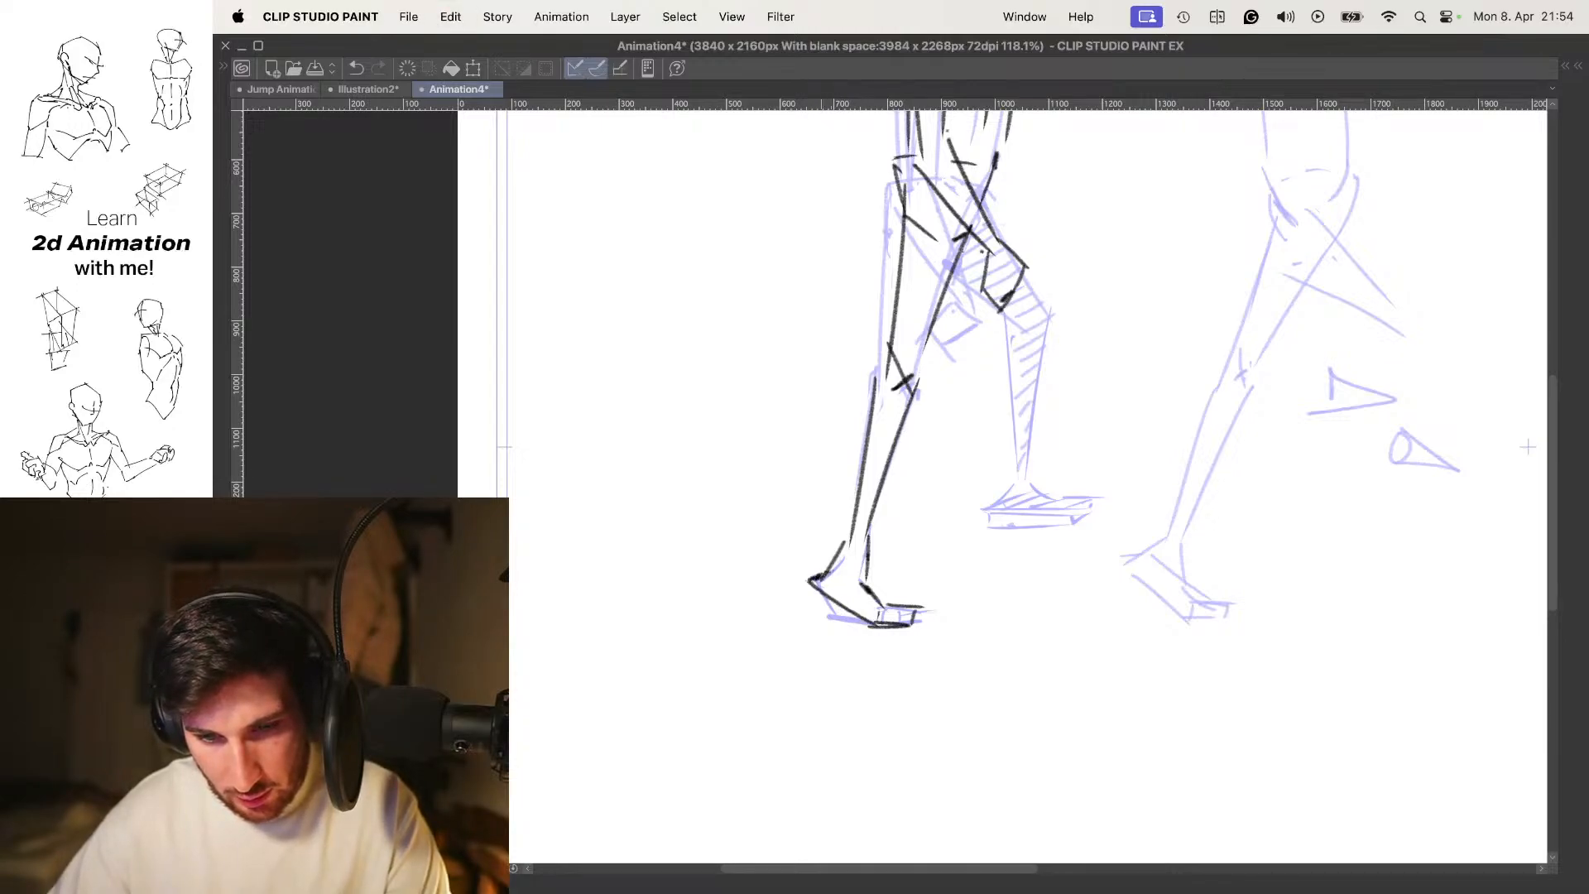
scroll(869, 540, down, 4)
key(space)
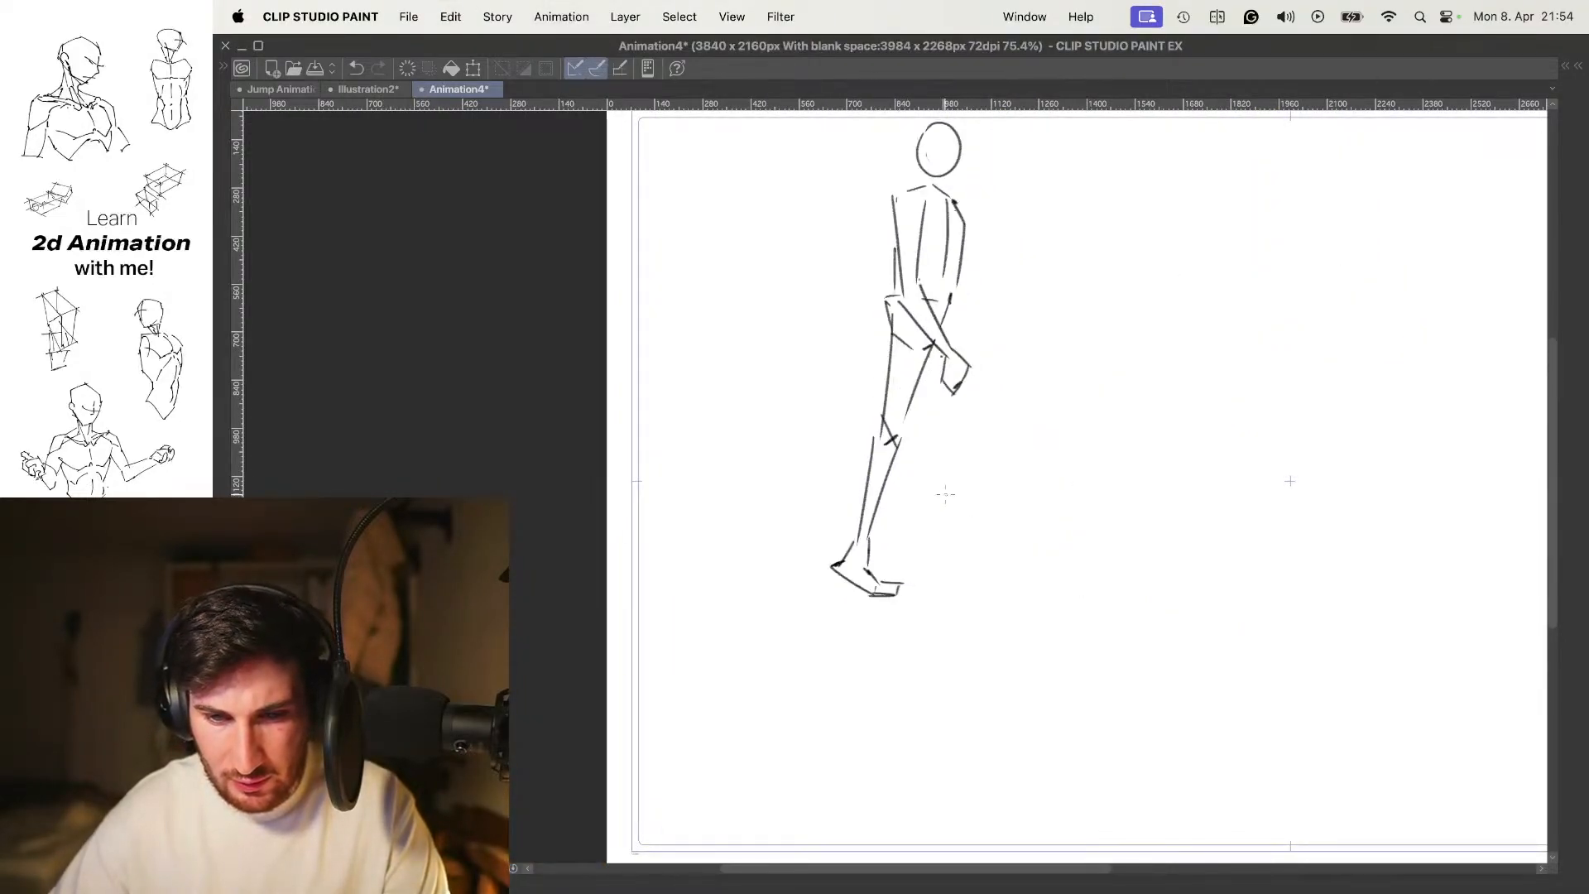
key(space)
Try a front thigh line reaching well forward of the rough knee
mouse_move(953, 379)
mouse_down()
mouse_move(937, 417)
mouse_move(979, 431)
mouse_up()
scroll(938, 416, up, 3)
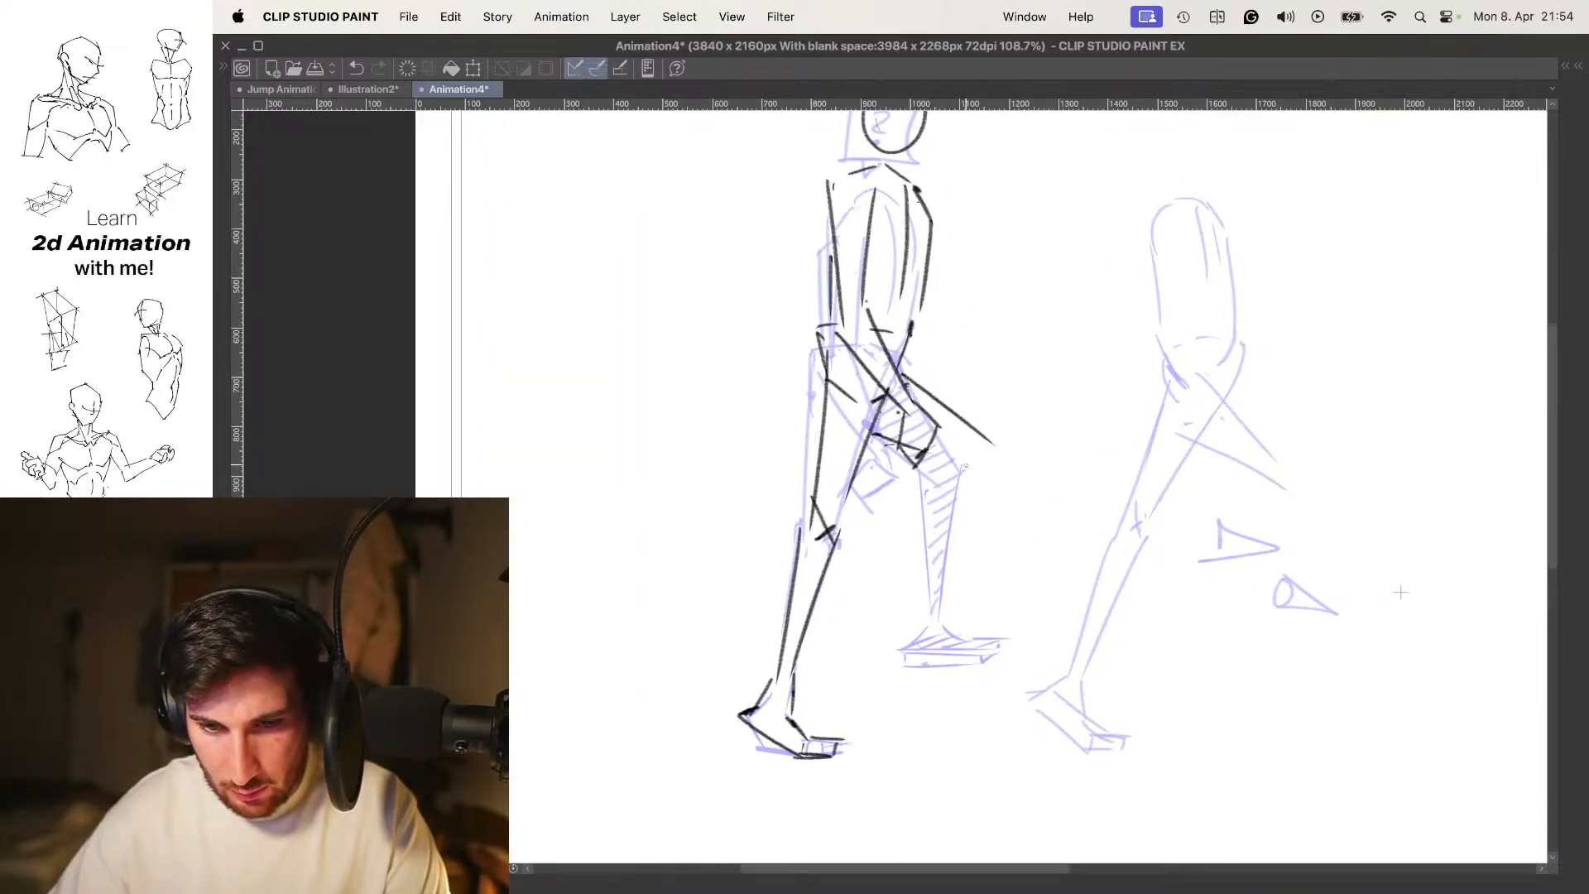
key(super+z)
key(super+z)
key(super+z)
drag(902, 374, 979, 450)
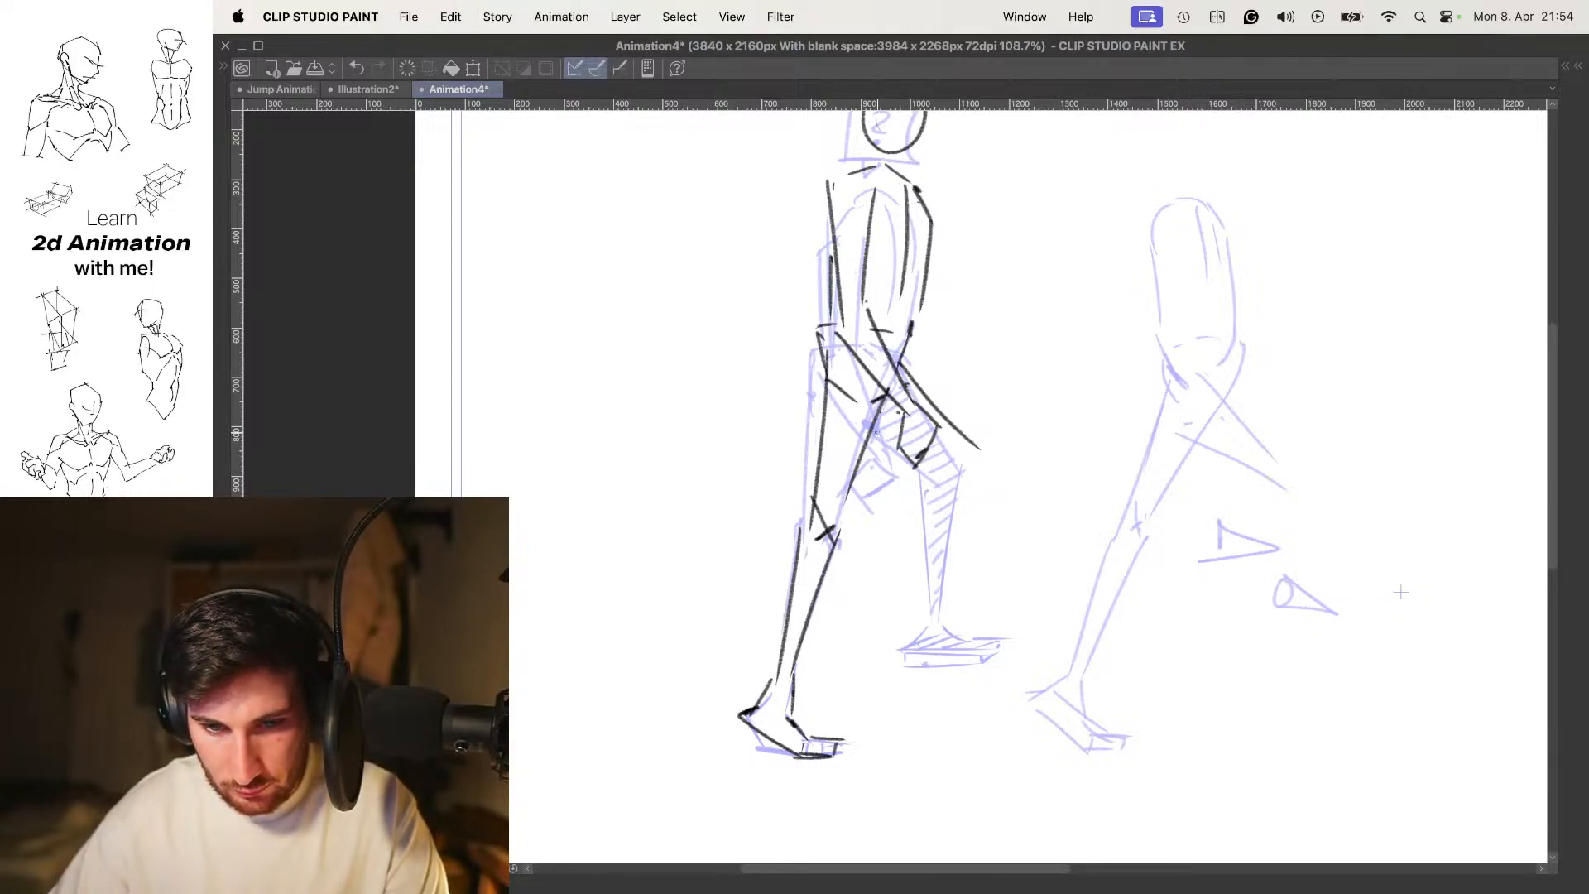
Try a knee mark and shin lines for the front leg below the far-forward thigh line, comparing them with the neighbouring frames
drag(1401, 591, 1385, 550)
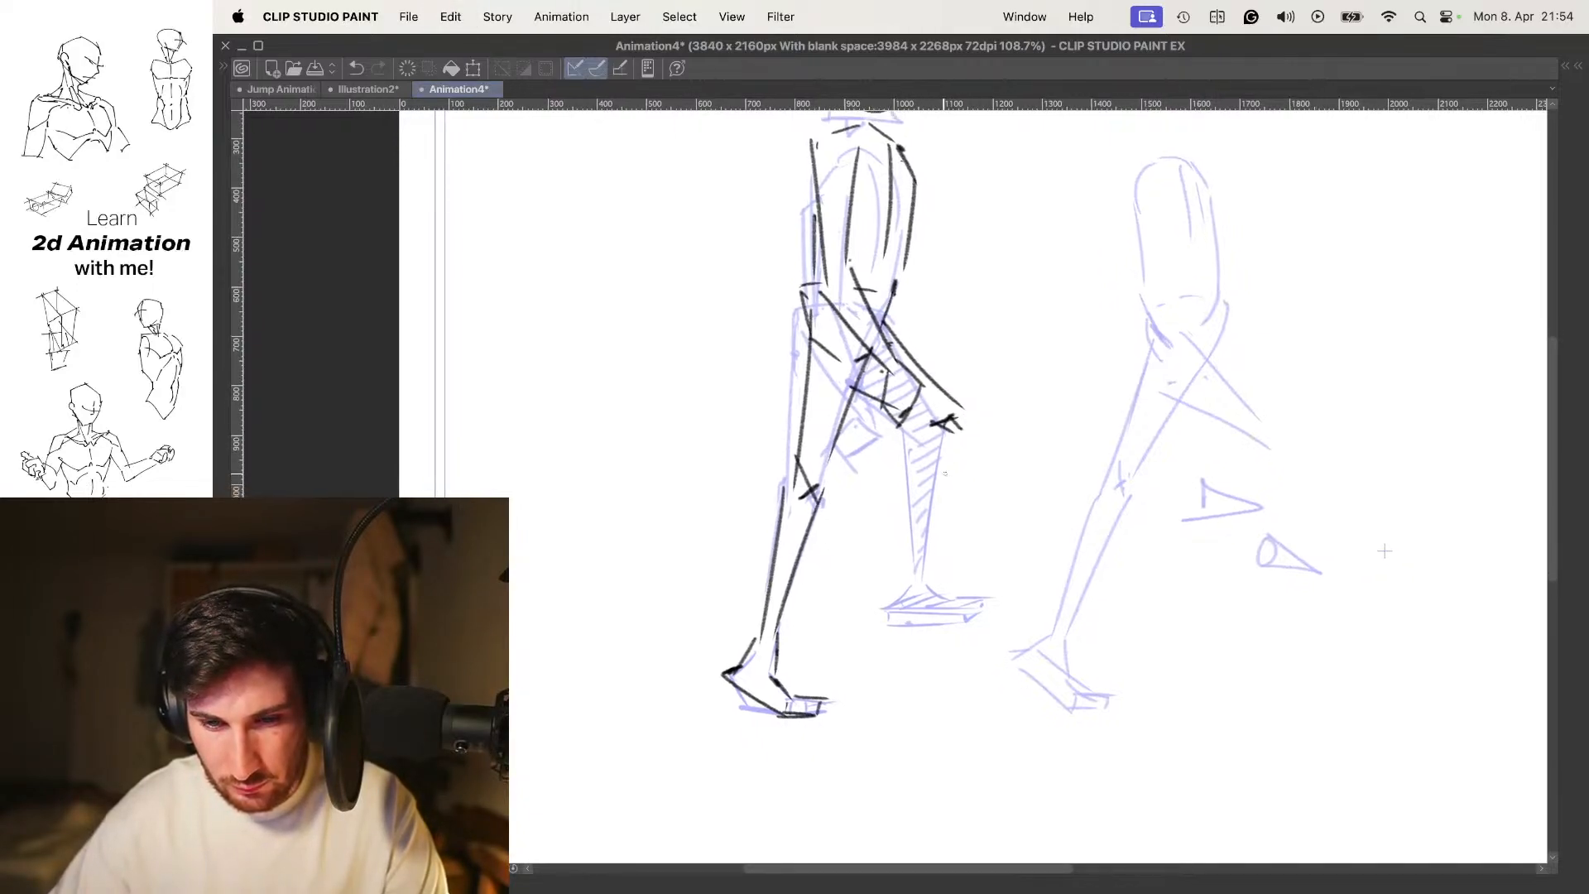
drag(931, 432, 968, 553)
drag(967, 413, 971, 548)
key(super+z)
key(super+z)
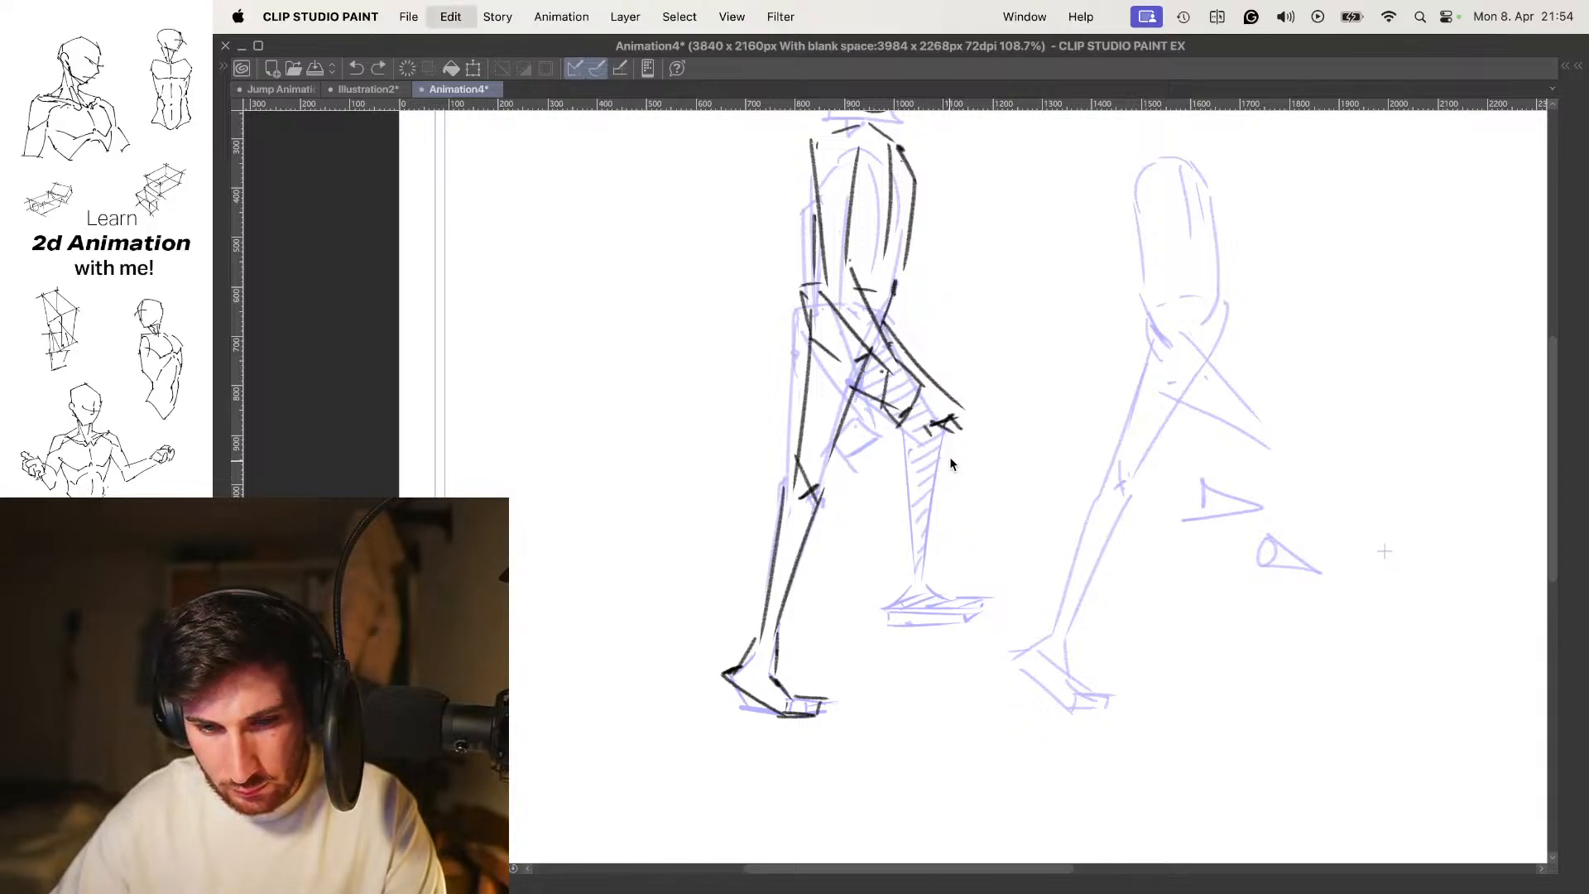
drag(923, 424, 962, 533)
drag(971, 401, 981, 542)
drag(1000, 551, 1007, 518)
key(Left)
key(Right)
key(Right)
key(Left)
key(super+z)
key(super+z)
key(super+z)
key(super+z)
key(super+z)
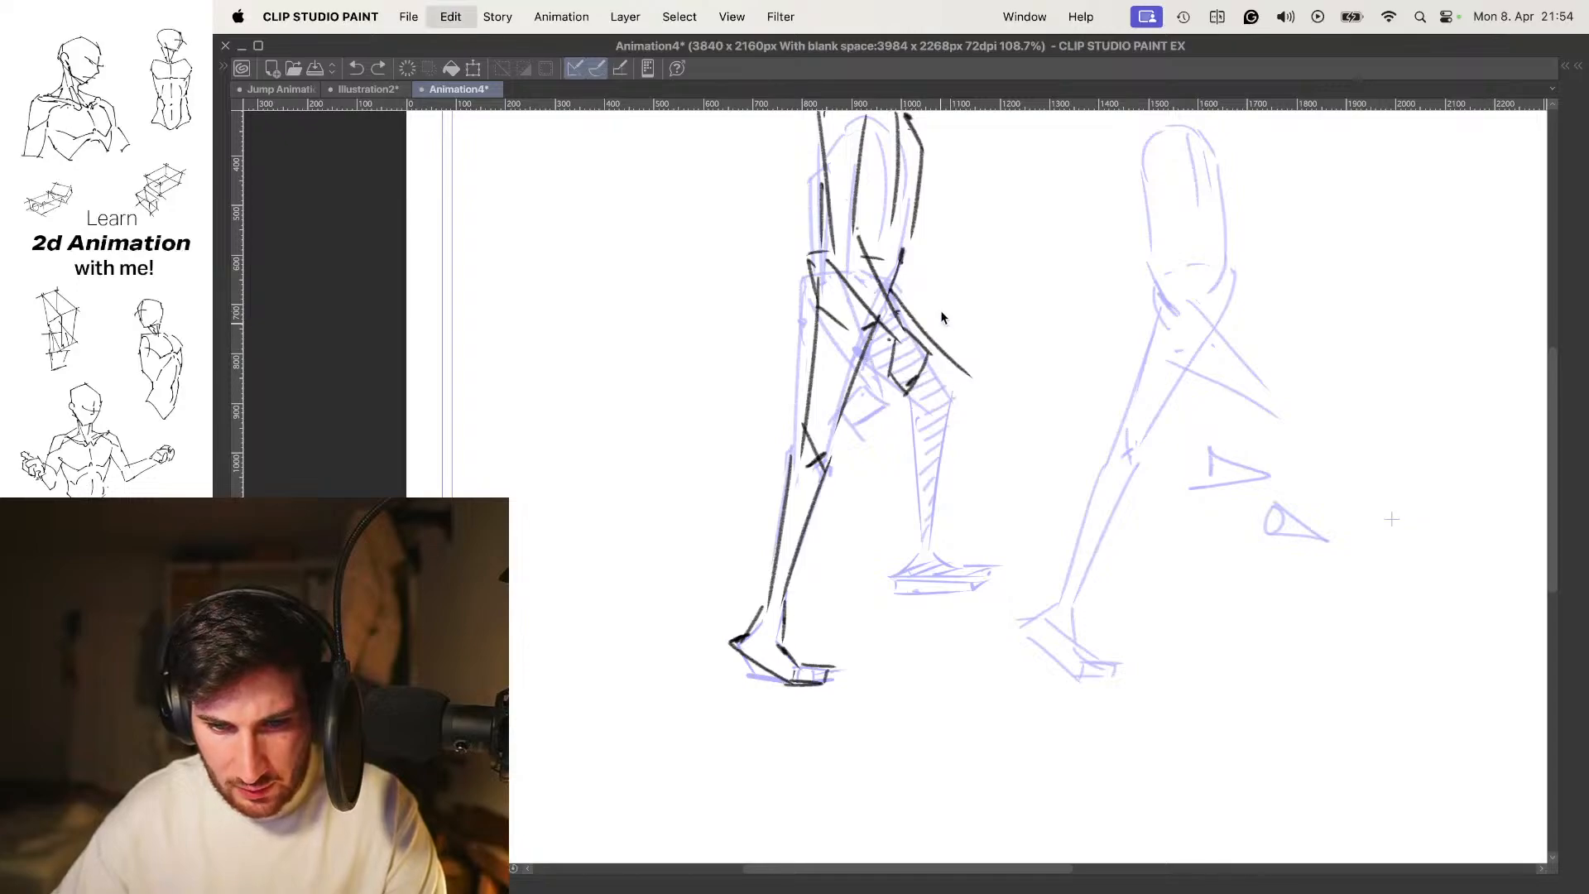
Redraw the front thigh line at a steeper angle, from the hip down to the rough front knee
mouse_move(933, 275)
mouse_down()
mouse_move(928, 439)
mouse_move(894, 475)
mouse_up()
key(super+z)
key(super+z)
drag(895, 335, 948, 451)
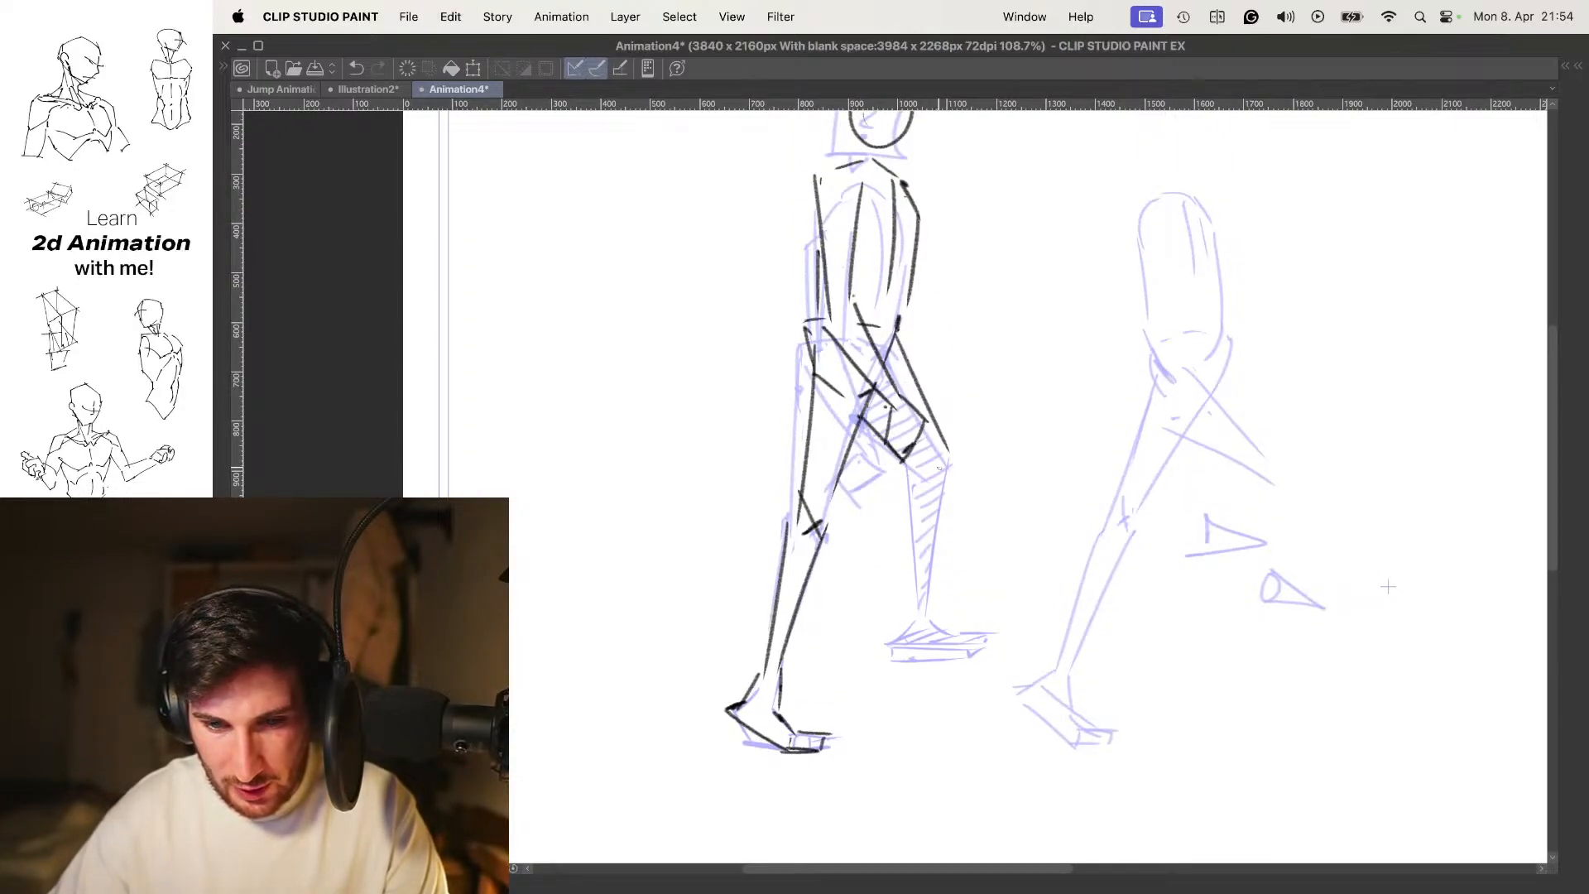
key(super+z)
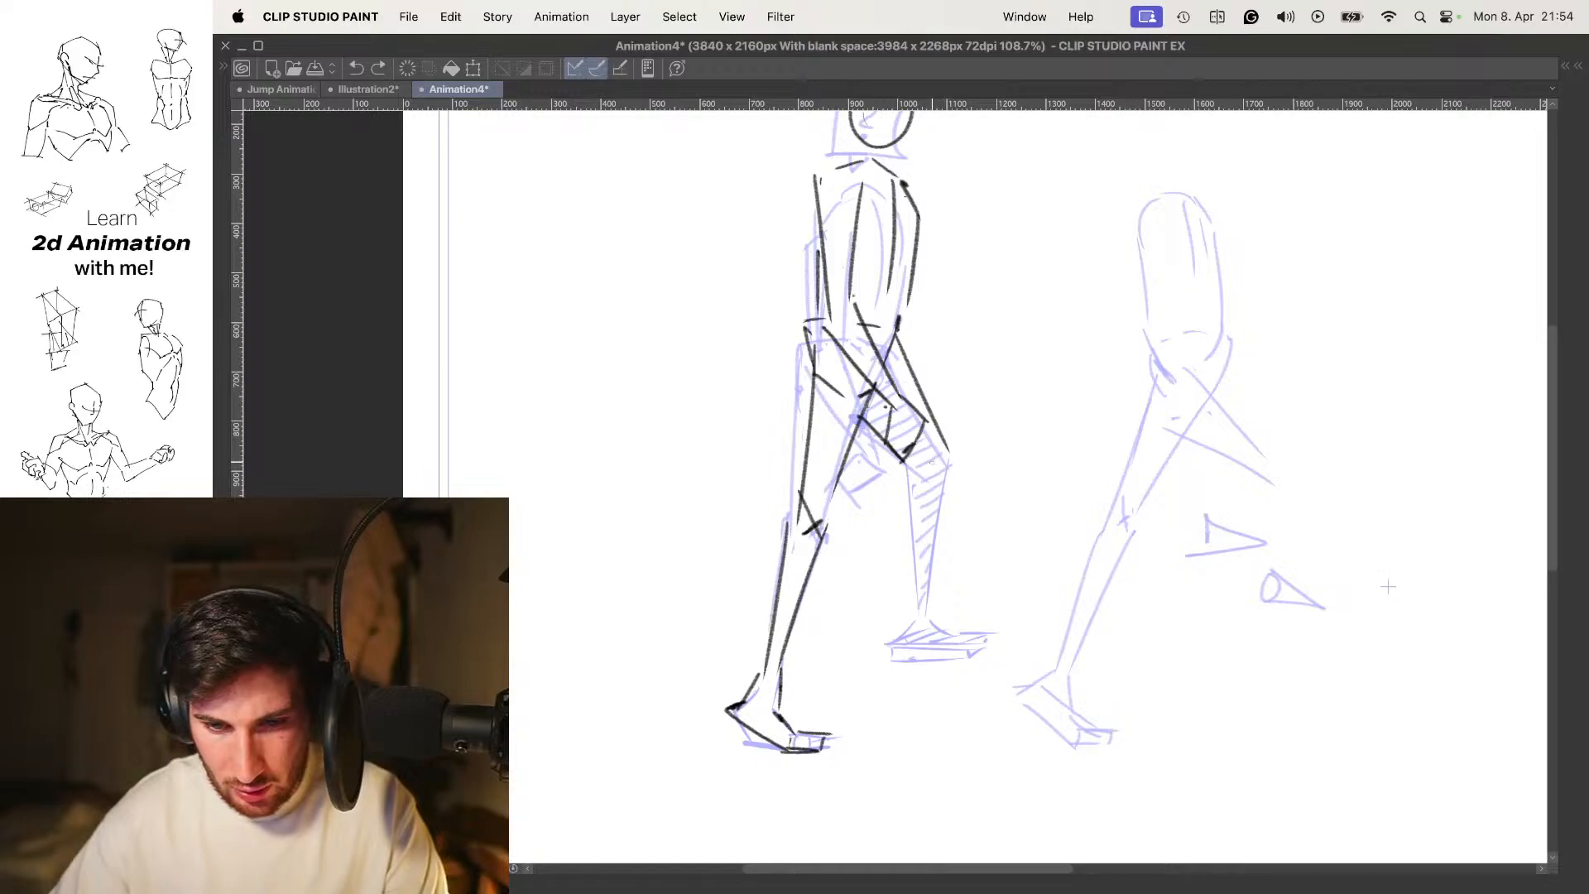
Mark the front knee with a cross and draw two shin lines down to just ahead of the rough ankle
drag(932, 479, 952, 466)
drag(988, 512, 962, 425)
mouse_move(892, 374)
mouse_down()
mouse_move(919, 536)
mouse_move(927, 509)
mouse_up()
key(super+z)
drag(932, 374, 926, 516)
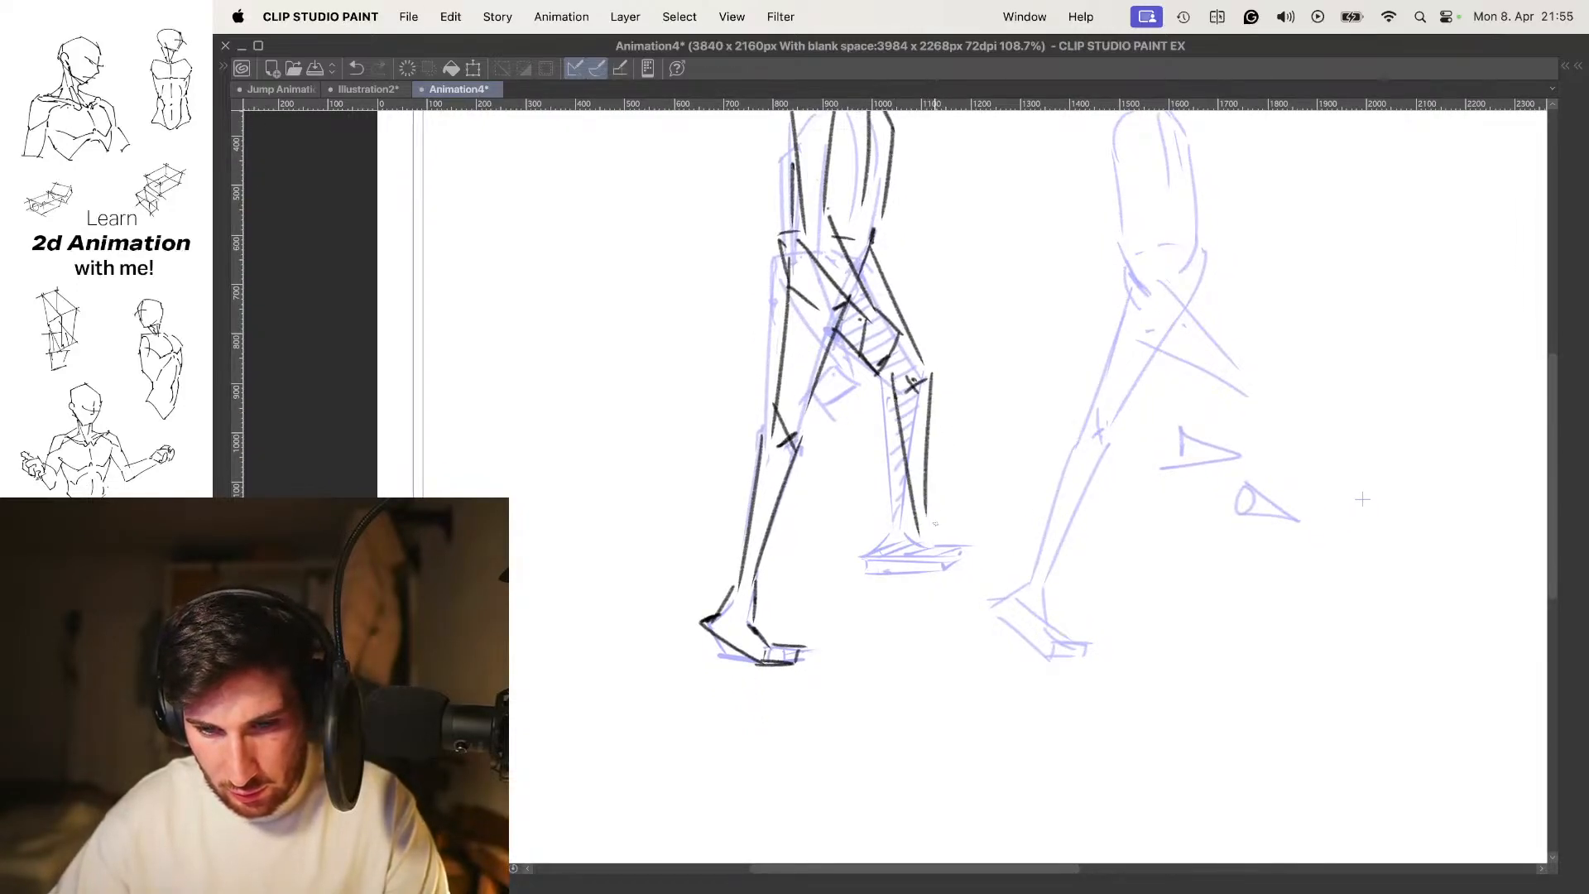
Draw the clean front foot's ankle, instep, flat sole and toe box slightly ahead of the rough foot
key(super+z)
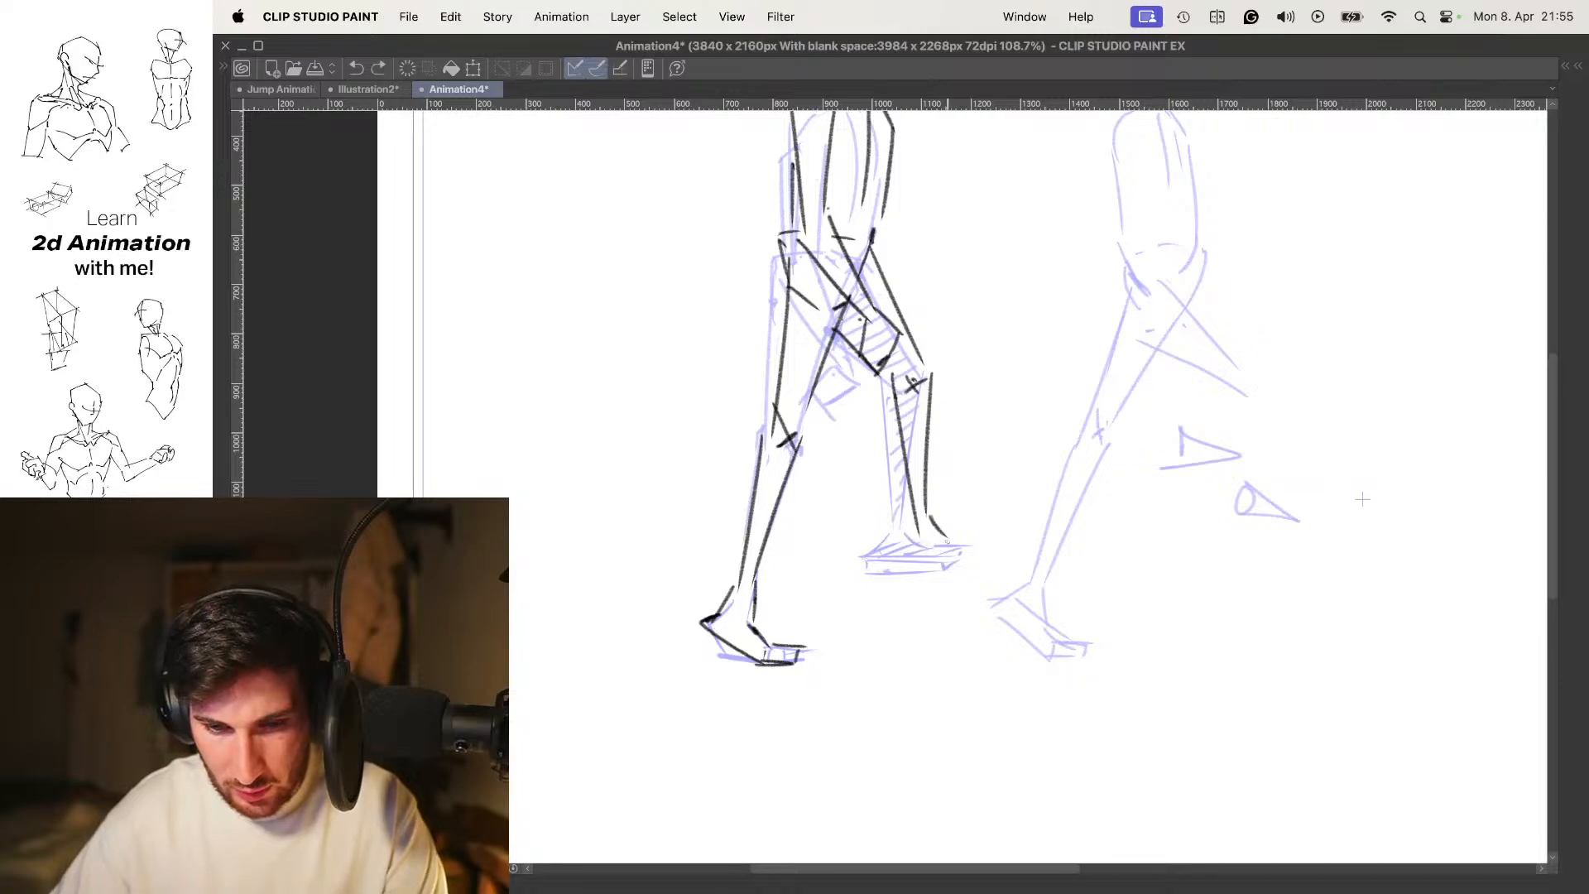
key(.)
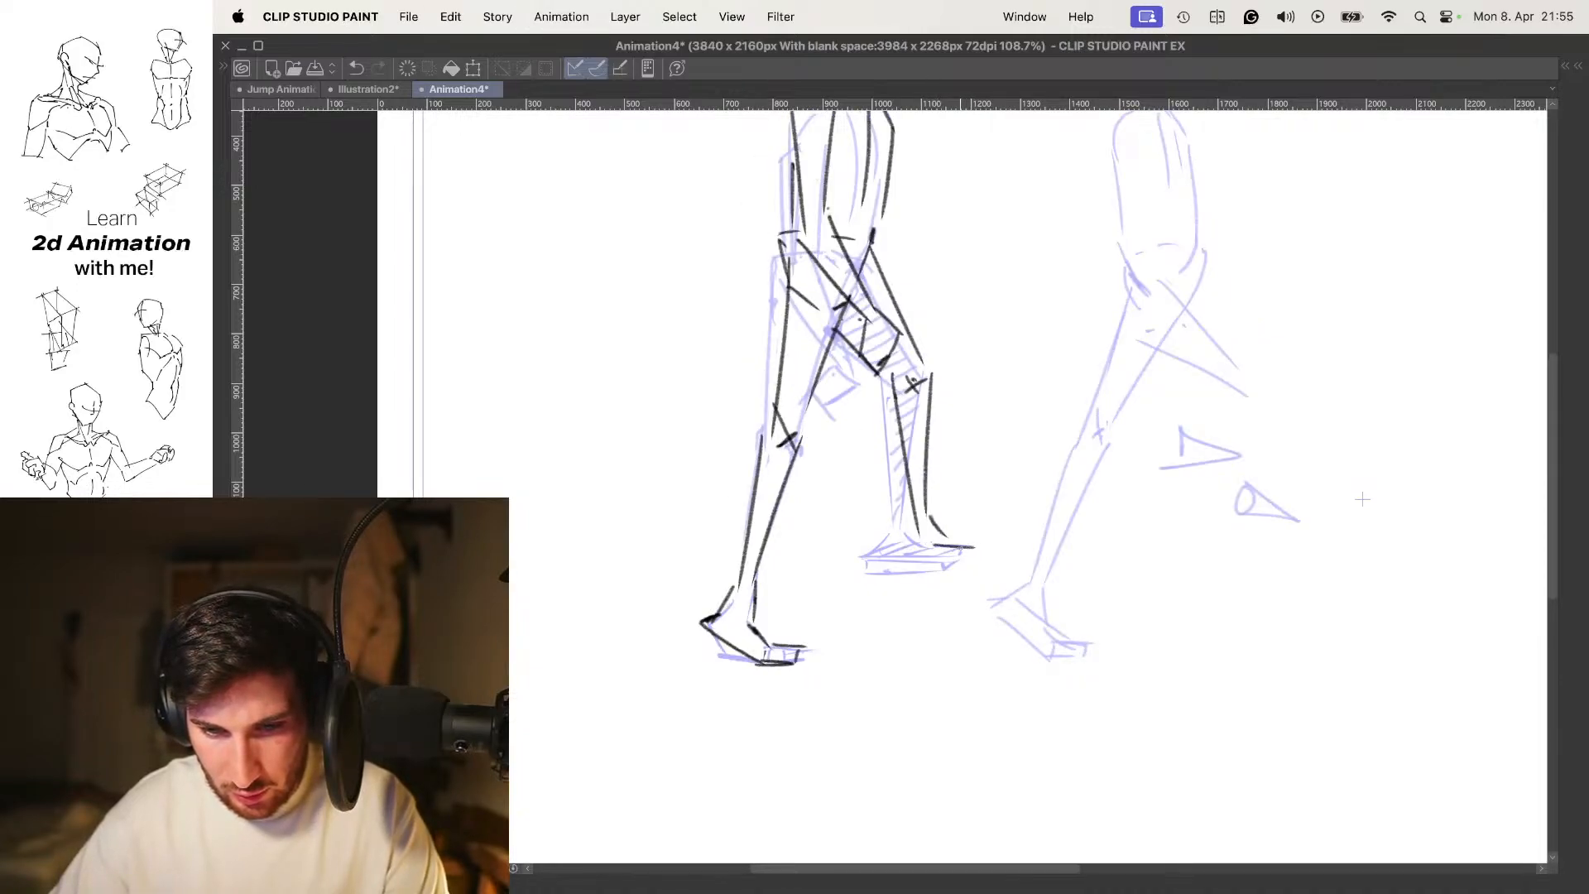
key(super+z)
key(super+z)
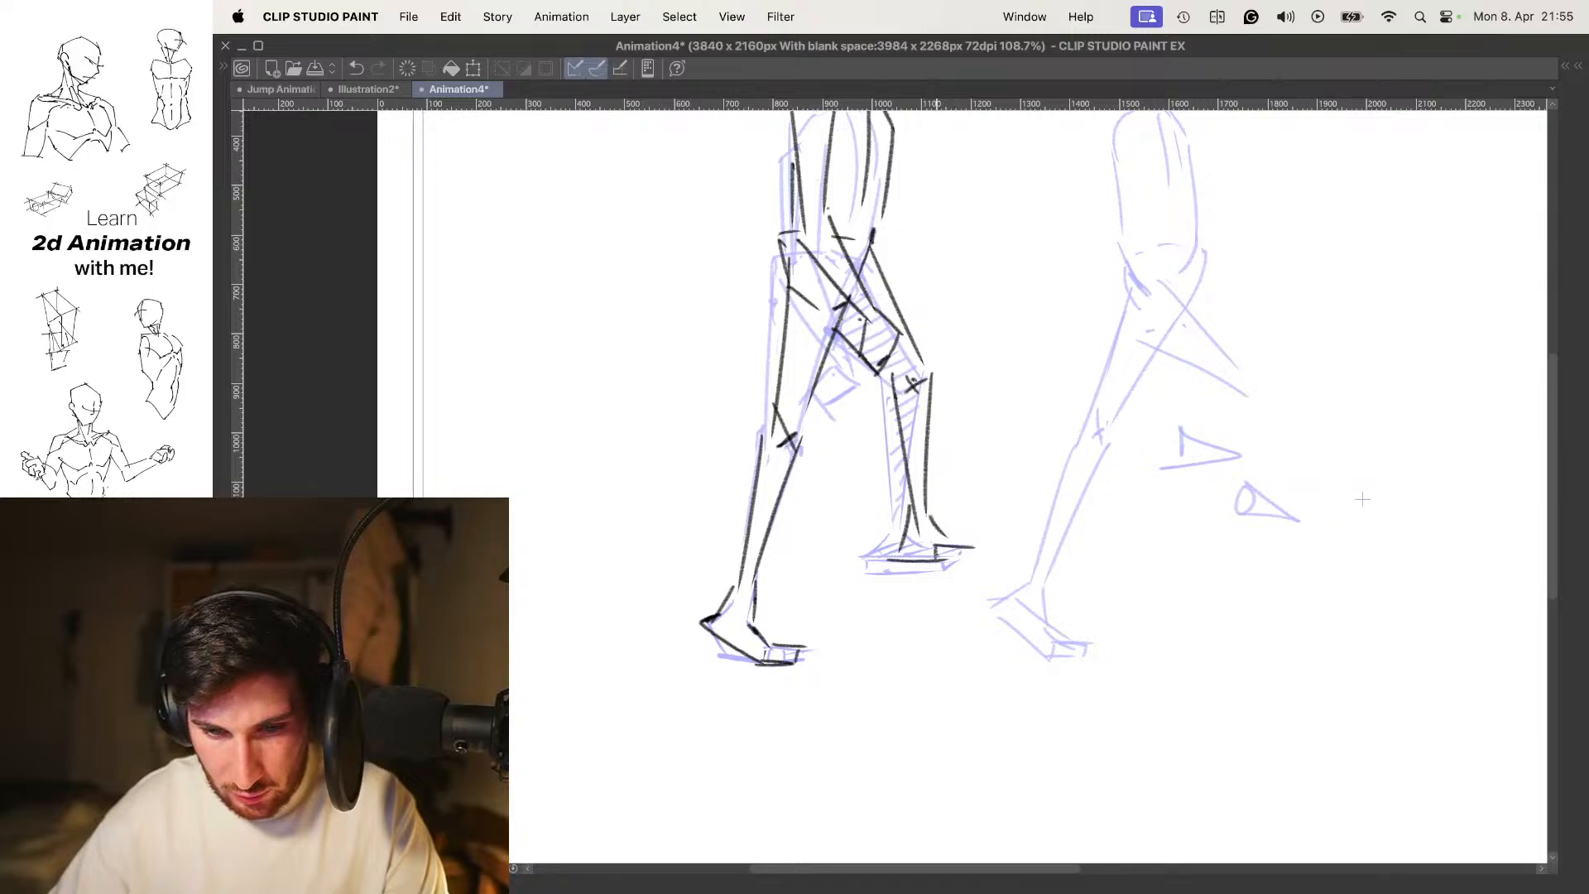
Flip through the frames without the onion skin to compare the full clean figure with the rough poses
scroll(983, 502, down, 3)
scroll(986, 488, up, 1)
key(.)
key(.)
key(.)
key(.)
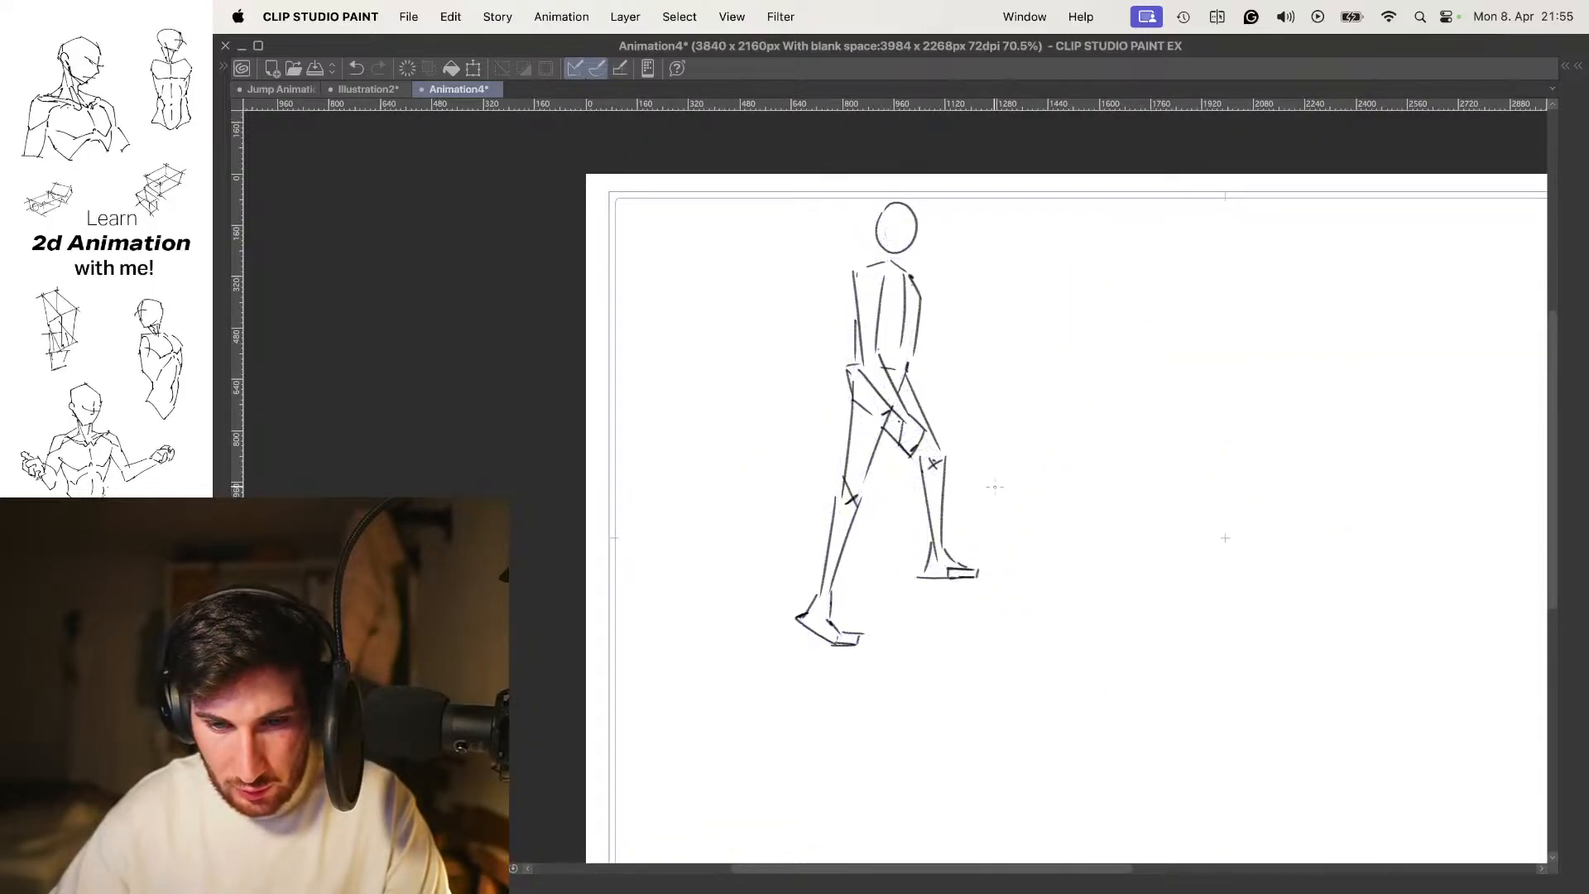
key(.)
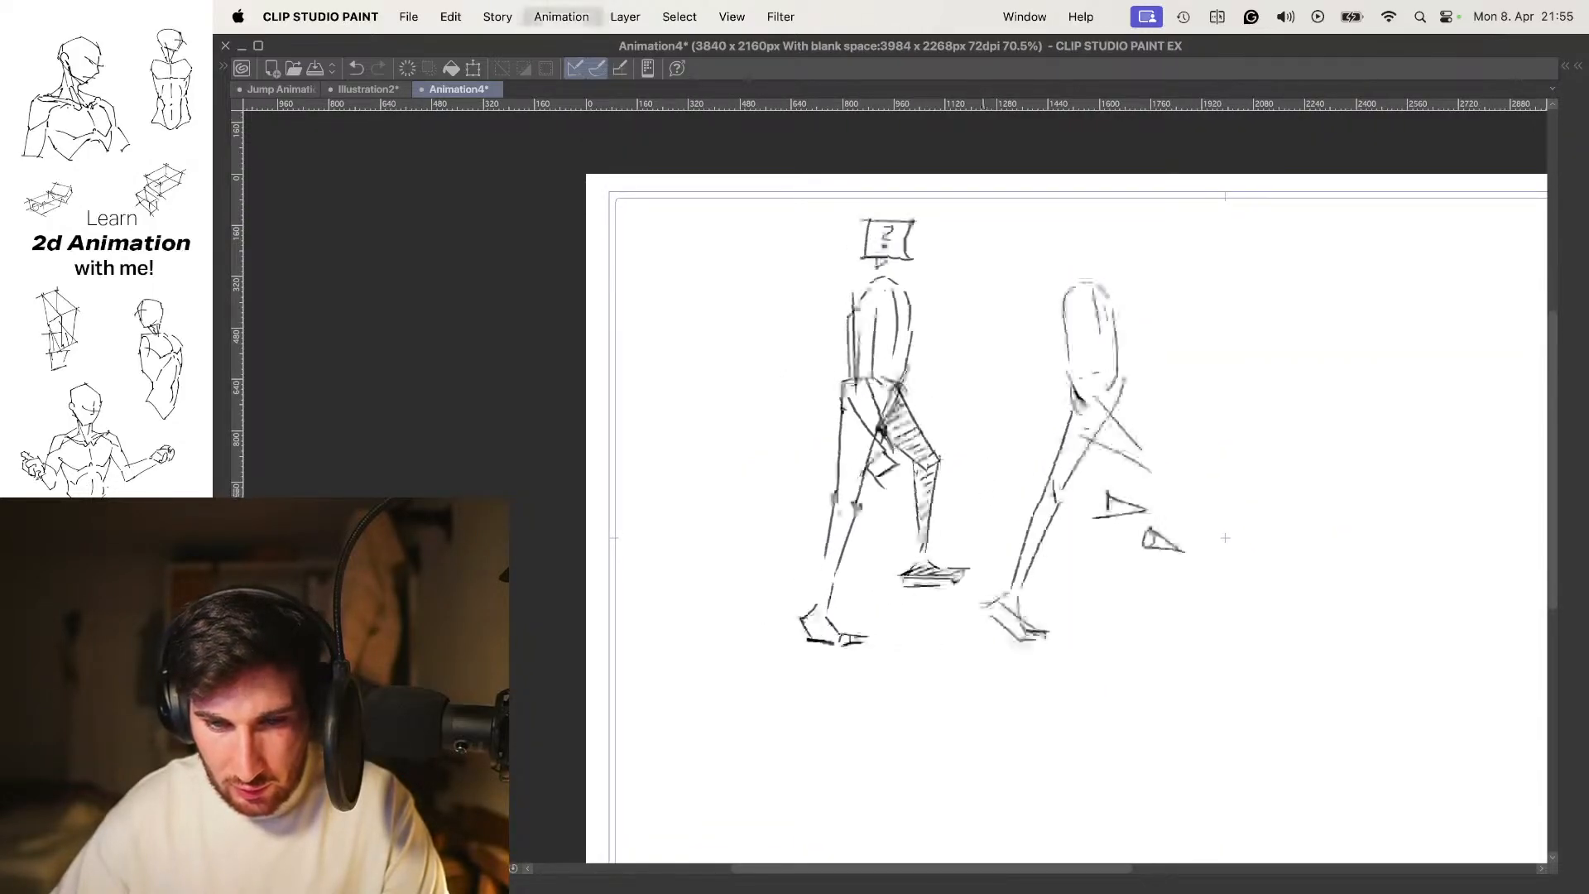
Lasso the front leg's shin and foot, shift them slightly forward, and deselect
scroll(968, 496, up, 3)
mouse_move(866, 506)
mouse_down()
mouse_move(860, 602)
mouse_move(1037, 631)
mouse_move(963, 405)
mouse_move(886, 434)
mouse_move(941, 491)
mouse_up()
key(super+t)
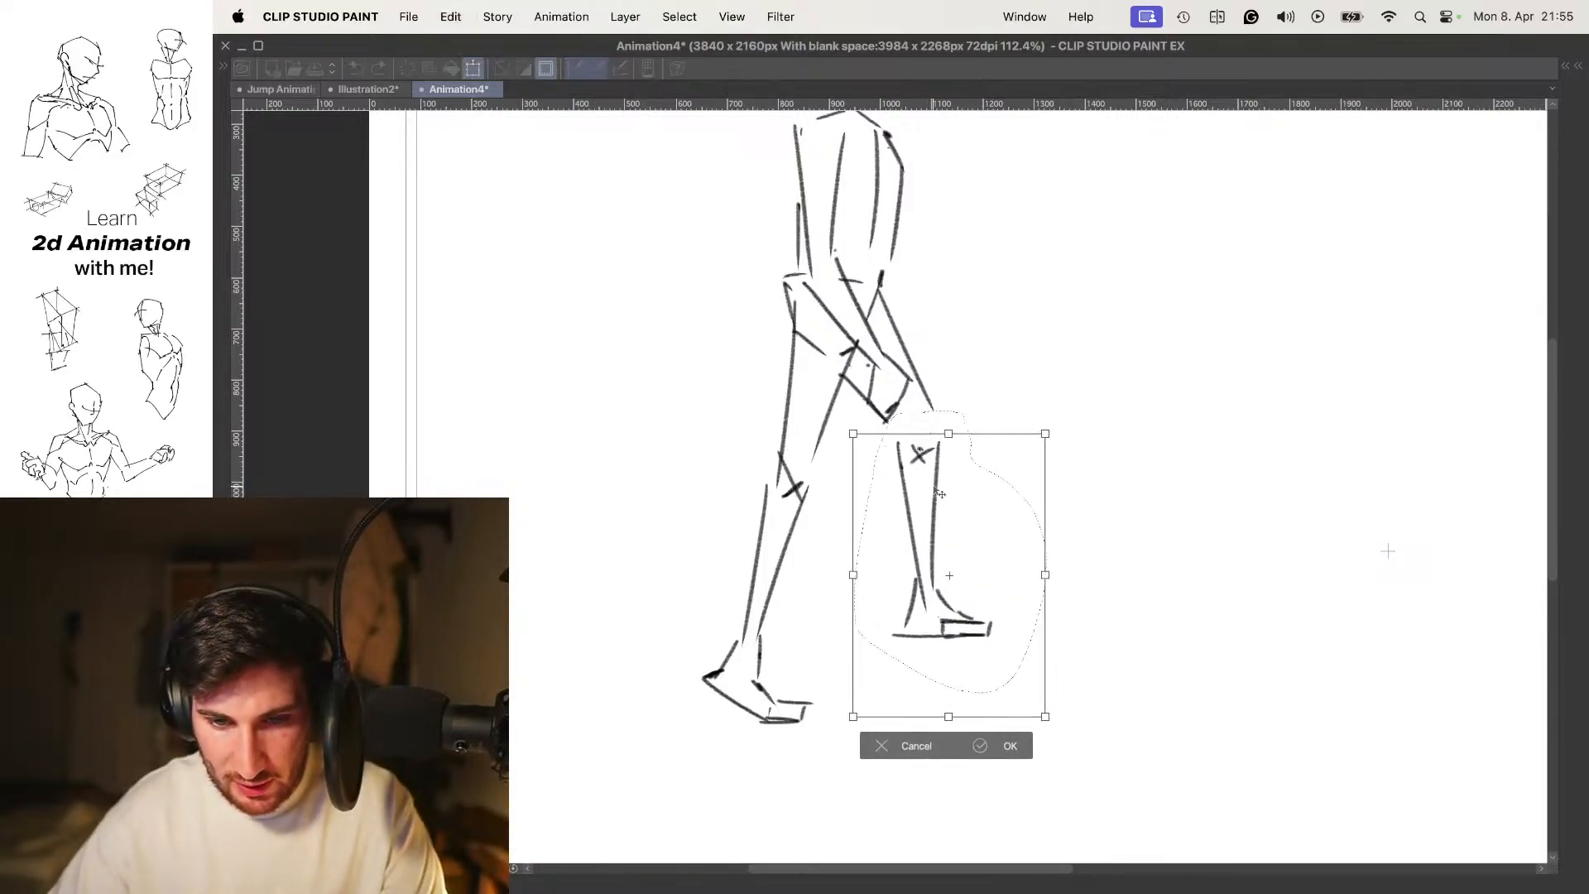
key(Return)
key(super+d)
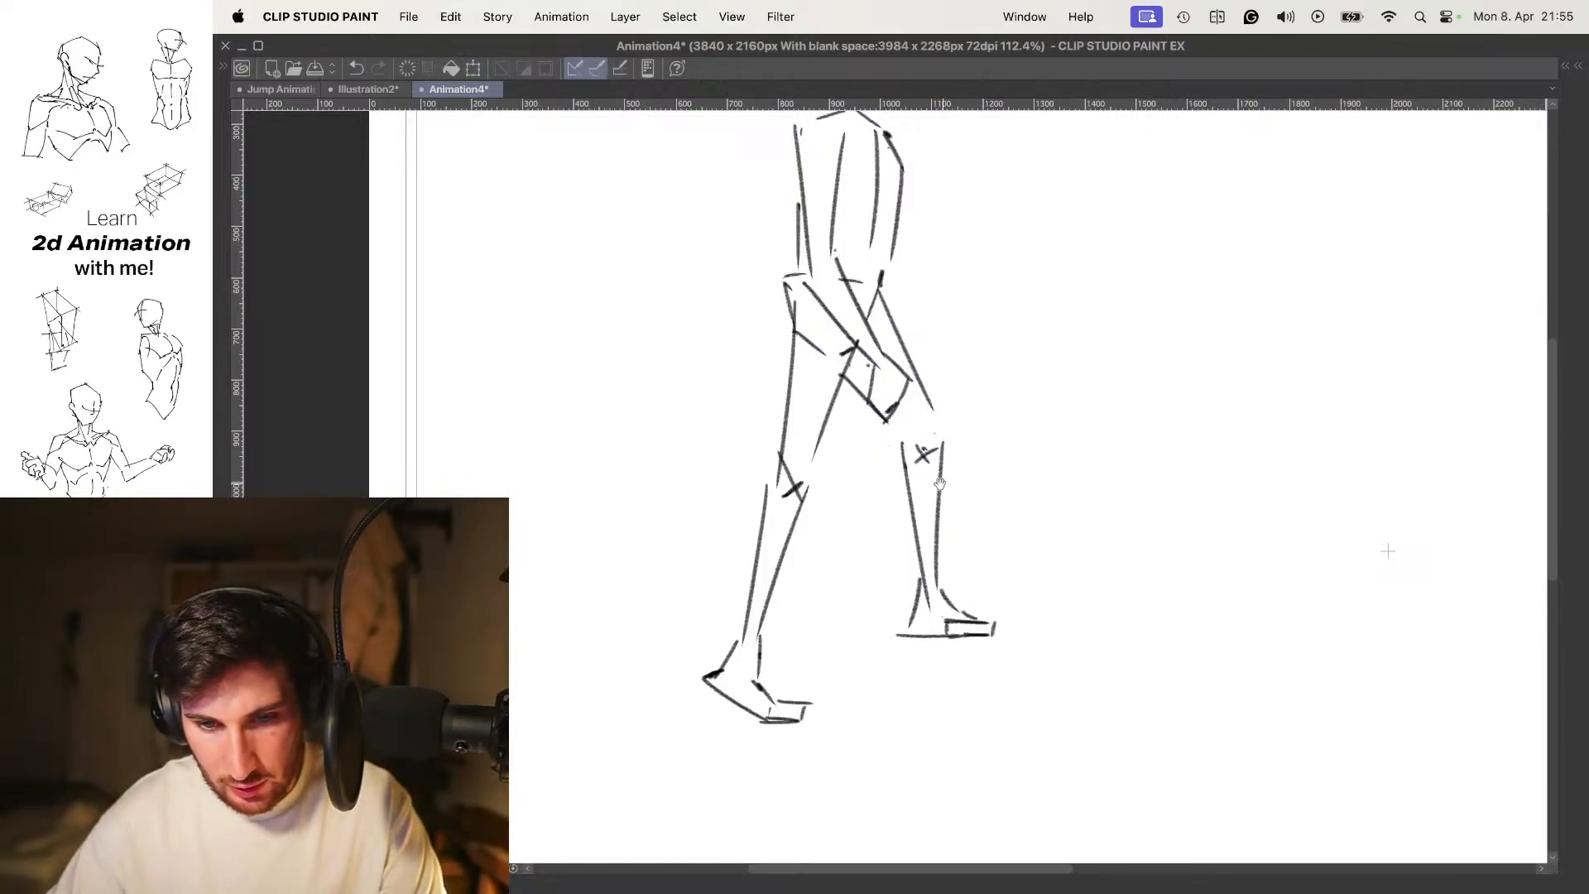
Draw short lines at the front knee to connect the thigh to the shifted shin
key(super+z)
key(super+z)
mouse_move(905, 351)
mouse_down()
mouse_move(959, 438)
mouse_move(931, 398)
mouse_move(939, 477)
mouse_up()
key(super+z)
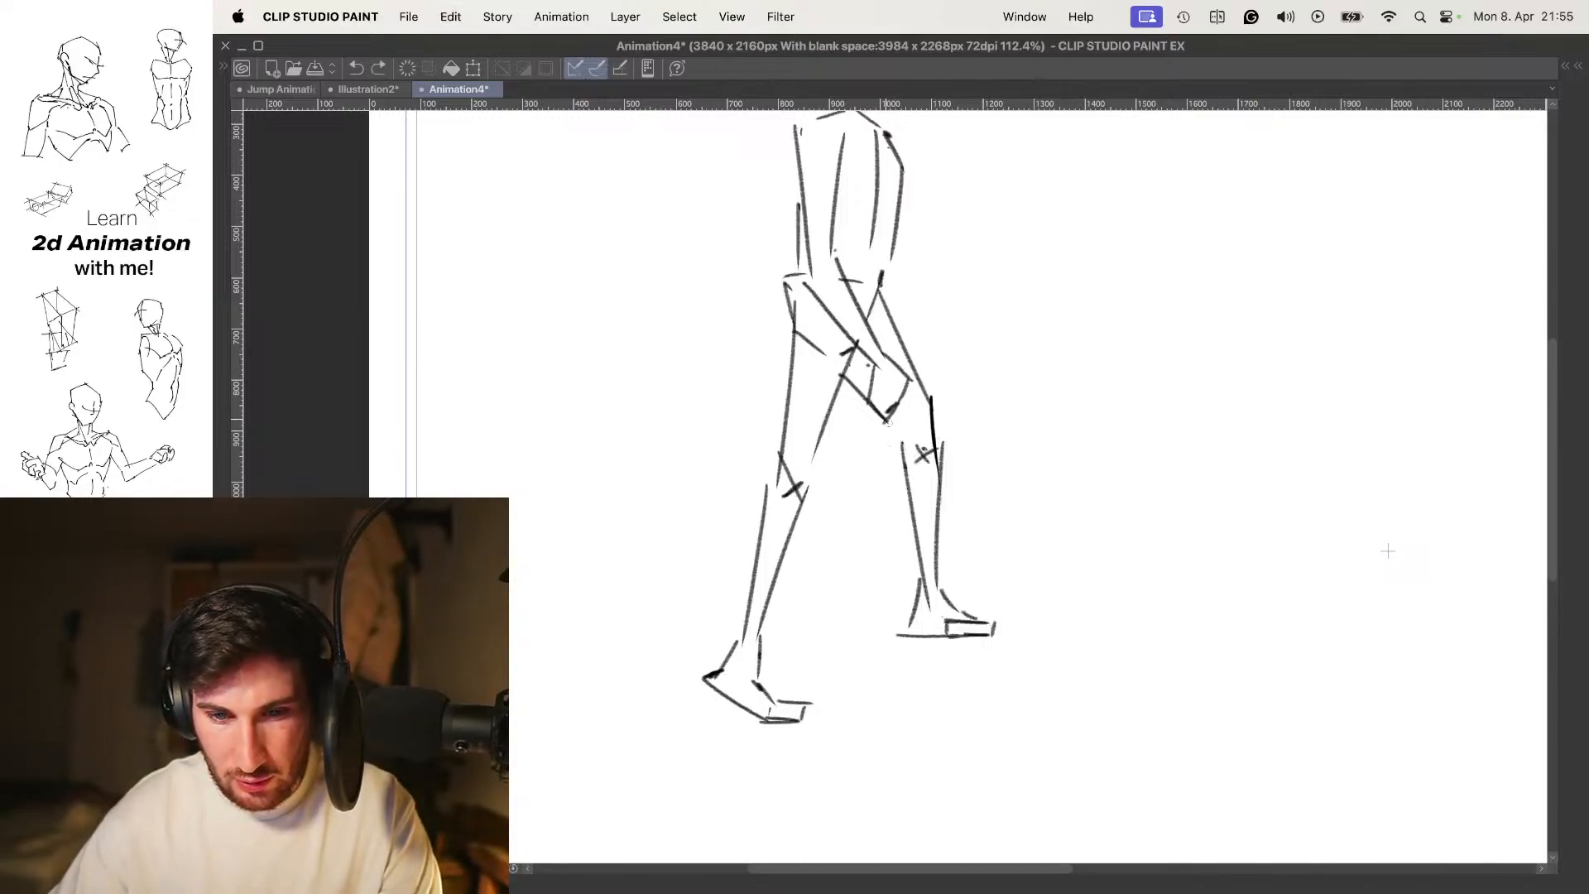
Flip through the frames to examine how the corrected front leg moves between the neighbouring poses
scroll(943, 392, down, 5)
scroll(943, 392, up, 1)
key(.)
key(.)
key(.)
key(.)
key(.)
Shade the front leg with diagonal hatching from the upper thigh down through the shin to the foot
scroll(952, 408, up, 3)
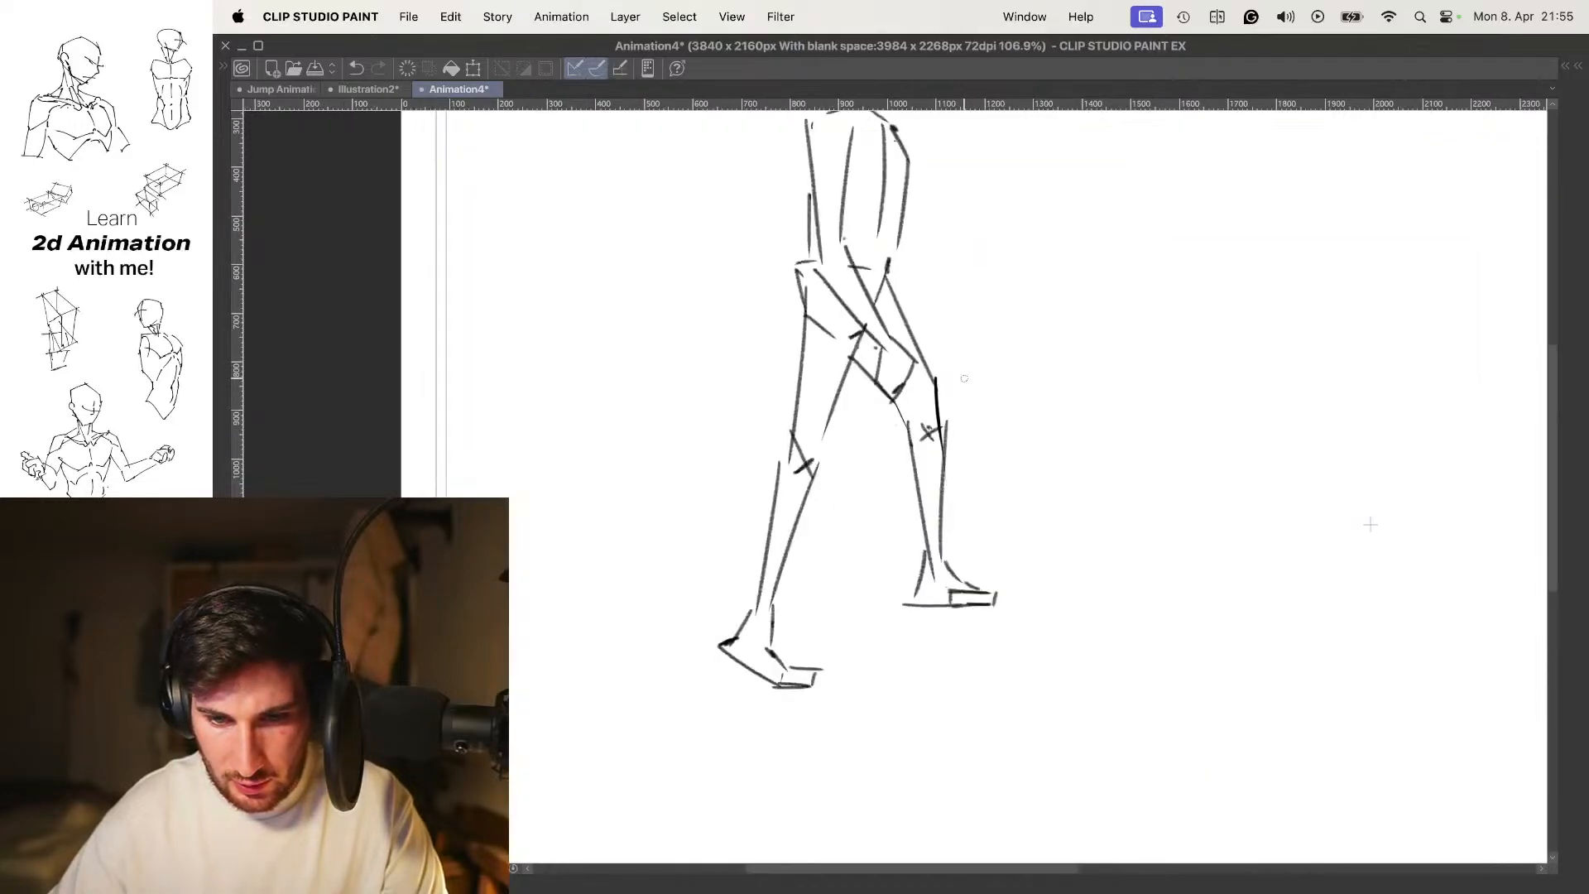
drag(885, 301, 863, 307)
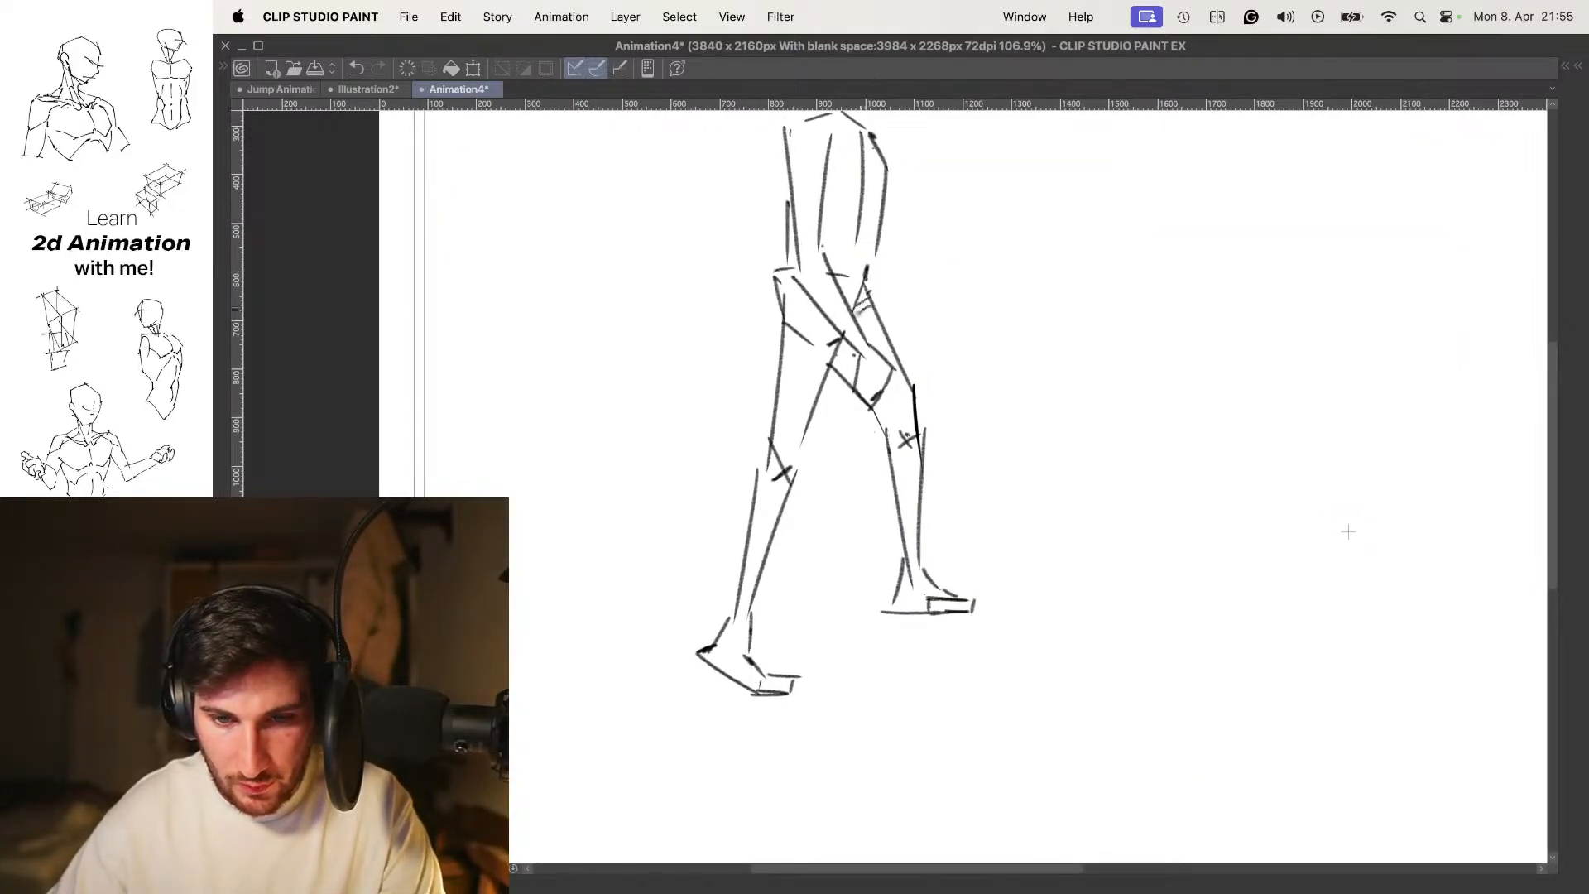
drag(891, 355, 892, 319)
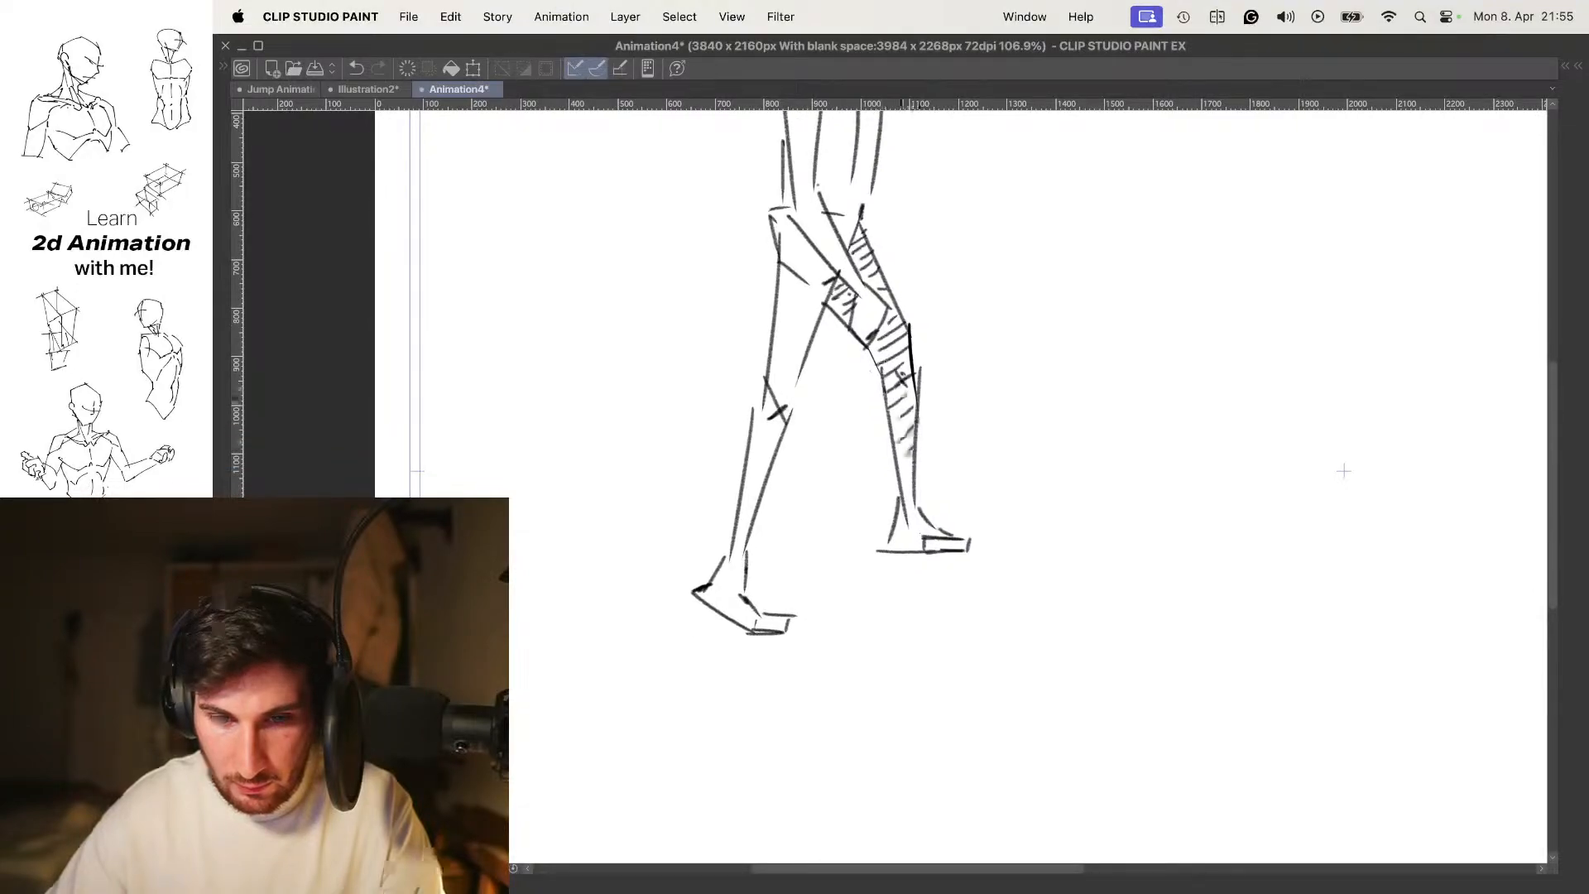
drag(1343, 471, 1344, 398)
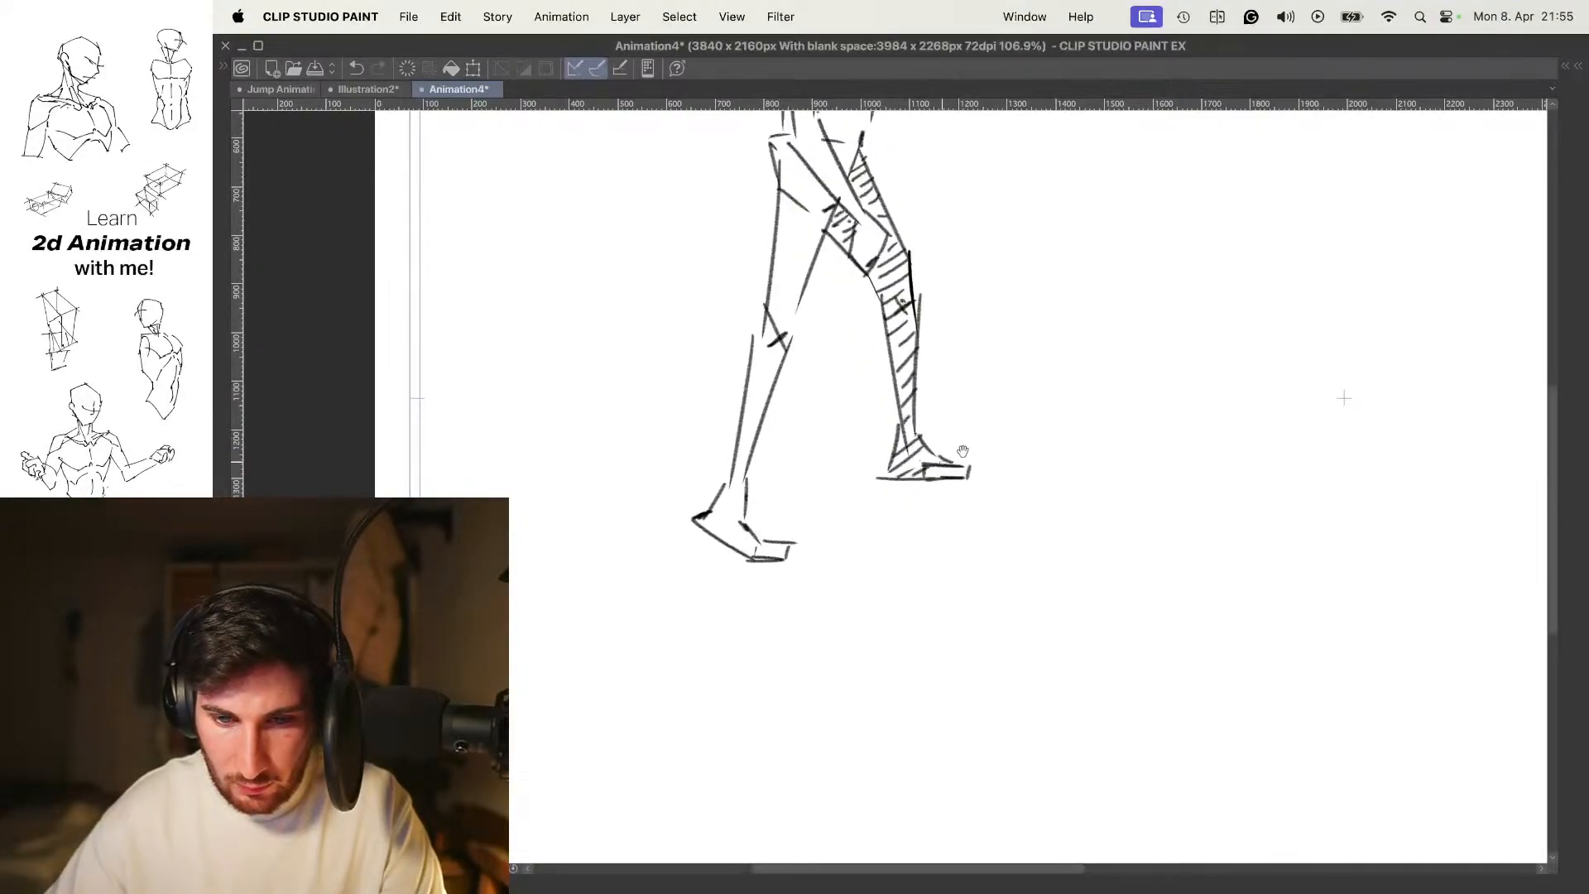
Select the hatched front foot, move it slightly down away from the shin, and deselect
scroll(941, 461, down, 4)
scroll(949, 489, up, 3)
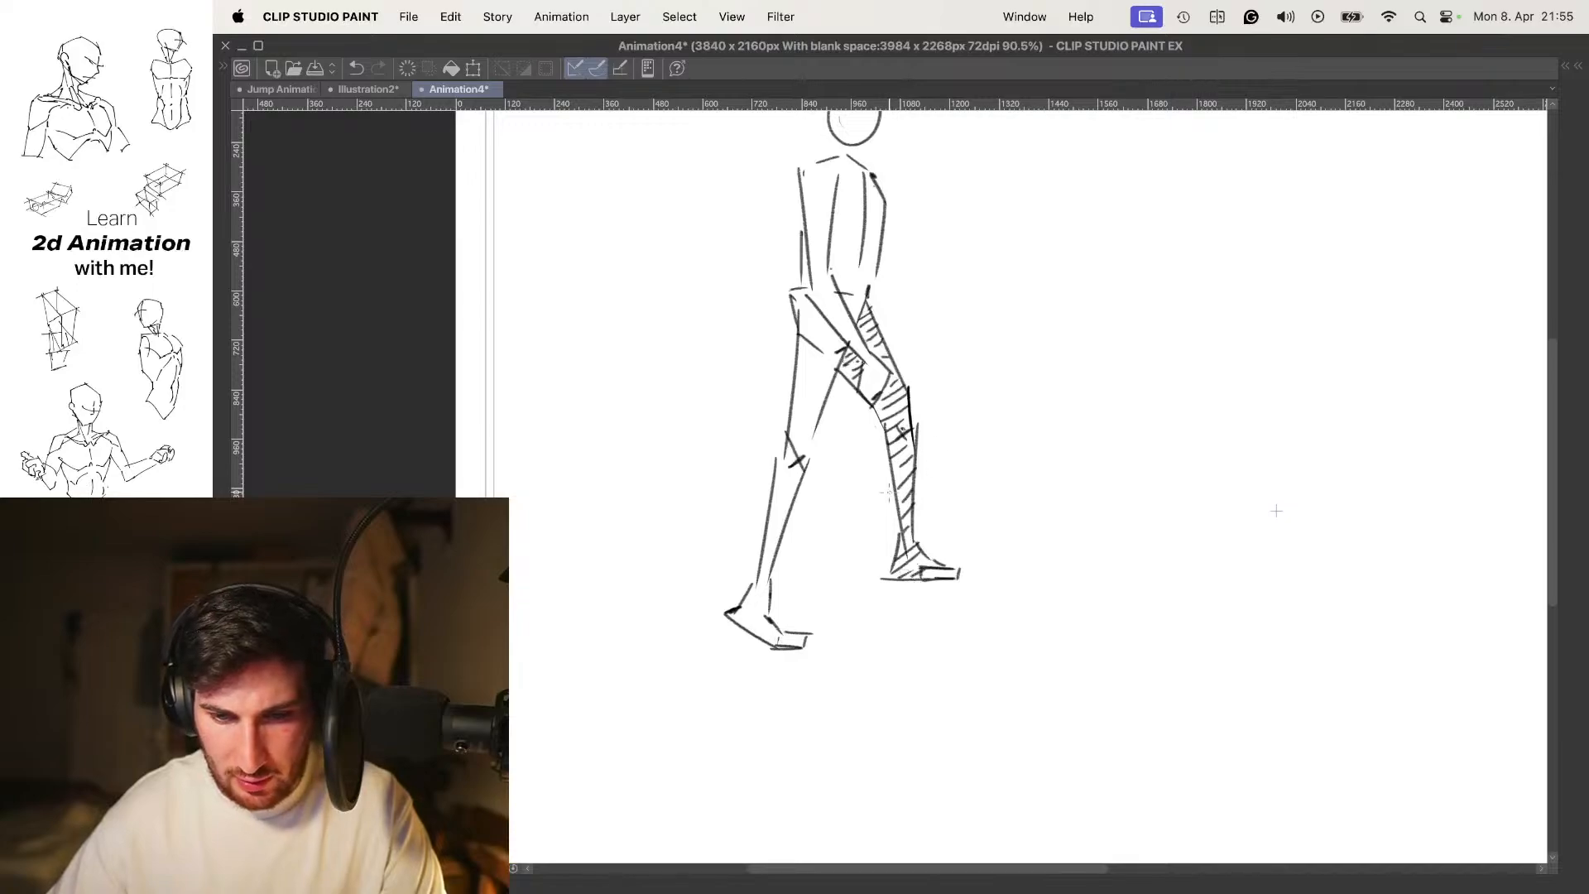
key(super+t)
mouse_move(953, 625)
mouse_down()
mouse_move(882, 525)
mouse_move(925, 579)
mouse_up()
key(Return)
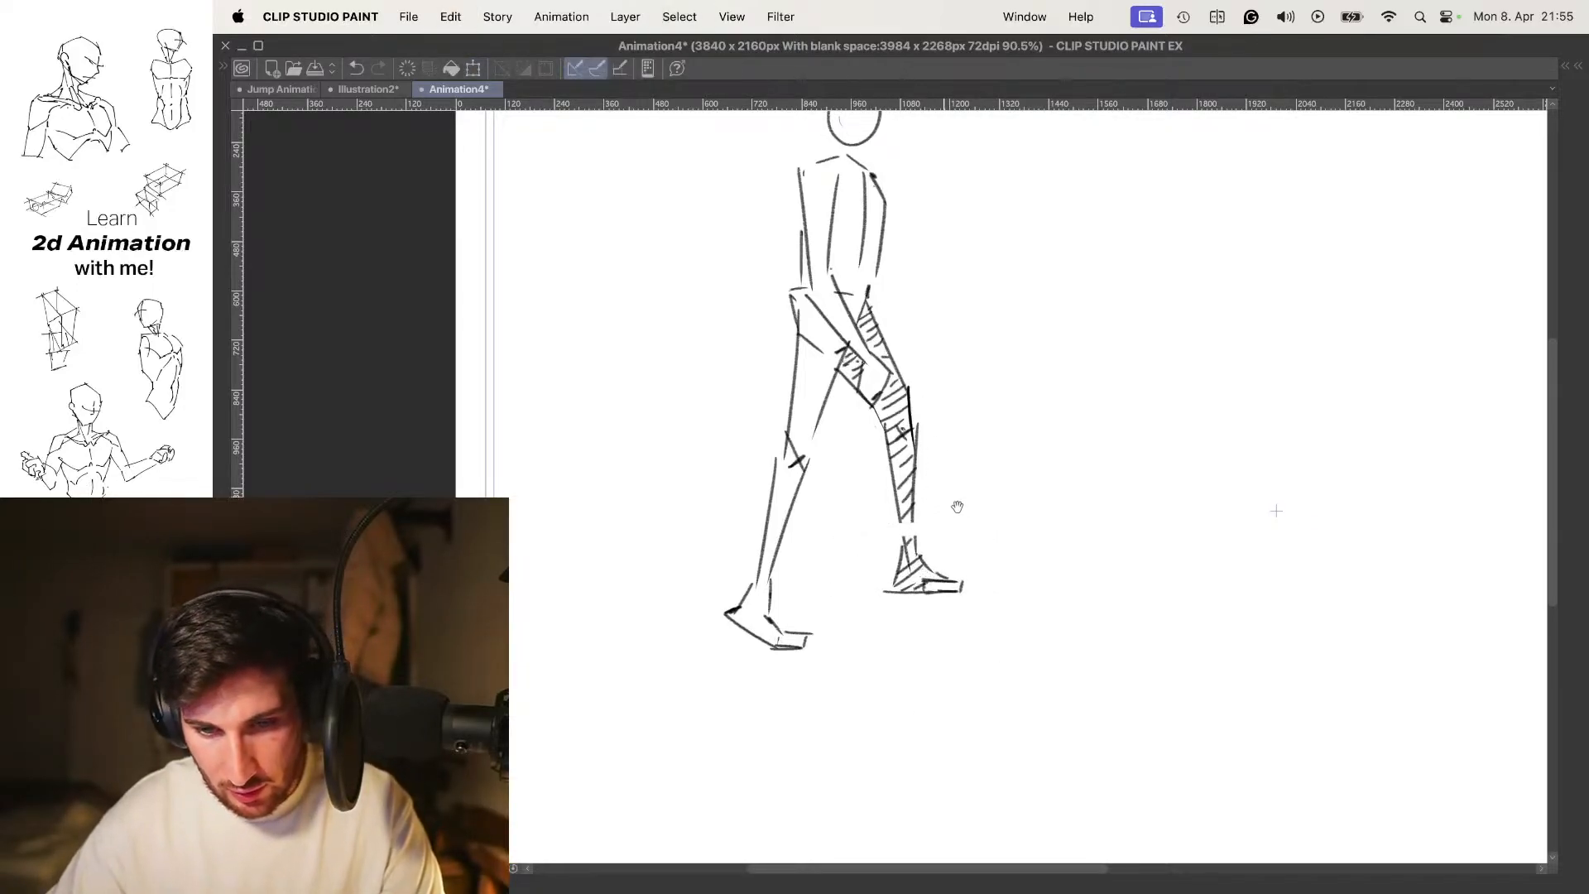
key(super+d)
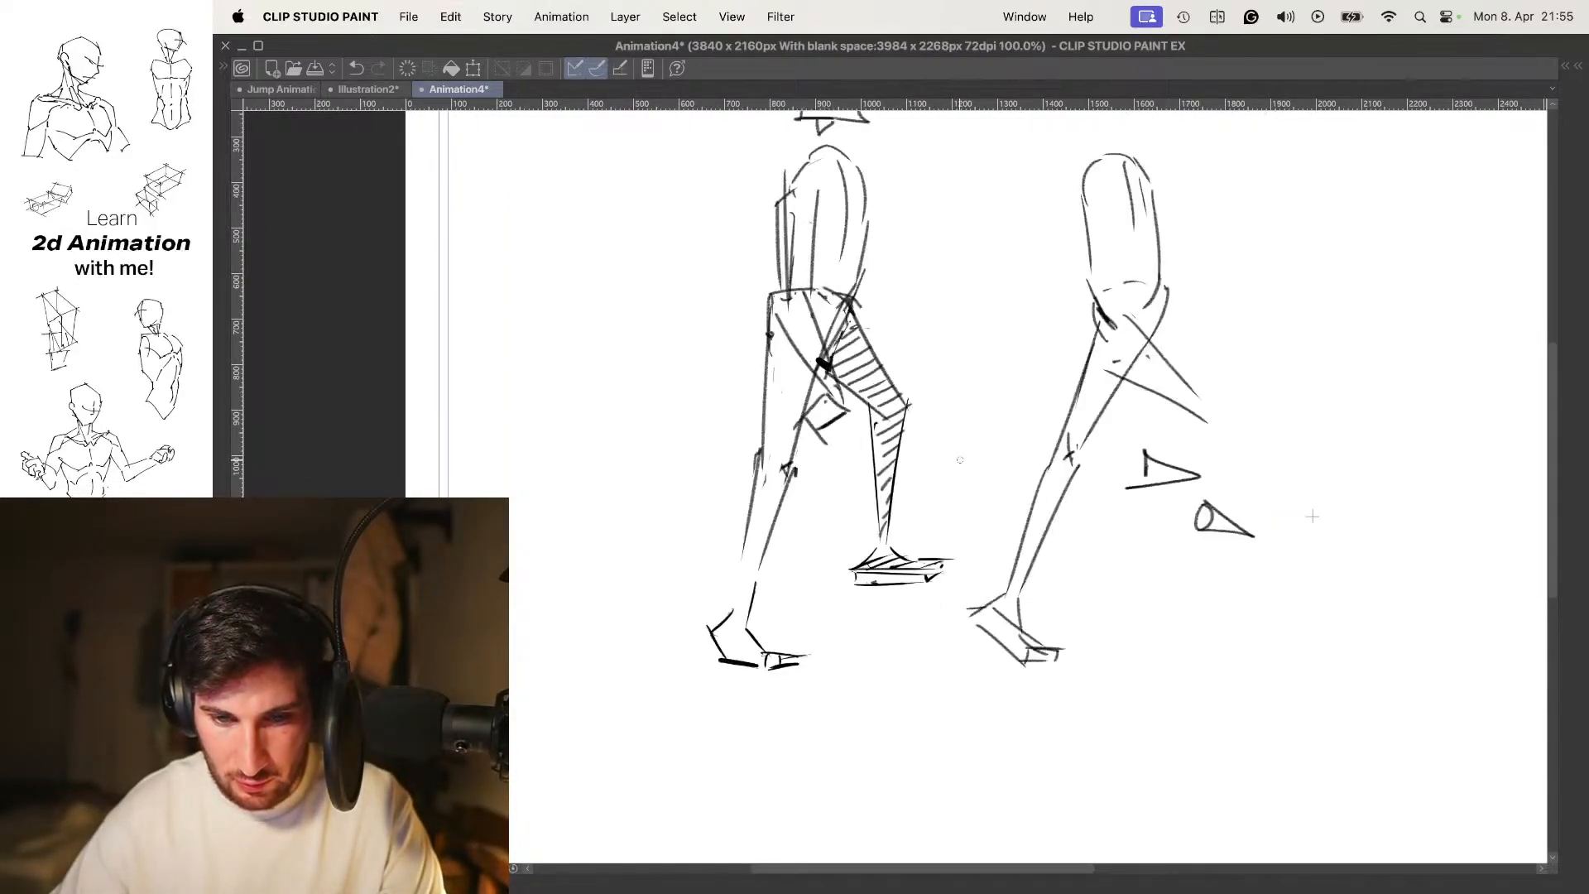
Flip between the clean frame and its neighbours to check the lowered front foot
key(Left)
scroll(983, 430, down, 3)
key(Right)
key(Left)
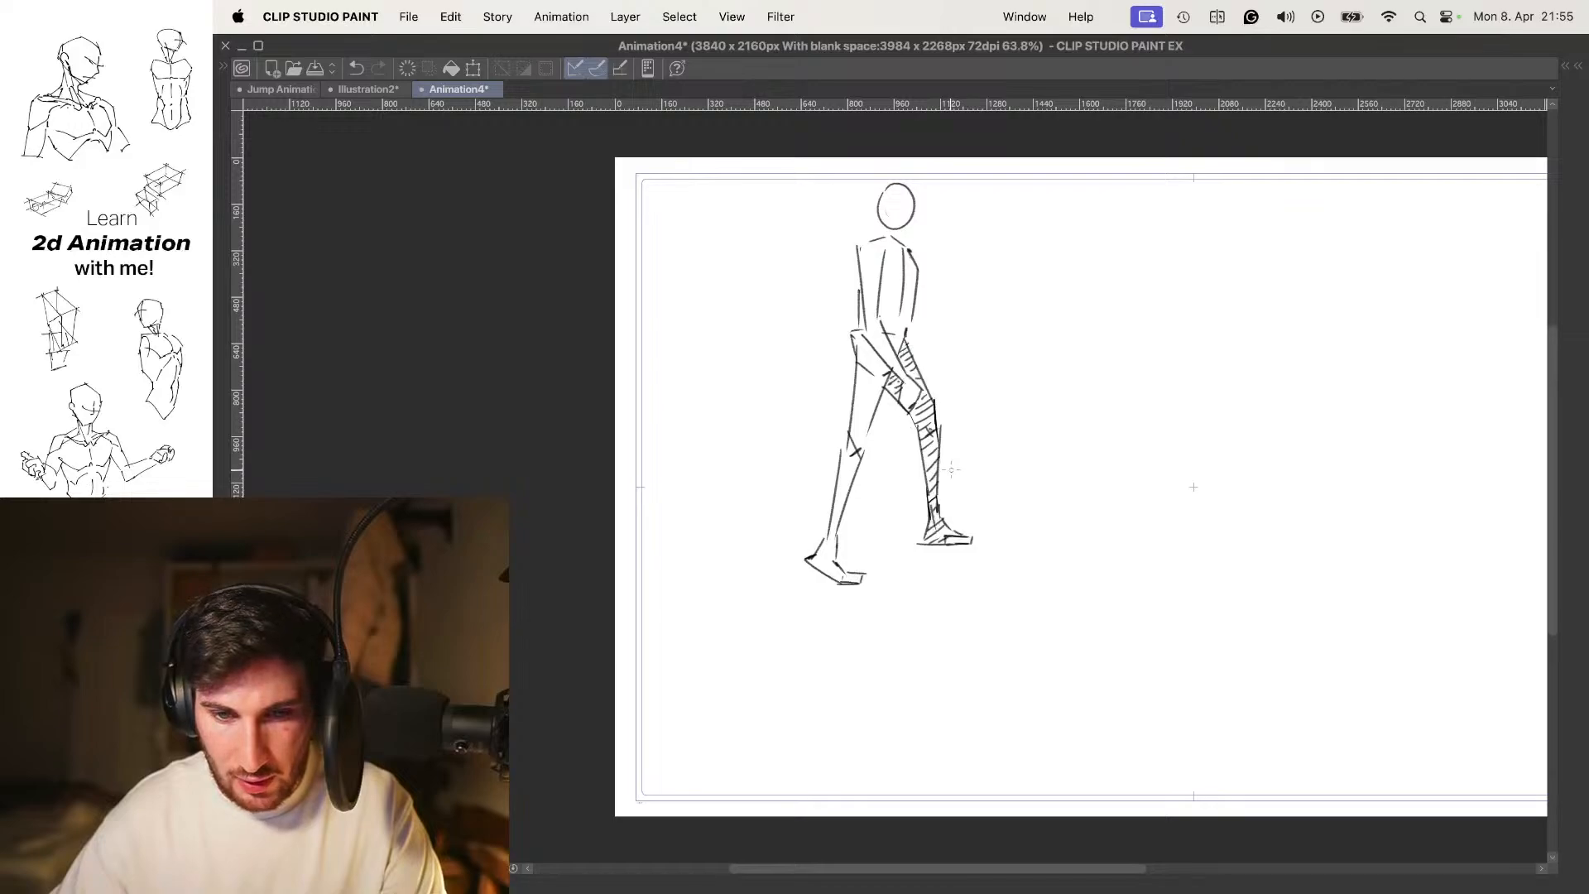
Remove rough cel 1c from frame 10 and put clean cel 1d at frame 10 in its place, with onion skin shown
key(Right)
key(Left)
key(Right)
key(Left)
key(Right)
key(Tab)
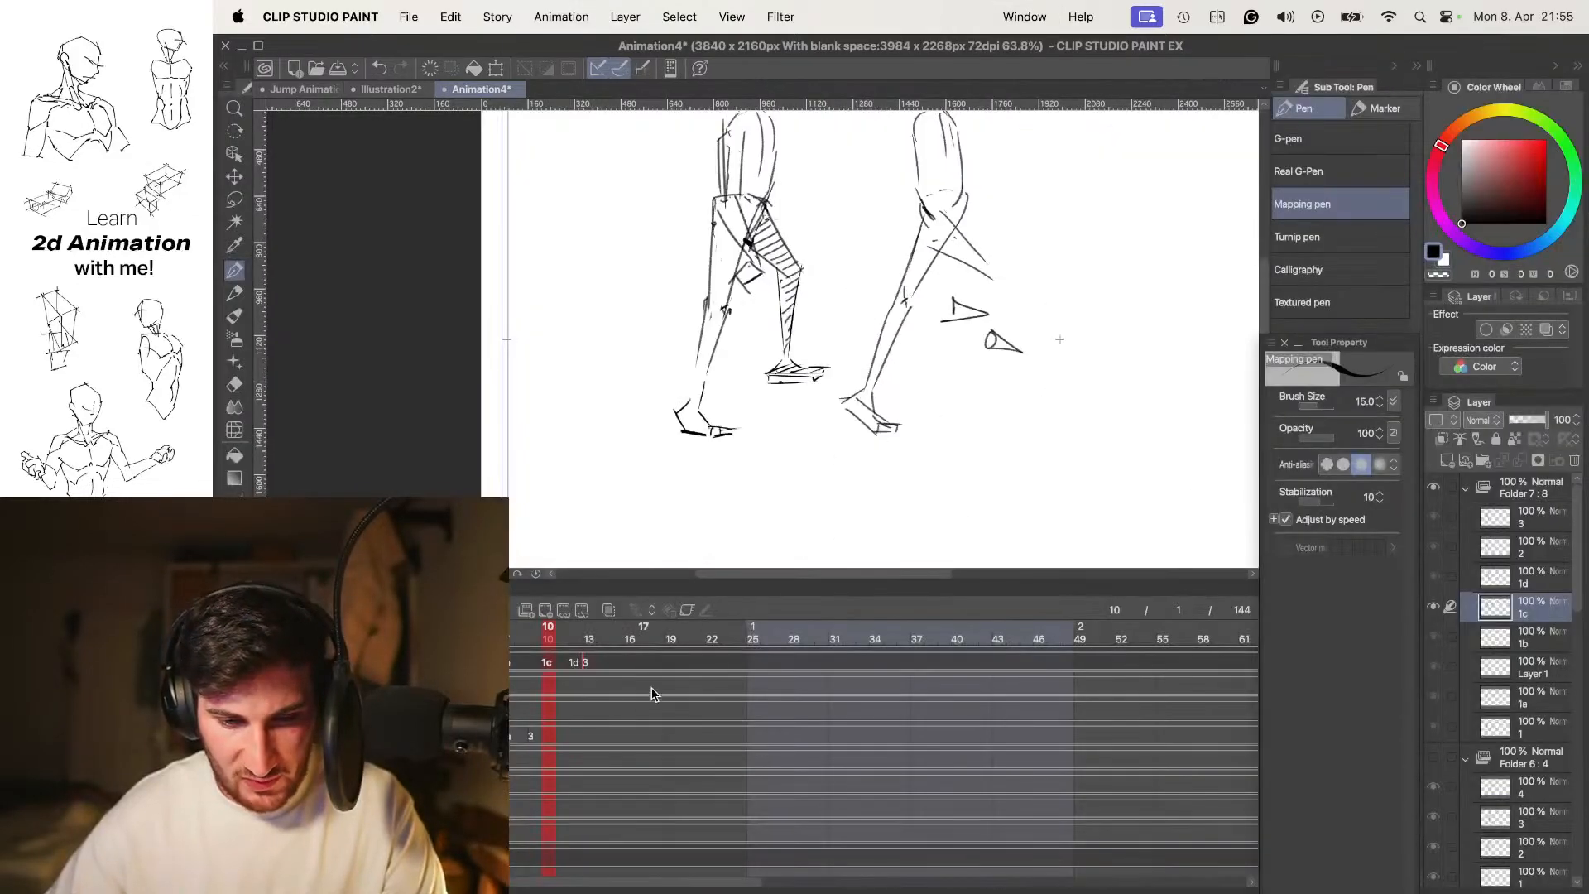
click(579, 610)
drag(576, 660, 546, 672)
key(o)
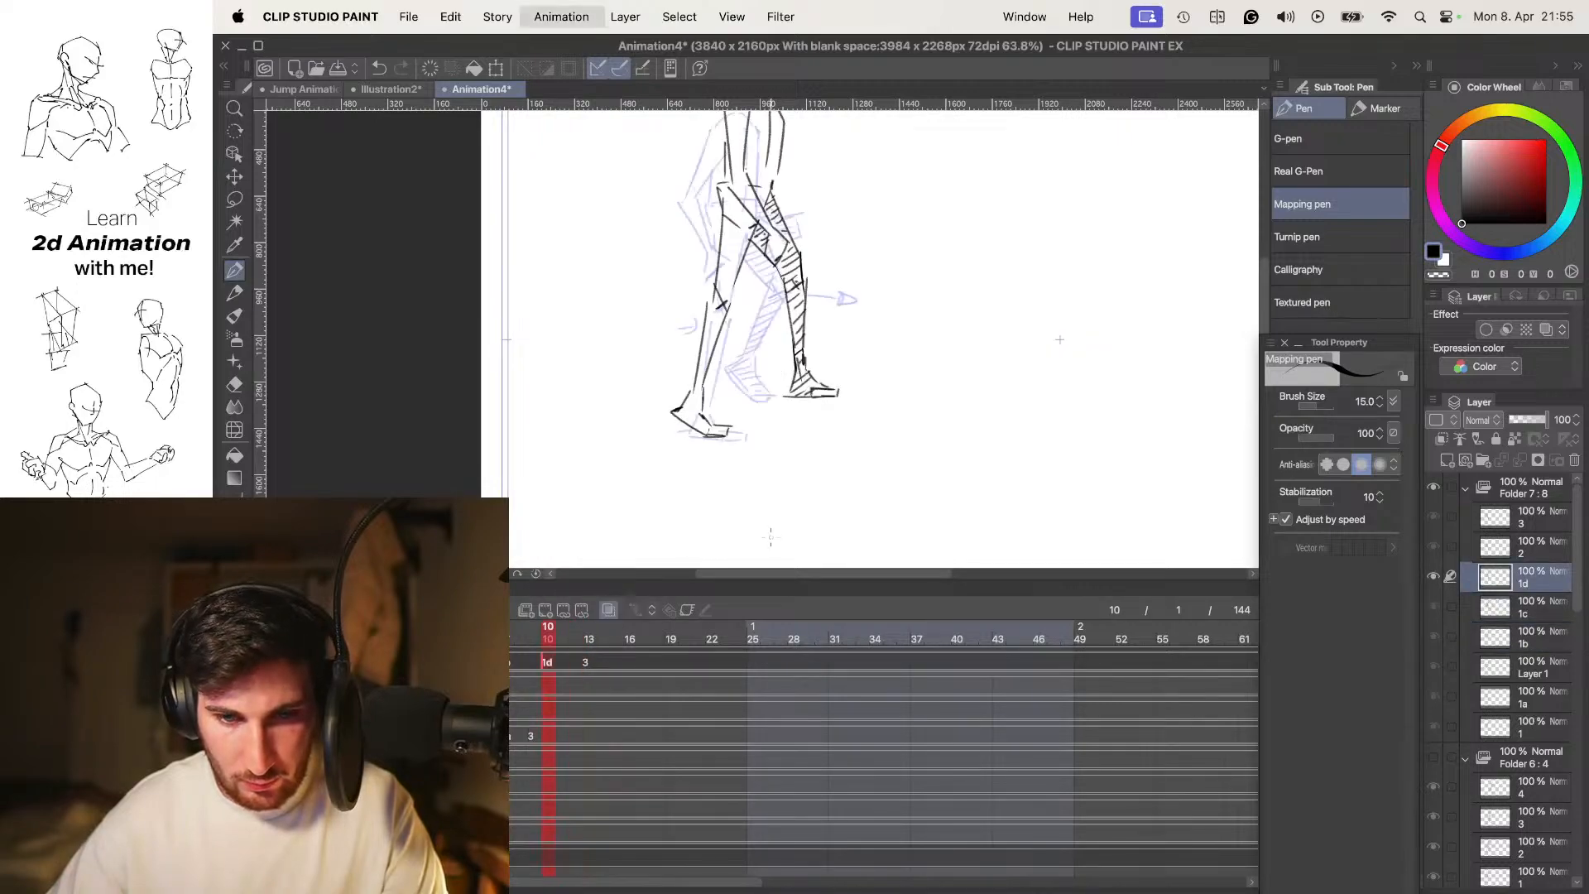
Flip between the clean in-between frame and its neighbours on the enlarged canvas to examine the body's up-and-down movement
key(Tab)
key(Right)
key(Left)
key(Right)
key(Left)
key(Left)
key(Right)
key(Right)
key(Left)
Try to shift the whole in-between figure slightly down with a transform and compare it against the neighbouring poses
key(o)
key(o)
key(super+t)
drag(819, 544, 817, 542)
key(Return)
key(o)
key(Right)
key(Left)
key(Right)
key(Left)
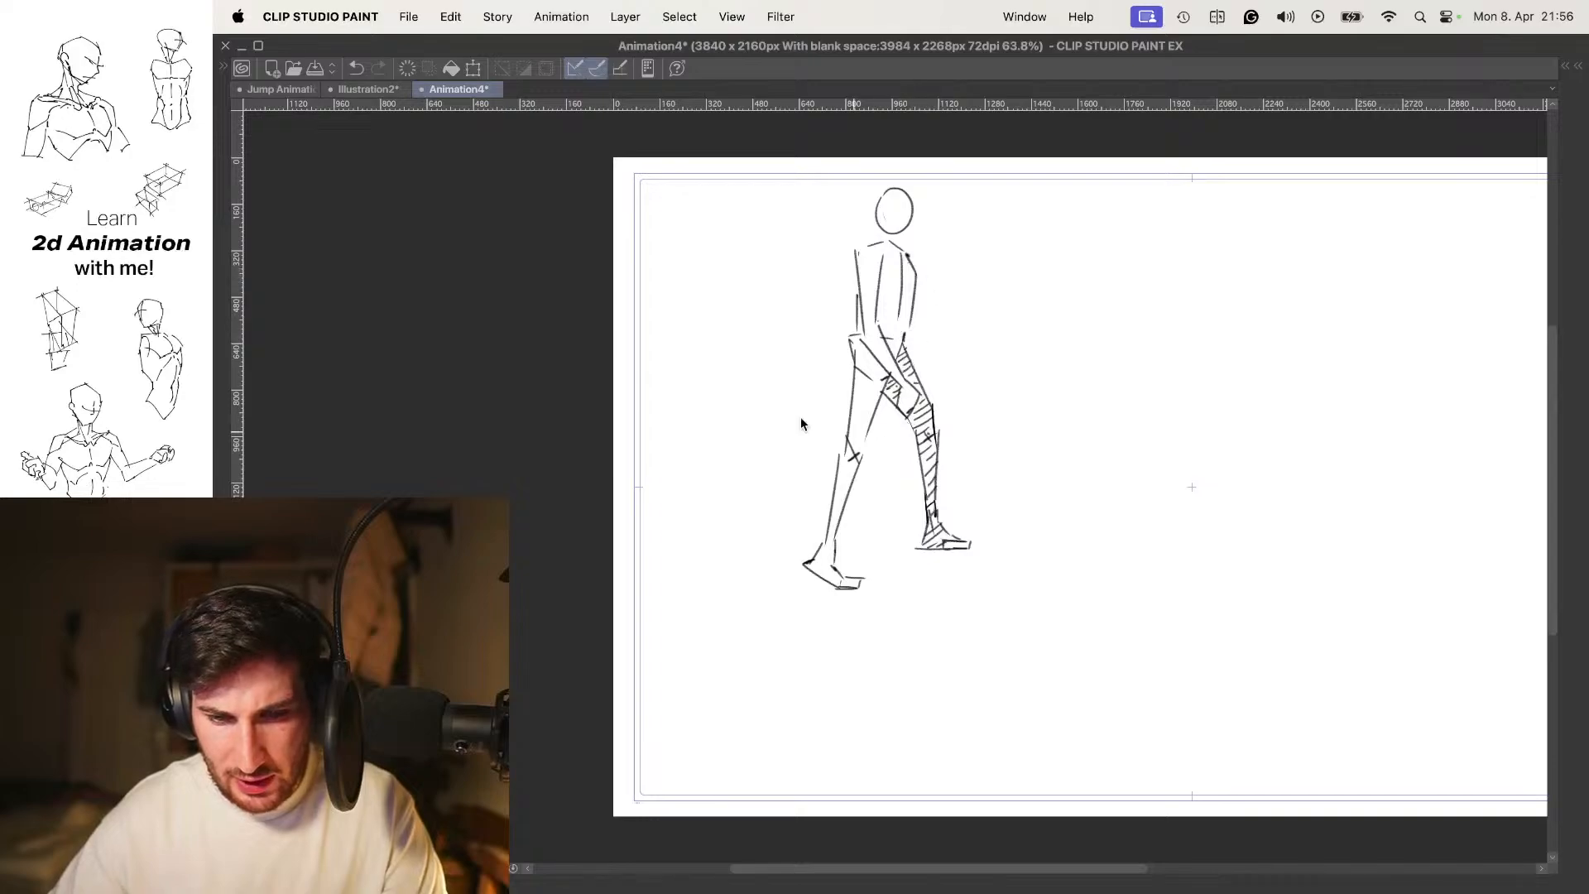
Scale the in-between figure down slightly, lowering the head while keeping the rear foot at ground level, and compare it with neighbouring frames
key(super+t)
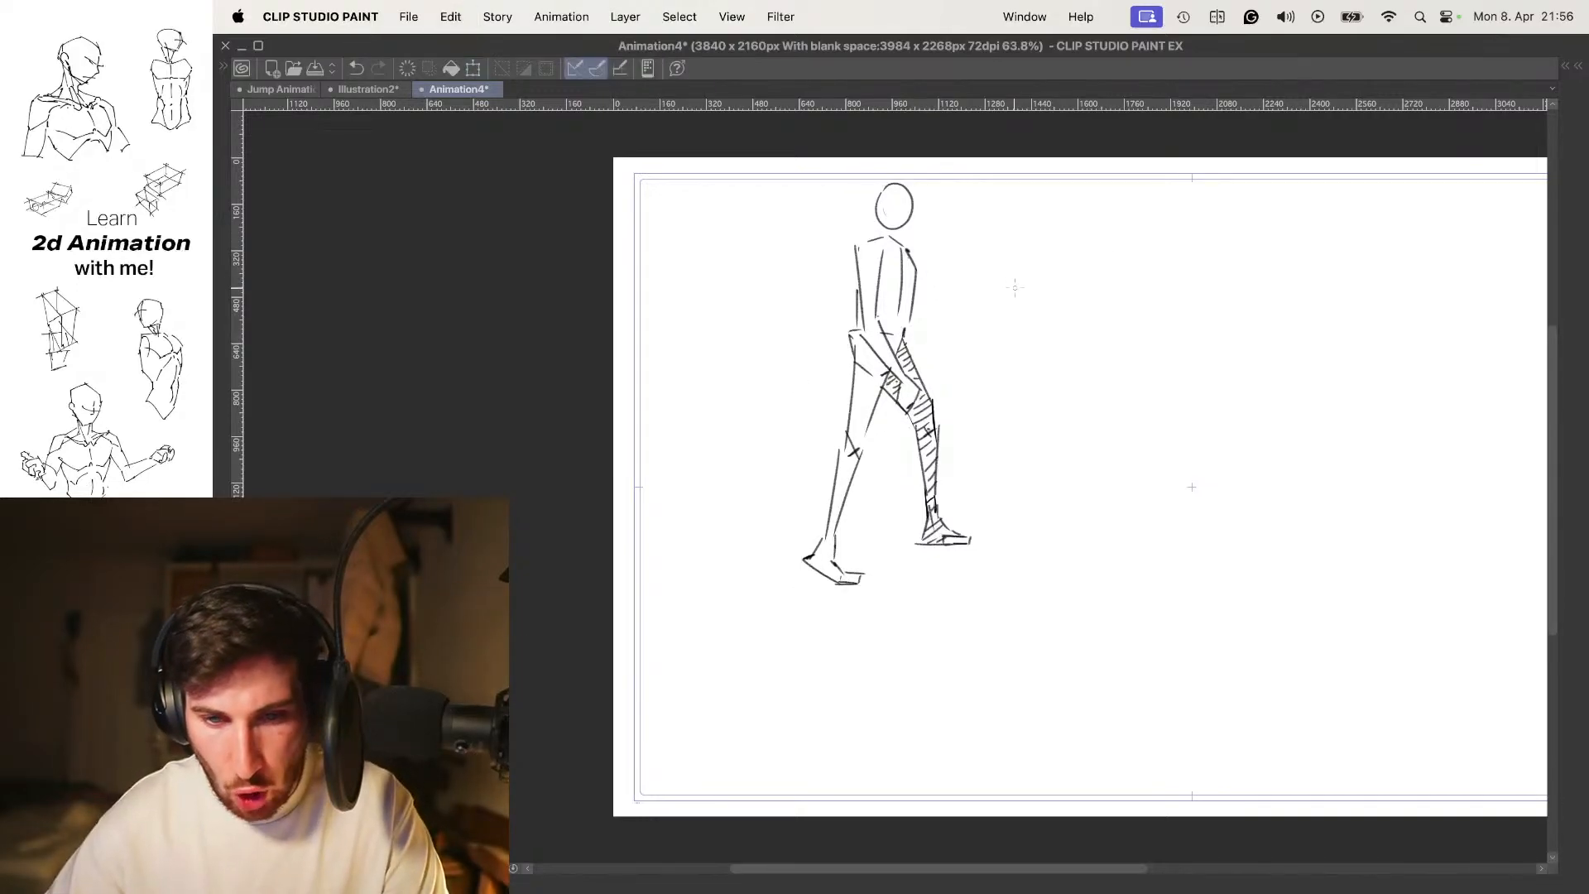
key(o)
drag(971, 183, 965, 201)
key(Return)
key(o)
key(Right)
key(Right)
key(Right)
key(Right)
key(Left)
key(Right)
key(Left)
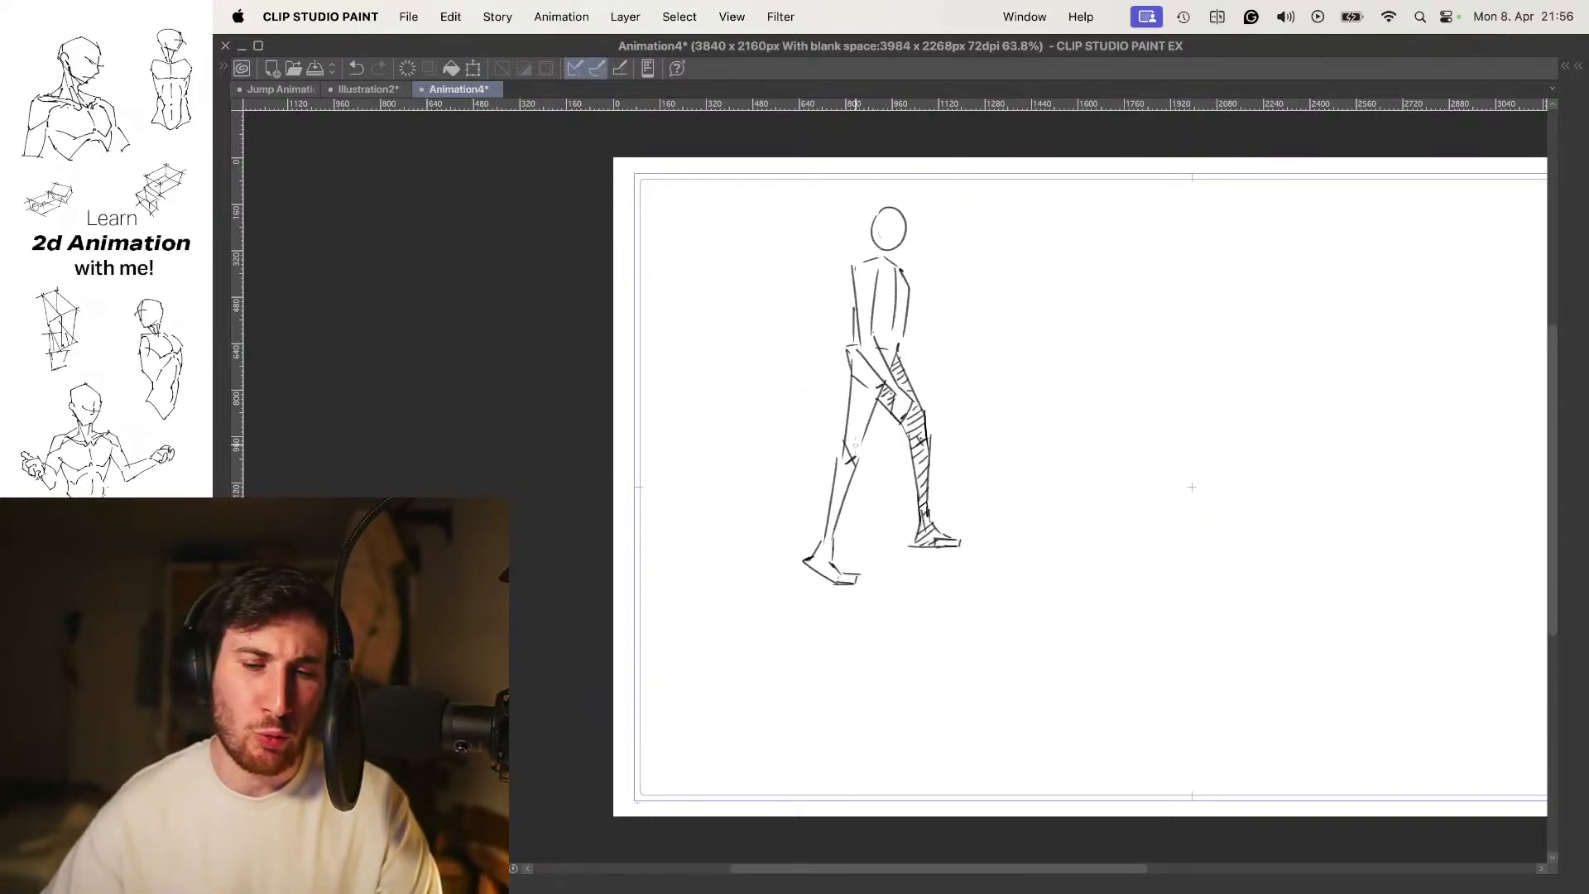
Draw a thick ground line under the rear foot of the in-between figure and compare it with the onion-skinned passing pose
click(882, 532)
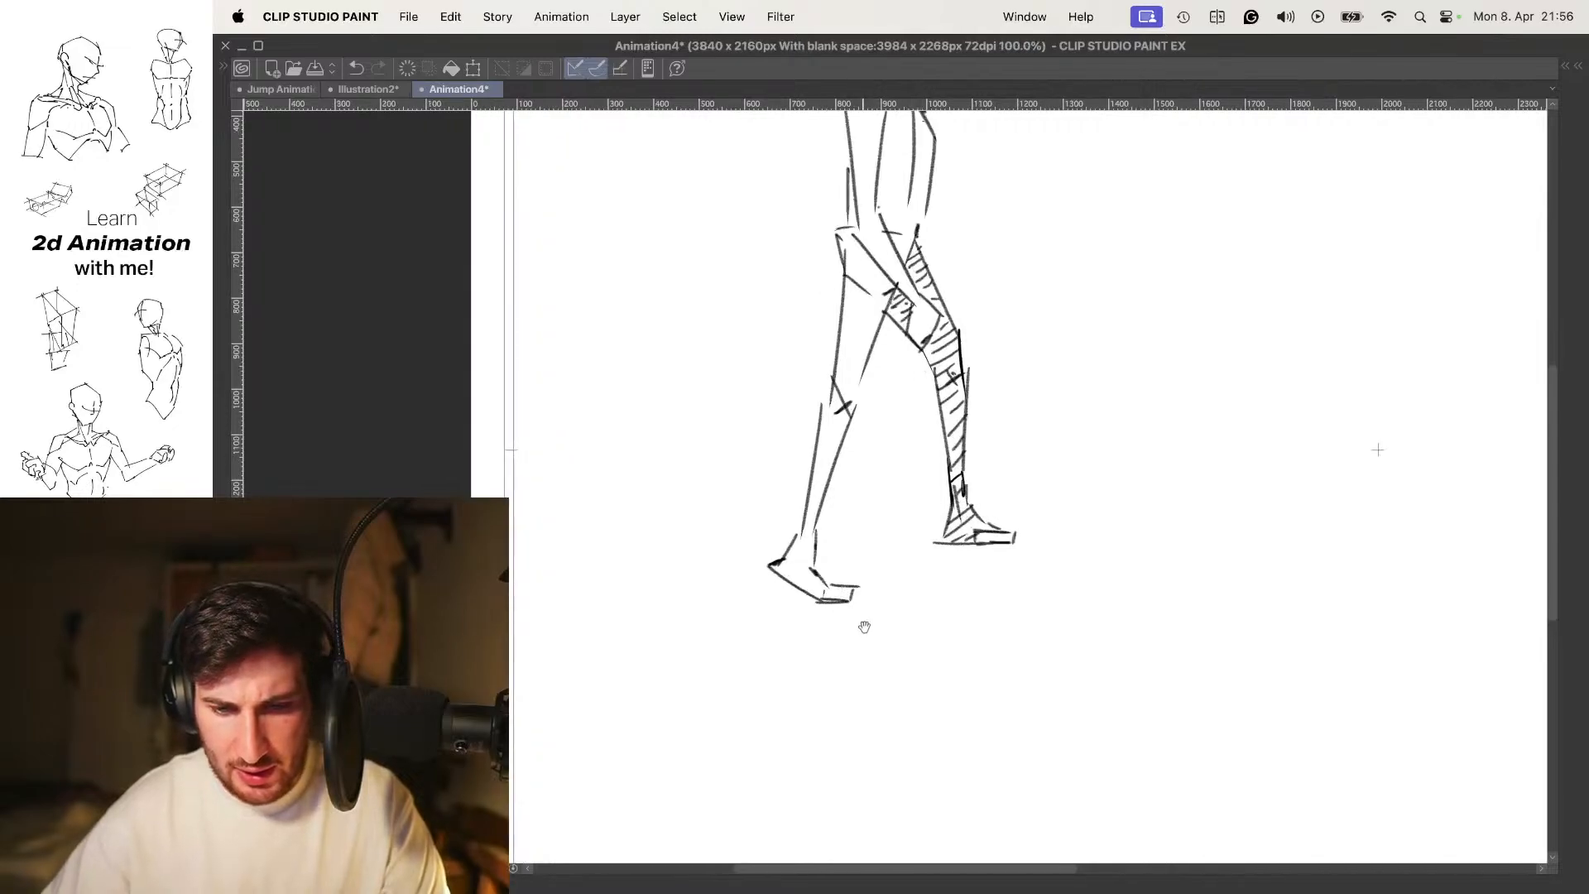
key(super+z)
drag(795, 609, 855, 602)
key(o)
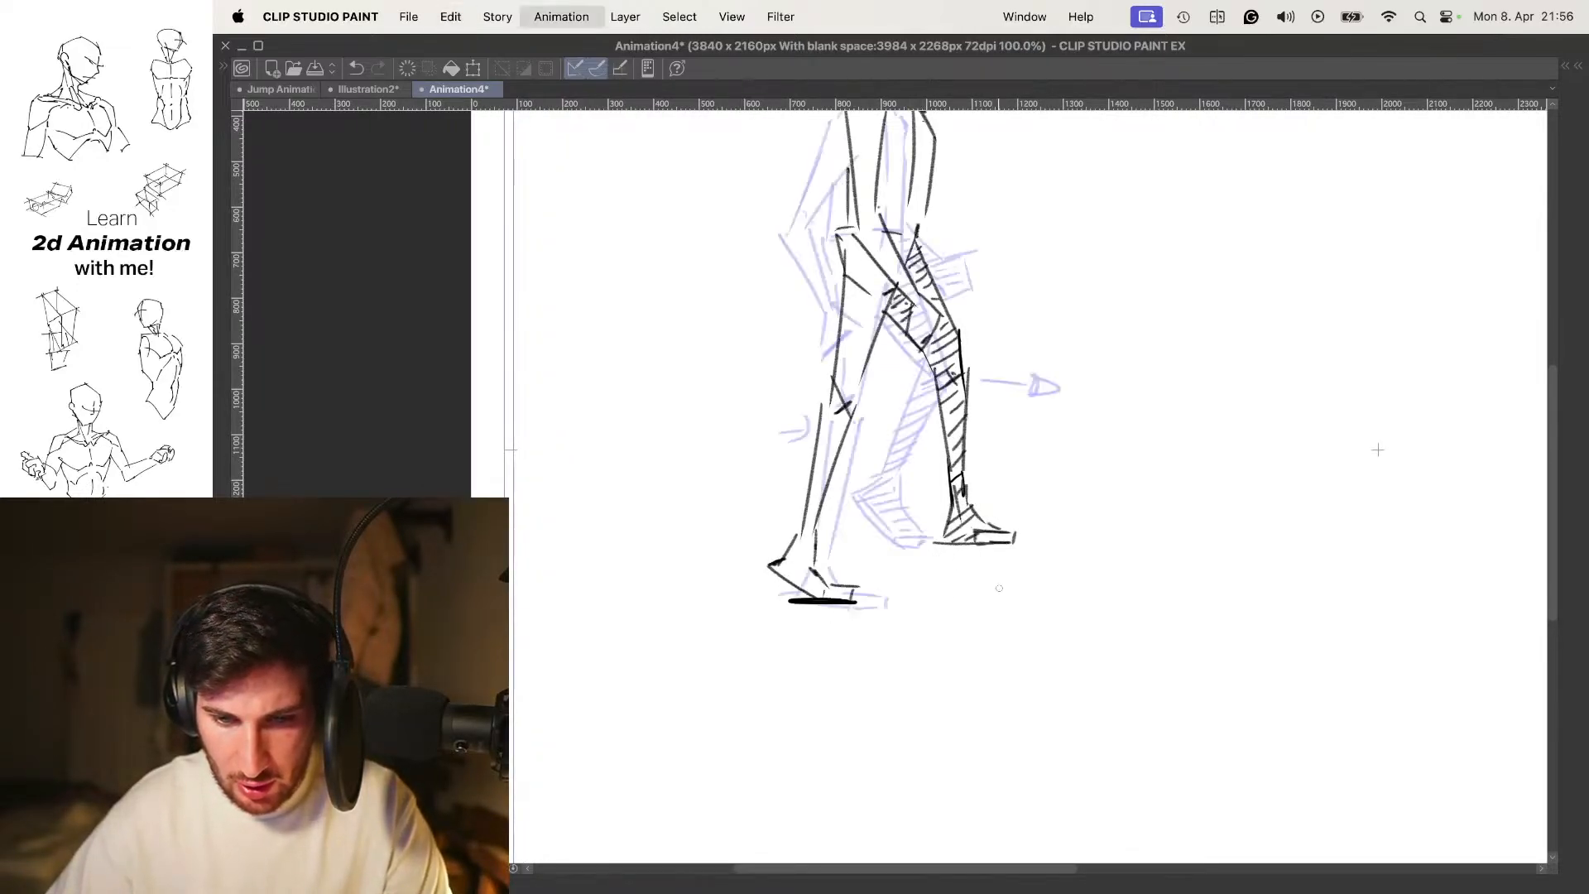
Draw thick ground contact lines under the feet in the down pose and under the standing foot in the passing pose
key(Left)
key(Right)
key(Right)
key(Right)
key(o)
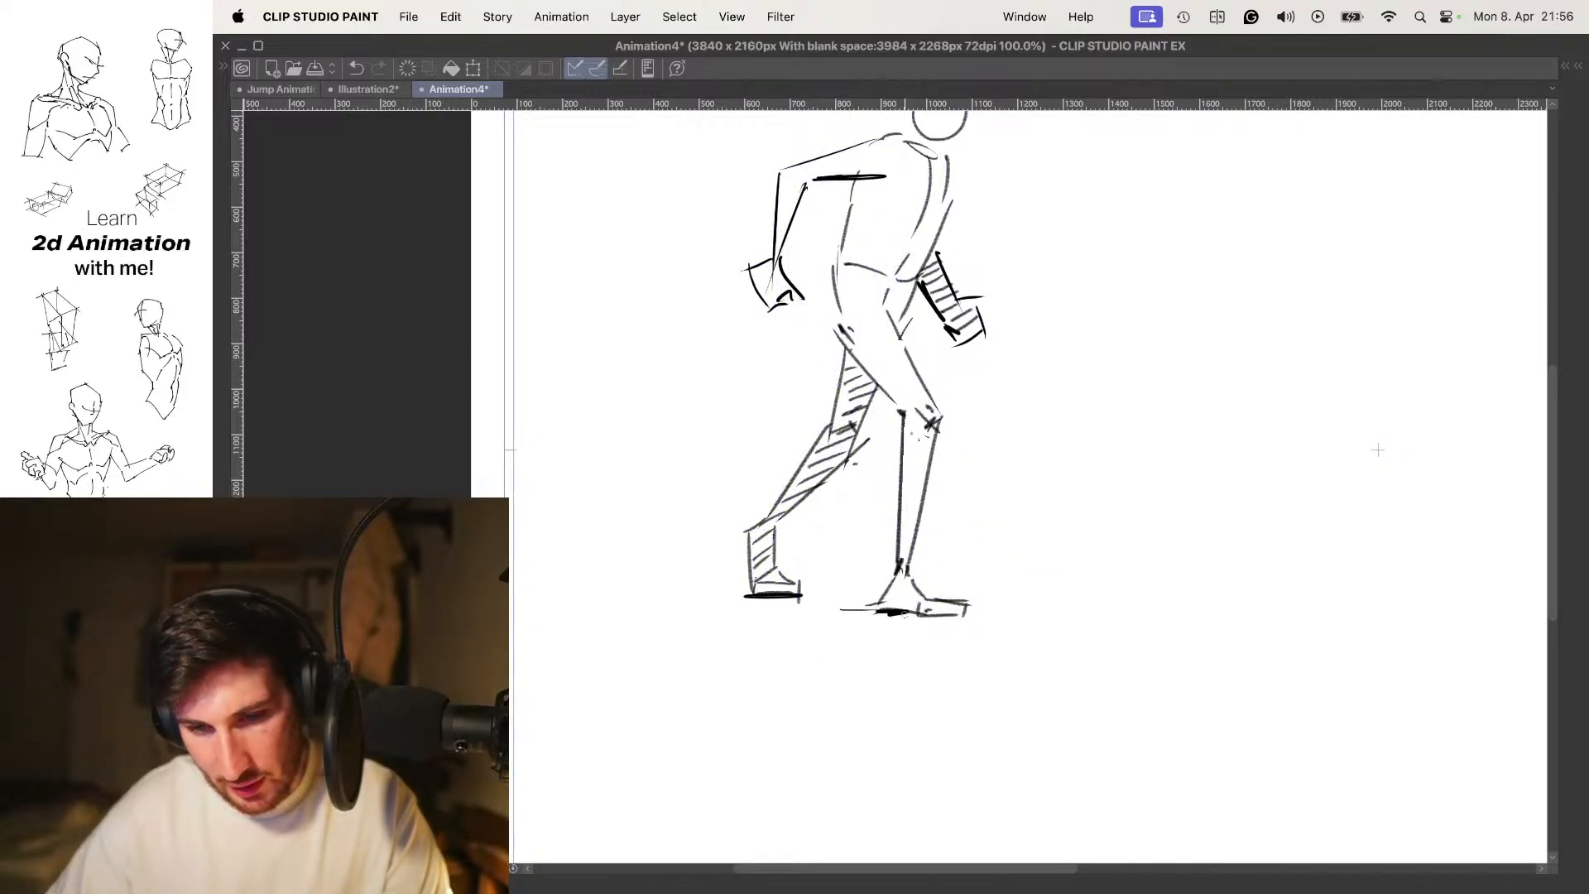
drag(904, 615, 917, 614)
key(Left)
key(Right)
key(Right)
drag(782, 611, 948, 606)
Mark the ground with a short line below the raised front foot on the in-between frame, matching the contact pose's heel
key(Right)
key(Right)
key(Left)
key(super+z)
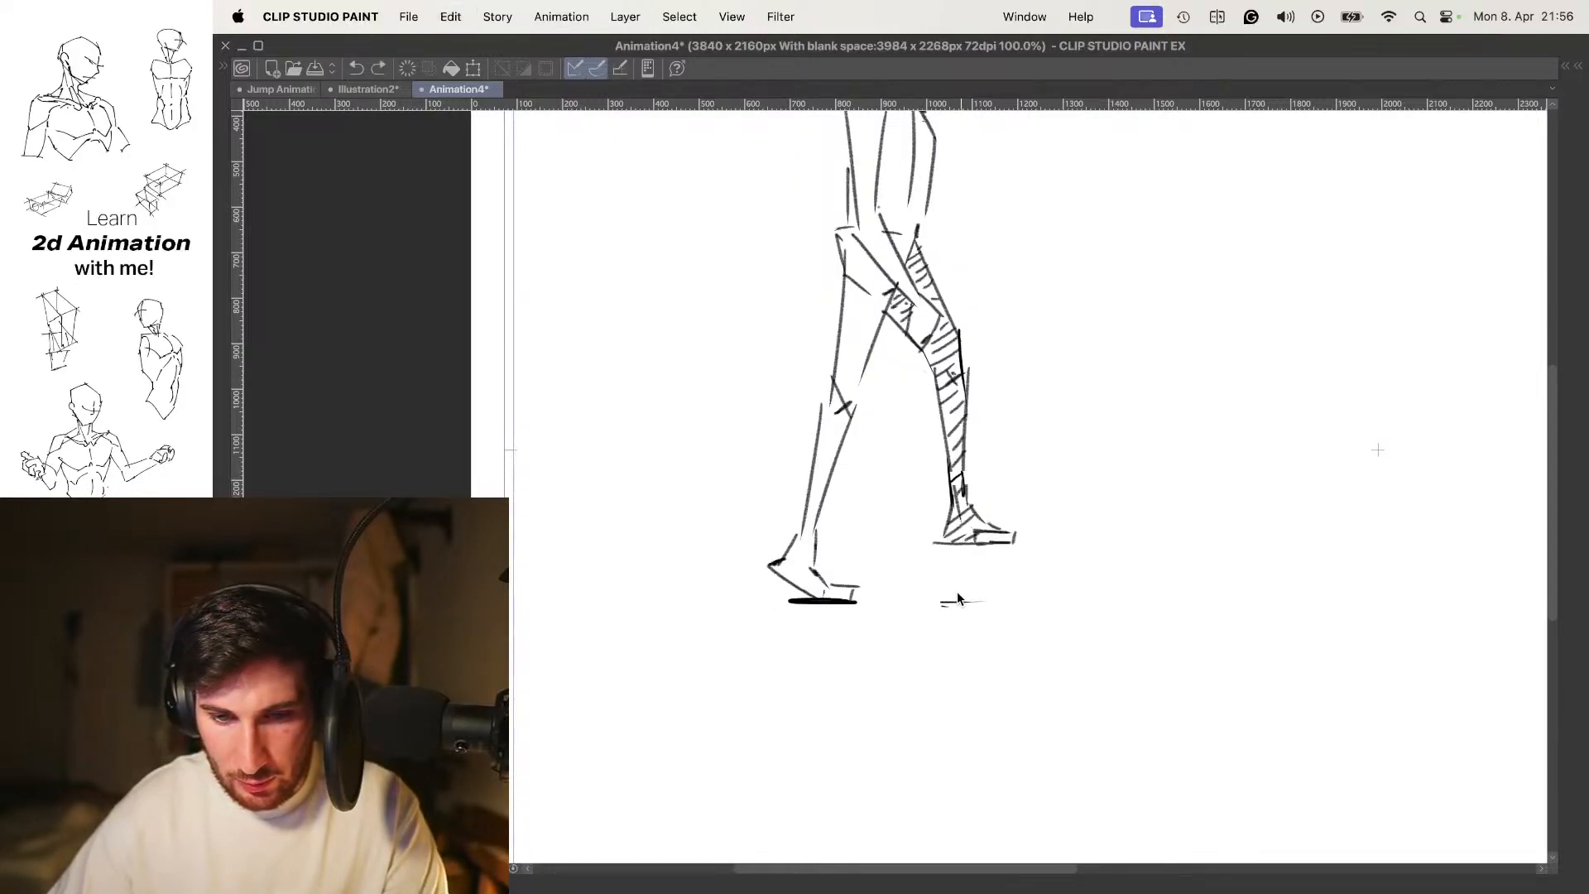
key(Right)
key(Left)
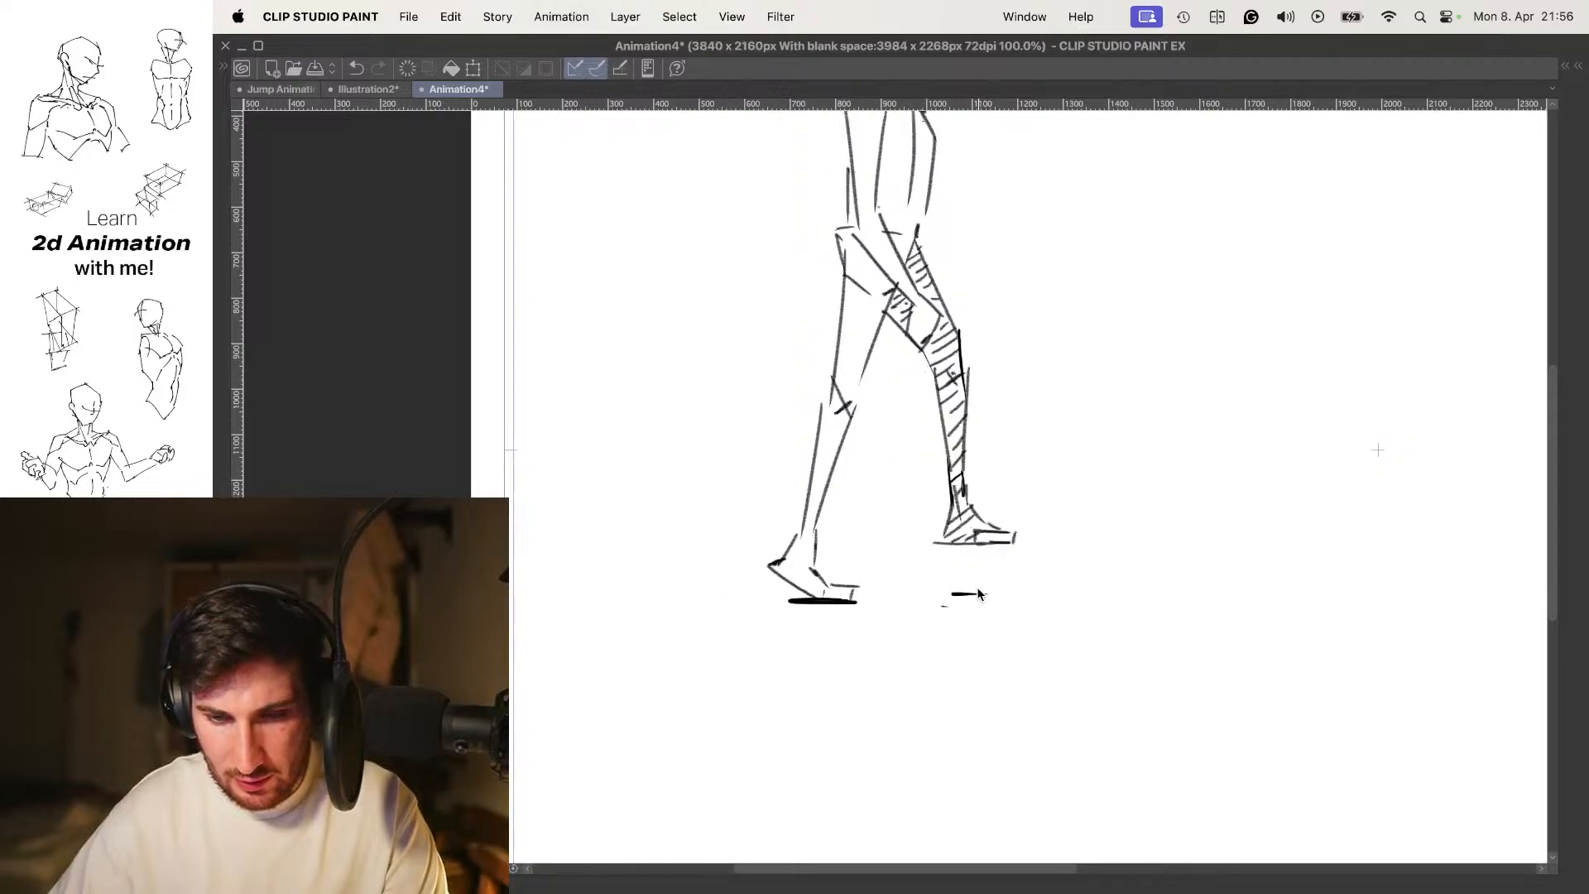
Flip repeatedly through the whole walk cycle, contact, down, passing, in-between and second contact, to examine the flow of the full figure
key(Right)
scroll(989, 536, down, 3)
key(Right)
key(Left)
key(Right)
key(Right)
key(Right)
key(Right)
key(Right)
key(Left)
key(Left)
key(Right)
key(Right)
key(Left)
key(Right)
key(Right)
key(Left)
key(Left)
key(Left)
key(Right)
key(Right)
key(Left)
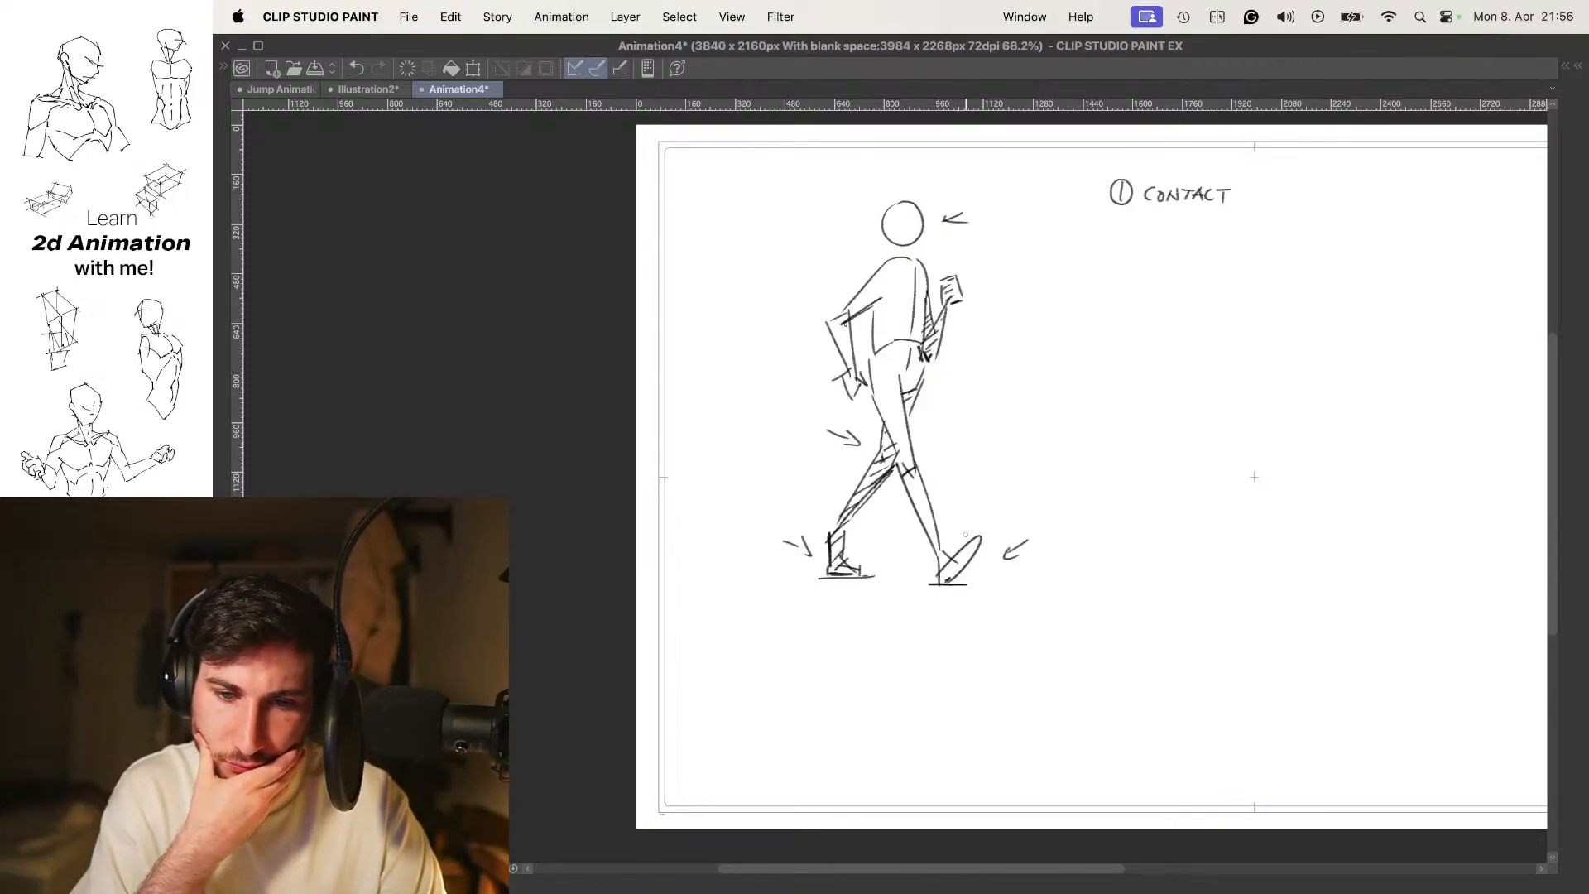
key(Right)
key(Left)
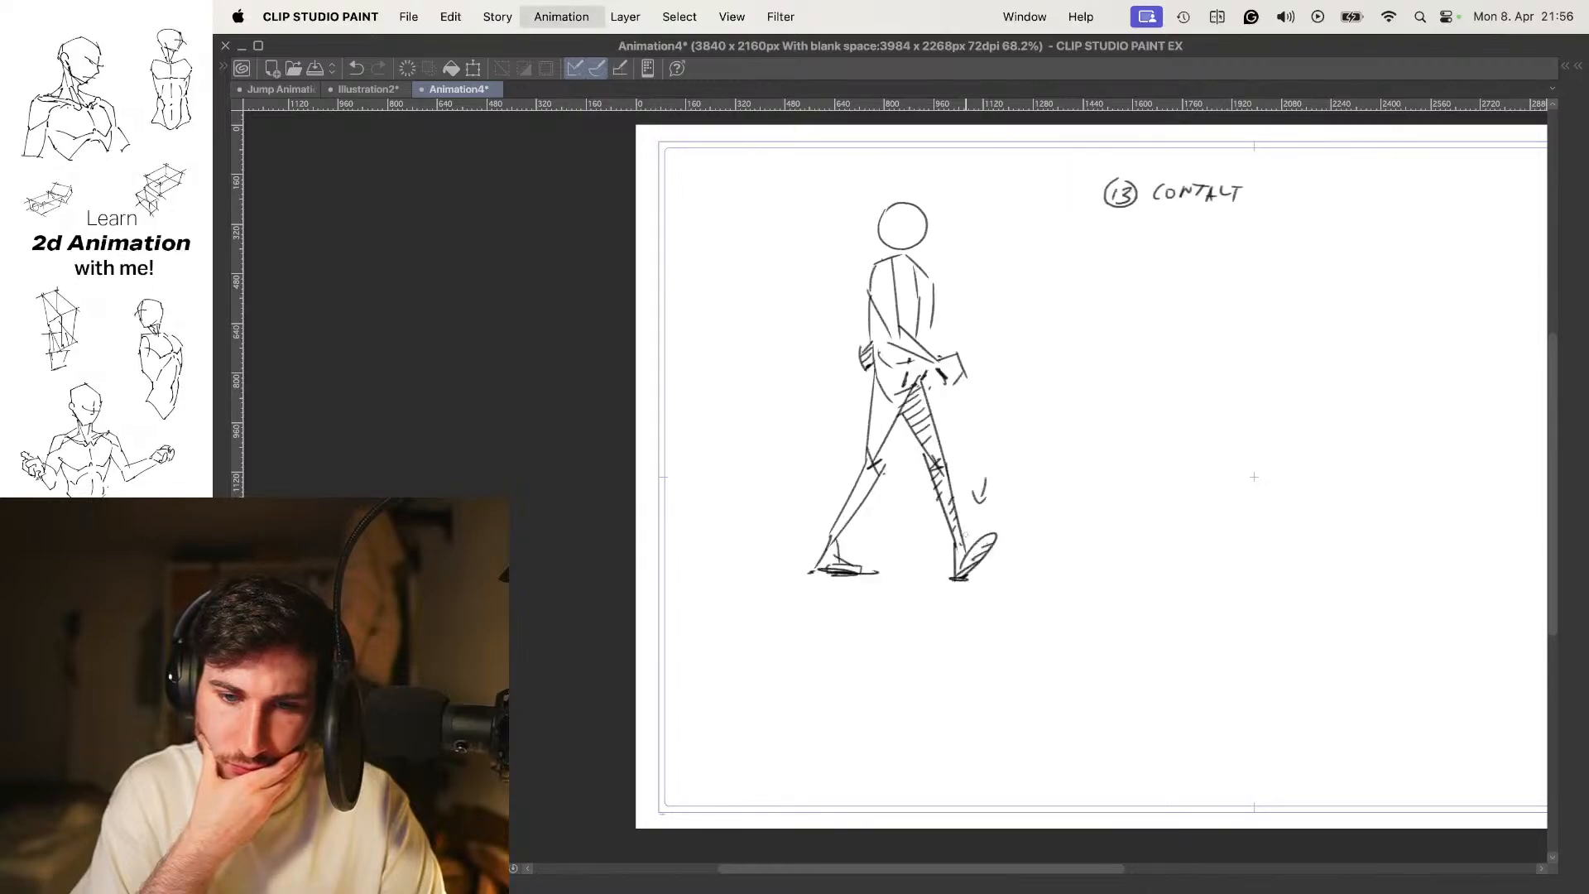
key(Right)
key(Right)
key(Right)
key(Left)
key(Left)
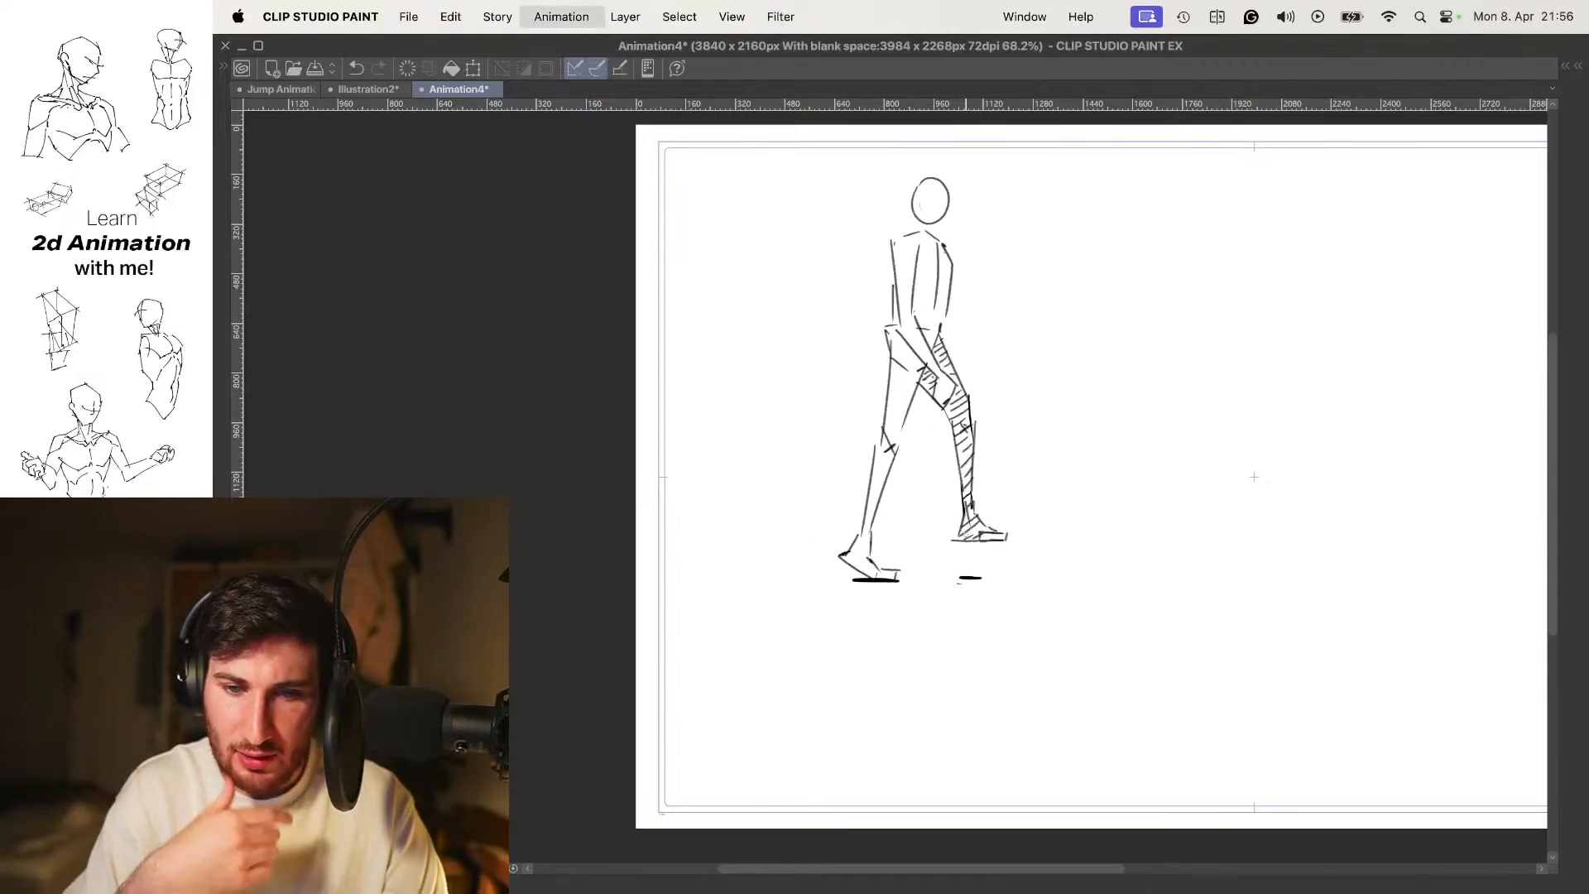
key(Right)
key(Right)
key(Left)
key(Left)
key(Right)
key(Right)
key(Left)
key(Left)
key(Left)
key(Right)
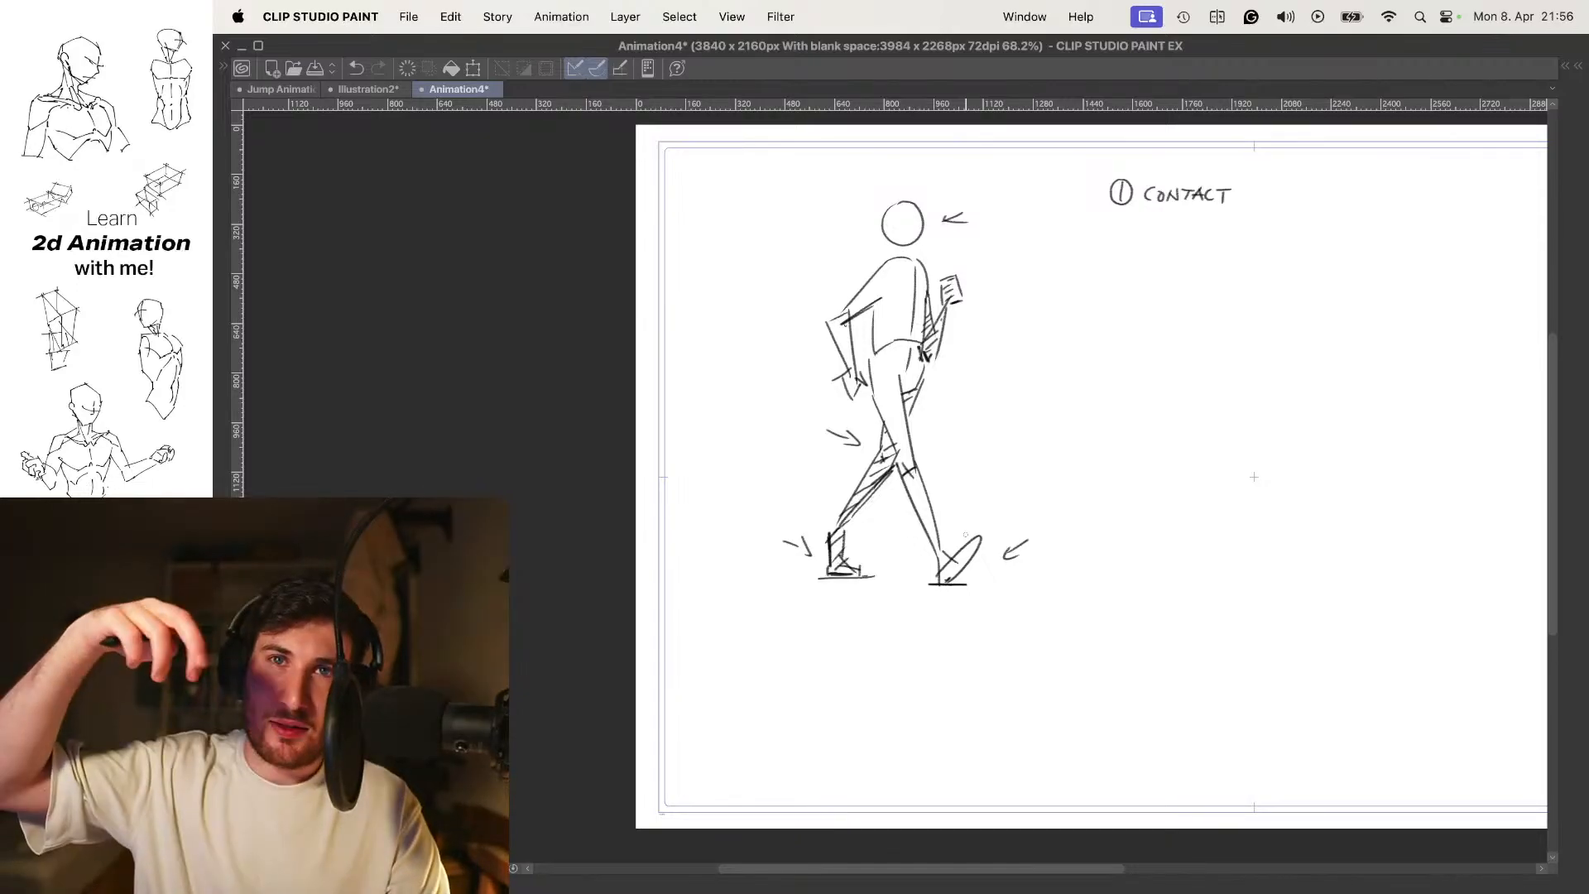
key(Right)
key(Right)
key(Right)
key(Left)
key(Left)
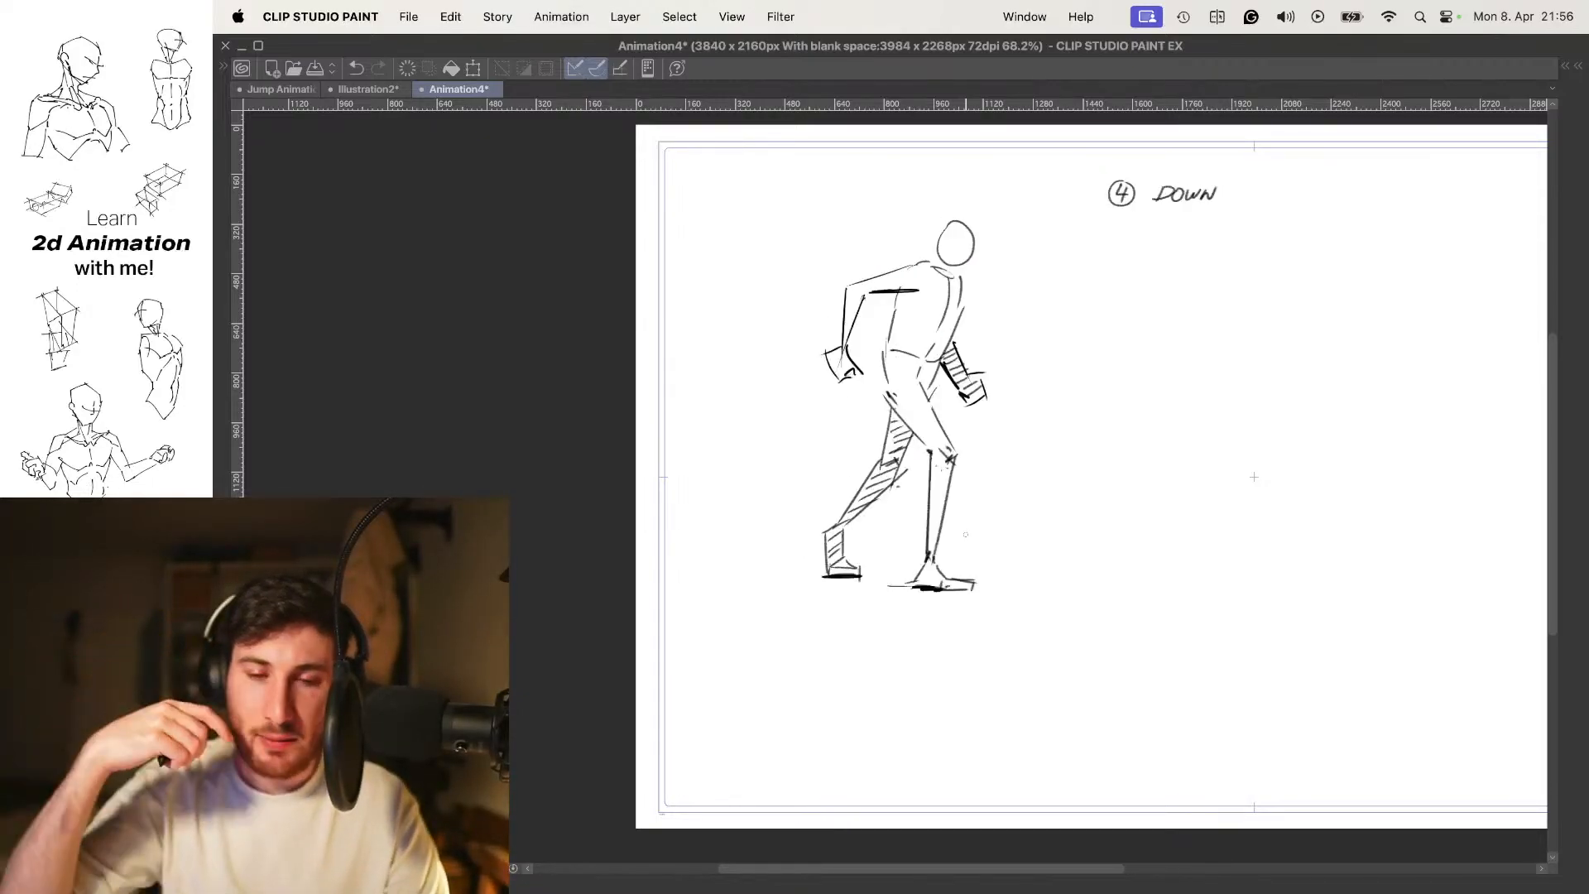
key(Right)
key(Right)
key(Right)
key(Right)
key(Right)
key(Right)
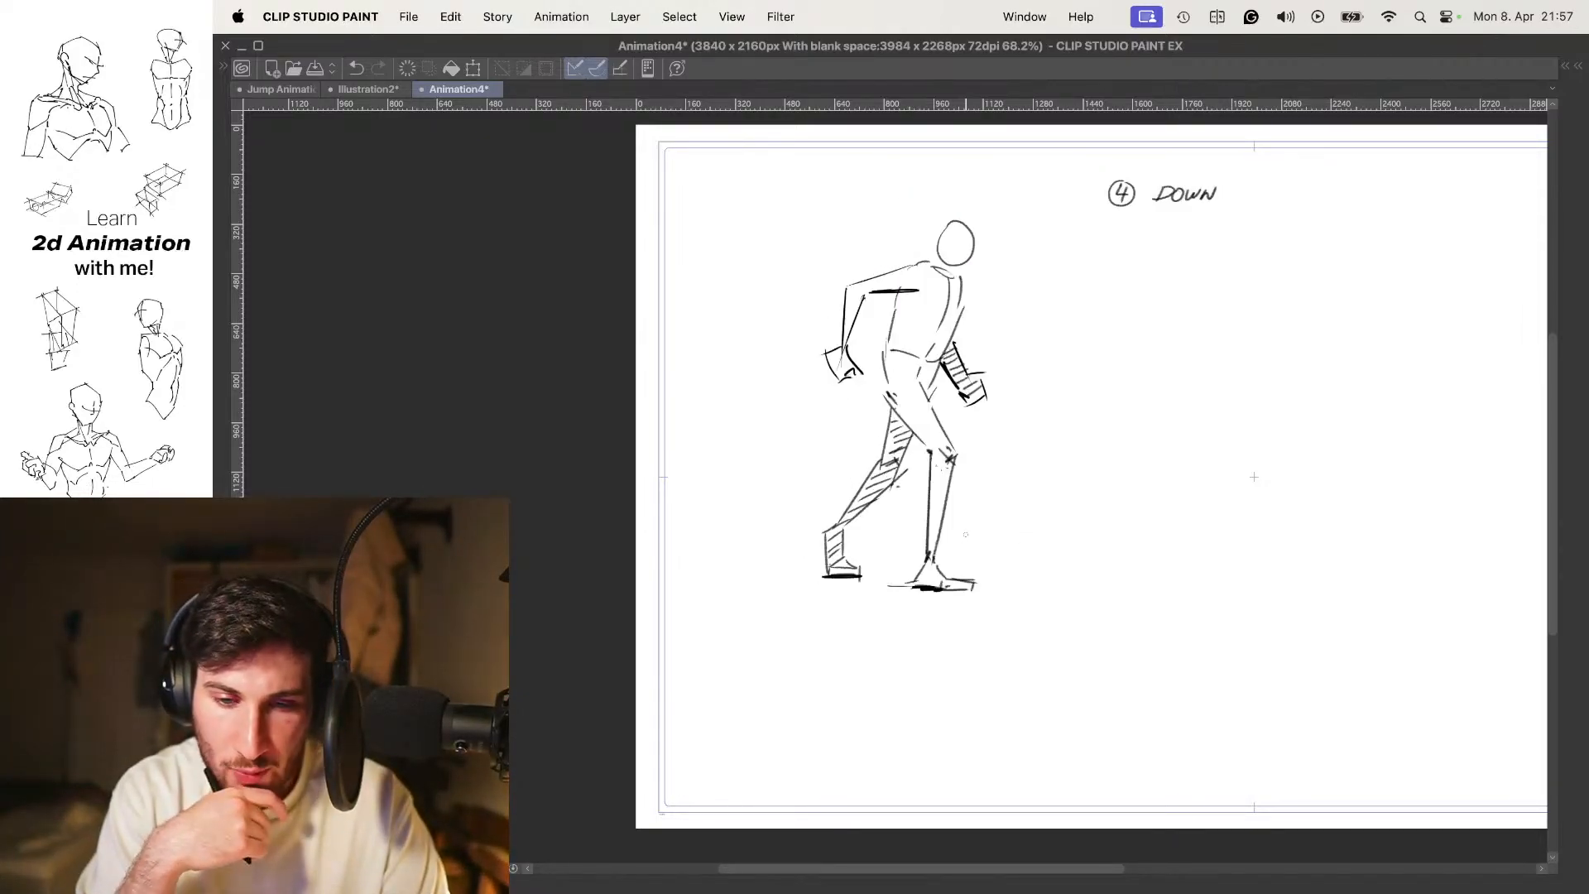
key(Left)
key(Left)
key(Left)
key(Left)
key(Right)
key(Right)
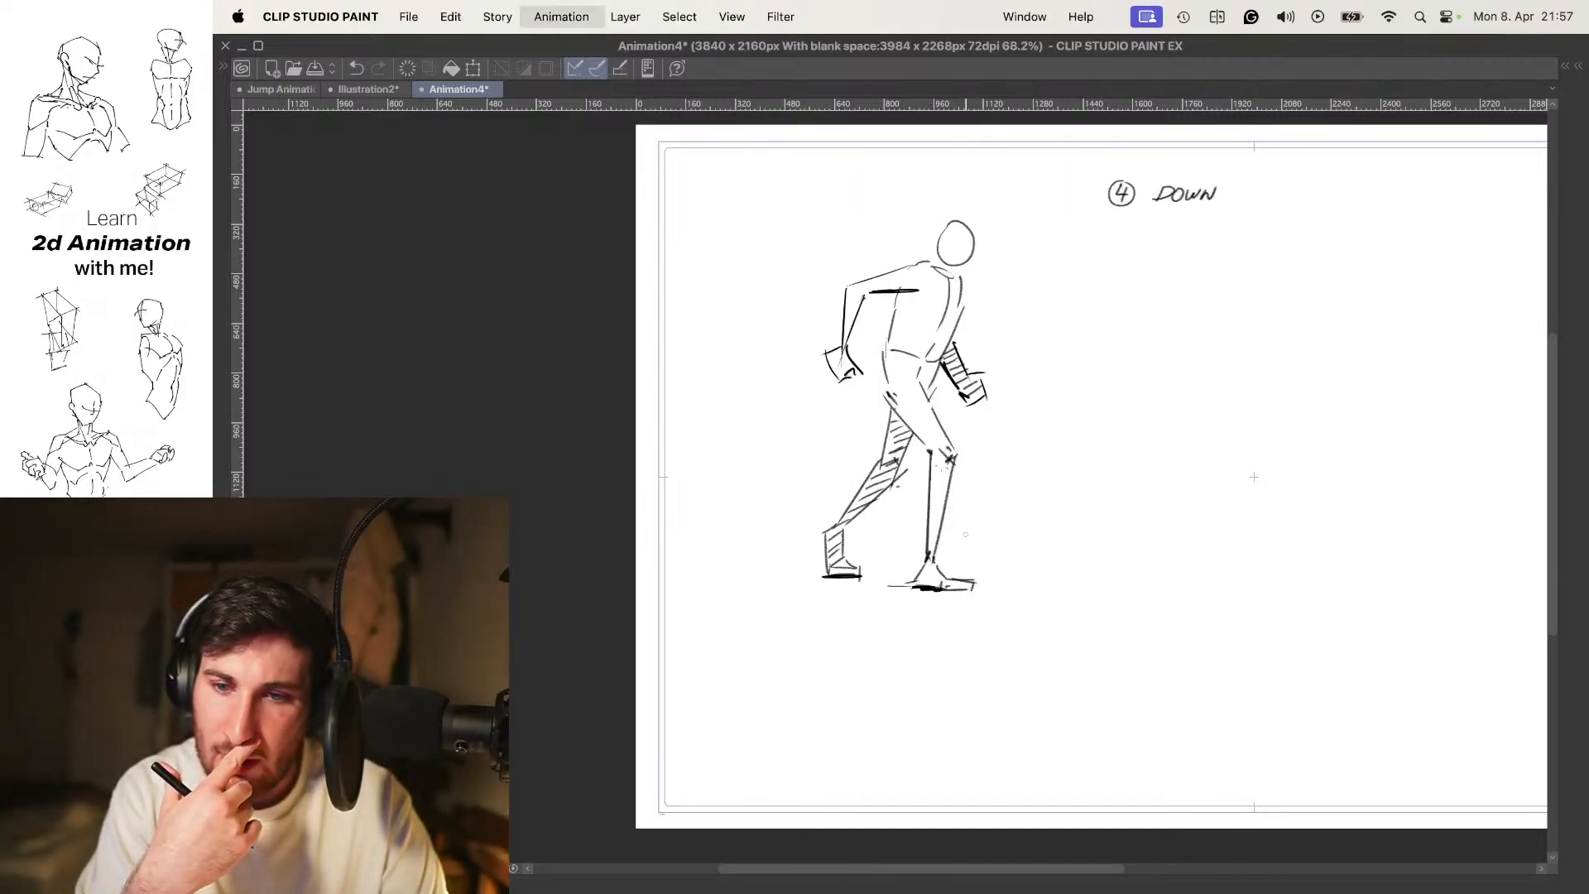
key(Right)
key(Left)
key(Left)
key(Left)
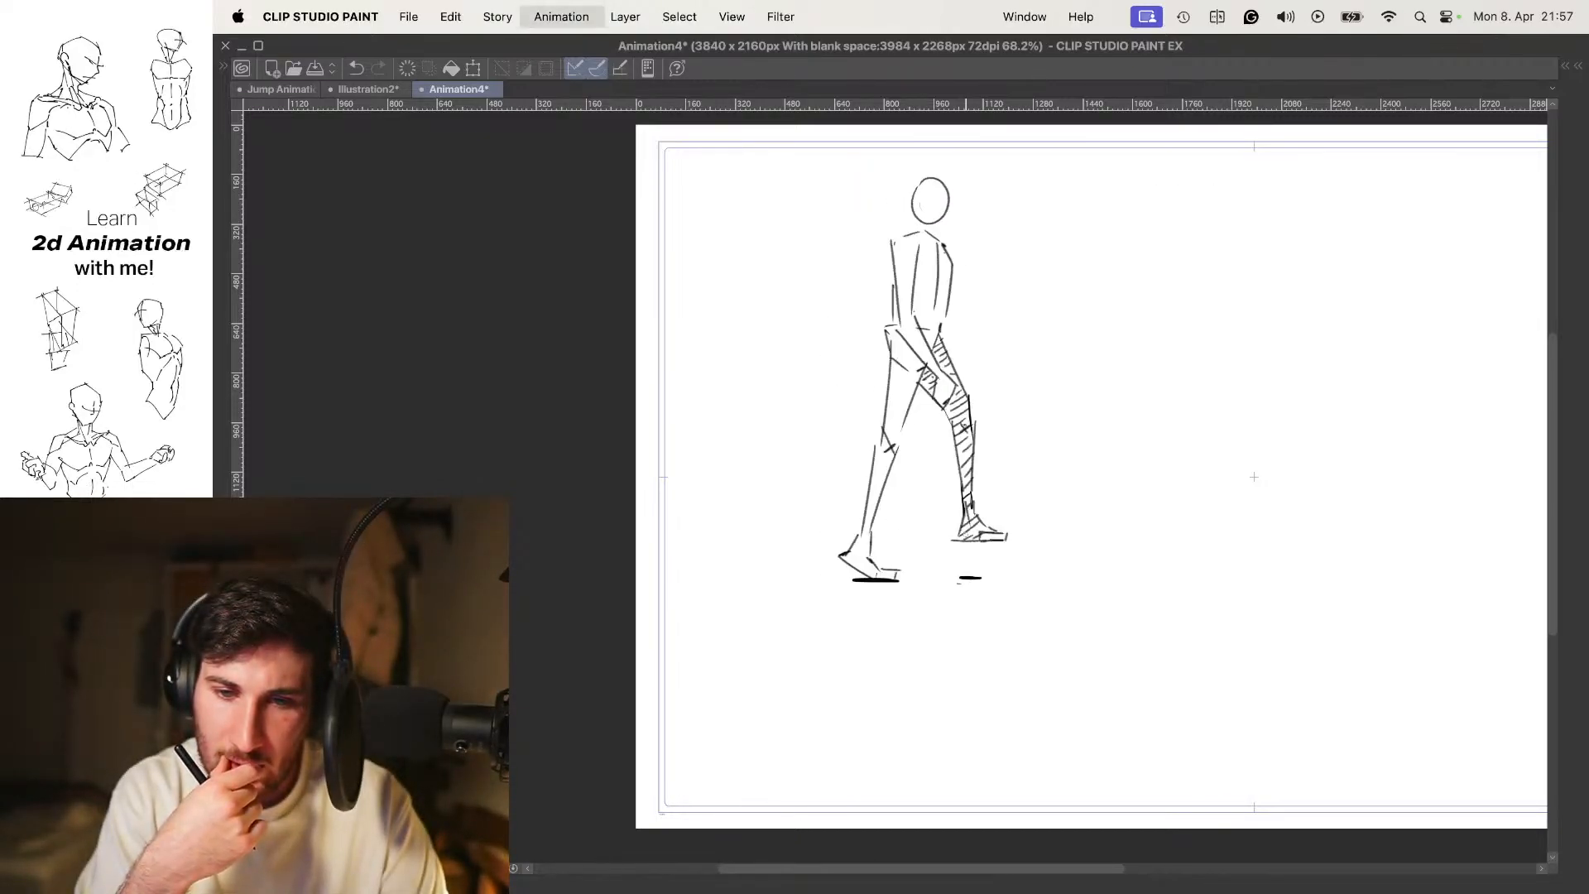
key(Right)
key(Right)
key(Right)
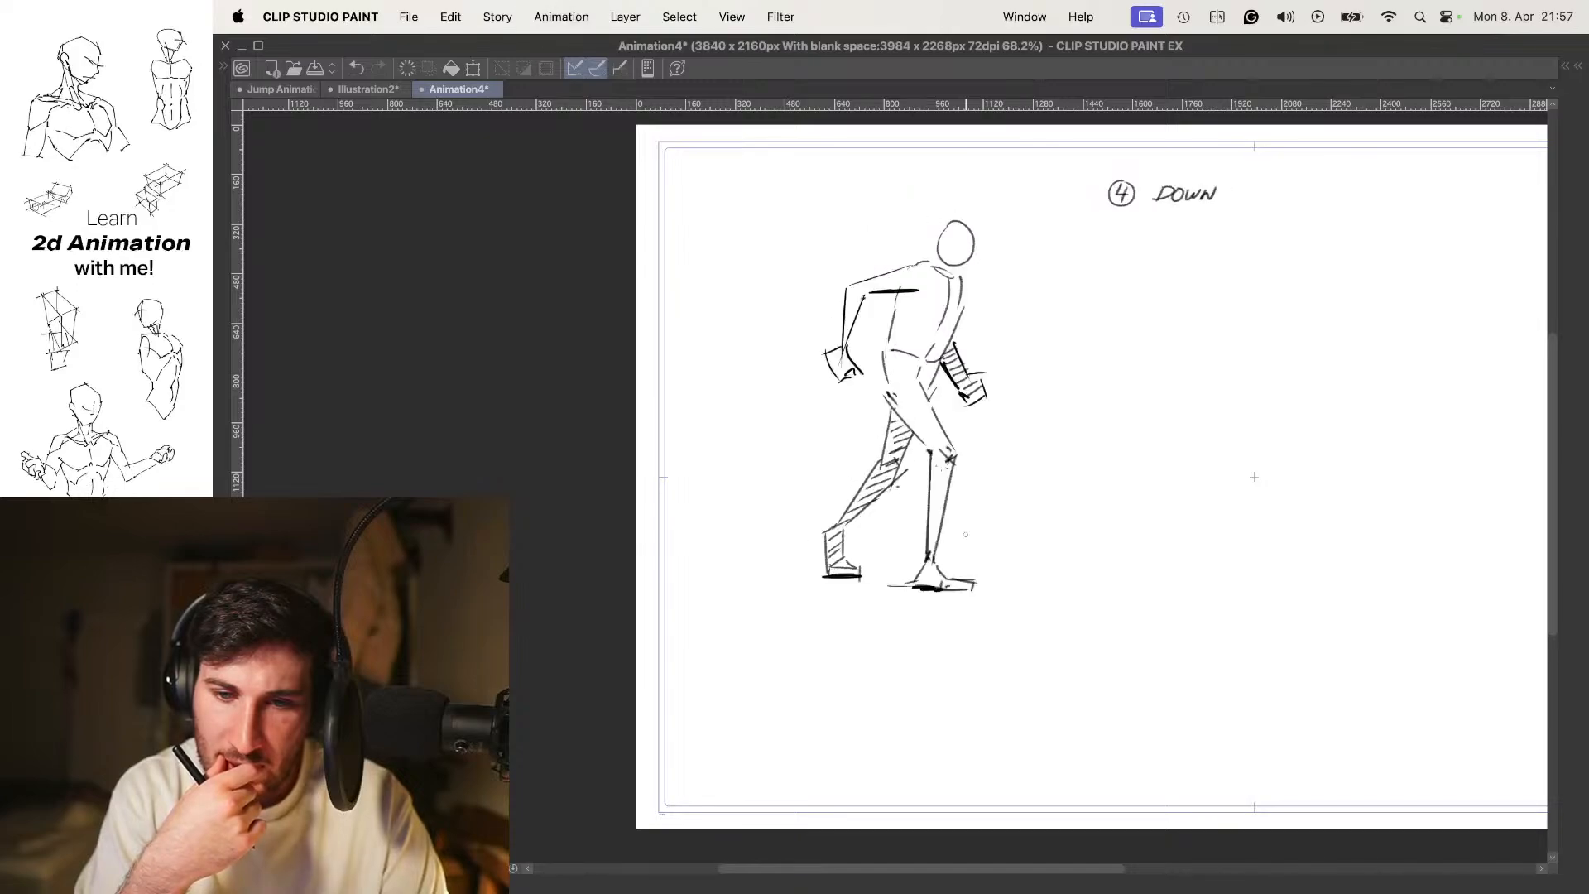
key(Right)
key(Right)
key(Right)
key(Left)
key(Left)
key(Right)
key(Right)
key(Left)
key(Left)
key(Left)
key(Right)
key(Right)
key(Right)
key(Right)
key(Right)
key(Left)
key(Left)
key(Right)
key(Right)
key(Right)
key(Left)
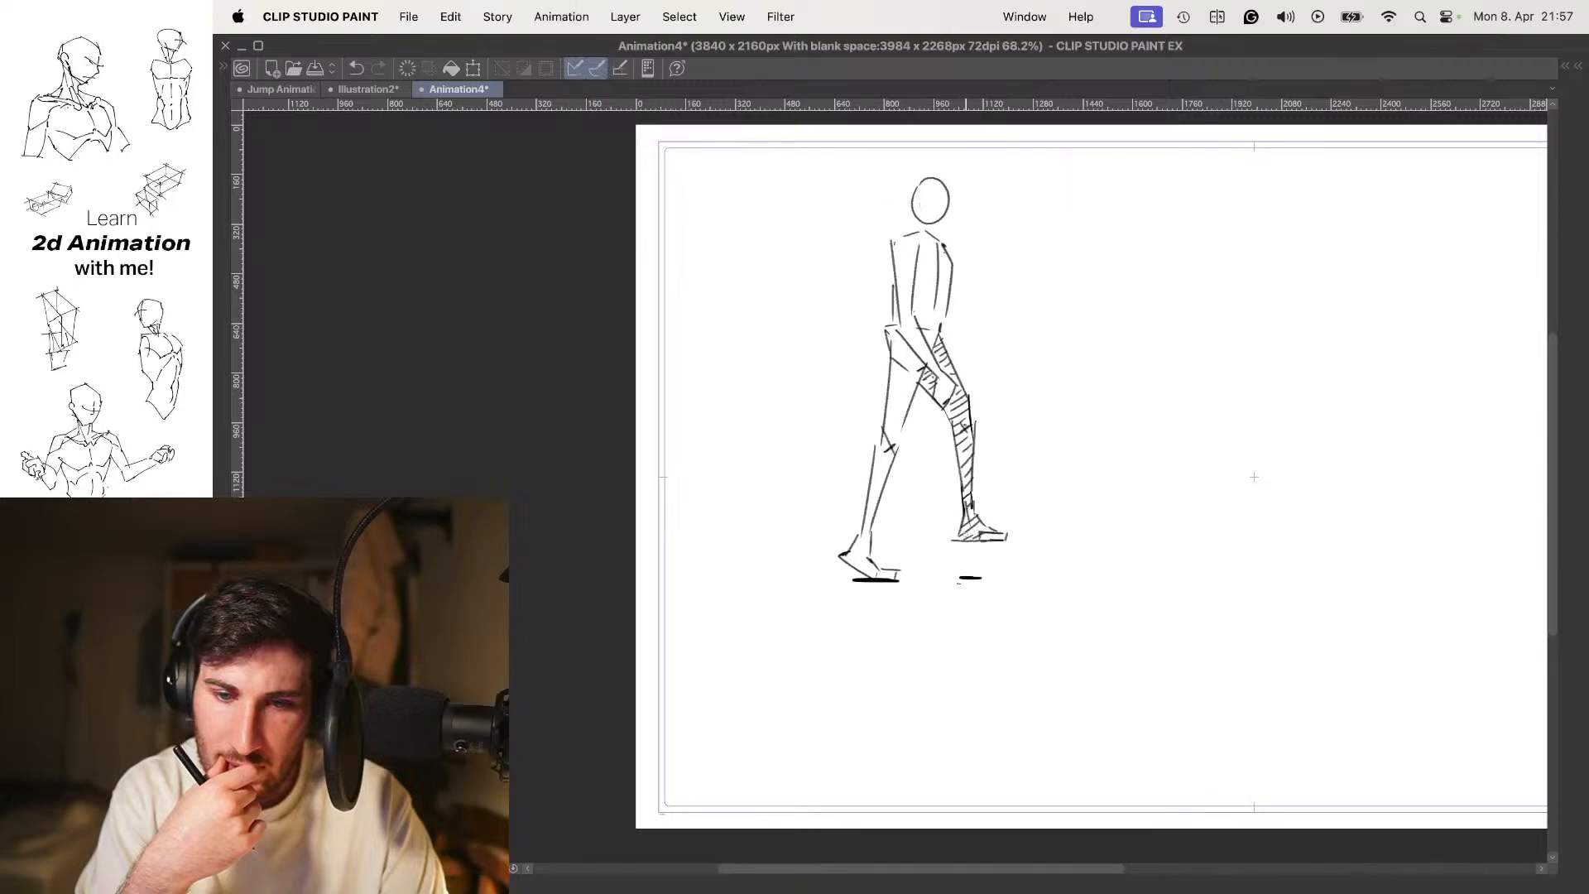
Step forward through the cycle from the first contact pose and the down pose to the passing pose to review them
key(Right)
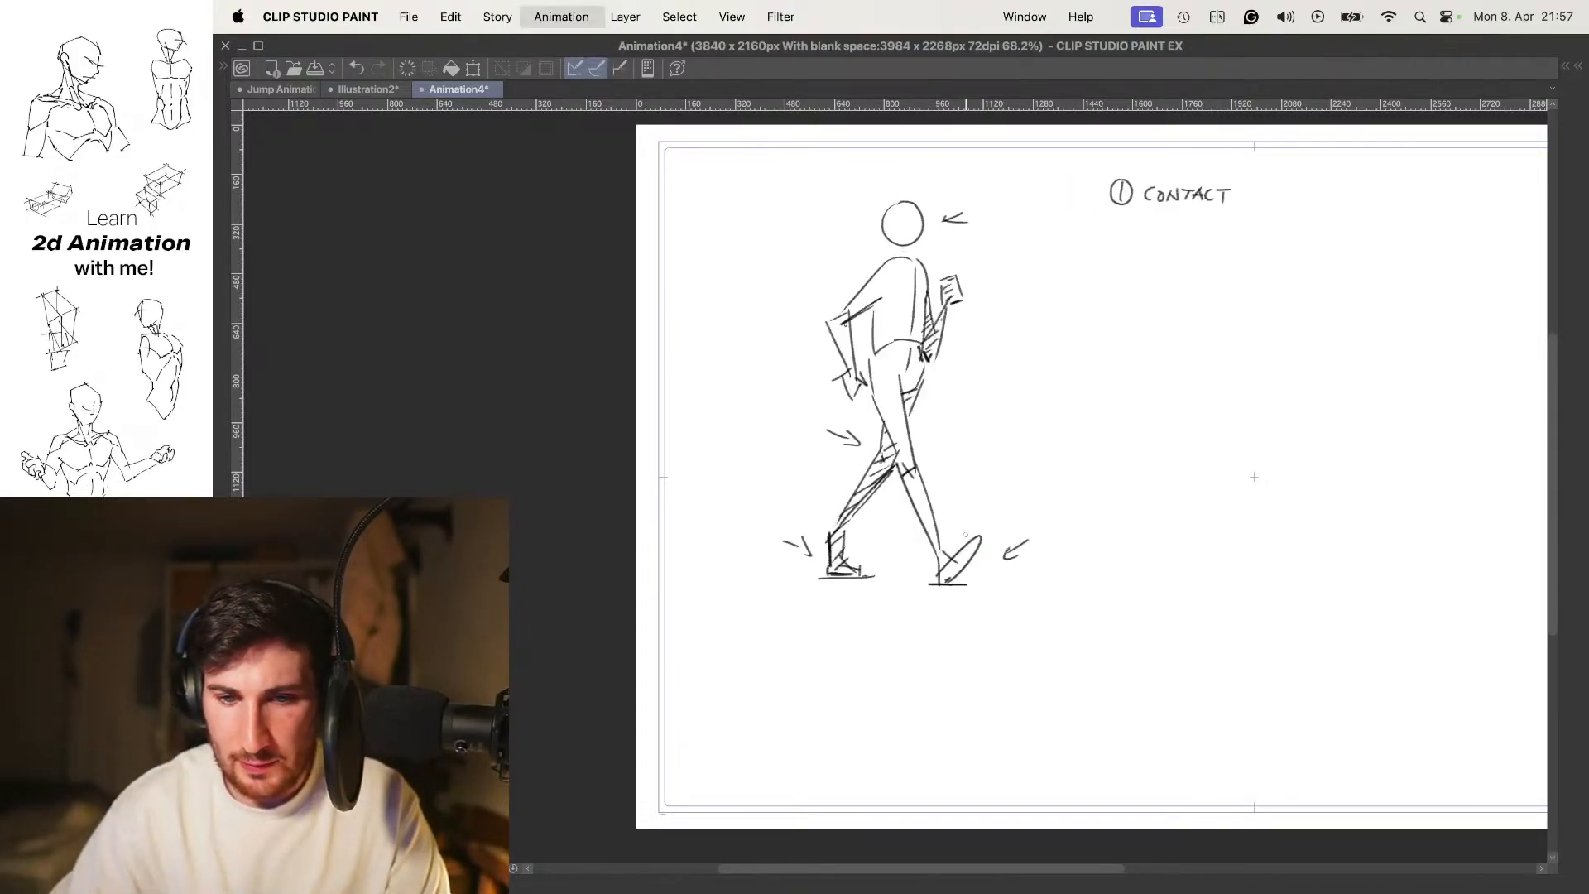
key(Right)
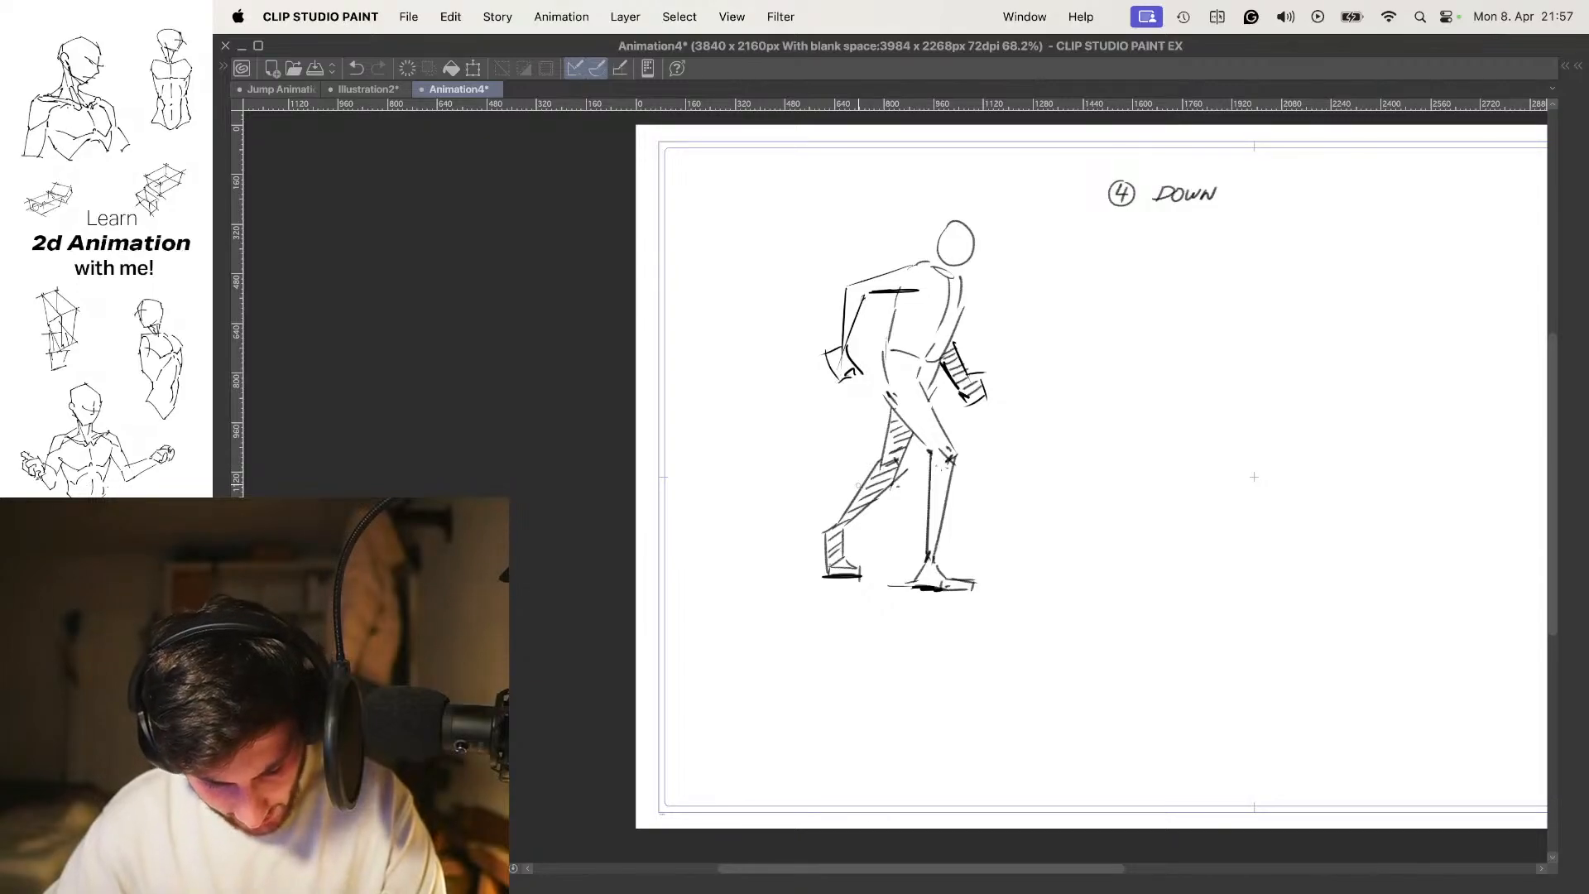
key(Right)
key(Right)
key(Right)
key(Right)
key(Right)
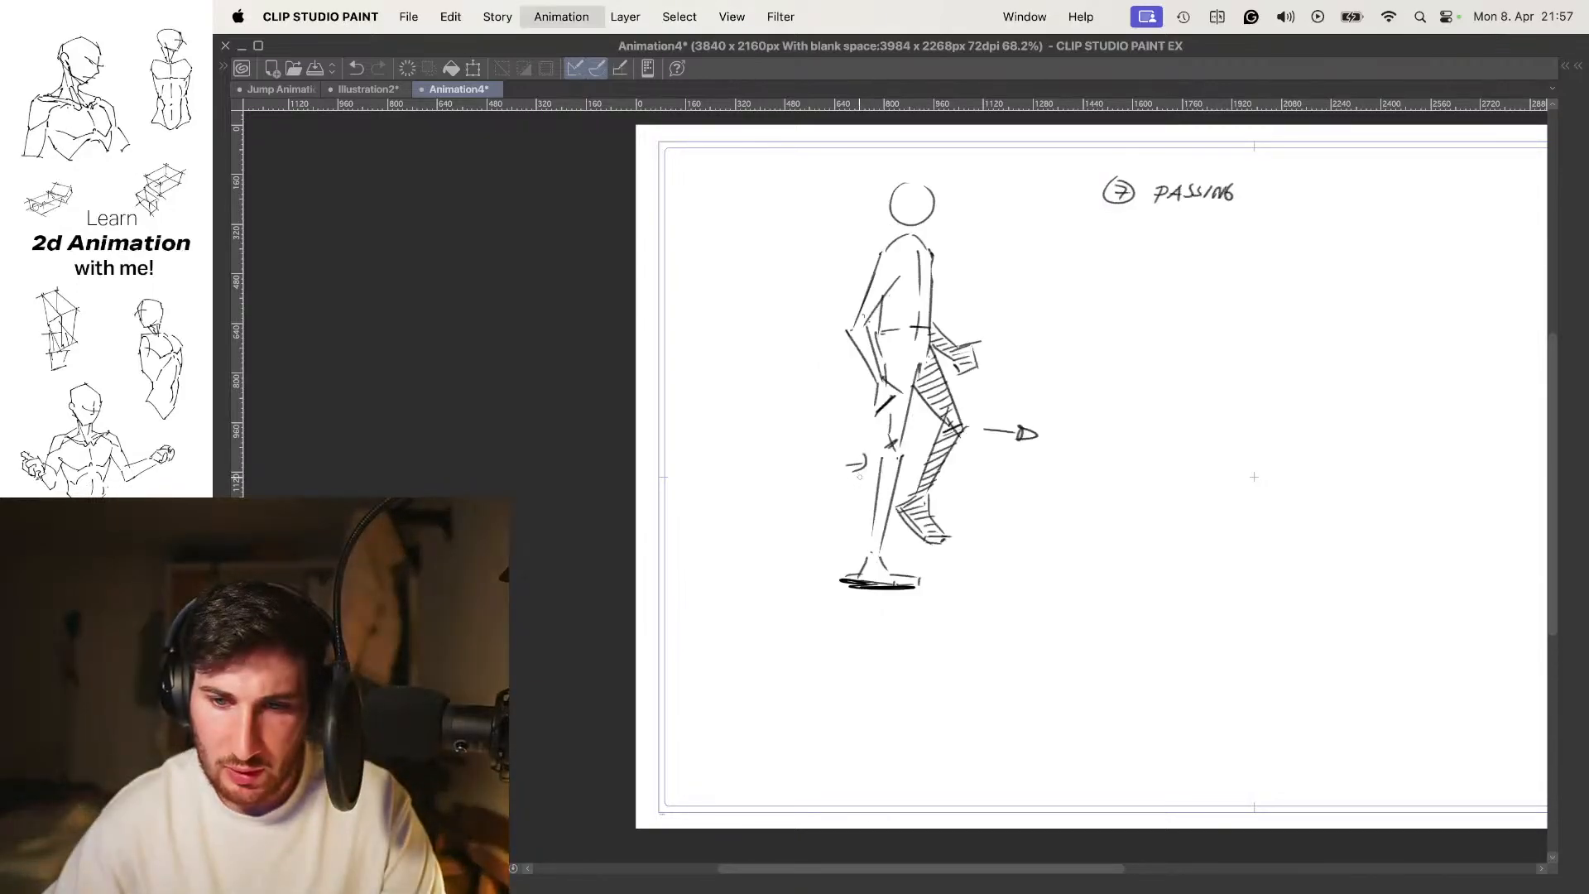
Flip back and forth through the passing, in-between and second contact poses to examine the motion
key(Right)
key(Right)
key(Right)
key(Right)
key(Left)
key(Left)
key(Left)
key(Right)
key(Right)
key(Right)
key(Right)
key(Right)
key(Right)
key(Right)
key(Right)
key(Right)
key(Right)
Restore the hidden panels and flip through the walk-cycle poses to compare the legs and ground contact
key(Tab)
key(Left)
key(Left)
key(Left)
key(Left)
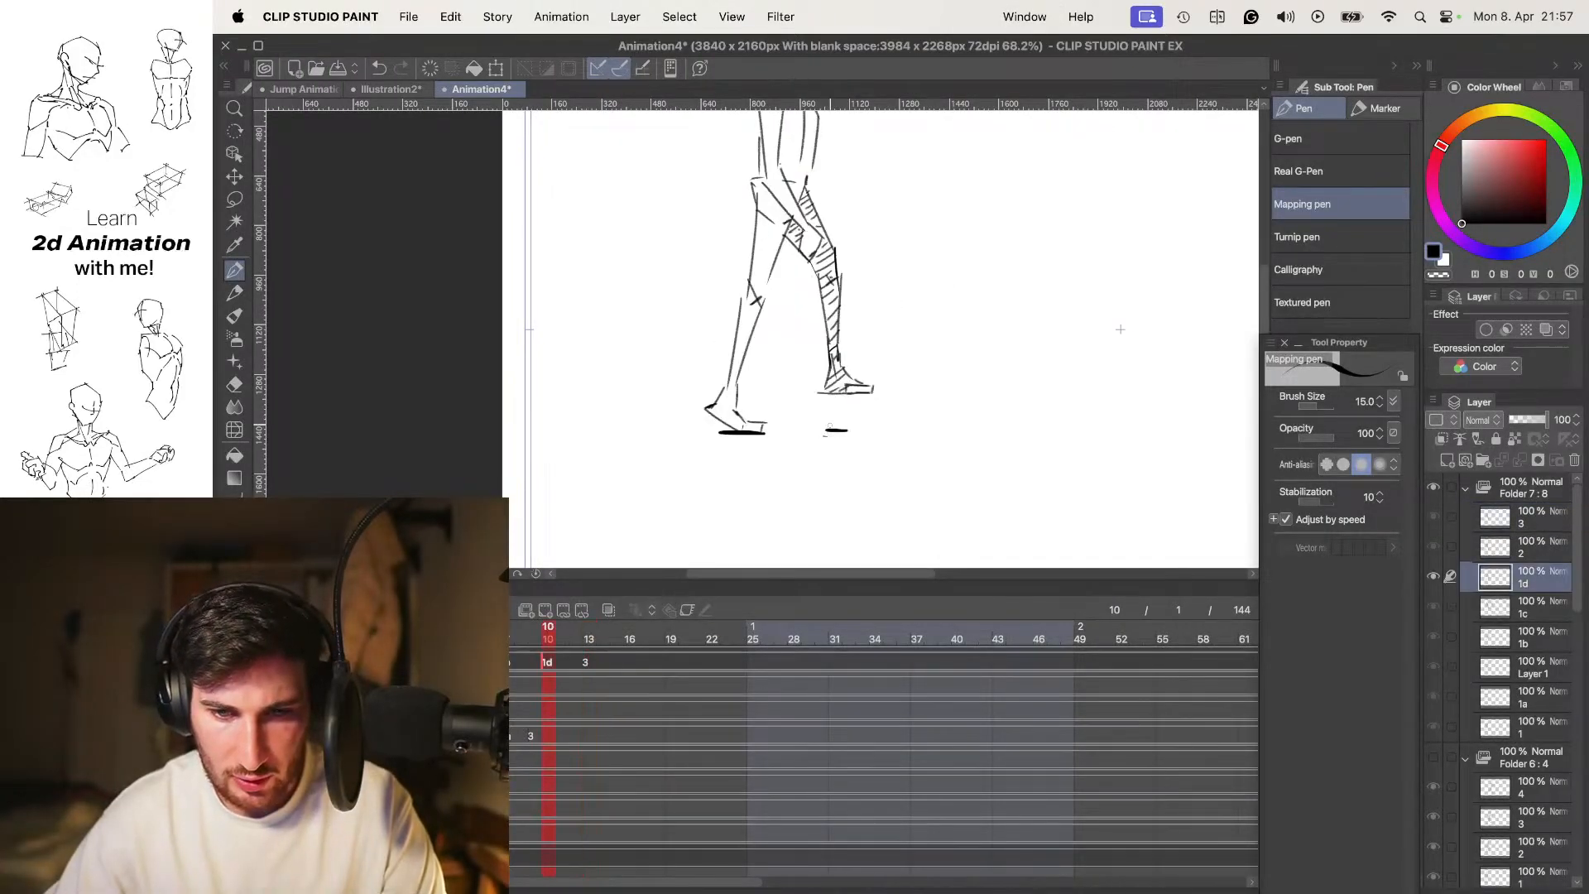
key(Right)
key(Right)
key(Right)
key(Right)
key(Left)
key(Right)
Turn on onion skin and flip between the contact, down and passing poses with the full figure in view
key(o)
key(Left)
key(Left)
key(Left)
key(Left)
key(Right)
key(Right)
key(Right)
key(Right)
drag(860, 284, 897, 393)
key(Left)
key(Left)
key(Left)
key(Left)
key(Right)
key(Left)
key(Right)
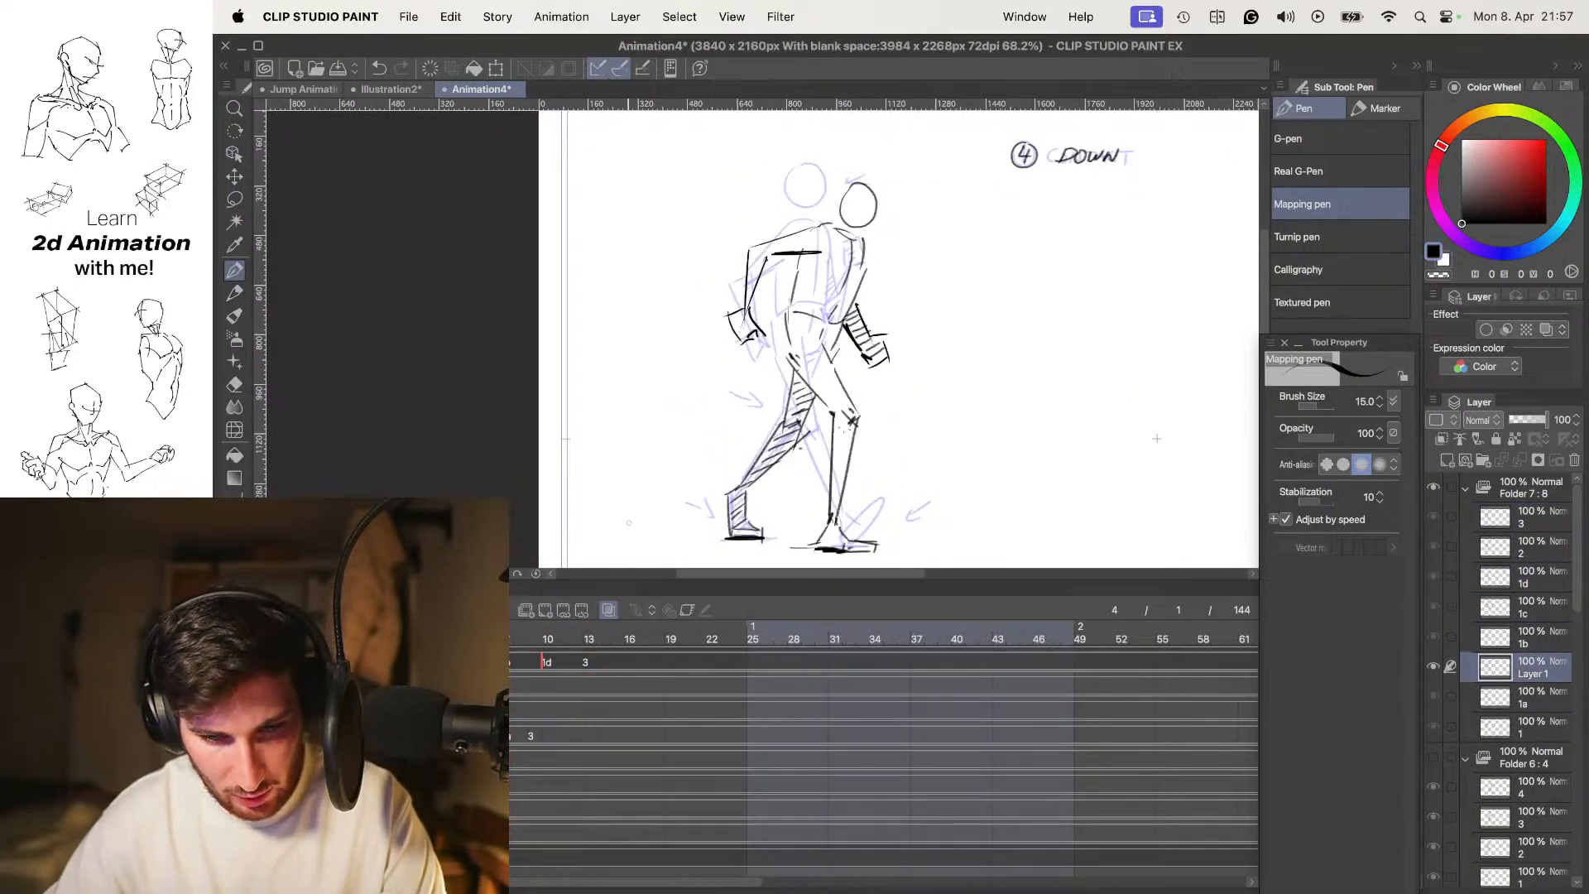
Rename the down pose's cel as 4 to match its frame number
double_click(1526, 673)
text(4)
key(Return)
key(Left)
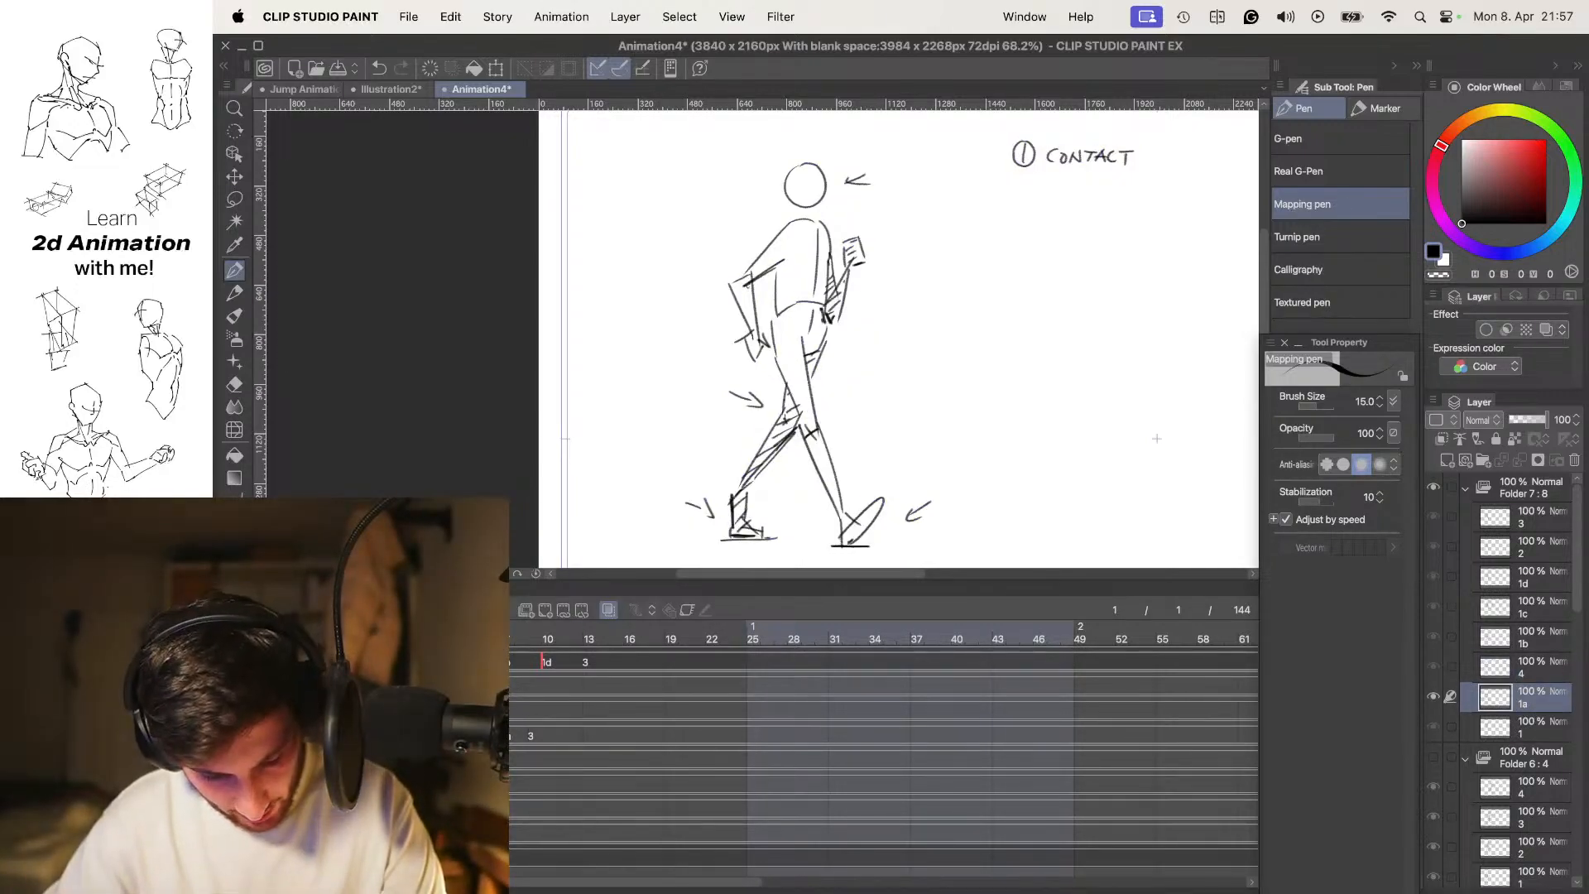
Try renaming all cels of the walk-cycle track in timeline order
click(274, 589)
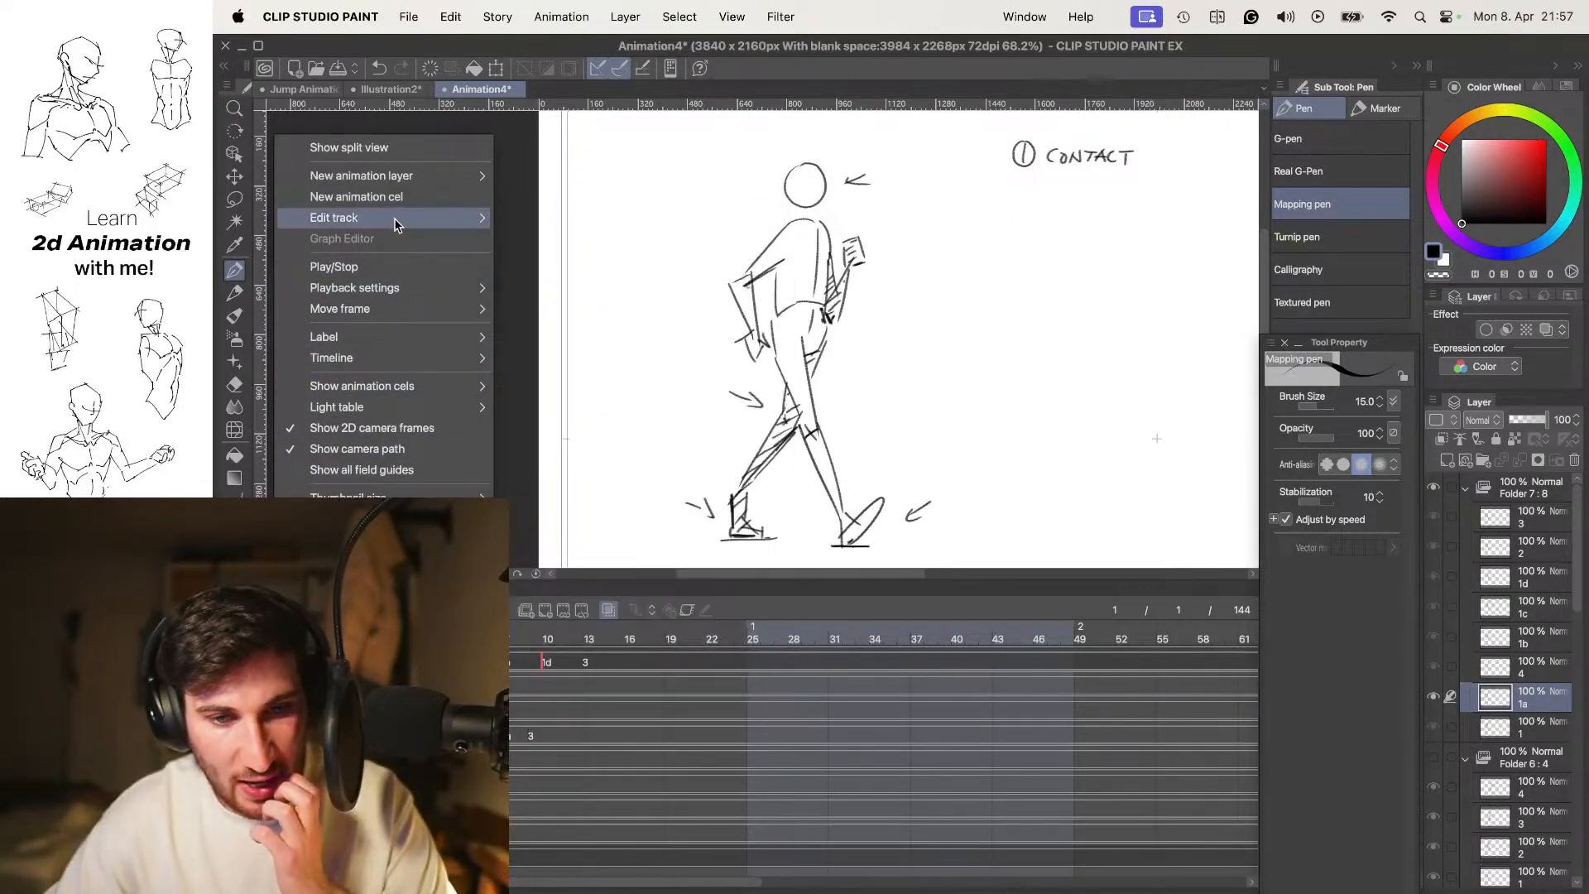
mouse_move(397, 217)
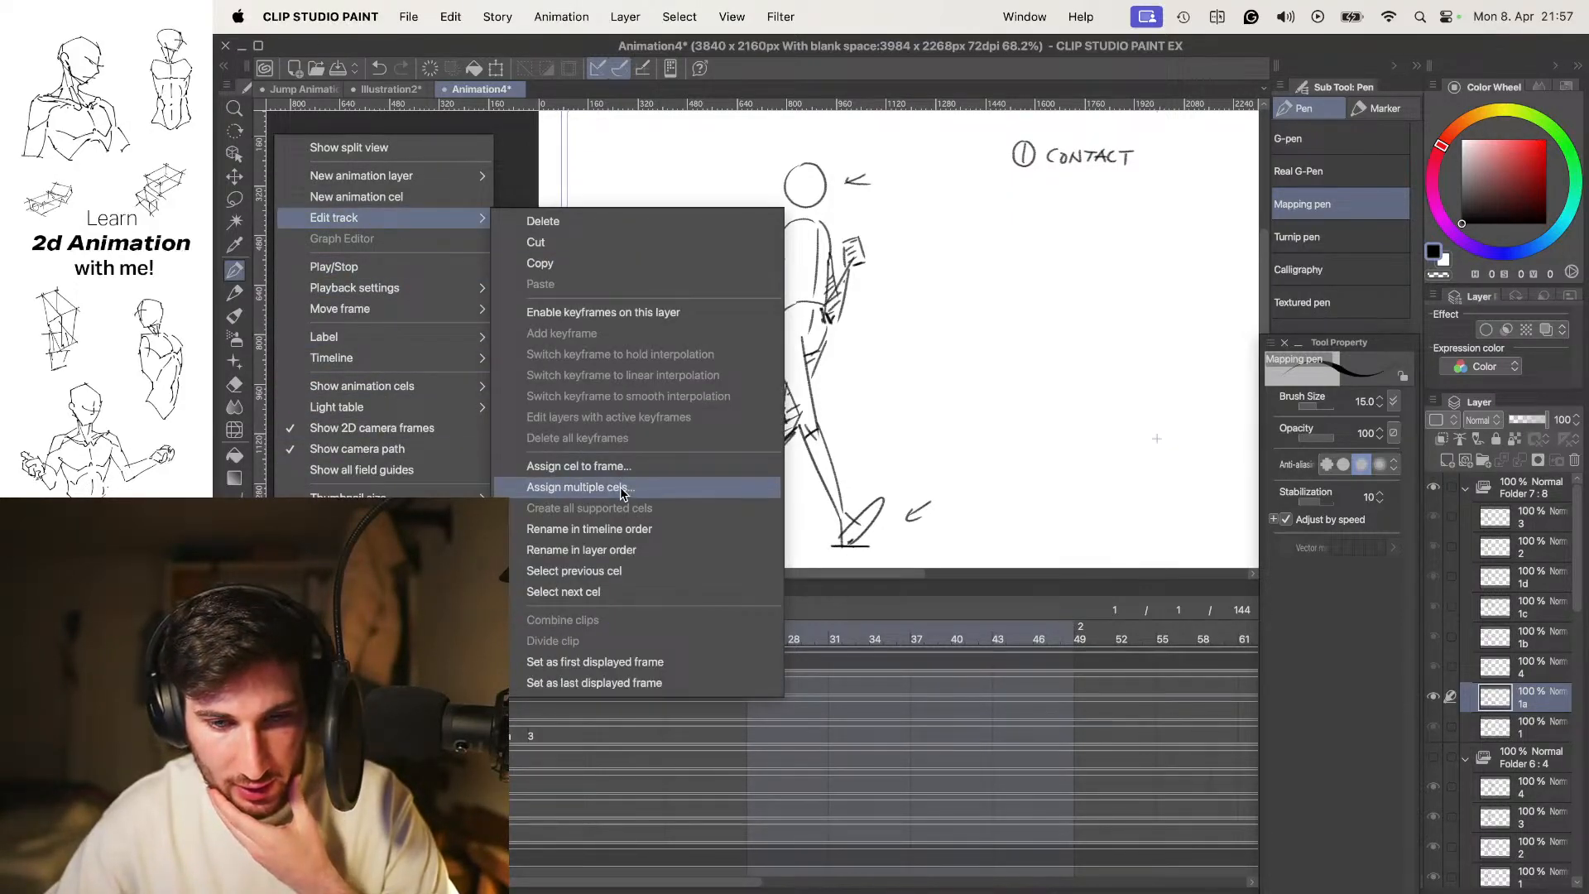
click(644, 529)
key(Right)
key(Right)
key(Right)
key(Right)
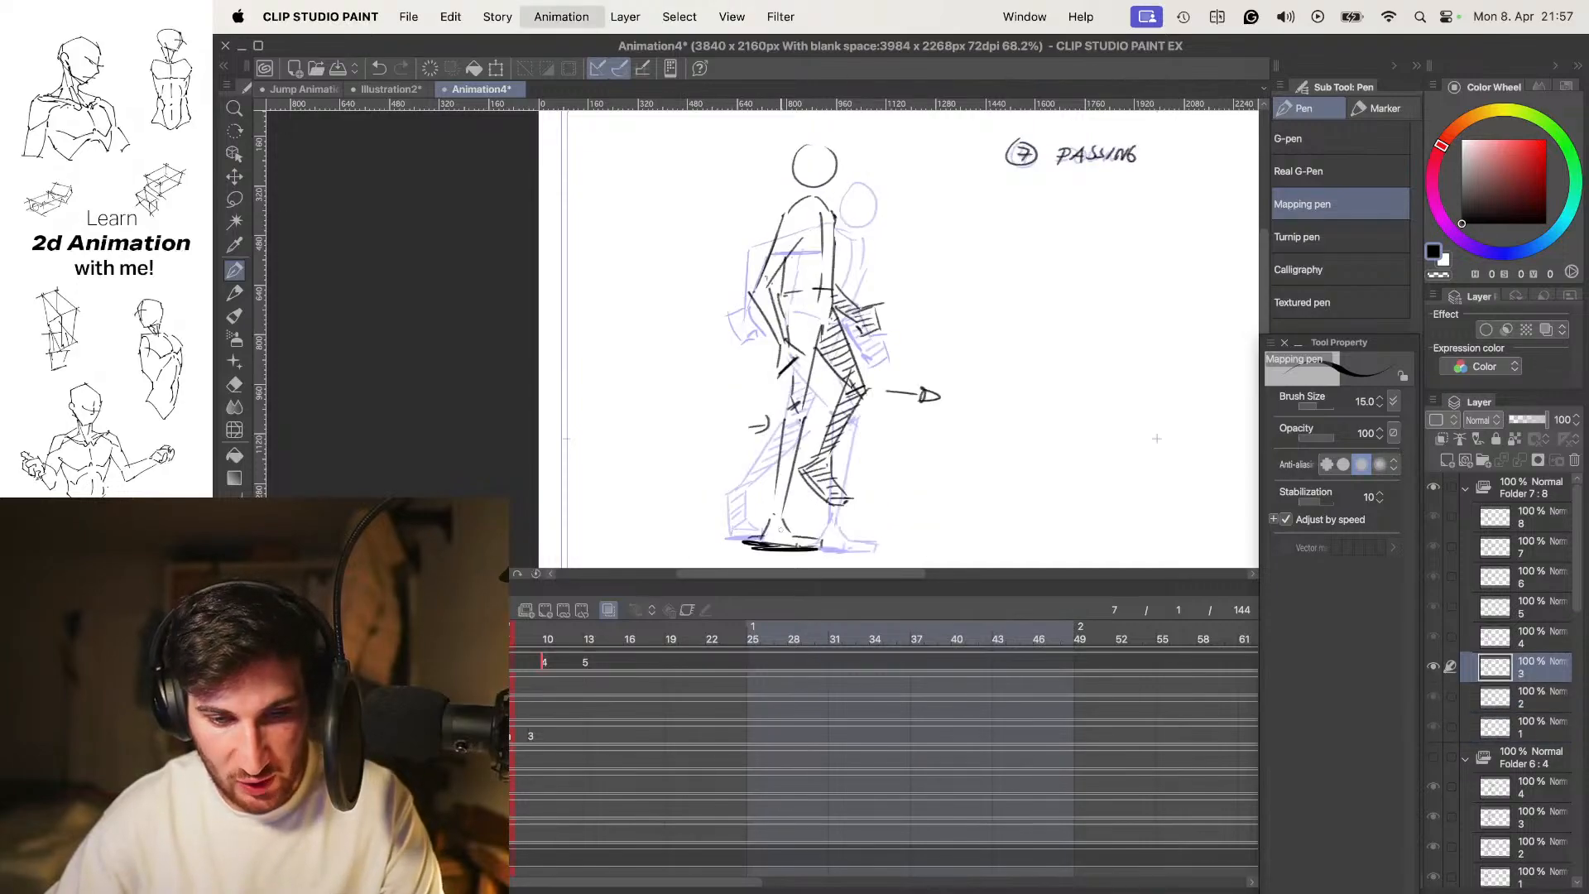
Flip between neighbouring frames up to the second contact pose to check each pose's cel number
key(Left)
key(Right)
key(Left)
key(Right)
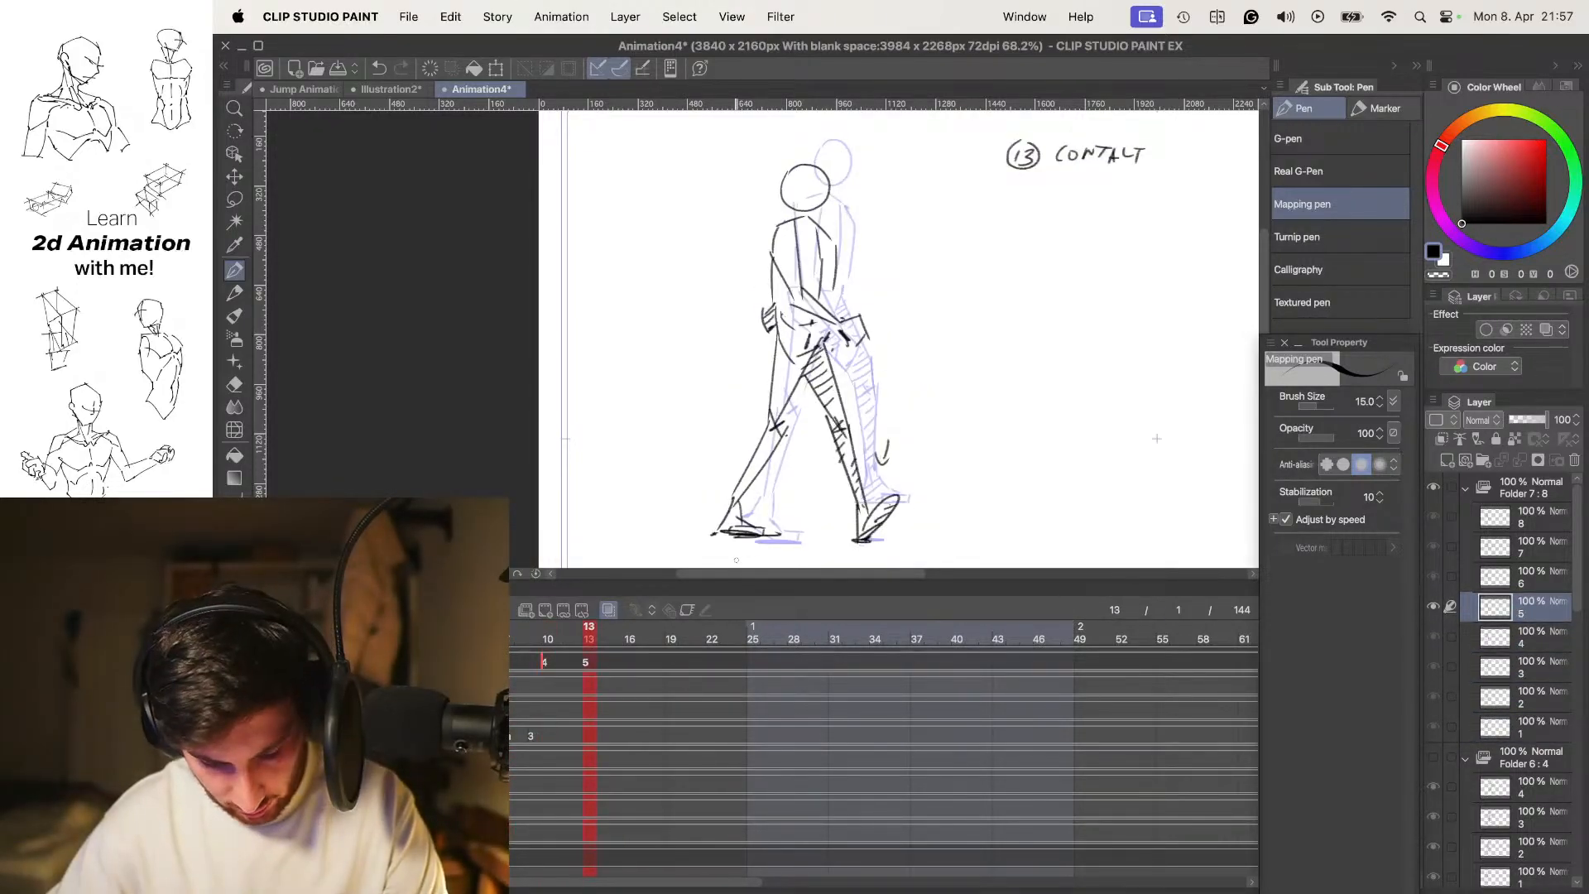
key(Left)
key(Right)
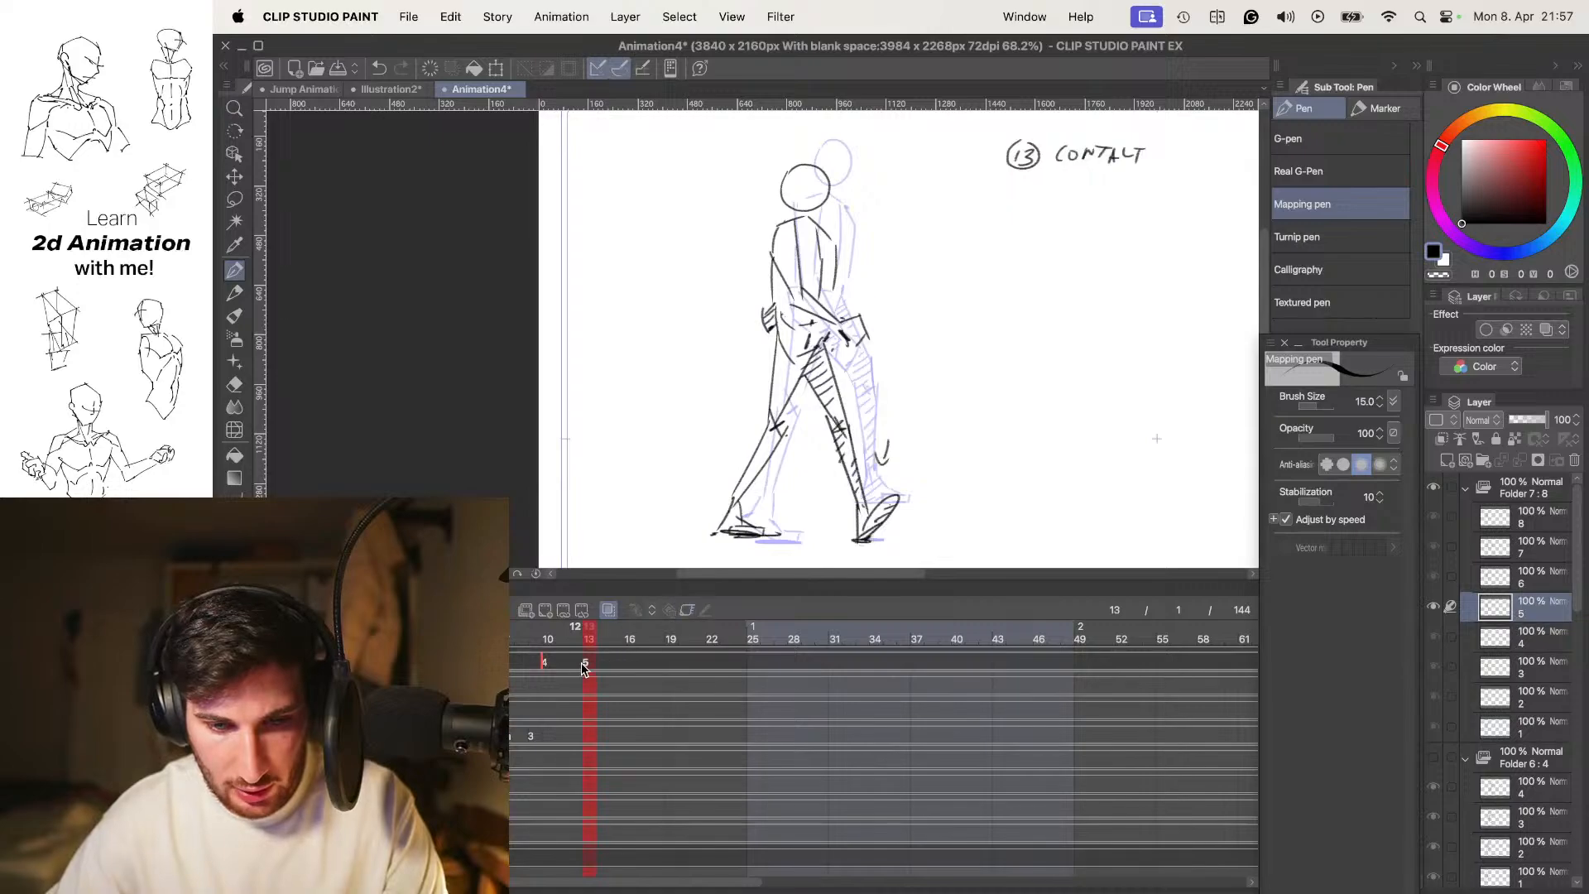
key(Left)
key(Right)
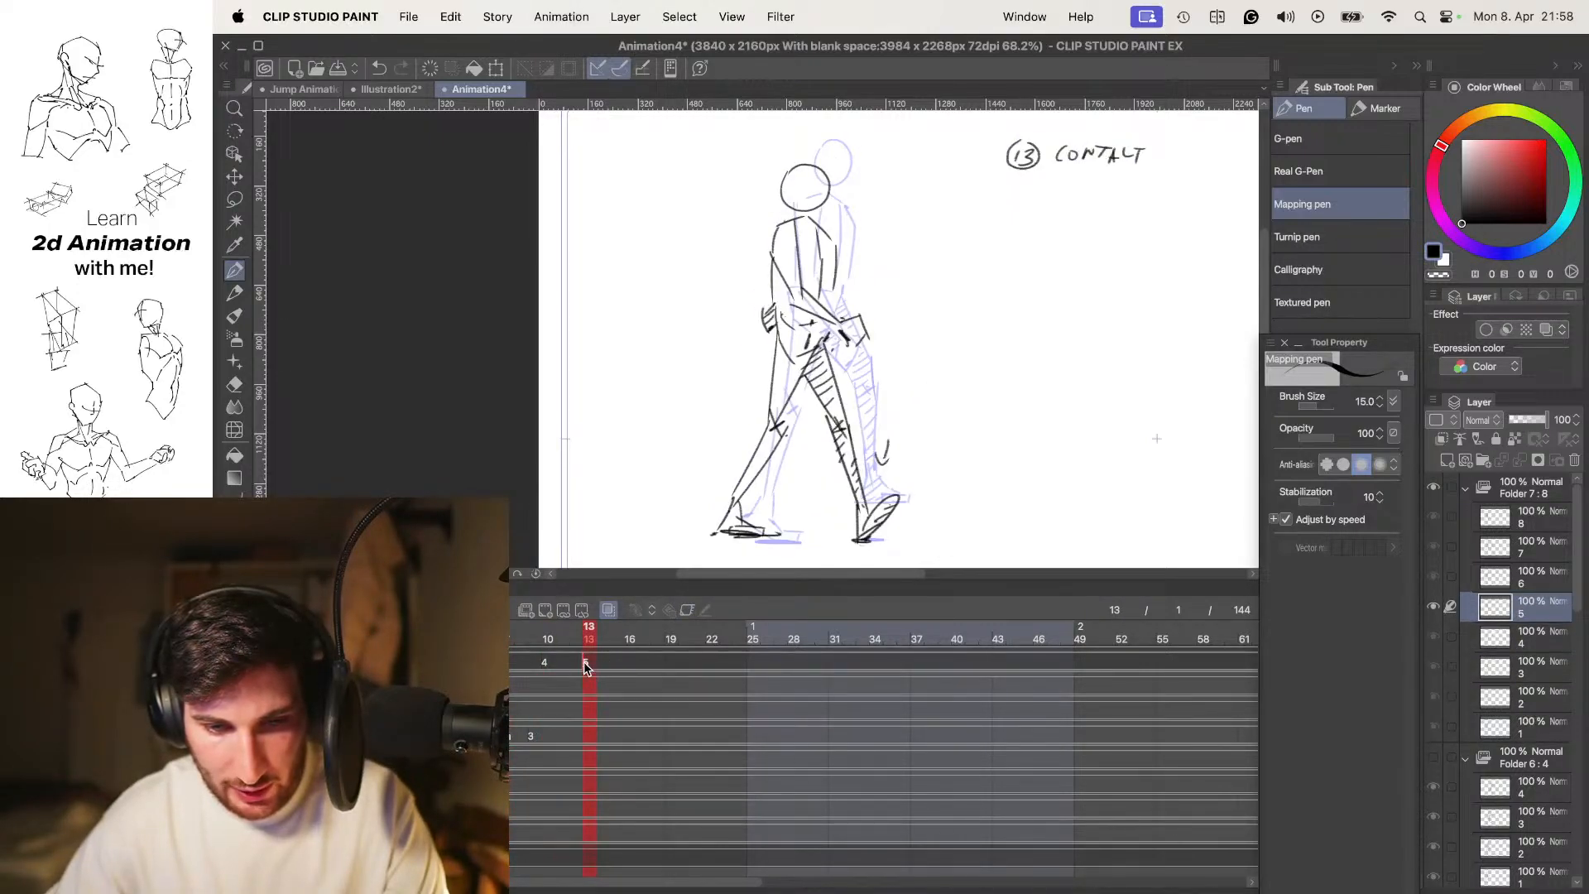
Try renaming the second contact pose's cel as 13
double_click(1543, 612)
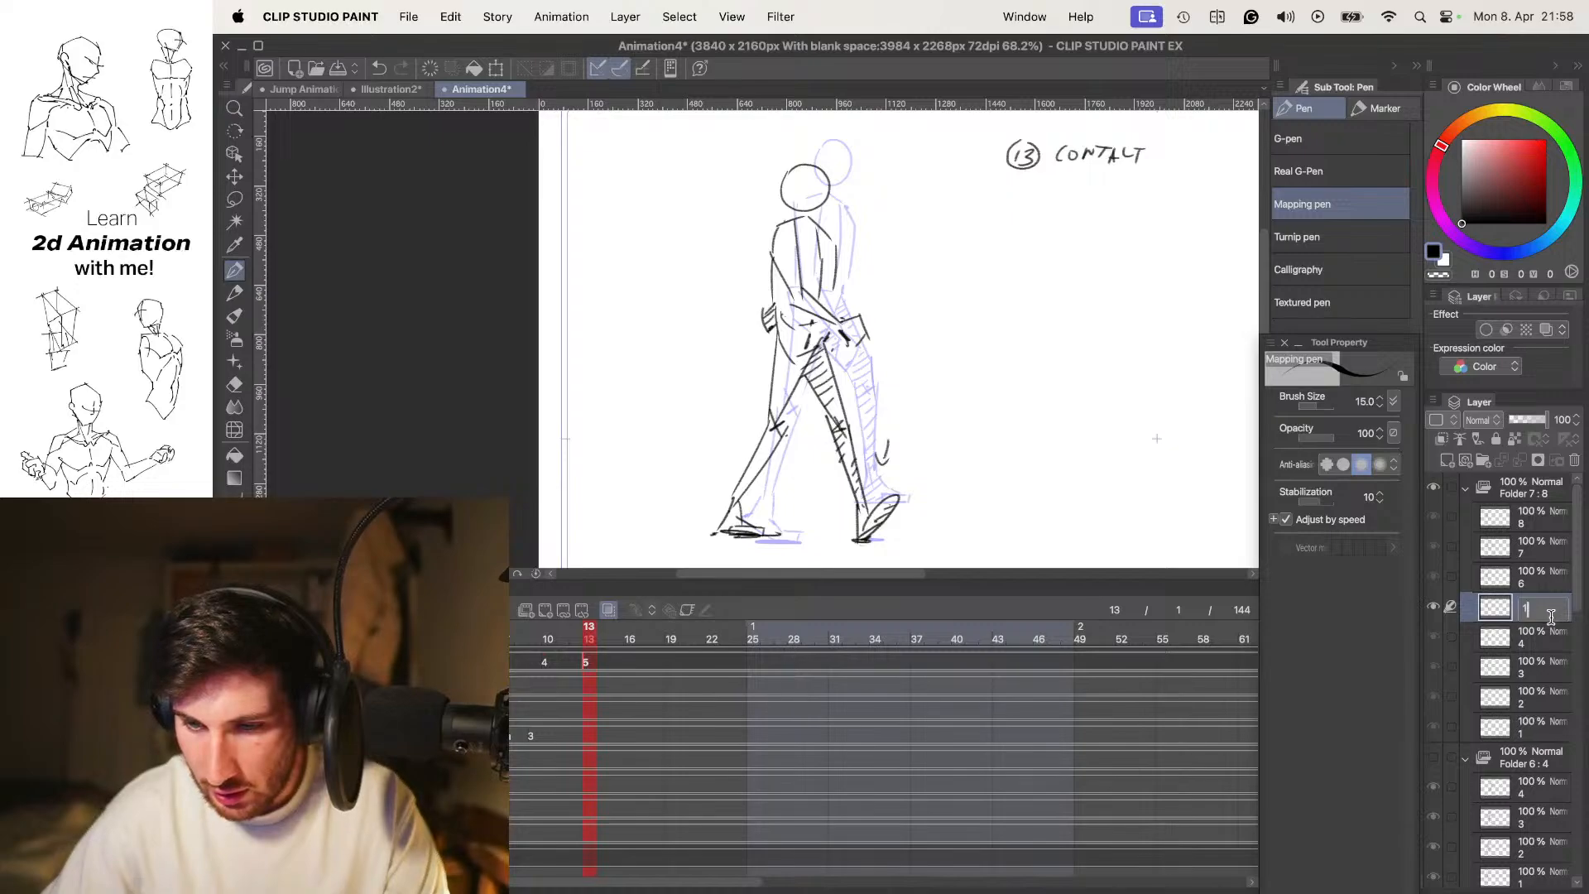
text(13)
key(Return)
key(Left)
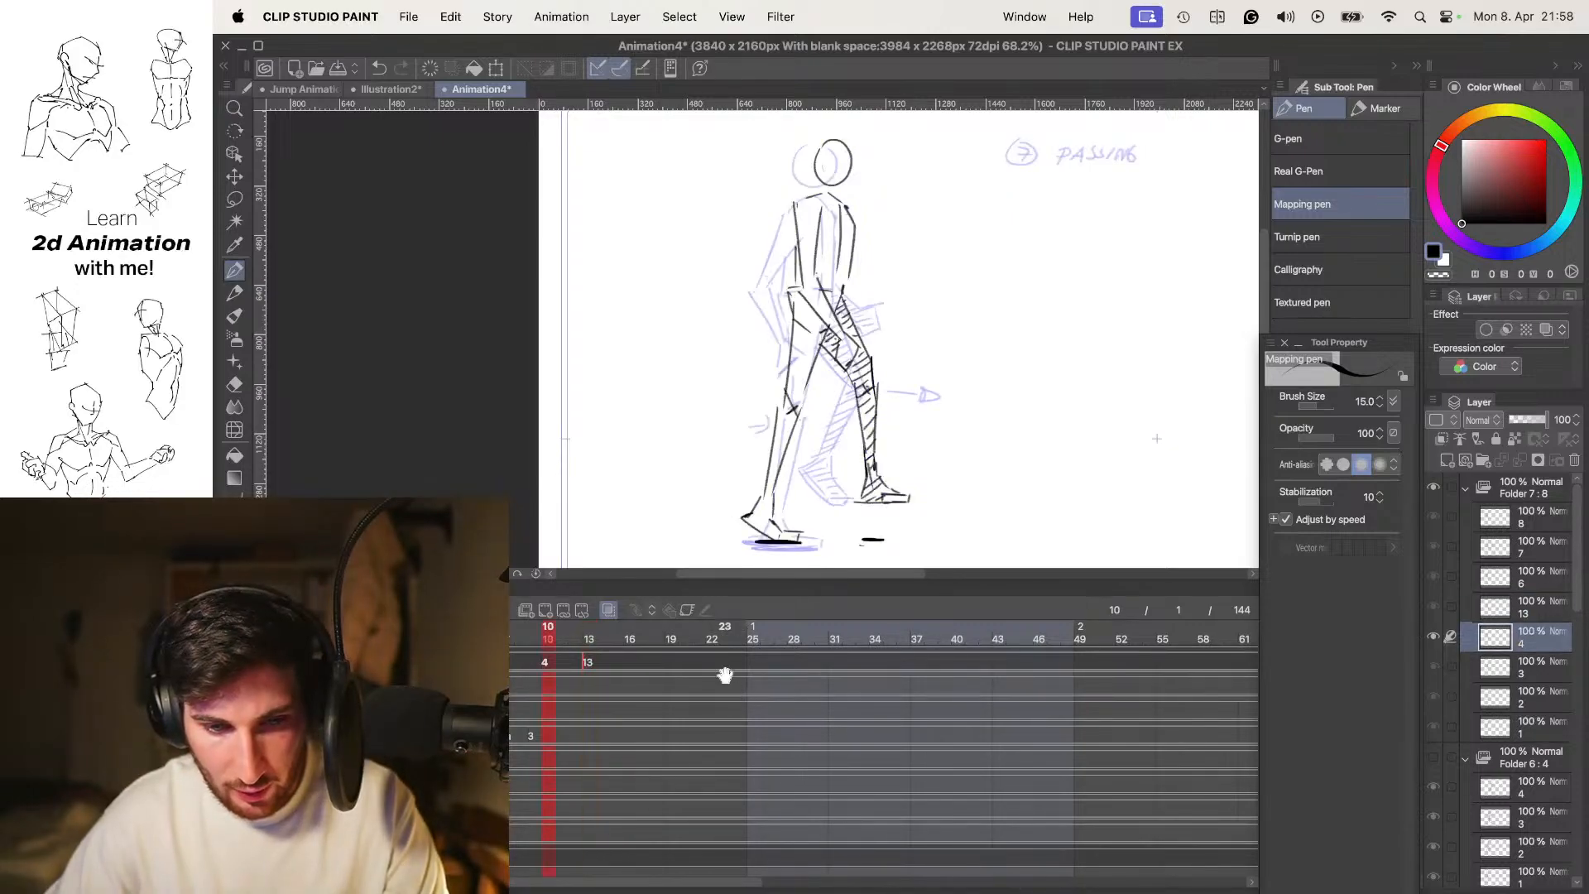
Try renaming the in-between pose's cel as 10 and the passing pose's cel as 7
double_click(1523, 644)
text(10)
key(Return)
key(Left)
double_click(1539, 669)
text(7)
key(Return)
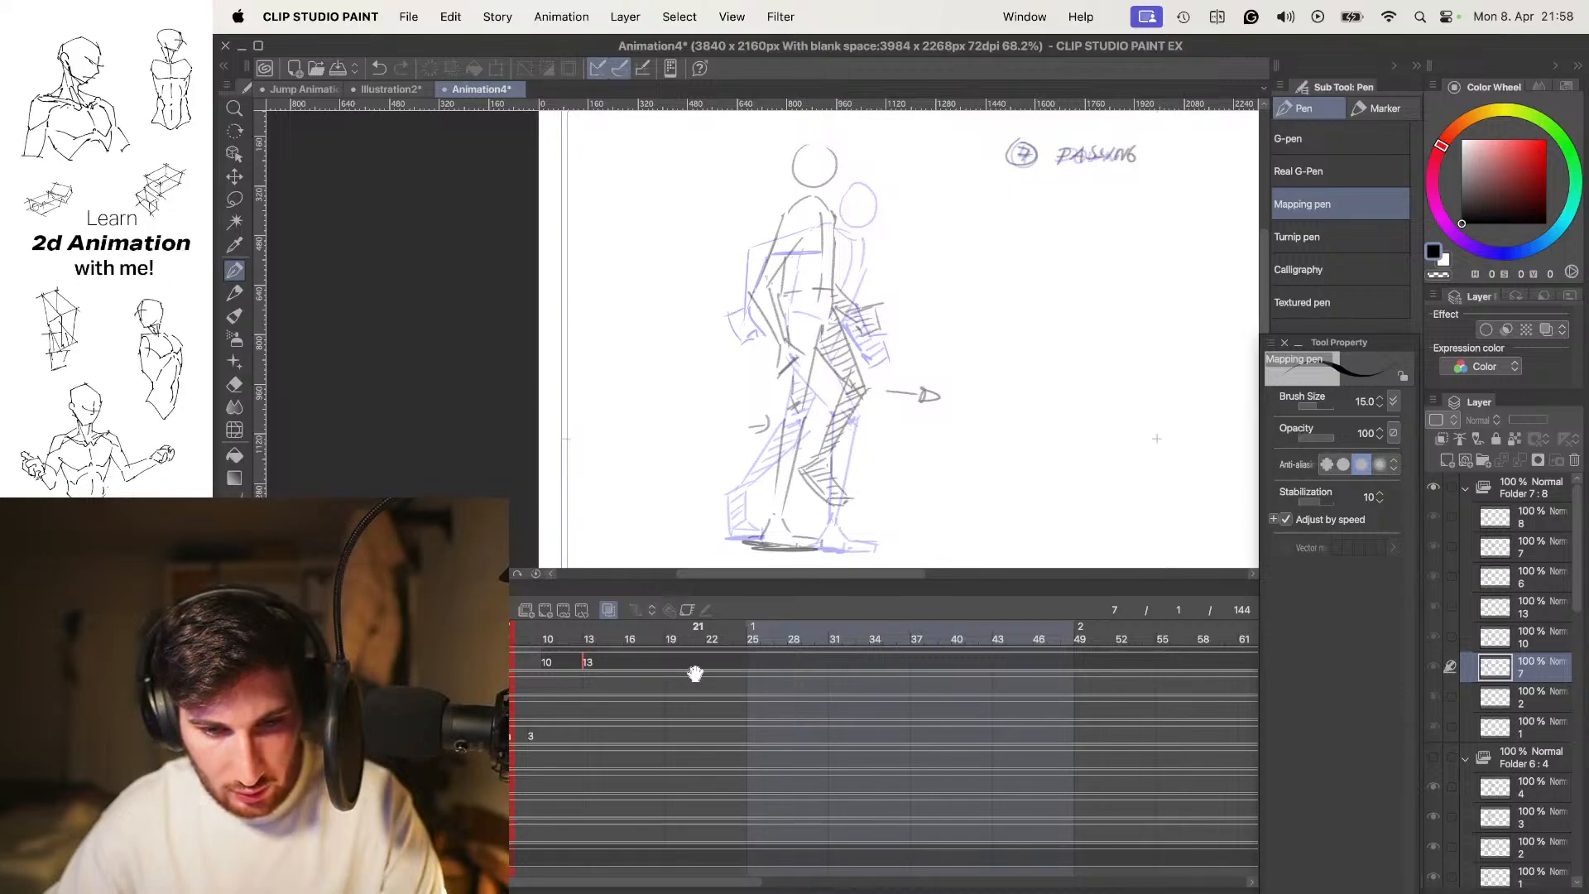
Flip around frame 7 to check which drawing the timeline assigns there
key(Left)
key(Right)
key(Right)
key(Right)
key(Left)
key(Left)
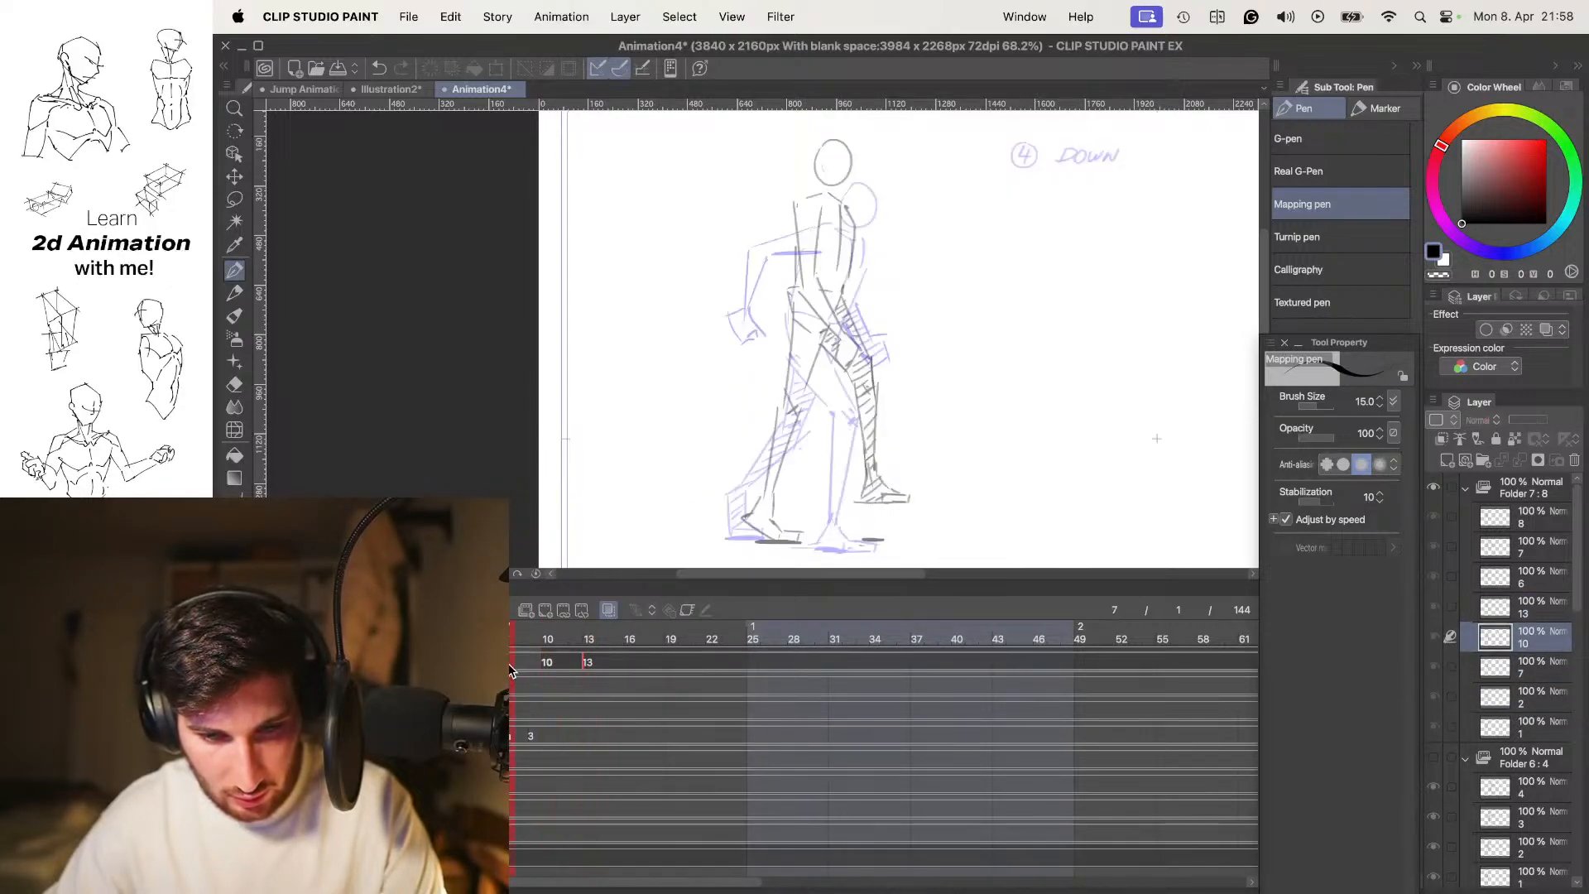
click(513, 669)
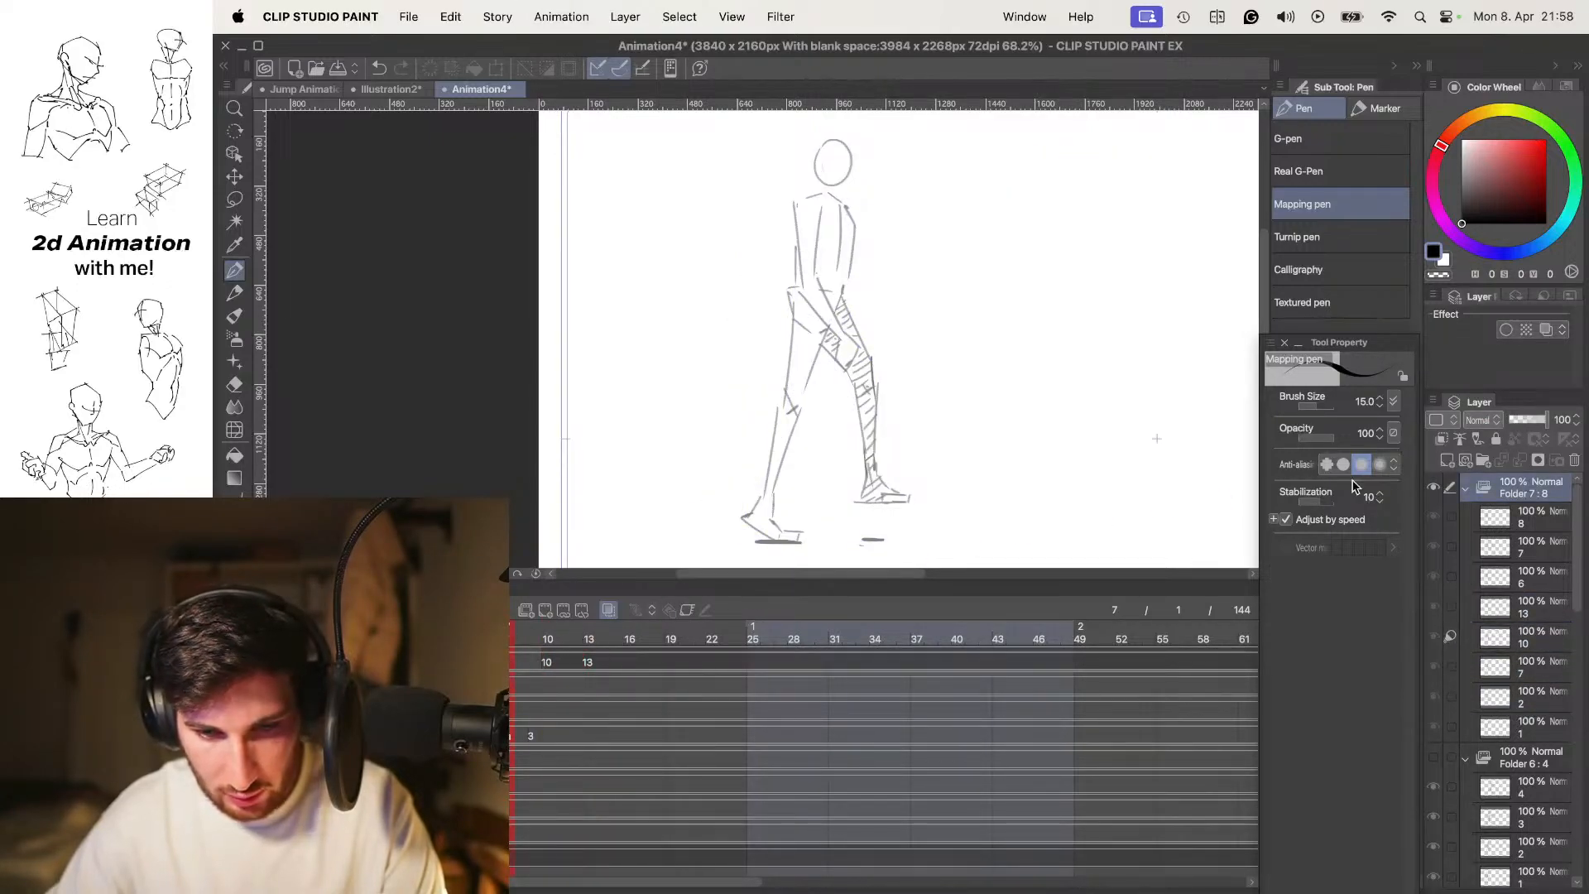
Try renaming the down pose's cel as 4 in the reordered cel list
key(Left)
key(Left)
key(Right)
key(Left)
key(Right)
double_click(1537, 704)
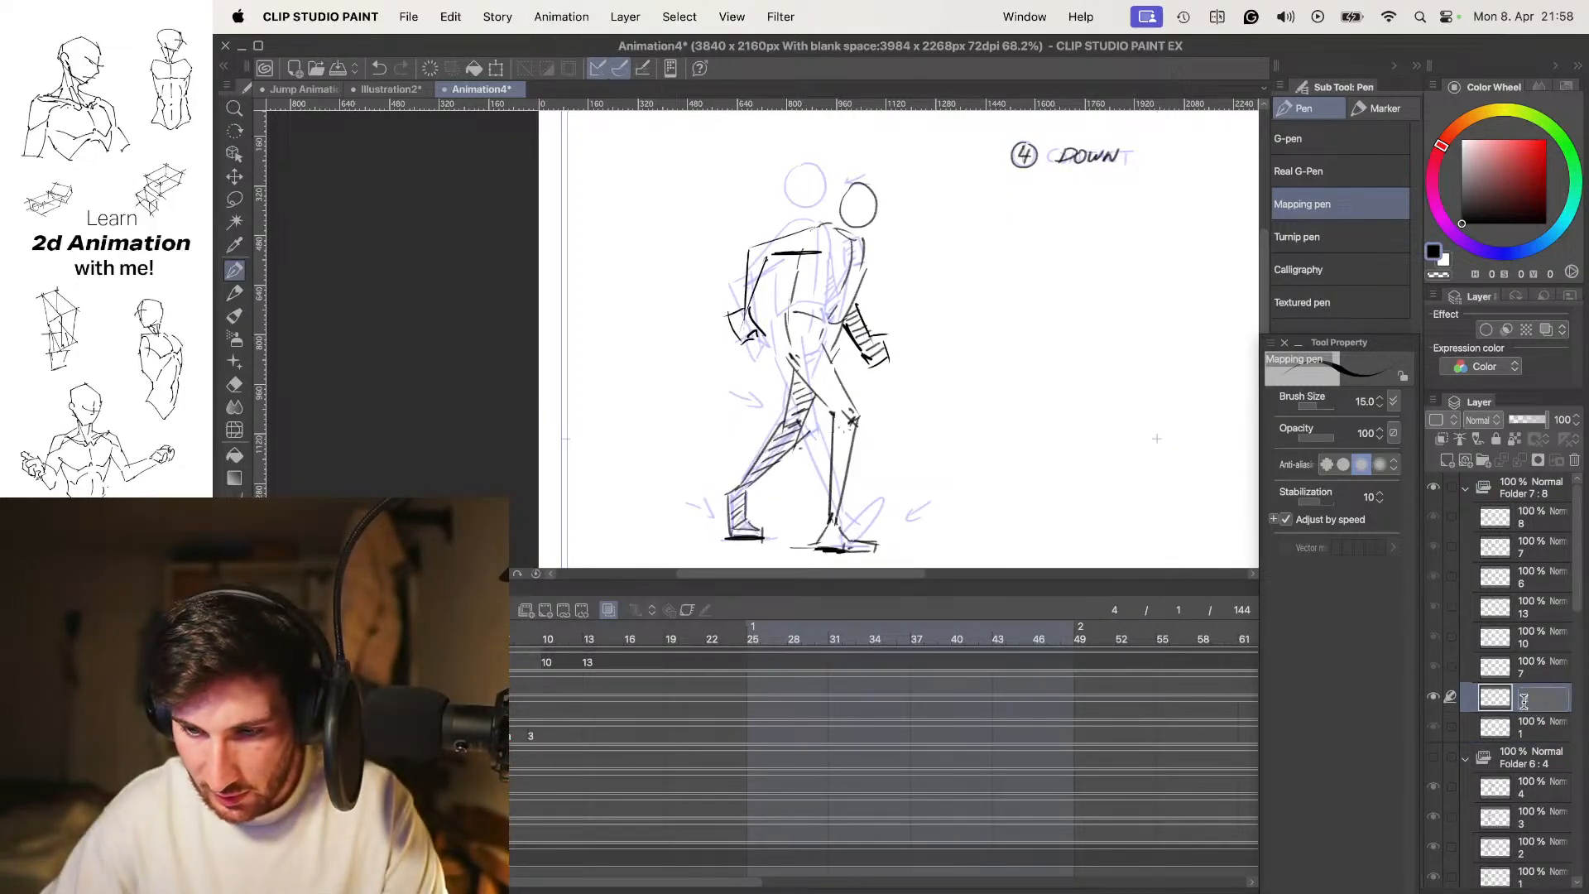
key(Return)
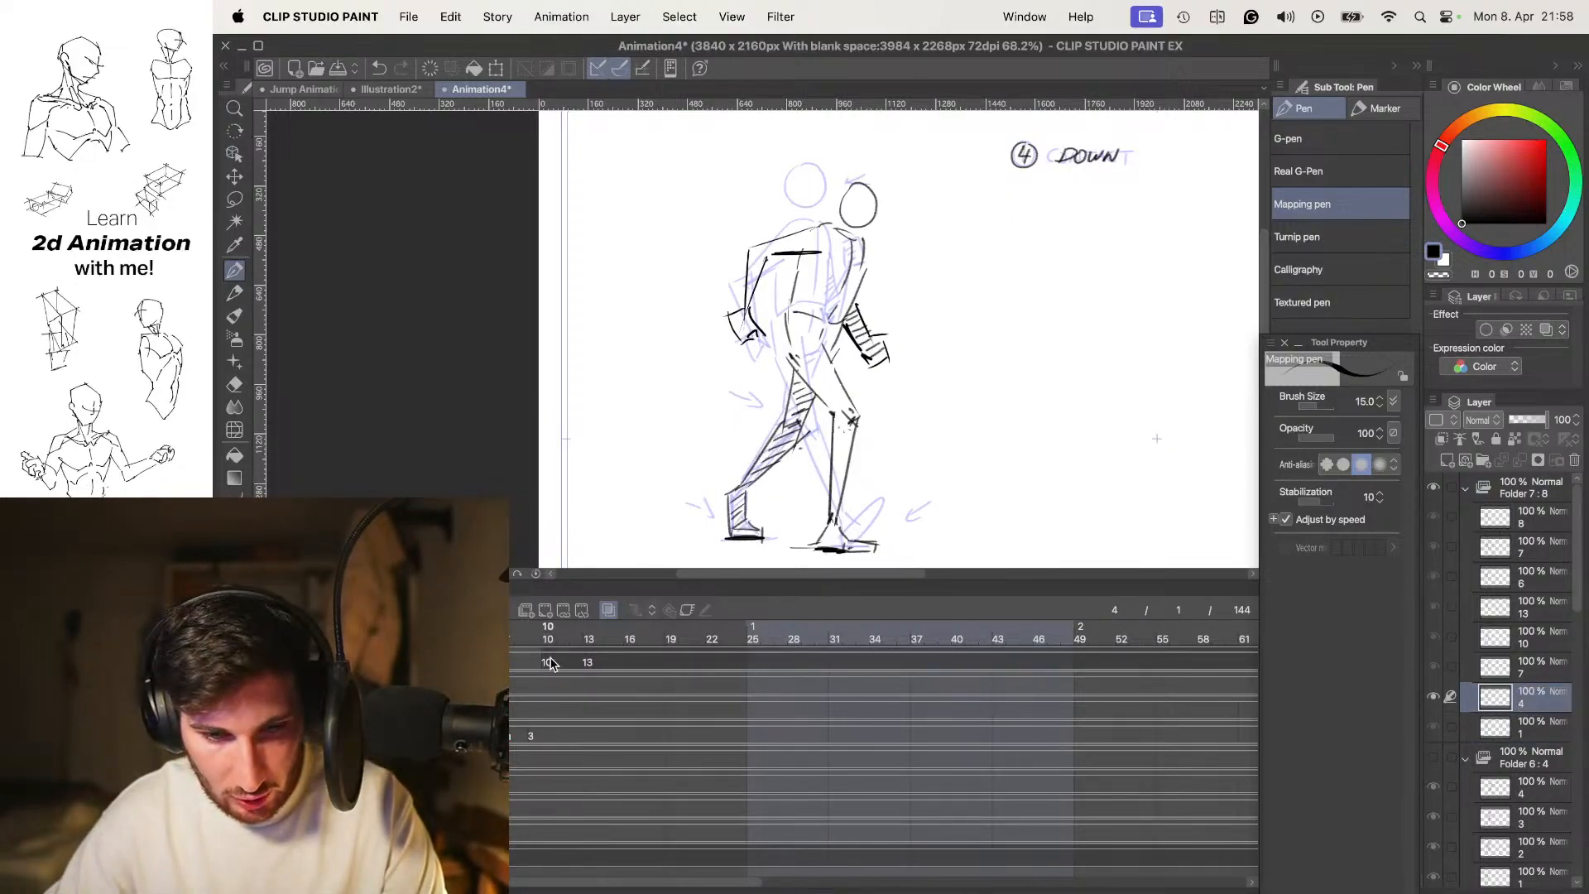
Recheck the down pose's cel at frames 4 and 7 and try renaming it as 7
click(515, 659)
double_click(1538, 701)
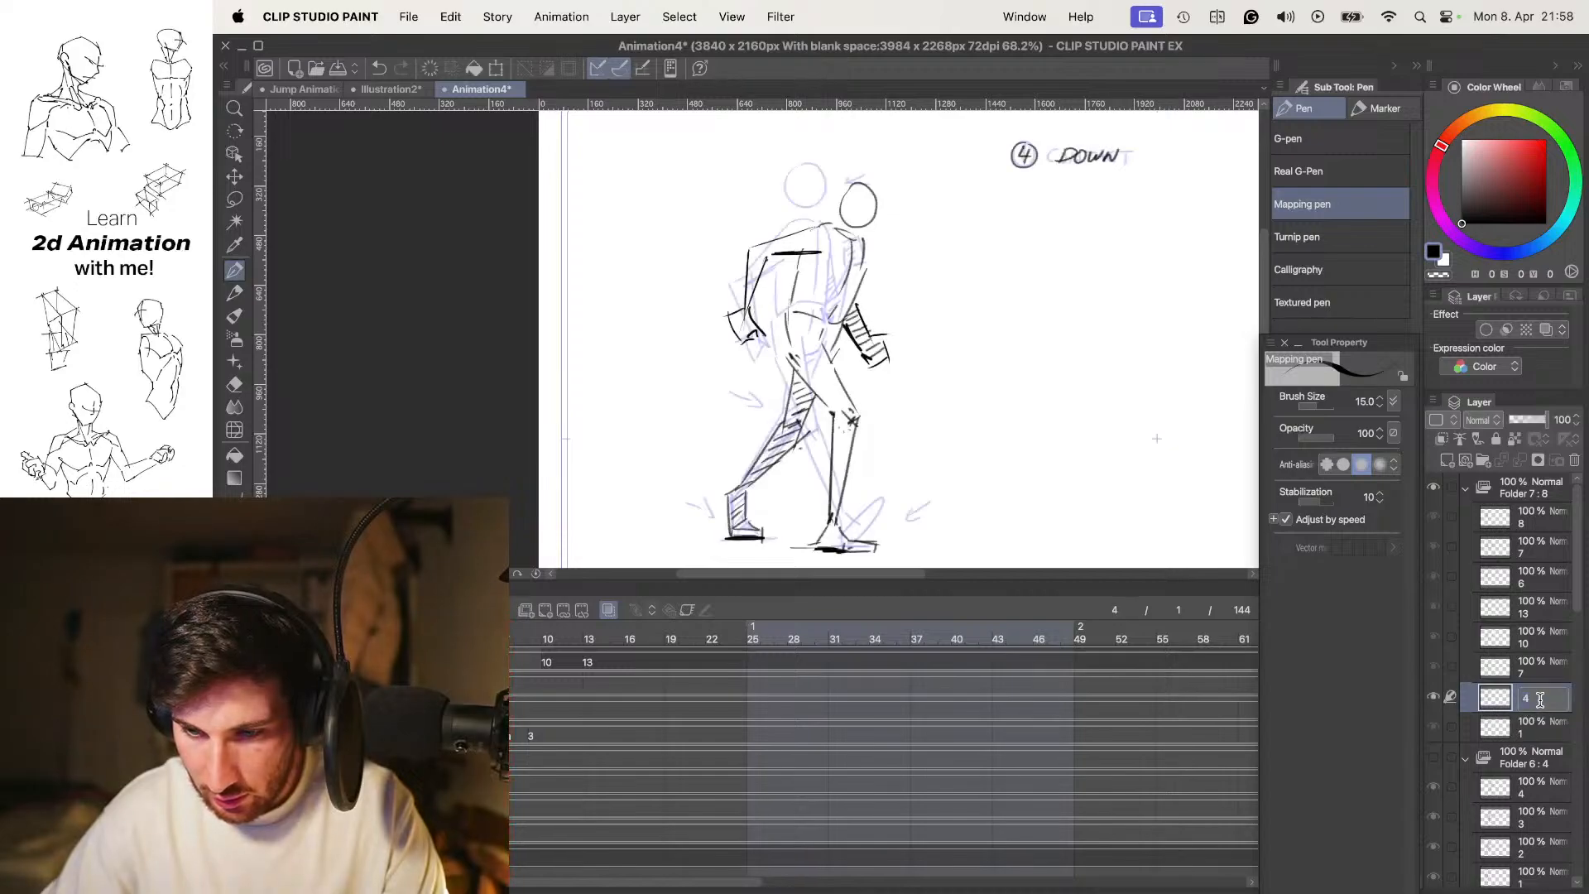
key(Return)
key(Left)
key(Right)
key(Right)
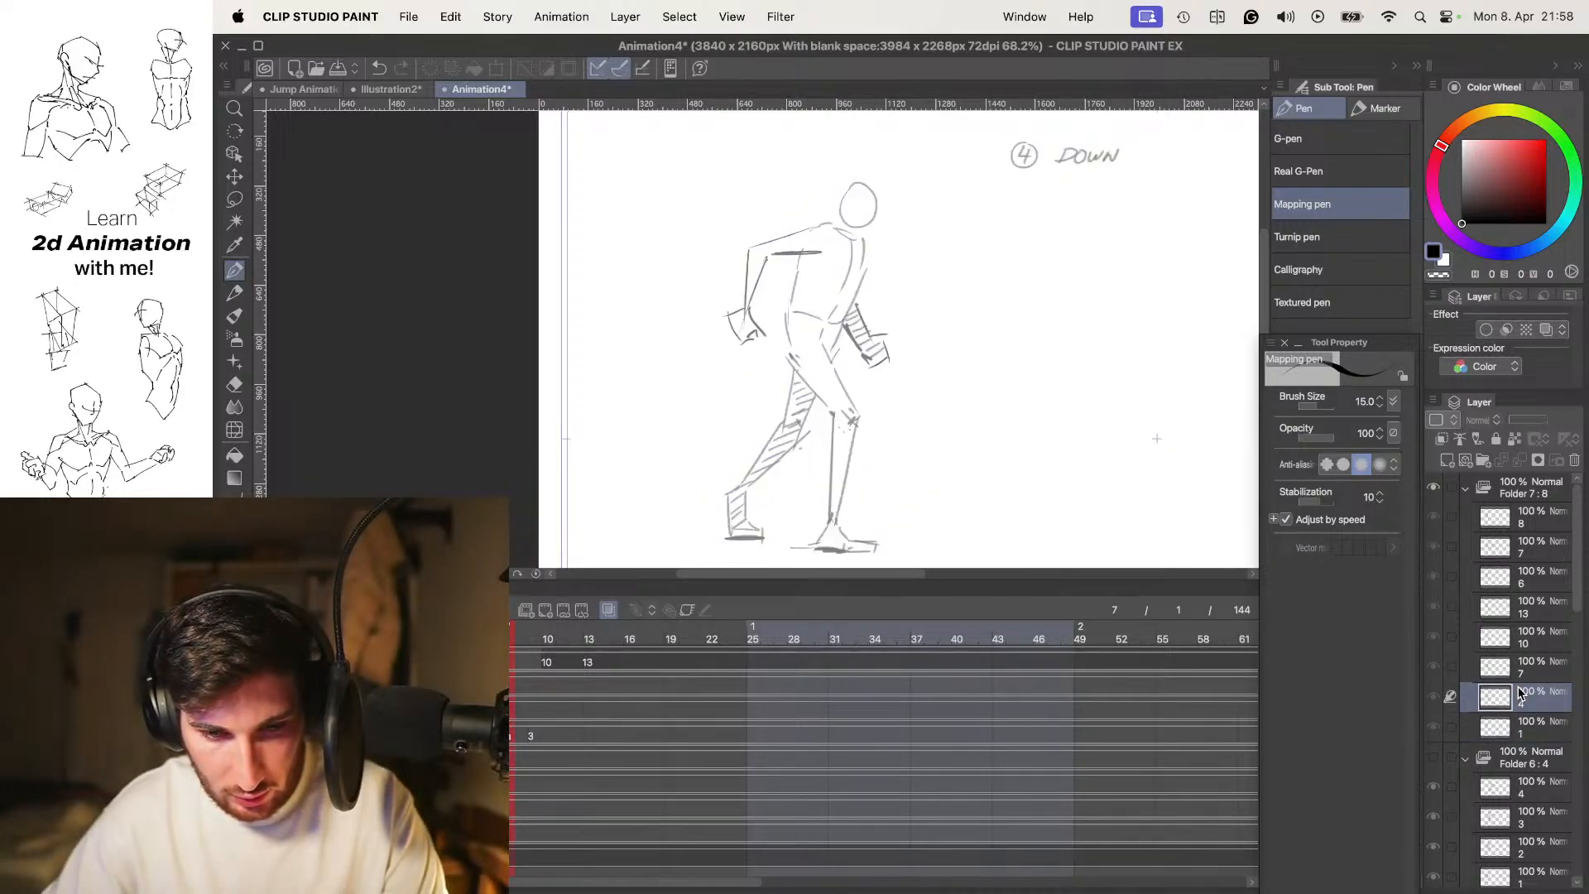
double_click(1522, 703)
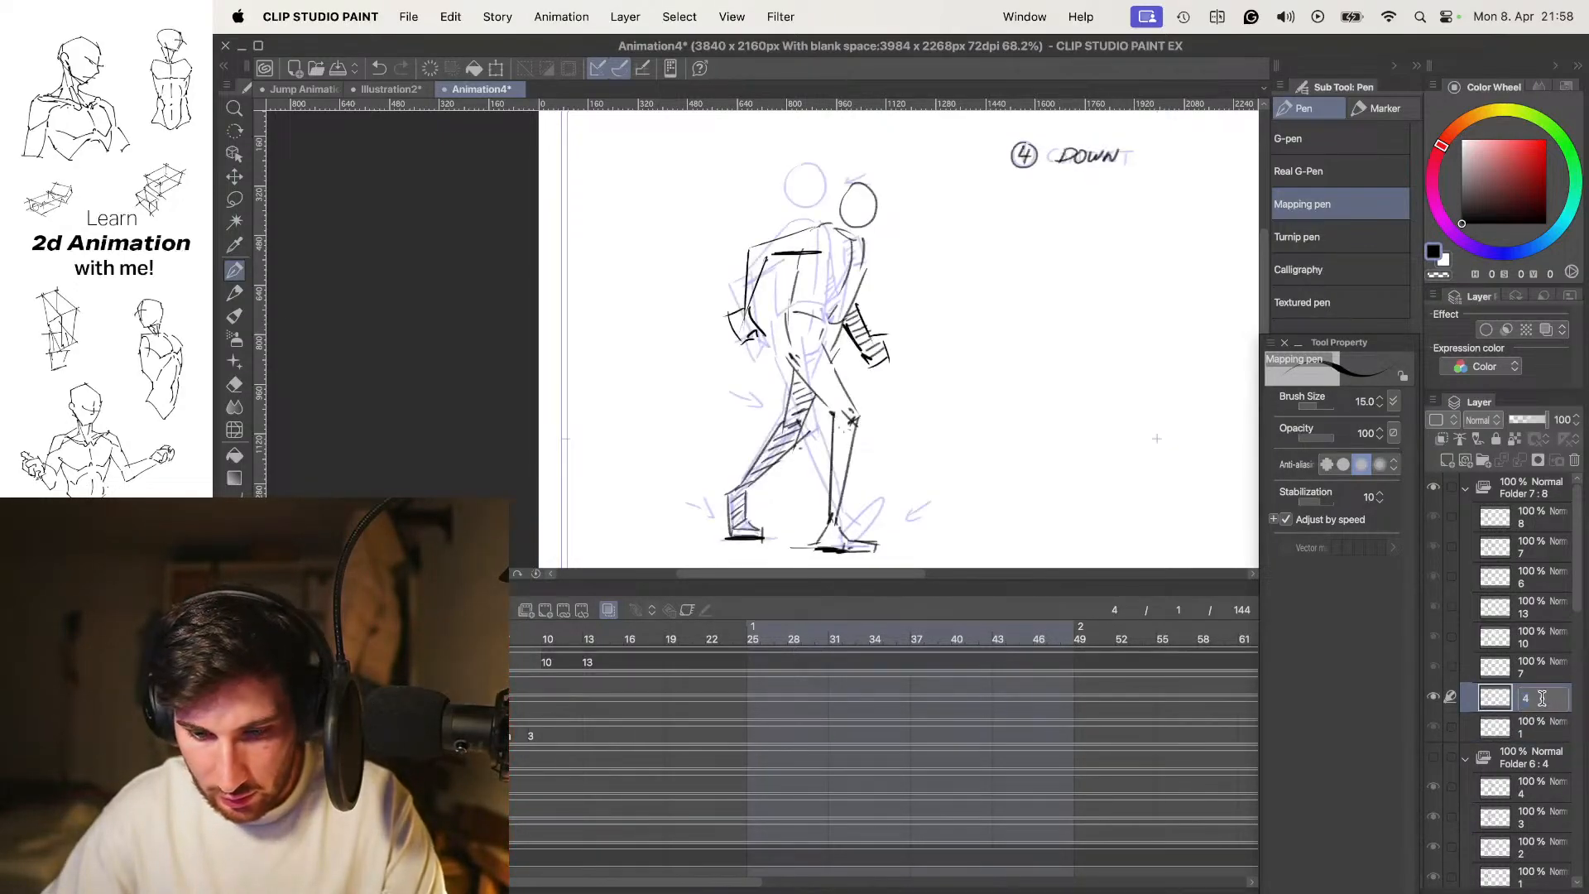
key(Return)
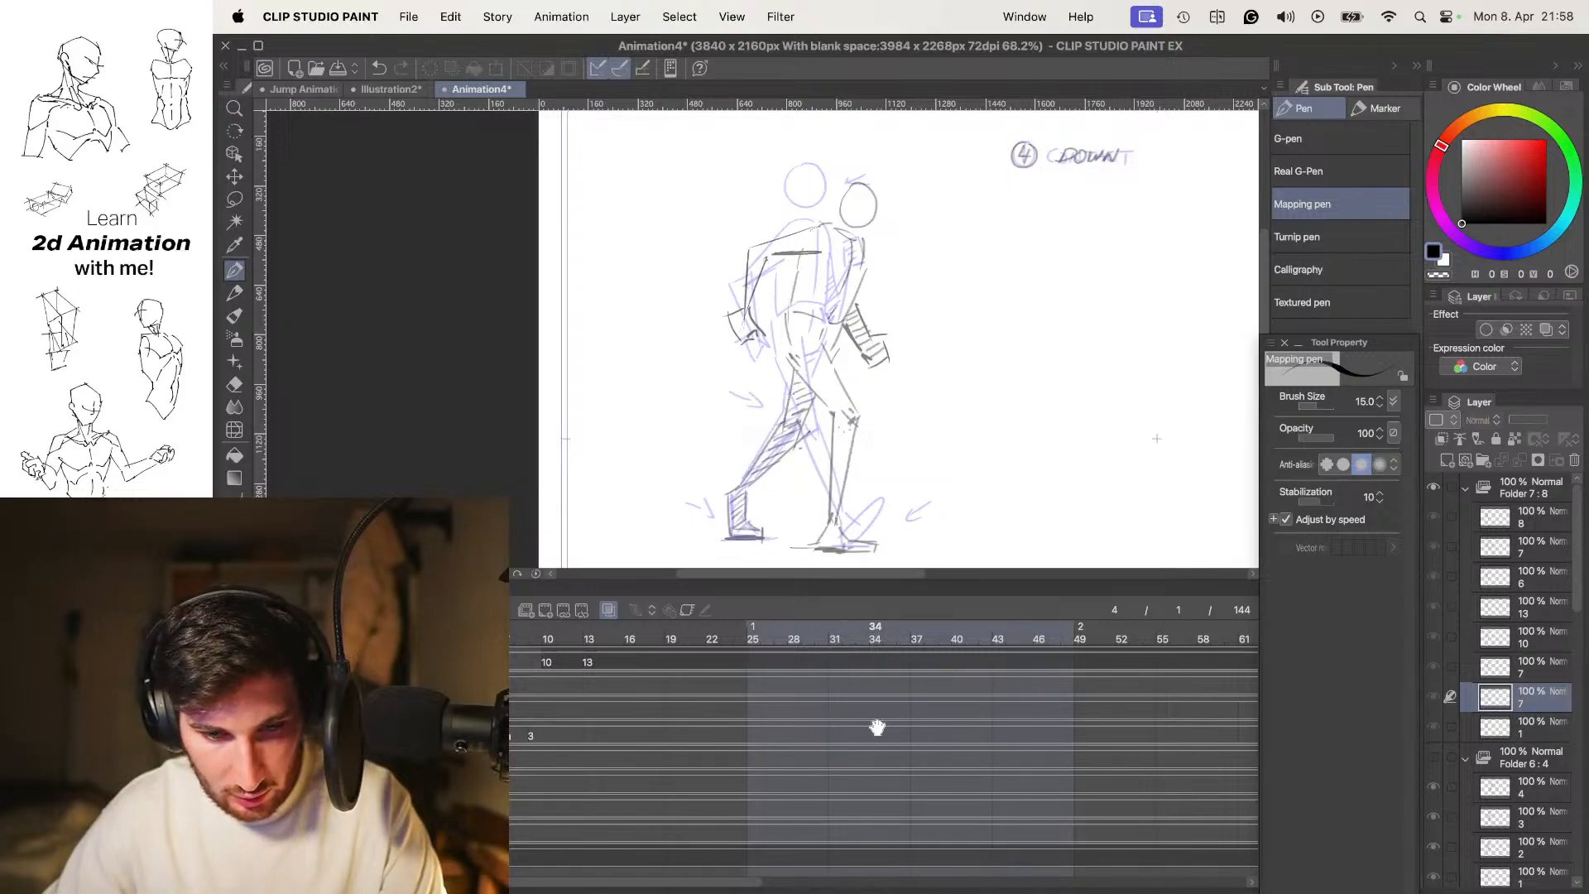
Undo the cel renames back to the state before the timeline-order renaming, keeping the down pose's cel named 4
key(super+z)
key(super+z)
key(super+z)
key(super+z)
key(super+z)
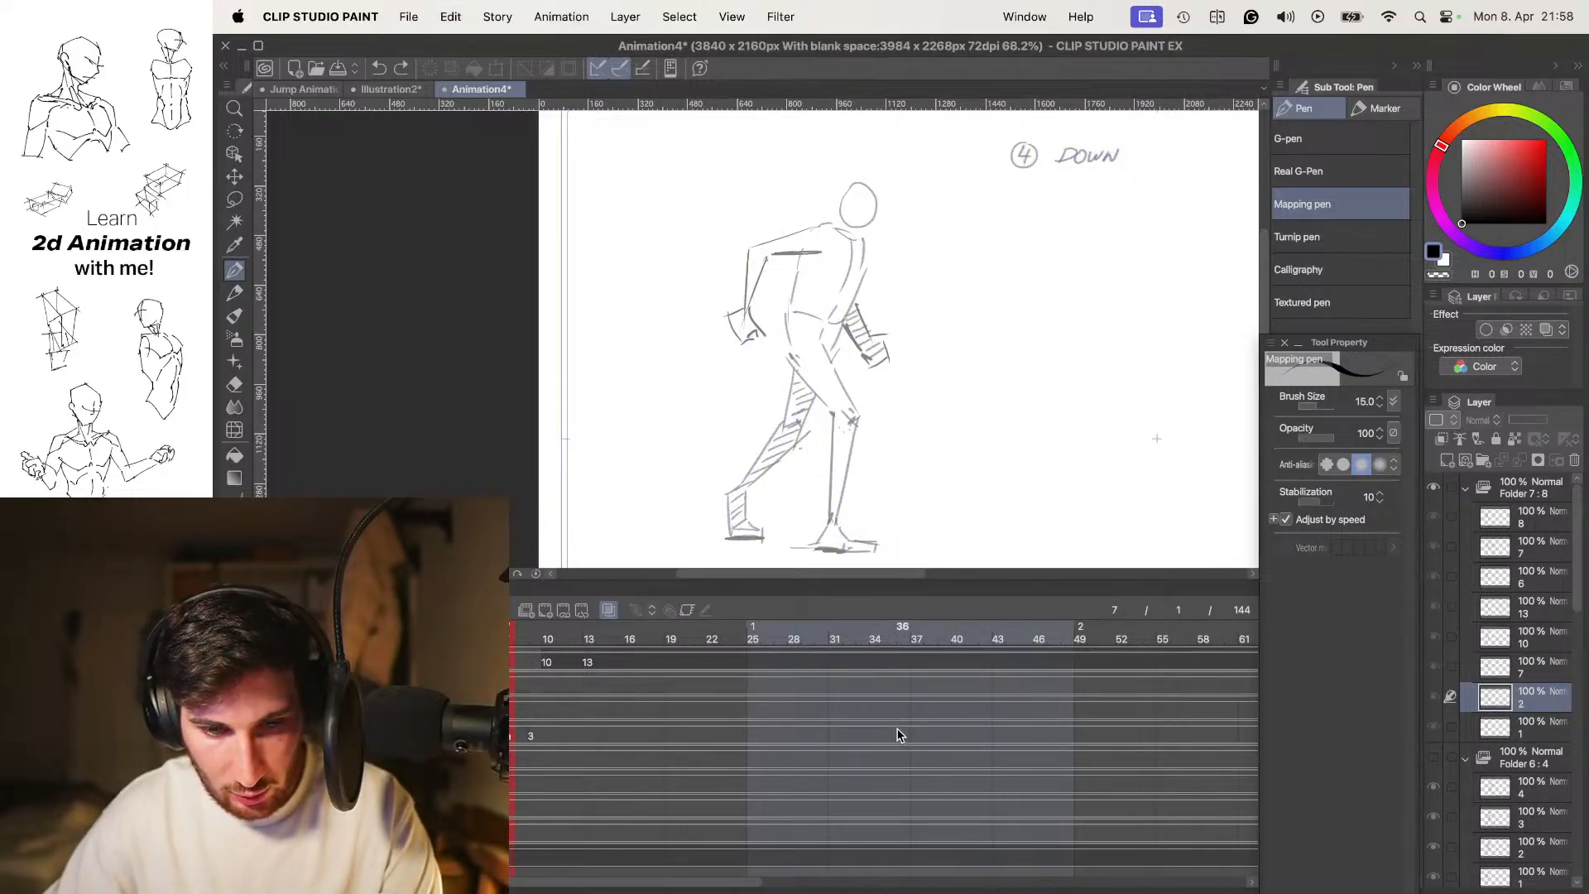
key(super+z)
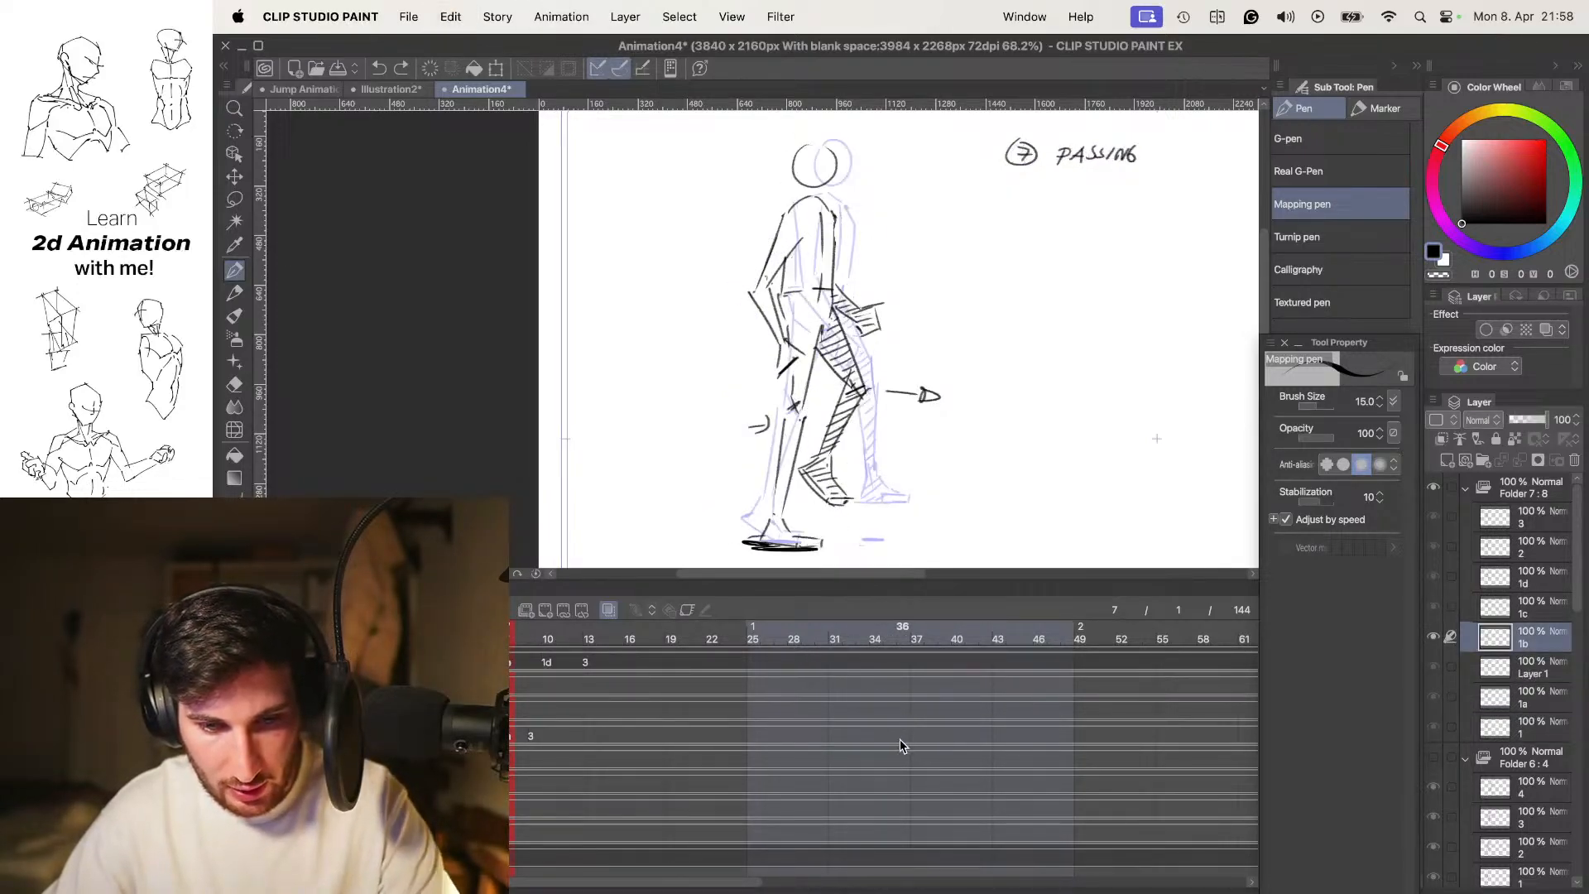
key(super+z)
key(super+z)
key(super+z)
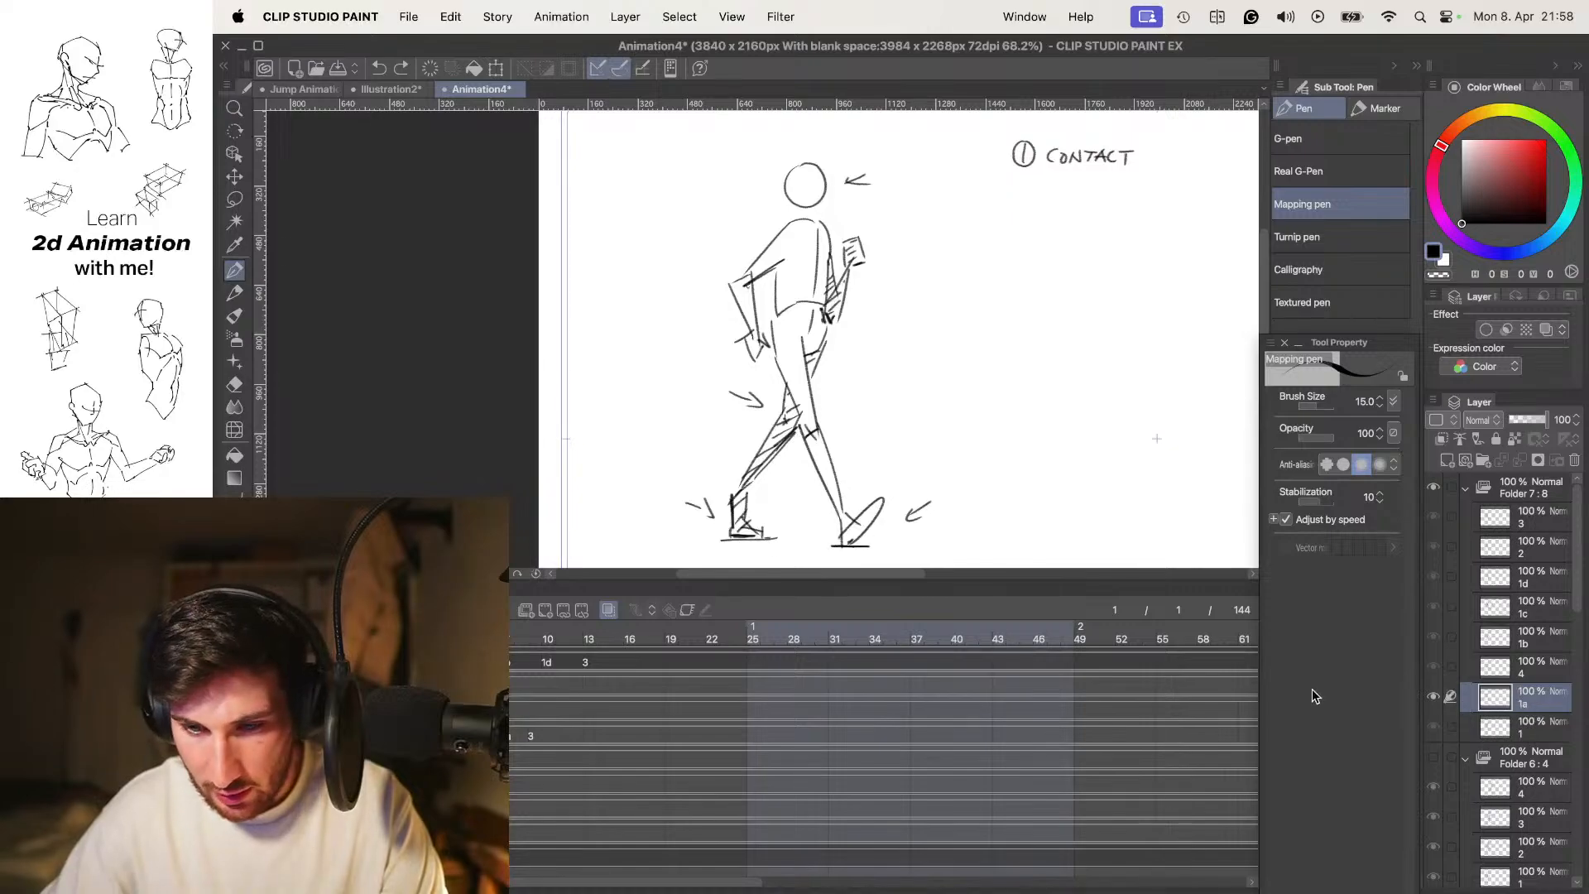
Rename the first contact pose's cel as 1
key(Left)
key(Right)
key(Right)
click(1546, 724)
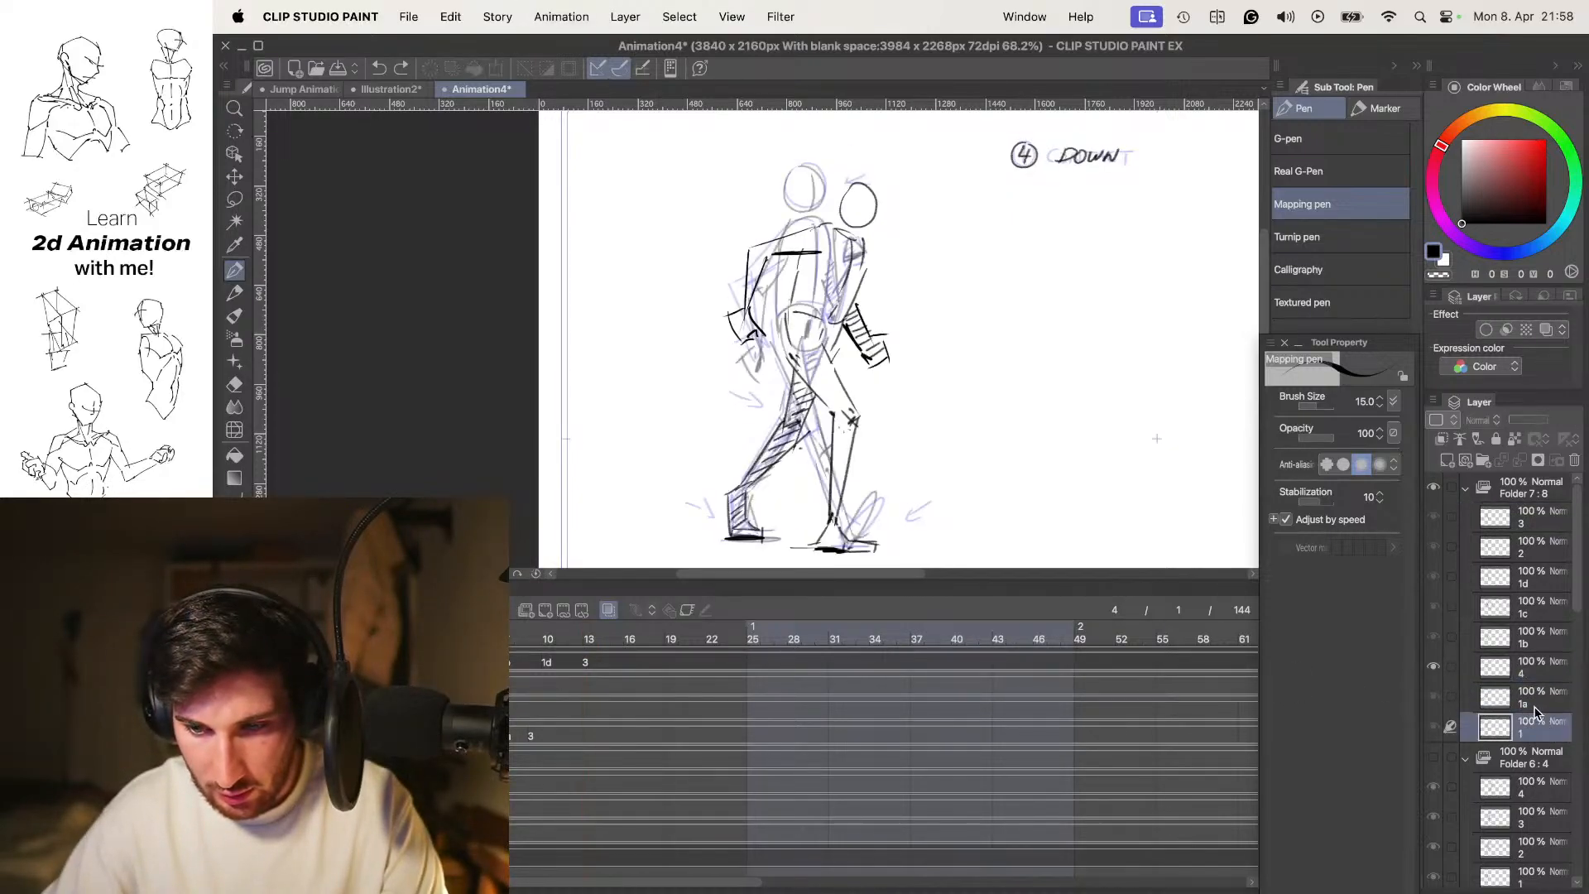
click(1535, 705)
double_click(1550, 698)
key(Return)
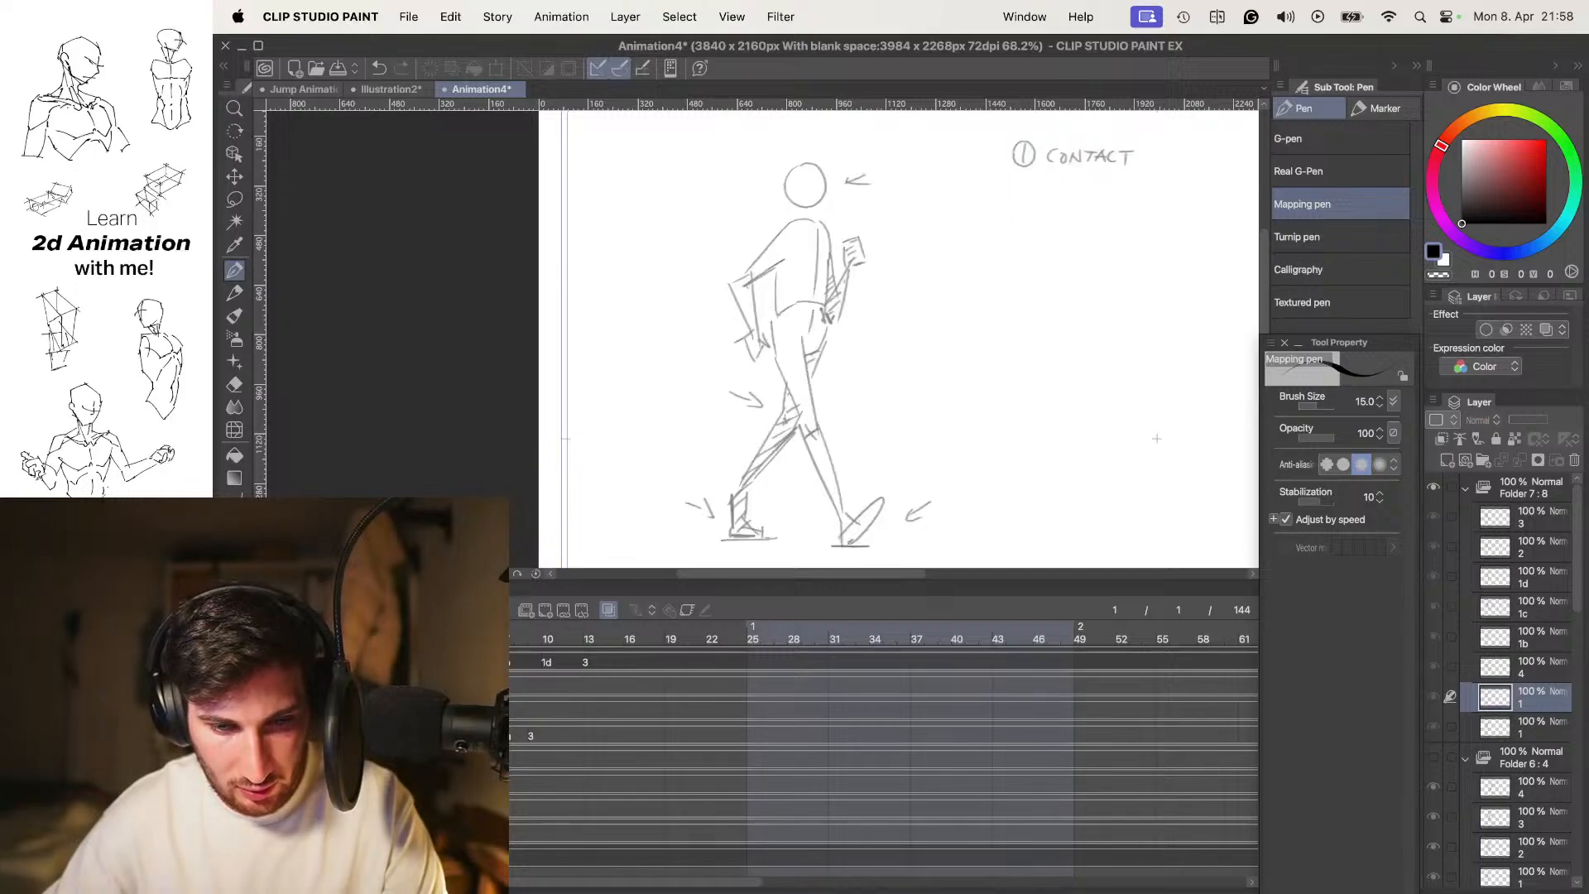
Check the down pose's cel name and rename the passing pose's cel as 7
key(Right)
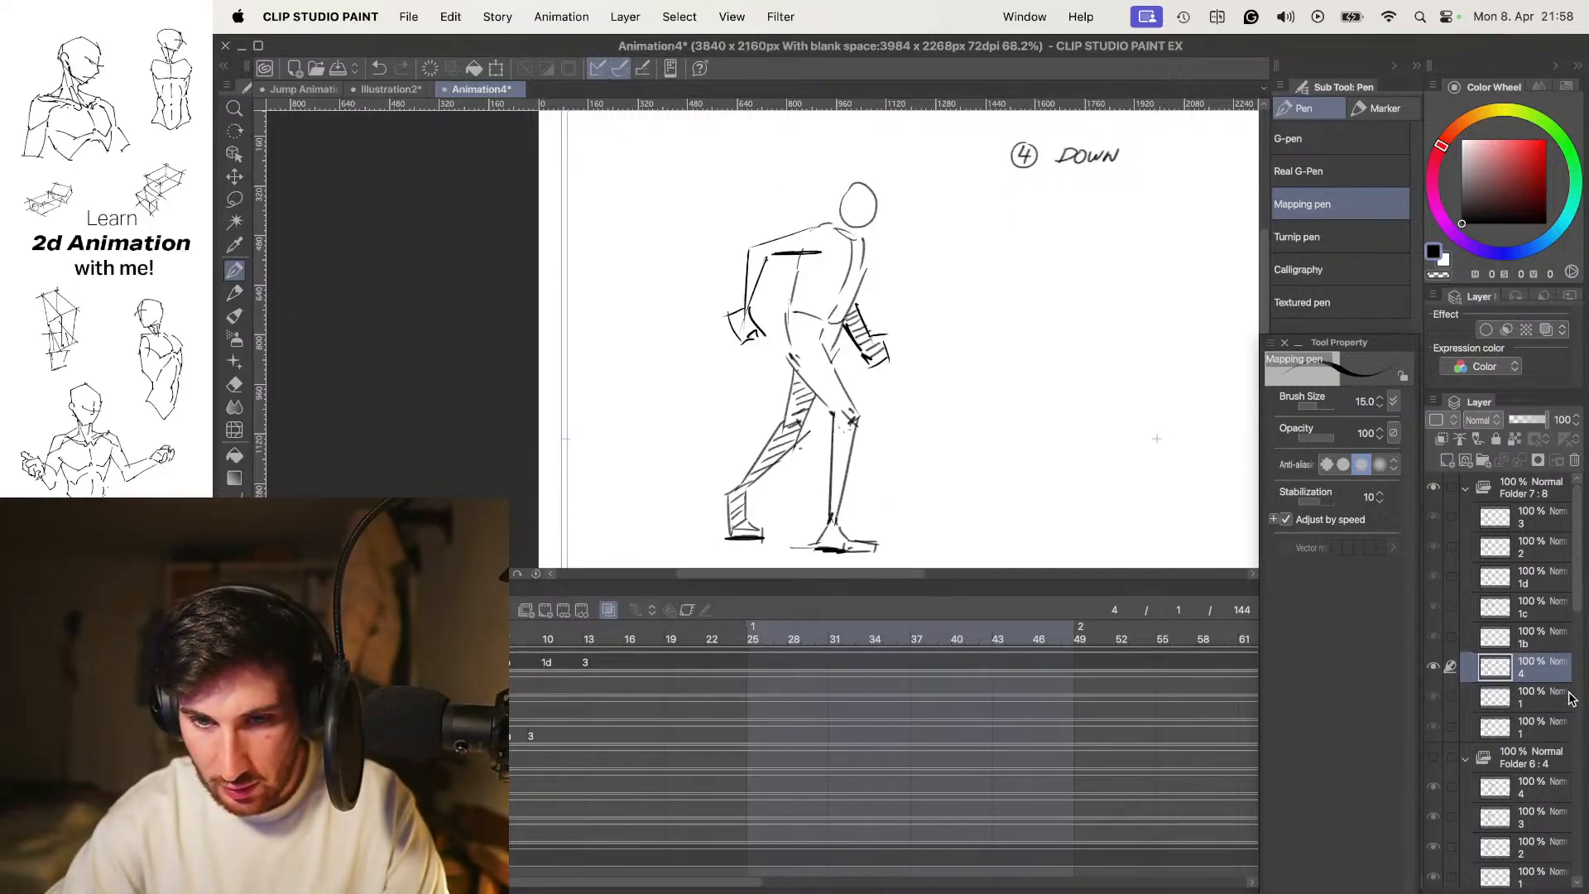
double_click(1521, 672)
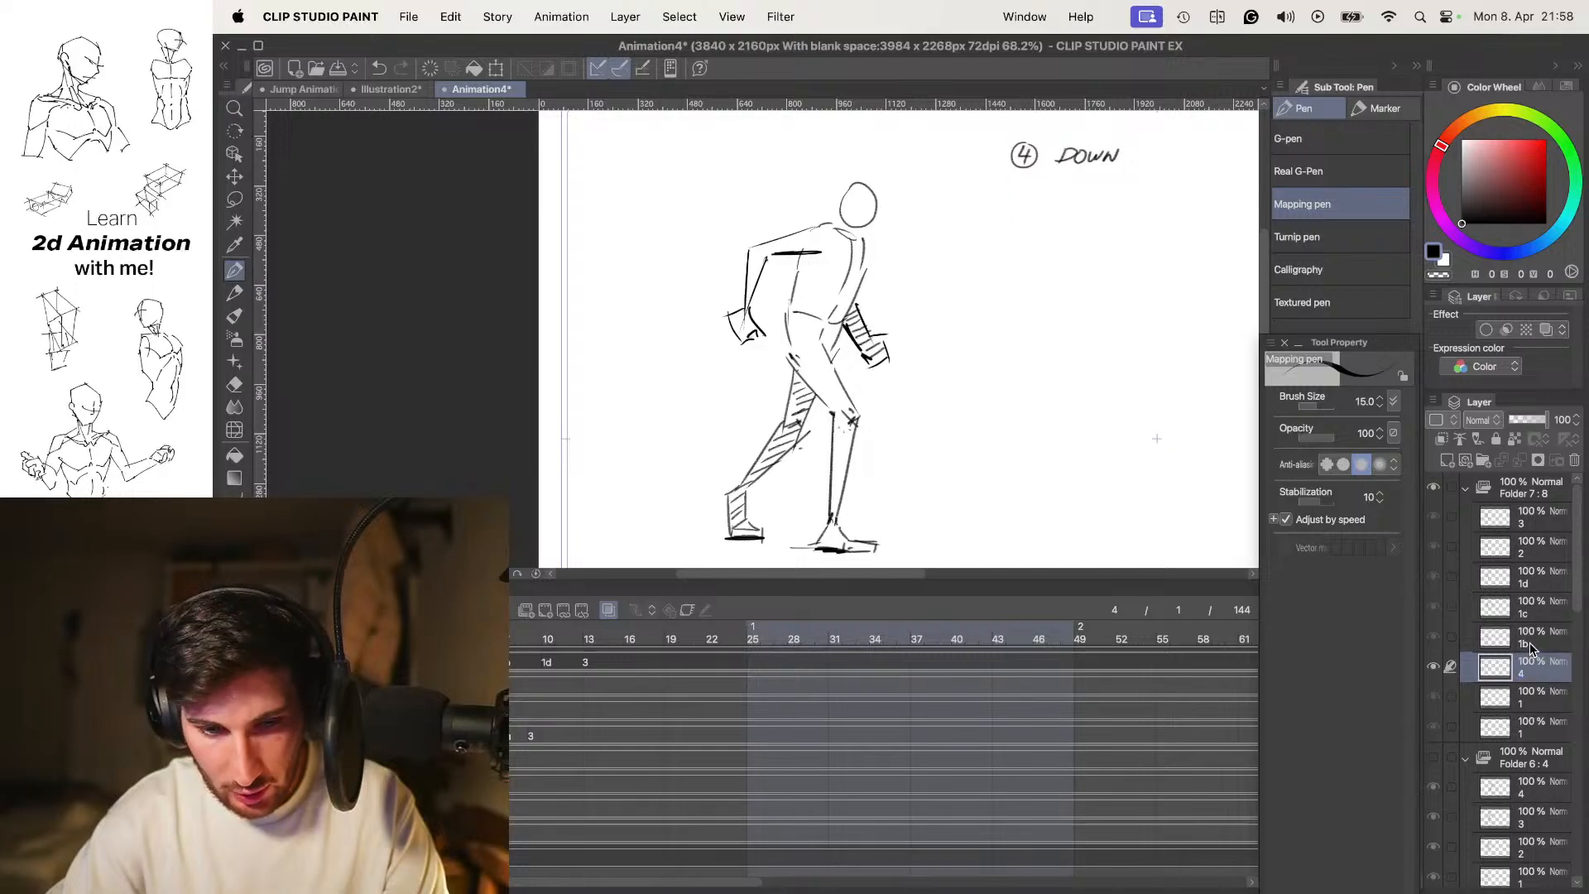
click(513, 689)
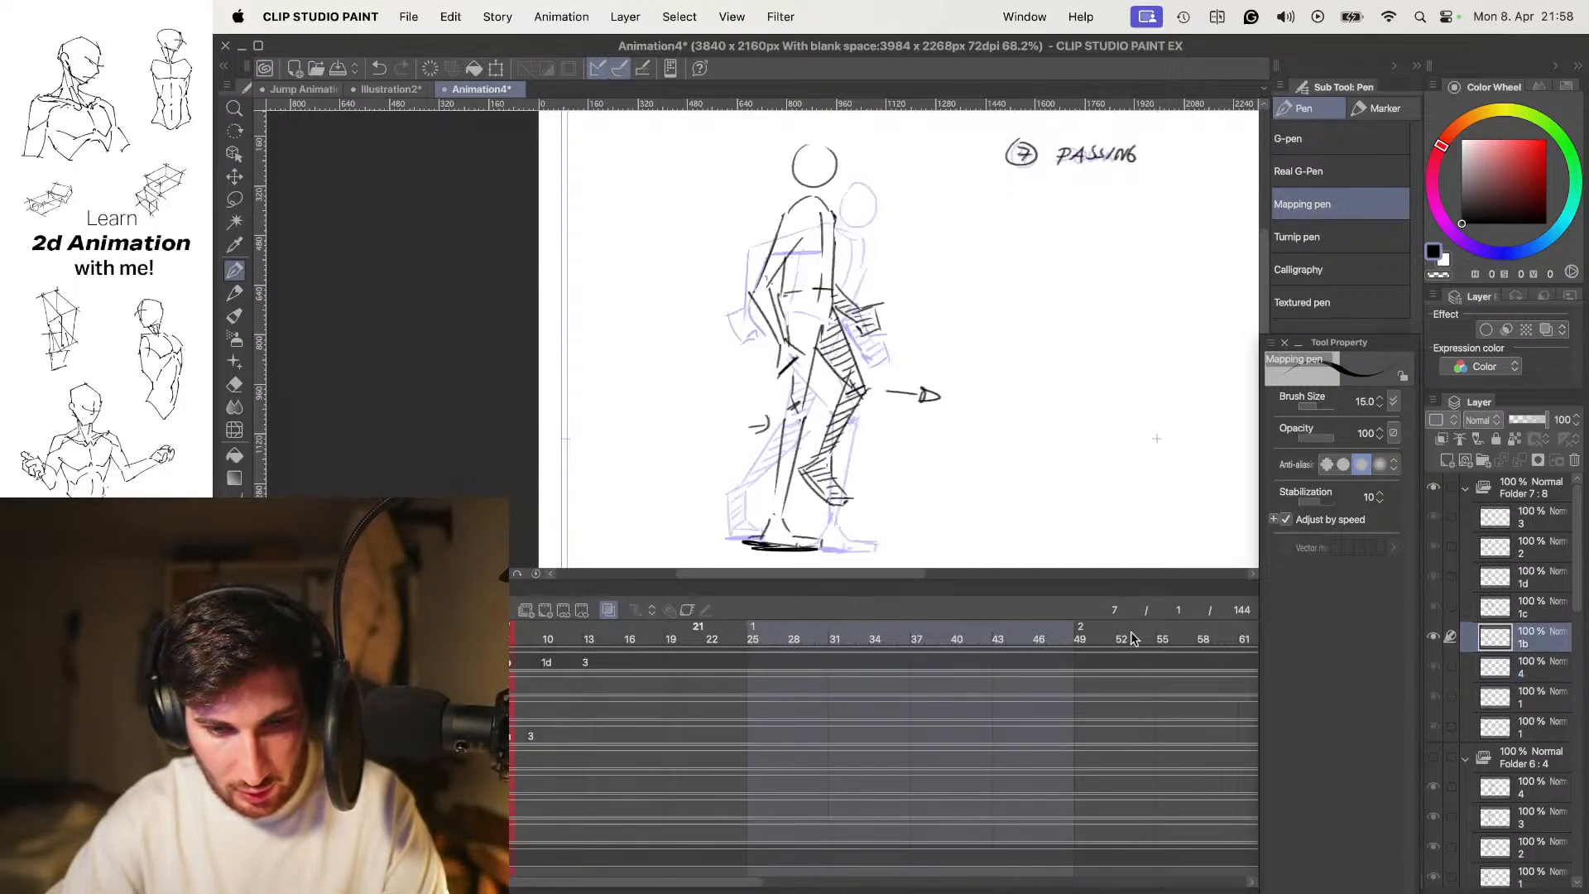
double_click(1521, 644)
key(Return)
Rename the in-between pose's cel as 10
key(Right)
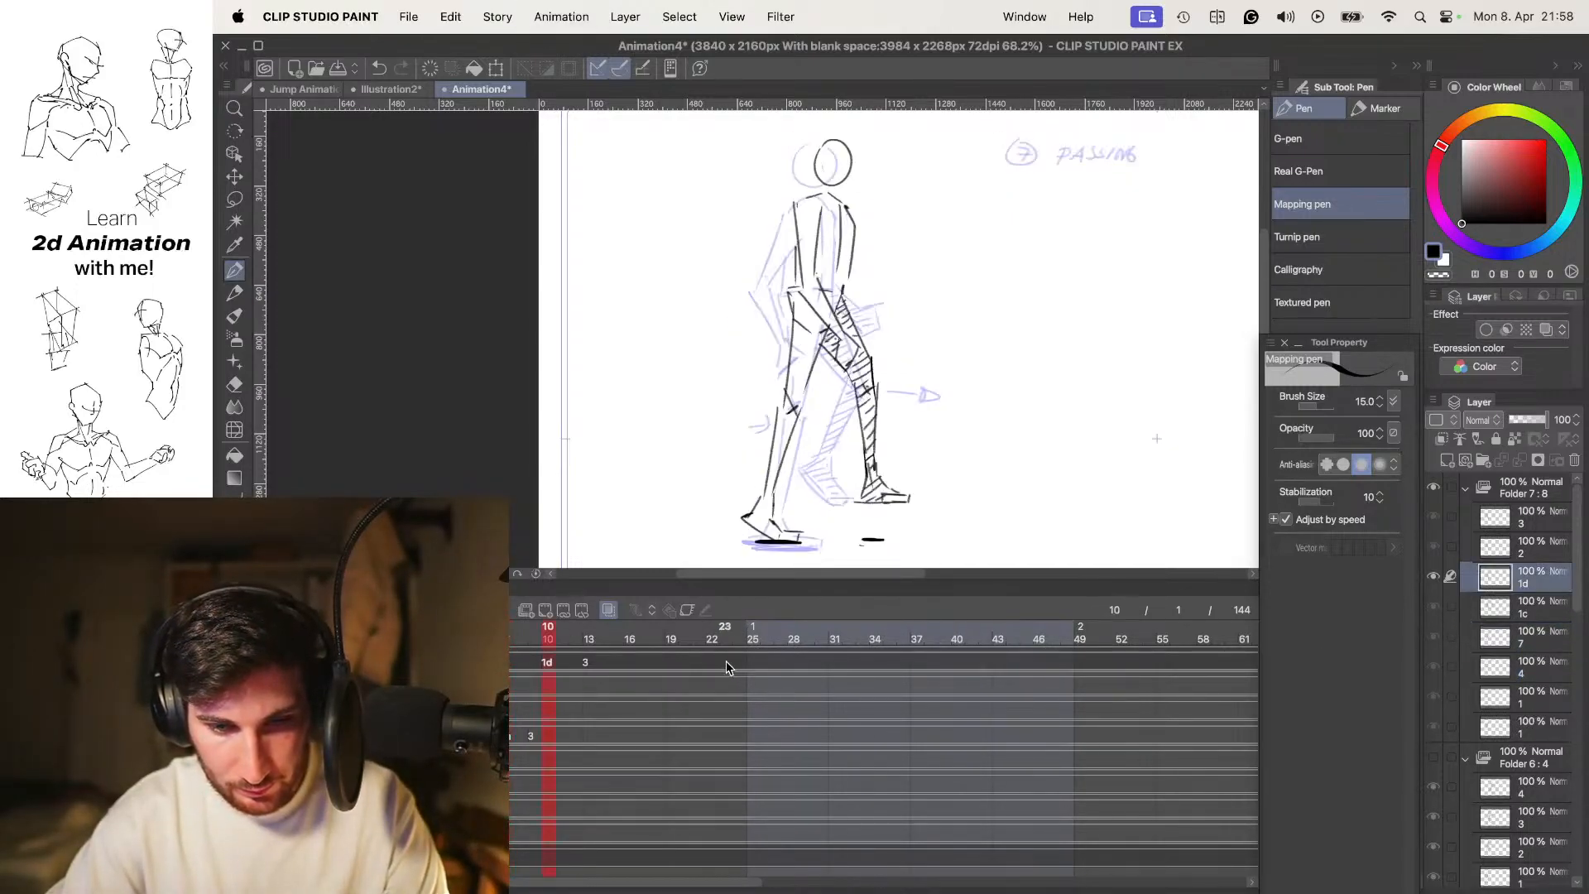
double_click(1525, 585)
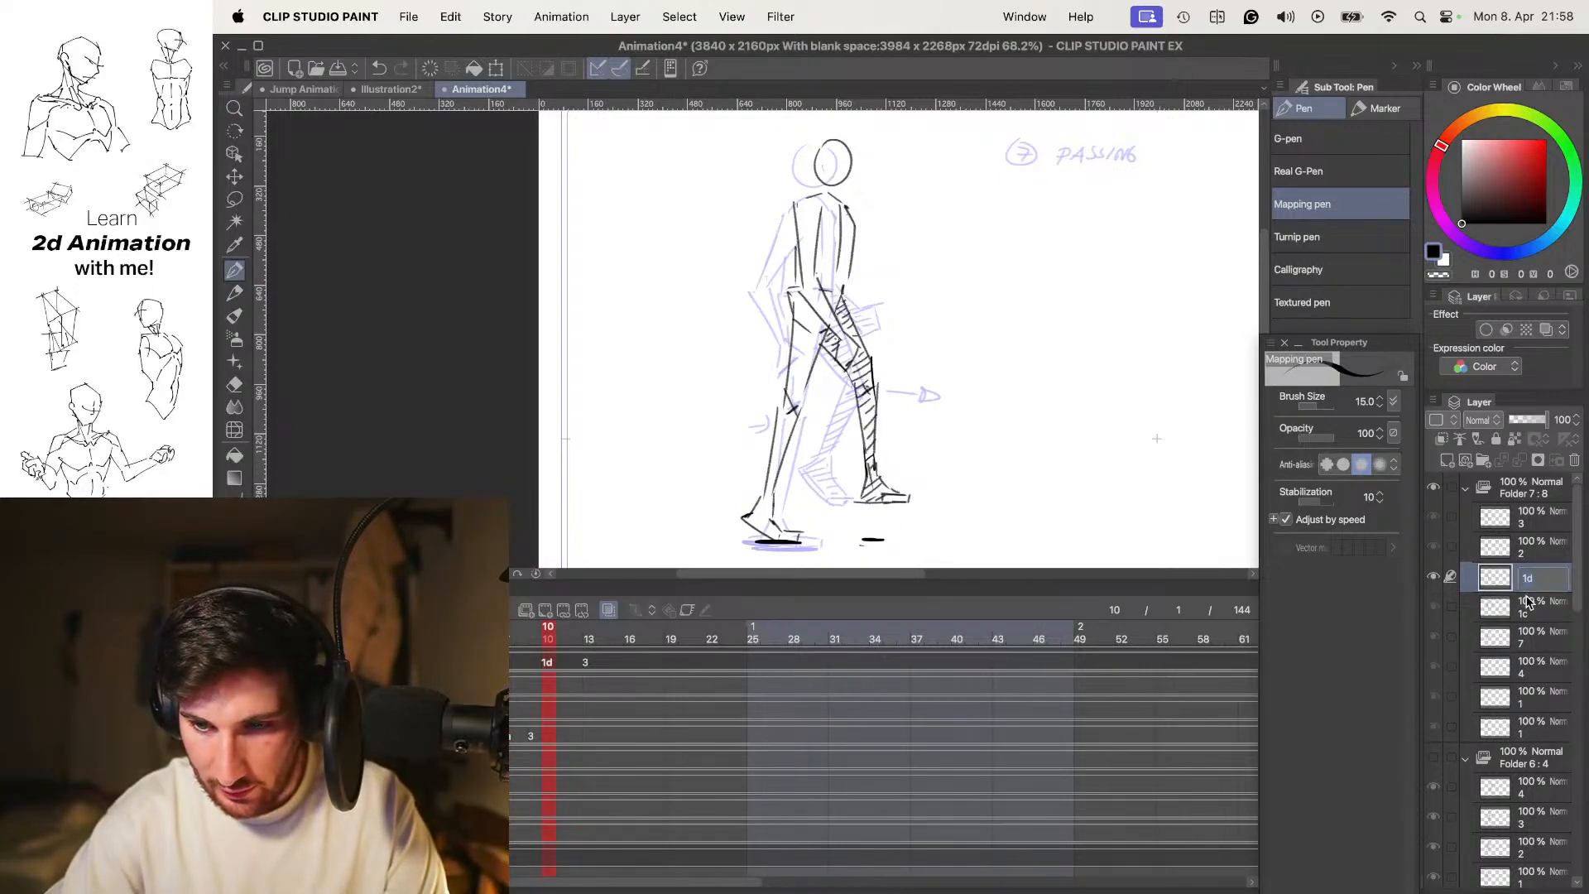
text(10)
key(Return)
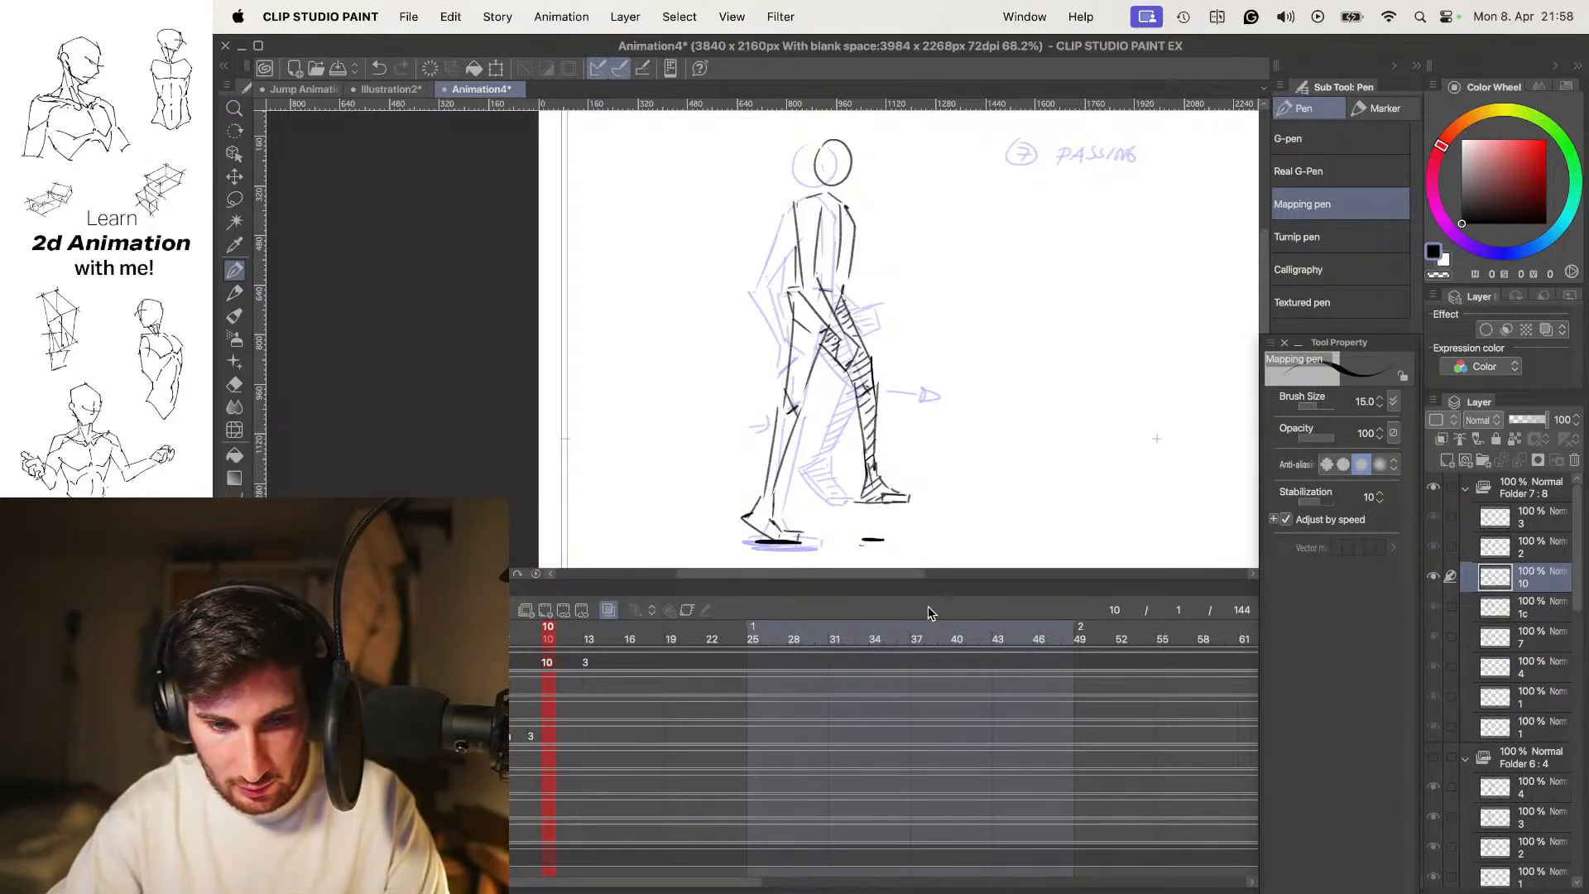
Rename the second contact pose's cel at frame 13 as 13
click(593, 646)
double_click(1523, 523)
text(13)
key(Return)
Flip between the passing, in-between and second contact poses to check the renamed cels
key(Left)
key(Left)
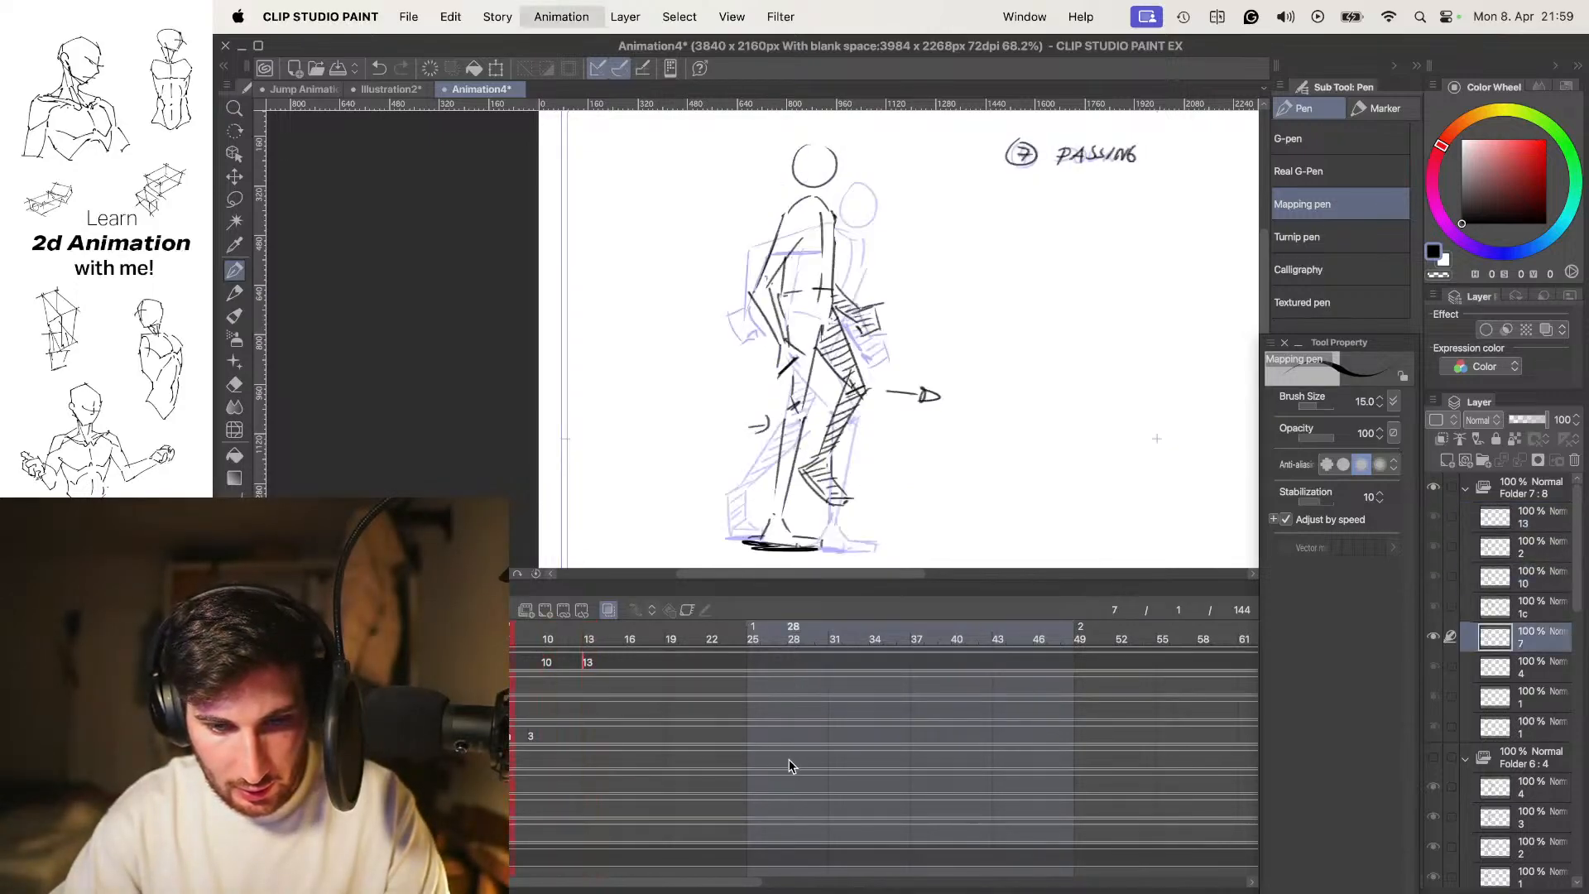
key(Right)
key(Right)
key(Left)
key(Left)
key(Right)
Turn off onion skin and flip through the renamed poses back to the first frame
key(o)
key(Right)
key(Left)
key(Left)
key(Right)
key(Right)
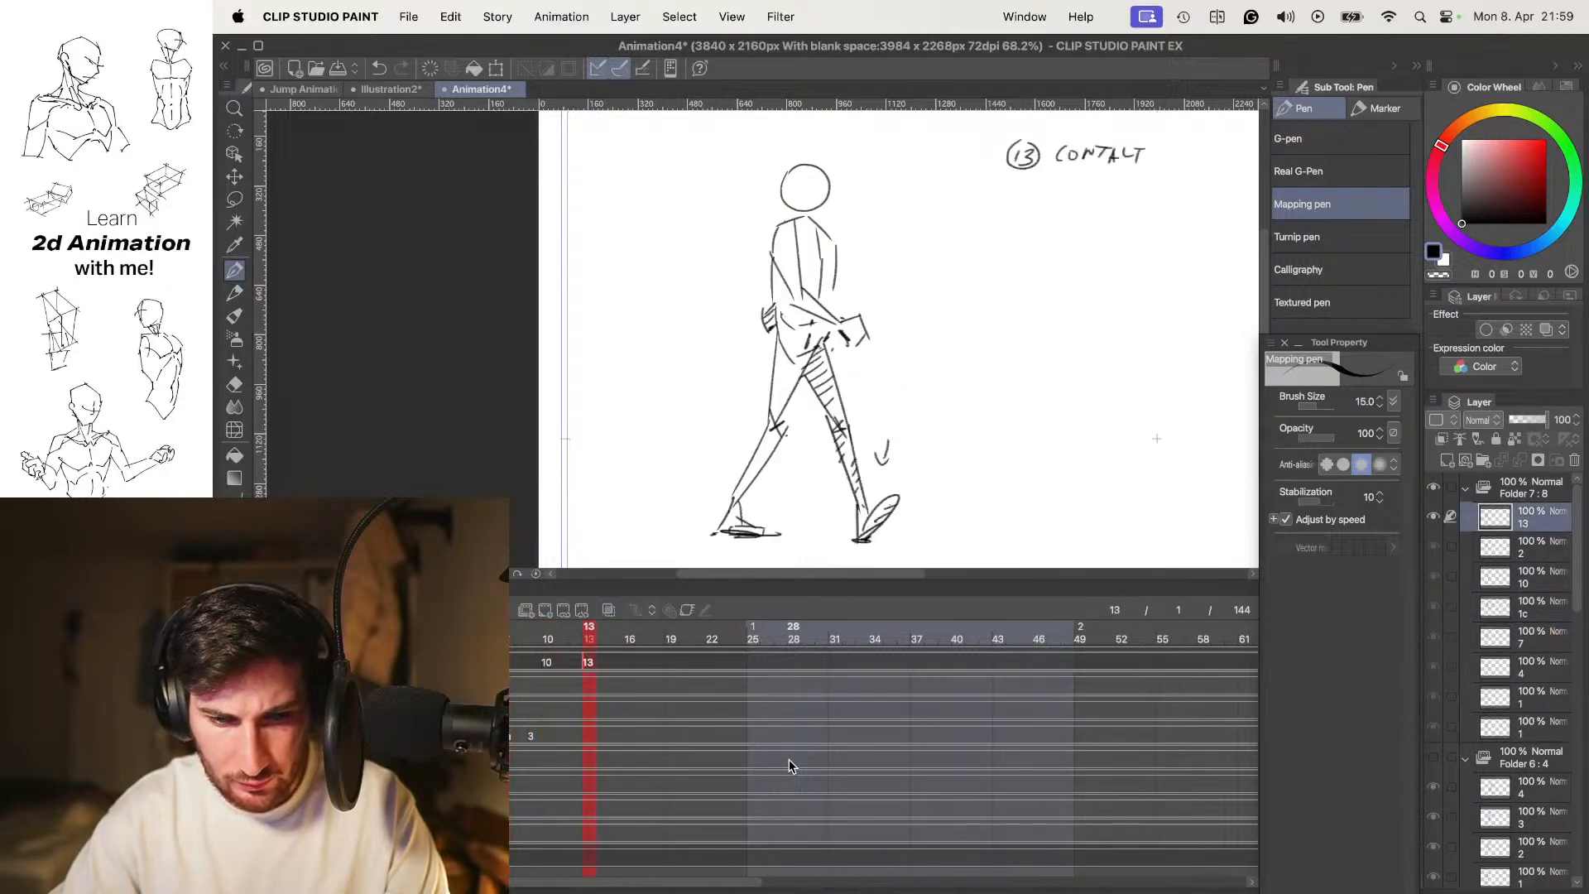
key(Left)
key(Left)
key(Left)
key(Left)
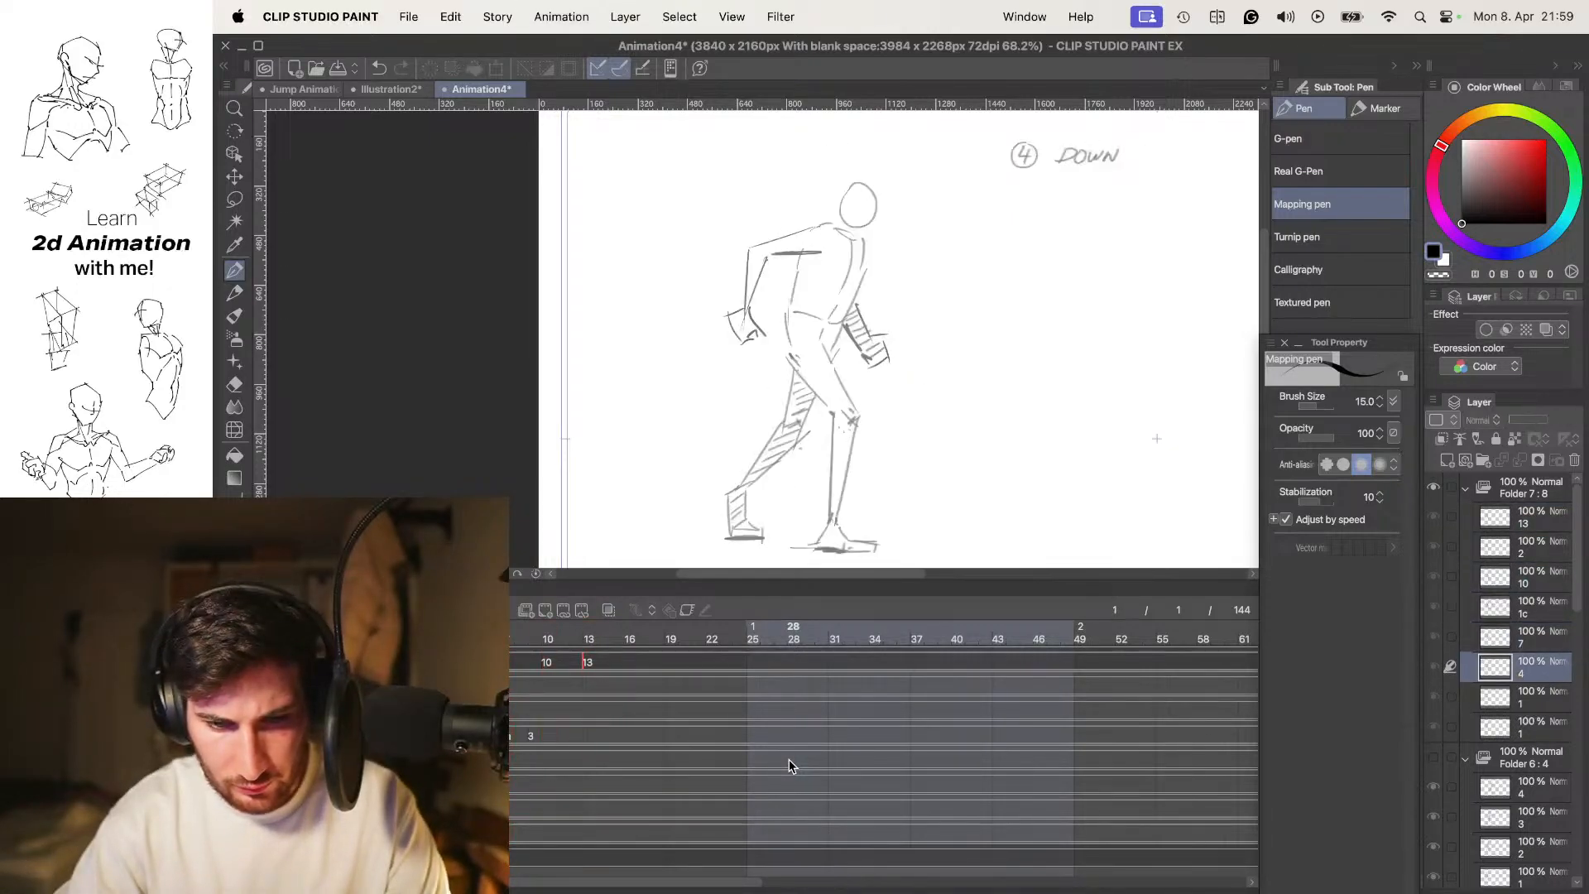
key(Left)
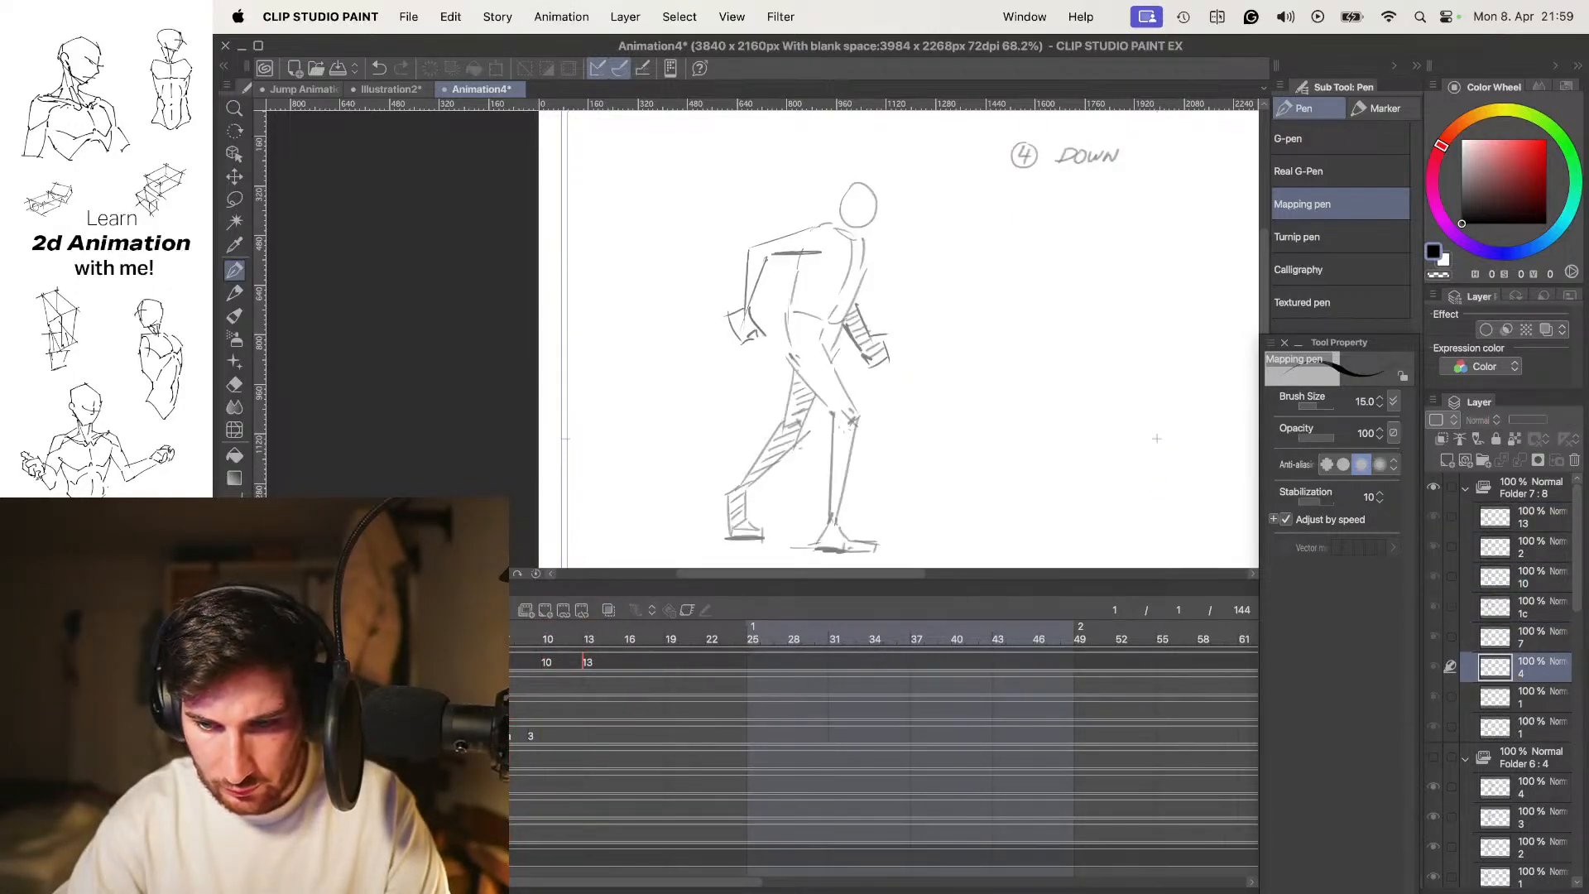
Flip between the first frames and the passing pose to check which cel each frame shows
click(1548, 675)
key(Left)
key(Right)
key(Left)
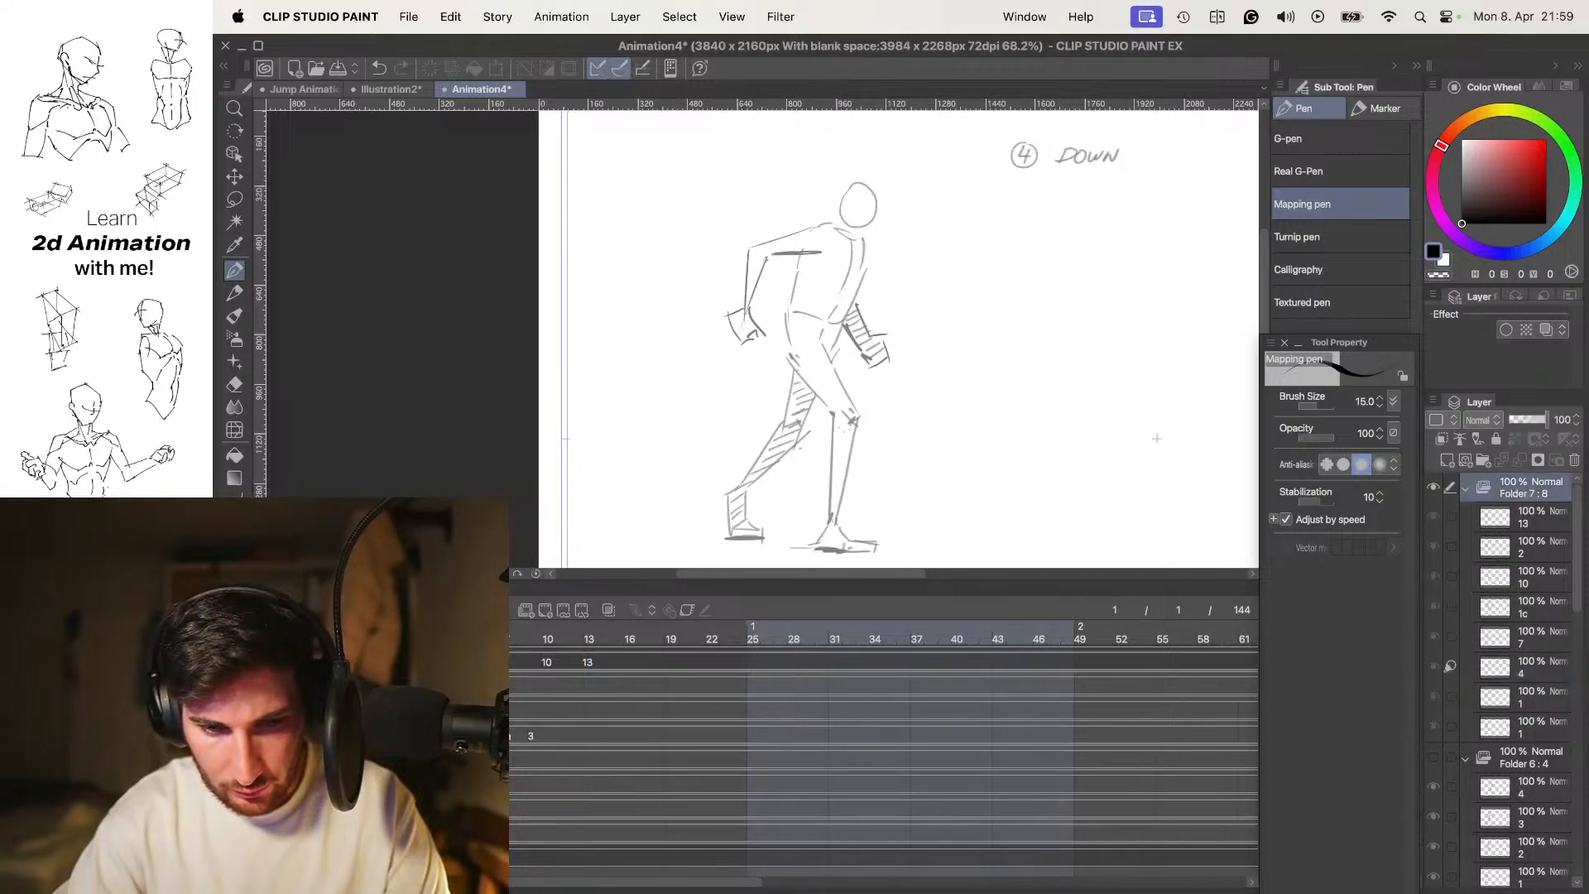
key(Right)
key(Right)
key(Right)
key(Left)
key(Left)
key(Right)
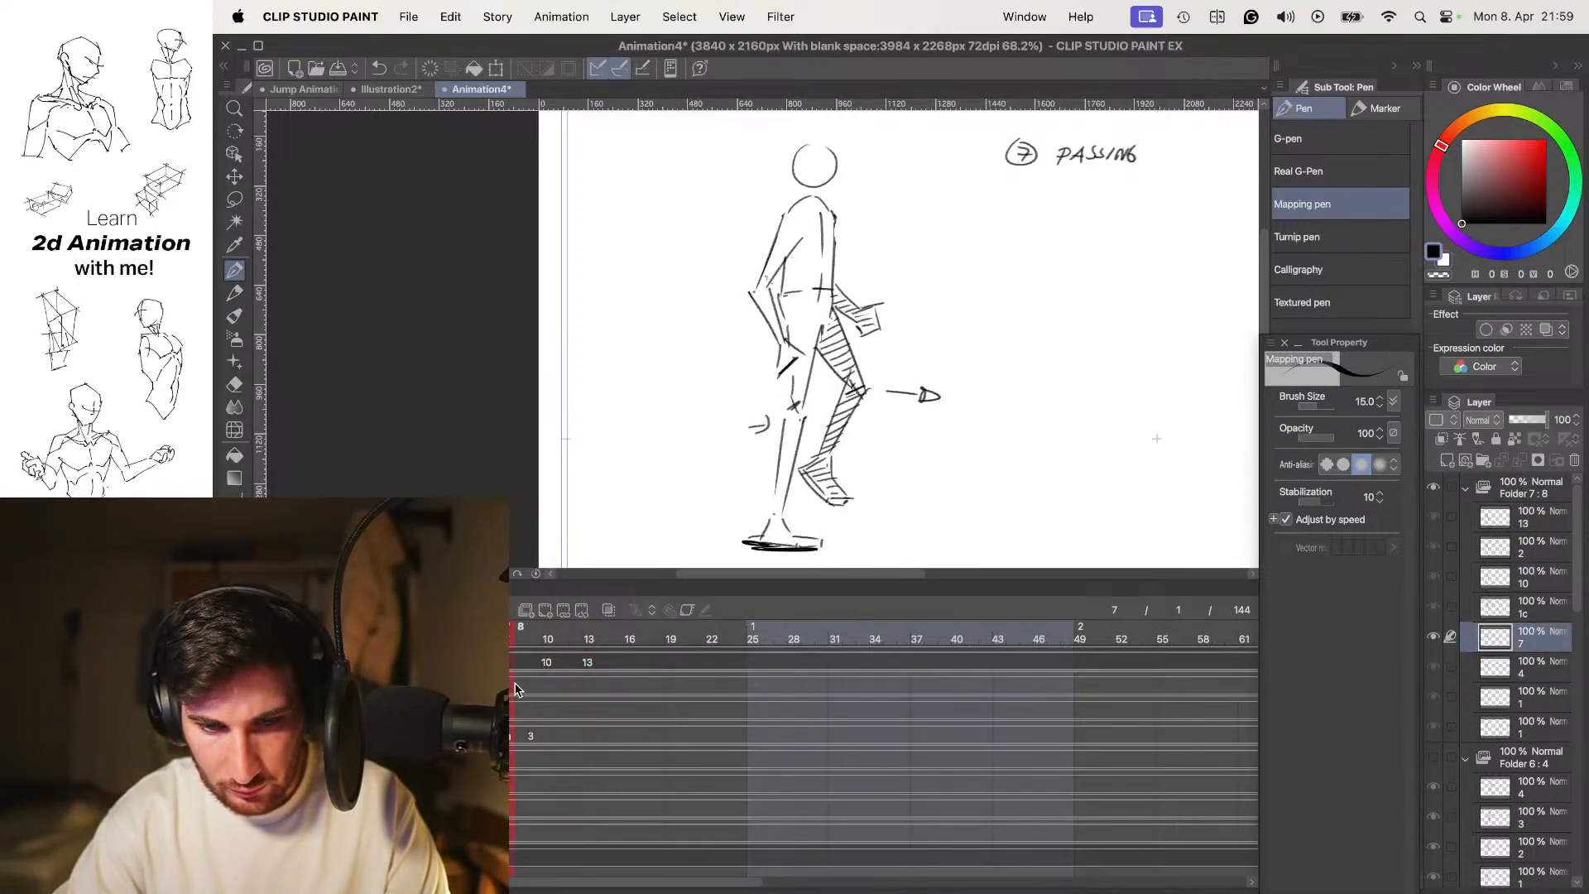
key(Left)
key(Left)
Assign cel 1 to frame 1 and delete the duplicate rough contact drawing with that name
right_click(423, 661)
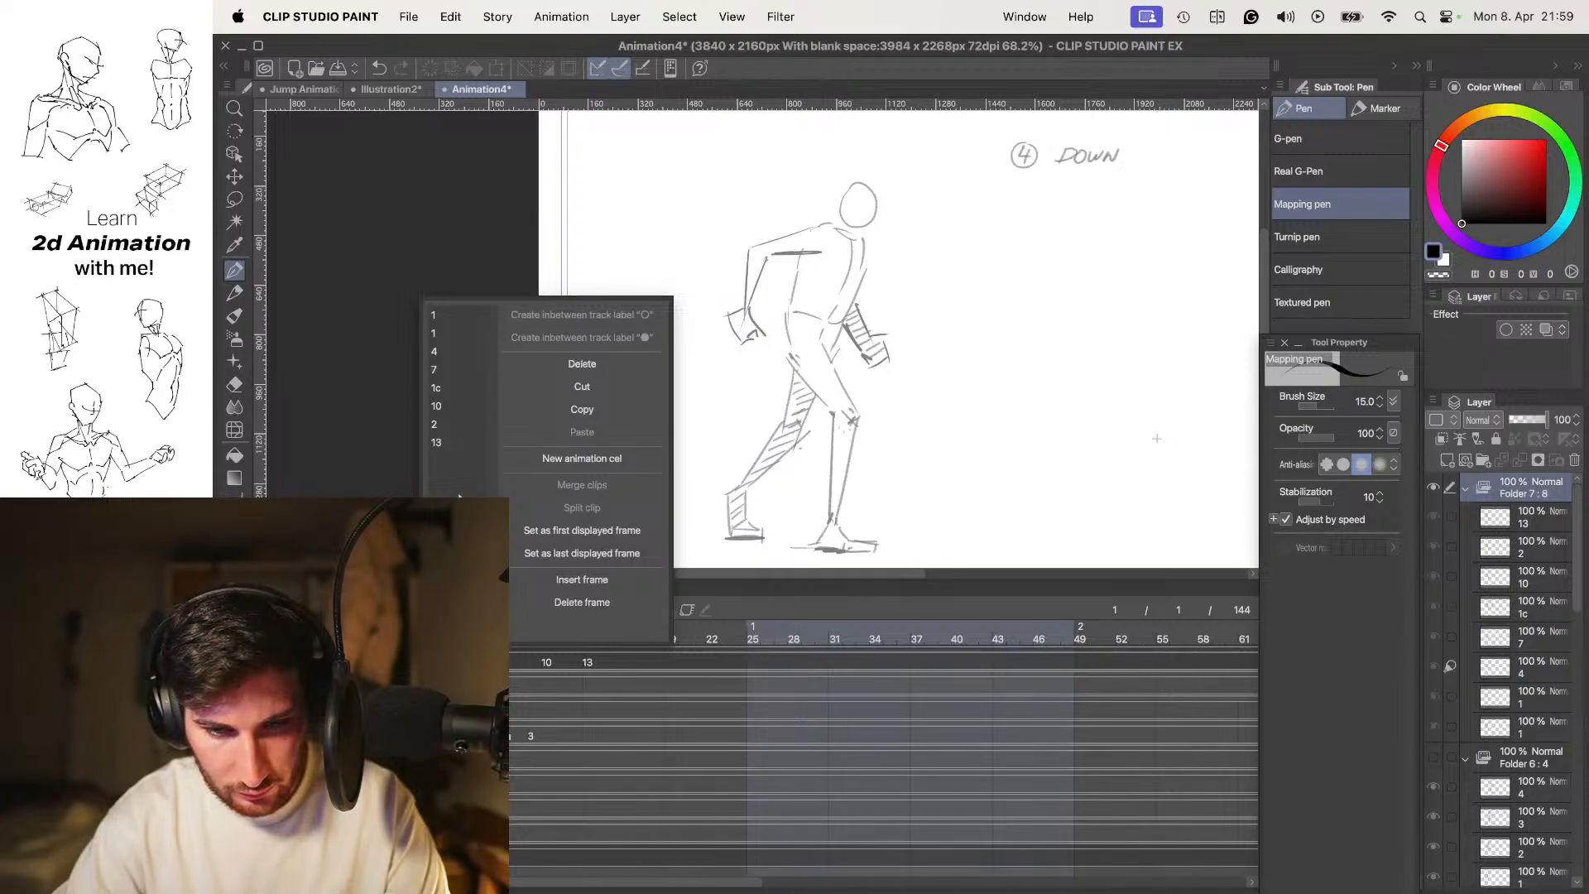
click(433, 315)
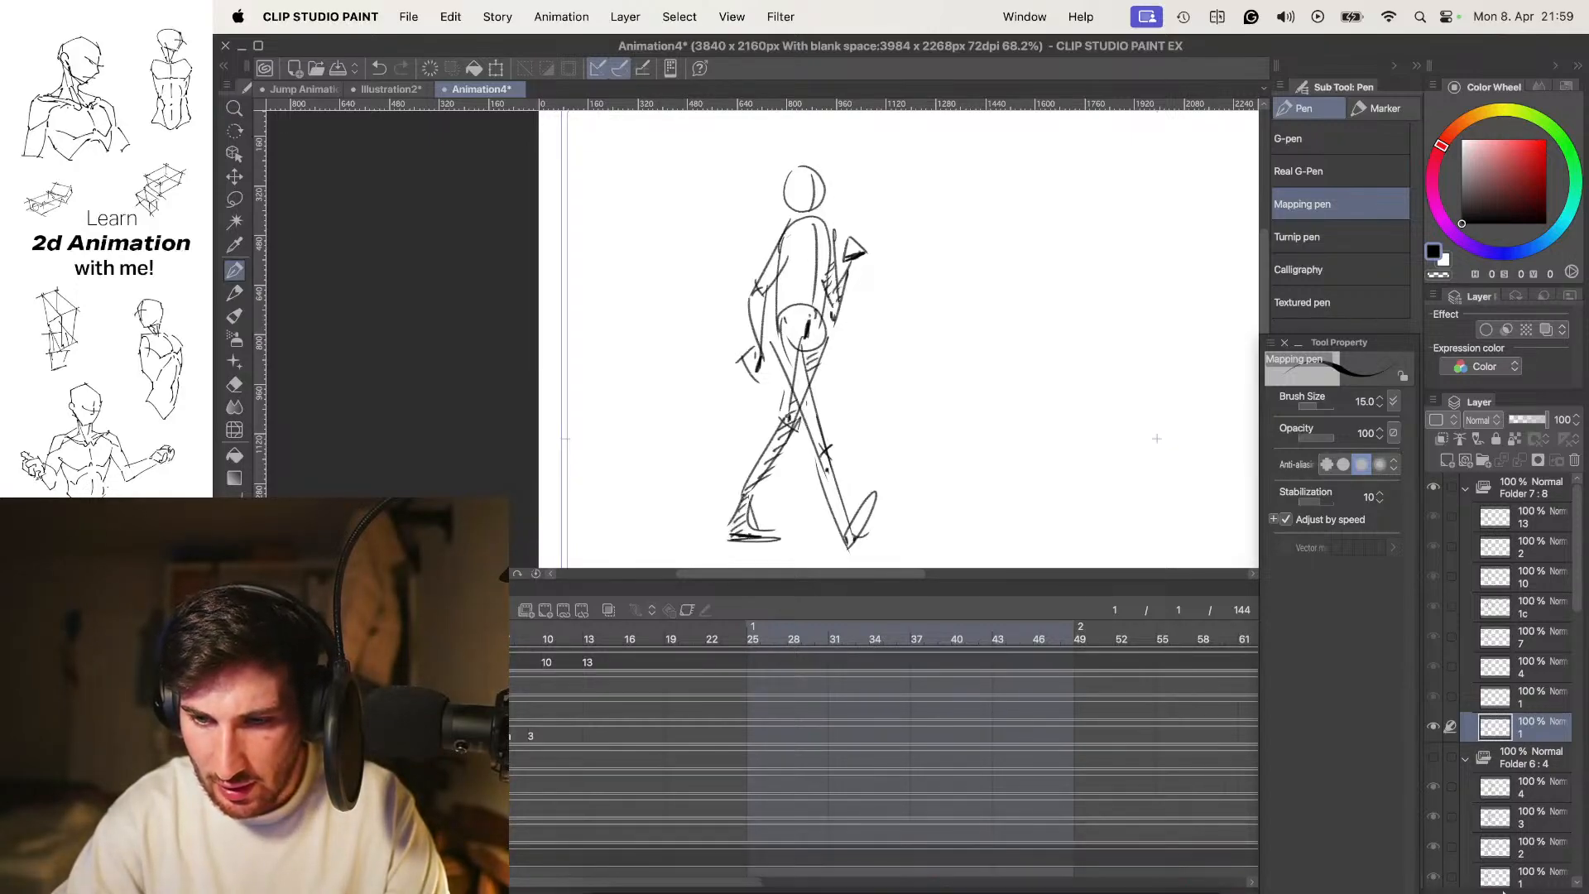
click(1575, 461)
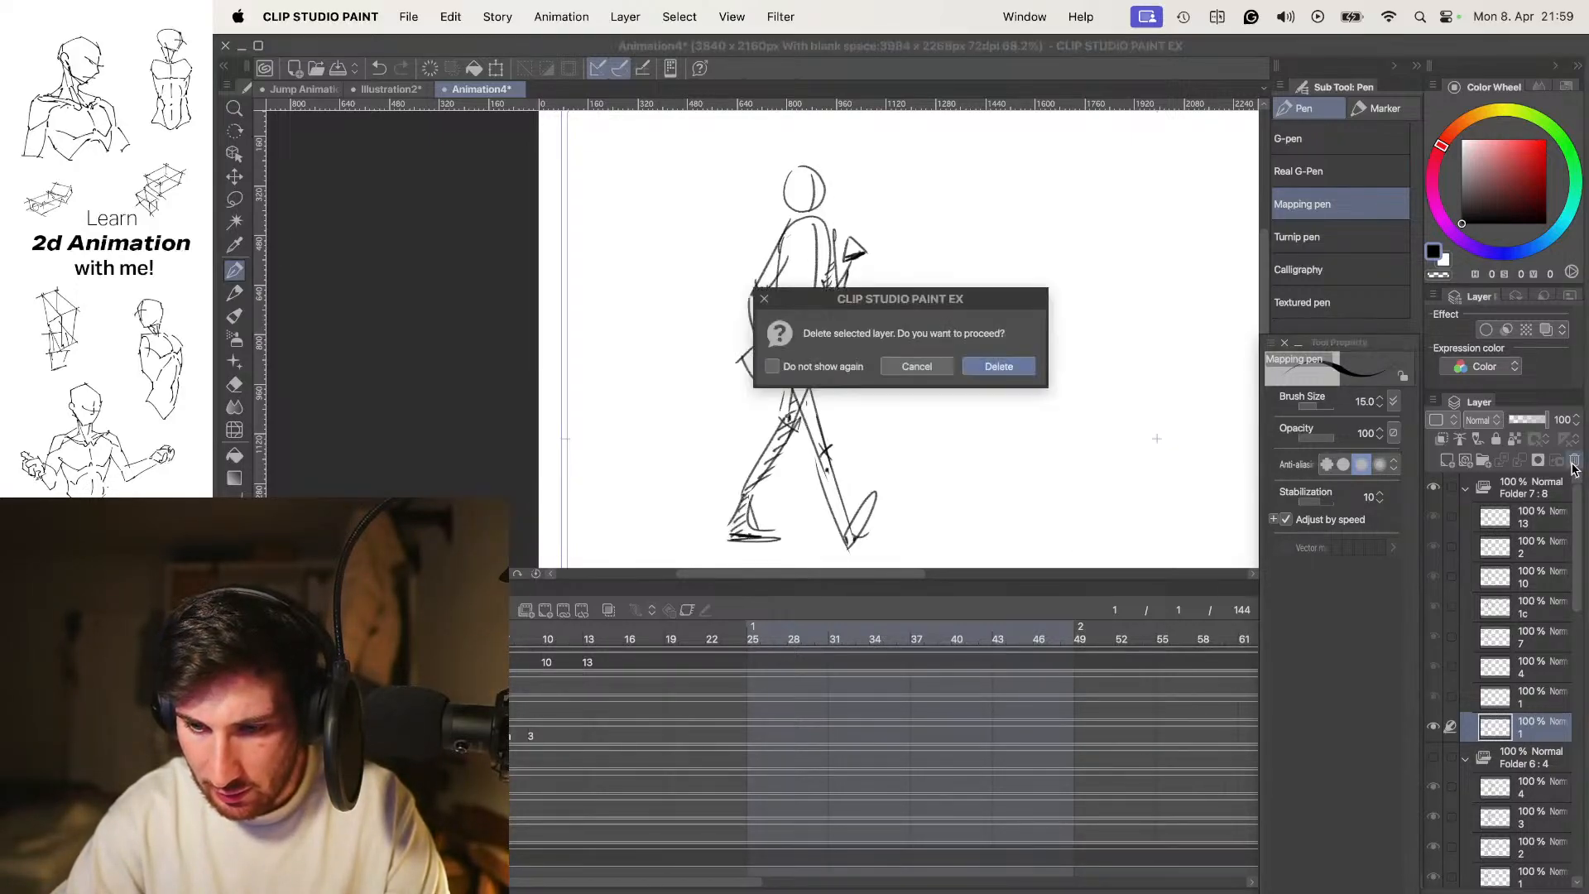
click(997, 366)
Flip through the contact, down, passing and up poses to check the remaining cels
click(547, 692)
key(period)
key(period)
key(comma)
key(period)
key(comma)
key(period)
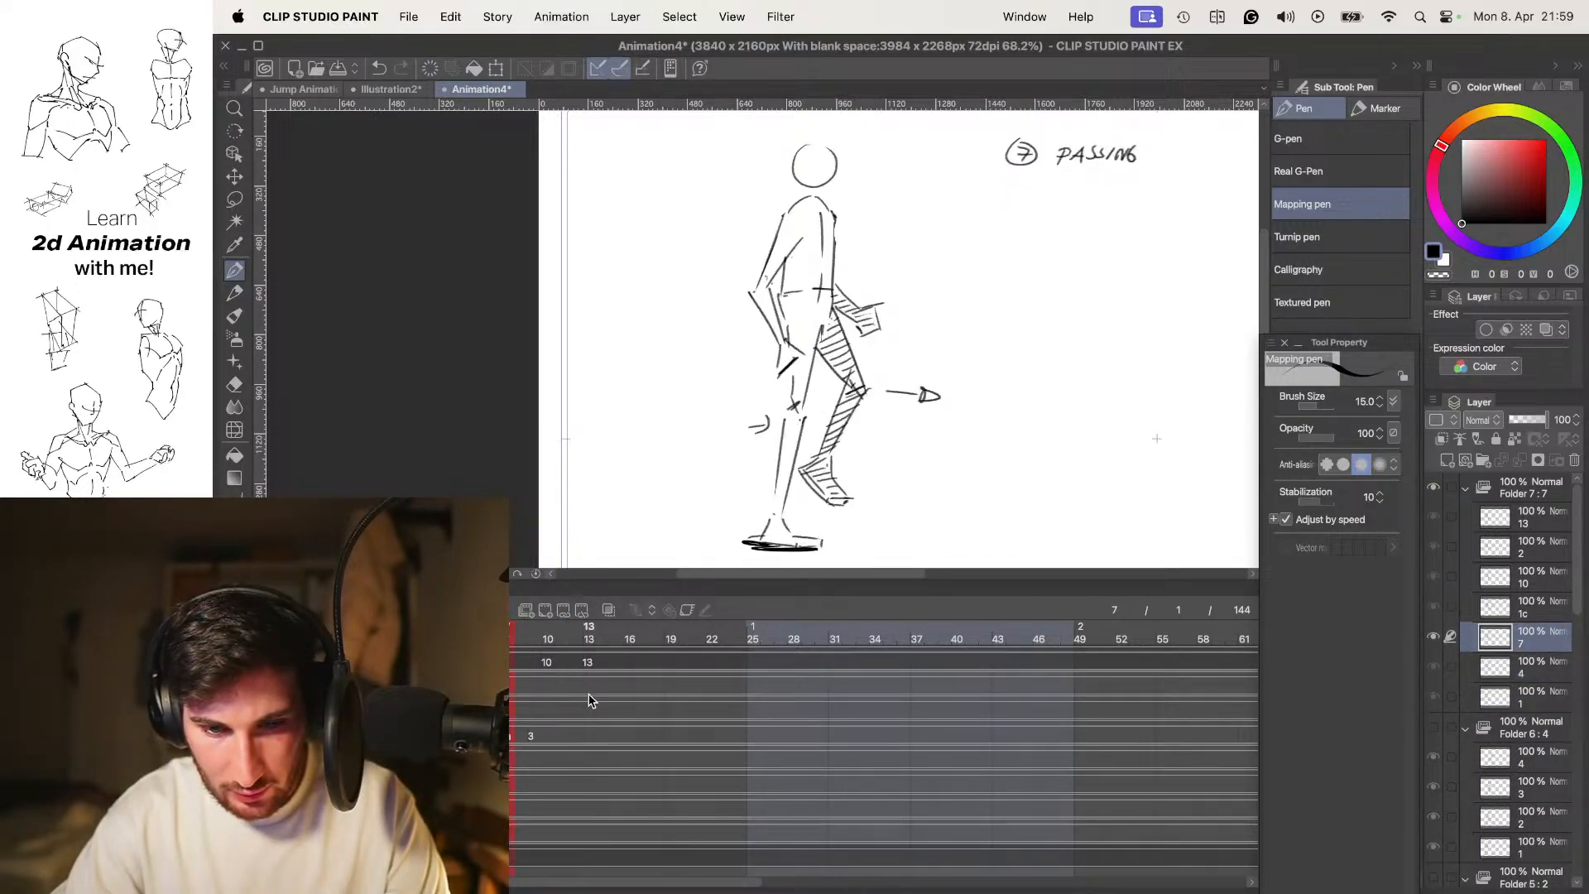
key(period)
key(period)
key(comma)
right_click(547, 663)
click(548, 665)
key(comma)
key(comma)
key(comma)
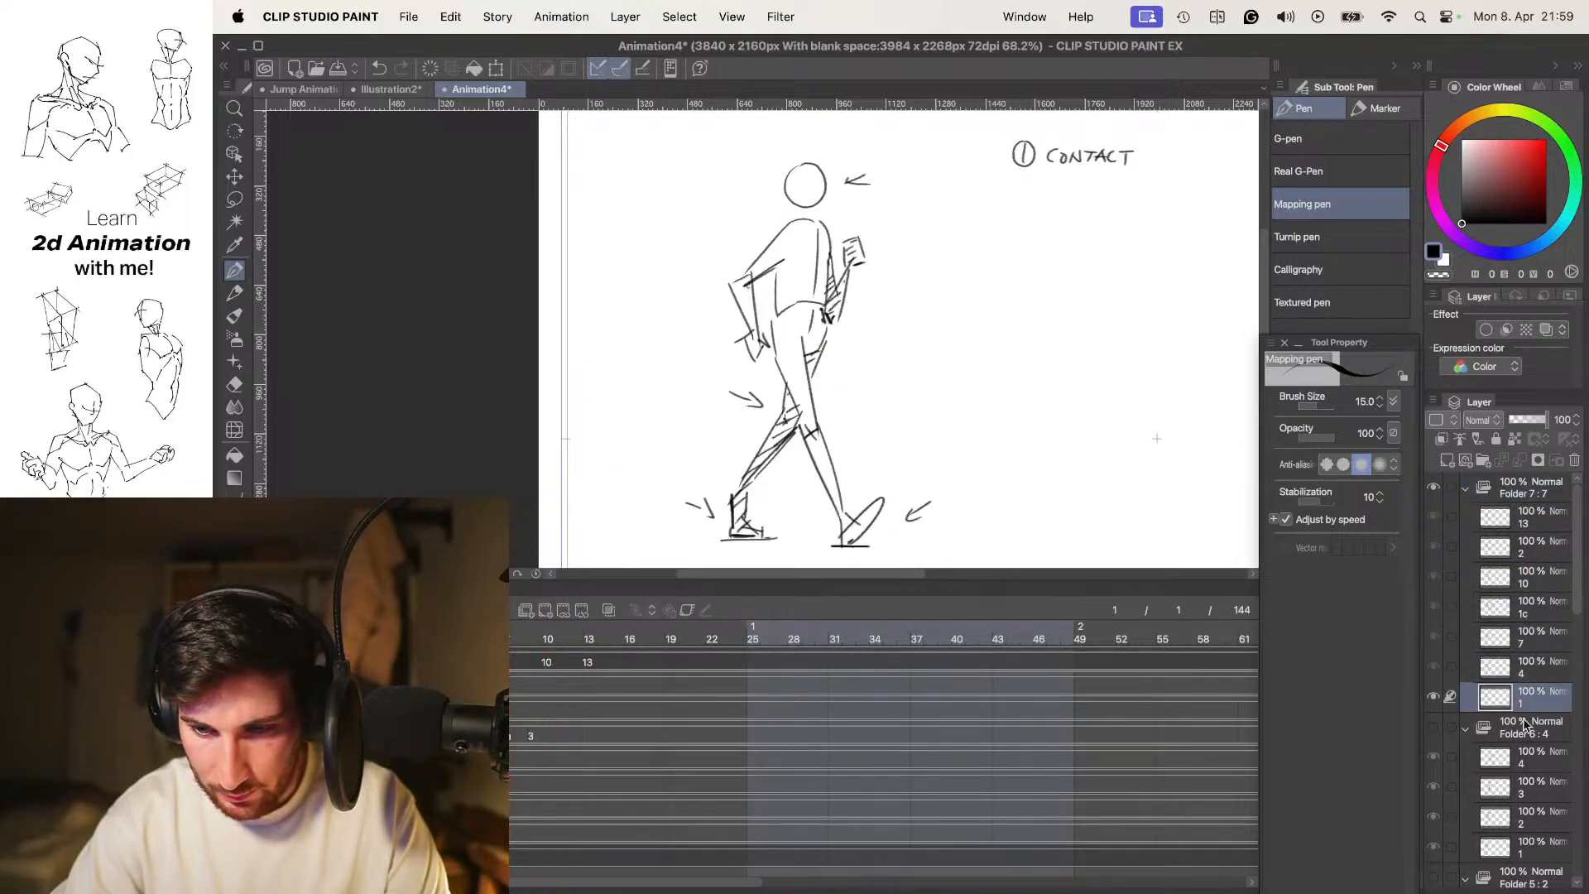
Delete the leftover rough cels 1c and 2 from Folder 7
click(1525, 672)
click(1532, 639)
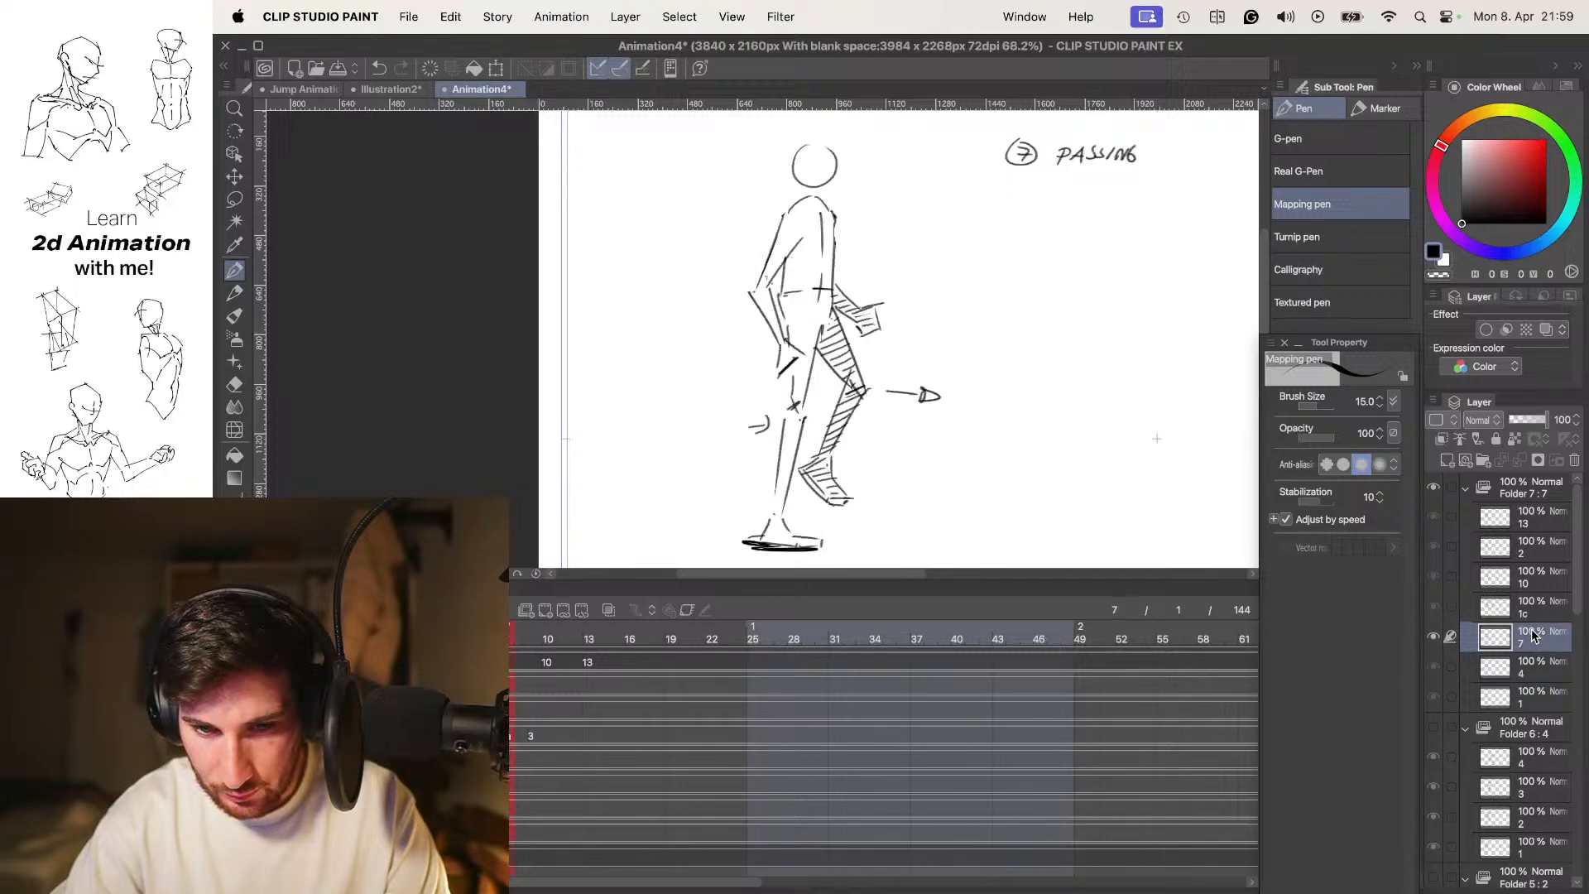
click(1532, 608)
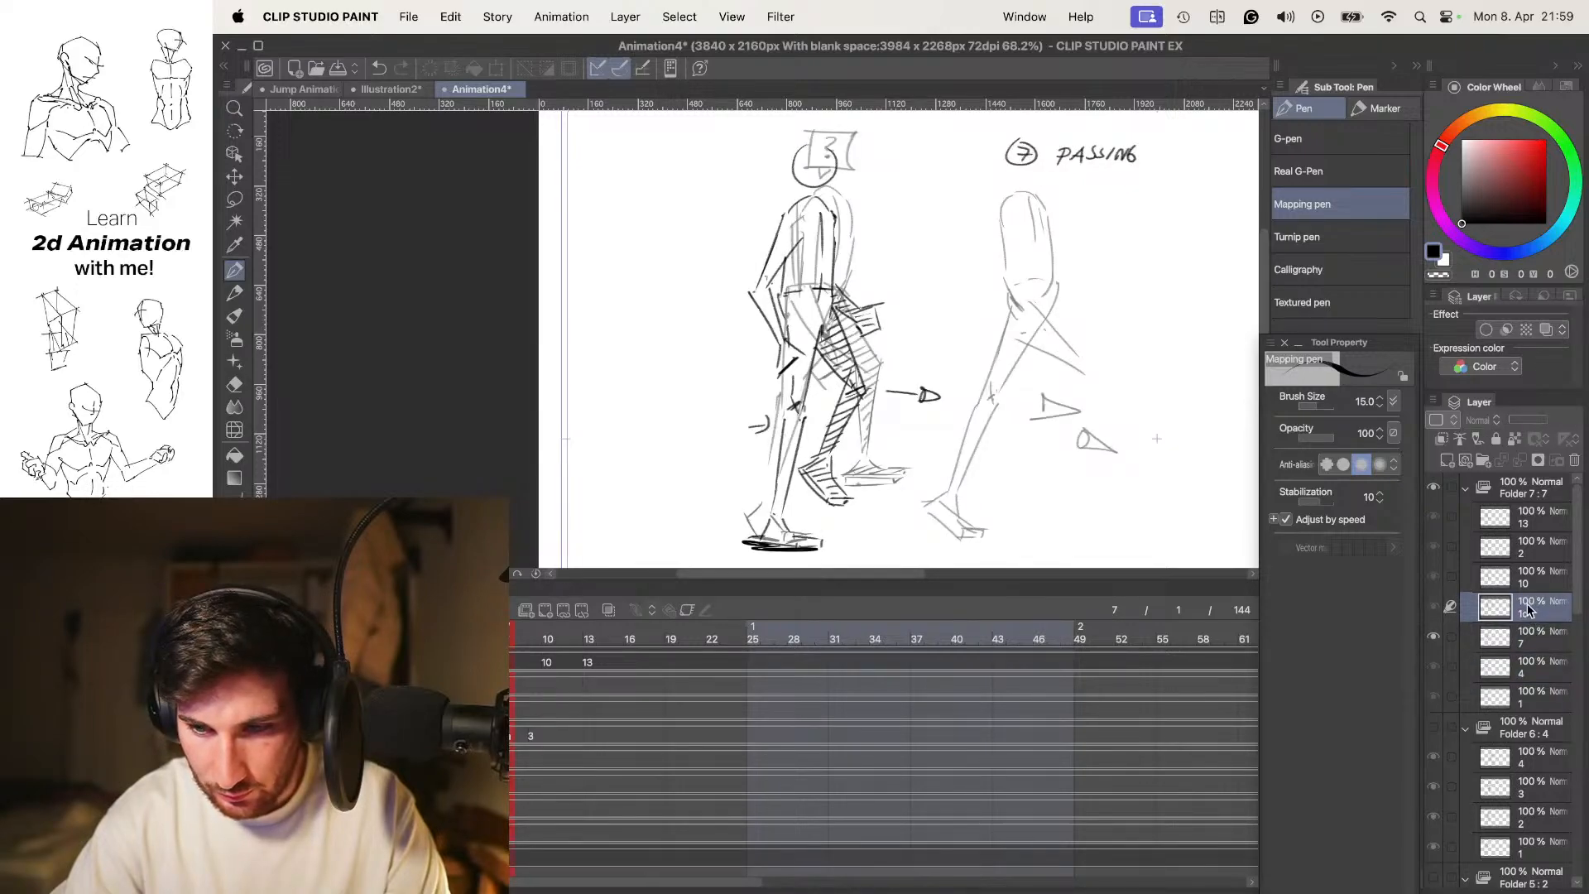
click(1571, 464)
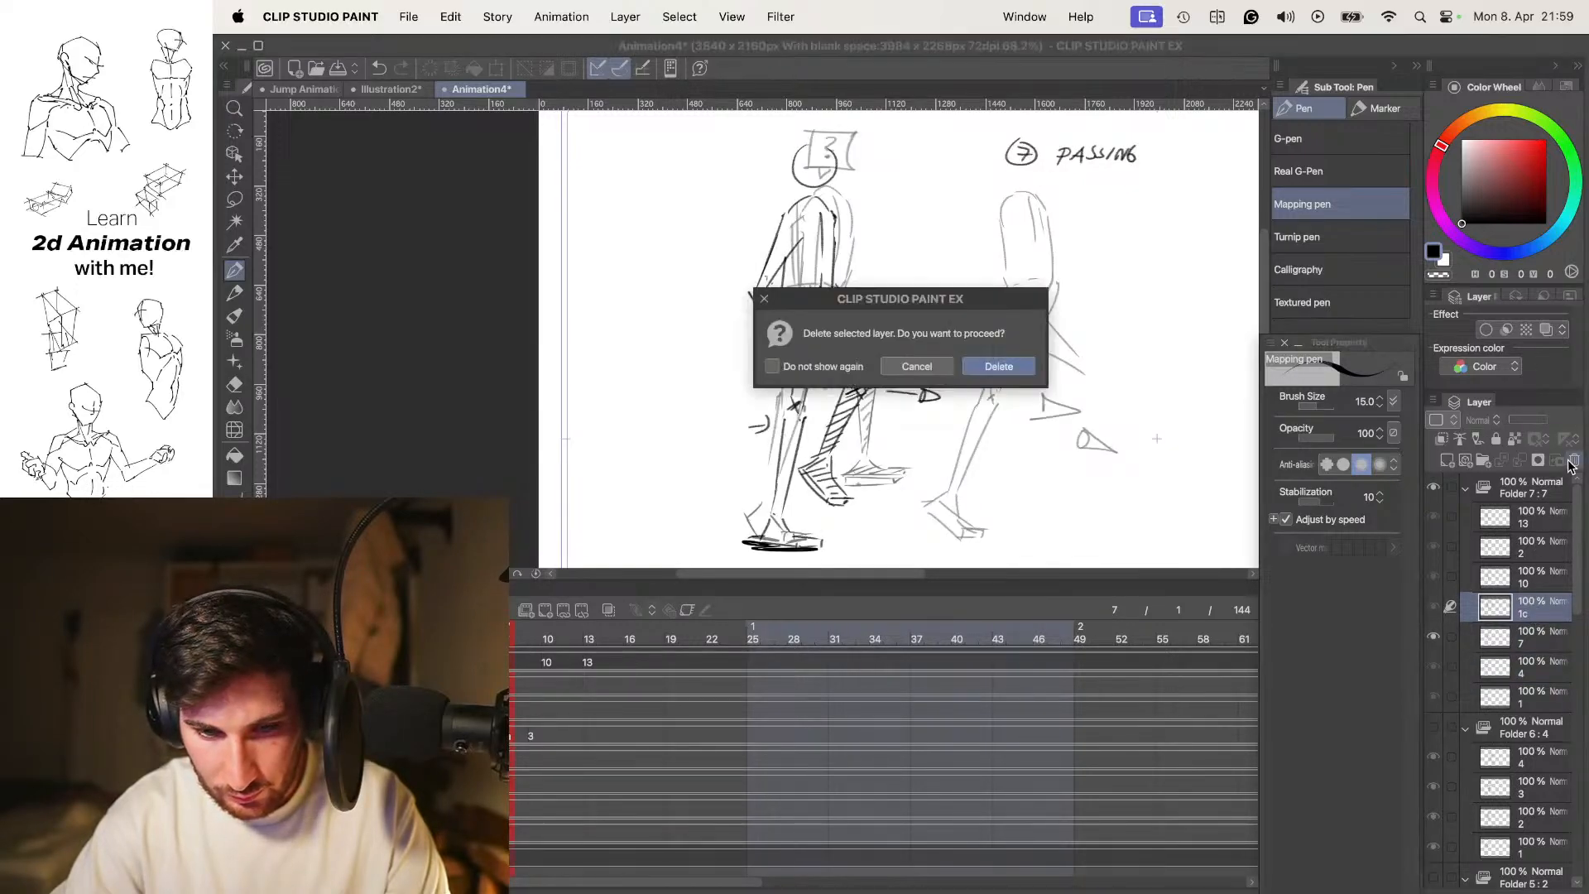
click(1011, 367)
click(1552, 555)
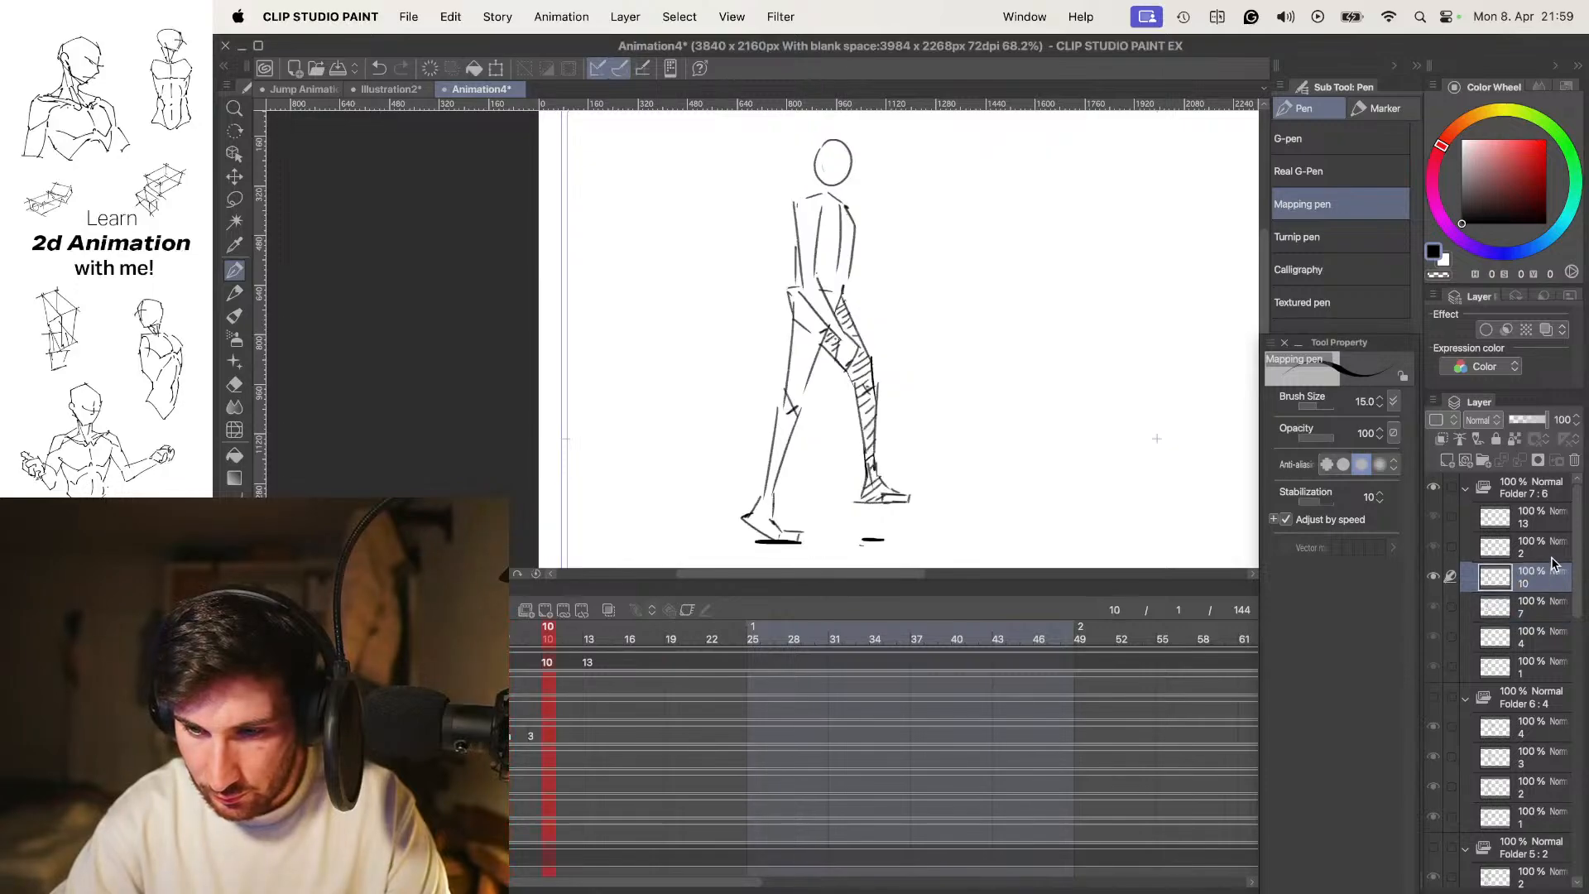
click(1573, 462)
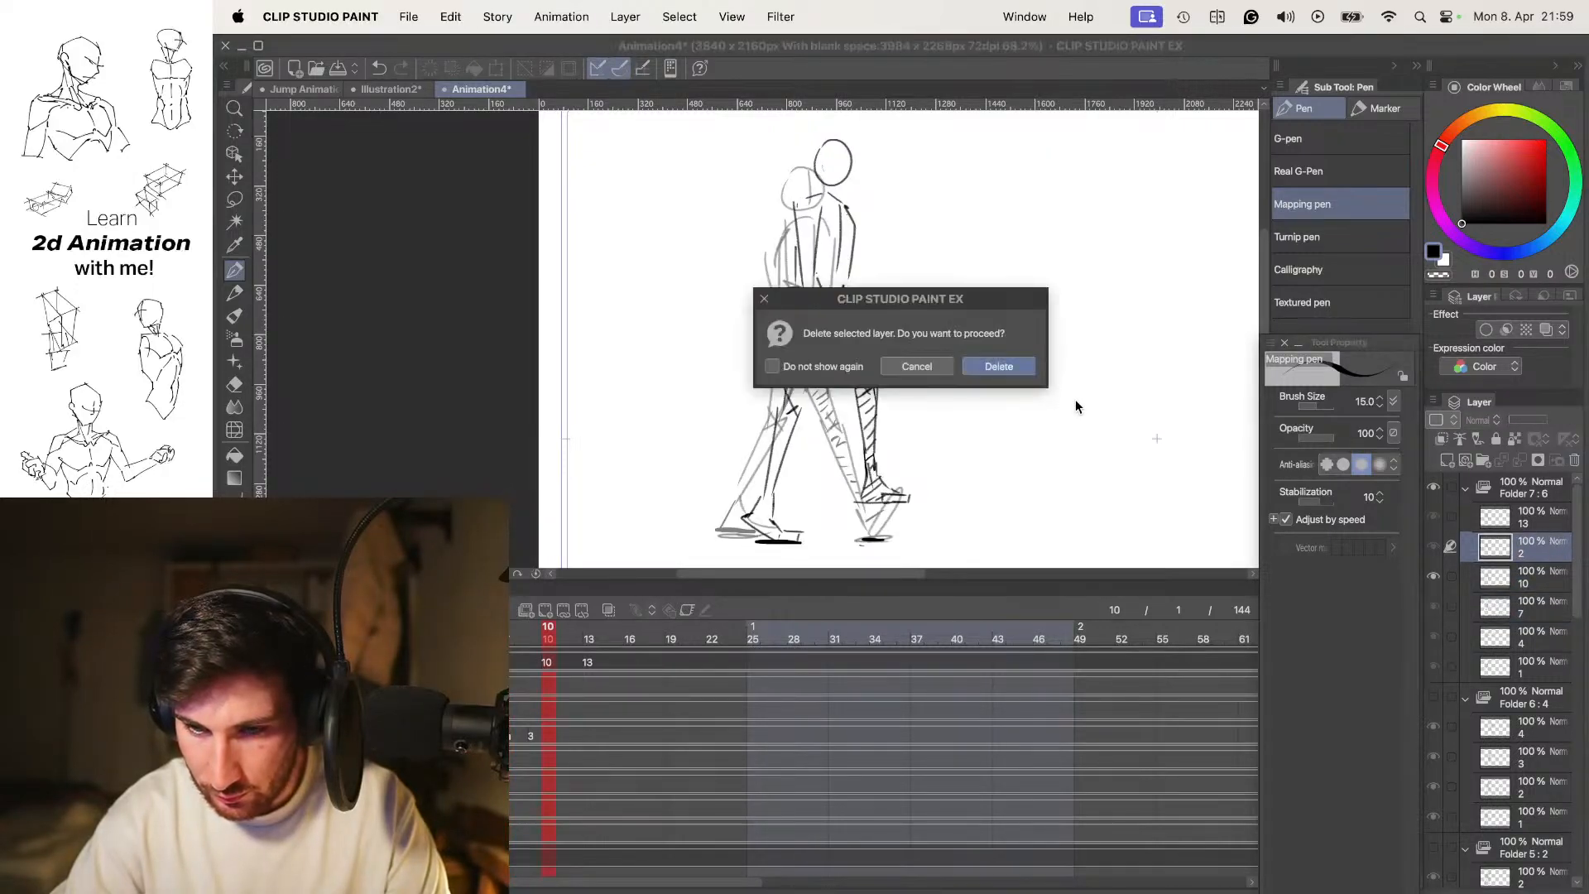
click(1003, 370)
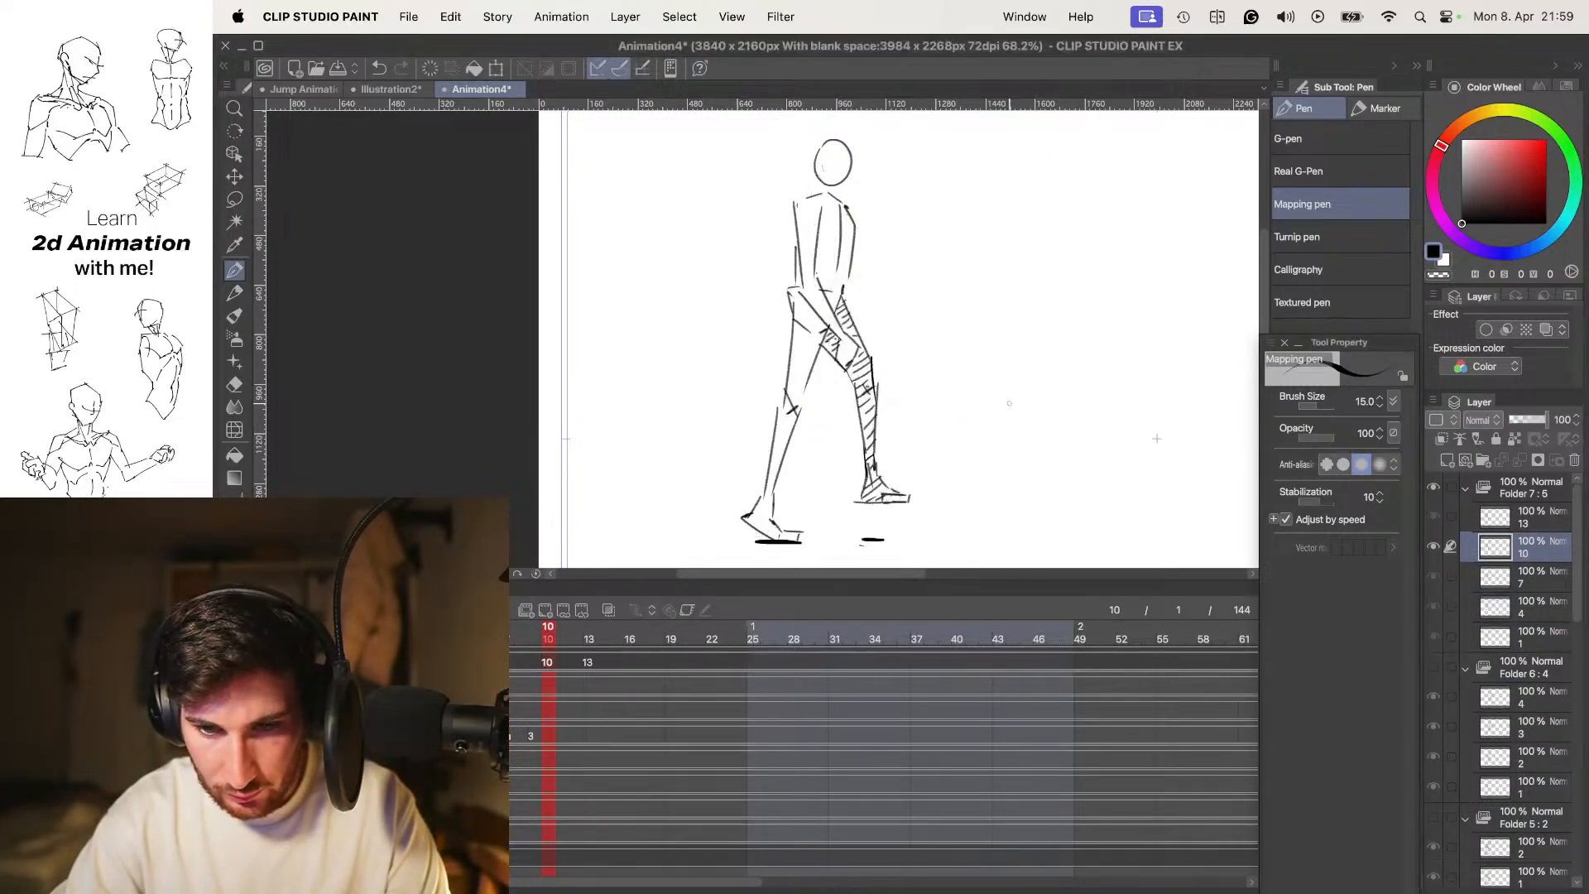
Flip from the first contact pose through to the second contact at frame 13 to check the cleaned-up sequence
key(Left)
key(Left)
key(Left)
key(Right)
key(Right)
key(Right)
key(Right)
key(Right)
key(Right)
key(Right)
key(Right)
key(Right)
key(Right)
key(Right)
key(Right)
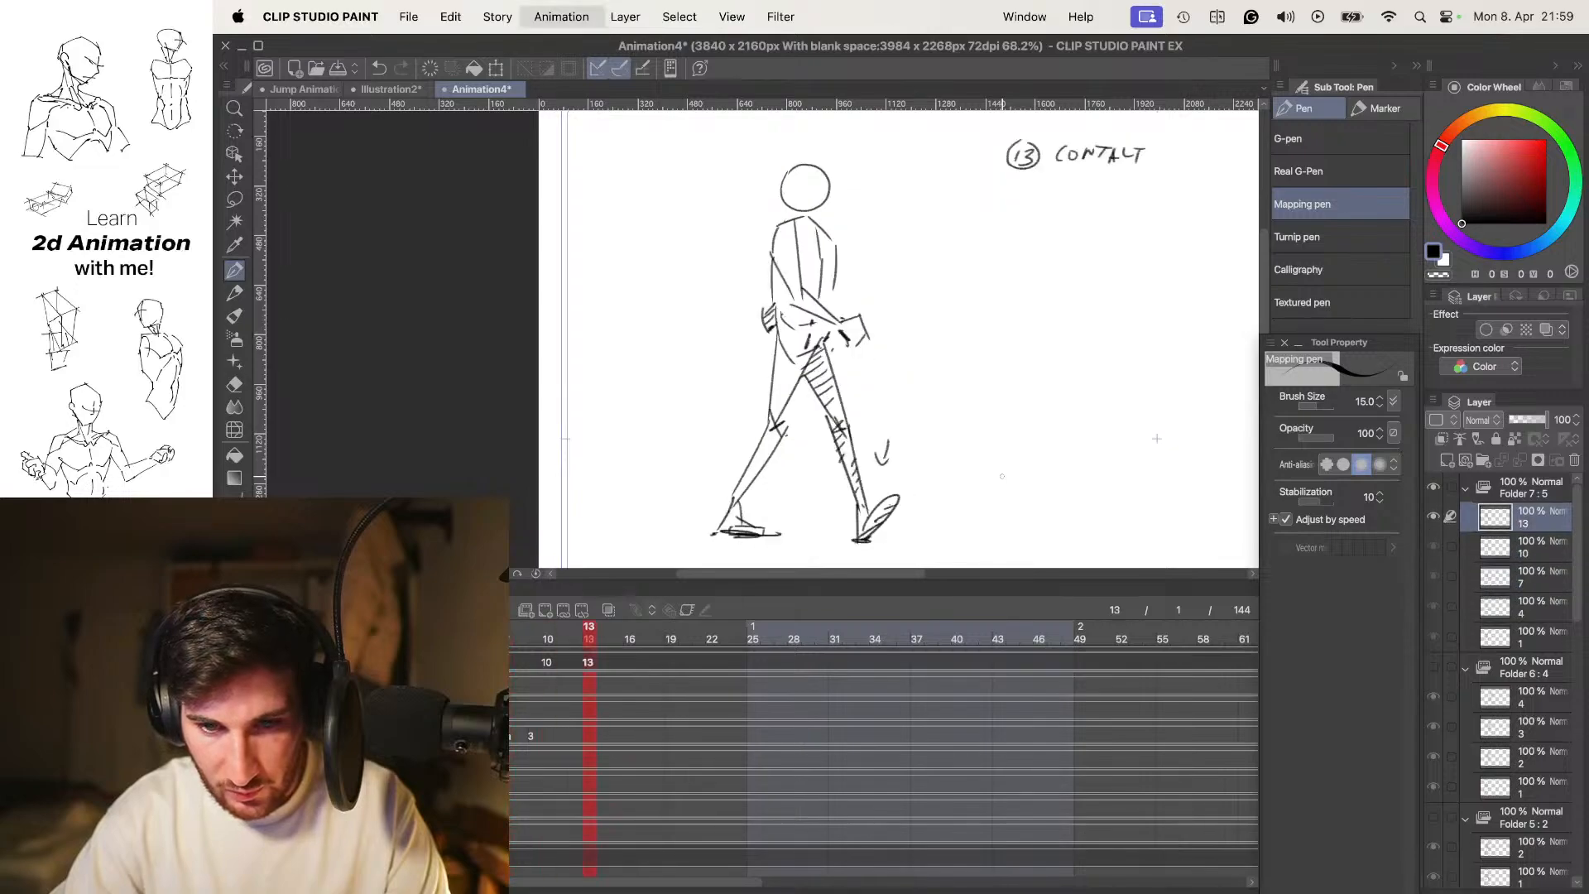
key(Right)
key(Right)
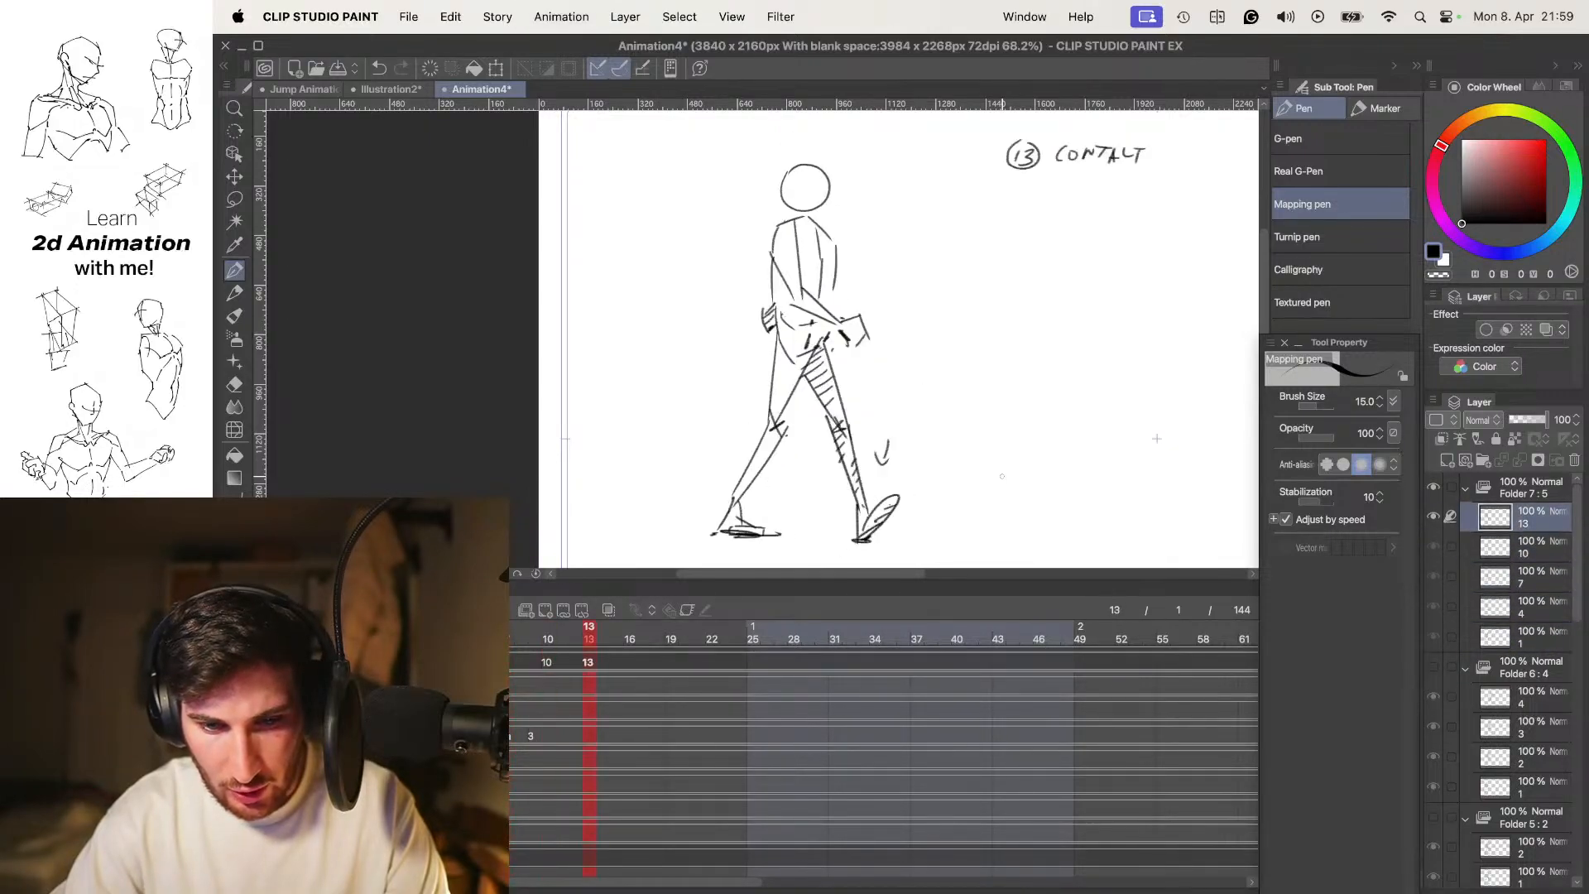
Handwrite the circled label 10 UP beside the frame 10 pose, matching the passing label's position, and switch to the Mechanical pencil
key(Left)
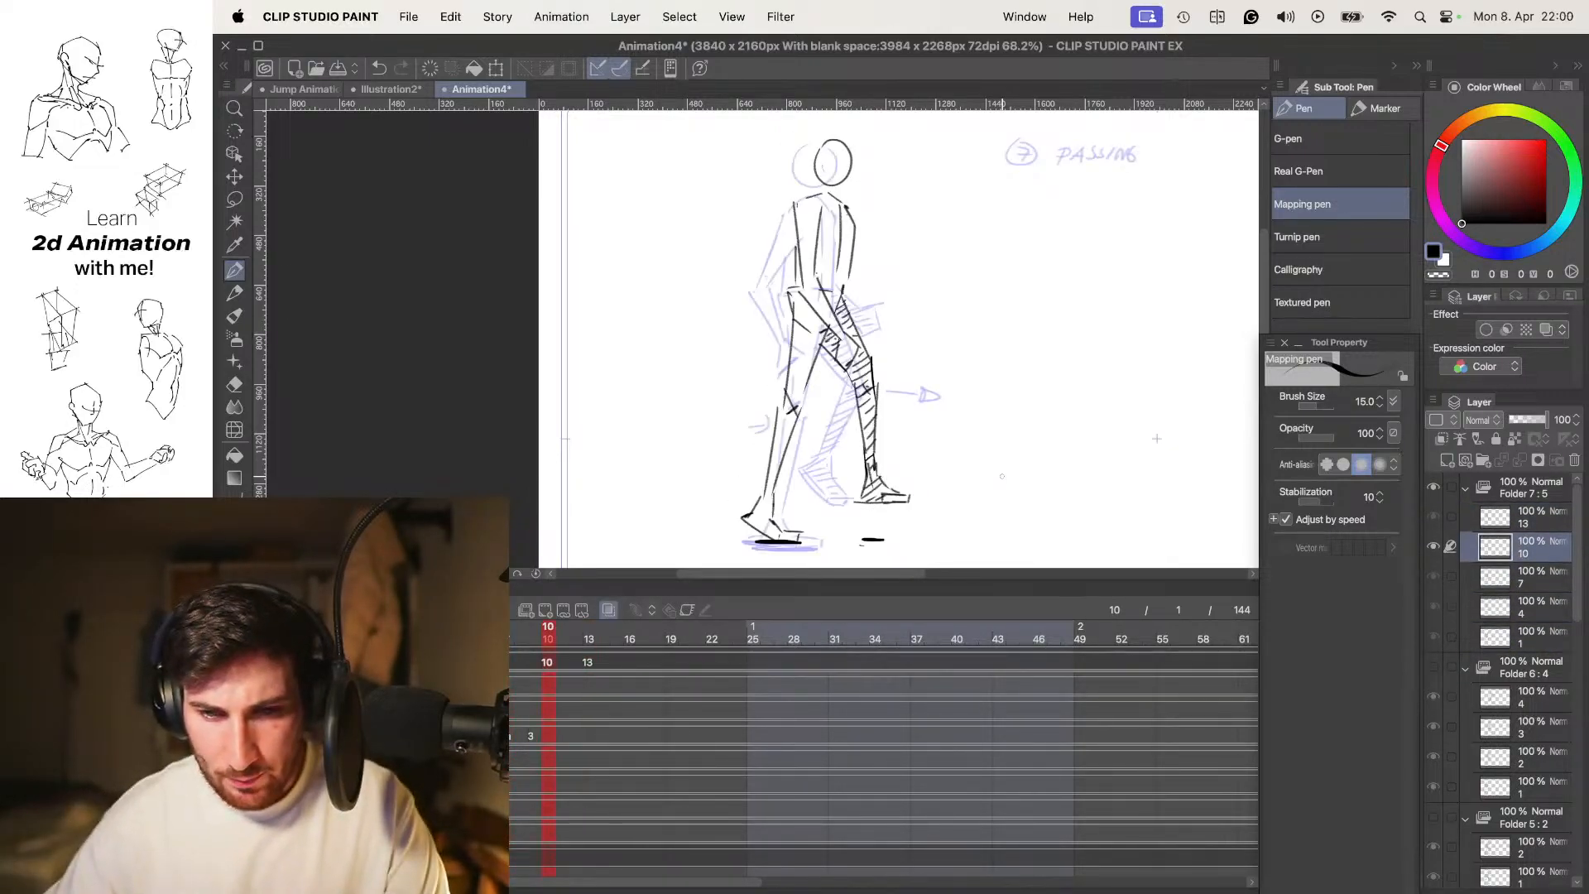
drag(1053, 271, 893, 383)
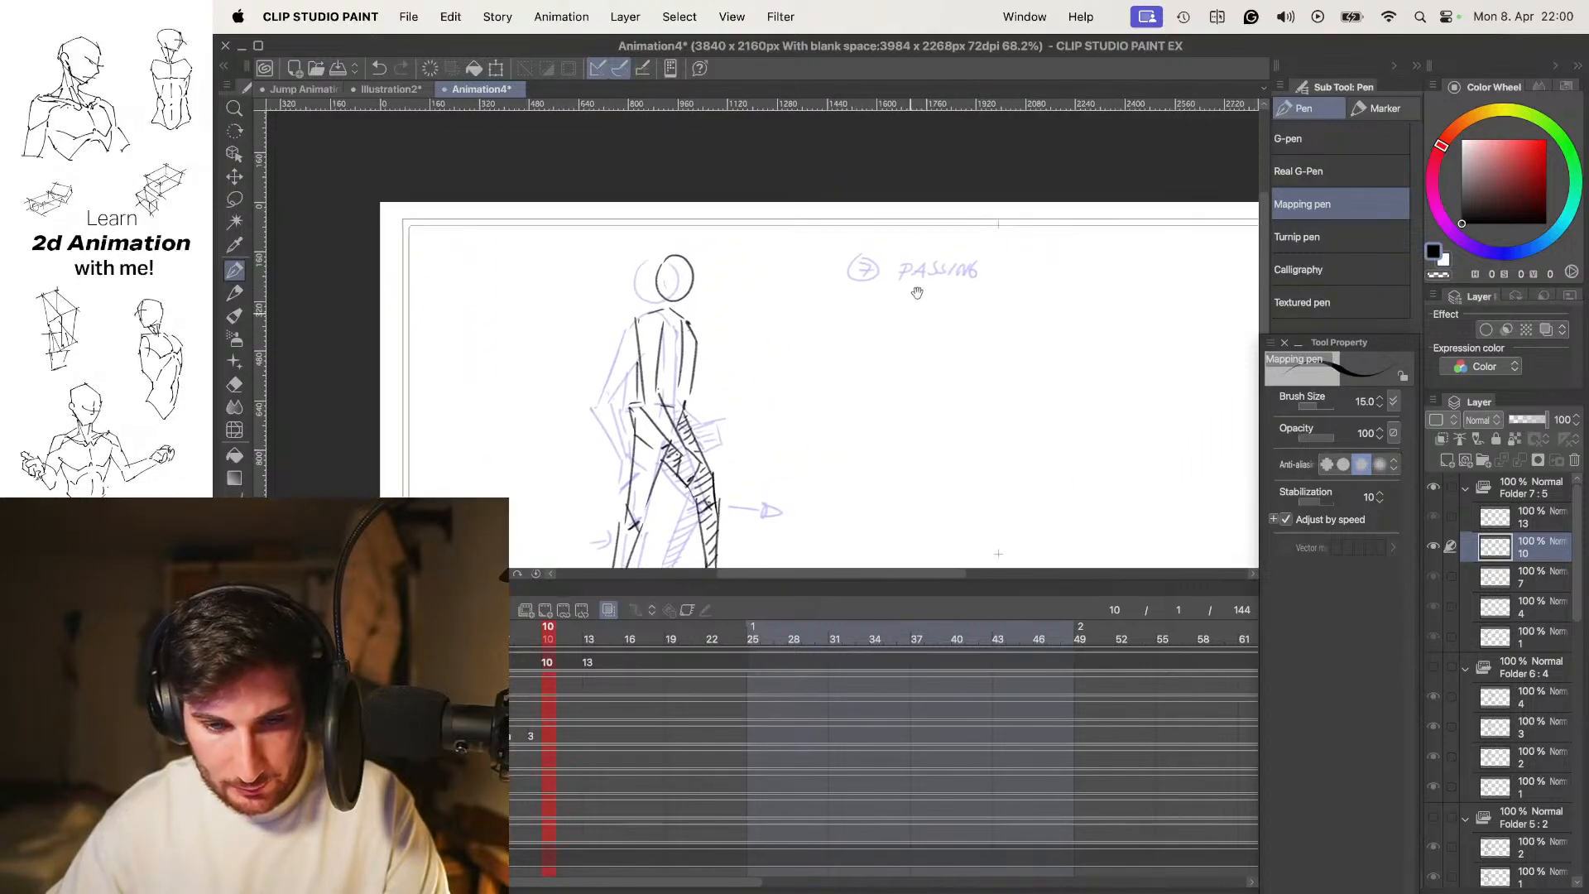
scroll(860, 276, up, 4)
drag(853, 242, 844, 271)
mouse_move(862, 243)
mouse_down()
mouse_move(859, 263)
mouse_move(865, 233)
mouse_up()
mouse_move(962, 239)
mouse_down()
mouse_move(983, 244)
mouse_move(983, 277)
mouse_up()
drag(991, 240, 993, 260)
key(o)
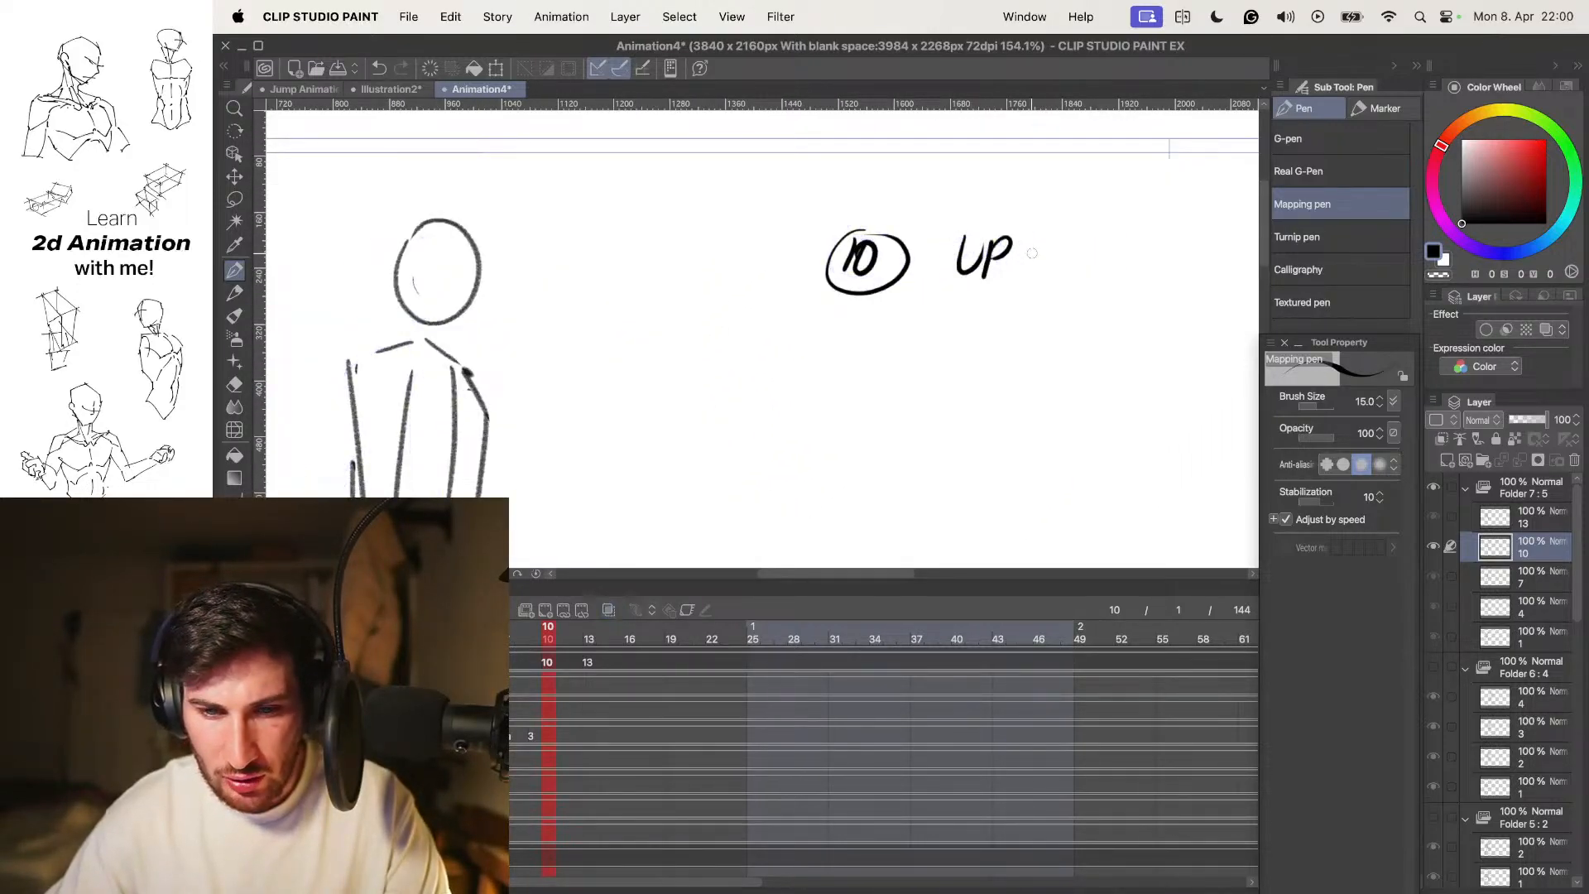
scroll(1032, 251, down, 5)
key(p)
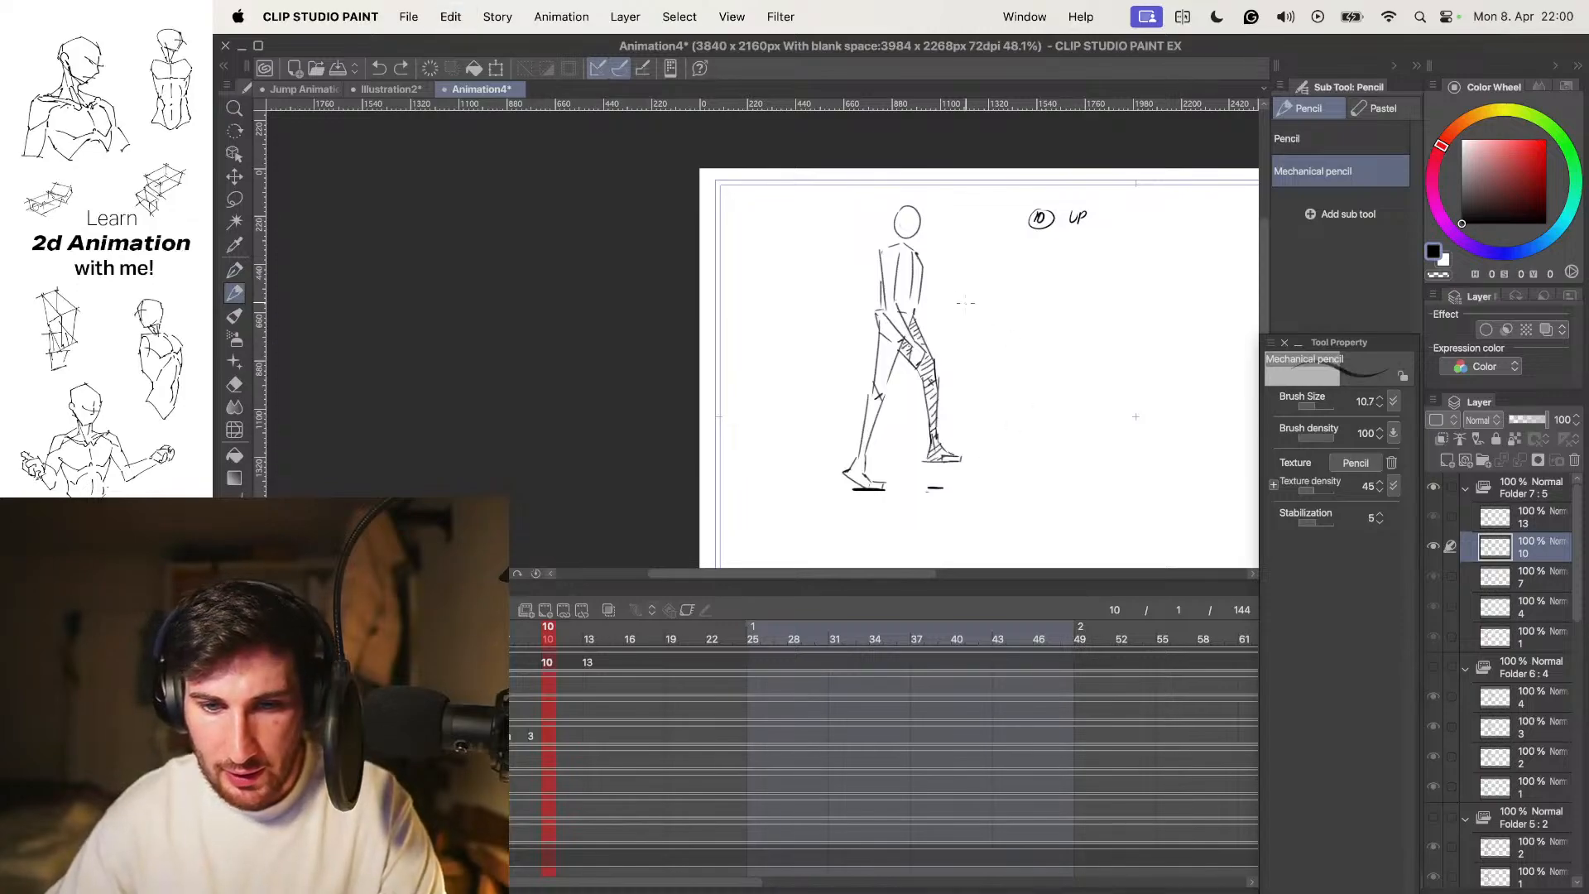
Flip back and forth through the labelled key poses to check the walk's motion, ending on the first contact pose
scroll(972, 319, up, 1)
key(Left)
key(Right)
key(Left)
key(Left)
key(Left)
key(Right)
key(Right)
key(Right)
key(Left)
key(Left)
key(Left)
key(Left)
key(Right)
key(Right)
key(Left)
key(Left)
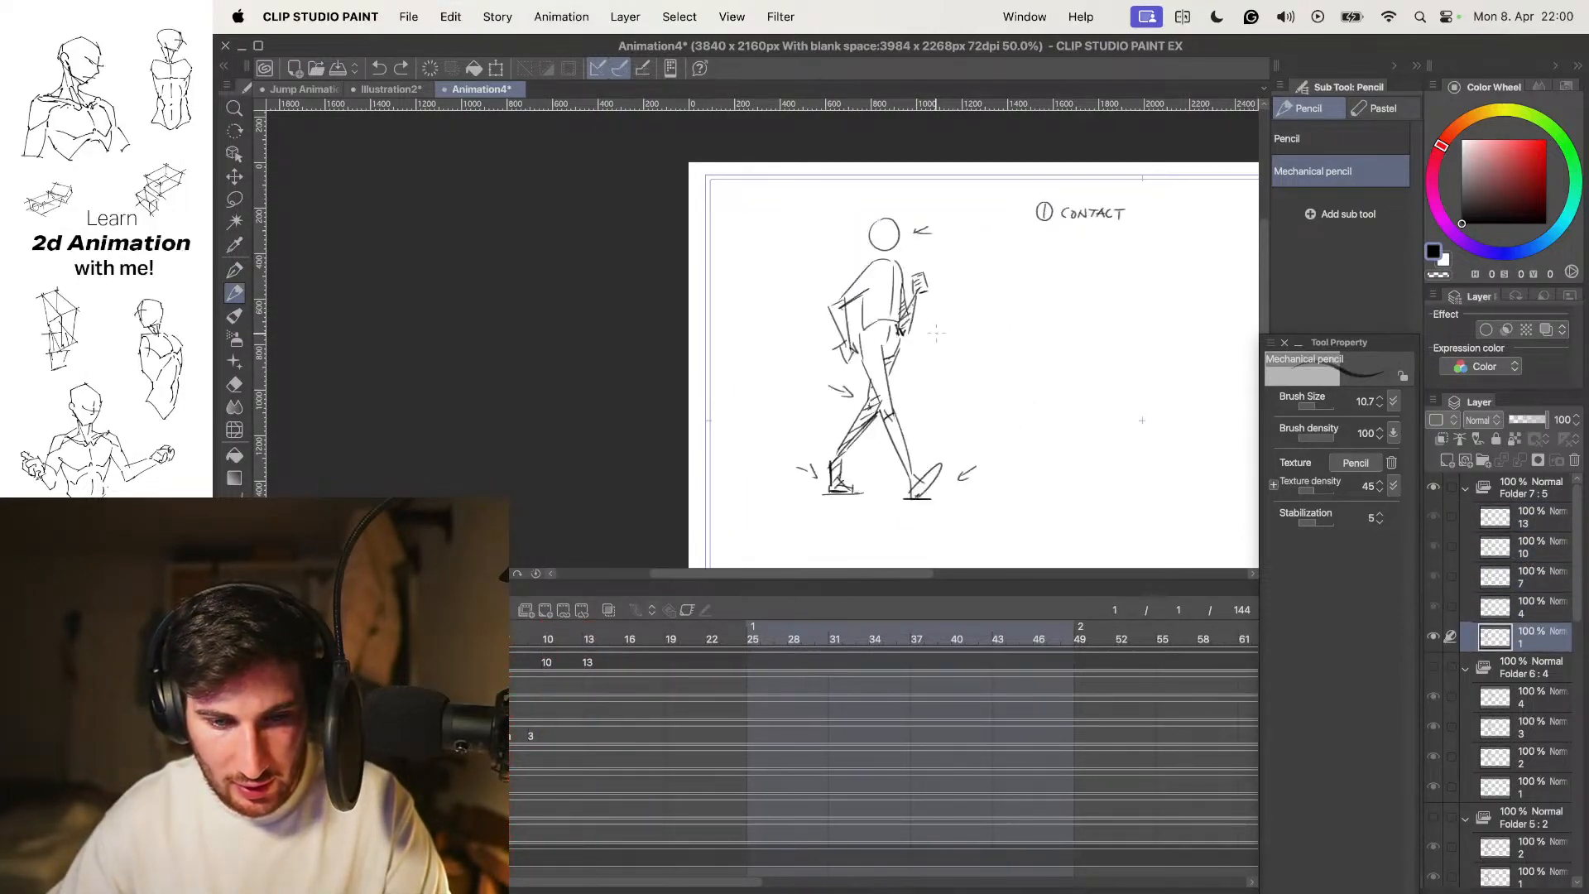
Add a new animation cel at frame 2, enable onion skin, and hide the palettes to enlarge the canvas
drag(589, 662, 512, 672)
key(Left)
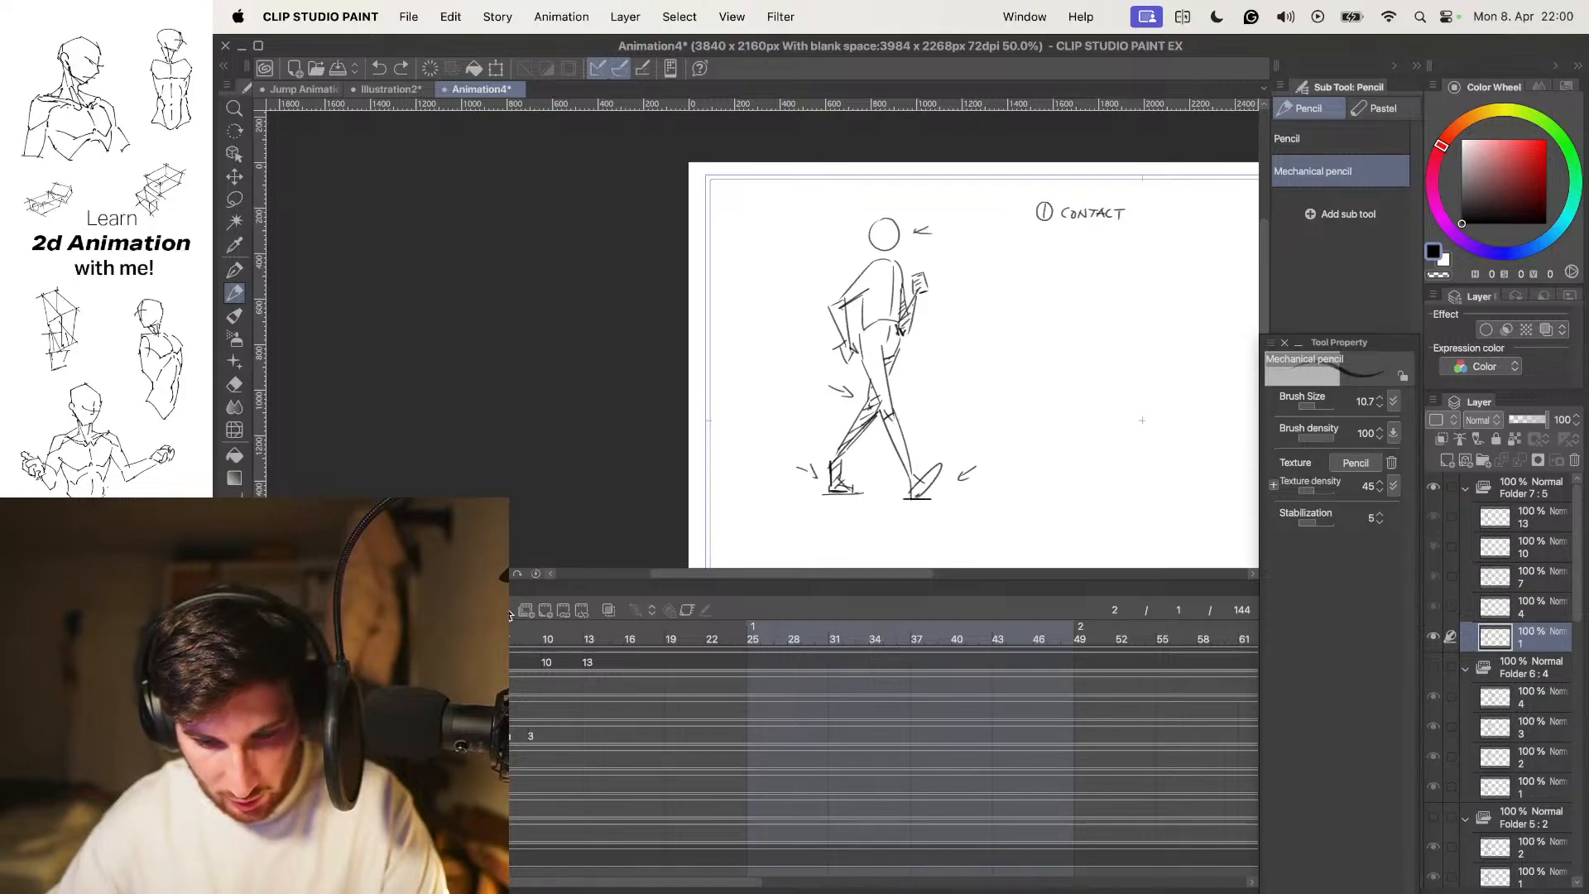
click(545, 610)
click(608, 610)
drag(901, 365, 839, 358)
scroll(841, 361, up, 3)
key(Tab)
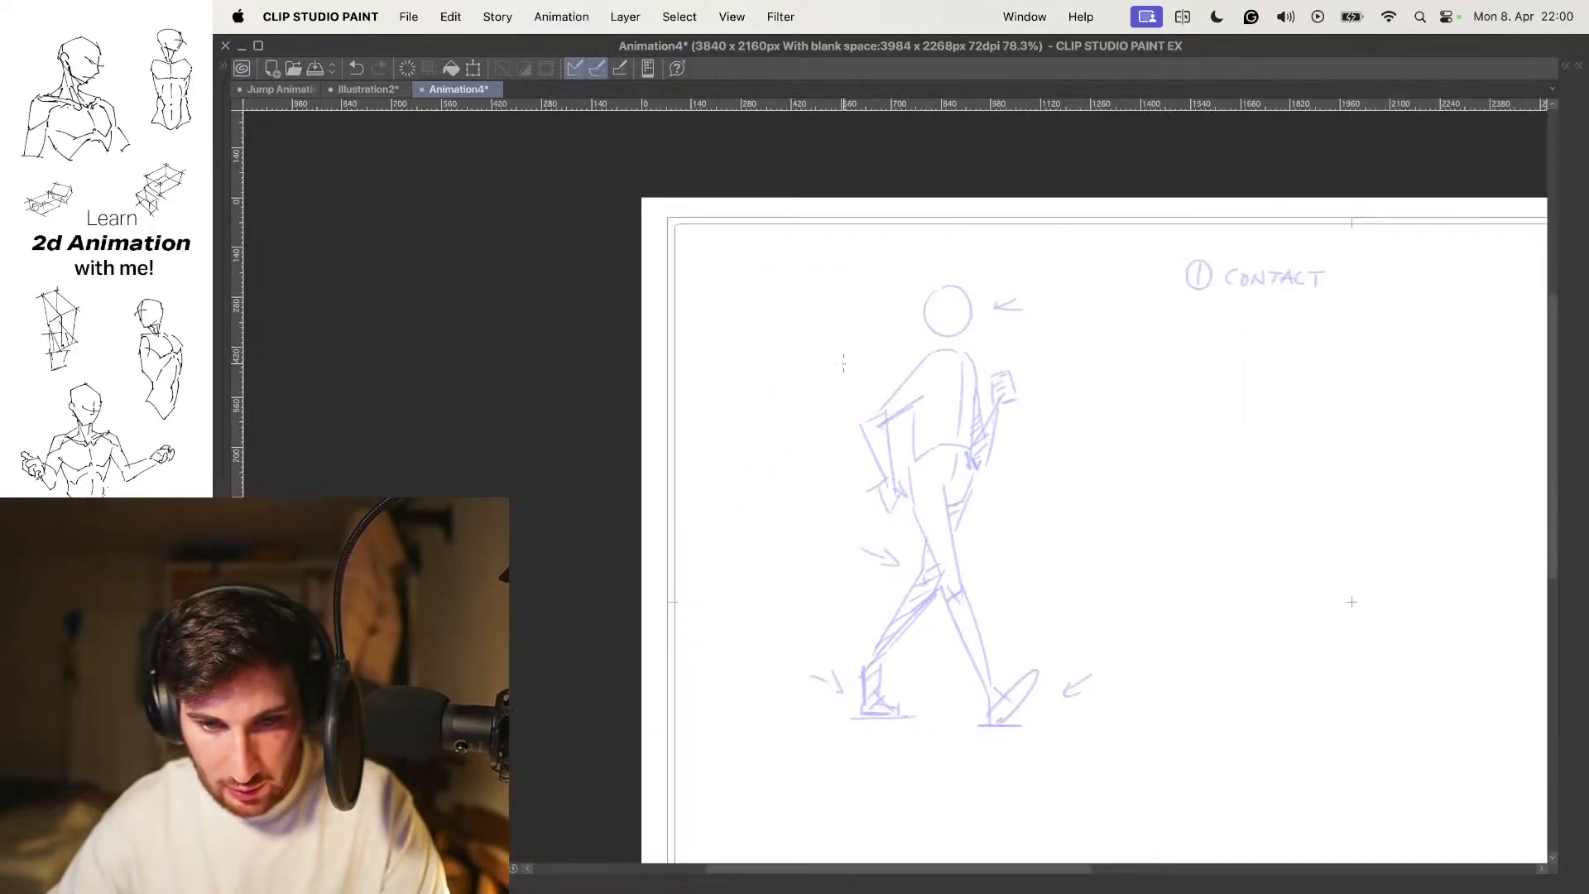
Flip between the empty frame 2 cel and its neighbouring poses to study the movement
drag(953, 424, 858, 351)
key(Right)
key(Left)
key(Left)
key(Right)
key(Right)
key(Left)
key(Right)
key(Left)
Change the onion skin settings to show the next cel as well as the previous one
key(Tab)
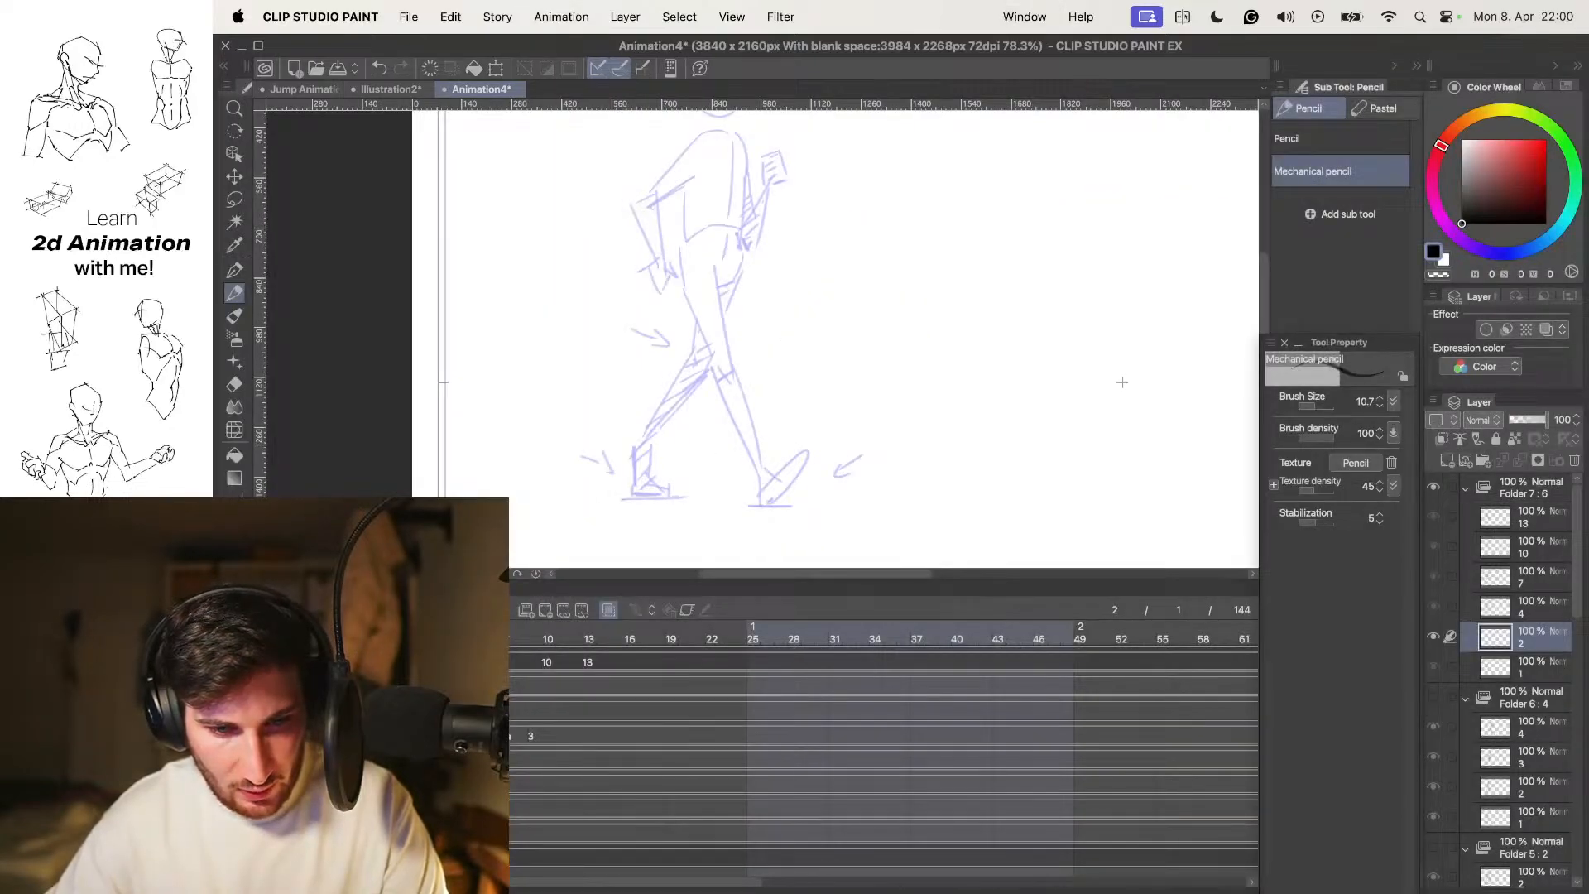
click(270, 586)
mouse_move(417, 385)
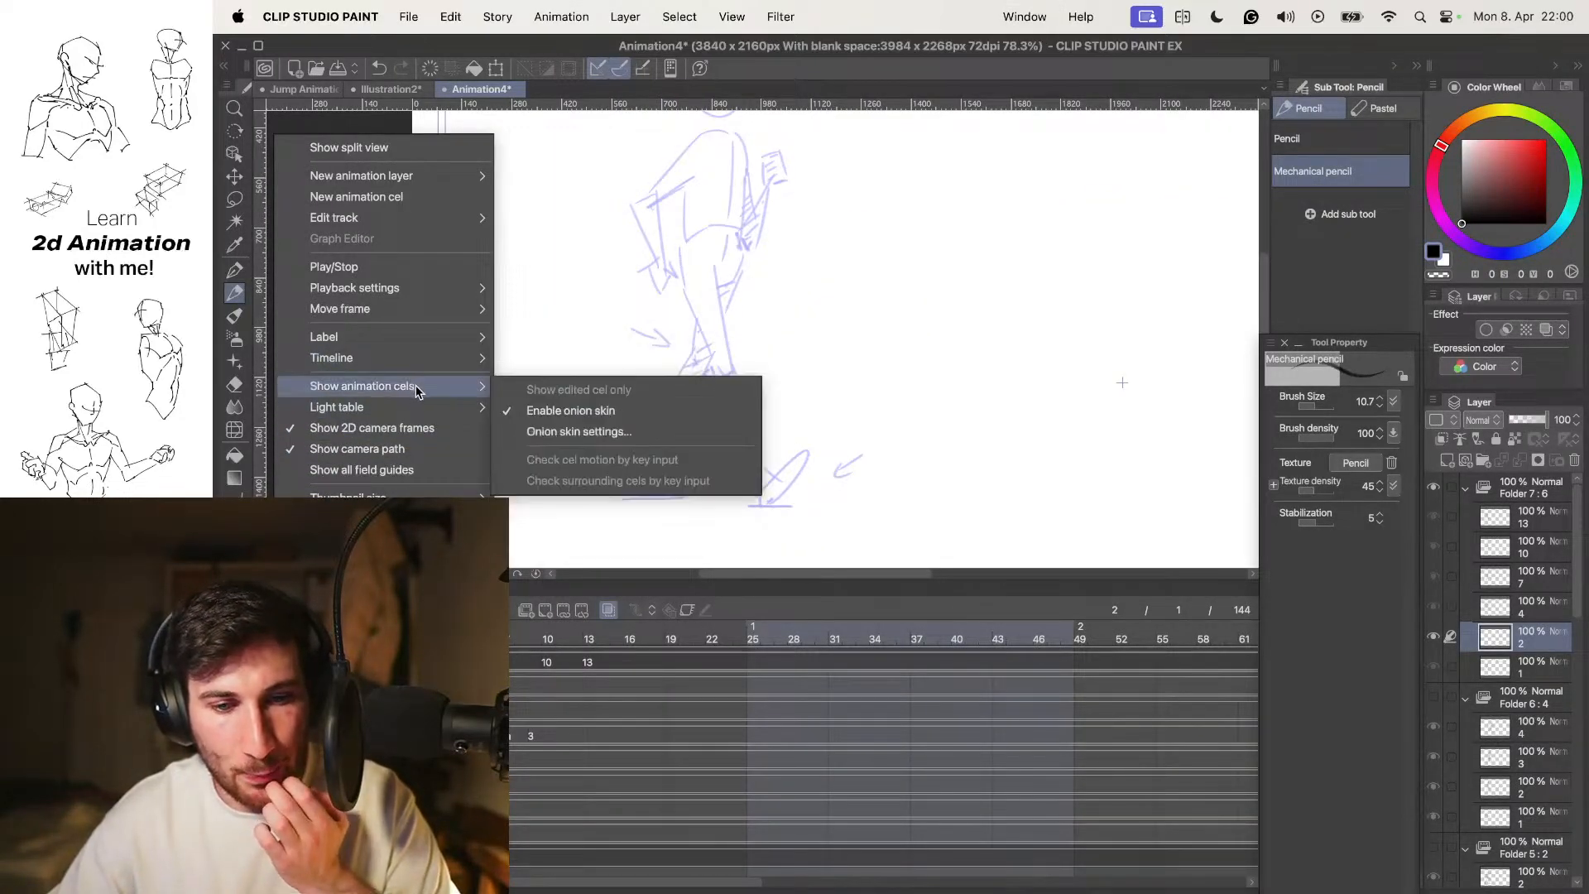
click(572, 432)
click(879, 404)
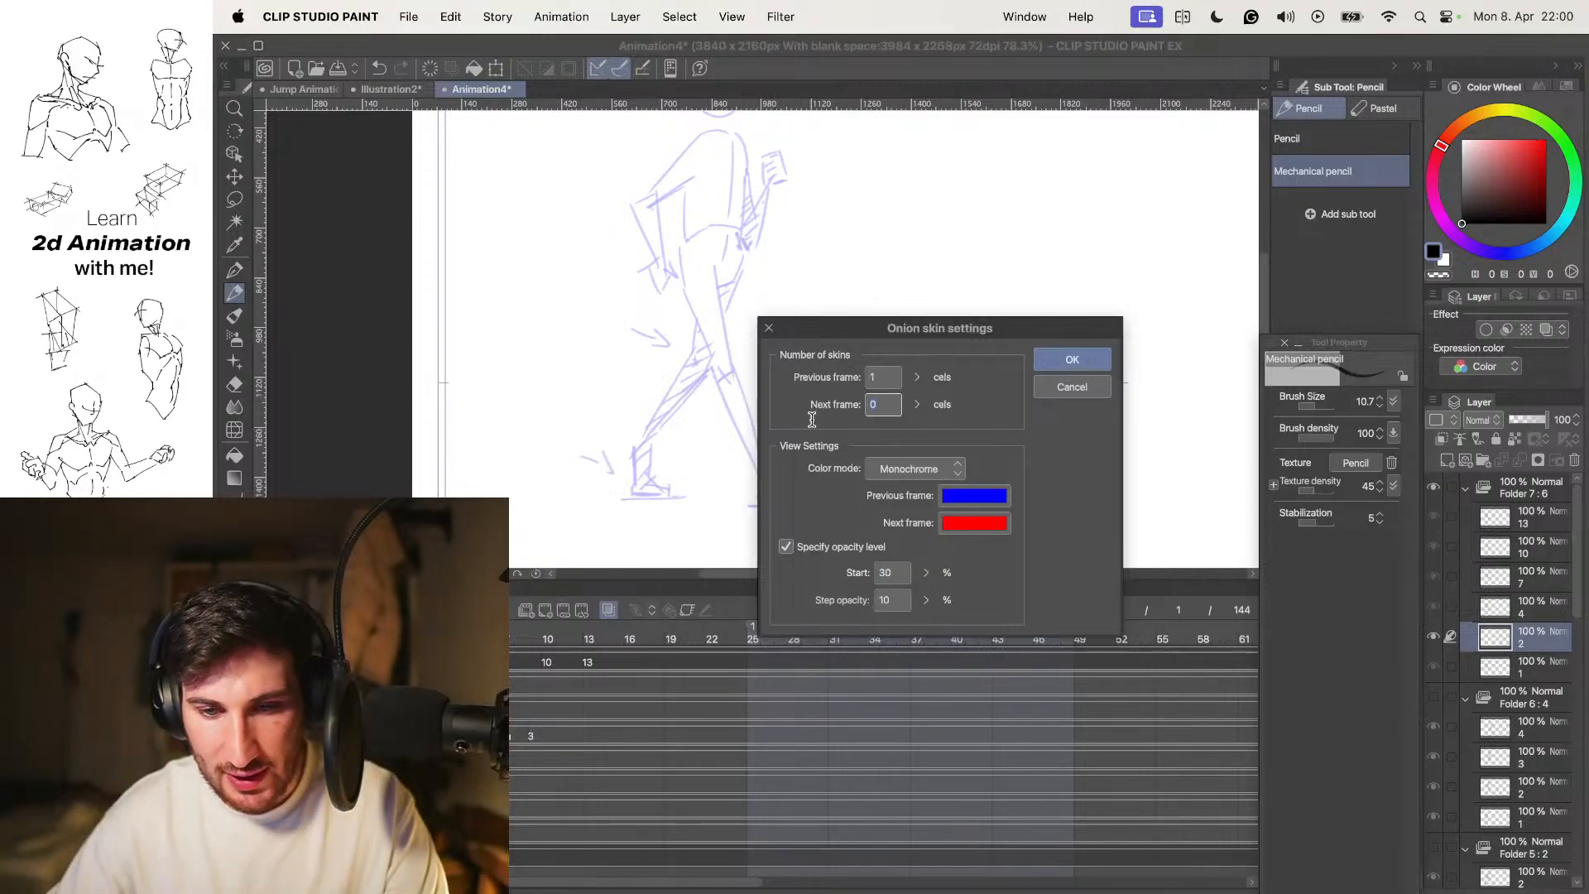
click(1059, 356)
key(Tab)
drag(941, 350, 928, 383)
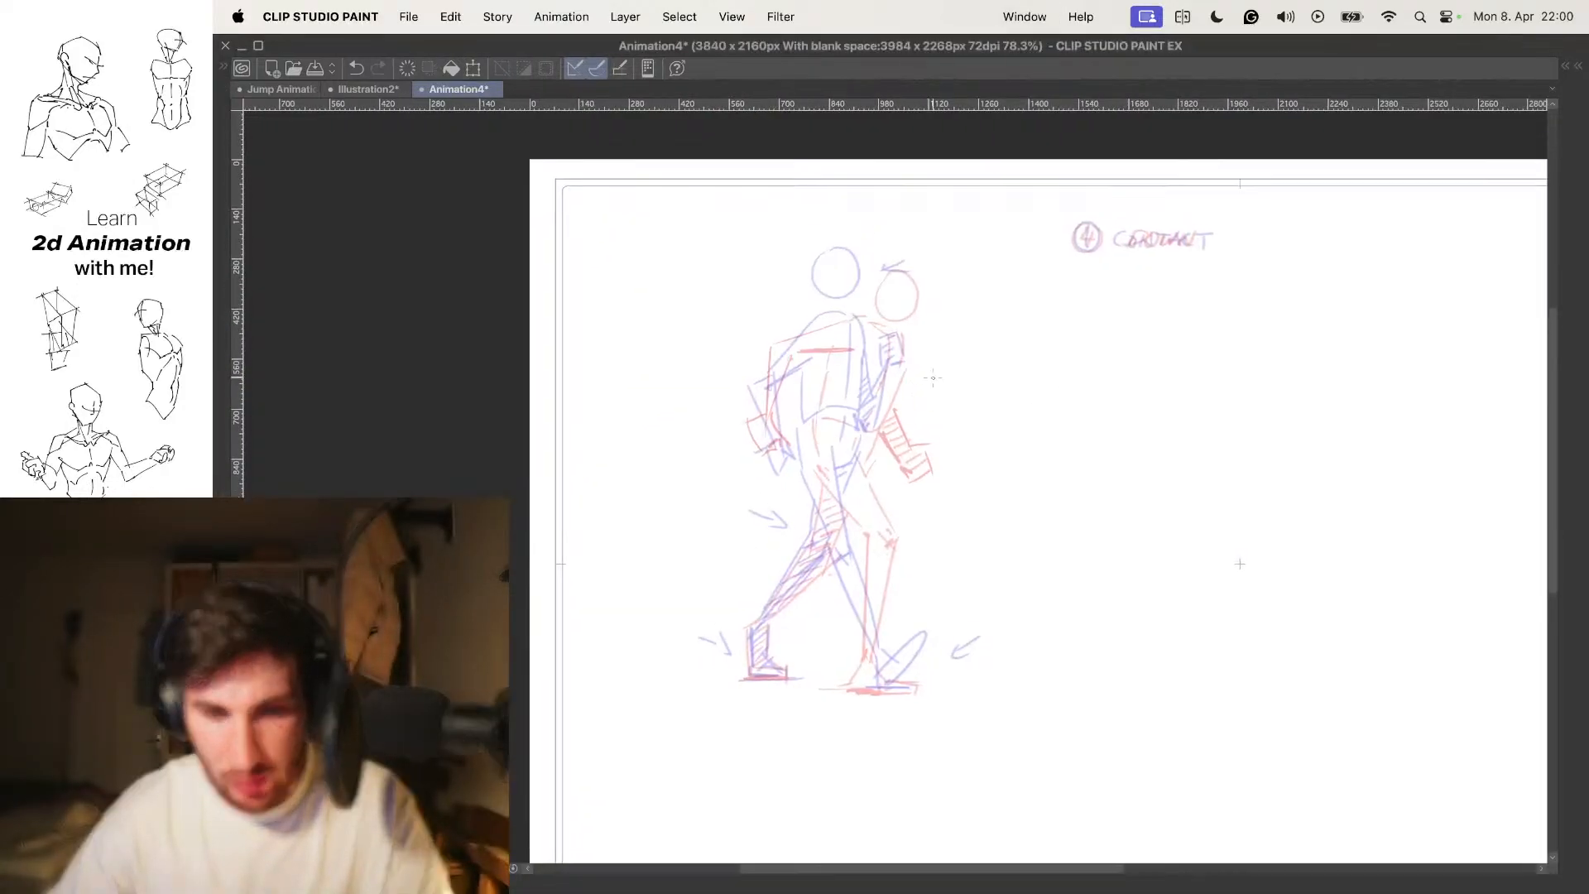
Draw the in-between's head circle between the onion-skinned heads of the contact and down poses
scroll(870, 273, up, 3)
key(super+z)
drag(835, 265, 851, 247)
key(super+z)
mouse_move(862, 315)
mouse_down()
mouse_move(852, 248)
mouse_move(867, 240)
mouse_move(843, 275)
mouse_move(860, 256)
mouse_up()
key(super+z)
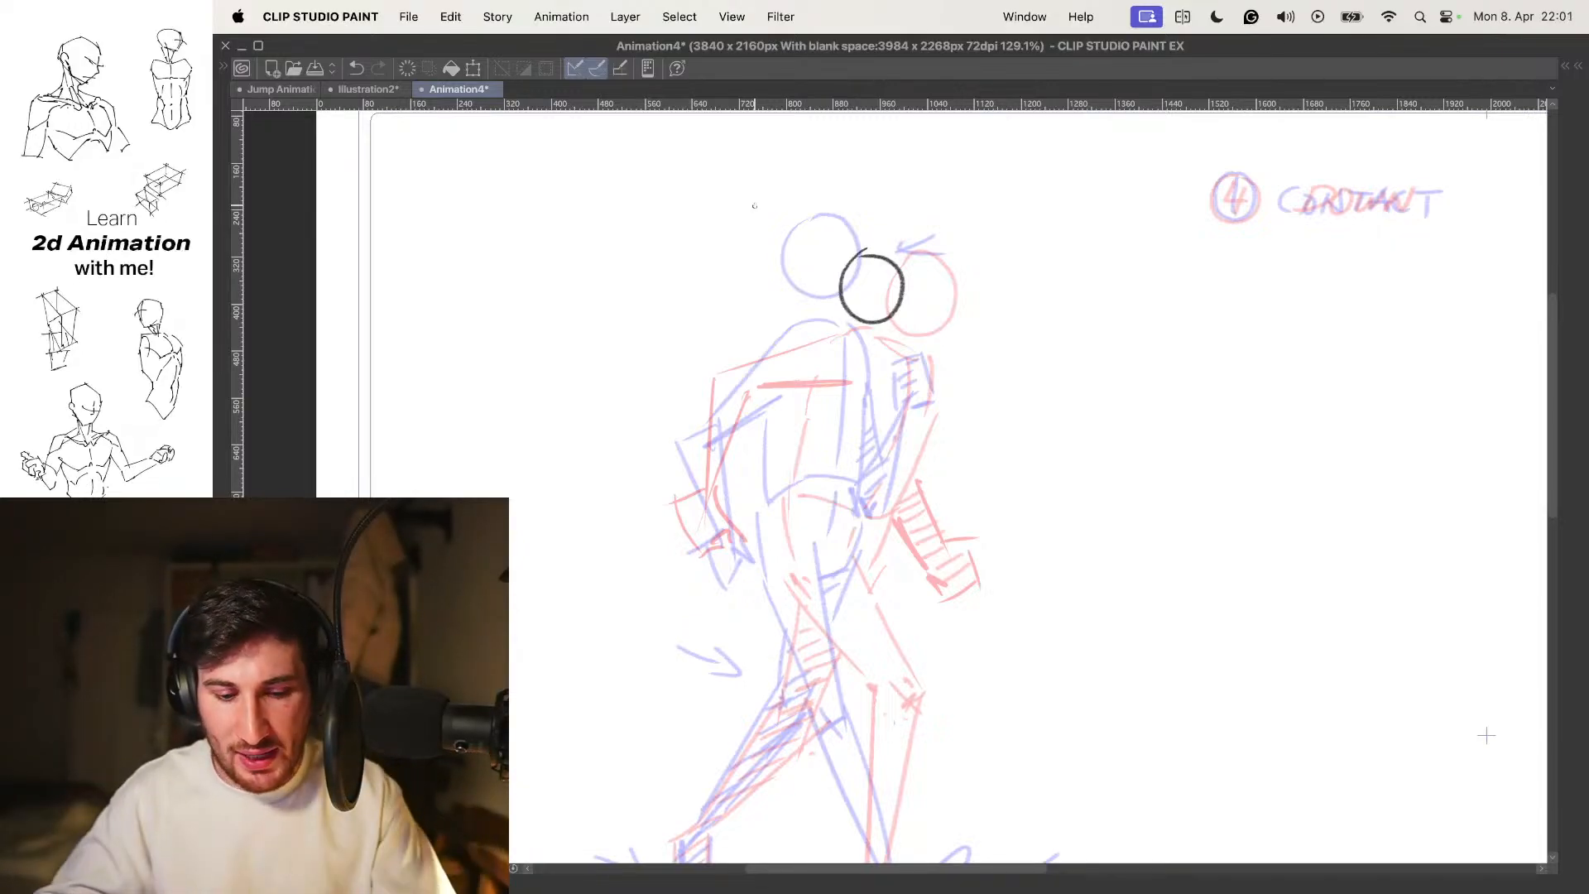
Check the stream output in OBS and return to the drawing in Clip Studio Paint
key(super+Tab)
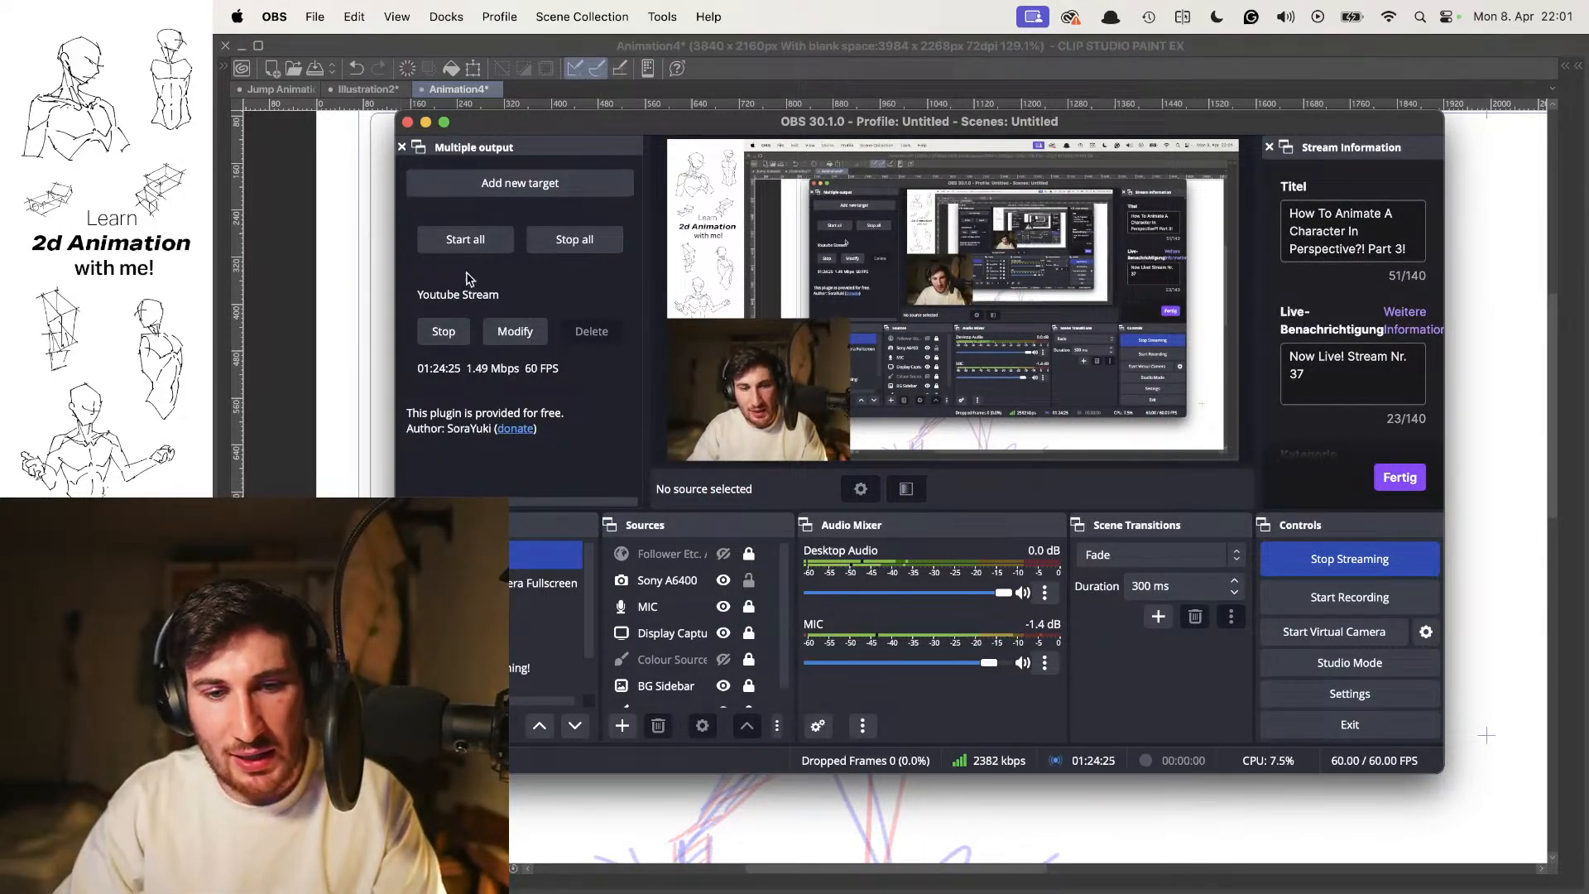
key(super+Tab)
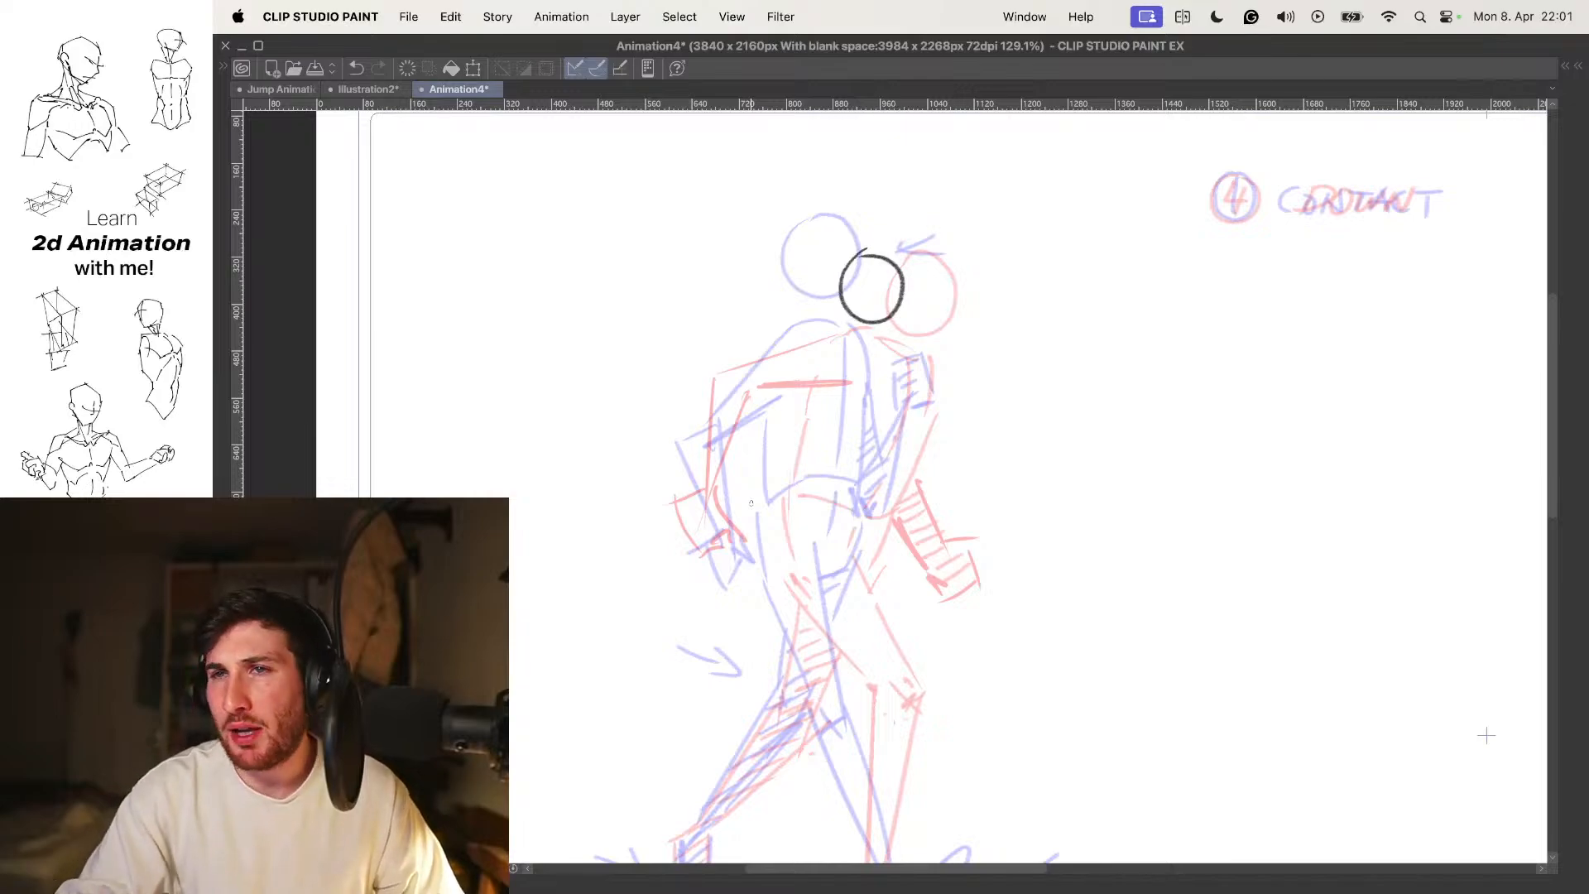
Compare the in-between's head with the neighbouring poses and scale it up slightly
key(Left)
key(Right)
drag(905, 445, 950, 269)
key(o)
key(Left)
key(Right)
key(Right)
key(Left)
key(o)
key(super+t)
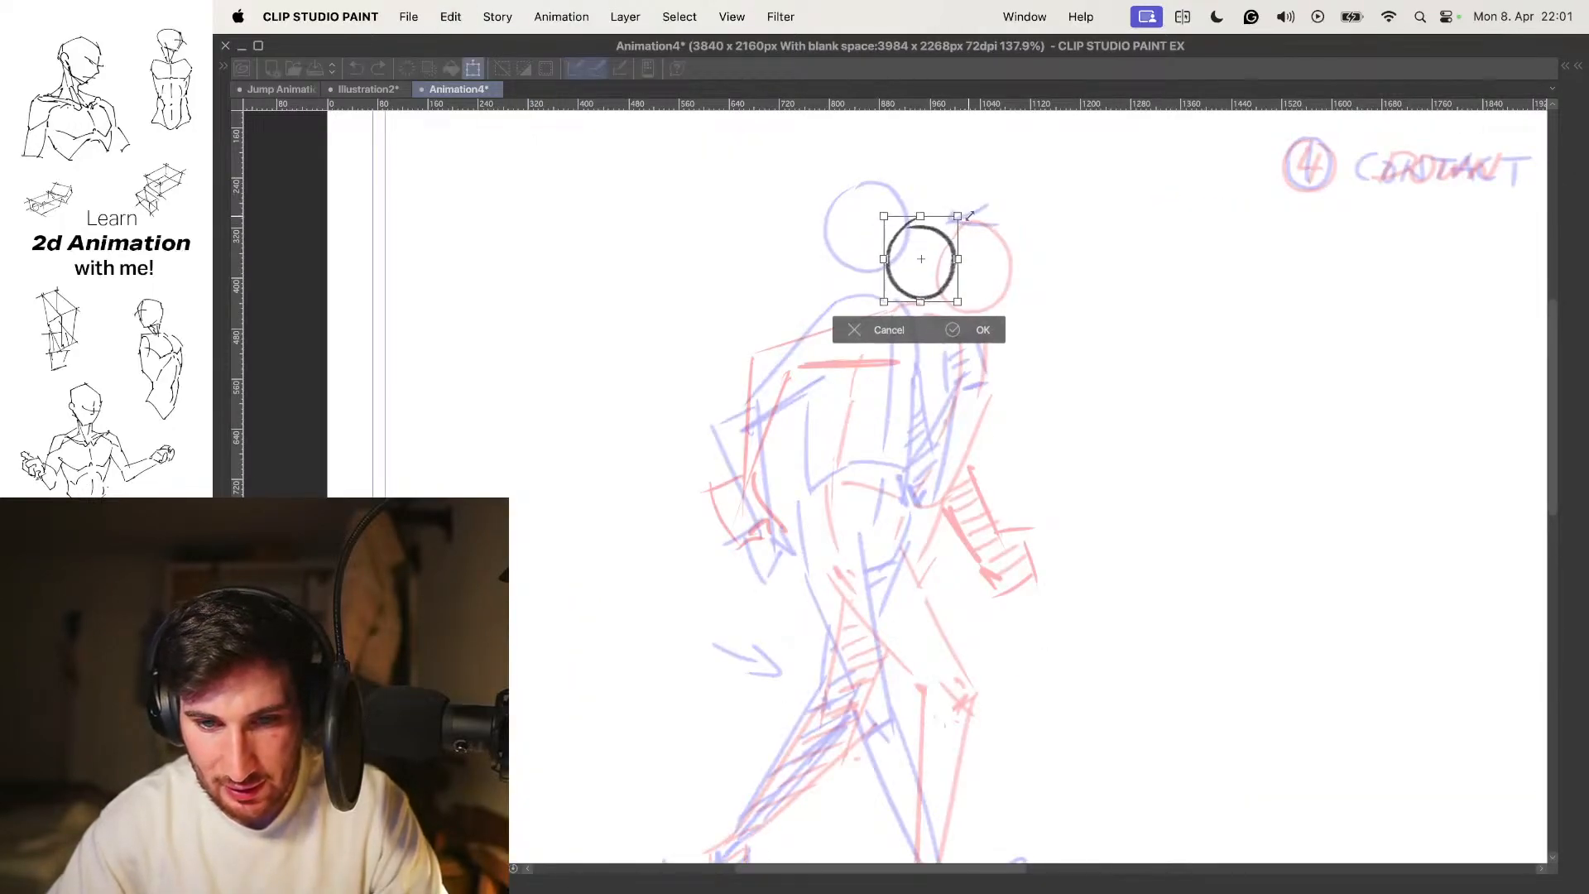
key(Return)
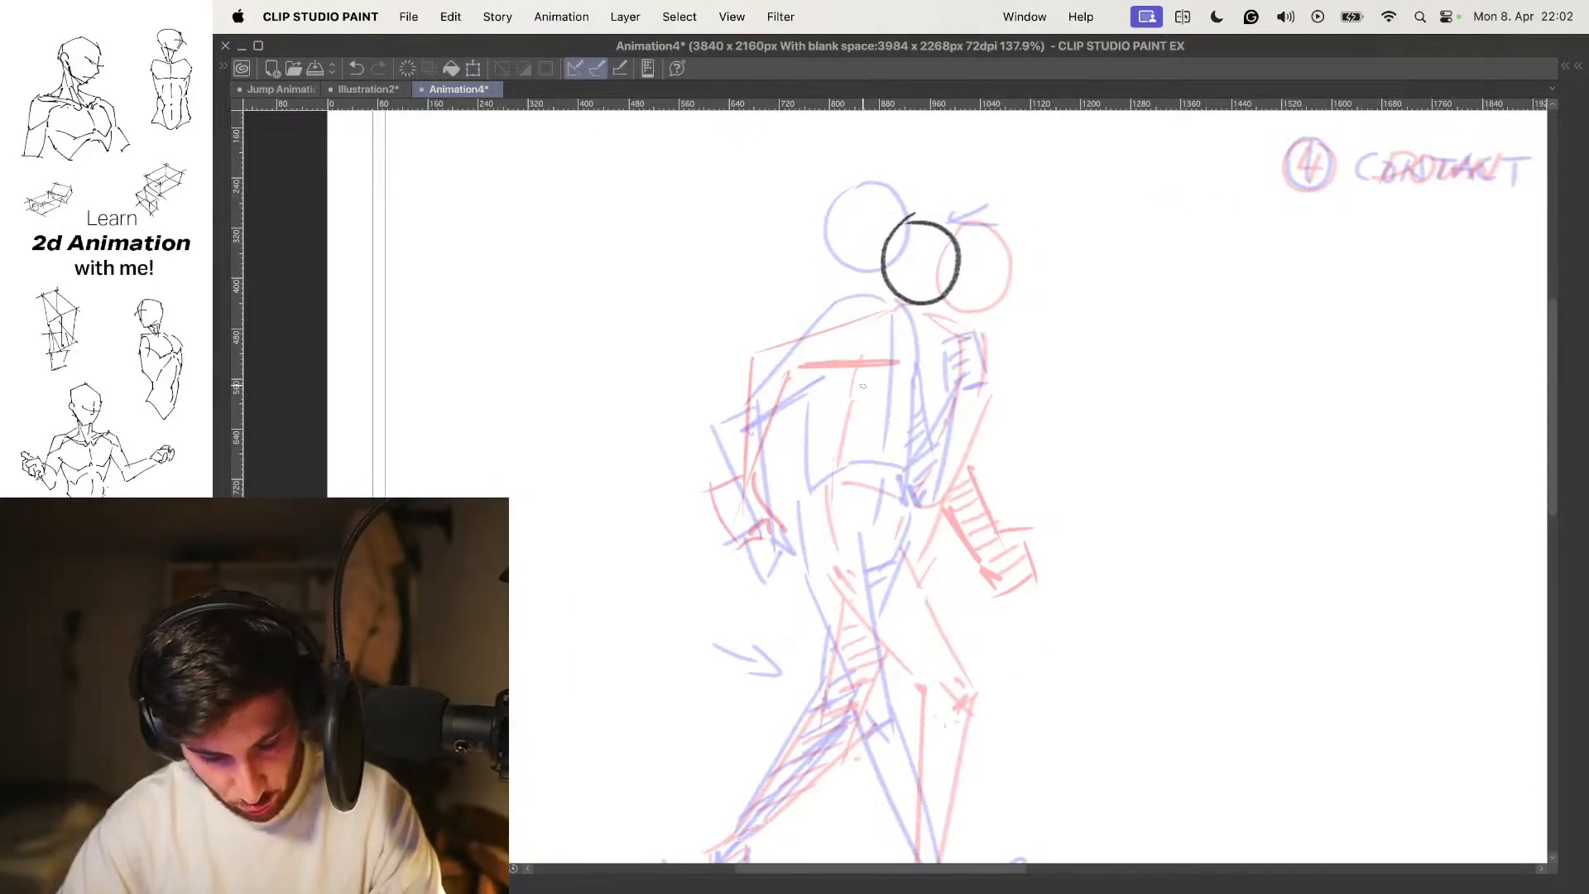
drag(879, 379, 900, 338)
drag(853, 290, 925, 331)
key(super+z)
mouse_move(854, 290)
mouse_down()
mouse_move(915, 298)
mouse_move(923, 362)
mouse_move(884, 415)
mouse_up()
key(super+z)
key(super+z)
key(super+z)
Draw the in-between's shoulder line, torso sides and waist between the onion-skinned contact and down poses
mouse_move(863, 291)
mouse_down()
mouse_move(927, 294)
mouse_move(952, 353)
mouse_up()
drag(918, 300, 907, 412)
drag(946, 348, 905, 452)
mouse_move(853, 289)
mouse_down()
mouse_move(825, 429)
mouse_move(852, 488)
mouse_up()
drag(875, 482, 927, 443)
mouse_move(950, 372)
mouse_down()
mouse_move(923, 459)
mouse_move(950, 358)
mouse_up()
Draw the in-between's pelvis below the torso and check the body shape with onion skin off and on
drag(844, 339, 825, 374)
mouse_move(826, 372)
mouse_down()
mouse_move(849, 438)
mouse_move(912, 437)
mouse_up()
drag(907, 425, 944, 357)
scroll(931, 344, up, 1)
key(o)
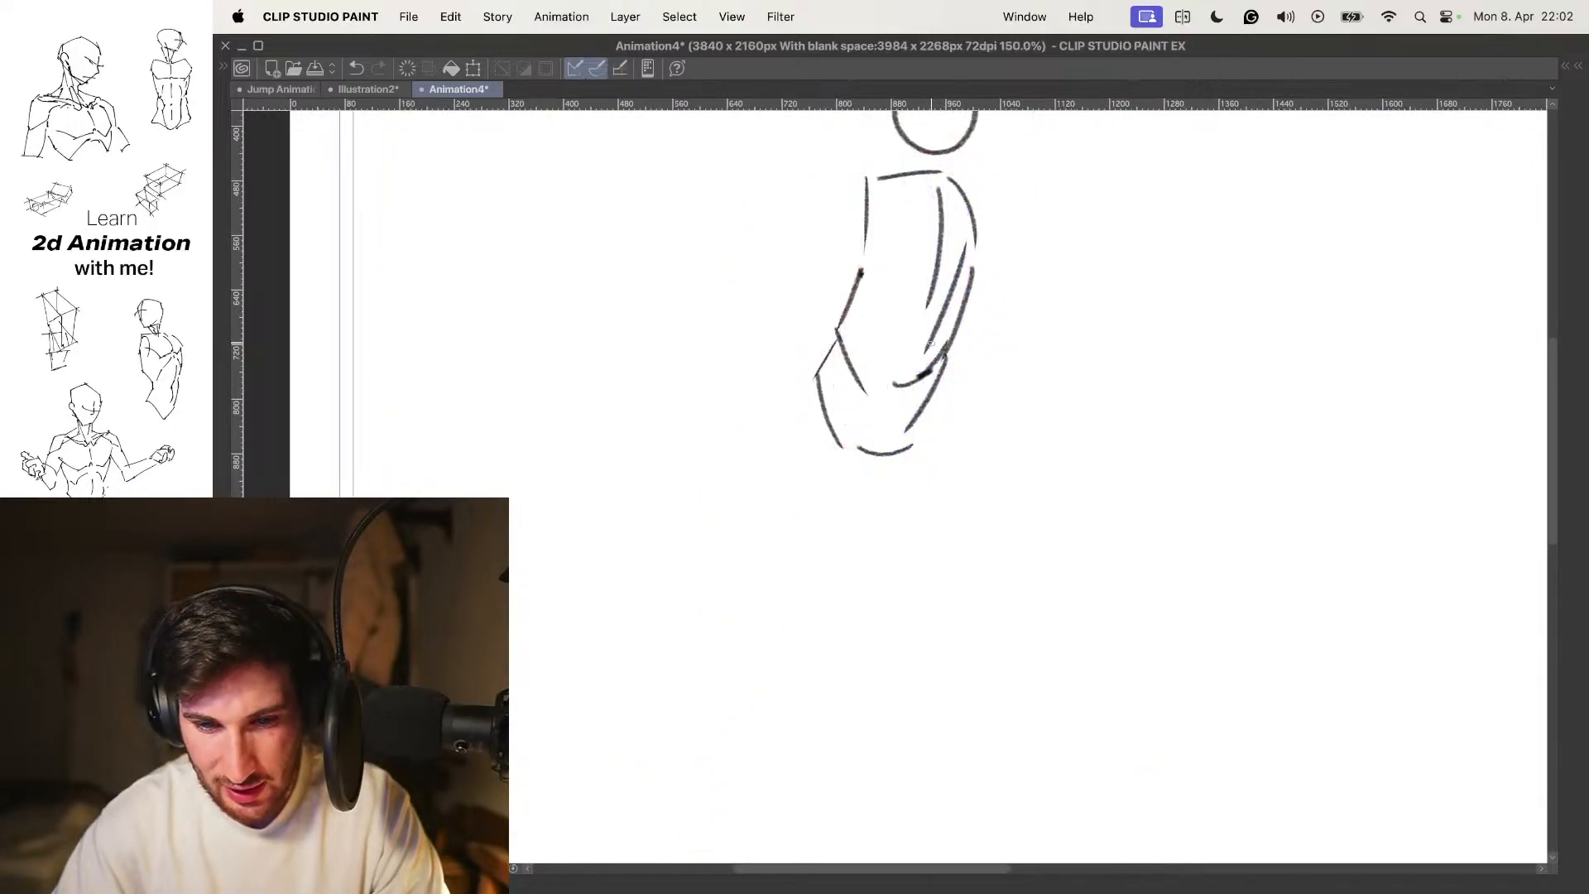
scroll(930, 344, down, 3)
scroll(1010, 349, up, 1)
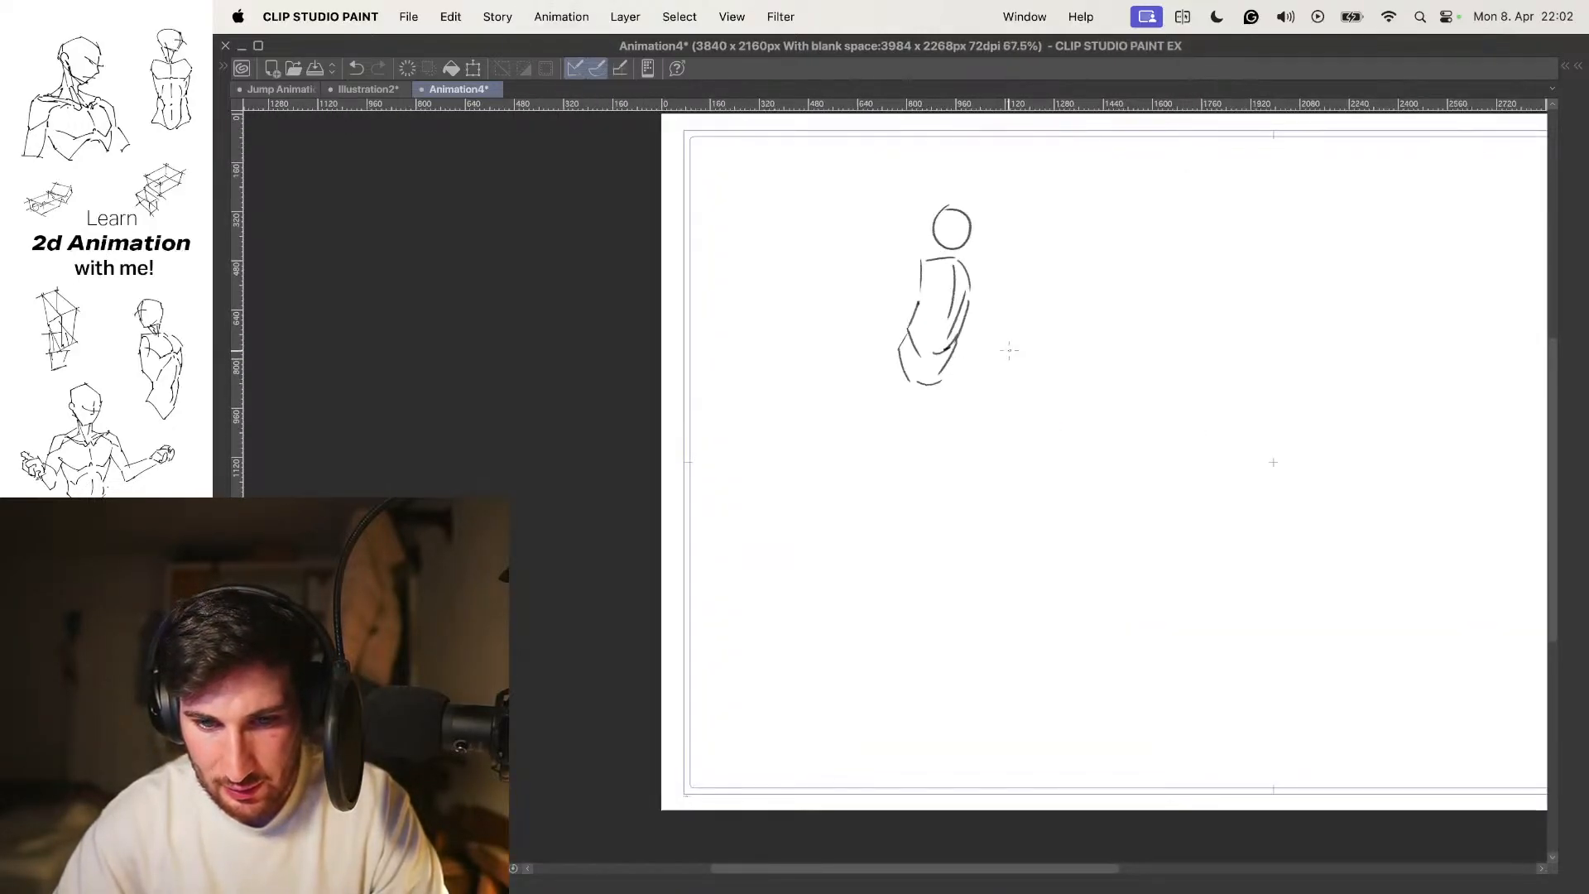
key(space)
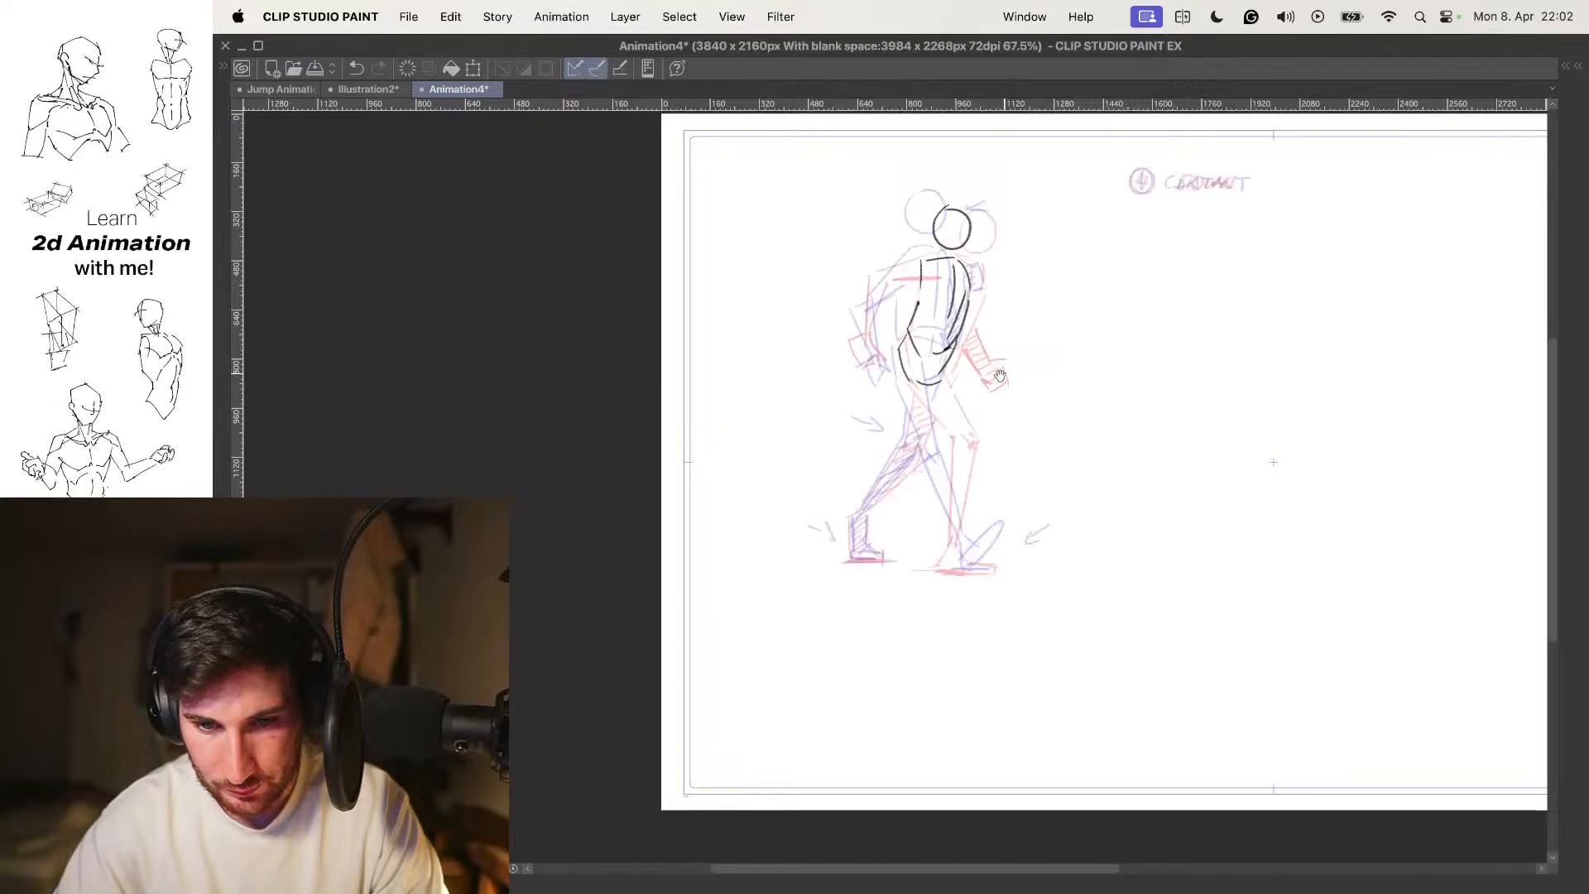
Draw the upper arm and forearm of the in-between's backward-swung arm from the shoulder
scroll(1002, 375, up, 5)
drag(888, 278, 763, 333)
mouse_move(884, 331)
mouse_down()
mouse_move(782, 354)
mouse_move(790, 467)
mouse_up()
mouse_move(760, 339)
mouse_down()
mouse_move(791, 507)
mouse_move(810, 460)
mouse_up()
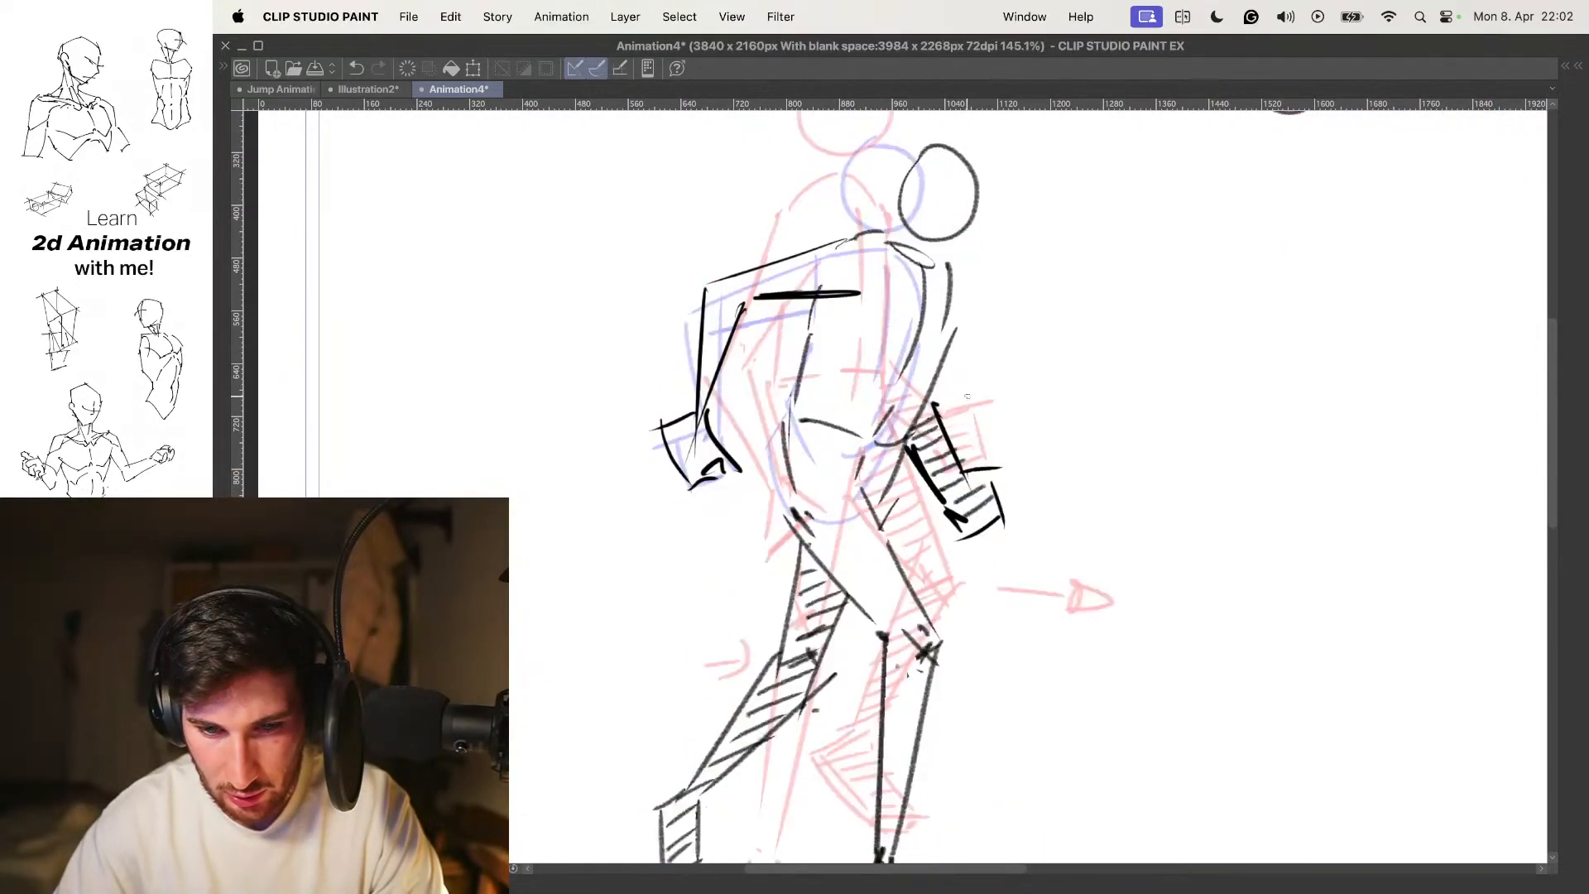
Draw the forearm and hand of the in-between's forward-swung arm, reaching in front of the hip
key(Left)
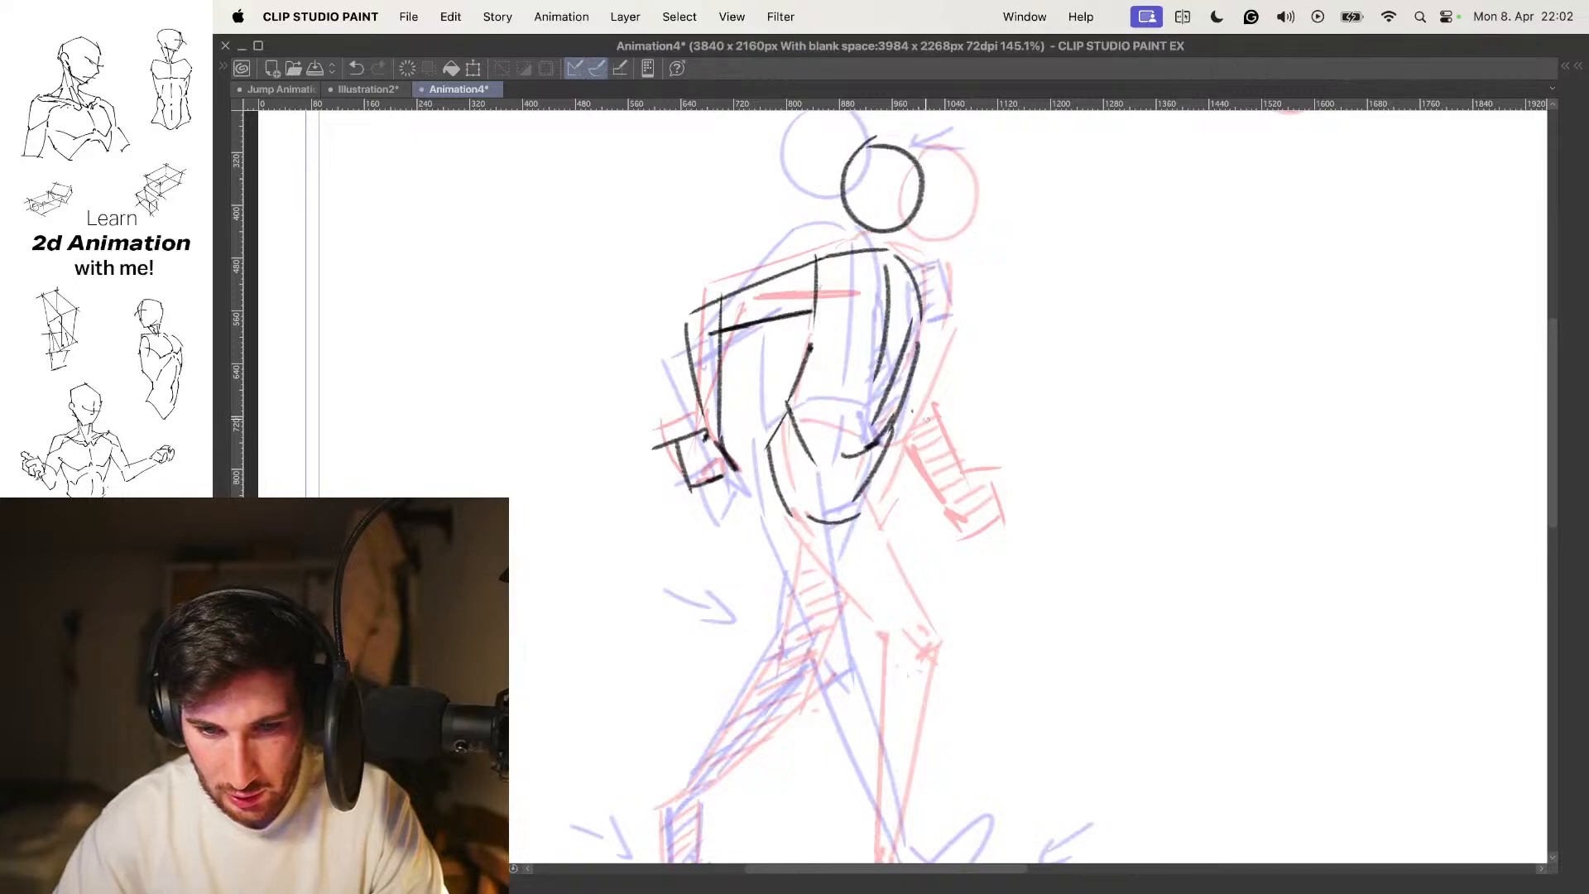
mouse_move(894, 454)
mouse_down()
mouse_move(962, 422)
mouse_move(988, 370)
mouse_move(1020, 429)
mouse_up()
drag(1011, 428, 979, 434)
Flip between the in-between and its neighbouring poses to examine the arm swing and torso motion
scroll(1014, 389, down, 3)
key(Left)
key(Left)
key(Left)
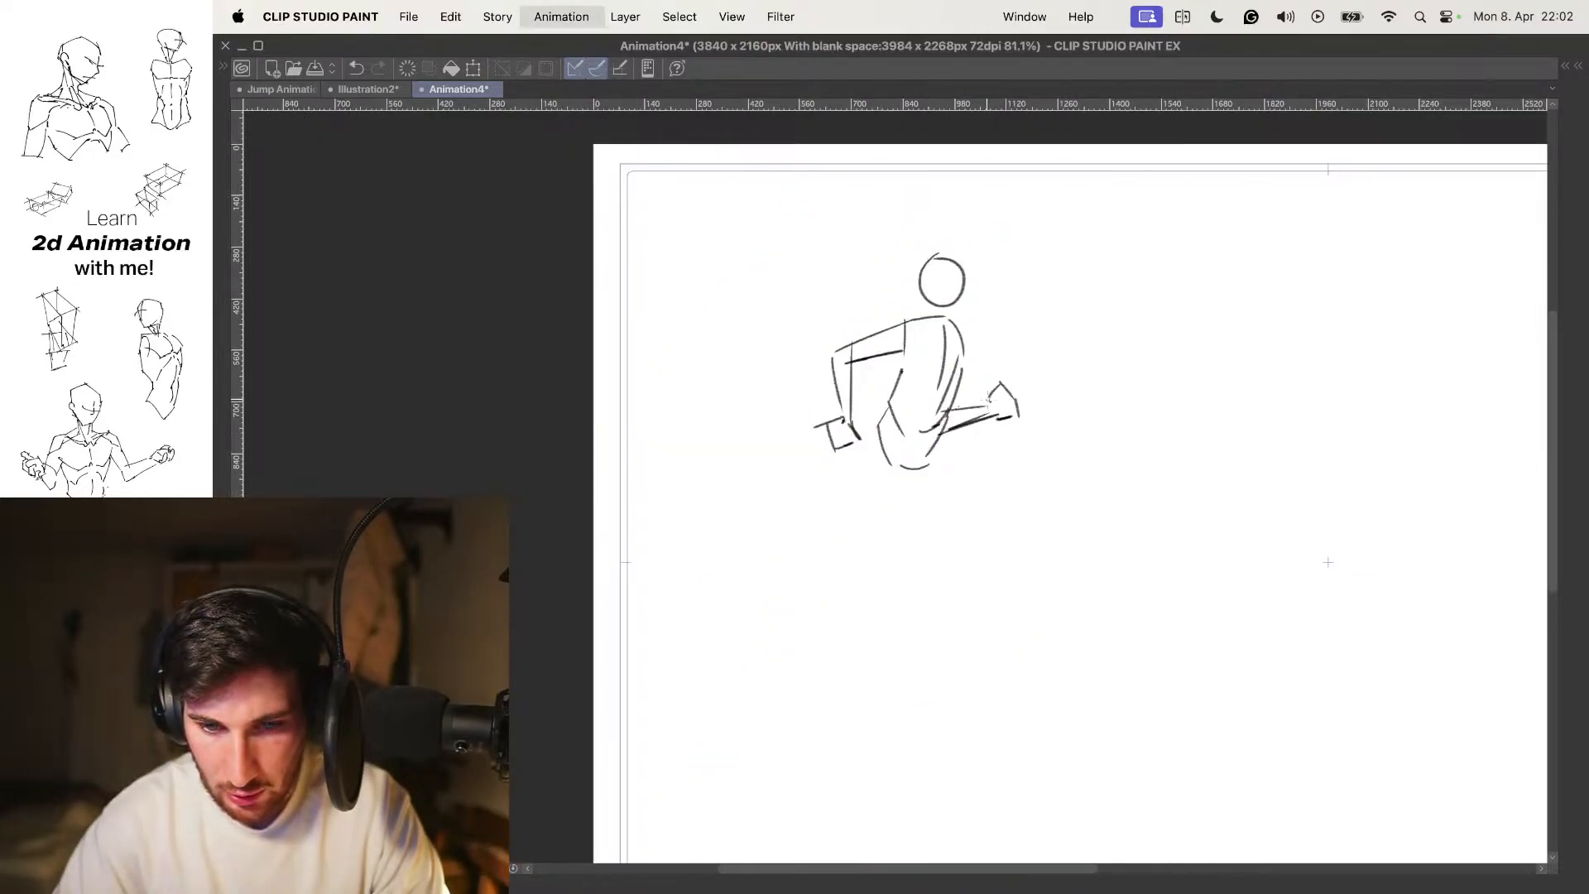
key(Right)
key(Right)
key(Right)
key(Left)
key(Left)
key(Right)
key(Right)
key(Left)
key(Left)
key(Right)
key(Right)
key(Left)
key(Left)
key(Right)
key(Right)
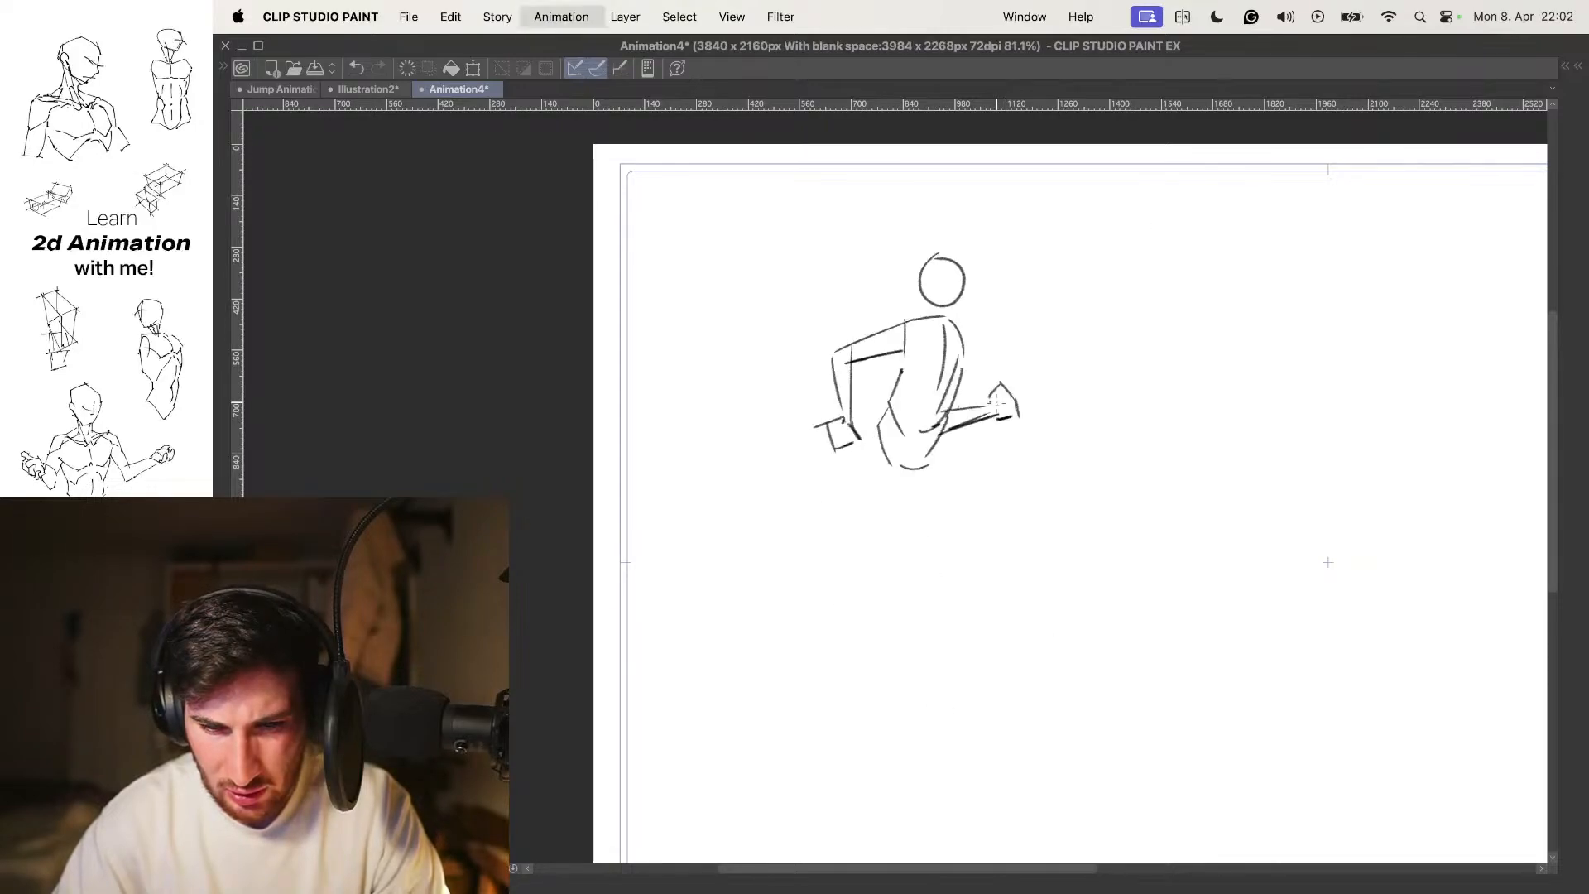
key(Left)
Number the in-between 2 in the space beside the head, checking the placement with onion skin
key(o)
drag(1132, 296, 1063, 283)
key(o)
key(Tab)
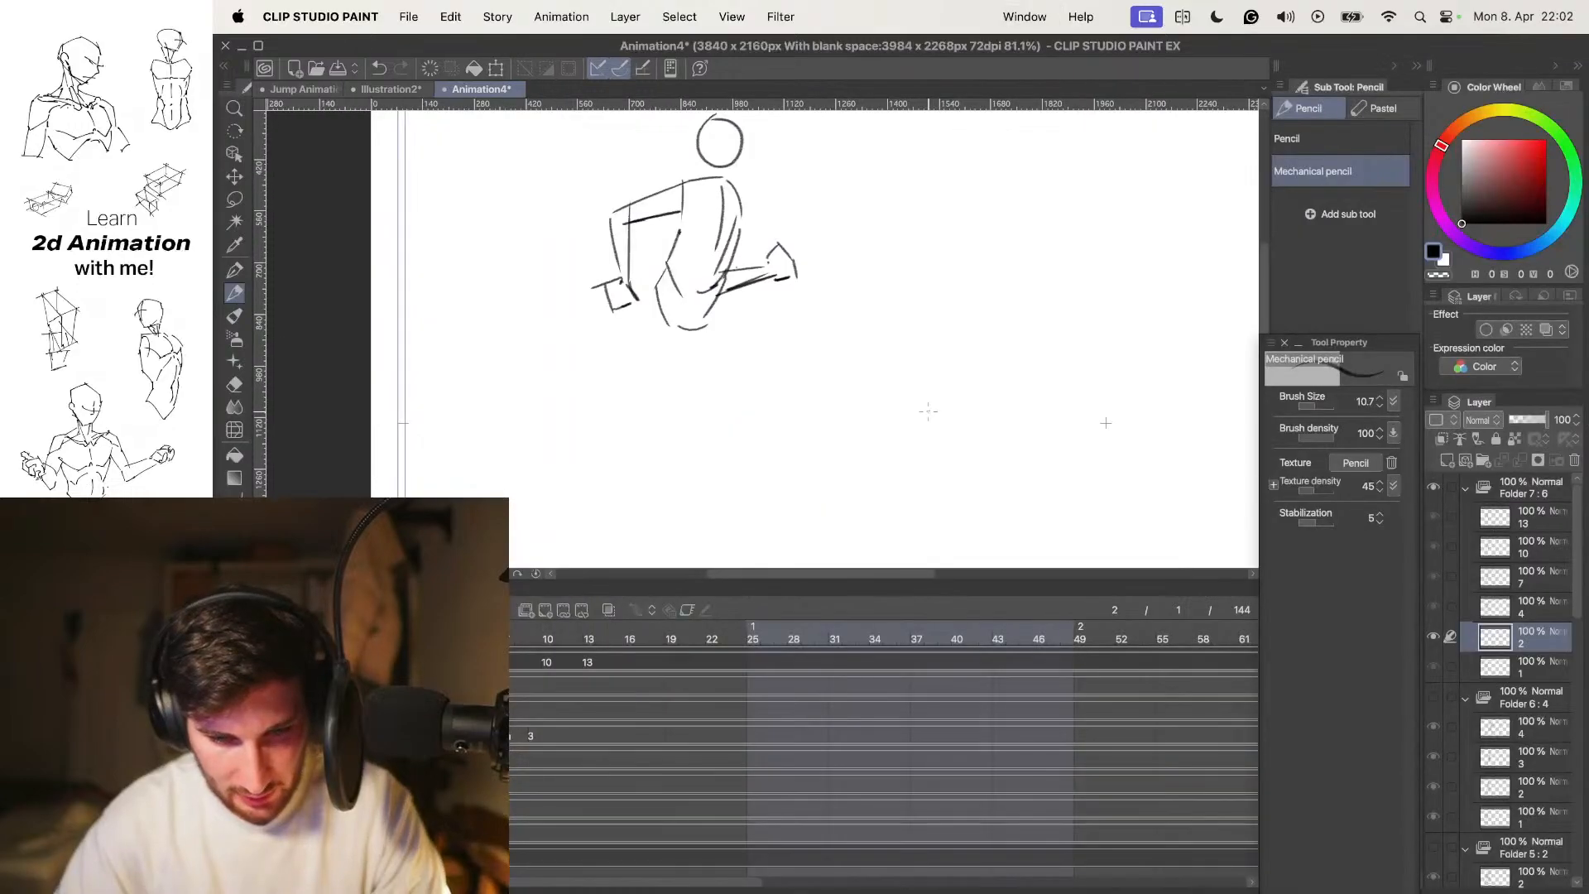
key(Tab)
key(o)
scroll(989, 327, up, 5)
mouse_move(834, 330)
mouse_down()
mouse_move(890, 372)
mouse_move(861, 337)
mouse_up()
key(o)
drag(950, 376, 1077, 295)
Step through the walk cycle frames without onion skin to compare the in-between with the contact pose
key(.)
key(.)
key(.)
key(.)
key(.)
key(.)
key(.)
key(.)
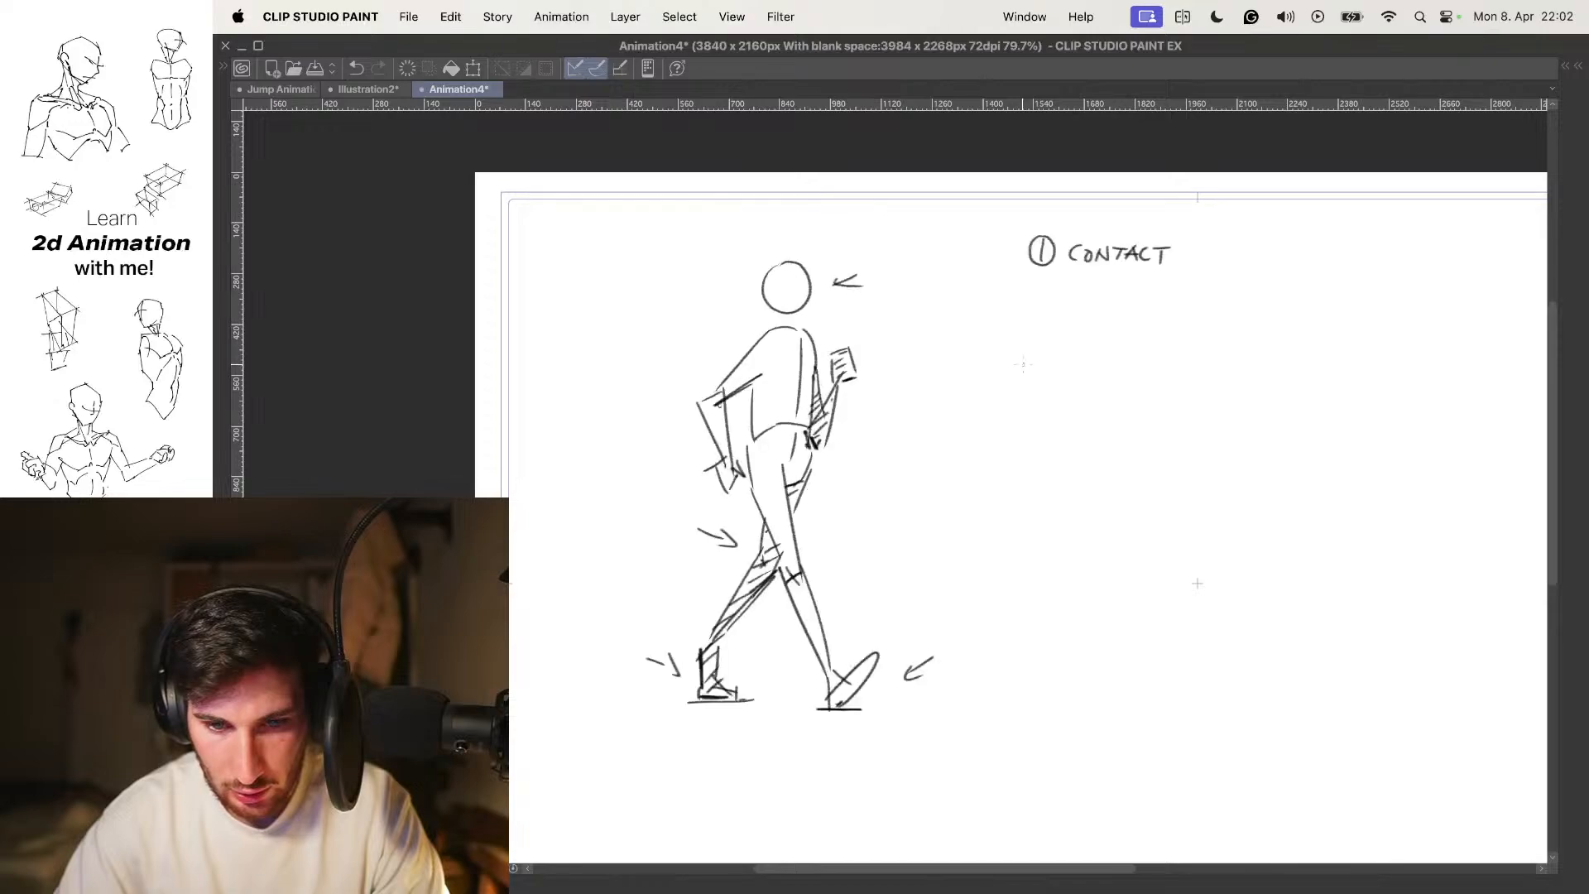
drag(1005, 369, 1114, 272)
key(.)
Draw the in-between's front thigh, lower leg and raised-toe foot between the onion-skinned contact and down poses
key(o)
scroll(891, 345, up, 3)
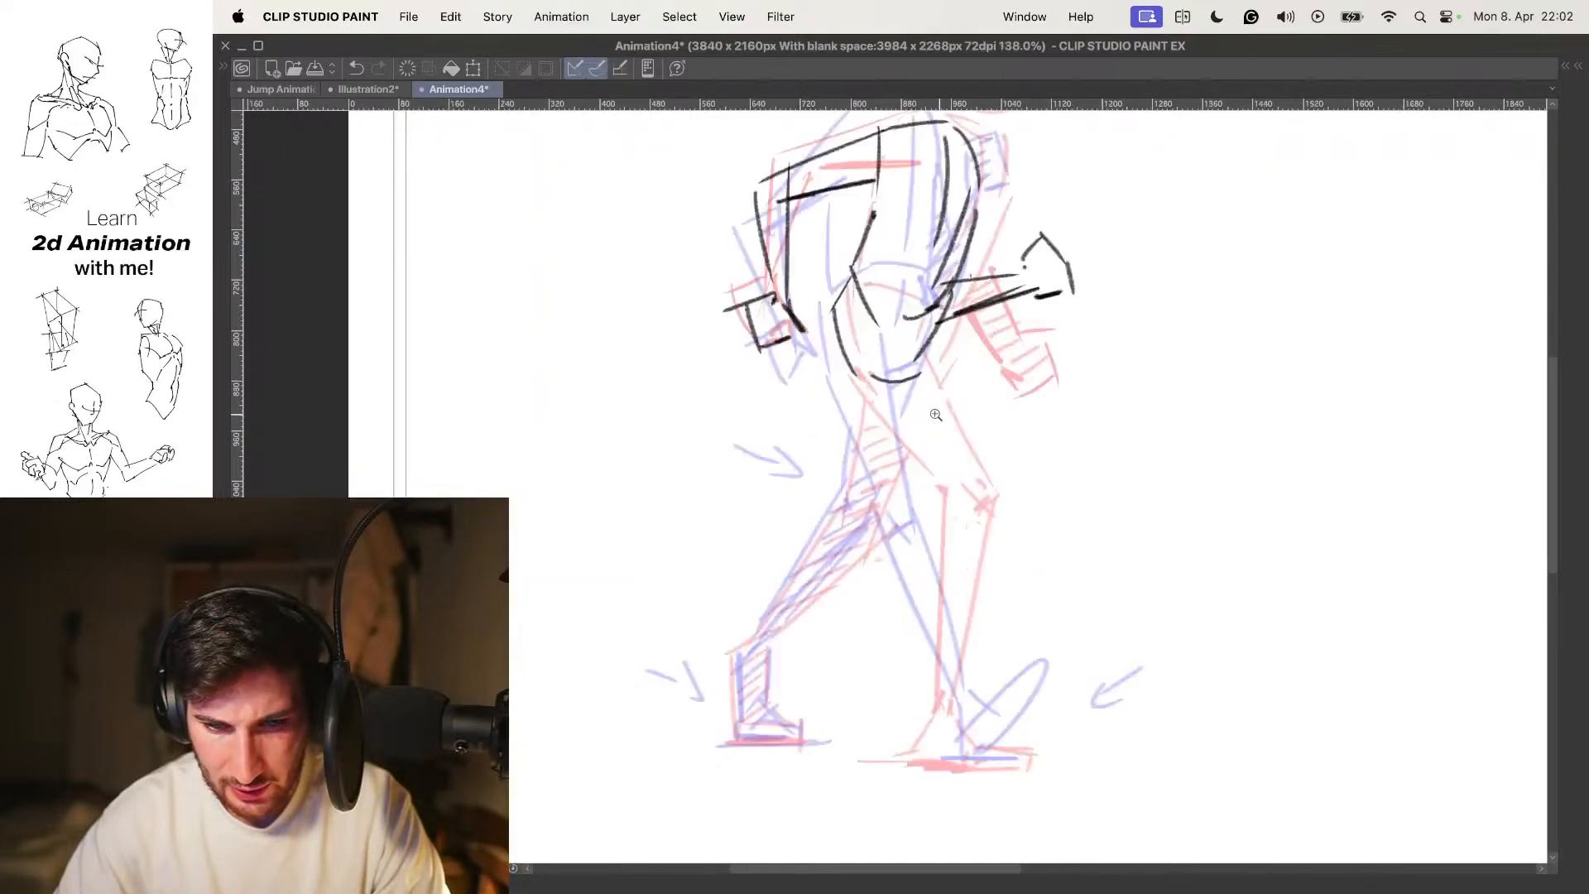
drag(845, 391, 810, 415)
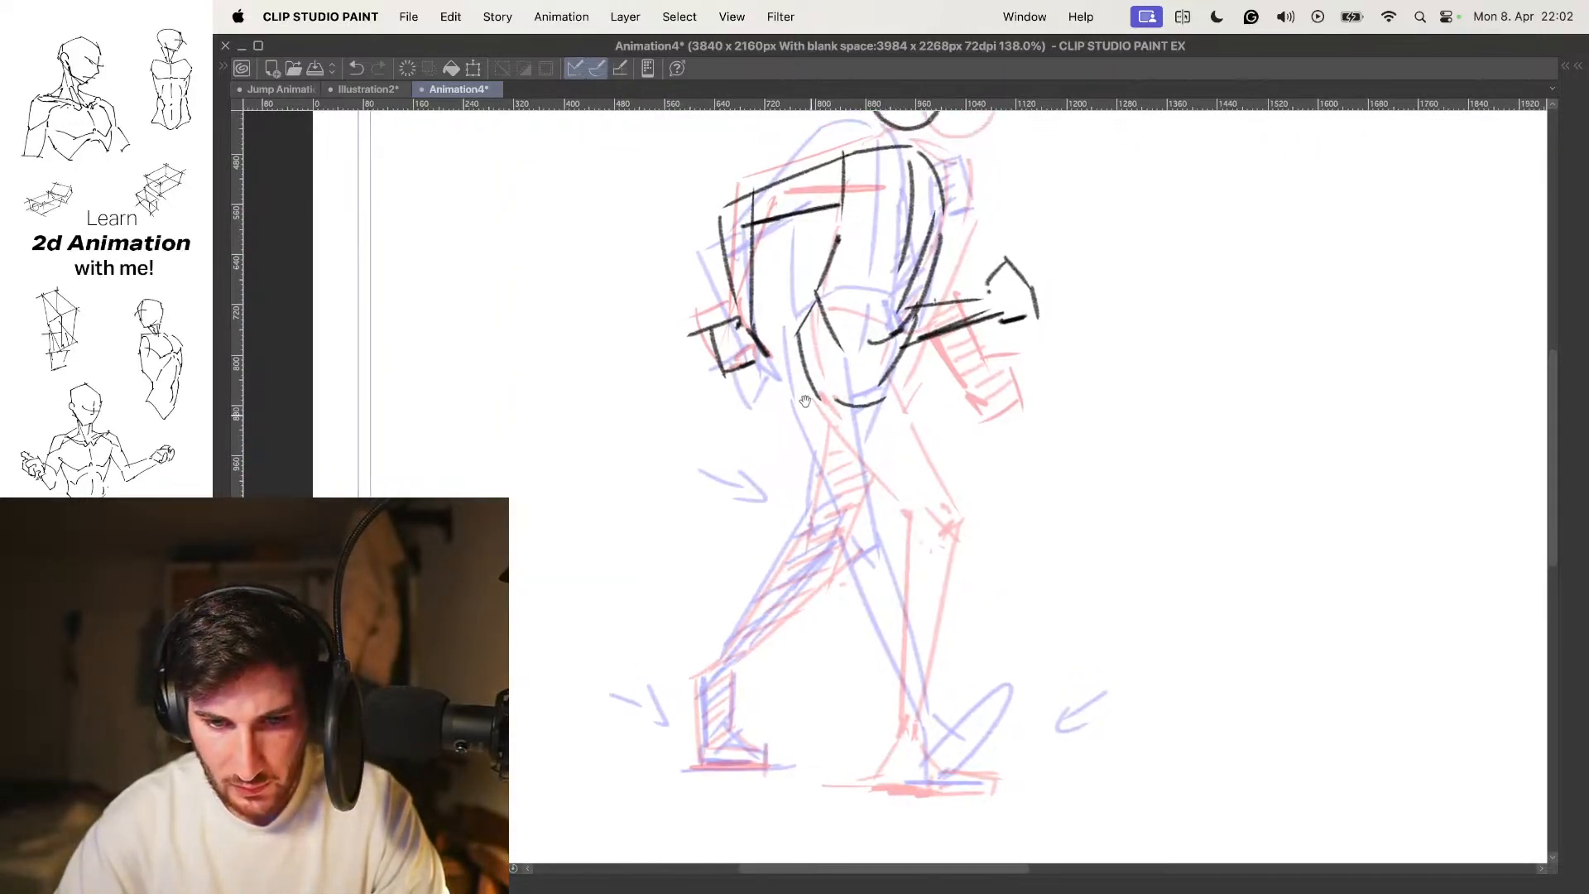
key(.)
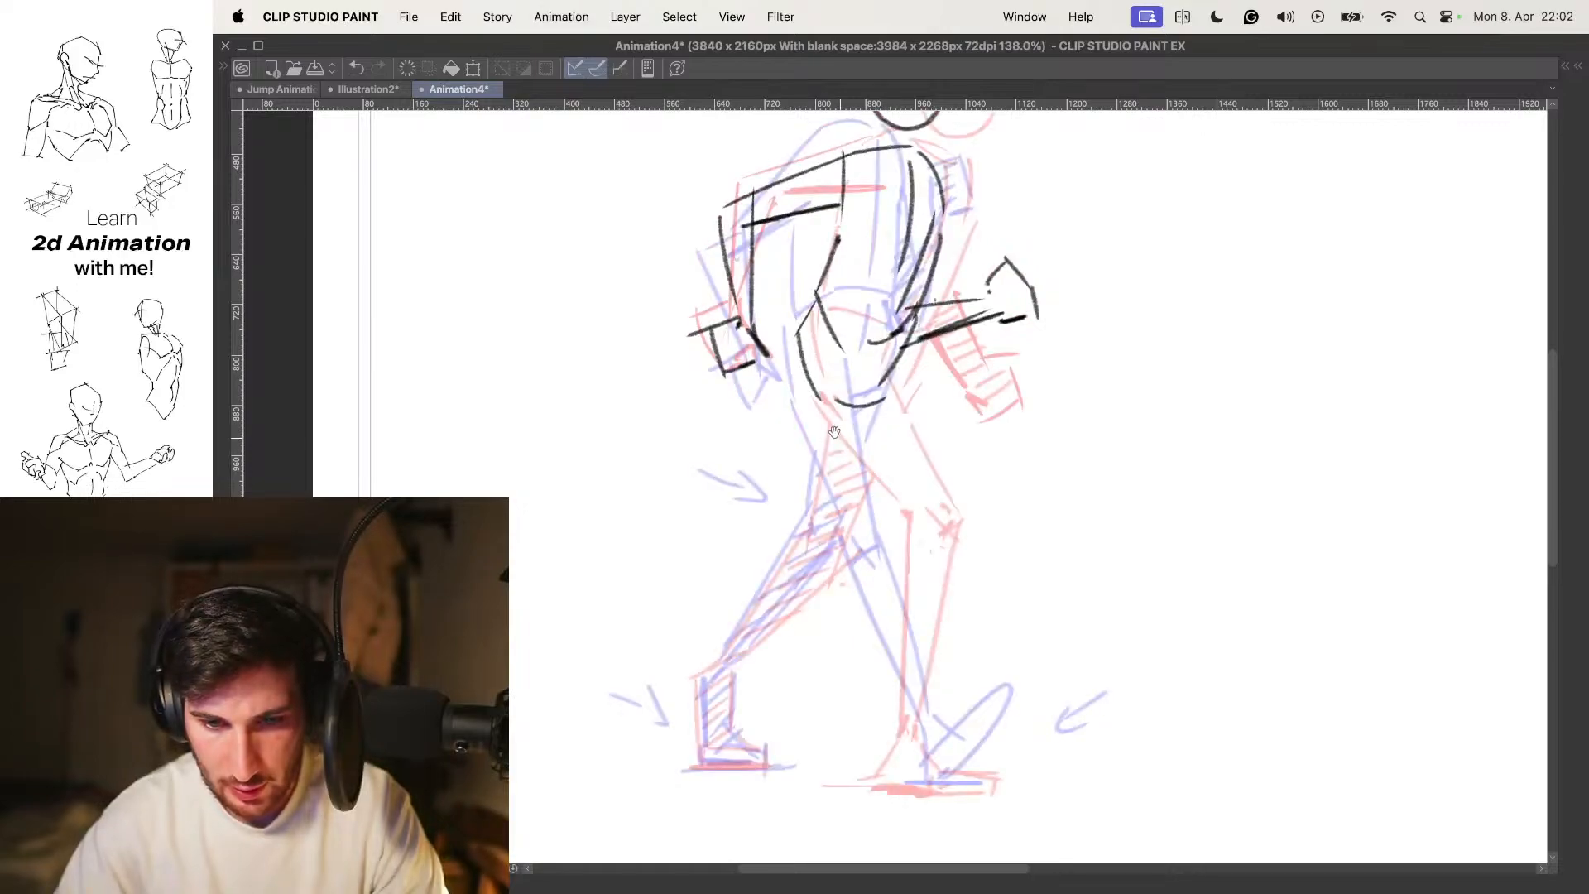
drag(801, 367, 864, 523)
drag(869, 364, 888, 531)
key(super+z)
key(super+z)
drag(796, 364, 888, 543)
mouse_move(885, 369)
mouse_down()
mouse_move(908, 516)
mouse_move(910, 405)
mouse_move(912, 597)
mouse_move(926, 563)
mouse_move(949, 601)
mouse_move(902, 644)
mouse_up()
key(super+z)
drag(924, 564, 947, 626)
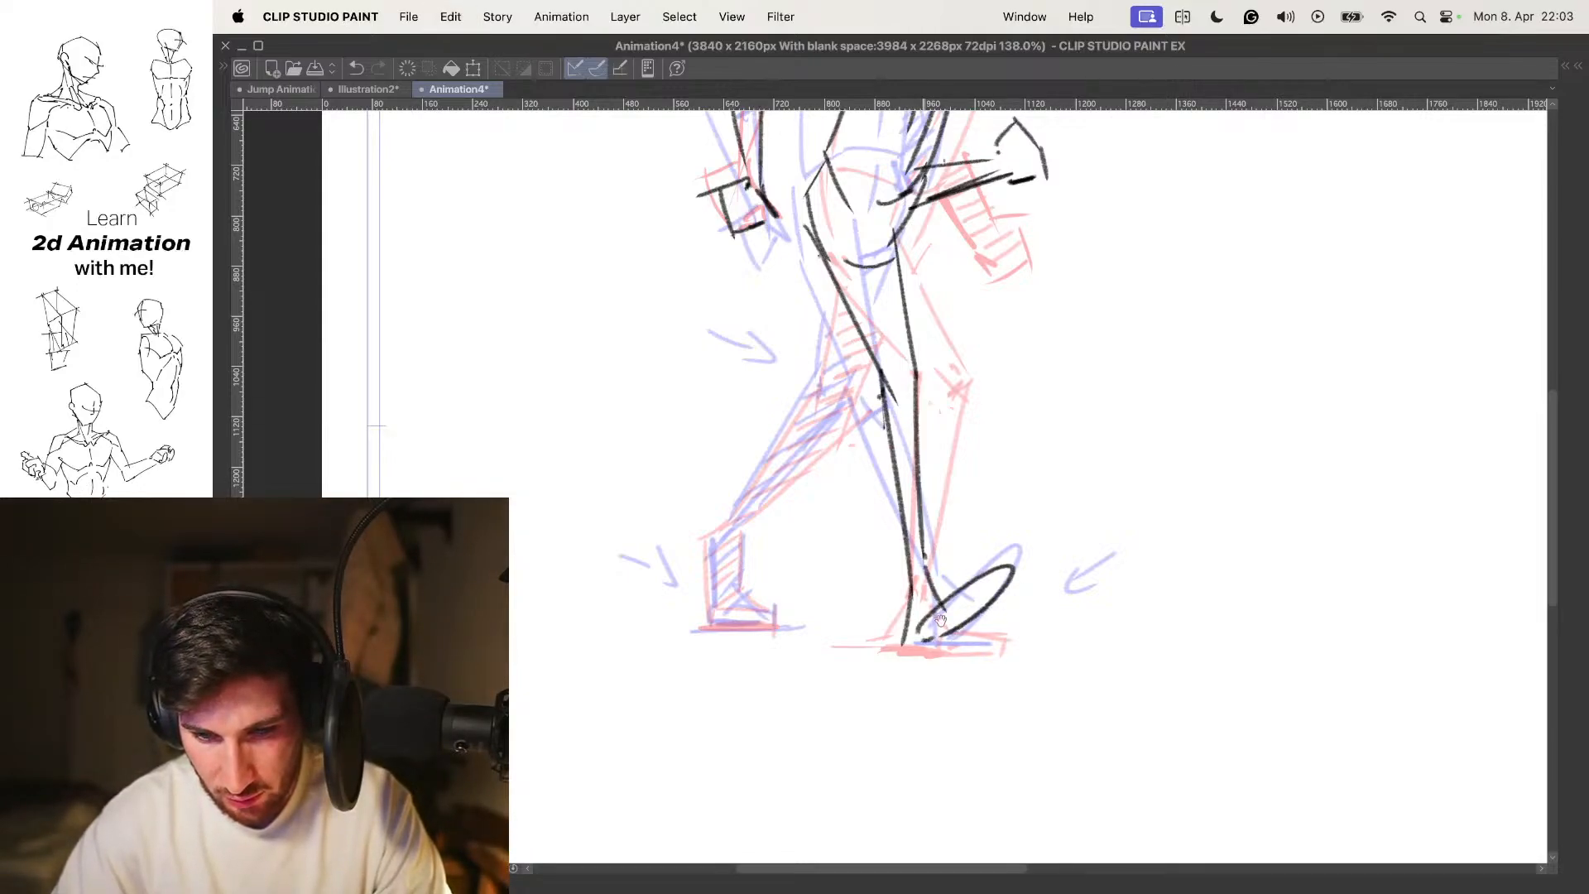
Mark the knee of the in-between's front leg and compare the leg with the neighbouring poses
scroll(981, 595, down, 3)
key(space)
key(space)
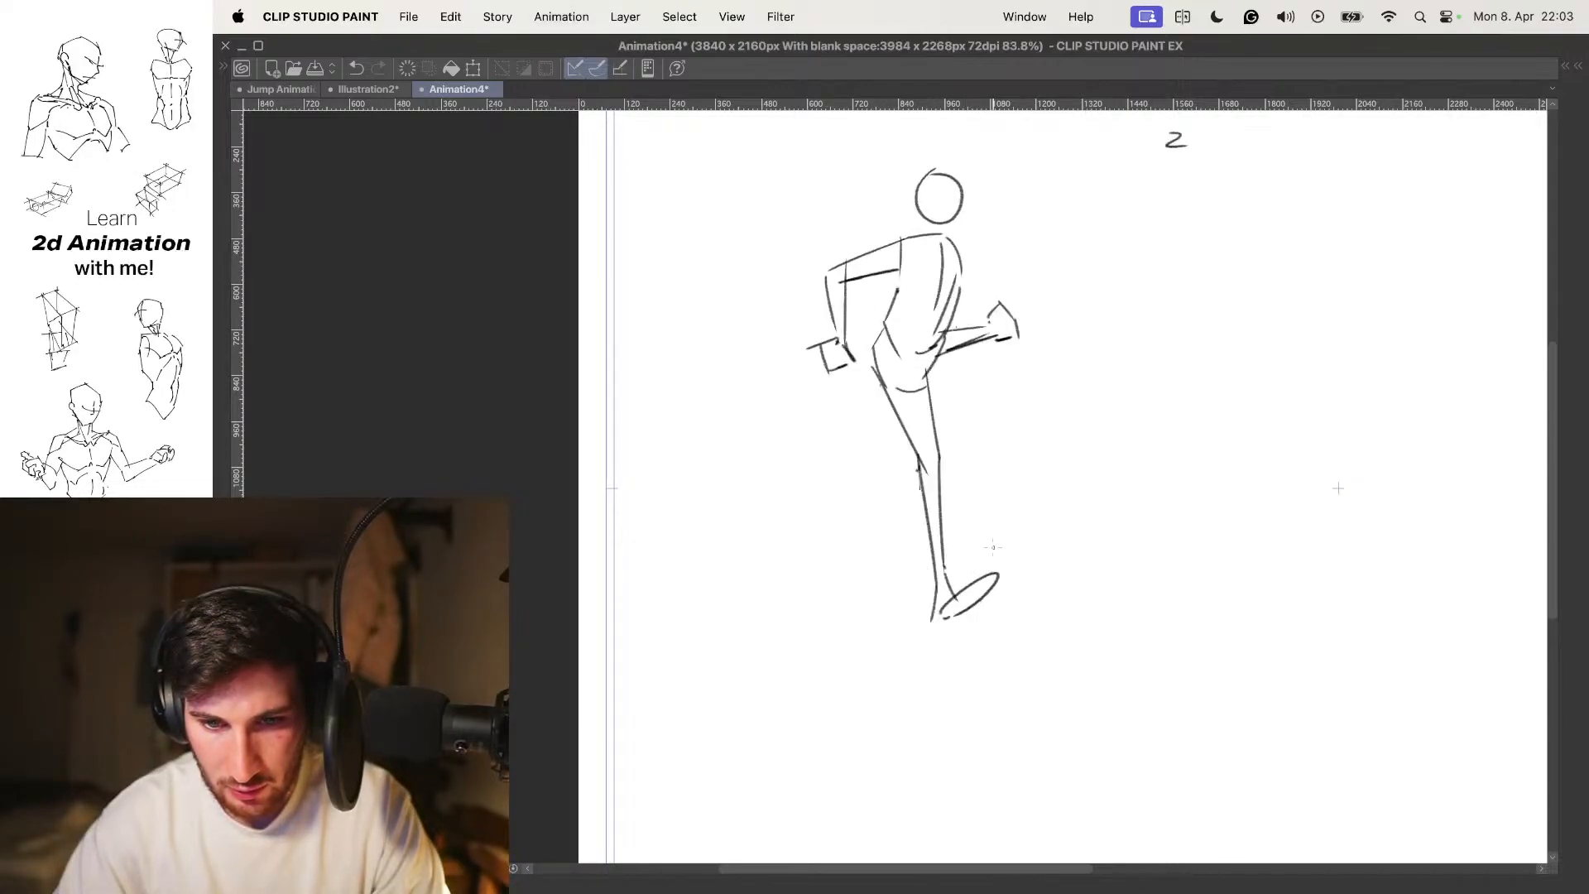
scroll(963, 514, up, 5)
drag(960, 420, 950, 475)
key(space)
key(comma)
key(period)
key(period)
key(comma)
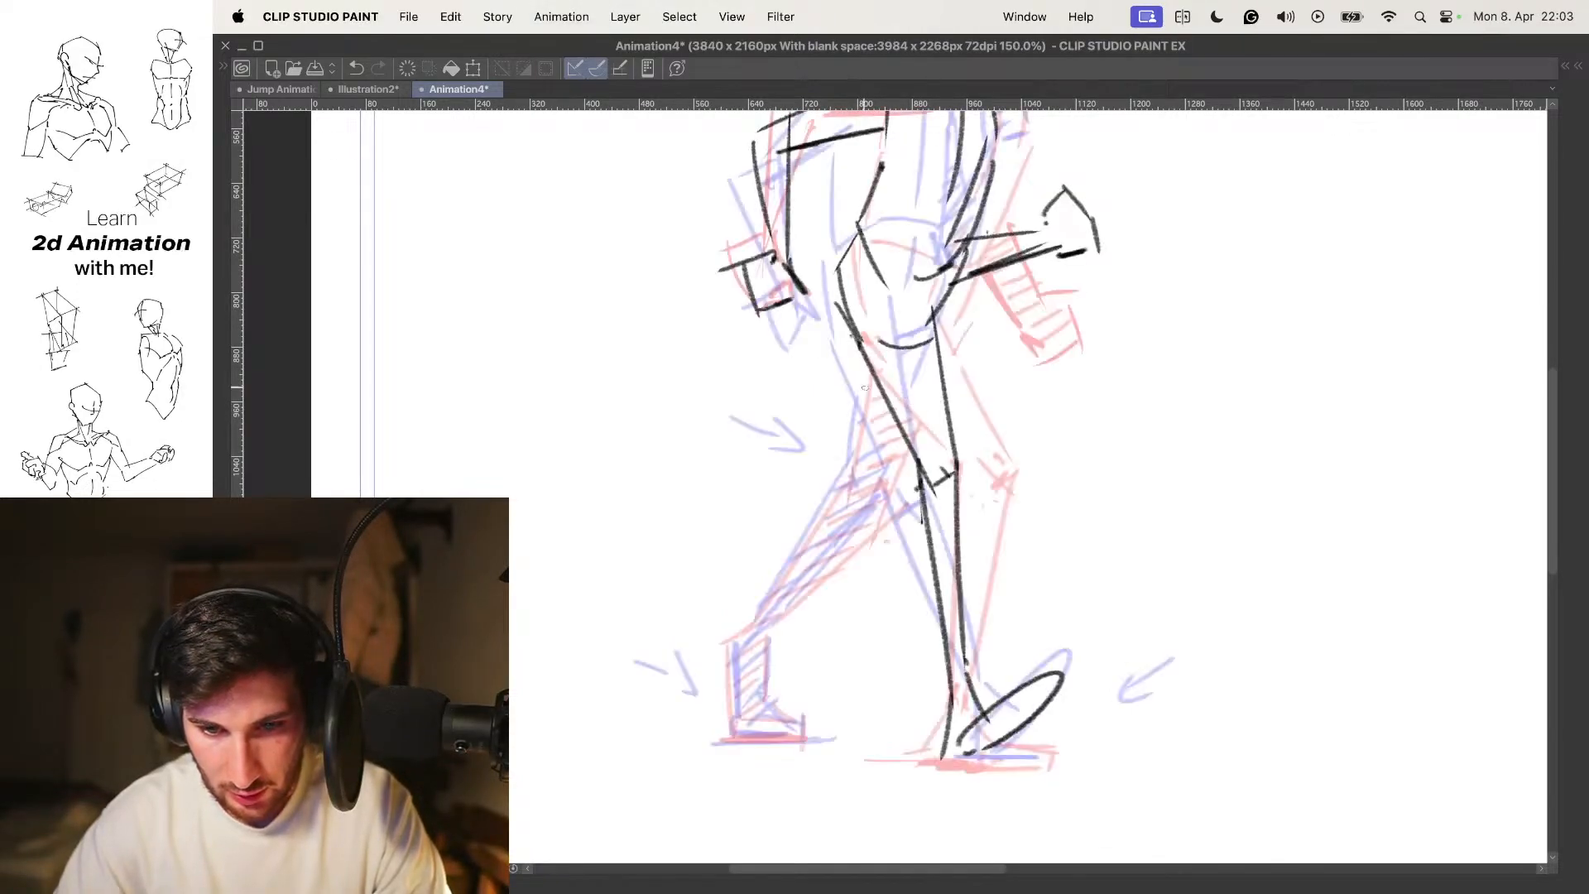
Draw the in-between's back thigh, knee, lower leg and planted foot, and check the full pose without onion skin
mouse_move(845, 313)
mouse_down()
mouse_move(855, 457)
mouse_move(890, 511)
mouse_up()
mouse_move(870, 467)
mouse_down()
mouse_move(876, 495)
mouse_move(861, 495)
mouse_up()
key(space)
mouse_move(879, 551)
mouse_down()
mouse_move(897, 410)
mouse_move(791, 484)
mouse_up()
drag(866, 330, 770, 478)
key(super+z)
mouse_move(868, 333)
mouse_down()
mouse_move(775, 570)
mouse_move(815, 589)
mouse_up()
drag(773, 496, 747, 531)
mouse_move(748, 522)
mouse_down()
mouse_move(755, 604)
mouse_move(819, 607)
mouse_up()
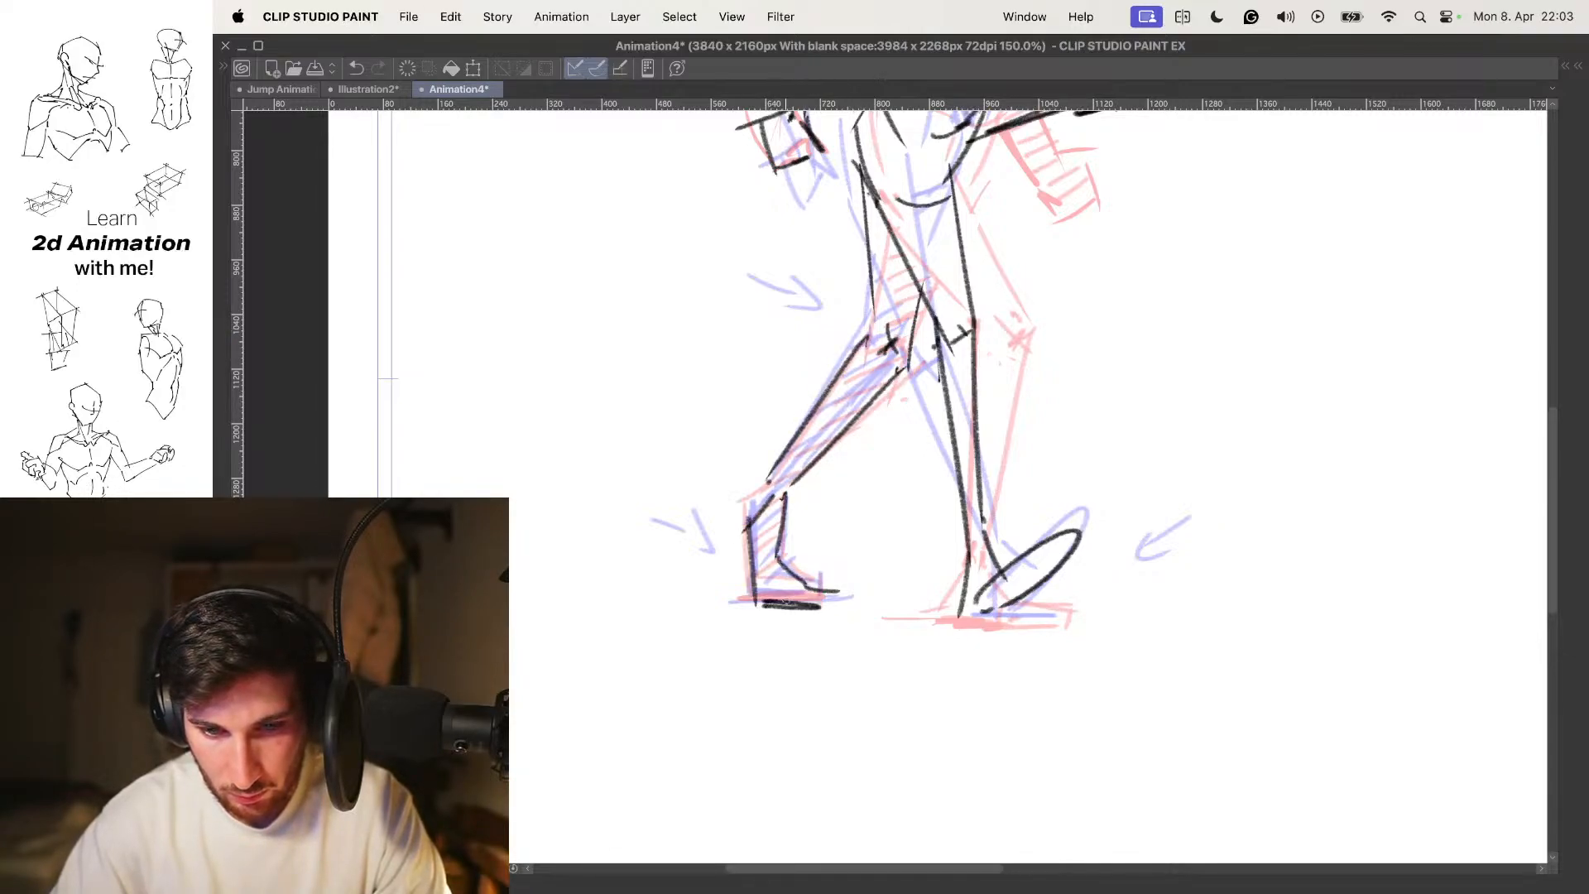
scroll(853, 535, down, 3)
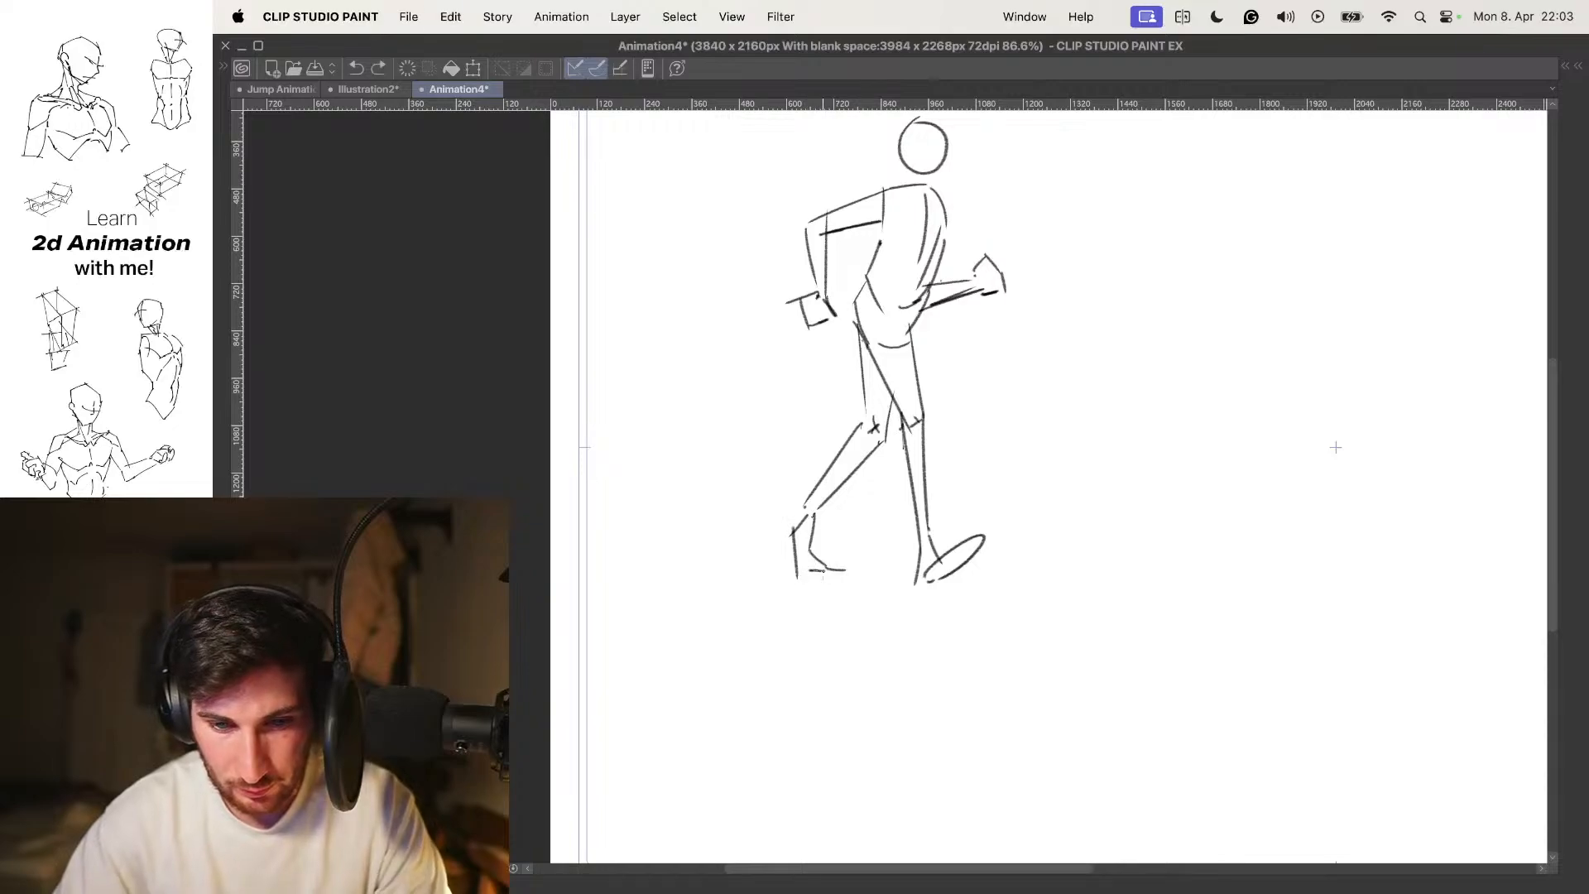
scroll(876, 514, down, 5)
drag(879, 503, 865, 538)
key(Left)
key(Right)
scroll(782, 680, up, 5)
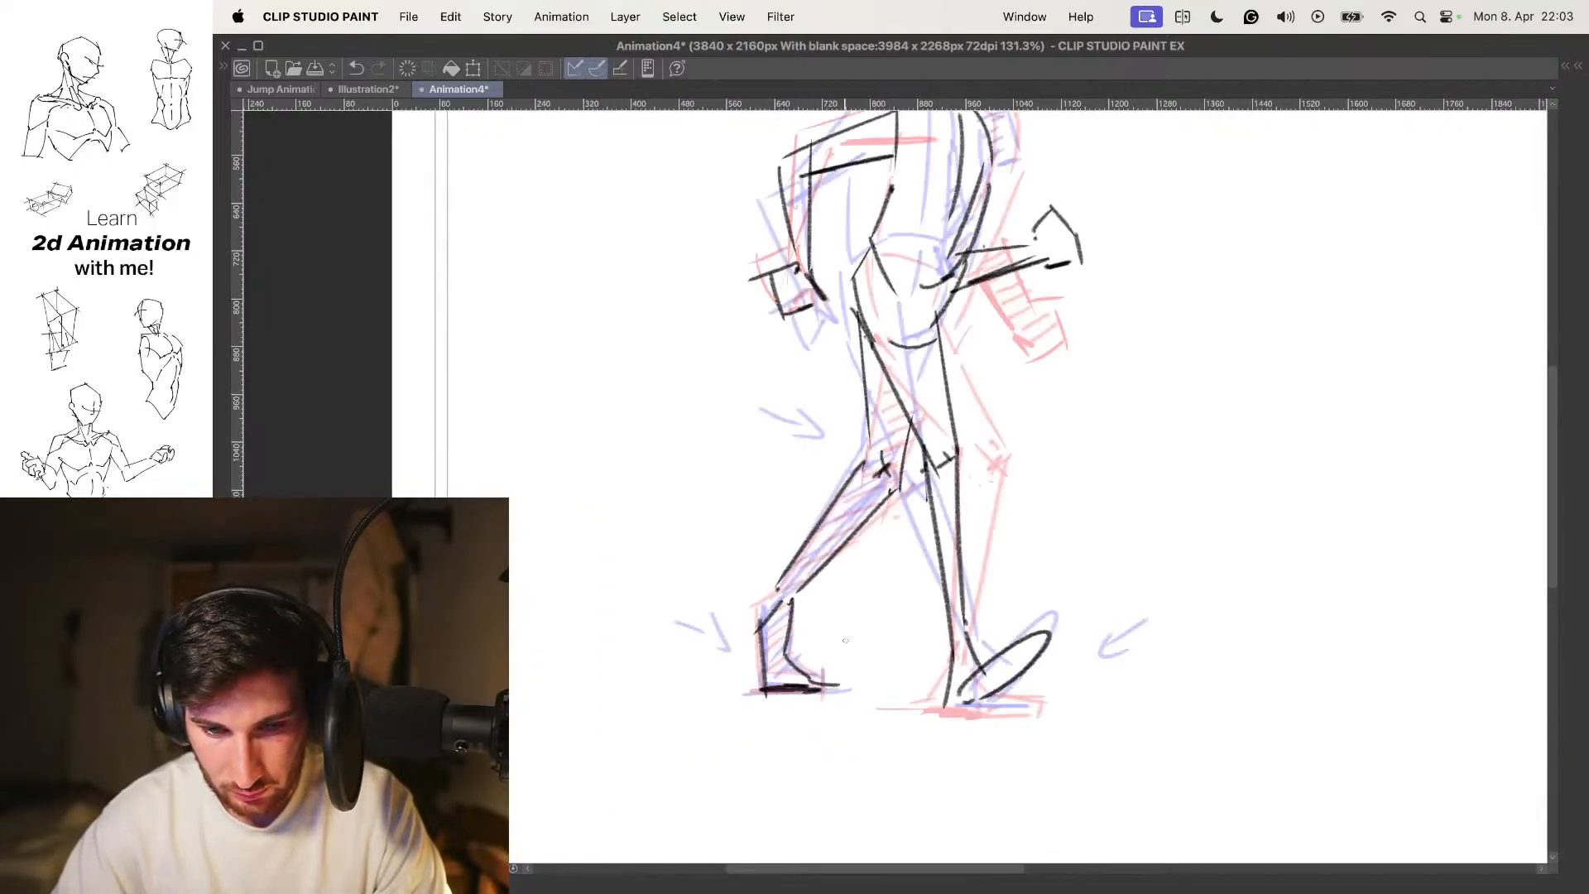
Shade the in-between's back leg and forward forearm with hatching lines to mark the far limbs
mouse_move(811, 550)
mouse_down()
mouse_move(872, 501)
mouse_move(874, 449)
mouse_move(900, 418)
mouse_up()
drag(938, 309, 886, 456)
key(Left)
key(Right)
drag(948, 393, 918, 416)
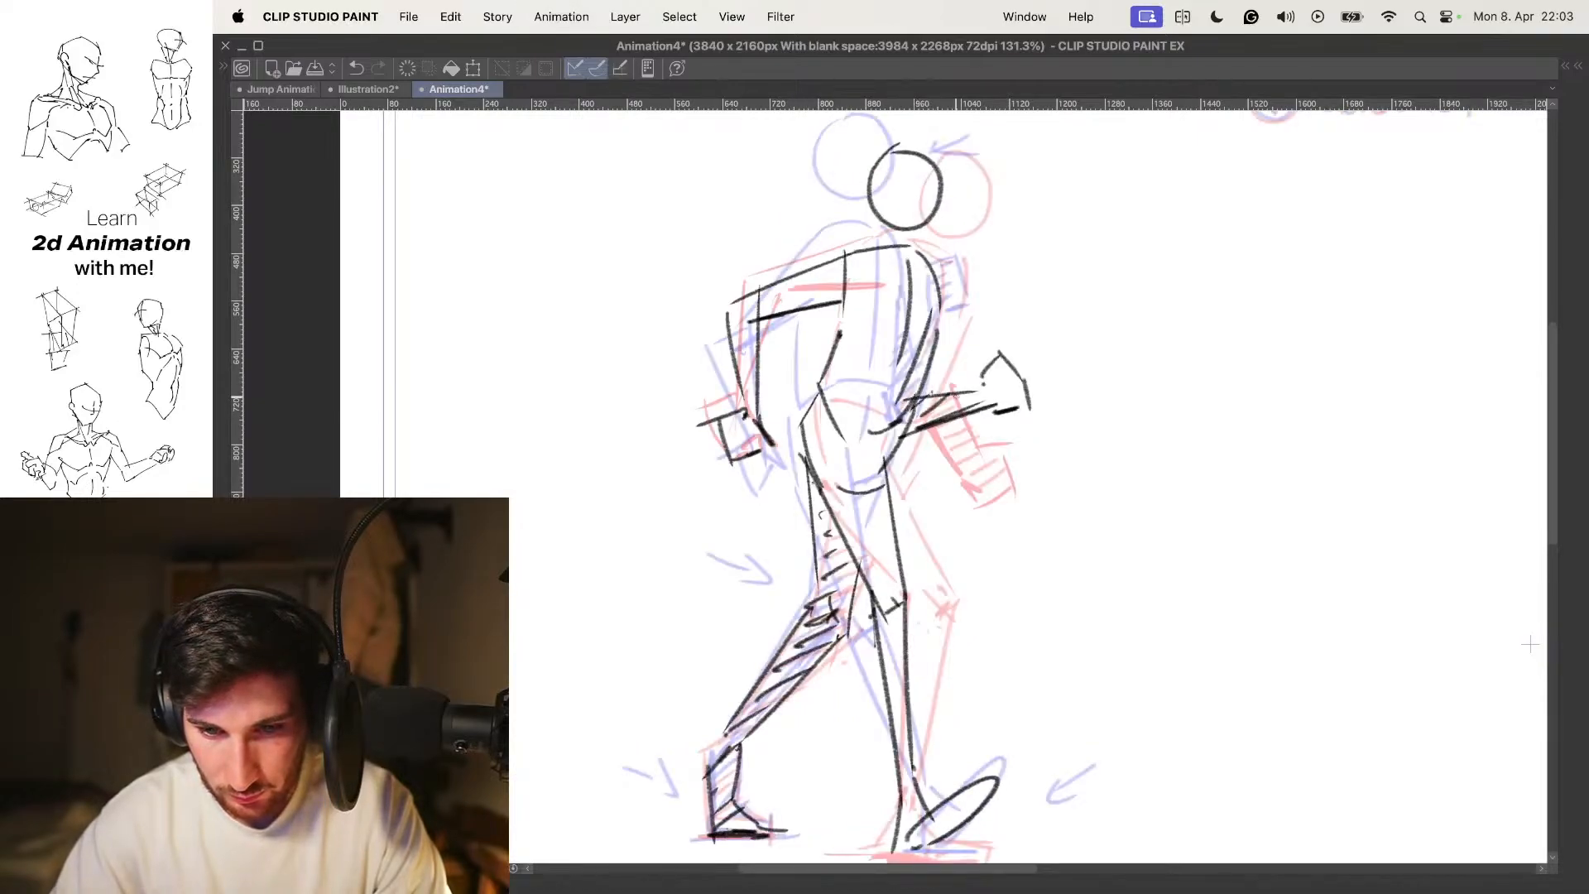
drag(1022, 333, 944, 332)
key(o)
drag(1042, 431, 957, 438)
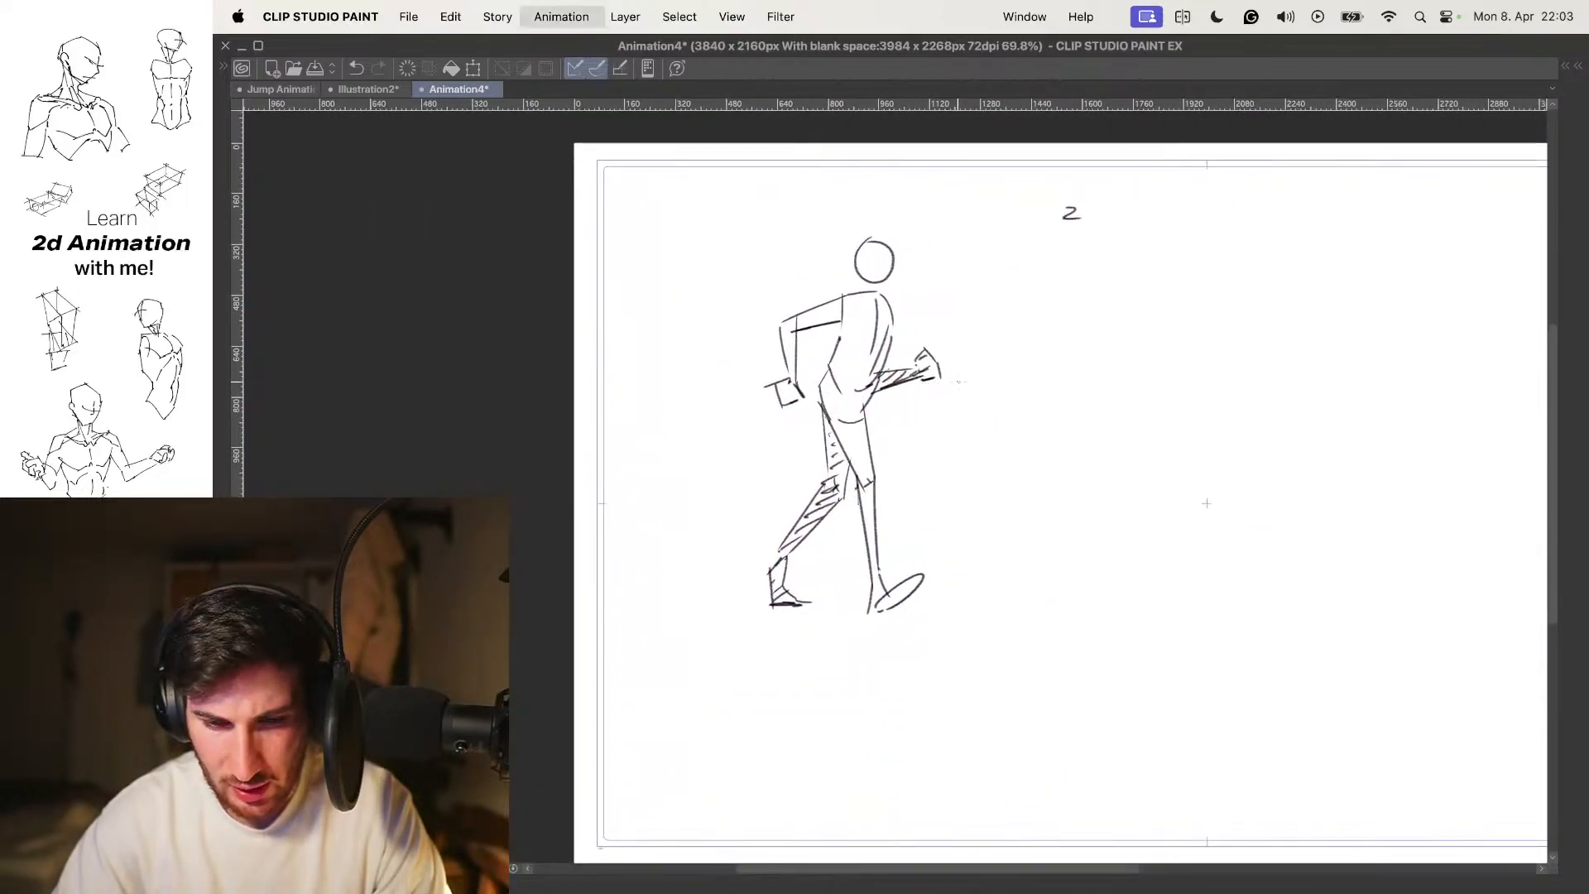
Flip between the finished in-between and the contact and down poses to examine the motion
key(Left)
key(Right)
key(Left)
key(Right)
key(Right)
key(Left)
key(Left)
key(Right)
key(Right)
key(Left)
key(Left)
key(Right)
Add a new animation cel between in-between 2 and the down pose, with onion skin on
key(o)
key(Tab)
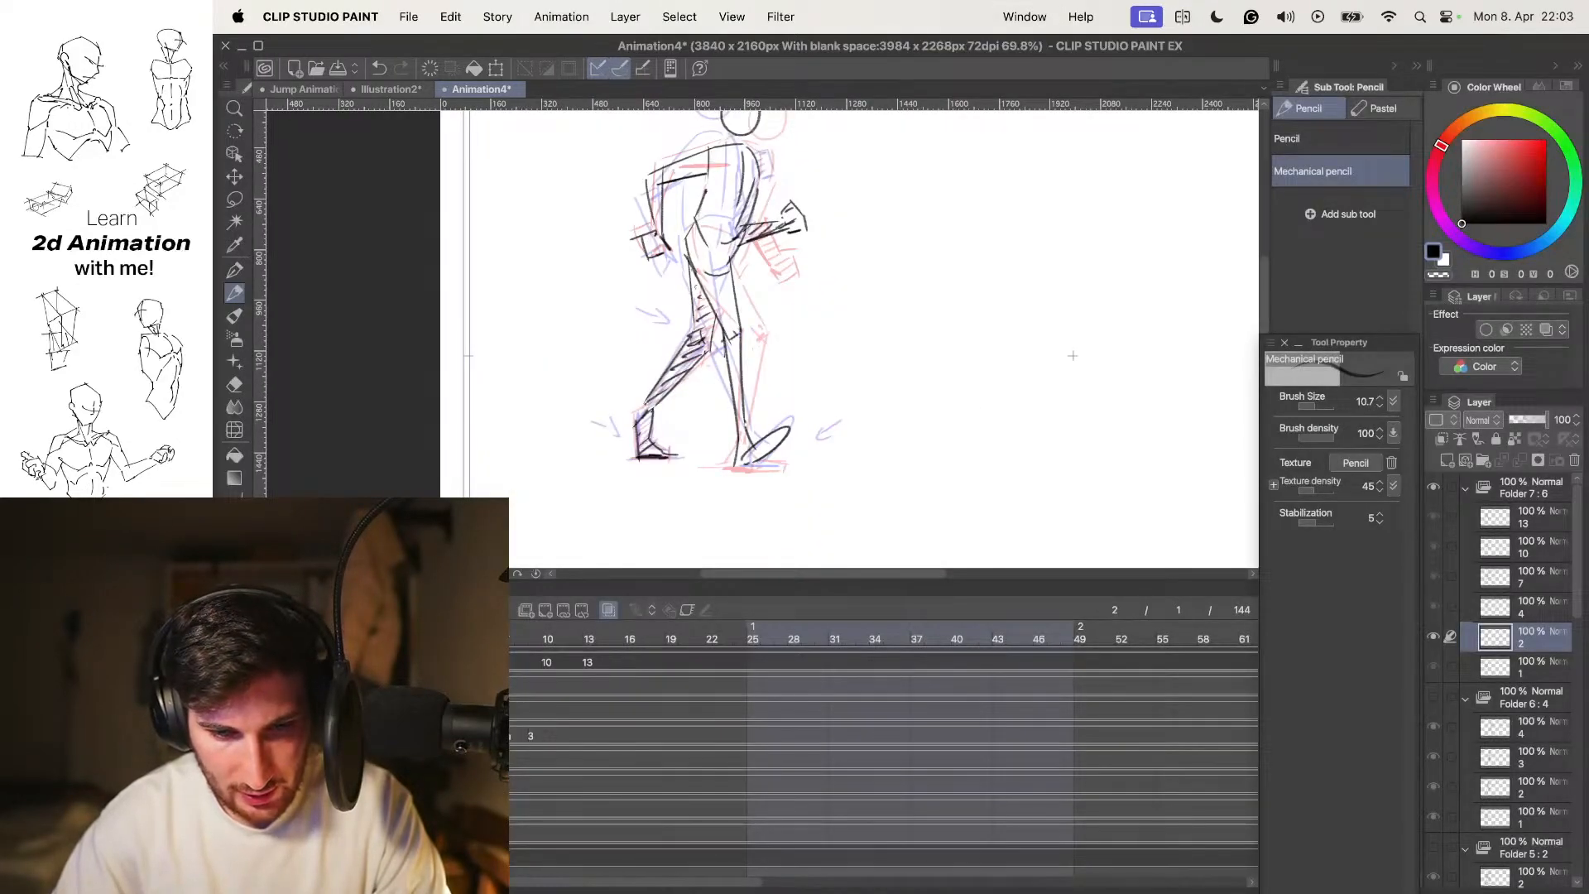
key(n)
key(o)
key(o)
key(Tab)
Draw the new in-between's head circle midway between the onion-skinned heads of frame 2 and the down pose
drag(929, 255, 935, 337)
scroll(928, 335, up, 3)
key(Right)
key(Left)
key(Left)
key(Right)
scroll(910, 352, up, 2)
mouse_move(866, 308)
mouse_down()
mouse_move(942, 354)
mouse_move(883, 300)
mouse_move(854, 336)
mouse_up()
key(super+z)
key(super+z)
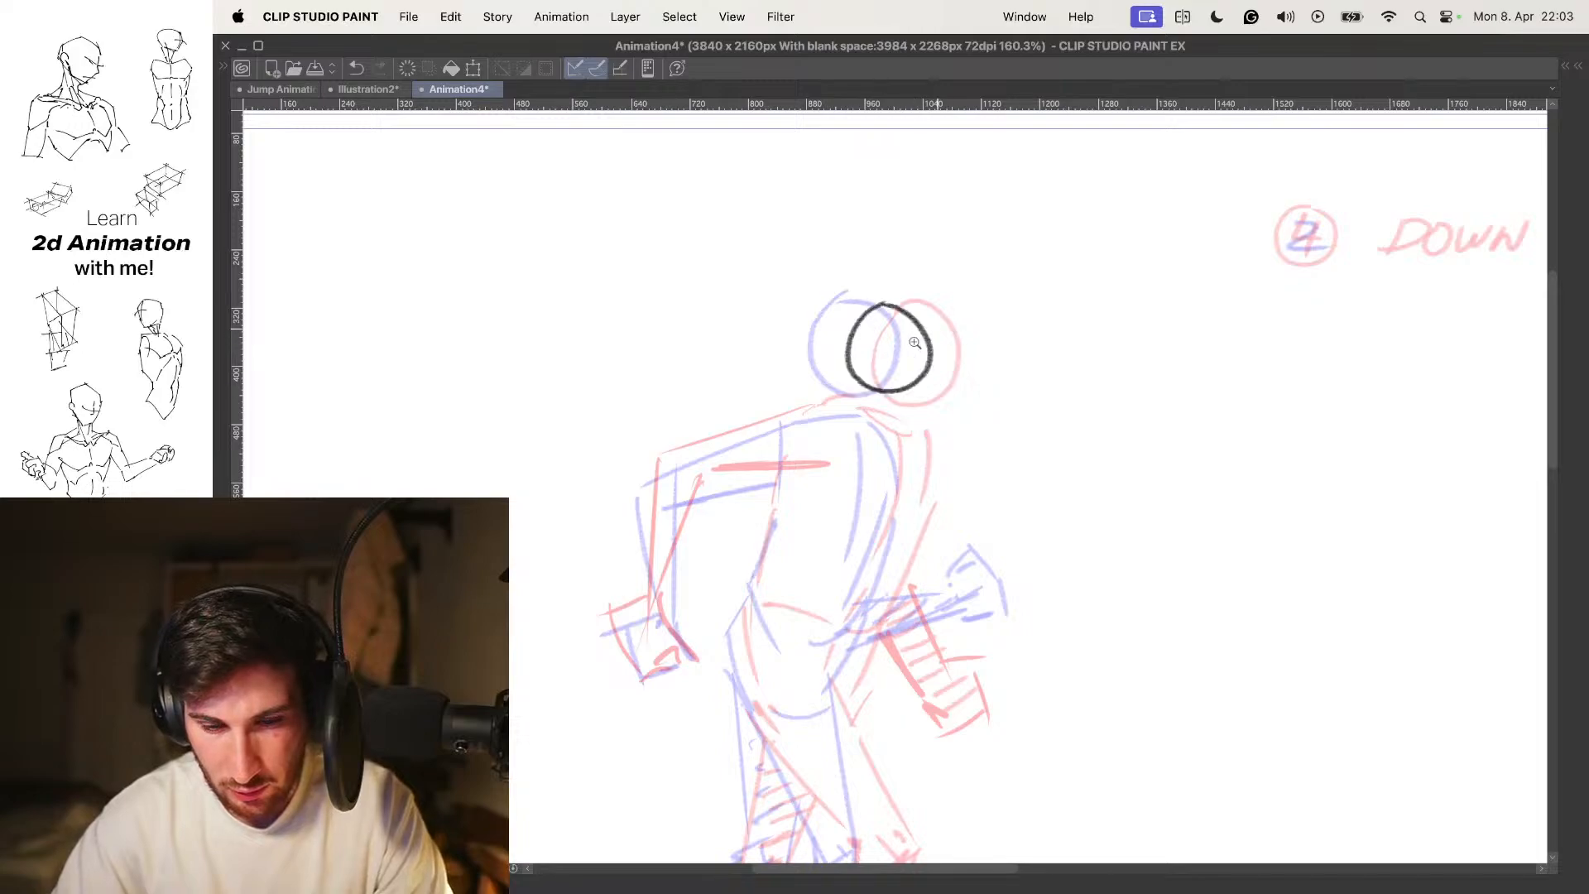
Draw the new in-between's shoulder line, torso sides, waist and pelvis between the onion-skinned poses
scroll(911, 304, down, 4)
scroll(911, 305, up, 3)
mouse_move(870, 274)
mouse_down()
mouse_move(919, 336)
mouse_move(908, 425)
mouse_up()
drag(885, 290, 863, 459)
mouse_move(829, 369)
mouse_down()
mouse_move(809, 437)
mouse_move(829, 434)
mouse_up()
key(Left)
key(Right)
key(Right)
key(Left)
mouse_move(812, 439)
mouse_down()
mouse_move(877, 470)
mouse_move(825, 515)
mouse_up()
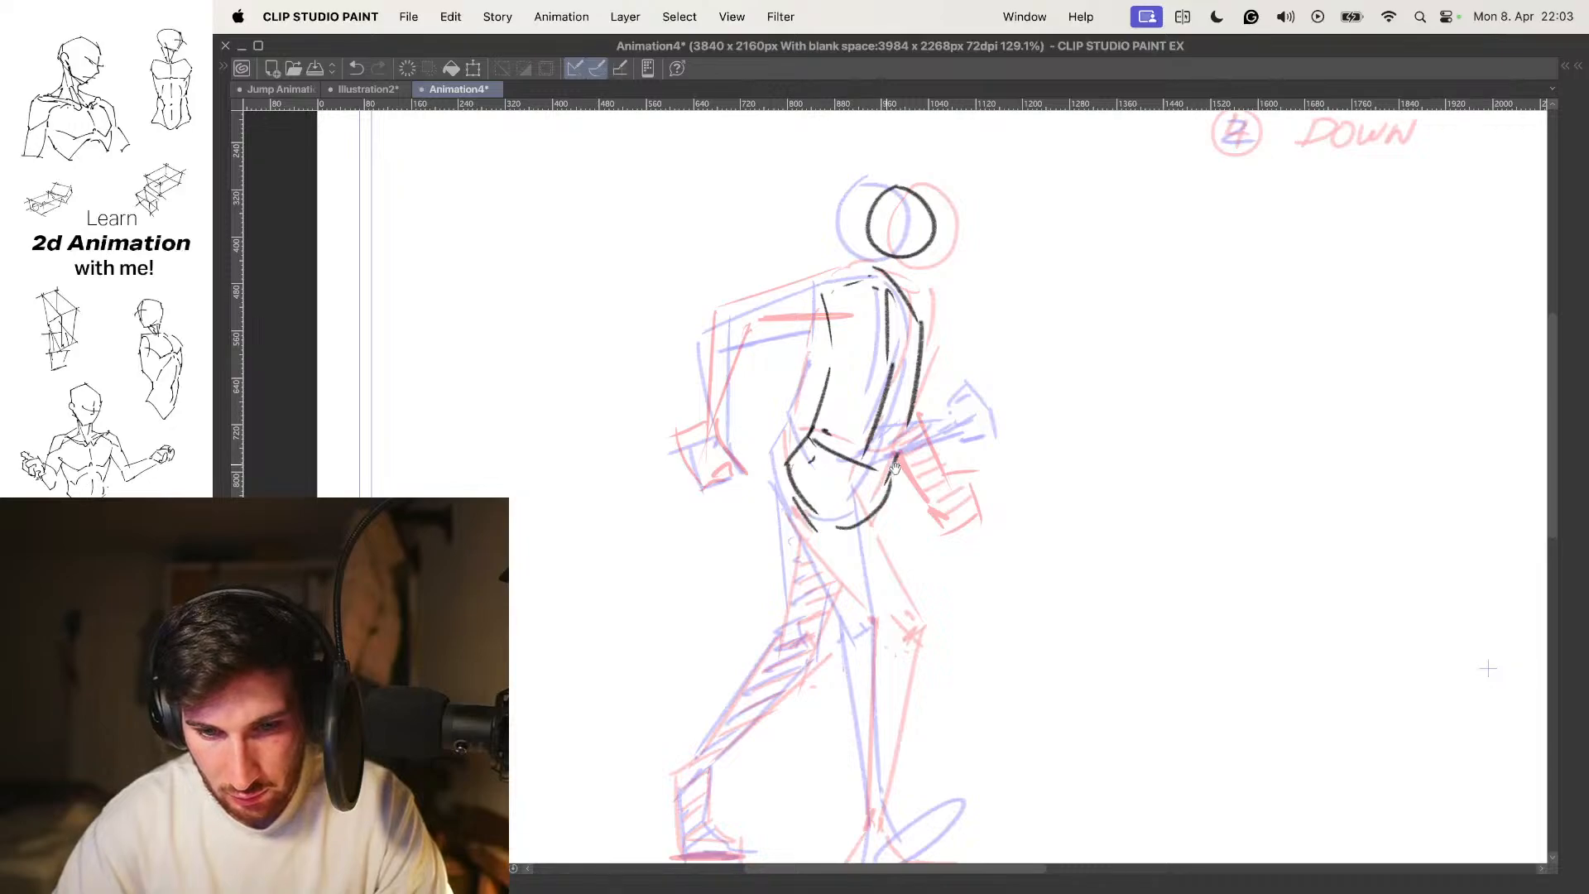
Compare the torso with the down pose and draw the new in-between's front thigh, knee, lower leg and ankle
scroll(917, 451, down, 3)
key(o)
key(Left)
key(Right)
key(Right)
drag(914, 503, 919, 395)
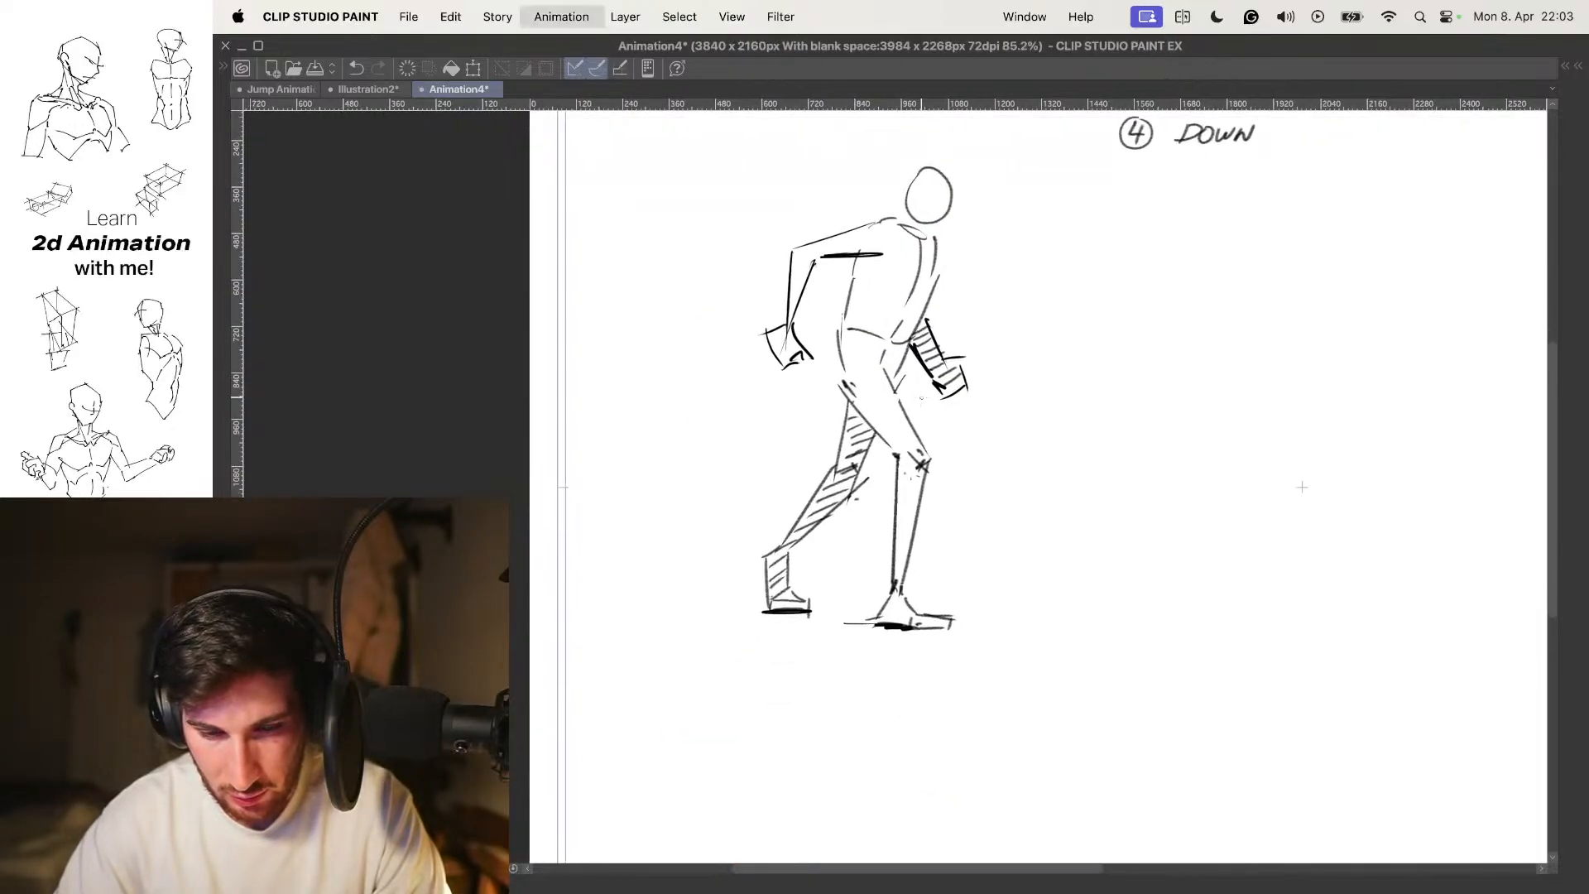
key(o)
scroll(894, 410, up, 3)
key(Left)
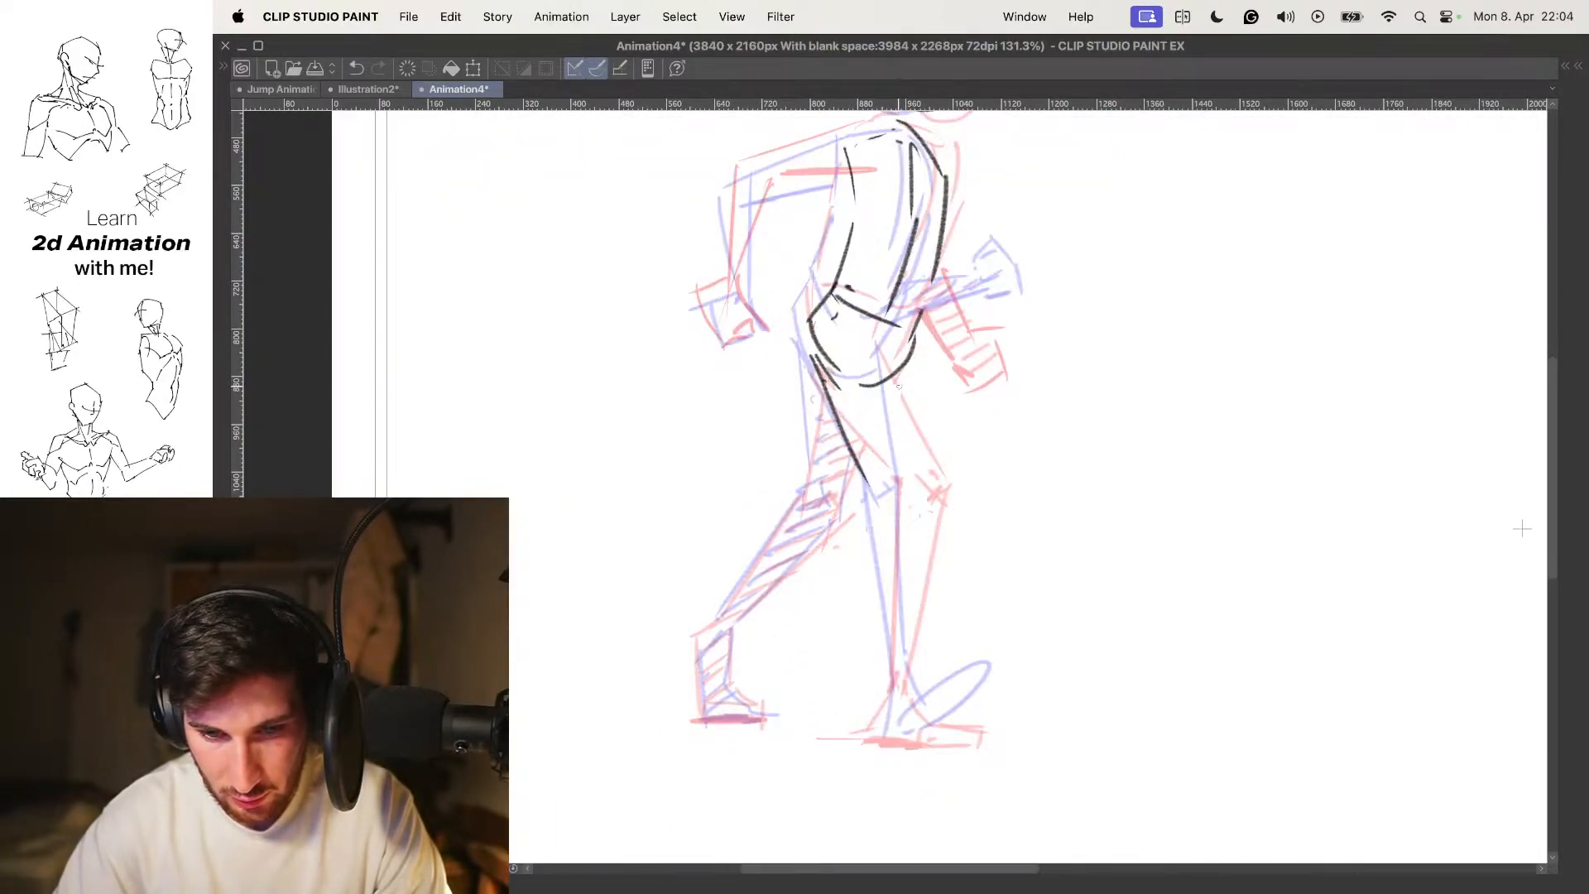
drag(954, 576, 954, 442)
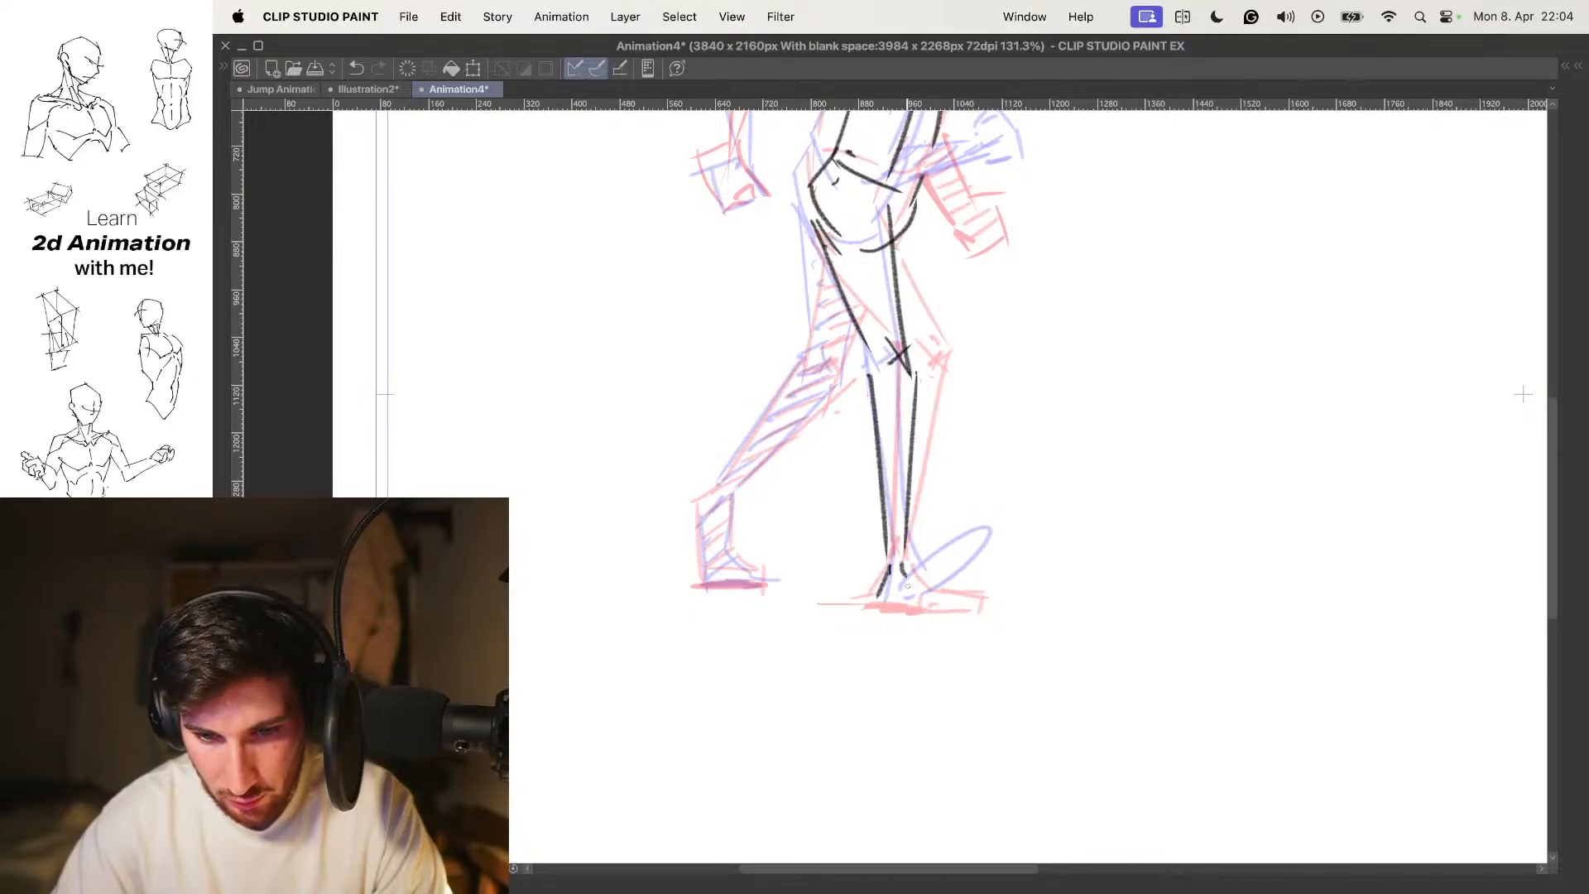
key(super+z)
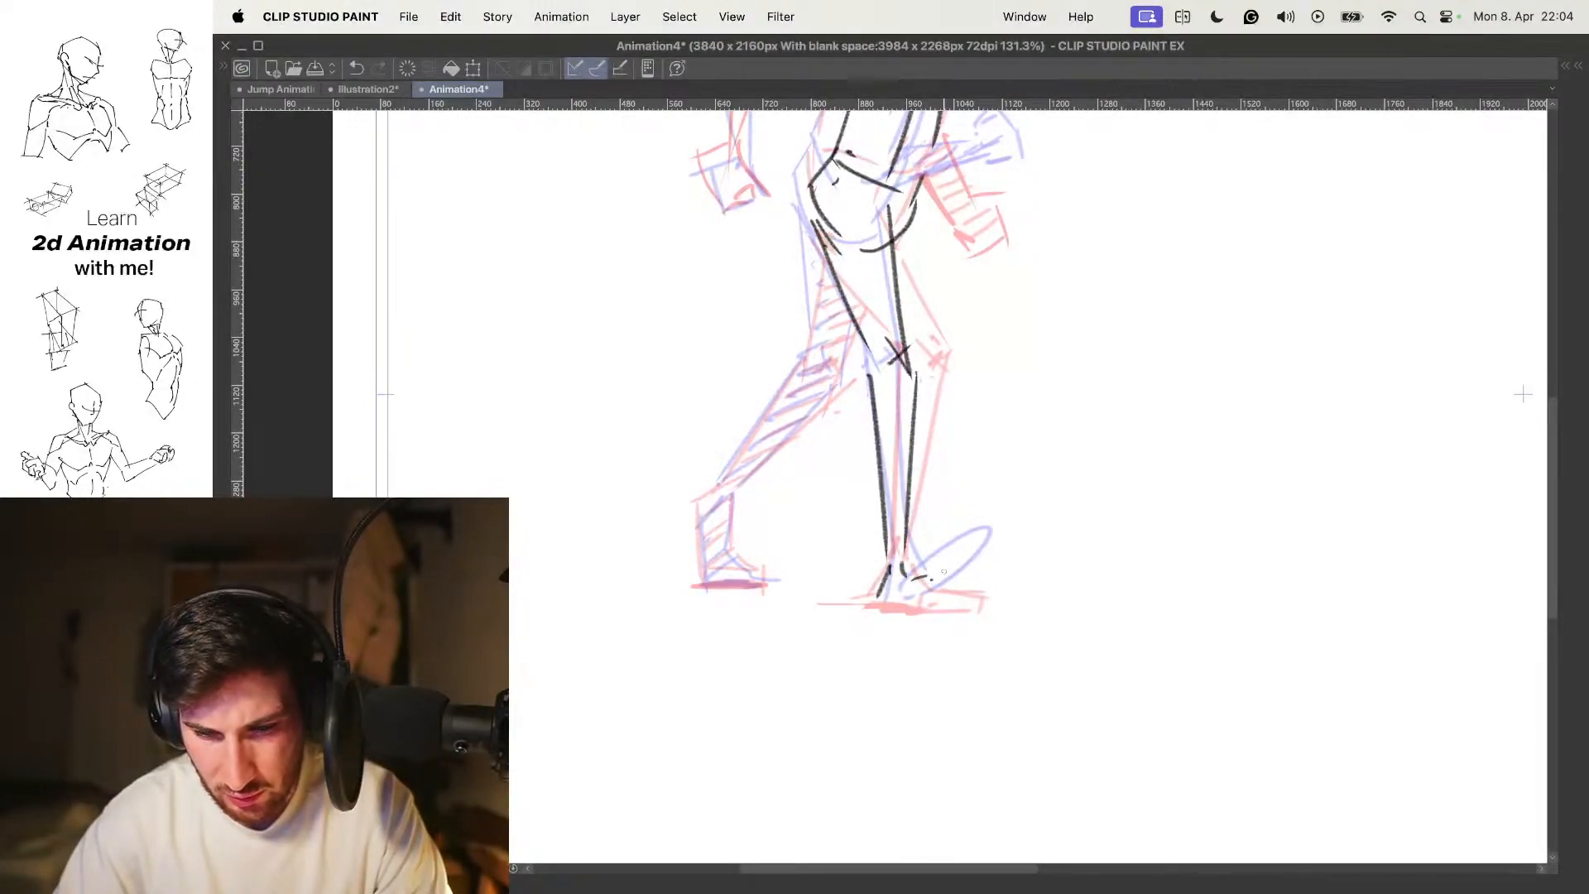
Step through the walk cycle frames without onion skin to examine the new in-between's leg and foot motion
scroll(986, 549, down, 3)
key(o)
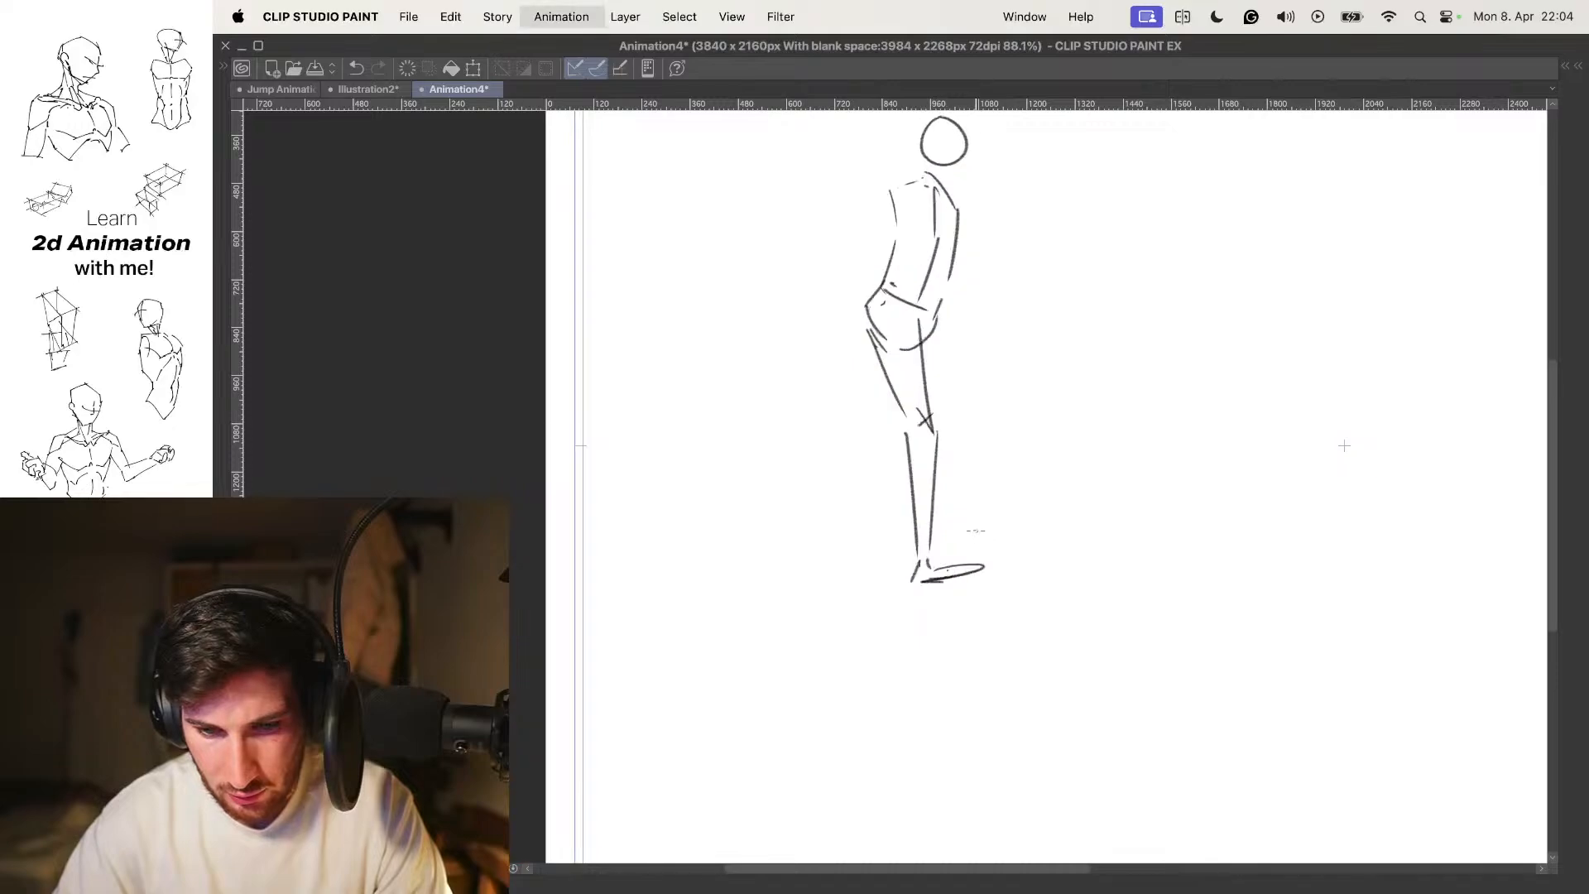
key(Right)
key(Right)
key(Right)
key(Right)
key(Right)
key(Right)
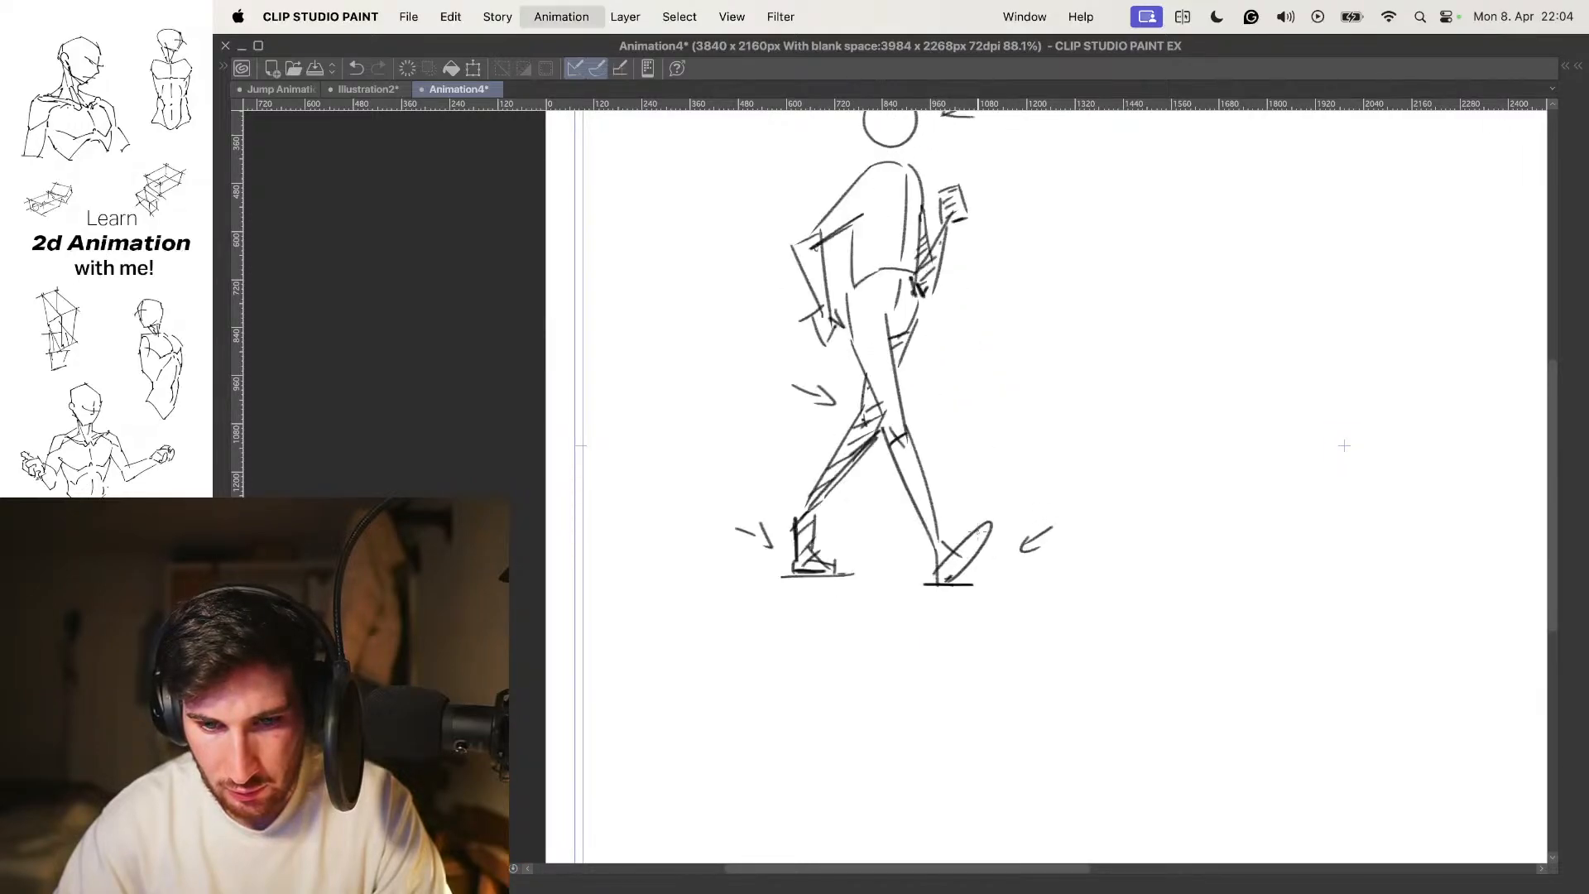
key(Right)
key(Right)
key(Right)
key(Right)
key(Right)
key(Right)
key(Right)
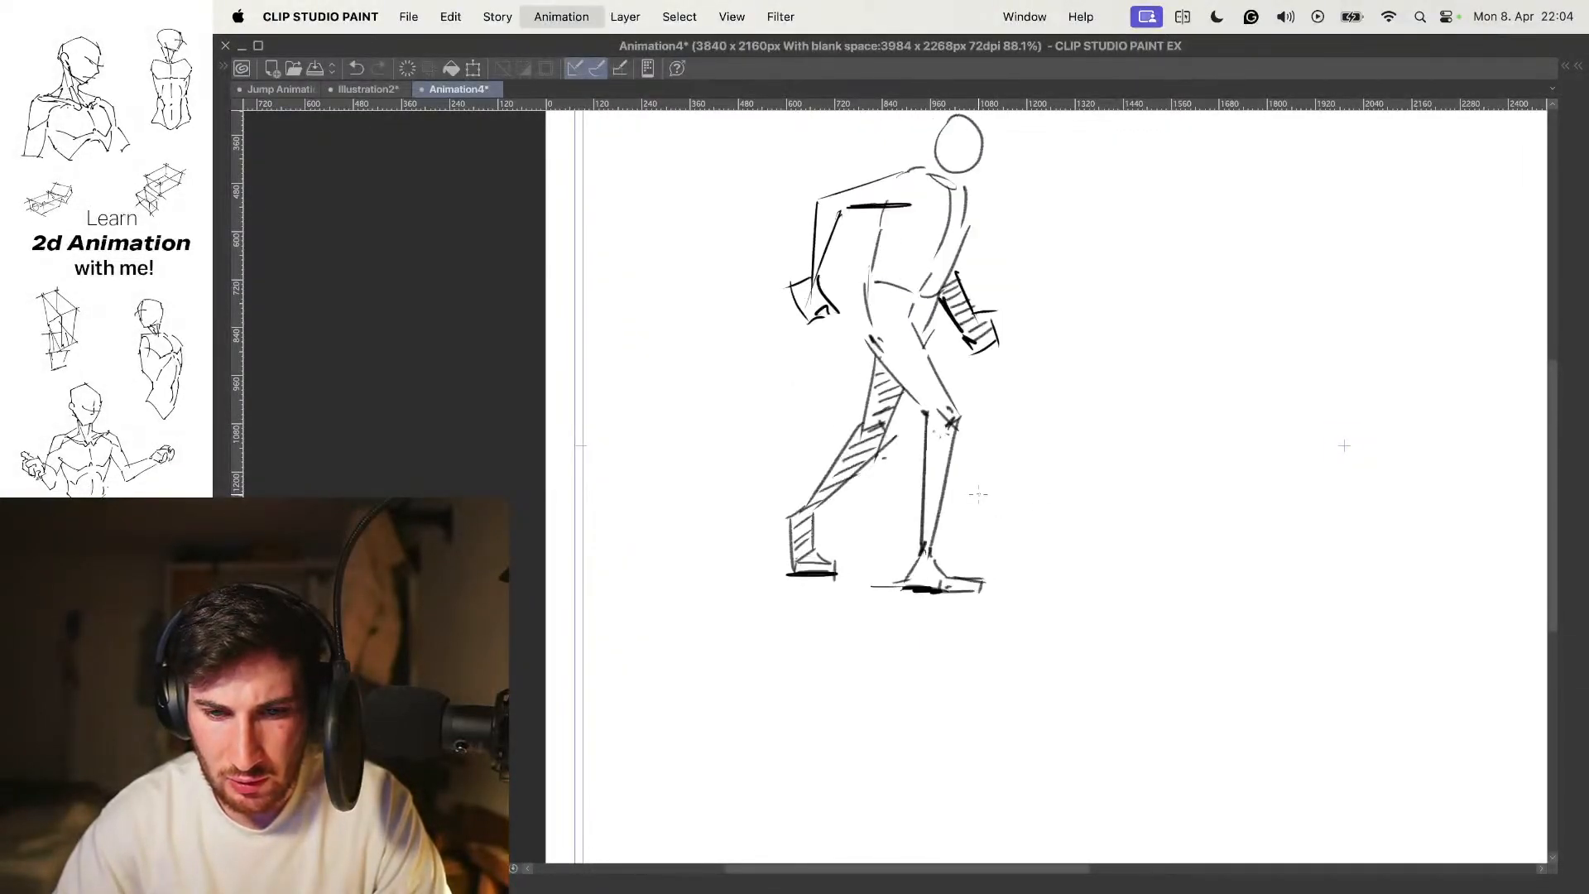
Compare the leg with the neighbouring frames and draw the new in-between's front foot and rear thigh over the onion skin
key(Left)
key(Right)
key(Right)
key(o)
drag(888, 427, 894, 385)
scroll(895, 386, up, 4)
key(Right)
key(Left)
key(Right)
key(Left)
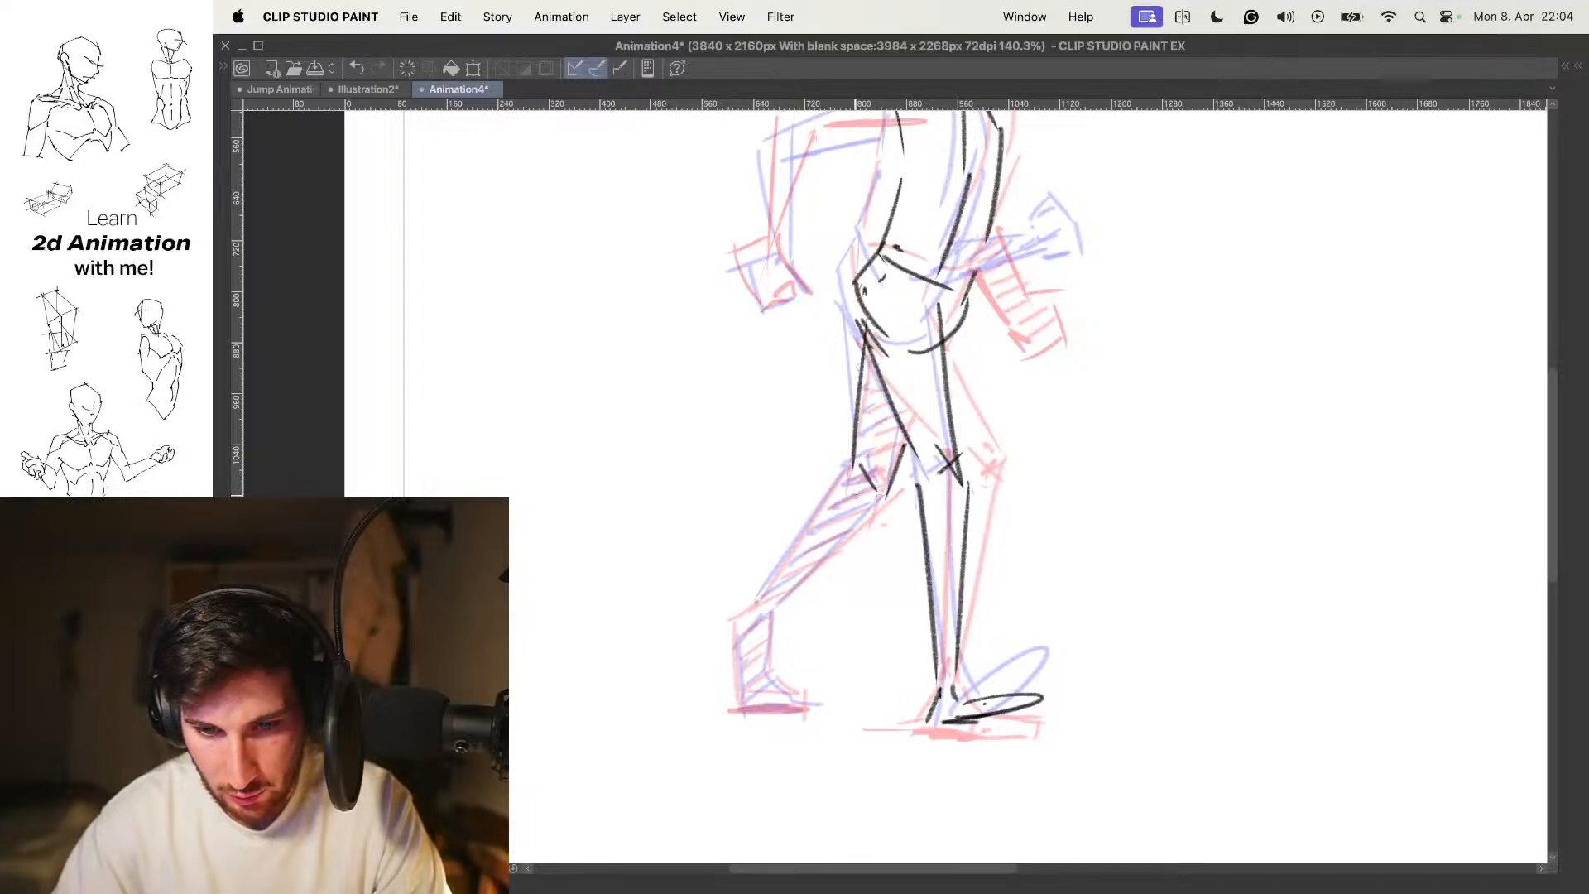
Draw the new in-between's rear lower leg, ankle and foot with a ground line under the sole
drag(857, 493, 910, 432)
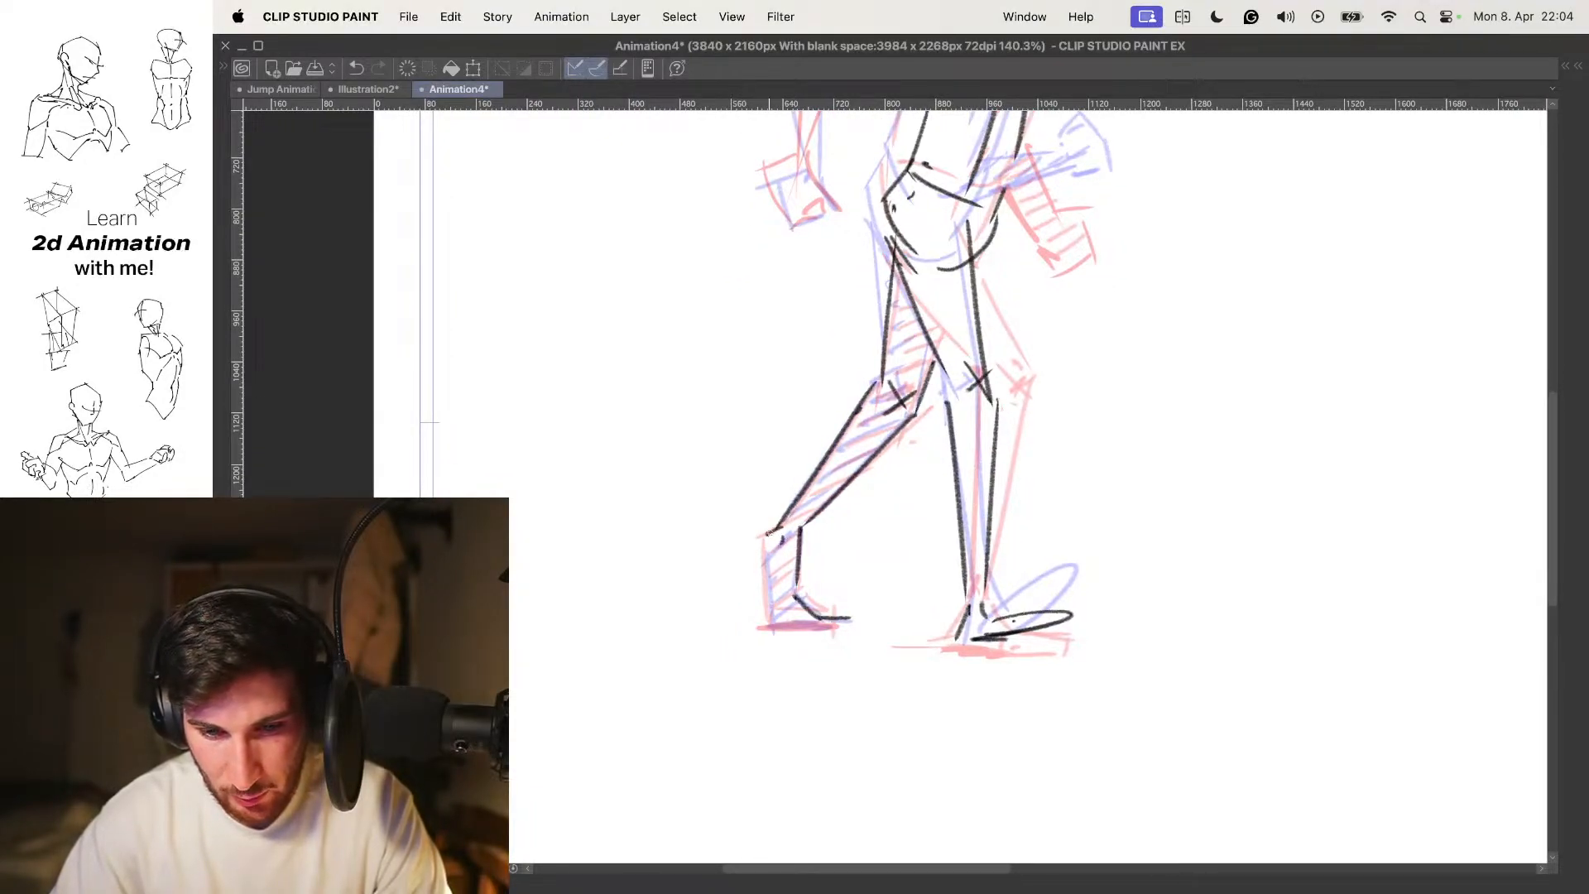
scroll(885, 579, down, 3)
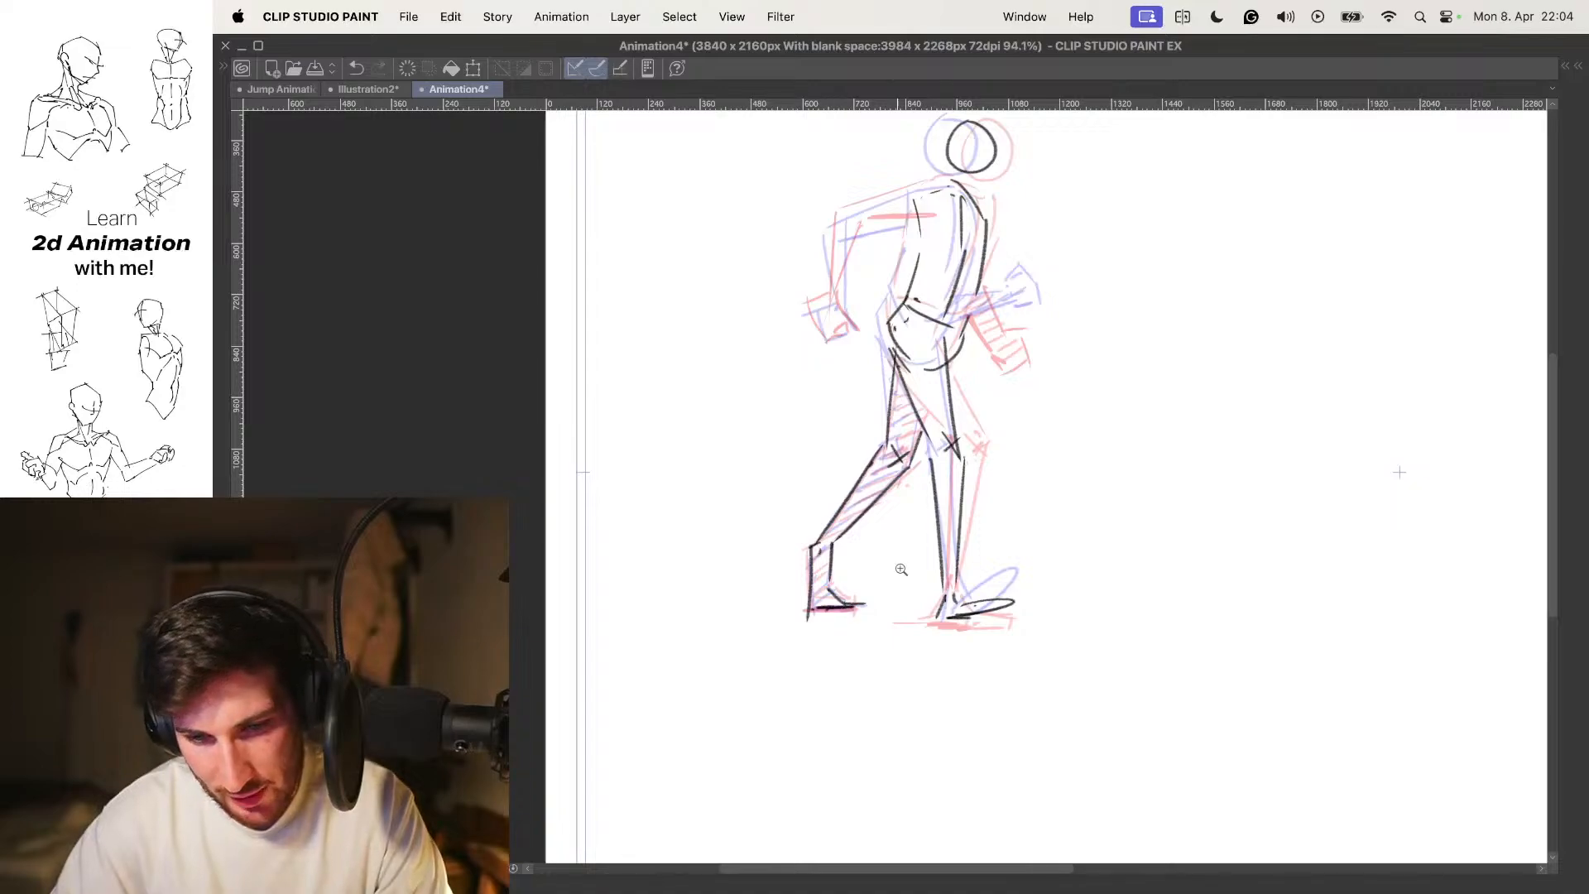
drag(944, 424, 909, 460)
scroll(909, 460, up, 1)
scroll(909, 461, down, 3)
scroll(909, 460, up, 2)
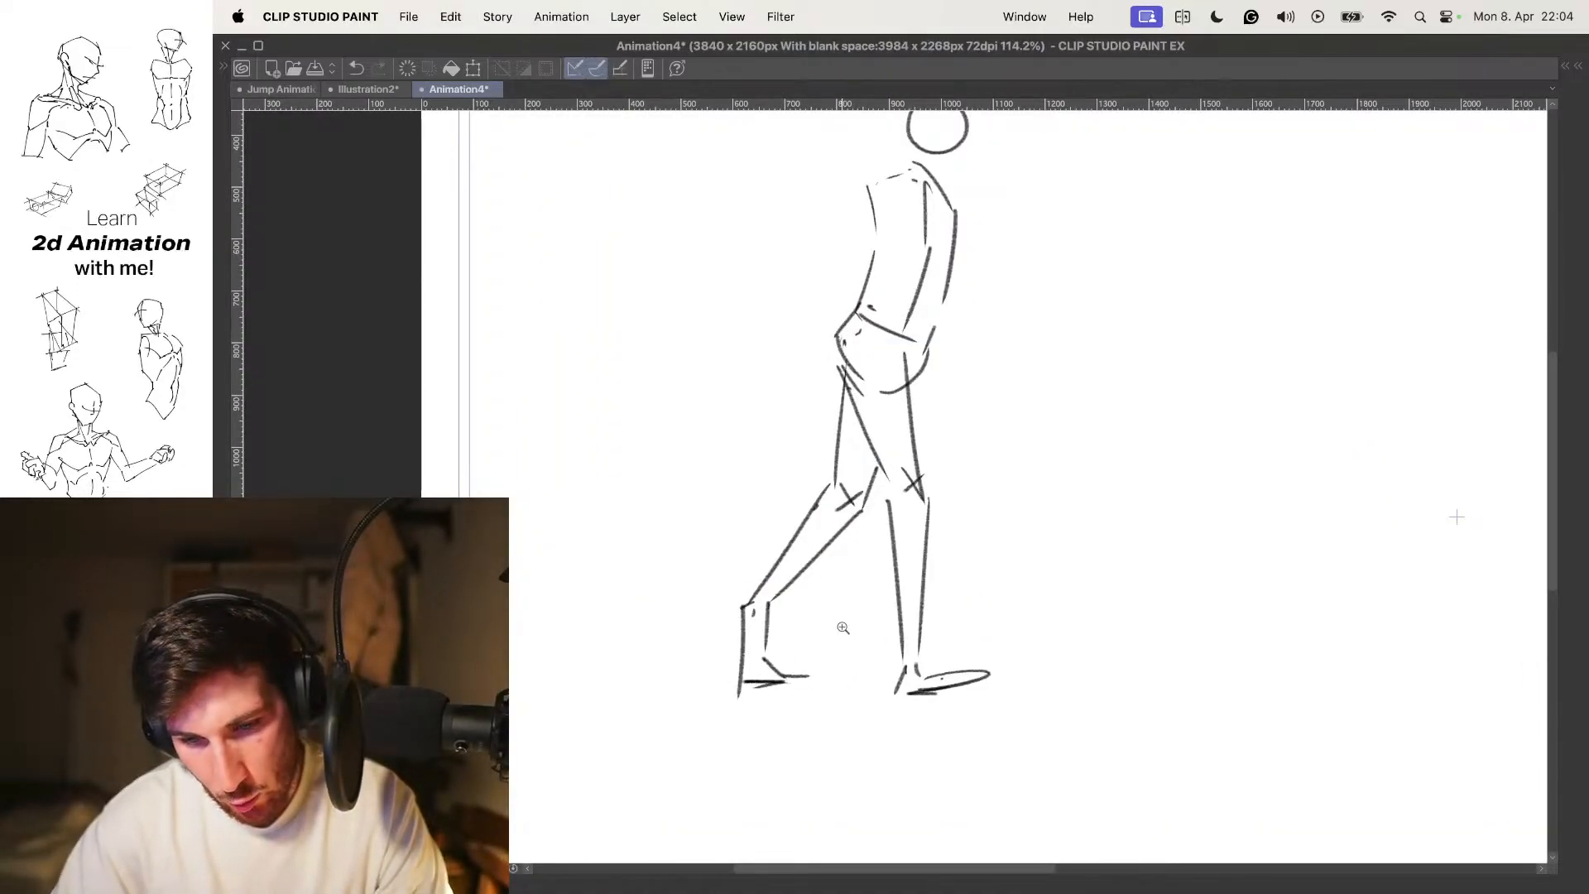
Shade the new in-between's rear leg with hatching from the foot up to the thigh
scroll(844, 629, down, 3)
scroll(807, 660, up, 2)
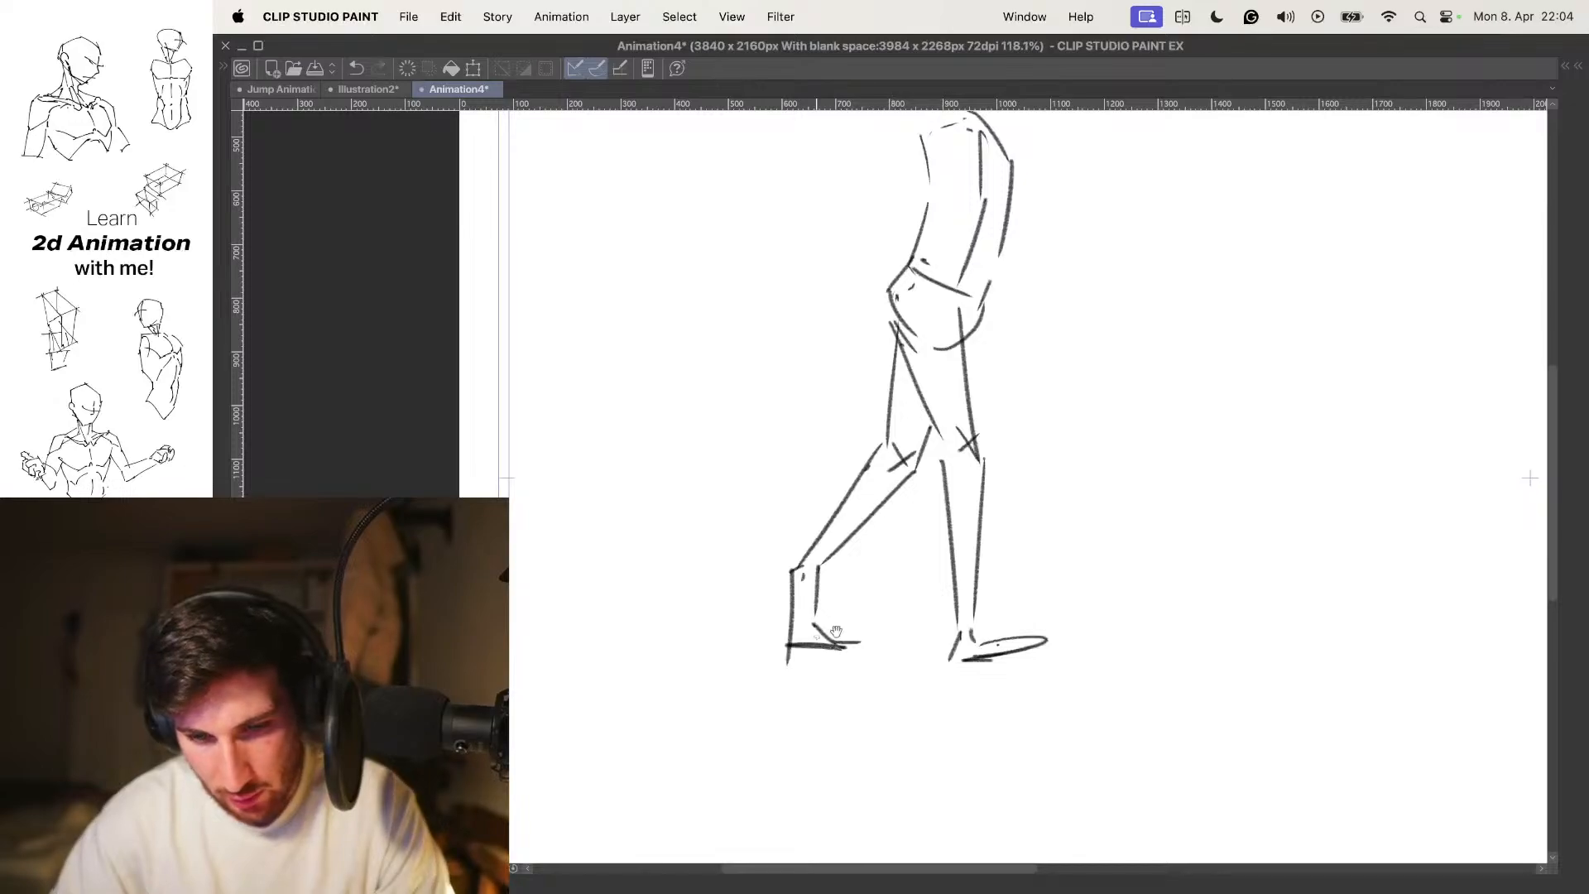
scroll(807, 639, down, 3)
scroll(794, 637, up, 2)
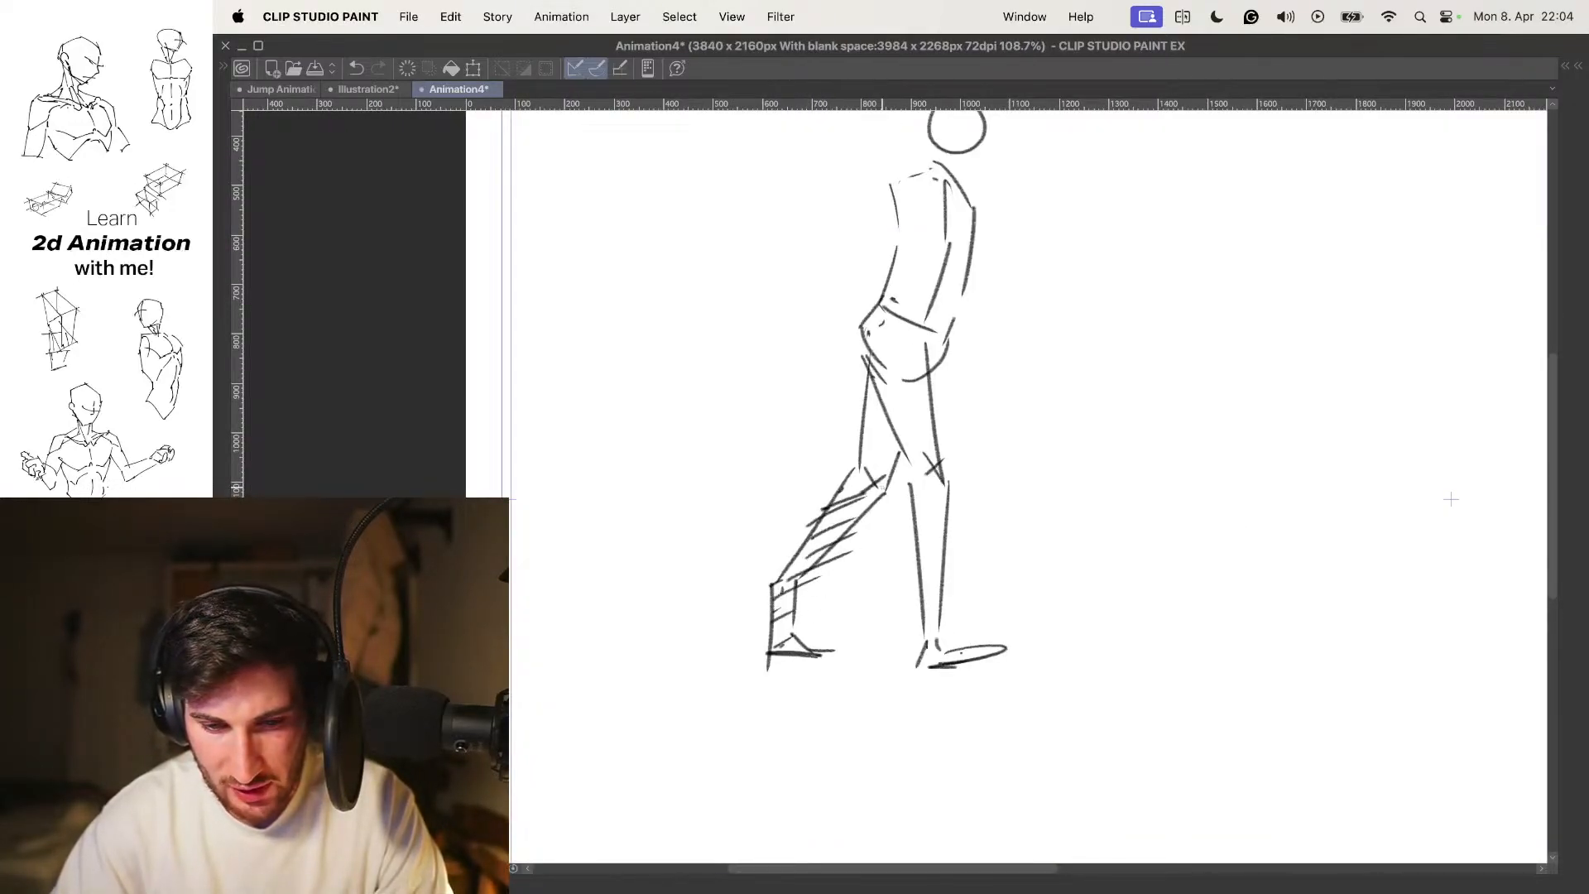
scroll(880, 395, down, 2)
key(o)
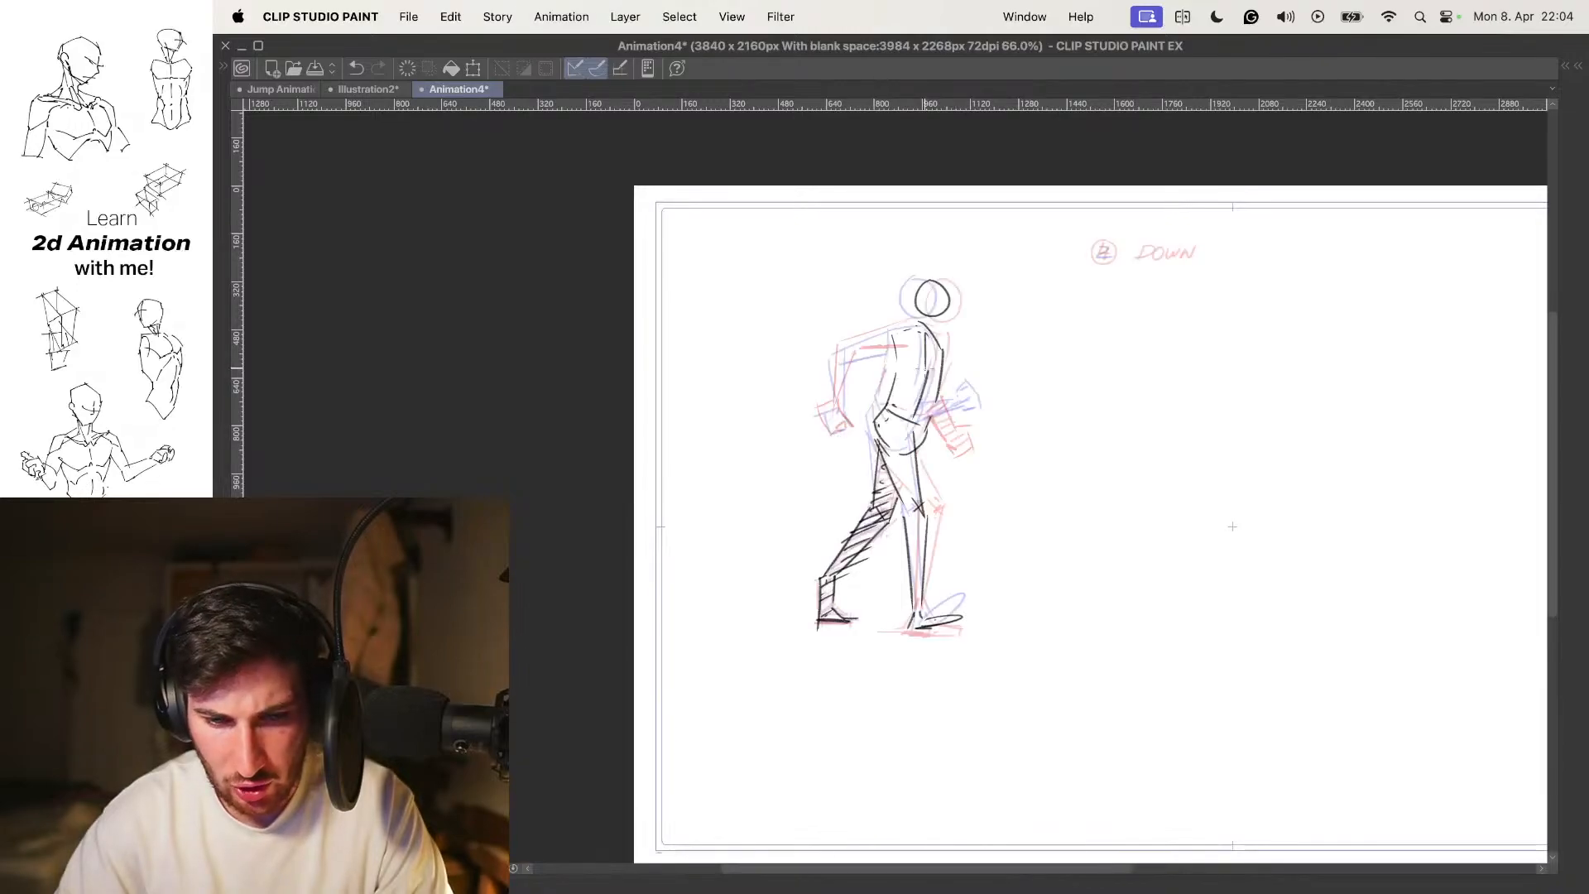
Draw the bent arm behind the torso with its upper arm, forearm and hand between the onion-skinned arms
key(o)
scroll(906, 328, up, 2)
key(o)
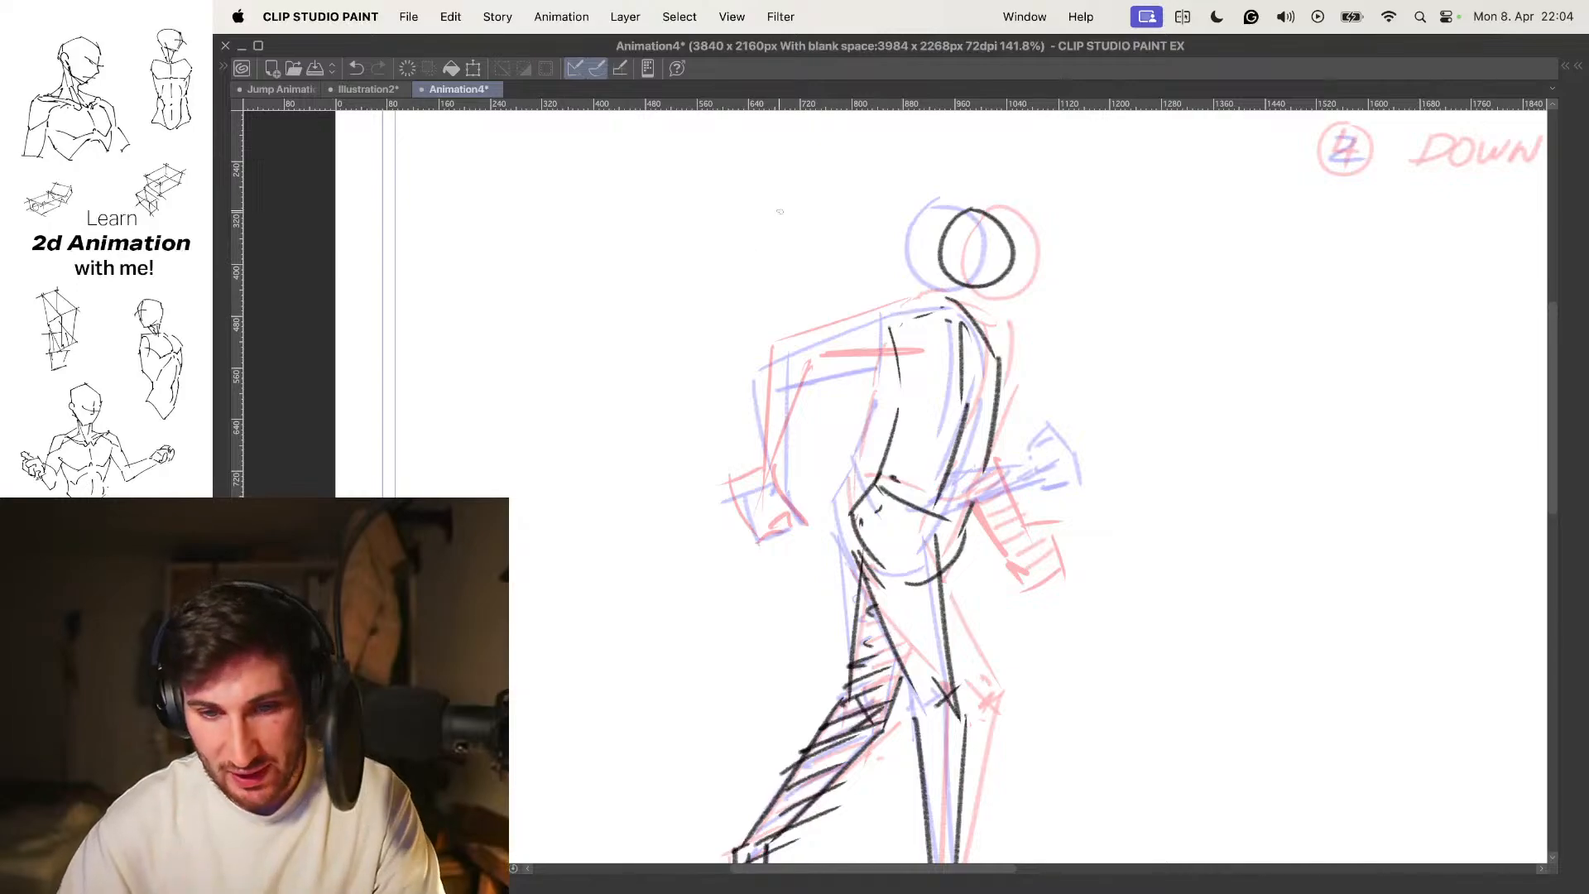
key(.)
key(o)
key(.)
key(o)
key(.)
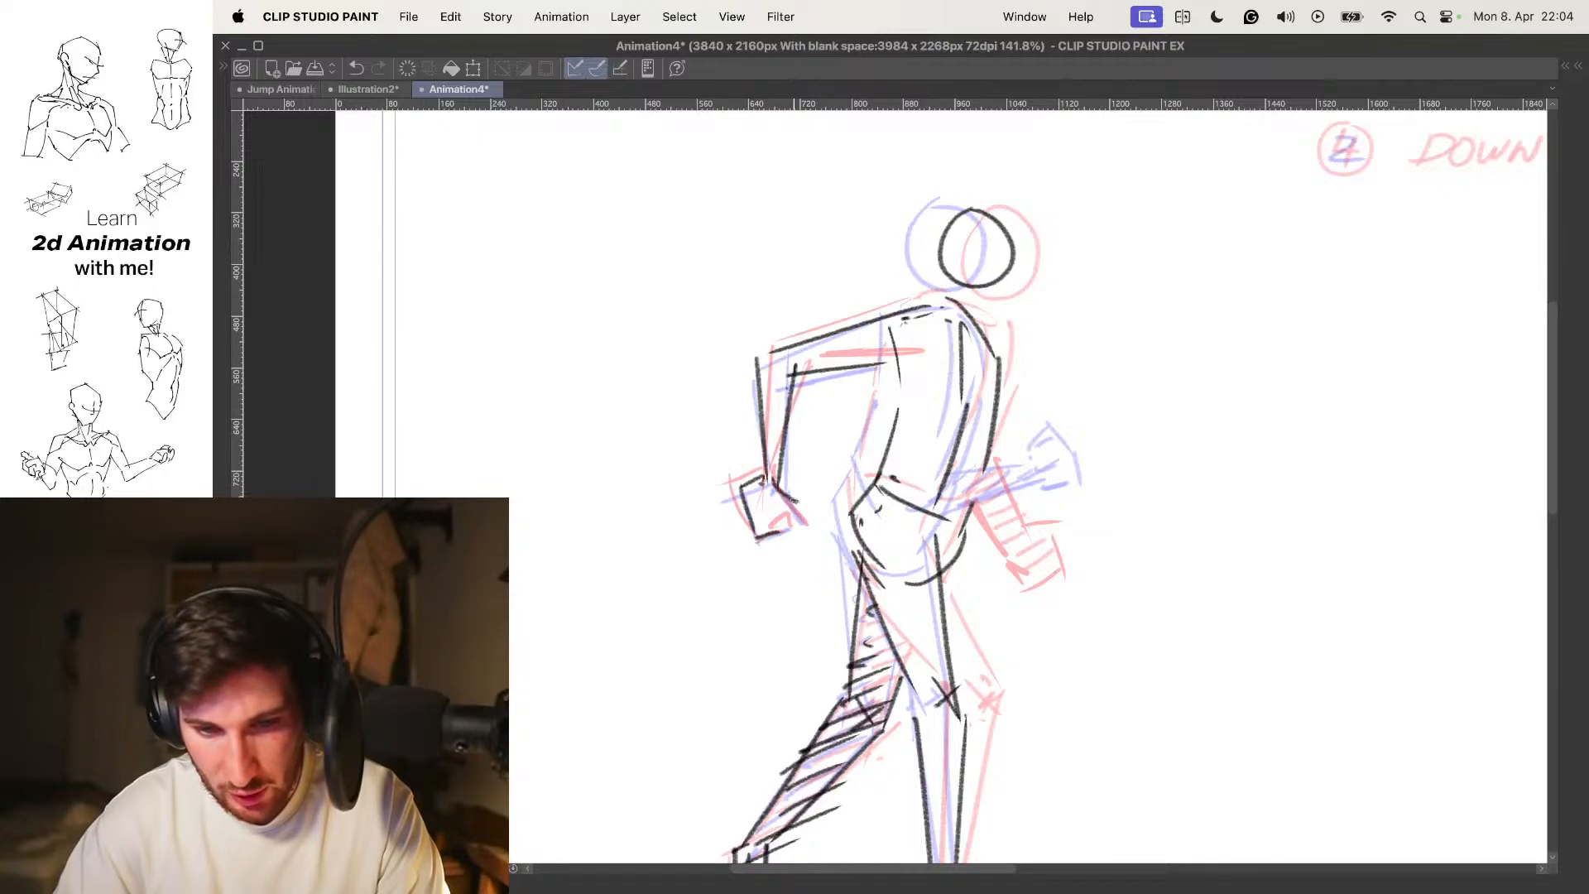
key(o)
drag(884, 409, 827, 408)
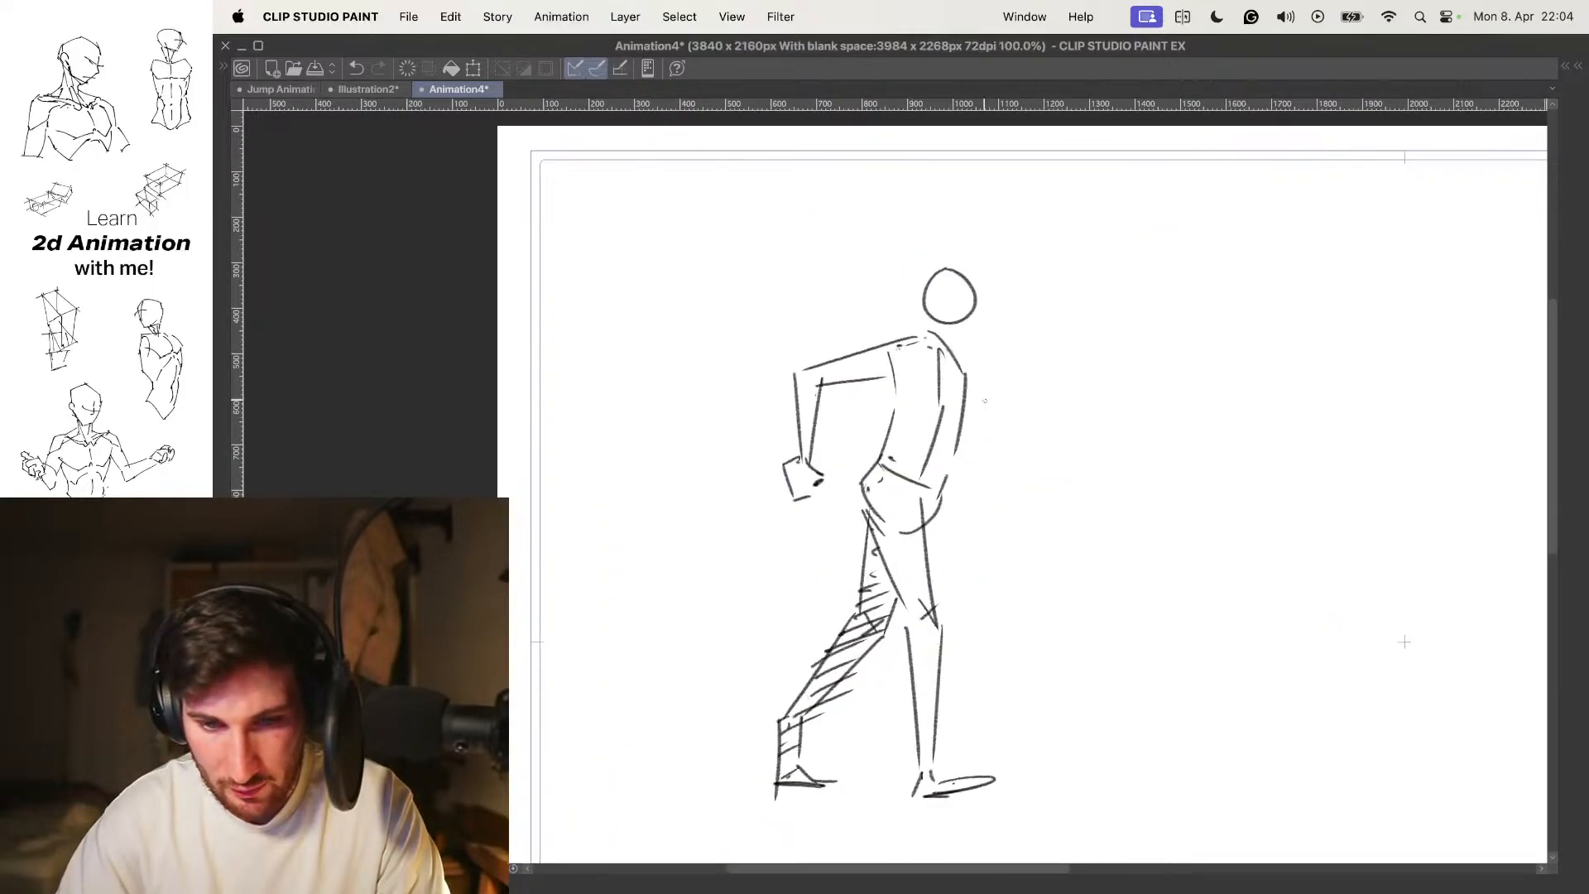
Draw the forearm and fist in front of the torso between the onion-skinned hands
key(o)
drag(1018, 409, 969, 380)
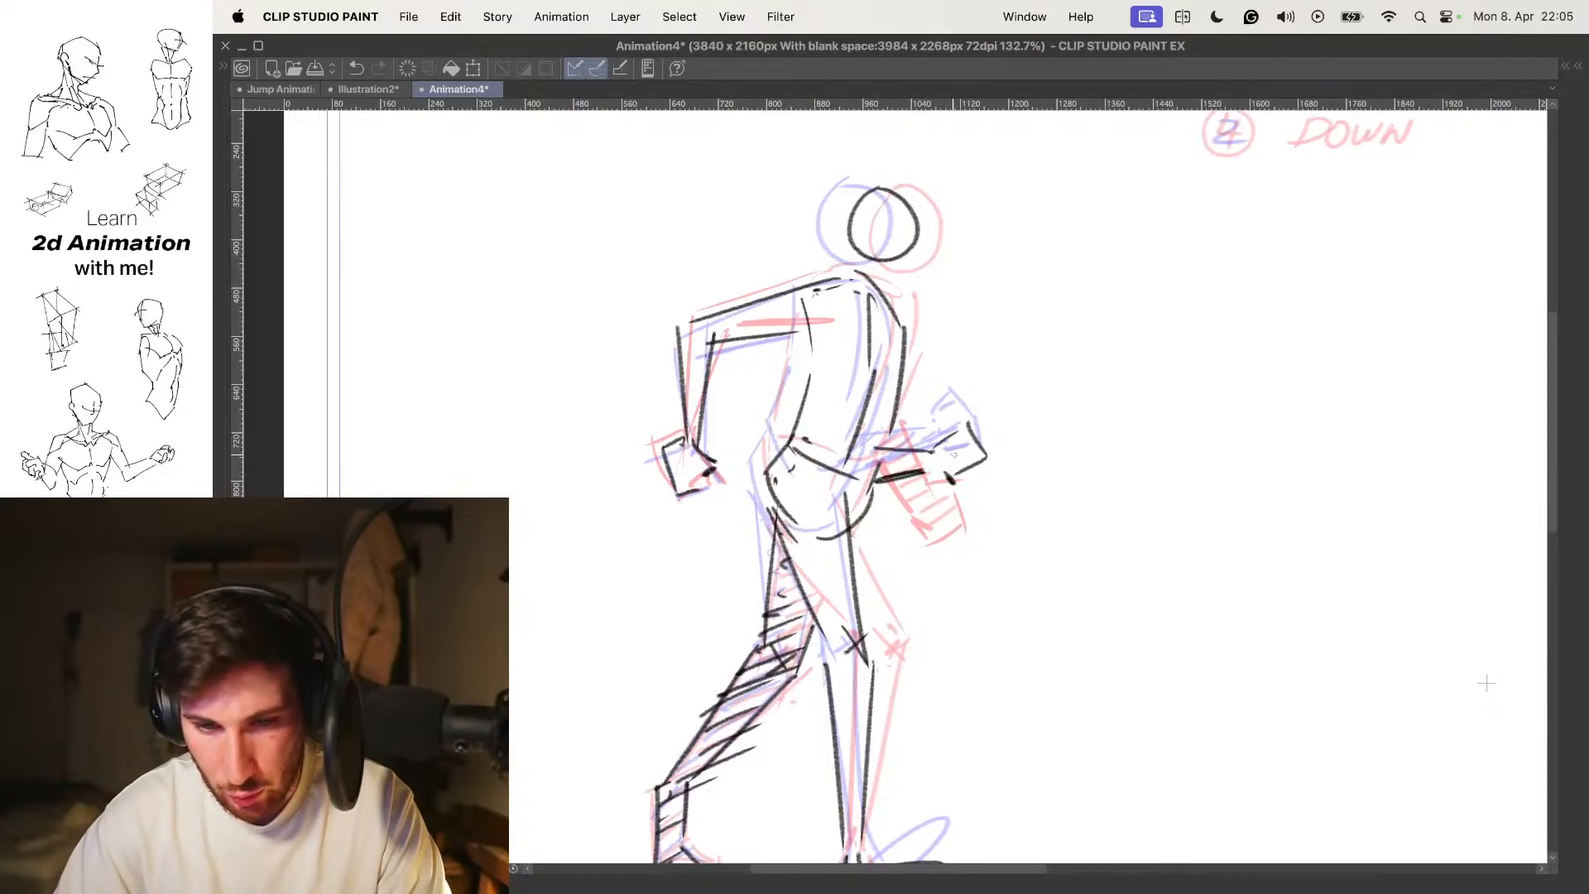
key(o)
Flip back and forth through the walk cycle without onion skin to examine the motion with the finished in-between
key(period)
key(period)
key(period)
mouse_move(931, 466)
mouse_down()
mouse_move(970, 435)
mouse_move(942, 382)
mouse_up()
scroll(979, 414, down, 4)
key(period)
key(comma)
key(comma)
key(period)
key(period)
key(period)
key(comma)
key(period)
key(comma)
key(comma)
key(comma)
key(comma)
key(comma)
key(comma)
key(comma)
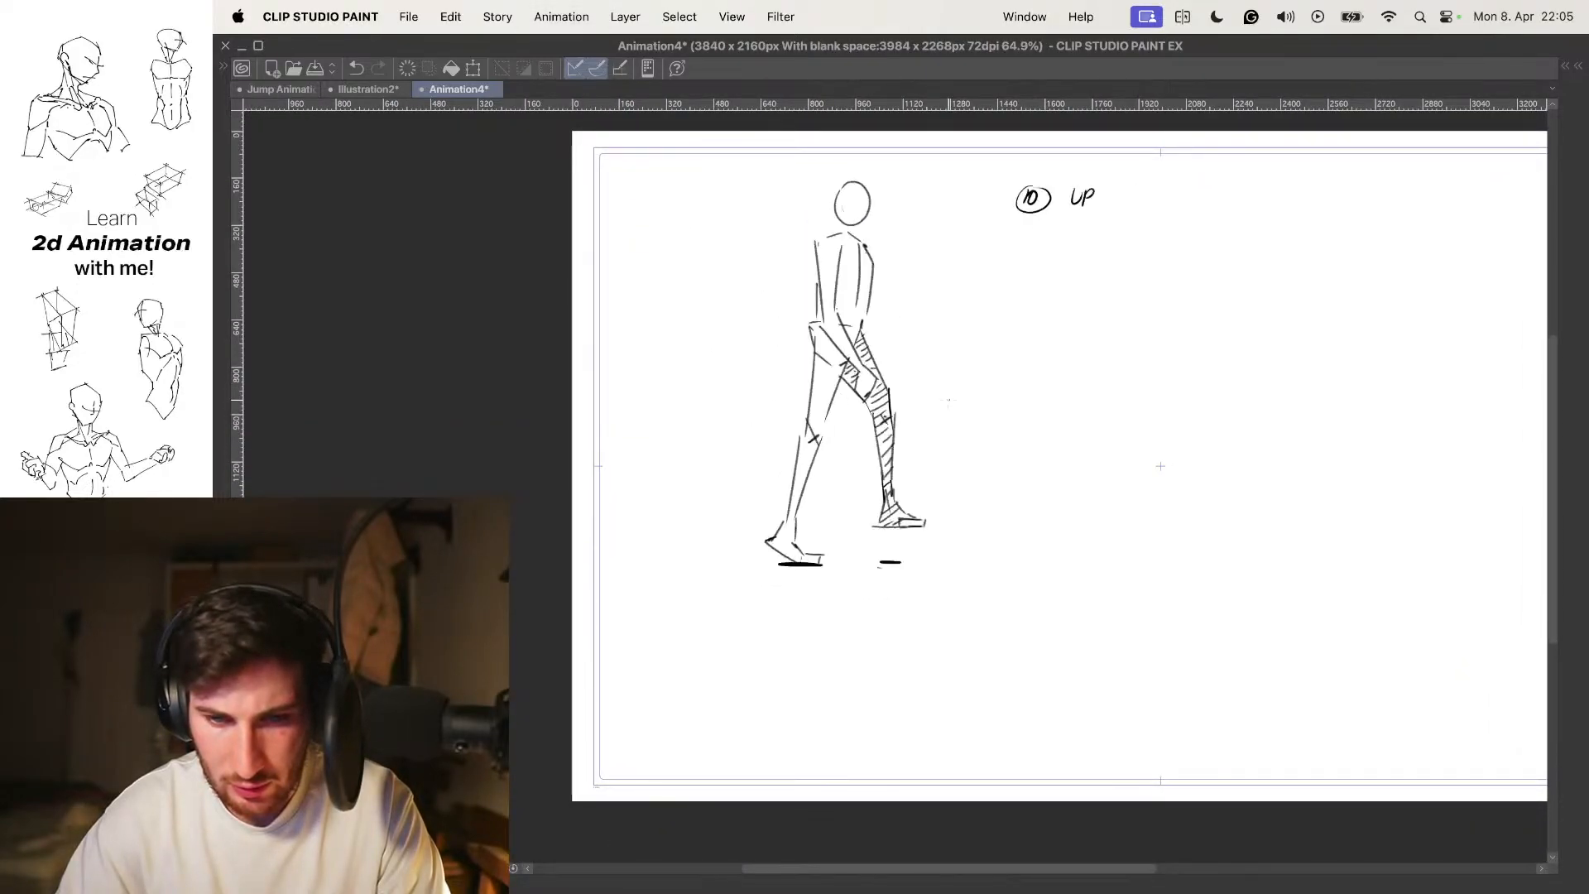
key(period)
key(period)
key(period)
key(period)
key(comma)
key(comma)
key(comma)
key(period)
key(period)
key(period)
key(period)
key(comma)
key(comma)
key(comma)
key(comma)
key(period)
key(period)
key(period)
key(period)
key(period)
key(period)
key(period)
key(period)
key(period)
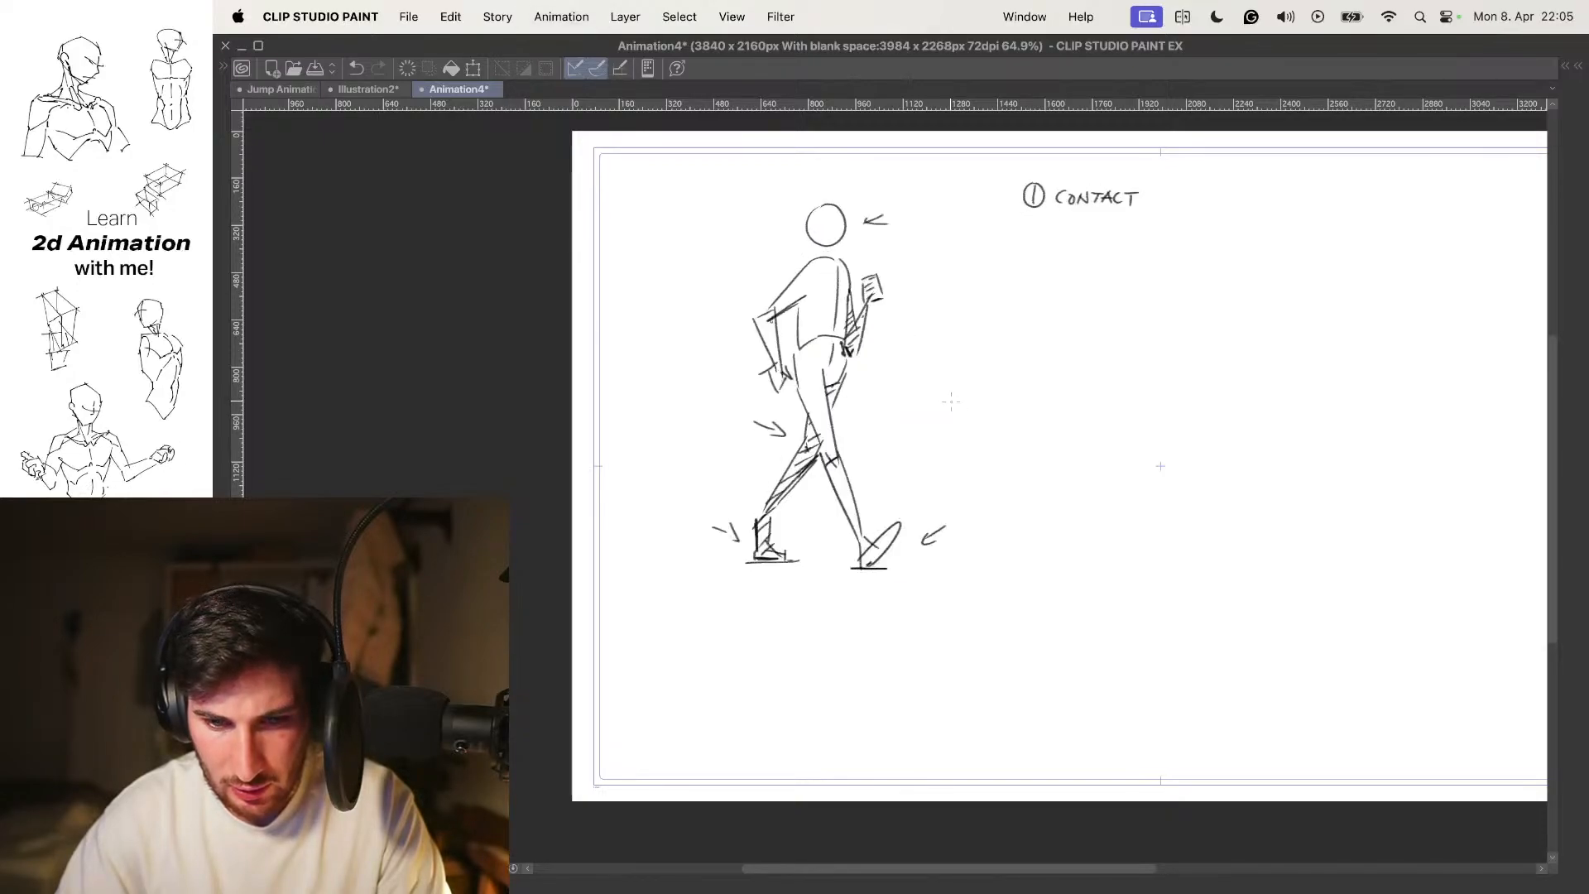
key(comma)
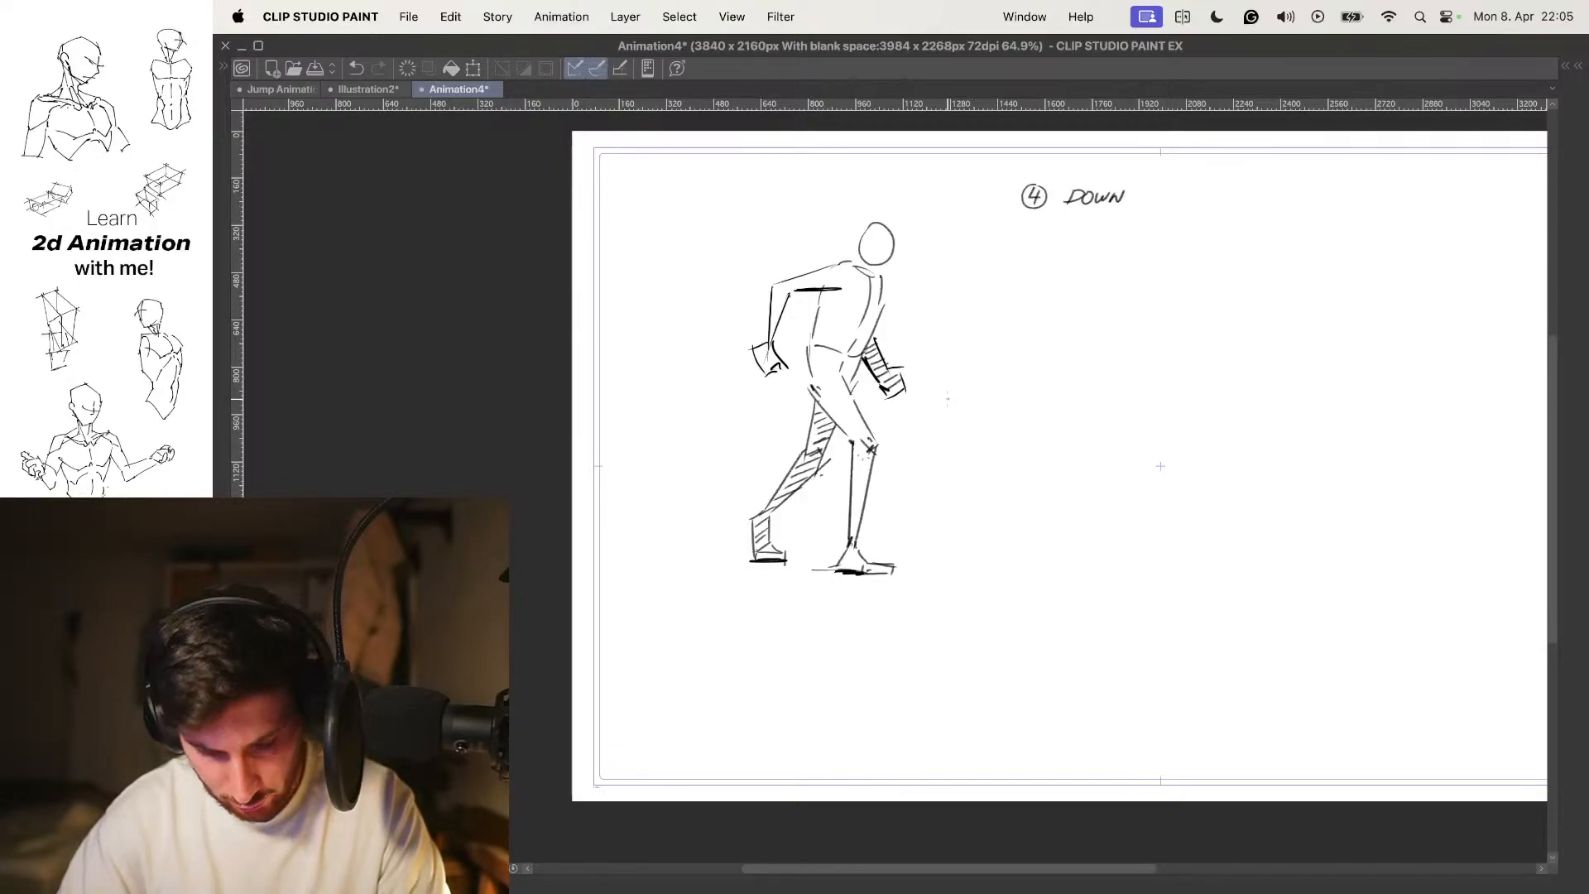
key(comma)
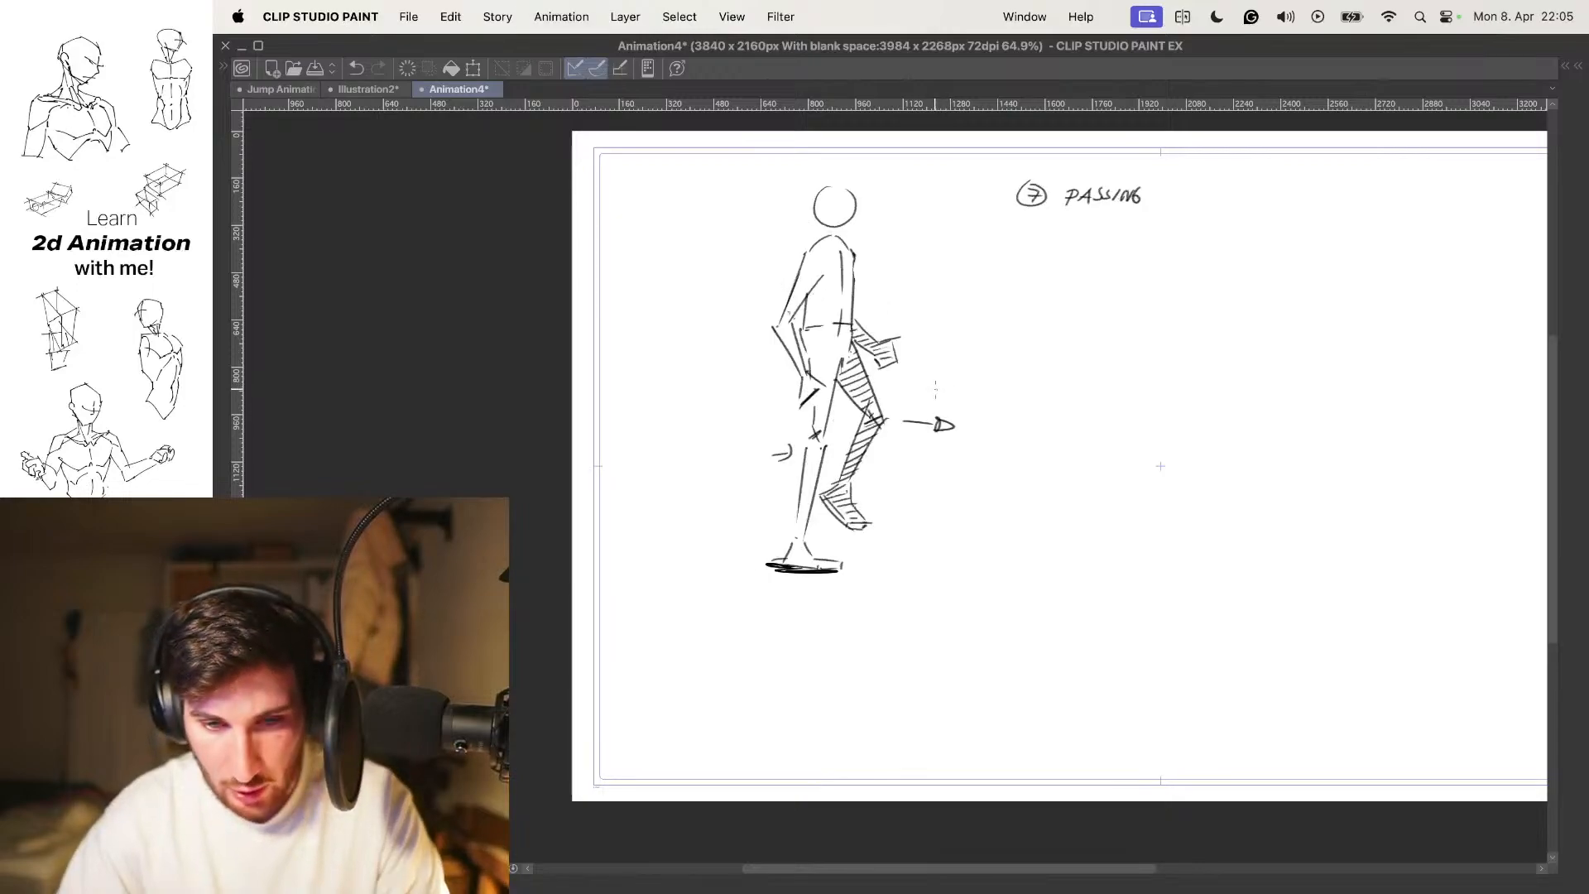
Add a new blank animation cel after the down pose, frame 4
key(Tab)
key(period)
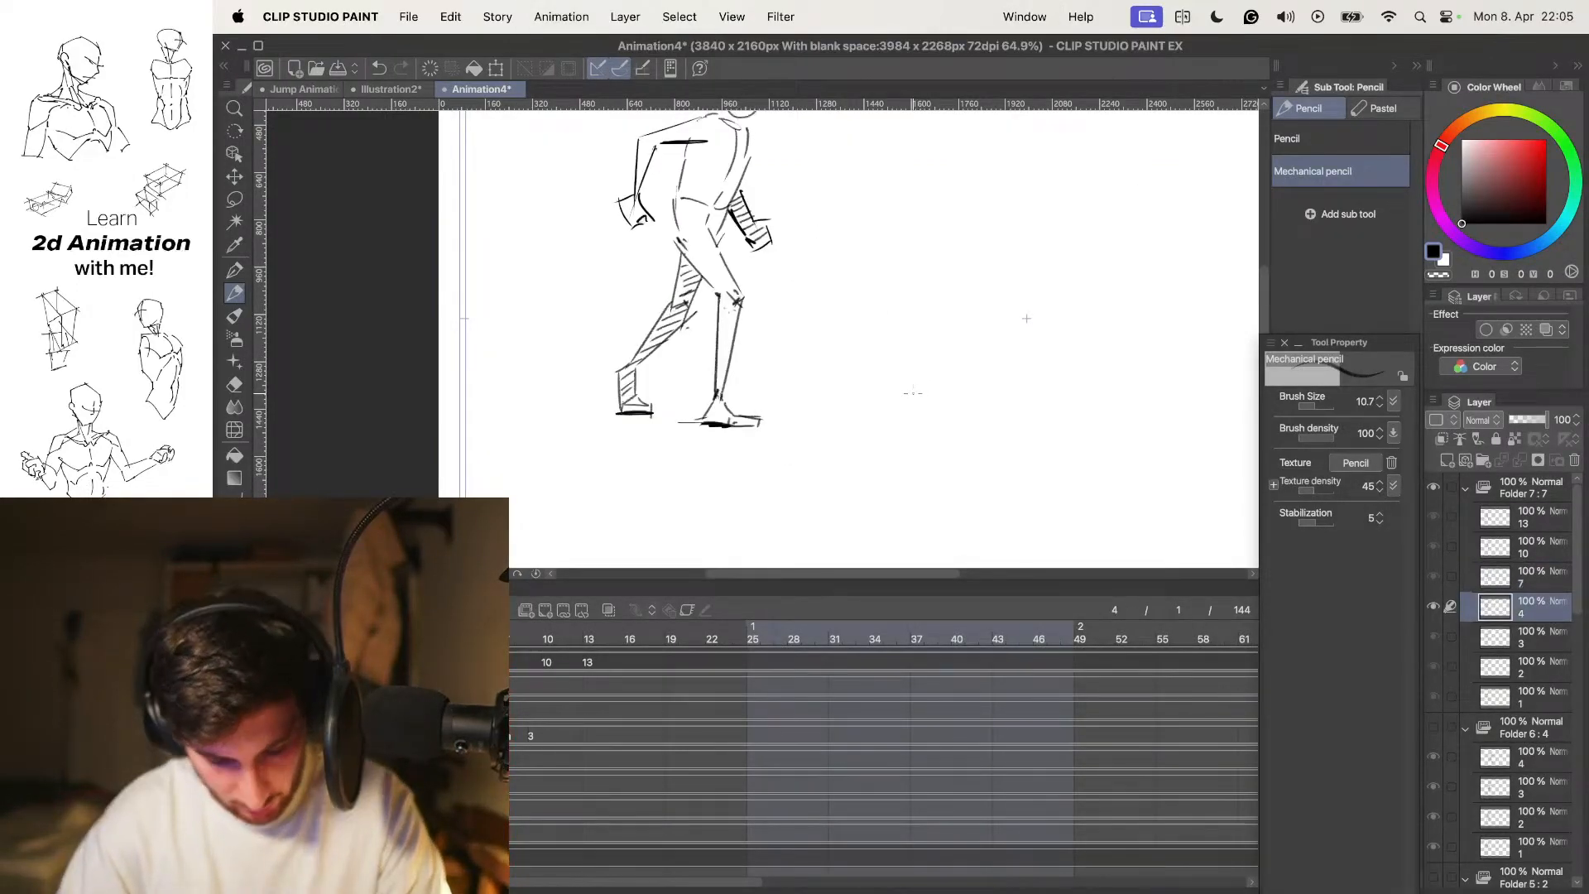
key(super+shift+n)
drag(911, 355, 931, 322)
key(Tab)
Flip repeatedly through the frames around the down pose to examine the transition into the passing pose
key(comma)
key(comma)
drag(1065, 330, 1017, 332)
key(Tab)
key(Tab)
mouse_move(1010, 278)
mouse_down()
mouse_move(936, 340)
mouse_move(998, 360)
mouse_up()
mouse_move(949, 353)
mouse_down()
mouse_move(962, 362)
mouse_move(943, 391)
mouse_up()
drag(1076, 261, 993, 290)
key(comma)
key(comma)
key(period)
key(comma)
key(period)
key(comma)
key(period)
key(period)
key(comma)
key(comma)
key(period)
key(period)
key(period)
key(comma)
key(comma)
key(comma)
key(comma)
key(comma)
key(period)
key(period)
key(period)
key(comma)
key(comma)
key(comma)
key(comma)
key(comma)
key(comma)
key(comma)
key(comma)
key(comma)
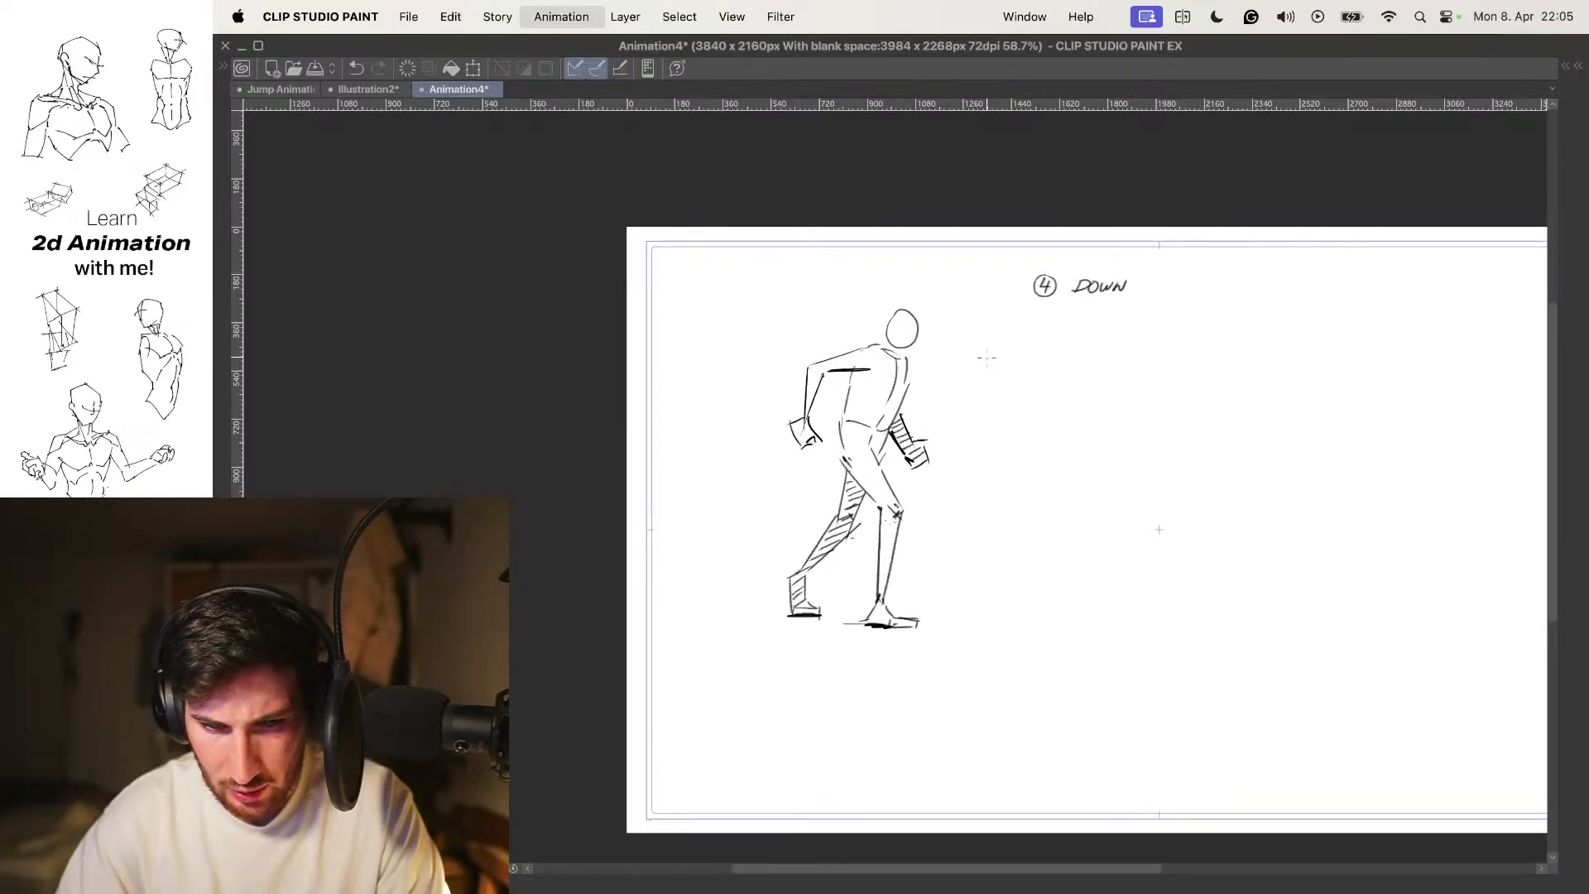
Go to the blank cel after the down pose and show the down and passing poses as onion skin
key(period)
key(period)
key(period)
key(o)
drag(891, 389, 960, 492)
key(period)
key(comma)
key(comma)
key(period)
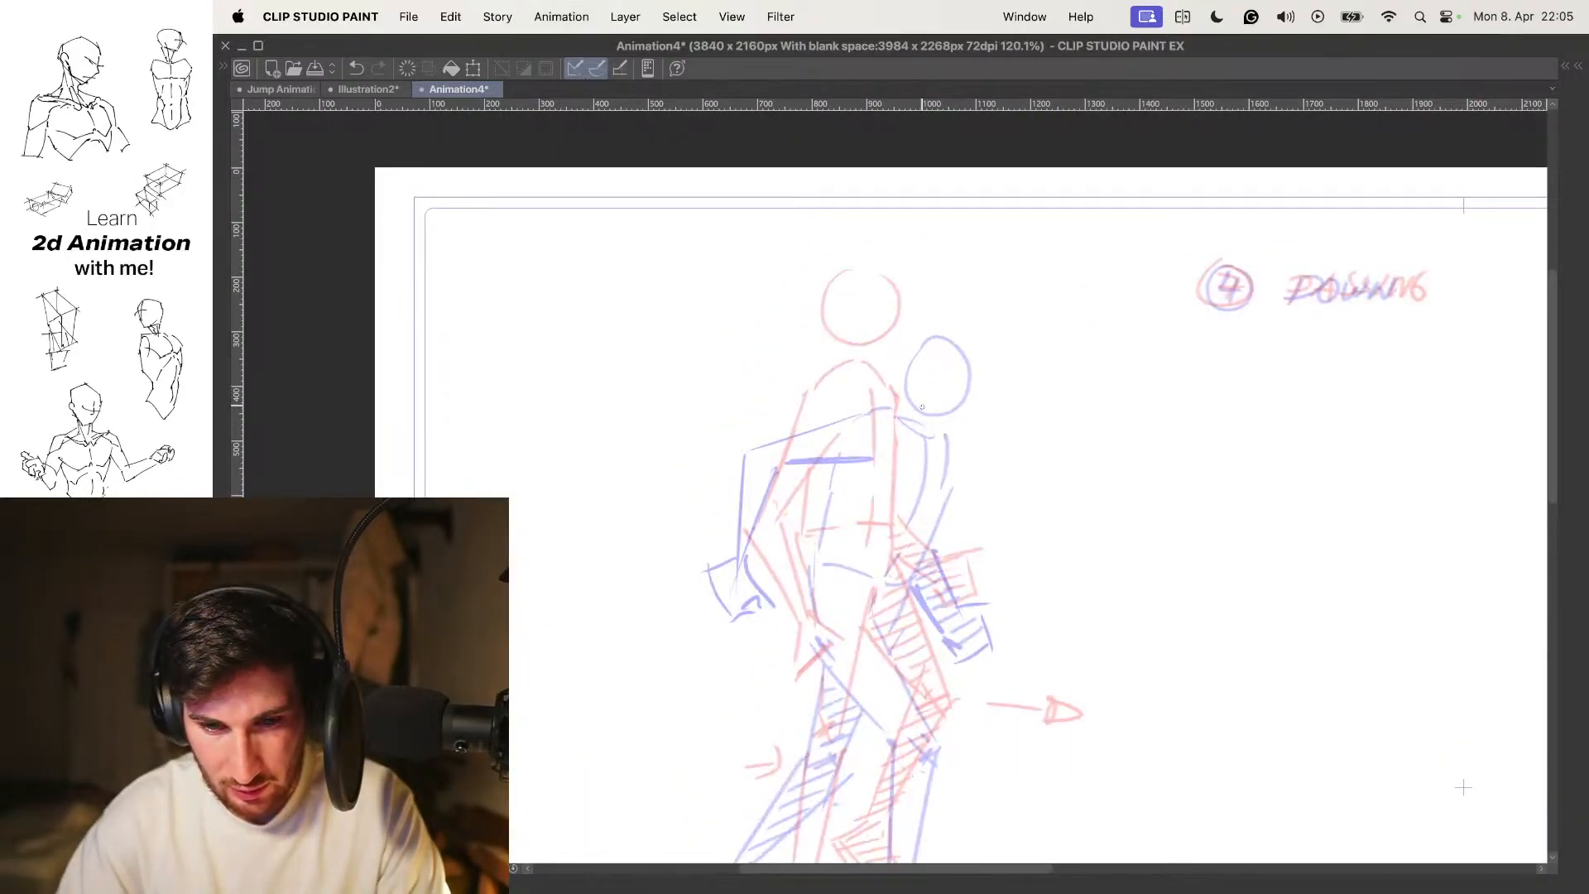
key(o)
drag(932, 456, 877, 396)
key(o)
Check the blank cel's position between frames 4 and 7 in the layer list and return to it
key(Tab)
key(comma)
key(period)
key(comma)
key(period)
key(period)
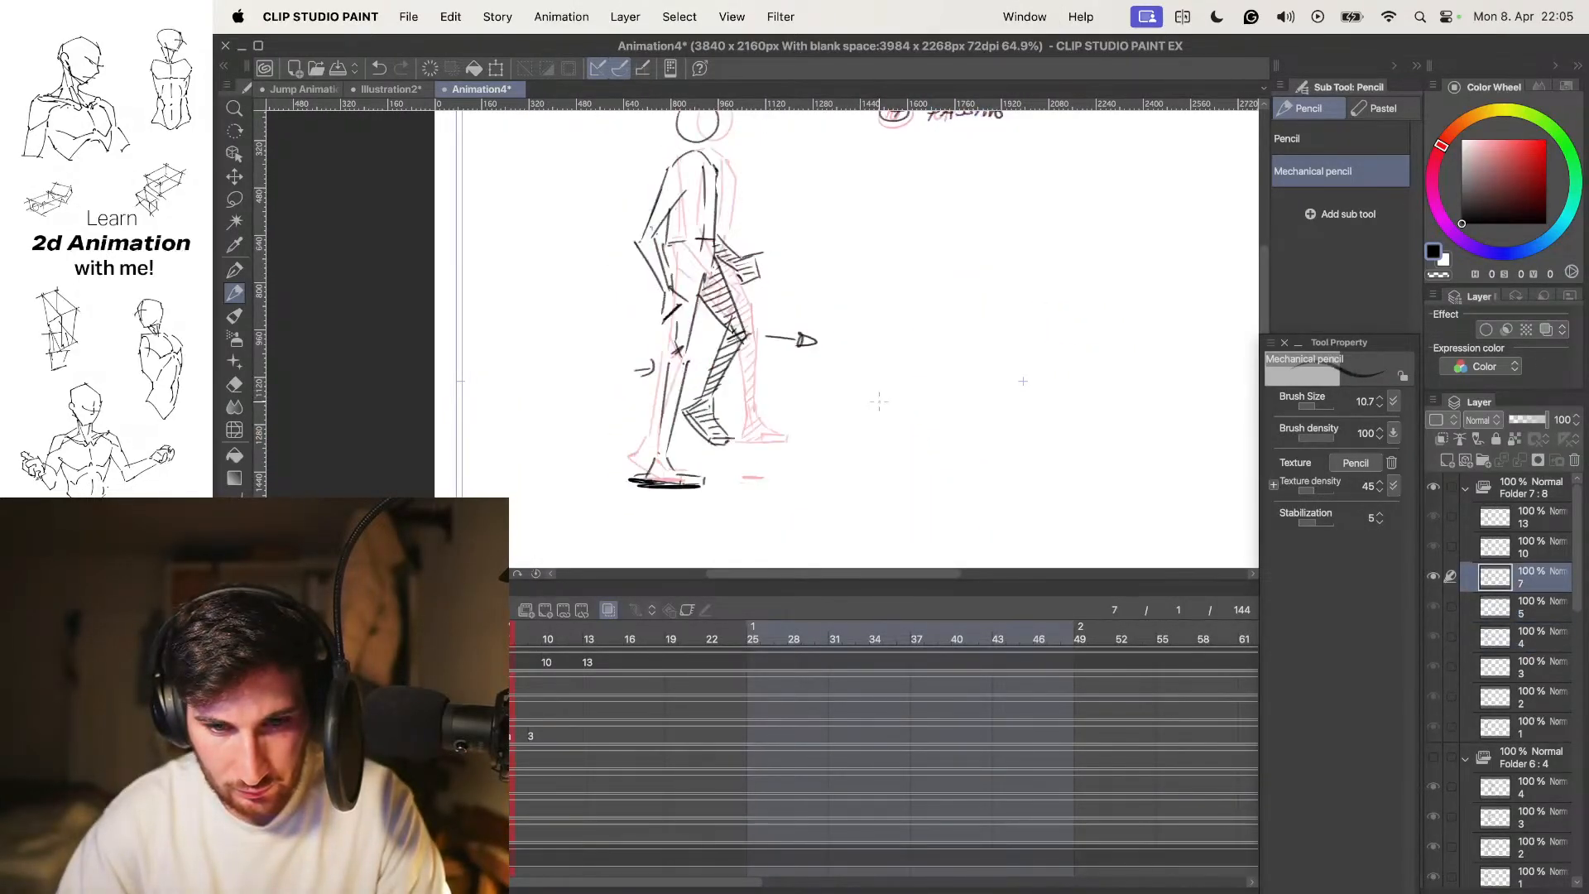
key(comma)
key(o)
key(o)
key(Tab)
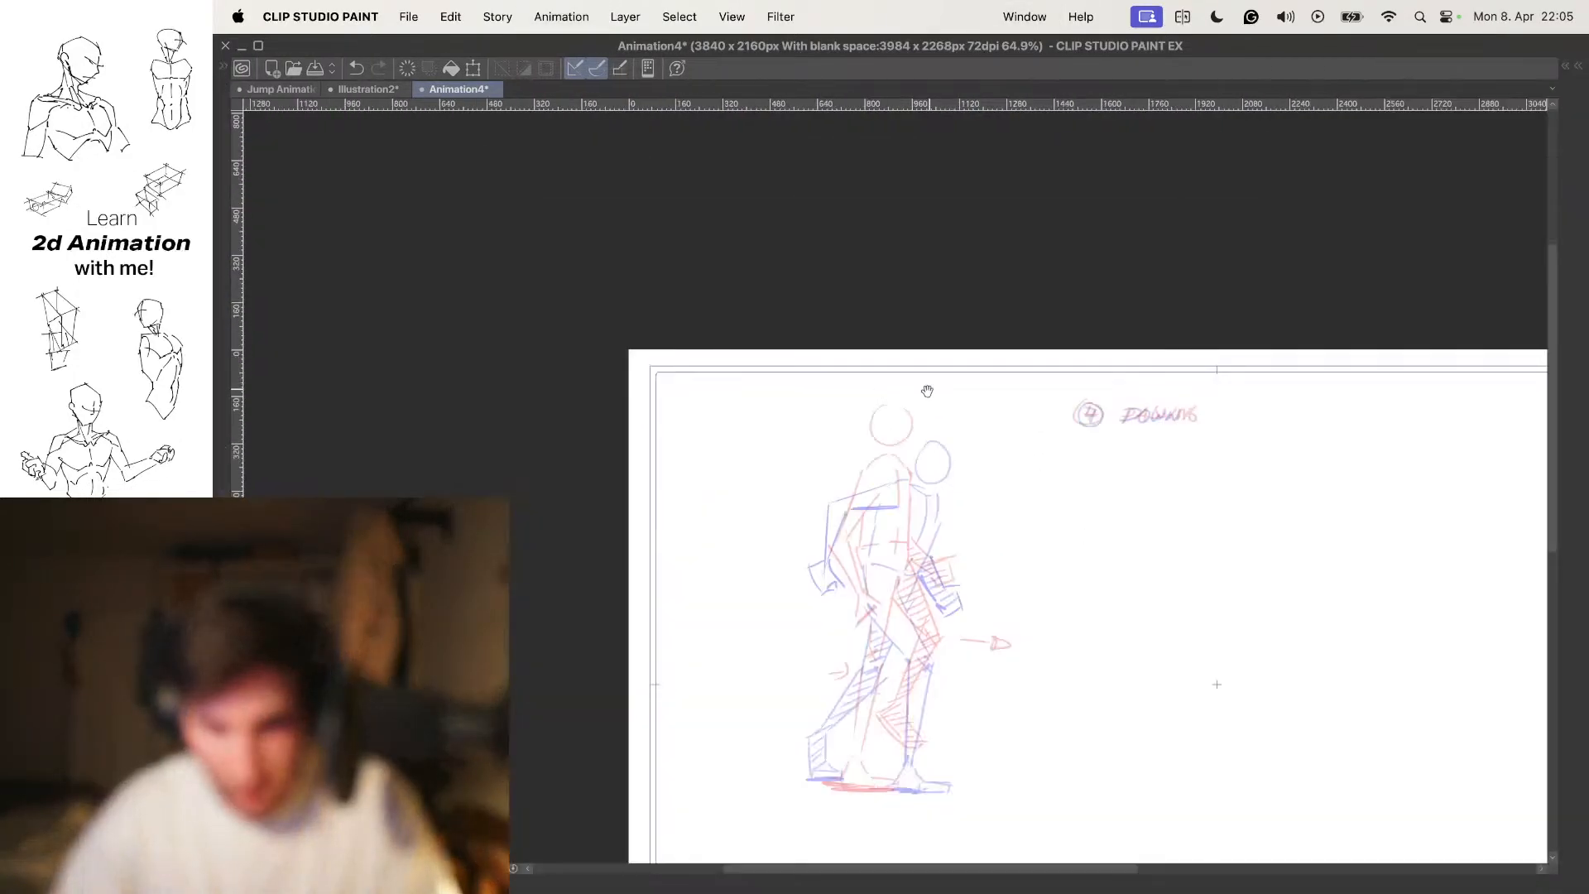
Draw the head circle midway between the onion-skinned heads of the down and passing poses, redoing unsatisfactory strokes
scroll(929, 387, up, 6)
mouse_move(877, 340)
mouse_down()
mouse_move(915, 419)
mouse_move(865, 339)
mouse_move(851, 392)
mouse_move(874, 320)
mouse_move(890, 326)
mouse_move(844, 364)
mouse_move(869, 418)
mouse_move(881, 313)
mouse_up()
key(super+z)
key(super+z)
key(super+z)
key(super+z)
key(super+z)
mouse_move(923, 351)
mouse_down()
mouse_move(879, 390)
mouse_move(863, 282)
mouse_up()
drag(889, 339, 929, 327)
scroll(933, 323, up, 2)
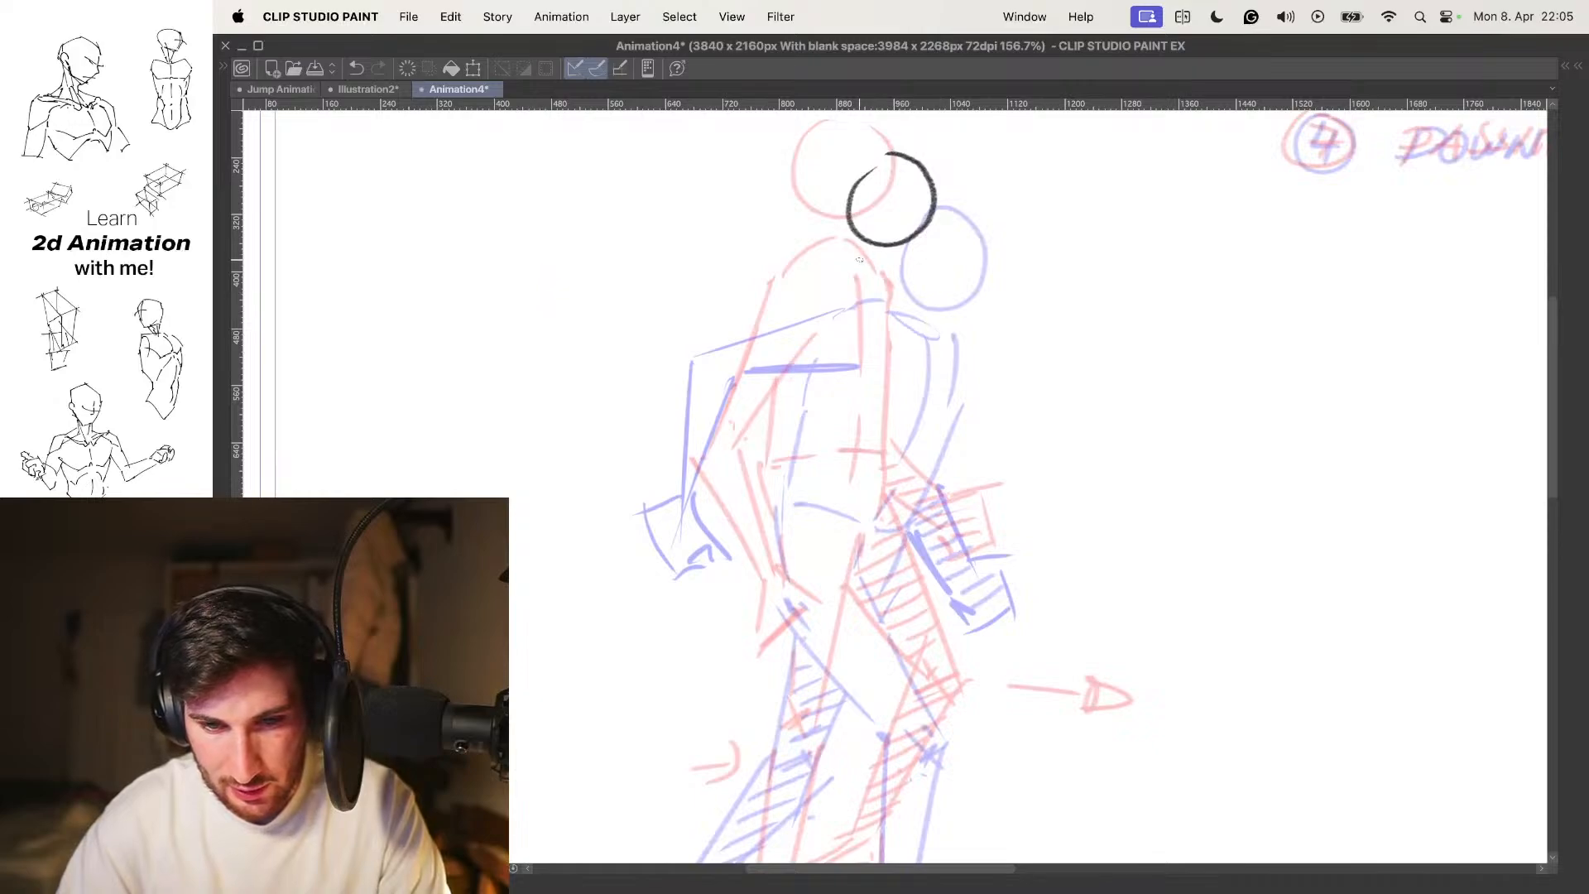
Draw the shoulder line and front torso lines midway between the onion-skinned poses, undoing unsatisfactory strokes
key(super+z)
key(super+z)
key(super+z)
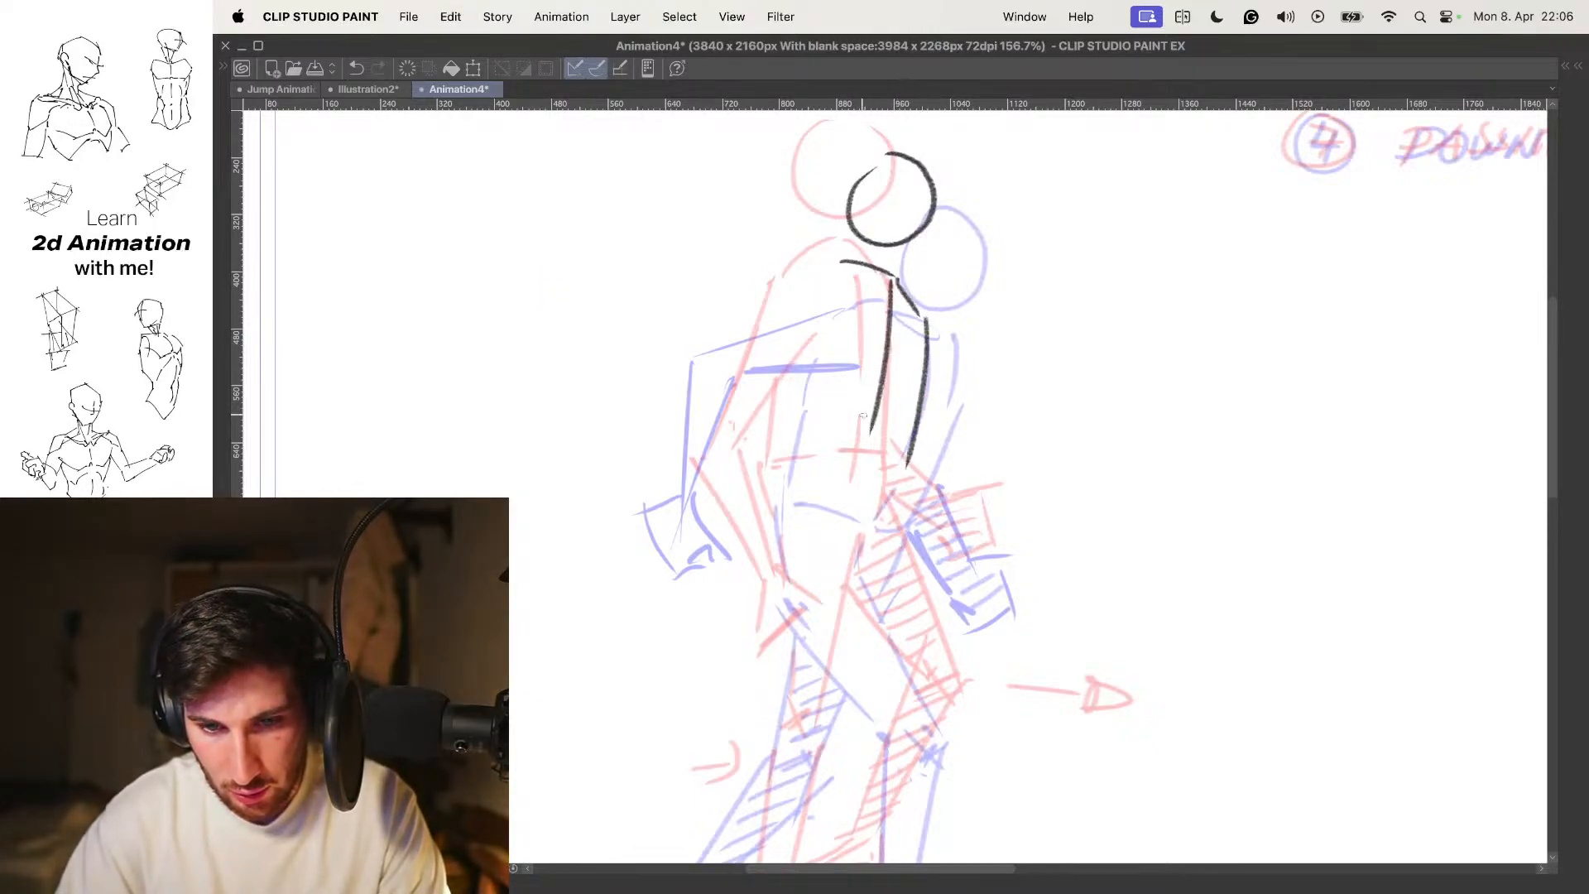
key(super+z)
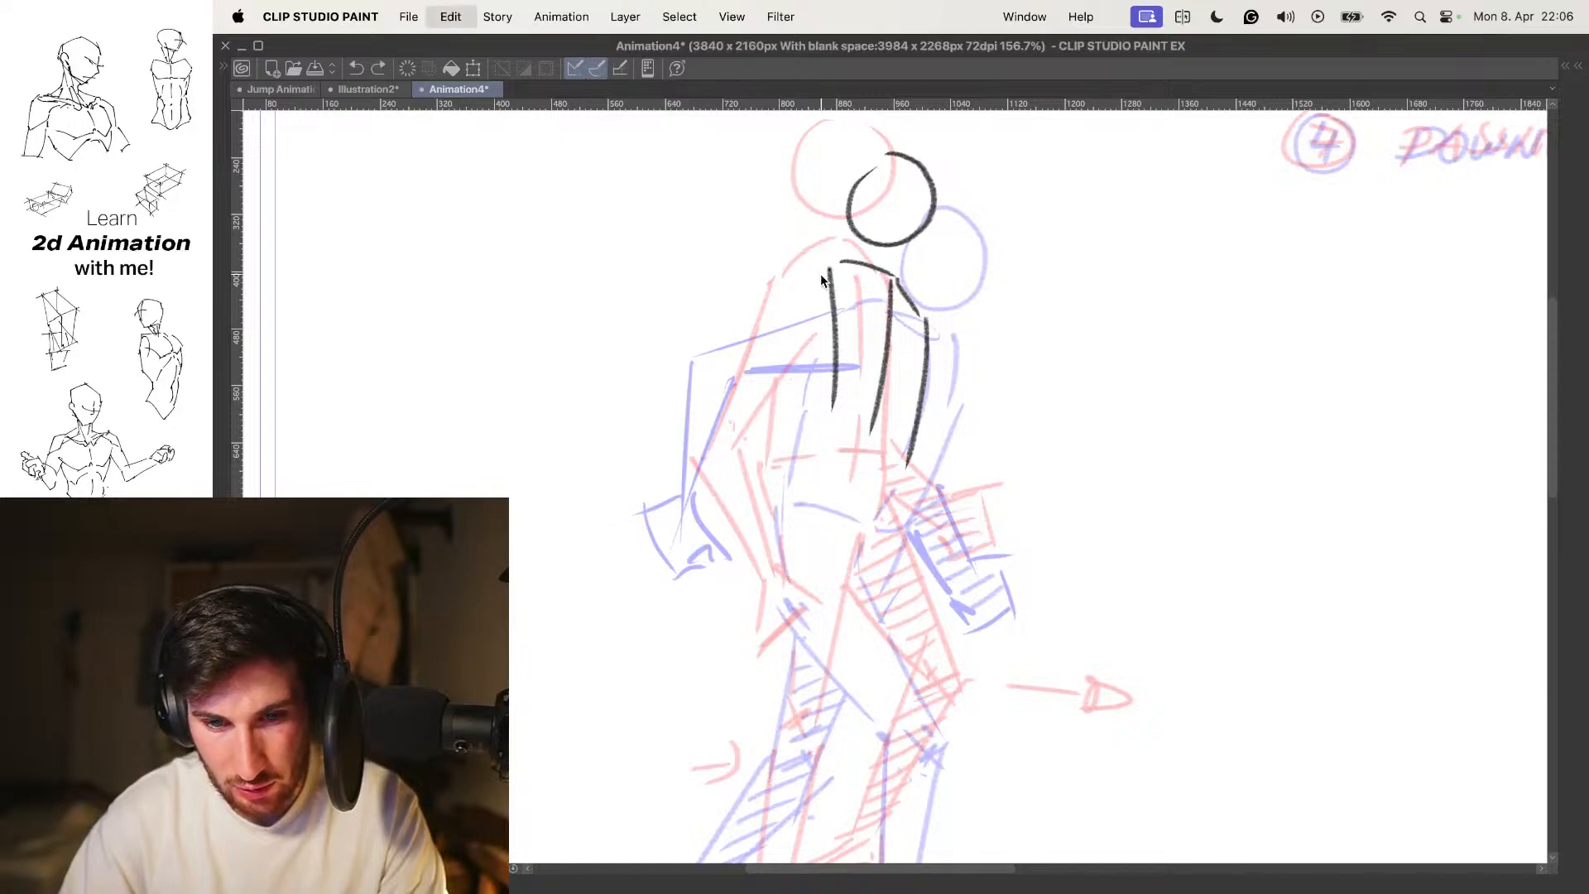
Draw the near arm hanging behind the torso with upper arm, forearm and a boxy hand, redoing misplaced strokes
scroll(856, 290, down, 3)
scroll(857, 290, up, 2)
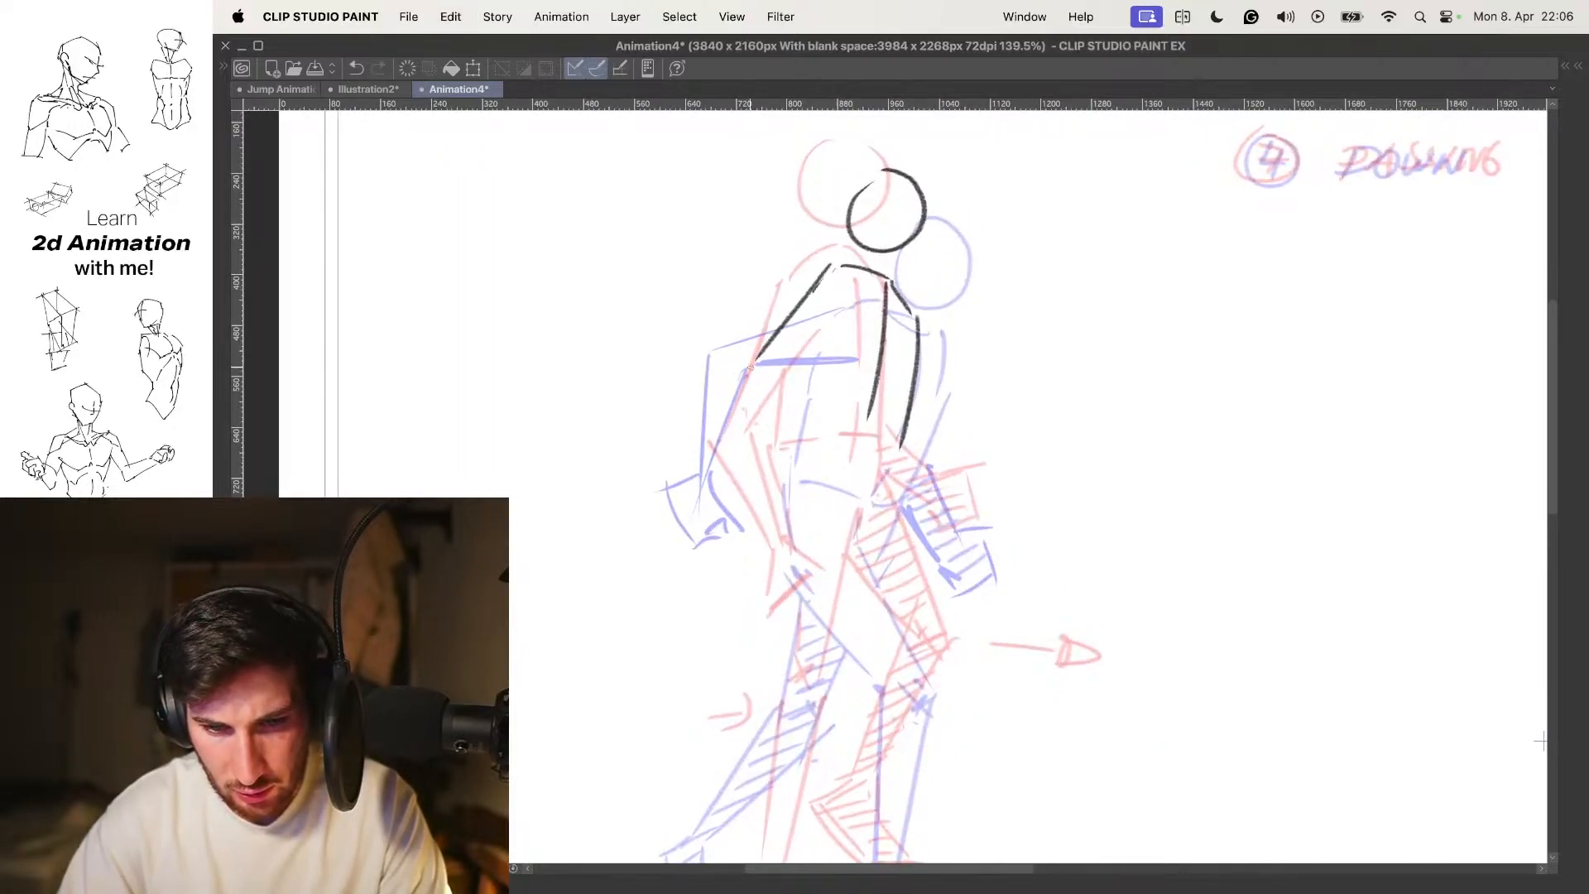
key(super+z)
key(super+z)
drag(861, 311, 755, 422)
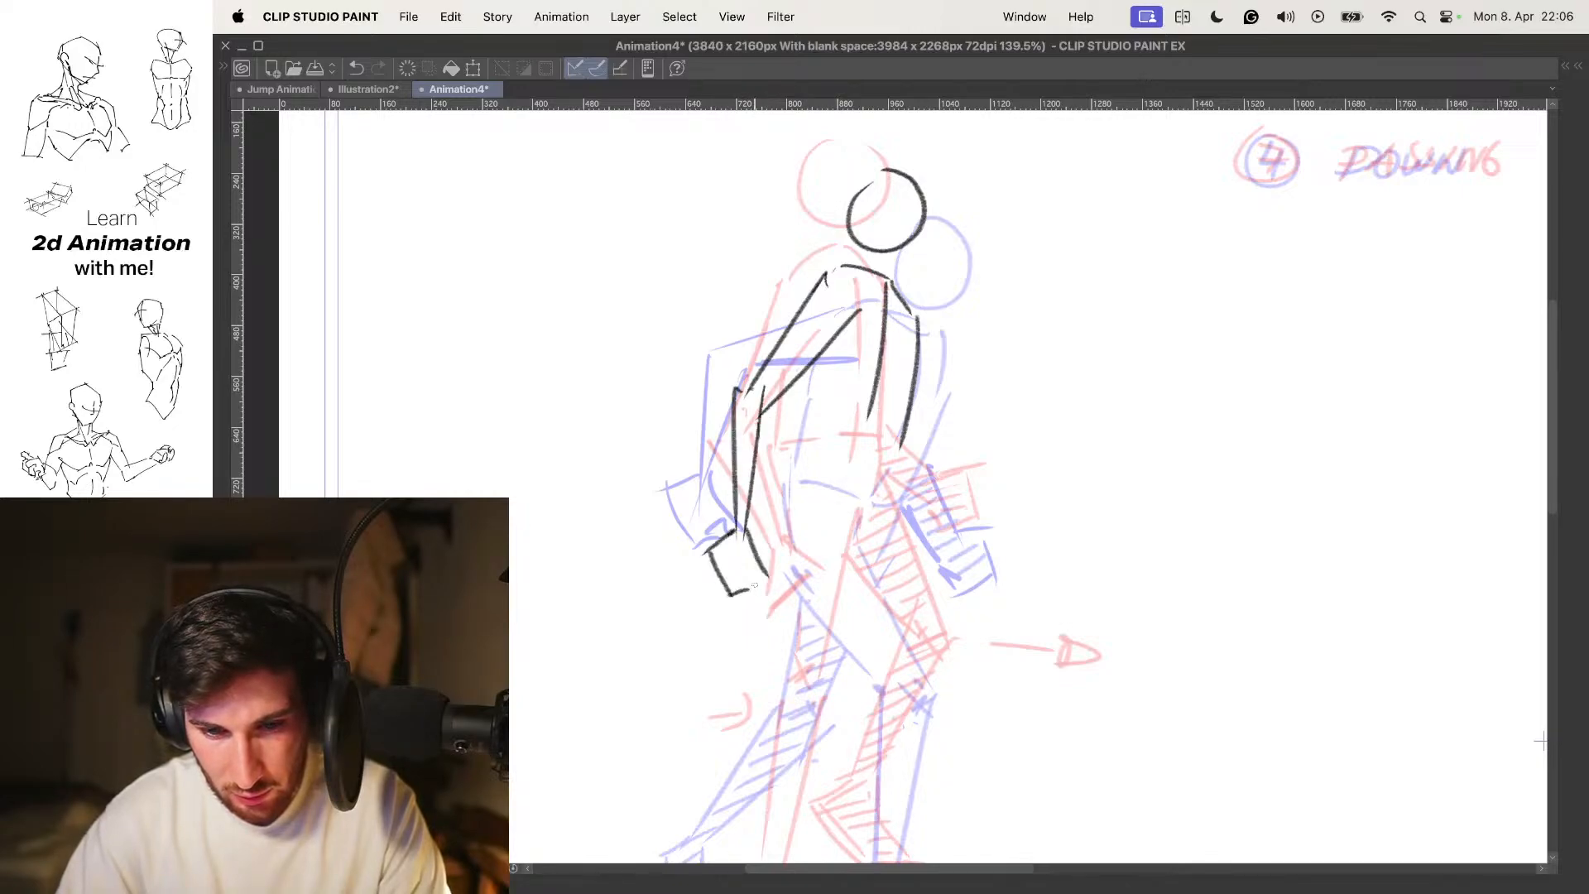
Flip between the down pose, the in-between and the passing pose to examine the near arm's movement, with onion skin toggled
key(o)
key(Left)
key(Right)
key(Right)
key(Left)
key(Right)
key(Left)
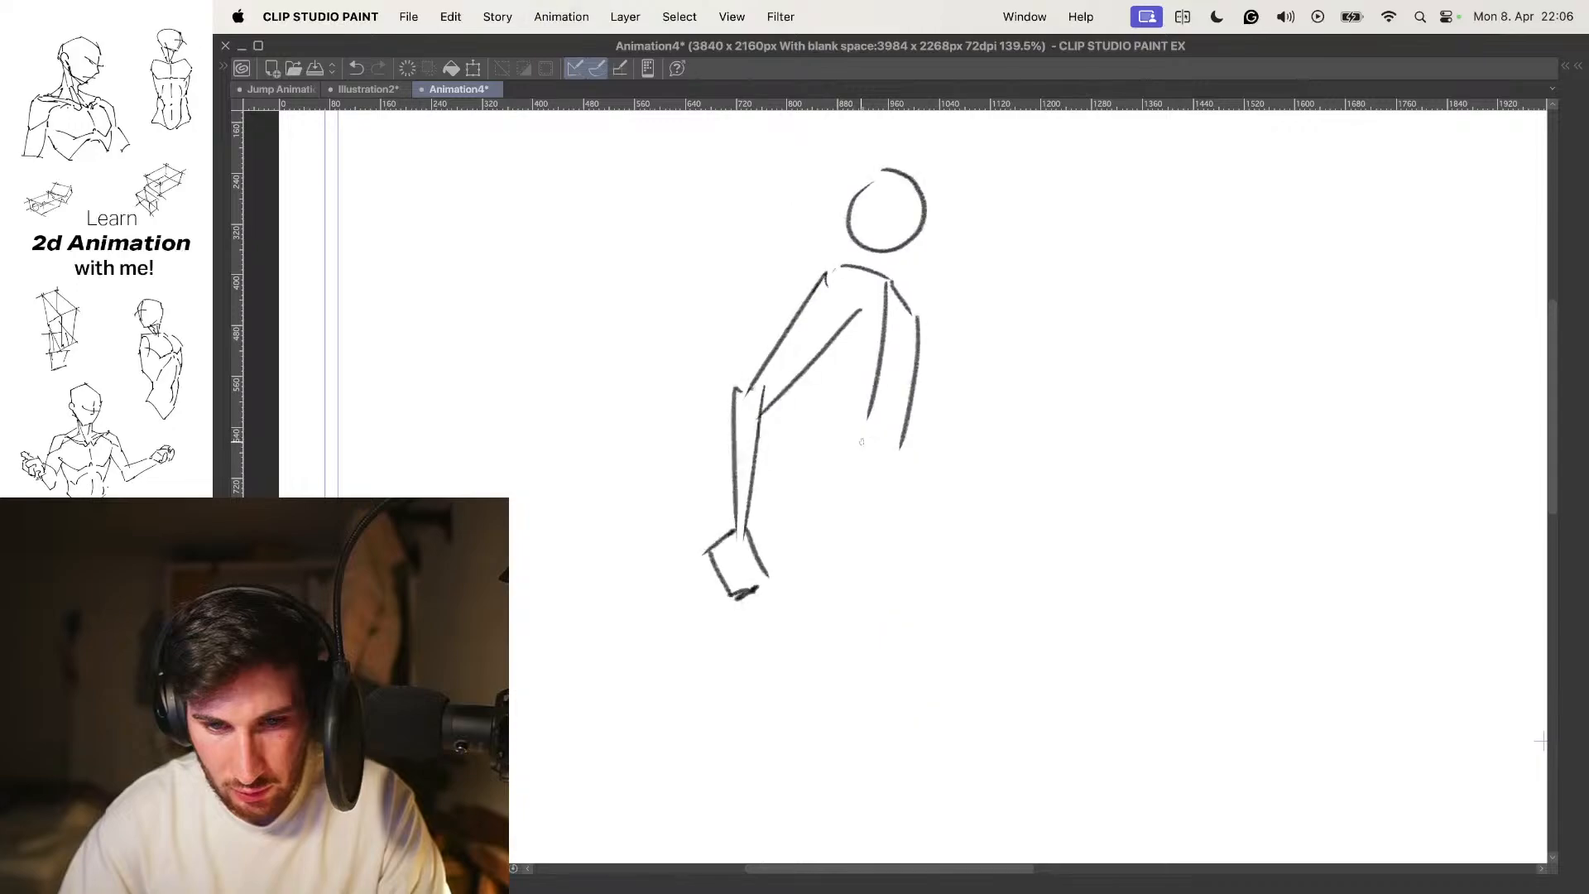
key(o)
key(Left)
key(Right)
key(Right)
key(Left)
Draw the back line and waistline of the torso, redoing the waist stroke and comparing it with the passing pose
drag(852, 444, 843, 398)
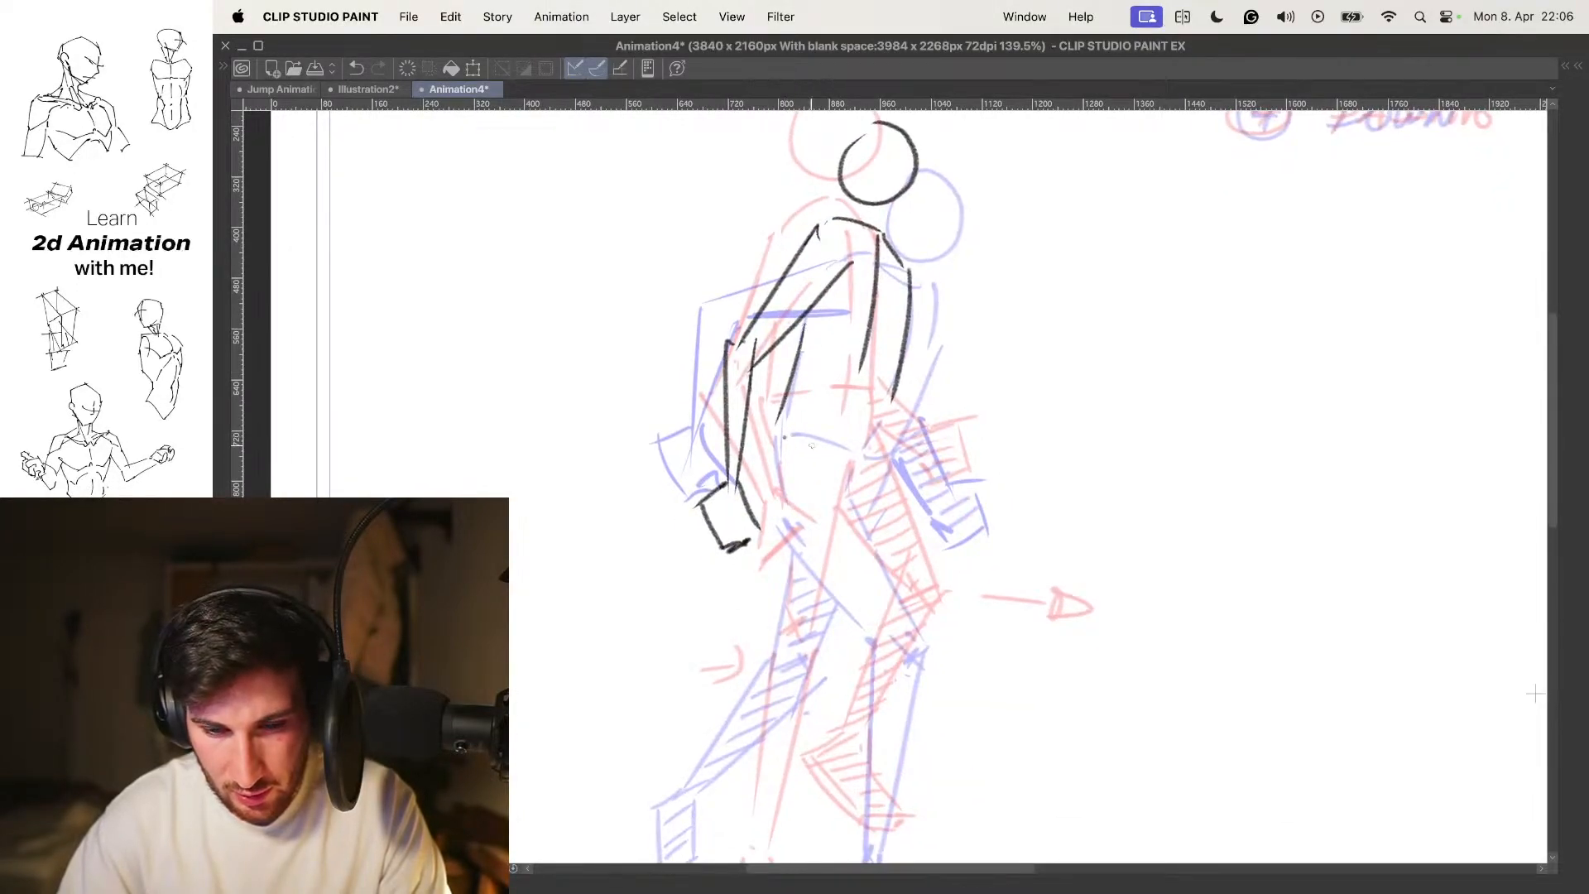
key(super+z)
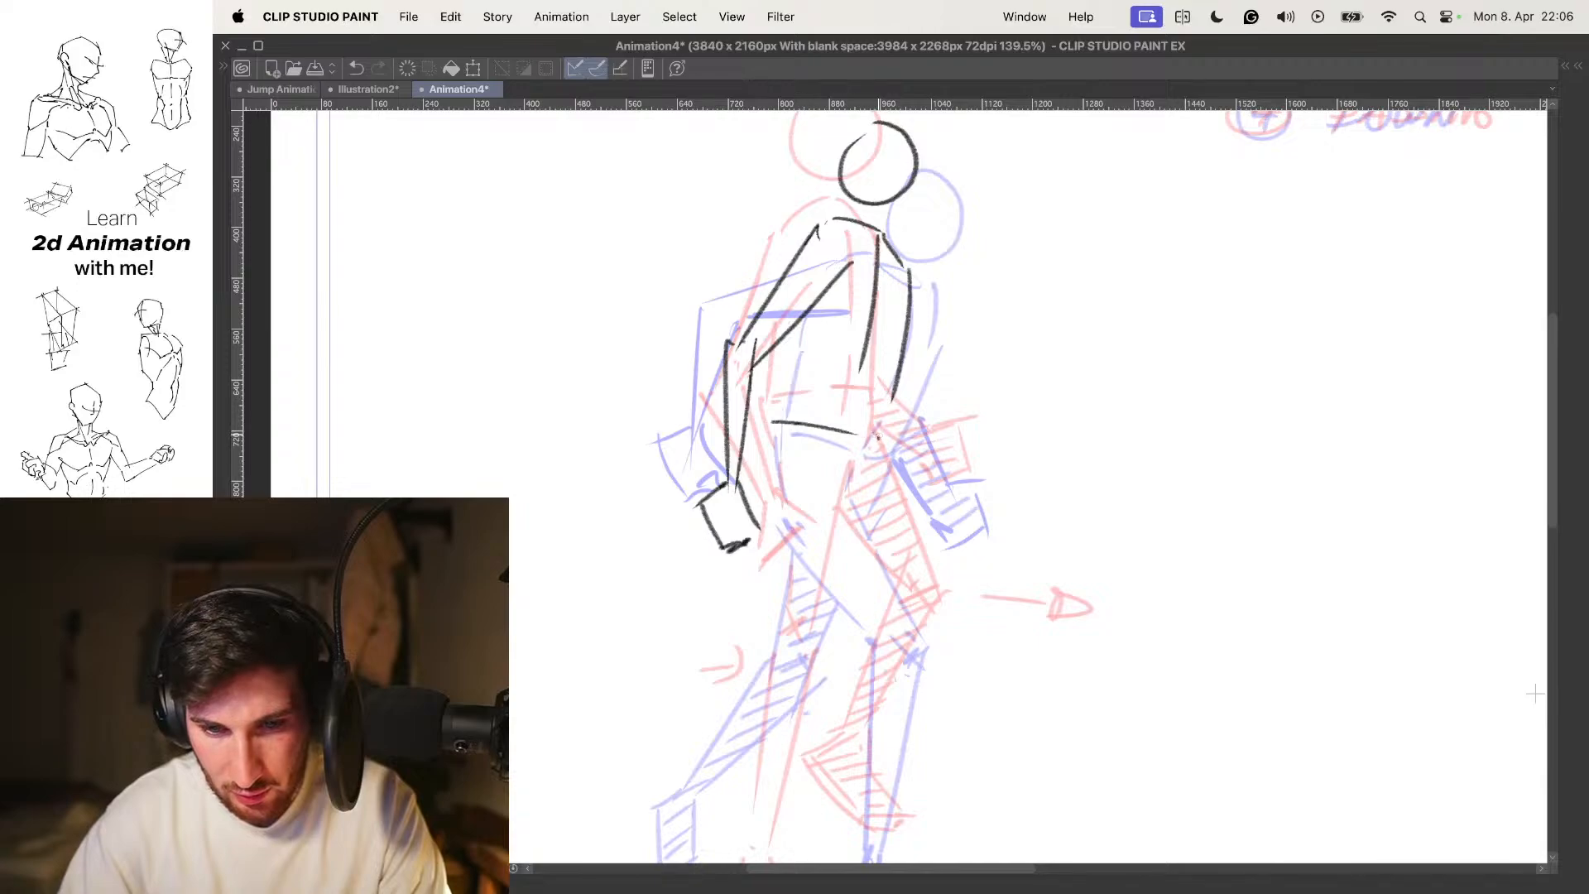
key(o)
key(Left)
key(Right)
key(Right)
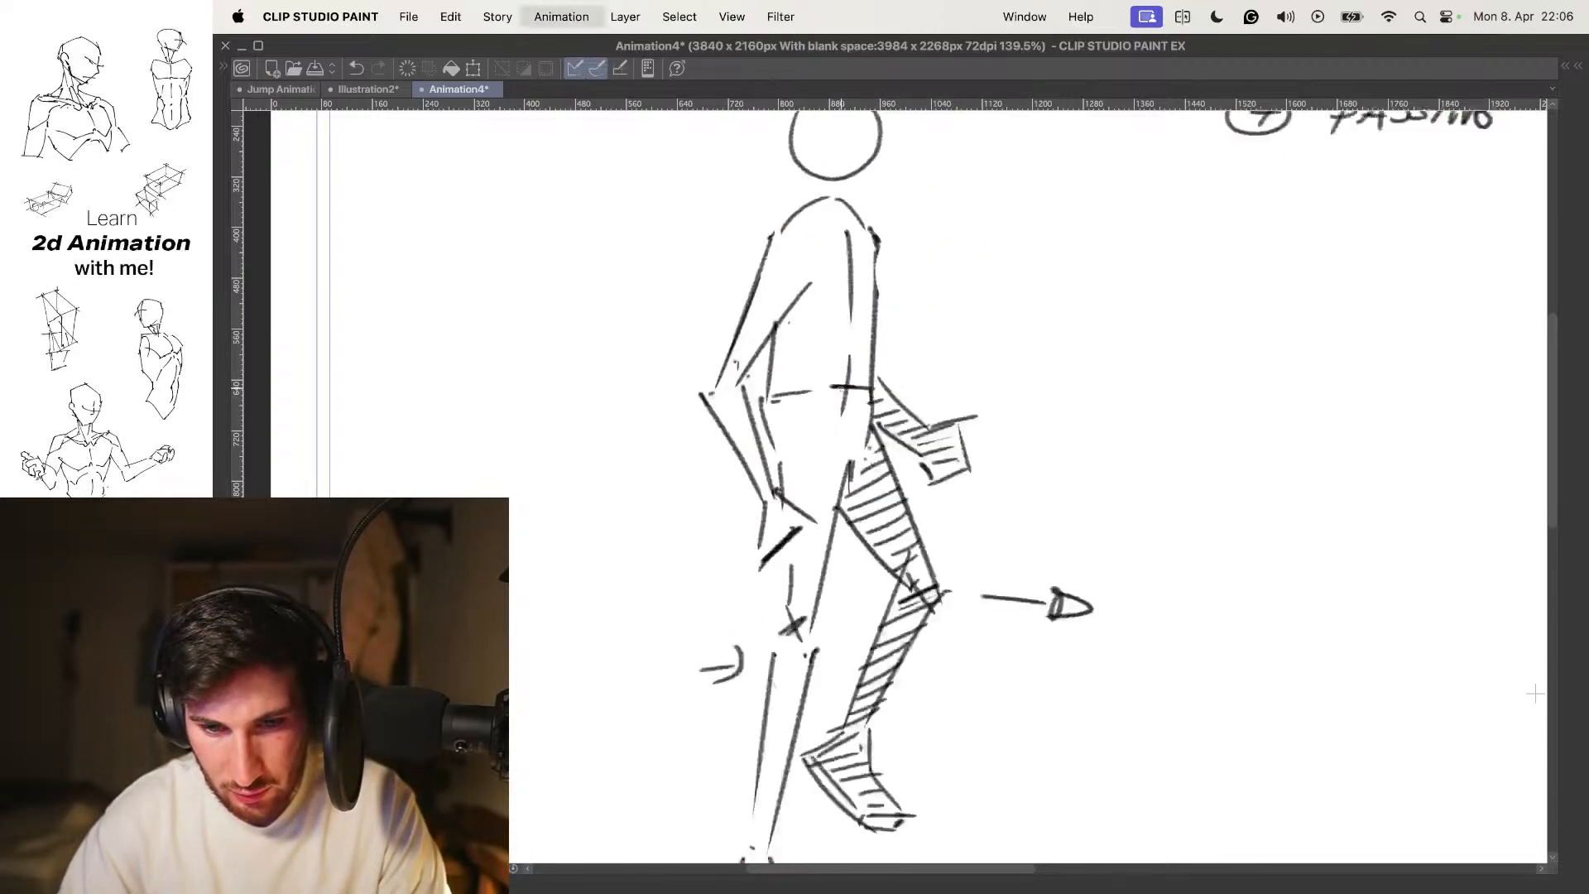
key(o)
key(Left)
Draw the pelvis outline below the waistline and compare it with the down and passing poses
drag(1535, 694, 1533, 652)
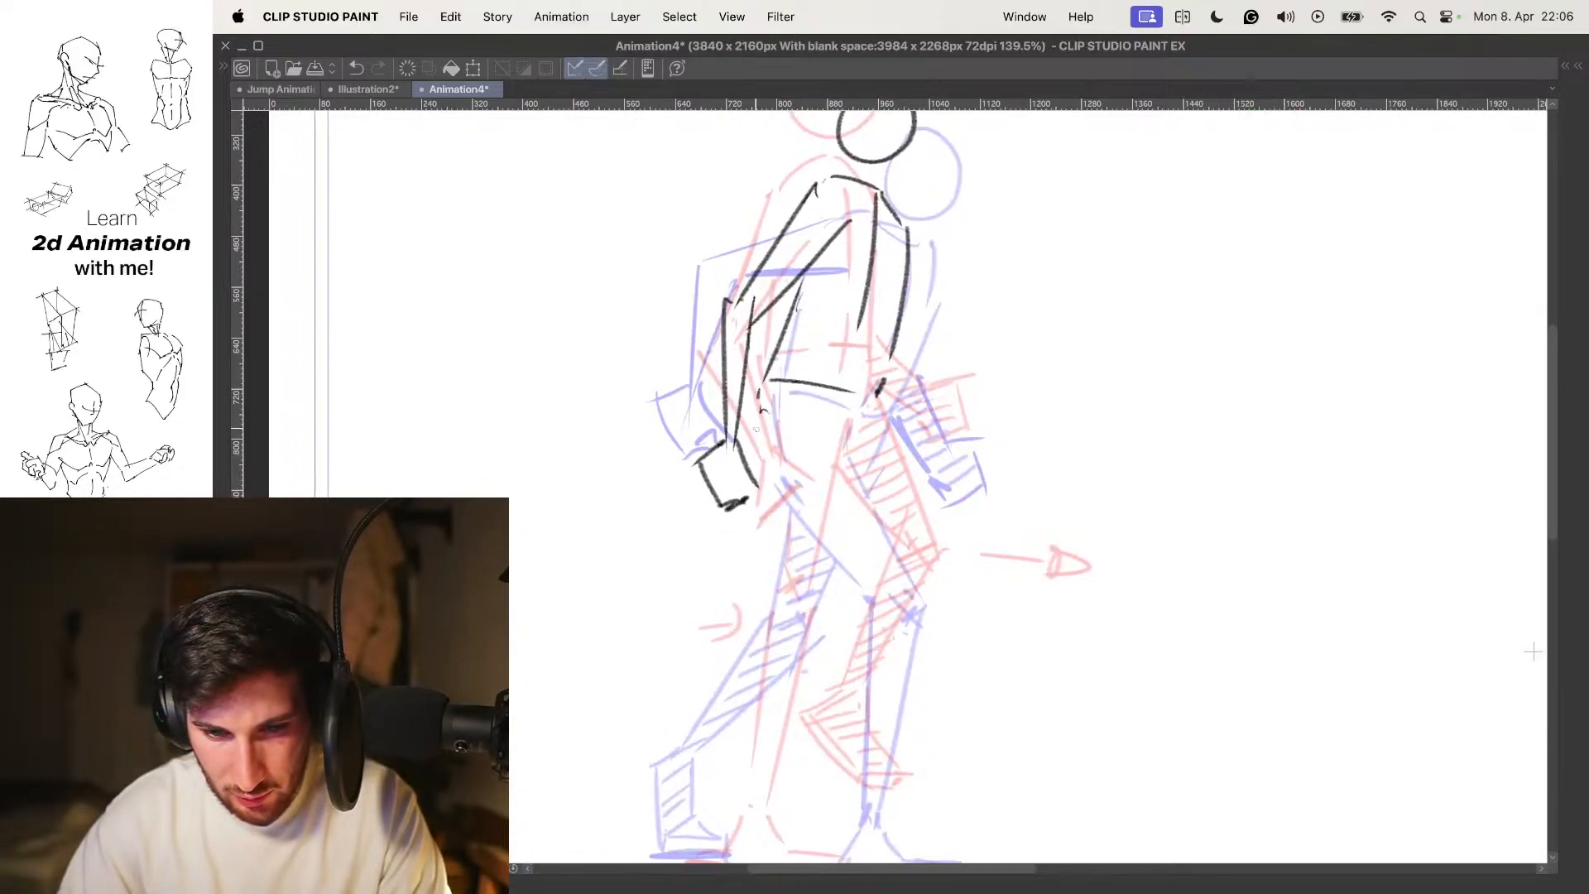
scroll(861, 430, up, 1)
mouse_move(871, 418)
mouse_down()
mouse_move(852, 456)
mouse_move(863, 382)
mouse_up()
key(o)
key(Left)
key(Right)
key(Right)
key(Left)
key(o)
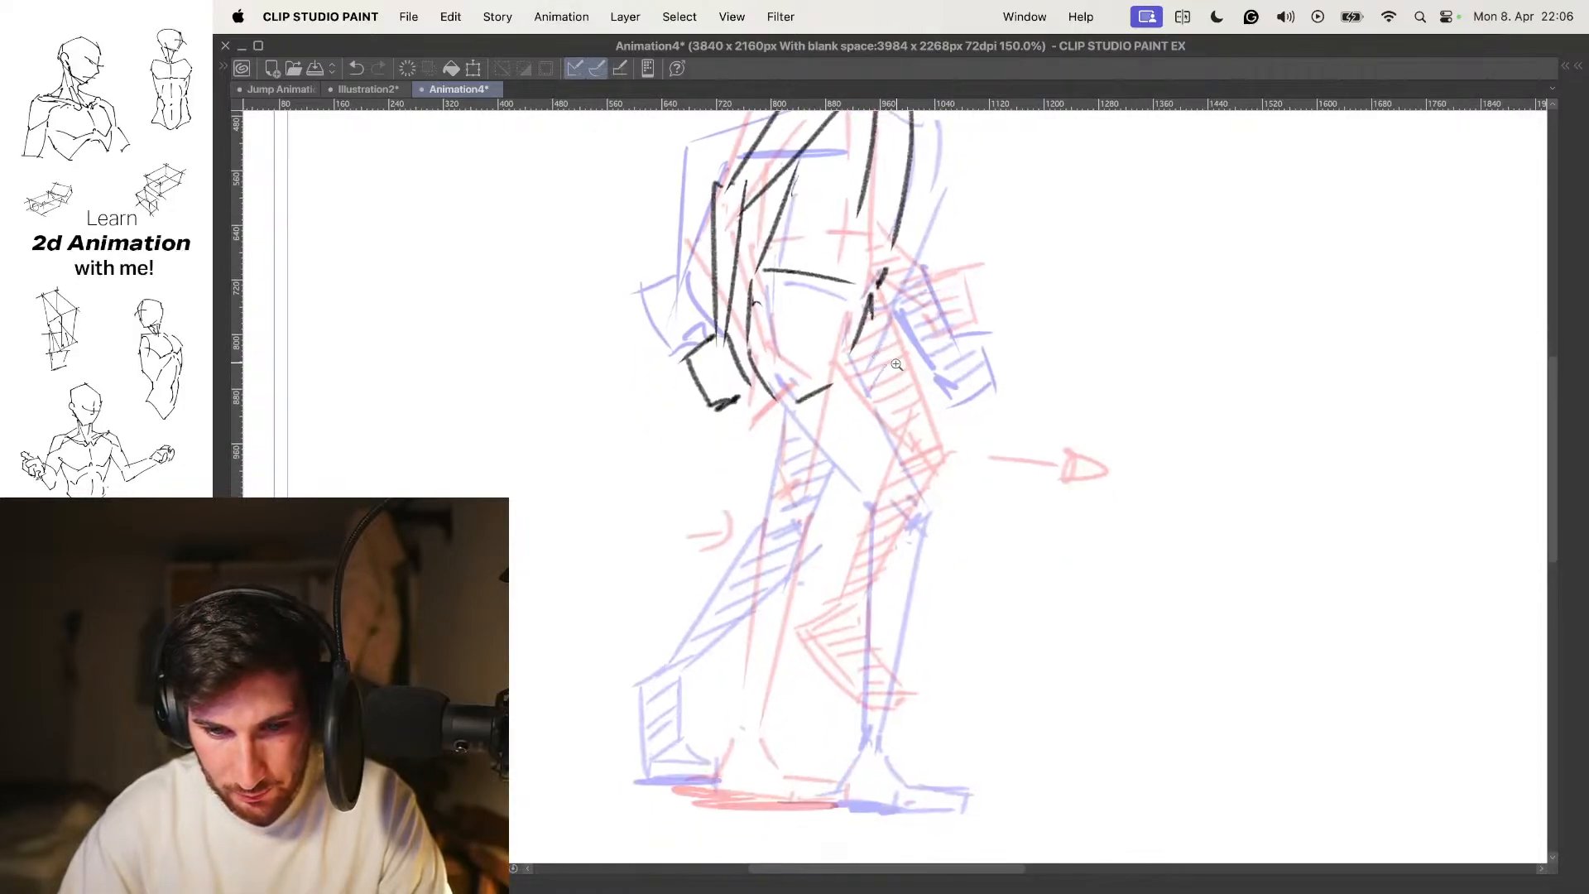
Flip repeatedly between the neighbouring poses and the in-between to examine the pelvis position
scroll(863, 383, down, 1)
key(Left)
key(Right)
key(Right)
key(Left)
key(Left)
key(Right)
key(Right)
key(Left)
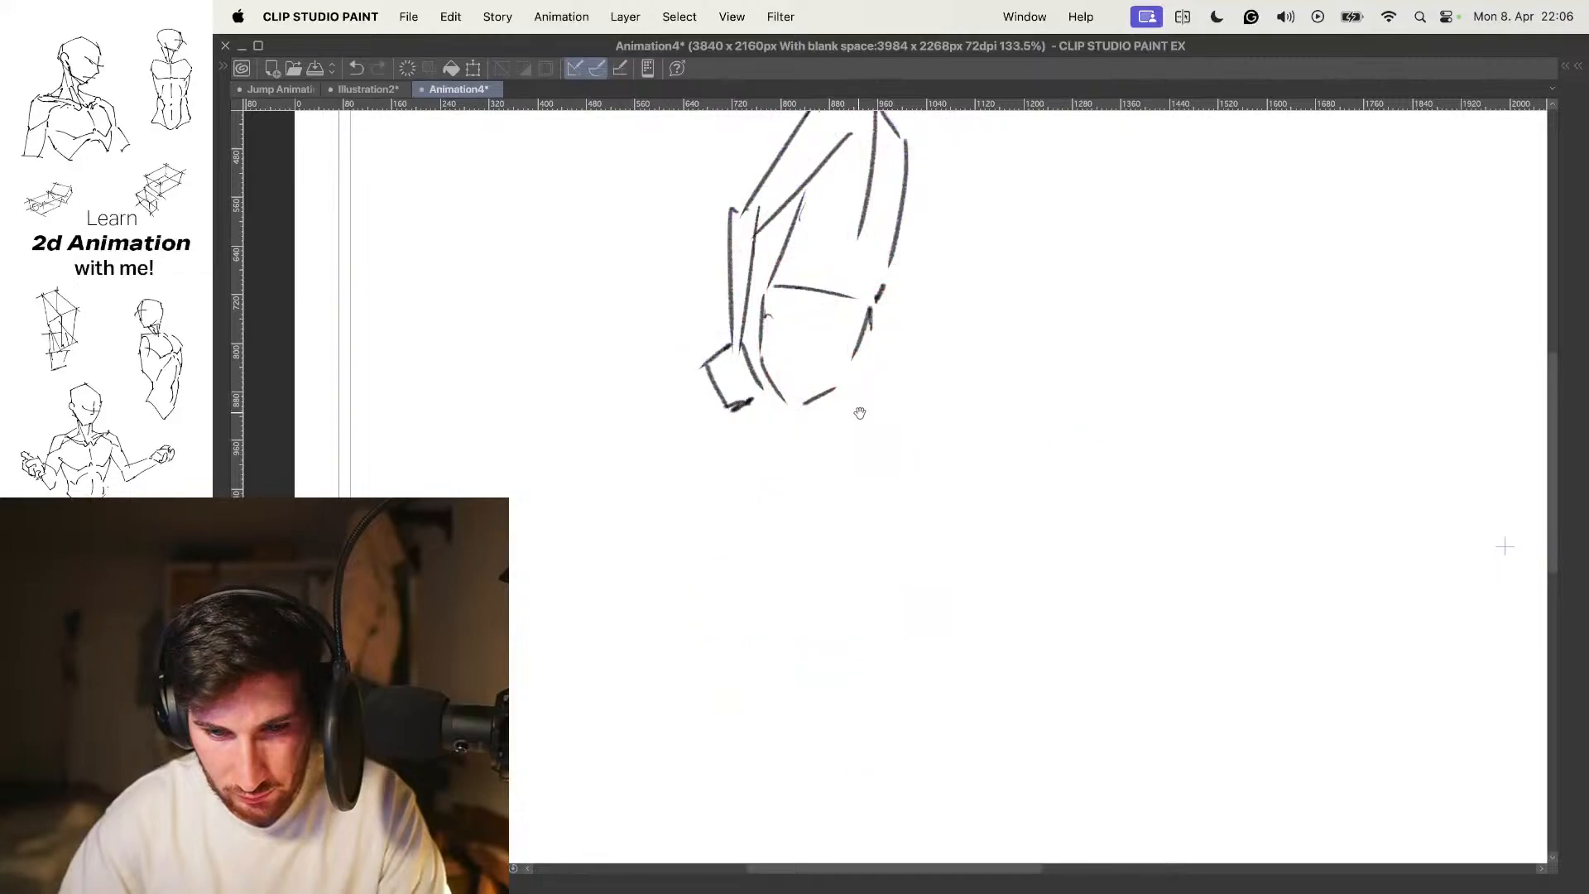
Draw the planted near leg with a slightly bent knee, a flat foot and a ground line under it
drag(840, 412, 857, 415)
mouse_move(779, 351)
mouse_down()
mouse_move(838, 520)
mouse_move(870, 404)
mouse_up()
key(Left)
key(Right)
key(Right)
key(Left)
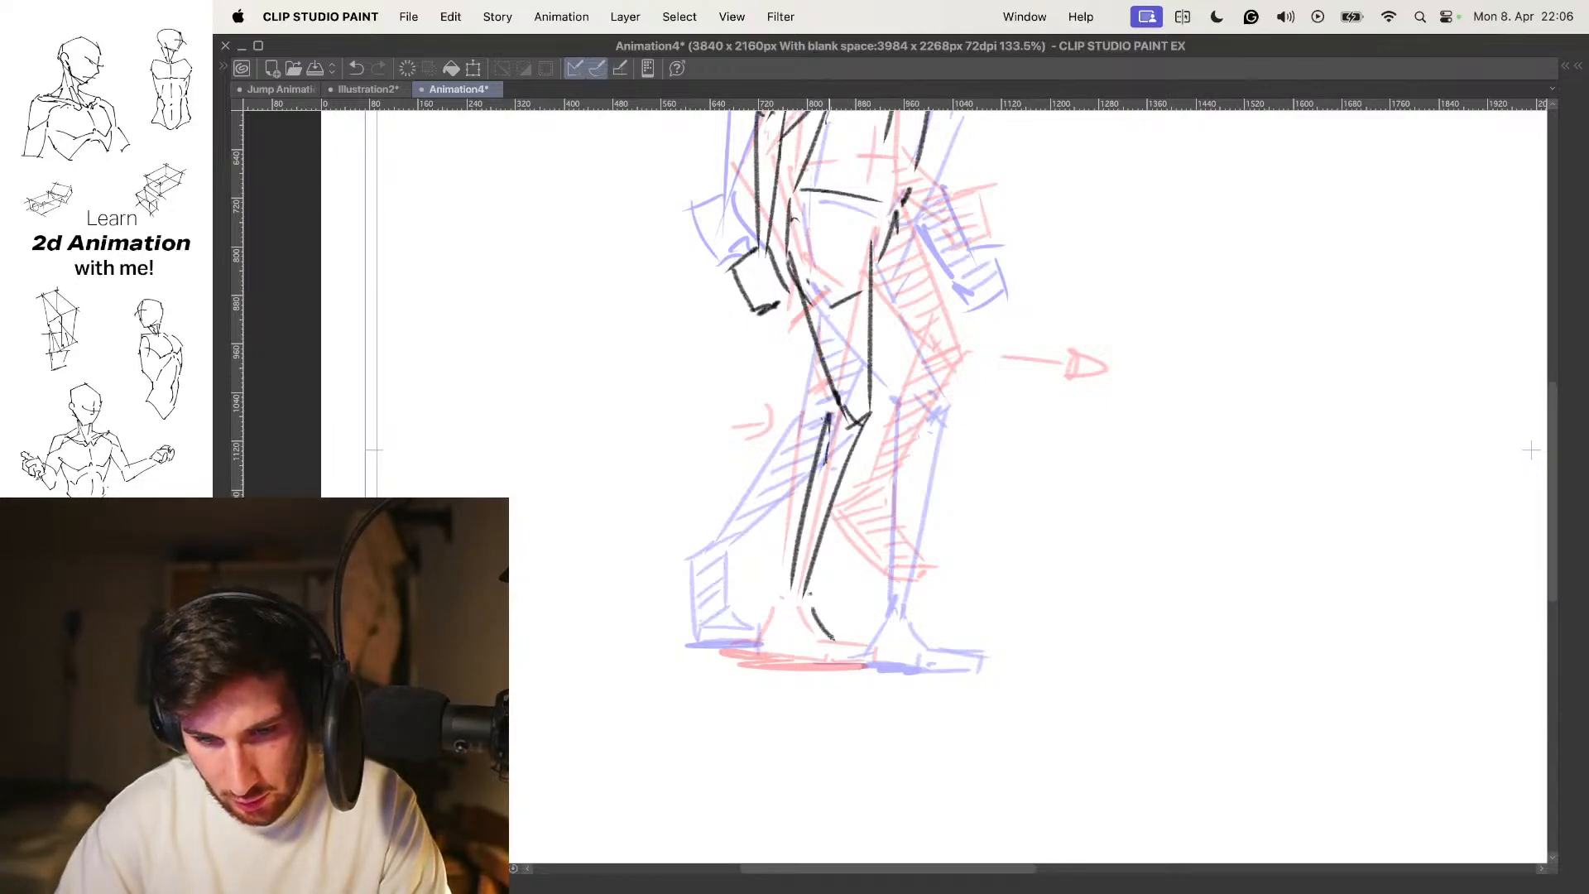
drag(776, 652, 878, 648)
Play back the walk cycle to examine the motion with the new in-between
scroll(874, 595, down, 3)
key(space)
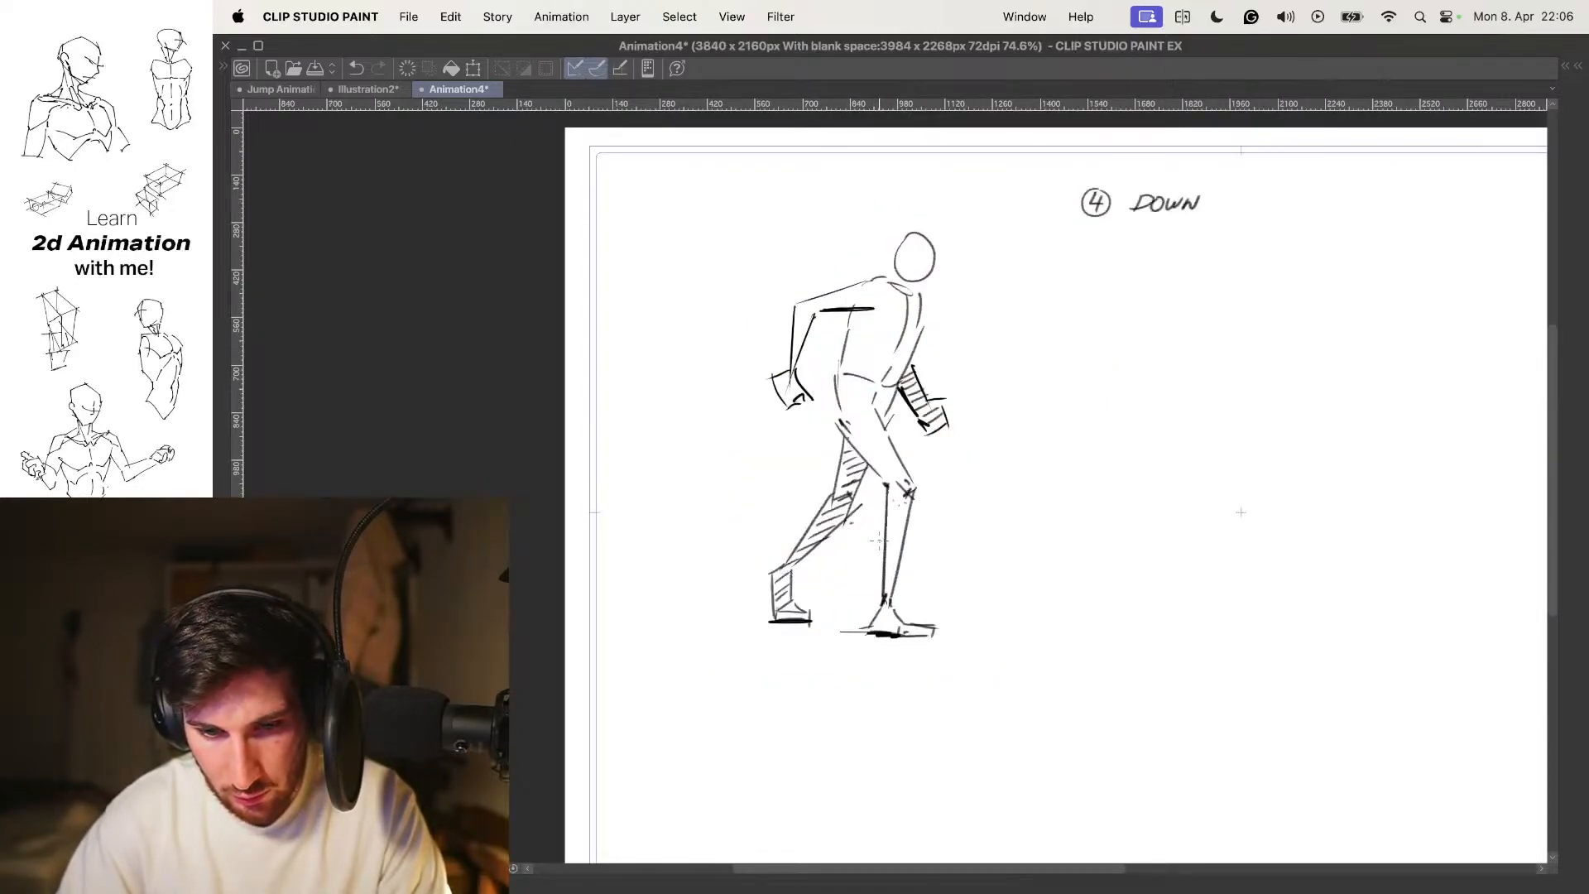
key(space)
key(space)
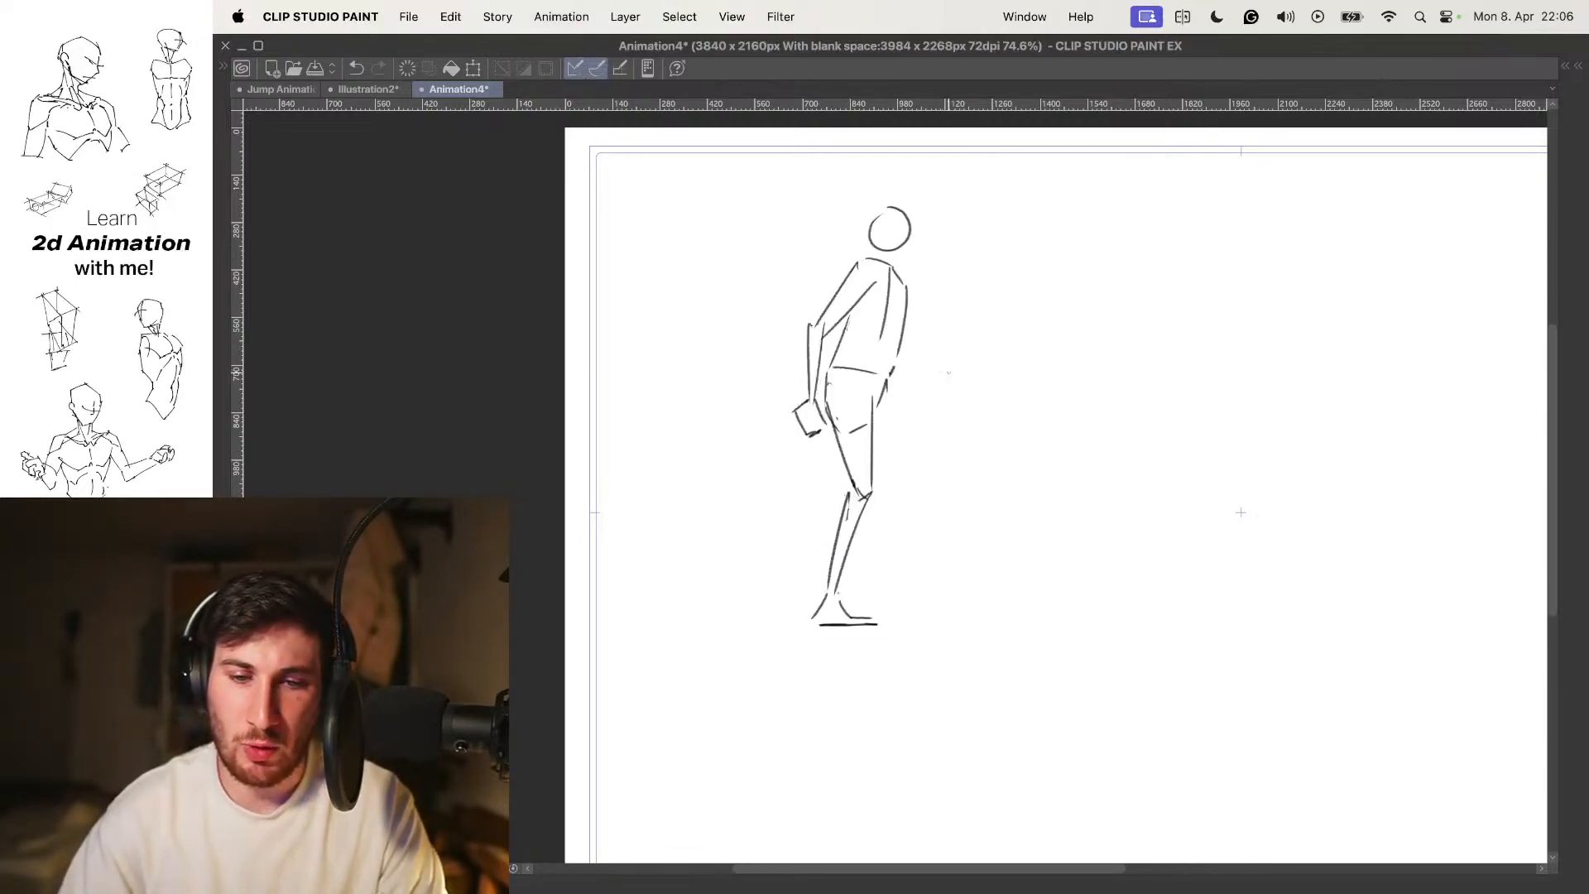
Circle the planted leg's knee on the passing and down poses
scroll(982, 361, up, 3)
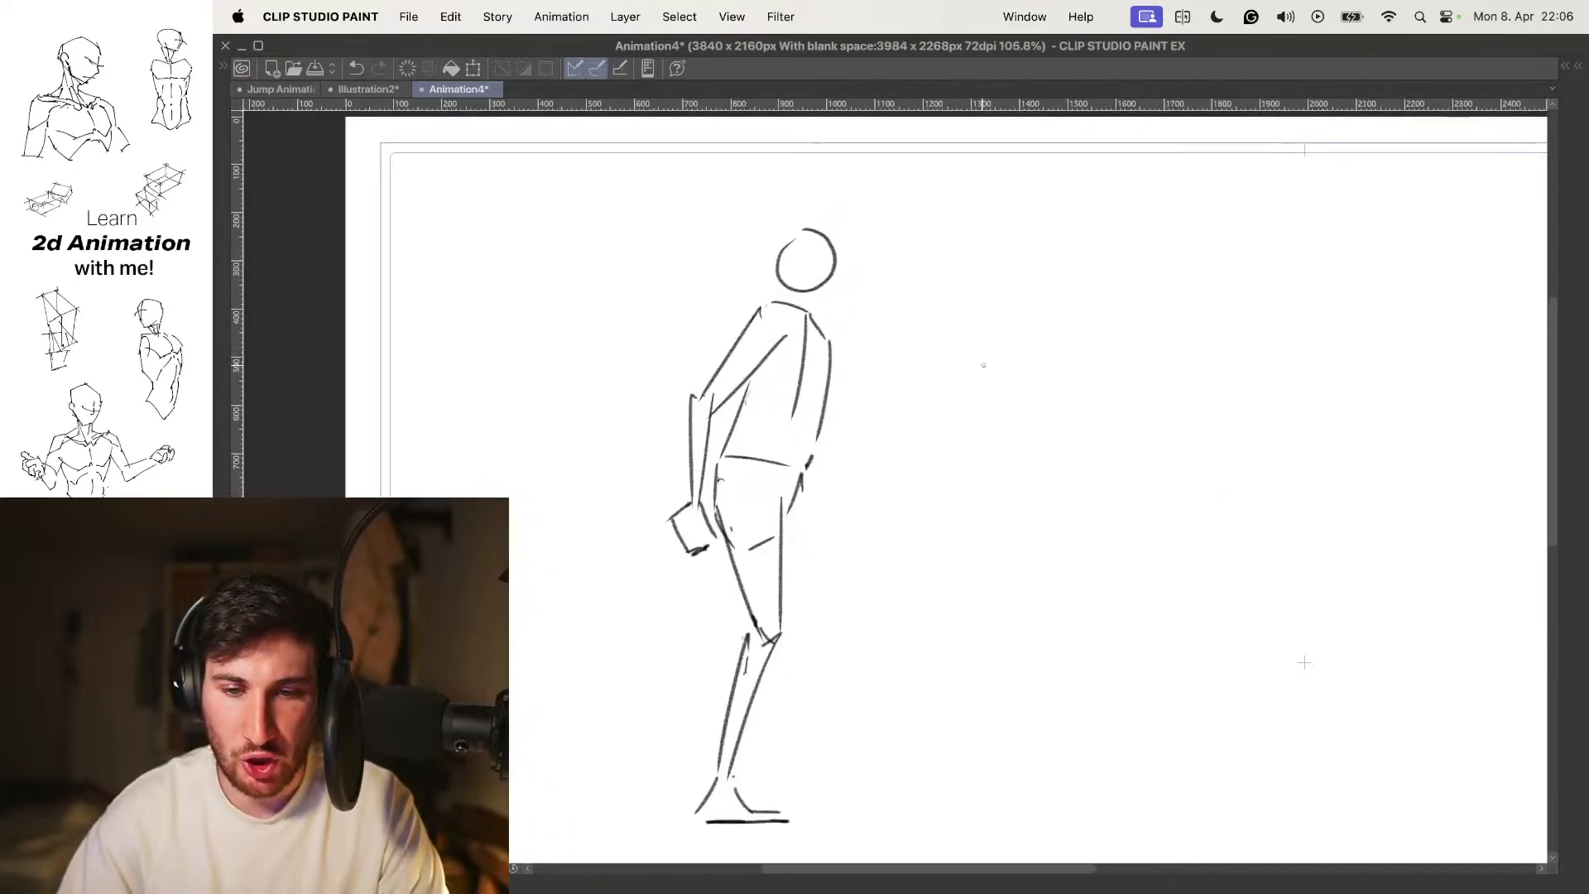
drag(915, 348, 969, 281)
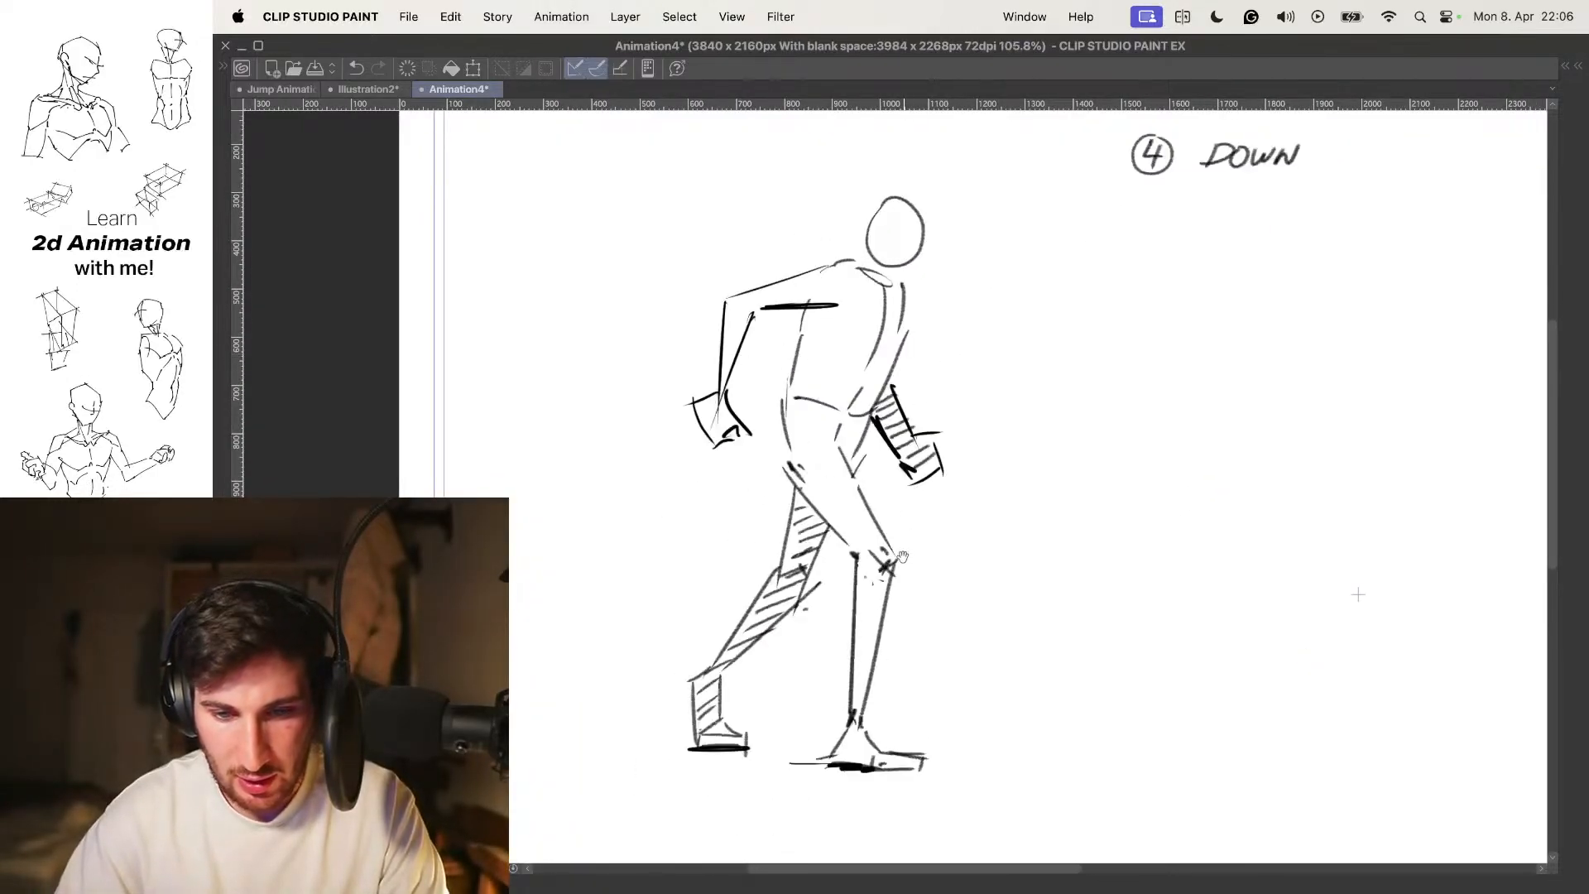
drag(912, 543, 900, 490)
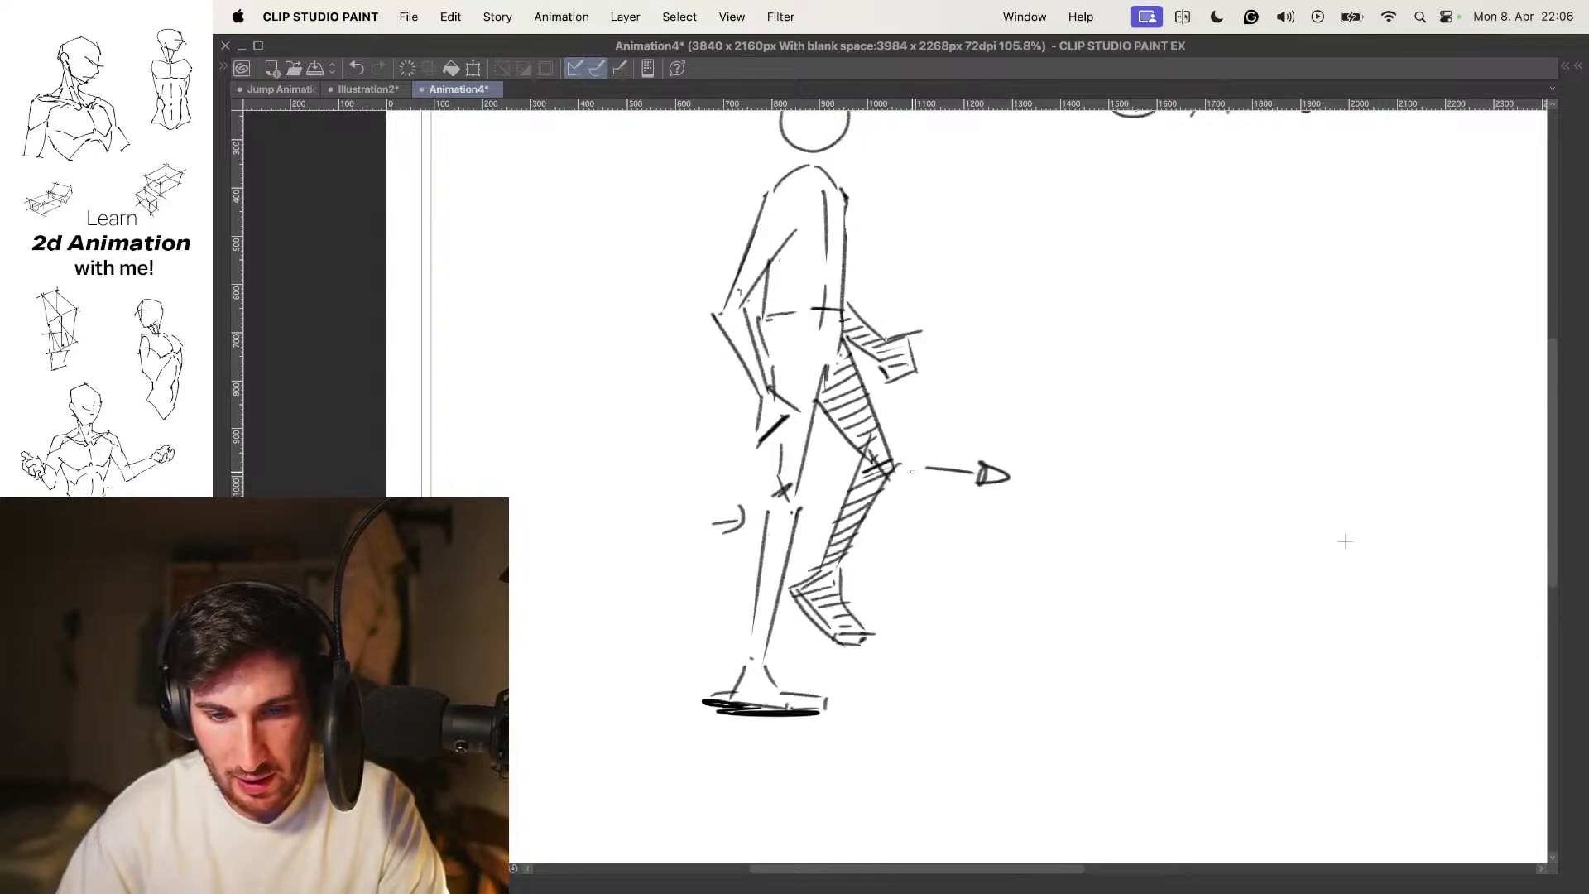
drag(790, 466, 765, 485)
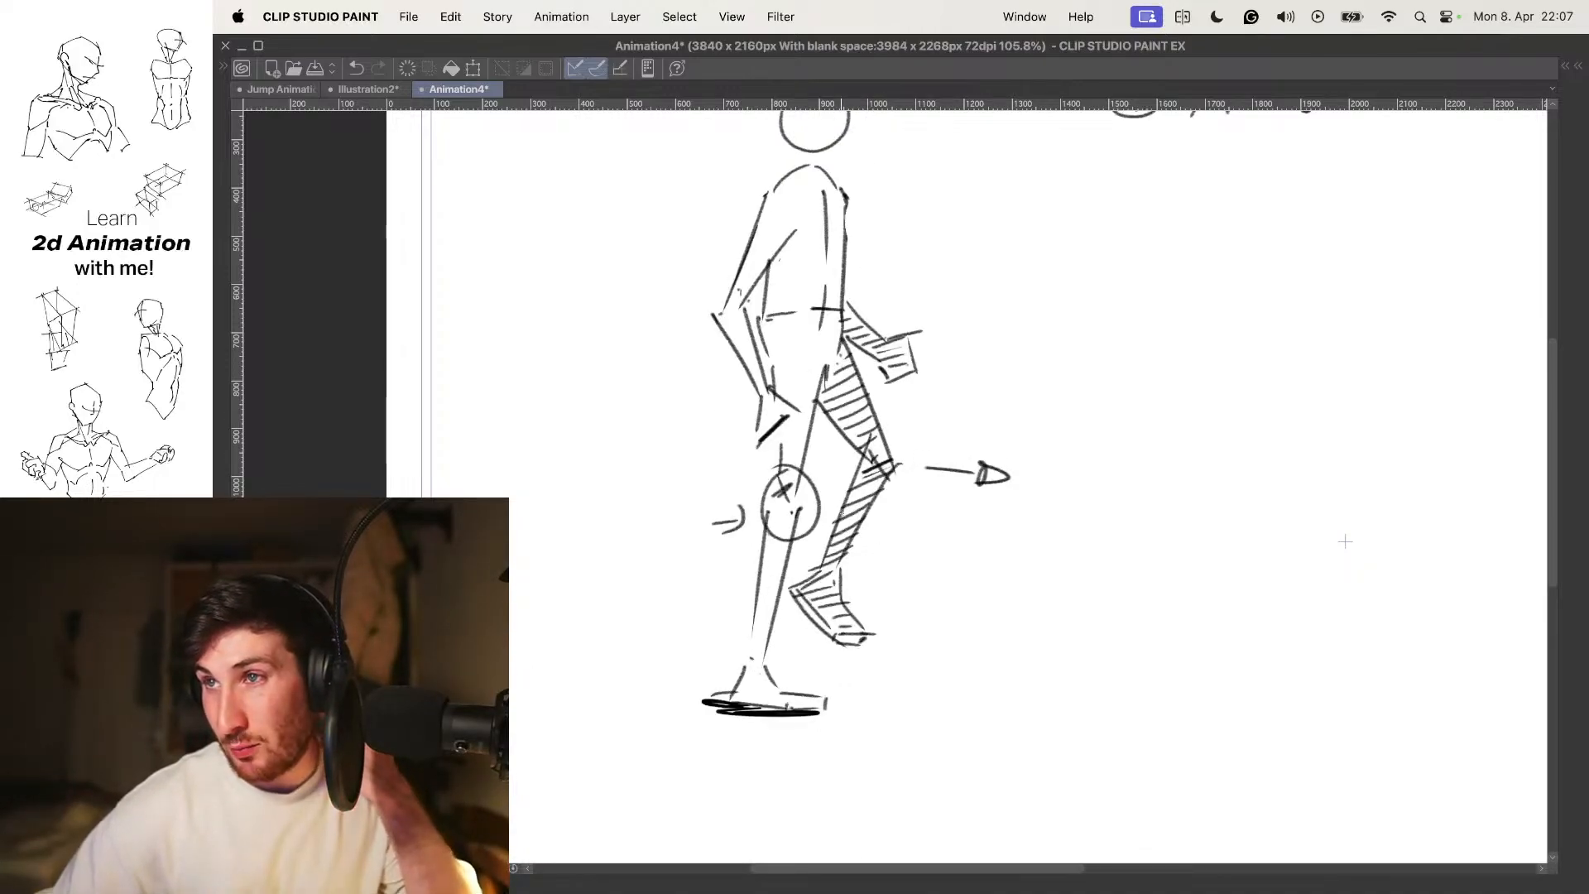
key(Left)
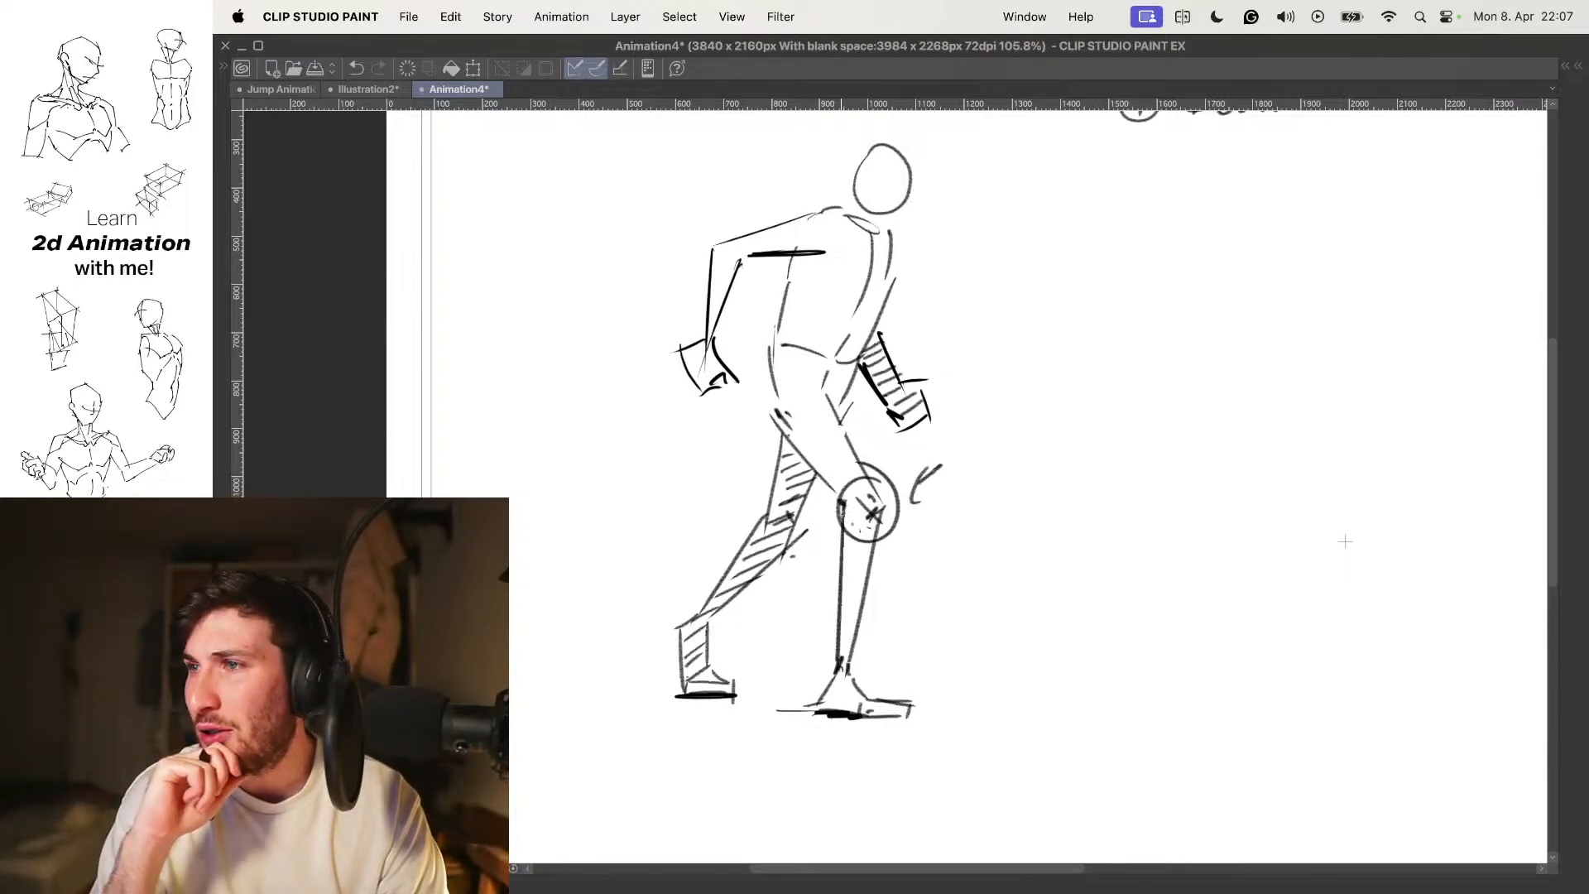
Flip between the down pose, the in-between and the passing pose with and without onion skin to examine the knee positions
key(Left)
key(Right)
key(Right)
key(o)
mouse_move(871, 430)
mouse_down()
mouse_move(911, 413)
mouse_move(901, 359)
mouse_up()
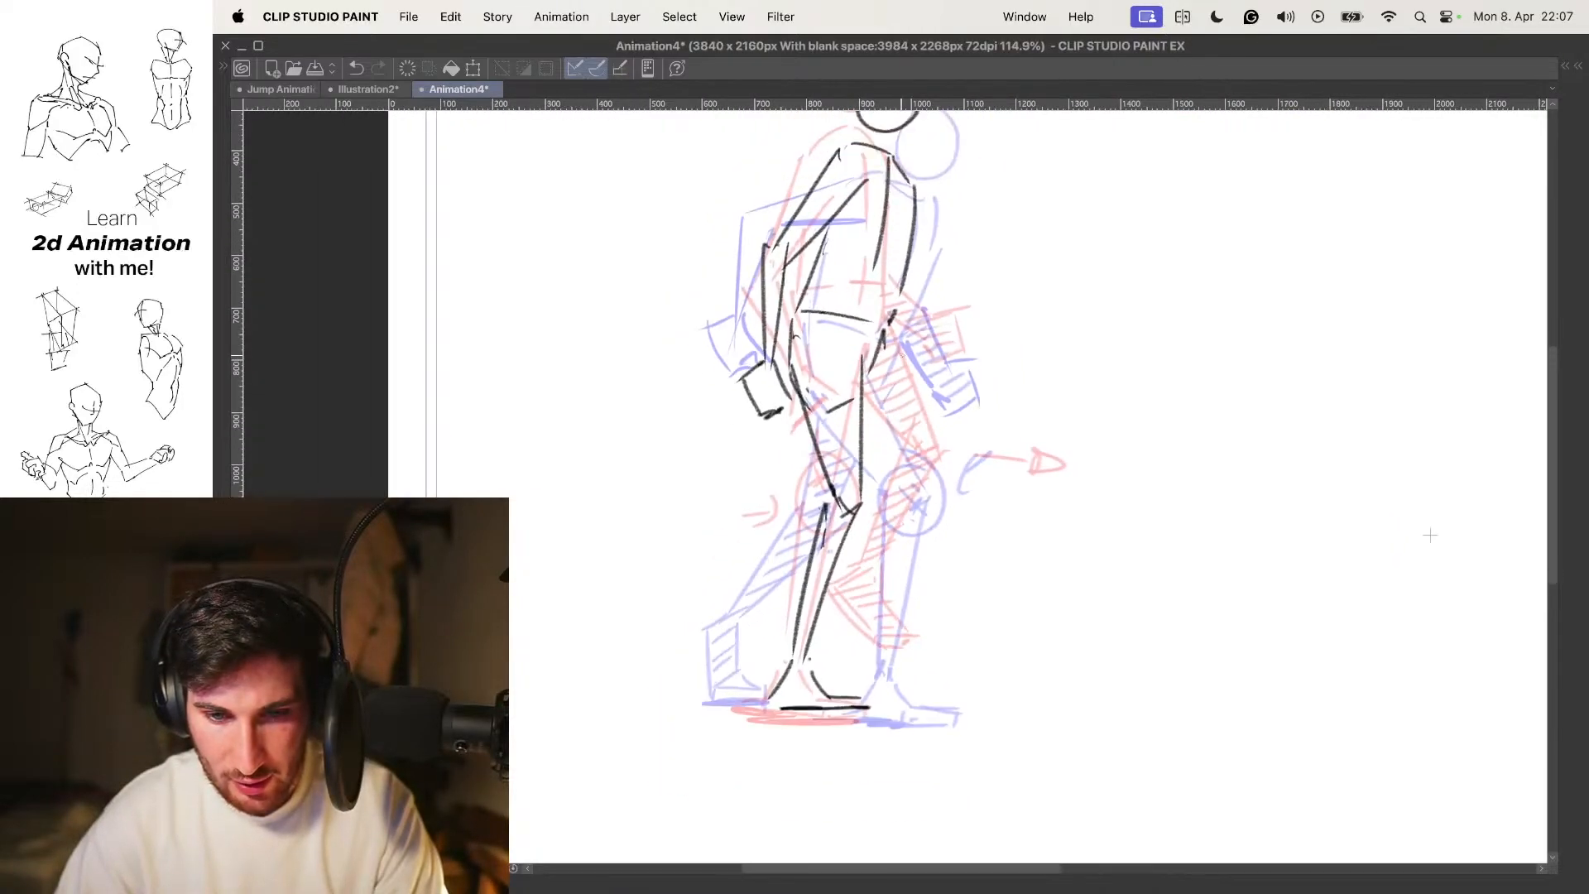
key(Right)
key(Left)
key(Right)
key(Left)
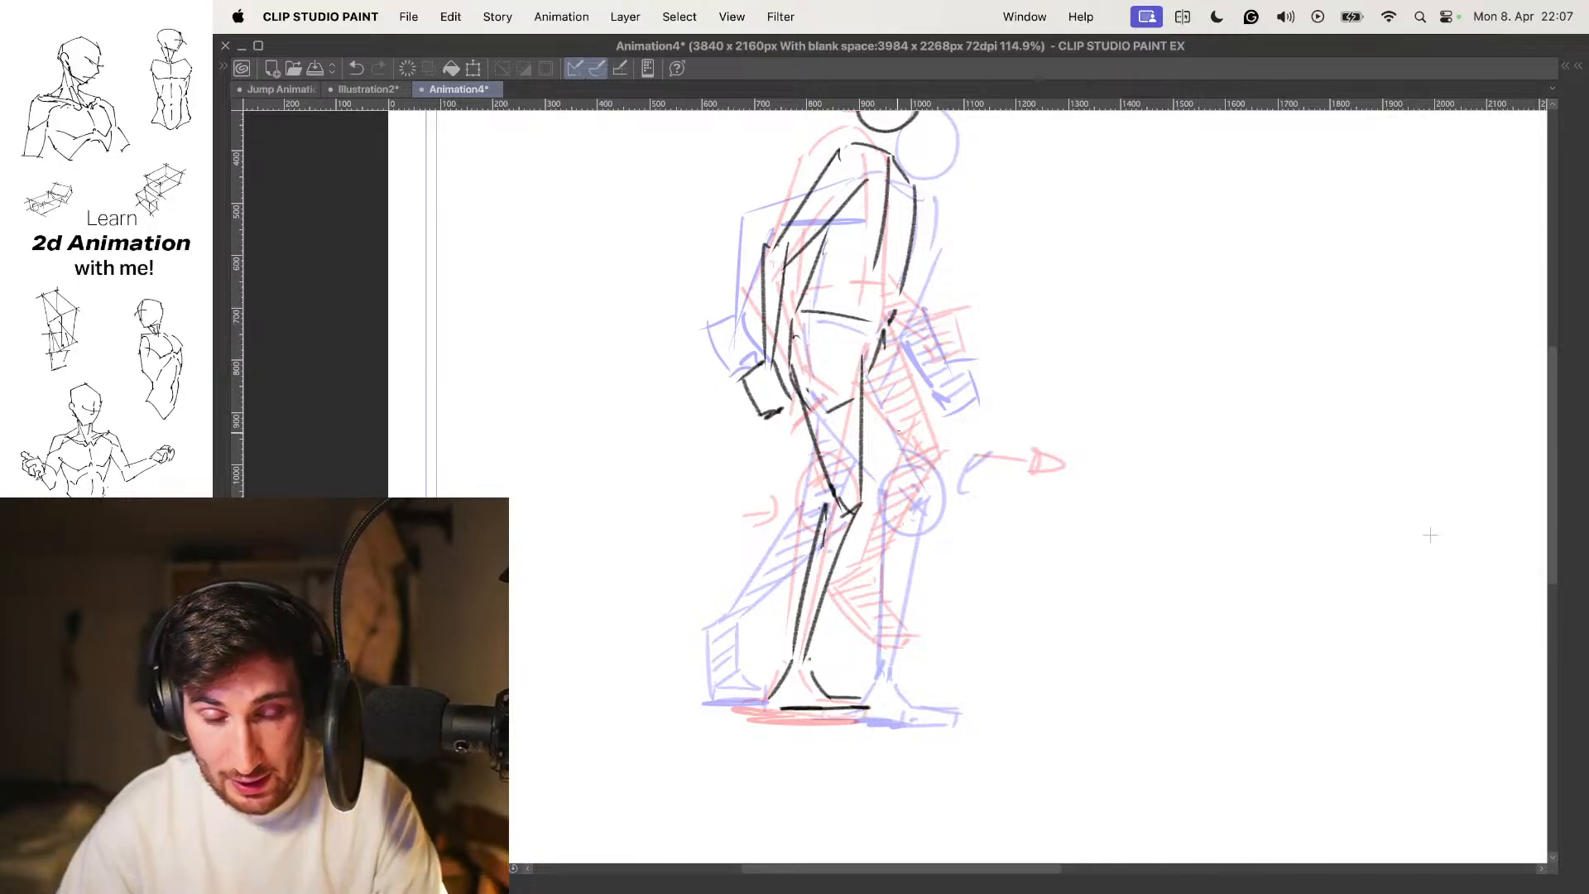
key(Left)
key(Right)
key(o)
key(Right)
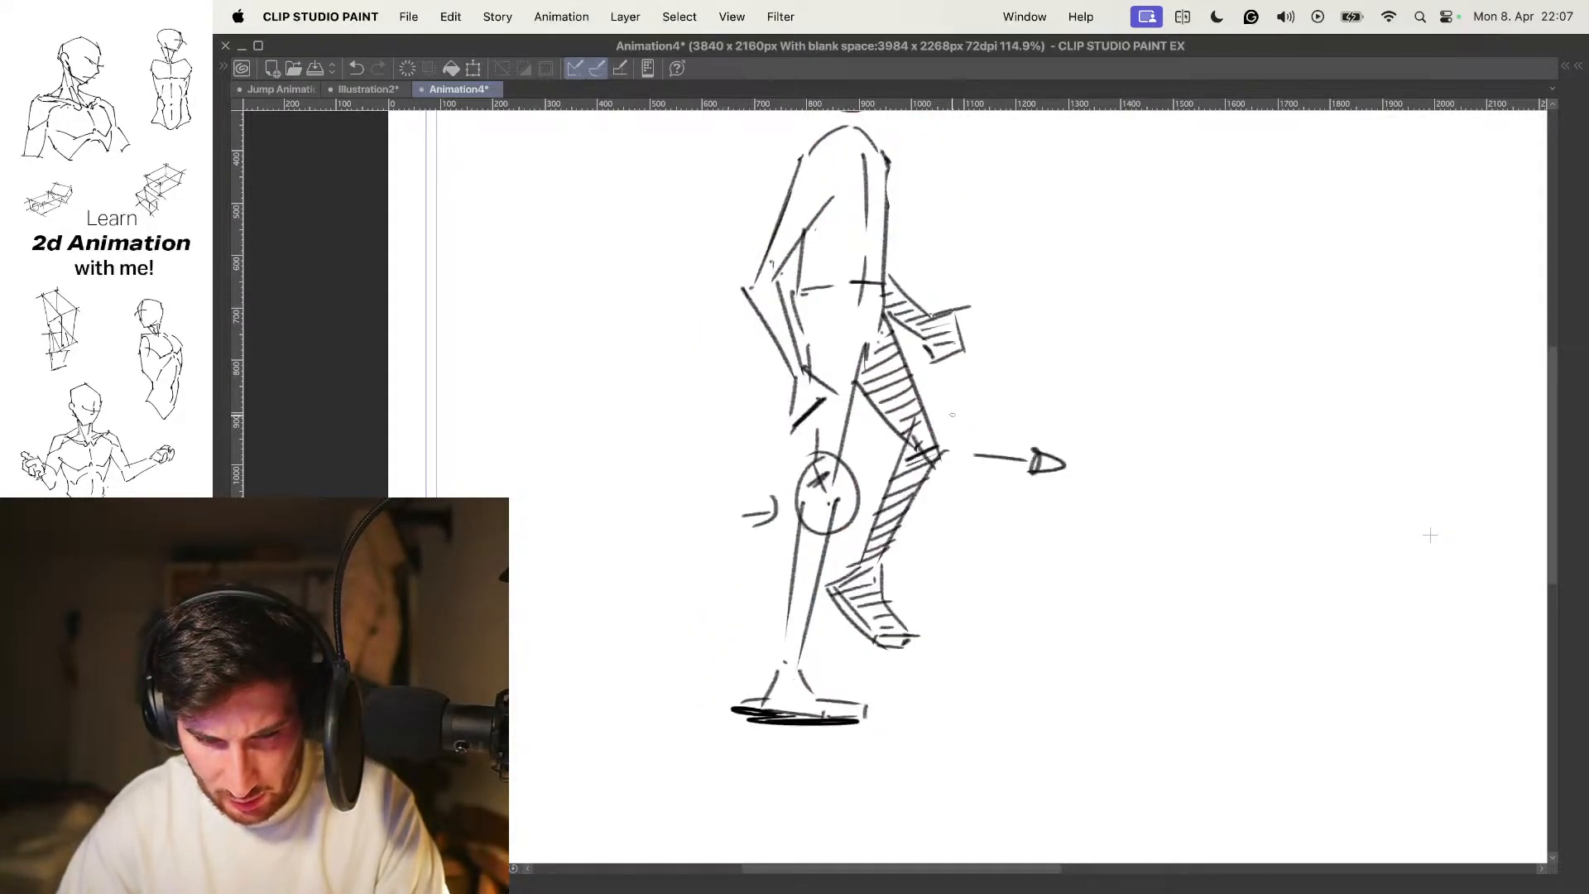
key(Left)
key(Right)
key(Left)
key(Left)
key(Right)
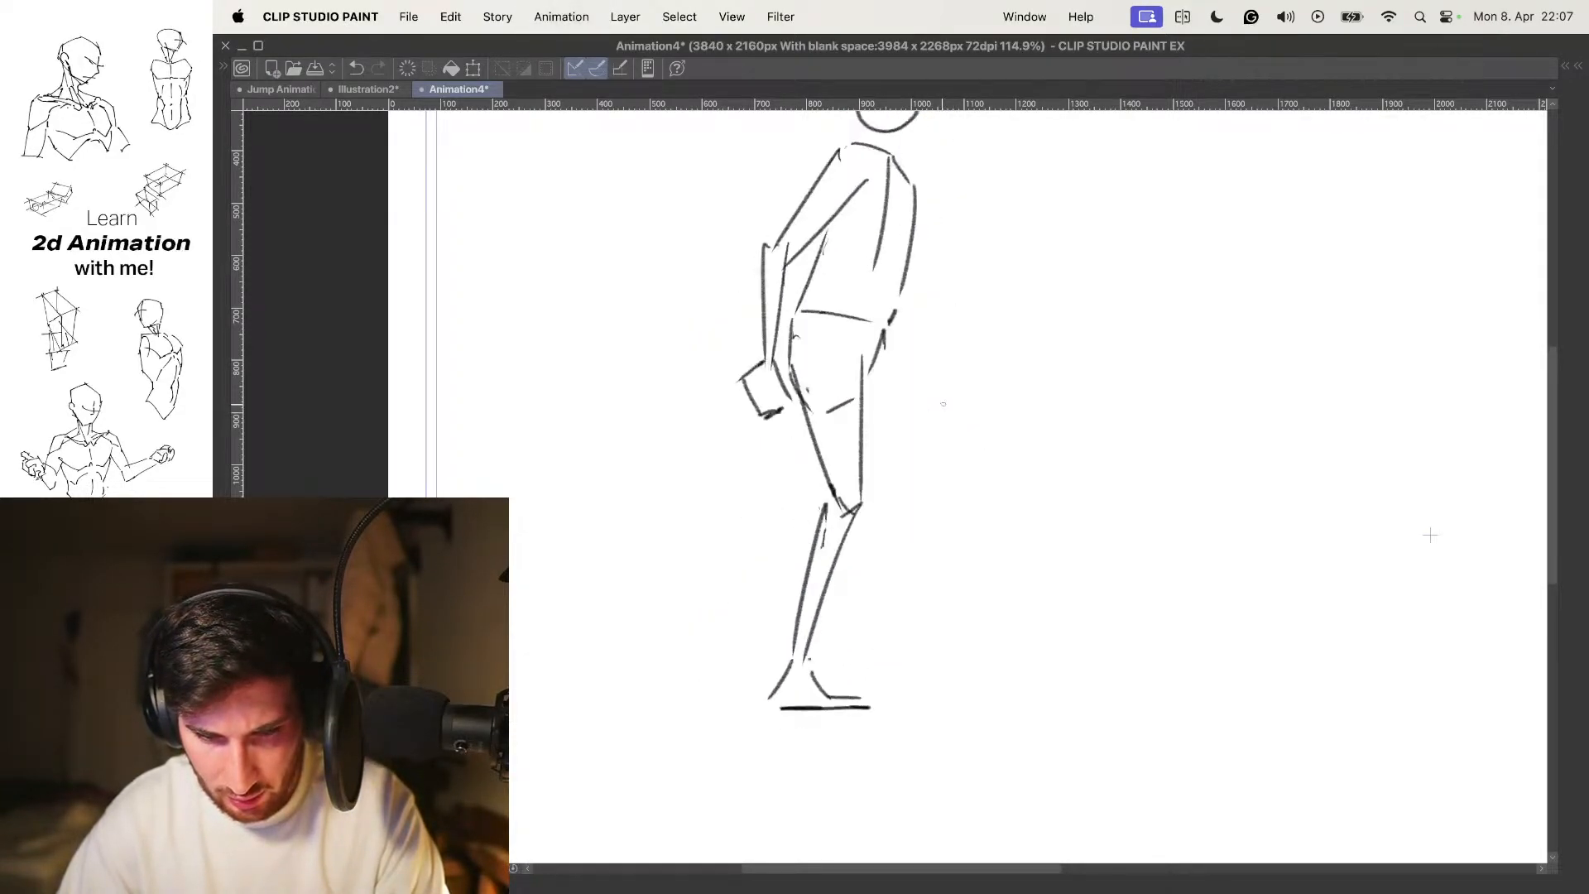
Draw the far leg's thigh reaching forward and its lower leg angled back from the knee, redoing unsatisfactory strokes
key(o)
drag(872, 389, 914, 494)
key(super+z)
mouse_move(868, 364)
mouse_down()
mouse_move(907, 496)
mouse_move(774, 570)
mouse_up()
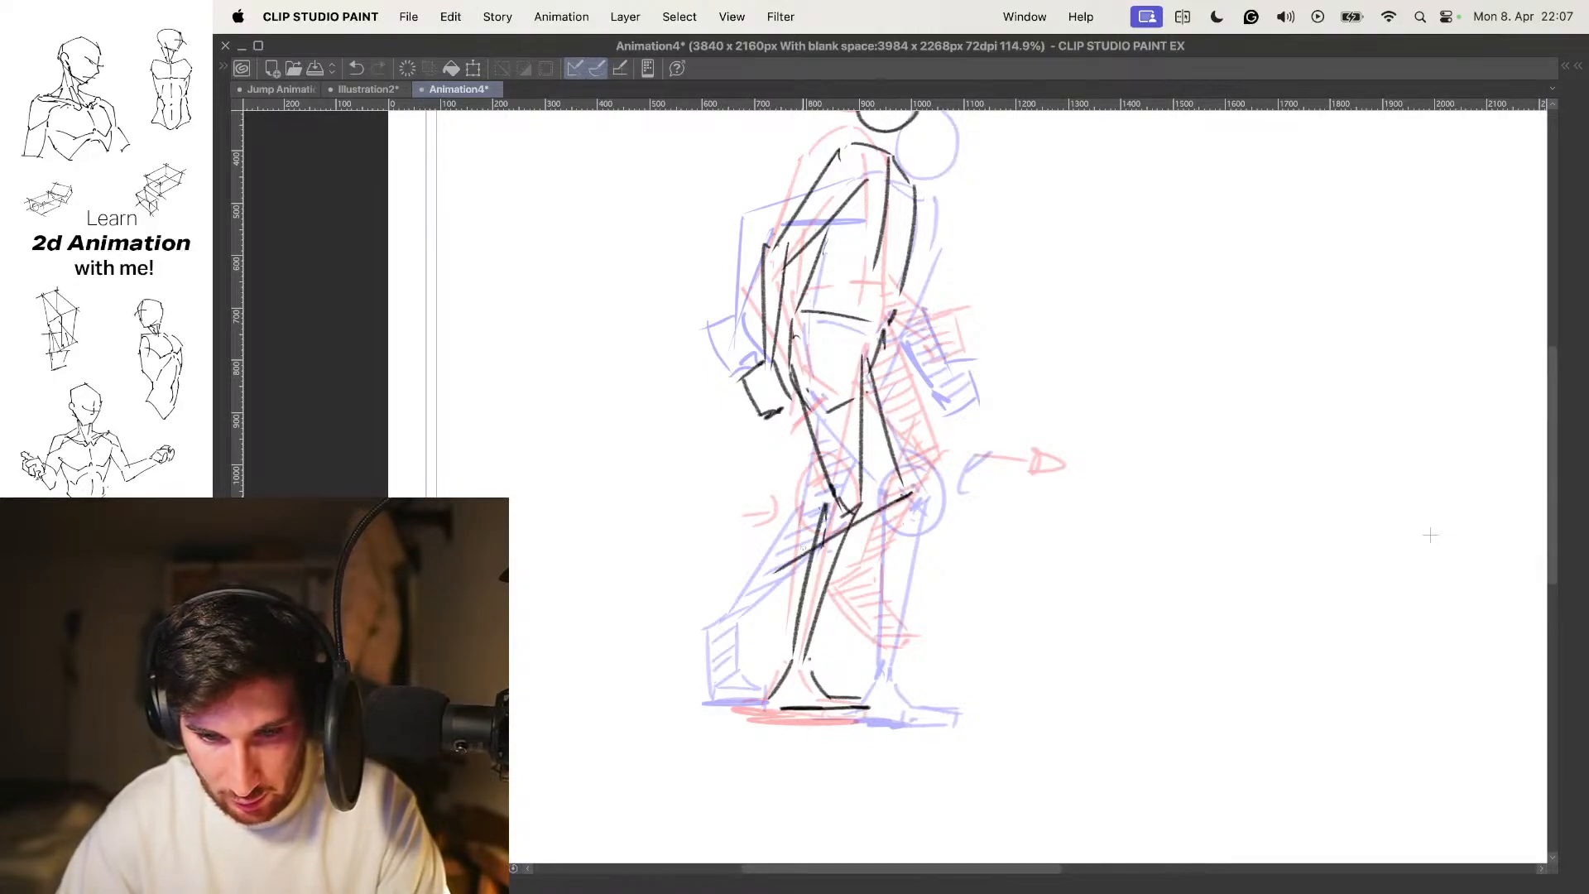
drag(829, 487, 784, 548)
key(super+z)
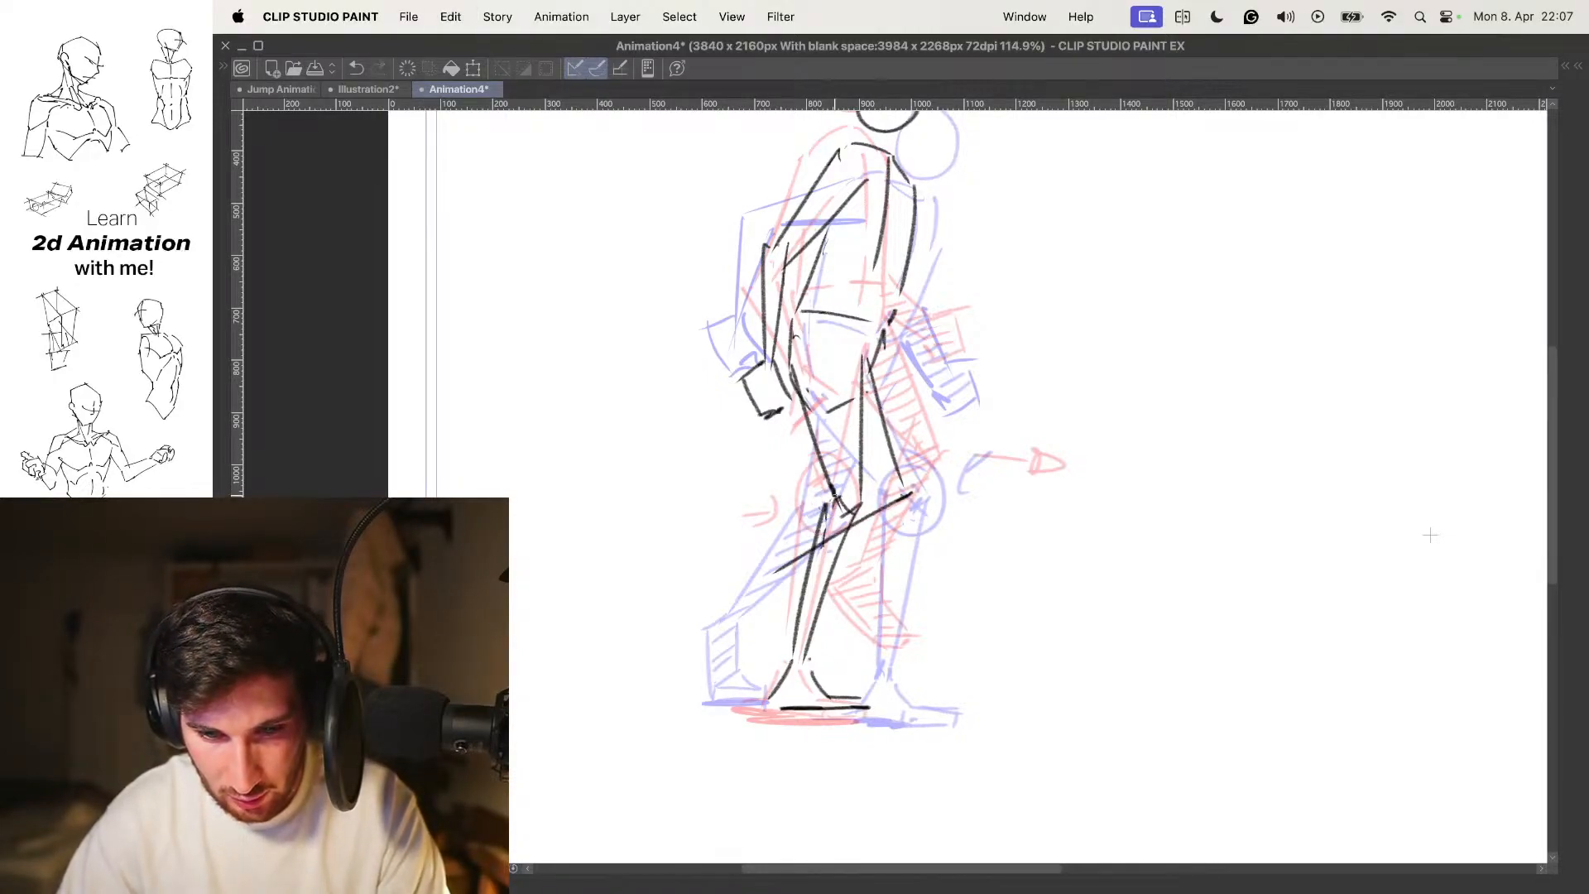
drag(836, 496, 775, 548)
Check the far leg against the neighbouring poses and sketch its raised foot behind the planted leg
key(o)
key(Right)
key(Left)
key(Left)
key(Right)
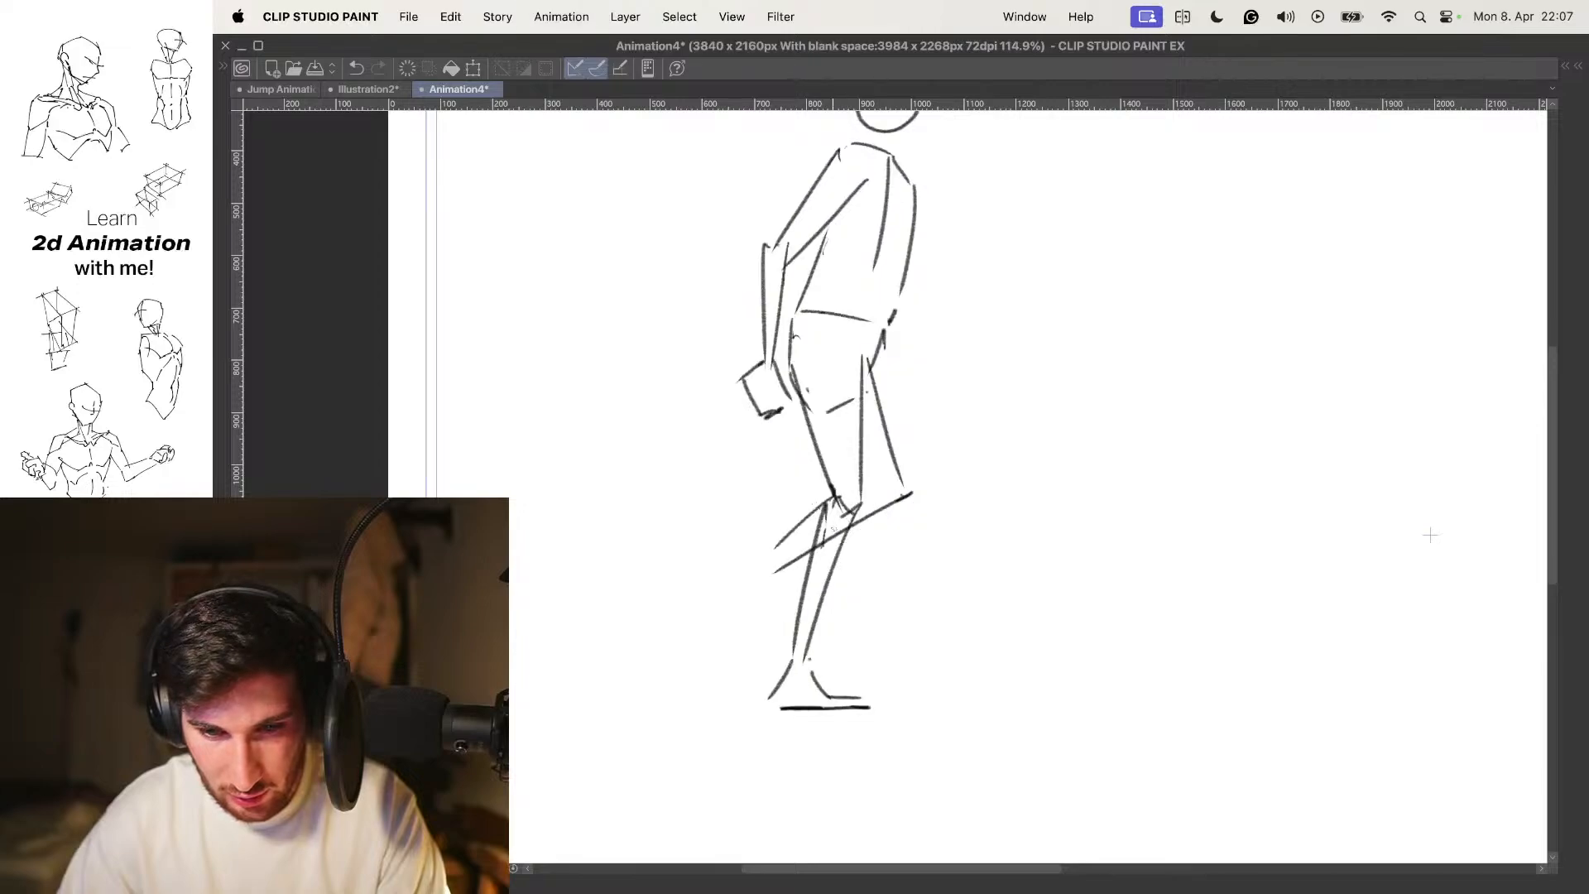
key(o)
mouse_move(749, 629)
mouse_down()
mouse_move(775, 571)
mouse_move(732, 623)
mouse_move(745, 604)
mouse_up()
Flip through the preceding frames and back to examine the far leg and raised foot without onion skin
key(o)
key(o)
key(o)
key(Left)
key(Left)
key(Left)
key(Right)
key(Right)
key(Right)
scroll(793, 539, up, 3)
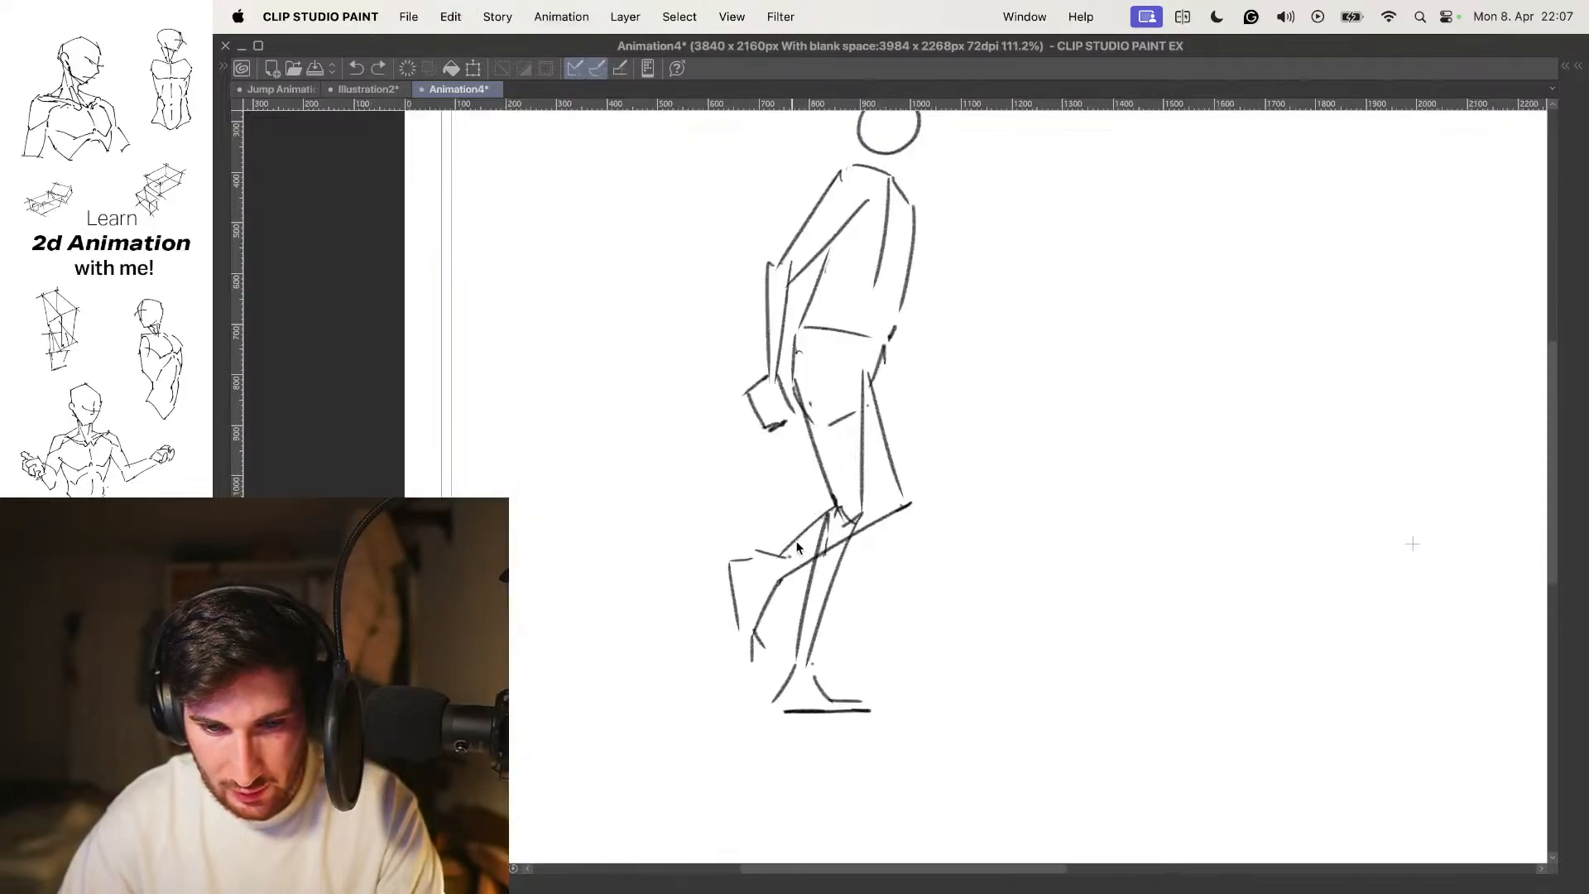
Redraw the raised far foot in a narrower shape and fill the whole far leg with hatching
key(super+z)
key(super+z)
mouse_move(782, 571)
mouse_down()
mouse_move(763, 642)
mouse_move(734, 640)
mouse_move(744, 561)
mouse_up()
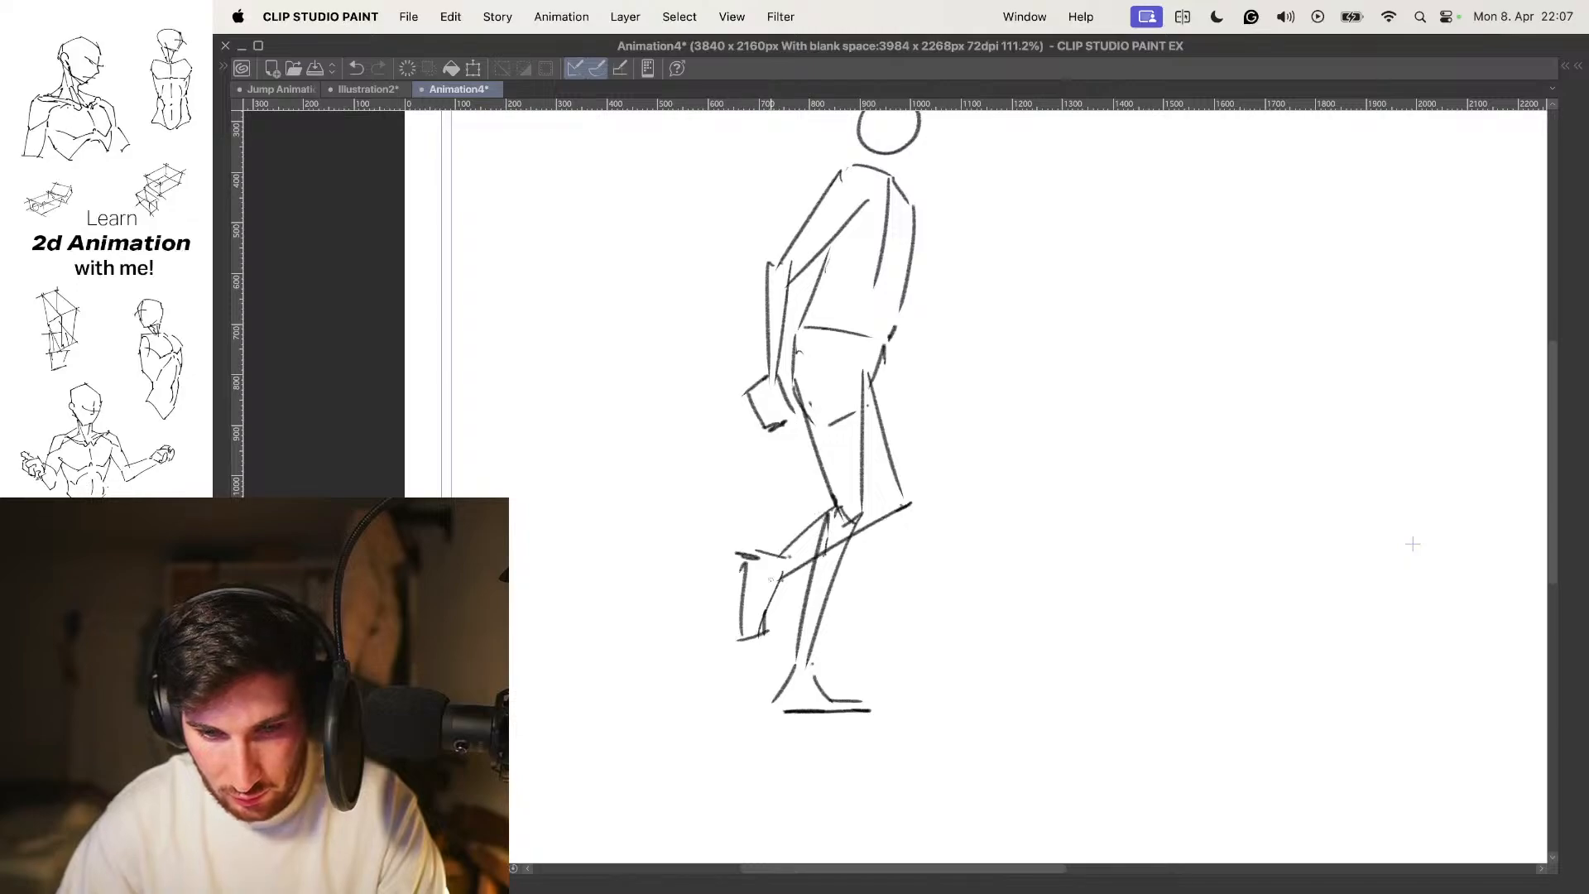
mouse_move(755, 625)
mouse_down()
mouse_move(766, 575)
mouse_move(898, 482)
mouse_up()
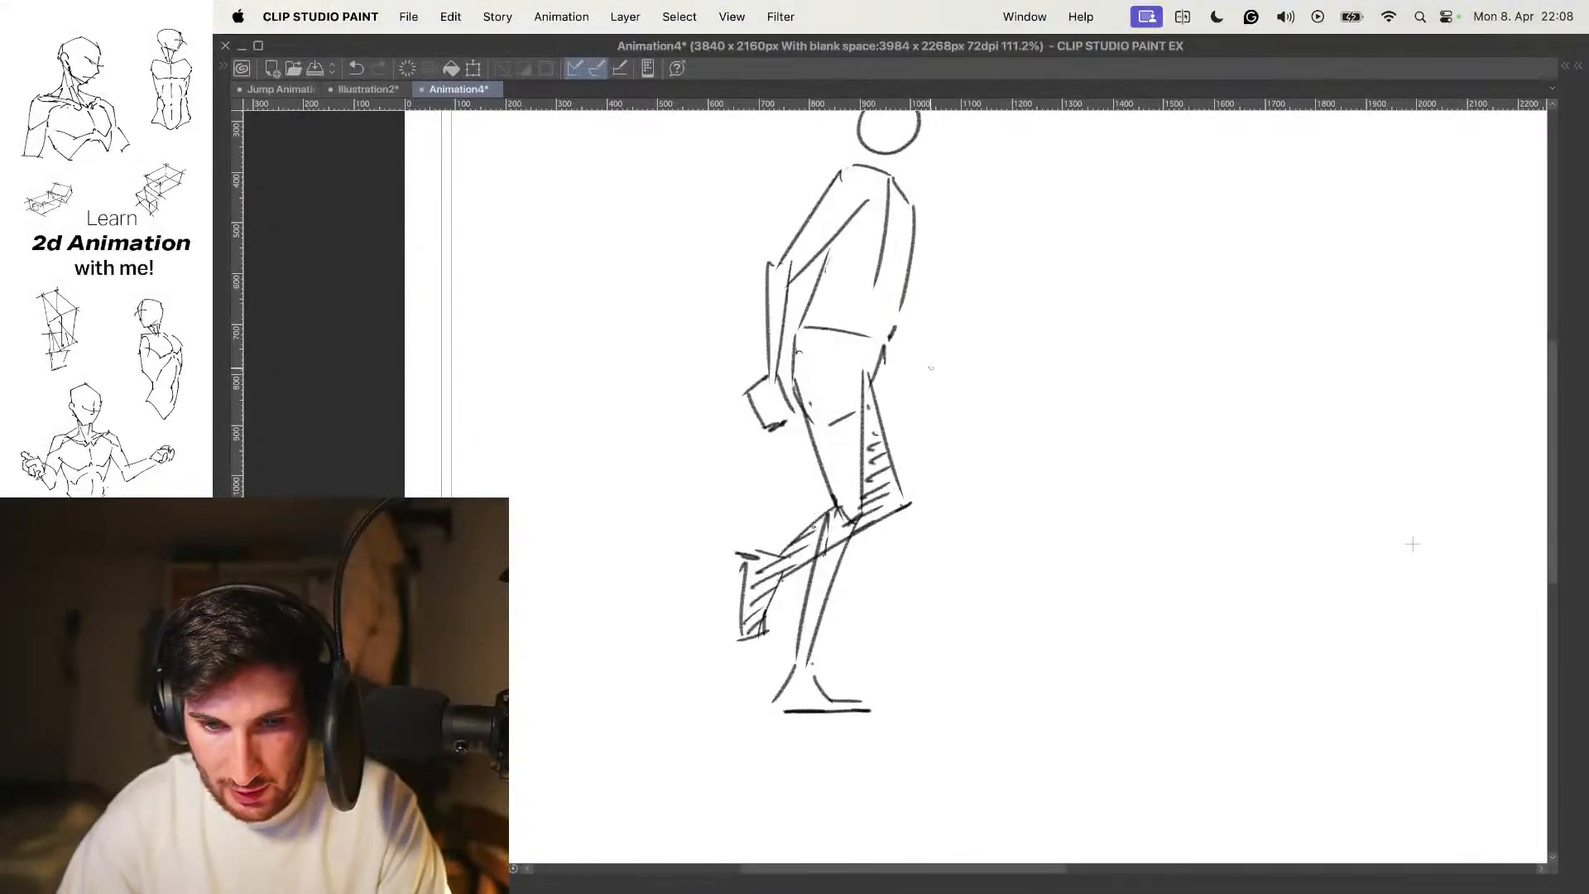
Flip back and forth through the frames around the new in-between, up to the up pose, to examine the leg motion
scroll(931, 368, down, 3)
key(Left)
key(Right)
key(Left)
key(Right)
key(Left)
key(Right)
key(Left)
key(Right)
key(Left)
key(Right)
key(Right)
key(Right)
key(Left)
key(Right)
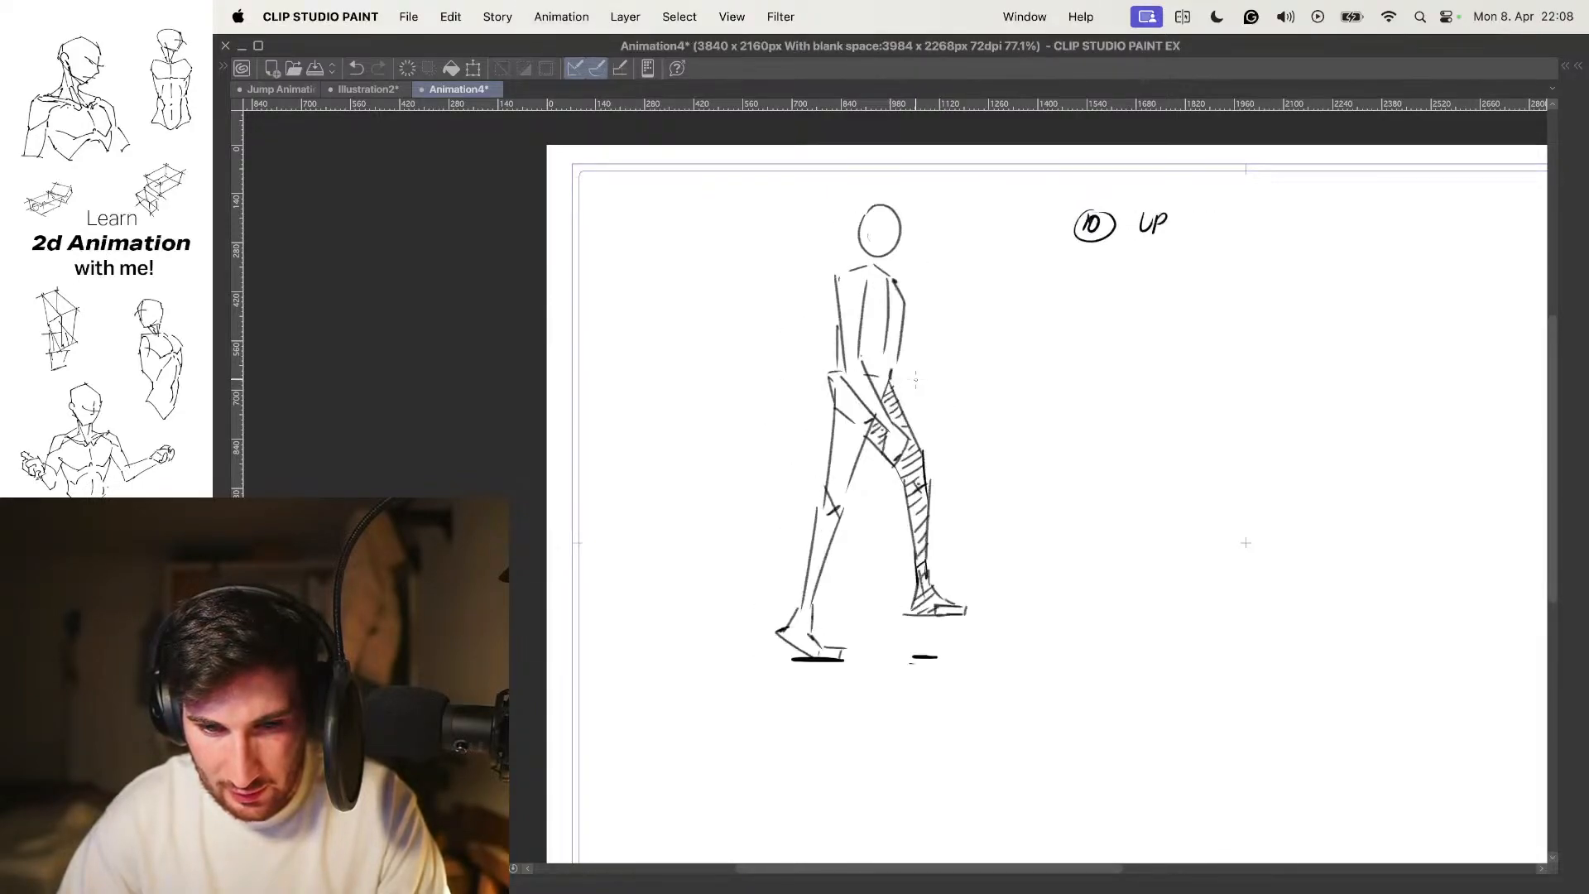
key(Right)
key(Right)
key(Right)
key(Left)
key(Left)
key(Left)
key(Left)
key(Left)
key(Left)
key(Right)
key(Right)
key(Right)
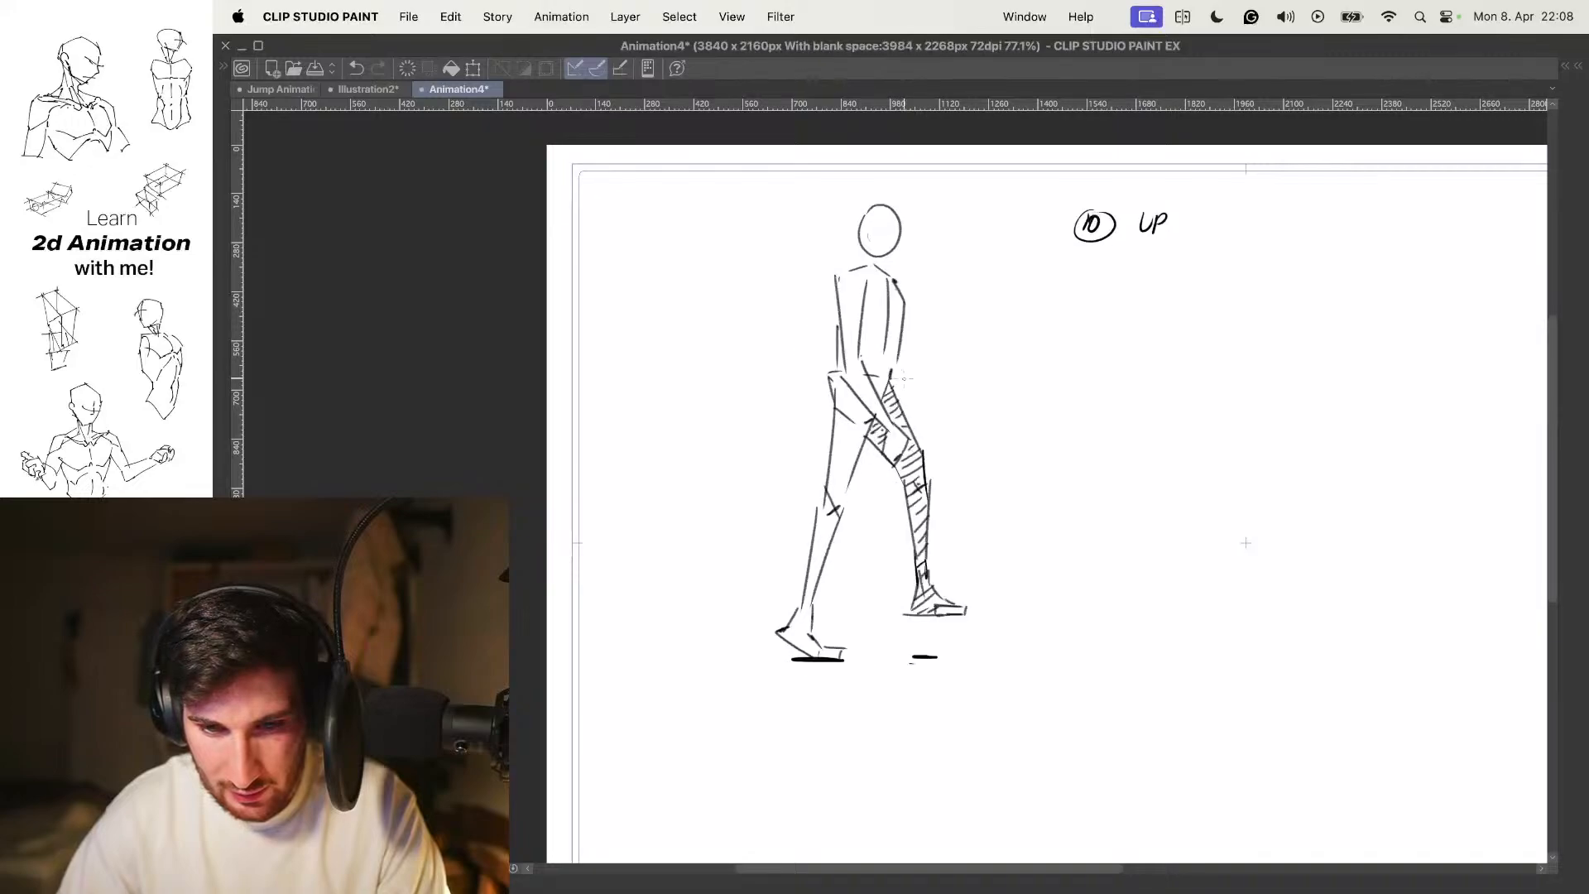
key(Left)
key(Left)
key(Right)
key(Left)
key(Right)
key(Left)
key(Left)
key(Left)
key(Right)
key(Right)
Draw the far forearm and boxy hand in front of the hip using onion skin, hatch it, and play back the animation
drag(916, 364, 951, 411)
key(Left)
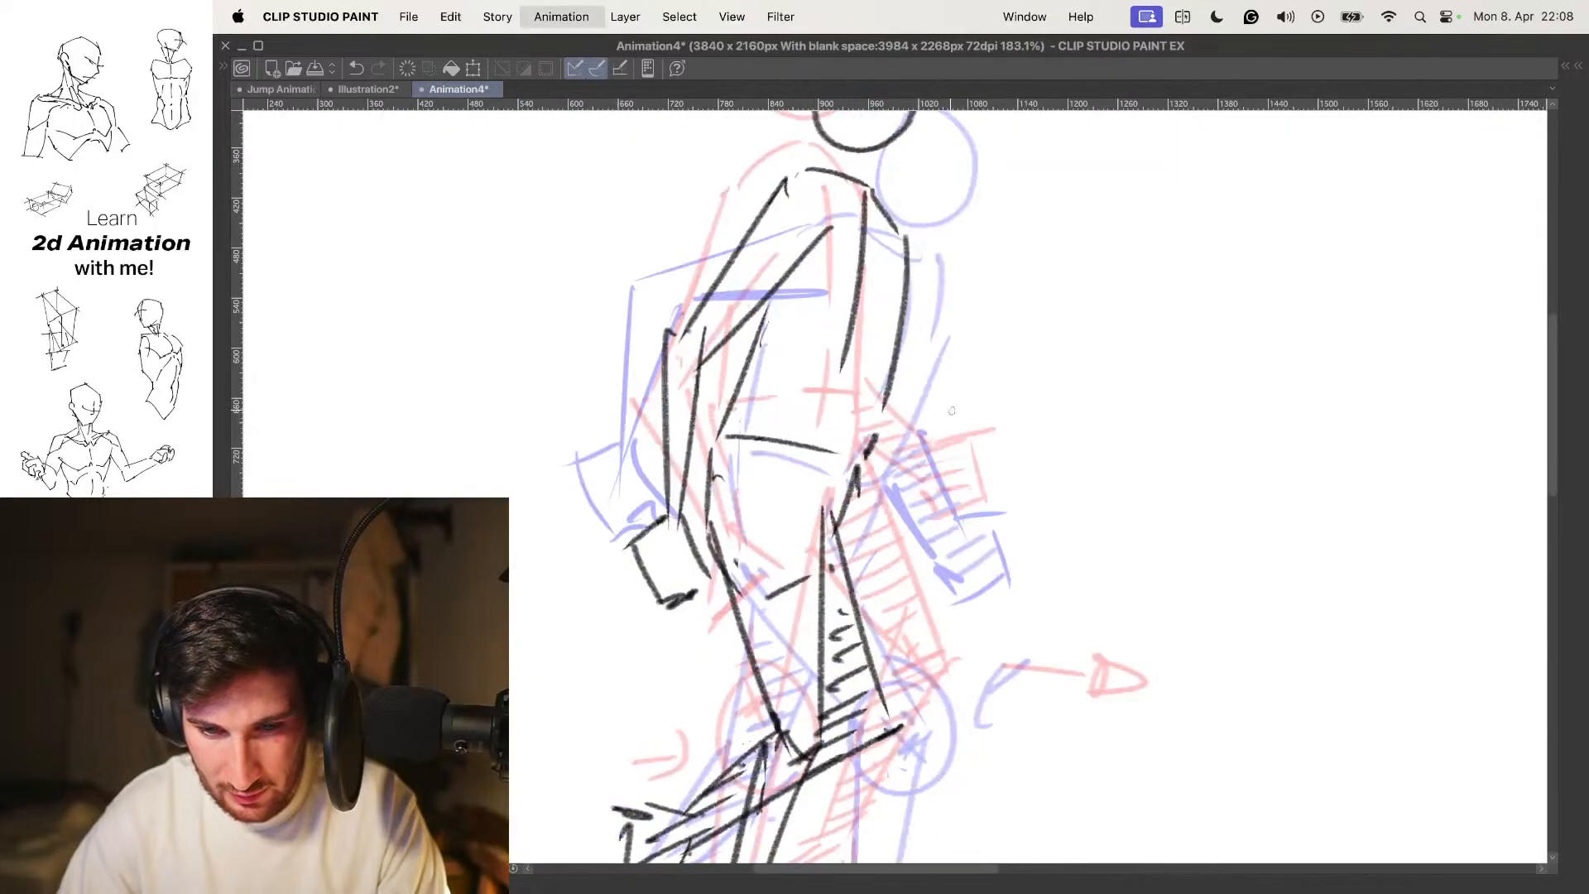
mouse_move(872, 455)
mouse_down()
mouse_move(993, 513)
mouse_move(940, 534)
mouse_up()
mouse_move(856, 495)
mouse_down()
mouse_move(926, 519)
mouse_move(850, 499)
mouse_up()
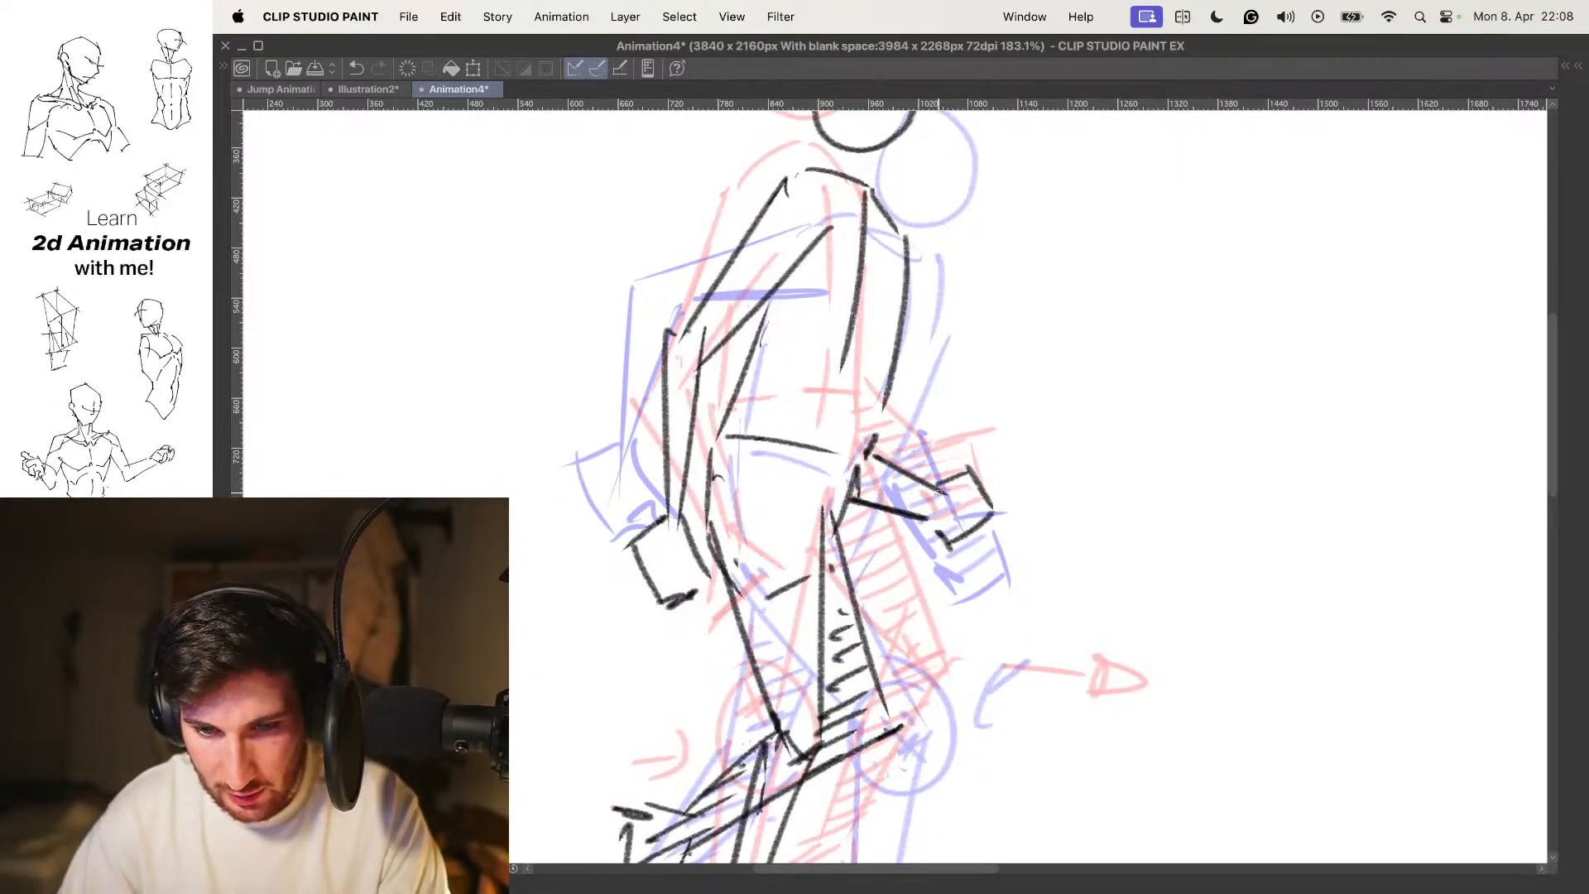
drag(999, 440, 942, 491)
key(space)
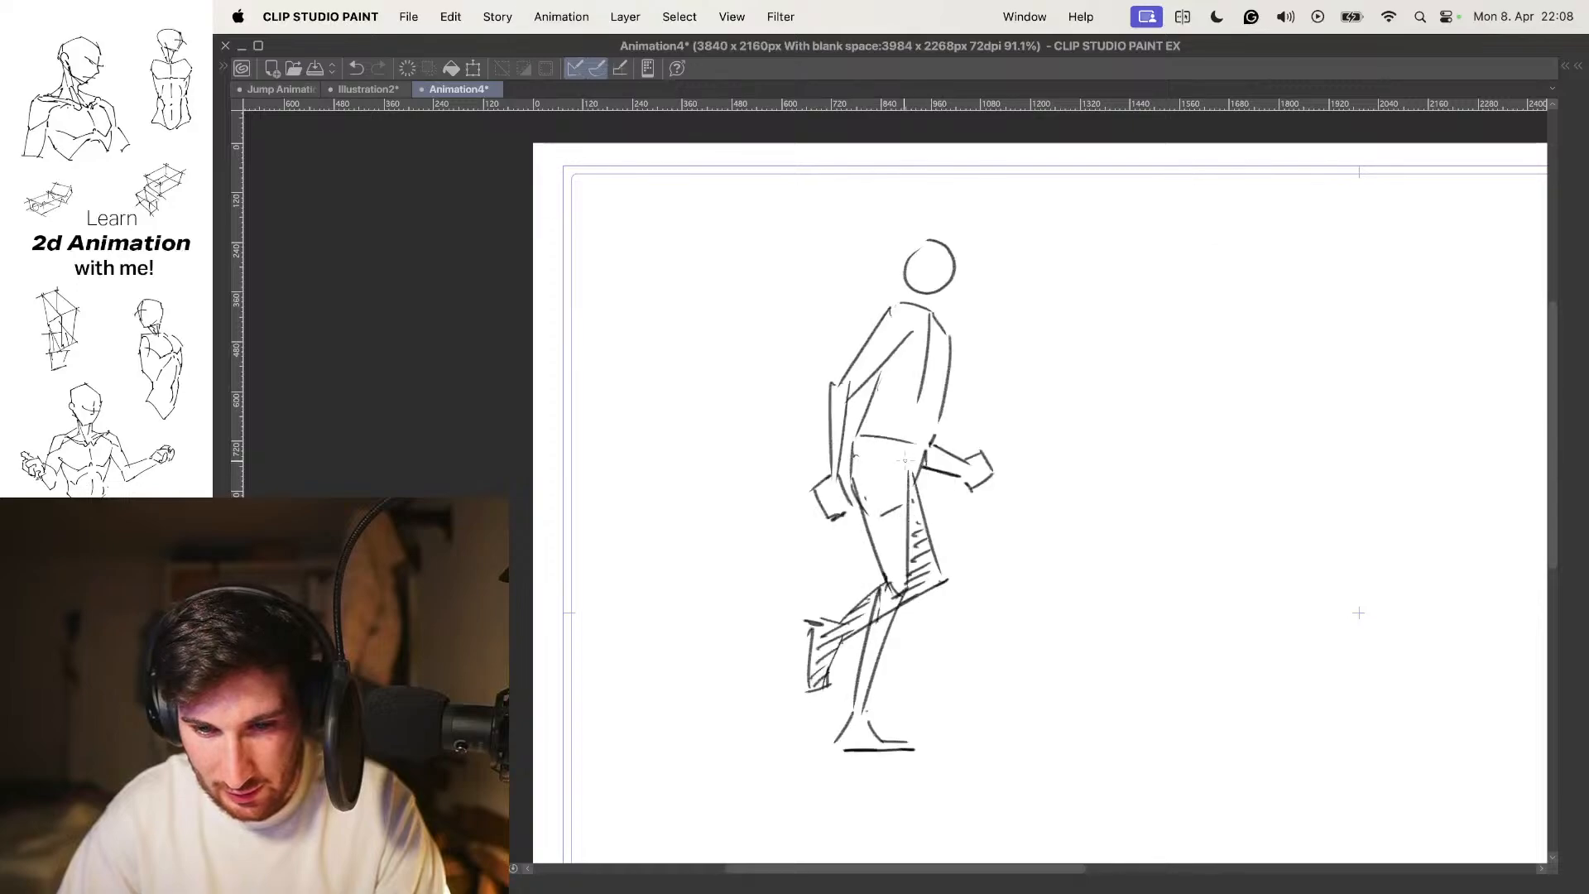
scroll(1029, 418, down, 4)
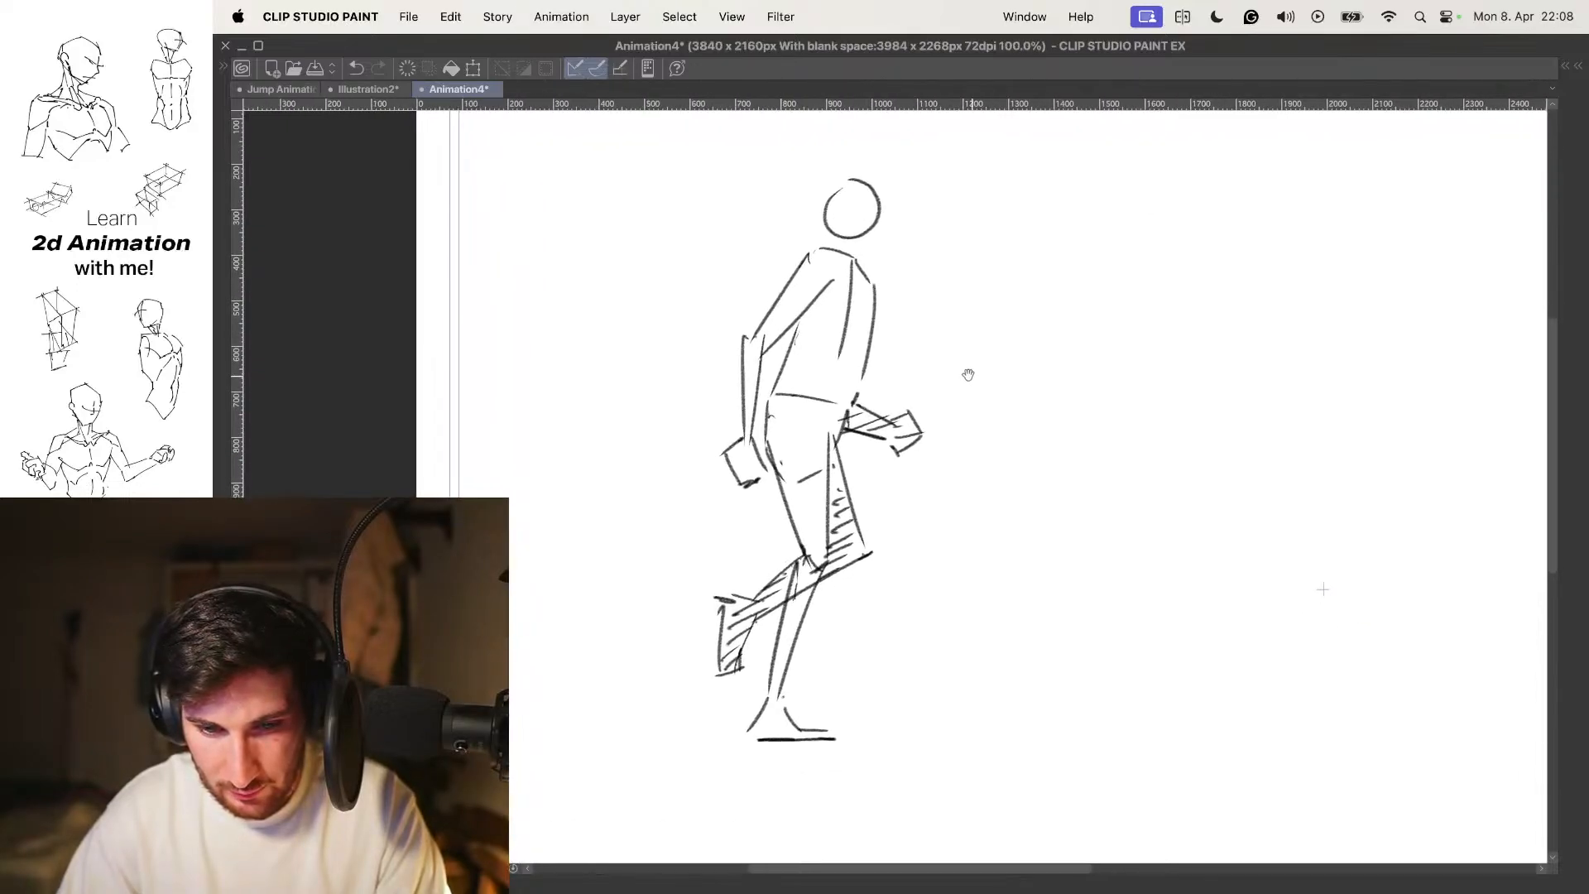
drag(1061, 272, 989, 387)
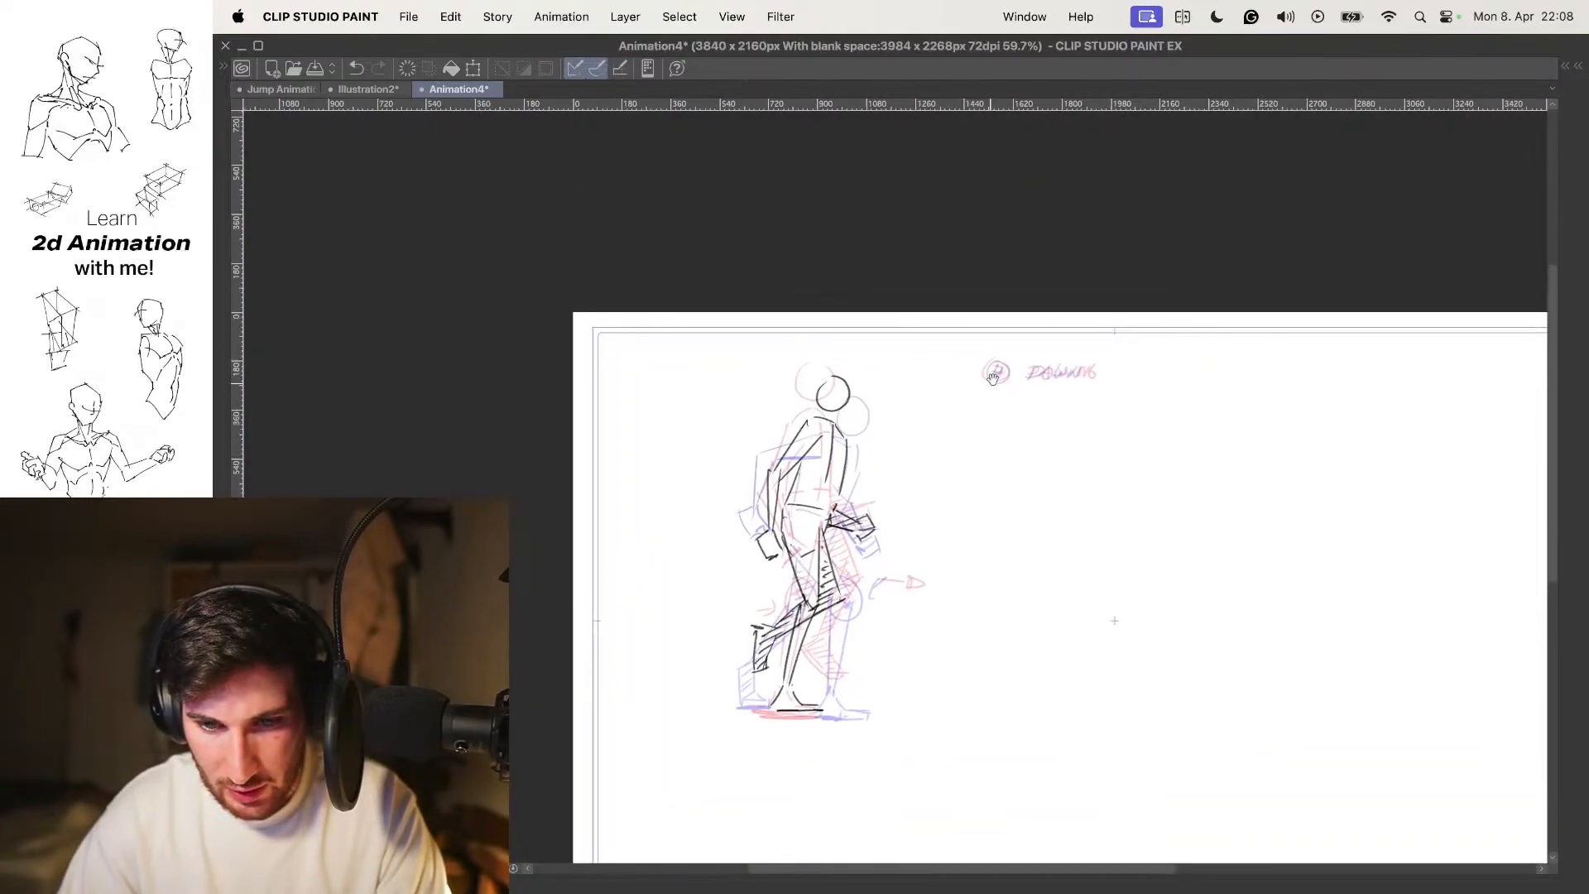
key(Tab)
key(Tab)
scroll(1050, 365, up, 8)
drag(893, 374, 924, 371)
mouse_move(898, 376)
mouse_down()
mouse_move(895, 404)
mouse_move(867, 403)
mouse_move(985, 318)
mouse_up()
key(super+z)
key(super+z)
scroll(930, 371, down, 8)
Play back the walk cycle to check the new in-between's motion, and stop the playback
key(space)
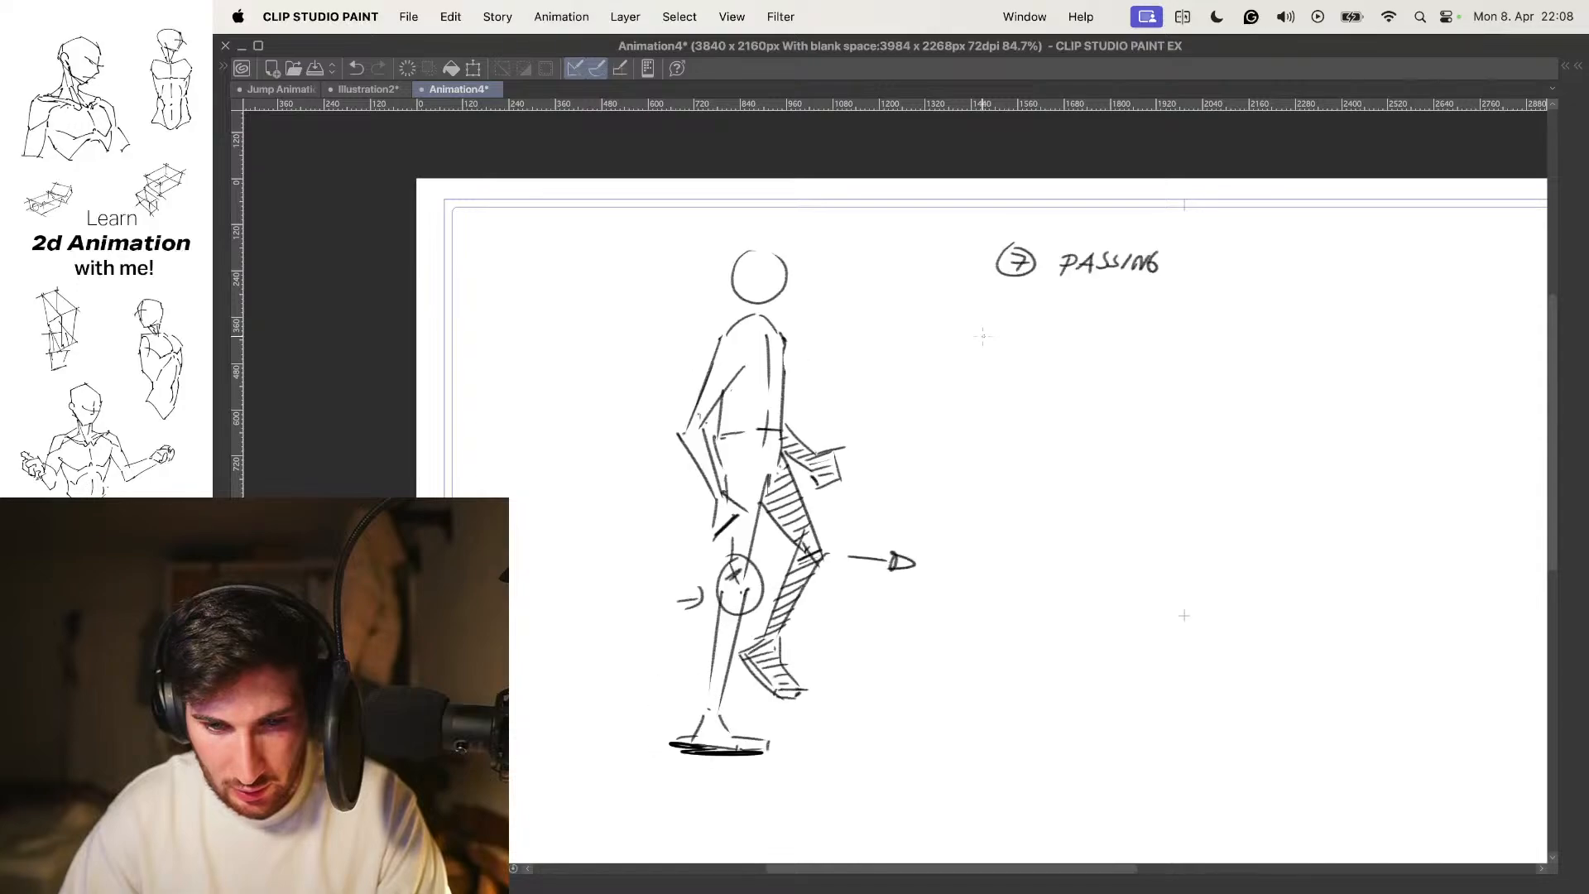
scroll(965, 358, up, 2)
scroll(975, 351, down, 3)
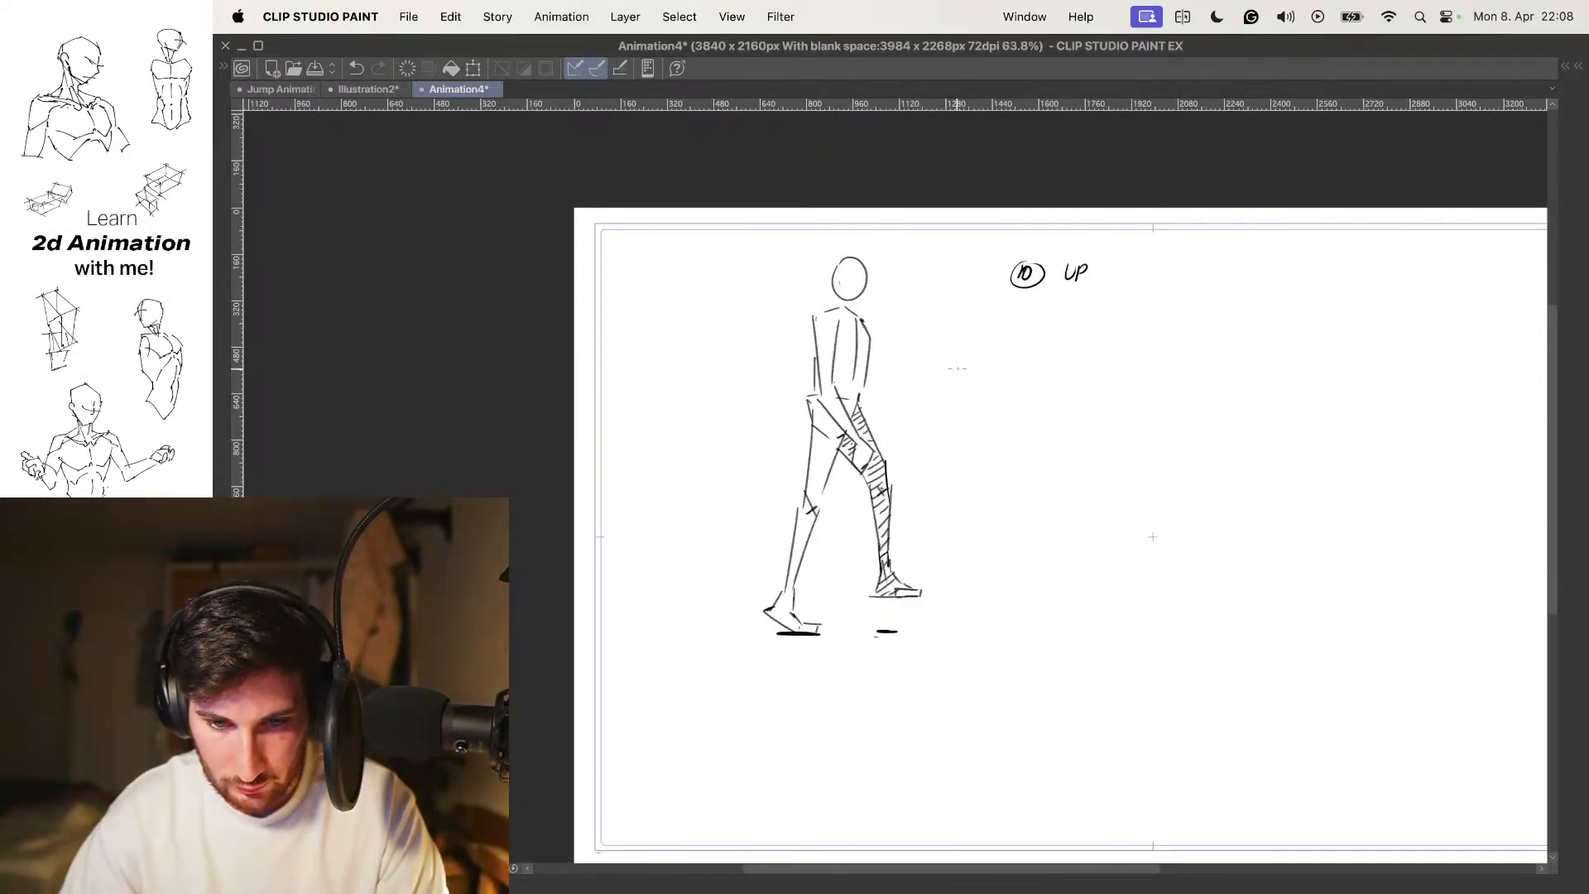
key(space)
Flip repeatedly between the passing pose and the in-between before it with onion skin to compare the figures
key(Tab)
key(Left)
key(Left)
key(Right)
key(Left)
key(Right)
key(Left)
key(Right)
key(Left)
key(Right)
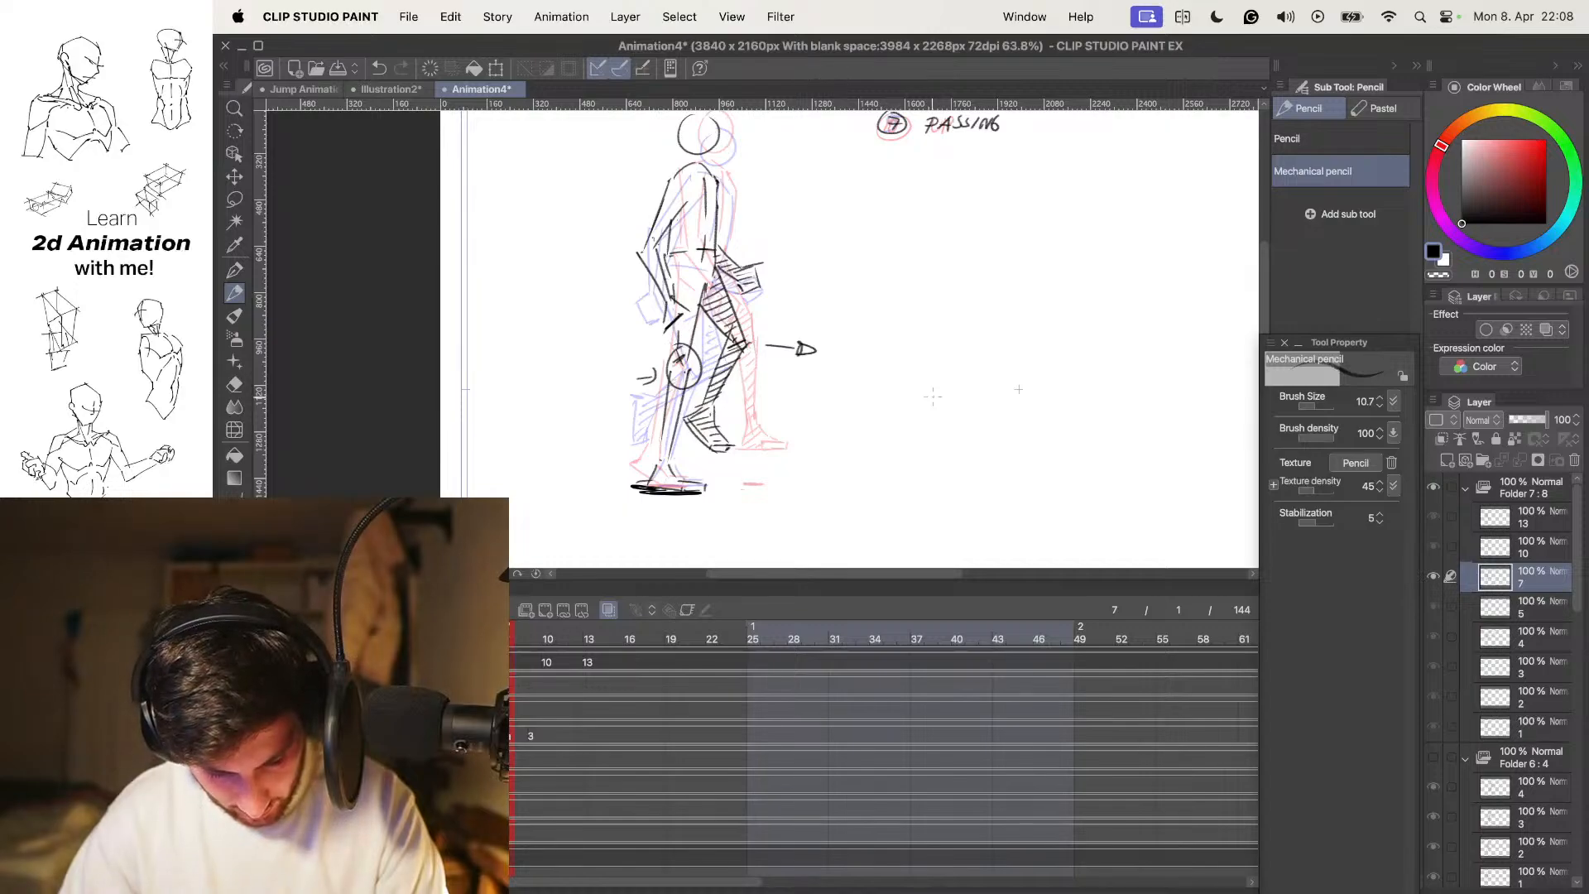
Step back to the down pose and forward again to the passing pose to examine the movement between them
key(Left)
key(Left)
key(Left)
key(Left)
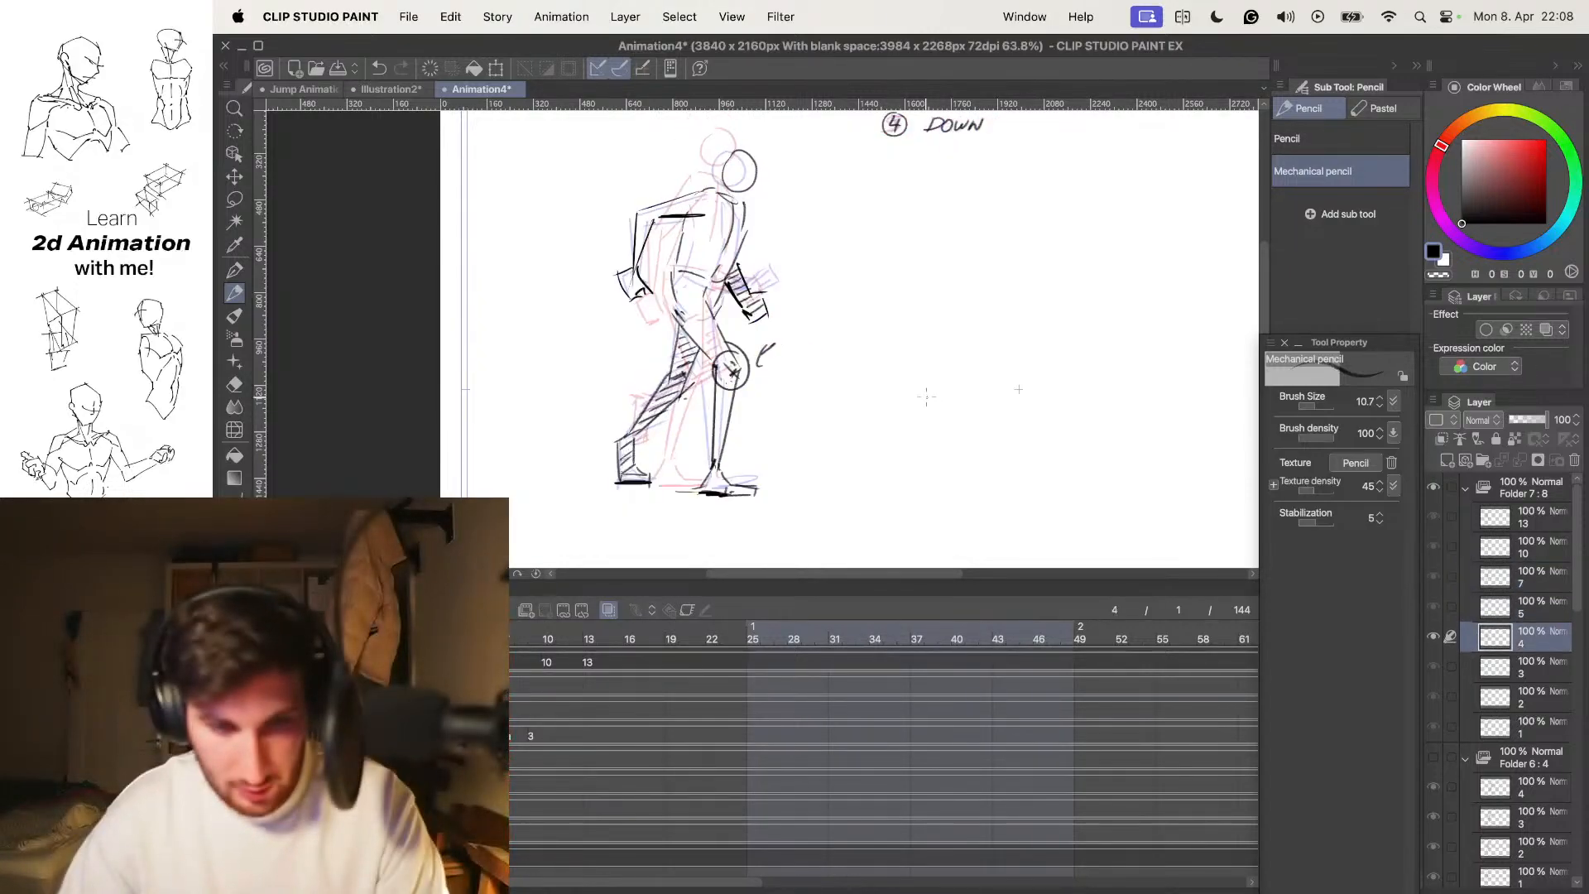
key(Right)
key(Right)
key(Right)
key(Right)
key(Tab)
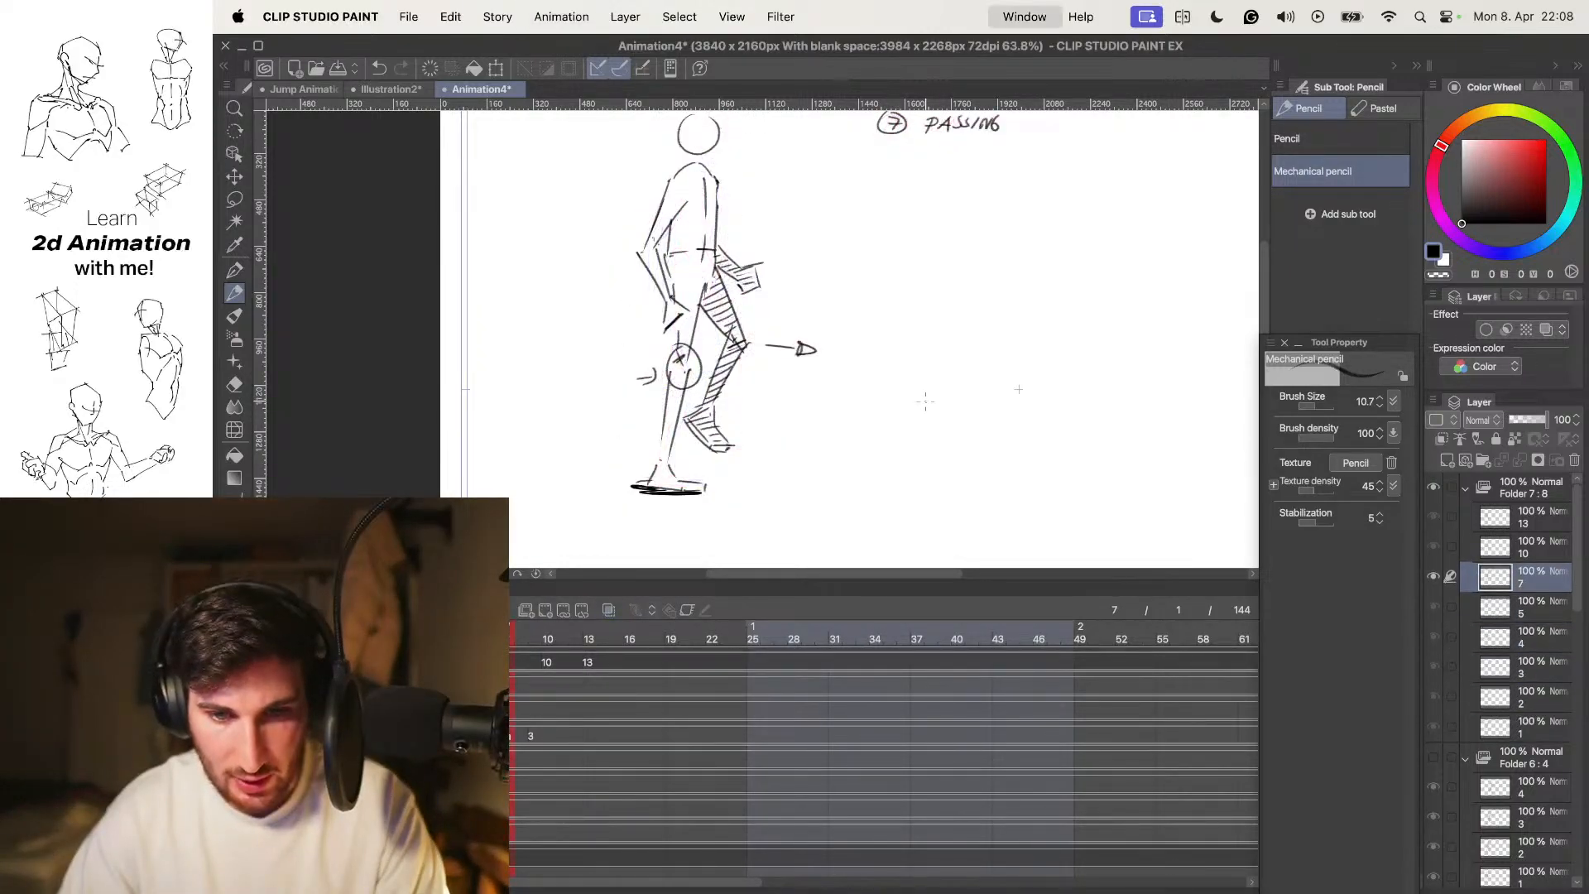
Return to the contact pose and step forward repeatedly through the whole walk cycle without onion skin to examine its motion
key(Left)
key(Left)
key(Left)
key(Left)
key(Left)
key(Left)
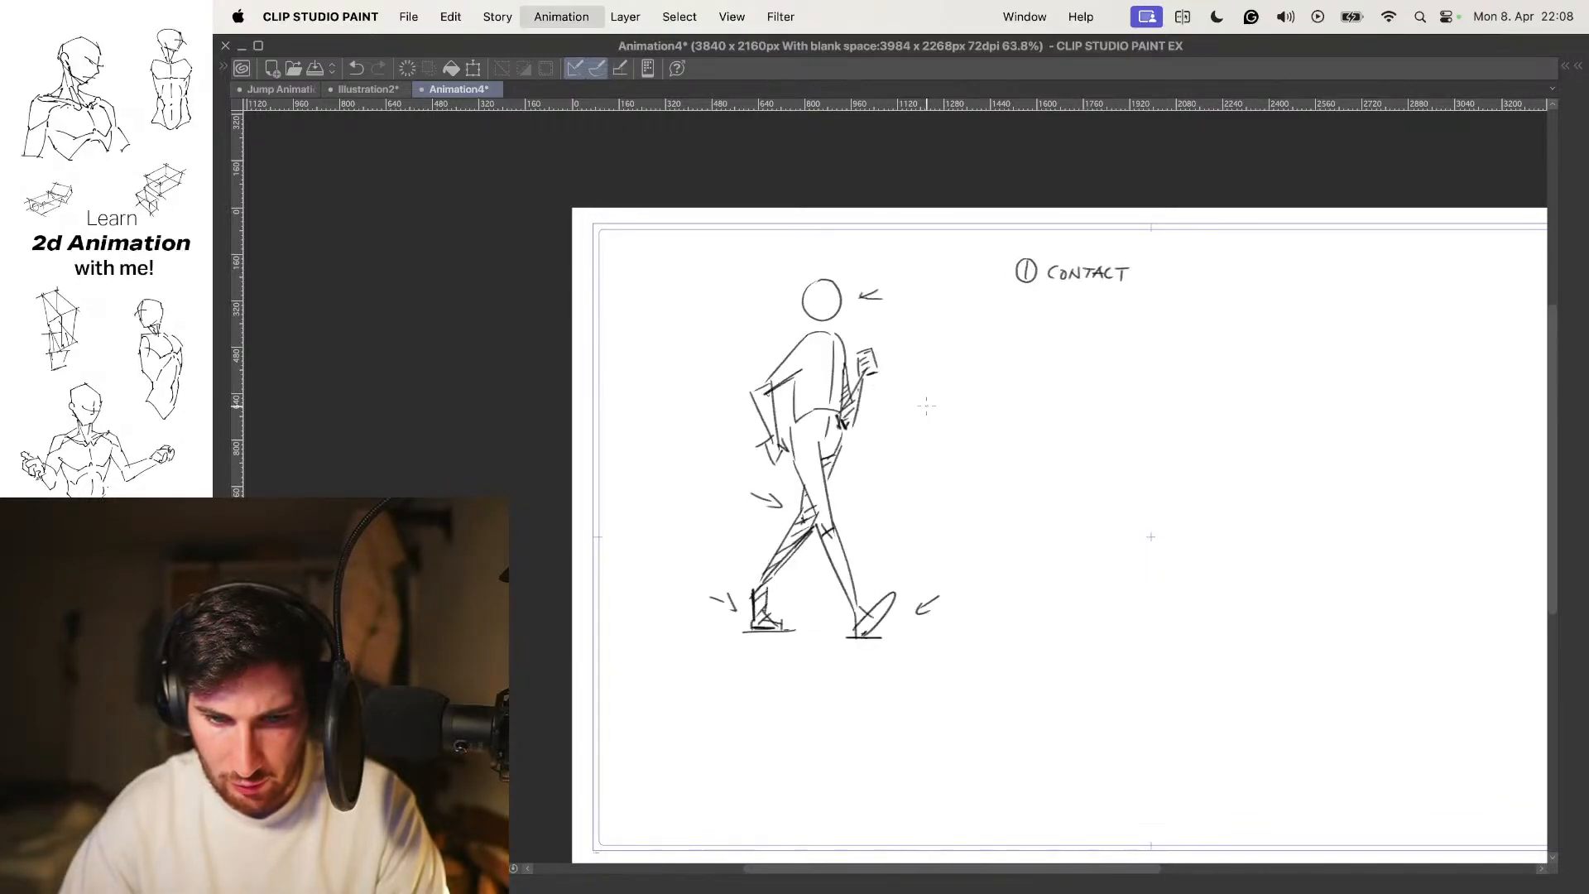
key(Right)
key(Right)
key(Right)
key(Right)
key(Right)
key(Right)
key(Right)
key(Right)
key(Right)
key(Right)
key(Right)
key(Right)
key(Right)
key(Right)
key(Right)
key(Right)
key(Right)
key(Right)
key(Right)
key(Right)
key(Right)
key(Right)
key(Right)
key(Right)
key(Right)
key(Right)
key(Right)
key(Right)
key(Right)
key(Right)
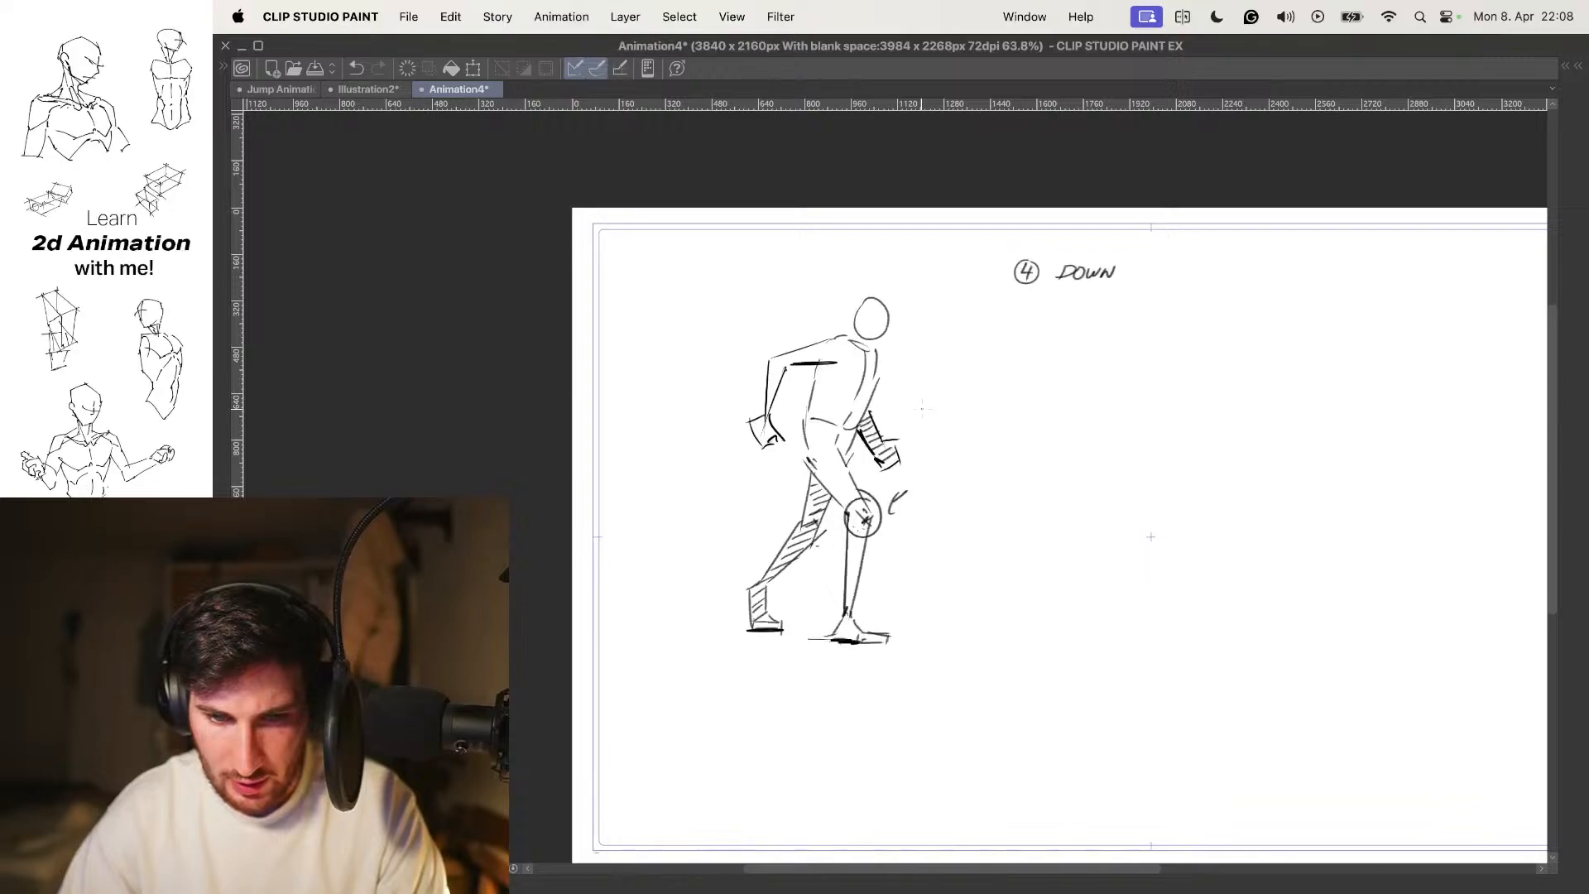
key(Right)
key(Right)
key(Right)
key(Right)
key(Right)
key(Right)
key(Right)
key(Right)
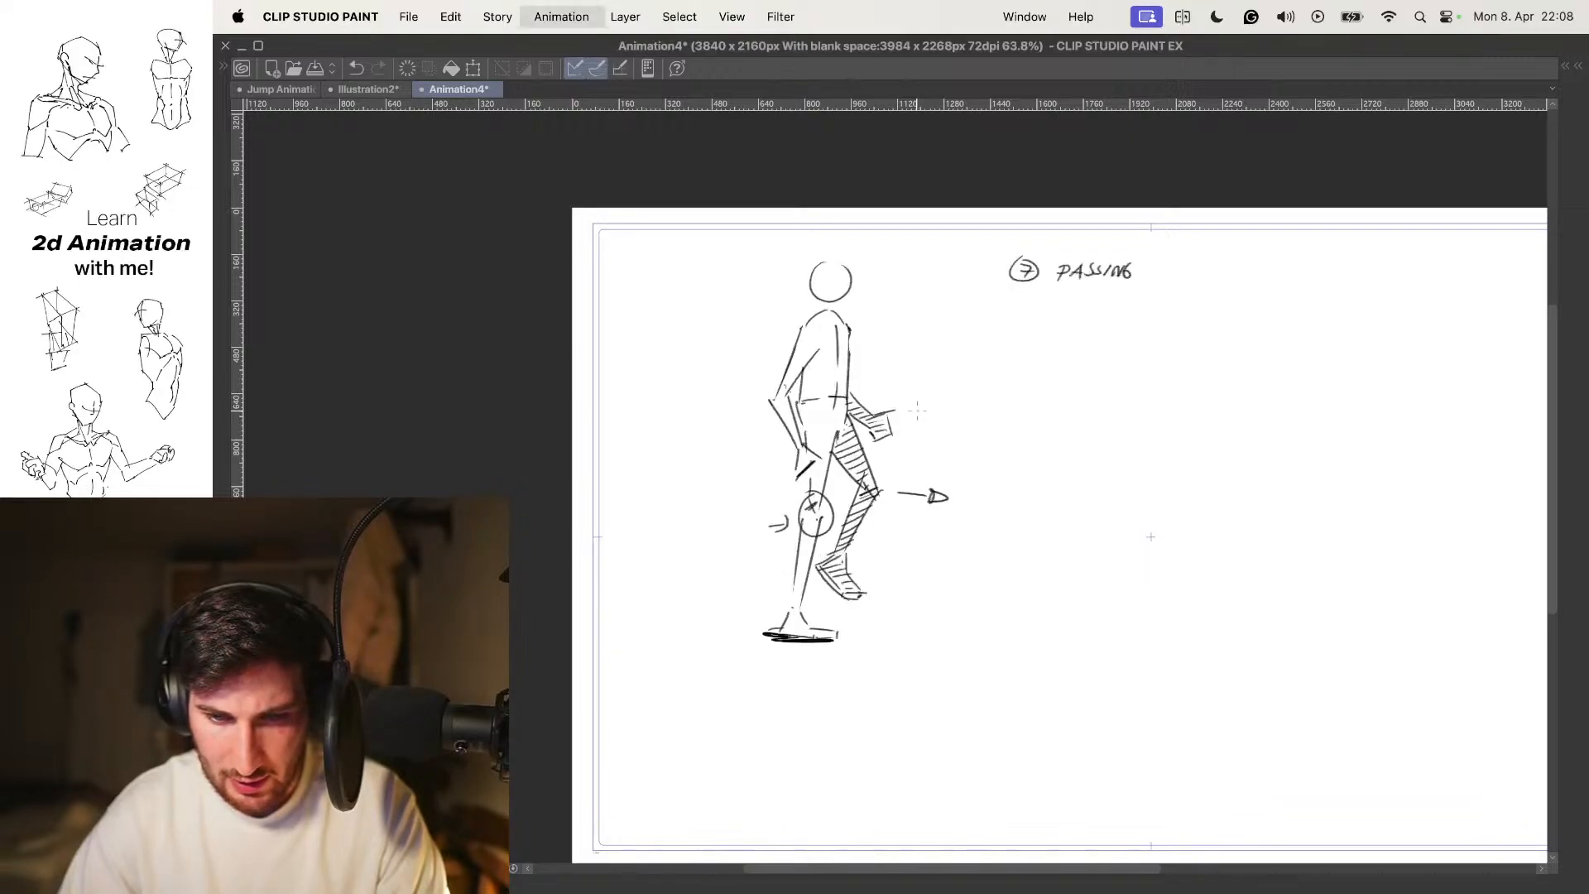
key(Right)
key(Right)
key(Right)
key(Right)
key(Right)
key(Right)
key(Right)
key(Right)
key(Right)
key(Right)
key(Right)
key(Right)
key(Right)
key(Right)
key(Right)
key(Right)
key(Right)
key(Right)
key(Right)
key(Right)
key(Right)
key(Right)
key(Right)
key(Right)
key(Right)
key(Right)
key(Right)
key(Right)
key(Right)
key(Right)
key(Right)
key(Right)
key(Right)
key(Right)
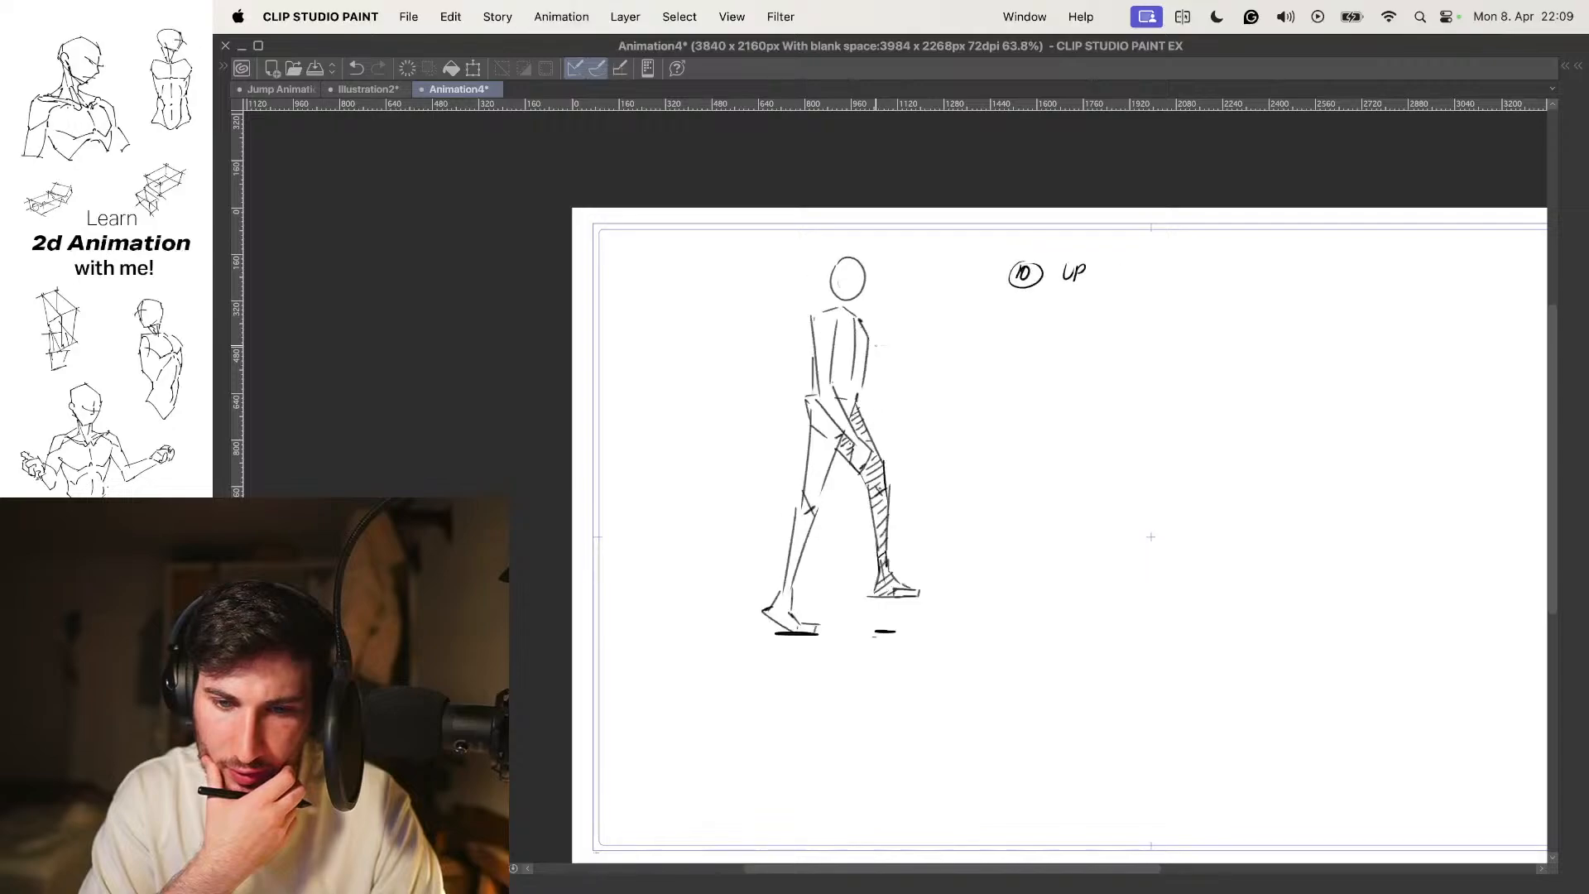
key(Right)
key(Right)
key(Right)
key(Right)
key(Right)
key(Right)
key(Right)
key(Right)
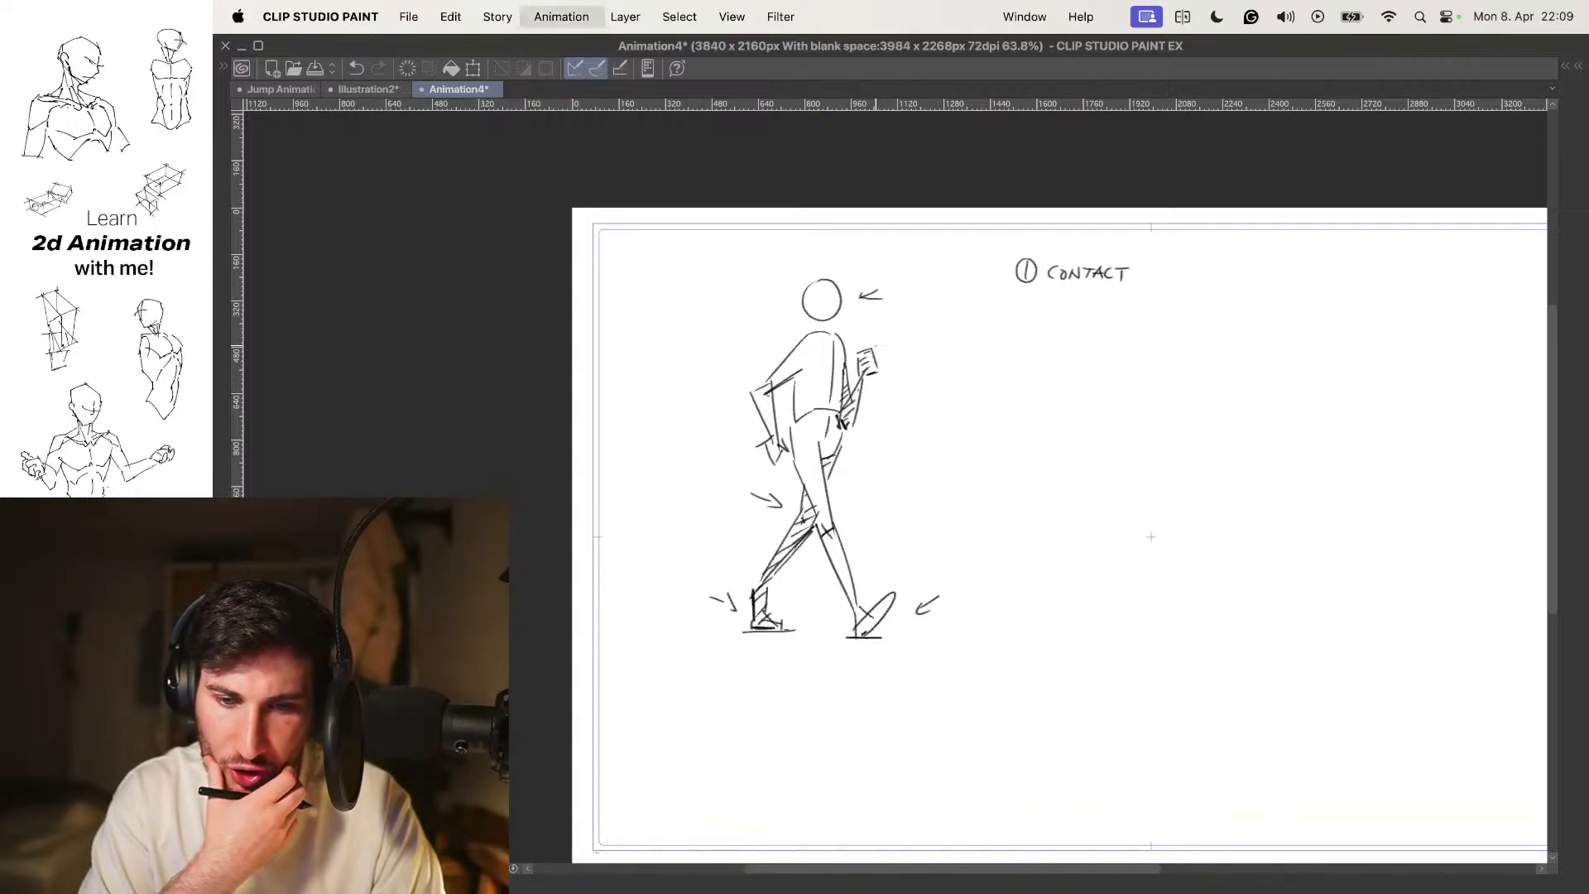
key(Right)
key(Right)
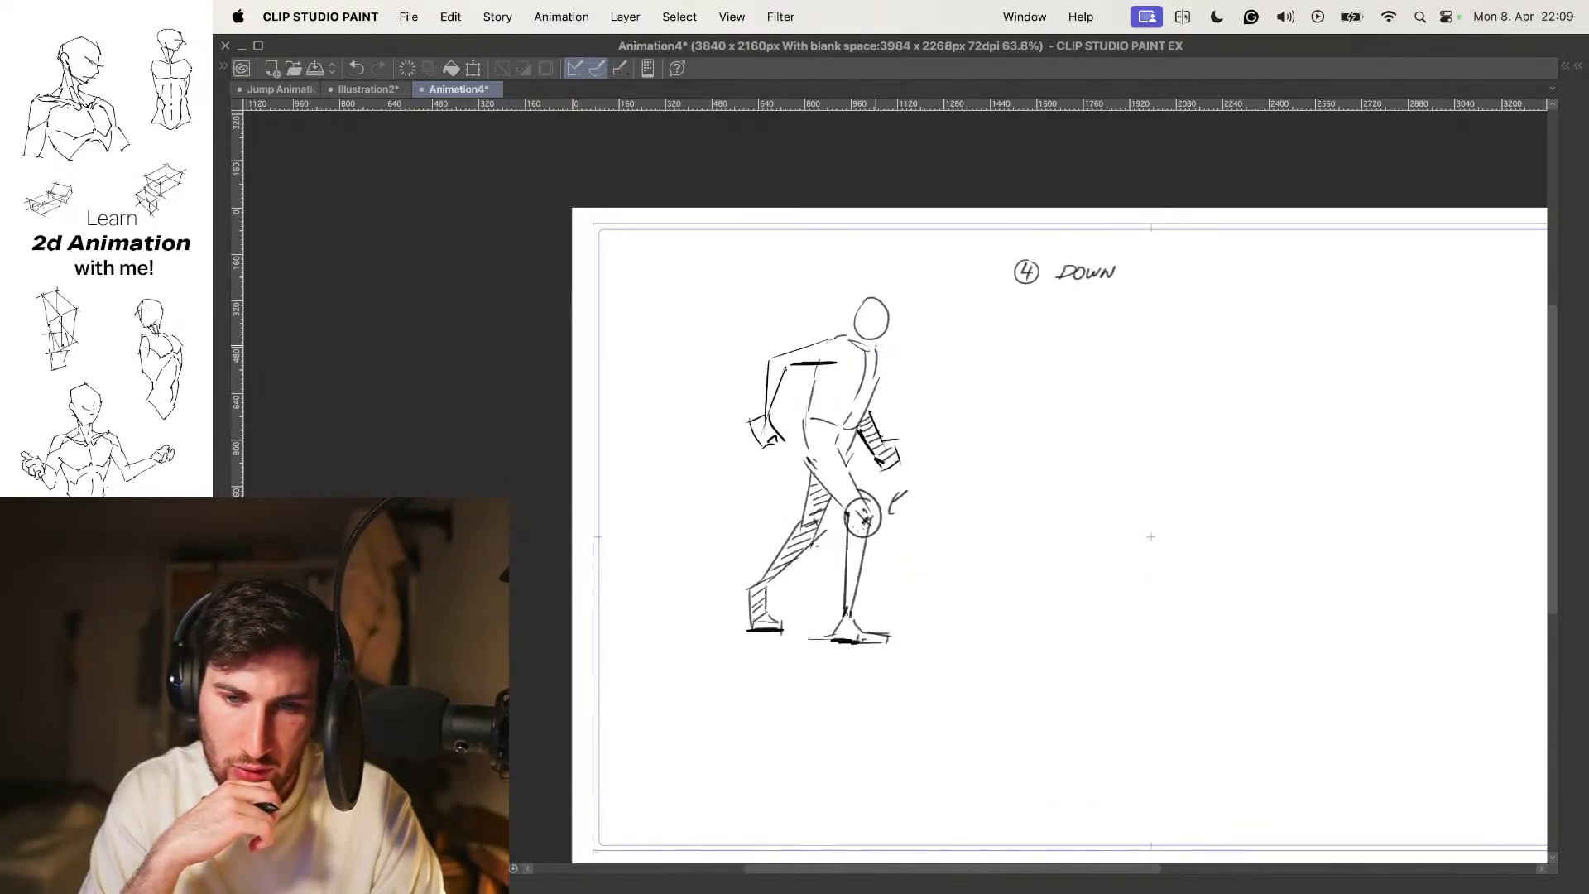
key(Right)
key(Right)
key(Right)
key(Right)
key(Right)
key(Right)
key(Right)
key(Right)
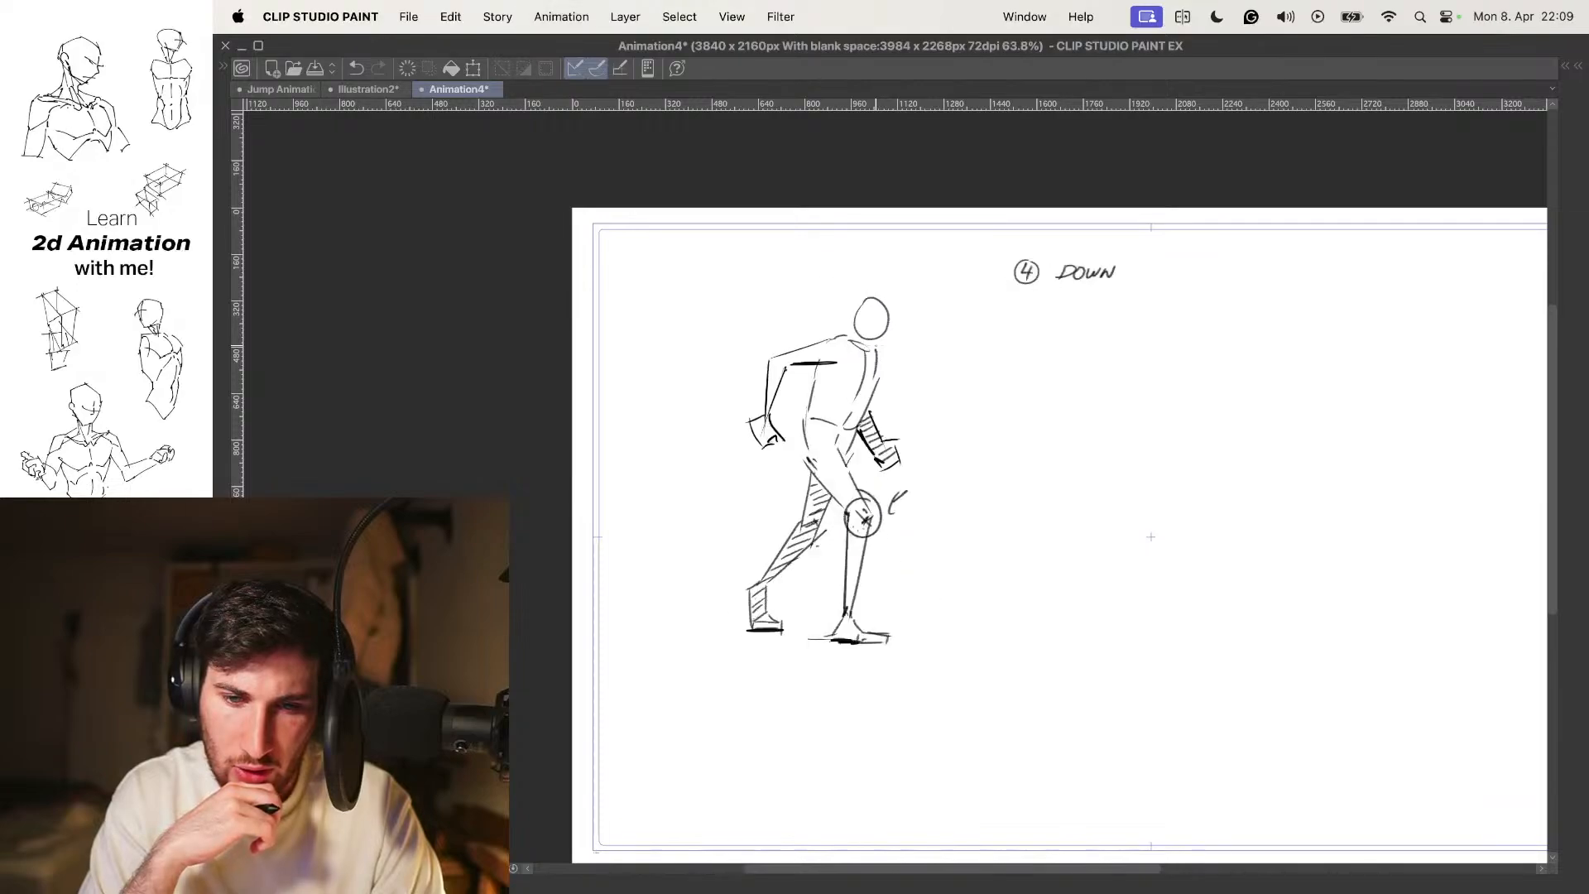
Step forward from the down pose through the following walk cycle drawings with the palettes shown again to examine the motion
key(Right)
key(Right)
key(Right)
key(Right)
key(Right)
key(Tab)
key(Right)
key(Right)
key(Right)
key(Right)
key(Right)
key(Right)
key(Left)
key(Right)
Flip backward and forward through neighbouring walk cycle drawings to compare how the figure moves between poses
key(Left)
key(Left)
key(Left)
key(Left)
key(Left)
key(Left)
key(Right)
key(Right)
key(Right)
key(Right)
key(Right)
key(Left)
key(Right)
key(Left)
key(Left)
key(Left)
key(Left)
key(Right)
key(Right)
key(Right)
key(Right)
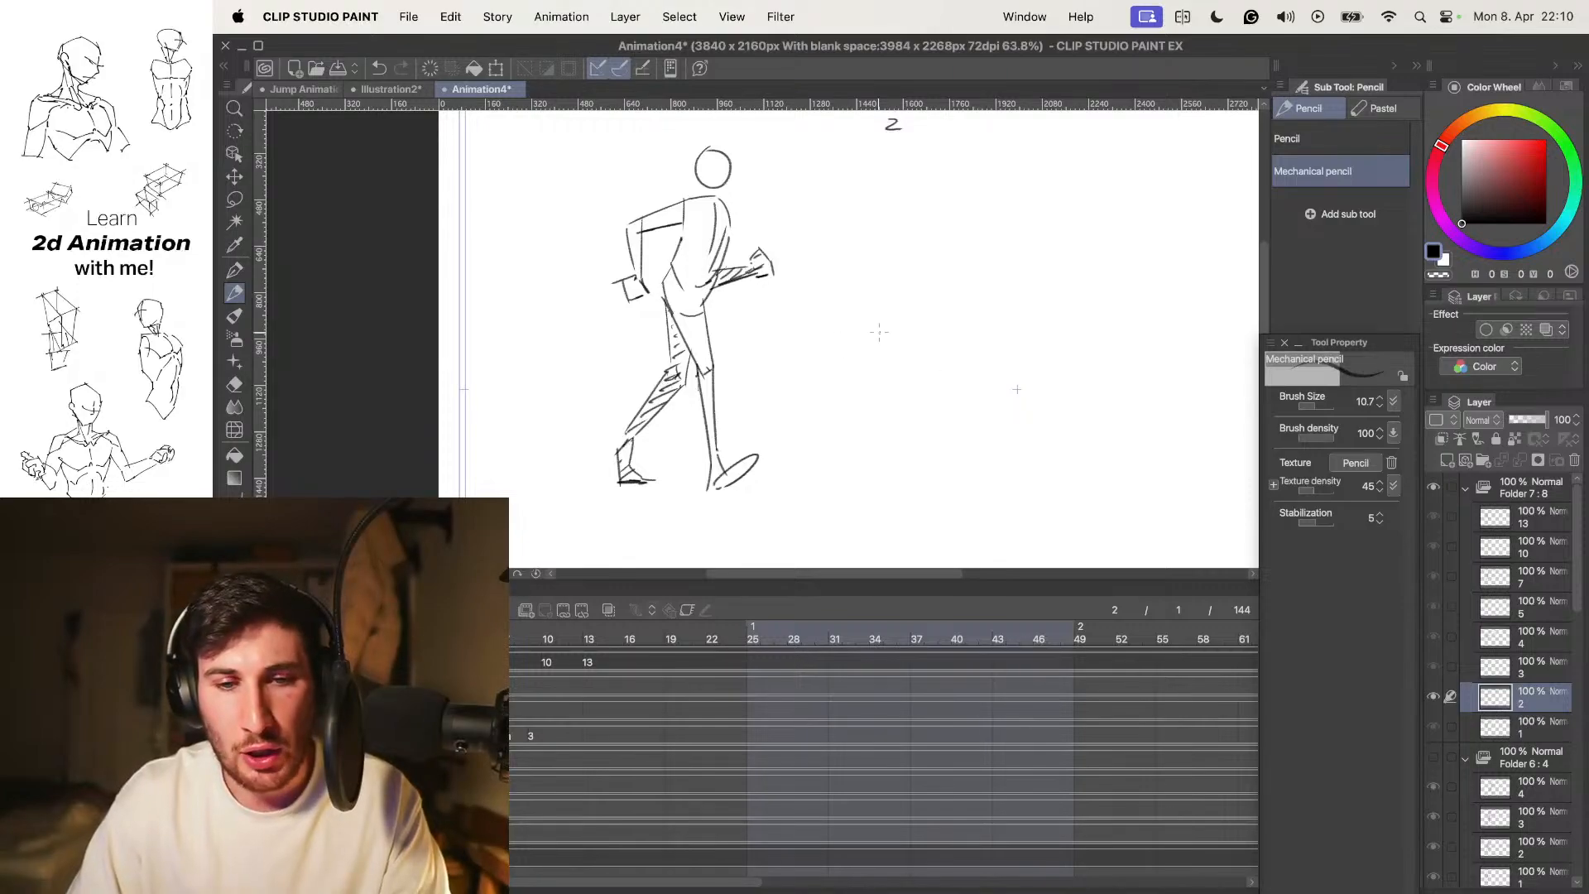
Switch to OBS to look at the stream status
key(super+Tab)
key(super+Tab)
click(664, 462)
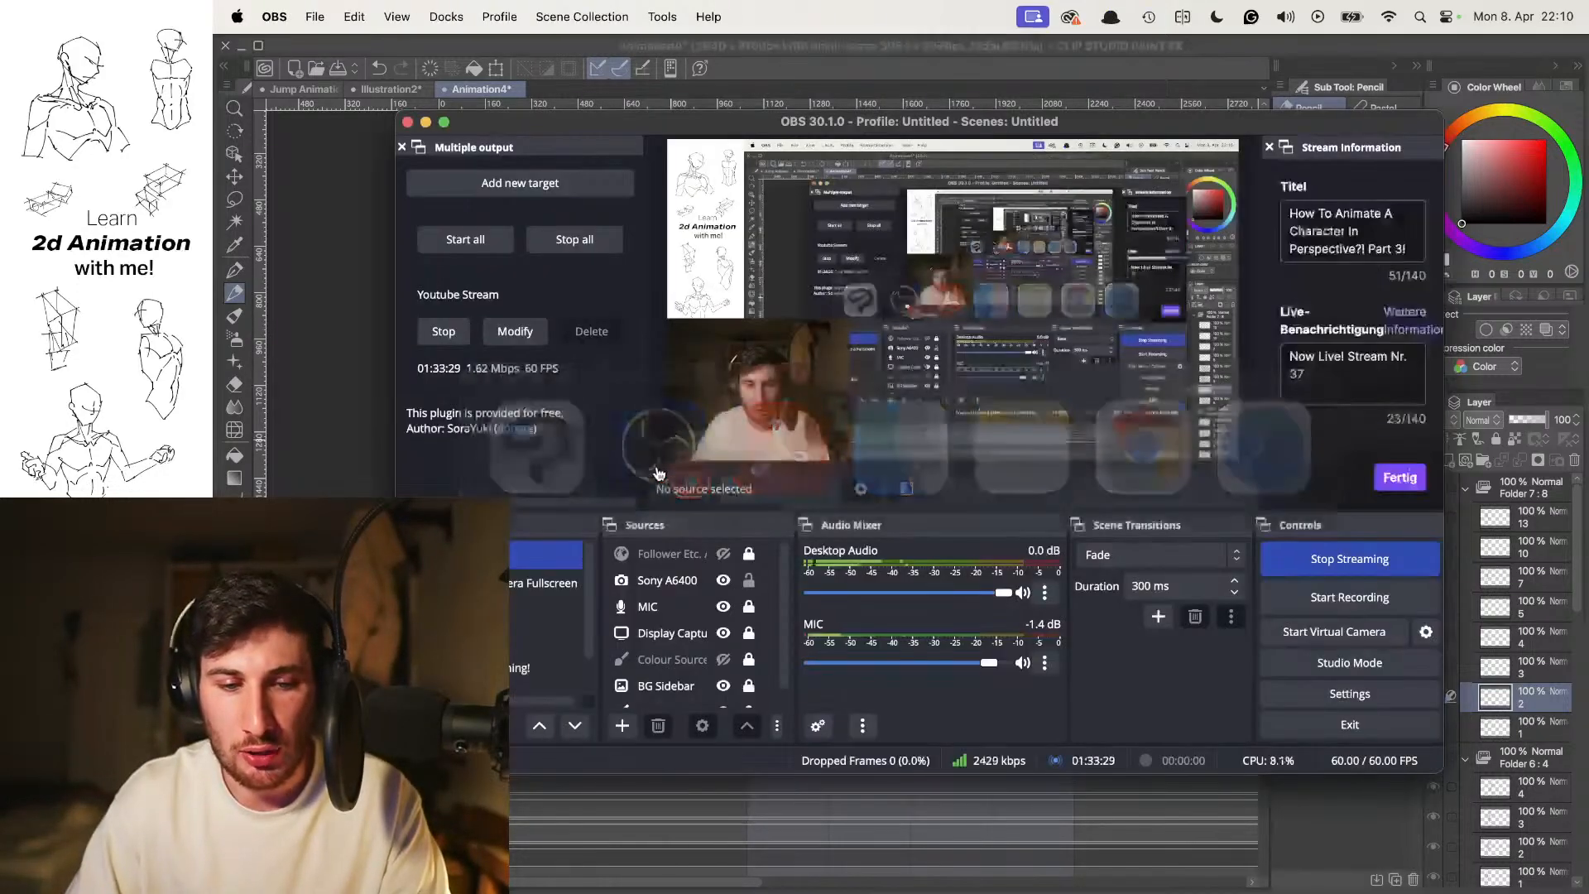
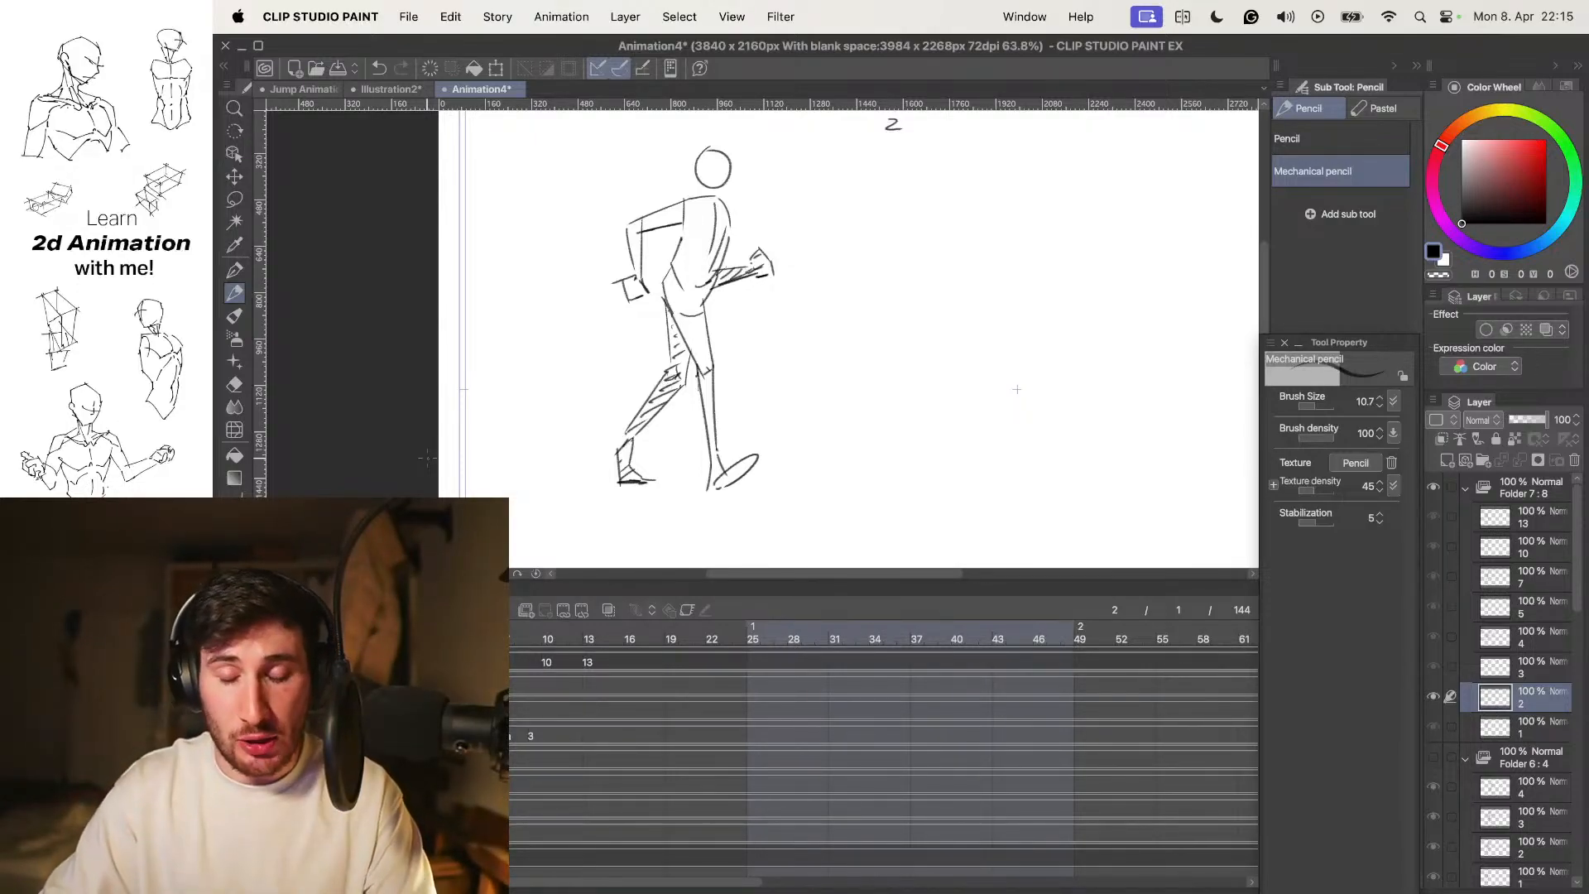
Step forward from in-between 2 past the final contact pose to in-between 5, hiding the palettes to examine the figures
key(Right)
key(Right)
key(Right)
key(Right)
key(Right)
key(Right)
key(Right)
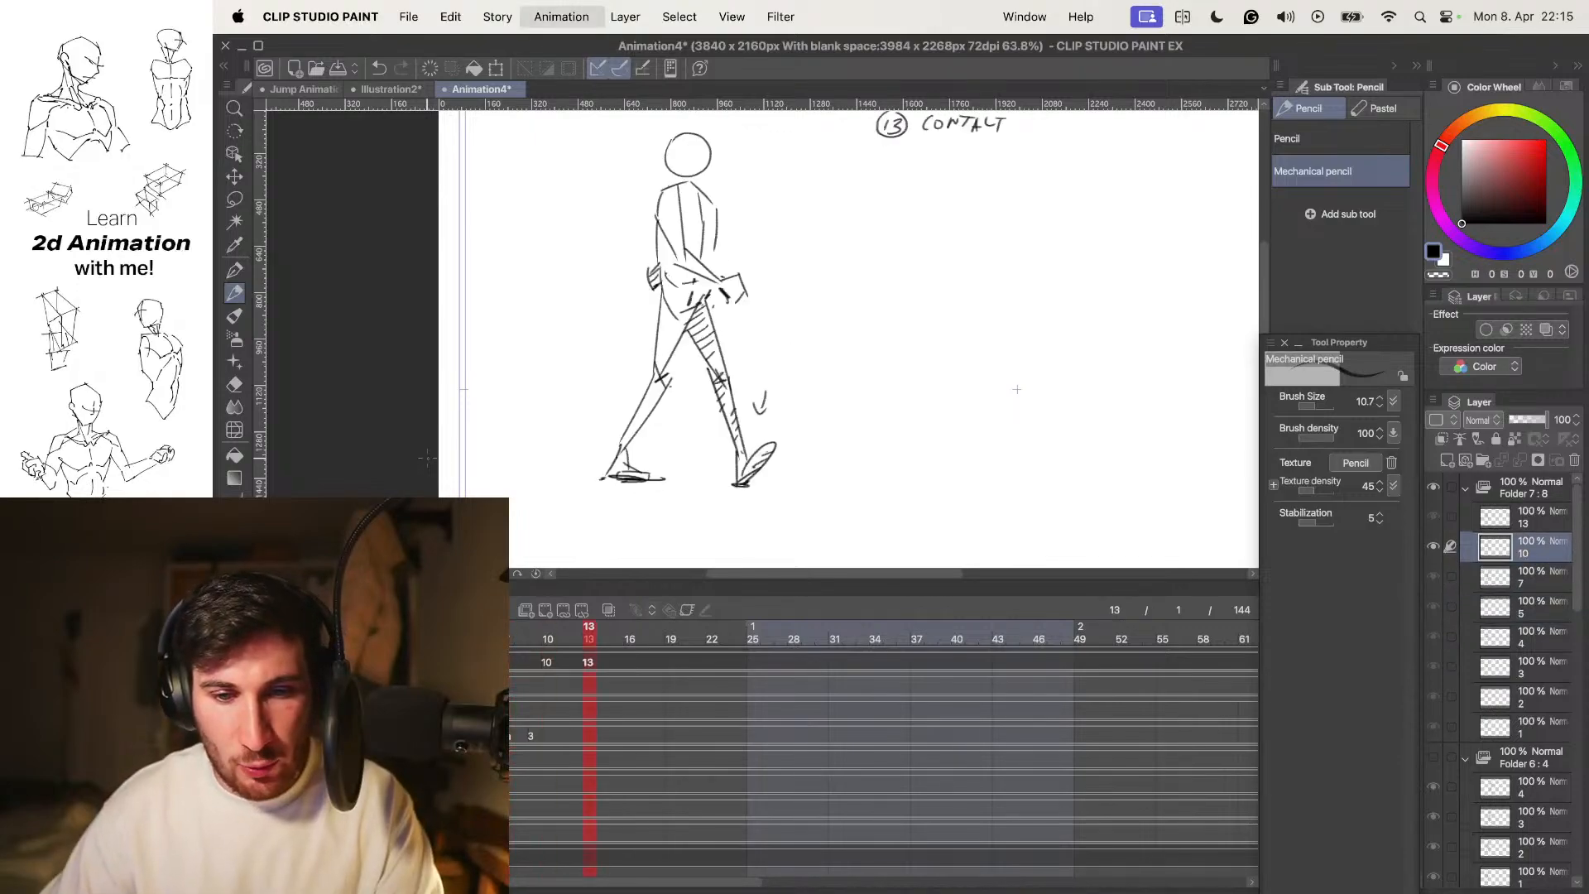
key(Tab)
key(Right)
key(Right)
key(Right)
key(Right)
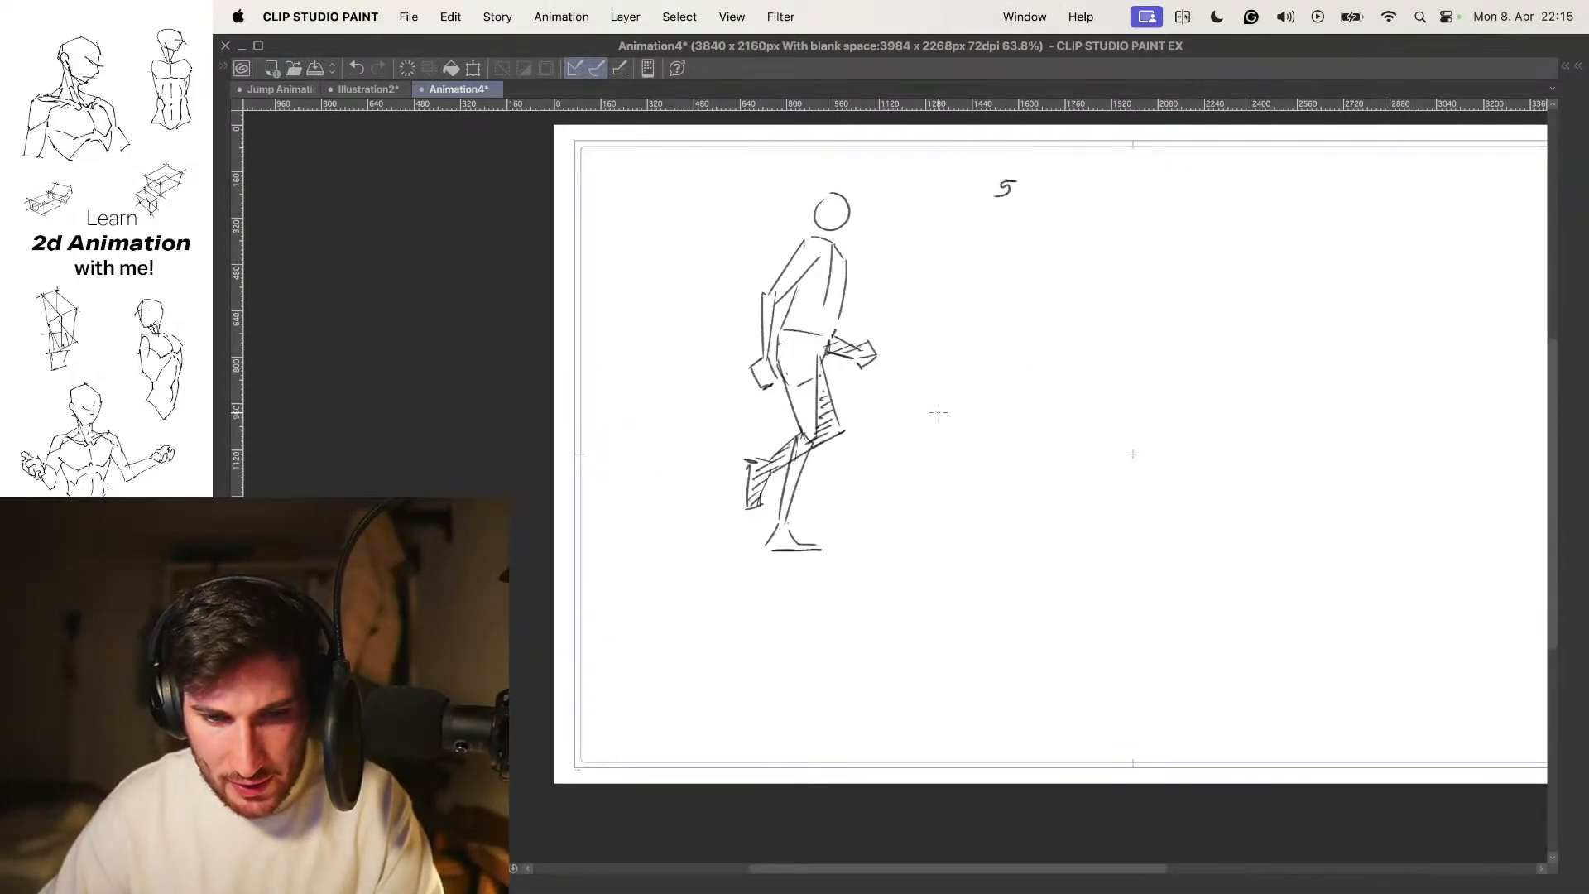
Continue forward from in-between 5 past the contact pose to the up pose at a larger size to examine the walk
drag(893, 424, 929, 409)
key(Right)
key(Right)
key(Right)
key(Right)
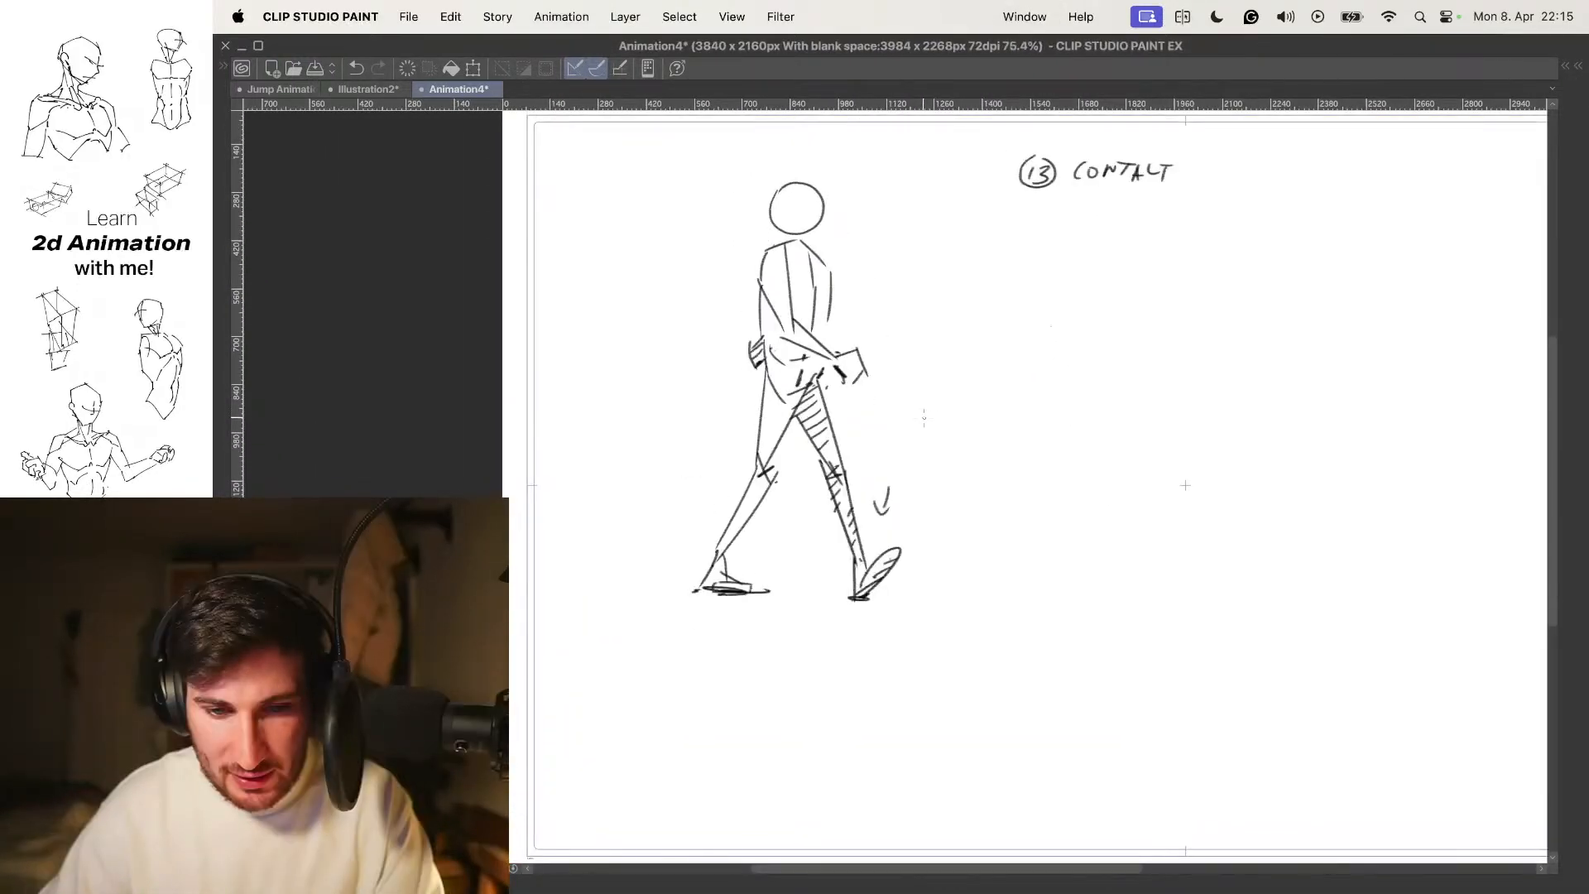
key(Right)
key(Right)
key(Right)
key(Right)
key(Right)
key(Right)
key(Right)
key(Right)
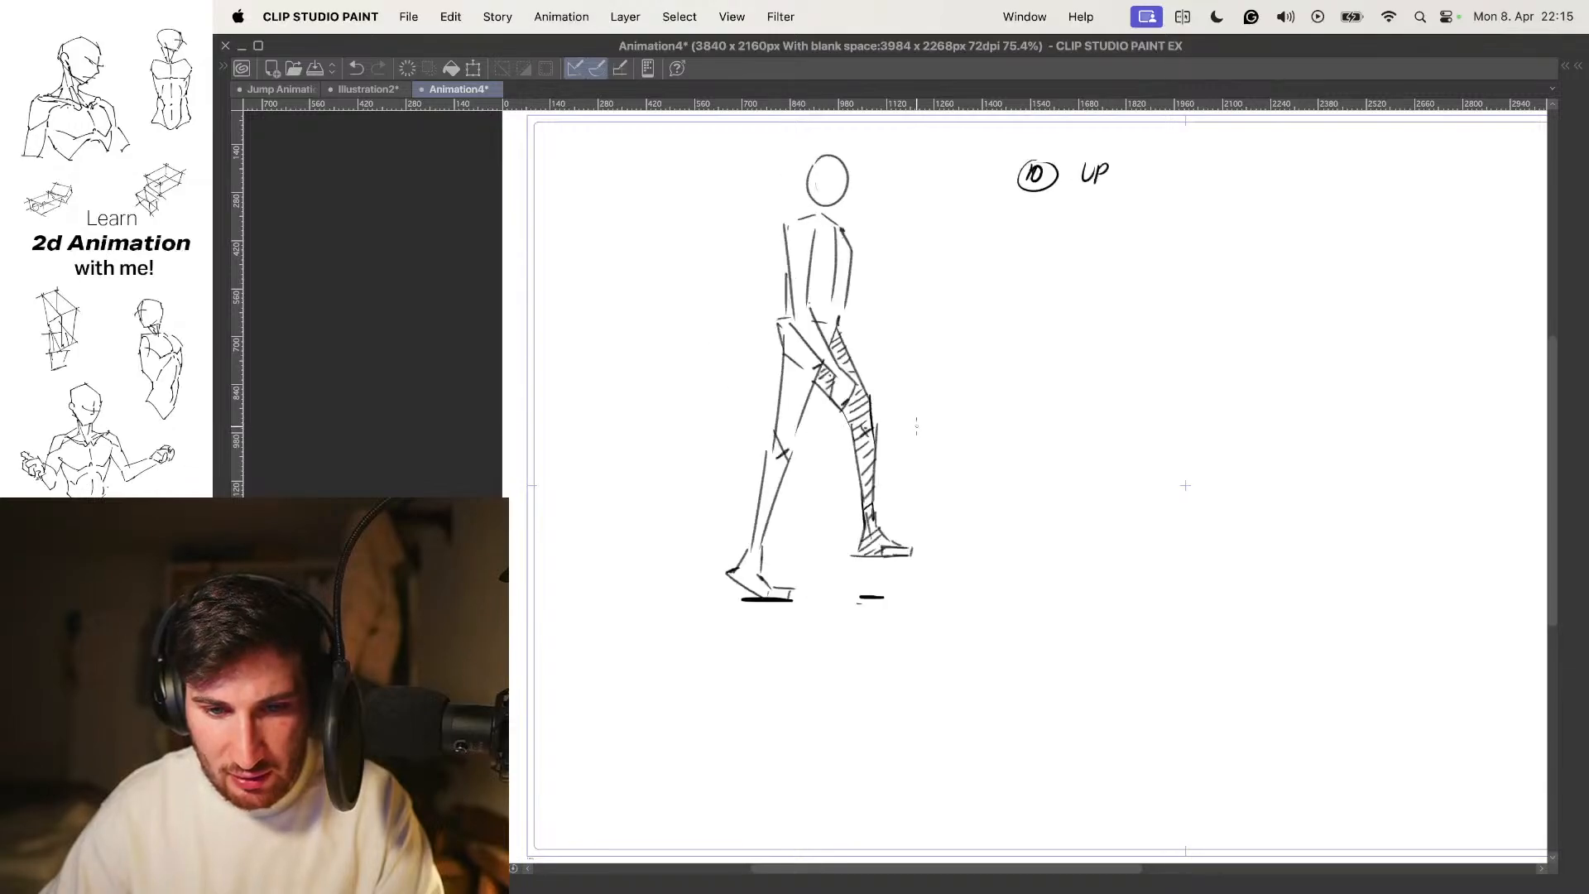
Step backward repeatedly through the whole walk cycle from the up pose to in-between 2 to examine the motion in reverse
key(Left)
key(Left)
key(Left)
key(Left)
key(Left)
key(Left)
key(Left)
key(Left)
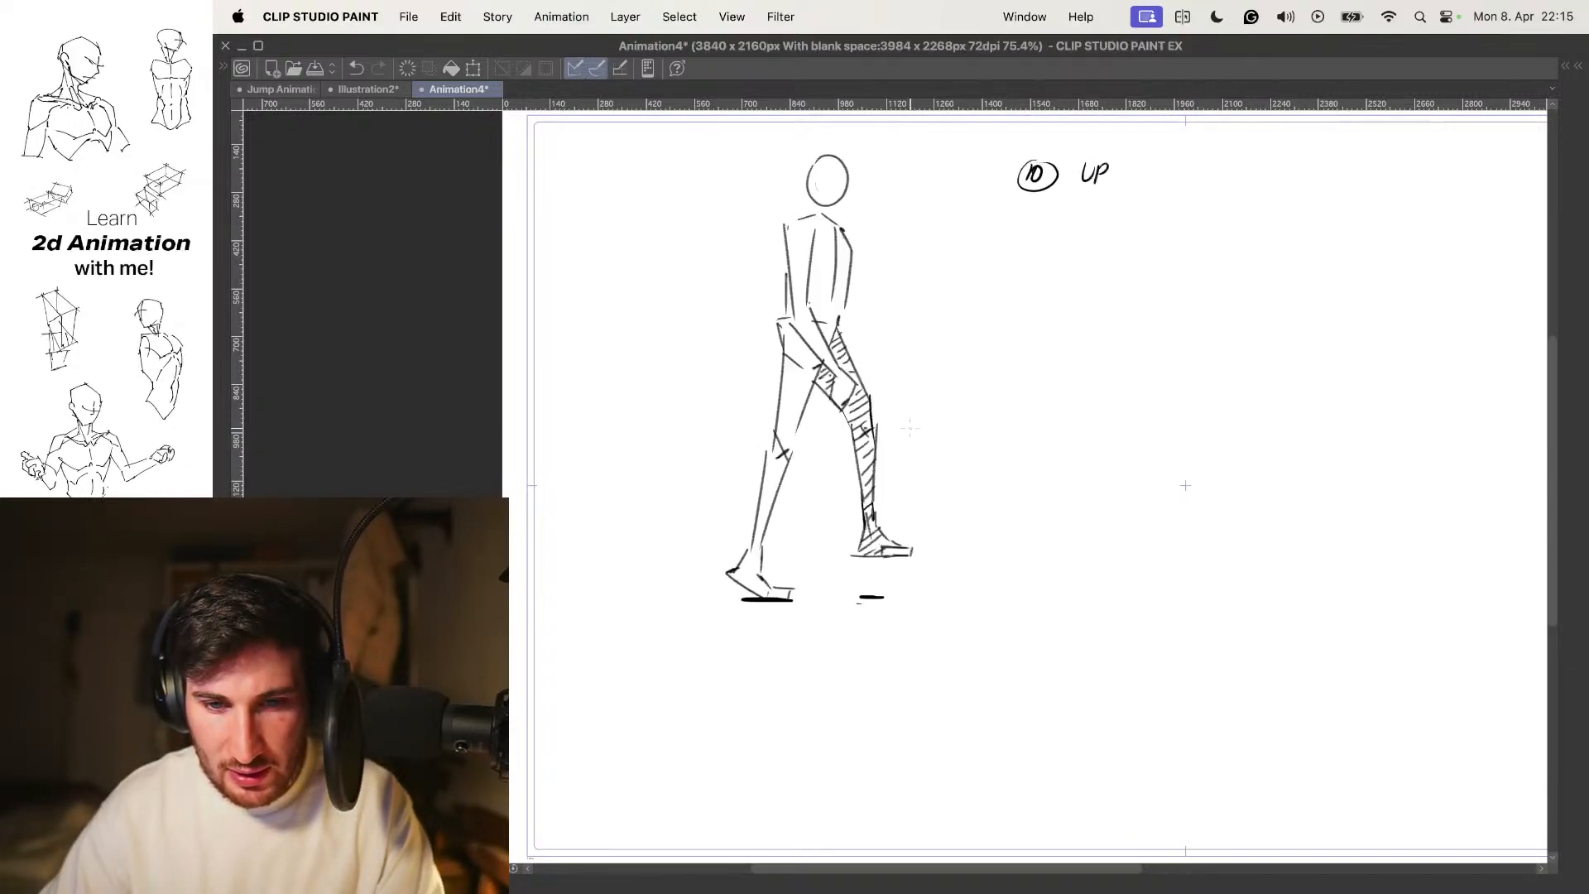
key(Left)
key(Left)
key(Left)
key(Left)
key(Left)
key(Left)
key(Left)
key(Left)
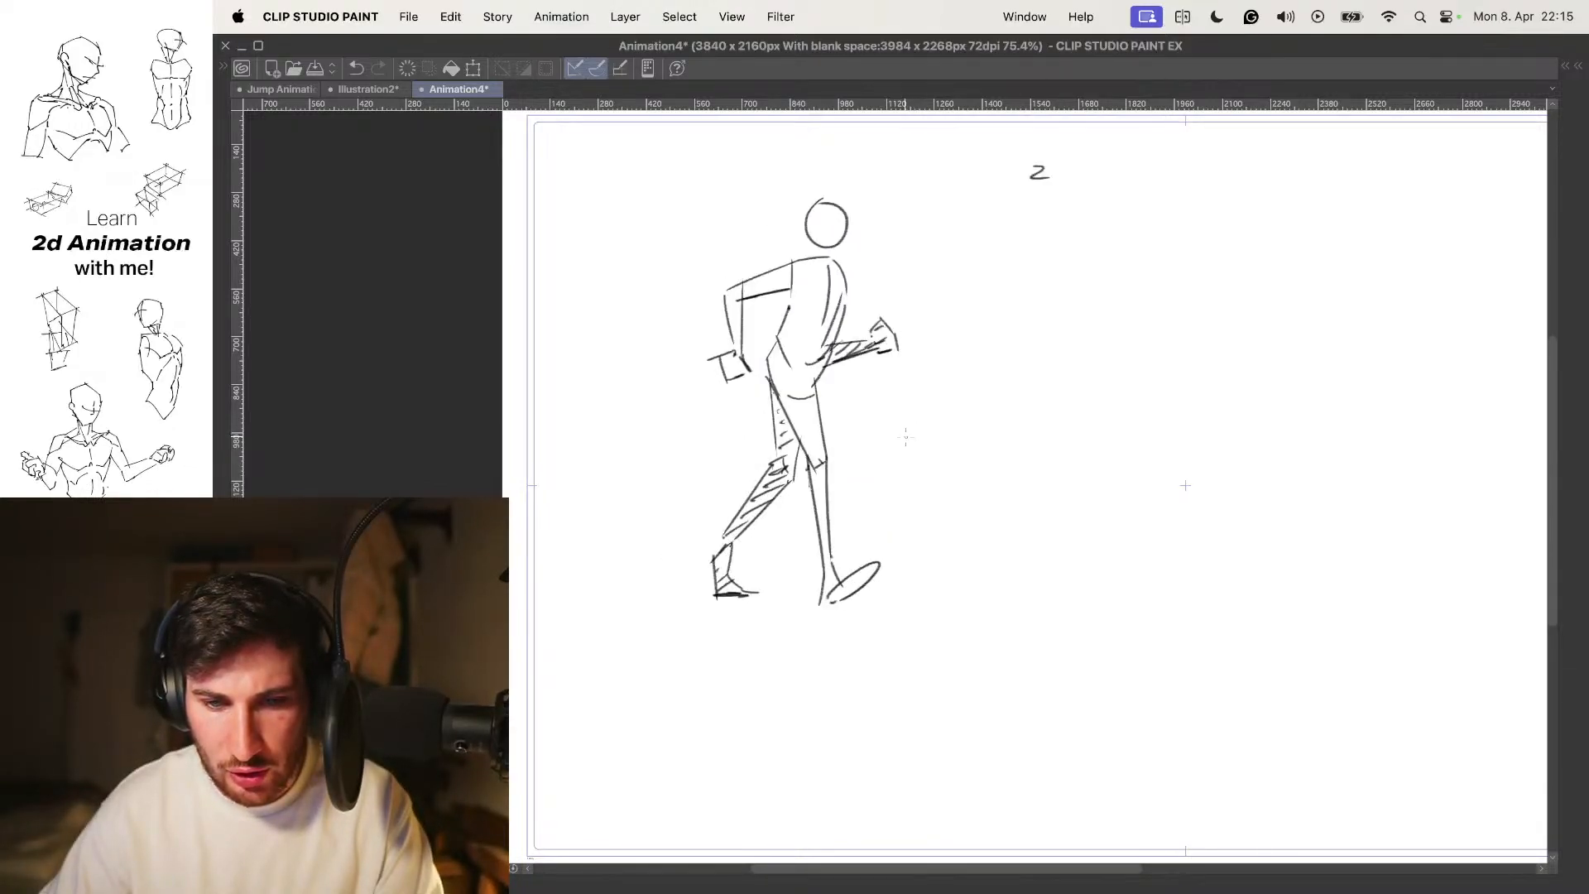
Step forward repeatedly from in-between 2 through the walk cycle to the passing pose to examine the forward motion
key(Right)
key(Right)
key(Right)
key(Right)
key(Right)
key(Right)
key(Right)
key(Right)
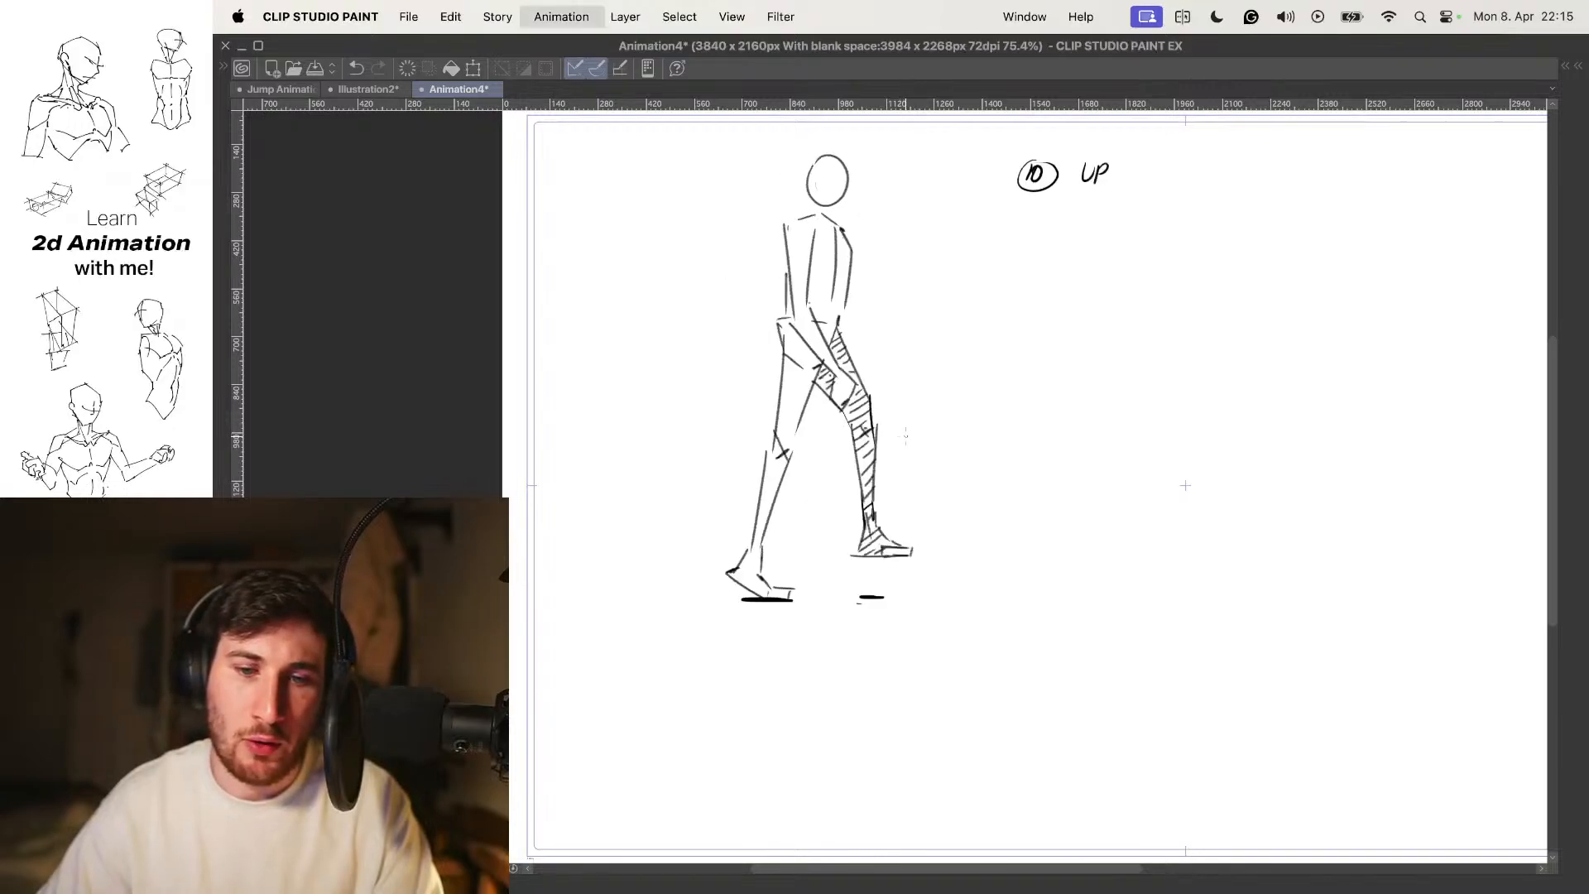
key(Right)
key(Right)
key(Right)
key(Right)
key(Right)
key(Right)
key(Right)
key(Right)
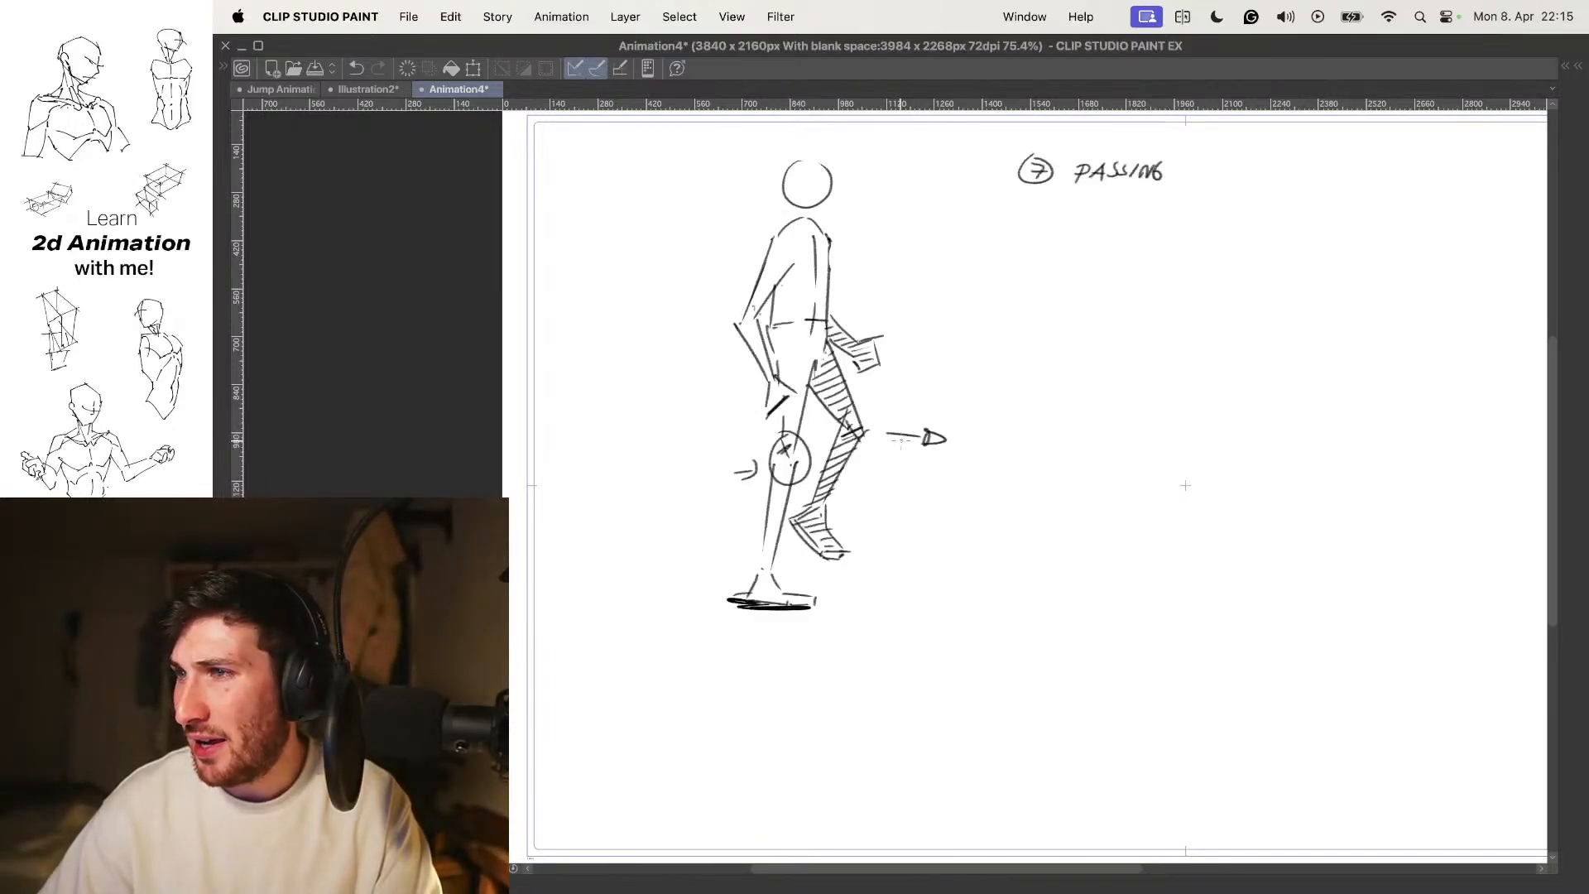
Step through the side-view walk cycle frames to review the poses from contact 1 to contact 13
drag(950, 417, 924, 421)
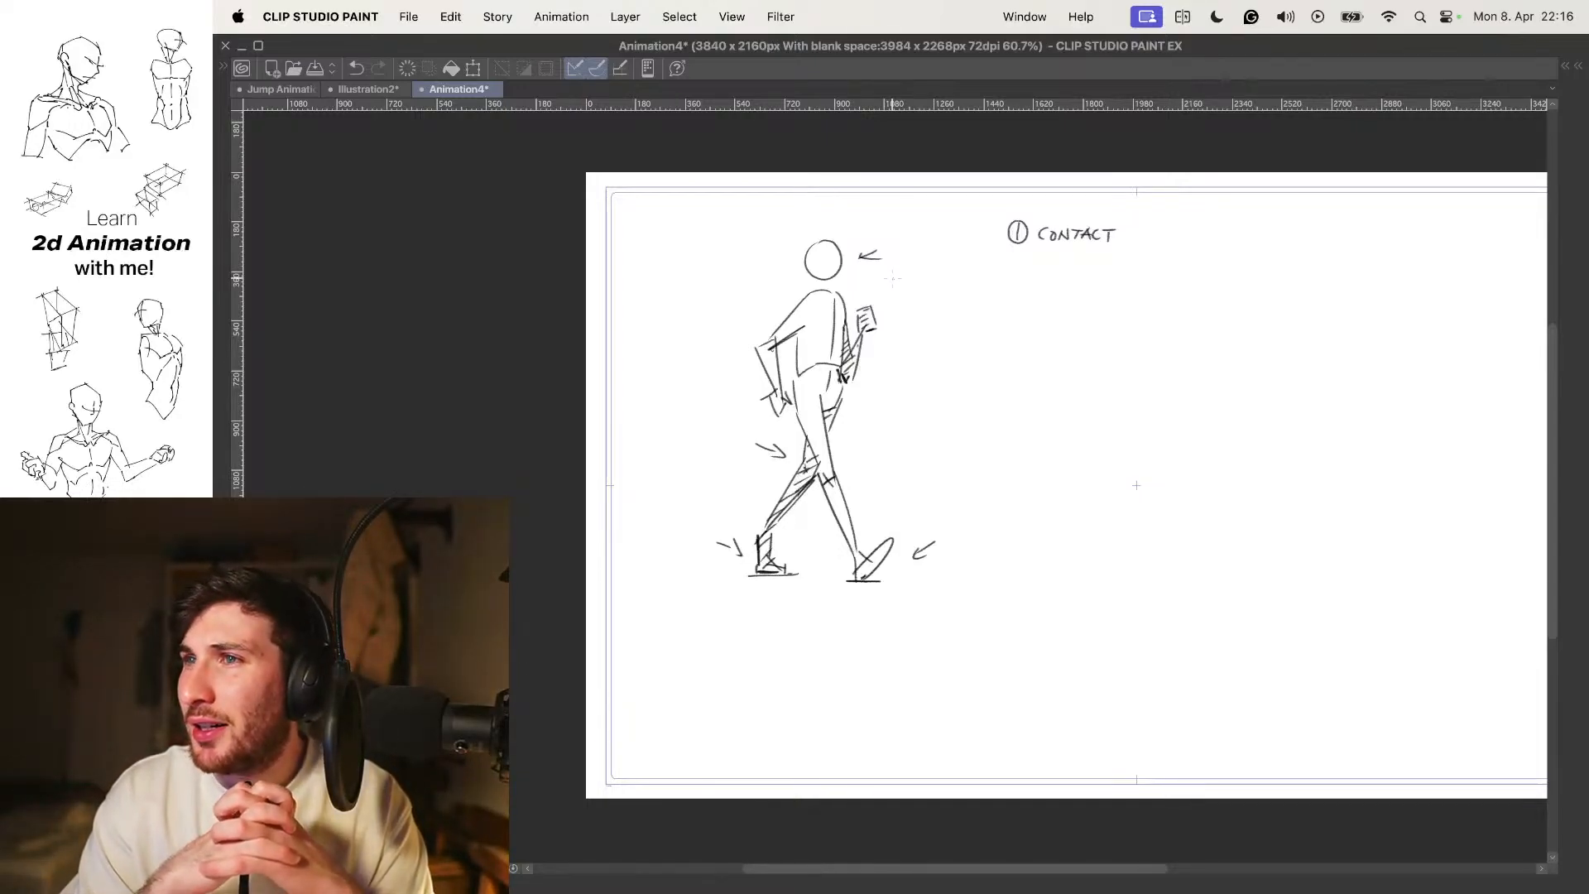
key(Tab)
key(Tab)
key(Right)
key(Right)
key(Right)
key(Right)
key(Right)
key(Right)
key(Right)
key(Right)
key(Right)
key(Right)
key(Right)
key(Right)
key(Right)
key(Right)
key(Right)
key(Right)
key(Right)
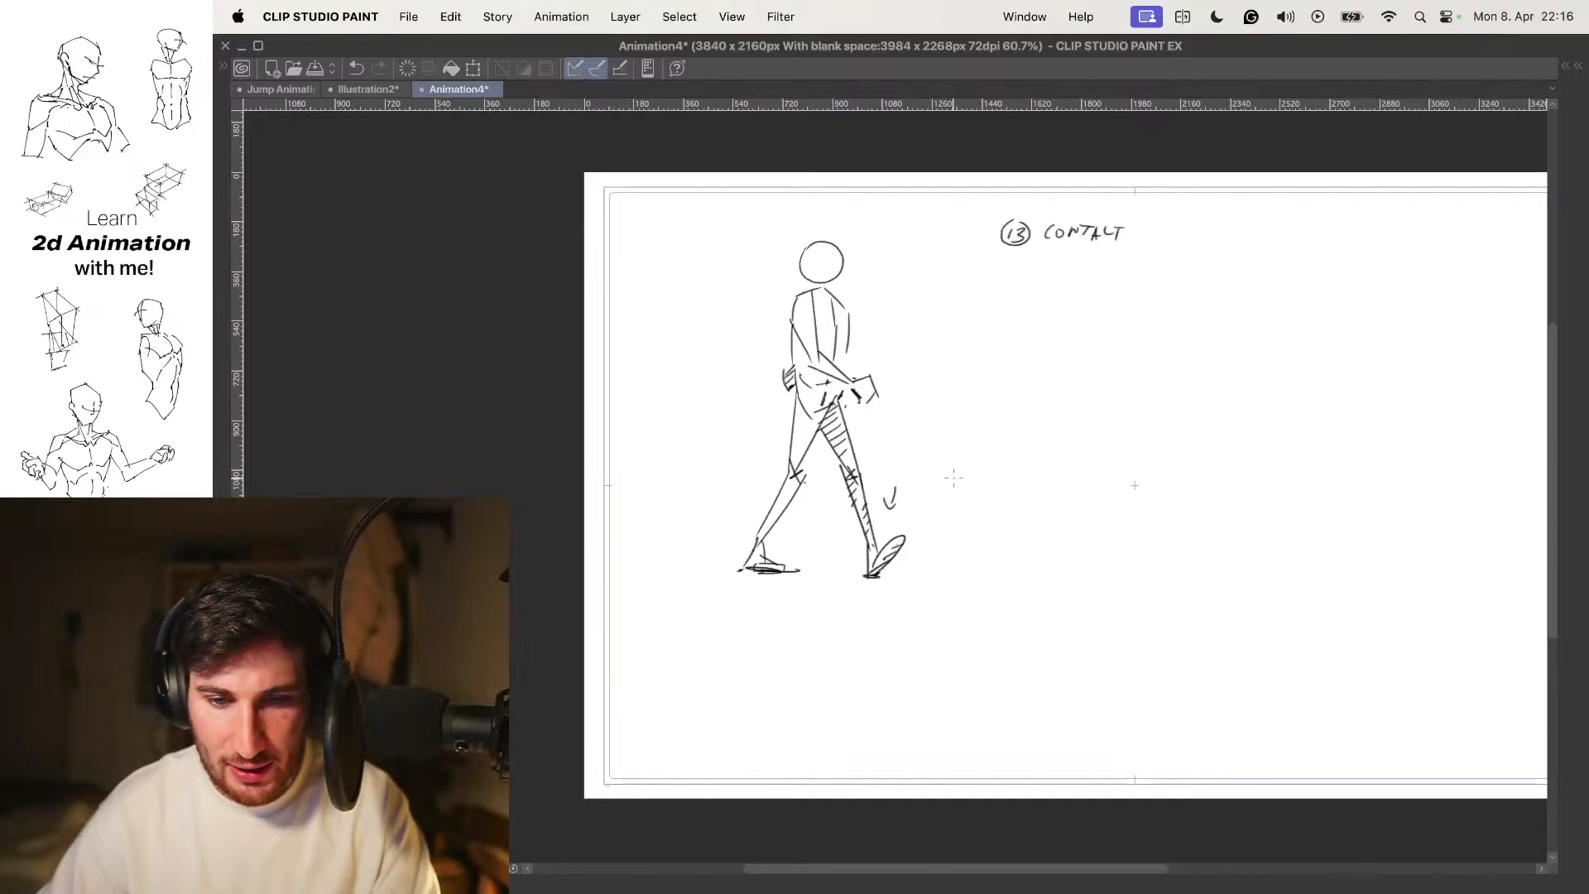
key(Right)
key(Right)
key(Right)
key(Right)
key(Right)
key(Right)
key(Right)
key(Right)
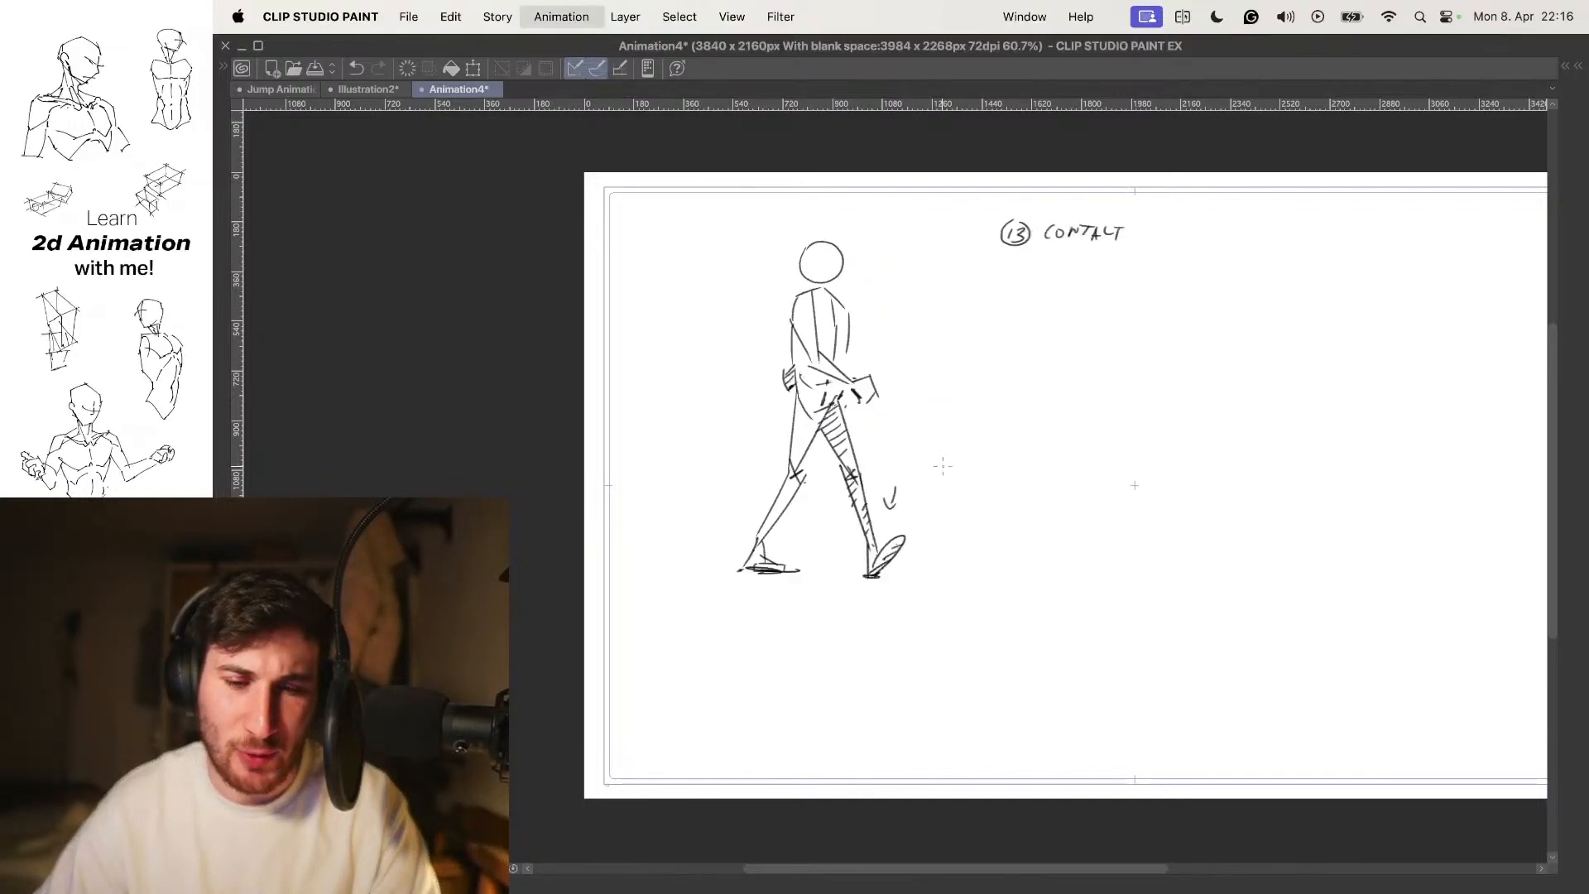
key(Right)
key(Right)
key(Right)
key(Right)
key(Right)
key(Right)
key(Right)
key(Right)
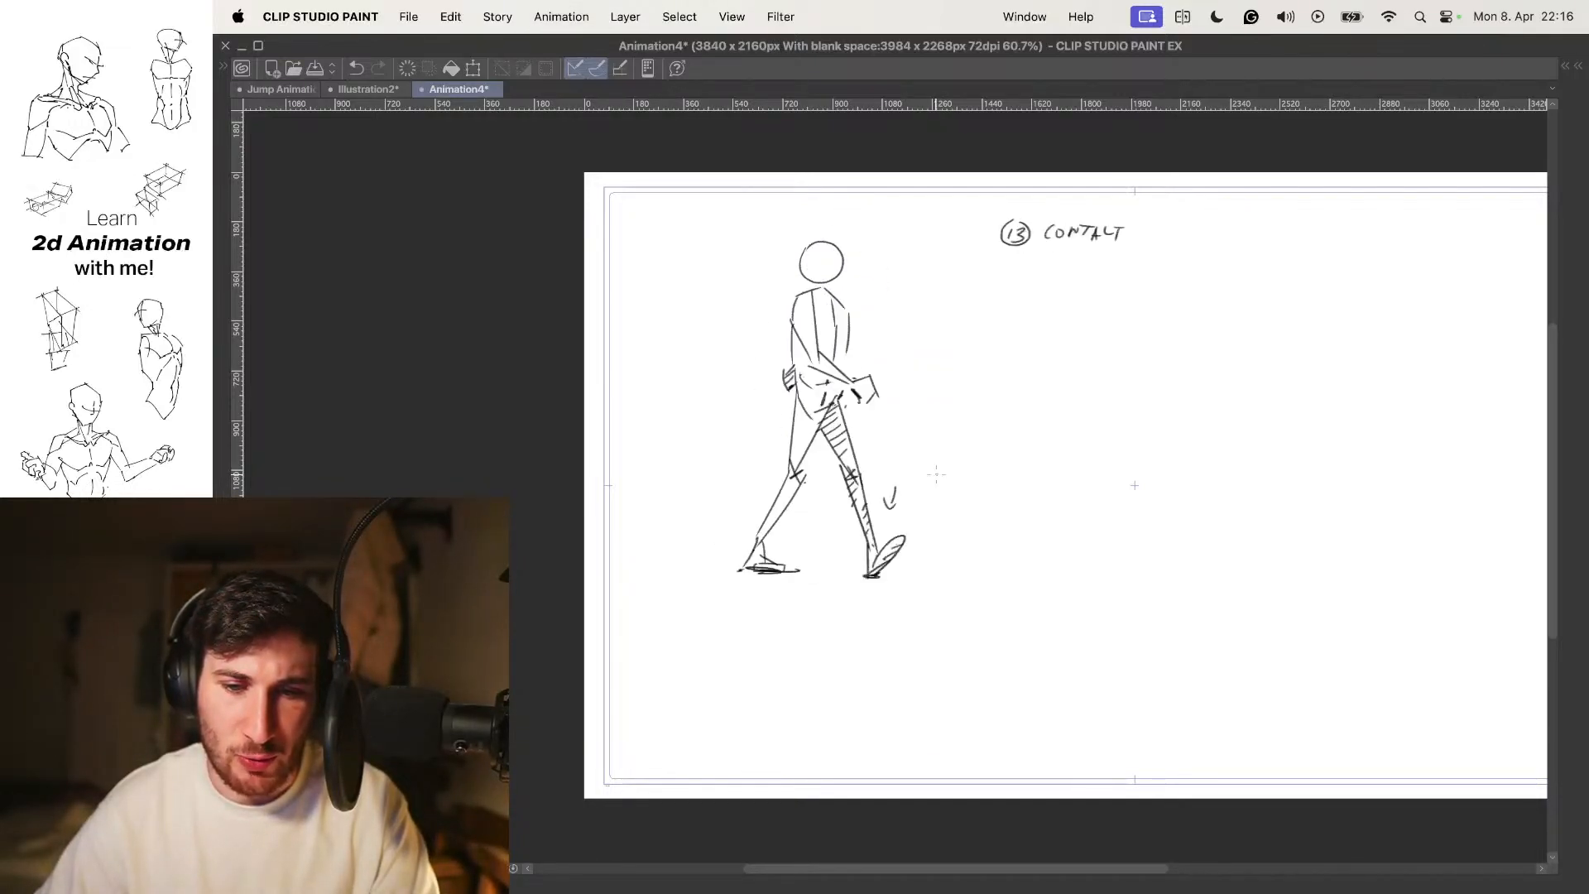
key(Right)
key(Right)
key(Right)
key(Right)
key(Right)
key(Right)
key(Right)
key(Right)
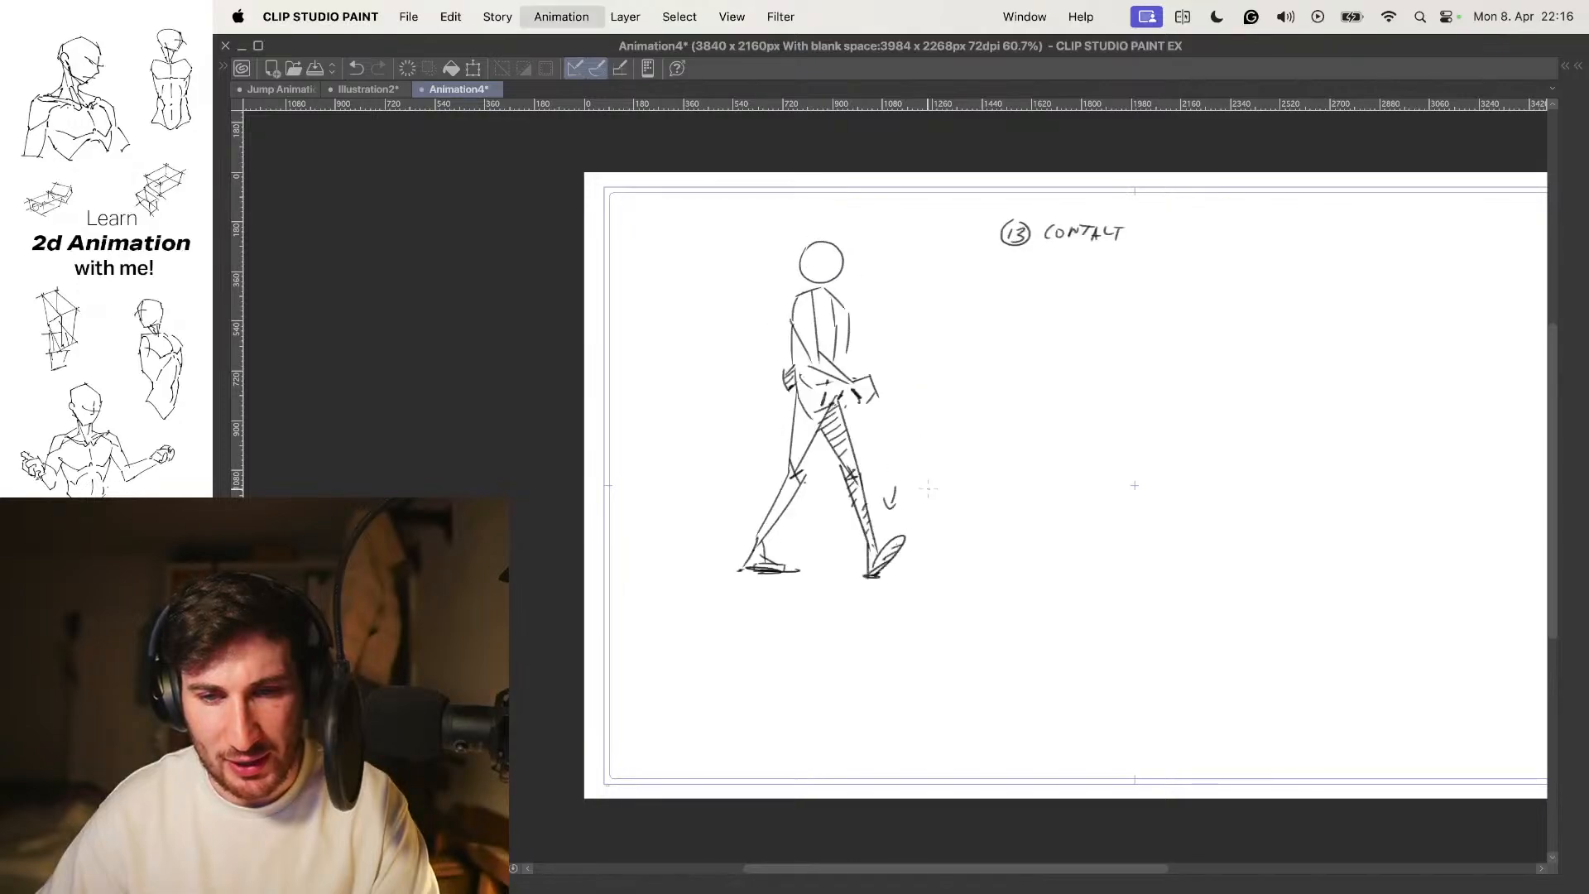
key(Right)
key(Right)
Hide Folder 7 with the side-view walk cycle and create a new animation folder with a blank first cel
key(Tab)
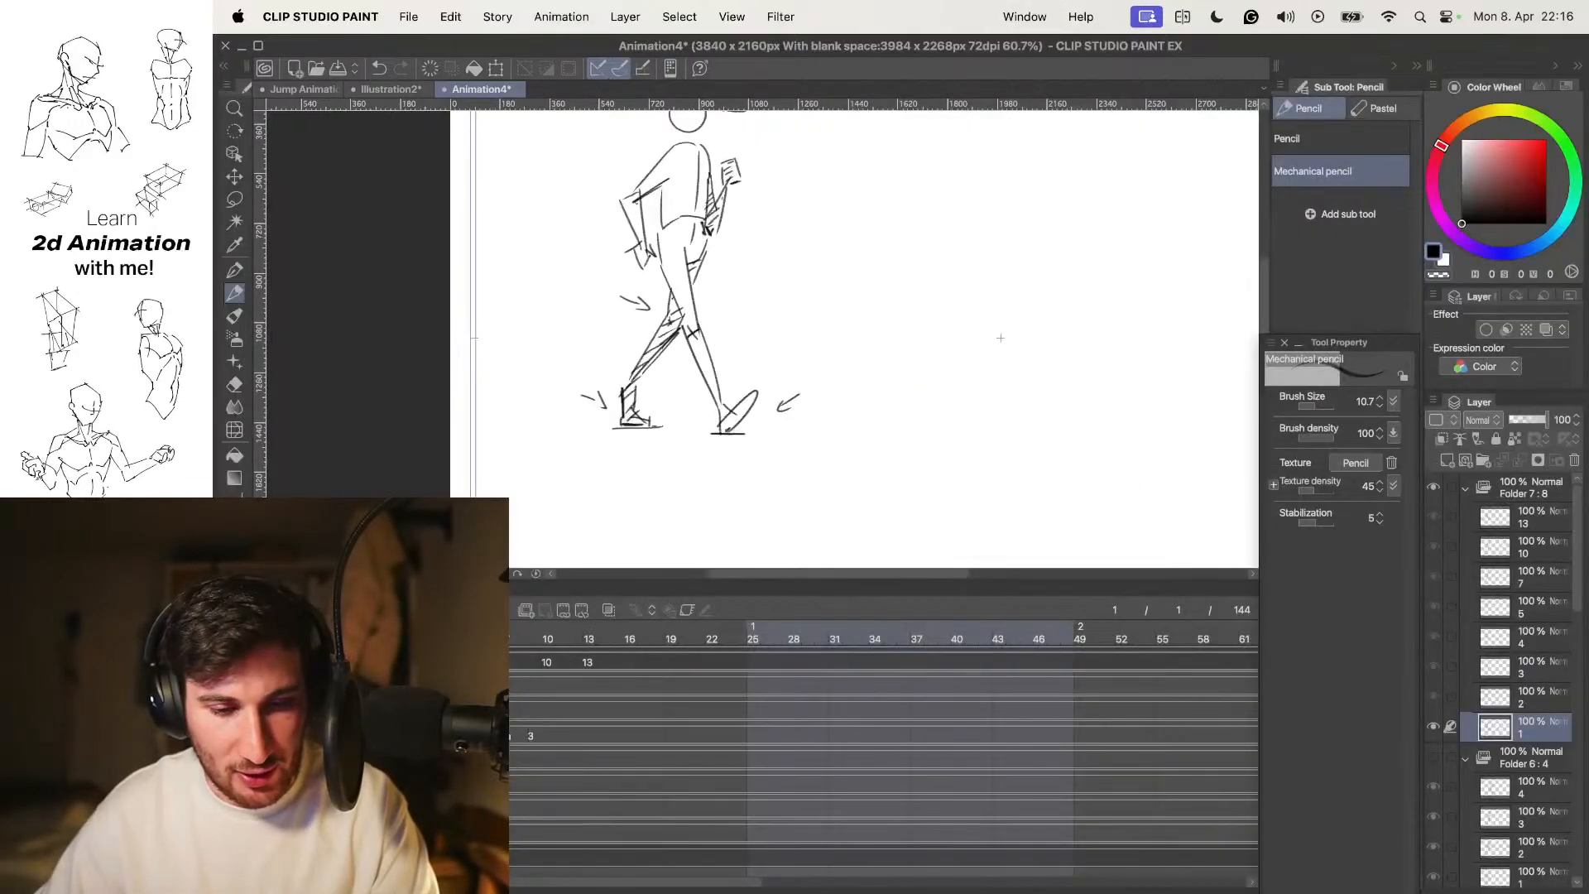
click(1433, 488)
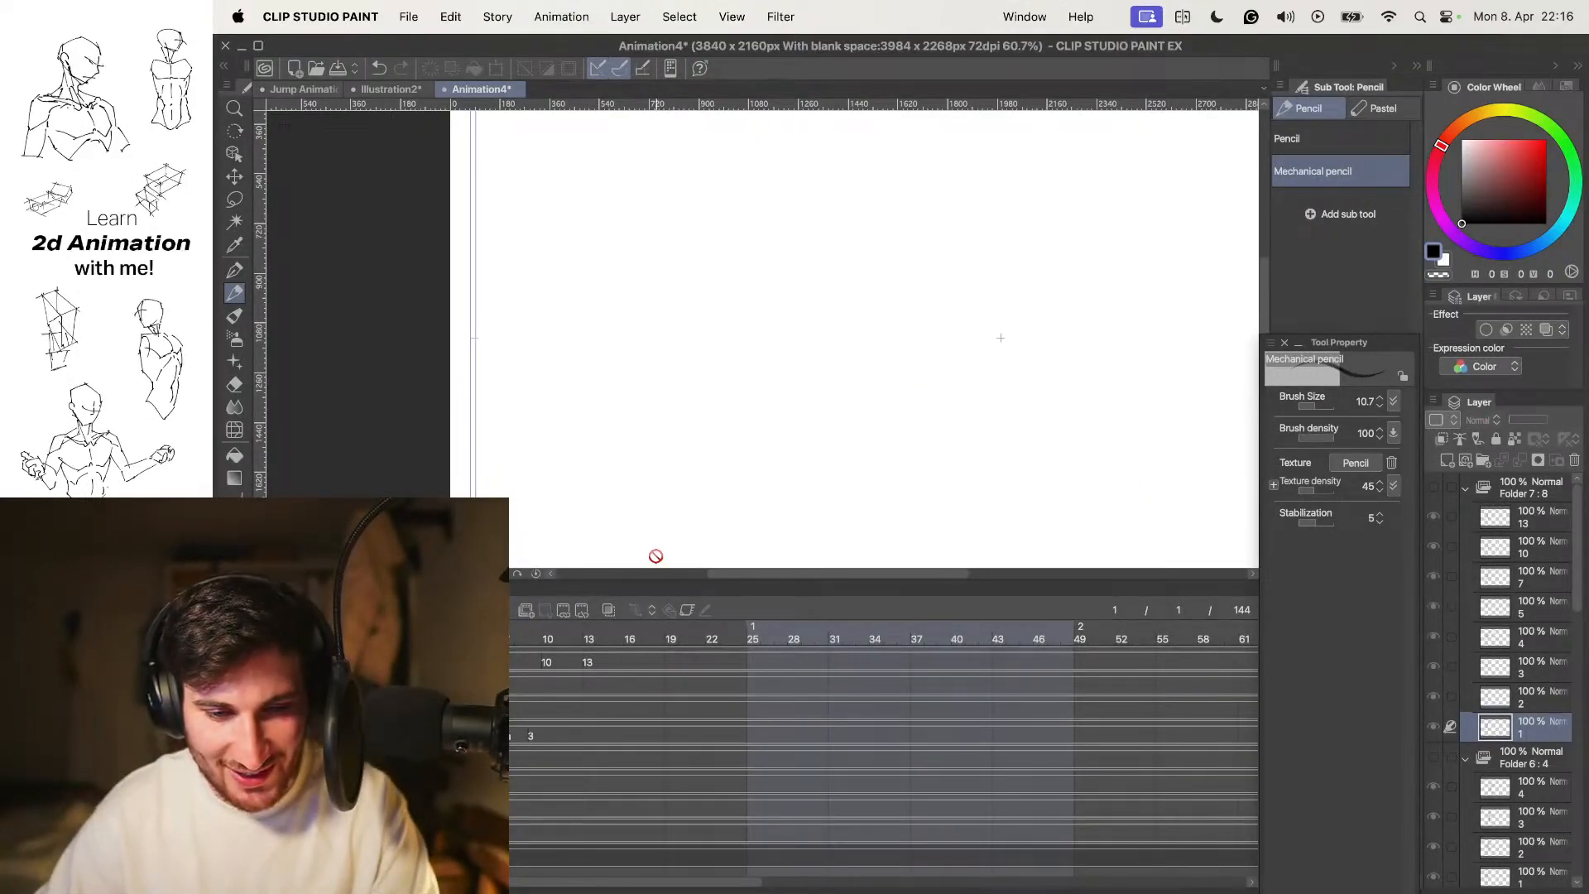
click(526, 610)
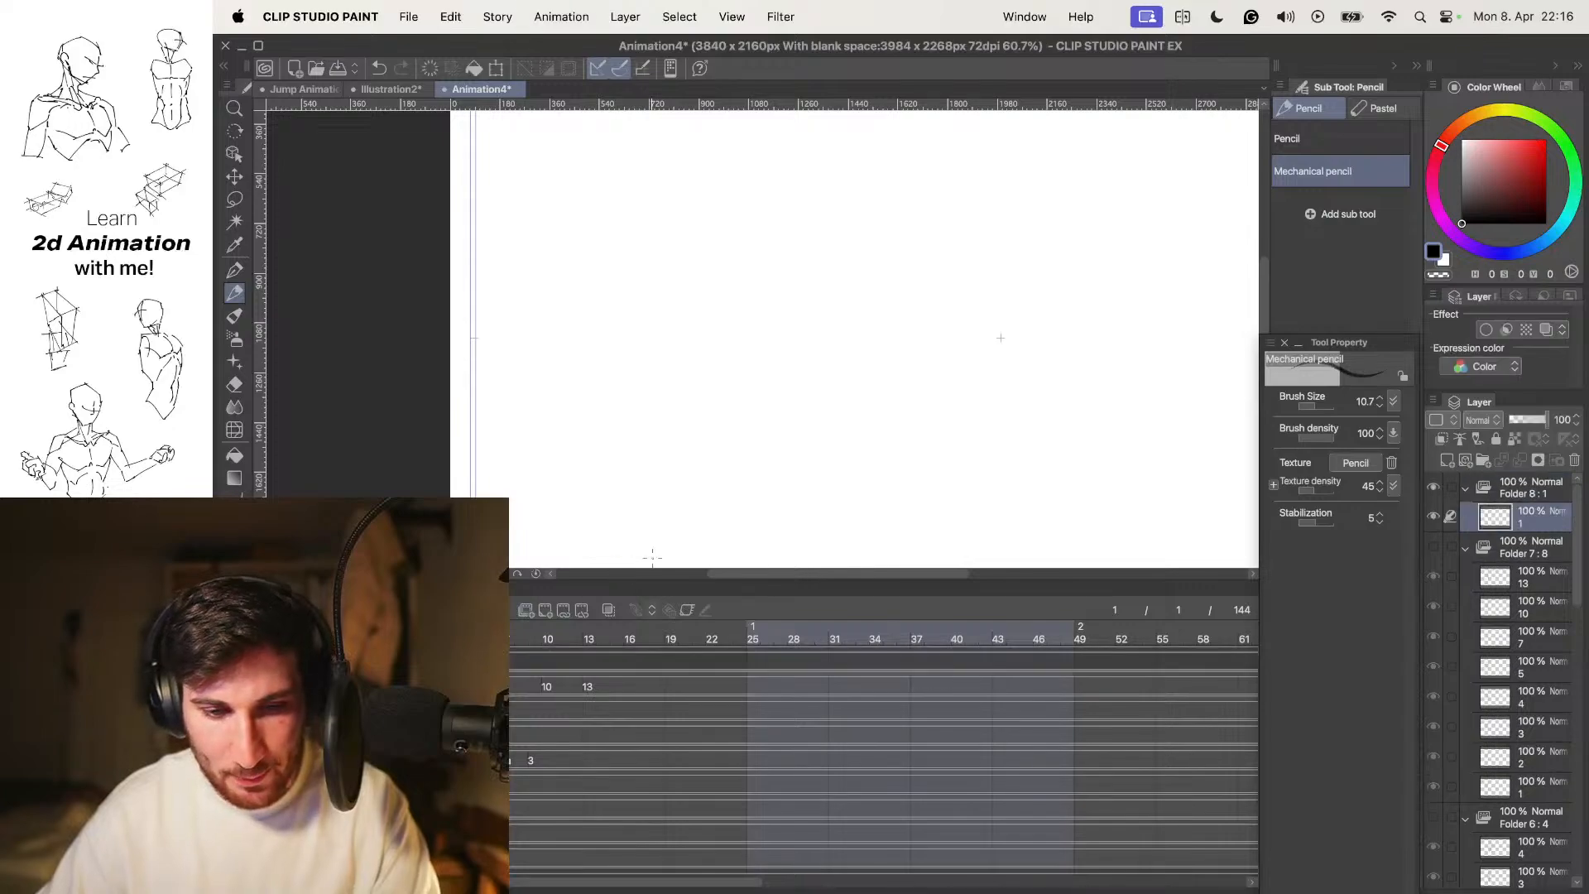
key(Tab)
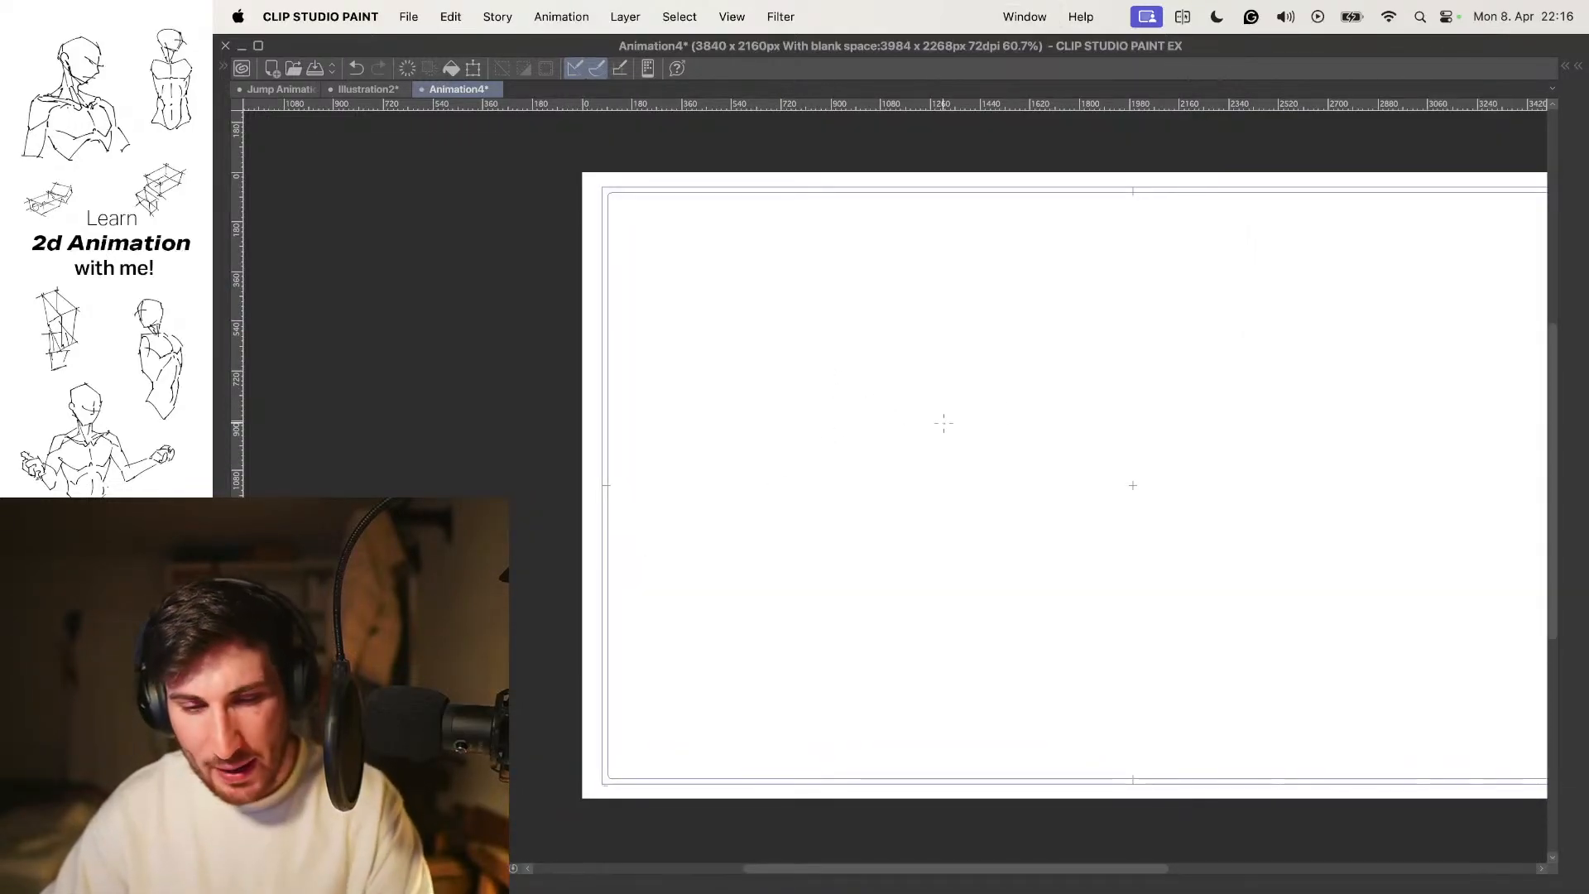
scroll(913, 422, right, 5)
key(Tab)
key(Tab)
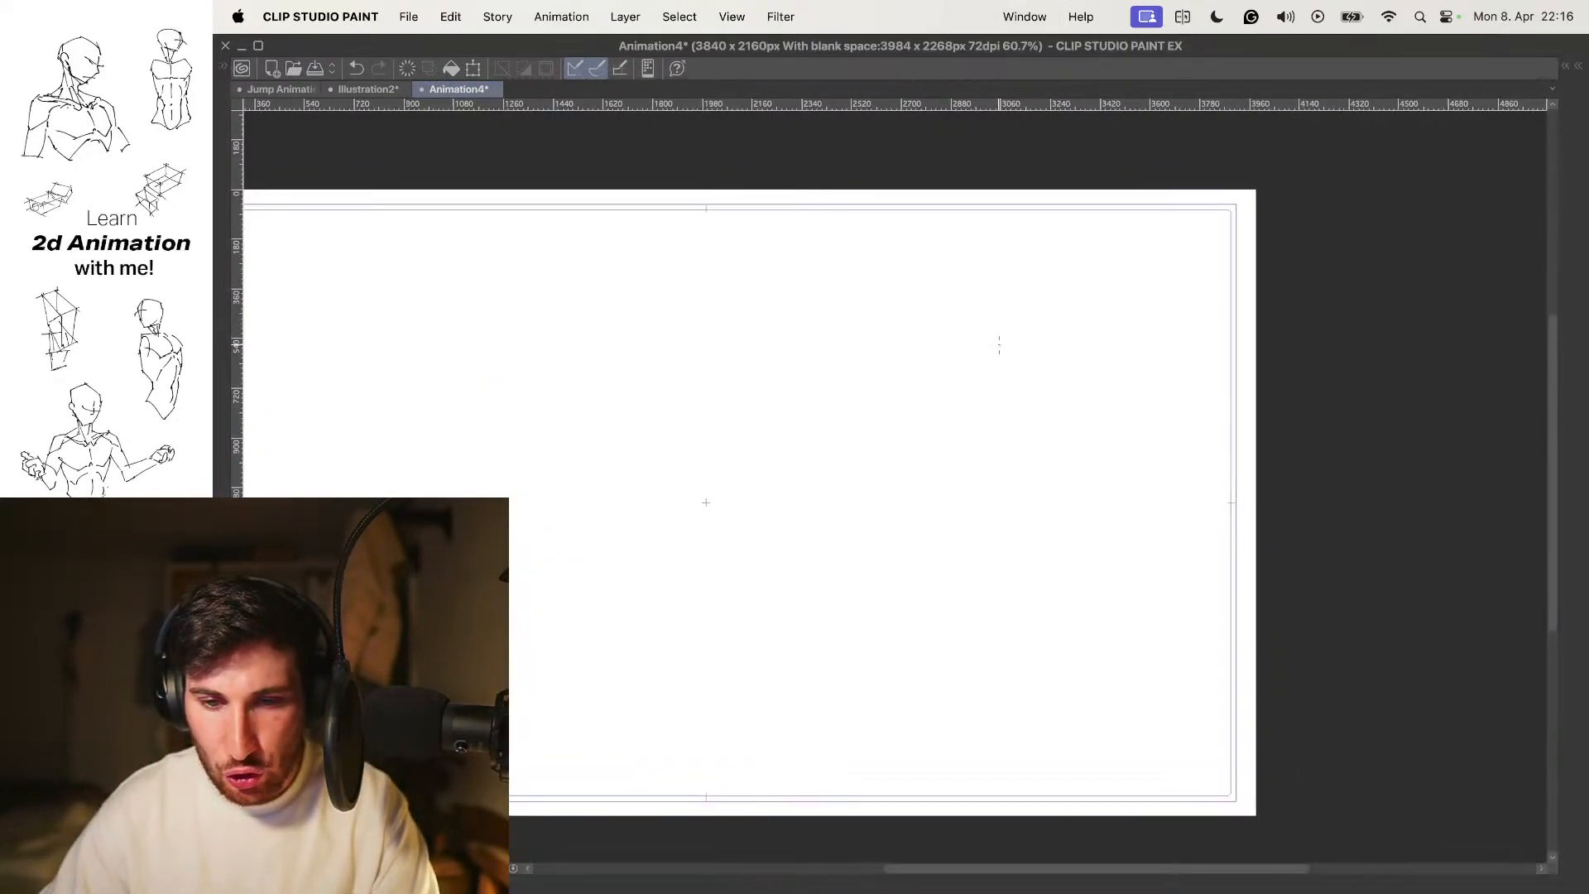
Sketch a three-quarter figure's round head, neck ellipse and box-shaped torso on the canvas's empty right half
scroll(999, 357, up, 3)
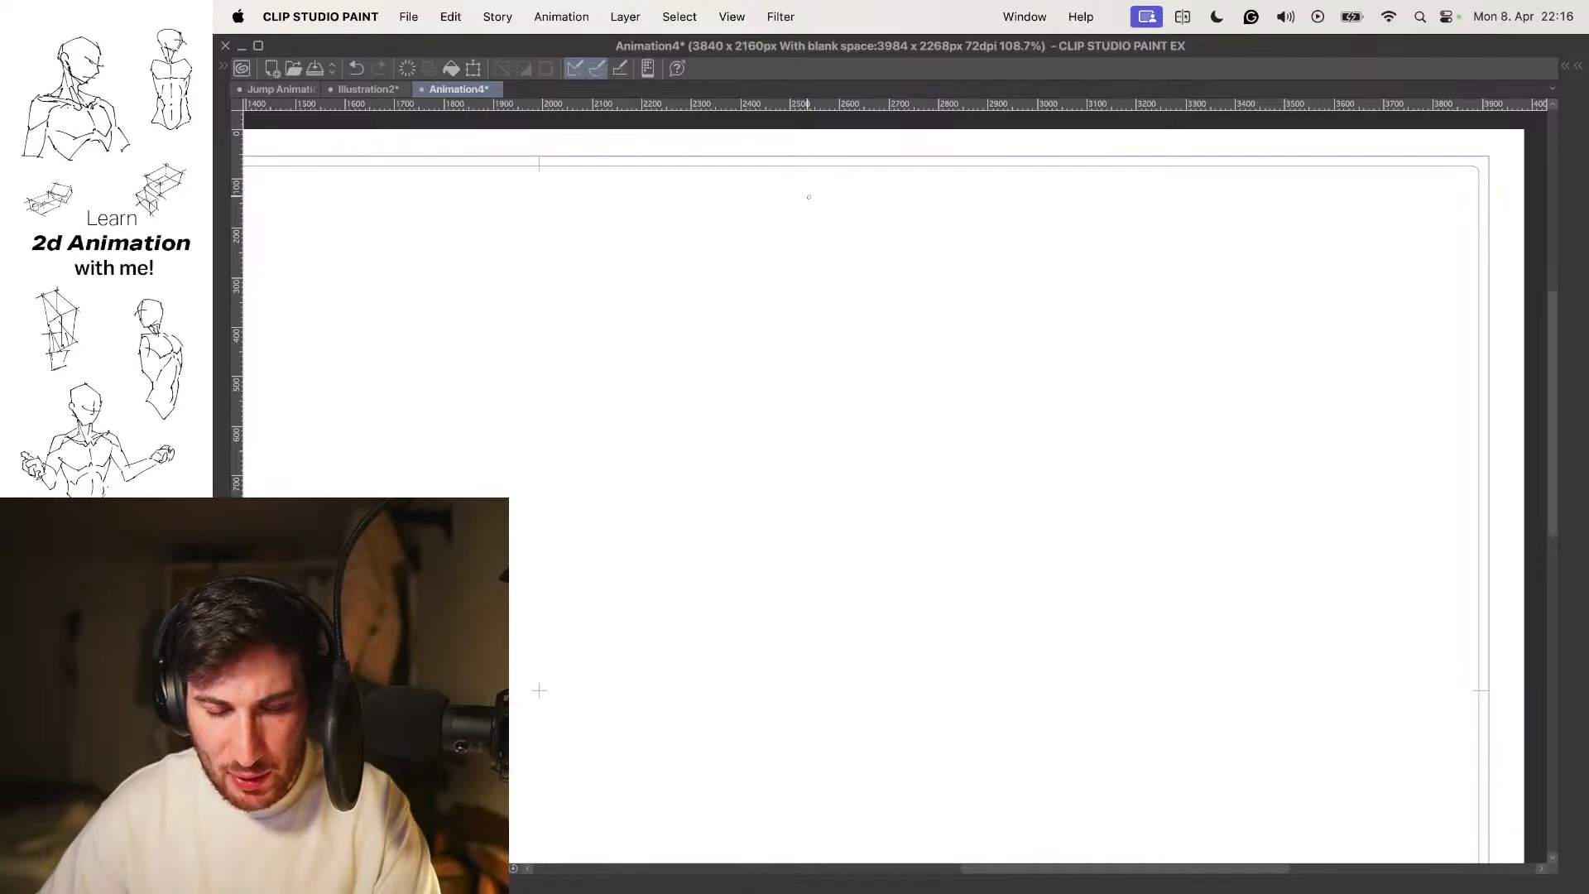
scroll(890, 298, down, 1)
drag(818, 276, 930, 281)
key(super+z)
mouse_move(834, 293)
mouse_down()
mouse_move(887, 313)
mouse_move(880, 323)
mouse_up()
key(super+z)
key(super+z)
mouse_move(888, 322)
mouse_down()
mouse_move(941, 306)
mouse_move(900, 451)
mouse_up()
key(super+z)
drag(826, 299, 847, 407)
drag(936, 315, 936, 416)
mouse_move(895, 285)
mouse_down()
mouse_move(907, 236)
mouse_move(929, 315)
mouse_move(898, 347)
mouse_move(865, 286)
mouse_up()
drag(978, 462, 970, 366)
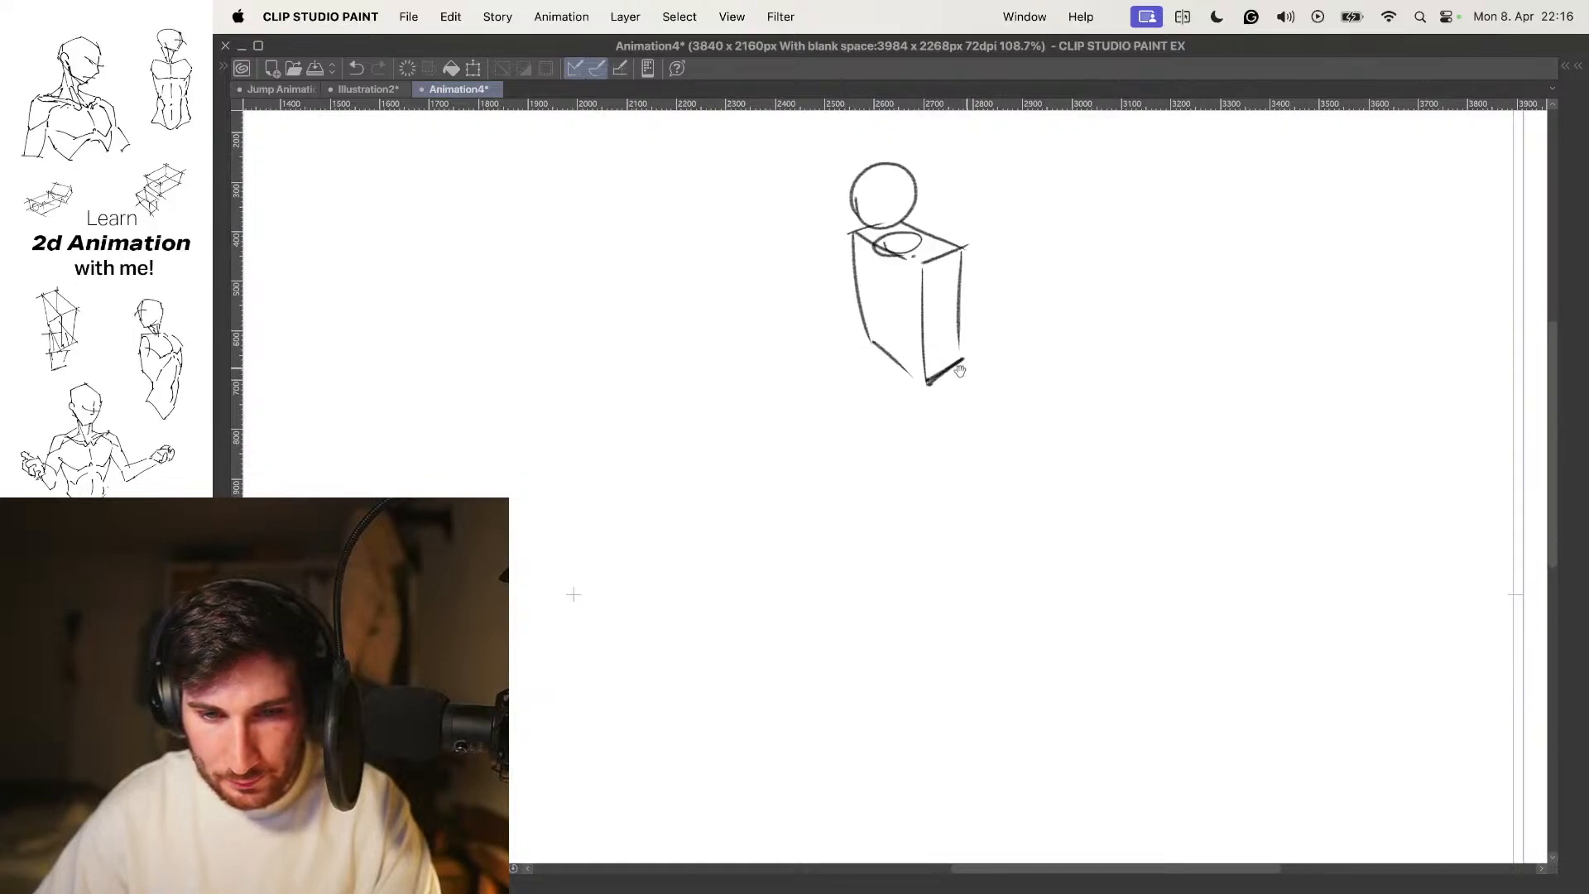
Add a centre line to the torso's front and sketch a box-shaped pelvis just below the torso
drag(886, 249, 900, 352)
key(super+z)
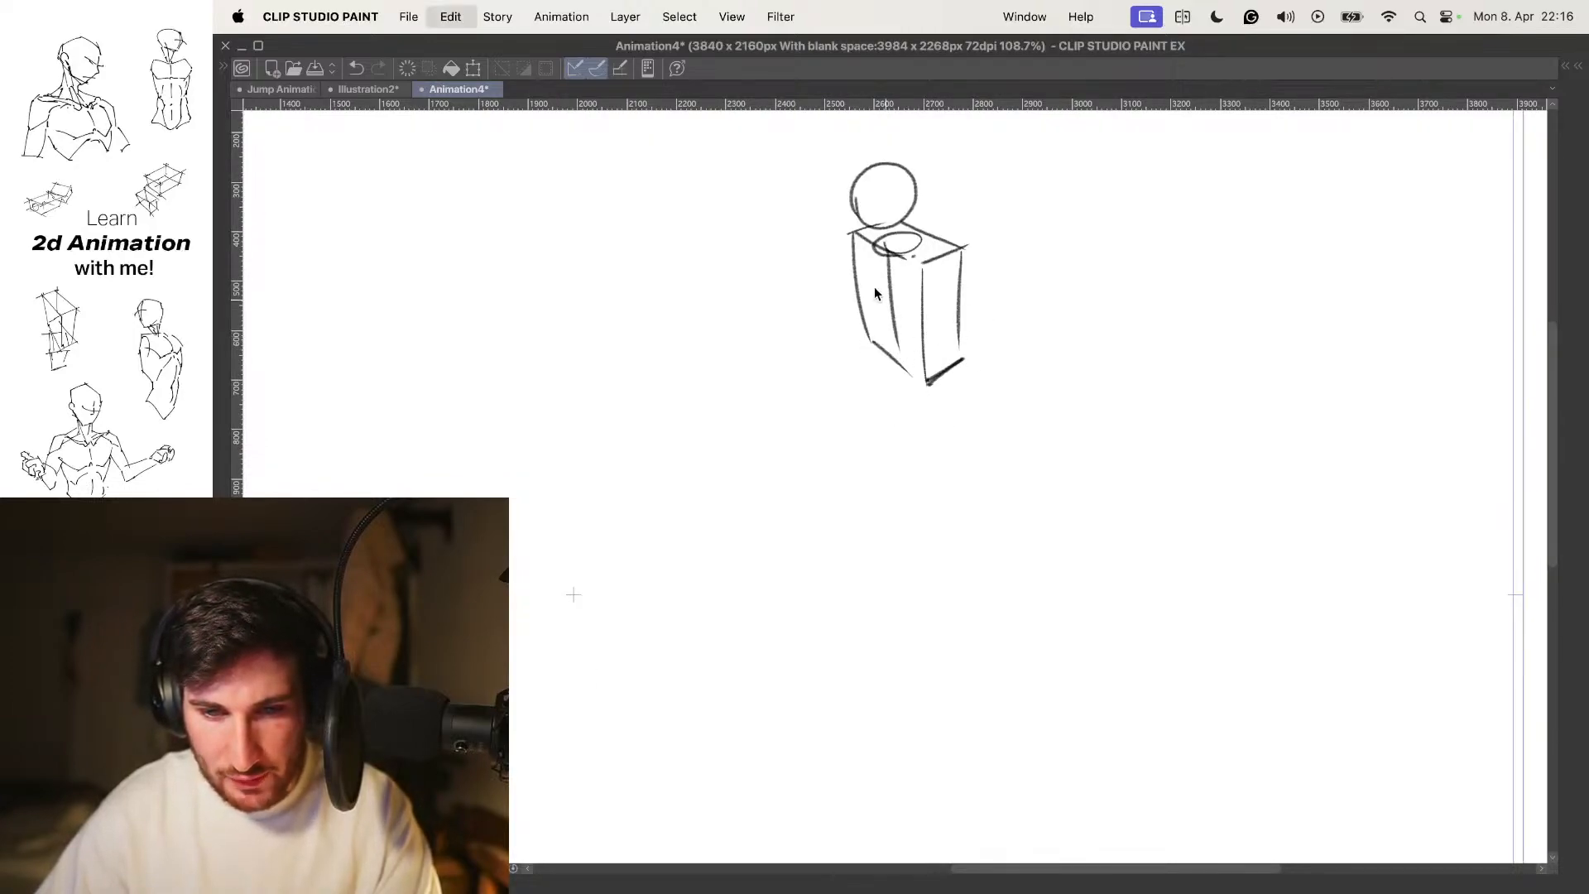
drag(879, 256, 892, 352)
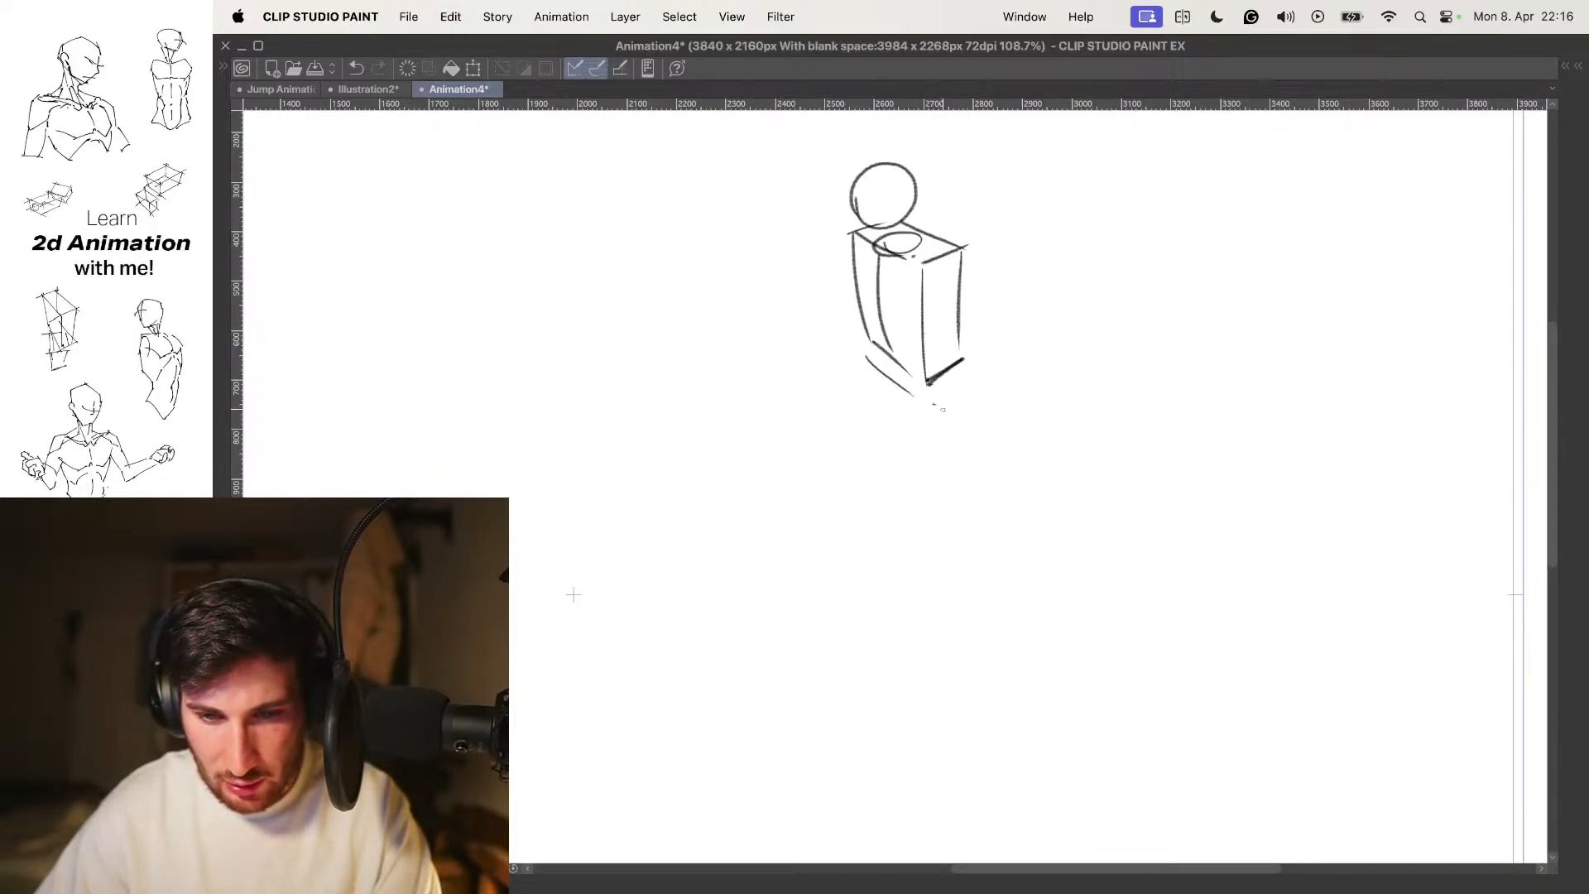
key(super+z)
drag(922, 407, 950, 395)
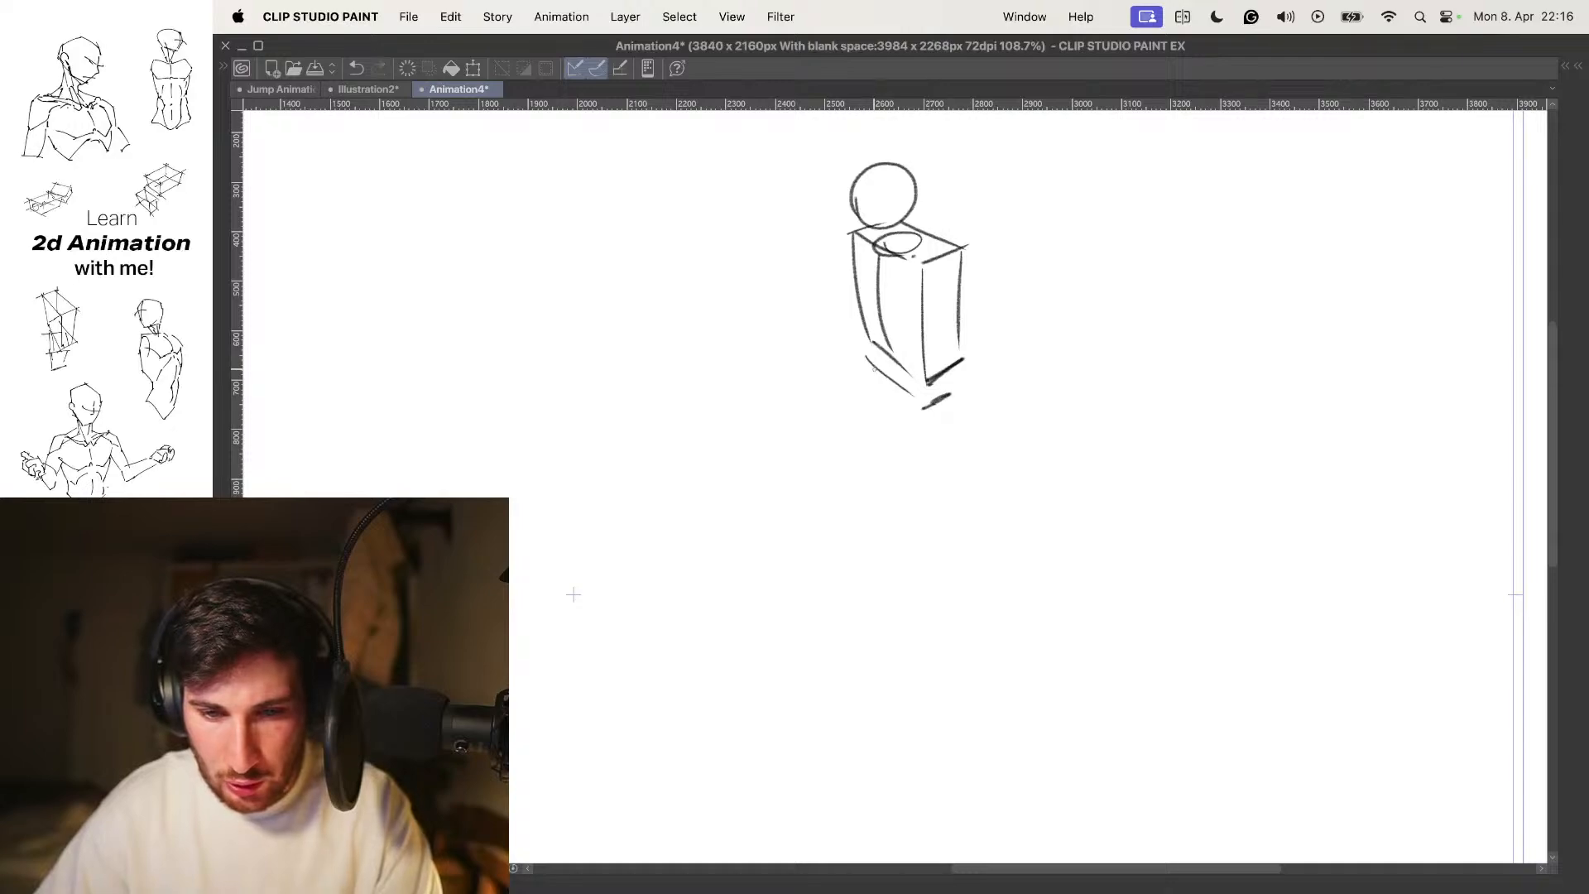
drag(928, 452, 925, 405)
drag(925, 459, 965, 438)
mouse_move(966, 387)
mouse_down()
mouse_move(1010, 321)
mouse_move(974, 403)
mouse_up()
Draw the near leg's hip joint and a nearly vertical thigh, redrawing the lines until they sit correctly under the pelvis
mouse_move(1009, 318)
mouse_down()
mouse_move(936, 339)
mouse_move(989, 310)
mouse_move(1014, 390)
mouse_move(967, 283)
mouse_move(993, 389)
mouse_up()
mouse_move(993, 427)
mouse_down()
mouse_move(977, 365)
mouse_move(939, 569)
mouse_up()
key(super+z)
drag(960, 372, 936, 521)
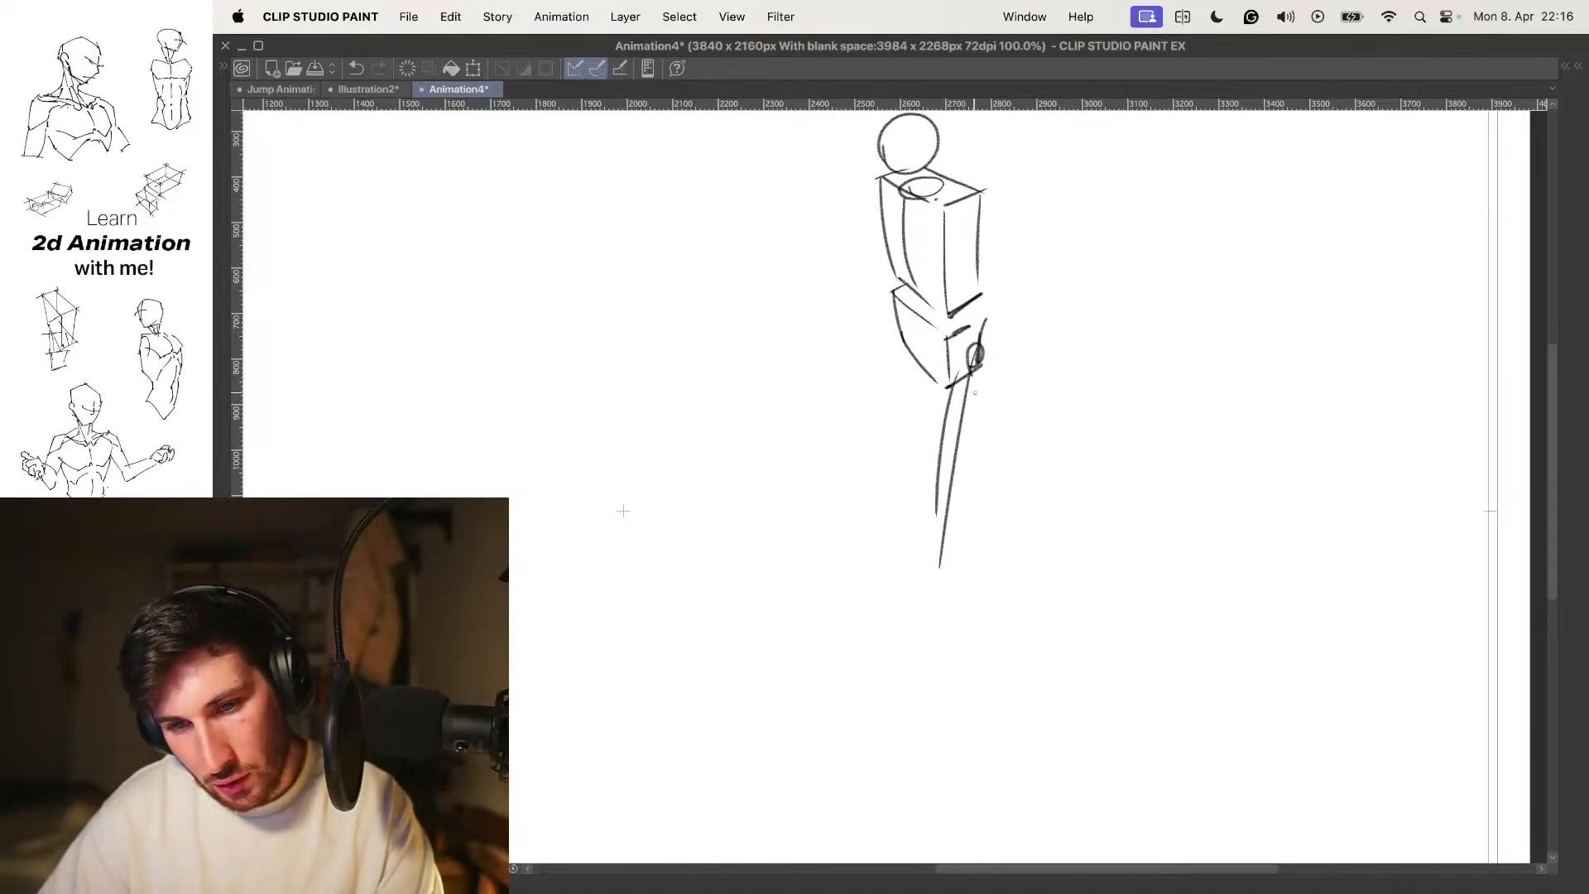
key(super+z)
key(super+z)
key(super+z)
drag(942, 338, 931, 488)
key(super+z)
drag(962, 364, 938, 528)
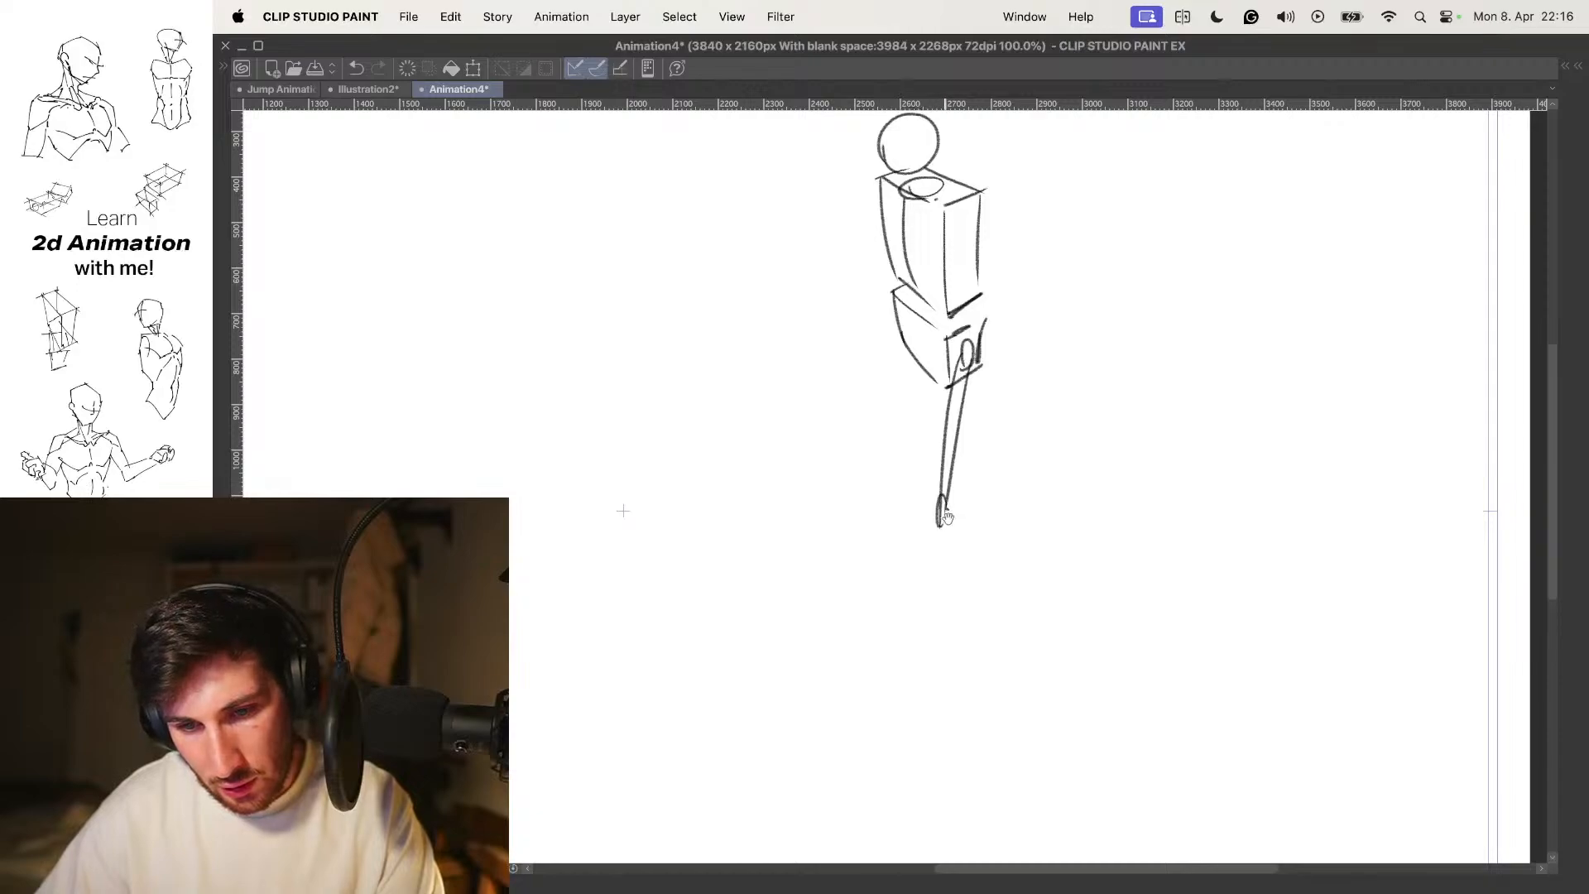
Try to draw the near leg's lower half slanting backward from the knee, ending in a foot
drag(622, 510, 636, 398)
drag(962, 389, 997, 579)
drag(952, 410, 981, 542)
drag(972, 506, 976, 520)
key(super+z)
key(super+z)
key(super+z)
drag(960, 393, 980, 537)
drag(975, 522, 978, 533)
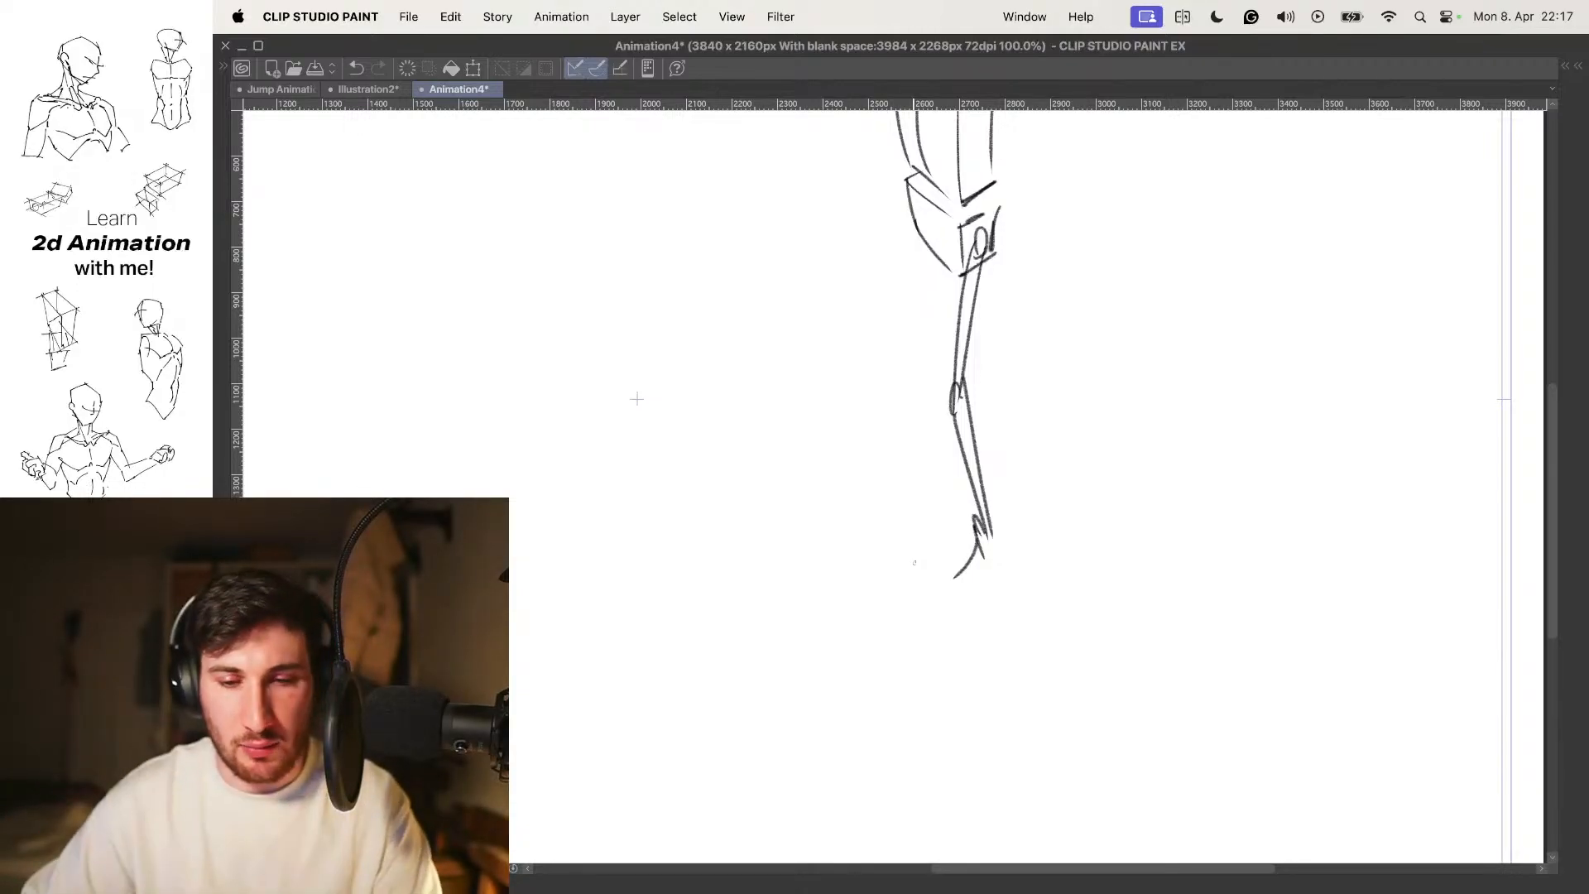
key(super+z)
key(super+z)
key(super+z)
Mark the near leg's knee joint with a small cross at the end of the thigh
drag(1016, 363, 1016, 380)
scroll(1016, 381, down, 3)
scroll(1013, 317, up, 1)
drag(1012, 317, 1033, 315)
key(super+z)
key(super+z)
key(super+z)
scroll(1026, 440, up, 1)
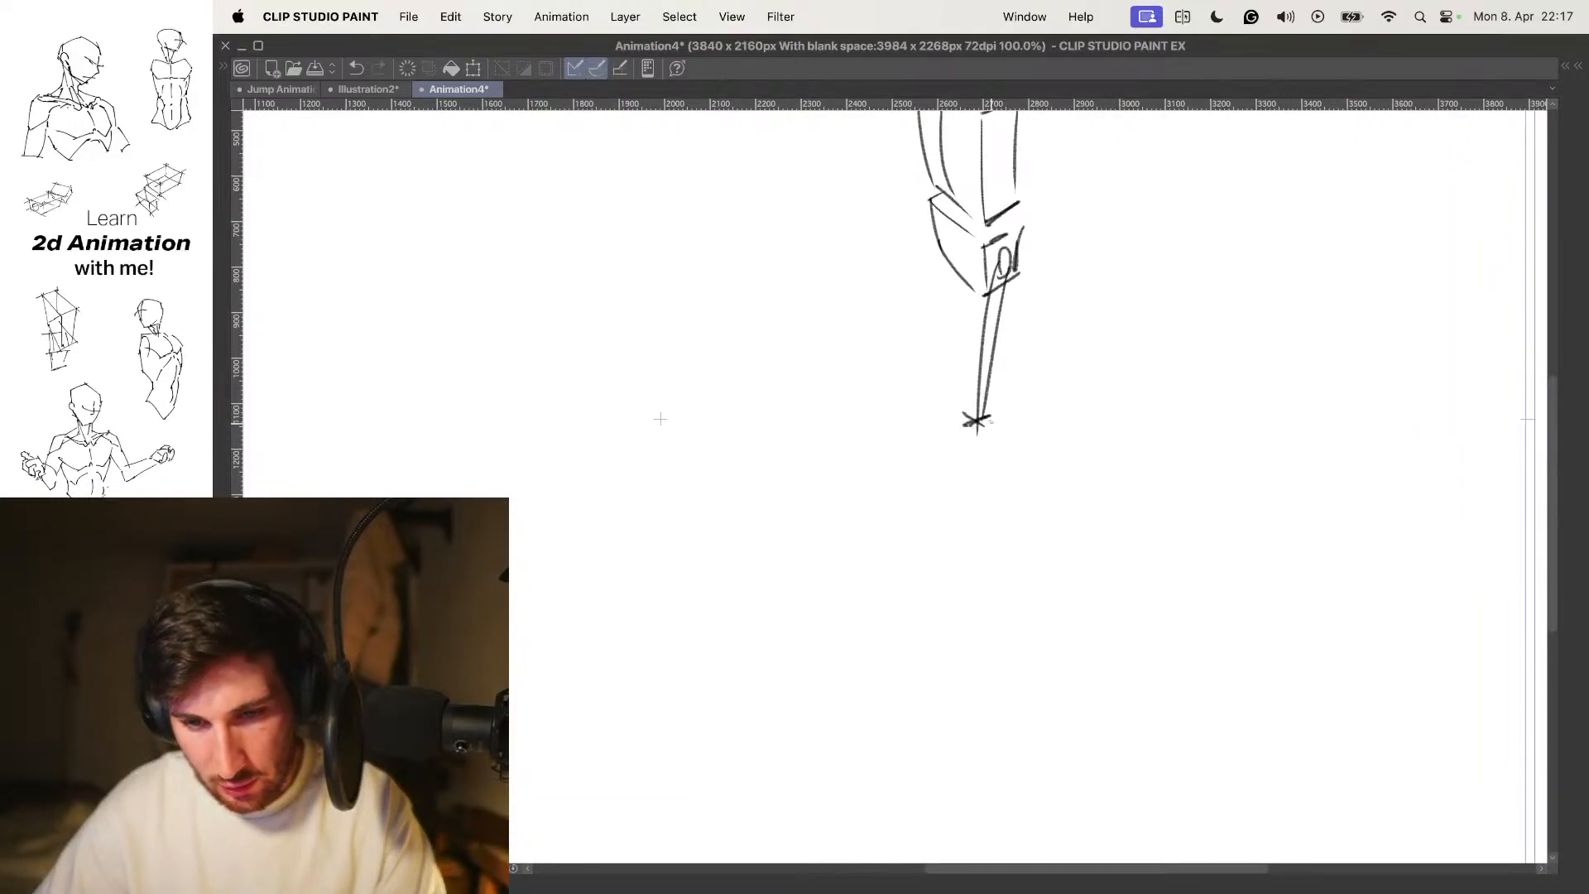
Draw the near leg's straight shin from the knee cross to the ankle and sketch a planted foot
drag(989, 422, 970, 579)
drag(975, 428, 956, 556)
key(super+z)
mouse_move(978, 420)
mouse_down()
mouse_move(966, 586)
mouse_move(963, 571)
mouse_up()
key(super+z)
key(super+z)
drag(985, 426, 964, 569)
key(super+z)
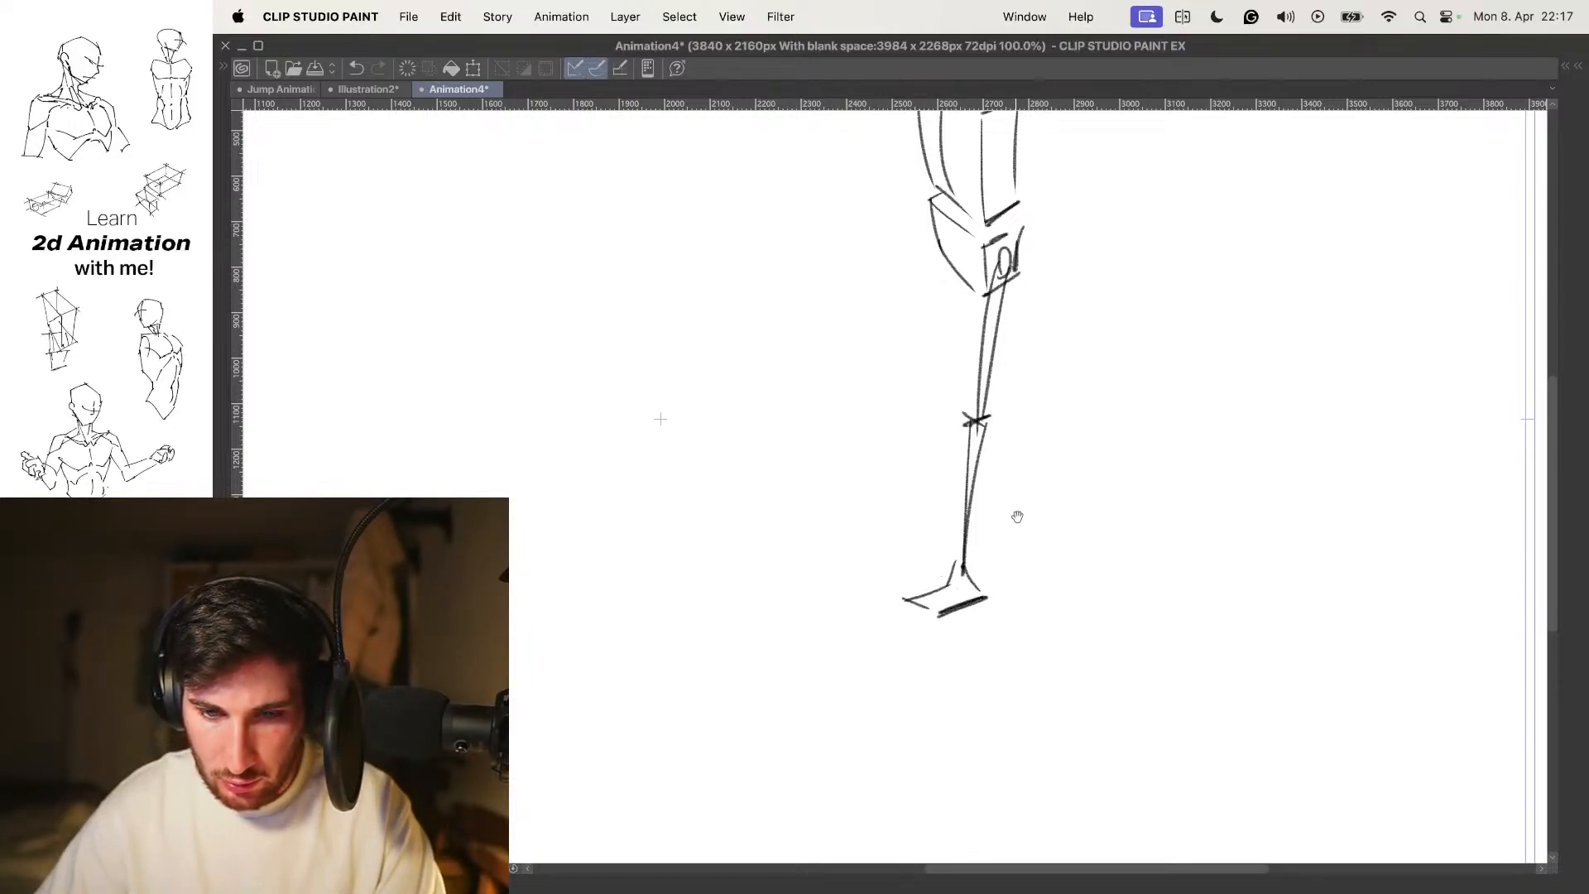
Redraw the planted foot as a longer, flatter shape pointing forward along the ground
scroll(1014, 518, down, 1)
key(super+z)
key(super+z)
key(super+z)
mouse_move(931, 586)
mouse_down()
mouse_move(890, 581)
mouse_move(987, 597)
mouse_up()
Try to draw the far leg's thigh running diagonally backward across the near thigh
scroll(1011, 548, down, 4)
drag(1023, 492, 1028, 534)
scroll(1027, 584, up, 2)
mouse_move(1034, 394)
mouse_down()
mouse_move(1036, 471)
mouse_move(978, 340)
mouse_move(1015, 490)
mouse_up()
scroll(1014, 501, up, 3)
drag(960, 405, 1015, 494)
drag(1012, 502, 1022, 510)
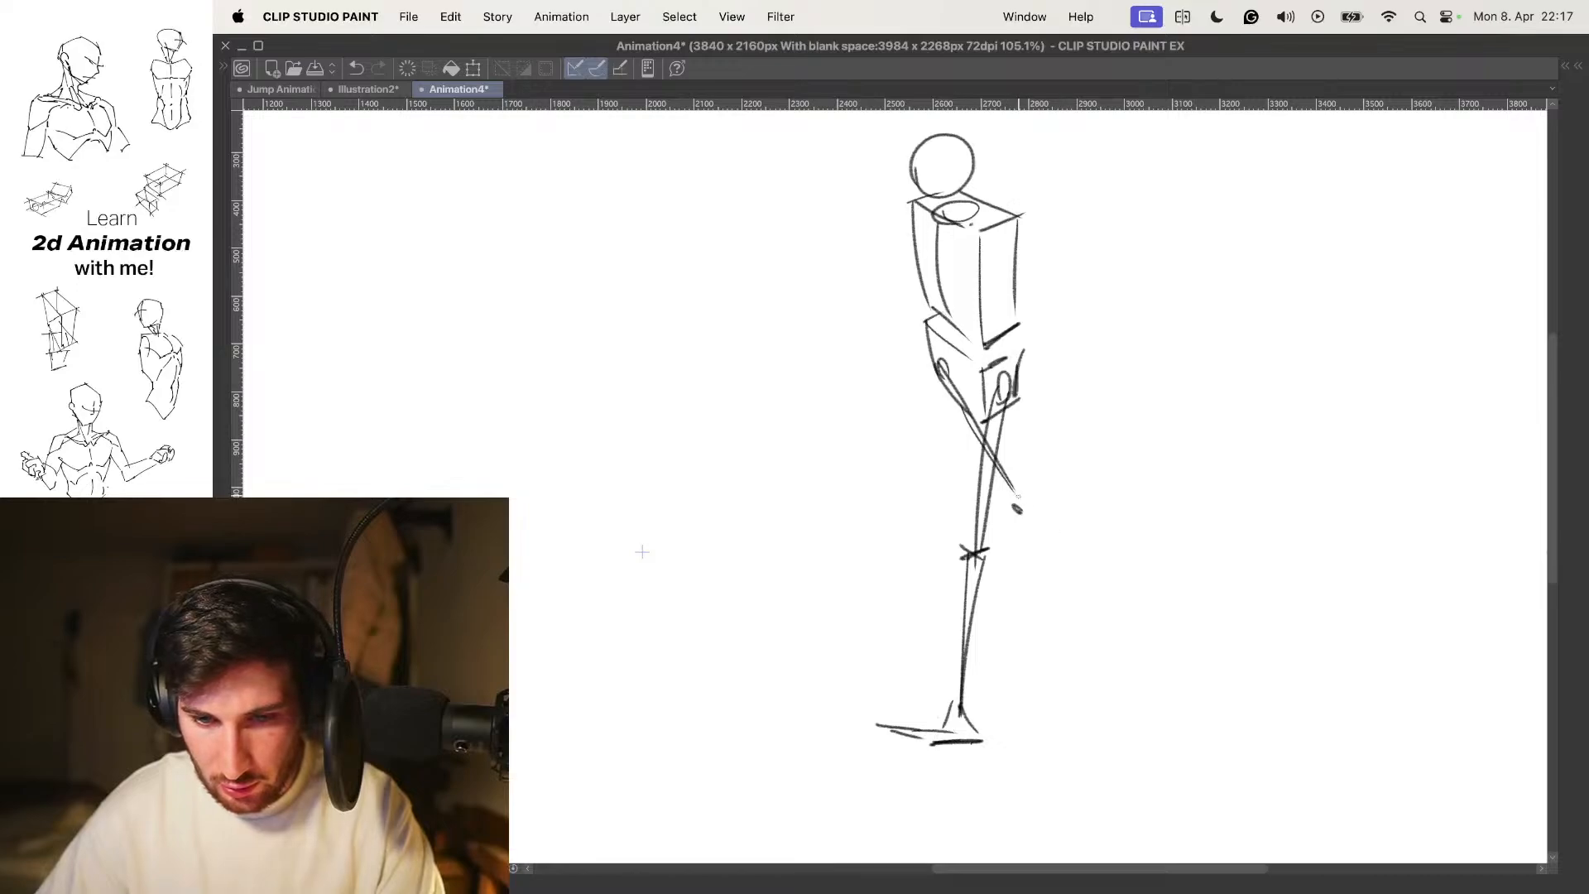
key(super+z)
key(super+z)
key(super+z)
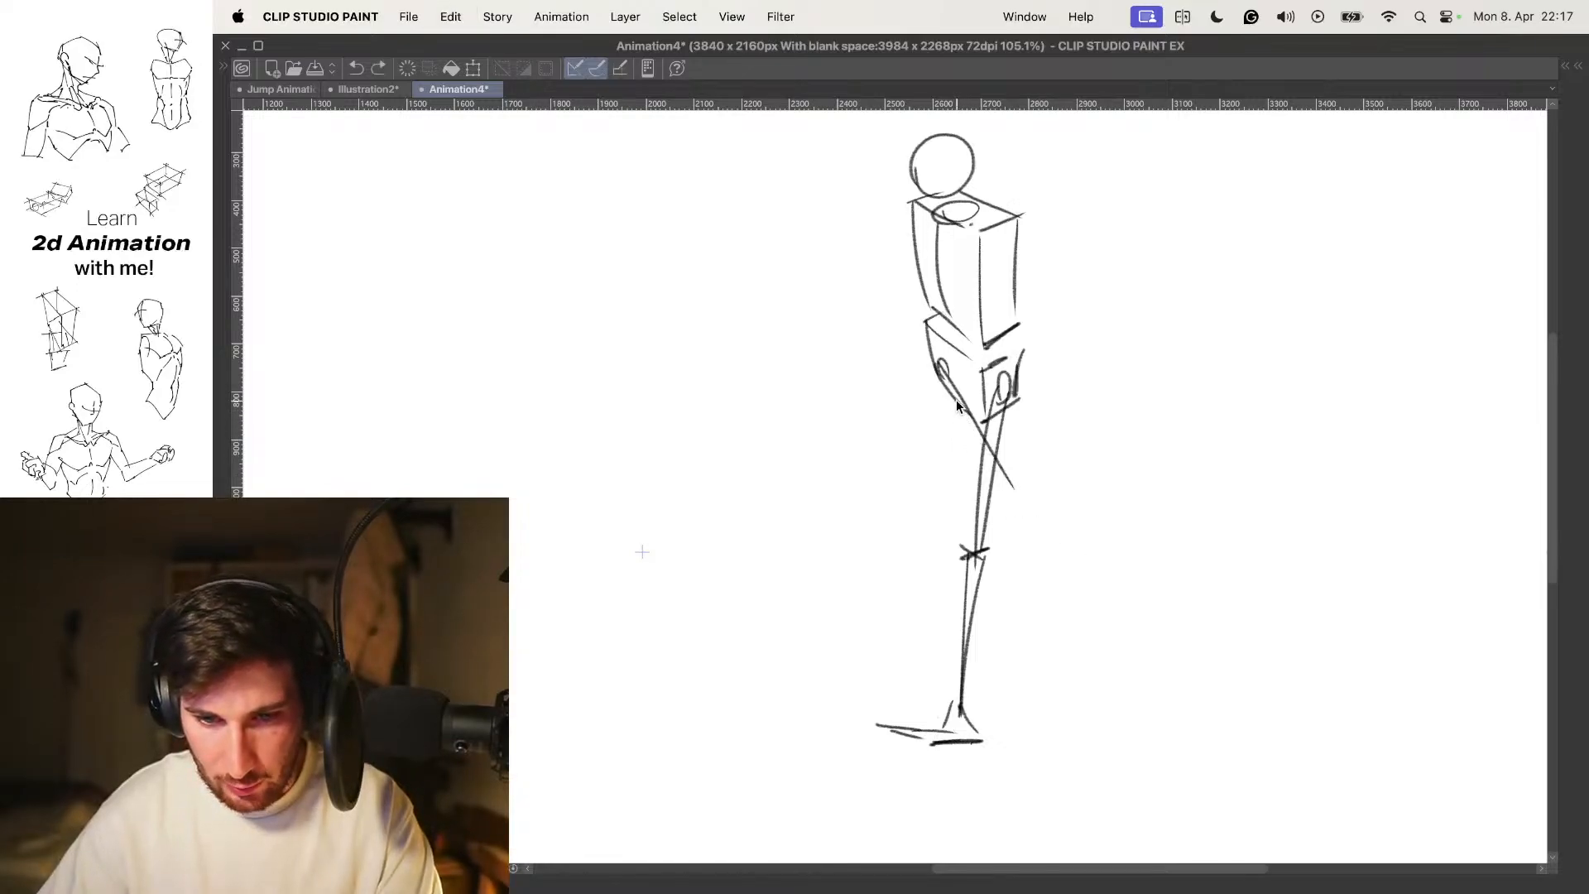
Draw the far leg's thigh down to a crossed knee joint, with its shin kicked back behind the near leg
drag(927, 346, 970, 483)
mouse_move(983, 357)
mouse_down()
mouse_move(979, 483)
mouse_move(1085, 566)
mouse_up()
mouse_move(990, 530)
mouse_down()
mouse_move(1094, 573)
mouse_move(1051, 637)
mouse_up()
Sketch the far leg's foot hanging down from the raised ankle, reworking its outline
mouse_move(1109, 567)
mouse_down()
mouse_move(1109, 607)
mouse_move(1085, 623)
mouse_up()
key(super+z)
key(super+z)
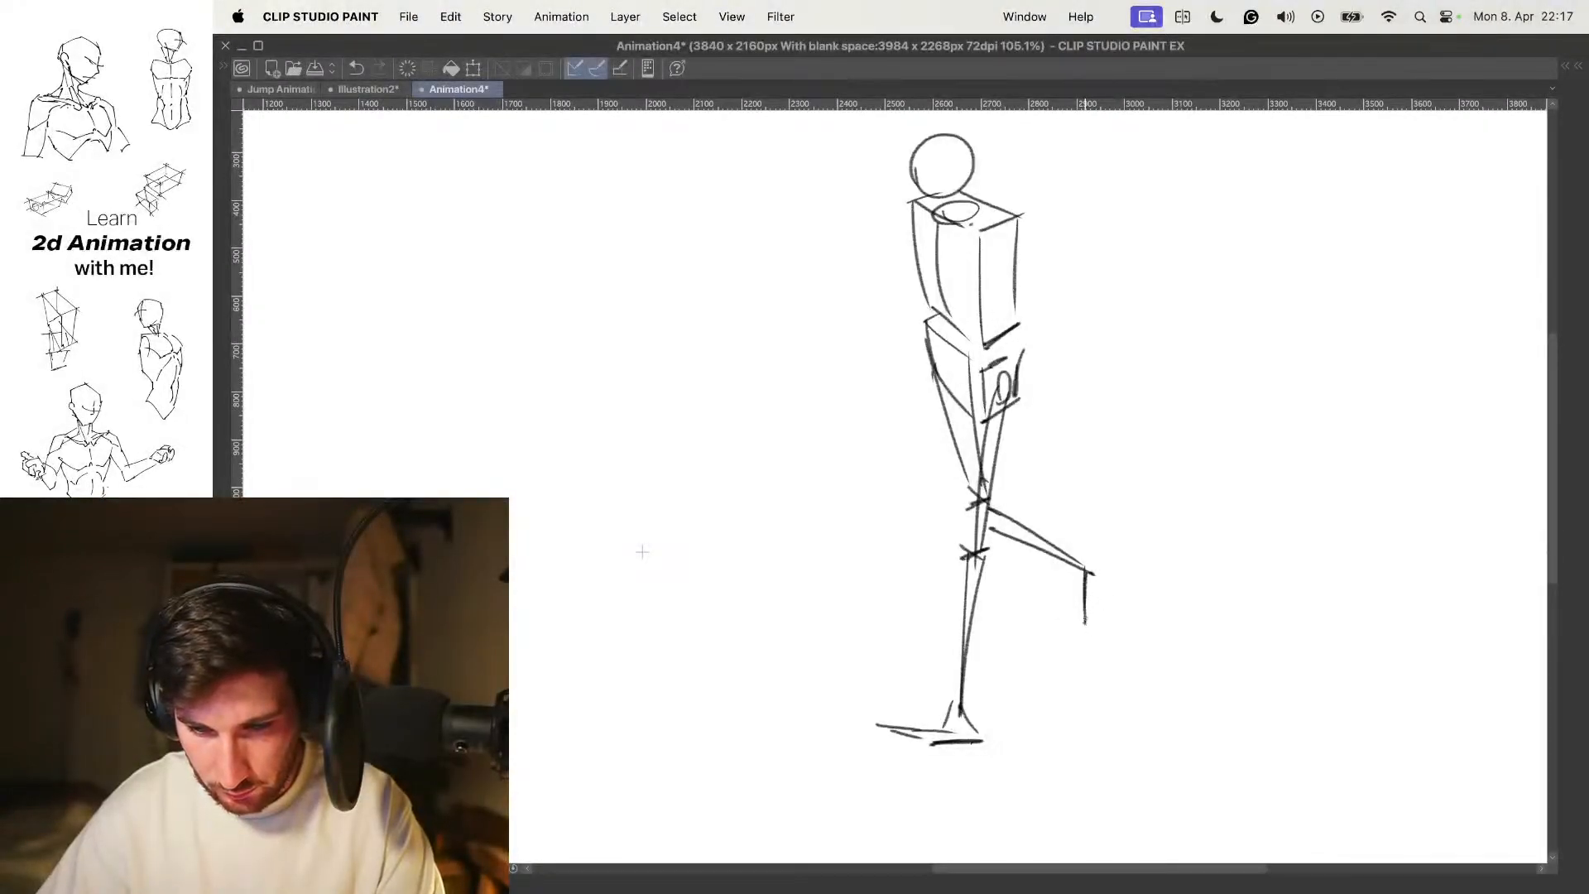
key(super+z)
key(super+z)
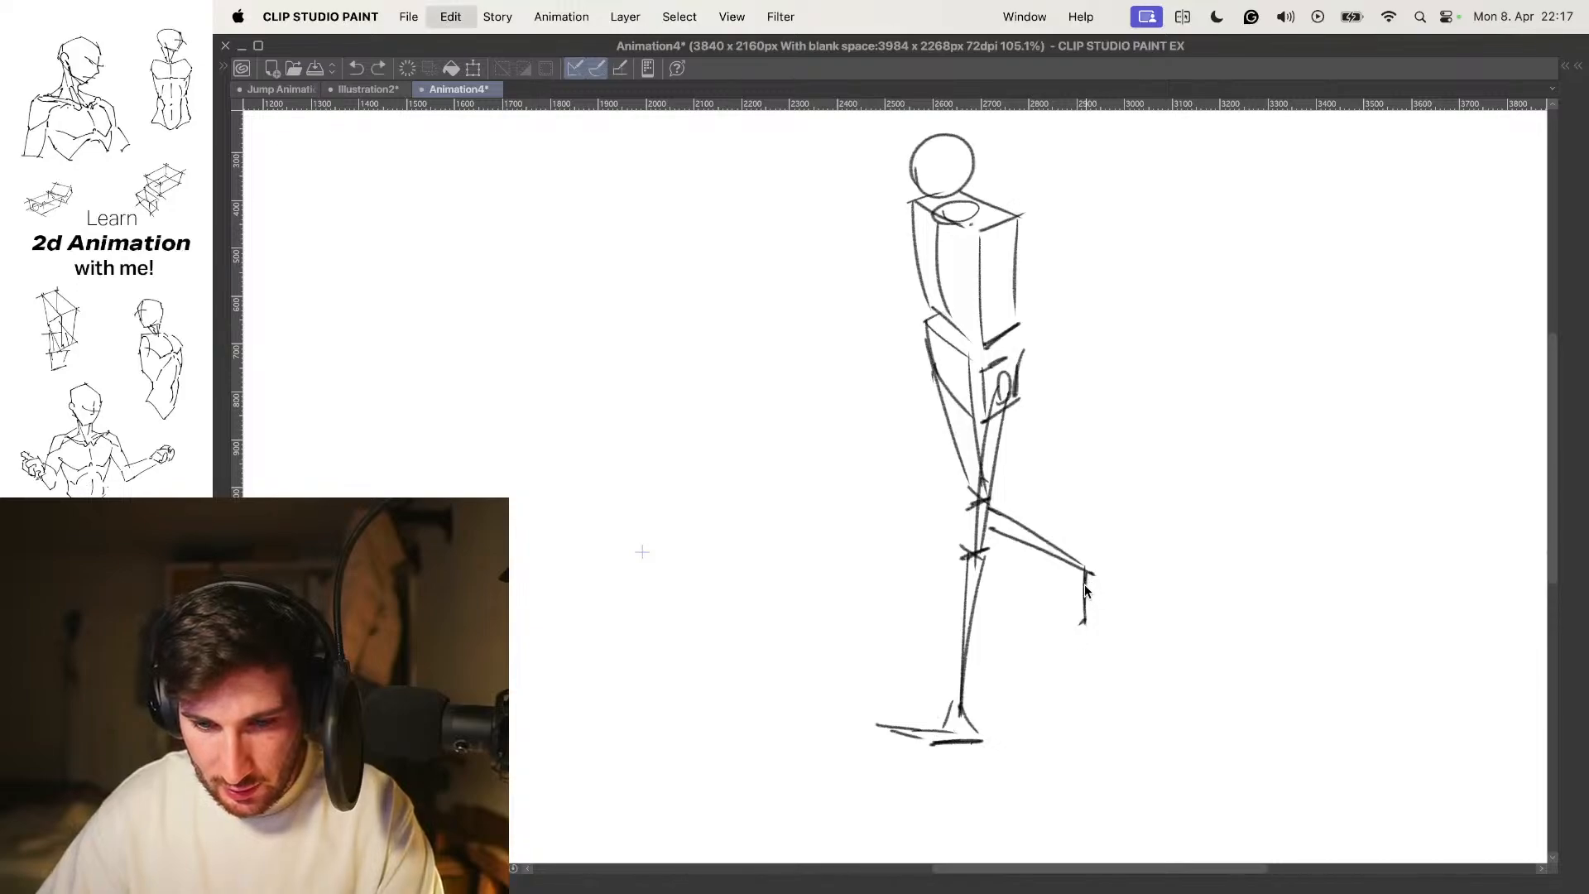
mouse_move(1092, 573)
mouse_down()
mouse_move(1066, 631)
mouse_move(1079, 599)
mouse_up()
key(super+z)
key(super+z)
key(super+z)
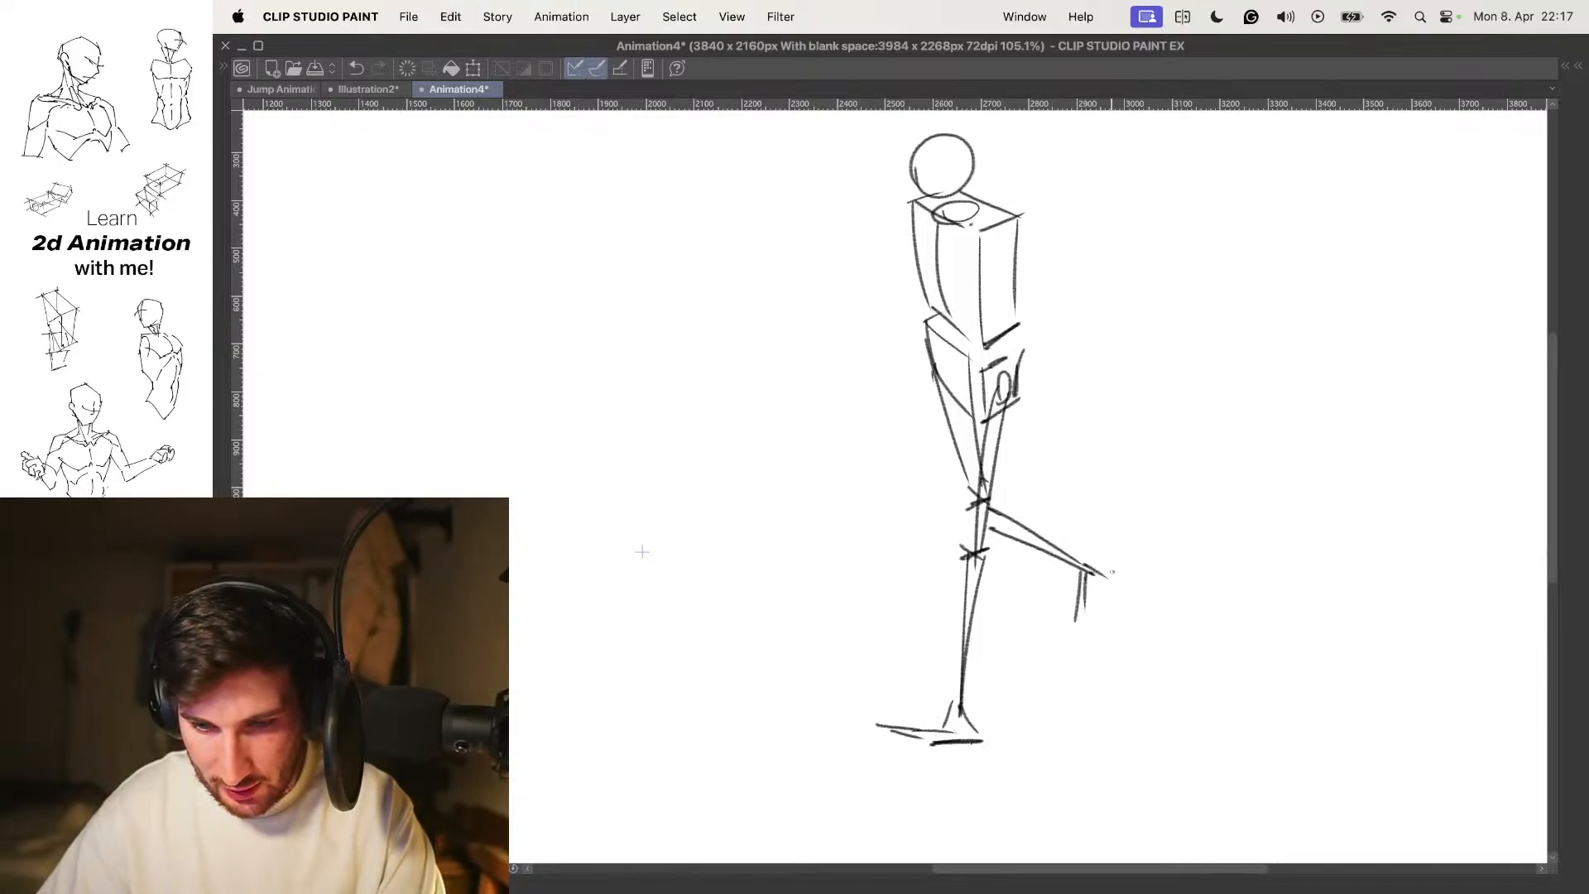
Add a curved face shape protruding from the front of the head to show the viewing direction
scroll(1118, 583, down, 3)
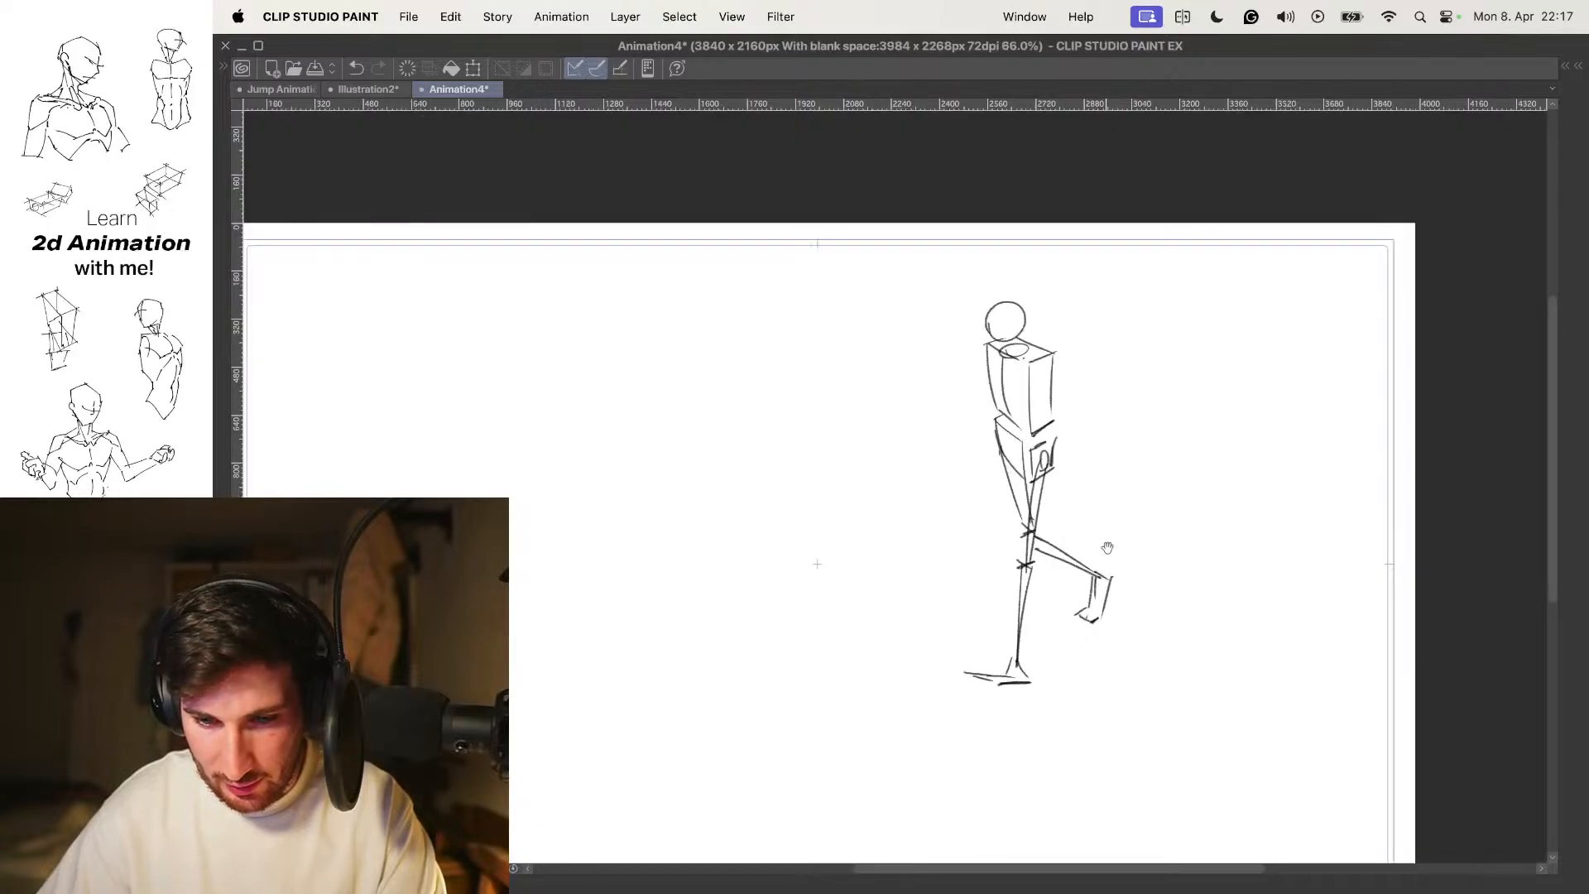
scroll(1108, 476, down, 3)
key(Right)
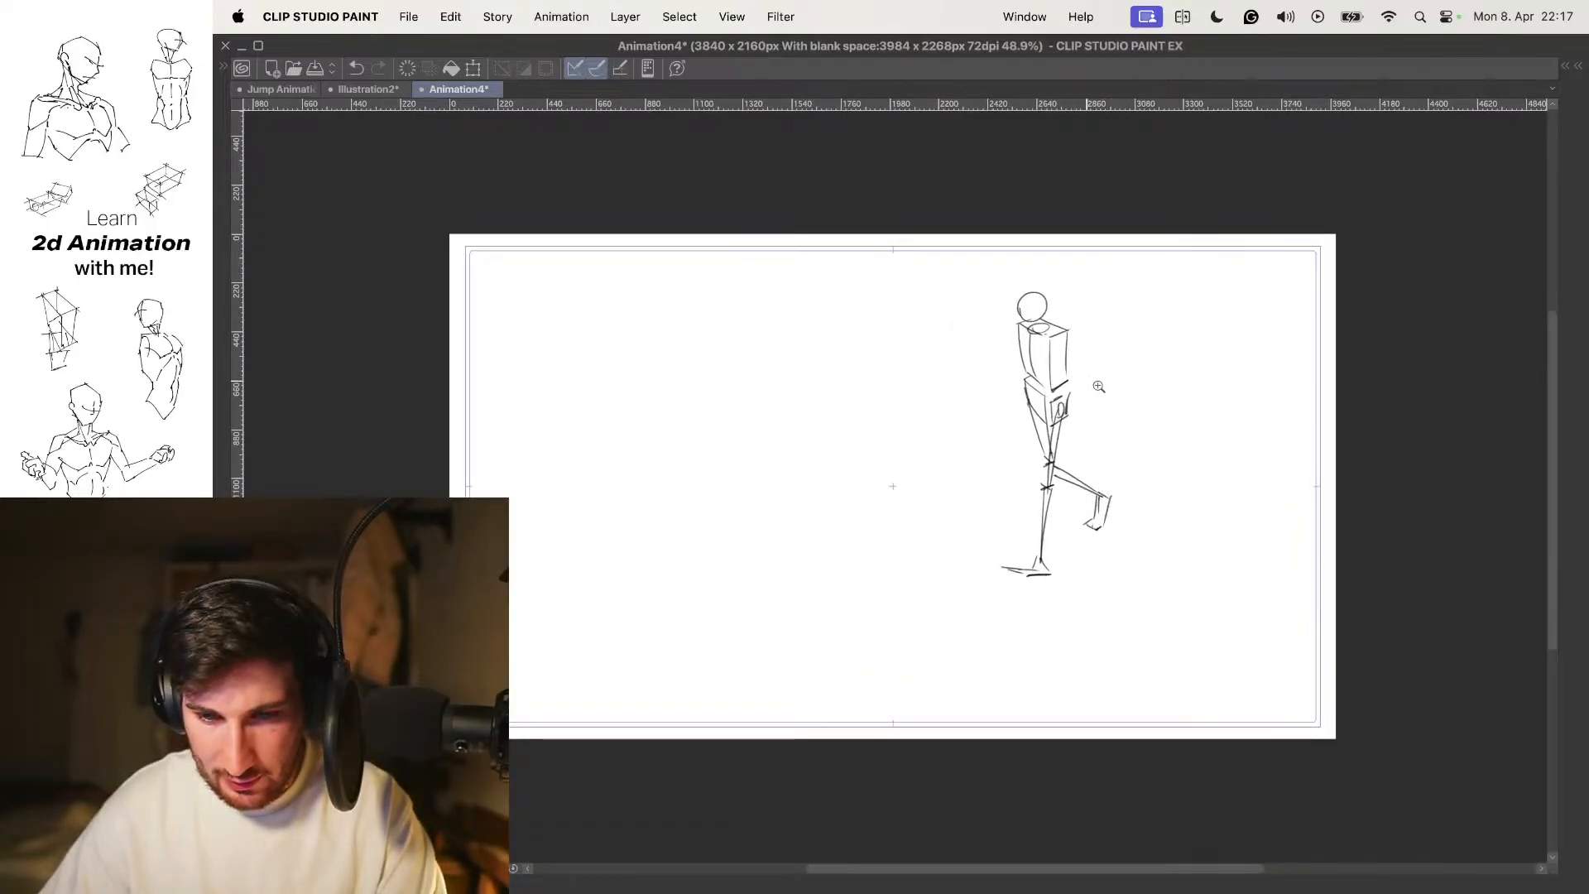
scroll(1082, 368, up, 3)
scroll(1050, 328, up, 3)
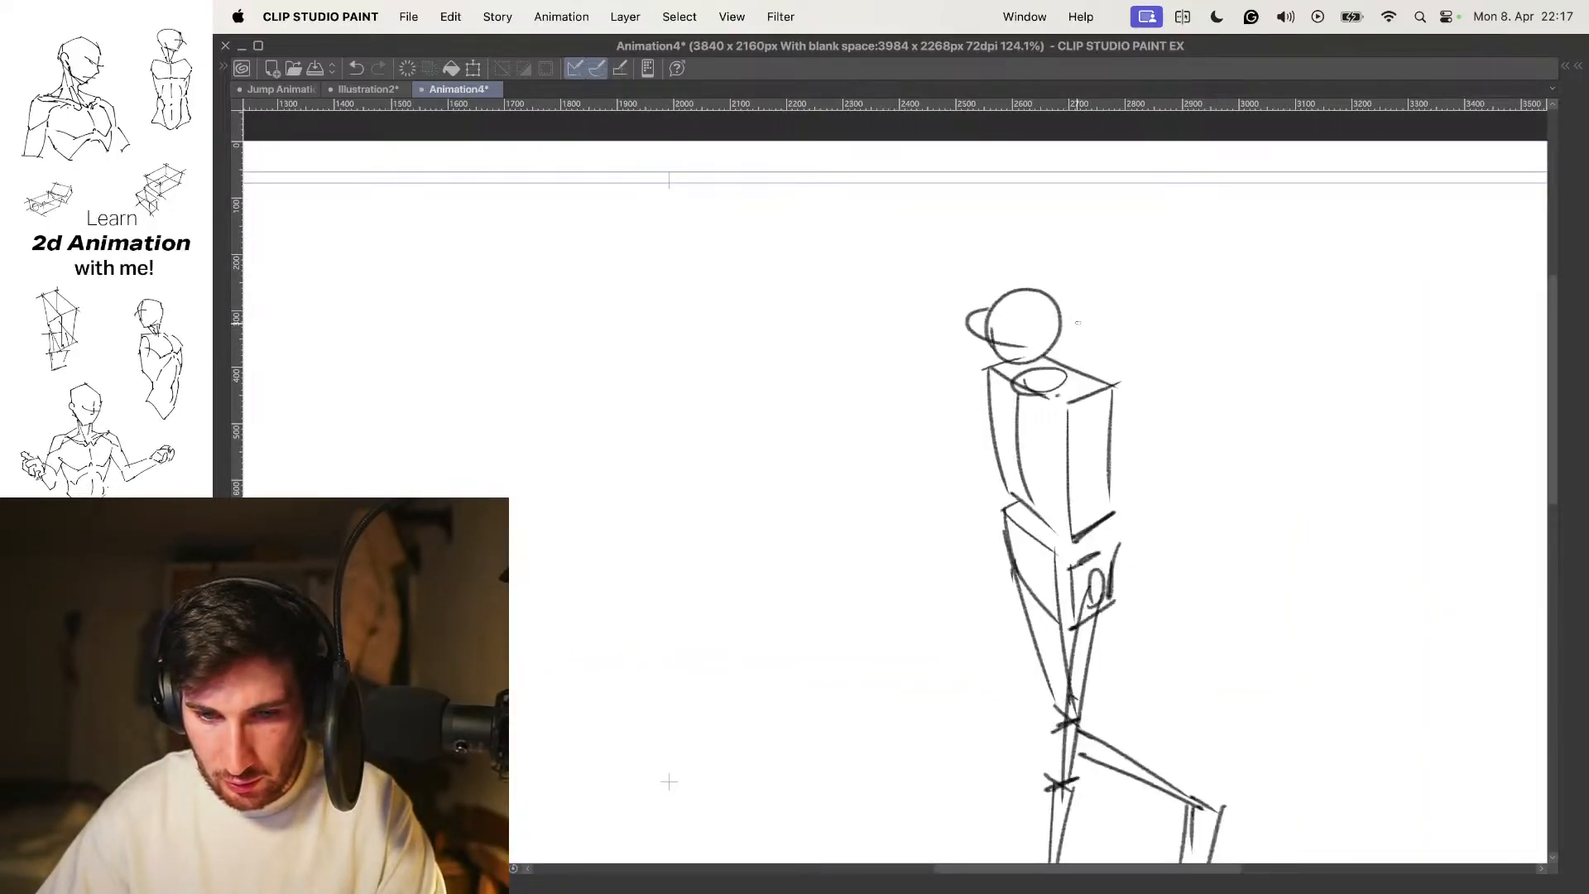
scroll(992, 318, down, 3)
scroll(1069, 365, up, 2)
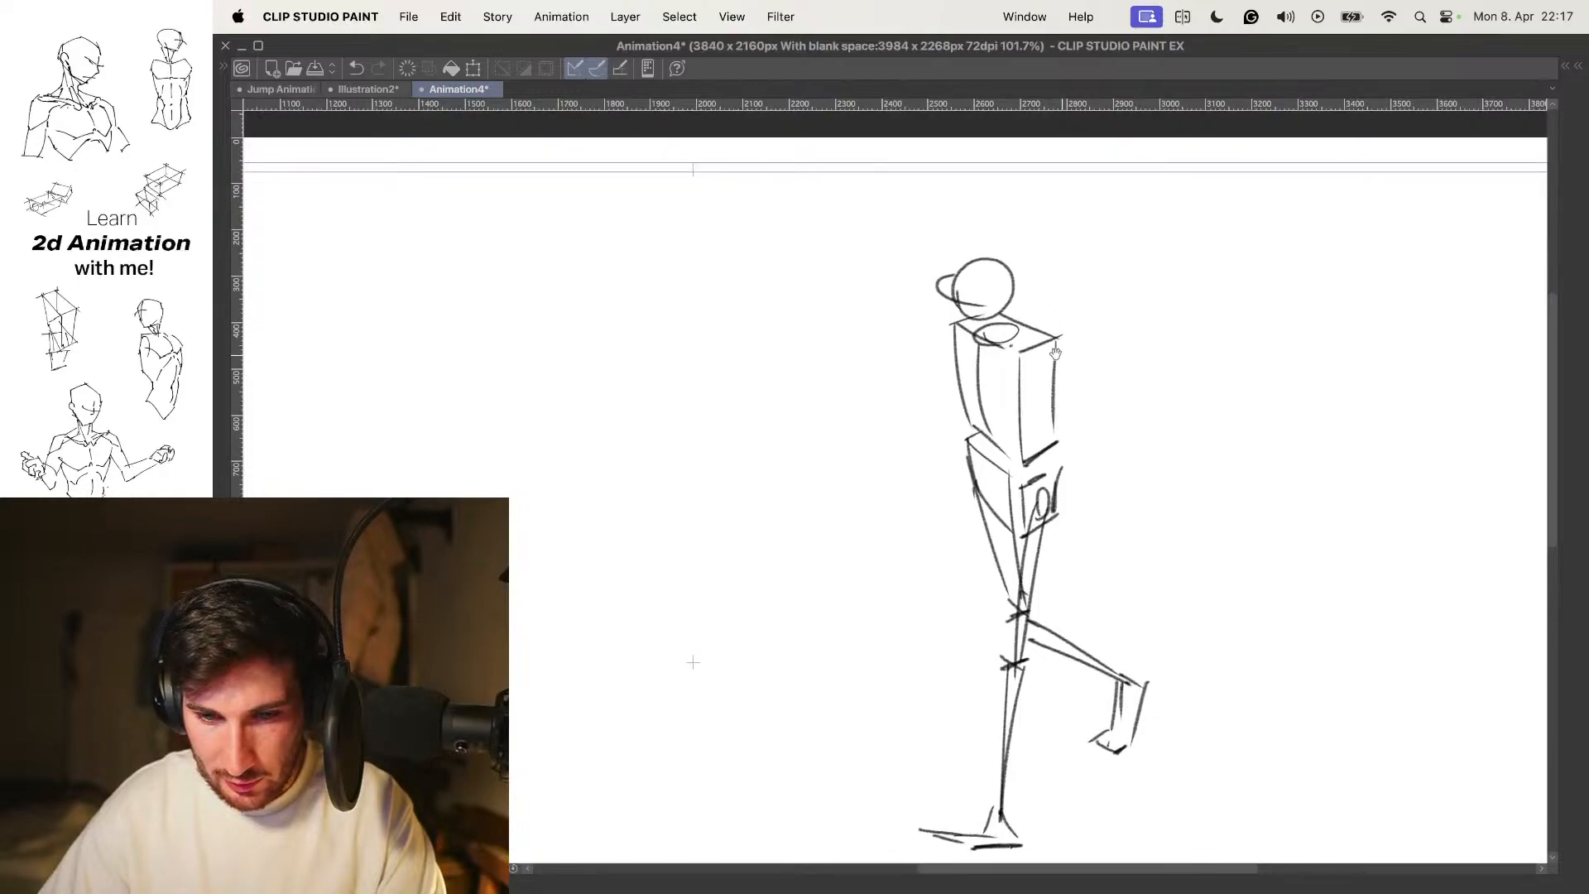
Draw the near upper arm swinging back from the shoulder and a small pointed mark with a circle beside the knees
drag(1029, 361, 1130, 379)
drag(1094, 431, 1098, 247)
drag(975, 516, 979, 516)
drag(974, 508, 927, 543)
drag(947, 536, 995, 522)
drag(1025, 414, 1002, 565)
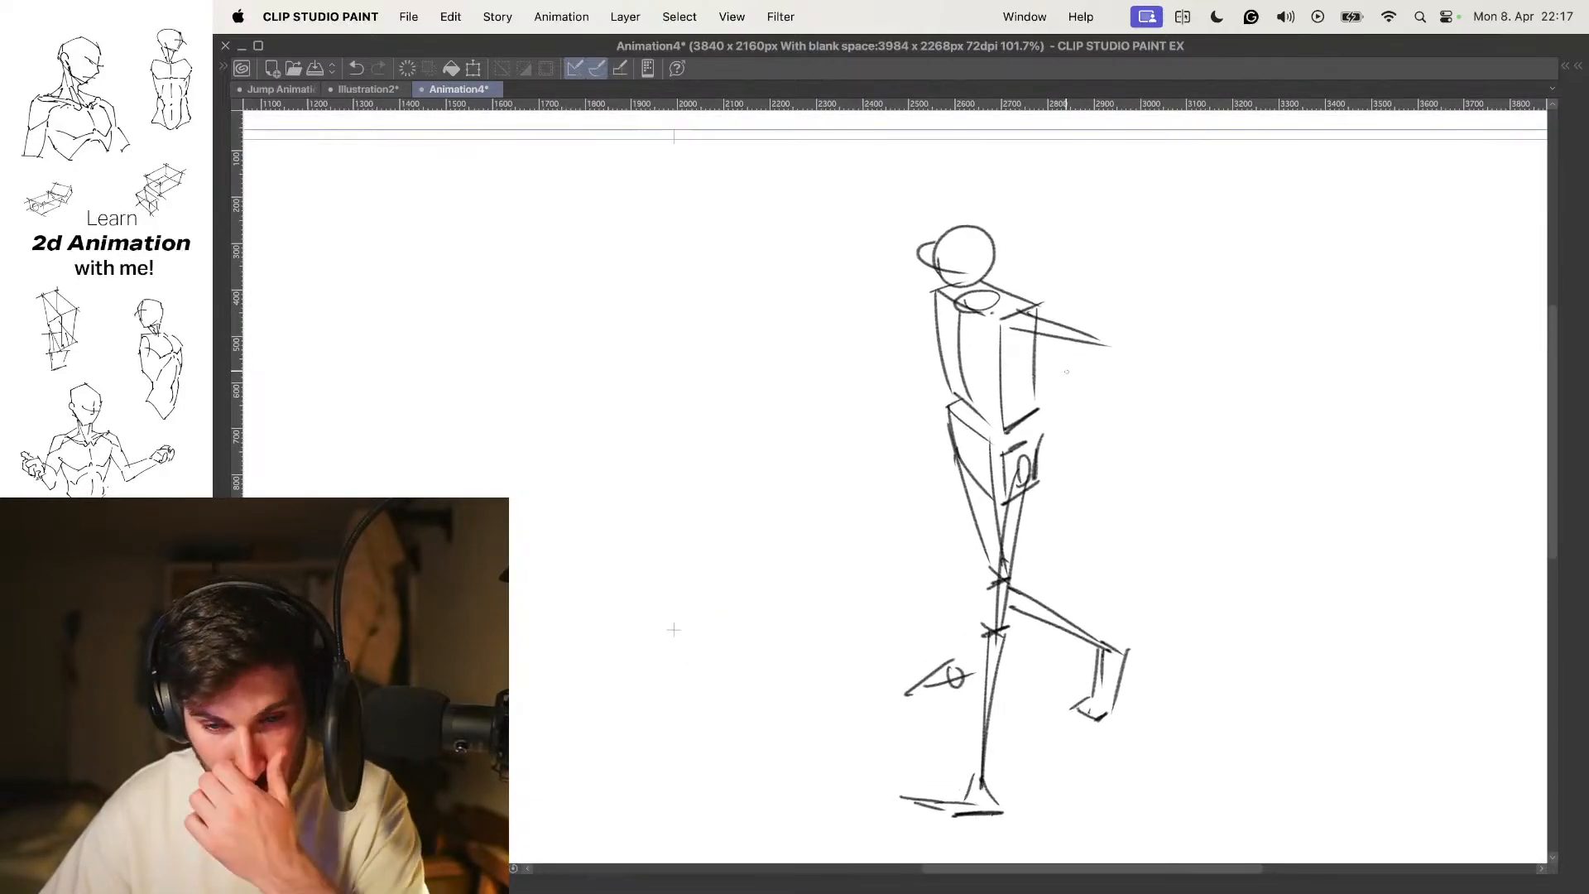
Complete the near arm with a hanging forearm and hand, and draw the far forearm and hand reaching forward
drag(1099, 339, 1126, 441)
mouse_move(994, 382)
mouse_down()
mouse_move(1053, 398)
mouse_move(1069, 434)
mouse_up()
drag(977, 411, 999, 393)
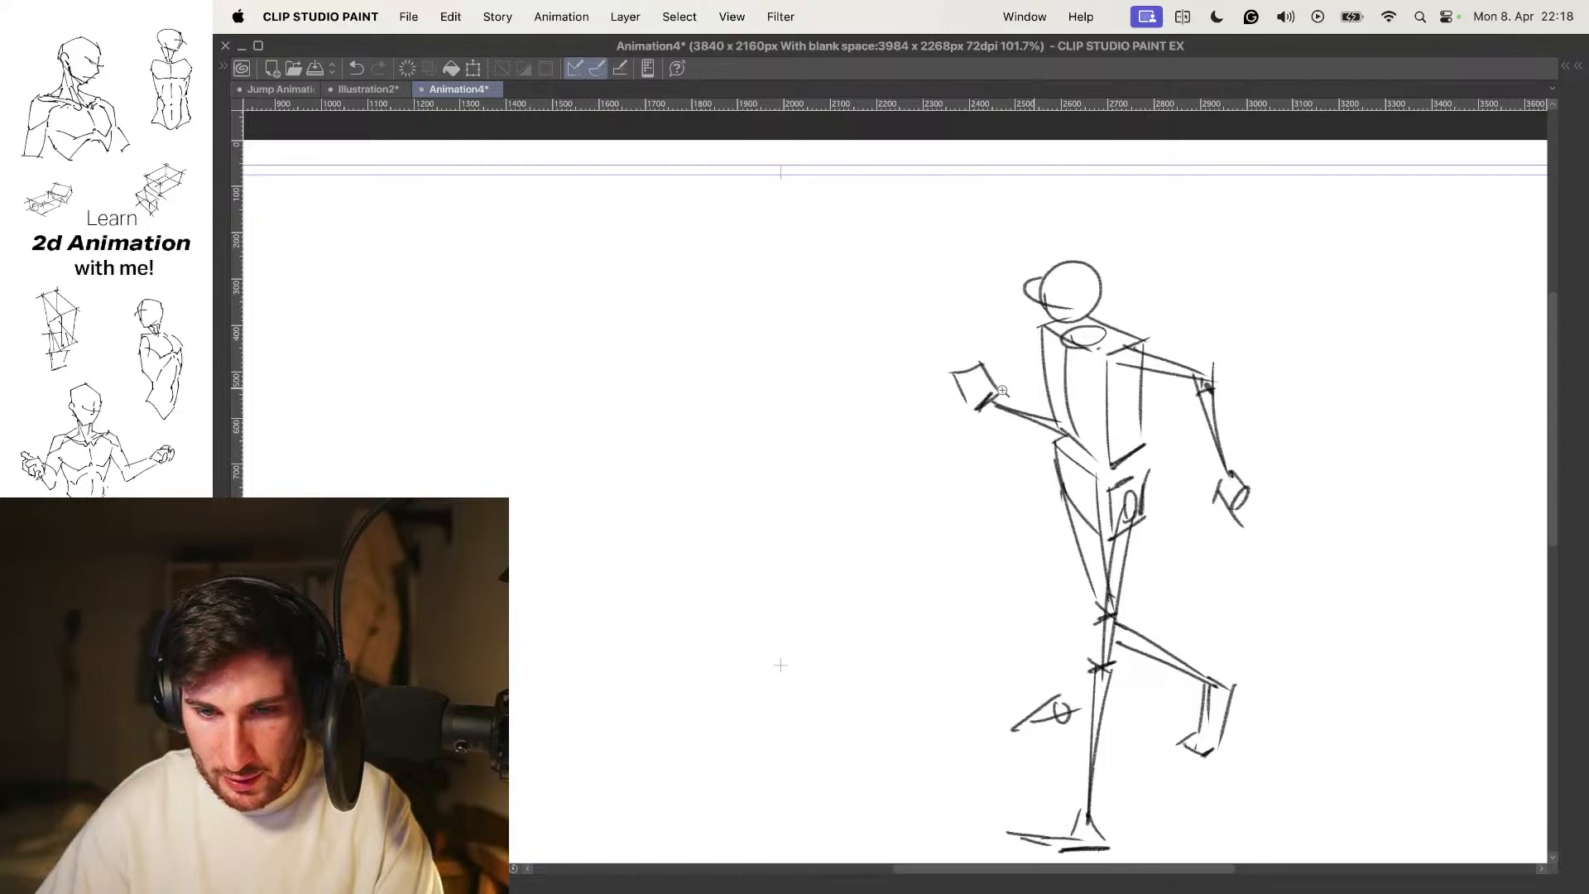
scroll(855, 275, down, 3)
scroll(930, 350, up, 3)
scroll(1057, 317, down, 1)
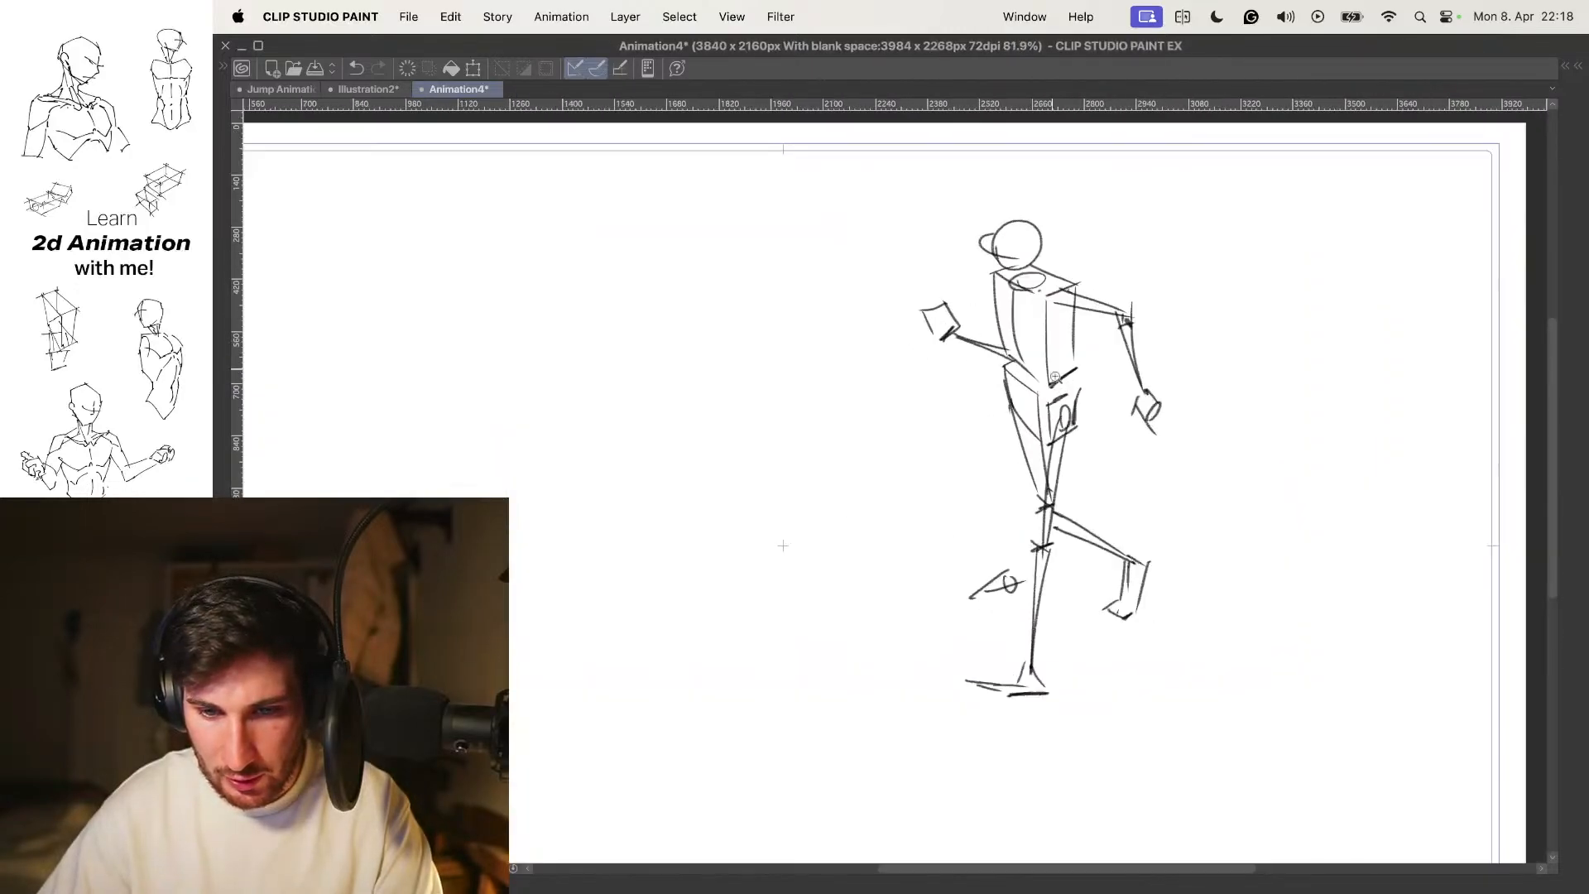
scroll(1018, 464, down, 2)
scroll(992, 540, up, 2)
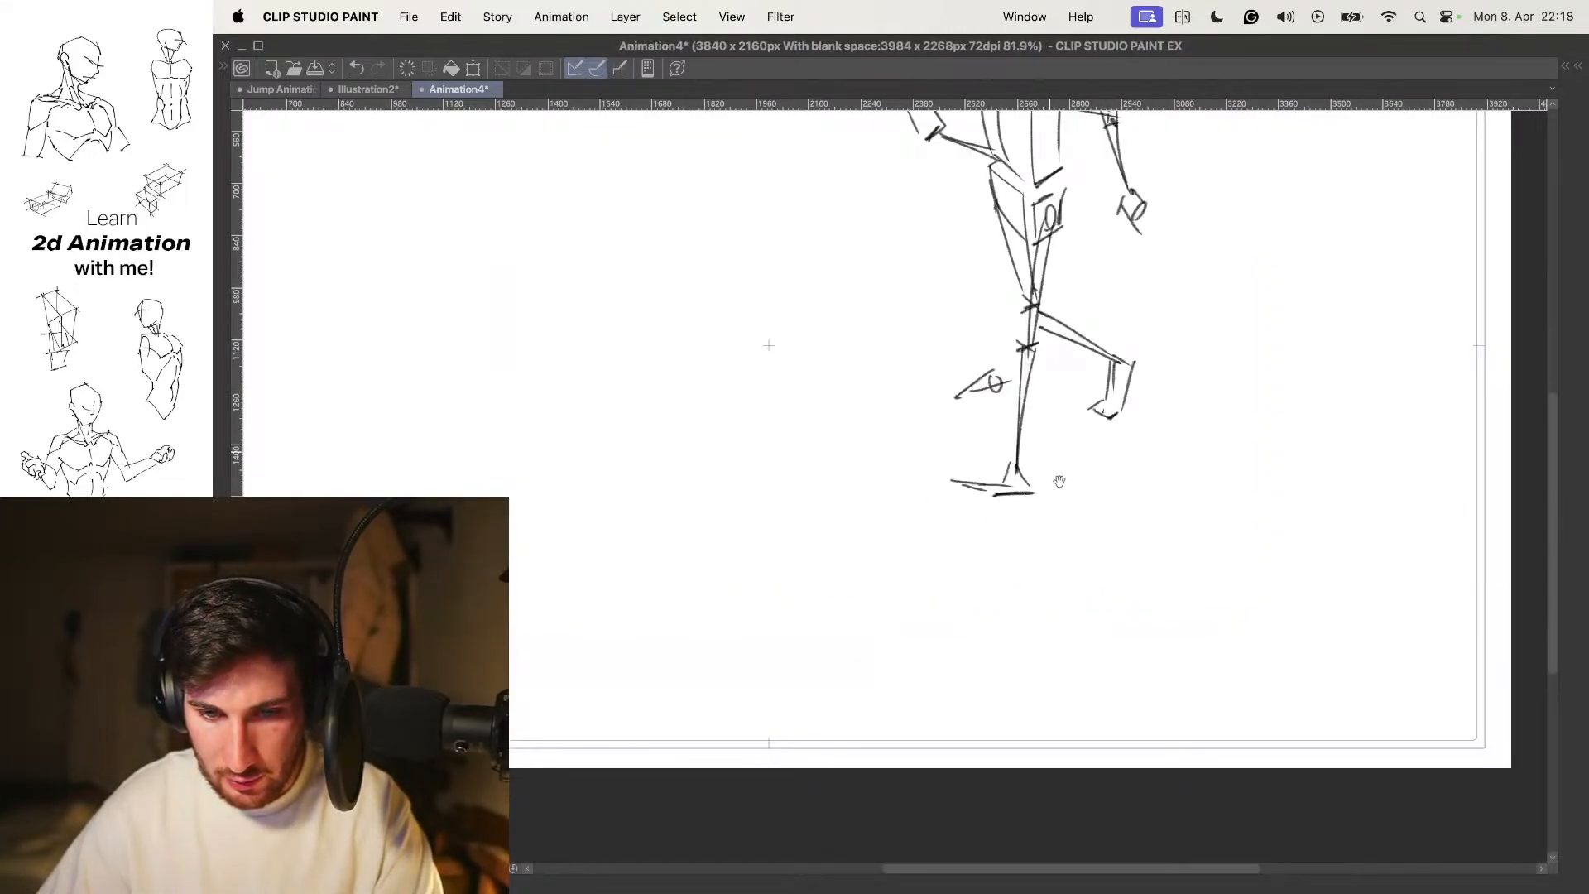
Move to the next drawing and outline the torso box's slanted top face beside the first figure's shoulders
scroll(1045, 463, up, 5)
scroll(1039, 372, up, 1)
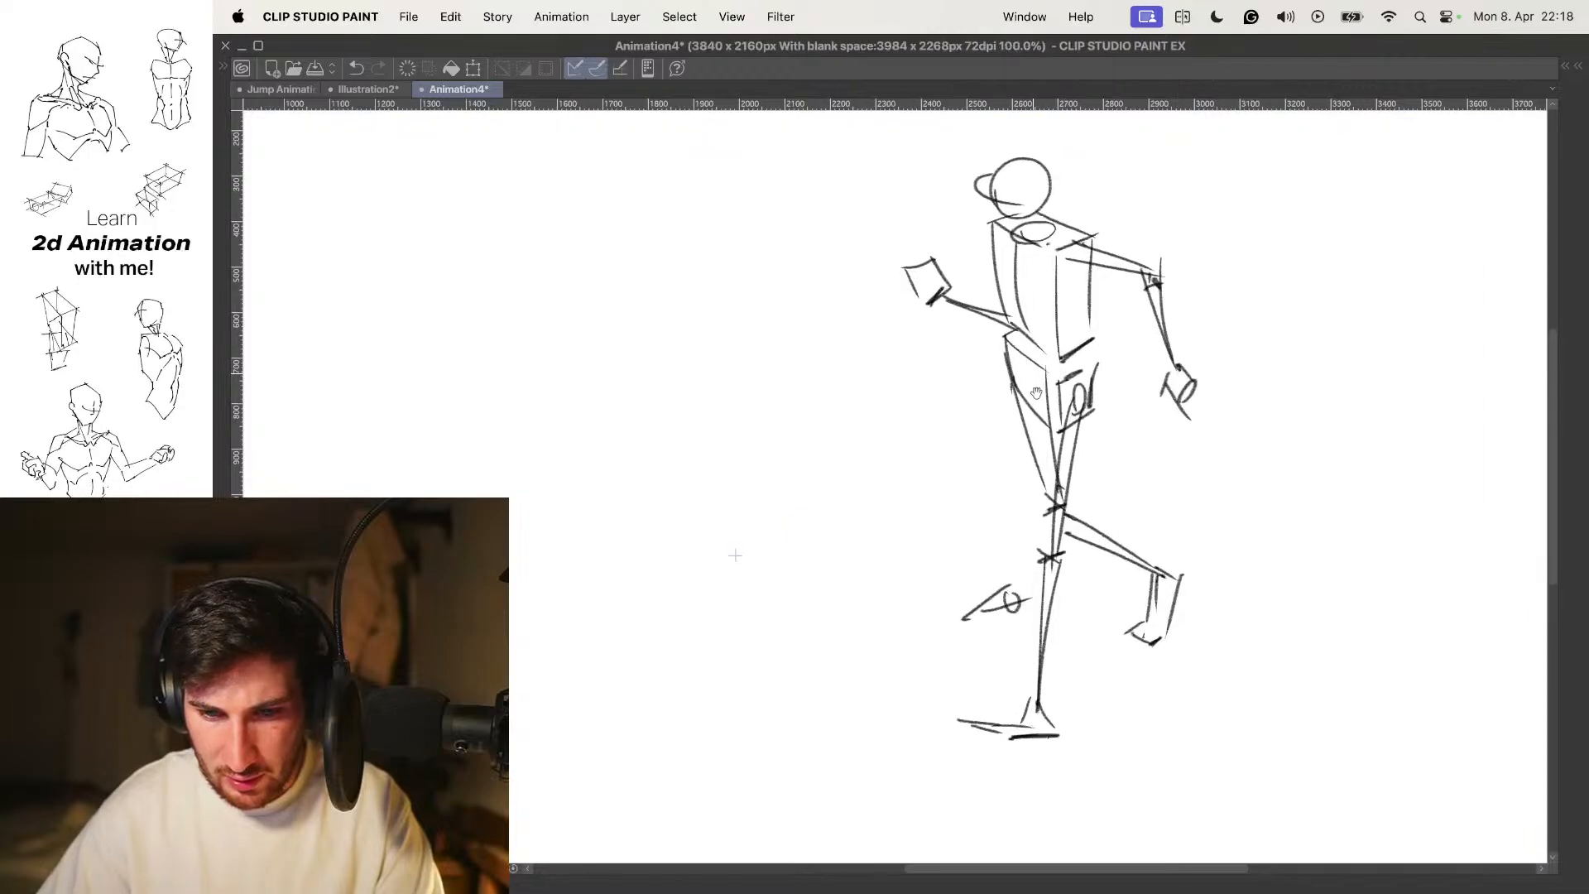
scroll(1034, 358, down, 3)
key(Right)
scroll(1069, 347, up, 2)
scroll(1071, 405, up, 3)
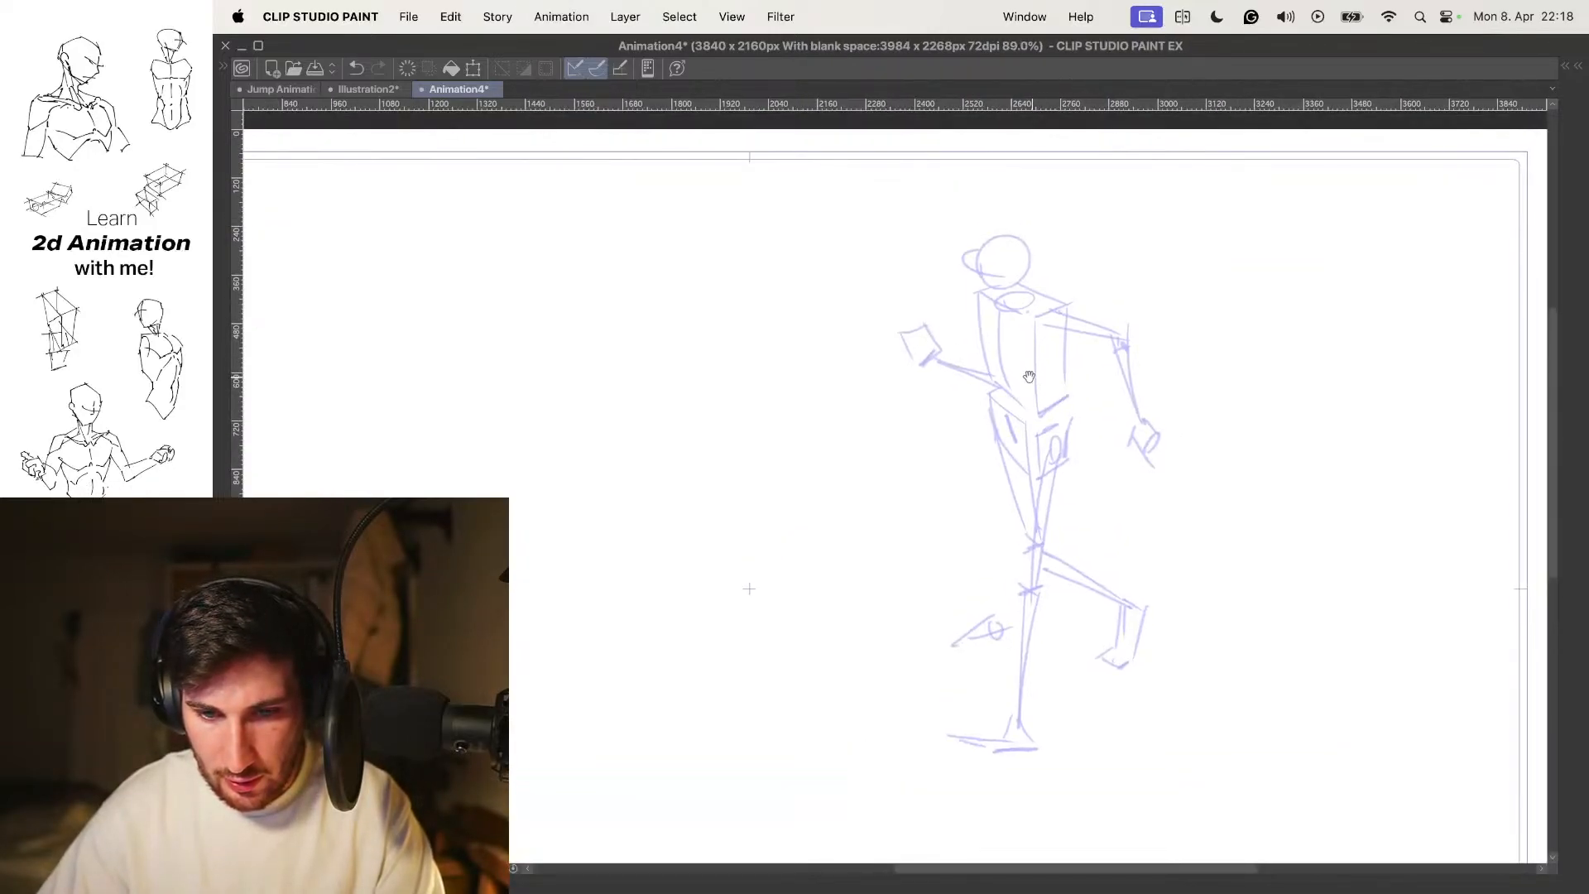
drag(611, 753, 628, 777)
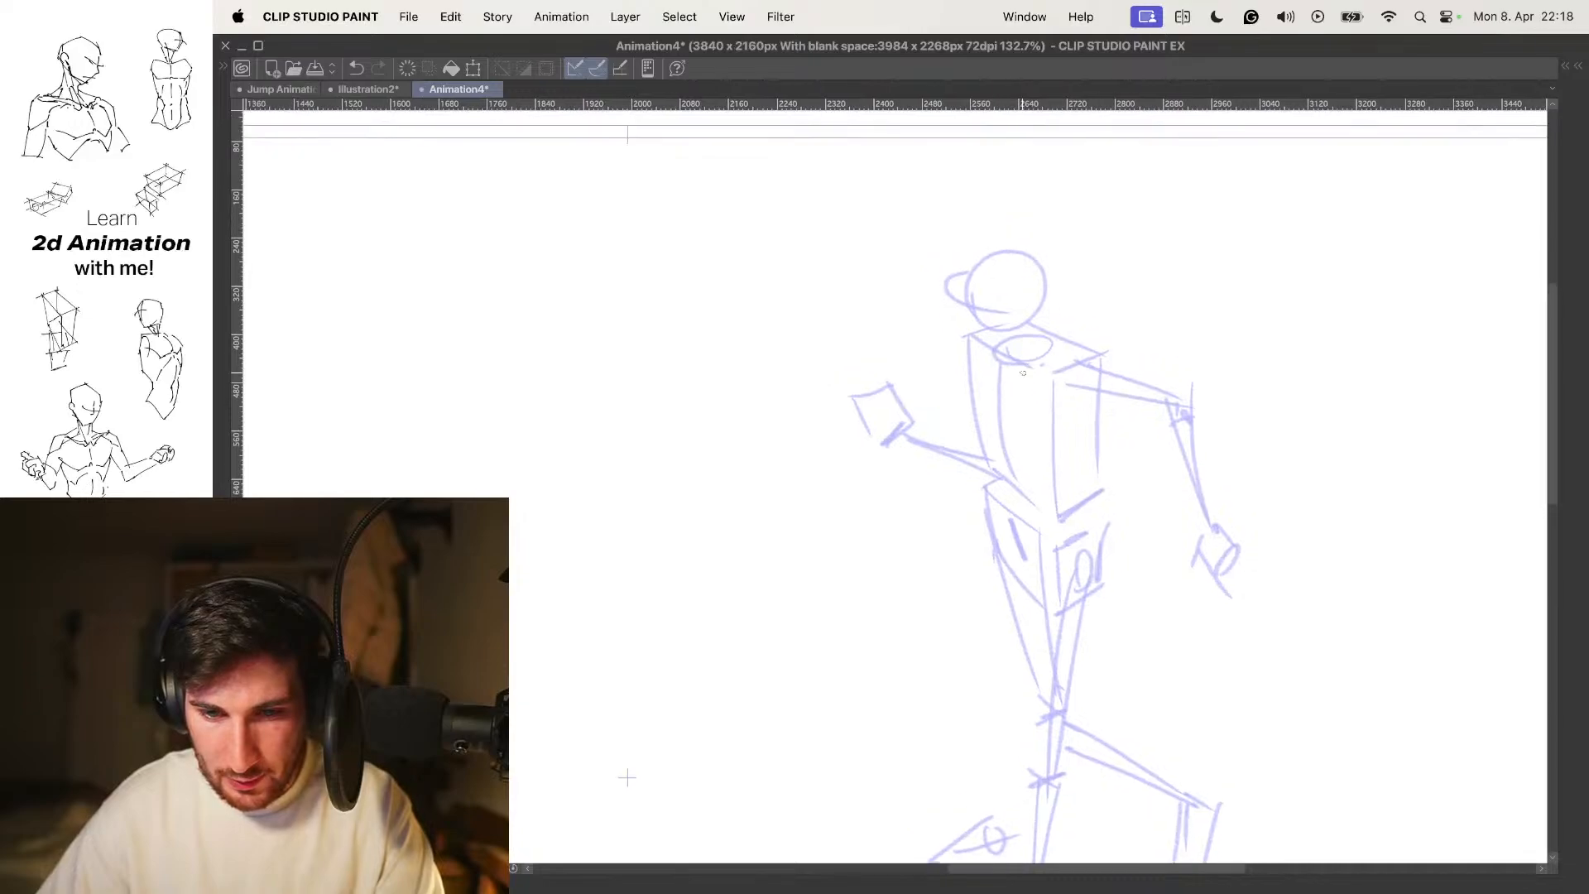
mouse_move(1012, 376)
mouse_down()
mouse_move(970, 392)
mouse_move(899, 346)
mouse_move(1003, 357)
mouse_up()
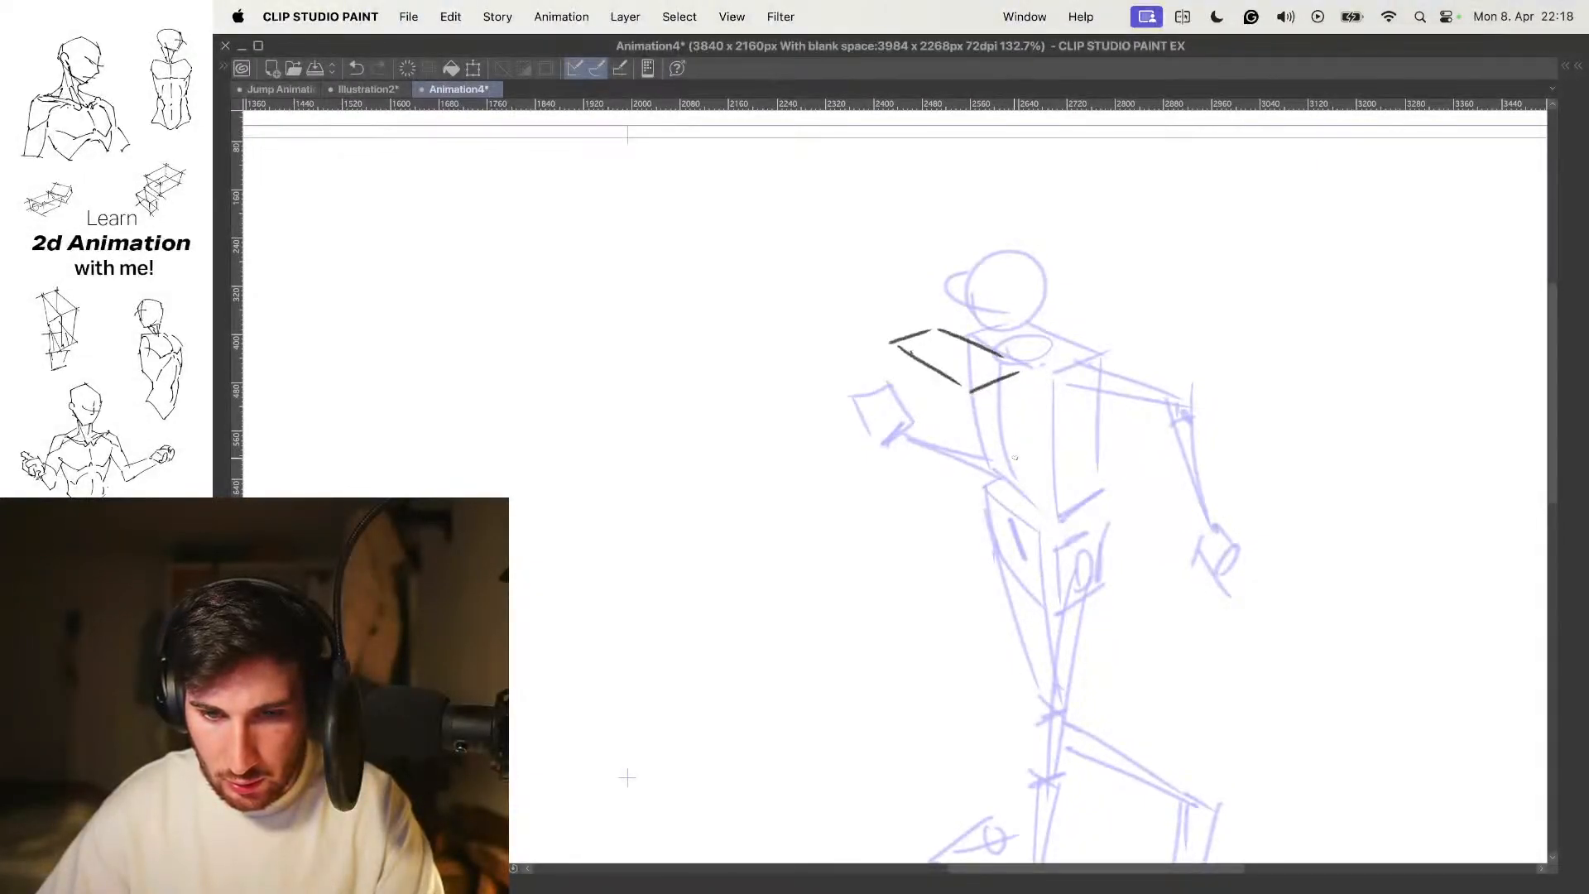
Draw the torso box's vertical edges and angled lower edges down to the waist, redoing a stray side line
drag(1000, 444, 1016, 343)
mouse_move(968, 286)
mouse_down()
mouse_move(969, 416)
mouse_move(985, 435)
mouse_up()
key(super+z)
scroll(987, 432, up, 2)
mouse_move(917, 296)
mouse_down()
mouse_move(938, 432)
mouse_move(1003, 493)
mouse_up()
drag(1009, 489, 1028, 472)
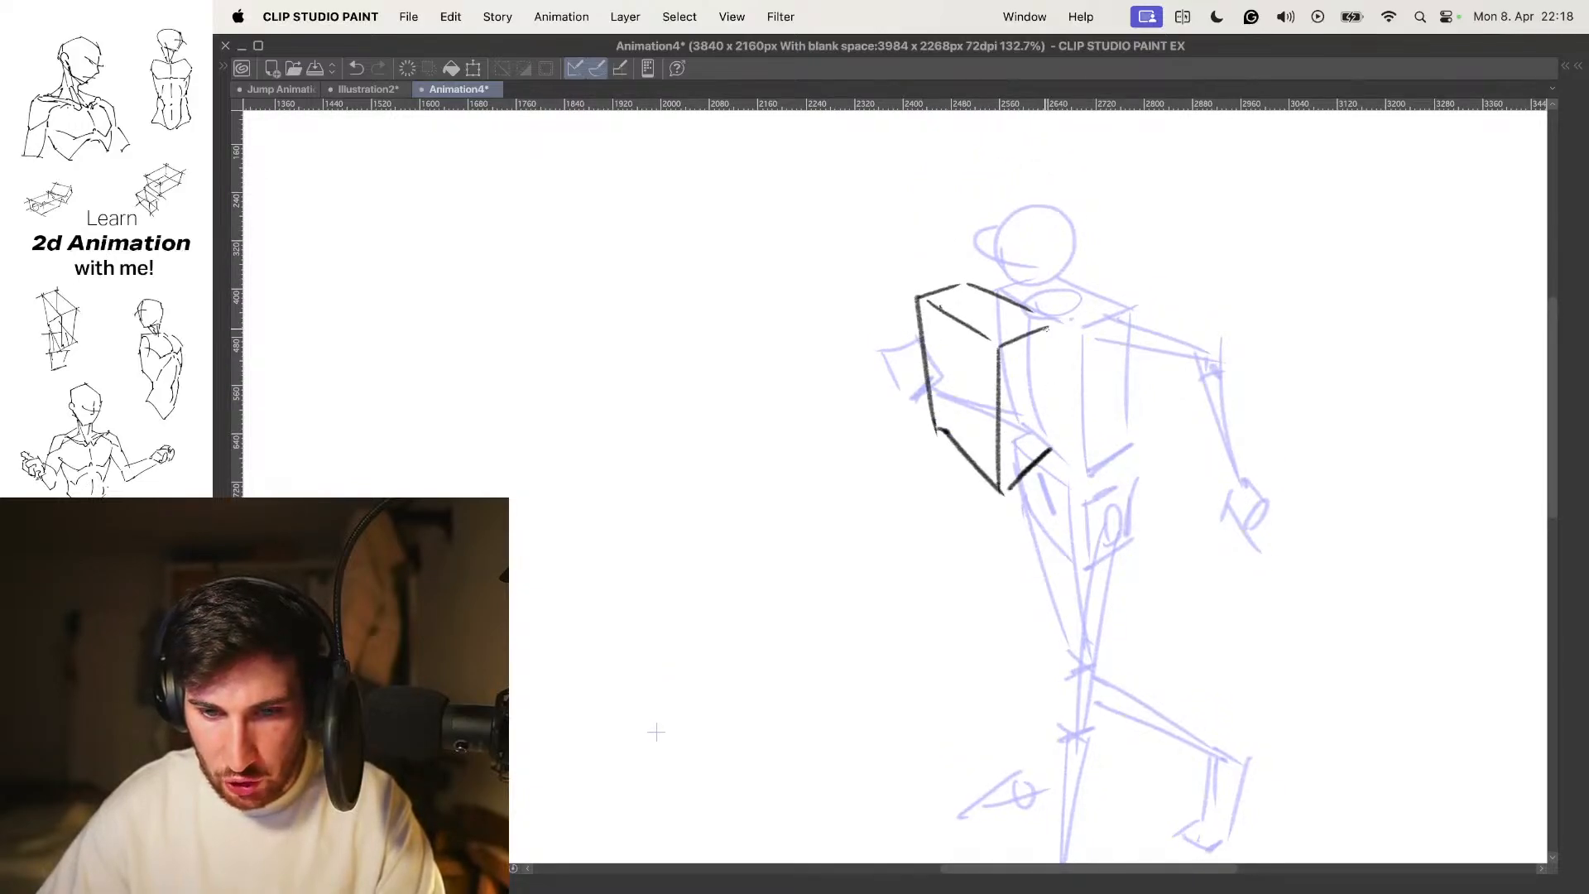
drag(1047, 328, 1041, 438)
Draw a neck oval on top of the torso box and a round head with a curved face line
scroll(659, 770, up, 3)
drag(1020, 374, 1016, 372)
mouse_move(965, 303)
mouse_down()
mouse_move(955, 335)
mouse_move(1008, 358)
mouse_up()
scroll(1075, 404, down, 3)
scroll(1078, 486, down, 3)
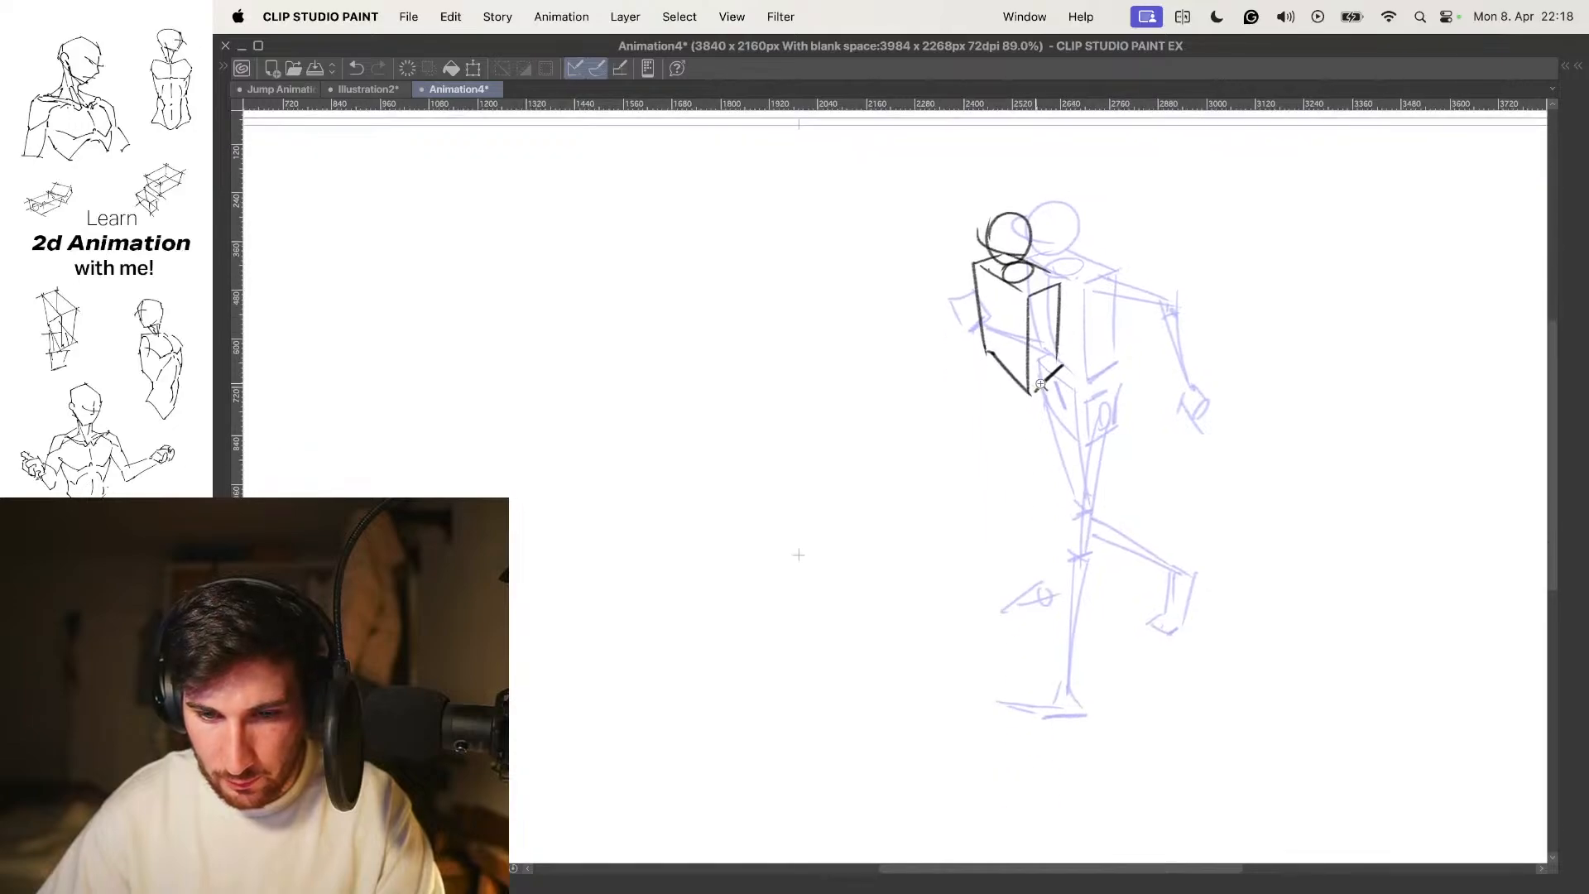
Draw the pelvis as a wedge tapering to a point directly below the torso box
scroll(1036, 385, up, 3)
key(super+z)
drag(950, 415, 1007, 483)
mouse_move(1015, 476)
mouse_down()
mouse_move(1037, 472)
mouse_move(1019, 561)
mouse_up()
mouse_move(952, 424)
mouse_down()
mouse_move(1006, 540)
mouse_move(1051, 498)
mouse_up()
scroll(1078, 441, down, 4)
Hide the onion skin and flip between the first and second three-quarter drawings to compare the poses
key(o)
key(space)
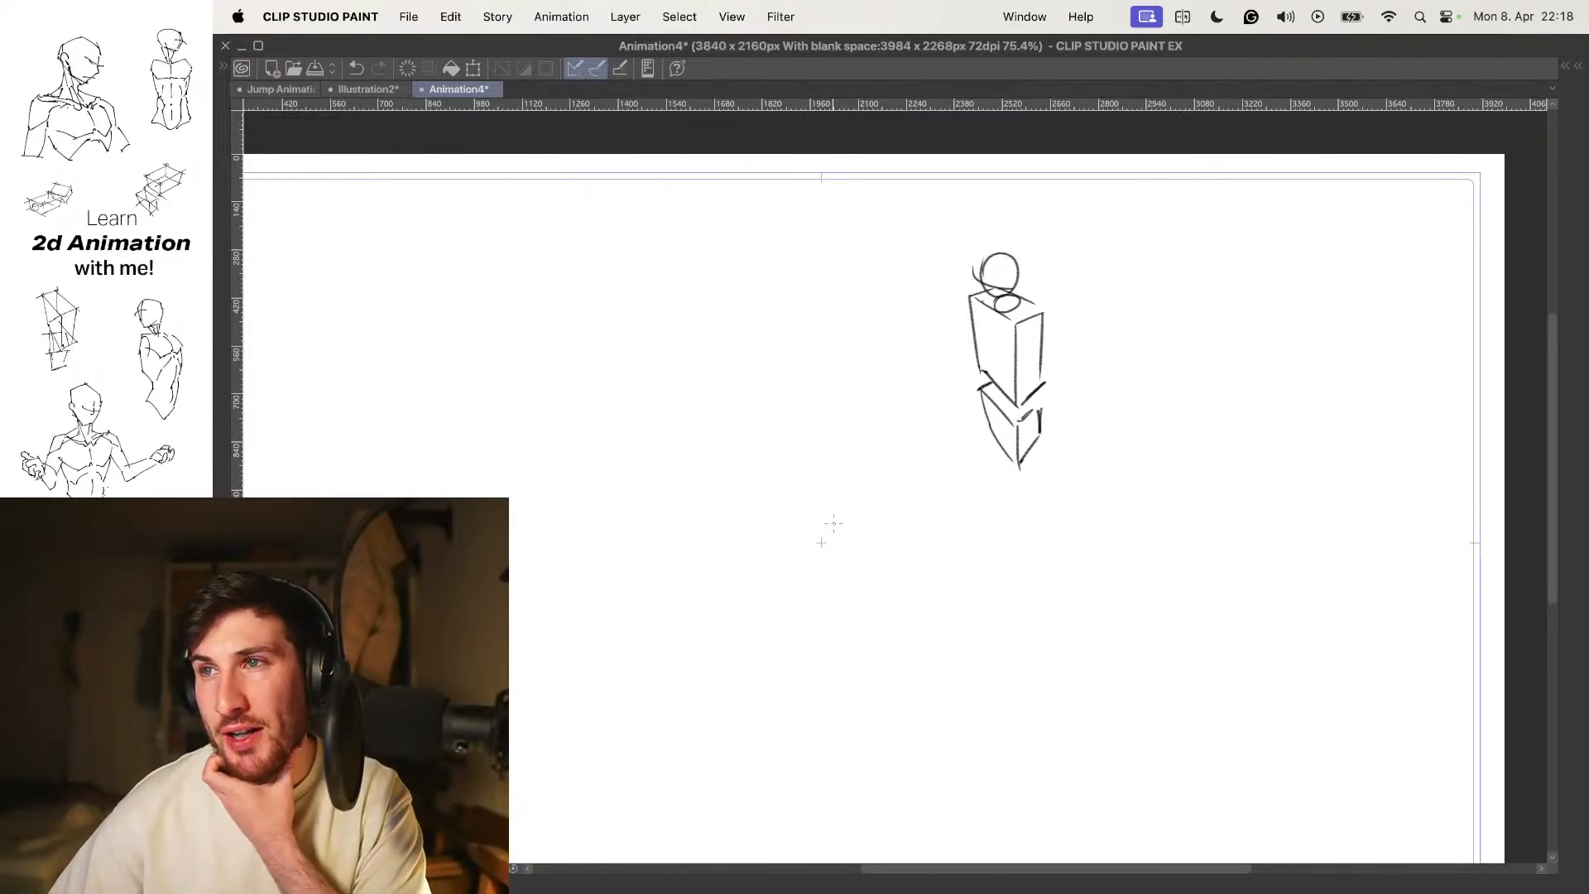
key(Left)
key(Right)
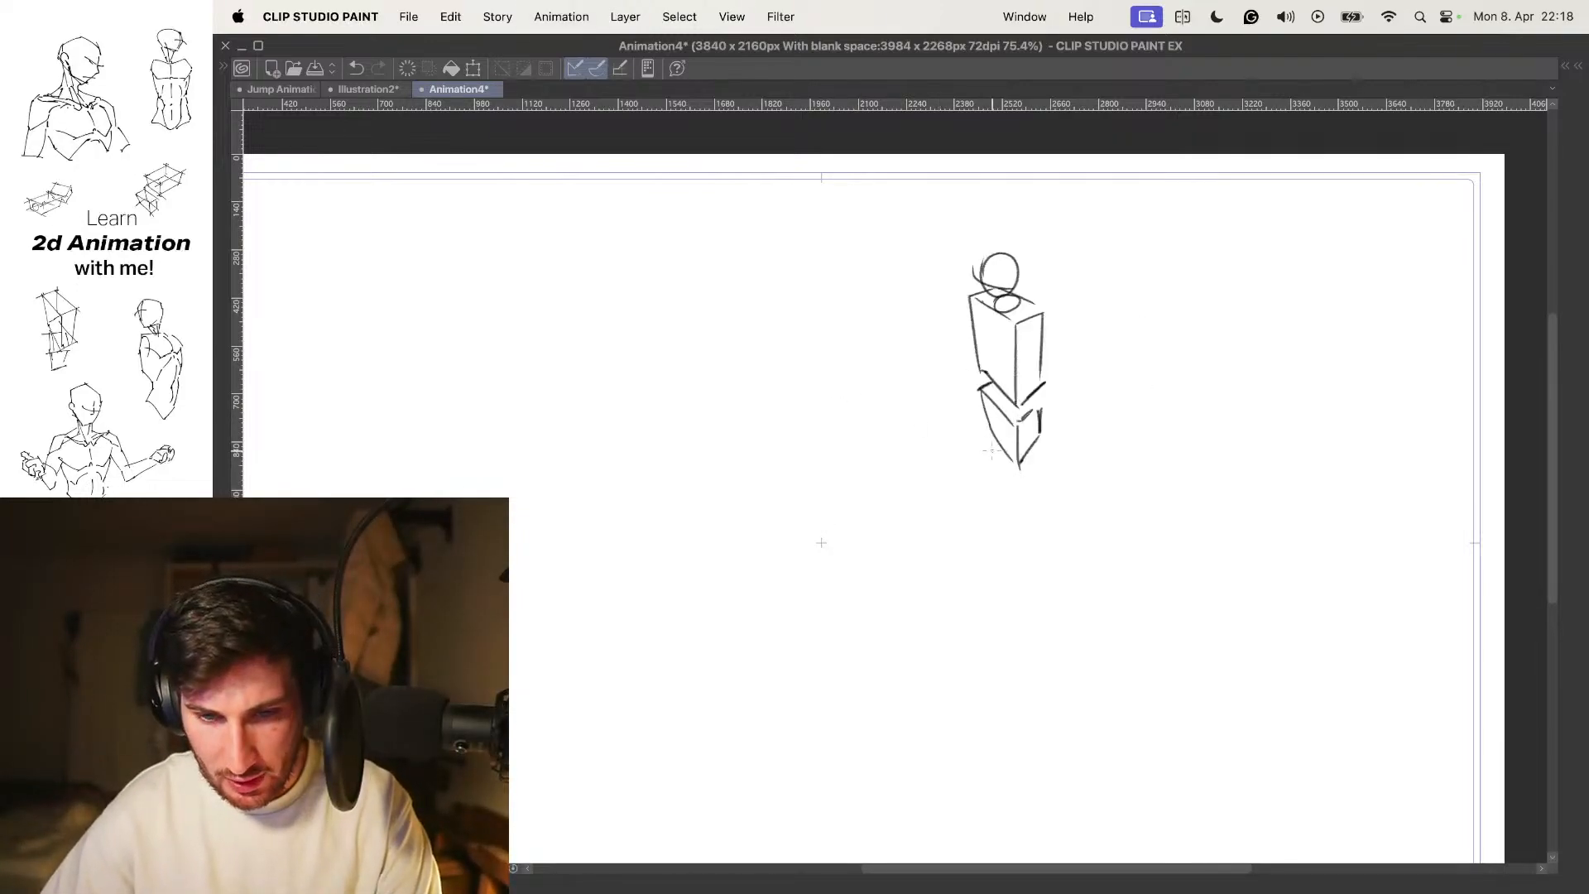
key(Left)
key(Right)
key(Left)
key(Tab)
key(Tab)
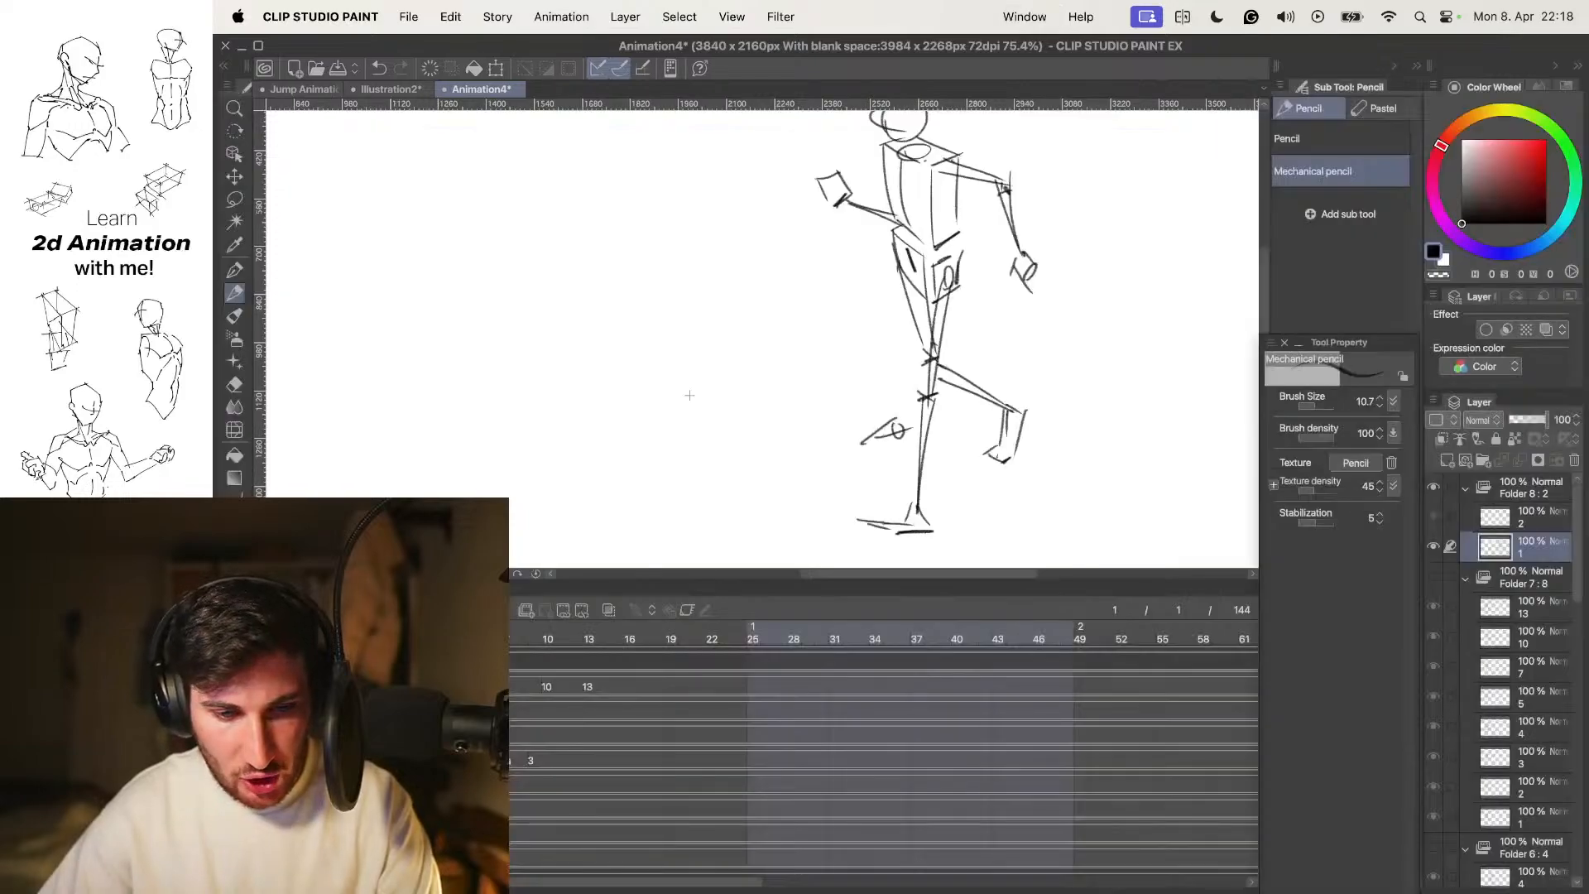
key(Tab)
drag(689, 395, 1089, 312)
key(Right)
key(Left)
drag(977, 373, 970, 437)
Step through the side-view walk cycle from the contact drawing to the passing drawing
key(Tab)
key(Tab)
key(Right)
key(Right)
key(Right)
key(Right)
key(Right)
key(Right)
key(Right)
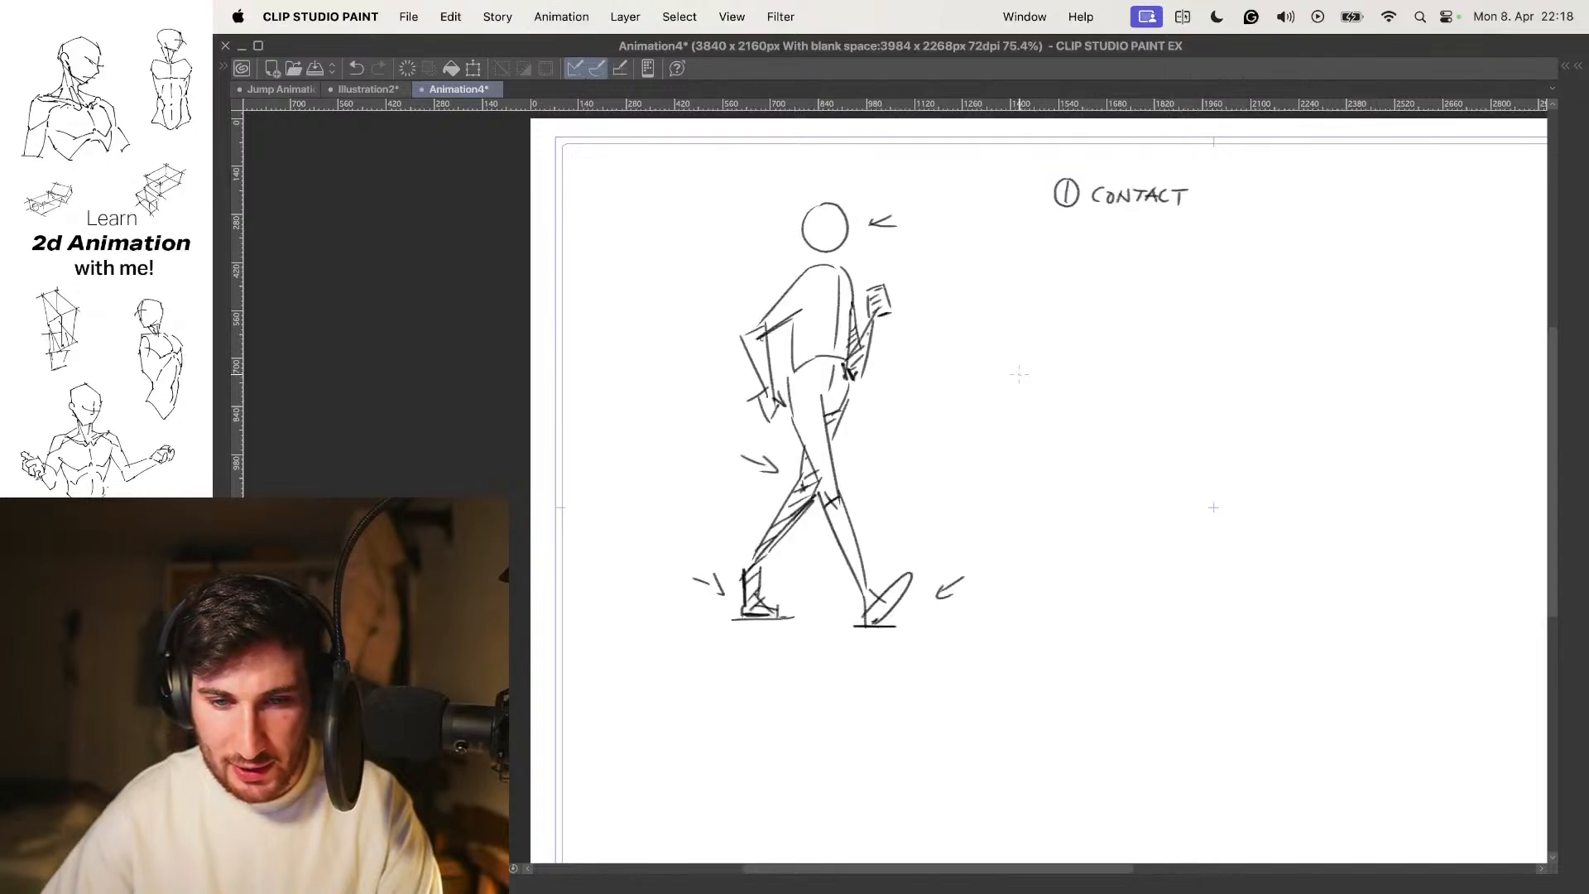
key(Right)
key(Right)
key(Right)
key(Right)
key(Right)
key(Right)
key(Right)
key(Right)
key(Right)
key(Right)
key(Right)
key(Right)
key(Right)
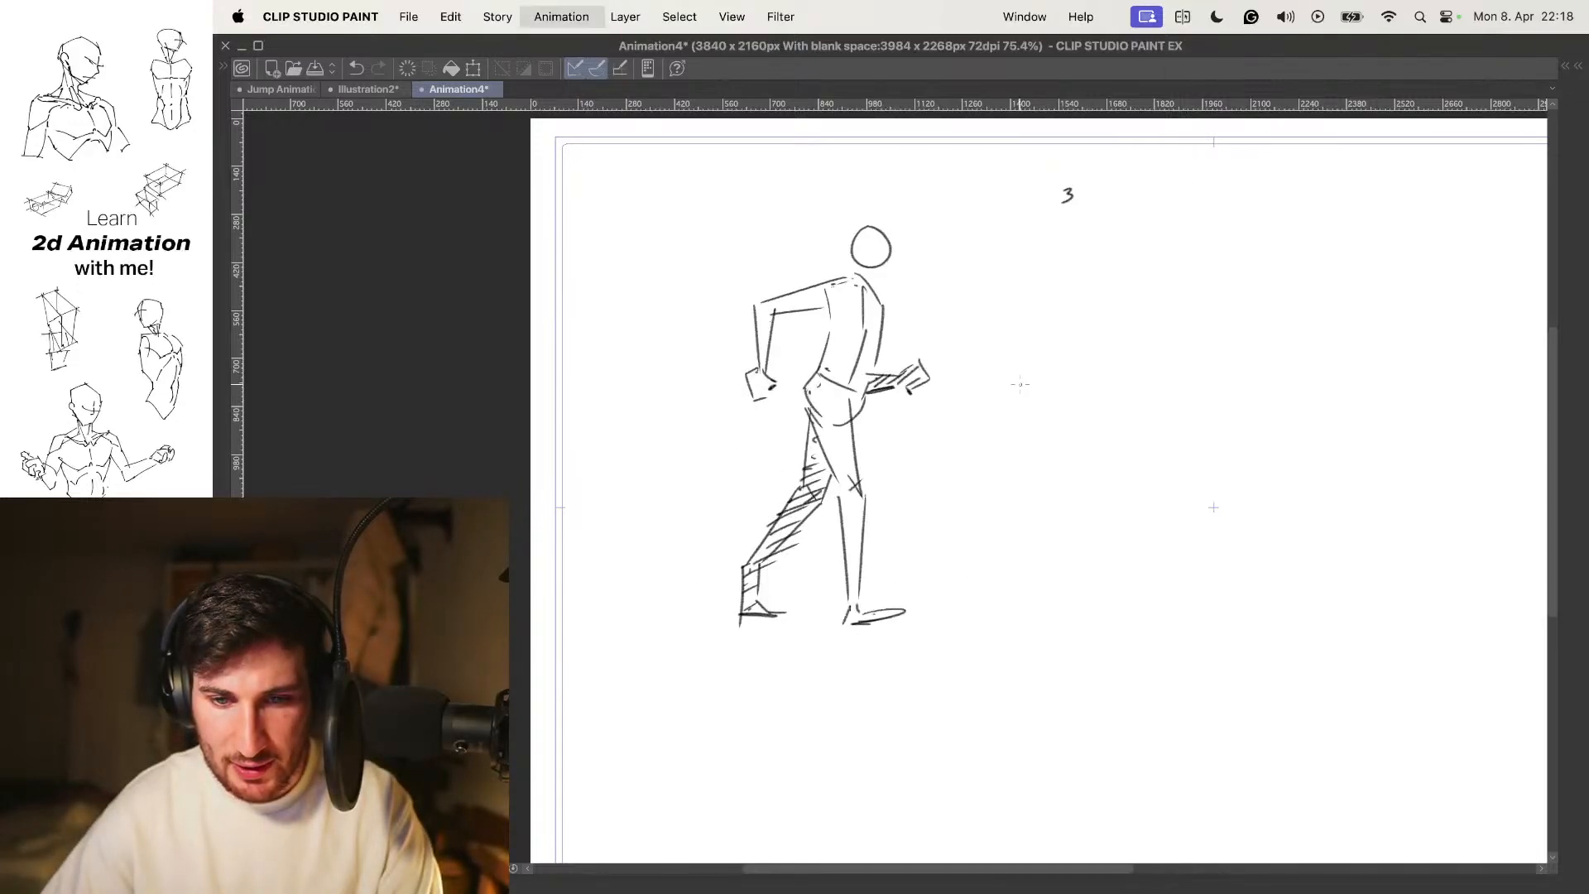
key(Right)
key(Right)
key(Right)
key(Right)
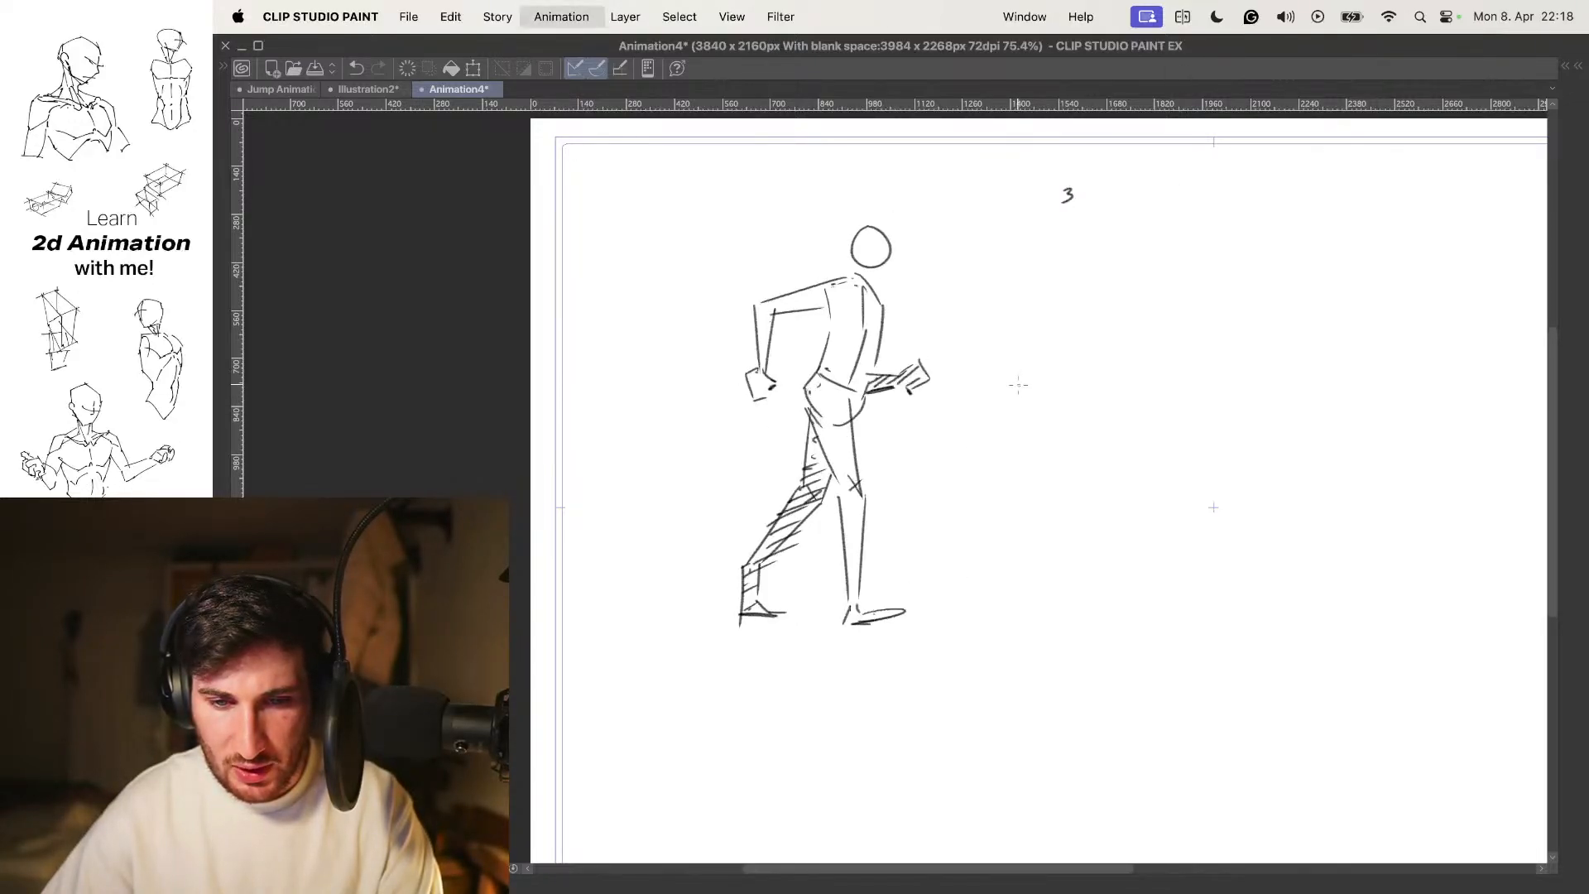
key(Right)
key(Right)
key(Right)
key(Right)
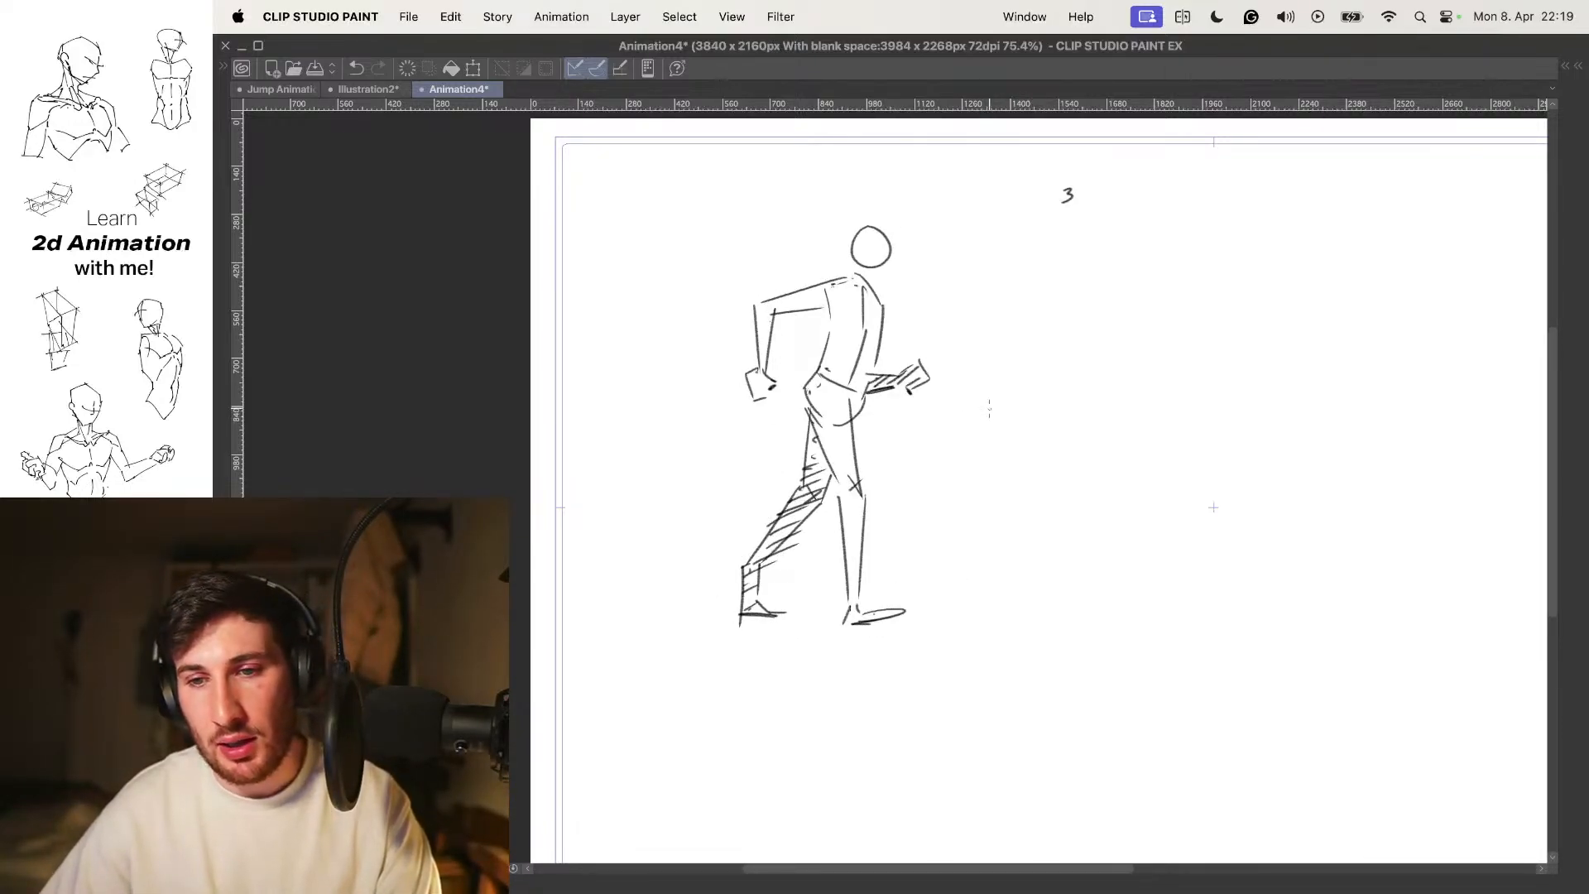
key(Right)
key(Right)
key(Right)
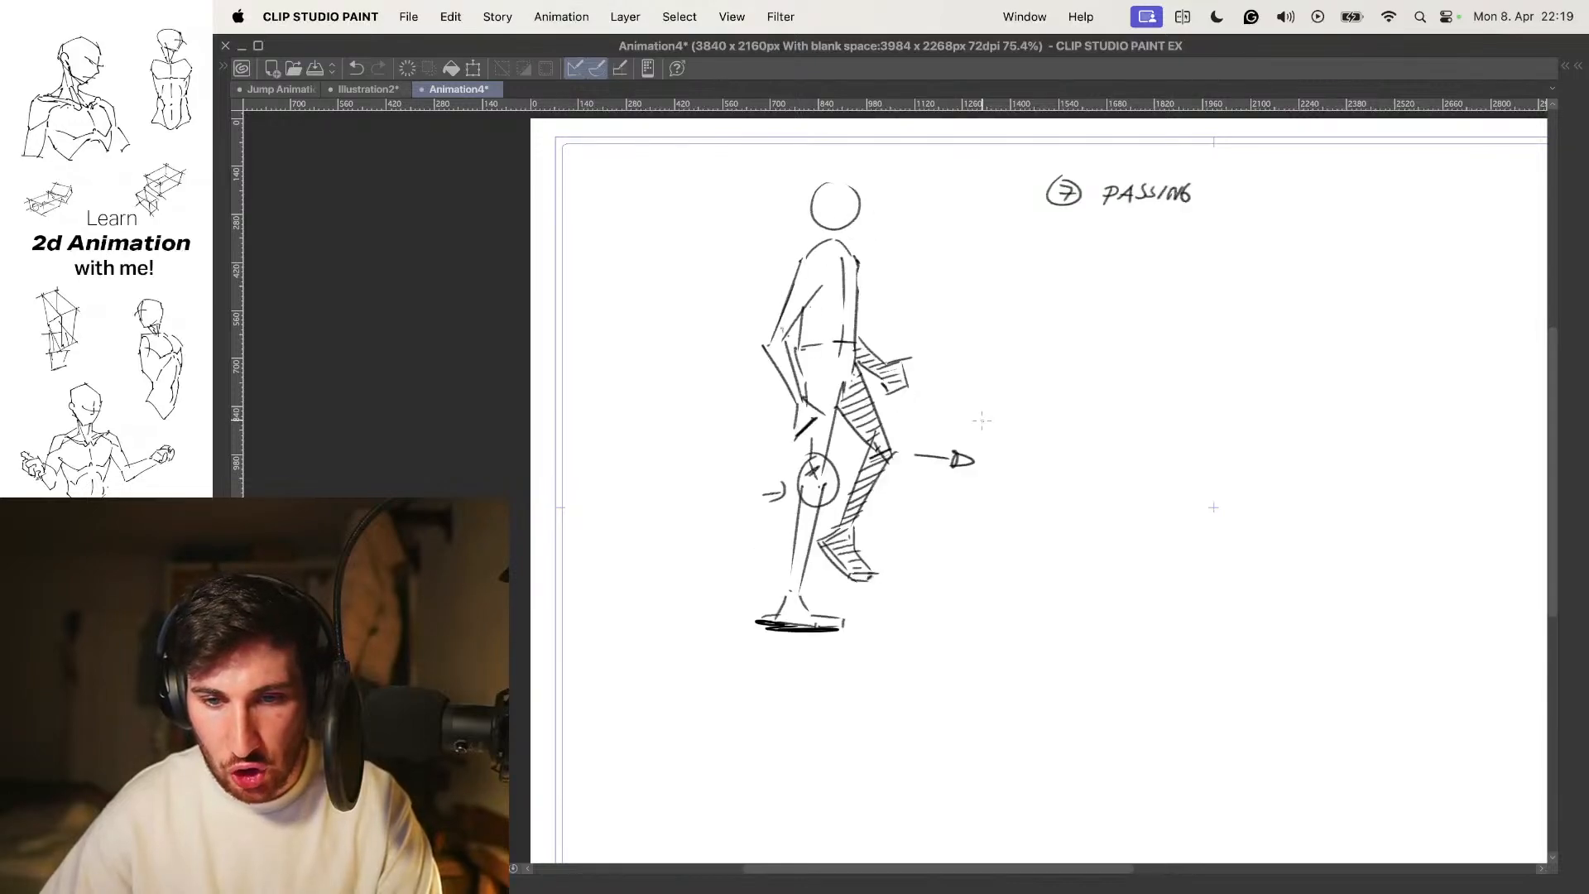
Flip back and forth between side-view drawing 3 and the passing drawing to study how the legs change
key(Left)
key(Left)
key(Left)
key(Left)
key(Left)
key(Right)
key(Right)
key(Right)
key(Right)
key(Right)
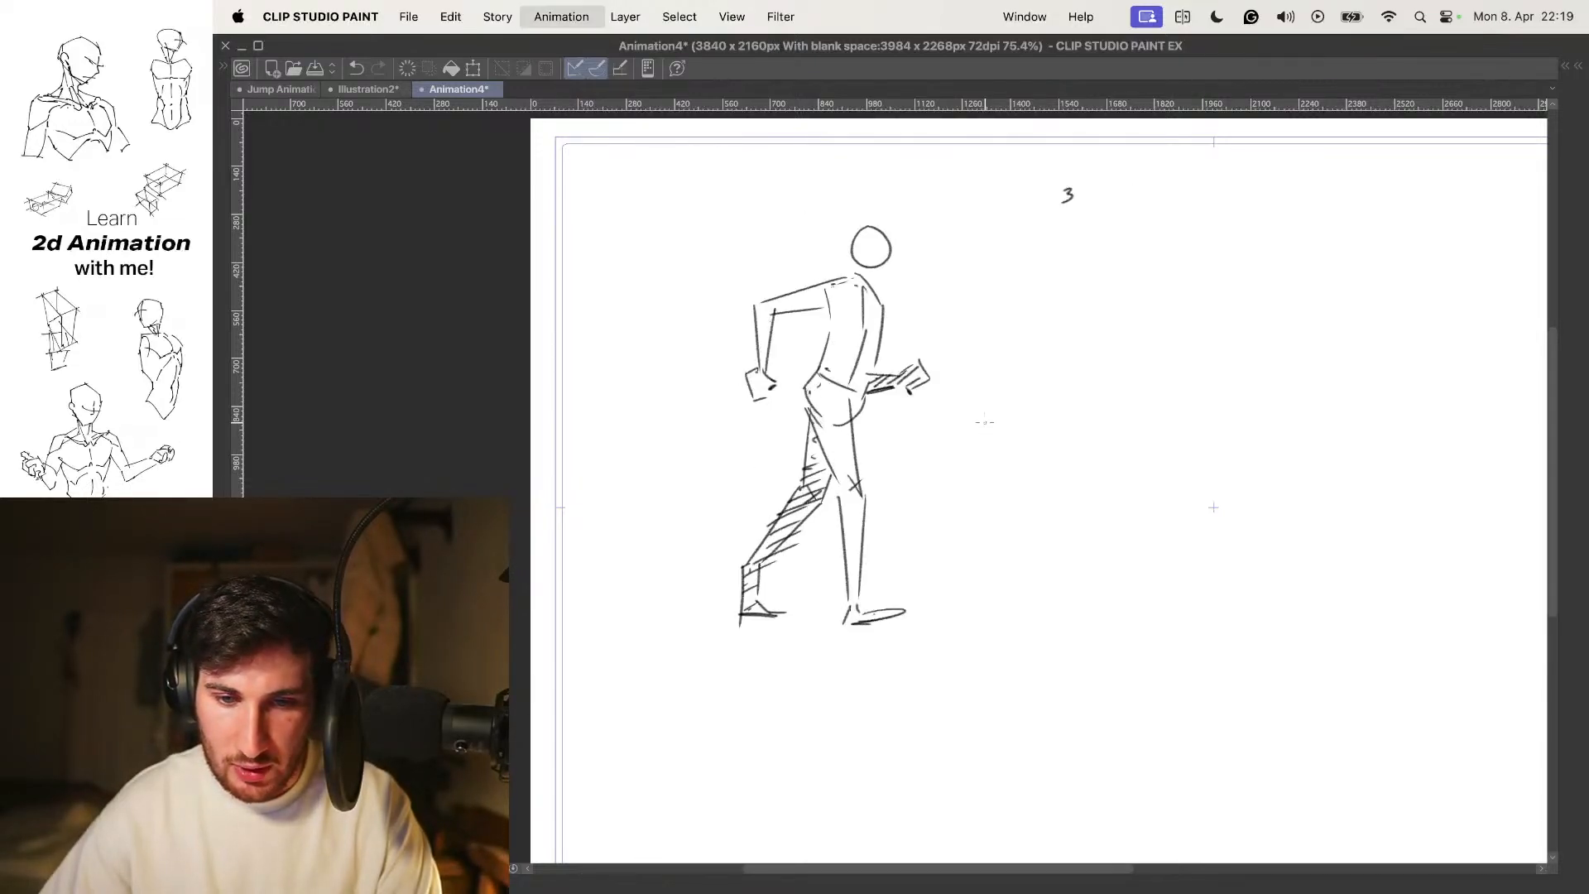
key(Right)
key(Right)
key(Left)
key(Right)
key(Right)
key(Tab)
key(Right)
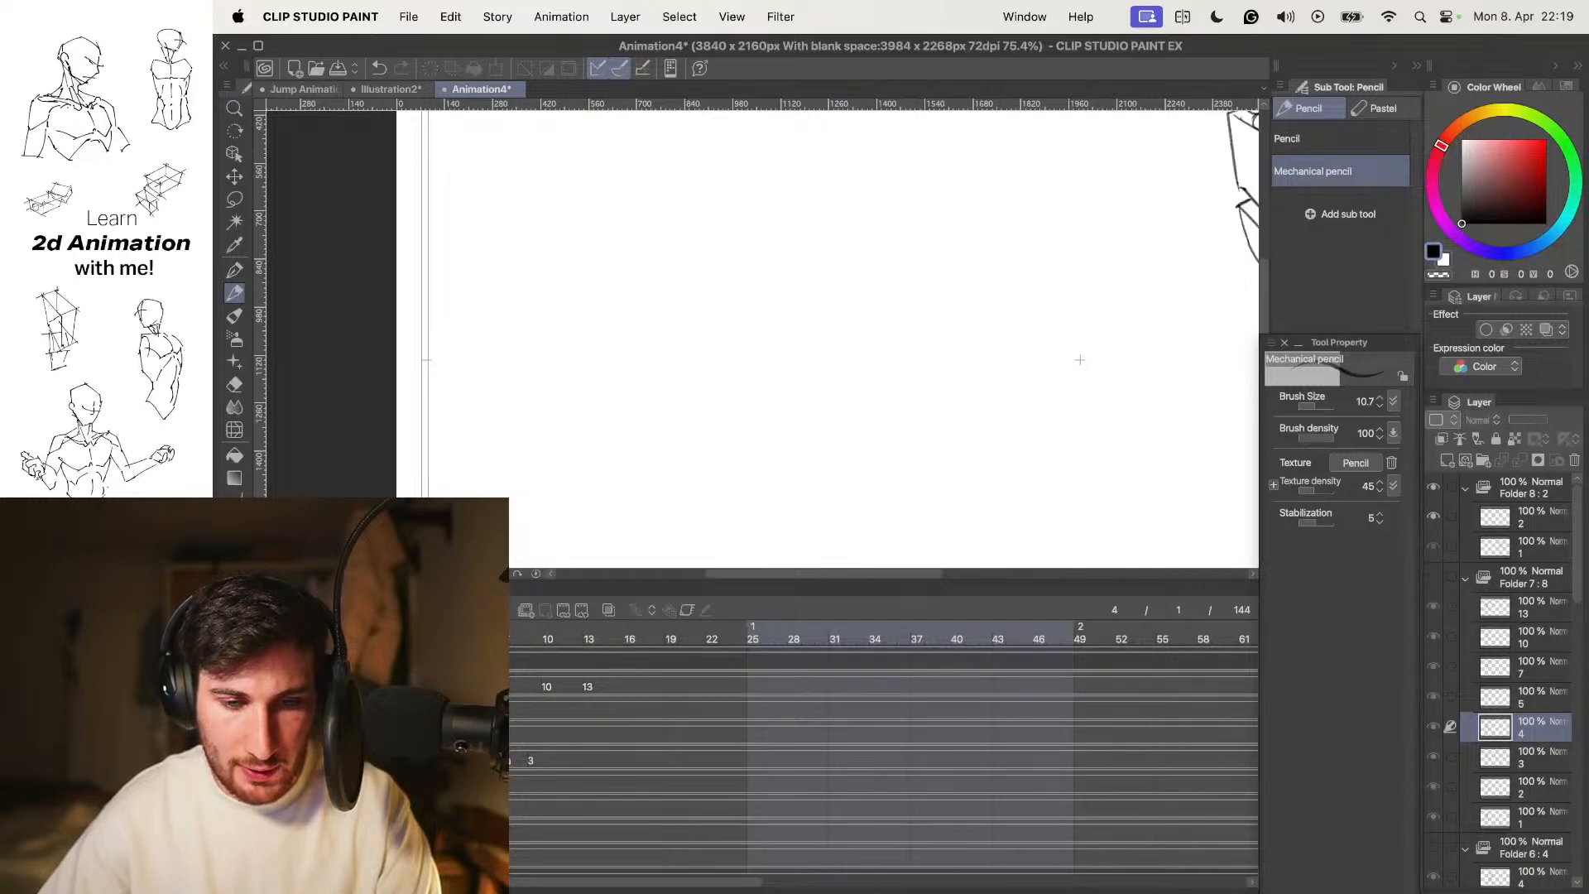
key(Tab)
Return to the second three-quarter drawing with onion skin and mark the near hip joint with a small circle
drag(1327, 343, 1041, 392)
drag(1038, 449, 993, 437)
super+click(1045, 424)
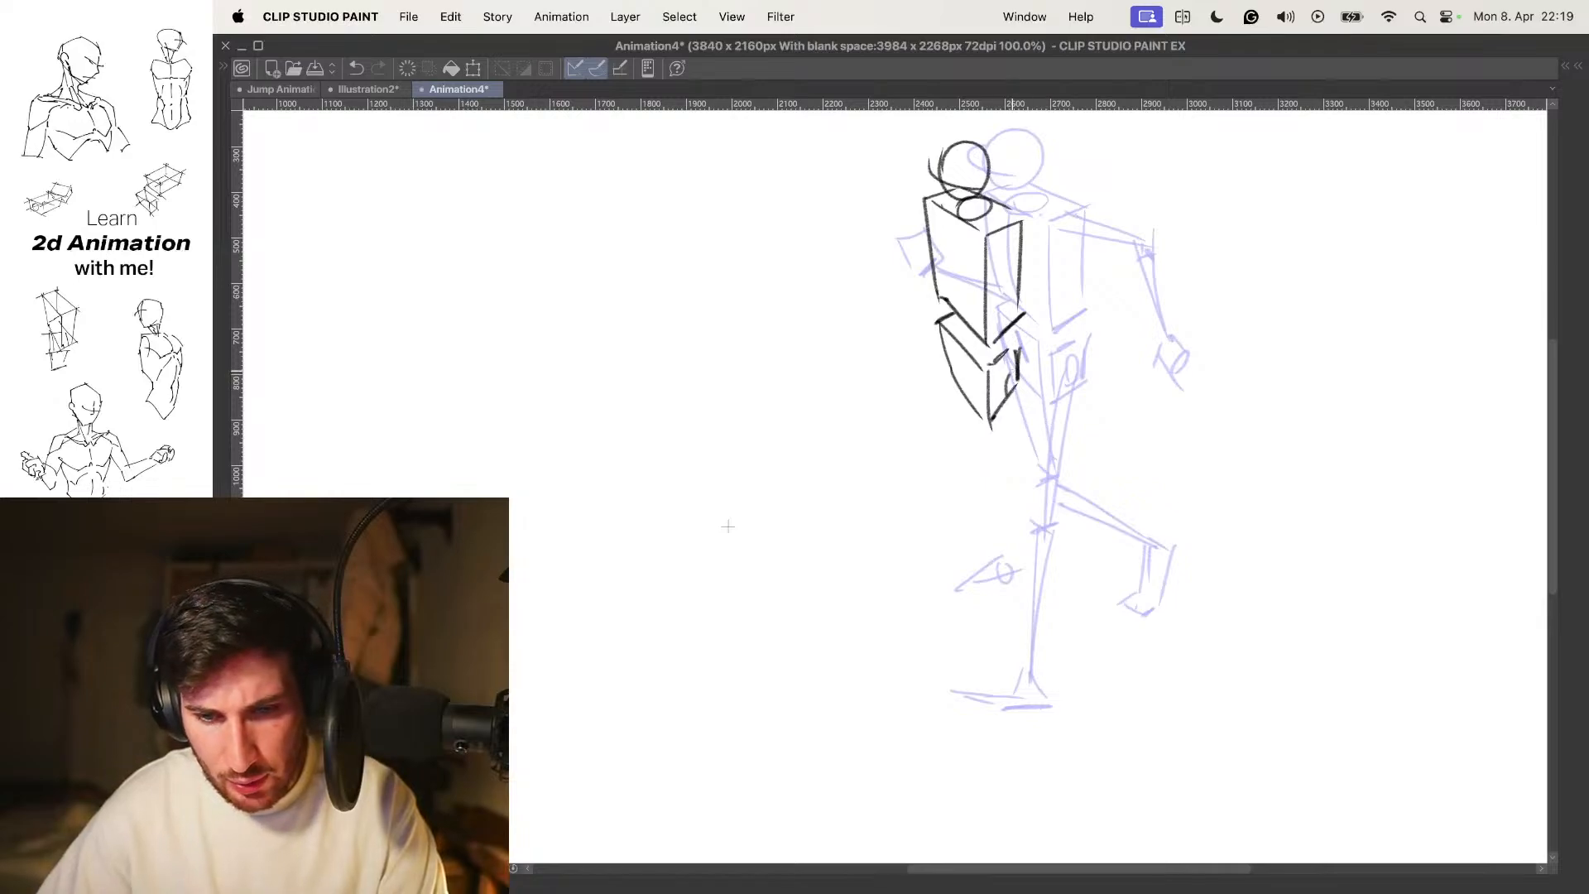
drag(1029, 421, 1083, 422)
scroll(1083, 422, down, 1)
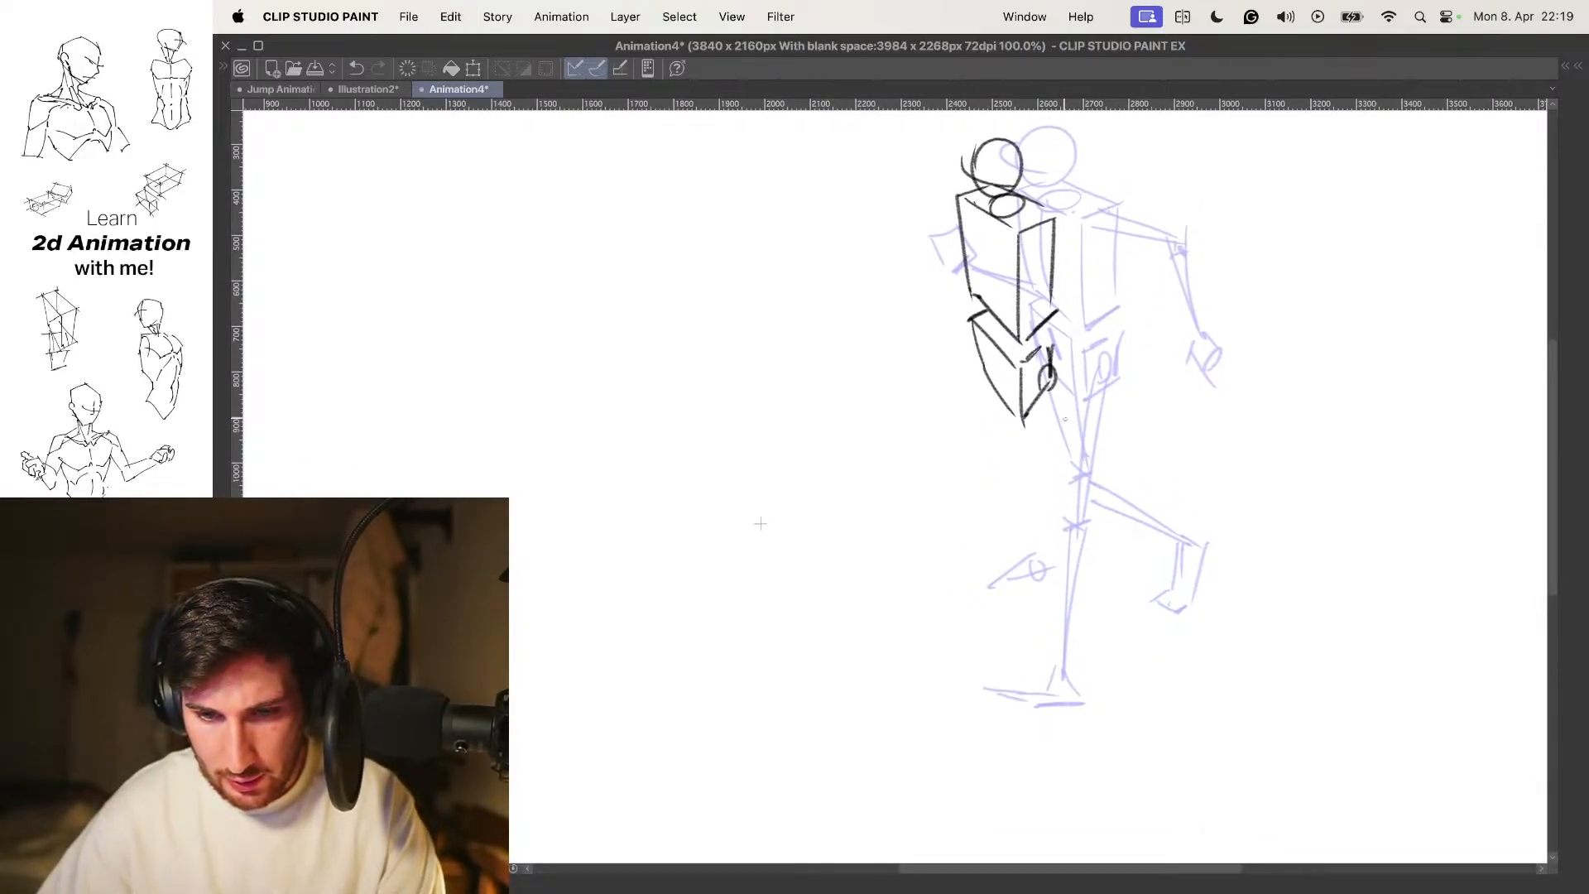
scroll(1021, 539, right, 1)
Draw the near supporting leg from the hip joint with a knee mark, a lower leg slanting back and a flat foot
drag(1039, 372, 1041, 519)
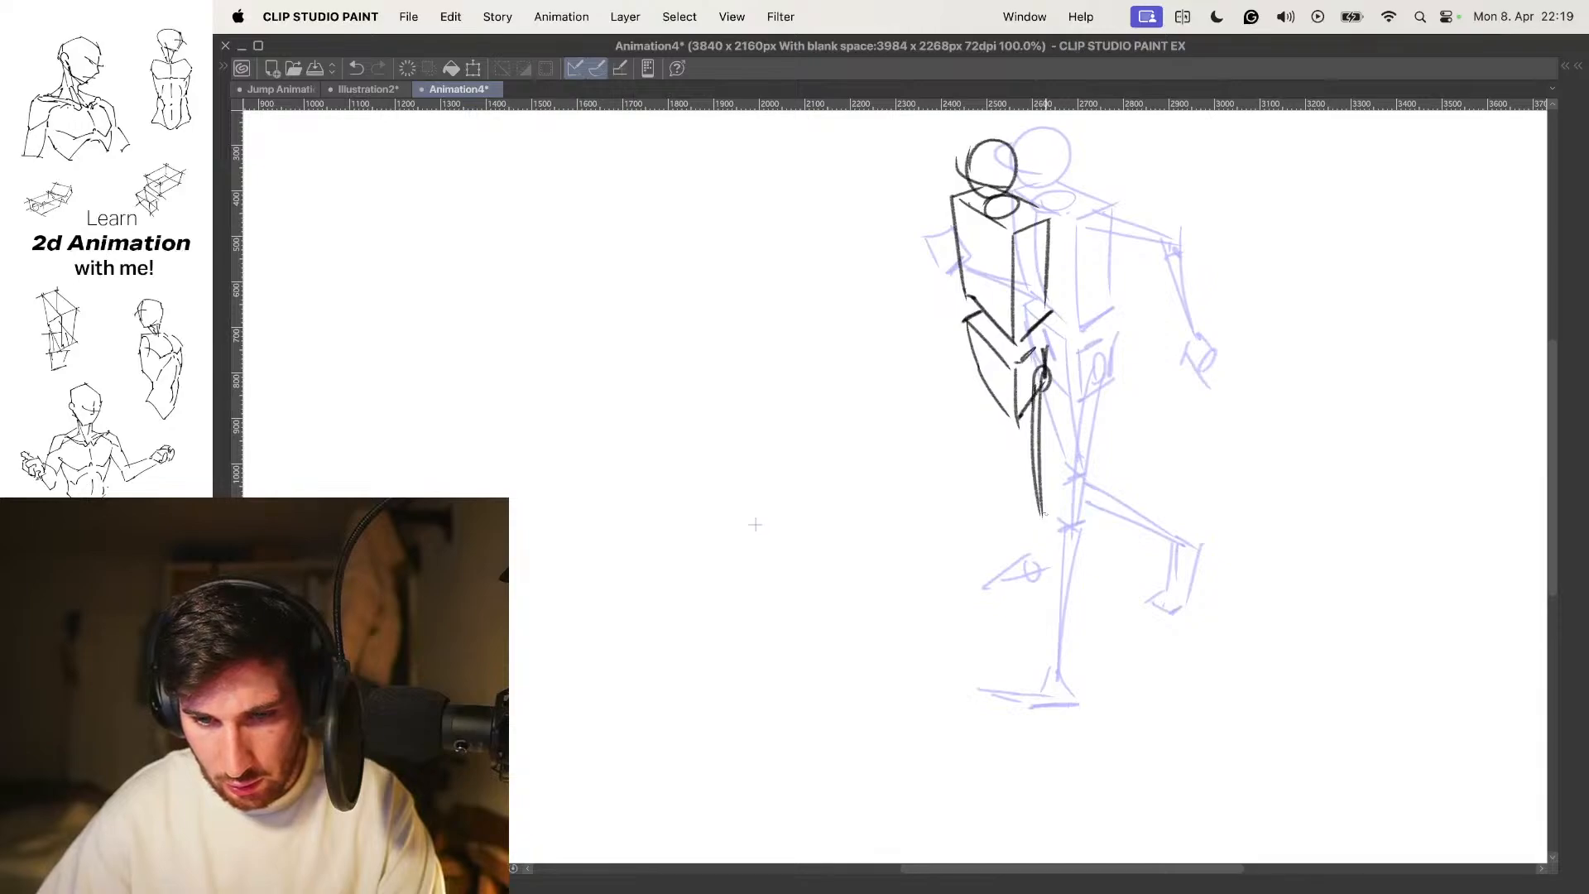
mouse_move(1046, 368)
mouse_down()
mouse_move(1044, 538)
mouse_move(1048, 520)
mouse_move(1066, 616)
mouse_up()
scroll(1051, 529, down, 2)
drag(1039, 490, 1070, 614)
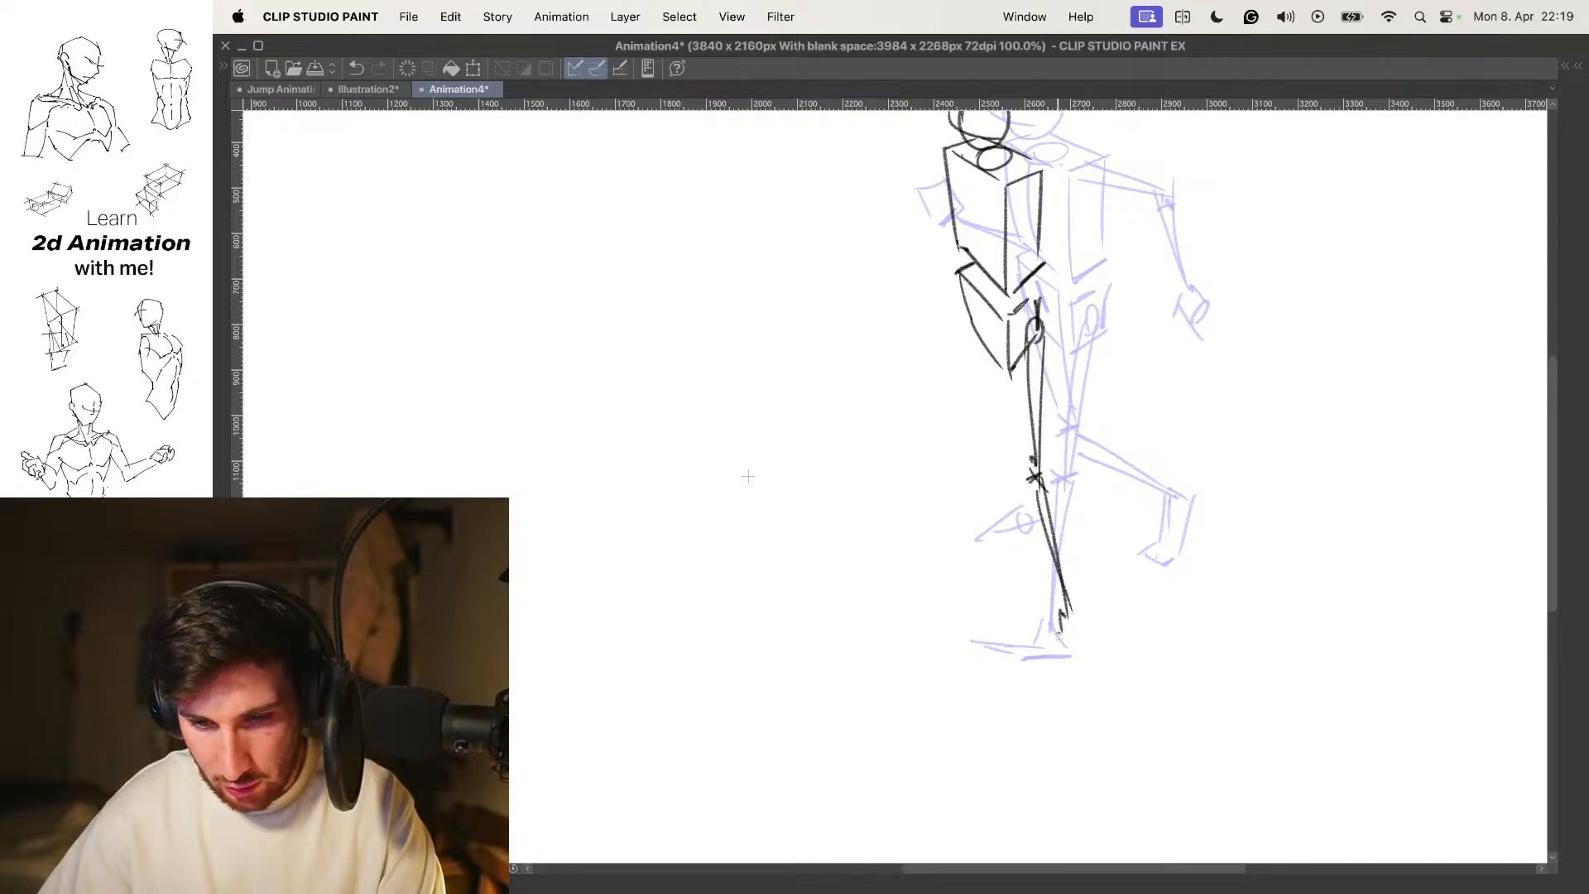
key(super+z)
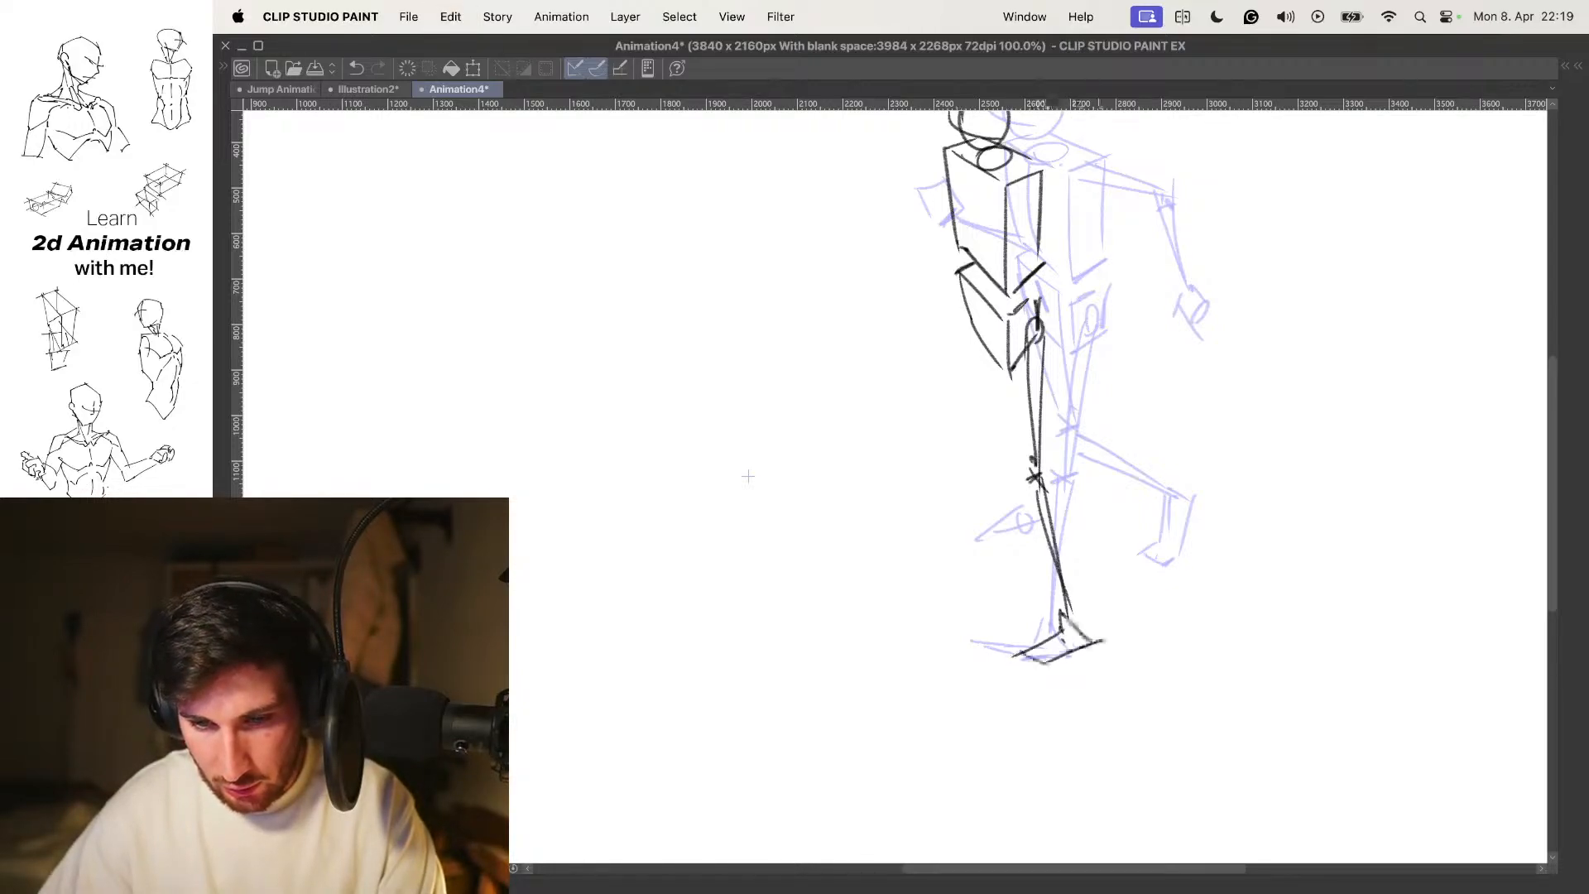
scroll(1109, 596, down, 3)
key(space)
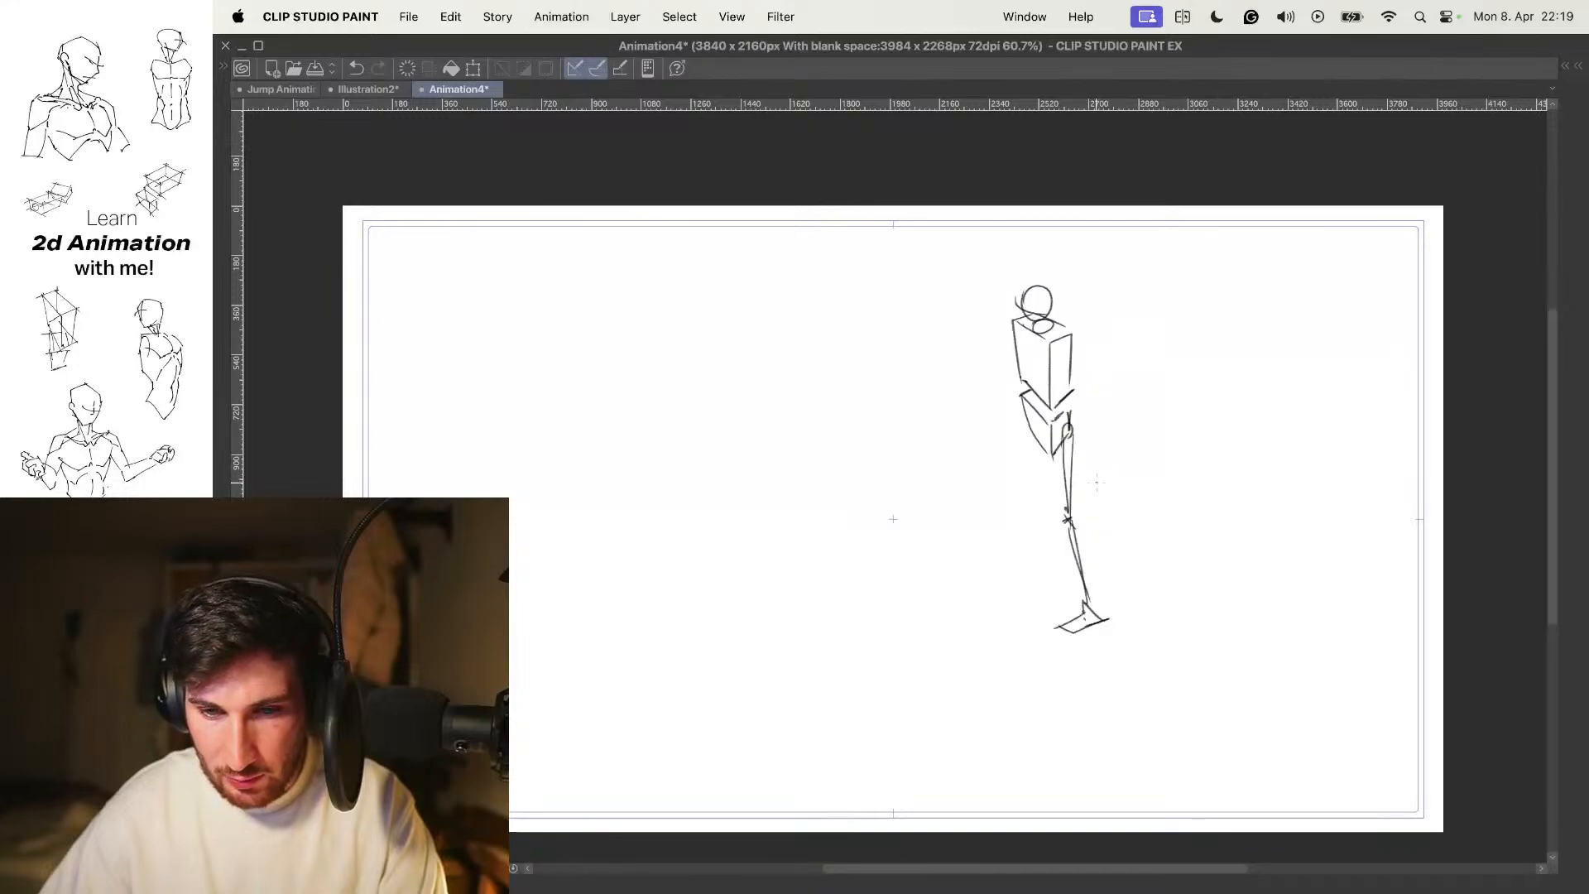
Draw the far leg with its thigh raised forward, the shin folded back and the foot hanging down, redoing the first thigh attempt
scroll(1068, 418, up, 2)
key(space)
drag(1020, 422, 926, 494)
key(super+z)
key(super+z)
mouse_move(1020, 402)
mouse_down()
mouse_move(927, 521)
mouse_move(1025, 517)
mouse_up()
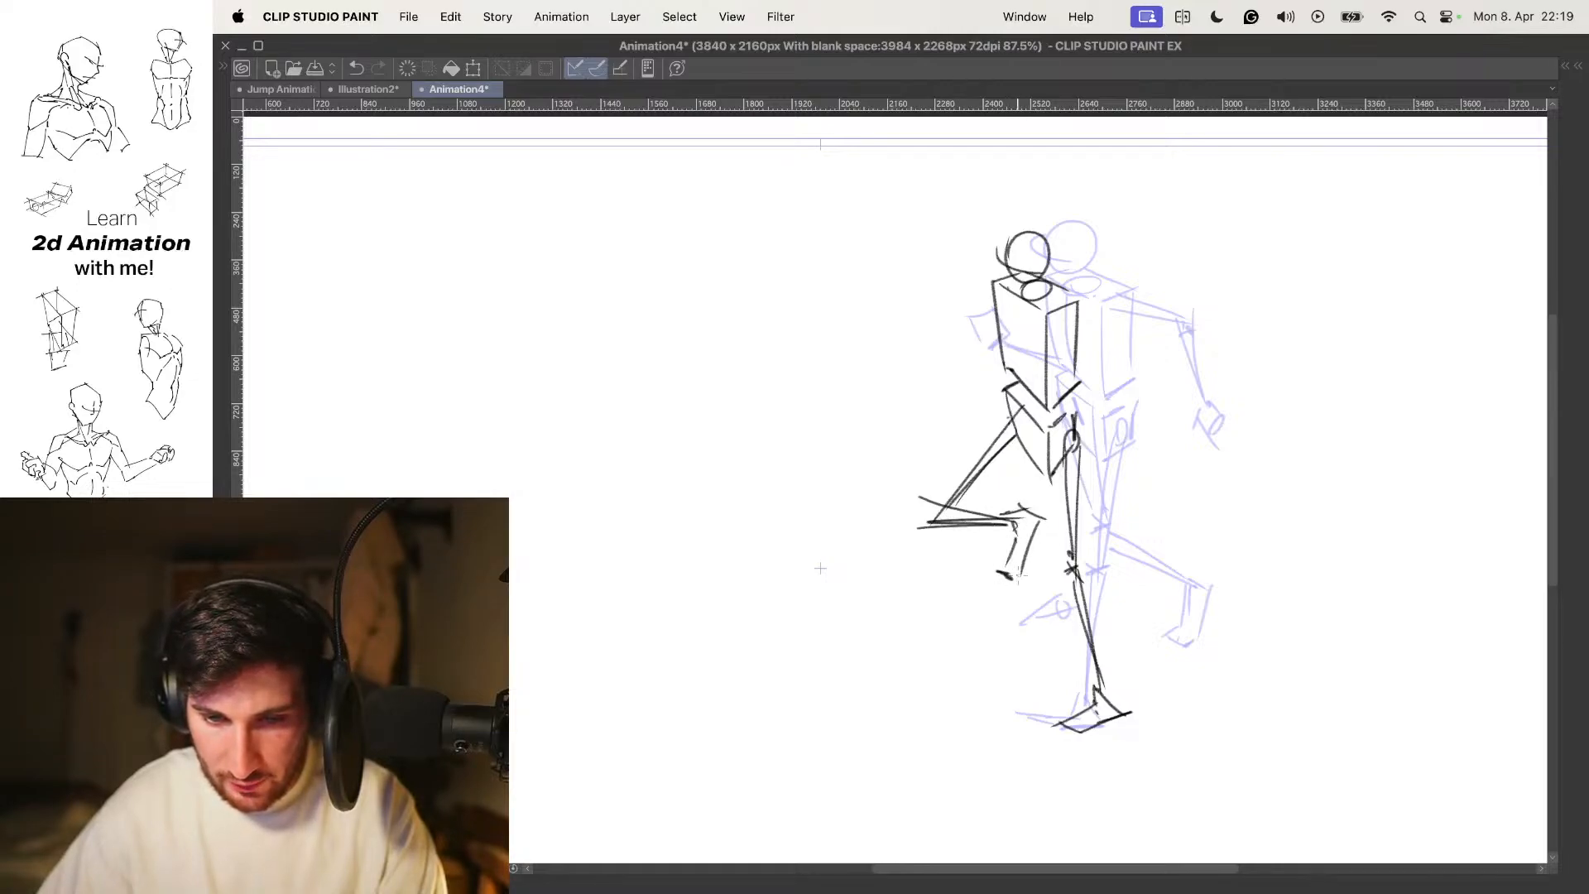
scroll(1034, 542, down, 3)
scroll(1044, 546, up, 3)
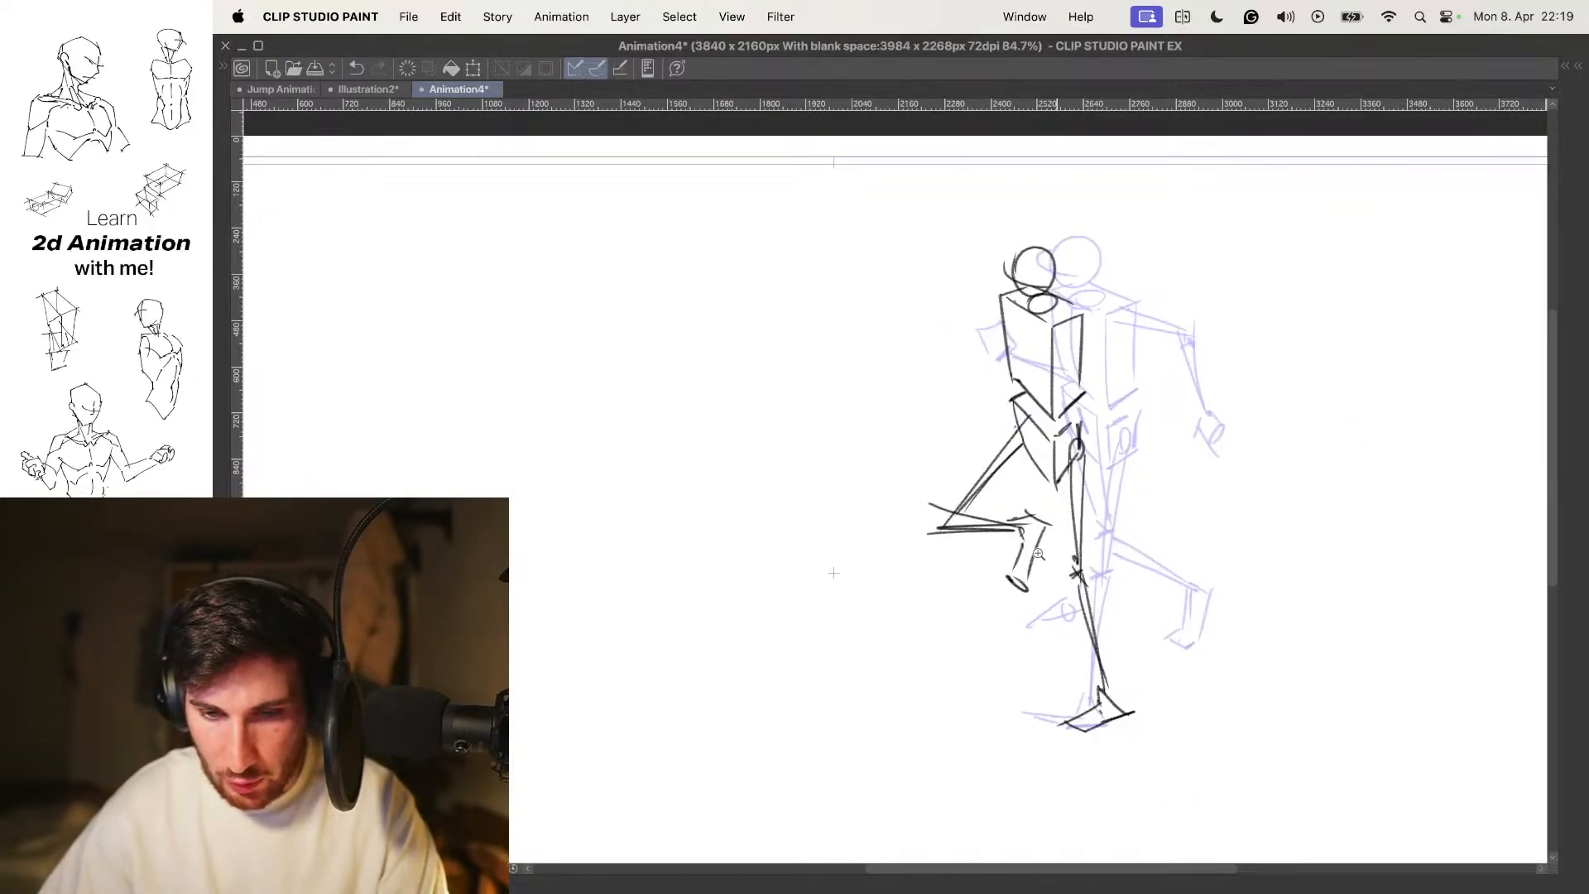
drag(1049, 548, 998, 548)
Draw the near arm from a small shoulder circle, angled slightly back with the forearm and hand hanging down
key(space)
mouse_move(1078, 396)
mouse_down()
mouse_move(1097, 399)
mouse_move(1047, 441)
mouse_move(1083, 397)
mouse_move(1137, 506)
mouse_up()
key(super+z)
scroll(1125, 513, down, 3)
drag(1124, 388, 1114, 549)
Draw the far forearm and hand reaching forward from behind the waist
drag(980, 365, 1044, 439)
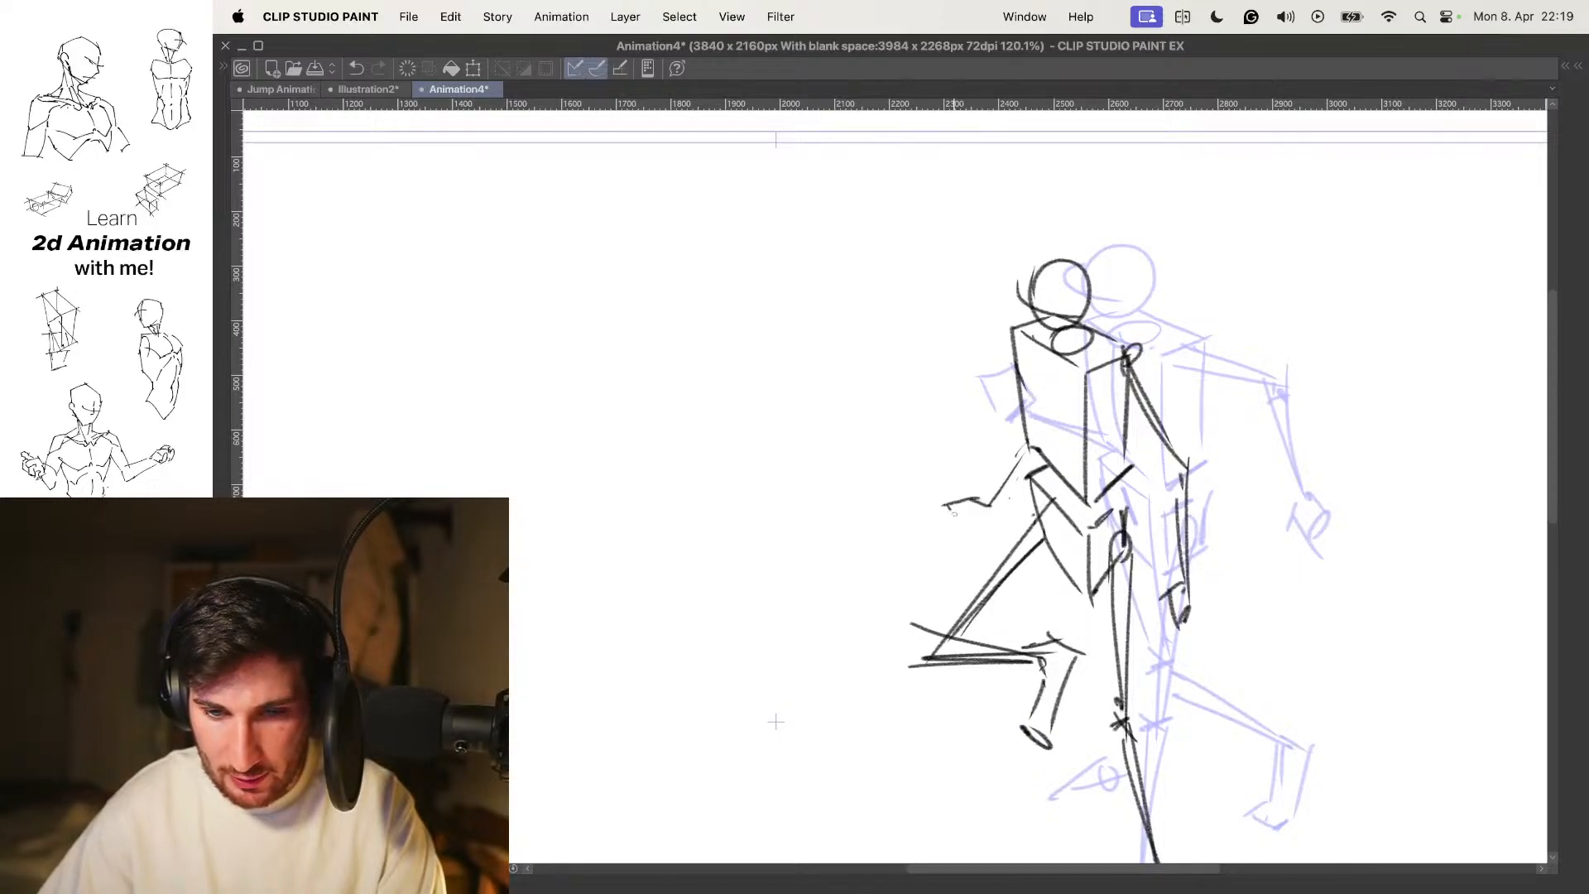
drag(996, 507, 1038, 465)
scroll(1034, 453, down, 3)
key(space)
drag(1104, 546, 1112, 416)
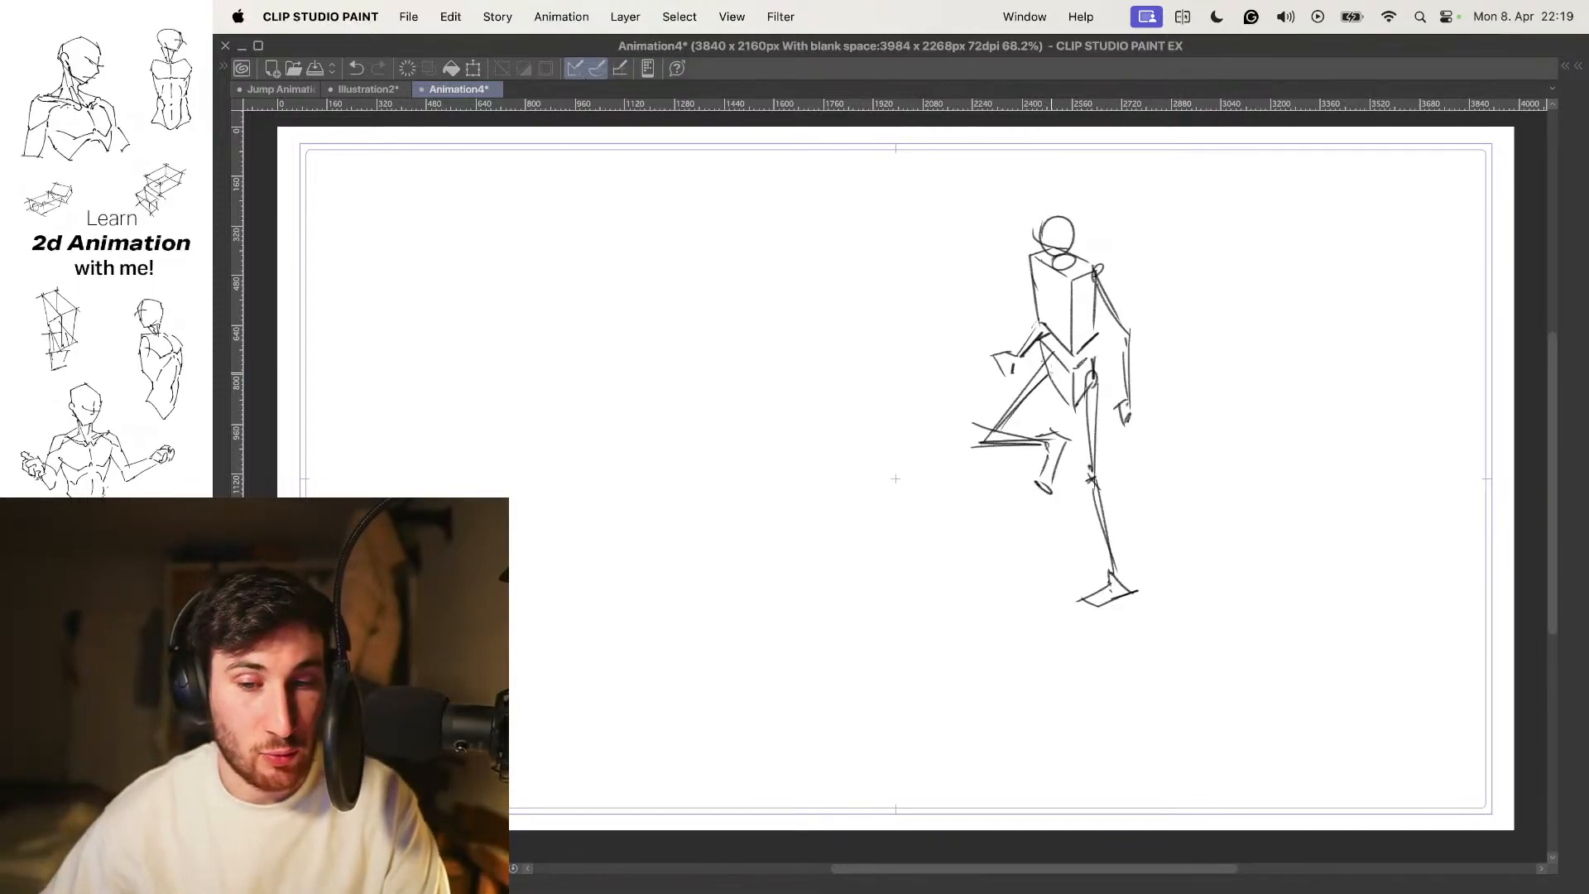
Add centre marks down the front of the torso and pelvis, and compare the pose with the neighbouring drawing
drag(1059, 302, 1101, 302)
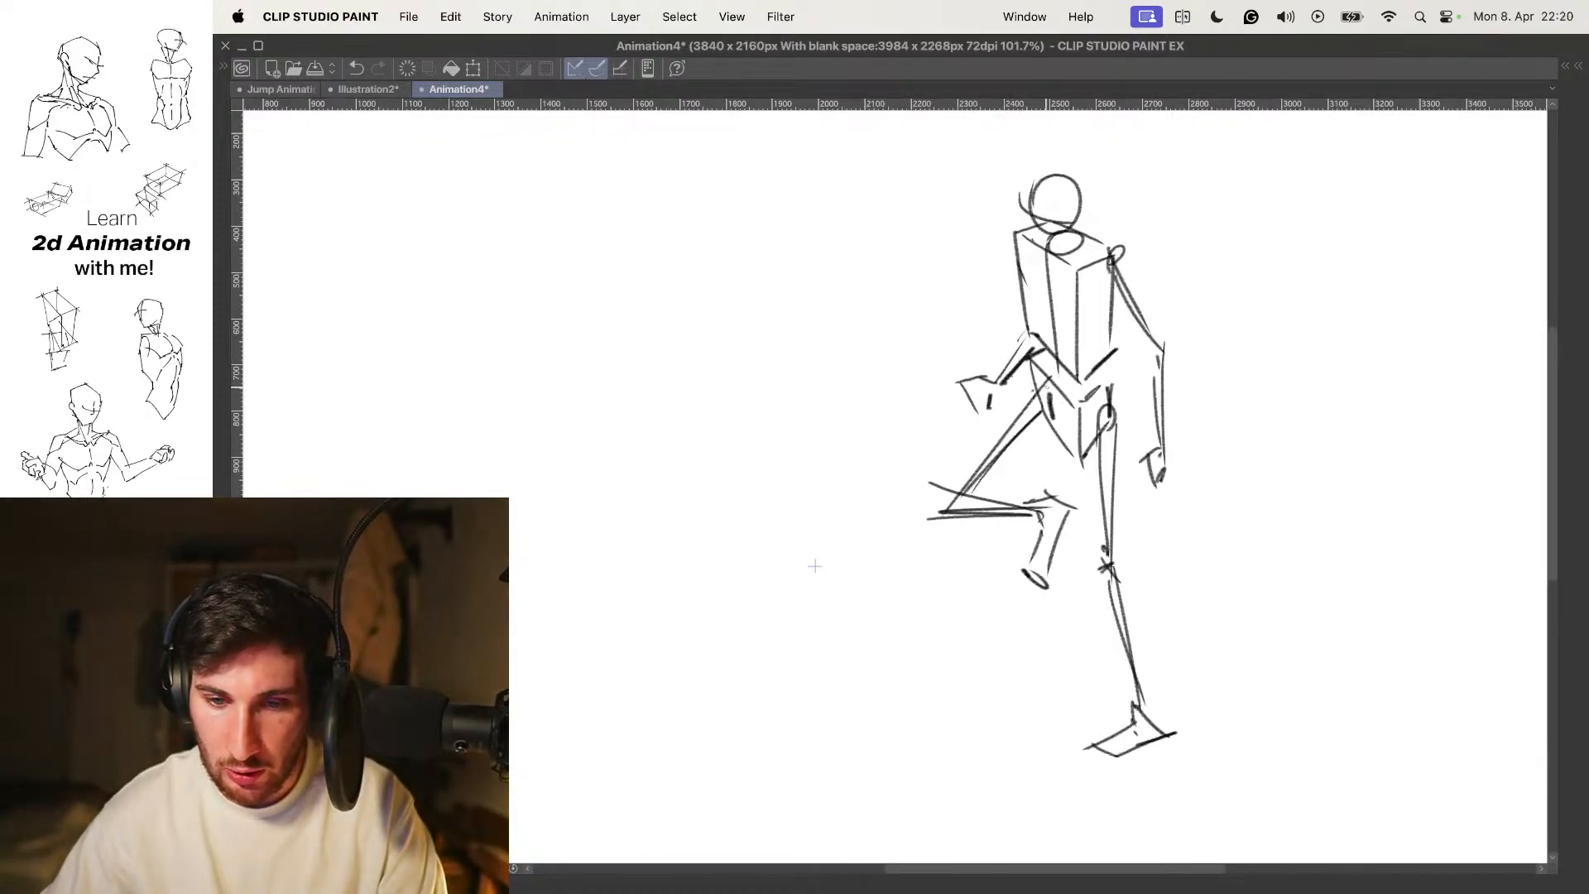
drag(1048, 393, 977, 393)
key(Right)
key(Left)
drag(1073, 412, 1152, 519)
key(Right)
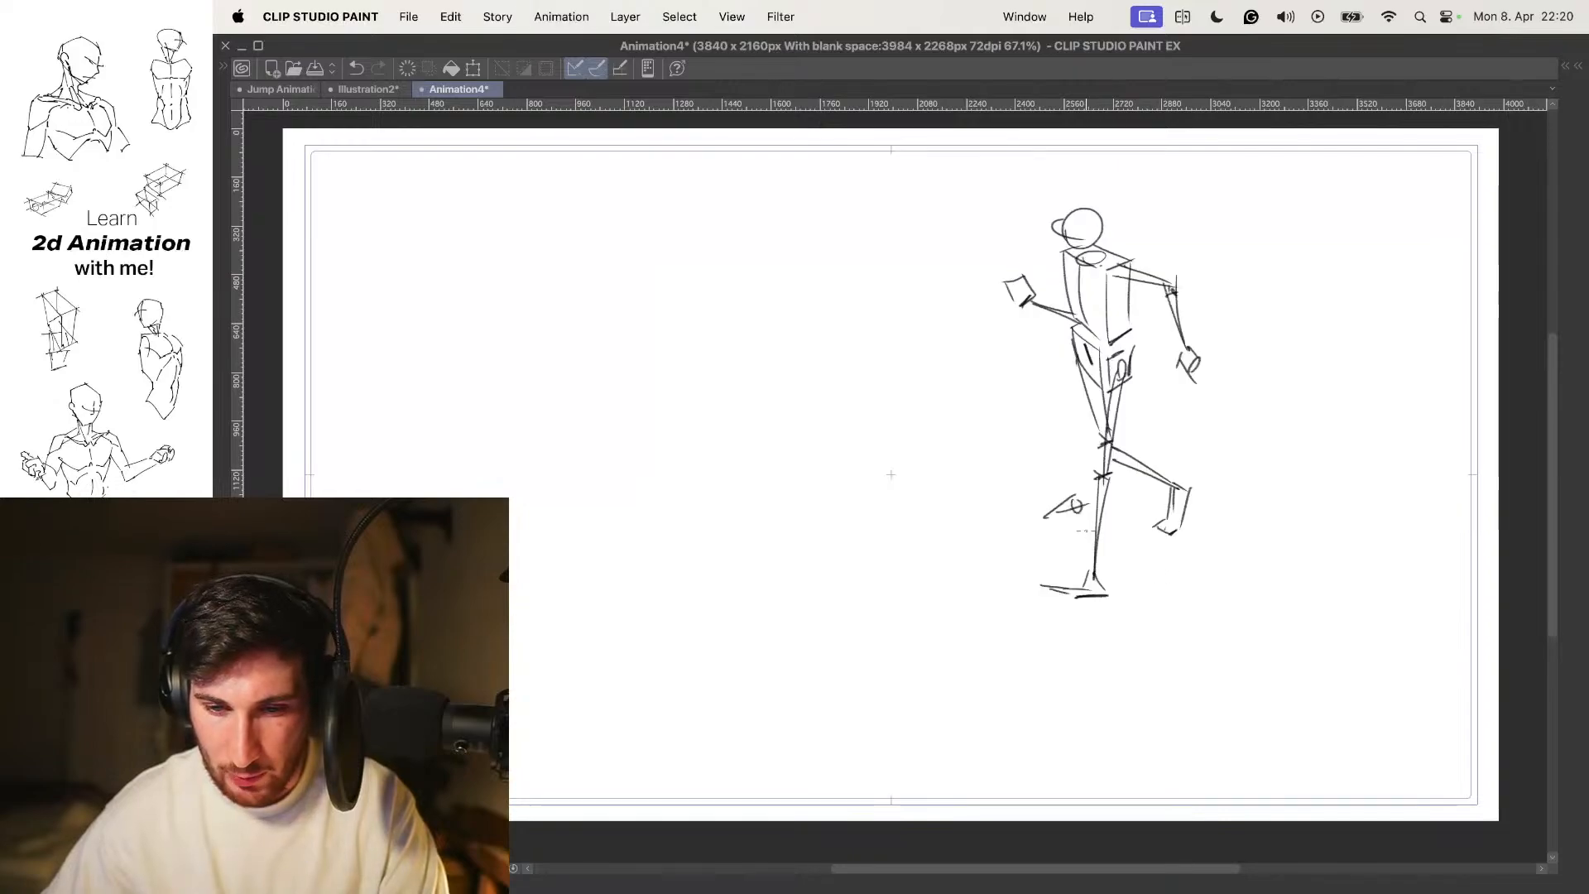
Move to the third drawing and sketch the torso's front top edges slightly below the previous figure's shoulders
key(Right)
drag(1067, 457, 1097, 413)
click(1081, 453)
drag(1090, 320, 1089, 398)
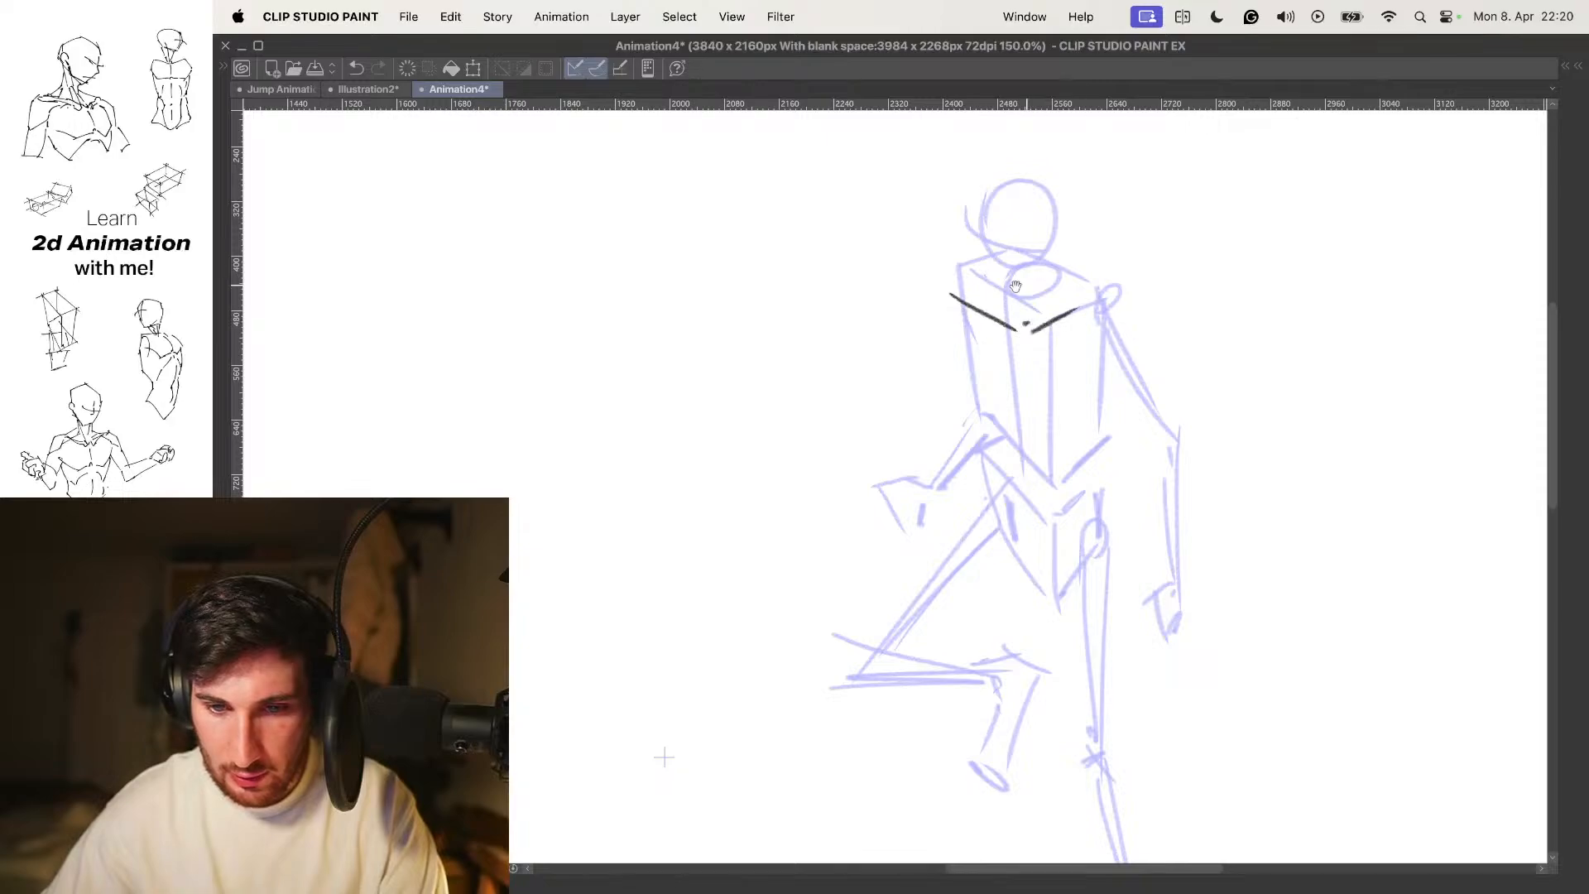
Draw the third figure's torso sides, middle edge and angled lower edges to close the torso box
drag(1026, 331, 1024, 490)
drag(955, 370, 968, 459)
mouse_move(966, 433)
mouse_down()
mouse_move(1019, 487)
mouse_move(1097, 429)
mouse_up()
drag(1092, 313, 1083, 441)
drag(1101, 374, 1109, 328)
Add the head circle and neck oval, a front centre line and a small curved shoulder mark on the torso
mouse_move(1019, 256)
mouse_down()
mouse_move(1031, 358)
mouse_move(1008, 468)
mouse_up()
scroll(1043, 385, up, 2)
mouse_move(970, 336)
mouse_down()
mouse_move(960, 356)
mouse_move(980, 385)
mouse_up()
mouse_move(1047, 304)
mouse_down()
mouse_move(1041, 335)
mouse_move(1084, 340)
mouse_move(1055, 317)
mouse_up()
Compare the third figure's torso and head placement with the neighbouring drawings
key(period)
key(period)
key(comma)
key(comma)
key(period)
key(comma)
key(period)
key(comma)
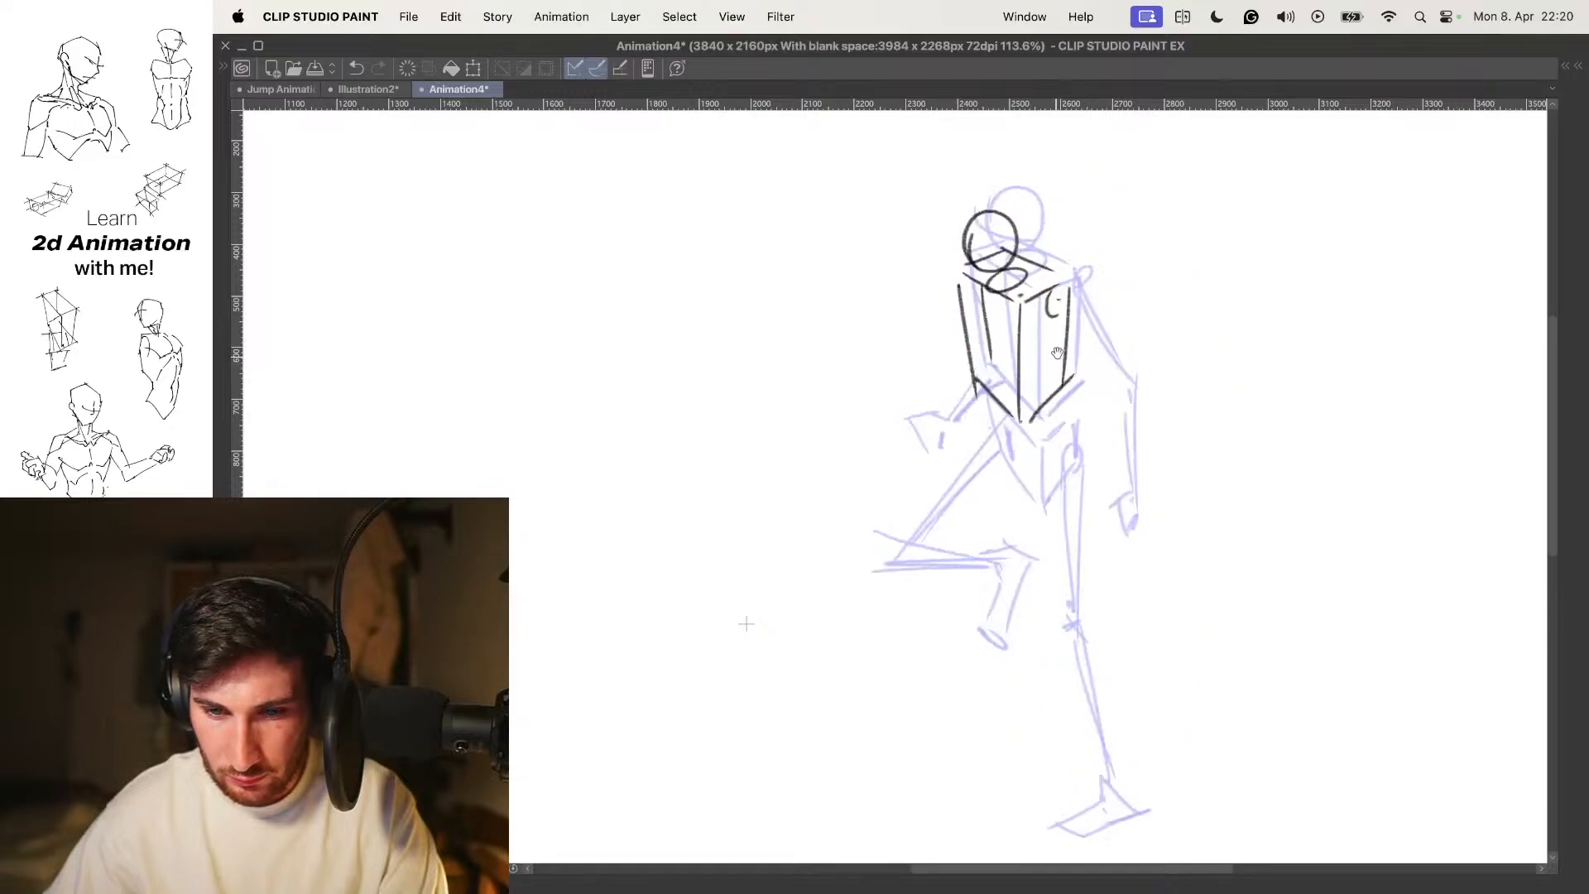
Sketch the third figure's pelvis below the torso, with side edges, a middle edge and angled lower edges
drag(745, 623, 759, 547)
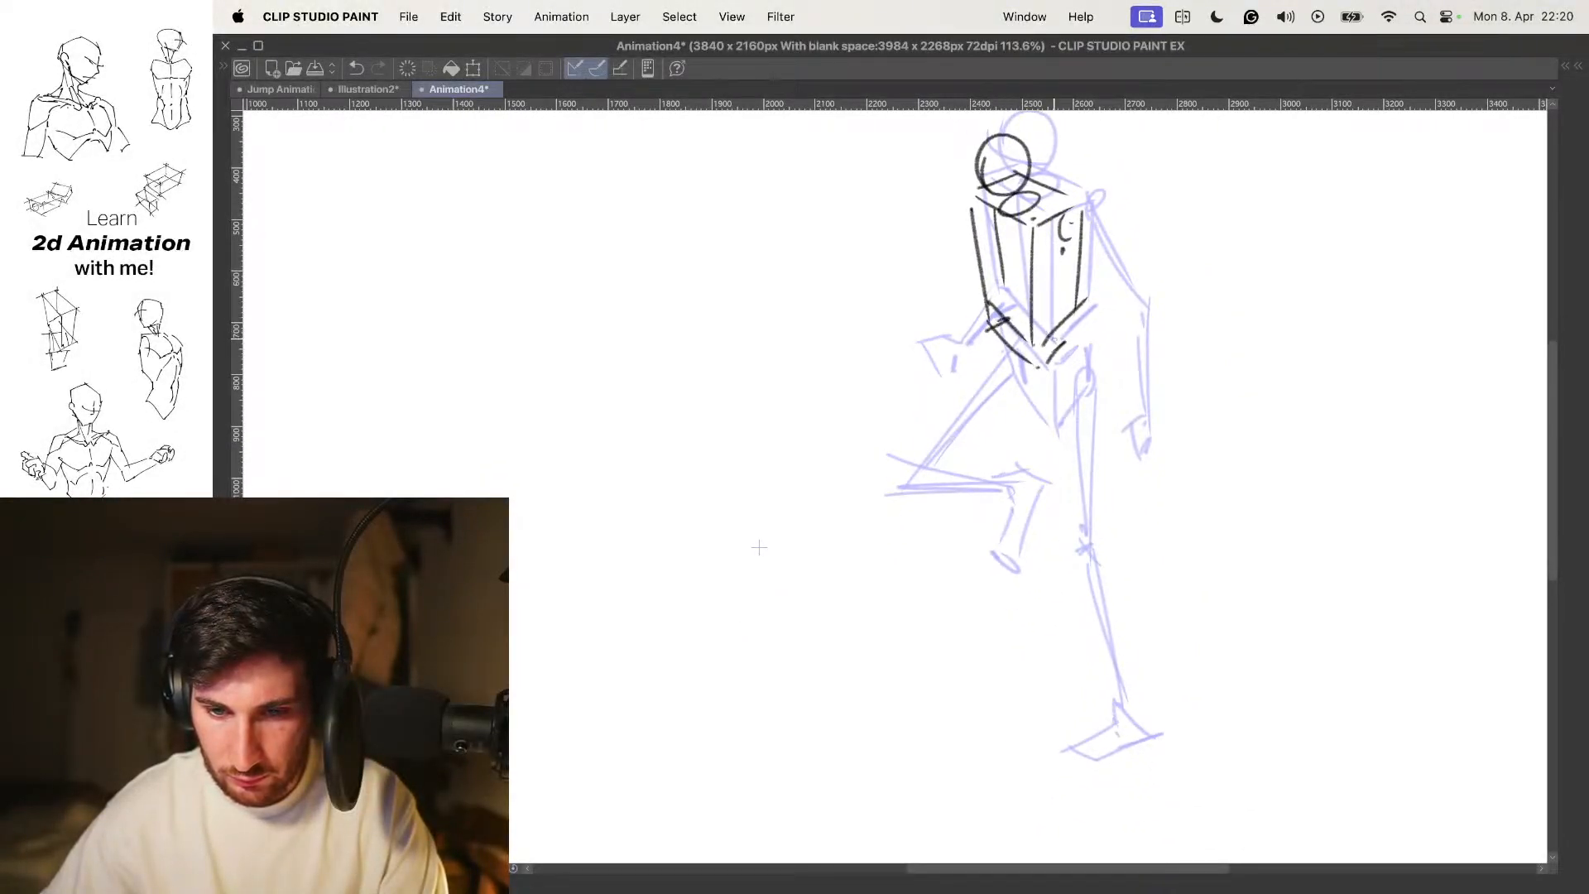
drag(990, 332, 1009, 397)
drag(1070, 340, 1067, 379)
mouse_move(1087, 335)
mouse_down()
mouse_move(1018, 335)
mouse_move(1060, 391)
mouse_up()
key(o)
key(comma)
key(comma)
key(period)
key(period)
click(1117, 390)
drag(1089, 445, 1068, 416)
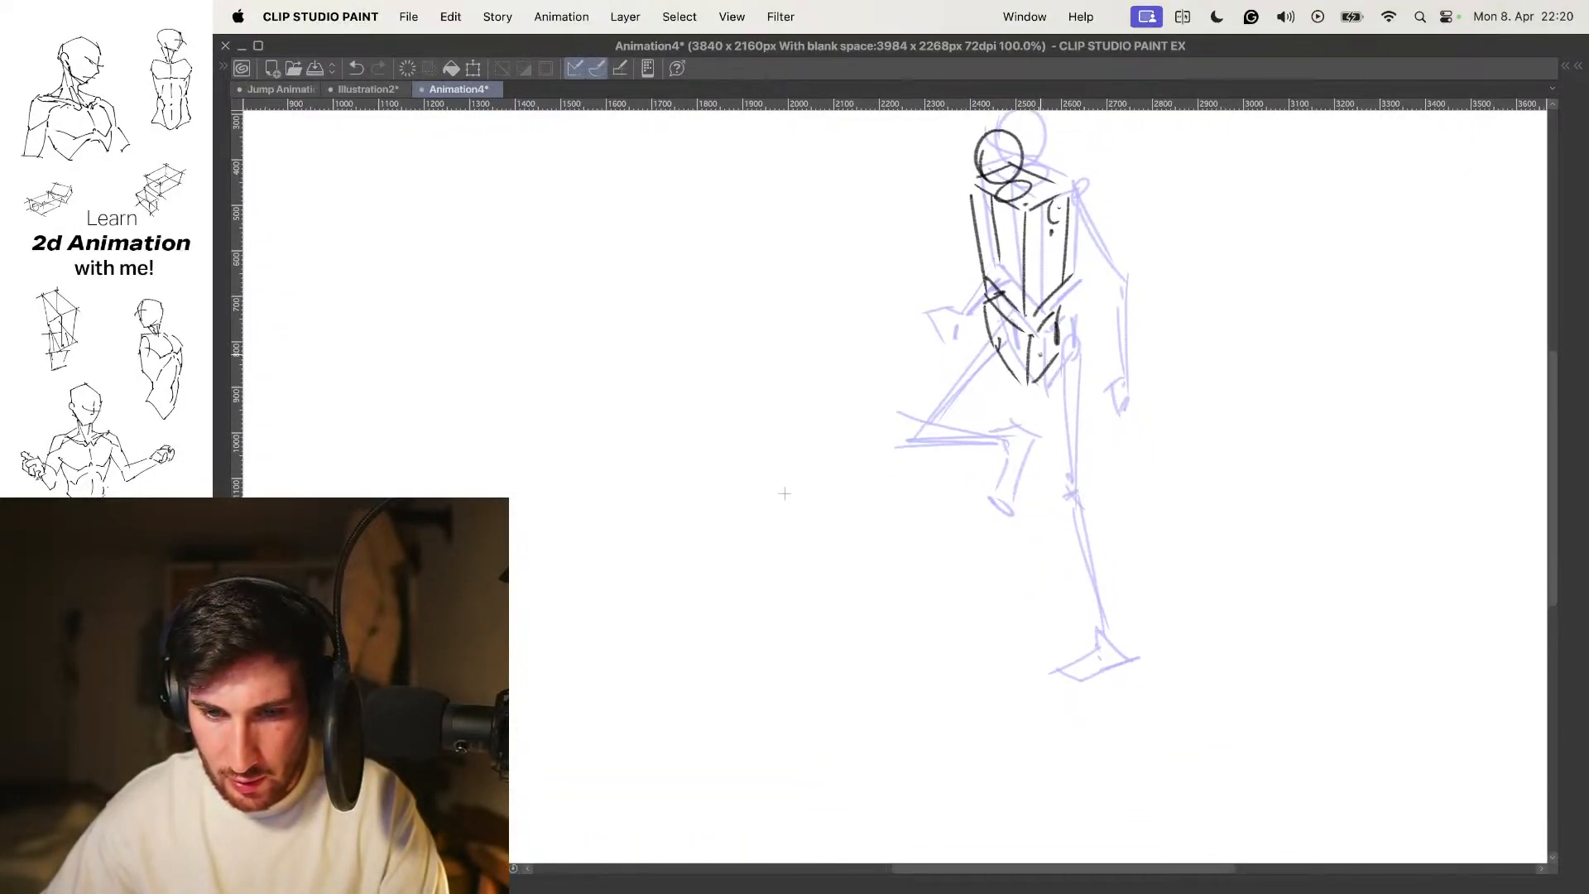
Draw the trailing leg slanting back from the hip, with a knee mark, an ankle and a planted foot
drag(1046, 351, 1094, 500)
drag(1049, 360, 1074, 451)
drag(1050, 358, 1147, 604)
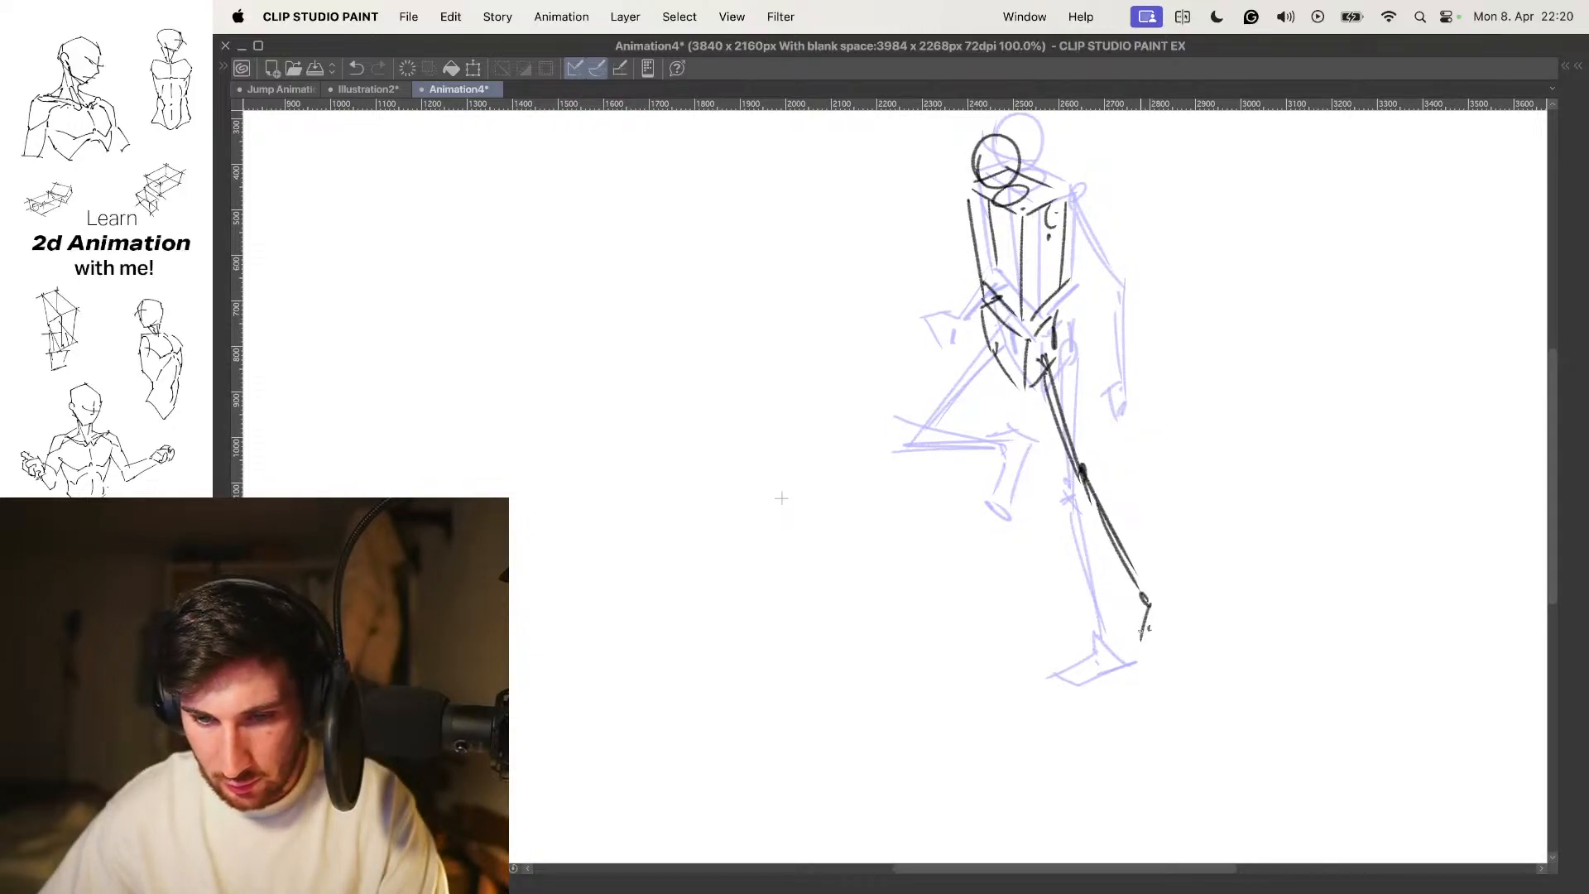
drag(1125, 656, 1169, 631)
Check the trailing leg's pose against the neighbouring drawings with onion skin off, and turn onion skin back on
scroll(1170, 604, down, 3)
key(Left)
key(Right)
key(Right)
key(Left)
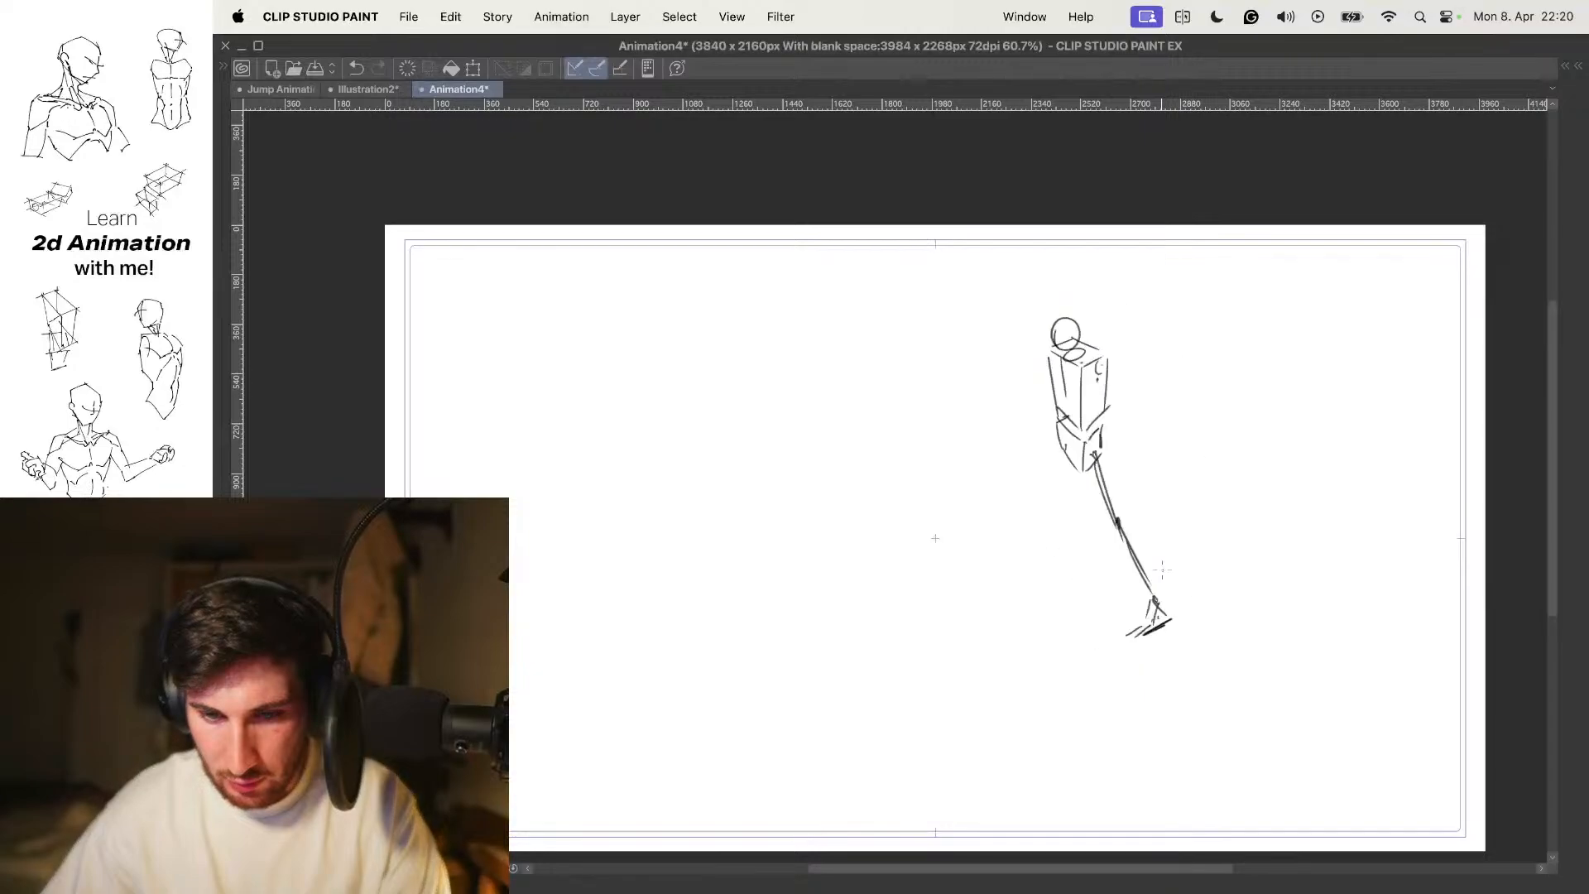
key(Left)
key(Left)
key(Right)
key(Right)
drag(1097, 541, 1110, 493)
key(o)
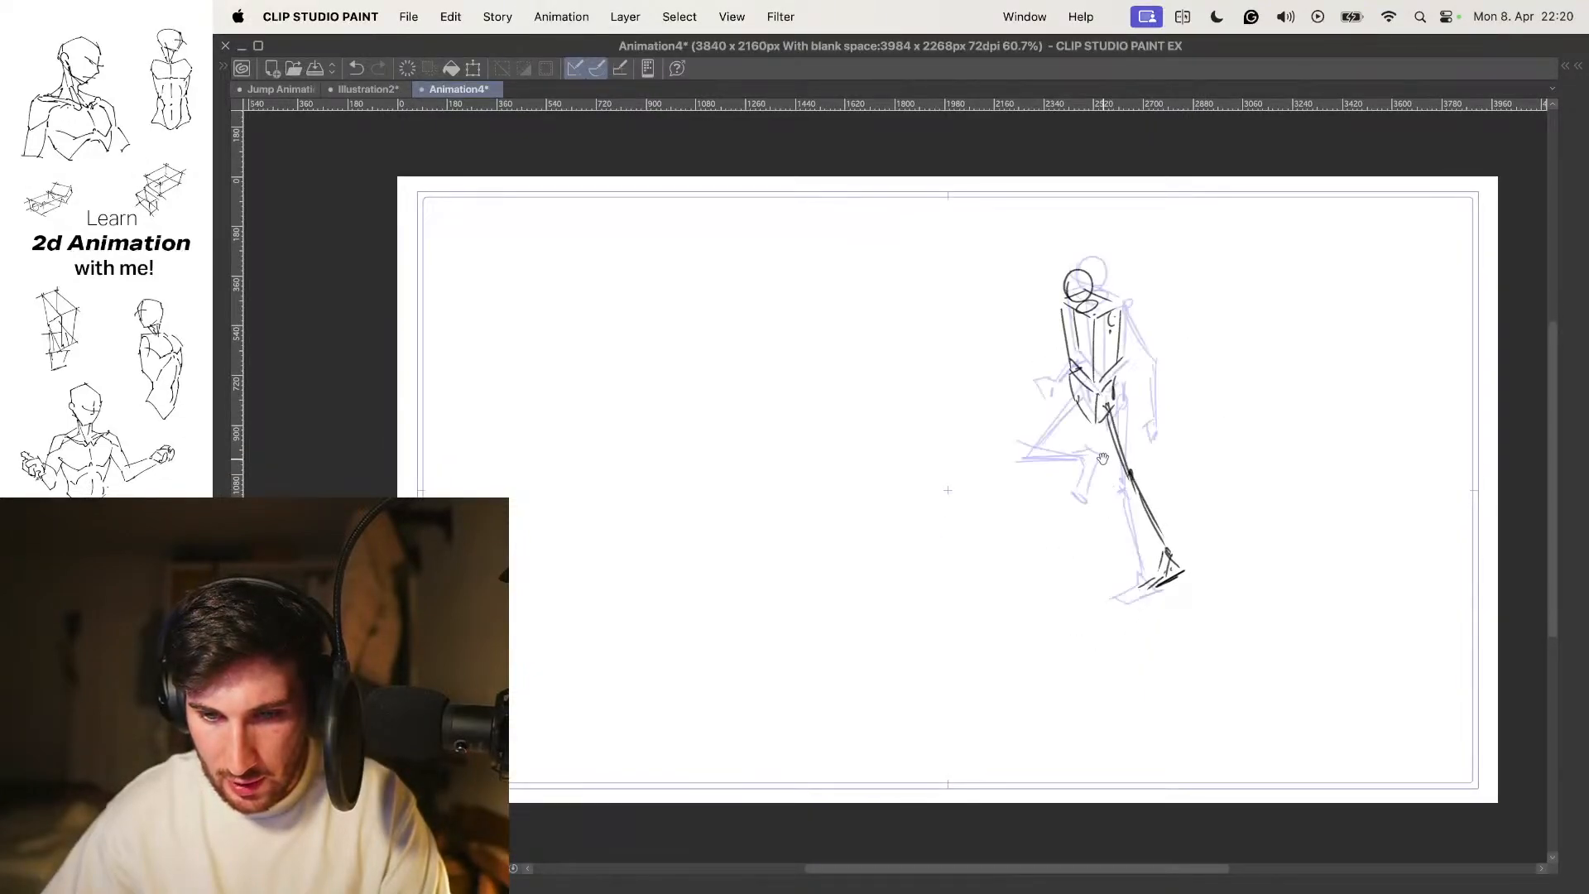
Try a forward leg running almost straight down from the pelvis, with a knee mark and a flat foot
scroll(1114, 449, up, 3)
mouse_move(1062, 371)
mouse_down()
mouse_move(1045, 543)
mouse_move(1038, 517)
mouse_up()
mouse_move(1047, 533)
mouse_down()
mouse_move(1060, 443)
mouse_move(1034, 589)
mouse_up()
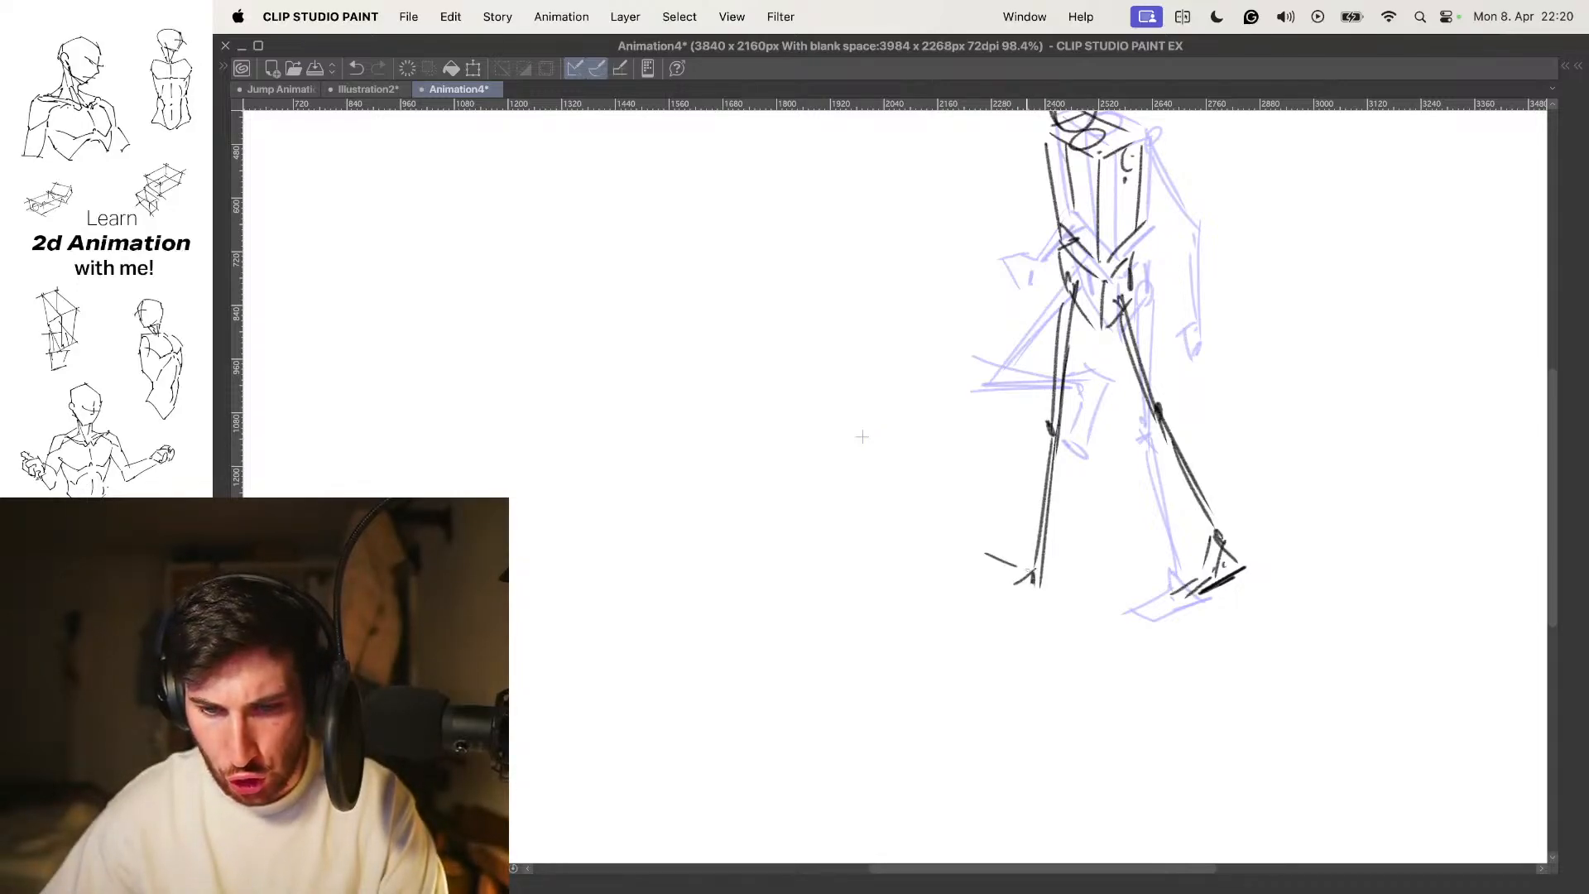
key(super+z)
mouse_move(997, 544)
mouse_down()
mouse_move(1035, 588)
mouse_move(1015, 536)
mouse_move(1024, 590)
mouse_move(1009, 568)
mouse_move(1046, 588)
mouse_move(1079, 556)
mouse_move(1018, 556)
mouse_up()
key(super+z)
key(super+z)
key(o)
key(space)
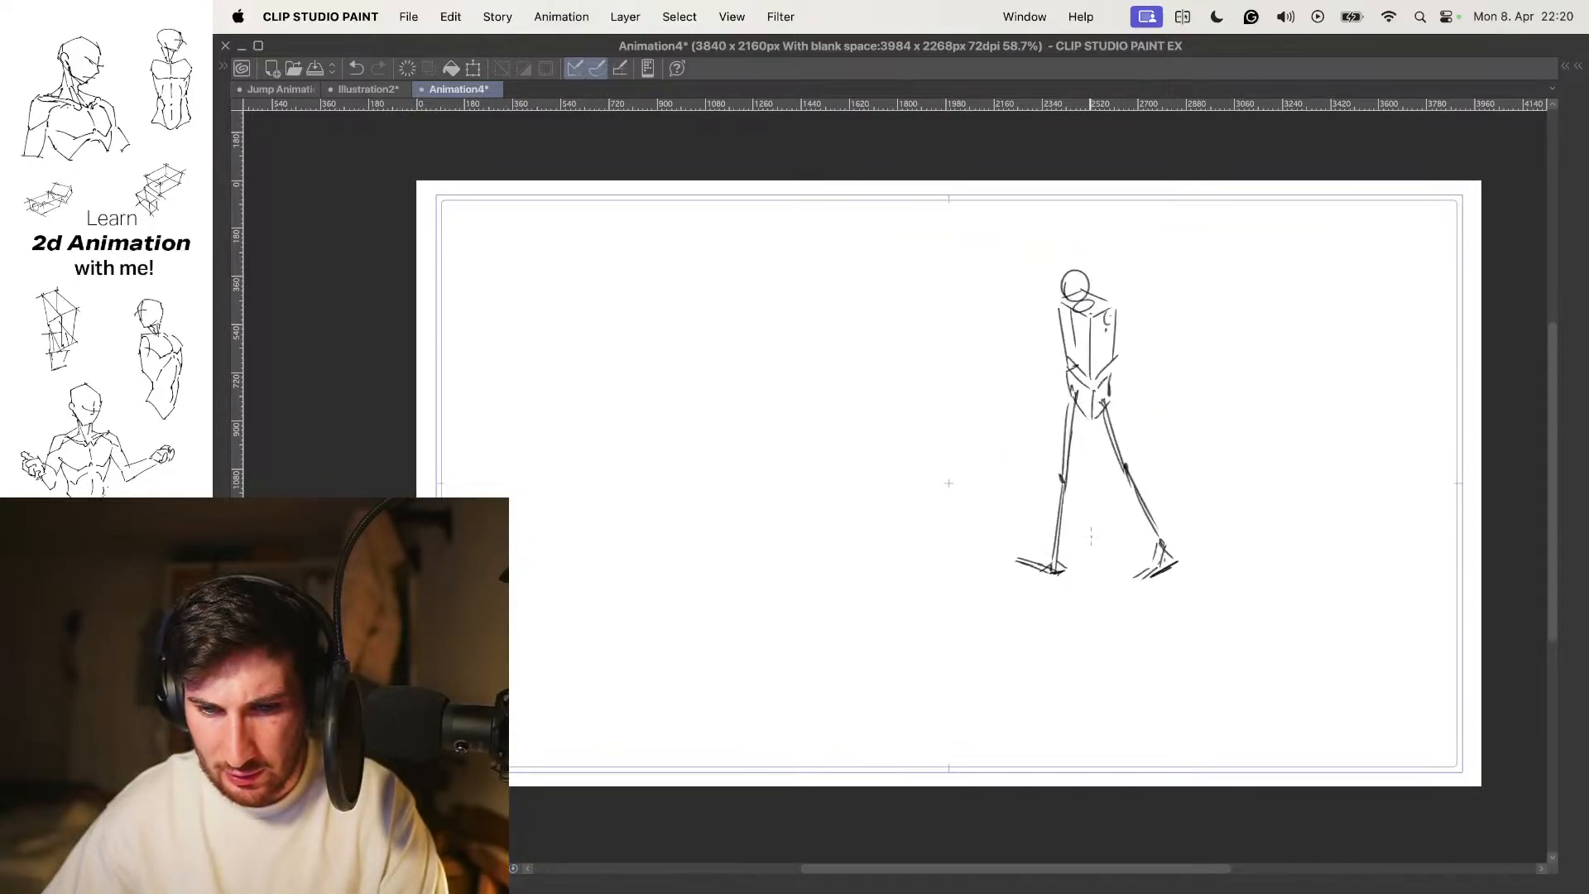
key(super+z)
scroll(1101, 466, up, 3)
key(super+z)
key(super+z)
key(super+z)
key(super+z)
Redraw the forward leg at a wider stride angle from the hip, with a knee mark and a double-line shin
drag(1076, 343, 1050, 465)
drag(1062, 354, 1010, 597)
mouse_move(1035, 470)
mouse_down()
mouse_move(998, 607)
mouse_move(975, 605)
mouse_up()
mouse_move(1085, 548)
mouse_down()
mouse_move(1060, 566)
mouse_move(1072, 571)
mouse_up()
key(super+z)
key(super+z)
key(super+z)
key(super+z)
Sketch the forward foot with its heel down and toes raised, retrying the strokes until the foot shape fits
mouse_move(978, 577)
mouse_down()
mouse_move(1029, 594)
mouse_move(1003, 573)
mouse_up()
key(super+z)
key(super+z)
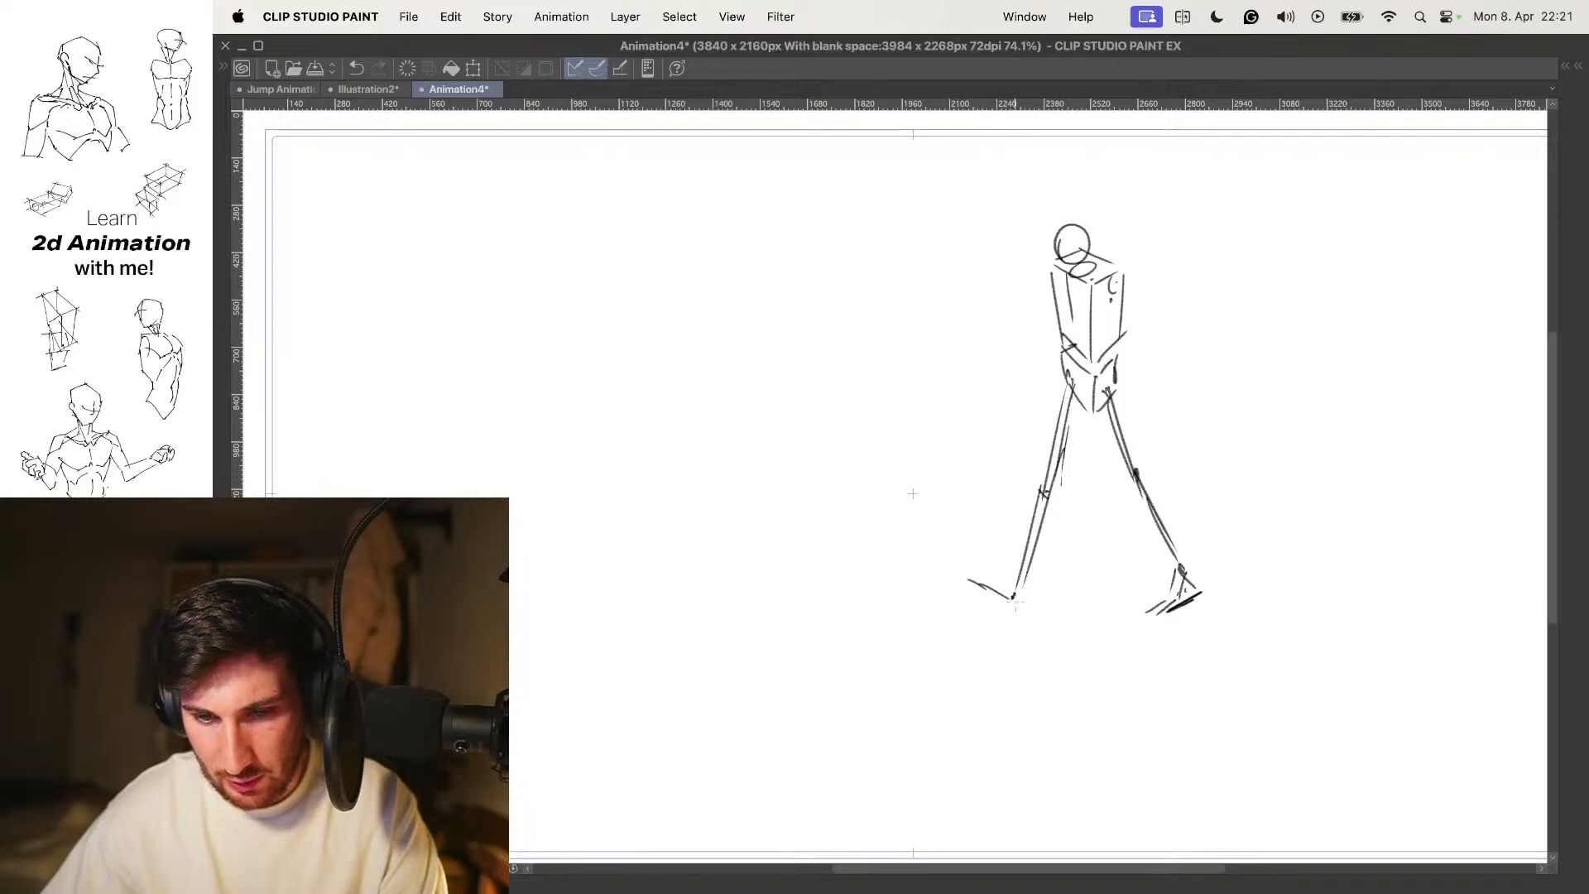
scroll(1053, 575, down, 3)
scroll(1054, 575, up, 3)
key(super+z)
mouse_move(1005, 602)
mouse_down()
mouse_move(1029, 616)
mouse_move(993, 609)
mouse_up()
key(super+z)
scroll(1047, 563, down, 3)
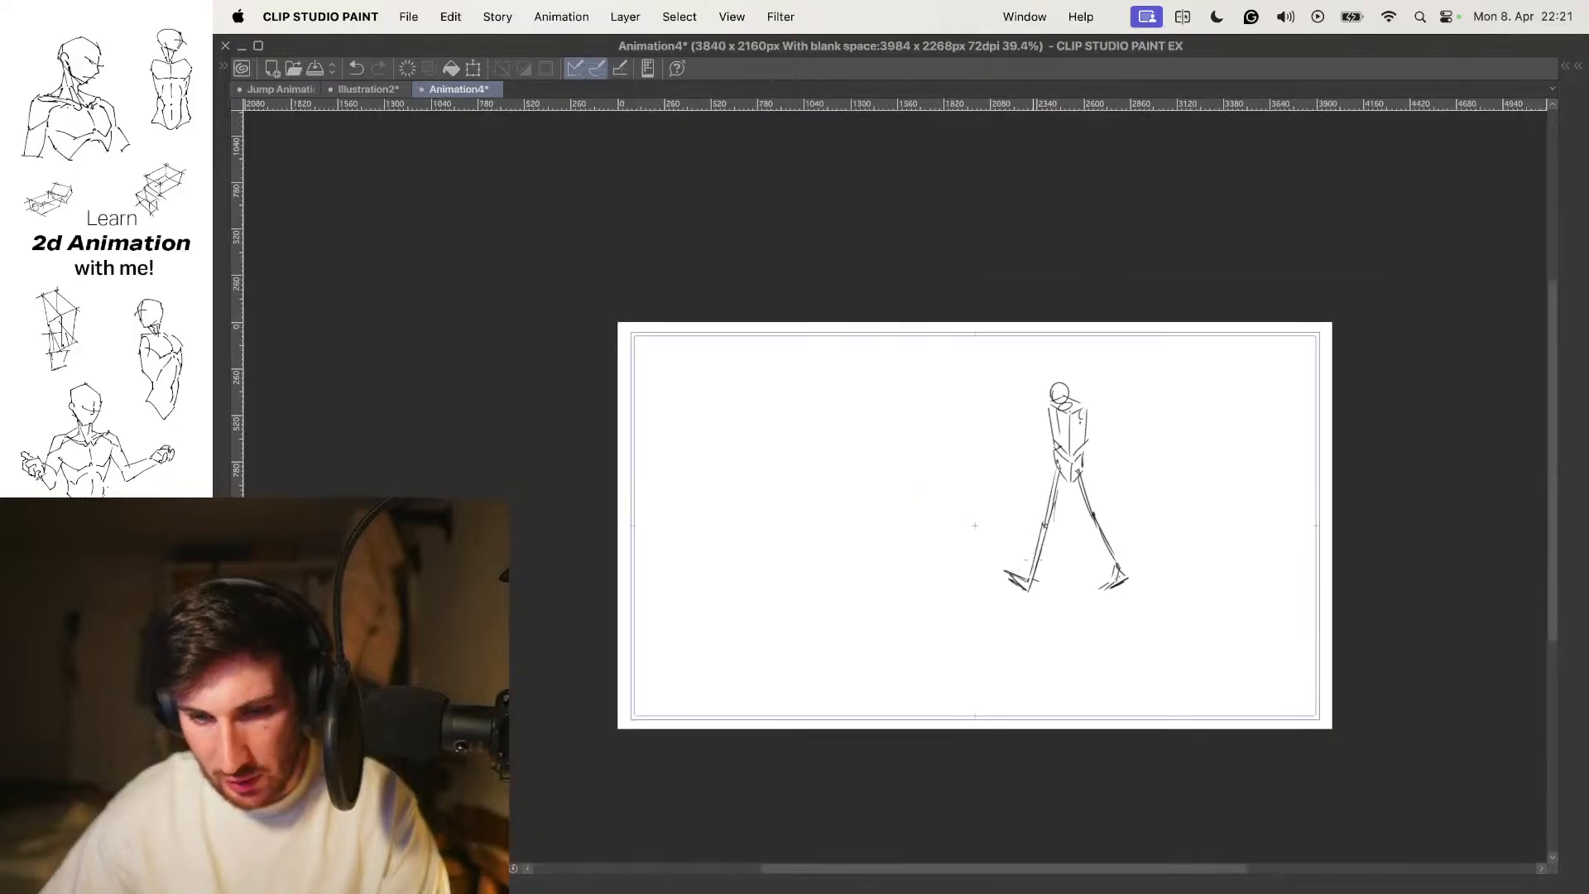
Flip repeatedly between the third drawing and its neighbours to examine the stride and body height across the walk
key(Left)
key(Left)
key(Right)
scroll(1090, 484, up, 2)
key(Right)
key(Right)
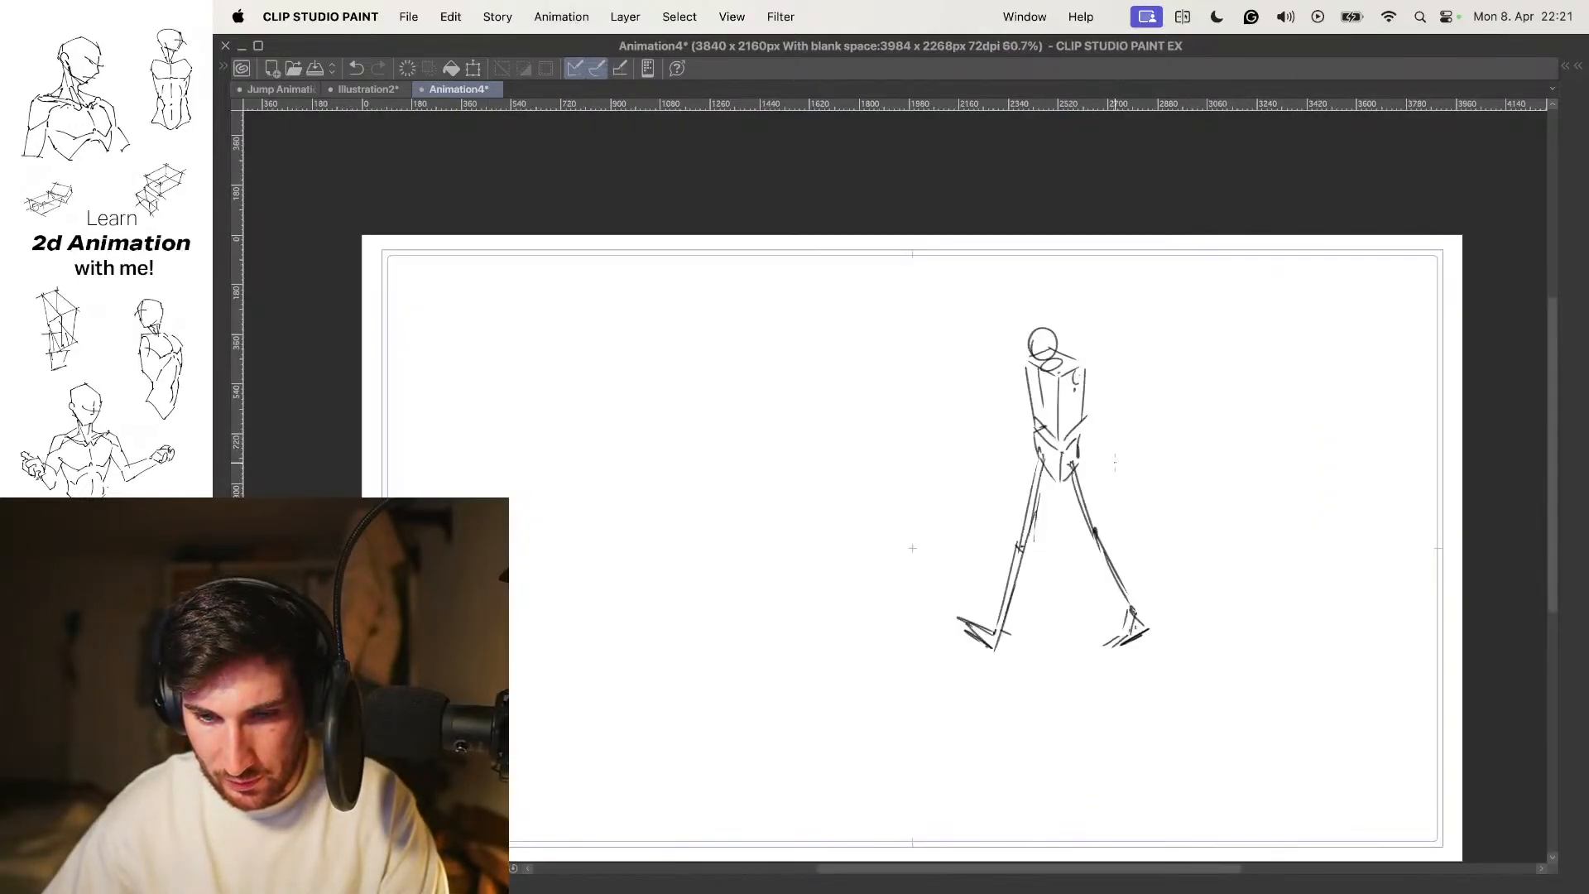
key(Left)
key(Left)
key(Right)
key(Left)
key(Right)
key(Right)
key(Left)
key(Right)
key(Left)
key(Left)
key(Right)
key(Left)
key(Left)
key(Right)
key(Right)
key(Right)
key(Left)
key(Left)
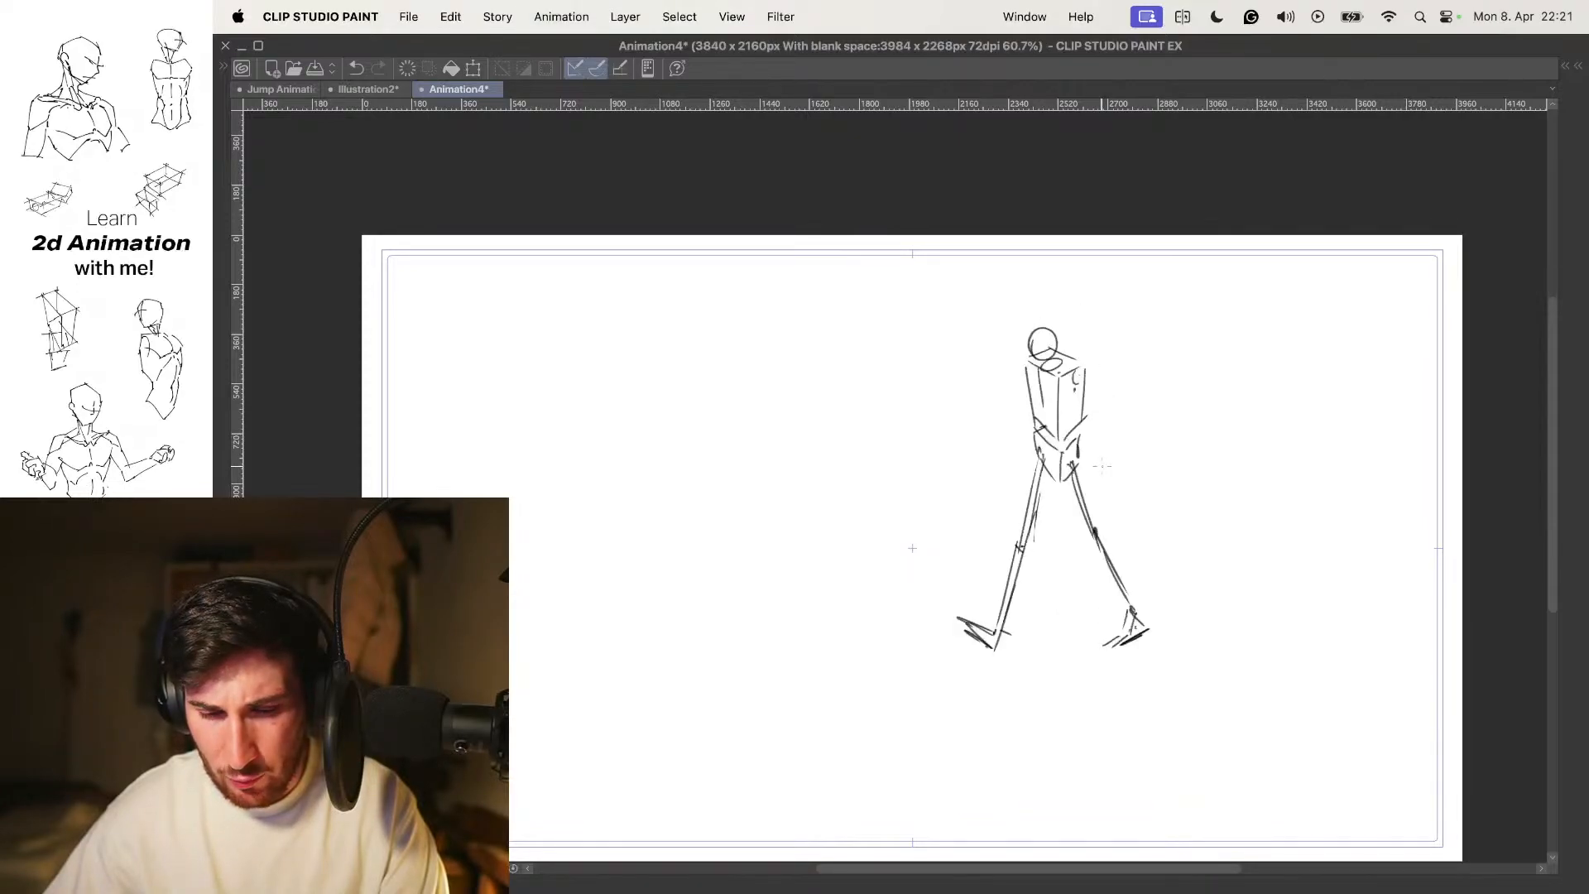
key(Right)
key(Right)
key(Left)
key(Right)
key(Left)
key(Left)
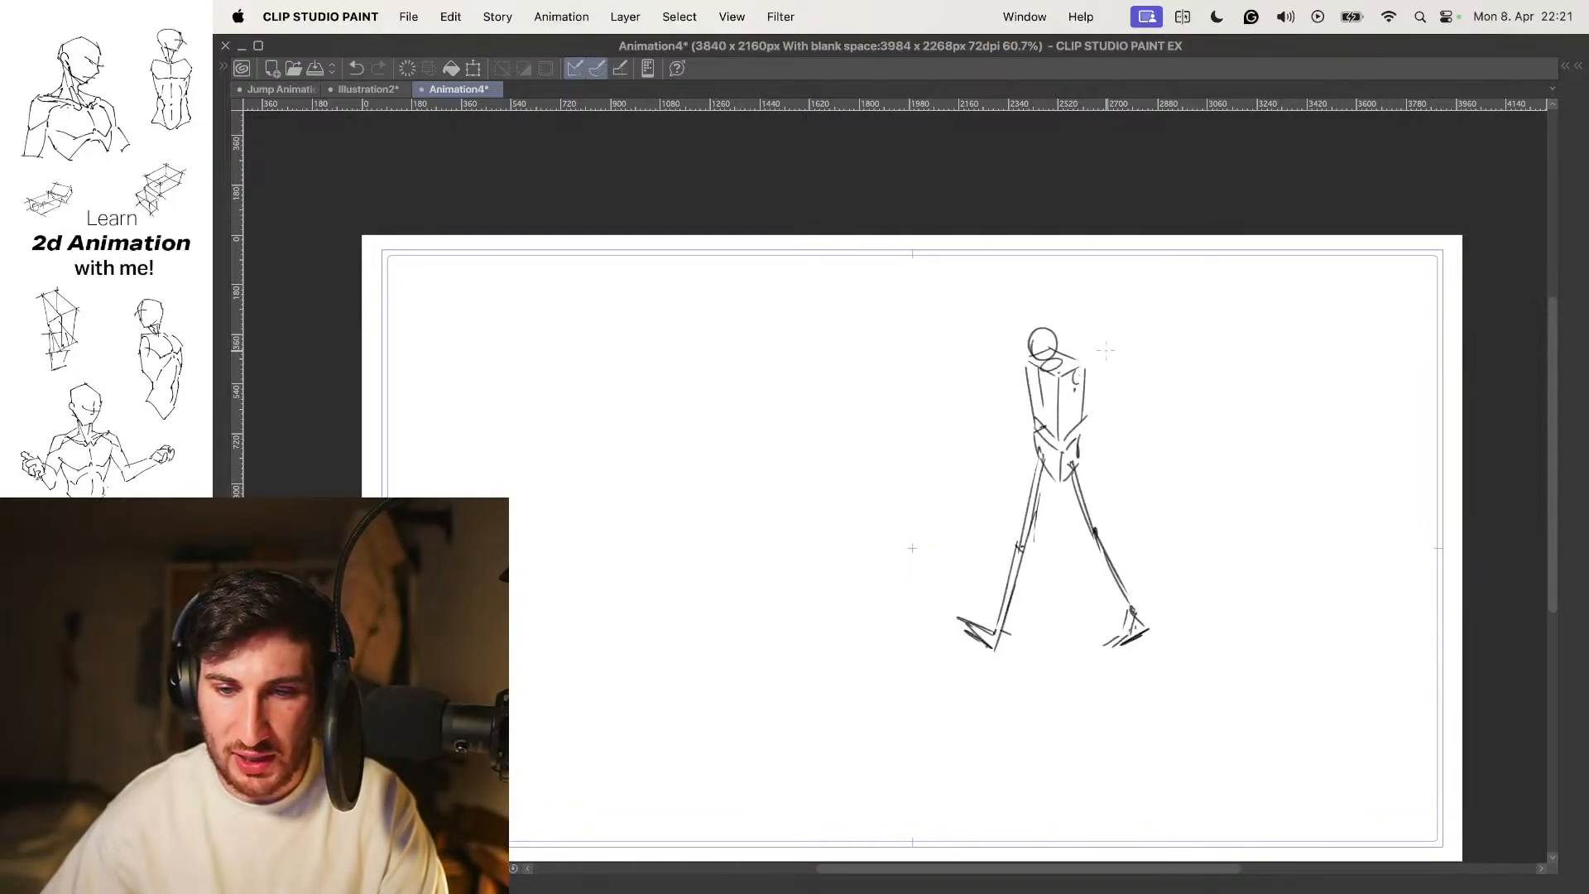
key(Right)
key(Right)
key(Left)
key(Left)
key(Right)
key(Right)
key(Left)
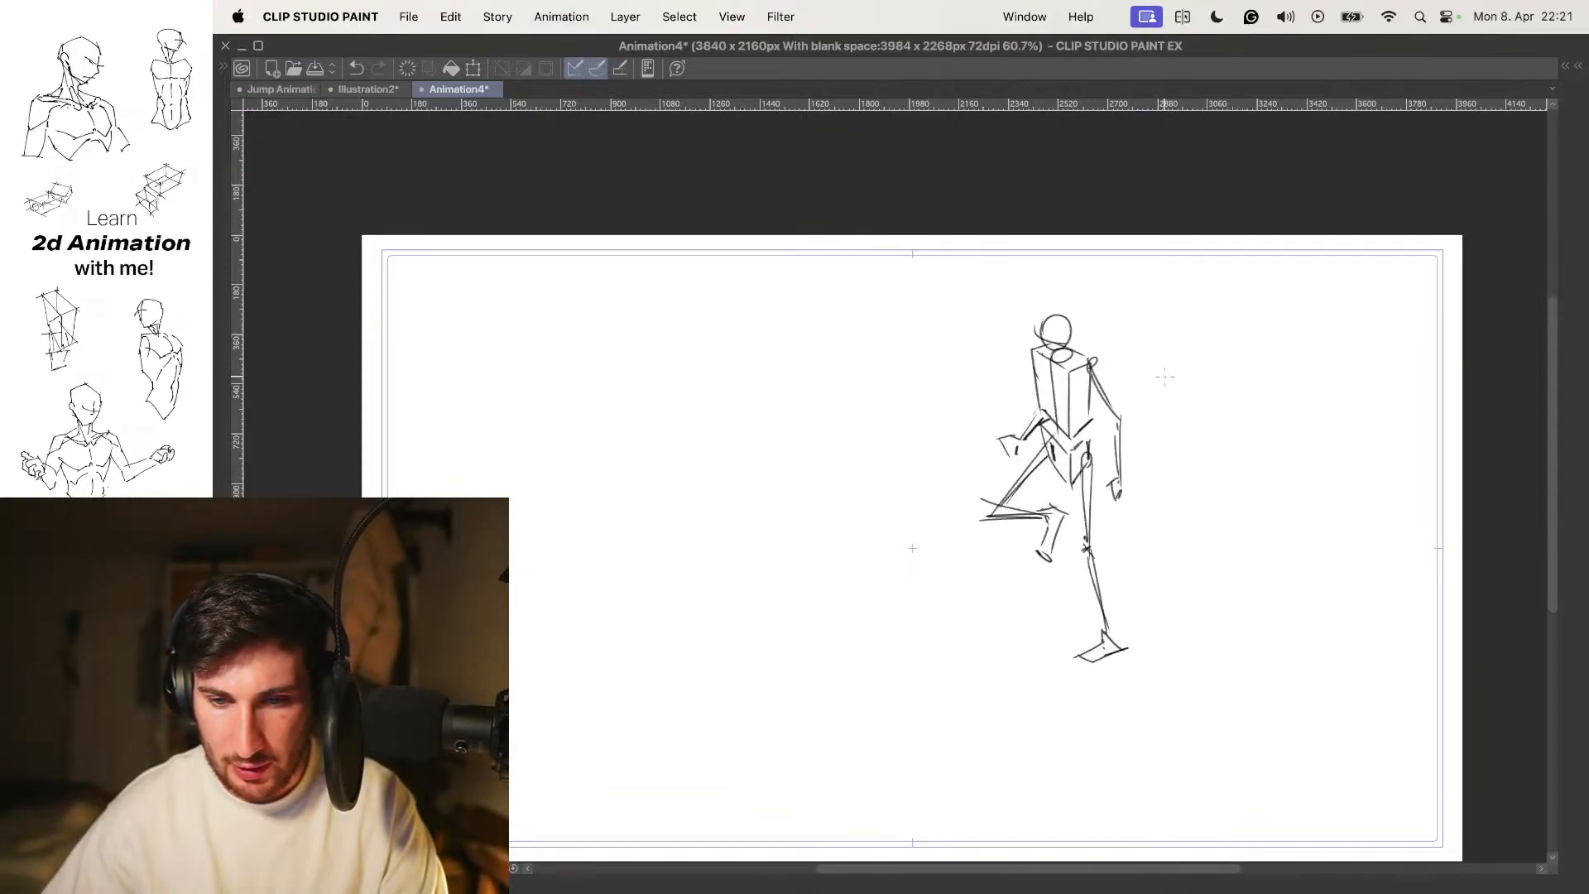
Draw the near arm bent forward on the third figure, with upper arm, horizontal forearm and hand, and compare it with the neighbouring drawing
key(Left)
scroll(1113, 397, up, 3)
drag(1065, 365, 1037, 476)
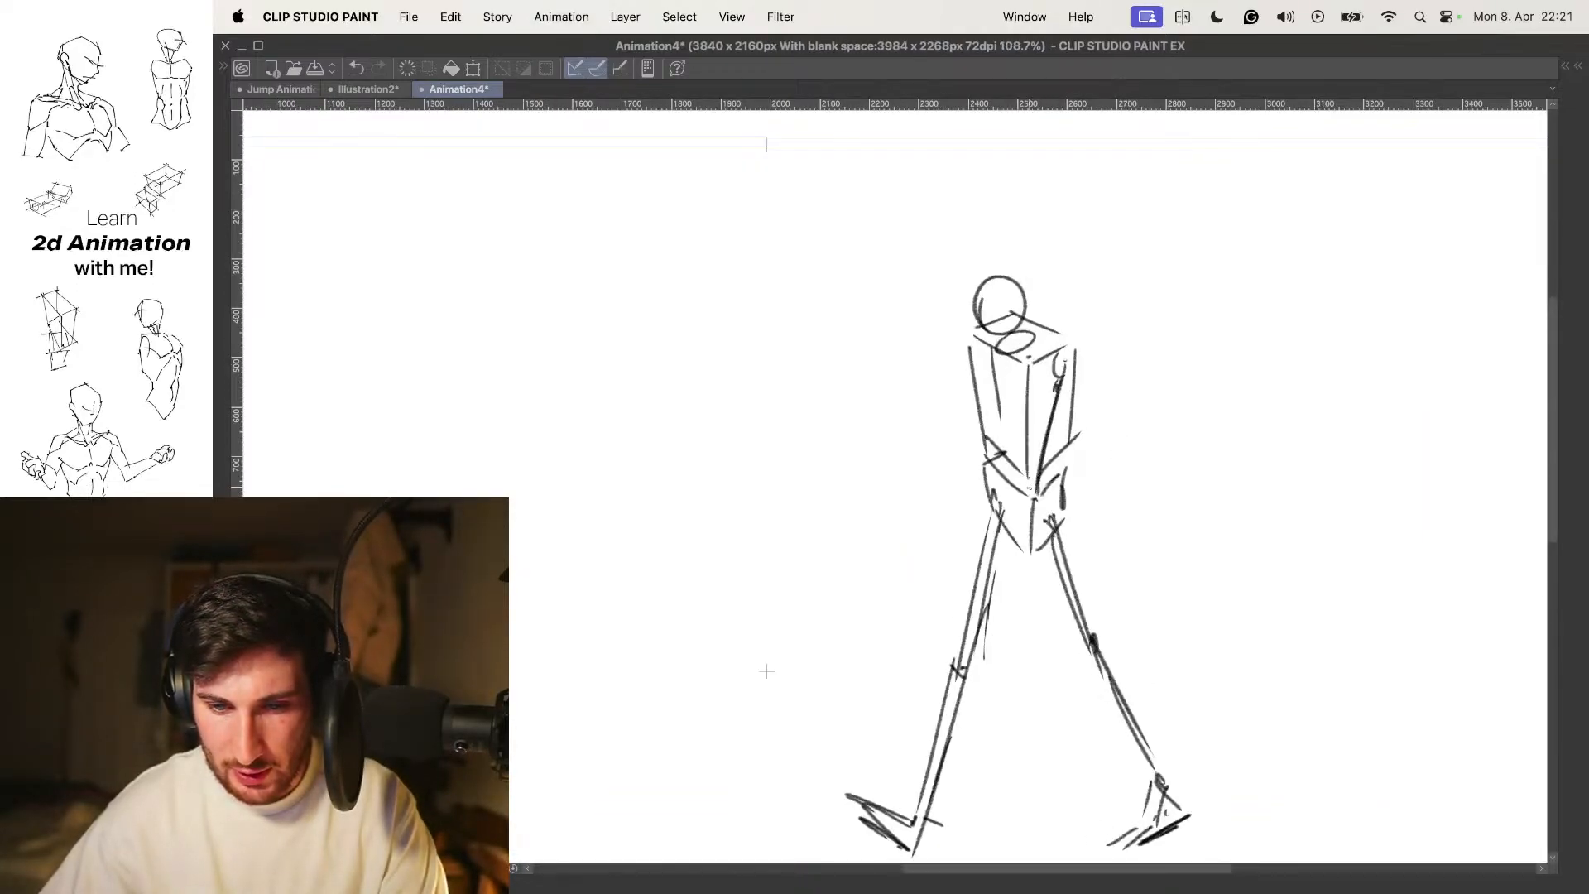
drag(941, 480, 1040, 475)
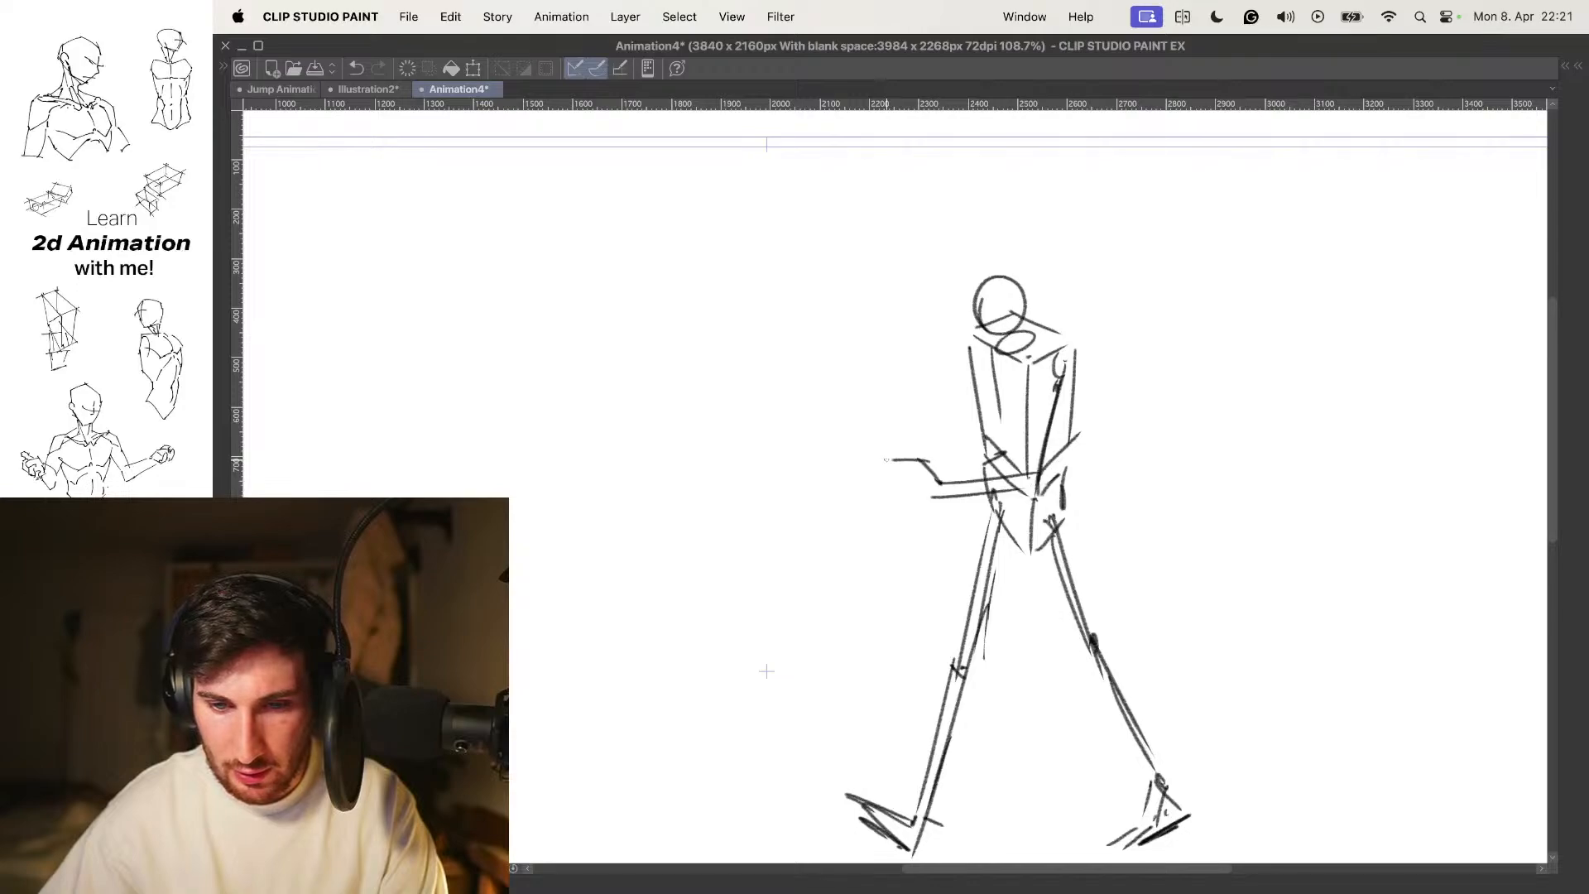
key(Right)
key(Right)
key(Left)
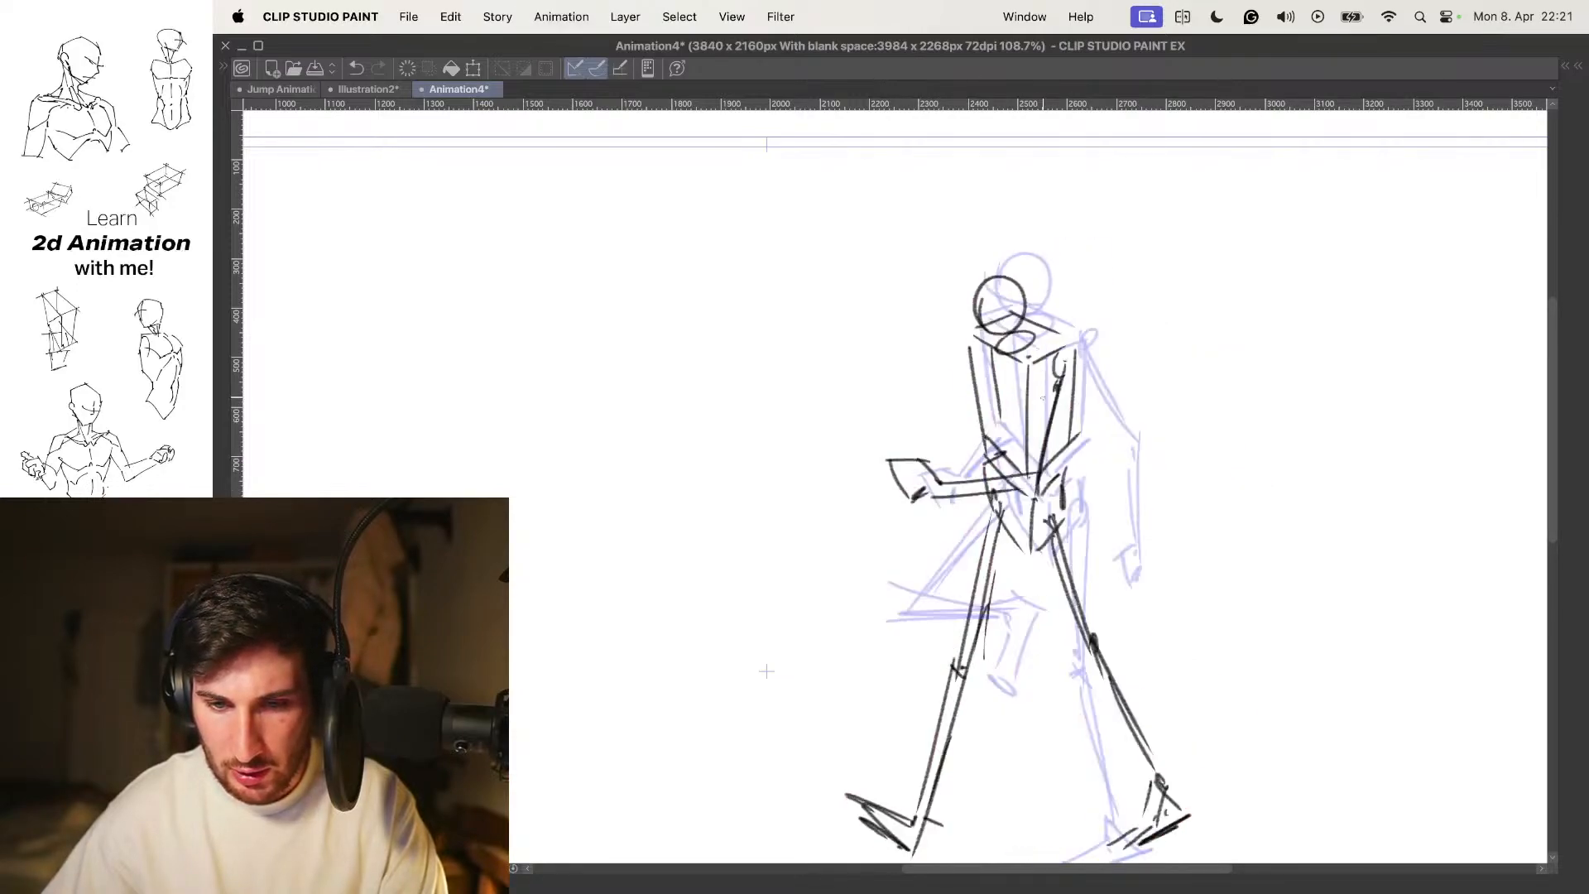
key(Left)
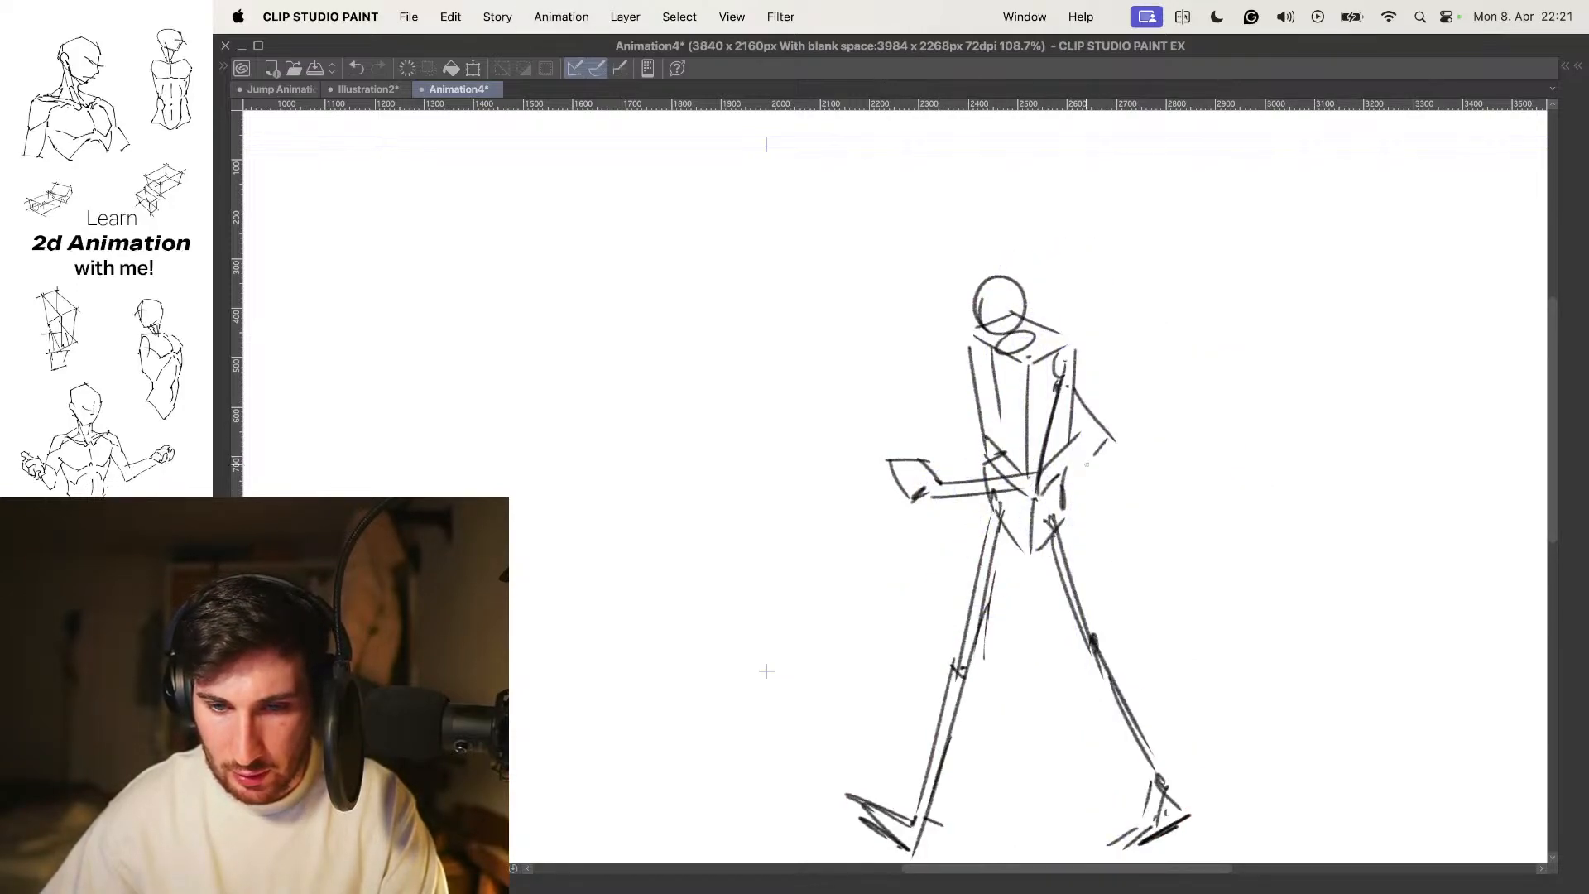
Try the far arm as a short bent arm emerging behind the torso's back edge, and compare it with the neighbouring drawings
drag(1072, 409, 1103, 440)
scroll(1117, 395, down, 4)
scroll(1118, 394, up, 2)
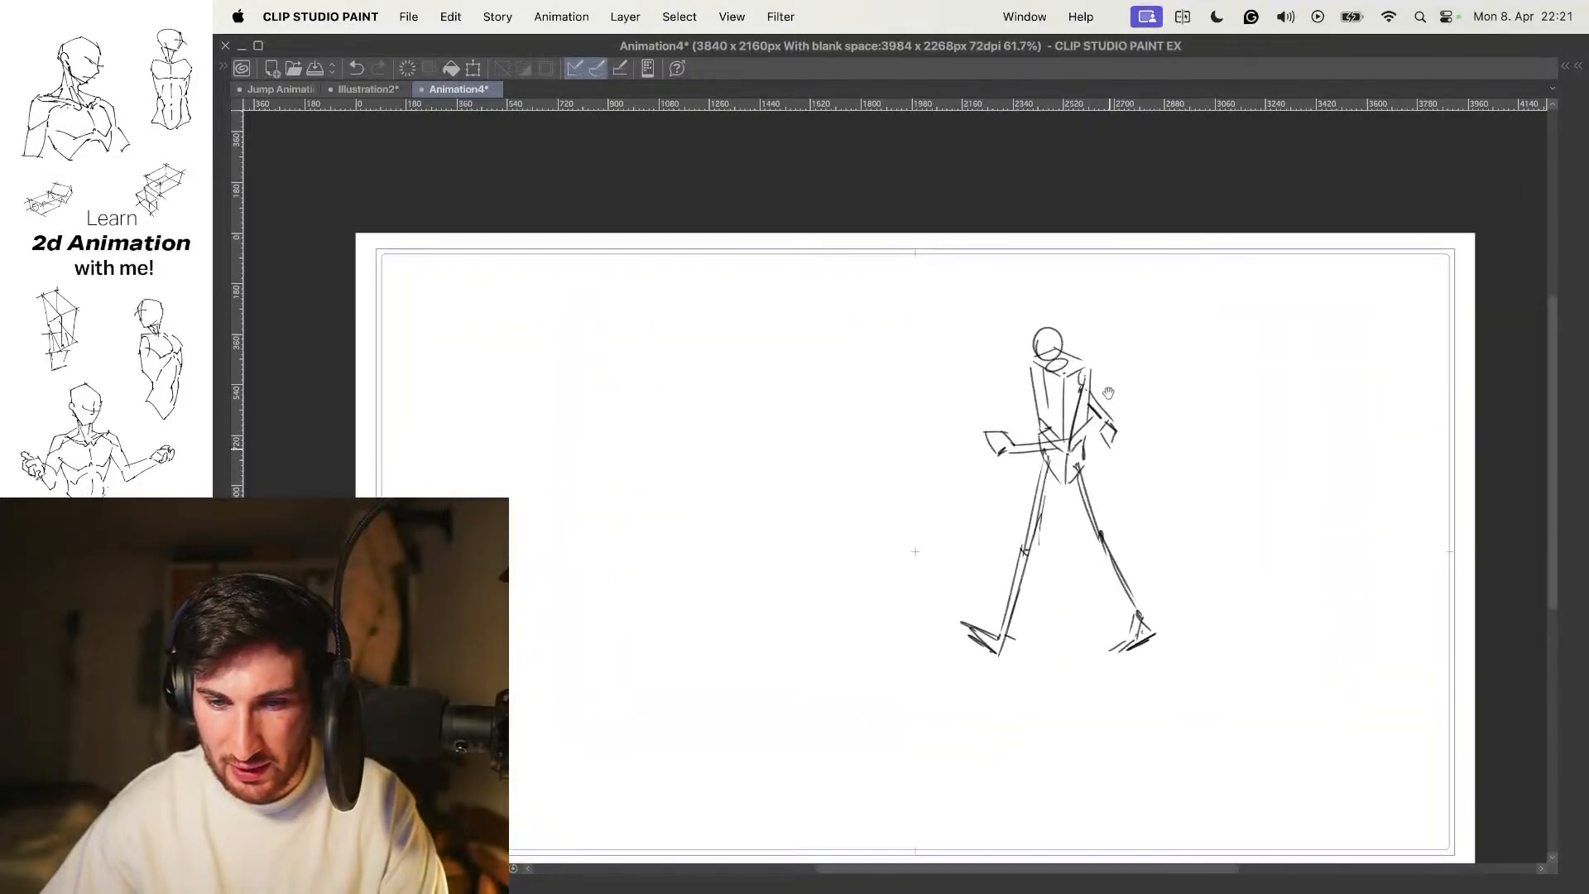
scroll(1119, 389, down, 1)
key(Left)
key(Right)
key(Right)
key(Right)
key(Left)
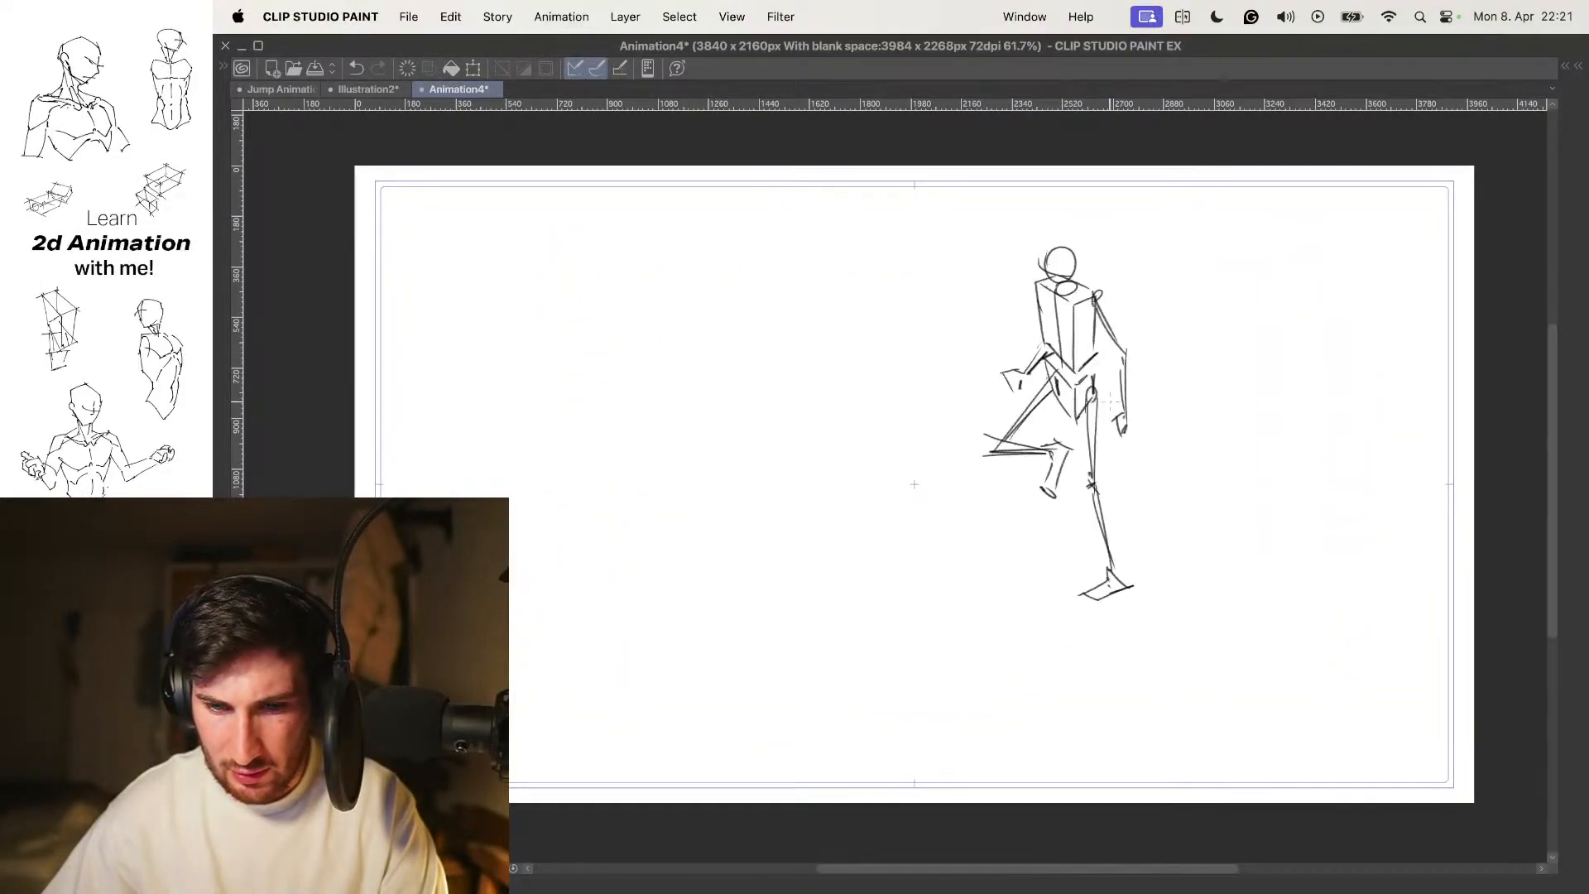
key(Left)
scroll(1122, 333, up, 2)
key(ctrl+z)
key(ctrl+z)
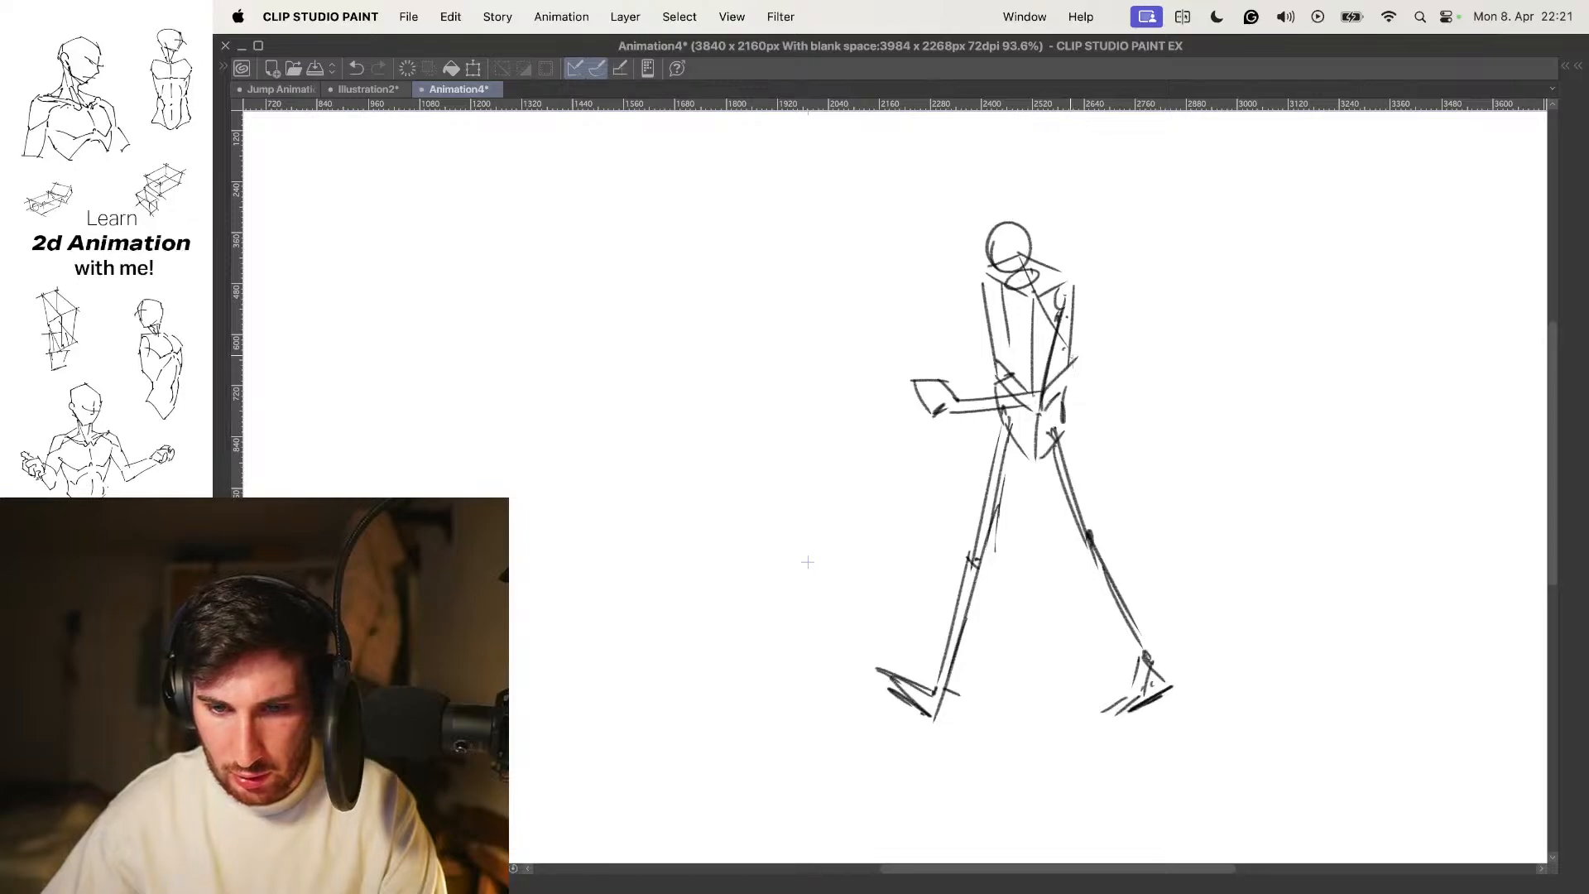
Redraw the far arm slanting down through the torso, with the hand showing behind the hip
scroll(1093, 402, down, 3)
scroll(1109, 412, up, 1)
key(super+z)
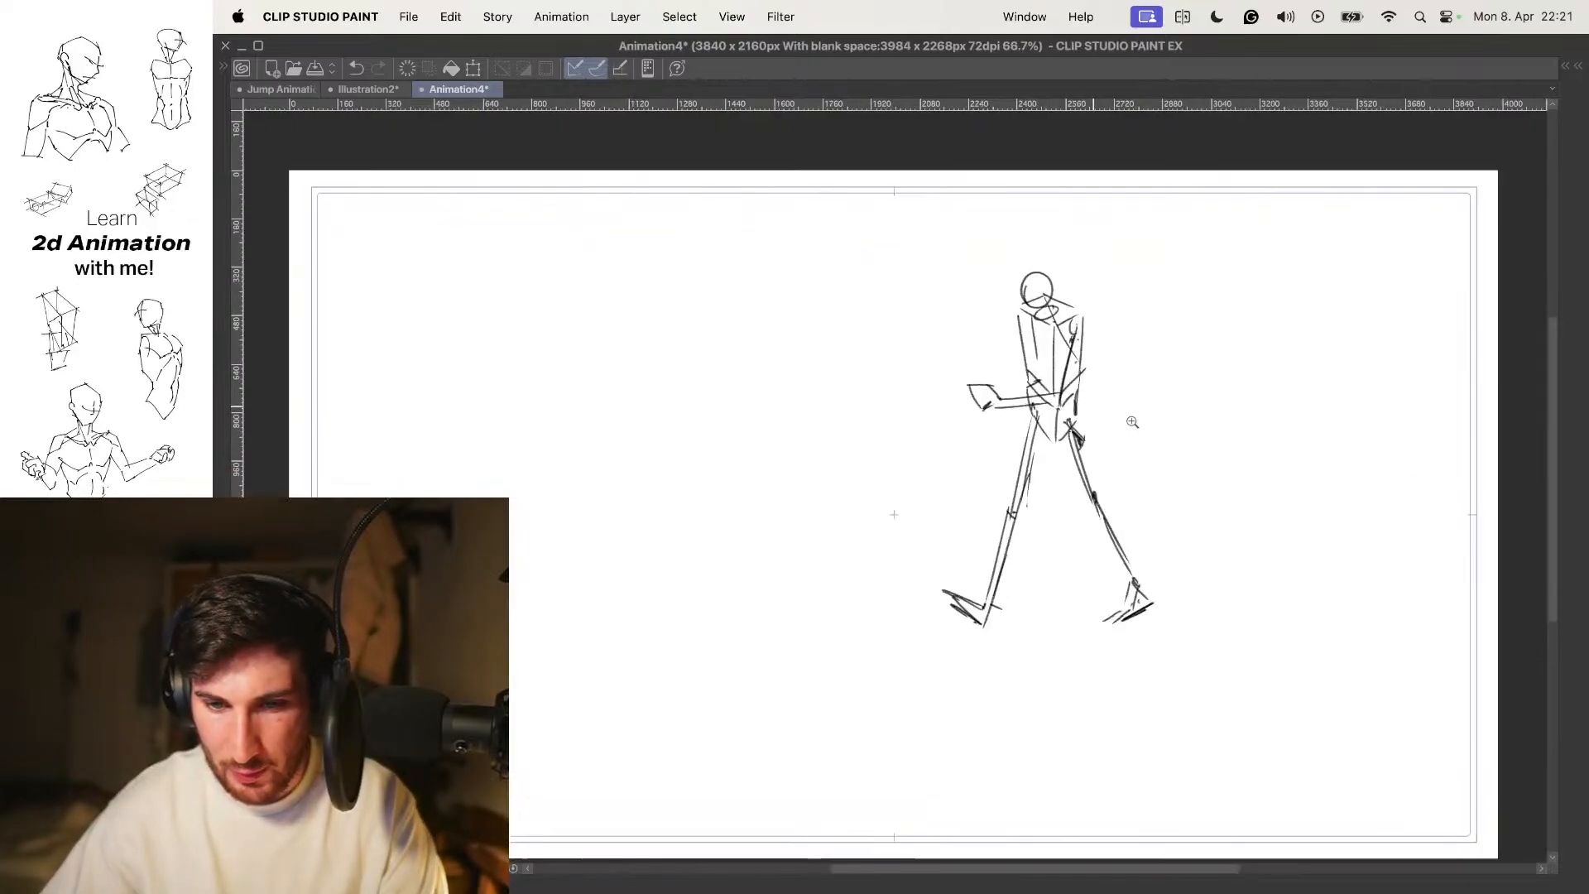
key(super+z)
scroll(1079, 411, down, 2)
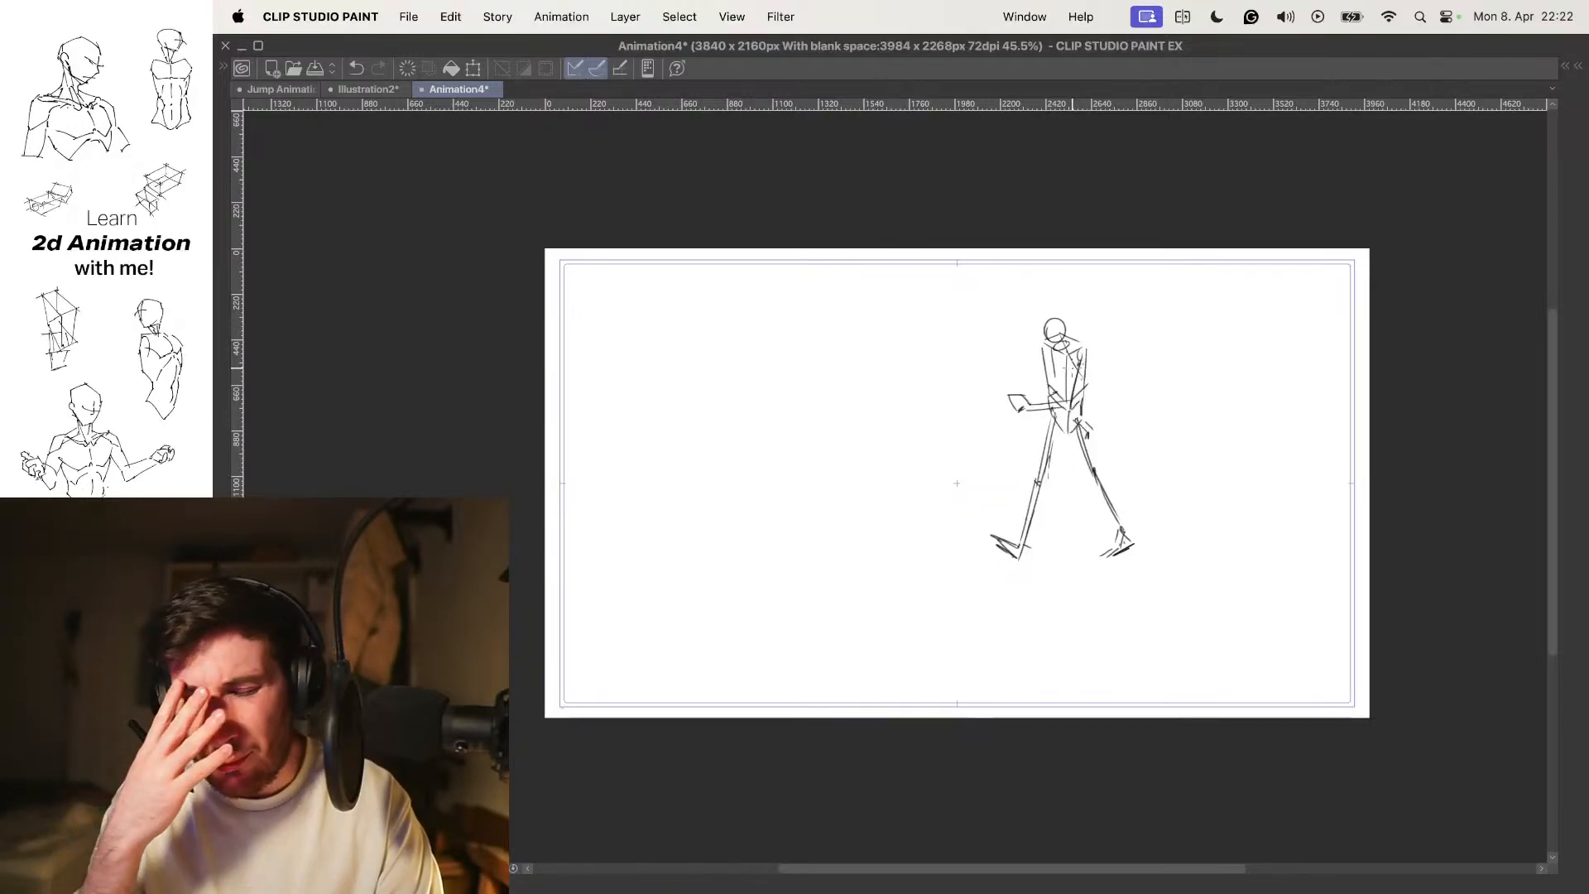
Flip through the walk drawings to examine how the finished third pose's arms and legs follow from the earlier poses
key(Right)
key(Left)
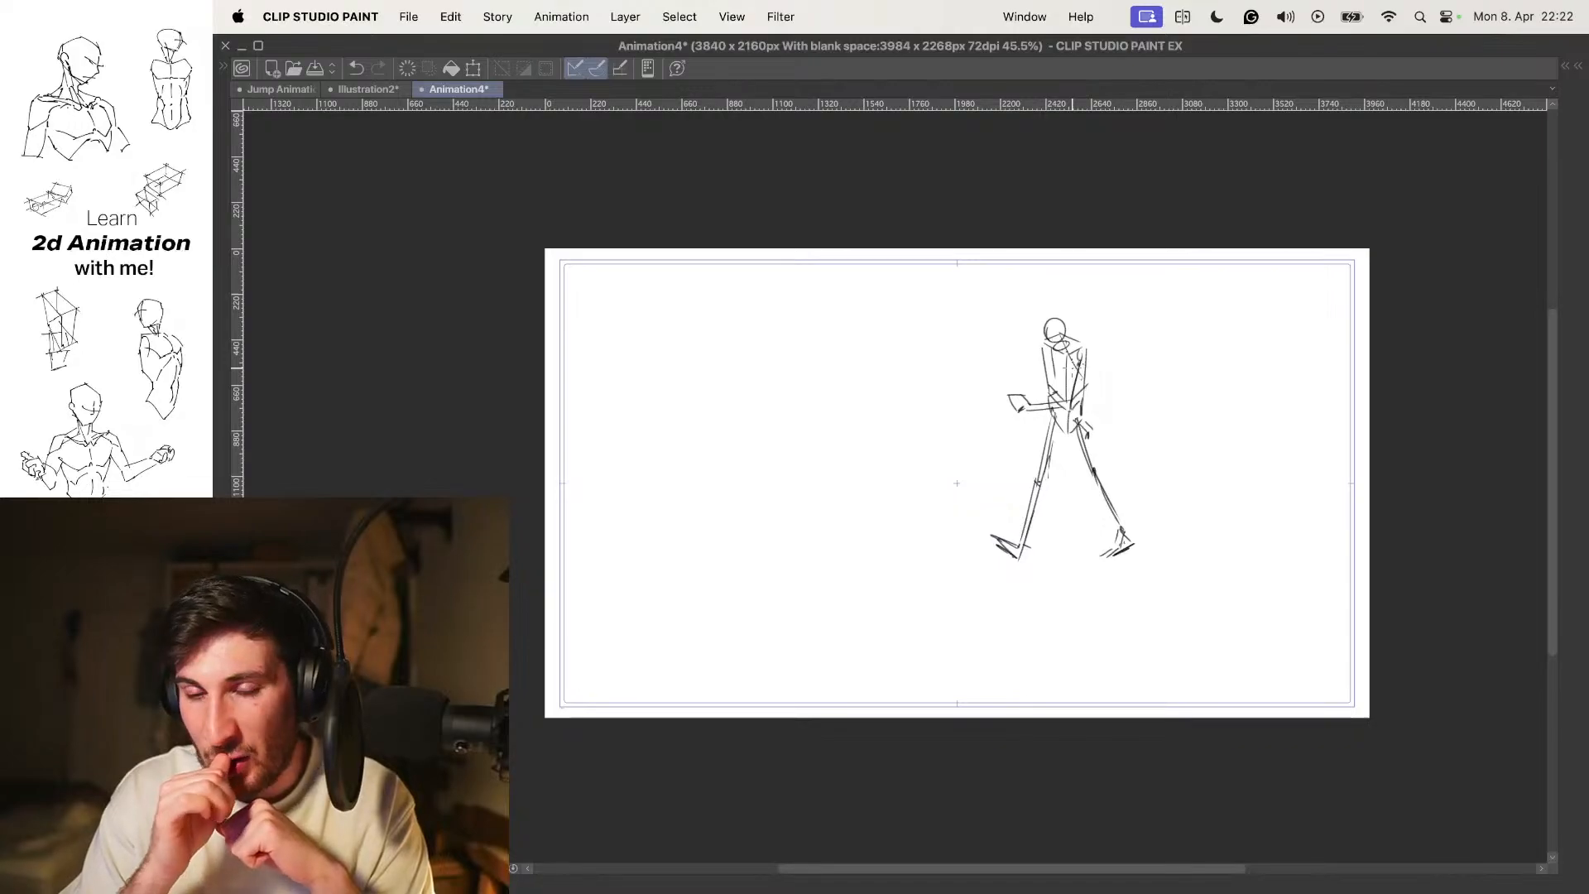
key(Left)
key(Right)
key(Left)
key(Right)
key(Left)
scroll(1150, 445, up, 3)
key(Right)
key(Left)
key(Right)
key(Left)
key(Left)
key(Right)
key(Left)
key(Right)
key(Left)
key(Left)
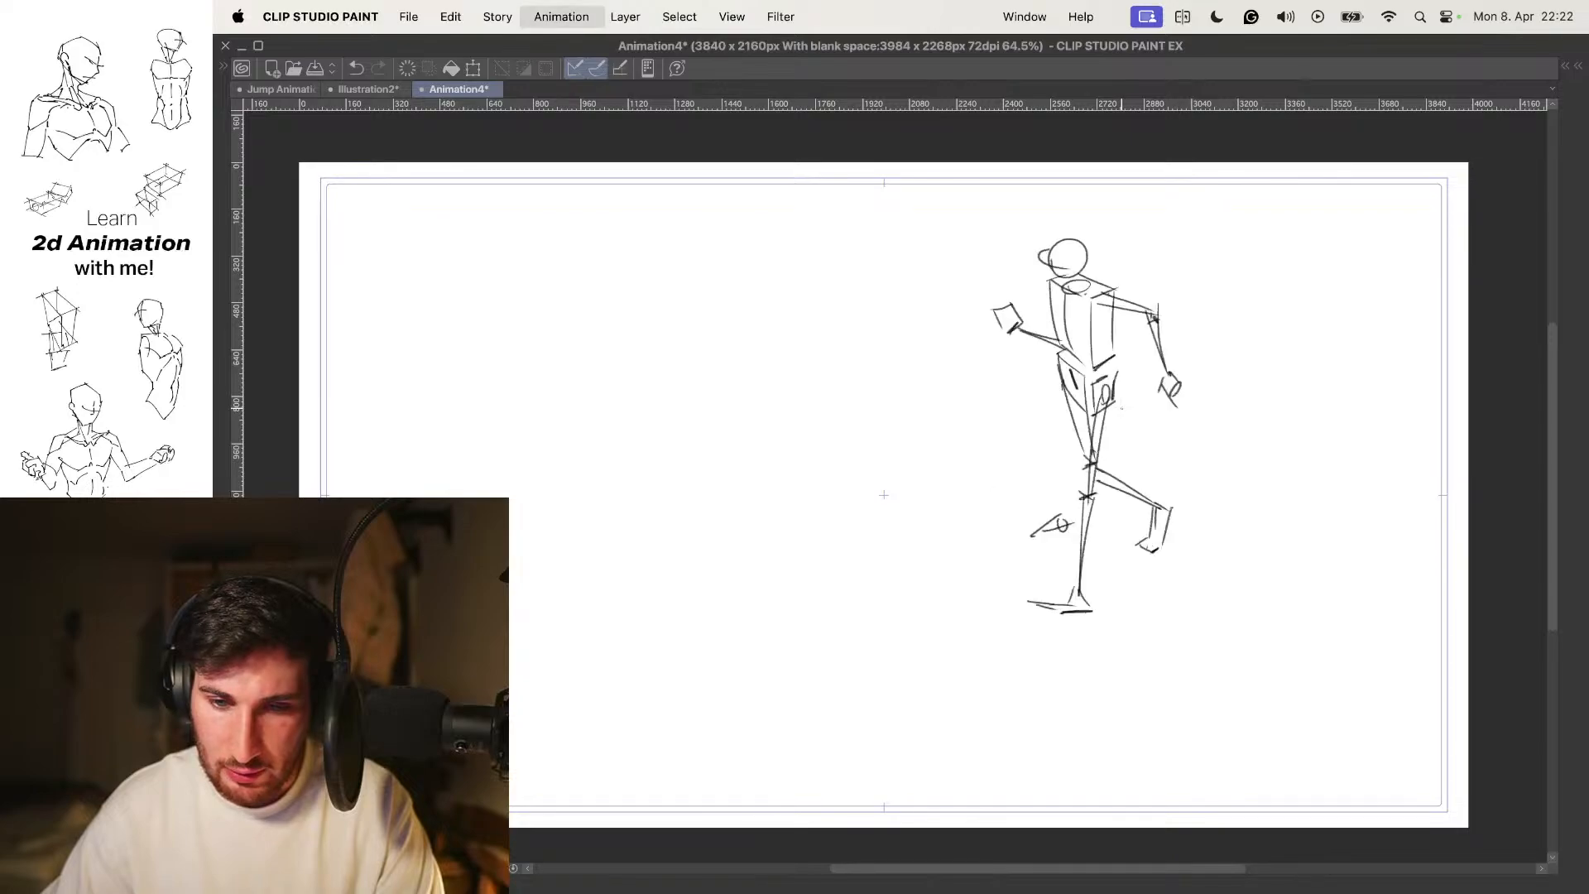
Flip back and forth between the neighbouring walk drawings to examine the movement of the whole figure from pose to pose
key(Right)
key(Right)
key(Left)
key(Left)
key(Right)
key(Right)
key(Left)
key(Right)
key(Left)
key(Left)
key(Right)
key(Right)
key(Left)
key(Left)
key(Right)
key(Right)
key(Left)
key(Left)
key(Right)
key(Right)
key(Left)
key(Left)
key(Right)
key(Right)
key(Left)
key(Right)
key(Left)
key(Left)
key(Right)
key(Right)
Add a new animation folder with a blank cel for another walk cycle
key(Tab)
key(Tab)
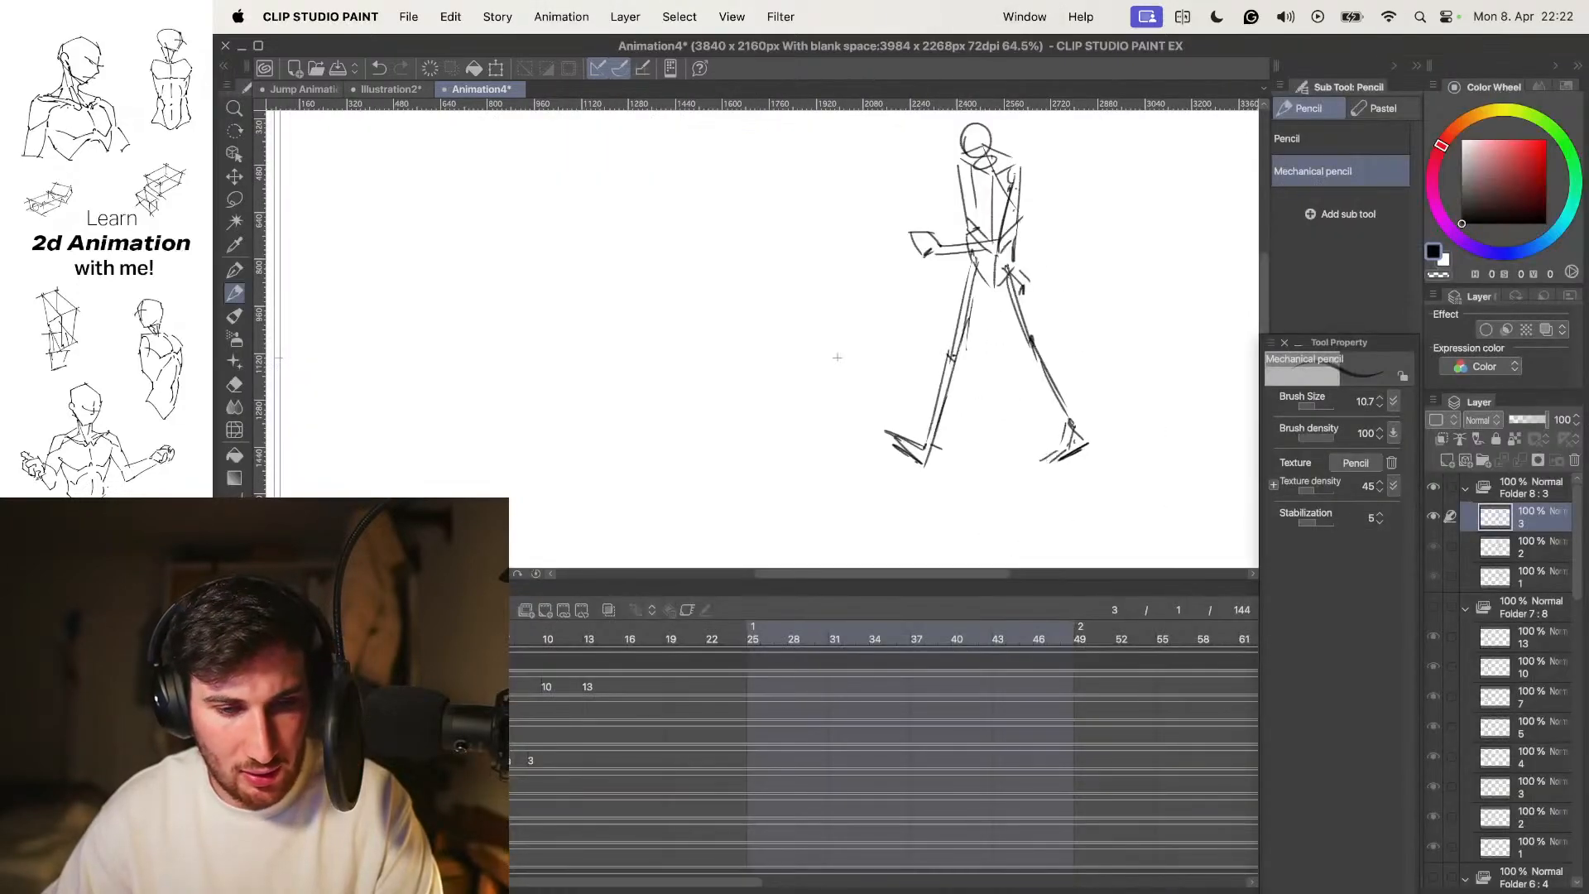
click(524, 610)
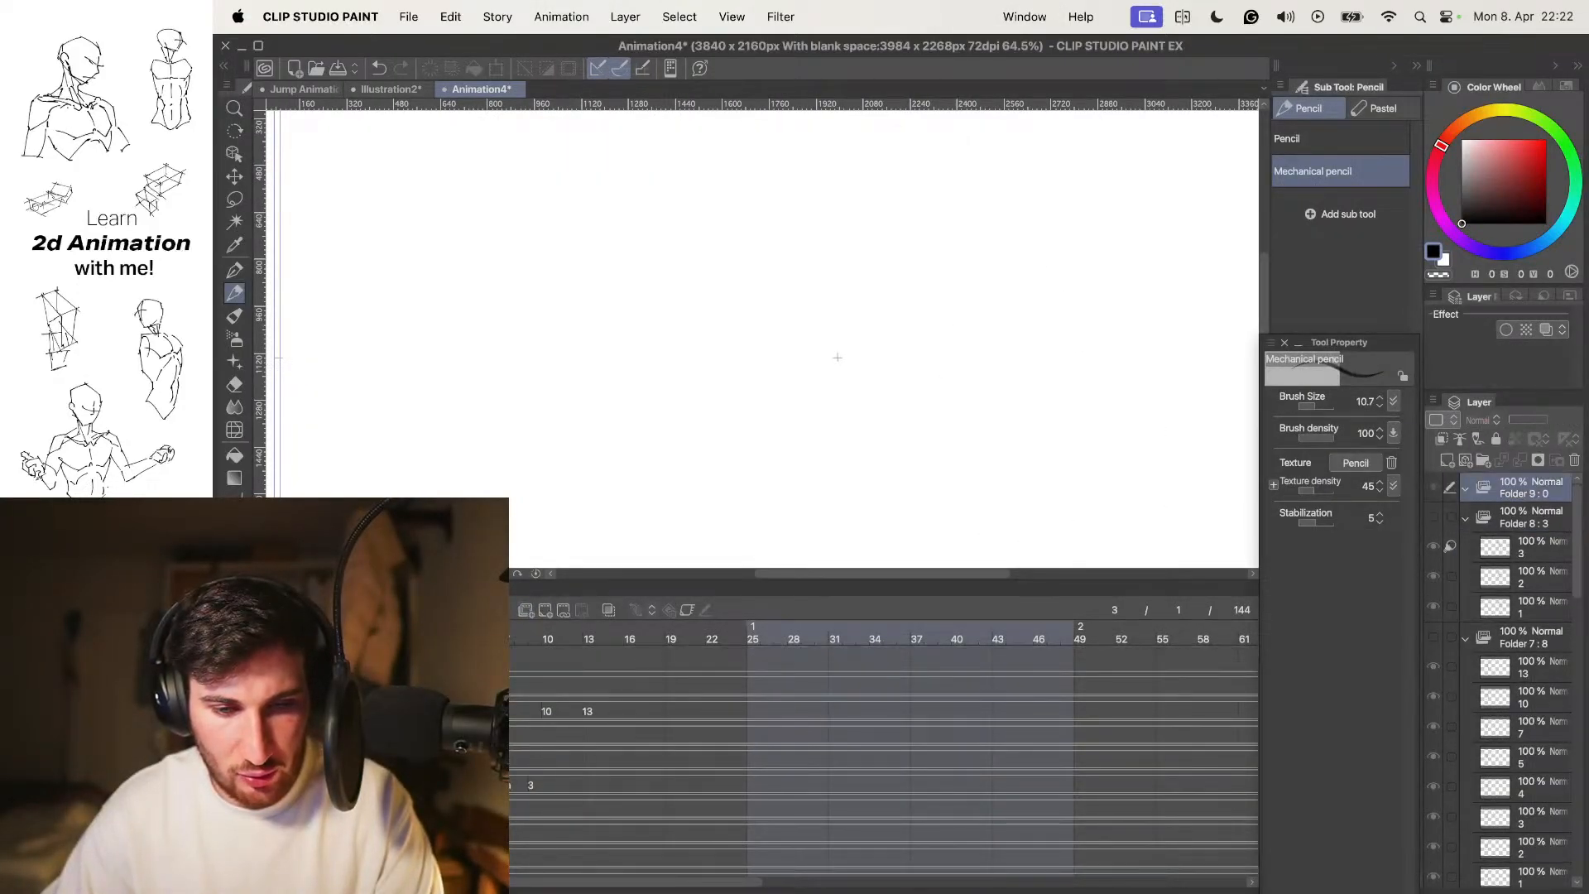
click(544, 610)
key(Tab)
drag(1039, 447, 858, 432)
mouse_move(983, 319)
mouse_down()
mouse_move(1067, 331)
mouse_move(961, 326)
mouse_up()
scroll(1015, 312, up, 2)
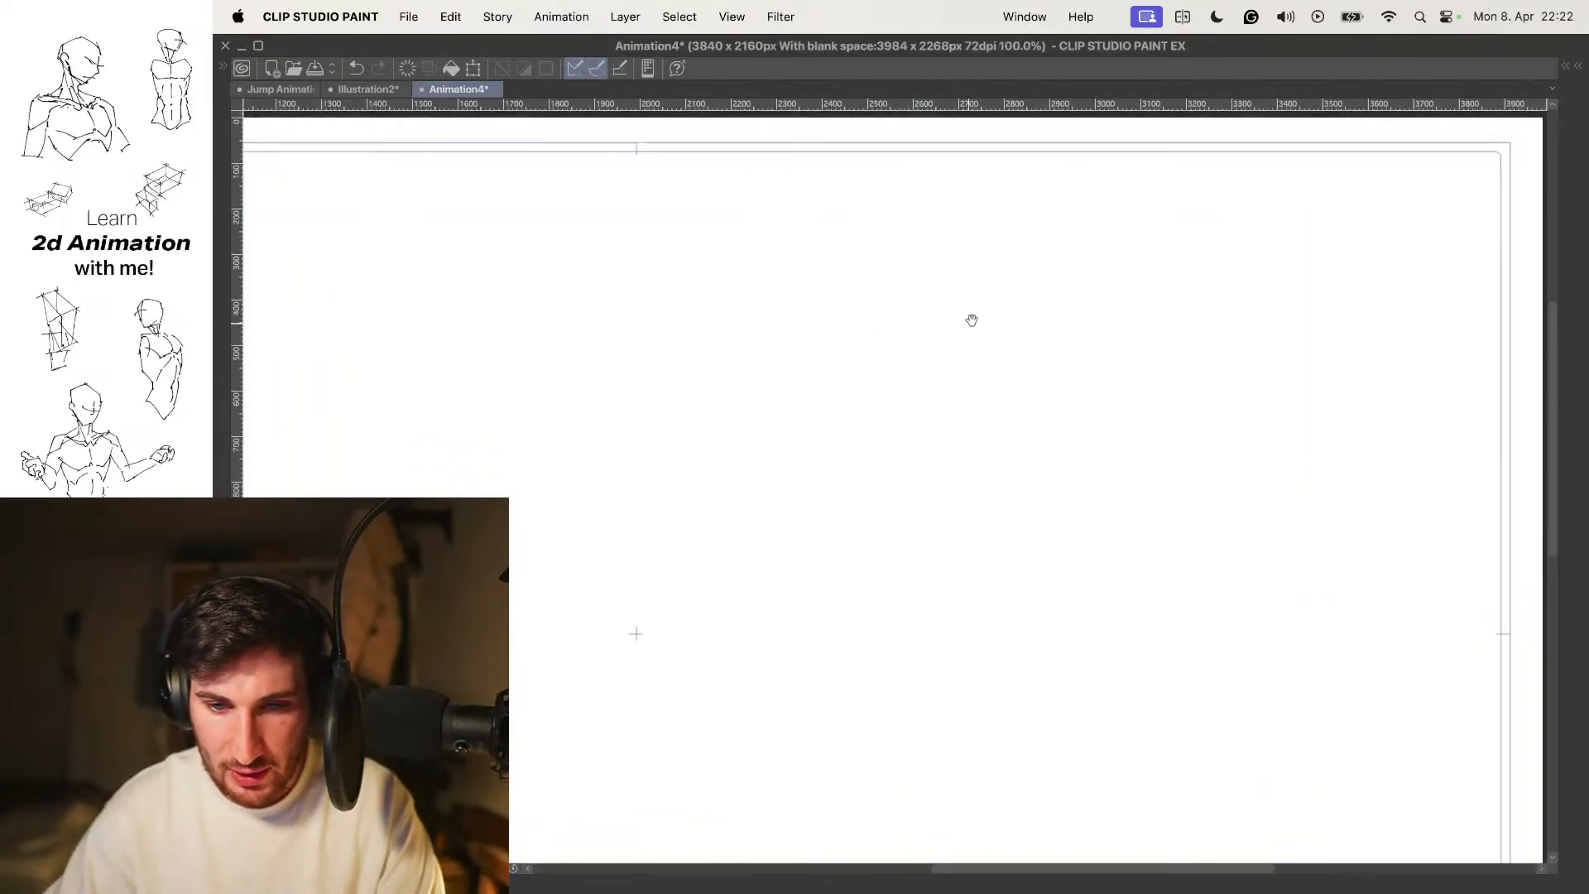
scroll(960, 327, down, 3)
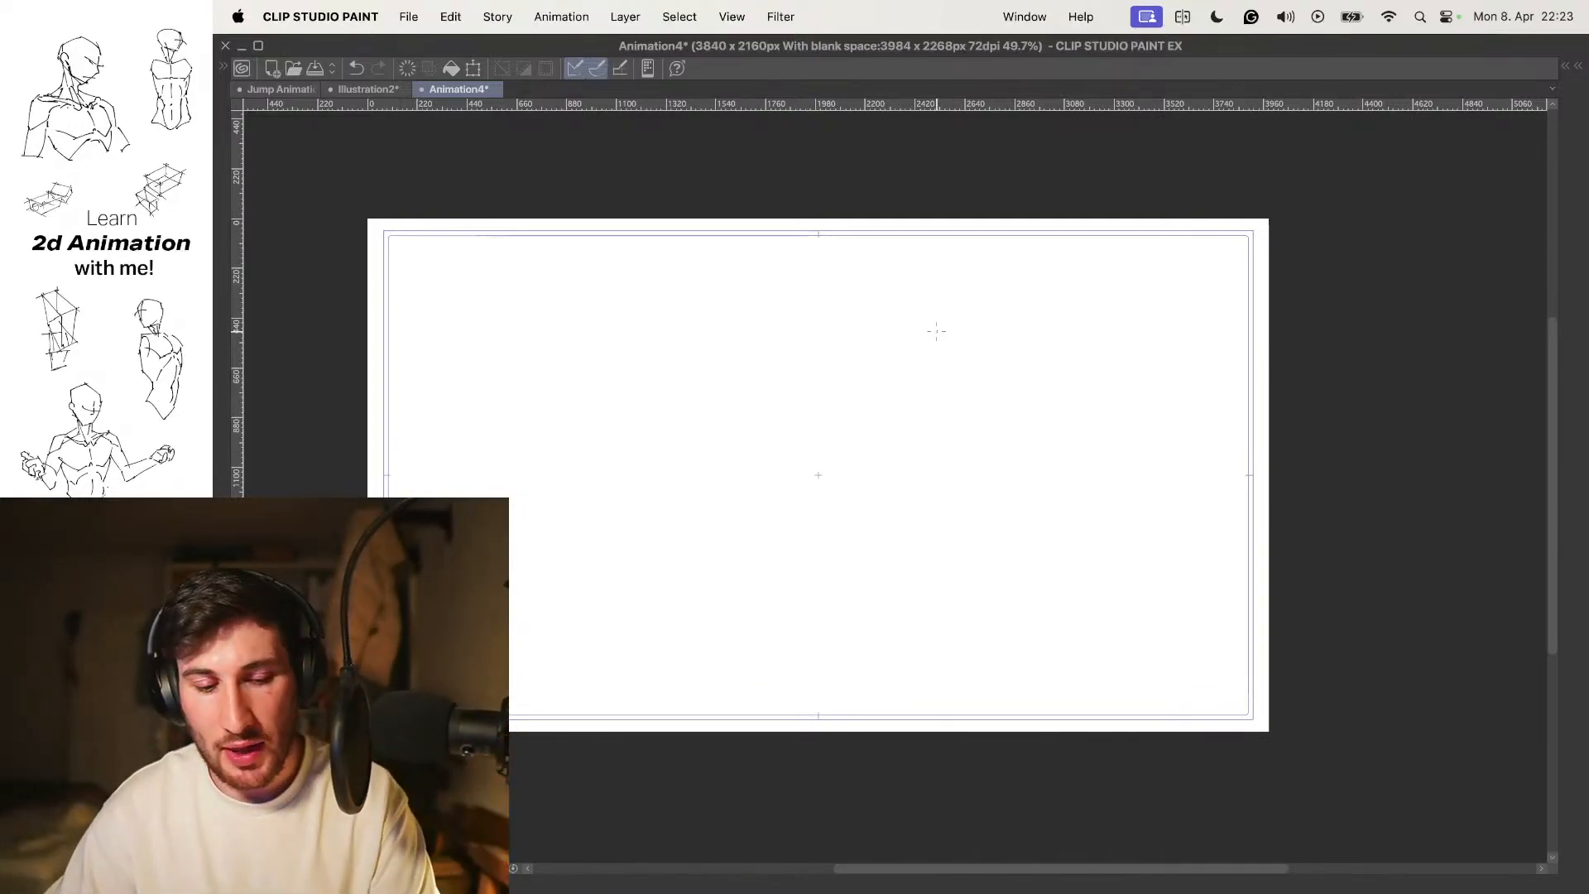
key(Tab)
key(Tab)
key(Tab)
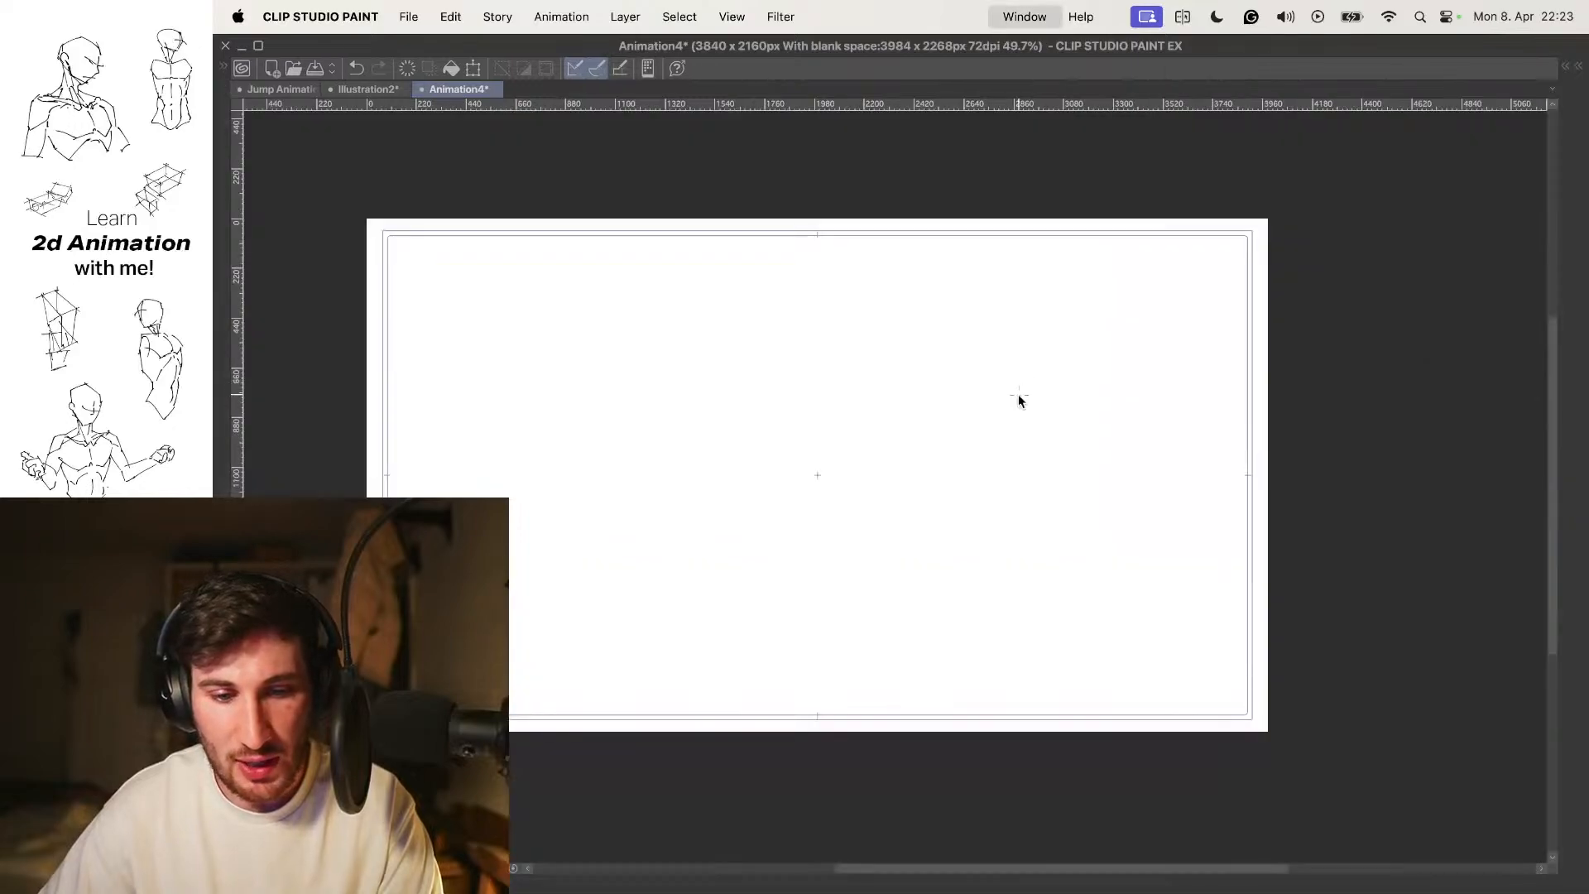
key(Tab)
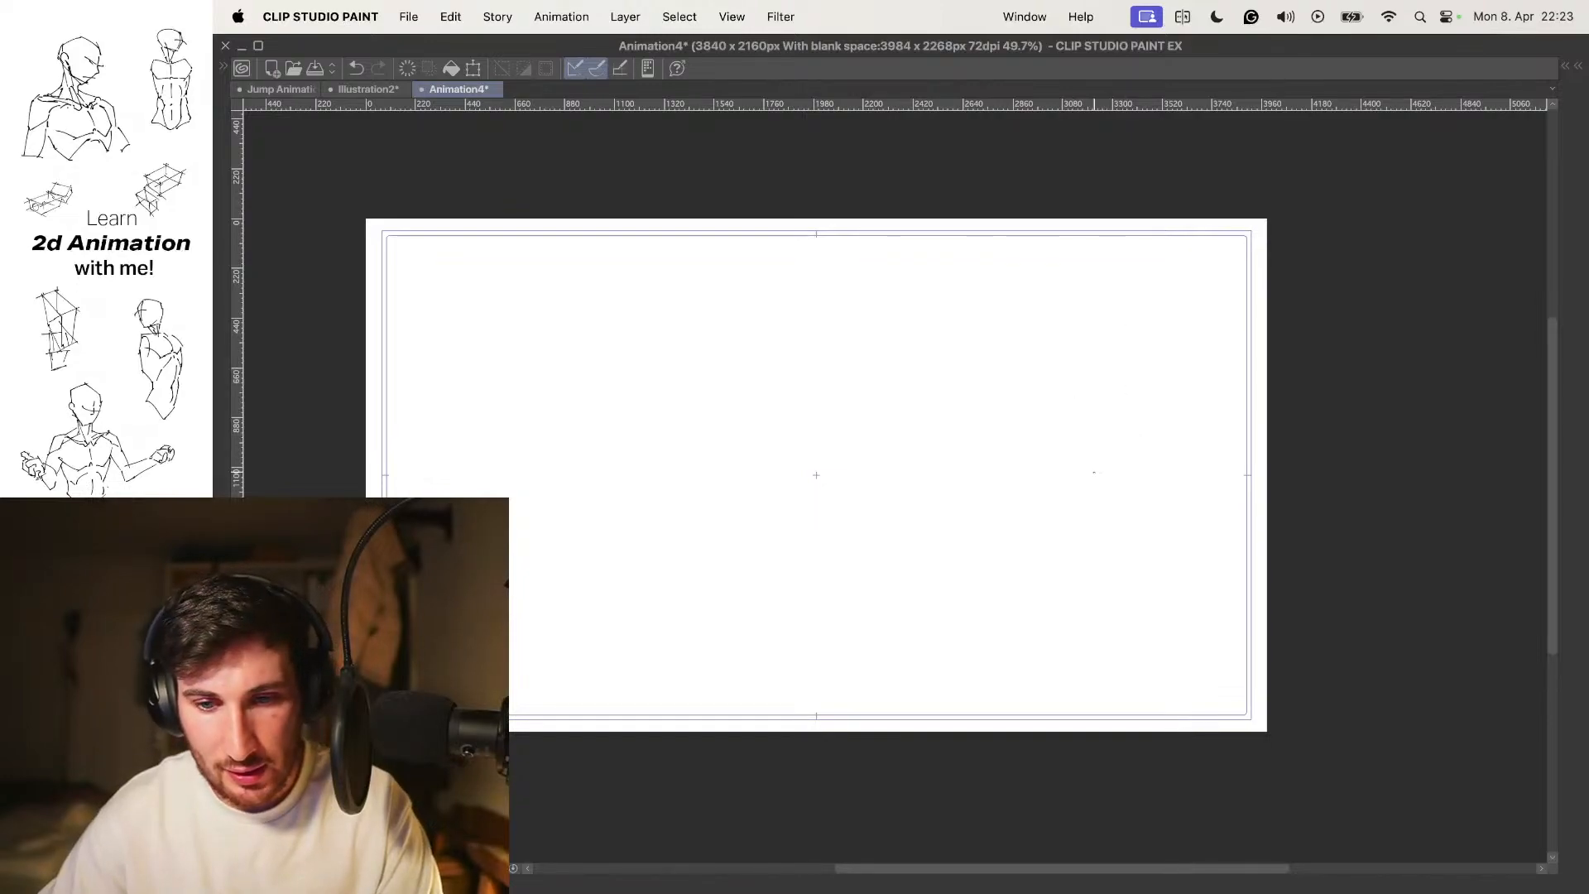
scroll(1089, 383, up, 3)
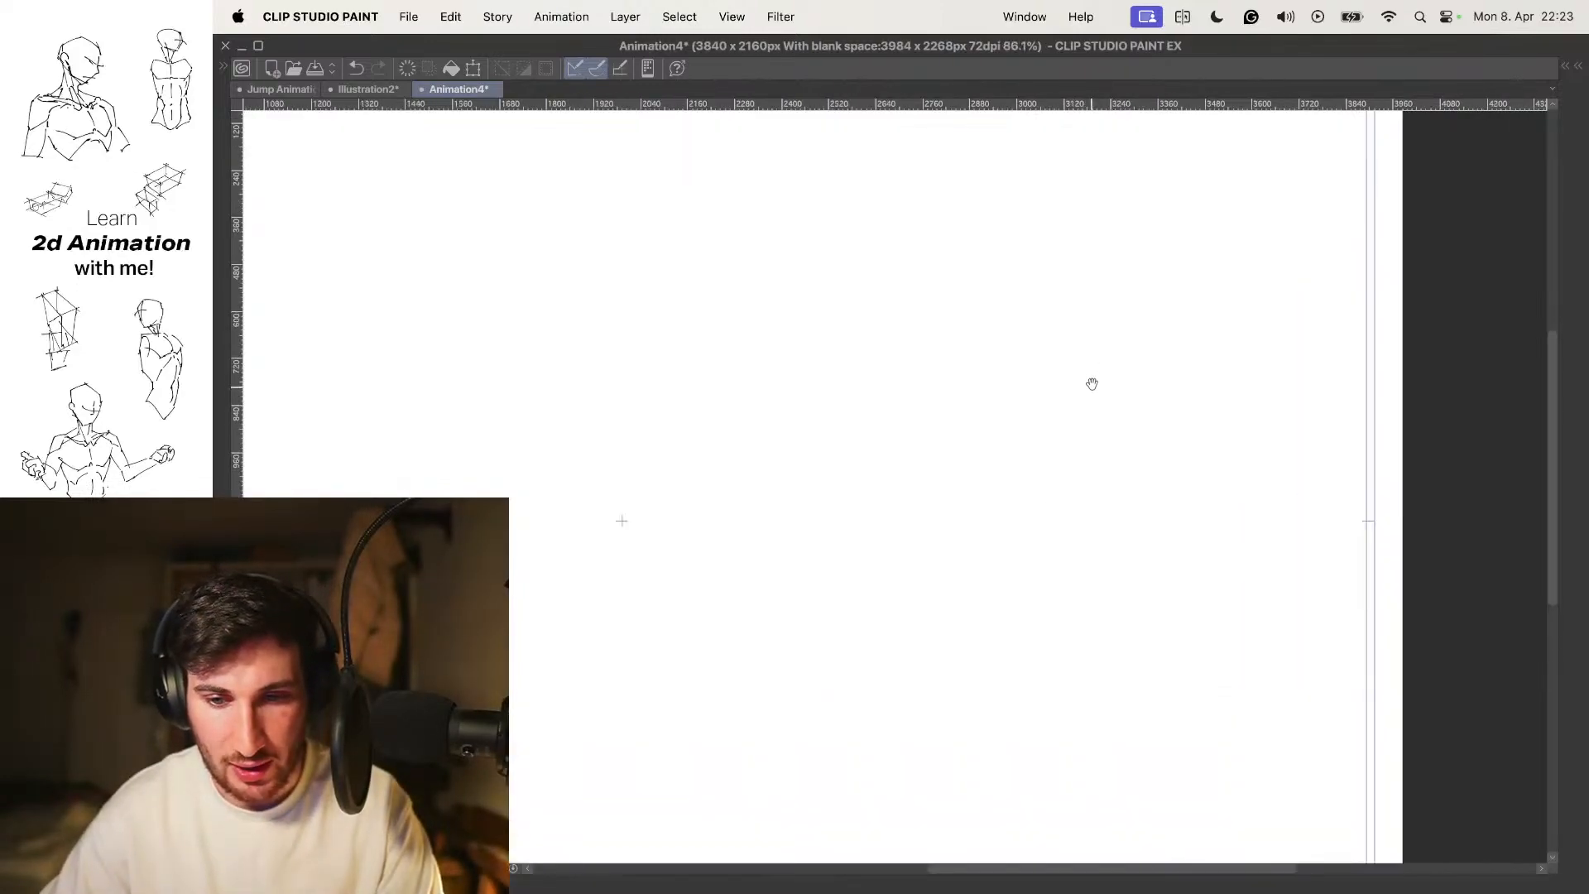
scroll(1043, 345, down, 3)
scroll(1010, 358, up, 2)
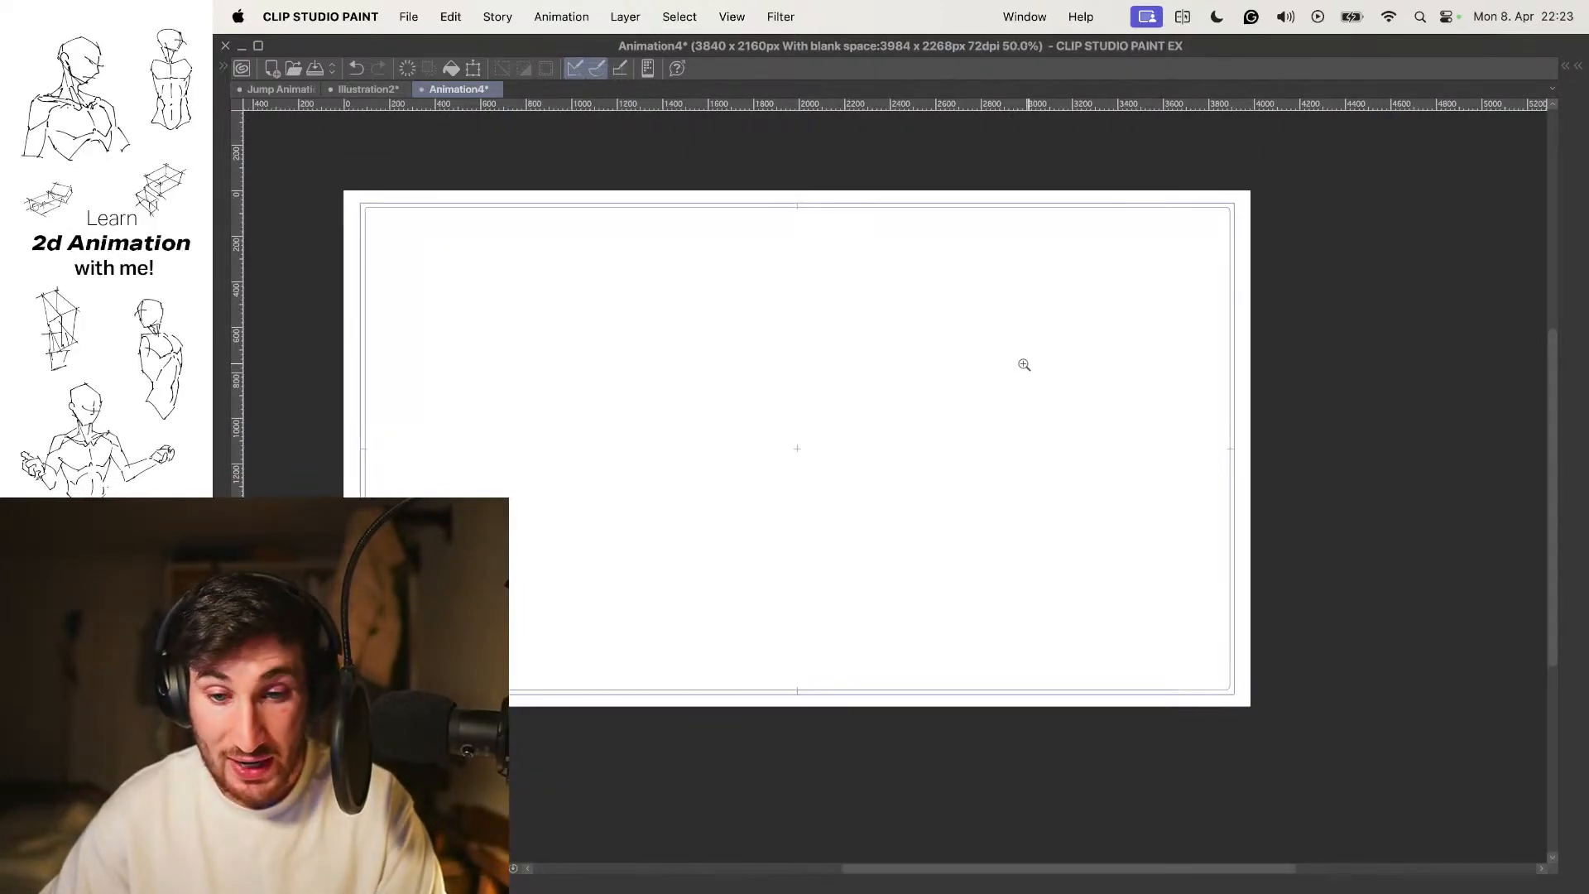
scroll(1002, 348, up, 2)
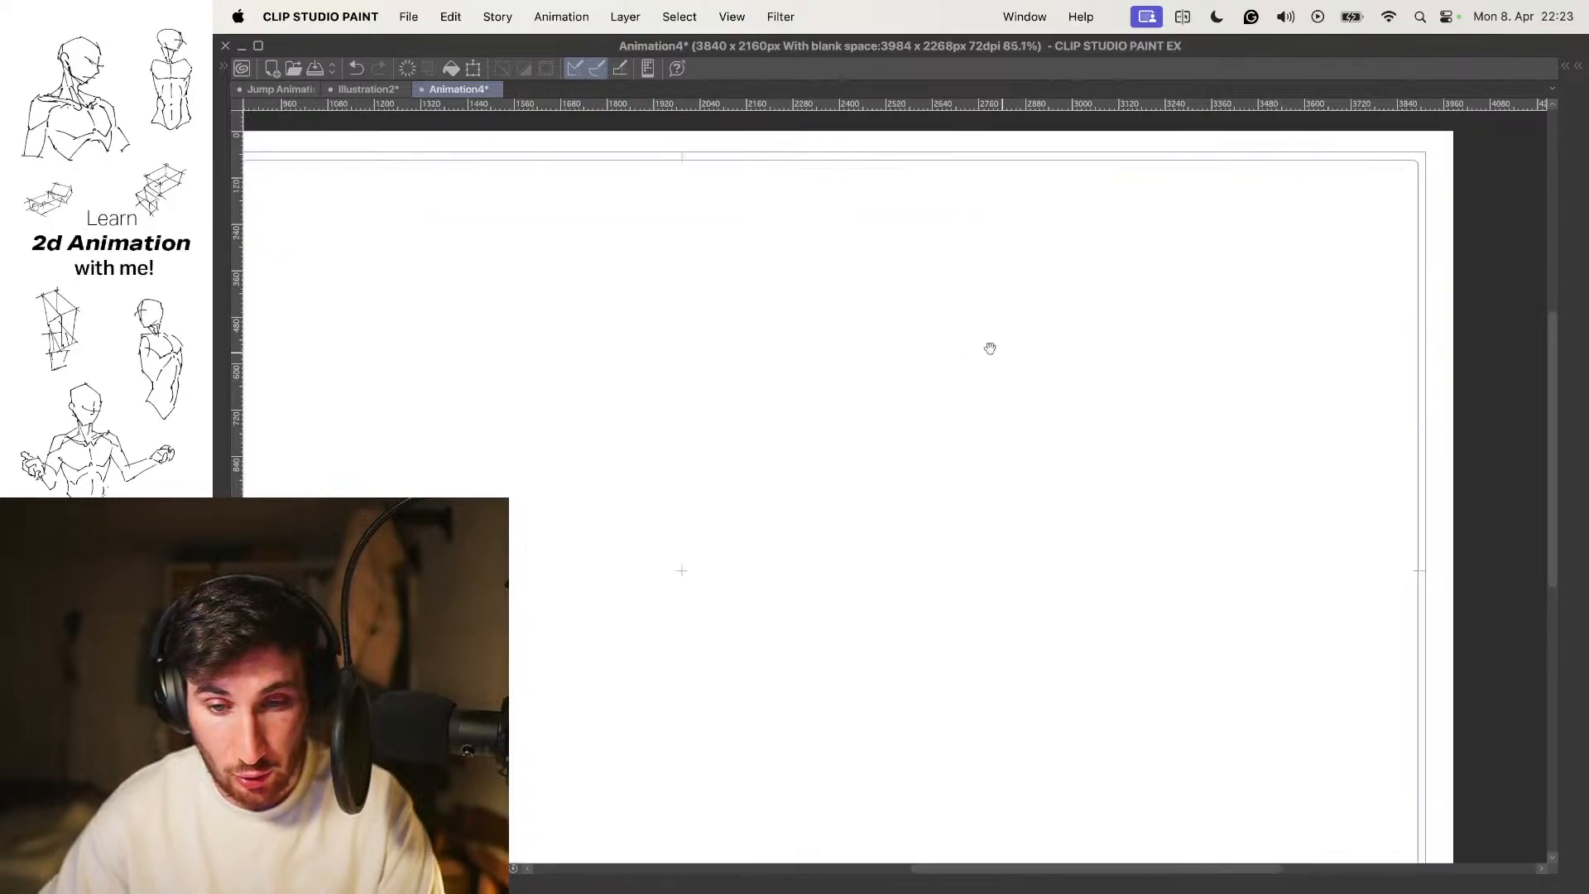
scroll(951, 327, up, 1)
scroll(908, 273, left, 2)
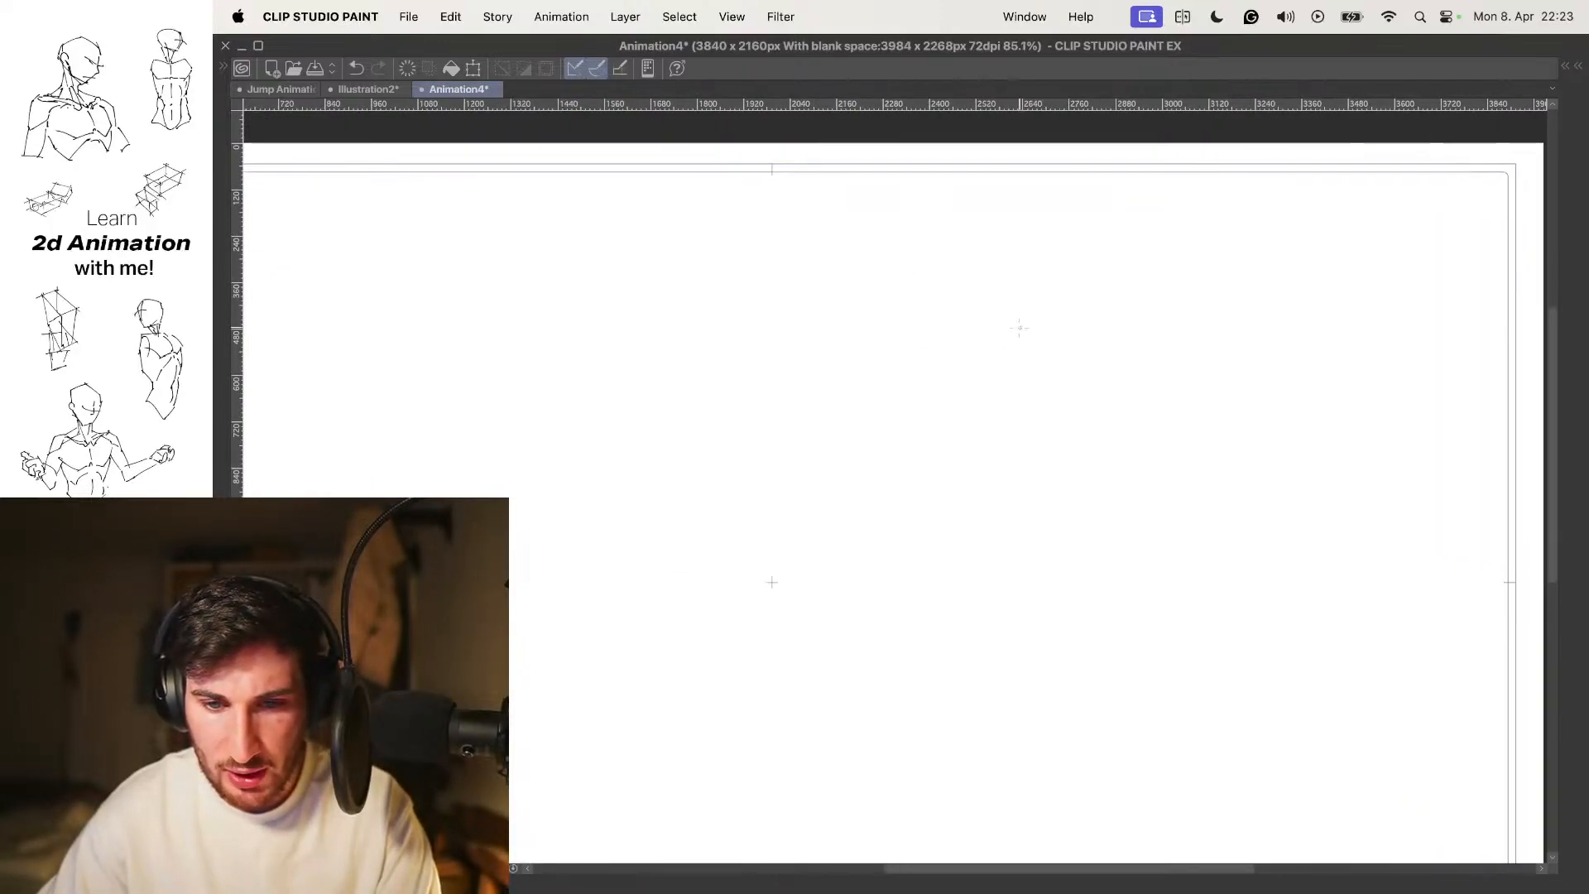
Try a wide three-quarter view box for the torso on the blank cel
drag(946, 308, 1051, 368)
key(super+z)
key(super+z)
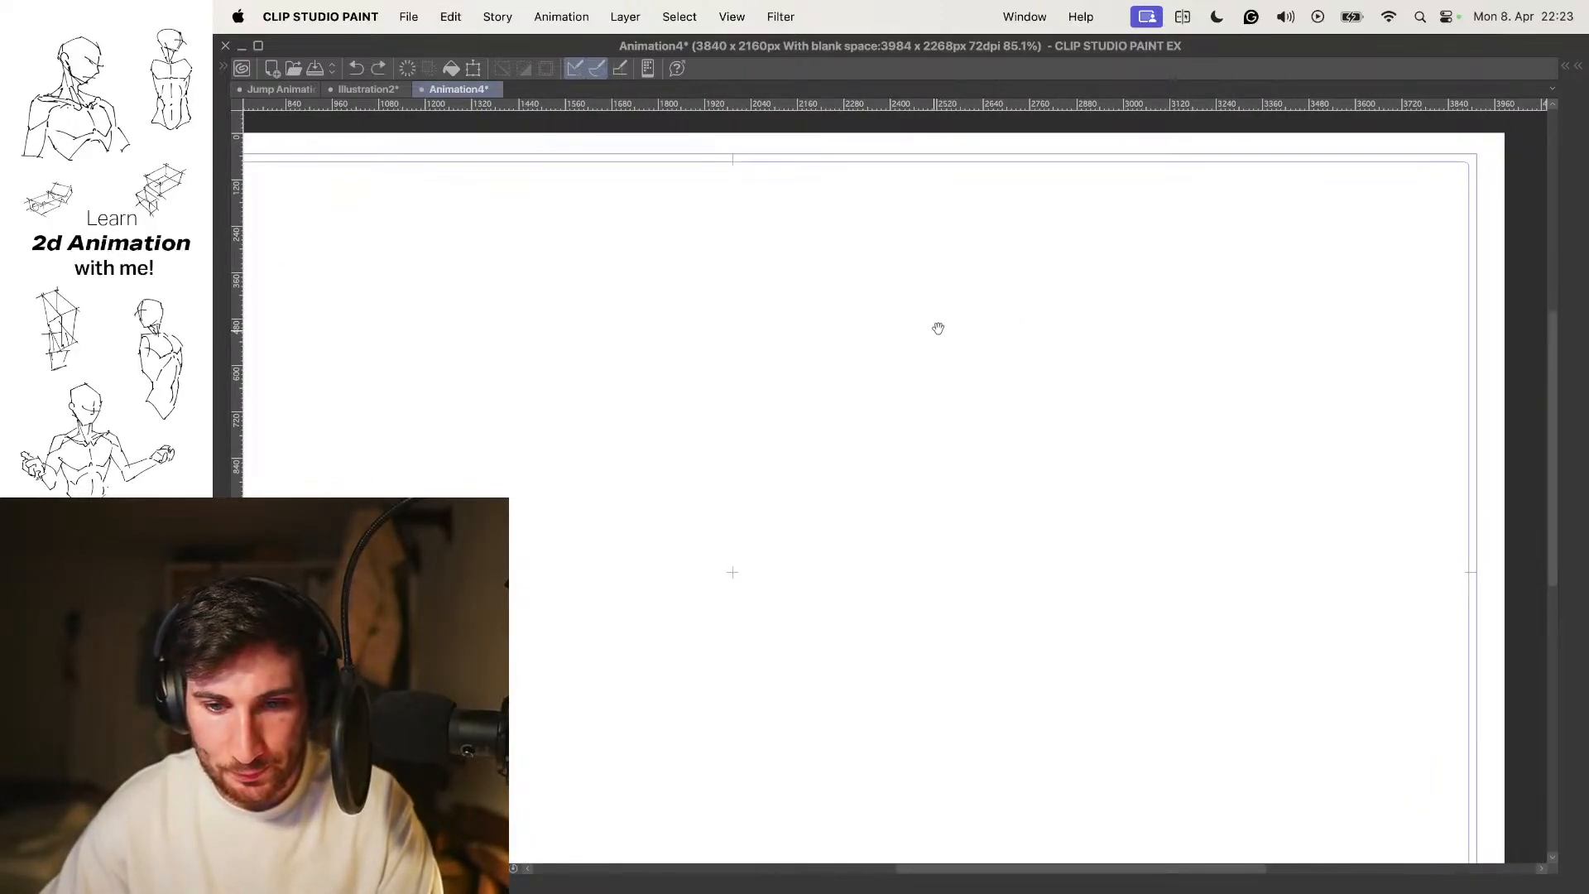
drag(933, 330, 985, 322)
scroll(939, 298, up, 1)
mouse_move(861, 284)
mouse_down()
mouse_move(957, 301)
mouse_move(958, 356)
mouse_move(1016, 341)
mouse_move(970, 406)
mouse_move(969, 463)
mouse_up()
key(super+z)
scroll(952, 290, right, 3)
key(super+z)
mouse_move(900, 327)
mouse_down()
mouse_move(912, 415)
mouse_move(966, 470)
mouse_move(1010, 437)
mouse_up()
drag(1013, 330, 1009, 433)
scroll(1026, 372, down, 2)
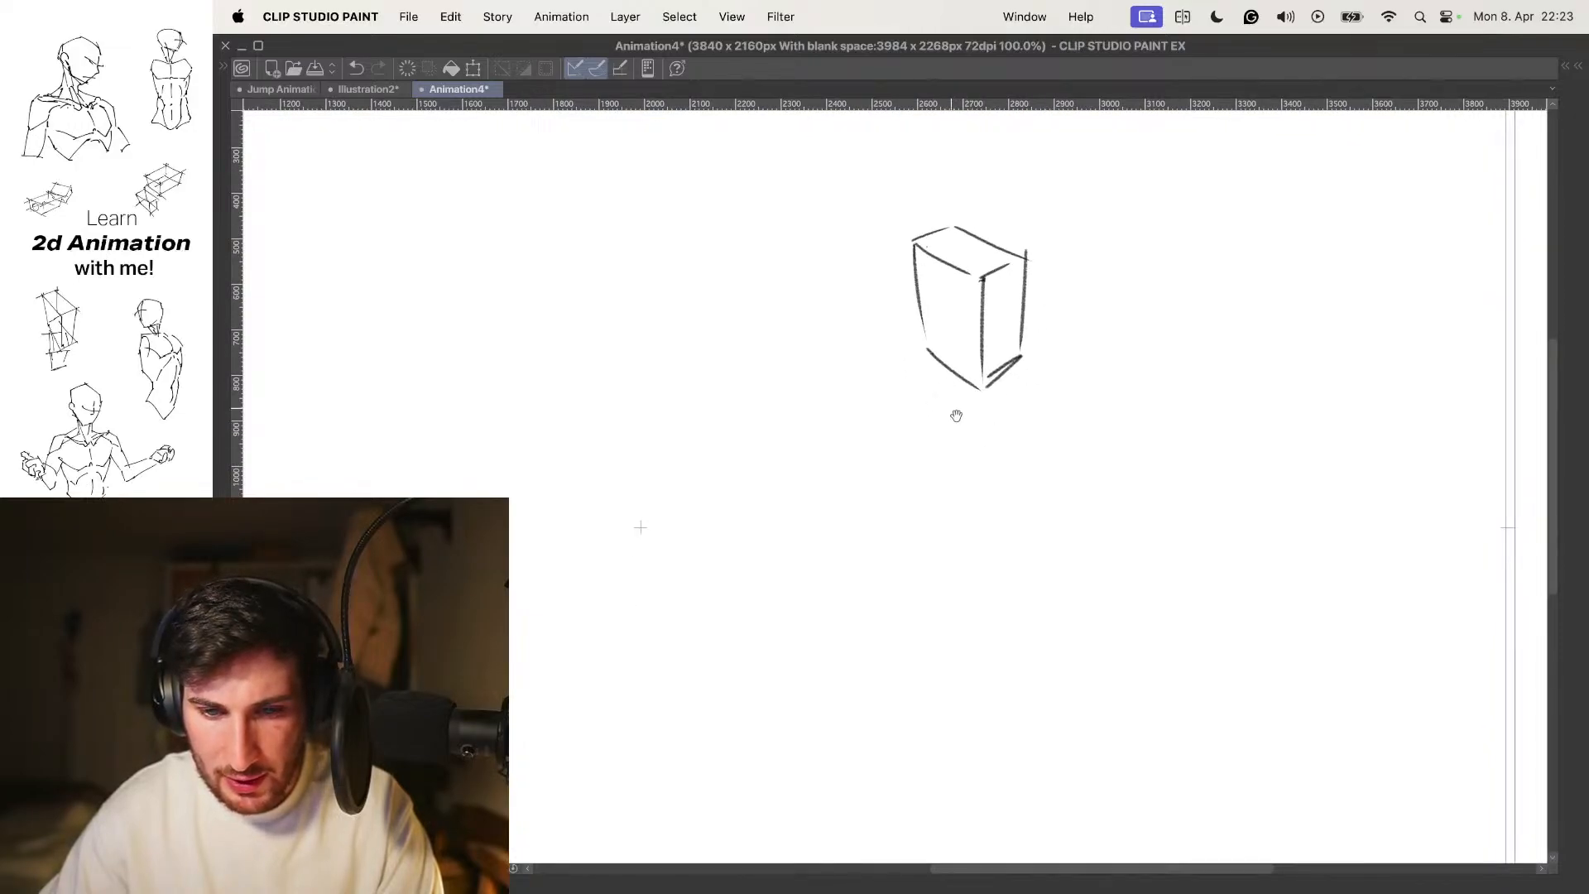
Undo the torso box strokes and clear the remaining lines from the cel
key(super+z)
key(super+z)
key(super+z)
key(super+z)
key(super+z)
key(super+z)
key(super+z)
key(super+z)
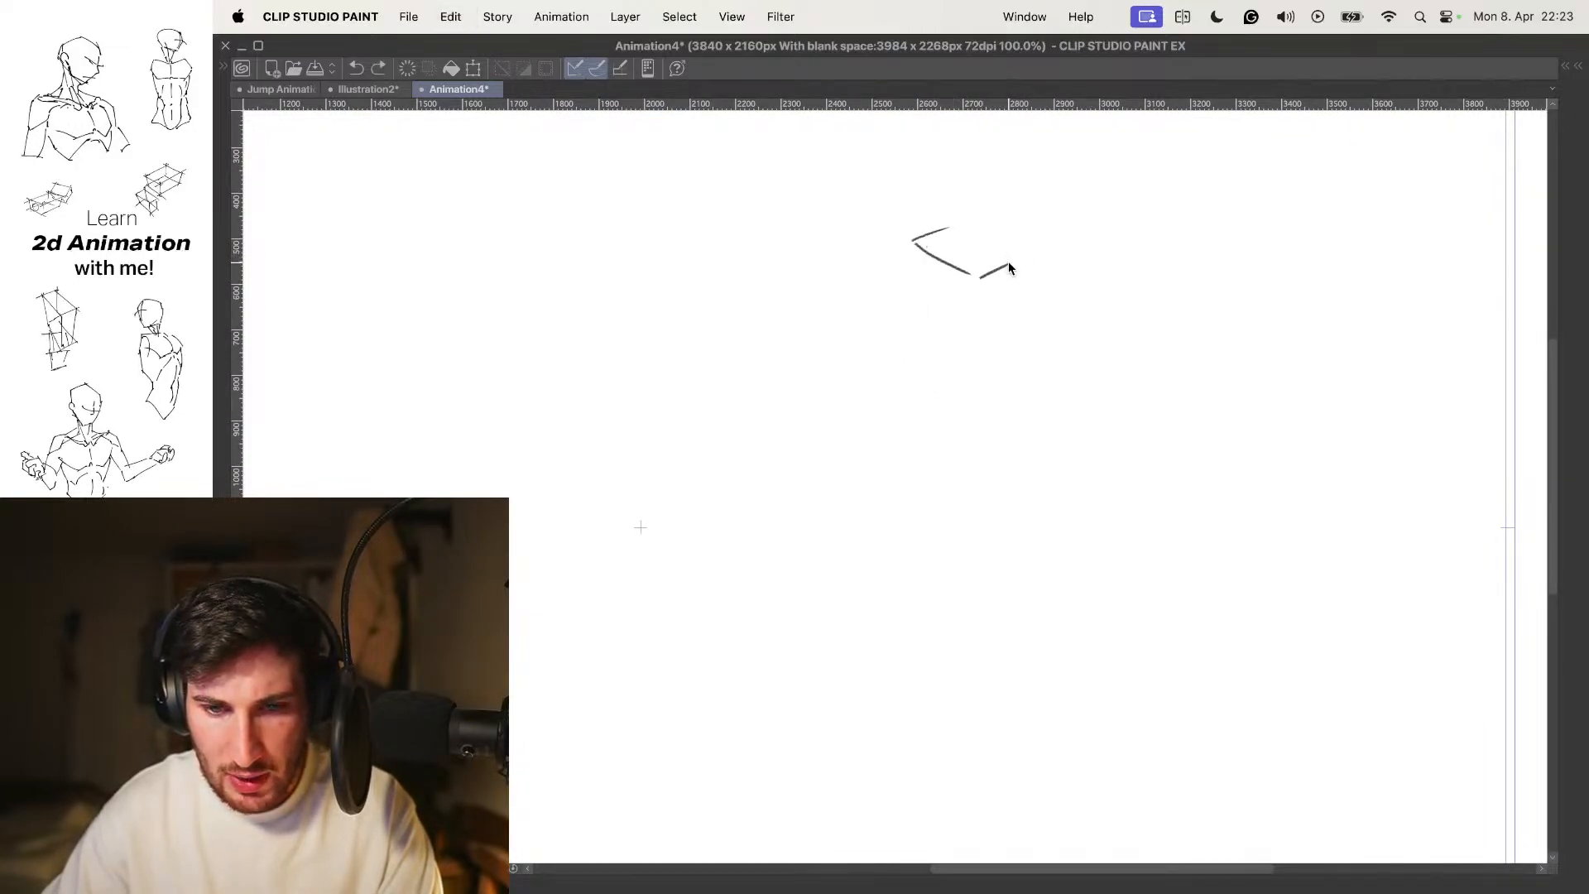
scroll(1018, 273, up, 1)
key(Delete)
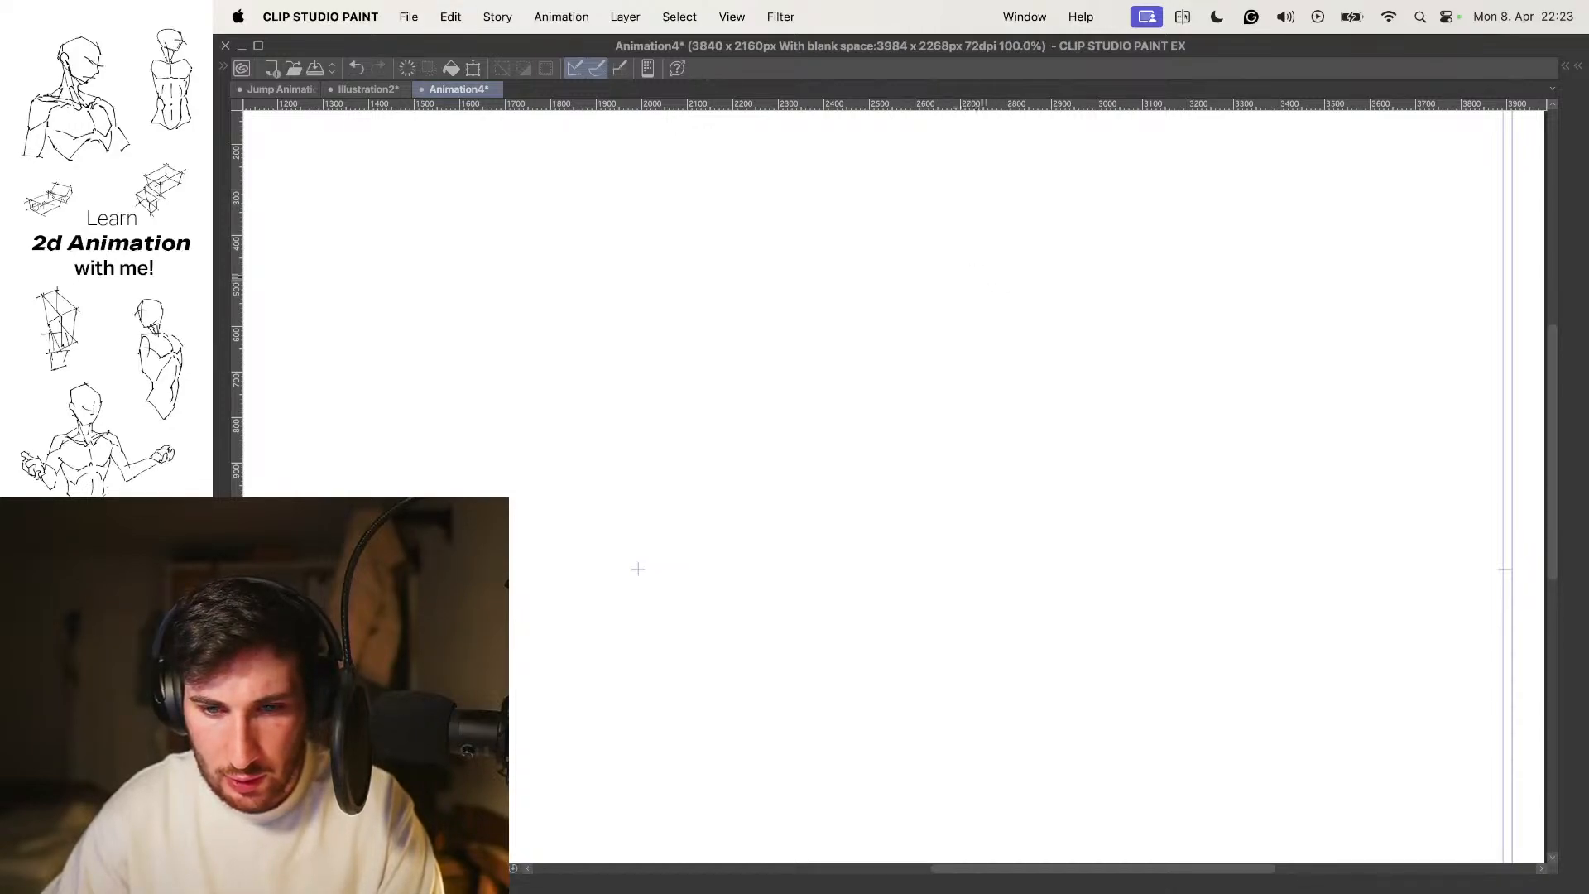
Draw the torso as a narrow three-quarter view box with a tapered pelvis block beneath it
mouse_move(950, 278)
mouse_down()
mouse_move(1008, 301)
mouse_move(1034, 279)
mouse_move(997, 383)
mouse_move(941, 364)
mouse_move(990, 409)
mouse_move(1015, 391)
mouse_up()
drag(1046, 281, 1002, 469)
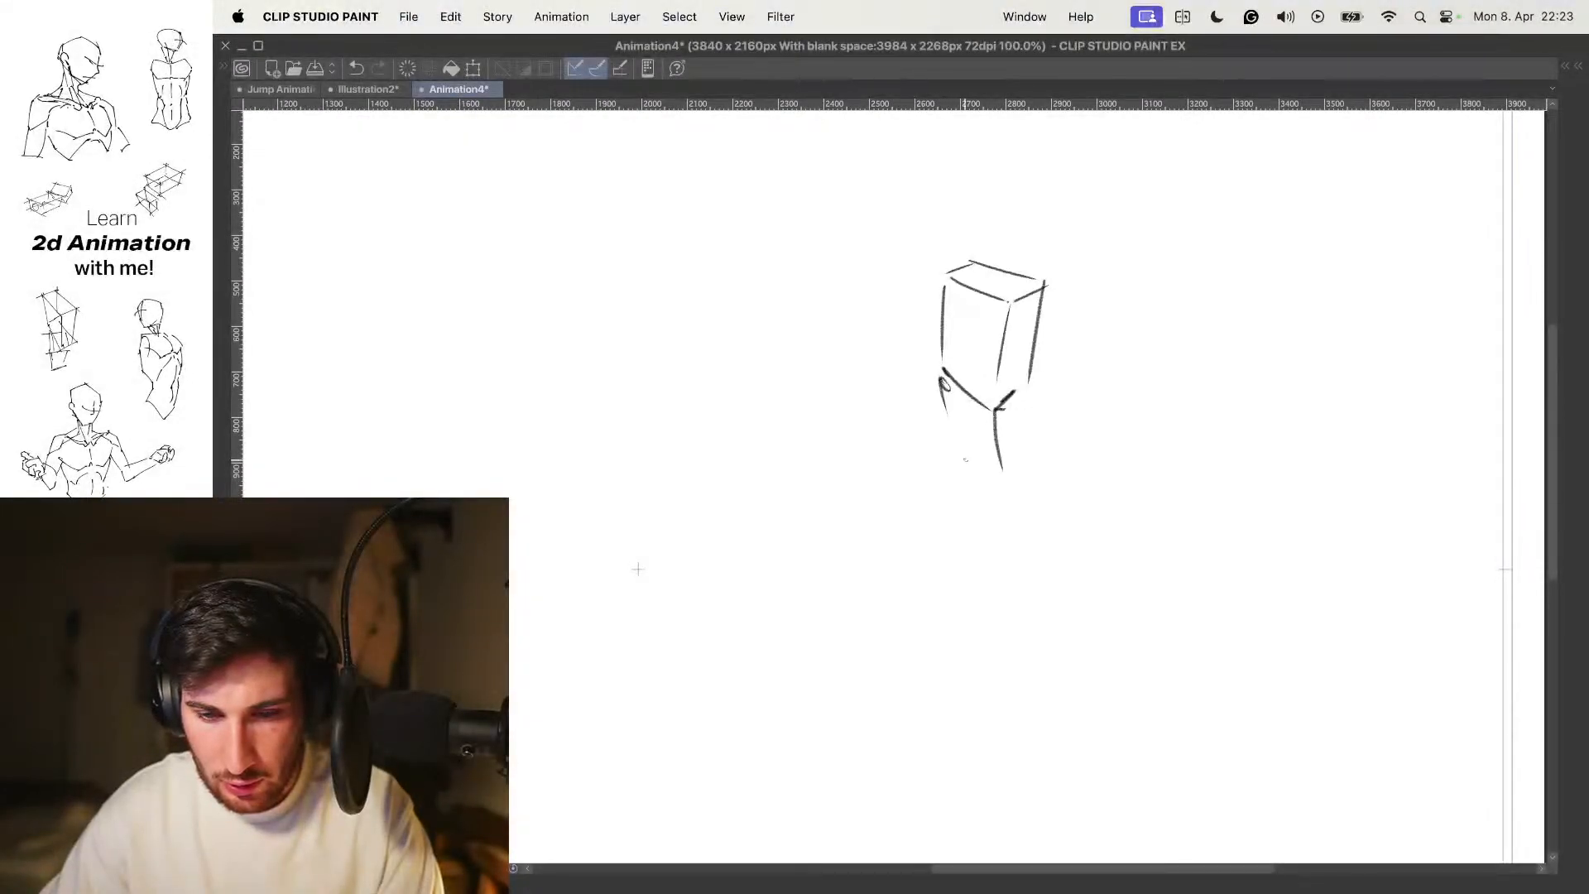
key(super+z)
key(super+z)
drag(945, 416, 995, 477)
drag(941, 373, 946, 414)
drag(1003, 479, 1030, 442)
Draw the rear leg slanting backward from the pelvis, with a tapering thigh, a knee mark and the lower leg
drag(1023, 379, 1050, 473)
scroll(1046, 364, down, 2)
drag(1049, 351, 1084, 511)
key(super+z)
key(super+z)
drag(969, 371, 1051, 495)
mouse_move(1034, 348)
mouse_down()
mouse_move(1062, 491)
mouse_move(1065, 470)
mouse_up()
key(super+z)
scroll(1065, 484, down, 2)
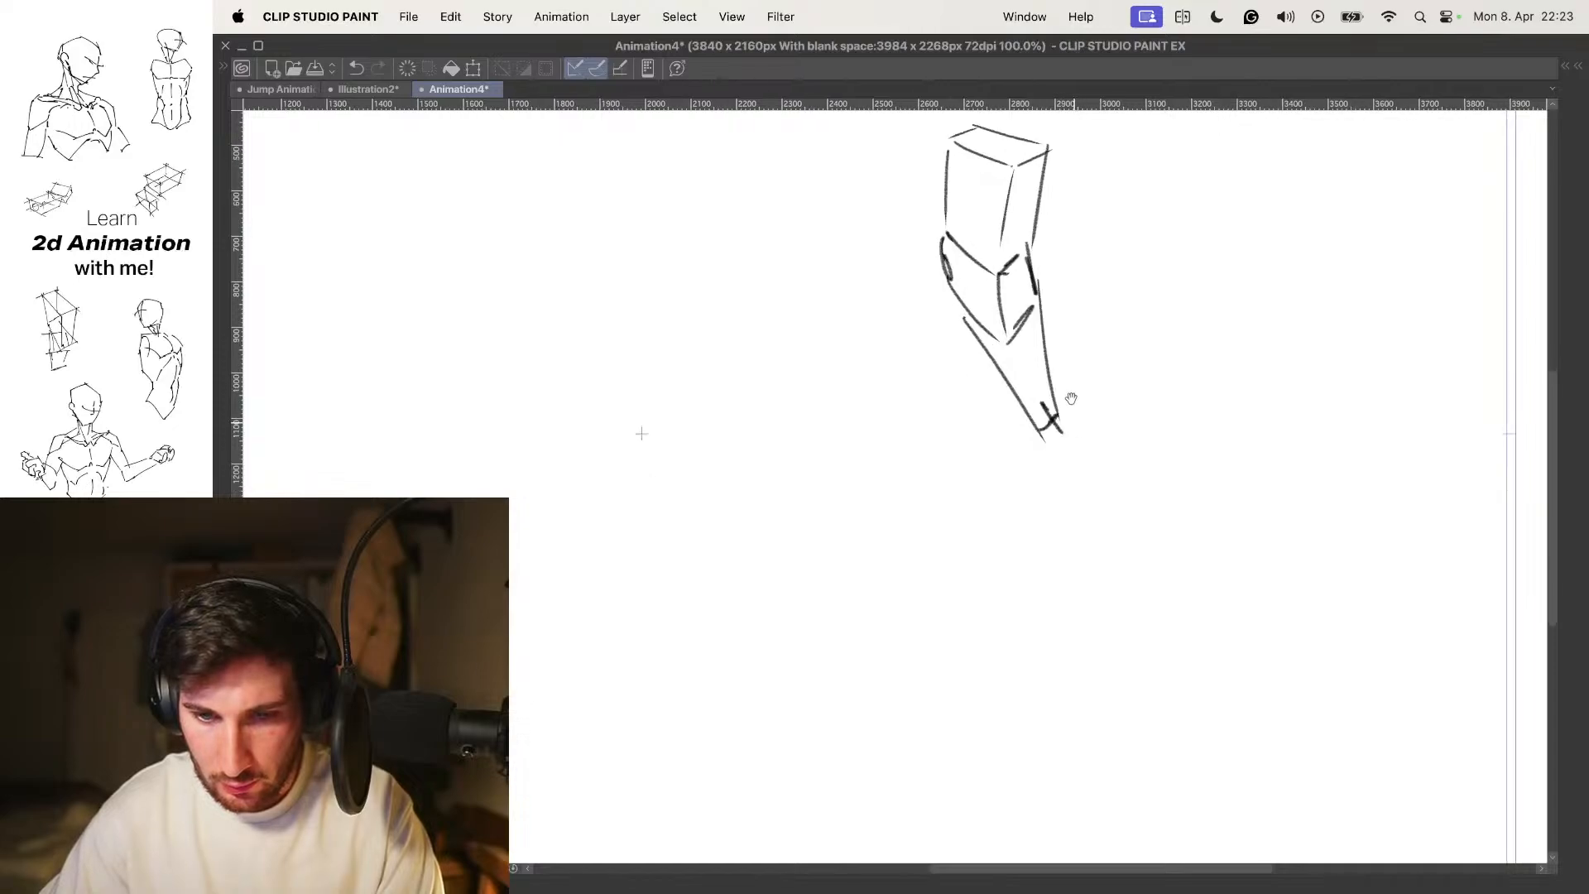
drag(1013, 378, 1087, 518)
drag(1051, 372, 1089, 509)
mouse_move(1035, 372)
mouse_down()
mouse_move(1037, 432)
mouse_move(1023, 343)
mouse_move(1043, 408)
mouse_up()
Draw the front leg's thigh with two lines reaching forward and down from the pelvis
drag(968, 289, 948, 419)
drag(1007, 317, 957, 472)
key(super+z)
key(super+z)
drag(968, 295, 916, 450)
drag(1006, 314, 949, 443)
drag(660, 444, 693, 387)
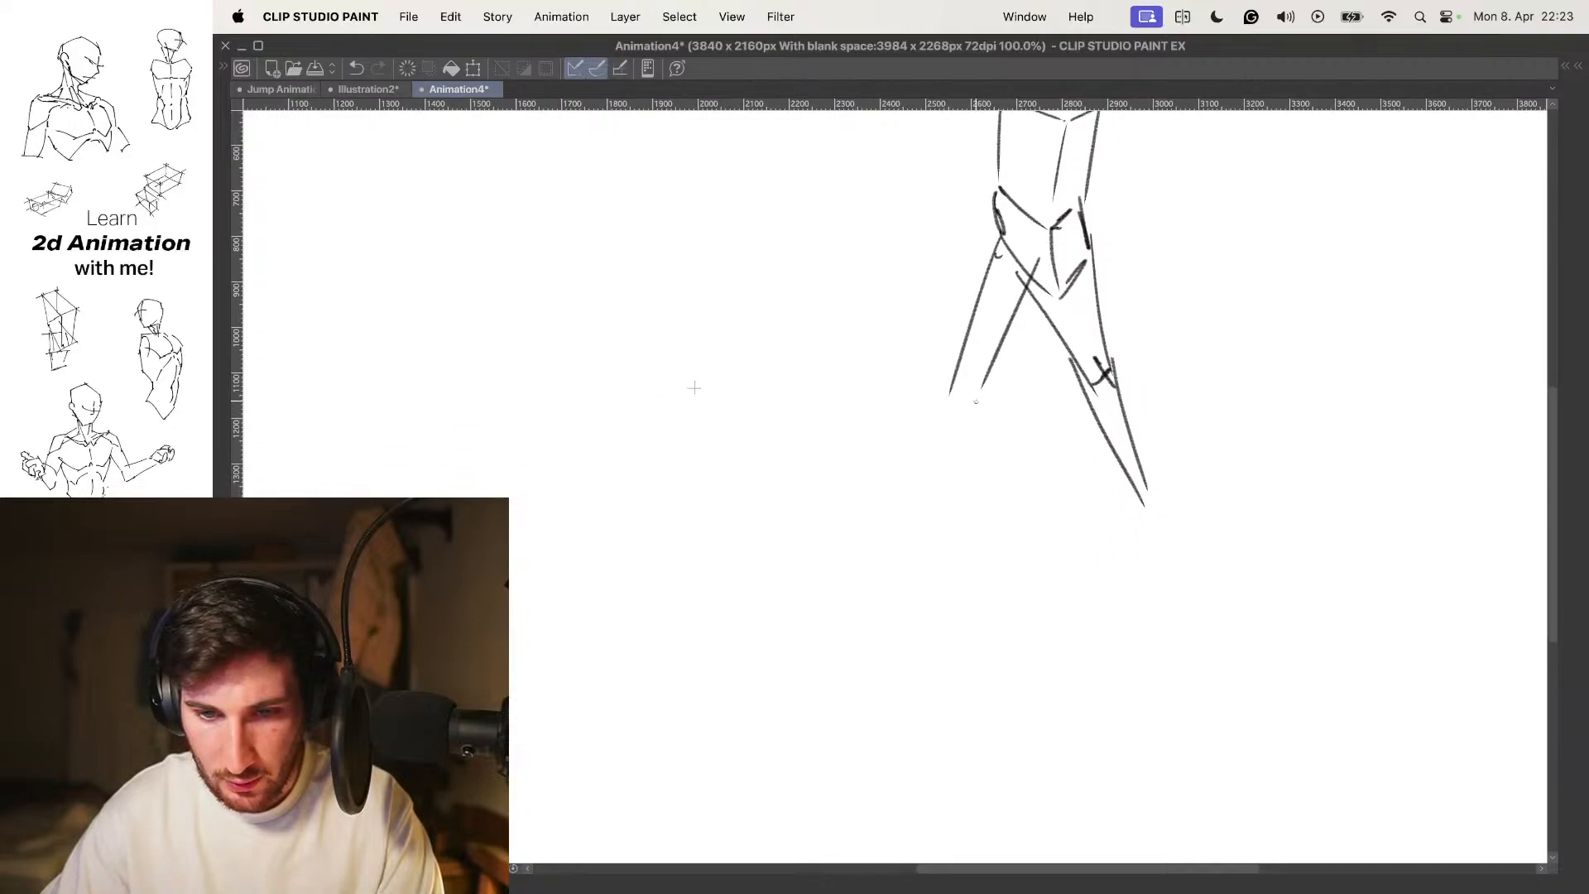
Extend the front leg with a knee mark and tapering lower leg, ending in a foot with raised toes and planted heel
mouse_move(956, 391)
mouse_down()
mouse_move(978, 377)
mouse_move(926, 523)
mouse_up()
drag(954, 389, 912, 539)
mouse_move(968, 406)
mouse_down()
mouse_move(976, 472)
mouse_move(991, 411)
mouse_up()
mouse_move(919, 534)
mouse_down()
mouse_move(865, 482)
mouse_move(929, 553)
mouse_up()
key(super+z)
mouse_move(915, 542)
mouse_down()
mouse_move(934, 569)
mouse_move(942, 560)
mouse_up()
drag(948, 530, 938, 549)
scroll(976, 484, down, 3)
scroll(1062, 460, up, 3)
scroll(1062, 453, down, 3)
scroll(1120, 444, up, 3)
Draw the rear foot with its heel lifted and add short ground-contact marks beneath the toes
drag(1035, 501, 1058, 517)
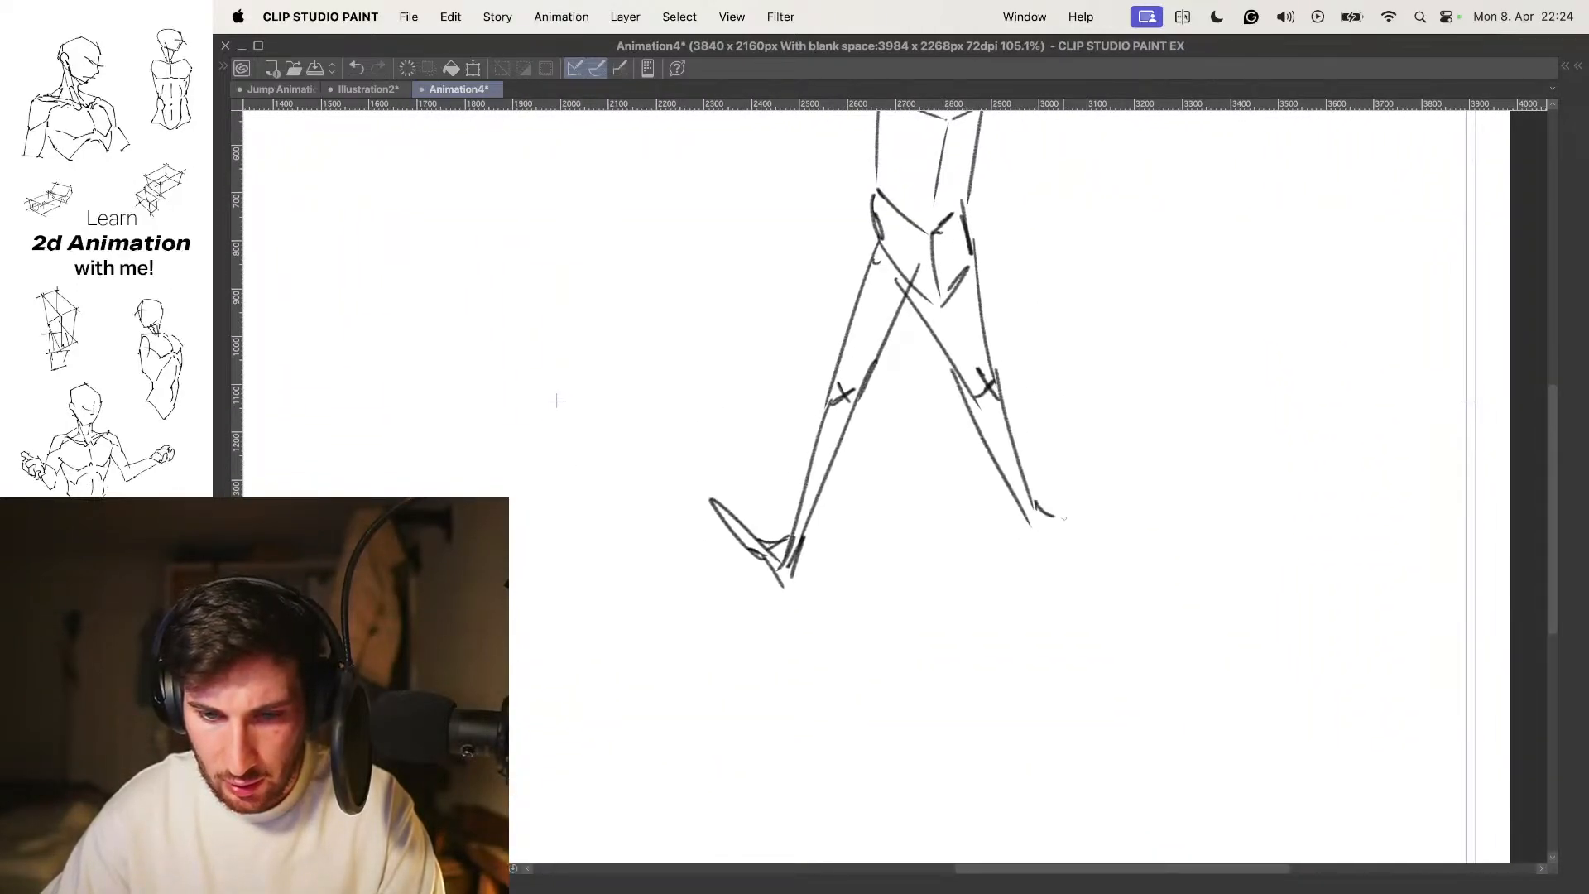
key(super+z)
mouse_move(982, 575)
mouse_down()
mouse_move(1005, 587)
mouse_move(1064, 526)
mouse_up()
key(super+z)
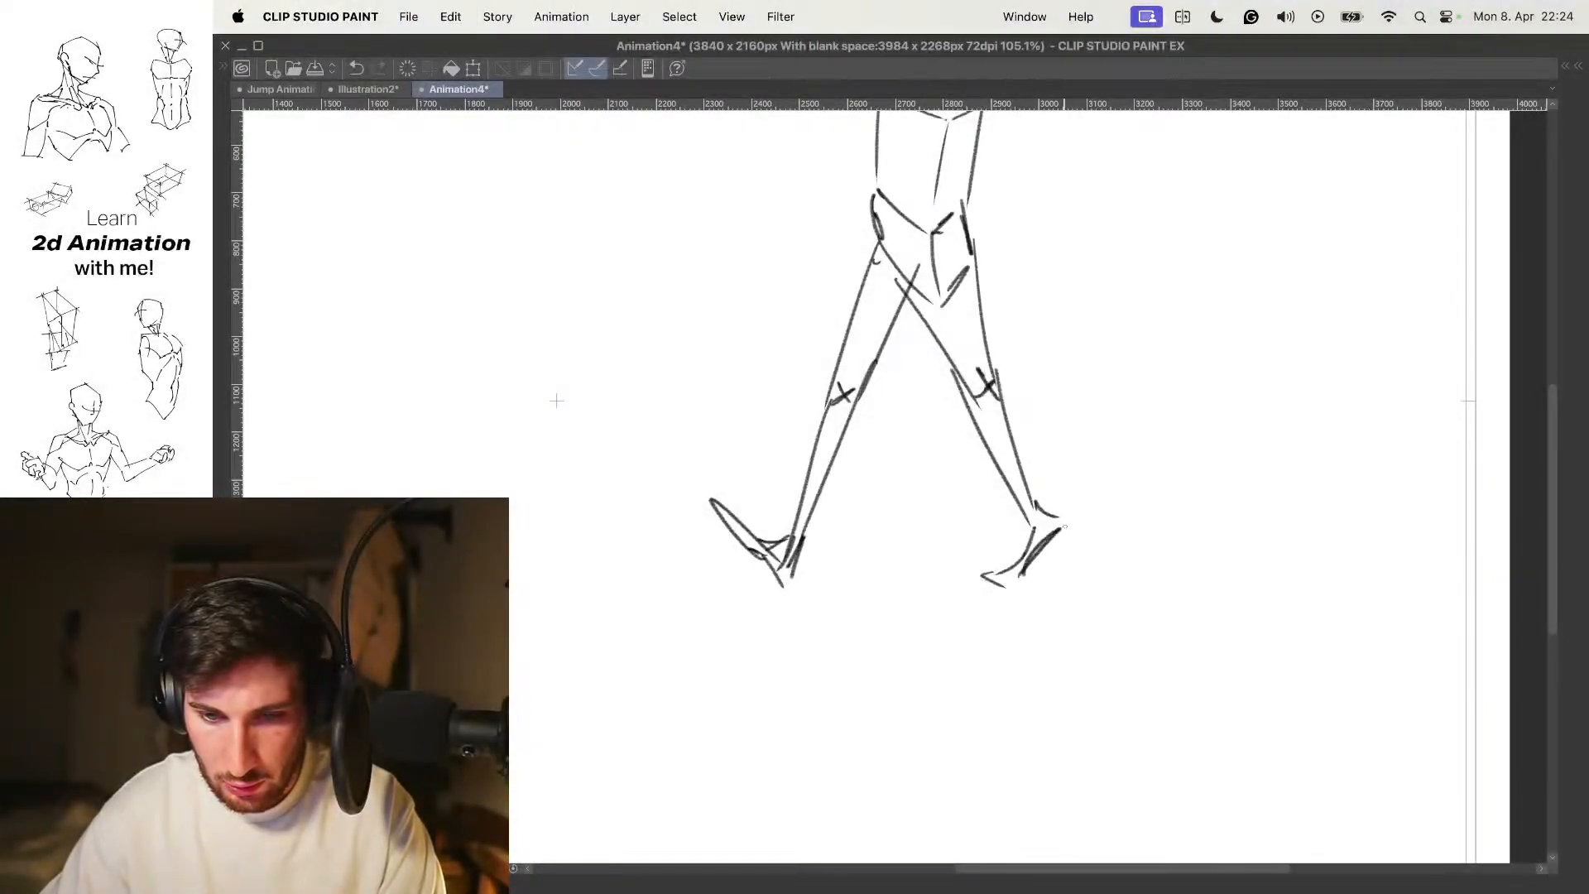
scroll(1080, 479, down, 3)
scroll(1086, 468, up, 3)
mouse_move(1087, 636)
mouse_down()
mouse_move(1064, 530)
mouse_move(1098, 563)
mouse_up()
scroll(1063, 530, down, 2)
scroll(1053, 500, up, 2)
scroll(1097, 451, down, 3)
scroll(1110, 419, up, 3)
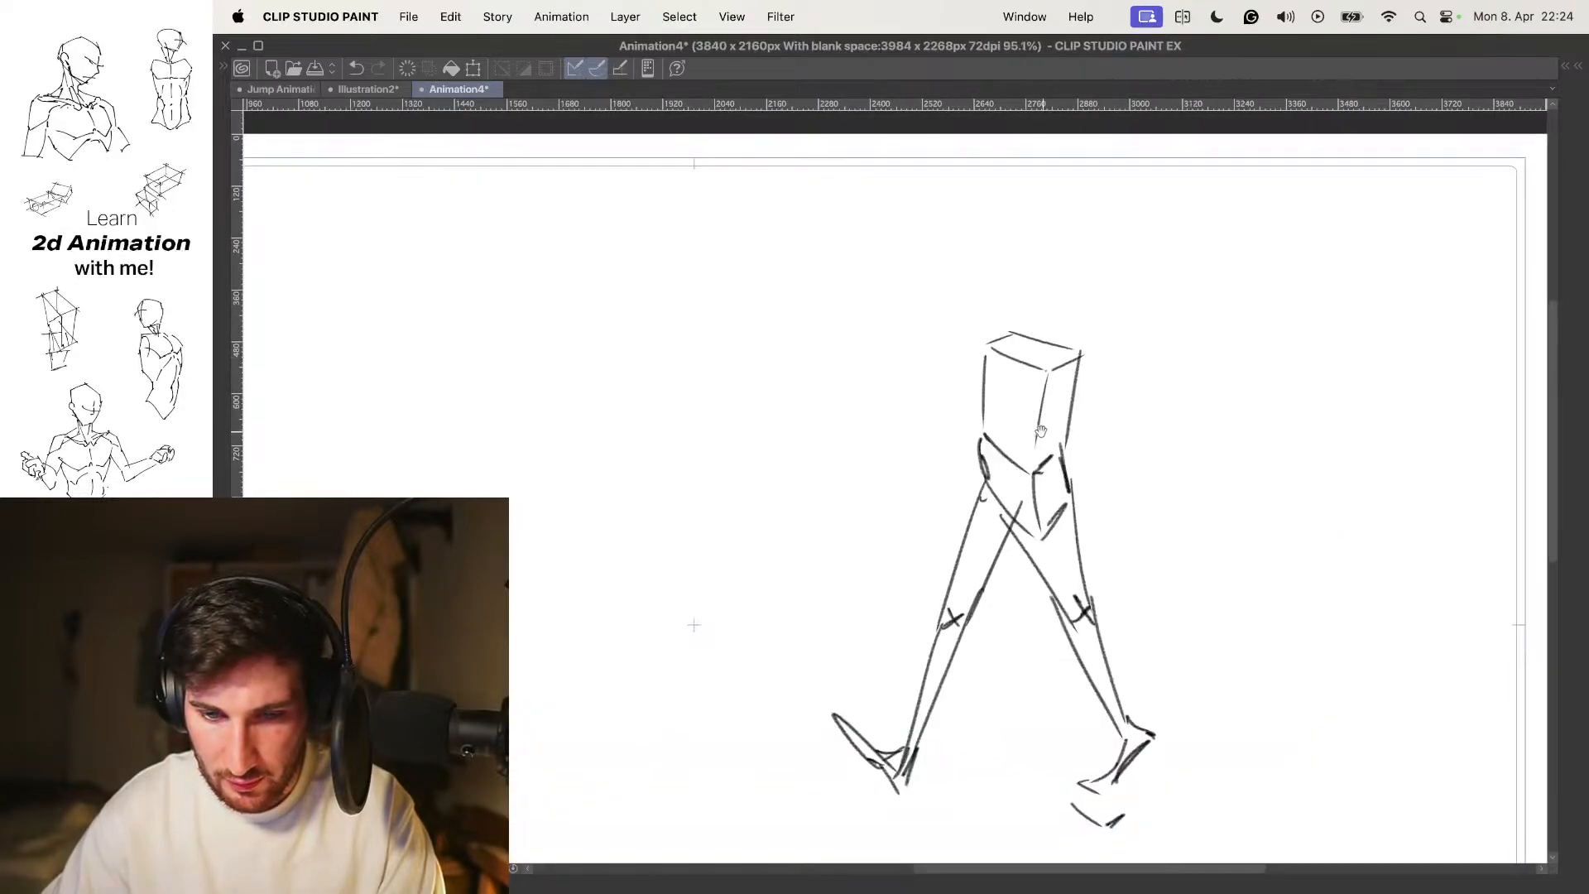
scroll(1096, 369, down, 1)
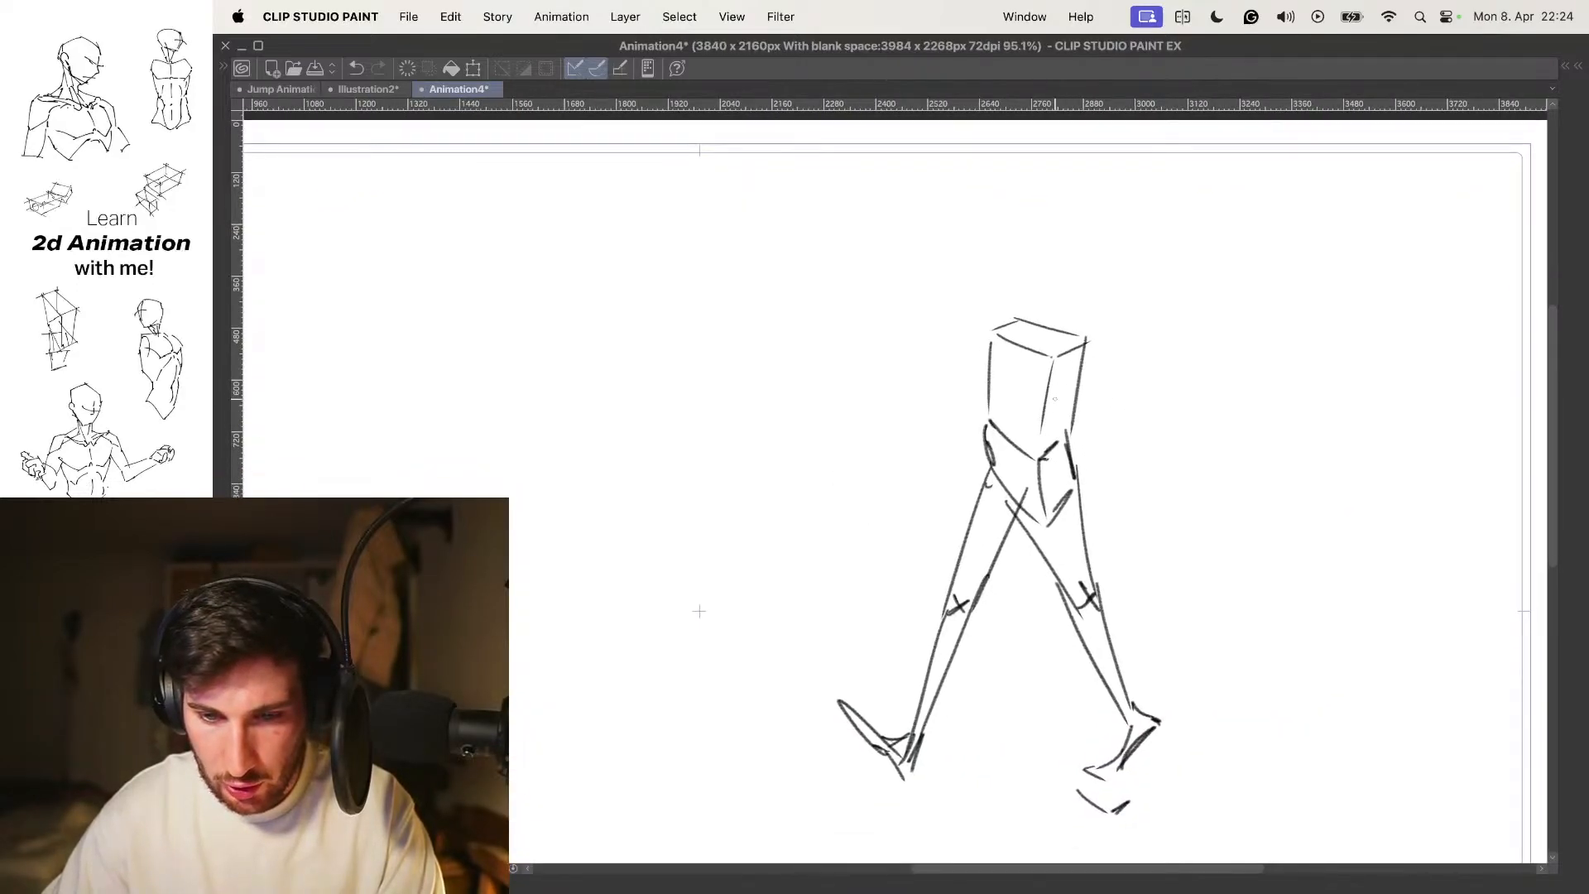
Add the head, neck and shoulder lines, and the arms with a bent forearm and hand reaching in front of the torso
scroll(1086, 375, up, 2)
mouse_move(1040, 371)
mouse_down()
mouse_move(1008, 396)
mouse_move(1041, 367)
mouse_move(983, 371)
mouse_up()
scroll(1049, 345, up, 3)
key(super+z)
scroll(1057, 358, up, 2)
Lasso the front foot with its lower shin and move it slightly down and forward to lengthen the leg
mouse_move(882, 468)
mouse_down()
mouse_move(993, 503)
mouse_move(905, 416)
mouse_move(977, 579)
mouse_move(925, 418)
mouse_up()
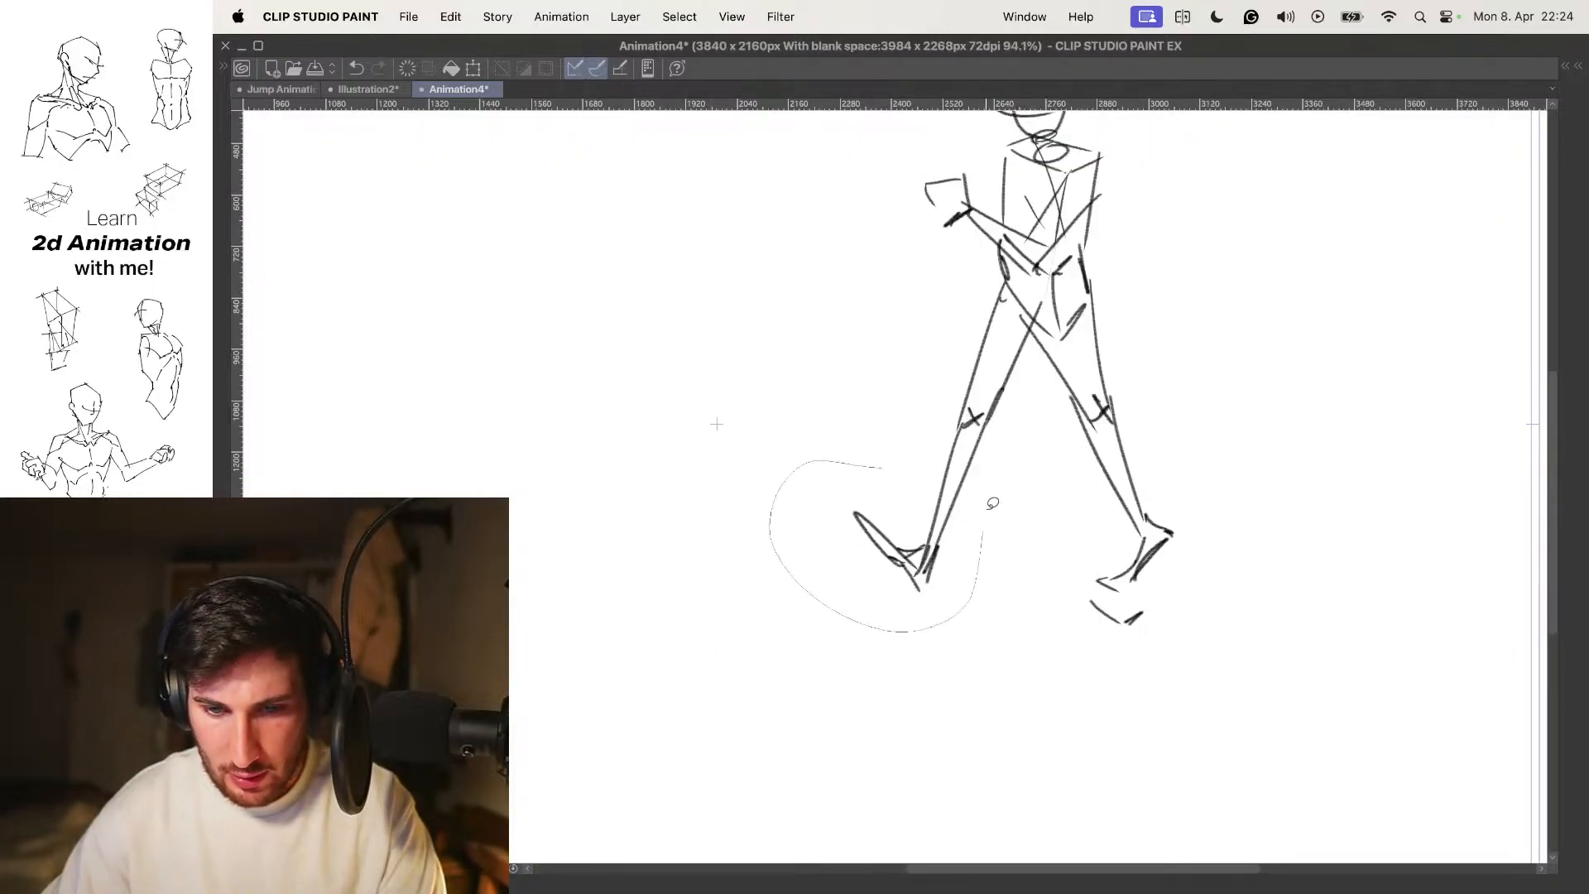
key(super+z)
click(958, 504)
key(super+d)
key(super+t)
drag(943, 513, 934, 534)
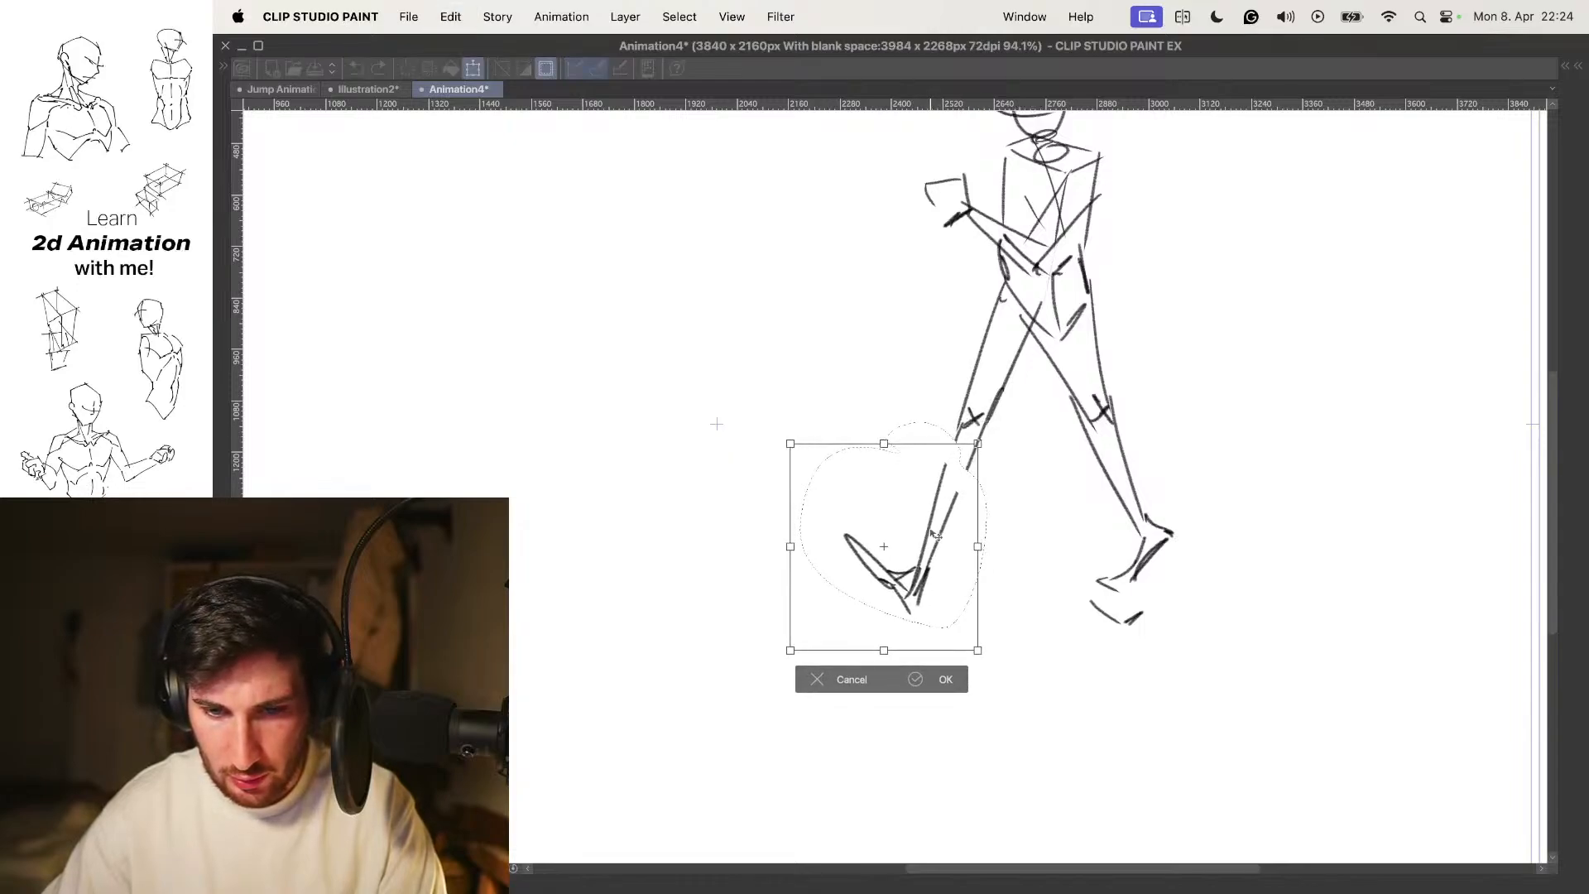
key(Return)
key(super+d)
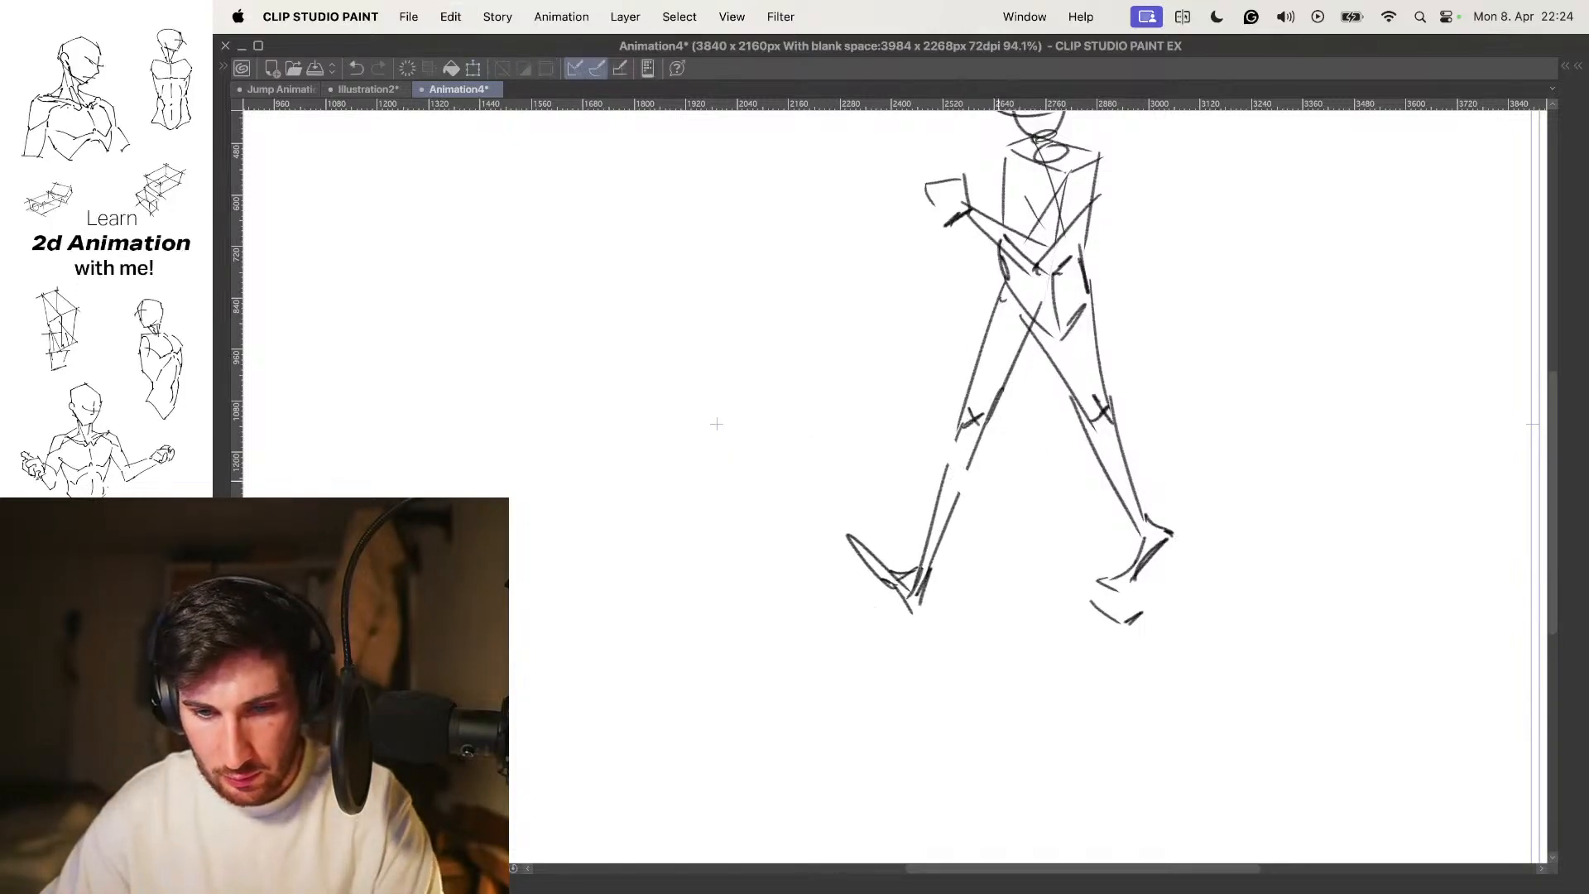
scroll(958, 459, down, 5)
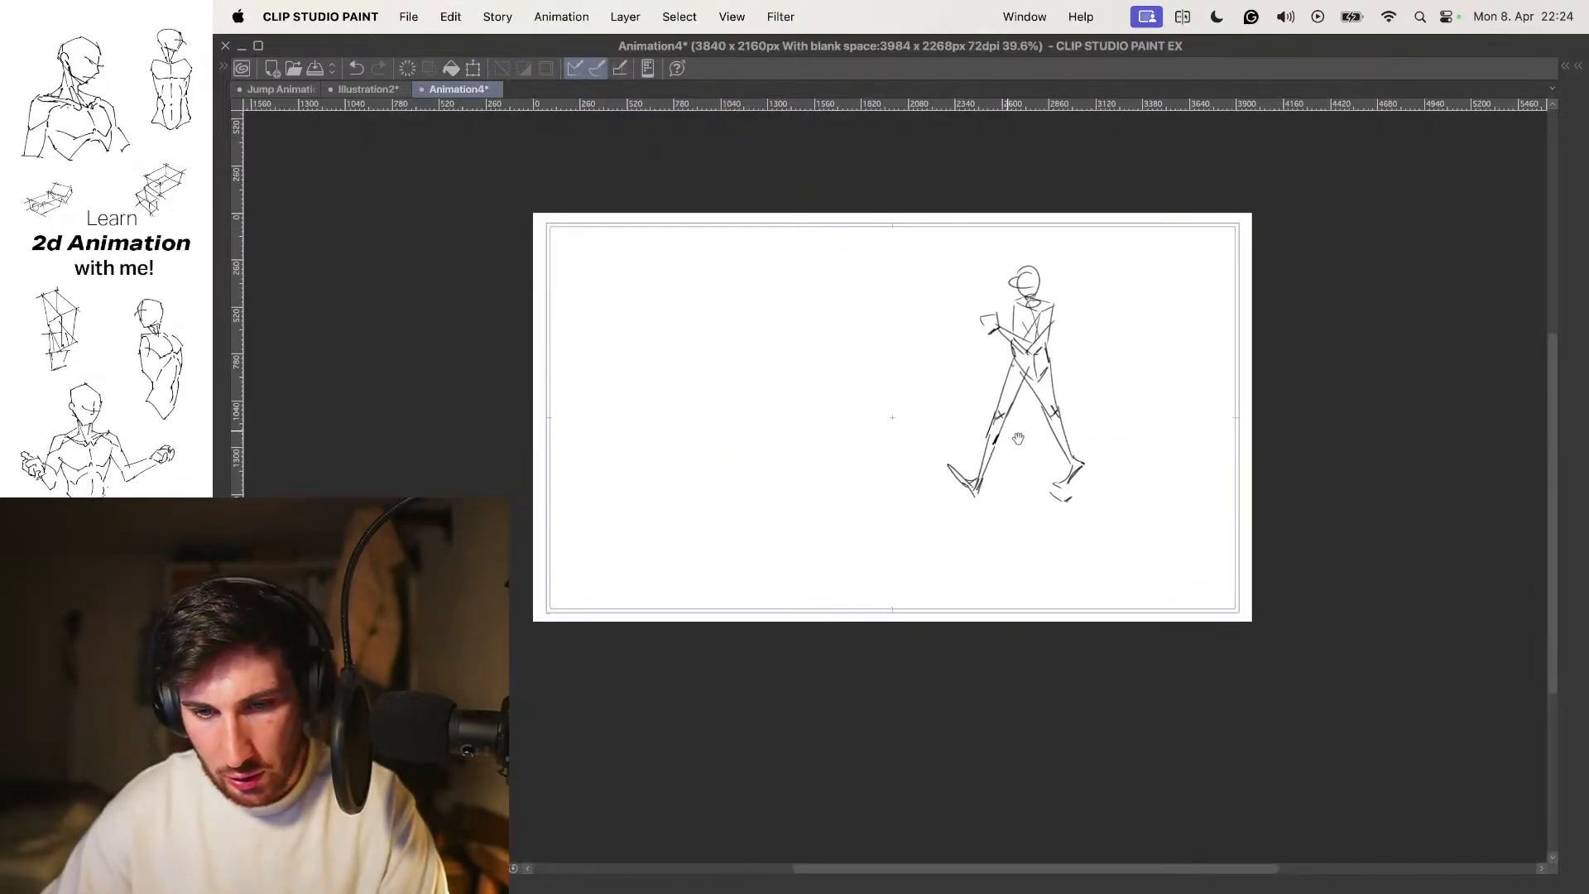
Reconnect the front leg's shin lines across the gap below the knee
scroll(975, 513, up, 7)
drag(945, 409, 916, 546)
key(super+z)
mouse_move(944, 447)
mouse_down()
mouse_move(950, 498)
mouse_move(916, 538)
mouse_up()
key(super+z)
key(super+z)
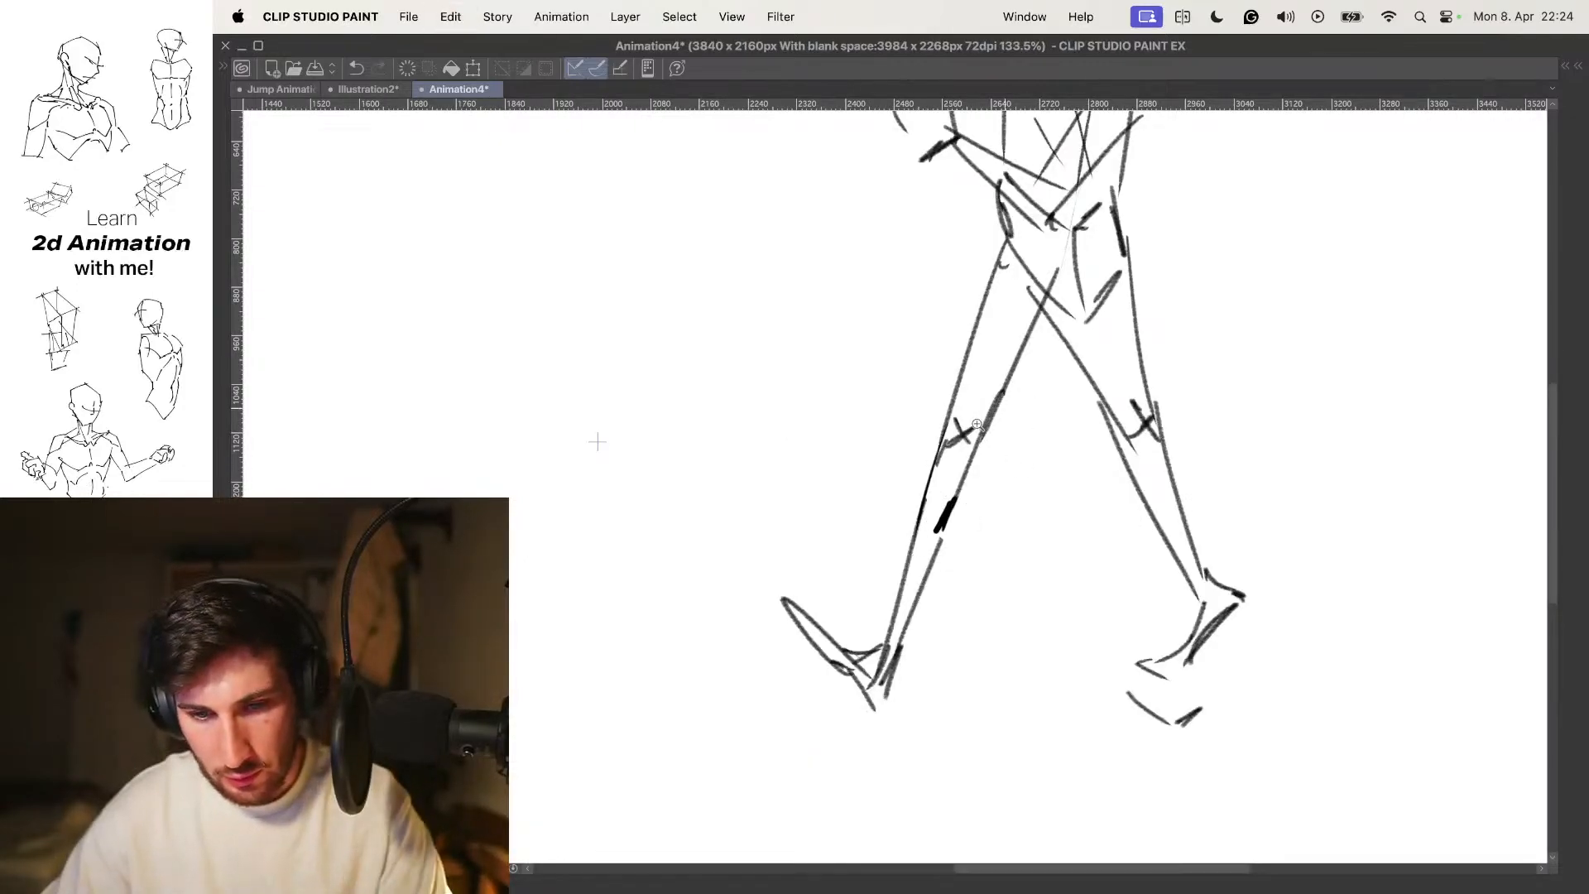
scroll(1024, 397, down, 4)
scroll(1113, 418, up, 3)
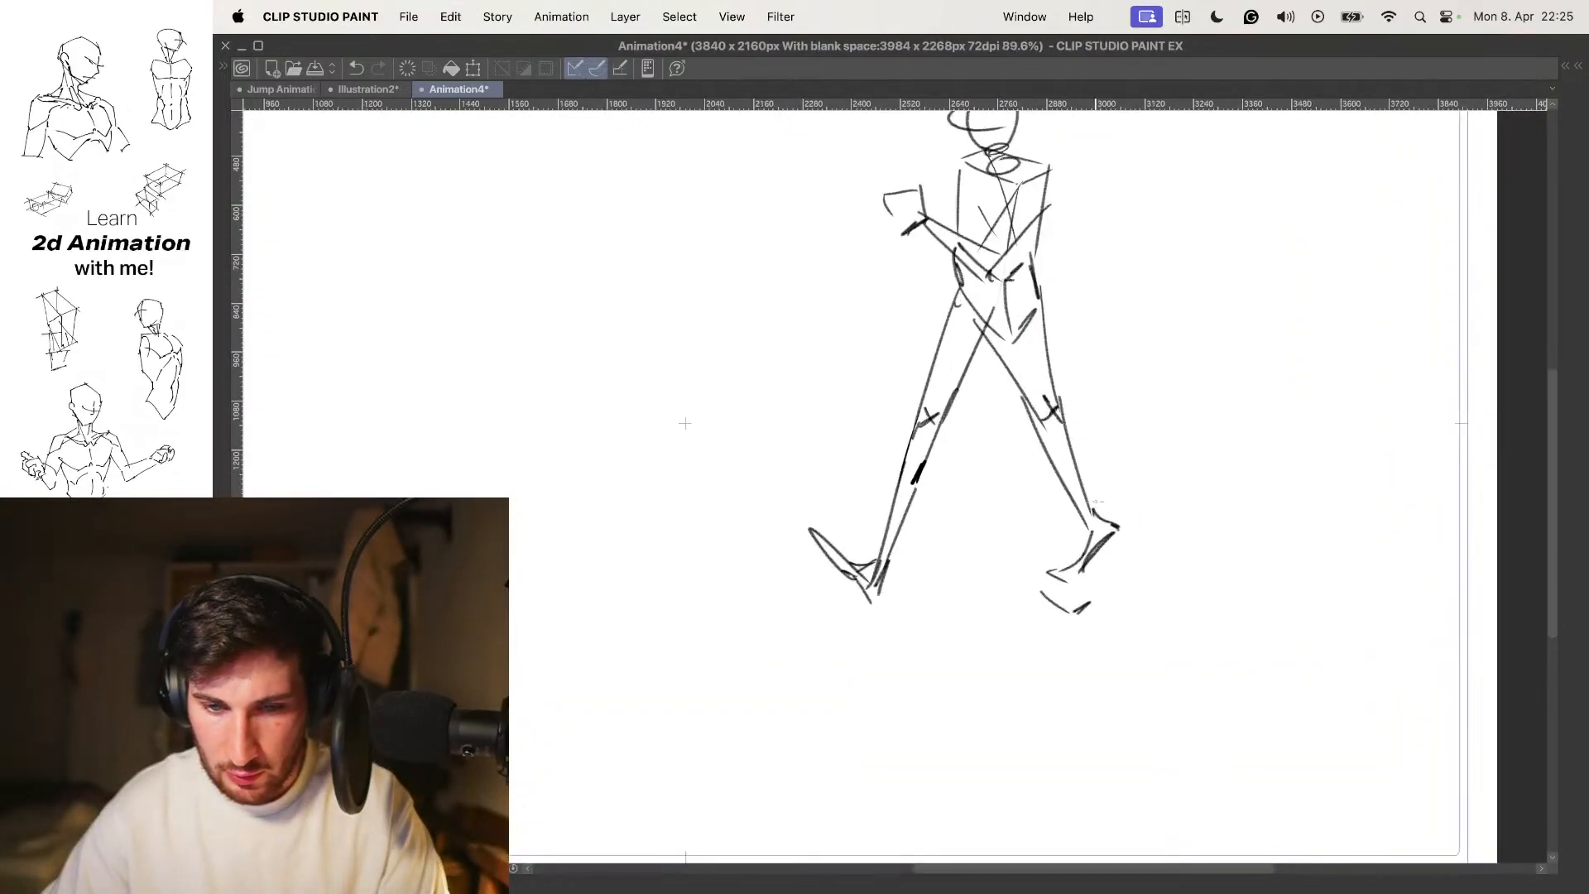
Lasso the rear foot with its ground marks and shift it slightly down and backward
drag(1010, 594, 1043, 492)
key(super+t)
drag(1107, 534, 1111, 538)
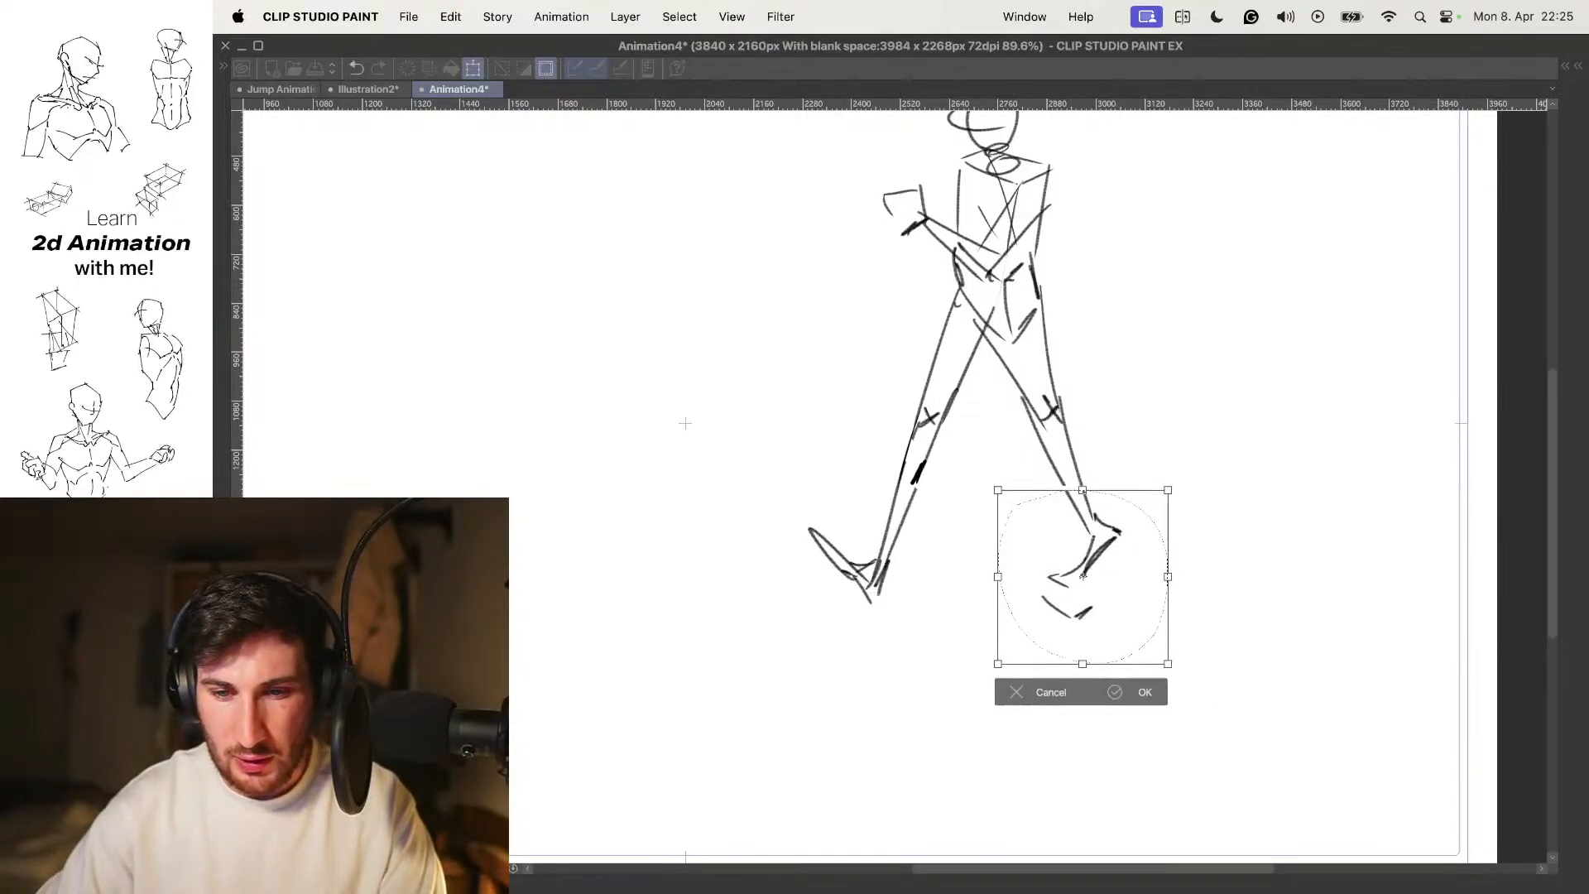
key(Return)
key(super+d)
Erase the rear leg from the knee down, including the foot and the marks beneath it
key(e)
mouse_move(1091, 564)
mouse_down()
mouse_move(1049, 602)
mouse_move(1111, 463)
mouse_move(1049, 457)
mouse_move(1035, 397)
mouse_up()
drag(1060, 587, 1082, 594)
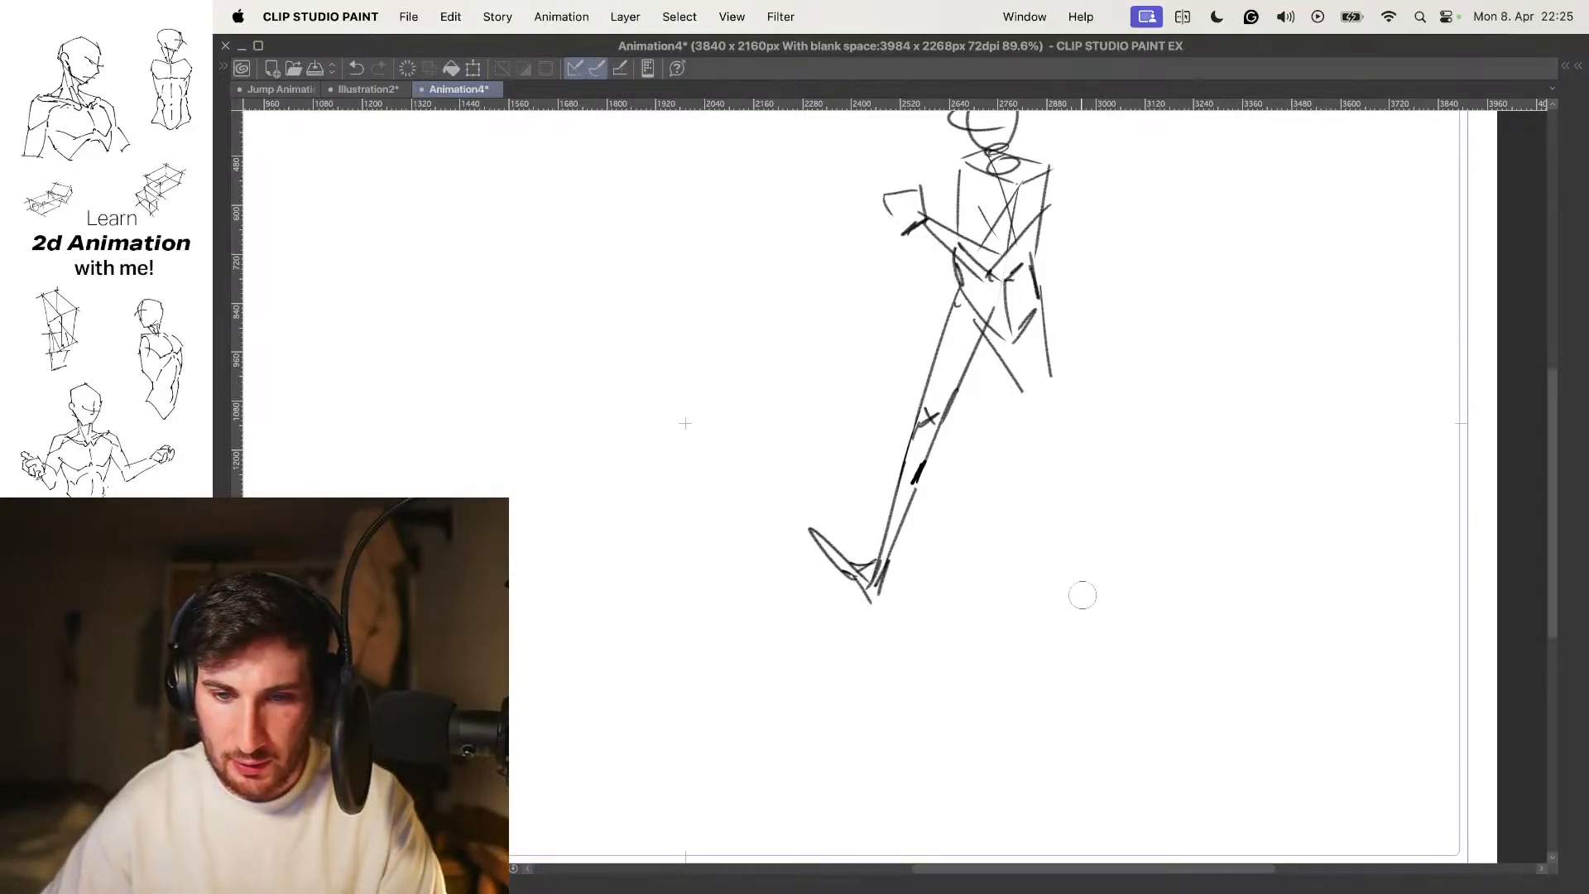
Draw a long straight diagonal ground guide rising backward from below the front heel as a reference for foot placement
drag(685, 743, 1336, 364)
drag(1179, 391, 1222, 422)
scroll(1076, 464, down, 5)
scroll(1084, 455, up, 3)
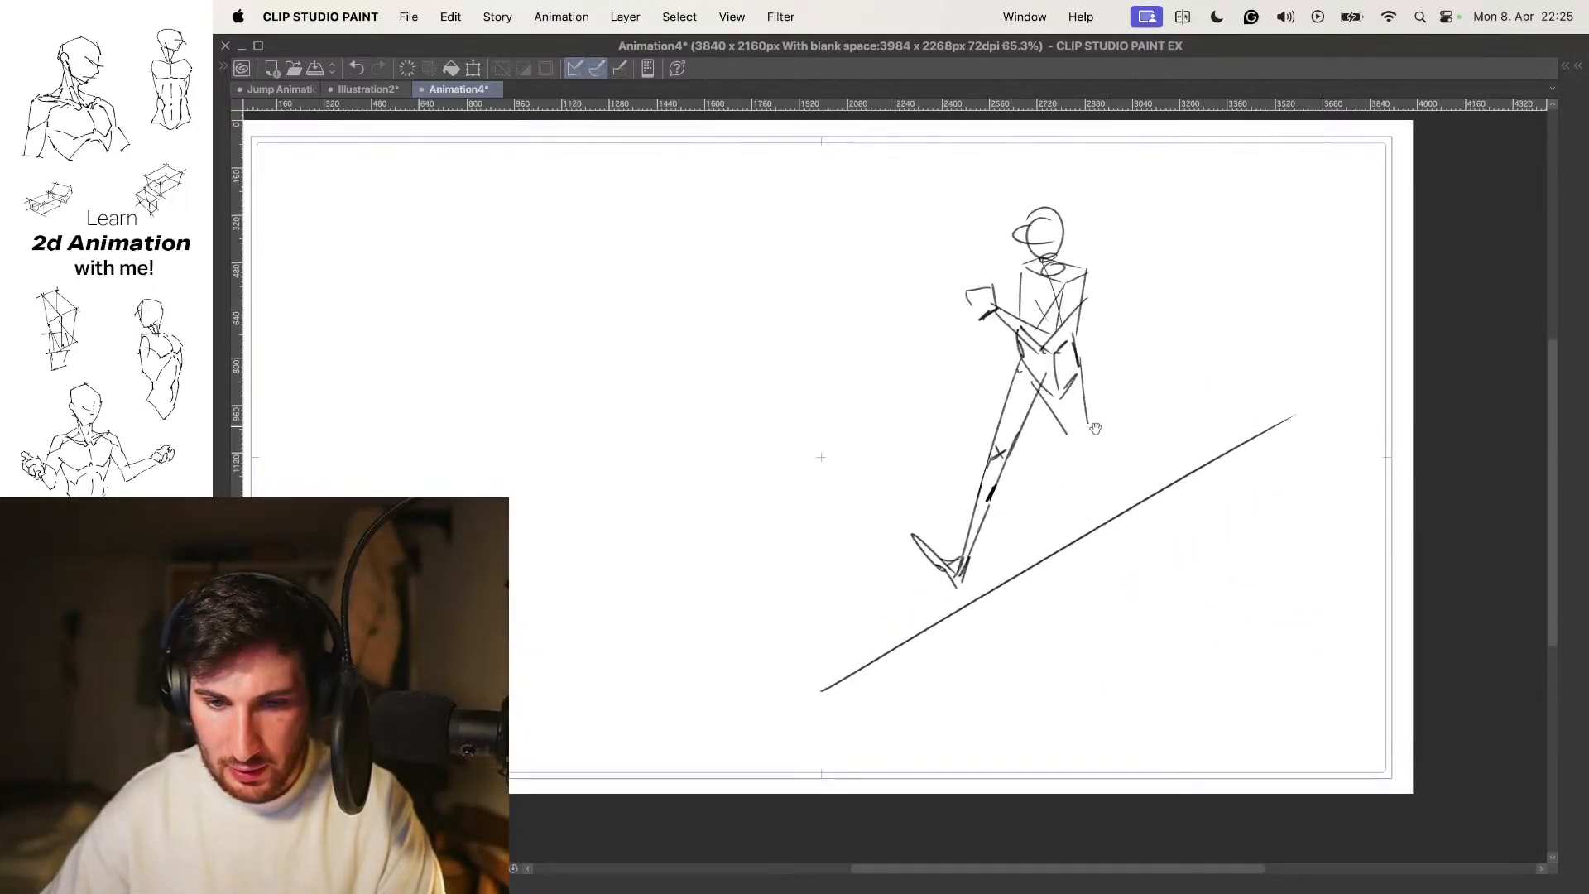
scroll(1107, 426, up, 2)
scroll(1021, 596, up, 2)
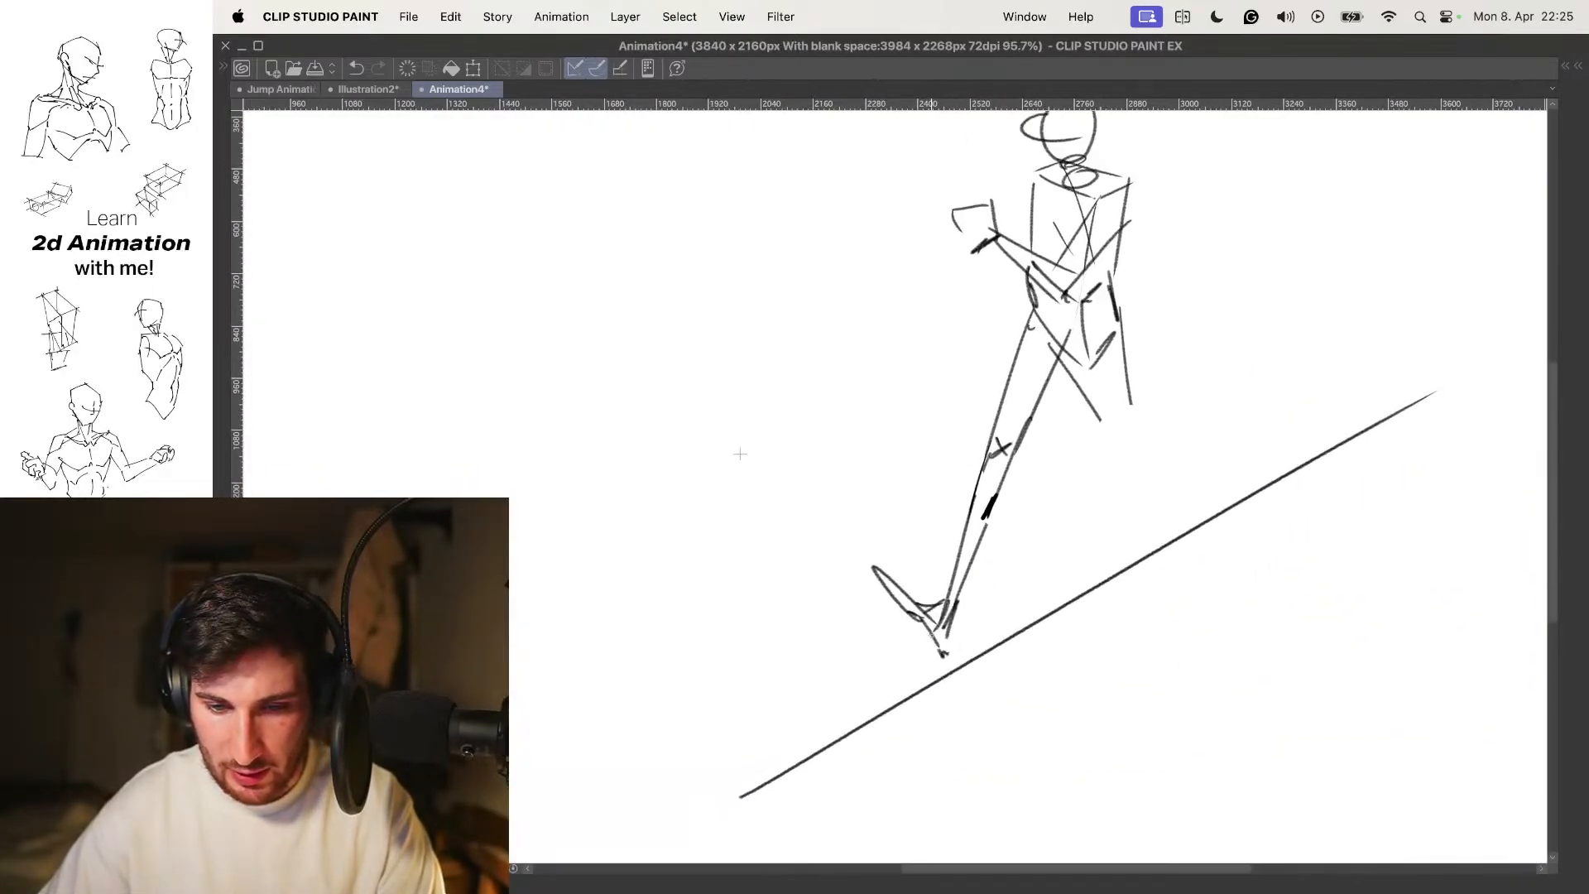
Sketch the rear leg's thigh and shin lines with a knee mark, running down to the diagonal ground line
mouse_move(1103, 464)
mouse_down()
mouse_move(1058, 530)
mouse_move(1089, 508)
mouse_up()
mouse_move(1094, 496)
mouse_down()
mouse_move(1065, 506)
mouse_move(1140, 553)
mouse_move(1137, 572)
mouse_up()
key(super+z)
key(super+z)
drag(1078, 433, 1120, 559)
drag(1046, 487, 1111, 572)
drag(1106, 568, 1127, 597)
key(super+z)
mouse_move(1153, 538)
mouse_down()
mouse_move(1134, 461)
mouse_move(1135, 557)
mouse_up()
key(super+z)
Try short ankle and toe strokes for the rear foot where the leg meets the ground line
mouse_move(1091, 468)
mouse_down()
mouse_move(1116, 517)
mouse_move(1073, 566)
mouse_up()
drag(1080, 558, 1086, 571)
key(super+z)
key(super+z)
key(super+z)
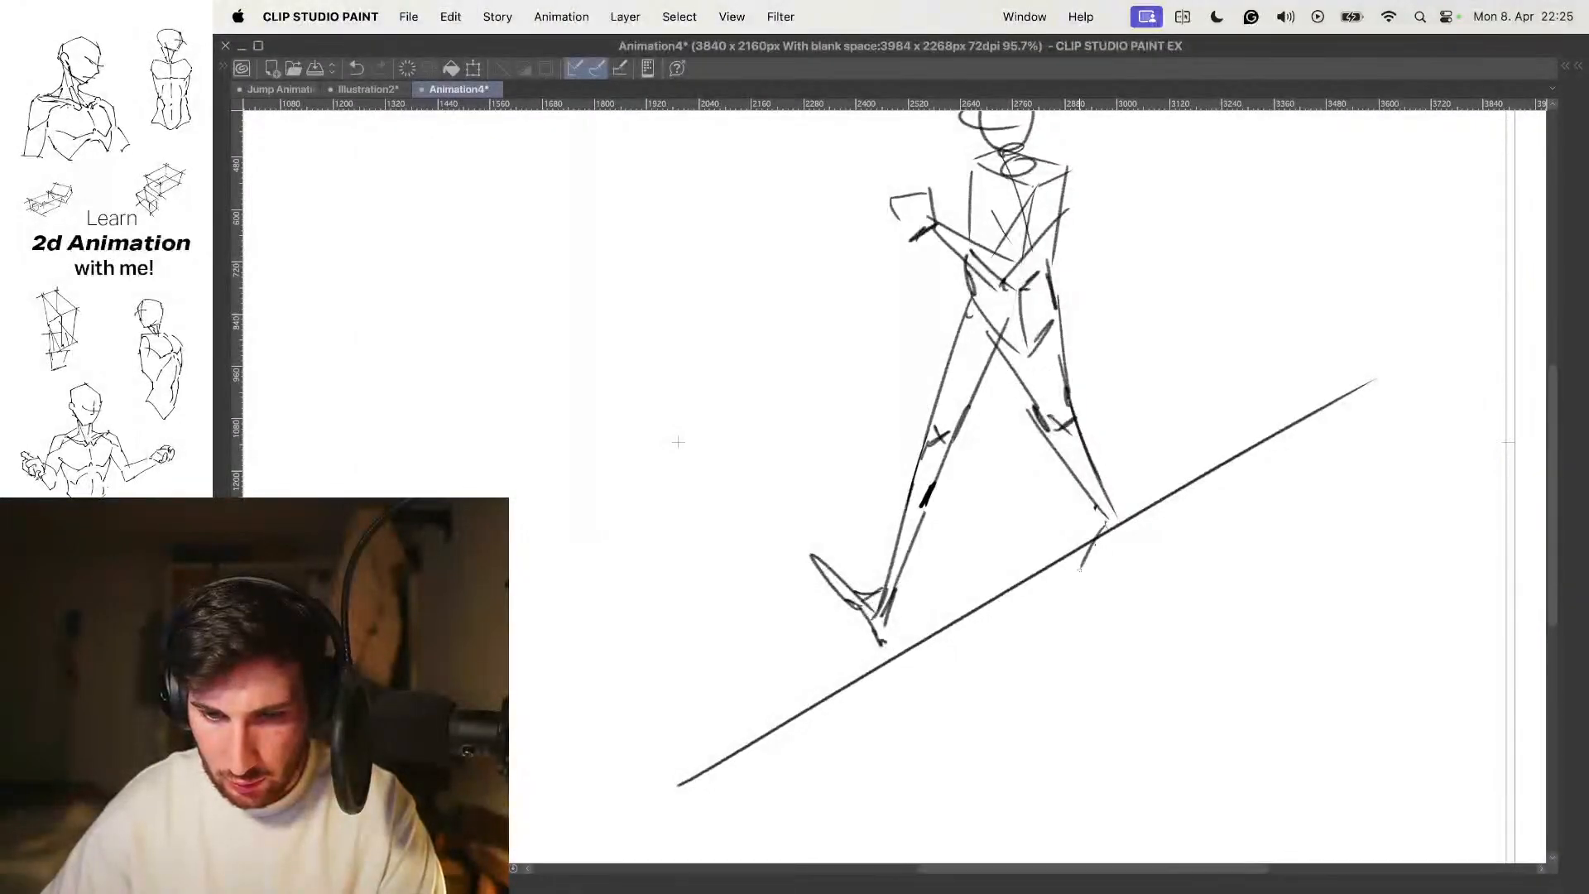
key(super+z)
mouse_move(1095, 495)
mouse_down()
mouse_move(1094, 561)
mouse_move(1128, 547)
mouse_move(1126, 532)
mouse_up()
key(super+z)
key(super+z)
key(super+z)
key(super+z)
drag(1116, 513, 1136, 524)
scroll(1131, 502, down, 3)
scroll(1123, 503, up, 3)
key(super+z)
key(super+z)
key(super+z)
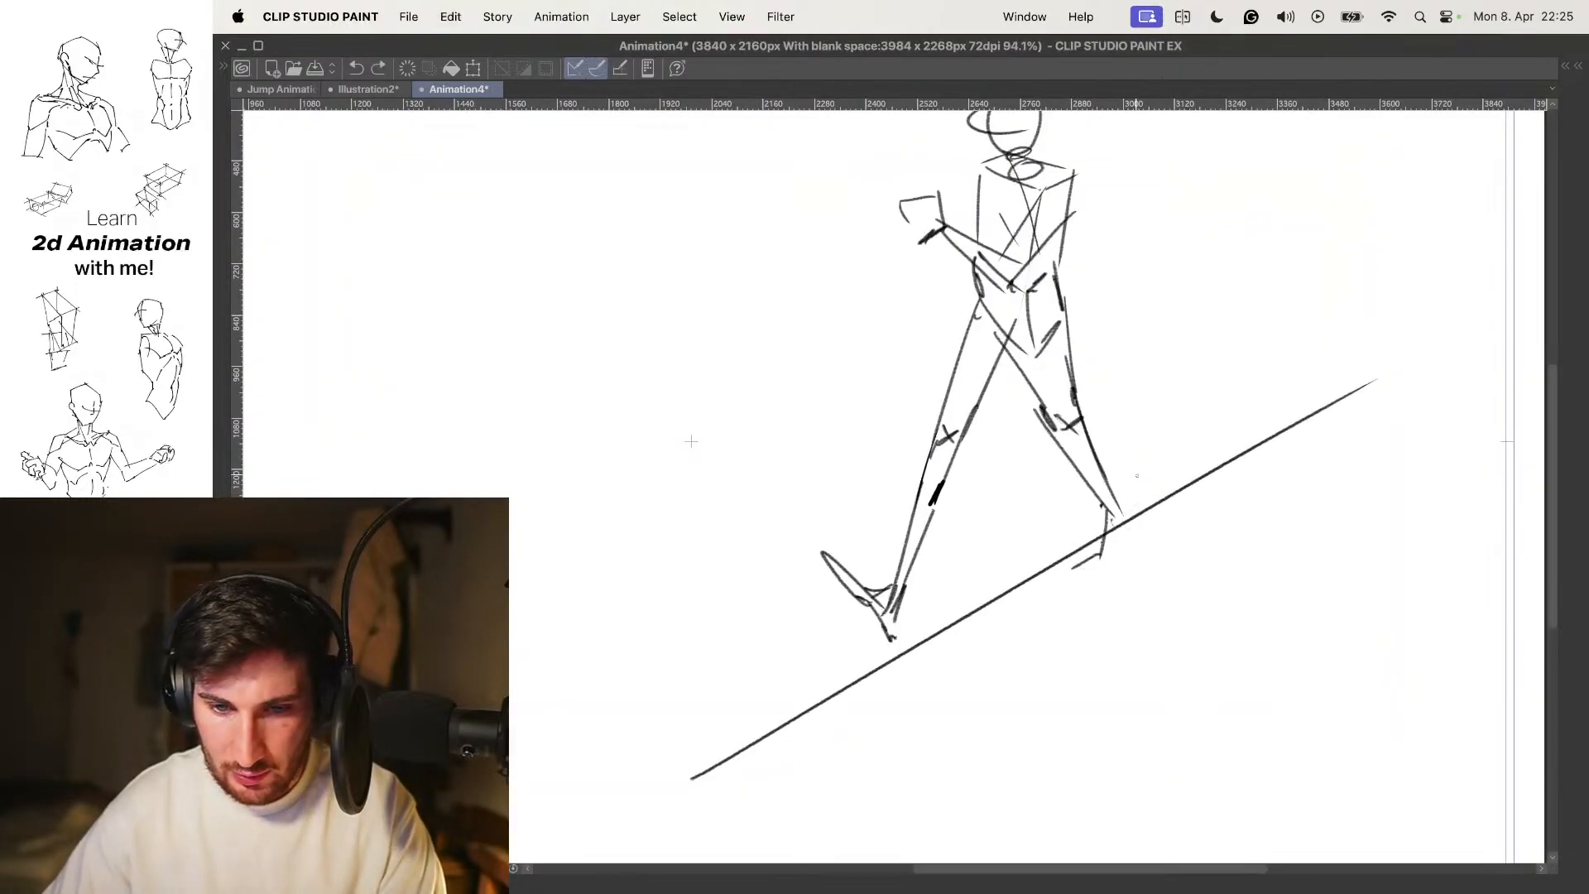
Erase the whole front leg and its foot from the hip down
scroll(1087, 467, down, 3)
scroll(1060, 490, up, 3)
key(e)
drag(960, 595, 952, 606)
mouse_move(890, 574)
mouse_down()
mouse_move(927, 629)
mouse_move(990, 456)
mouse_move(1016, 454)
mouse_move(1044, 388)
mouse_move(1028, 349)
mouse_move(1058, 382)
mouse_up()
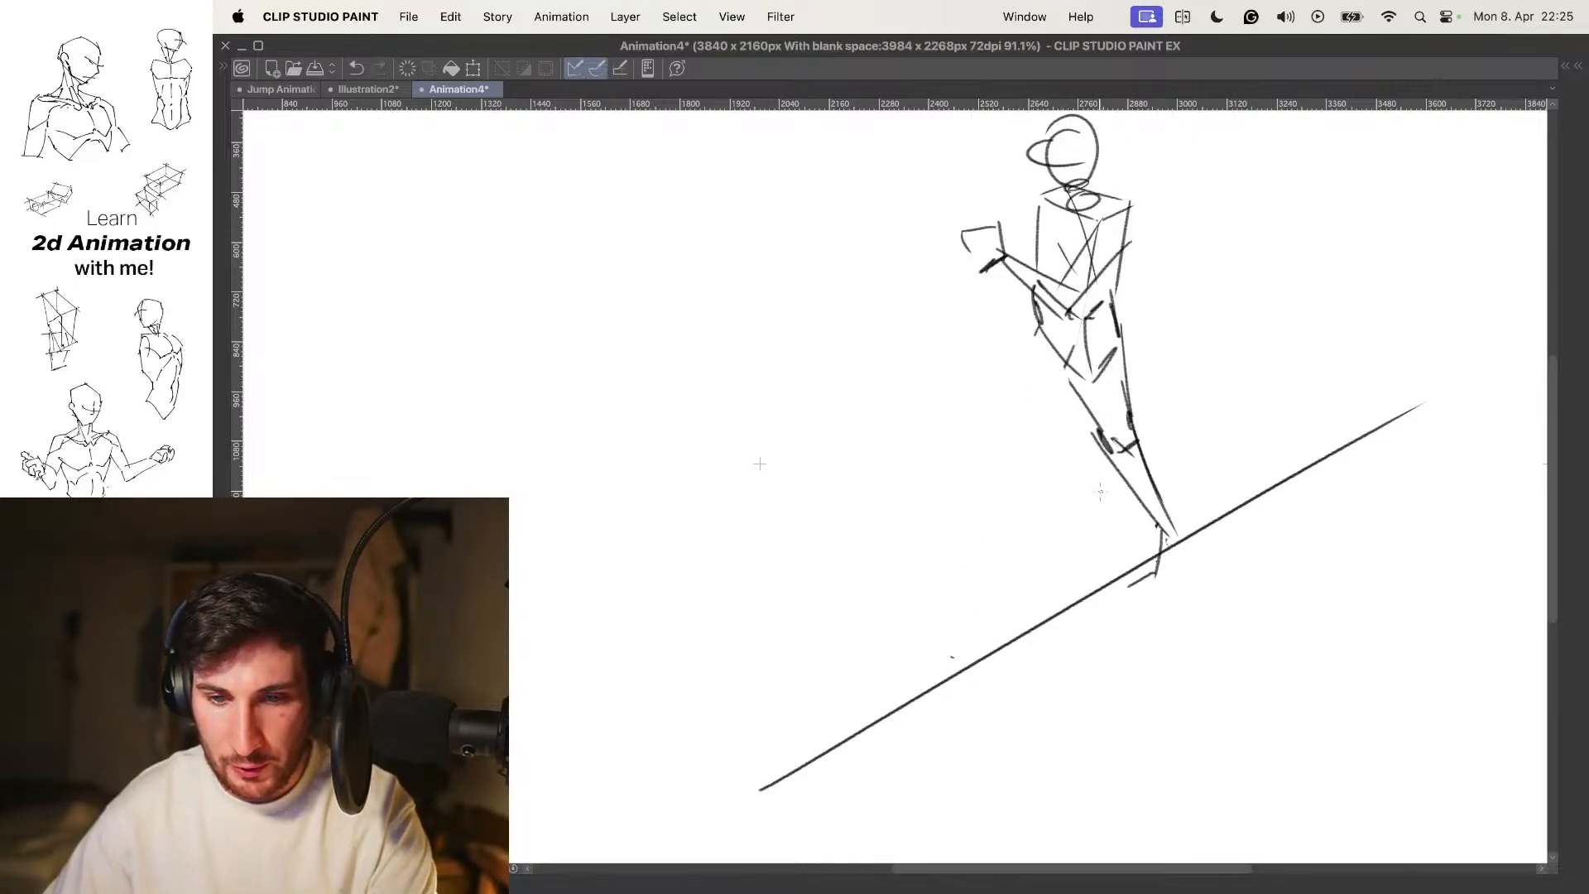
drag(1041, 314, 1021, 418)
key(super+z)
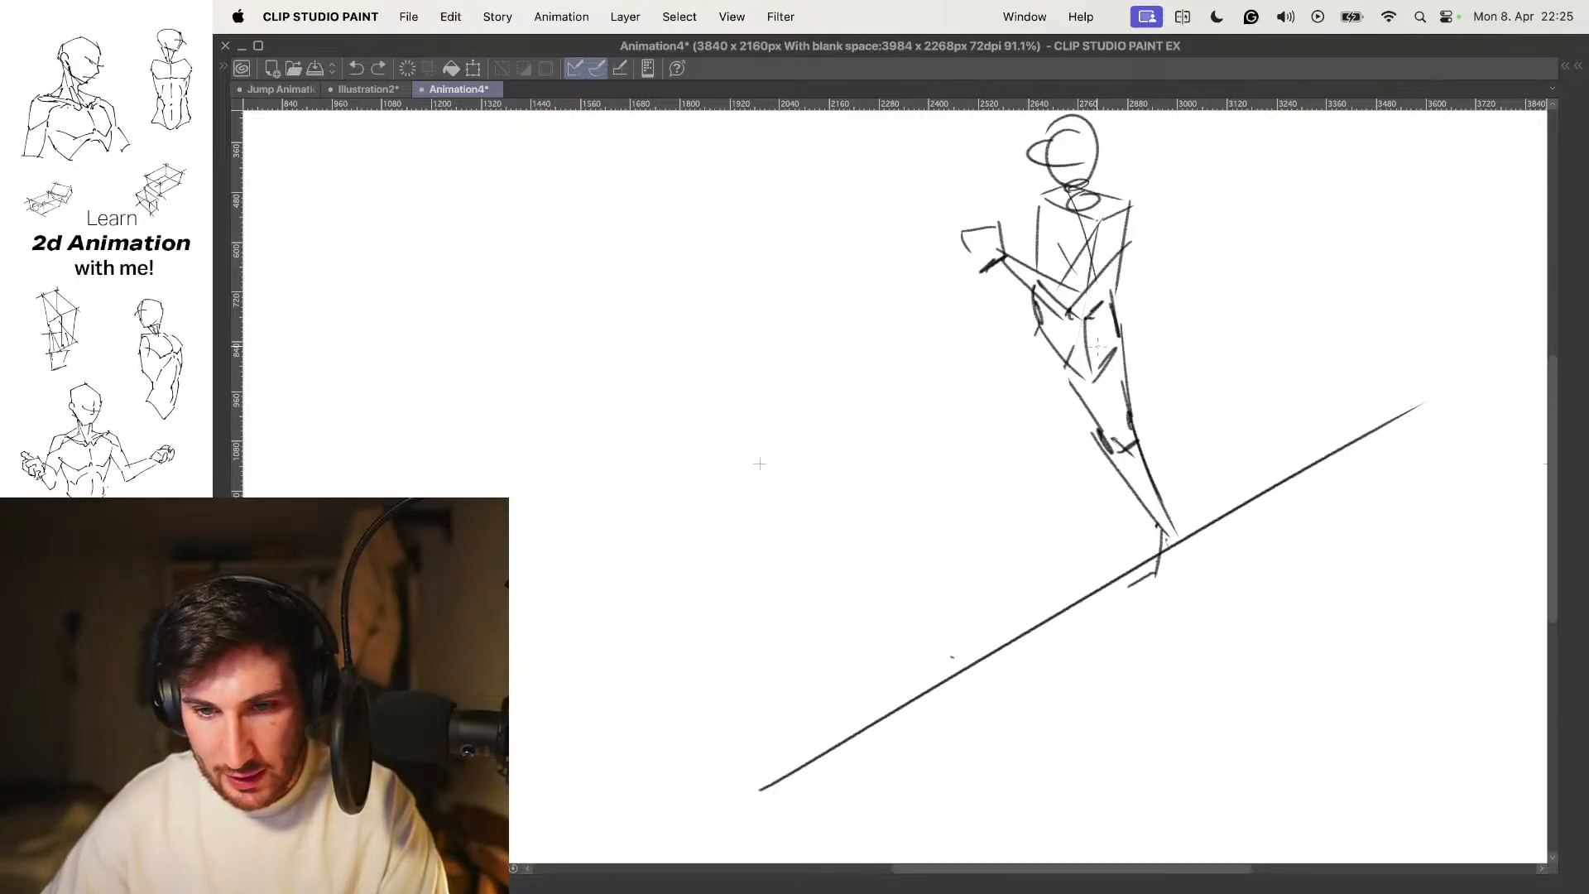
Erase the rear leg and extend the pelvis downward into a pointed wedge
drag(760, 464, 762, 477)
drag(1067, 245, 1073, 330)
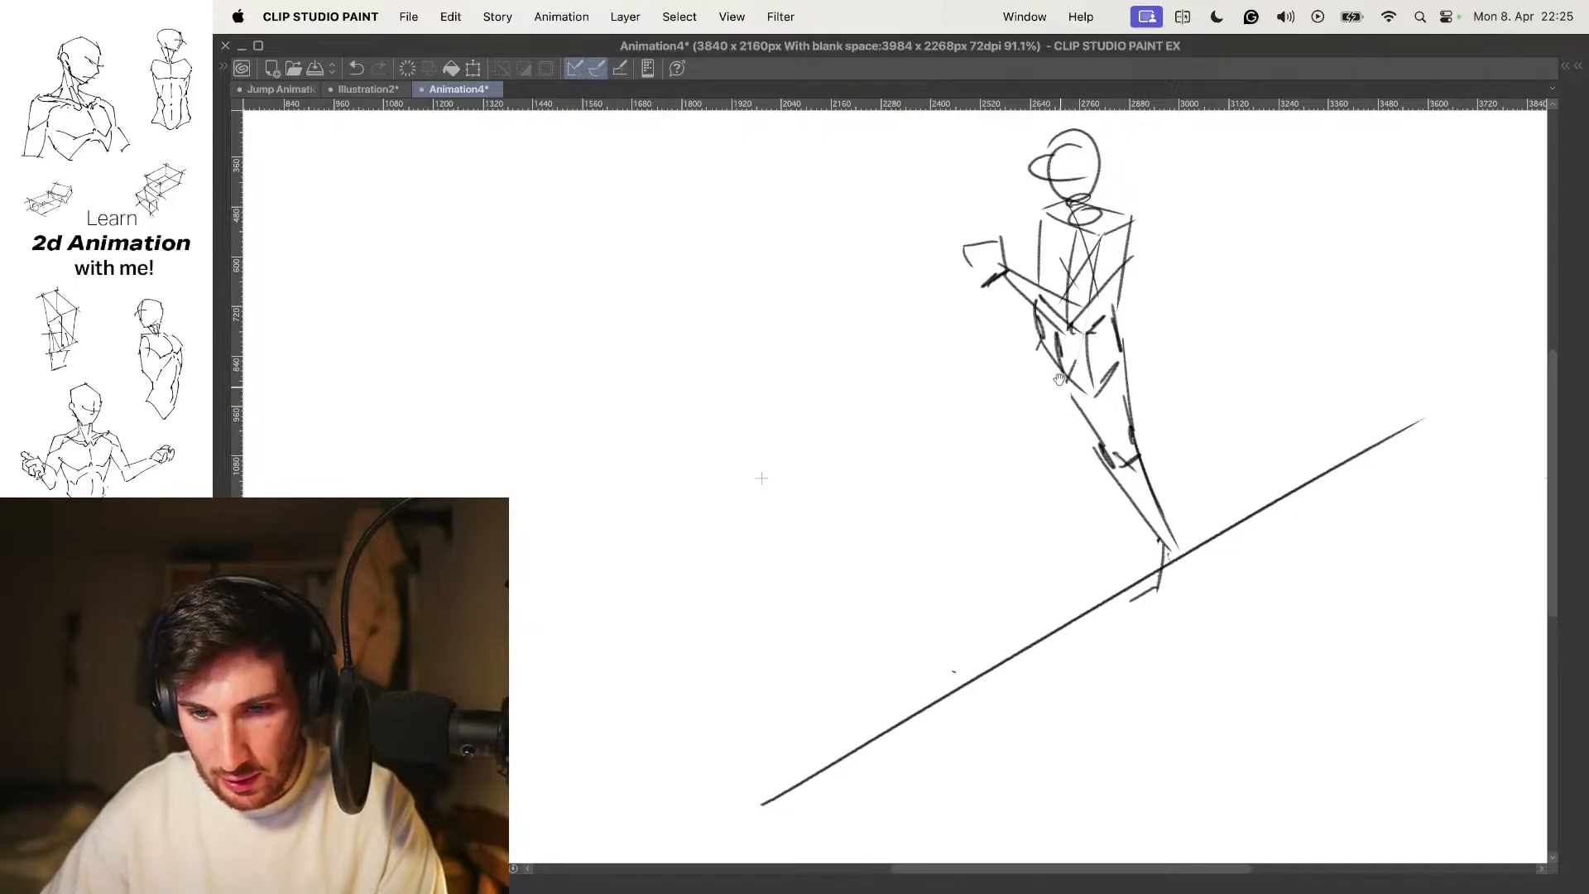
mouse_move(1085, 465)
mouse_down()
mouse_move(1070, 407)
mouse_move(1142, 478)
mouse_move(1163, 530)
mouse_move(1131, 590)
mouse_move(1131, 358)
mouse_move(1131, 470)
mouse_up()
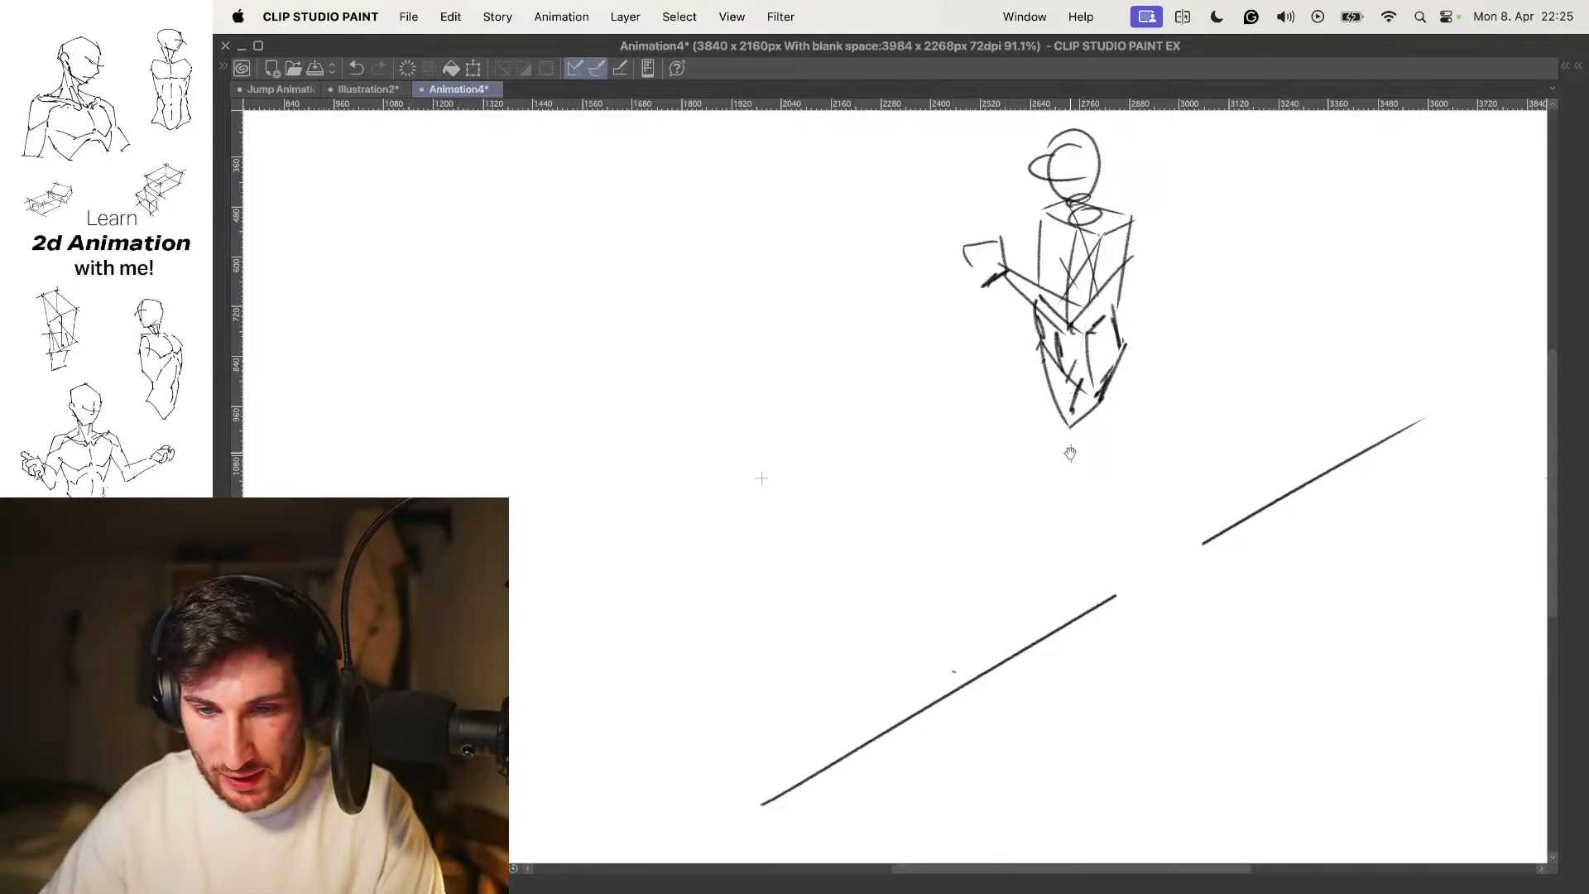
Try thigh lines for the front leg, slanting forward from the hip toward the knee
drag(1027, 400, 1005, 538)
key(super+z)
drag(1047, 370, 1017, 503)
drag(1083, 407, 1029, 536)
key(super+z)
key(super+z)
drag(1046, 374, 1013, 498)
key(super+z)
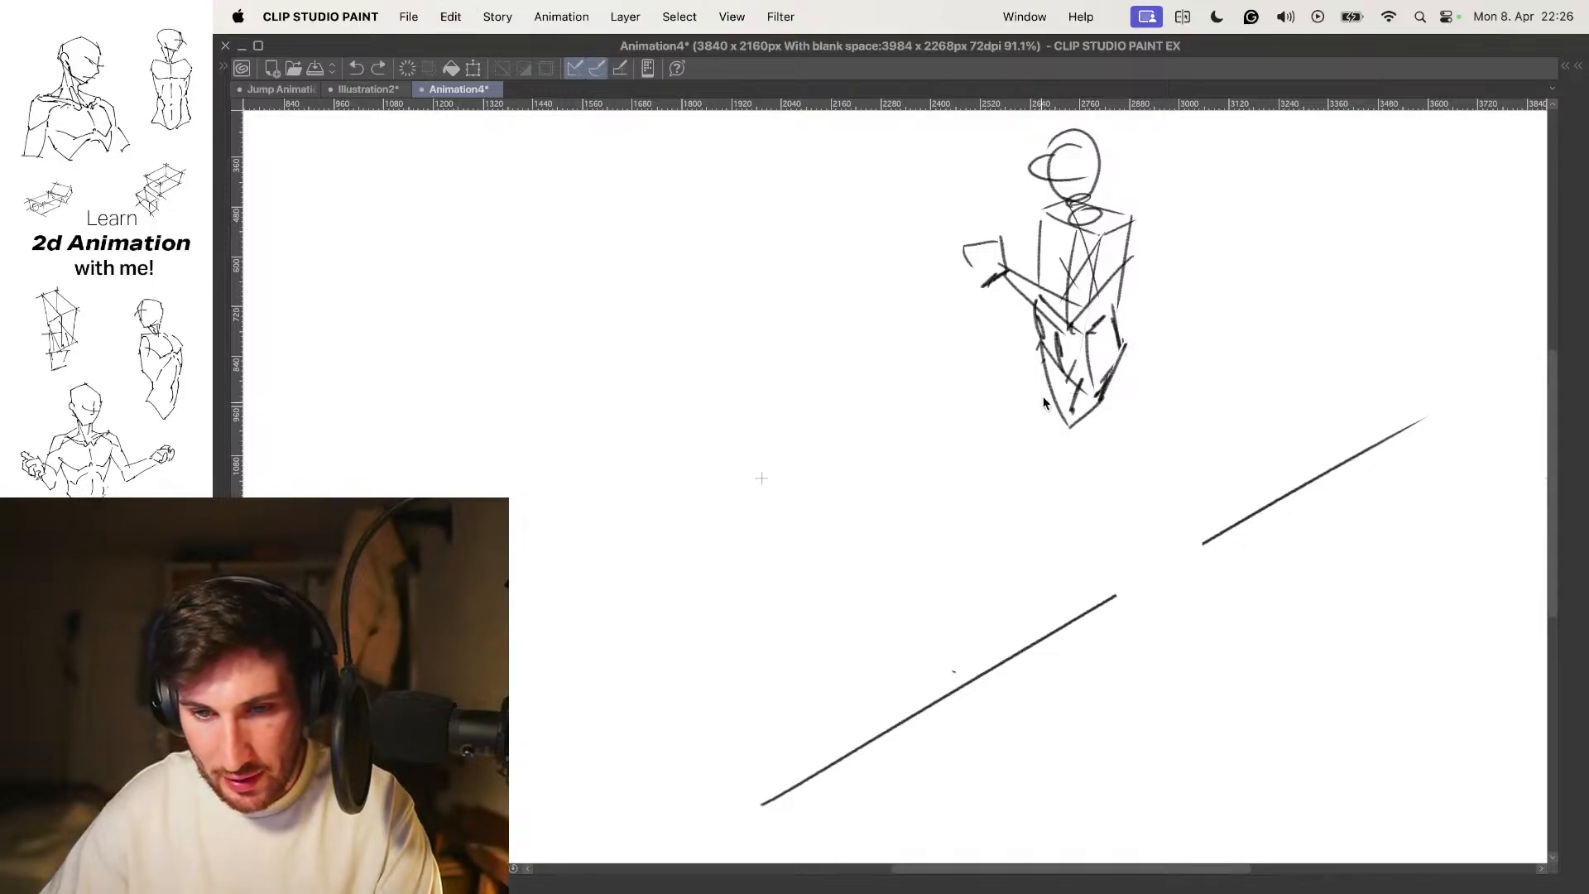
drag(1072, 393, 1019, 526)
key(super+z)
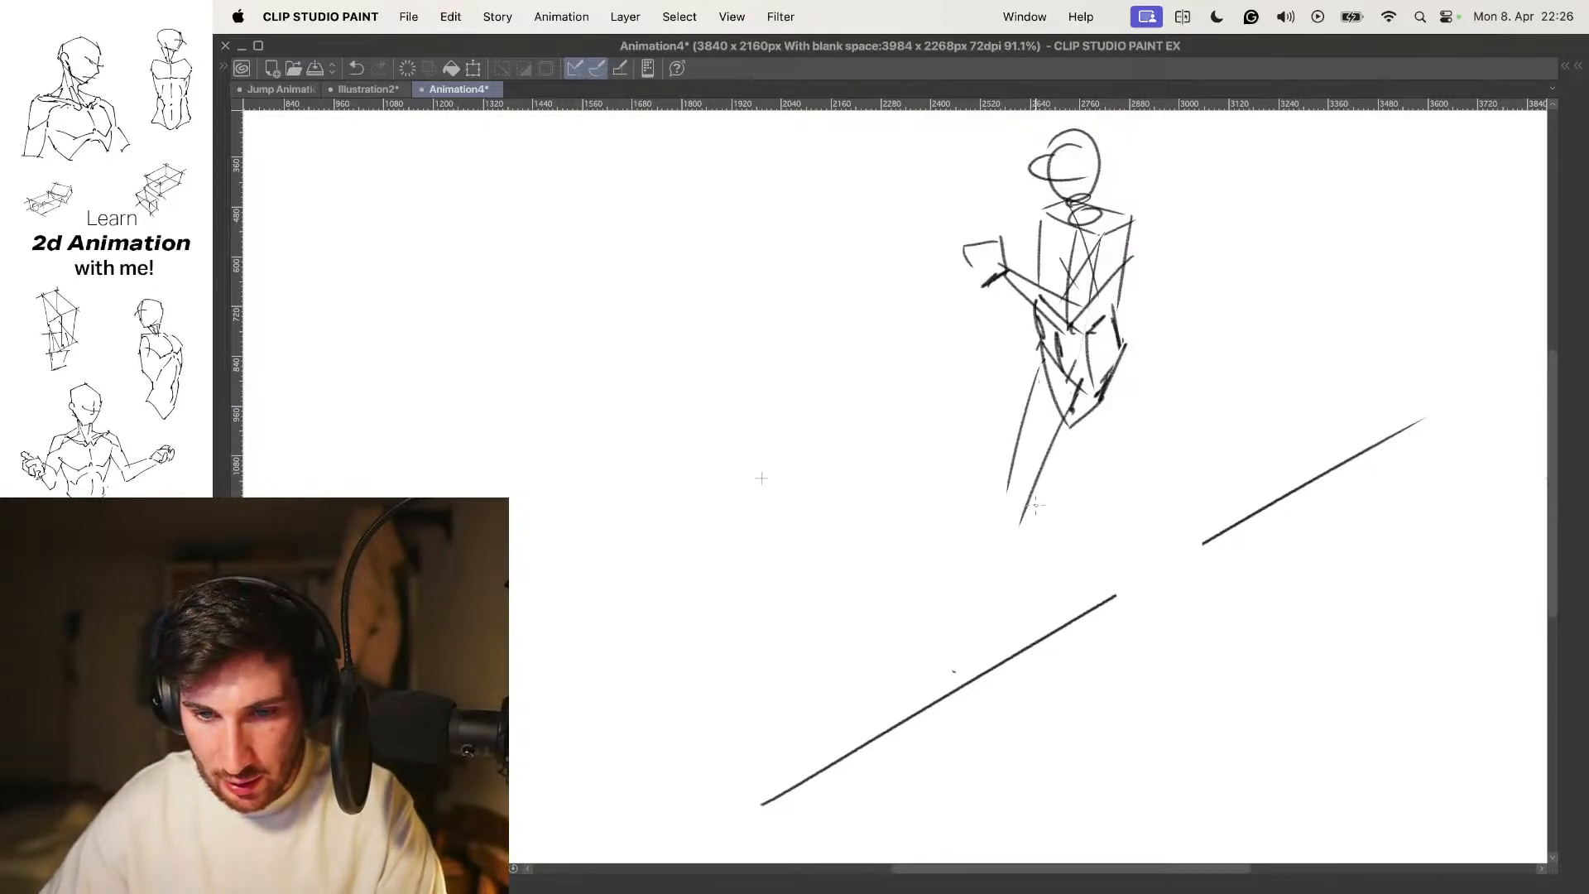
key(super+z)
key(super+z)
key(super+z)
key(super+z)
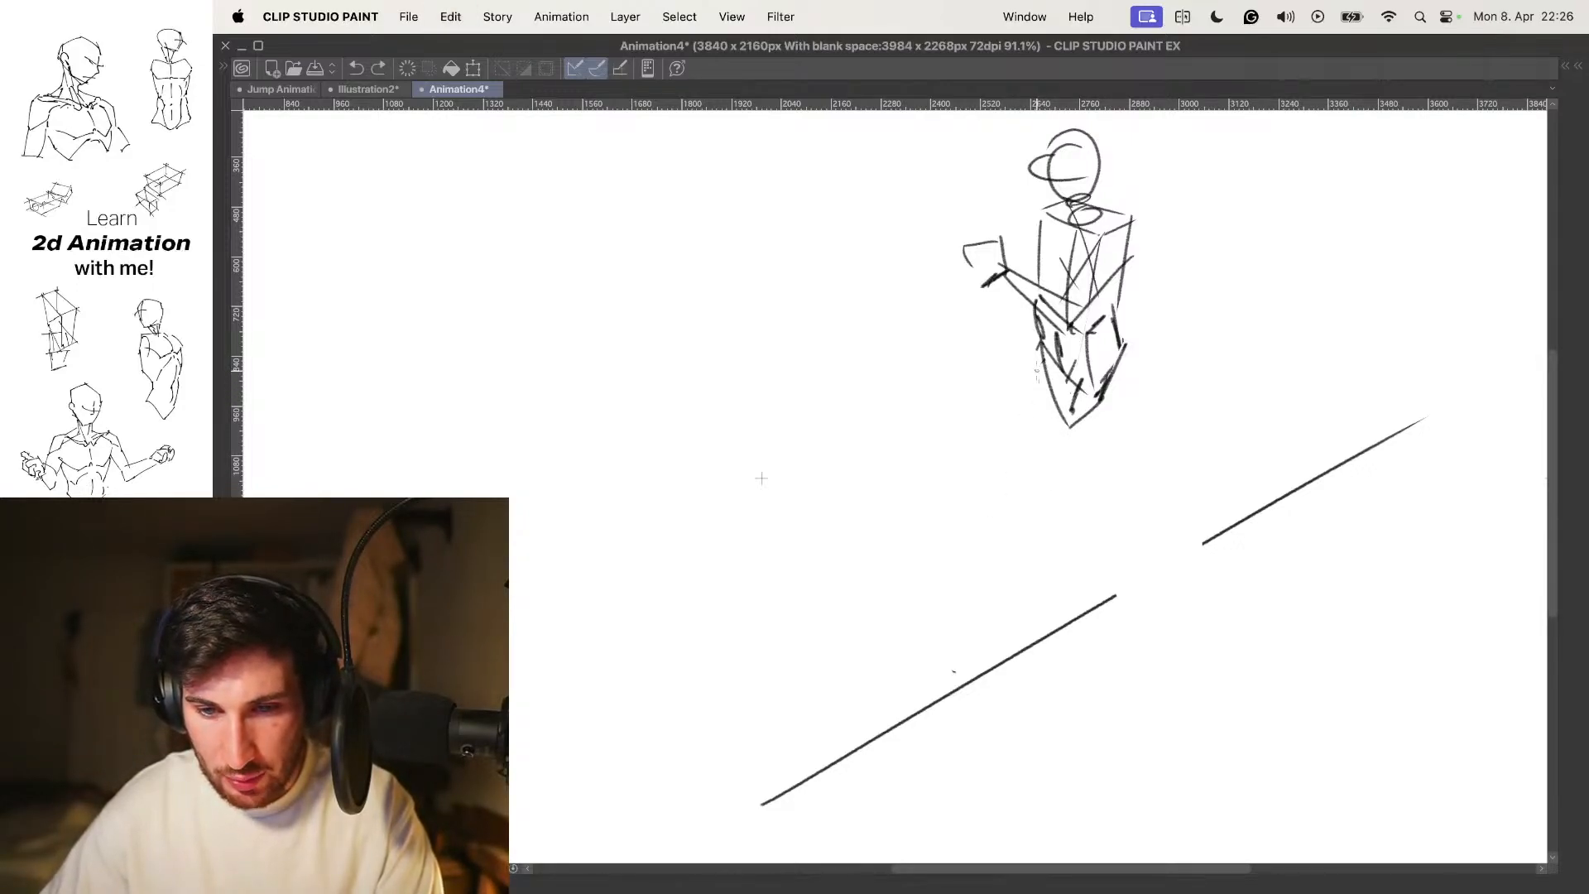
Sketch the front leg's outer and inner thigh lines from the pelvis and mark the knee
drag(1038, 361, 1009, 506)
drag(1072, 389, 1023, 528)
key(super+z)
mouse_move(1017, 472)
mouse_down()
mouse_move(1007, 523)
mouse_move(1043, 501)
mouse_up()
drag(1056, 506, 1075, 461)
key(super+z)
key(super+z)
key(super+z)
key(super+z)
key(super+z)
mouse_move(1056, 339)
mouse_down()
mouse_move(1036, 474)
mouse_move(1027, 464)
mouse_move(1049, 473)
mouse_move(1027, 455)
mouse_up()
key(super+z)
key(super+z)
drag(1090, 359, 1056, 466)
key(super+z)
Draw the front leg's shin lines down to the ground guide and sketch the foot with raised toes
drag(1094, 329, 996, 631)
drag(1025, 485, 995, 632)
key(super+z)
key(super+z)
mouse_move(1051, 466)
mouse_down()
mouse_move(1009, 623)
mouse_move(990, 611)
mouse_move(988, 629)
mouse_move(1003, 608)
mouse_move(975, 626)
mouse_move(980, 597)
mouse_move(1007, 630)
mouse_up()
key(super+z)
key(super+z)
key(super+z)
key(super+z)
key(super+z)
key(super+z)
drag(963, 601, 996, 643)
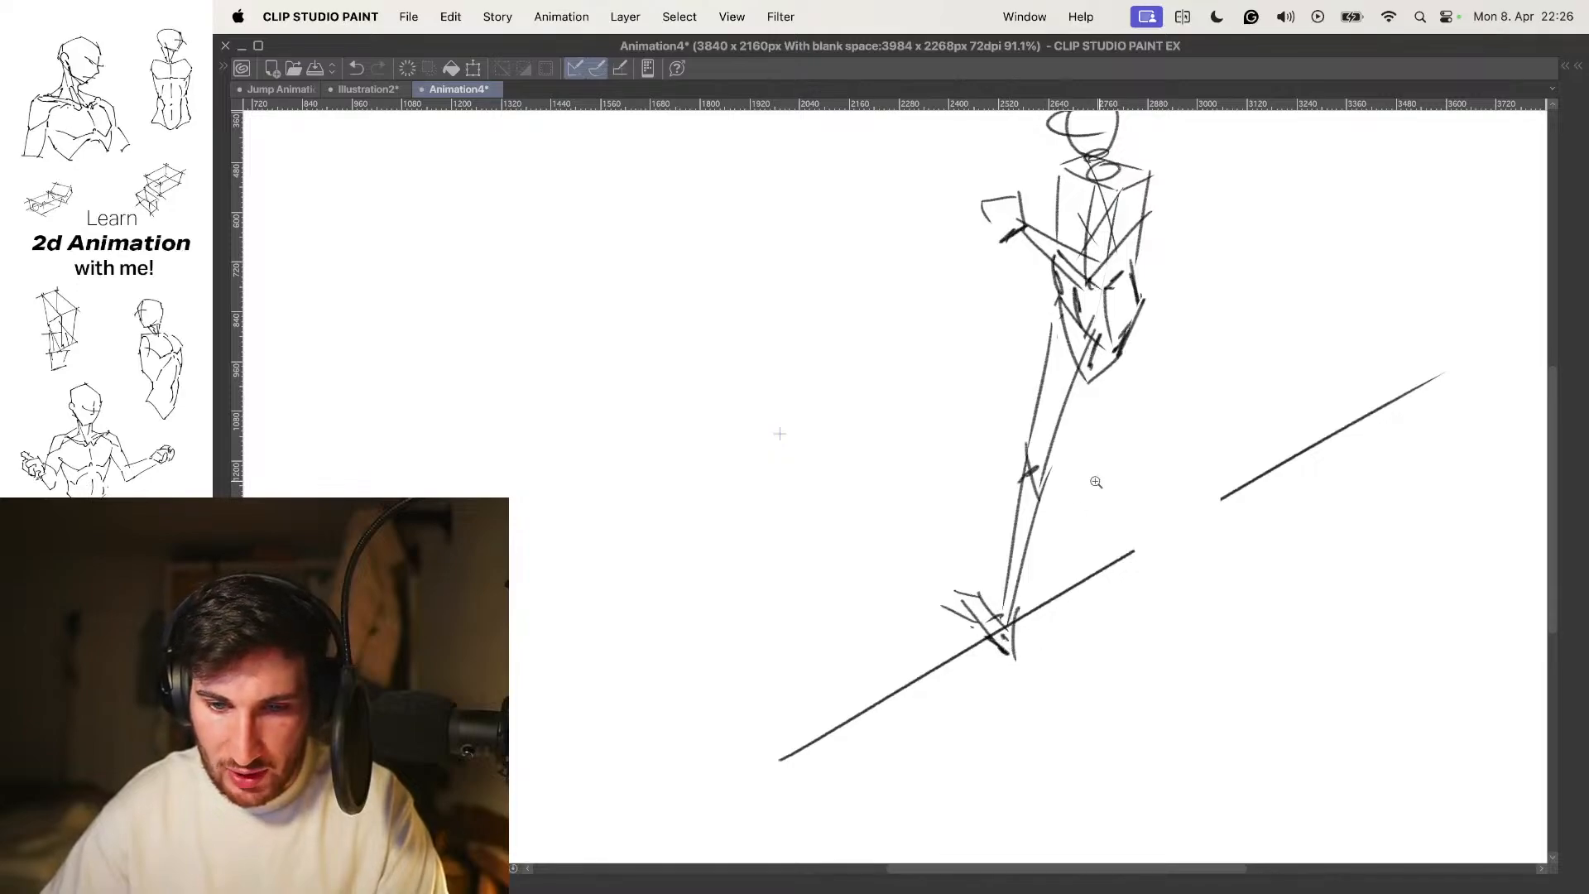
Sketch the rear leg slanting backward with a knee mark and a boxy foot below the ground line's gap
drag(1101, 483, 1060, 483)
drag(1142, 439, 1086, 493)
mouse_move(1045, 457)
mouse_down()
mouse_move(1079, 458)
mouse_move(1092, 422)
mouse_move(1068, 459)
mouse_move(1114, 526)
mouse_up()
drag(1102, 357, 1129, 474)
key(super+z)
mouse_move(1100, 365)
mouse_down()
mouse_move(1120, 525)
mouse_move(1178, 399)
mouse_move(1161, 532)
mouse_up()
mouse_move(1157, 409)
mouse_down()
mouse_move(1172, 545)
mouse_move(1132, 585)
mouse_move(1166, 588)
mouse_up()
key(super+z)
key(super+z)
key(super+z)
key(super+z)
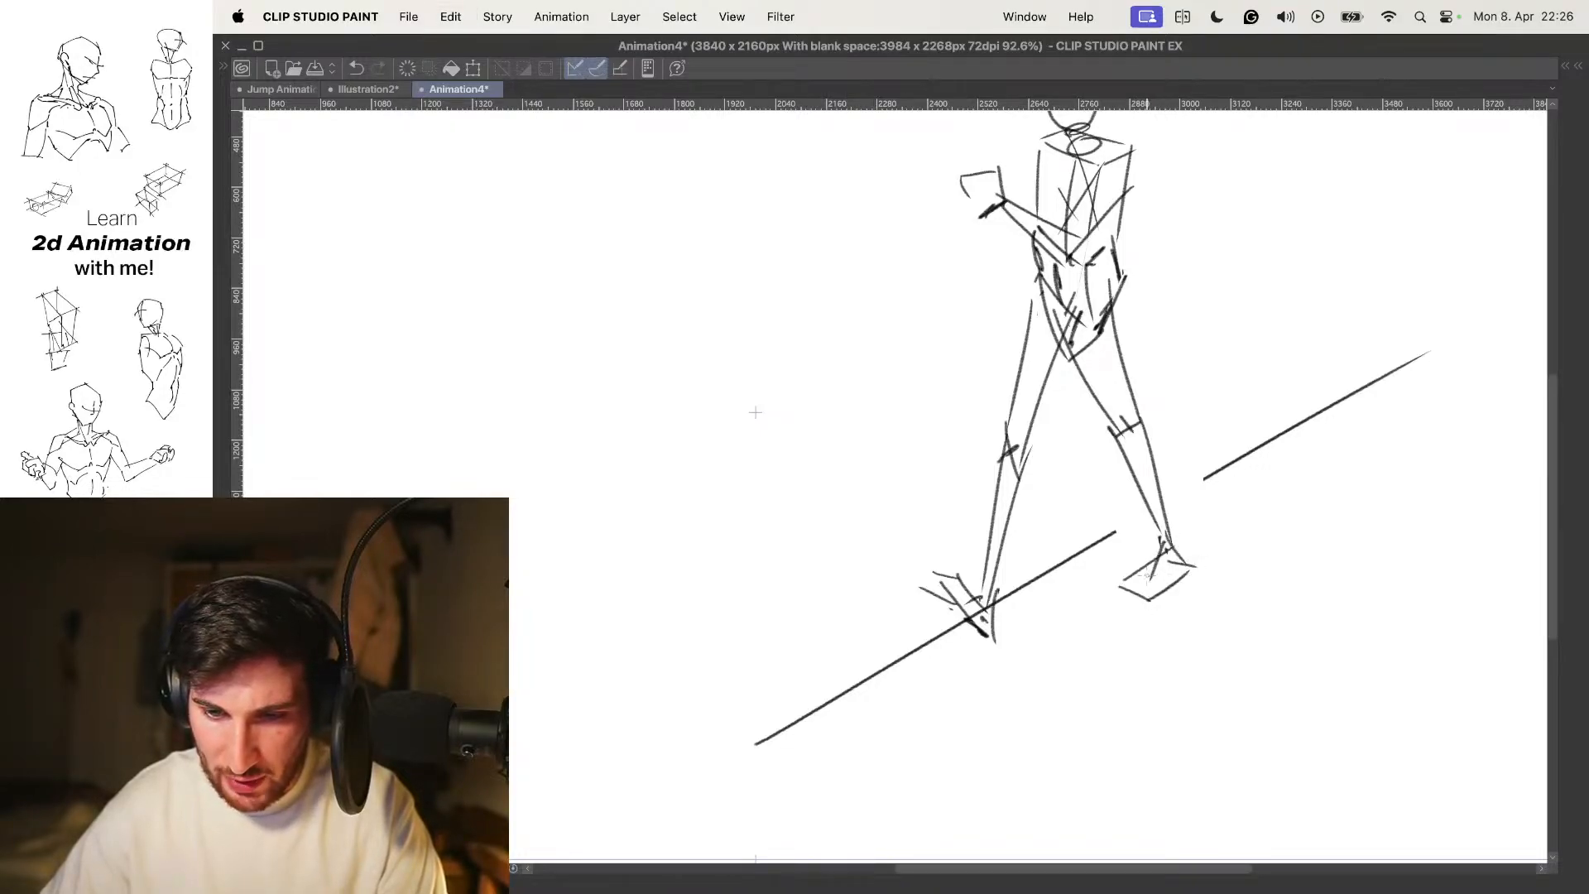
Reinforce the front leg's inner thigh line and extend the front heel slightly lower
scroll(1205, 533, down, 5)
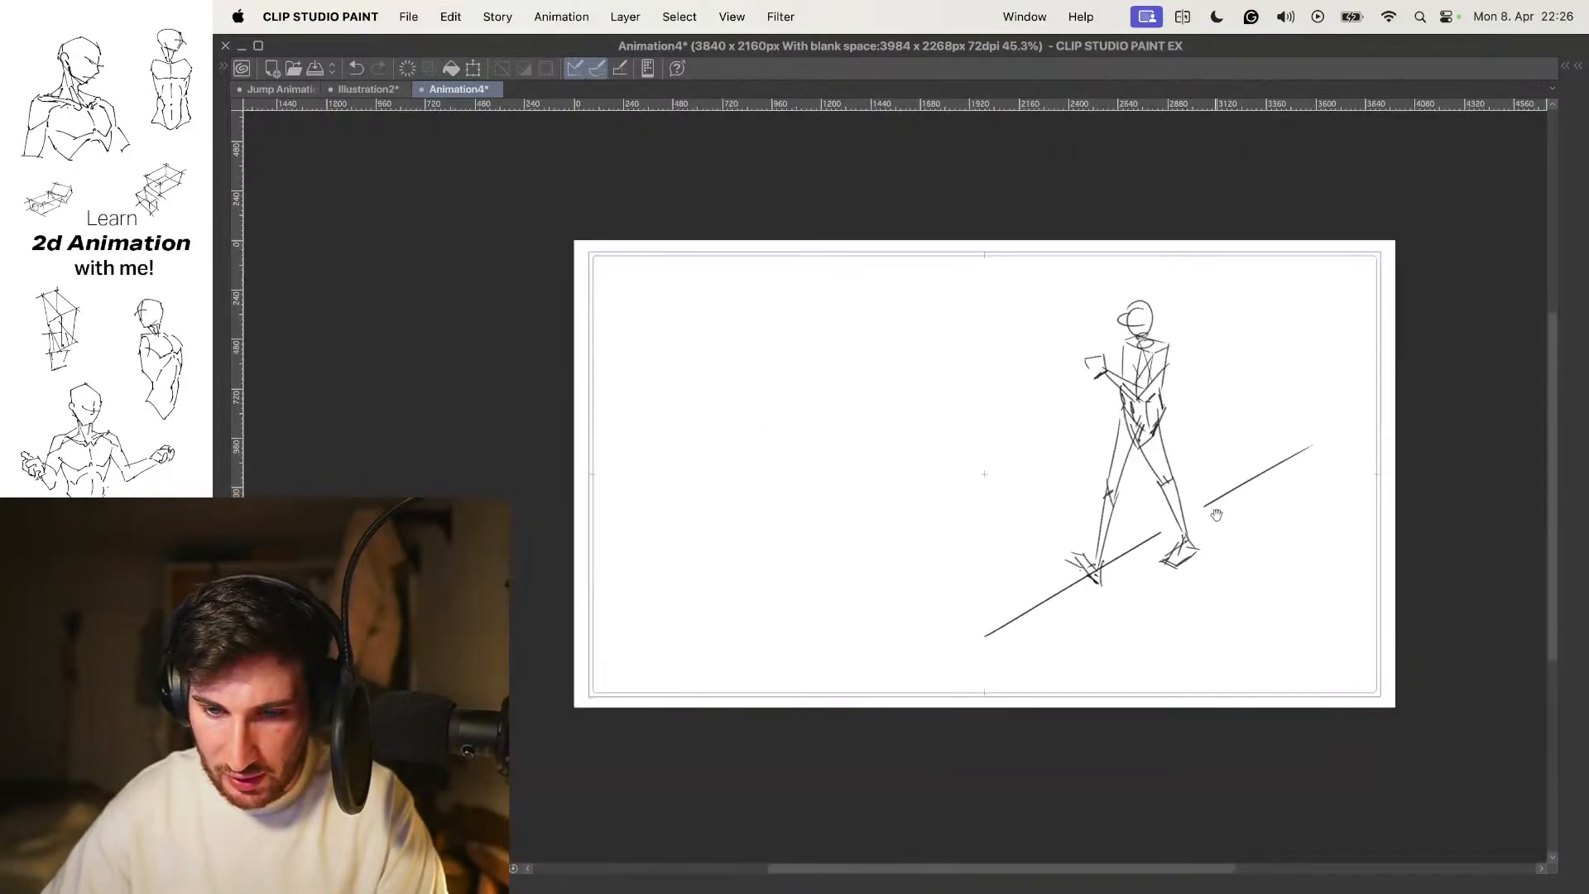
scroll(1195, 518, up, 2)
scroll(1154, 504, up, 3)
drag(1127, 344, 1068, 495)
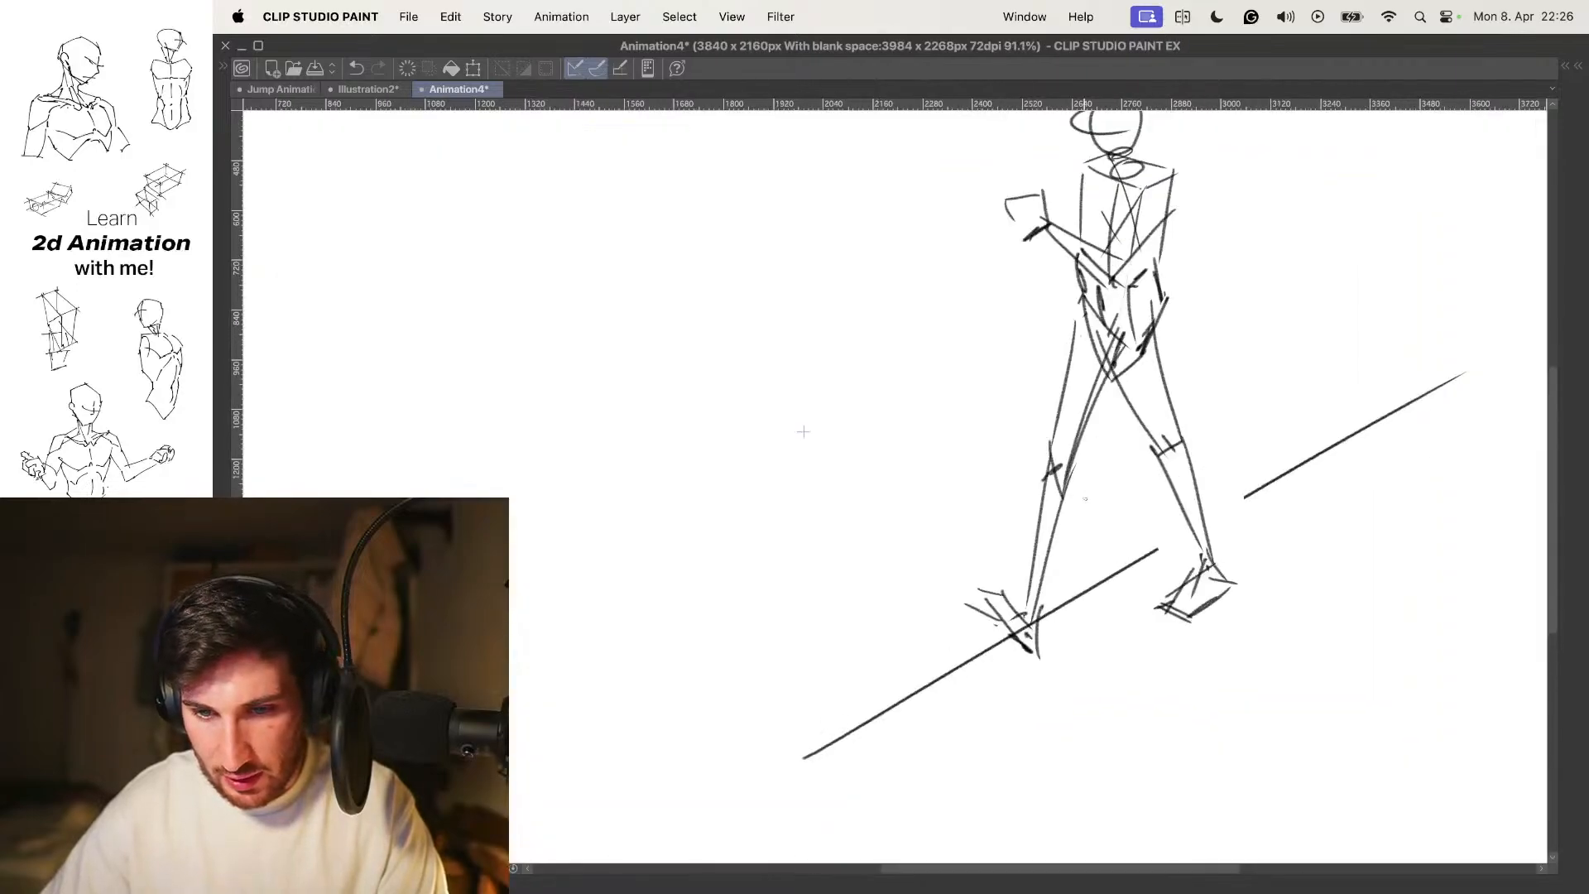
scroll(1144, 400, down, 4)
drag(1164, 389, 1155, 461)
scroll(1125, 538, up, 2)
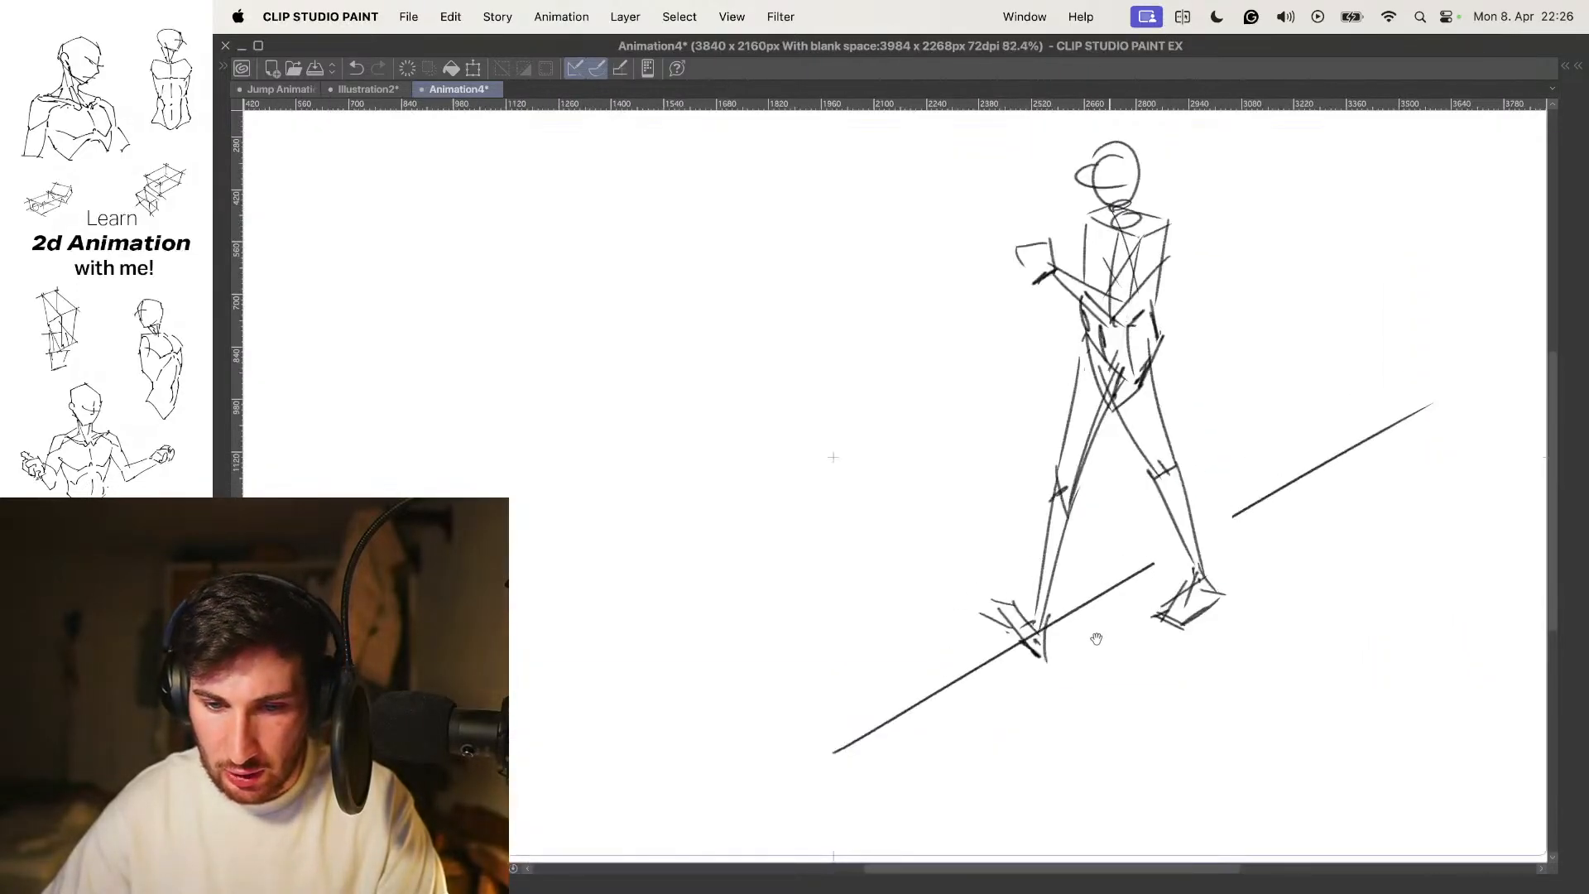
drag(1045, 644, 1042, 672)
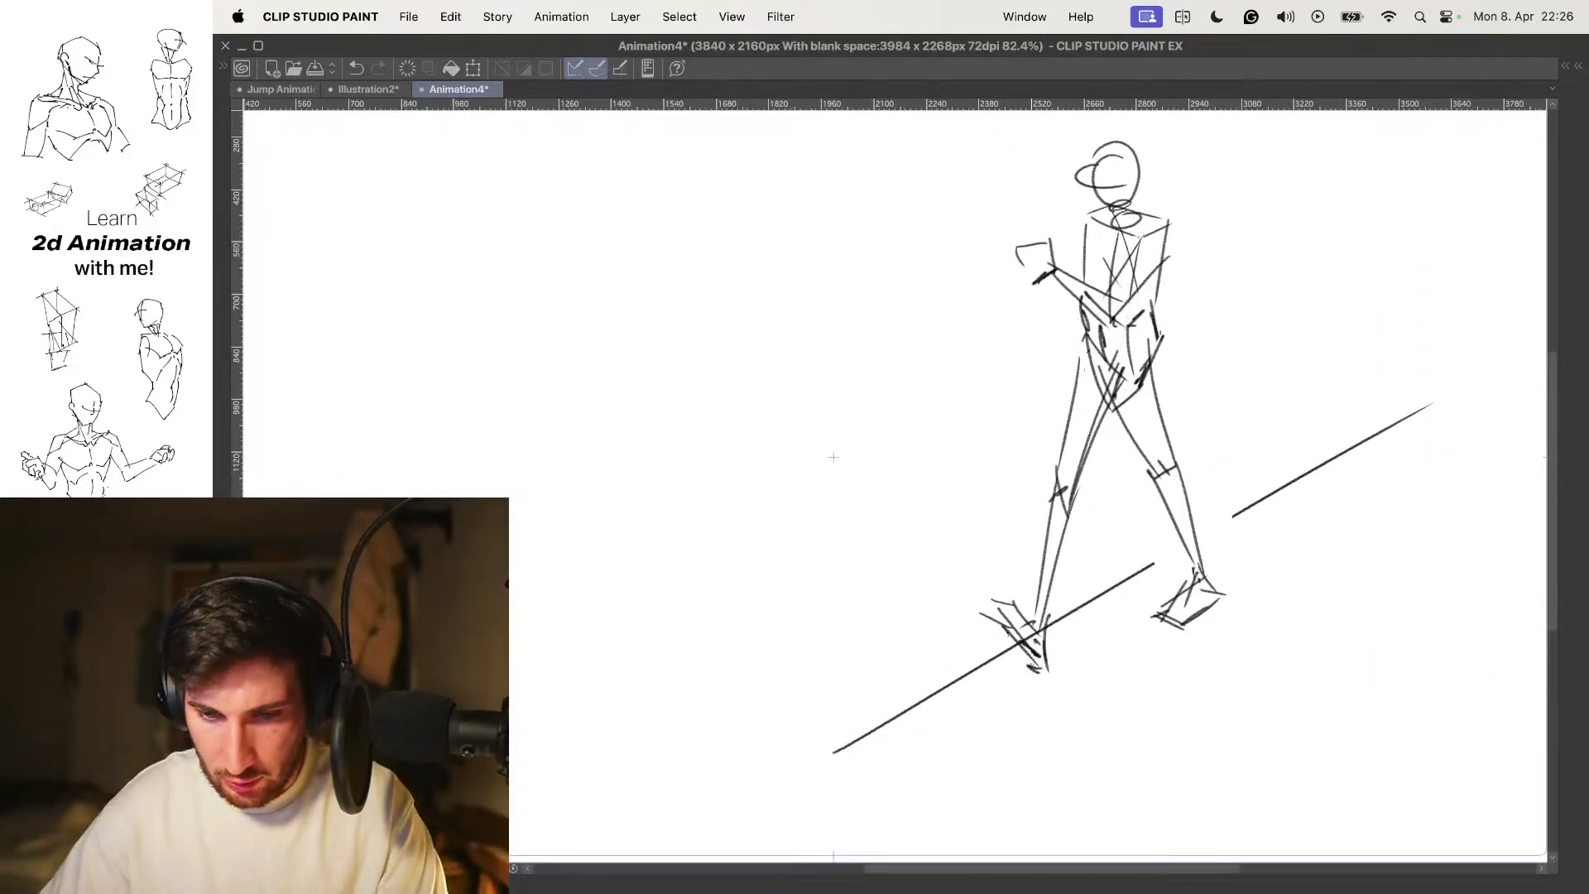
scroll(1085, 621, down, 2)
drag(1117, 609, 1122, 557)
scroll(1150, 390, up, 3)
scroll(1149, 385, down, 3)
scroll(1142, 373, up, 2)
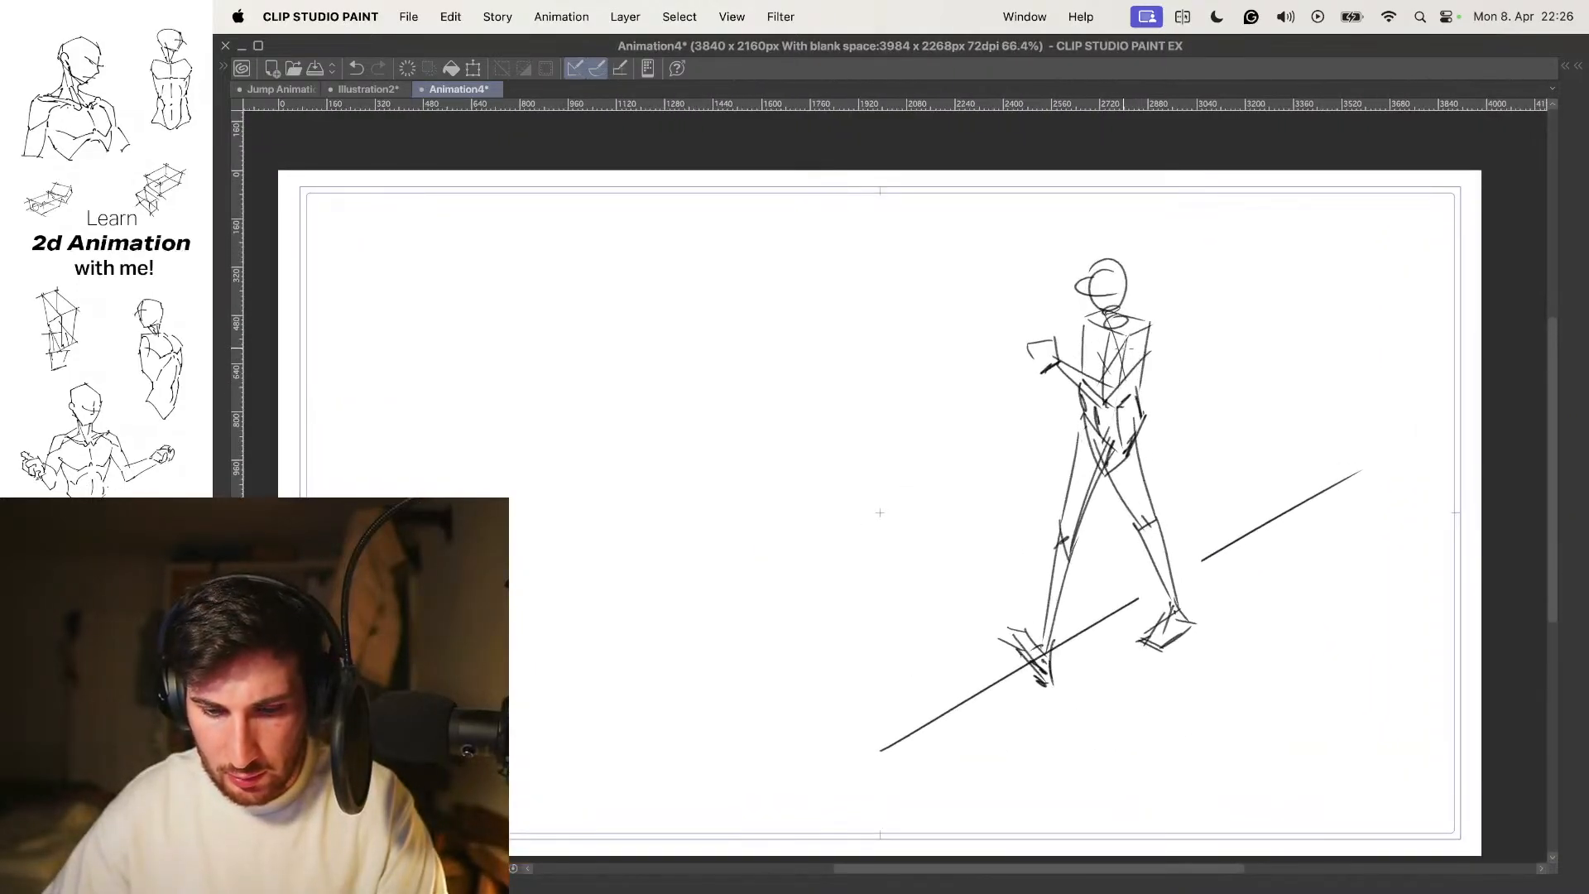
Move to the next frame and turn on onion skin to show the rough pose beneath
key(Tab)
key(Right)
key(o)
key(Tab)
Trace the head slightly lower than the rough, with its face line, neck ellipse and first shoulder line
scroll(1128, 373, up, 5)
drag(1060, 400, 1062, 411)
mouse_move(993, 288)
mouse_down()
mouse_move(1026, 382)
mouse_move(1036, 276)
mouse_move(1011, 273)
mouse_up()
key(super+z)
key(super+z)
drag(946, 318, 1056, 345)
mouse_move(1073, 428)
mouse_down()
mouse_move(1062, 335)
mouse_move(1006, 331)
mouse_move(1035, 297)
mouse_move(952, 307)
mouse_up()
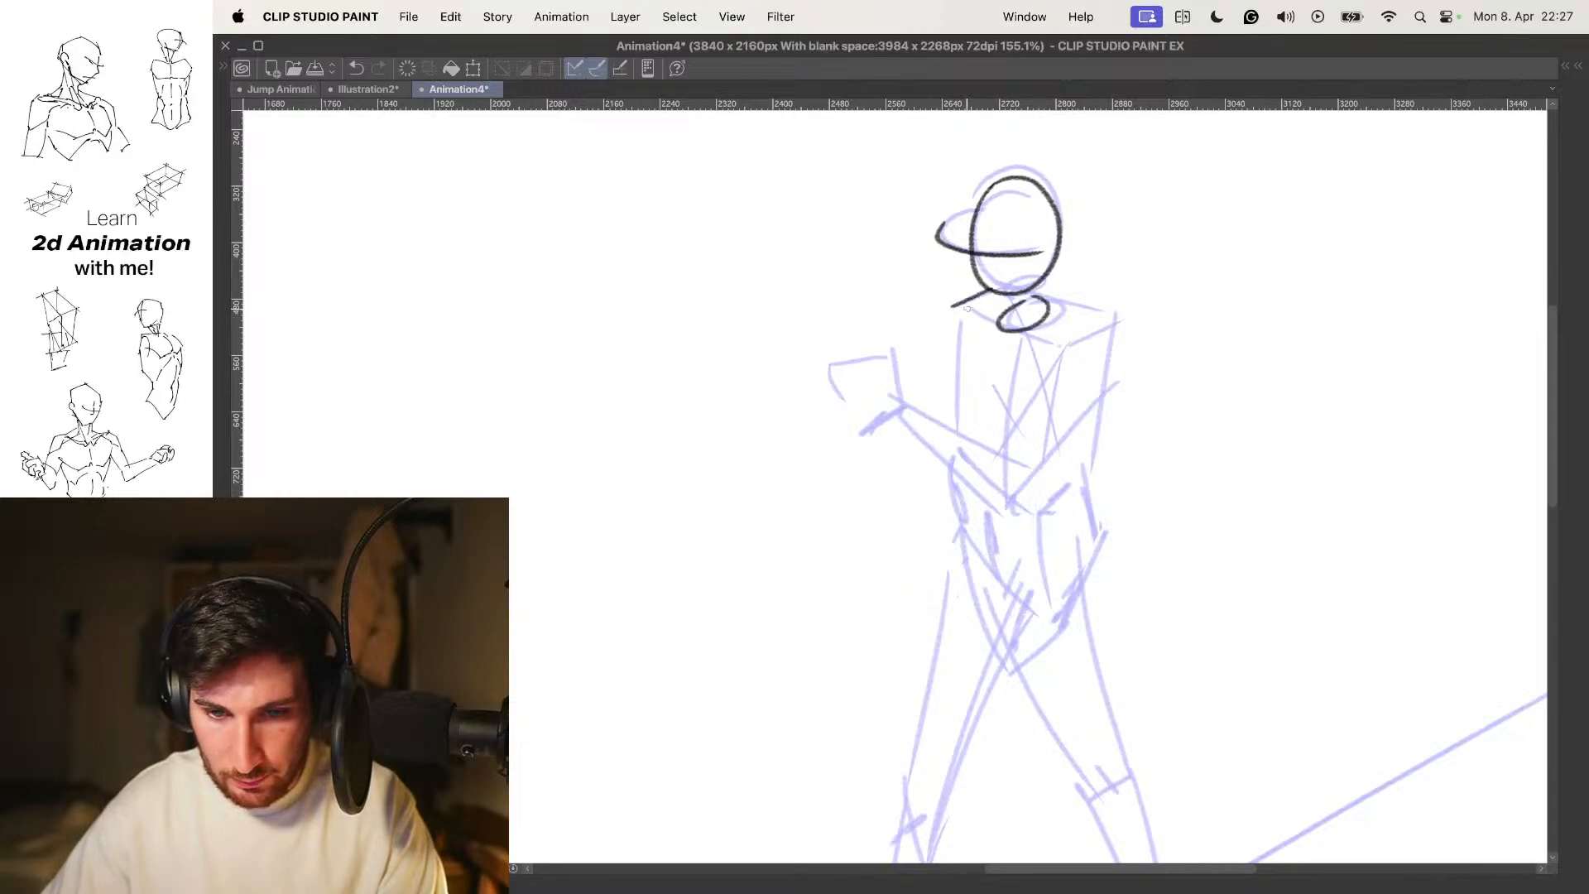
Draw the flat shoulder plane around the neck and the ribcage box with its pointed lower edge
drag(1065, 352, 1096, 330)
drag(1042, 303, 1112, 320)
key(super+z)
key(super+z)
key(super+z)
drag(945, 315, 1062, 350)
mouse_move(1101, 323)
mouse_down()
mouse_move(1063, 346)
mouse_move(1109, 316)
mouse_up()
mouse_move(1068, 395)
mouse_down()
mouse_move(1080, 341)
mouse_move(1049, 428)
mouse_up()
mouse_move(964, 263)
mouse_down()
mouse_move(962, 388)
mouse_move(1039, 457)
mouse_move(1092, 404)
mouse_up()
drag(1122, 253, 1099, 389)
Draw the pelvis below the ribcage with a centre line, side edges and a crotch wedge
mouse_move(1084, 431)
mouse_down()
mouse_move(1094, 356)
mouse_move(1059, 473)
mouse_up()
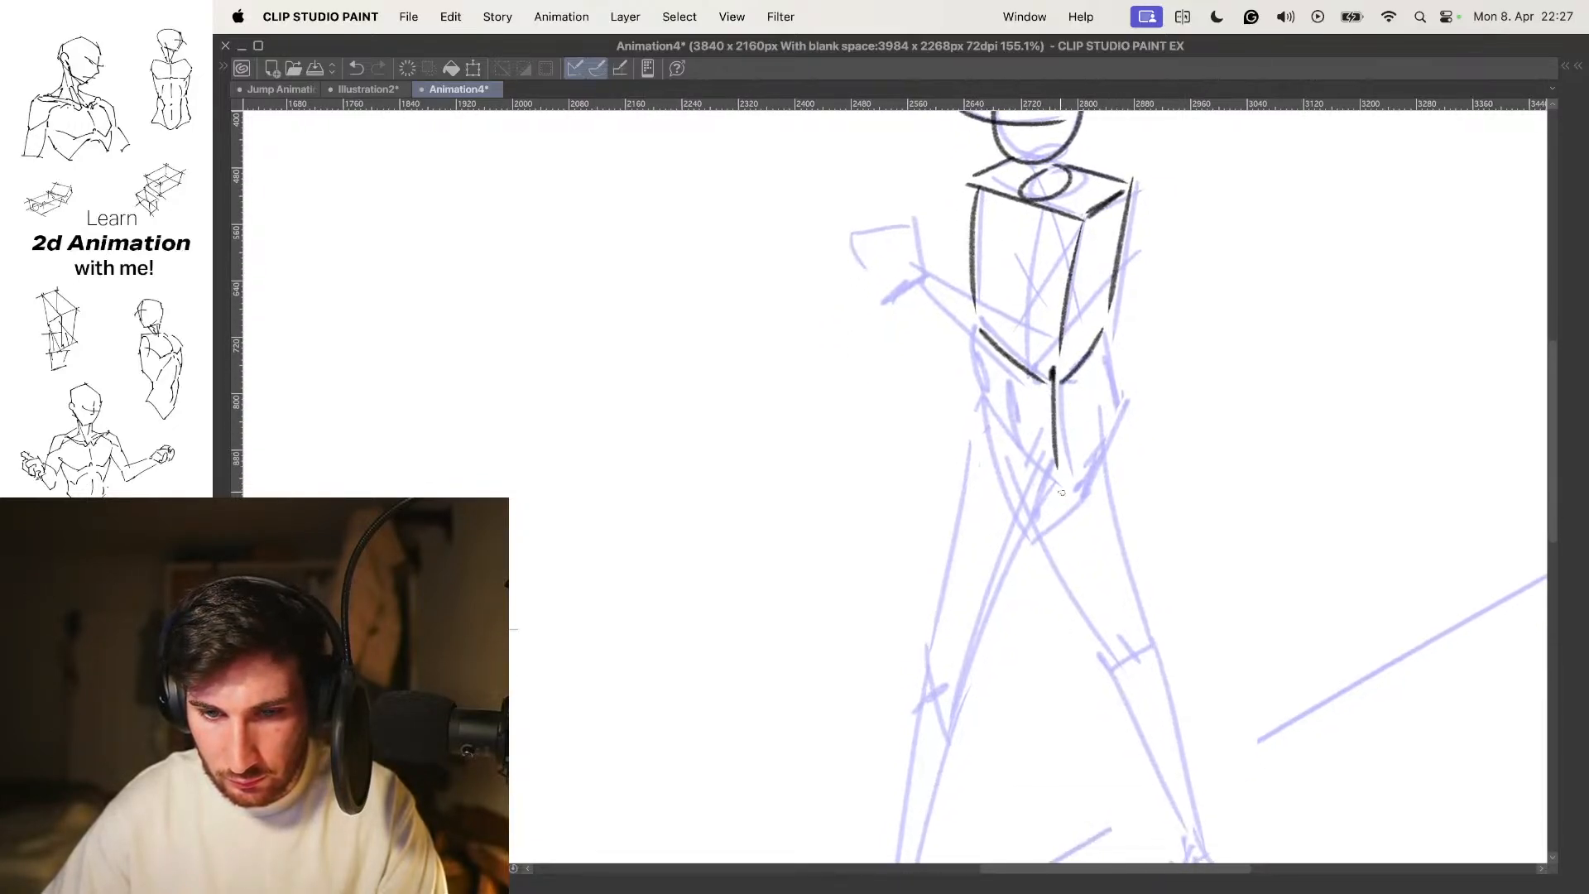
mouse_move(984, 405)
mouse_down()
mouse_move(1063, 467)
mouse_move(1097, 426)
mouse_up()
drag(1101, 327, 1115, 384)
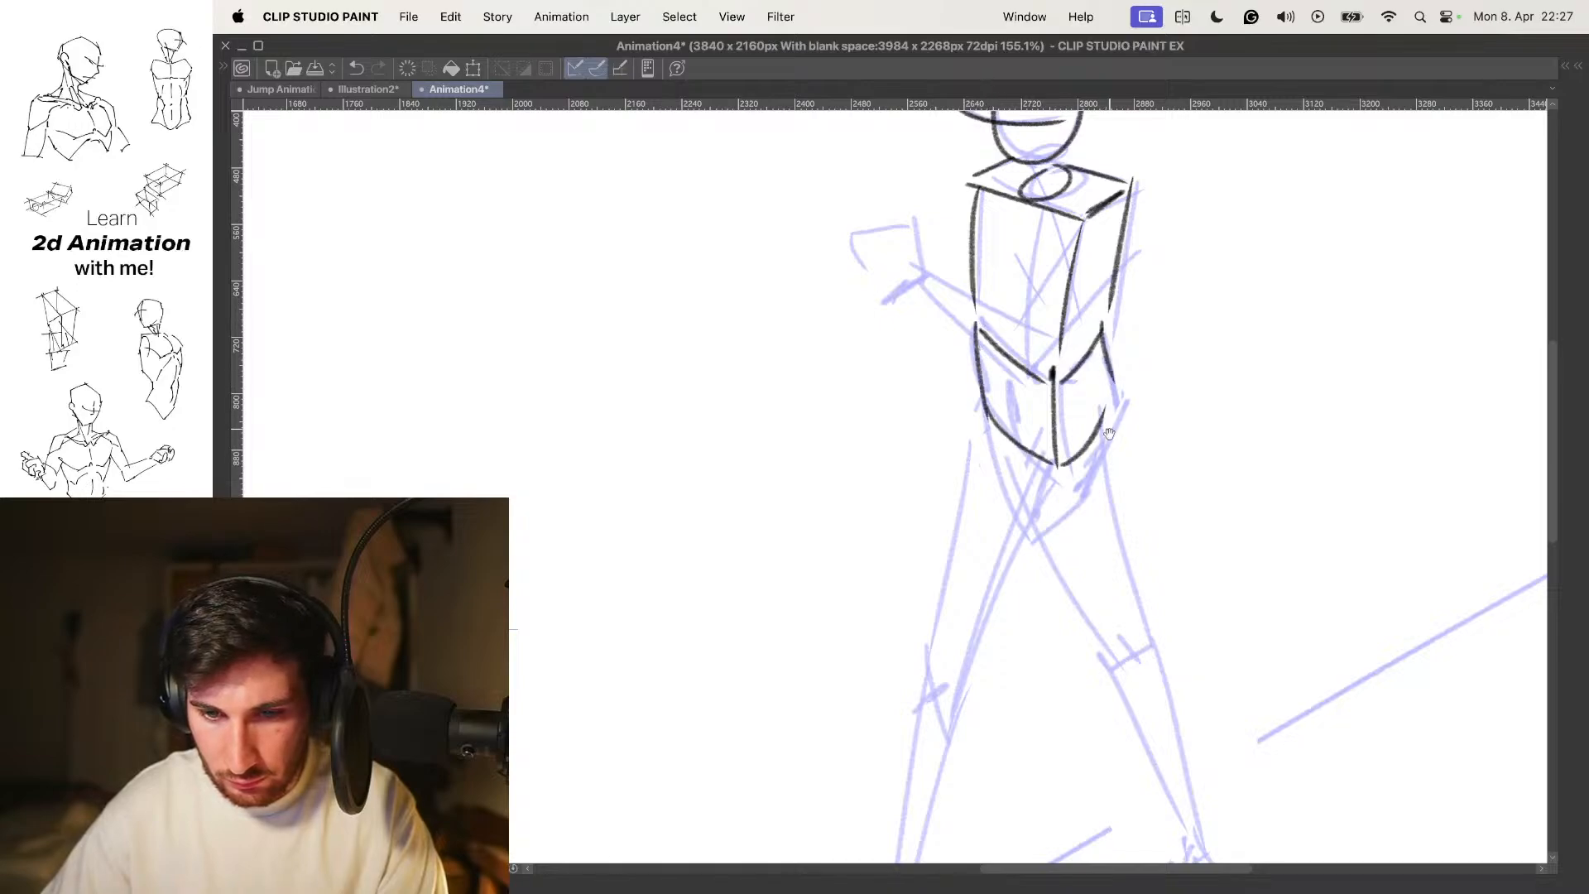
drag(1016, 464, 1023, 520)
mouse_move(985, 418)
mouse_down()
mouse_move(1056, 476)
mouse_move(1088, 476)
mouse_move(1116, 418)
mouse_move(1080, 380)
mouse_up()
Draw the front leg's thigh lines and continue the outer edge down the shin to the ankle
scroll(1116, 416, down, 2)
drag(1114, 313, 1045, 440)
drag(1058, 261, 1027, 420)
mouse_move(1070, 395)
mouse_down()
mouse_move(1047, 450)
mouse_move(1049, 403)
mouse_move(985, 612)
mouse_up()
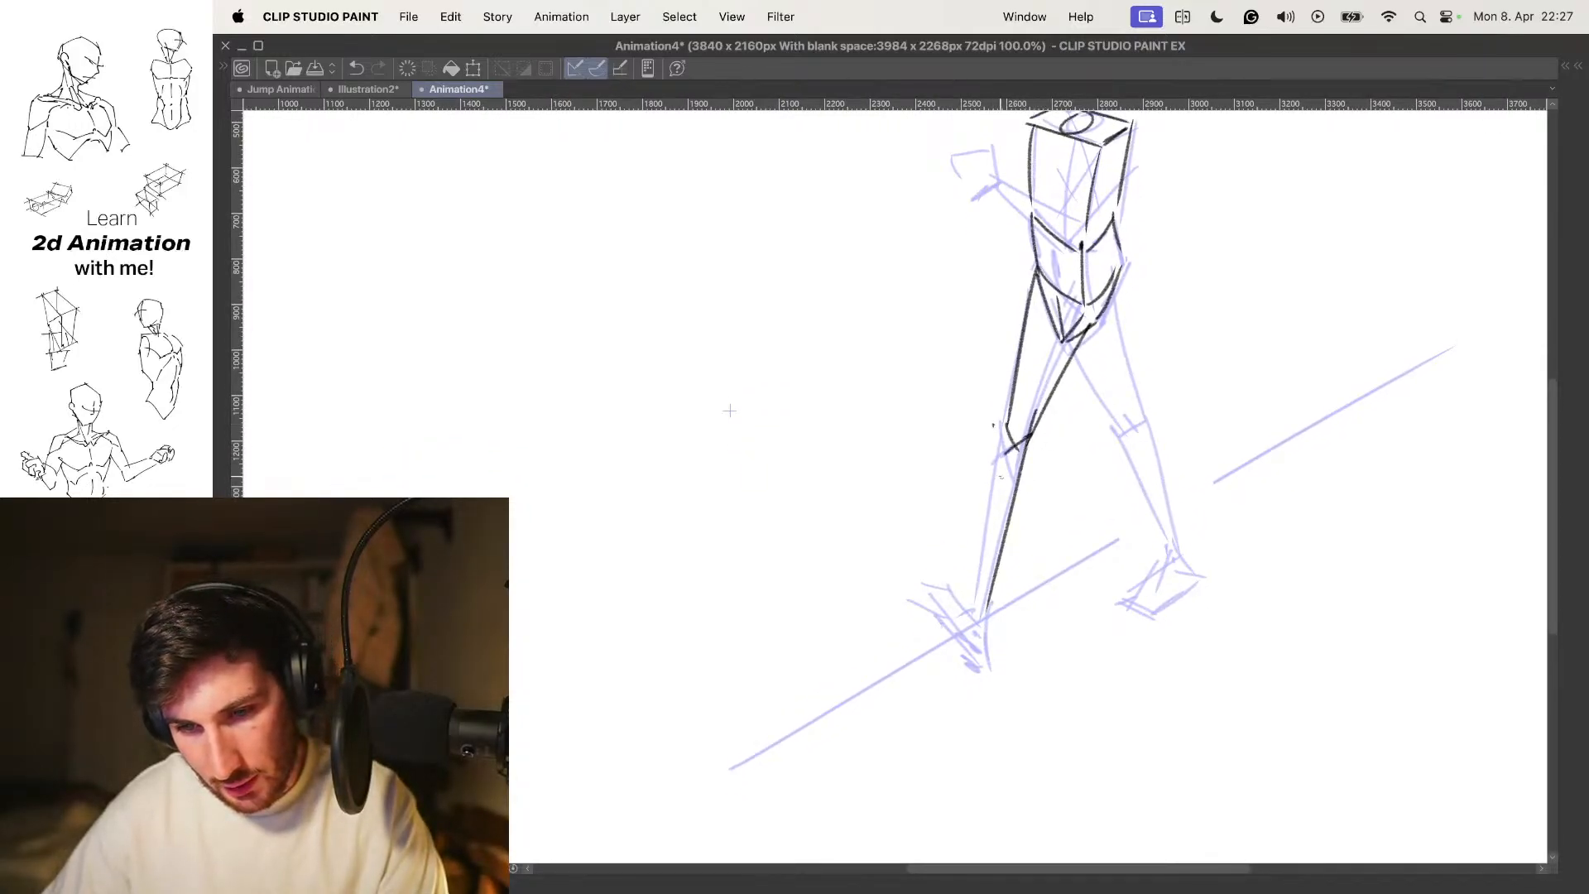
key(cmd+z)
drag(1033, 432, 985, 612)
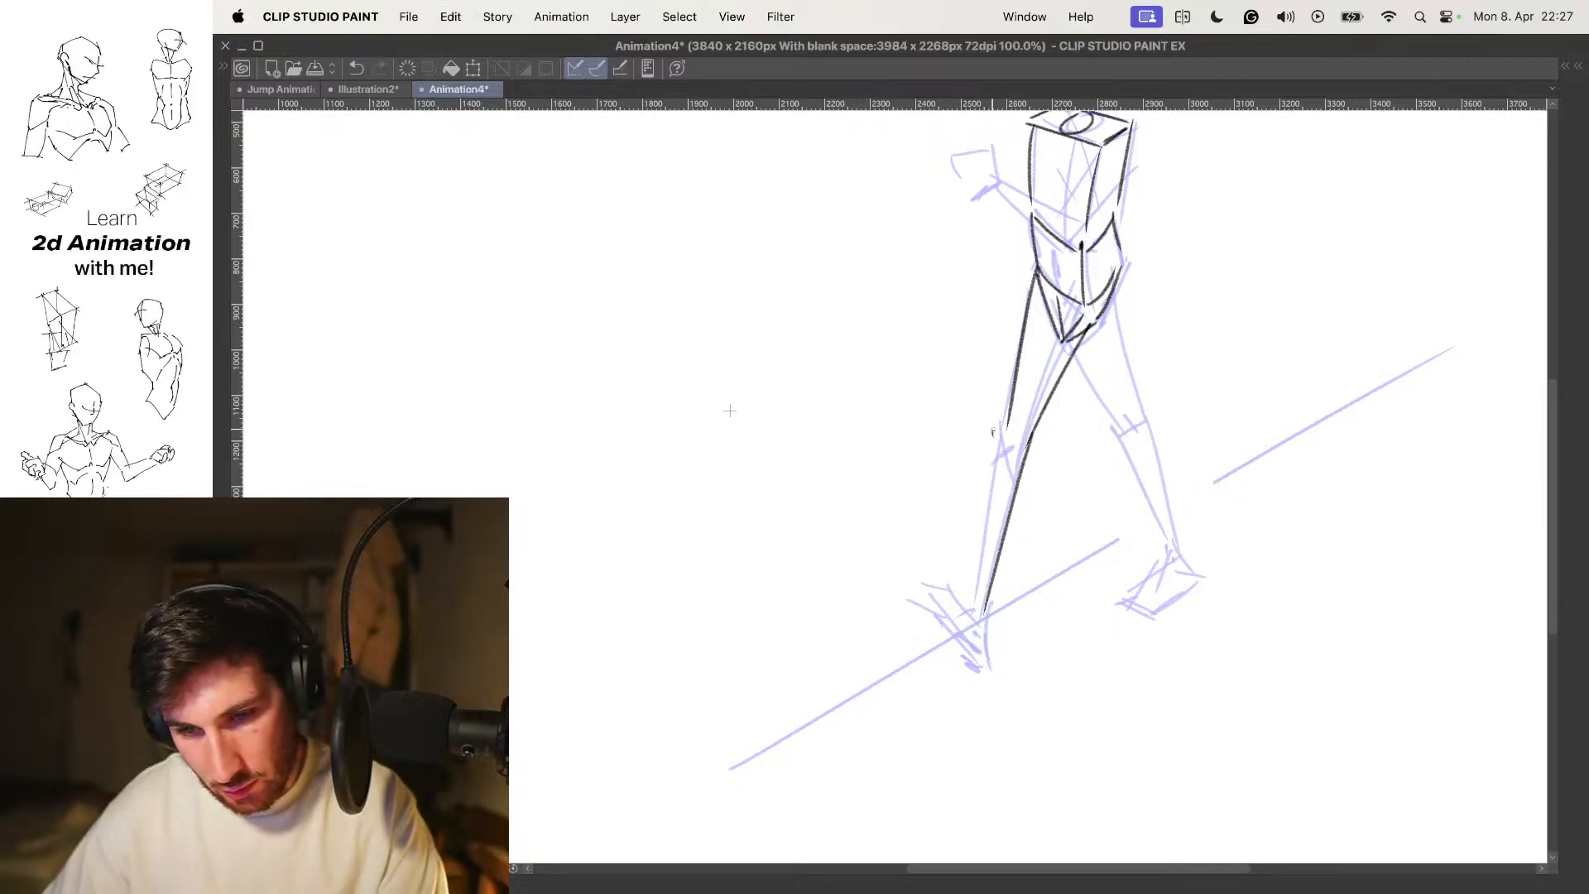
key(cmd+z)
drag(1008, 394, 983, 559)
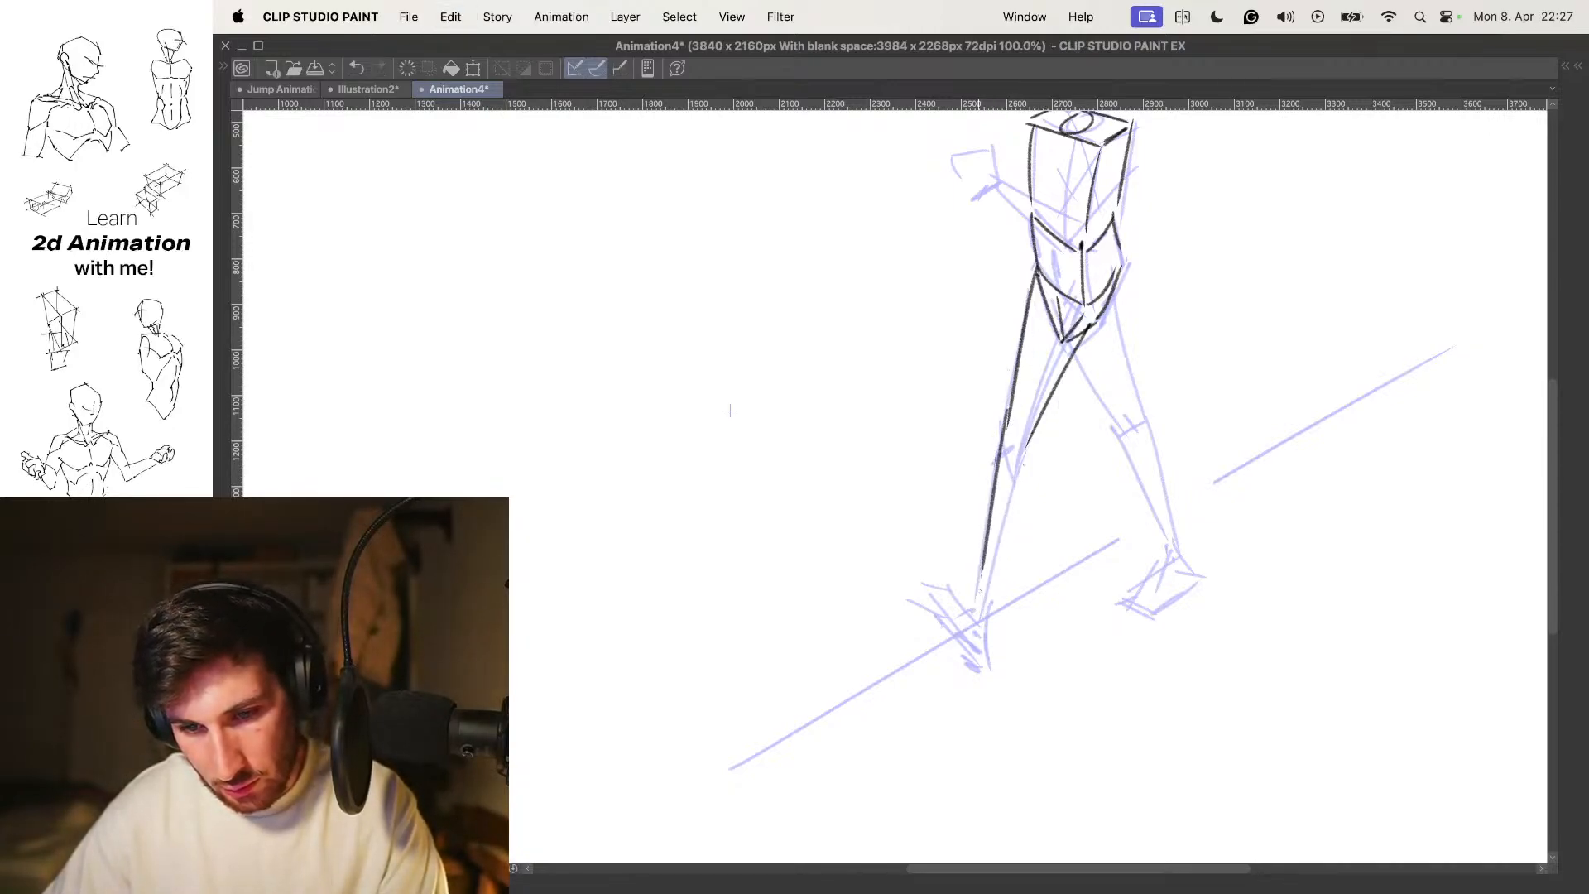
Draw the front leg's inner shin line curving from the knee down to the heel
drag(1039, 423, 1004, 569)
key(super+z)
mouse_move(1042, 455)
mouse_down()
mouse_move(1057, 390)
mouse_move(996, 567)
mouse_up()
key(super+z)
drag(1040, 408, 1006, 540)
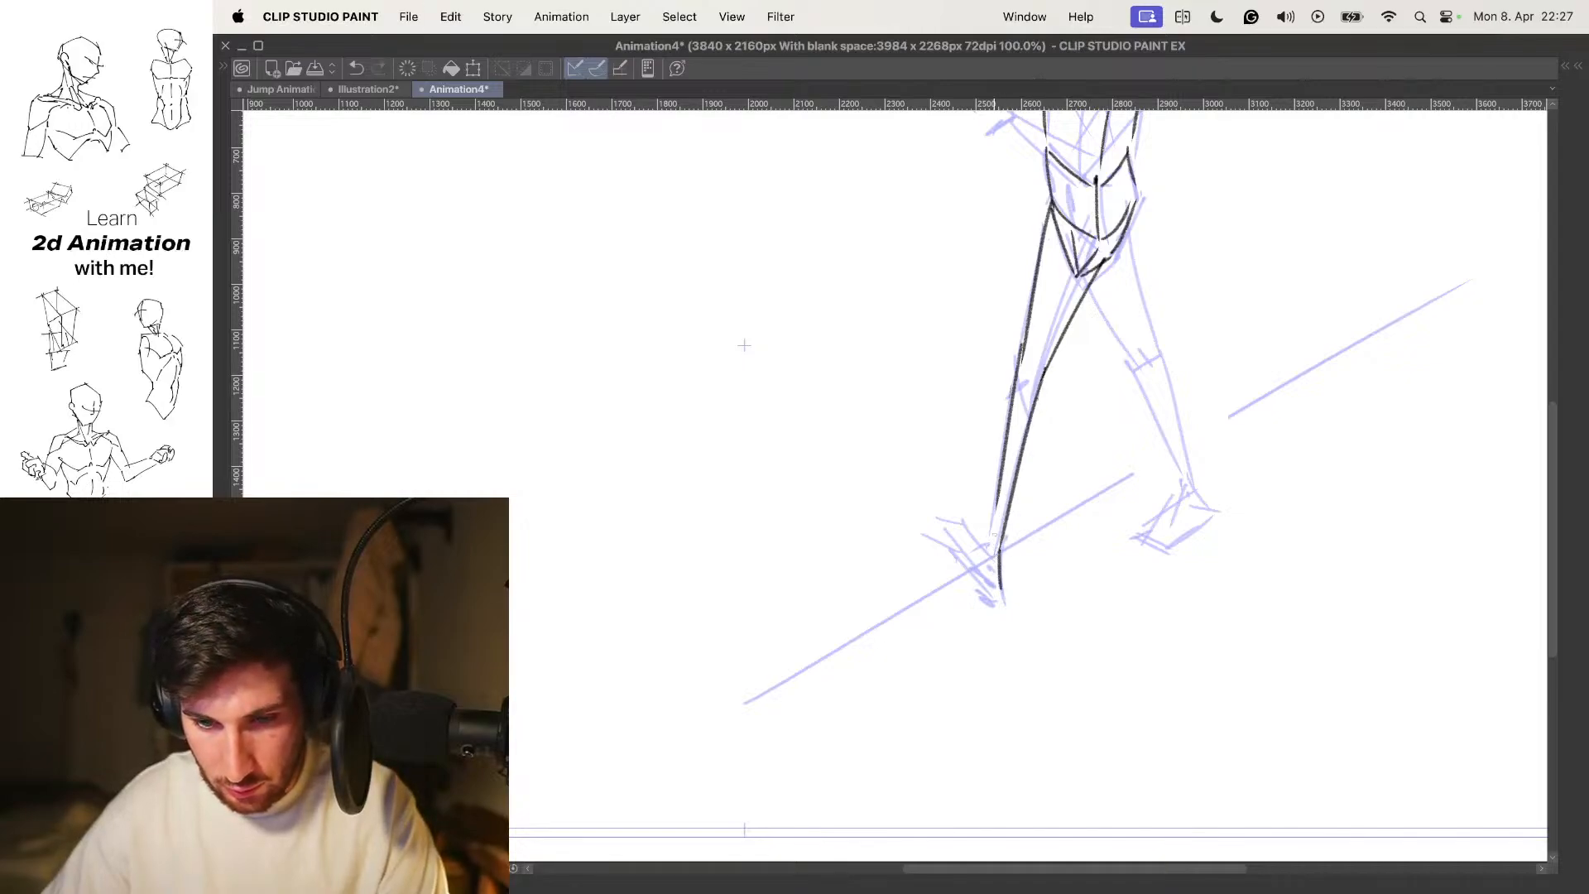
scroll(973, 542, up, 3)
key(super+z)
Draw the front foot with raised toes, an ankle mark and a sole line running down to the heel
drag(994, 540, 979, 563)
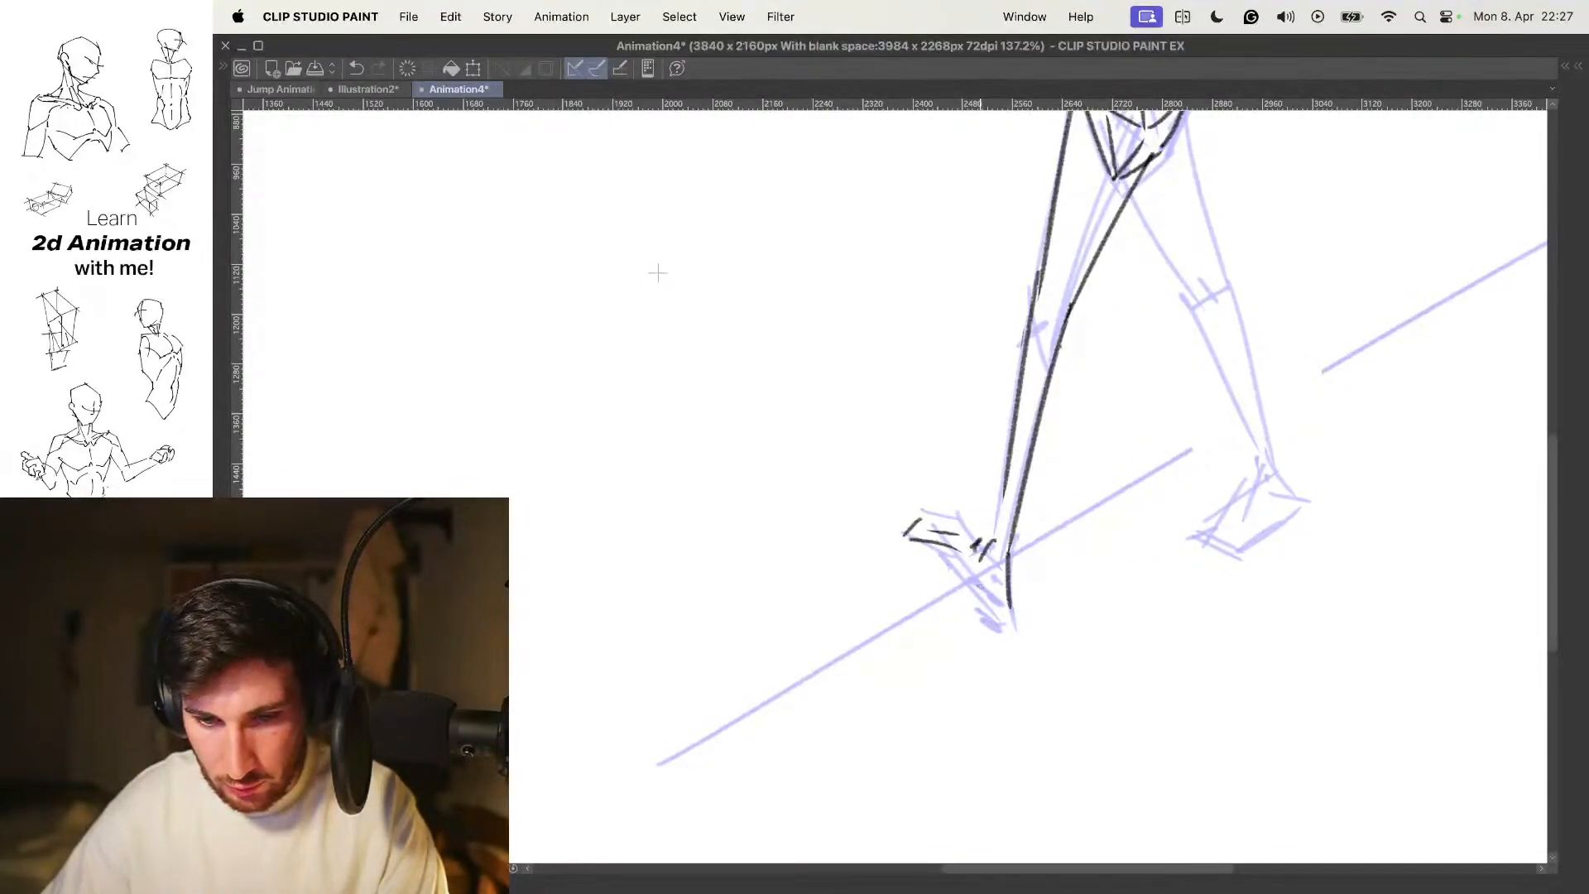
key(super+z)
mouse_move(901, 534)
mouse_down()
mouse_move(966, 522)
mouse_move(996, 580)
mouse_move(981, 596)
mouse_up()
key(super+z)
key(super+z)
key(super+z)
drag(906, 529, 1015, 636)
drag(1009, 548, 1015, 635)
Rework the front foot's toe and ankle lines, toggling the onion skin and undoing the strokes that miss
scroll(1043, 505, down, 4)
key(o)
scroll(1078, 492, up, 3)
key(super+z)
key(super+z)
mouse_move(993, 549)
mouse_down()
mouse_move(1006, 606)
mouse_move(958, 574)
mouse_up()
key(super+z)
key(super+z)
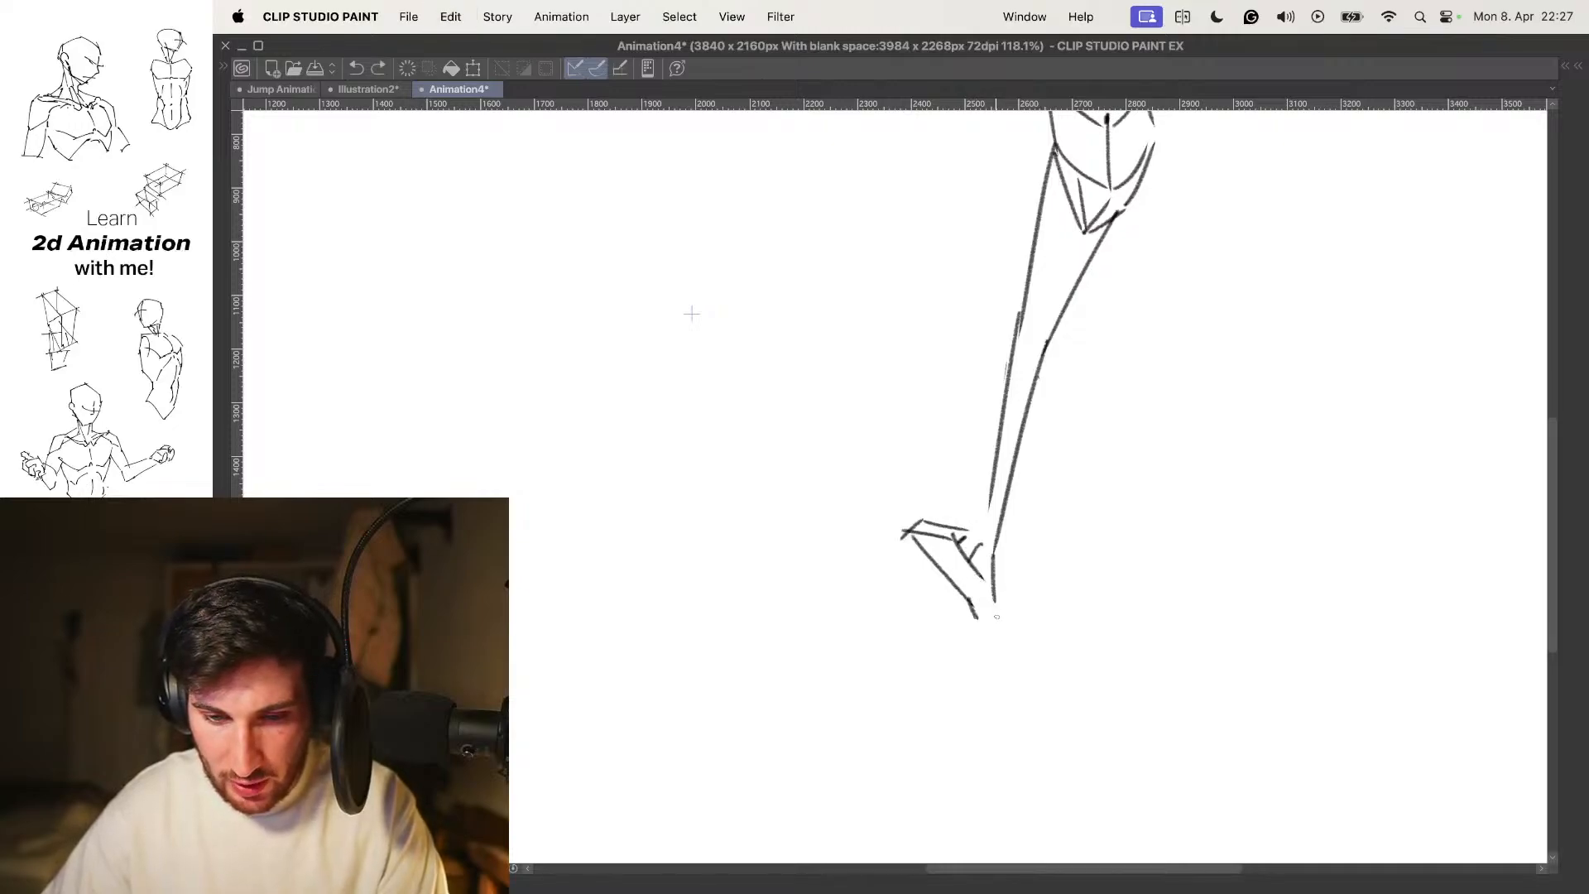
Try a wedge-shaped front foot with raised toes and a darkened heel, comparing it with the previous frame
scroll(1004, 497, down, 4)
scroll(983, 519, up, 4)
key(super+z)
mouse_move(1015, 463)
mouse_down()
mouse_move(1042, 463)
mouse_move(973, 548)
mouse_move(910, 543)
mouse_up()
drag(984, 582, 1125, 579)
mouse_move(1045, 504)
mouse_down()
mouse_move(927, 504)
mouse_move(1004, 550)
mouse_move(1100, 544)
mouse_up()
key(e)
mouse_move(1021, 582)
mouse_down()
mouse_move(994, 560)
mouse_move(1071, 560)
mouse_up()
key(p)
drag(980, 524, 1052, 545)
drag(1074, 453, 921, 437)
drag(1150, 372, 1123, 497)
key(Left)
key(Right)
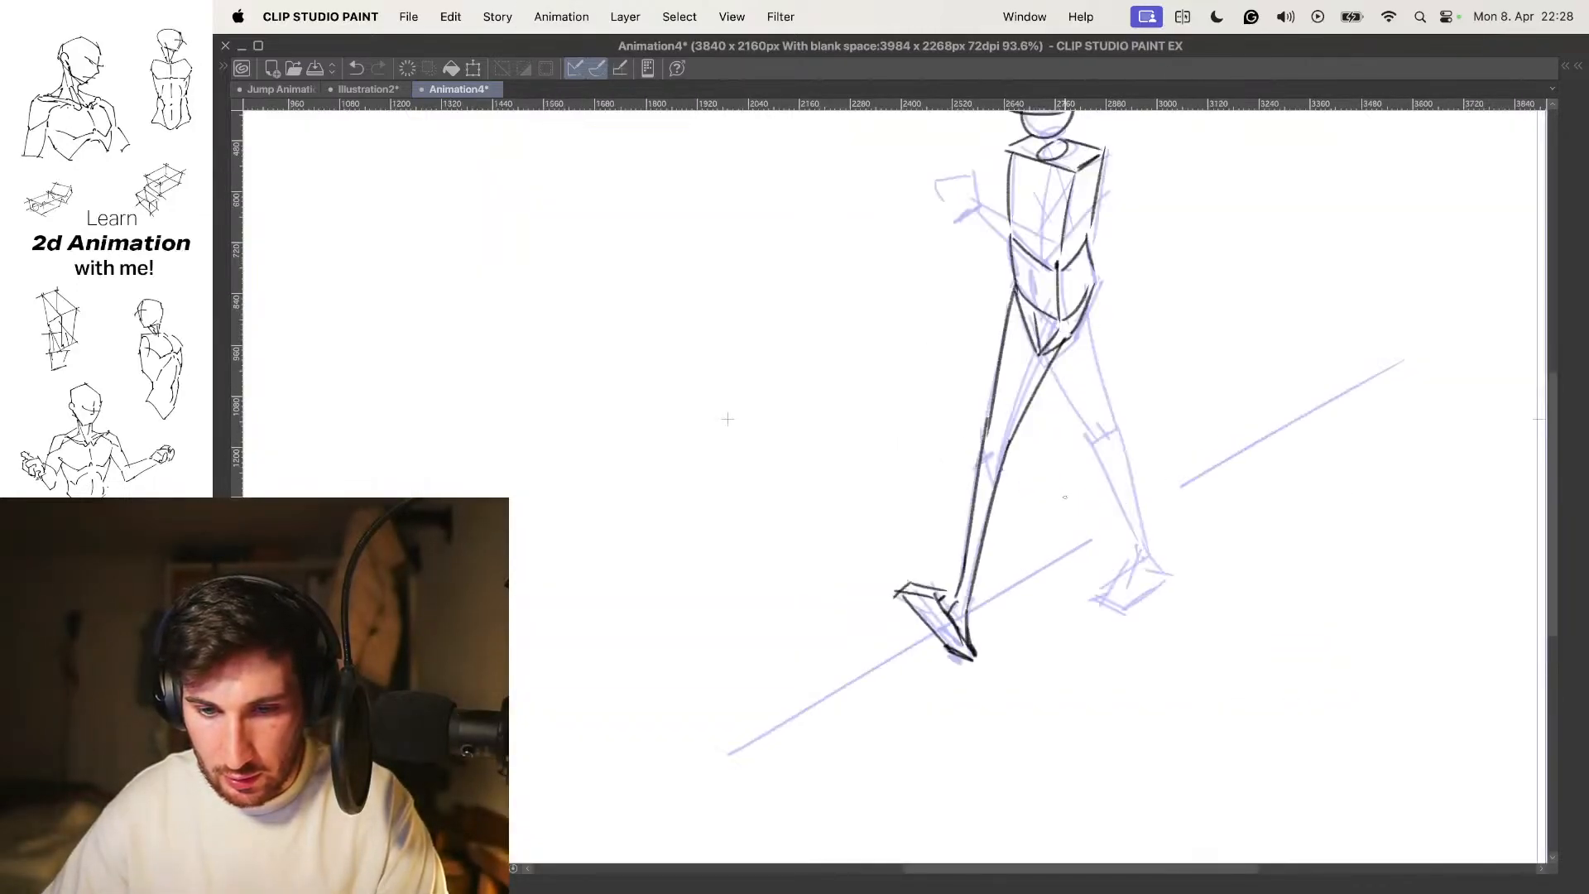
Undo the wedge-shaped front foot and try a flatter foot outline extending from the ankle, undoing its strokes too
key(super+z)
mouse_move(1003, 680)
mouse_down()
mouse_move(1041, 617)
mouse_move(940, 528)
mouse_move(1042, 538)
mouse_move(970, 546)
mouse_move(962, 516)
mouse_up()
key(e)
key(super+z)
key(super+z)
key(super+z)
key(super+z)
drag(966, 516, 948, 527)
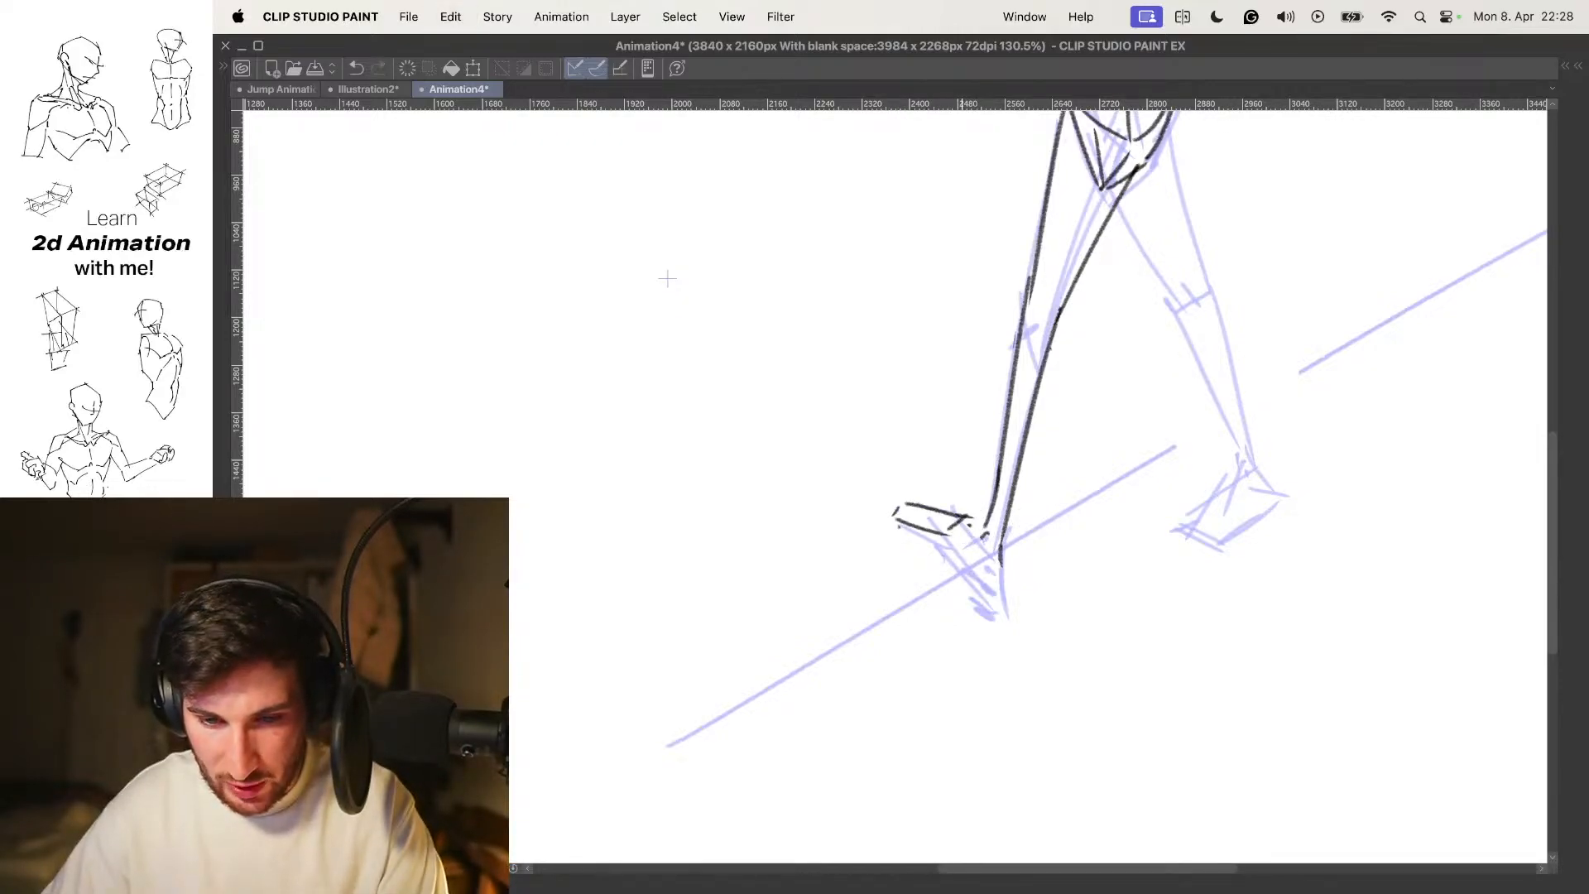
key(super+z)
key(super+z)
key(super+z)
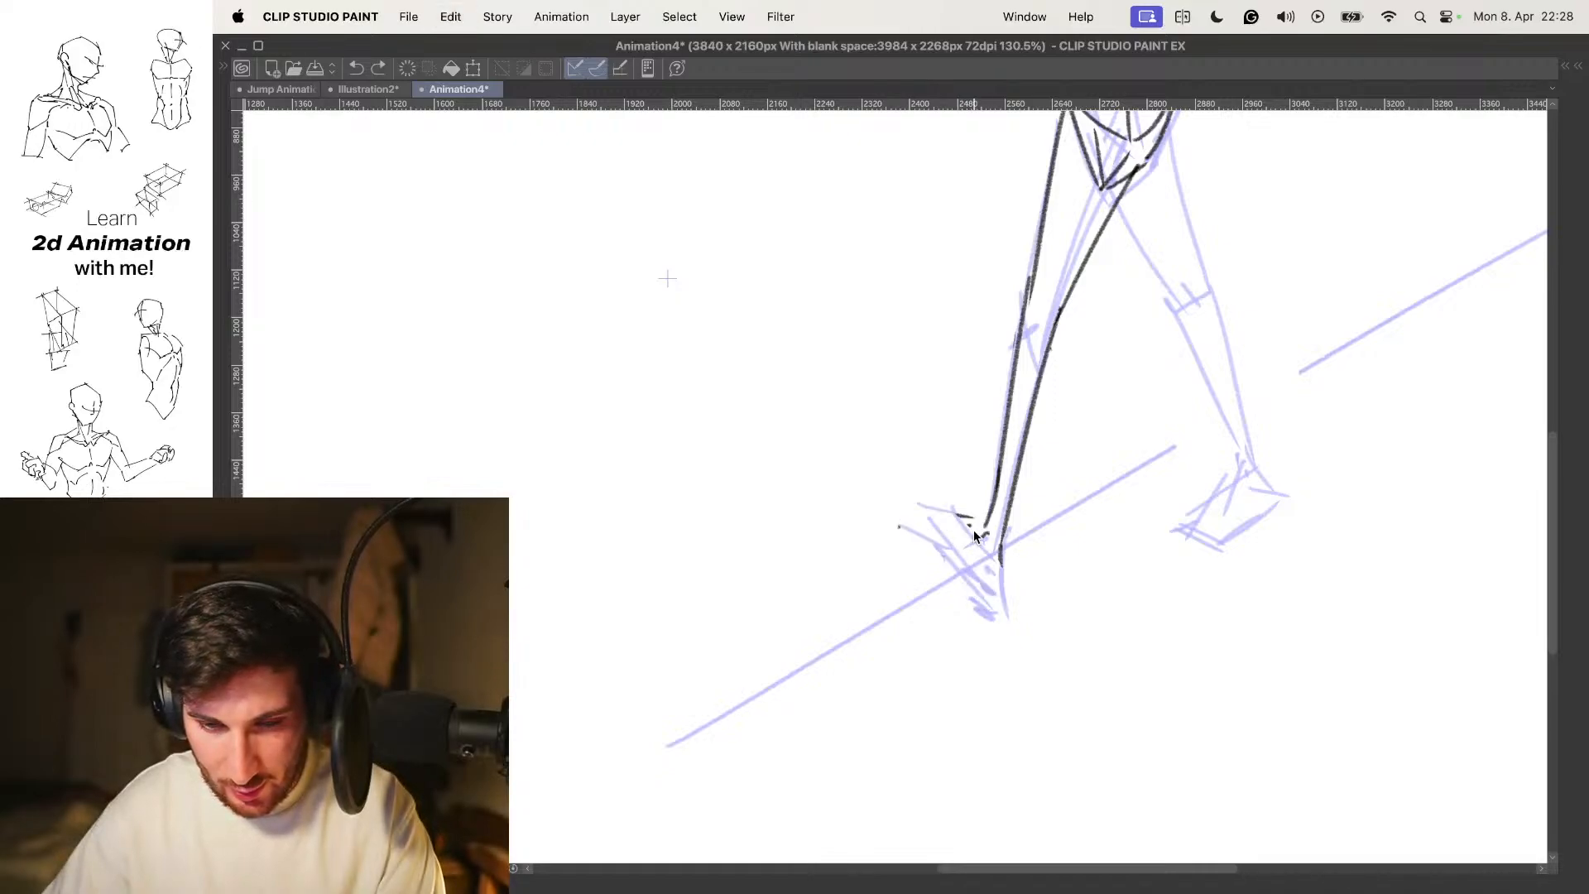
Try a rounded front foot tilted up from the heel, viewing it without the onion skin
mouse_move(983, 615)
mouse_down()
mouse_move(914, 542)
mouse_move(977, 582)
mouse_move(996, 502)
mouse_up()
key(o)
scroll(1074, 453, down, 5)
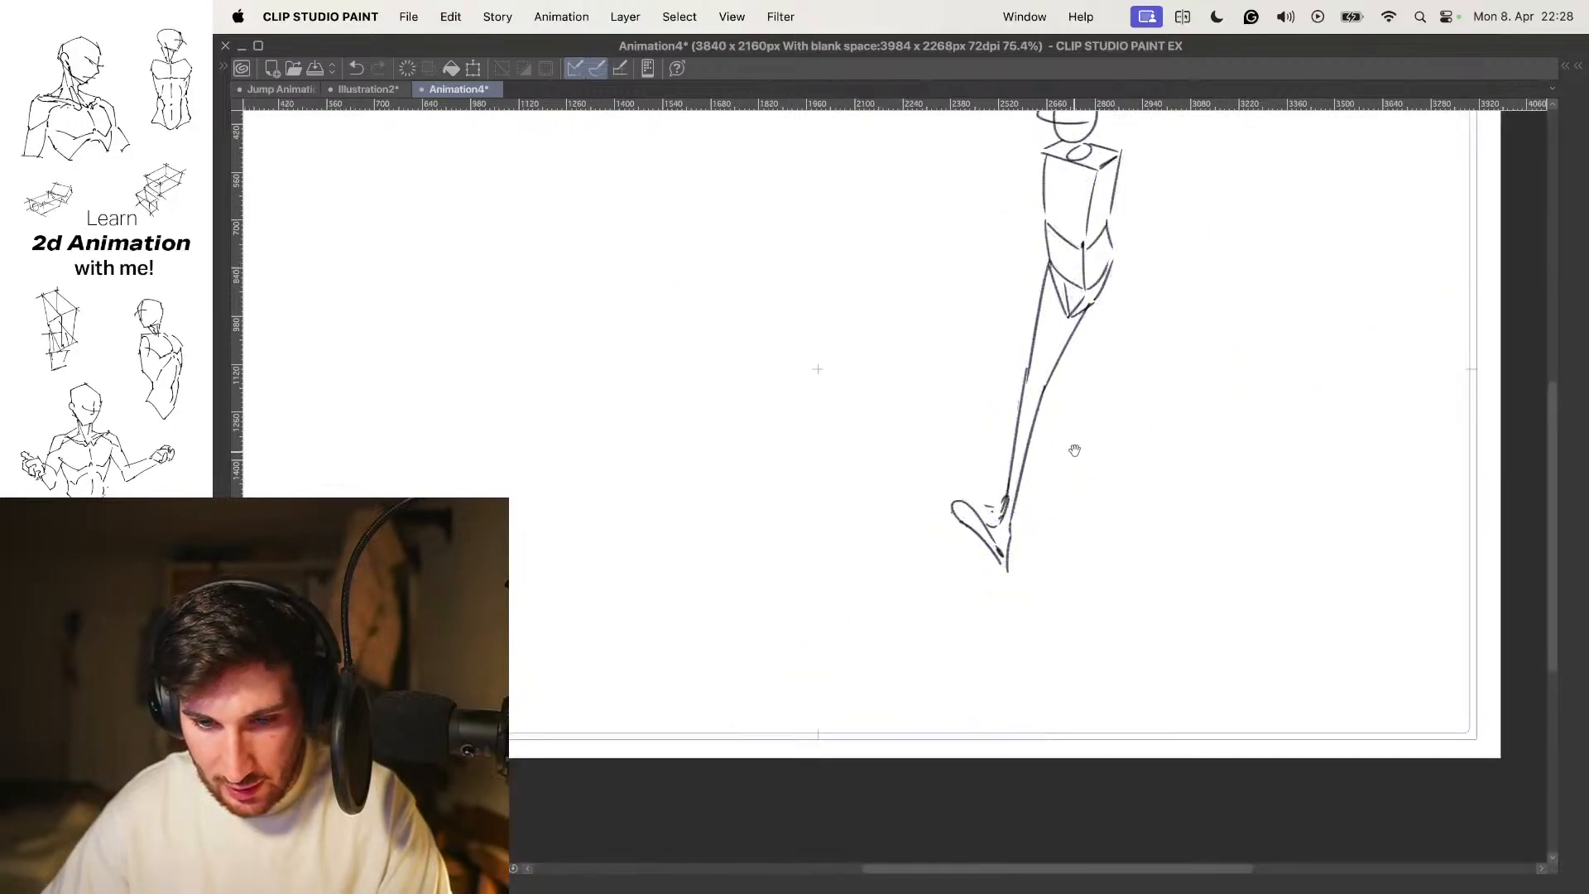
Erase the front foot and lower leg, and trim the outer thigh line back toward the hip over the onion skin
scroll(1027, 482, up, 2)
key(e)
mouse_move(992, 621)
mouse_down()
mouse_move(947, 588)
mouse_move(997, 563)
mouse_move(1012, 449)
mouse_move(1023, 488)
mouse_up()
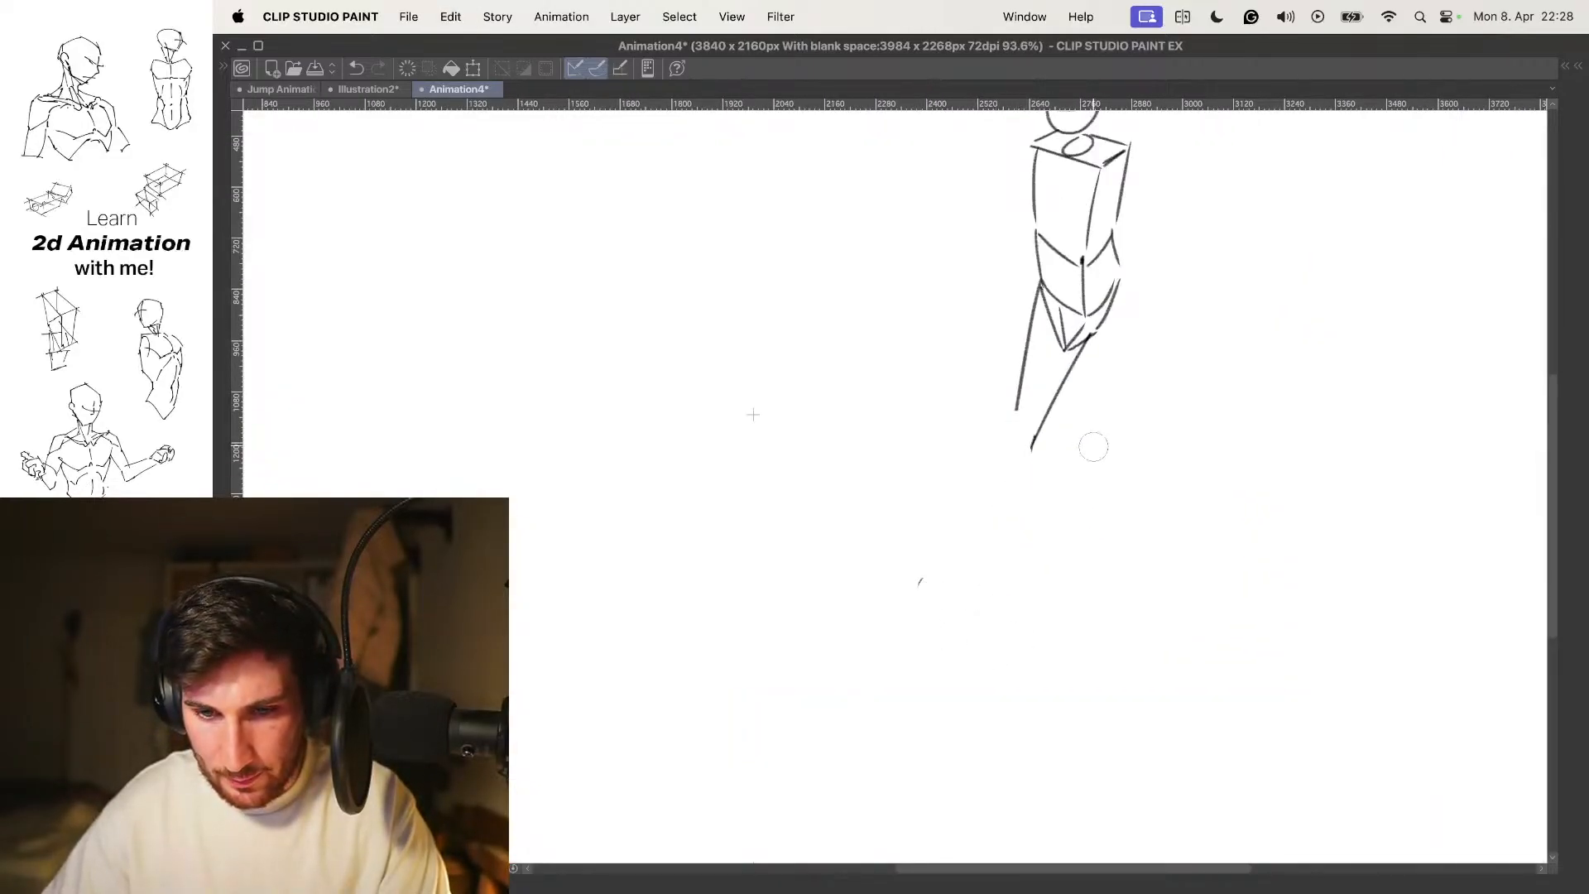
key(o)
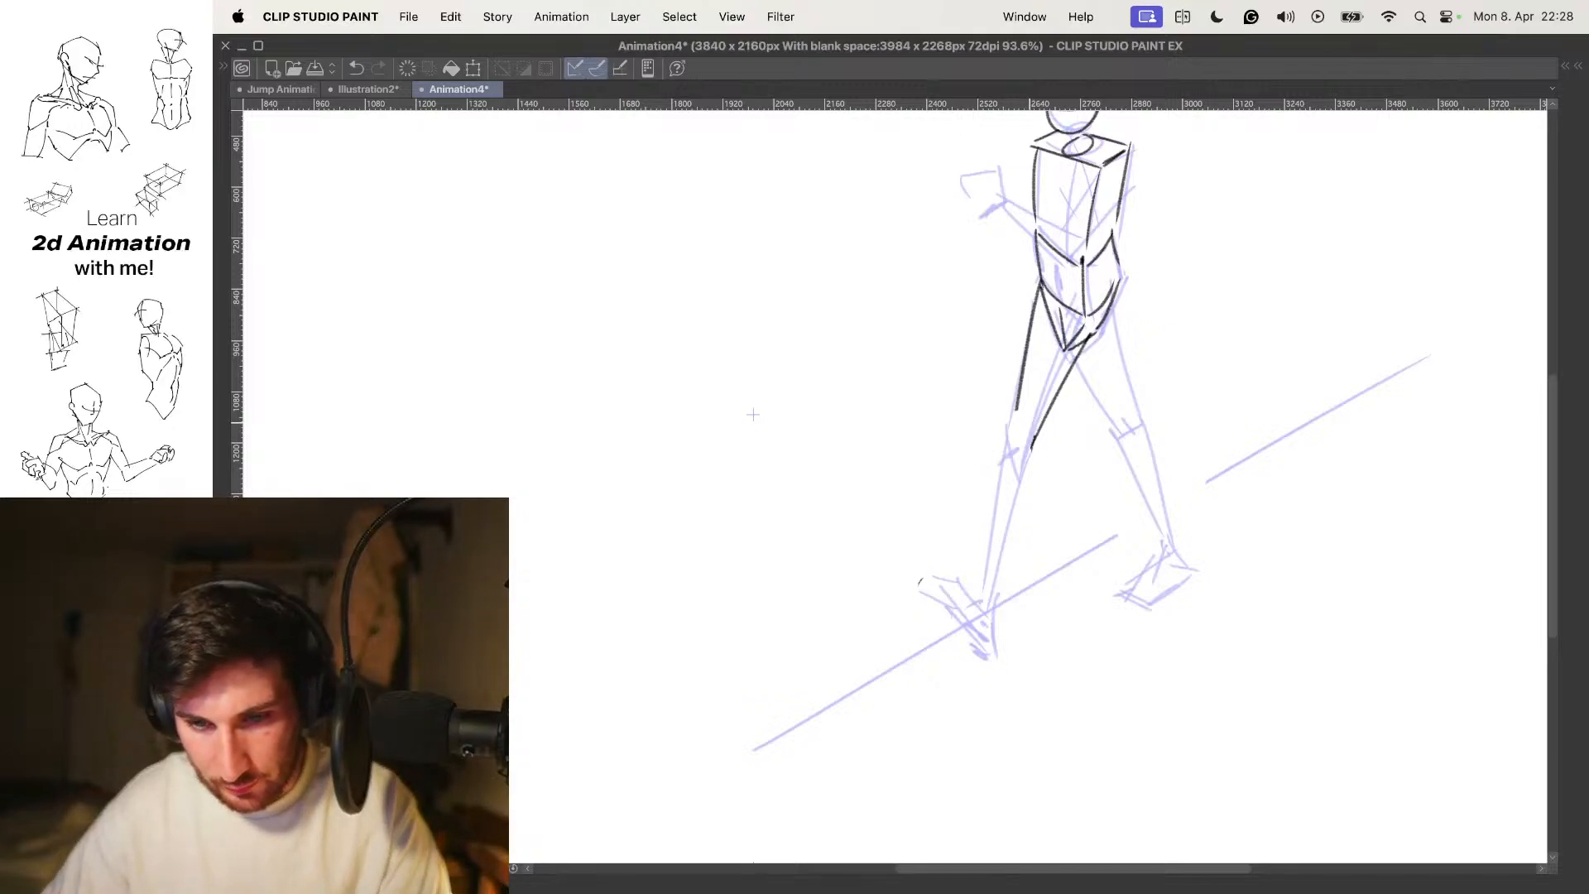
mouse_move(1046, 404)
mouse_down()
mouse_move(1020, 356)
mouse_move(1039, 402)
mouse_up()
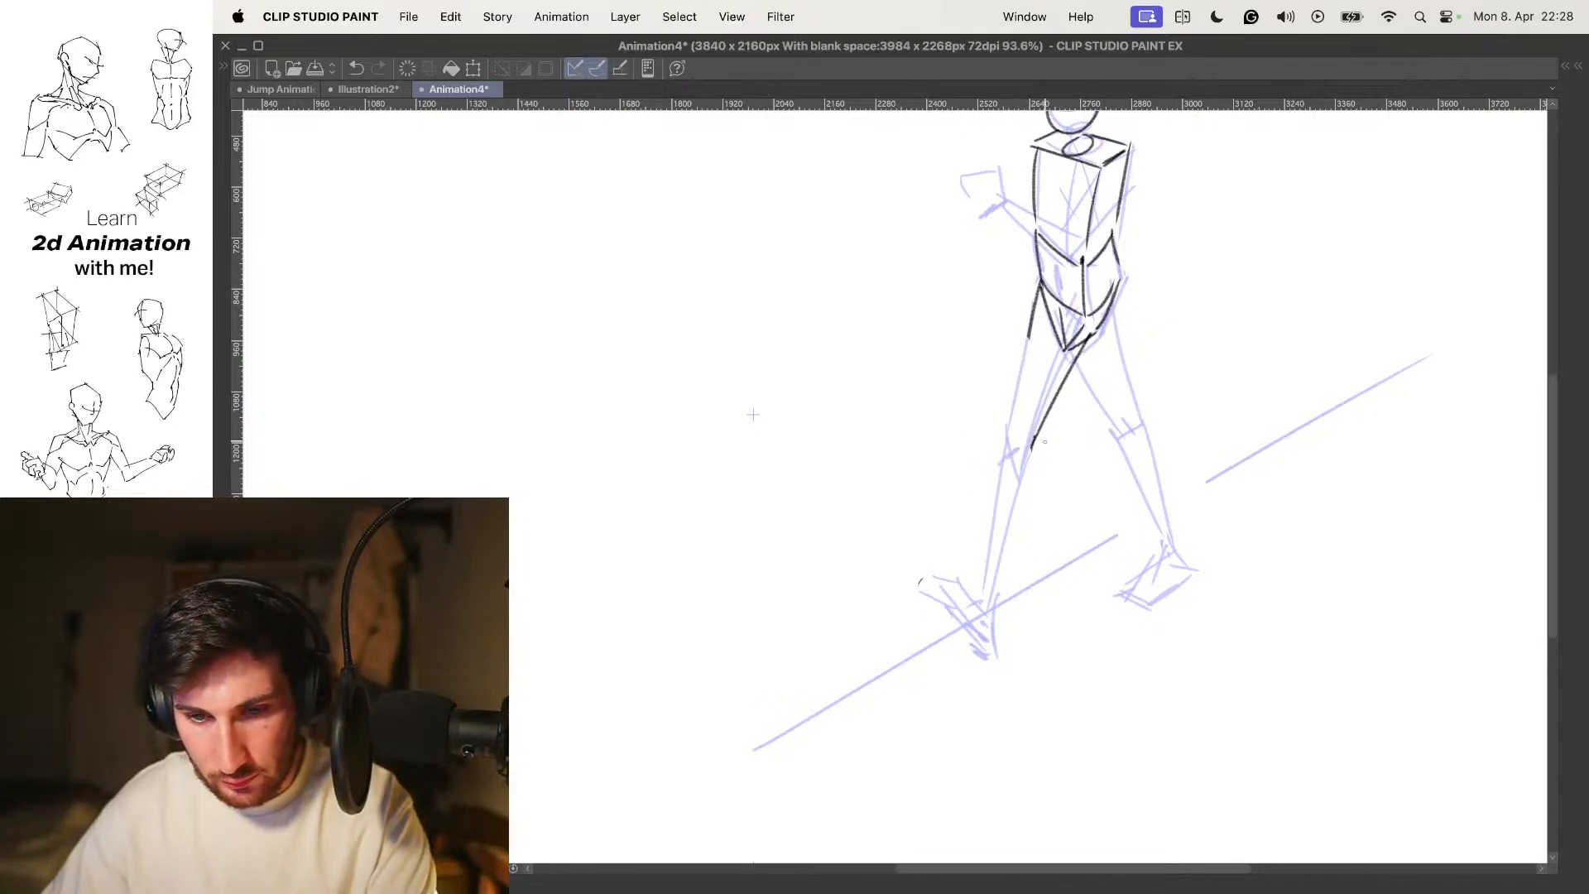
Redraw the front leg's outer thigh edge from the hip to the knee and add a short knee mark
scroll(1045, 403, up, 2)
drag(1035, 269, 983, 486)
key(super+z)
drag(1032, 276, 986, 478)
drag(642, 419, 673, 318)
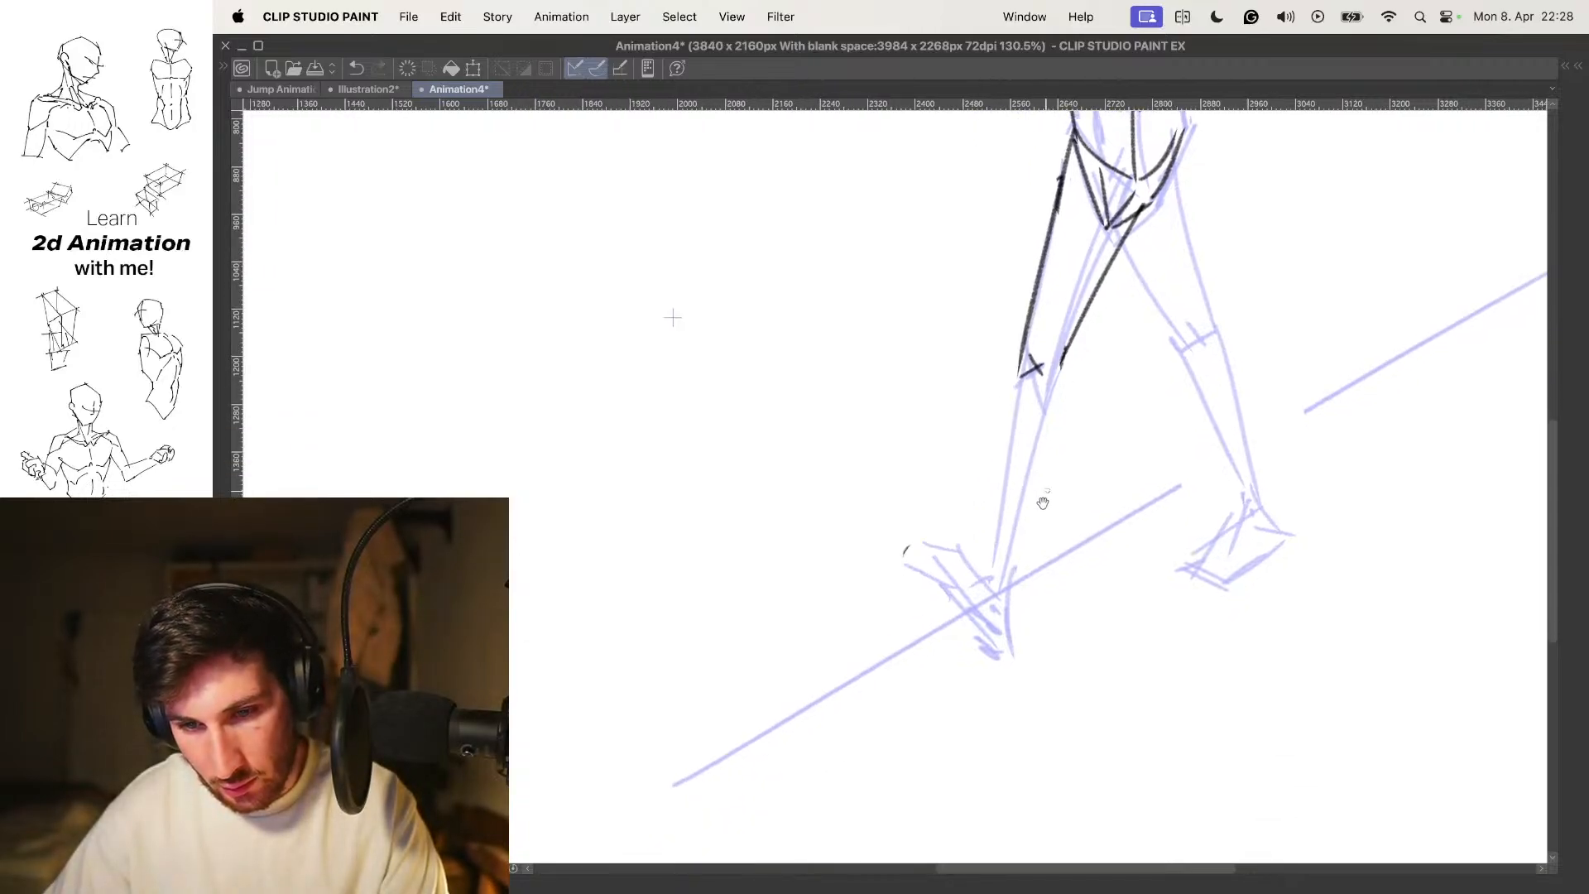
Draw the front leg's two shin edges from the knee down to the ankle
drag(1026, 379, 990, 568)
drag(1067, 361, 1022, 524)
key(super+z)
drag(1070, 358, 1014, 560)
key(super+z)
drag(1066, 357, 1002, 570)
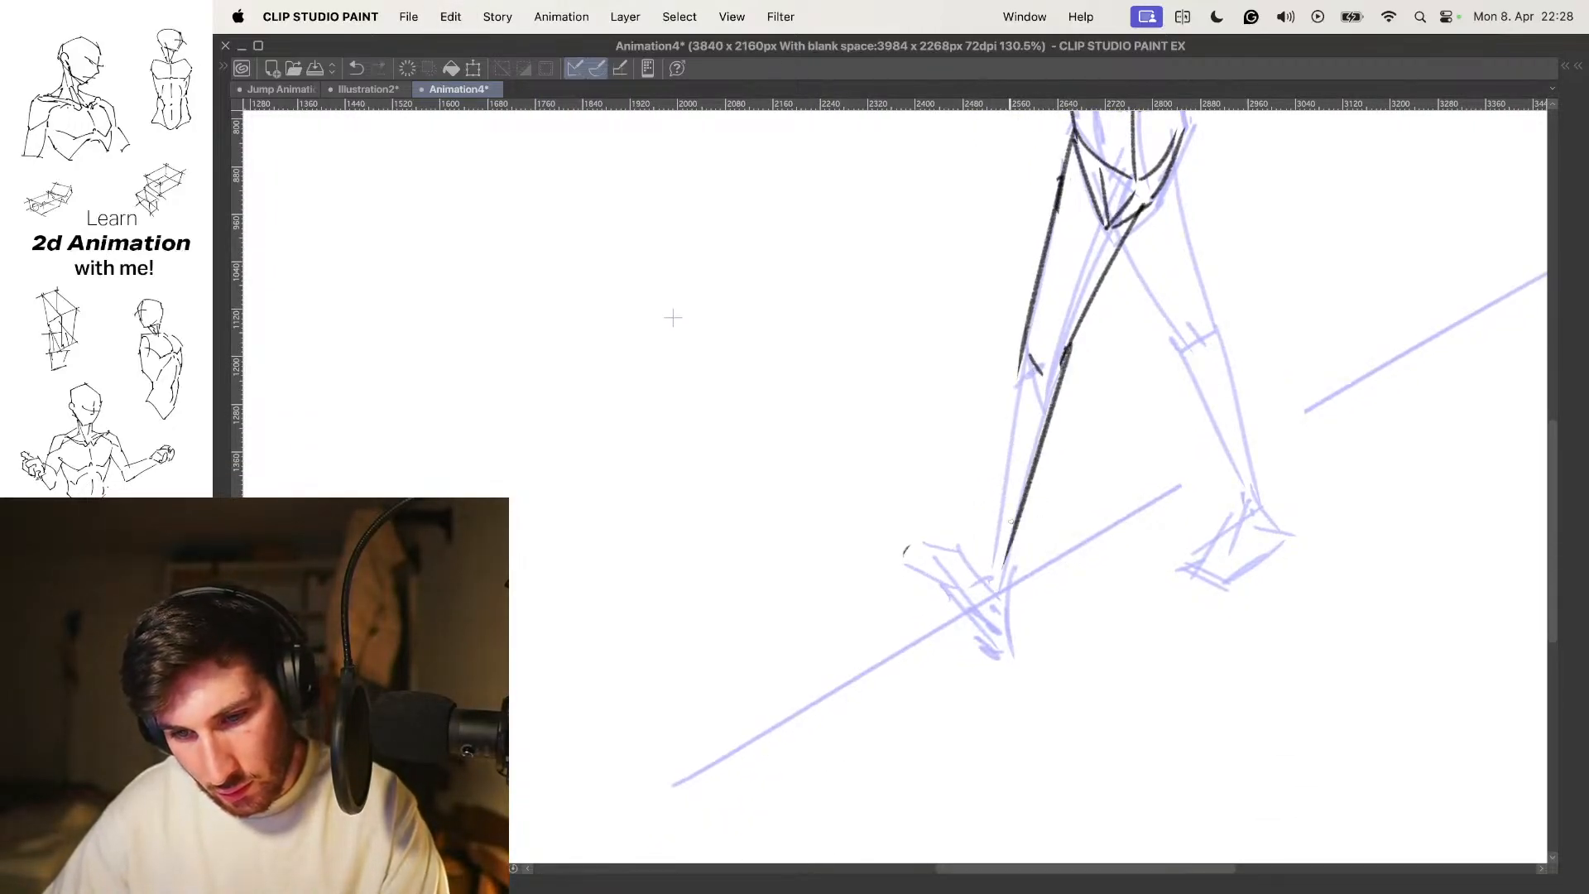
drag(1025, 369, 993, 566)
Draw the front foot as a rounded shape with raised toes, joined to the shin by a heel line
mouse_move(993, 564)
mouse_down()
mouse_move(1003, 493)
mouse_move(966, 650)
mouse_up()
key(super+z)
drag(1003, 404, 965, 624)
mouse_move(975, 597)
mouse_down()
mouse_move(1031, 404)
mouse_move(1008, 487)
mouse_move(1015, 556)
mouse_up()
key(super+z)
key(super+z)
mouse_move(951, 490)
mouse_down()
mouse_move(1018, 569)
mouse_move(996, 568)
mouse_up()
key(super+z)
drag(1038, 499, 1041, 583)
scroll(1021, 472, down, 4)
drag(1074, 432, 1071, 489)
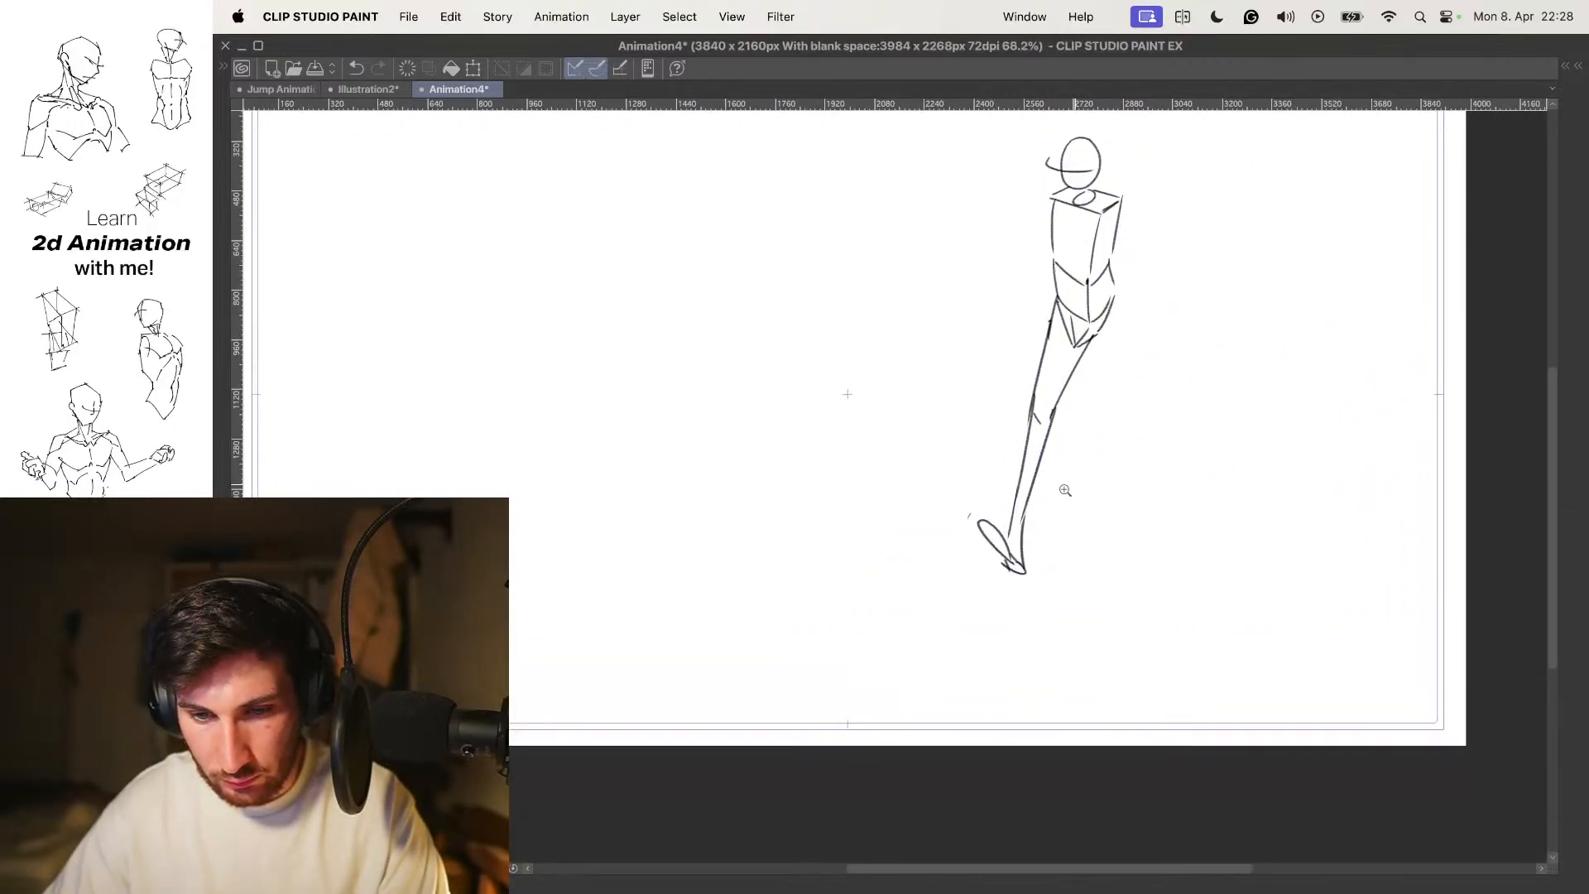
Undo the last front foot strokes and redraw the instep and ankle crease with a darker line
scroll(1030, 521, up, 5)
mouse_move(915, 519)
mouse_down()
mouse_move(978, 579)
mouse_move(1012, 499)
mouse_move(968, 500)
mouse_move(1019, 487)
mouse_up()
key(super+z)
key(super+z)
key(super+z)
key(super+z)
mouse_move(965, 595)
mouse_down()
mouse_move(884, 500)
mouse_move(951, 556)
mouse_move(979, 488)
mouse_move(1008, 523)
mouse_up()
Refine the front foot's rounded sole around the inner instep curve, undoing the stray strokes
scroll(997, 490, down, 4)
scroll(993, 488, up, 4)
scroll(996, 486, down, 5)
mouse_move(975, 535)
mouse_down()
mouse_move(1097, 537)
mouse_move(999, 560)
mouse_move(985, 544)
mouse_move(1020, 539)
mouse_move(1027, 515)
mouse_move(977, 536)
mouse_move(995, 540)
mouse_move(979, 565)
mouse_up()
key(super+z)
key(super+z)
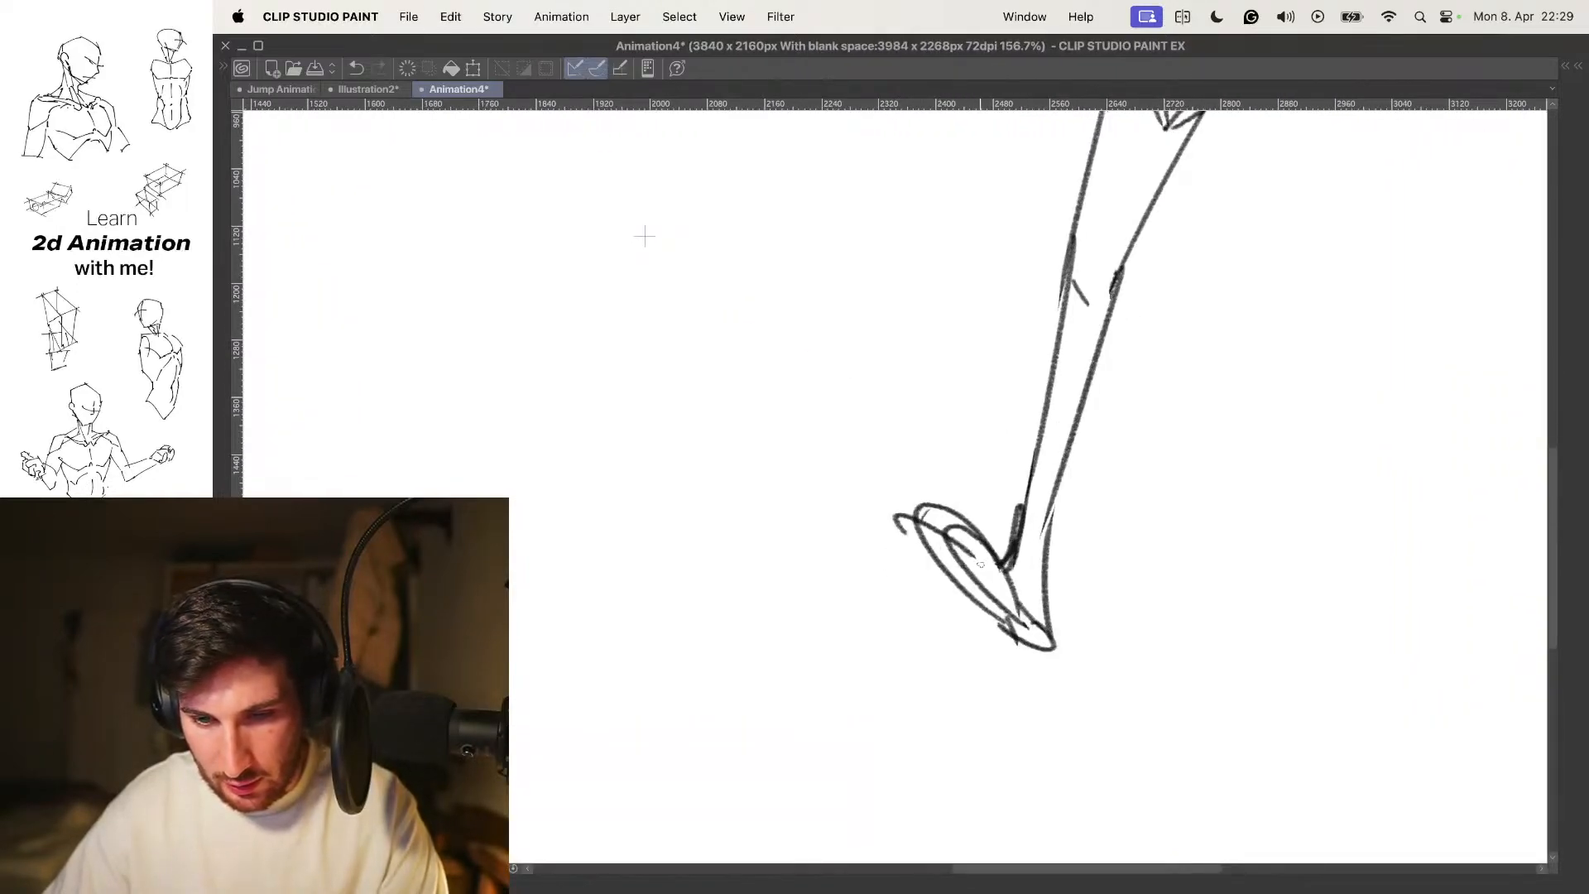
mouse_move(896, 533)
mouse_down()
mouse_move(987, 605)
mouse_move(1045, 606)
mouse_move(1041, 653)
mouse_up()
key(super+z)
Compare the front leg with the previous frame, undo the last strokes and show the onion skin again
mouse_move(1099, 532)
mouse_down()
mouse_move(1023, 542)
mouse_move(1047, 502)
mouse_up()
key(Left)
key(Right)
key(super+z)
key(super+z)
key(super+z)
key(super+z)
key(Left)
key(Right)
key(o)
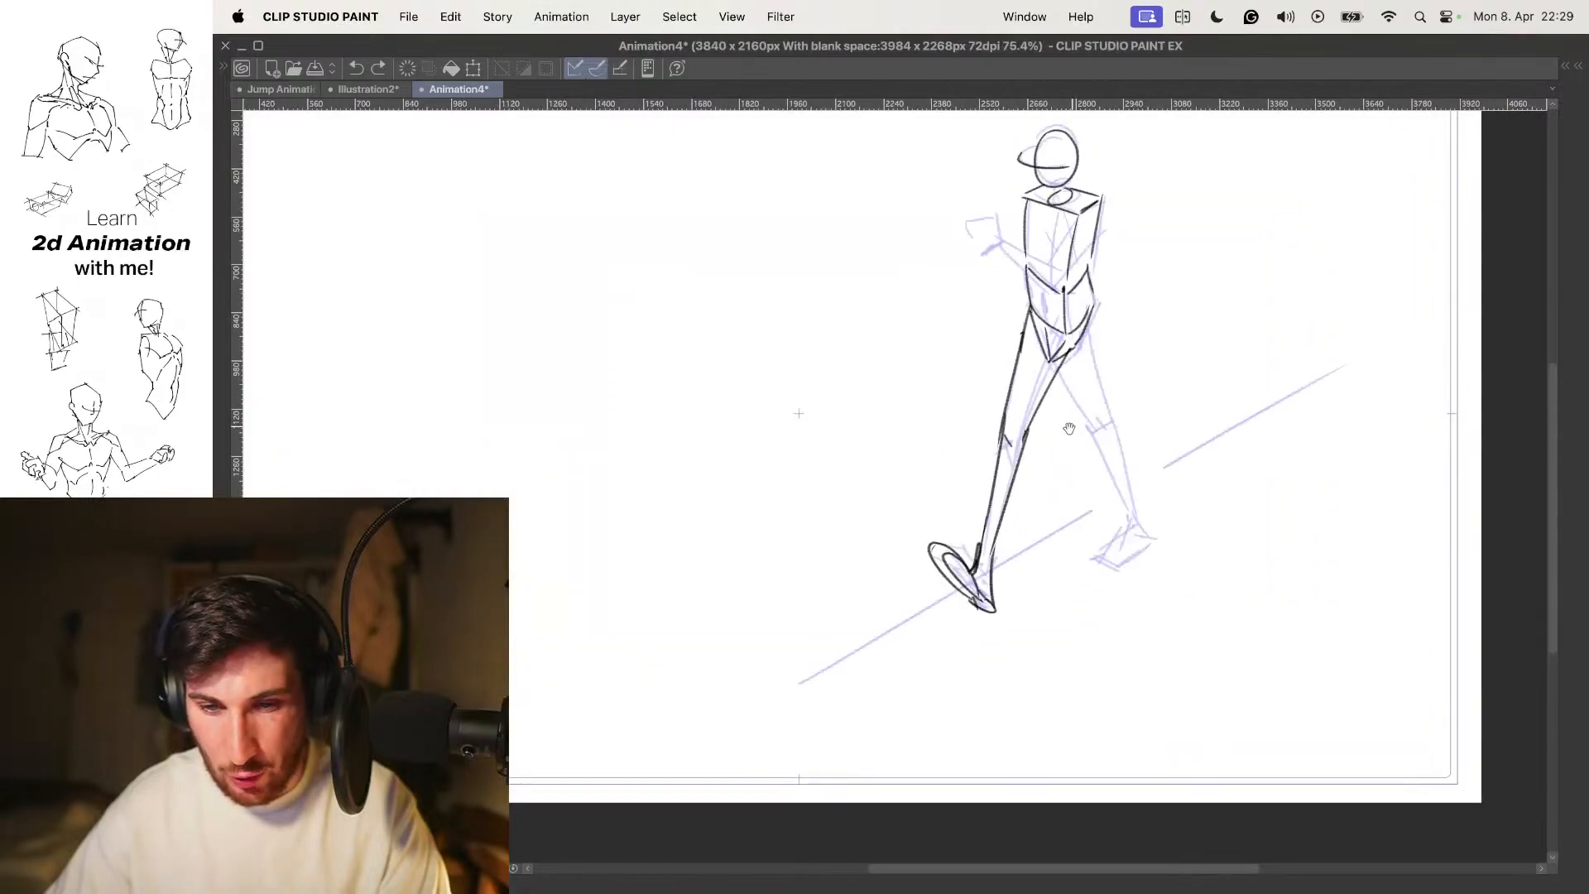
Draw the back leg's thigh edges from the pelvis to the knee and mark the knee with a cross
drag(1072, 426, 1107, 408)
mouse_move(1081, 315)
mouse_down()
mouse_move(1095, 479)
mouse_move(1096, 440)
mouse_up()
key(super+z)
key(super+z)
mouse_move(1017, 379)
mouse_down()
mouse_move(1071, 481)
mouse_move(1030, 424)
mouse_move(1055, 451)
mouse_up()
key(super+z)
drag(1100, 391, 1119, 420)
drag(1093, 354, 1115, 489)
drag(1116, 489, 1108, 439)
key(super+z)
key(super+z)
drag(1011, 357, 1086, 461)
Draw the back leg's shin edges down to the ankle and outline the back foot over the rough
drag(1087, 290, 1140, 583)
drag(1112, 435, 1147, 561)
key(super+z)
mouse_move(1107, 432)
mouse_down()
mouse_move(1140, 594)
mouse_move(1146, 534)
mouse_up()
key(super+z)
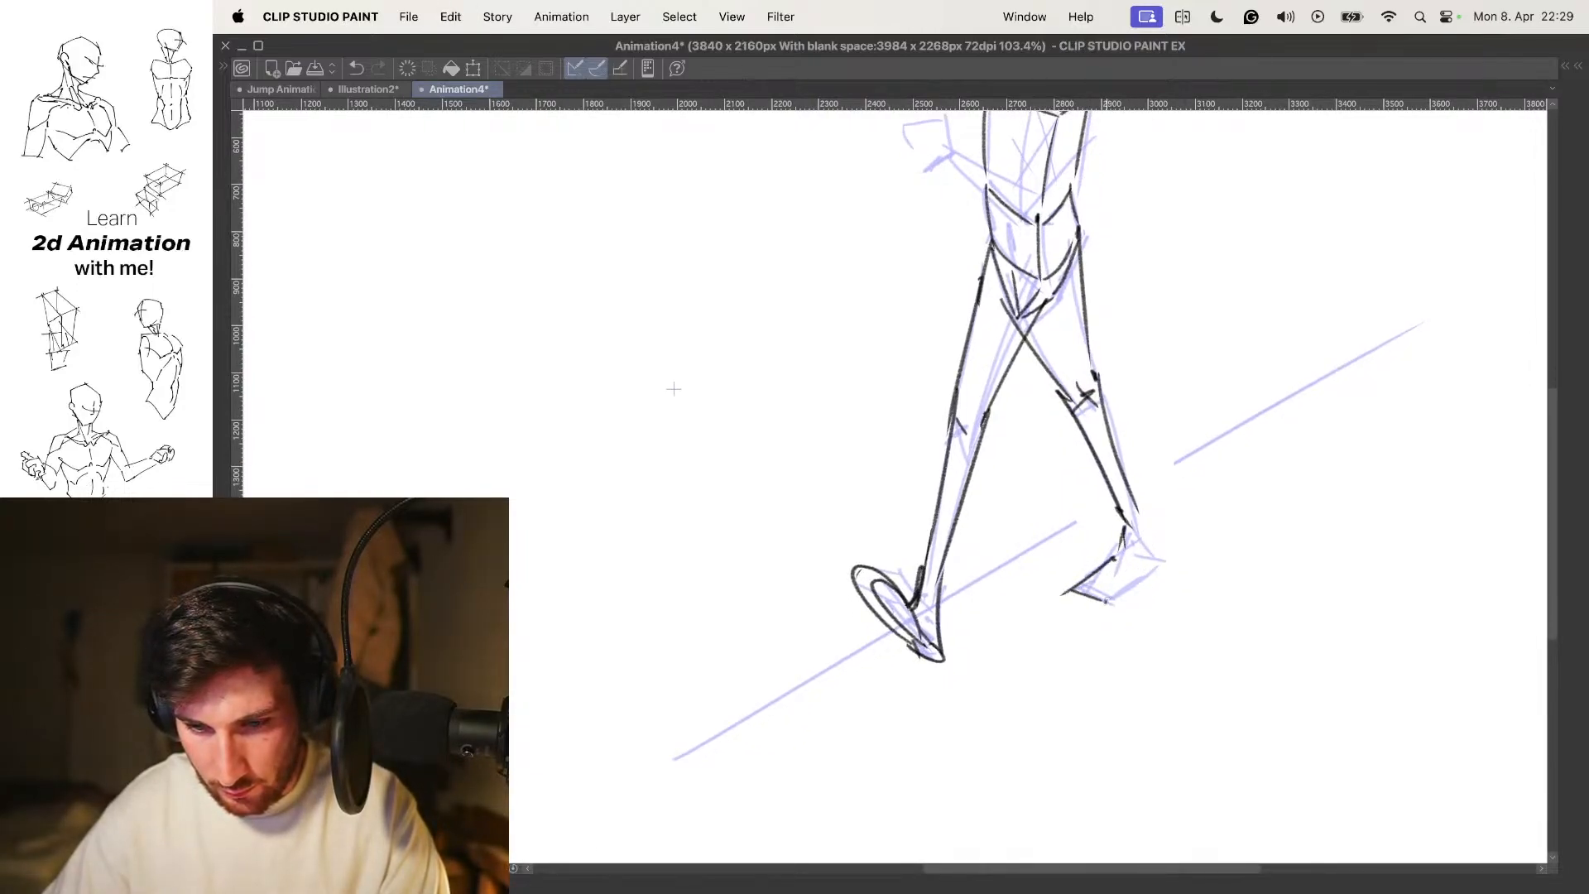
scroll(1166, 548, down, 3)
key(Return)
drag(1183, 415, 1166, 465)
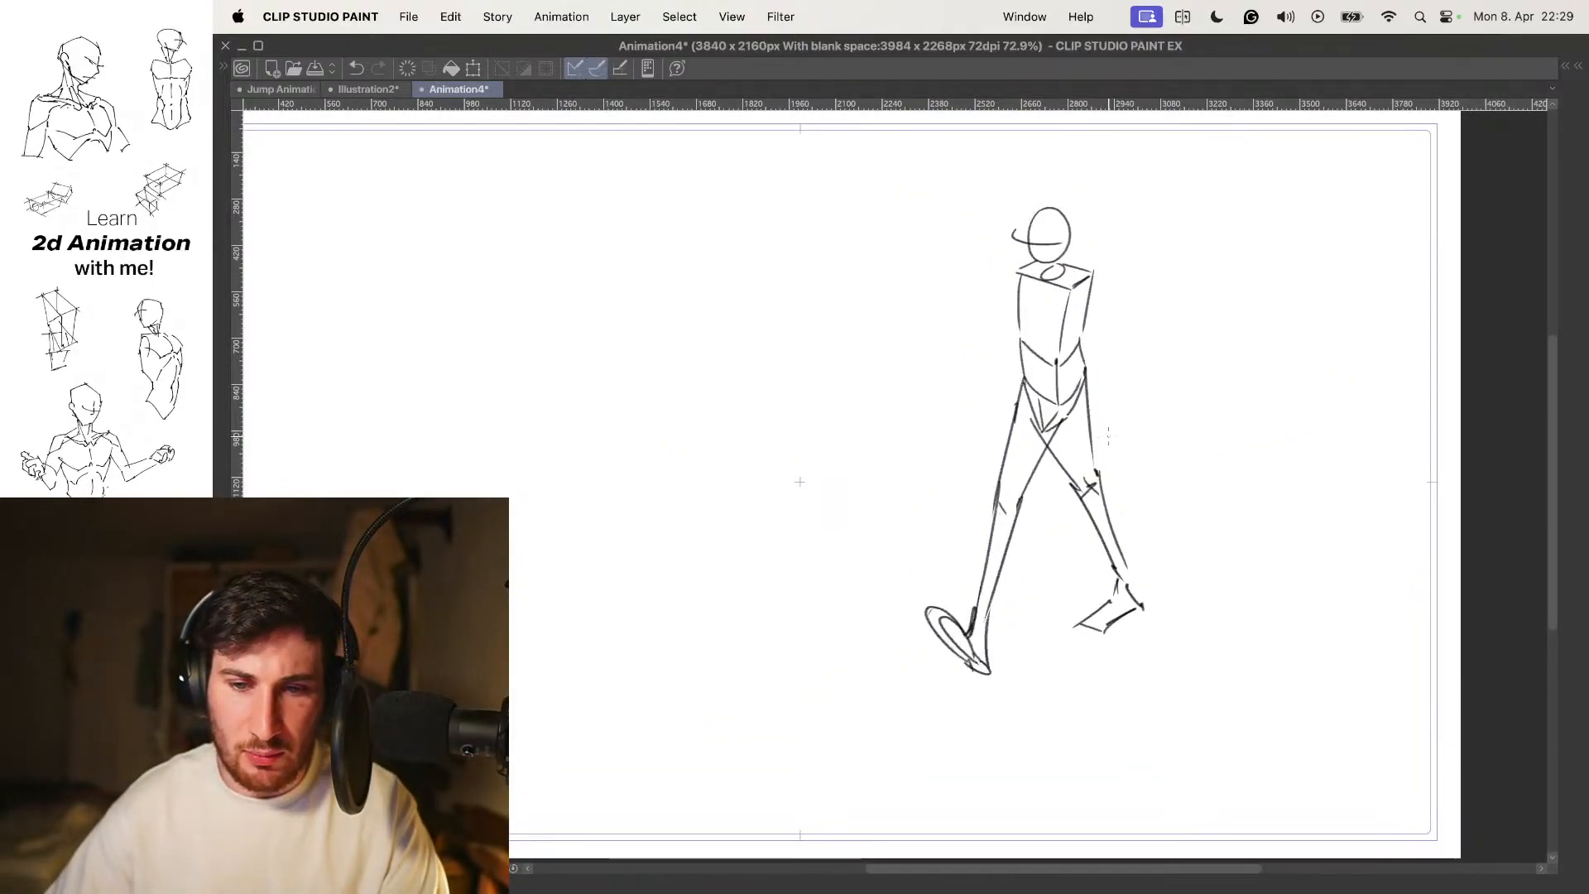
Redraw the front leg's inner thigh edge as a heavier line from crotch to knee and compare neighbouring frames
mouse_move(1043, 491)
mouse_down()
mouse_move(1109, 491)
mouse_move(1043, 409)
mouse_move(1057, 376)
mouse_move(1018, 376)
mouse_up()
mouse_move(1082, 374)
mouse_down()
mouse_move(1086, 444)
mouse_move(1108, 442)
mouse_move(1032, 563)
mouse_move(1031, 537)
mouse_up()
key(super+z)
drag(1099, 418, 1026, 419)
key(Right)
key(Left)
key(Right)
scroll(1134, 412, up, 3)
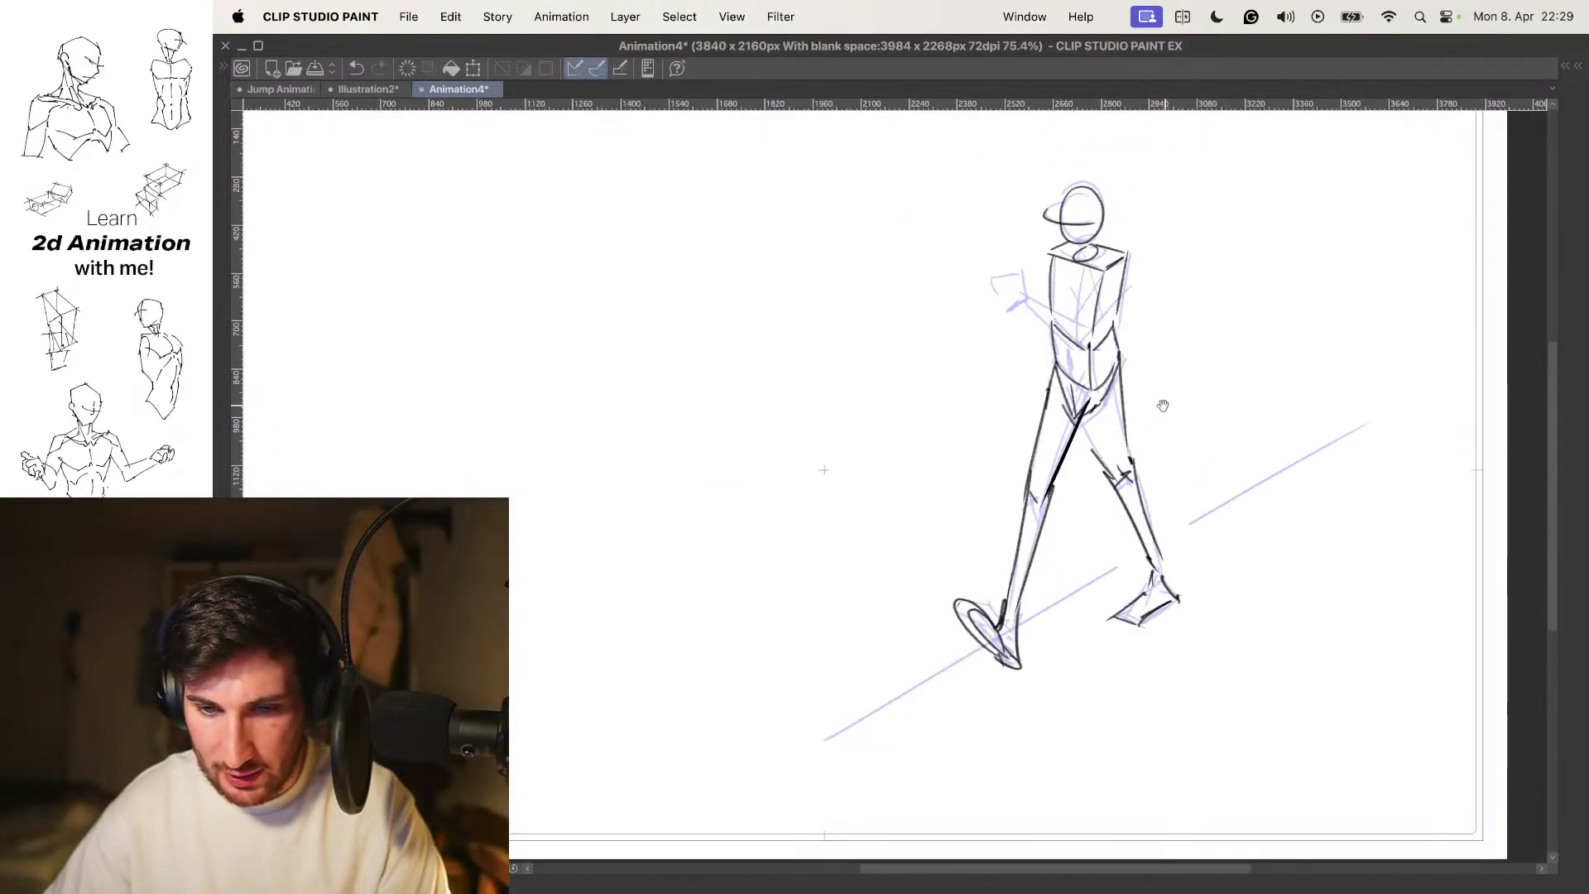
Redraw the back leg's inner thigh edge as a heavier line from crotch to knee and check it against neighbouring frames
scroll(1132, 423, up, 4)
drag(1060, 382, 1125, 536)
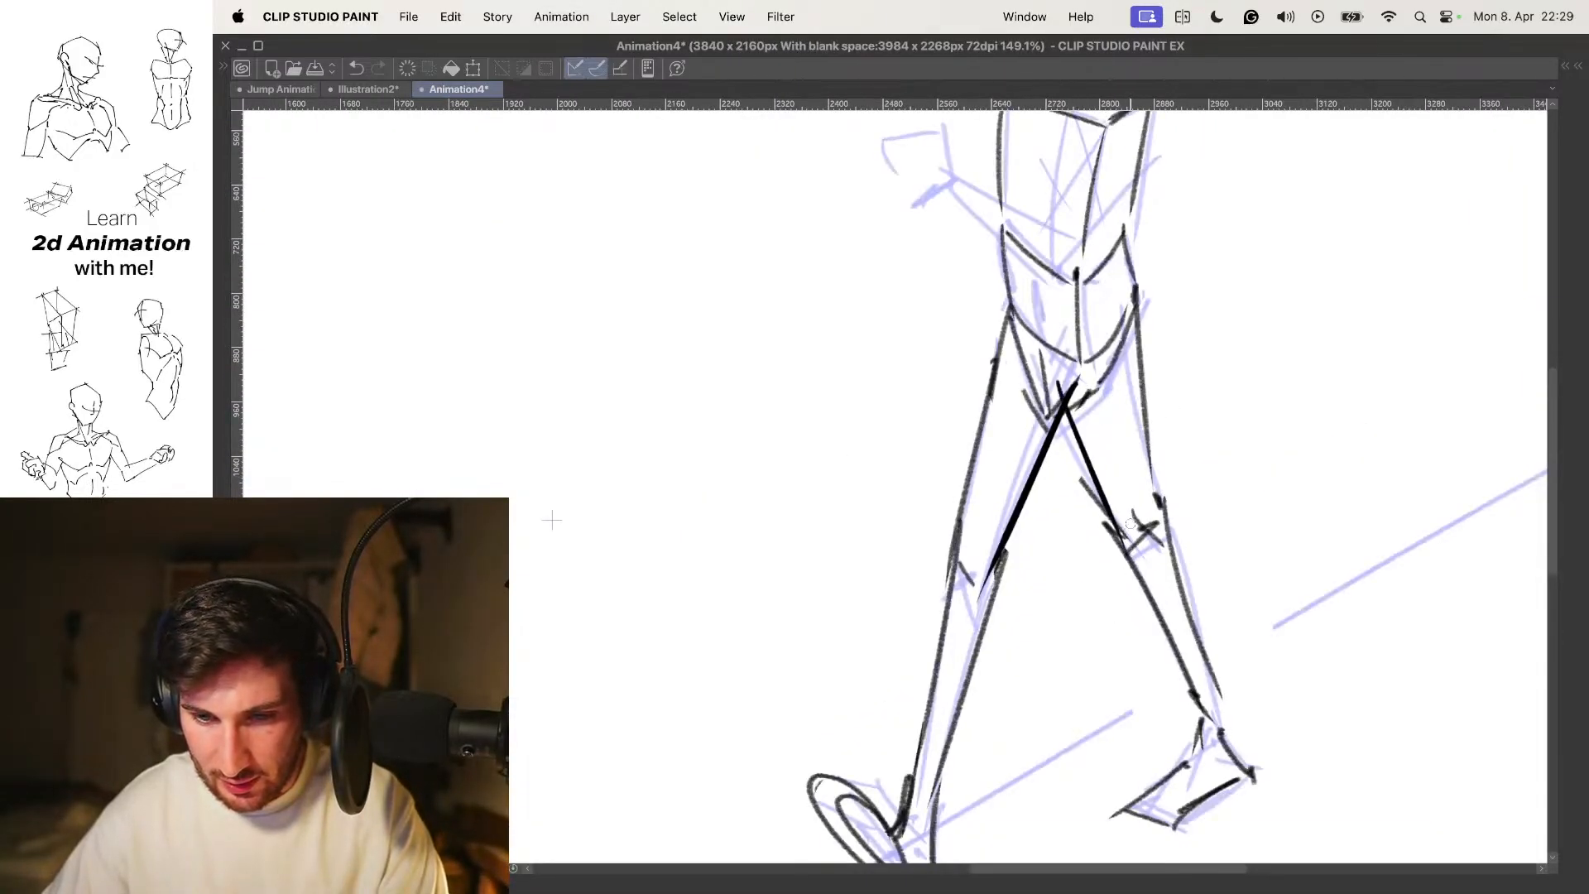
scroll(1074, 505, down, 4)
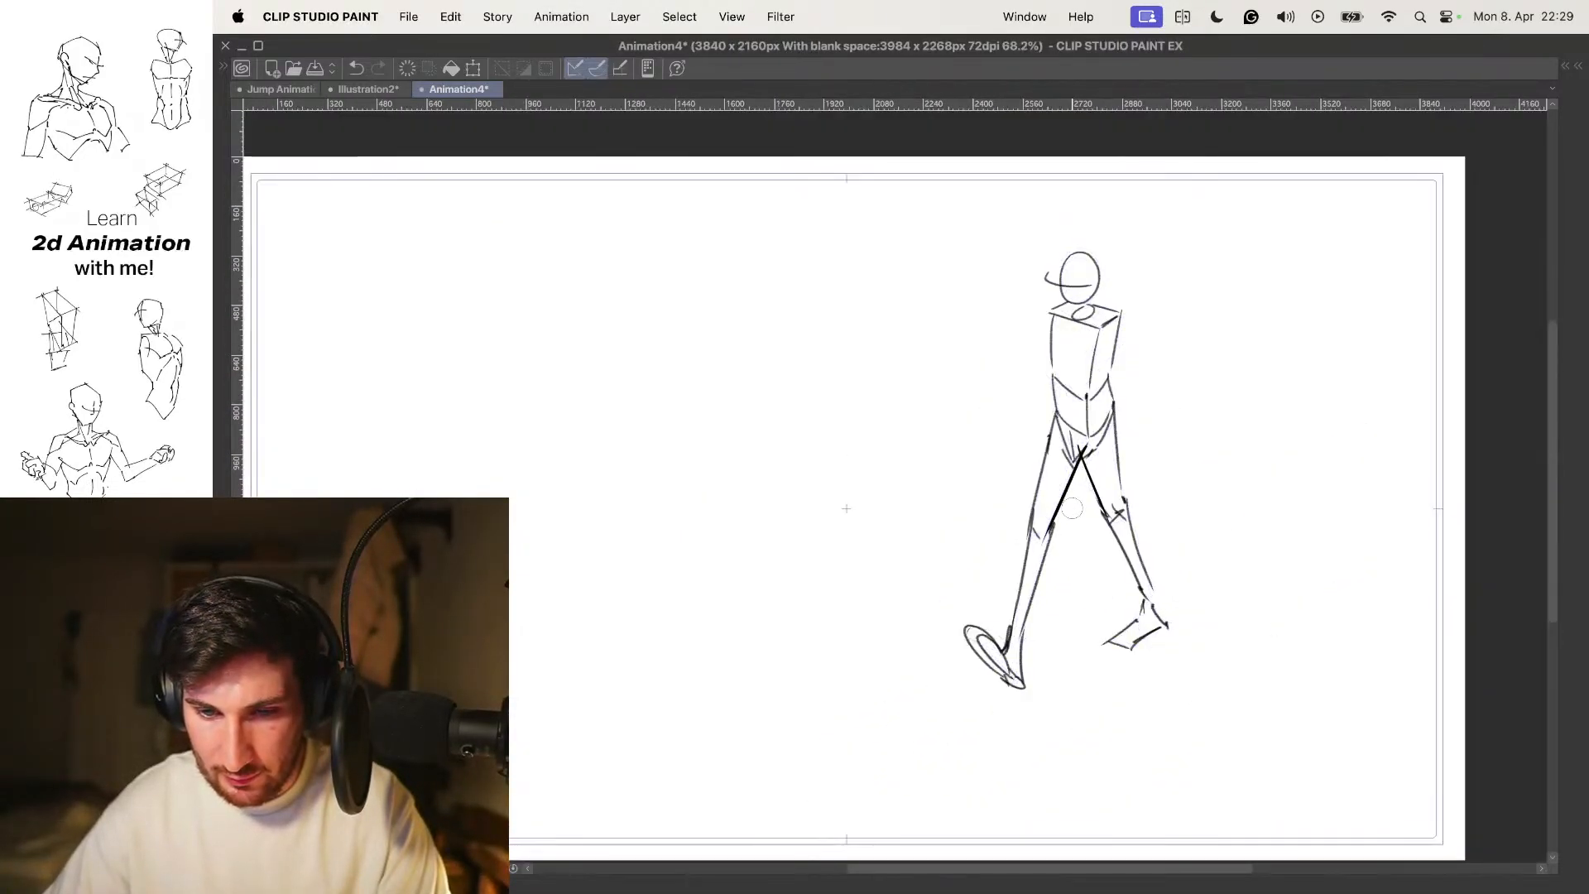
key(Right)
drag(1165, 453, 1154, 418)
key(Left)
key(Right)
Redraw the back foot as a compact wedge with a curved heel below the ankle and compare it with the previous frame
scroll(1093, 579, up, 3)
mouse_move(1122, 597)
mouse_down()
mouse_move(1163, 544)
mouse_move(1132, 603)
mouse_move(1194, 591)
mouse_move(1184, 532)
mouse_up()
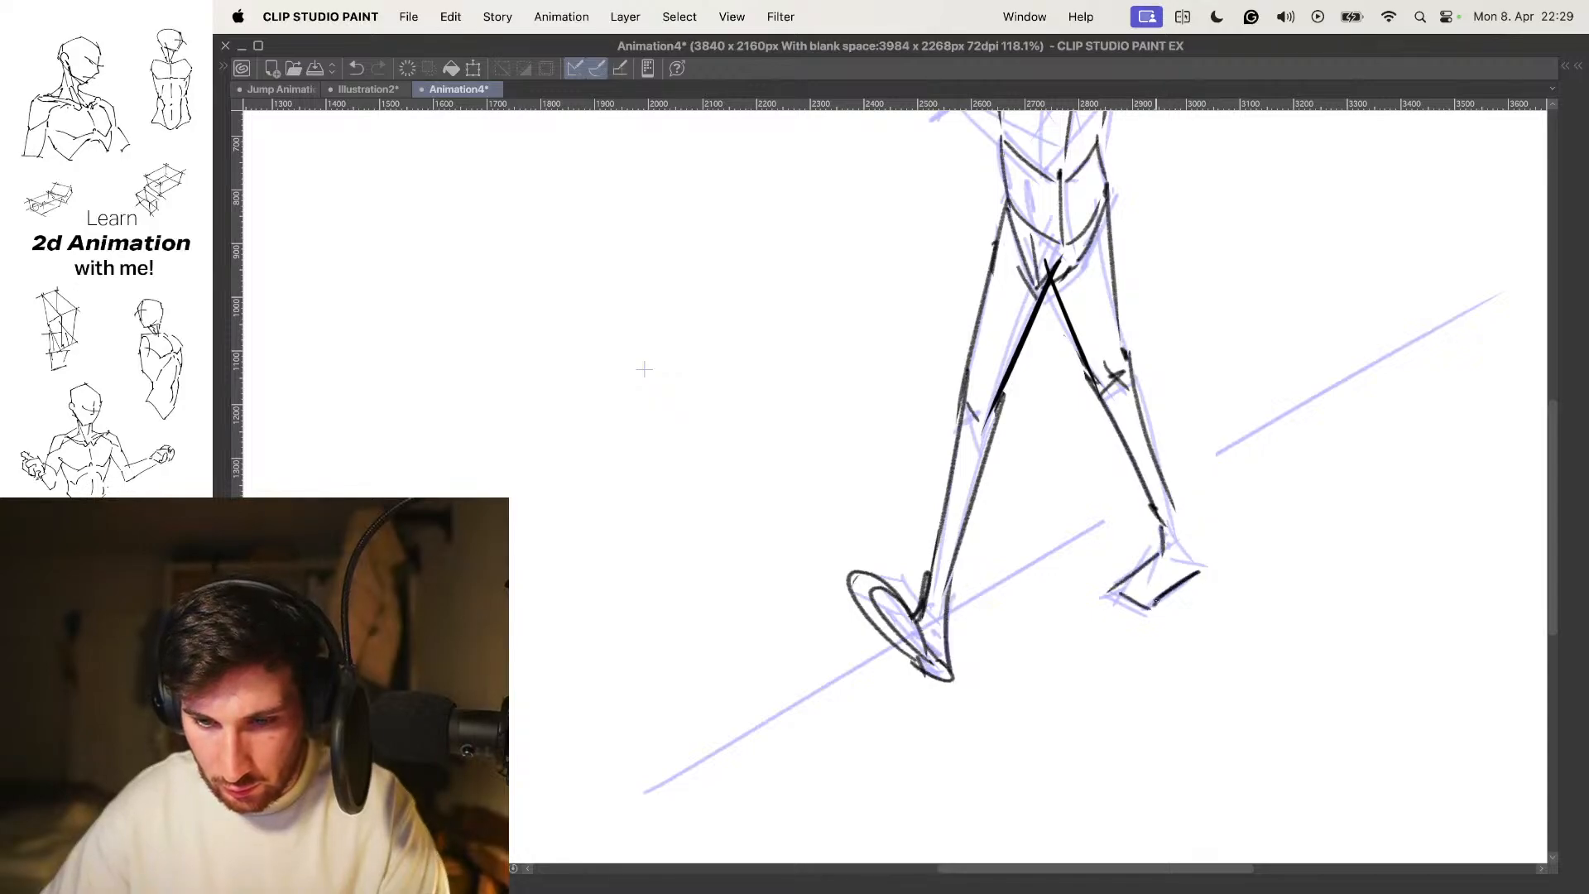
key(super+z)
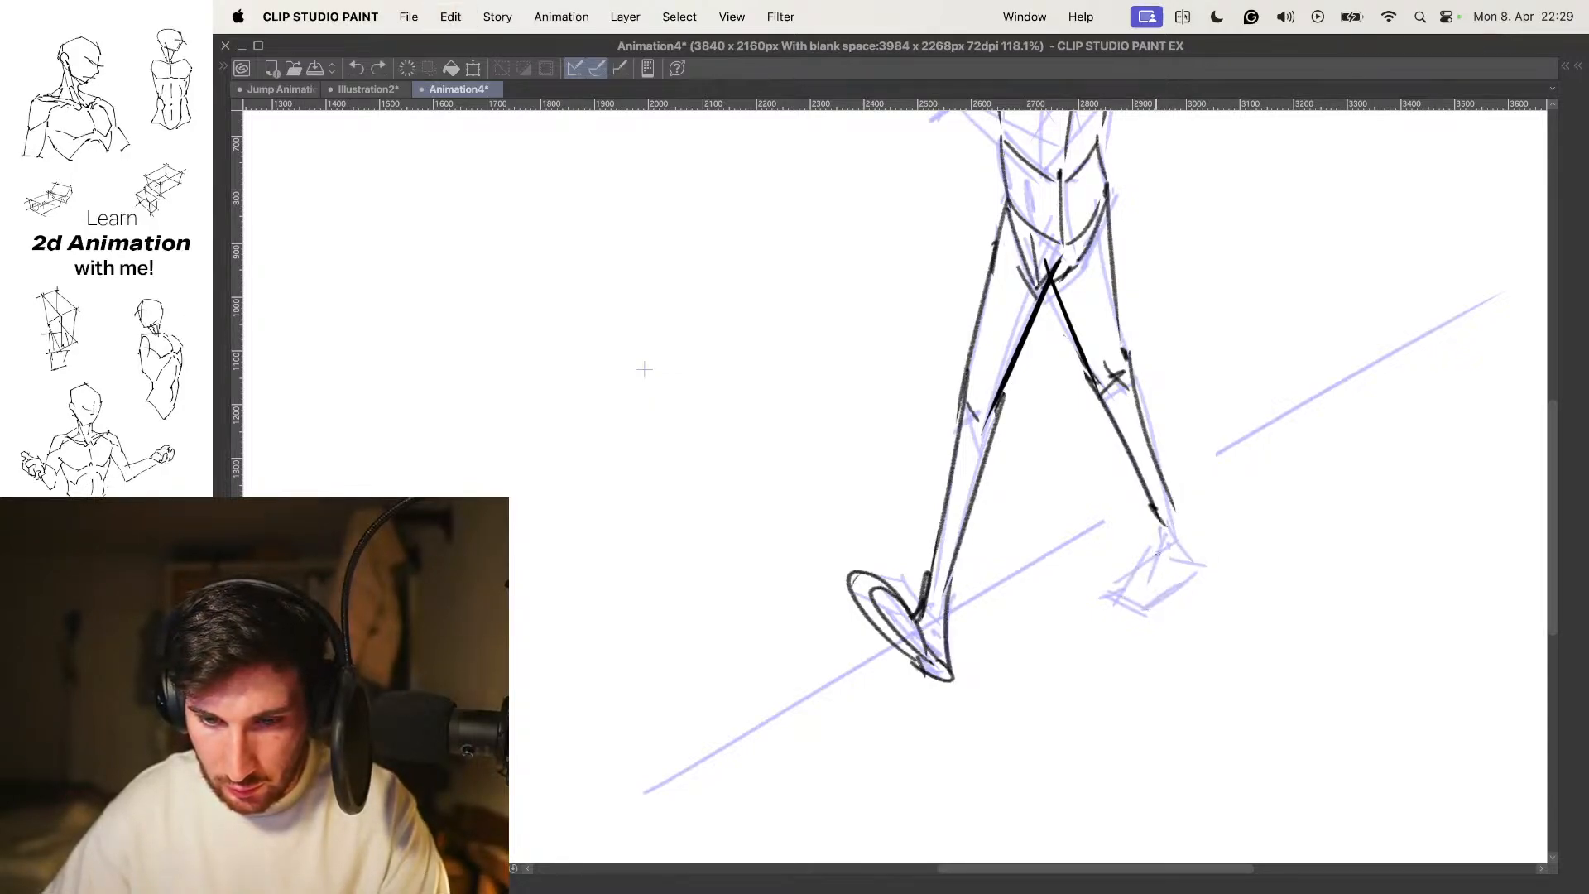
drag(1132, 597, 1207, 550)
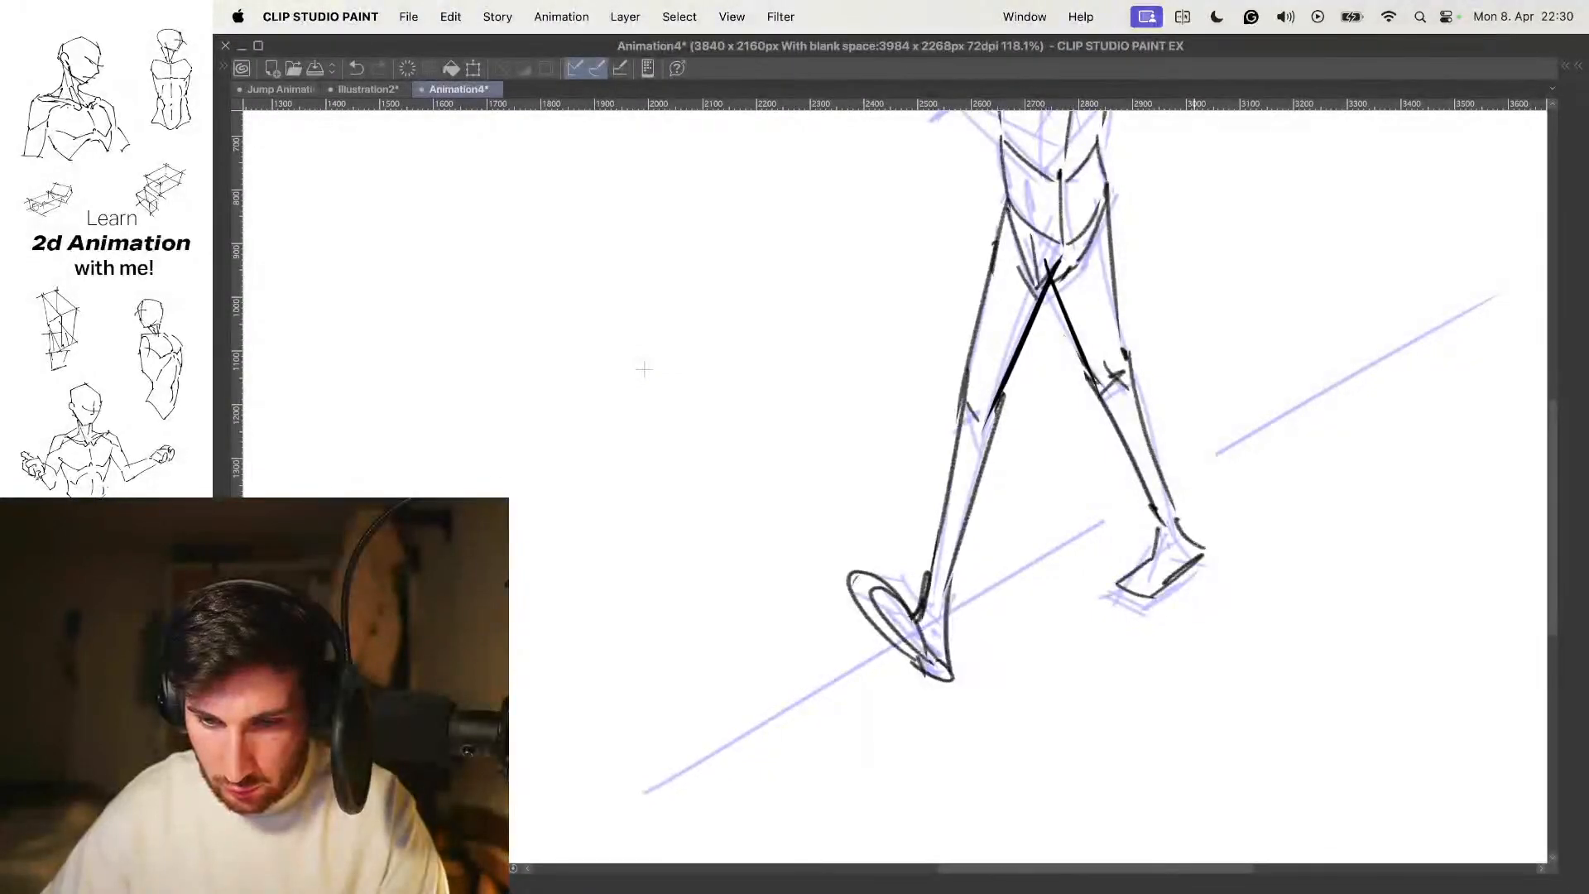
click(1217, 510)
mouse_move(1192, 463)
mouse_down()
mouse_move(1157, 529)
mouse_move(1184, 514)
mouse_move(1170, 607)
mouse_up()
click(1216, 452)
scroll(1170, 607, down, 3)
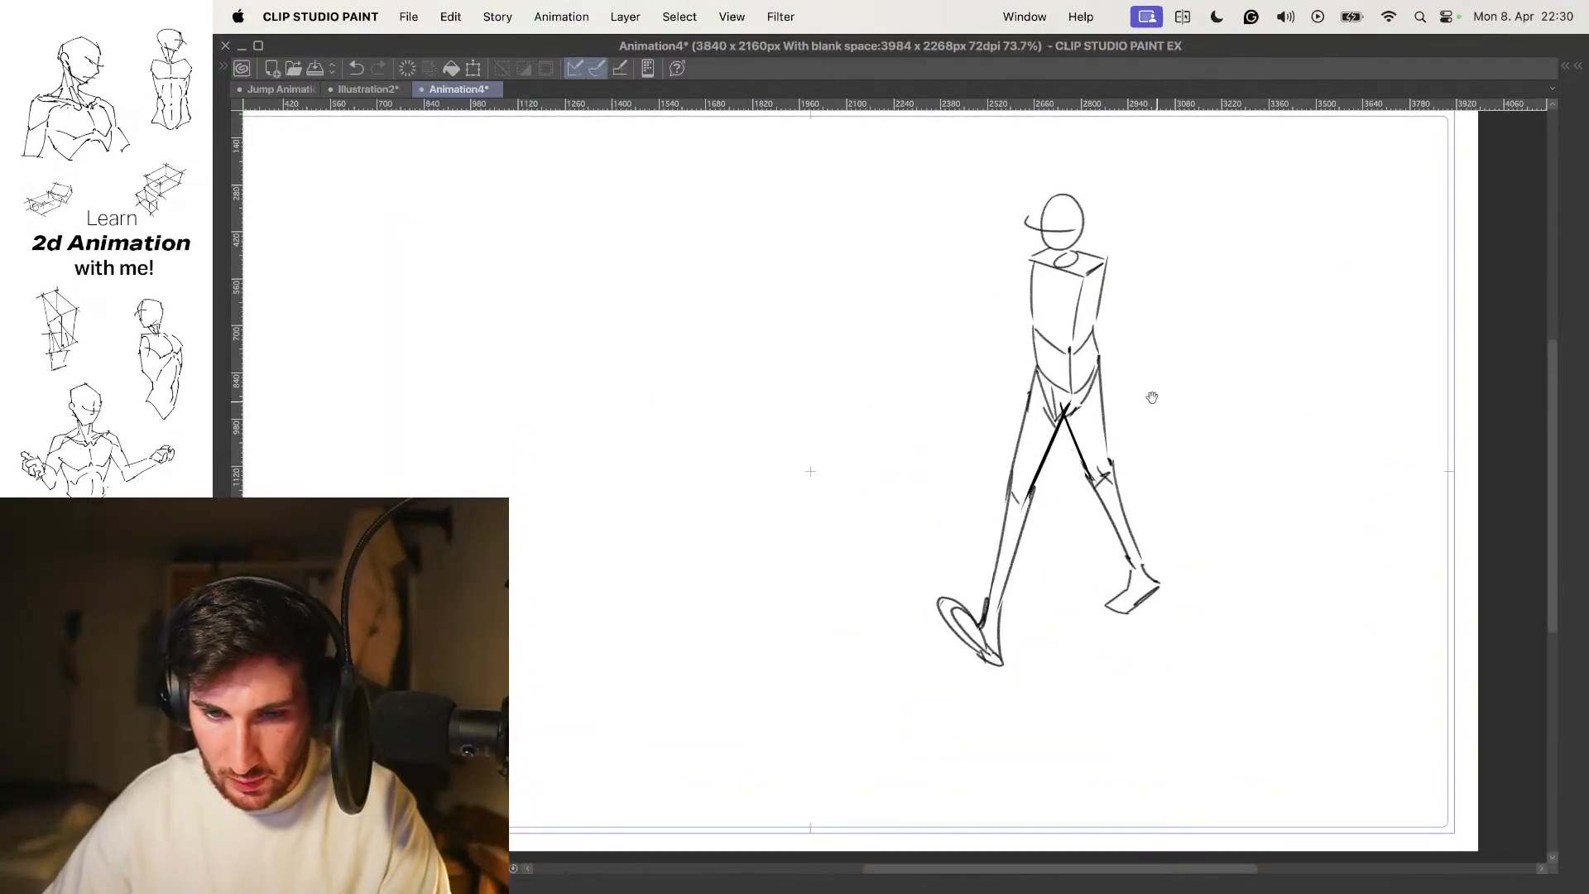
drag(1156, 402, 1160, 431)
key(Left)
key(Right)
drag(1109, 296, 1120, 318)
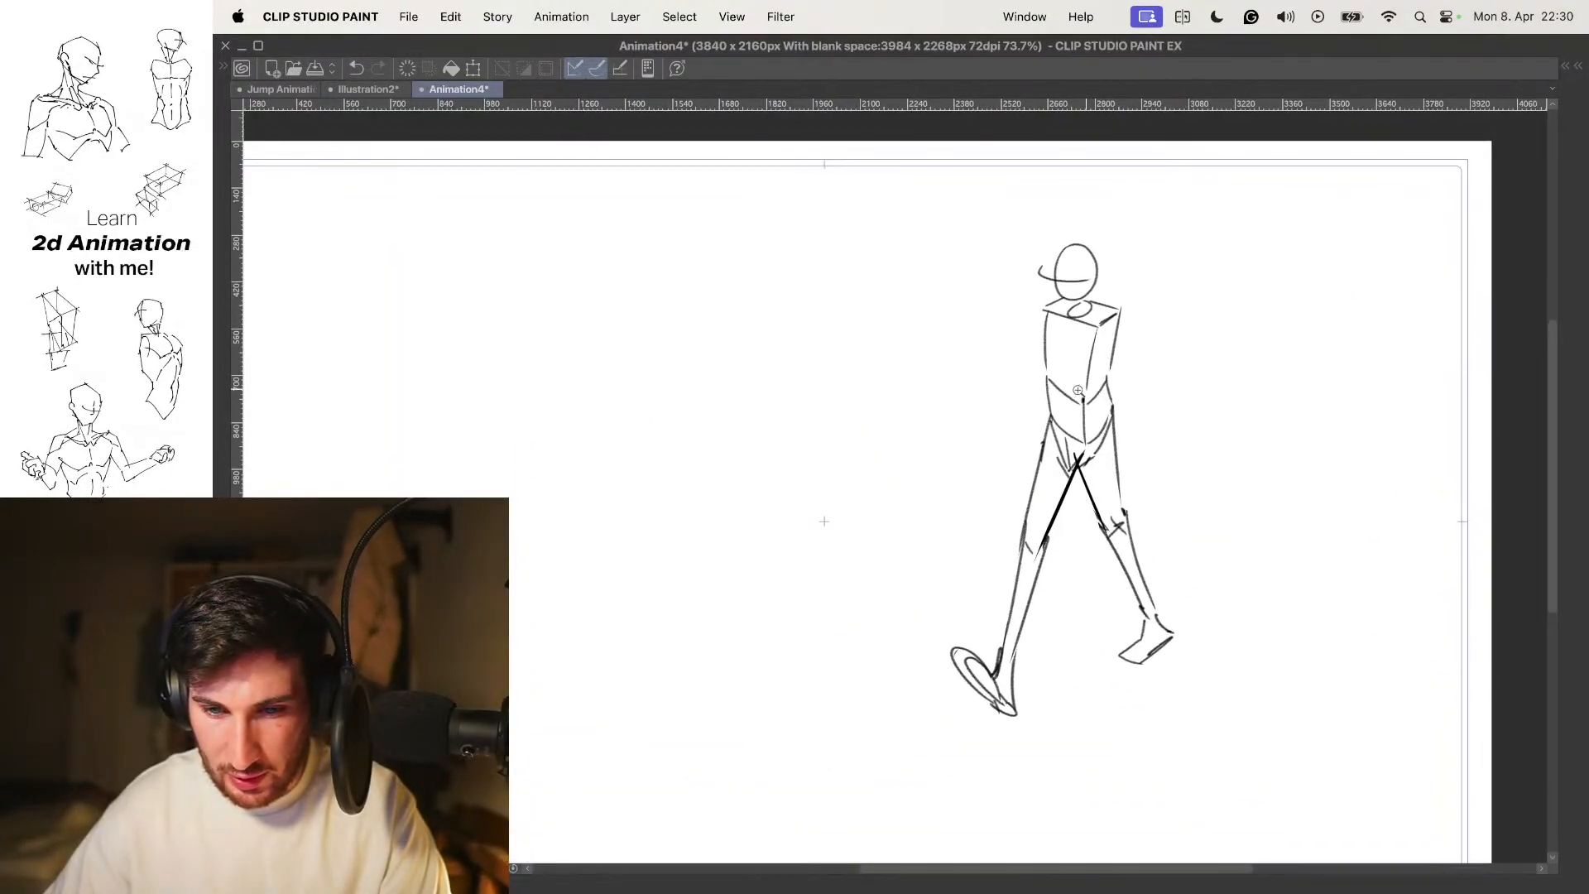
Draw the near arm bent across the torso, with the forearm reaching forward to a boxy fist
click(1085, 389)
drag(1063, 395, 1010, 389)
drag(1105, 345, 1106, 395)
drag(1065, 451, 1085, 412)
mouse_move(960, 441)
mouse_down()
mouse_move(1085, 449)
mouse_move(1051, 480)
mouse_move(1124, 427)
mouse_up()
key(super+z)
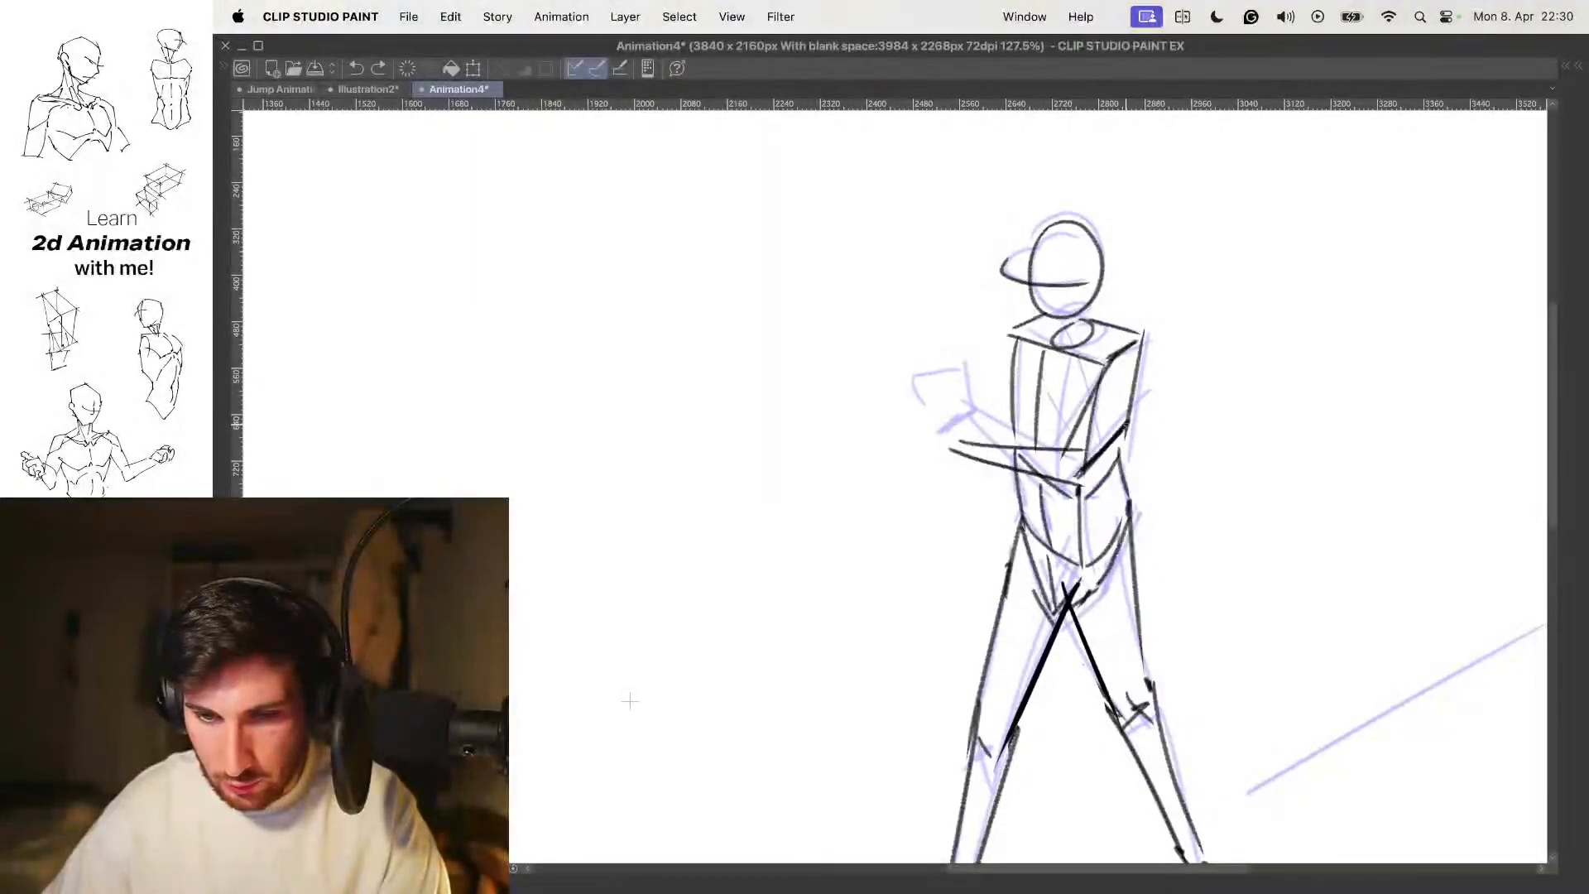
drag(935, 459, 954, 452)
Hide the onion skin and erase the torso lines that run through the near arm and elbow
key(o)
scroll(1075, 364, down, 5)
scroll(1101, 389, up, 8)
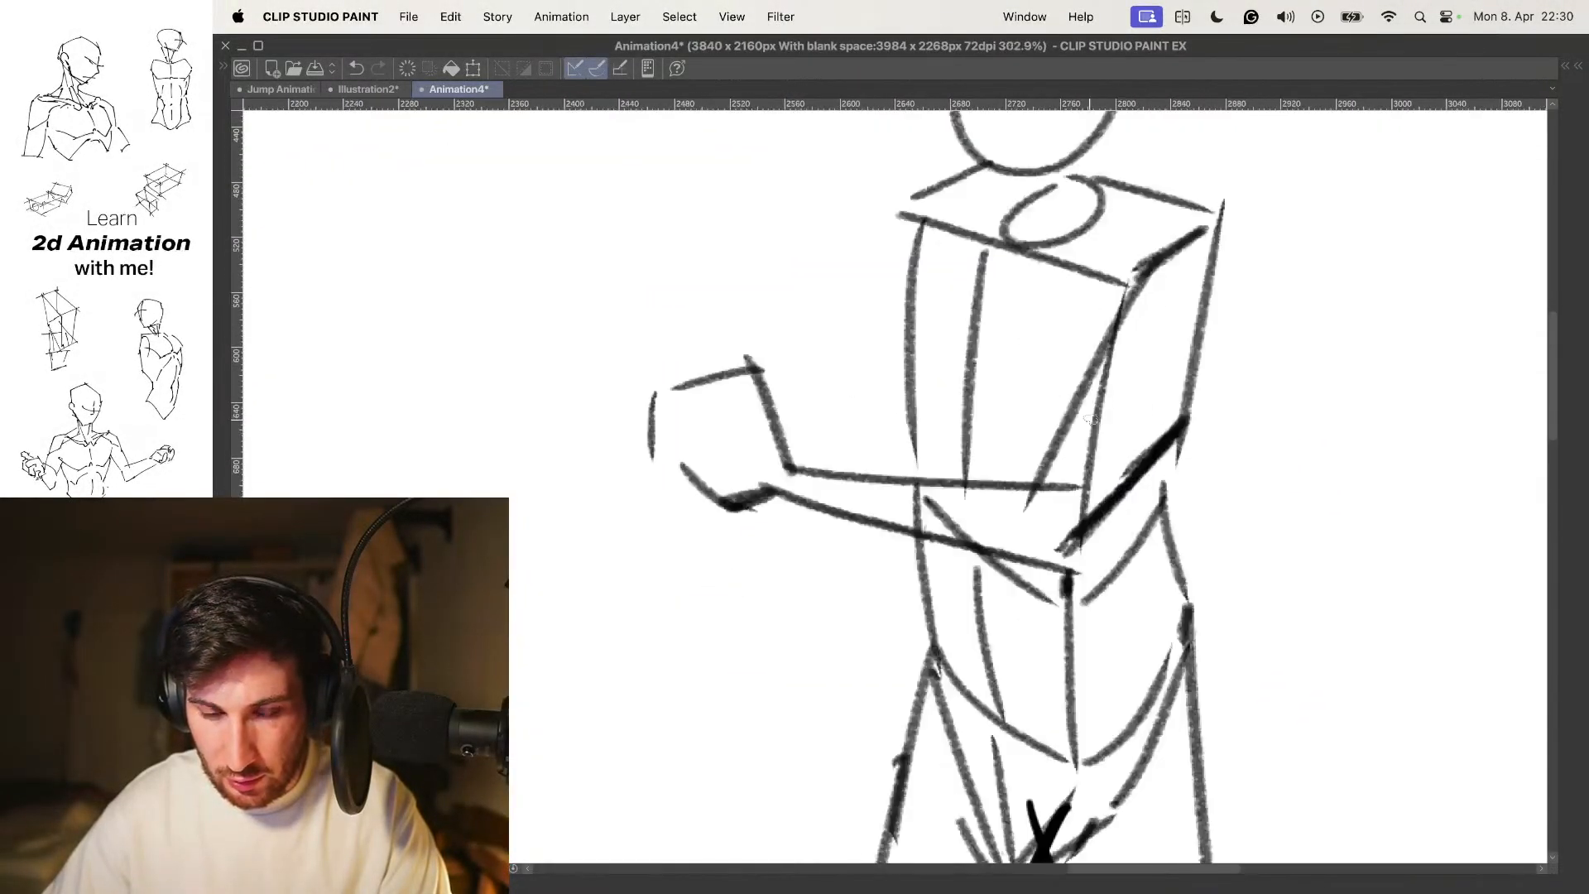
mouse_move(916, 502)
mouse_down()
mouse_move(1045, 516)
mouse_move(1094, 473)
mouse_move(1105, 391)
mouse_move(1102, 443)
mouse_move(1121, 436)
mouse_move(1027, 462)
mouse_move(1105, 462)
mouse_up()
drag(1061, 549, 1078, 536)
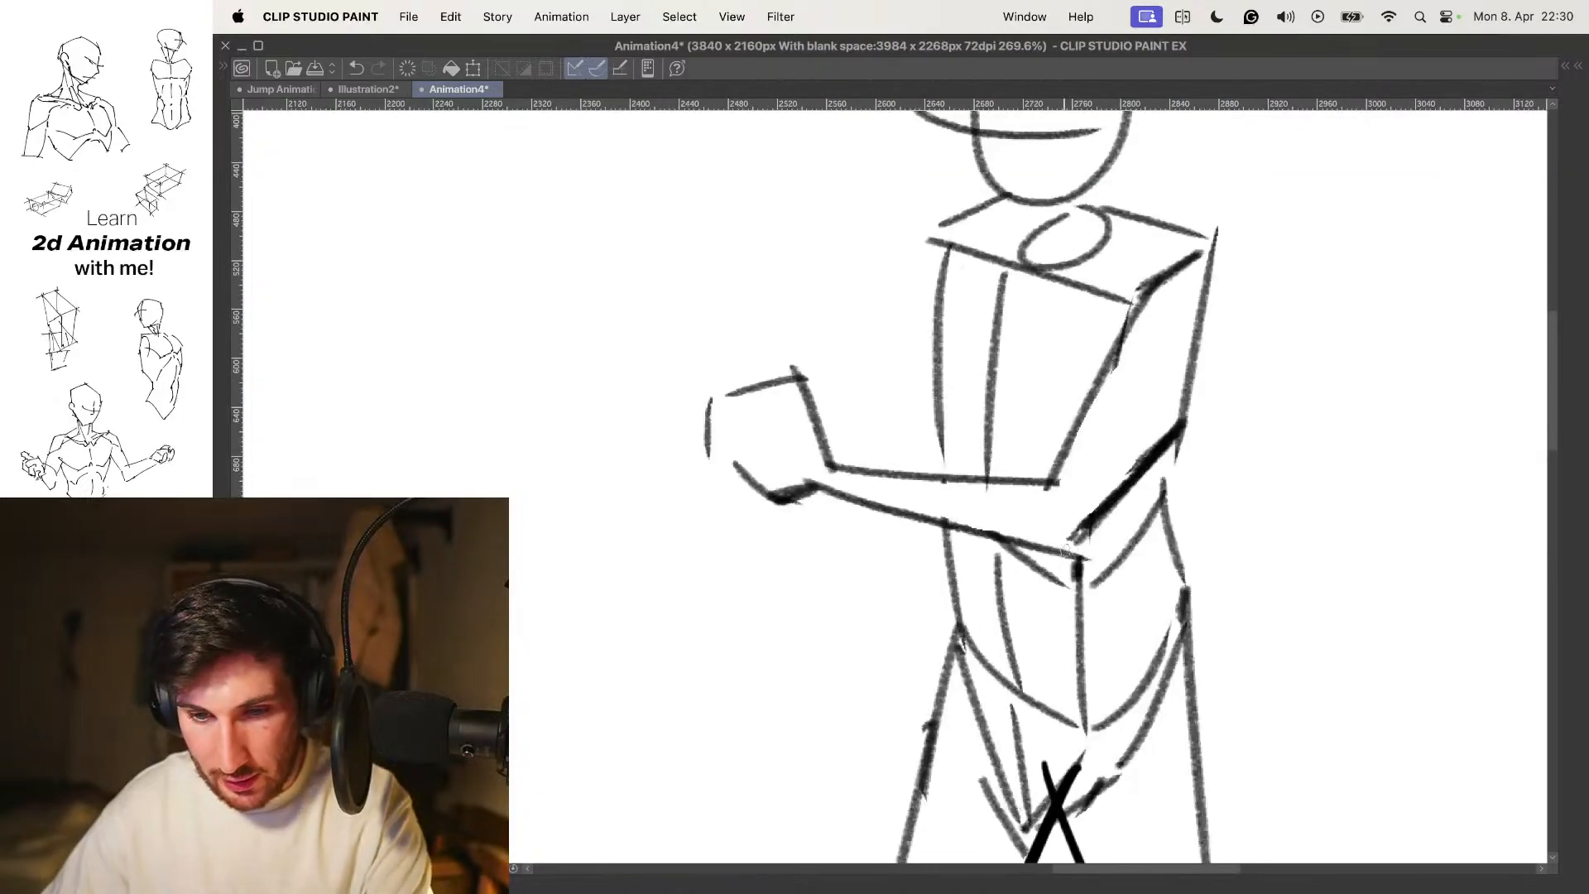
scroll(1128, 463, down, 6)
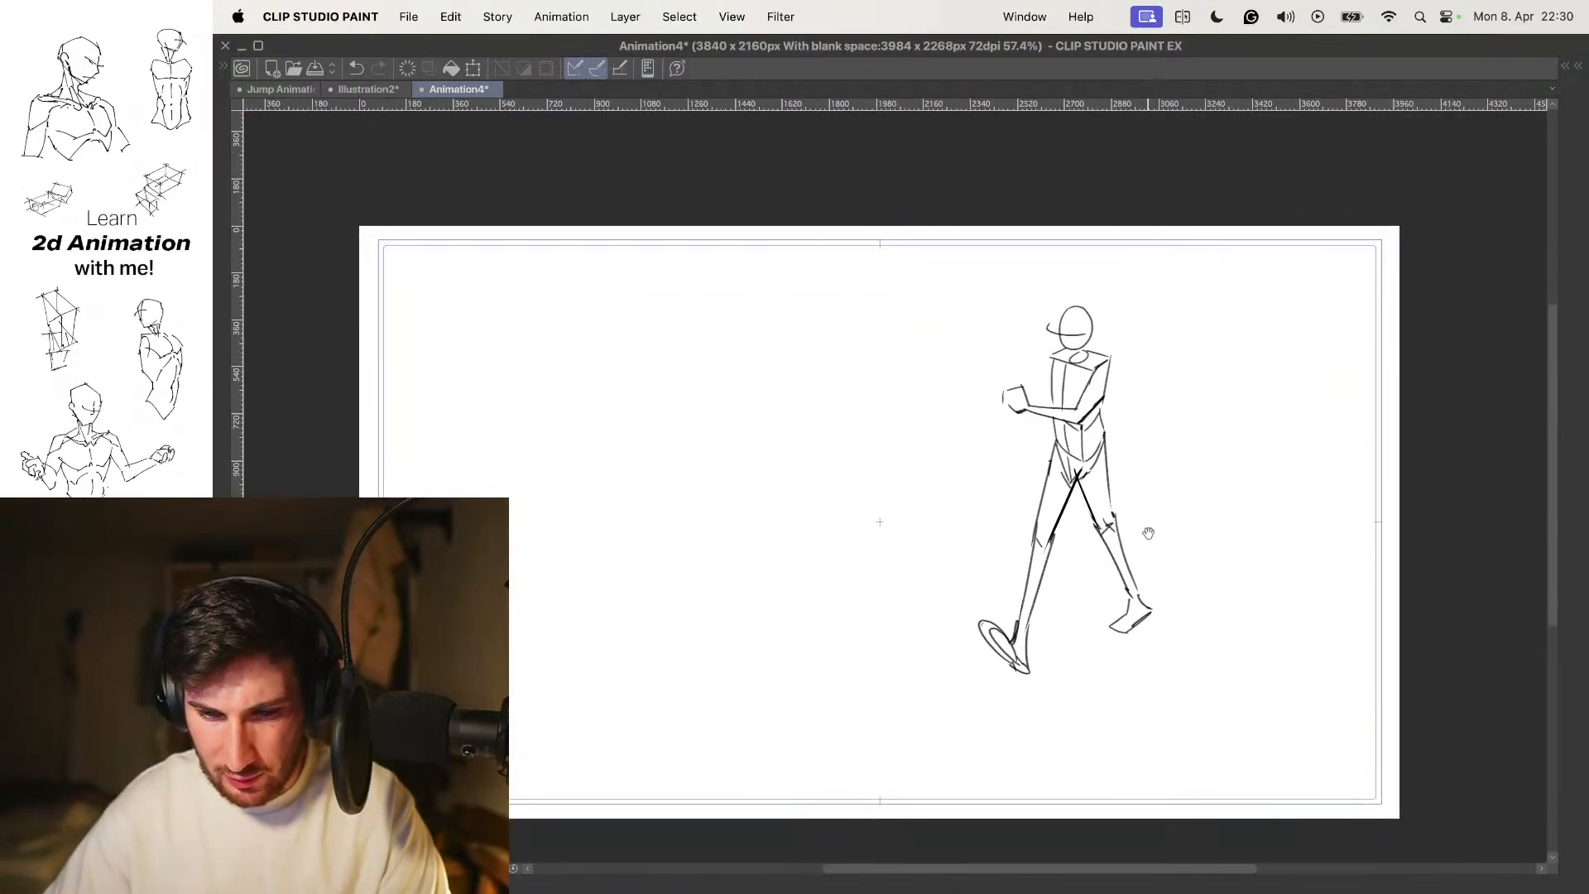
Show the onion skin and redraw the back foot's instep, toe edge and thick sole line closer to the rough
scroll(1162, 660, up, 4)
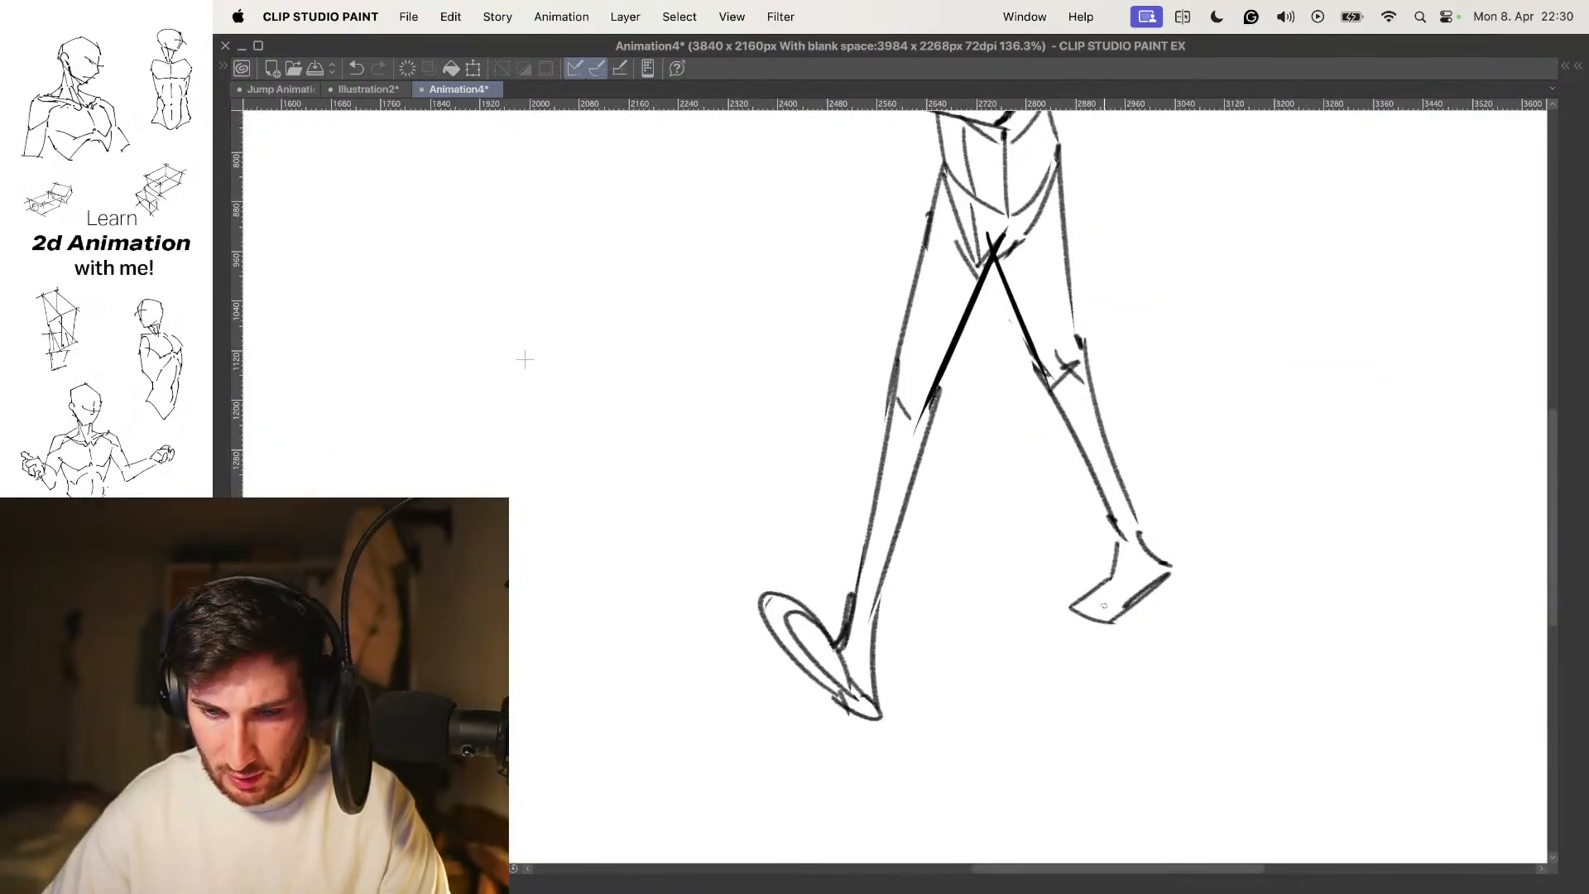
key(o)
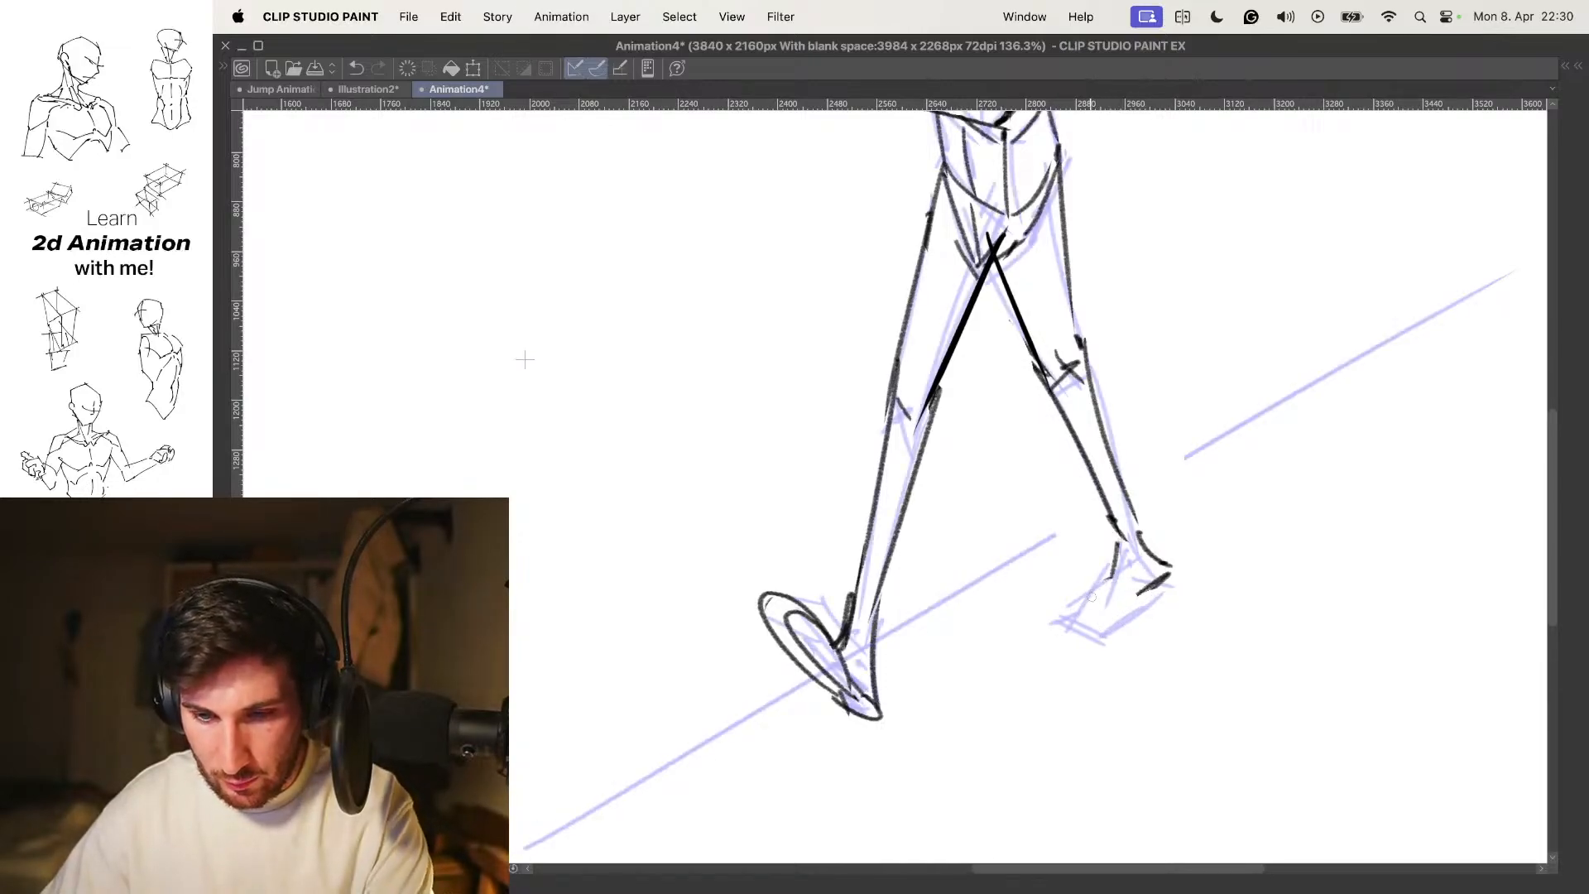
drag(1106, 569, 1100, 579)
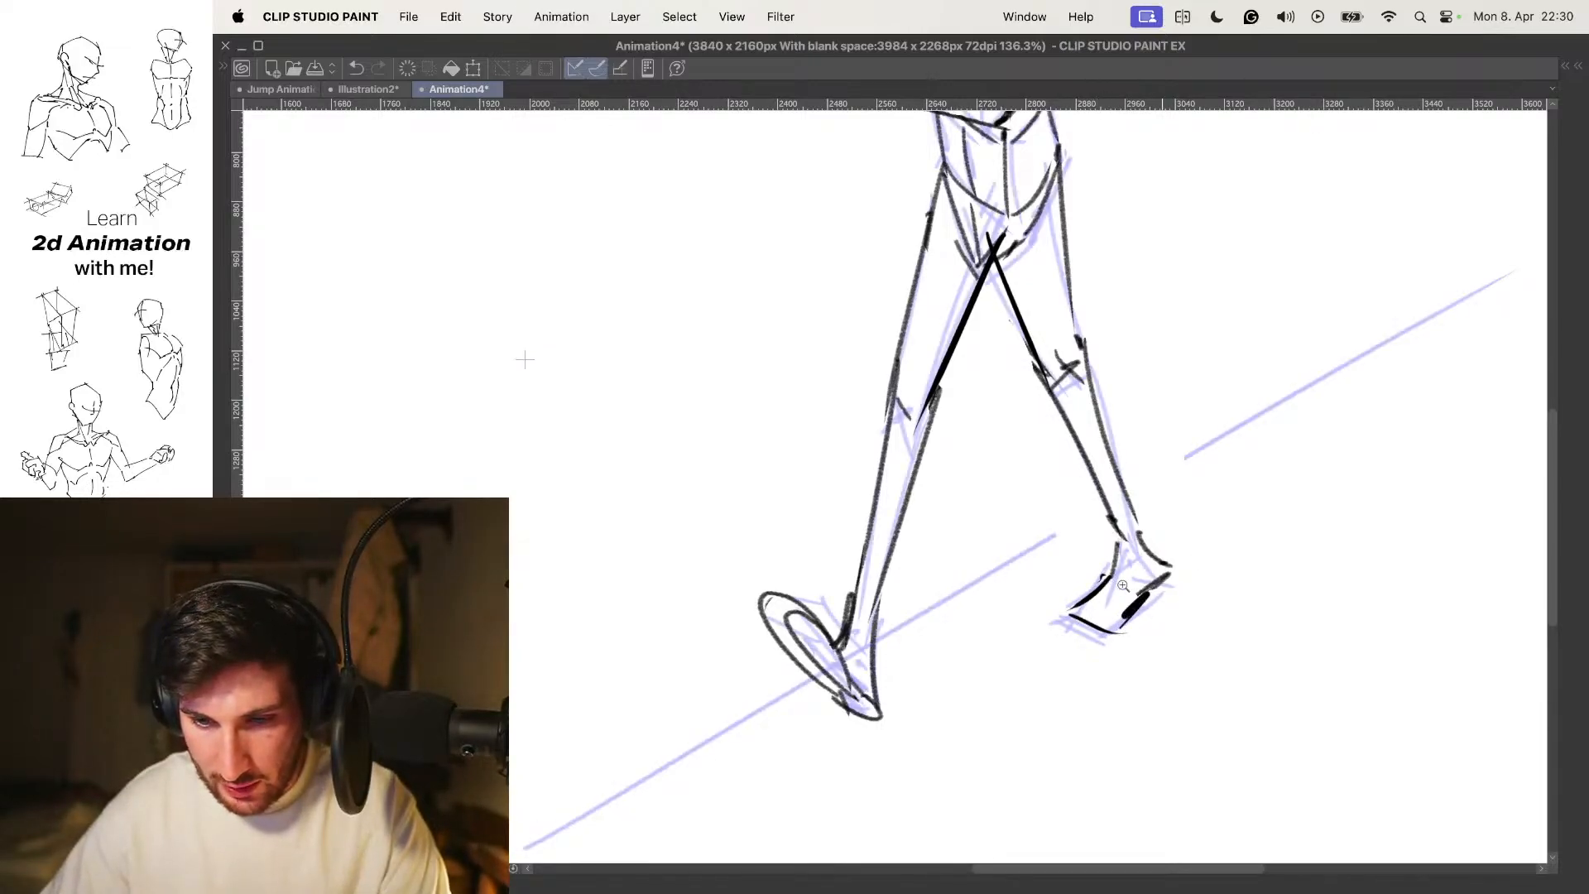
Hide the onion skin and erase the crossing pelvis and inner-thigh lines at the crotch
scroll(1139, 577, down, 3)
key(o)
scroll(1125, 454, down, 2)
drag(1149, 439, 1158, 483)
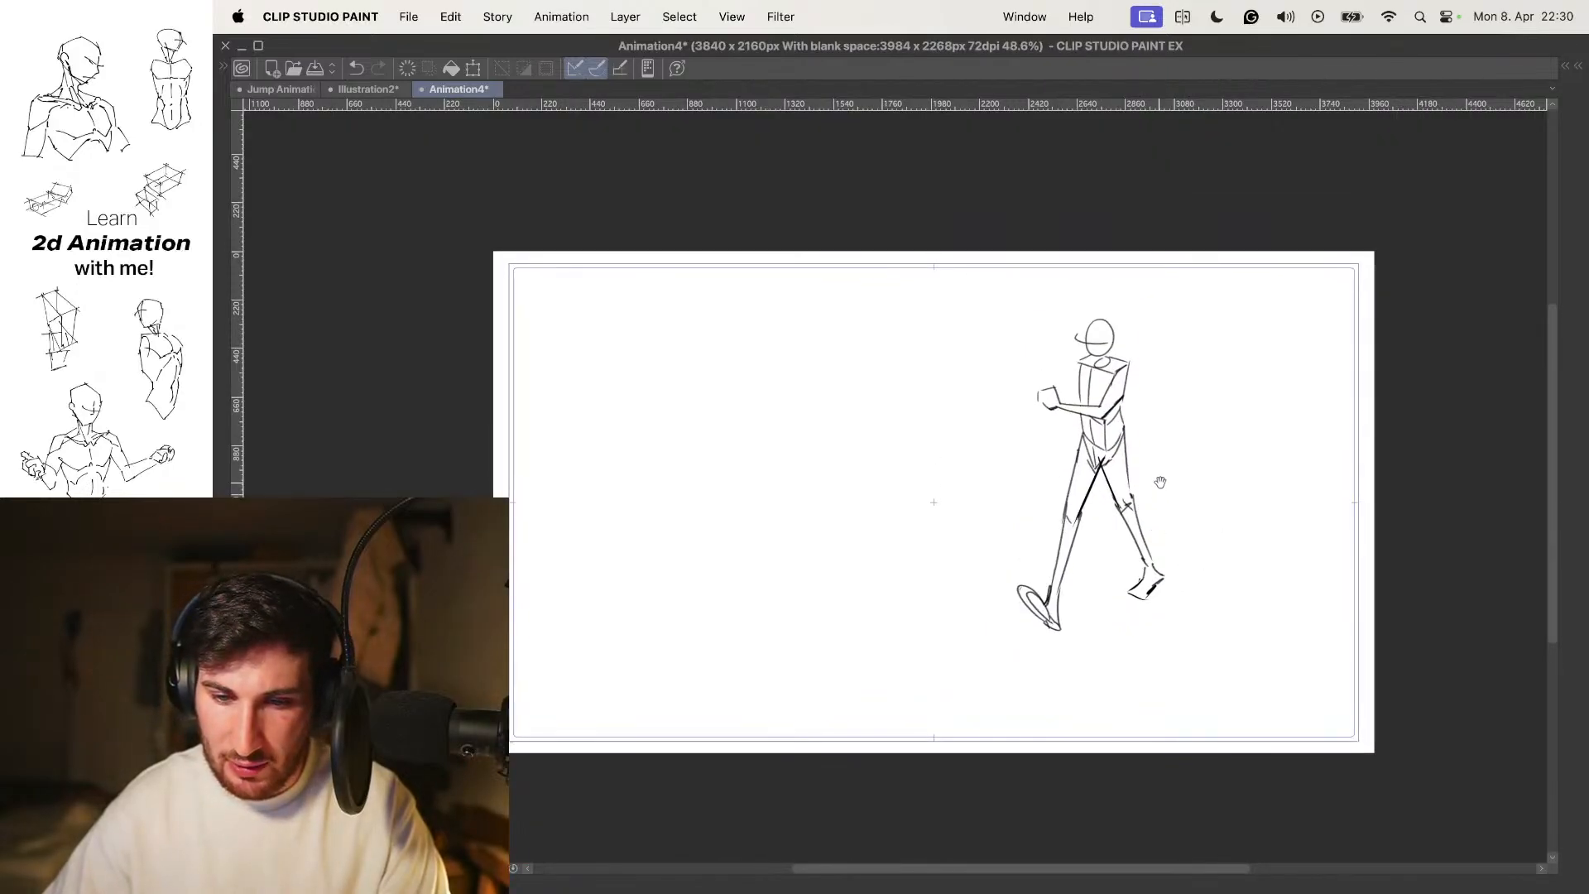
scroll(1130, 571, up, 2)
drag(1169, 384, 1225, 384)
mouse_move(1041, 498)
mouse_down()
mouse_move(1045, 460)
mouse_move(1094, 460)
mouse_move(1081, 434)
mouse_move(1096, 394)
mouse_move(1081, 427)
mouse_move(1107, 464)
mouse_move(1060, 455)
mouse_move(1113, 471)
mouse_up()
key(super+z)
scroll(1087, 437, up, 2)
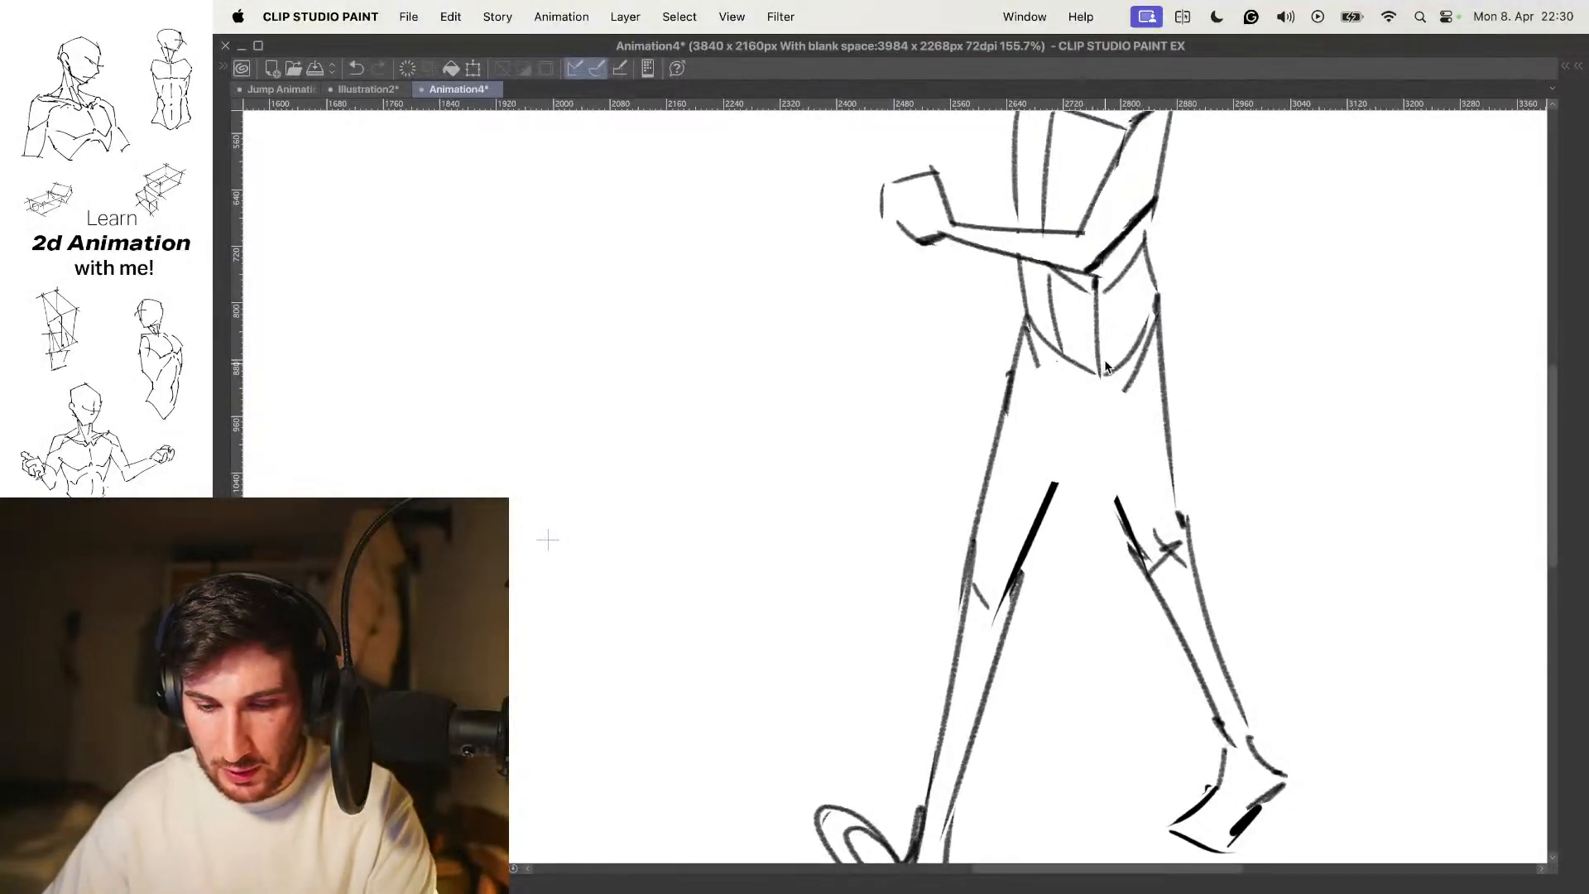
key(o)
key(o)
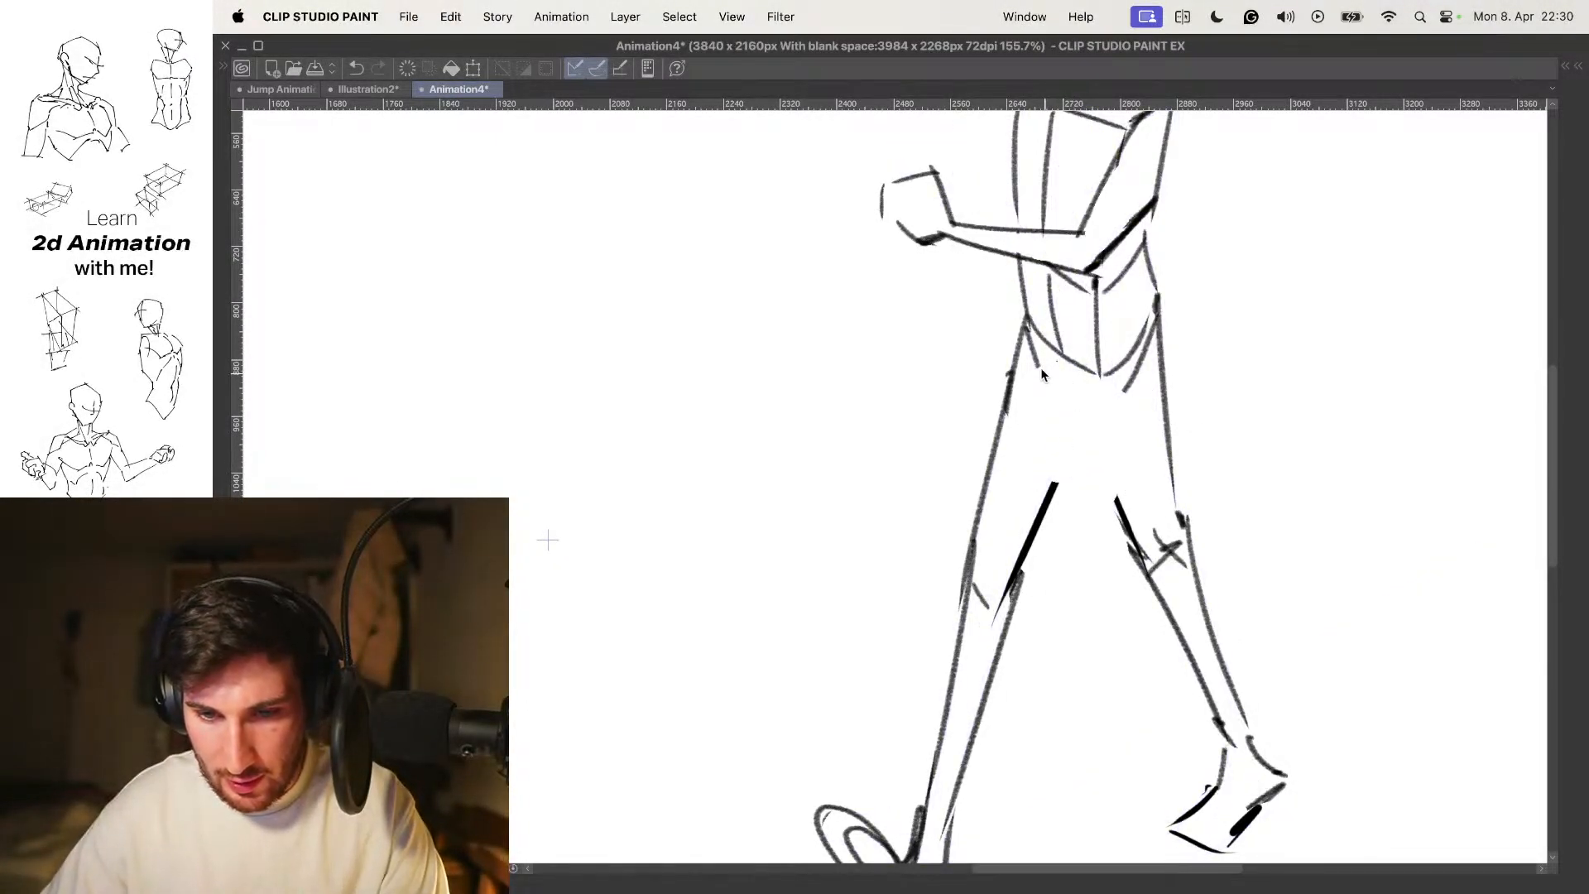
Redraw the groin line as a short curve running from the front hip down toward the crotch
drag(1036, 343, 1074, 397)
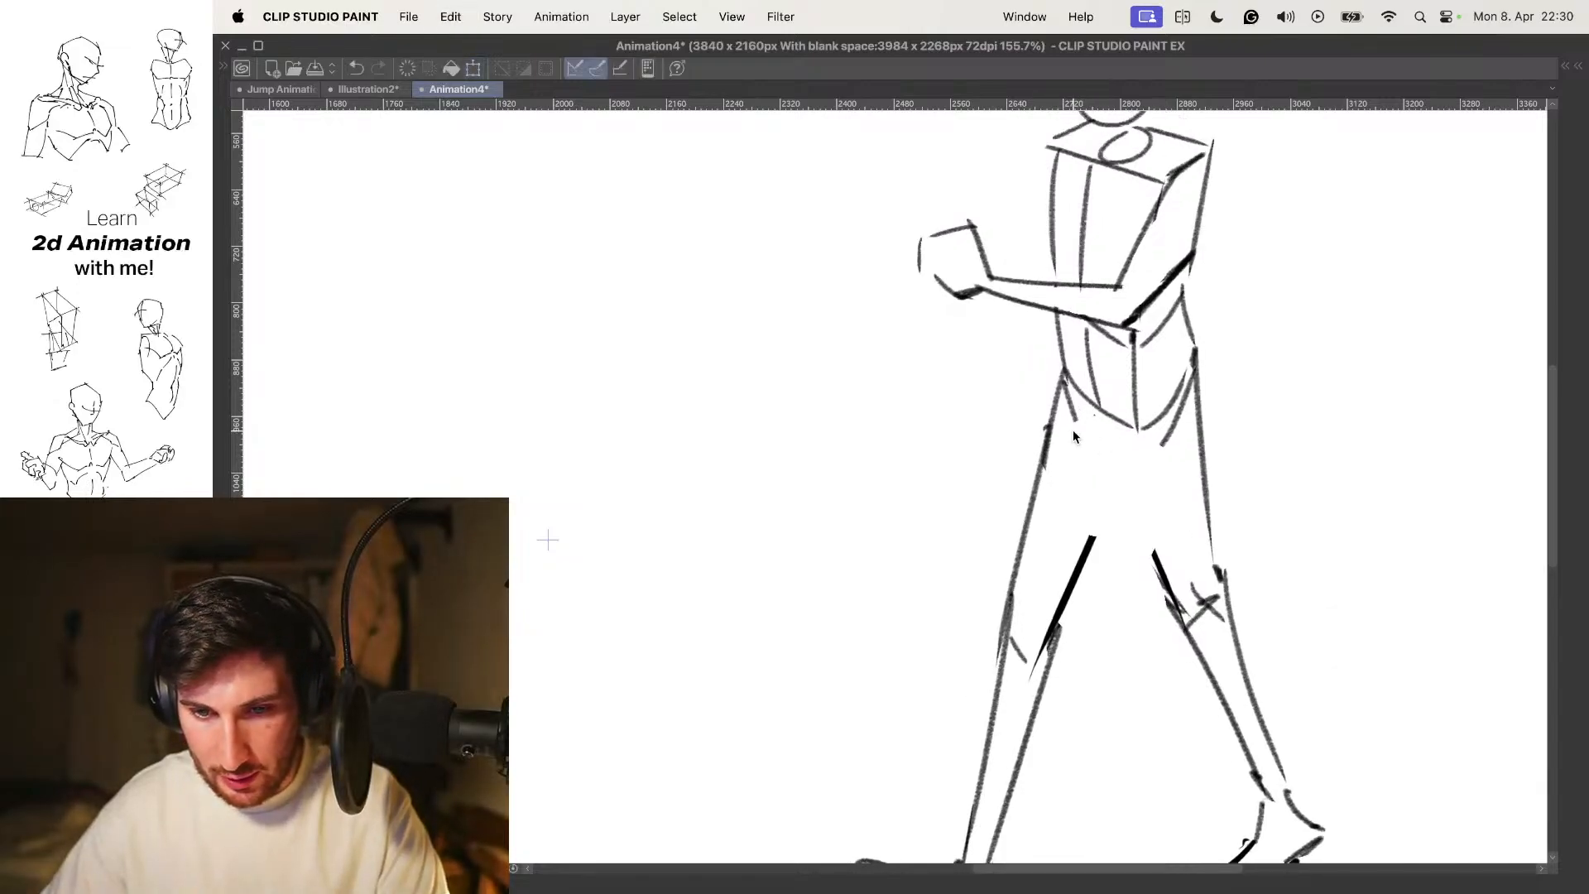
key(super+z)
drag(1036, 368, 1076, 435)
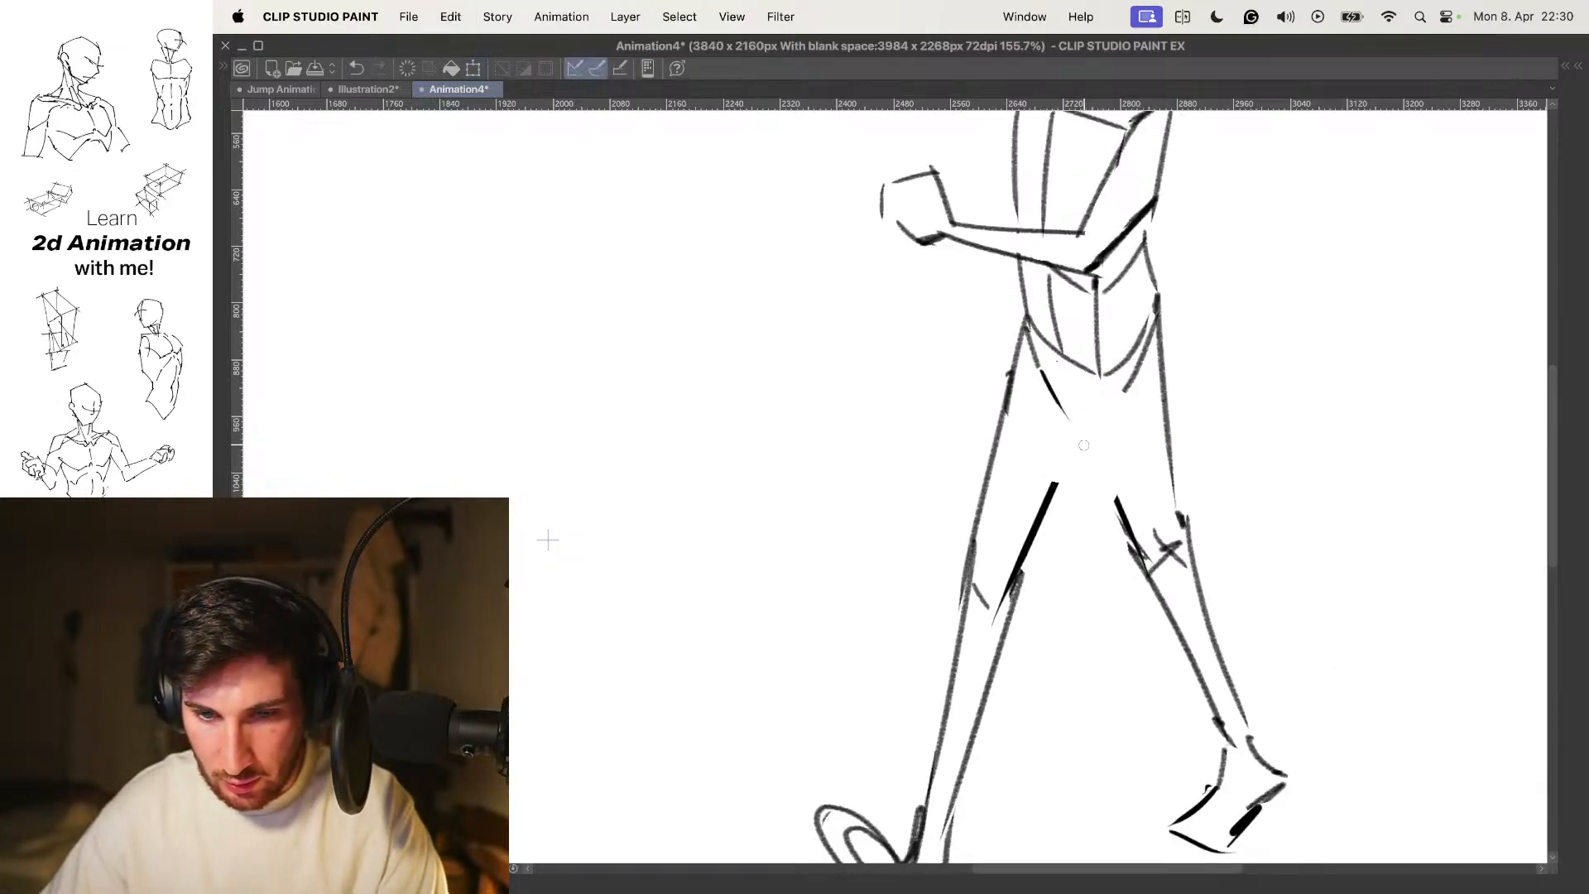
key(super+z)
drag(1024, 339, 1112, 506)
scroll(1132, 422, down, 1)
key(super+z)
drag(1069, 389, 1081, 518)
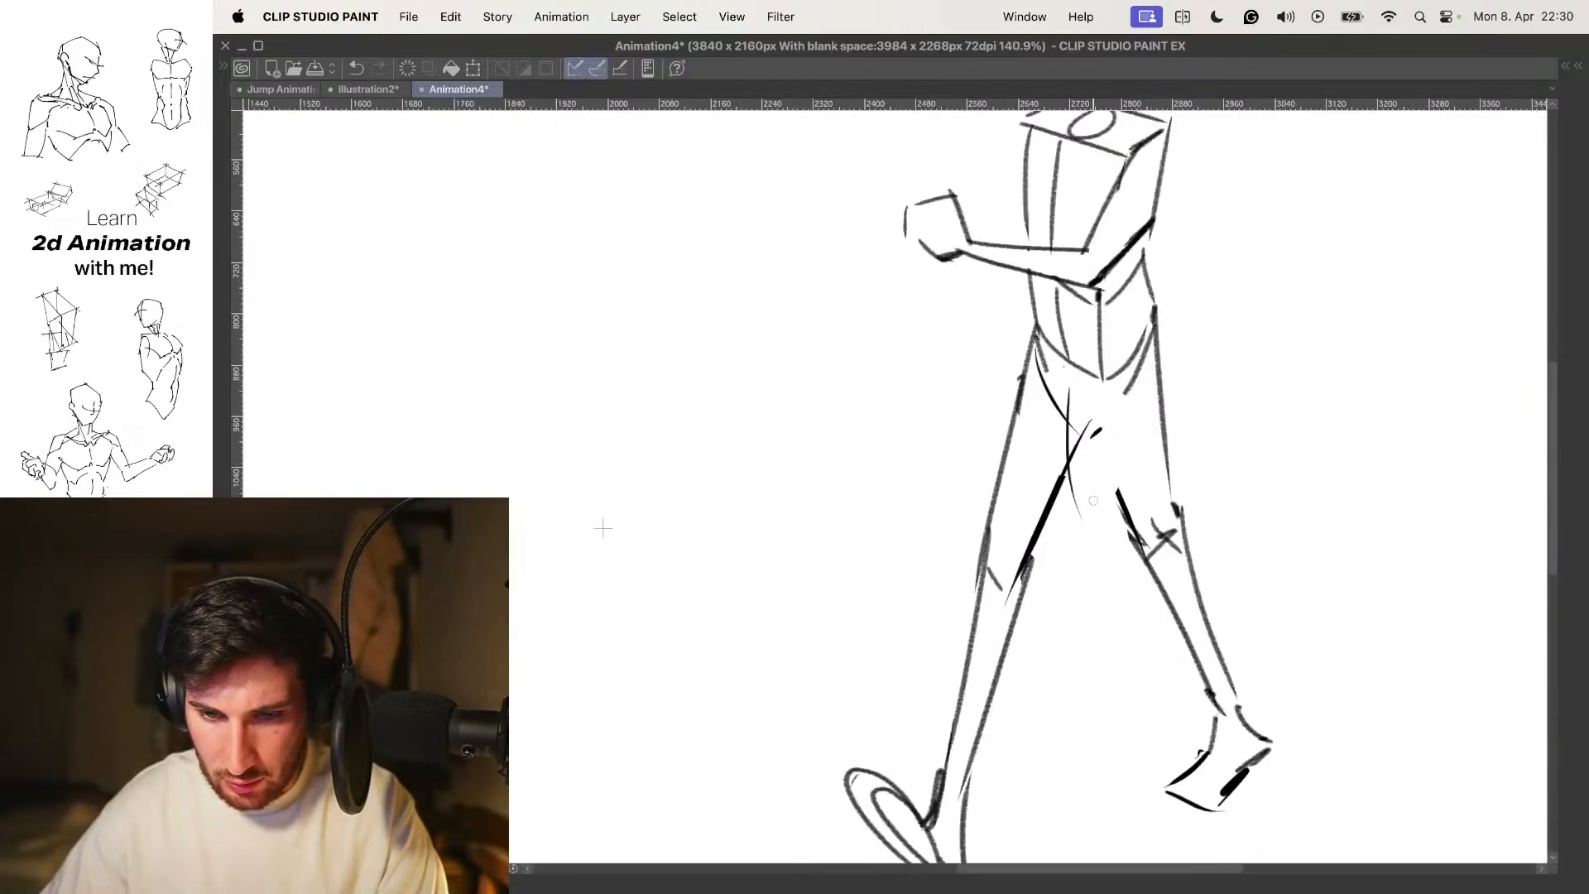
key(super+z)
drag(1061, 383, 1132, 508)
scroll(1090, 426, down, 11)
scroll(1089, 426, up, 10)
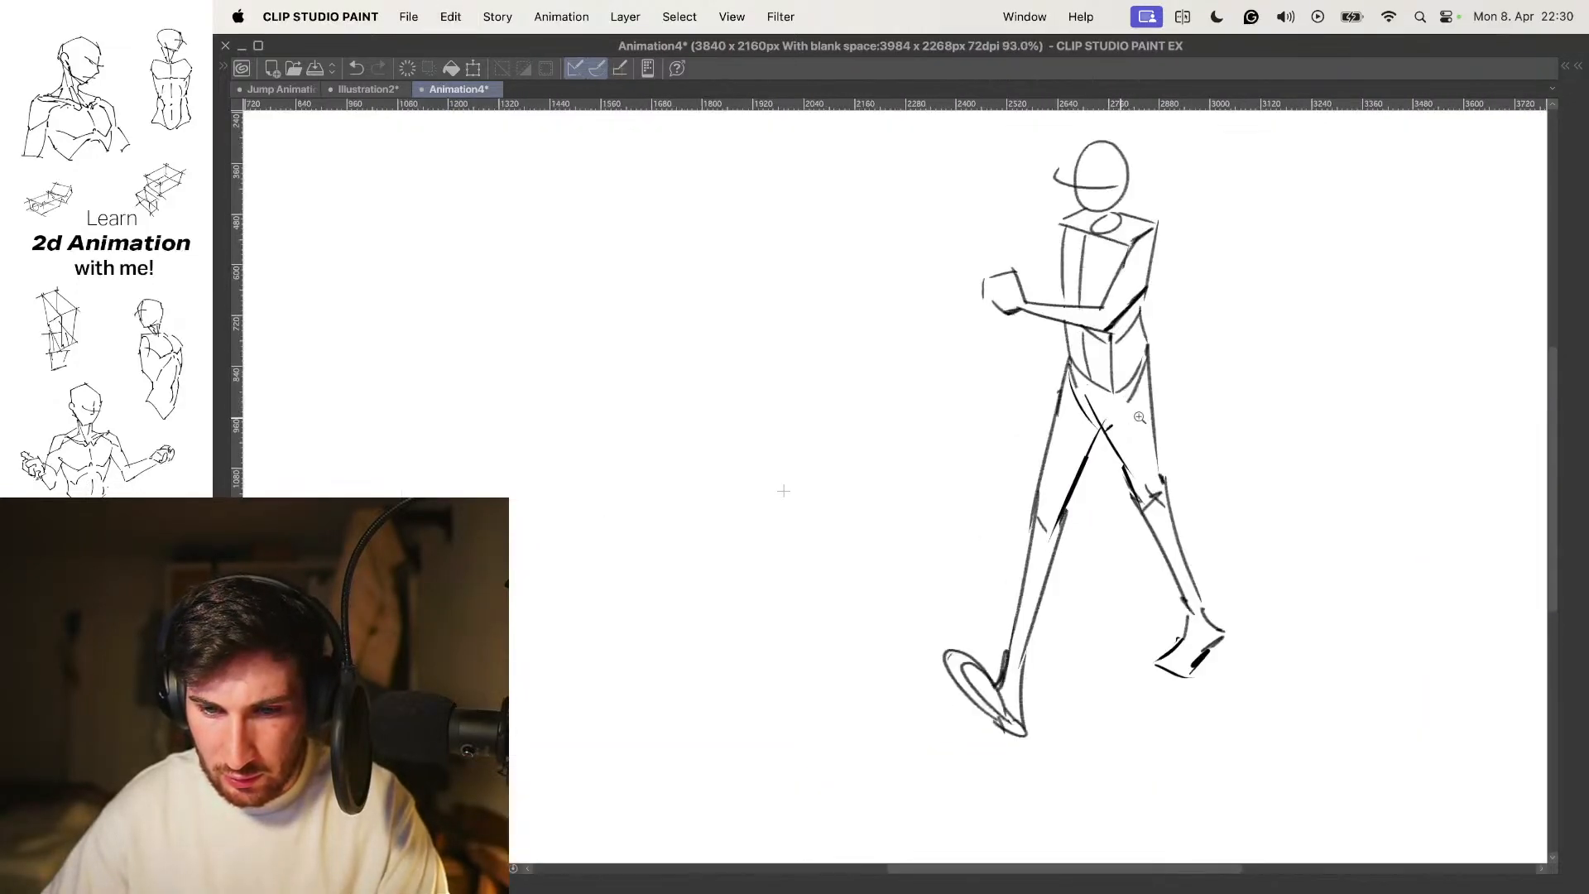
key(super+z)
drag(1075, 390, 1130, 500)
key(super+z)
mouse_move(1055, 379)
mouse_down()
mouse_move(1115, 482)
mouse_move(1068, 414)
mouse_up()
key(super+z)
drag(1127, 511, 1059, 388)
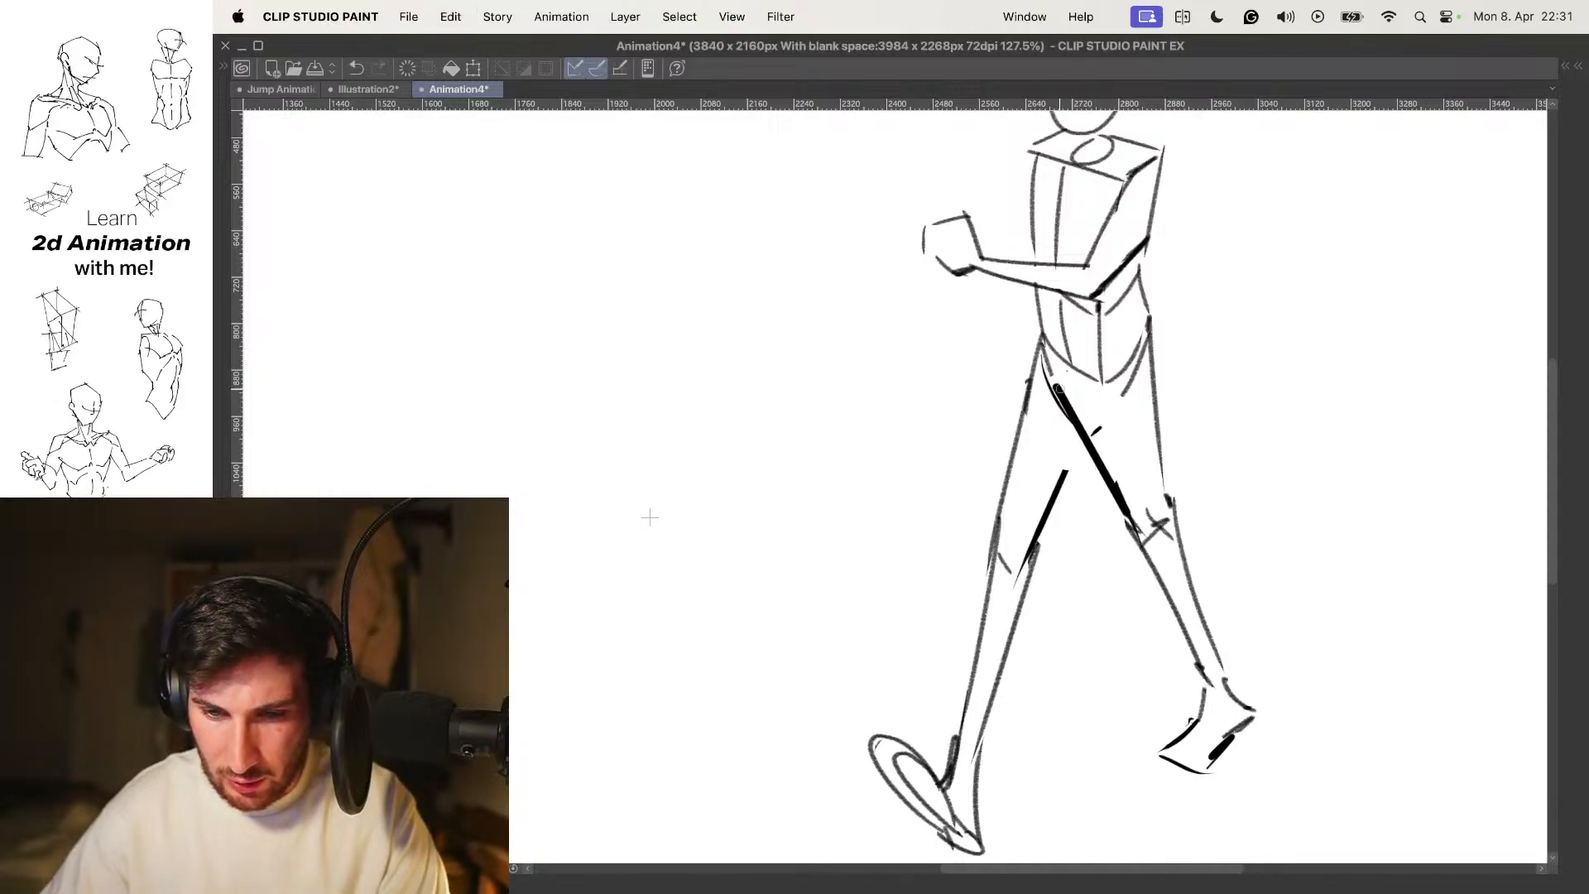
scroll(1067, 461, down, 10)
scroll(1067, 461, up, 9)
key(super+z)
drag(1075, 415, 1114, 468)
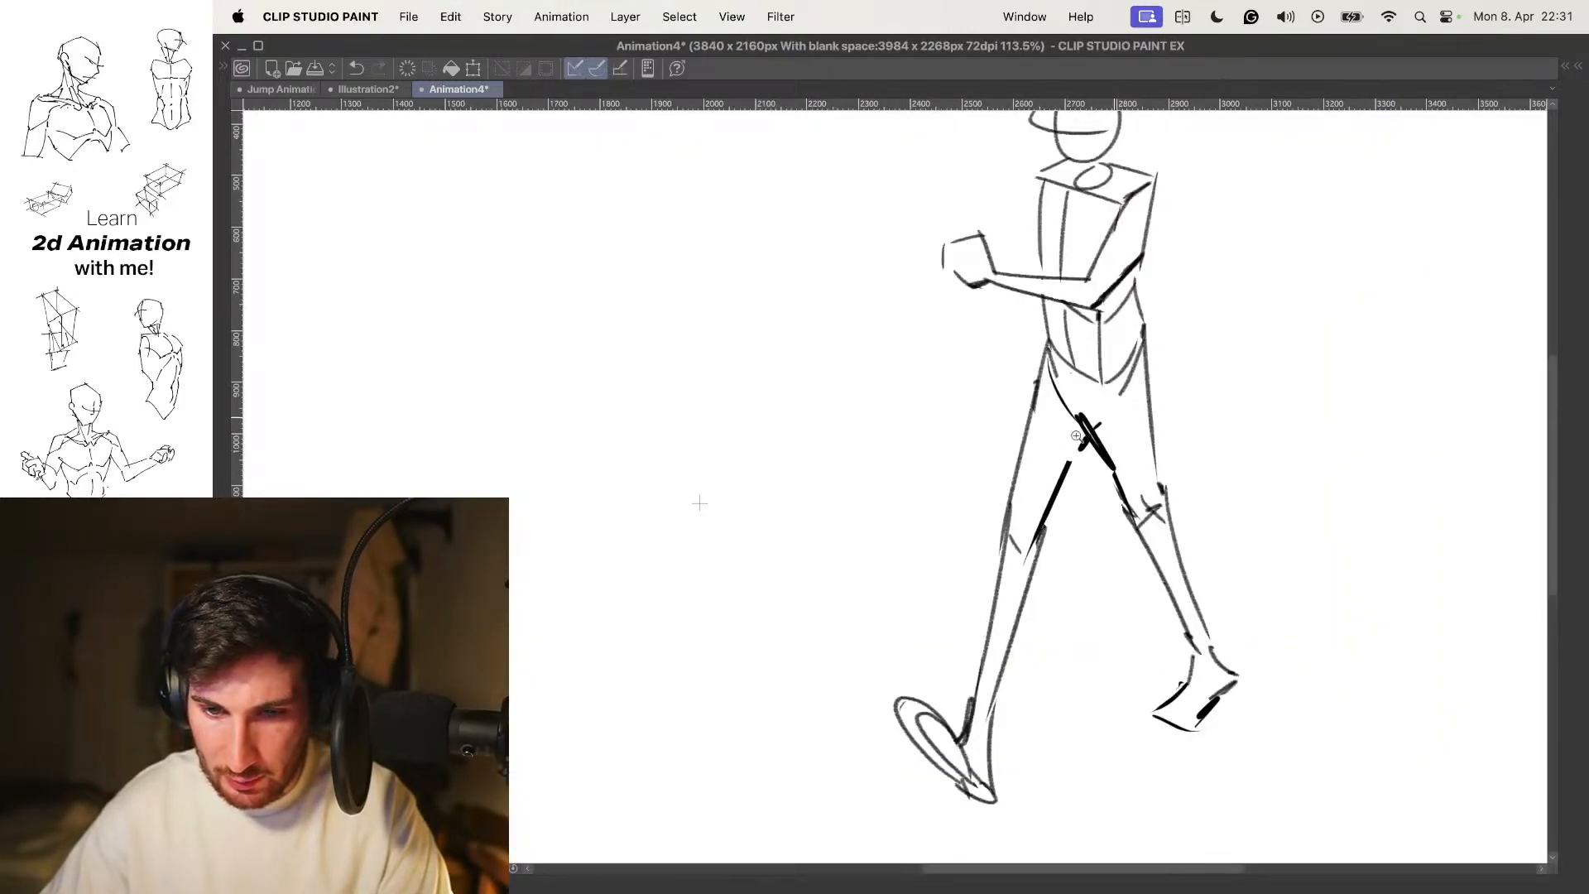
scroll(1084, 433, down, 2)
scroll(1117, 432, up, 5)
key(super+z)
drag(1059, 383, 1111, 489)
key(super+z)
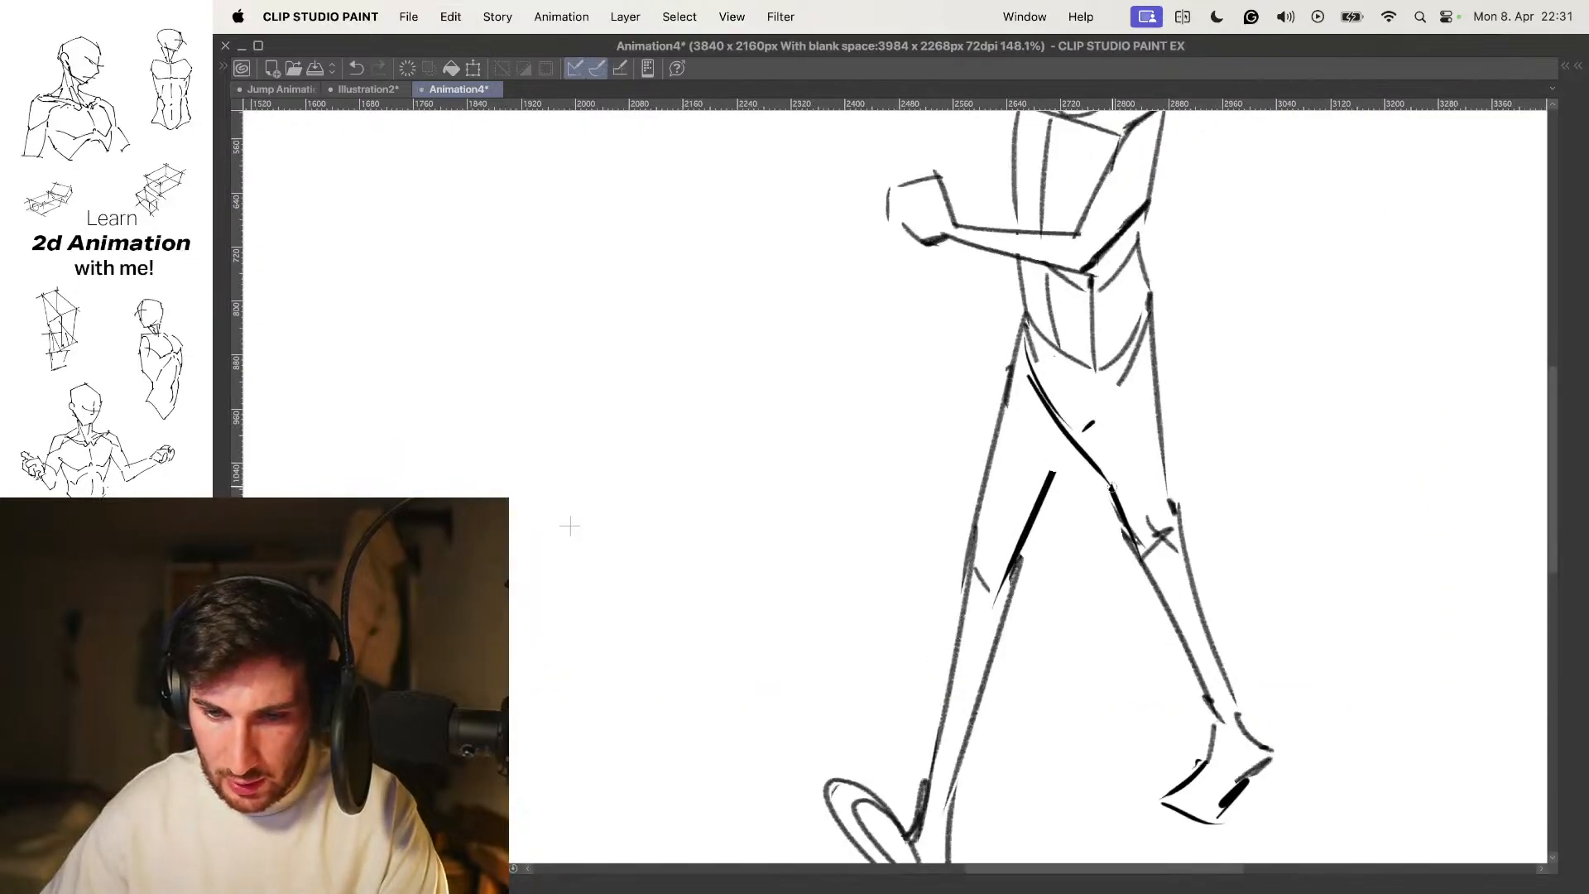
key(super+z)
drag(1086, 404, 1113, 486)
key(super+z)
key(super+z)
Draw the back leg's inner thigh line from pelvis to knee, join the front thigh's inner line to it, and compare with the previous frame
drag(1066, 355, 1115, 491)
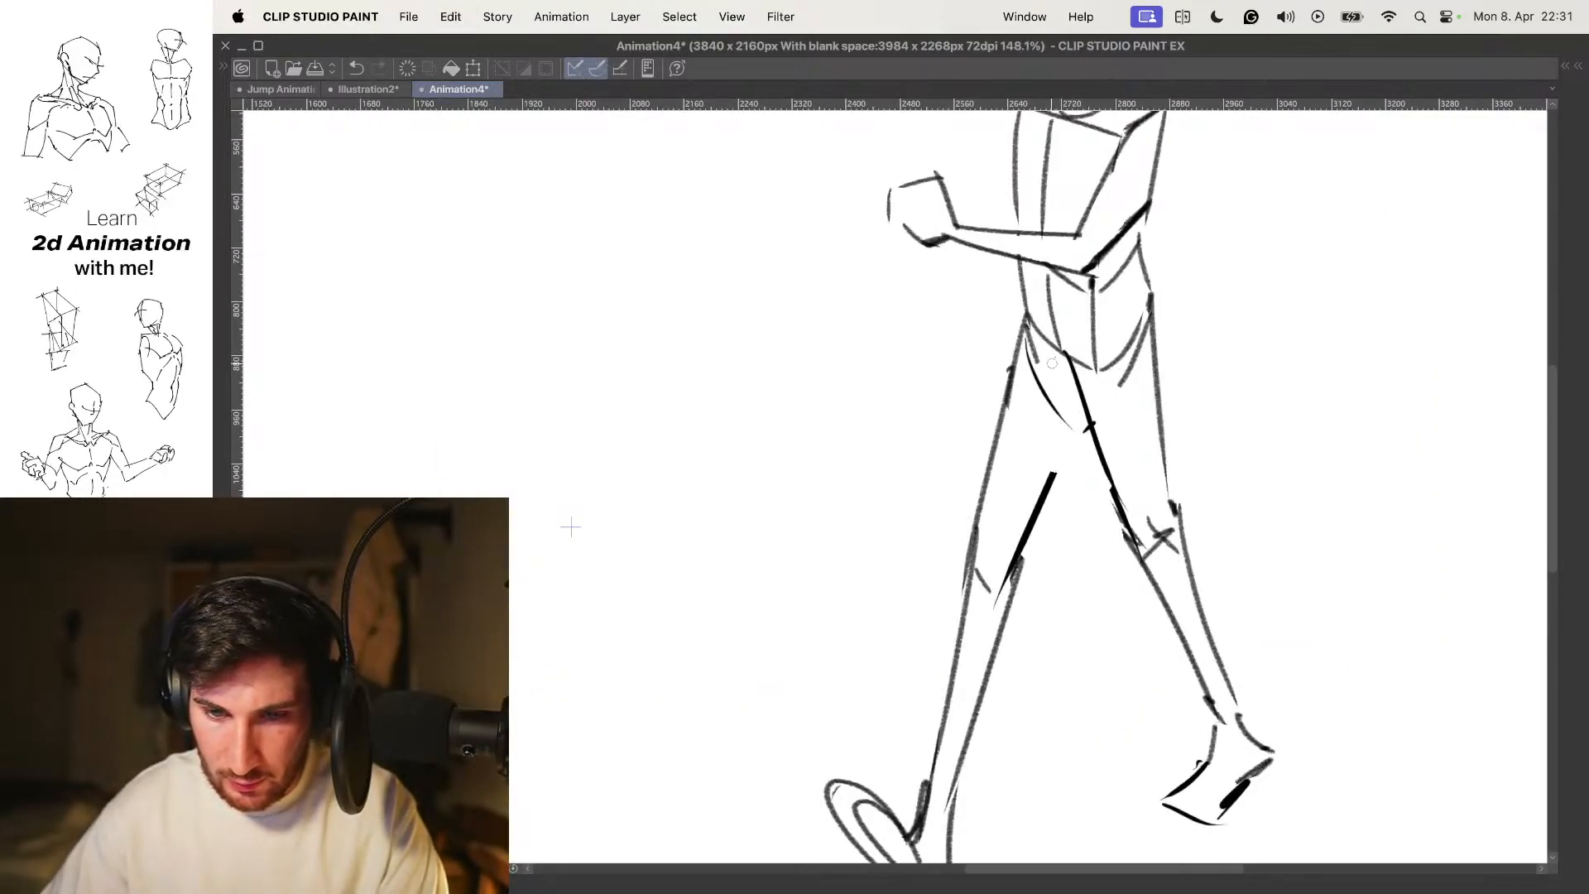
scroll(1101, 413, down, 2)
key(Left)
key(Right)
key(Left)
key(Left)
key(Right)
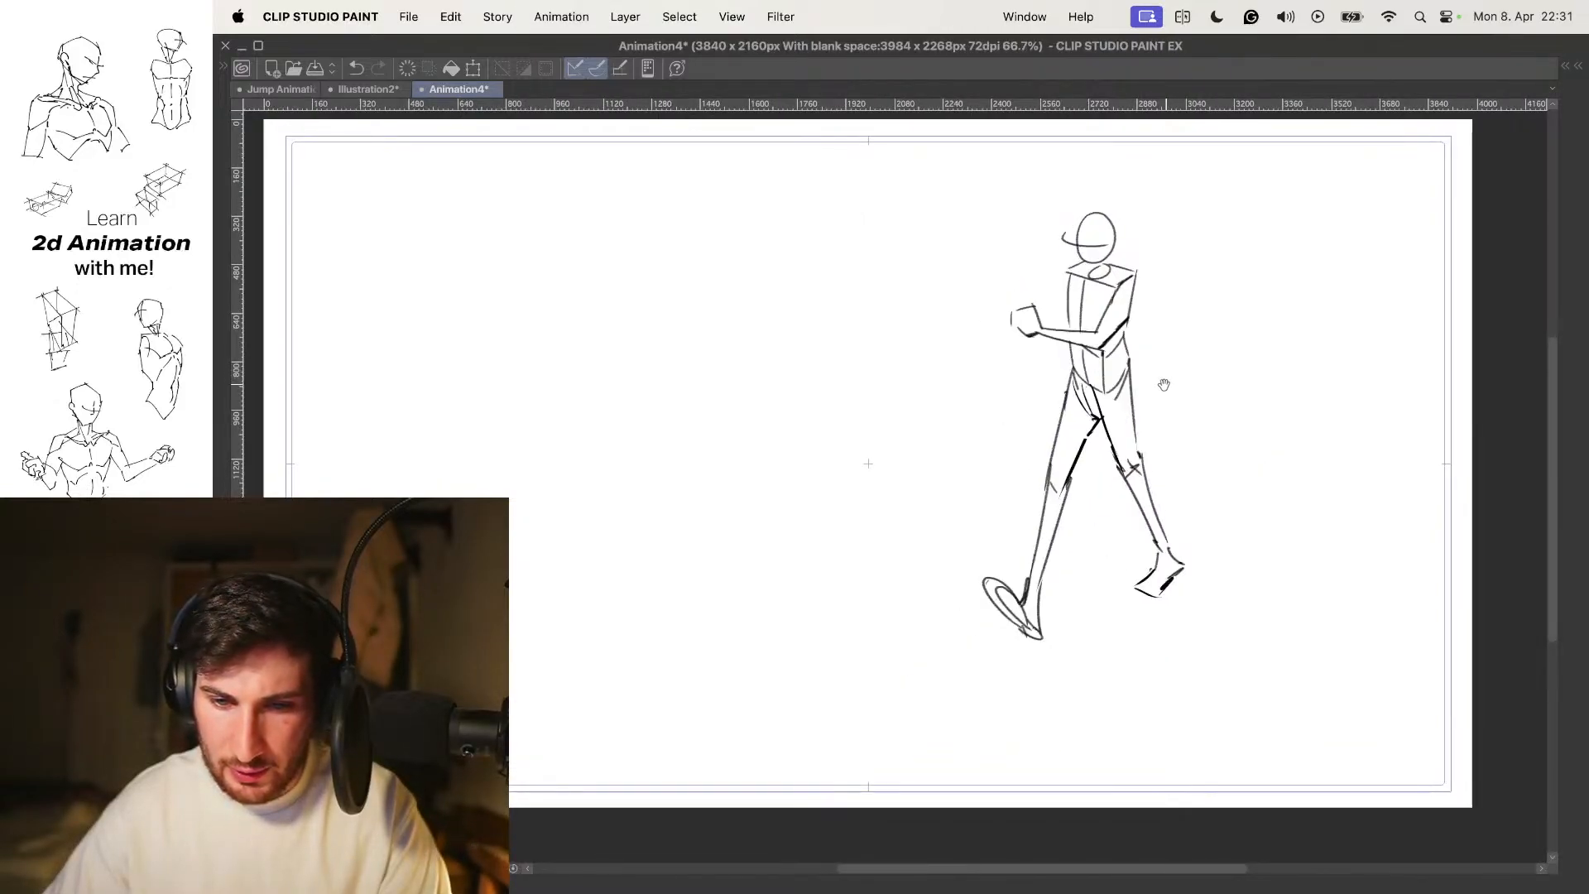
Redraw the near upper arm's outer contour further out from the shoulder and compare the pose with the rough frame
scroll(1155, 366, up, 2)
drag(1132, 403, 1097, 403)
drag(1131, 344, 1180, 399)
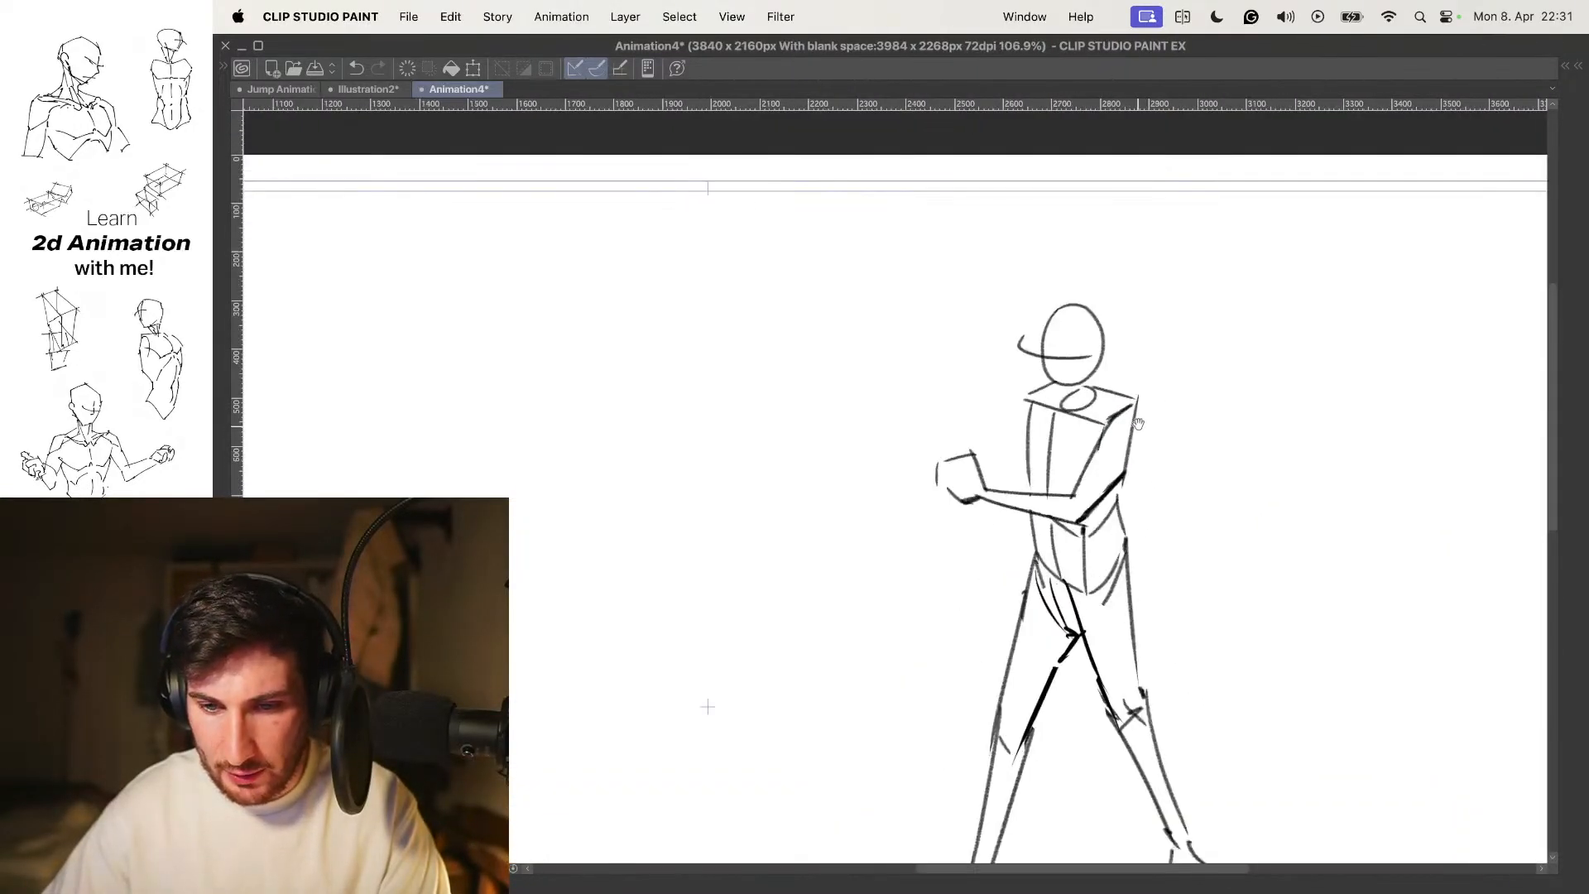
mouse_move(1117, 456)
mouse_down()
mouse_move(1155, 418)
mouse_move(1096, 391)
mouse_up()
drag(1157, 389, 1224, 387)
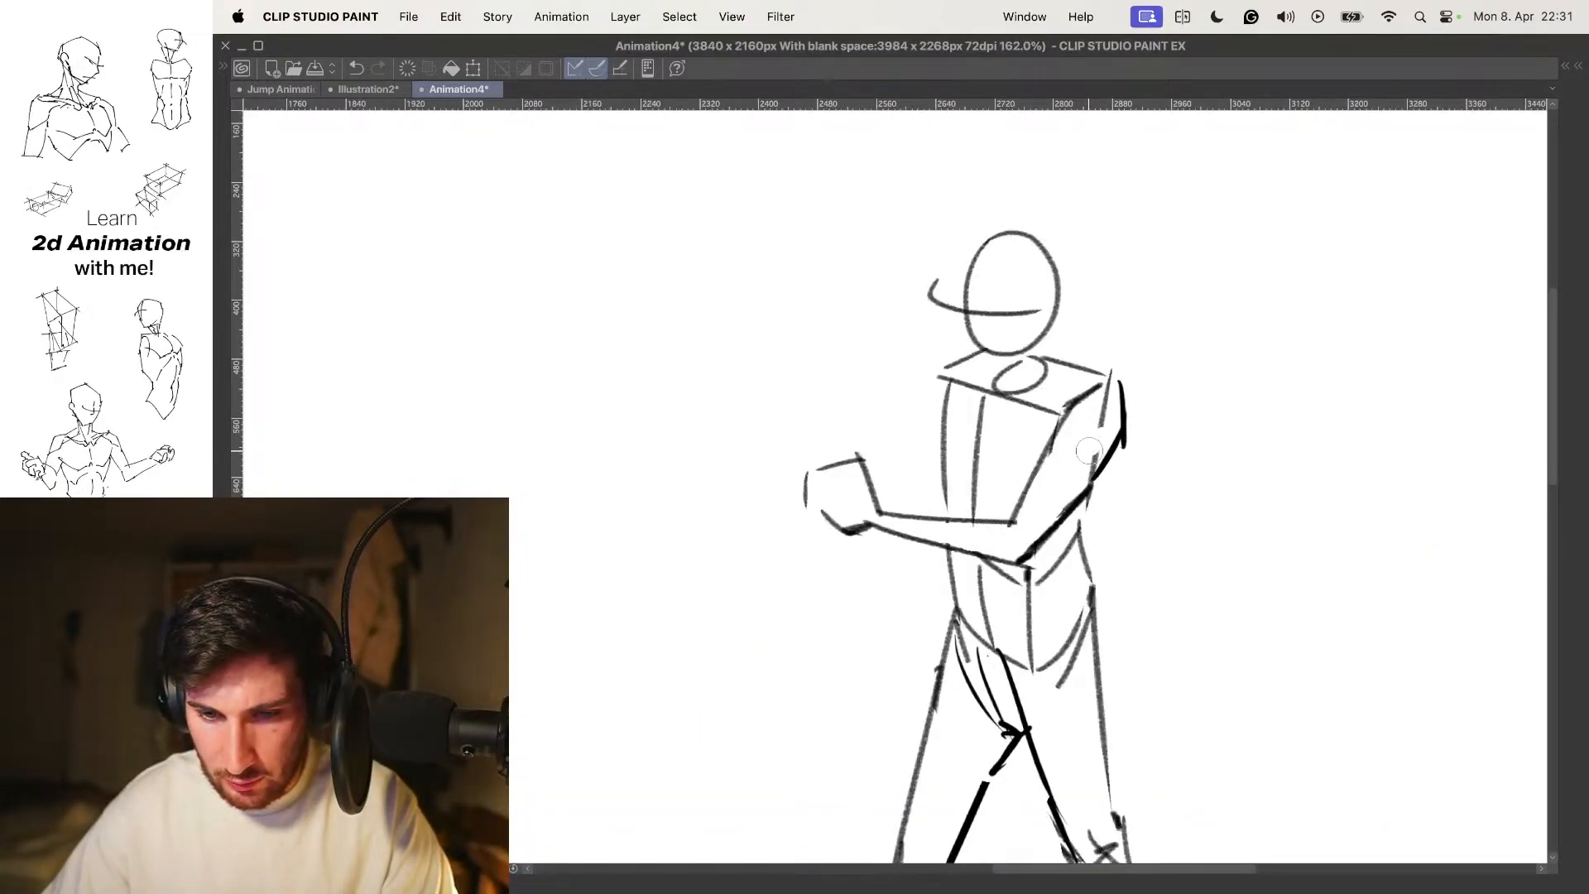
key(super+0)
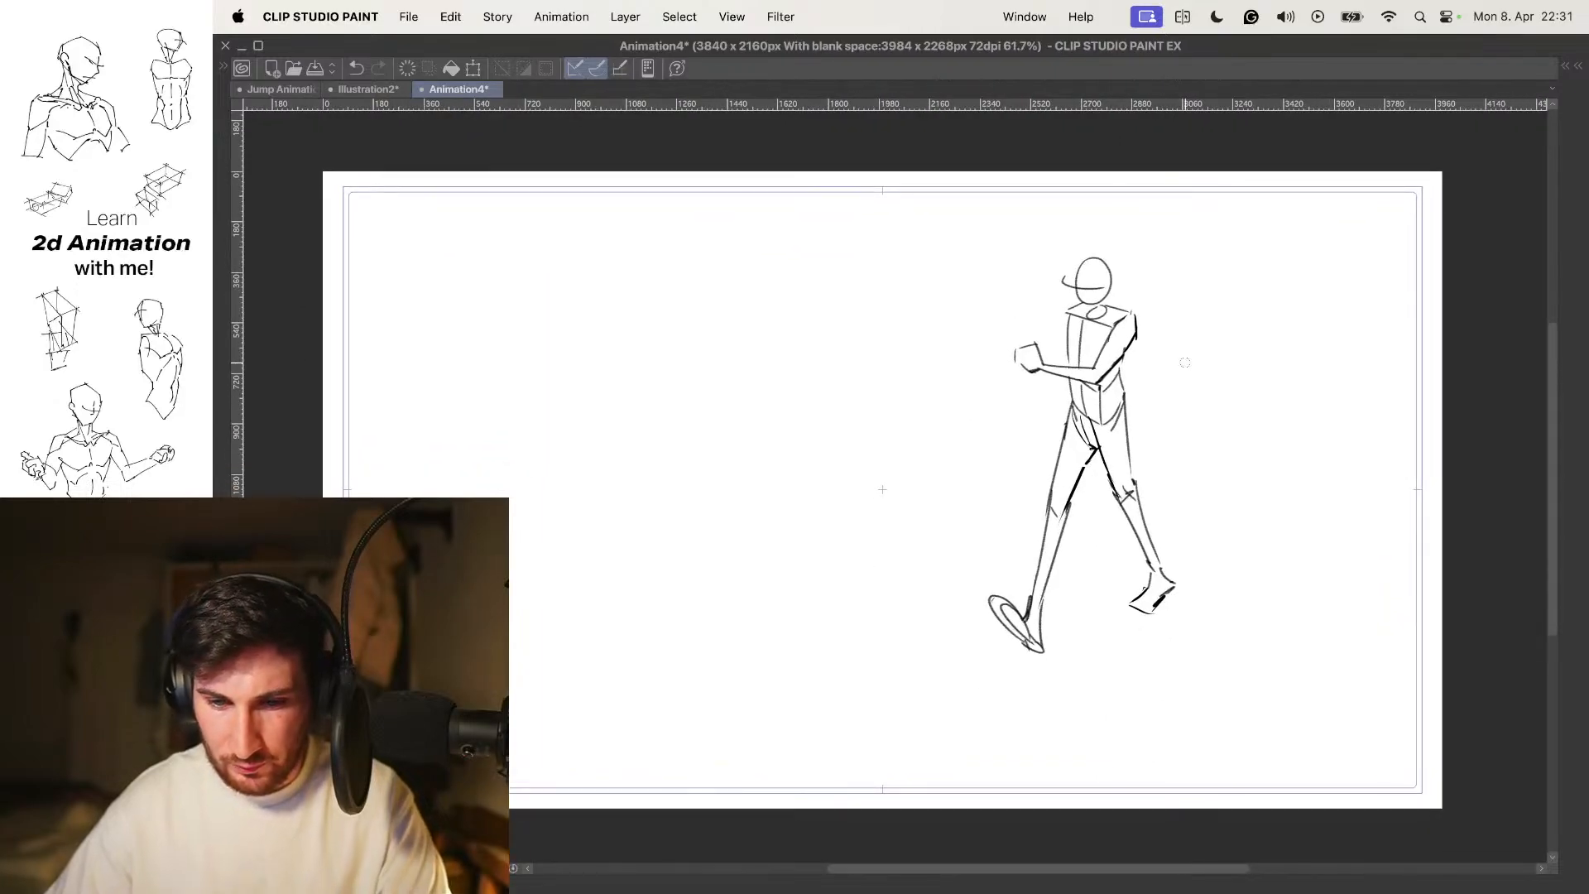
key(Left)
key(Right)
key(Left)
key(Right)
key(Left)
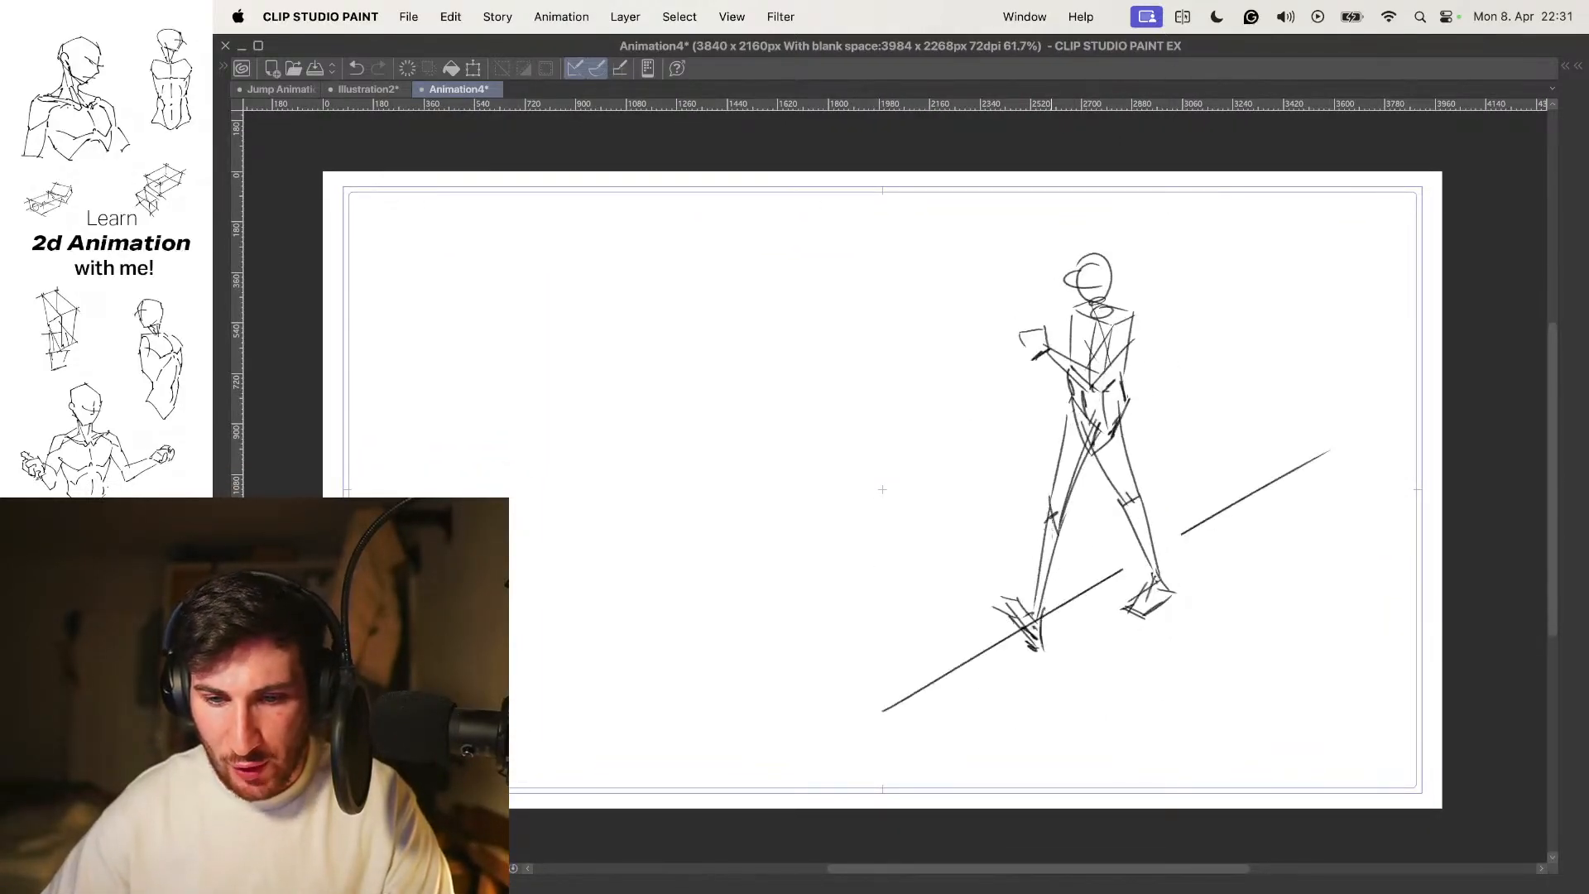
Trace short pieces of the rough's diagonal ground line between the feet and ahead of the front foot
drag(1046, 529, 991, 515)
key(Right)
key(Left)
key(Right)
key(Left)
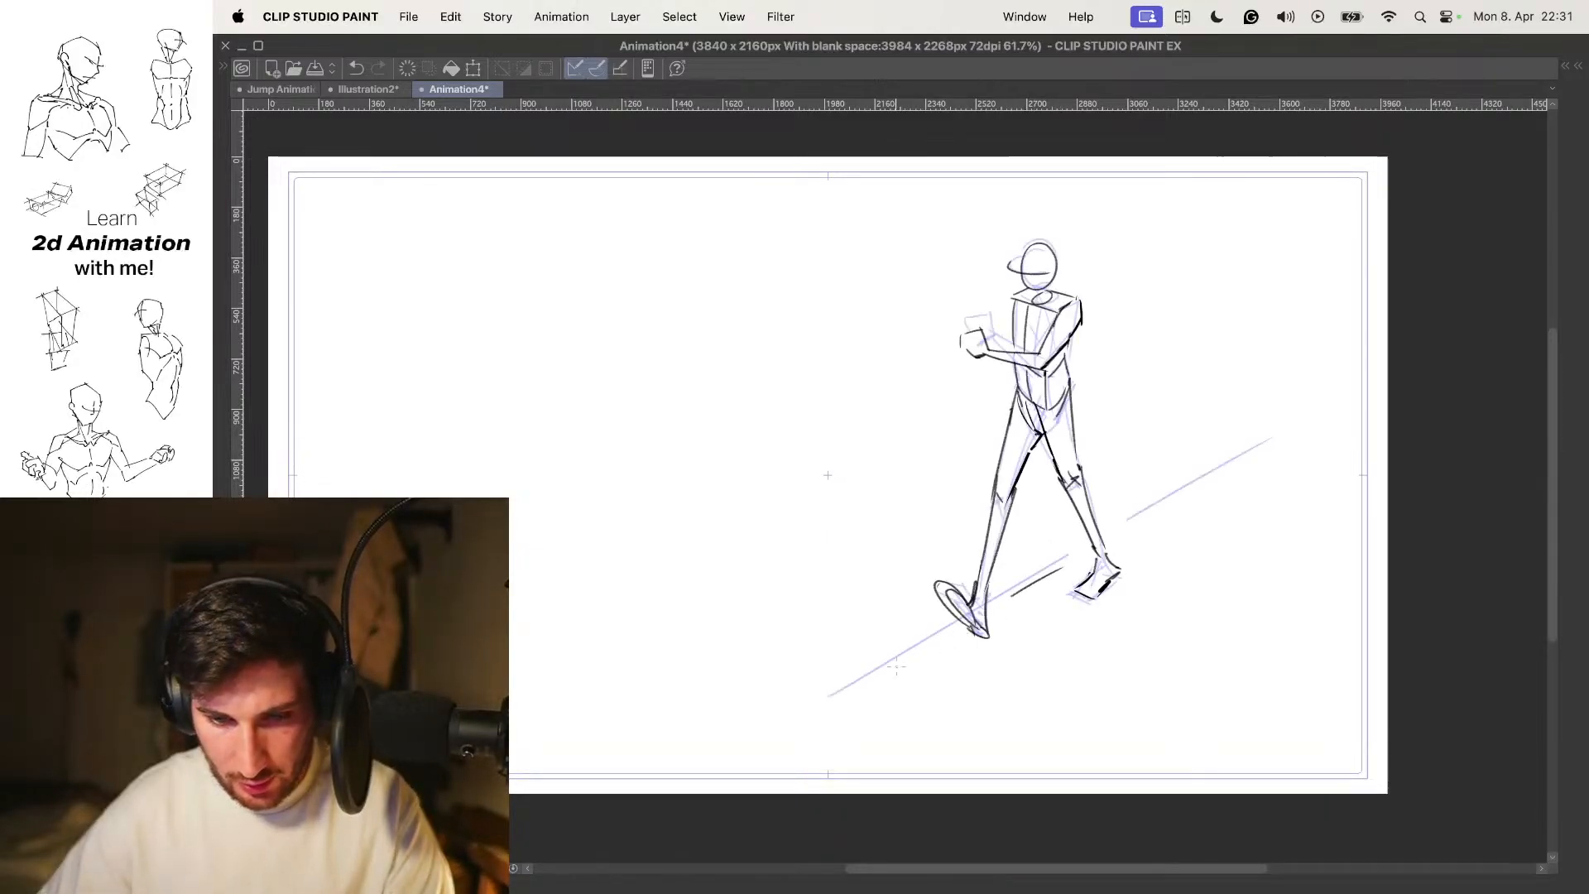
key(Right)
Start on a blank cel for the next pose, with the contact pose onion-skinned behind it
key(Tab)
key(Left)
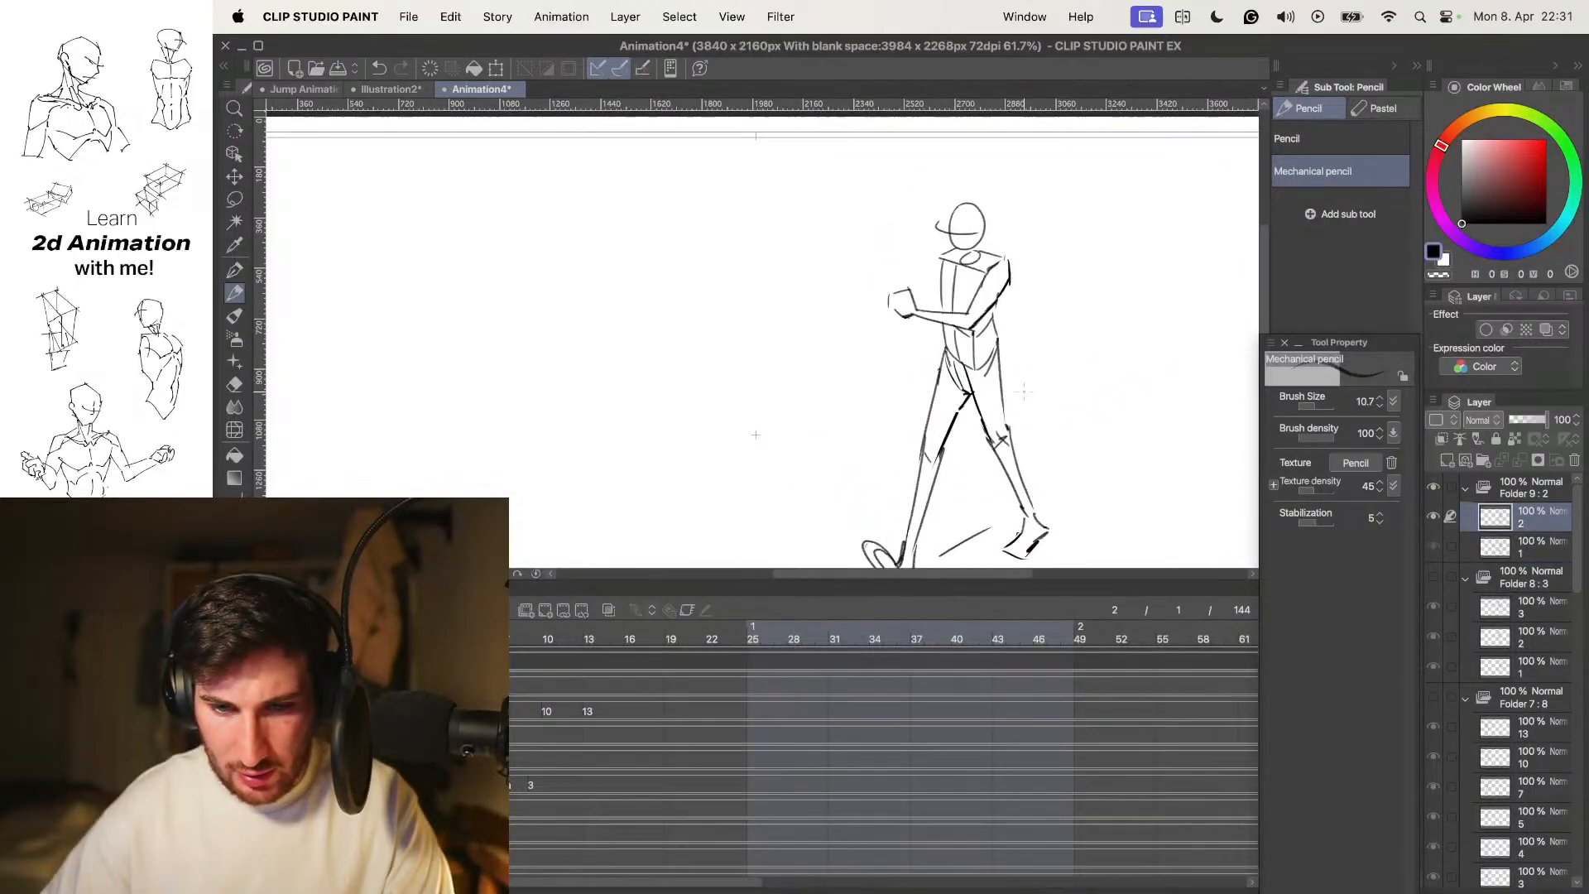
key(Left)
key(Tab)
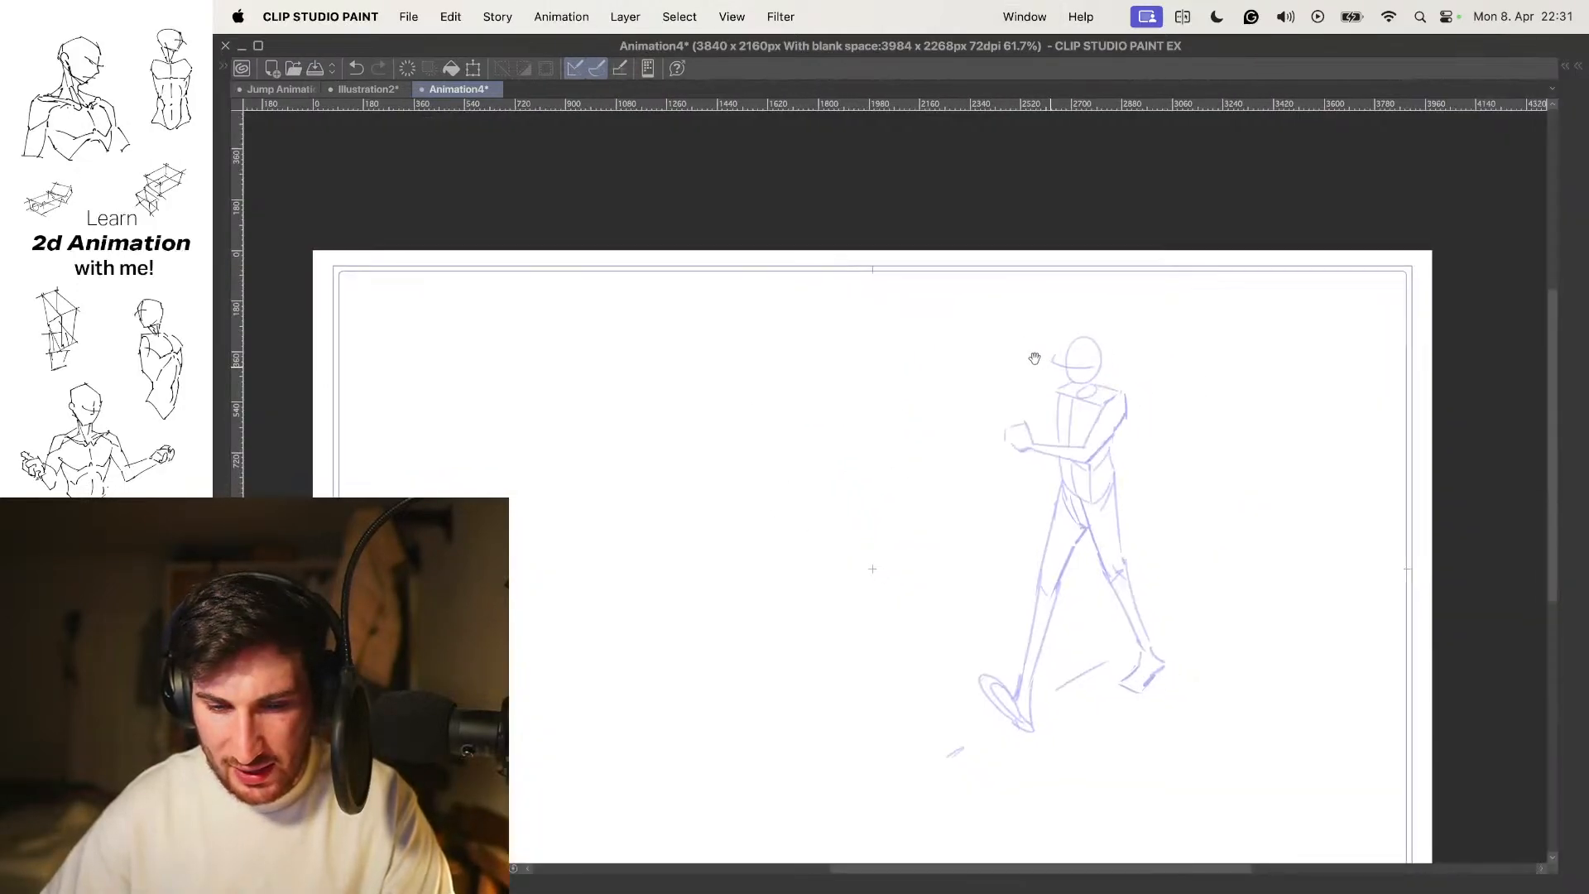
drag(1082, 364, 1147, 363)
drag(1018, 310, 1008, 389)
key(super+z)
mouse_move(930, 326)
mouse_down()
mouse_move(896, 360)
mouse_move(998, 386)
mouse_move(1034, 331)
mouse_up()
key(super+z)
key(super+z)
key(super+z)
key(super+z)
key(super+z)
Sketch the chest as a box with a tilted top plane and tapering front, adding a curved centre line and neck mark
mouse_move(937, 343)
mouse_down()
mouse_move(1041, 357)
mouse_move(1031, 403)
mouse_up()
drag(1037, 427, 1024, 410)
key(super+z)
mouse_move(909, 371)
mouse_down()
mouse_move(1007, 383)
mouse_move(1018, 476)
mouse_up()
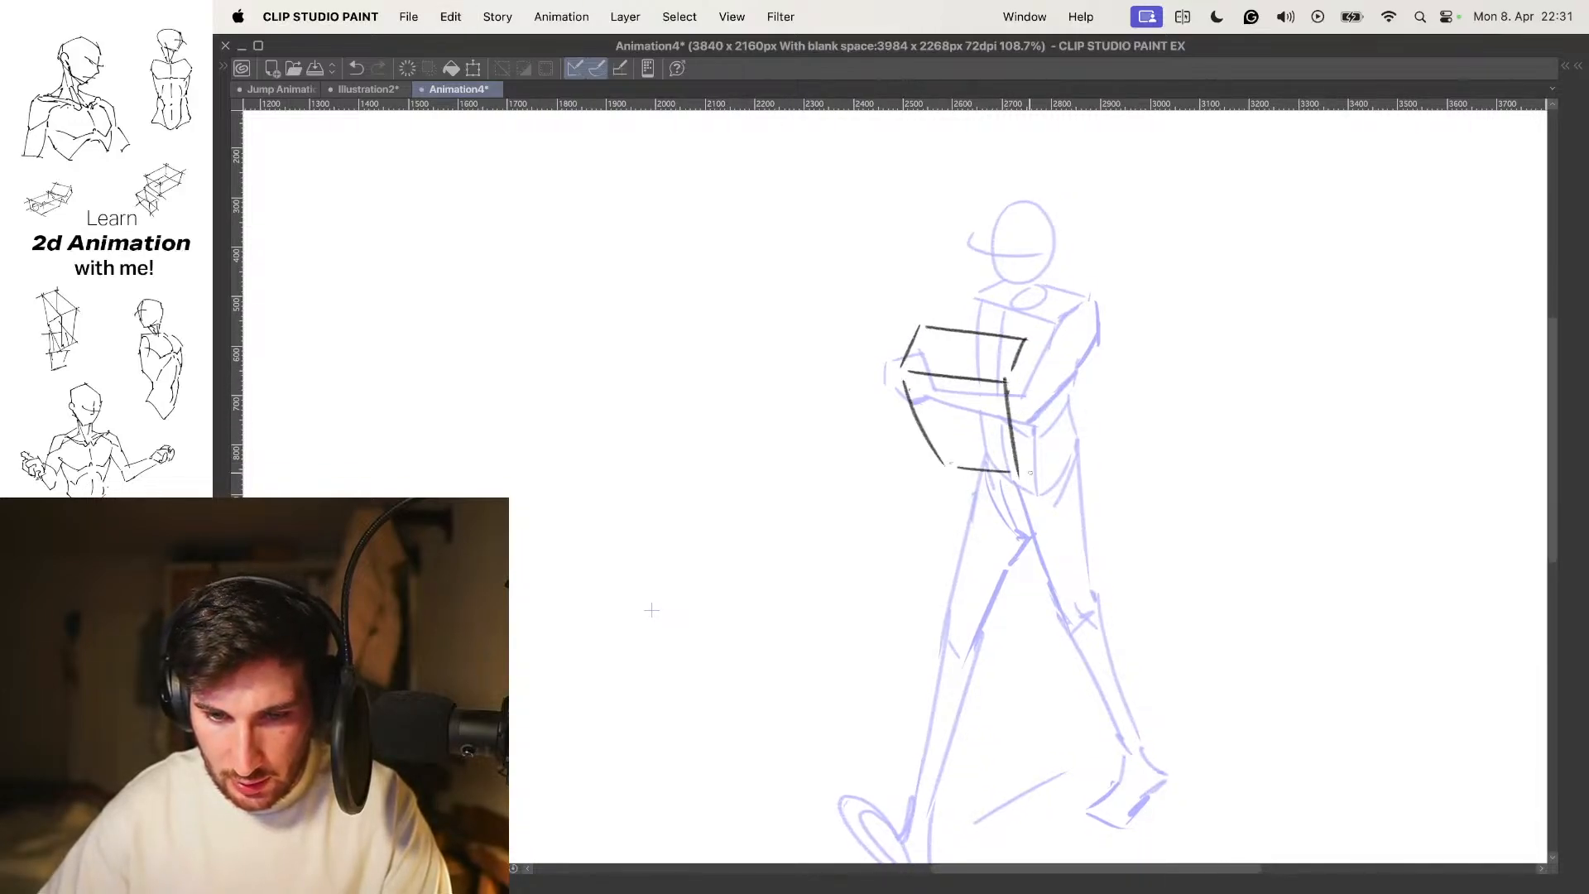
mouse_move(951, 374)
mouse_down()
mouse_move(984, 451)
mouse_move(930, 495)
mouse_move(989, 515)
mouse_up()
key(super+z)
key(super+z)
Add the chest's side plane and sketch the pelvis block below the waist with a curved lower edge
drag(945, 448, 932, 501)
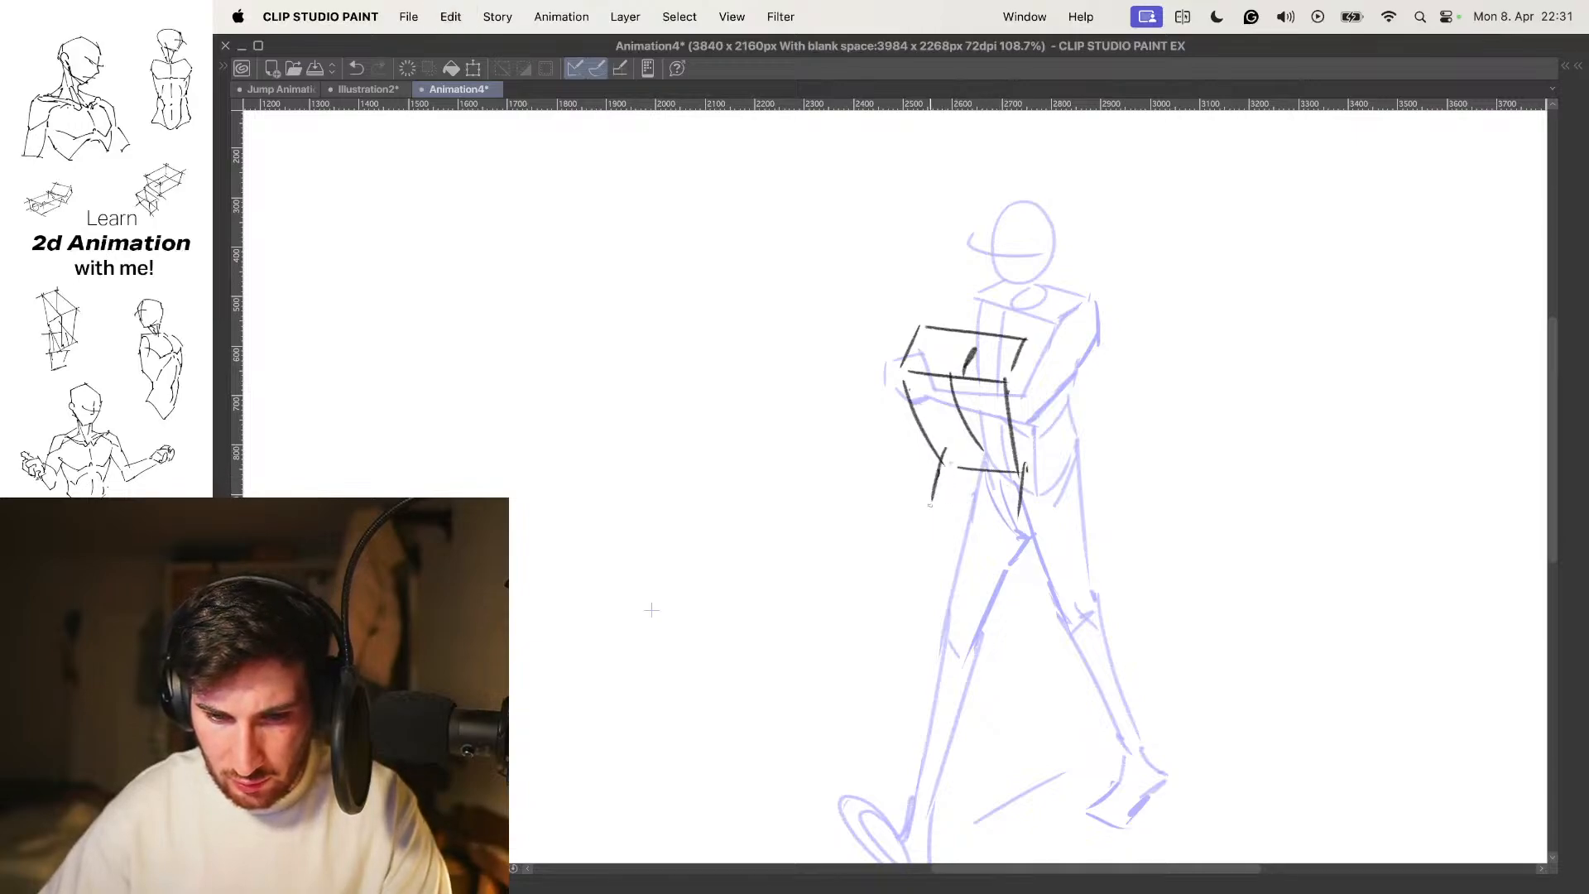
drag(1028, 340, 1048, 443)
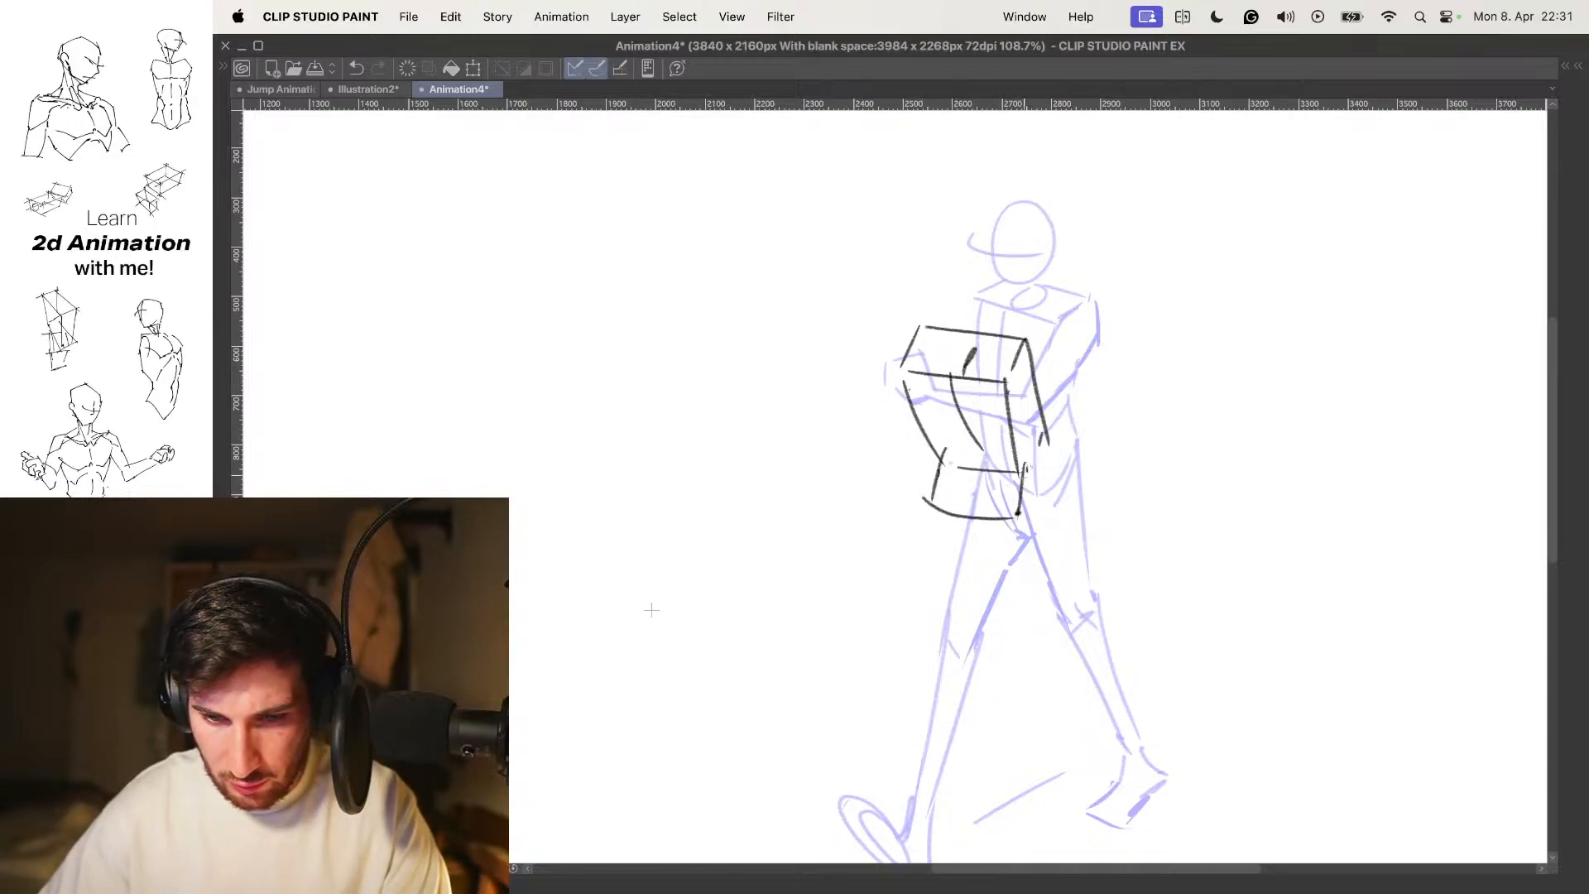
scroll(960, 447, down, 3)
Draw short angled groin lines under the pelvis and compare the torso with the previous frame with the onion skin hidden
drag(942, 422, 968, 513)
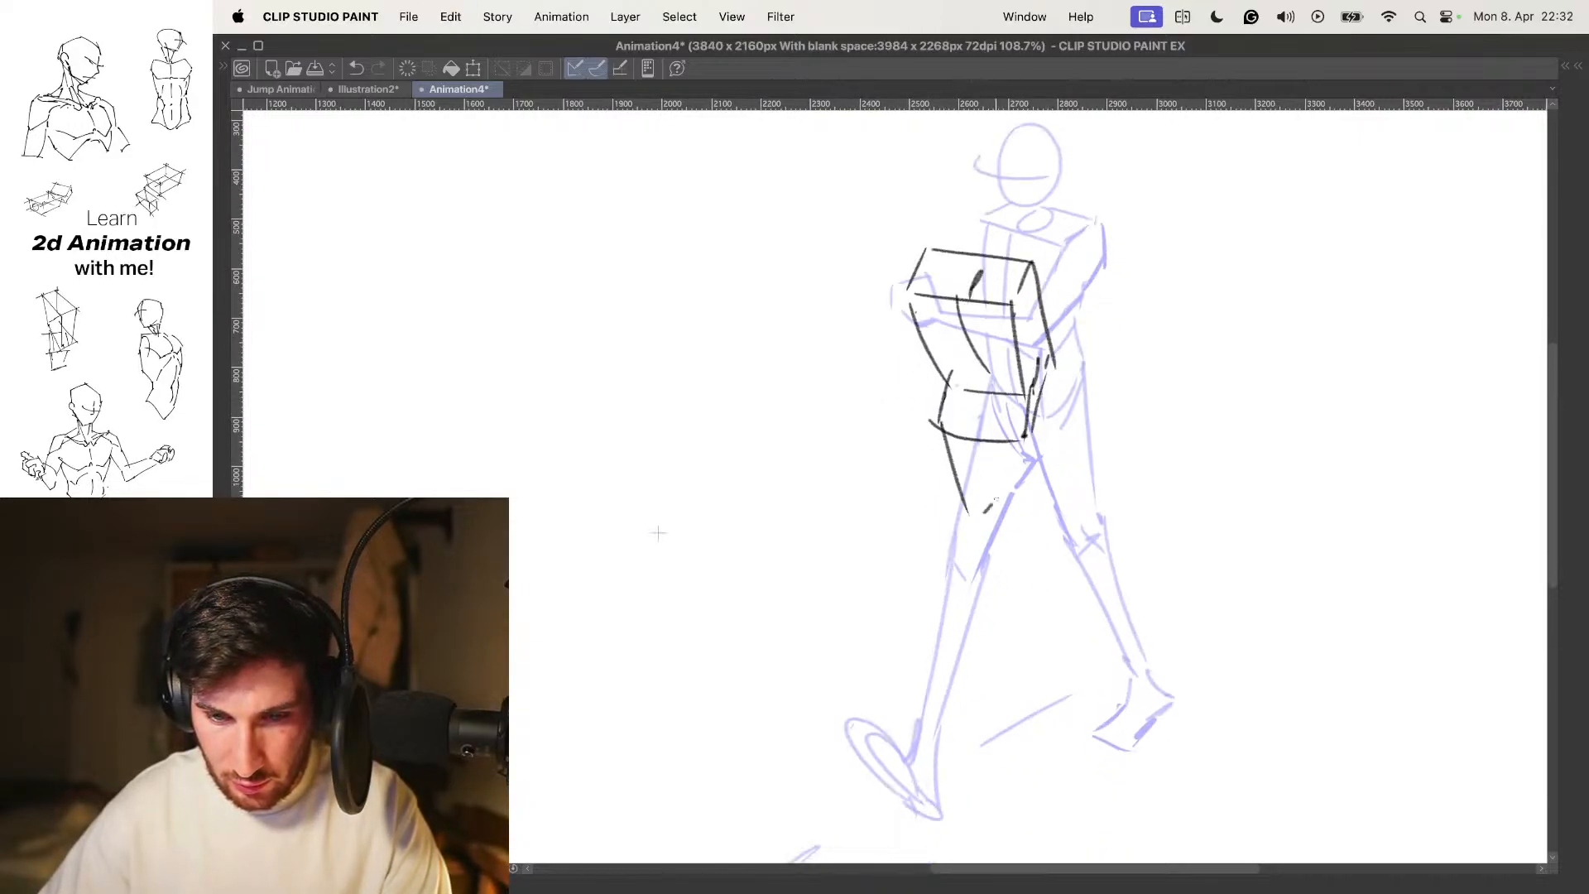
key(super+z)
drag(936, 430, 988, 477)
key(super+z)
key(super+z)
mouse_move(938, 427)
mouse_down()
mouse_move(961, 486)
mouse_move(1059, 426)
mouse_move(1061, 472)
mouse_move(1060, 442)
mouse_up()
key(super+z)
key(o)
scroll(1046, 377, down, 4)
key(Left)
key(Right)
key(o)
scroll(1045, 405, up, 4)
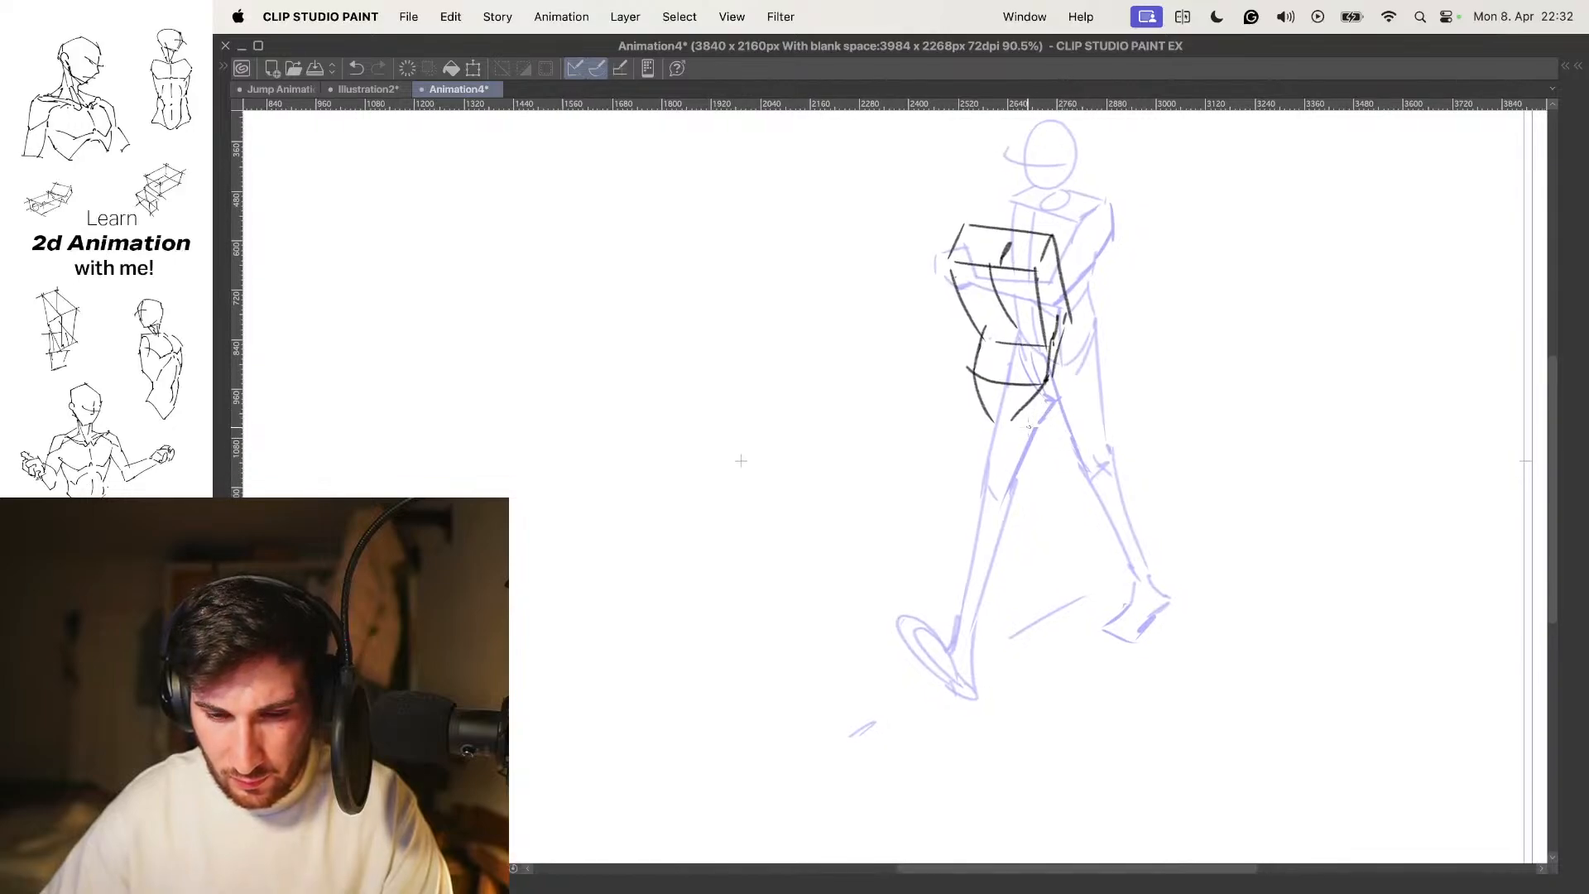
Sketch the raised front thigh with two lines angling forward from the pelvis to the bent knee
drag(1039, 379, 972, 494)
key(super+z)
drag(1013, 407, 967, 480)
key(super+z)
drag(999, 386, 962, 505)
drag(975, 499, 1072, 395)
key(super+z)
key(super+z)
key(super+z)
drag(952, 484, 1046, 378)
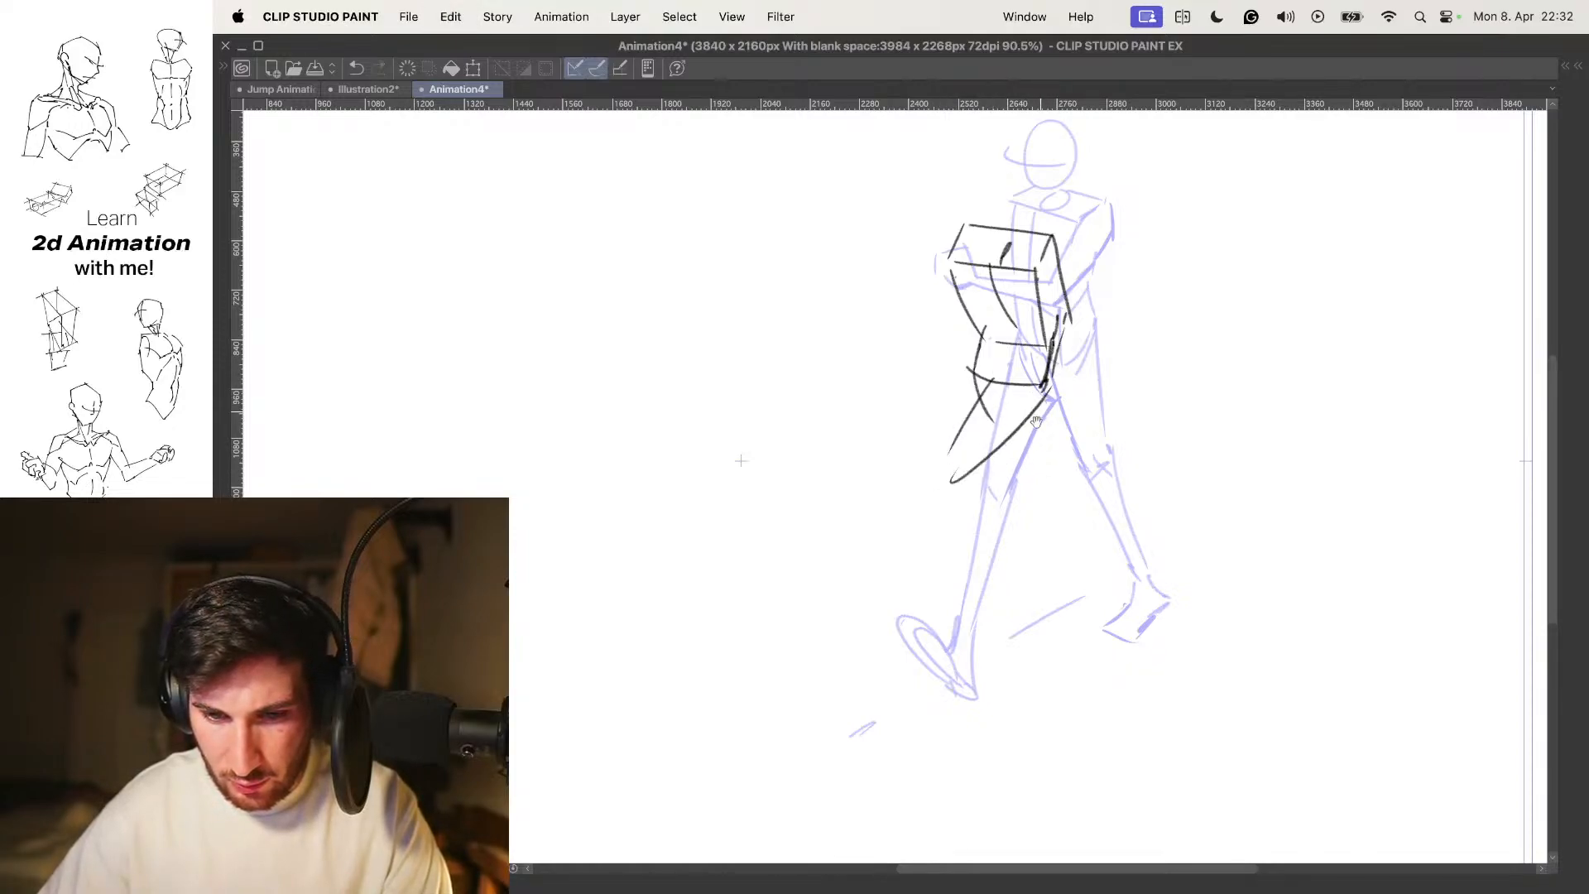
Sketch the raised leg's shin and calf lines running backward from the bent knee and converging at the ankle
drag(959, 451, 1006, 567)
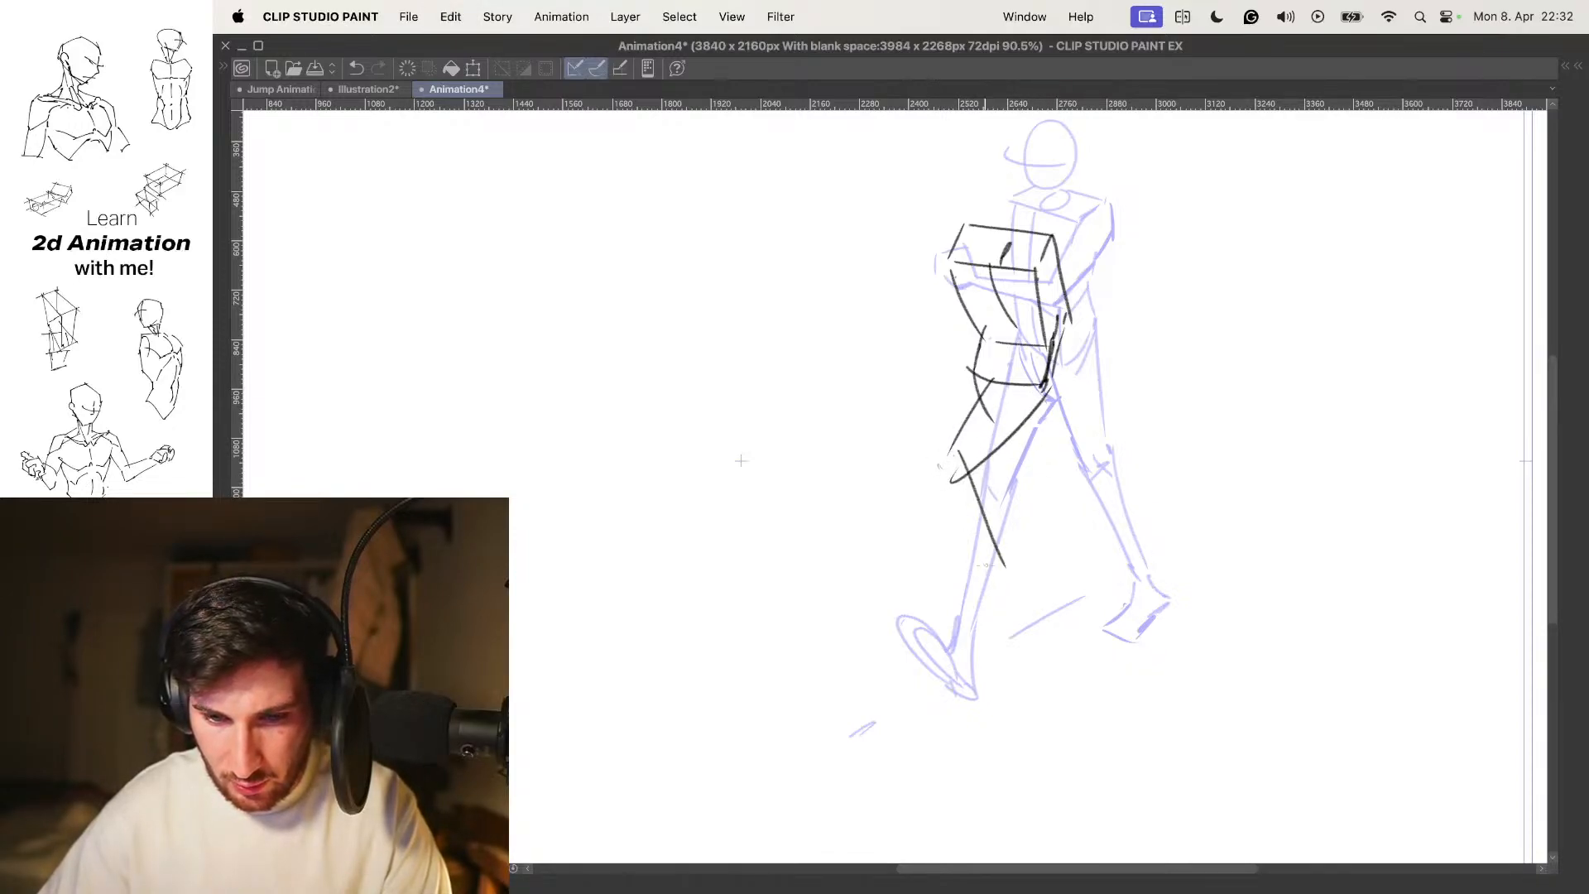
key(super+z)
drag(970, 446, 969, 592)
drag(928, 470, 966, 601)
key(super+z)
key(super+z)
key(super+z)
drag(966, 467, 1029, 596)
key(super+z)
drag(991, 442, 1026, 559)
drag(936, 479, 1023, 560)
key(super+z)
key(super+z)
drag(977, 443, 1020, 551)
drag(941, 471, 1026, 559)
Sketch the raised foot hanging below the ankle as a narrow wedge and compare the pose with the previous frame
key(space)
key(space)
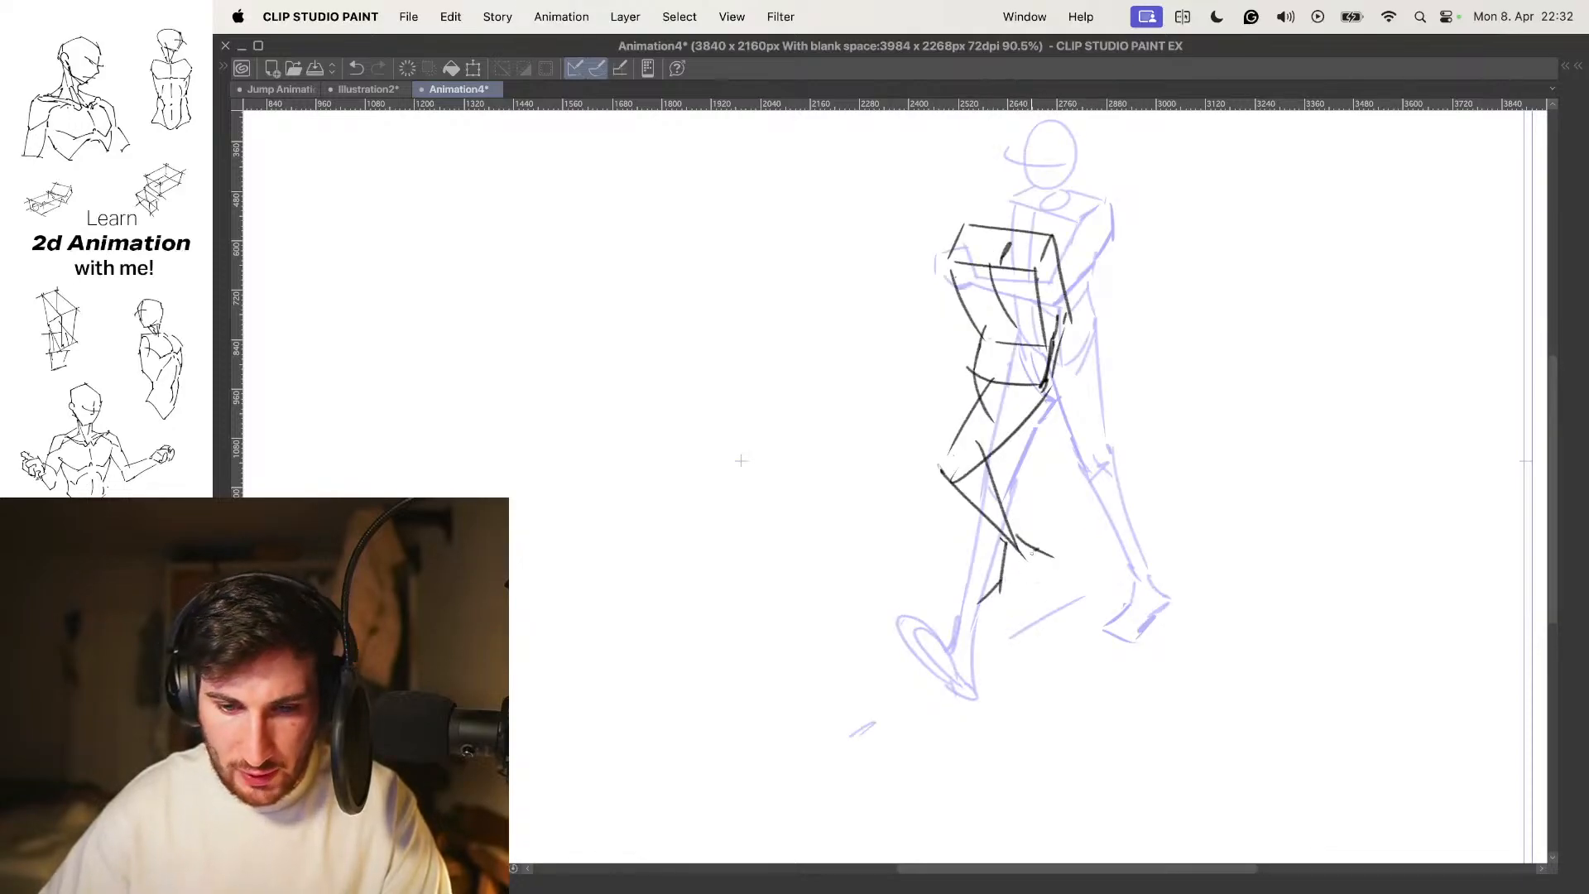
drag(981, 604, 1011, 617)
key(o)
key(Left)
key(Right)
key(o)
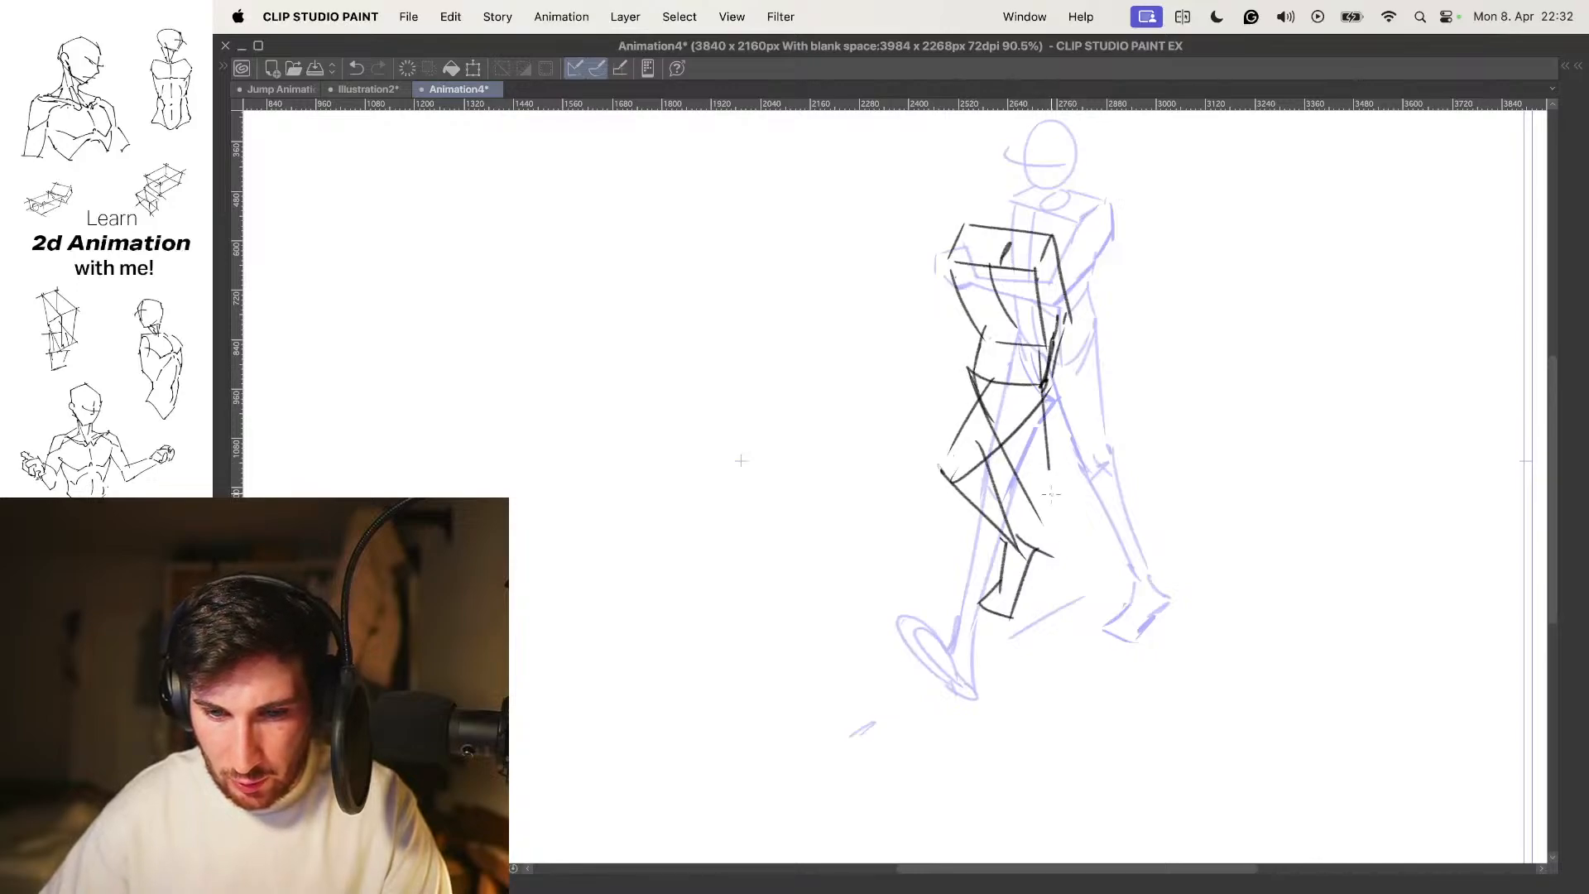
Sketch the supporting leg from pelvis to ankle with a crossed knee mark and compare it with the previous frame
key(super+z)
key(super+z)
key(super+z)
mouse_move(979, 352)
mouse_down()
mouse_move(1047, 533)
mouse_move(1025, 500)
mouse_up()
drag(1033, 363, 1049, 594)
drag(1045, 493, 1063, 632)
key(super+z)
key(super+z)
drag(1006, 468, 1069, 617)
drag(1041, 477, 1073, 605)
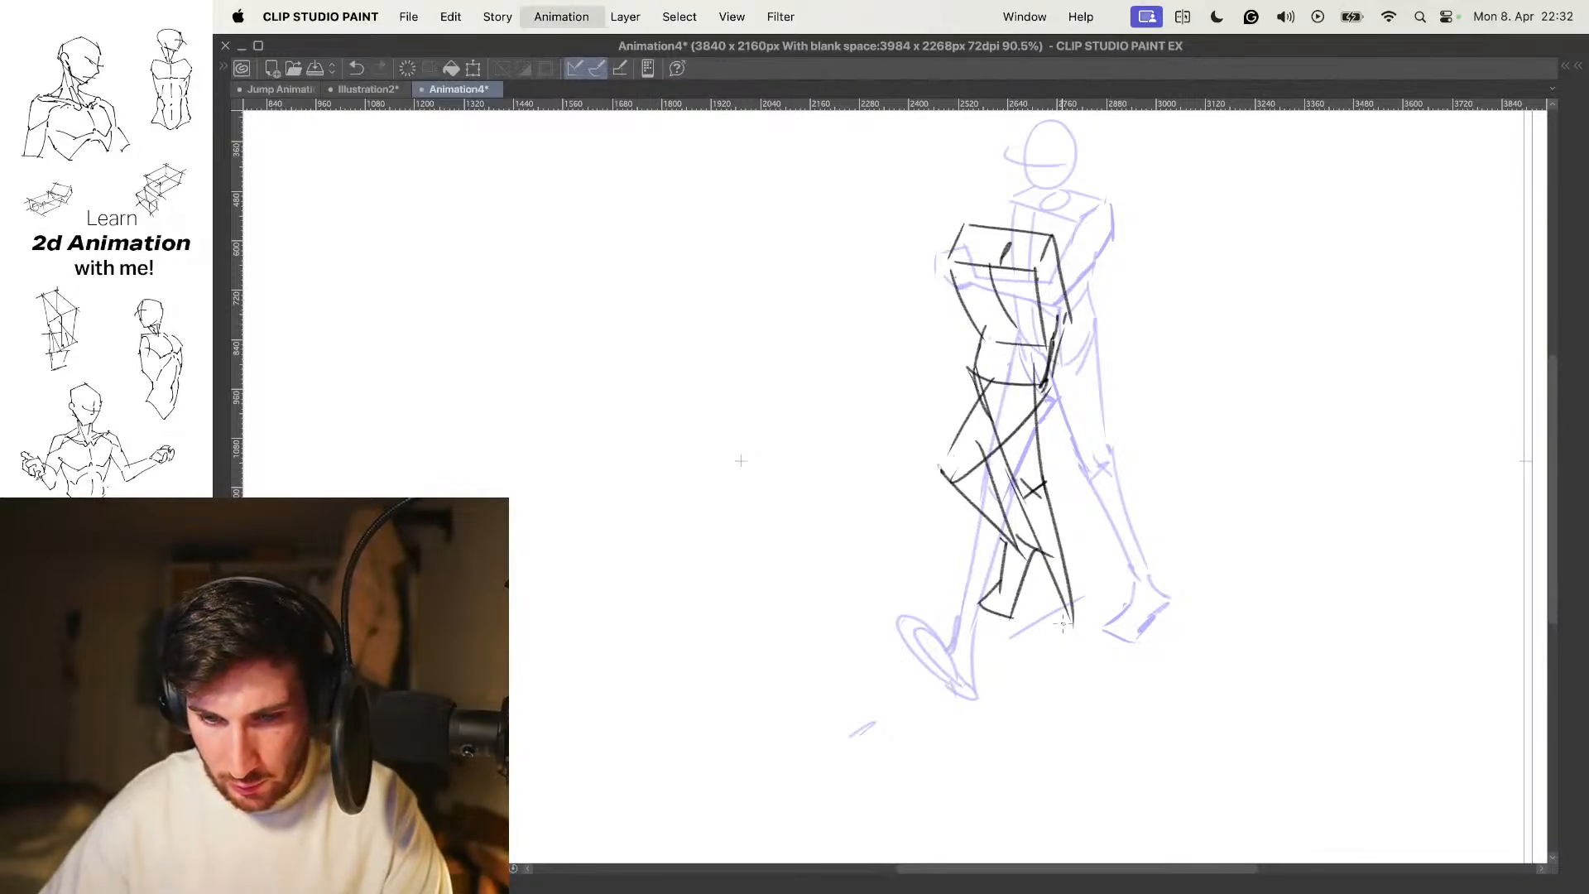
key(o)
key(Left)
key(Right)
Sketch the supporting foot as a flat wedge with a dark sole edge and compare the pose with the previous frame
key(o)
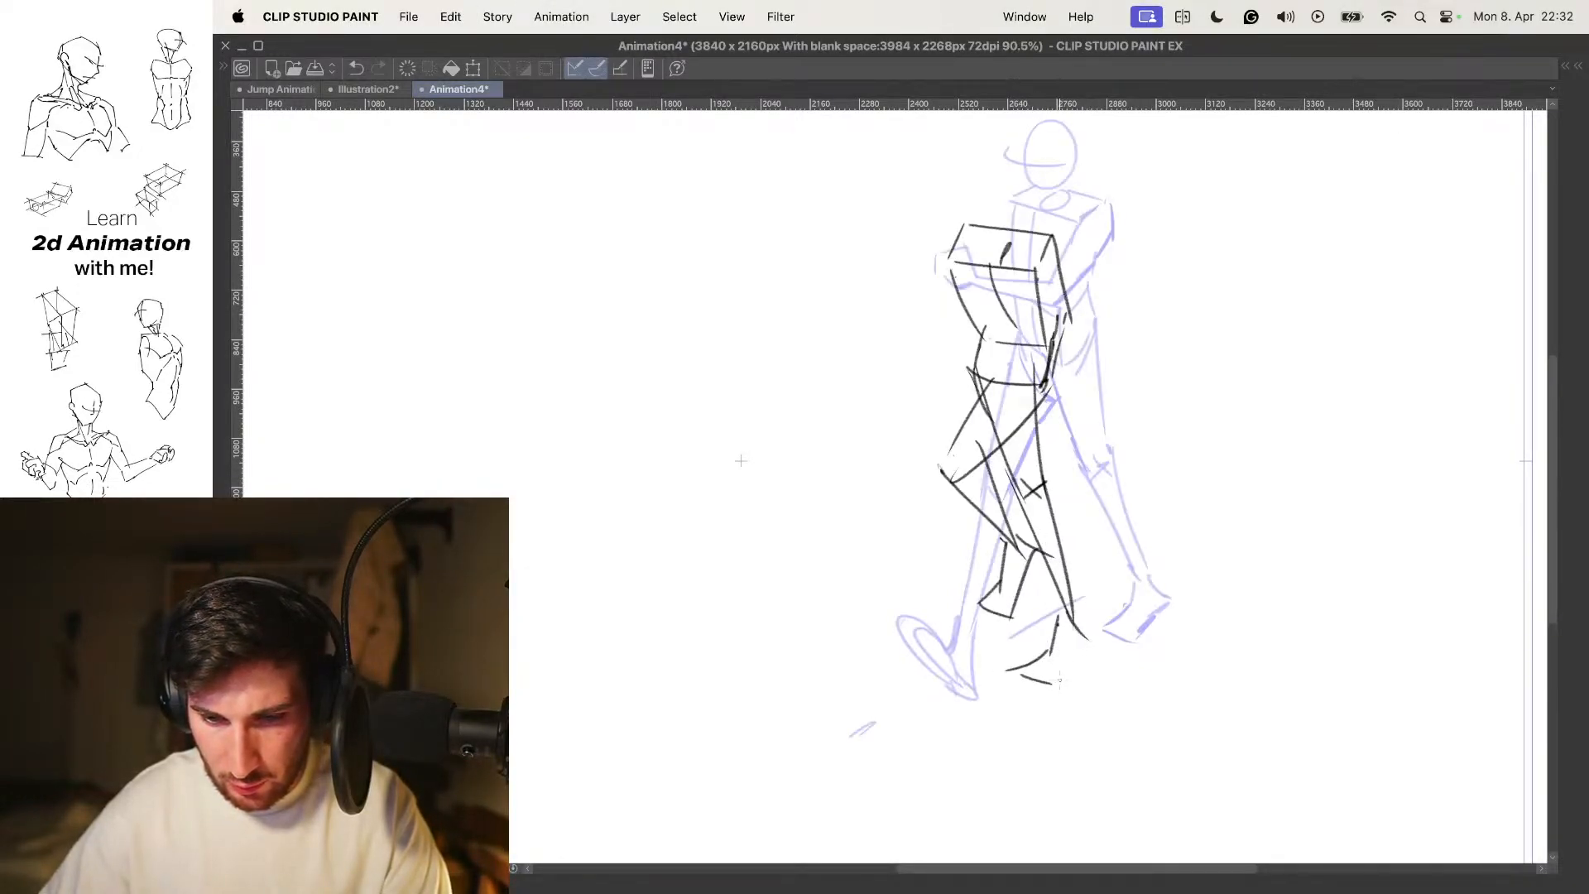
scroll(1093, 617, down, 2)
key(o)
key(Left)
key(Right)
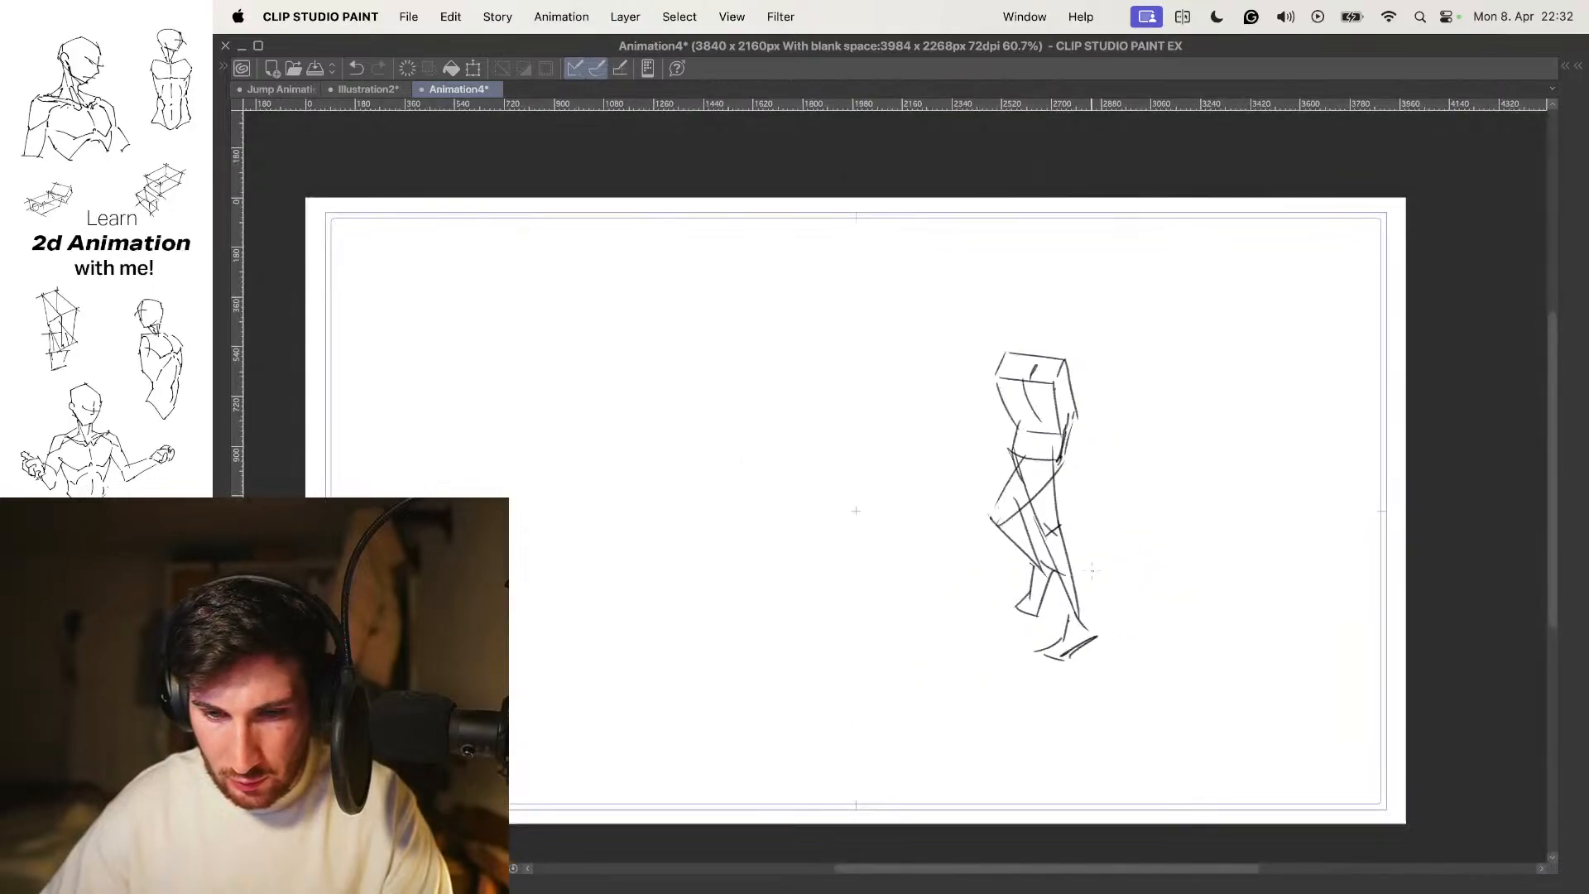
drag(1096, 548, 1085, 527)
key(Left)
key(Right)
scroll(1034, 463, up, 3)
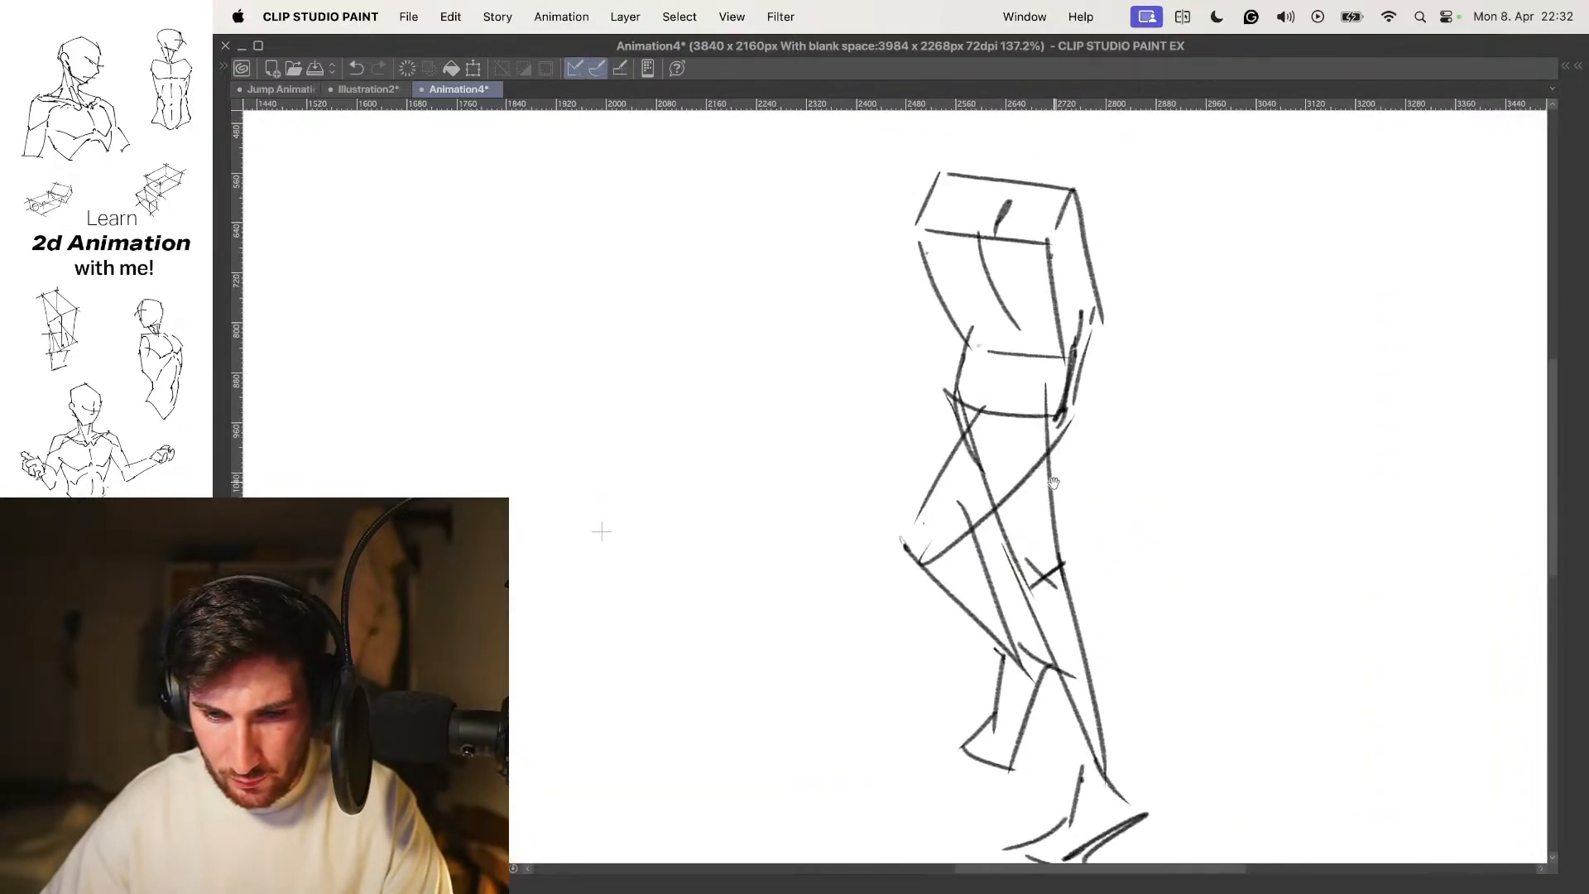
Sketch the head as a circle with a smaller neck circle at the shoulders and compare it with the previous frame
scroll(1051, 494, down, 3)
scroll(1056, 510, up, 1)
scroll(1056, 511, down, 2)
key(Left)
key(Right)
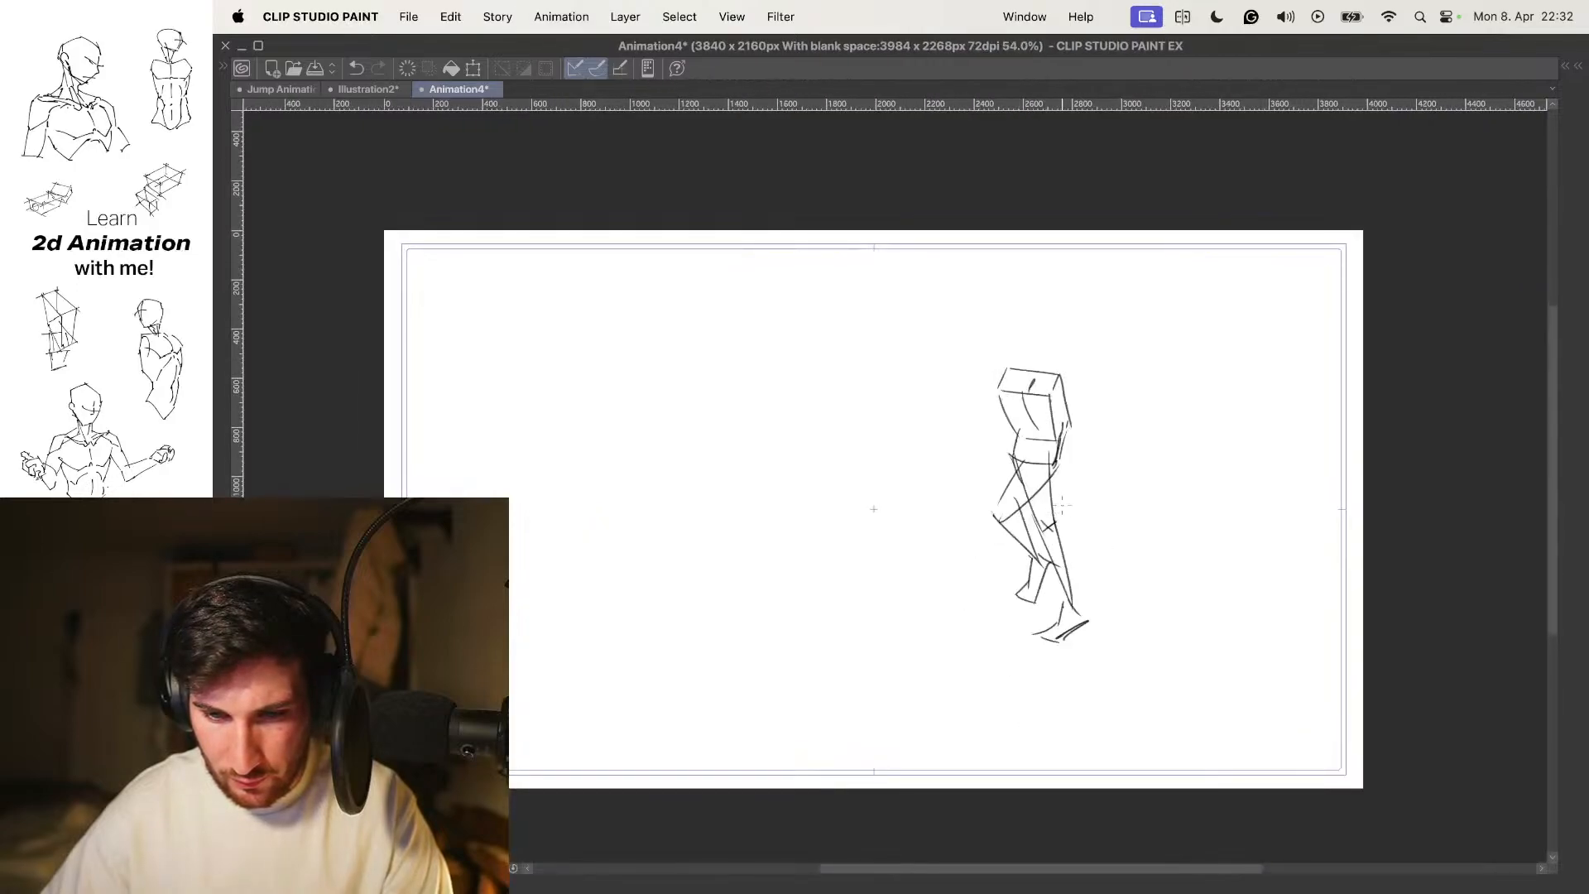
drag(1060, 462, 1050, 495)
mouse_move(1019, 406)
mouse_down()
mouse_move(1057, 407)
mouse_move(1017, 403)
mouse_up()
key(super+z)
mouse_move(993, 349)
mouse_down()
mouse_move(1041, 389)
mouse_move(989, 355)
mouse_move(980, 407)
mouse_move(1013, 397)
mouse_move(988, 398)
mouse_up()
key(super+z)
key(super+z)
drag(1108, 402, 1090, 378)
key(Left)
key(Right)
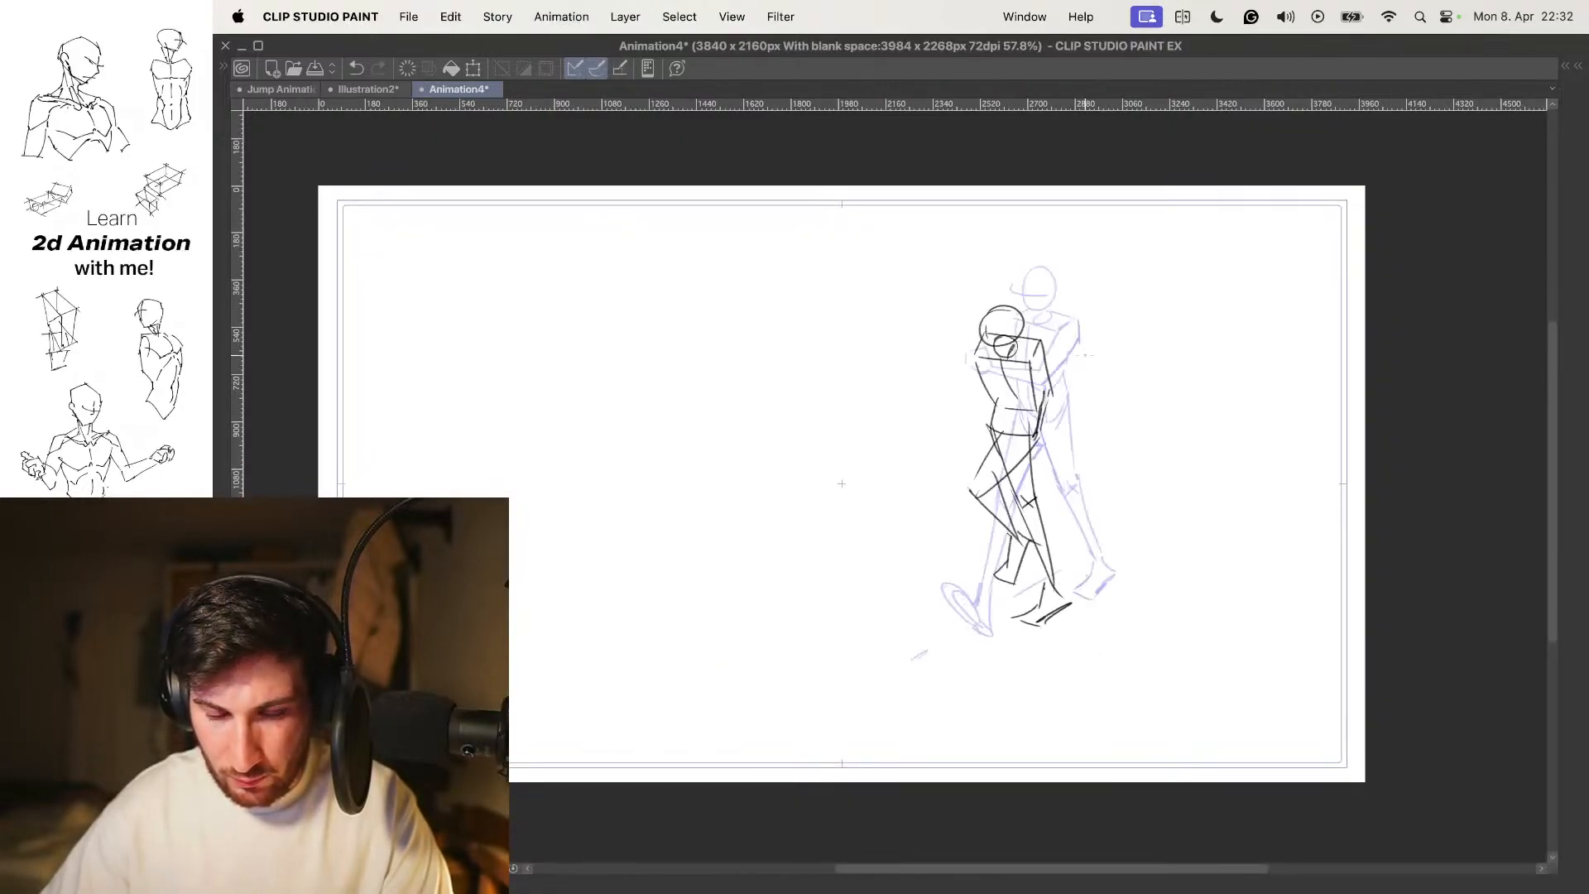
Sketch the near arm with the upper arm angled back from the shoulder and the forearm hanging down from the elbow
scroll(1067, 352, up, 3)
key(Left)
key(Right)
drag(1034, 362, 1092, 439)
key(super+z)
drag(1038, 354, 1089, 408)
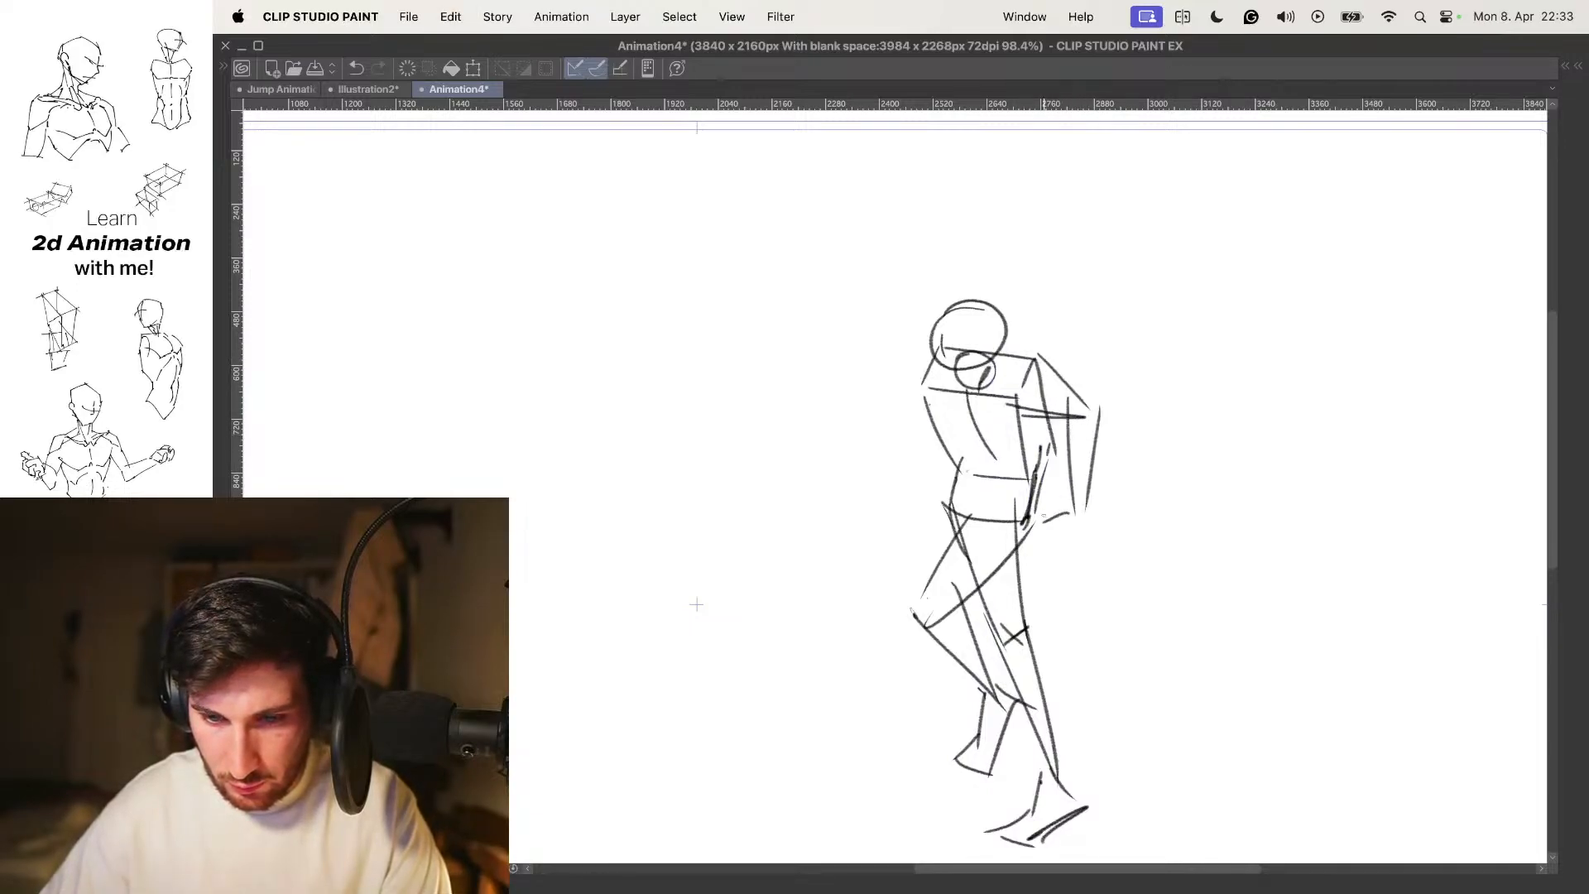
Sketch the near hand and the far forearm and hand reaching forward, and check them against the onion skin
drag(929, 409, 952, 406)
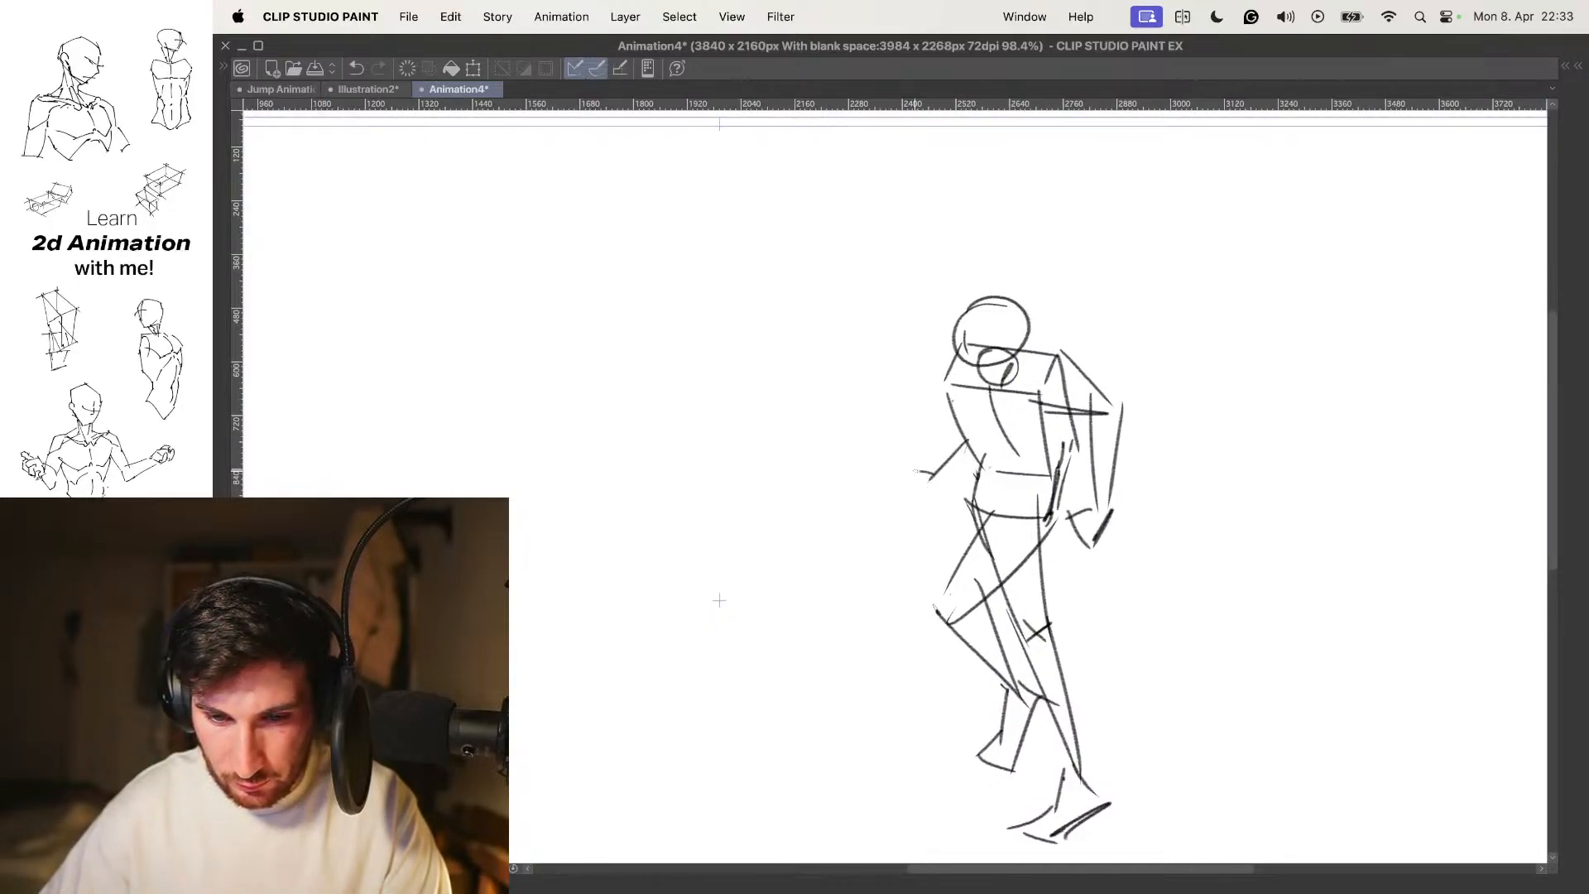
scroll(1017, 452, down, 5)
key(o)
scroll(1035, 459, up, 3)
key(o)
key(o)
key(o)
drag(1059, 474, 1070, 418)
key(o)
key(o)
scroll(1053, 466, up, 2)
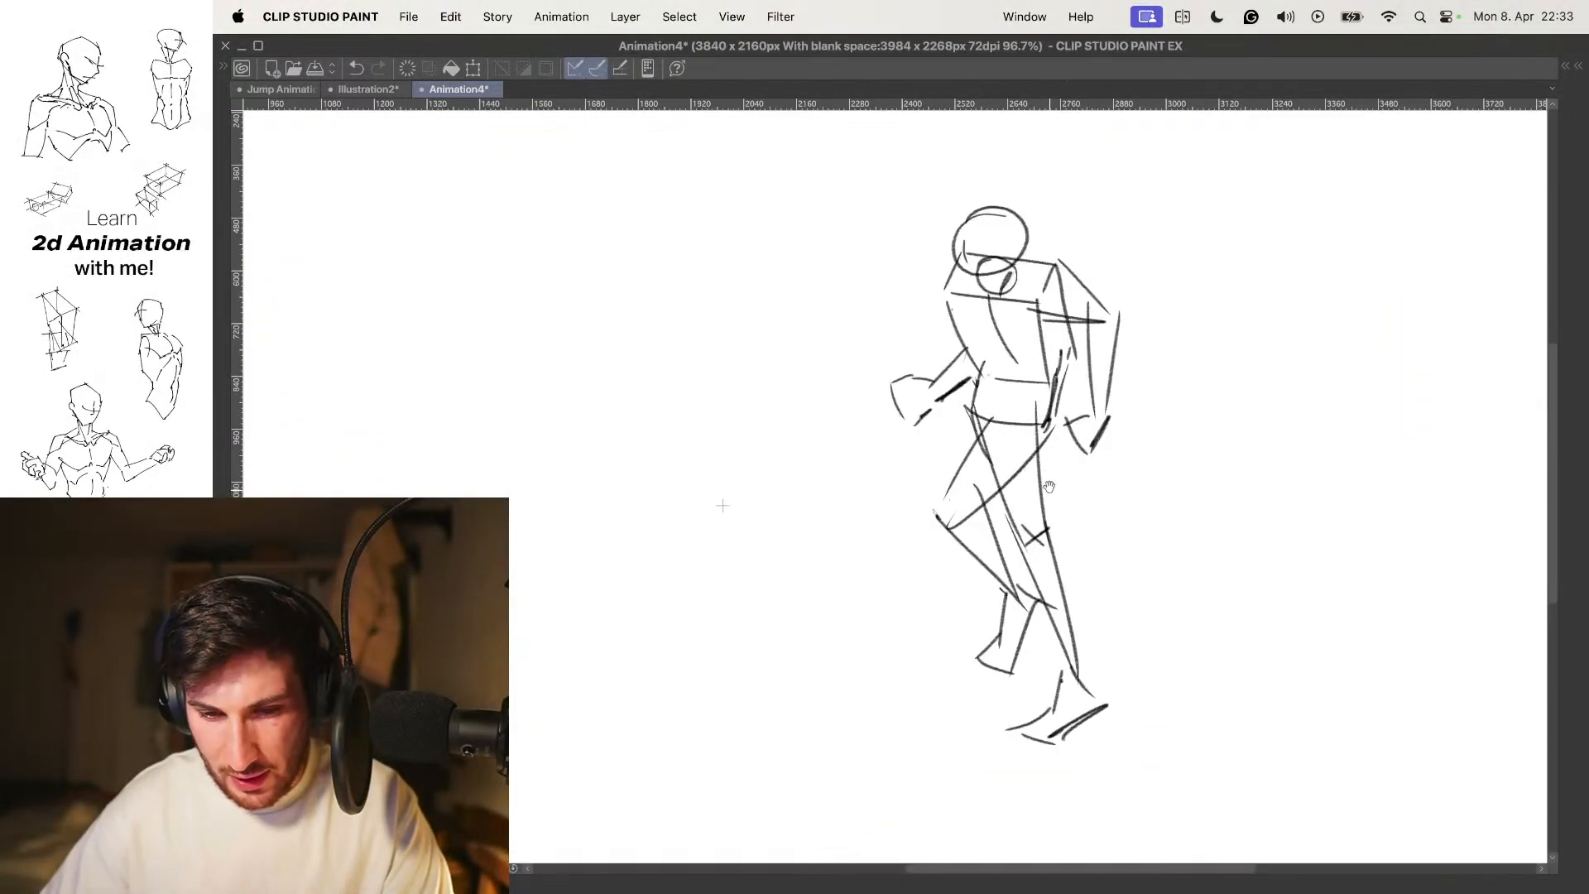
Select the supporting leg with its foot, reposition it slightly under the pelvis, and clear the selection
scroll(1056, 446, down, 1)
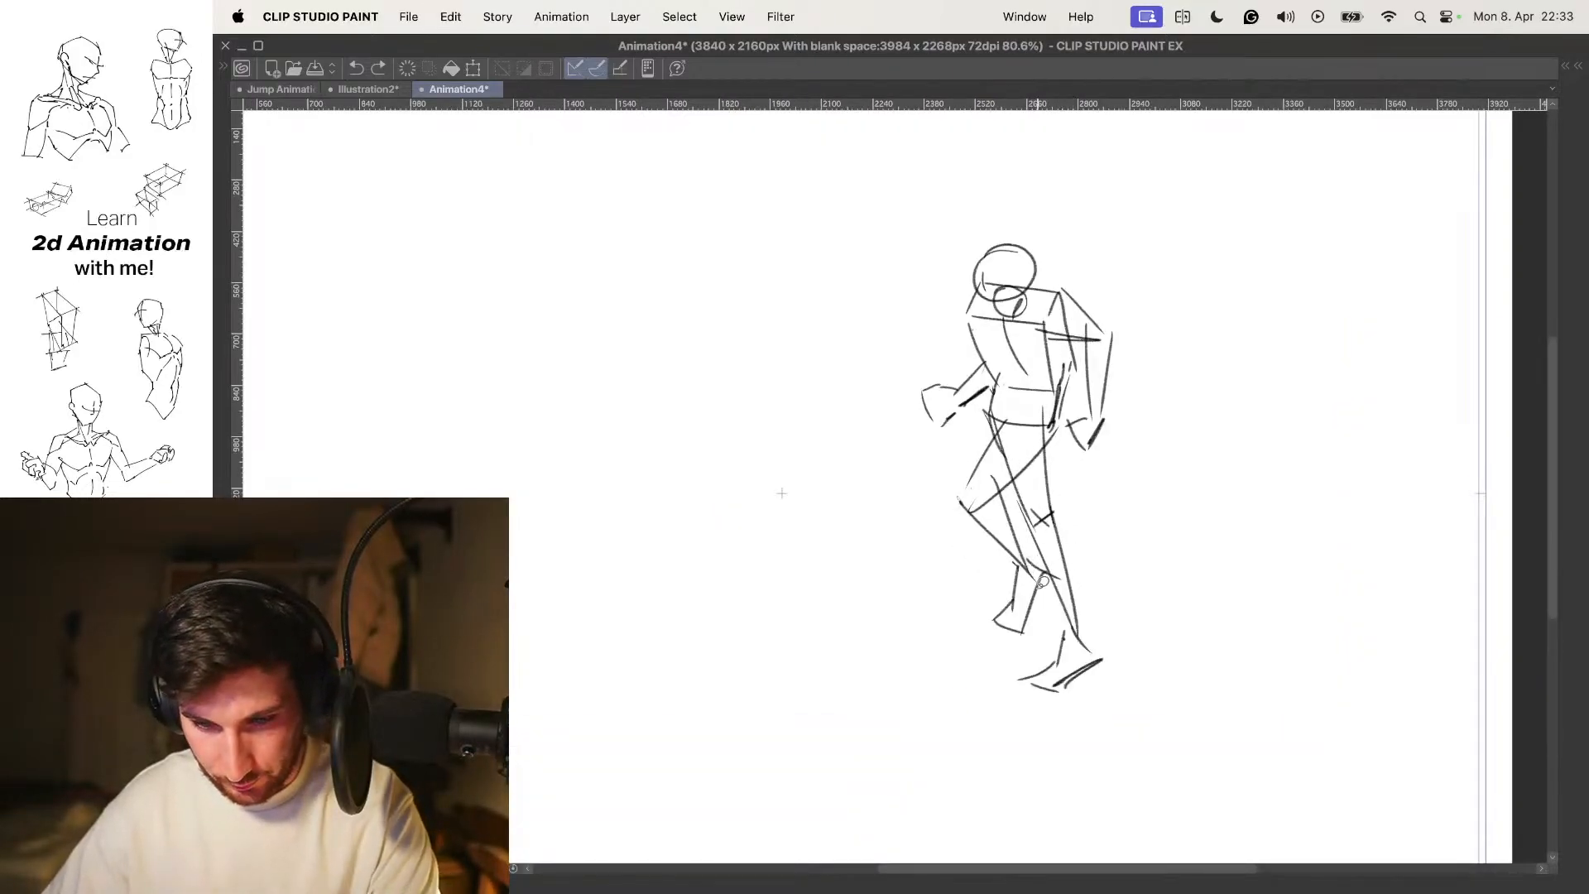
drag(1044, 649, 1100, 733)
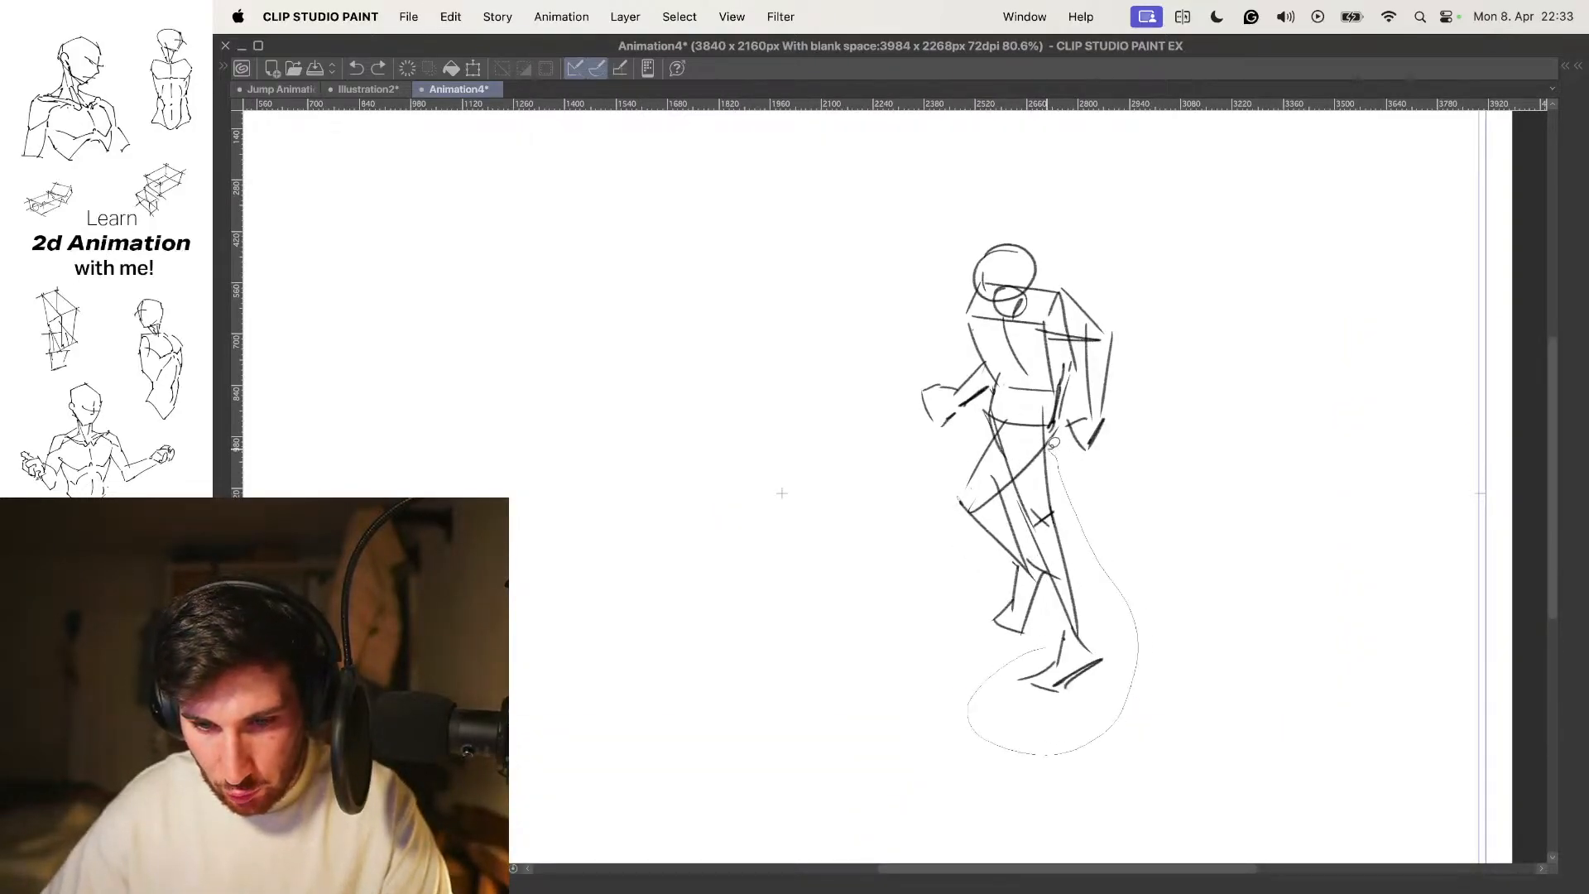
key(super+t)
mouse_move(1015, 489)
mouse_down()
mouse_move(1022, 521)
mouse_move(1066, 506)
mouse_up()
key(Return)
key(super+d)
Clean up the overlapping pelvis and thigh lines and darken the pelvis's front corner
scroll(1055, 427, up, 5)
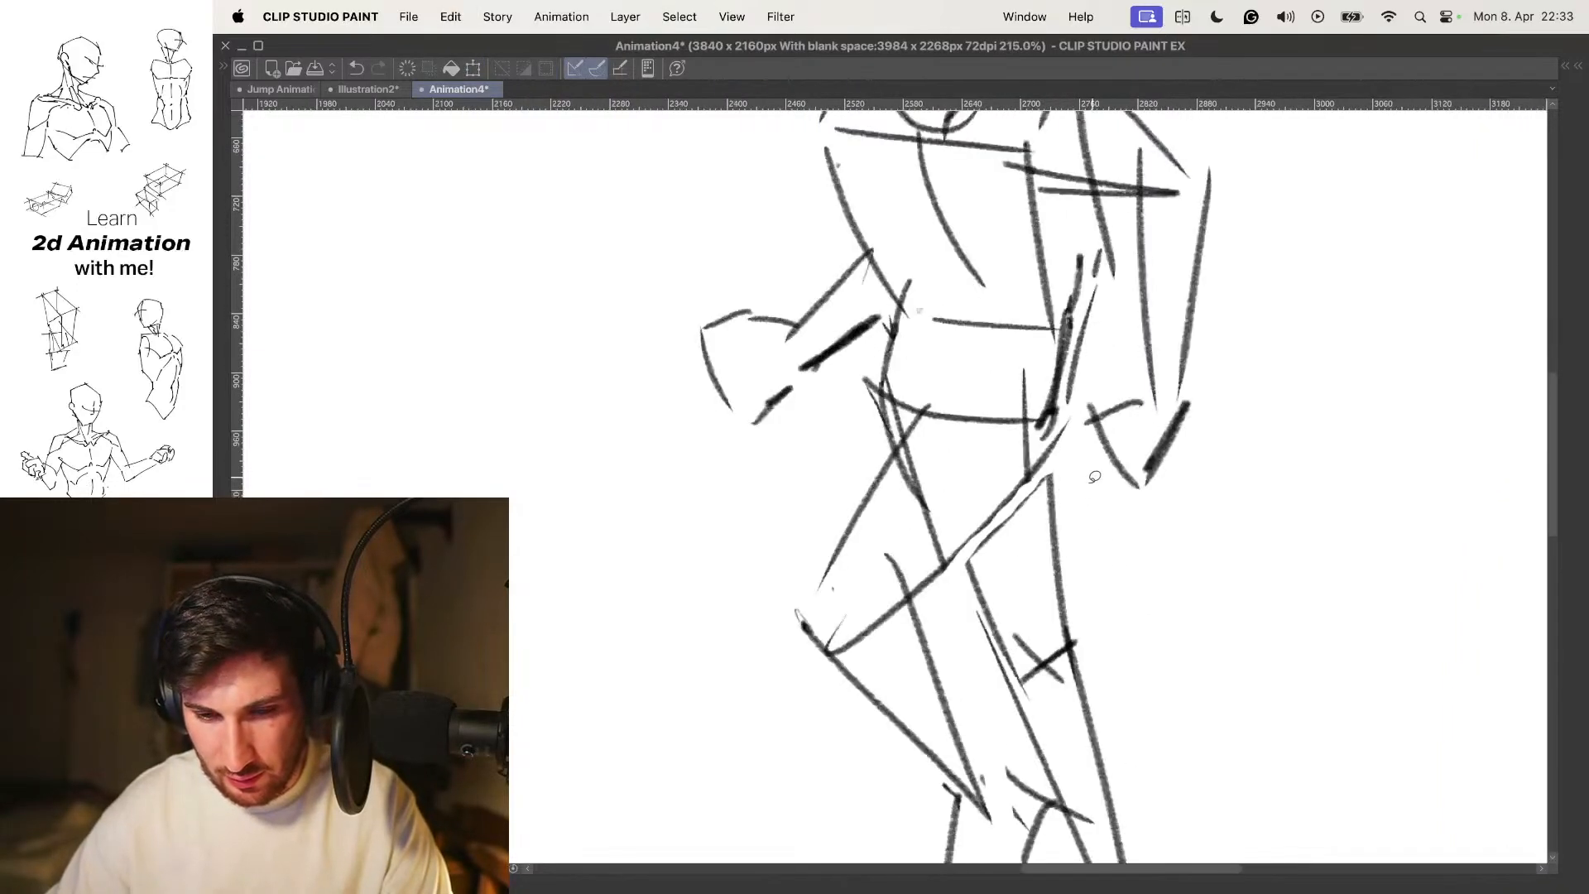
drag(959, 548, 964, 564)
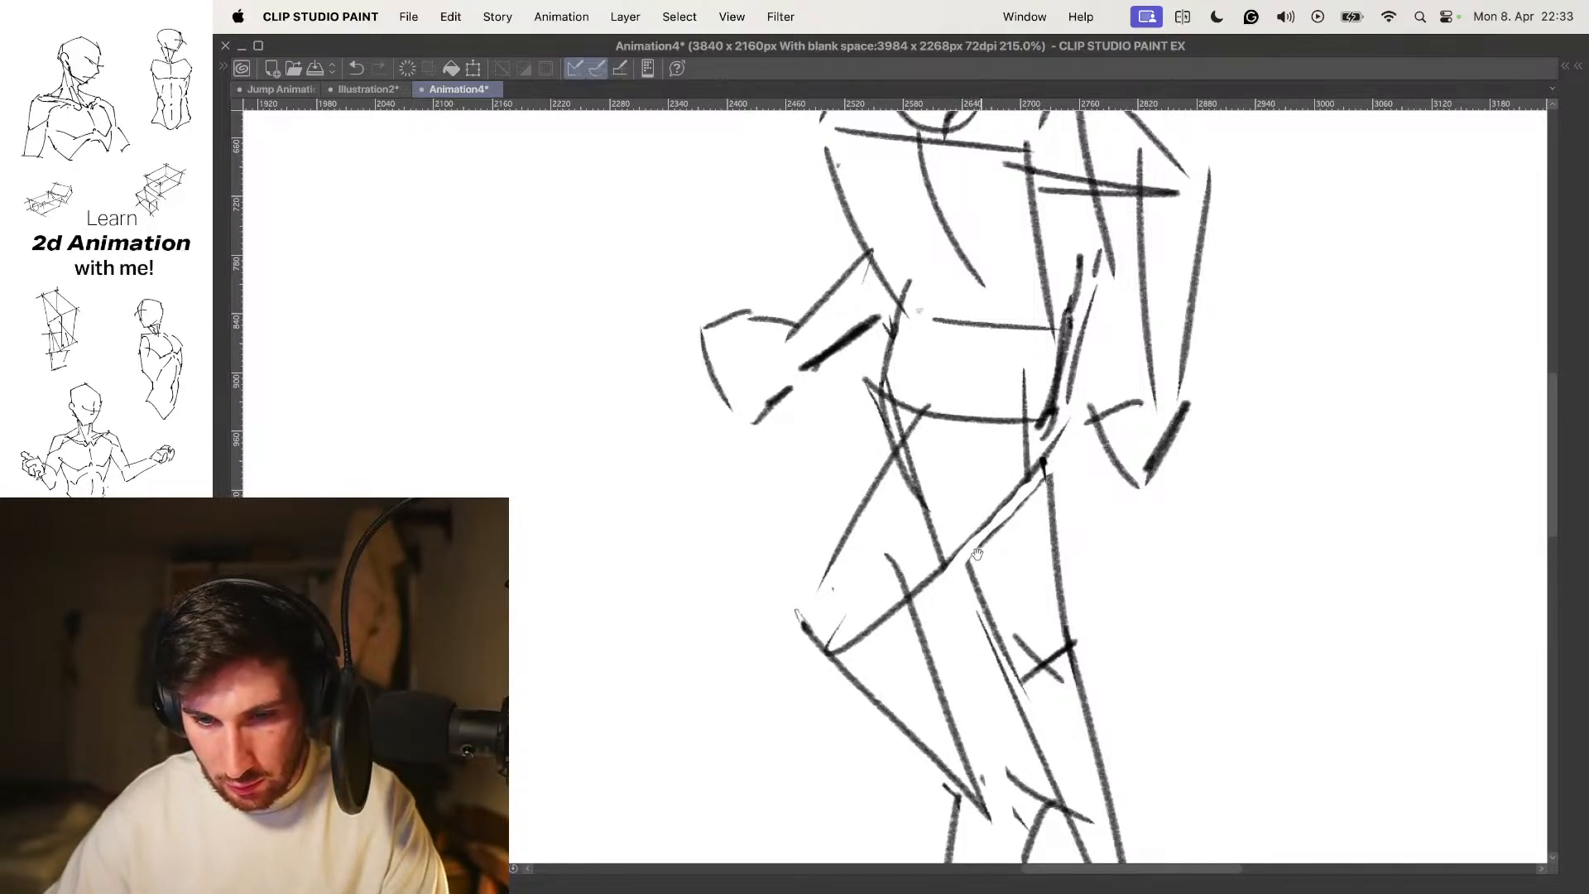
mouse_move(1026, 501)
mouse_down()
mouse_move(1038, 490)
mouse_move(994, 485)
mouse_move(1175, 418)
mouse_up()
mouse_move(999, 395)
mouse_down()
mouse_move(950, 492)
mouse_move(1011, 437)
mouse_move(1016, 379)
mouse_move(977, 348)
mouse_move(997, 312)
mouse_move(966, 392)
mouse_up()
mouse_move(1097, 402)
mouse_down()
mouse_move(1113, 389)
mouse_move(1118, 319)
mouse_move(938, 374)
mouse_move(939, 356)
mouse_move(984, 358)
mouse_move(997, 453)
mouse_move(968, 401)
mouse_move(994, 452)
mouse_up()
scroll(940, 356, down, 5)
scroll(989, 354, up, 2)
scroll(1025, 346, up, 4)
scroll(1035, 372, down, 5)
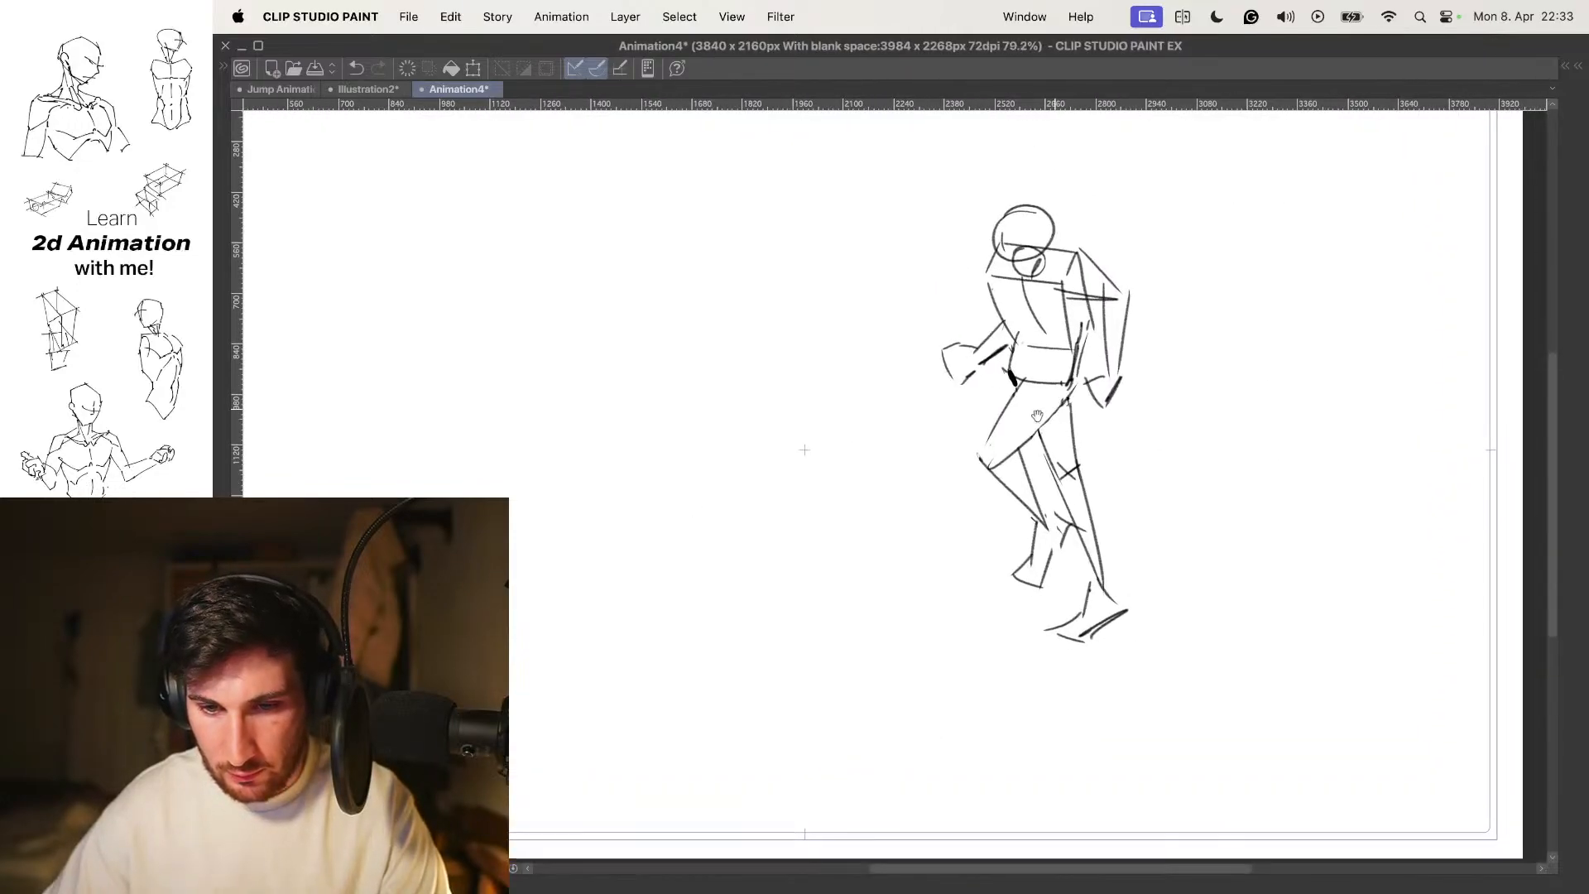
Clean up the raised leg's ankle and heel lines where they overlap the supporting leg
scroll(1041, 422, up, 3)
drag(590, 486, 562, 408)
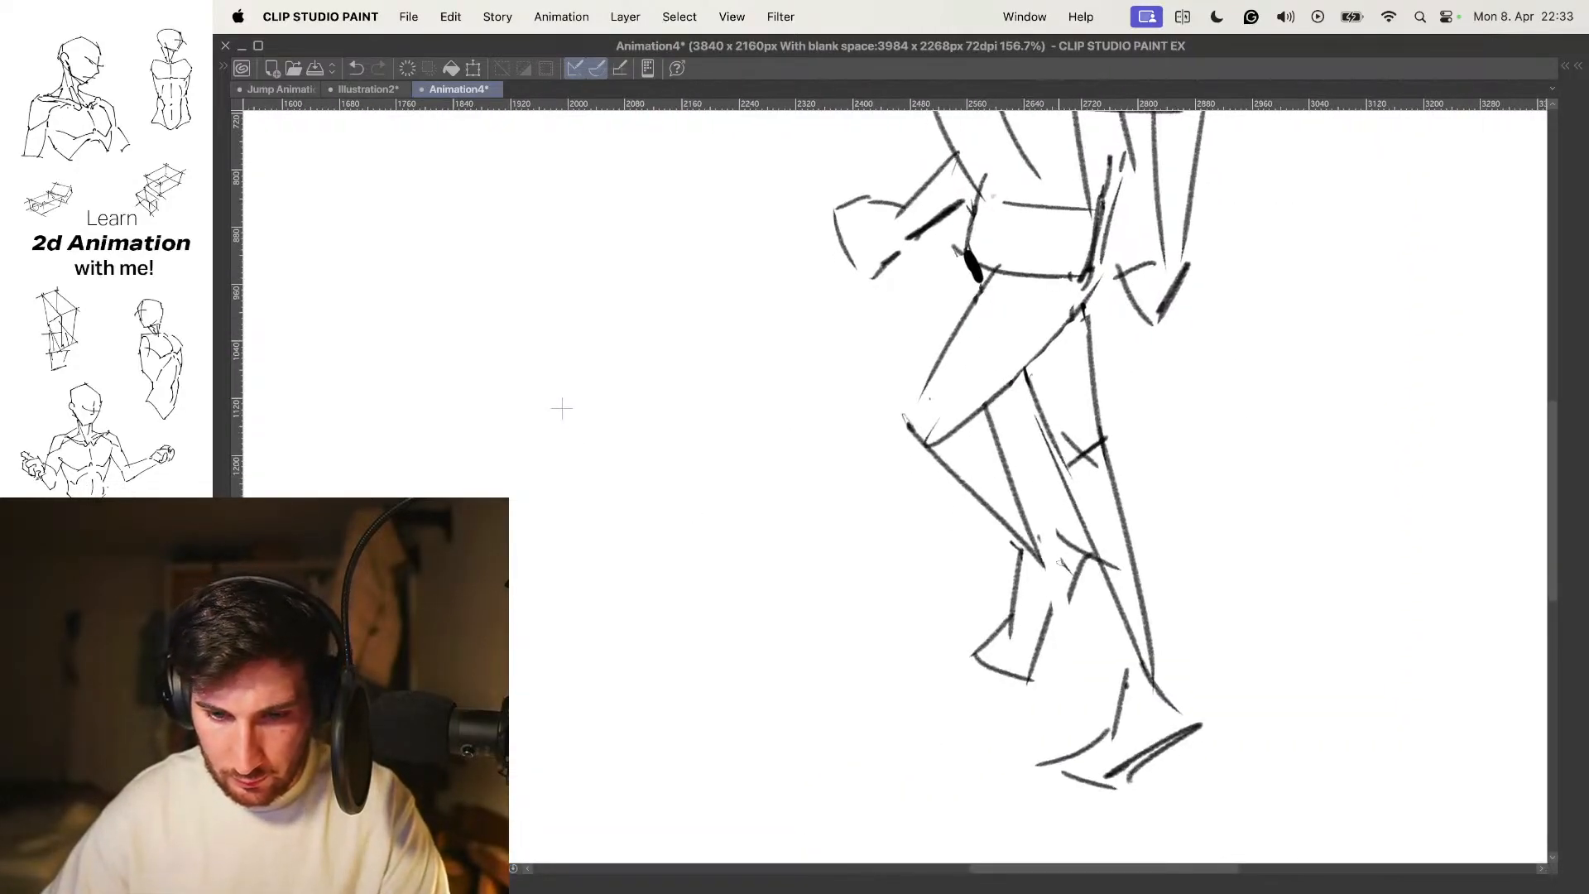
drag(1034, 545, 1108, 542)
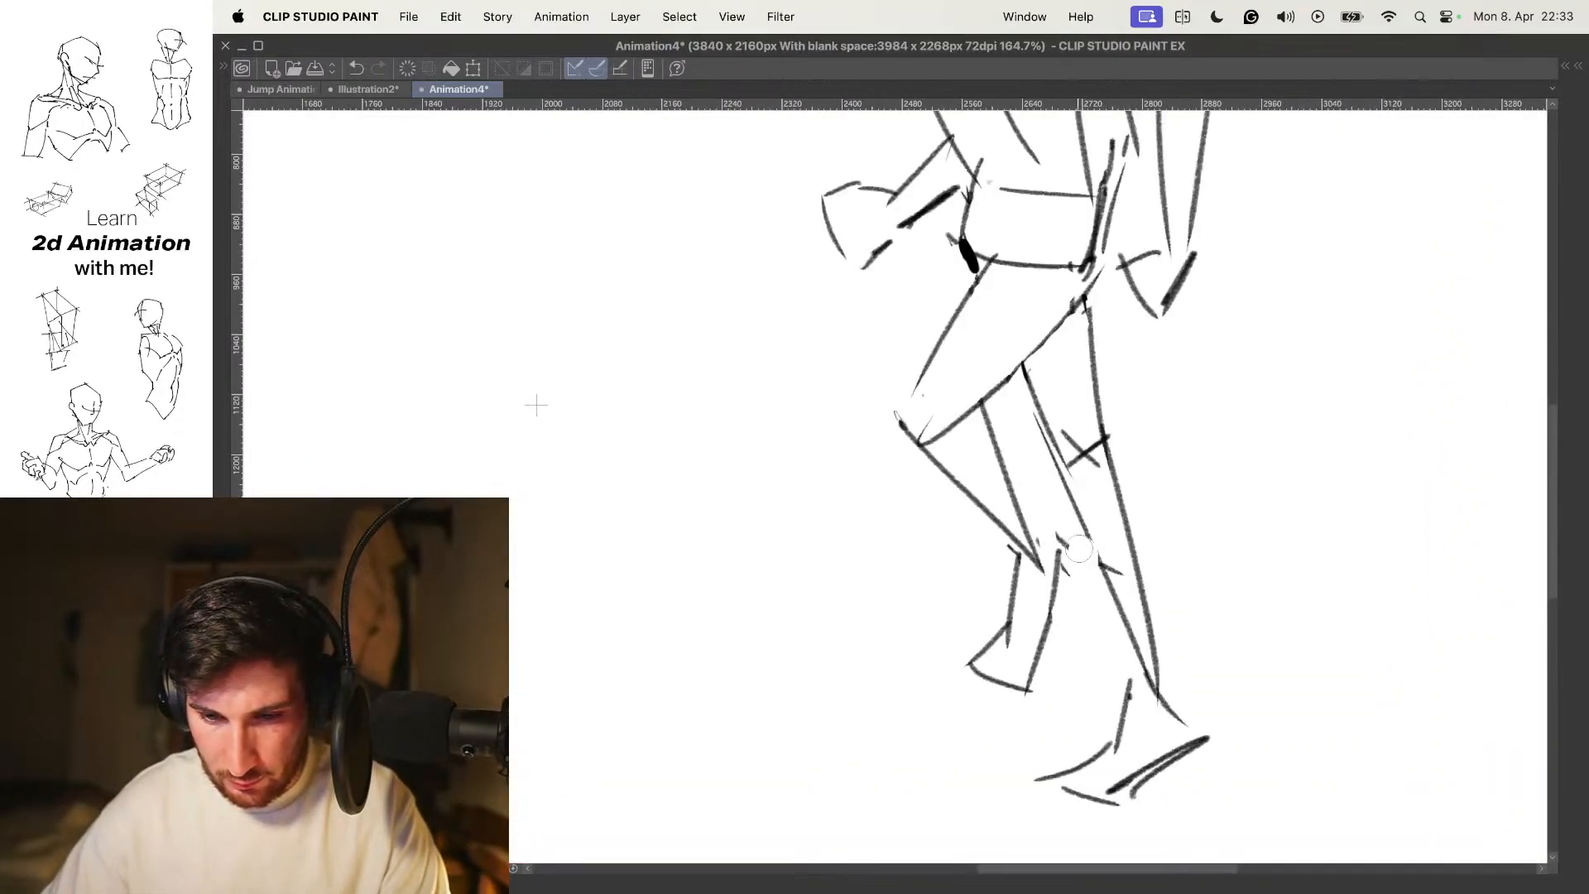
key(super+z)
mouse_move(1070, 608)
mouse_down()
mouse_move(1087, 542)
mouse_move(1039, 561)
mouse_up()
mouse_move(1101, 519)
mouse_down()
mouse_move(1067, 499)
mouse_move(1118, 506)
mouse_up()
drag(1035, 529, 1051, 539)
drag(1104, 482, 1090, 505)
key(super+plus)
Redraw the line from the waist down the back of the hip with darker strokes
drag(1111, 413, 1093, 538)
mouse_move(1068, 470)
mouse_down()
mouse_move(994, 470)
mouse_move(1060, 471)
mouse_up()
drag(1083, 386, 1039, 499)
key(super+z)
mouse_move(1059, 378)
mouse_down()
mouse_move(1047, 439)
mouse_move(993, 371)
mouse_move(1061, 371)
mouse_up()
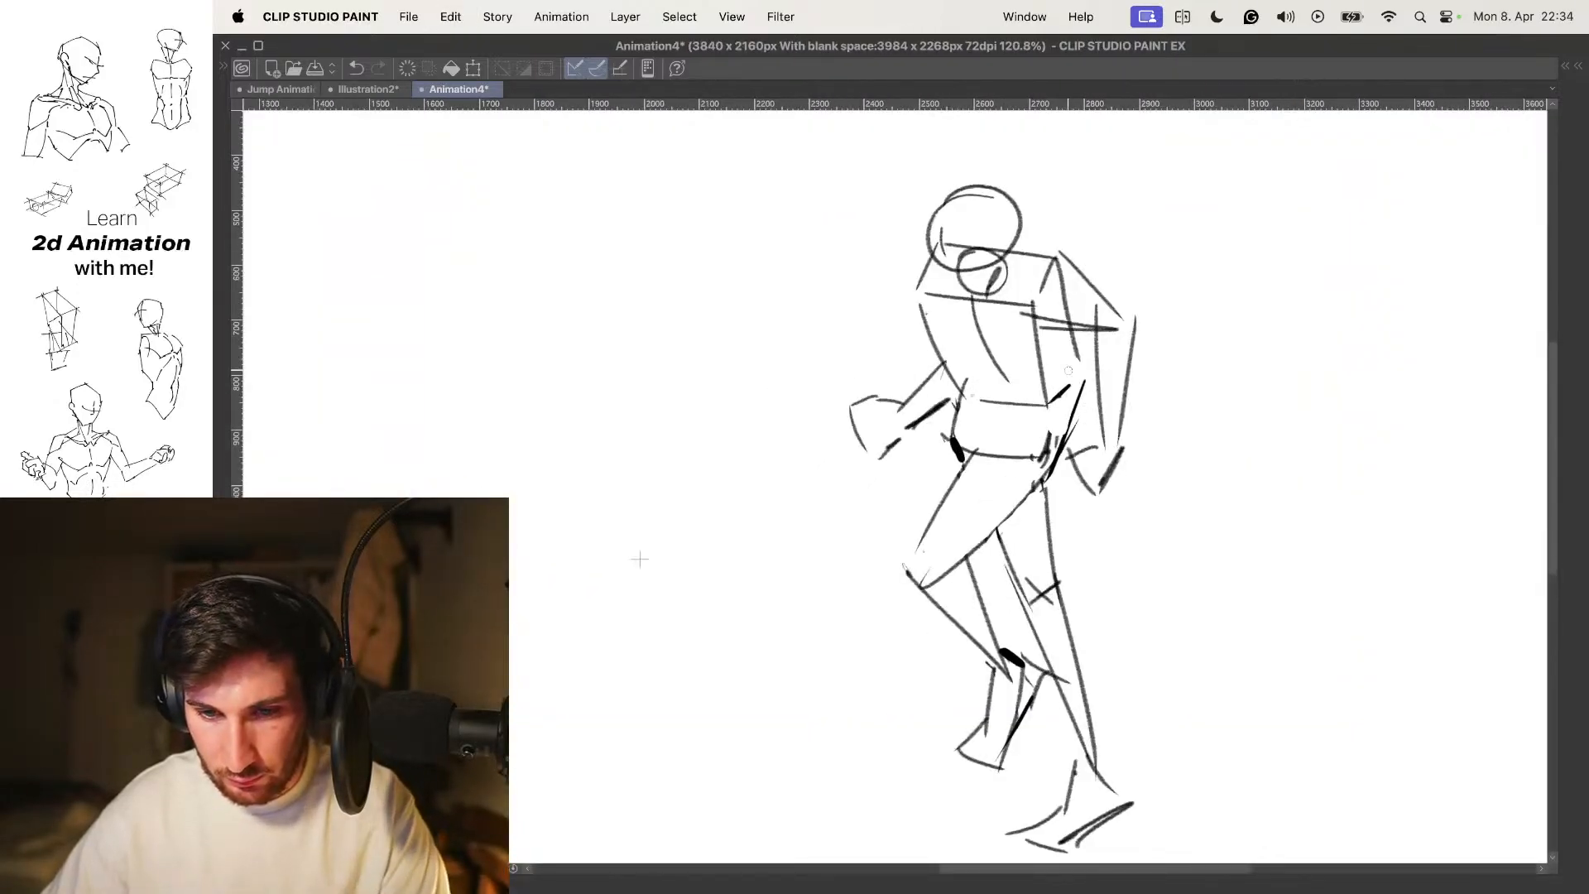
drag(1080, 427, 1034, 426)
Flip repeatedly between the neighbouring frames to compare the new pose with the contact pose
key(Right)
key(Left)
key(Right)
key(Left)
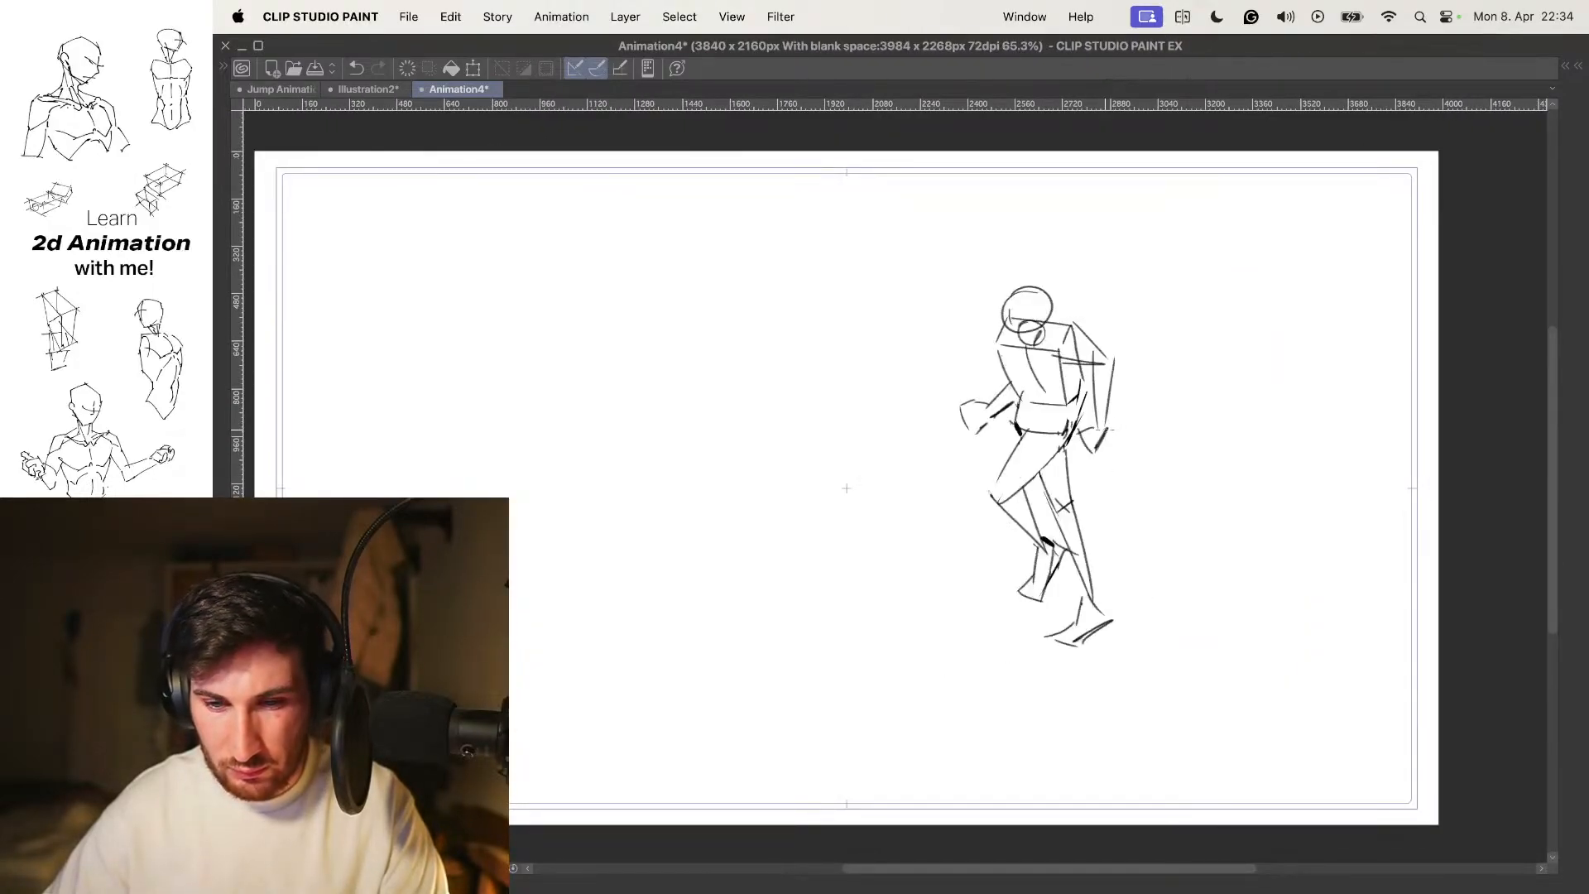
key(Right)
key(Left)
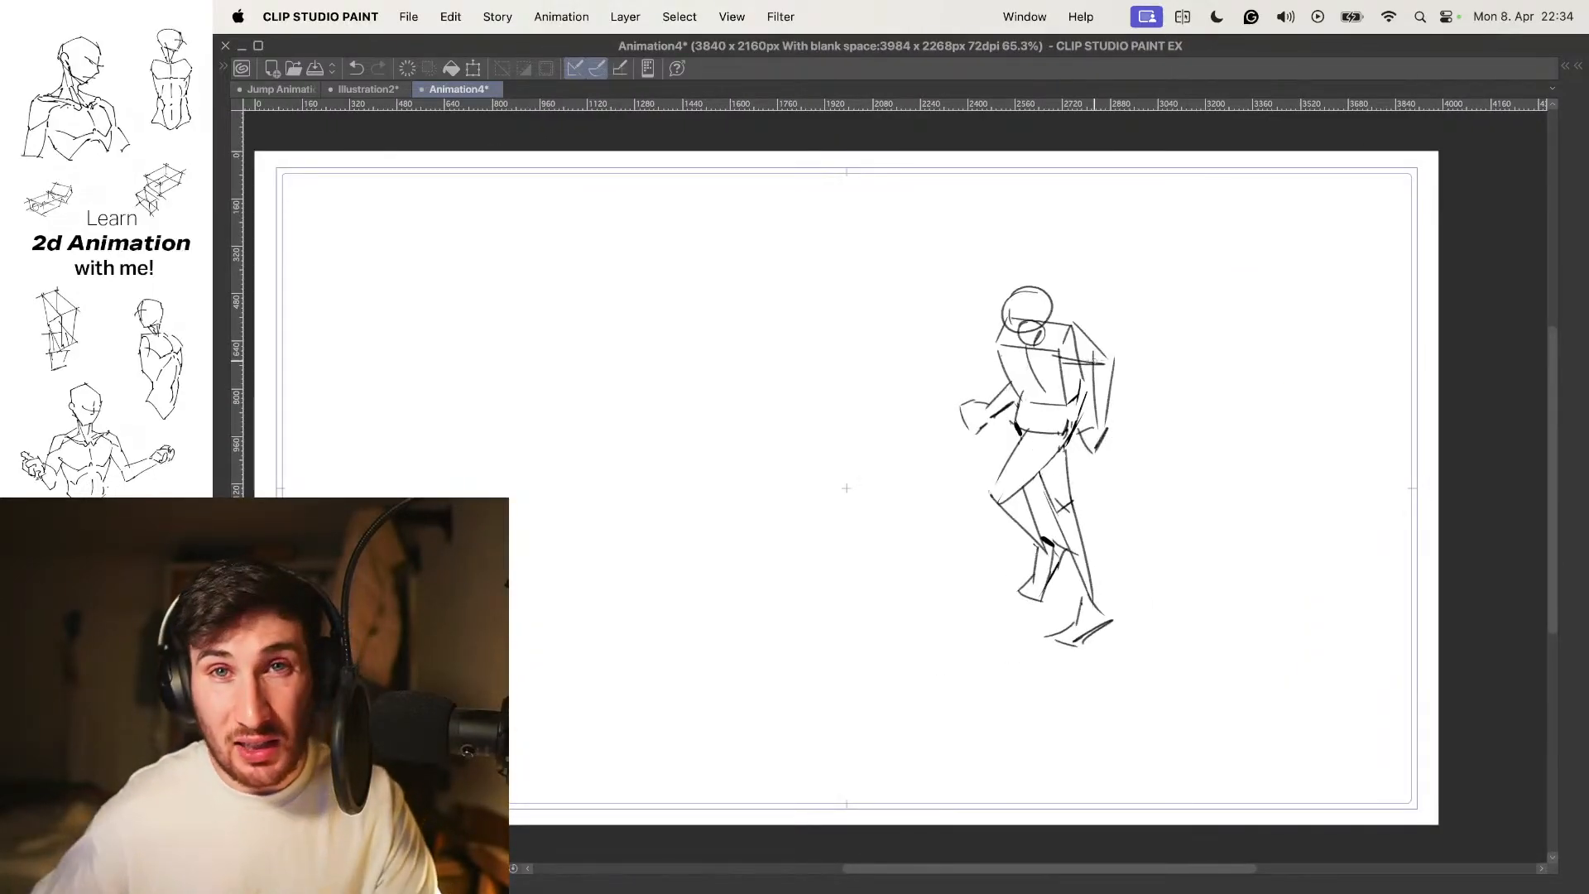
key(Right)
key(Left)
key(Right)
key(Left)
key(Left)
Examine the frame order in the timeline and layer list and flip through the first walk poses
key(Tab)
key(Tab)
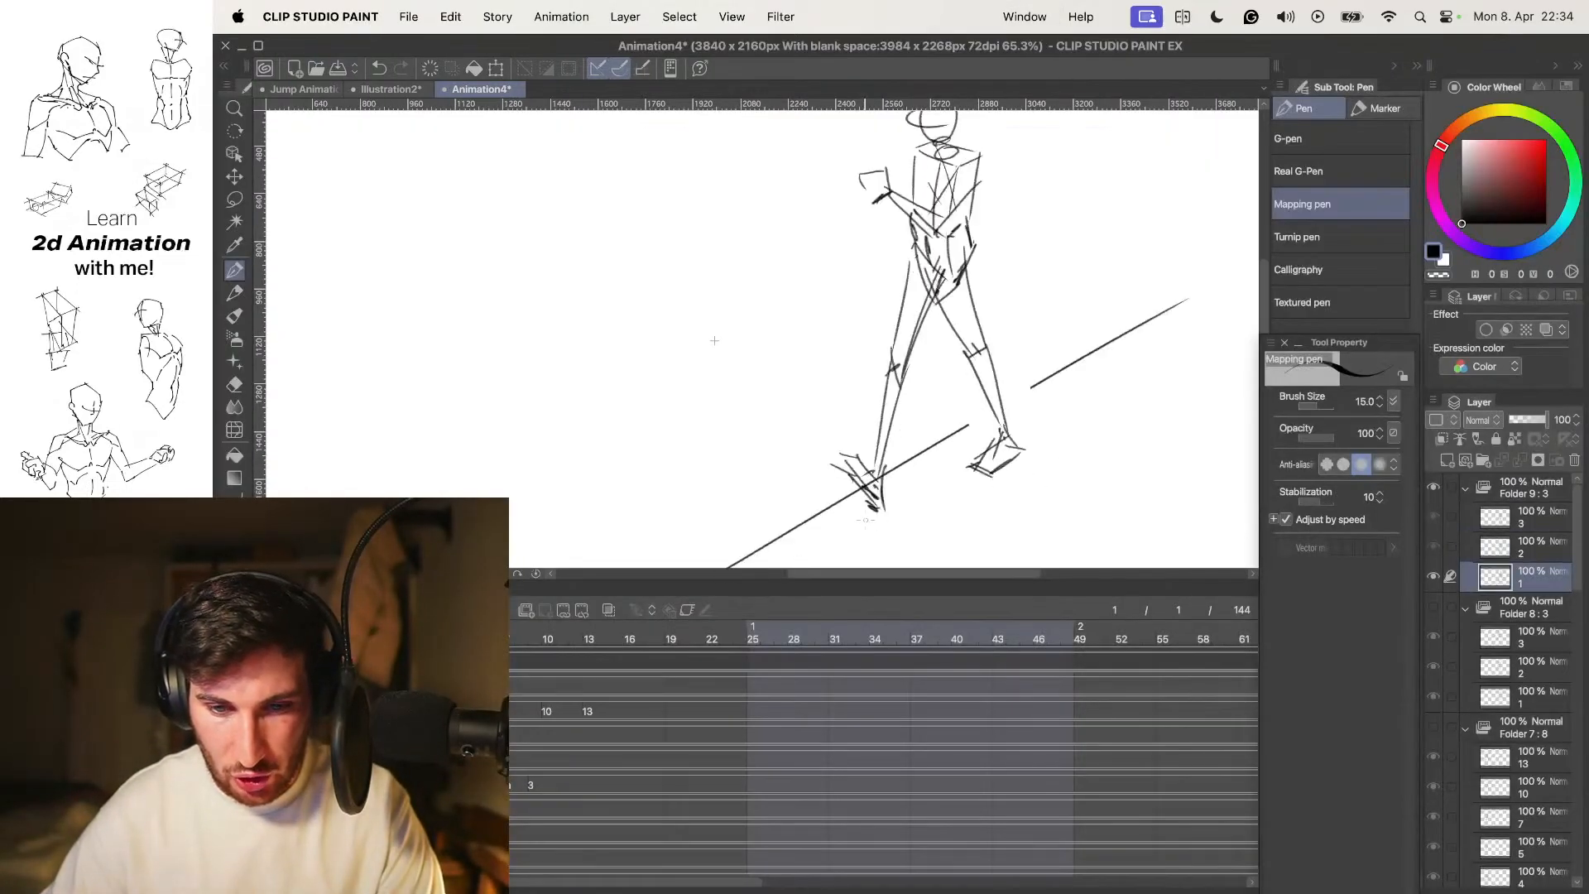
key(Right)
key(Tab)
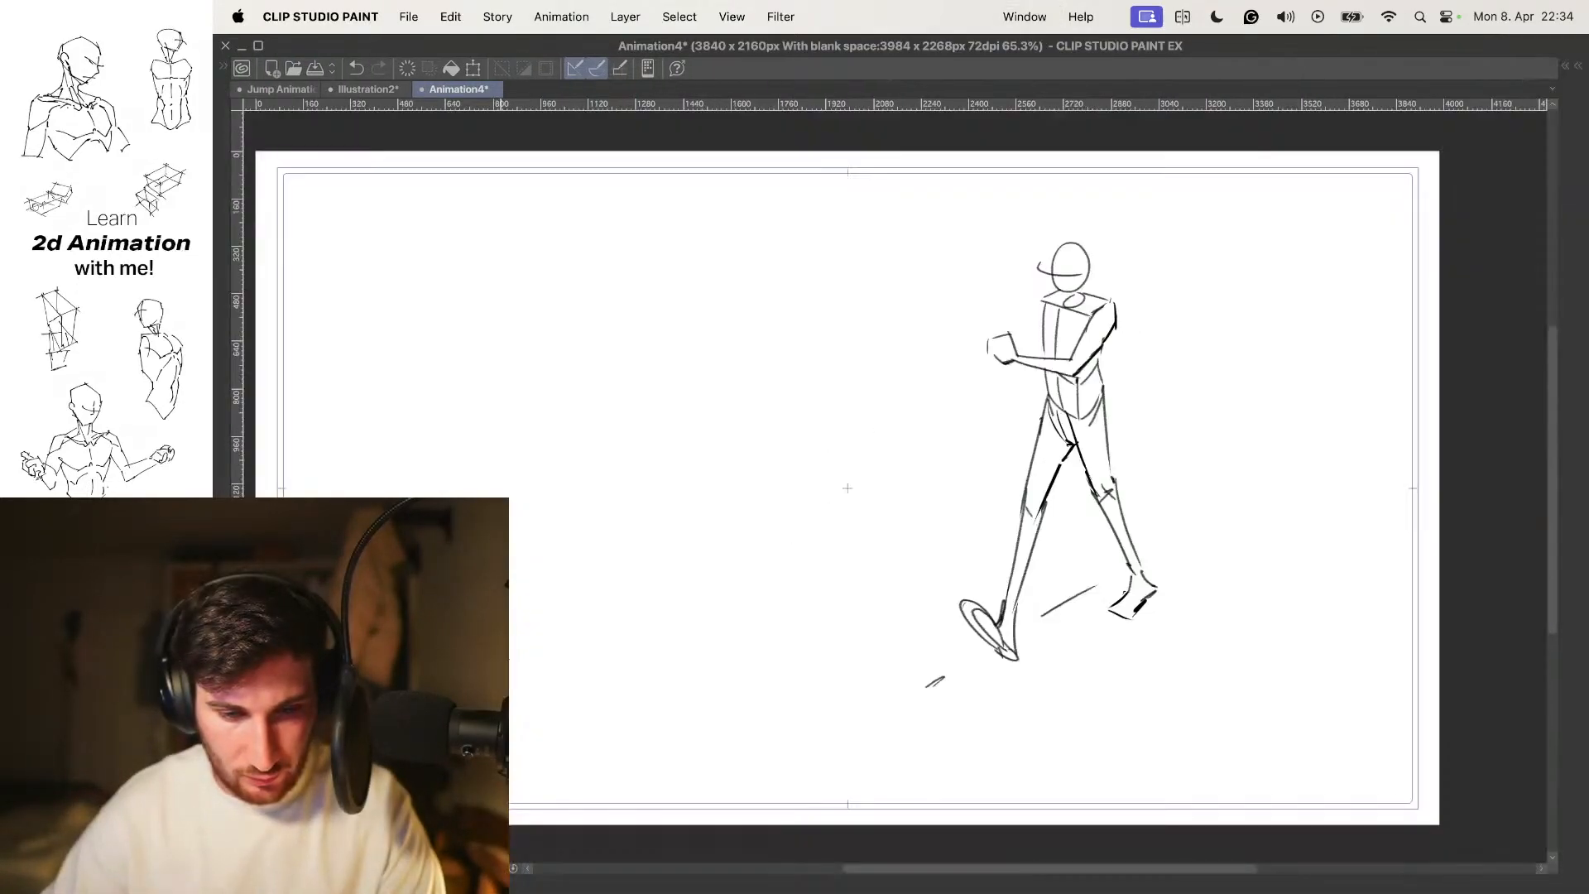
key(Left)
key(Tab)
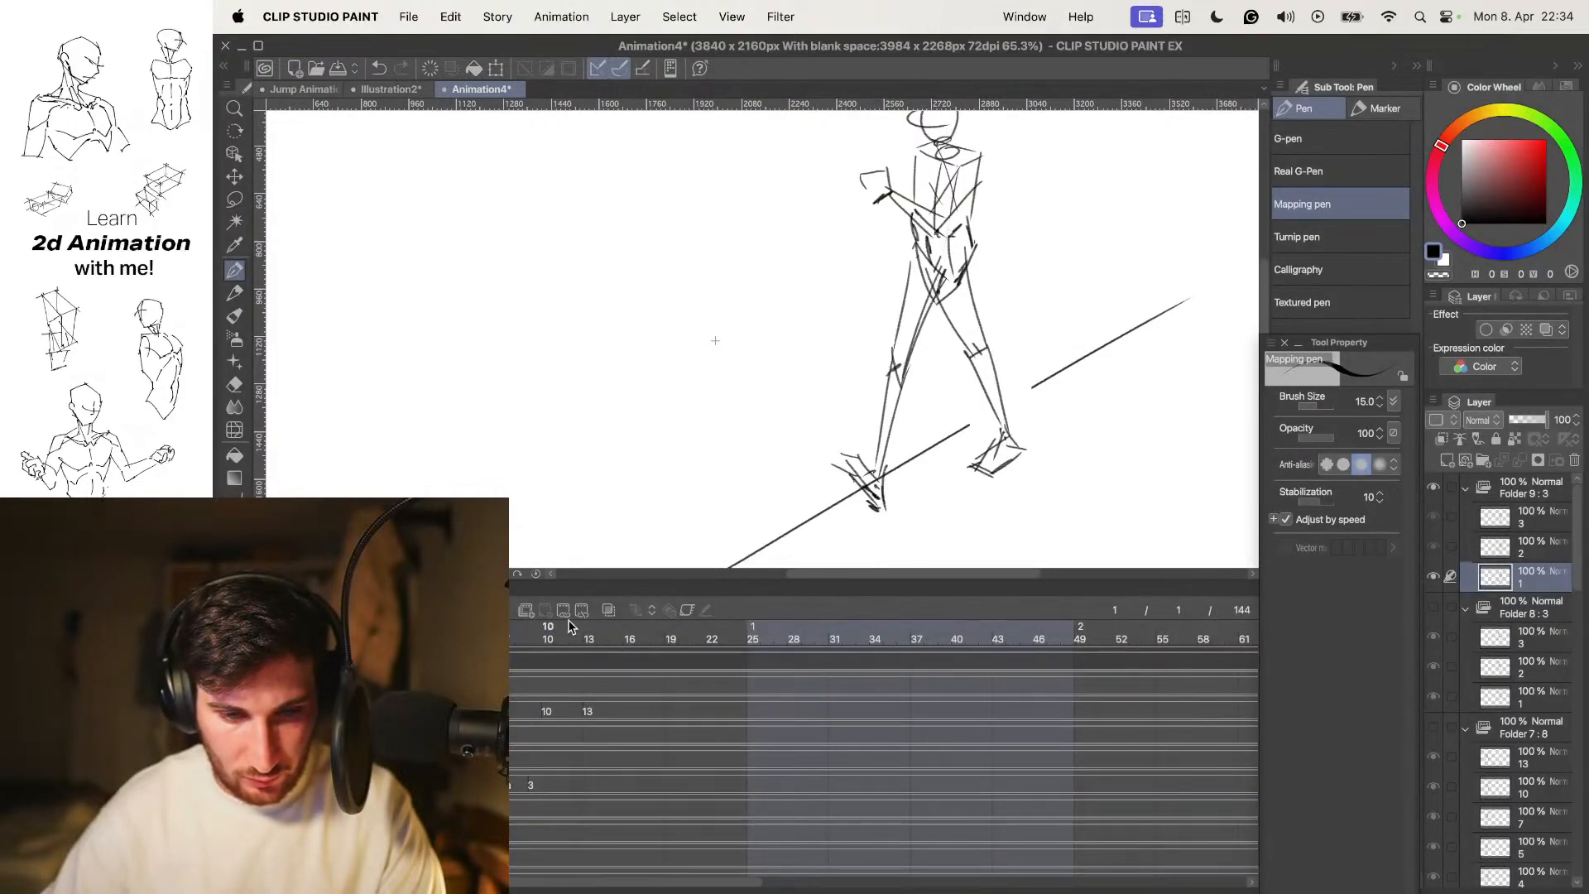
key(Right)
key(Left)
key(Right)
key(Left)
key(Tab)
key(Right)
key(Left)
Hatch the front leg of the clean contact pose from ankle to hip with short diagonal strokes
scroll(1009, 365, up, 5)
key(Right)
scroll(1013, 431, down, 5)
scroll(1010, 383, up, 1)
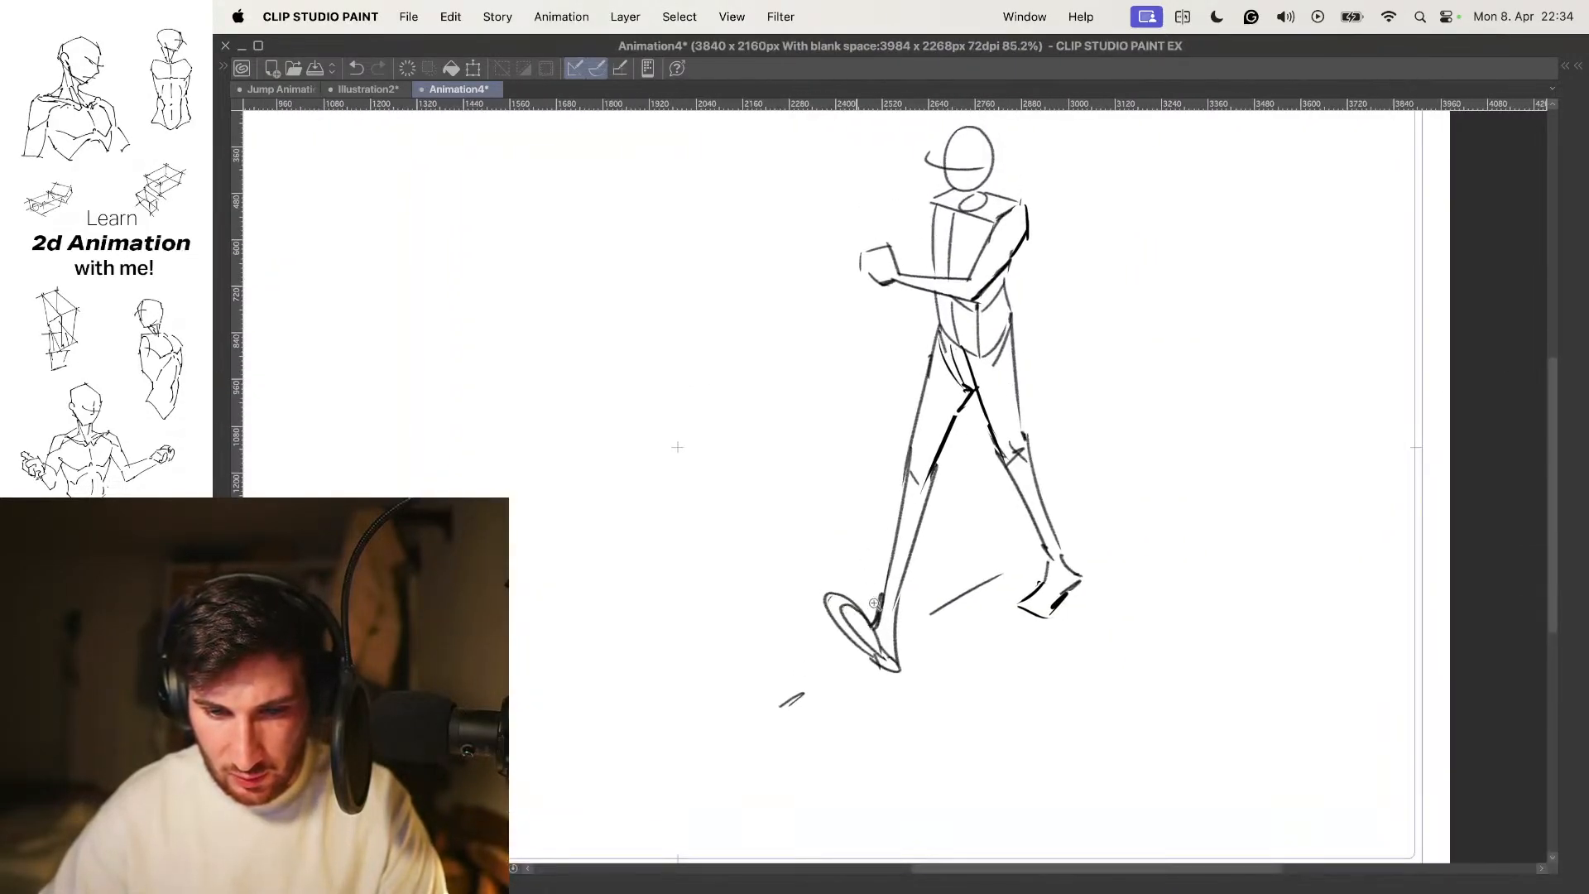
scroll(867, 603, up, 3)
drag(919, 562, 838, 660)
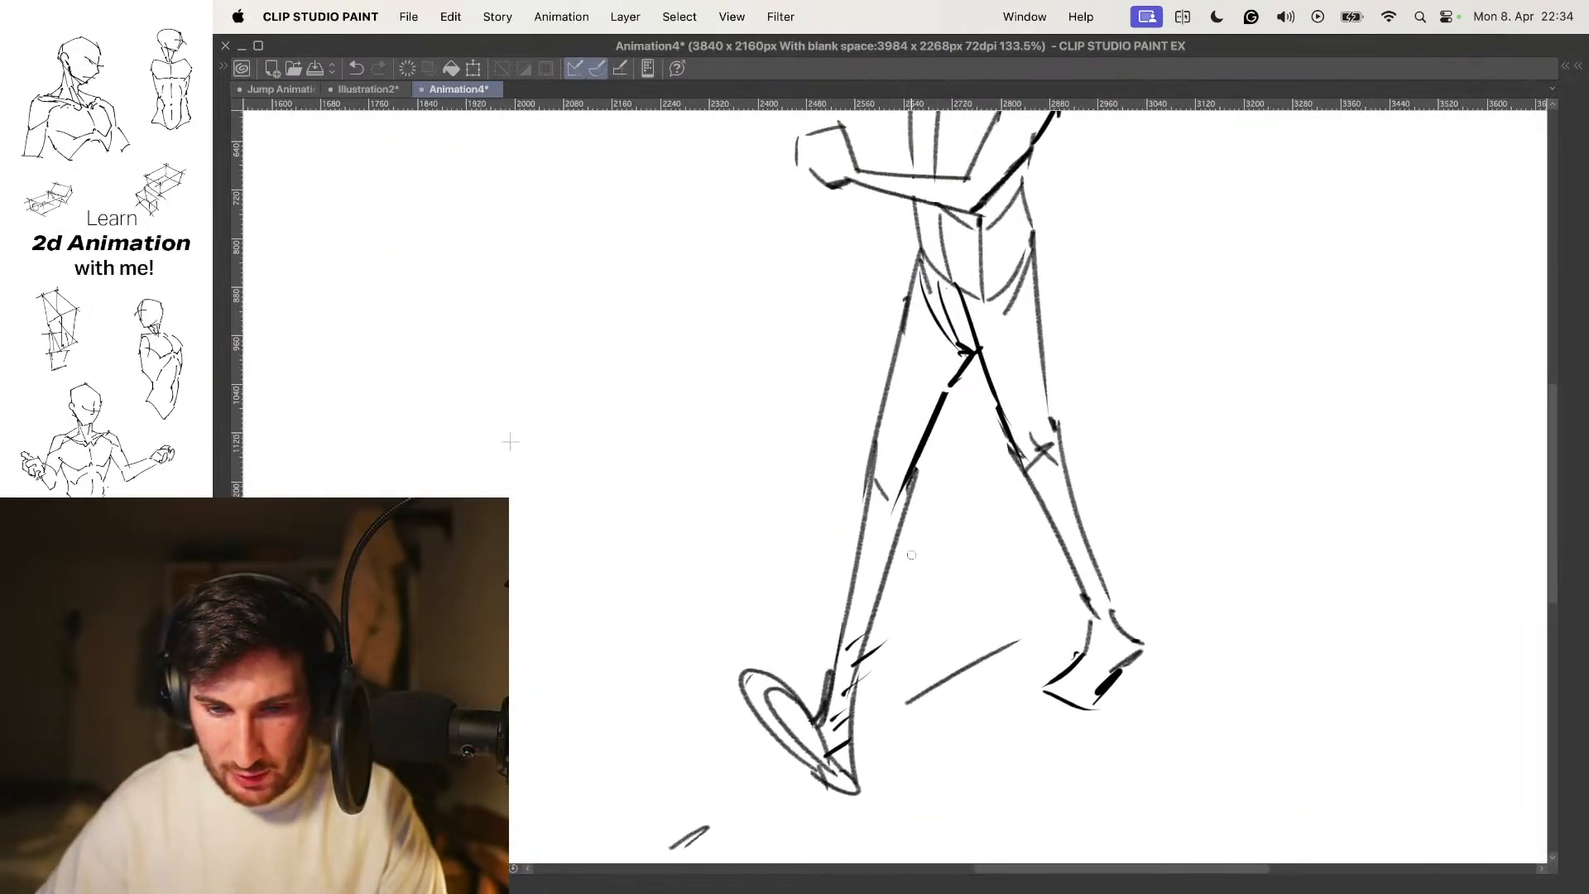
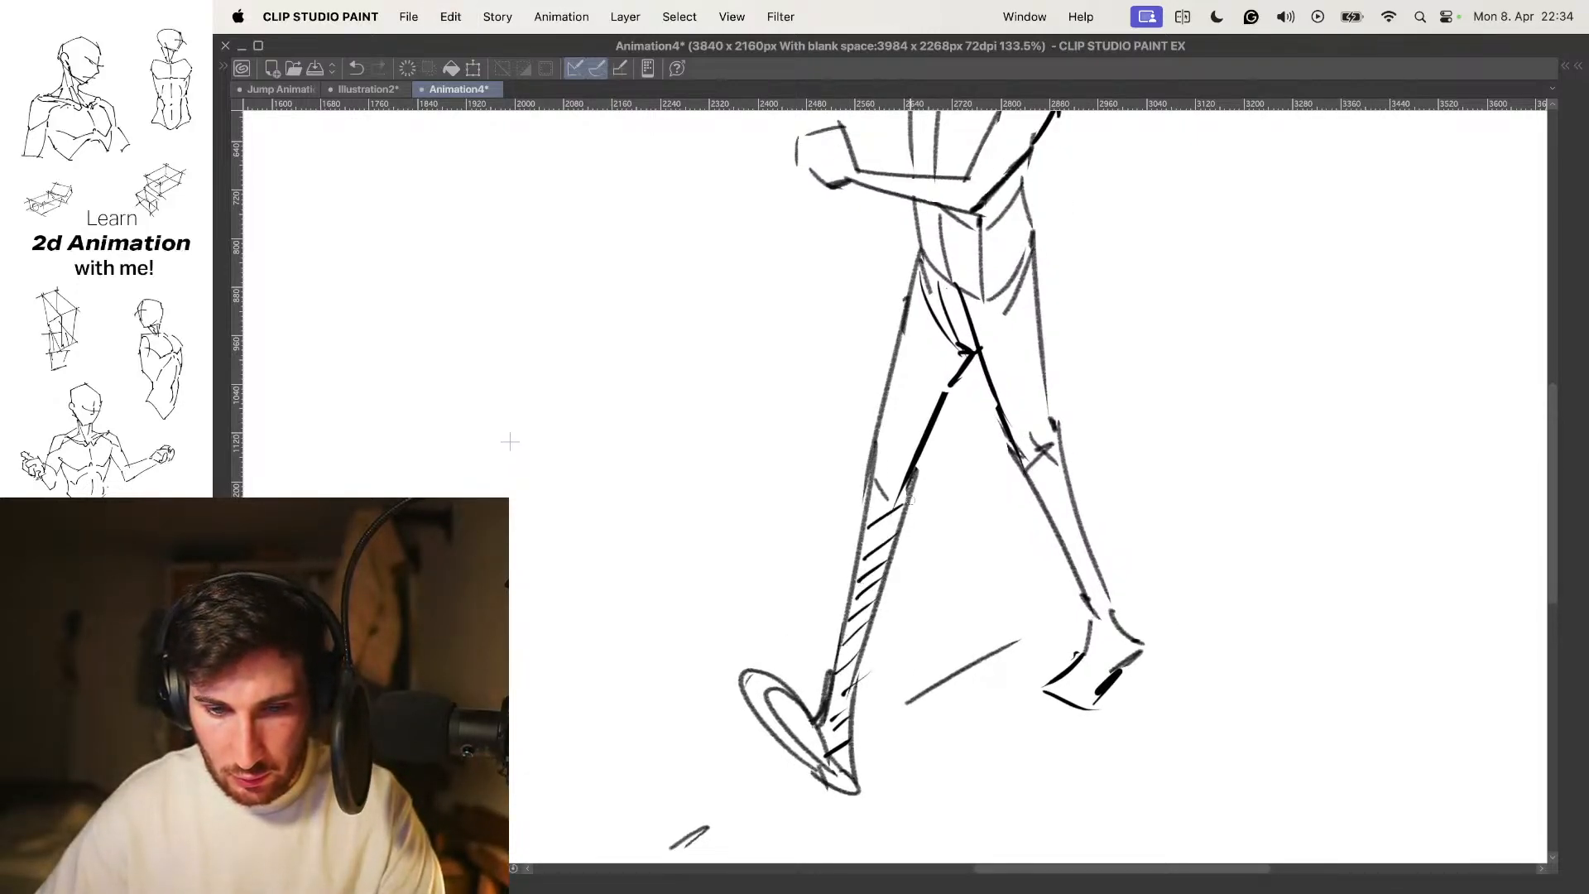
drag(894, 393, 942, 366)
drag(896, 369, 942, 346)
mouse_move(900, 352)
mouse_down()
mouse_move(933, 335)
mouse_move(932, 310)
mouse_up()
Hatch the supporting leg and its foot in the bent-leg pose with short diagonal strokes
key(Right)
drag(956, 478, 940, 387)
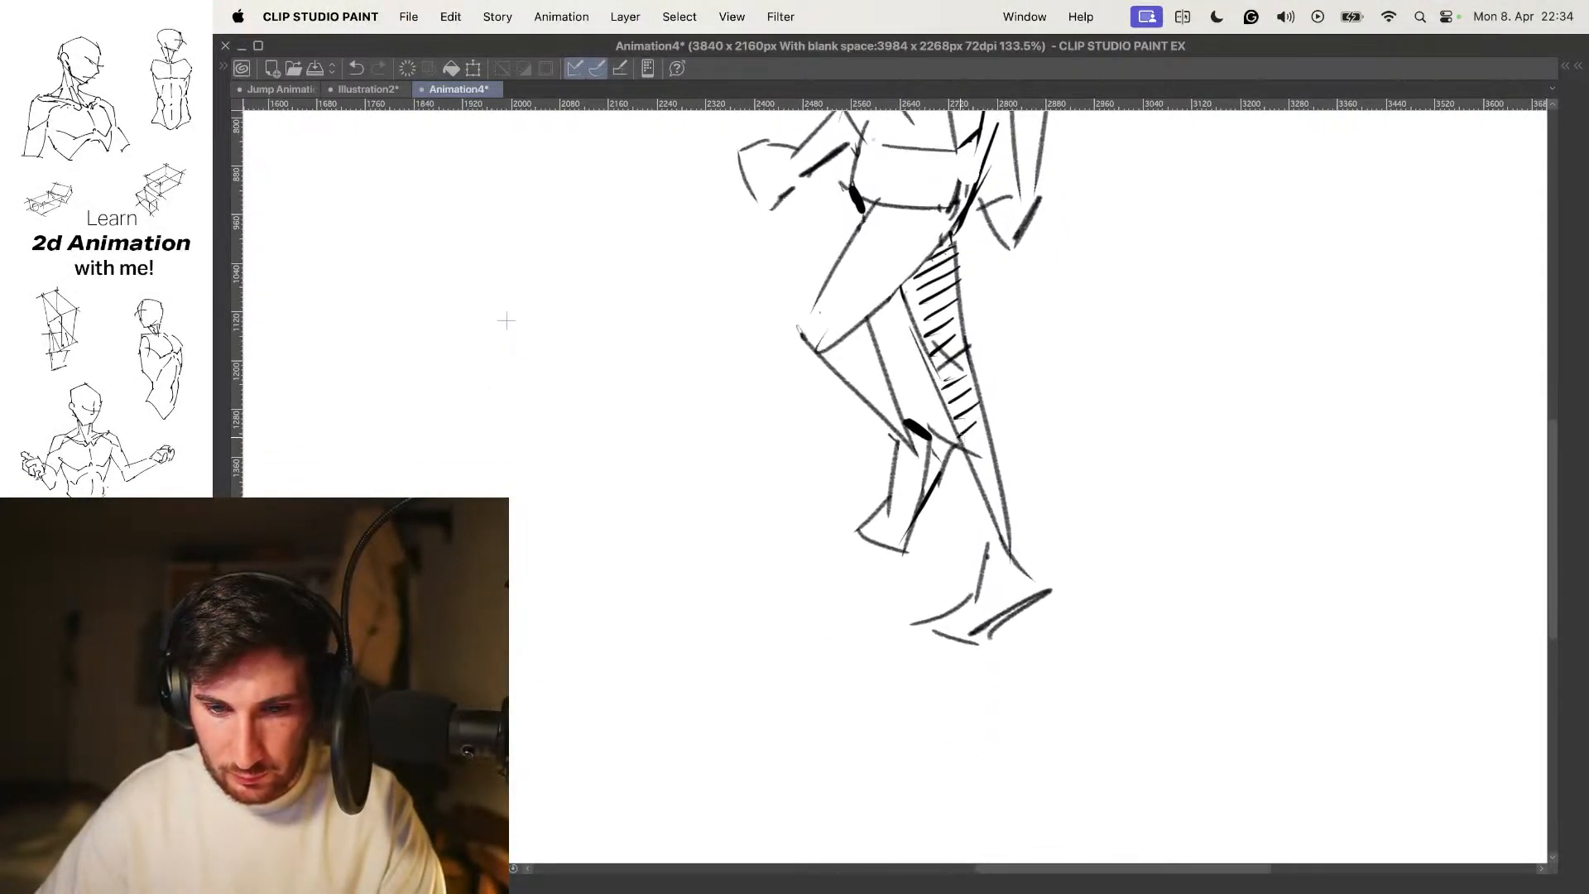
drag(974, 602, 1025, 568)
drag(977, 621, 1026, 586)
Hatch the far forearm and hand in the bent-leg pose and compare it with the contact pose
mouse_move(1031, 462)
mouse_down()
mouse_move(1021, 533)
mouse_move(1085, 710)
mouse_up()
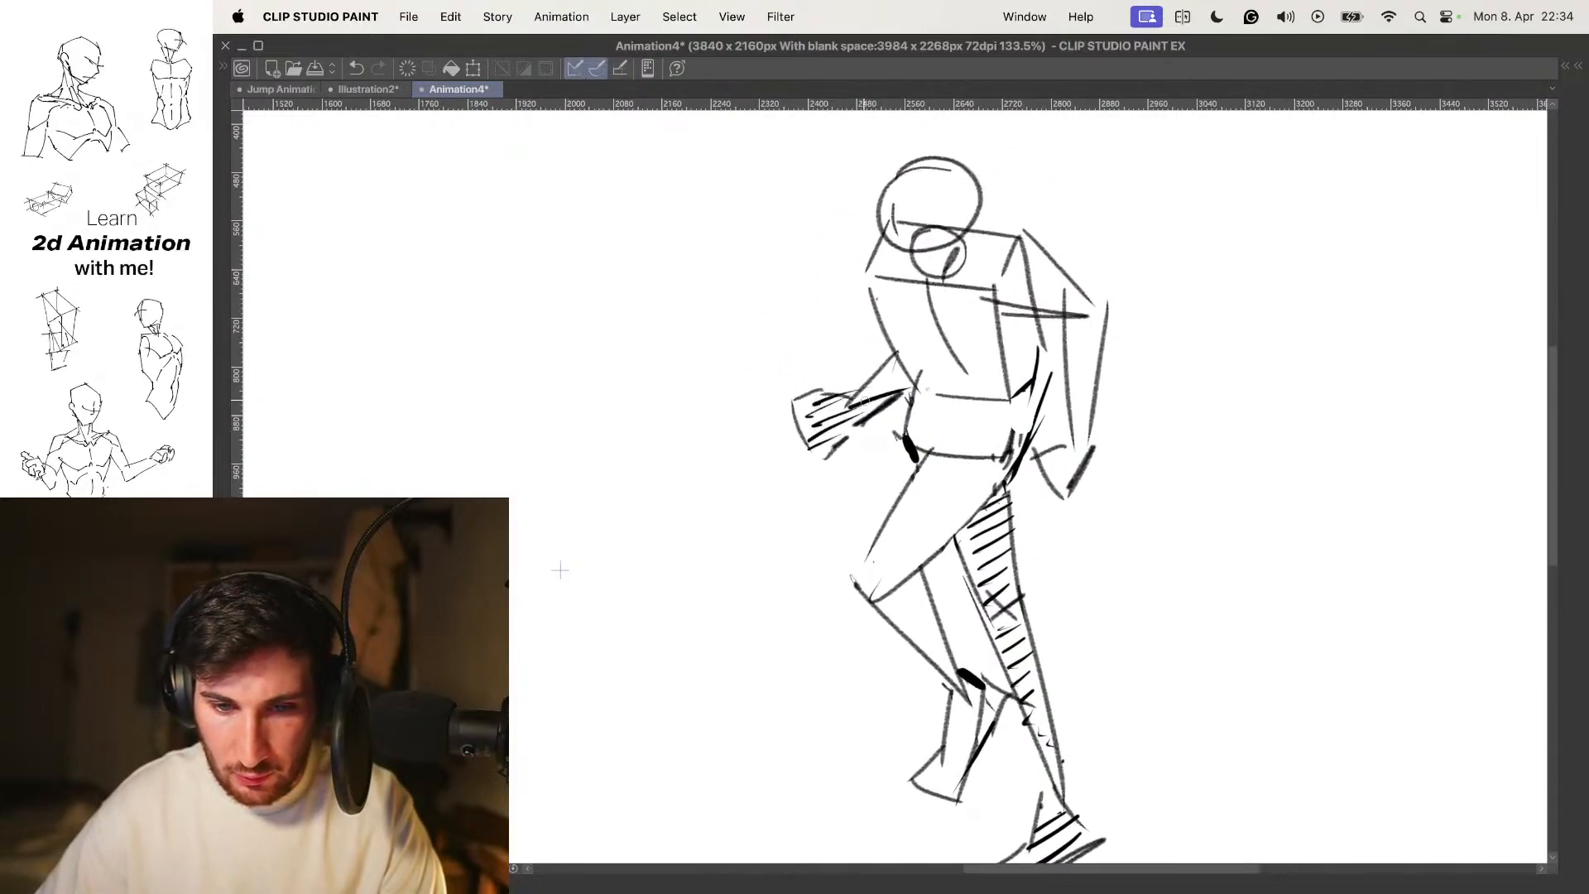
drag(935, 356, 874, 372)
key(space)
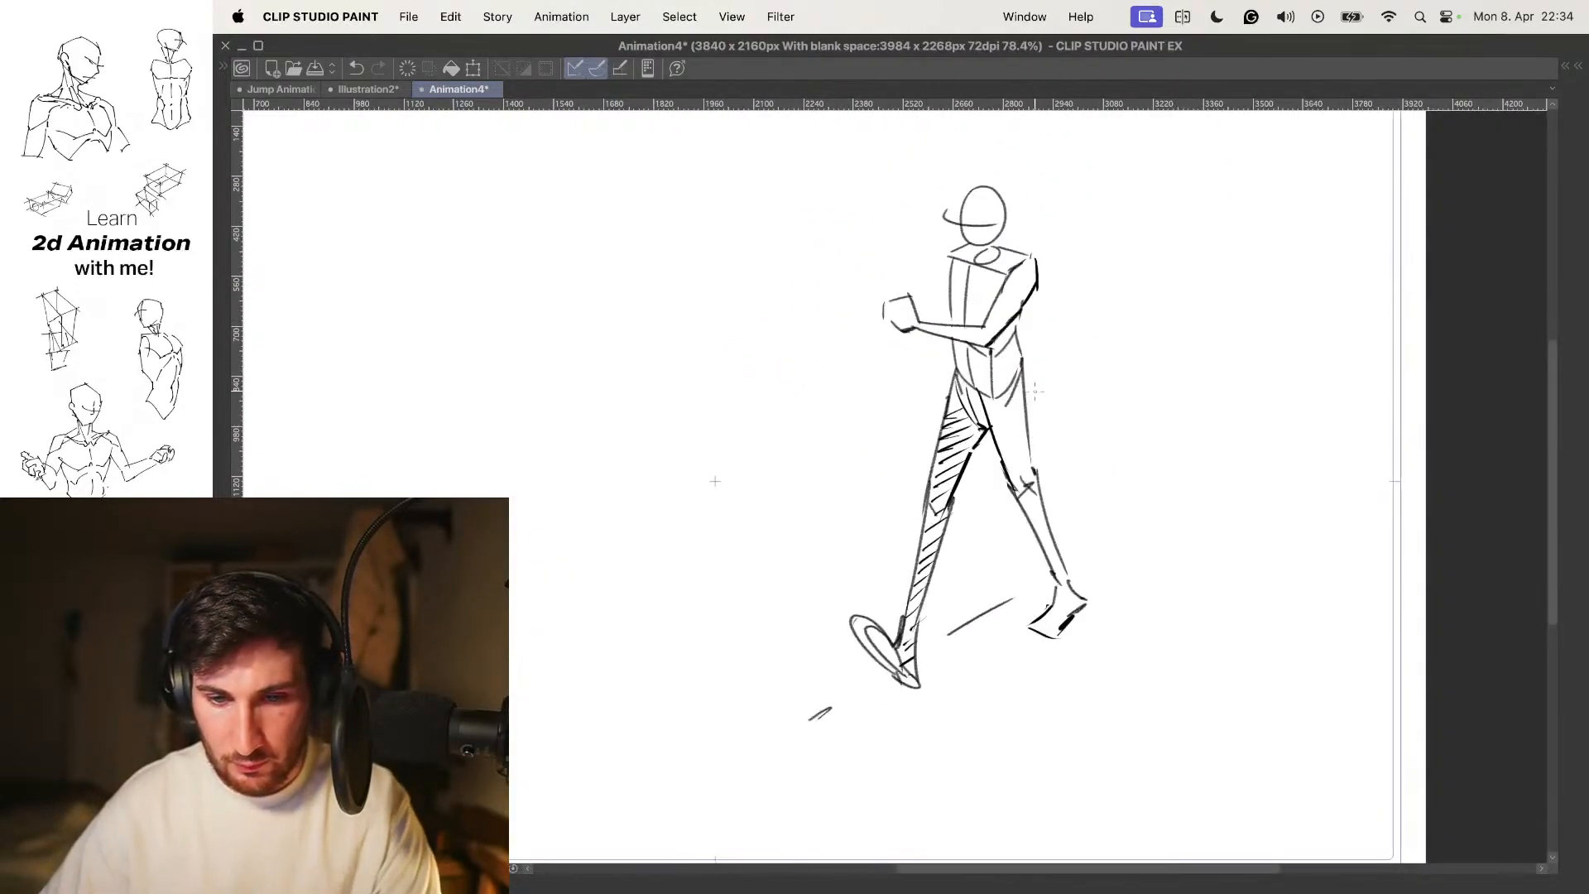
drag(1067, 393, 1041, 400)
drag(952, 445, 1020, 458)
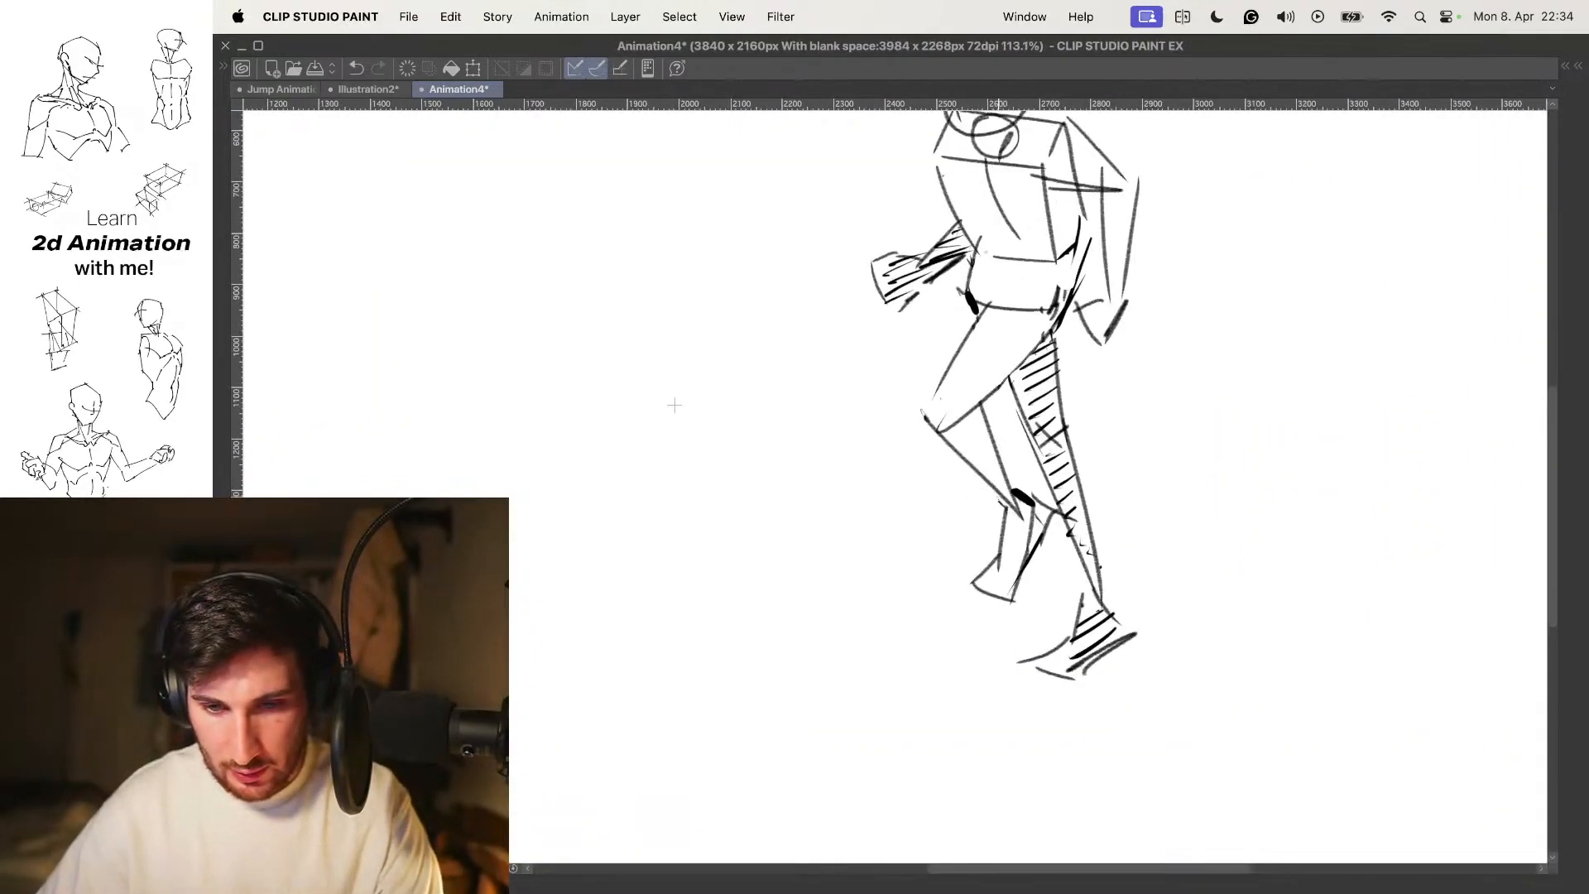
Replace the raised leg's shin and calf with steeper lines running down from the bent knee
mouse_move(1025, 530)
mouse_down()
mouse_move(979, 439)
mouse_move(992, 432)
mouse_move(974, 544)
mouse_up()
key(p)
drag(988, 389, 985, 560)
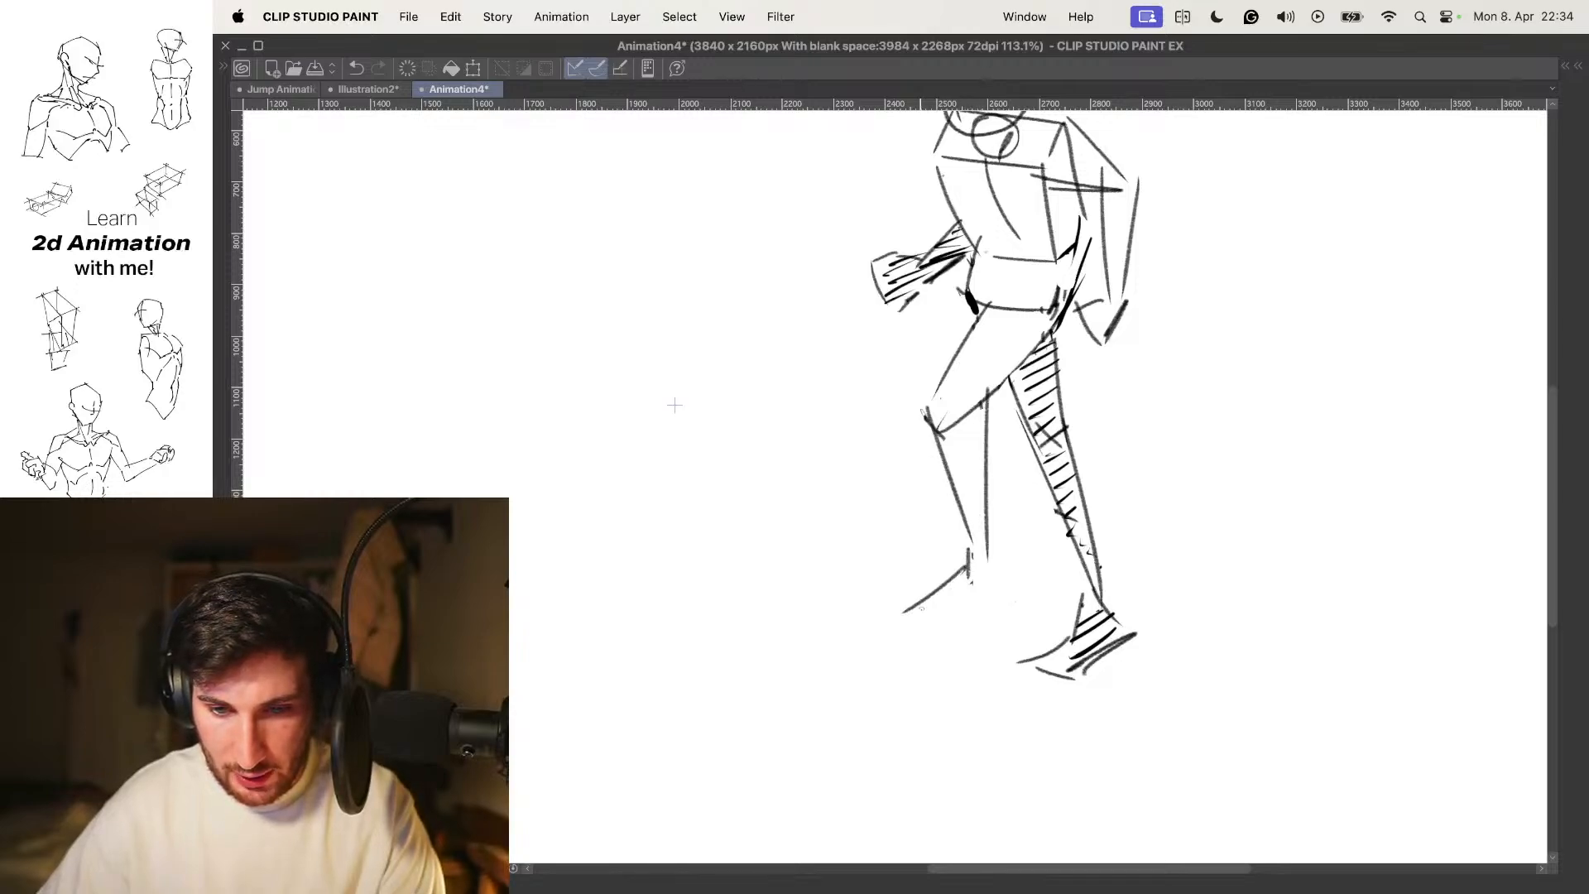
Sketch a flat wedge-shaped foot below the redrawn ankle, undoing the misplaced strokes
key(super+z)
key(super+z)
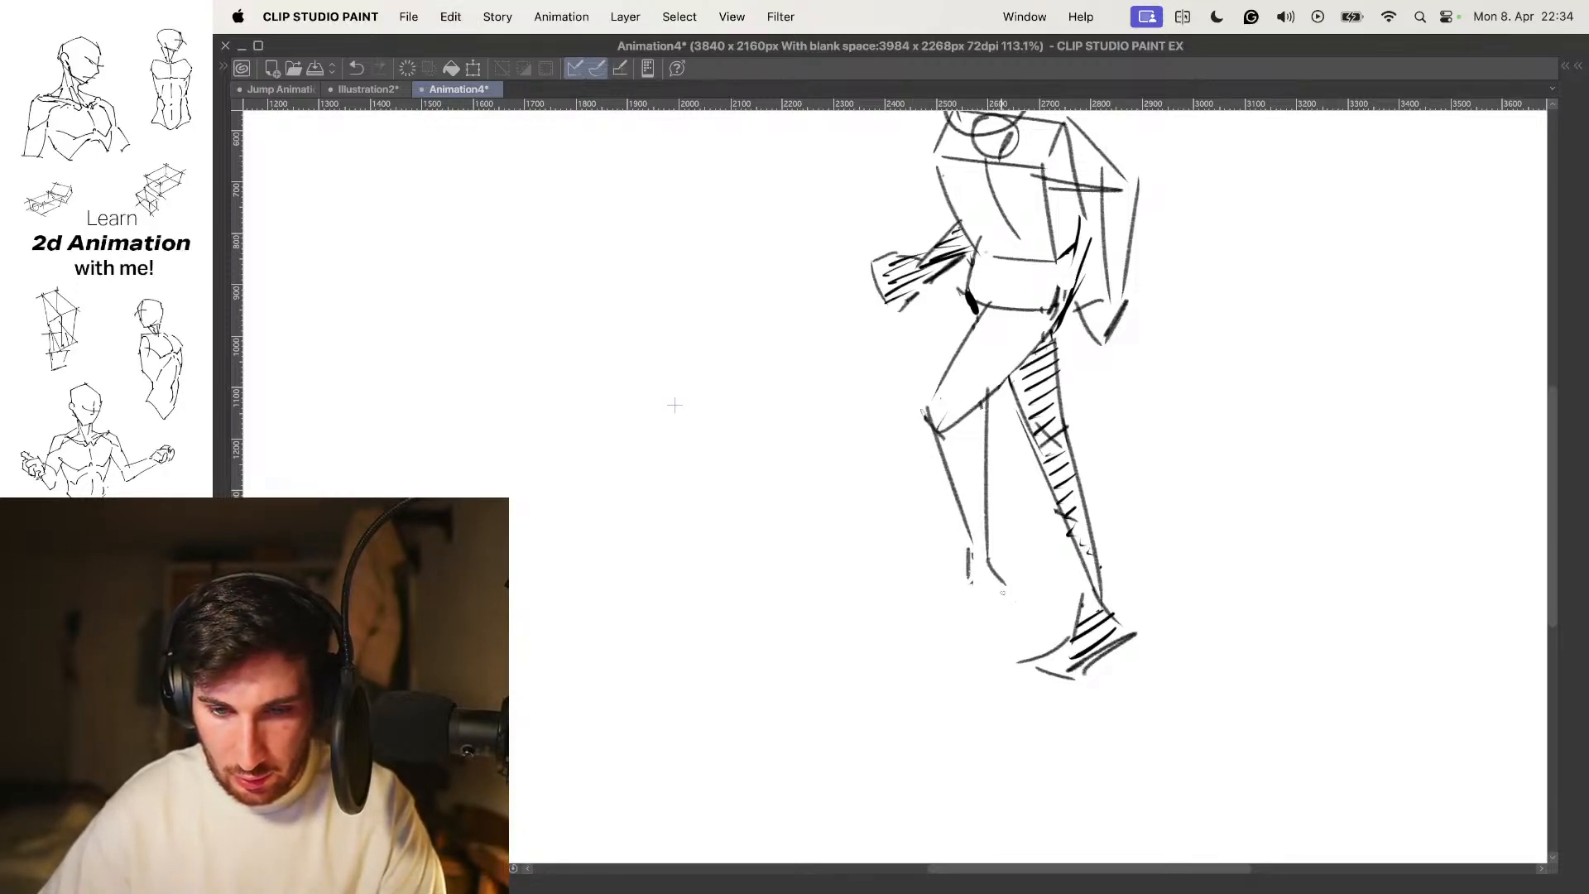
key(super+z)
key(super+z)
key(super+z)
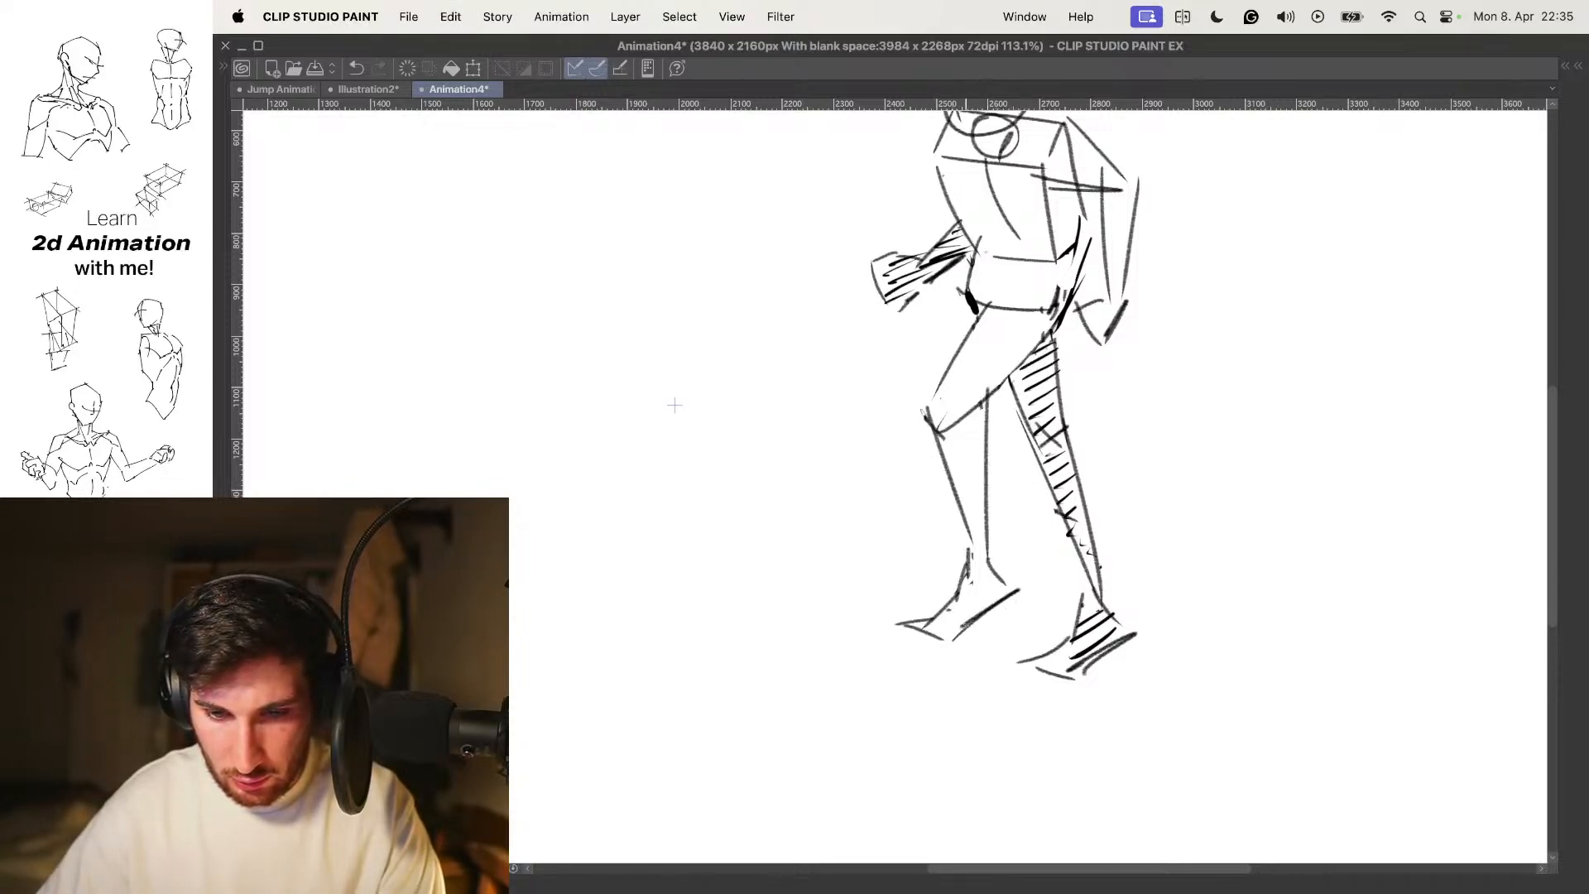
Select the redrawn lower leg with its foot, shift it slightly down from the thigh, and clear the selection
scroll(1032, 542, down, 3)
key(.)
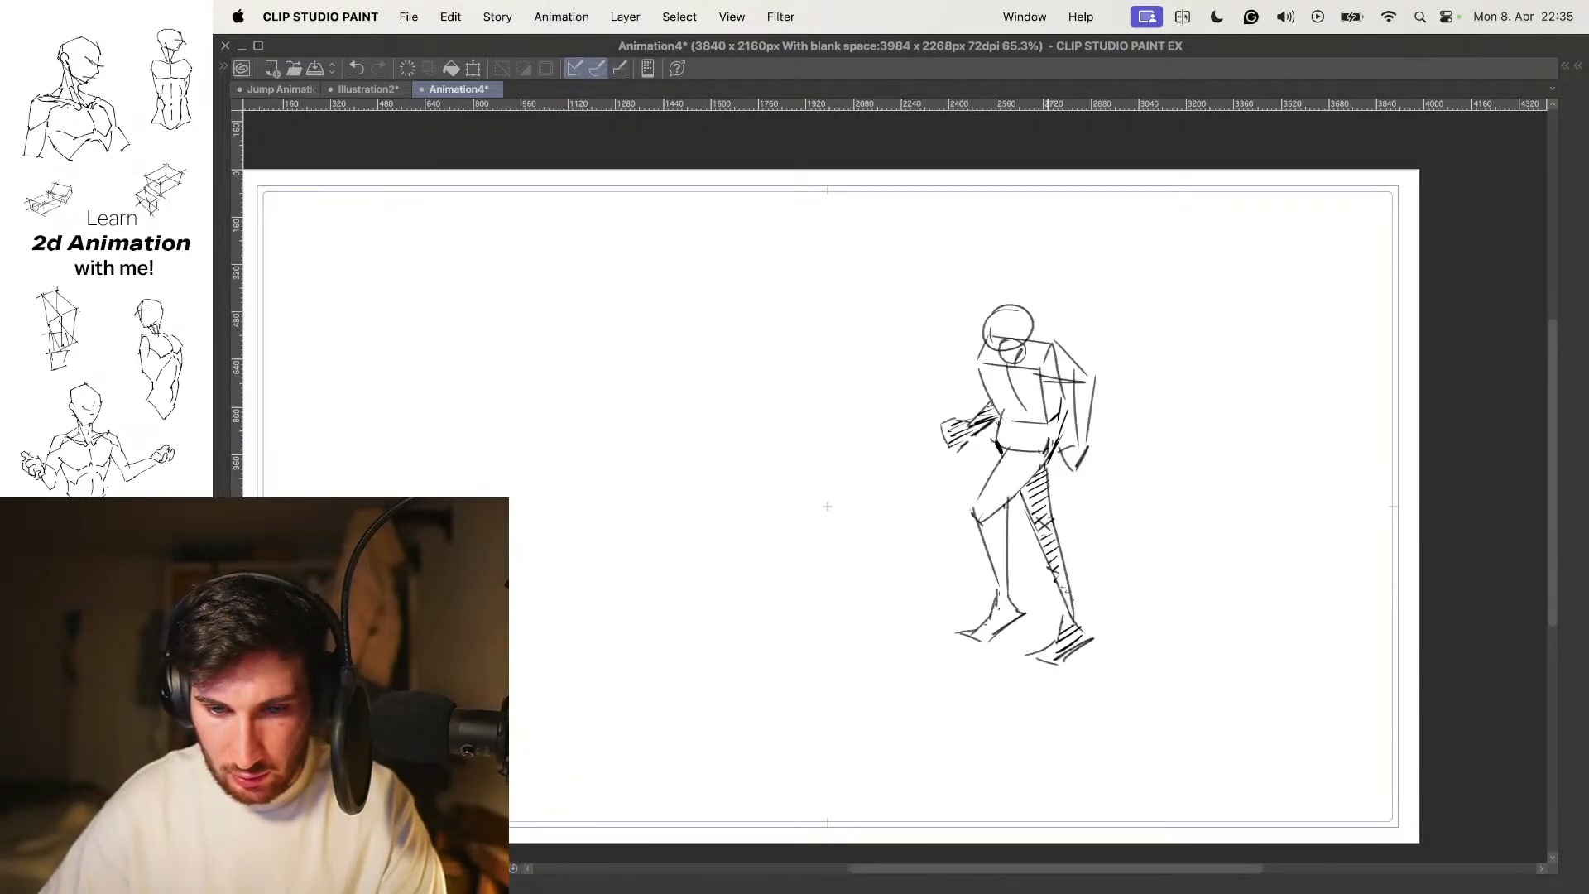
scroll(1029, 521, up, 3)
mouse_move(925, 472)
mouse_down()
mouse_move(965, 677)
mouse_move(1030, 527)
mouse_up()
key(super+t)
mouse_move(988, 438)
mouse_down()
mouse_move(925, 472)
mouse_move(980, 514)
mouse_up()
key(Return)
key(super+d)
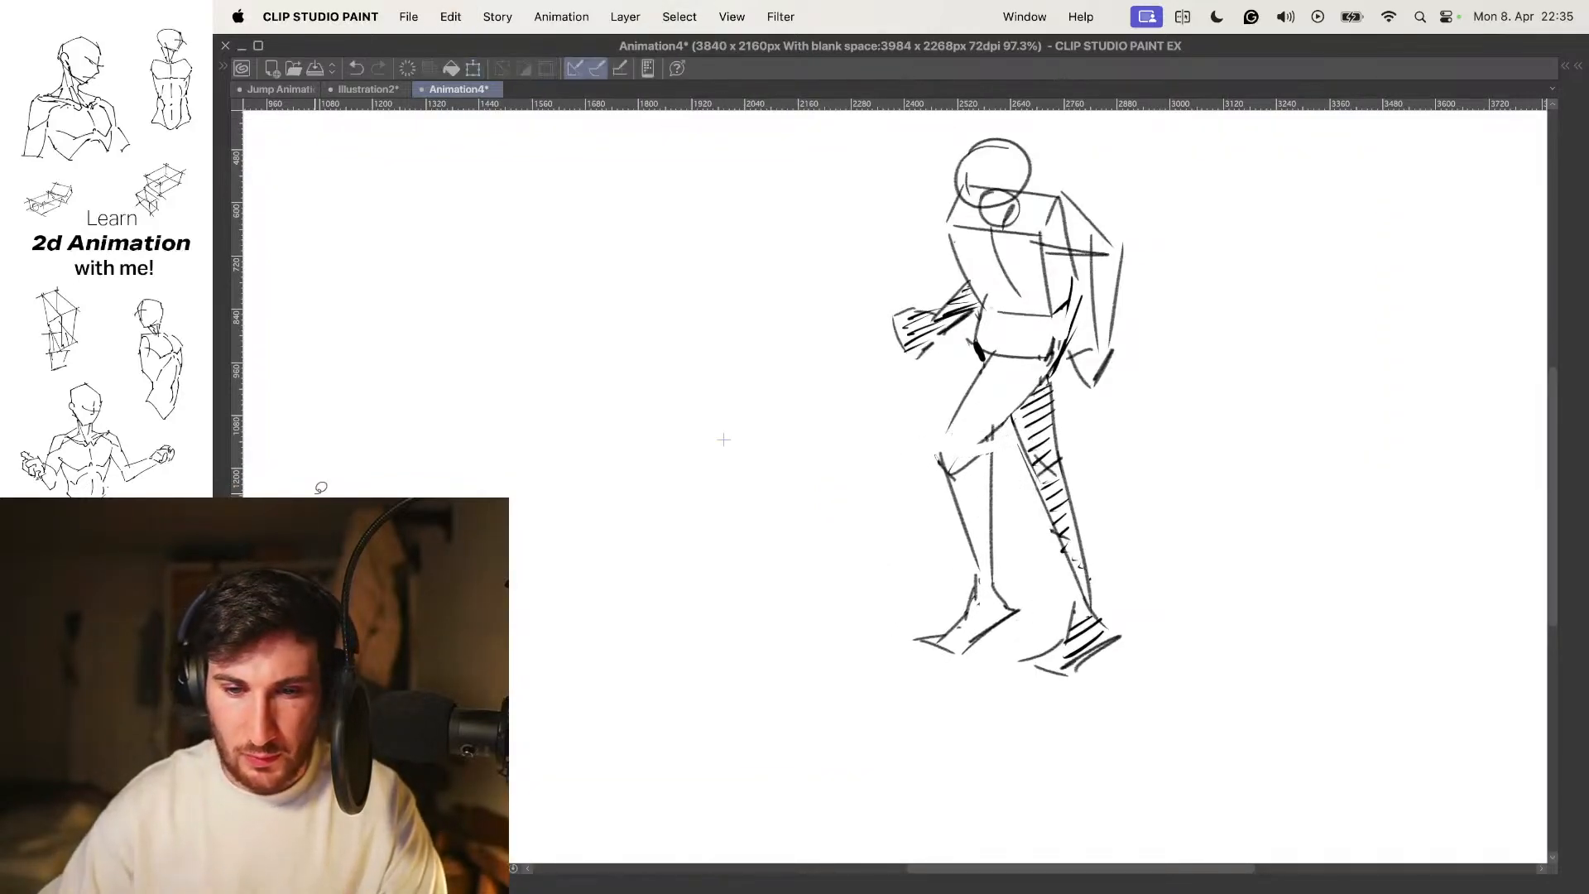
Redraw the knee lines to reconnect the thigh with the shifted lower leg
click(941, 452)
key(super+d)
drag(932, 451, 940, 461)
key(super+d)
key(p)
key(super+z)
key(super+z)
mouse_move(924, 444)
mouse_down()
mouse_move(936, 463)
mouse_move(918, 496)
mouse_up()
key(.)
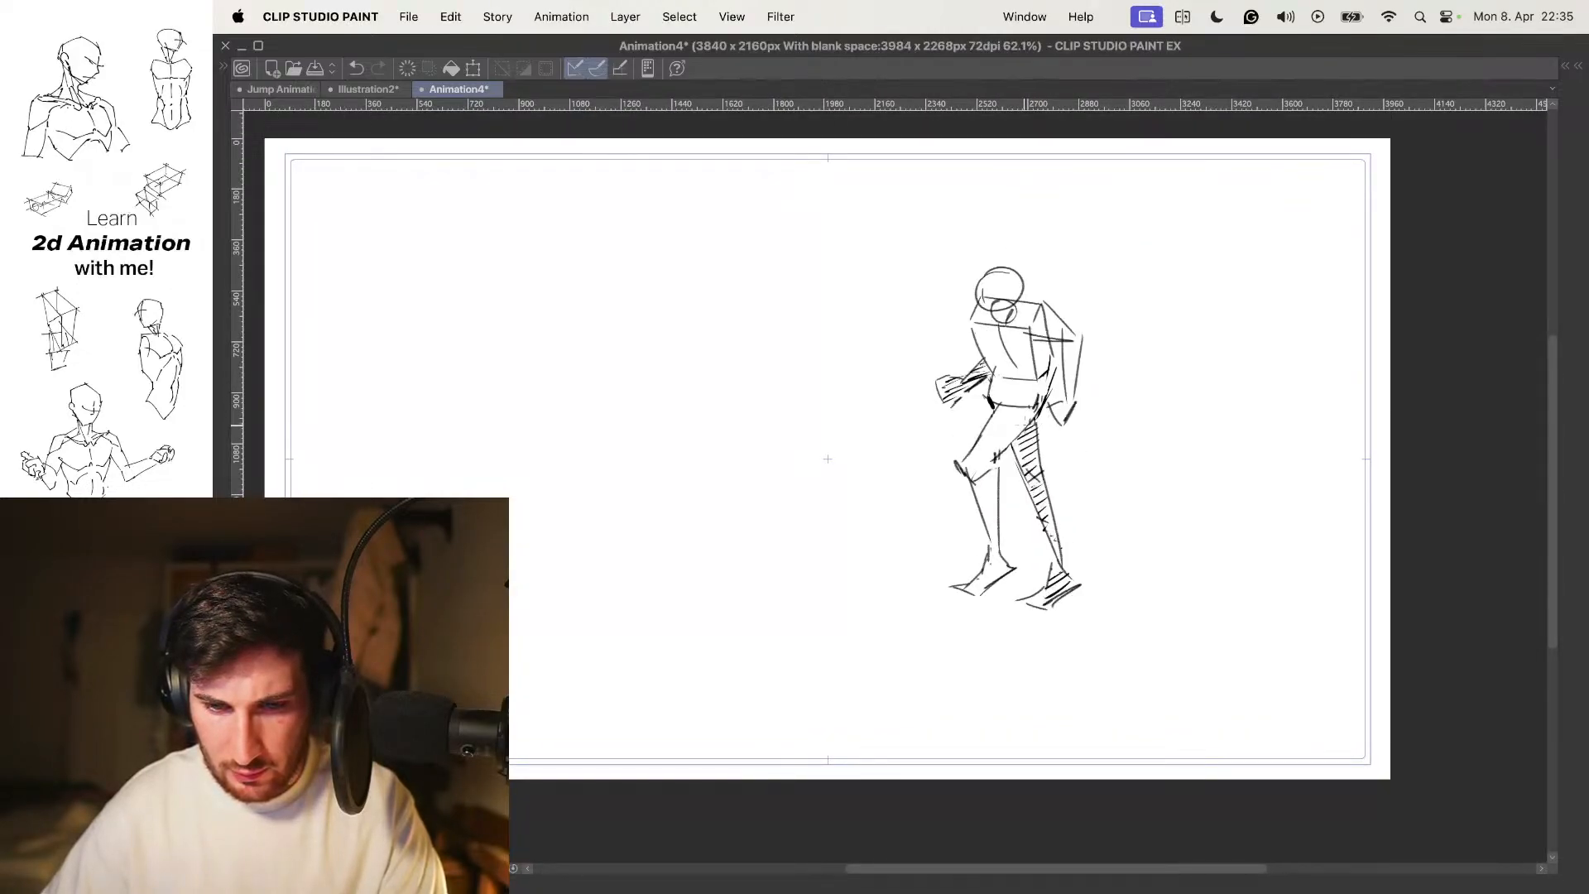
Flip back and forth between the hatched contact pose and the reworked pose to compare the legs
key(comma)
key(comma)
key(period)
key(period)
key(period)
key(comma)
key(period)
key(comma)
key(period)
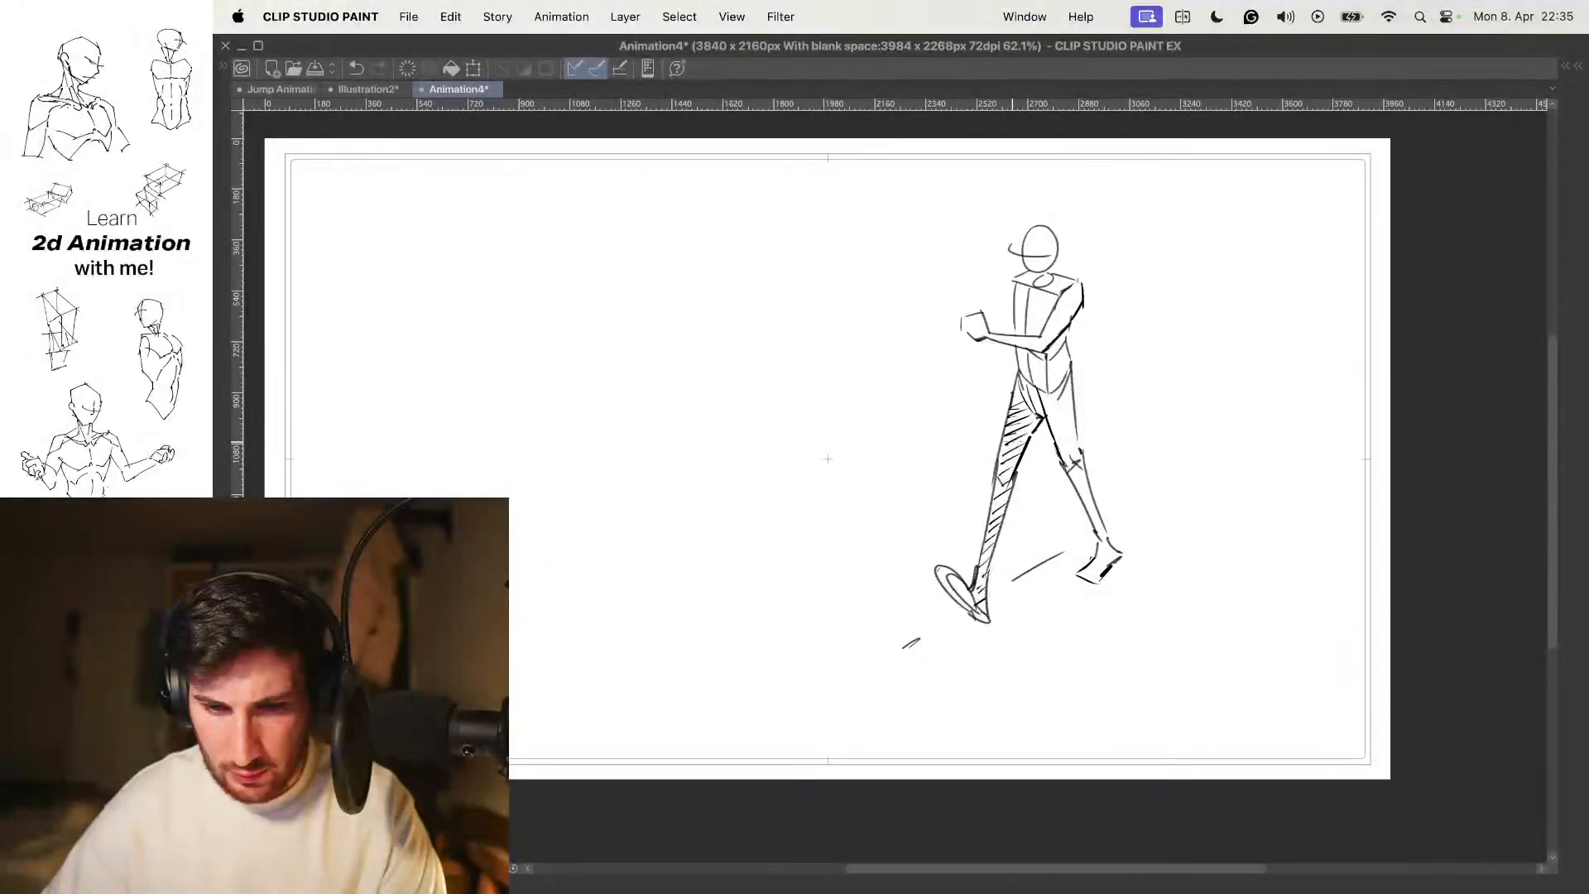
key(comma)
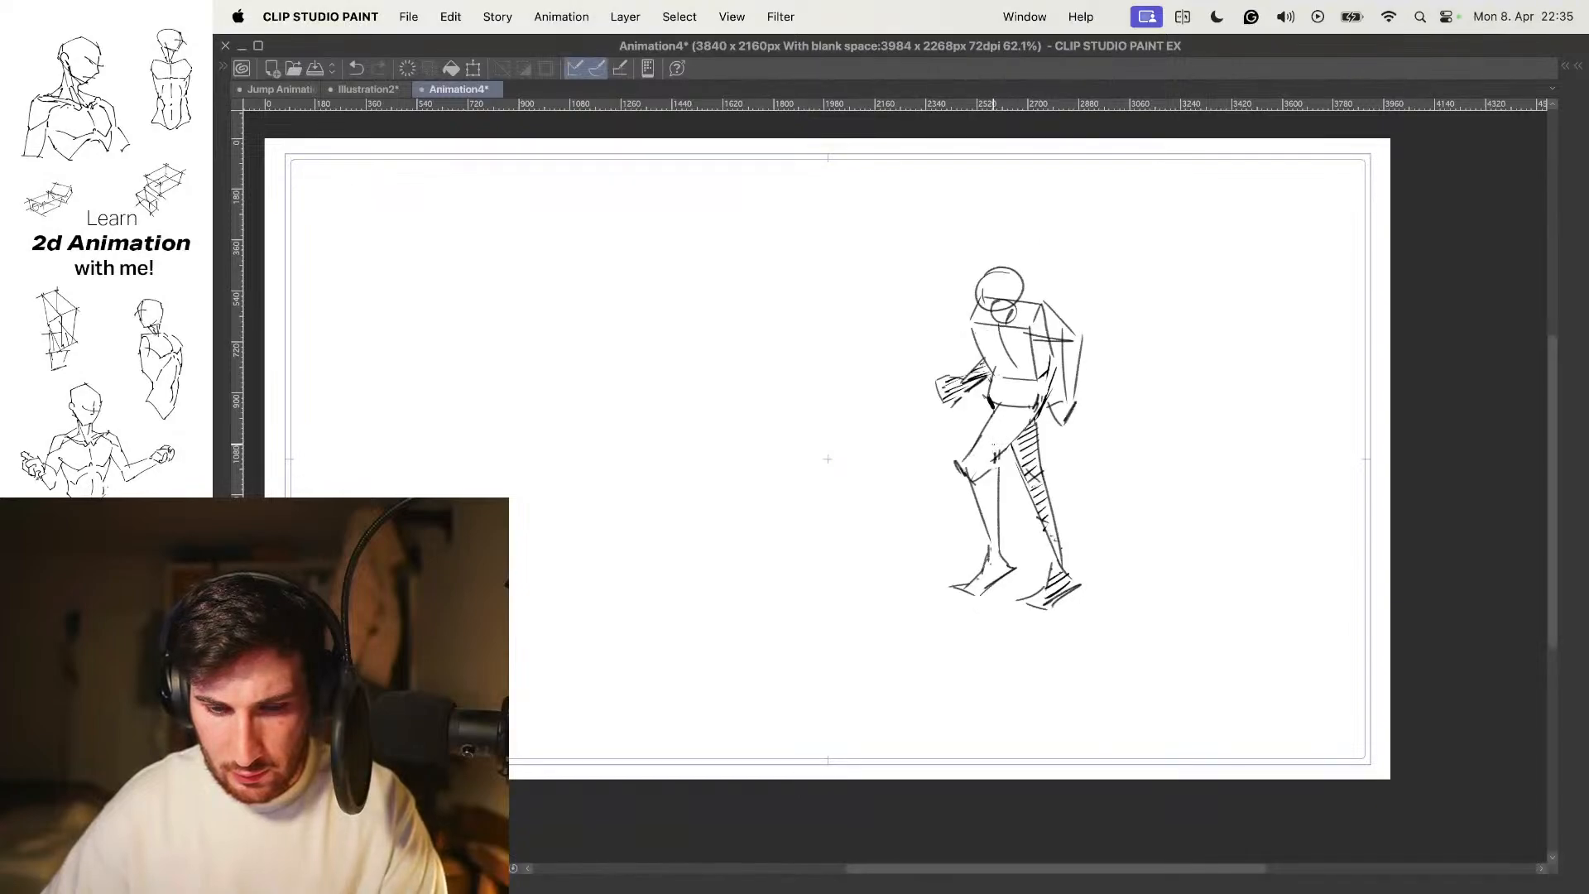
Add a new blank frame after the bent-leg pose and show that pose as onion skin
key(Tab)
key(alt+n)
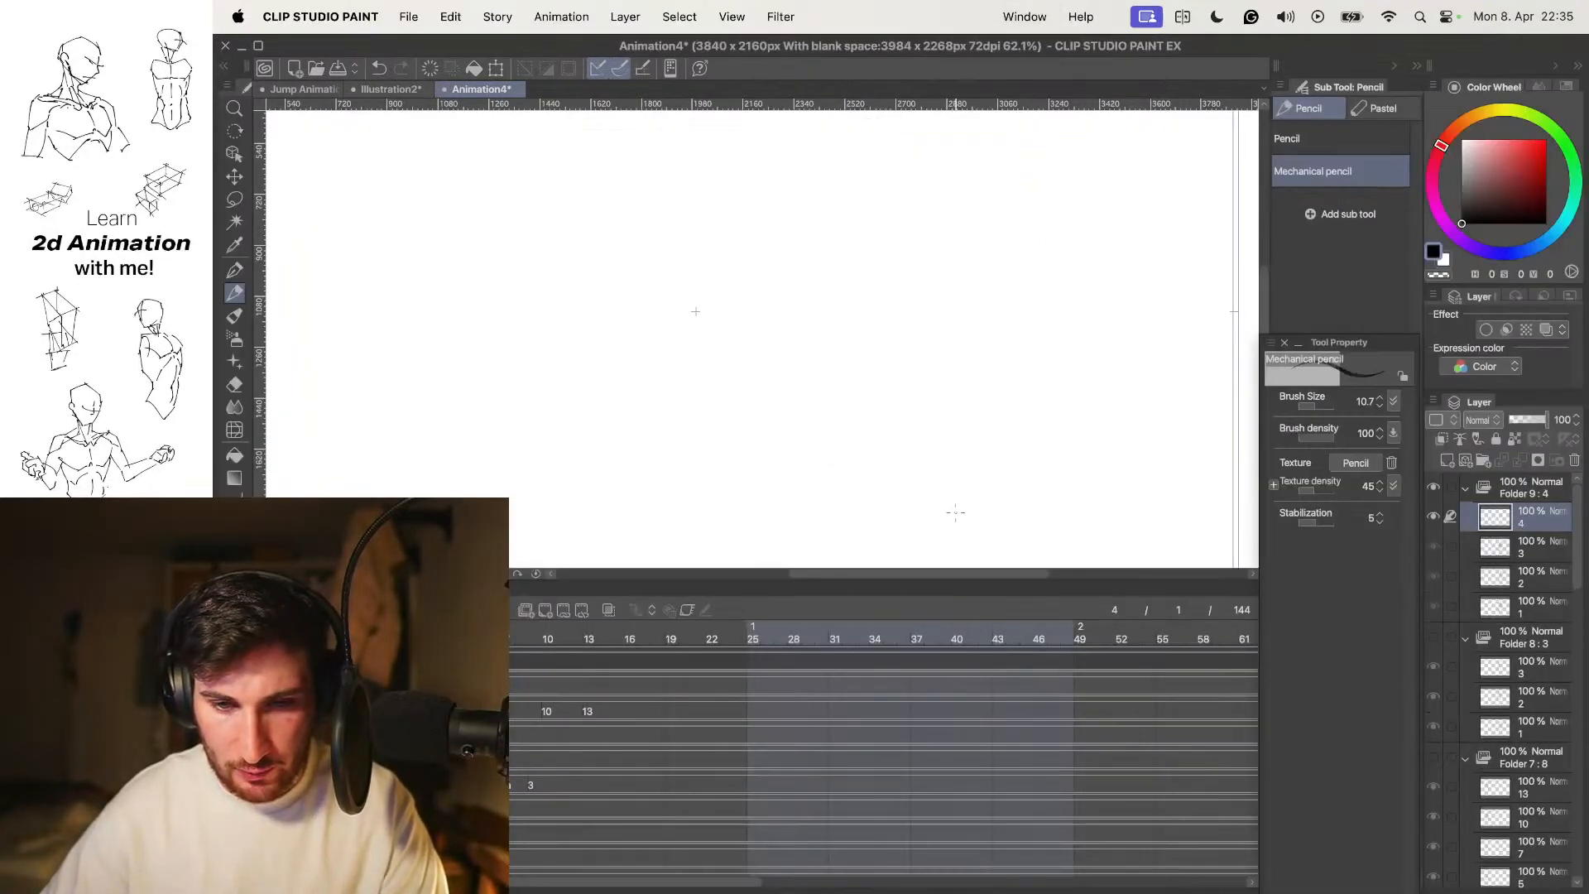
key(alt+o)
key(Tab)
drag(1018, 382, 999, 424)
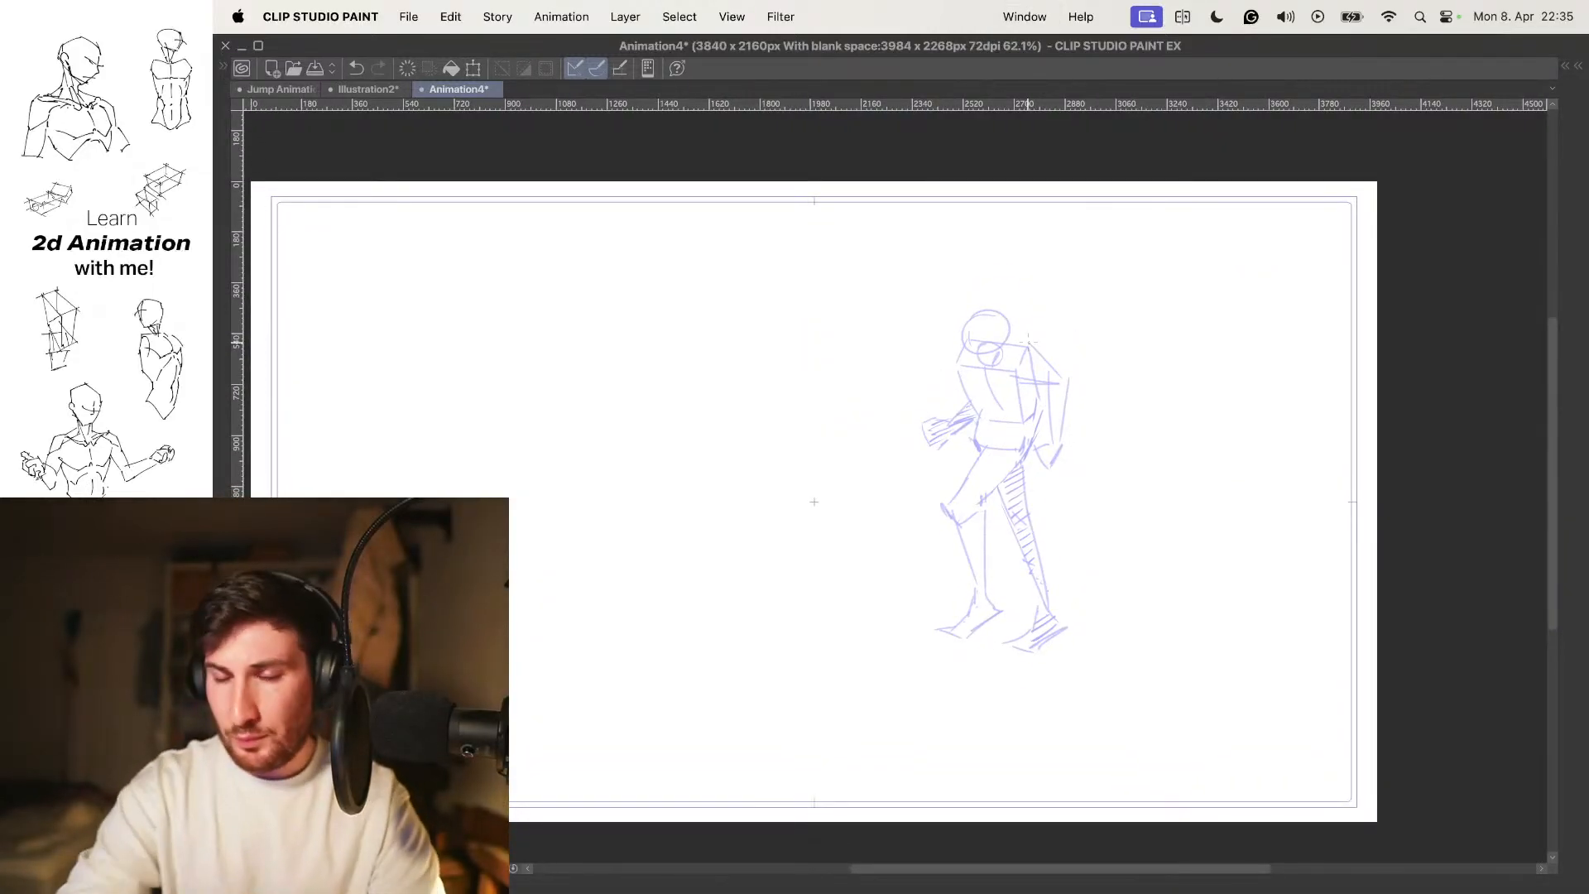
key(Left)
key(Left)
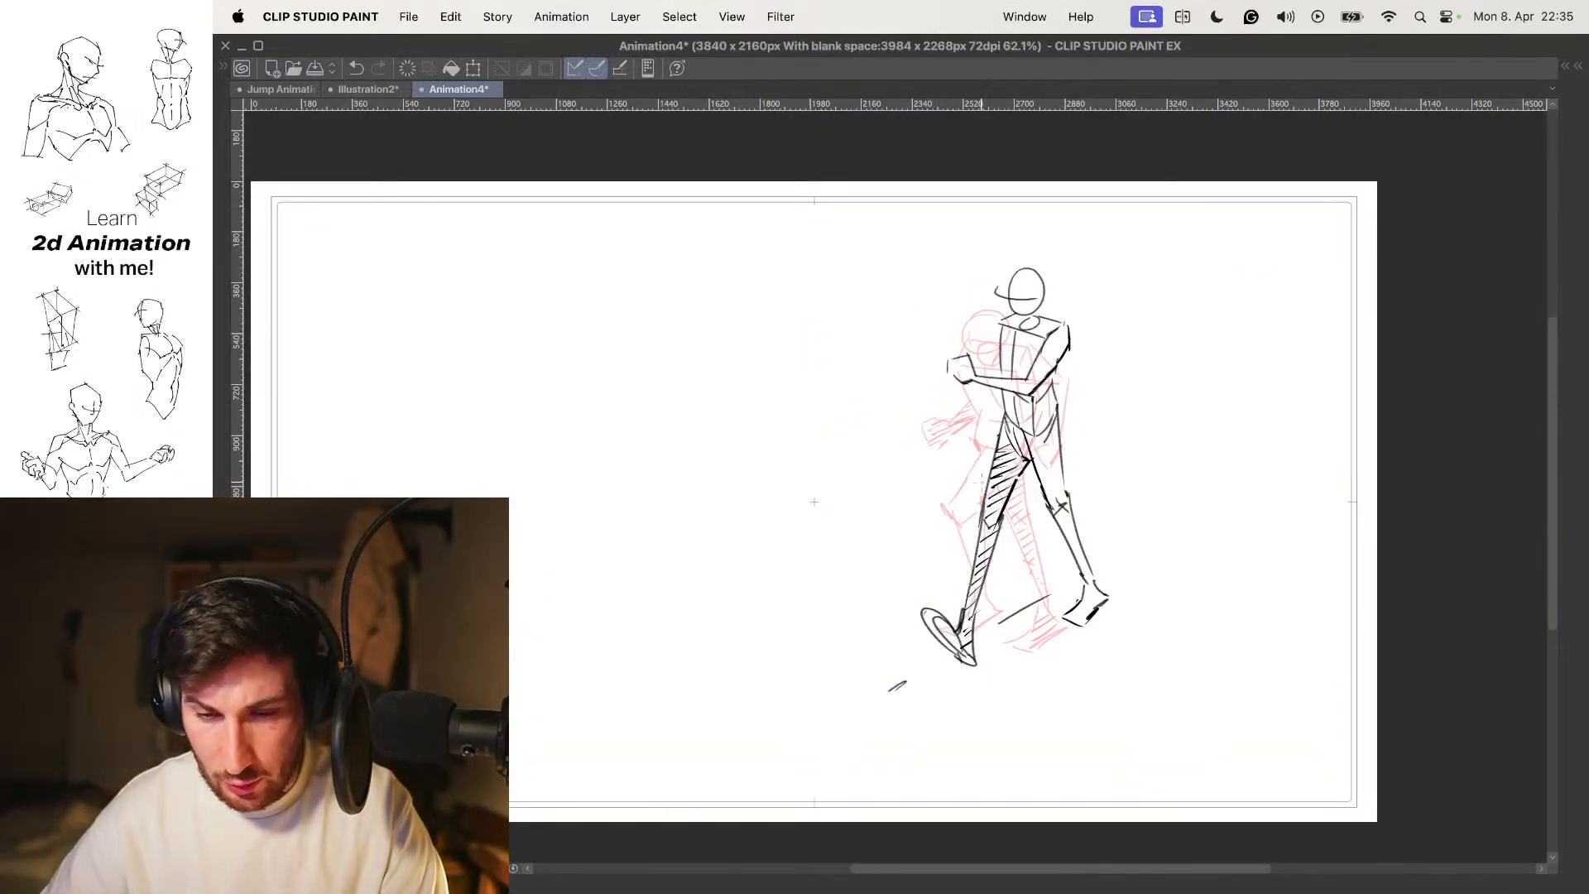
key(Right)
key(Right)
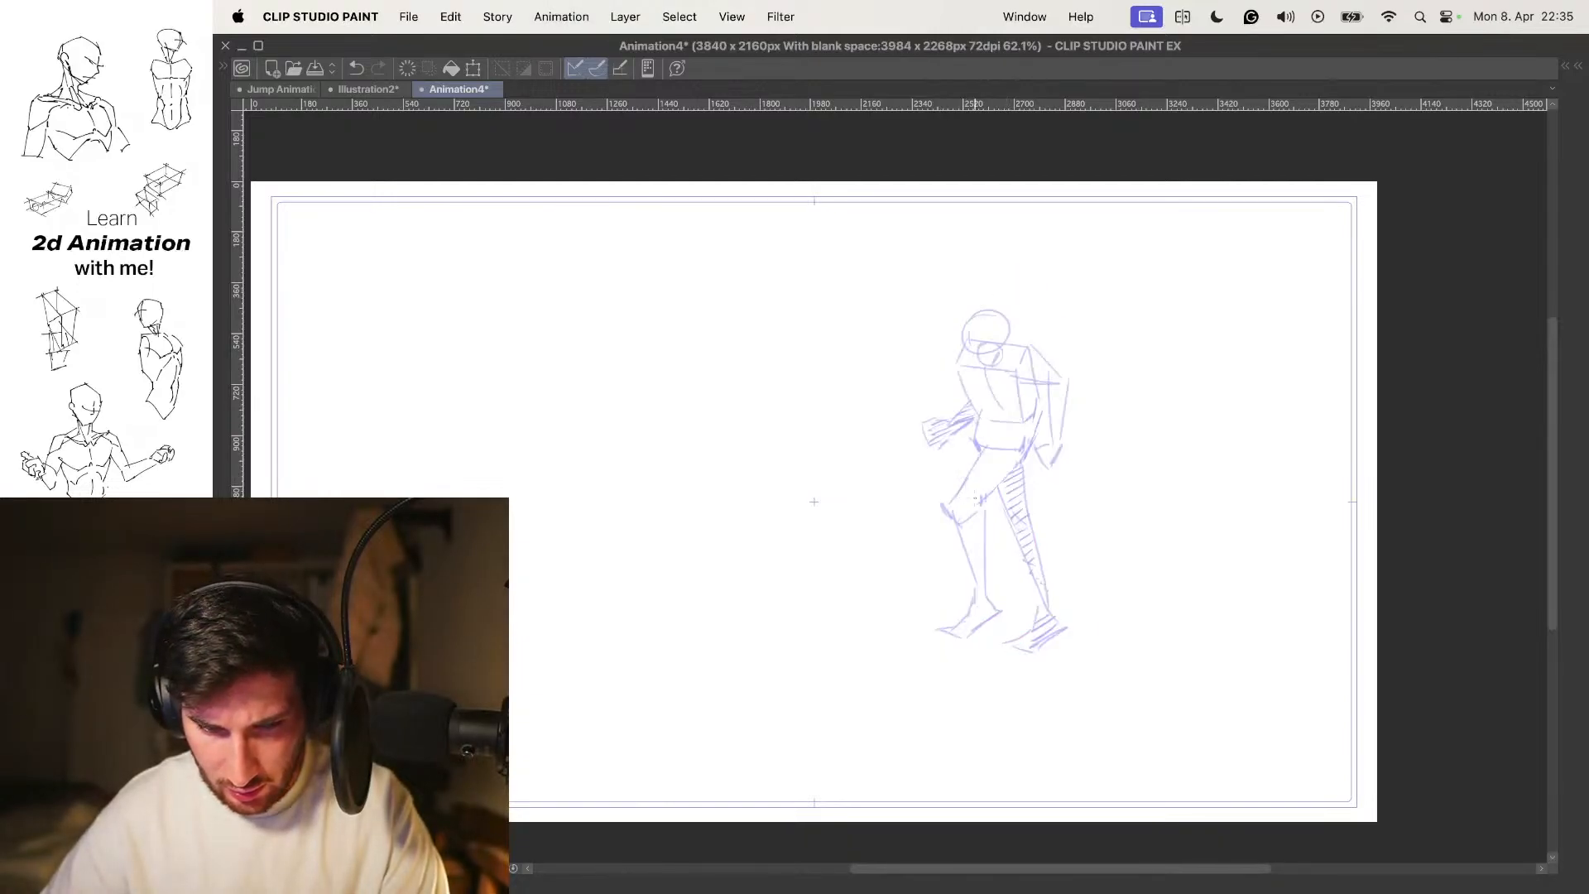
scroll(952, 393, up, 4)
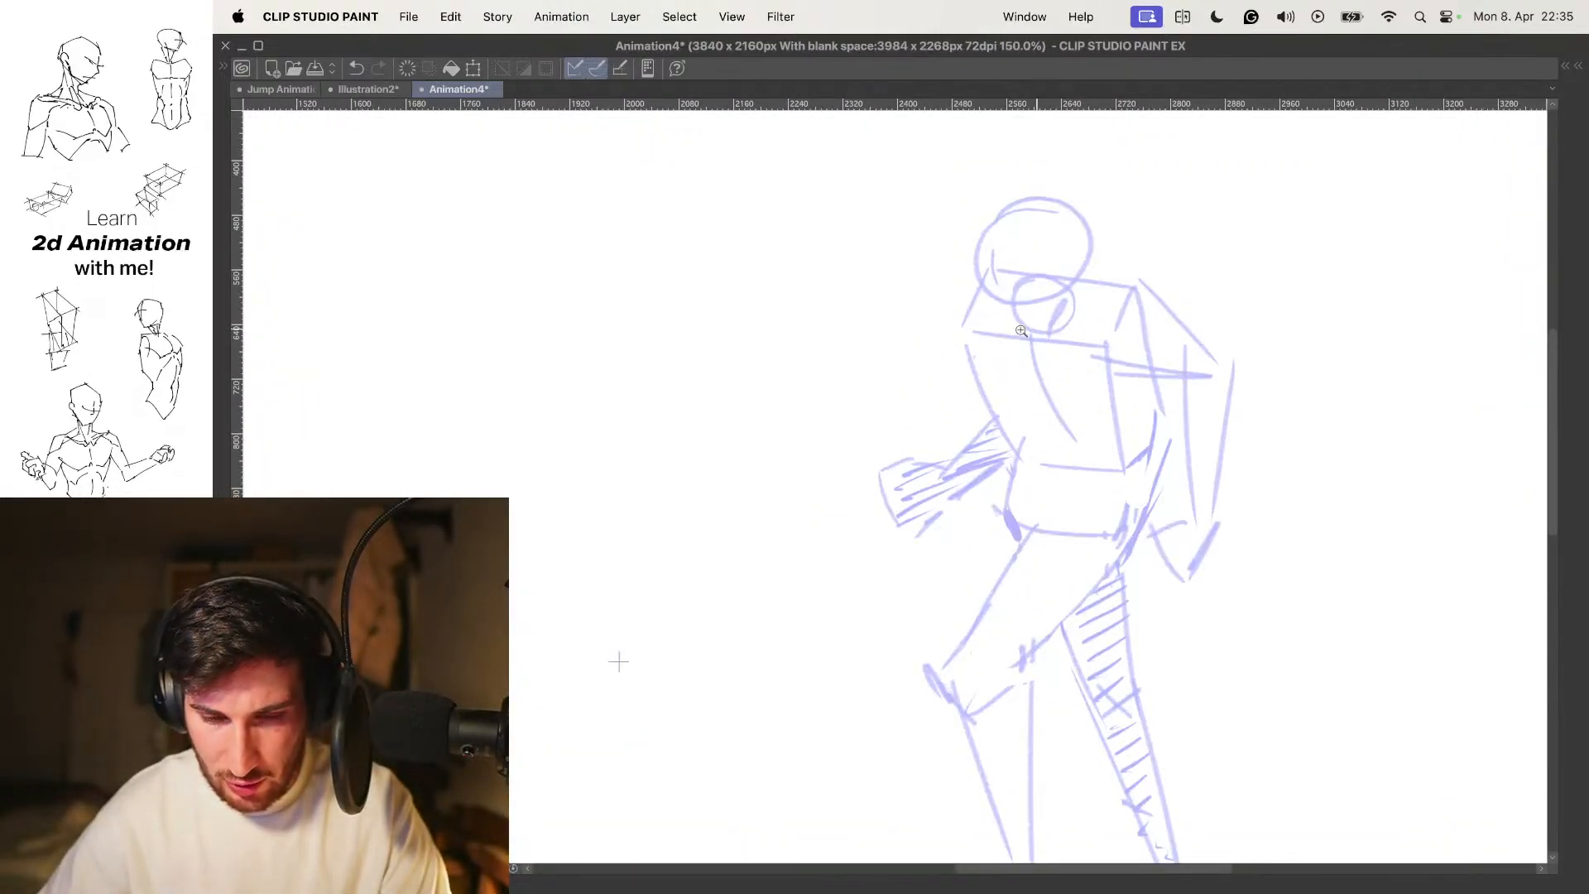
scroll(1033, 329, down, 3)
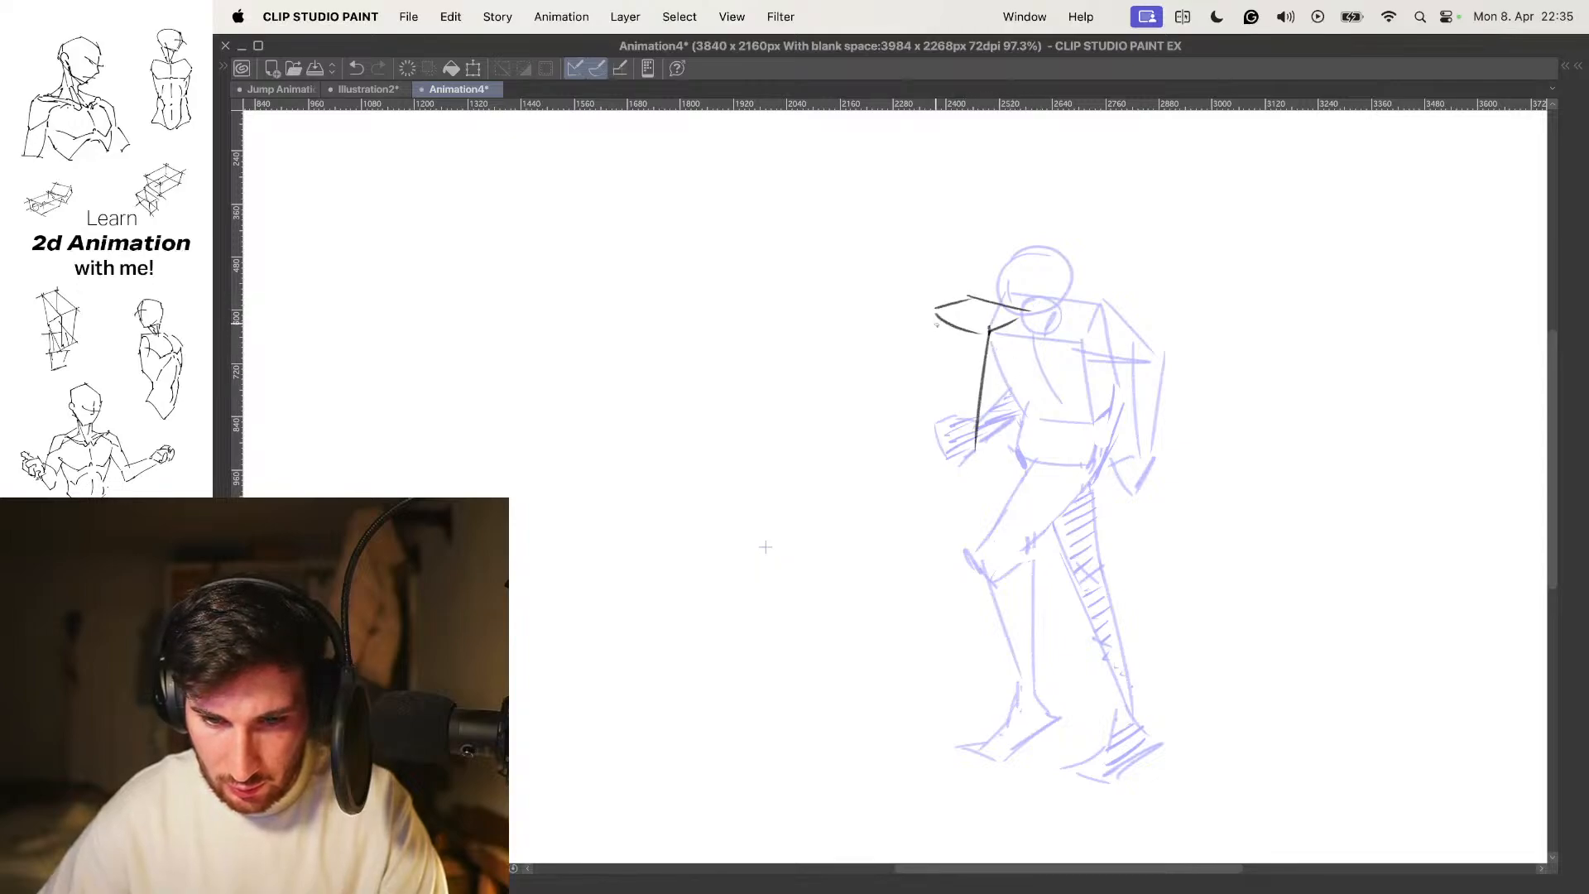
drag(1009, 418, 1018, 321)
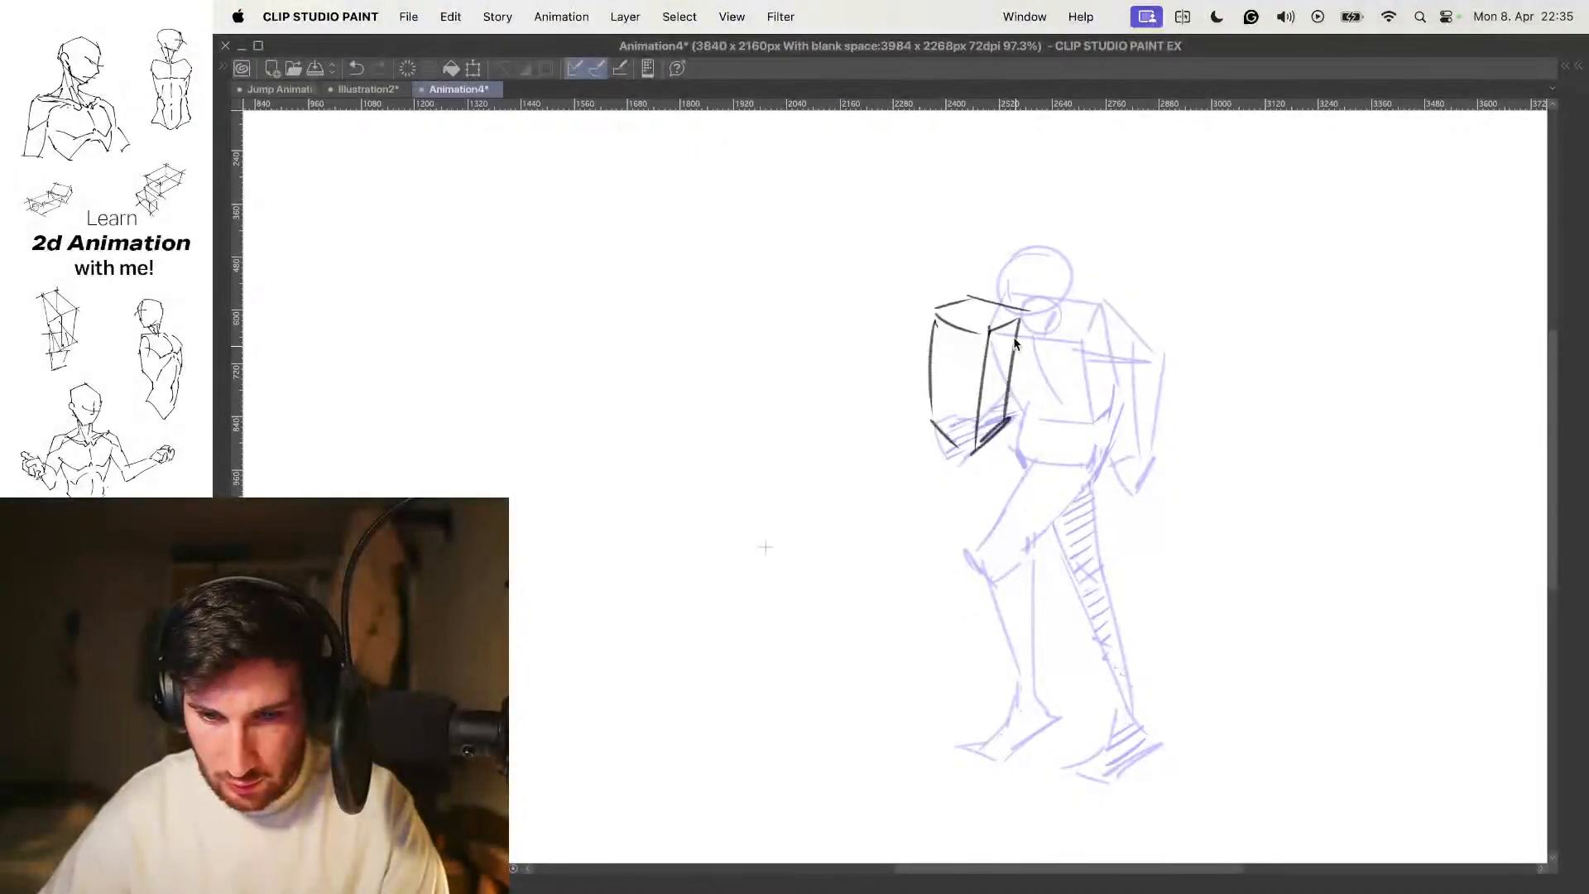
key(super+z)
key(super+z)
key(super+z)
key(super+z)
key(super+z)
key(super+z)
key(Left)
key(Left)
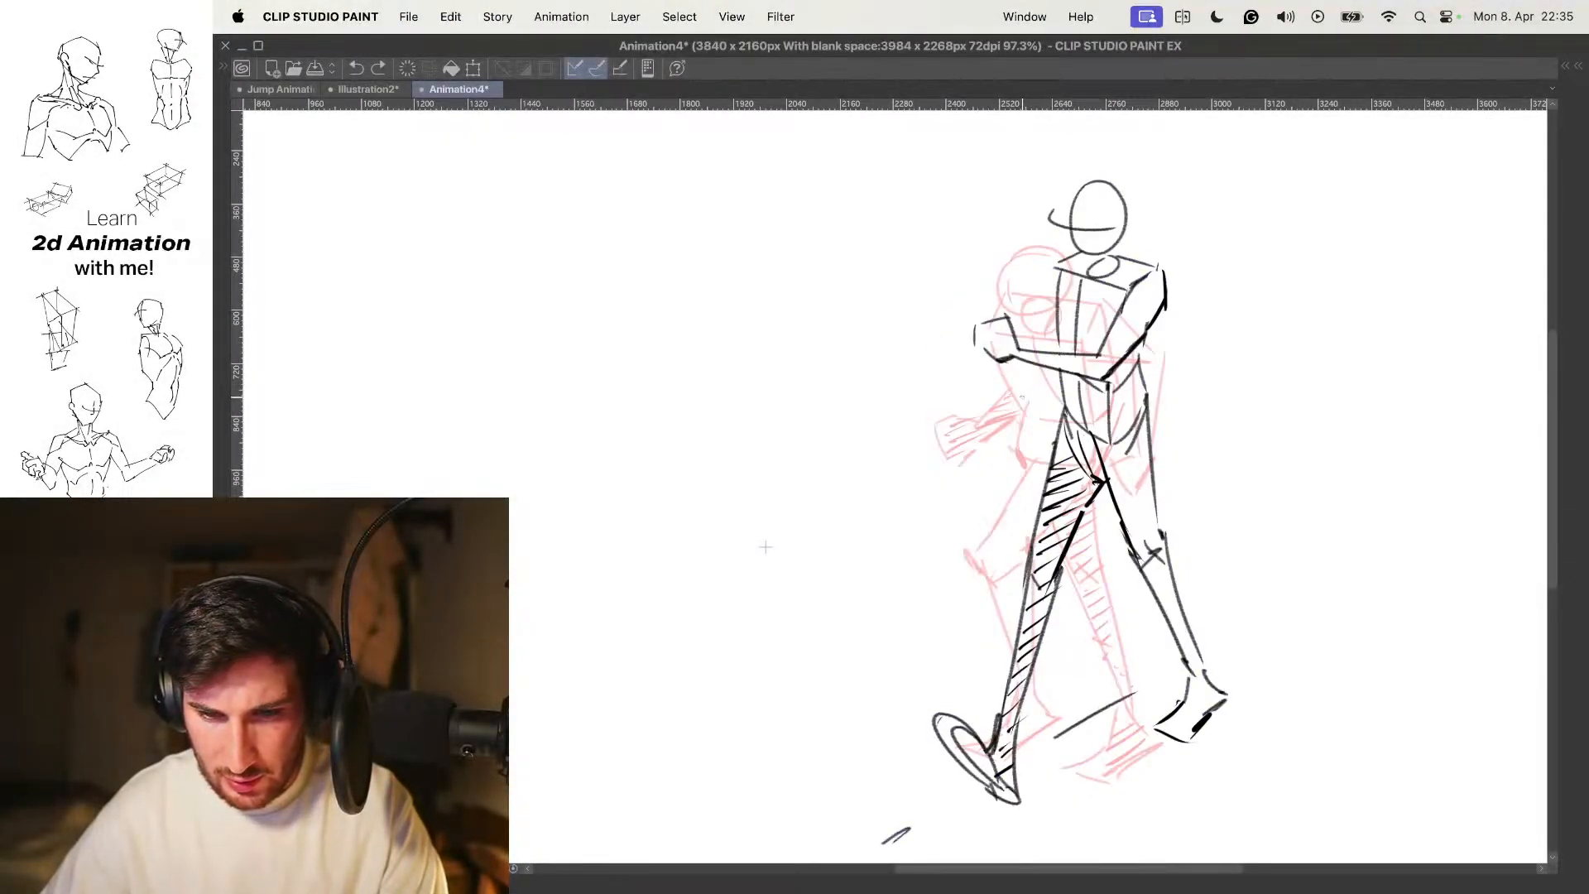
key(Left)
key(Tab)
key(Tab)
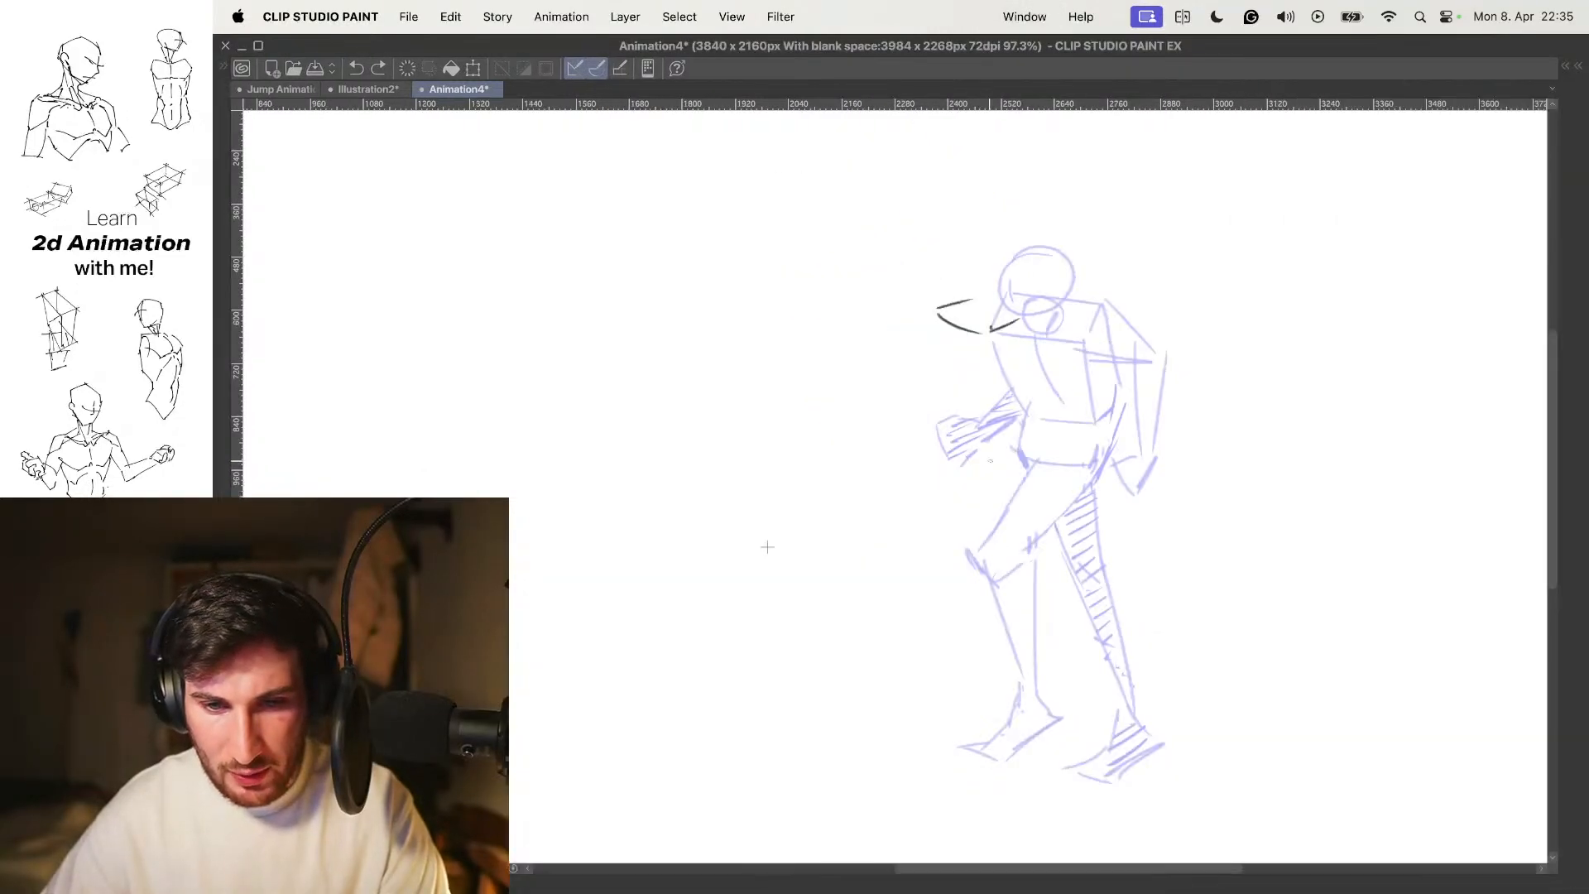
key(super+z)
key(super+z)
key(super+z)
Change the onion skin settings to show the two previous cels behind the new frame
key(Tab)
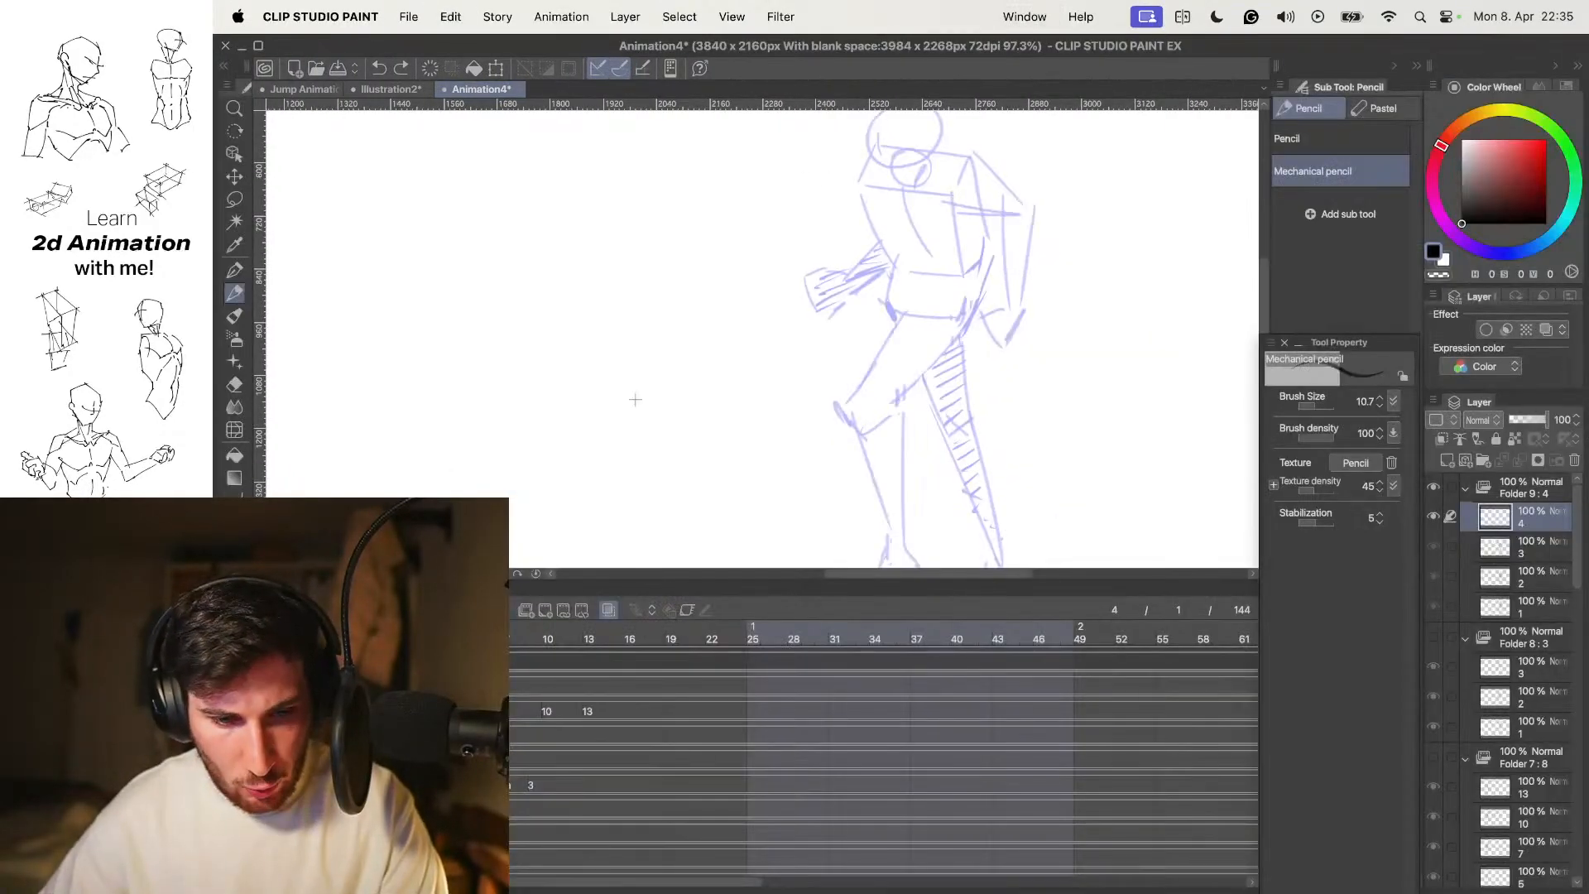
click(273, 588)
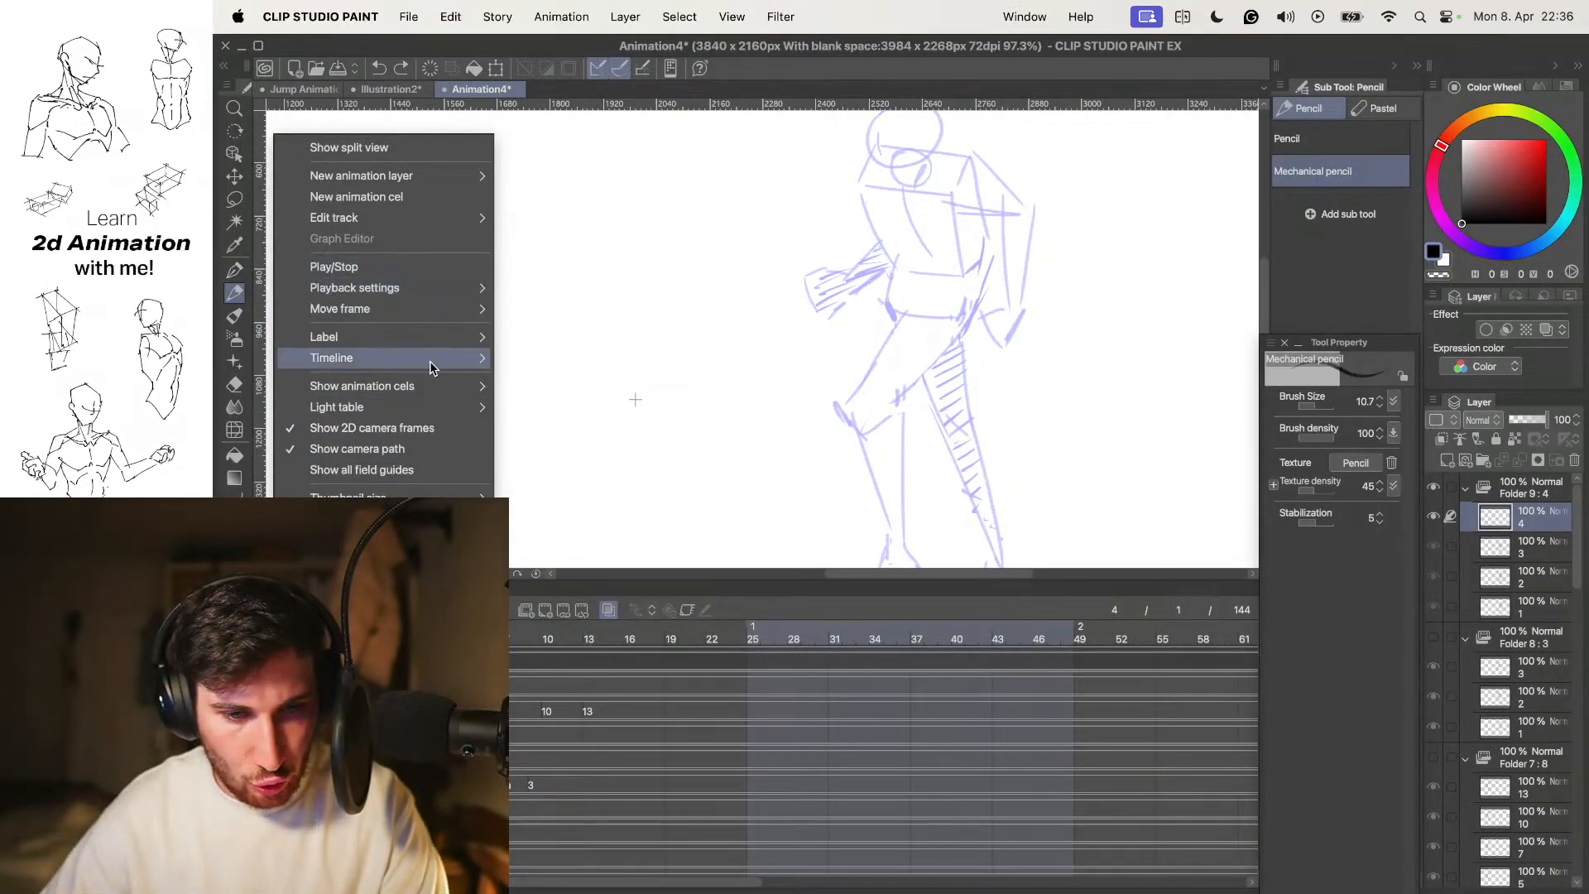
mouse_move(447, 385)
click(555, 429)
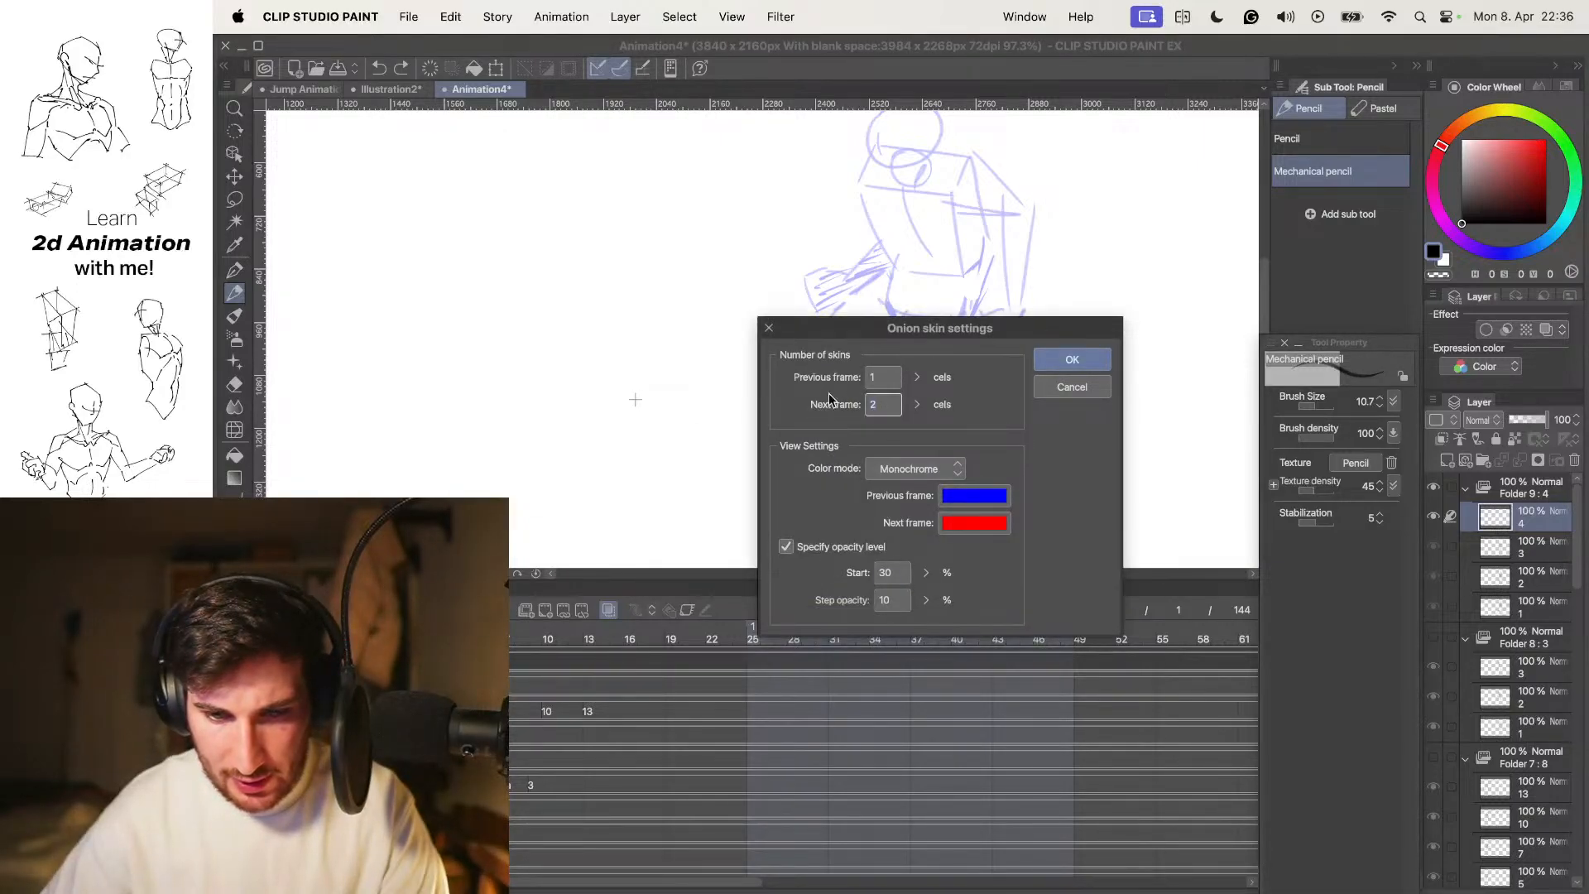
click(1071, 360)
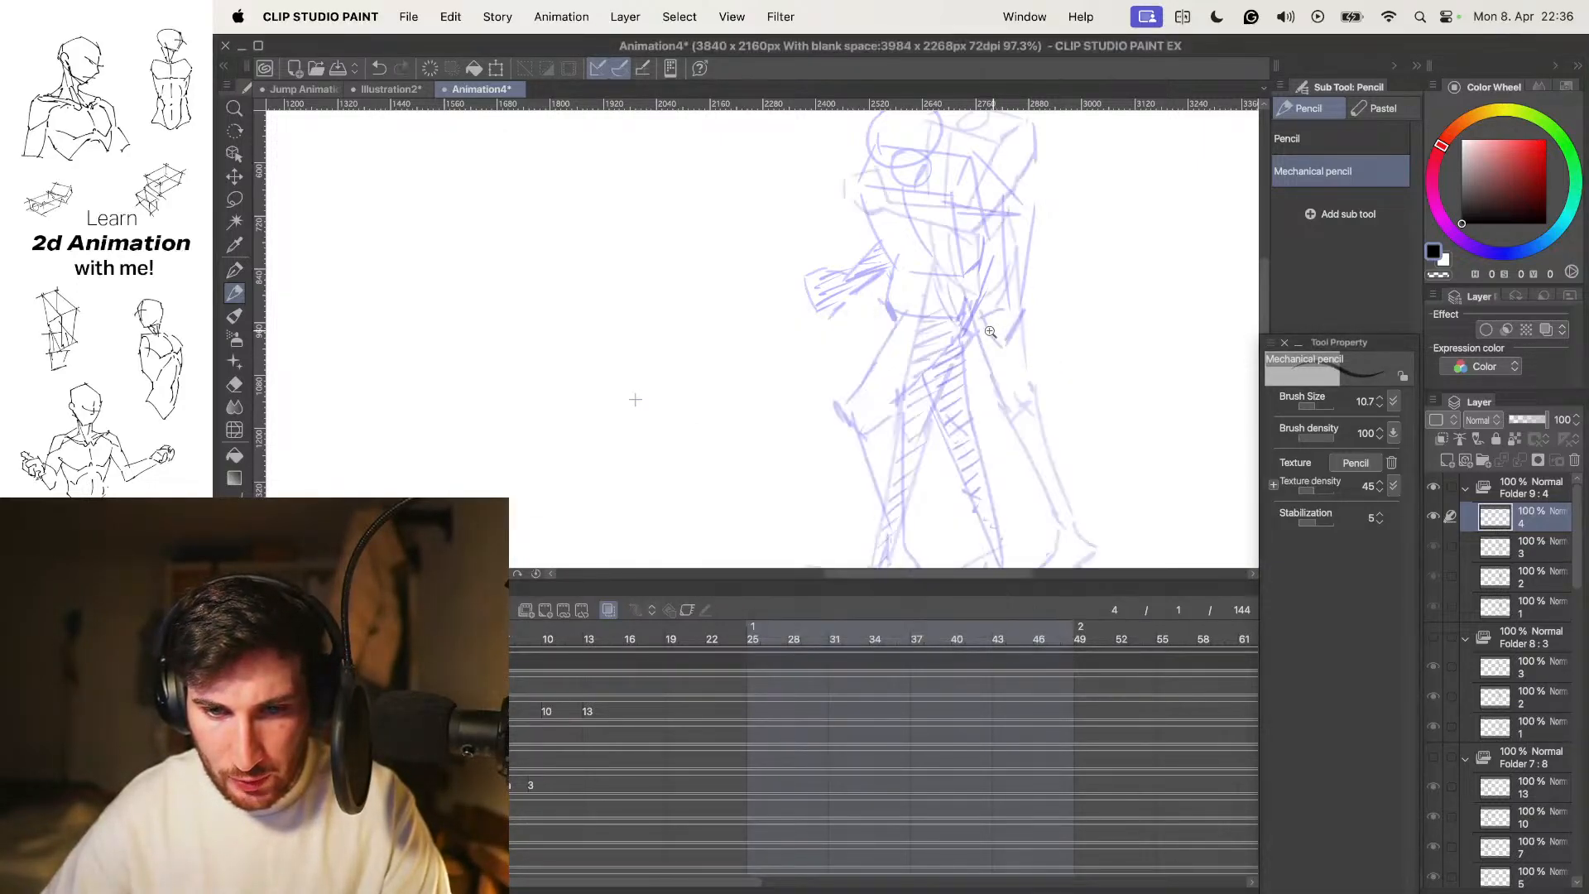
scroll(782, 388, down, 3)
key(Tab)
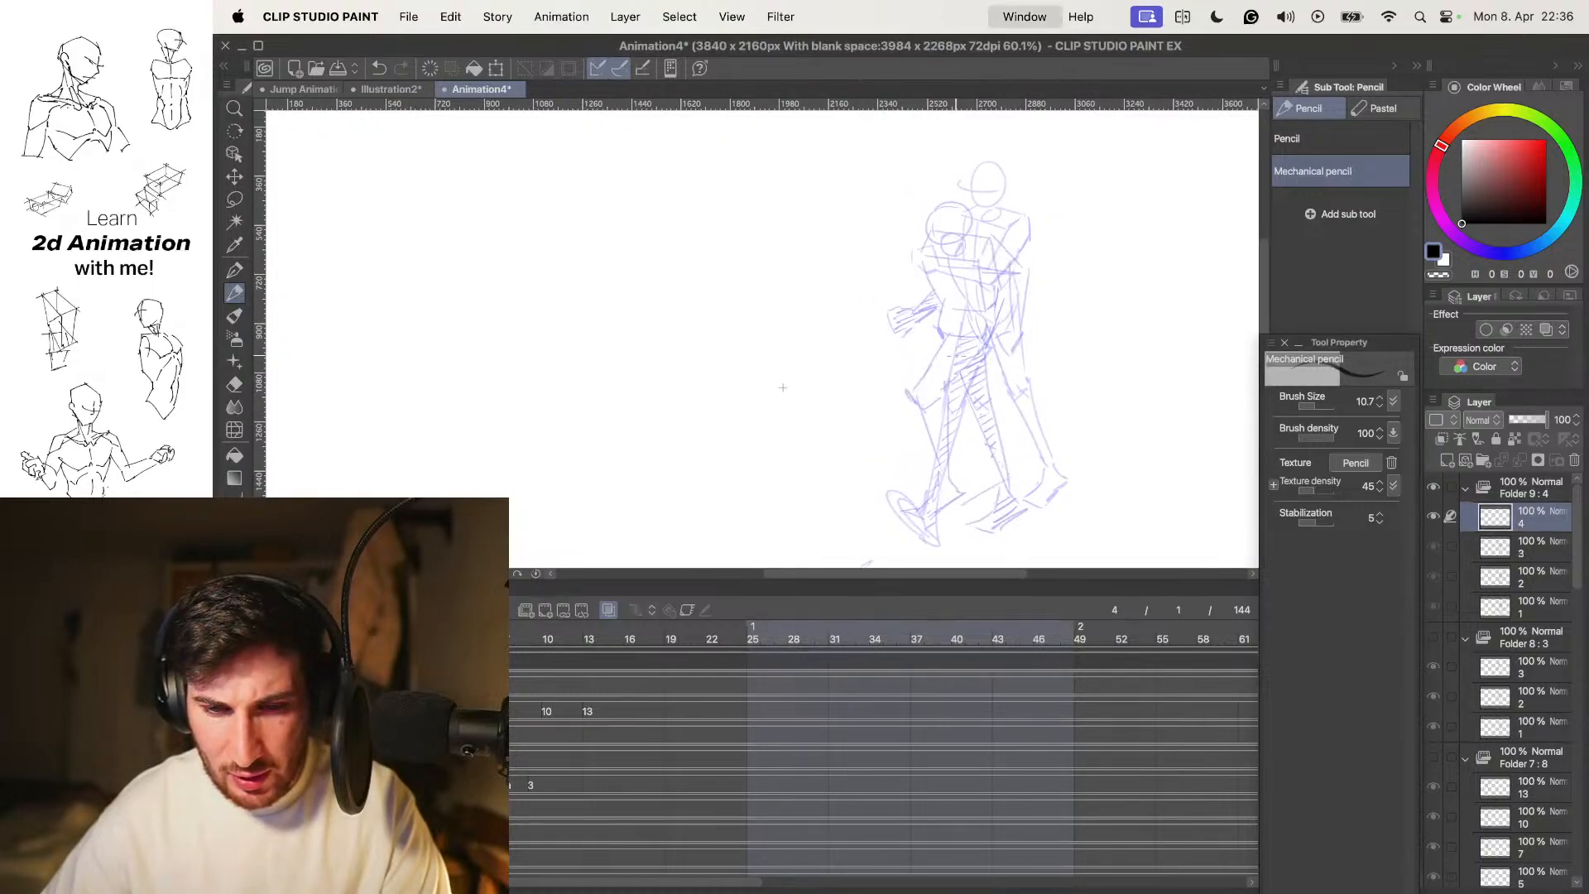
Rough a box-shaped torso in three-quarter view just ahead of the onion-skinned bent-leg pose
scroll(1025, 415, up, 3)
drag(936, 348, 924, 369)
drag(959, 257, 954, 287)
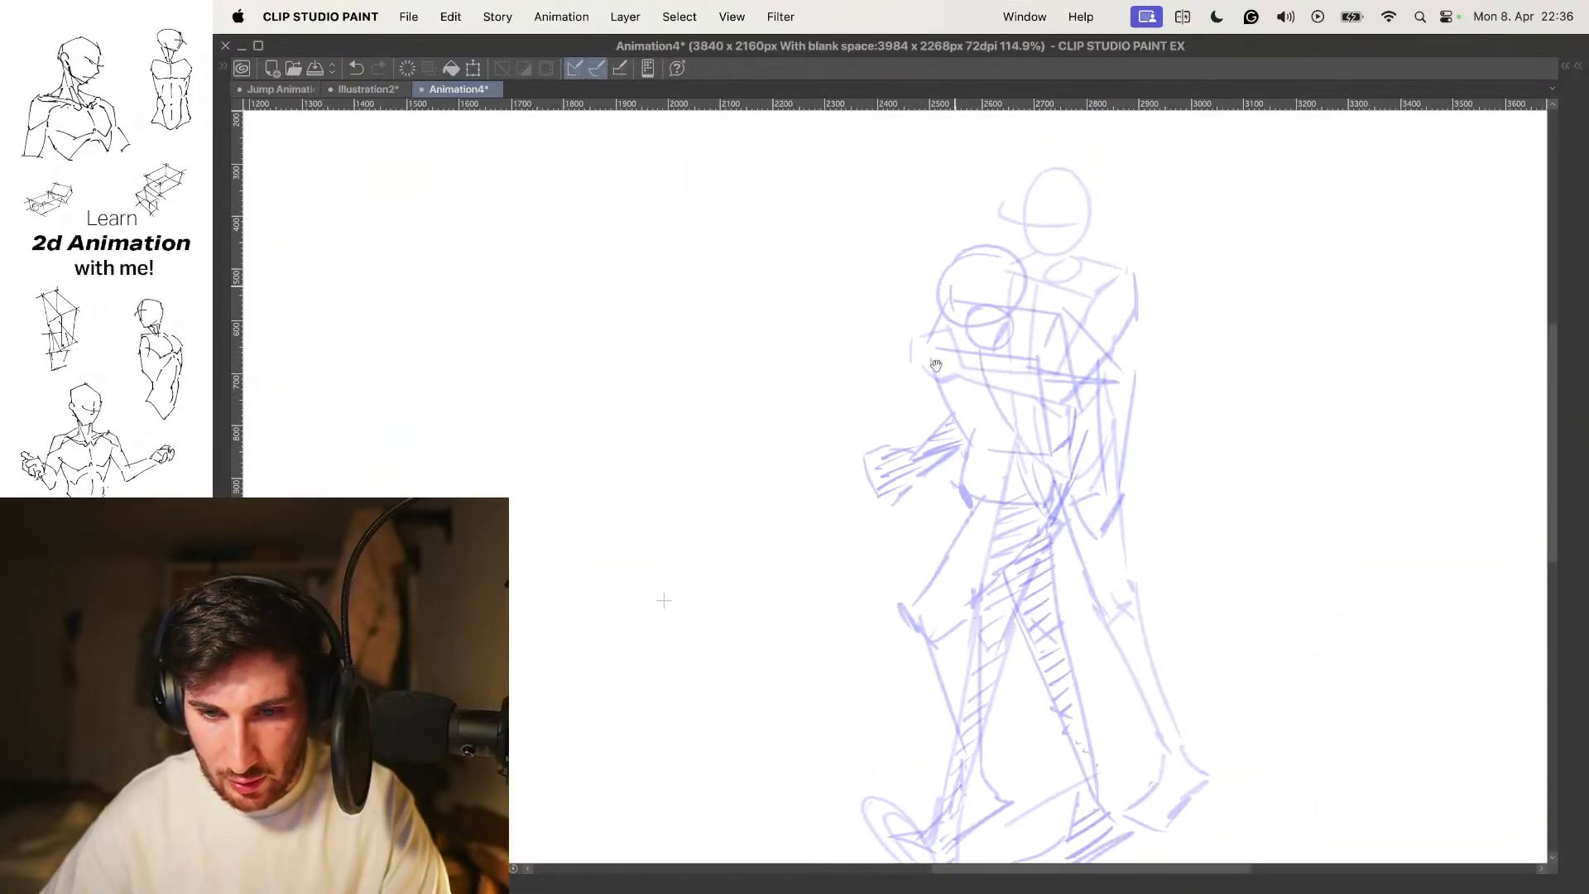
key(super+z)
mouse_move(846, 322)
mouse_down()
mouse_move(921, 342)
mouse_move(964, 317)
mouse_up()
drag(970, 352, 969, 308)
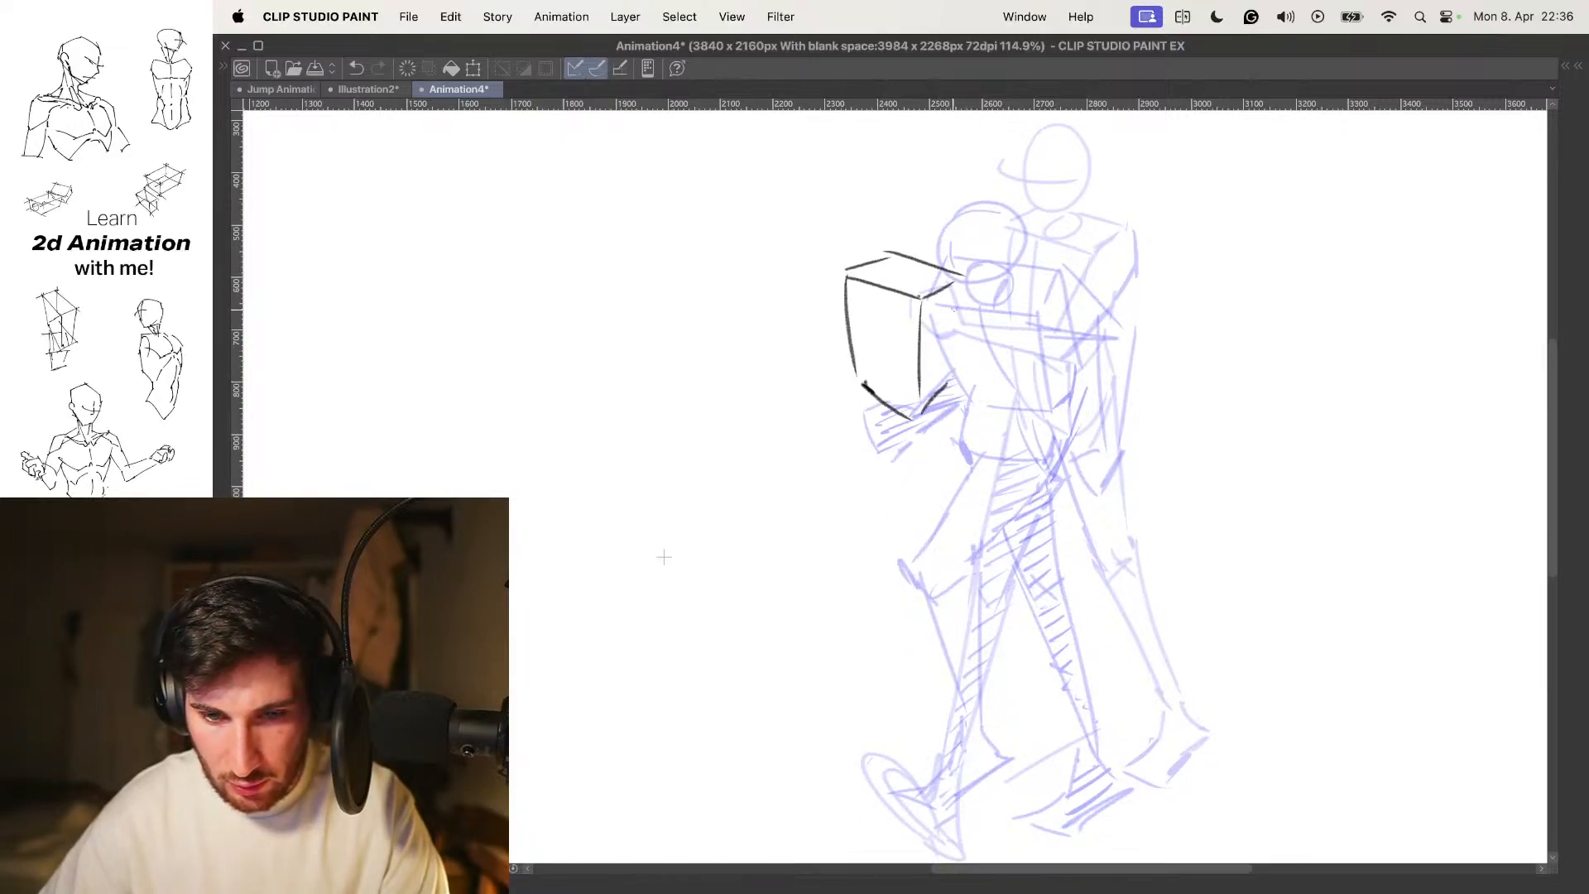
Compare the new torso with the poses on the preceding frames
scroll(902, 267, up, 8)
scroll(910, 273, down, 7)
key(.)
scroll(940, 336, down, 5)
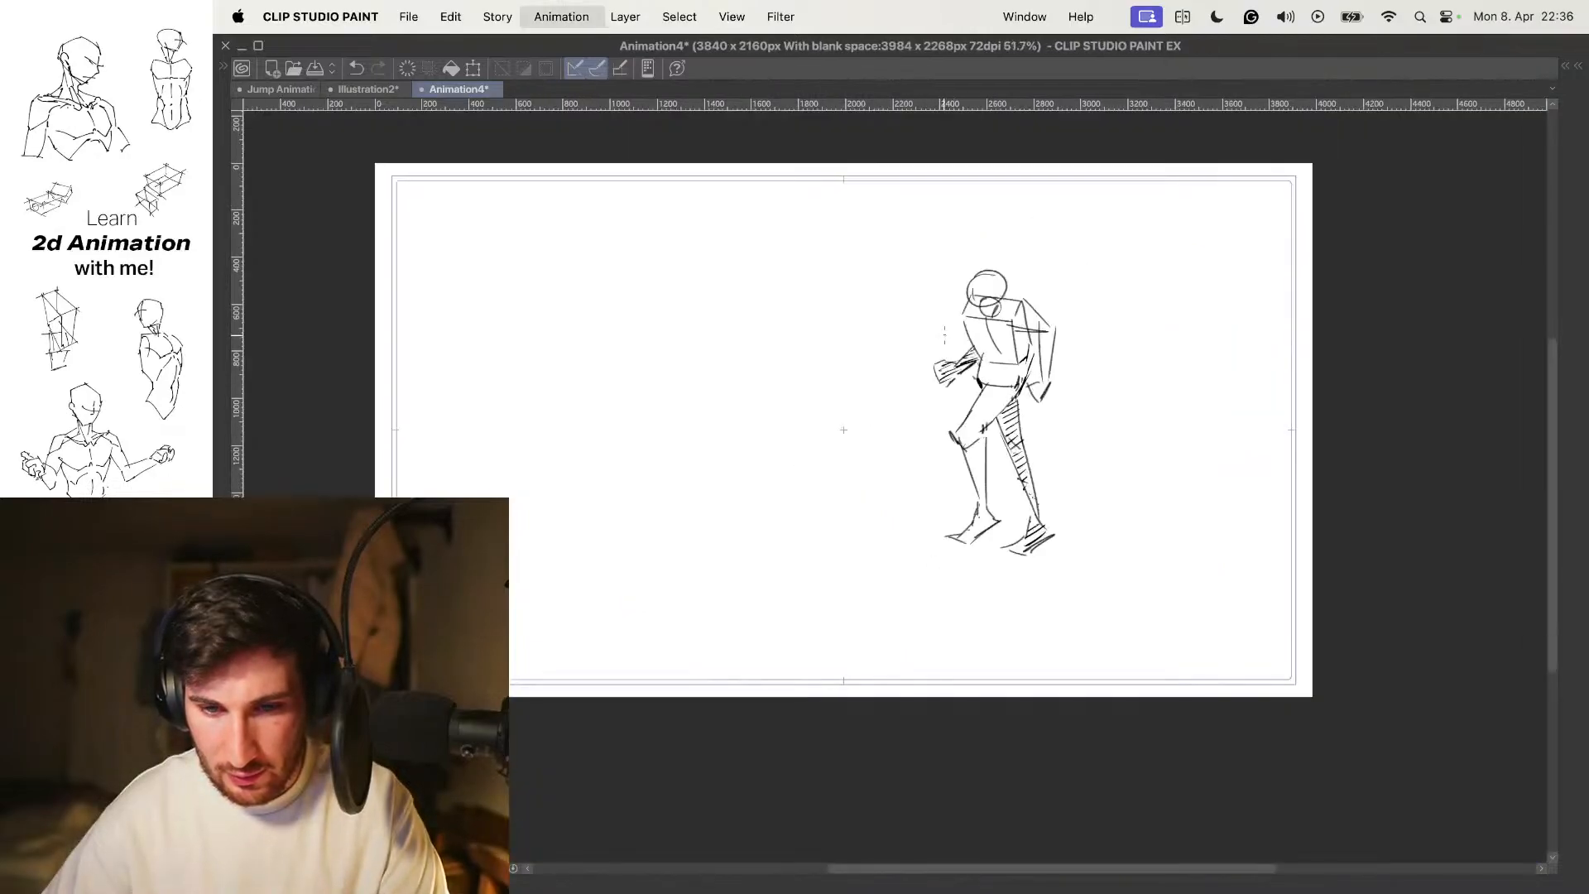
key(.)
scroll(979, 377, up, 6)
key(.)
key(.)
Add the vertical construction line to the front of the torso and sketch a box-shaped pelvis beneath it
drag(890, 236, 907, 493)
drag(940, 434, 942, 293)
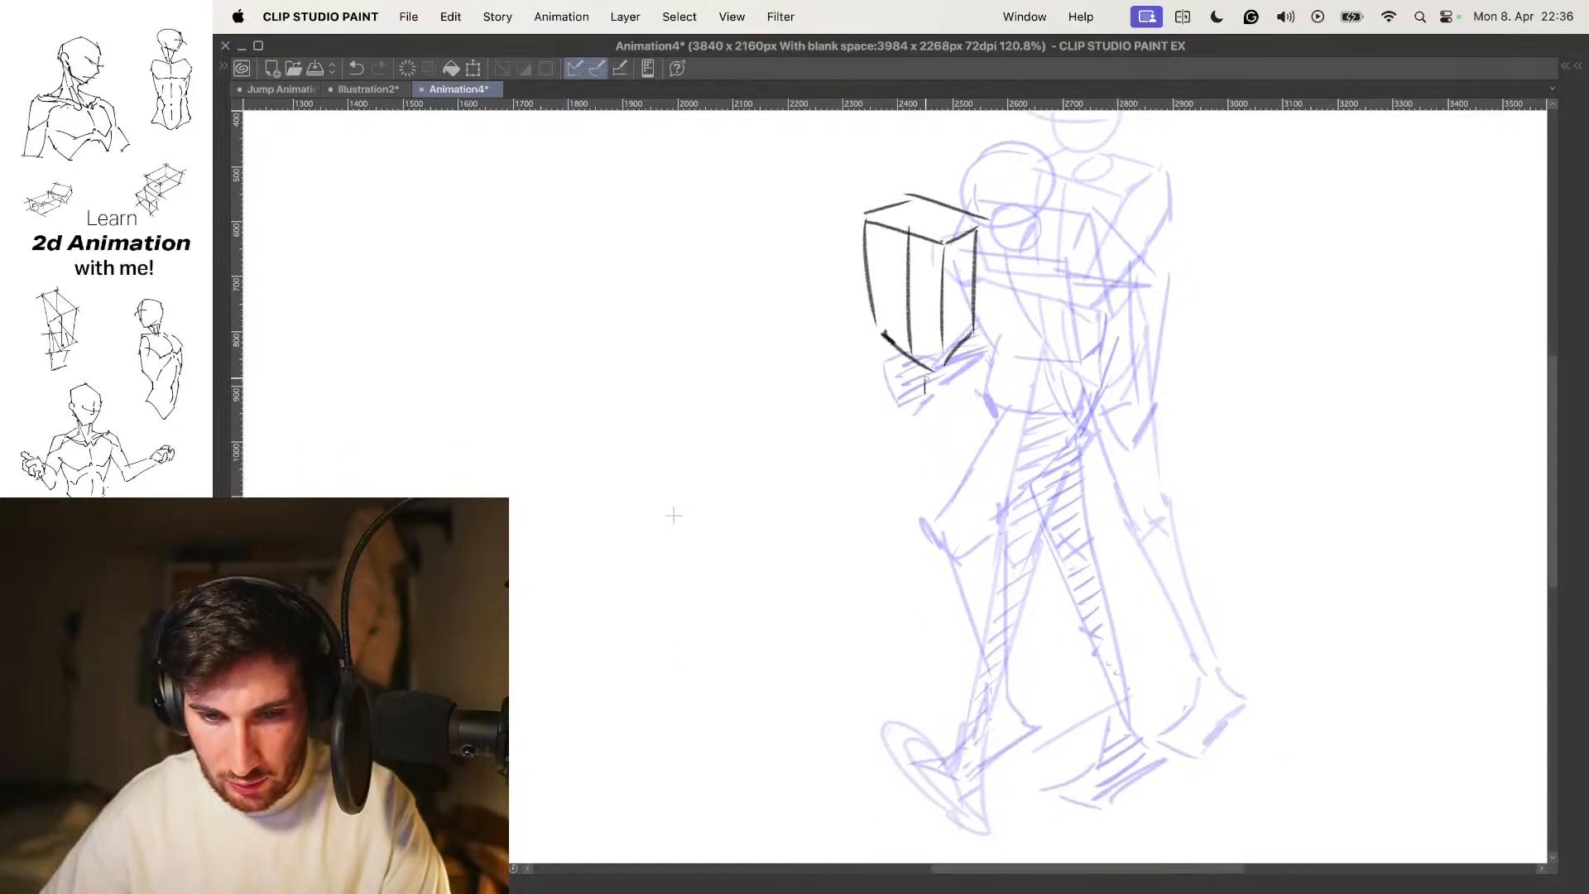
key(super+z)
key(super+z)
key(super+z)
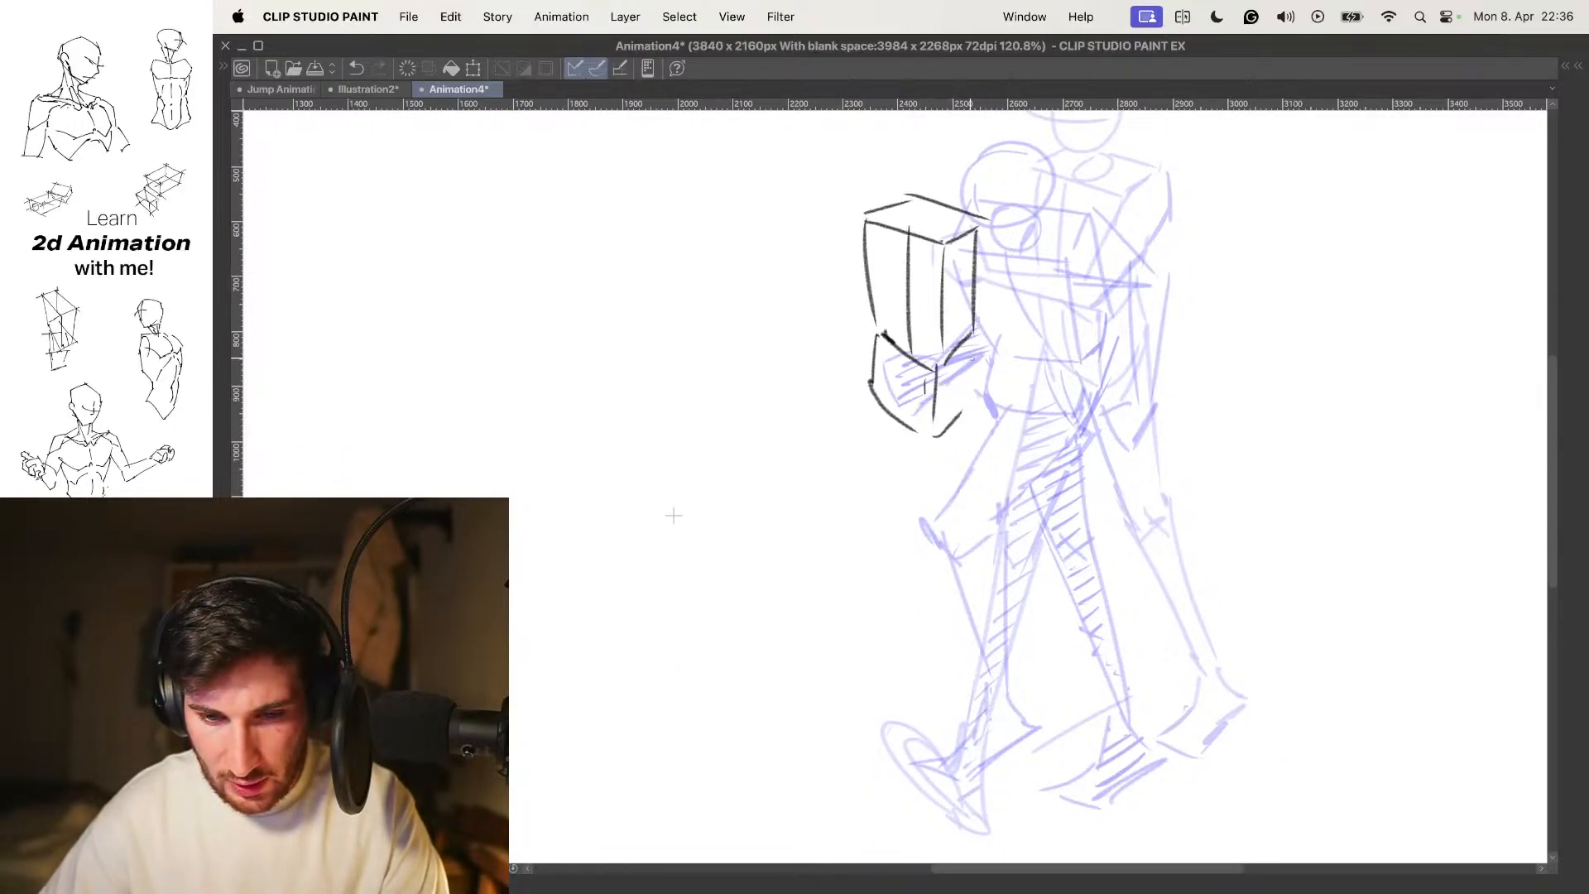
drag(892, 354, 895, 382)
Flip repeatedly between the new frame and the earlier poses to check the placement of the torso and pelvis
scroll(931, 355, down, 3)
key(comma)
key(comma)
key(period)
key(period)
key(space)
key(space)
key(comma)
key(comma)
key(period)
key(period)
key(comma)
key(comma)
key(period)
key(period)
scroll(955, 411, up, 3)
Sketch the front leg's long side lines extending down and forward from the pelvis
drag(945, 302, 916, 505)
drag(986, 343, 943, 489)
mouse_move(970, 407)
mouse_down()
mouse_move(930, 425)
mouse_move(957, 380)
mouse_up()
key(super+z)
key(super+z)
drag(934, 316, 907, 479)
drag(987, 345, 946, 459)
key(super+z)
mouse_move(987, 327)
mouse_down()
mouse_move(936, 498)
mouse_move(942, 457)
mouse_move(982, 442)
mouse_move(913, 578)
mouse_up()
Complete the extended front leg down to the ankle and mark its knee, checking against the earlier poses
key(Left)
key(Left)
key(Right)
key(Right)
drag(927, 404, 890, 614)
drag(959, 445, 959, 501)
mouse_move(985, 437)
mouse_down()
mouse_move(938, 433)
mouse_move(1025, 412)
mouse_move(1039, 380)
mouse_up()
key(Left)
key(Left)
key(Right)
key(Right)
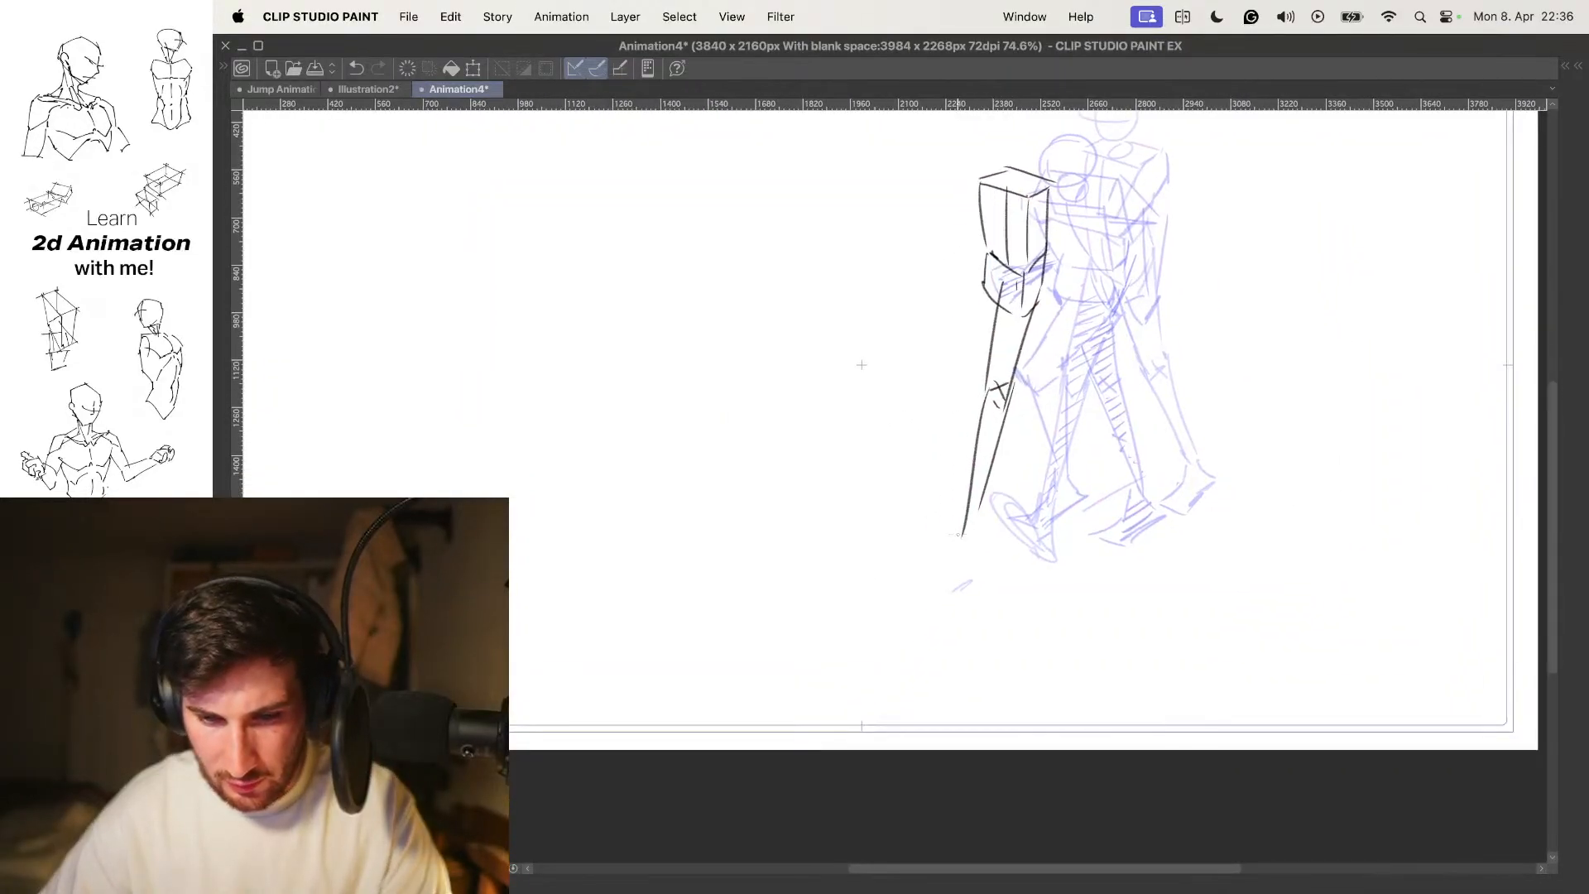
Draw the front foot landing on its heel with raised toes at the end of the extended leg
key(super+z)
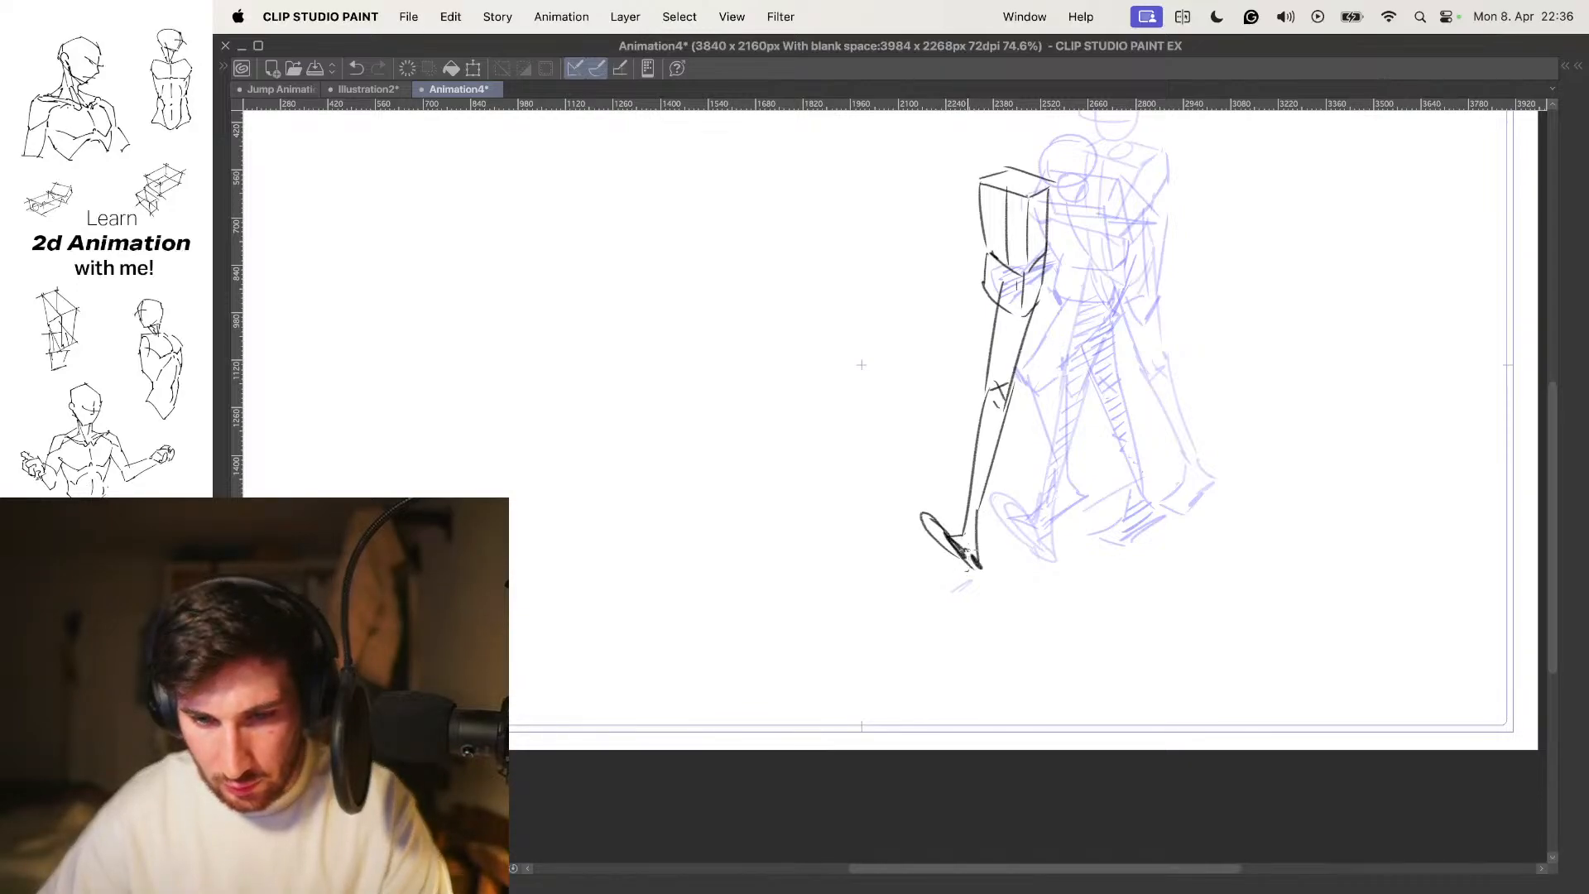
scroll(995, 480, down, 3)
key(Left)
key(Right)
scroll(1054, 475, up, 1)
key(Left)
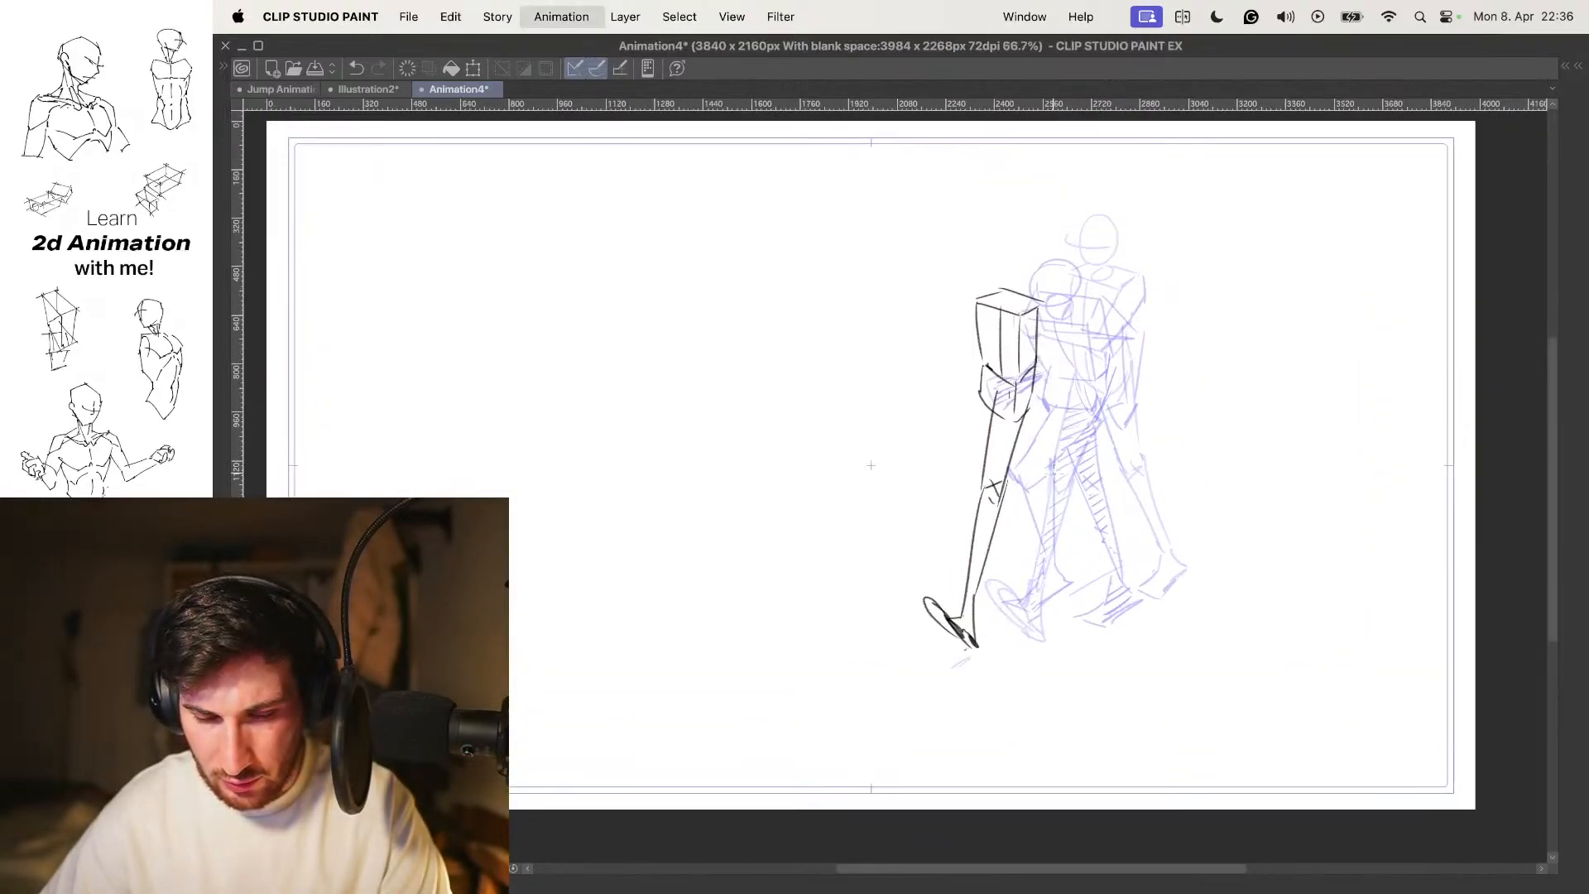
On the bent-leg pose, remove the near lower leg and redraw it lifted backward, almost horizontal from the knee
key(space)
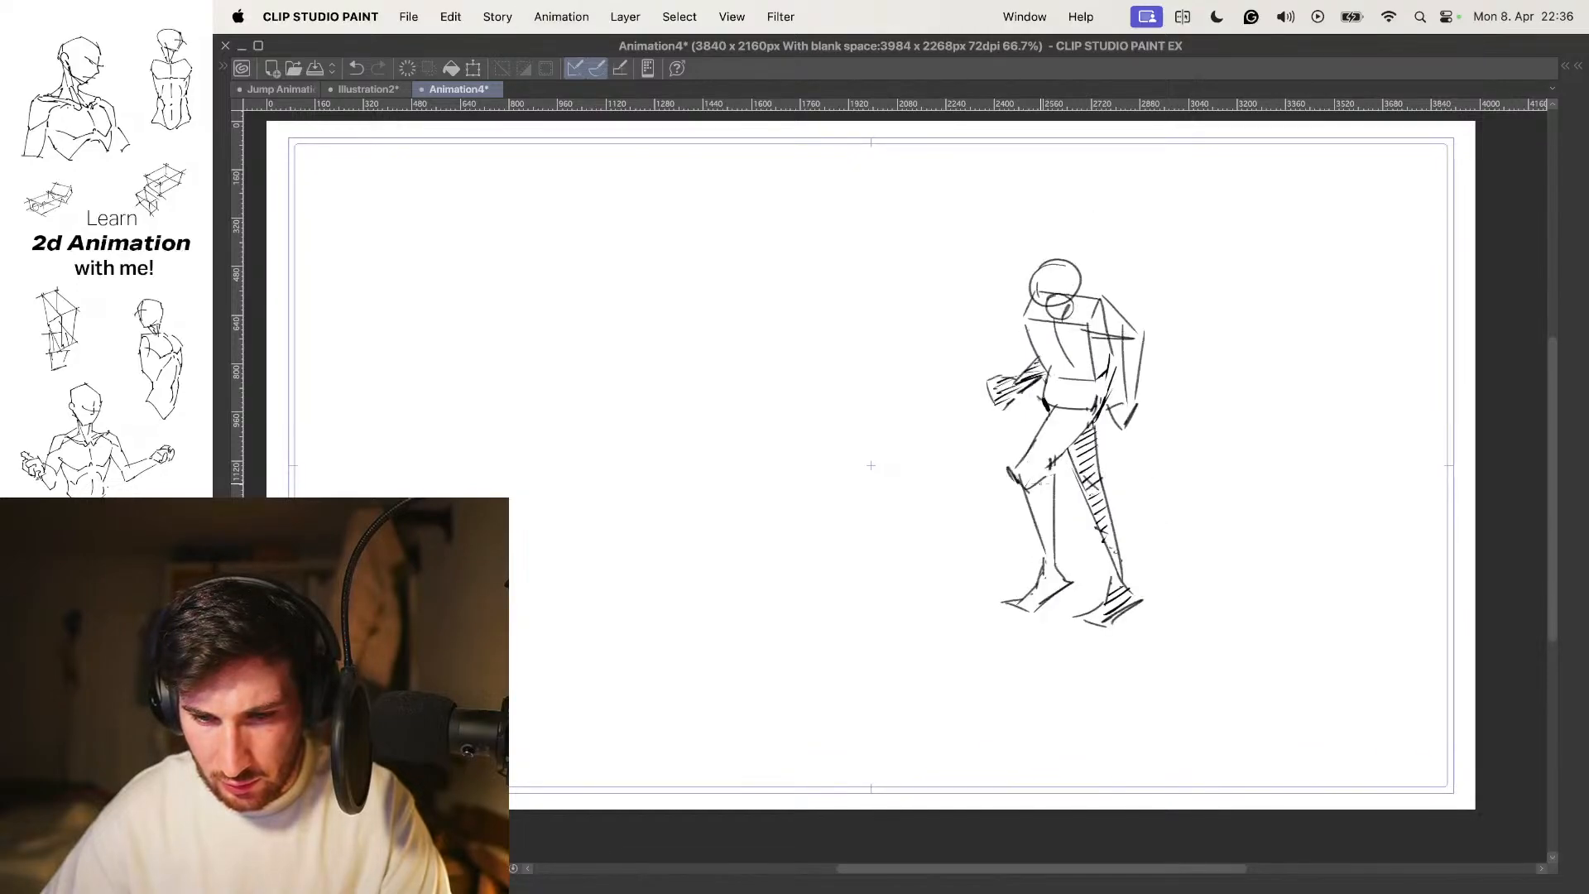
drag(1094, 432, 1043, 383)
scroll(1039, 468, up, 3)
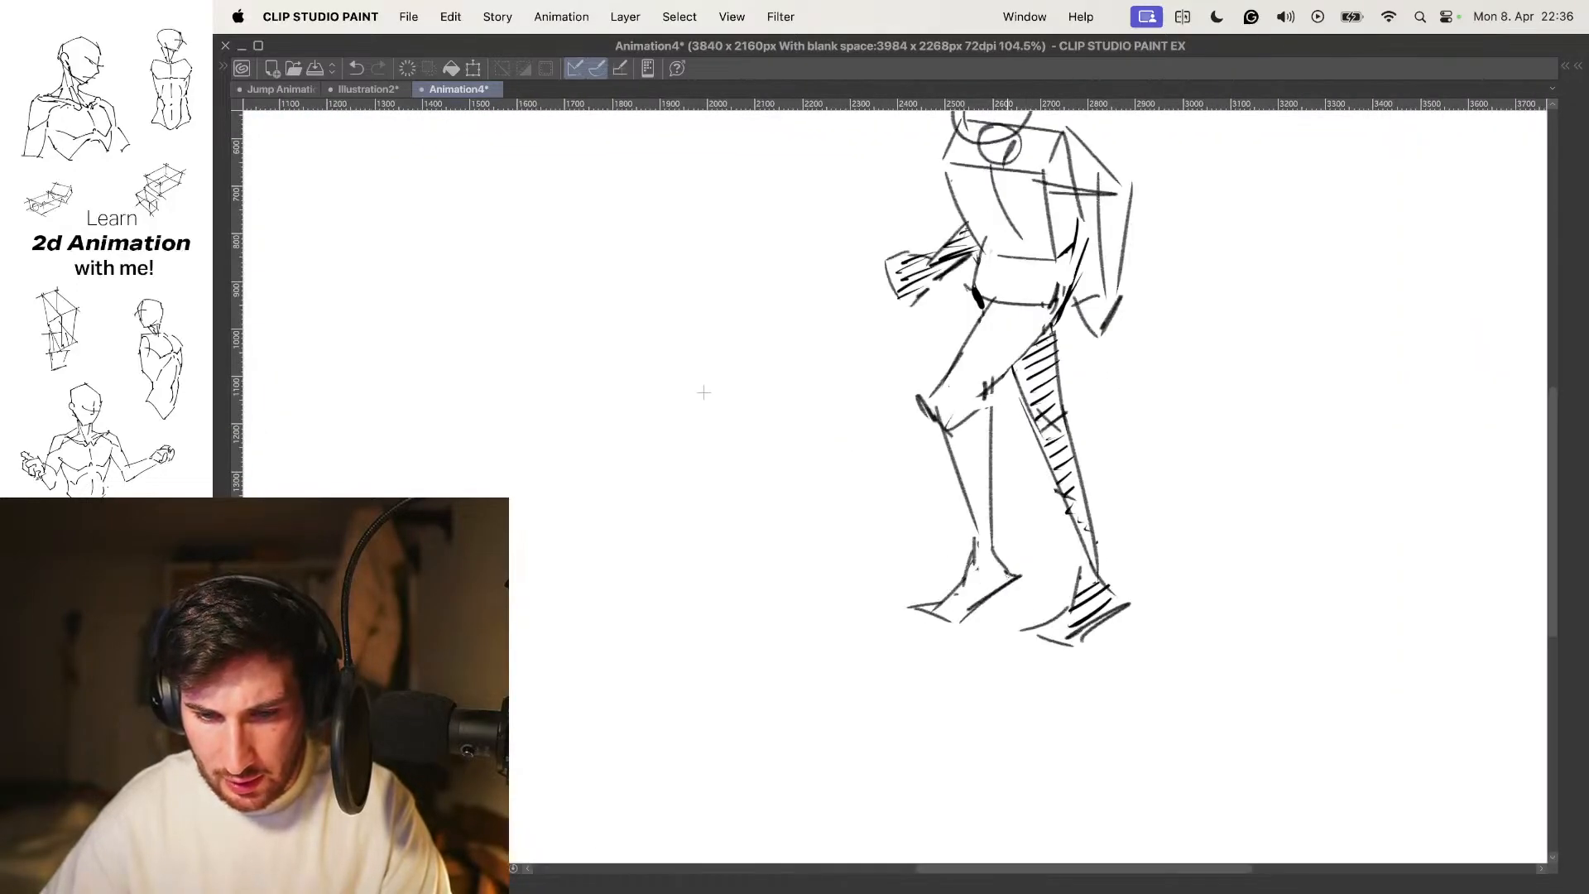
mouse_move(1017, 573)
mouse_down()
mouse_move(967, 585)
mouse_move(1008, 578)
mouse_move(974, 514)
mouse_move(997, 462)
mouse_move(989, 437)
mouse_move(977, 455)
mouse_move(1068, 414)
mouse_up()
drag(931, 406, 1084, 405)
drag(941, 450, 1058, 413)
drag(703, 392, 676, 459)
key(super+z)
key(super+z)
mouse_move(925, 427)
mouse_down()
mouse_move(882, 512)
mouse_move(1026, 496)
mouse_up()
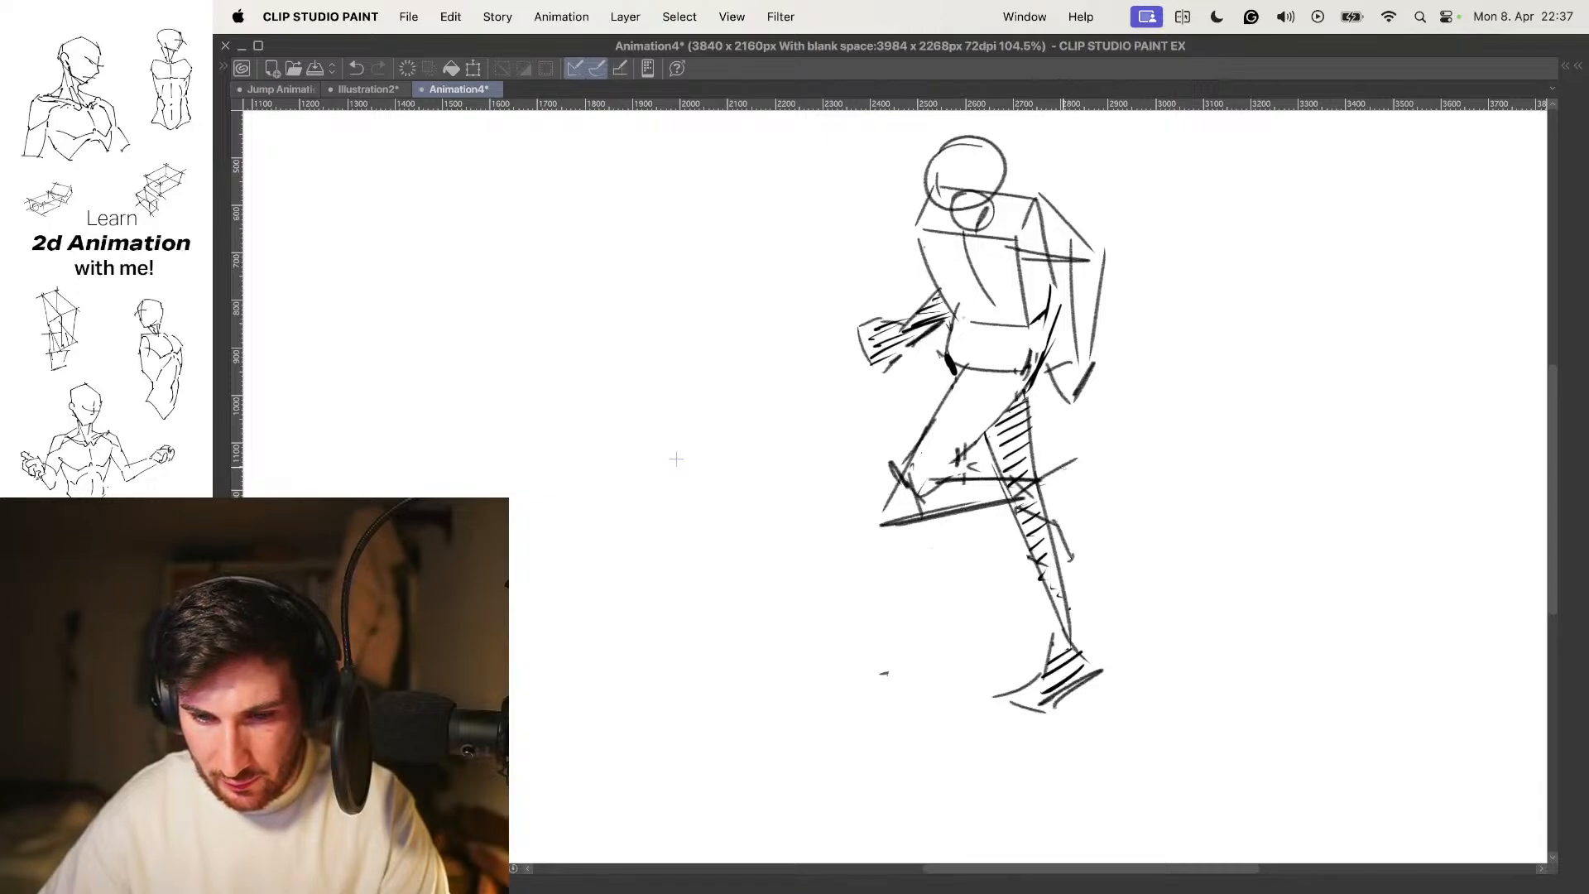
Redraw the foot hanging downward from the end of the raised lower leg
key(super+z)
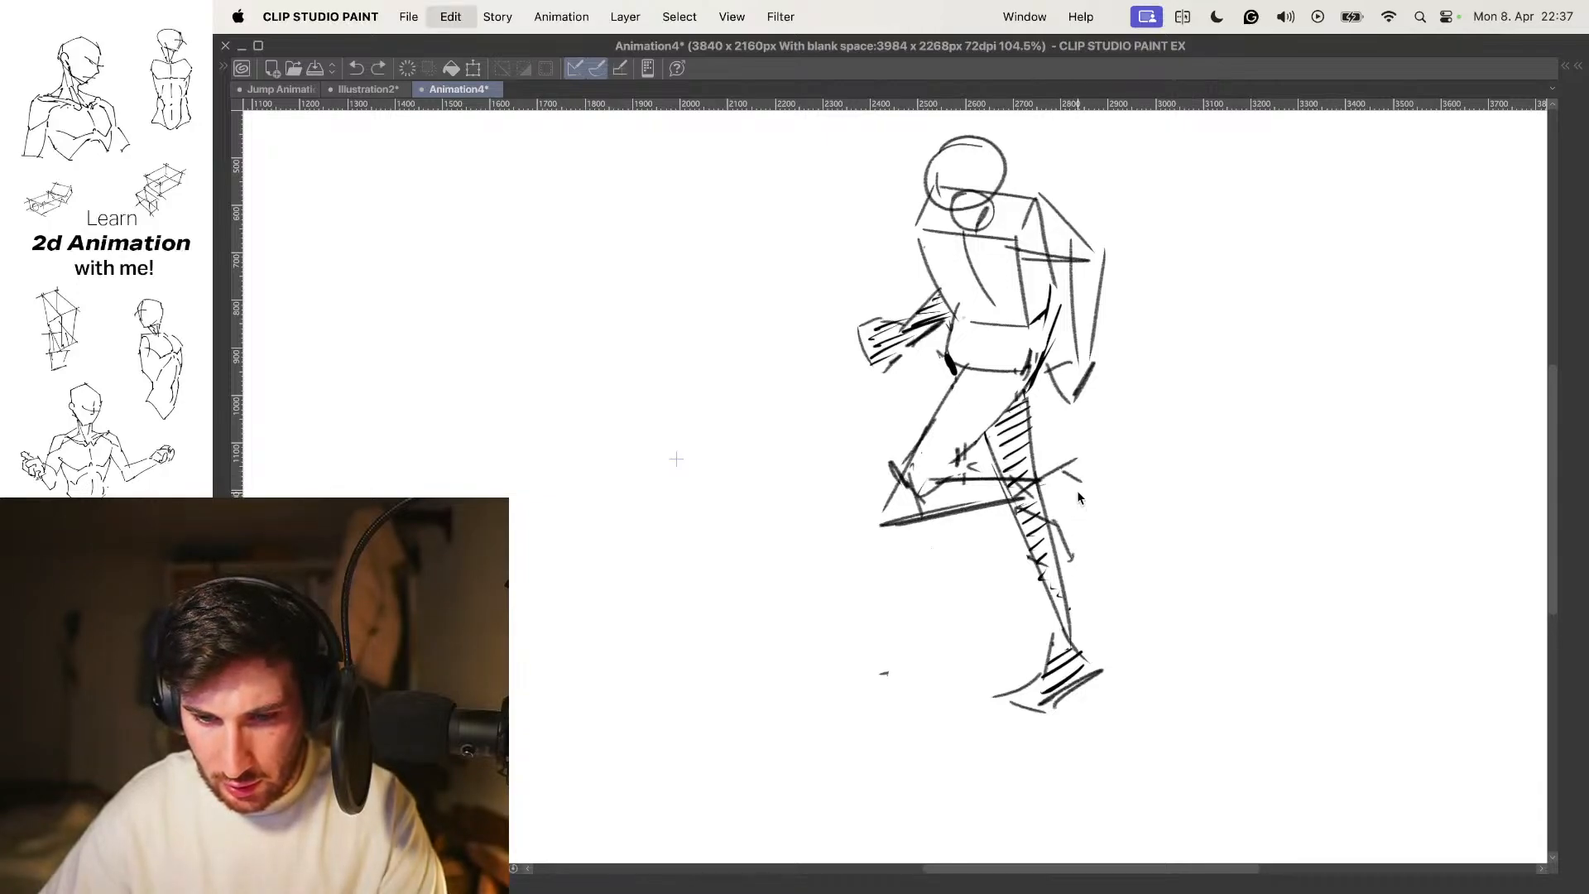
key(super+z)
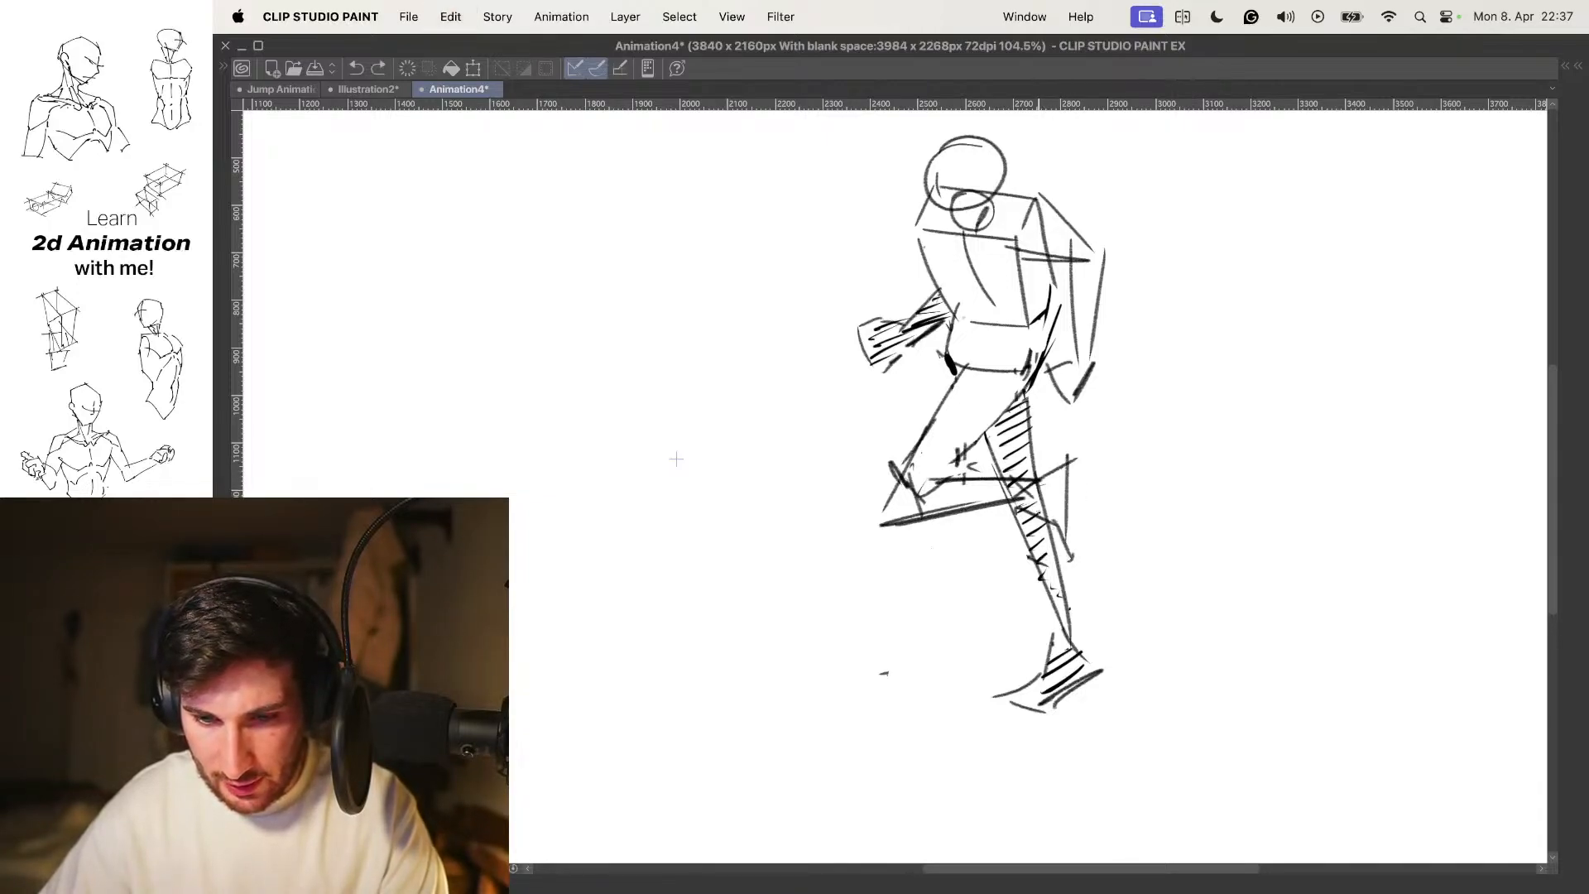
drag(1067, 521, 1010, 521)
Flip between the revised bent-leg pose and its neighbouring frames to judge the raised leg
key(Right)
key(Right)
key(Right)
key(Left)
key(Left)
key(Right)
key(Right)
key(Left)
key(Left)
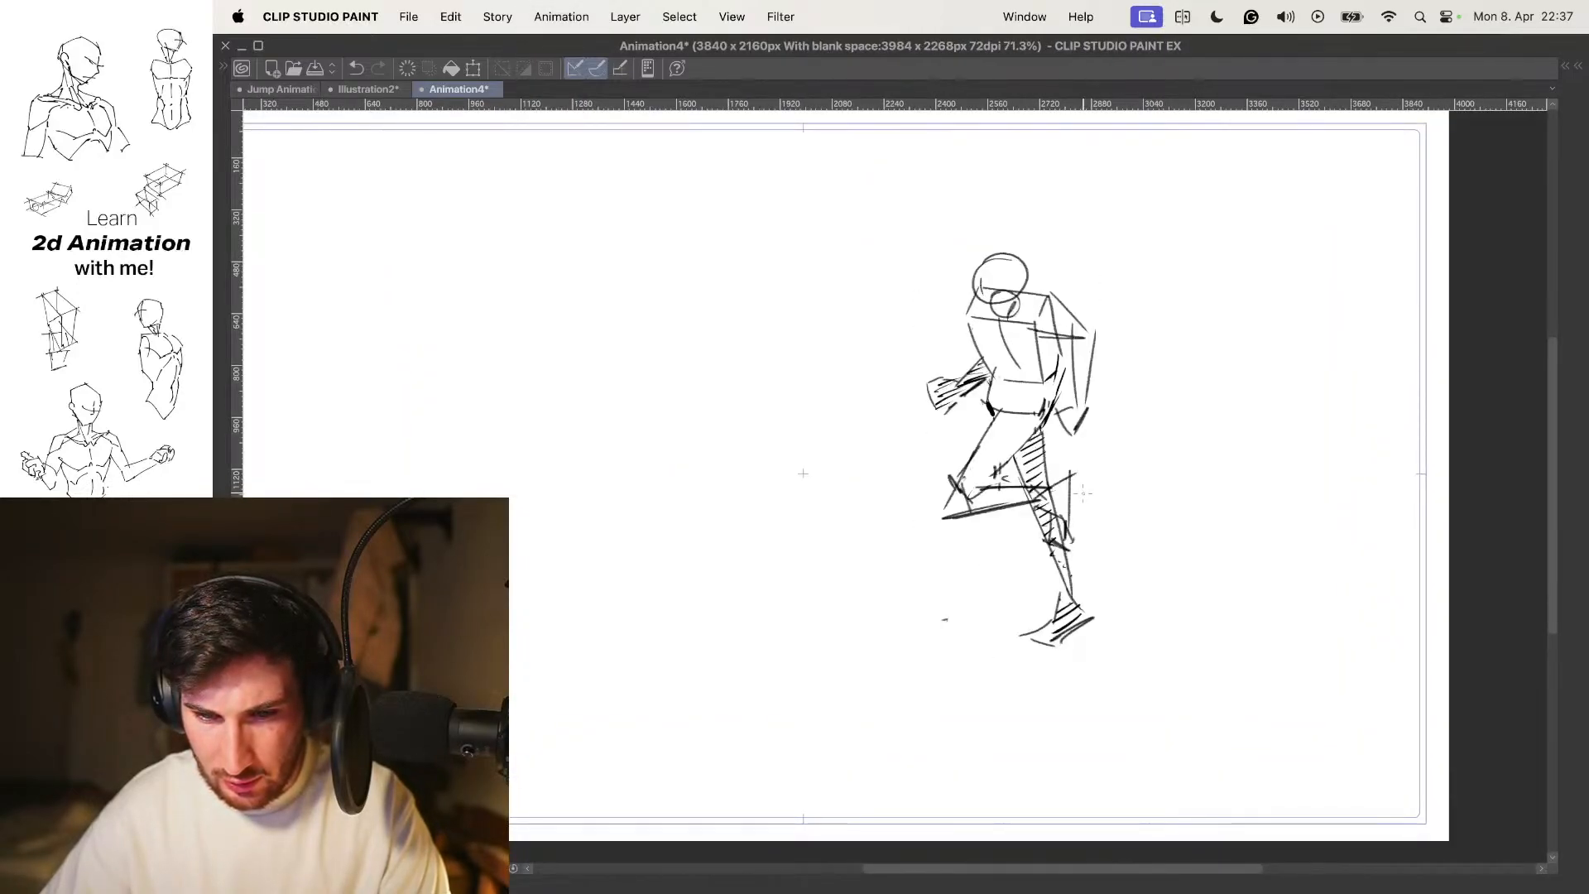
key(Right)
Erase the hatched supporting leg's lines where the raised lower leg and foot overlap it, and tidy the foot's outline
drag(1077, 519, 1167, 519)
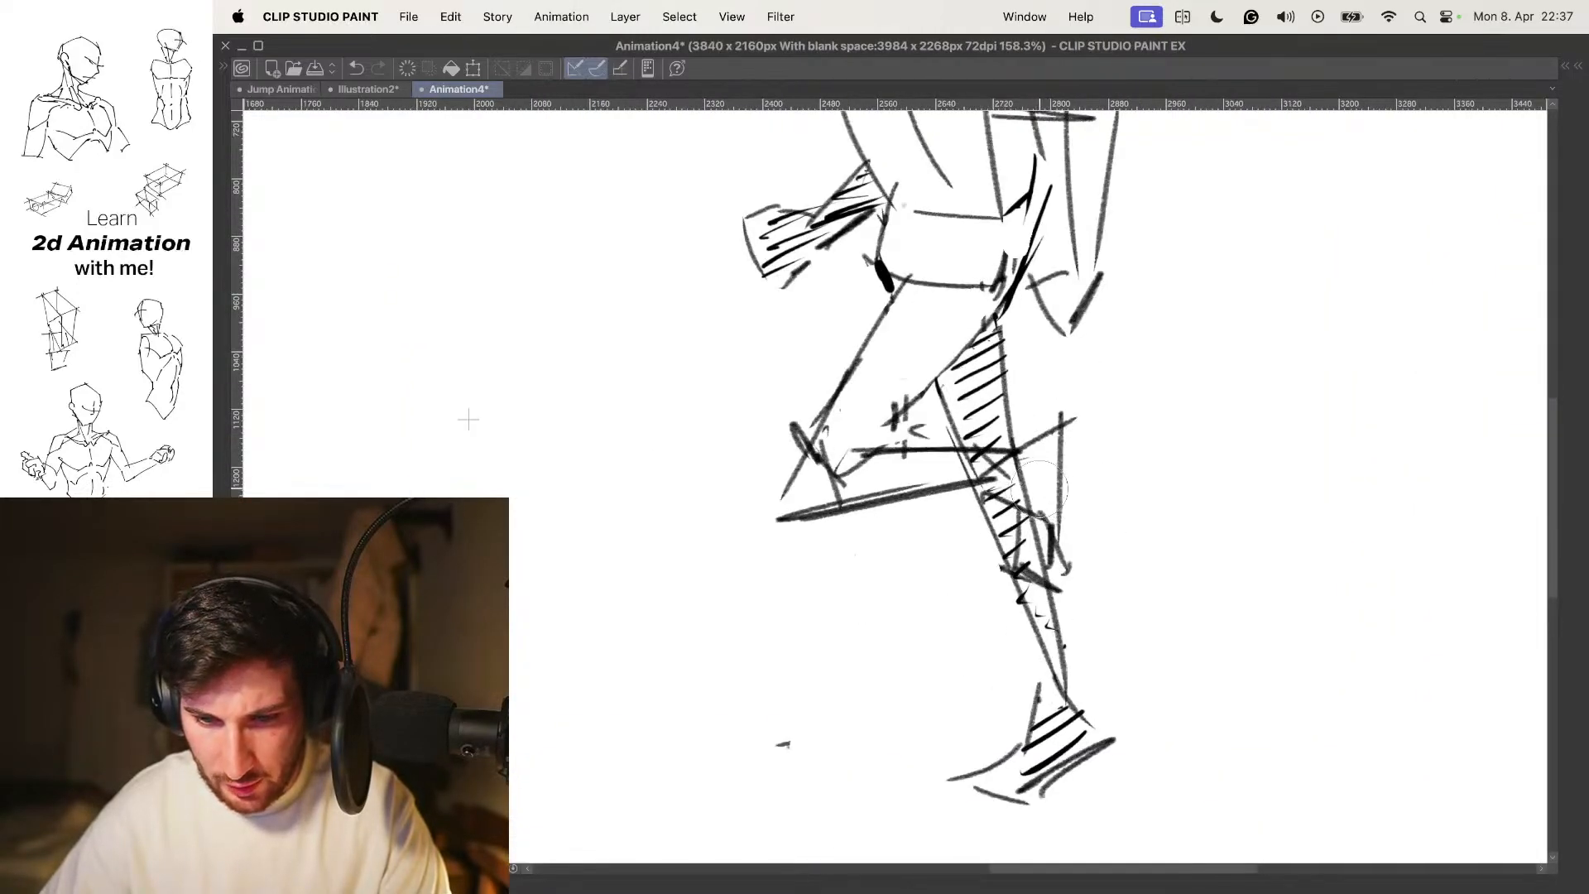
mouse_move(1026, 486)
mouse_down()
mouse_move(970, 469)
mouse_move(1024, 489)
mouse_up()
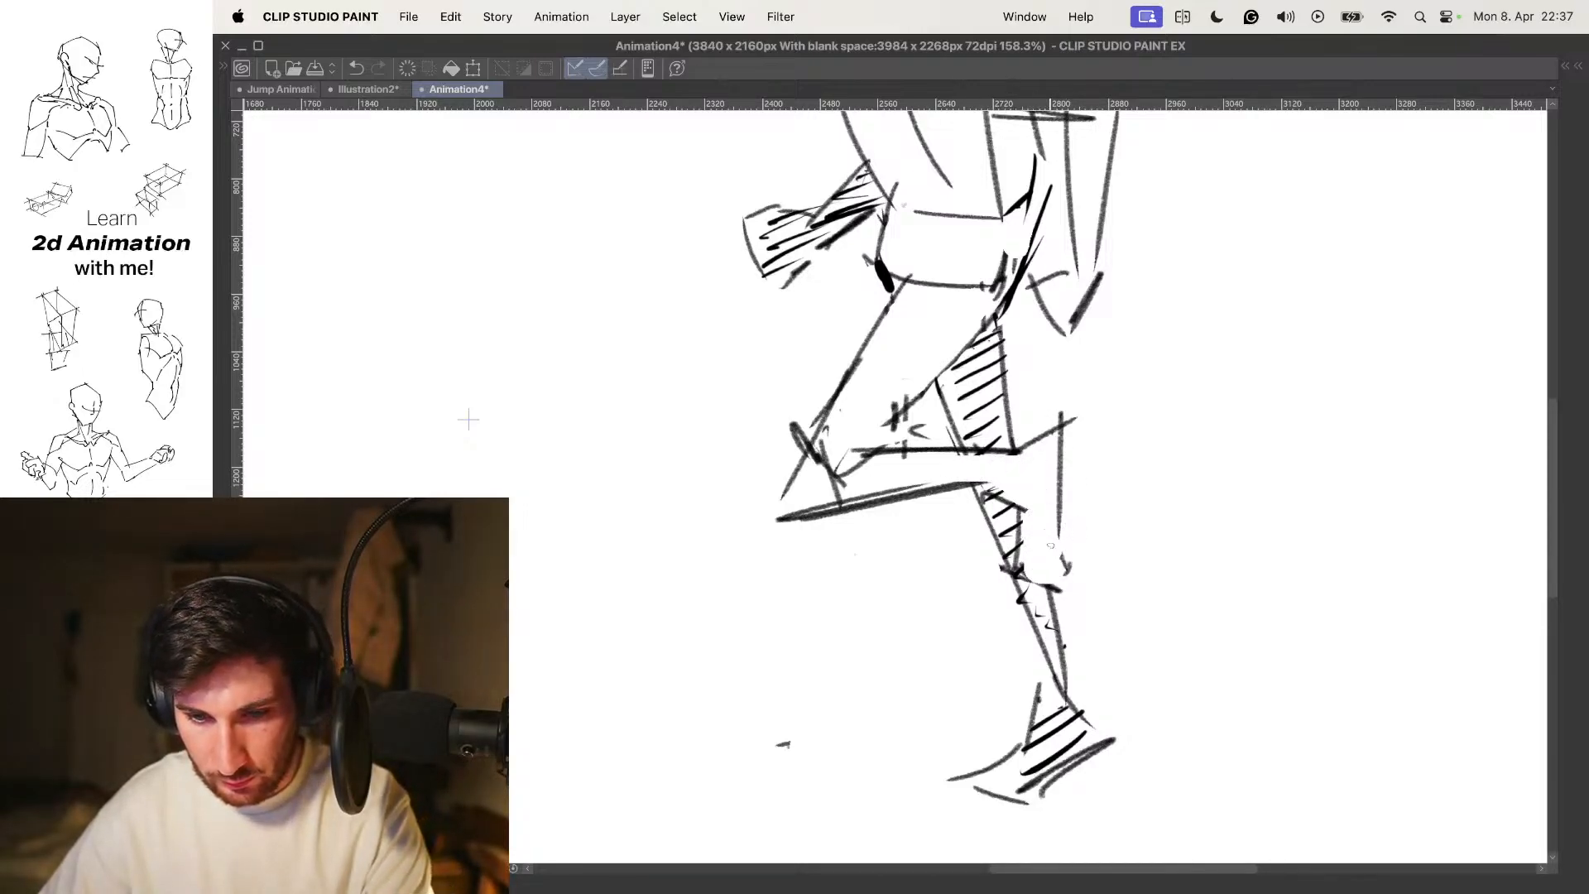
drag(1057, 520, 1051, 582)
scroll(1071, 480, down, 5)
scroll(1071, 480, up, 5)
drag(1013, 513, 1009, 571)
mouse_move(1039, 542)
mouse_down()
mouse_move(1002, 548)
mouse_move(1076, 551)
mouse_up()
Flip back and forth through the walk cycle poses to check how the legs move between frames
scroll(1064, 515, down, 5)
key(Left)
key(Right)
key(Left)
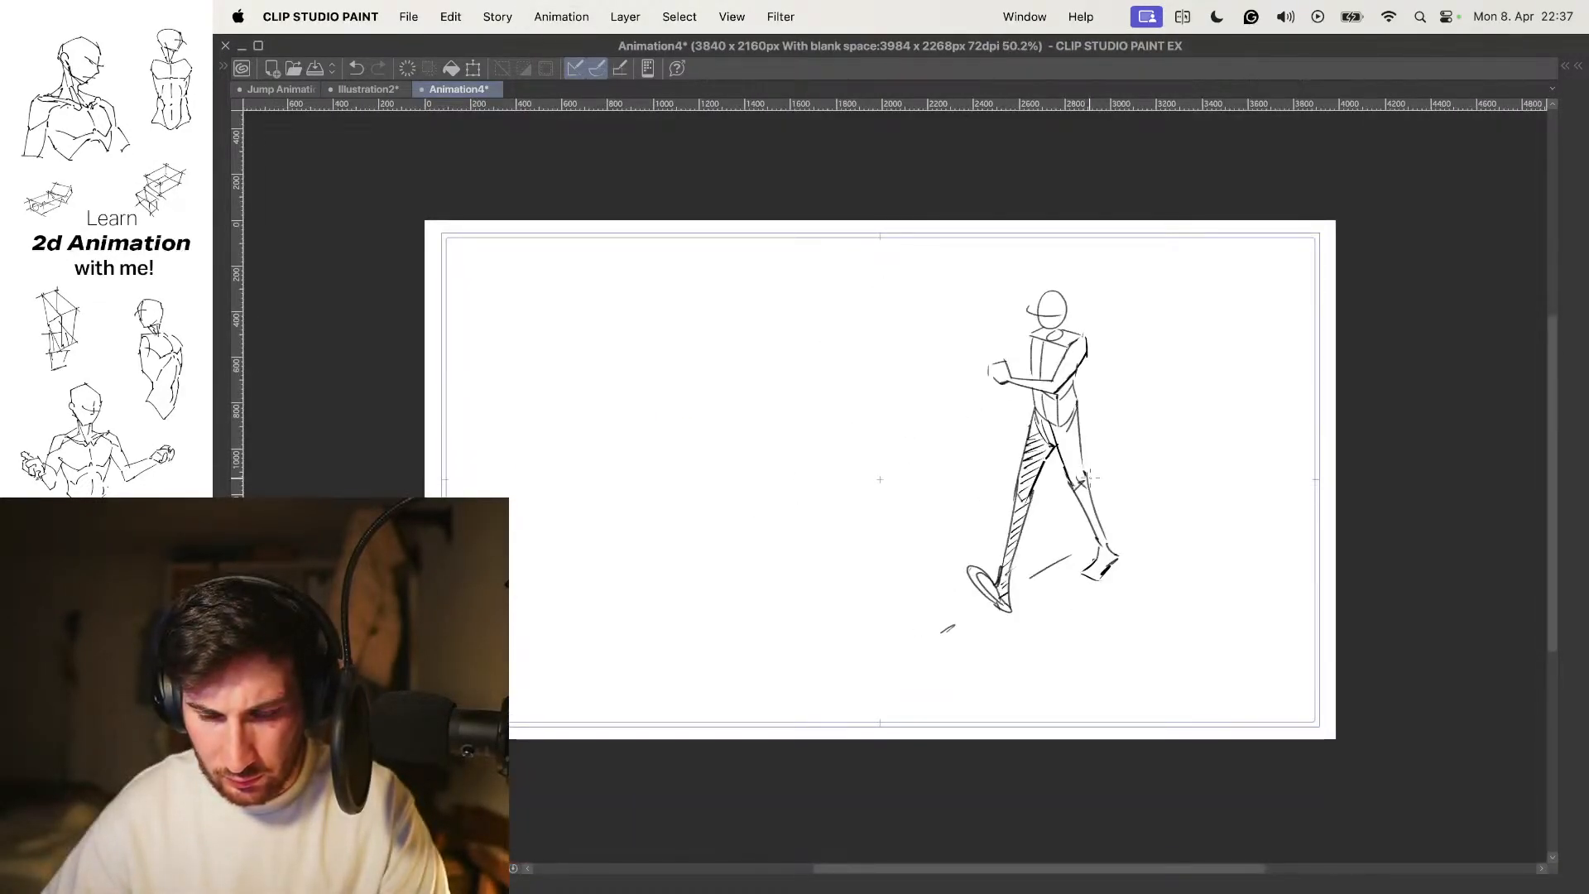
key(Right)
key(Left)
key(Right)
key(Right)
key(Left)
key(Left)
key(Right)
key(Right)
key(Left)
key(Left)
key(Right)
key(Right)
Transform the new contact pose, moving the whole sketch slightly back toward the onion-skinned poses
key(o)
scroll(979, 404, up, 4)
key(super+t)
drag(1023, 427, 1069, 418)
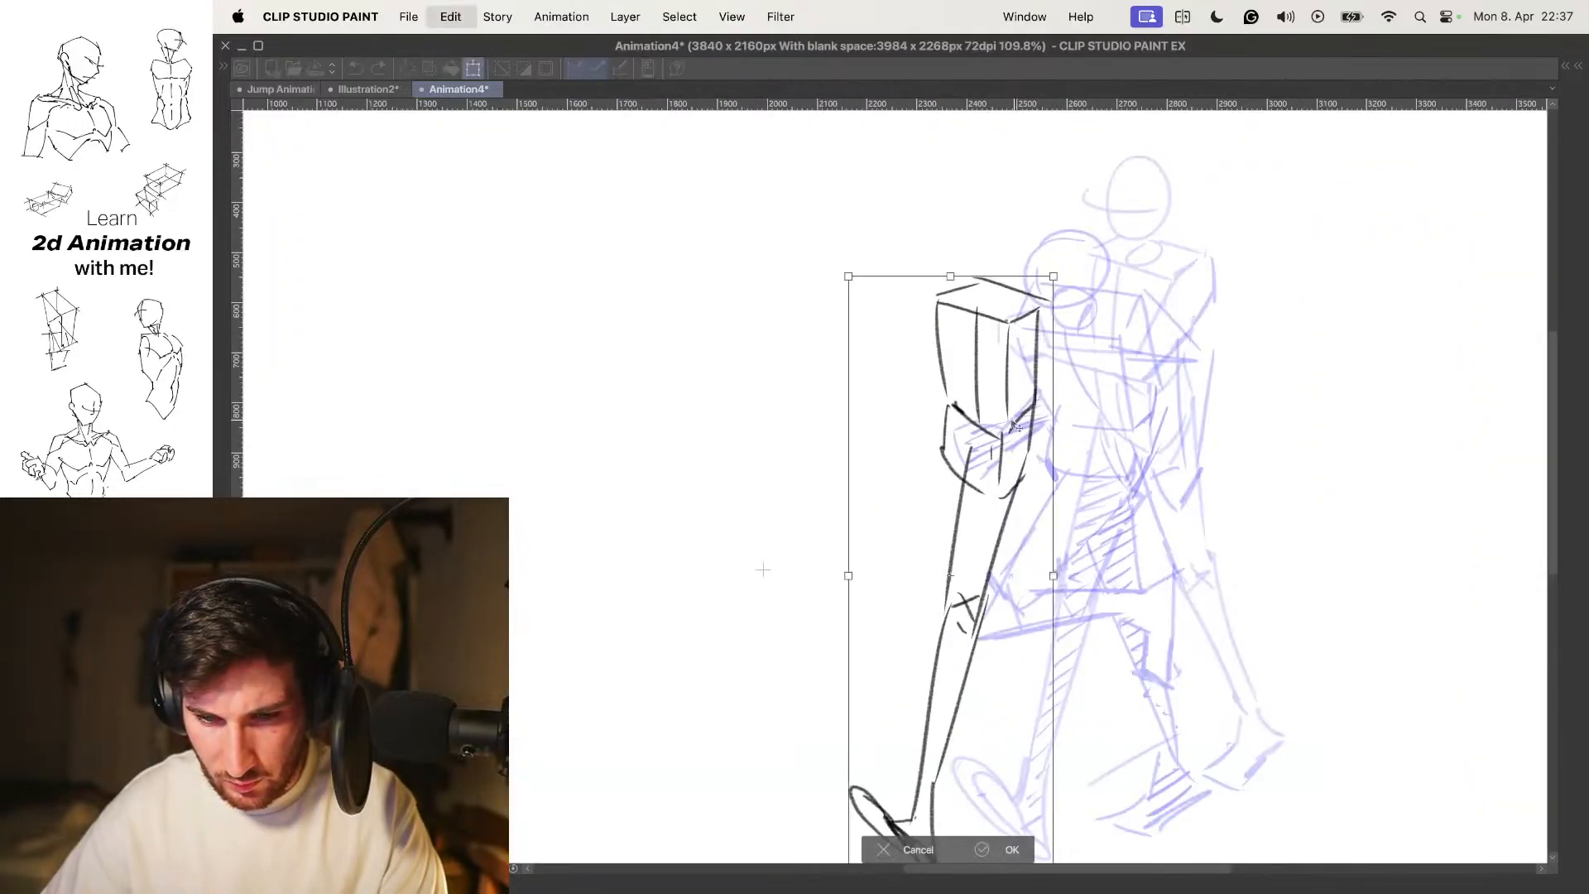
key(Return)
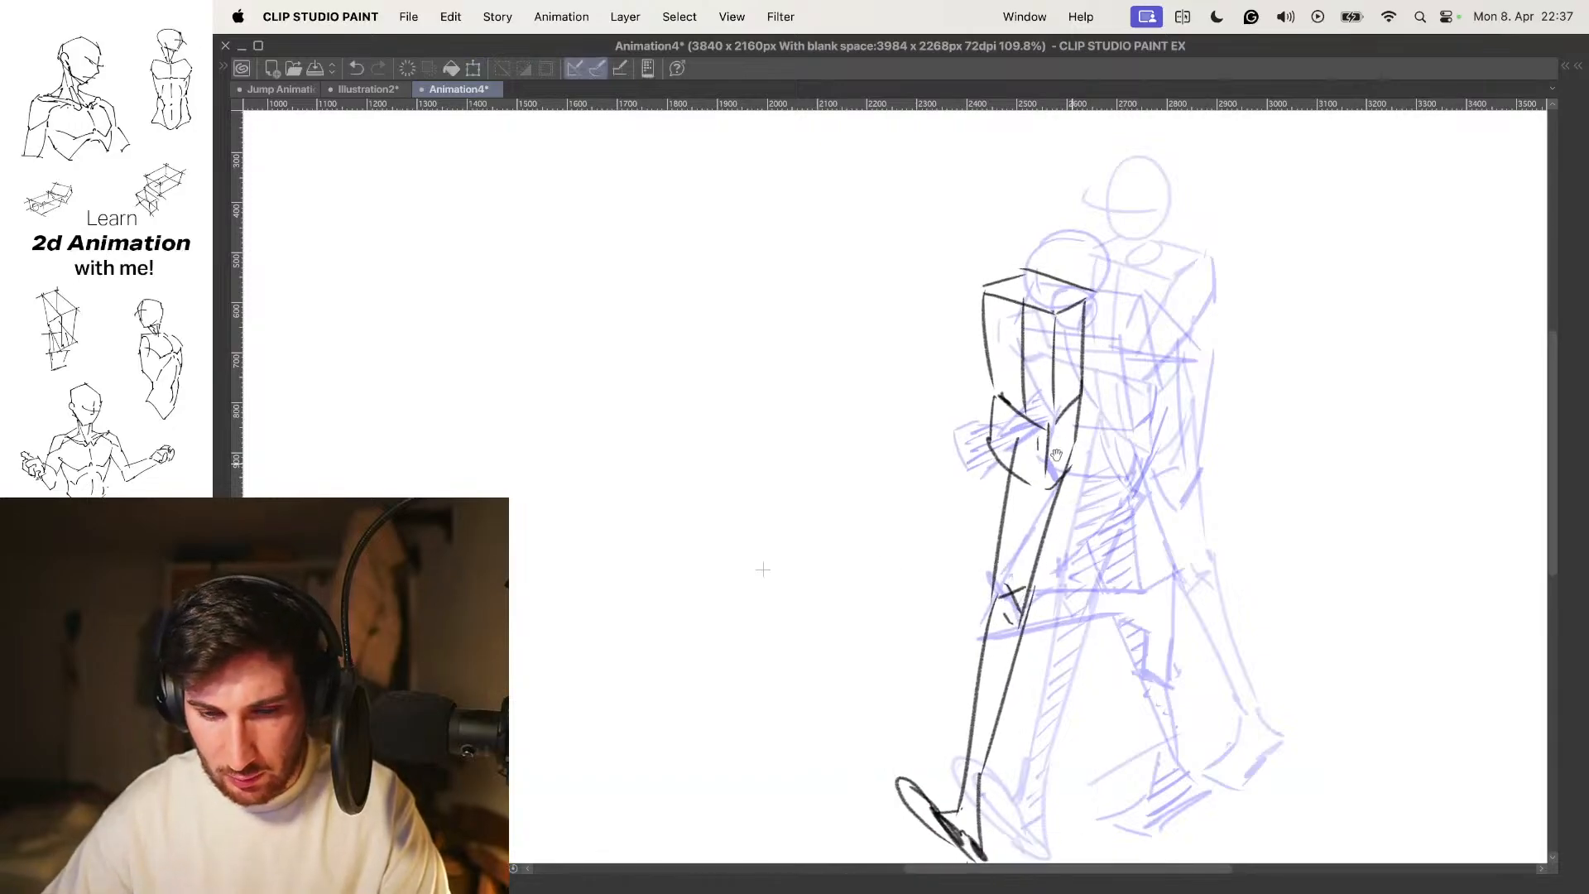
Check the moved contact pose against the earlier frames and nudge the whole sketch slightly down
scroll(1069, 418, down, 3)
key(Left)
key(Left)
key(Right)
key(Right)
mouse_move(1033, 407)
mouse_down()
mouse_move(1023, 444)
mouse_move(1047, 436)
mouse_move(1023, 449)
mouse_up()
key(super+t)
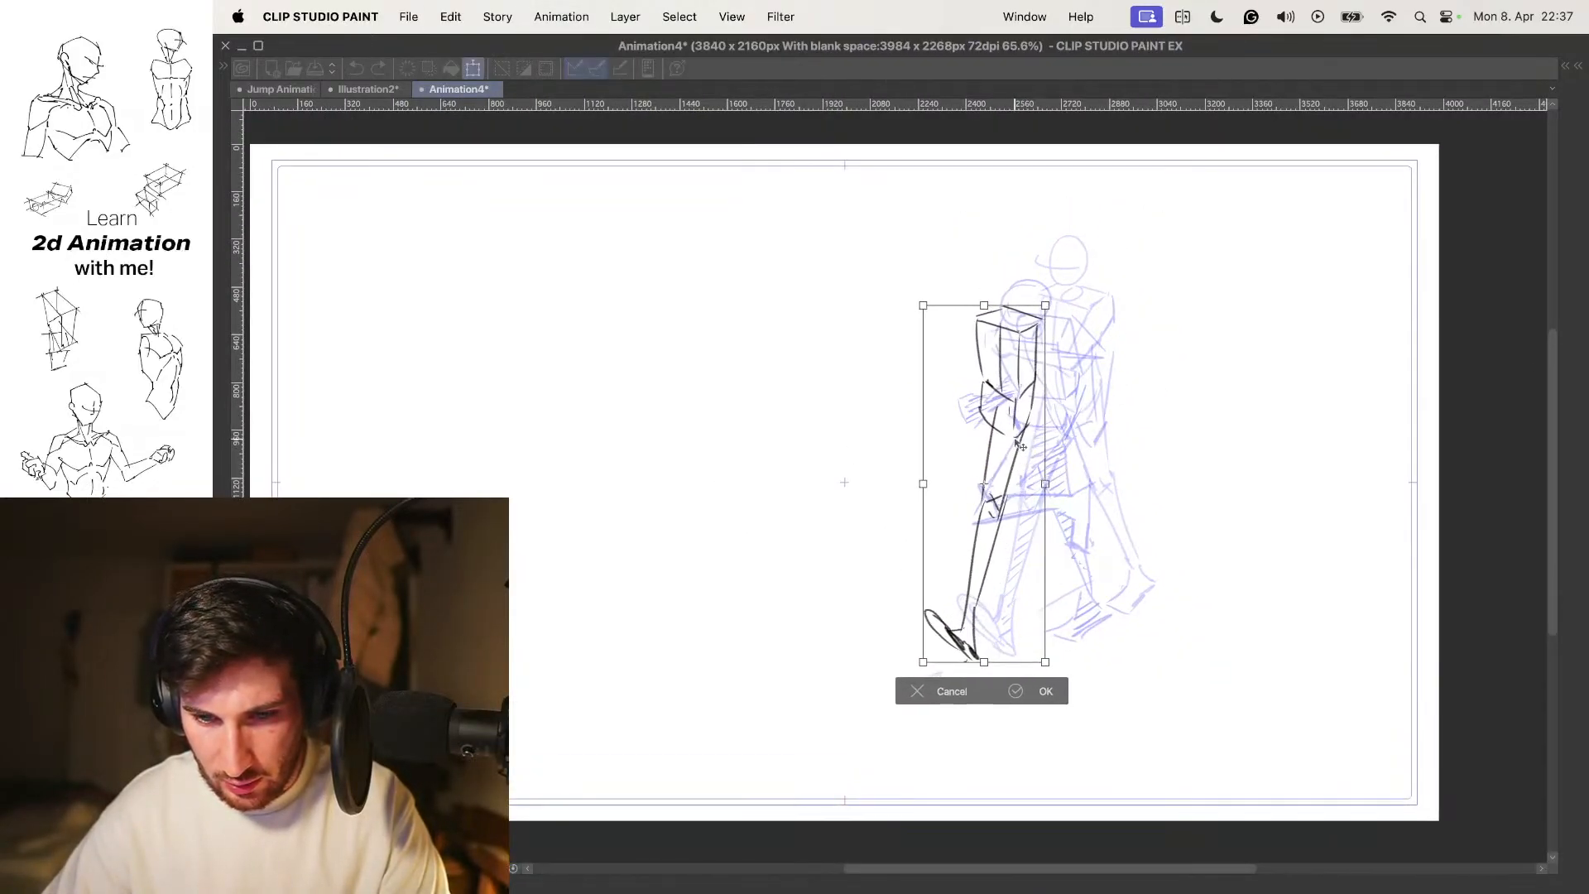
key(Return)
Draw a neck oval and an oval head with a curved face line above the new contact pose's torso
scroll(1034, 289, up, 5)
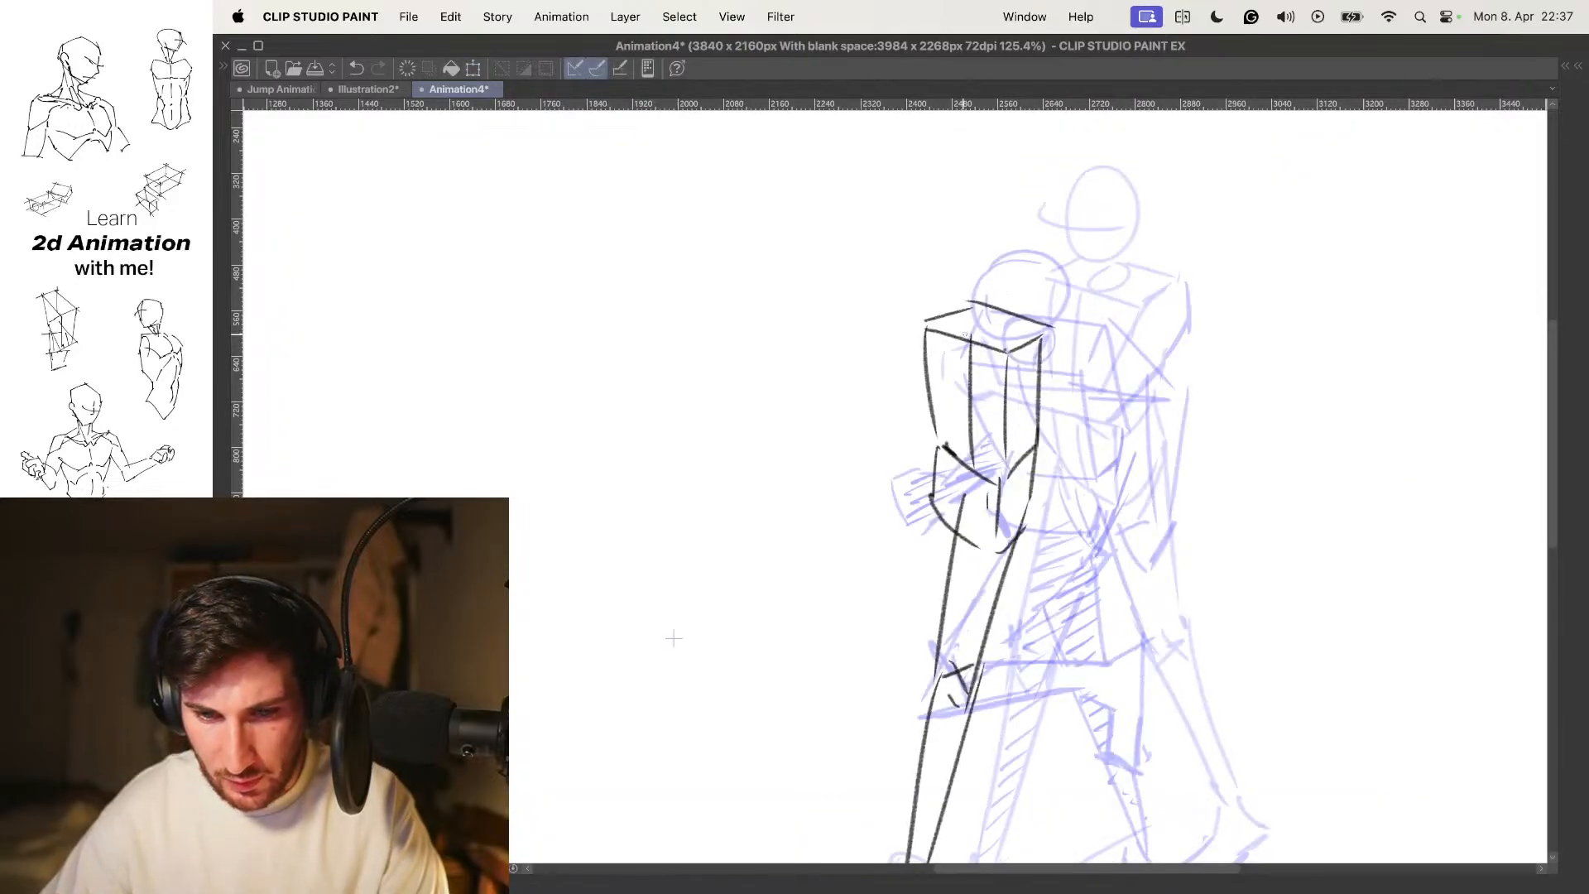
mouse_move(952, 294)
mouse_down()
mouse_move(1010, 247)
mouse_move(994, 275)
mouse_move(953, 226)
mouse_up()
key(super+z)
mouse_move(929, 235)
mouse_down()
mouse_move(922, 253)
mouse_move(1000, 279)
mouse_up()
scroll(988, 267, up, 1)
Compare the new contact pose with the earlier walk cycle frames, viewing them with and without onion skin
key(space)
key(space)
scroll(612, 710, down, 4)
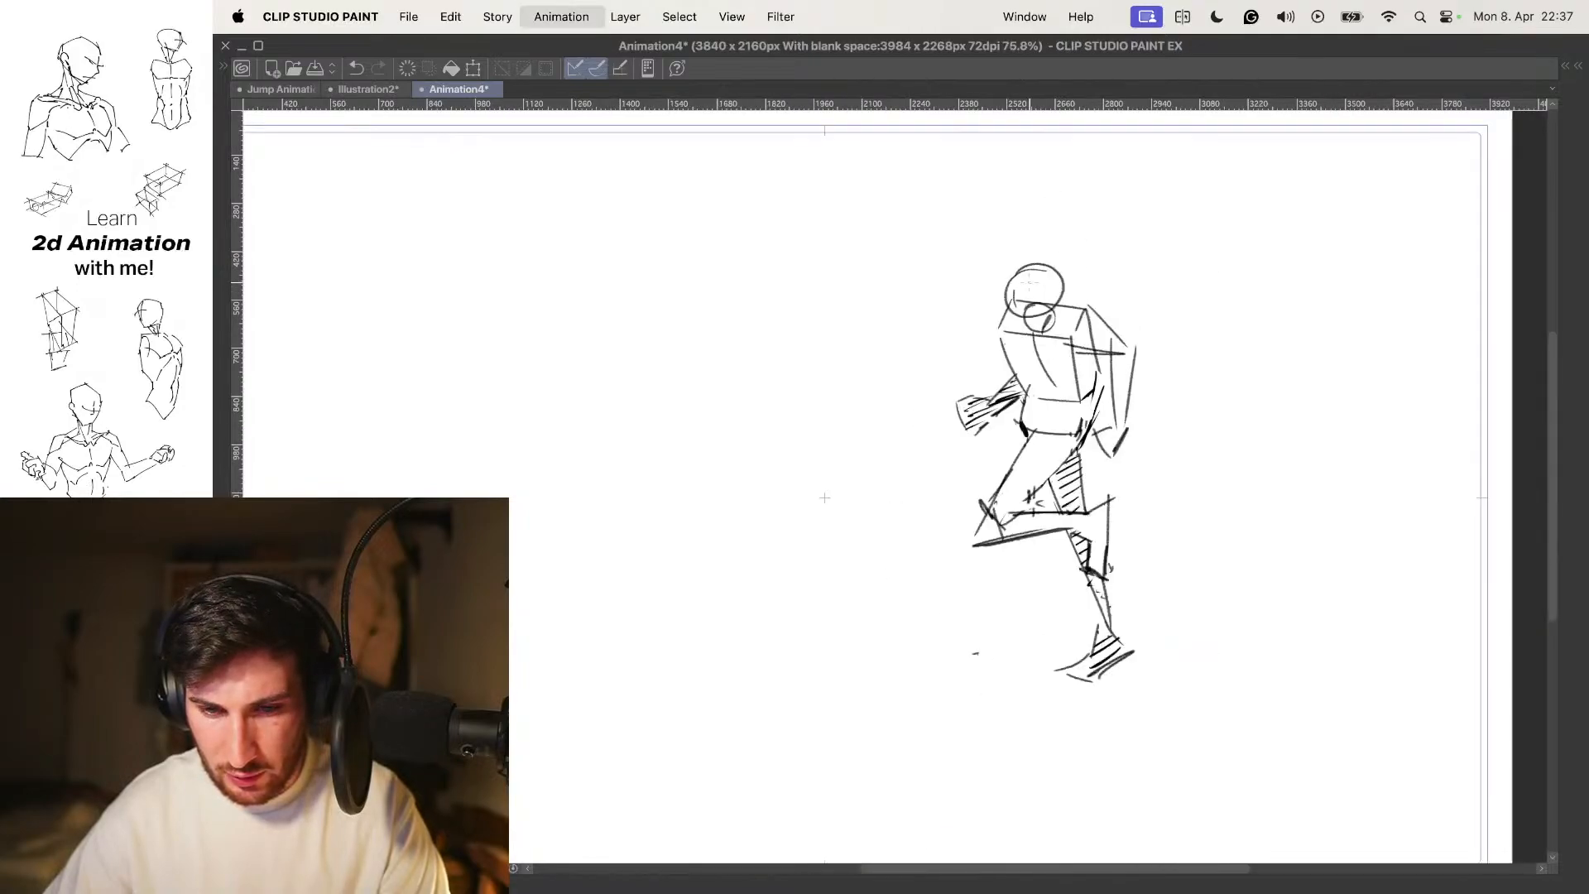
key(Left)
key(Right)
key(Left)
key(Left)
key(Right)
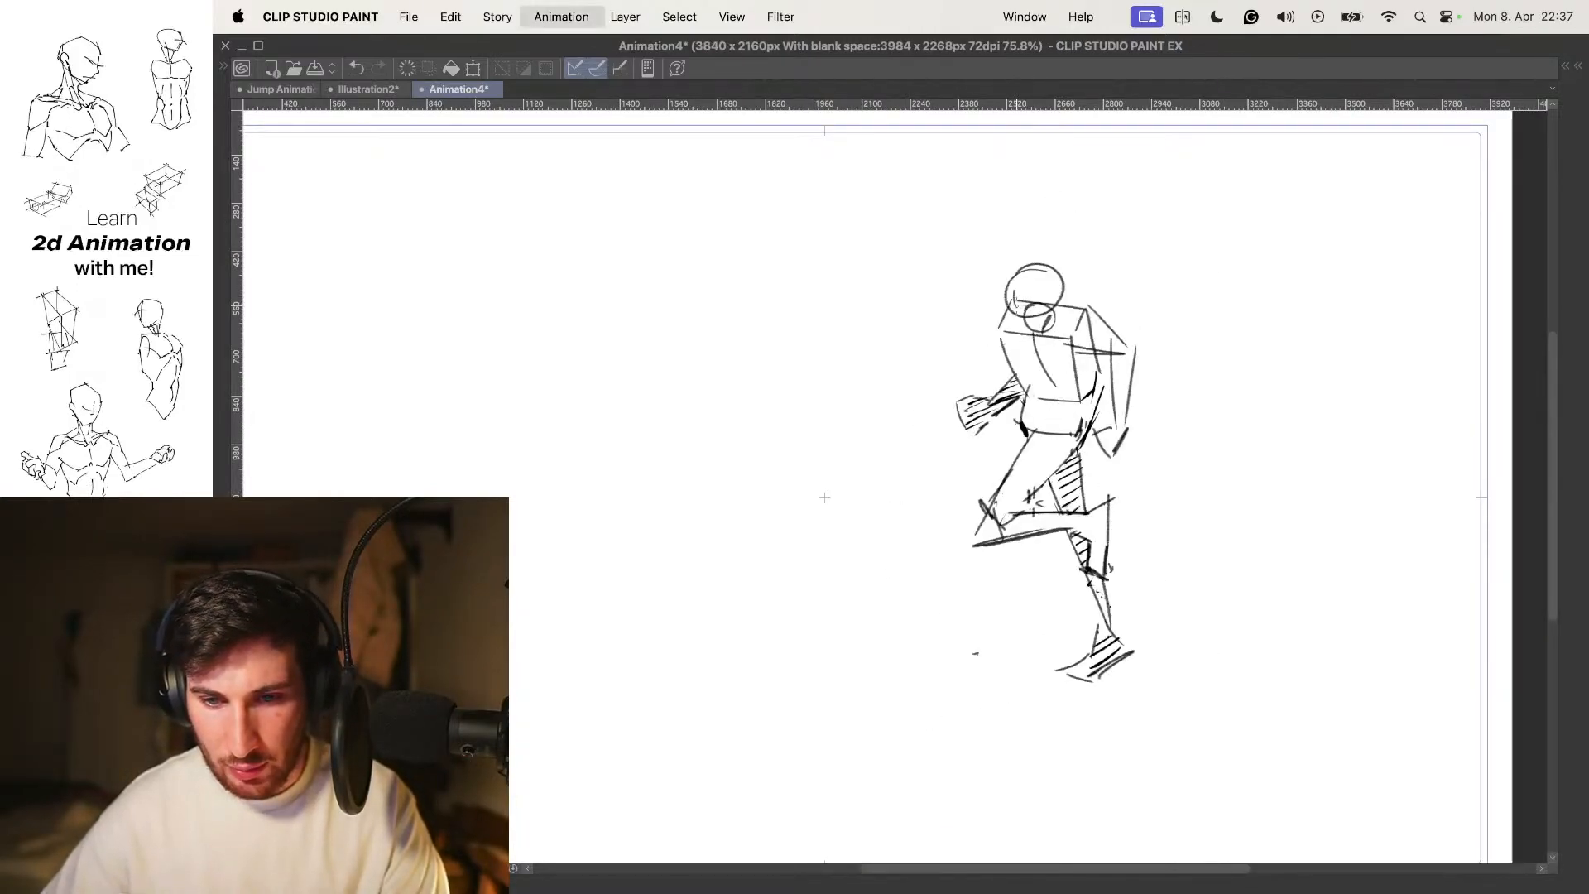
key(Left)
key(Right)
key(Right)
scroll(1014, 305, up, 4)
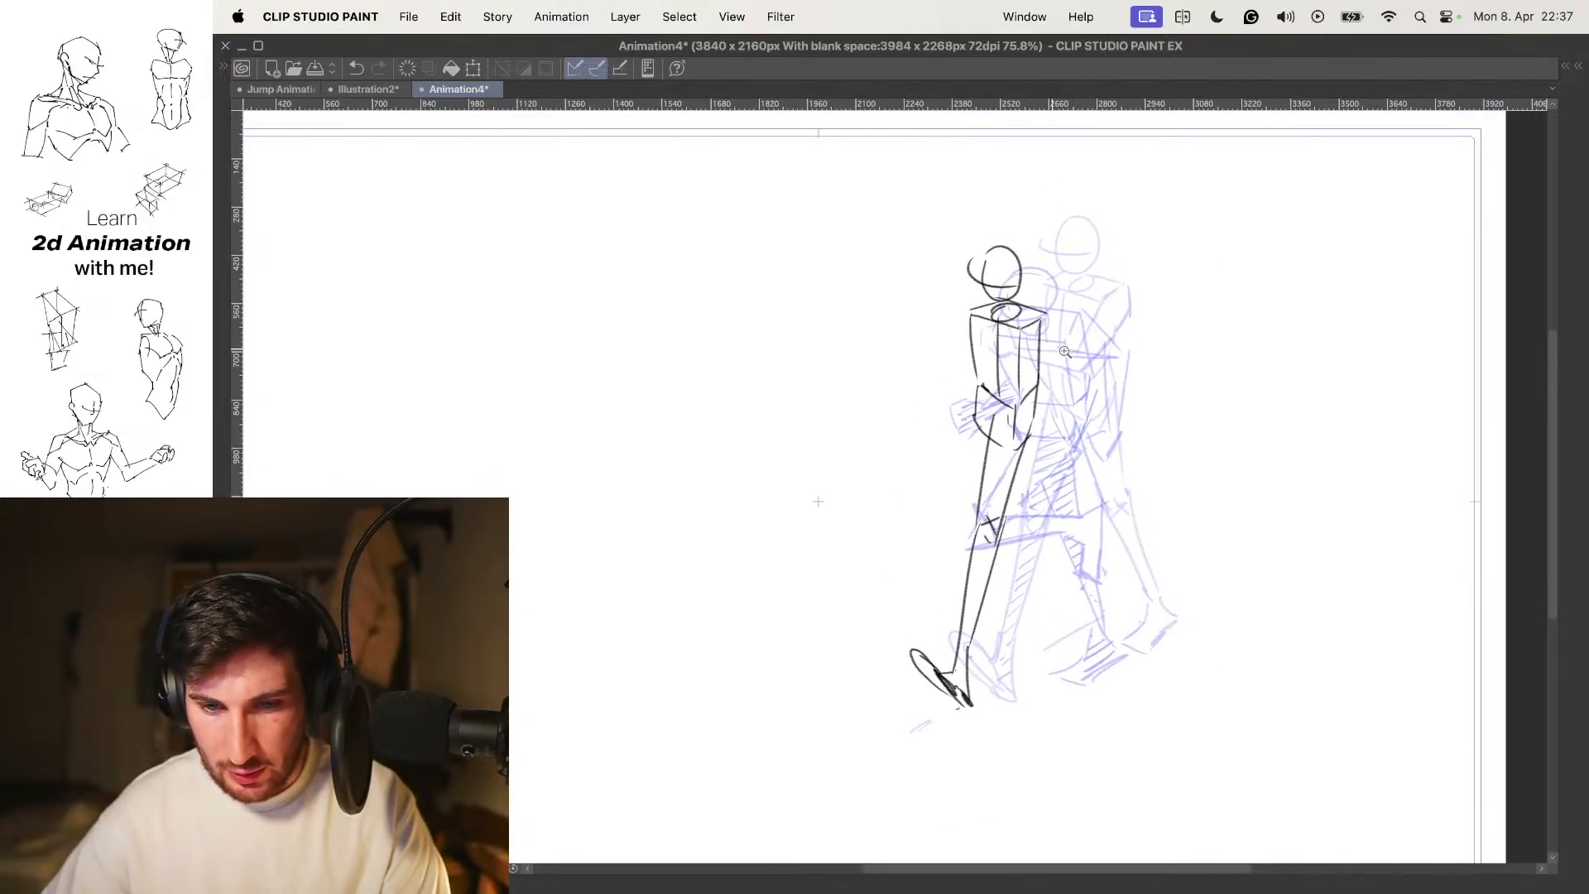
key(Left)
key(Left)
key(Right)
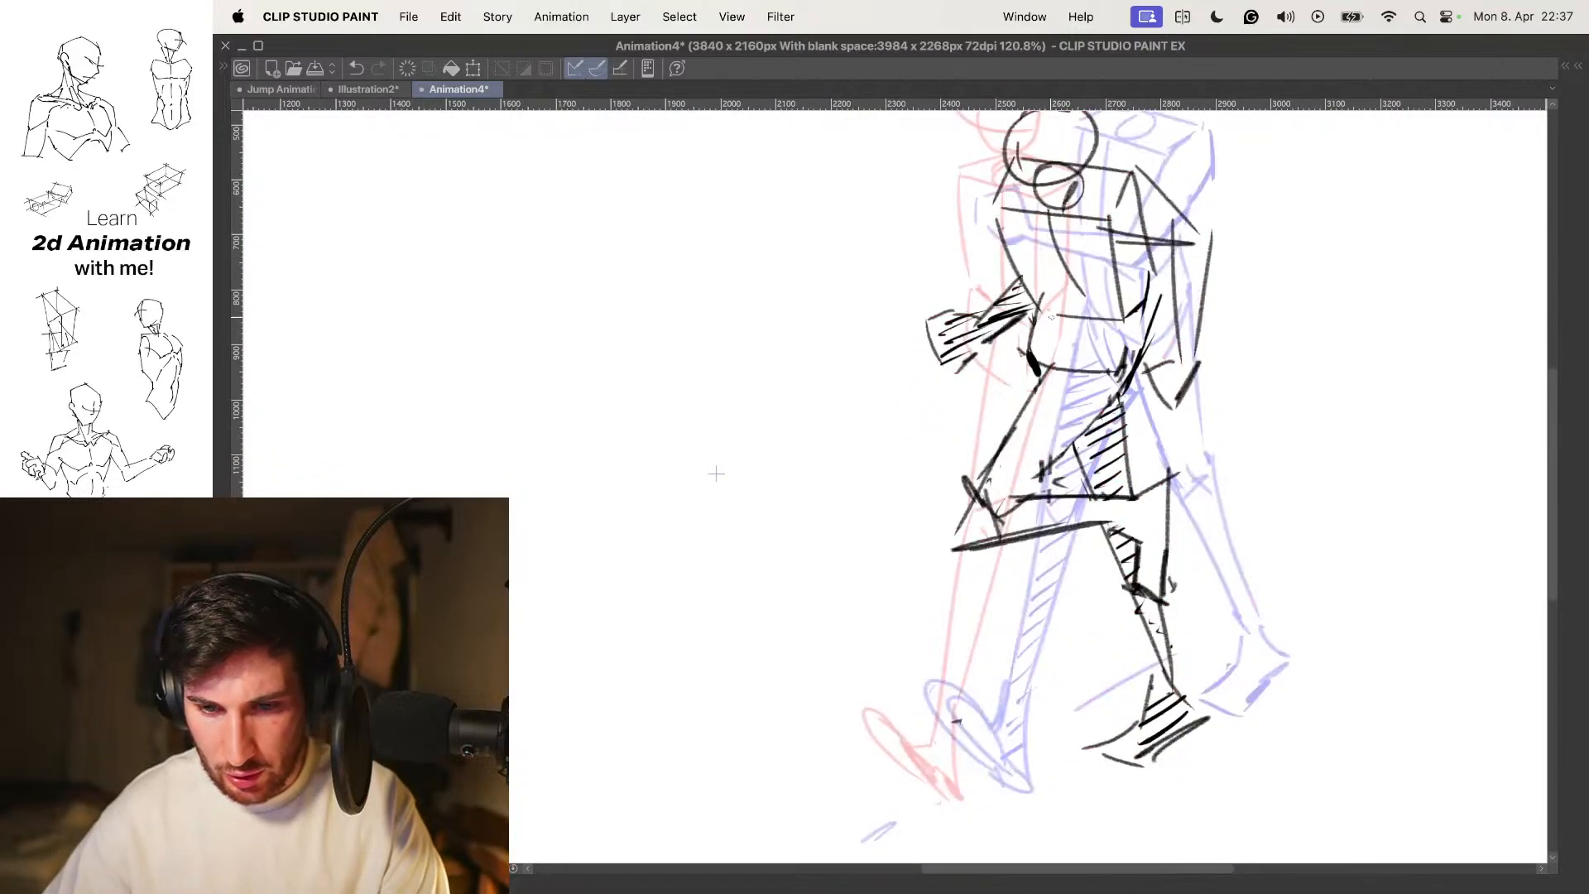
key(Left)
scroll(1026, 389, down, 4)
key(o)
scroll(1071, 372, up, 3)
key(o)
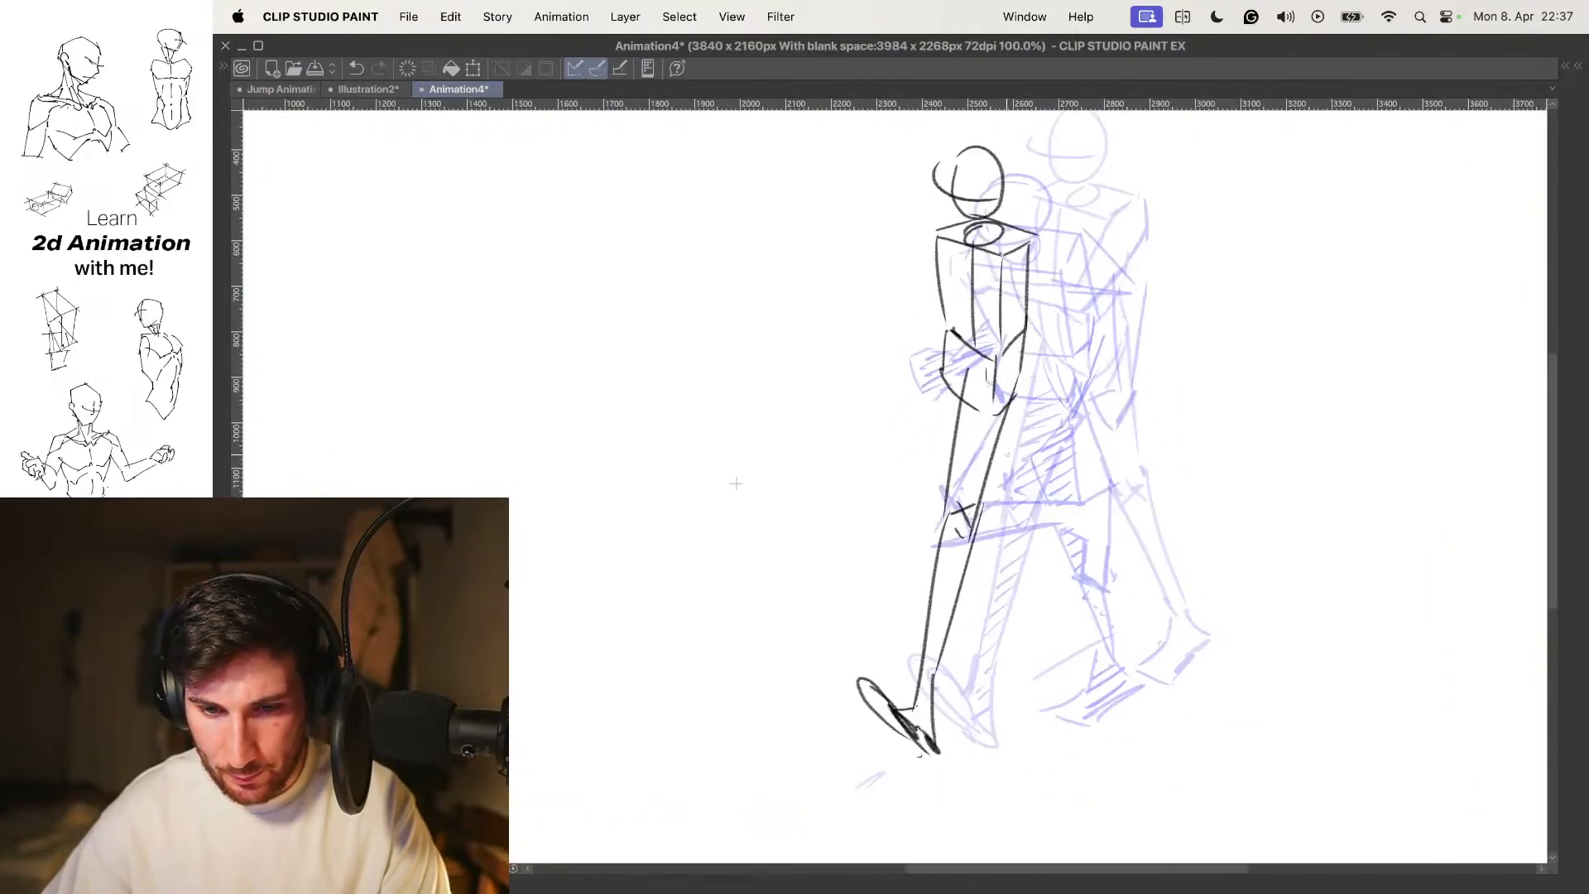
Draw the trailing leg of the new contact pose with thigh, knee, lower leg and a toe-planted foot, and preview the motion
drag(1005, 370, 1033, 501)
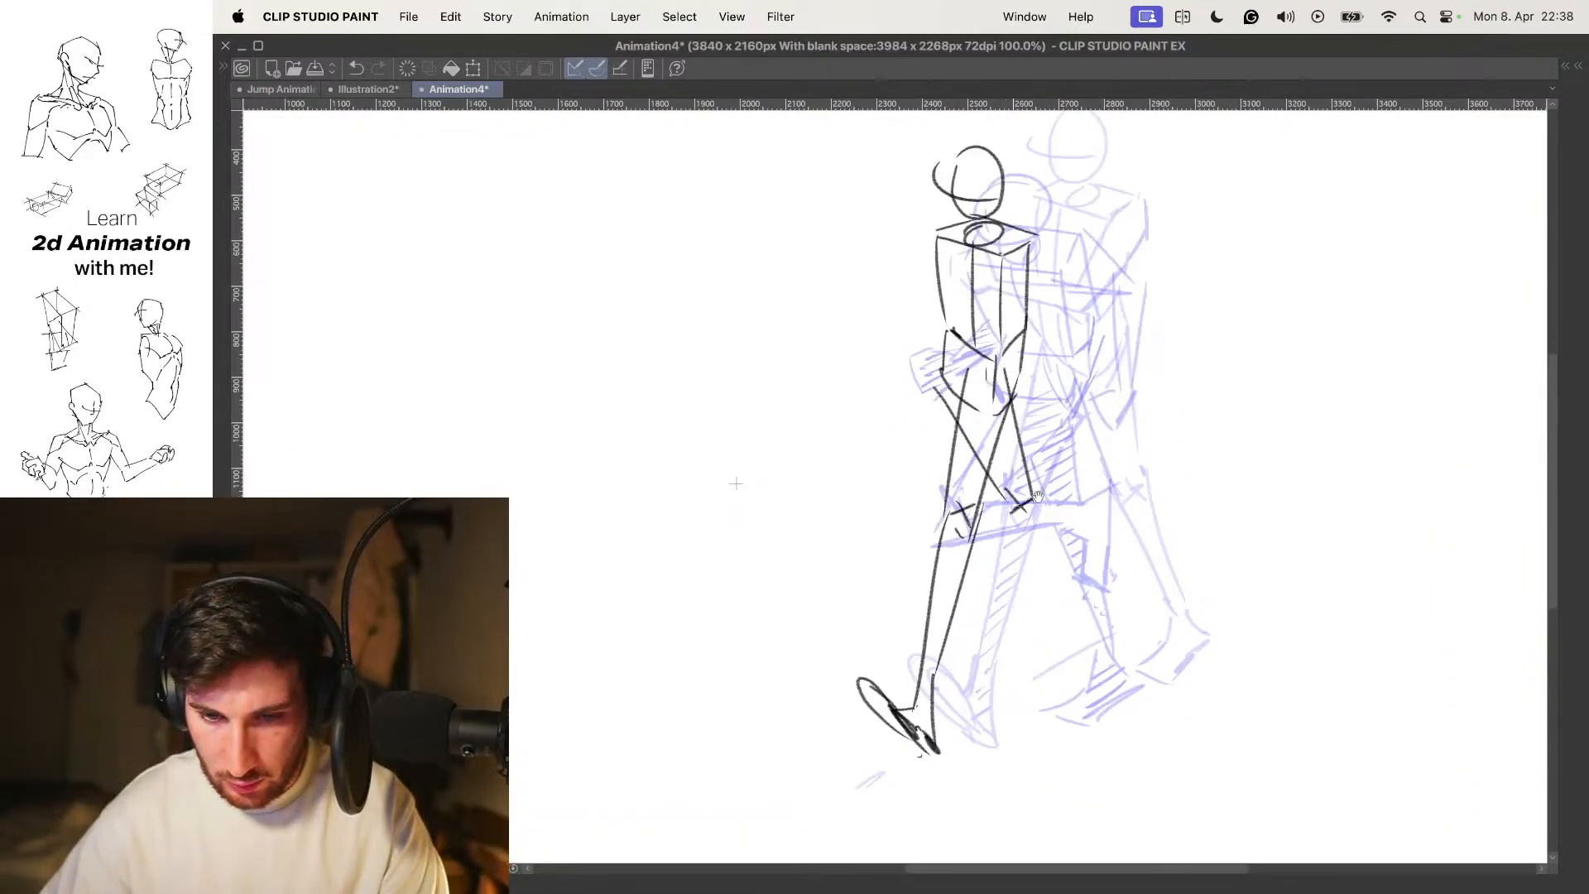
drag(736, 484, 758, 379)
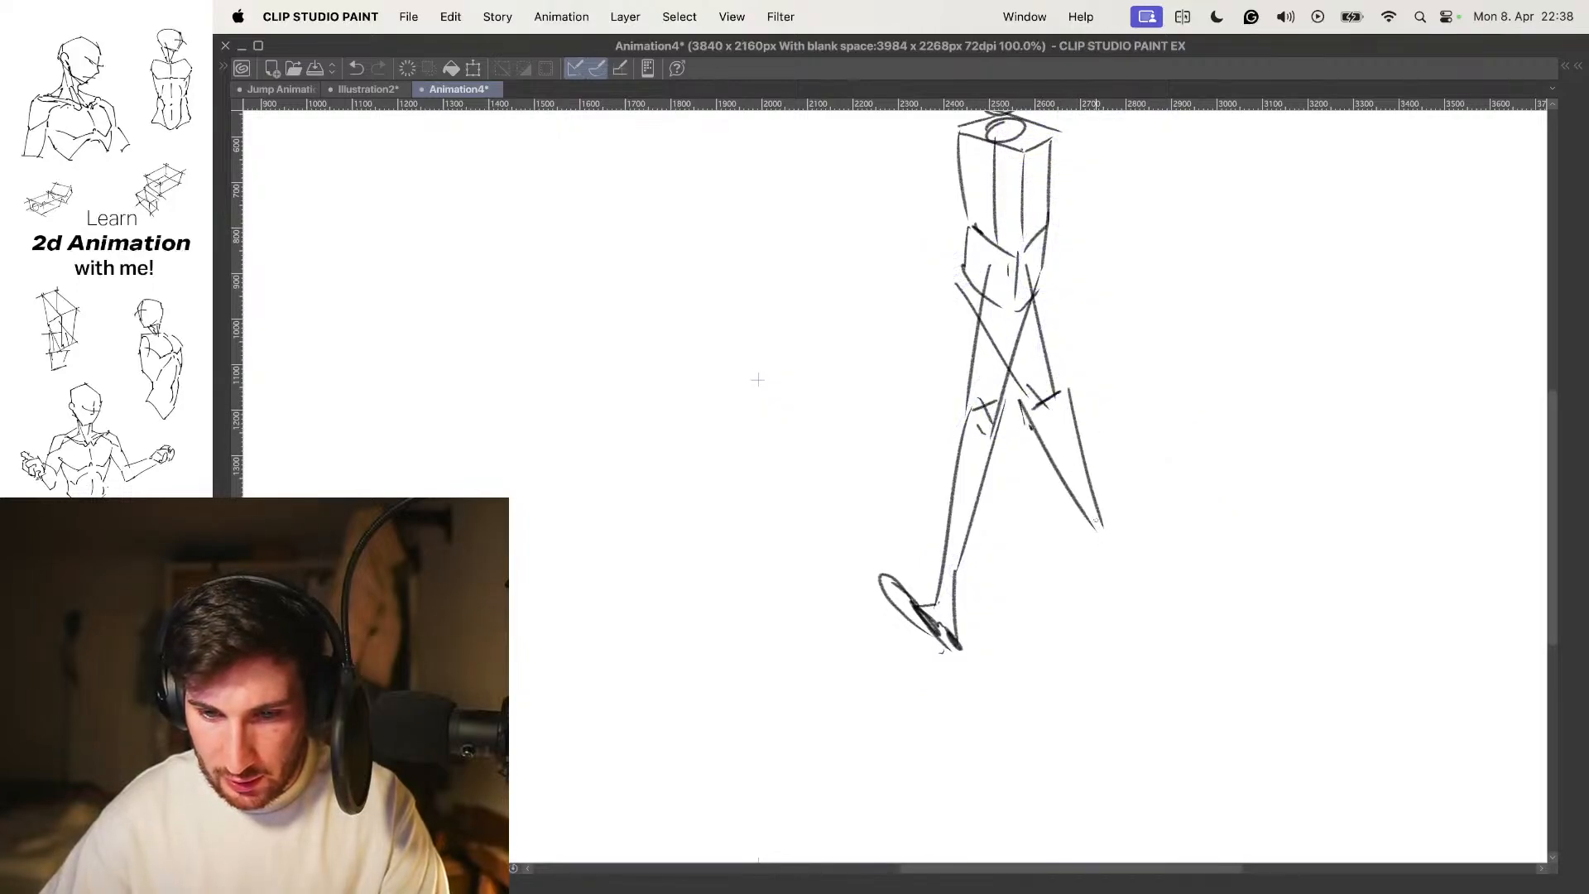
drag(1088, 560, 1029, 598)
mouse_move(1042, 595)
mouse_down()
mouse_move(1078, 607)
mouse_move(1107, 571)
mouse_up()
scroll(1122, 529, down, 3)
key(space)
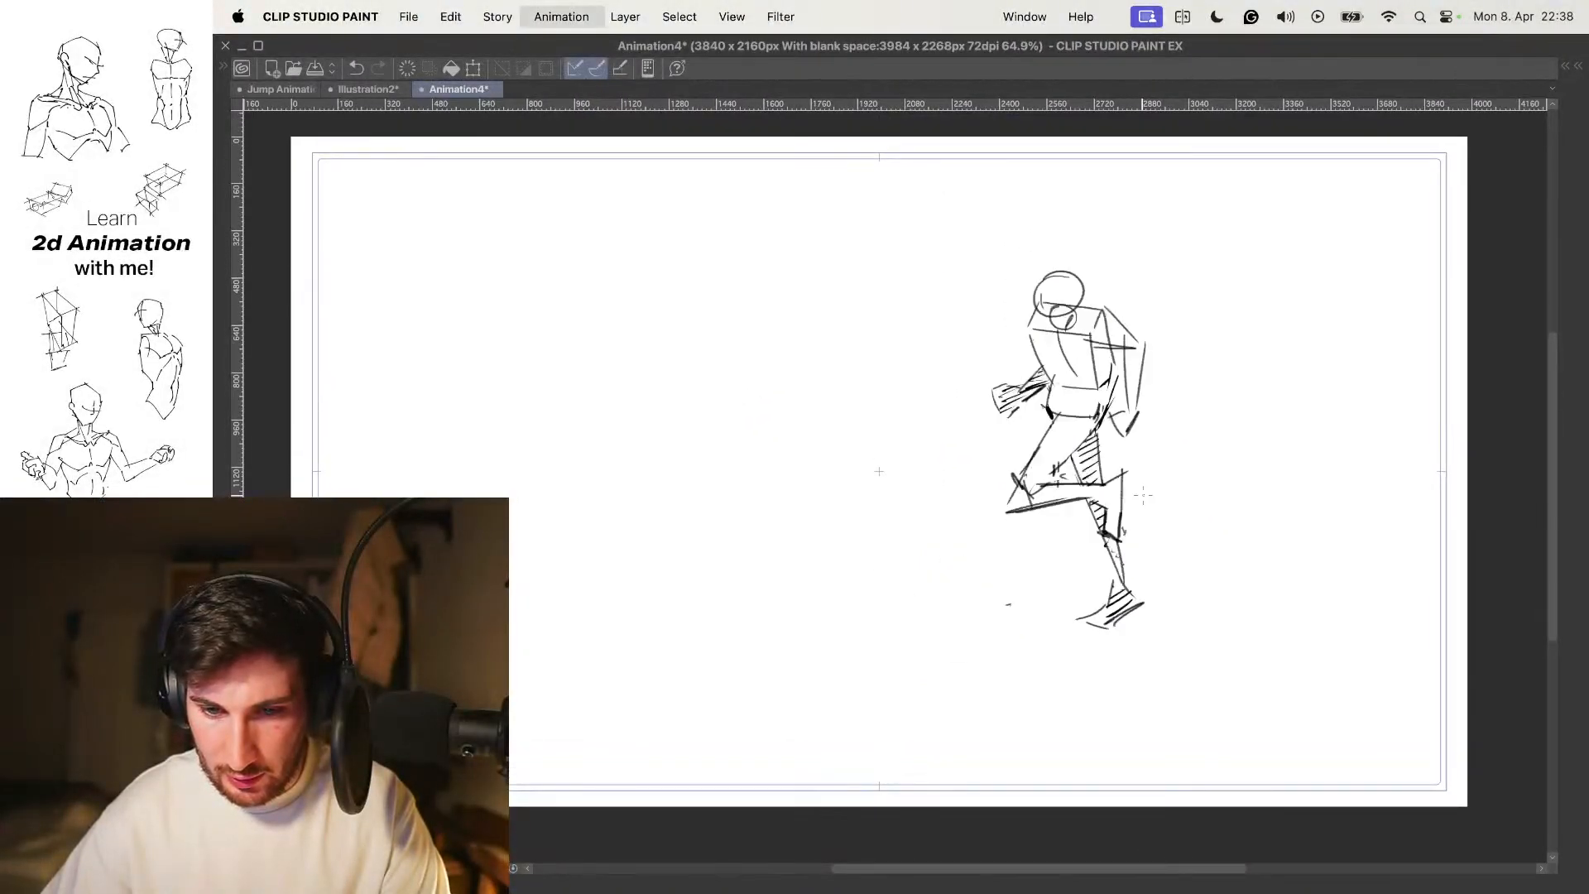
key(space)
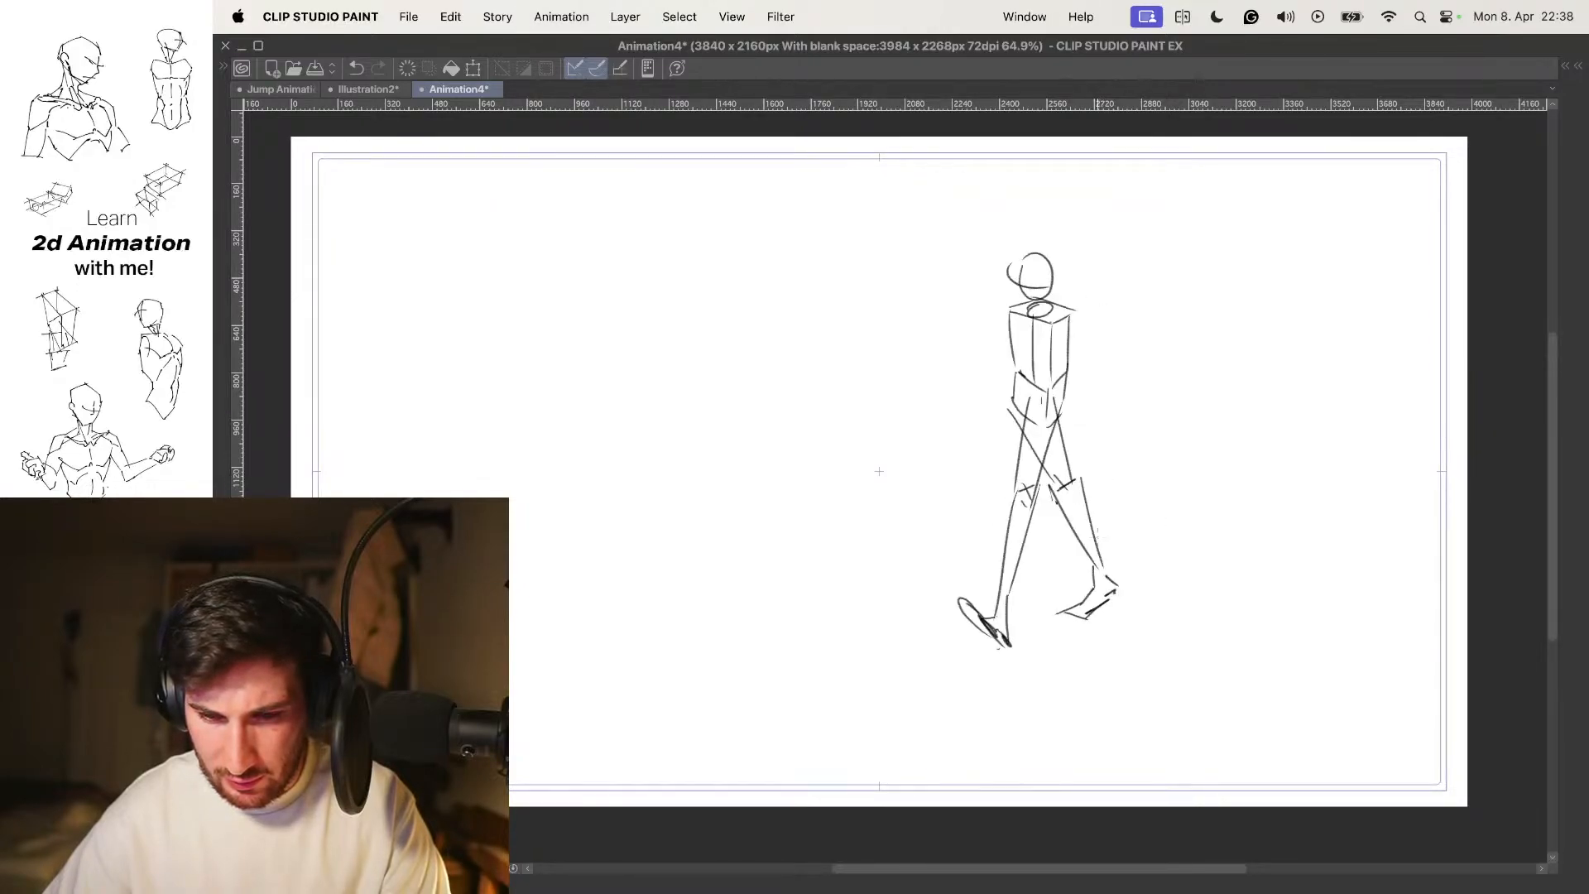
Hatch the new contact pose's trailing leg and foot, and erase its thigh lines where the front leg overlaps them
scroll(669, 442, up, 3)
drag(1010, 437, 1067, 613)
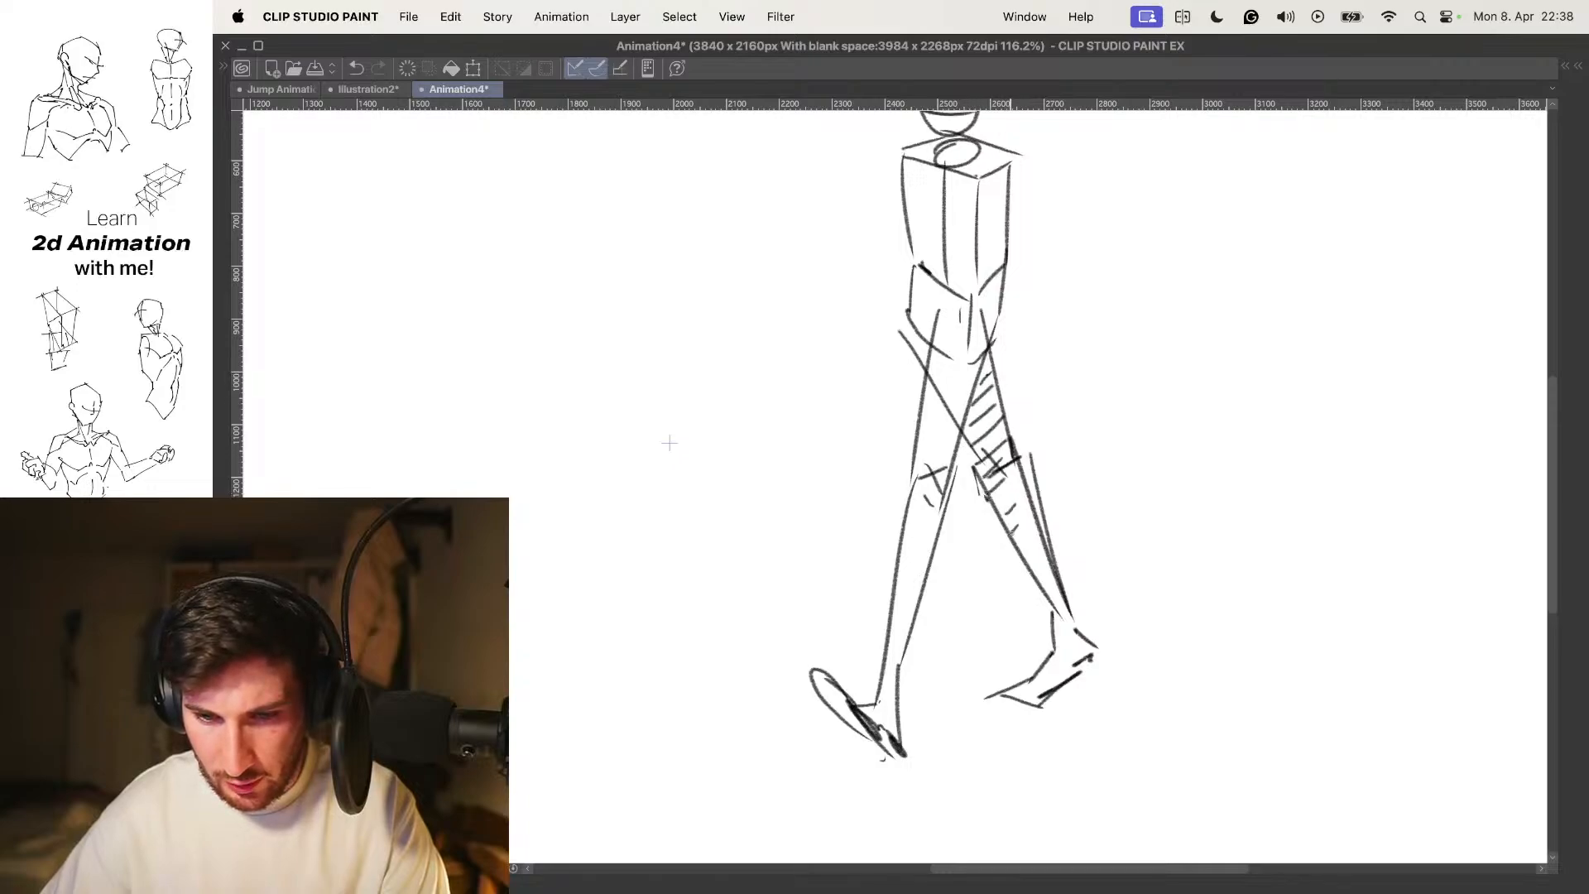
drag(1055, 523, 1049, 444)
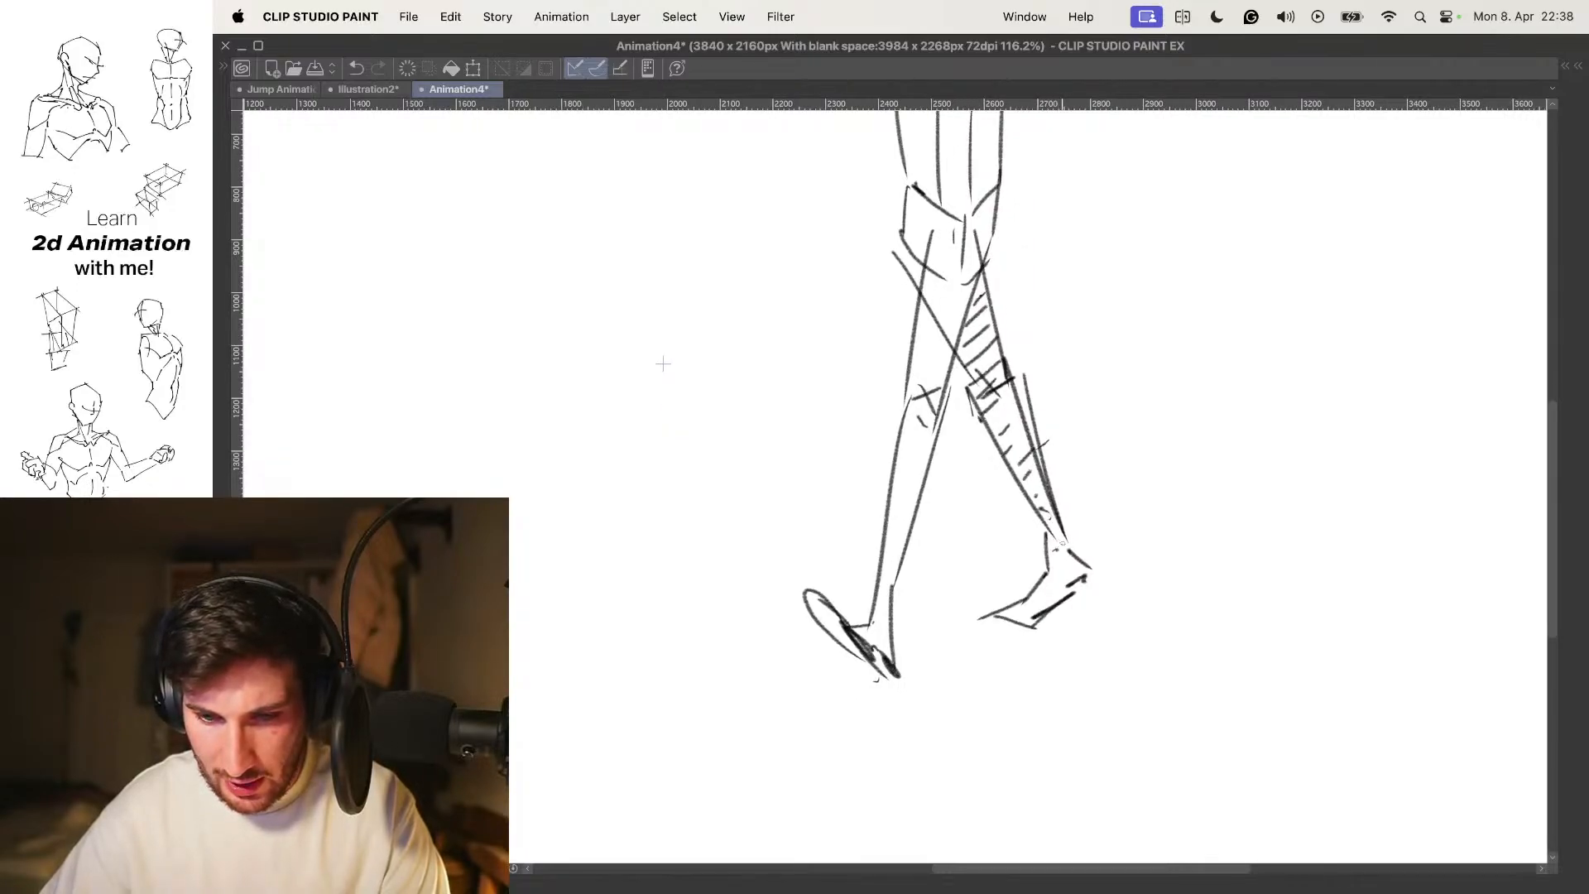
scroll(1055, 483, down, 3)
scroll(1096, 473, up, 4)
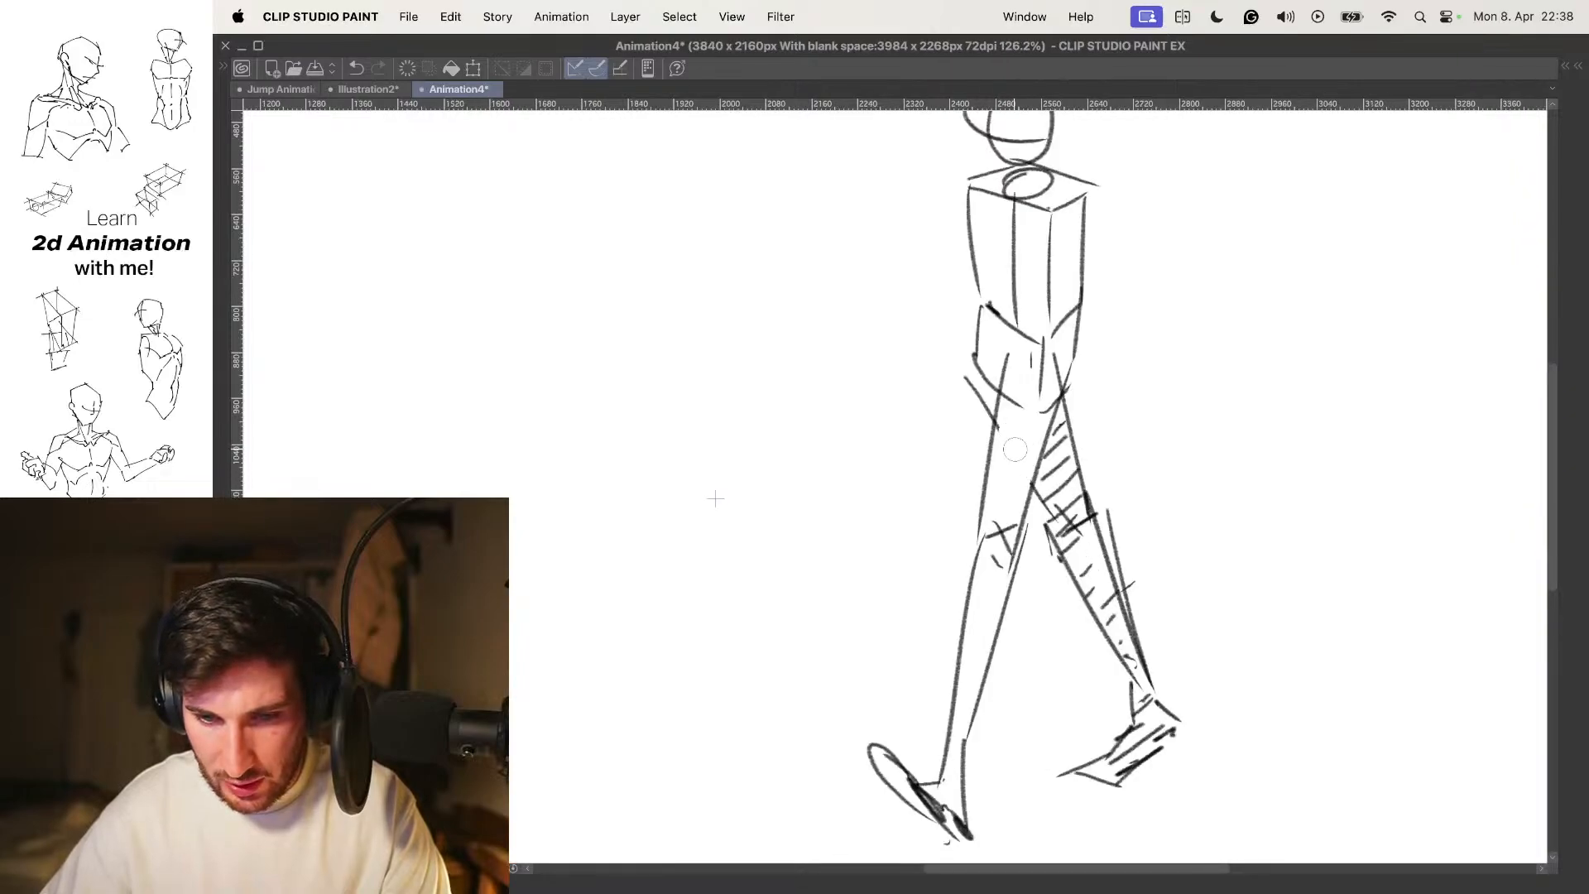
scroll(1049, 422, down, 3)
drag(1049, 422, 1020, 461)
Flip repeatedly through the walk cycle frames to check how both legs move into the new contact pose
key(Left)
key(space)
key(Right)
key(Left)
key(Left)
key(Right)
key(Right)
key(Left)
key(Left)
key(Right)
key(Right)
key(Left)
key(Left)
key(Right)
key(Right)
key(Left)
key(Left)
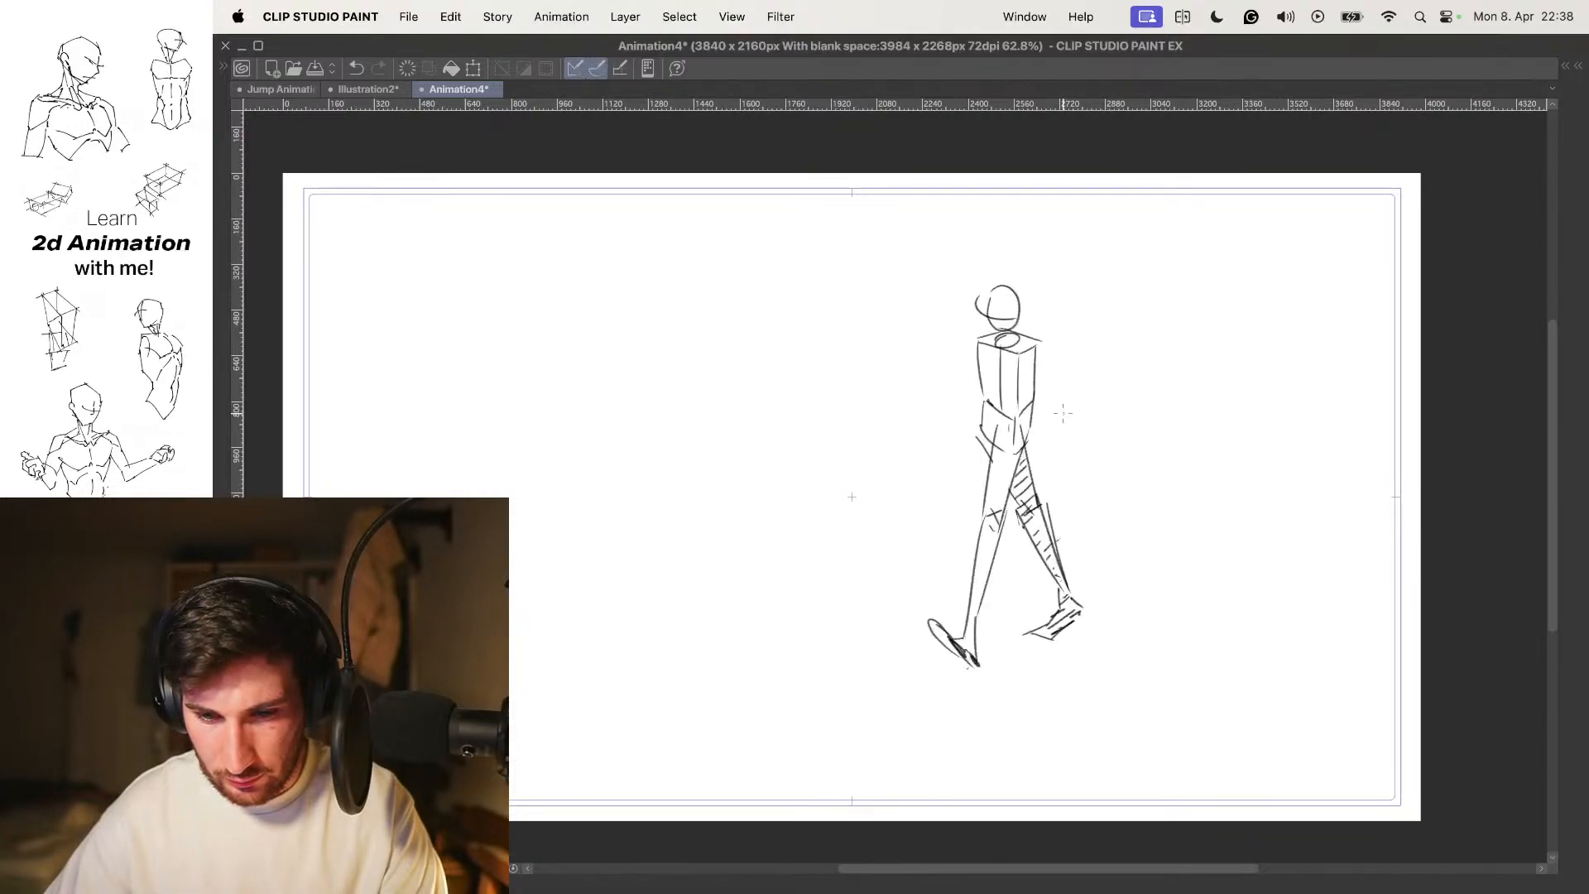
key(Right)
key(Right)
key(Left)
key(Left)
key(space)
scroll(1021, 365, up, 2)
key(Right)
key(Right)
key(Left)
key(space)
Draw the new contact pose's near arm swinging back behind the torso, with a bent elbow, hanging forearm and hand
scroll(1055, 372, up, 2)
drag(1022, 348, 1111, 398)
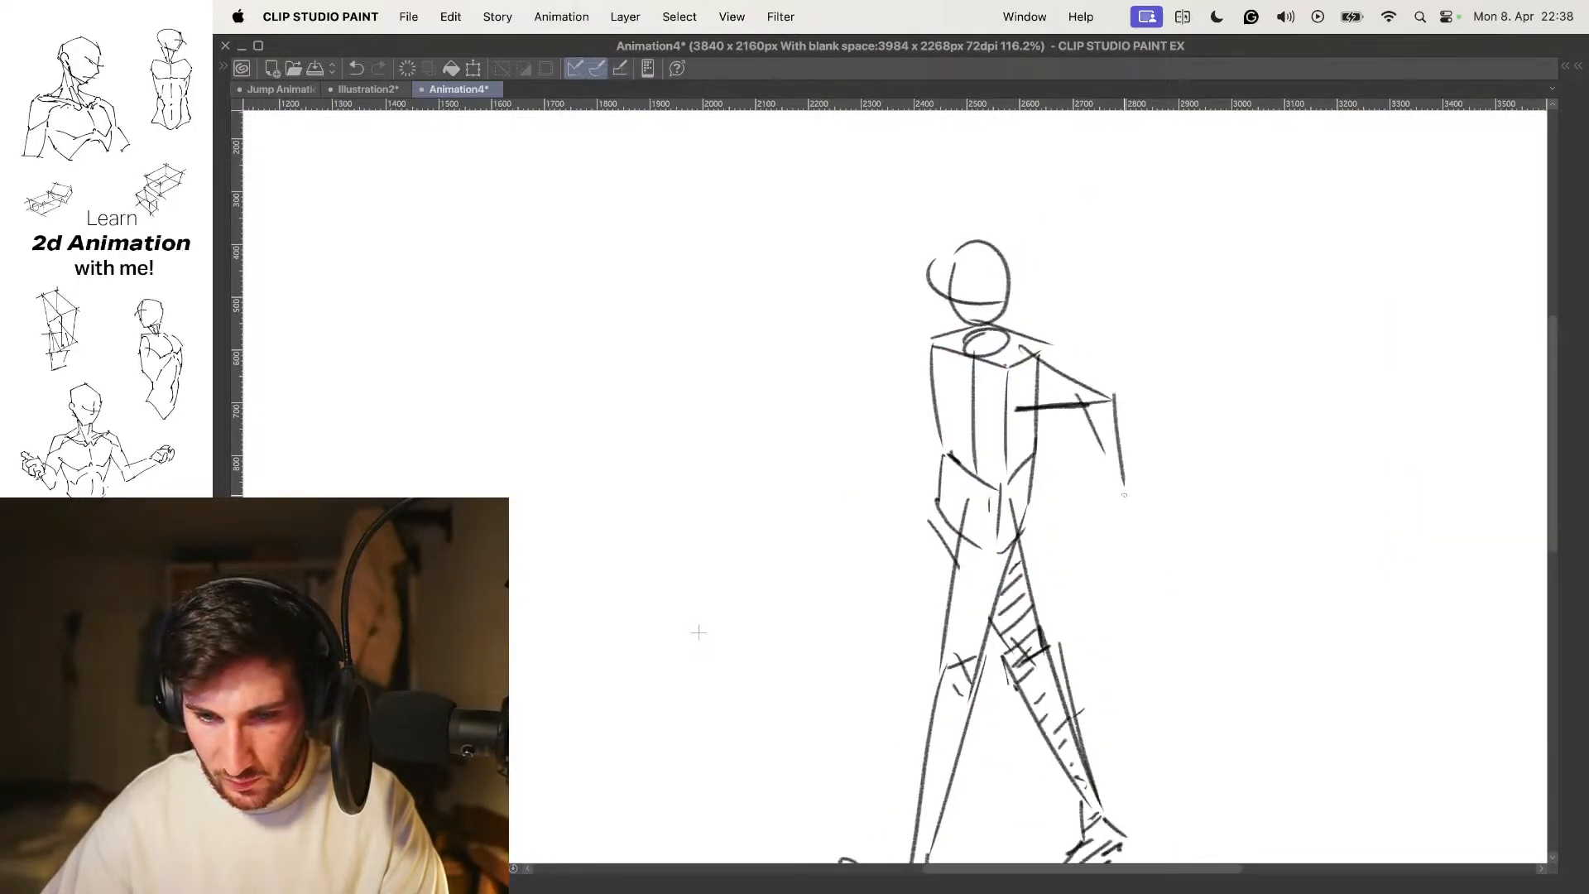
drag(1109, 446, 1146, 436)
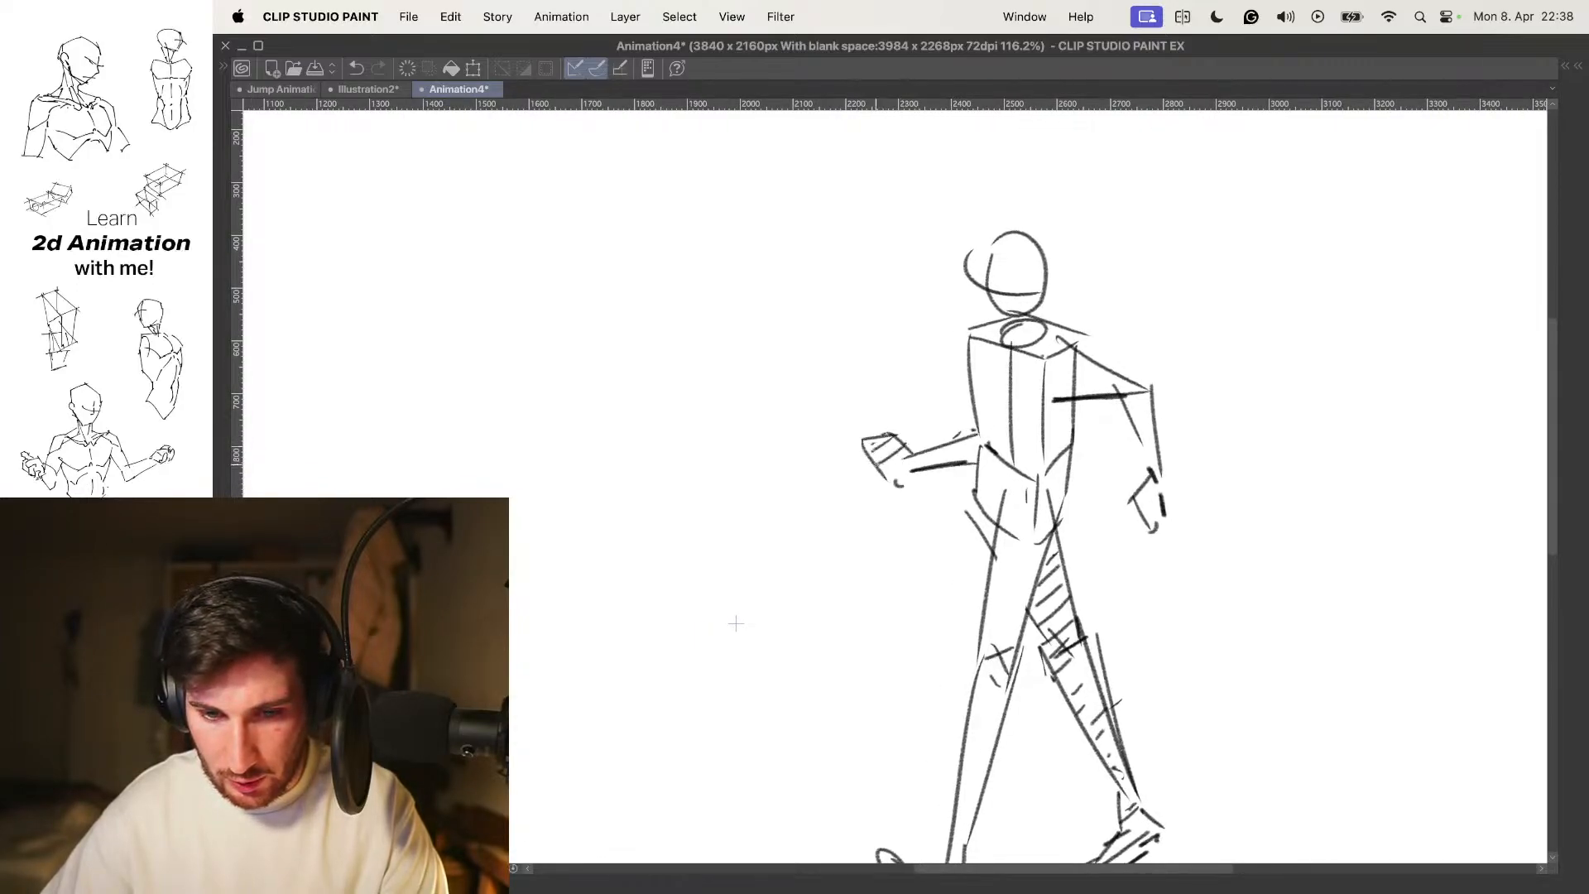
Undo the forward-reaching hatched forearm and try other angles for that arm
key(super+z)
key(super+z)
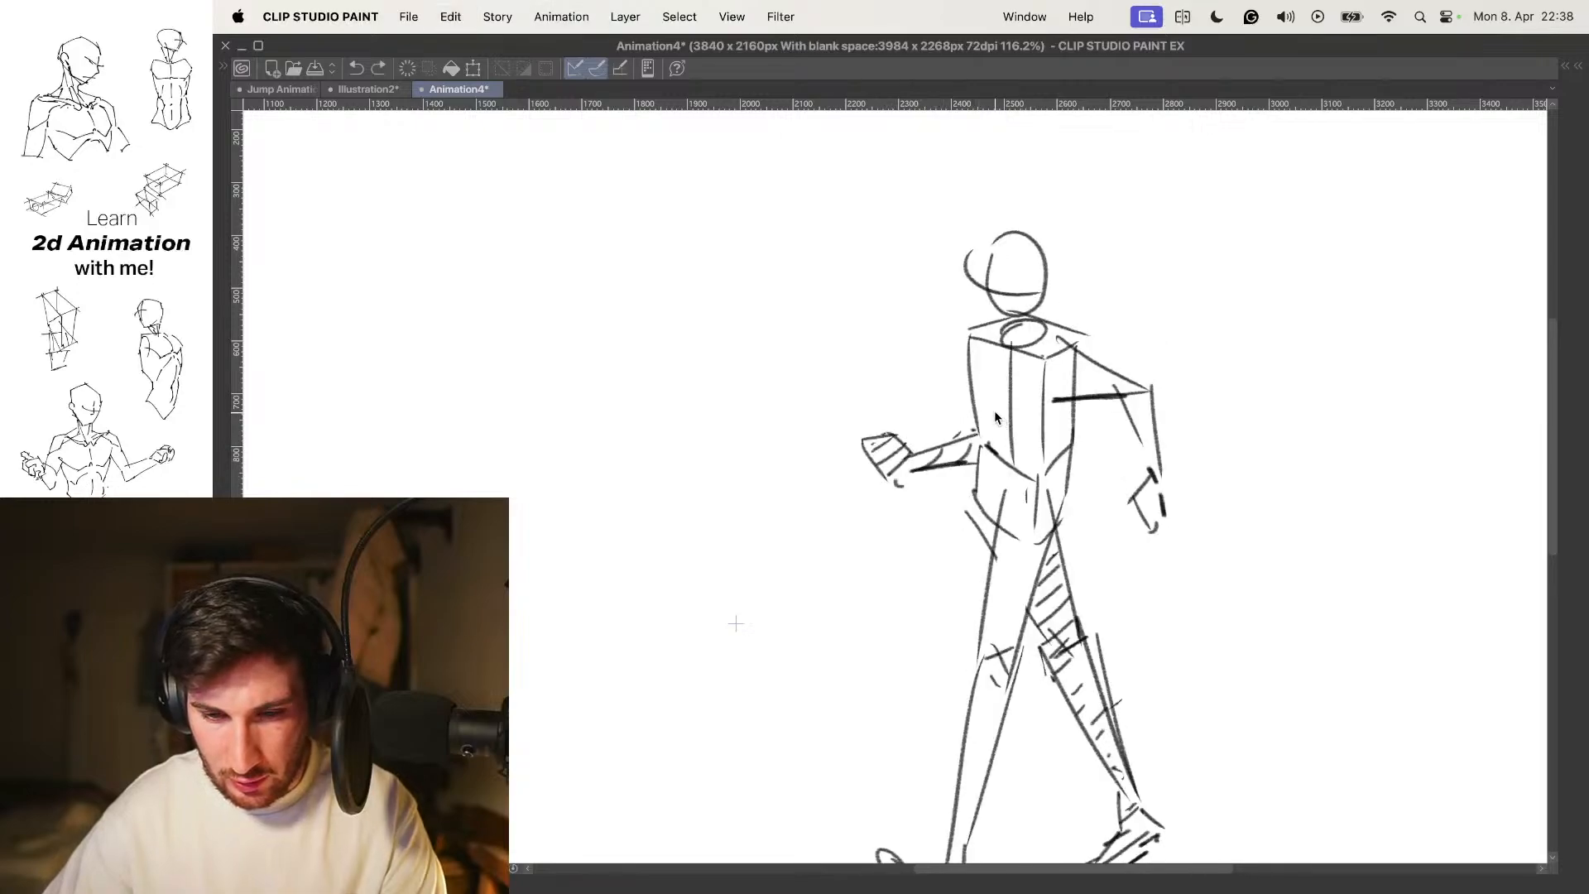
key(super+z)
key(super+y)
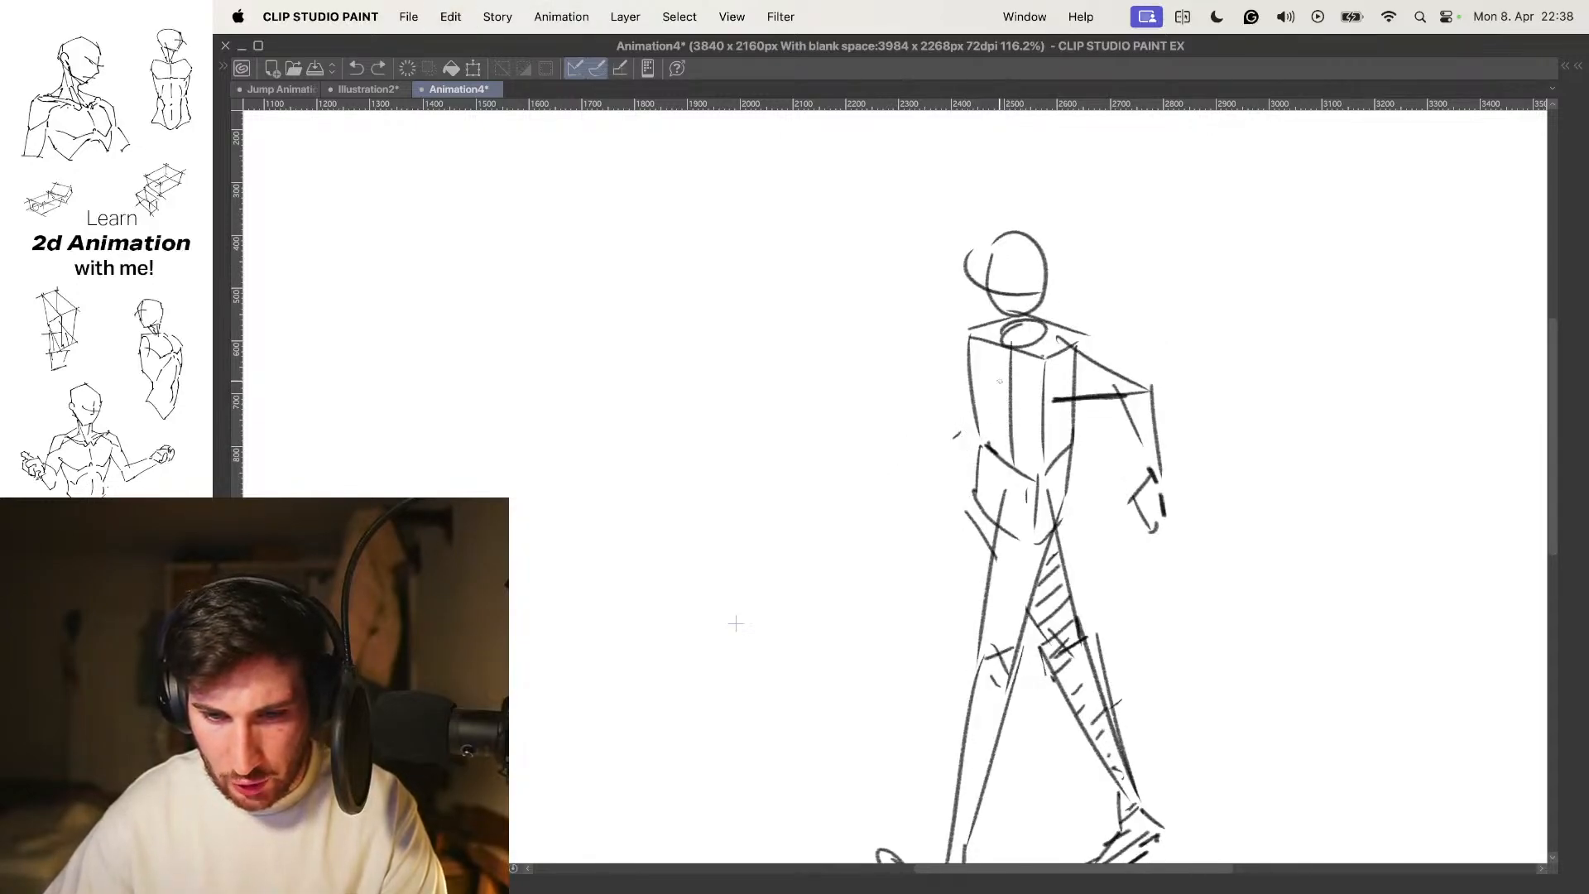
drag(895, 471, 852, 484)
key(super+z)
key(super+z)
drag(951, 362, 926, 486)
key(super+z)
key(super+z)
key(super+z)
Redraw the opposite arm hanging from the shoulder, with a hatched forearm and hand reaching forward and down
drag(1019, 326, 975, 464)
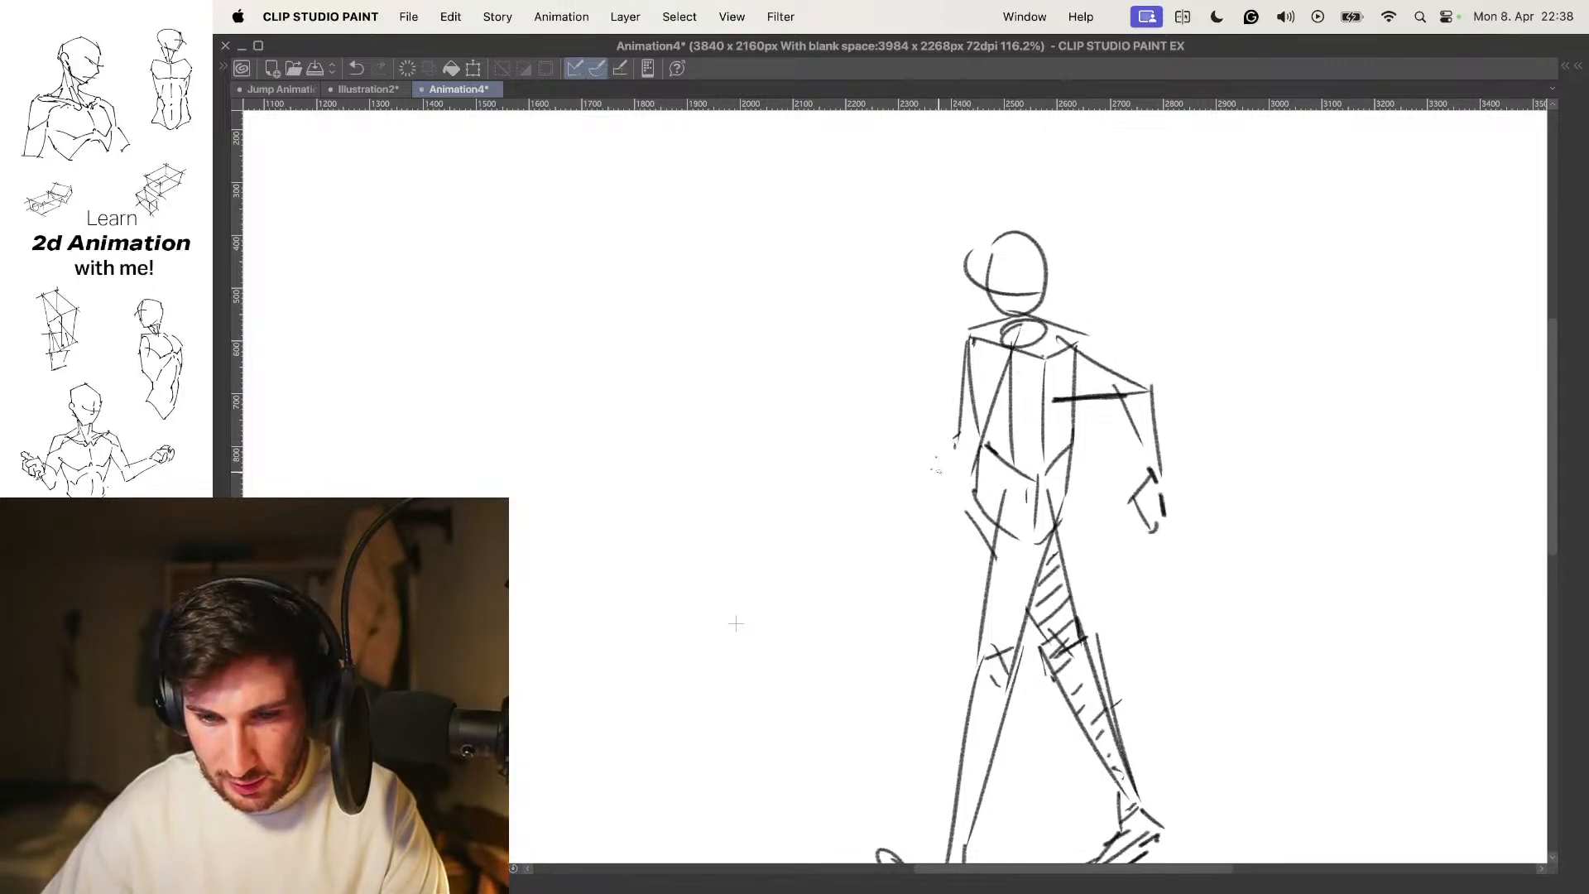
mouse_move(869, 509)
mouse_down()
mouse_move(835, 538)
mouse_move(853, 531)
mouse_move(835, 566)
mouse_up()
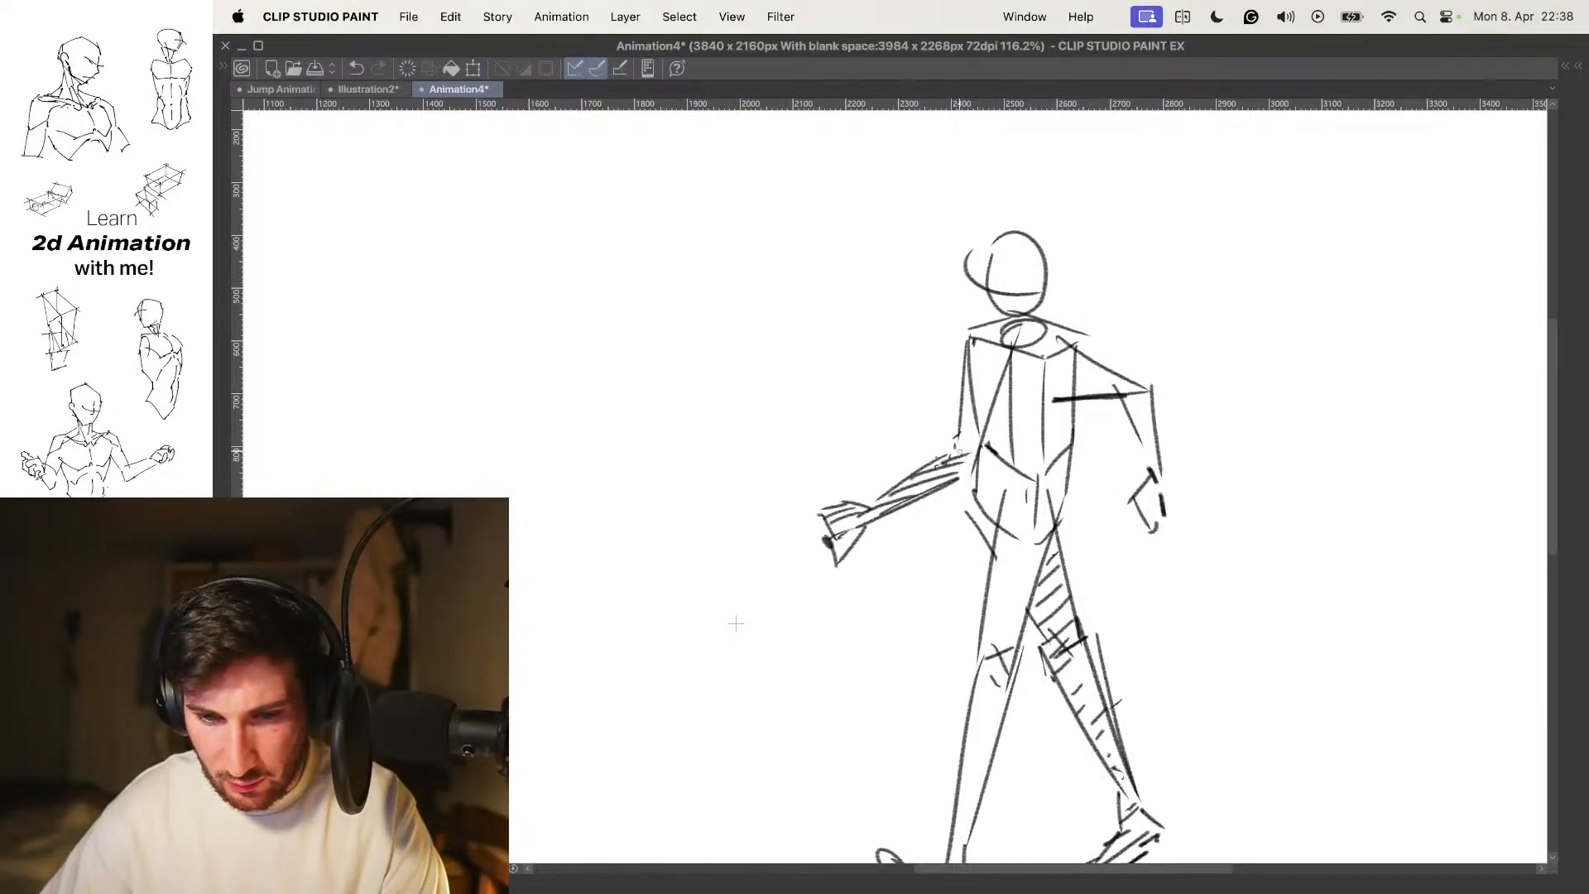
Transform the bent-leg passing pose, moving the whole sketch forward and slightly down along the walking path
drag(1037, 408, 952, 408)
key(Return)
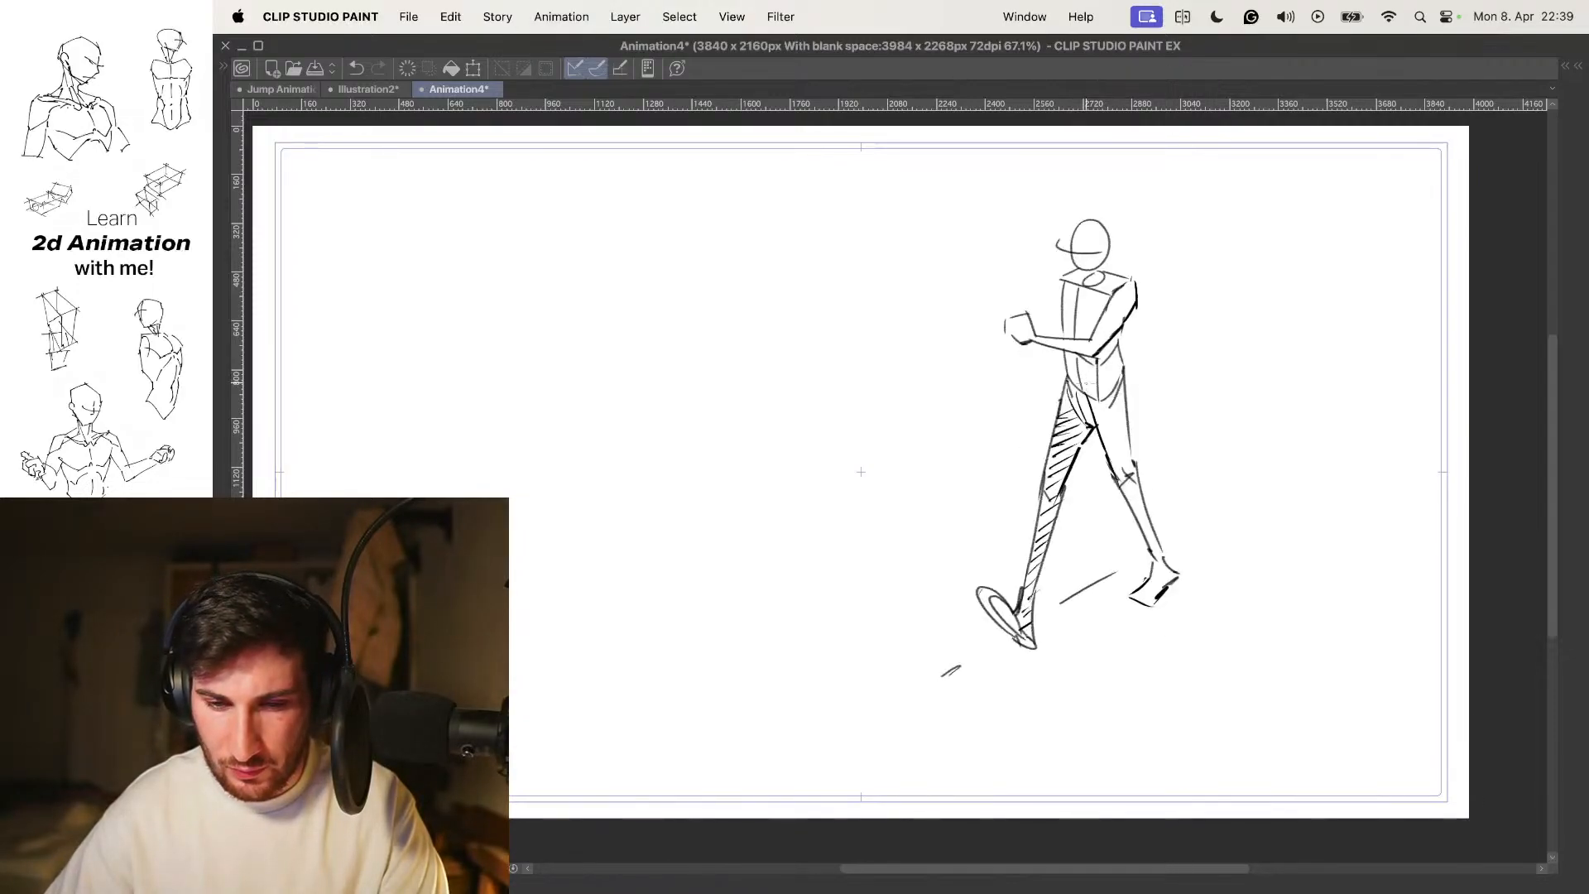
key(super+t)
drag(1093, 481, 1060, 481)
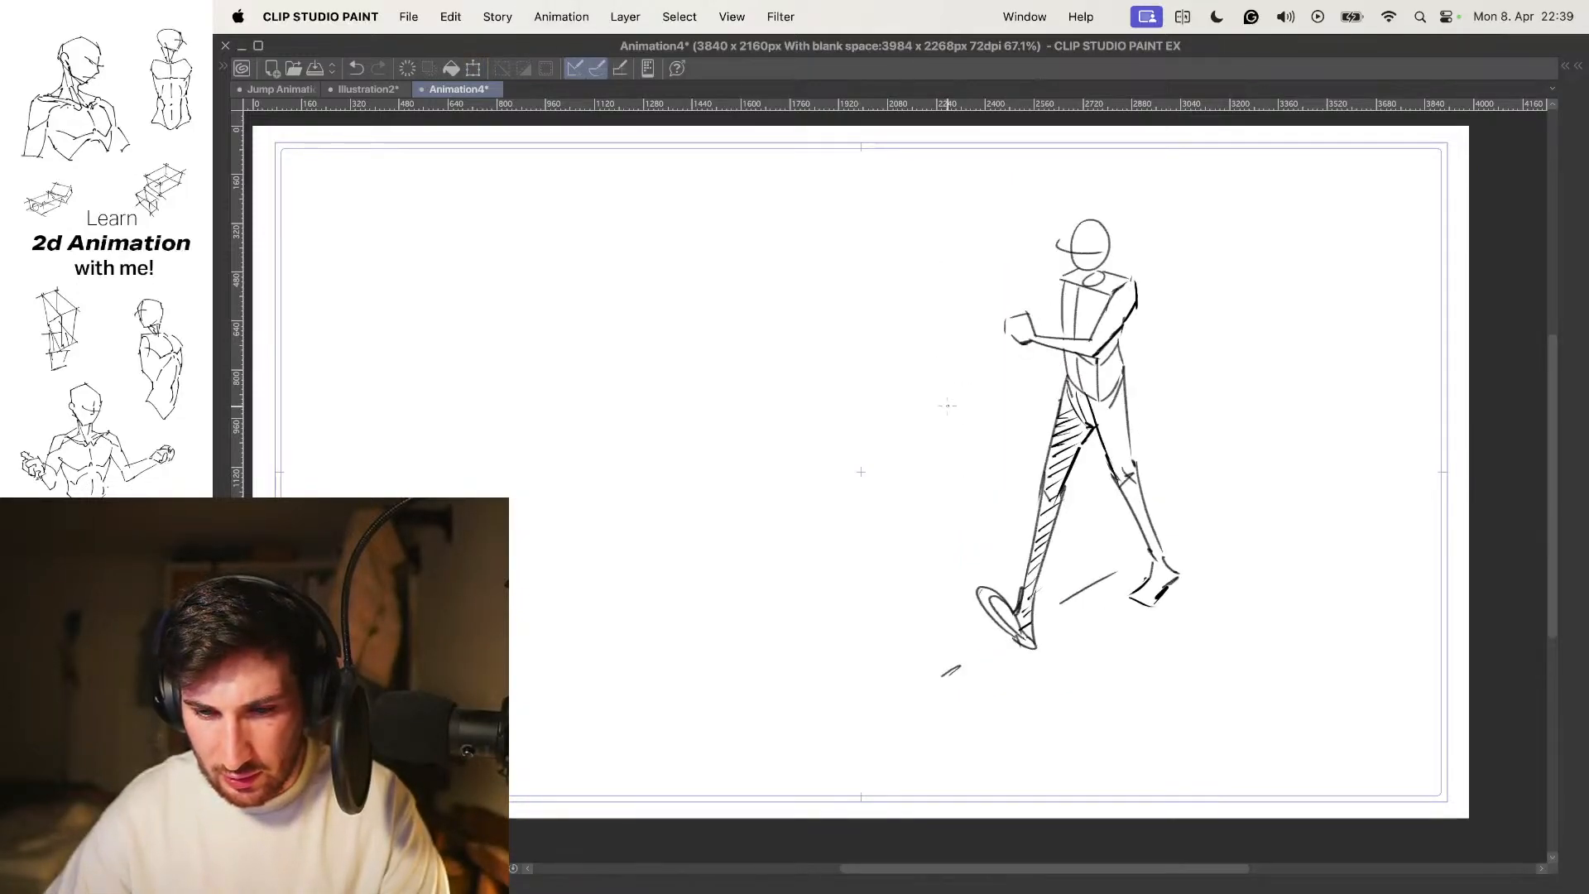
key(super+t)
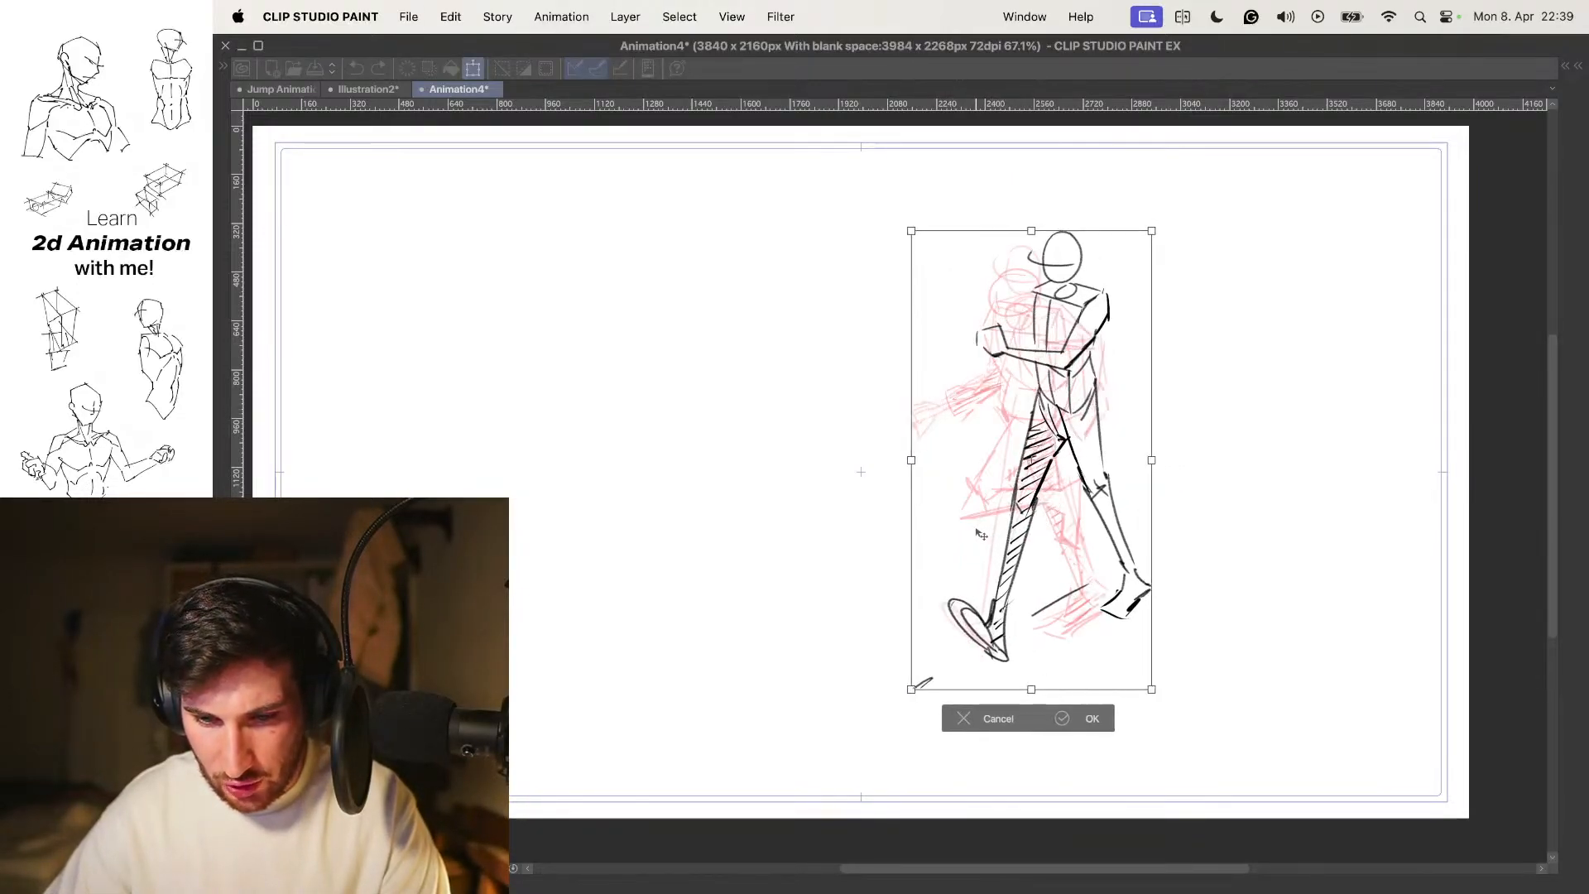
key(Escape)
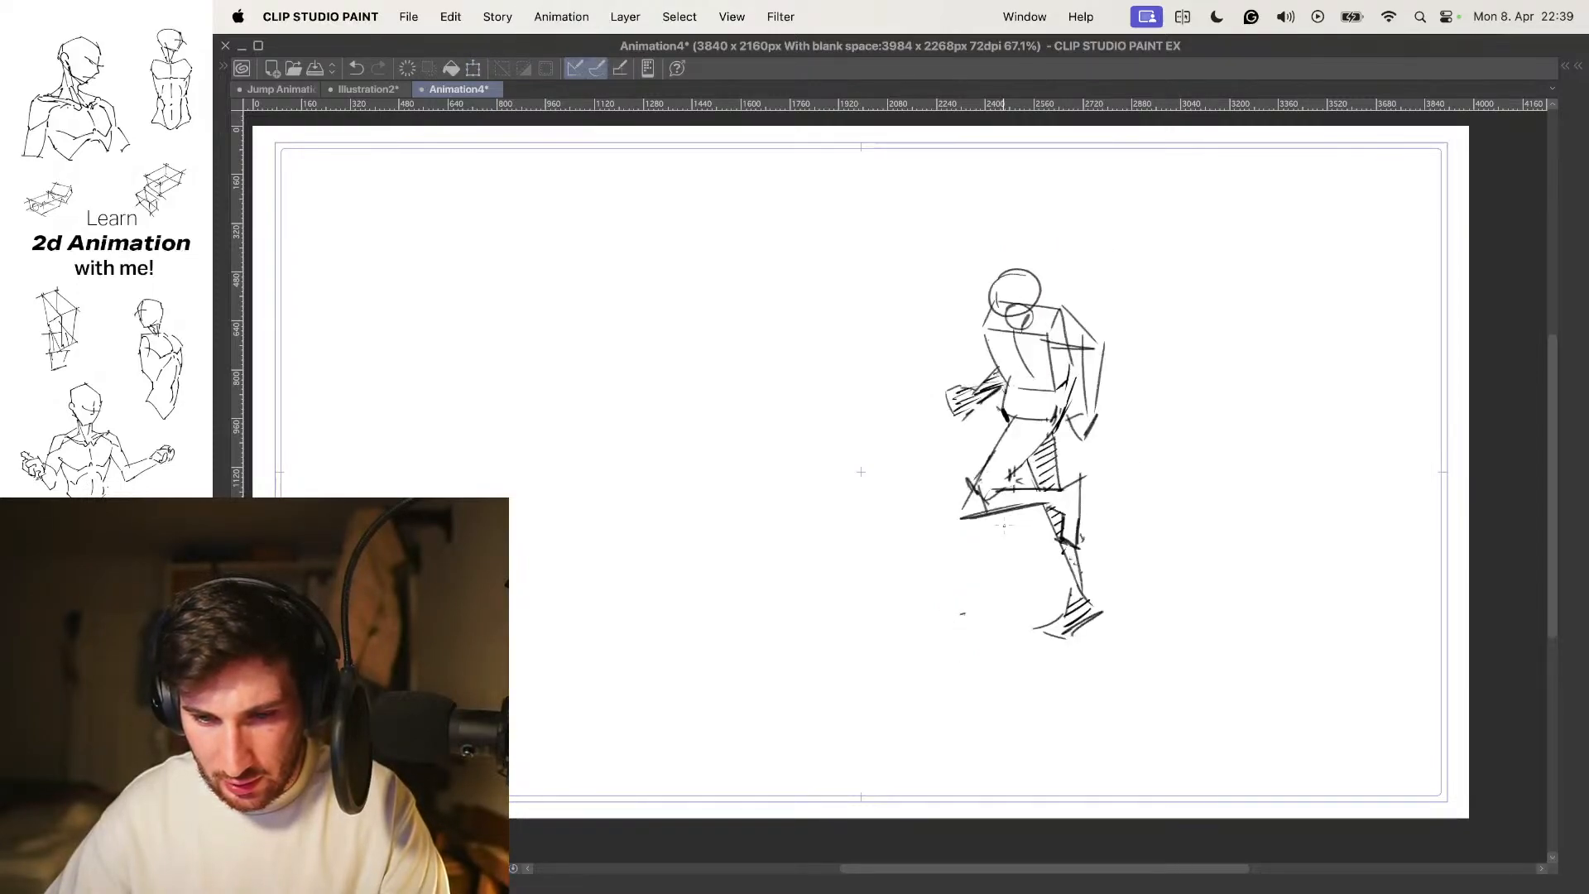
key(ctrl+t)
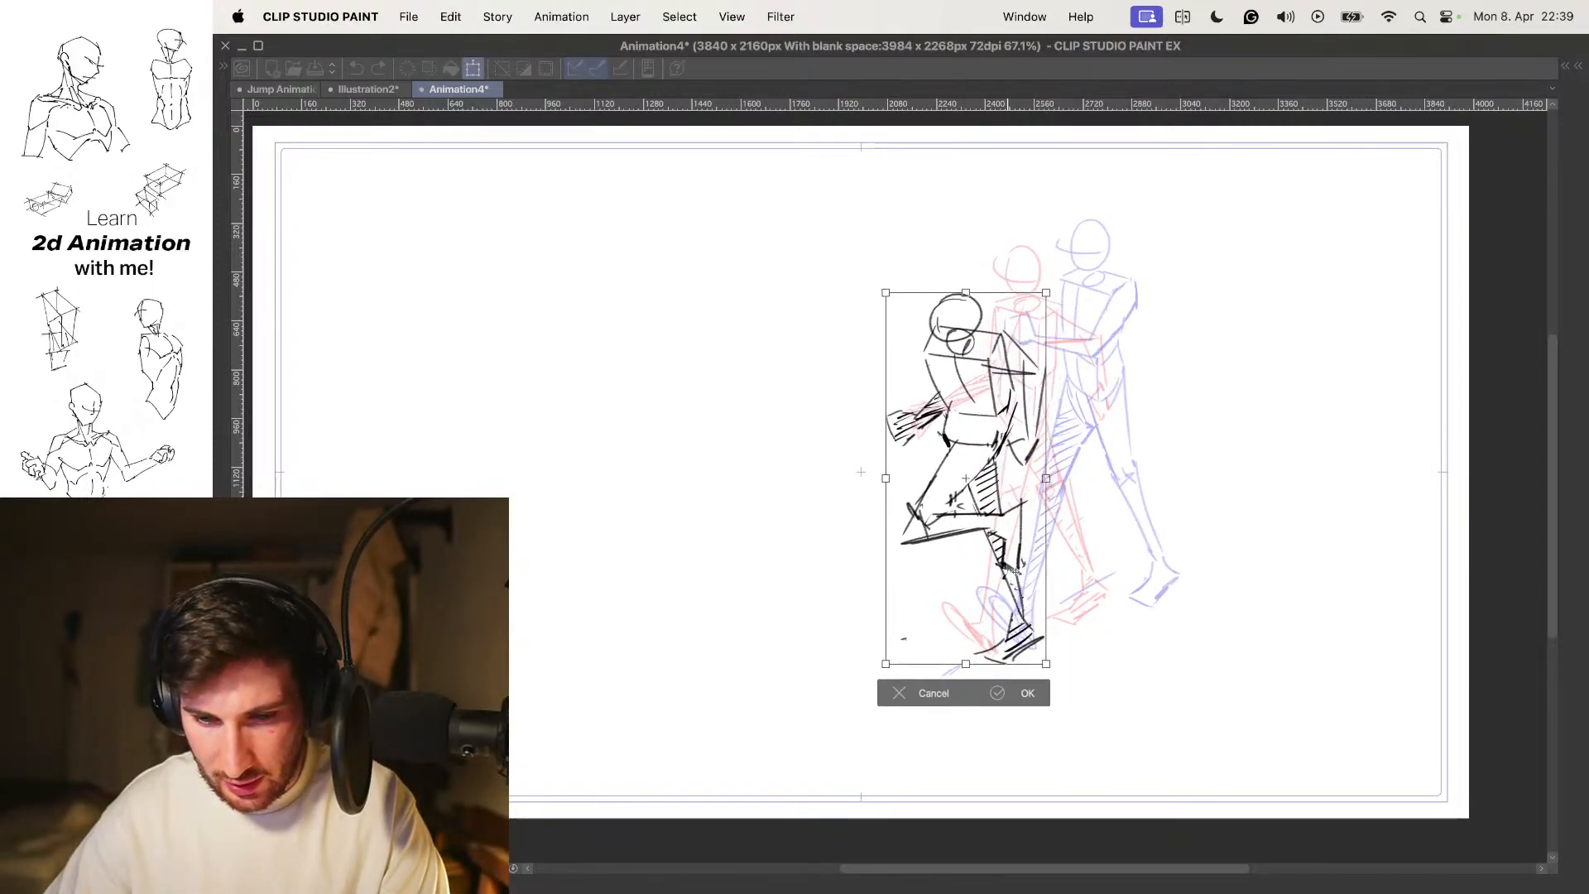
key(Return)
Play through the poses and nudge the bent-leg passing pose slightly back toward the first contact pose
key(space)
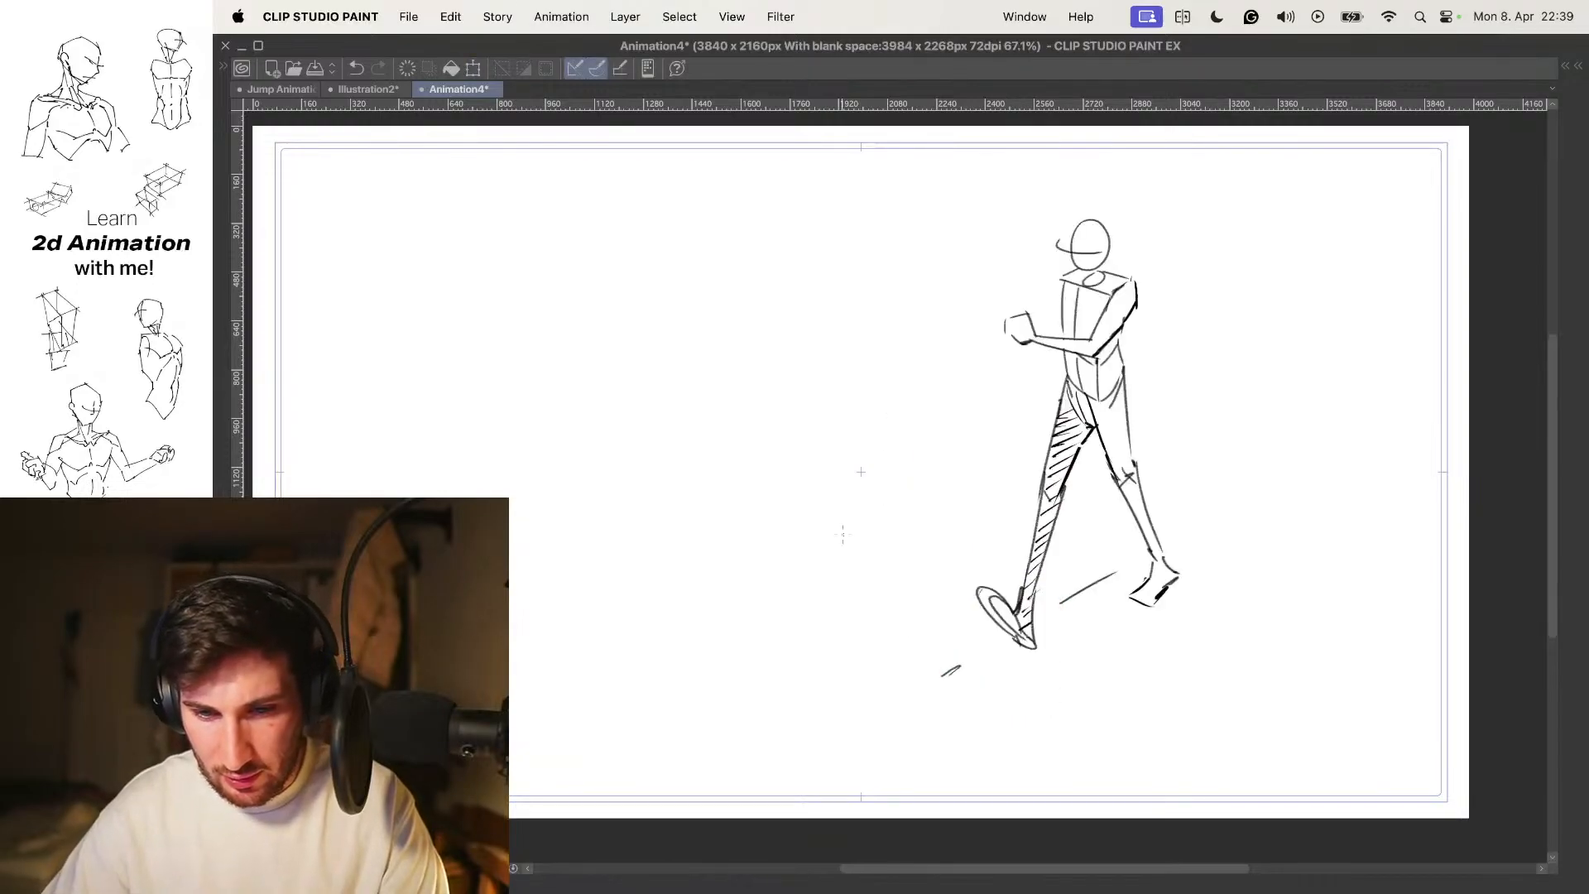
key(space)
key(space)
key(space)
key(space)
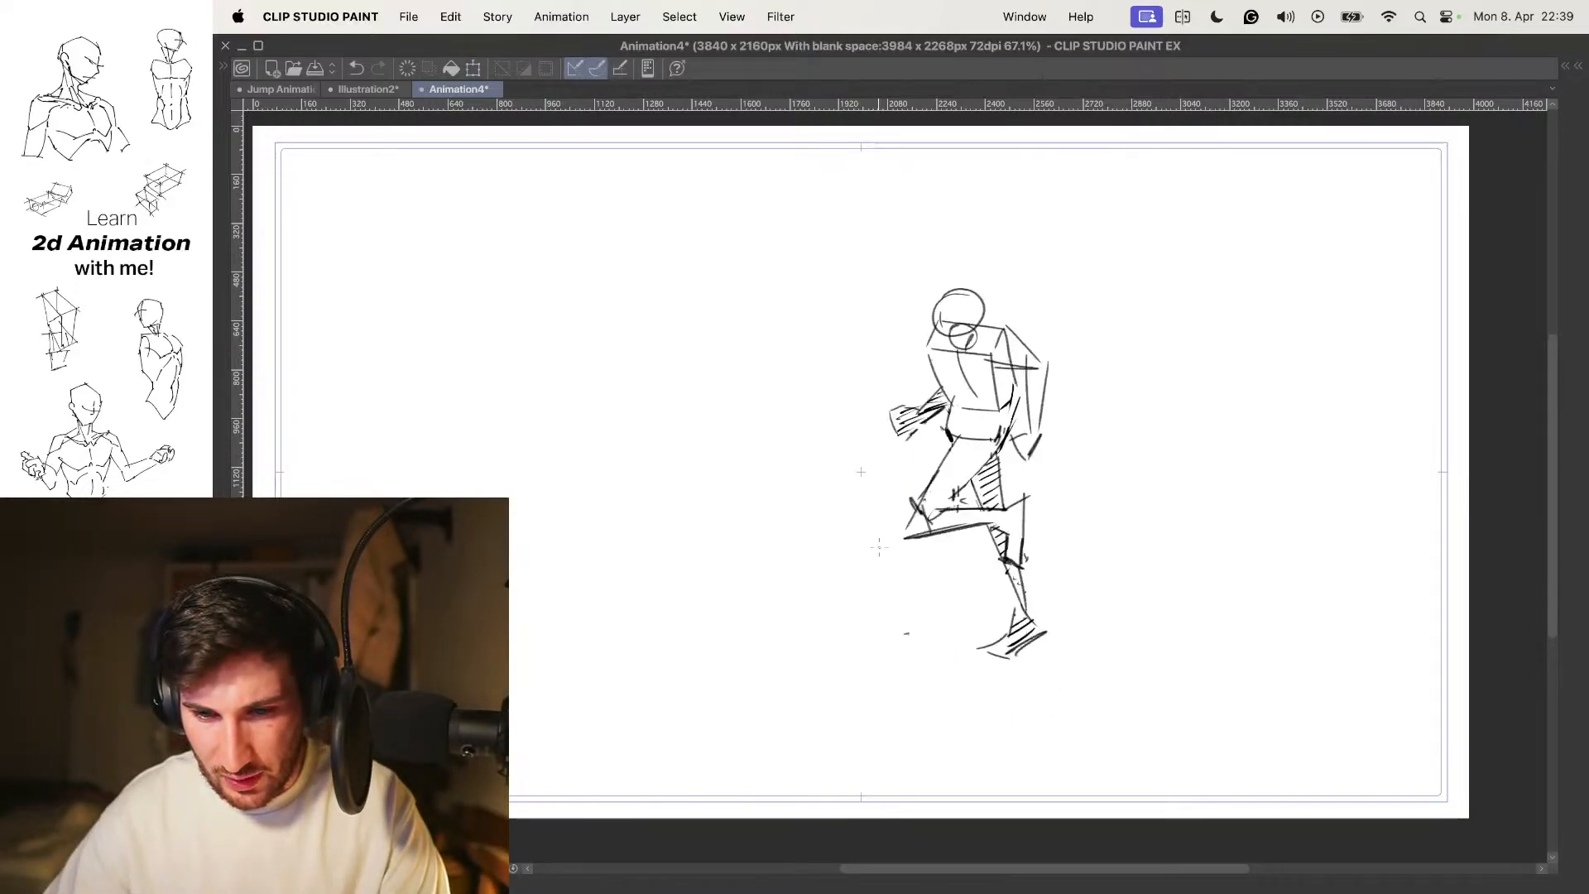
key(ctrl+t)
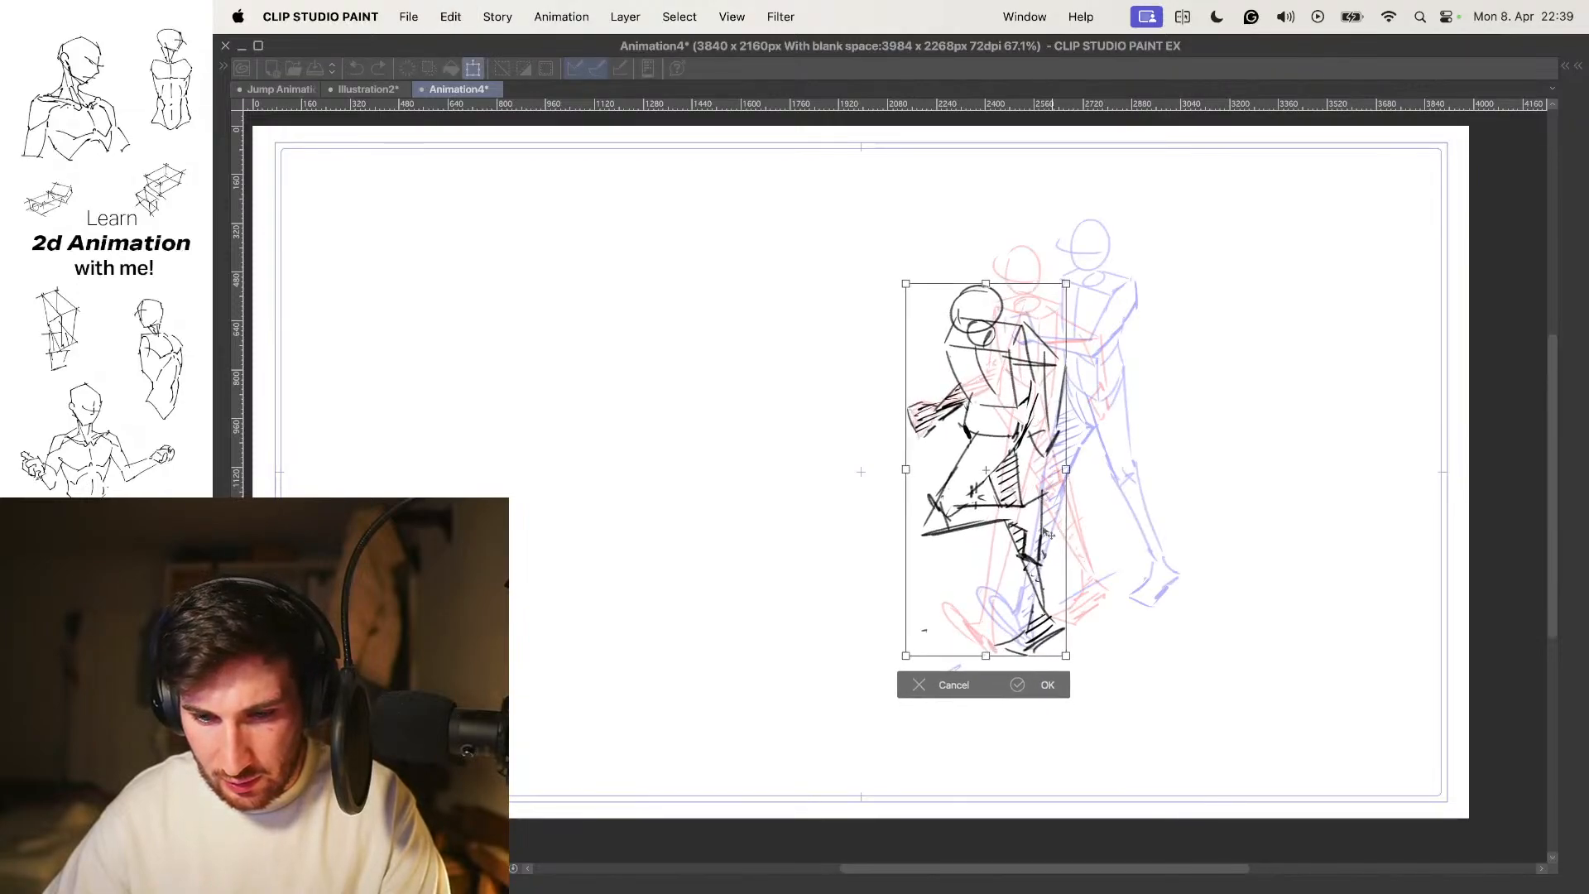
key(Return)
key(space)
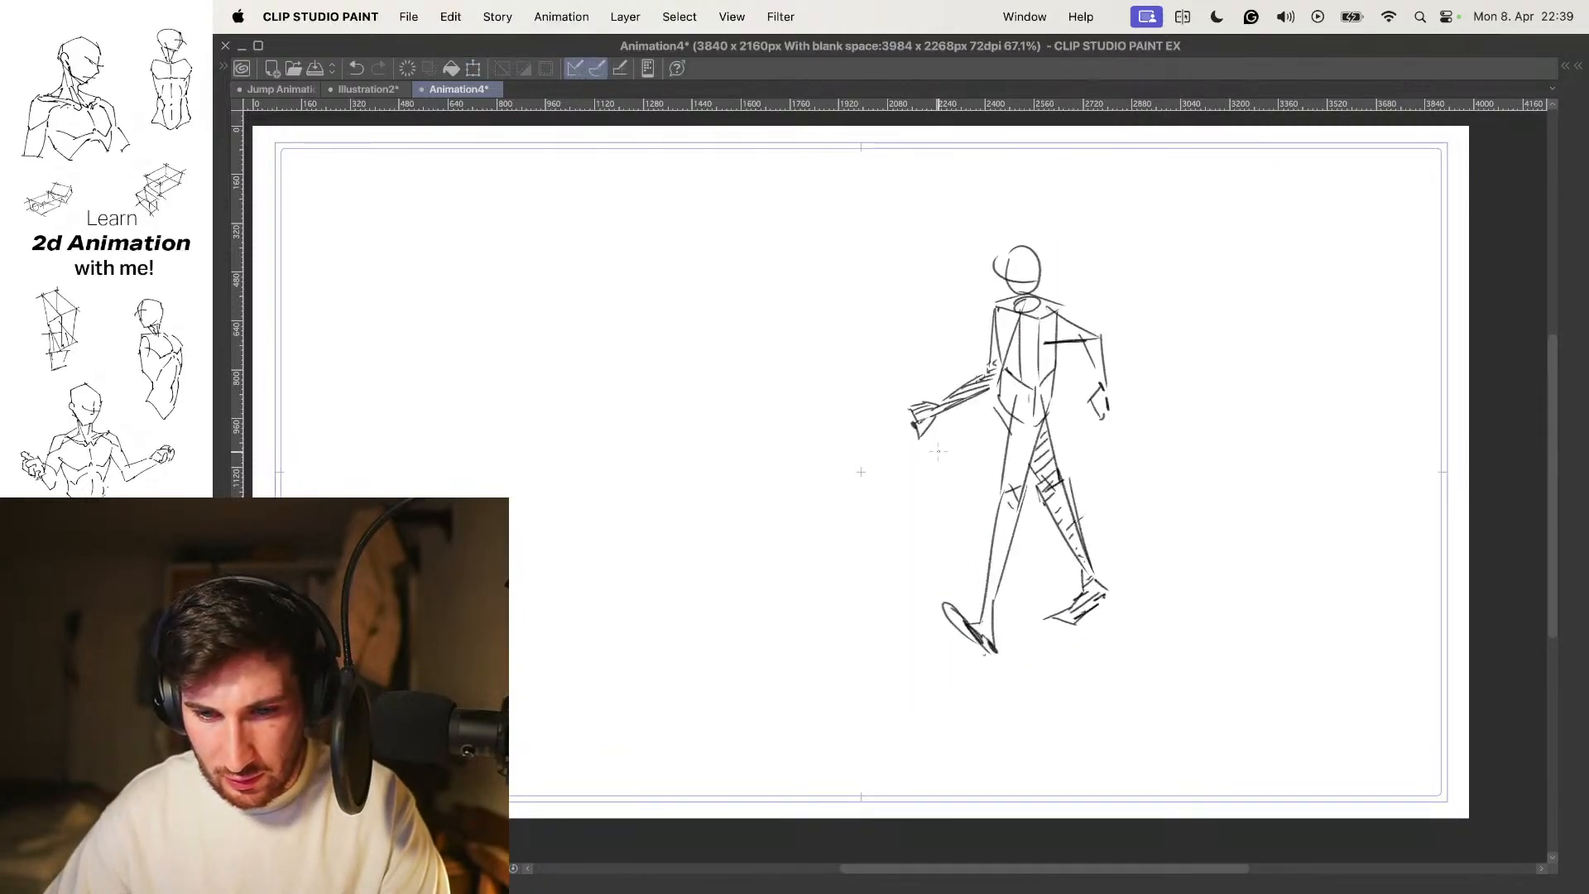
Move the second contact pose forward and down, ahead of the onion-skinned passing pose, and preview the motion
key(super+t)
drag(1007, 450, 936, 492)
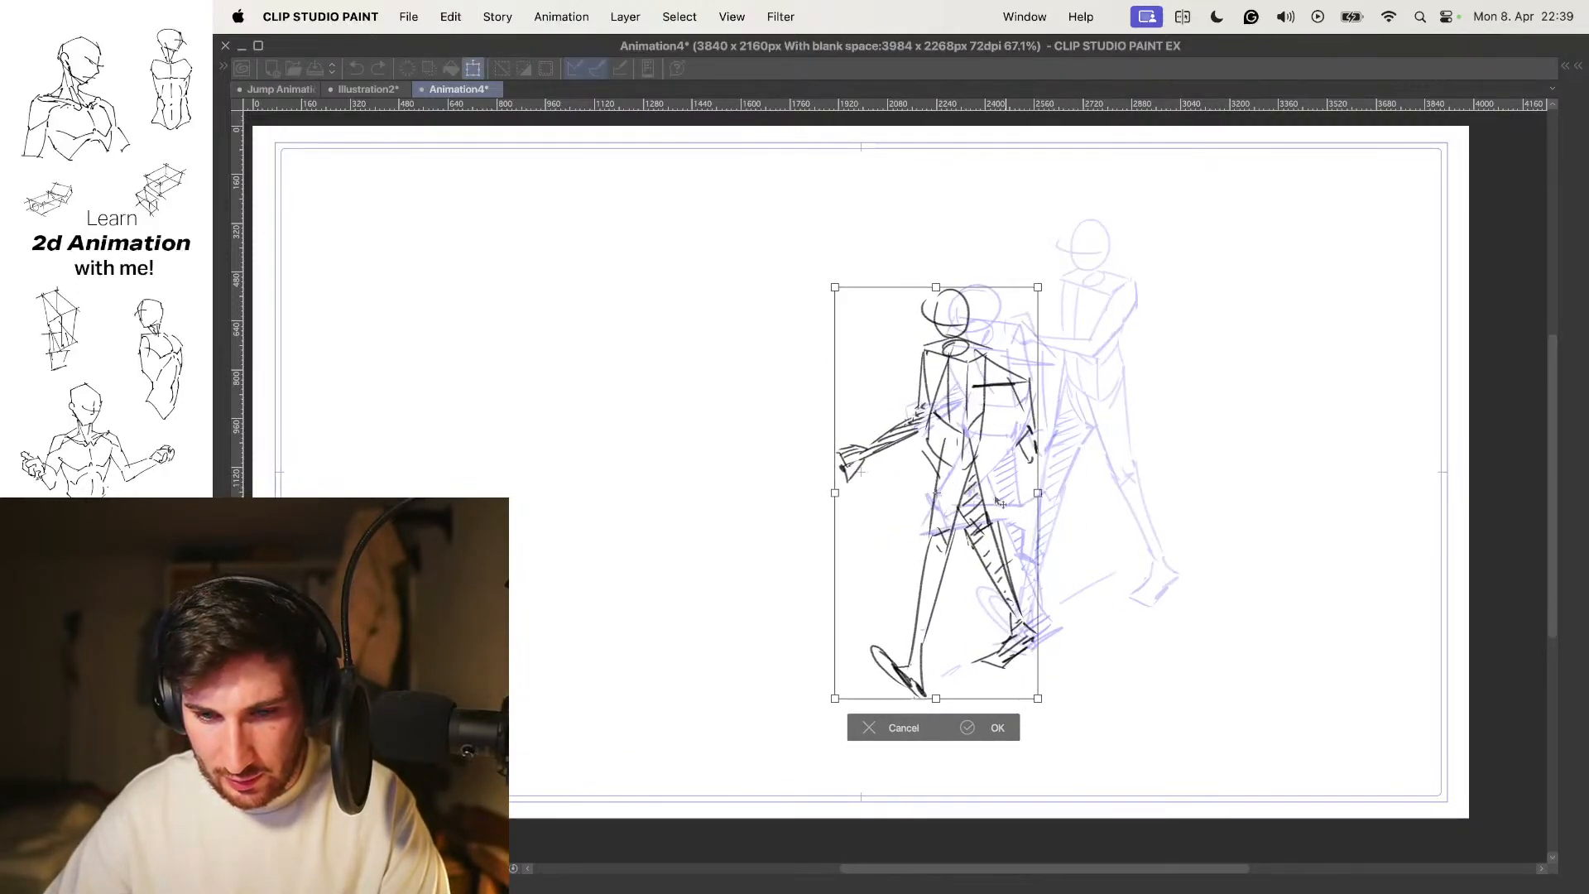
key(Return)
key(space)
key(space)
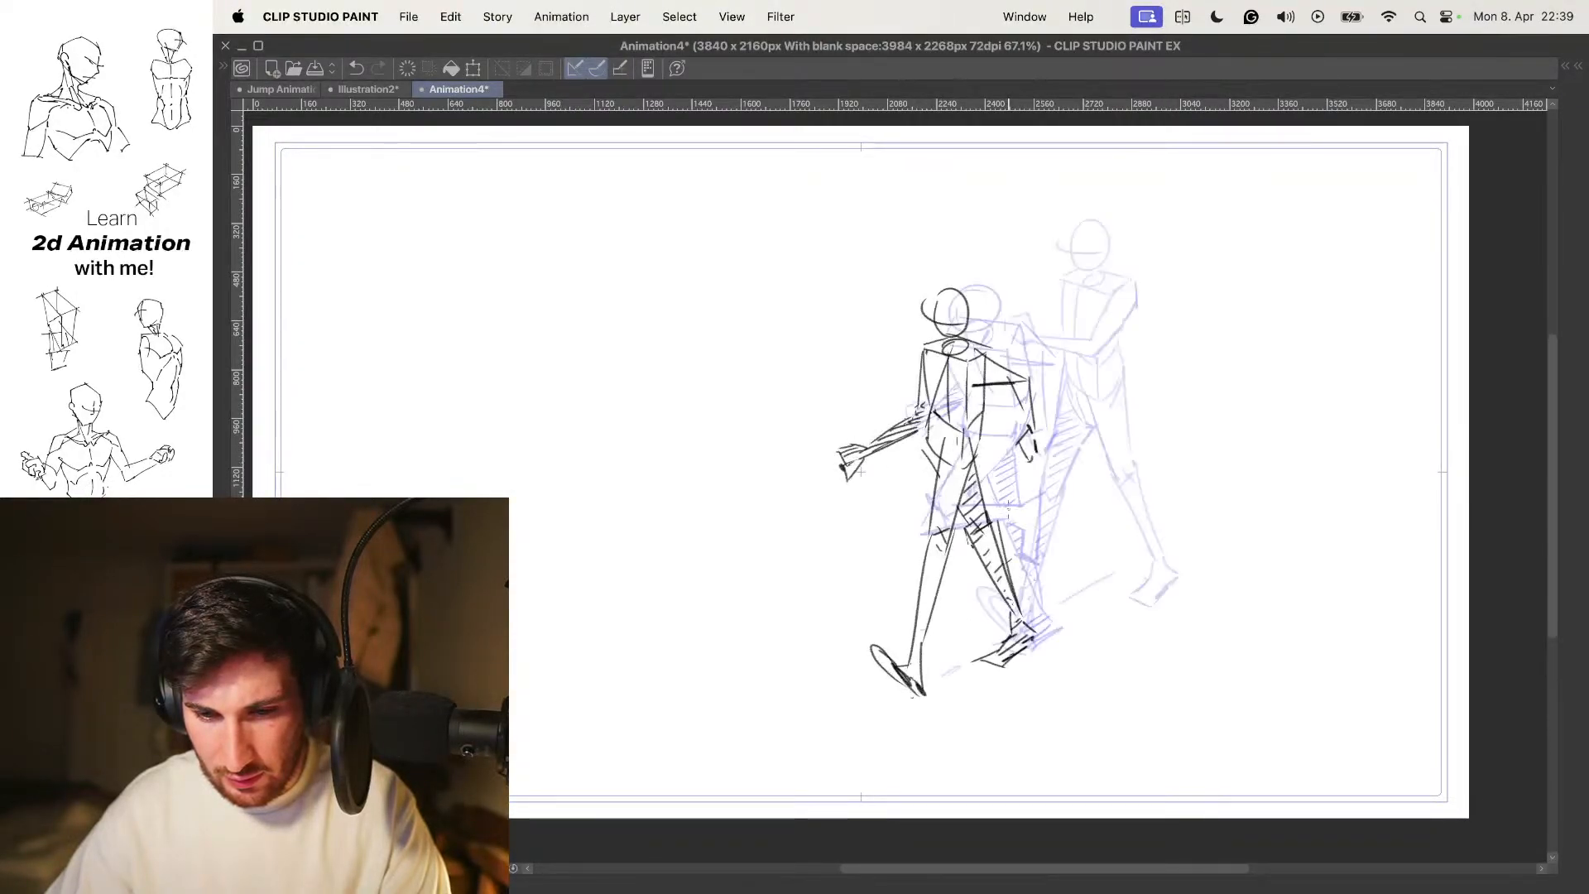
Try moving the second contact pose a little further forward and down along the walking path
key(super+t)
drag(979, 540, 959, 553)
key(Return)
key(space)
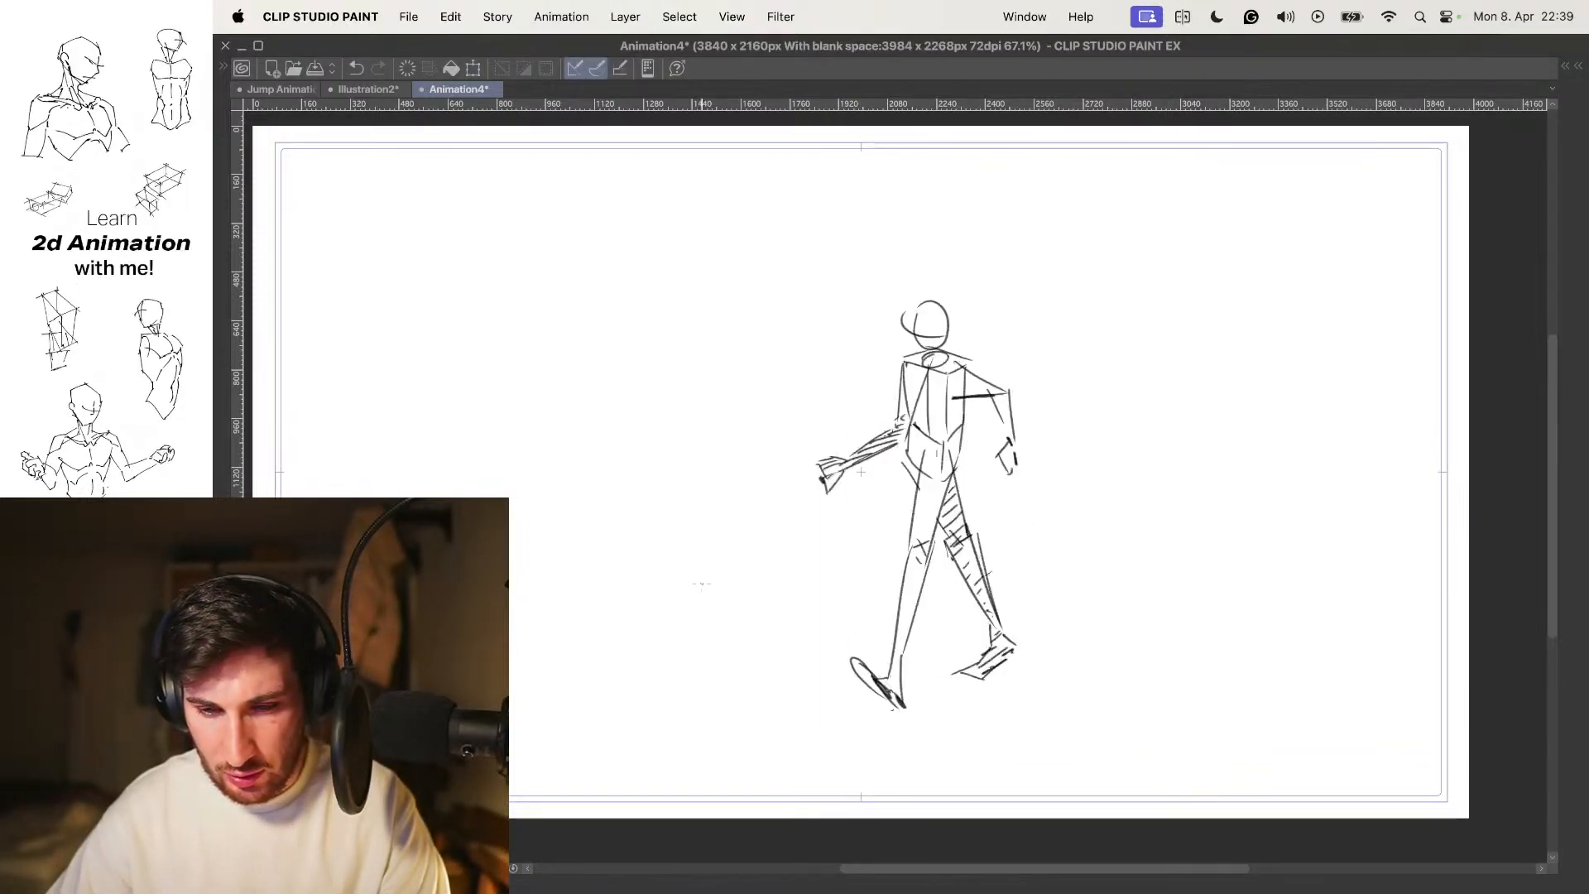
Move the bent-leg passing pose back and slightly up so it sits between the two contact poses
key(space)
key(super+t)
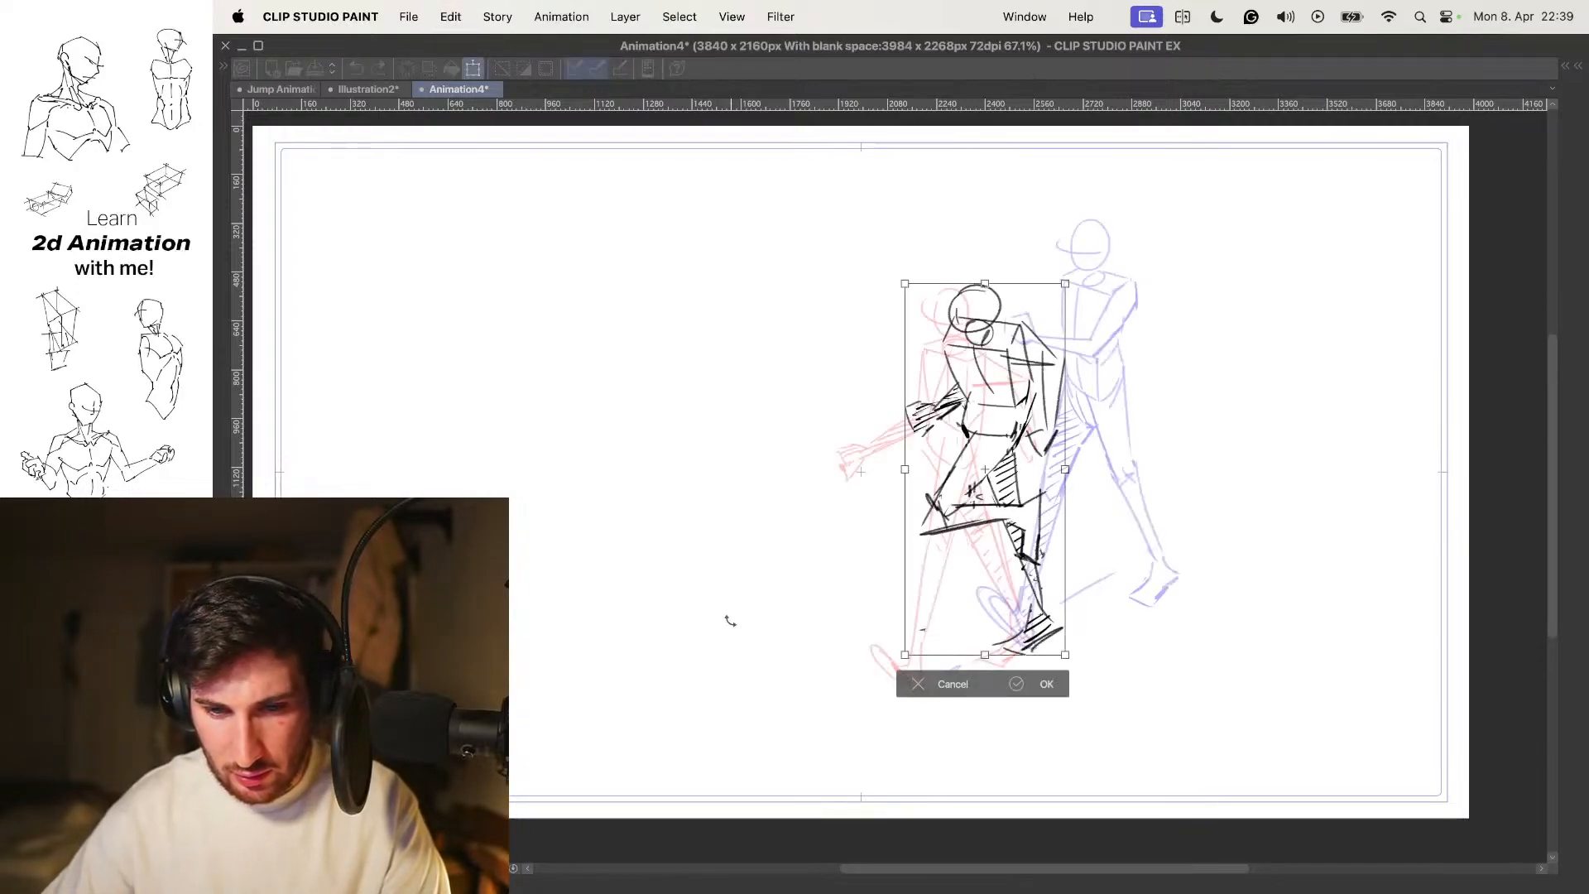
drag(1006, 417, 1041, 400)
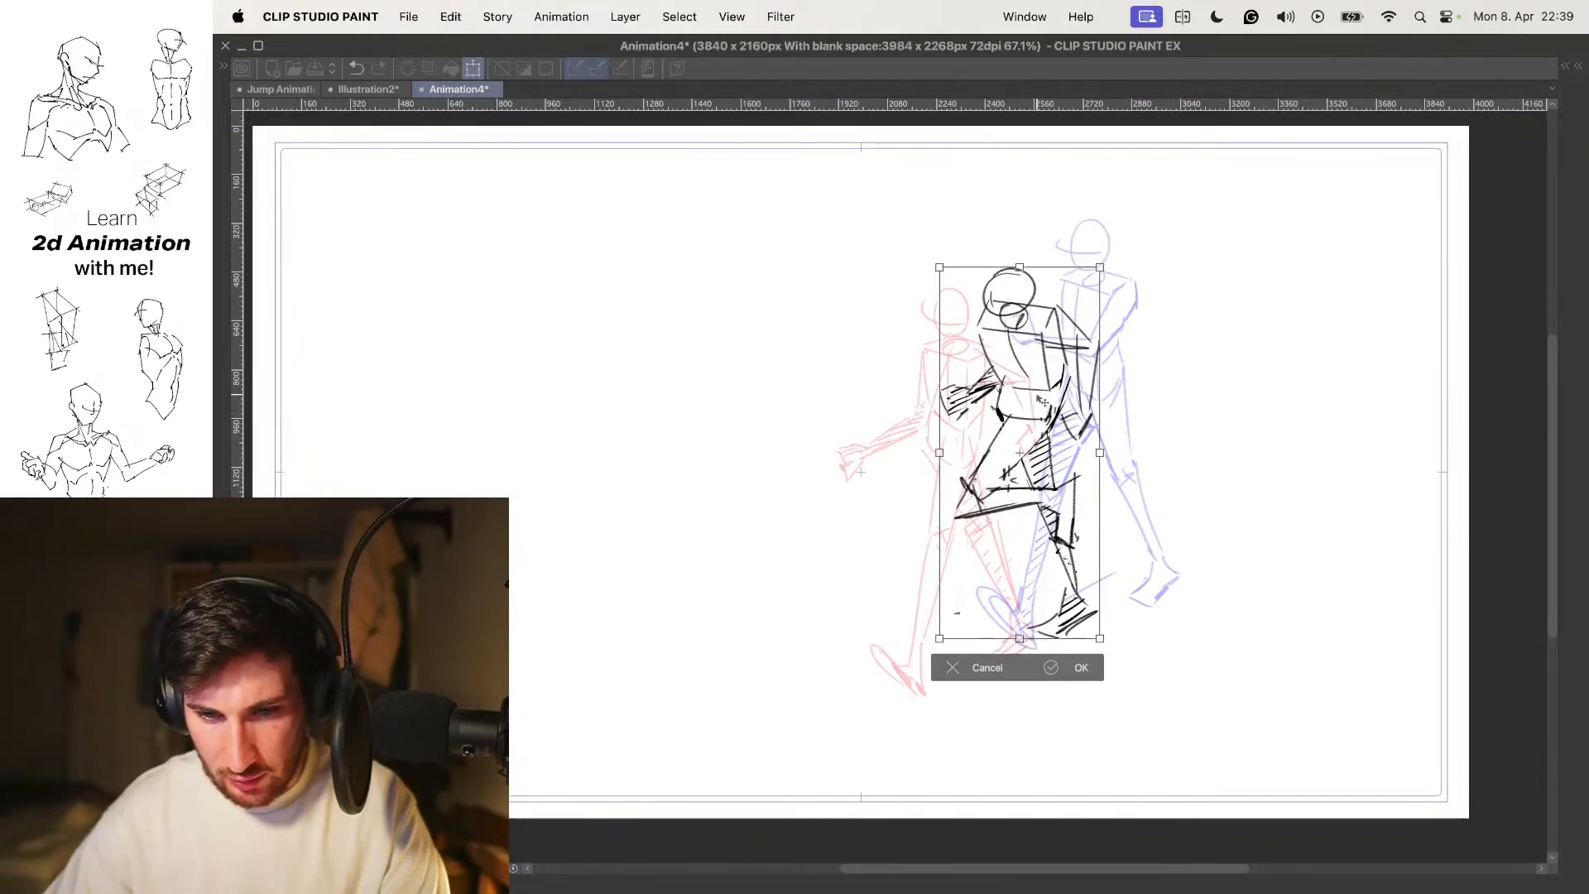
key(Return)
key(space)
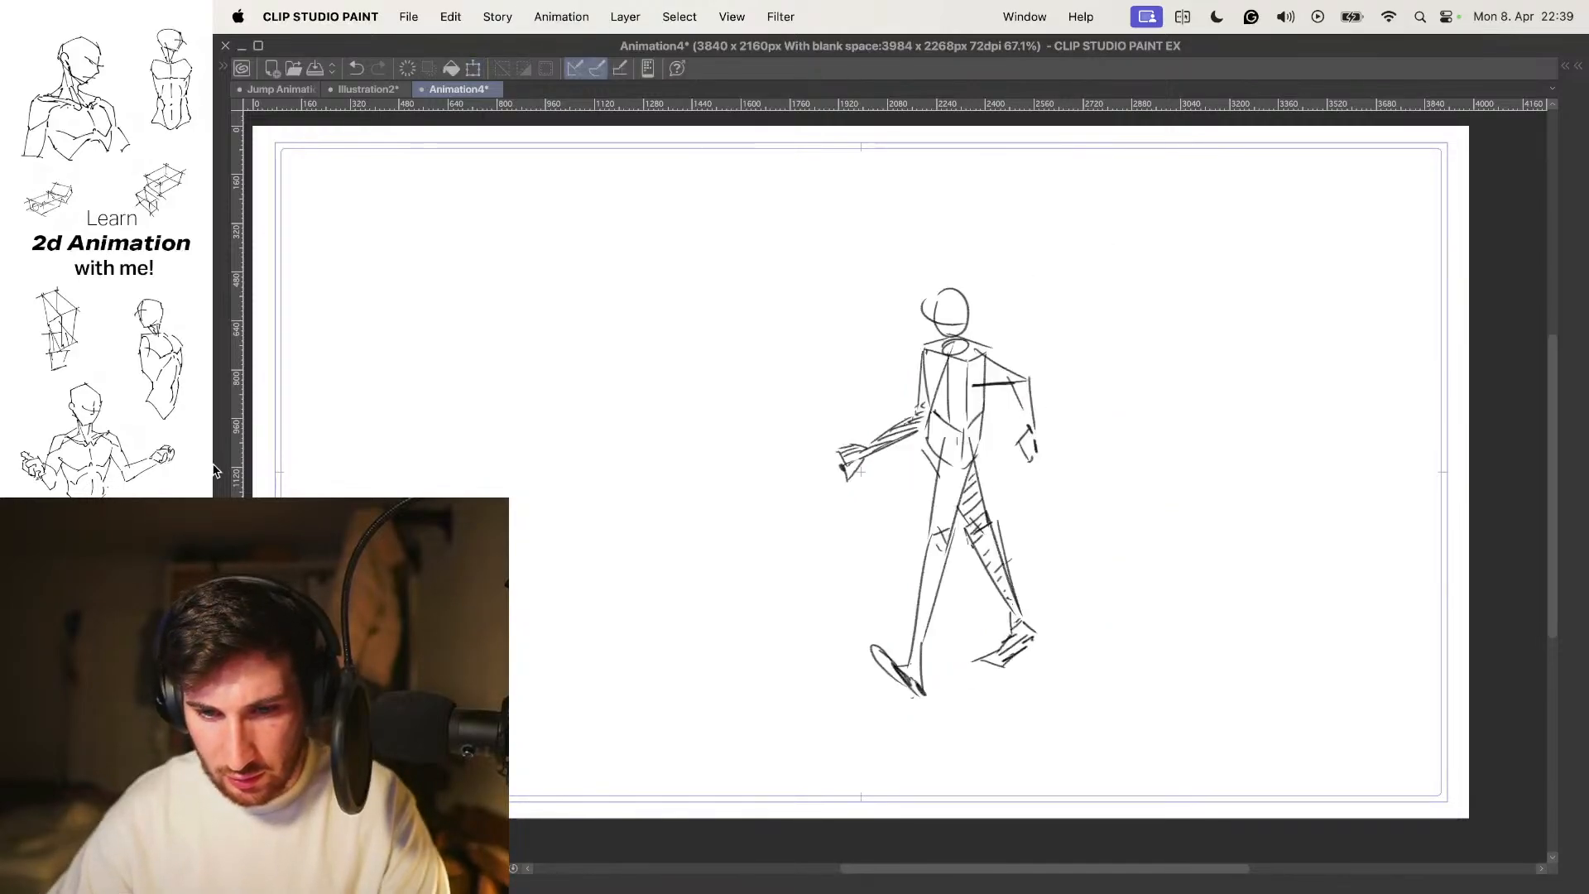
Move the bent-leg passing pose further back and slightly down so it overlaps the first contact pose
key(space)
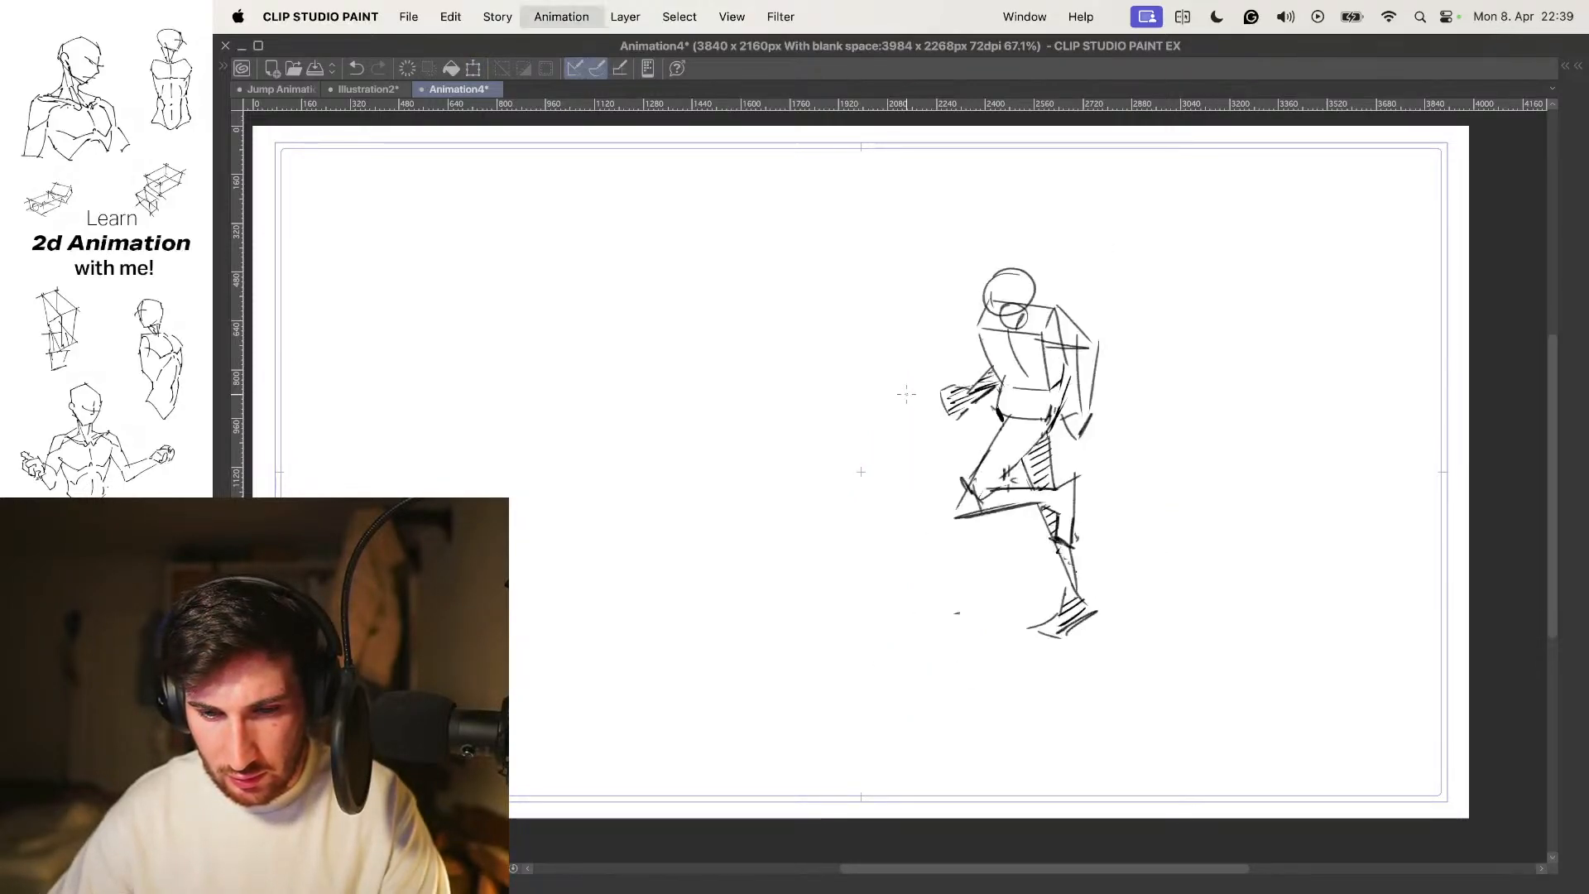
key(super+t)
drag(1043, 418, 1011, 427)
key(Return)
key(space)
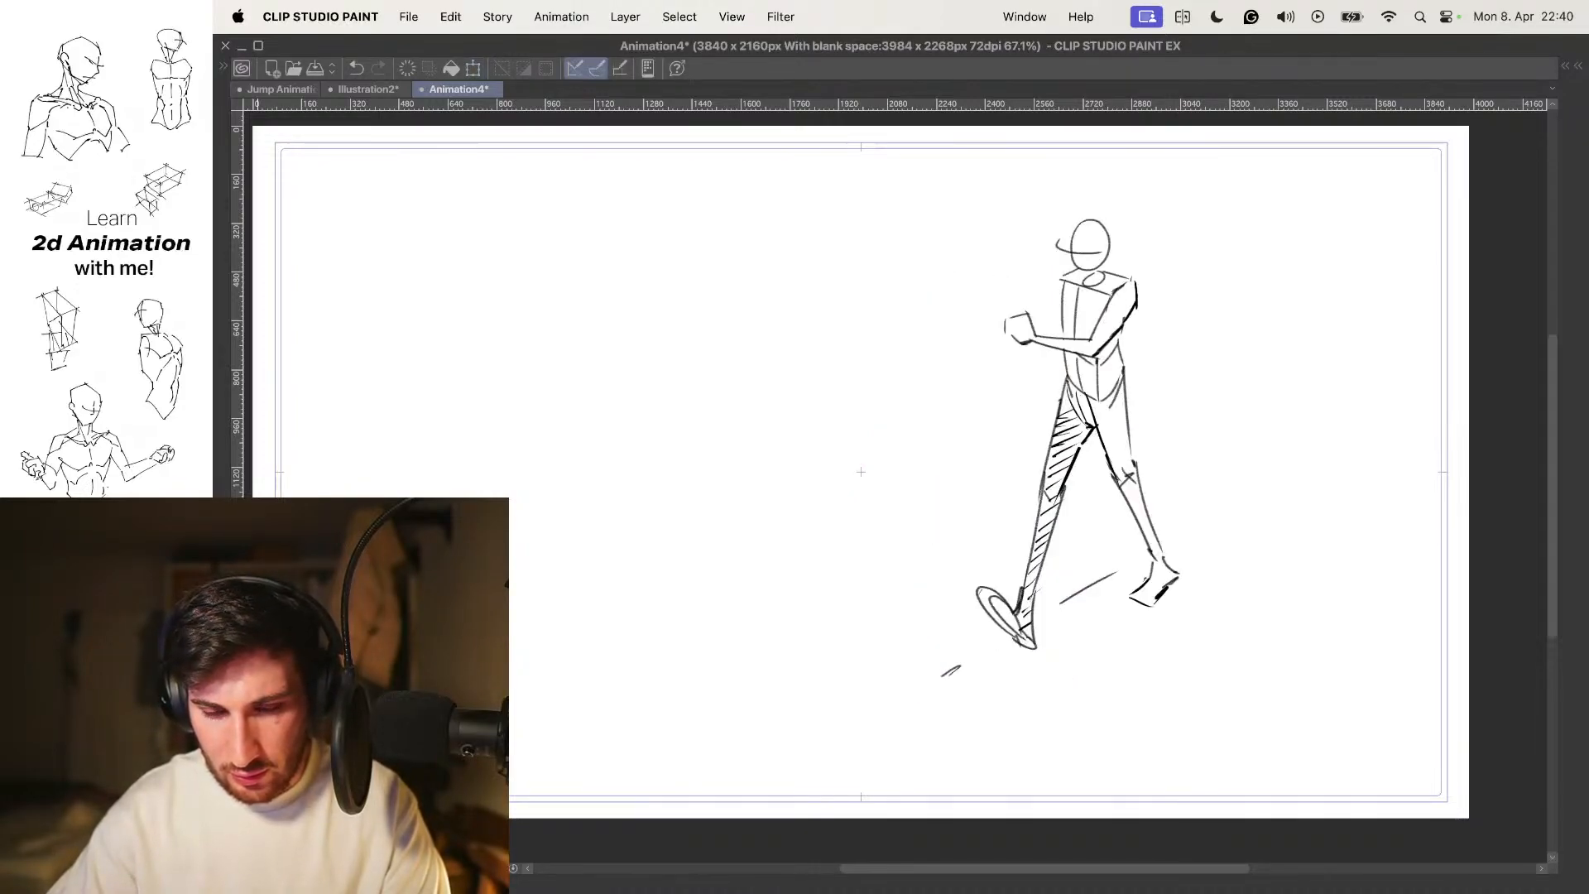
key(space)
key(super+t)
key(Return)
key(space)
key(super+t)
drag(1017, 509, 987, 517)
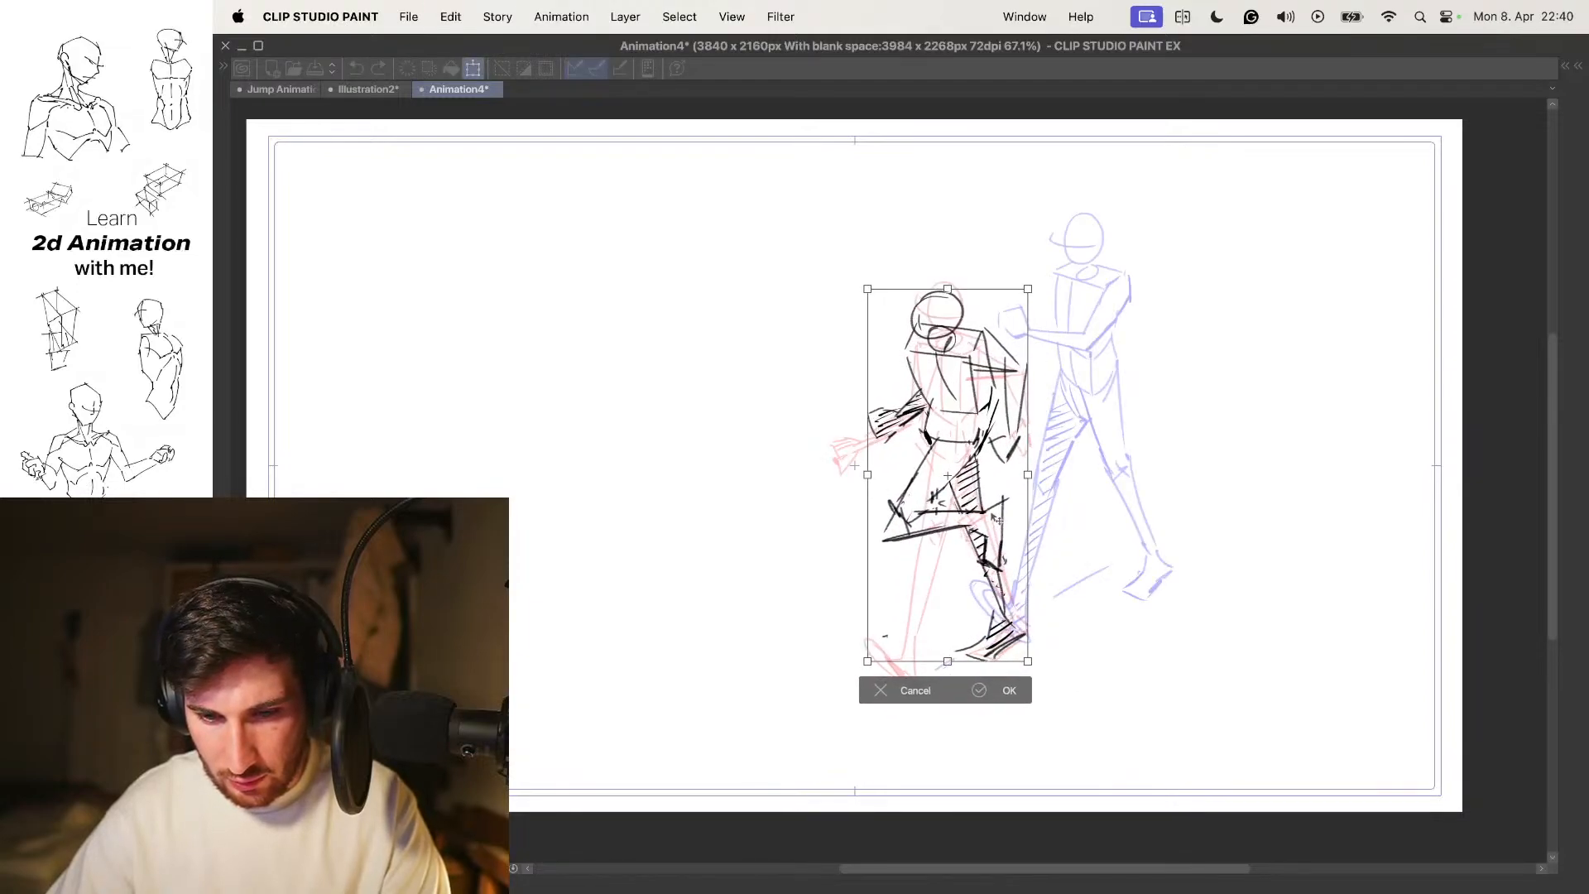
key(Return)
Play and step through the walk poses to check the passing pose's new spacing
key(space)
key(super+t)
key(Return)
key(comma)
key(comma)
key(period)
key(period)
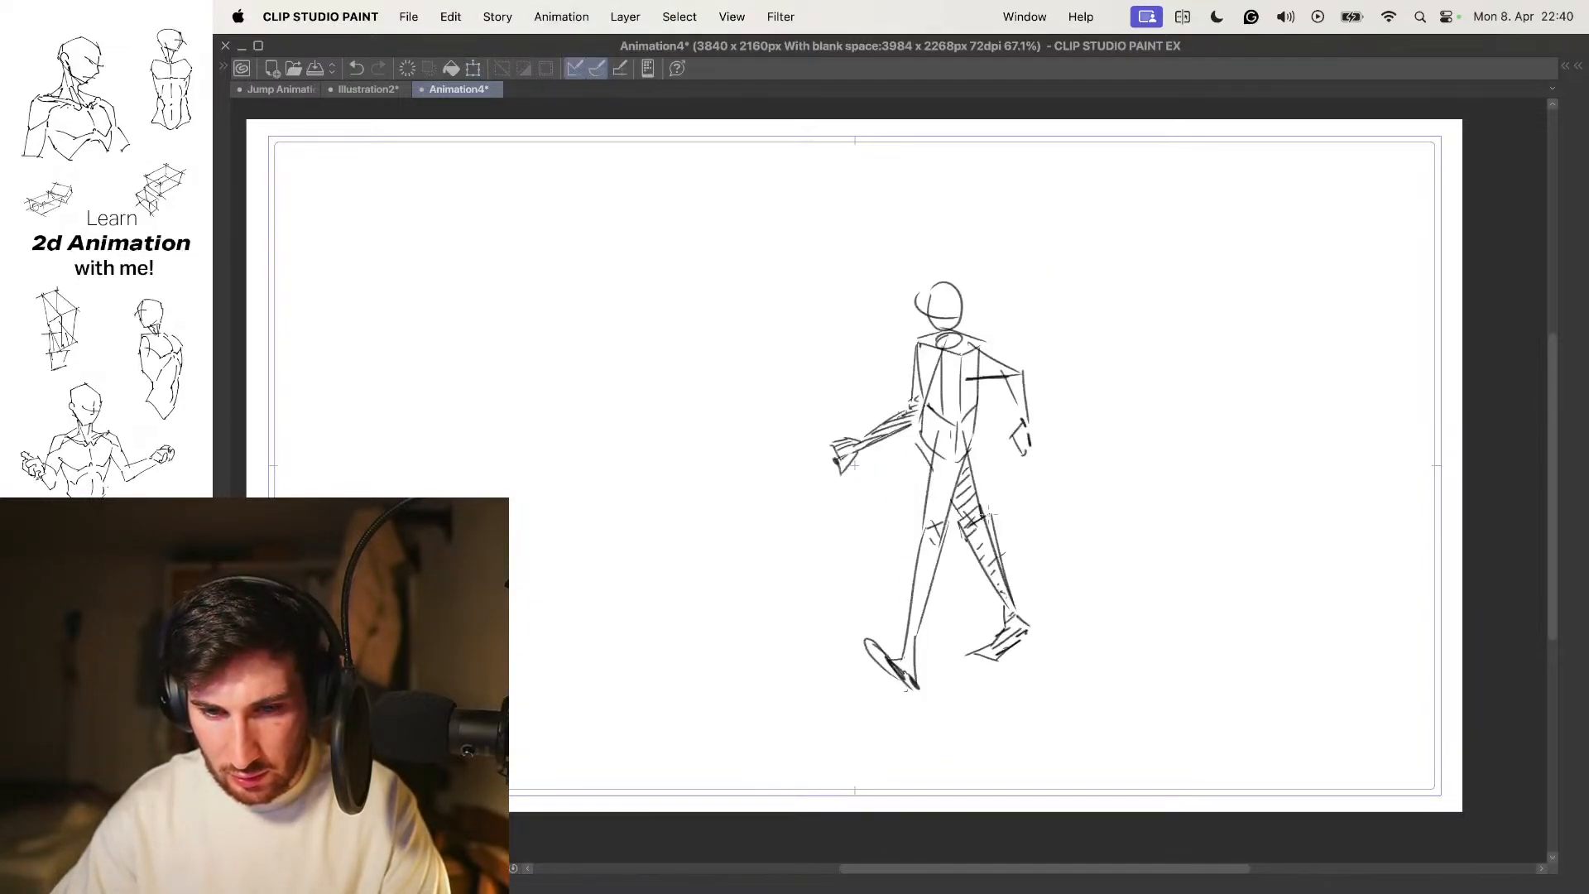
key(space)
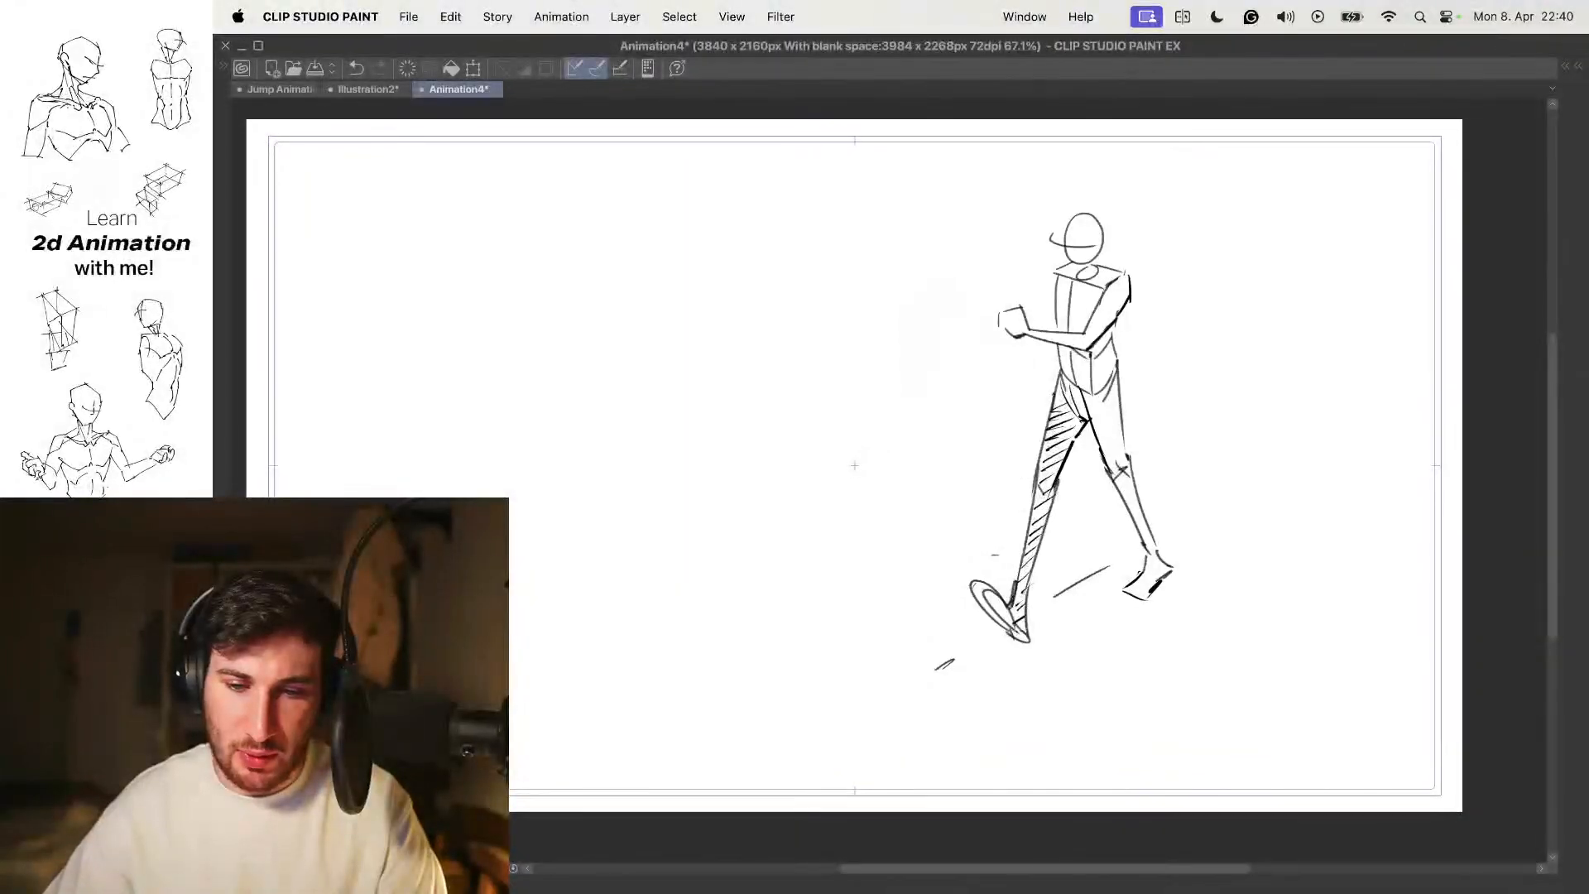
Flip between the bent-leg passing pose and the second contact pose to compare the circled foot positions
key(Right)
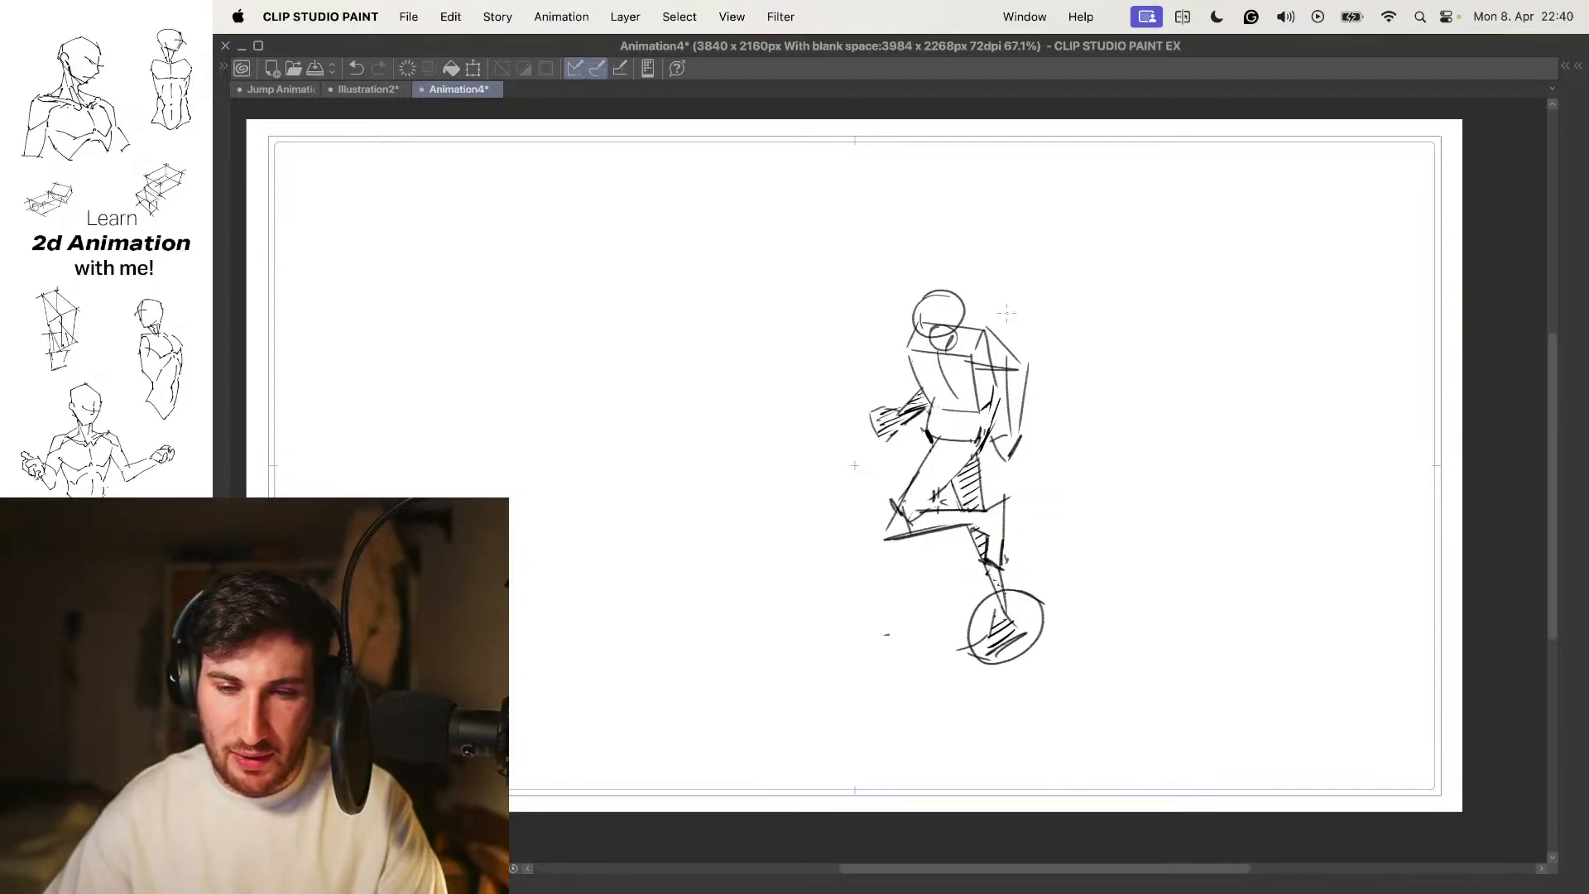
key(Left)
key(Right)
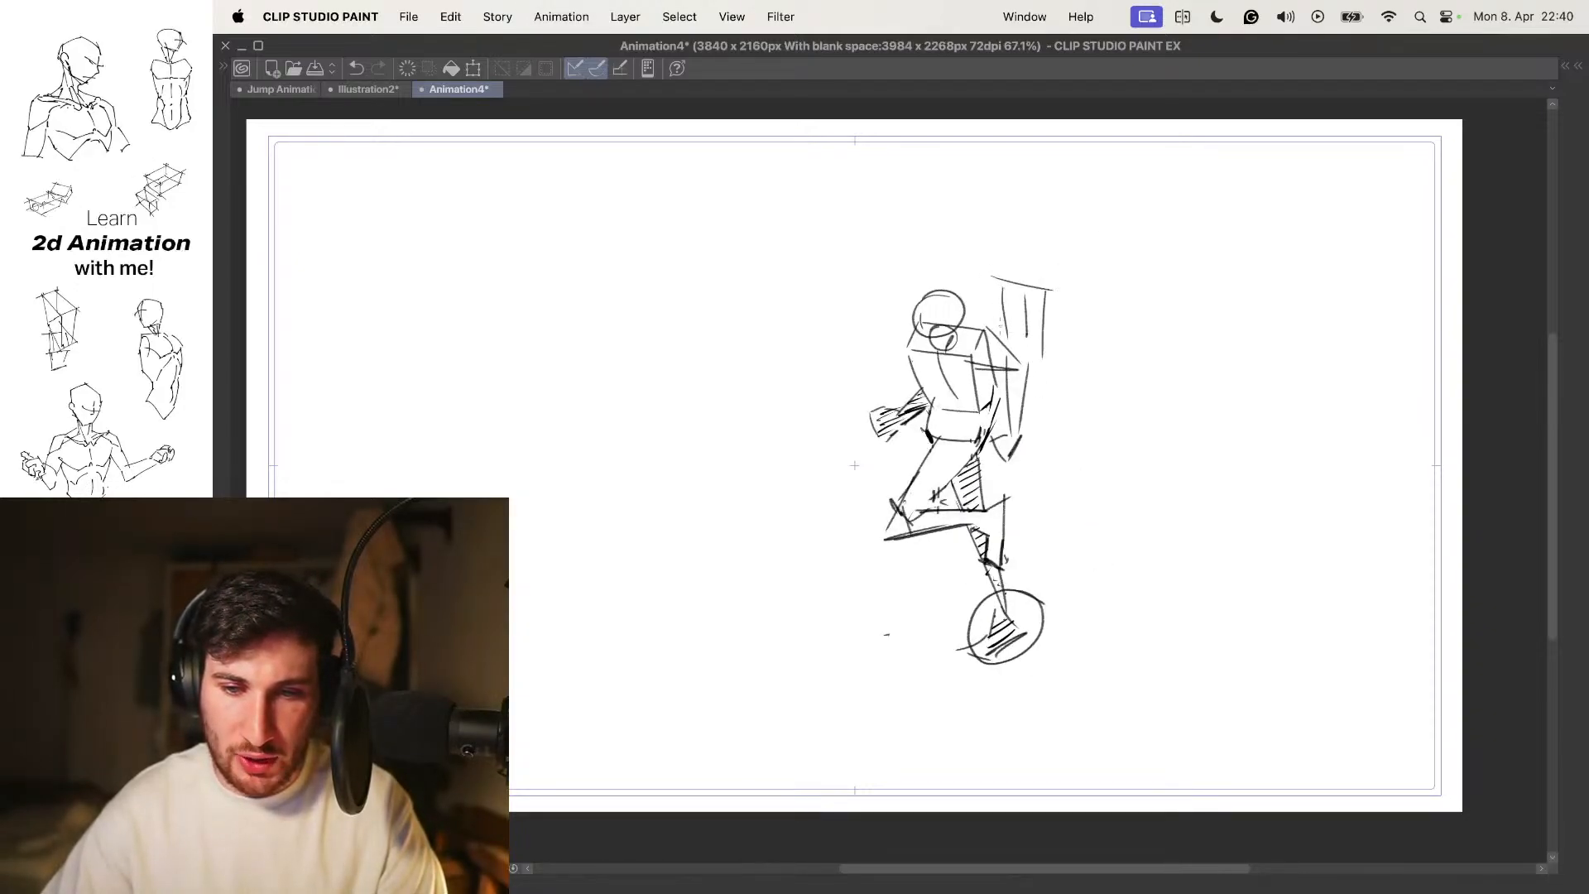
key(Left)
key(Right)
key(Left)
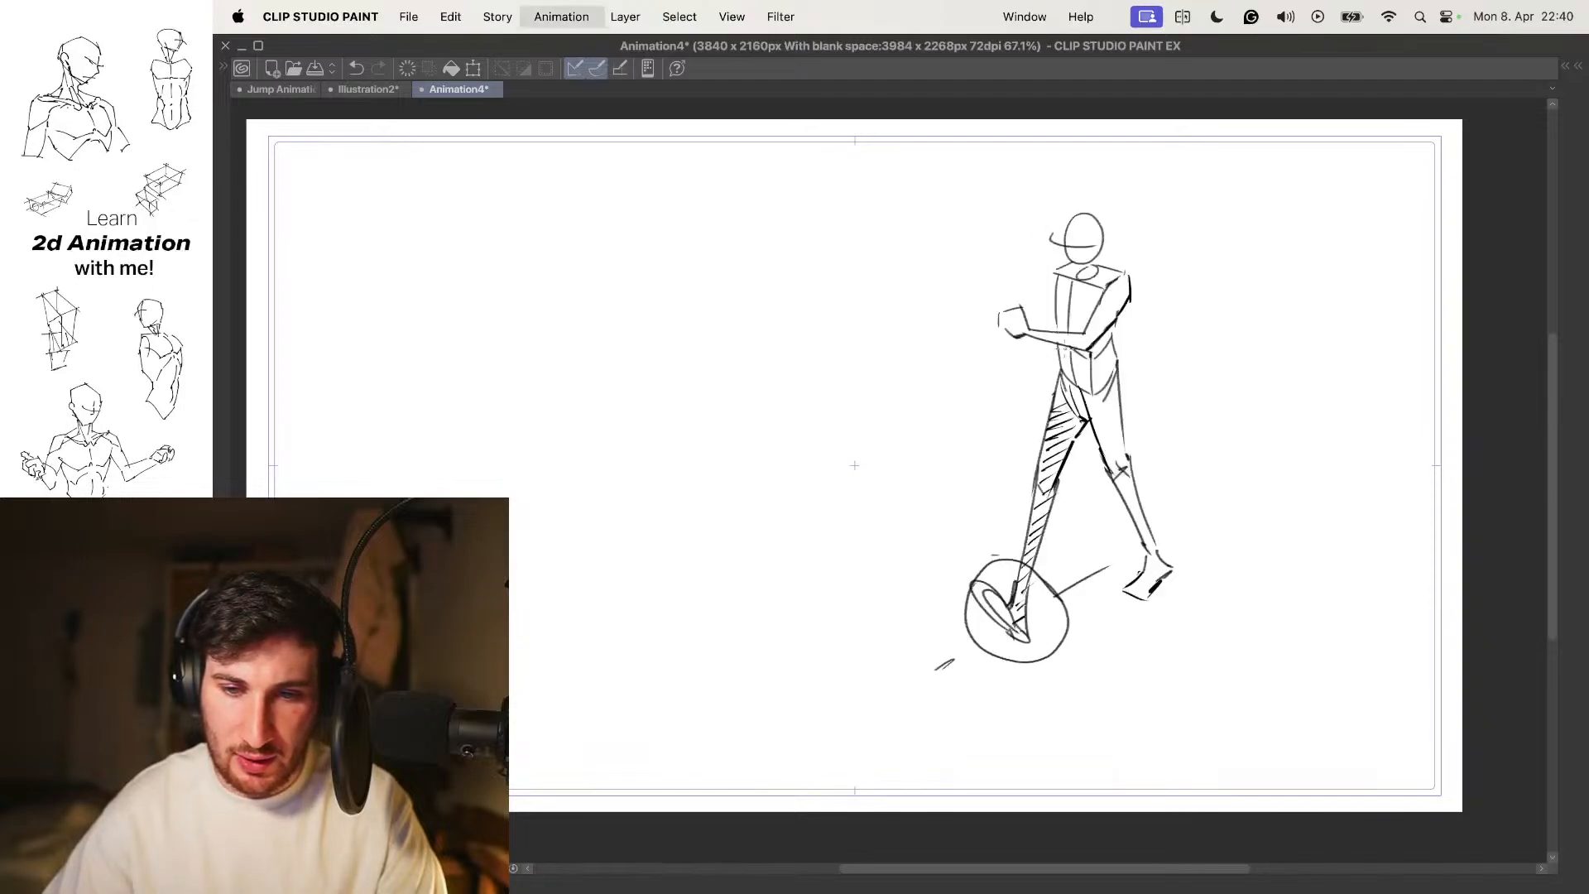
key(Right)
key(Right)
key(Left)
key(Right)
key(Left)
key(Left)
key(Right)
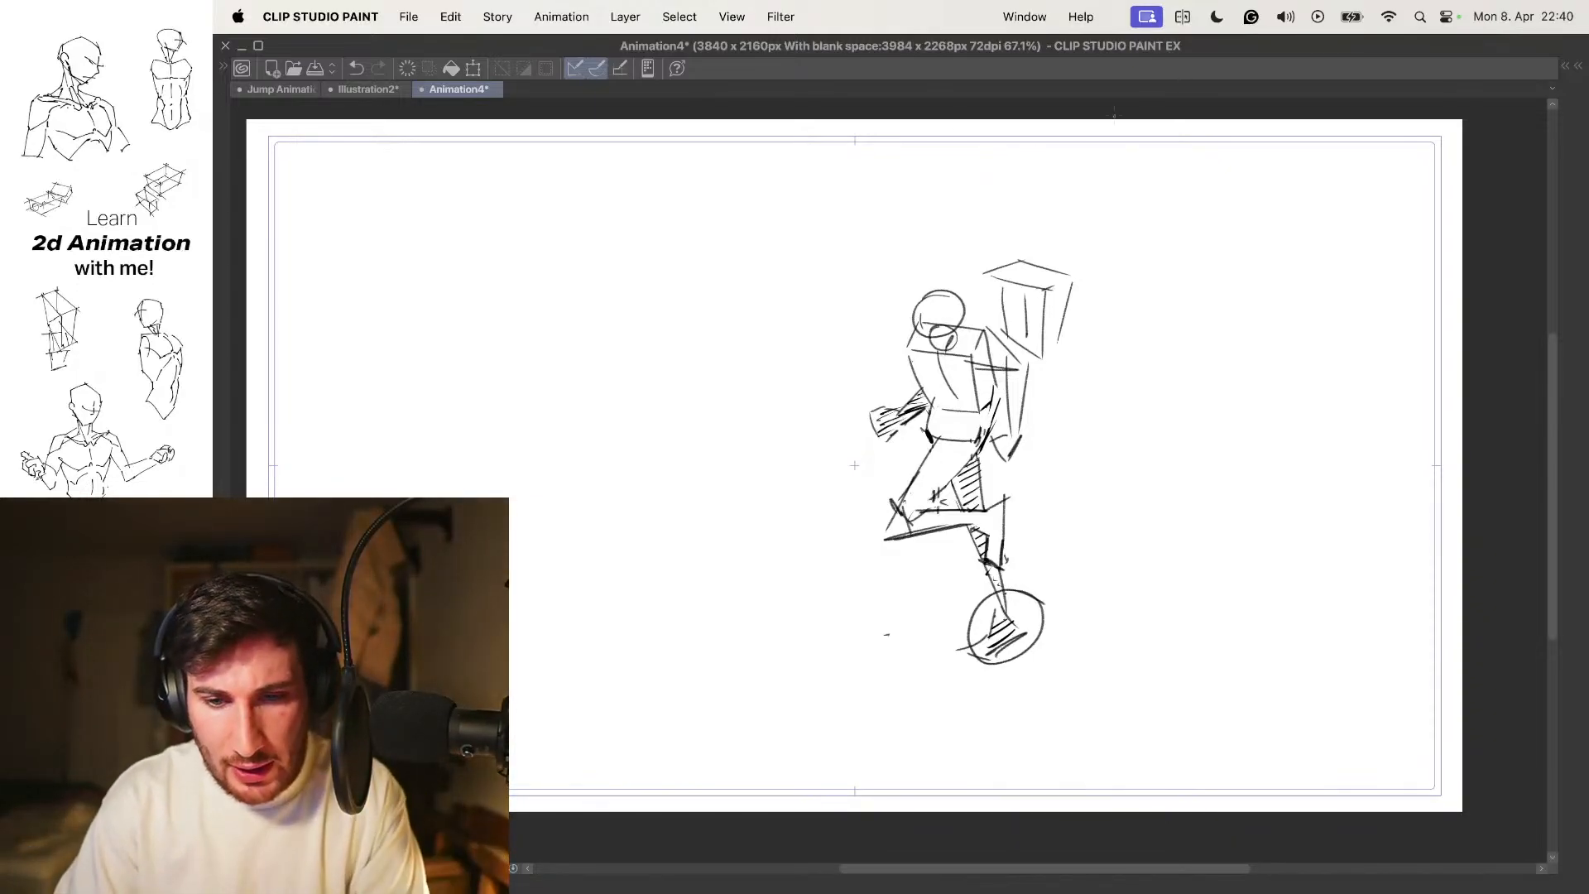
Switch from Folder 9 to Folder 8 and flip through its three-quarter walk poses
key(Tab)
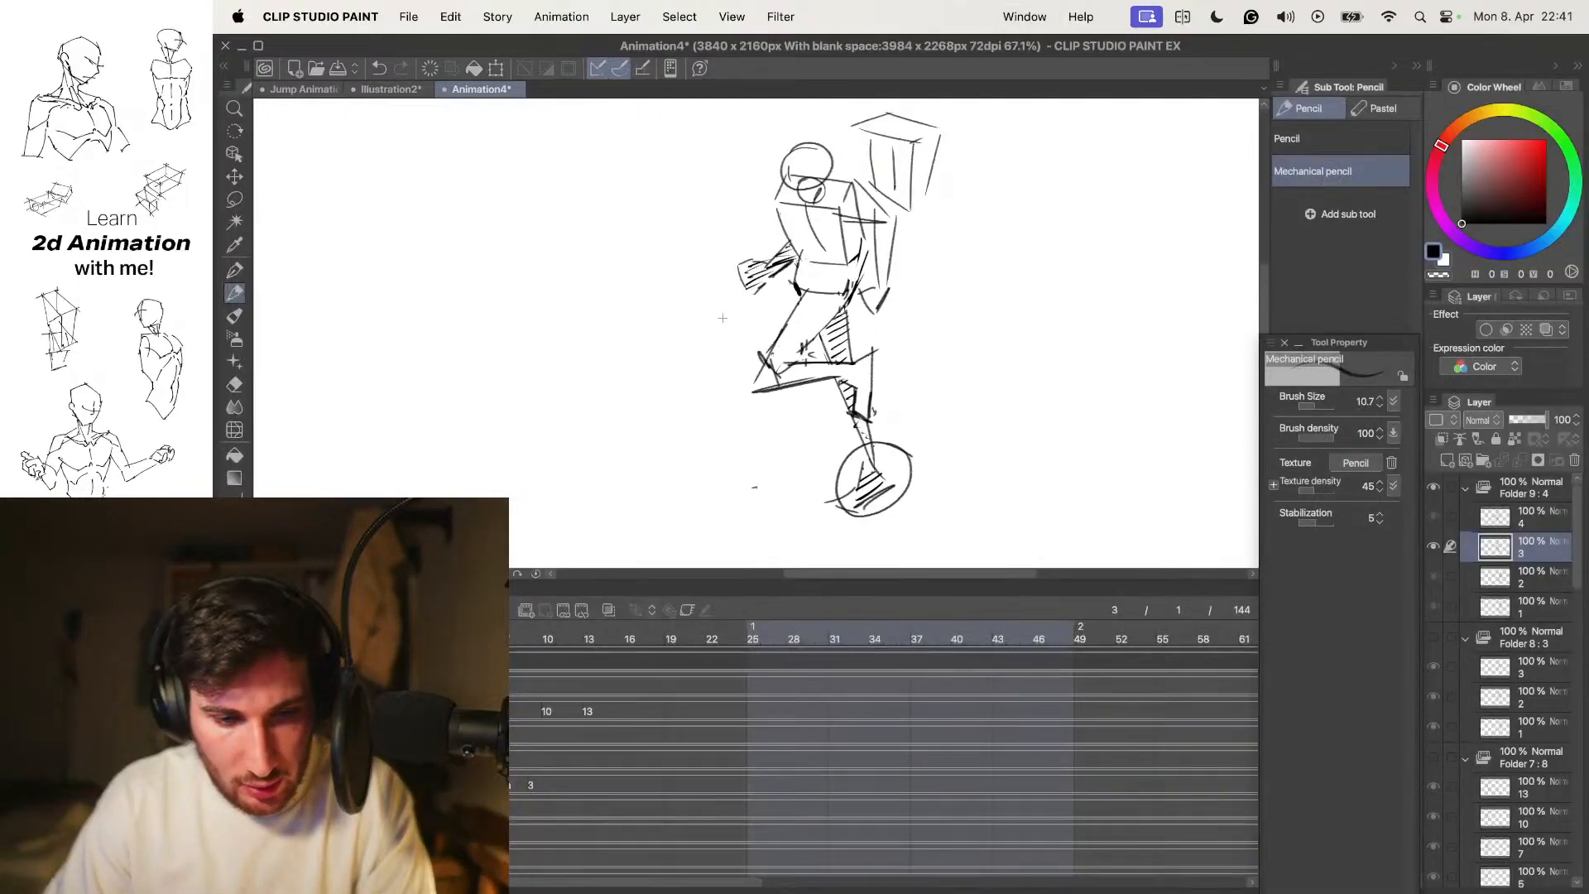
key(Tab)
key(.)
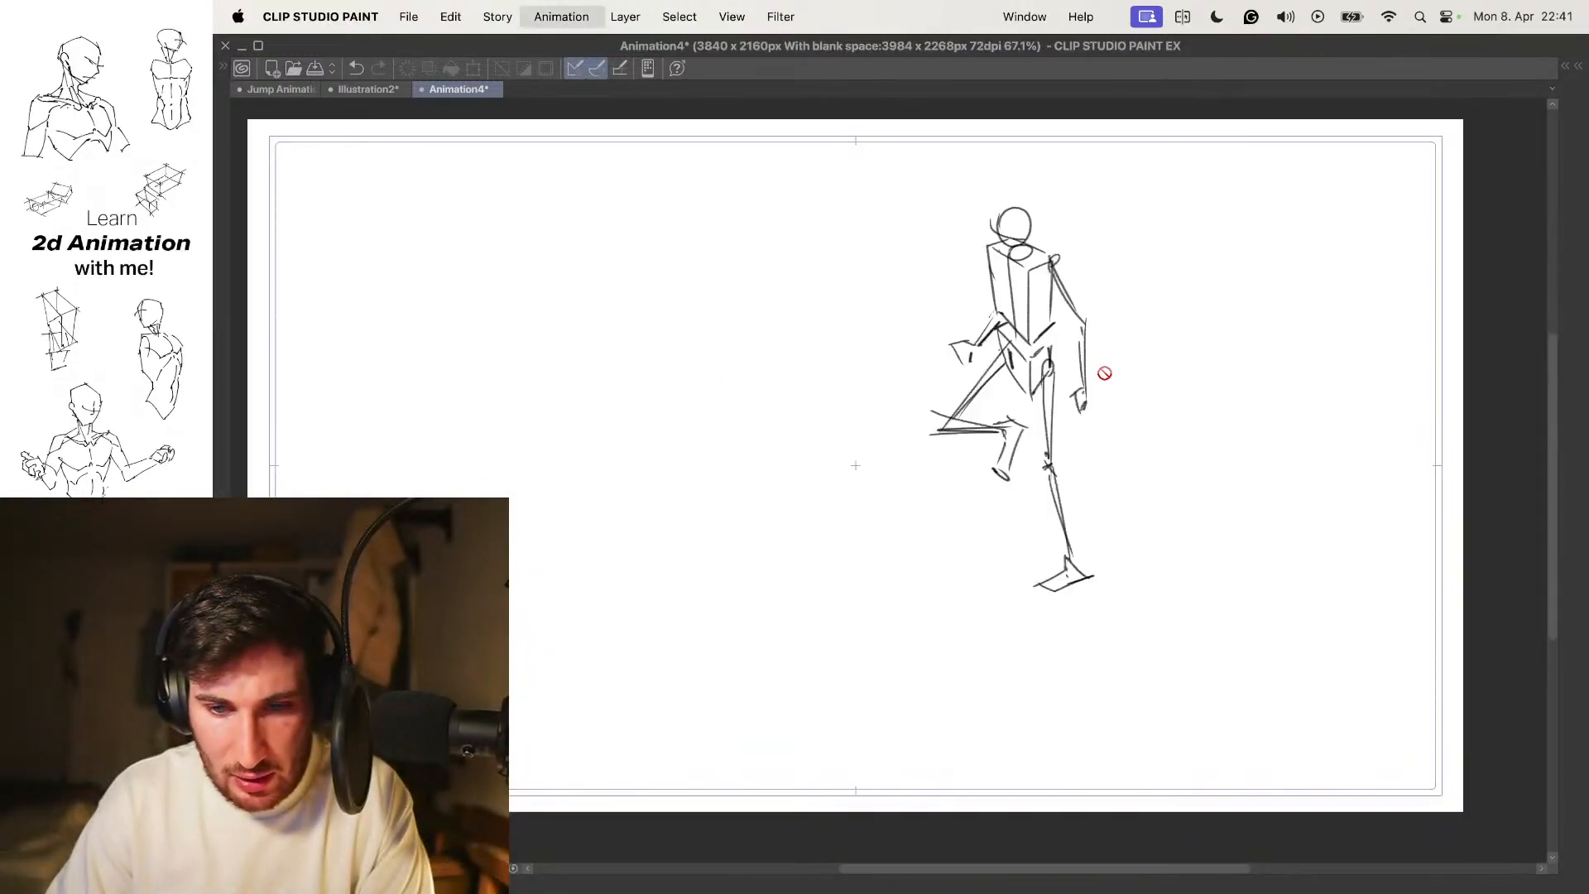
key(.)
key(Tab)
click(1515, 638)
key(Tab)
key(.)
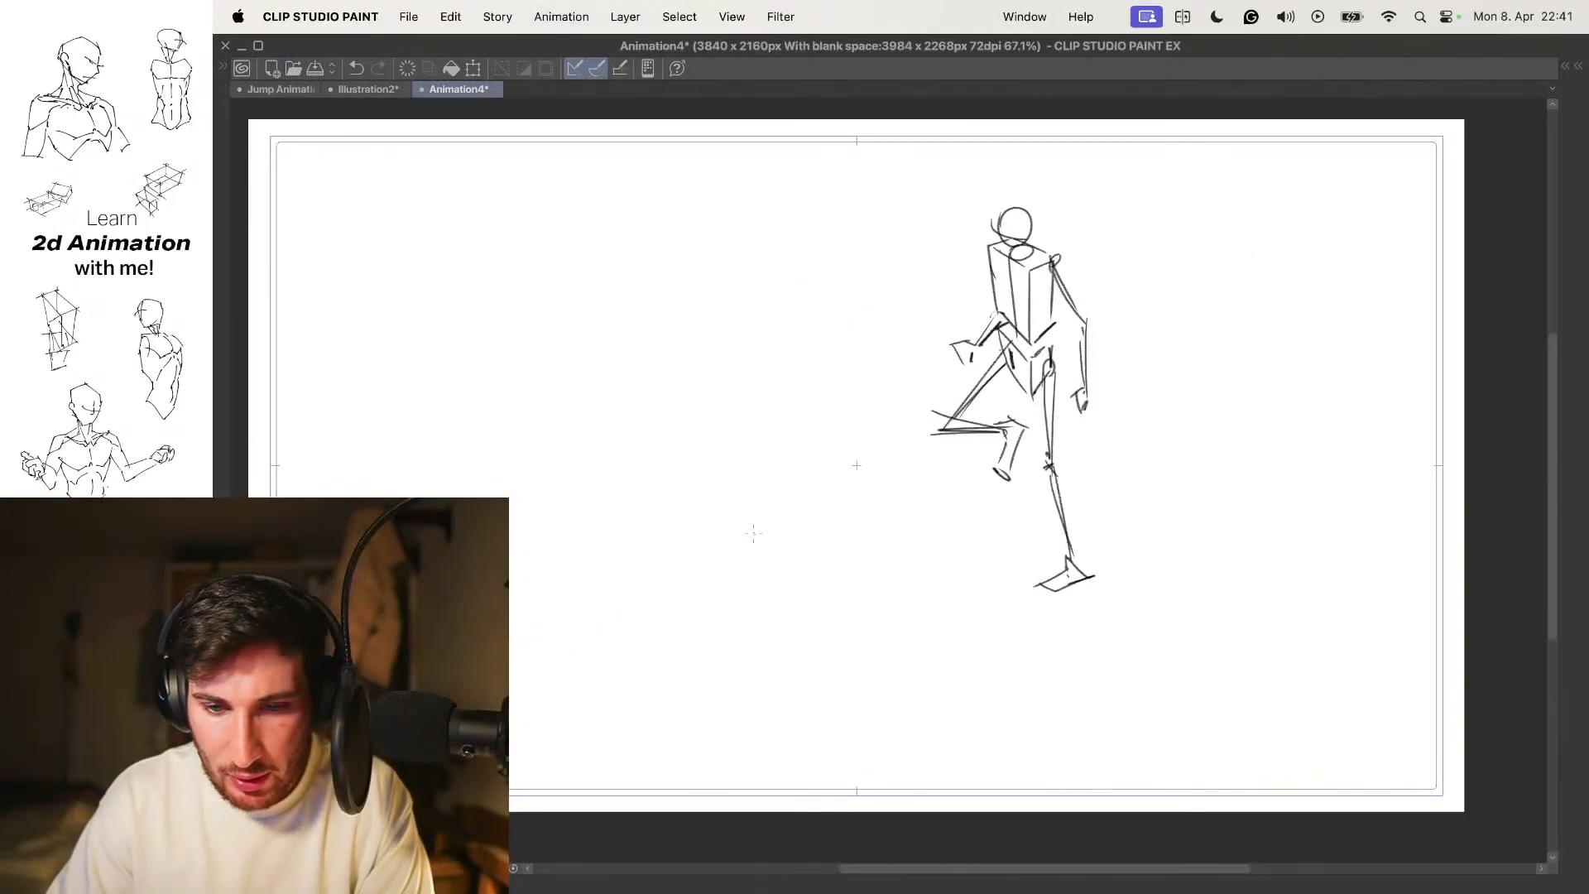
key(.)
key(.)
key(.)
key(.)
key(Tab)
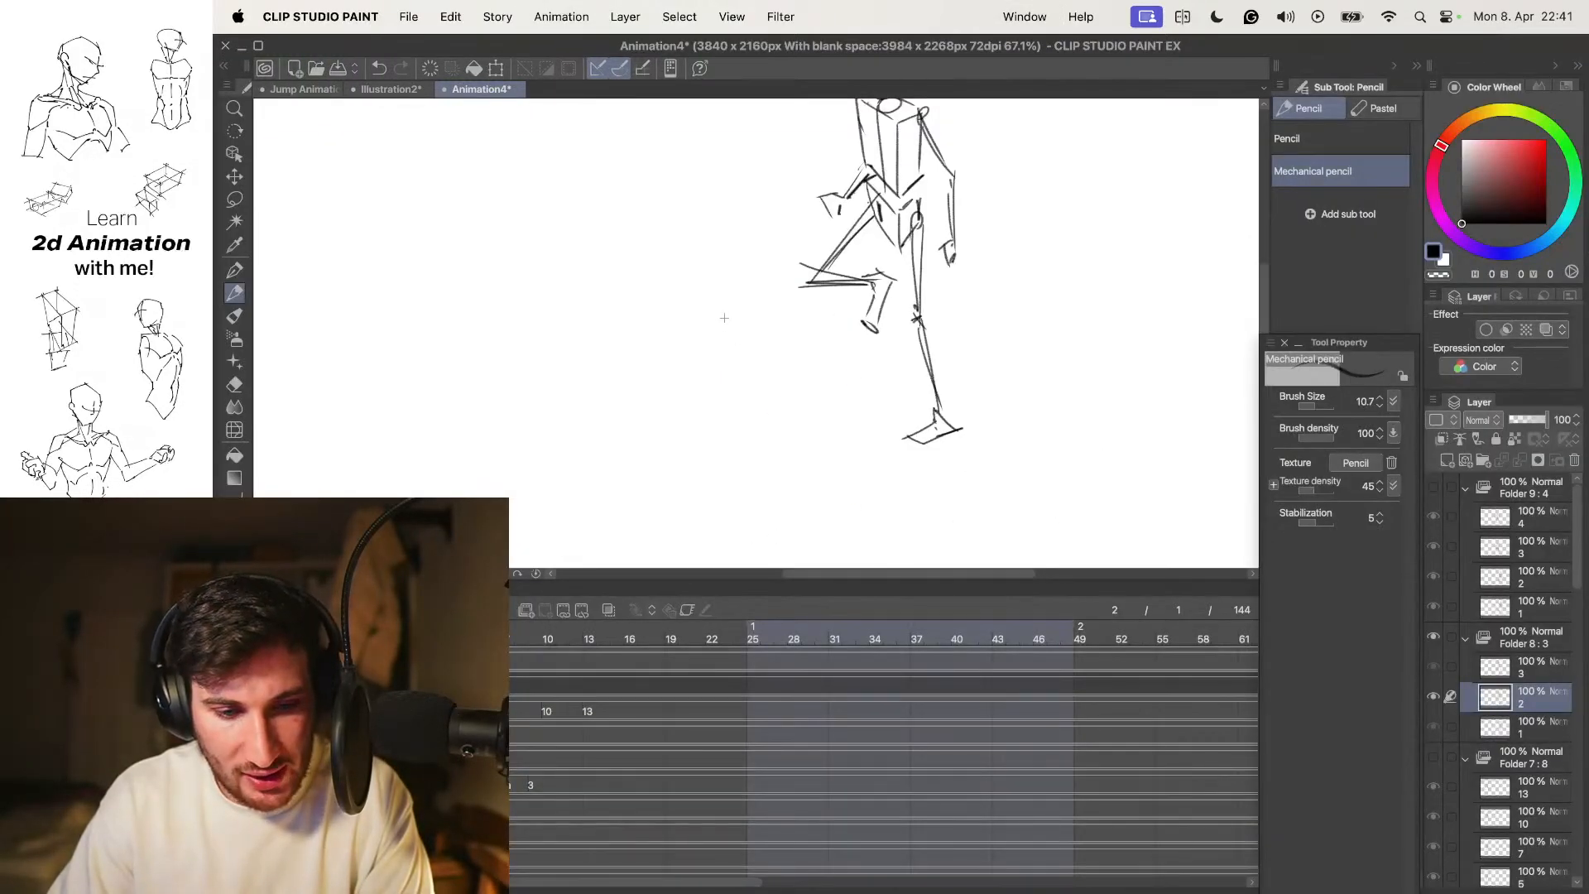
Hide Folder 8, show Folder 7 and flip through the labelled side-view walk poses up to contact pose 13
click(1433, 636)
click(1433, 756)
click(1514, 757)
key(Tab)
key(.)
key(.)
key(.)
key(.)
key(.)
key(.)
key(.)
key(.)
key(.)
key(.)
key(.)
key(.)
key(.)
key(.)
key(.)
key(.)
key(.)
key(.)
key(.)
key(.)
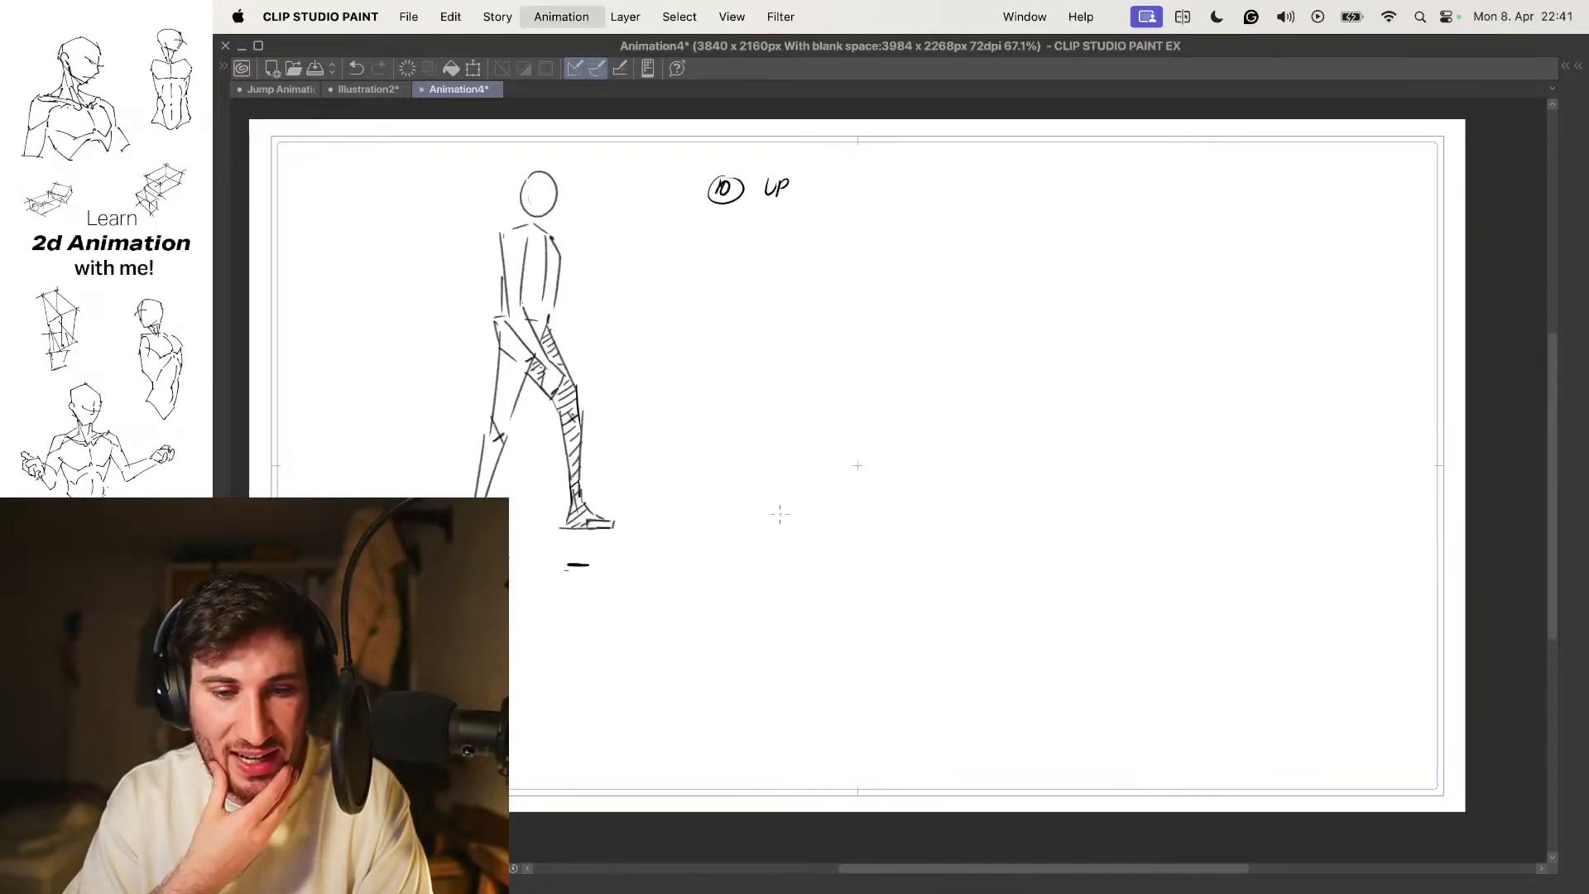
key(.)
key(.)
key(.)
key(.)
key(.)
key(.)
key(.)
key(.)
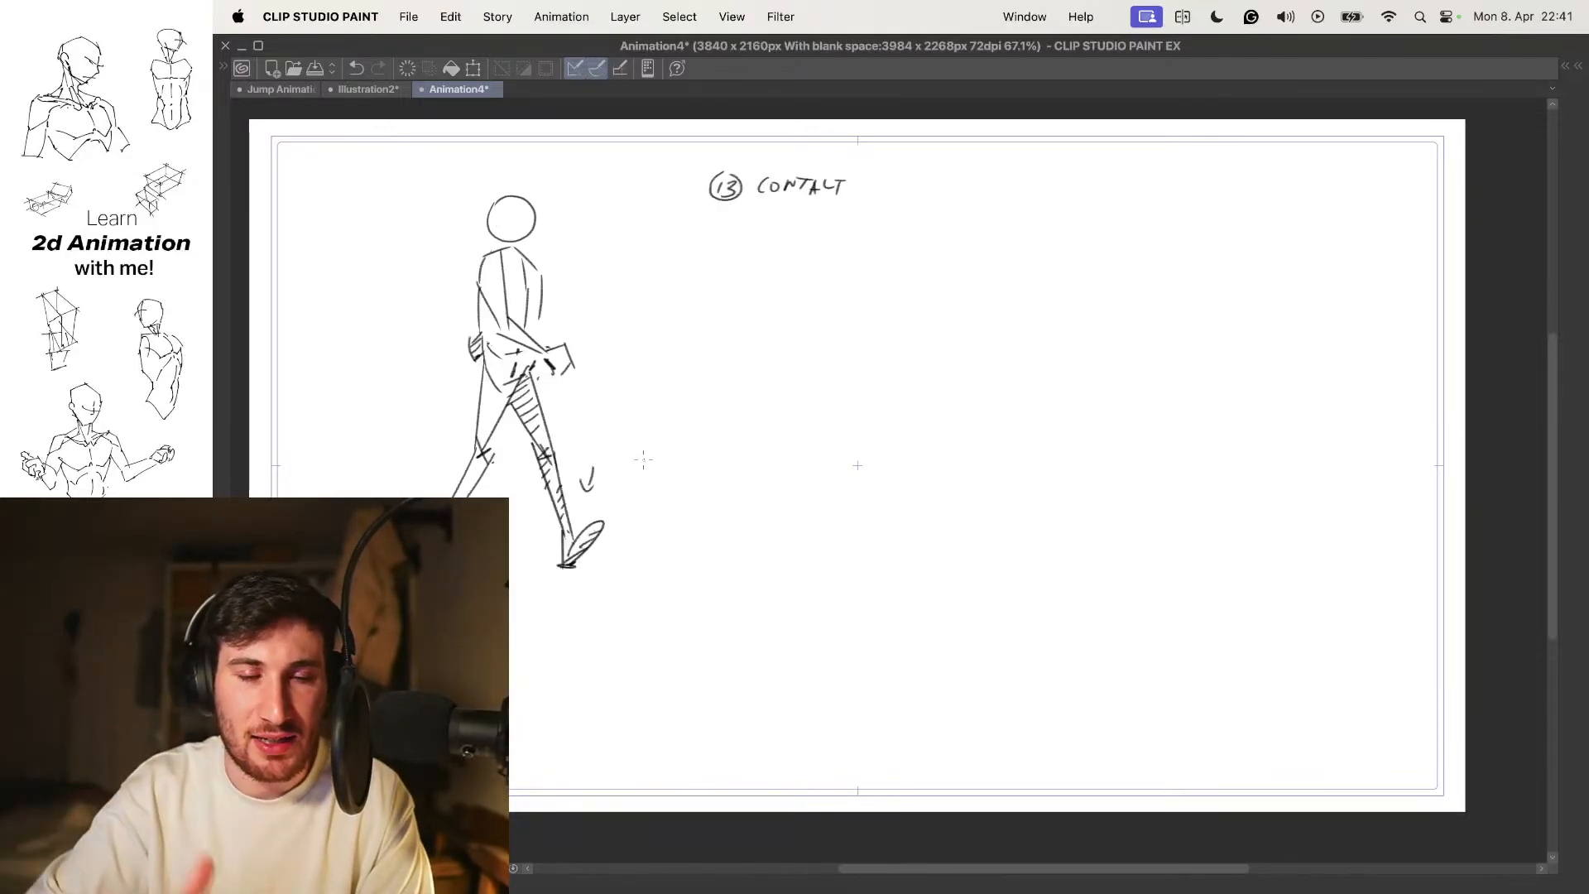
Flip through the drawings of Folder 6 to review the earlier three-quarter walk poses
key(Tab)
key(Tab)
key(Tab)
key(Tab)
key(.)
key(.)
key(.)
key(.)
key(.)
key(.)
key(.)
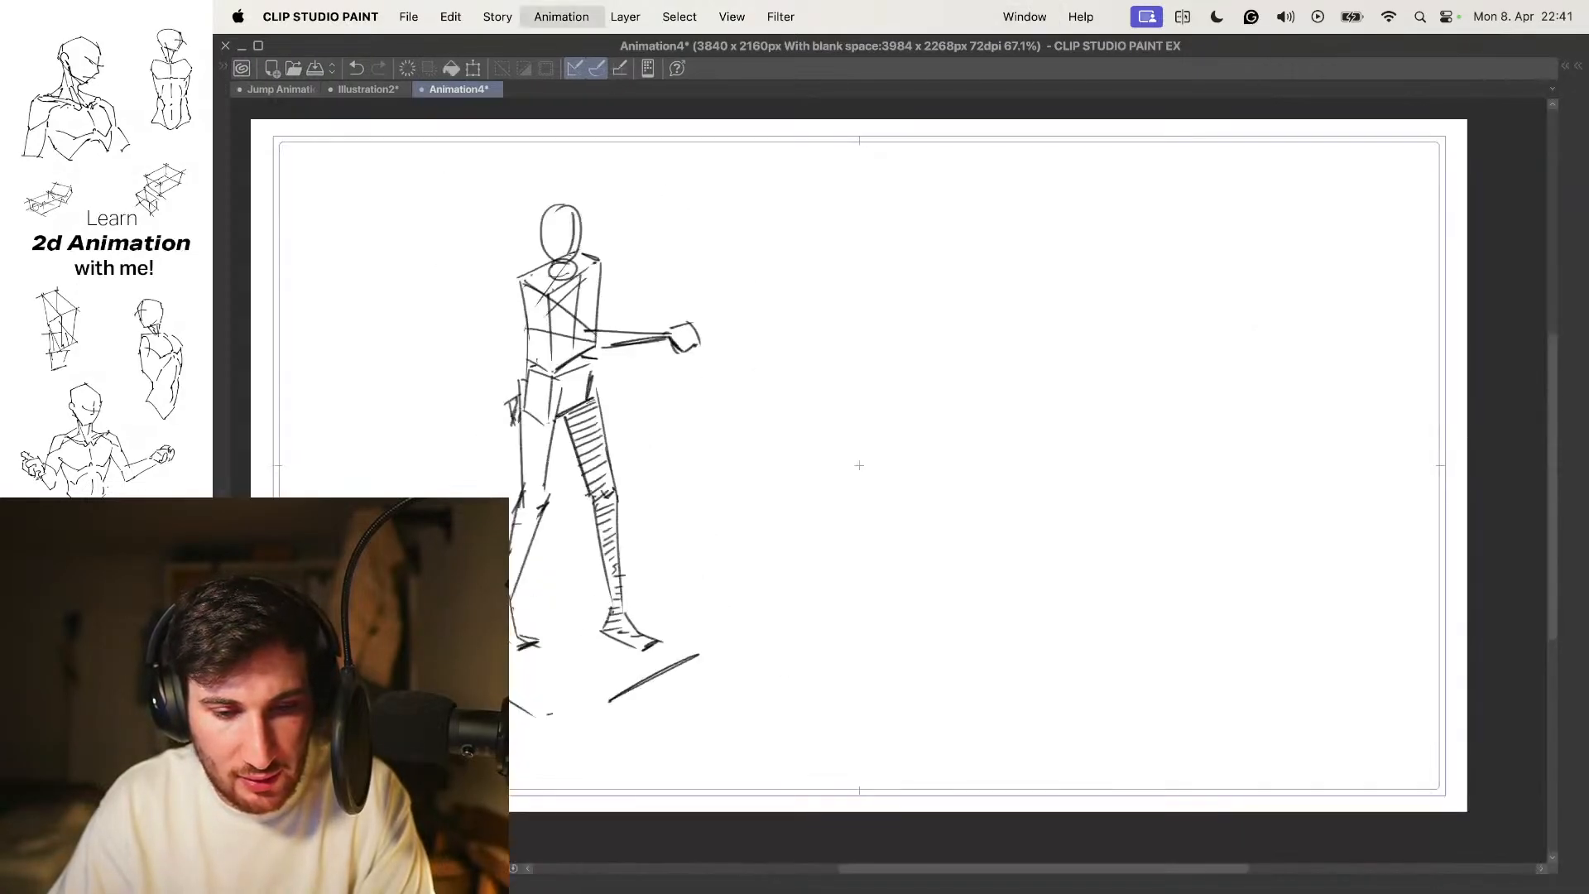
key(.)
key(.)
key(Tab)
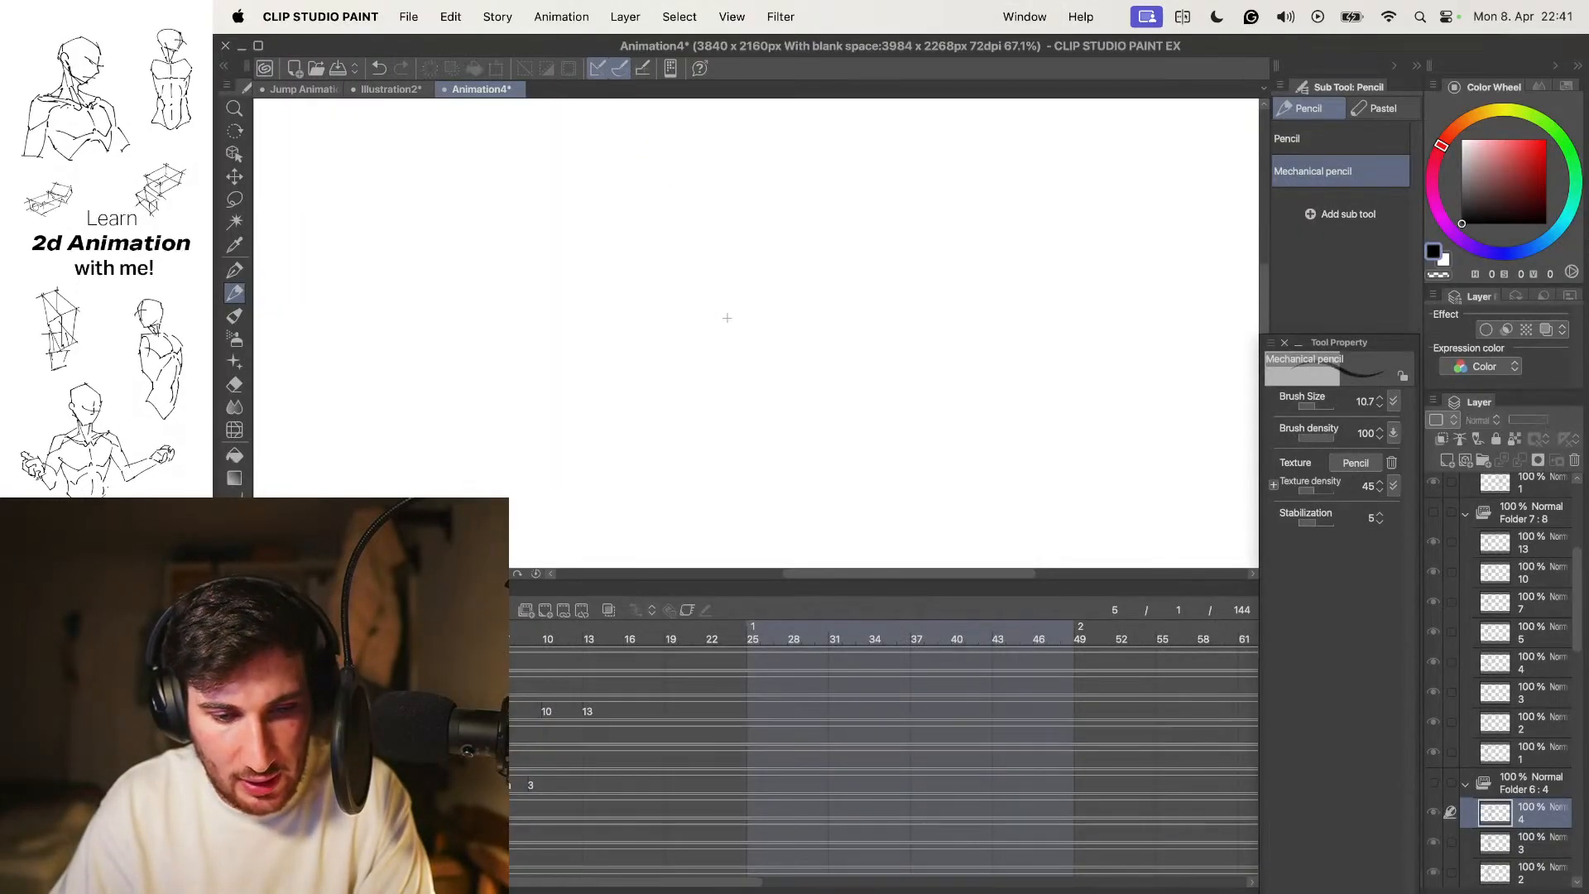
Show Folder 4, review its drawings from the passing pose back to the down pose, and hide the folder again
scroll(732, 392, down, 3)
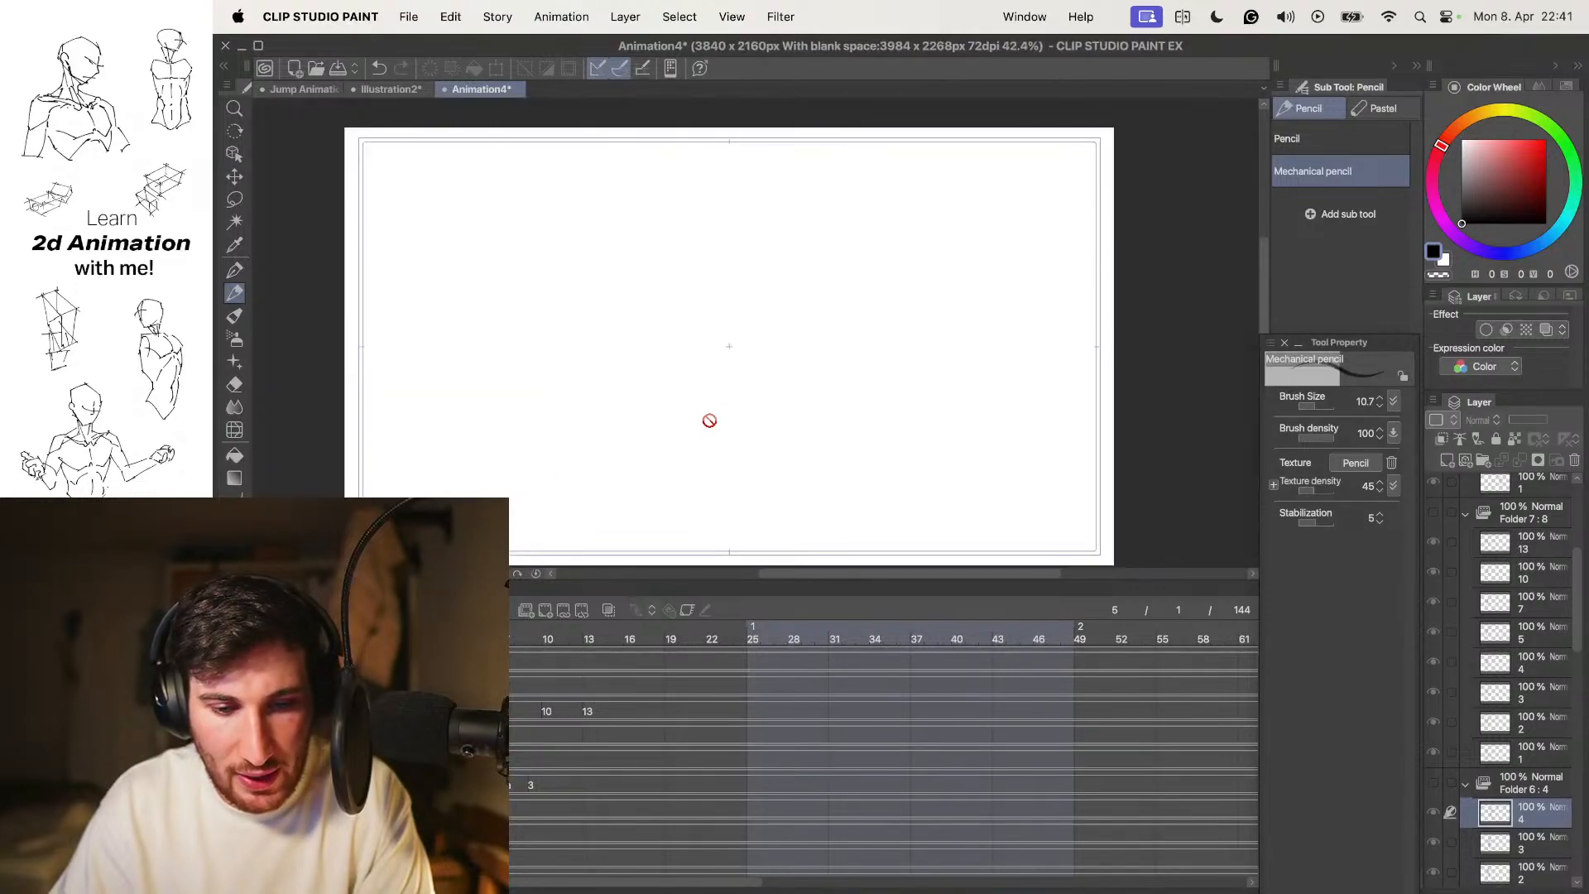
click(1514, 872)
click(1434, 873)
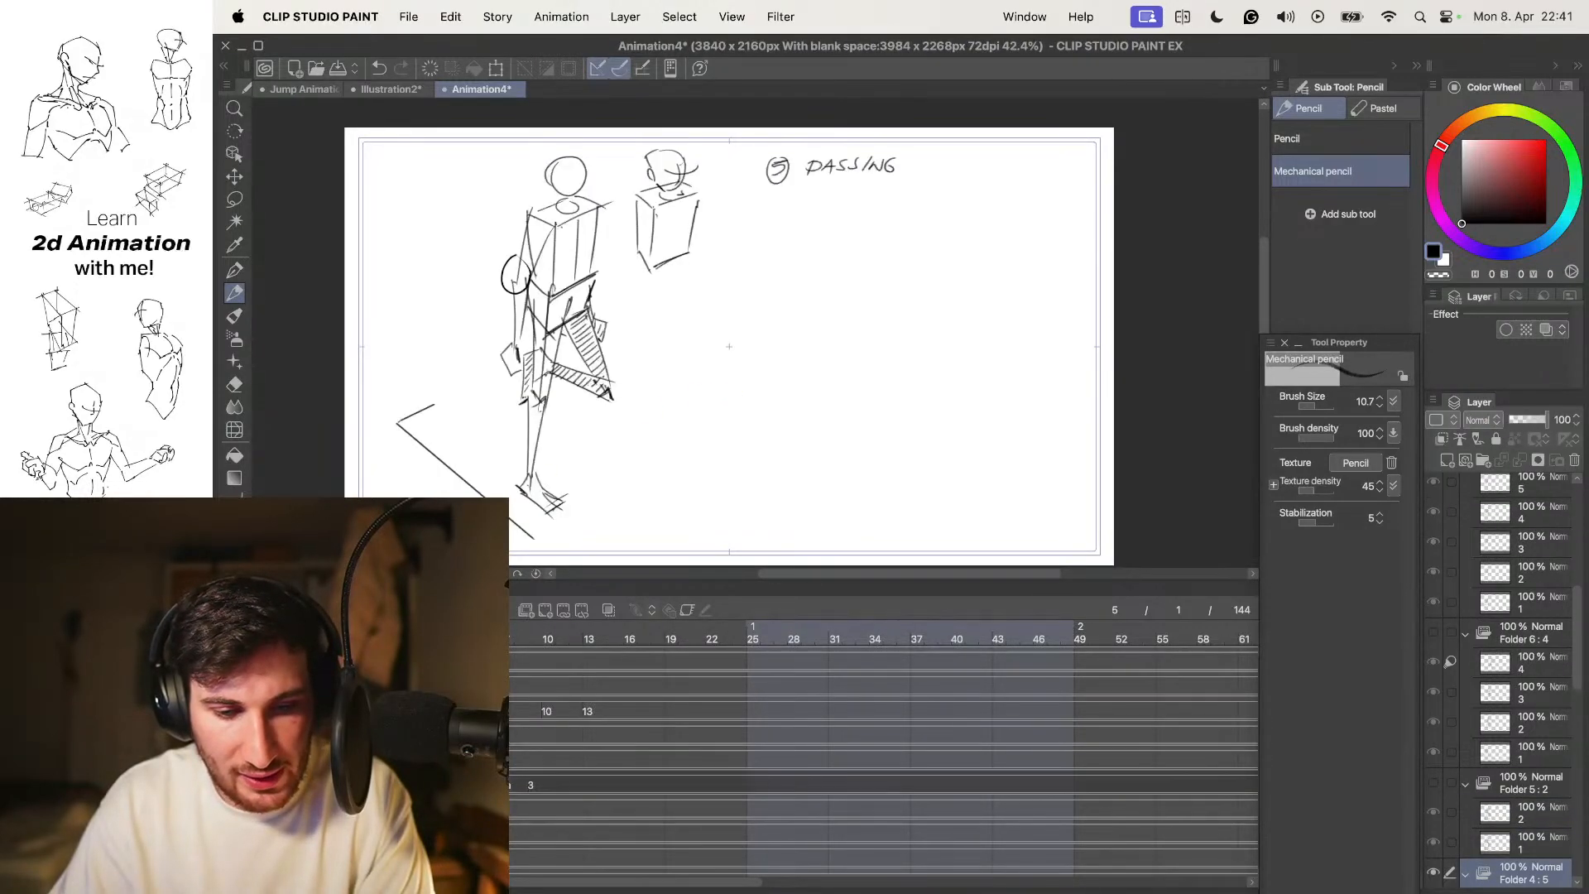
mouse_move(484, 638)
mouse_down()
mouse_move(536, 638)
mouse_move(430, 638)
mouse_move(512, 638)
mouse_move(457, 638)
mouse_up()
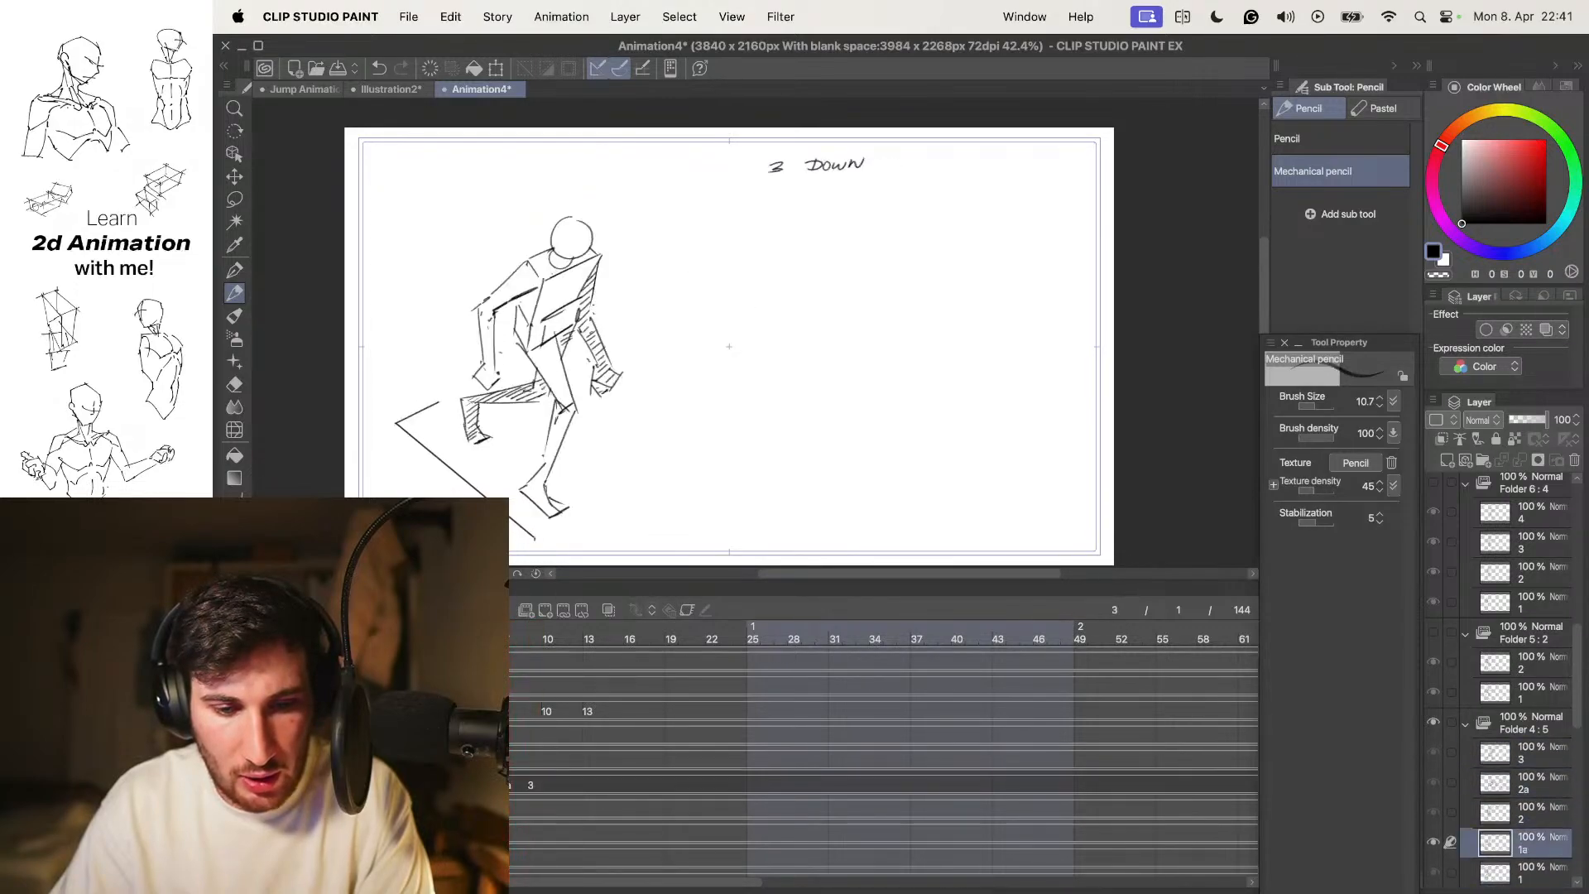
click(1434, 723)
Flip back and forth through Folder 9's walk poses to review the motion, and hide the folder
click(373, 661)
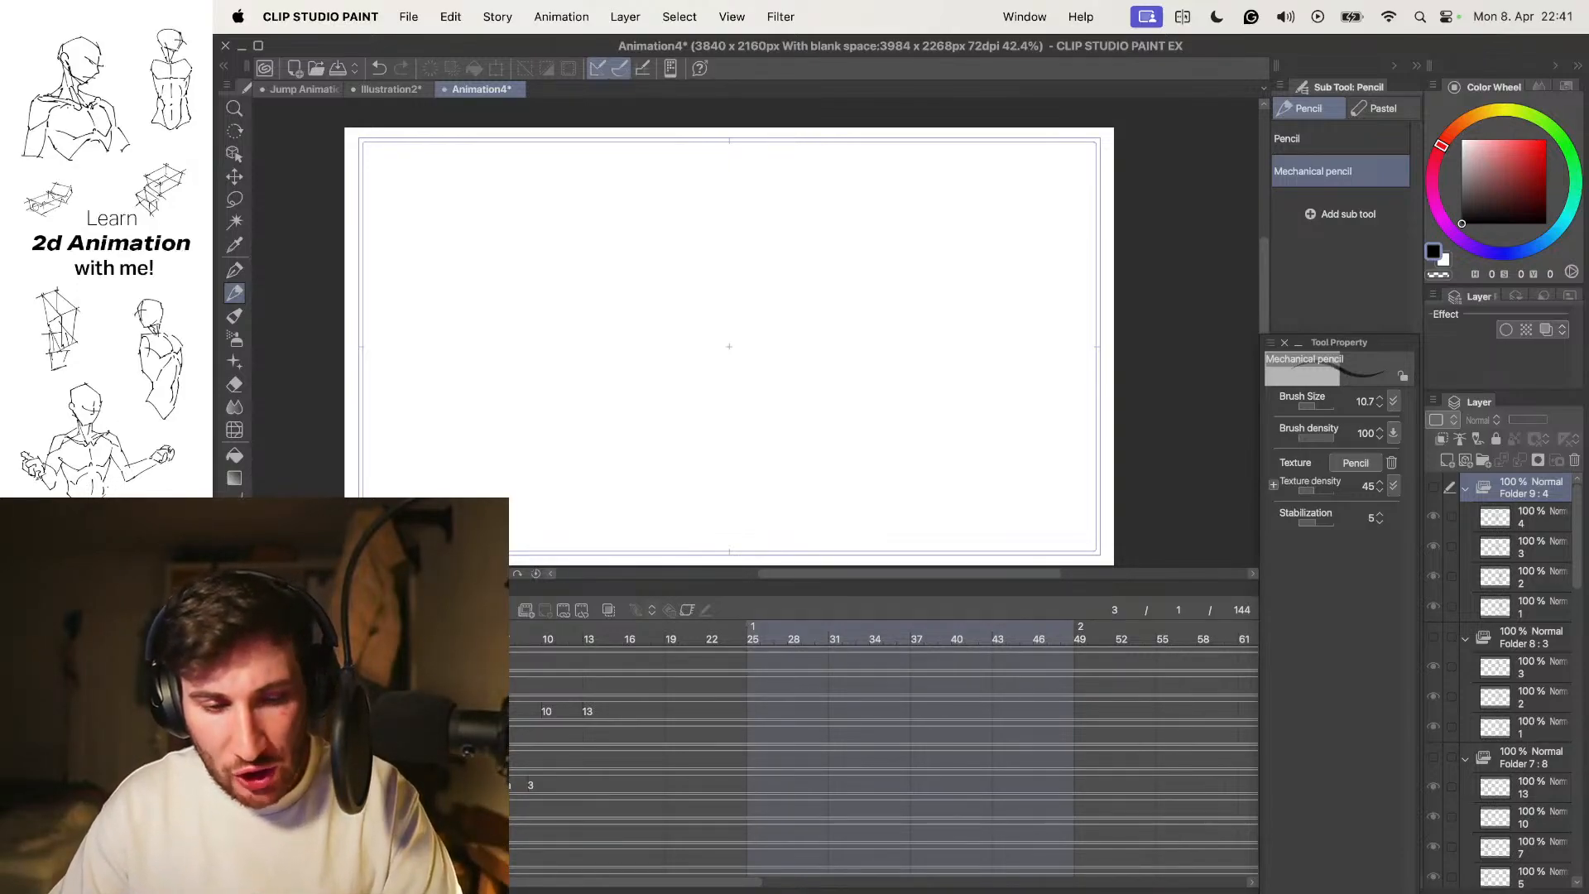
key(Right)
key(Left)
key(Left)
key(Right)
key(Right)
key(Left)
key(Left)
key(Right)
key(Left)
key(Right)
key(Right)
key(Left)
key(Left)
key(Right)
key(Right)
click(1432, 487)
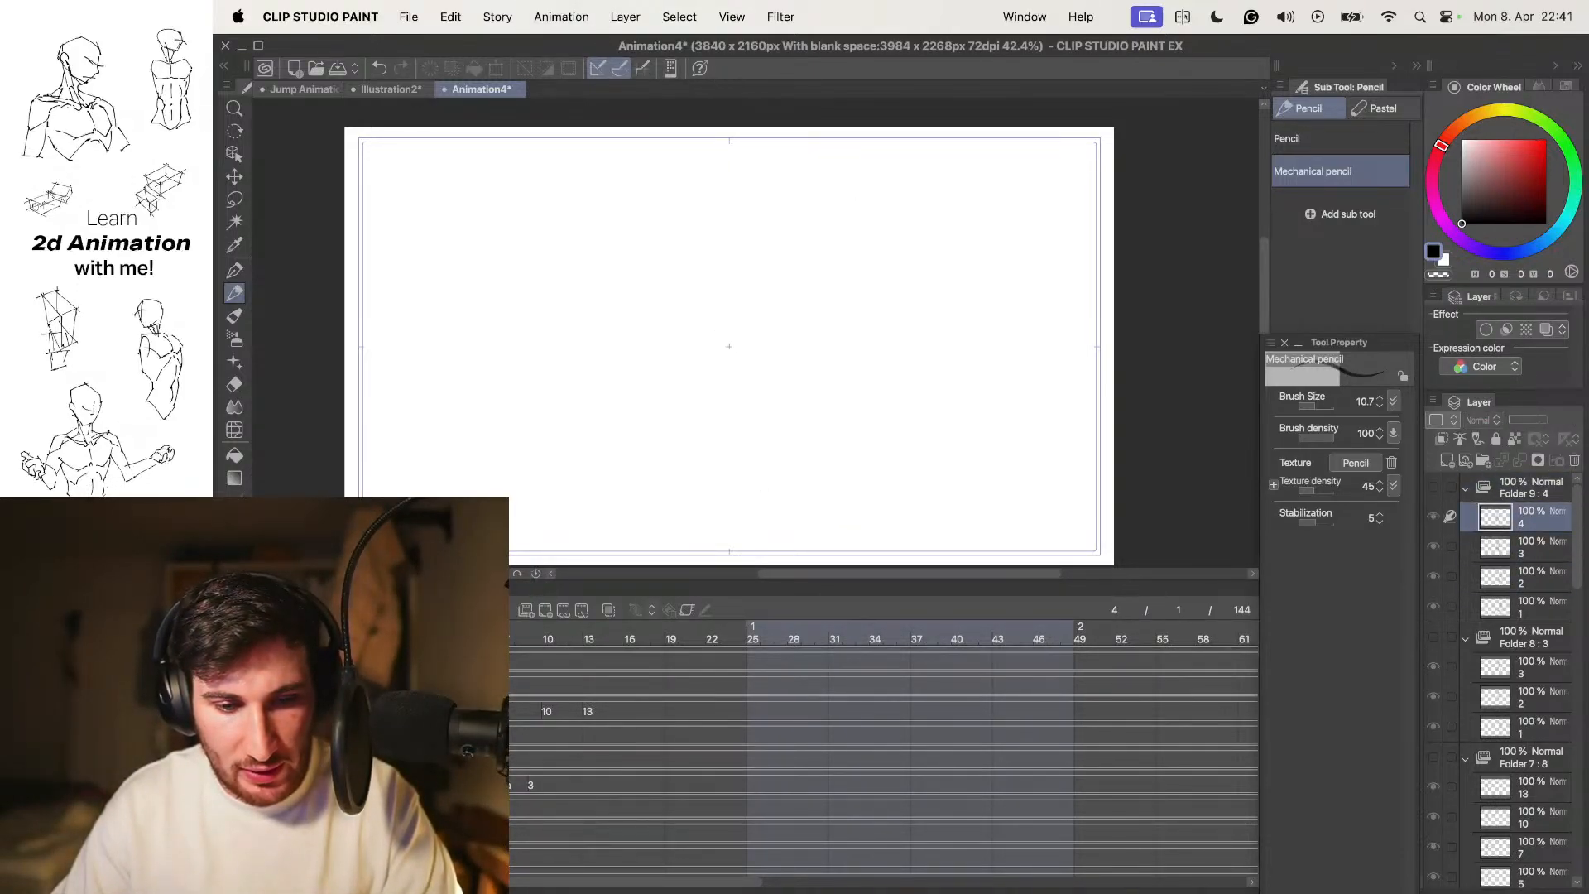
Show Folder 8, flip back and forth through its three poses, and hide the folder
click(1433, 636)
key(Left)
key(Left)
key(Left)
key(Right)
key(Right)
key(Left)
key(Right)
click(1433, 637)
Show Folder 7 and step through its side-view walk cycle to pose 5
click(1433, 756)
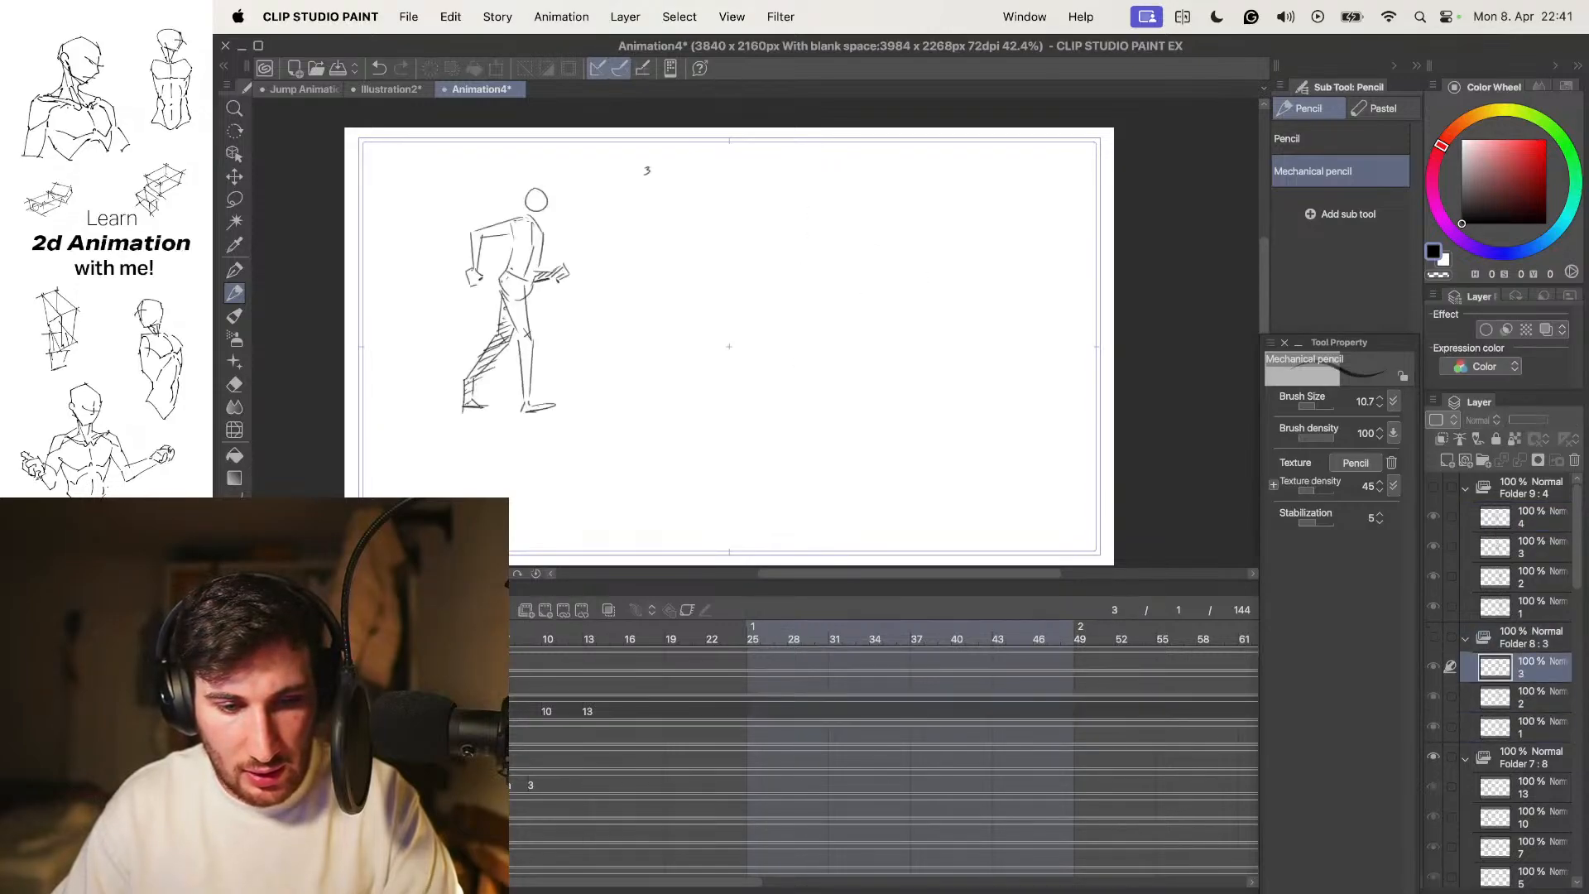
click(1522, 757)
key(Right)
key(Right)
key(Right)
key(space)
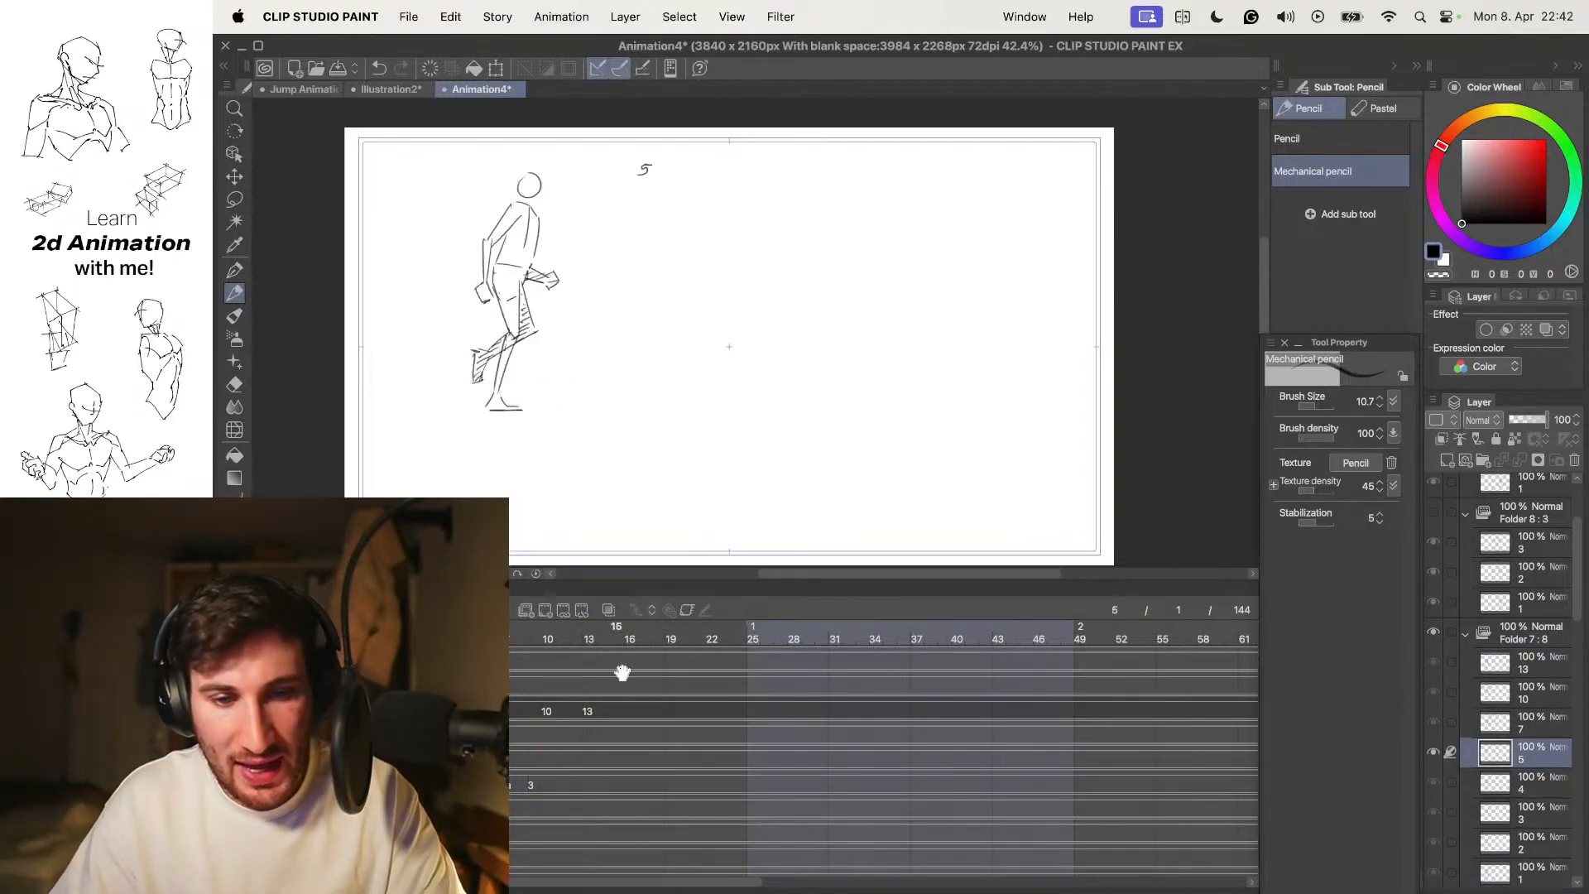
Switch to OBS and bring up its streaming controls
key(super+Tab)
click(659, 459)
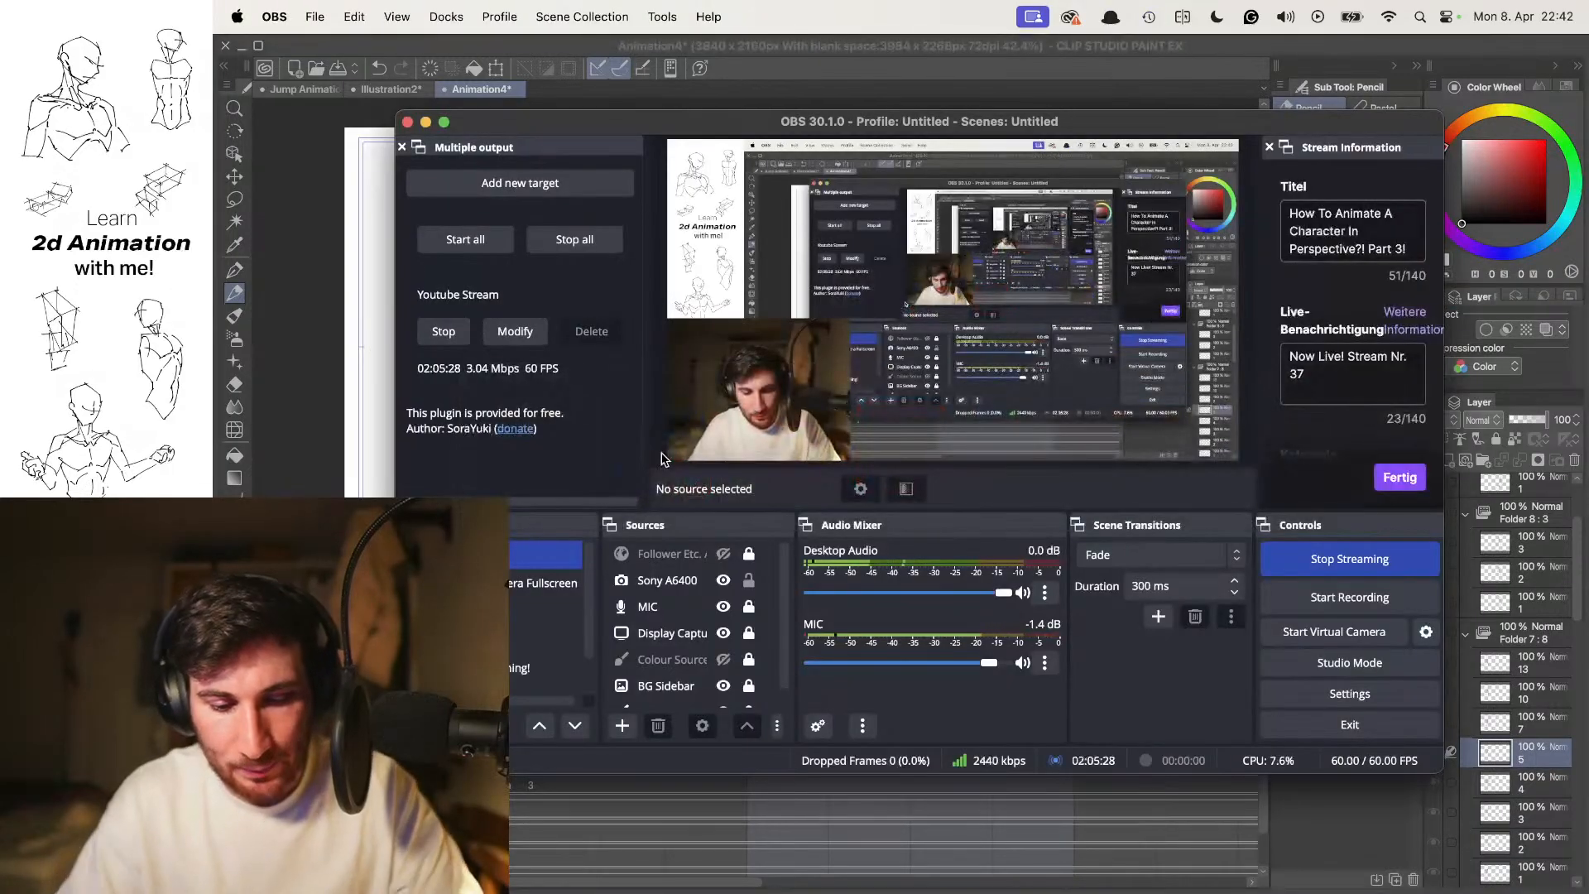